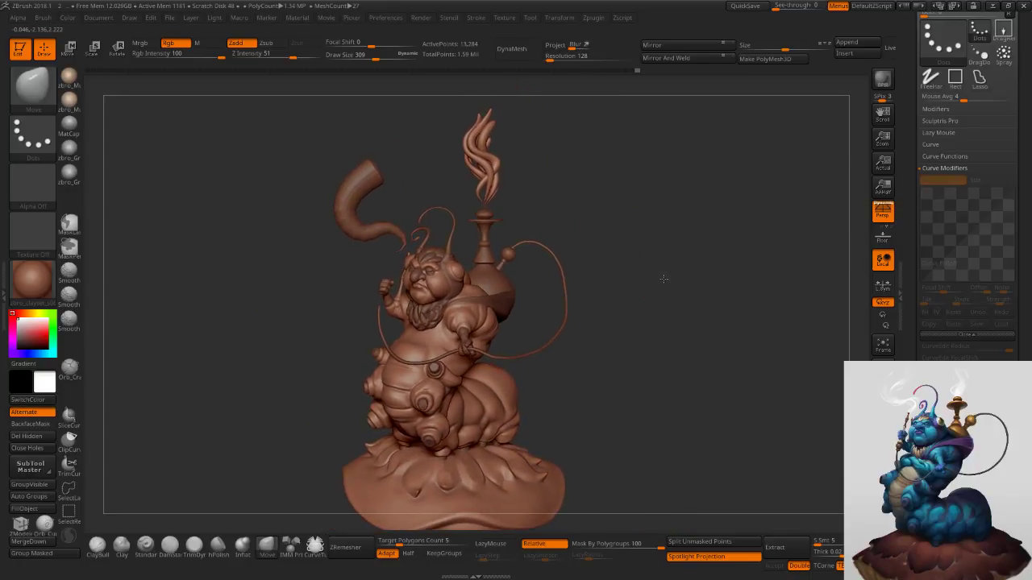
Frame the caterpillar-and-hookah sculpt, BPR-render a shadowed preview, and scroll the tray to the Tool palette.
key(f)
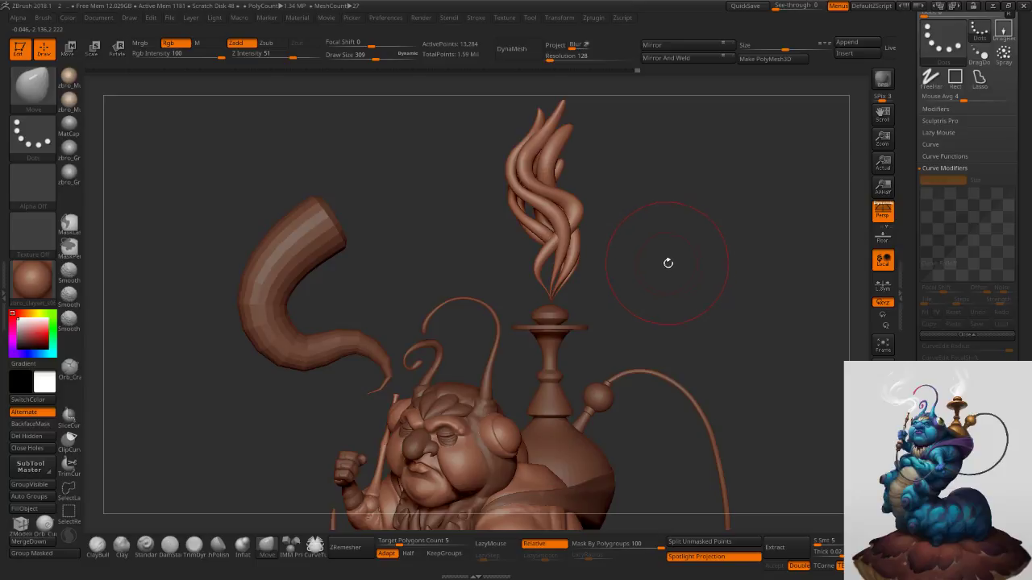
key(f)
ctrl+right_drag(686, 269, 688, 277)
drag(686, 281, 686, 284)
key(shift+r)
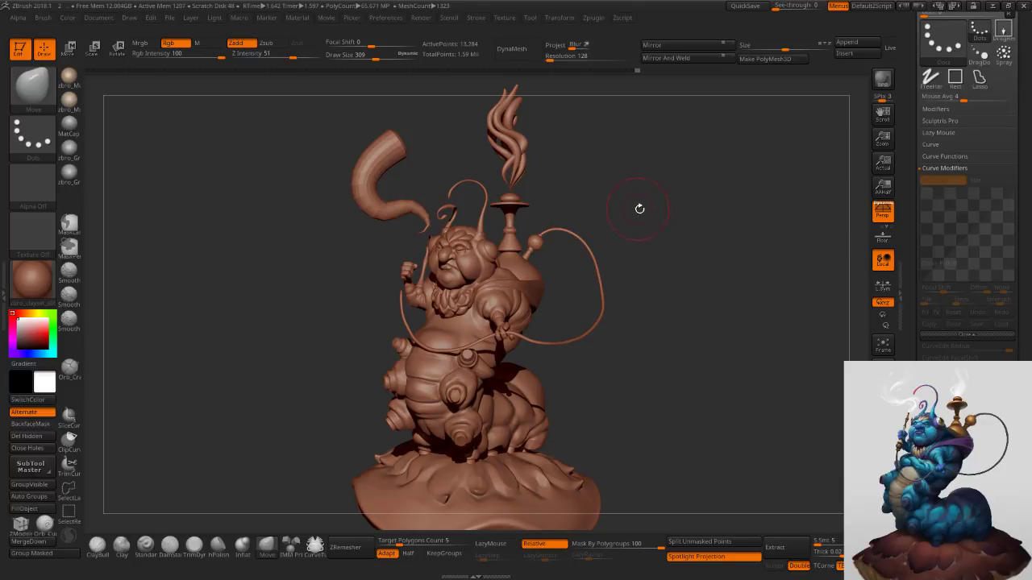
drag(916, 244, 911, 298)
drag(912, 564, 908, 242)
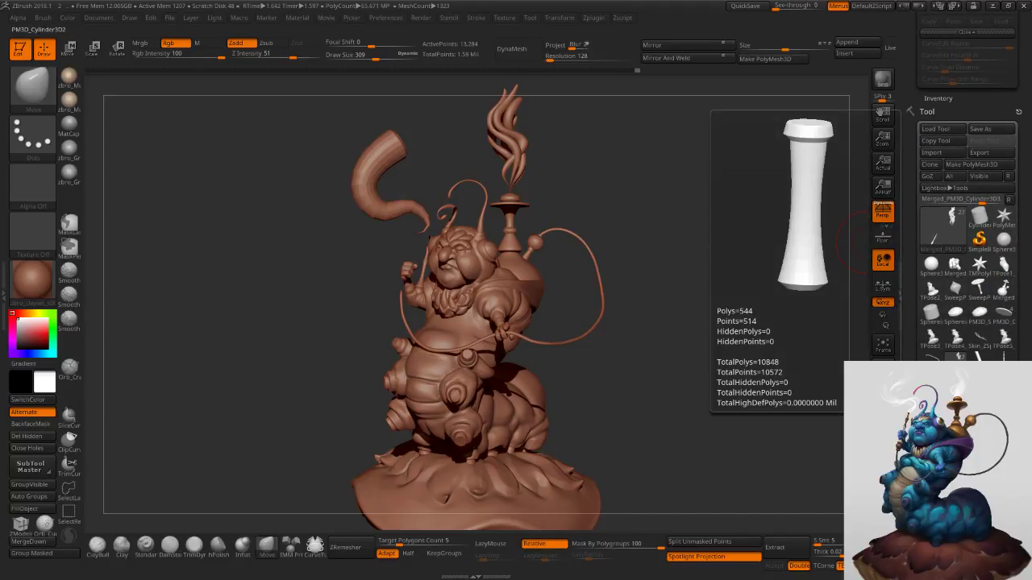
Toggle Solo on the smoke-and-pipe subtool to inspect it, then zoom in on the caterpillar.
click(883, 490)
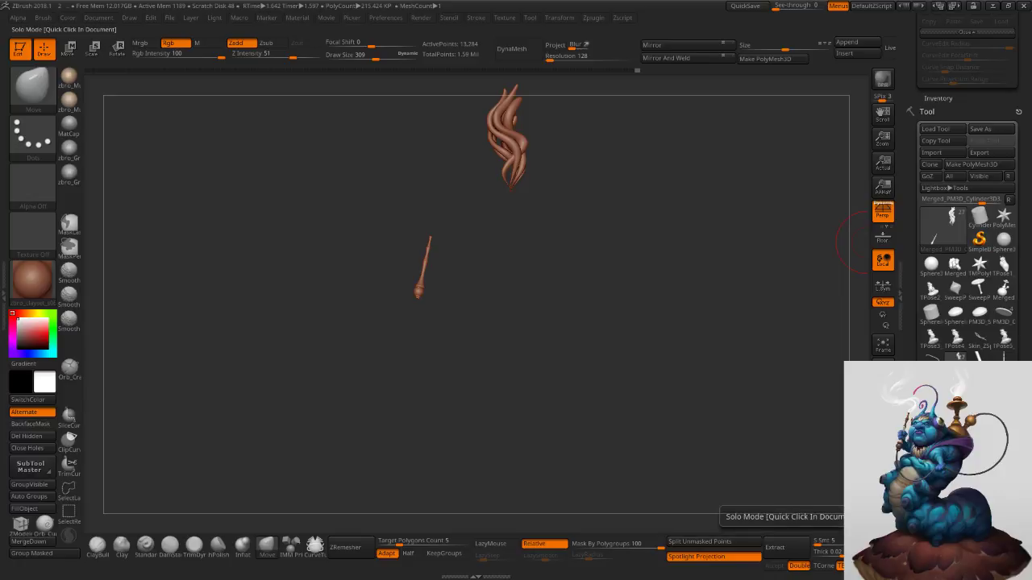
click(882, 490)
click(882, 490)
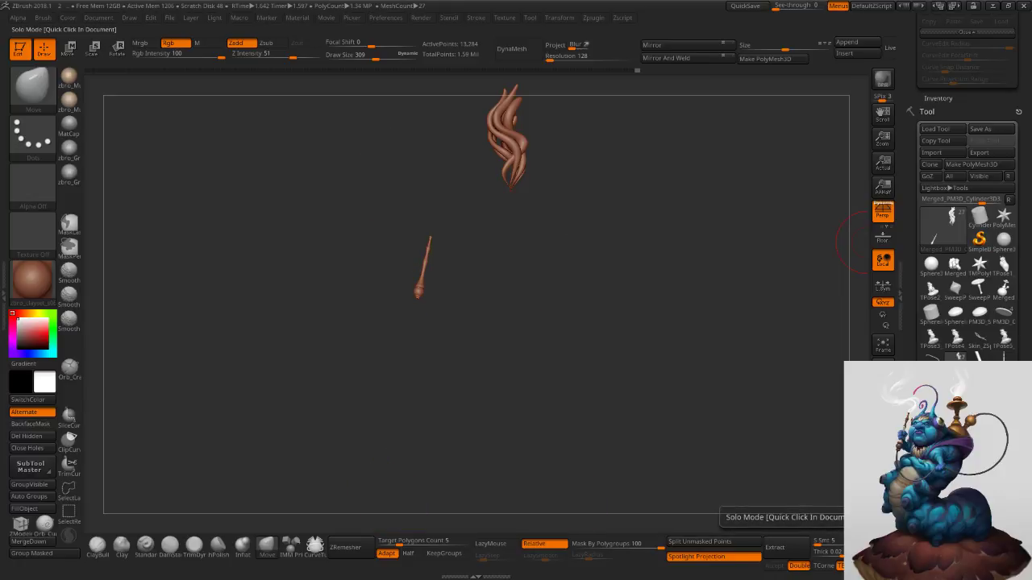
click(883, 490)
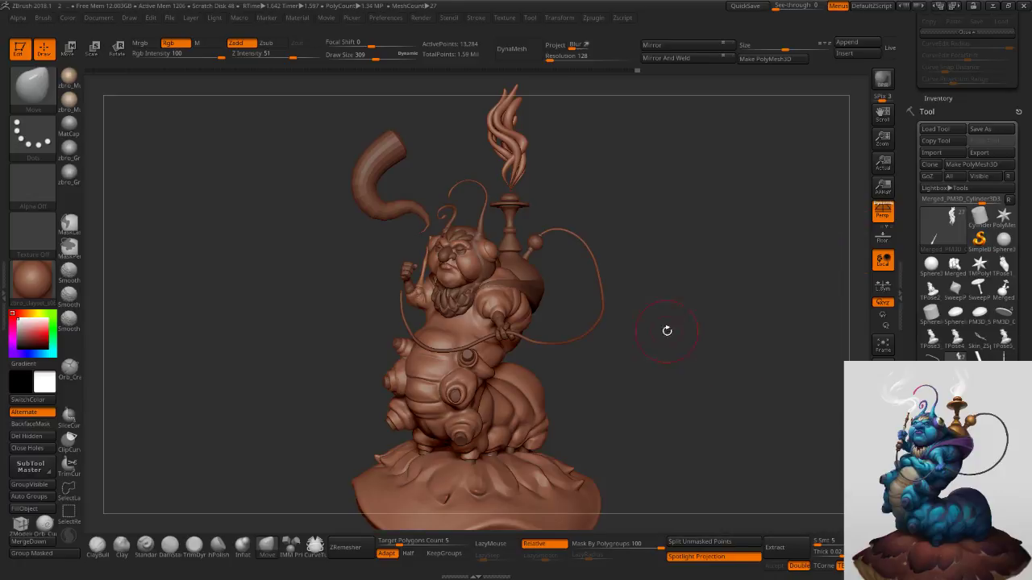
ctrl+right_drag(576, 288, 617, 278)
Duplicate the smoke-and-pipe subtool, solo it, roll back Undo History, and hide the smoke.
key(ctrl+shift+d)
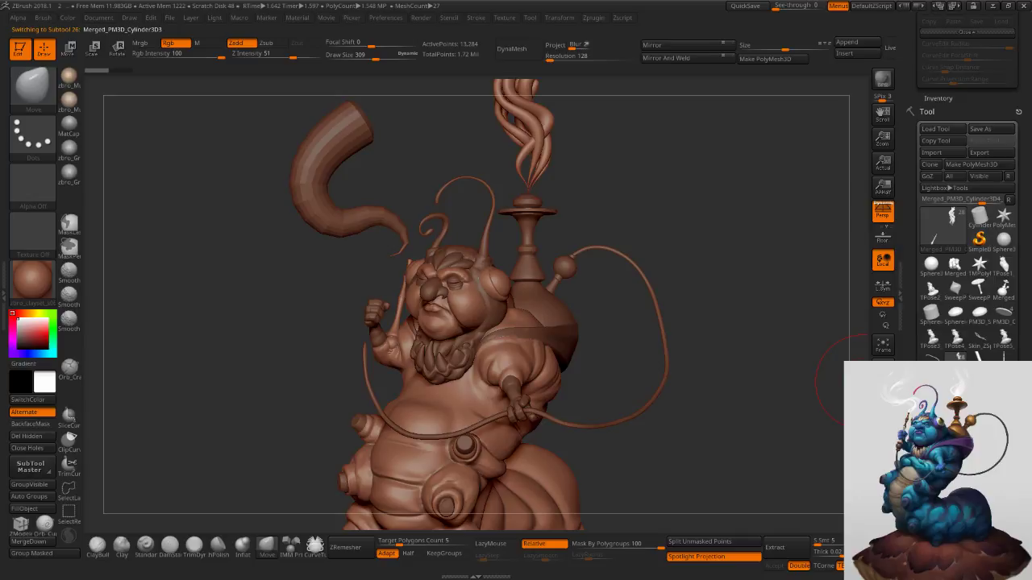
click(883, 511)
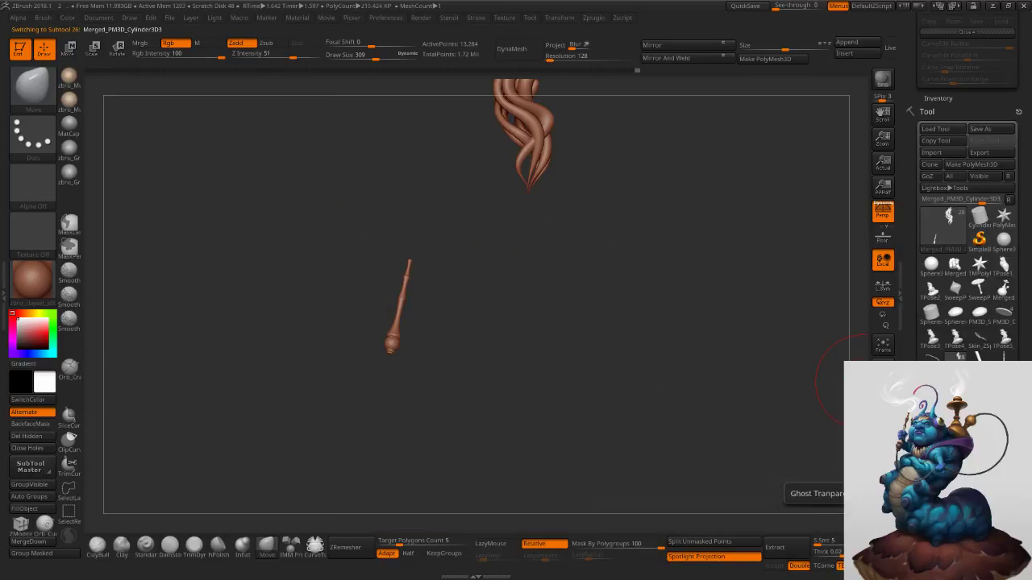
drag(1017, 403, 1018, 419)
drag(638, 70, 549, 69)
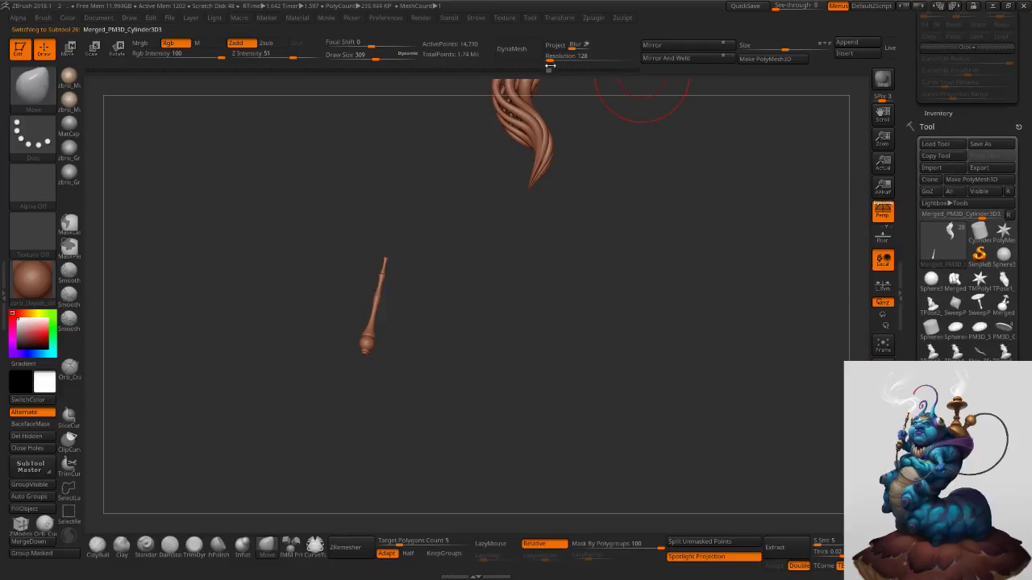
alt+drag(319, 246, 310, 379)
ctrl+alt+shift+drag(449, 121, 625, 372)
click(629, 409)
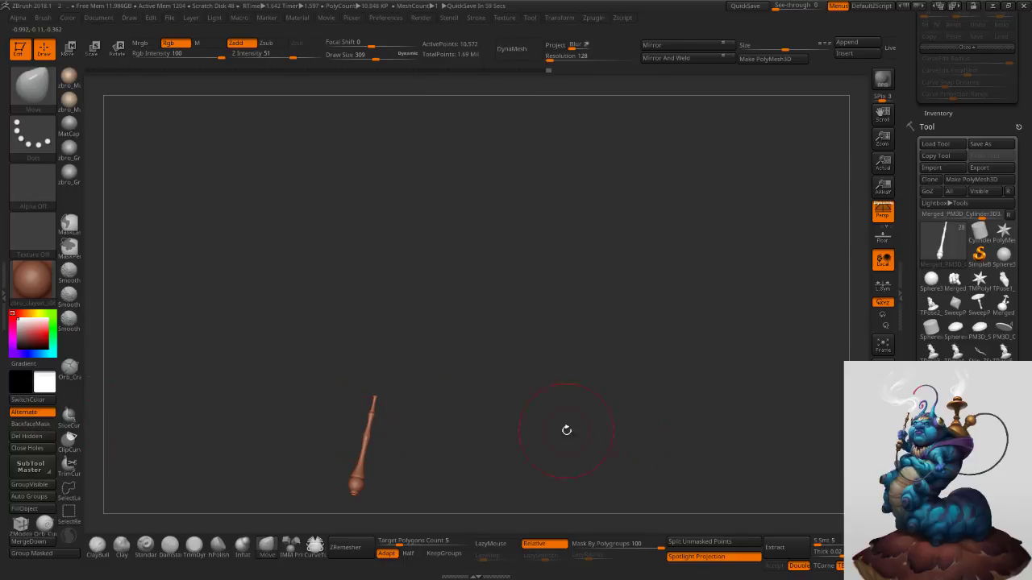
Turn Solo off to show the full sculpt and set the brush size to 251.
click(883, 517)
alt+drag(698, 384, 669, 294)
drag(670, 294, 647, 282)
key(s)
click(635, 238)
mouse_move(645, 233)
mouse_down()
mouse_move(685, 224)
mouse_move(679, 259)
mouse_up()
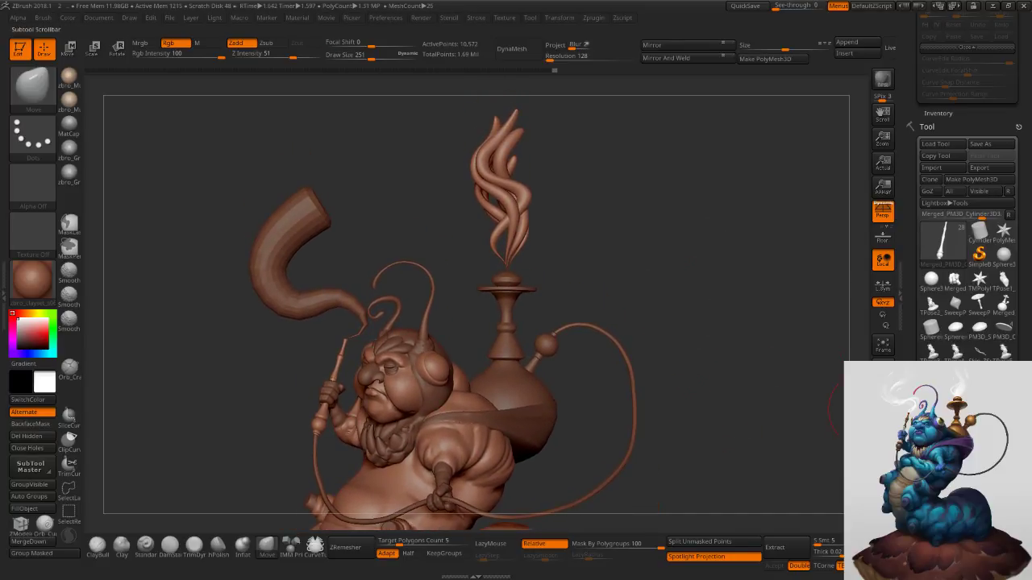
On the copied subtool, hide the pipe and remove it with Del Hidden, leaving only the smoke.
click(960, 484)
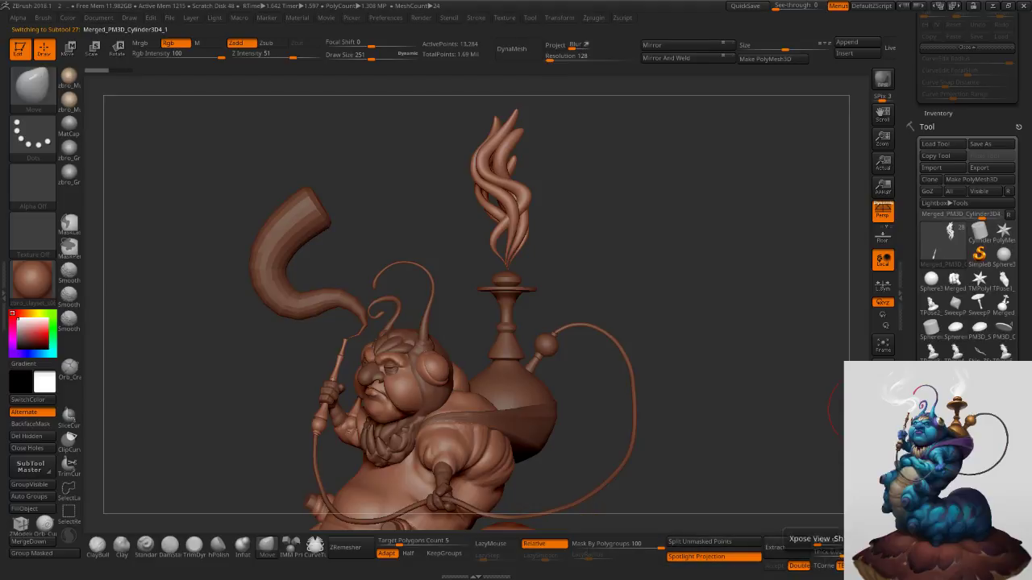
click(883, 498)
ctrl+alt+shift+drag(291, 310, 416, 484)
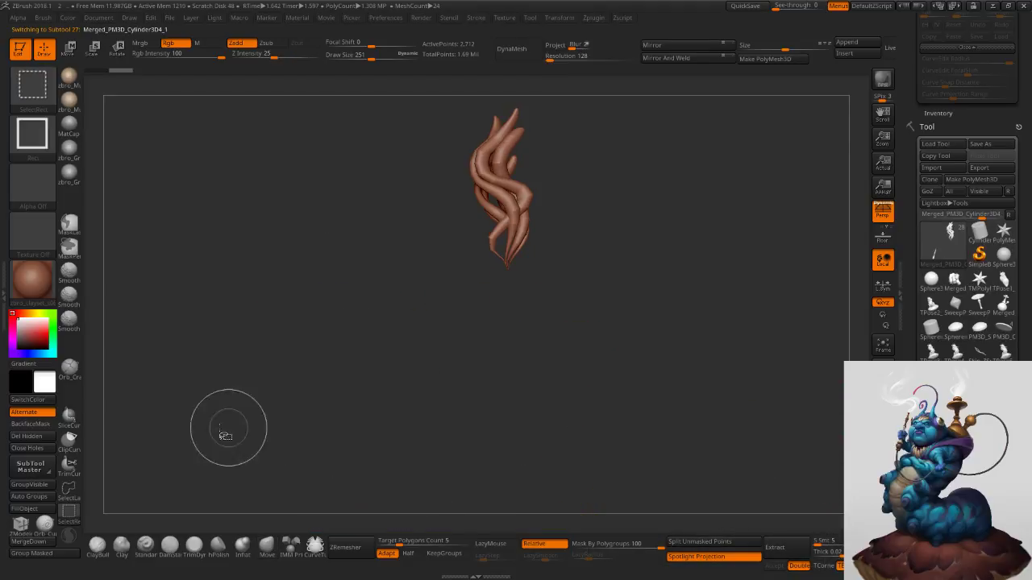
click(43, 436)
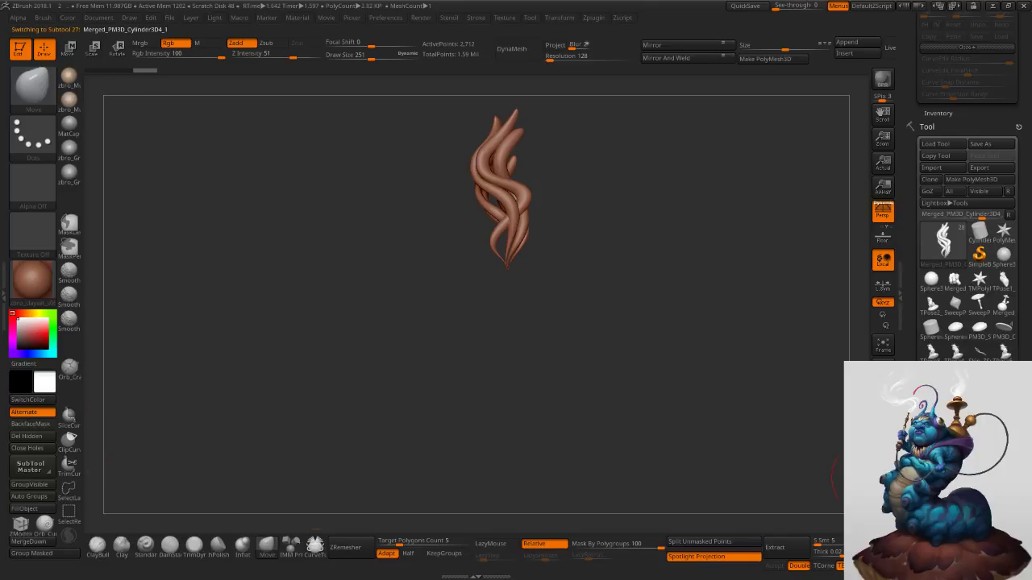
click(883, 498)
Save the project with Ctrl+S, overwriting the existing file.
drag(664, 328, 688, 219)
drag(691, 292, 684, 296)
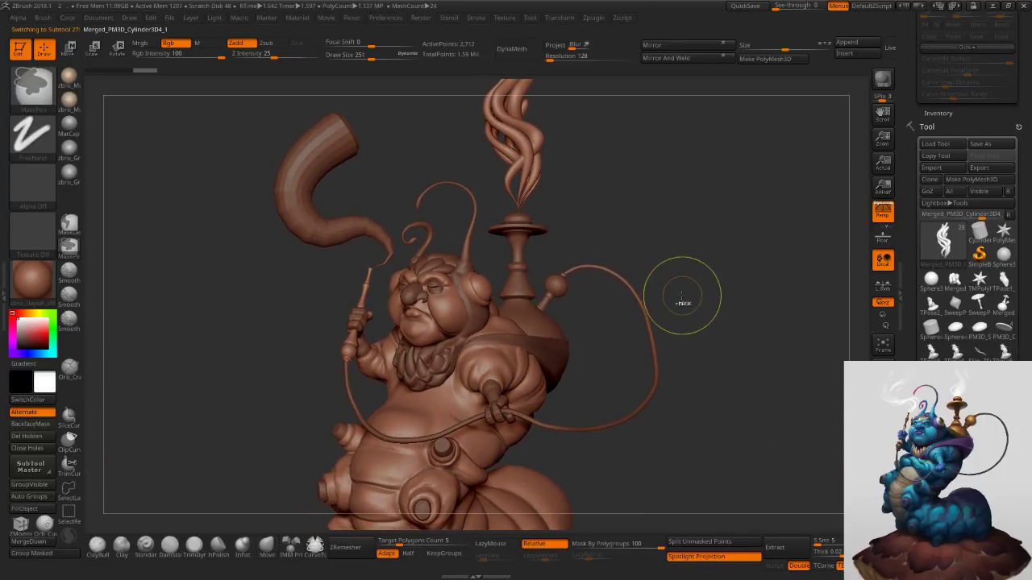
key(ctrl+s)
click(420, 466)
click(548, 288)
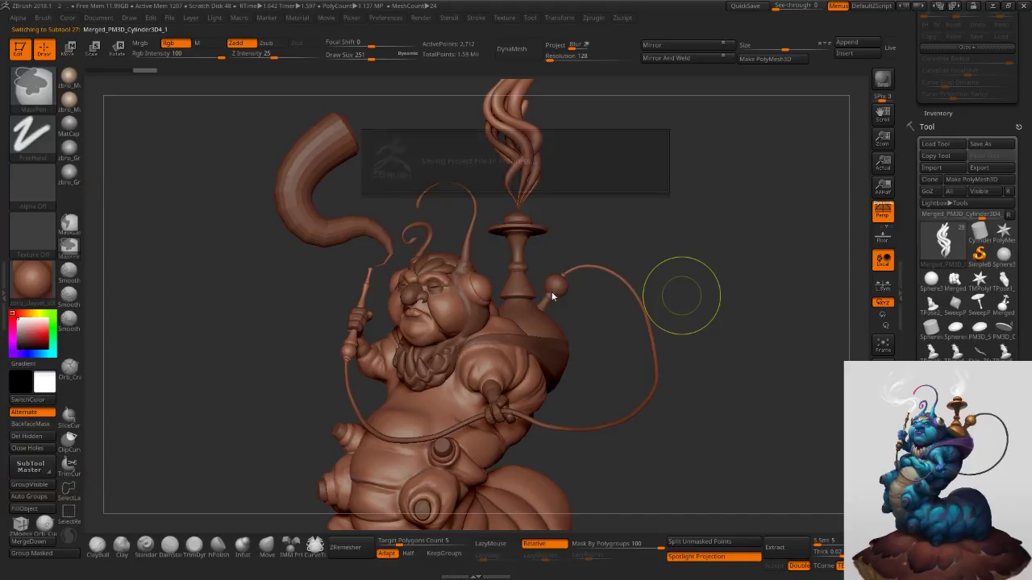
Shrink the brush to 143 and reorient the view of the sculpture.
key(s)
drag(714, 337, 705, 337)
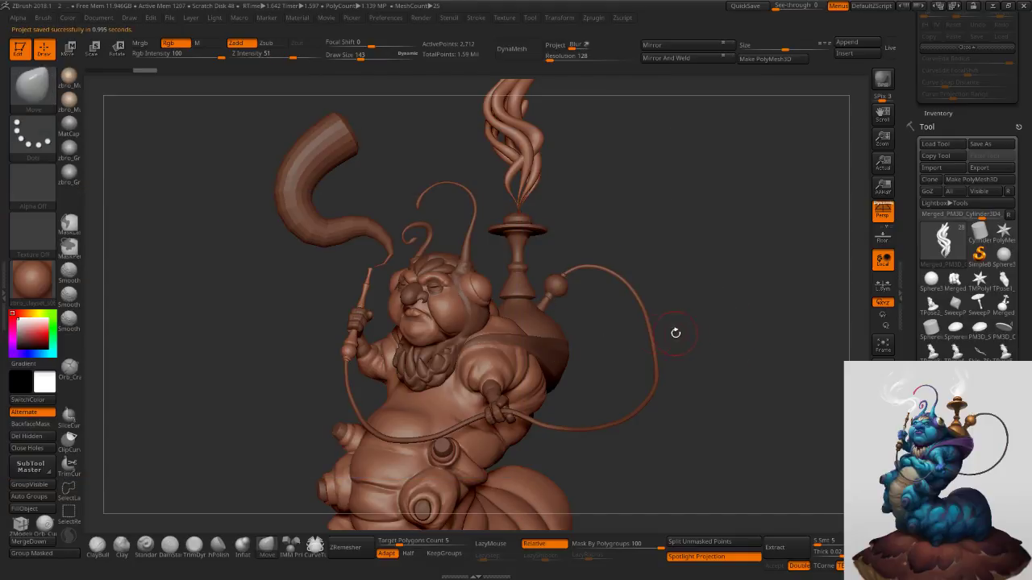
alt+drag(641, 324, 663, 306)
drag(644, 352, 634, 329)
mouse_move(592, 397)
mouse_down()
mouse_move(584, 358)
mouse_move(532, 354)
mouse_up()
Set brush size 193, select the caterpillar body subtool, and briefly check it in Solo.
key(s)
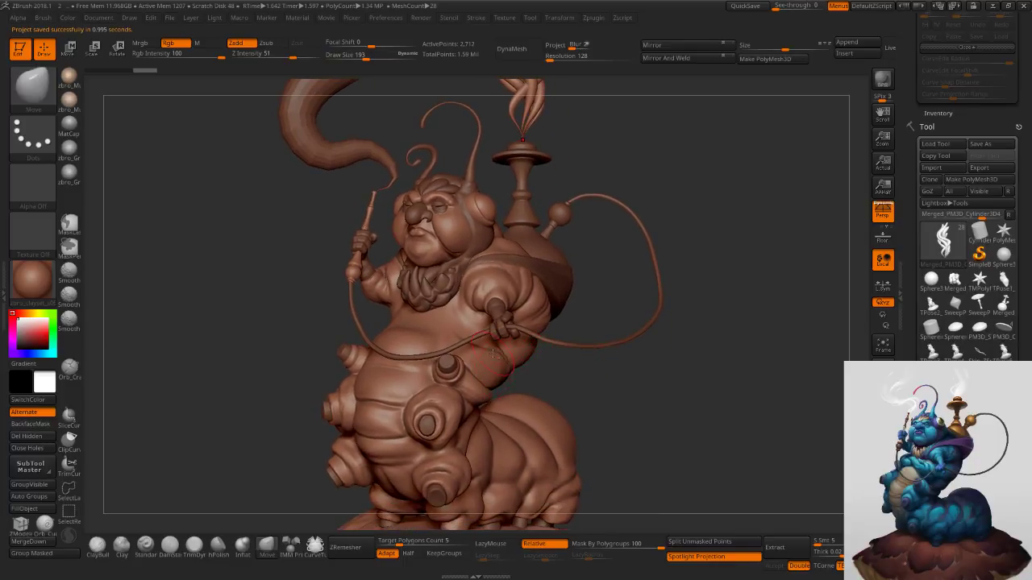
alt+click(494, 356)
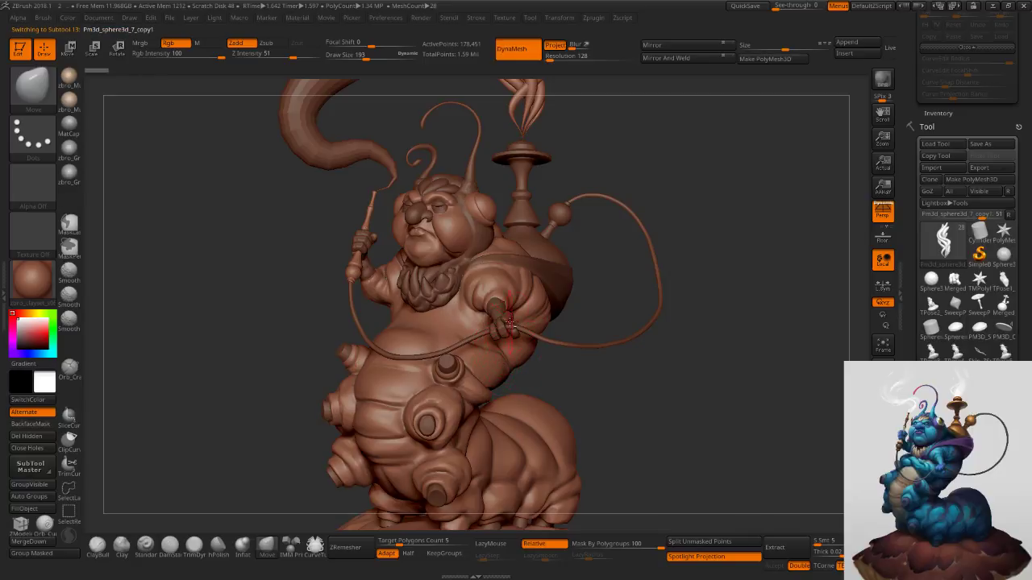
mouse_move(555, 383)
mouse_down()
mouse_move(613, 372)
mouse_move(613, 408)
mouse_up()
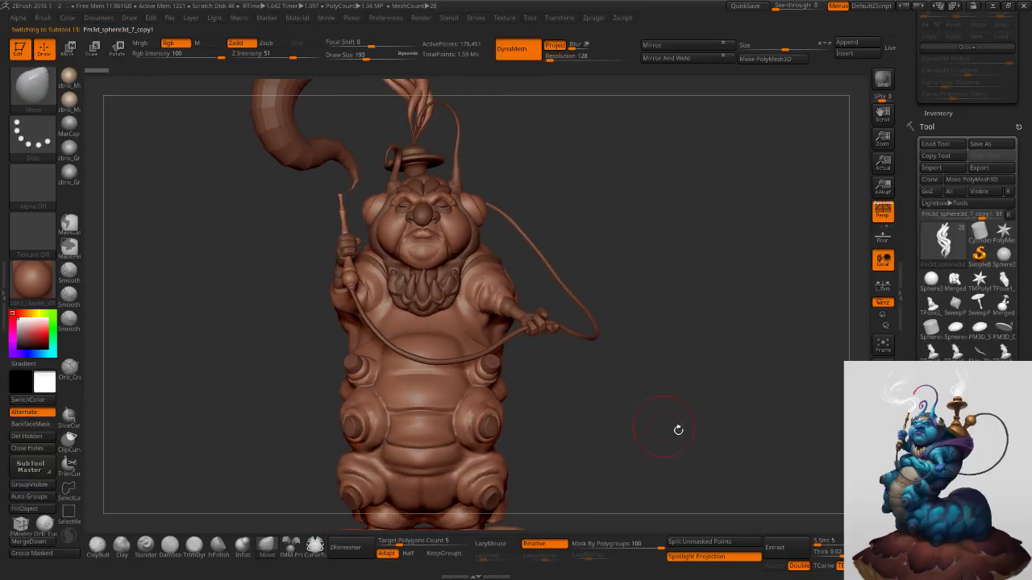
click(877, 517)
mouse_move(598, 348)
mouse_down()
mouse_move(586, 355)
mouse_move(593, 365)
mouse_up()
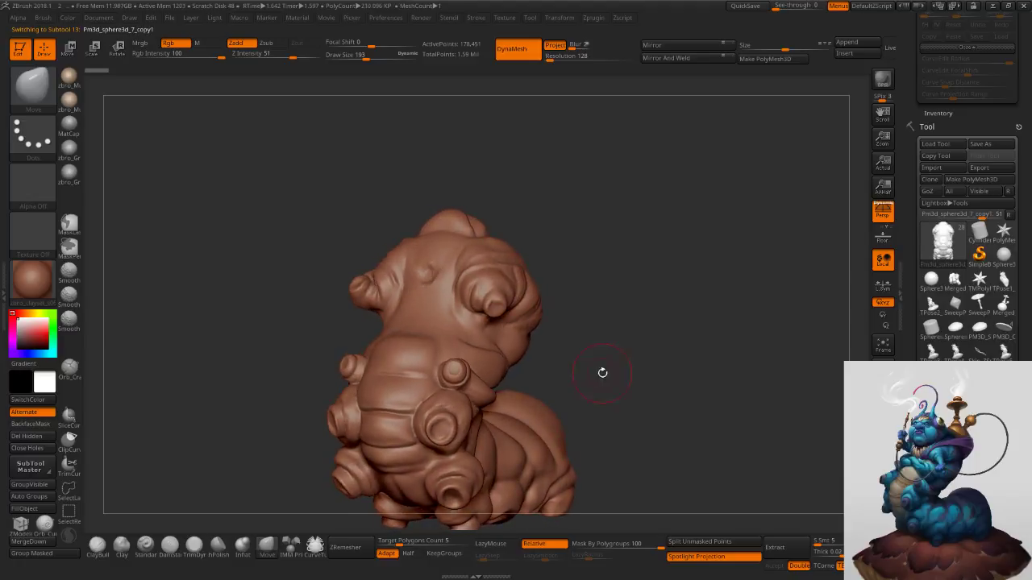
click(875, 515)
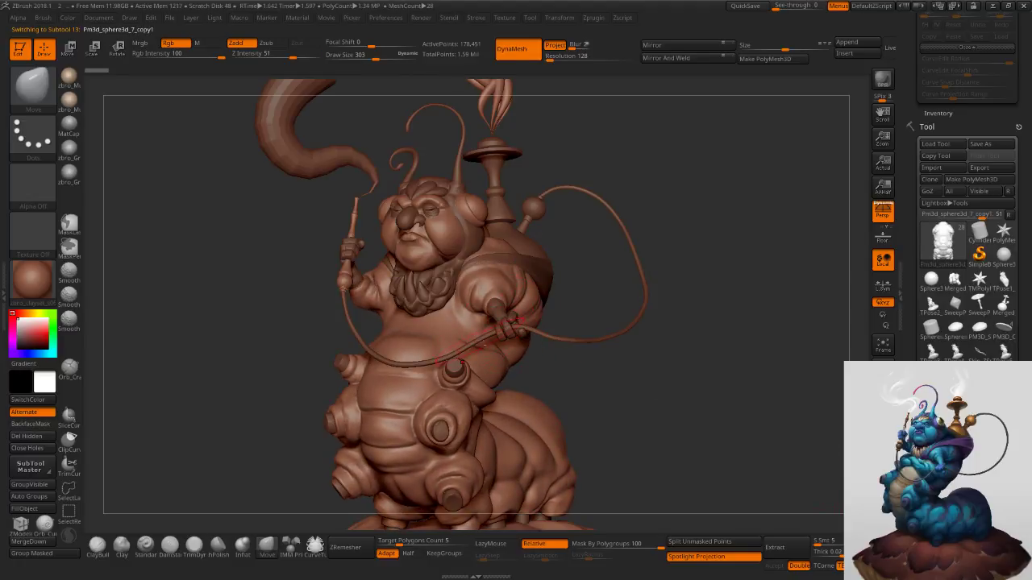
Reselect the body, set Draw Size to 209, zoom in on its side, and pick ClayBuildup.
alt+click(476, 338)
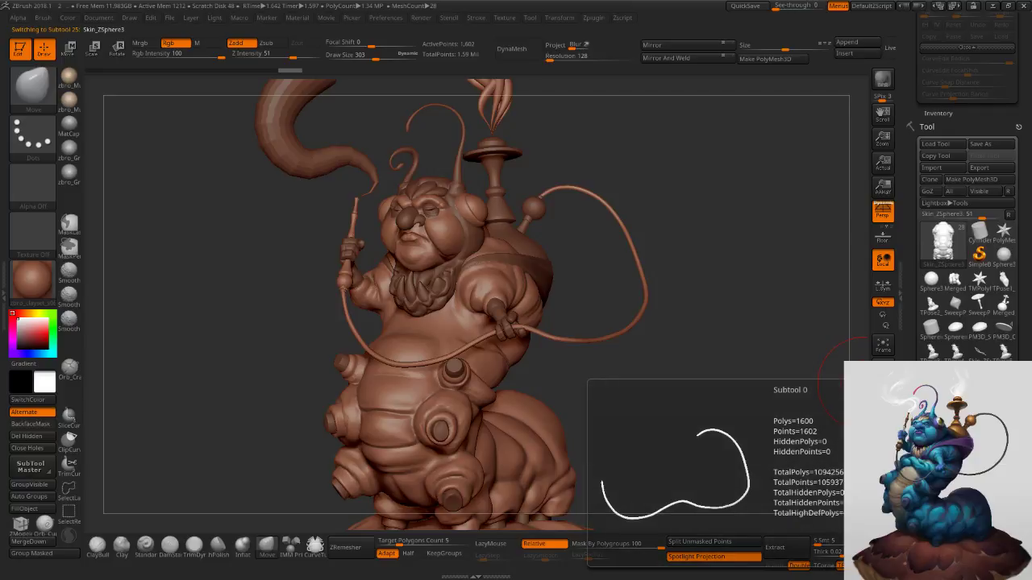
alt+click(497, 281)
key(s)
drag(492, 309, 485, 310)
alt+right_drag(484, 322, 521, 300)
key(s)
drag(520, 310, 515, 310)
key(s)
mouse_move(512, 313)
ctrl+right_down()
mouse_move(562, 349)
mouse_move(456, 357)
ctrl+right_up()
click(98, 546)
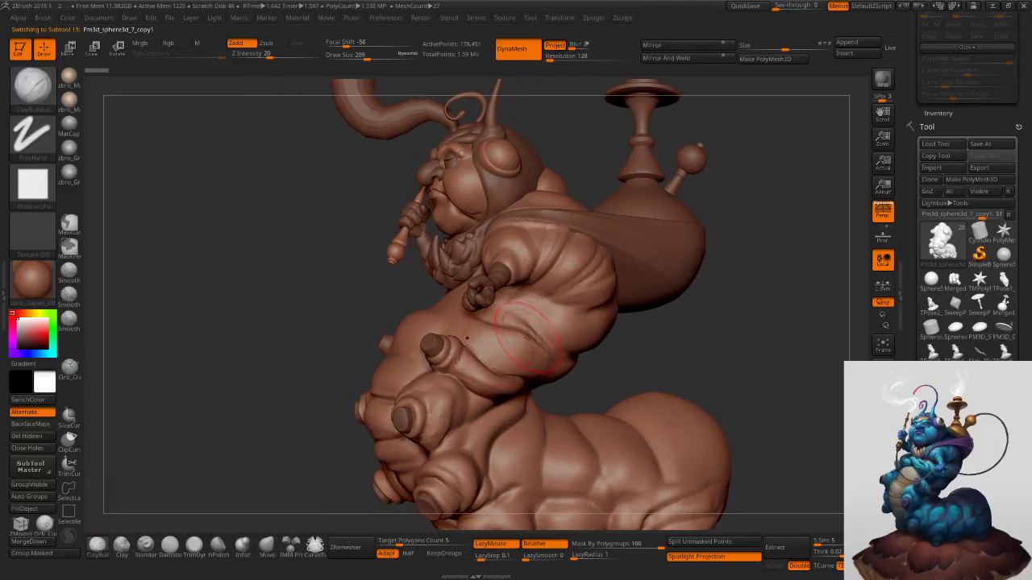
Solo the body at brush size 120–125 and add the first clay strokes along a crease.
key(s)
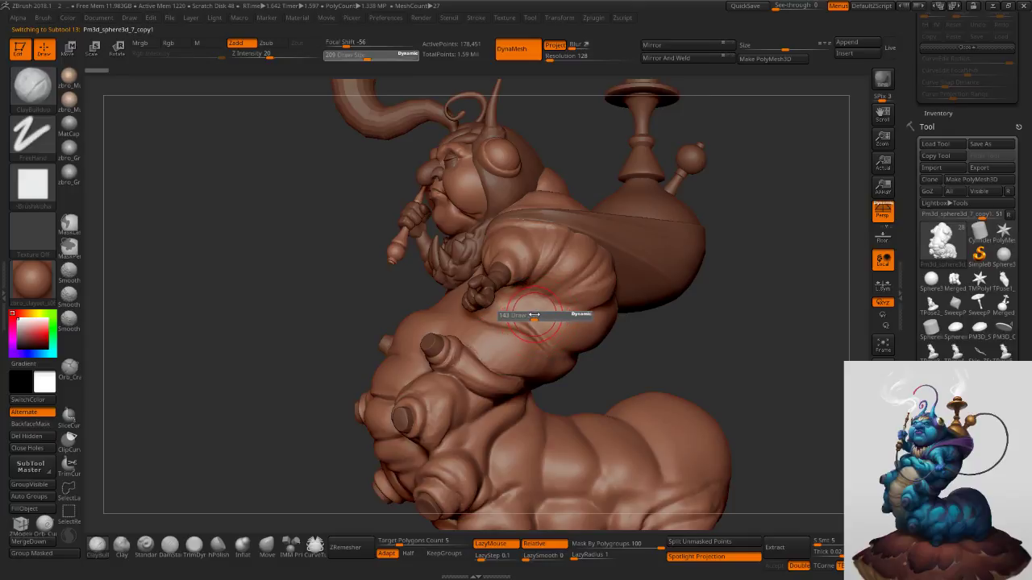
key(s)
drag(534, 315, 521, 308)
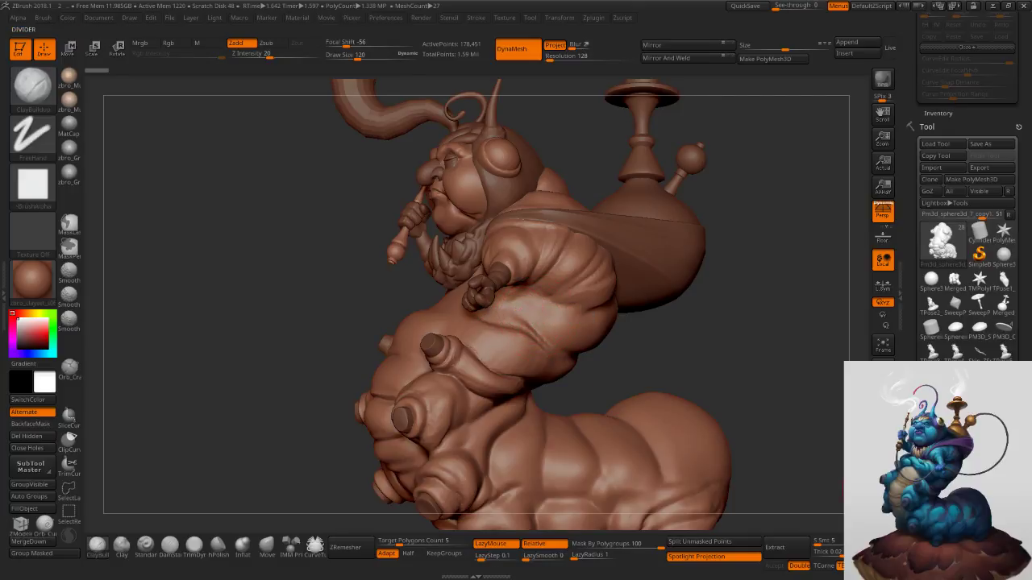
click(883, 506)
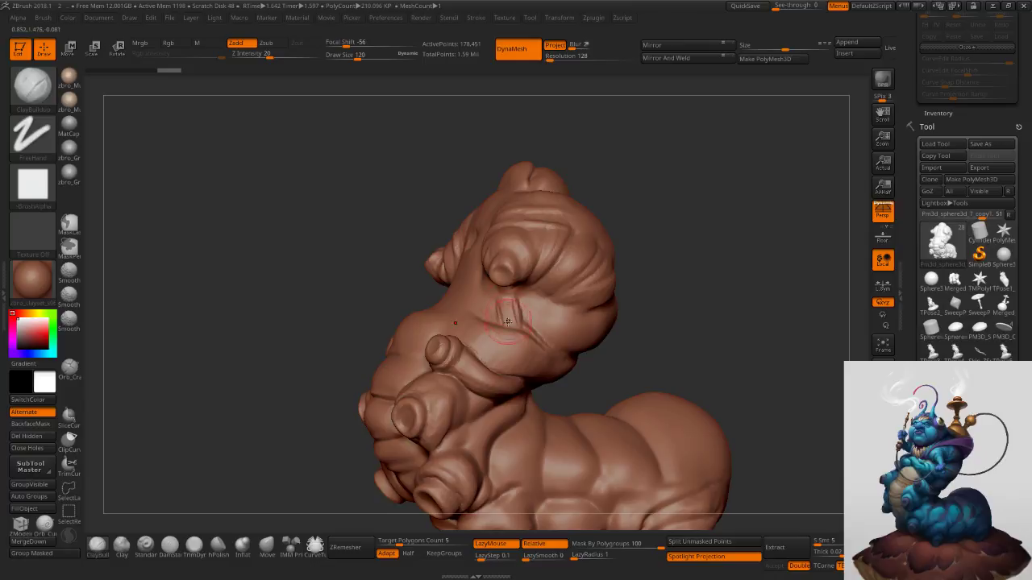
key(s)
drag(512, 308, 517, 318)
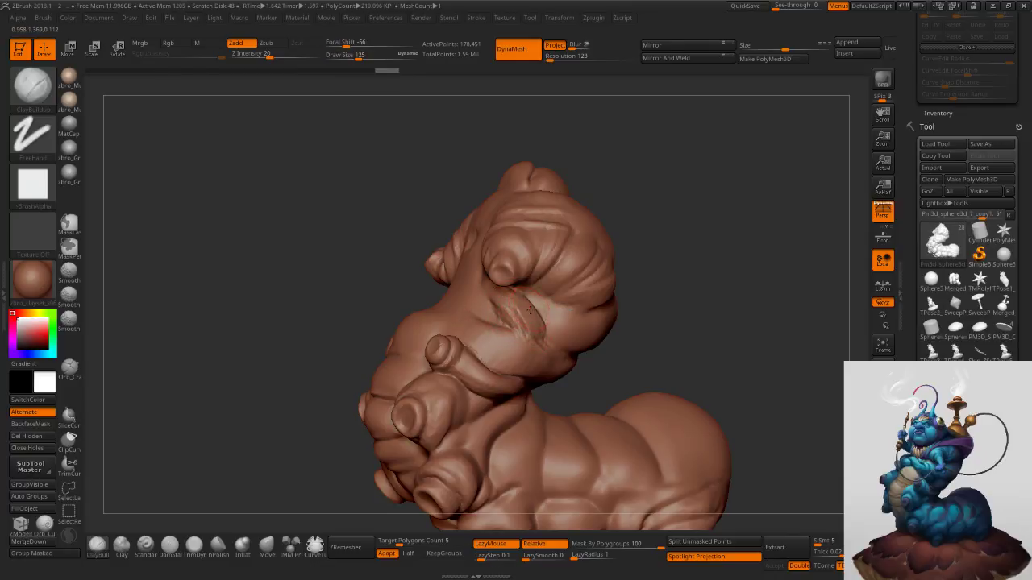
mouse_move(528, 303)
mouse_down()
mouse_move(544, 333)
mouse_move(561, 320)
mouse_up()
Enlarge the brush to 152 and deepen the fold under the moustache.
right_drag(588, 329, 558, 323)
drag(565, 329, 561, 313)
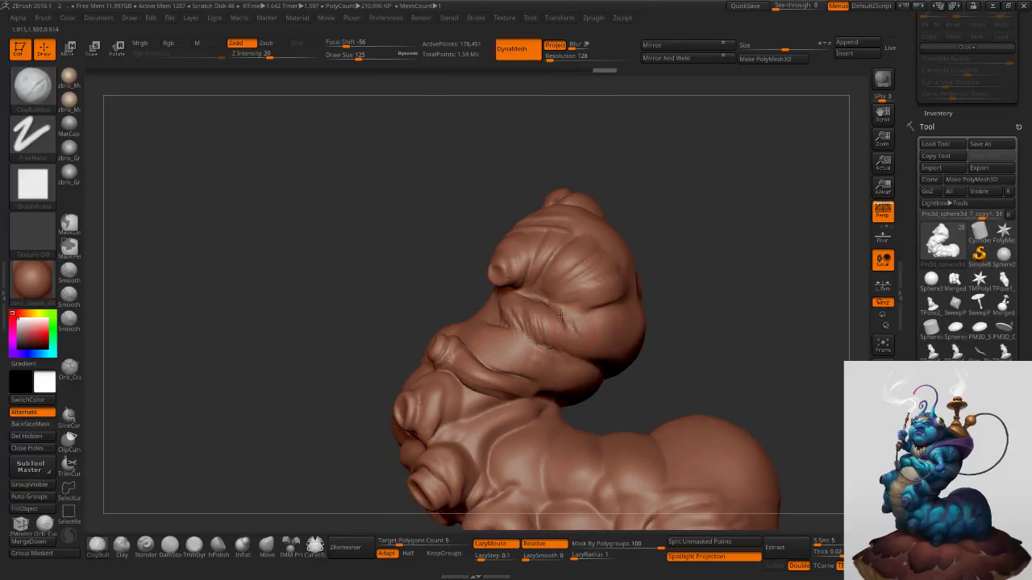
key(s)
click(590, 350)
right_drag(587, 359, 590, 347)
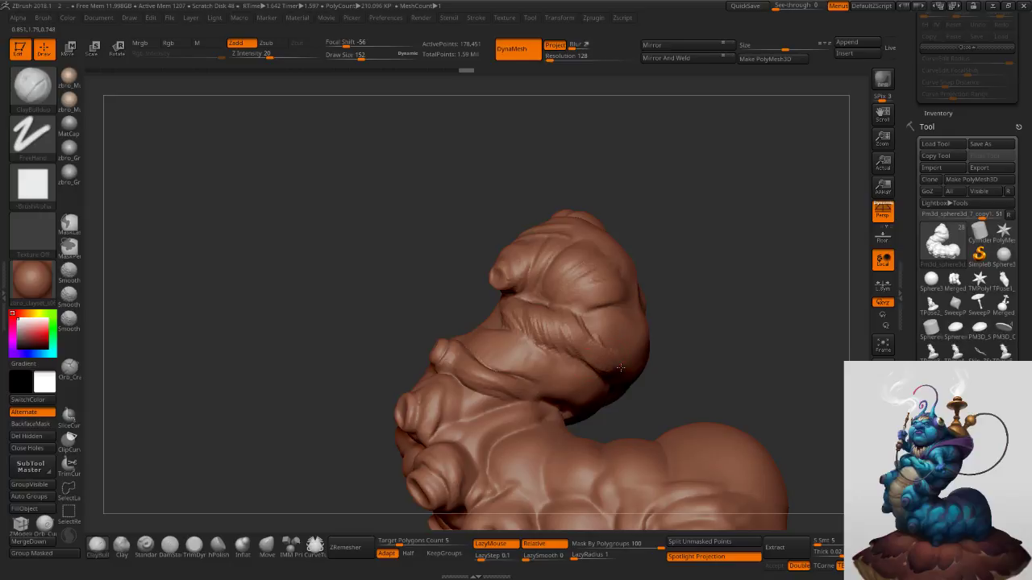
drag(598, 354, 603, 375)
right_drag(601, 363, 595, 344)
mouse_move(582, 356)
mouse_down()
mouse_move(634, 379)
mouse_move(601, 352)
mouse_up()
key(s)
Switch to a round alpha at size 129 and sculpt moustache strands, extending them right.
click(32, 184)
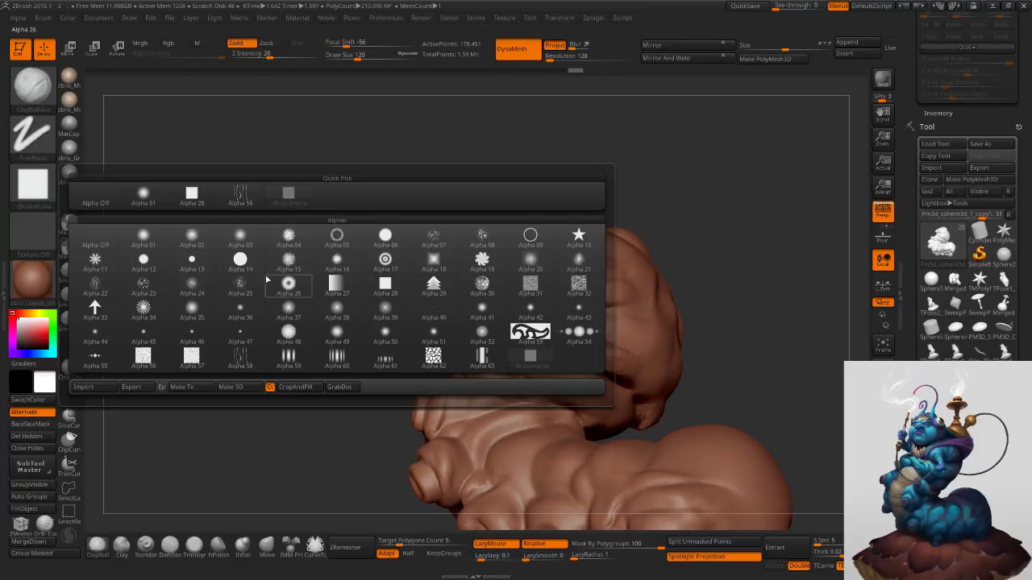
click(272, 286)
key(s)
drag(588, 372, 590, 371)
ctrl+right_drag(590, 347, 593, 369)
mouse_move(586, 335)
mouse_down()
mouse_move(592, 363)
mouse_move(603, 363)
mouse_up()
mouse_move(611, 327)
mouse_down()
mouse_move(621, 358)
mouse_move(630, 356)
mouse_up()
drag(657, 355, 653, 395)
right_drag(686, 433, 653, 427)
drag(582, 317, 573, 358)
mouse_move(599, 318)
mouse_down()
mouse_move(595, 352)
mouse_move(610, 363)
mouse_up()
drag(635, 311, 629, 359)
mouse_move(636, 371)
right_down()
mouse_move(620, 372)
mouse_move(757, 319)
right_up()
Build up the cheek below the eye with the brush at size 138.
key(s)
drag(486, 300, 485, 299)
right_drag(483, 300, 461, 304)
key(s)
drag(461, 304, 468, 324)
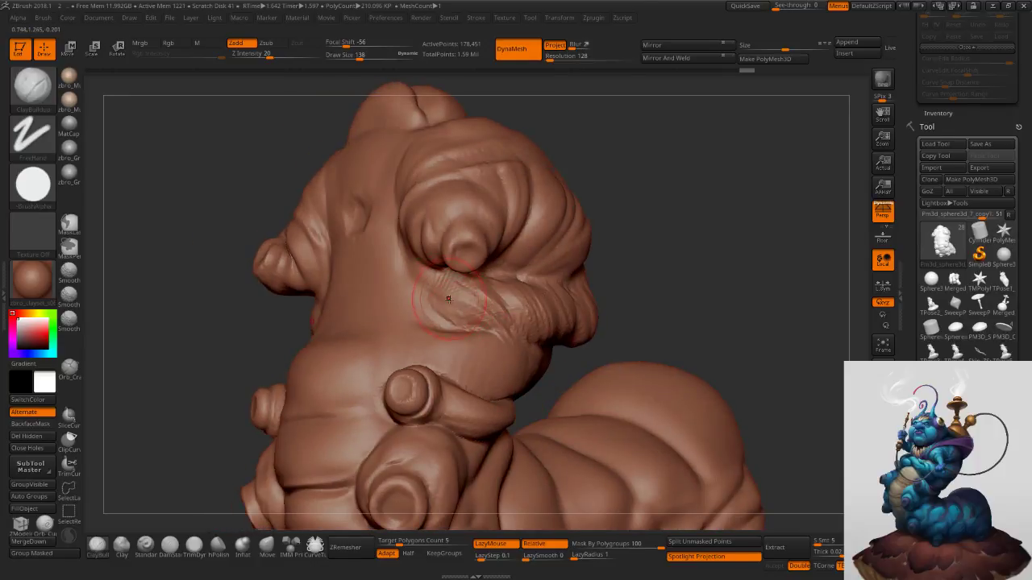
mouse_move(440, 288)
mouse_down()
mouse_move(449, 299)
mouse_move(432, 320)
mouse_up()
right_drag(438, 295, 445, 300)
Build up the lower arm stub and thicken its rims, shrinking the brush from 125 to 78.
key(s)
drag(444, 300, 440, 299)
drag(433, 279, 433, 311)
right_drag(427, 302, 443, 296)
key(s)
drag(440, 296, 428, 291)
key(s)
right_drag(439, 291, 422, 289)
drag(431, 290, 449, 276)
mouse_move(453, 311)
mouse_down()
mouse_move(440, 320)
mouse_move(451, 320)
mouse_up()
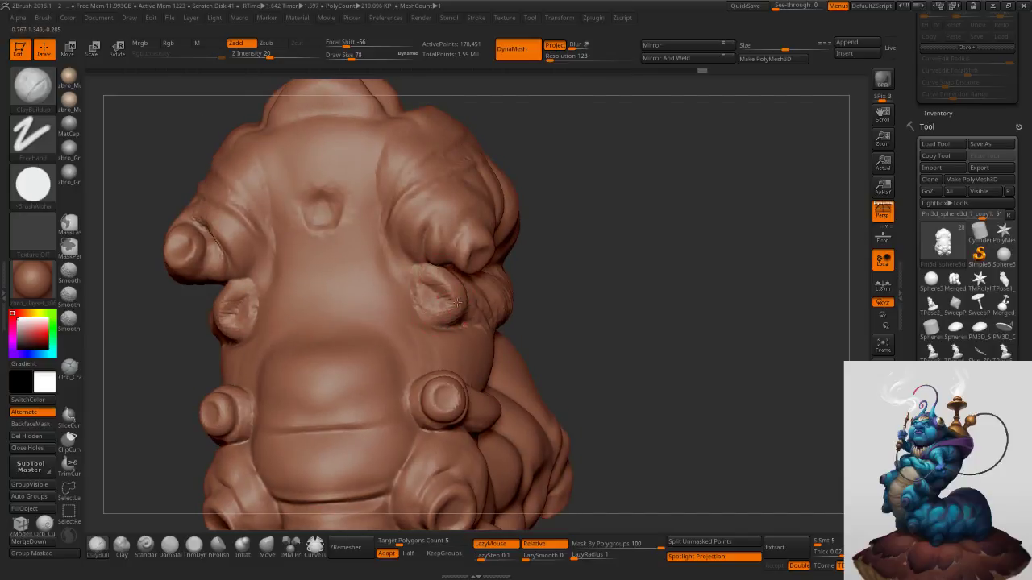
mouse_move(410, 290)
mouse_down()
mouse_move(430, 271)
mouse_move(447, 279)
mouse_up()
drag(422, 317, 457, 319)
In profile, round off and extend the arm stub's end, adding short strokes beneath it.
right_drag(484, 316, 453, 300)
key(s)
drag(455, 300, 457, 301)
right_drag(489, 305, 433, 304)
key(s)
drag(434, 304, 438, 305)
mouse_move(421, 303)
right_down()
mouse_move(442, 301)
mouse_move(429, 300)
right_up()
key(bracketleft)
right_drag(516, 300, 475, 297)
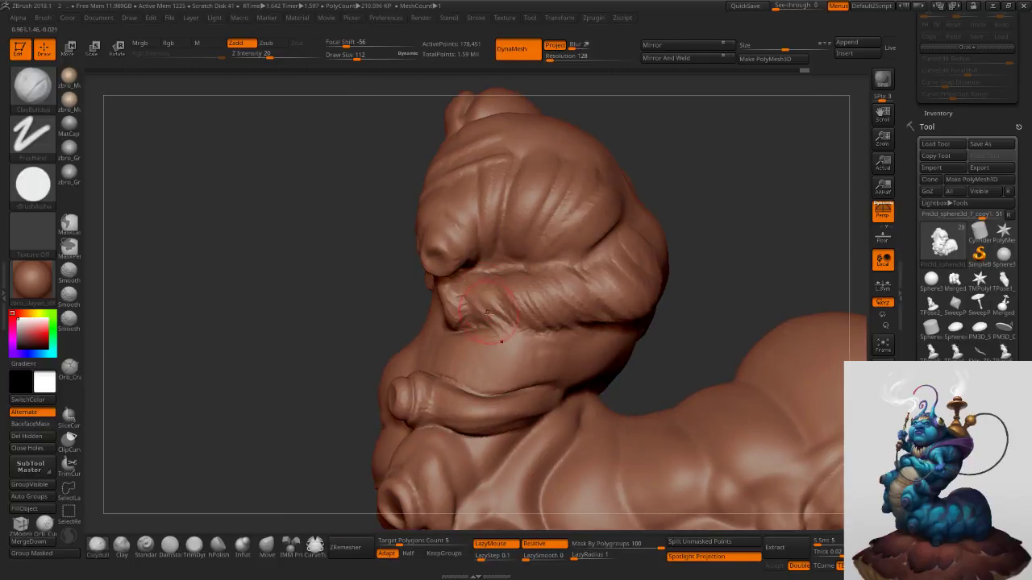
mouse_move(490, 291)
mouse_down()
mouse_move(500, 324)
mouse_move(485, 318)
mouse_move(515, 321)
mouse_up()
mouse_move(525, 285)
mouse_down()
mouse_move(518, 302)
mouse_move(530, 327)
mouse_move(526, 301)
mouse_up()
key(s)
key(s)
mouse_move(560, 333)
mouse_down()
mouse_move(549, 337)
mouse_move(569, 331)
mouse_up()
Raise marks below the arm at size 89, undo the ridges under the nose, and pick Move.
key(ctrl)
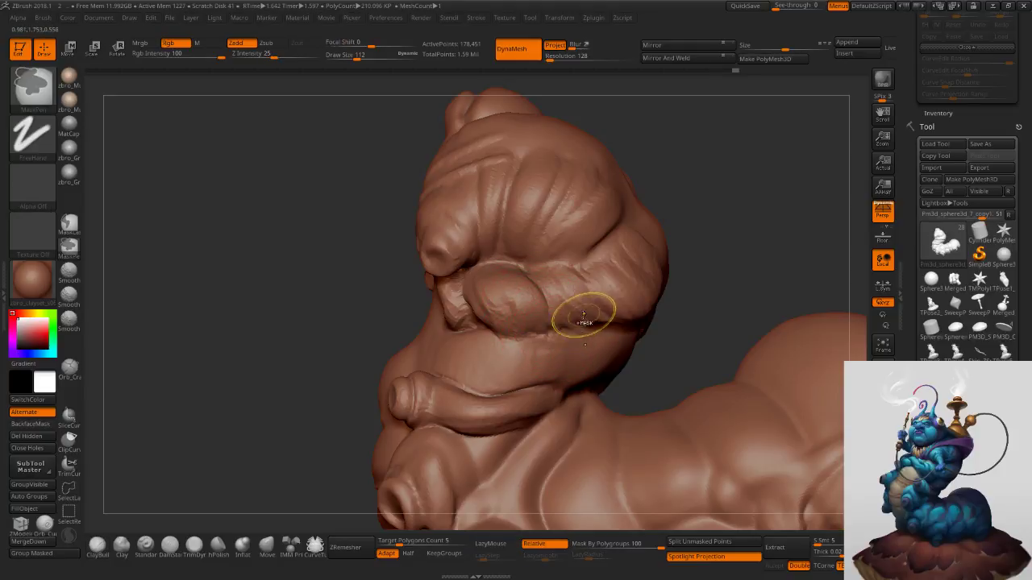
key(s)
click(534, 368)
mouse_move(505, 350)
mouse_down()
mouse_move(496, 385)
mouse_move(467, 339)
mouse_move(449, 368)
mouse_up()
mouse_move(463, 359)
right_down()
mouse_move(569, 364)
mouse_move(518, 348)
right_up()
key(ctrl+z)
key(ctrl+z)
key(ctrl+z)
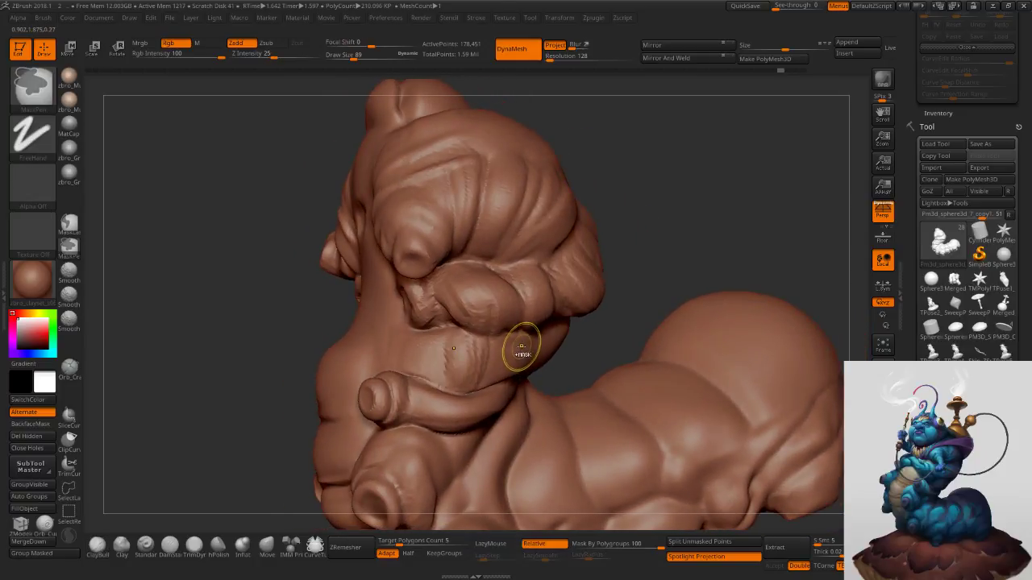
key(ctrl+z)
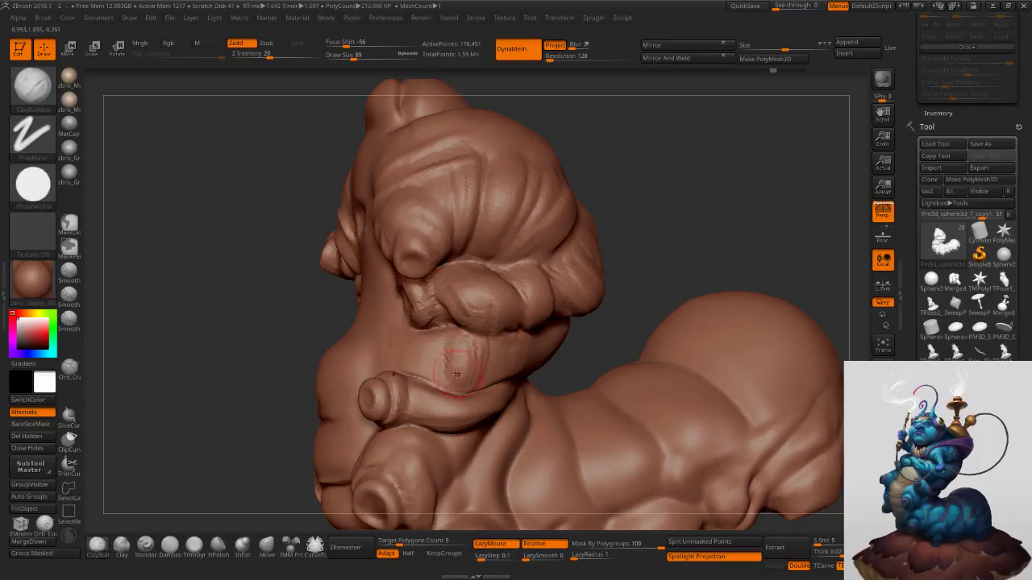
click(266, 546)
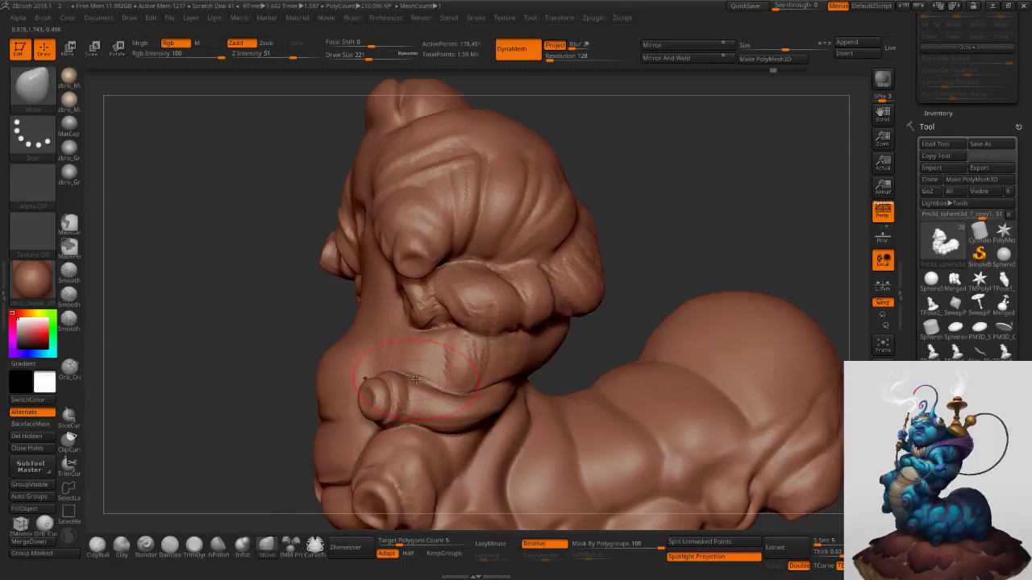
Pull the arm upward with the Move brush and shrink the brush to 96.
key(s)
drag(407, 380, 413, 361)
click(883, 502)
click(882, 502)
key(s)
drag(474, 376, 459, 377)
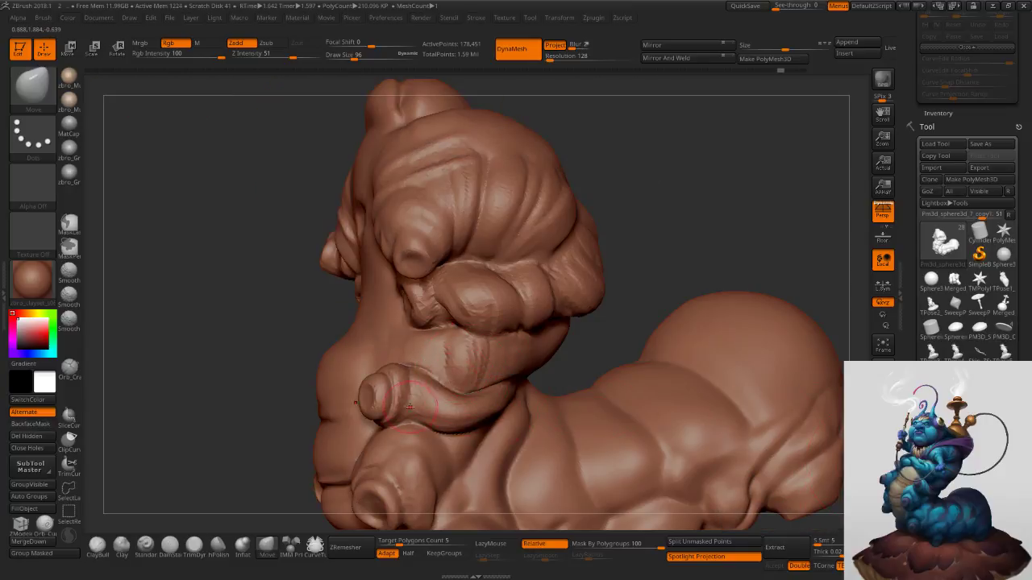
Reshape both upper suckers with the Move brush at size 138.
click(179, 554)
key(s)
drag(416, 337, 424, 339)
click(270, 550)
key(s)
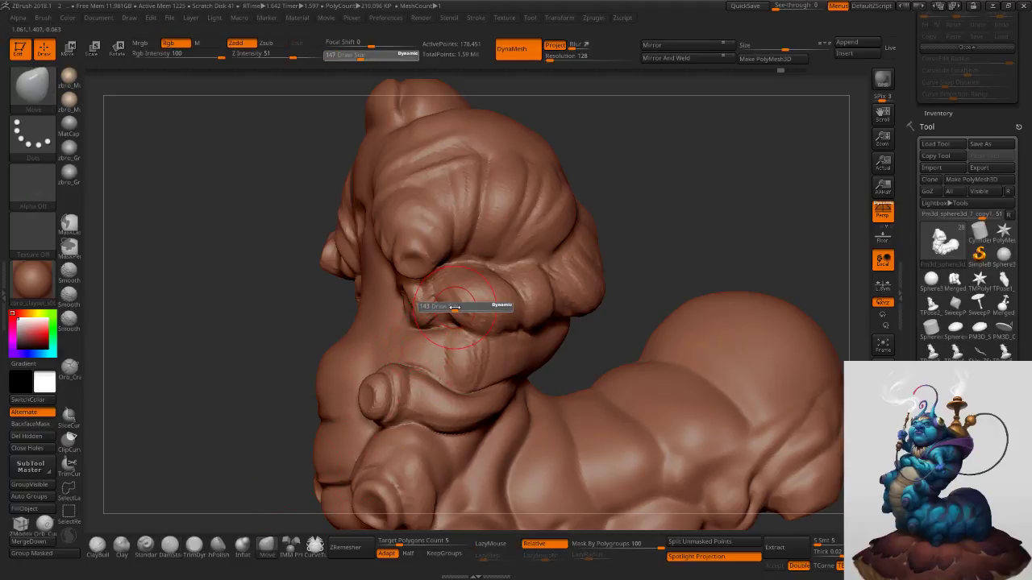
click(454, 307)
right_drag(395, 321, 429, 309)
key(s)
Zoom in on the face and mask the nostril, undoing the oversized mask.
key(s)
click(404, 310)
right_drag(367, 315, 416, 309)
drag(391, 304, 395, 300)
mouse_move(429, 329)
right_down()
mouse_move(404, 340)
mouse_move(371, 330)
right_up()
key(b)
key(m)
key(v)
mouse_move(424, 277)
ctrl+right_down()
mouse_move(410, 327)
mouse_move(388, 276)
ctrl+right_up()
Repaint a smaller mask on the nostril from below, with brush size 42.
key(s)
drag(387, 274, 389, 288)
key(ctrl+z)
mouse_move(372, 324)
ctrl+mouse_down()
mouse_move(375, 306)
mouse_move(379, 317)
mouse_move(389, 311)
mouse_move(423, 327)
ctrl+mouse_up()
key(ctrl+z)
right_drag(435, 322, 443, 239)
ctrl+drag(427, 295, 436, 281)
mouse_move(440, 246)
right_down()
mouse_move(455, 283)
mouse_move(414, 339)
right_up()
key(s)
click(447, 284)
key(s)
click(413, 286)
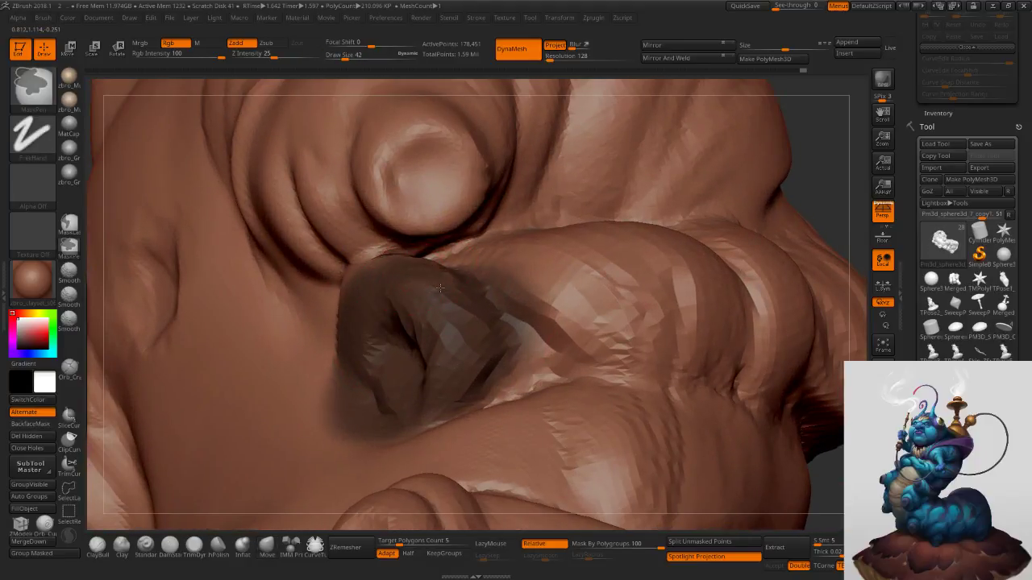
ctrl+right_drag(479, 309, 593, 283)
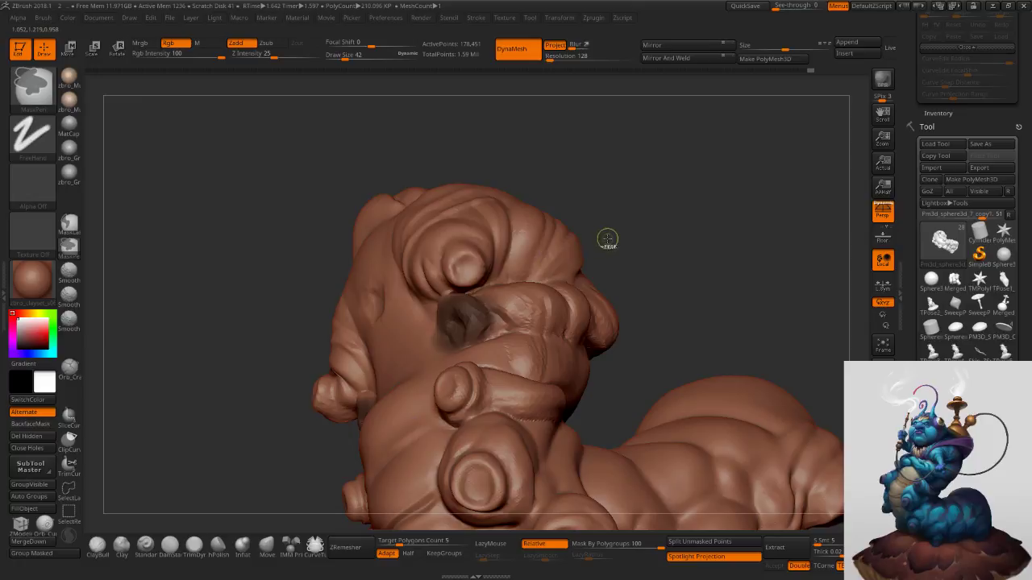
Invert the mask and nudge the nostrils outward and down with a 382 Move brush.
ctrl+click(600, 242)
key(s)
click(520, 299)
mouse_move(504, 298)
right_down()
mouse_move(557, 286)
mouse_move(593, 294)
right_up()
key(s)
click(466, 299)
drag(465, 311, 472, 320)
Deepen the crease above and outside the eye with DamStandard at size 270.
right_drag(520, 319, 456, 310)
key(s)
click(447, 313)
ctrl+right_drag(188, 533, 195, 569)
mouse_move(436, 307)
mouse_down()
mouse_move(397, 293)
mouse_move(368, 321)
mouse_move(448, 316)
mouse_move(459, 347)
mouse_up()
right_drag(472, 327, 456, 322)
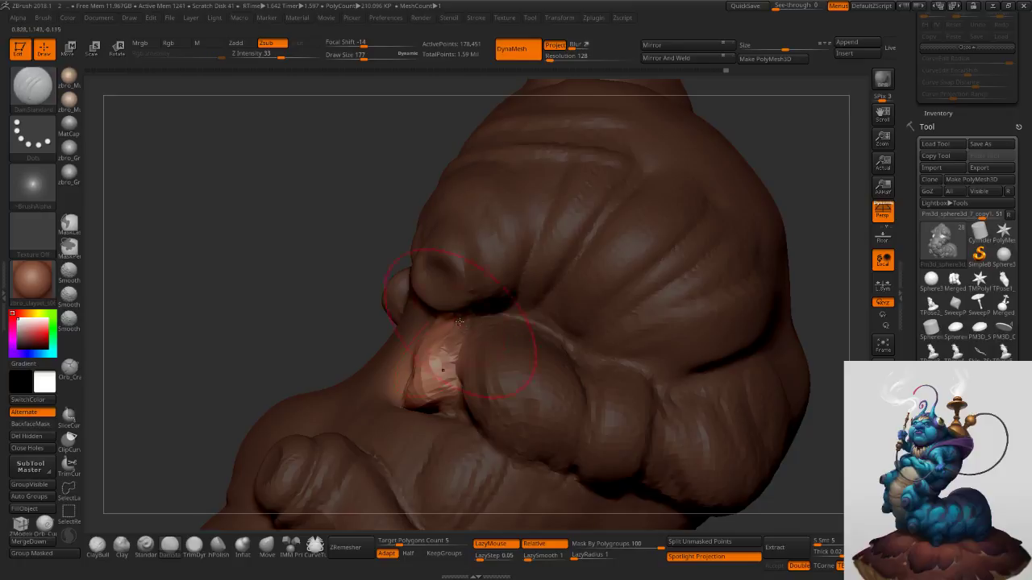
Clear the mask and push the surface near the eye with the Move brush.
ctrl+drag(339, 258, 359, 278)
mouse_move(472, 350)
ctrl+right_down()
mouse_move(472, 338)
mouse_move(528, 362)
mouse_move(478, 392)
ctrl+right_up()
shift+drag(478, 391, 488, 382)
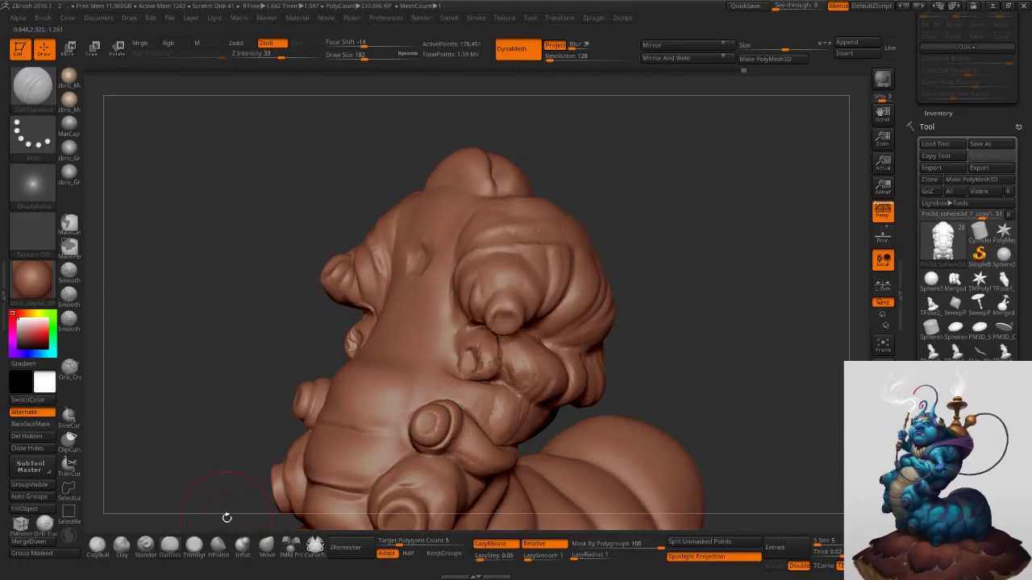
click(261, 550)
right_drag(487, 360, 509, 371)
drag(498, 389, 501, 387)
key(s)
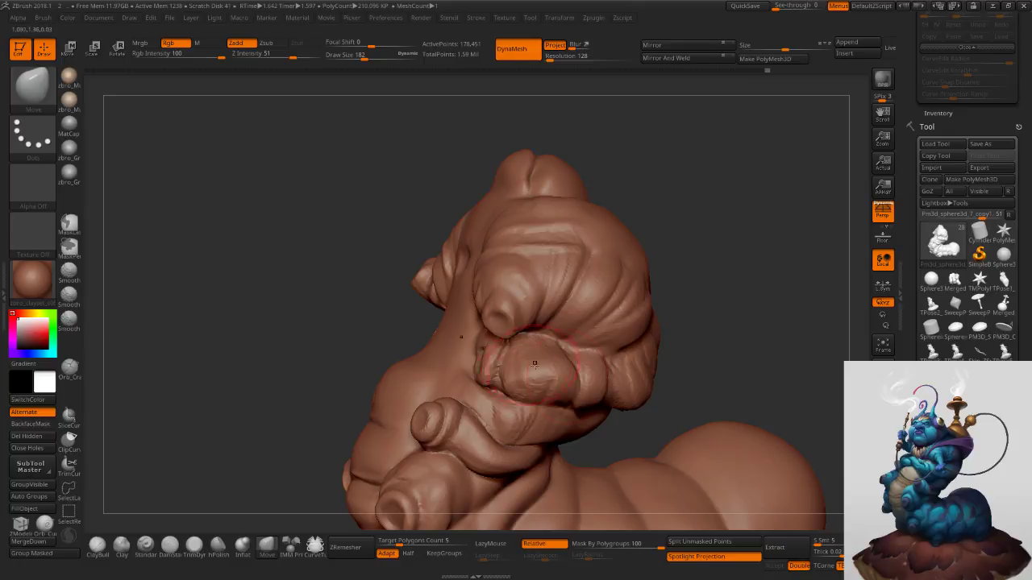
Turn Solo off to show the hookah and all other parts again.
click(882, 502)
right_drag(757, 471, 822, 452)
mouse_move(676, 363)
right_down()
mouse_move(669, 348)
mouse_move(605, 343)
mouse_move(631, 345)
mouse_move(622, 342)
right_up()
key(s)
Pull the surface by the armpit and adjust the fold edge beside the arm at brush size 116.
key(s)
drag(503, 370, 507, 370)
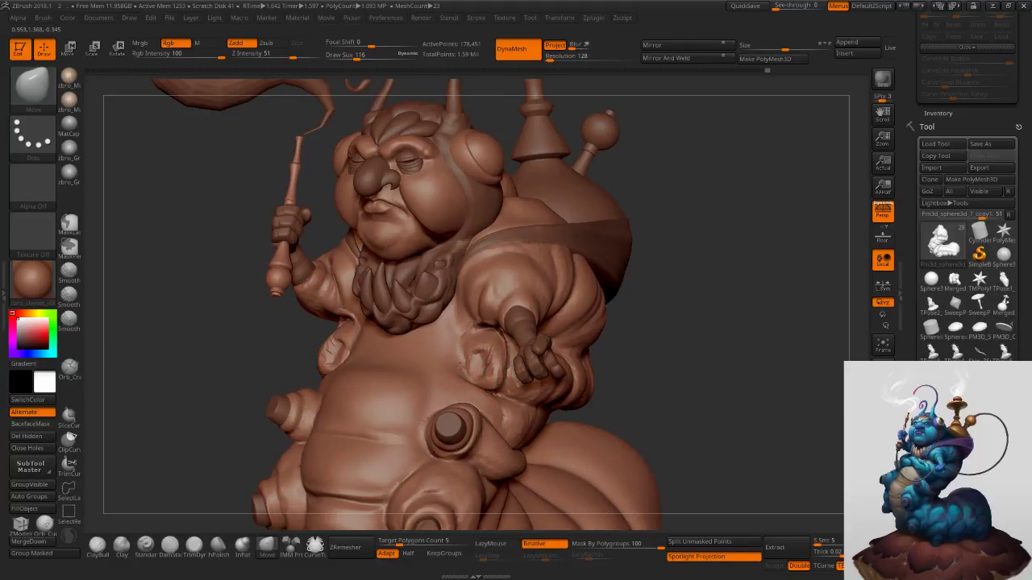
right_drag(477, 352, 471, 352)
key(s)
mouse_move(471, 353)
mouse_down()
mouse_move(480, 368)
mouse_move(460, 392)
mouse_up()
key(s)
right_drag(469, 385, 470, 365)
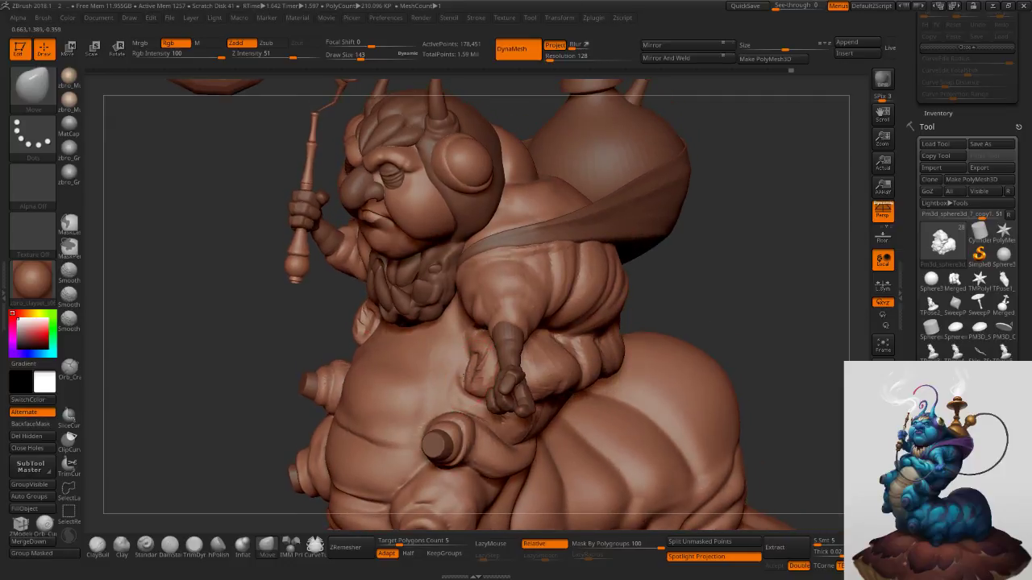
drag(471, 377, 468, 363)
right_drag(460, 363, 482, 352)
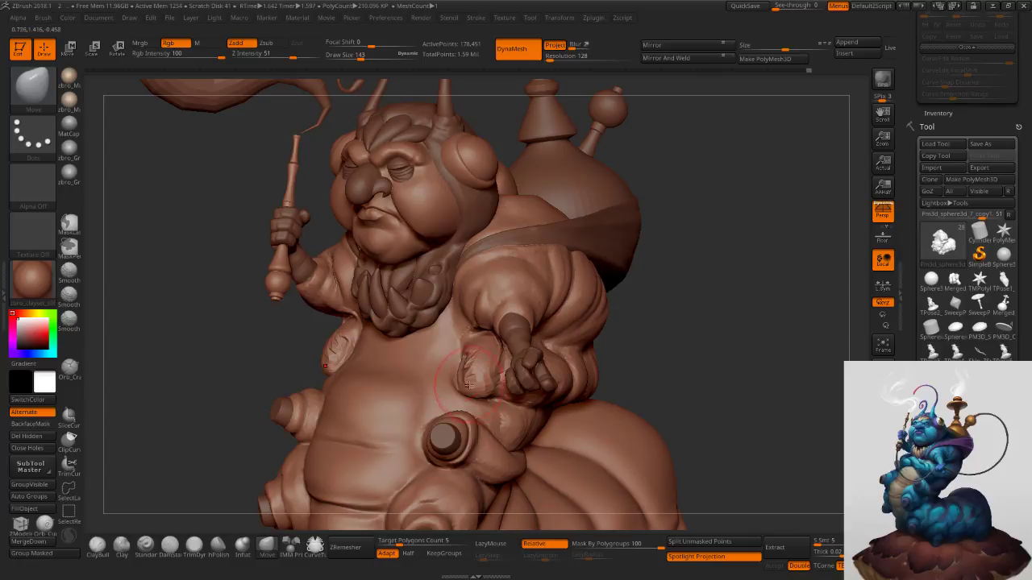
Build up clay under the hand with ClayBuildup, then smooth the surface below it.
click(99, 550)
right_drag(540, 391, 488, 403)
key(s)
drag(487, 404, 486, 403)
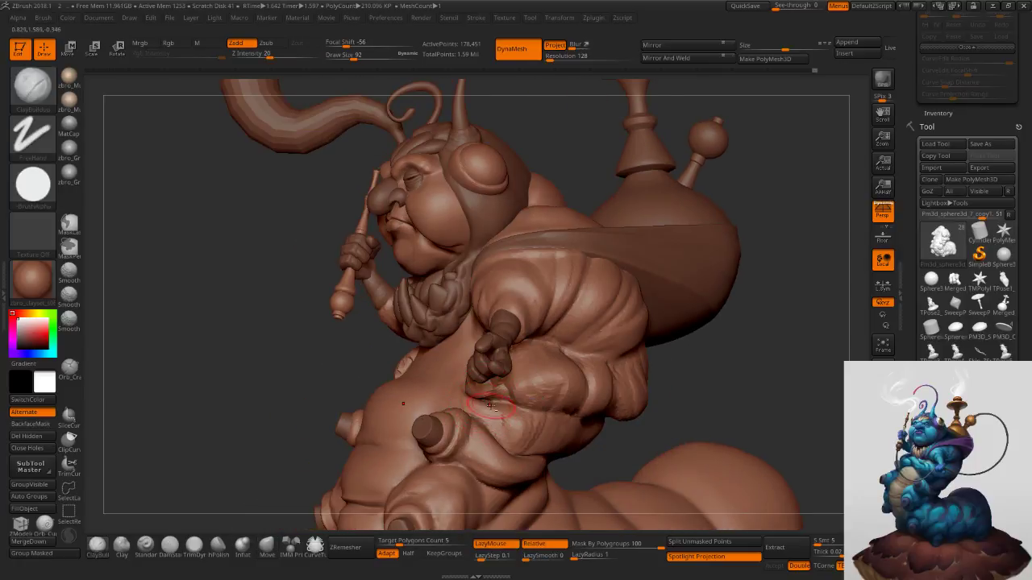
right_drag(505, 411, 520, 431)
mouse_move(520, 406)
shift+mouse_down()
mouse_move(498, 418)
mouse_move(469, 387)
mouse_move(502, 403)
shift+mouse_up()
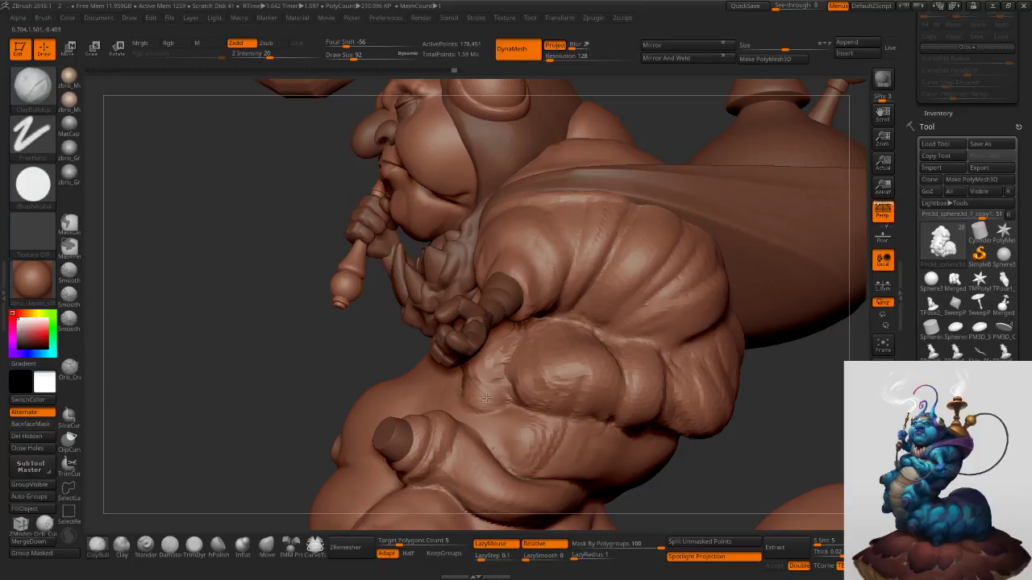
right_drag(458, 388, 524, 398)
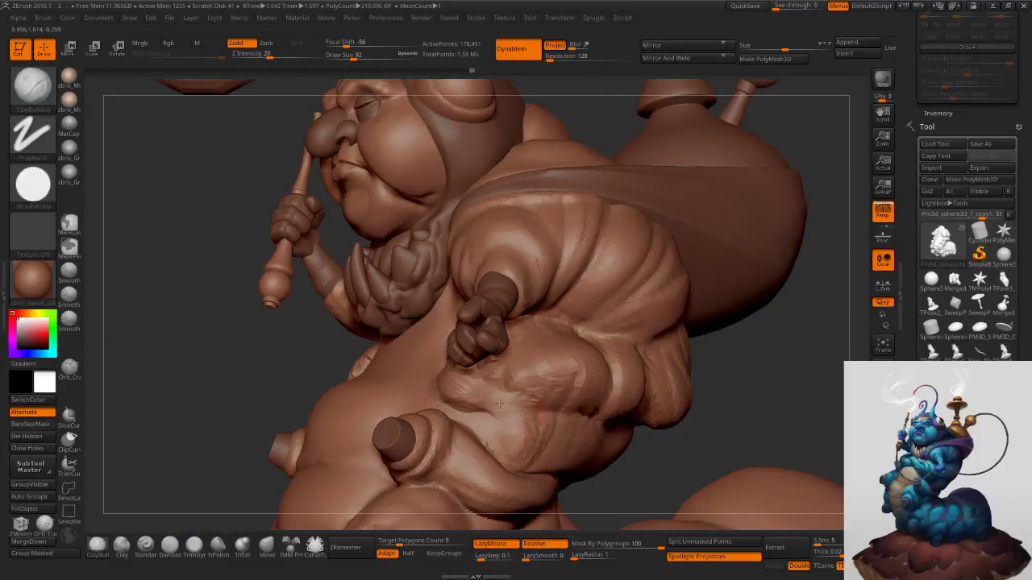
Reshape the fold under the lobe with a size 108 brush.
key(s)
click(562, 416)
mouse_move(594, 417)
mouse_down()
mouse_move(537, 396)
mouse_move(596, 415)
mouse_up()
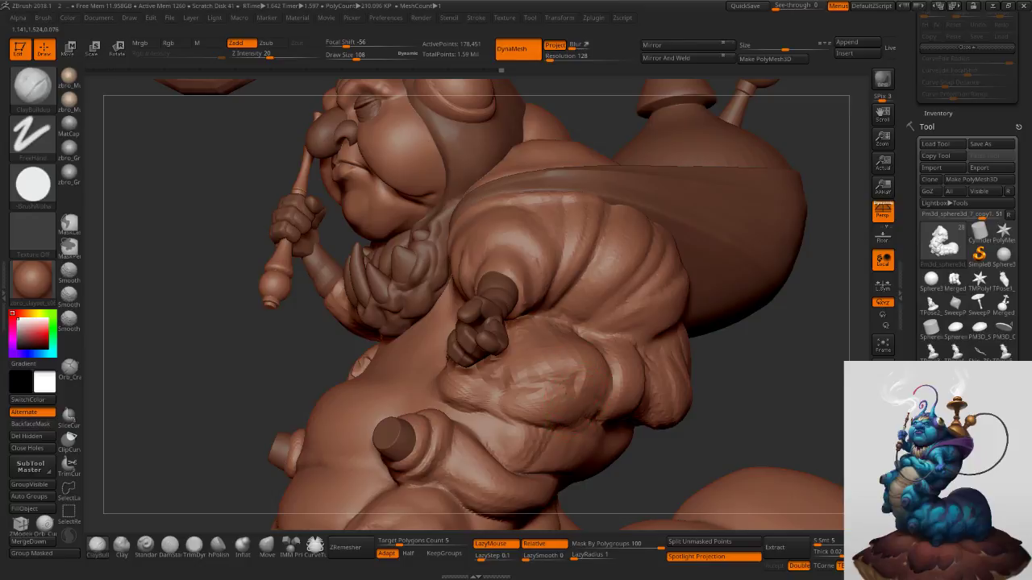
right_drag(565, 383, 544, 350)
key(s)
drag(569, 321, 568, 316)
Nudge the fold into shape with the Move brush at 152, then shrink it to 95.
click(564, 323)
click(267, 546)
mouse_move(622, 356)
ctrl+right_down()
mouse_move(603, 330)
mouse_move(611, 342)
mouse_move(576, 362)
ctrl+right_up()
key(s)
drag(575, 364, 566, 364)
ctrl+right_drag(542, 375, 369, 492)
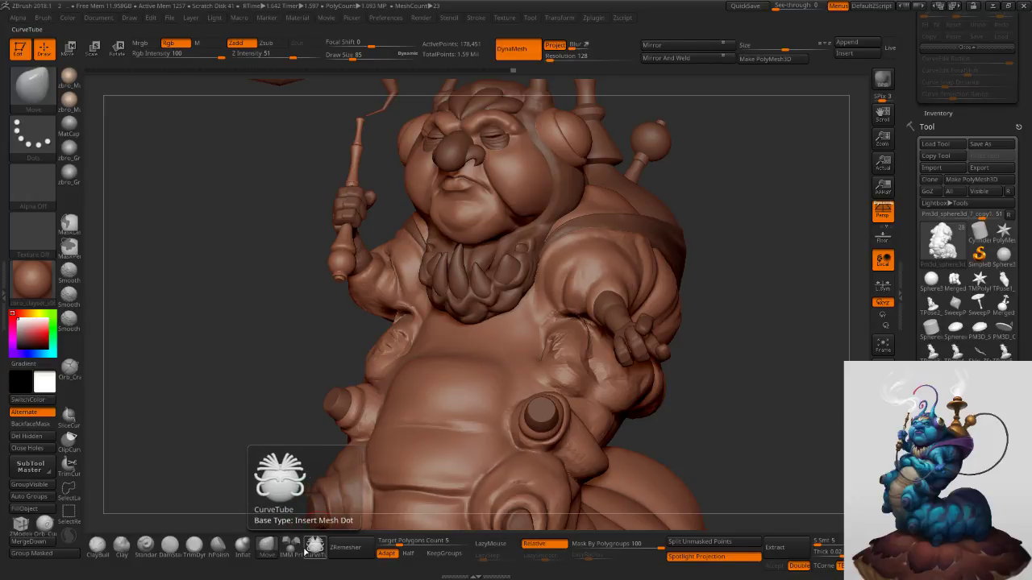
click(290, 548)
Insert a mirrored pair of cylinders on the caterpillar's belly.
right_drag(549, 337, 543, 356)
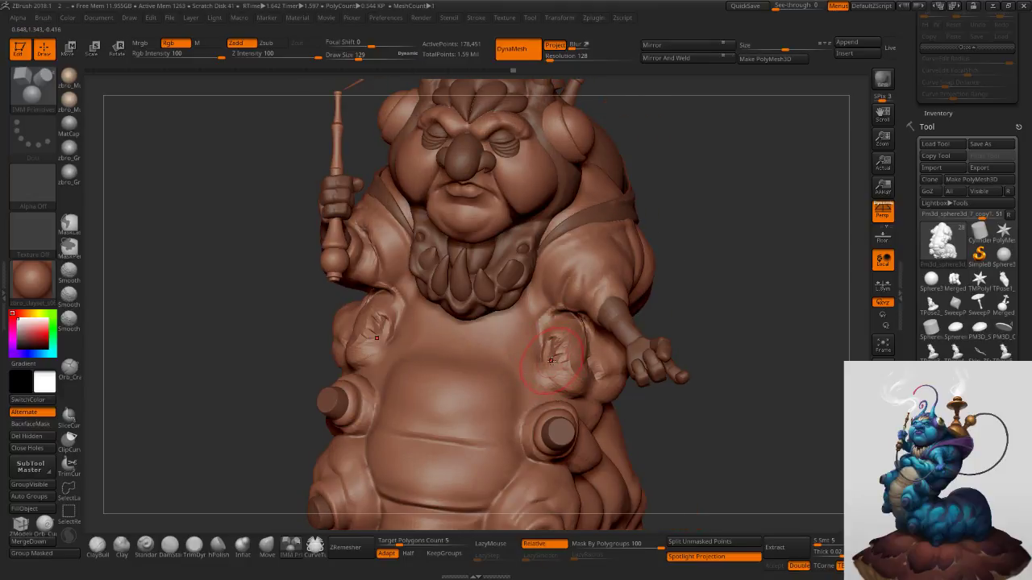
key(m)
key(m)
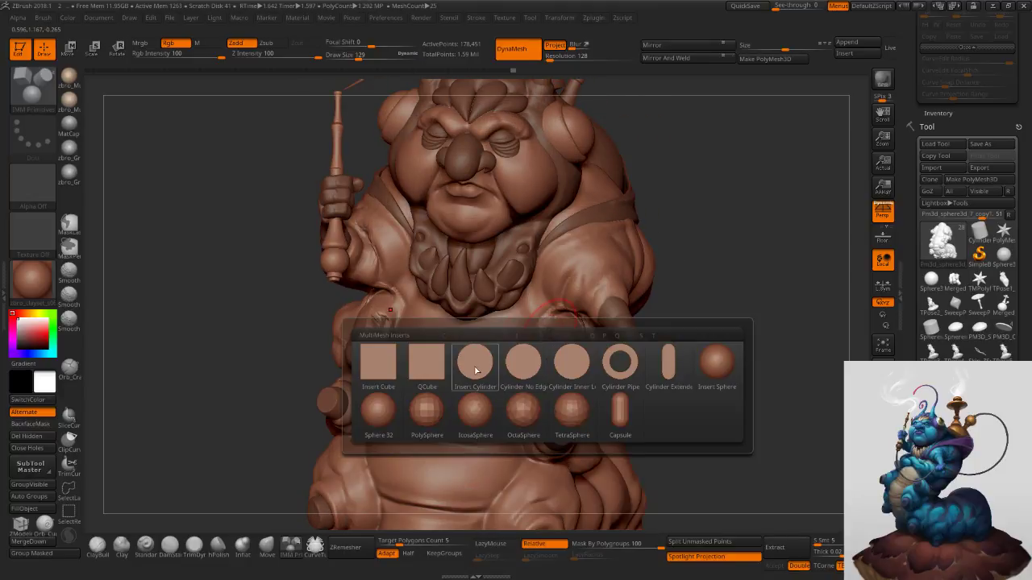
click(477, 371)
drag(546, 349, 576, 358)
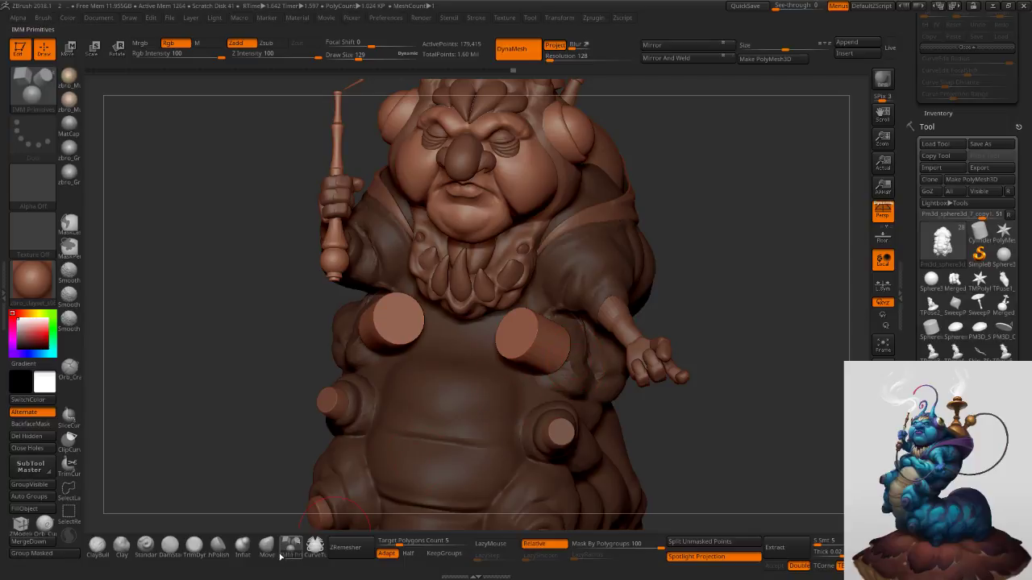
Switch to the 3D gizmo and add a Taper deformer to the cylinder.
key(w)
key(e)
key(r)
key(e)
key(w)
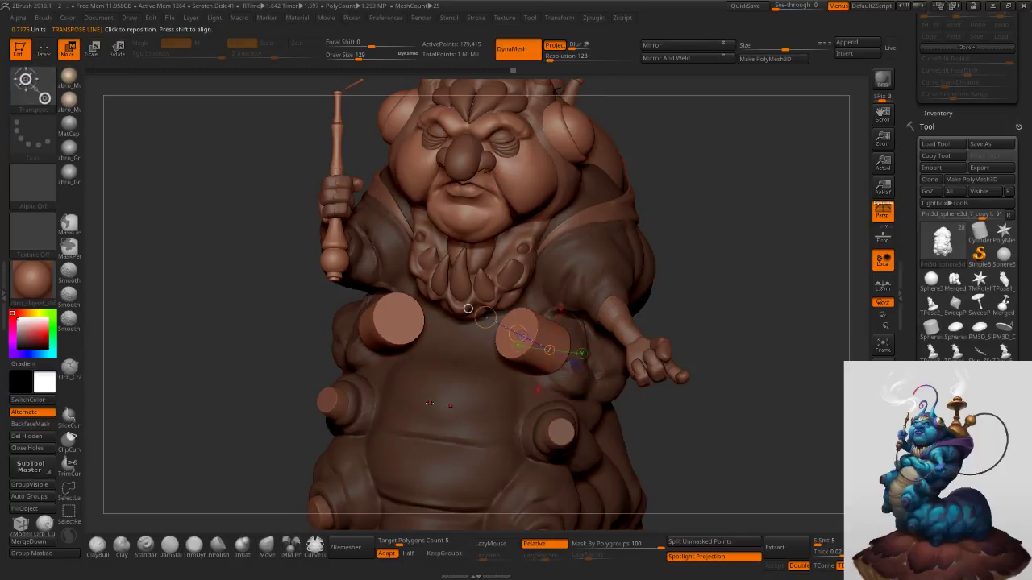
key(y)
click(511, 264)
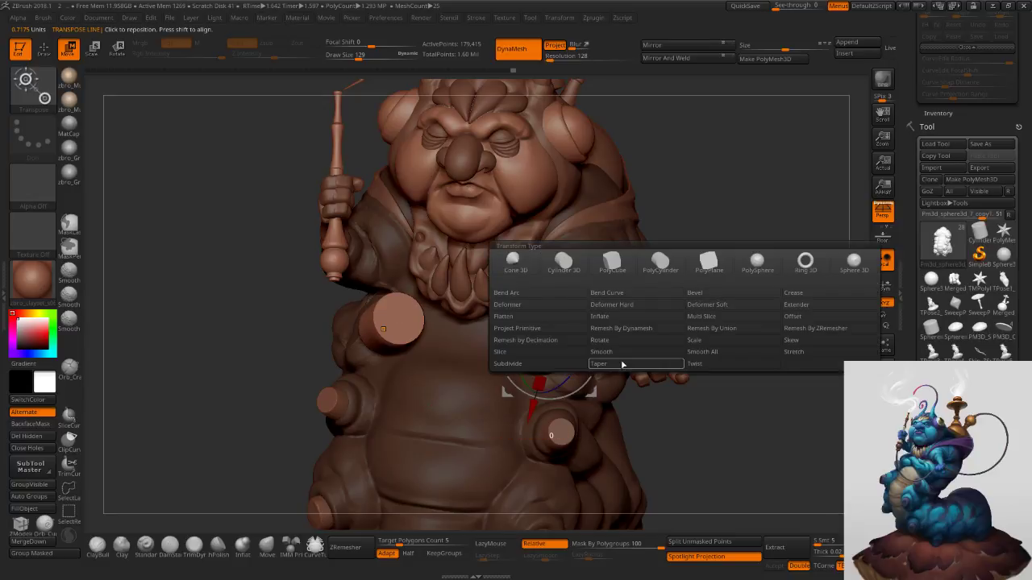
click(598, 364)
Taper the cylinder into a straight-sided cone and accept the deformation.
drag(687, 295, 544, 362)
drag(448, 367, 465, 375)
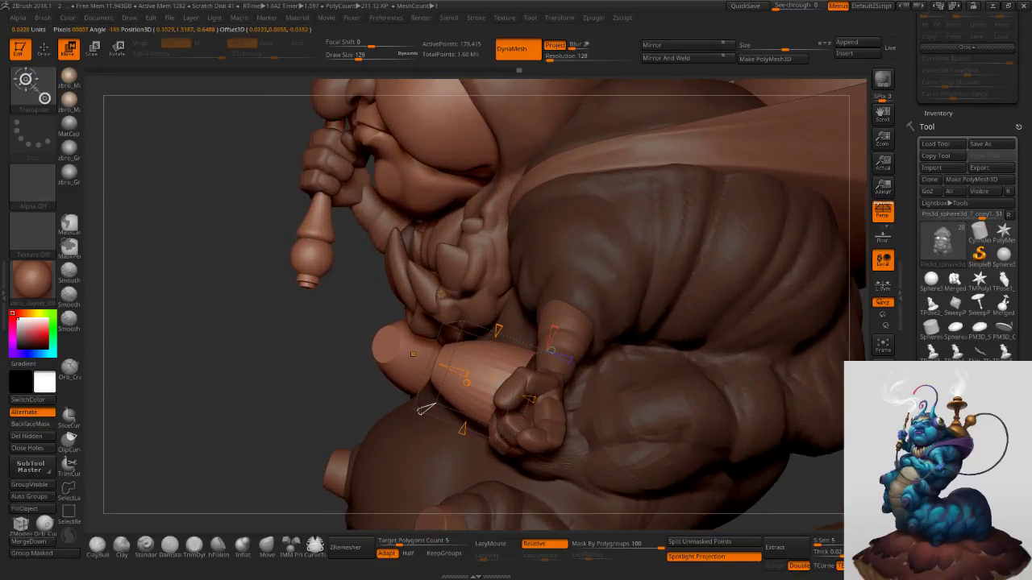
drag(428, 410, 440, 402)
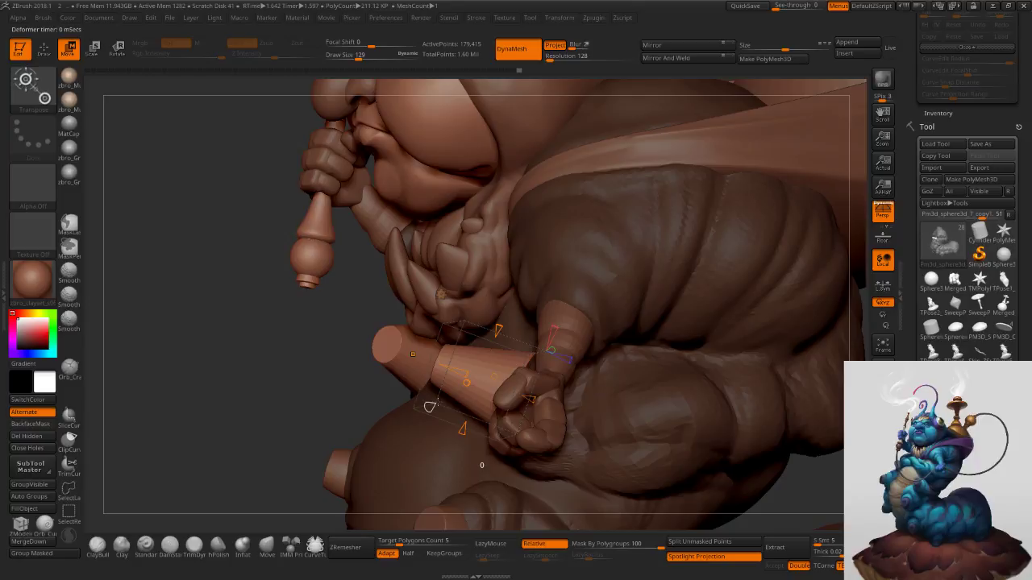
right_drag(475, 359, 447, 385)
click(45, 55)
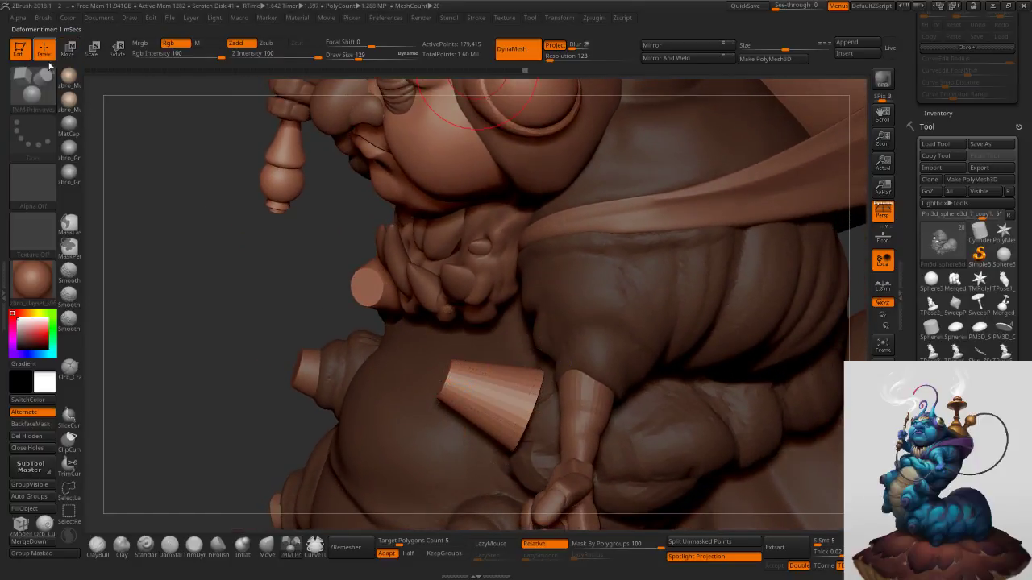
key(w)
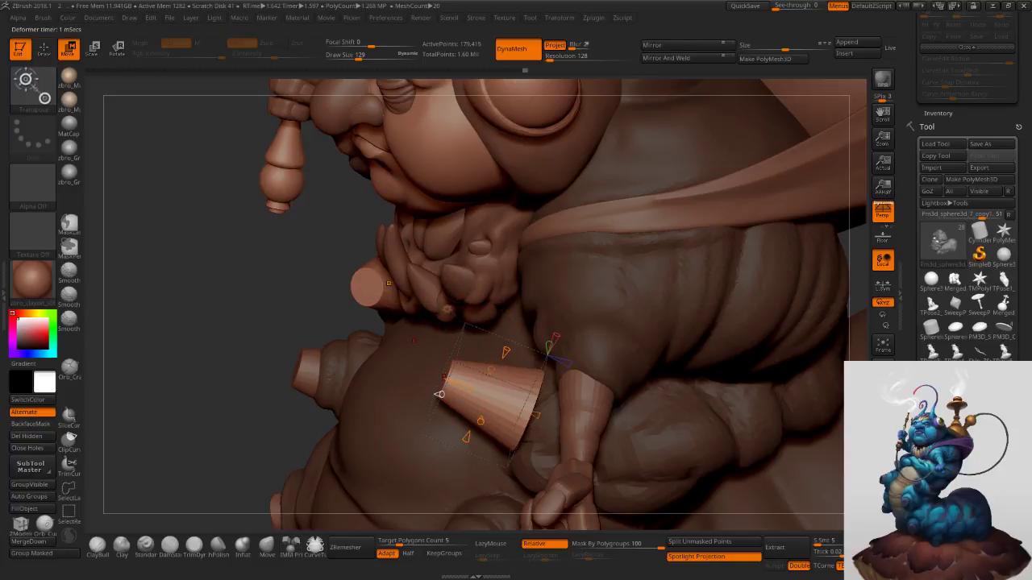
click(447, 310)
click(562, 310)
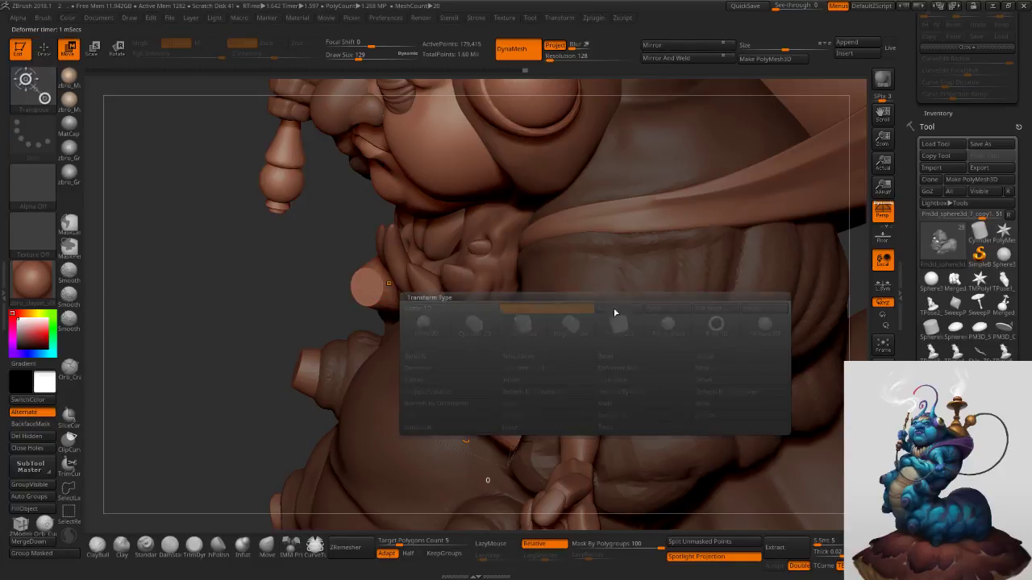
Slide the cone further out along its axis and Shift-smooth its faceted surface.
drag(424, 373, 444, 380)
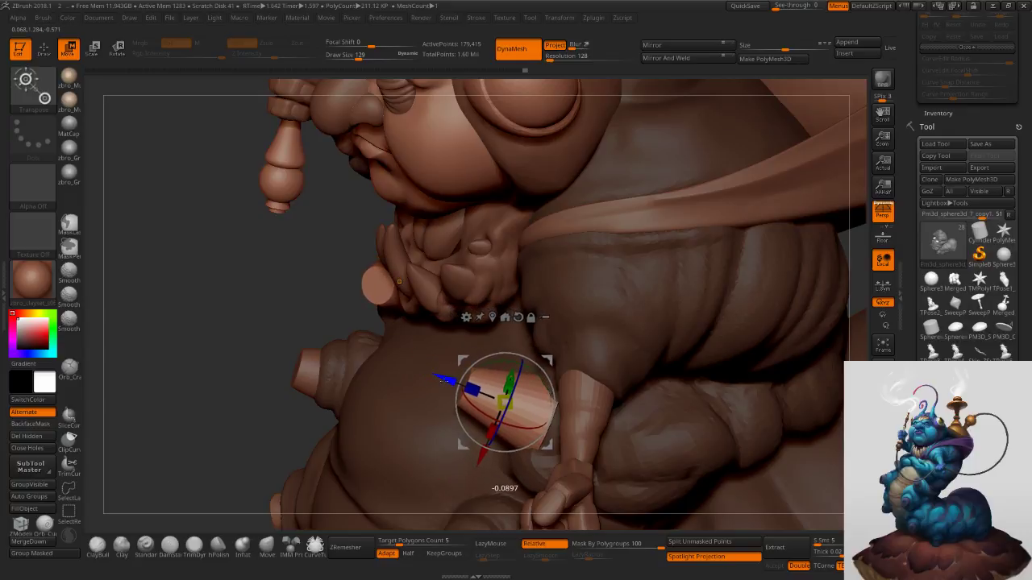
mouse_move(190, 379)
mouse_down()
mouse_move(311, 403)
mouse_move(299, 420)
mouse_up()
click(267, 546)
alt+right_drag(527, 435, 531, 360)
key(s)
mouse_move(549, 381)
mouse_down()
mouse_move(559, 382)
mouse_move(518, 390)
mouse_up()
key(shift)
mouse_move(518, 387)
right_down()
mouse_move(465, 405)
mouse_move(532, 374)
mouse_move(522, 353)
mouse_move(517, 369)
right_up()
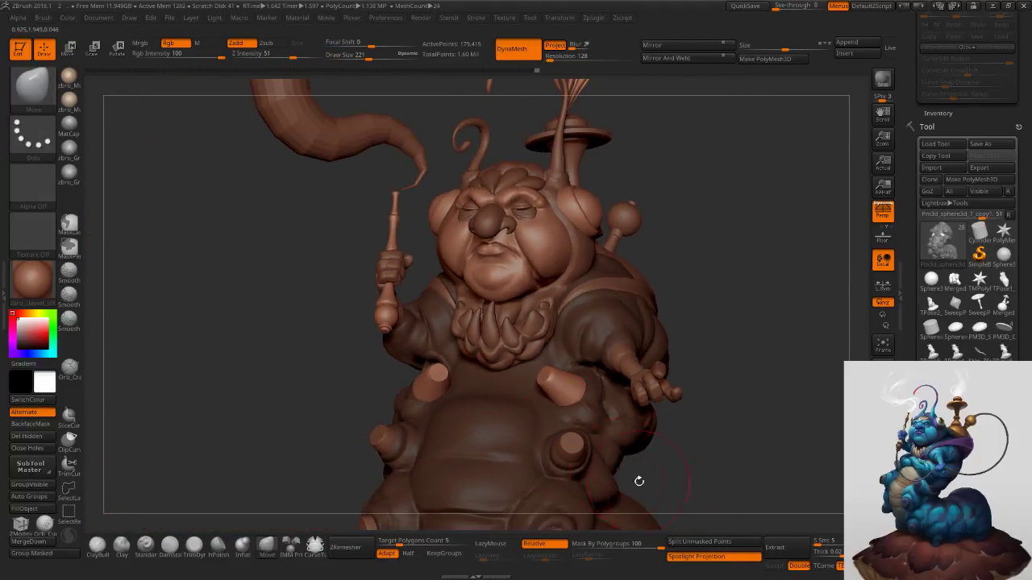
Clear the mask, select the chest-cone subtool, and slide it up and inward with the Gizmo.
click(687, 542)
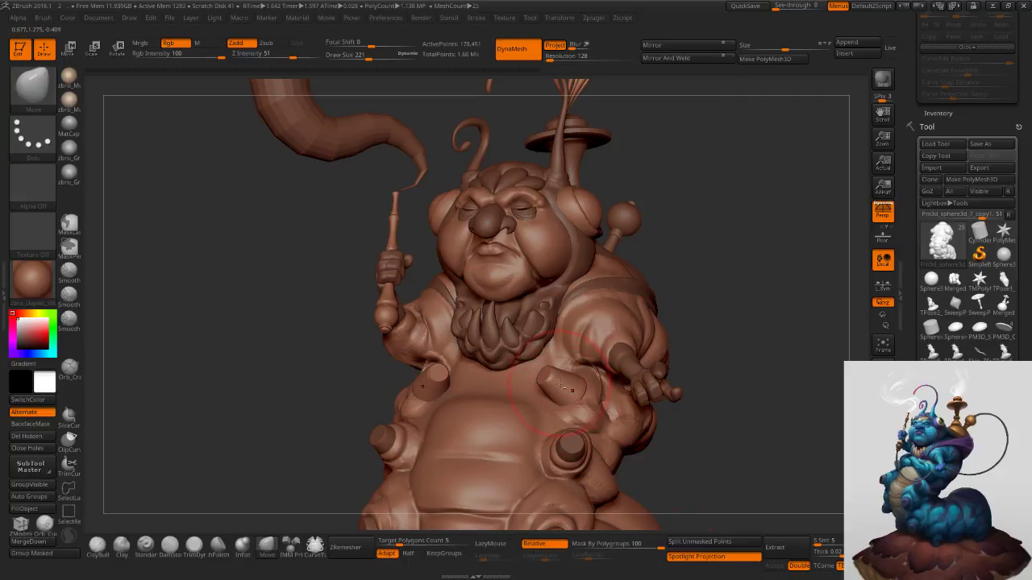
alt+click(555, 382)
right_drag(563, 382, 527, 382)
key(w)
drag(509, 357, 497, 352)
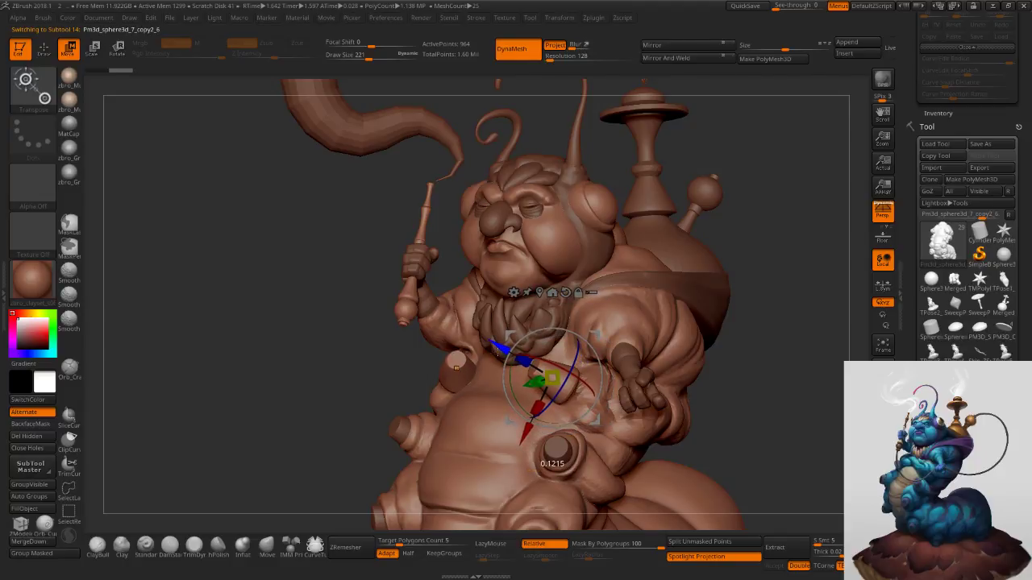
Rotate both mirrored chest cones inward and shift them left and down.
right_drag(500, 352, 602, 387)
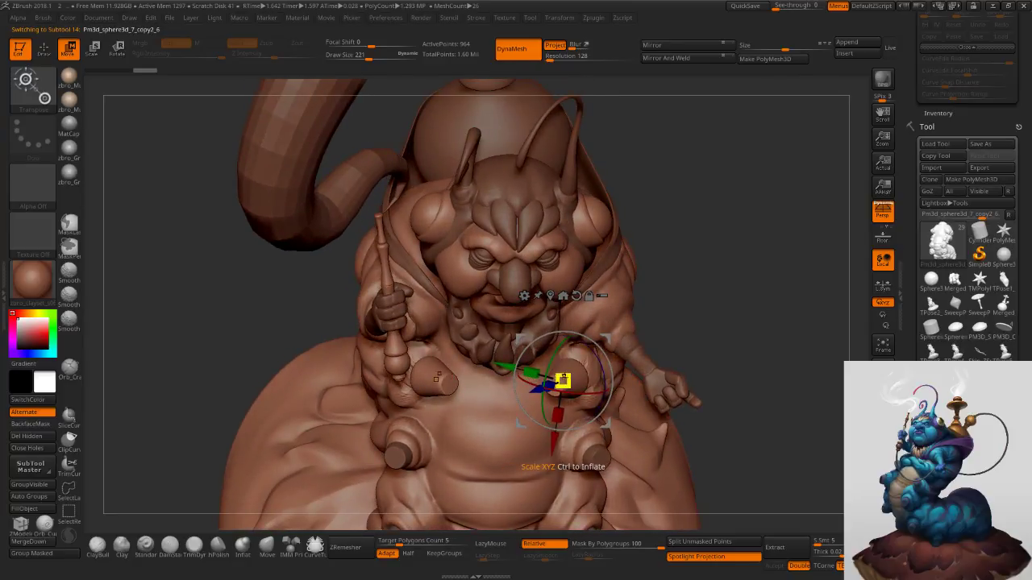
drag(590, 394, 583, 397)
right_drag(605, 278, 600, 348)
drag(607, 339, 599, 344)
right_drag(607, 339, 650, 278)
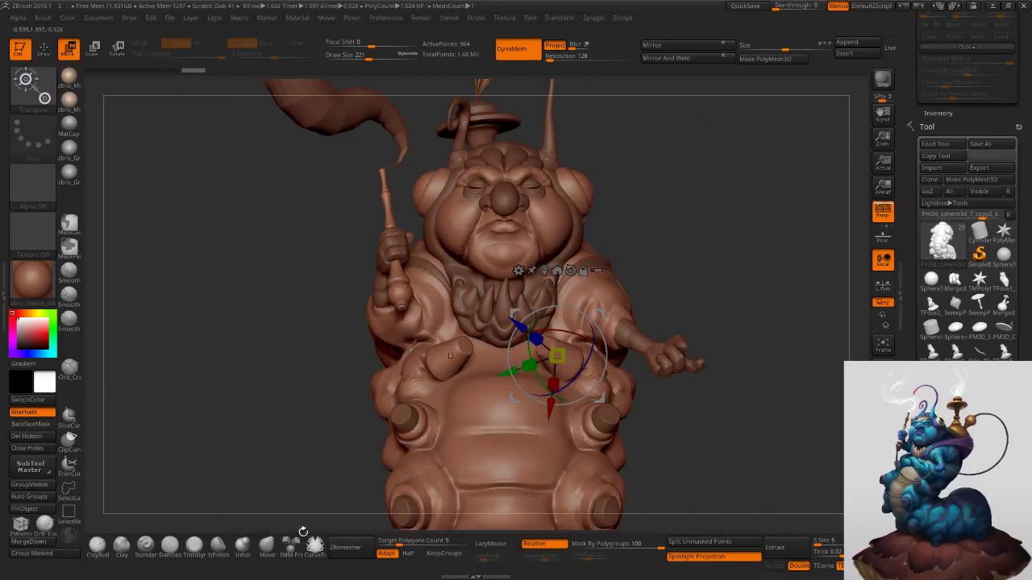
On the body subtool, use the Move brush to push the sleeve folds around the arms.
click(267, 546)
mouse_move(636, 379)
right_down()
mouse_move(573, 369)
mouse_move(587, 364)
right_up()
key(s)
drag(585, 365, 580, 365)
alt+click(584, 365)
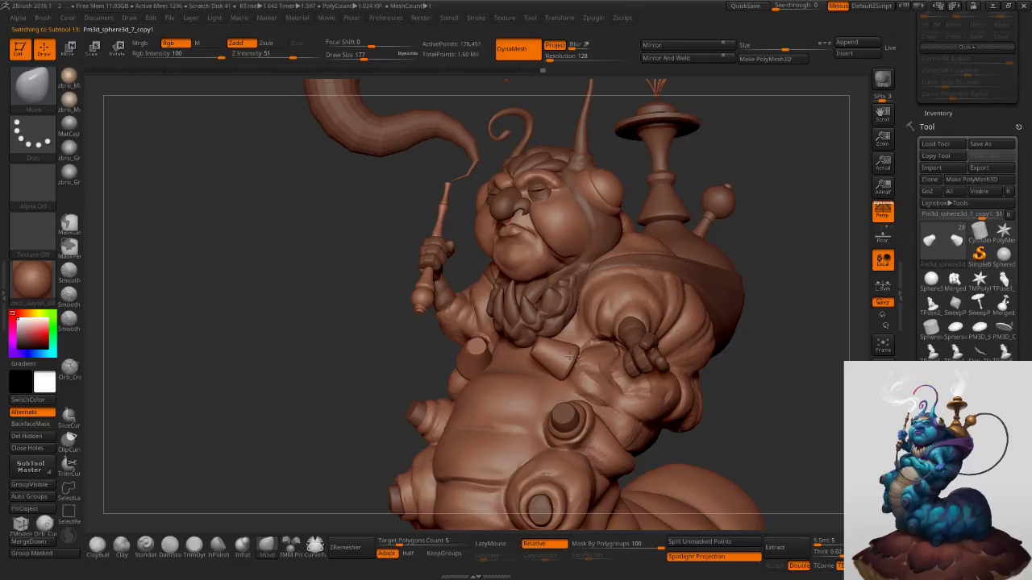
right_drag(569, 355, 622, 368)
key(bracketleft)
key(bracketleft)
drag(590, 368, 596, 360)
mouse_move(606, 368)
right_down()
mouse_move(583, 365)
mouse_move(540, 386)
mouse_move(543, 371)
mouse_move(591, 377)
right_up()
key(bracketleft)
key(s)
drag(591, 377, 603, 369)
Push the sleeve's lower fold upward with the Move brush at varying sizes.
mouse_move(611, 367)
right_down()
mouse_move(593, 374)
mouse_move(588, 394)
mouse_move(572, 392)
right_up()
key(s)
drag(613, 398, 621, 398)
right_drag(657, 396, 643, 387)
drag(638, 407, 633, 396)
key(s)
drag(621, 419, 614, 419)
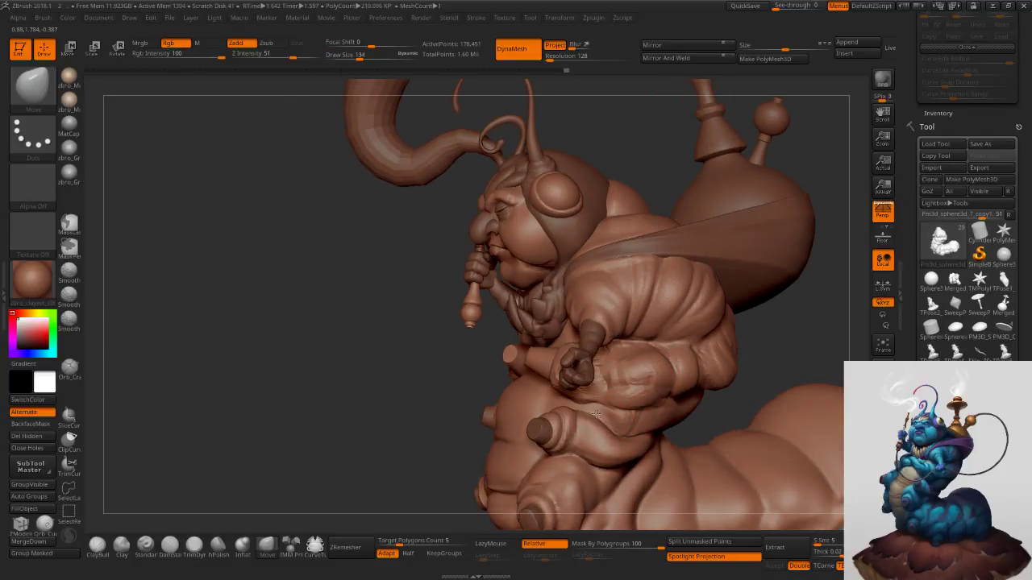
key(s)
key(s)
drag(589, 417, 591, 418)
right_drag(584, 419, 588, 430)
Mask part of the sleeve, invert the mask, then clear it again.
key(s)
drag(588, 431, 586, 431)
drag(569, 395, 568, 390)
key(s)
drag(569, 393, 561, 394)
ctrl+right_drag(569, 395, 601, 423)
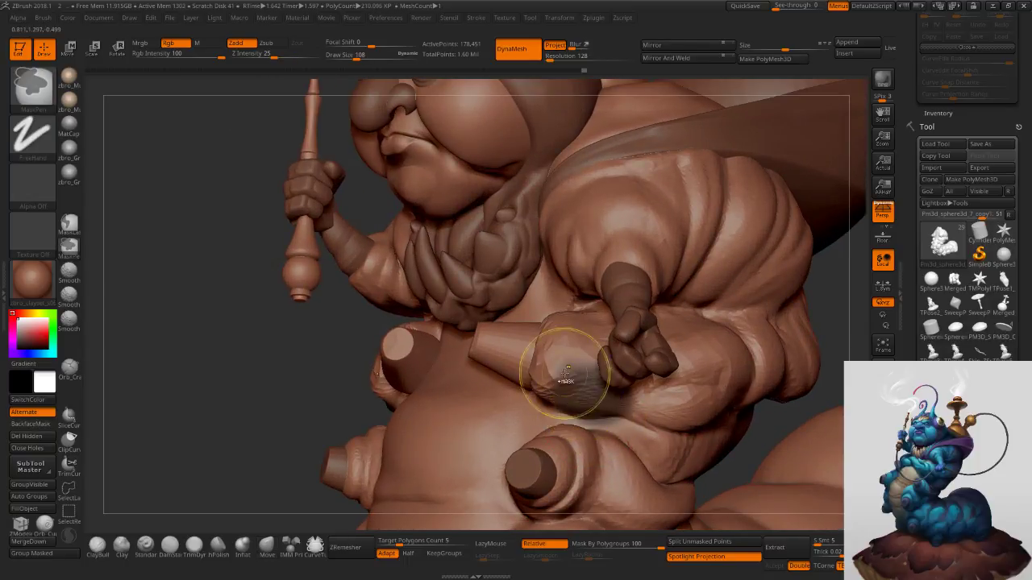
key(ctrl+i)
key(s)
drag(585, 389, 597, 388)
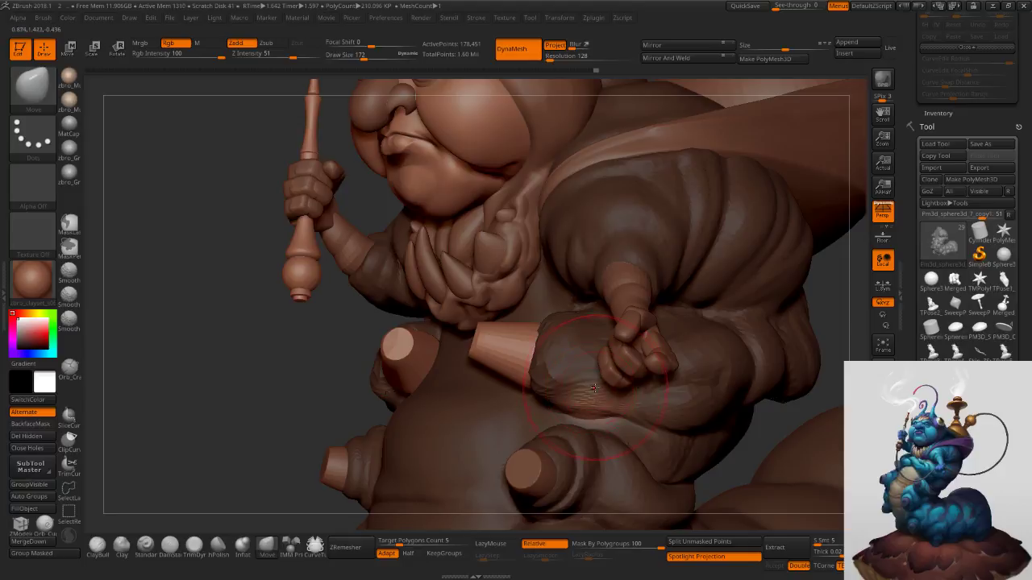
right_drag(593, 419, 627, 386)
ctrl+drag(687, 400, 693, 406)
right_drag(570, 386, 583, 395)
key(s)
drag(583, 385, 575, 386)
Select the forearm cylinder subtool and set the brush size to 330.
alt+click(542, 376)
right_drag(532, 394, 562, 372)
key(s)
drag(555, 383, 563, 383)
right_drag(563, 383, 544, 381)
key(s)
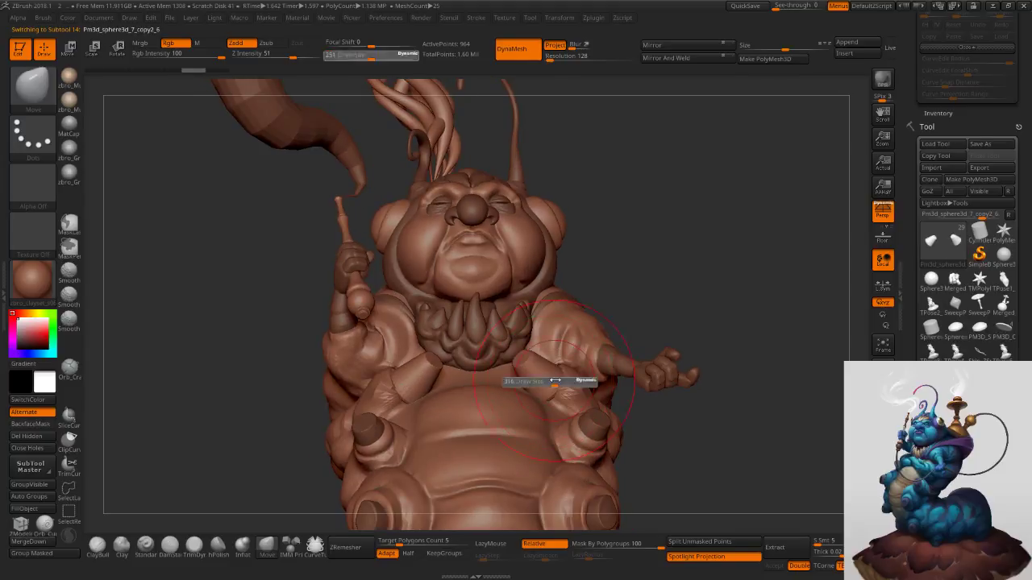
drag(543, 381, 539, 385)
key(s)
right_drag(561, 363, 522, 392)
ctrl+right_drag(523, 392, 481, 435)
Thicken the mirrored forearm cylinders with the Inflat brush.
click(248, 552)
key(s)
drag(462, 386, 464, 386)
key(s)
drag(369, 365, 362, 395)
right_drag(351, 356, 431, 365)
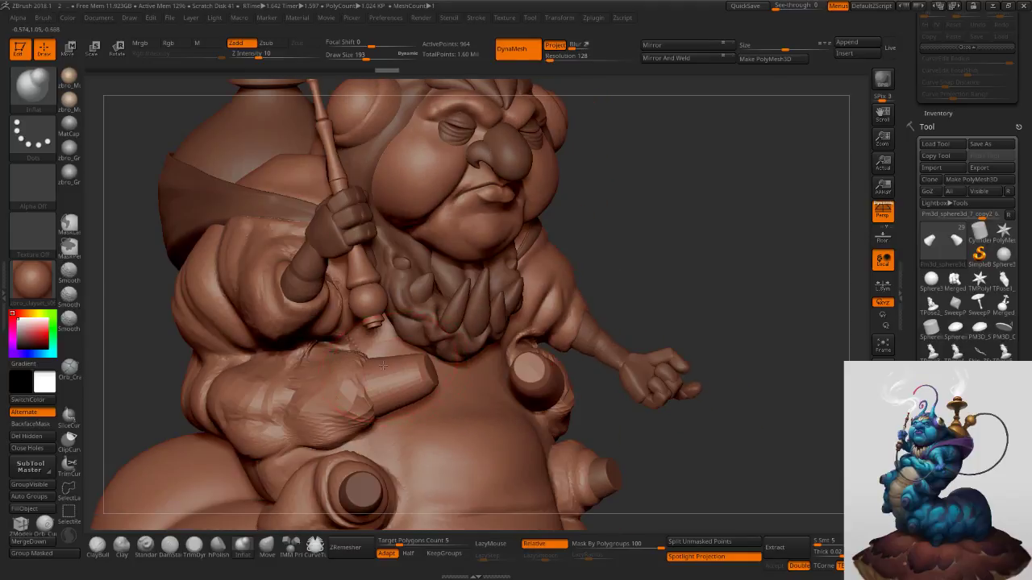
click(289, 547)
Insert cuff cylinders at each forearm end and rotate them in line with the forearms.
key(bracketleft)
right_drag(445, 400, 410, 384)
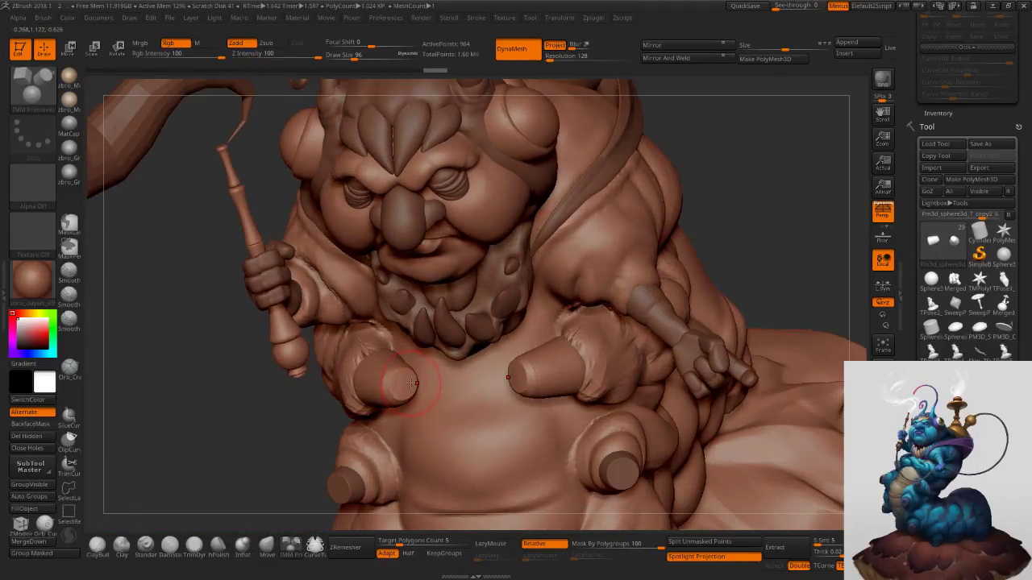
drag(414, 385, 435, 382)
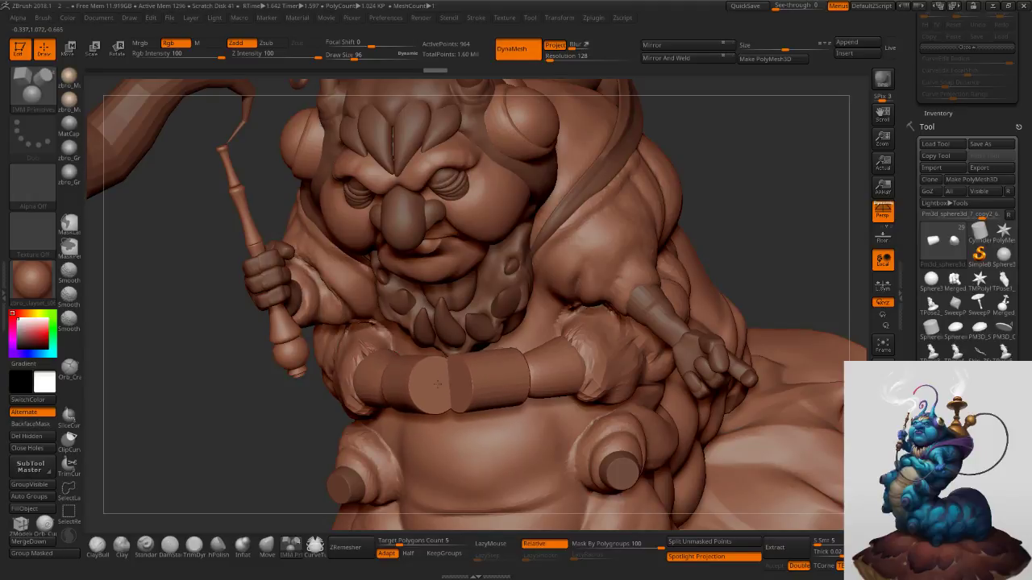
drag(437, 378, 438, 377)
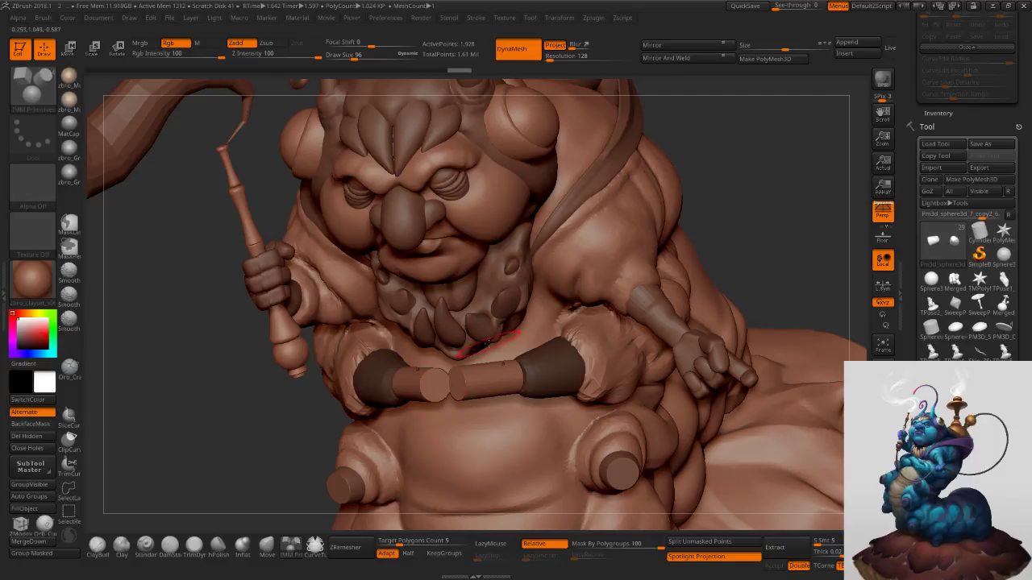
key(r)
right_drag(546, 346, 491, 363)
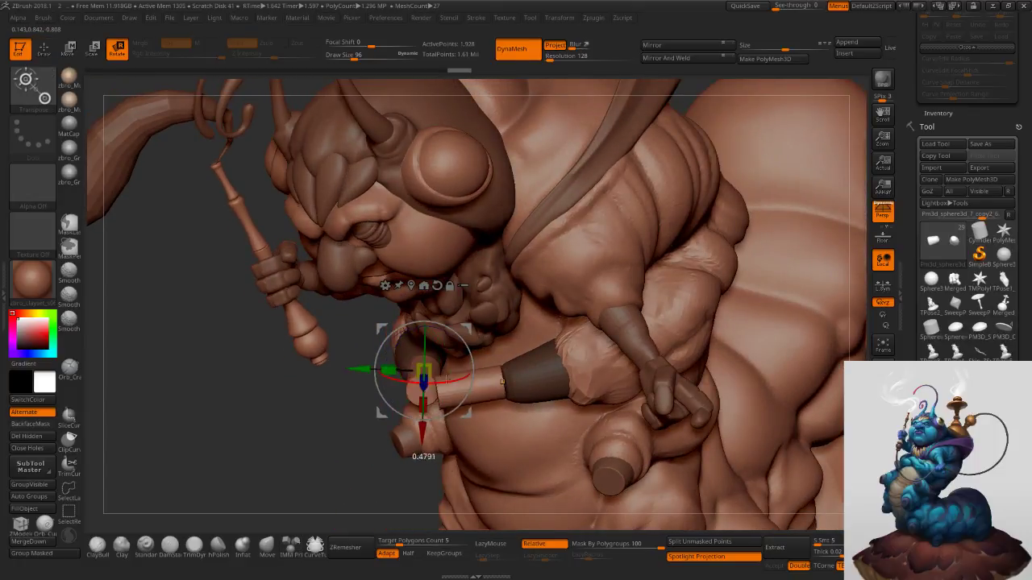
drag(431, 391, 454, 385)
right_drag(453, 363, 488, 327)
drag(452, 342, 447, 320)
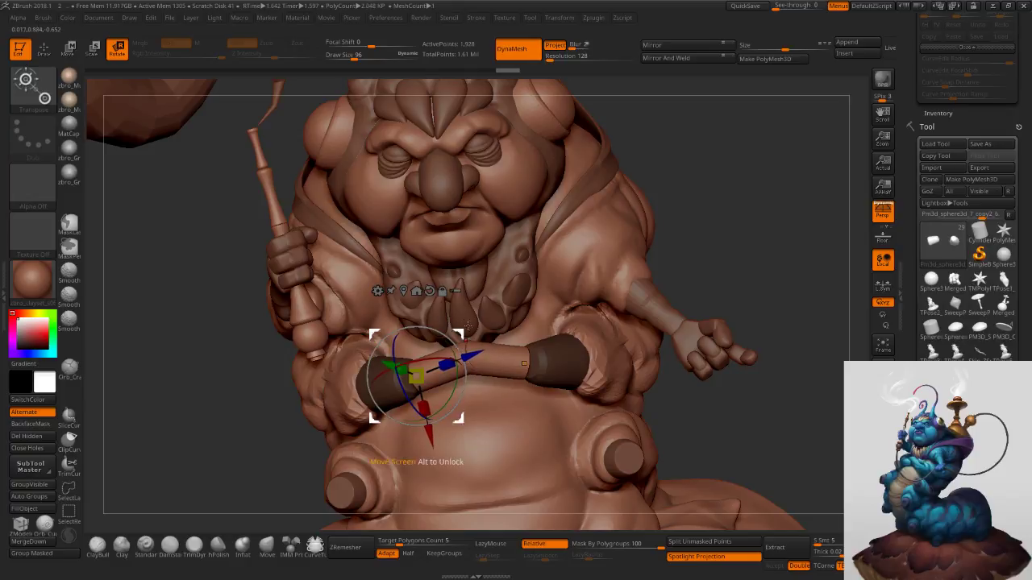
key(q)
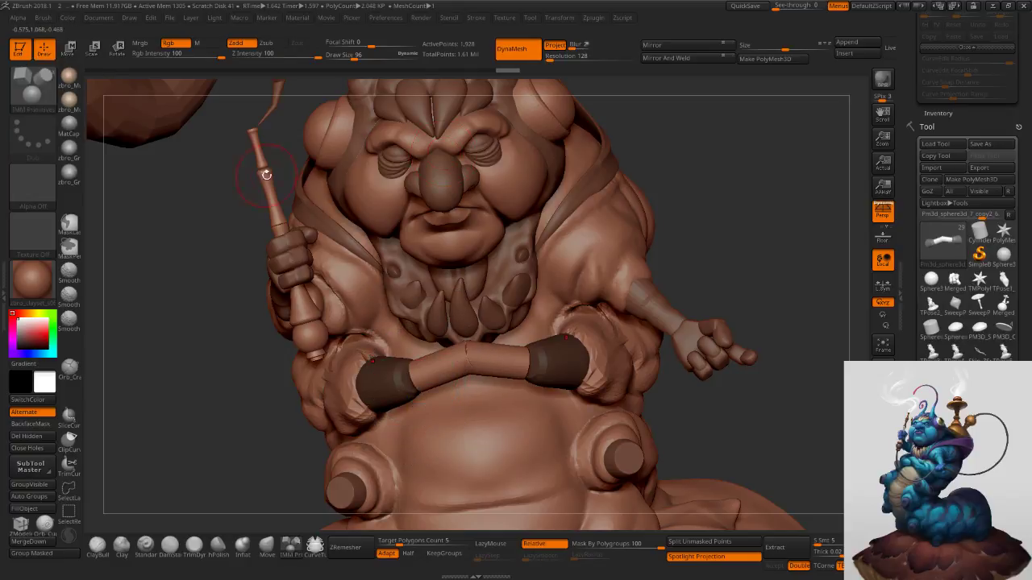
Split the cuffs into their own part and give each forearm piece its own polygroup.
click(721, 541)
right_drag(575, 340, 565, 331)
alt+click(517, 337)
key(s)
drag(526, 333, 527, 333)
click(882, 516)
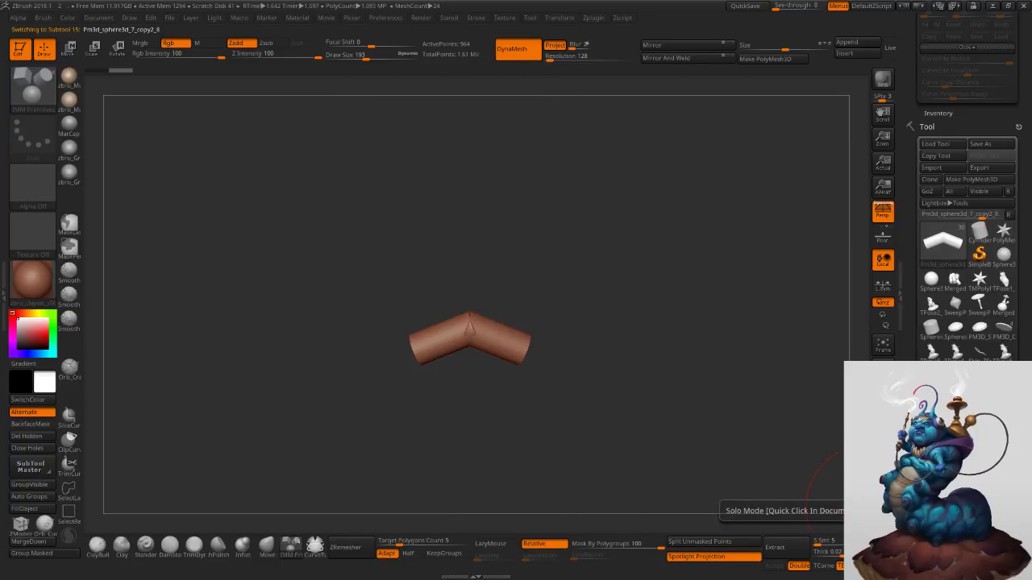
click(881, 515)
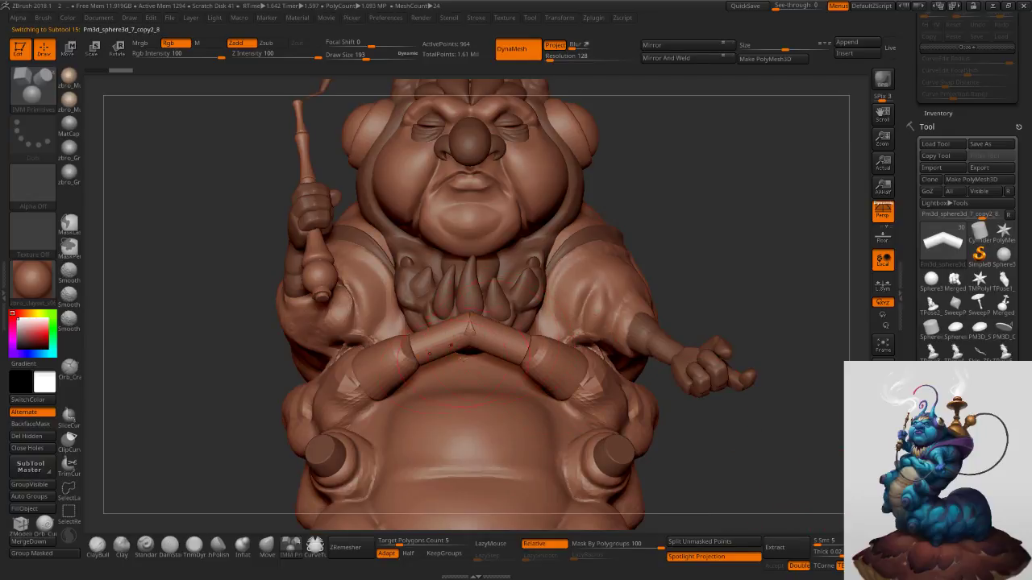
click(48, 499)
mouse_move(527, 338)
ctrl+right_down()
mouse_move(506, 355)
mouse_move(495, 339)
ctrl+right_up()
key(s)
drag(494, 337, 496, 336)
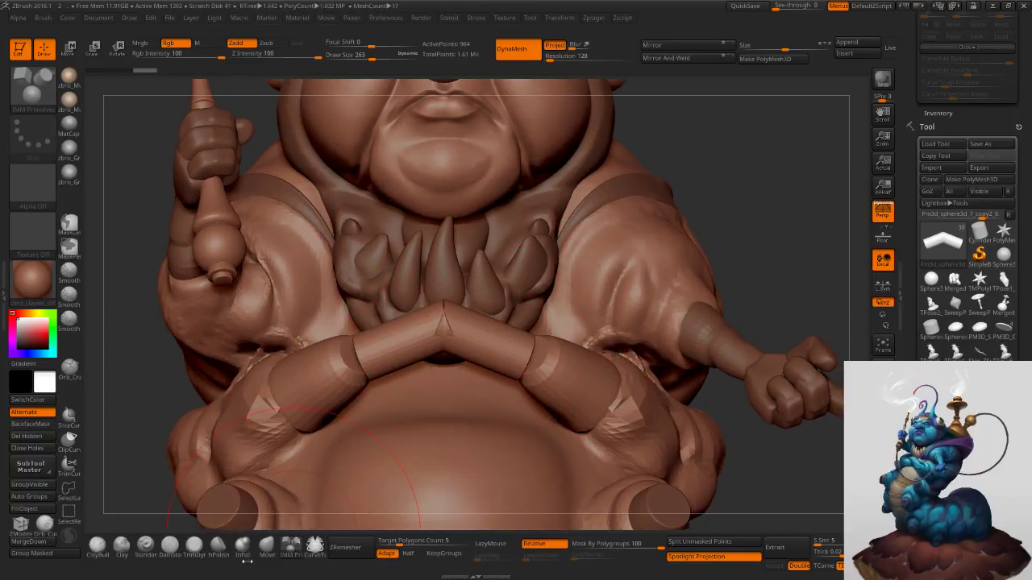
Mask the left arm cylinder and split the arm cylinders into separate pieces.
key(r)
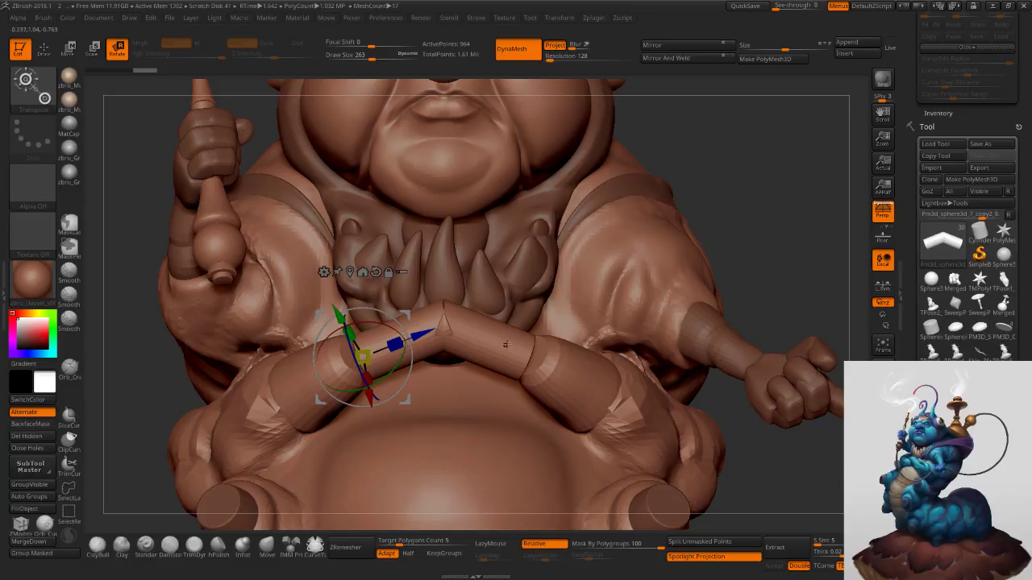
right_drag(516, 355, 474, 345)
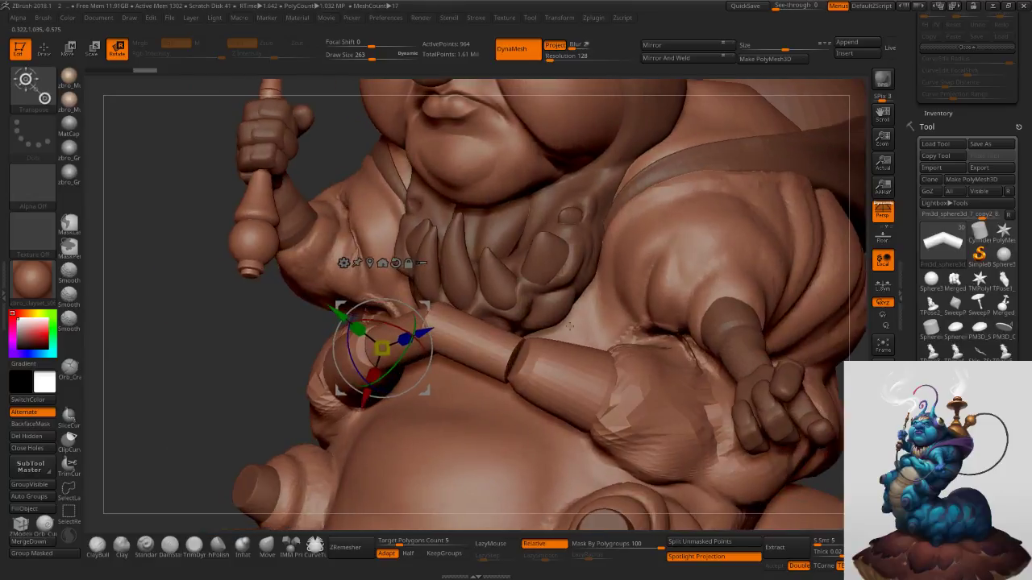
click(474, 338)
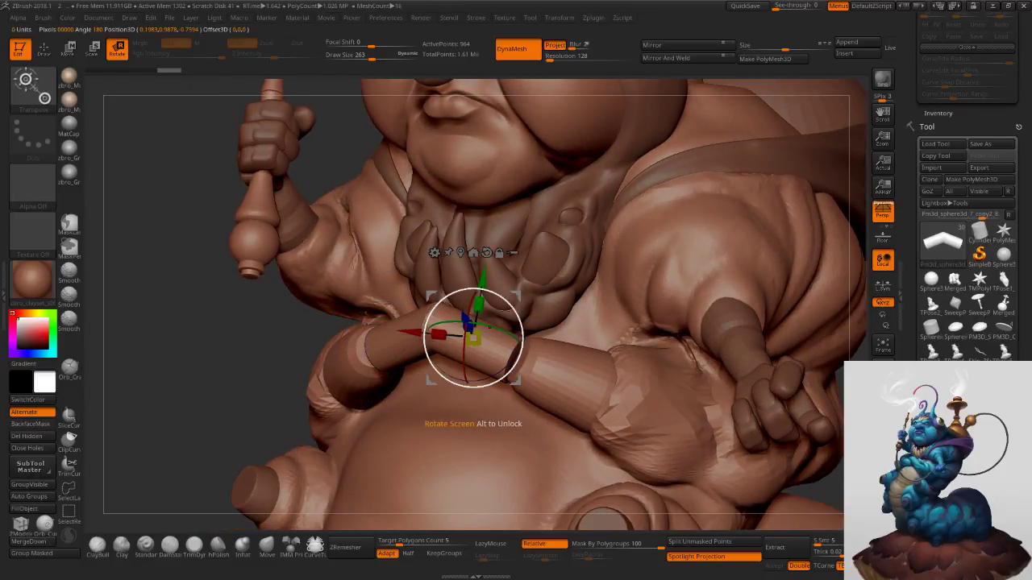
drag(511, 297, 515, 295)
key(ctrl+z)
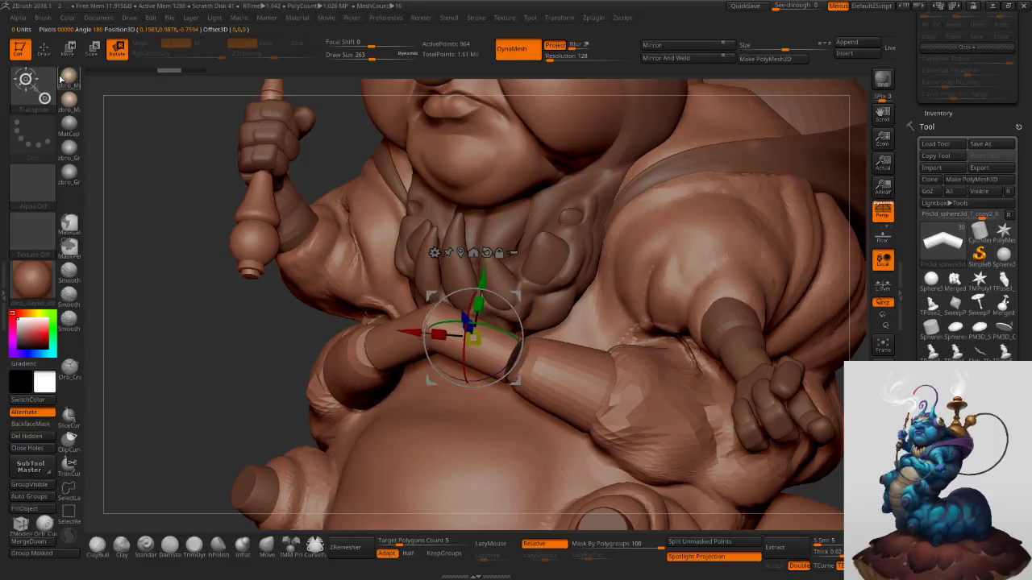
key(q)
ctrl+shift+click(403, 339)
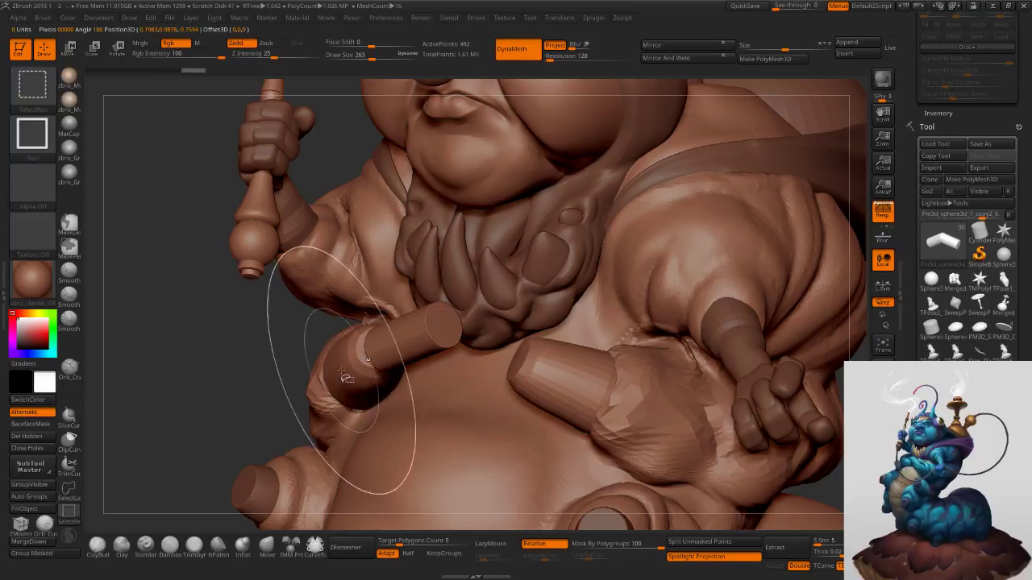
ctrl+click(248, 367)
ctrl+shift+click(245, 368)
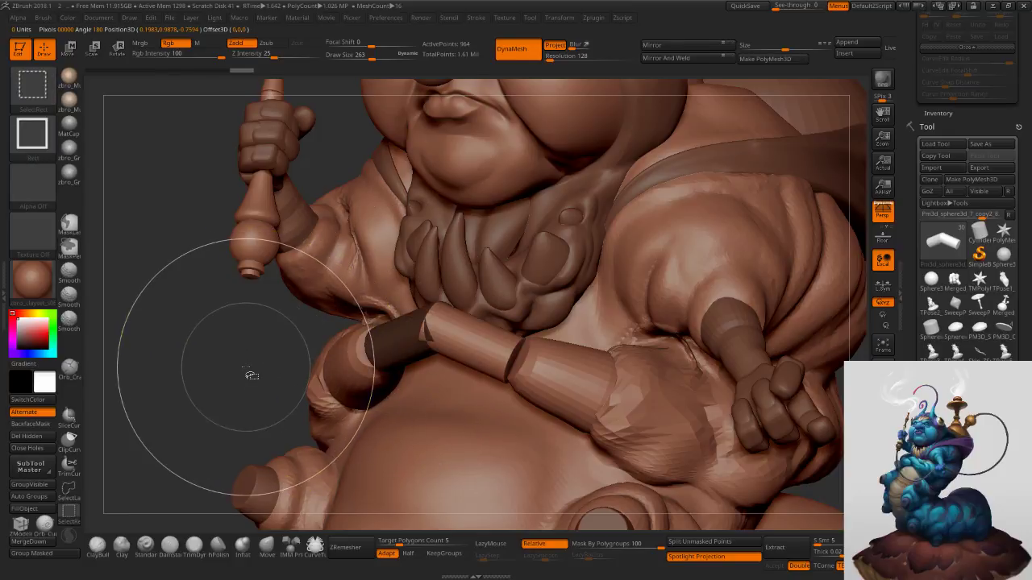
click(699, 545)
shift+right_drag(483, 340, 450, 347)
alt+click(482, 346)
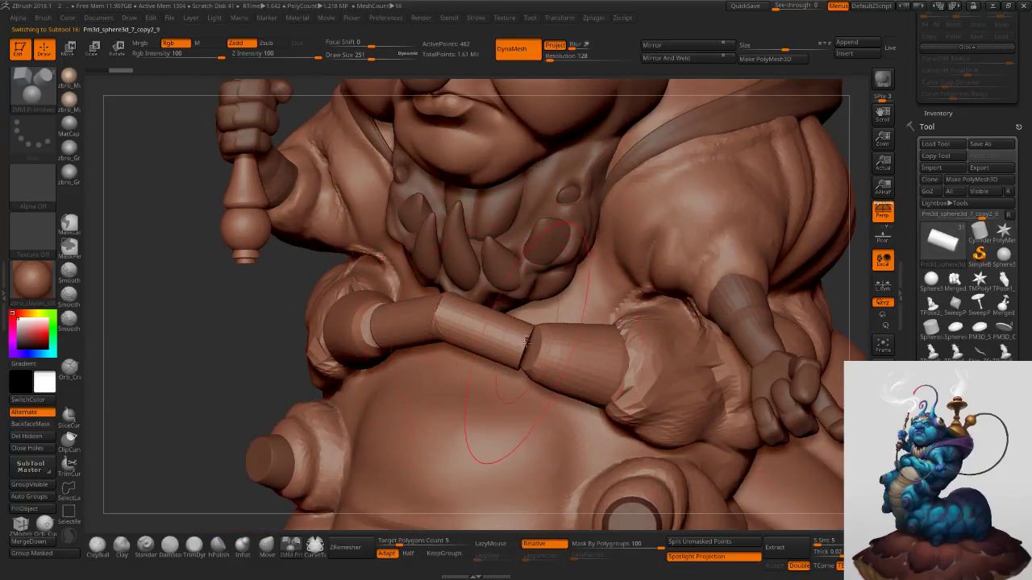
With the Move brush, pull the middle arm cylinder's end upward and into place.
click(267, 546)
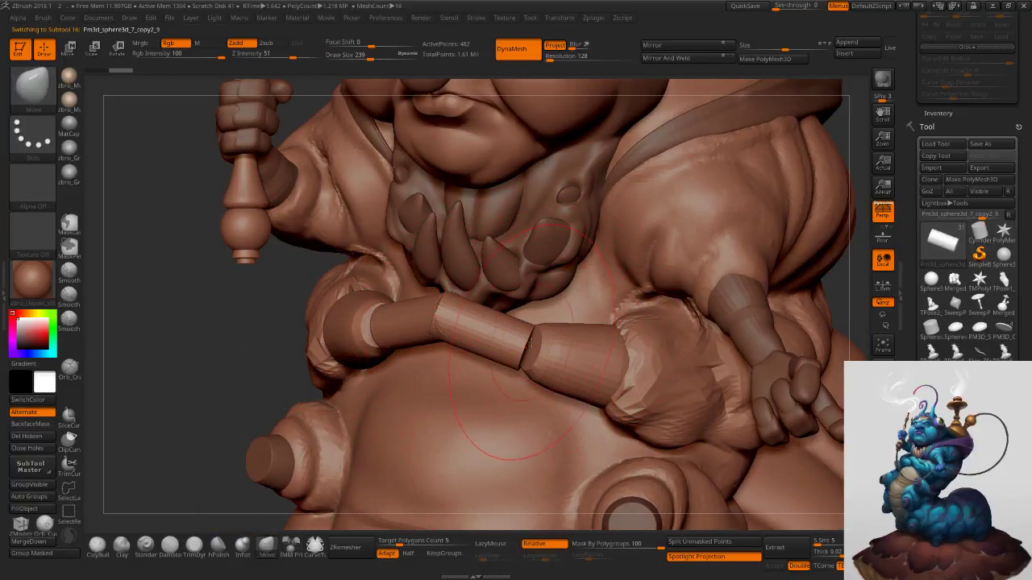
right_drag(535, 332, 504, 359)
drag(436, 318, 433, 292)
right_drag(508, 348, 524, 355)
drag(519, 373, 526, 367)
right_drag(522, 381, 533, 386)
alt+click(538, 388)
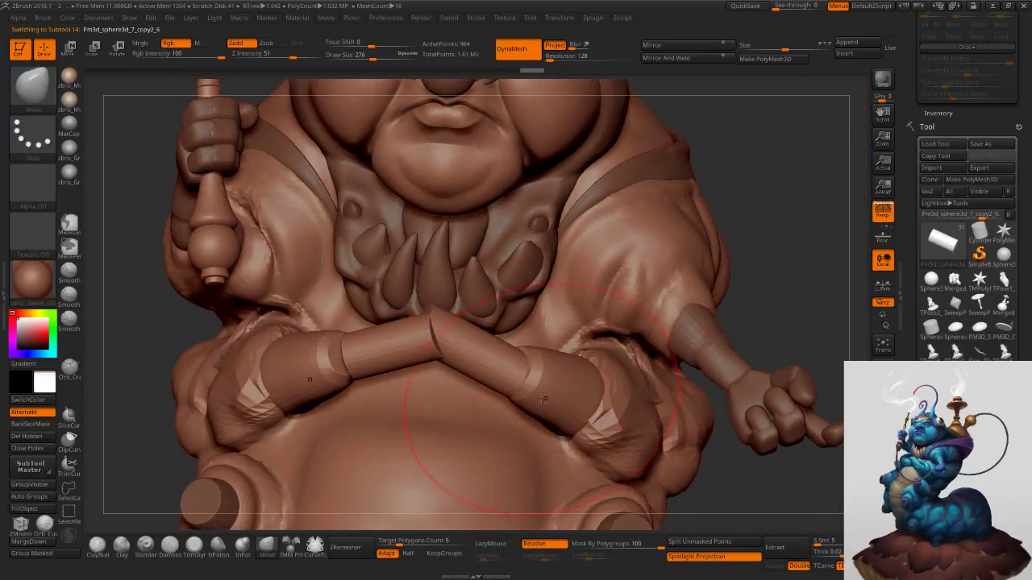
mouse_move(540, 388)
mouse_down()
mouse_move(545, 409)
mouse_move(532, 416)
mouse_up()
key(ctrl+z)
key(s)
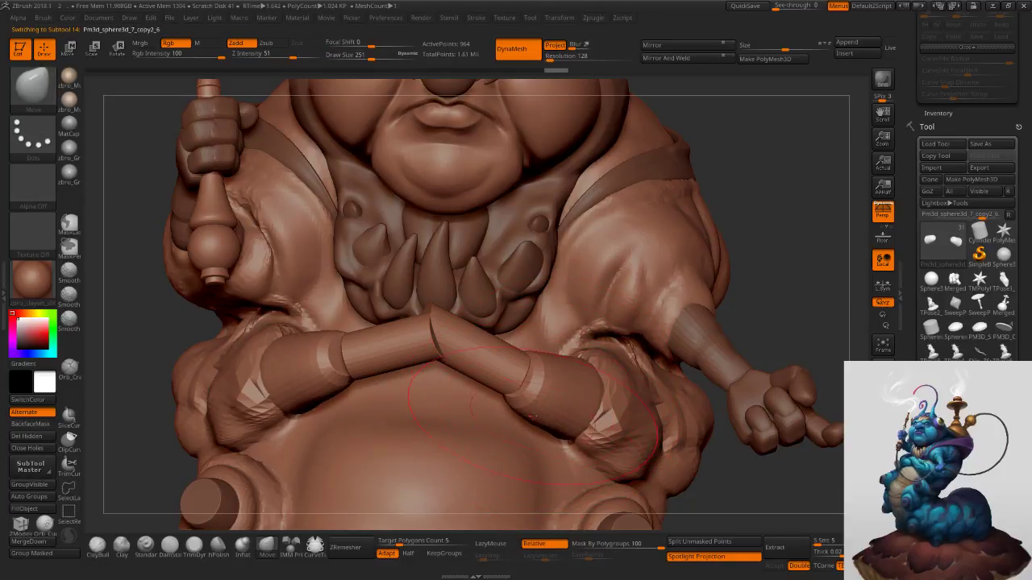
drag(467, 356, 465, 354)
Set the brush size to 221 and shift the arm cylinder's cuff slightly.
key(s)
drag(519, 372, 514, 372)
right_drag(513, 372, 571, 348)
key(s)
drag(509, 362, 514, 361)
right_drag(516, 365, 556, 353)
mouse_move(526, 380)
mouse_down()
mouse_move(522, 361)
mouse_move(528, 380)
mouse_up()
Thicken the forearm cylinder slightly with the Inflat brush at size 251.
click(245, 549)
key(s)
right_drag(569, 369, 523, 373)
key(s)
drag(523, 370, 525, 370)
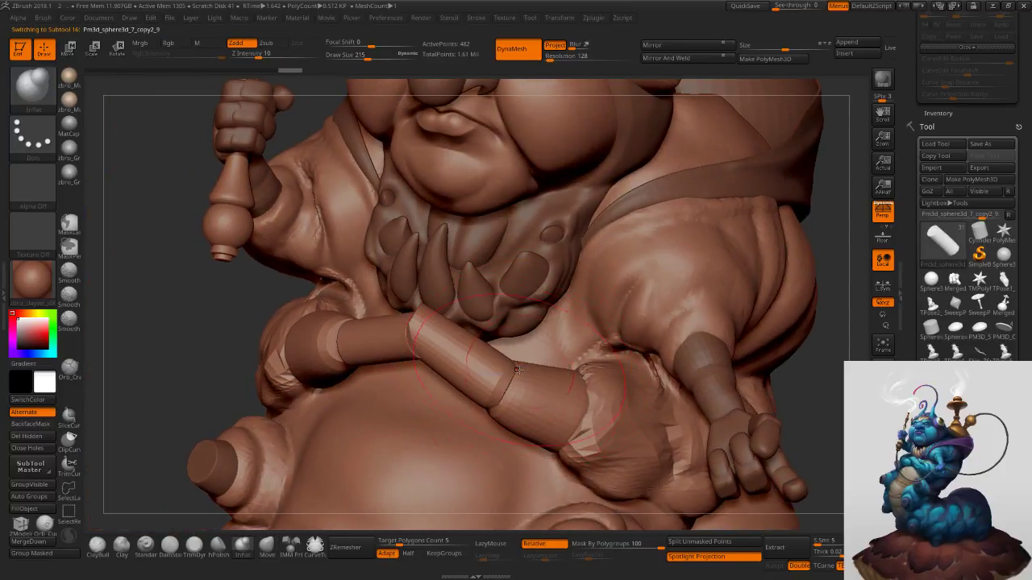
key(s)
mouse_move(429, 325)
mouse_down()
mouse_move(417, 323)
mouse_move(424, 309)
mouse_up()
key(s)
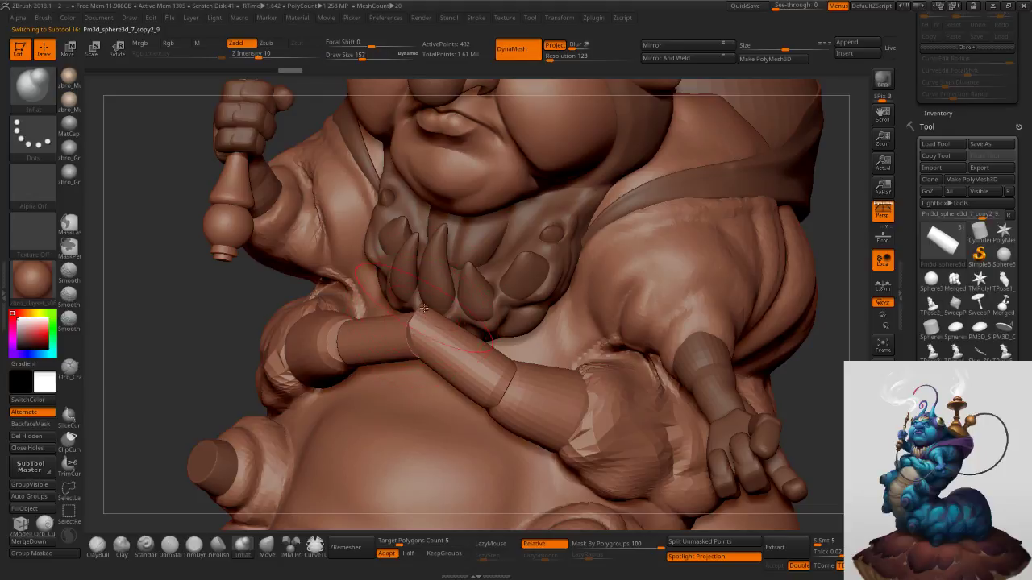
right_drag(422, 307, 420, 306)
drag(407, 309, 415, 345)
key(ctrl+z)
Rotate the crossed forearm cylinder about -13 degrees with the gizmo and raise it slightly.
click(266, 547)
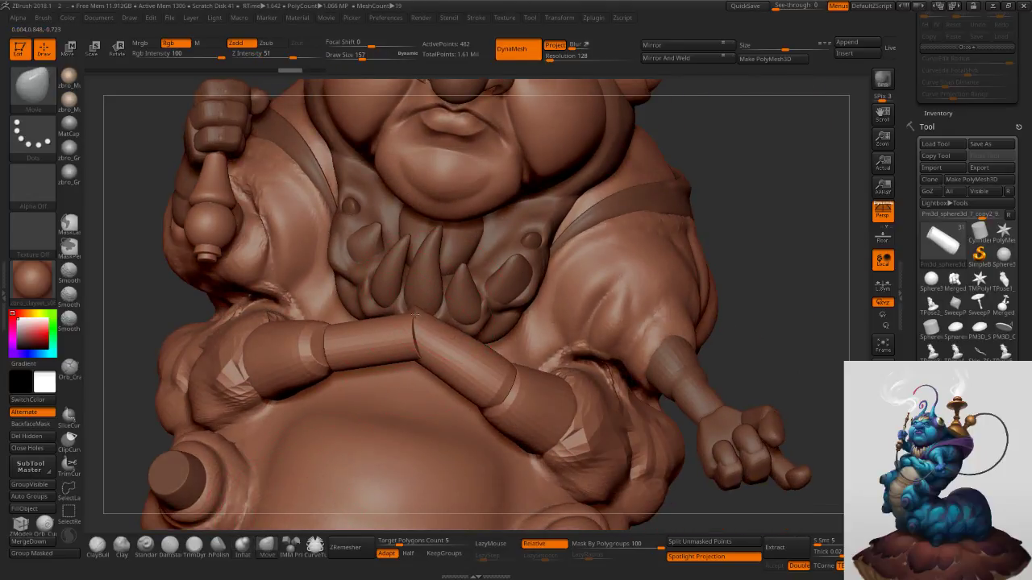
right_drag(411, 331, 397, 335)
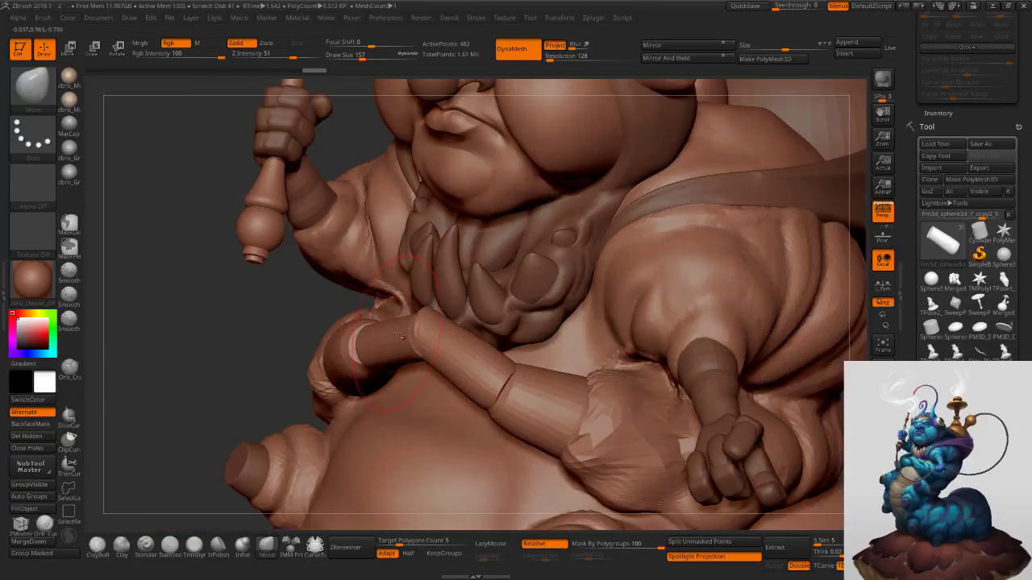
key(])
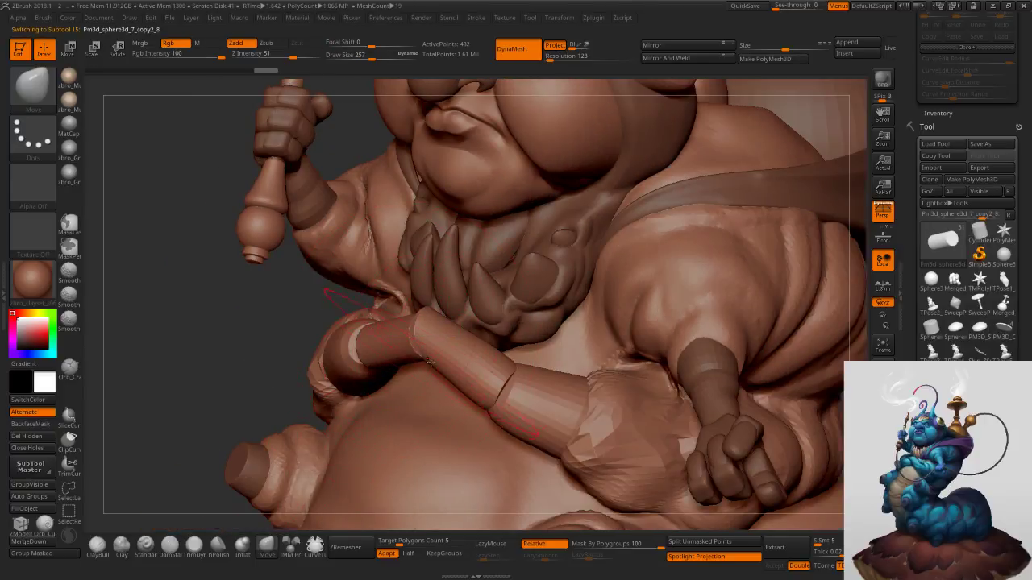
key(e)
right_drag(513, 315, 572, 313)
alt+click(391, 346)
drag(423, 314, 431, 327)
right_drag(445, 334, 459, 419)
drag(437, 330, 434, 293)
right_drag(436, 360, 441, 295)
Pull the left forearm's end up and left, then inflate the left forearm.
click(260, 555)
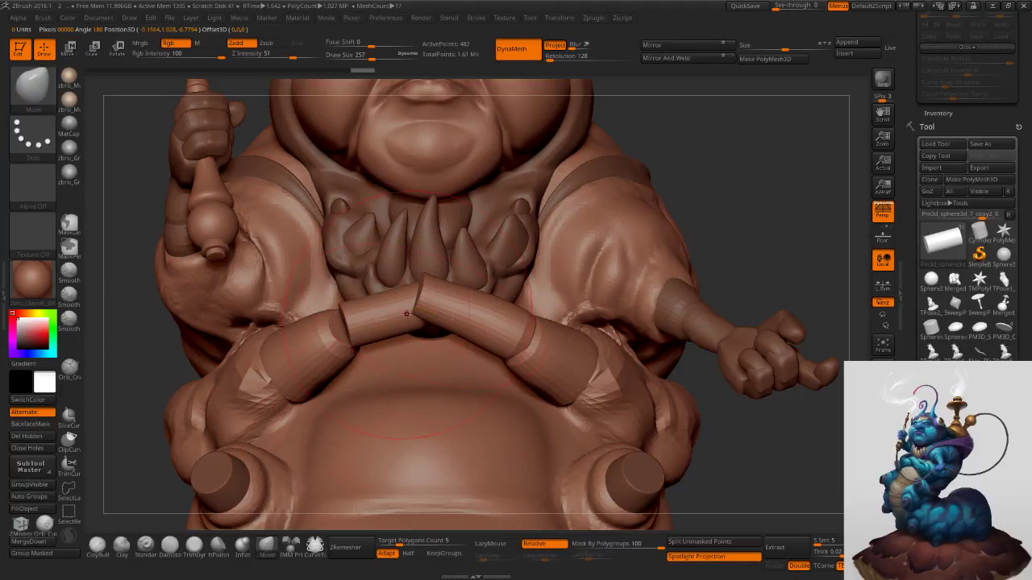
mouse_move(350, 355)
mouse_down()
mouse_move(331, 340)
mouse_move(350, 363)
mouse_move(362, 345)
mouse_up()
key(s)
key(s)
right_drag(392, 342, 355, 335)
click(243, 548)
key(s)
mouse_move(360, 337)
mouse_down()
mouse_move(390, 342)
mouse_move(379, 346)
mouse_up()
right_drag(337, 344, 365, 346)
Reshape the forearm from the side with the Move brush at size 270.
key(s)
drag(365, 347, 361, 347)
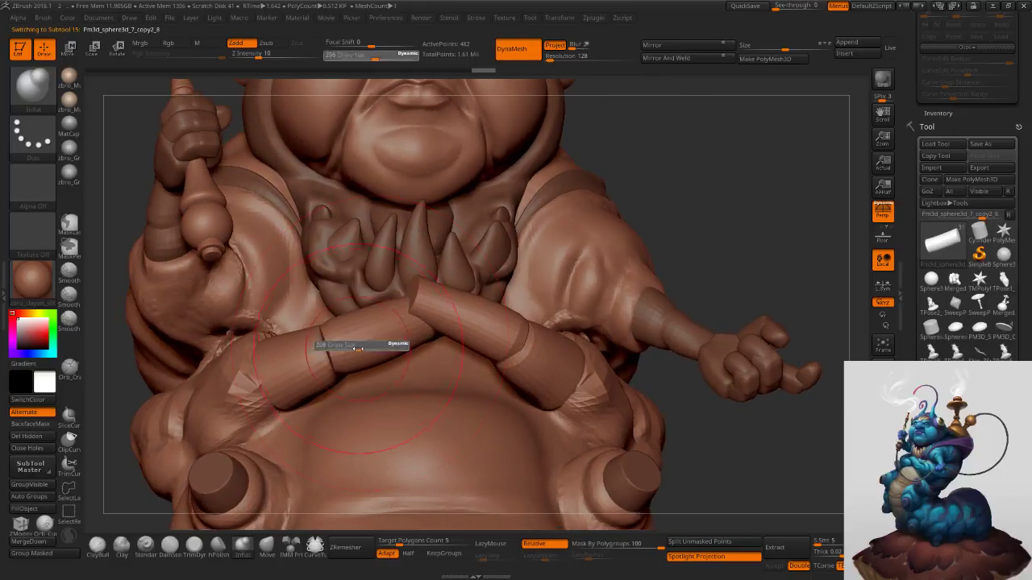
click(267, 548)
right_drag(308, 353, 347, 358)
key(s)
drag(349, 359, 345, 359)
mouse_move(304, 355)
right_down()
mouse_move(327, 359)
mouse_move(307, 349)
right_up()
key(s)
drag(299, 353, 304, 354)
right_drag(303, 353, 337, 344)
drag(296, 333, 319, 349)
mouse_move(411, 350)
right_down()
mouse_move(363, 360)
mouse_move(440, 306)
right_up()
mouse_move(511, 324)
right_down()
mouse_move(479, 335)
mouse_move(495, 362)
right_up()
key(s)
Bend and pull the forearm cylinder down-left so it crosses the belly.
drag(466, 342, 506, 346)
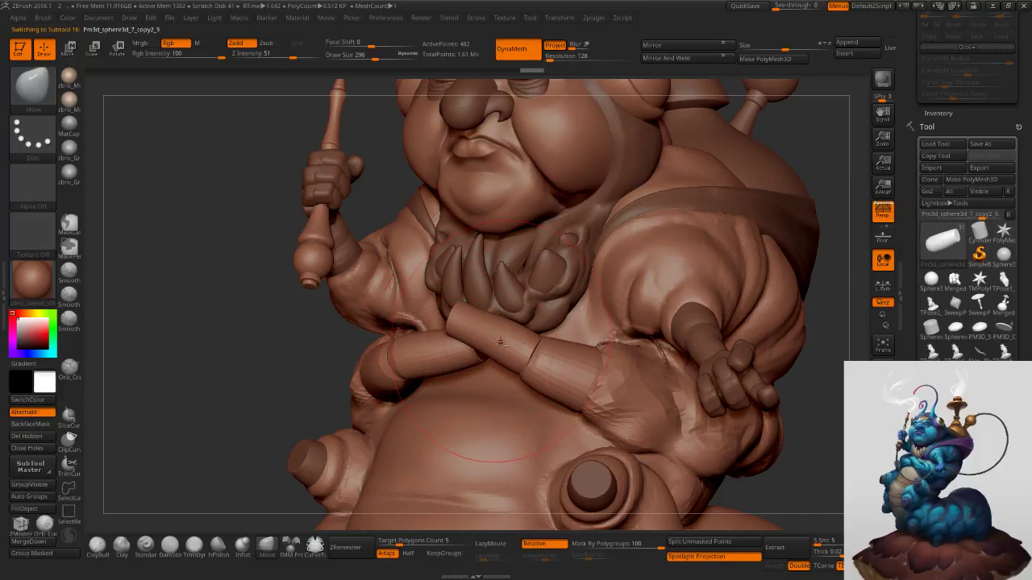
key([)
drag(509, 346, 480, 379)
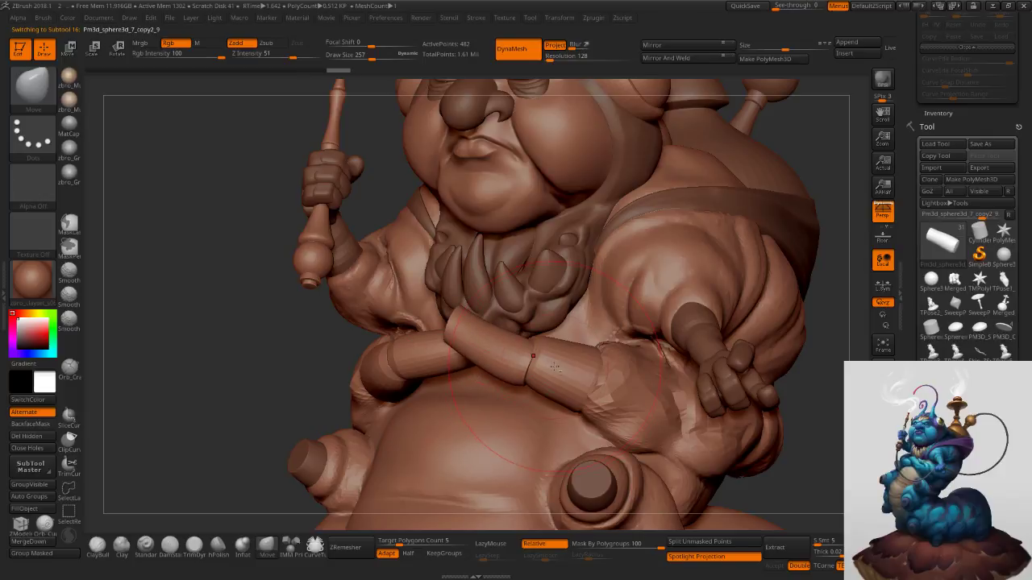
key(s)
drag(554, 371, 537, 405)
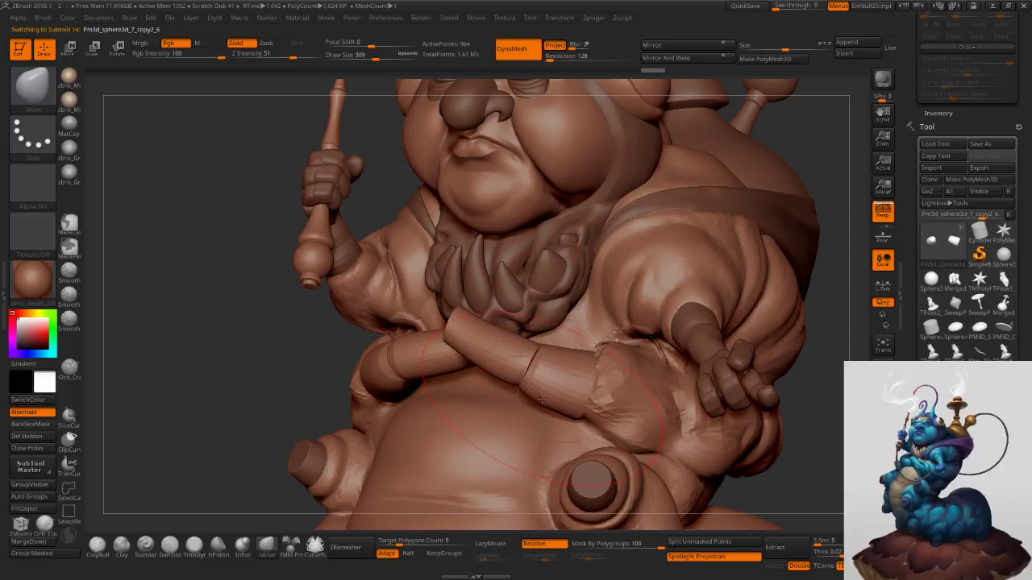
key(s)
mouse_move(602, 374)
mouse_down()
mouse_move(609, 404)
mouse_move(600, 435)
mouse_up()
alt+click(611, 394)
key(s)
mouse_move(618, 406)
ctrl+right_down()
mouse_move(555, 349)
mouse_move(594, 350)
mouse_move(581, 351)
ctrl+right_up()
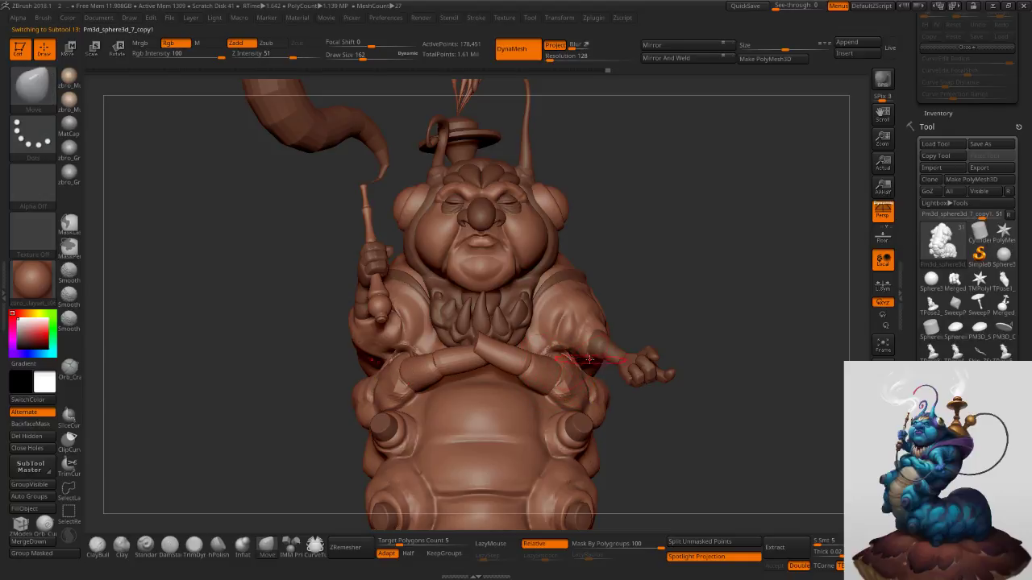
Push the first arm piece's sleeve into shape with the Move brush at size 112-162.
mouse_move(584, 357)
right_down()
mouse_move(520, 352)
mouse_move(569, 388)
right_up()
key(s)
drag(569, 389, 563, 368)
key(s)
right_drag(563, 368, 516, 374)
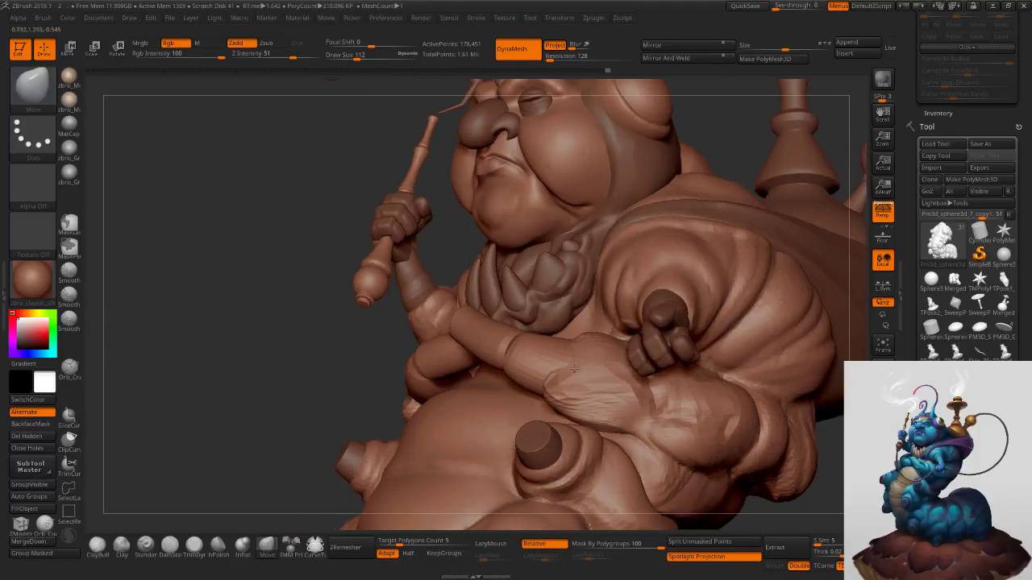
drag(566, 395, 545, 397)
right_drag(545, 396, 514, 382)
alt+click(524, 391)
key(bracketright)
key(bracketright)
key(bracketright)
key(bracketright)
key(bracketright)
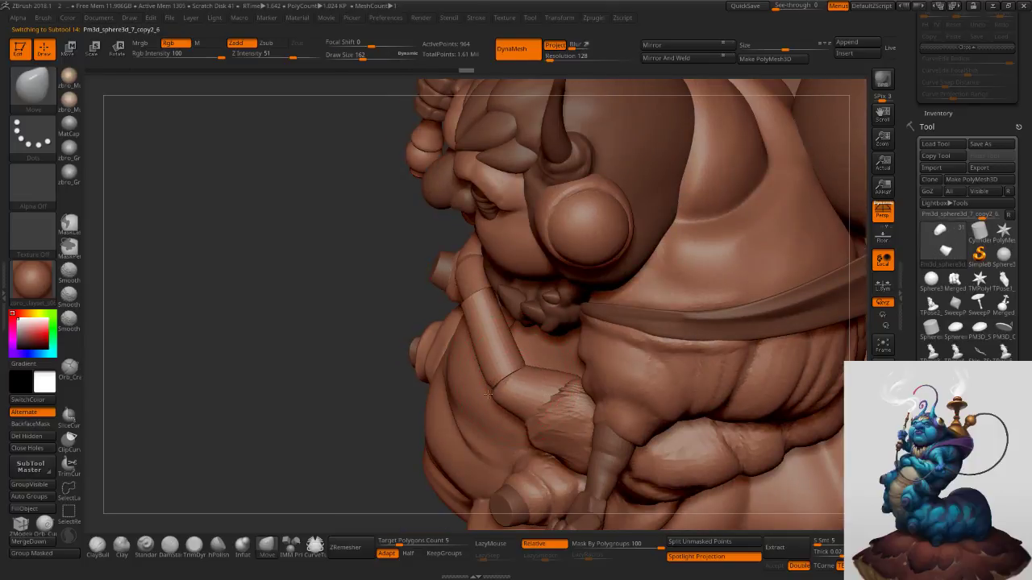
drag(491, 380, 494, 379)
Select the other forearm piece and pull its sleeve elbow down-left to sharpen it.
right_drag(494, 379, 539, 366)
drag(505, 380, 511, 374)
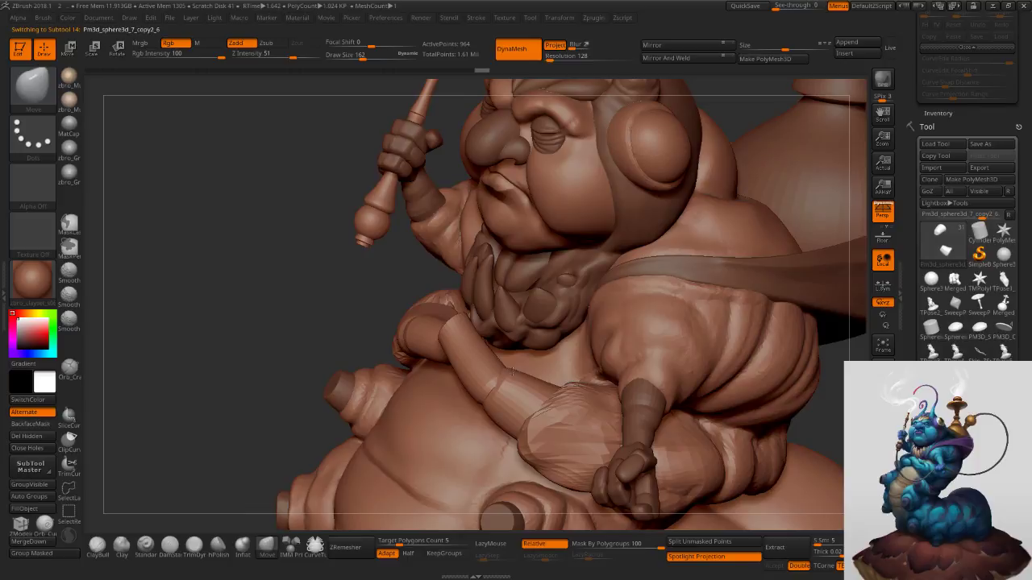
mouse_move(514, 373)
right_down()
mouse_move(494, 379)
mouse_move(502, 393)
right_up()
key(s)
click(494, 380)
alt+click(495, 380)
mouse_move(496, 391)
mouse_down()
mouse_move(480, 401)
mouse_move(500, 369)
mouse_up()
key(s)
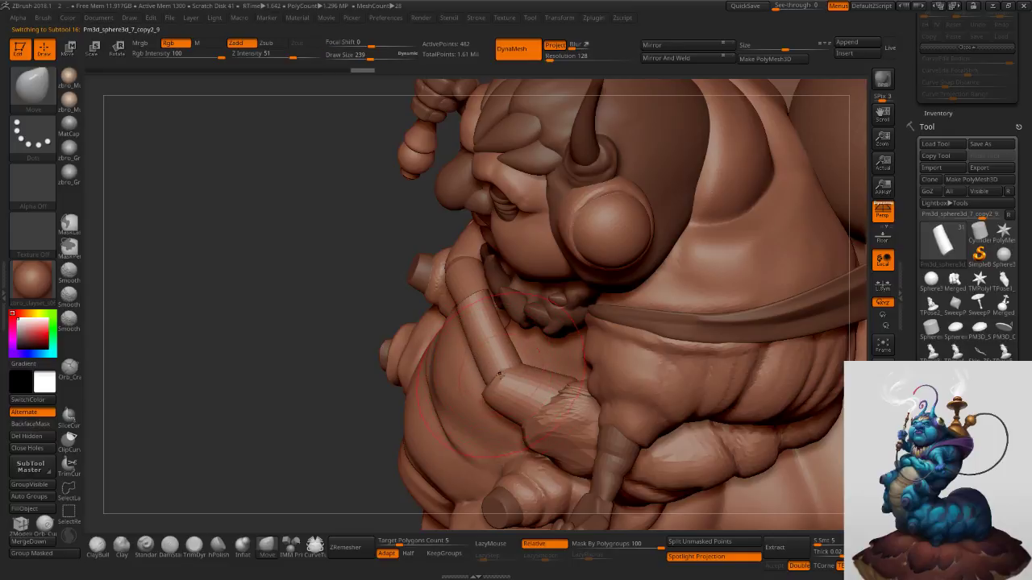
right_drag(500, 374, 482, 382)
drag(485, 387, 476, 393)
Nudge the right forearm cylinder upward and pull its elbow edge outward.
mouse_move(514, 360)
right_down()
mouse_move(515, 335)
mouse_move(542, 316)
right_up()
key(s)
mouse_move(481, 355)
mouse_down()
mouse_move(484, 346)
mouse_move(463, 345)
mouse_move(536, 391)
mouse_move(525, 402)
mouse_up()
key(s)
key(s)
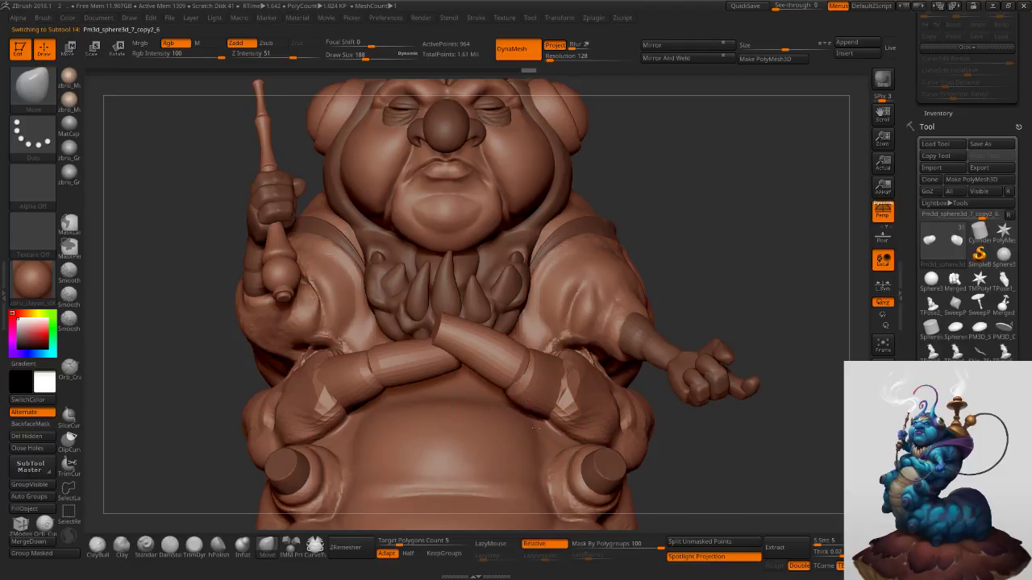
right_drag(520, 400, 400, 479)
drag(539, 388, 546, 373)
mouse_move(546, 374)
right_down()
mouse_move(578, 333)
mouse_move(556, 360)
mouse_move(532, 359)
right_up()
drag(590, 360, 598, 352)
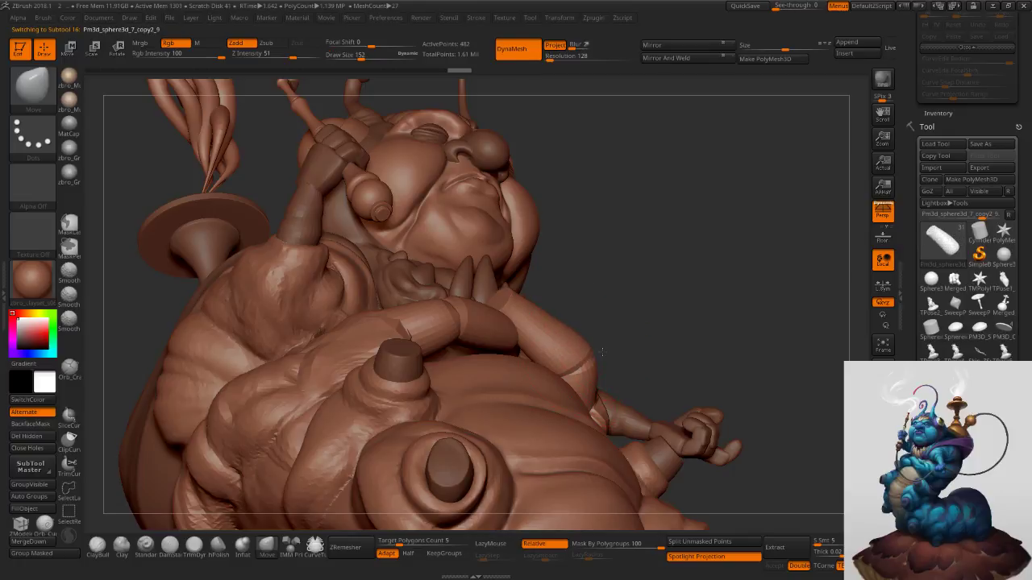
Shrink the brush to 120 and isolate the tapered forearm piece.
right_drag(624, 328, 574, 352)
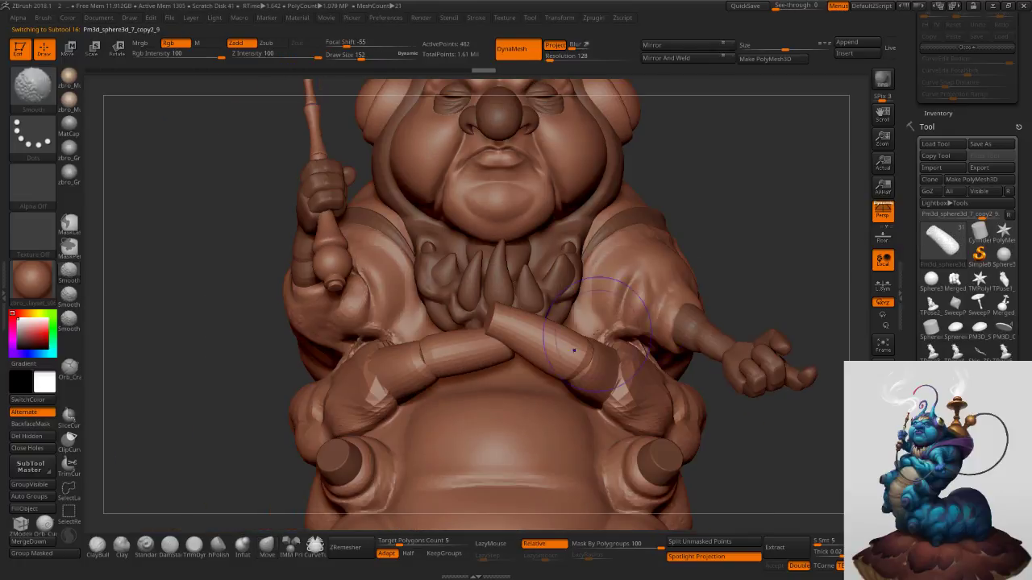
key(s)
drag(521, 333, 518, 333)
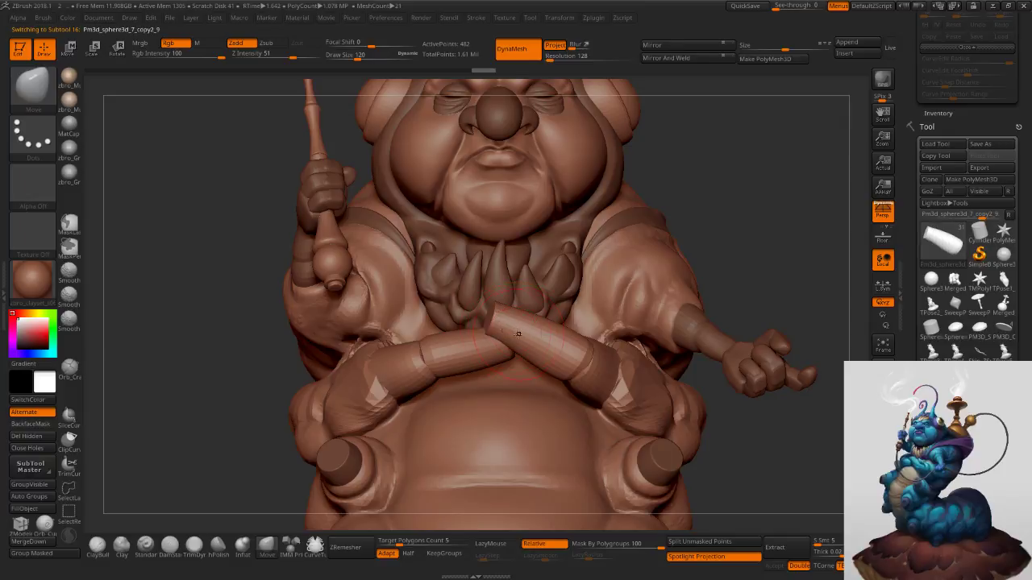
right_drag(500, 313, 527, 387)
click(883, 492)
key(s)
mouse_move(484, 341)
mouse_down()
mouse_move(468, 347)
mouse_move(482, 337)
mouse_up()
key(s)
right_drag(489, 341, 474, 349)
drag(474, 349, 484, 344)
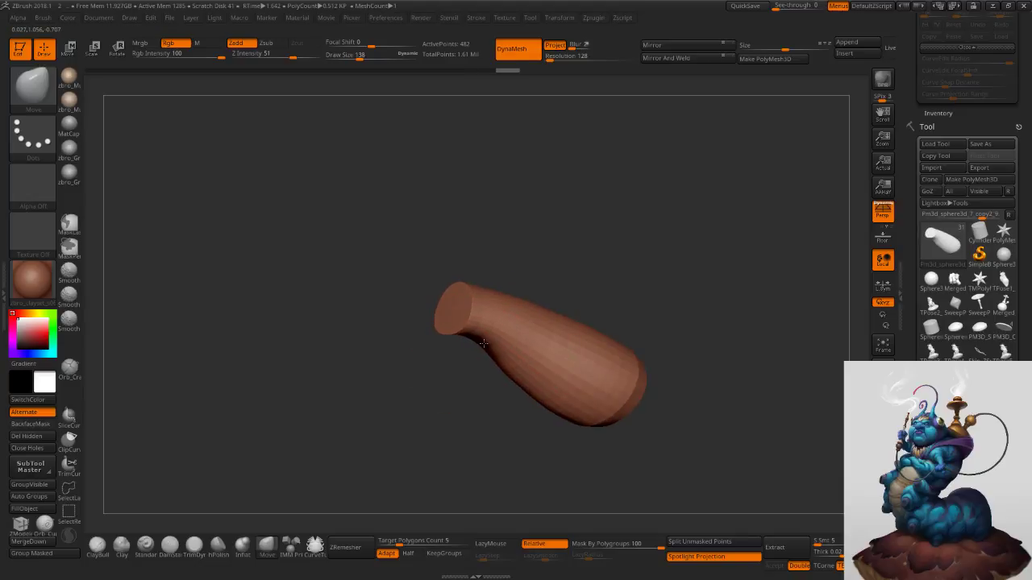
drag(475, 286, 471, 302)
key(s)
right_drag(468, 305, 479, 312)
shift+drag(456, 314, 474, 311)
right_drag(478, 310, 457, 311)
key(s)
drag(458, 311, 461, 311)
drag(456, 306, 449, 303)
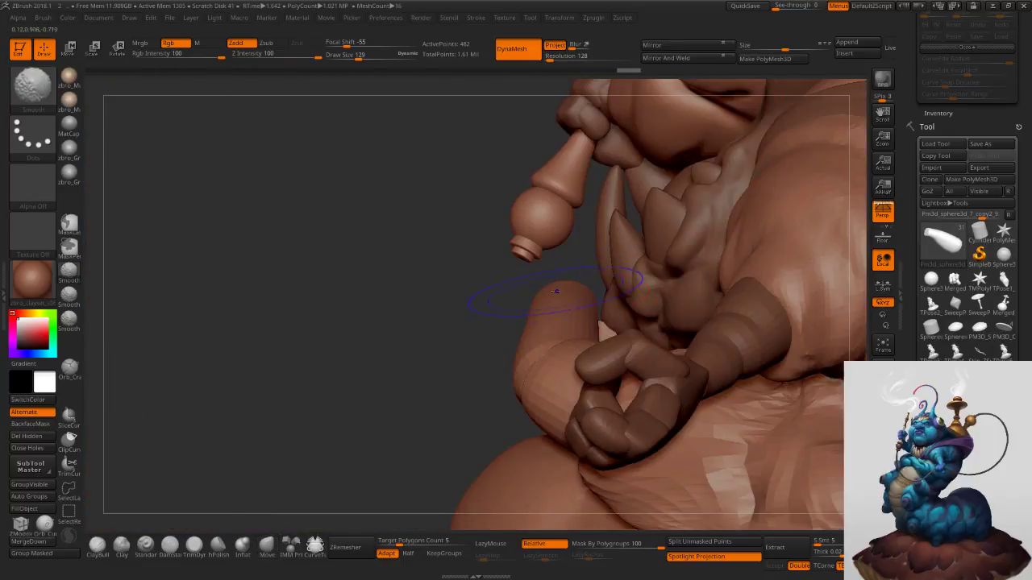
key(s)
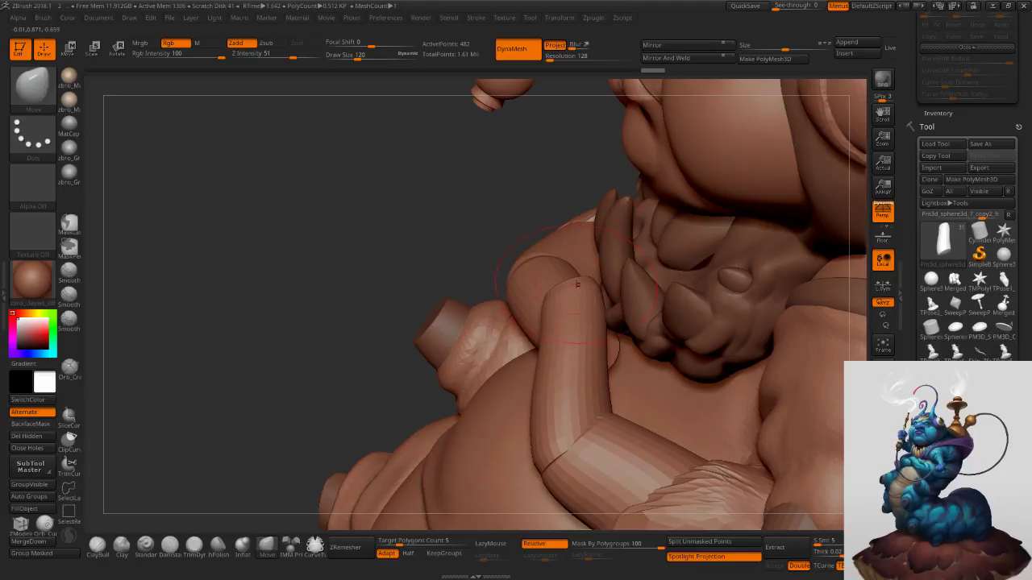
key(s)
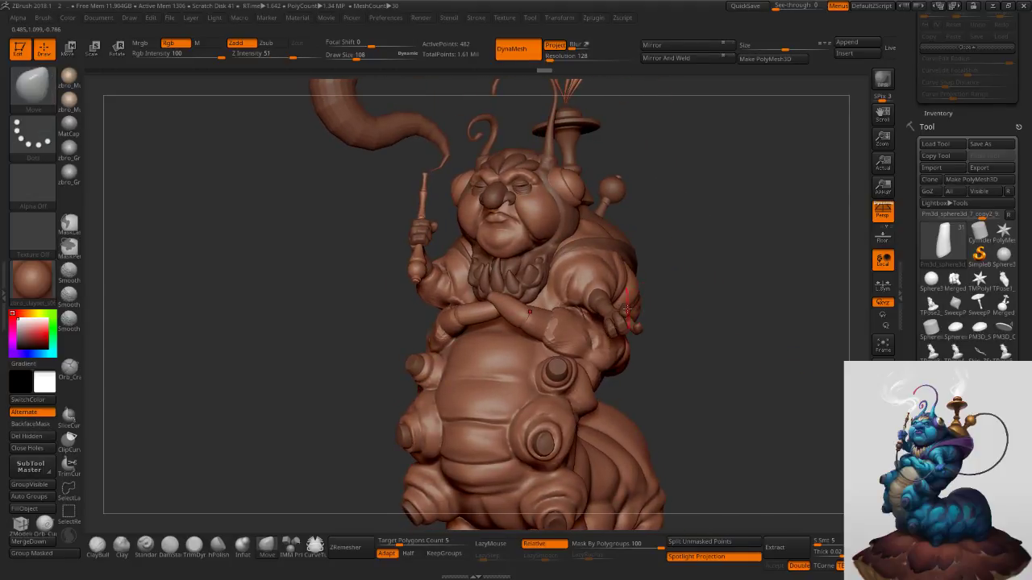
Make forearm piece Pm3d_sphere3d_7_copy2_8 active and pull its end slightly down with a 172 brush.
ctrl+right_drag(541, 348, 540, 340)
key(s)
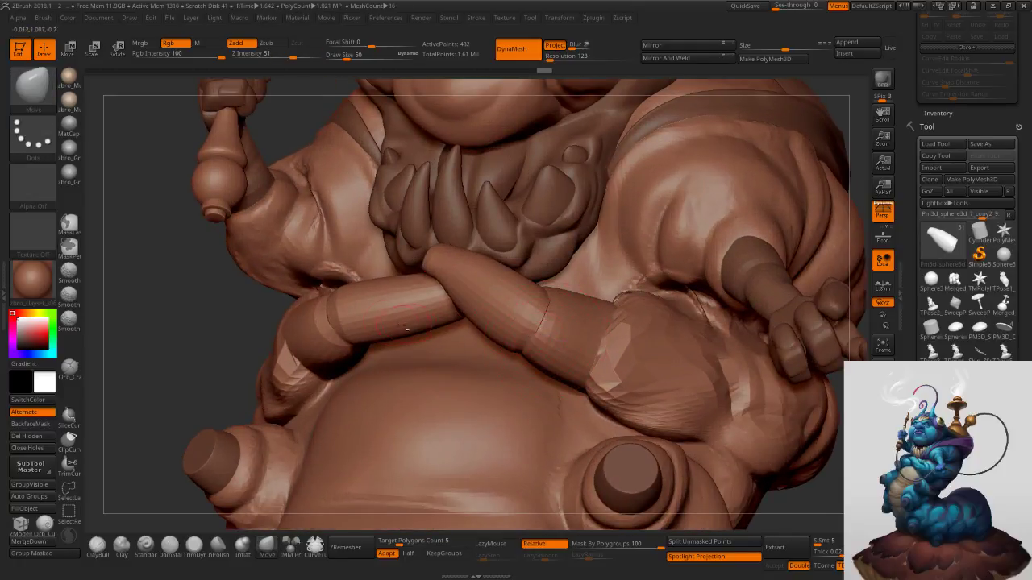
alt+click(379, 314)
key(s)
drag(389, 314, 406, 313)
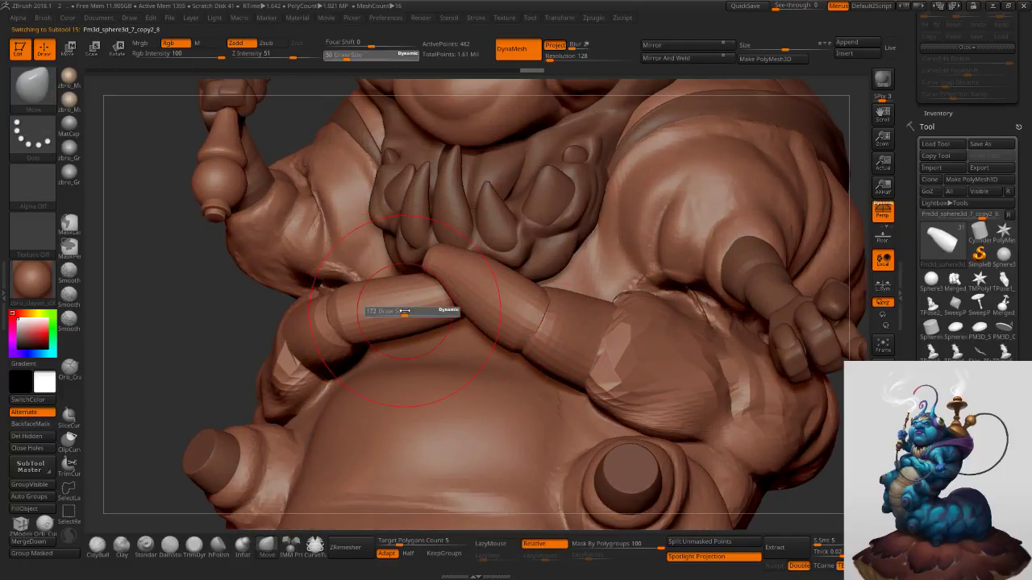
right_drag(420, 318, 448, 259)
drag(449, 260, 453, 270)
Isolate the forearm in Solo and push the end cap's lower edge up into a rounder shape.
key(bracketleft)
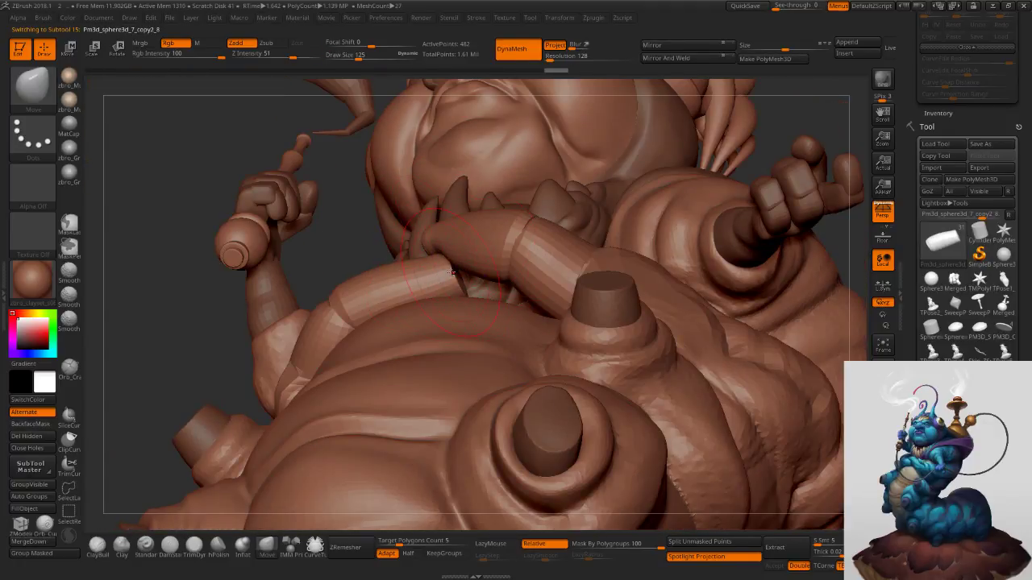
click(883, 492)
right_drag(711, 408, 504, 288)
key(bracketleft)
key(bracketleft)
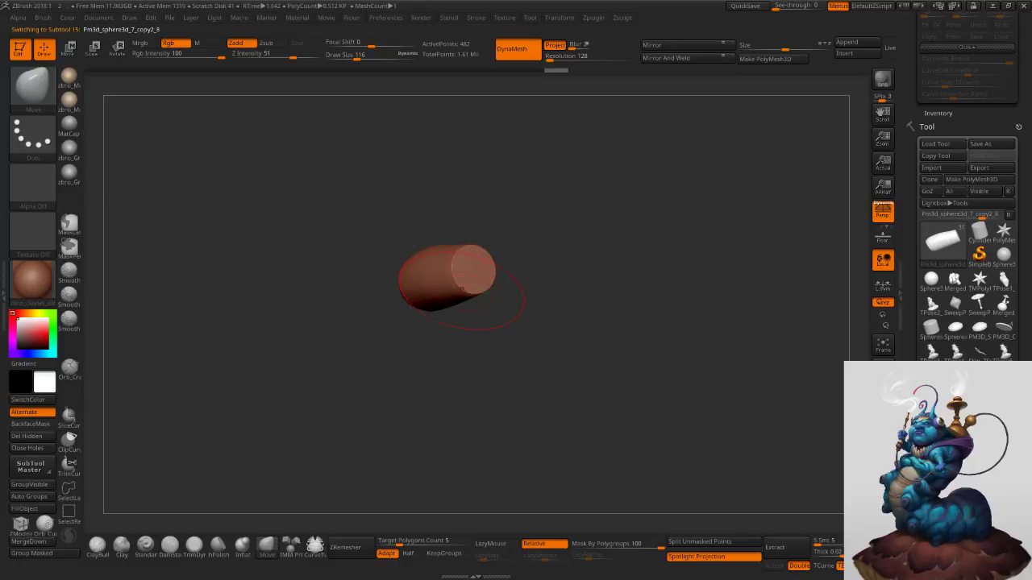
drag(455, 291, 467, 275)
mouse_move(479, 266)
right_down()
mouse_move(491, 257)
mouse_move(466, 256)
right_up()
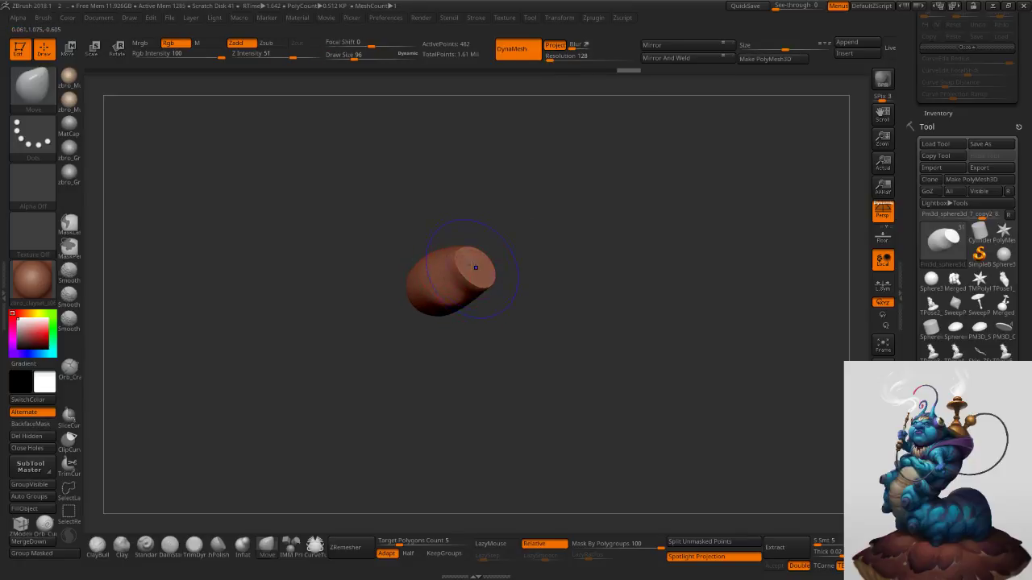
shift+drag(477, 265, 481, 275)
Smooth the end cap, show the full model again, and pull the elbow end left.
right_drag(509, 260, 525, 239)
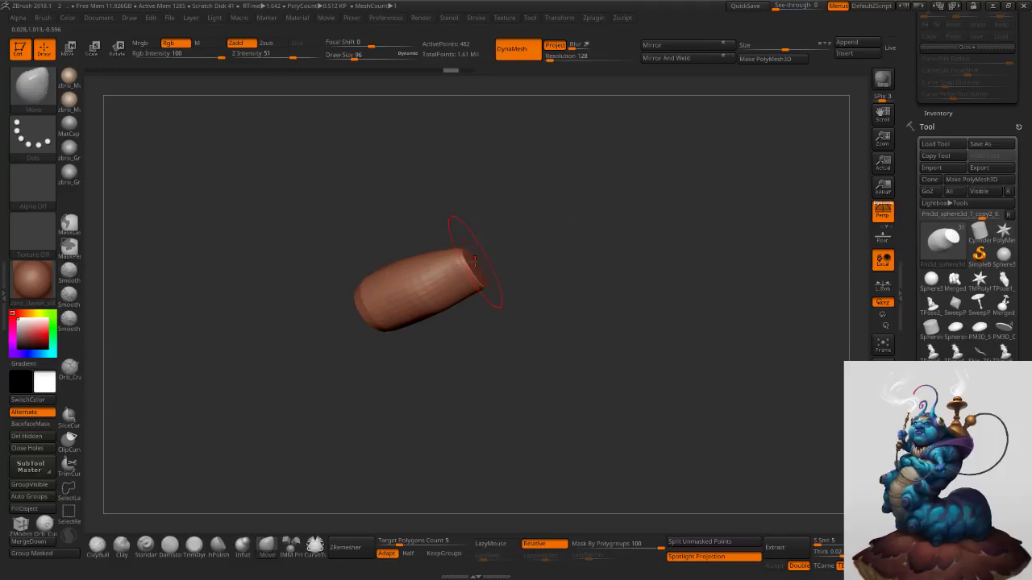
key(shift)
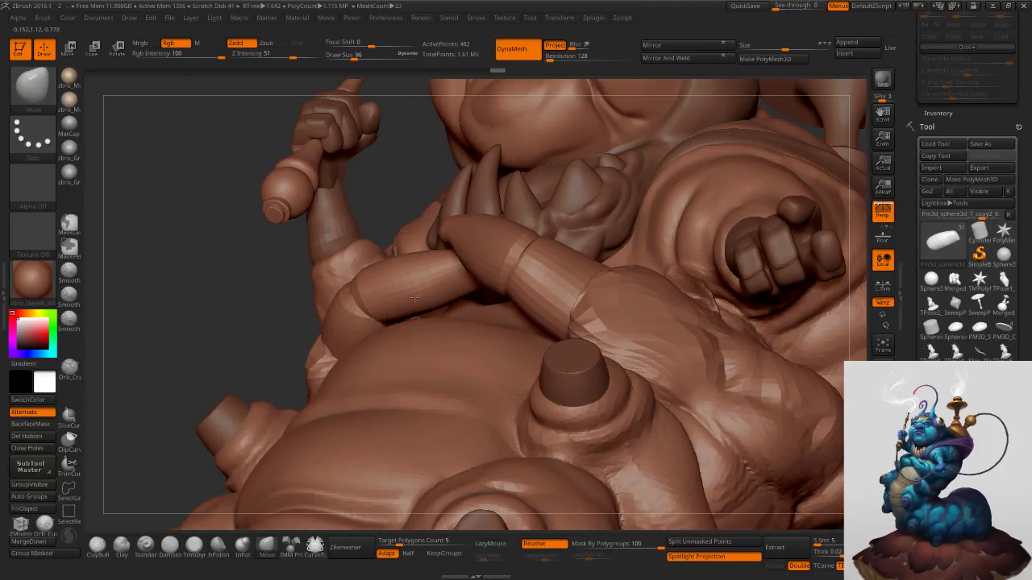
key(s)
drag(386, 287, 347, 298)
Pull the forearm's elbow end down and left and reshape its lower edge with brush sizes 82–108.
key(s)
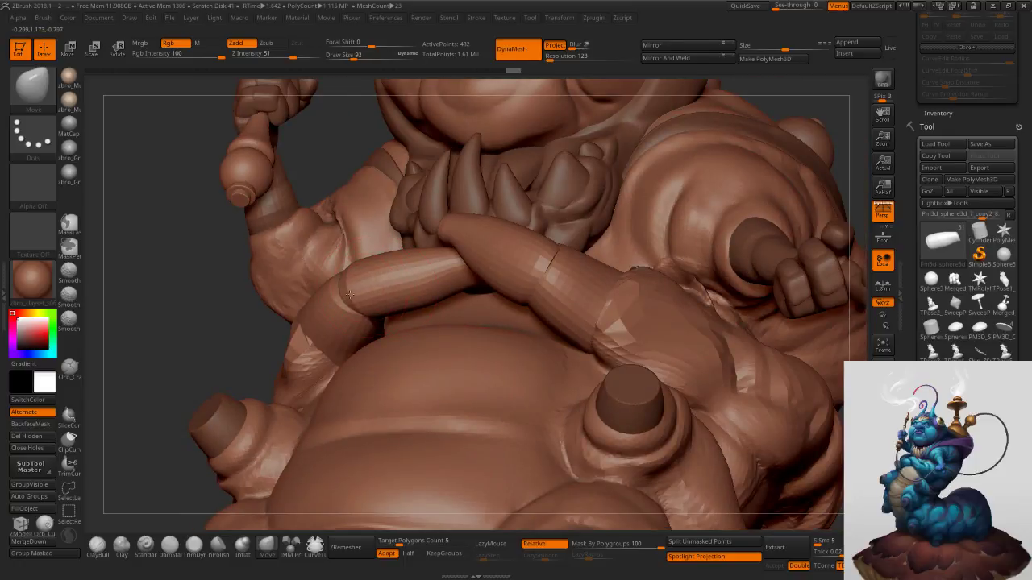
right_drag(361, 295, 391, 304)
key(s)
mouse_move(375, 304)
mouse_down()
mouse_move(378, 337)
mouse_move(376, 326)
mouse_move(396, 324)
mouse_up()
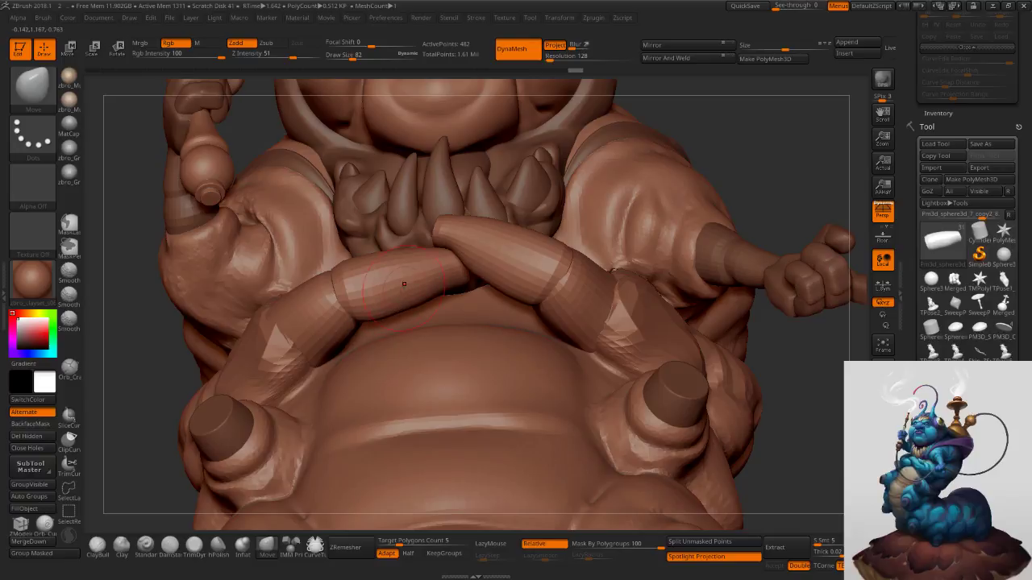
right_drag(395, 321, 394, 302)
key(s)
drag(342, 280, 347, 280)
drag(332, 284, 322, 286)
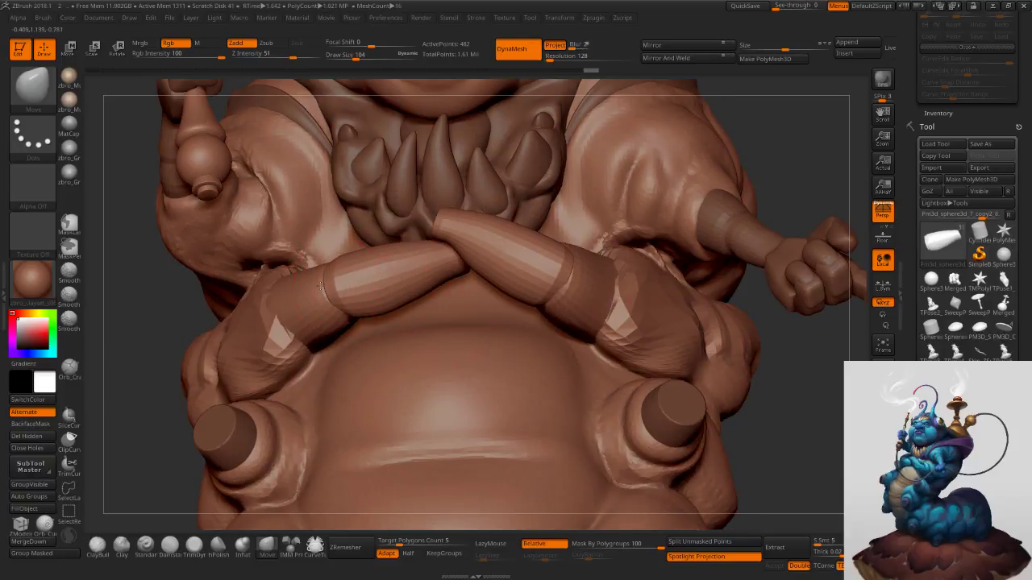
right_drag(321, 284, 342, 289)
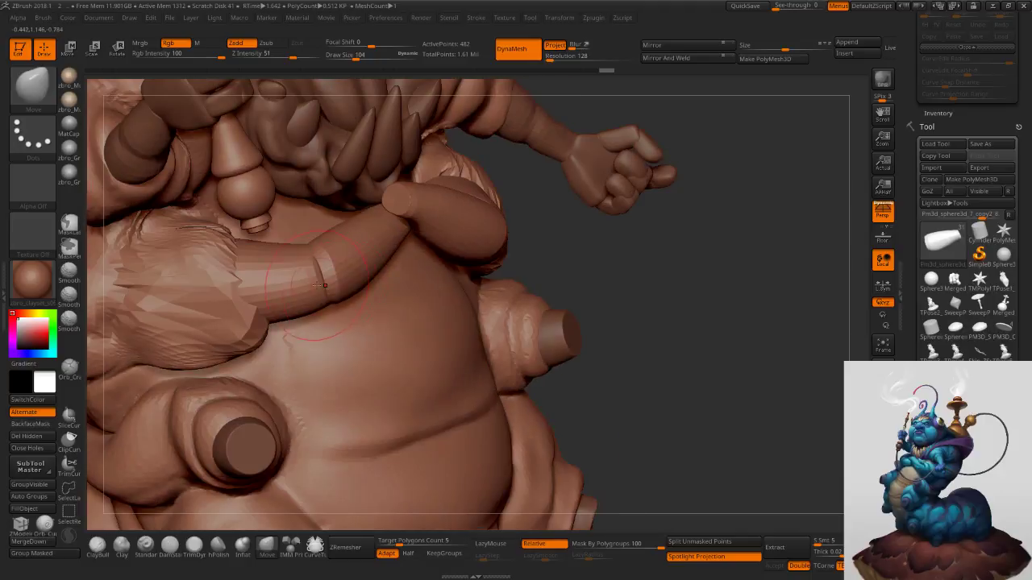
key(s)
drag(336, 290, 339, 289)
right_drag(305, 288, 321, 294)
drag(321, 295, 322, 296)
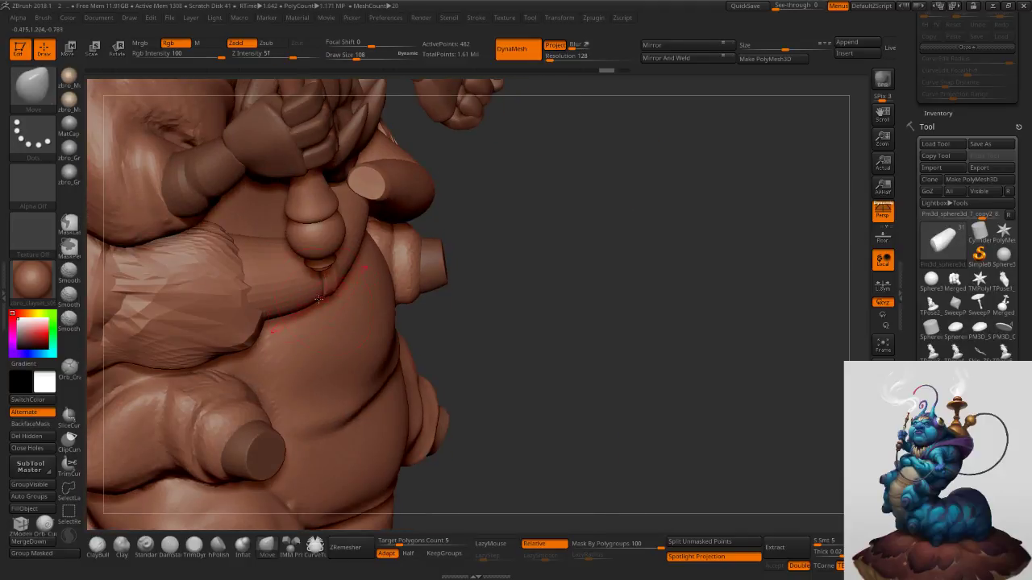
Make forearm piece Pm3d_sphere3d_7_copy2_6 active and set the brush size to 138.
alt+click(323, 299)
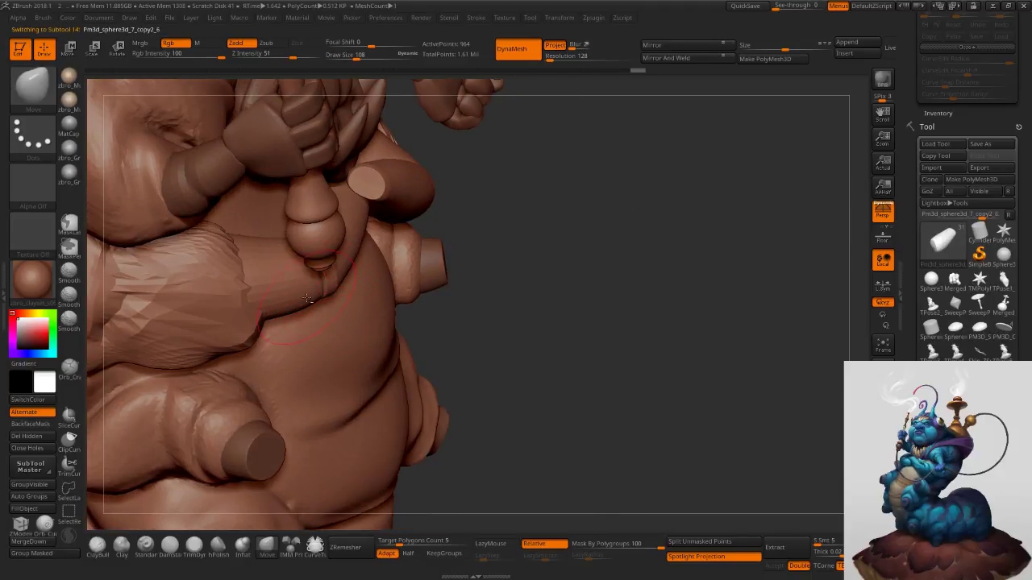
right_drag(321, 302, 225, 306)
ctrl+right_drag(488, 355, 447, 290)
ctrl+right_drag(545, 229, 551, 285)
key(s)
click(523, 286)
right_drag(467, 300, 494, 293)
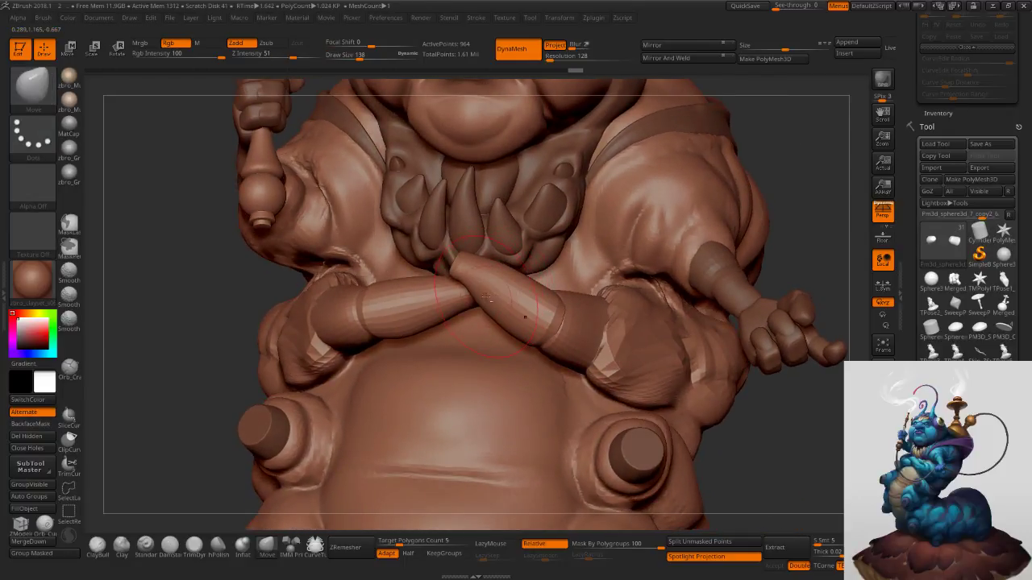
Select arm piece Pm3d_sphere3d_7_copy2_9 and pull the right forearm tip left with a 323–367 brush.
alt+click(486, 298)
mouse_move(528, 308)
right_down()
mouse_move(586, 348)
mouse_move(558, 300)
mouse_move(569, 355)
mouse_move(556, 347)
mouse_move(553, 306)
right_up()
key(s)
click(557, 326)
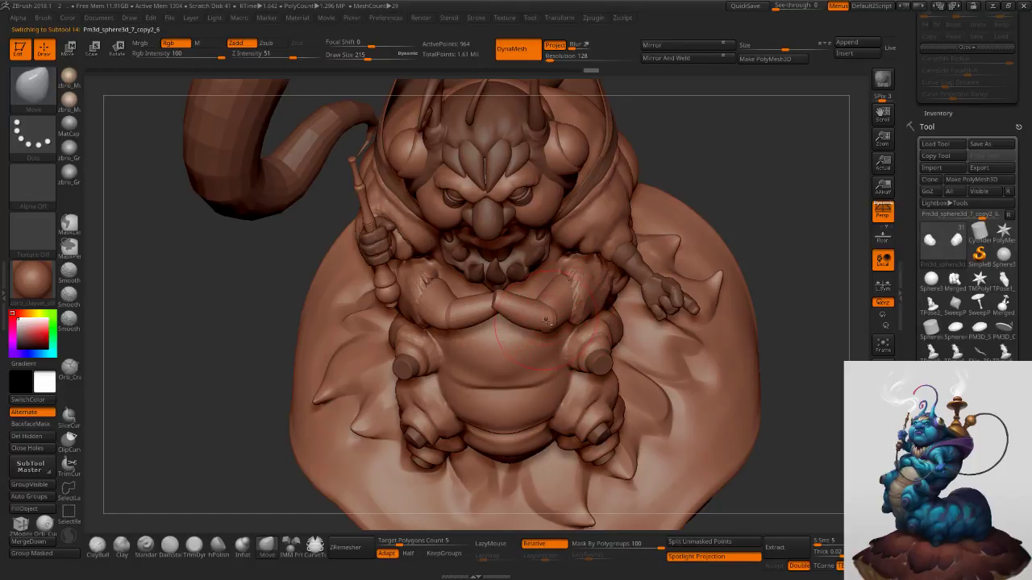
key(s)
click(564, 319)
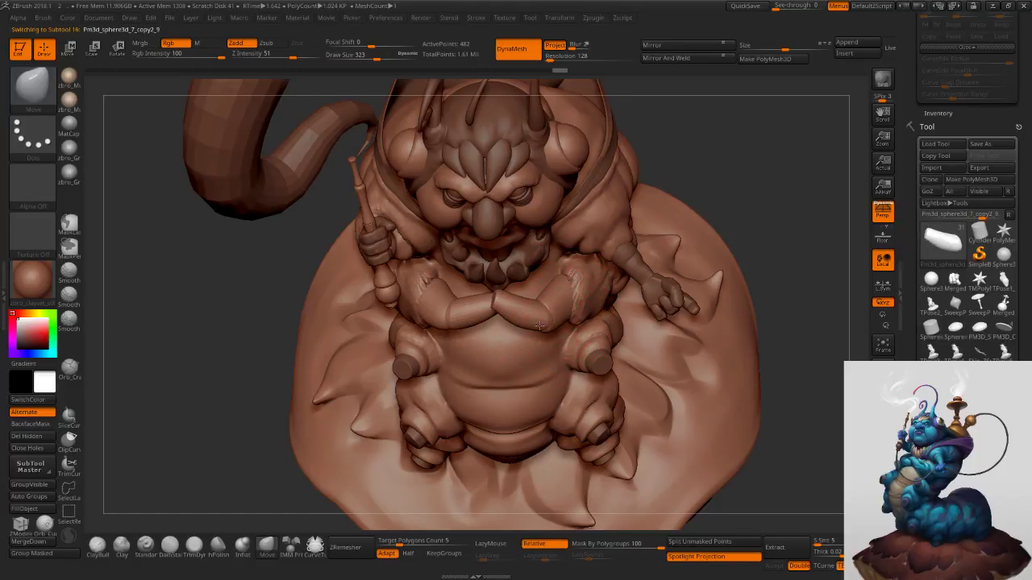
drag(536, 331, 534, 330)
key(s)
click(504, 310)
mouse_move(490, 300)
mouse_down()
mouse_move(473, 296)
mouse_move(518, 296)
mouse_up()
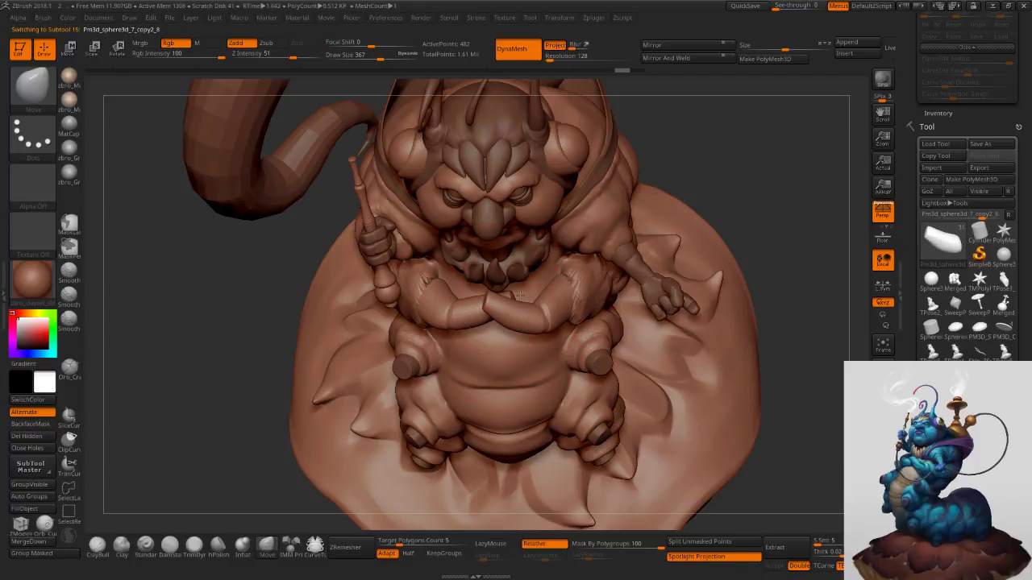
Reselect Pm3d_sphere3d_7_copy2_6, move its elbow left, and nudge the mesh around both elbows.
alt+click(446, 310)
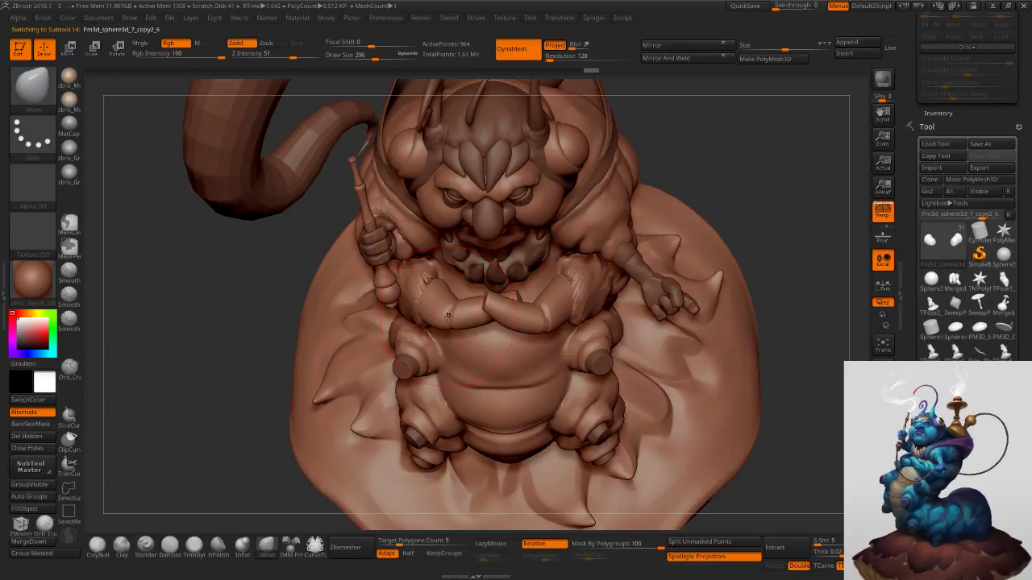
right_drag(460, 318, 521, 278)
drag(424, 305, 411, 302)
right_drag(413, 295, 322, 305)
drag(422, 277, 430, 289)
right_drag(430, 289, 497, 274)
drag(420, 320, 409, 309)
right_drag(409, 306, 414, 310)
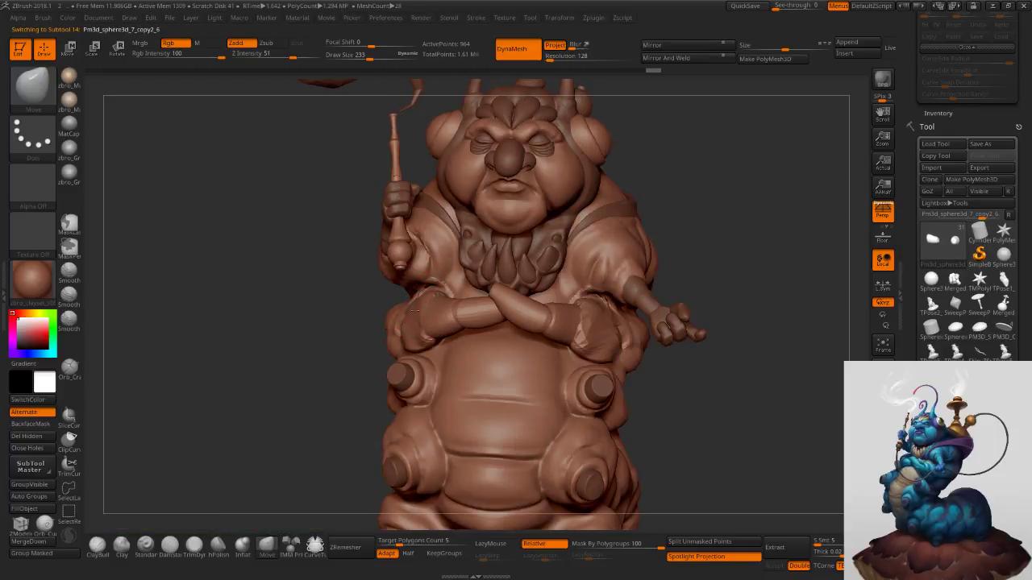
key(s)
drag(418, 324, 411, 320)
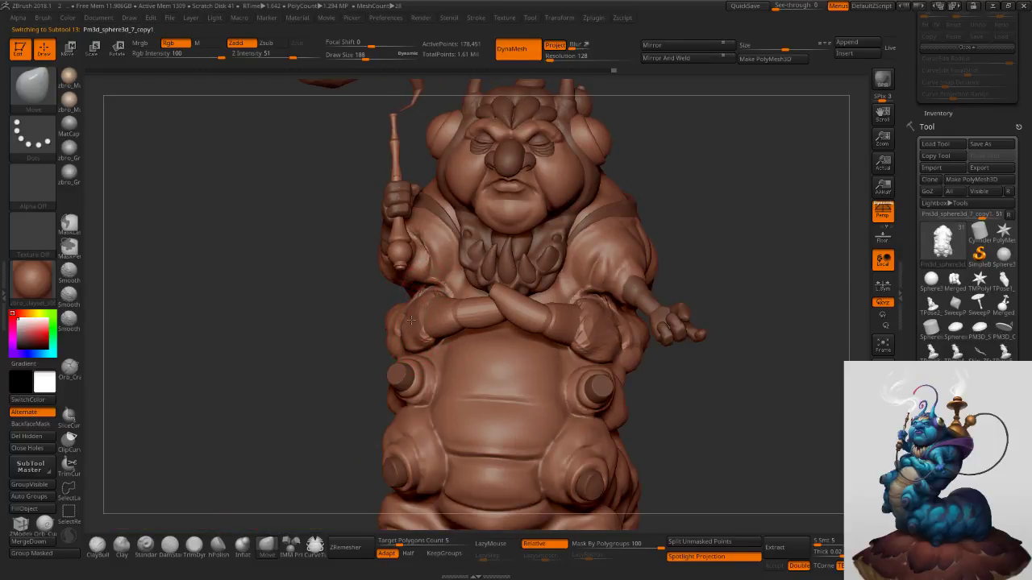
Review the whole figure, shrink the brush to 92, and pick IMM Primitives from the brush palette.
ctrl+right_drag(466, 327, 549, 262)
mouse_move(703, 279)
right_down()
mouse_move(682, 280)
mouse_move(649, 305)
mouse_move(629, 347)
right_up()
key(s)
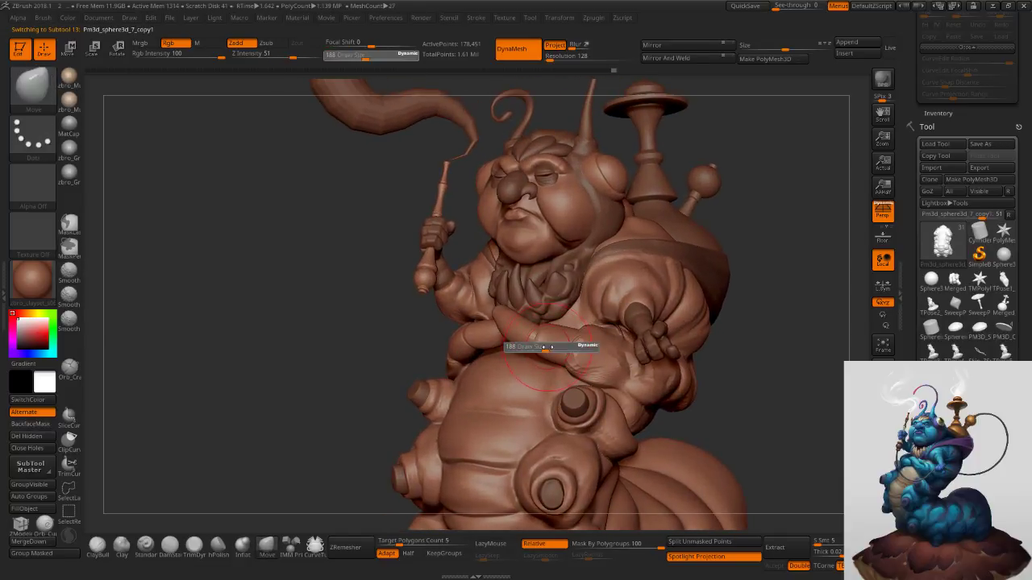
click(544, 351)
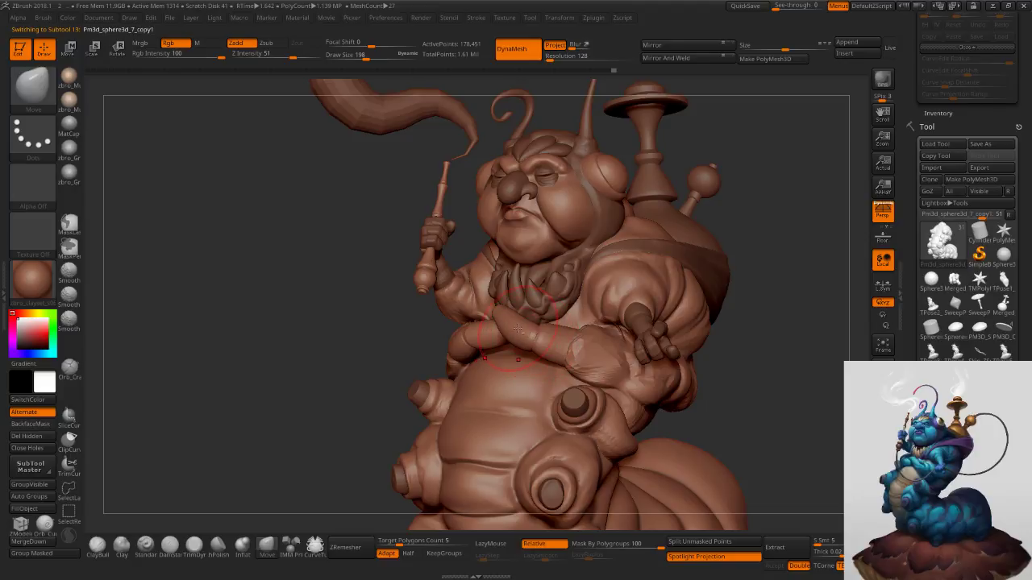
mouse_move(518, 316)
ctrl+right_down()
mouse_move(487, 322)
mouse_move(536, 328)
ctrl+right_up()
key(s)
click(480, 323)
click(291, 545)
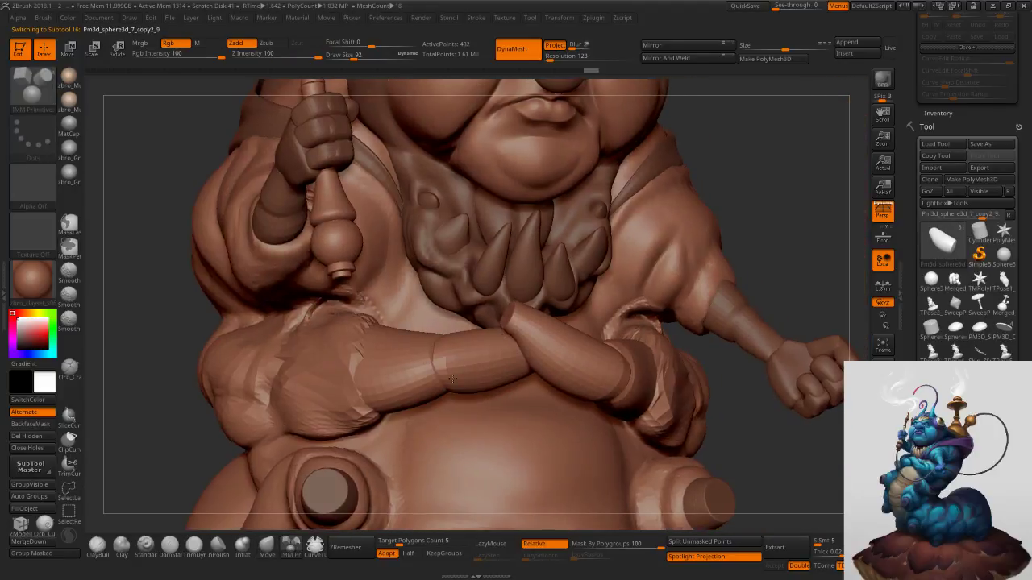
click(290, 548)
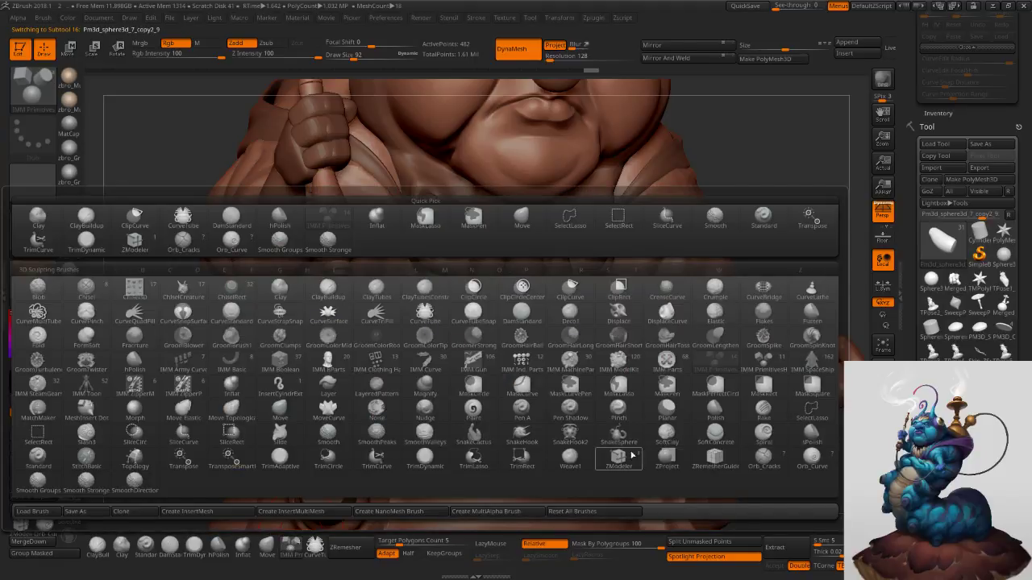
Insert a PolySphere primitive at the forearm's end.
key(m)
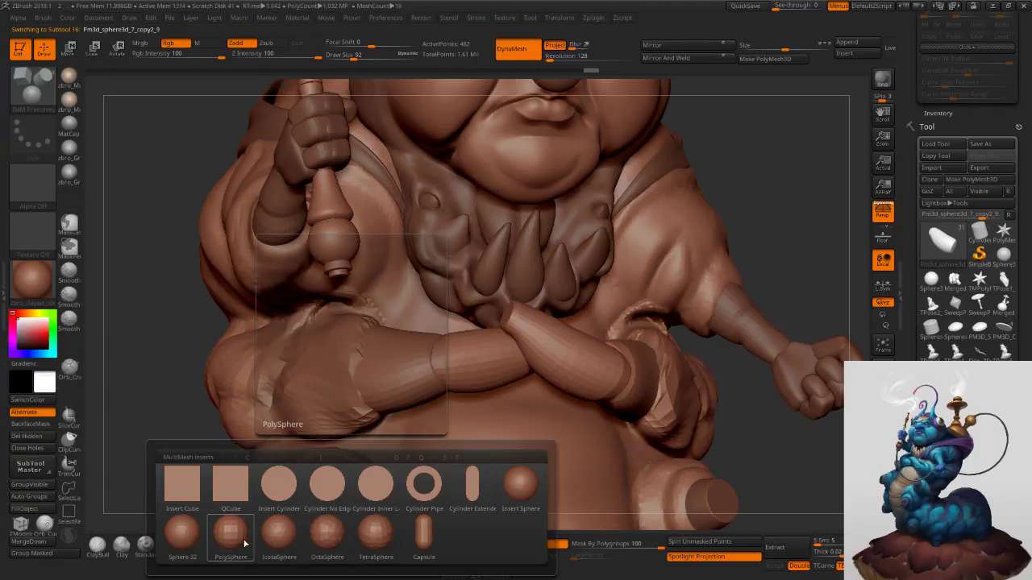
click(247, 543)
mouse_move(484, 326)
ctrl+right_down()
mouse_move(511, 309)
mouse_move(542, 309)
ctrl+right_up()
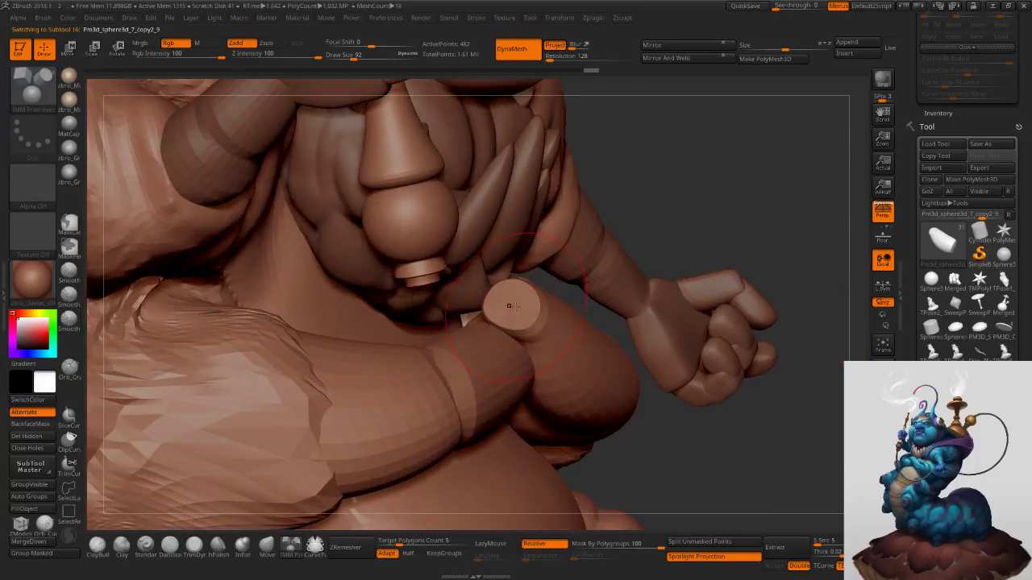
drag(509, 306, 540, 363)
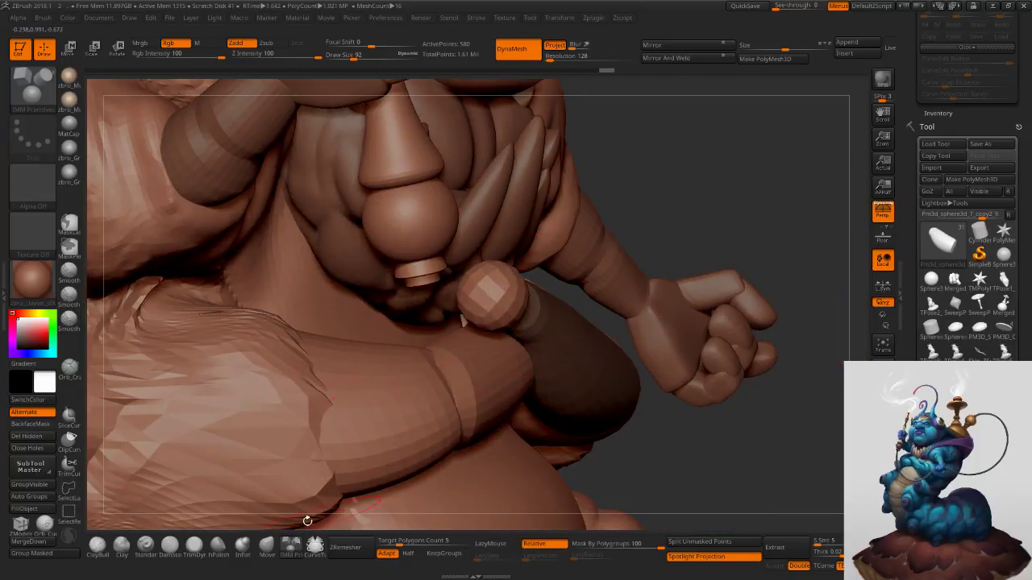
click(268, 547)
Pull the inserted sphere down and left, then stretch it to the right with the Move brush.
key(s)
drag(468, 305, 474, 309)
right_drag(488, 300, 455, 299)
key(s)
mouse_move(519, 291)
mouse_down()
mouse_move(568, 290)
mouse_move(533, 315)
mouse_up()
key(s)
drag(527, 324, 550, 340)
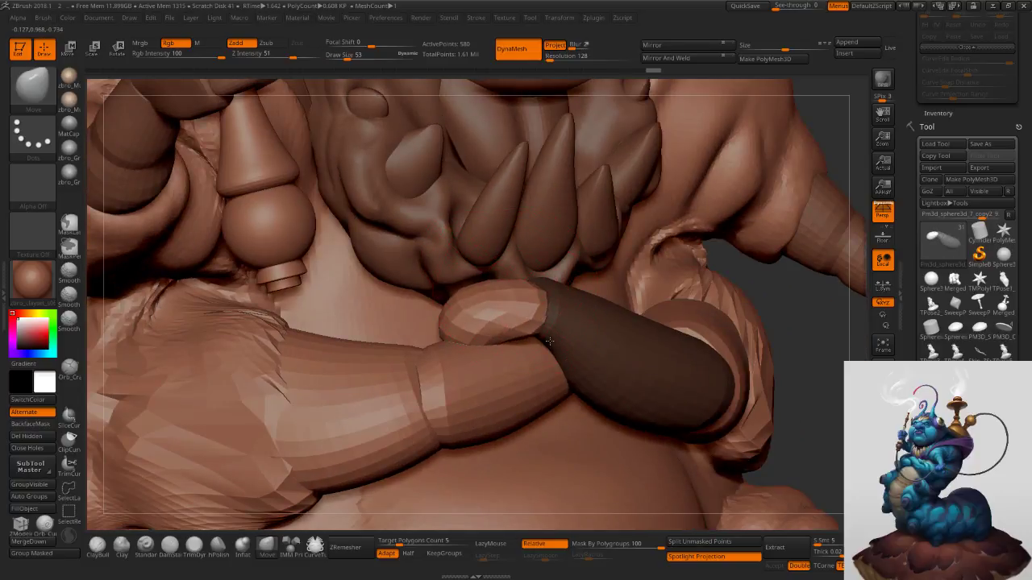
Pull the fingertip sphere's upper-right edge upward.
right_drag(543, 298, 527, 291)
key(s)
drag(527, 290, 530, 290)
drag(518, 287, 530, 276)
key(s)
drag(472, 294, 484, 287)
key(s)
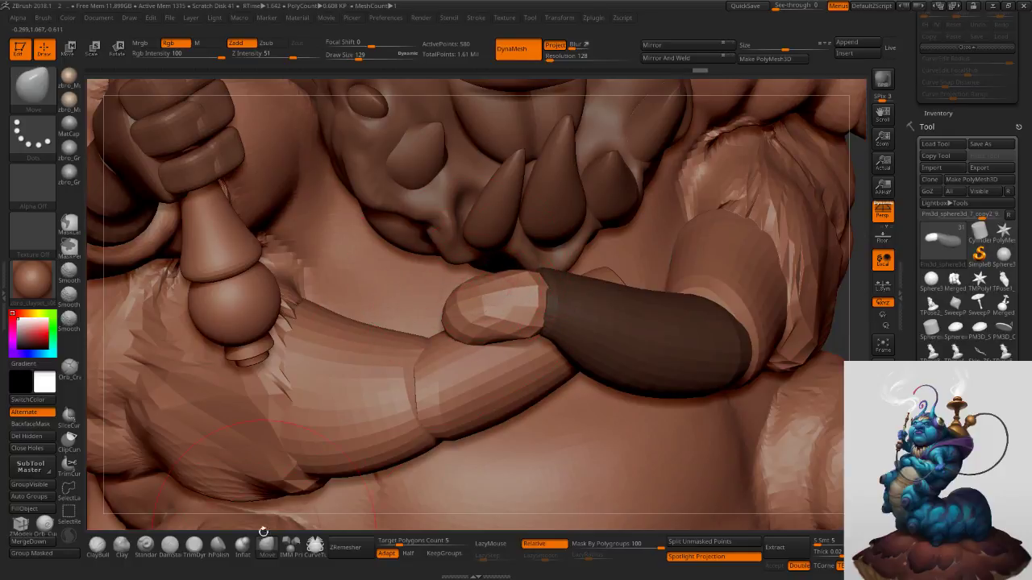
Inflate the fingertip, split it into its own piece with Split Unmasked Points, and display it smoothly.
click(242, 546)
mouse_move(449, 284)
mouse_down()
mouse_move(495, 320)
mouse_move(496, 299)
mouse_up()
click(672, 539)
key(s)
key(s)
right_drag(493, 281, 529, 288)
key(s)
drag(529, 291, 524, 290)
key(d)
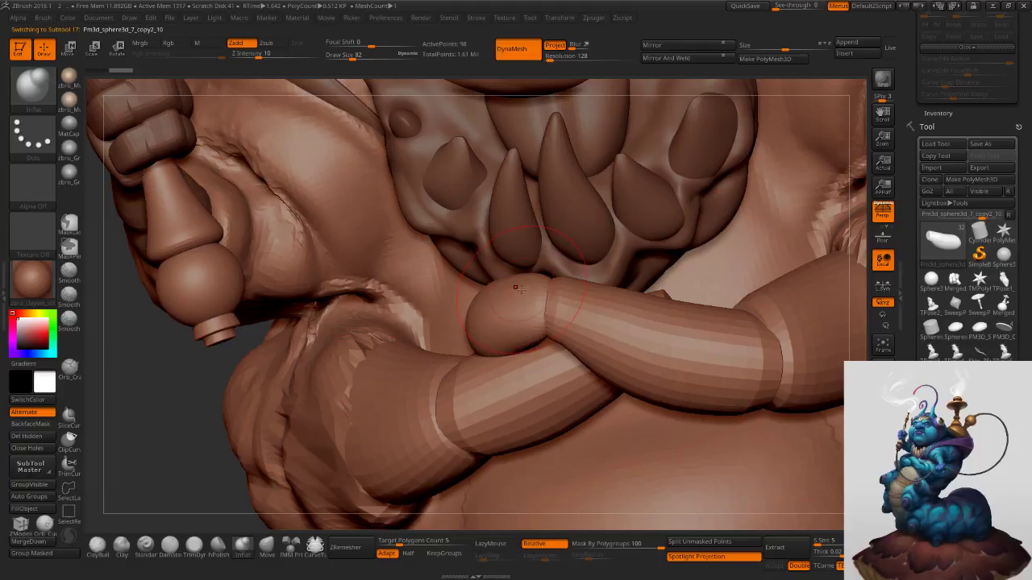
right_drag(526, 297, 509, 331)
key(s)
drag(504, 334, 502, 334)
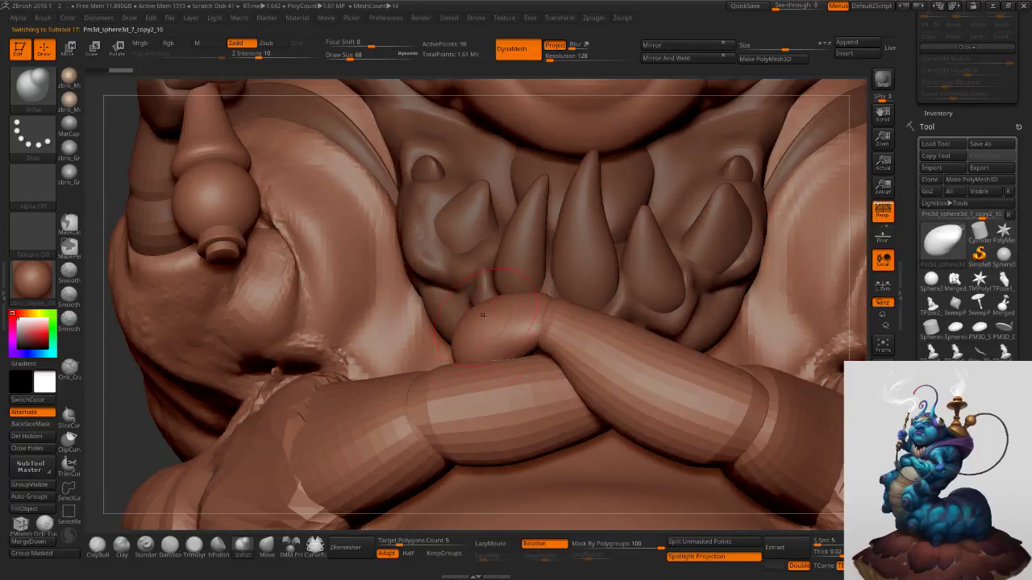
Reselect the fingertip piece and pull it up and to the right into place with Move.
click(266, 546)
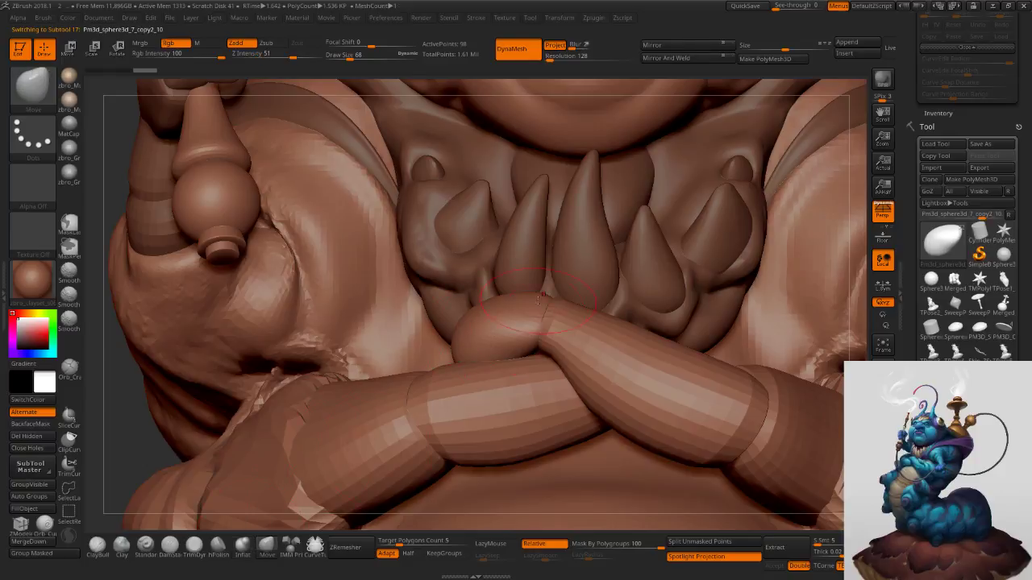
alt+click(548, 314)
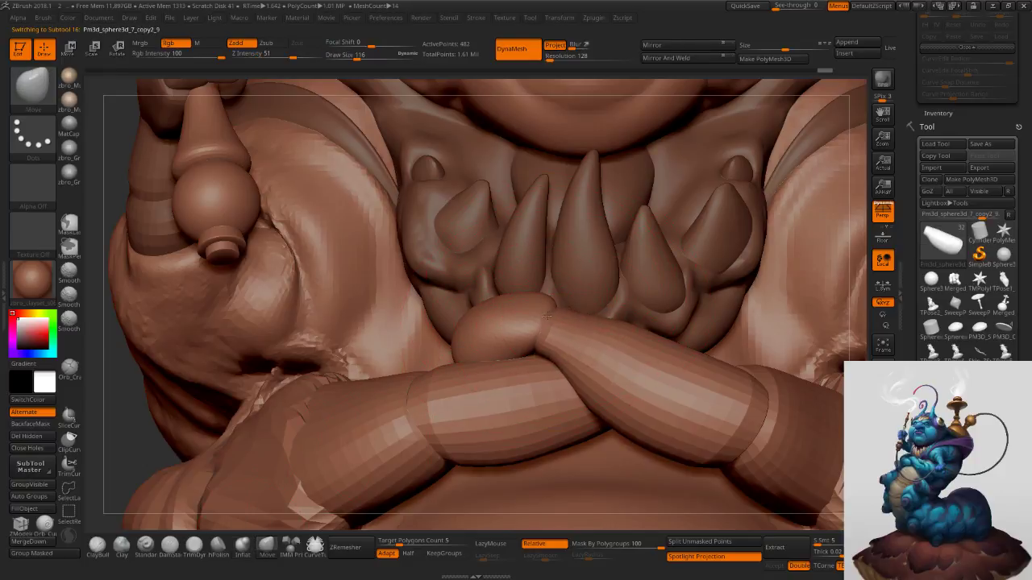
alt+click(537, 304)
key(s)
mouse_move(539, 299)
mouse_down()
mouse_move(549, 294)
mouse_move(544, 301)
mouse_up()
mouse_move(557, 306)
right_down()
mouse_move(495, 319)
mouse_move(535, 328)
right_up()
key(s)
Pull the top of the fingertip upward and nudge its left edge.
drag(537, 329, 576, 280)
key(s)
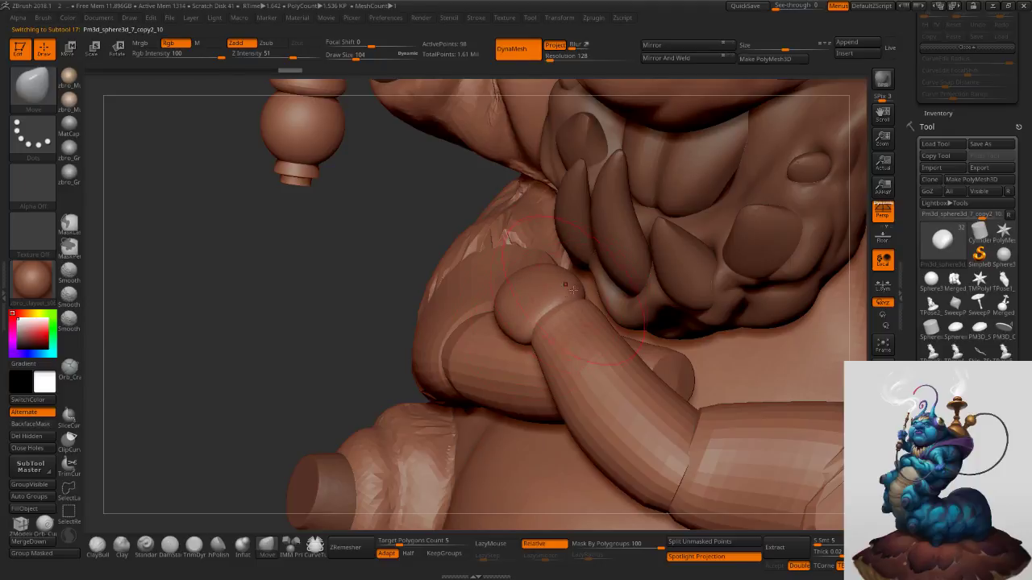
right_drag(546, 327, 538, 274)
key(s)
drag(544, 241, 546, 210)
drag(487, 247, 481, 251)
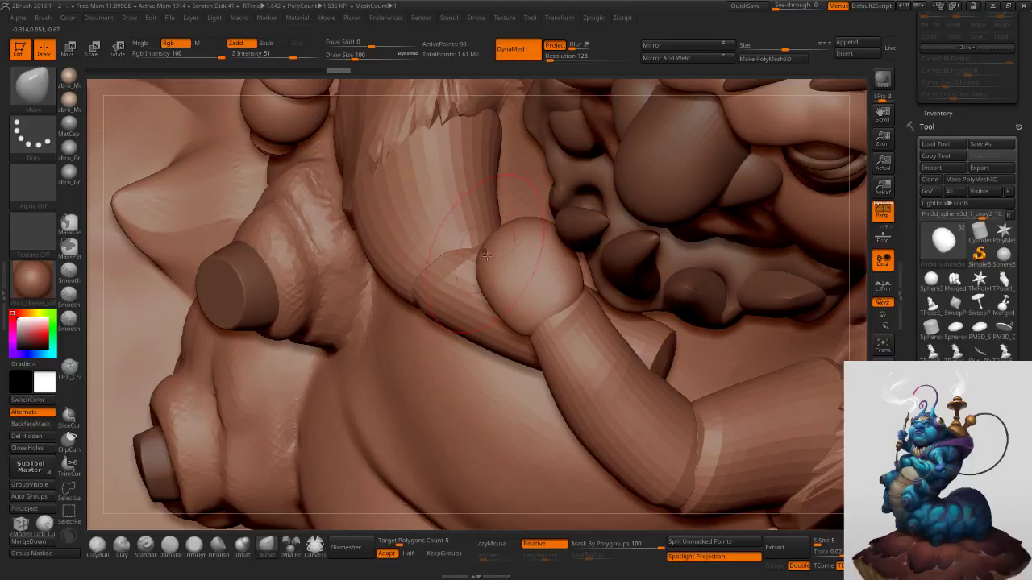
ctrl+right_drag(507, 322, 520, 234)
mouse_move(597, 338)
right_down()
mouse_move(621, 227)
mouse_move(709, 246)
mouse_move(693, 280)
mouse_move(653, 317)
right_up()
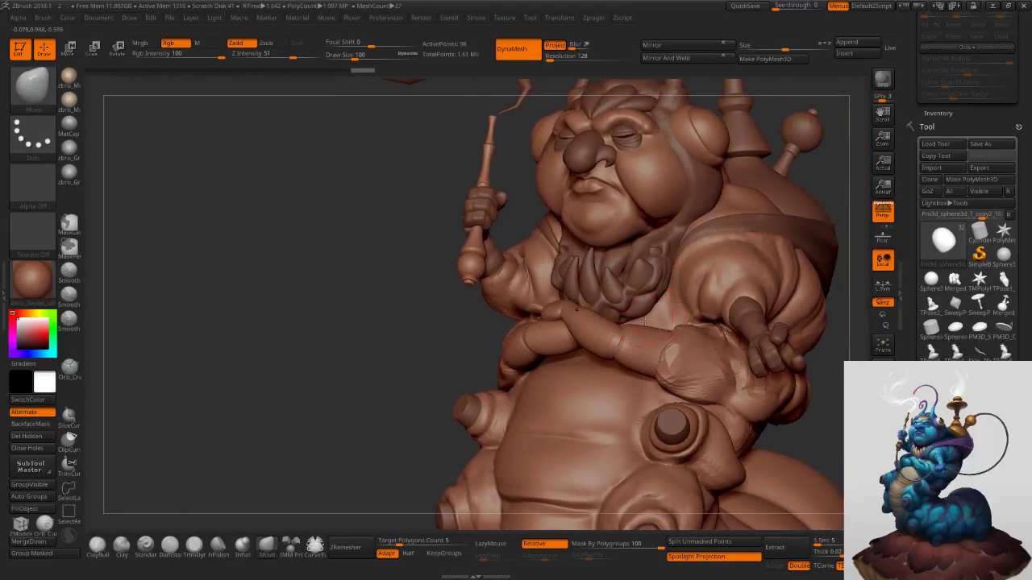
Set the brush to 78, then append the blocky posed Merged_Pm3d hand mesh as a new subtool.
ctrl+right_drag(575, 348, 578, 395)
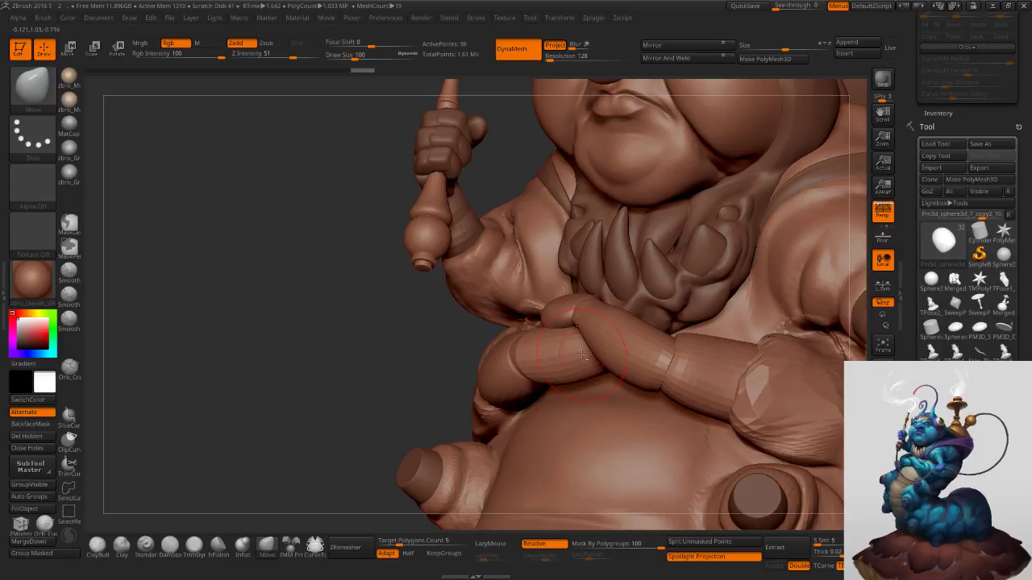
key(s)
click(619, 332)
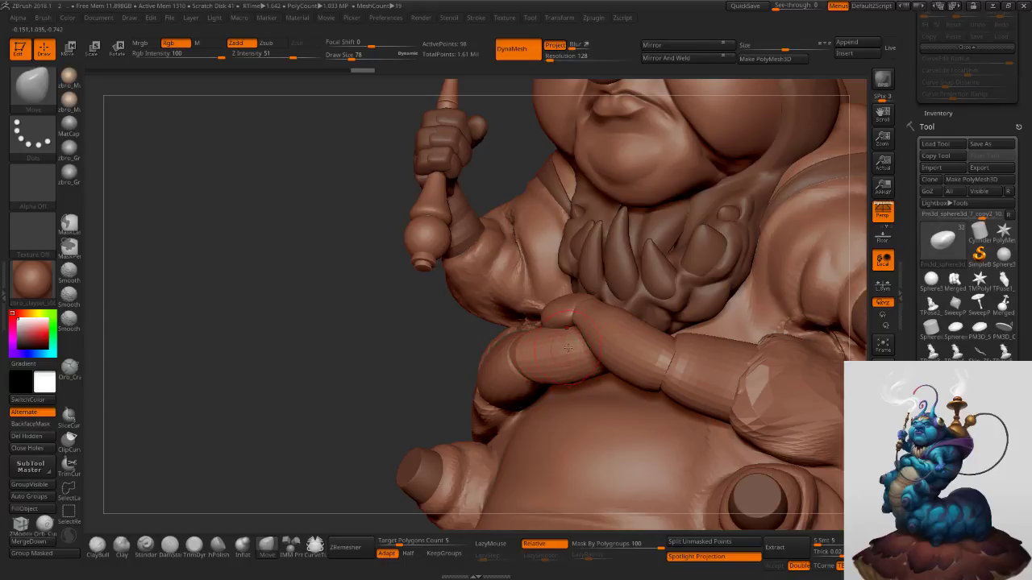
mouse_move(619, 330)
alt+right_down()
mouse_move(498, 282)
mouse_move(429, 221)
alt+right_up()
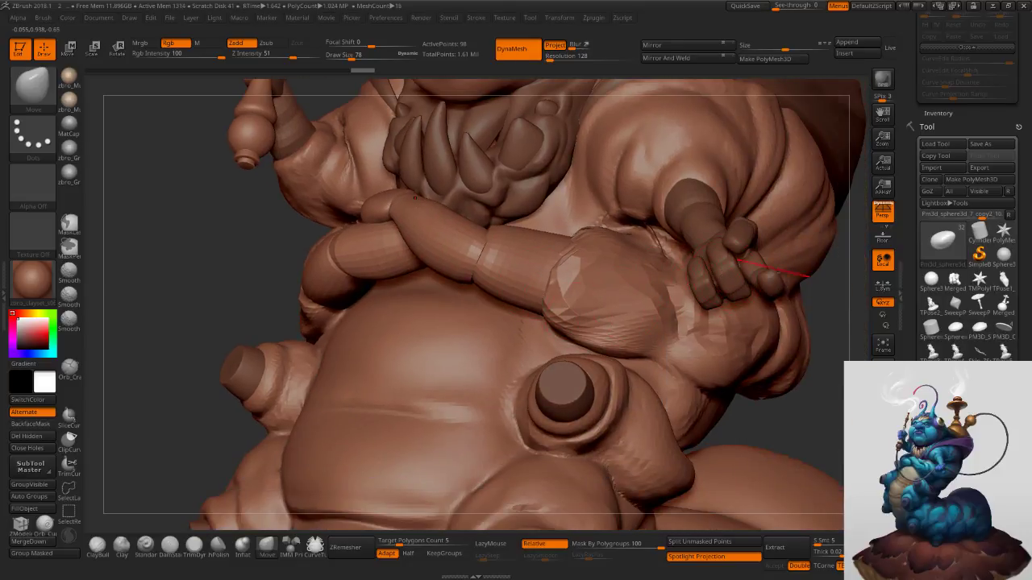
drag(903, 223, 903, 264)
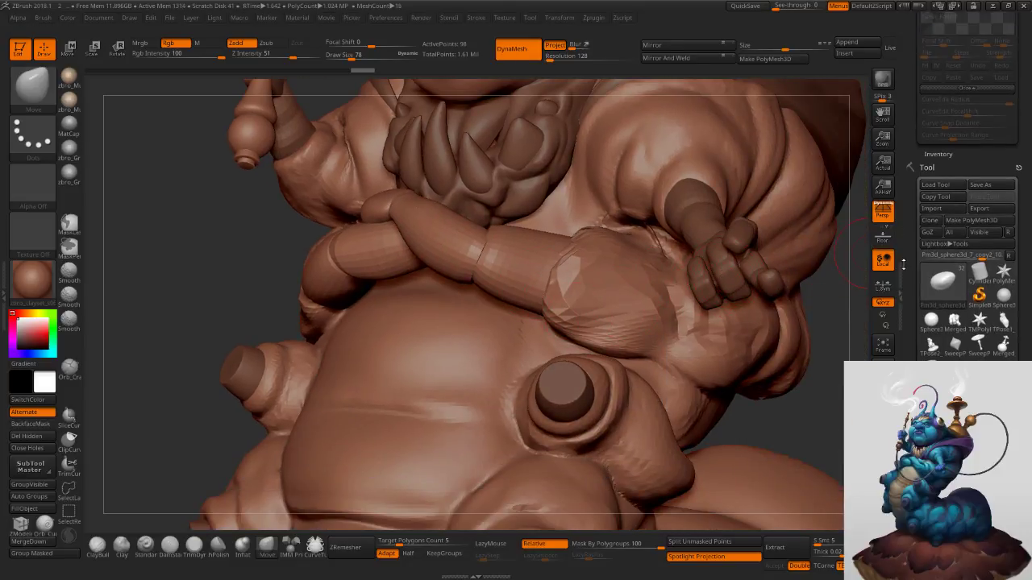
click(850, 43)
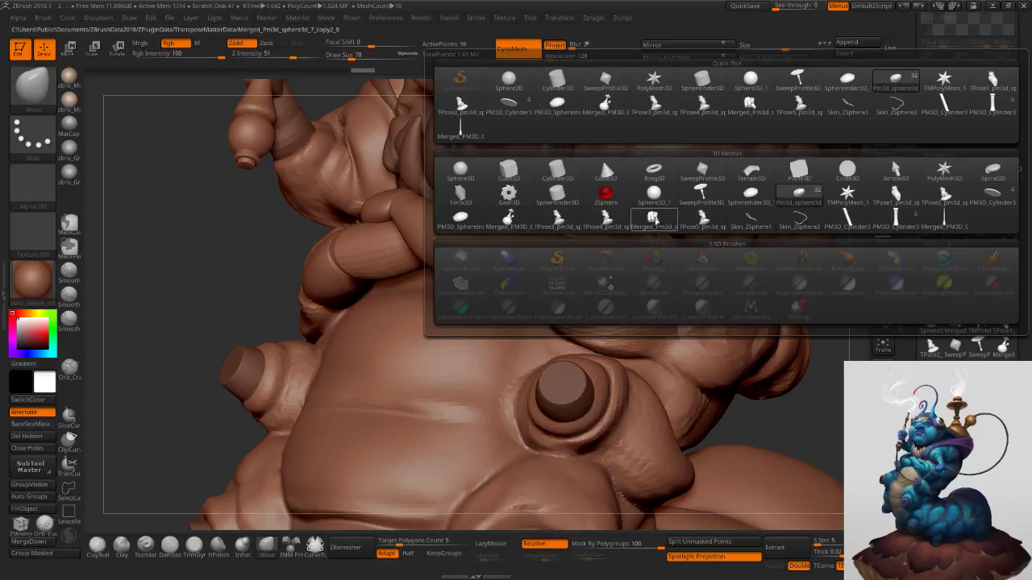
click(657, 220)
Select the added hand and centre the transform gizmo on it.
alt+click(745, 242)
ctrl+right_drag(745, 249, 765, 223)
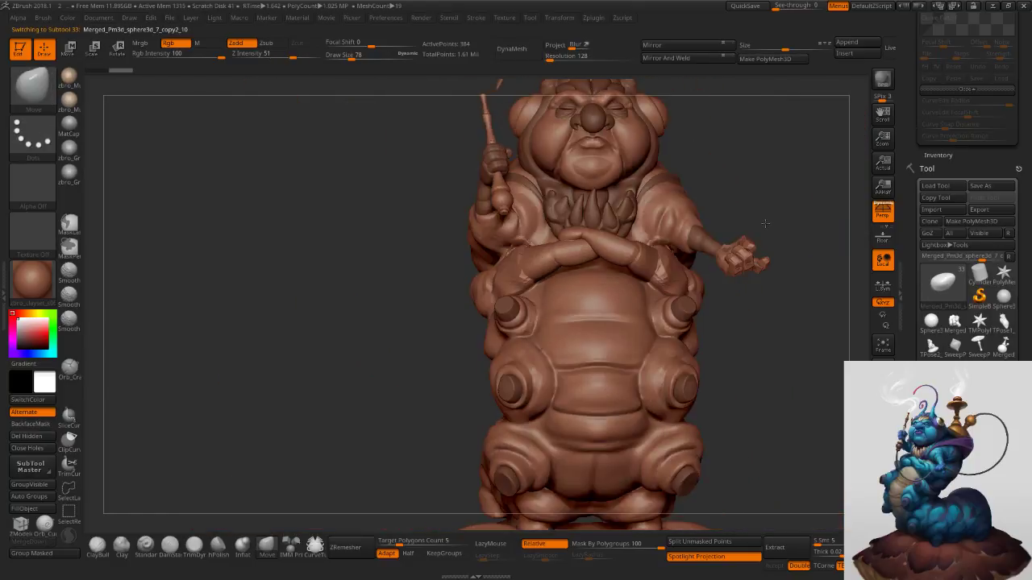
key(w)
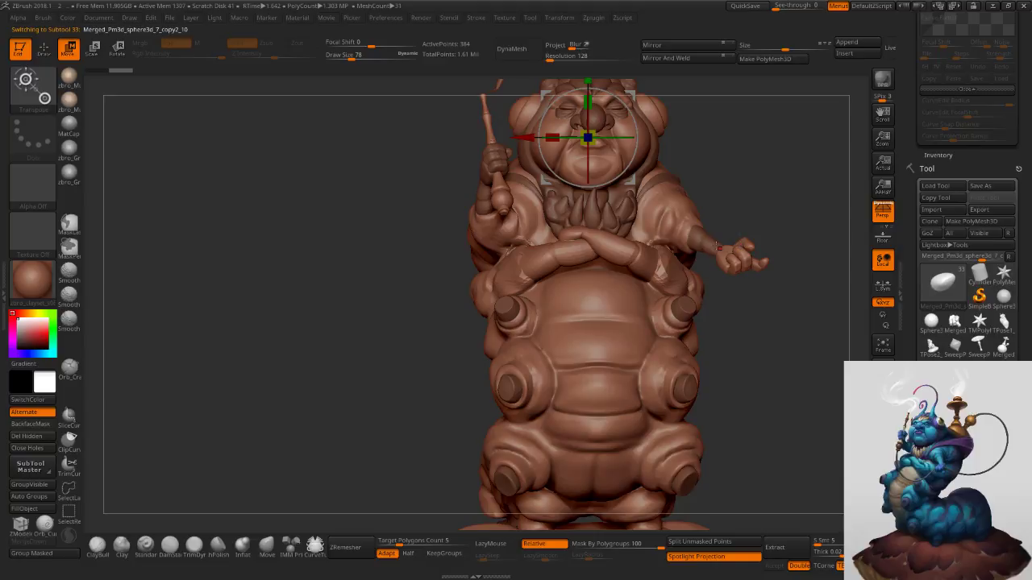
alt+right_drag(768, 167, 688, 243)
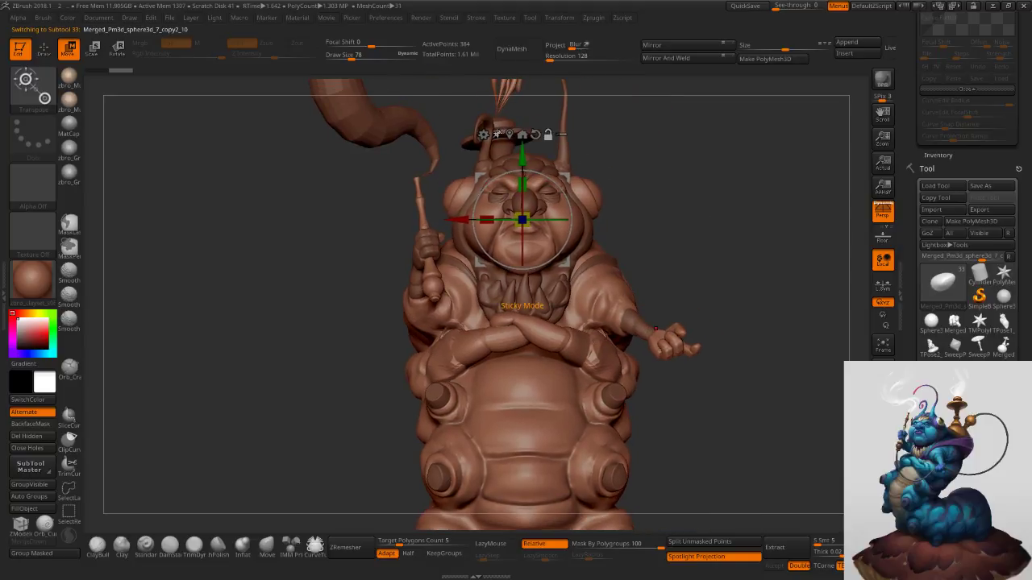
click(510, 134)
ctrl+right_drag(721, 247, 729, 294)
alt+drag(716, 299, 689, 280)
right_drag(721, 243, 714, 215)
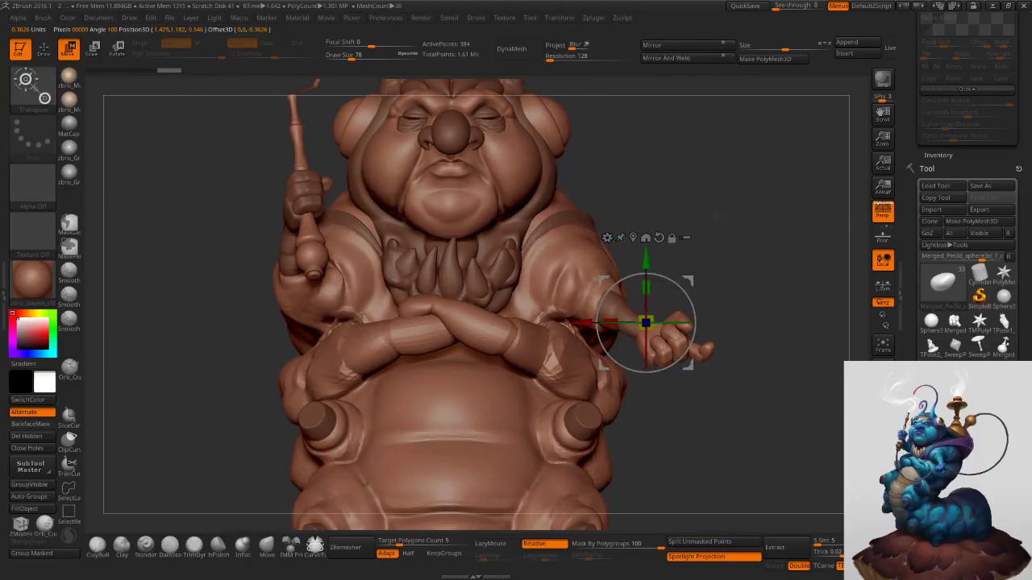
Rotate the hand about 138°, 65°, 92° and 27° with the gizmo ring from several views.
drag(688, 300, 550, 283)
right_drag(777, 282, 694, 285)
drag(689, 300, 643, 272)
right_drag(685, 282, 746, 355)
drag(689, 338, 606, 249)
right_drag(744, 329, 763, 241)
drag(698, 329, 523, 328)
right_drag(692, 279, 600, 292)
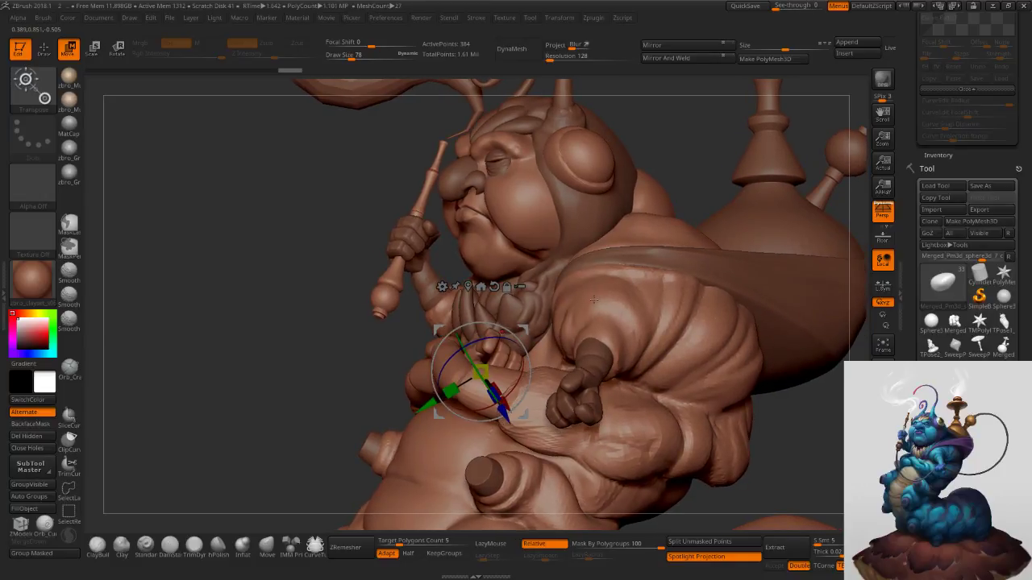
ctrl+right_drag(620, 288, 623, 292)
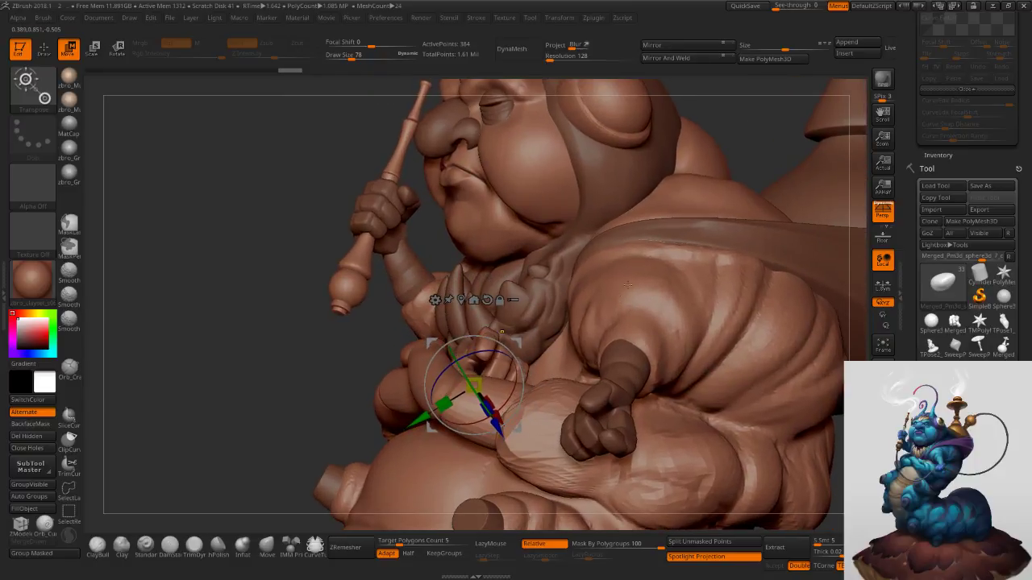
ctrl+right_drag(648, 194, 657, 249)
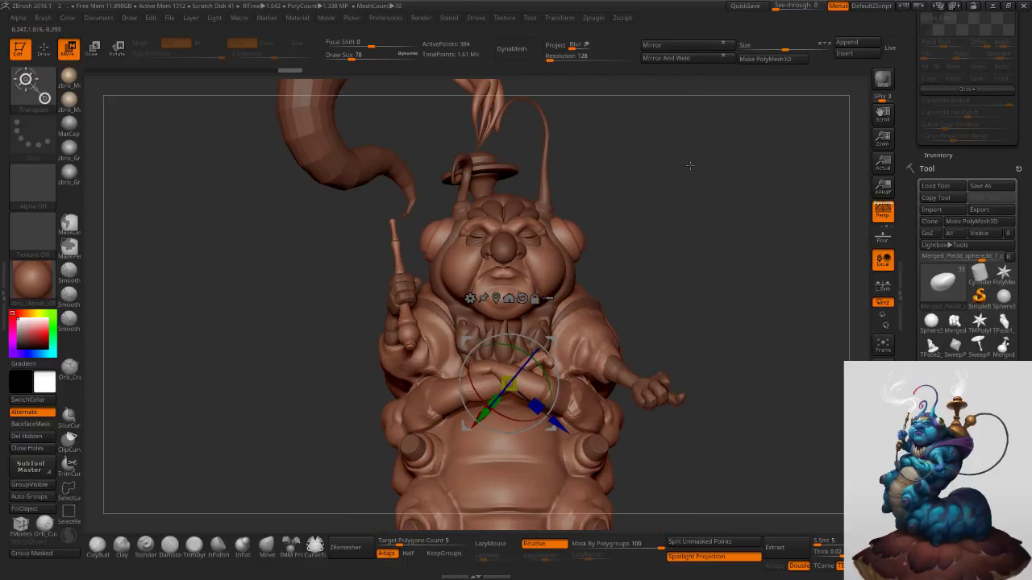
Show the hand alone in Solo and undo the accidental Mirror And Weld.
click(666, 59)
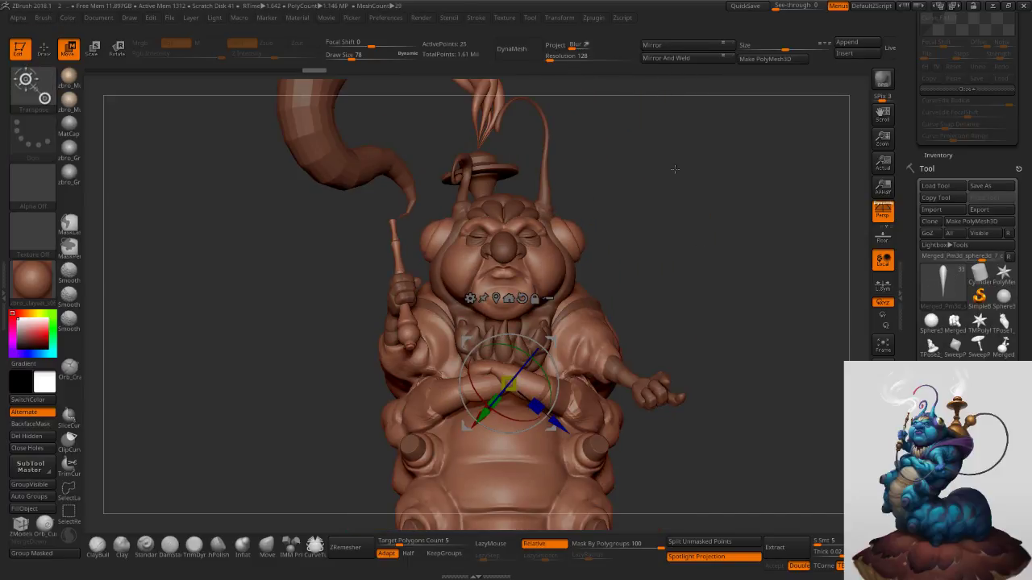
click(883, 501)
key(ctrl+z)
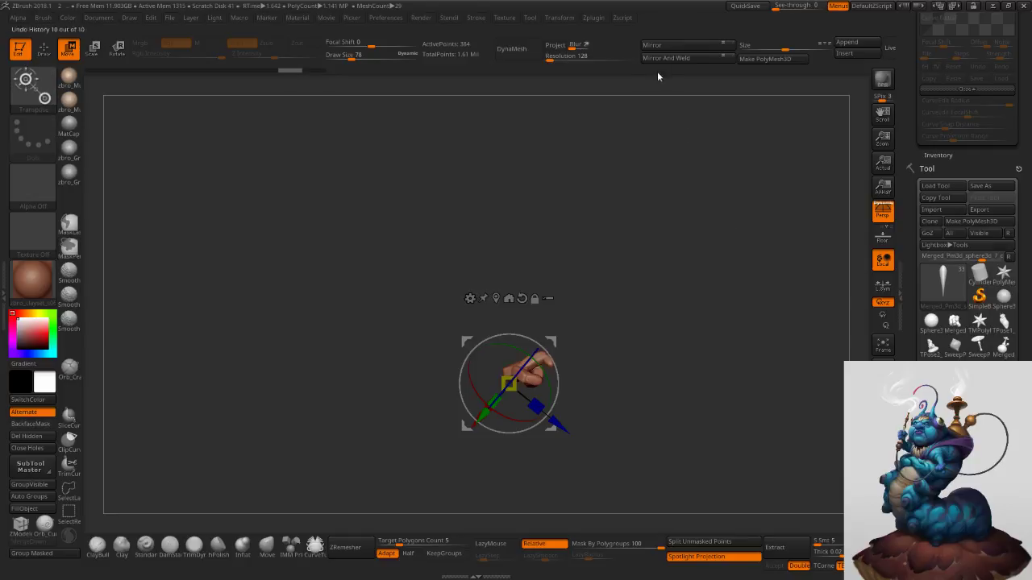
Flip the hand over and rotate it about -131 degrees with an axis-aligned gizmo.
click(659, 50)
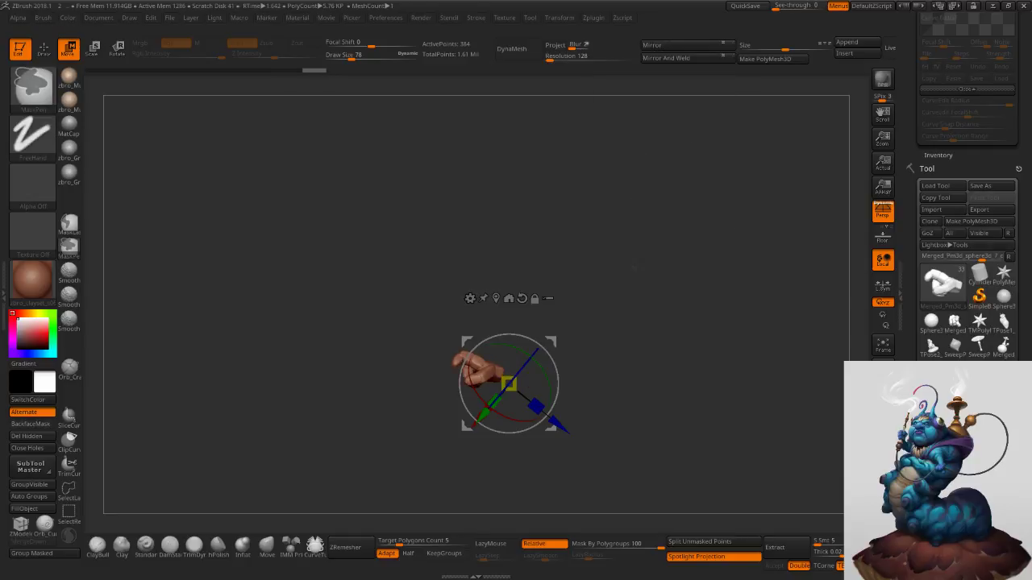
ctrl+right_drag(633, 266, 610, 313)
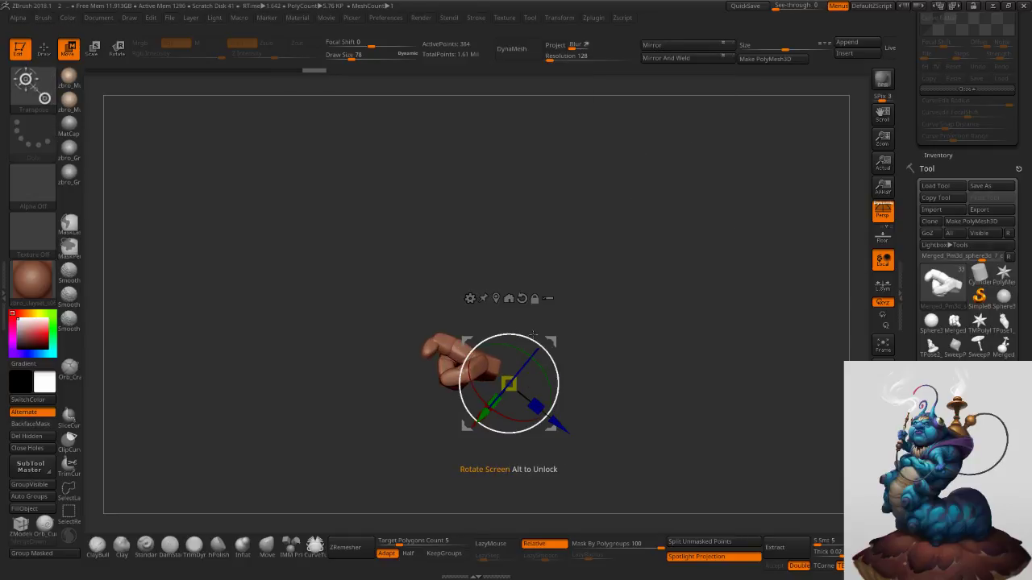
click(521, 298)
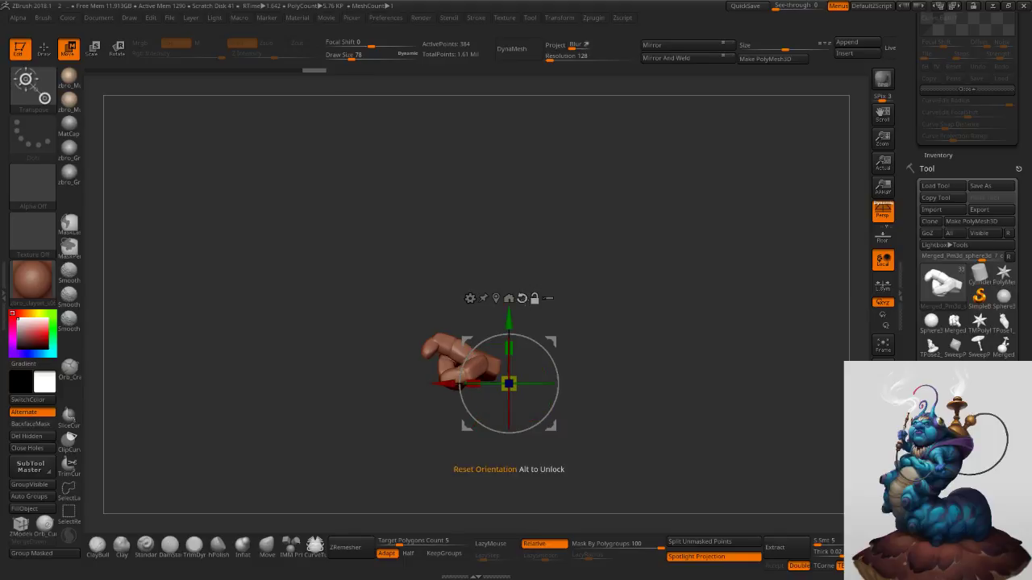
drag(534, 380, 651, 386)
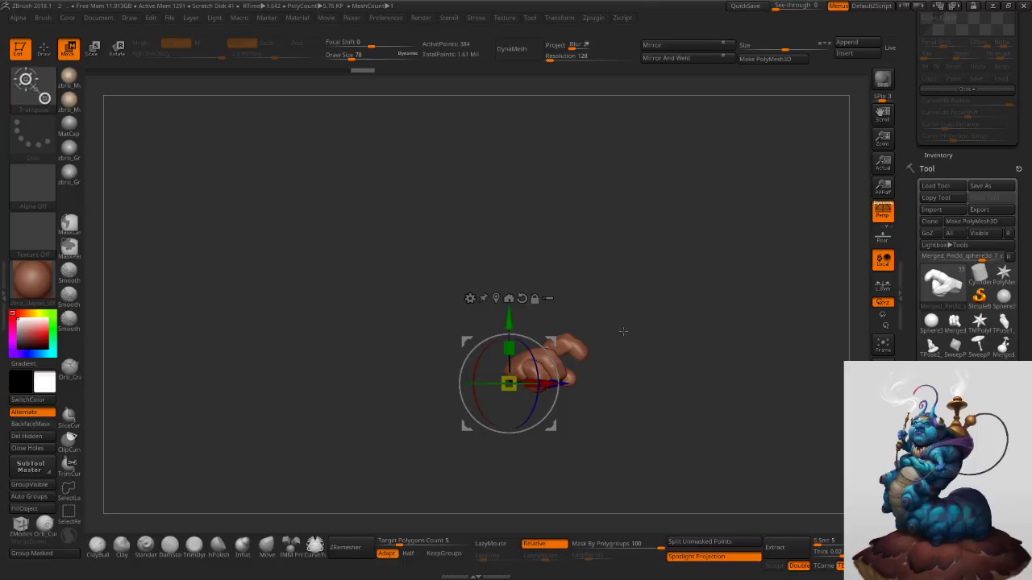
From the back of the hand, isolate finger segments and hide the fingertip and base.
click(46, 47)
ctrl+right_drag(568, 345, 663, 338)
key(s)
drag(668, 331, 660, 328)
mouse_move(665, 318)
right_down()
mouse_move(671, 353)
mouse_move(645, 293)
mouse_move(659, 295)
right_up()
right_drag(659, 295, 663, 313)
ctrl+shift+click(632, 280)
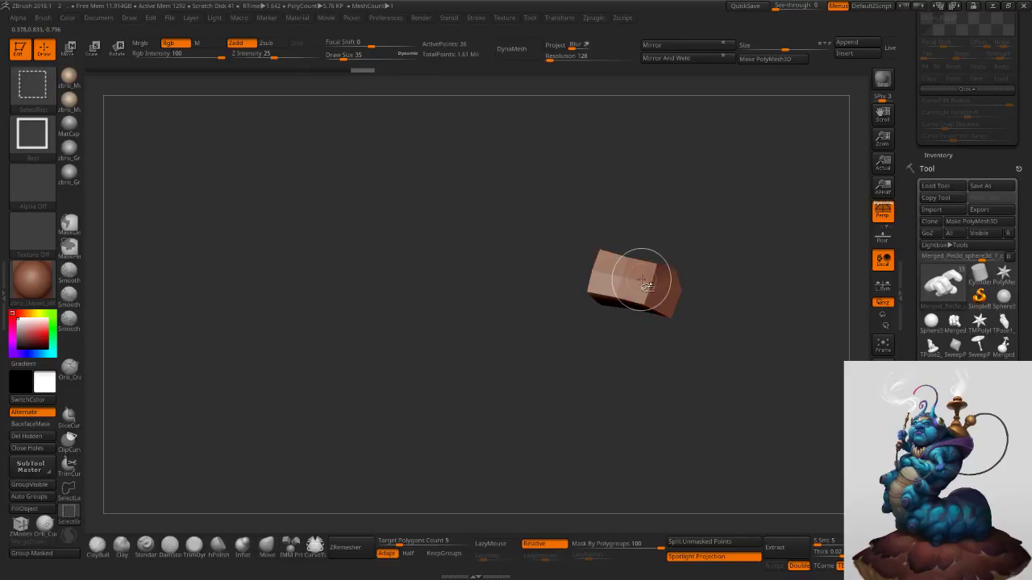
ctrl+shift+drag(671, 247, 675, 258)
ctrl+shift+click(675, 295)
ctrl+shift+click(631, 295)
Hide the middle and little finger segments and delete the hidden finger geometry.
ctrl+shift+click(669, 285)
ctrl+shift+click(609, 333)
ctrl+shift+drag(650, 346, 656, 363)
ctrl+shift+click(617, 347)
ctrl+shift+click(580, 374)
ctrl+shift+click(591, 380)
ctrl+shift+click(587, 369)
ctrl+shift+click(603, 334)
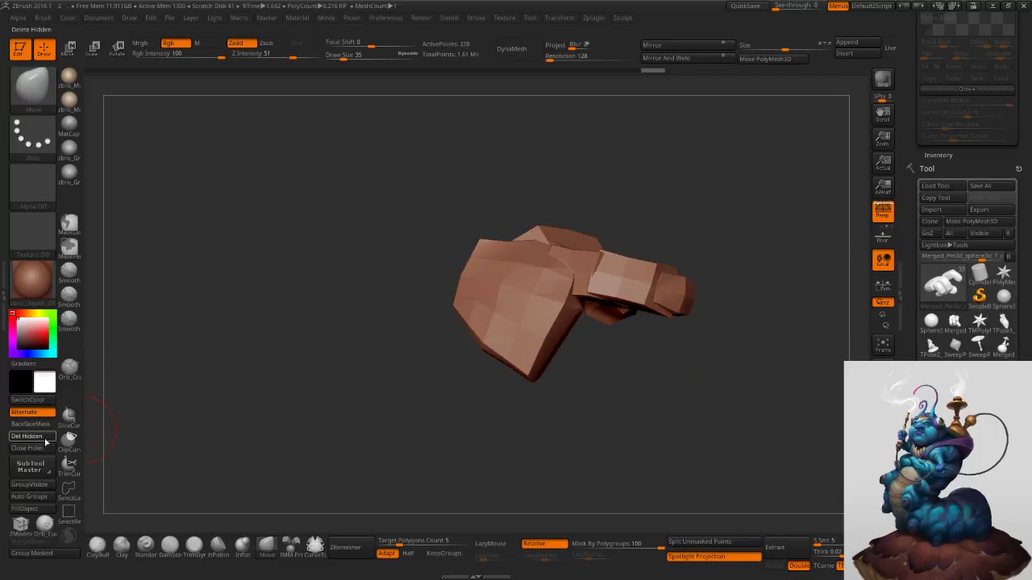
click(46, 442)
drag(562, 368, 684, 335)
key(w)
drag(683, 334, 658, 293)
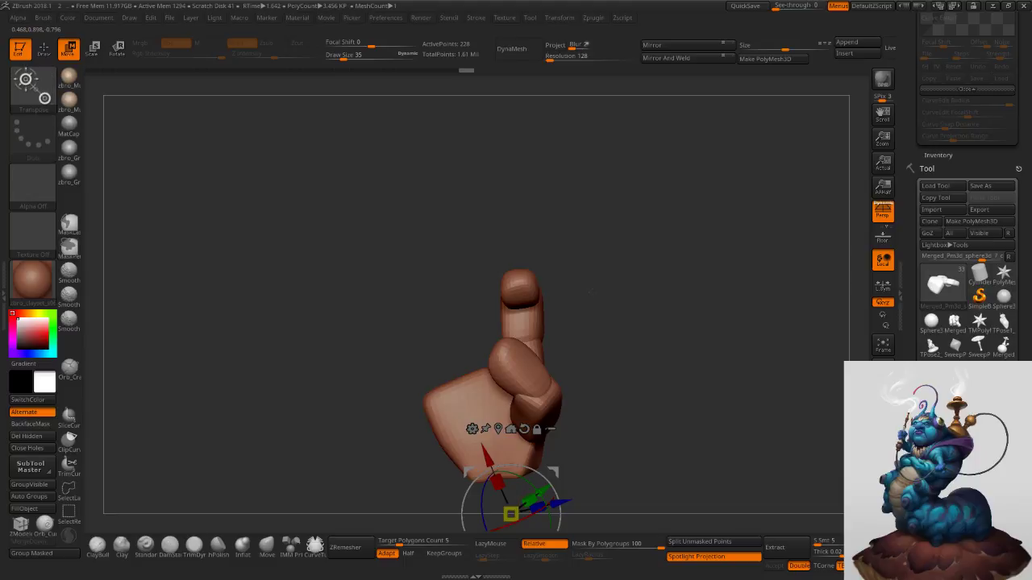
Isolate the finger's base segment by hiding the other finger parts, then show everything.
key(q)
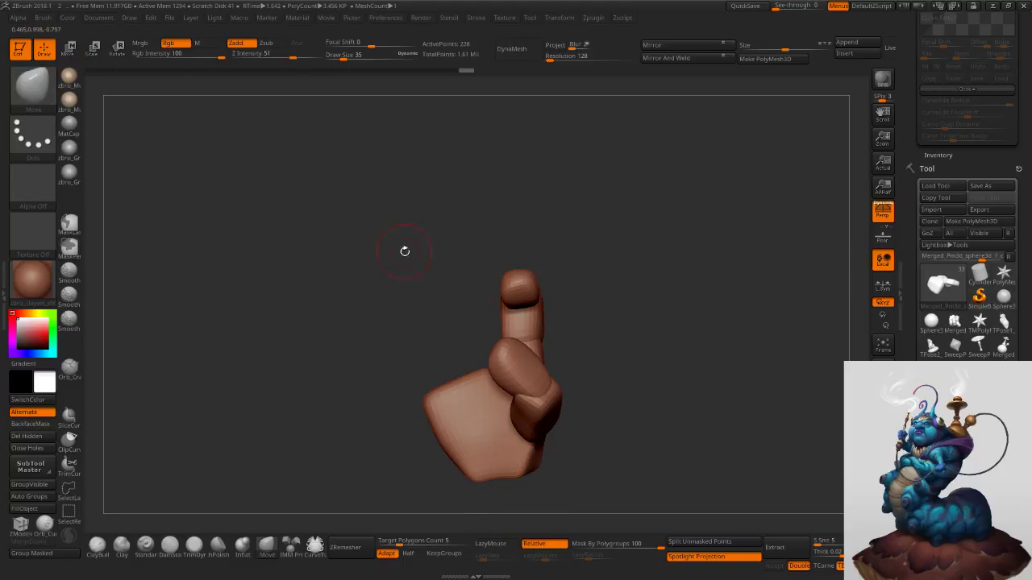
mouse_move(581, 311)
mouse_down()
mouse_move(564, 316)
mouse_move(587, 346)
mouse_up()
ctrl+shift+click(553, 352)
ctrl+shift+click(539, 312)
ctrl+shift+click(591, 290)
Duplicate the whole finger with the transpose line and move the copy to the left.
key(w)
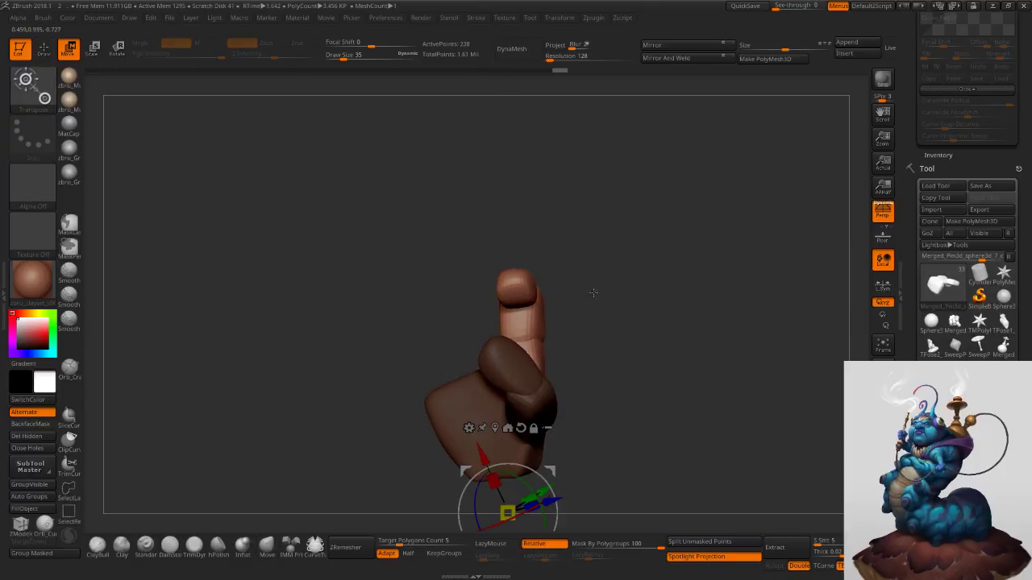
key(y)
drag(594, 295, 601, 299)
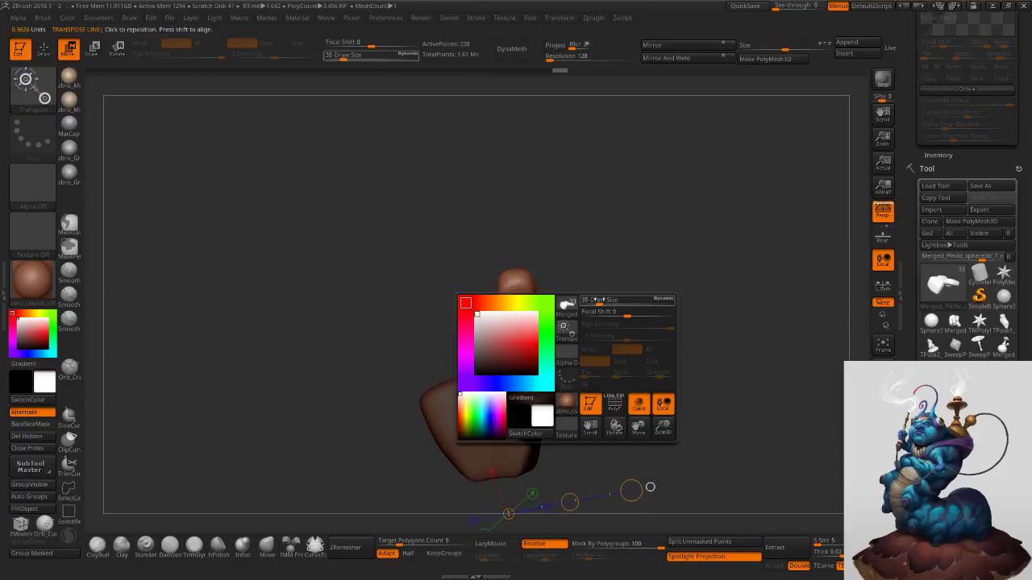
mouse_move(515, 311)
shift+mouse_down()
mouse_move(586, 307)
mouse_move(501, 313)
shift+mouse_up()
key(ctrl+z)
drag(619, 545, 567, 546)
ctrl+drag(551, 311, 506, 309)
drag(560, 284, 585, 306)
mouse_move(497, 348)
shift+mouse_down()
mouse_move(593, 349)
mouse_move(532, 346)
shift+mouse_up()
mouse_move(480, 372)
shift+mouse_down()
mouse_move(481, 250)
mouse_move(505, 252)
shift+mouse_up()
key(ctrl+z)
Rotate the new finger to the right, discarding a trial twist along its length.
key(t)
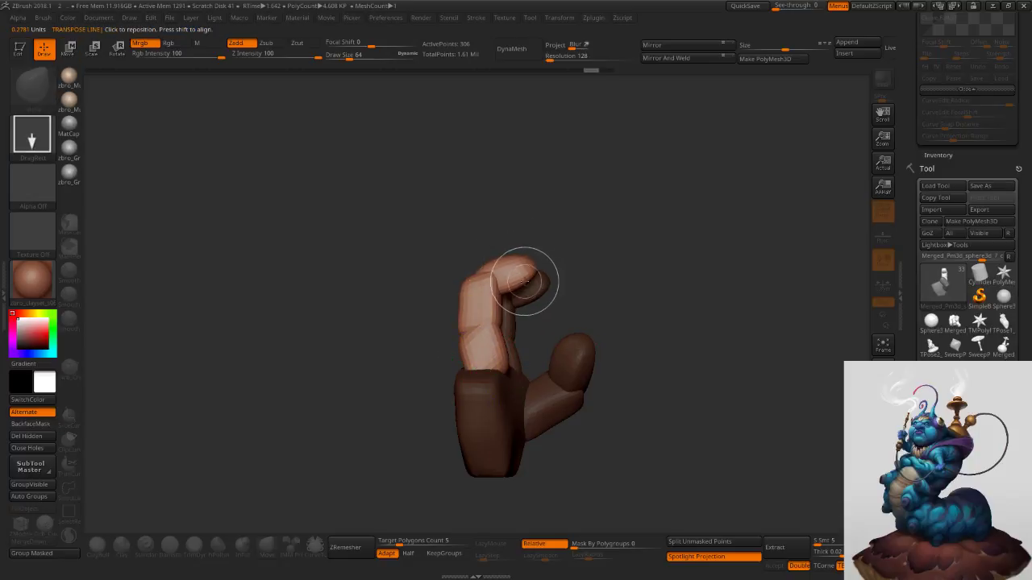
key(t)
key(r)
drag(482, 248, 595, 239)
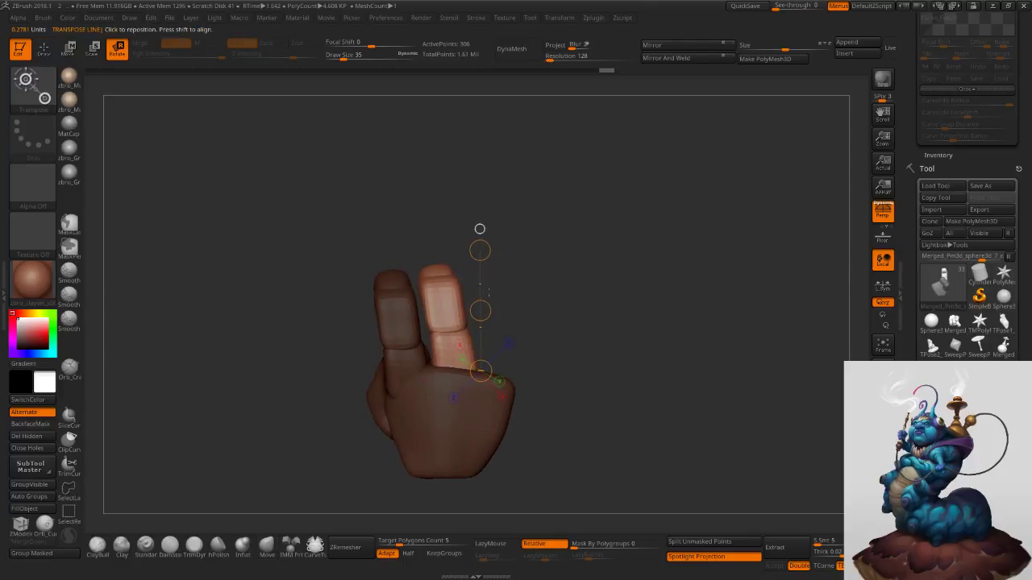
mouse_move(458, 367)
shift+mouse_down()
mouse_move(415, 263)
mouse_move(457, 232)
mouse_move(471, 238)
shift+mouse_up()
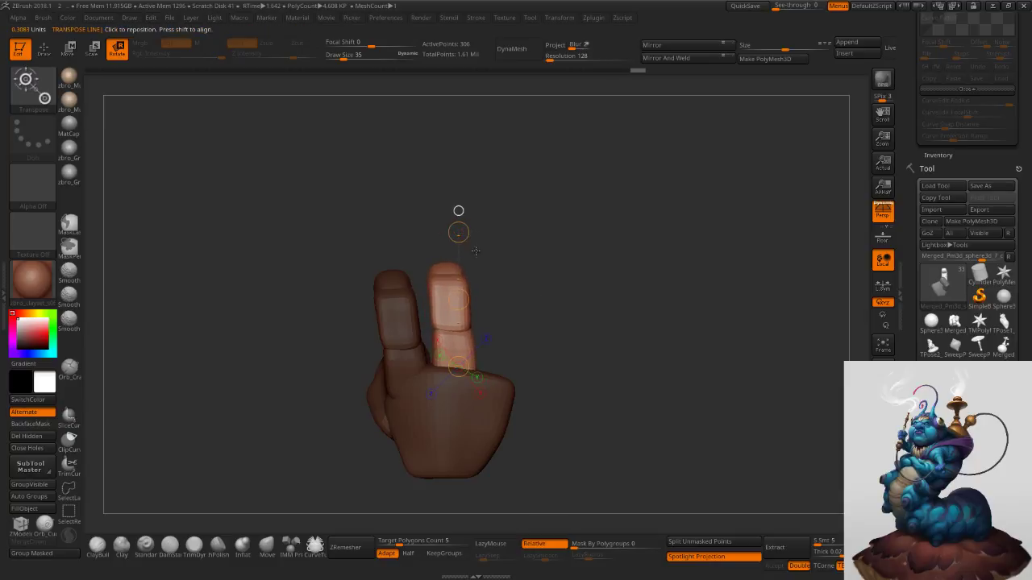
mouse_move(470, 277)
shift+mouse_down()
mouse_move(535, 277)
mouse_move(548, 289)
shift+mouse_up()
key(ctrl+z)
Try shrinking the new finger with a scale line, then undo the shrink.
key(w)
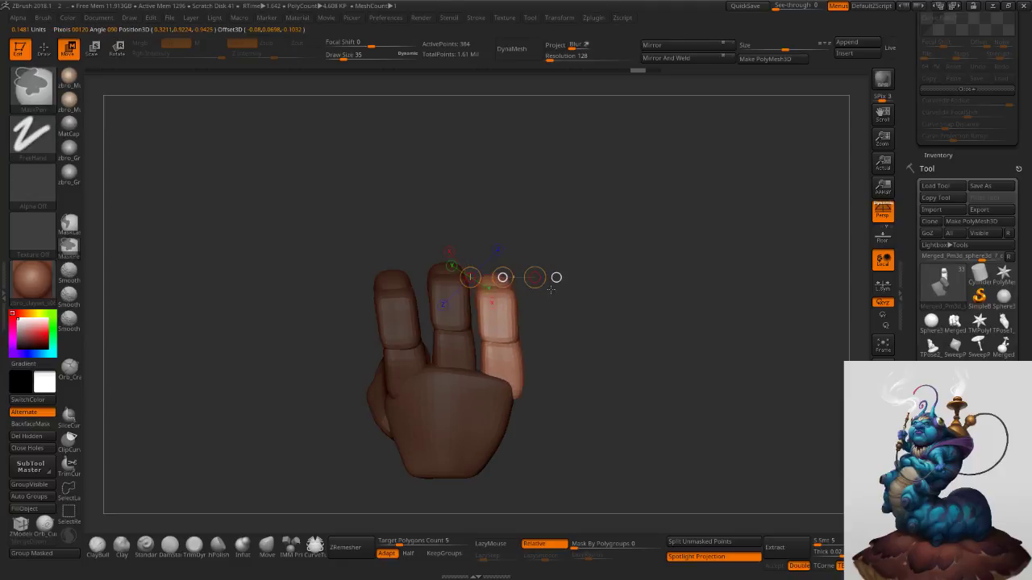
key(r)
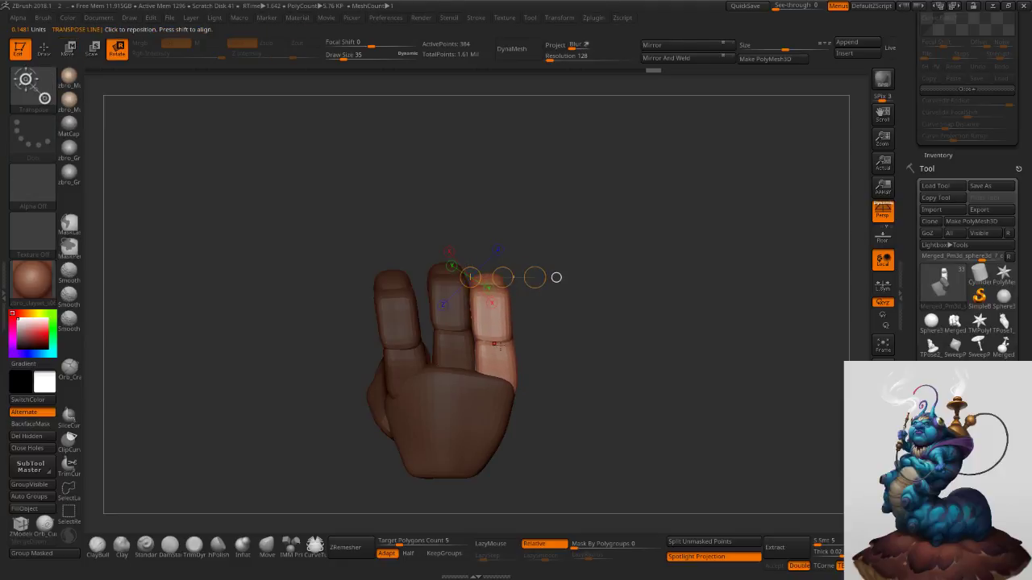
key(e)
mouse_move(502, 378)
mouse_down()
mouse_move(499, 256)
mouse_move(499, 278)
mouse_up()
drag(592, 278, 512, 280)
right_drag(512, 280, 501, 282)
drag(520, 368, 522, 295)
right_drag(524, 286, 628, 284)
key(ctrl+z)
Rotate the finger outward and tilt it slightly around its knuckle.
key(r)
drag(600, 298, 609, 302)
right_drag(622, 301, 561, 313)
drag(599, 387, 648, 278)
right_drag(656, 228, 452, 216)
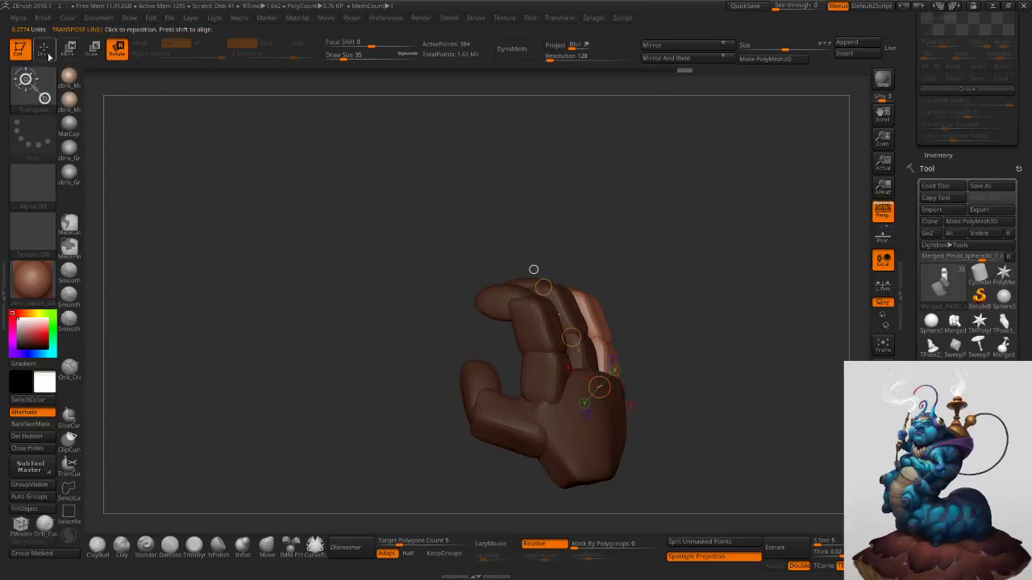
key(q)
Mask the isolated fingertip, invert the mask, then clear it from the hand.
drag(534, 270, 459, 291)
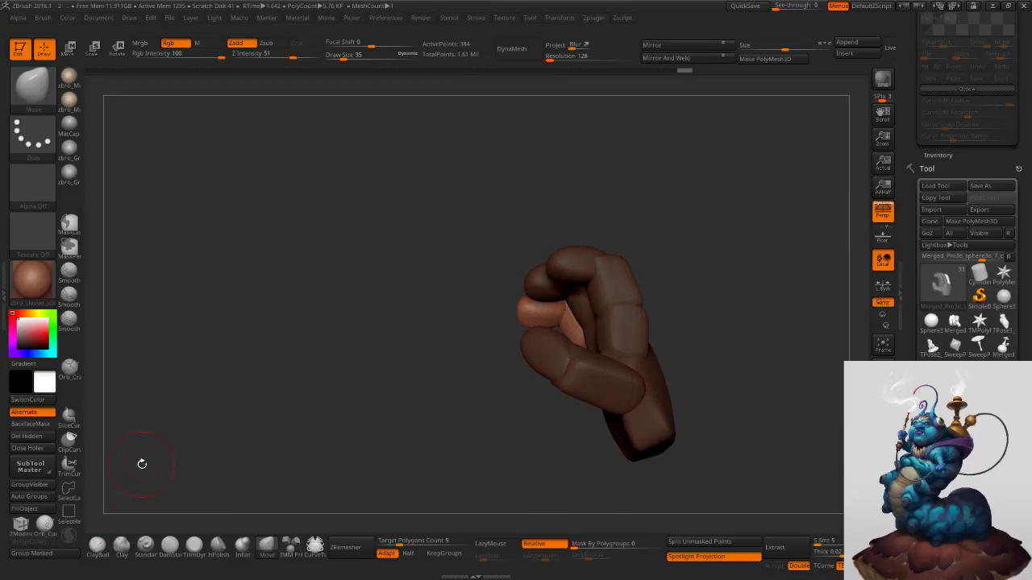
ctrl+shift+click(580, 272)
ctrl+click(666, 235)
ctrl+shift+click(668, 234)
ctrl+click(677, 232)
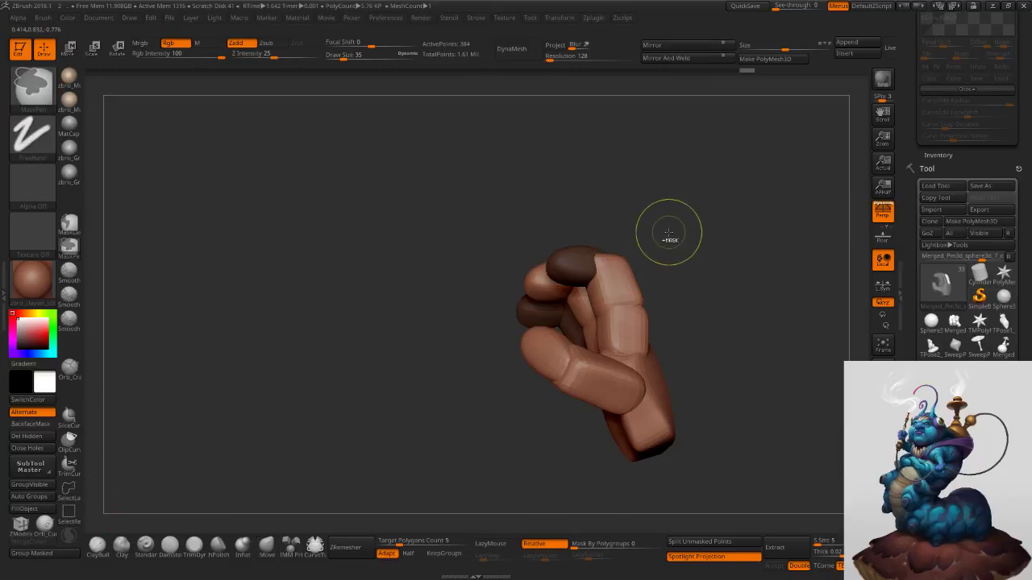
ctrl+click(681, 222)
ctrl+drag(676, 209, 690, 295)
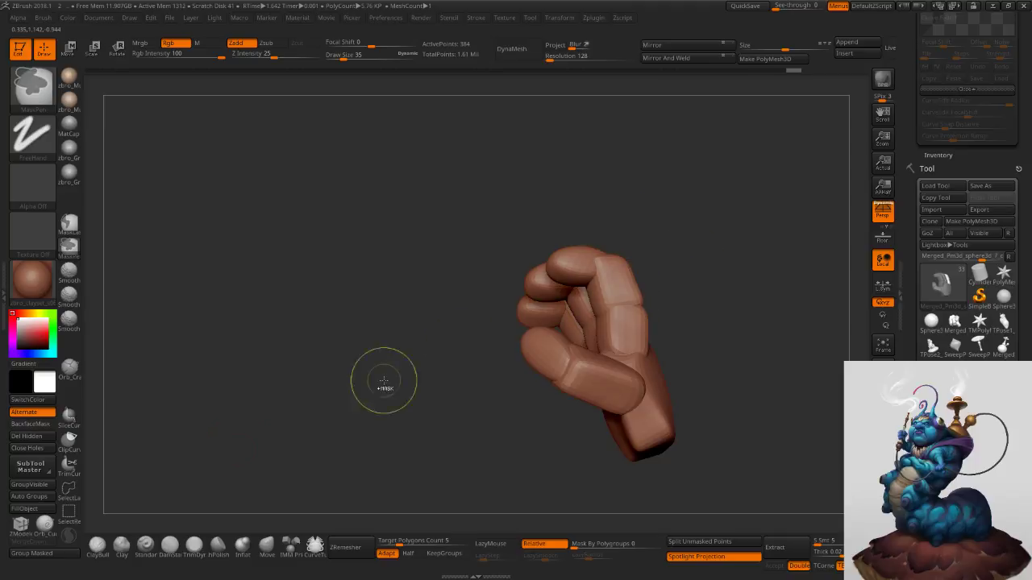
Mask all but the fingertip, rotate it upward and nudge it slightly left.
ctrl+shift+click(575, 268)
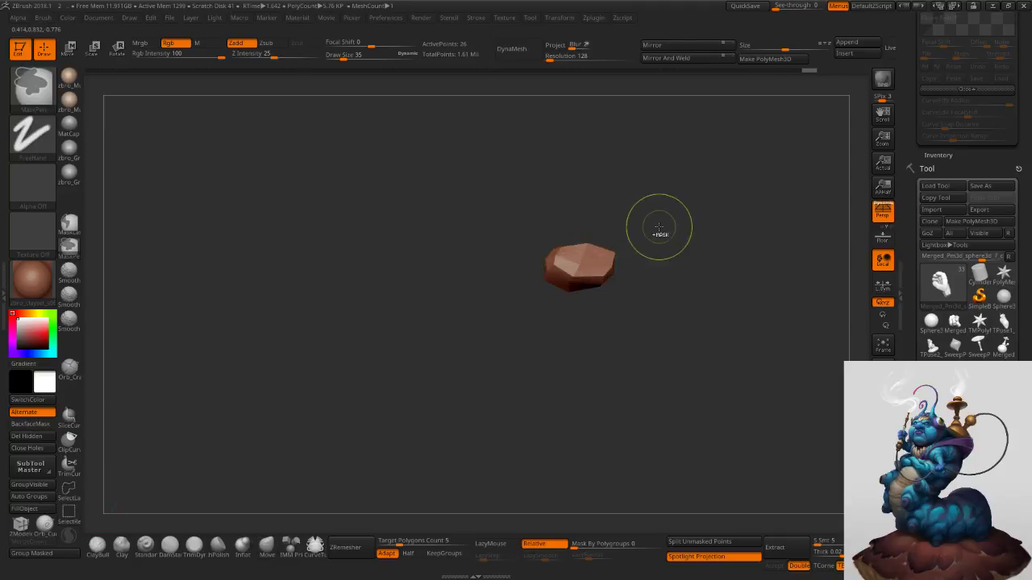
ctrl+click(655, 231)
ctrl+shift+click(676, 232)
drag(683, 221, 679, 246)
ctrl+click(667, 241)
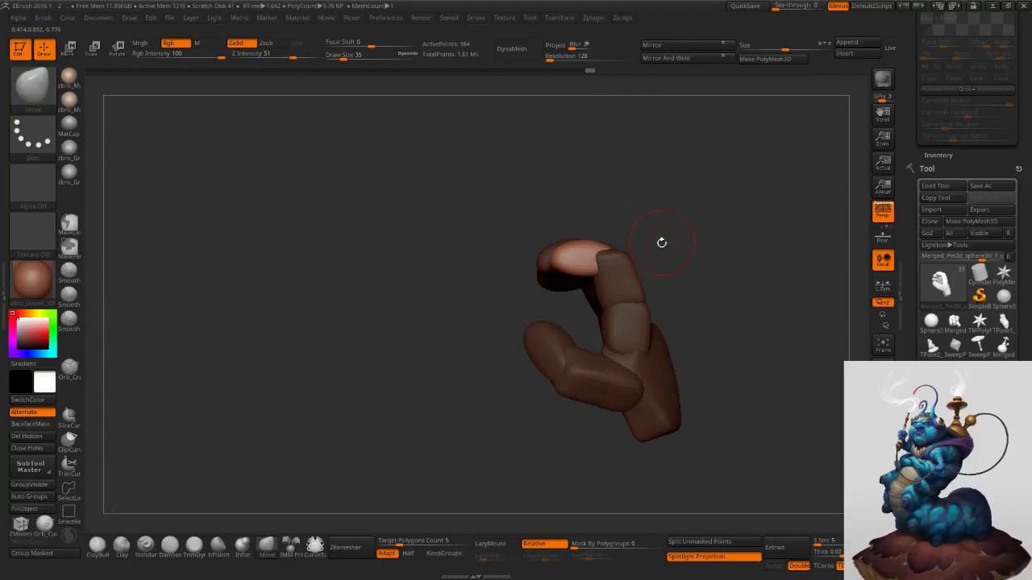
key(r)
mouse_move(614, 264)
mouse_down()
mouse_move(529, 264)
mouse_move(594, 197)
mouse_move(577, 205)
mouse_move(595, 183)
mouse_move(591, 210)
mouse_up()
key(w)
right_drag(594, 218, 675, 200)
ctrl+drag(675, 204, 671, 225)
right_drag(670, 225, 696, 327)
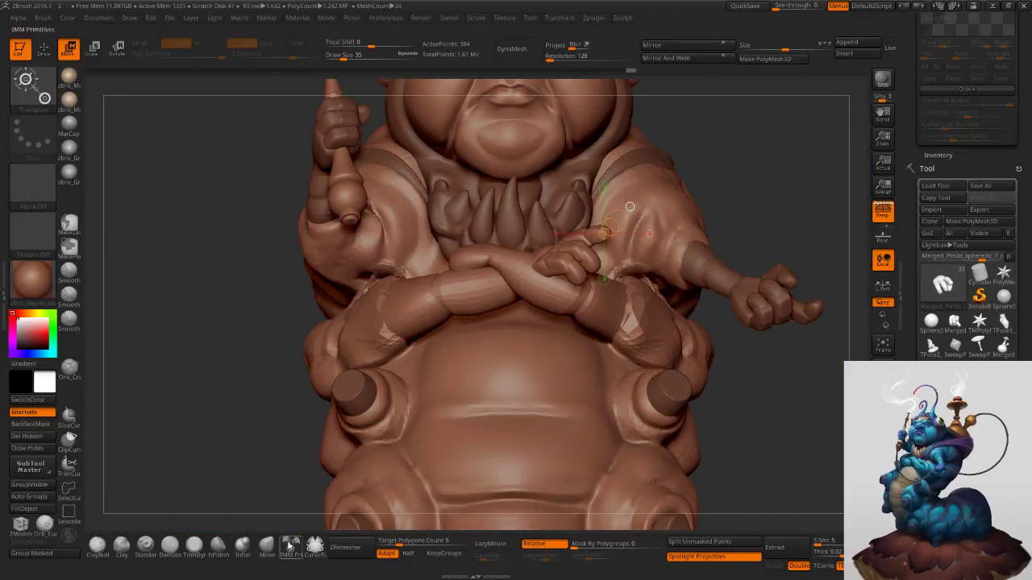
Try scaling the fingers toward the wrist with brush size 152, then undo it.
key(q)
mouse_move(620, 211)
ctrl+right_down()
mouse_move(592, 278)
mouse_move(582, 251)
ctrl+right_up()
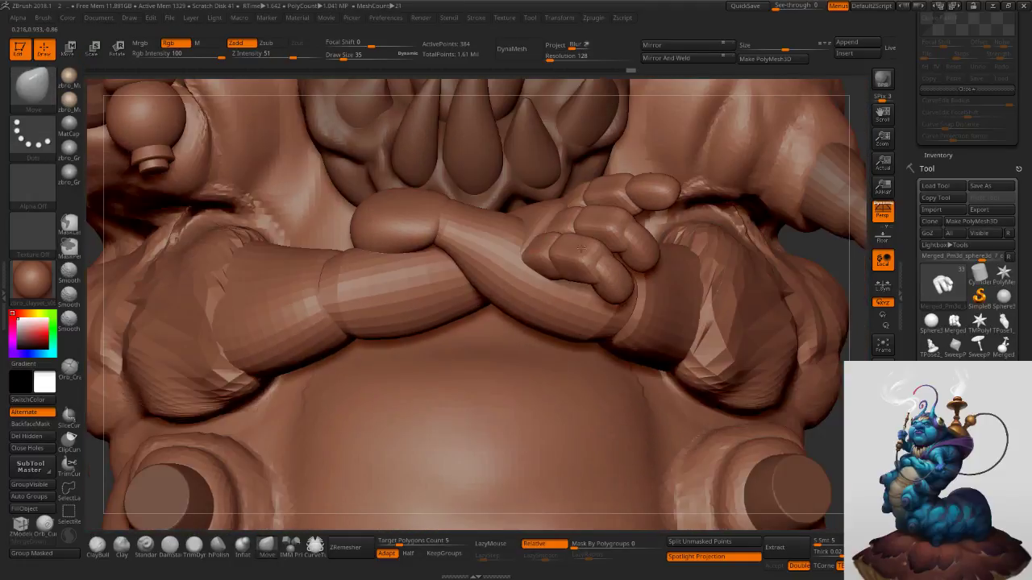
key(s)
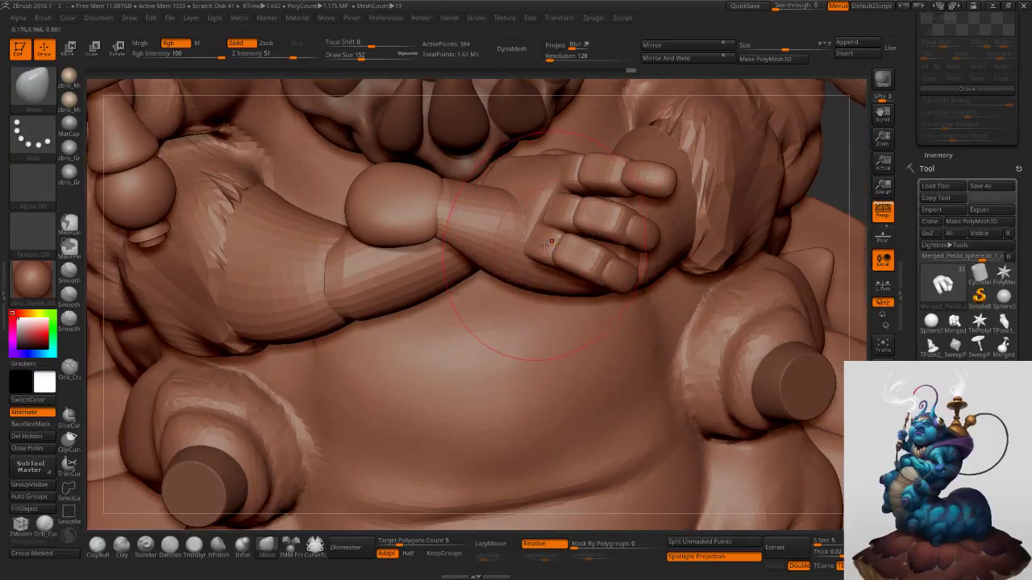
key(w)
key(e)
drag(491, 180, 645, 182)
drag(620, 237, 594, 241)
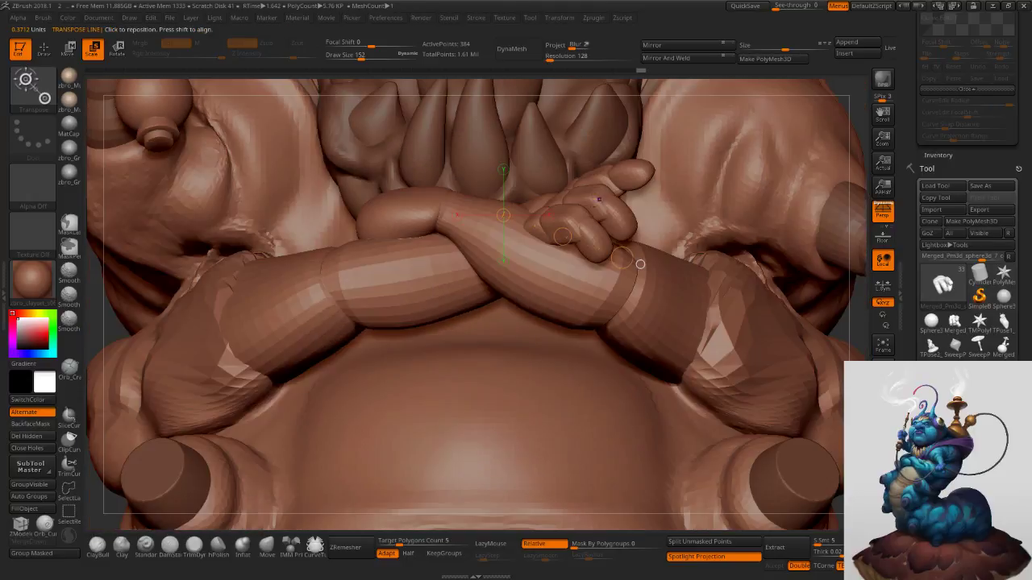
mouse_move(538, 235)
mouse_down()
mouse_move(567, 167)
mouse_move(559, 211)
mouse_up()
key(ctrl+z)
Spin the fingers around the hand's axis and review the character from the front.
key(r)
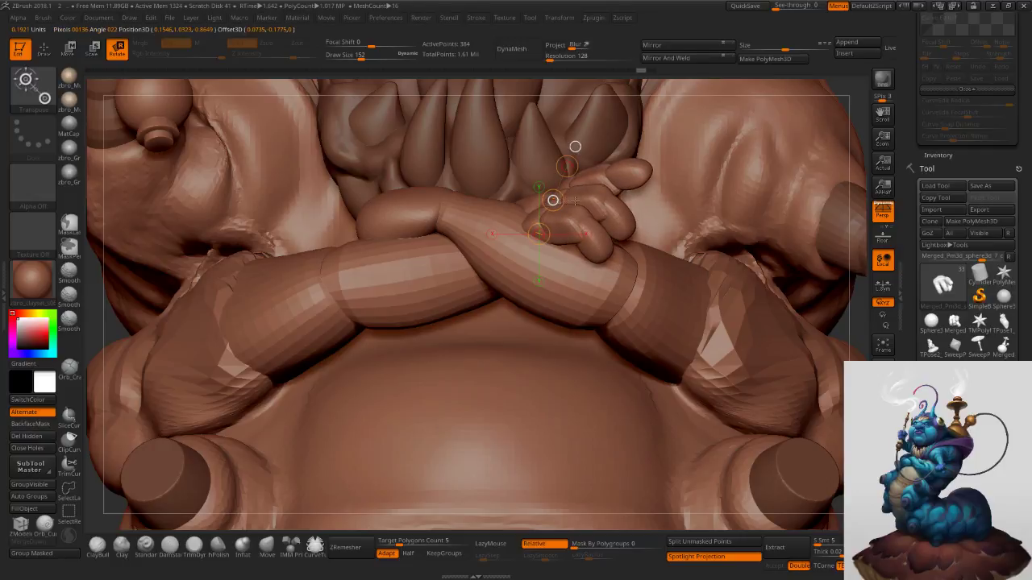
drag(553, 200, 442, 182)
right_drag(726, 202, 592, 216)
ctrl+right_drag(687, 218, 578, 178)
key(q)
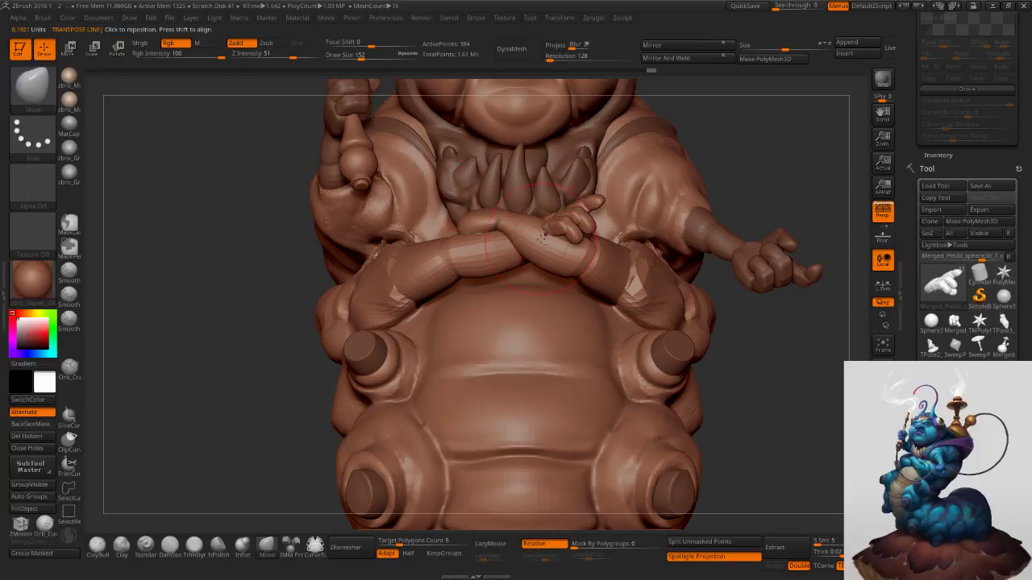
Make the left forearm active and push it into place with the Move brush at size 138.
alt+click(549, 245)
key(s)
drag(716, 249, 710, 249)
drag(911, 311, 911, 302)
scroll(998, 305, down, 5)
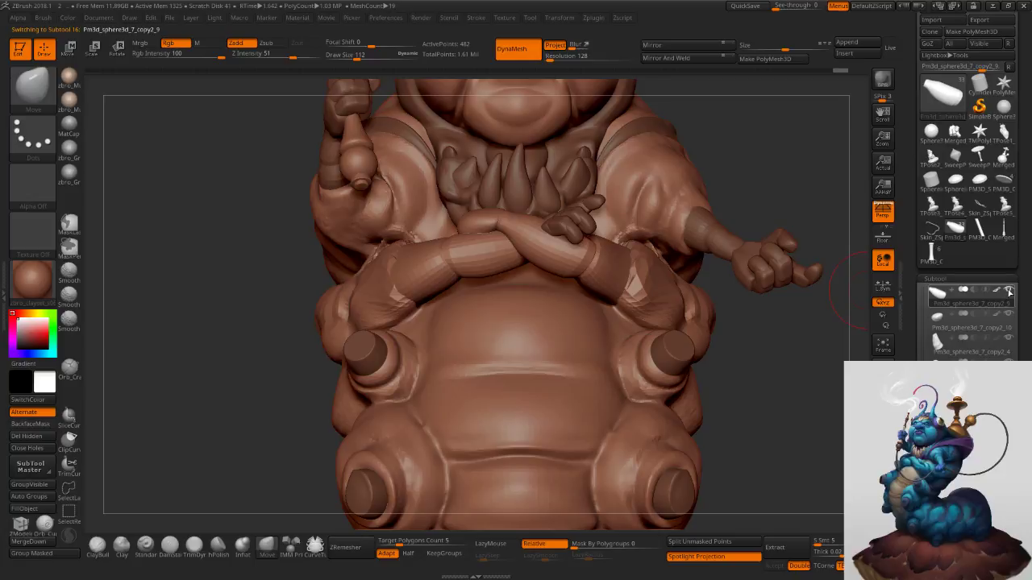
alt+click(496, 253)
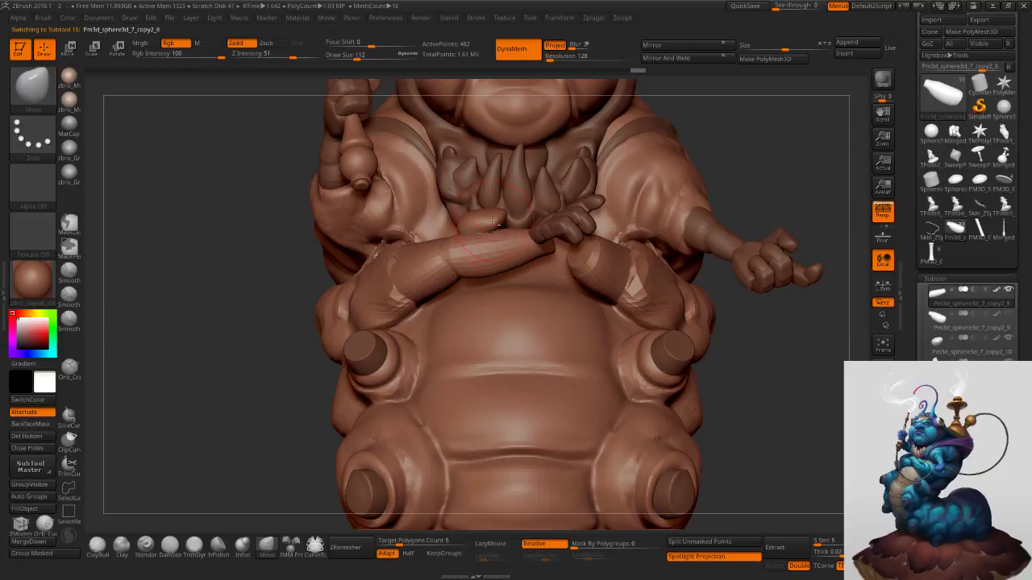
key(s)
drag(546, 239, 550, 239)
alt+click(548, 244)
mouse_move(617, 232)
right_down()
mouse_move(559, 216)
mouse_move(548, 245)
mouse_move(564, 241)
right_up()
key(s)
drag(565, 242, 548, 229)
mouse_move(548, 229)
right_down()
mouse_move(568, 245)
mouse_move(562, 278)
mouse_move(558, 217)
mouse_move(553, 228)
right_up()
Rotate the hand upward at the wrist, checking it solo from the palm side.
key(r)
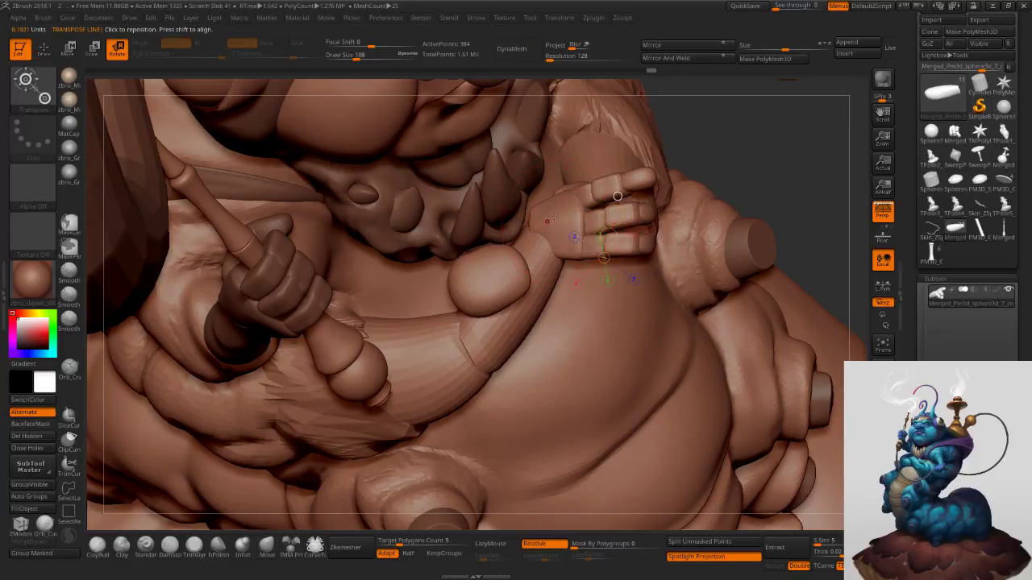
mouse_move(627, 218)
shift+mouse_down()
mouse_move(616, 219)
mouse_move(610, 198)
mouse_move(610, 212)
shift+mouse_up()
right_drag(610, 212, 573, 194)
right_drag(619, 224, 556, 251)
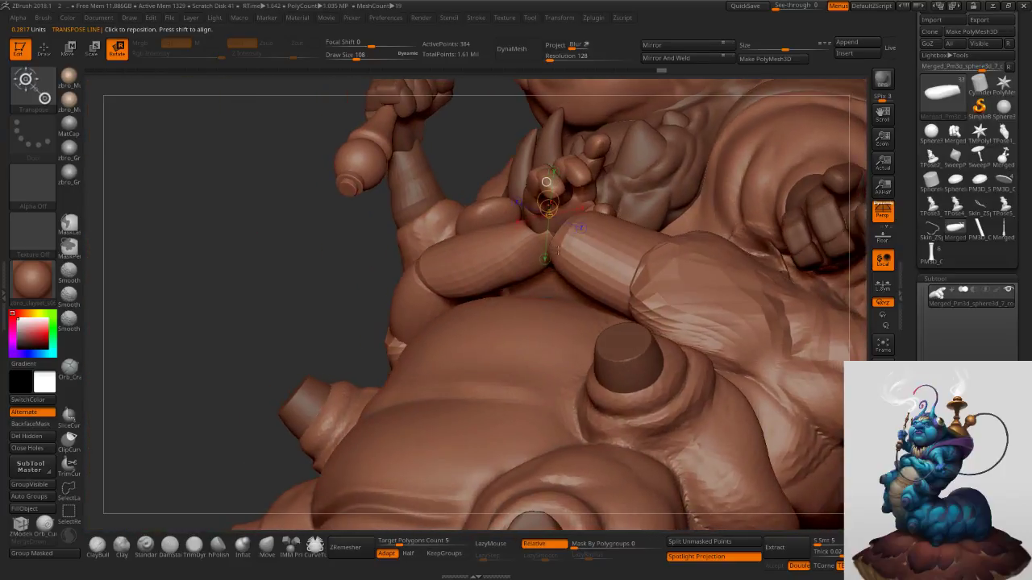
click(882, 493)
click(579, 227)
right_drag(599, 295, 675, 243)
click(883, 493)
mouse_move(554, 219)
right_down()
mouse_move(652, 240)
mouse_move(614, 251)
mouse_move(588, 238)
right_up()
Tilt the hand's fingers back slightly and bring the right forearm back into view.
mouse_move(533, 184)
mouse_down()
mouse_move(550, 239)
mouse_move(548, 214)
mouse_up()
right_drag(637, 173, 602, 136)
key(ctrl+z)
key(ctrl+z)
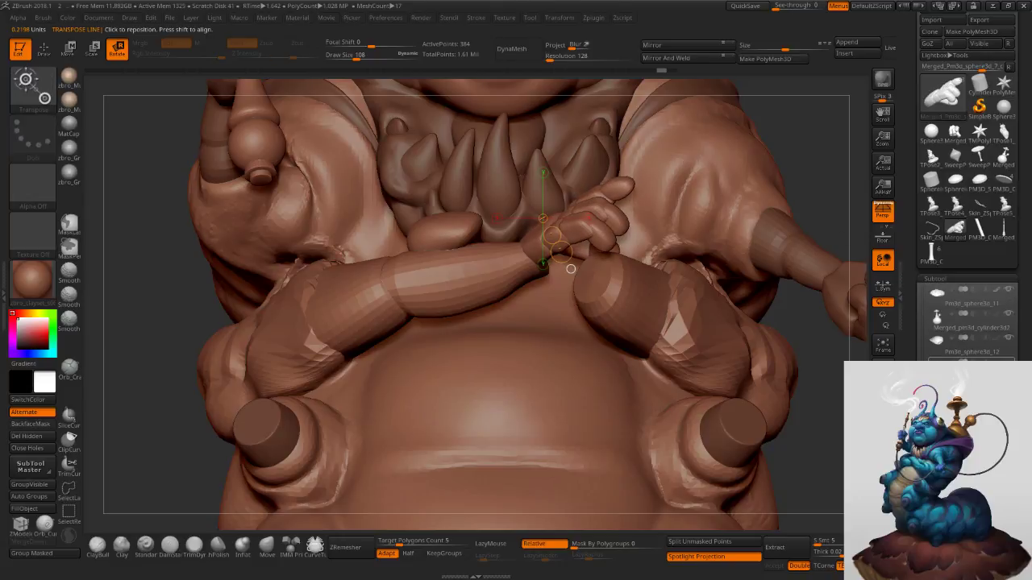
scroll(967, 323, down, 5)
drag(919, 369, 919, 351)
key(ctrl+shift+z)
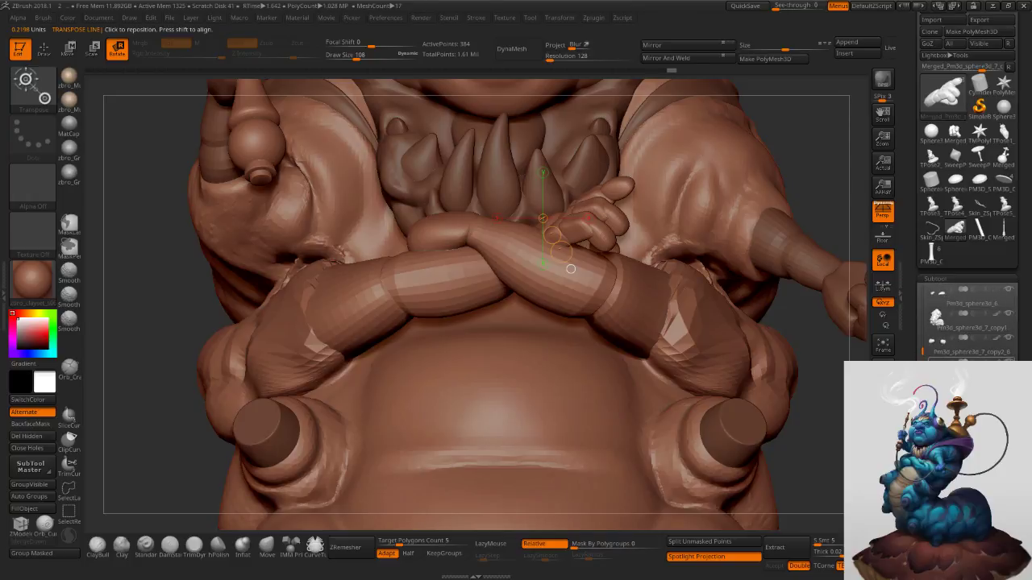
click(266, 548)
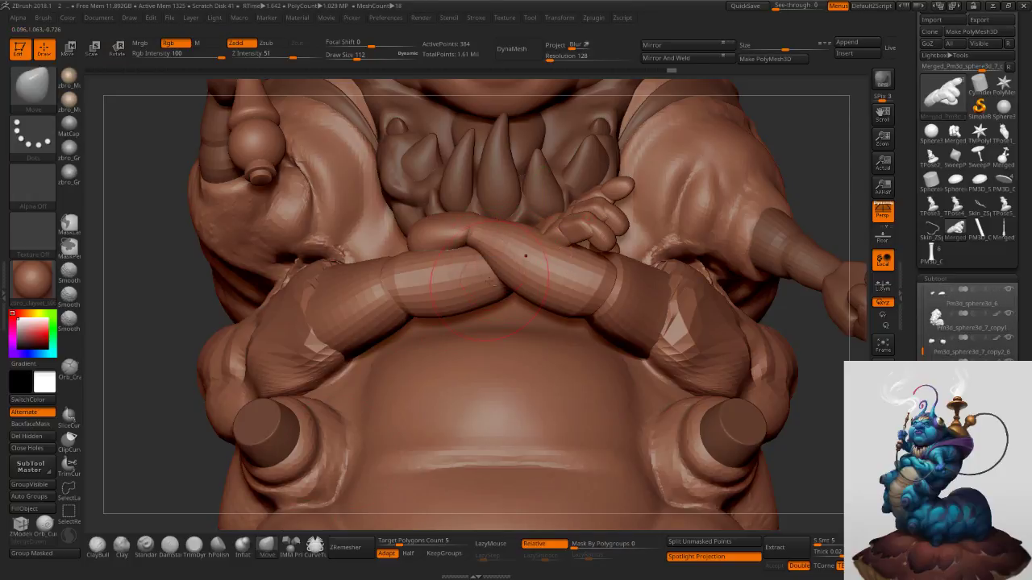
Select the forearm piece, nudge its lower edge and shift it slightly right.
alt+click(504, 279)
right_drag(505, 281, 474, 293)
drag(477, 297, 487, 276)
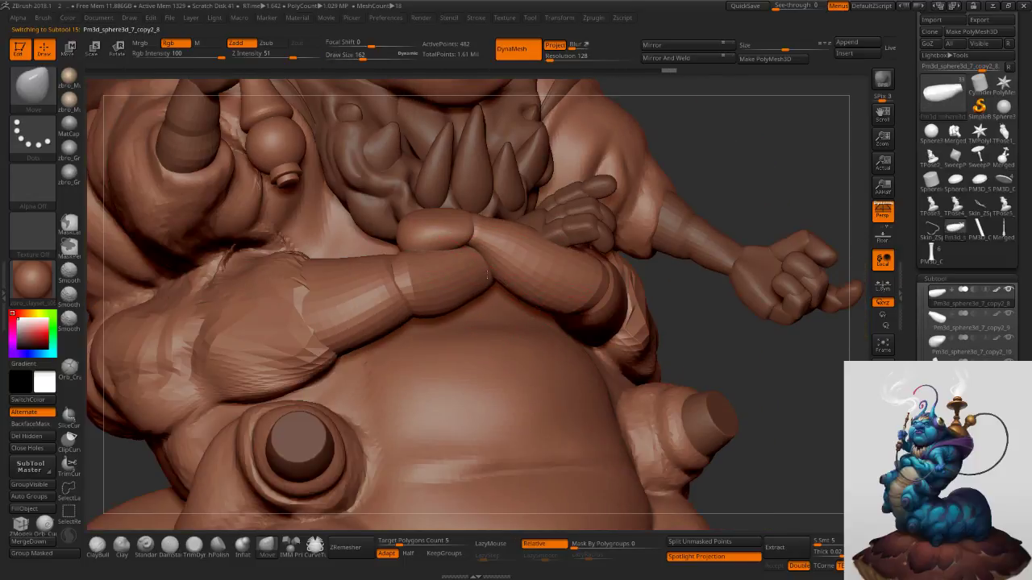
right_drag(472, 253, 459, 248)
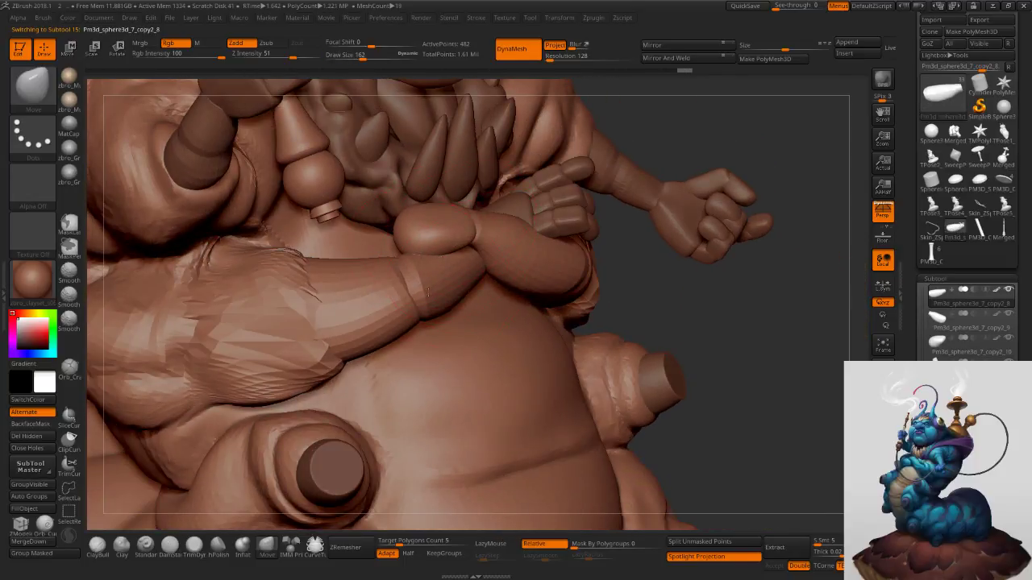
right_drag(429, 280, 415, 303)
drag(413, 303, 412, 317)
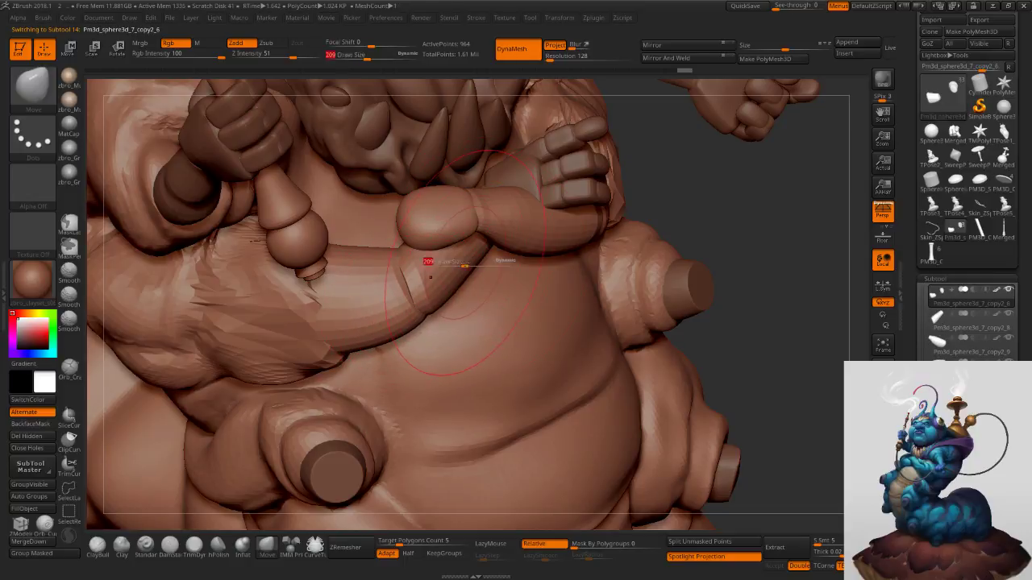
alt+click(463, 275)
drag(469, 271, 477, 269)
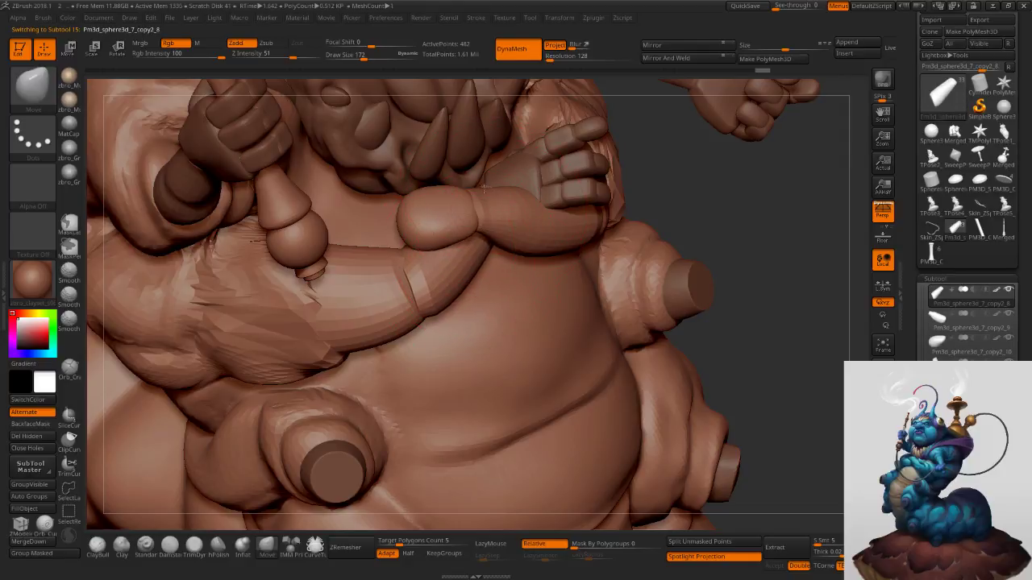
right_drag(510, 192, 464, 205)
Select the hand and rotate its fingers into a new pose with a Transpose line.
alt+click(554, 184)
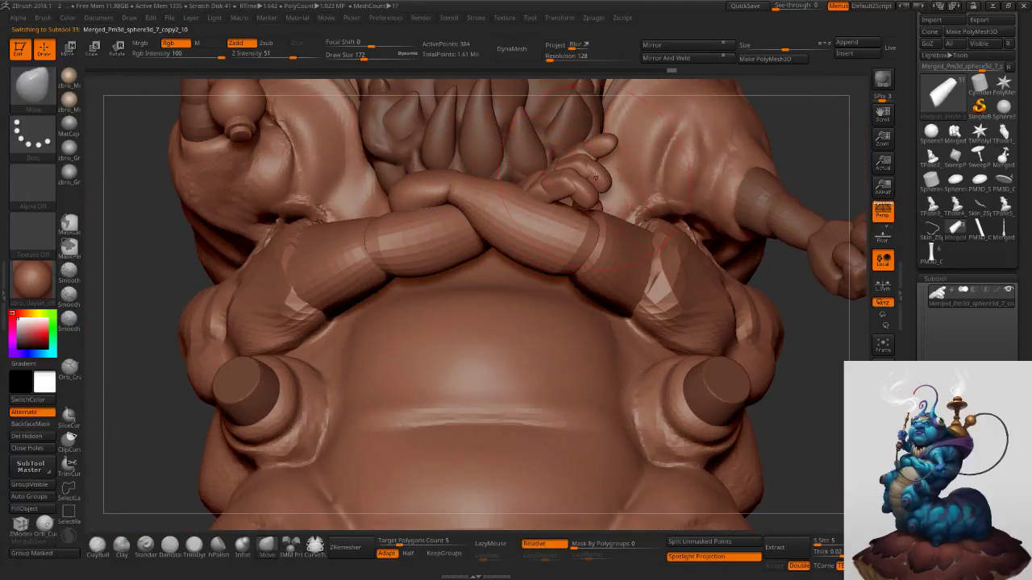
key(r)
right_drag(650, 161, 574, 171)
mouse_move(562, 160)
mouse_down()
mouse_move(540, 169)
mouse_move(511, 210)
mouse_move(517, 185)
mouse_move(489, 184)
mouse_move(566, 173)
mouse_move(556, 181)
mouse_move(573, 208)
mouse_move(580, 200)
mouse_up()
key(w)
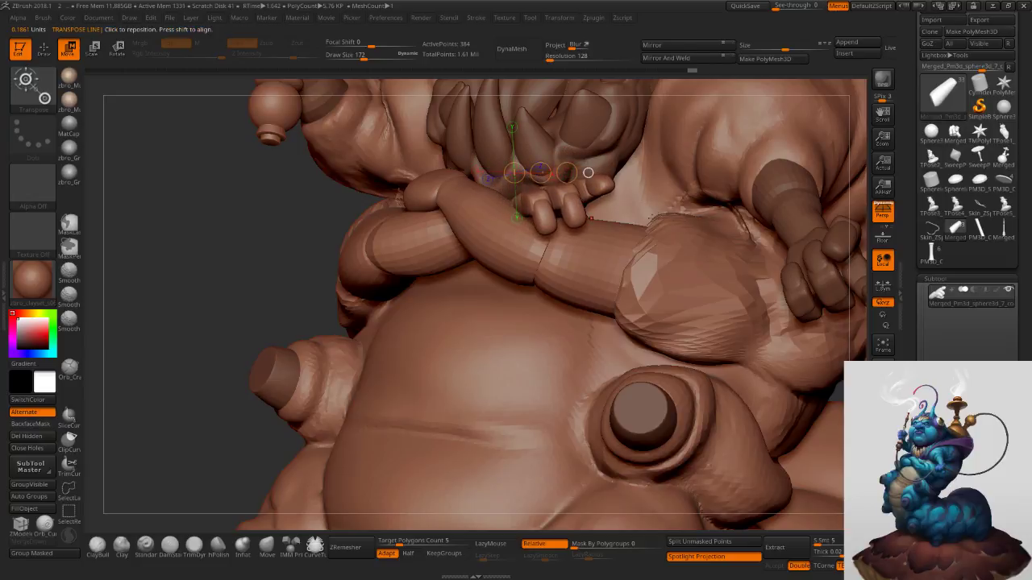
right_drag(578, 203, 678, 179)
drag(623, 198, 685, 179)
key(r)
right_drag(718, 150, 677, 139)
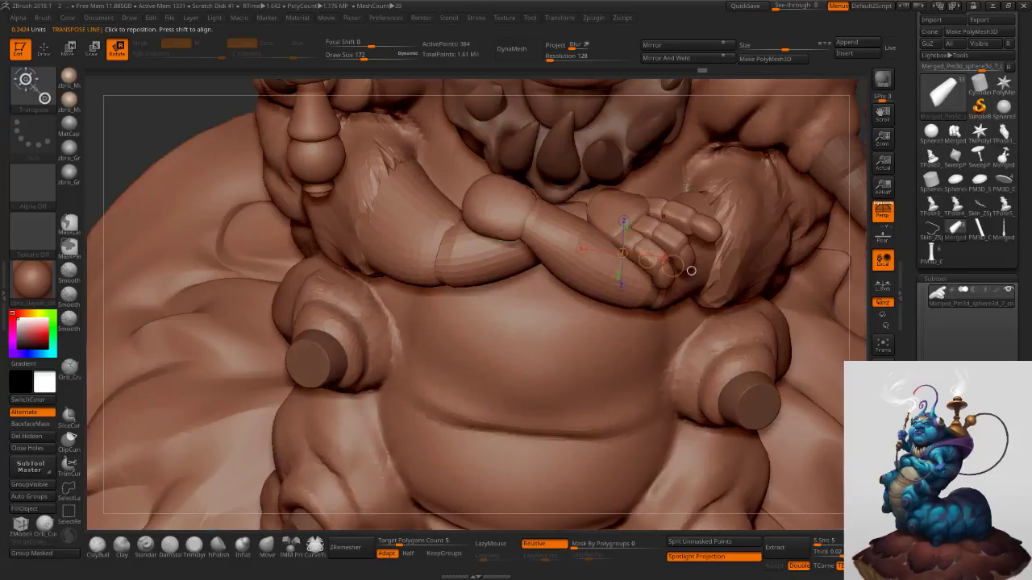
Move the fingers left and down onto the crossed arm, then check the fit from other angles.
key(w)
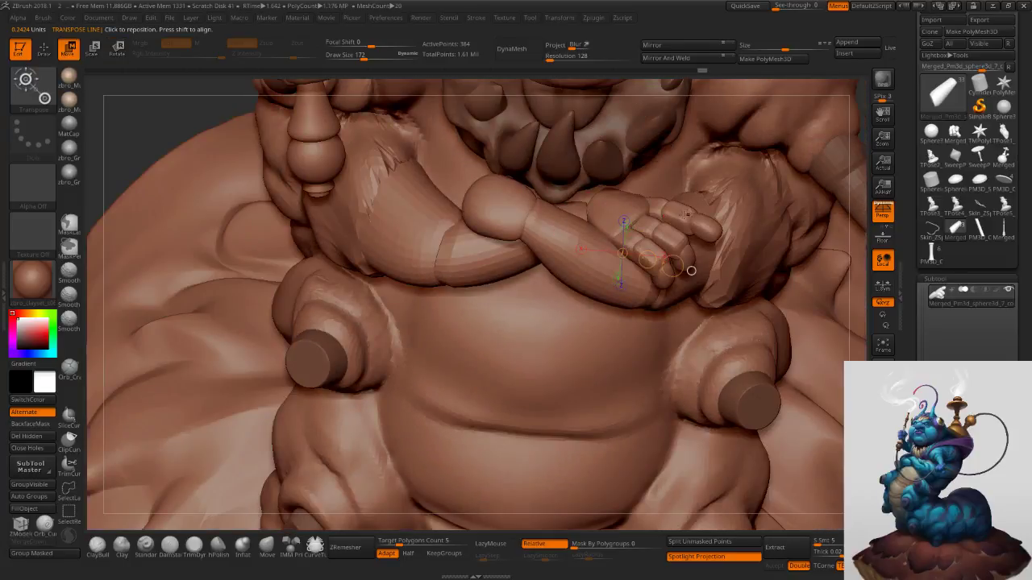
drag(645, 256, 631, 264)
right_drag(642, 262, 546, 169)
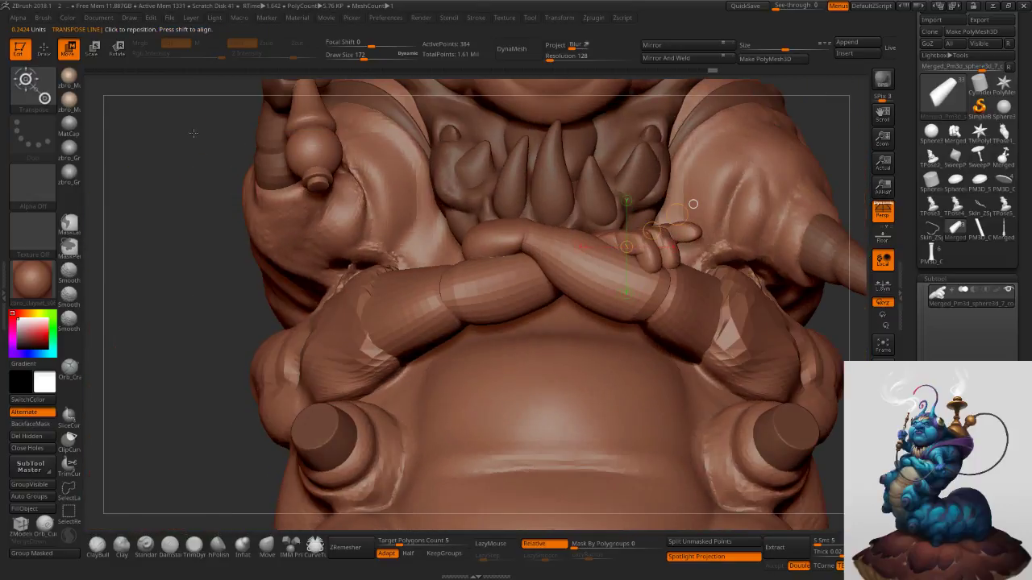
click(44, 58)
ctrl+right_drag(615, 298, 695, 211)
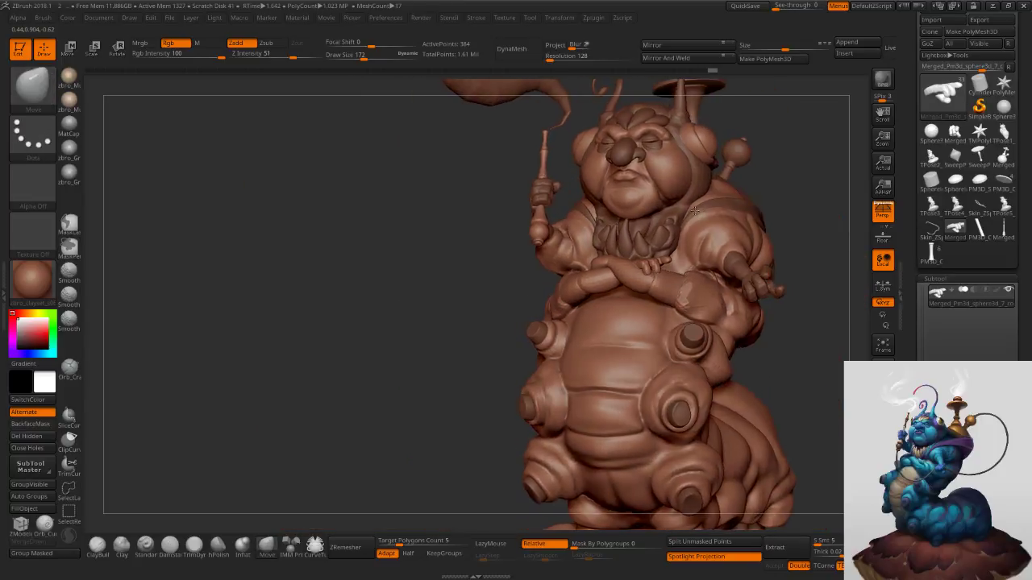
drag(694, 212, 750, 211)
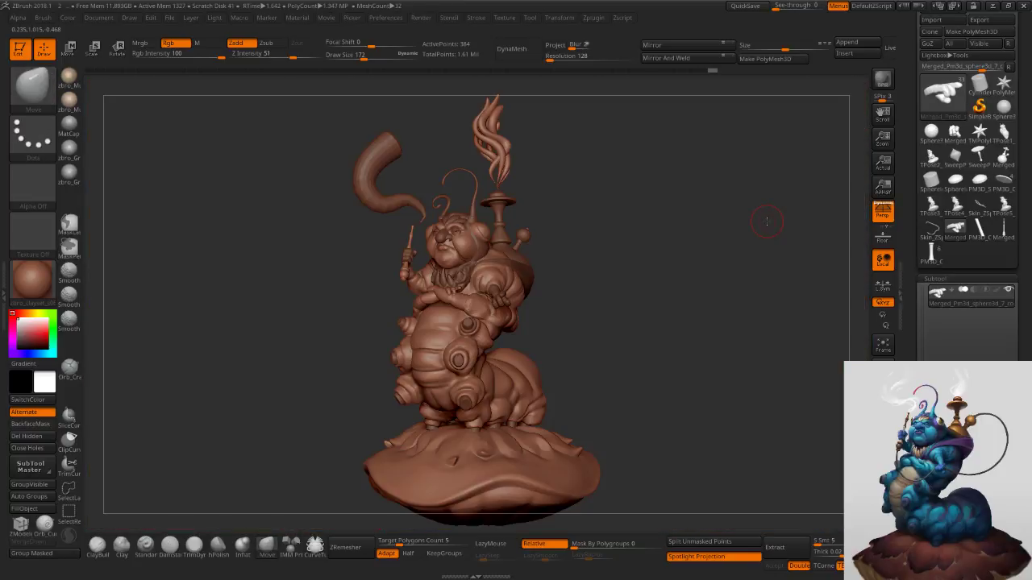
Zoom in on the hand, pull the raised fingertip upward and set the brush size to 62.
drag(745, 233, 717, 243)
ctrl+right_drag(673, 268, 675, 373)
right_drag(676, 372, 657, 363)
mouse_move(460, 286)
ctrl+right_down()
mouse_move(468, 343)
mouse_move(501, 284)
ctrl+right_up()
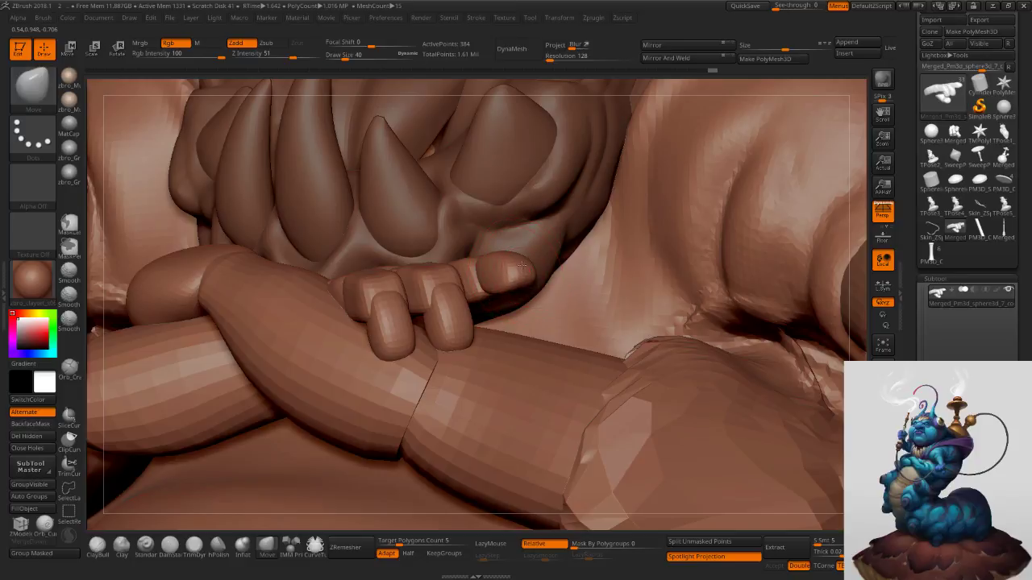
drag(522, 267, 514, 212)
key(s)
drag(500, 257, 506, 256)
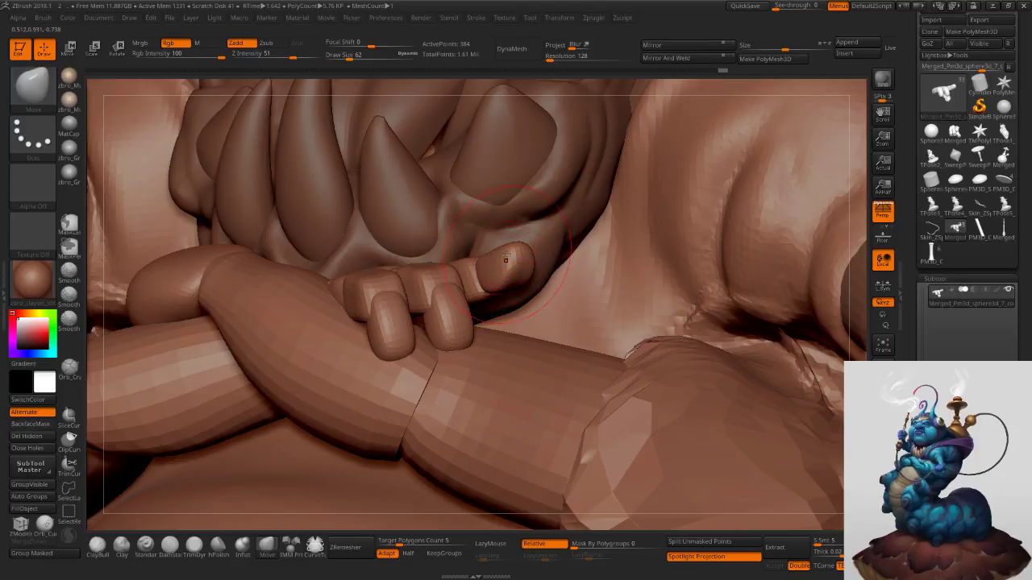
Reshape the middle finger, try brush sizes 40 and 59, and set polygroup masking to 100.
mouse_move(482, 308)
mouse_down()
mouse_move(473, 298)
mouse_move(482, 295)
mouse_up()
key(s)
drag(469, 338, 462, 338)
right_drag(462, 339, 516, 339)
key(s)
drag(462, 339, 470, 338)
mouse_move(437, 325)
right_down()
mouse_move(501, 374)
mouse_move(556, 476)
right_up()
drag(600, 546, 670, 540)
Sculpt the index and middle fingertips with Move at brush sizes 116, 75 and 59.
key(s)
mouse_move(433, 306)
mouse_down()
mouse_move(416, 326)
mouse_move(441, 303)
mouse_up()
key(s)
right_drag(456, 342, 430, 295)
mouse_move(460, 321)
mouse_down()
mouse_move(461, 310)
mouse_move(484, 339)
mouse_up()
key(s)
right_drag(484, 339, 424, 343)
drag(423, 343, 438, 337)
key(s)
mouse_move(417, 299)
mouse_down()
mouse_move(395, 297)
mouse_move(407, 272)
mouse_move(416, 294)
mouse_up()
right_drag(422, 288, 373, 252)
At brush size 78, push down the top of the hand, then turn the figure upright and zoom out.
key(s)
drag(253, 256, 257, 255)
right_drag(257, 256, 234, 251)
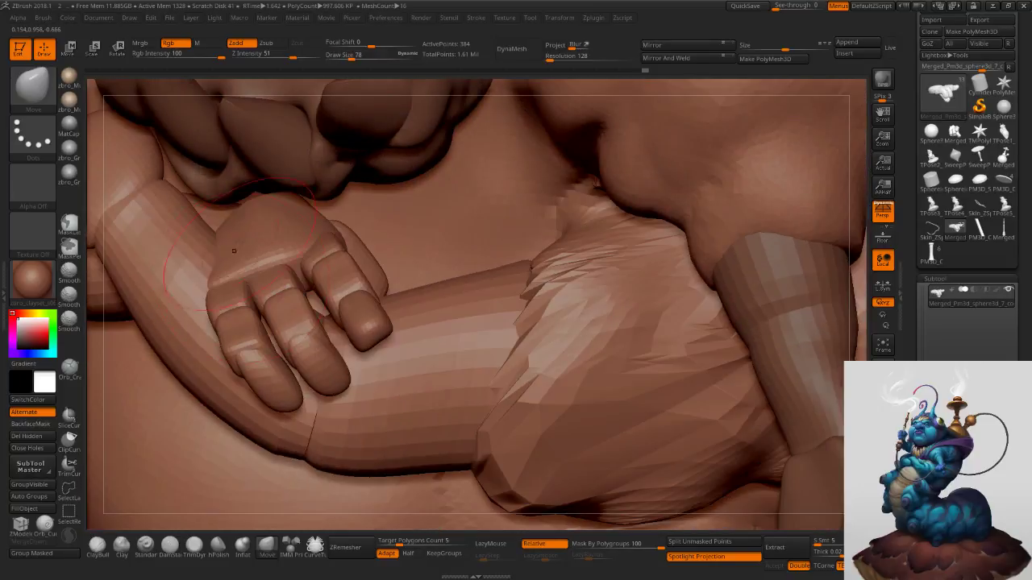
drag(250, 215, 246, 235)
drag(283, 198, 288, 210)
mouse_move(305, 252)
ctrl+right_down()
mouse_move(311, 212)
mouse_move(321, 258)
ctrl+right_up()
right_drag(329, 215, 334, 209)
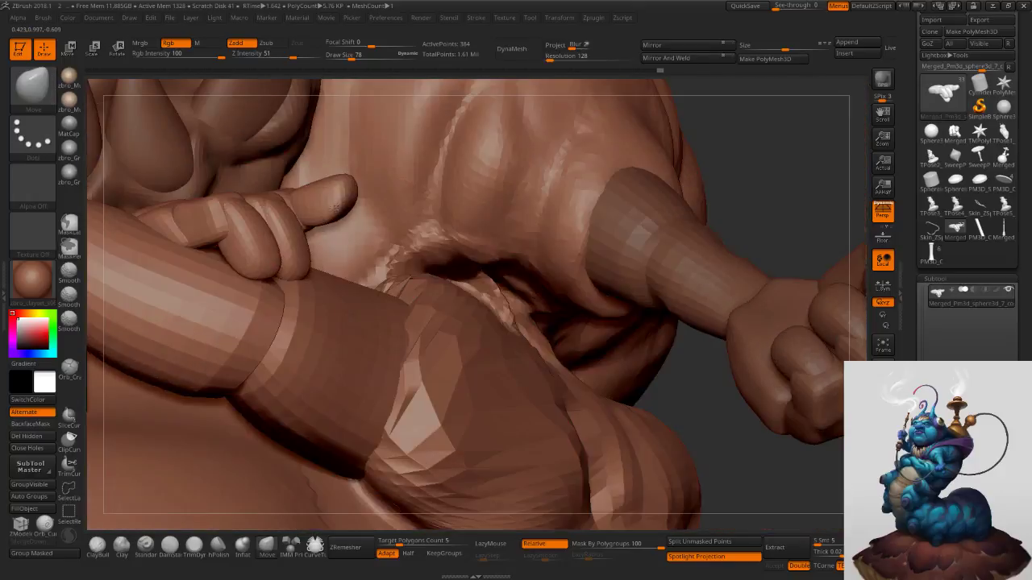
shift+right_drag(416, 268, 411, 258)
mouse_move(412, 258)
ctrl+right_down()
mouse_move(403, 209)
mouse_move(723, 198)
mouse_move(643, 194)
ctrl+right_up()
Frame the whole caterpillar and run a BPR render with shadows.
key(f)
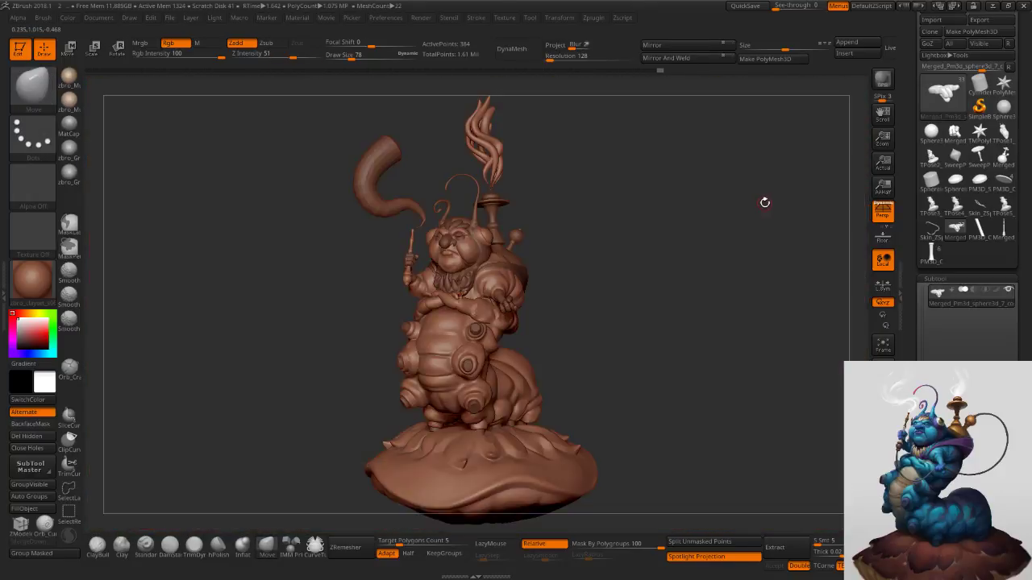
ctrl+right_drag(666, 239, 682, 245)
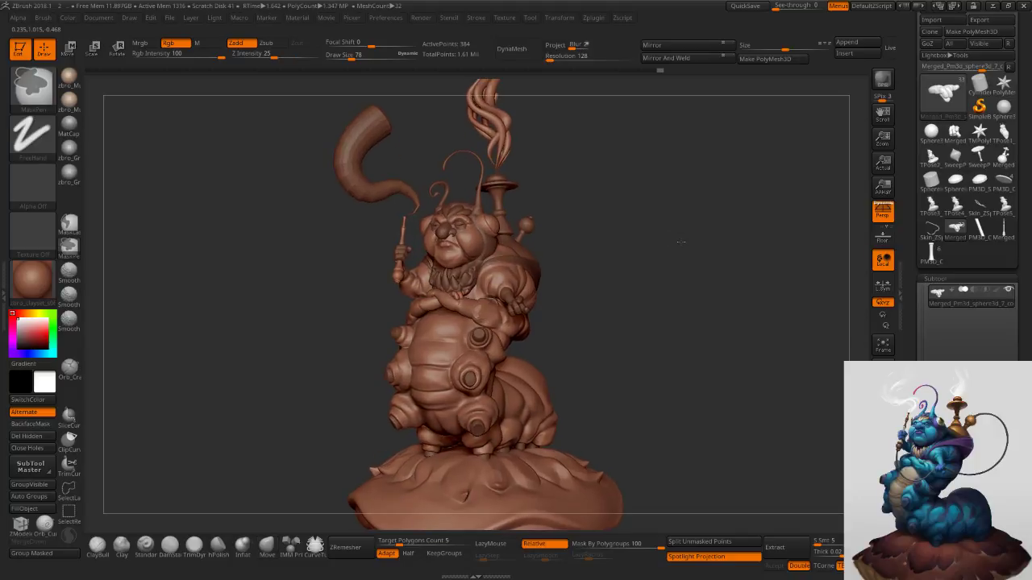
key(shift+r)
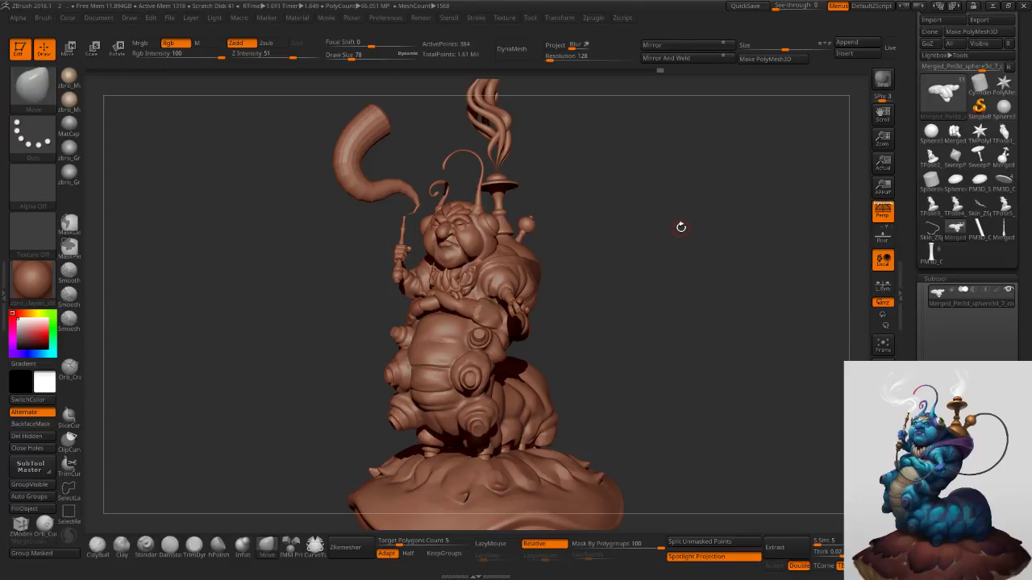
drag(690, 235, 695, 235)
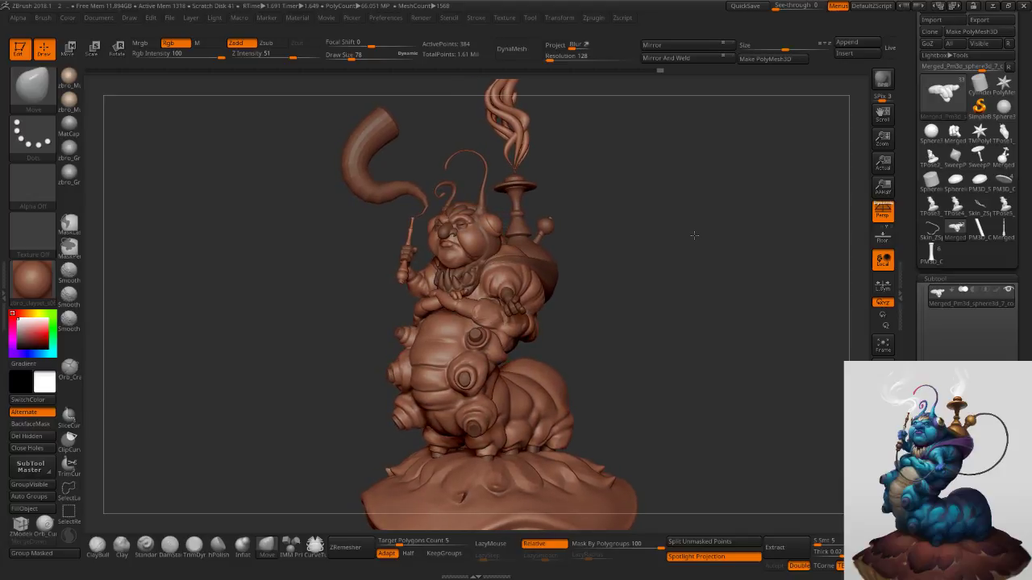
Select Pm3d_sphere3d_12, view the model from front and below, and BPR-render it again.
alt+click(548, 277)
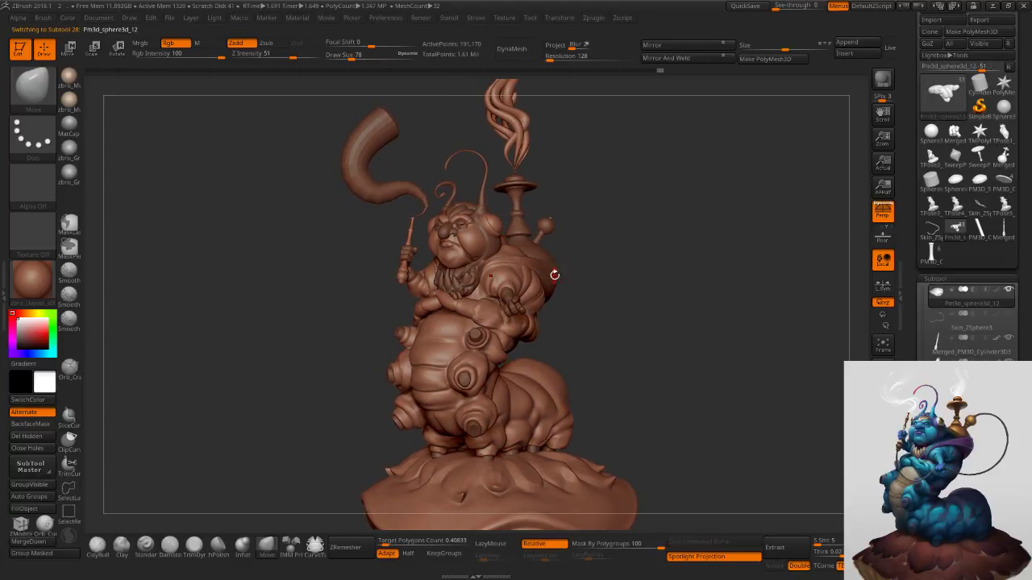
ctrl+right_drag(576, 265, 711, 269)
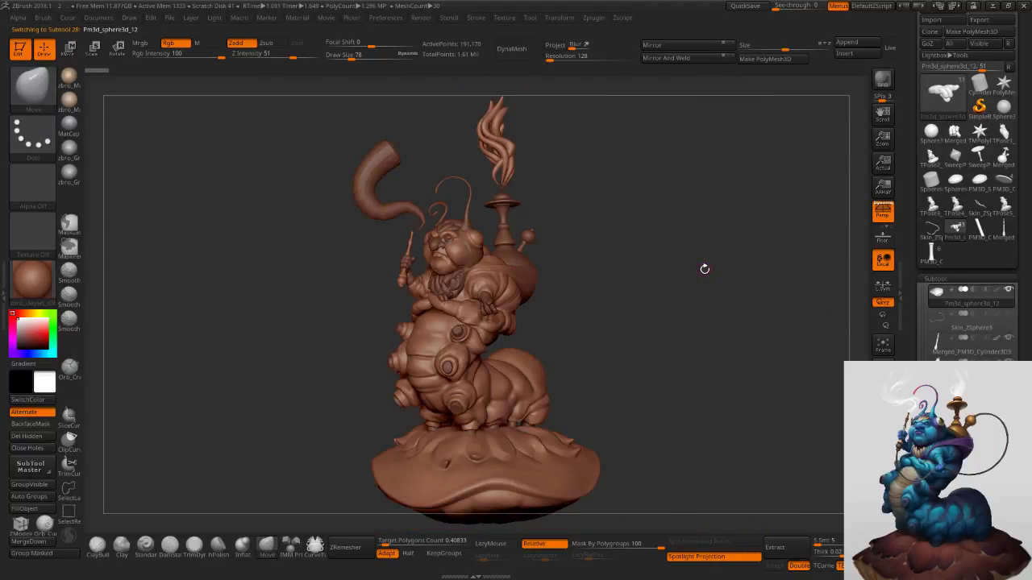
key(shift+r)
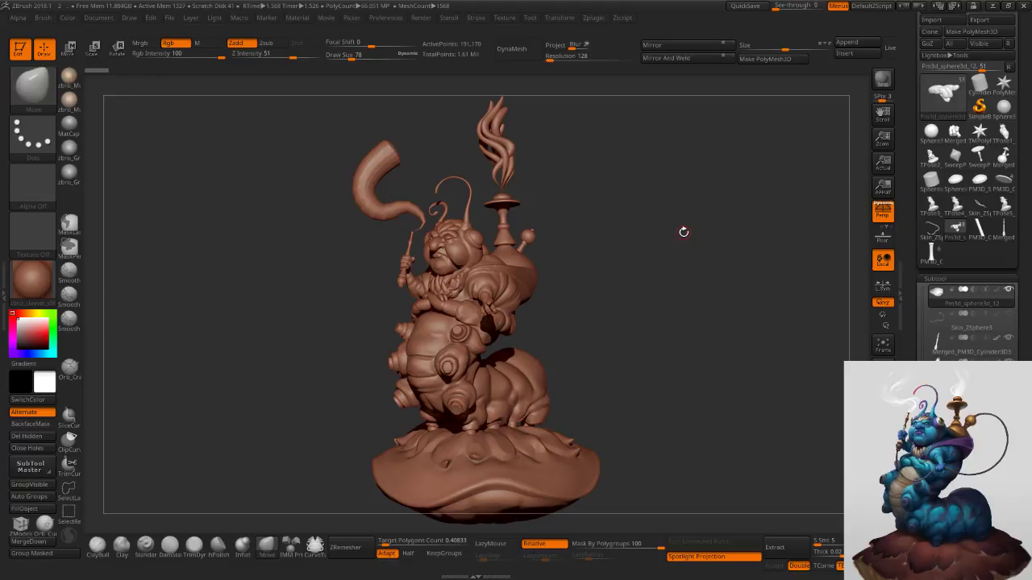
drag(715, 204, 706, 212)
key(f)
key(f)
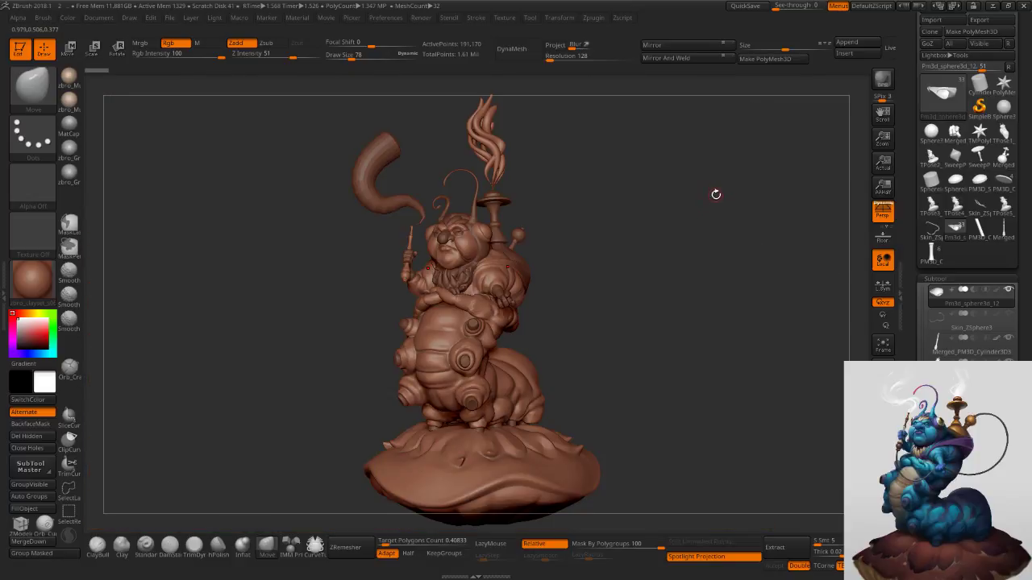
key(shift)
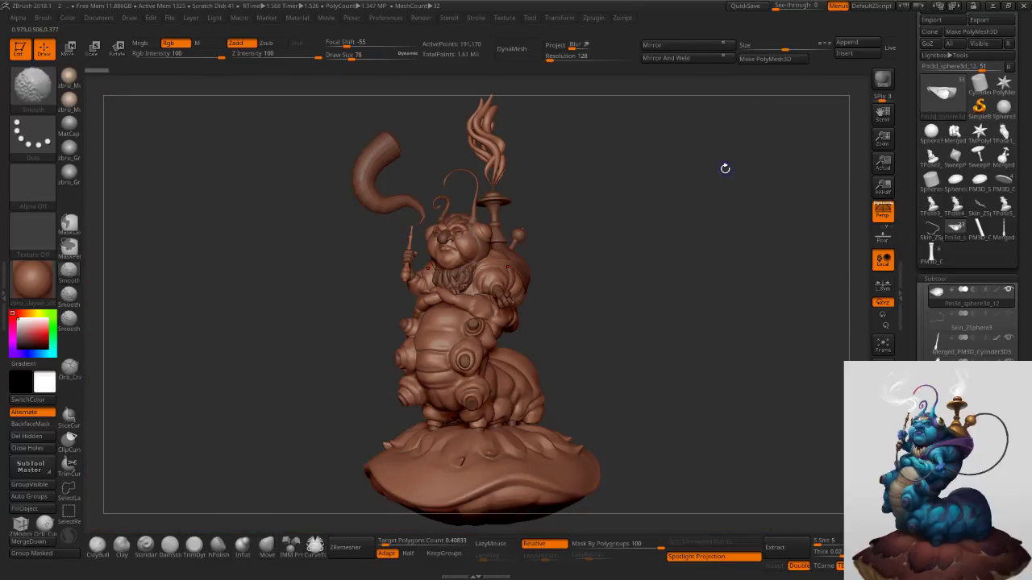
key(shift+r)
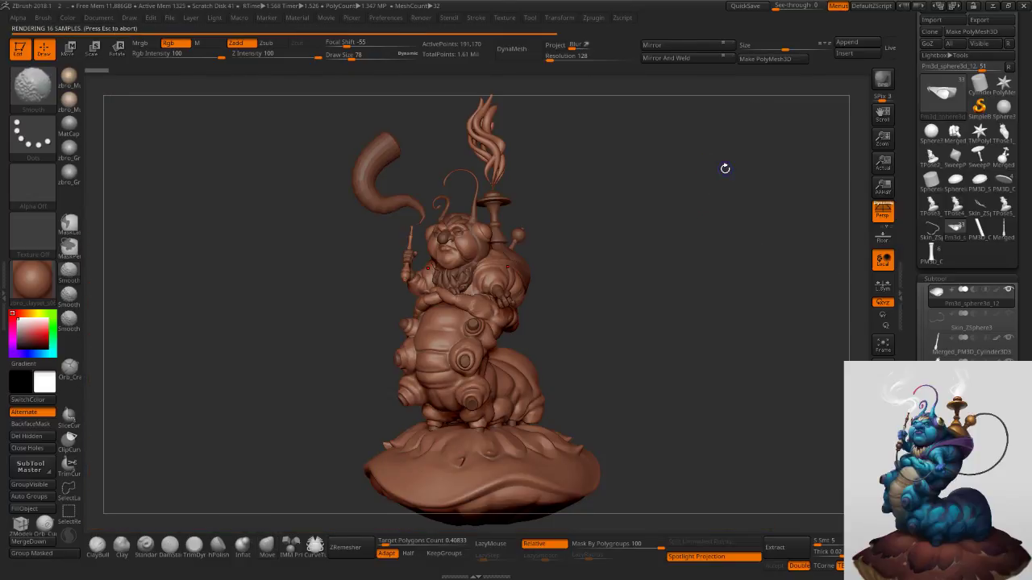
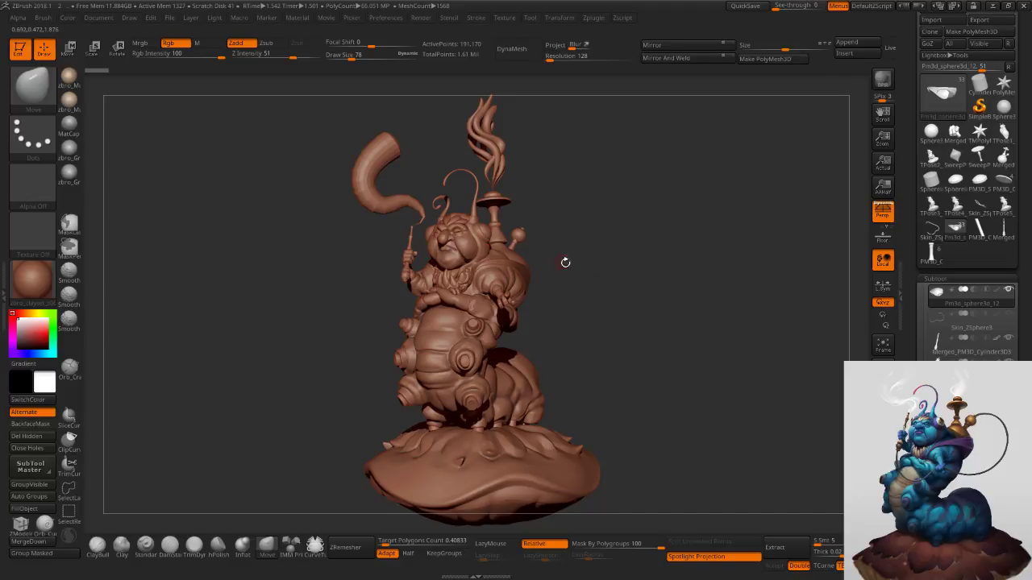
Orbit and zoom toward the horn, then make the horn the active subtool.
drag(707, 278, 706, 276)
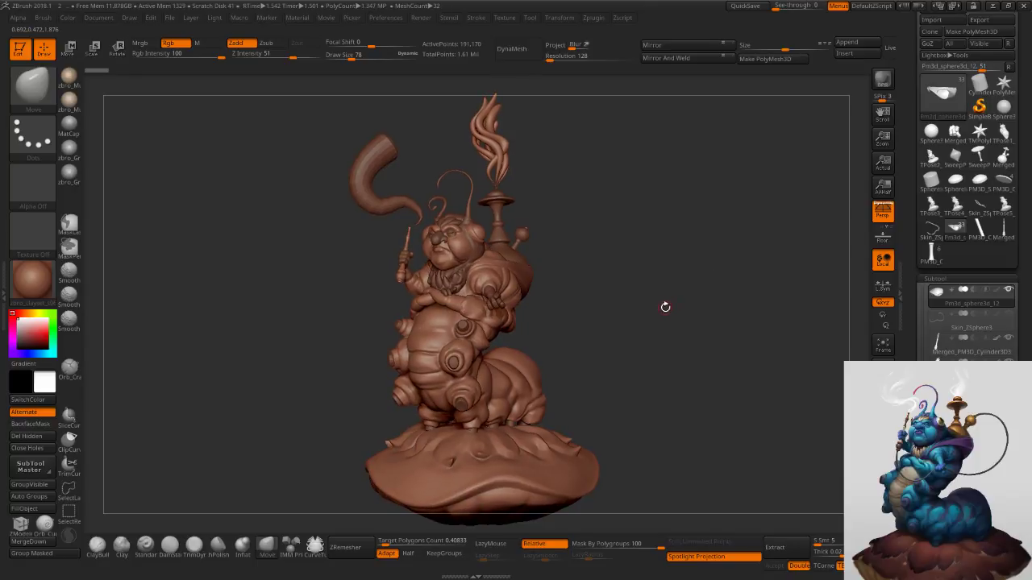
key(ctrl)
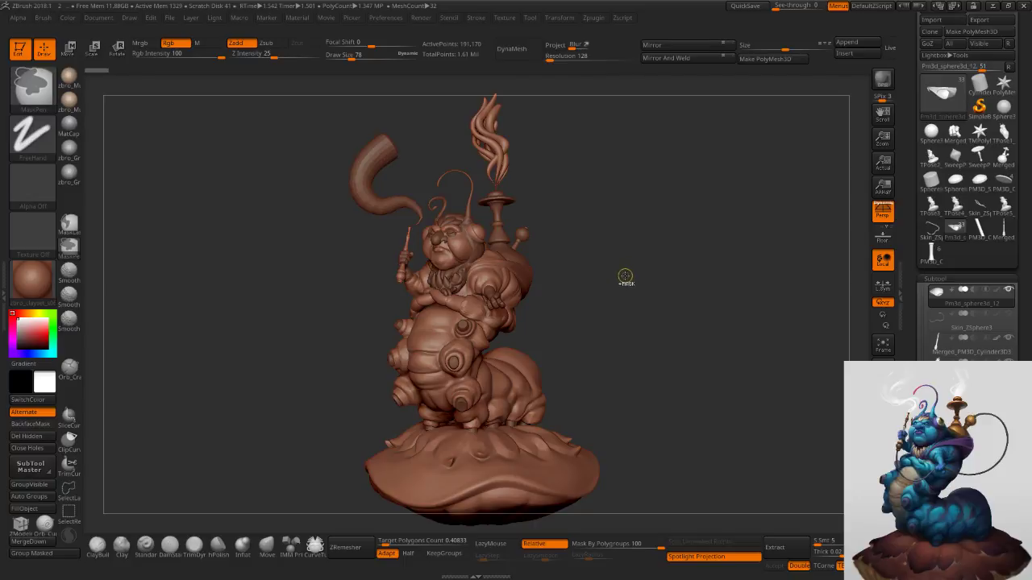
ctrl+right_drag(626, 270, 643, 265)
alt+right_drag(650, 222, 699, 266)
alt+click(404, 244)
Show the horn's Polyframe wireframe up close and set draw size to 62.
mouse_move(407, 286)
ctrl+right_down()
mouse_move(440, 291)
mouse_move(441, 270)
ctrl+right_up()
key(shift+f)
key(s)
click(384, 236)
mouse_move(485, 83)
alt+right_down()
mouse_move(473, 191)
mouse_move(457, 193)
mouse_move(532, 108)
mouse_move(463, 235)
mouse_move(475, 236)
mouse_move(473, 226)
alt+right_up()
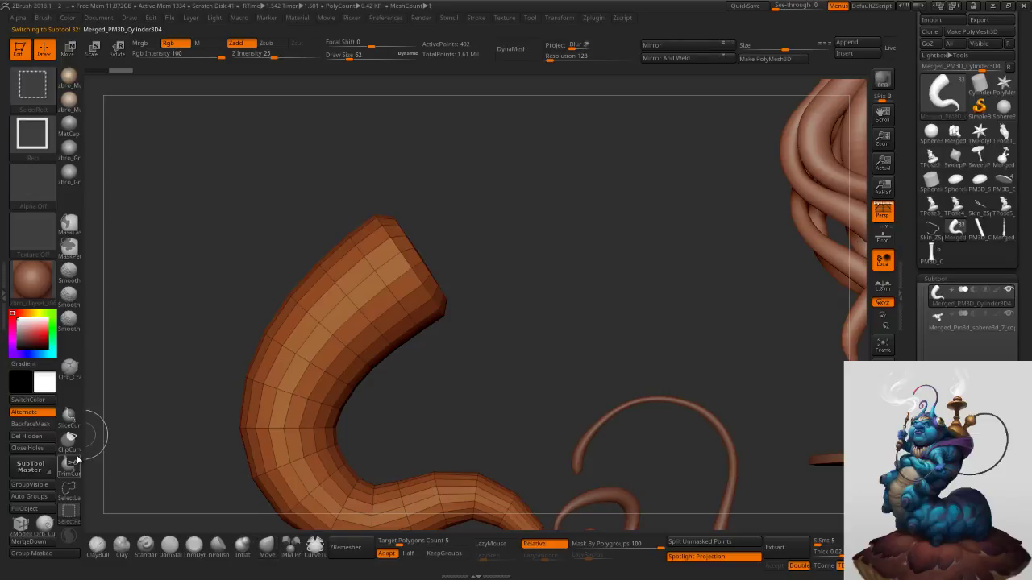
Save the project as 2.ZPR, replacing the existing file.
key(ctrl+s)
click(421, 462)
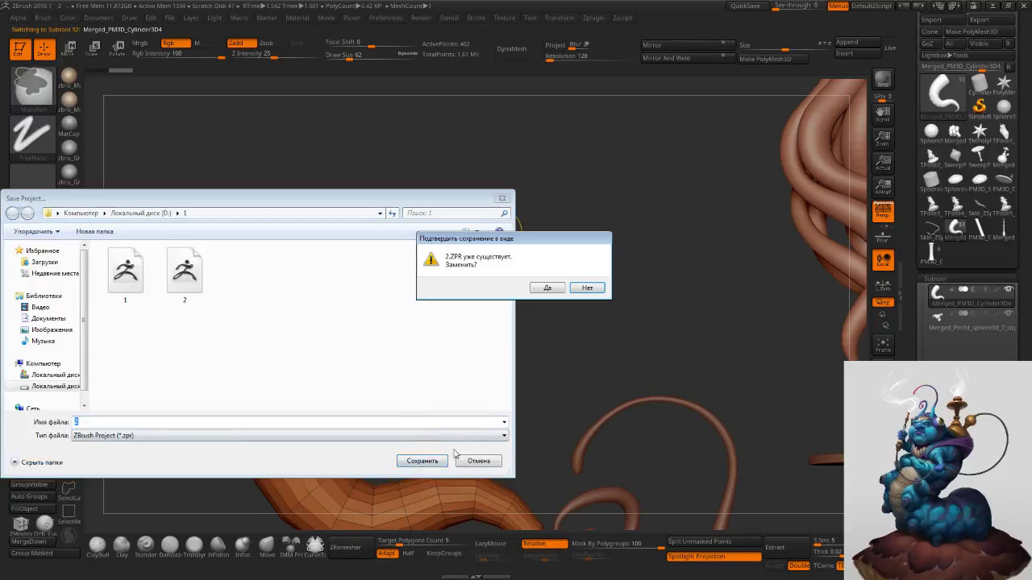
click(546, 288)
Hide the stray piece at the horn's tip and delete the hidden geometry.
mouse_move(447, 192)
ctrl+alt+shift+mouse_down()
mouse_move(406, 180)
mouse_move(387, 205)
mouse_move(442, 300)
ctrl+alt+shift+mouse_up()
ctrl+right_drag(501, 271, 473, 153)
click(34, 437)
alt+right_drag(432, 360, 508, 391)
ctrl+right_drag(414, 311, 617, 504)
ctrl+alt+shift+drag(306, 288, 348, 337)
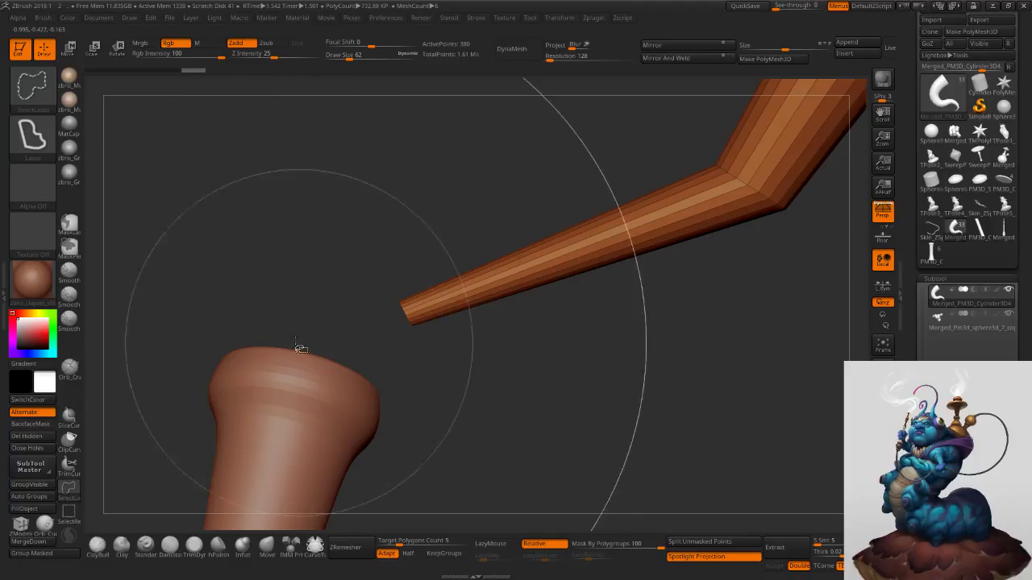
click(38, 436)
key(f)
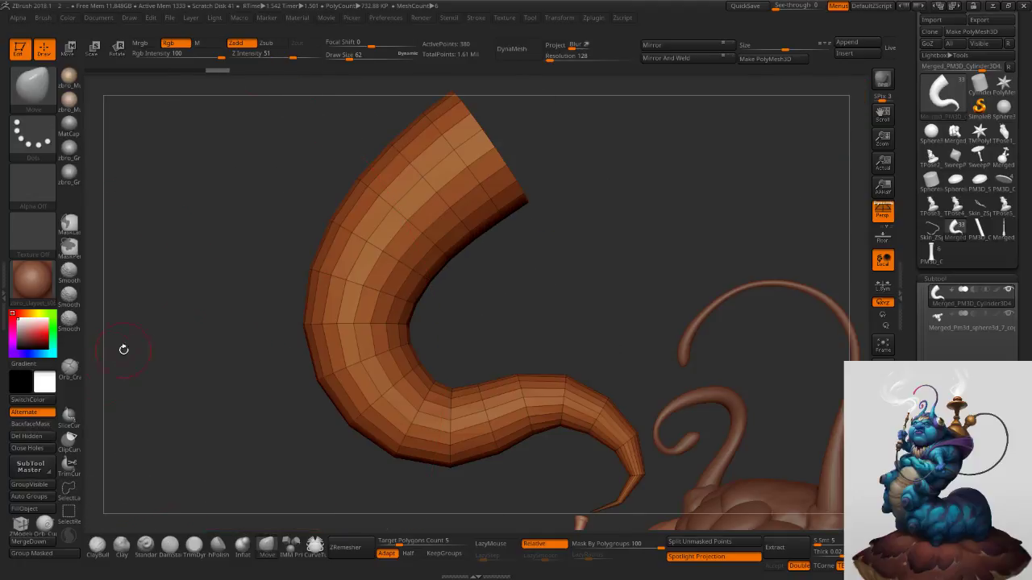
Crease five edge loops along the horn using ZModeler Crease EdgeLoop.
click(23, 525)
click(442, 216)
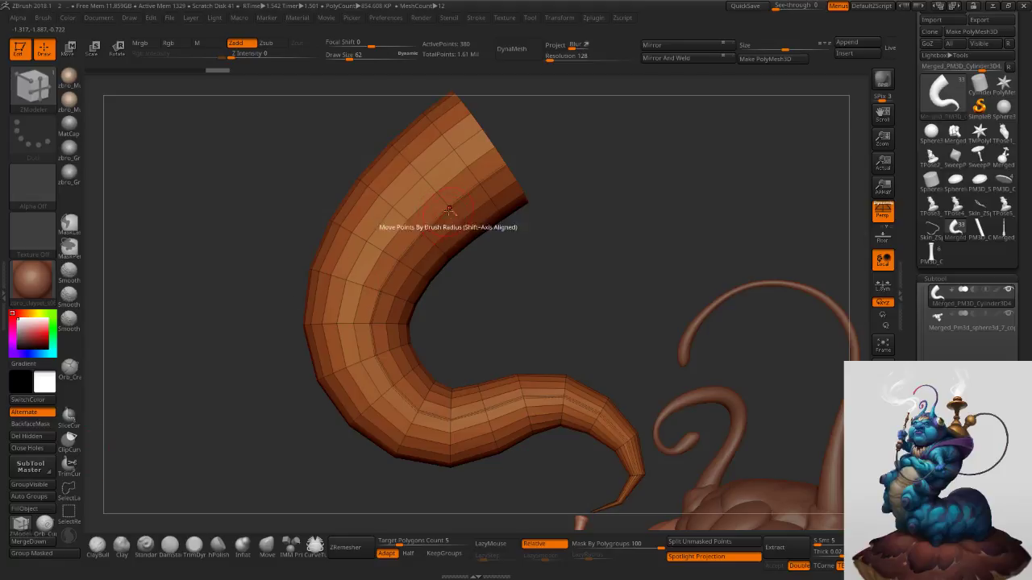
click(408, 191)
click(375, 173)
mouse_move(384, 172)
right_down()
mouse_move(355, 161)
mouse_move(408, 179)
mouse_move(458, 256)
right_up()
click(375, 156)
click(345, 148)
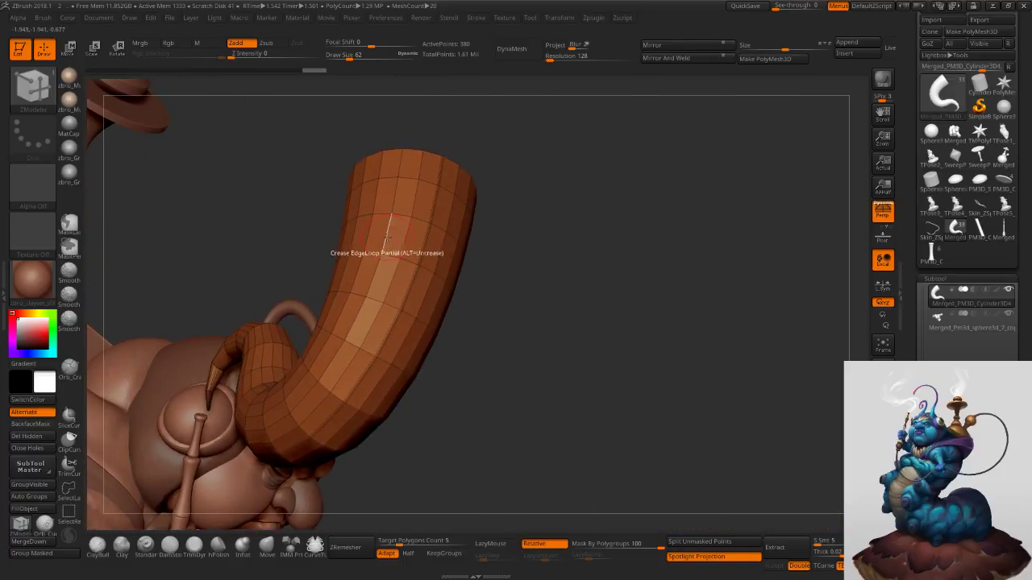
Crease further edge loops on the horn's side, redoing one misplaced crease.
right_drag(367, 231, 425, 258)
click(341, 228)
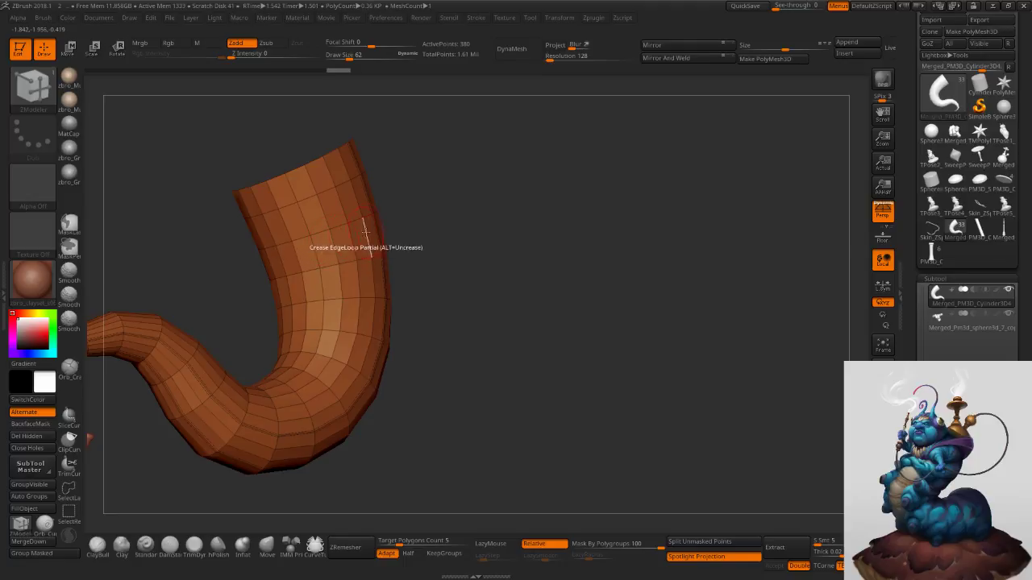
key(ctrl+z)
click(336, 242)
mouse_move(338, 243)
right_down()
mouse_move(297, 254)
mouse_move(334, 250)
mouse_move(329, 223)
right_up()
click(299, 252)
drag(376, 218, 358, 220)
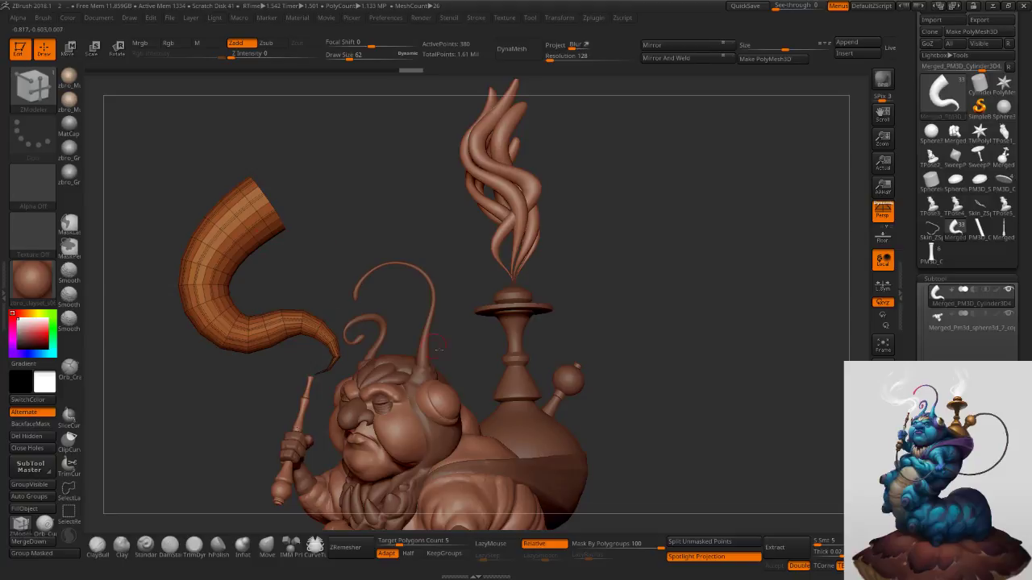
click(320, 549)
ctrl+right_drag(308, 262, 309, 325)
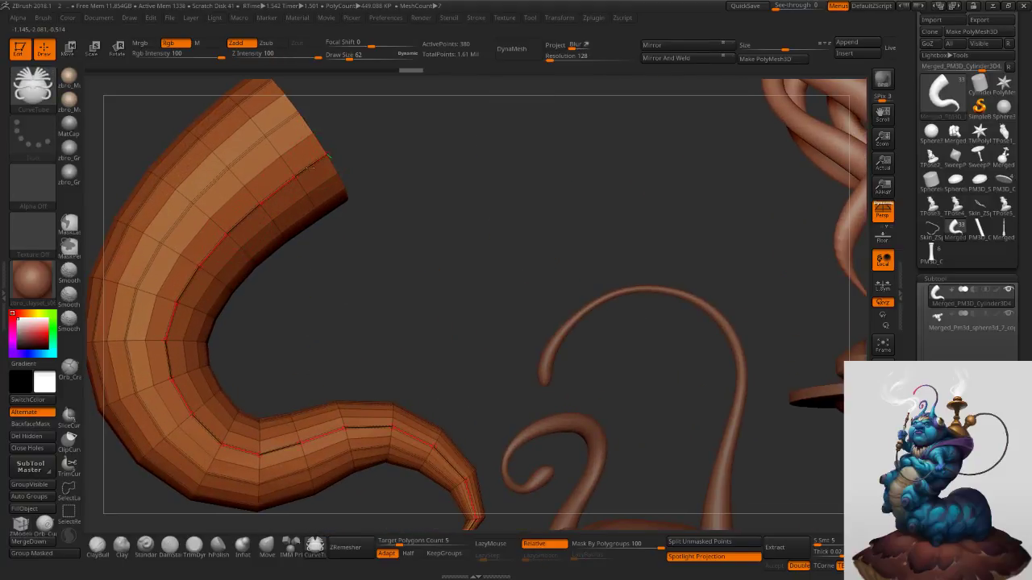
Draw a CurveTube strand along a horn edge and rebuild it at draw size 251.
shift+drag(310, 167, 313, 174)
key(s)
drag(437, 185, 459, 185)
click(278, 191)
key(s)
click(255, 209)
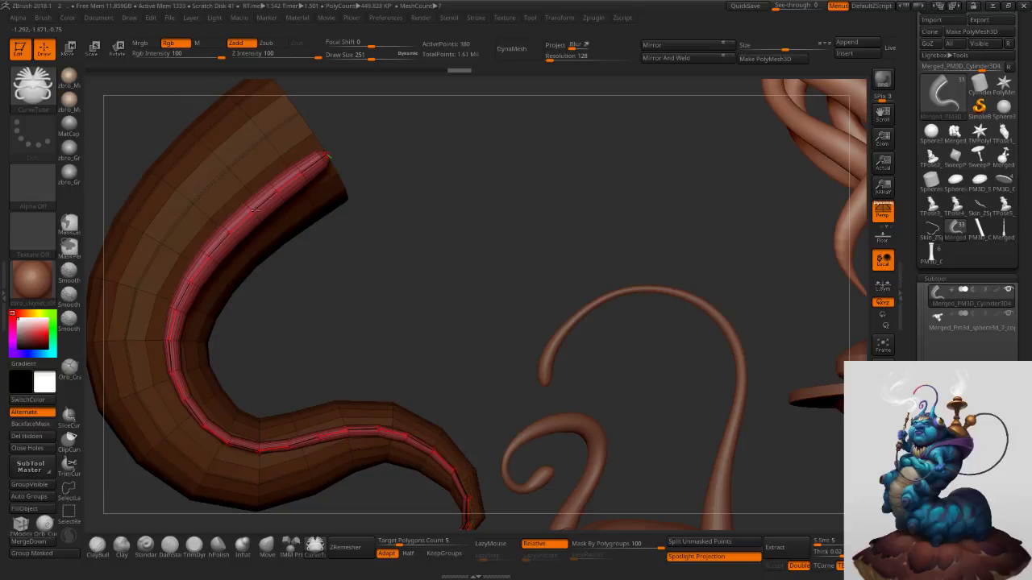
key(s)
click(247, 224)
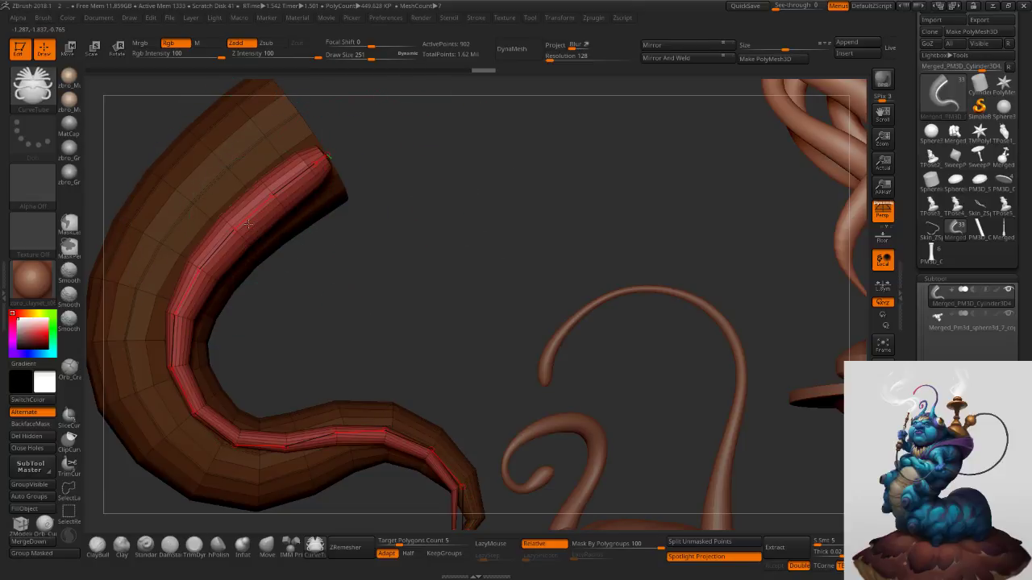
Add another tube strand at size 125, then refresh it at size 251.
ctrl+right_drag(368, 221, 381, 183)
key(s)
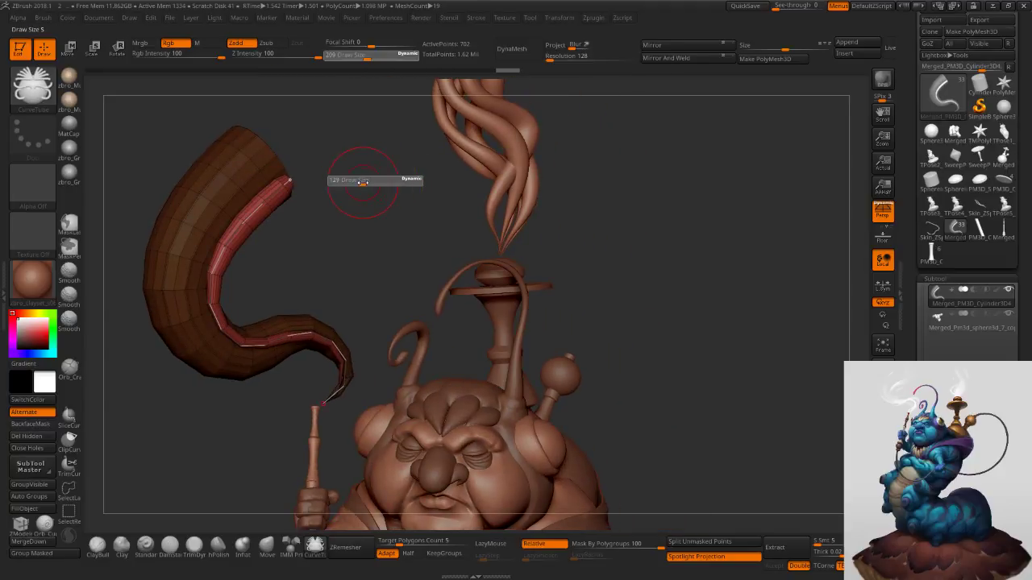
drag(364, 182, 361, 182)
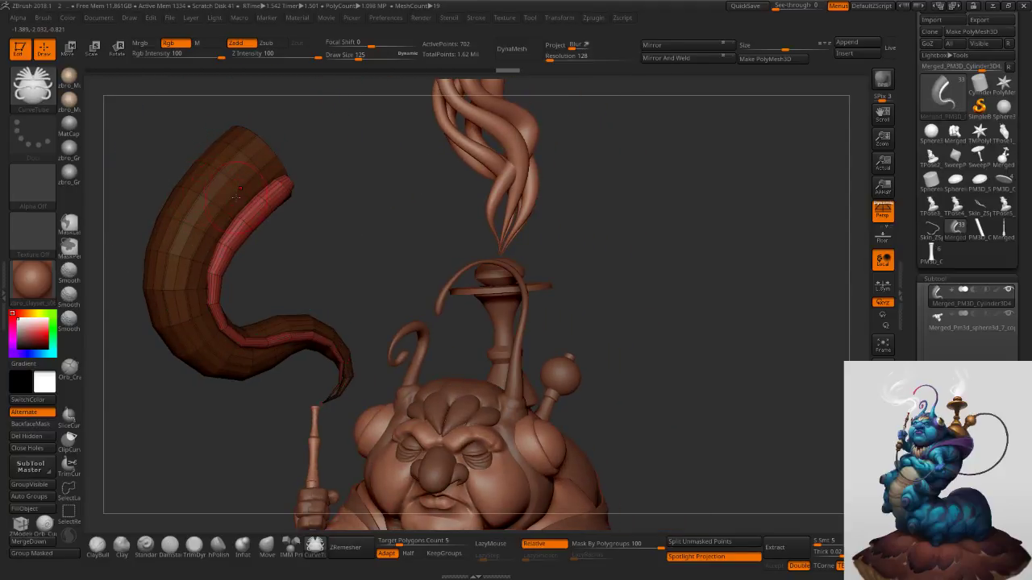
click(238, 195)
key(s)
drag(321, 167, 331, 167)
click(258, 173)
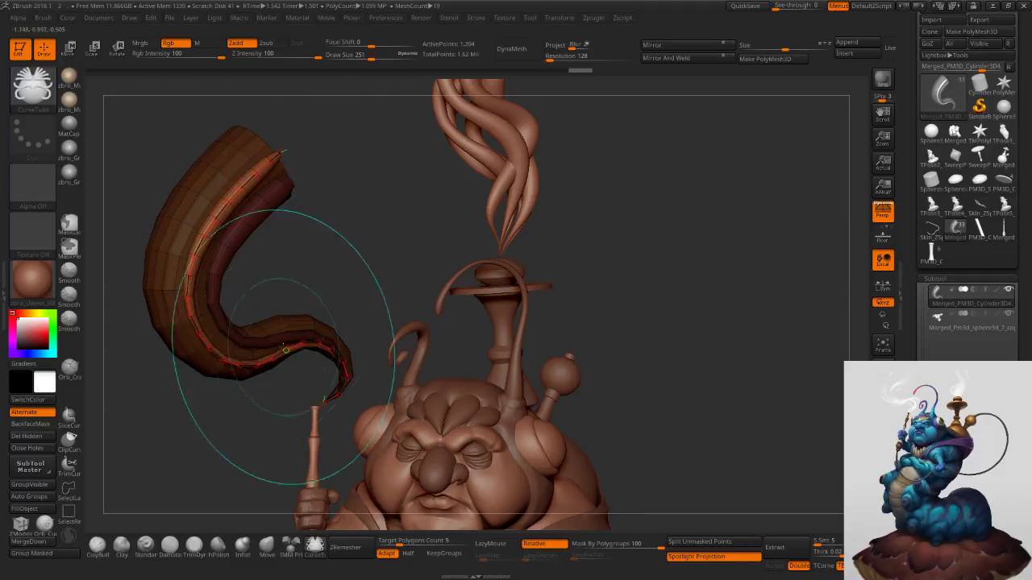
click(200, 184)
Reshape the curve by pulling its tip up and right and moving its endpoint.
mouse_move(168, 139)
alt+mouse_down()
mouse_move(305, 153)
mouse_move(366, 195)
mouse_move(414, 137)
mouse_move(319, 137)
alt+mouse_up()
mouse_move(421, 134)
mouse_down()
mouse_move(453, 129)
mouse_move(454, 144)
mouse_up()
click(460, 208)
mouse_move(298, 192)
mouse_down()
mouse_move(383, 173)
mouse_move(364, 167)
mouse_up()
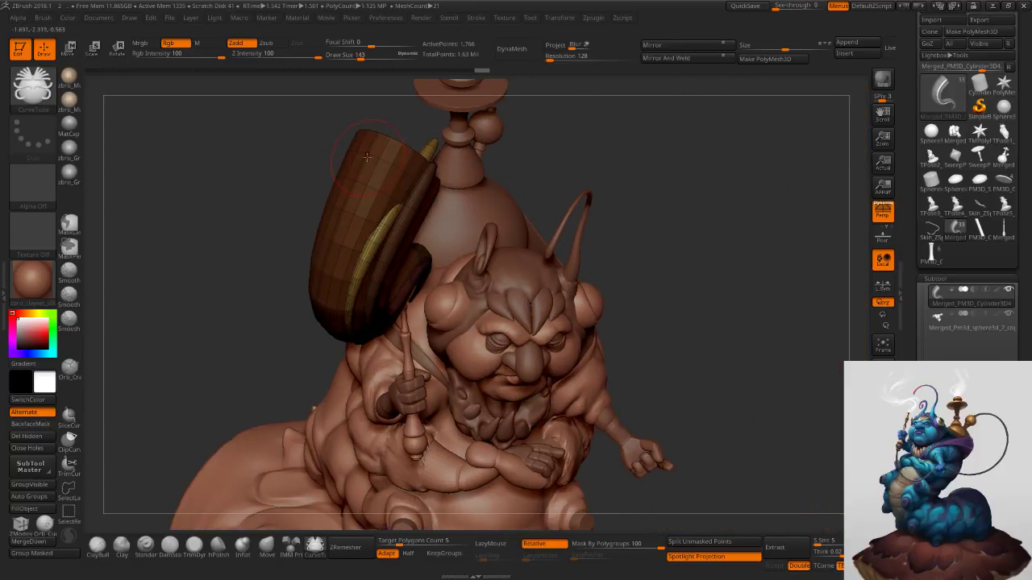
key(shift)
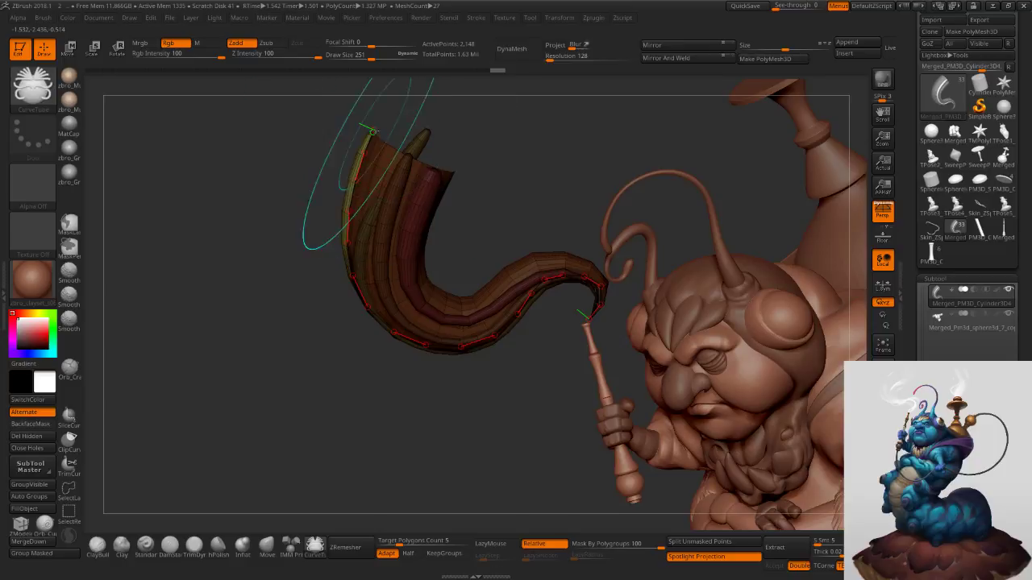
drag(372, 132, 403, 128)
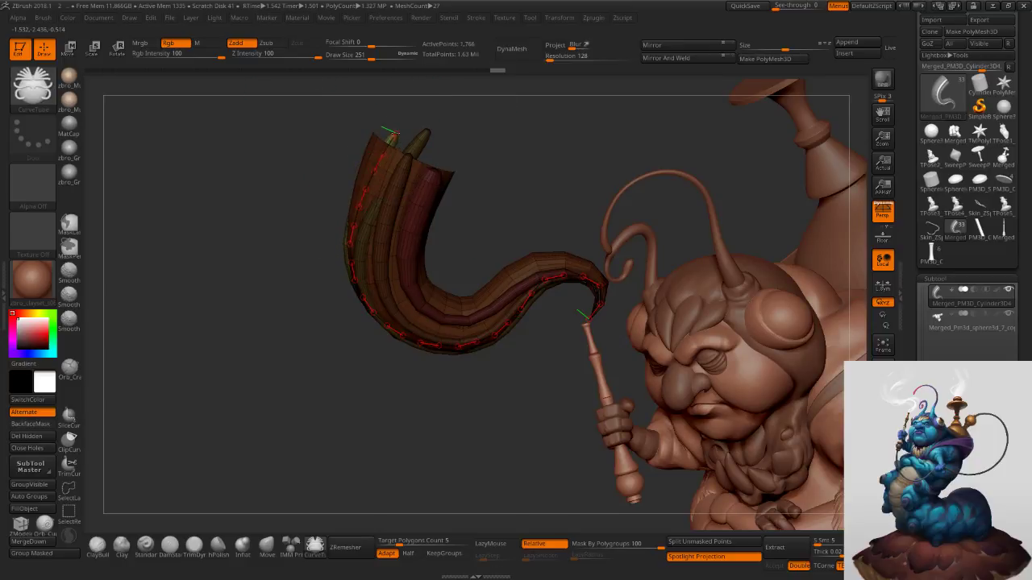
drag(266, 157, 355, 165)
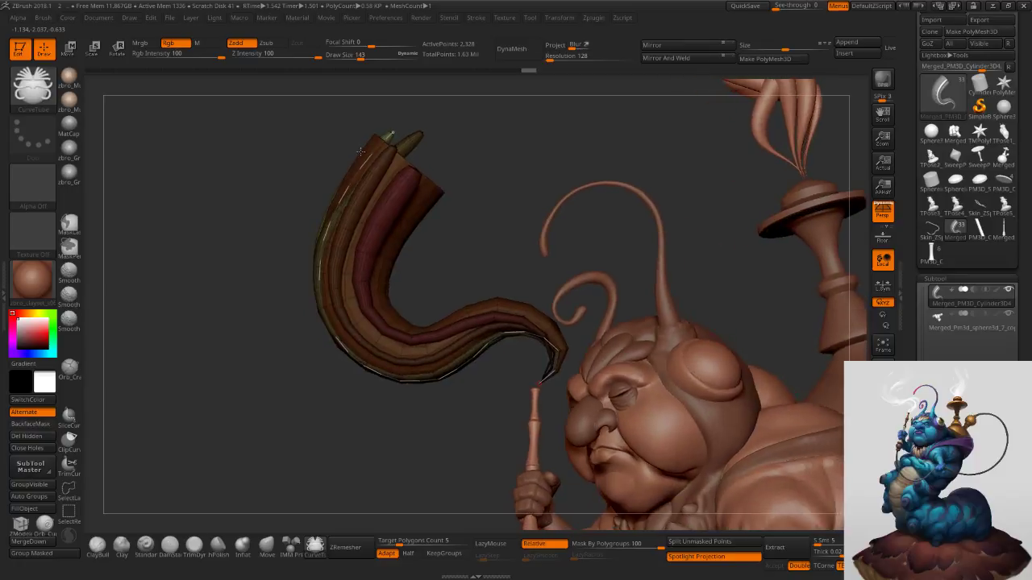
drag(361, 151, 369, 154)
mouse_move(439, 166)
mouse_down()
mouse_move(371, 175)
mouse_move(377, 153)
mouse_move(397, 195)
mouse_move(447, 163)
mouse_up()
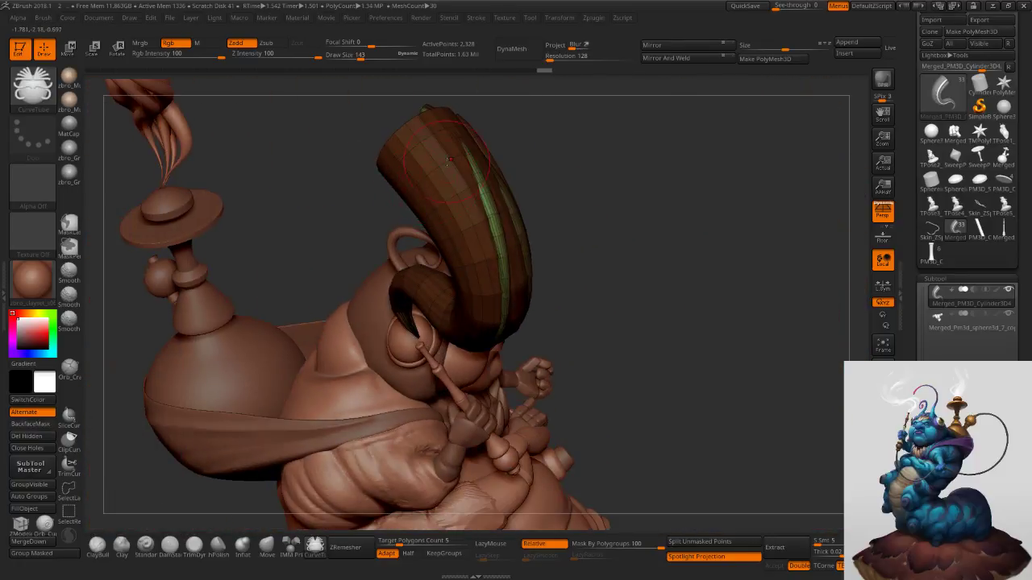
Create more tubes along the curve, pulling their ends inward and rebuilding them.
click(449, 163)
drag(418, 112, 391, 122)
click(456, 186)
right_drag(456, 184, 404, 164)
click(419, 179)
drag(418, 179, 436, 173)
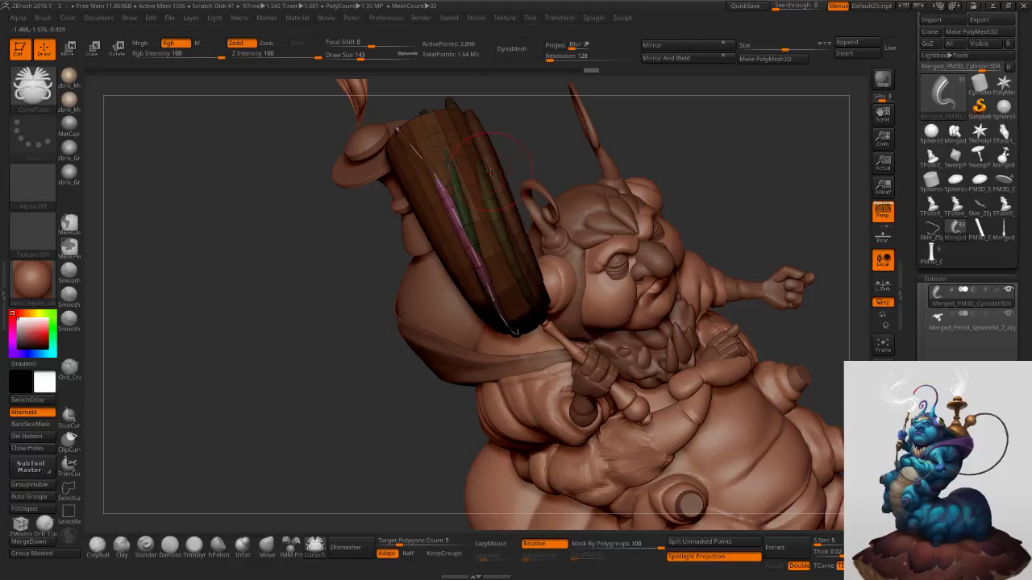
right_drag(445, 197, 500, 194)
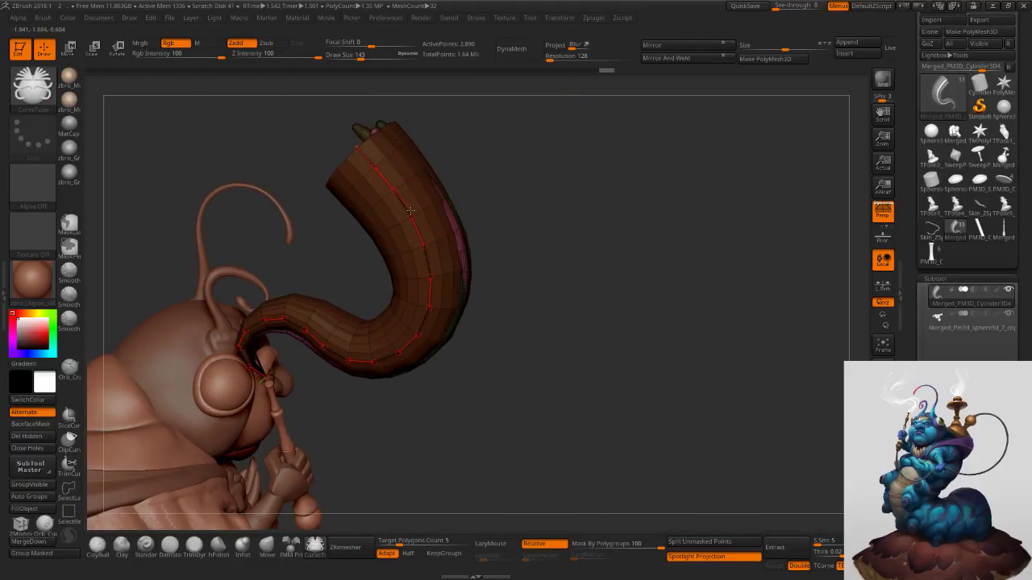
click(410, 211)
Extend the tube's upper end onto the neighbouring strand and drop the curve.
drag(360, 148, 351, 134)
right_drag(383, 145, 338, 141)
drag(339, 141, 302, 137)
click(306, 249)
Draw a new tube up to the horn's rim and thicken it at size 251.
drag(322, 207, 303, 140)
key(s)
click(386, 159)
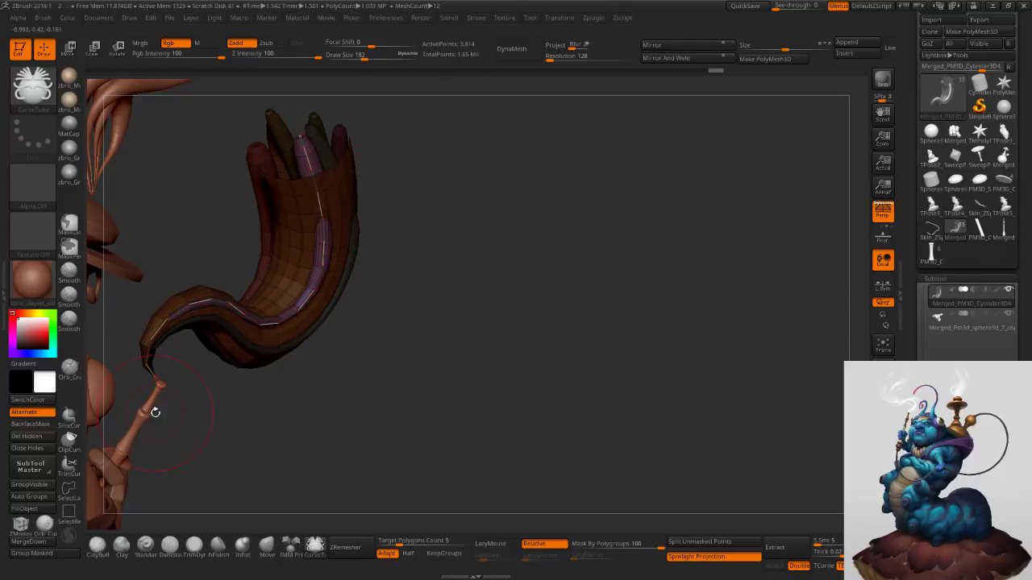
right_drag(266, 286, 474, 270)
ctrl+right_drag(347, 255, 394, 210)
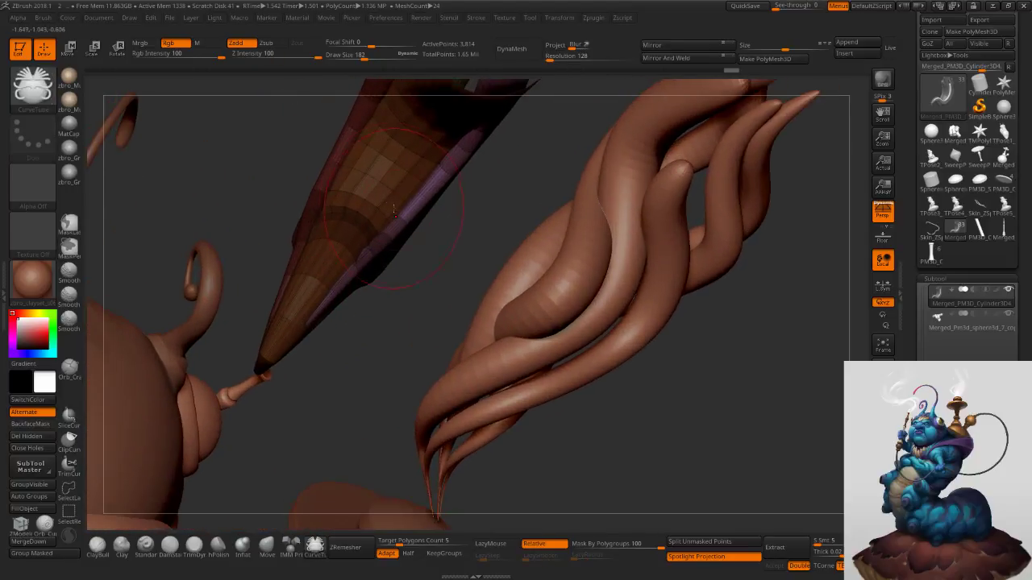
right_drag(476, 194, 379, 310)
Add a thinner tube on the horn with its top end pulled up and left.
click(420, 153)
drag(382, 203, 370, 140)
key(s)
click(404, 214)
click(415, 211)
drag(377, 142, 347, 139)
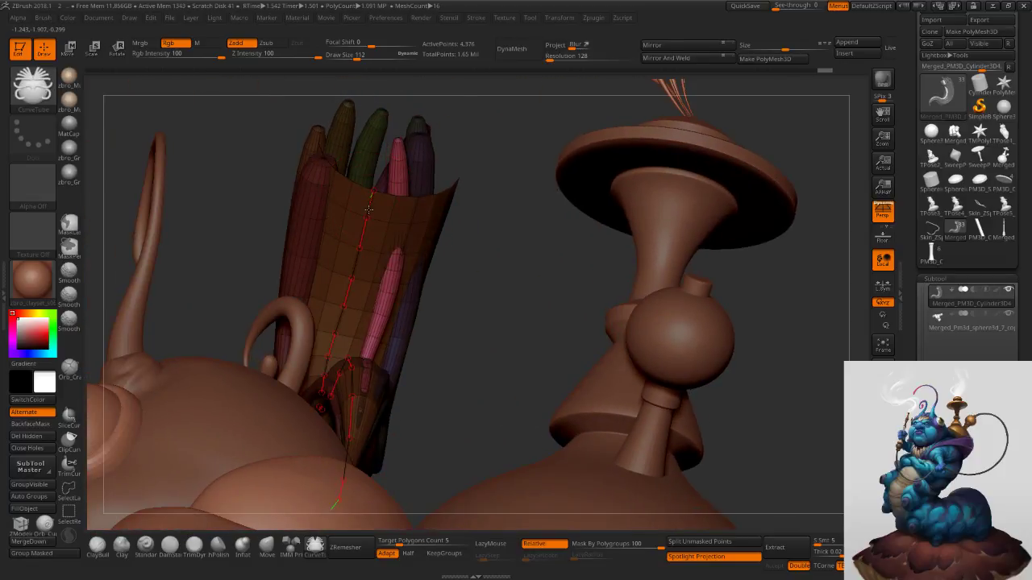
Add a thick pink tube at size 251, bend its curve, then clear the mask.
drag(368, 209, 374, 190)
key(])
key(])
key(])
key(])
key(])
key(])
key(])
key(])
key(])
key(])
key(])
key(])
key(])
key(])
click(374, 181)
key(s)
click(484, 165)
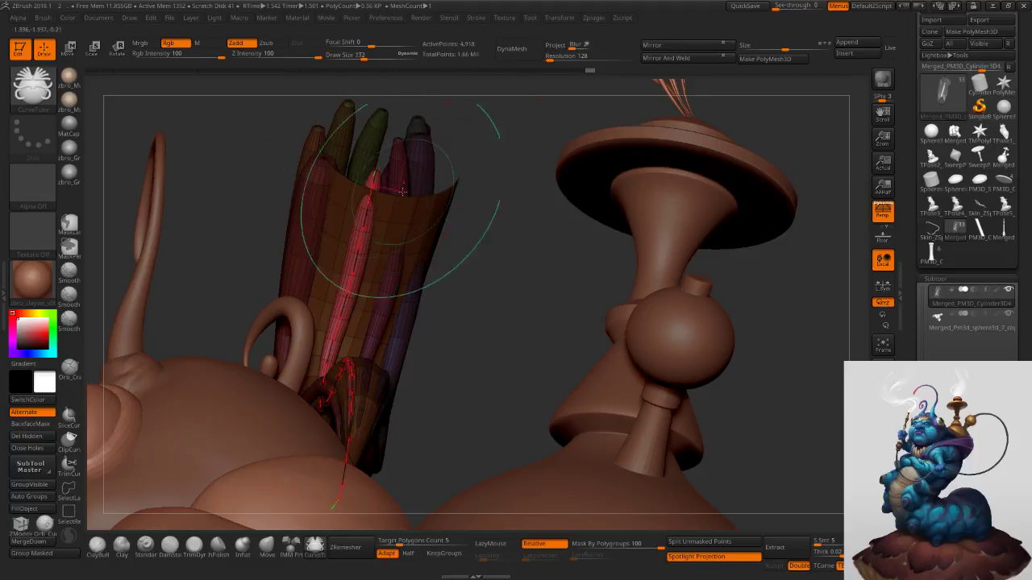
click(360, 207)
right_drag(376, 156, 481, 199)
mouse_move(409, 329)
mouse_down()
mouse_move(430, 305)
mouse_move(403, 352)
mouse_up()
drag(435, 395, 426, 410)
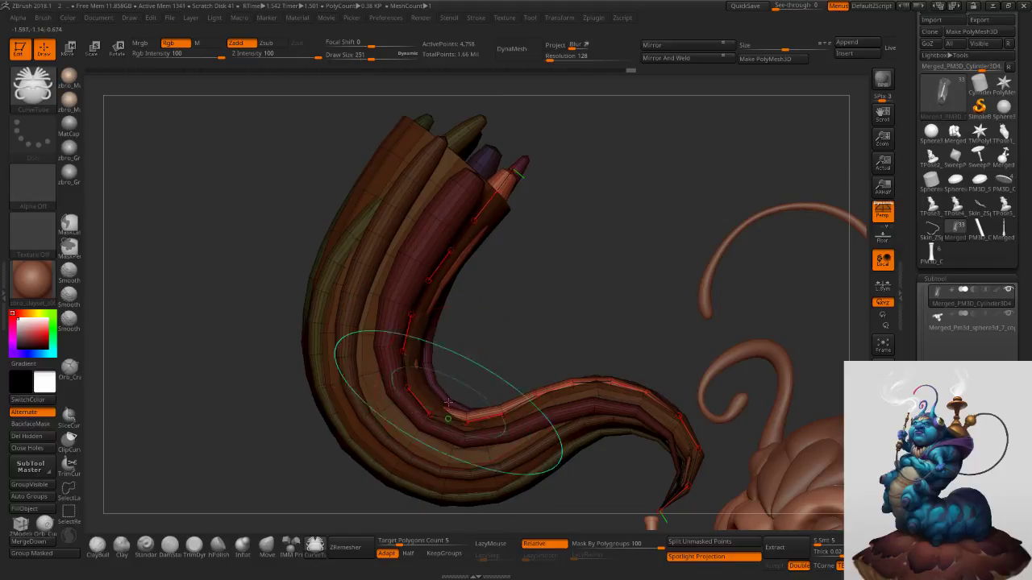
ctrl+drag(583, 233, 603, 284)
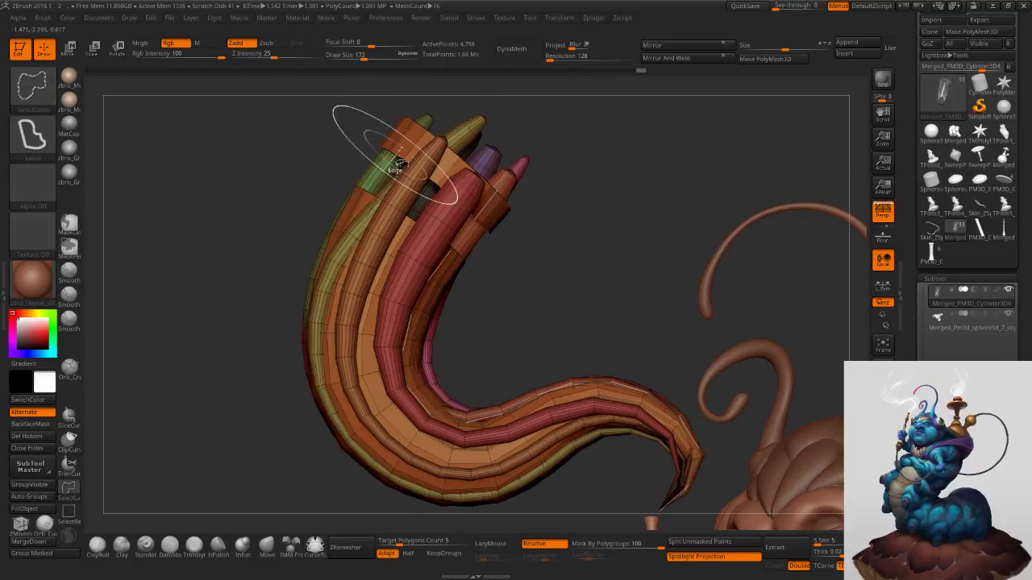
Isolate the outer orange tube and delete the hidden tube geometry.
ctrl+shift+click(420, 142)
ctrl+shift+drag(590, 172, 605, 212)
ctrl+right_drag(610, 215, 509, 210)
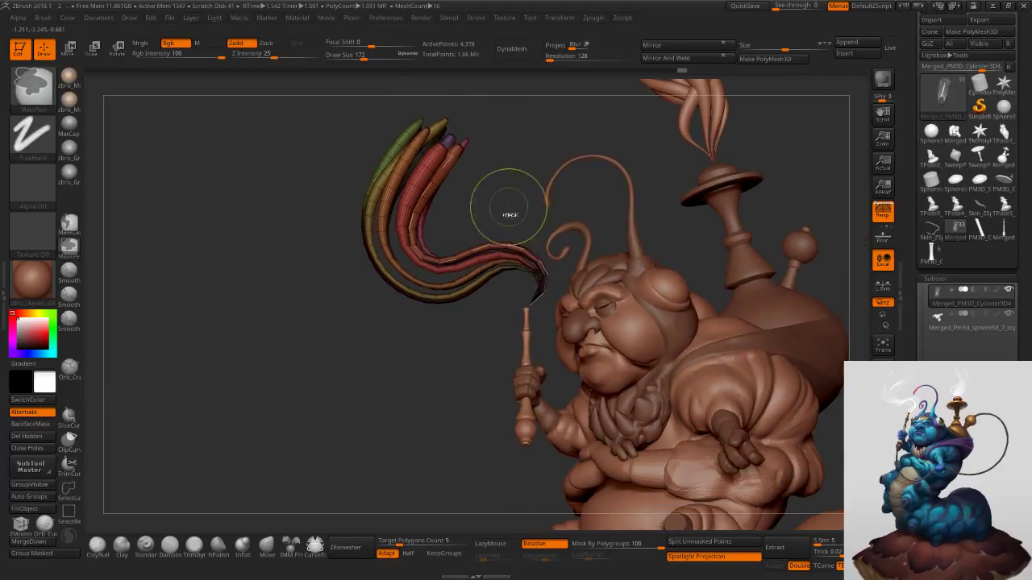
click(43, 437)
With the Move brush at size 263, pull the orange and magenta tube bends down-left.
mouse_move(366, 307)
ctrl+right_down()
mouse_move(454, 315)
mouse_move(469, 288)
ctrl+right_up()
key(s)
drag(468, 281, 450, 253)
click(266, 547)
key(s)
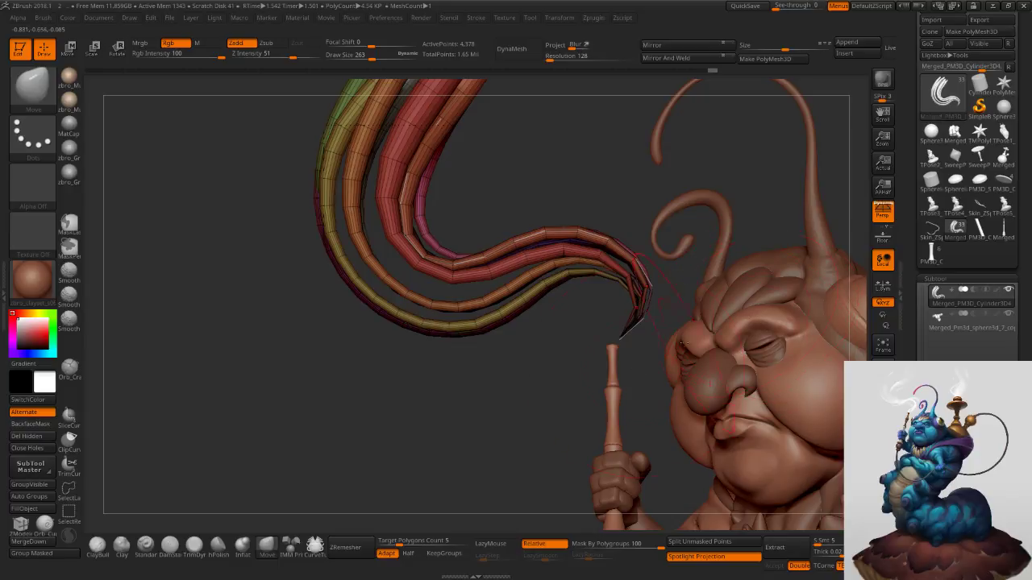
click(319, 554)
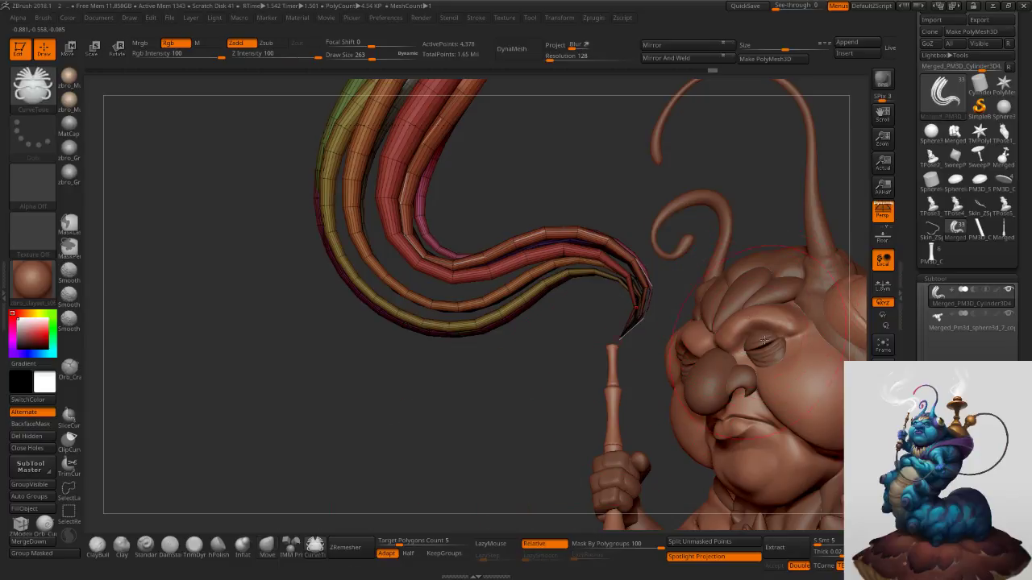
click(267, 549)
mouse_move(457, 256)
mouse_down()
mouse_move(427, 284)
mouse_move(426, 343)
mouse_move(437, 291)
mouse_up()
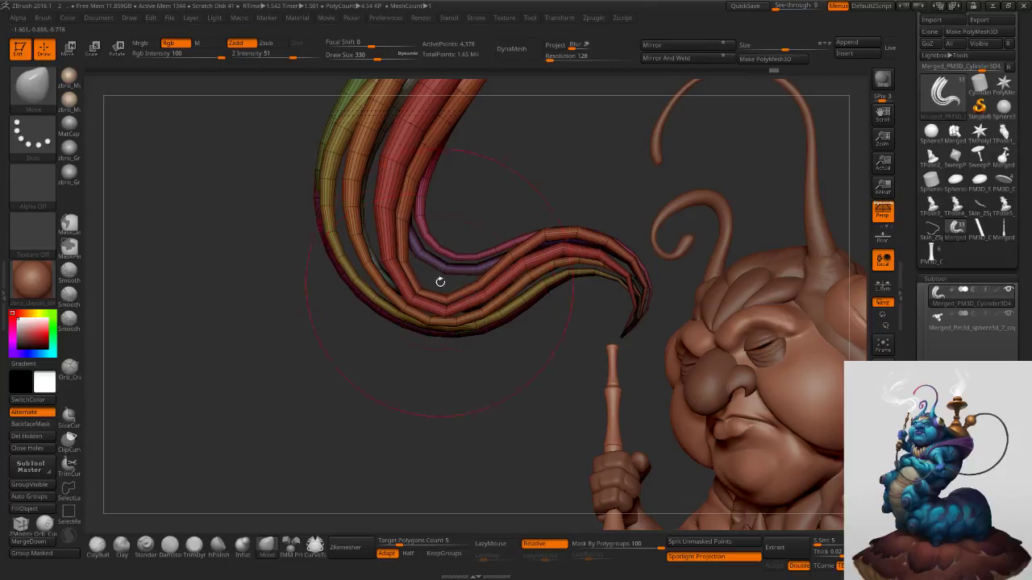
drag(446, 255, 436, 288)
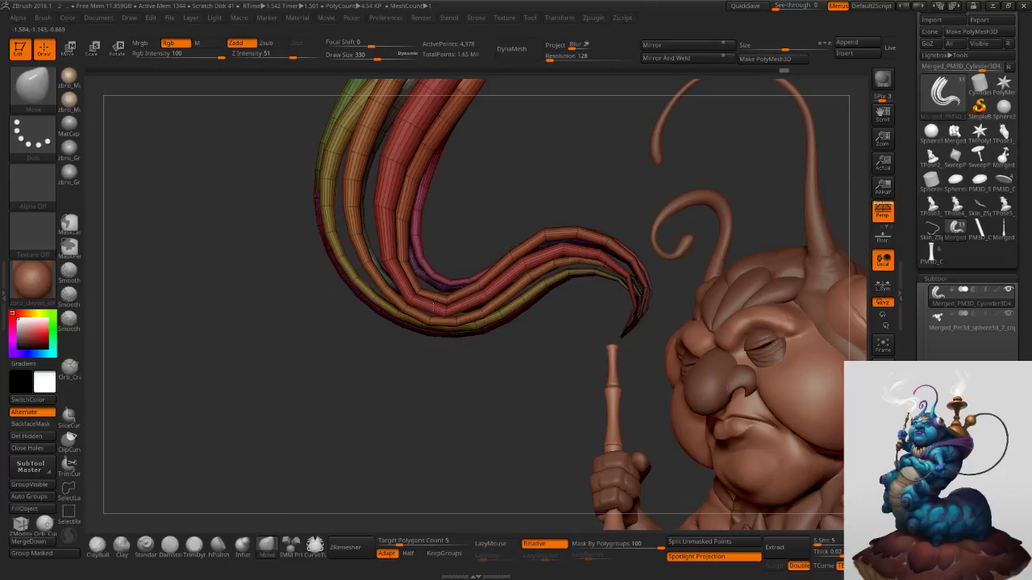
Pull the middle tubes up-right and the red tube's bend down-left, smoothing the curve at size 276.
drag(428, 329, 428, 331)
mouse_move(428, 330)
right_down()
mouse_move(476, 379)
mouse_move(492, 363)
mouse_move(444, 284)
right_up()
drag(424, 304, 445, 281)
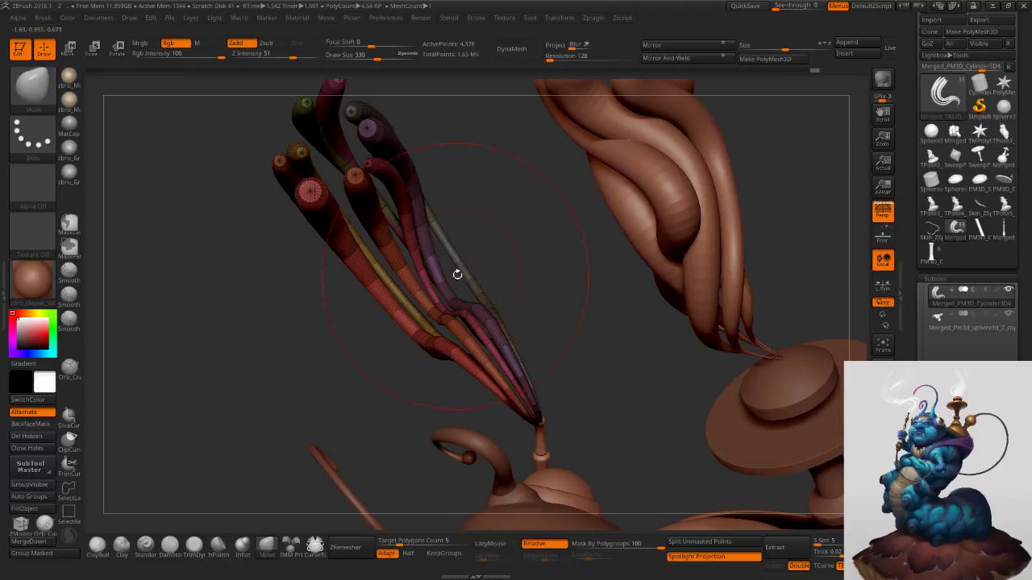
mouse_move(411, 326)
mouse_down()
mouse_move(396, 334)
mouse_move(404, 324)
mouse_up()
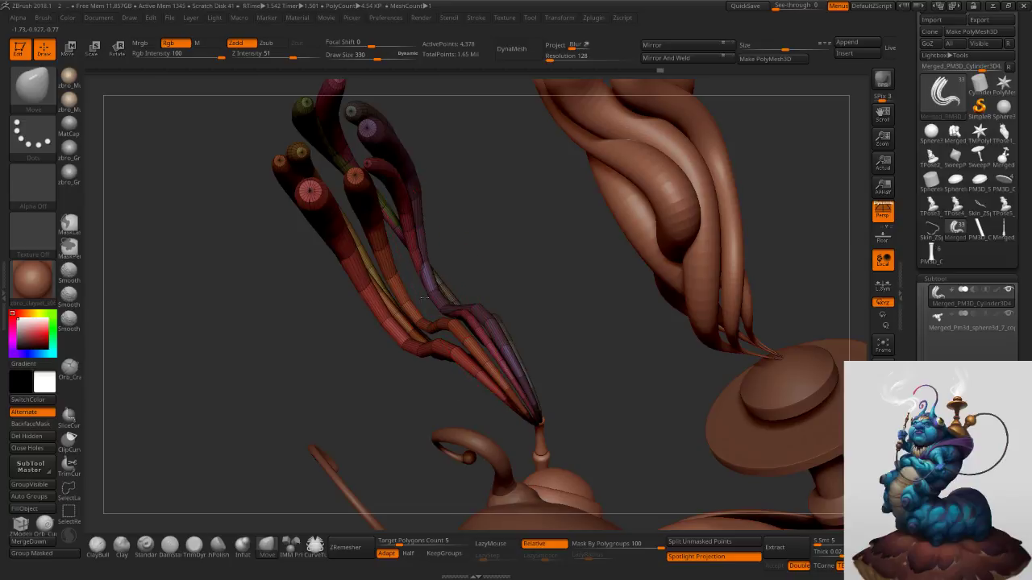
drag(462, 276, 477, 244)
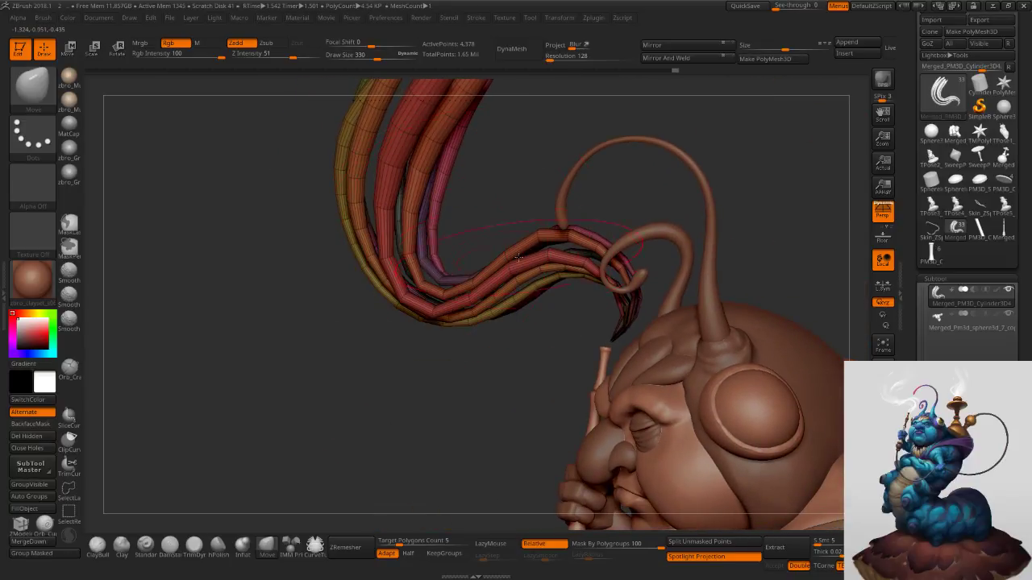
right_drag(547, 237, 557, 236)
key(s)
drag(554, 236, 550, 241)
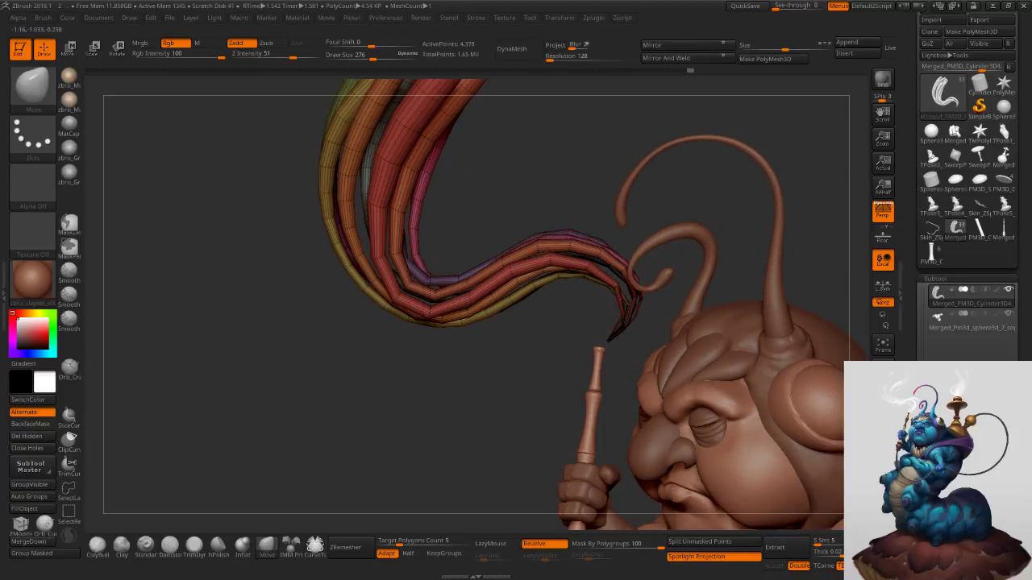
Shrink the brush to 134 and pull the strand tip onto the hookah mouthpiece.
right_drag(550, 257, 580, 252)
key(s)
drag(617, 334, 614, 335)
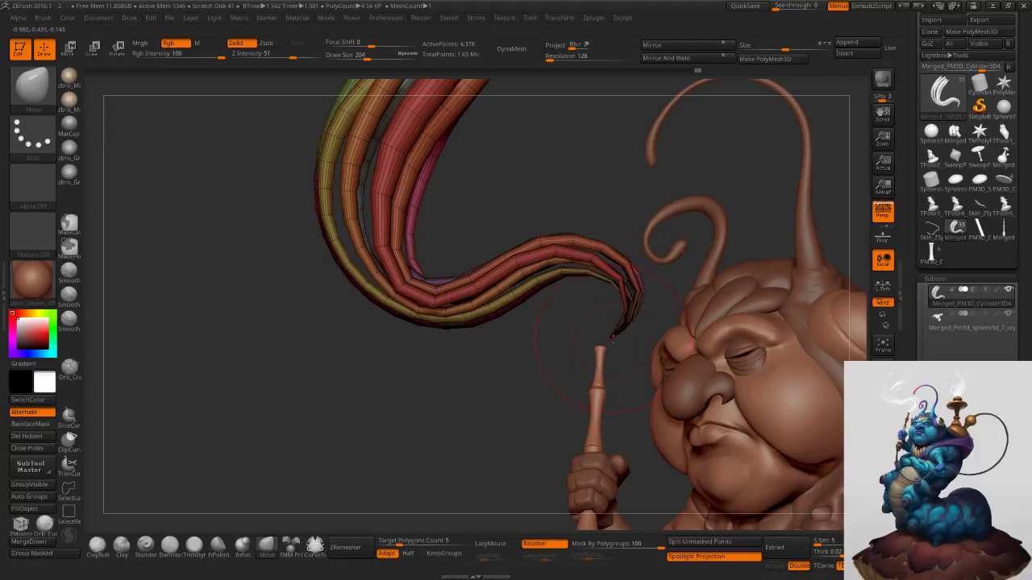
ctrl+right_drag(565, 500, 651, 373)
key(d)
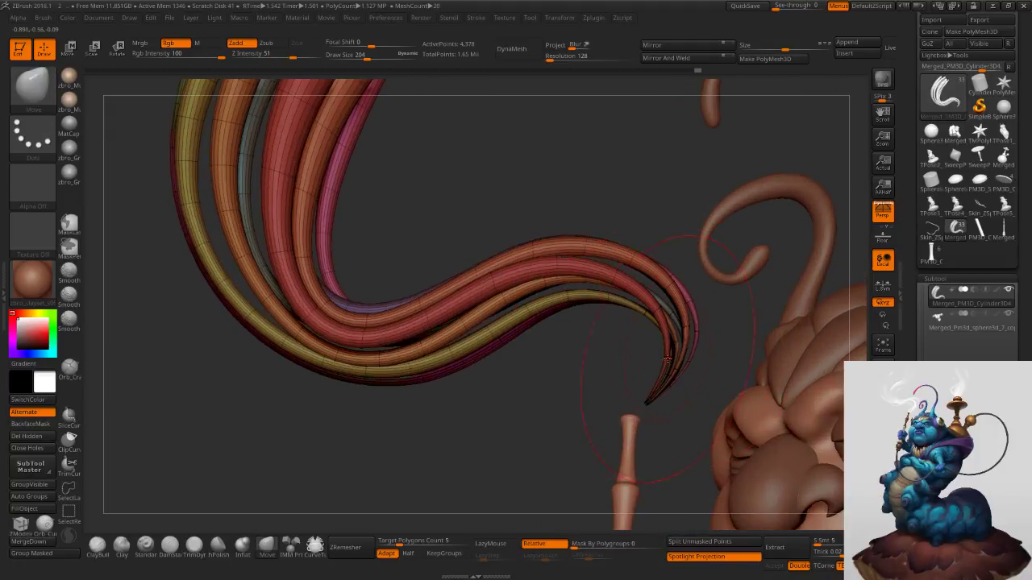
right_drag(645, 411, 655, 409)
key(s)
drag(651, 412, 645, 403)
right_drag(645, 407, 659, 409)
drag(643, 408, 622, 419)
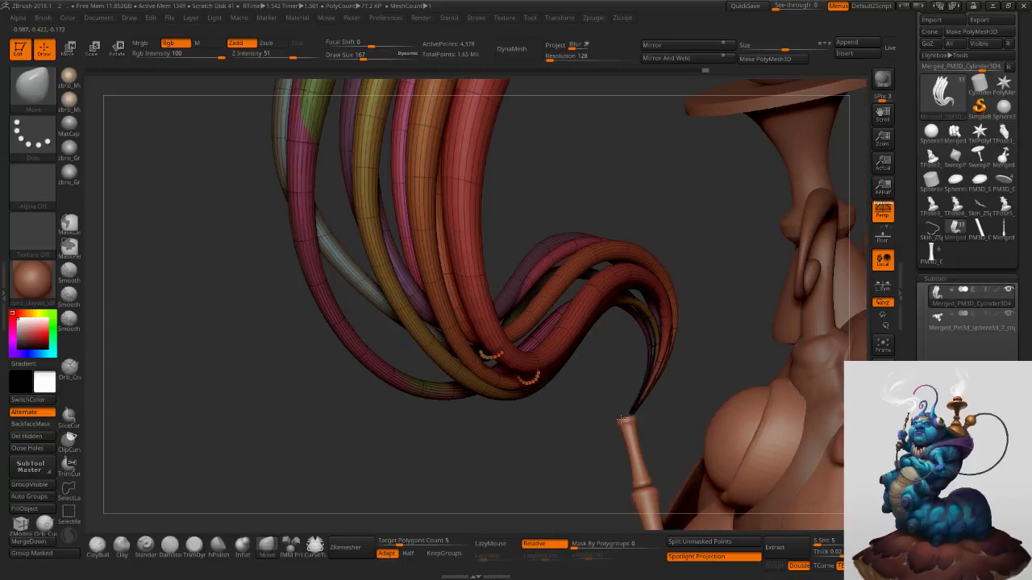
At brush size 316, pull the tube tips right and down and push the bends left.
mouse_move(612, 422)
ctrl+right_down()
mouse_move(617, 267)
mouse_move(500, 258)
mouse_move(525, 269)
ctrl+right_up()
key(s)
drag(389, 263, 403, 263)
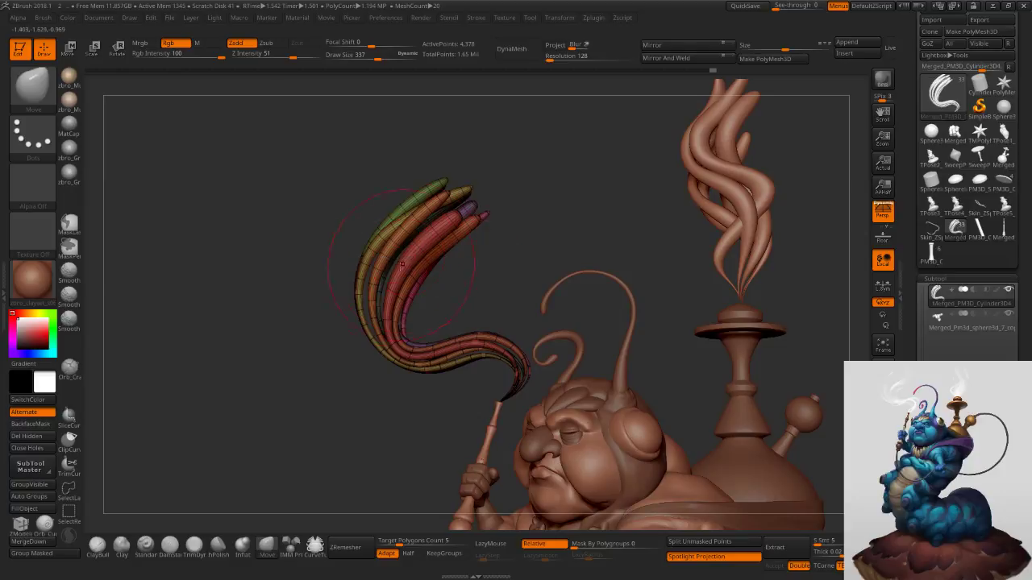
key(s)
click(393, 291)
mouse_move(478, 214)
mouse_down()
mouse_move(490, 217)
mouse_move(474, 235)
mouse_up()
drag(423, 256, 429, 274)
mouse_move(397, 306)
mouse_down()
mouse_move(382, 316)
mouse_move(376, 299)
mouse_up()
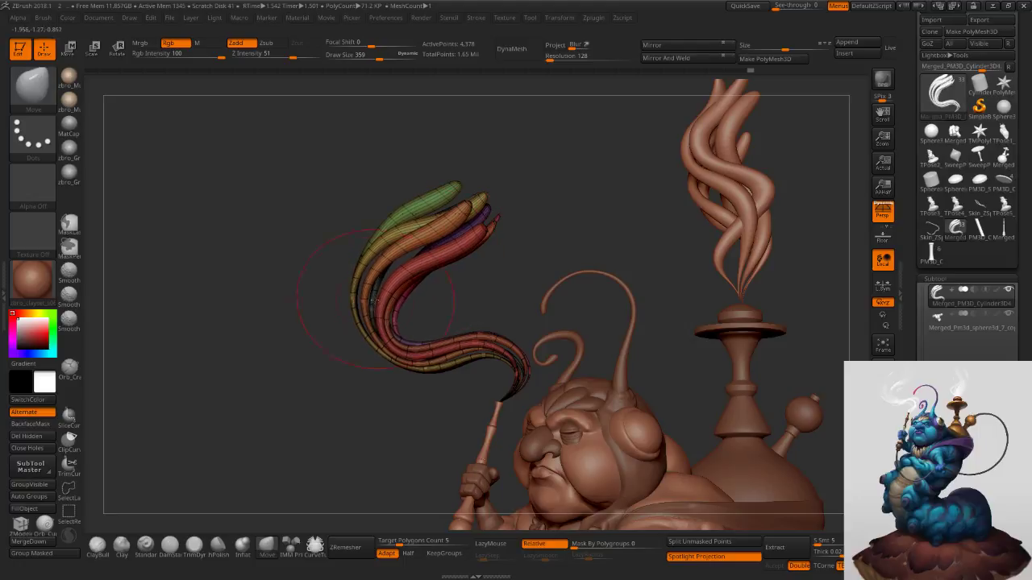
mouse_move(392, 355)
mouse_down()
mouse_move(369, 396)
mouse_move(377, 386)
mouse_up()
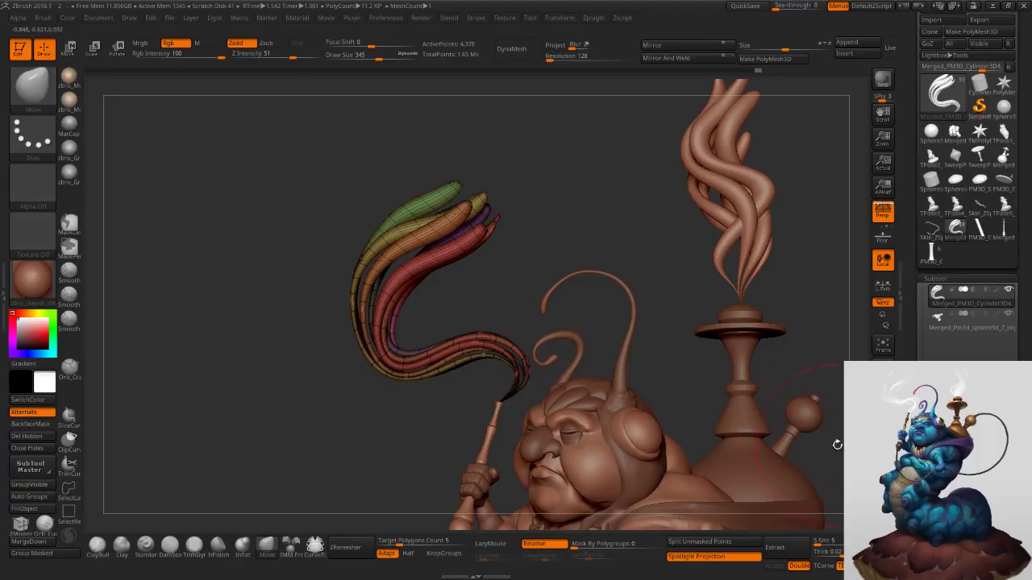
Hide polygroup colours and wireframe, then shrink the brush to 53 and adjust a strand tip.
click(883, 444)
mouse_move(645, 383)
ctrl+right_down()
mouse_move(574, 318)
mouse_move(544, 258)
mouse_move(600, 334)
ctrl+right_up()
alt+right_drag(479, 196, 504, 370)
key(s)
mouse_move(489, 325)
right_down()
mouse_move(476, 316)
mouse_move(486, 317)
right_up()
key(s)
drag(485, 318, 453, 316)
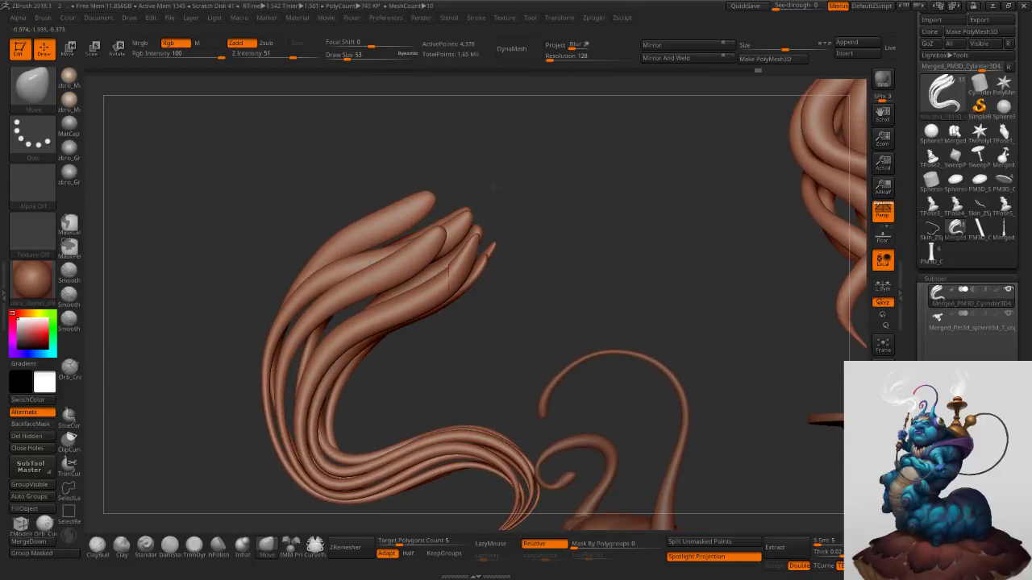
mouse_move(492, 145)
mouse_down()
mouse_move(500, 123)
mouse_move(492, 147)
mouse_up()
Limit strokes to one polygroup, tuck the upper strand tips behind the others, bend the lower strand down.
right_drag(480, 212, 474, 213)
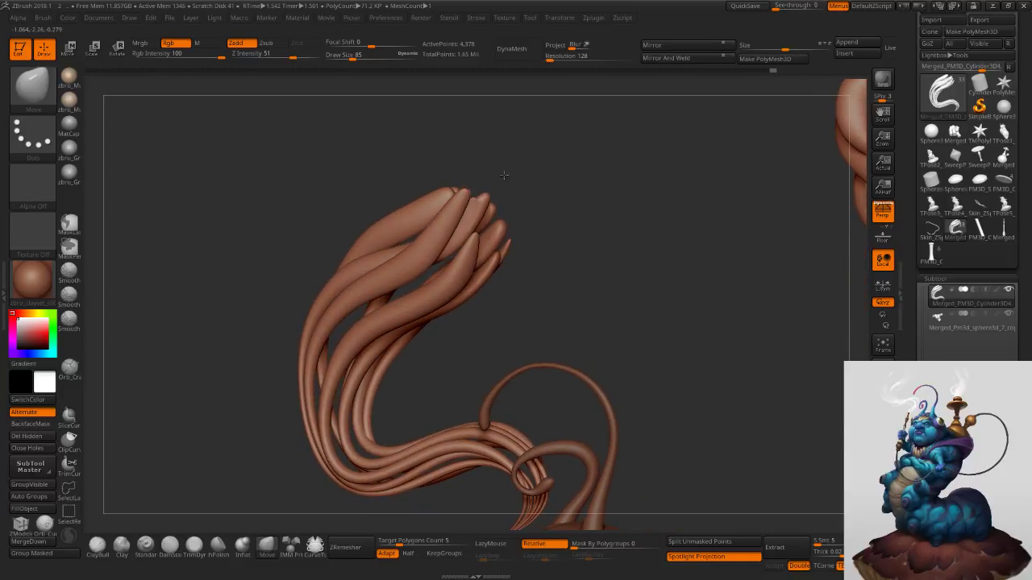
drag(609, 535, 663, 538)
right_drag(453, 231, 479, 229)
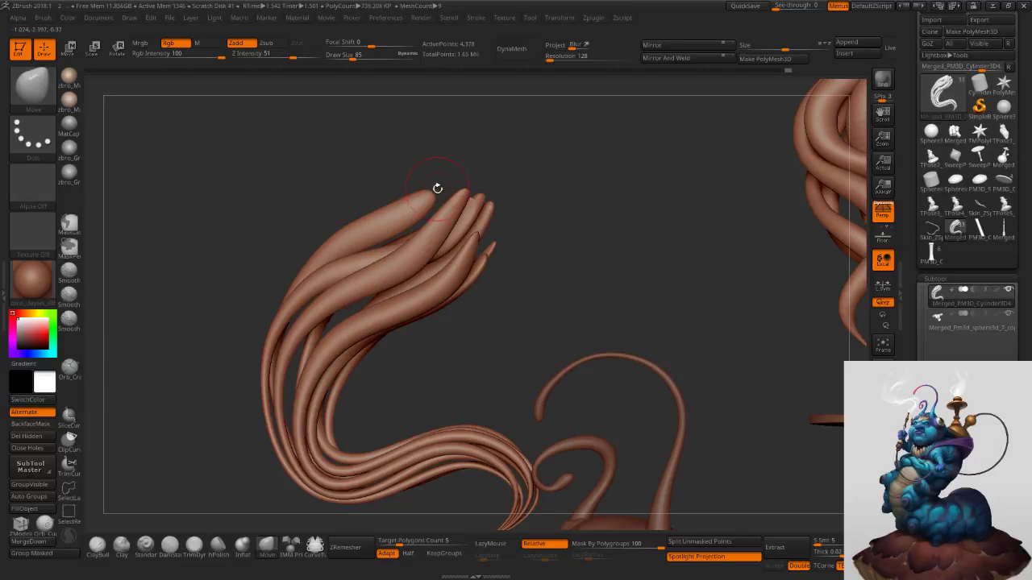
drag(434, 195, 469, 256)
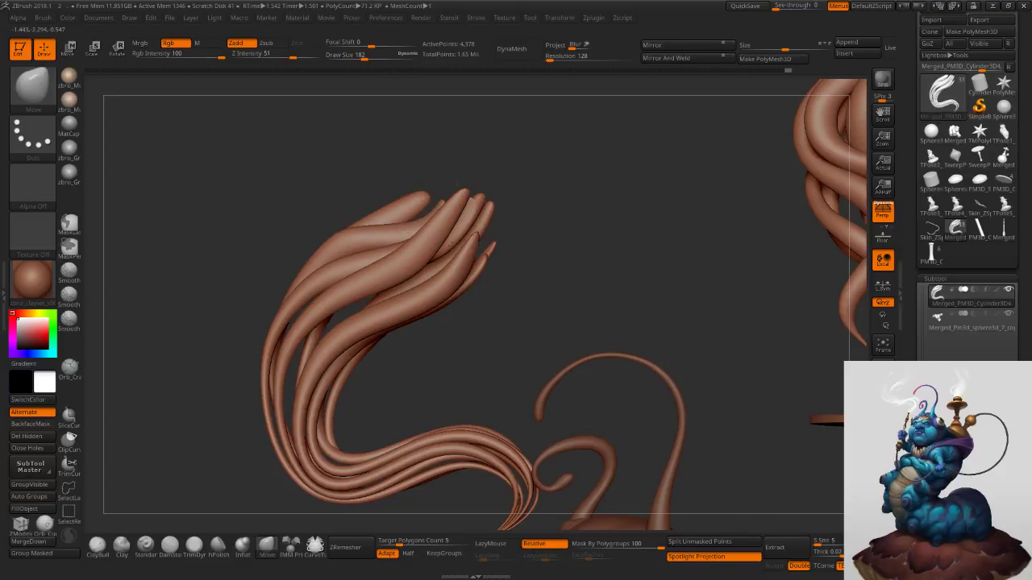
drag(411, 216, 498, 294)
mouse_move(424, 313)
mouse_down()
mouse_move(444, 358)
mouse_move(447, 345)
mouse_up()
ctrl+right_drag(546, 328, 509, 284)
alt+right_drag(510, 283, 530, 239)
Switch to the Inflate brush at size 462 with polygroup limiting turned off.
click(243, 548)
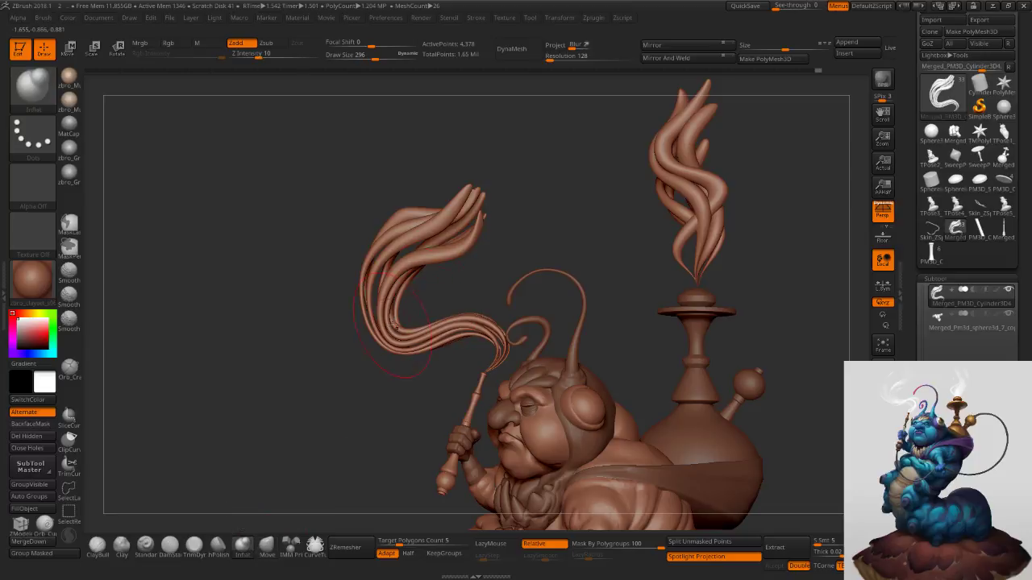
key(s)
mouse_move(383, 309)
mouse_down()
mouse_move(392, 307)
mouse_move(375, 315)
mouse_up()
click(573, 545)
key(s)
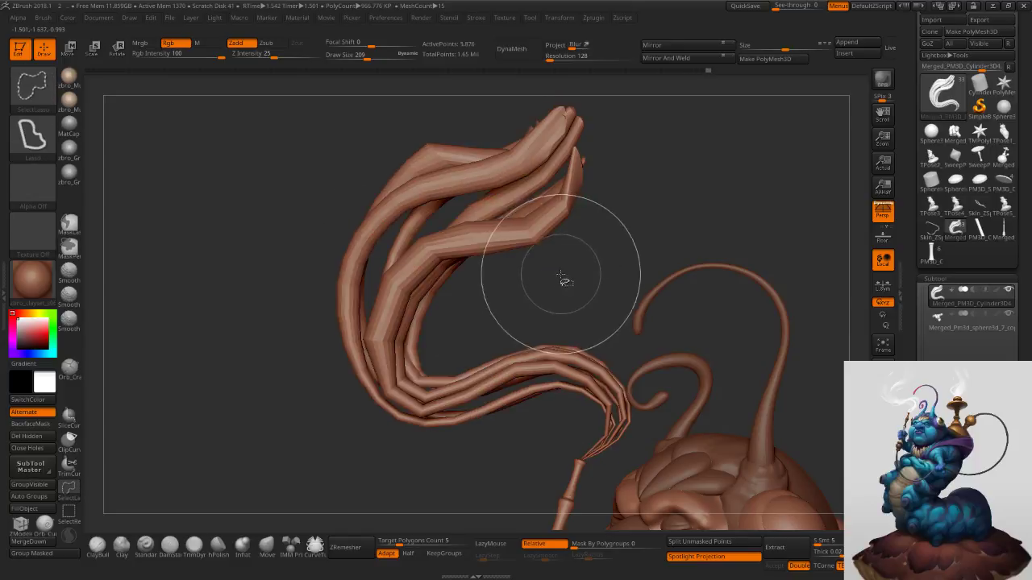
Reshape the upper strand and compare the tube shapes before and after.
drag(421, 189, 456, 194)
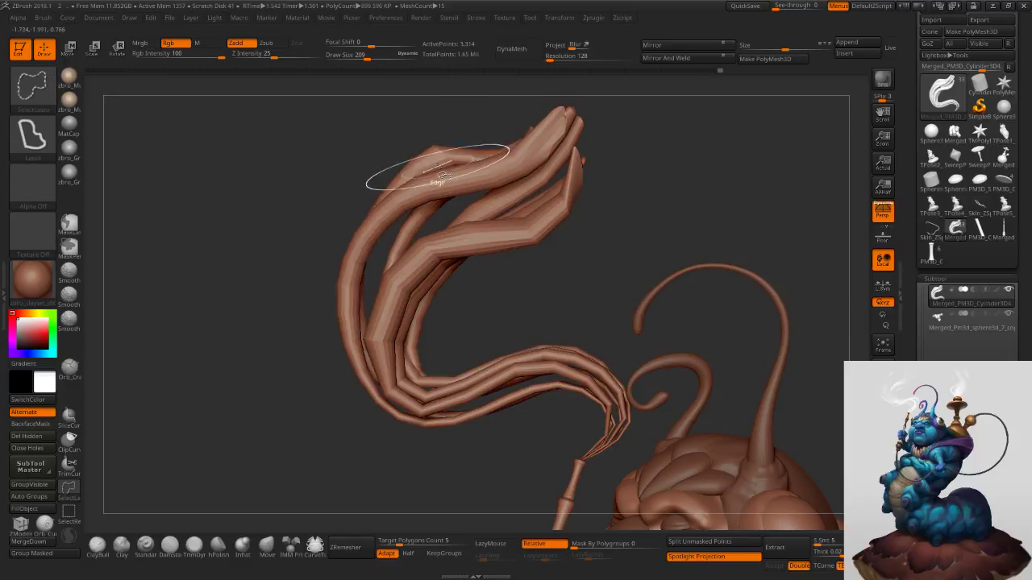
key(ctrl+z)
key(ctrl+shift+z)
key(ctrl+shift+z)
key(ctrl+z)
key(ctrl+shift+z)
mouse_move(606, 197)
mouse_down()
mouse_move(622, 187)
mouse_move(602, 190)
mouse_up()
key(ctrl+z)
key(ctrl+shift+z)
Hide several smoke strands with Ctrl+Shift-clicks.
ctrl+shift+click(448, 280)
key(ctrl+z)
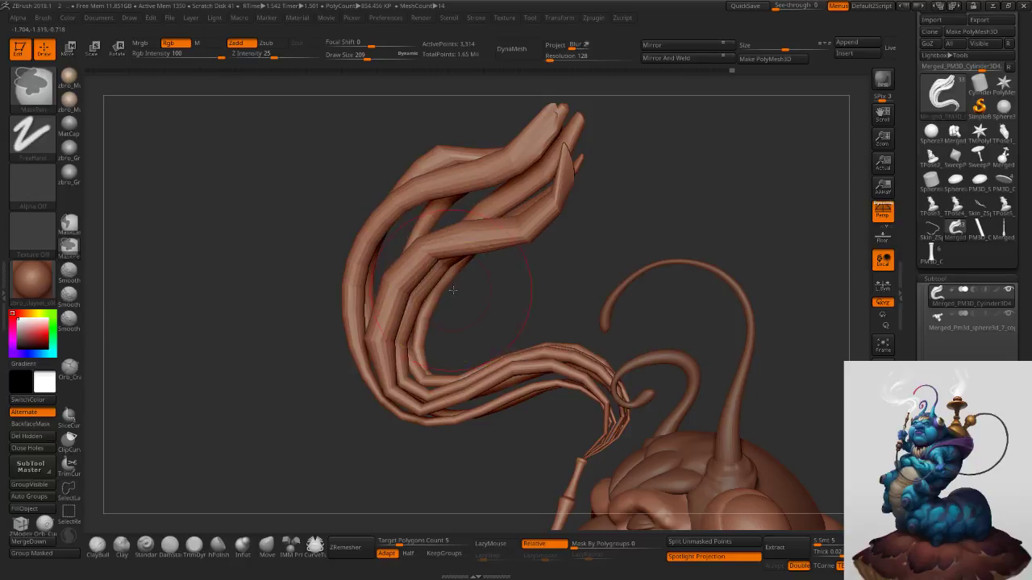
drag(511, 300, 461, 301)
ctrl+shift+click(448, 293)
ctrl+shift+click(452, 282)
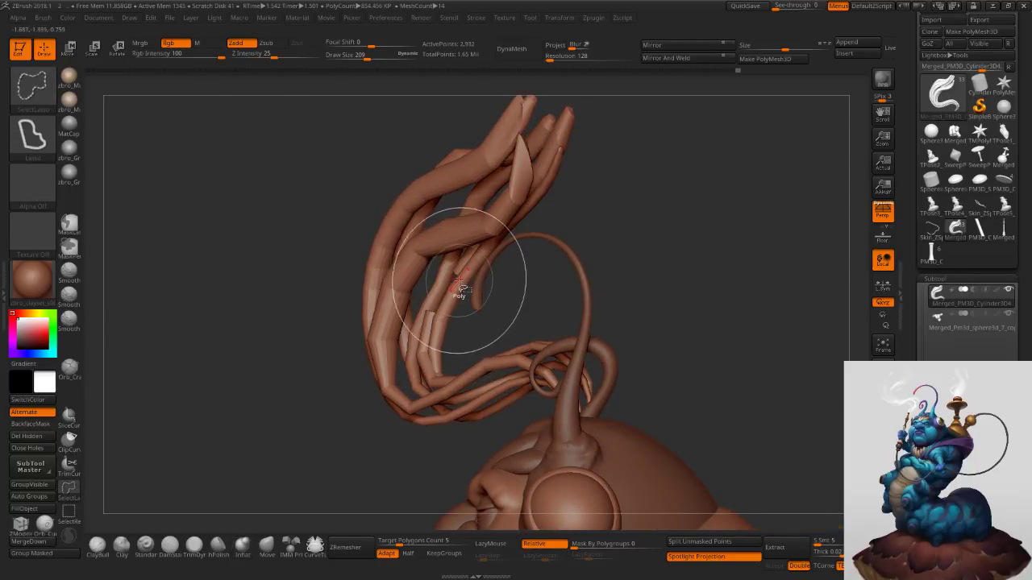
mouse_move(439, 270)
right_down()
mouse_move(455, 272)
mouse_move(443, 281)
mouse_move(474, 279)
mouse_move(520, 249)
mouse_move(490, 253)
right_up()
ctrl+shift+click(444, 281)
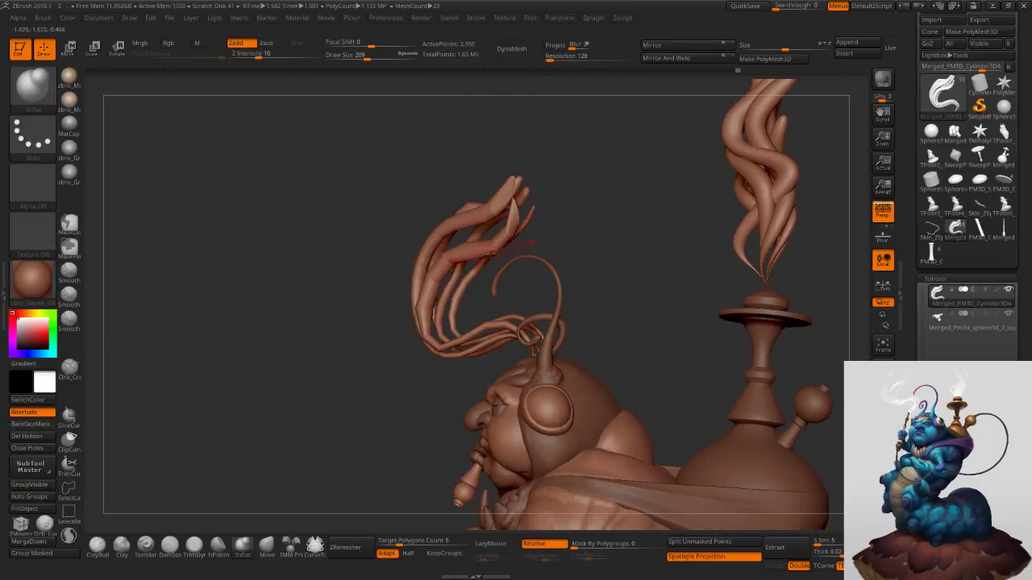
Delete the hidden smoke strands and set up the Move brush at size 251, masked by polygroup.
click(42, 439)
ctrl+right_drag(627, 333, 550, 266)
ctrl+right_drag(499, 229, 470, 329)
key(s)
drag(468, 330, 473, 330)
click(263, 551)
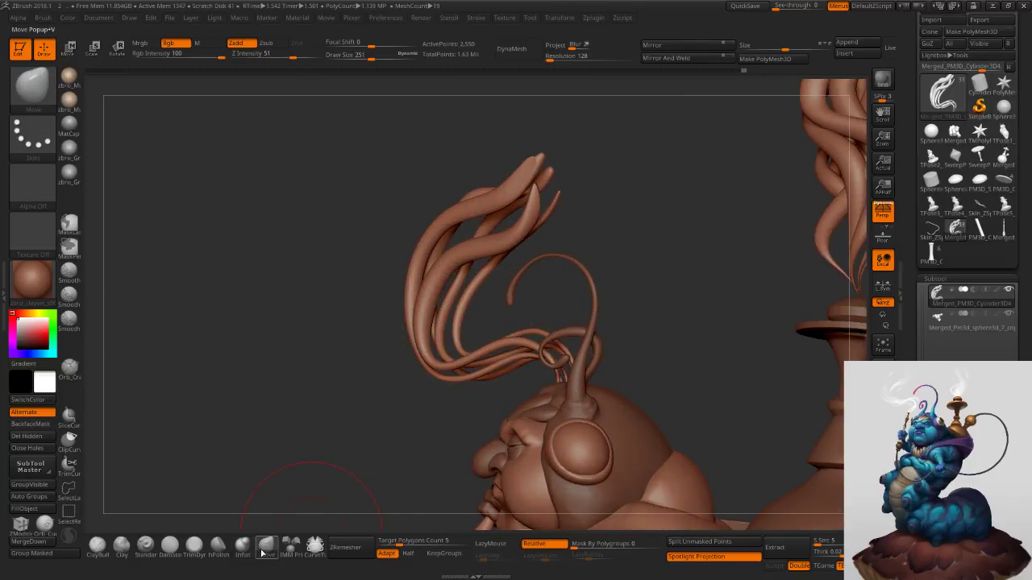
click(661, 547)
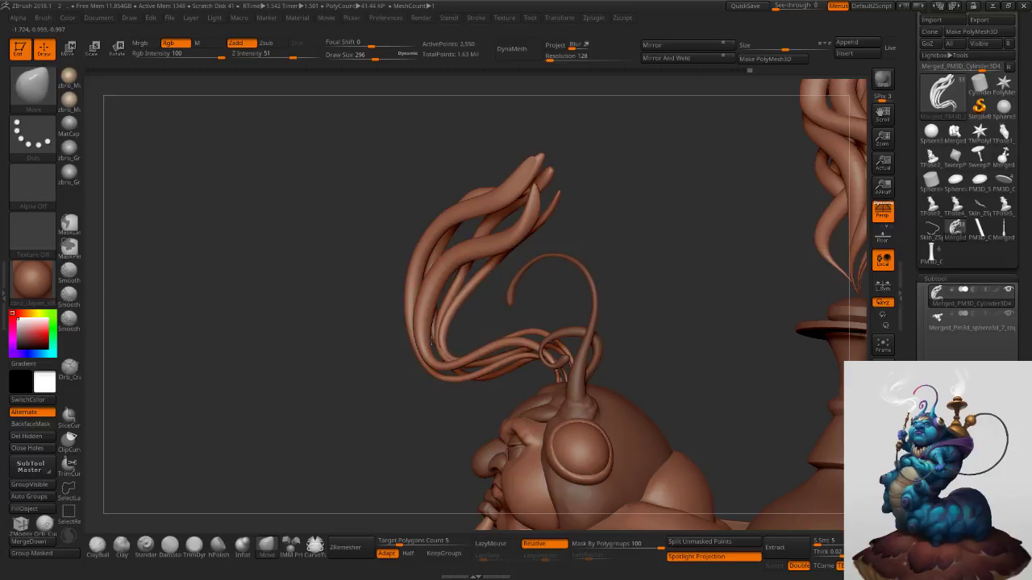
Shift the left strands, pull the lower strand tip down-right, and adjust the upper strand's left bend.
drag(425, 332, 428, 334)
right_drag(429, 342, 488, 334)
mouse_move(455, 303)
mouse_down()
mouse_move(416, 296)
mouse_move(428, 307)
mouse_up()
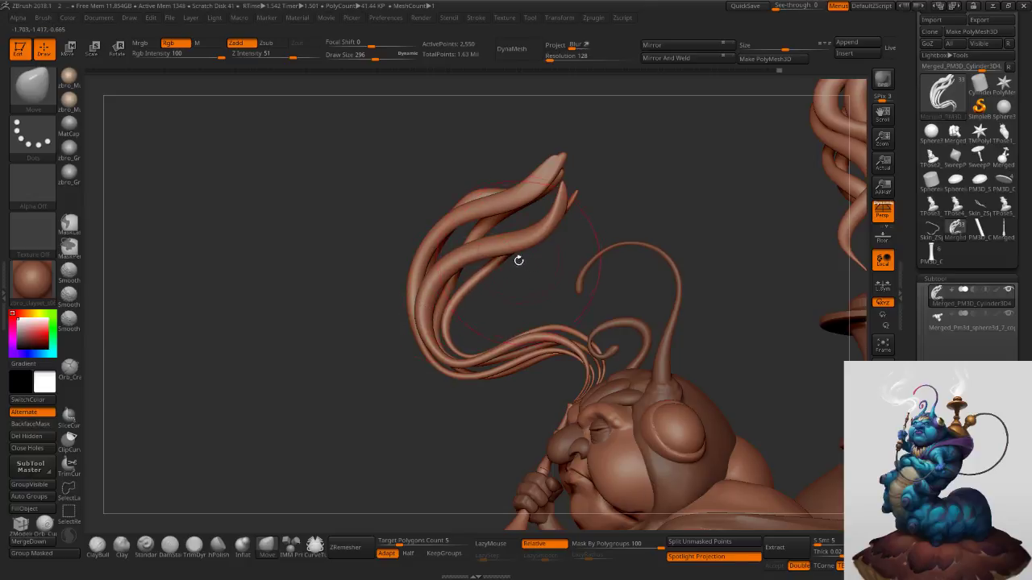
mouse_move(558, 217)
mouse_down()
mouse_move(568, 224)
mouse_move(524, 214)
mouse_move(473, 226)
mouse_up()
key([)
drag(426, 250, 421, 249)
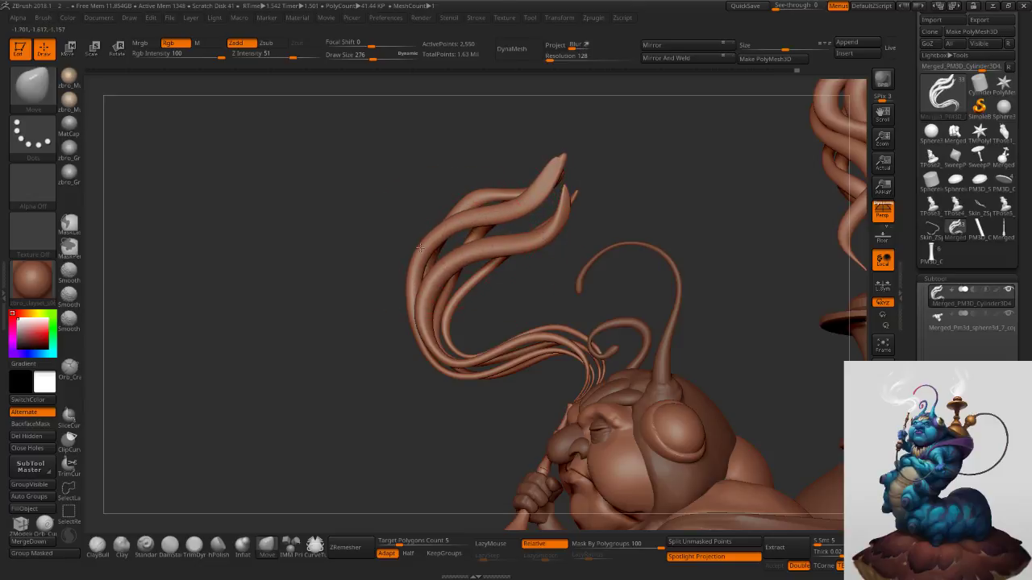
At brush size 233, pull the thick strand's bends up-right and down and lift the inner strand.
mouse_move(566, 285)
ctrl+right_down()
mouse_move(568, 230)
mouse_move(637, 232)
mouse_move(587, 242)
ctrl+right_up()
ctrl+right_drag(474, 281, 479, 355)
key(s)
drag(479, 357, 477, 358)
mouse_move(480, 355)
right_down()
mouse_move(487, 311)
mouse_move(470, 333)
right_up()
key(s)
mouse_move(471, 331)
mouse_down()
mouse_move(457, 309)
mouse_move(472, 282)
mouse_up()
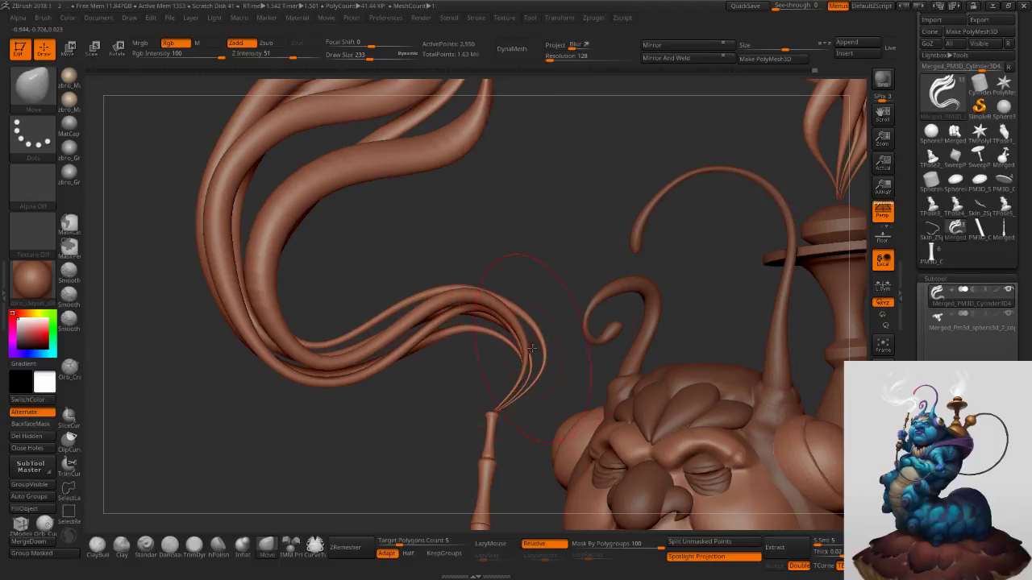
drag(503, 313, 513, 296)
drag(470, 330, 484, 304)
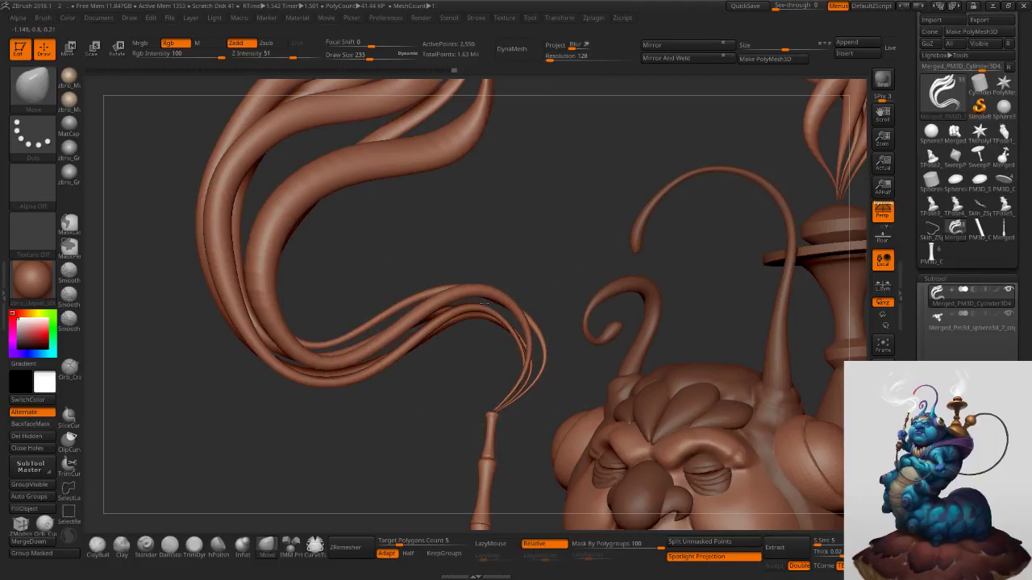
mouse_move(380, 344)
mouse_down()
mouse_move(374, 392)
mouse_move(365, 351)
mouse_up()
mouse_move(261, 340)
mouse_down()
mouse_move(249, 339)
mouse_move(262, 308)
mouse_up()
ctrl+right_drag(323, 355, 337, 270)
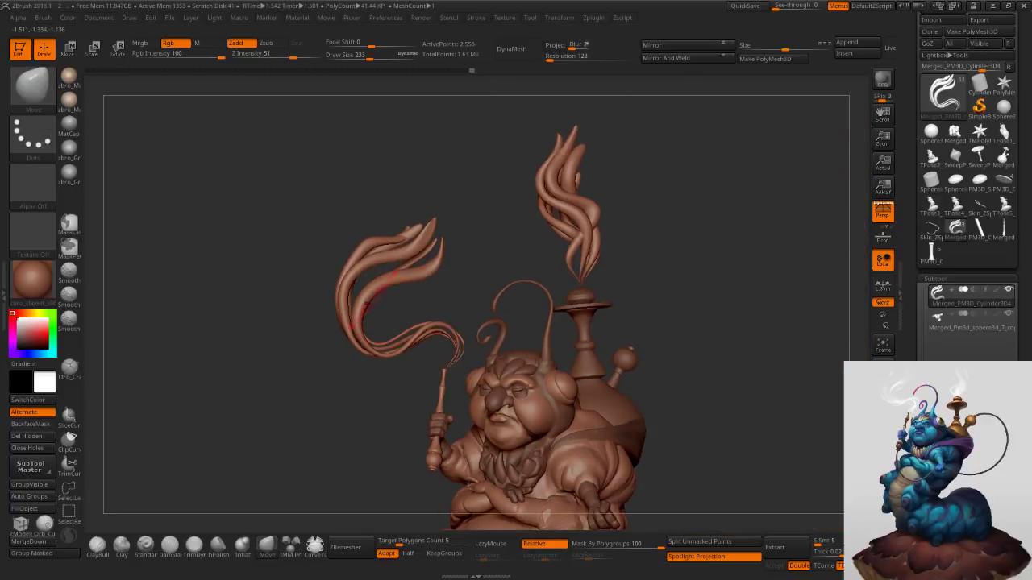
Set Draw Size to 263, frame the whole model, rotate it, and reach Tool > Geometry.
key(s)
drag(380, 284, 336, 266)
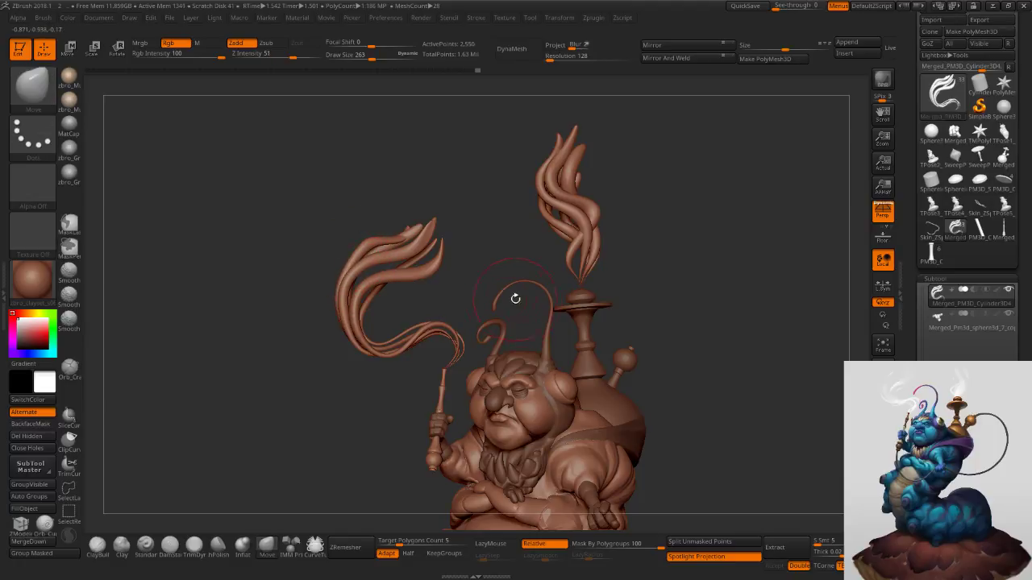
key(f)
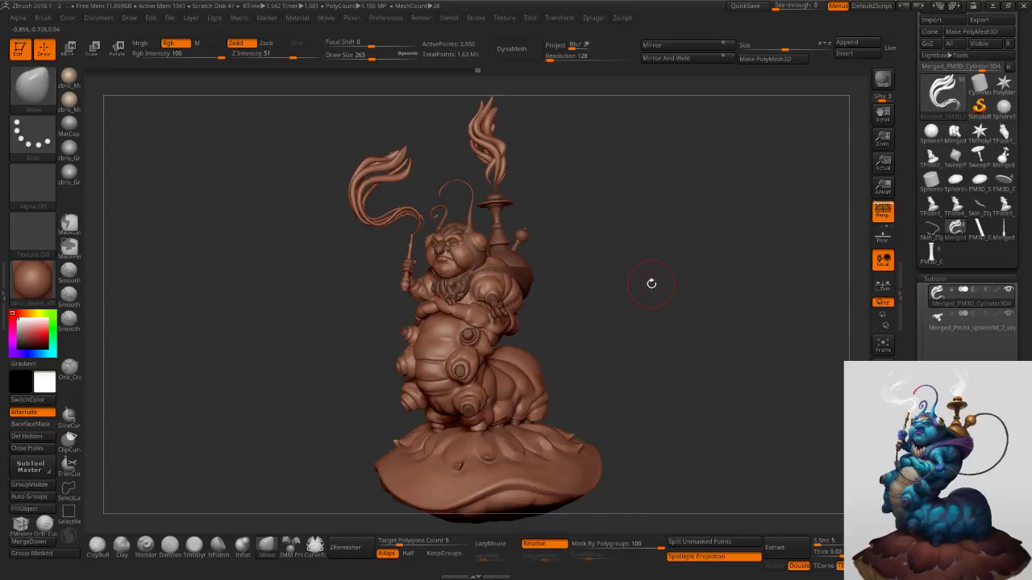
drag(644, 262, 608, 248)
drag(916, 372, 916, 218)
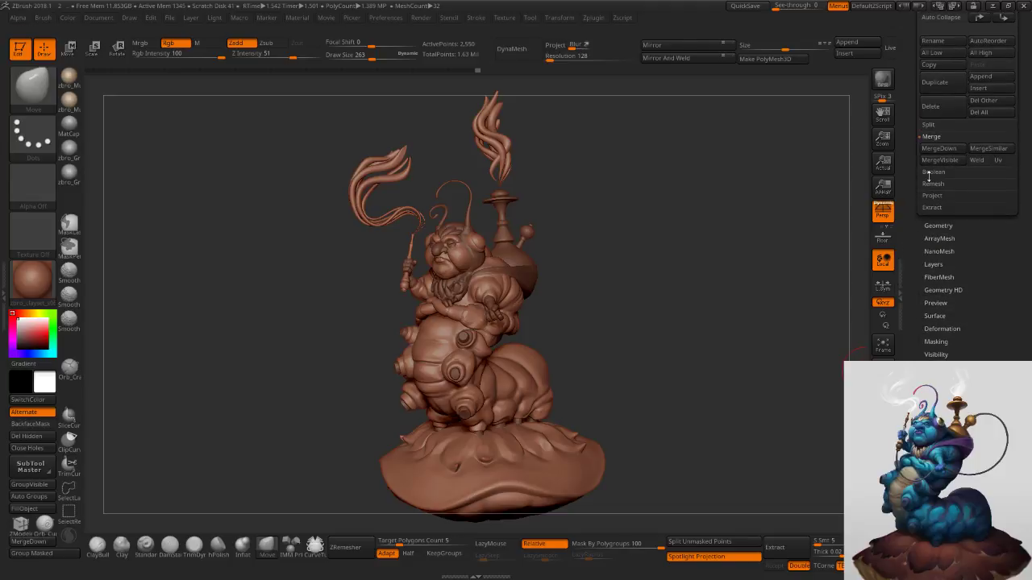
click(936, 225)
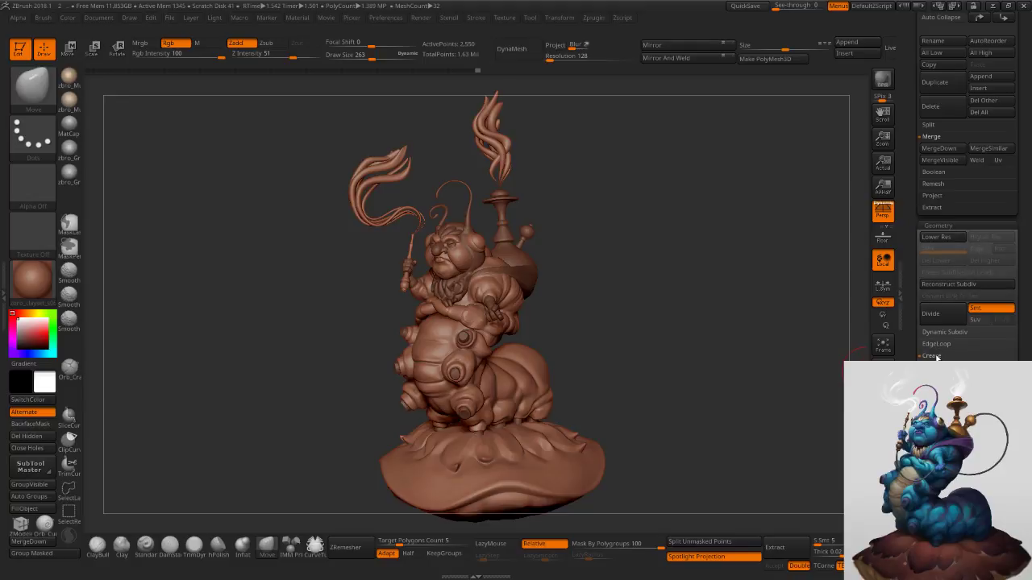
Subdivide the smoke mesh to SDiv 3 and try ClayPolish on it.
key(d)
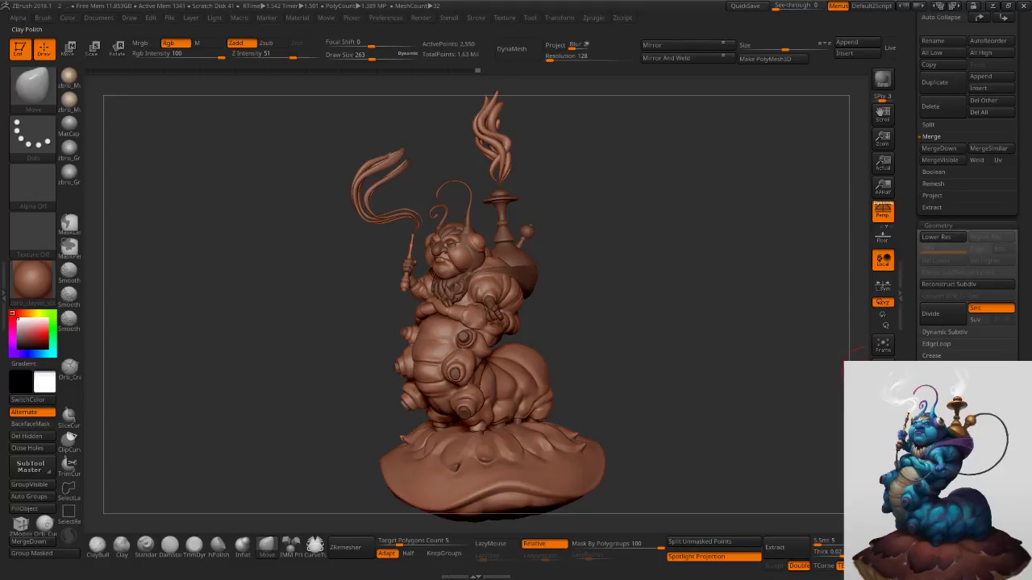
ctrl+right_drag(516, 165, 503, 253)
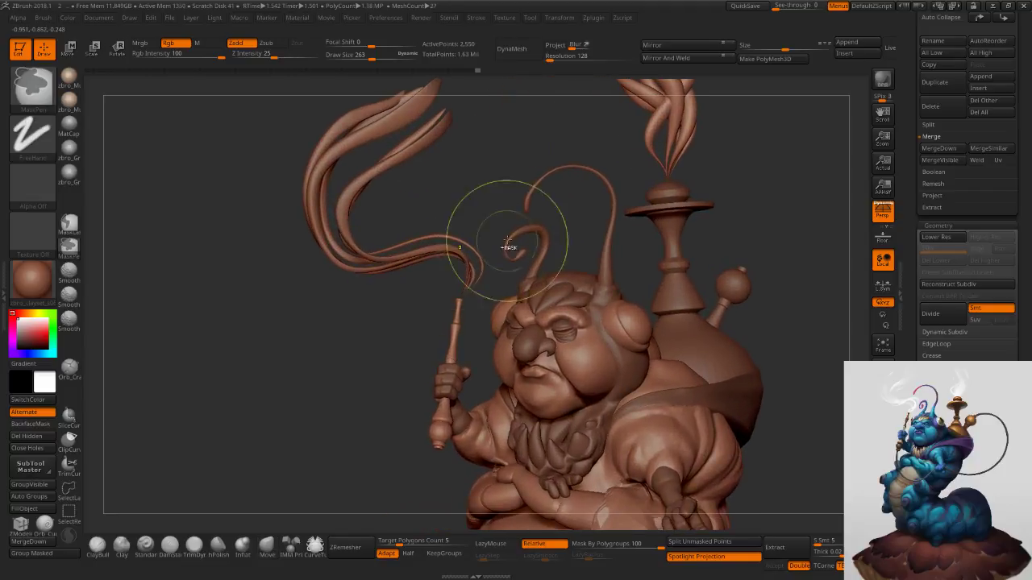
key(ctrl+d)
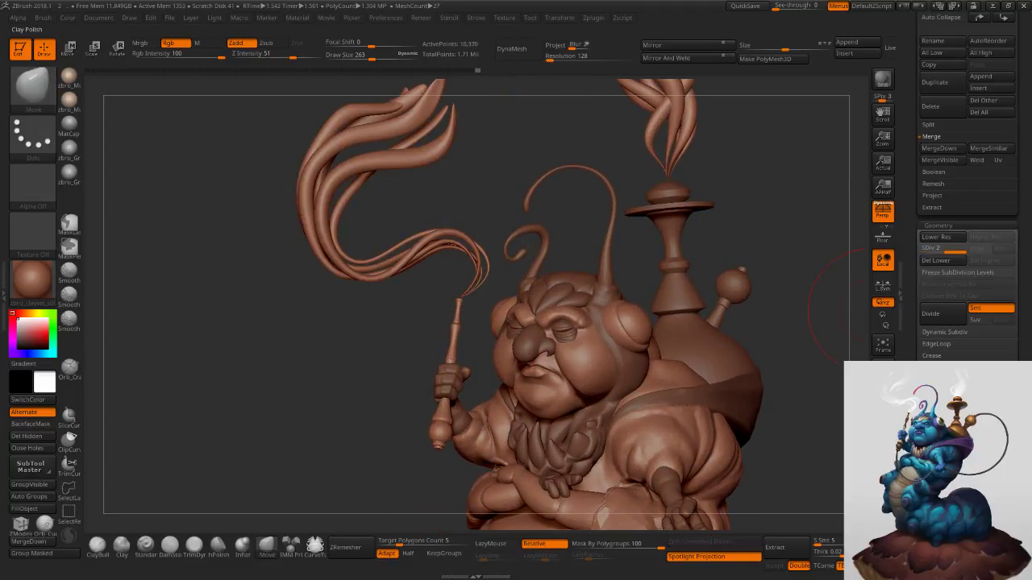
click(943, 392)
click(943, 392)
click(943, 392)
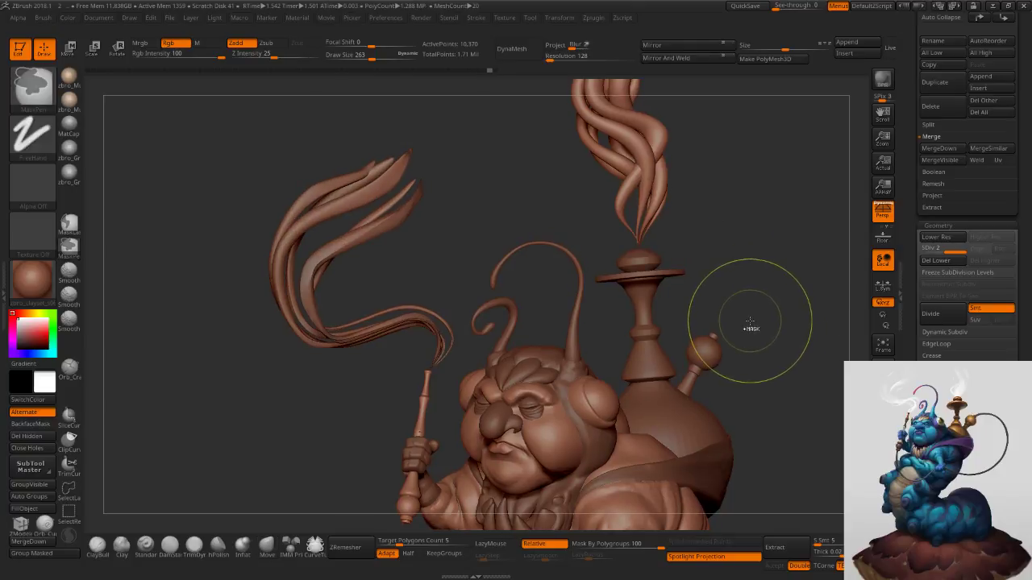
key(ctrl+z)
key(ctrl+z)
key(ctrl+z)
key(ctrl+shift+z)
Apply ClayPolish repeatedly to sharpen the smoke, then subdivide to SDiv 4.
click(943, 391)
click(943, 391)
click(943, 391)
click(943, 391)
click(943, 391)
click(943, 391)
ctrl+drag(718, 243, 699, 365)
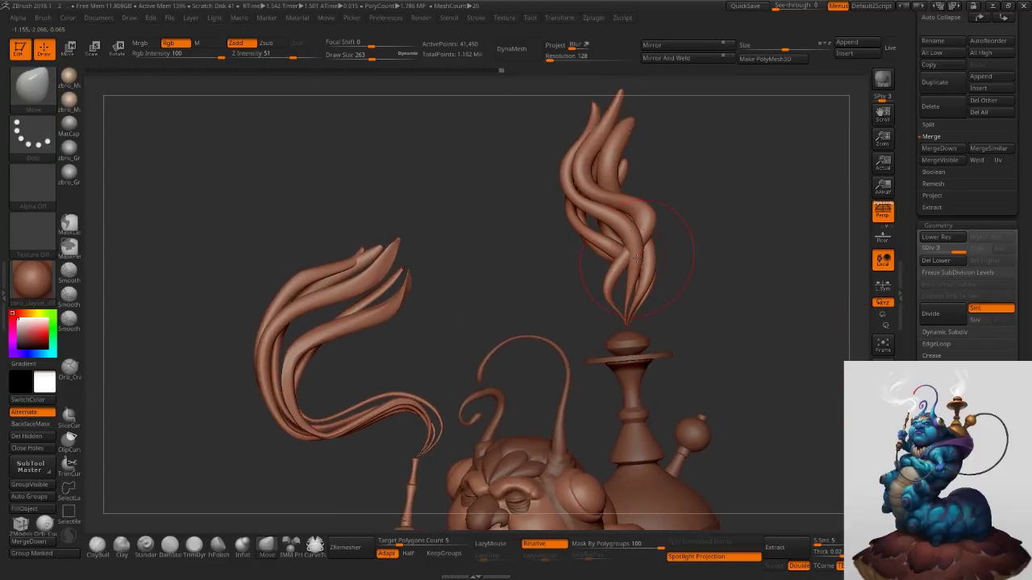
key(ctrl+d)
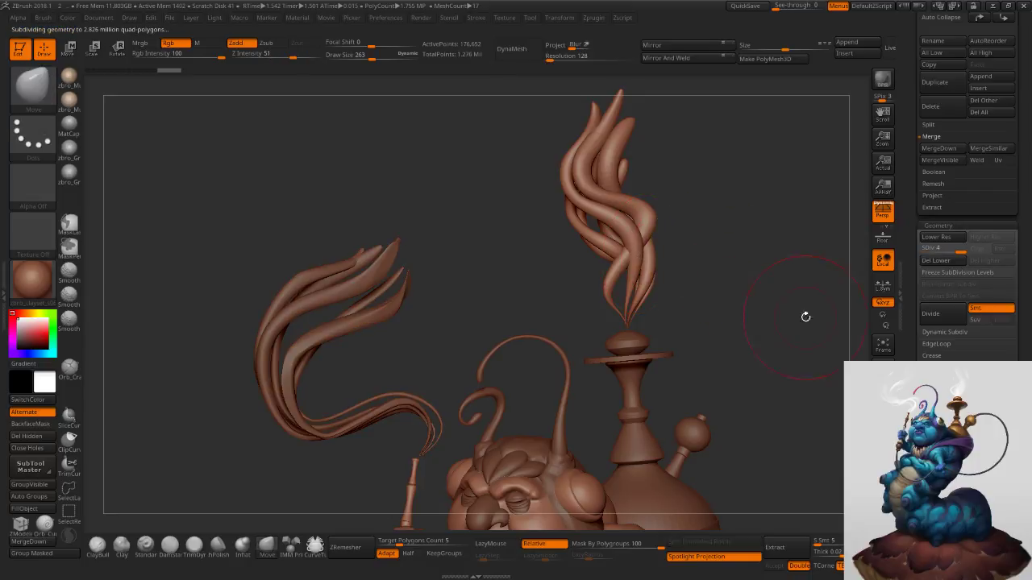
click(935, 332)
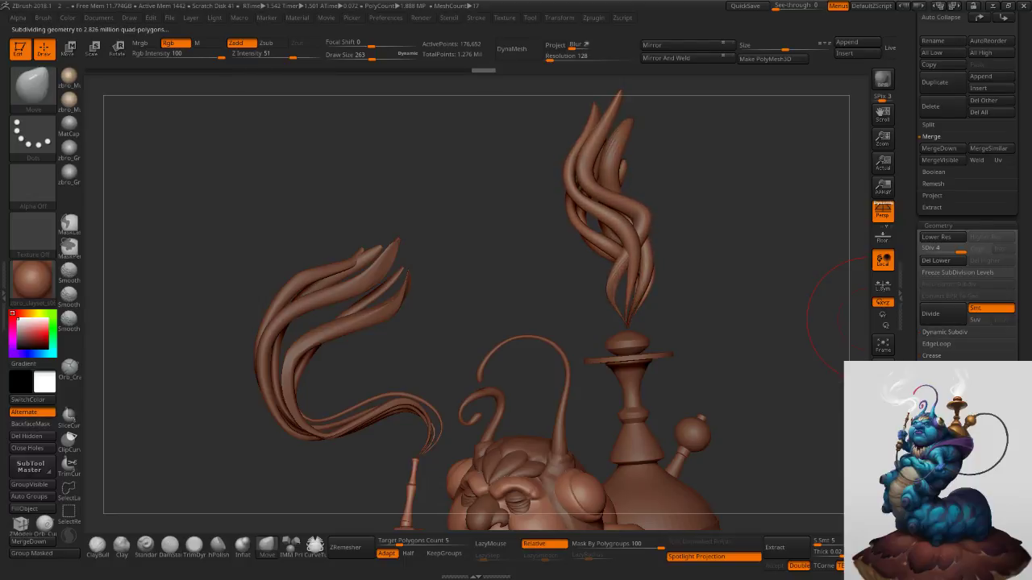
Undo two smoke changes, then Transpose-scale the flame-shaped smoke narrower with Mask By Polygroups 0.
key(ctrl+z)
key(ctrl+z)
key(ctrl+z)
key(ctrl+z)
key(ctrl+z)
key(ctrl+z)
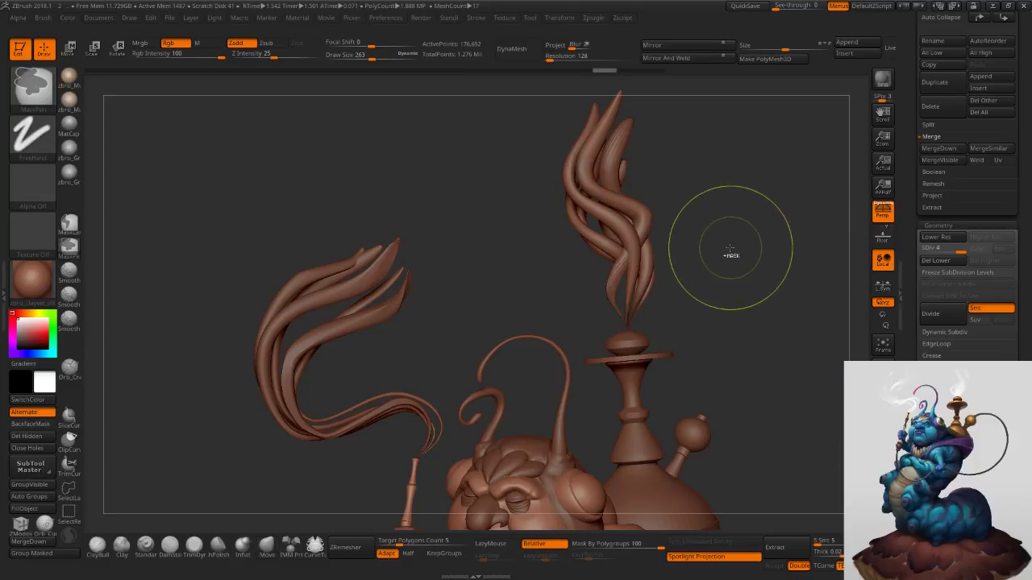
key(ctrl+z)
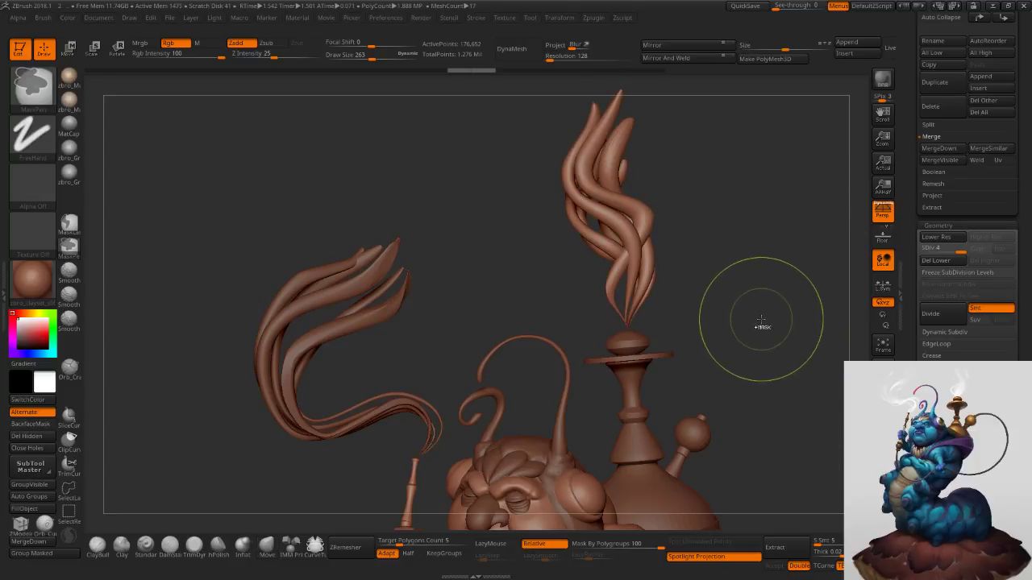
mouse_move(757, 316)
ctrl+right_down()
mouse_move(732, 289)
mouse_move(705, 296)
mouse_move(706, 269)
ctrl+right_up()
key(w)
drag(706, 268, 637, 259)
drag(475, 246, 575, 246)
key(ctrl+z)
drag(606, 544, 566, 544)
drag(575, 246, 577, 246)
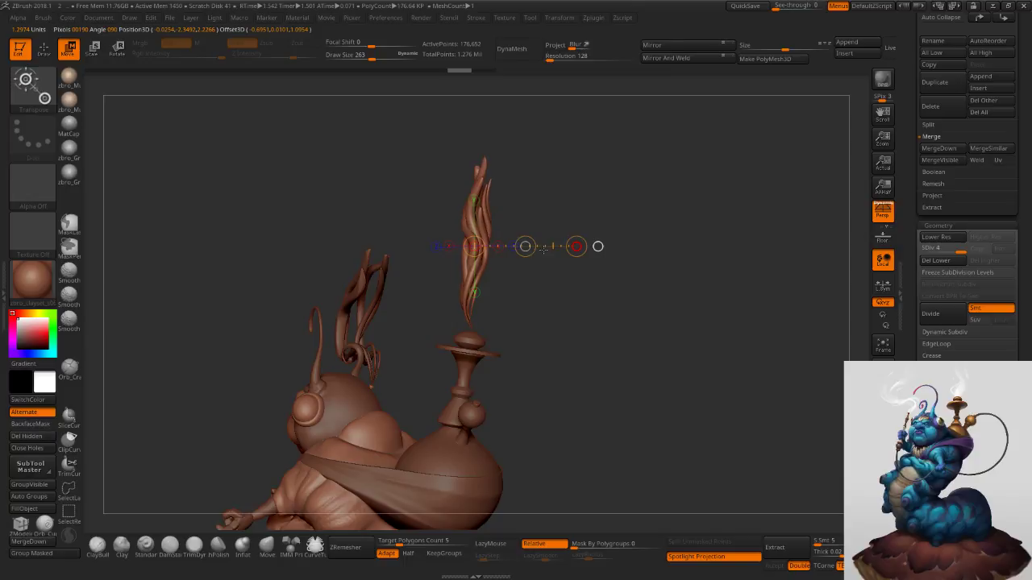
Rotate back to the face and make the left smoke wisp the active part.
drag(532, 299, 587, 321)
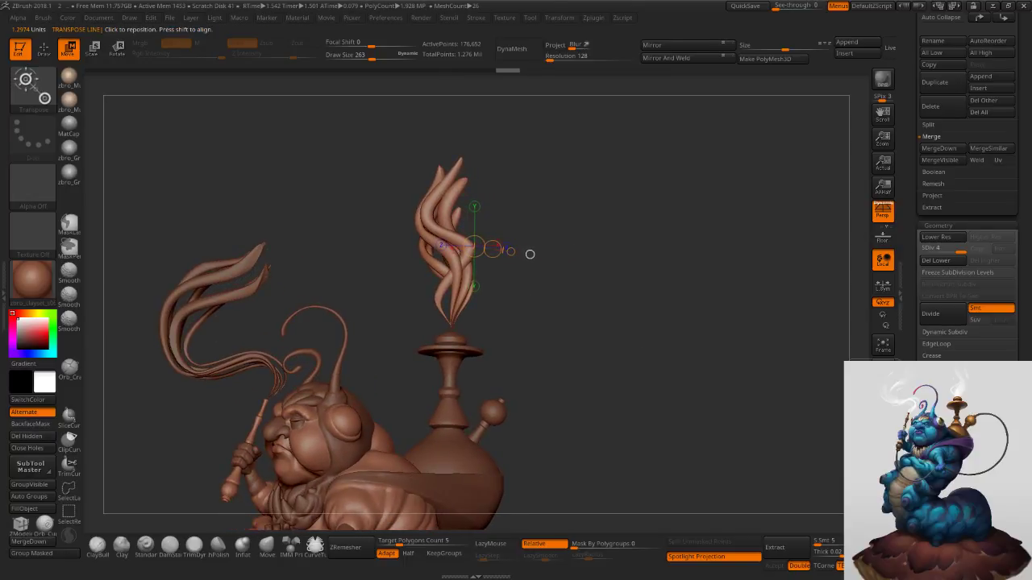
key(ctrl)
alt+drag(239, 301, 327, 260)
alt+click(319, 232)
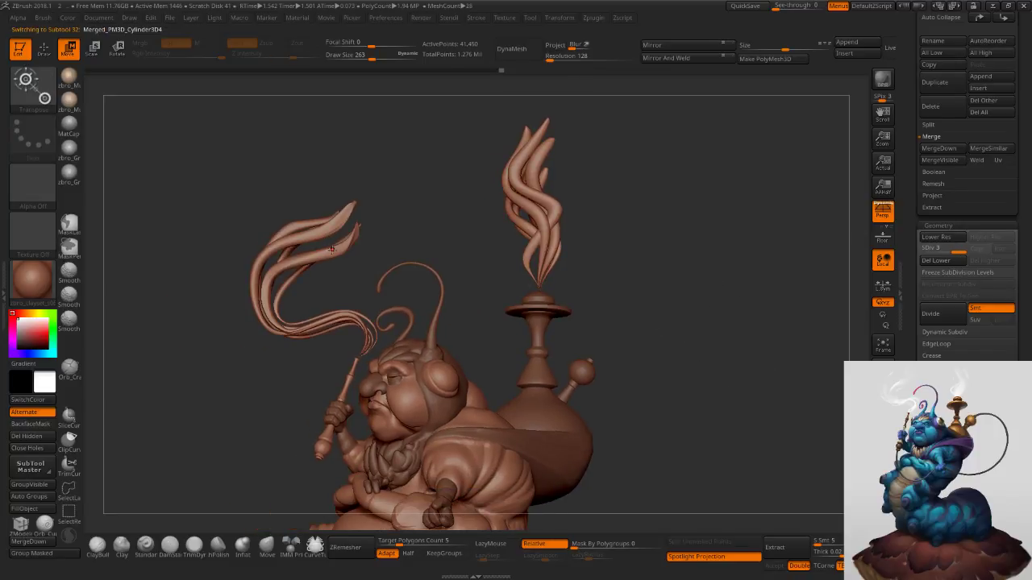
Select the left smoke wisp subtool, frame it, and return to sculpting with a 157 brush.
alt+click(355, 216)
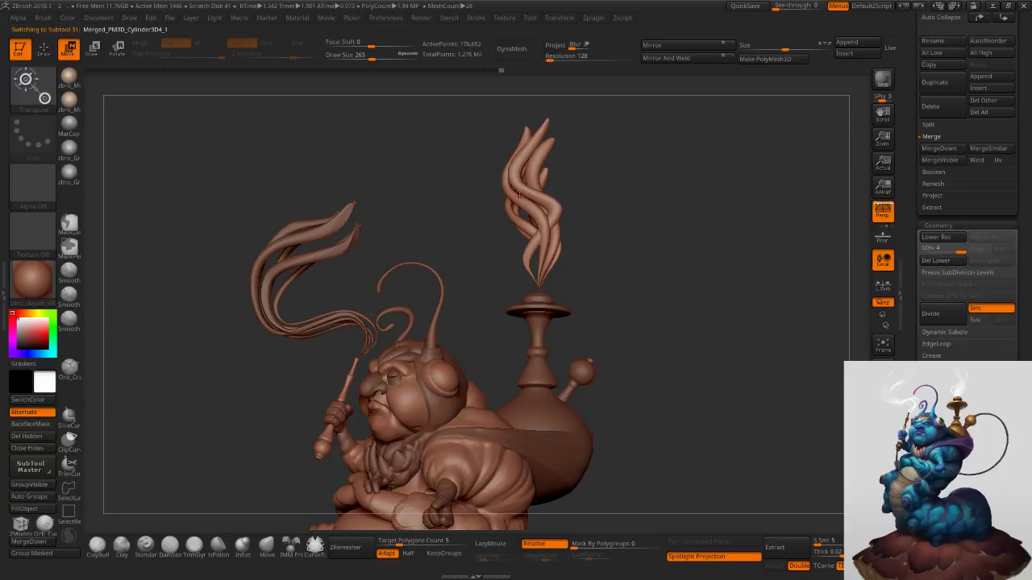
alt+click(337, 239)
mouse_move(656, 270)
ctrl+right_down()
mouse_move(647, 290)
mouse_move(693, 248)
mouse_move(682, 276)
mouse_move(656, 280)
ctrl+right_up()
key(f)
key(f)
click(48, 50)
mouse_move(524, 147)
ctrl+right_down()
mouse_move(600, 158)
mouse_move(493, 236)
ctrl+right_up()
key(s)
drag(493, 236, 483, 231)
Hide one smoke strand and try Del Hidden, Del Lower and Reconstruct Subdiv on the smoke.
ctrl+shift+click(523, 148)
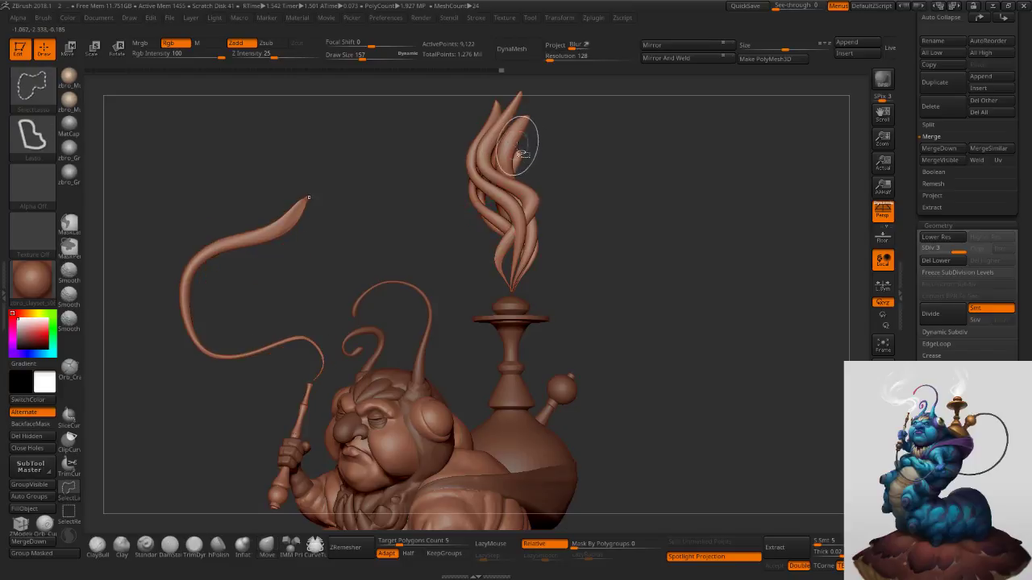
ctrl+shift+click(545, 148)
alt+click(524, 134)
ctrl+shift+click(524, 132)
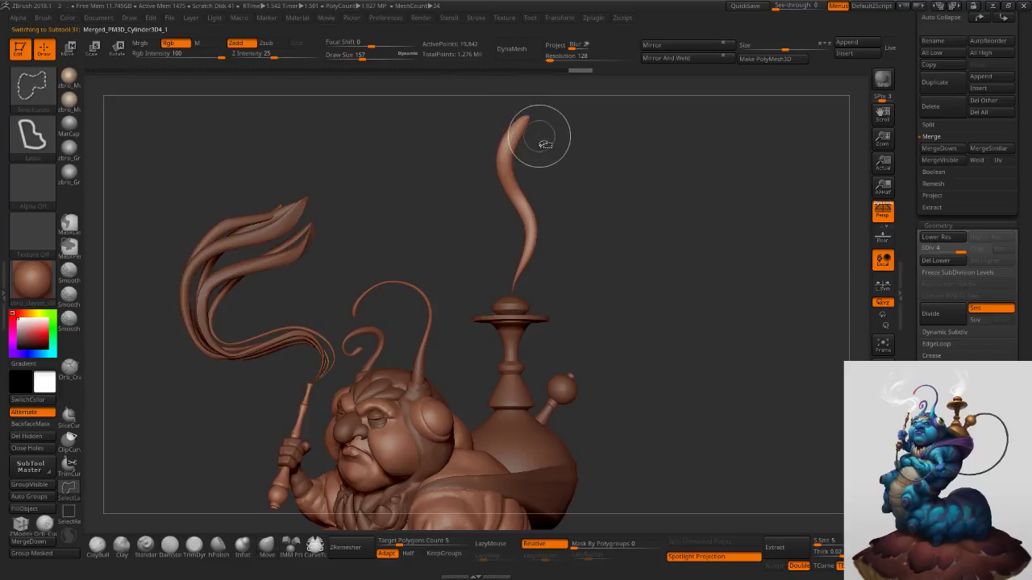
ctrl+shift+drag(569, 143, 583, 213)
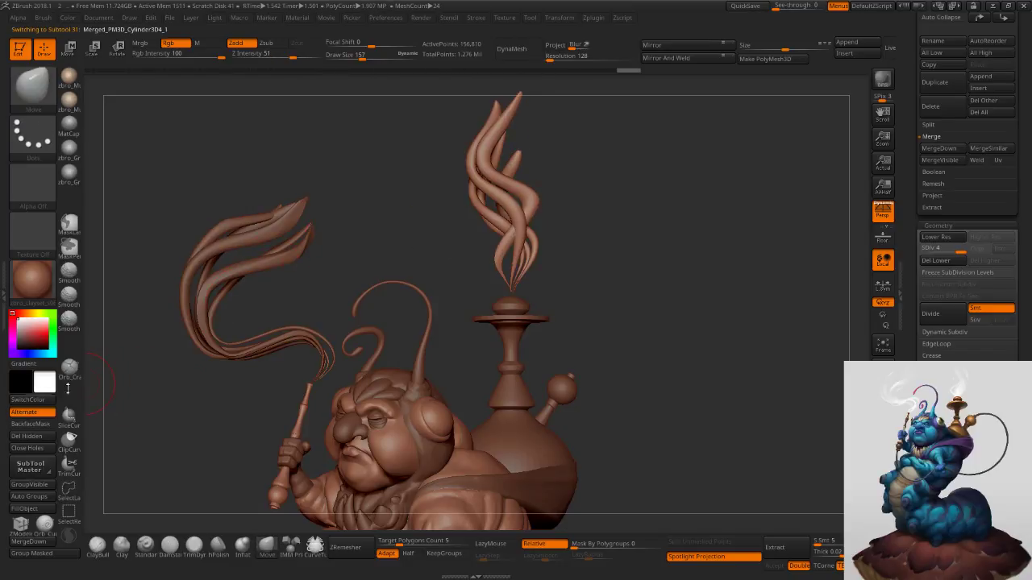
click(33, 436)
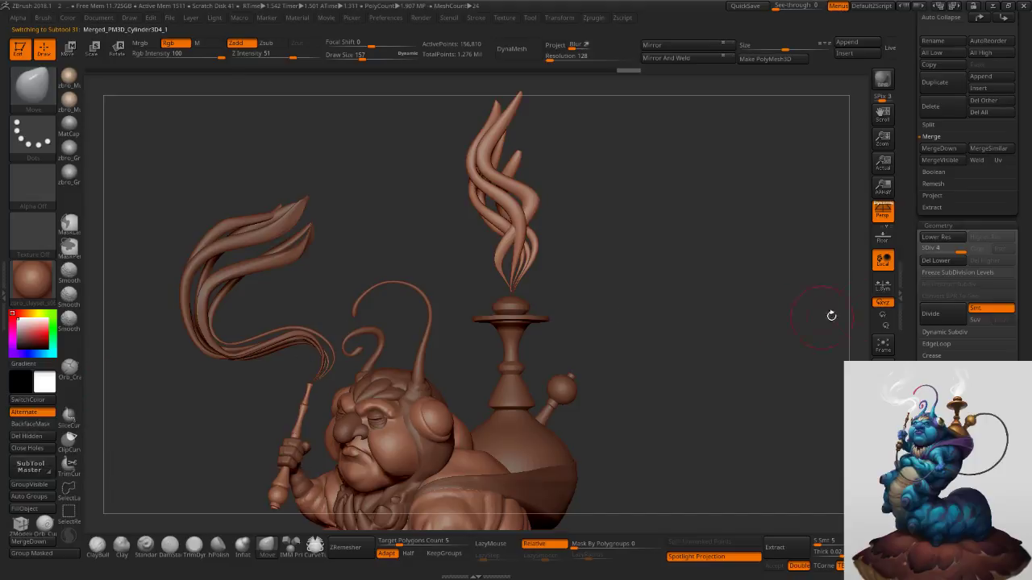
click(942, 262)
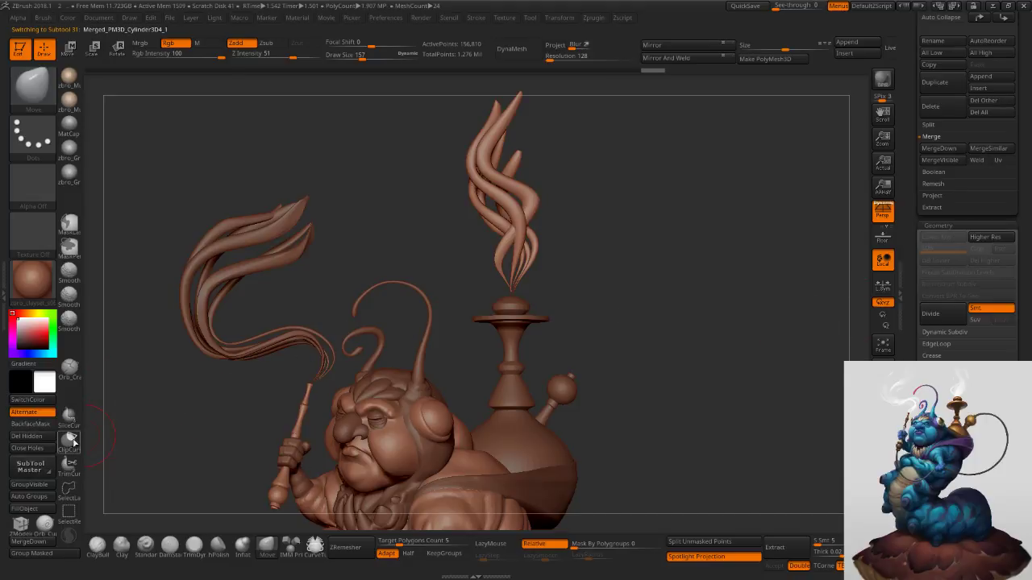
click(939, 284)
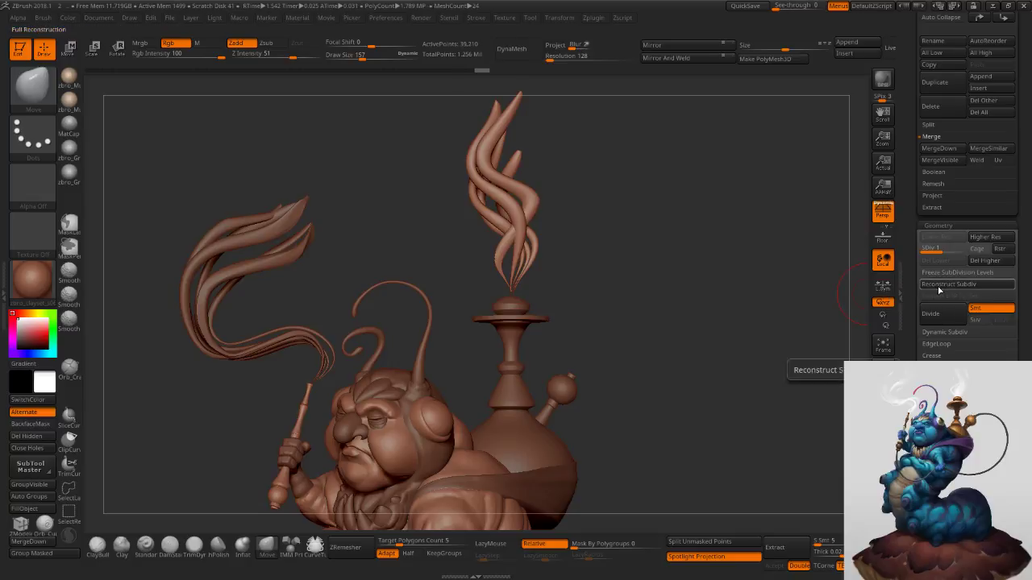
click(974, 275)
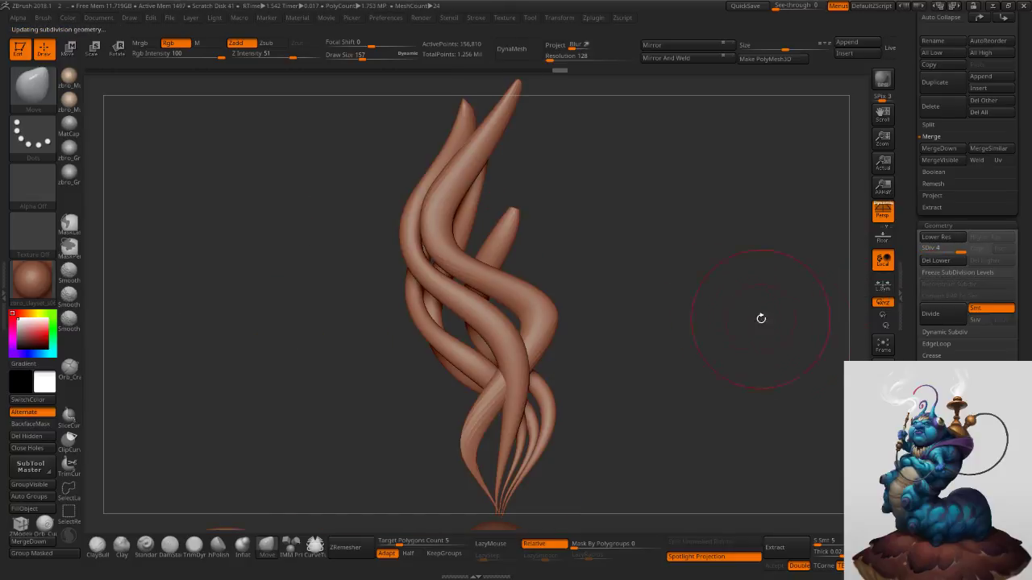
Smooth the hookah smoke strands with the Smooth brush at size 65.
key(s)
drag(610, 364, 604, 362)
mouse_move(601, 353)
alt+right_down()
mouse_move(612, 311)
mouse_move(536, 403)
alt+right_up()
key(s)
drag(515, 373, 509, 373)
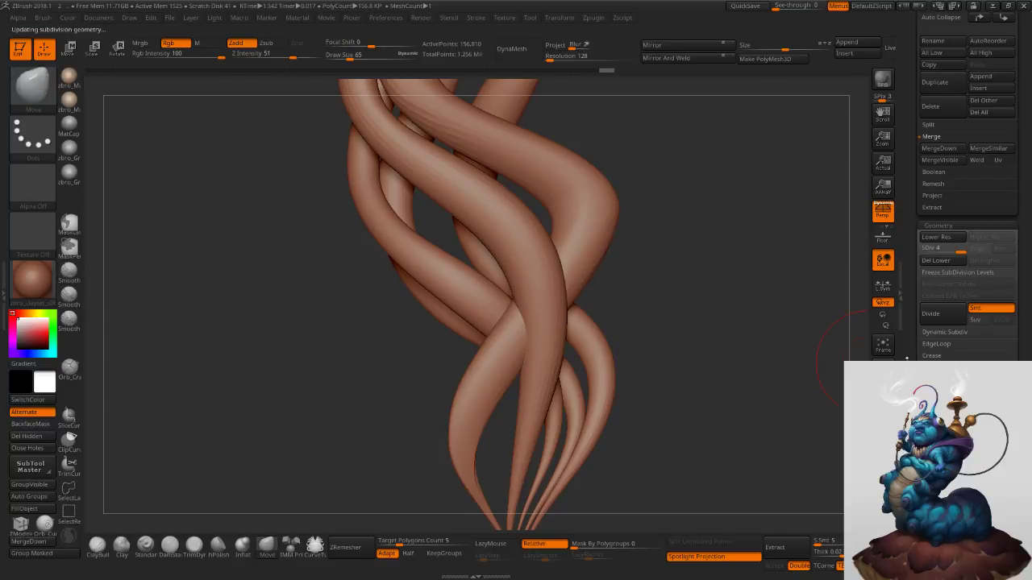
drag(938, 532, 939, 268)
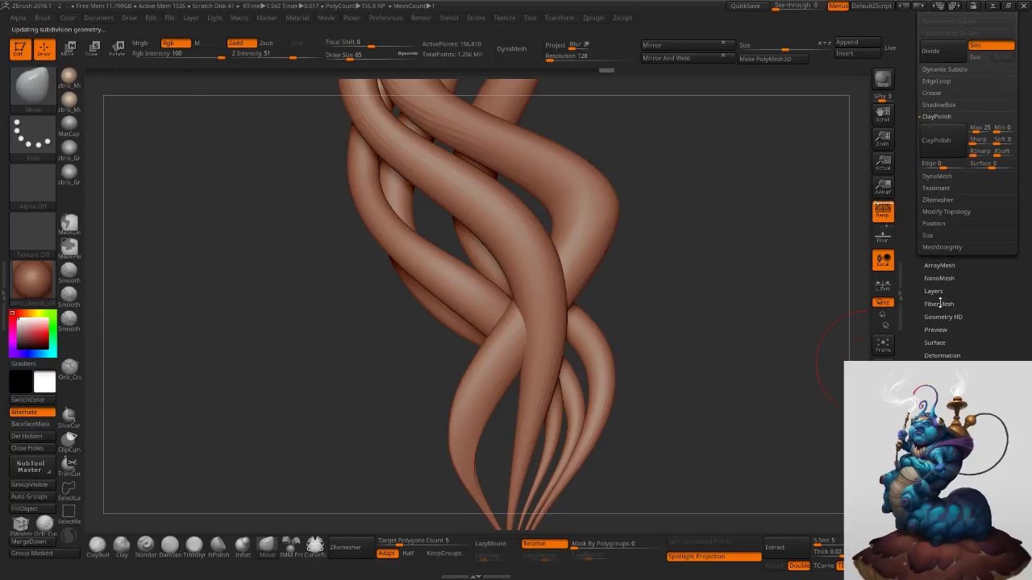
click(942, 355)
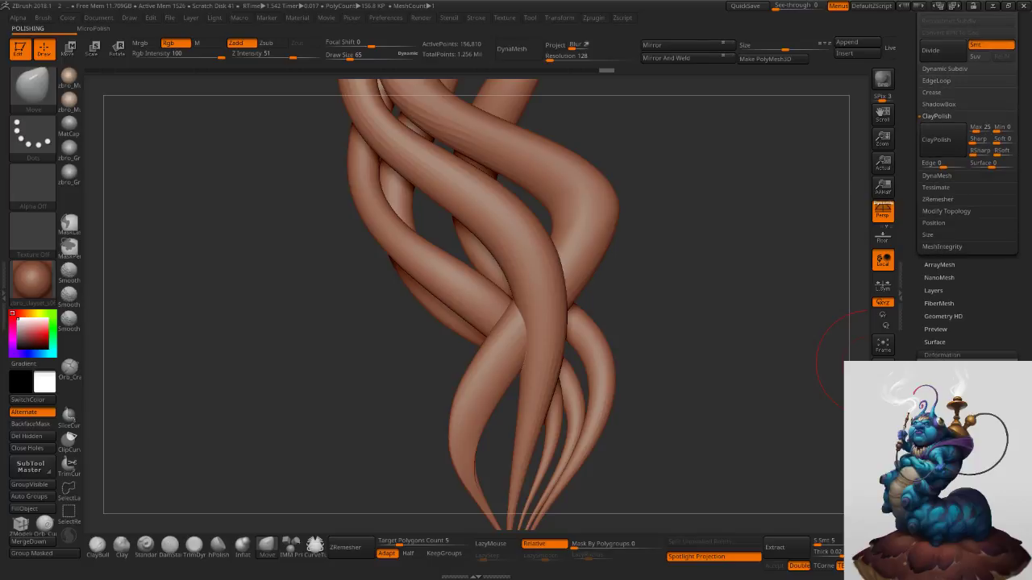
ctrl+right_drag(724, 337, 650, 270)
Apply ClayPolish three times to the smoke, then frame the whole caterpillar.
click(934, 148)
click(933, 147)
click(931, 147)
ctrl+right_drag(774, 306, 719, 328)
key(f)
drag(719, 328, 711, 327)
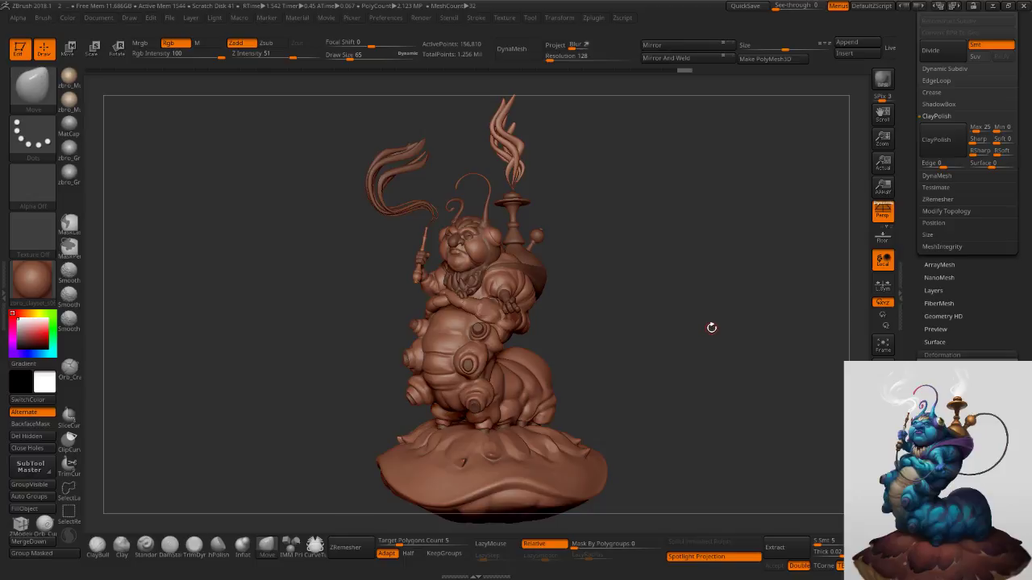
Select the arm subtool and solo it so only the two arm pieces show.
ctrl+right_drag(466, 346, 434, 366)
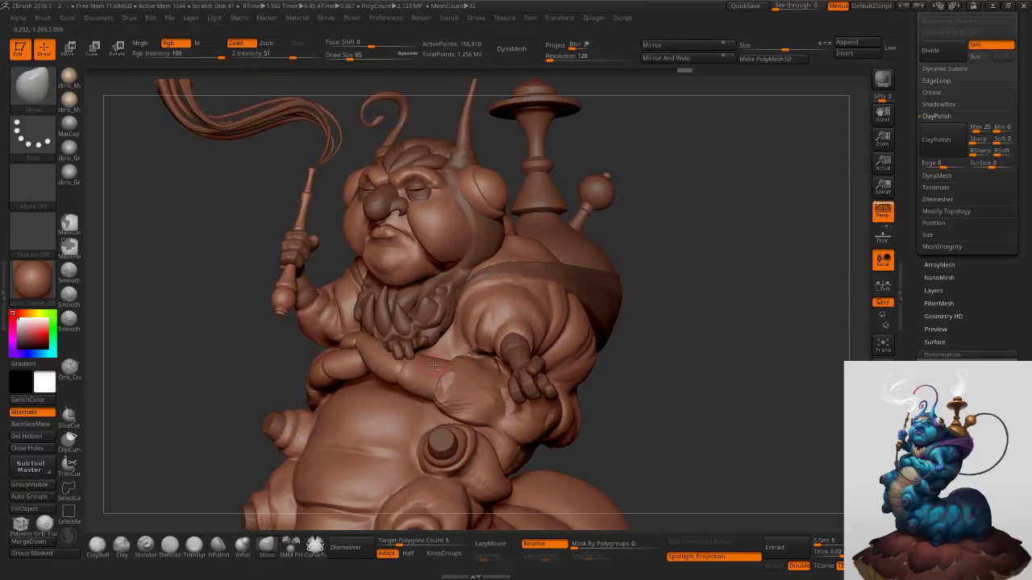
alt+click(428, 371)
key(s)
drag(428, 372, 438, 373)
drag(924, 242, 913, 359)
scroll(912, 358, up, 6)
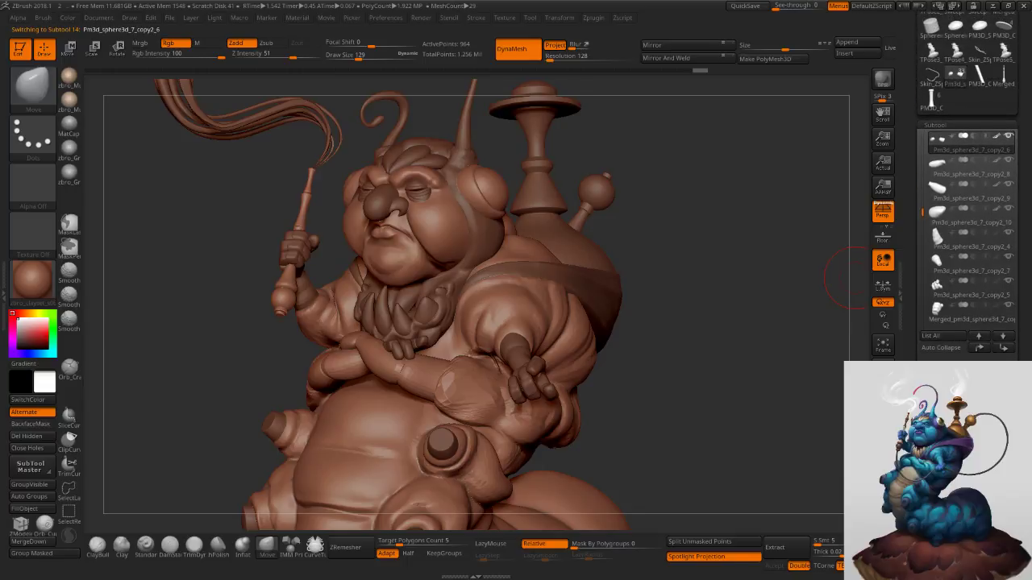
drag(913, 512, 913, 535)
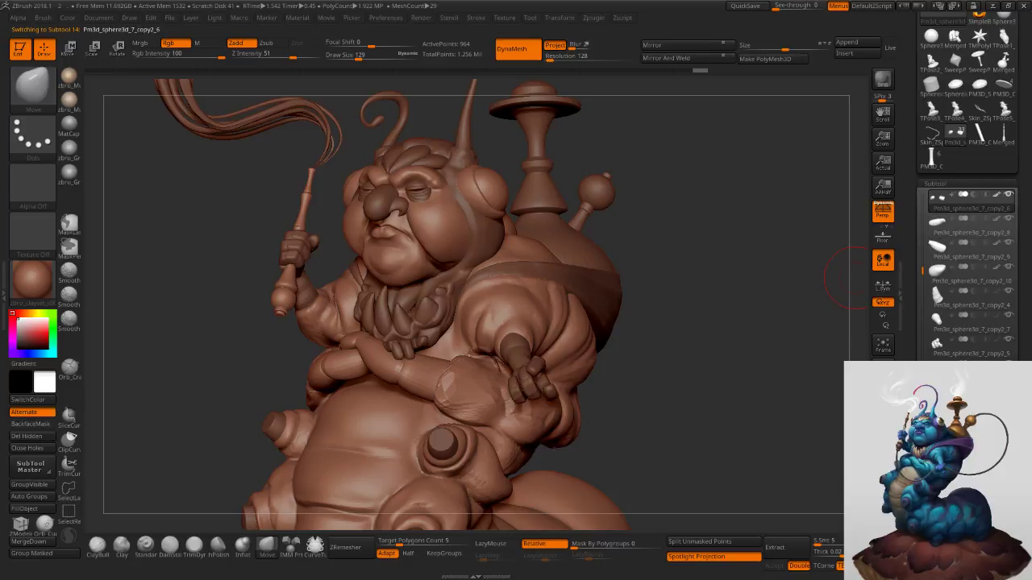
click(883, 505)
Mask one arm piece and split the unmasked piece into its own subtool.
mouse_move(503, 364)
mouse_down()
mouse_move(621, 364)
mouse_move(613, 345)
mouse_up()
key(s)
mouse_move(592, 307)
ctrl+mouse_down()
mouse_move(595, 354)
mouse_move(482, 404)
ctrl+mouse_up()
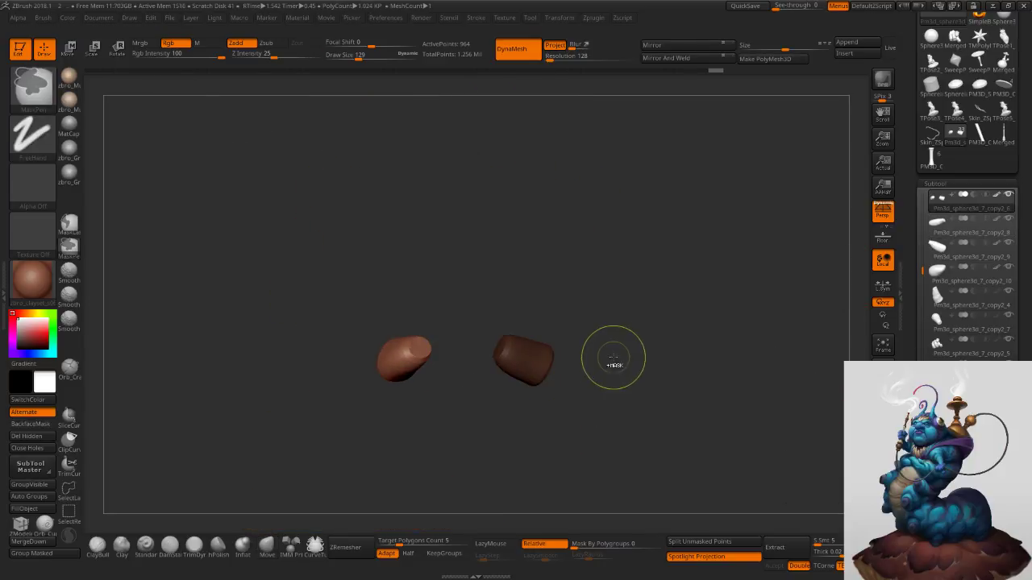
click(689, 544)
key(alt+s)
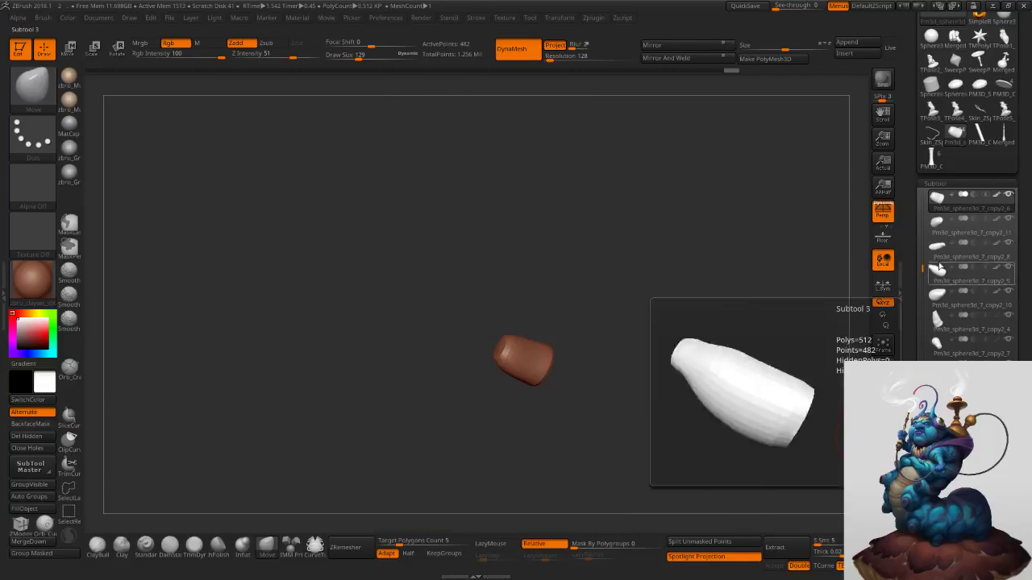
Move the copy2_9 arm piece up two places in the SubTool list.
click(936, 224)
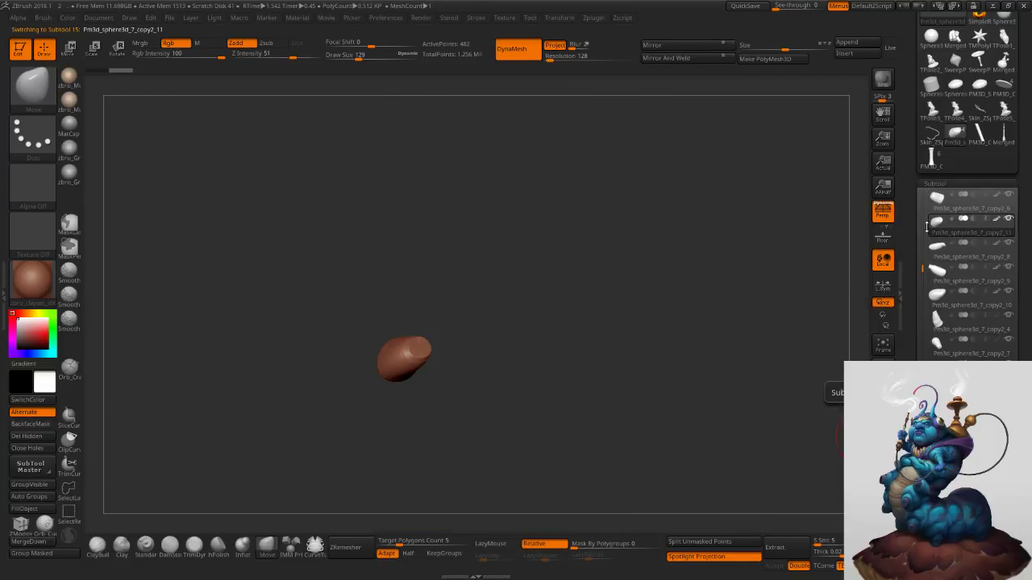
click(934, 205)
click(936, 274)
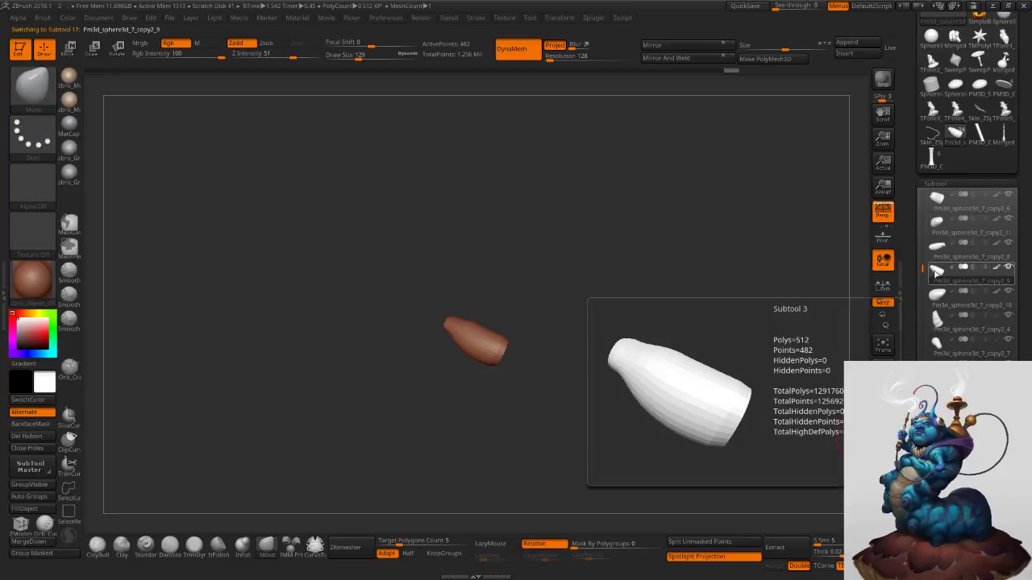
ctrl+drag(946, 268, 942, 224)
Merge down copy2_6 and then copy2_11 with the pieces below, confirming each merge.
click(934, 203)
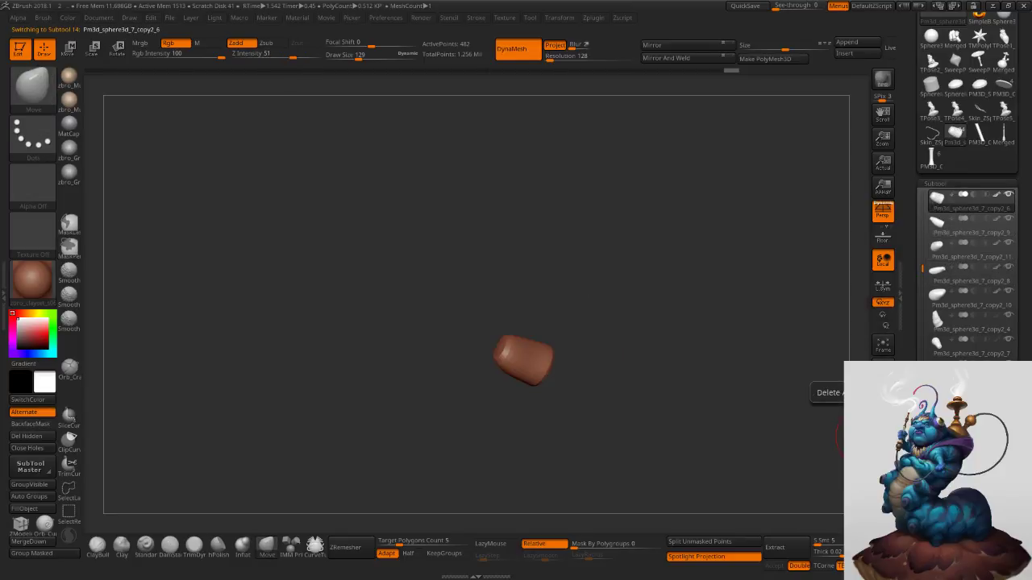
click(939, 516)
click(846, 558)
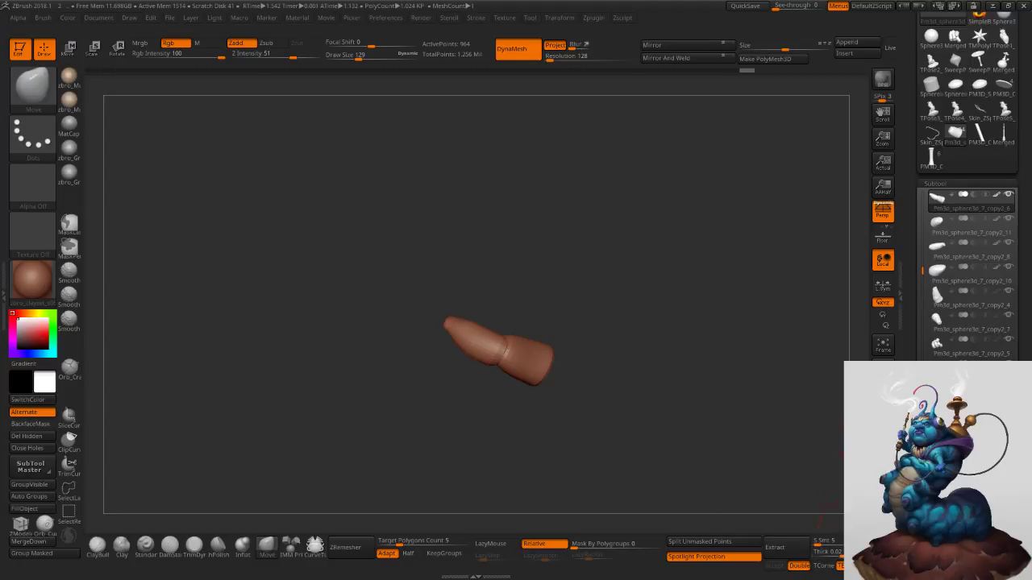
click(935, 230)
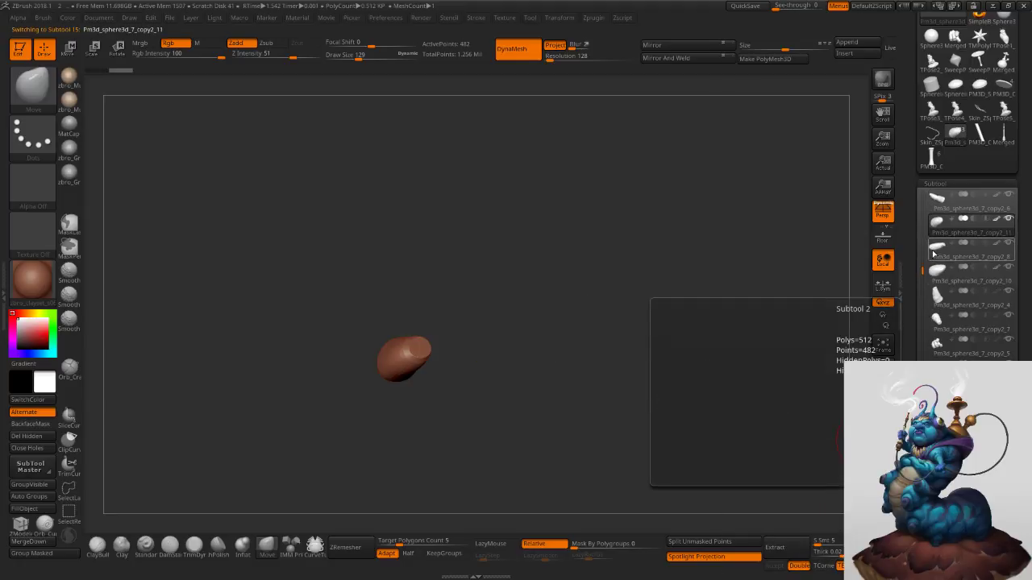
click(28, 542)
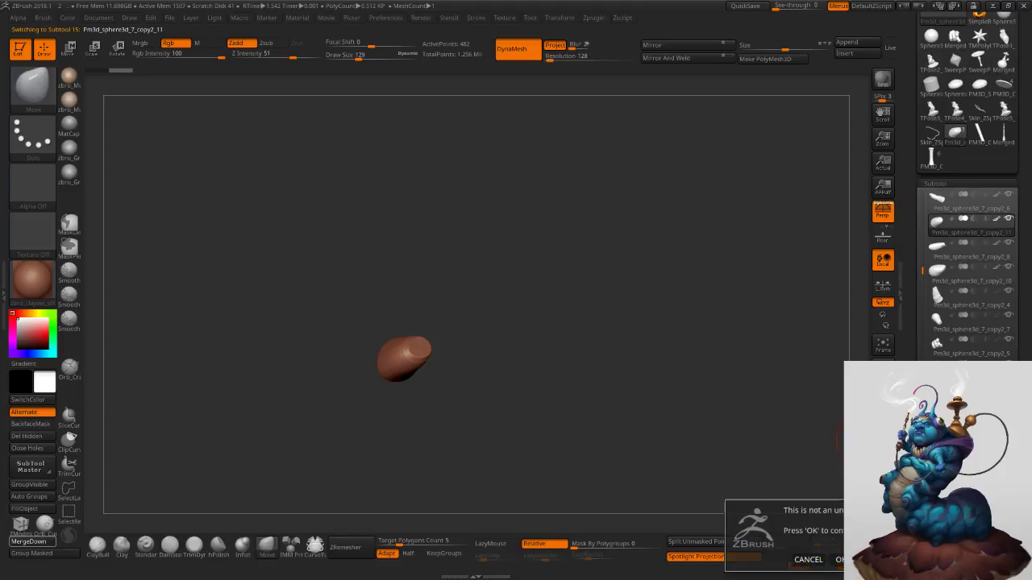
click(850, 560)
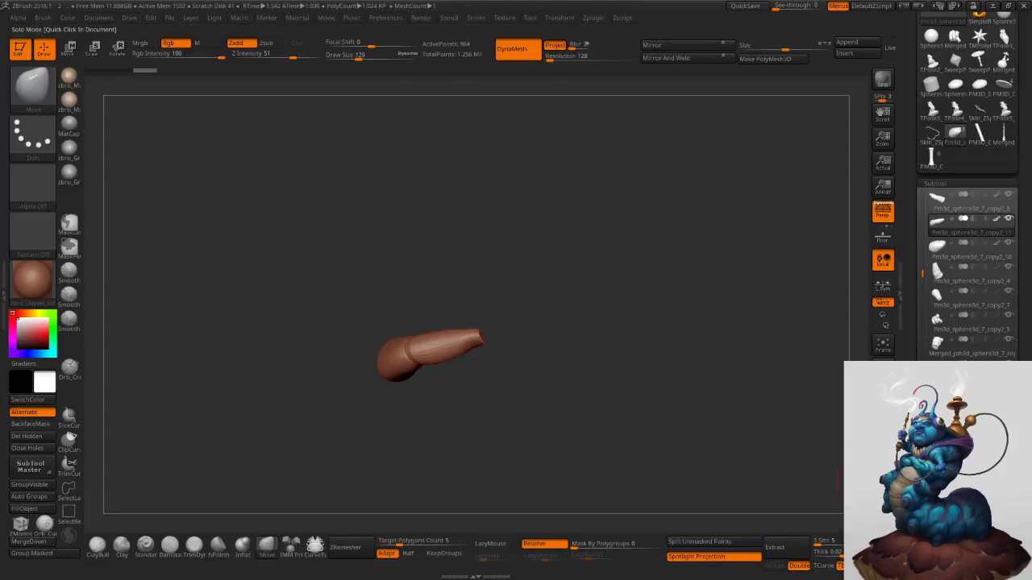
Turn Solo off, select the joined copy2_6 arm, solo it and zoom in.
click(883, 483)
key(s)
drag(716, 369, 713, 369)
alt+click(515, 350)
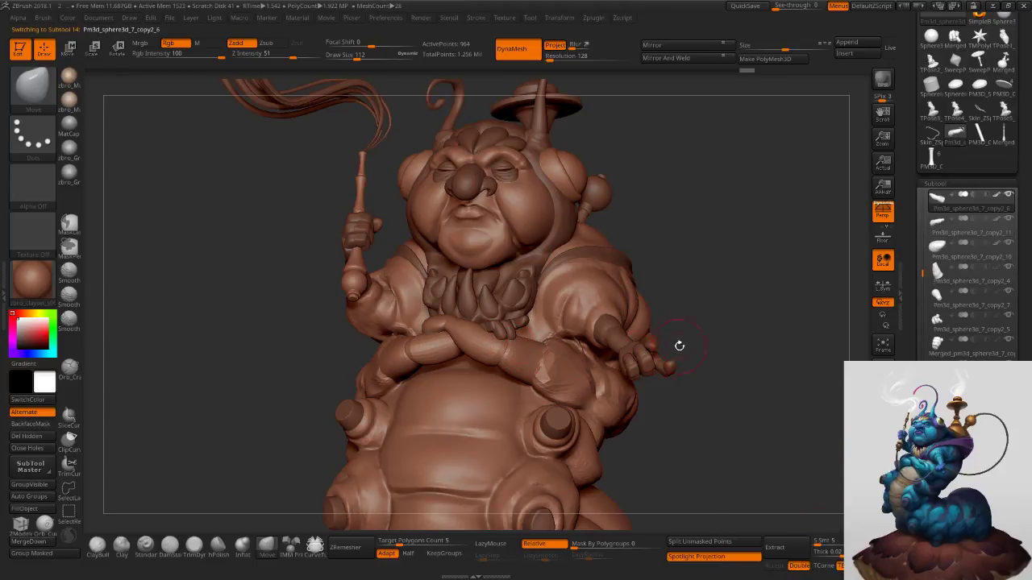
click(882, 483)
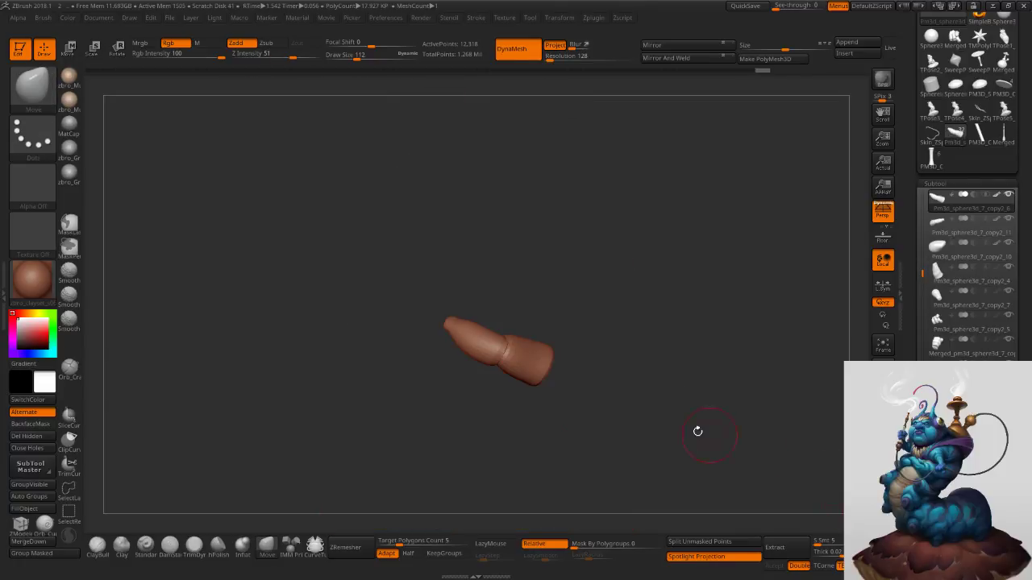
ctrl+right_drag(495, 342, 569, 440)
key(s)
drag(525, 347, 518, 346)
mouse_move(517, 346)
right_down()
mouse_move(507, 346)
mouse_move(524, 371)
right_up()
click(95, 546)
Build clay over the elbow seam, DynaMesh the arm into one mesh, and smooth the join.
key(s)
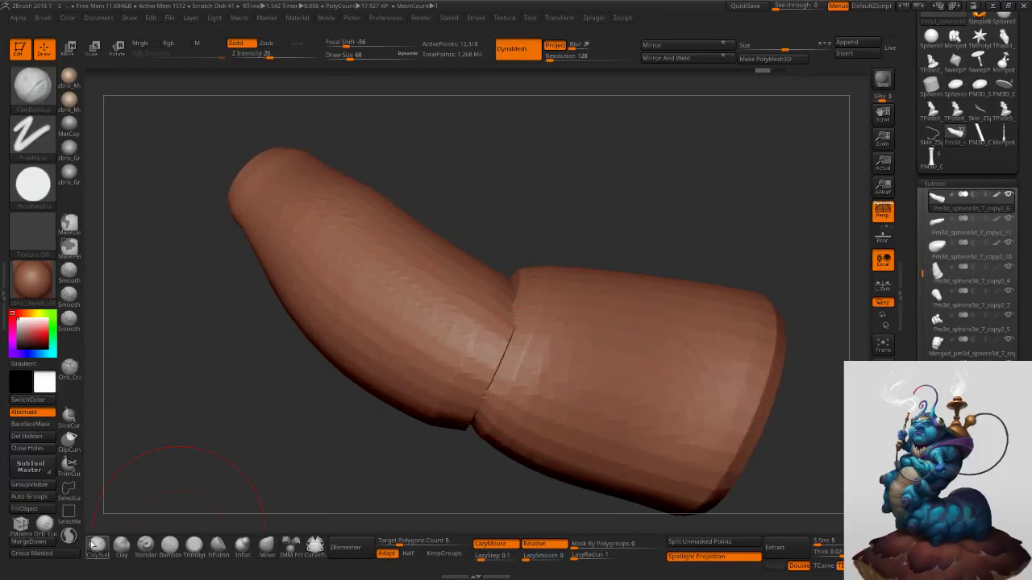
click(502, 347)
drag(509, 342, 488, 395)
right_drag(490, 454, 547, 235)
ctrl+drag(547, 235, 582, 273)
mouse_move(511, 395)
right_down()
mouse_move(490, 366)
mouse_move(508, 389)
right_up()
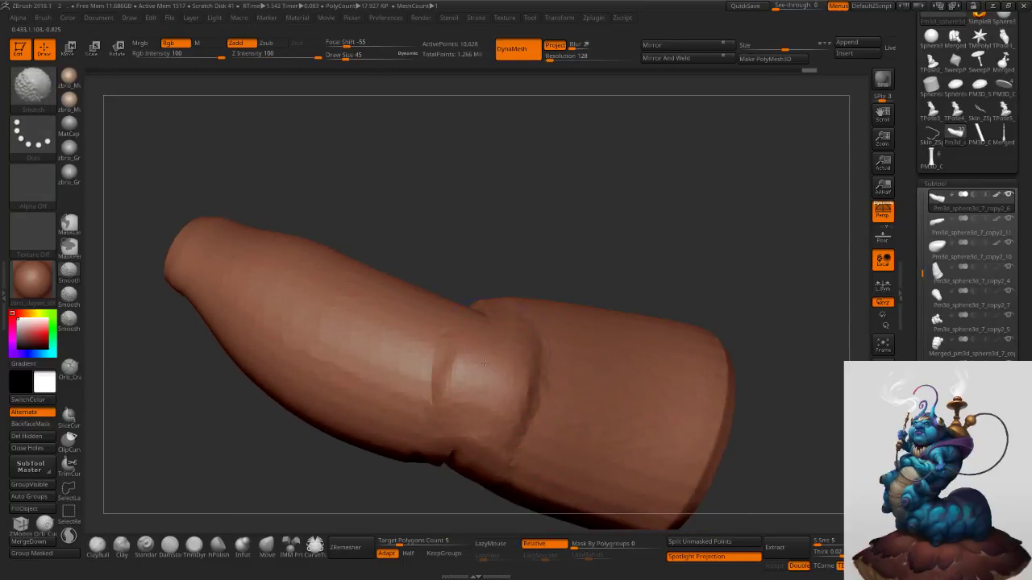
shift+drag(446, 365, 461, 403)
right_drag(461, 403, 490, 357)
drag(491, 357, 526, 347)
right_drag(526, 346, 546, 321)
Build a raised clay patch on the elbow at brush size 50, undoing the last stroke.
key(s)
click(549, 321)
mouse_move(532, 323)
mouse_down()
mouse_move(567, 342)
mouse_move(541, 328)
mouse_up()
mouse_move(532, 282)
mouse_down()
mouse_move(551, 288)
mouse_move(514, 263)
mouse_move(543, 293)
mouse_up()
right_drag(544, 293, 524, 251)
drag(527, 240, 514, 259)
key(ctrl+z)
key(s)
click(532, 262)
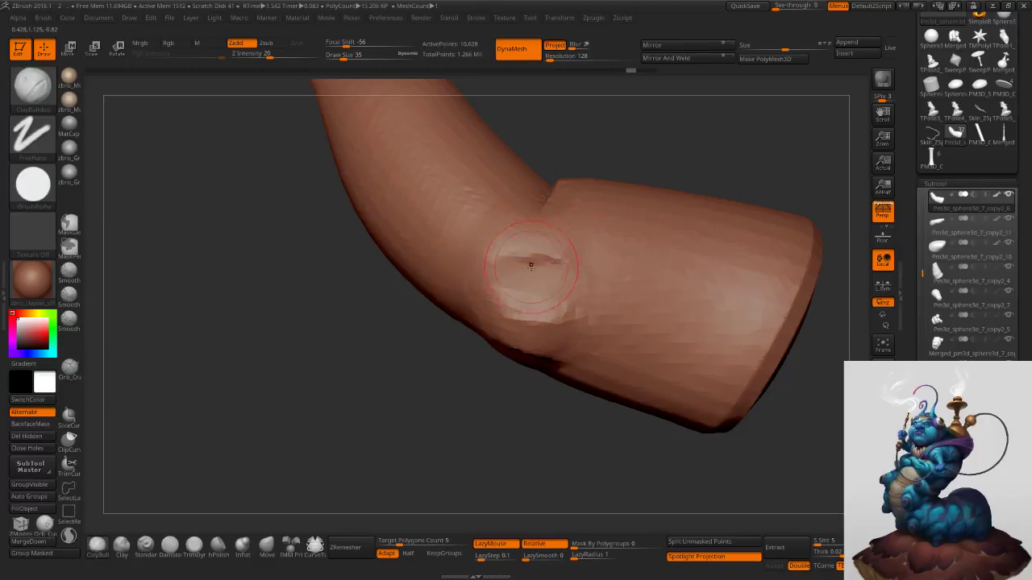
Carve a DamStandard crease across the elbow and smooth its lower folds.
click(171, 548)
mouse_move(467, 276)
mouse_down()
mouse_move(495, 296)
mouse_move(586, 314)
mouse_up()
right_drag(588, 314, 544, 348)
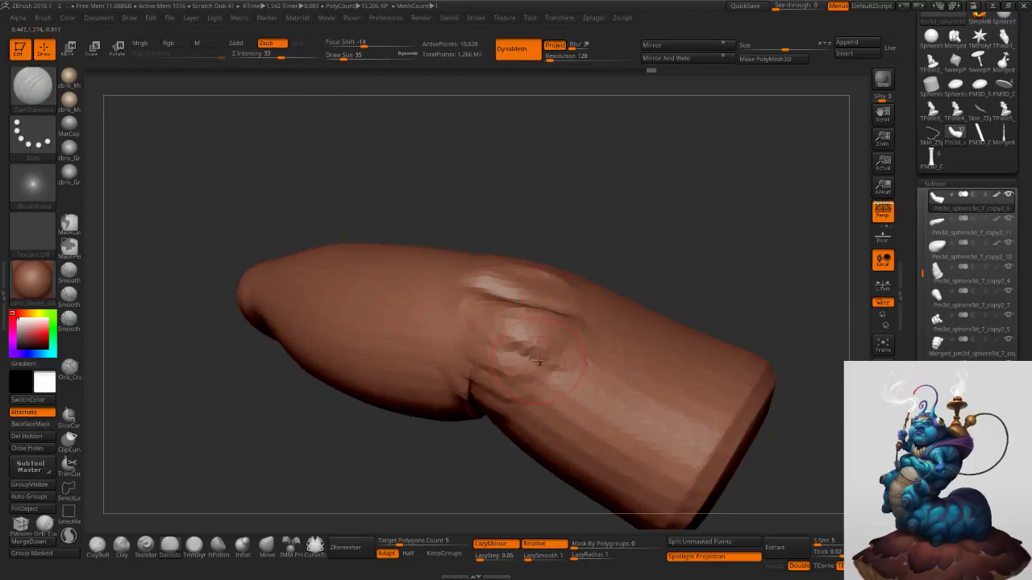
mouse_move(532, 362)
mouse_down()
mouse_move(555, 360)
mouse_move(489, 380)
mouse_up()
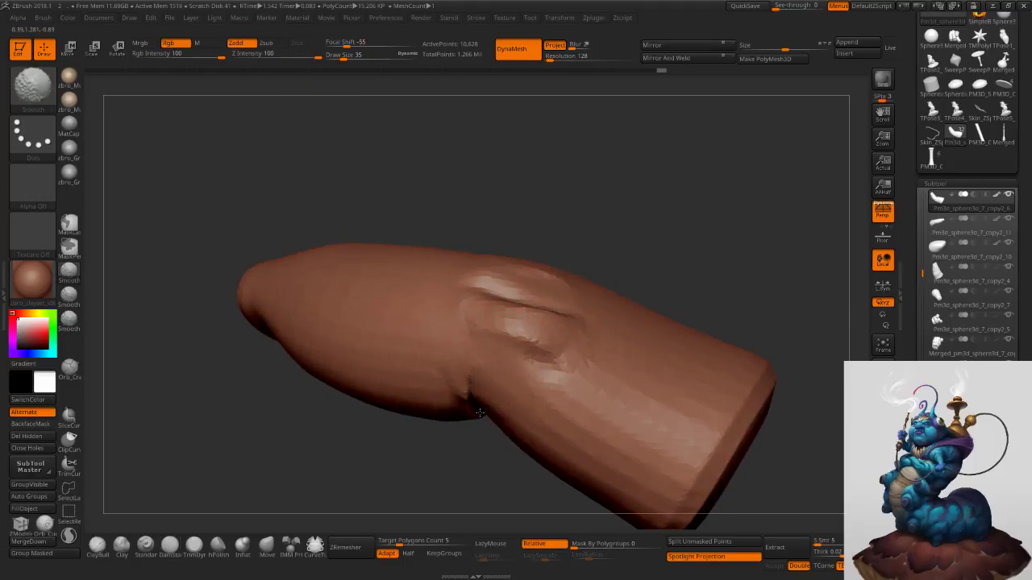
right_drag(468, 394, 485, 359)
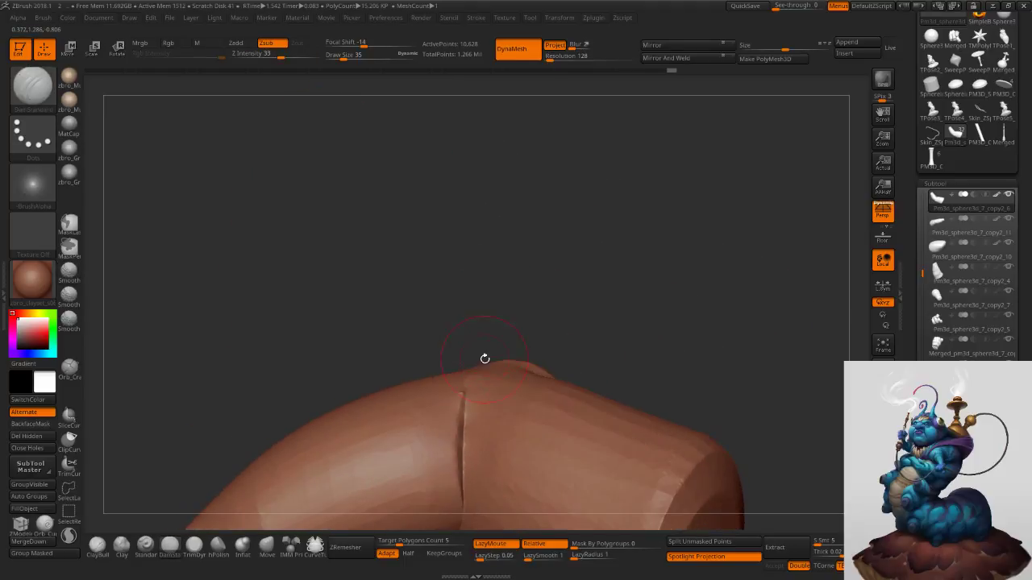
Fill, ridge and smooth the elbow crease with ClayBuildup at brush size 27.
click(98, 548)
alt+right_drag(472, 461, 477, 393)
key(s)
drag(476, 392, 474, 390)
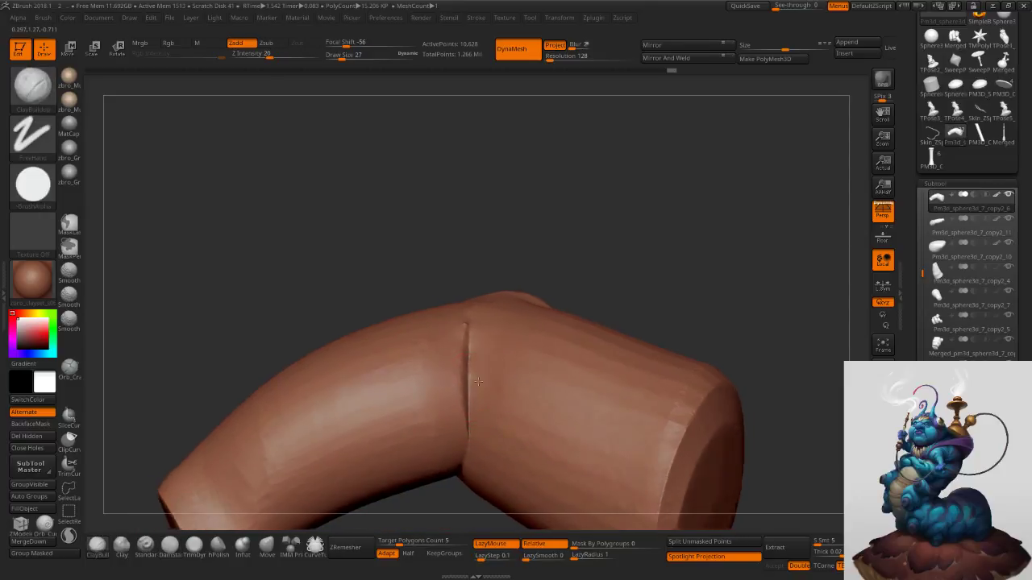
right_drag(474, 377, 469, 349)
drag(470, 335, 473, 435)
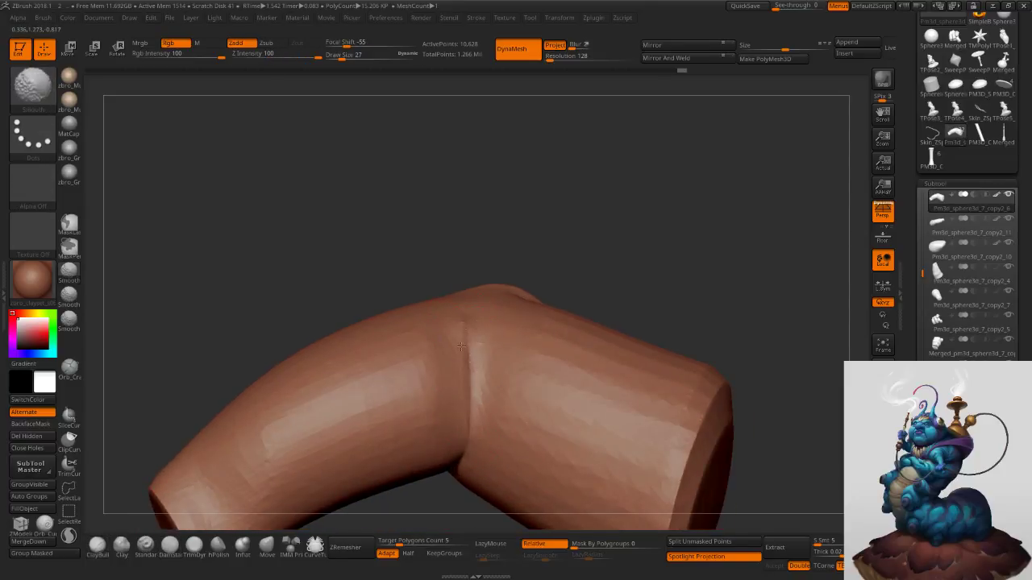
drag(458, 340, 462, 435)
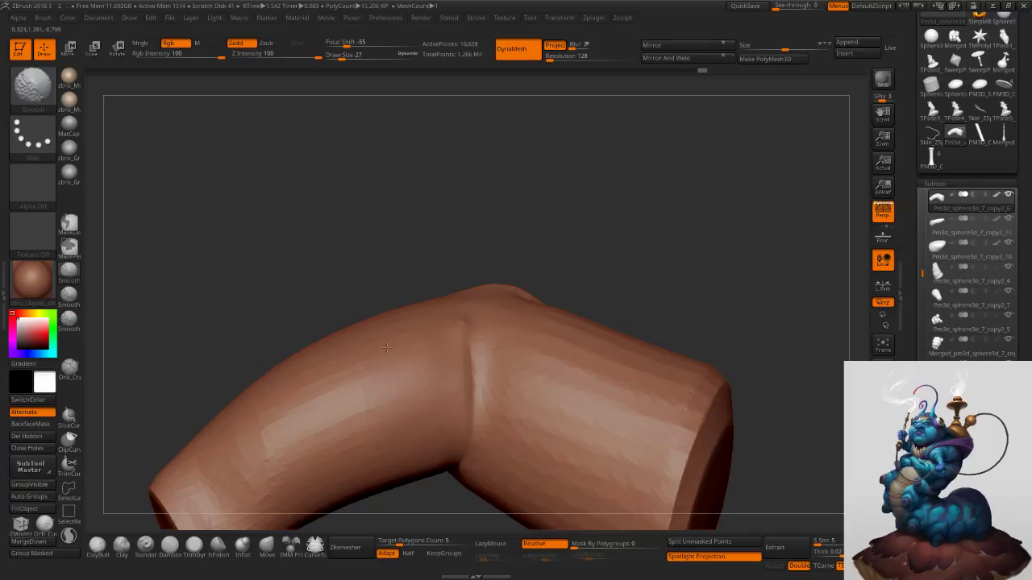
shift+drag(393, 352, 376, 428)
Texture and smooth the elbow, DynaMesh the arm again, and turn off Project.
ctrl+right_drag(557, 394, 543, 258)
right_drag(543, 258, 532, 426)
mouse_move(538, 322)
right_down()
mouse_move(540, 375)
mouse_move(537, 281)
mouse_move(532, 387)
right_up()
shift+drag(495, 387, 507, 448)
drag(489, 363, 507, 468)
ctrl+drag(498, 238, 533, 303)
mouse_move(517, 443)
shift+mouse_down()
mouse_move(511, 354)
mouse_move(523, 441)
shift+mouse_up()
click(557, 47)
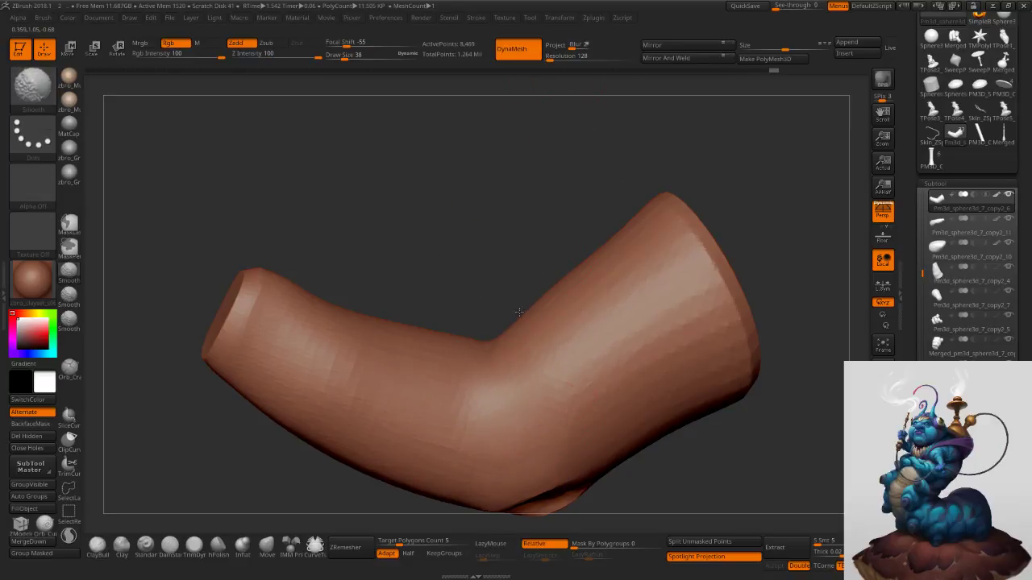
click(170, 544)
drag(501, 394, 506, 393)
mouse_move(516, 383)
right_down()
mouse_move(491, 377)
mouse_move(514, 363)
right_up()
mouse_move(556, 419)
ctrl+right_down()
mouse_move(584, 358)
mouse_move(617, 377)
ctrl+right_up()
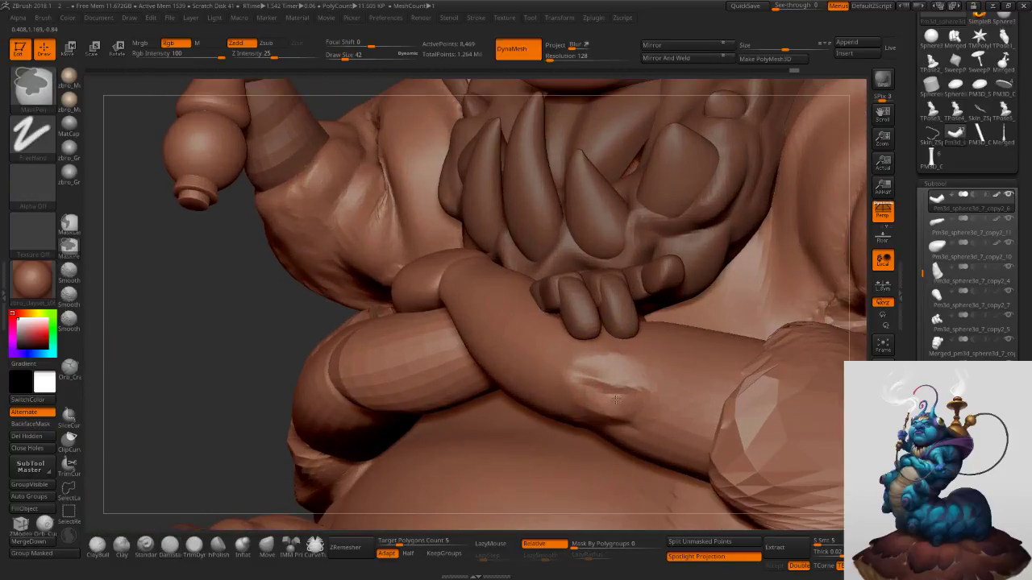
Extend the DamStandard crease along the forearm and push the elbow into shape with Move.
drag(610, 393, 648, 393)
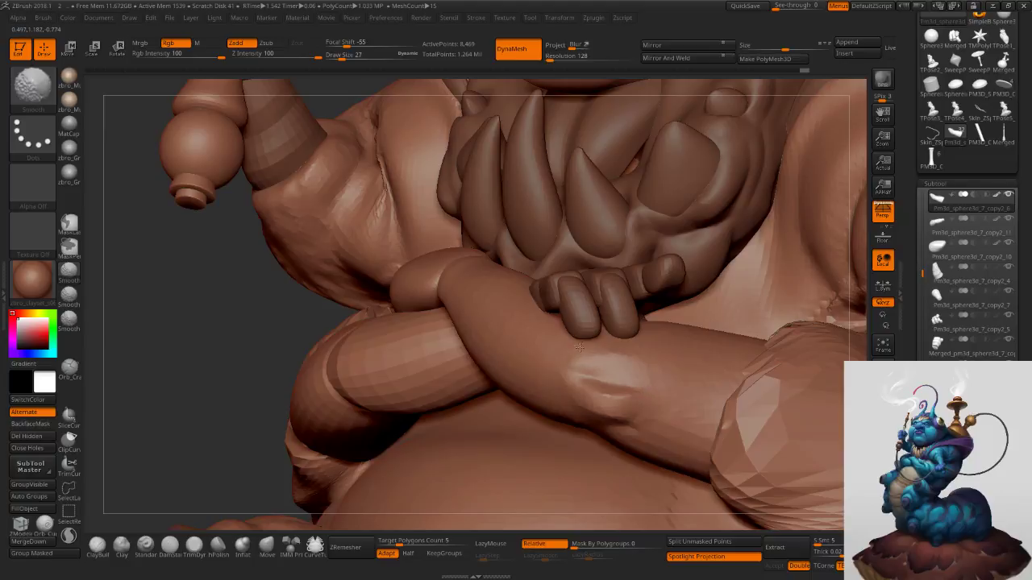
mouse_move(624, 354)
right_down()
mouse_move(592, 367)
mouse_move(579, 356)
right_up()
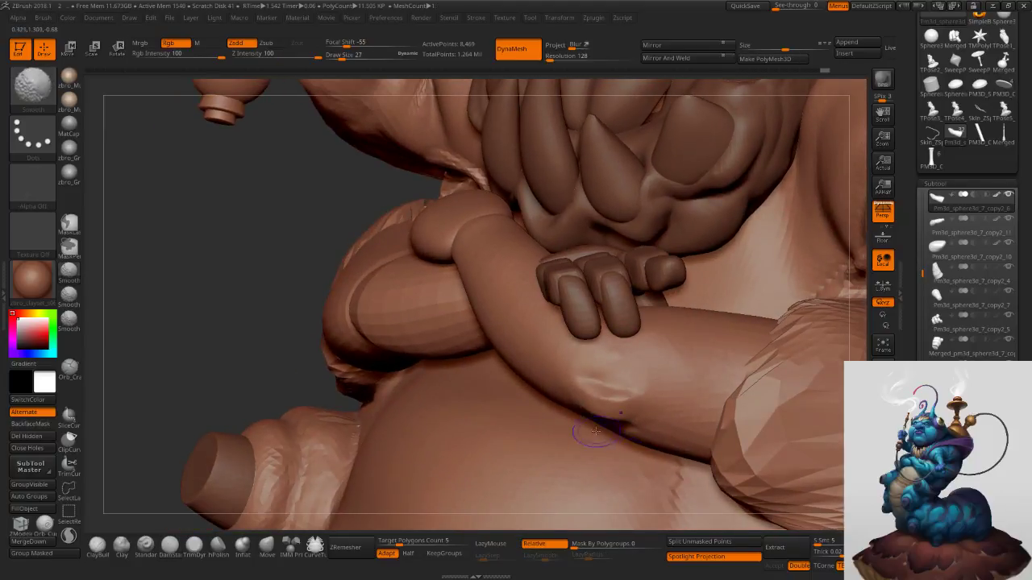
mouse_move(621, 424)
right_down()
mouse_move(628, 387)
mouse_move(619, 414)
mouse_move(611, 401)
right_up()
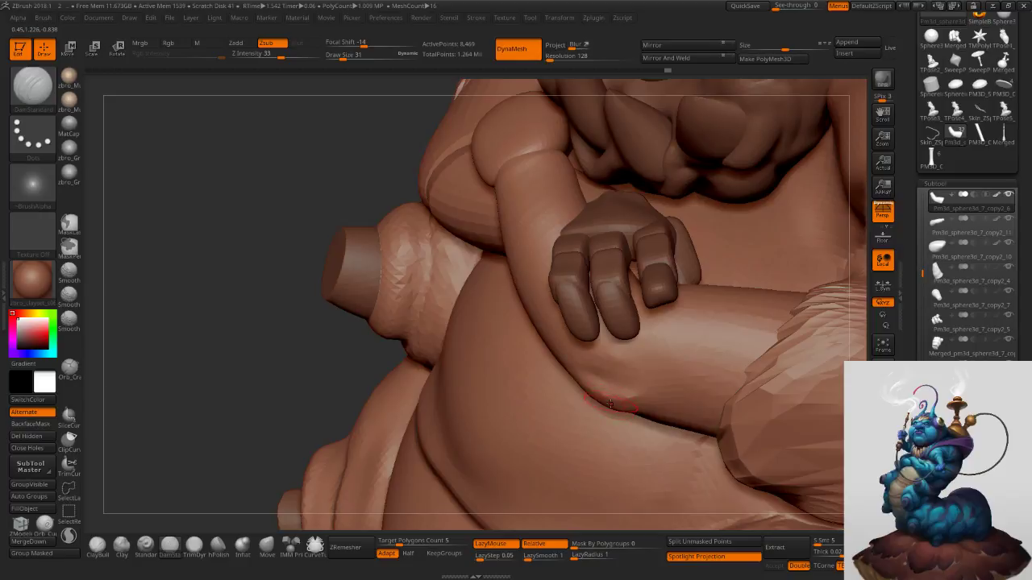
click(269, 546)
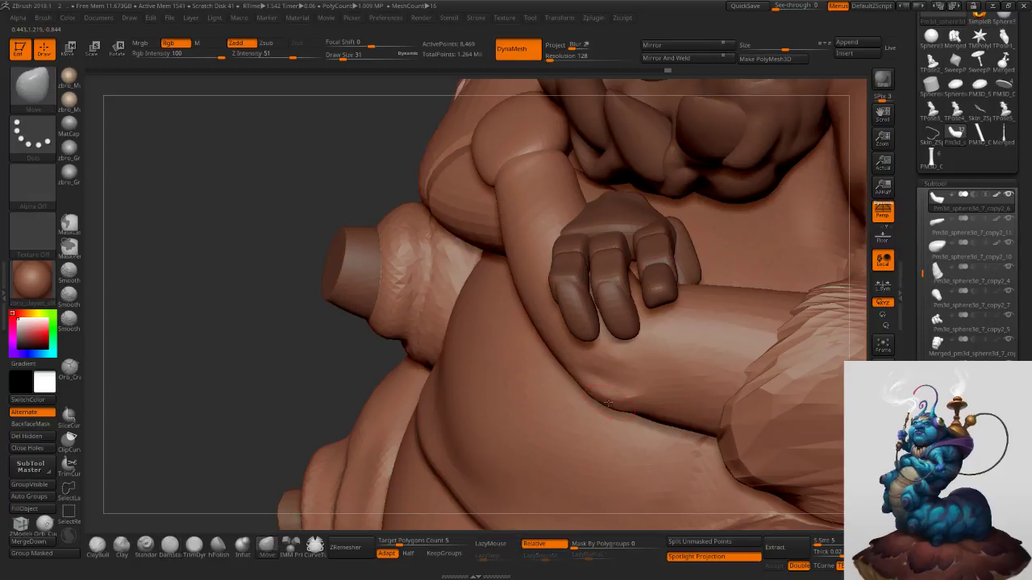
drag(599, 407, 605, 402)
Reshape the forearm near the elbow with the Move brush at size 45.
mouse_move(685, 390)
ctrl+right_down()
mouse_move(657, 347)
mouse_move(608, 310)
mouse_move(562, 317)
ctrl+right_up()
key(s)
drag(562, 317, 565, 318)
mouse_move(565, 318)
right_down()
mouse_move(559, 335)
mouse_move(550, 327)
right_up()
key(s)
drag(545, 339, 539, 336)
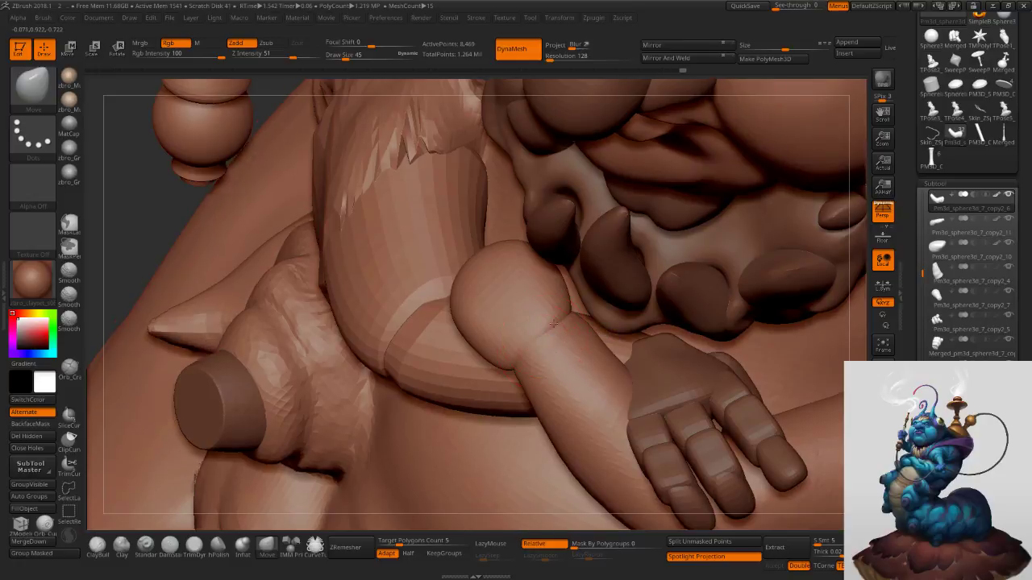
right_drag(539, 336, 514, 366)
key(s)
mouse_move(496, 317)
right_down()
mouse_move(463, 316)
mouse_move(469, 332)
mouse_move(444, 315)
right_up()
Select the copy2_10 elbow ball, nudge it up and right, and DynaMesh it smooth.
alt+click(468, 317)
key(s)
key(s)
drag(450, 299, 459, 298)
mouse_move(465, 251)
mouse_down()
mouse_move(471, 231)
mouse_move(478, 245)
mouse_up()
key(ctrl+d)
key(ctrl+d)
key(ctrl+d)
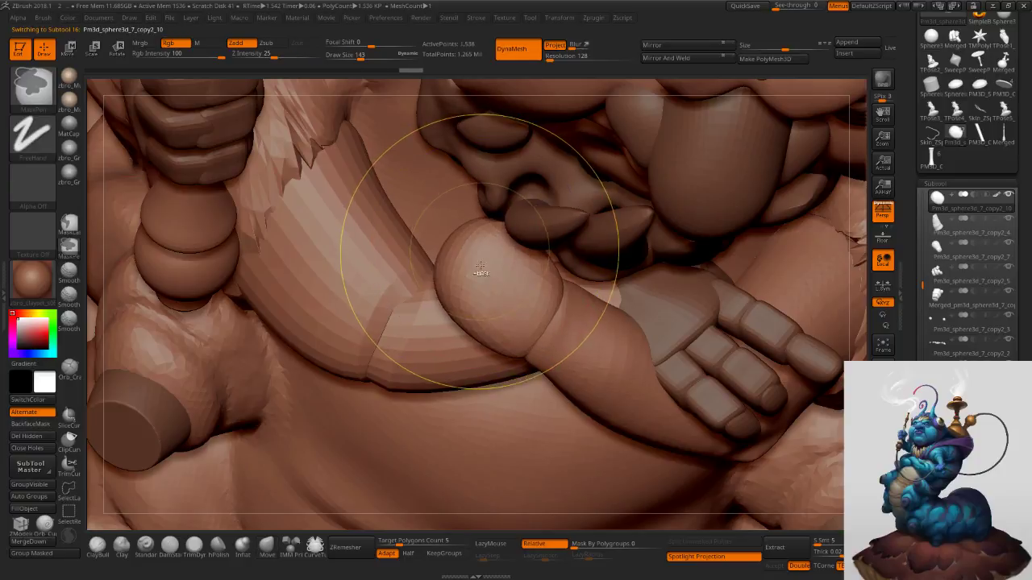
Delete the arm's lower subdivision levels and solo the arm piece.
right_drag(538, 351, 530, 334)
key(s)
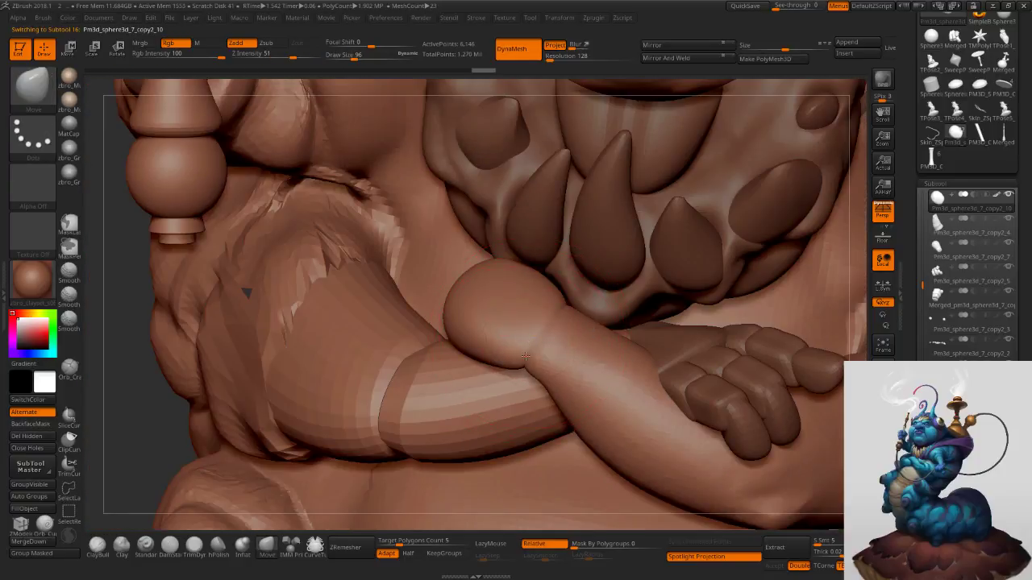
scroll(928, 339, down, 5)
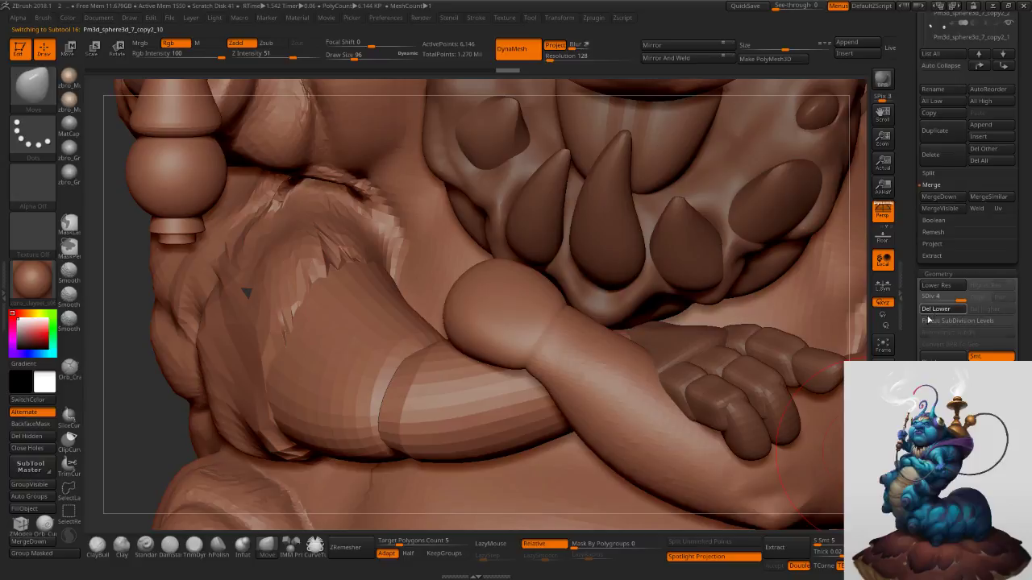
click(936, 313)
mouse_move(516, 440)
ctrl+right_down()
mouse_move(493, 361)
mouse_move(513, 412)
mouse_move(483, 389)
ctrl+right_up()
click(882, 490)
DynaMesh the arm into one joined mesh and smooth the elbow seam.
key(s)
drag(465, 389, 451, 390)
key(s)
drag(437, 435, 402, 441)
key(s)
ctrl+drag(497, 240, 536, 281)
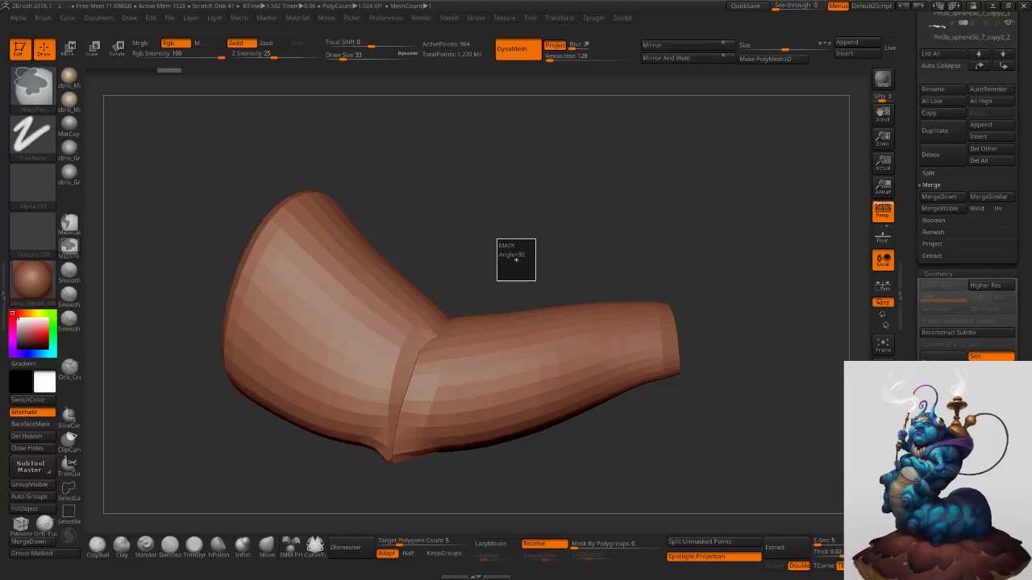
mouse_move(409, 377)
shift+mouse_down()
mouse_move(396, 417)
mouse_move(387, 398)
shift+mouse_up()
right_drag(409, 388, 498, 127)
Undo back to the separate arm pieces, subdivide with Ctrl+D, and DynaMesh again.
click(99, 548)
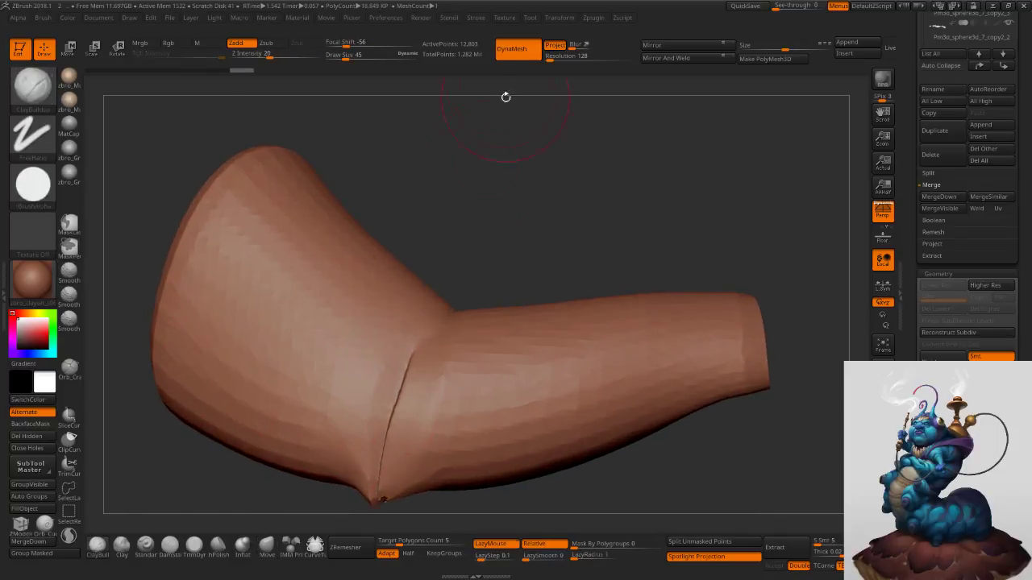
key(s)
key(ctrl+z)
key(ctrl+z)
key(ctrl+z)
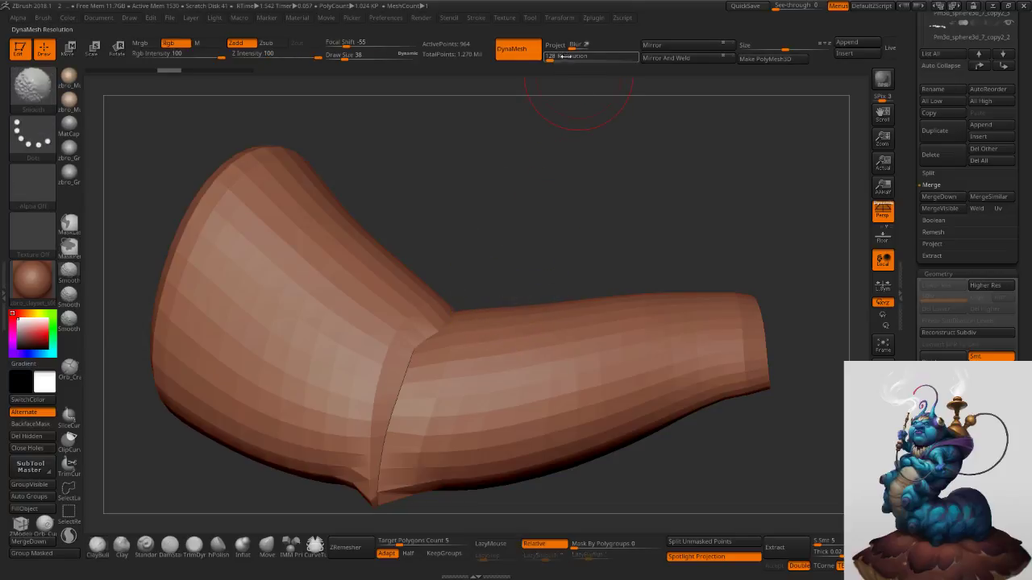
key(ctrl+d)
key(ctrl+d)
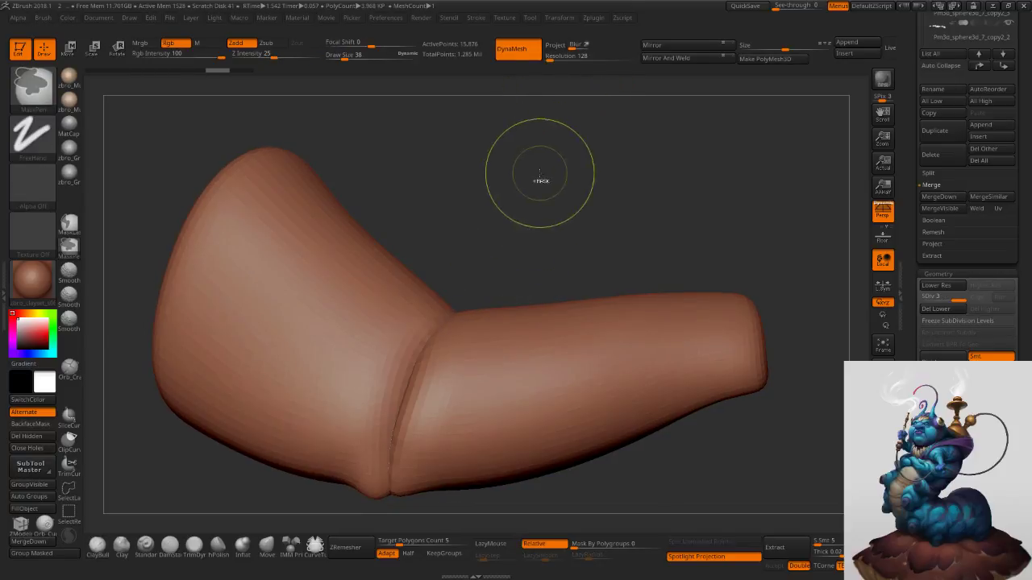
ctrl+drag(507, 171, 555, 262)
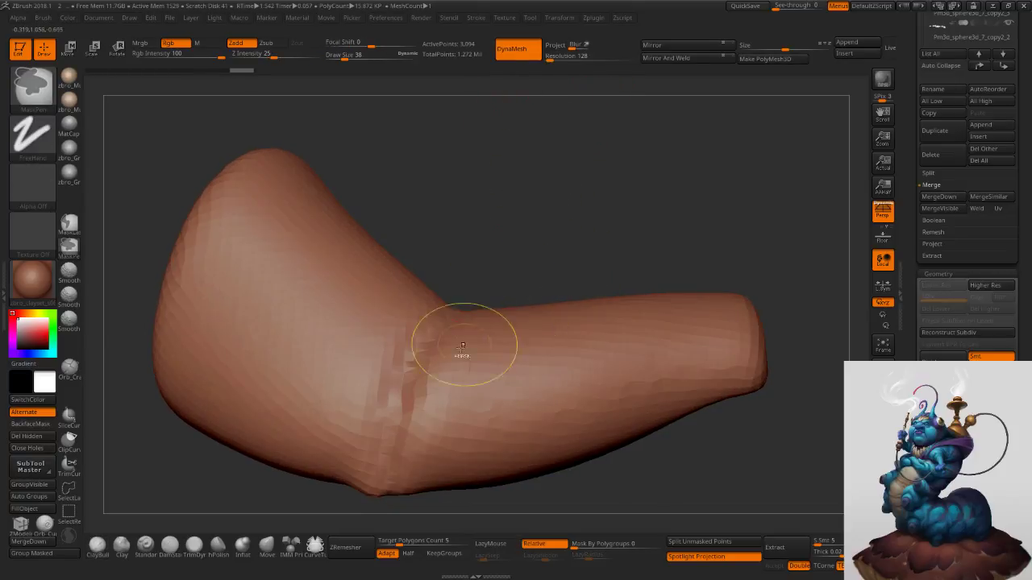
Fill the elbow crease with ClayBuildup strokes and enable Project for remeshing.
drag(389, 458, 421, 345)
drag(383, 440, 417, 319)
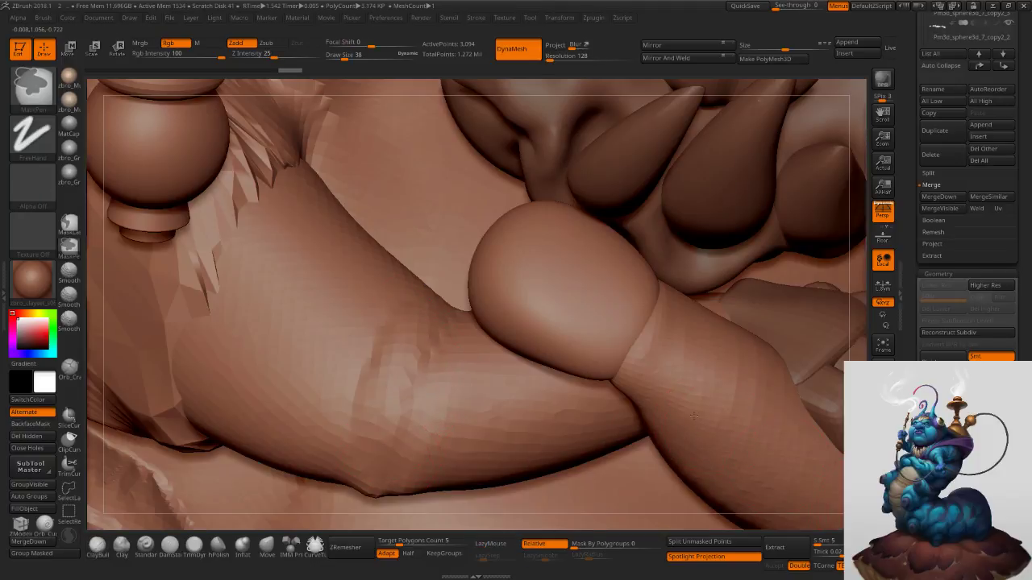
drag(516, 338, 560, 388)
mouse_move(560, 389)
right_down()
mouse_move(524, 387)
mouse_move(554, 419)
mouse_move(532, 466)
right_up()
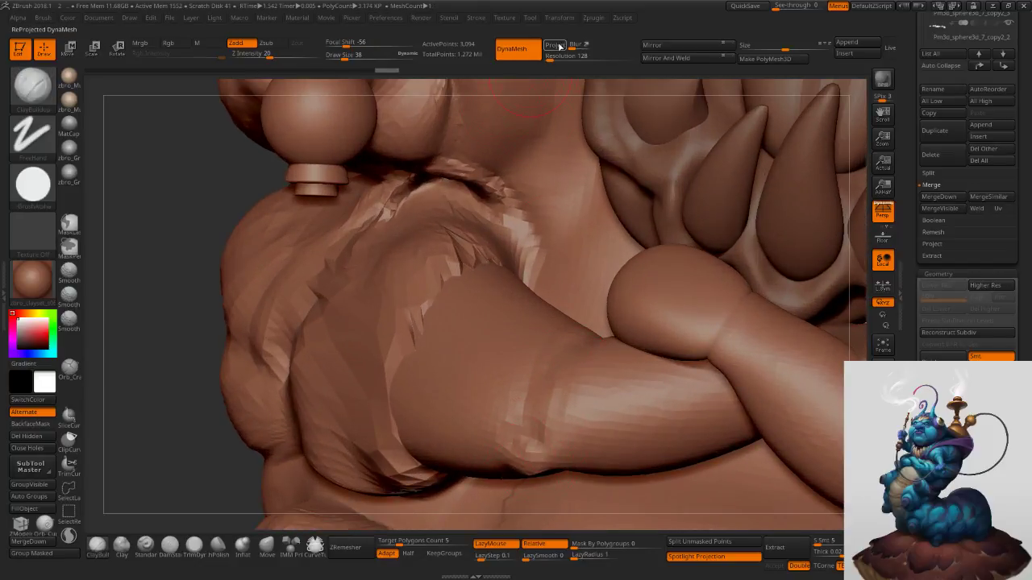
click(559, 45)
Re-DynaMesh the arm at higher density and smooth its surface with brush size 59.
ctrl+drag(201, 257, 172, 292)
shift+drag(520, 407, 526, 423)
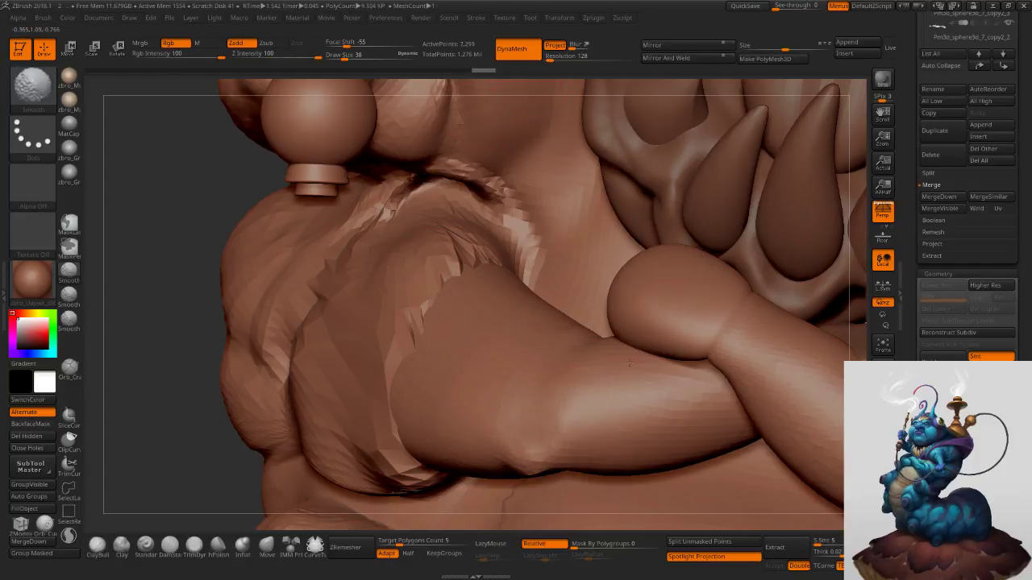
key(s)
drag(611, 393, 614, 395)
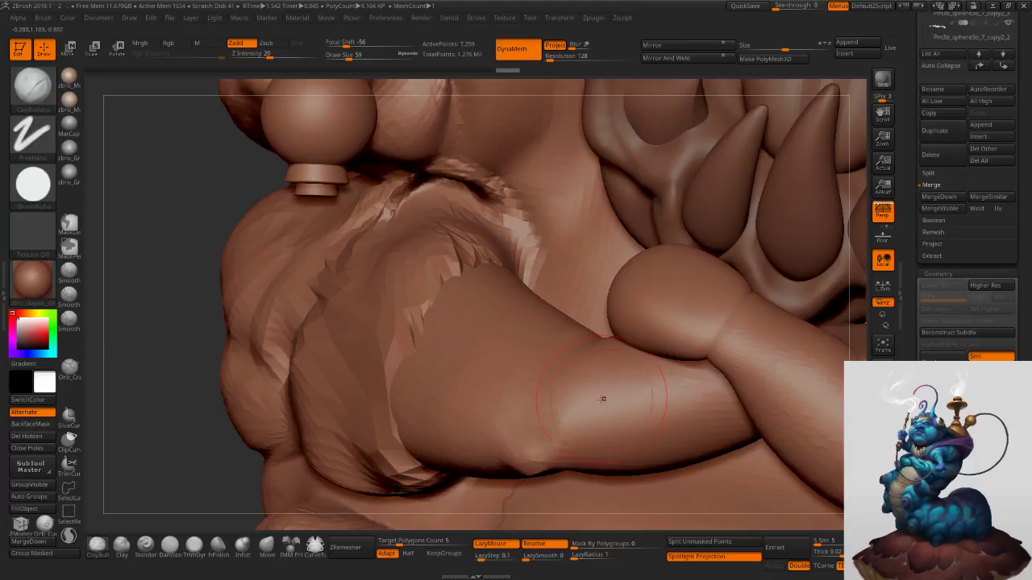
Carve the elbow fold deeper with DamStandard at brush size 38 on the soloed arm.
click(169, 546)
right_drag(601, 346, 605, 379)
key(s)
drag(593, 353, 600, 325)
click(878, 490)
right_drag(568, 353, 591, 337)
drag(558, 367, 611, 312)
right_drag(595, 324, 619, 309)
drag(558, 361, 625, 313)
mouse_move(624, 313)
right_down()
mouse_move(581, 326)
mouse_move(587, 343)
right_up()
drag(587, 343, 648, 295)
right_drag(648, 295, 630, 309)
key(ctrl+z)
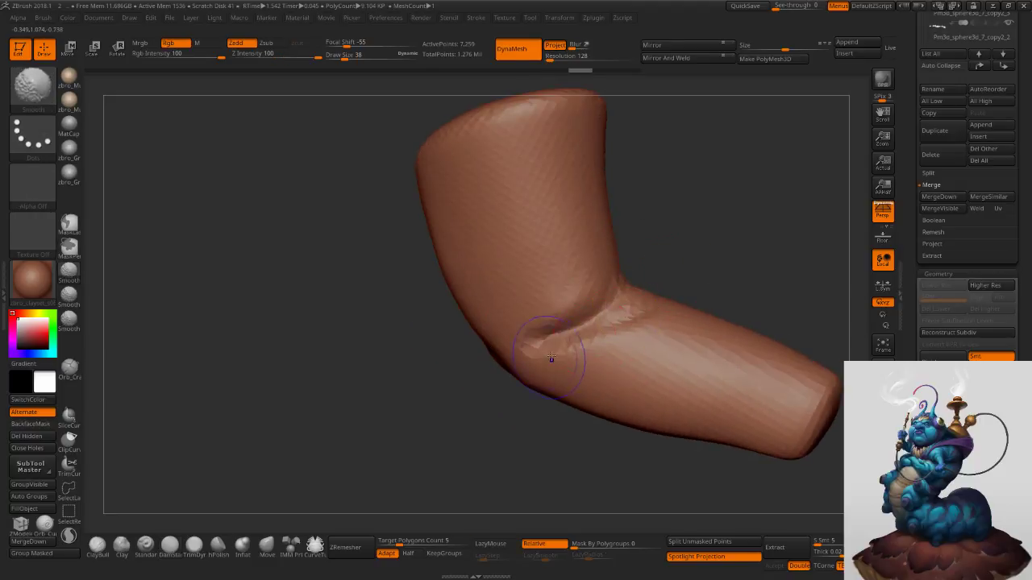
Build up clay along the elbow crease and forearm with ClayBuildup at size 68.
click(99, 548)
key(s)
drag(531, 363, 537, 362)
right_drag(537, 362, 554, 342)
key(s)
mouse_move(553, 341)
mouse_down()
mouse_move(621, 322)
mouse_move(560, 362)
mouse_move(633, 340)
mouse_up()
shift+drag(564, 371, 591, 365)
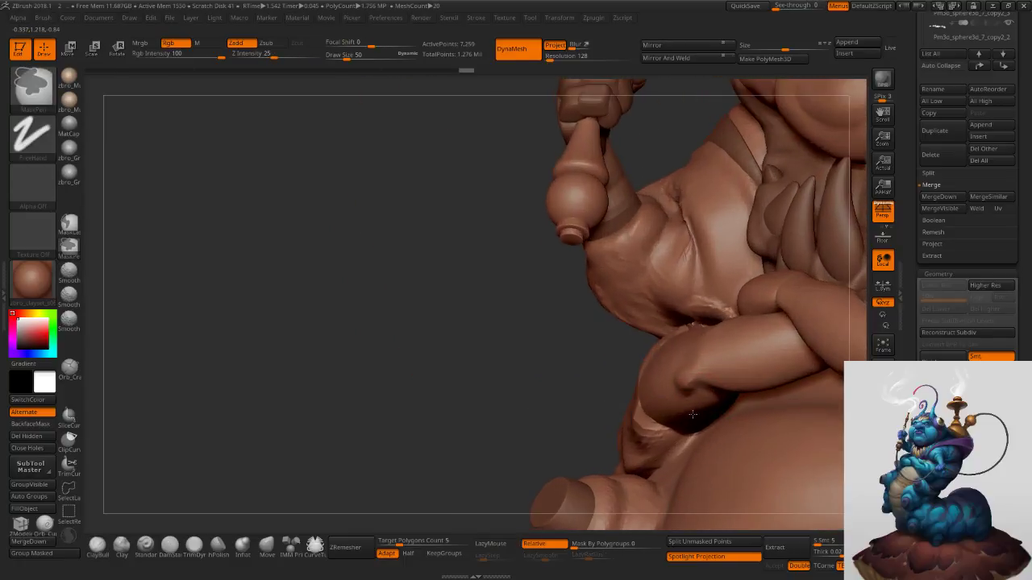
Lightly smooth the arm surface near the elbow at brush sizes 35 and 53.
click(275, 552)
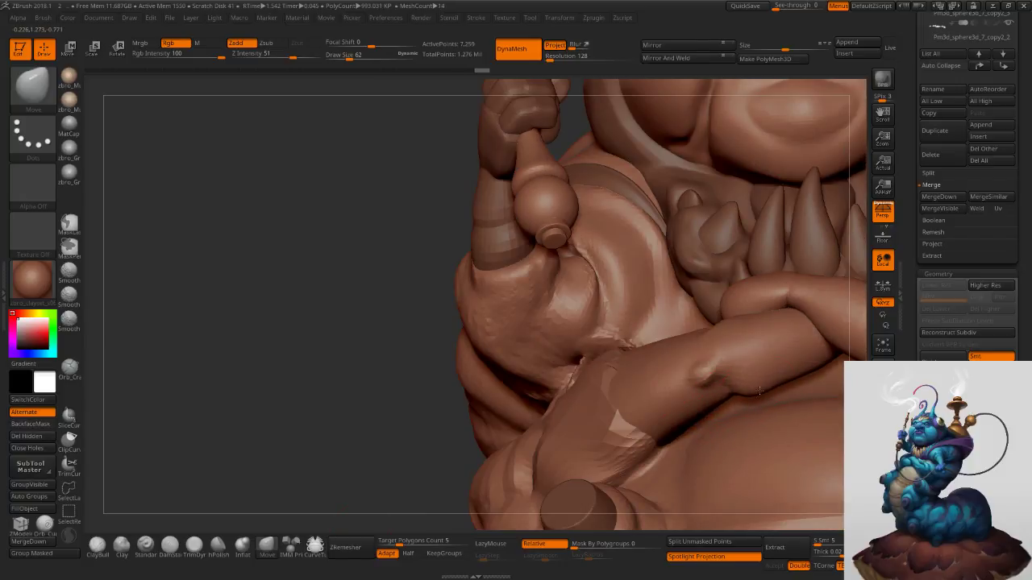
right_drag(786, 376, 740, 387)
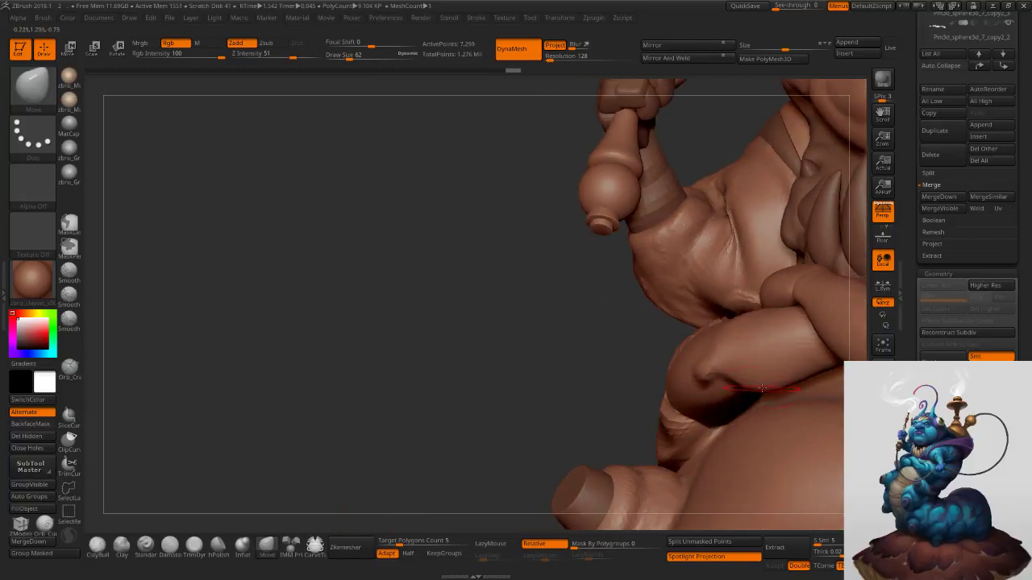
text(s35)
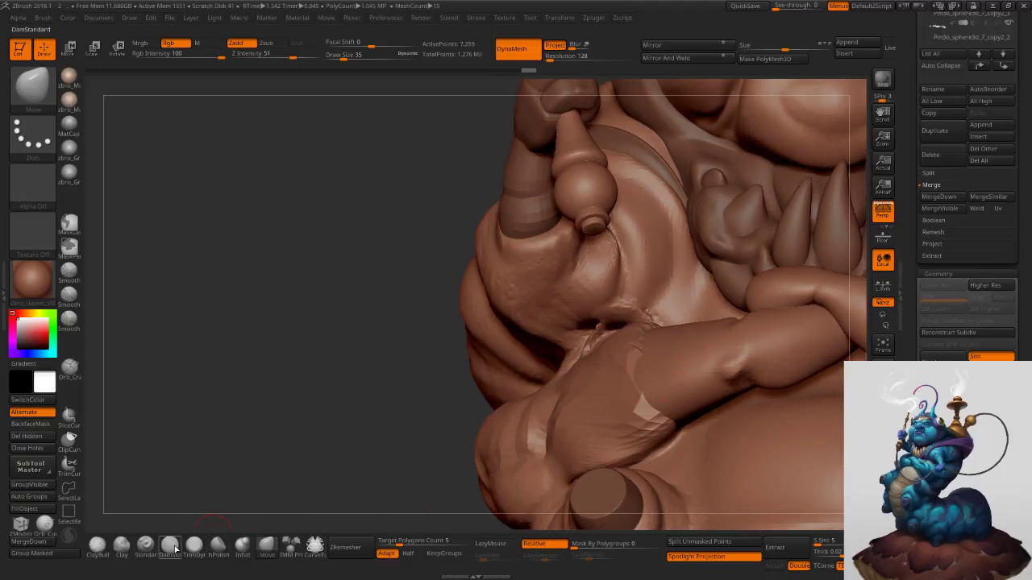
click(170, 545)
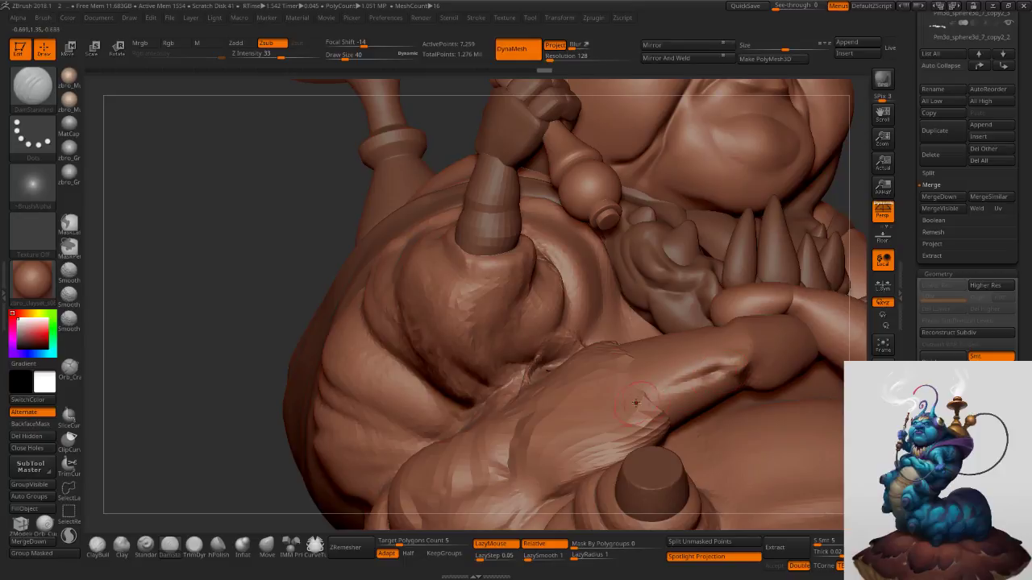
mouse_move(617, 401)
shift+mouse_down()
mouse_move(667, 390)
mouse_move(617, 397)
shift+mouse_up()
click(98, 545)
key(bracketright)
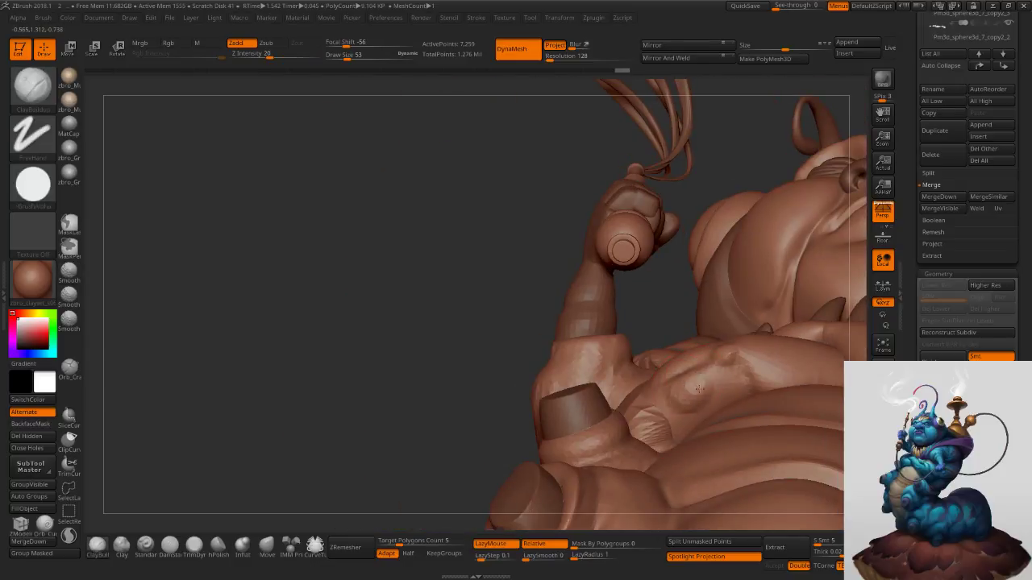
shift+drag(699, 389, 683, 408)
Push the elbow's underside into shape with Move and select the caterpillar body subtool.
mouse_move(681, 430)
right_down()
mouse_move(689, 443)
mouse_move(694, 418)
right_up()
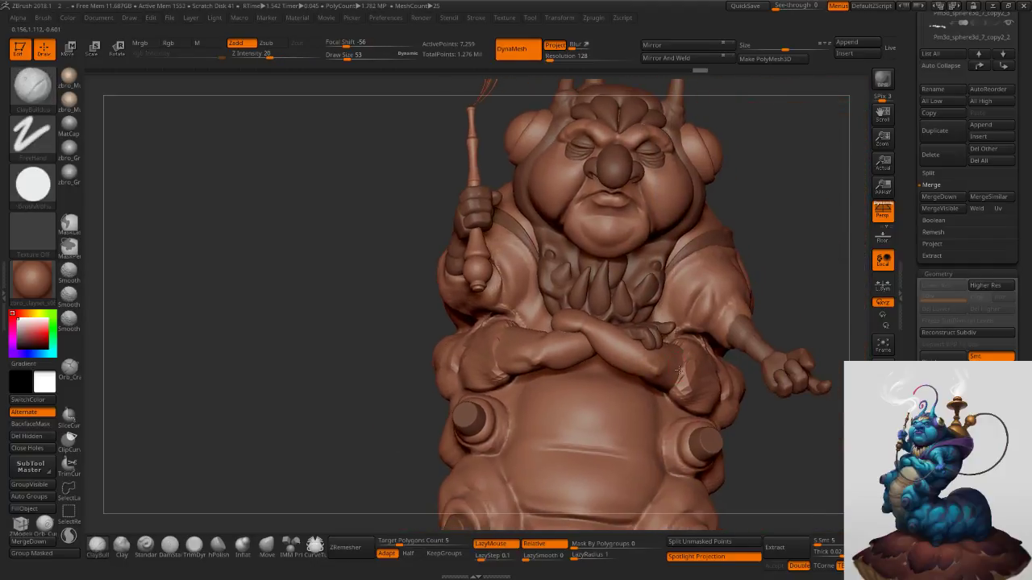
mouse_move(679, 370)
right_down()
mouse_move(601, 368)
mouse_move(698, 371)
right_up()
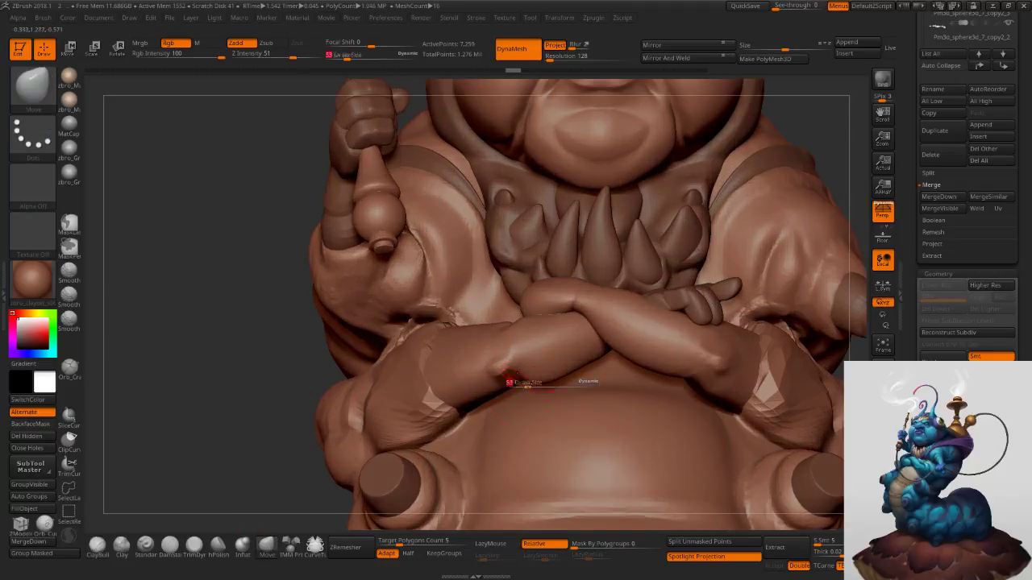
drag(515, 381, 520, 388)
right_drag(589, 374, 798, 348)
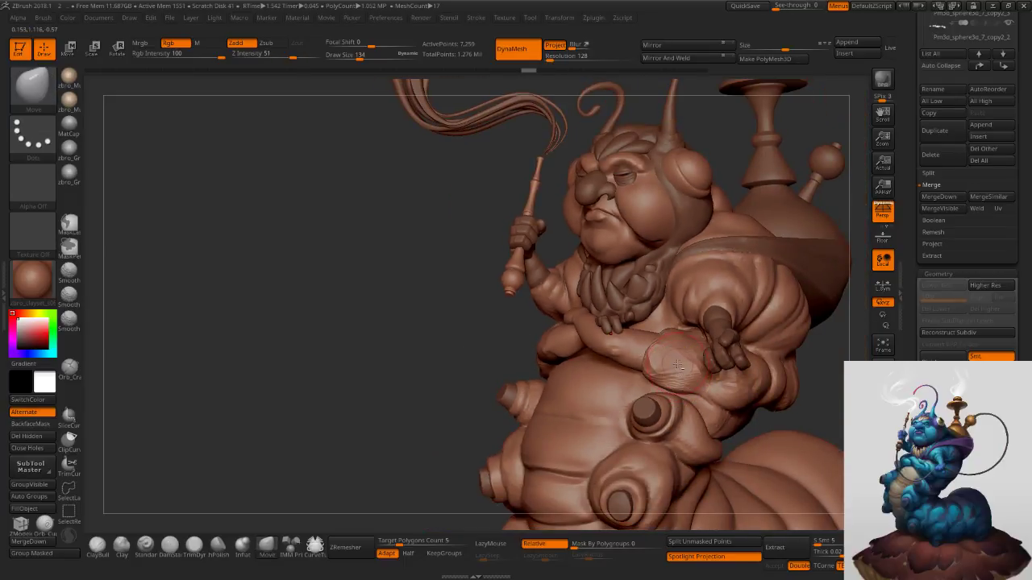
alt+click(577, 394)
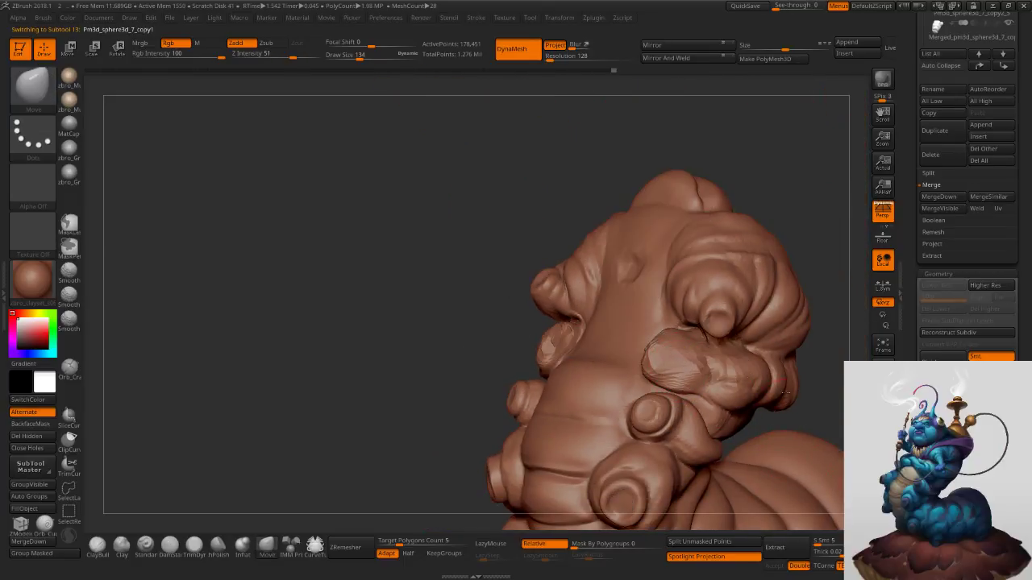
DynaMesh the soloed body with Project on, giving 186,954 points.
mouse_move(636, 363)
right_down()
mouse_move(668, 341)
mouse_move(565, 337)
right_up()
mouse_move(677, 387)
right_down()
mouse_move(750, 395)
mouse_move(730, 386)
right_up()
key(s)
drag(565, 329, 568, 329)
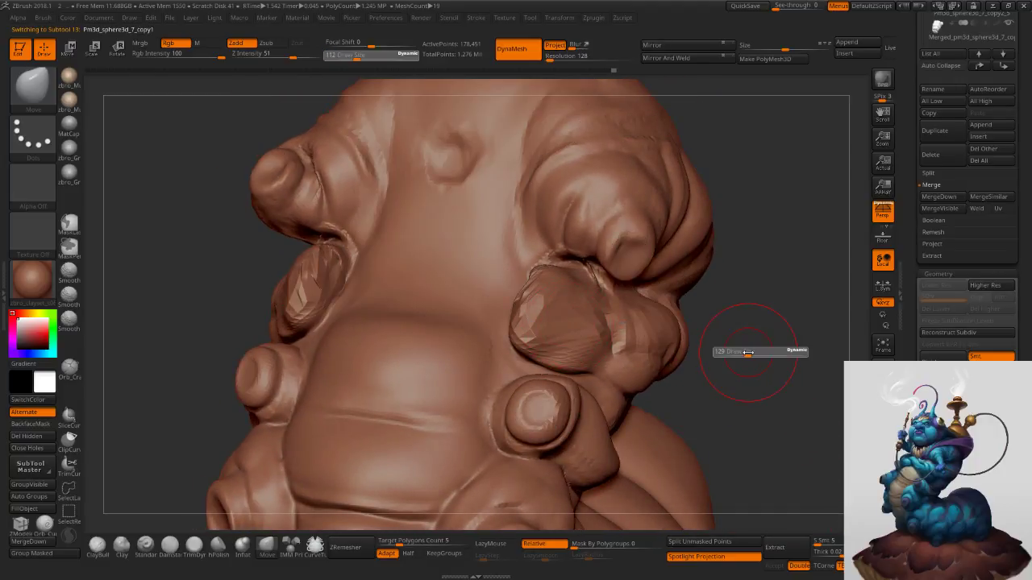
drag(748, 353, 744, 352)
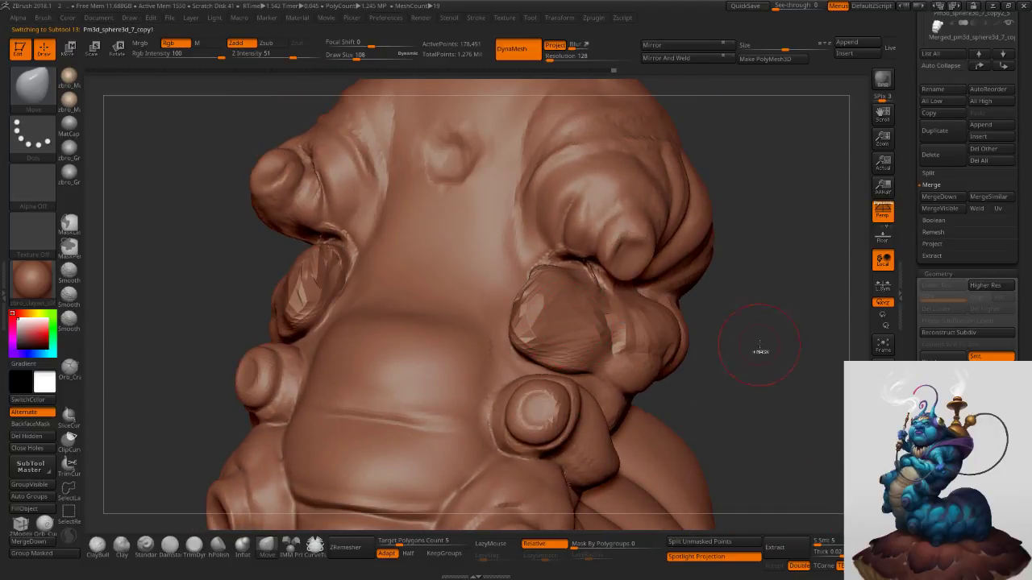
ctrl+drag(755, 316, 791, 373)
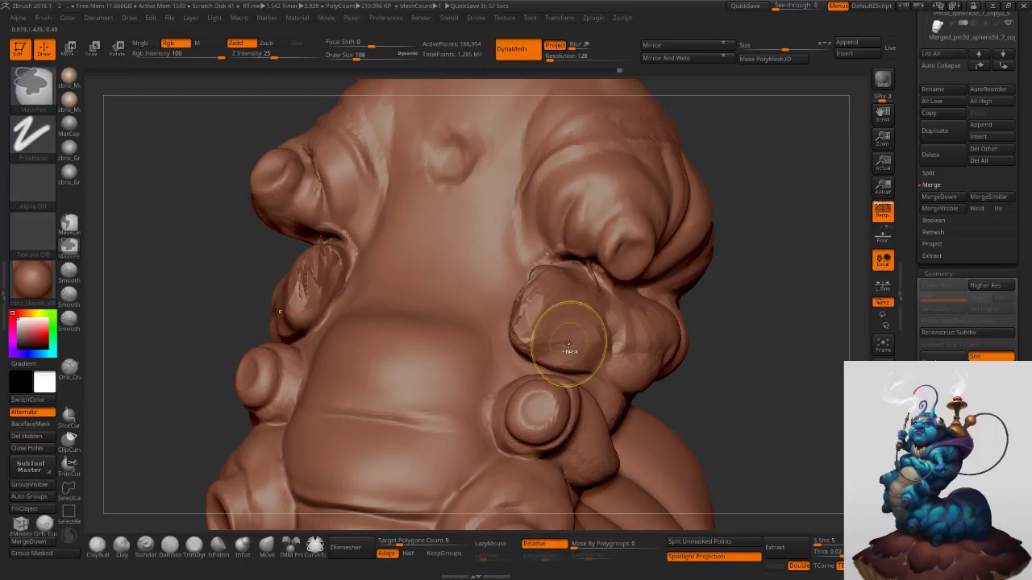
Smooth the creased right body lobe at brush size 92 with Sculptris Pro enabled.
ctrl+right_drag(562, 332, 544, 308)
key(s)
drag(532, 311, 529, 311)
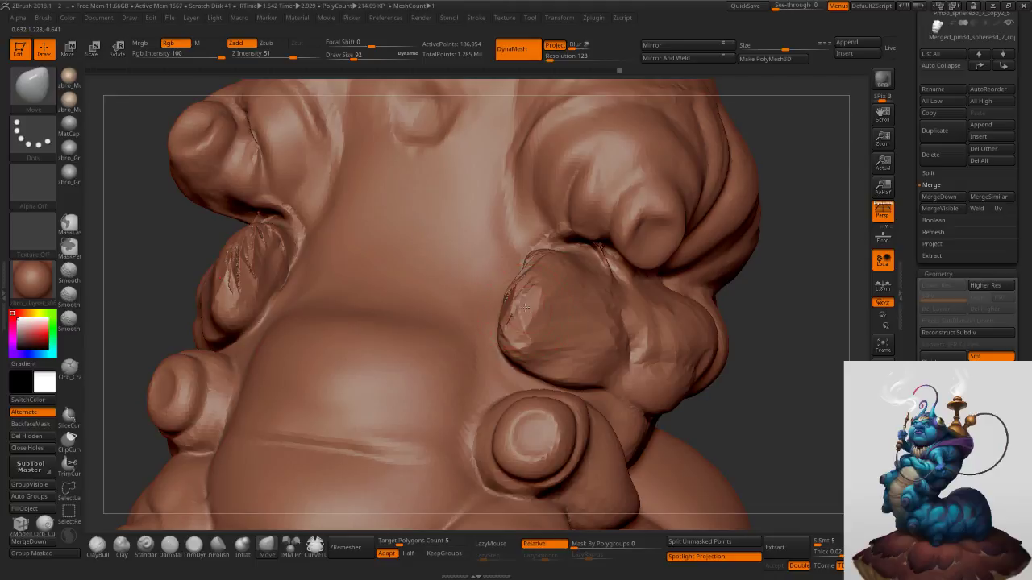
right_drag(534, 311, 510, 298)
mouse_move(516, 300)
shift+mouse_down()
mouse_move(505, 292)
mouse_move(511, 329)
shift+mouse_up()
mouse_move(525, 290)
right_down()
mouse_move(493, 274)
mouse_move(452, 301)
mouse_move(515, 292)
right_up()
shift+click(68, 536)
shift+drag(514, 278, 513, 304)
right_drag(539, 282, 487, 298)
shift+drag(516, 300, 540, 316)
Smooth under the lobe at size 59, Close Holes, and smooth the patched area.
right_drag(636, 290, 581, 270)
shift+drag(581, 267, 585, 263)
mouse_move(621, 262)
right_down()
mouse_move(564, 242)
mouse_move(568, 258)
right_up()
key(s)
drag(580, 264, 567, 252)
mouse_move(562, 257)
right_down()
mouse_move(625, 283)
mouse_move(598, 297)
right_up()
click(36, 449)
shift+drag(555, 248, 487, 264)
mouse_move(564, 305)
ctrl+right_down()
mouse_move(557, 258)
mouse_move(621, 326)
mouse_move(607, 292)
ctrl+right_up()
Switch to the Move brush, frame the whole character, and make the hookah hose visible.
key(b)
key(m)
key(v)
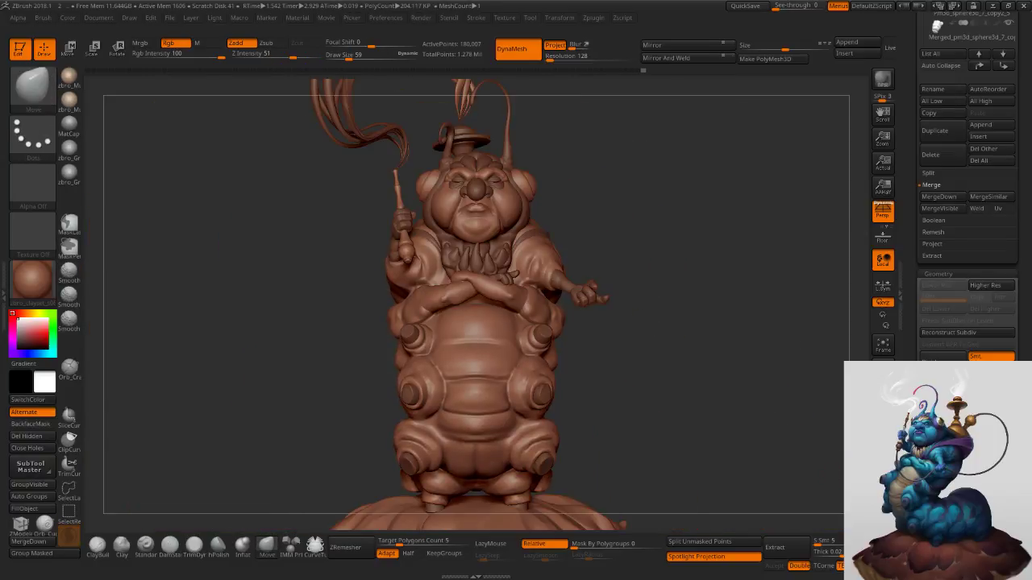
right_drag(787, 353, 768, 359)
key(f)
key(f)
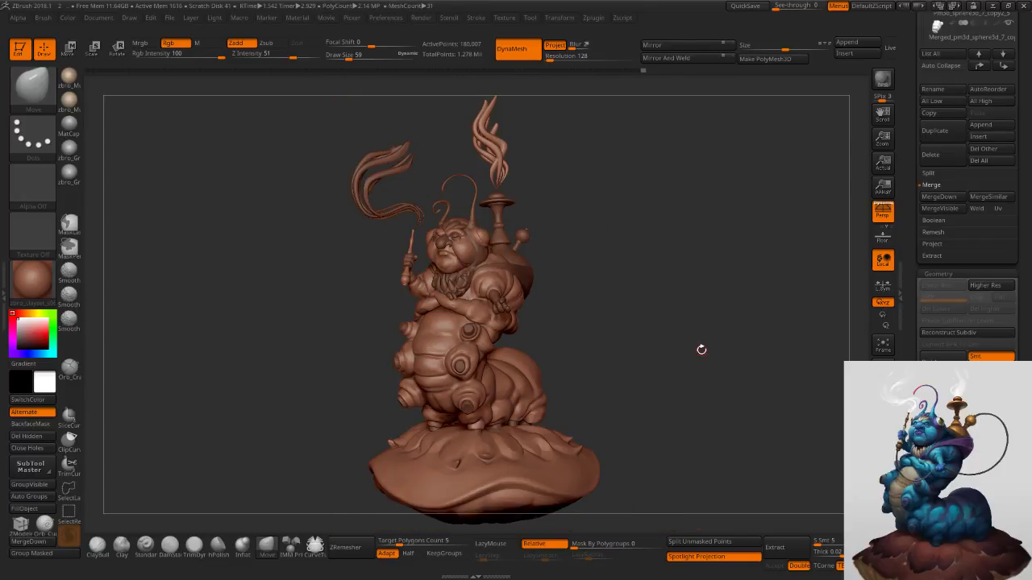
drag(912, 265, 925, 325)
click(937, 226)
click(1011, 256)
Select the hookah hose and reshape its curves with a size 558 Move brush.
key(s)
drag(721, 315, 749, 316)
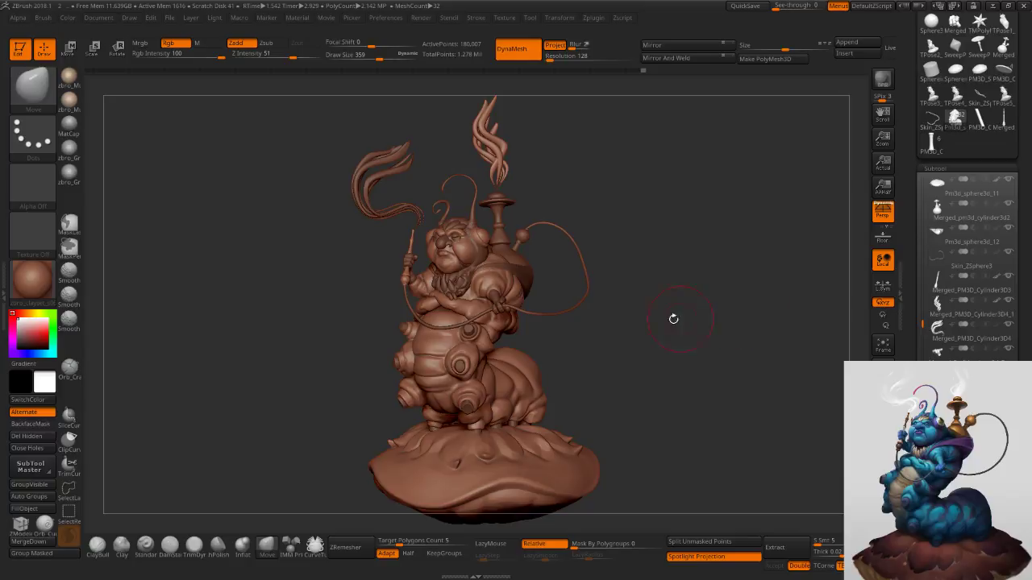
ctrl+right_drag(707, 317, 604, 312)
alt+click(645, 284)
key(s)
drag(663, 284, 686, 280)
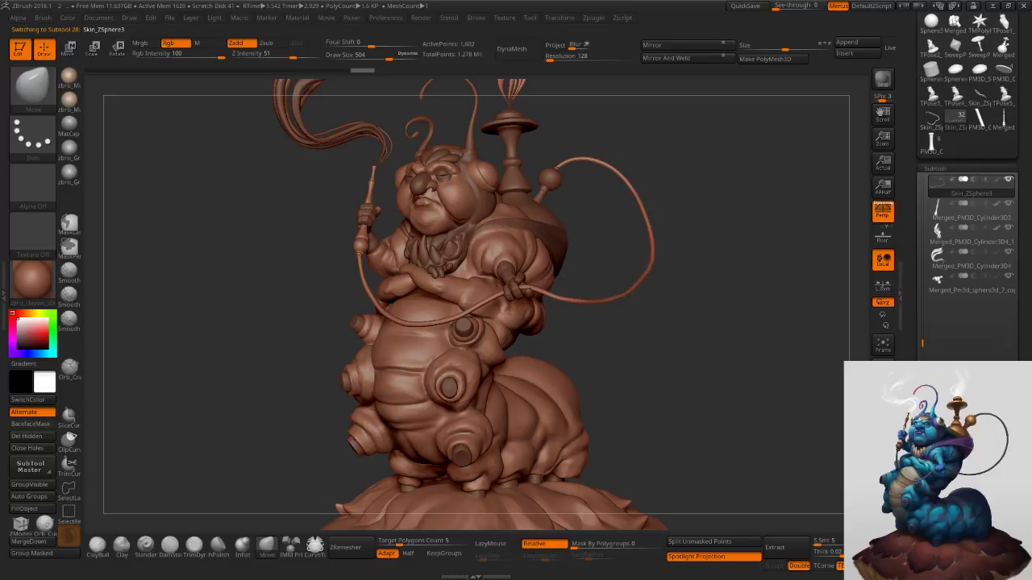
drag(643, 266, 646, 269)
mouse_move(633, 310)
right_down()
mouse_move(619, 355)
mouse_move(621, 343)
right_up()
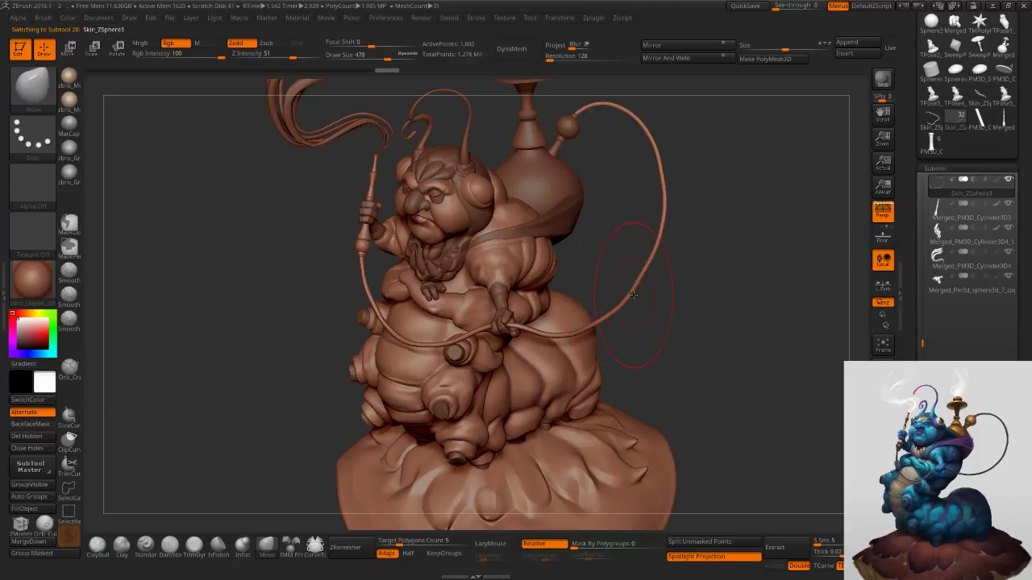
drag(620, 304, 617, 301)
mouse_move(629, 287)
right_down()
mouse_move(650, 302)
mouse_move(645, 267)
right_up()
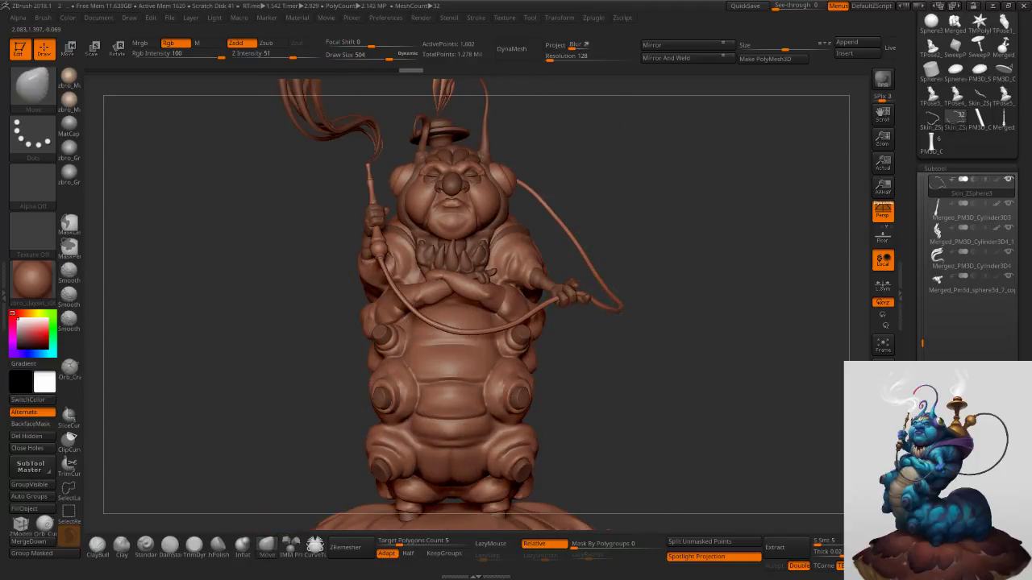
drag(621, 309, 623, 309)
Reshape the hose's lower curve with the Move brush at size 345.
ctrl+right_drag(644, 300, 654, 373)
key(s)
click(634, 320)
right_drag(637, 322, 560, 325)
drag(666, 311, 608, 323)
Set a Polish amount under Tool > Deformation and reduce the brush size to 239.
drag(913, 326, 914, 105)
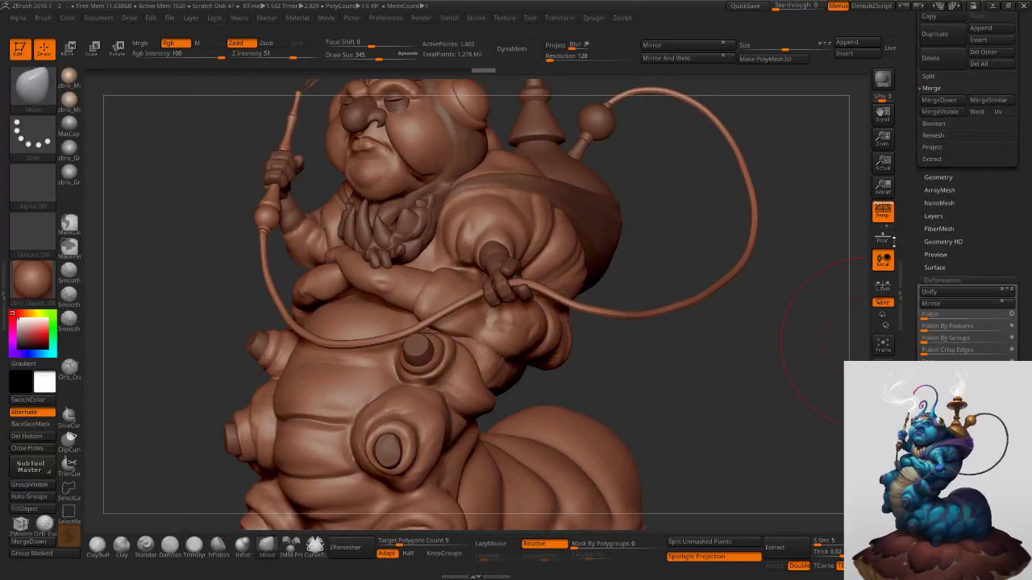
drag(935, 313, 951, 318)
drag(1025, 318, 1025, 318)
drag(932, 315, 944, 317)
key(s)
click(760, 319)
Try a Transpose inflate to thicken the hose, then undo it.
key(w)
shift+drag(727, 281, 790, 280)
right_drag(793, 281, 802, 315)
key(ctrl+z)
Apply Deformation Polish twice to the hose and scale it with a Transpose line.
drag(690, 299, 745, 321)
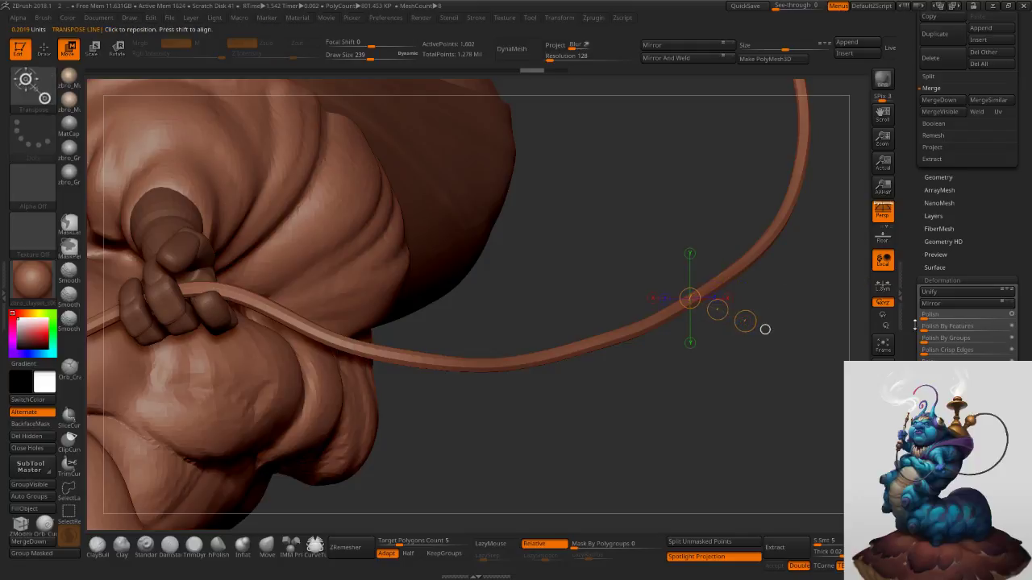
click(959, 315)
click(960, 315)
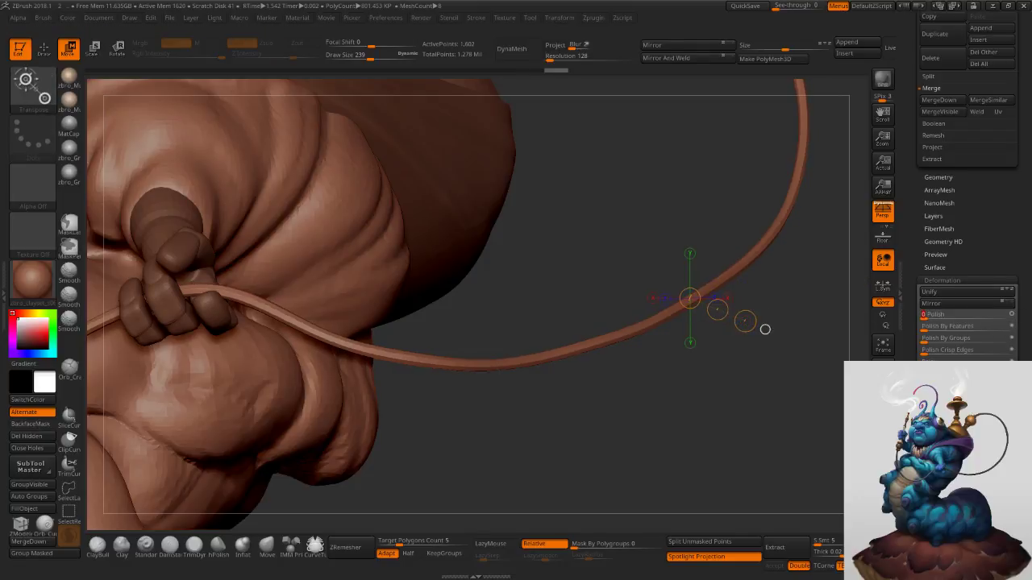
drag(735, 275, 780, 291)
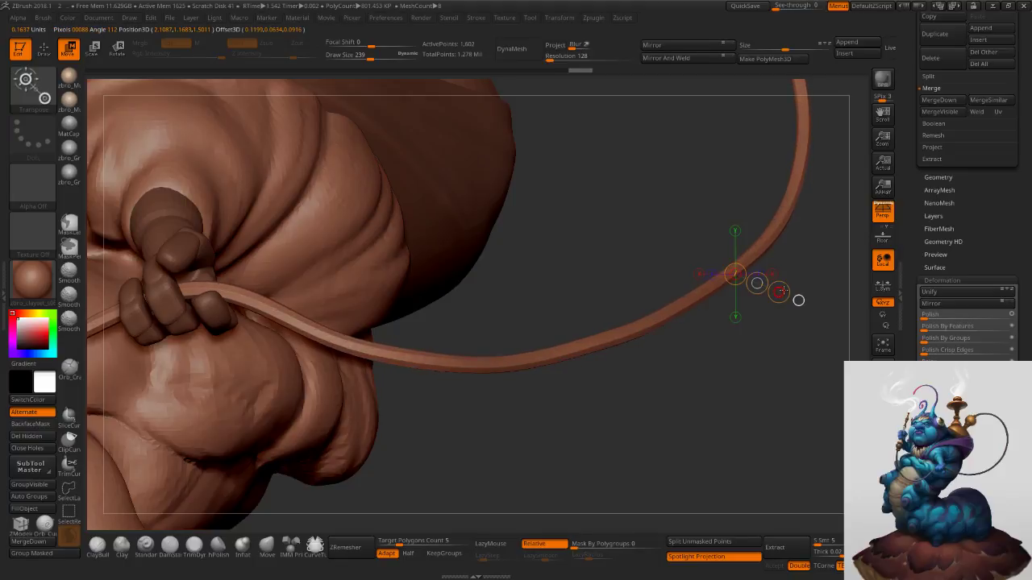
mouse_move(779, 292)
ctrl+right_down()
mouse_move(597, 230)
mouse_move(677, 218)
mouse_move(476, 215)
ctrl+right_up()
Return to sculpting mode and try smoothing the twisted hose end, then undo it.
click(46, 51)
mouse_move(619, 131)
ctrl+right_down()
mouse_move(683, 165)
mouse_move(625, 460)
ctrl+right_up()
key(s)
shift+drag(648, 183, 647, 184)
key(ctrl+z)
Turn off Sculptris Pro, smooth the hose tip, and frame the whole figure.
click(71, 537)
shift+drag(634, 188, 637, 188)
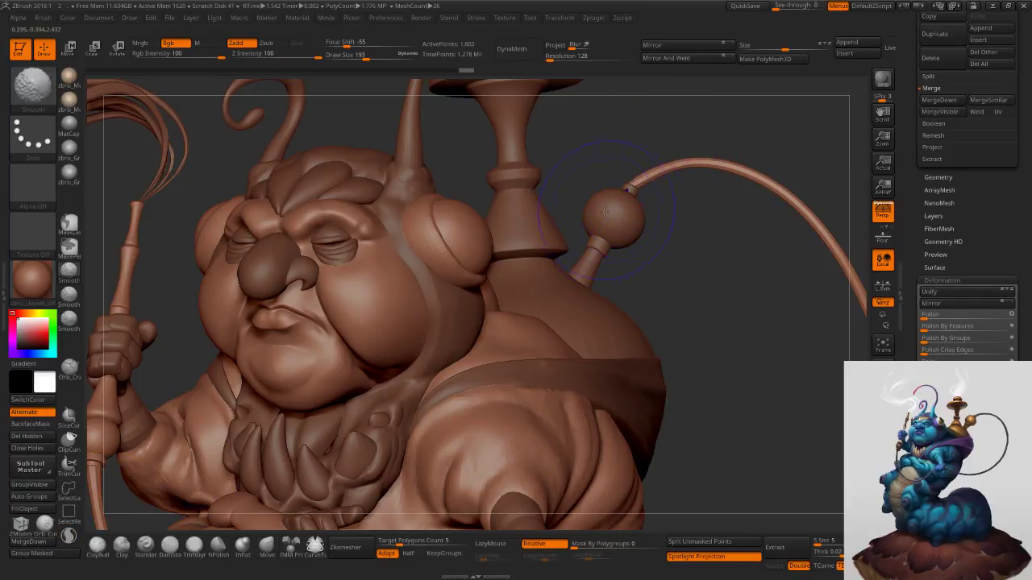
alt+right_drag(263, 350, 401, 274)
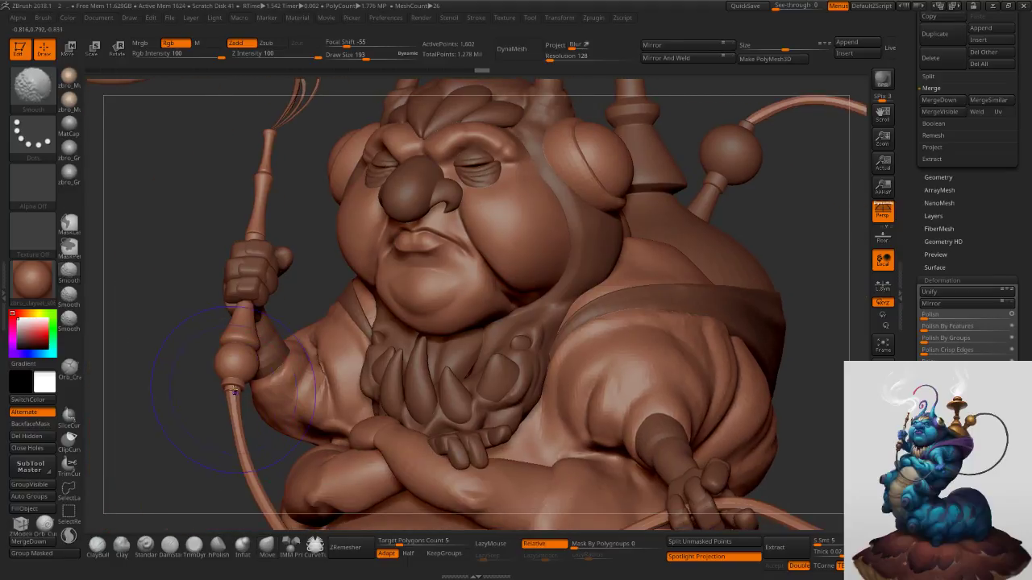
key(ctrl+z)
key(ctrl+z)
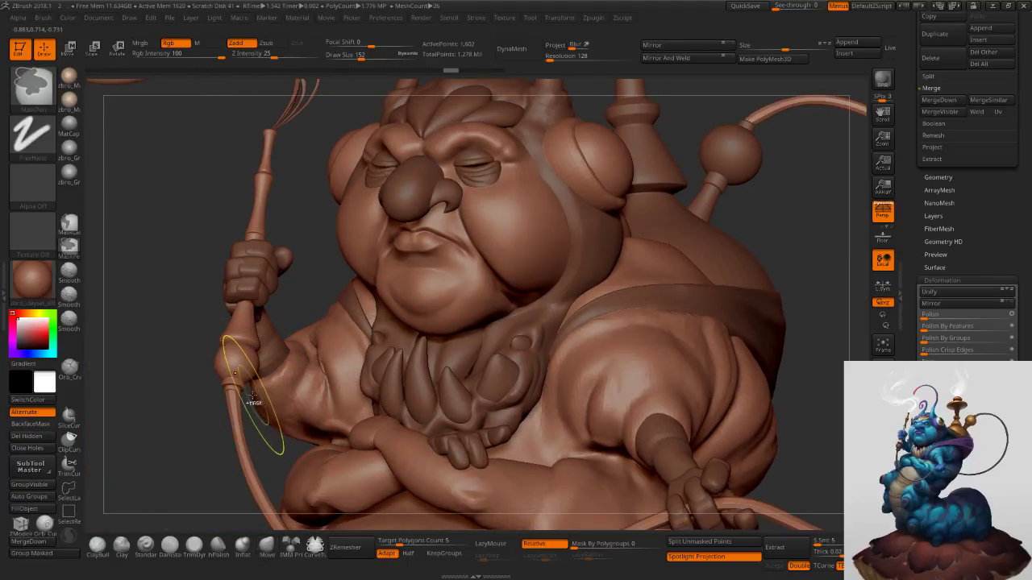
shift+drag(245, 393, 232, 388)
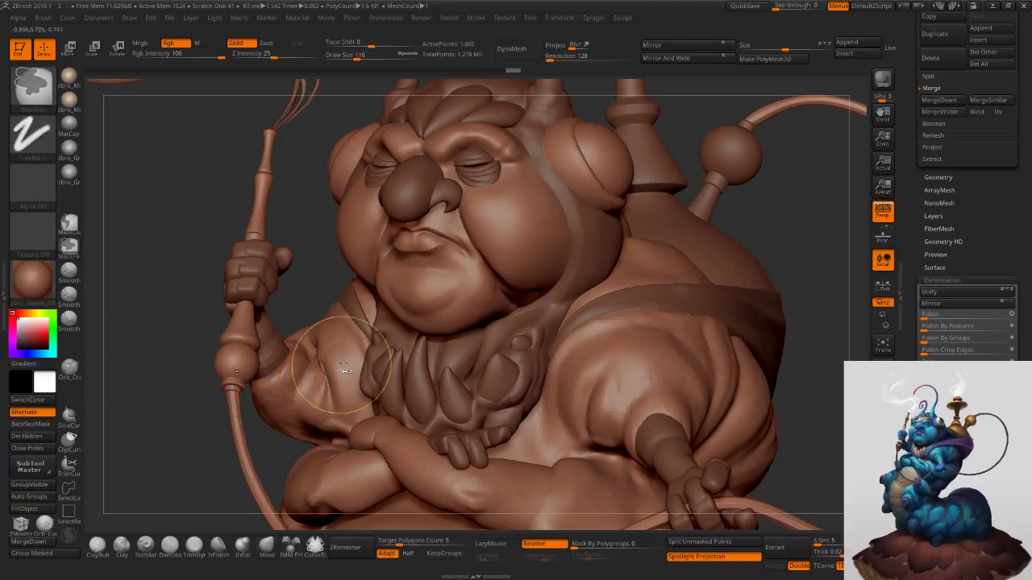
ctrl+right_drag(332, 371, 355, 266)
key(f)
key(f)
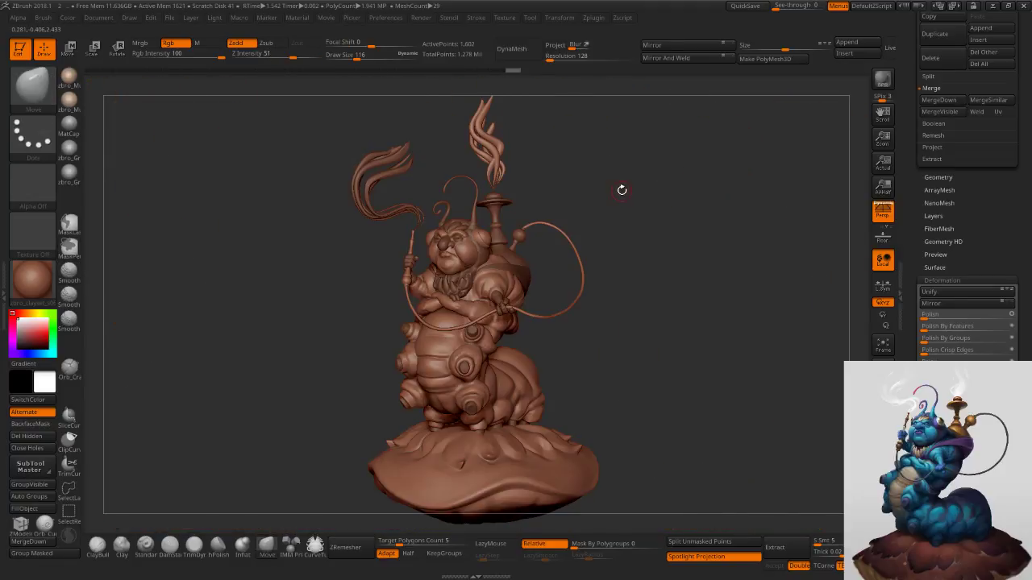
drag(740, 217, 736, 219)
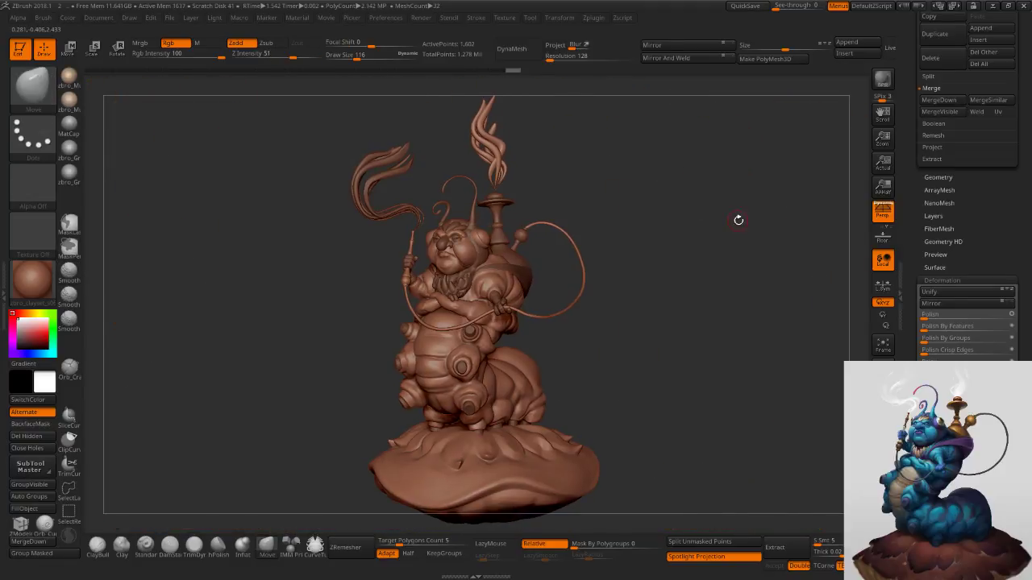
key(shift)
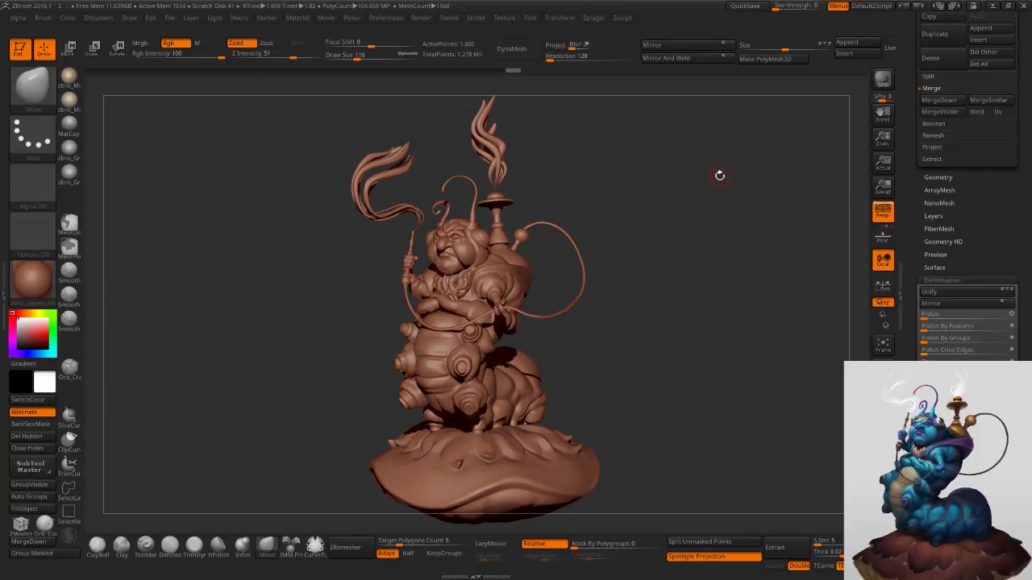
mouse_move(746, 270)
mouse_down()
mouse_move(732, 286)
mouse_move(727, 268)
mouse_up()
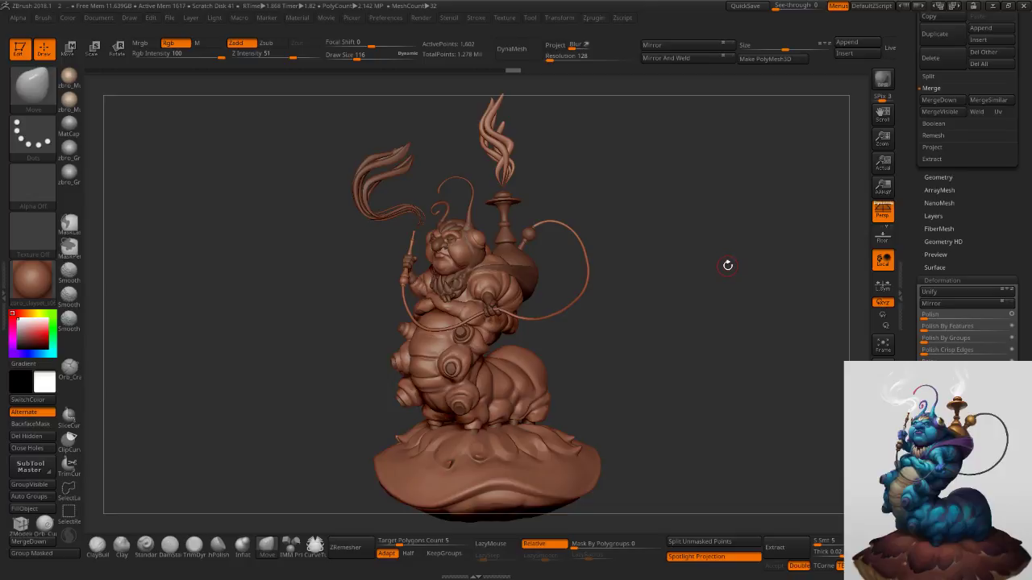
drag(727, 265, 730, 264)
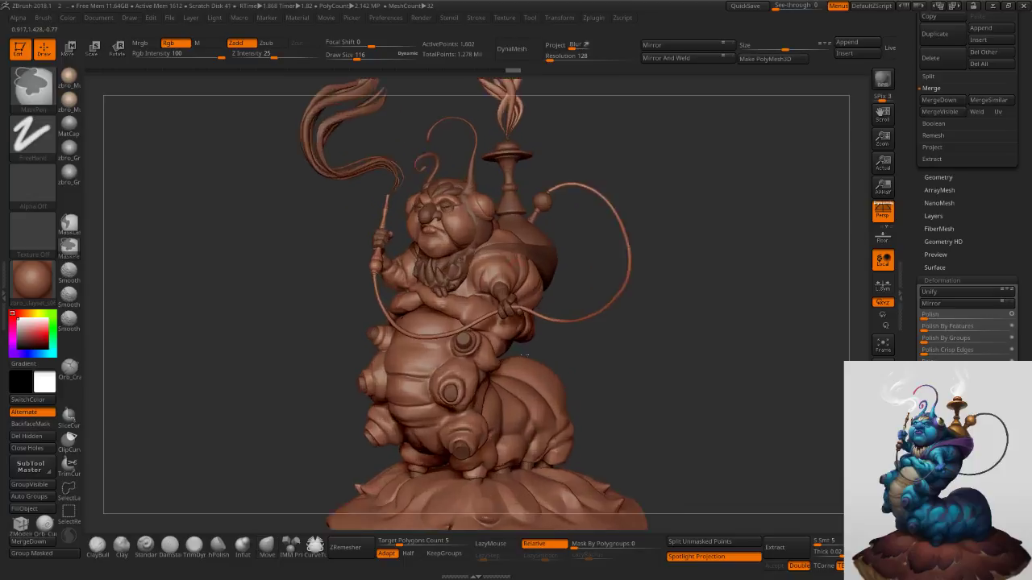
Select the arm and then the small hand subtool, and nudge the fingers down-right.
alt+click(428, 298)
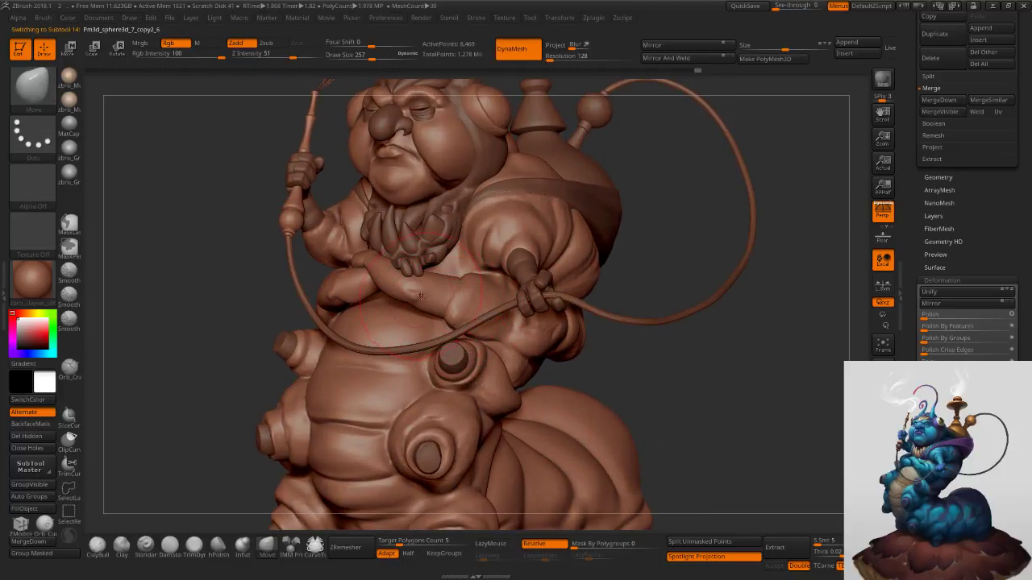
key(ctrl+z)
mouse_move(422, 302)
shift+mouse_down()
mouse_move(418, 292)
mouse_move(408, 311)
shift+mouse_up()
alt+click(414, 269)
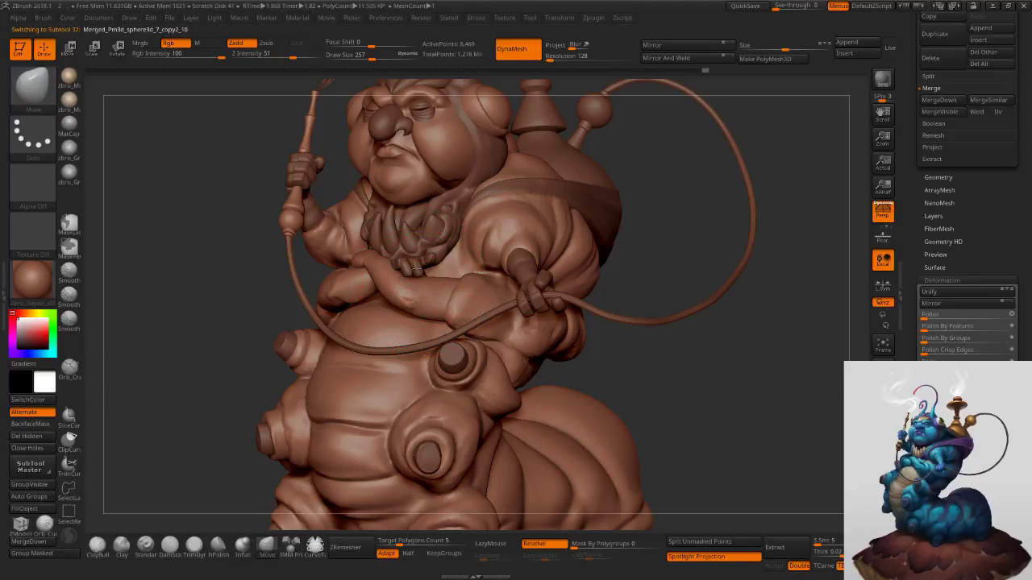
drag(420, 270, 412, 286)
Shrink the brush to 152, select another arm part, and return to a near-front view.
key(s)
key(s)
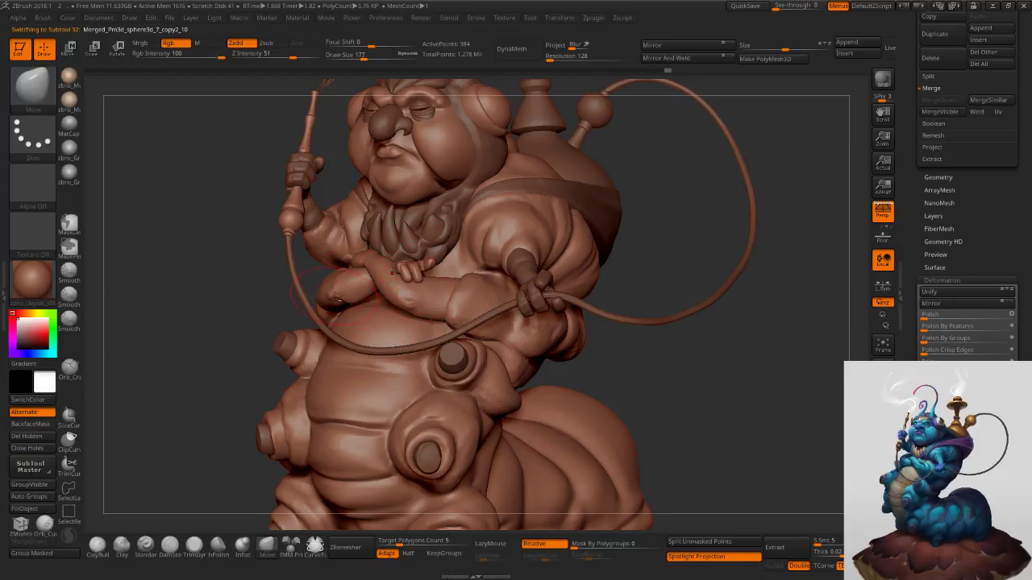
alt+click(332, 296)
key(s)
mouse_move(350, 296)
mouse_down()
mouse_move(370, 301)
mouse_move(363, 287)
mouse_up()
key(s)
right_drag(385, 271, 373, 268)
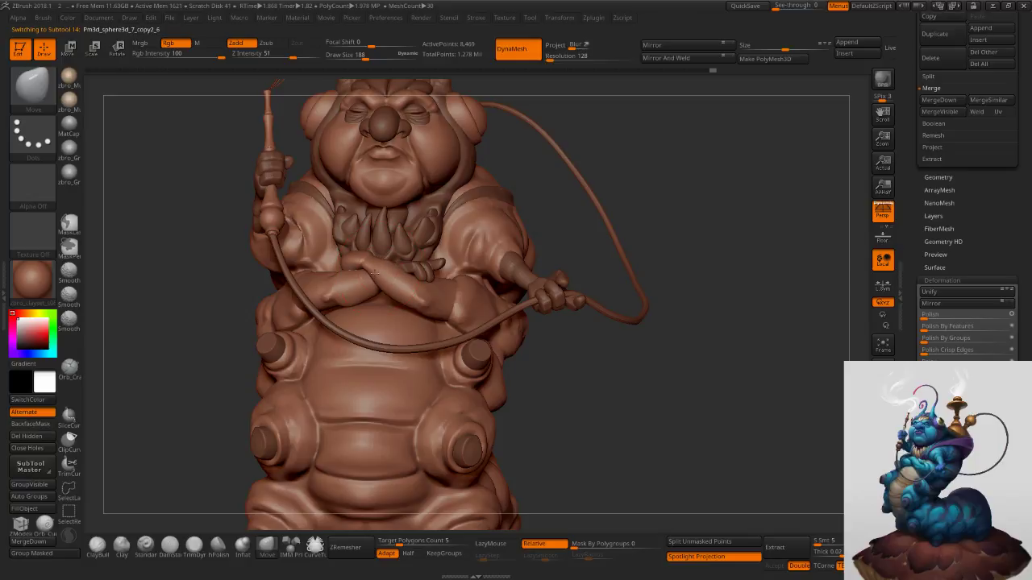
right_drag(360, 258, 494, 222)
Save the project as file 2, replacing the existing file.
key(ctrl+s)
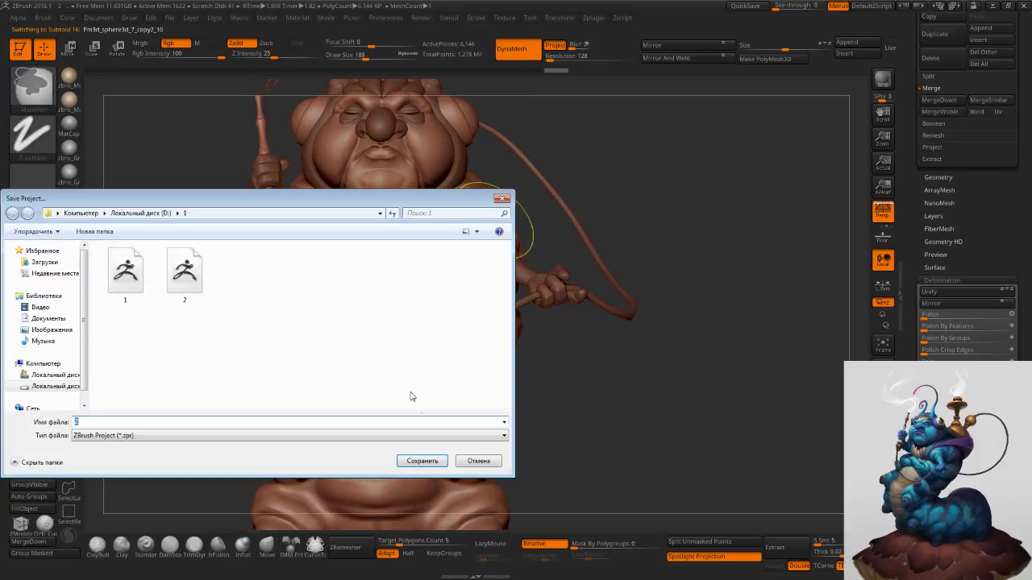
click(422, 460)
click(545, 288)
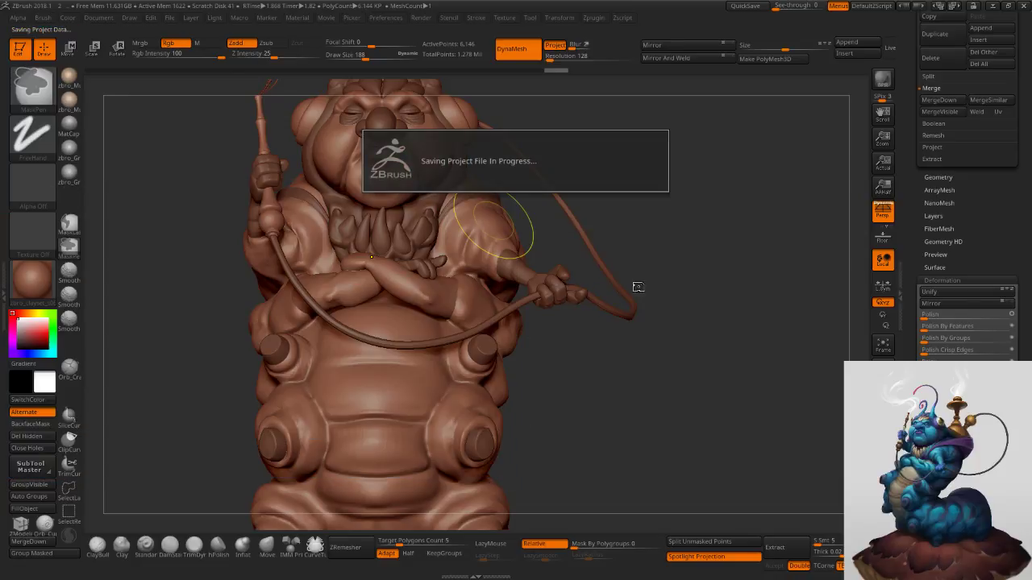
Enlarge the brush to 209 and select the arm part from a three-quarter view.
key(s)
right_drag(723, 260, 661, 263)
key(s)
drag(668, 262, 673, 261)
key(s)
alt+click(464, 282)
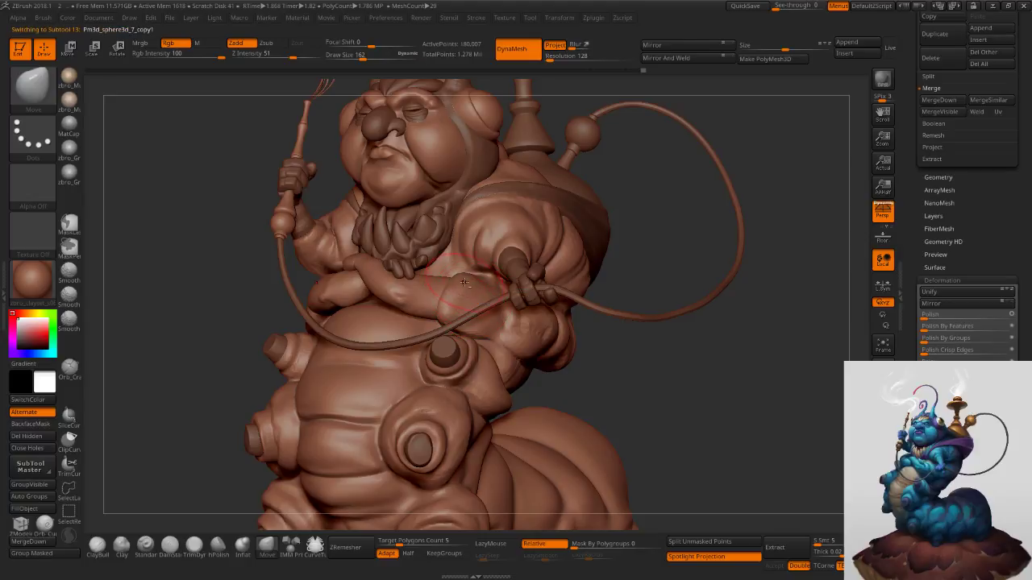
Mask the arm, invert the mask, pull the elbow outward, then clear the mask.
right_drag(462, 279, 459, 292)
key(s)
drag(458, 291, 455, 291)
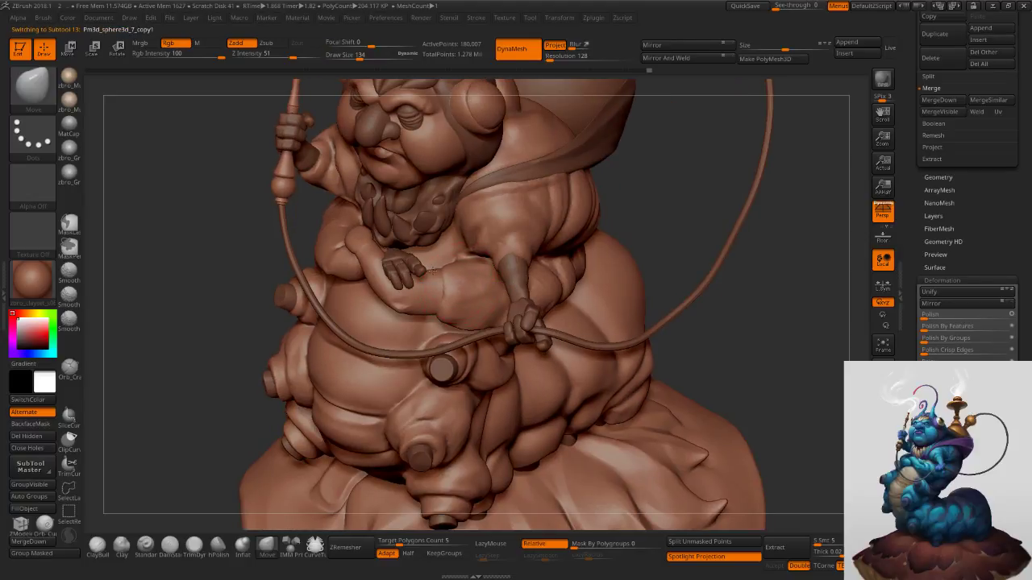
ctrl+right_drag(467, 271, 460, 291)
mouse_move(460, 293)
ctrl+mouse_down()
mouse_move(458, 270)
mouse_move(469, 272)
mouse_move(478, 285)
mouse_move(434, 272)
ctrl+mouse_up()
ctrl+click(554, 246)
ctrl+click(716, 200)
mouse_move(492, 271)
right_down()
mouse_move(412, 236)
mouse_move(427, 129)
right_up()
ctrl+drag(667, 245, 685, 291)
Inspect the crossed arms from front, side and three-quarter views while lowering the brush size.
mouse_move(565, 262)
right_down()
mouse_move(618, 240)
mouse_move(677, 265)
mouse_move(693, 260)
right_up()
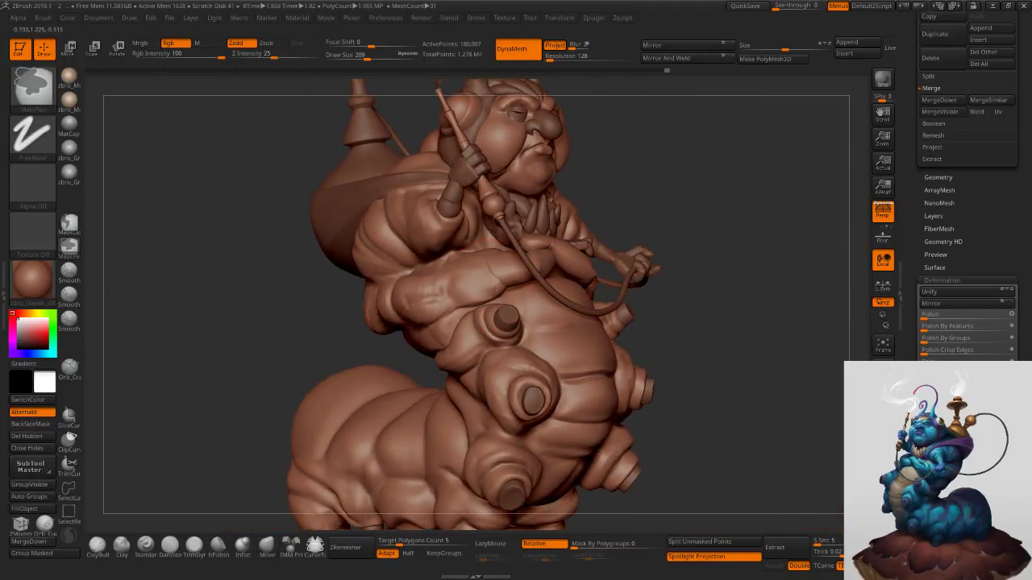
ctrl+right_drag(485, 270, 489, 315)
key(bracketleft)
right_drag(485, 269, 524, 266)
key(s)
drag(493, 270, 489, 270)
right_drag(488, 270, 532, 268)
key(s)
drag(499, 270, 498, 271)
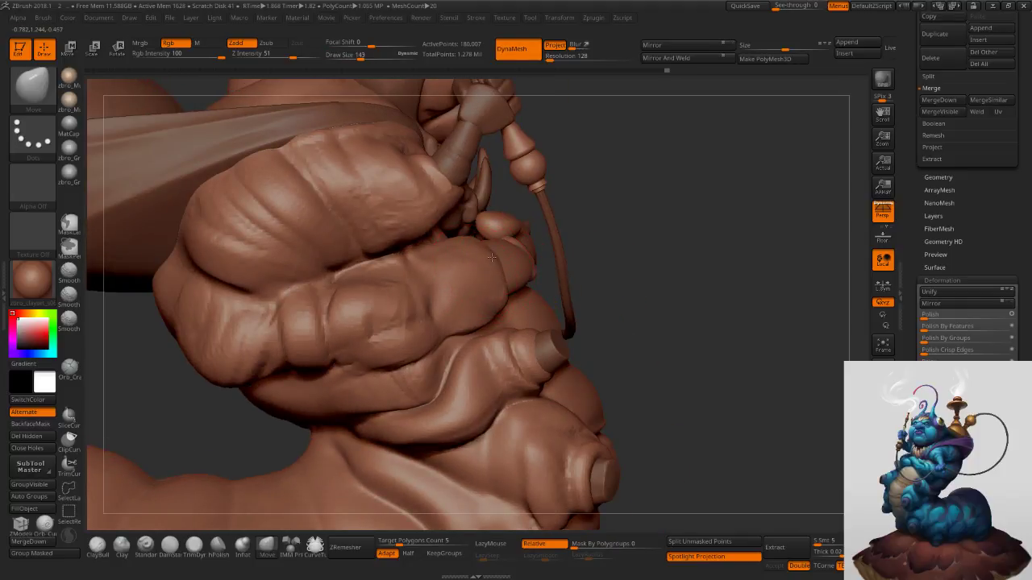
right_drag(543, 249, 487, 228)
ctrl+right_drag(621, 258, 633, 190)
mouse_move(717, 251)
alt+right_down()
mouse_move(631, 254)
mouse_move(703, 253)
alt+right_up()
ctrl+right_drag(553, 260, 545, 331)
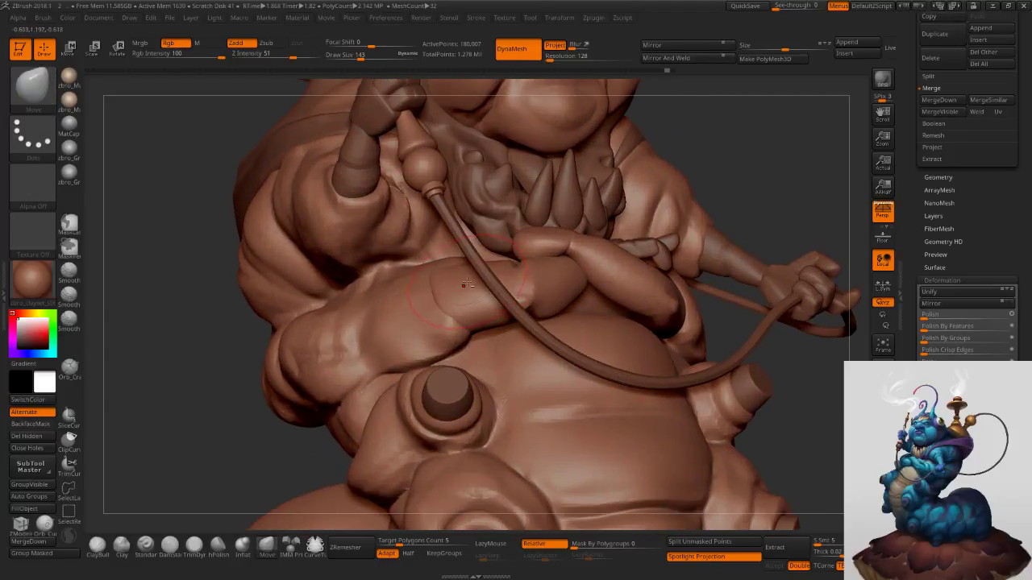
Push the crossed arm into shape with a size-182 brush, then shrink it to 143.
right_drag(445, 277, 421, 279)
key(s)
click(445, 281)
drag(436, 303, 437, 292)
key(s)
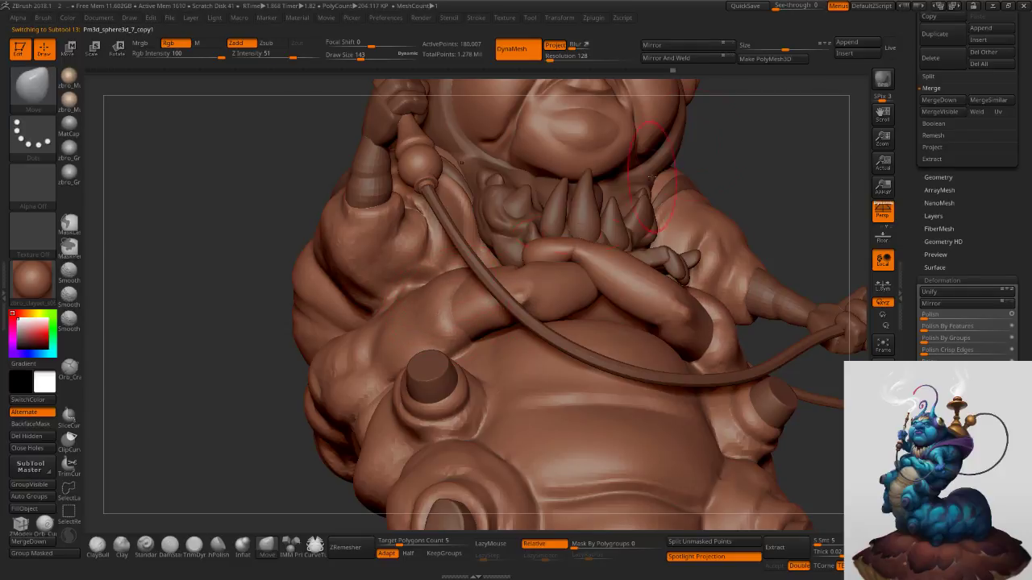
Try Mirror And Weld on the arm, undo it, and frame the whole figure.
click(653, 61)
key(ctrl+z)
mouse_move(746, 225)
ctrl+right_down()
mouse_move(686, 178)
mouse_move(697, 228)
mouse_move(723, 198)
mouse_move(742, 212)
mouse_move(733, 216)
ctrl+right_up()
key(f)
key(f)
drag(731, 216, 718, 218)
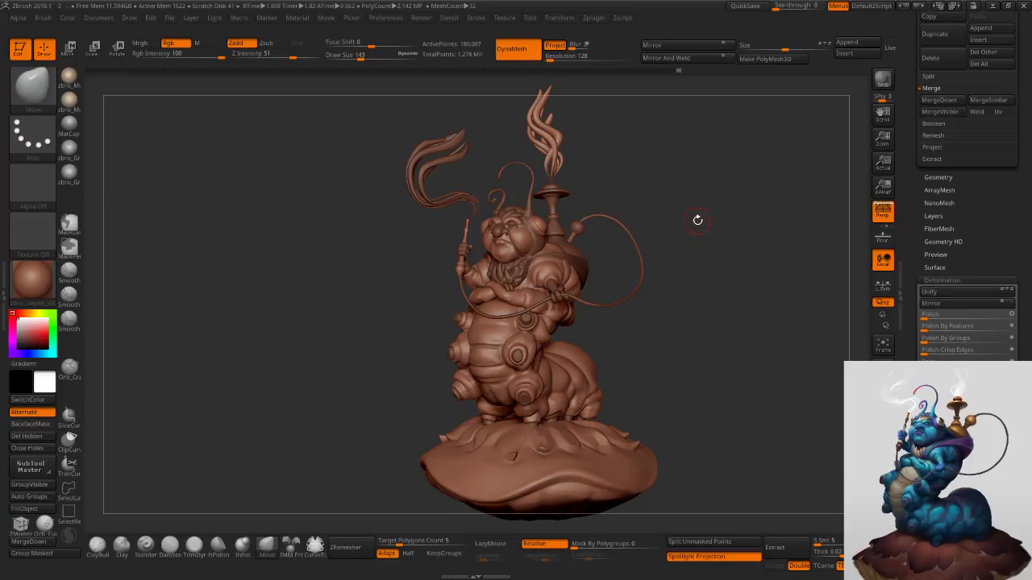
Zoom in on the lower-body folds and reduce the brush size to 71.
drag(692, 218, 701, 230)
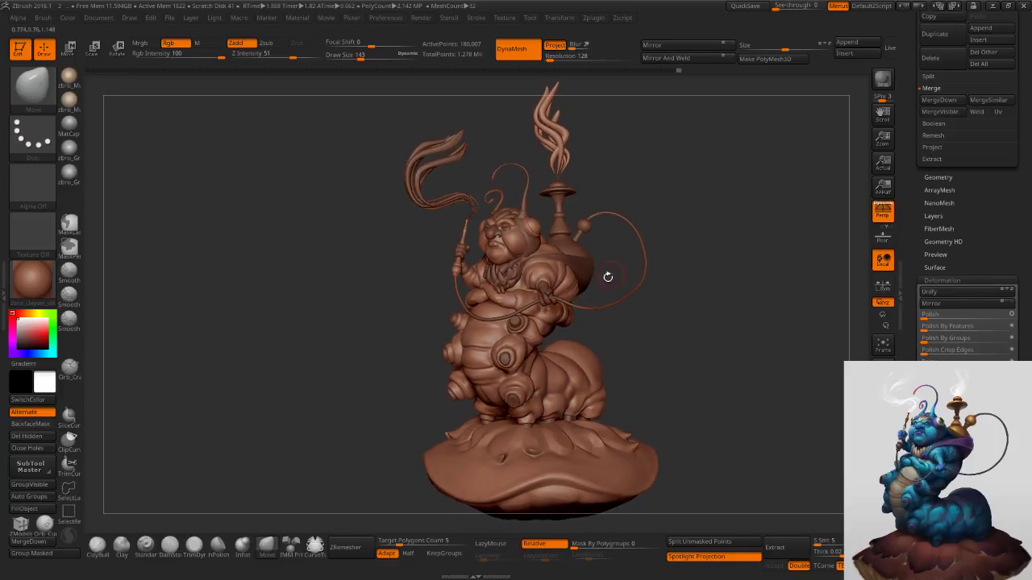
mouse_move(560, 309)
ctrl+right_down()
mouse_move(572, 295)
mouse_move(519, 174)
ctrl+right_up()
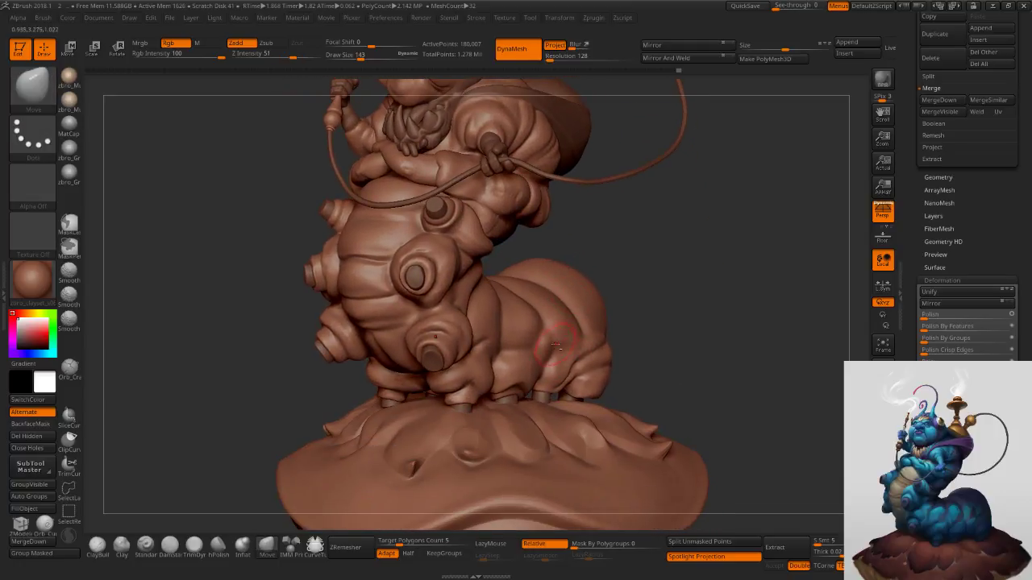
right_drag(596, 341, 580, 345)
key(s)
drag(580, 345, 568, 346)
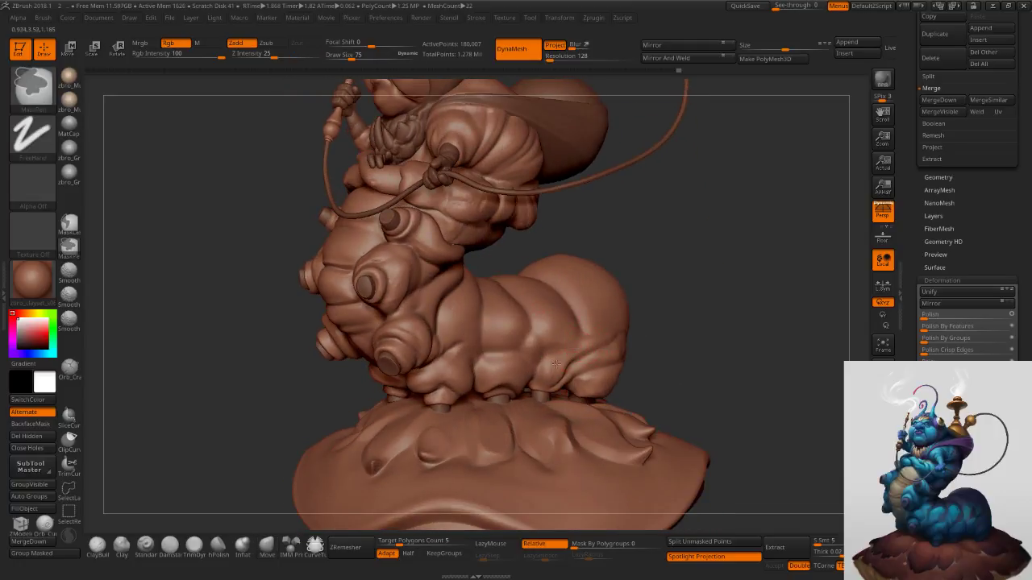
ctrl+right_drag(556, 368, 546, 362)
key(s)
mouse_move(533, 347)
mouse_down()
mouse_move(520, 346)
mouse_move(548, 342)
mouse_move(521, 295)
mouse_move(525, 341)
mouse_move(519, 327)
mouse_move(512, 363)
mouse_up()
Switch to the DamStandard brush at draw size 53.
click(195, 546)
click(170, 547)
text(s3)
key(Return)
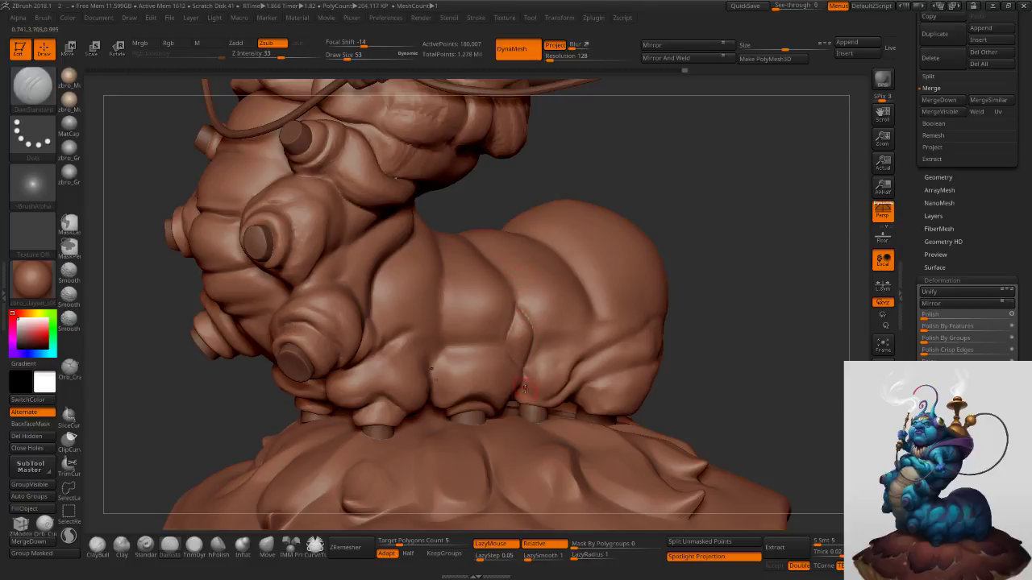
key(ctrl+z)
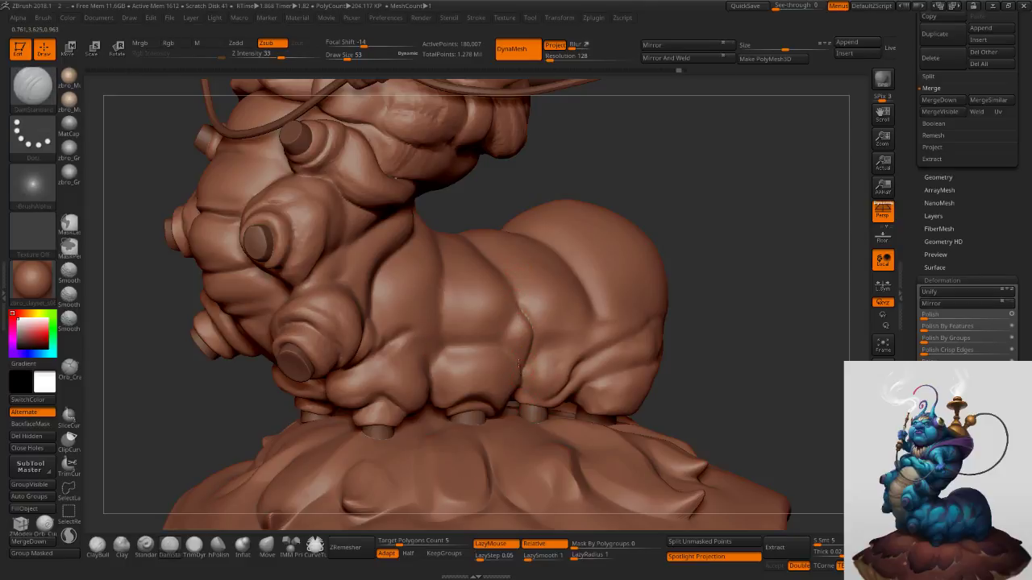
Carve creases on the lower fold, raising LazyRadius to 43 and undoing failed strokes.
drag(504, 342, 515, 284)
key(])
drag(483, 345, 455, 342)
key(ctrl+z)
click(592, 556)
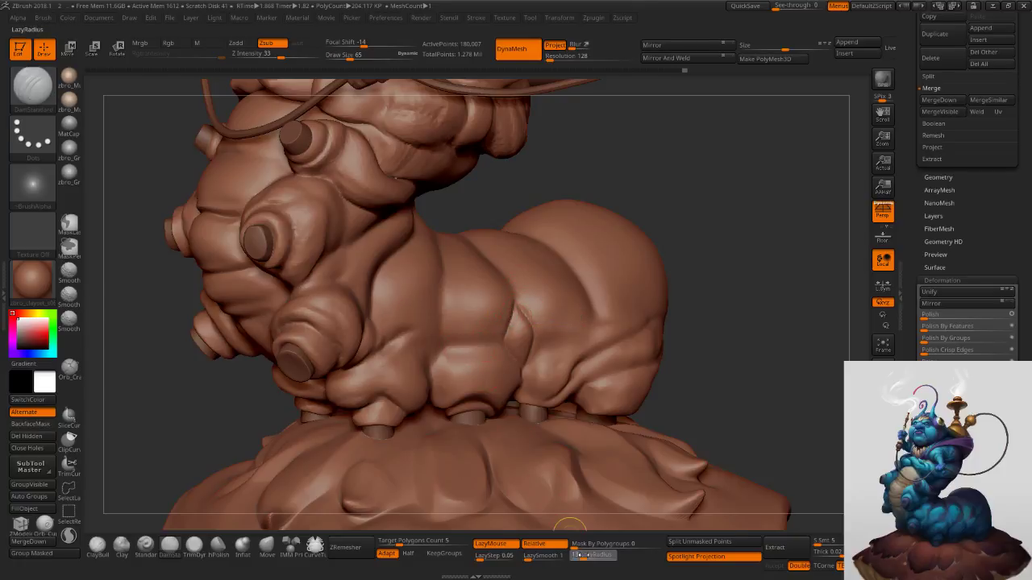
drag(505, 333, 480, 345)
key(ctrl+z)
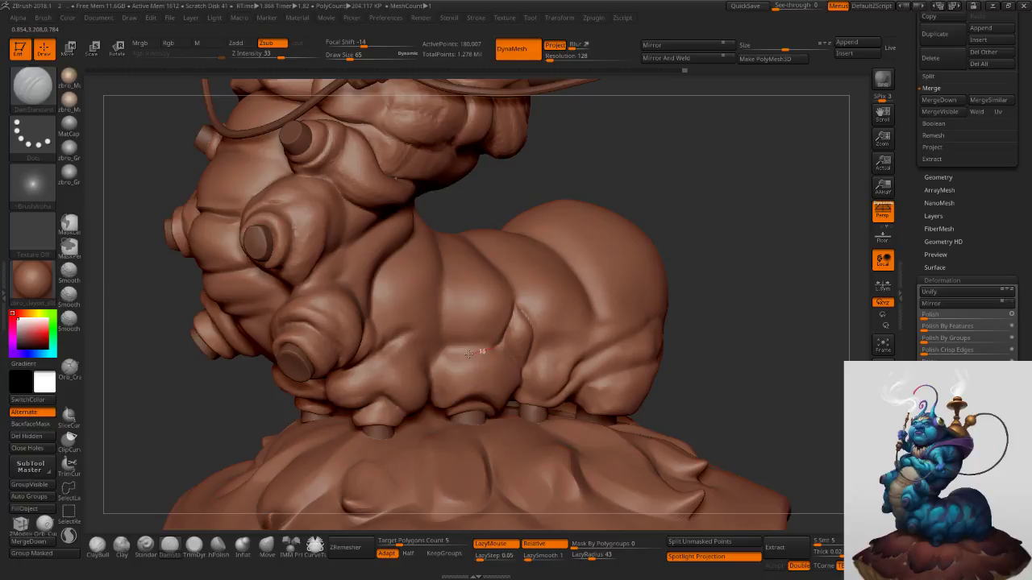
mouse_move(451, 348)
mouse_down()
mouse_move(431, 381)
mouse_move(457, 410)
mouse_up()
From a side-on view, carve a crease above the legs with a size-45 brush.
right_drag(436, 381, 399, 373)
drag(422, 346, 428, 373)
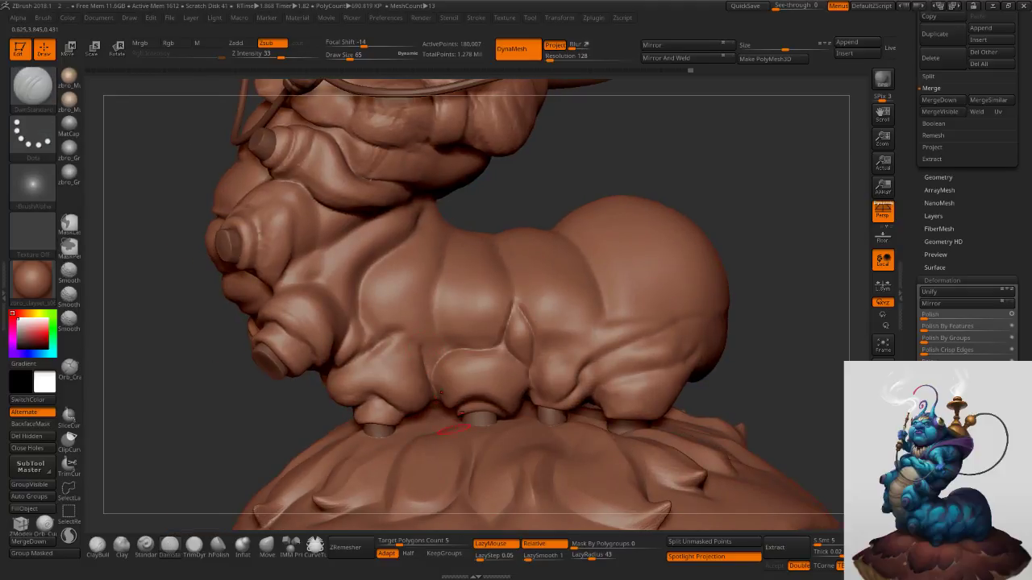
ctrl+right_drag(428, 349, 428, 362)
key(s)
click(424, 363)
mouse_move(421, 344)
mouse_down()
mouse_move(431, 409)
mouse_move(453, 439)
mouse_up()
drag(427, 376, 439, 415)
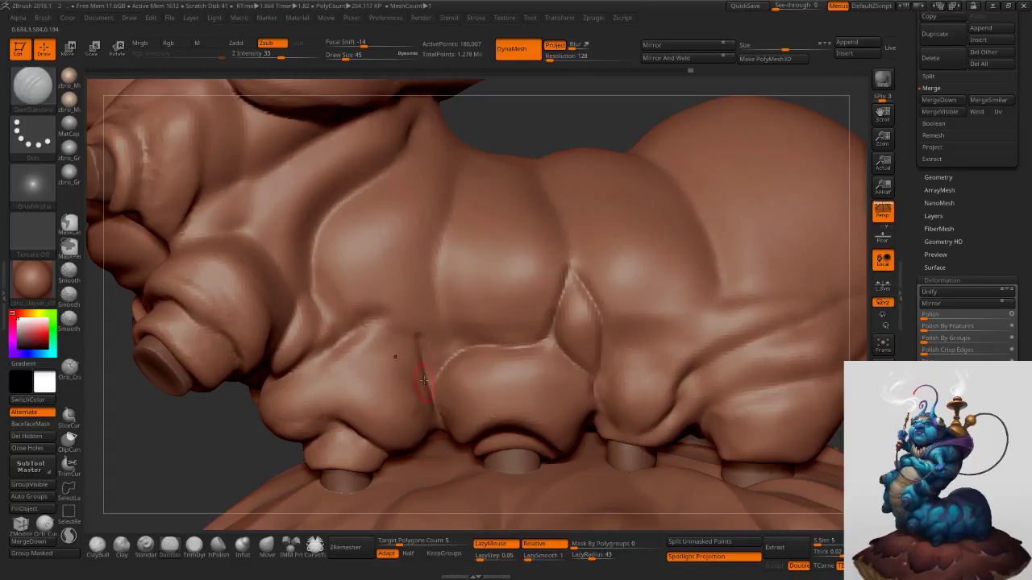
Try a curve-stroke brush on the leg fold, undo it, and pick the Orb_Cracks brush.
right_drag(392, 361, 424, 337)
click(46, 525)
drag(345, 419, 382, 450)
key(ctrl+z)
click(69, 368)
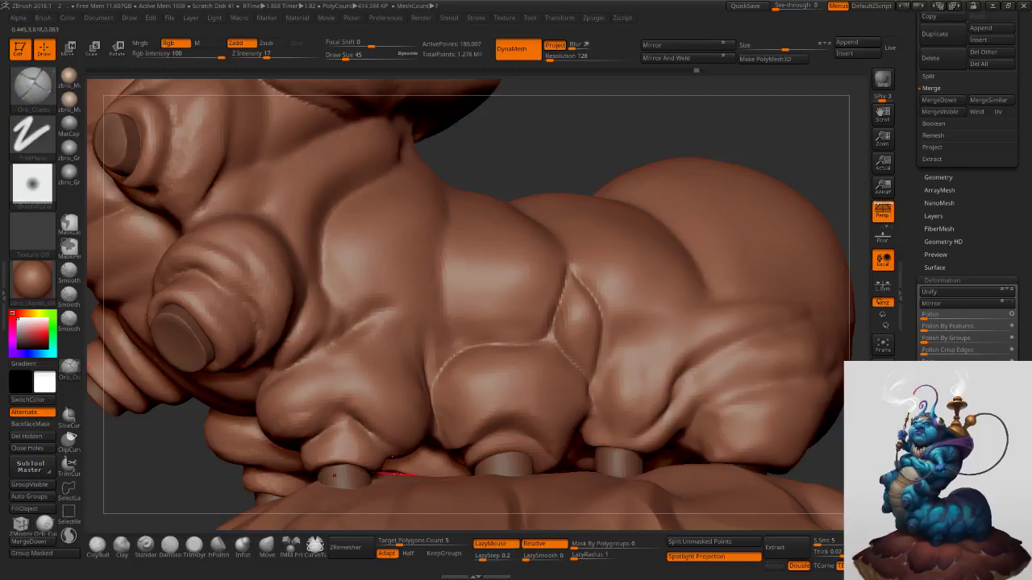
Cut a crack along the leg fold and sharpen the upper folds with a size-62 brush.
drag(343, 416, 314, 435)
right_drag(324, 429, 332, 462)
mouse_move(397, 305)
mouse_down()
mouse_move(360, 320)
mouse_move(338, 346)
mouse_up()
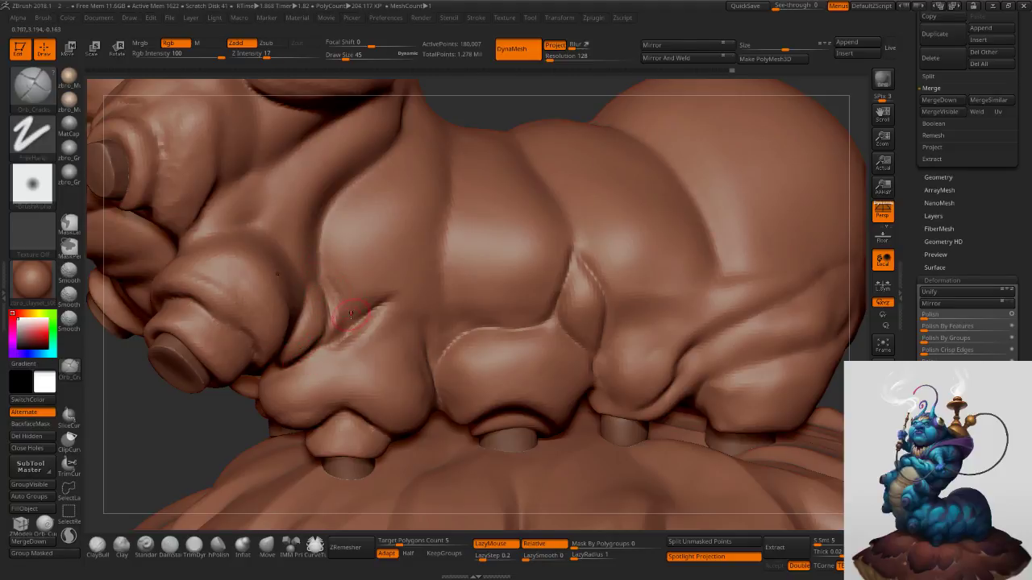
alt+right_drag(342, 268, 365, 381)
mouse_move(336, 410)
mouse_down()
mouse_move(341, 350)
mouse_move(409, 241)
mouse_up()
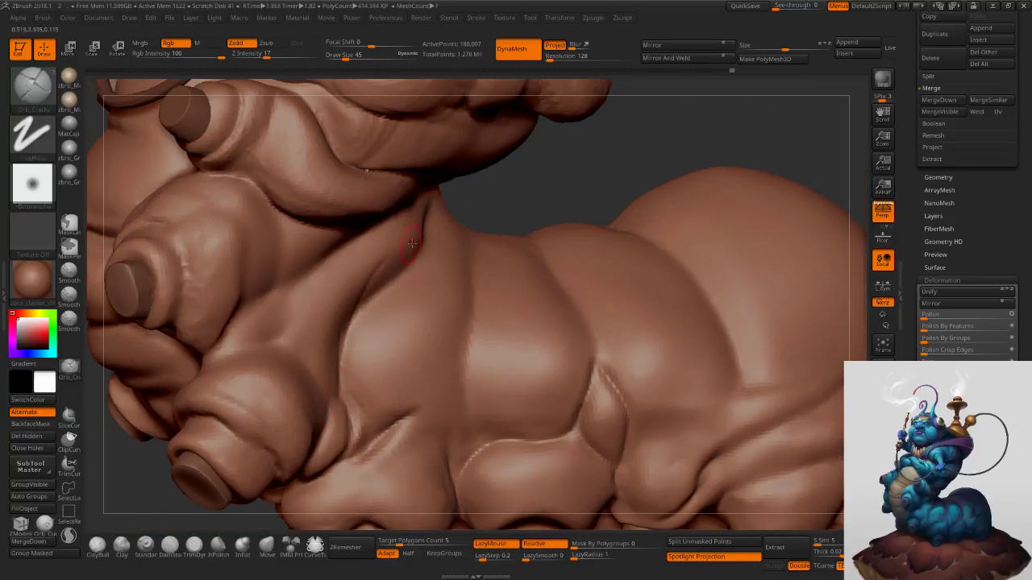
right_drag(386, 275, 374, 301)
key(s)
drag(376, 306, 380, 305)
drag(342, 401, 401, 275)
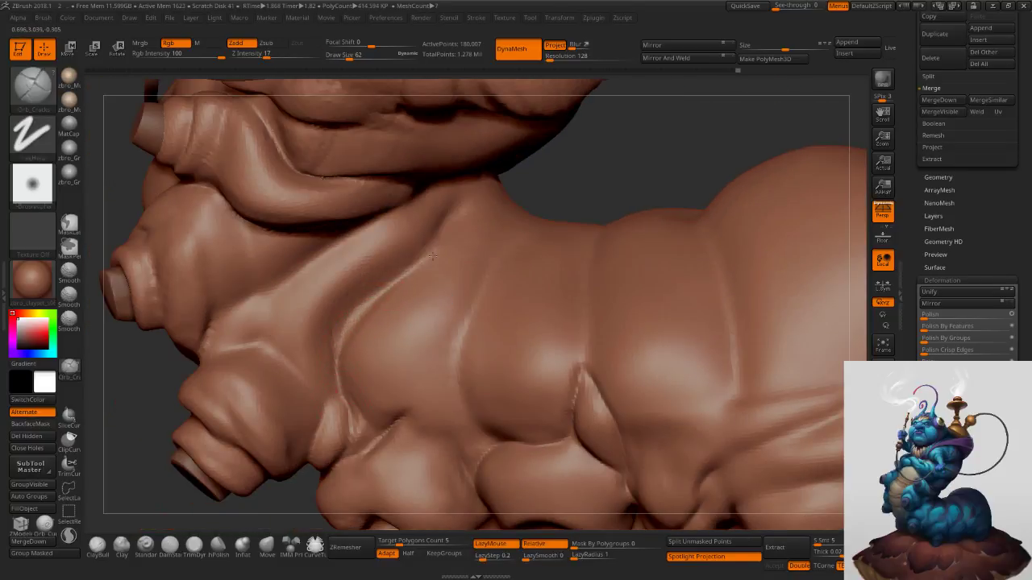
drag(342, 394, 443, 228)
mouse_move(353, 305)
mouse_down()
mouse_move(401, 269)
mouse_move(461, 191)
mouse_up()
Smooth and deepen the folds toward the tail, changing brush size to 92 then 42.
mouse_move(524, 172)
right_down()
mouse_move(464, 208)
mouse_move(524, 224)
right_up()
key(s)
drag(479, 209, 396, 259)
mouse_move(519, 230)
ctrl+right_down()
mouse_move(501, 198)
mouse_move(469, 225)
mouse_move(465, 217)
ctrl+right_up()
drag(465, 218, 433, 283)
mouse_move(433, 282)
right_down()
mouse_move(477, 313)
mouse_move(452, 343)
mouse_move(377, 314)
mouse_move(382, 279)
right_up()
drag(379, 243, 360, 296)
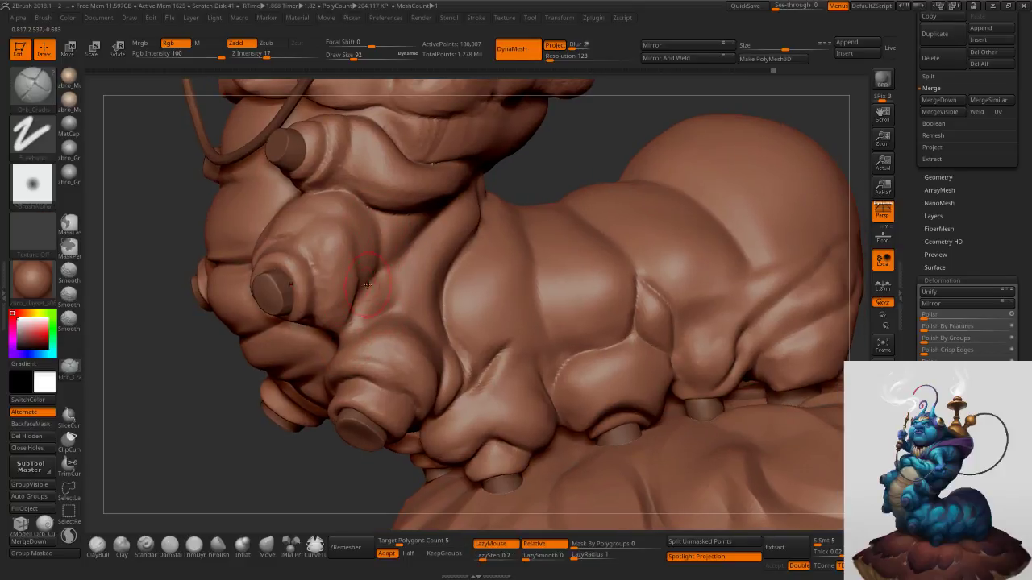
drag(330, 197, 333, 198)
right_drag(332, 198, 273, 192)
ctrl+right_drag(438, 174, 482, 174)
key(s)
drag(465, 176, 445, 211)
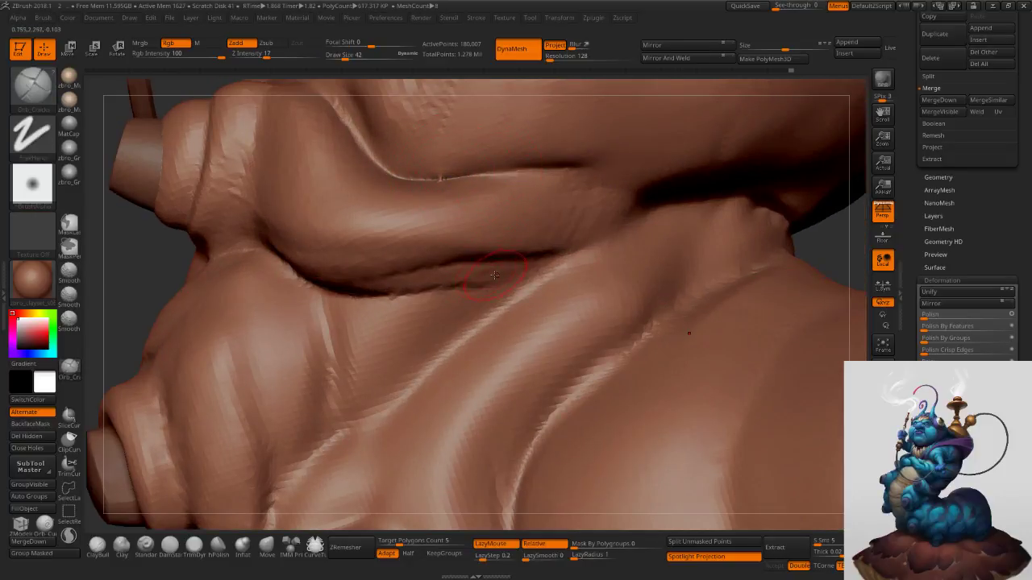
Draw a crease under the fold and smooth it with Shift at brush size 78.
drag(345, 295, 498, 284)
mouse_move(469, 315)
ctrl+right_down()
mouse_move(364, 313)
mouse_move(411, 328)
ctrl+right_up()
ctrl+right_drag(355, 354, 384, 367)
key(s)
mouse_move(383, 371)
mouse_down()
mouse_move(390, 399)
mouse_move(384, 380)
mouse_up()
mouse_move(380, 376)
right_down()
mouse_move(302, 383)
mouse_move(342, 448)
right_up()
key(shift)
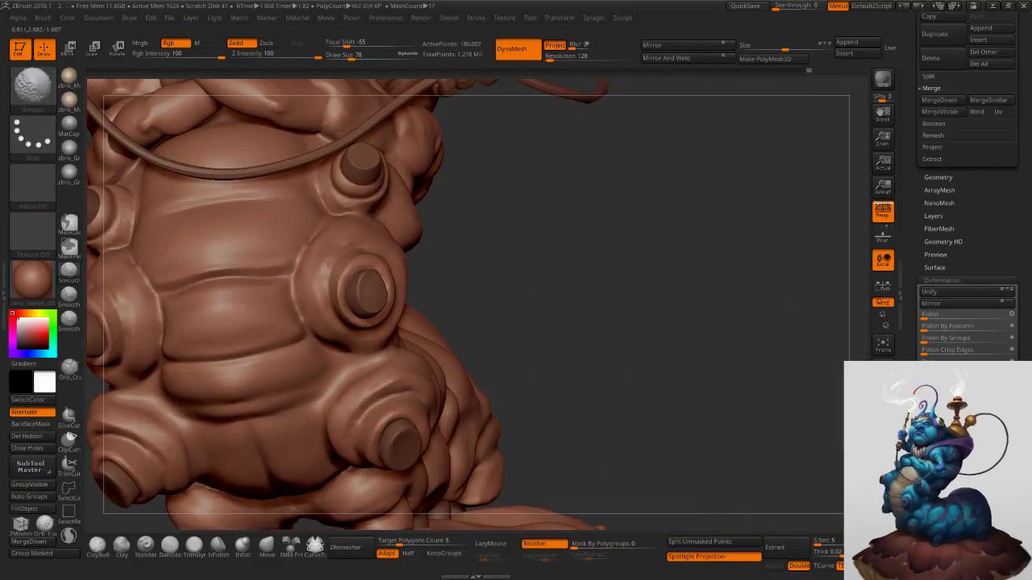
shift+drag(337, 419, 328, 420)
Deepen the lower belly creases and carve a new crease across the upper belly.
right_drag(307, 419, 303, 393)
drag(320, 387, 182, 410)
drag(325, 395, 251, 409)
drag(323, 333, 266, 321)
Add a longer crease above the lower nub on the belly's right side.
ctrl+right_drag(315, 309, 361, 255)
alt+right_drag(456, 267, 636, 292)
drag(636, 292, 618, 293)
mouse_move(588, 299)
ctrl+right_down()
mouse_move(577, 356)
mouse_move(486, 367)
ctrl+right_up()
drag(487, 368, 509, 340)
key(ctrl+z)
mouse_move(469, 379)
mouse_down()
mouse_move(529, 344)
mouse_move(419, 385)
mouse_up()
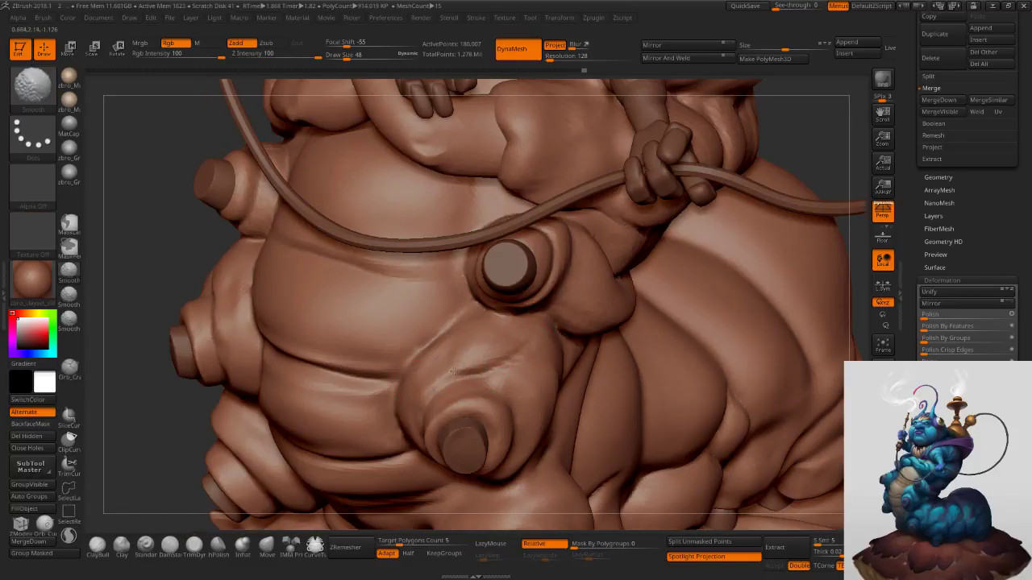
right_drag(555, 340, 516, 350)
With the Inflate brush at low intensity, swell the body below and above the crease, sharpening the fold.
click(242, 546)
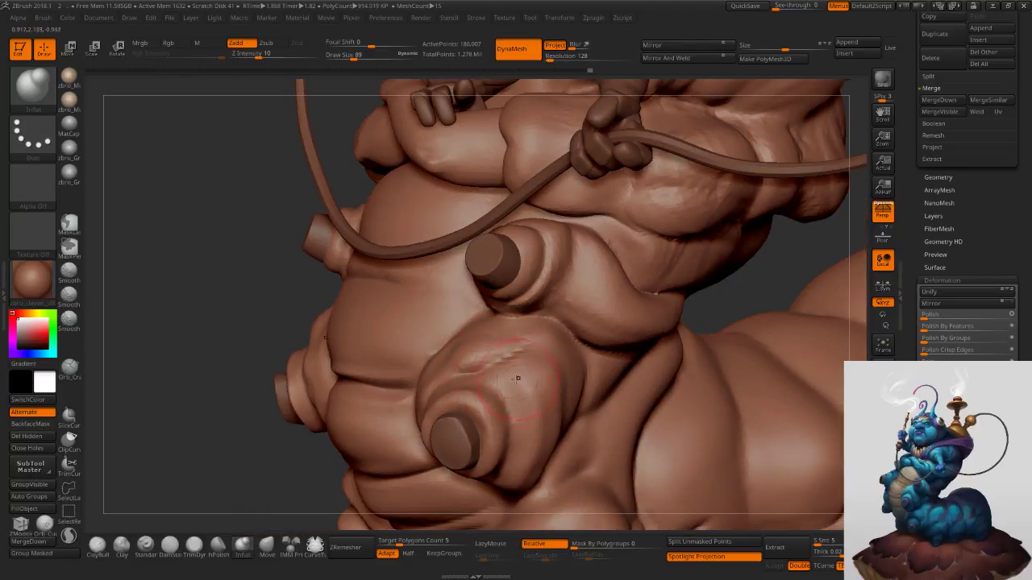
drag(520, 383, 520, 378)
key(s)
drag(552, 308, 555, 293)
key(s)
right_drag(556, 290, 508, 278)
drag(536, 304, 542, 317)
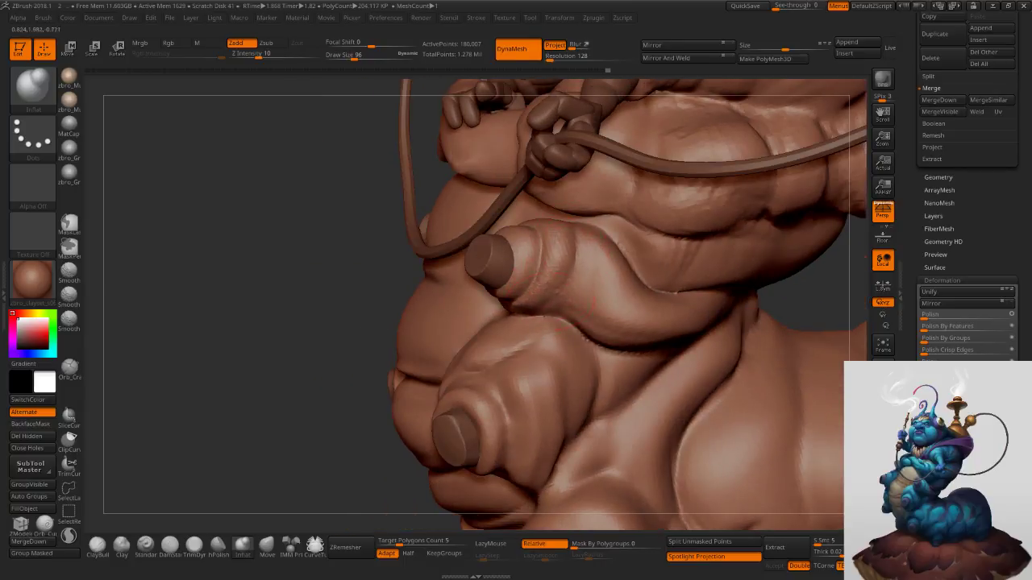
drag(576, 249, 547, 328)
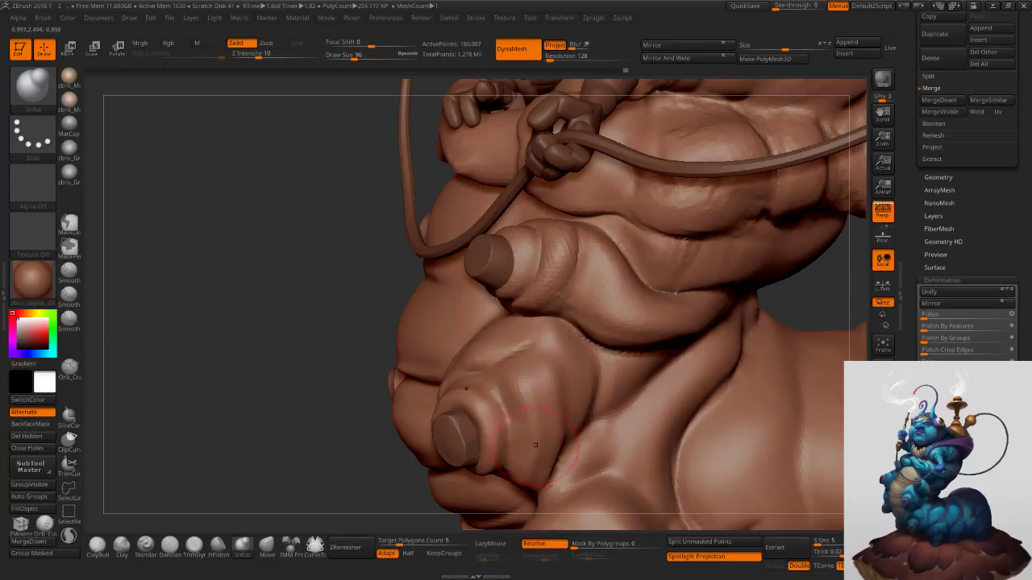
Swell the segment beside the front crease and the lower leg's sleeve rim, then view the whole sculpt front-on.
right_drag(443, 363, 508, 354)
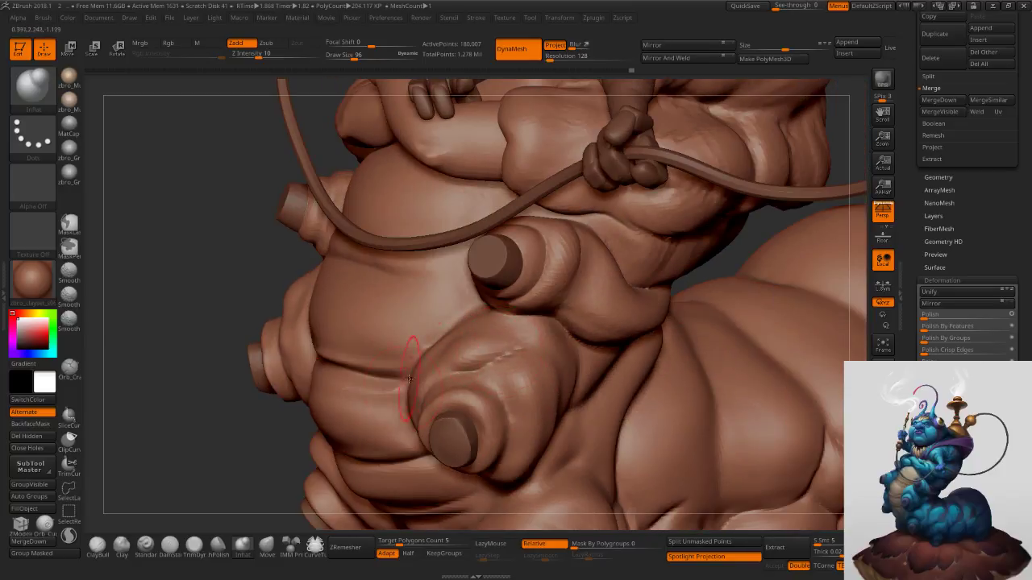
right_drag(359, 387, 407, 394)
mouse_move(408, 395)
mouse_down()
mouse_move(413, 435)
mouse_move(435, 421)
mouse_up()
mouse_move(477, 520)
alt+right_down()
mouse_move(492, 366)
mouse_move(435, 345)
alt+right_up()
key(s)
drag(506, 393, 488, 424)
right_drag(482, 440, 541, 445)
mouse_move(566, 403)
ctrl+right_down()
mouse_move(554, 307)
mouse_move(580, 320)
ctrl+right_up()
mouse_move(700, 320)
ctrl+right_down()
mouse_move(737, 300)
mouse_move(716, 320)
mouse_move(715, 301)
mouse_move(732, 294)
ctrl+right_up()
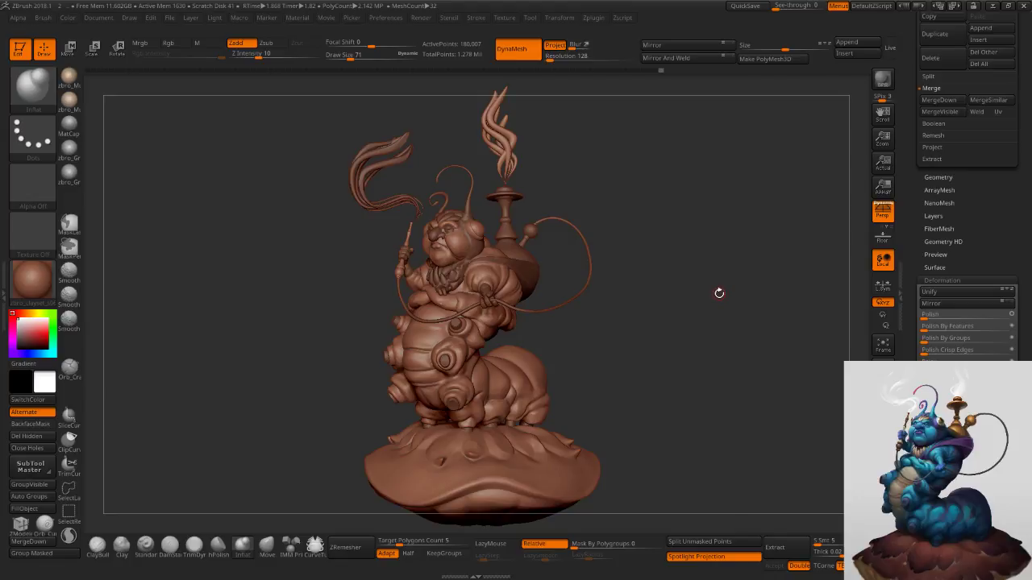
Make the arm the active subtool and push the crossed forearm's lower edge with the Move brush.
right_drag(724, 291, 716, 285)
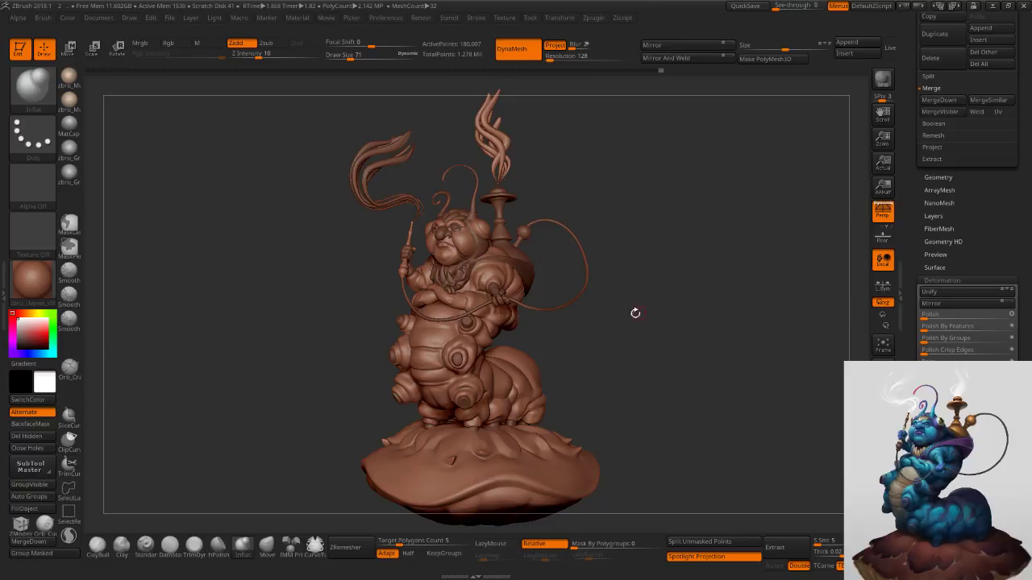
ctrl+right_drag(462, 302, 449, 357)
alt+click(436, 316)
click(271, 549)
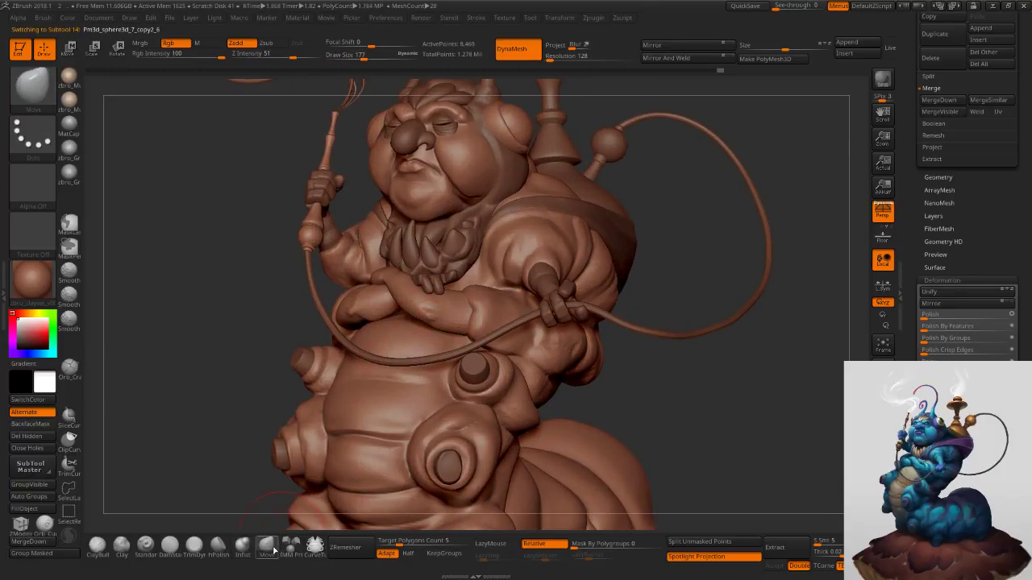
mouse_move(419, 327)
mouse_down()
mouse_move(428, 316)
mouse_move(412, 332)
mouse_up()
key(s)
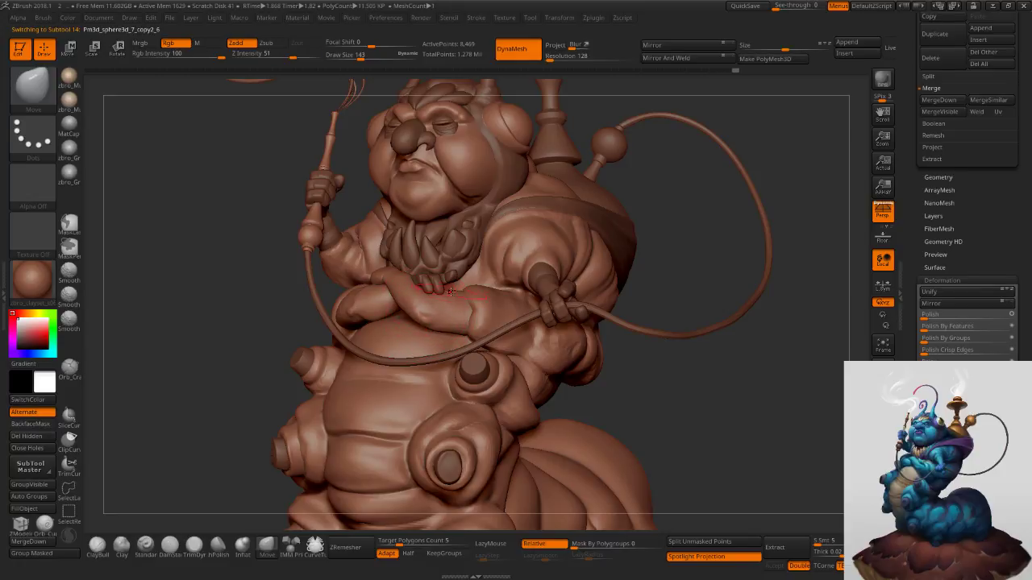
Zoom out, activate a leg subtool and nudge a leg nub, then undo the push.
mouse_move(450, 291)
right_down()
mouse_move(428, 293)
mouse_move(462, 298)
right_up()
ctrl+right_drag(564, 363, 532, 255)
alt+right_drag(655, 334, 654, 301)
ctrl+right_drag(677, 333, 690, 383)
alt+click(353, 327)
mouse_move(352, 327)
mouse_down()
mouse_move(341, 326)
mouse_move(352, 318)
mouse_move(341, 324)
mouse_move(347, 335)
mouse_up()
key(ctrl+z)
key(s)
Activate the cap and then the hose subtools, framing the whole caterpillar from the front.
alt+click(342, 324)
key(s)
key(s)
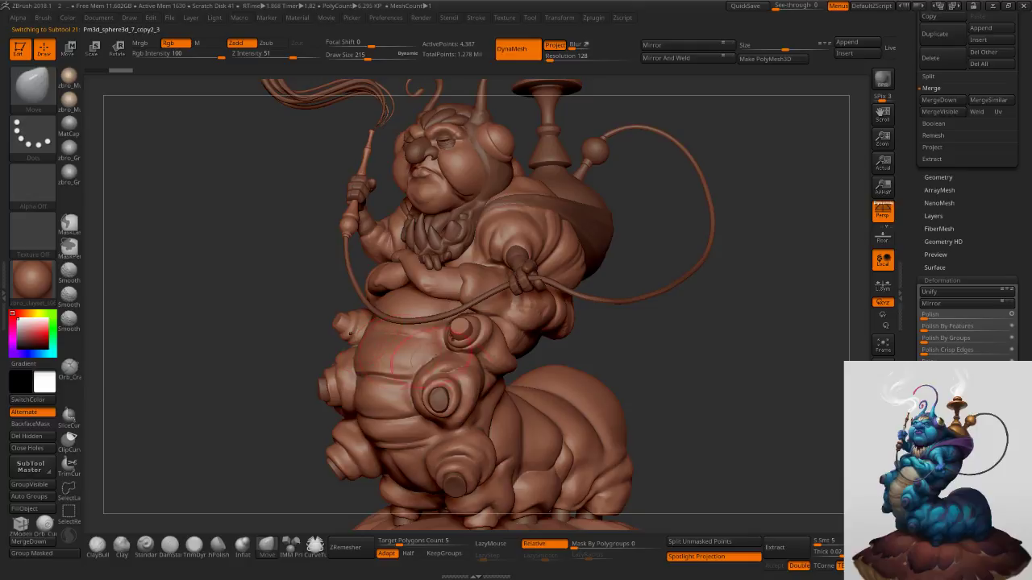
mouse_move(746, 386)
ctrl+right_down()
mouse_move(686, 360)
mouse_move(695, 350)
mouse_move(673, 325)
mouse_move(730, 336)
mouse_move(769, 328)
mouse_move(657, 333)
ctrl+right_up()
mouse_move(656, 334)
mouse_down()
mouse_move(742, 288)
mouse_move(661, 295)
mouse_move(720, 373)
mouse_move(719, 329)
mouse_up()
alt+click(610, 289)
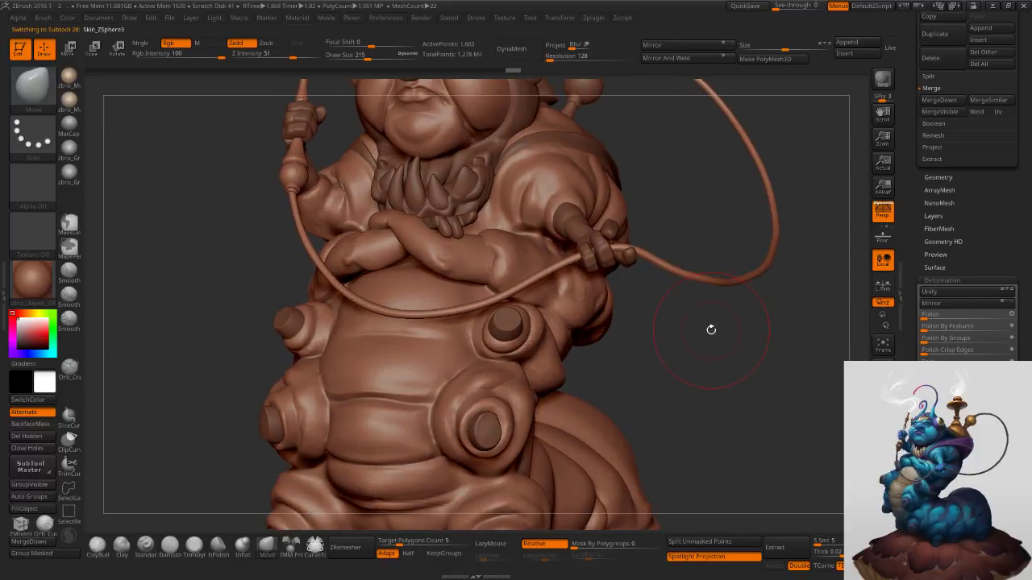
key(f)
key(f)
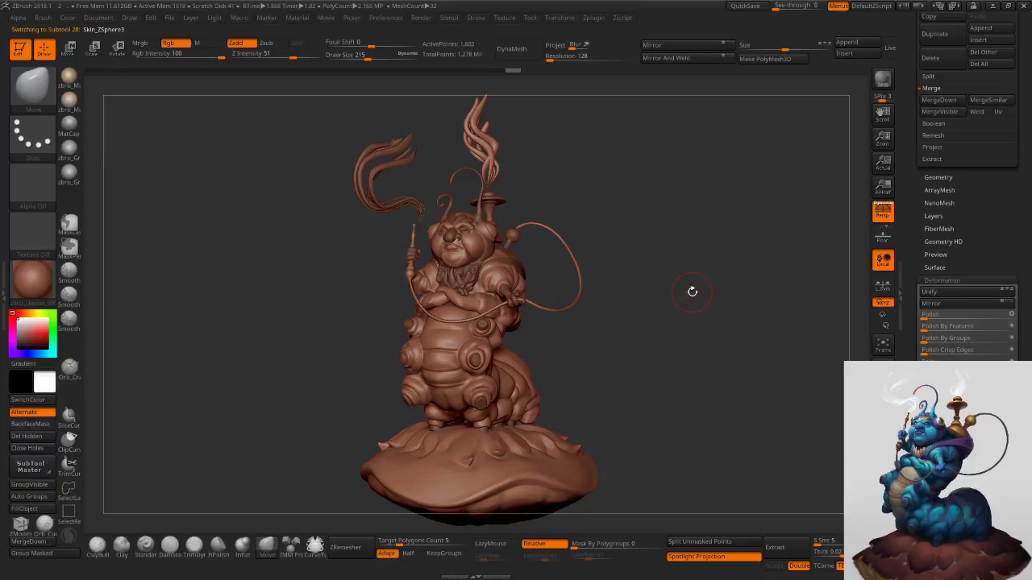
click(32, 279)
Try a plain grey material, then apply white SkinShade4 and shift the main colour toward grey.
click(223, 423)
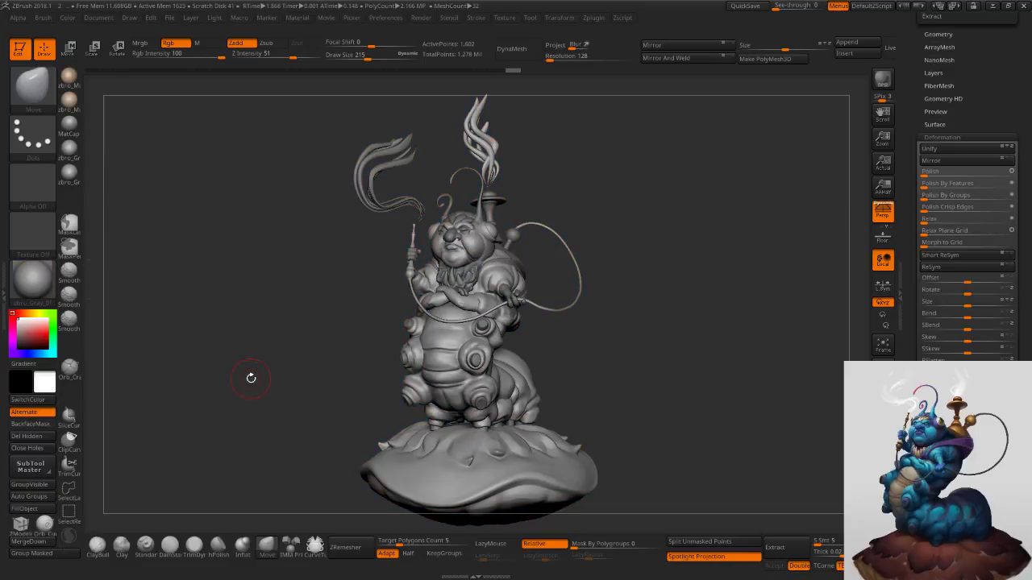
click(31, 279)
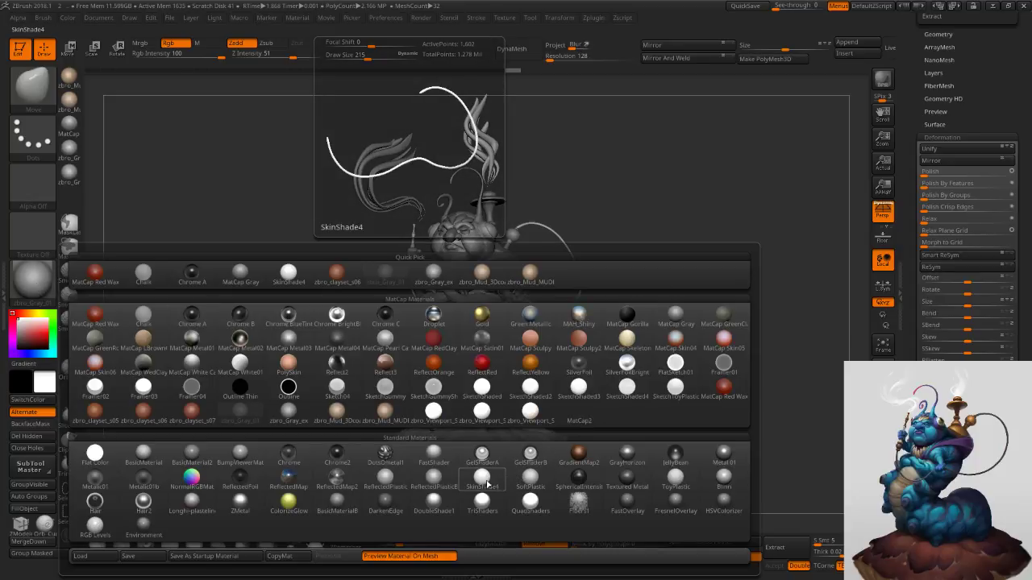
click(516, 479)
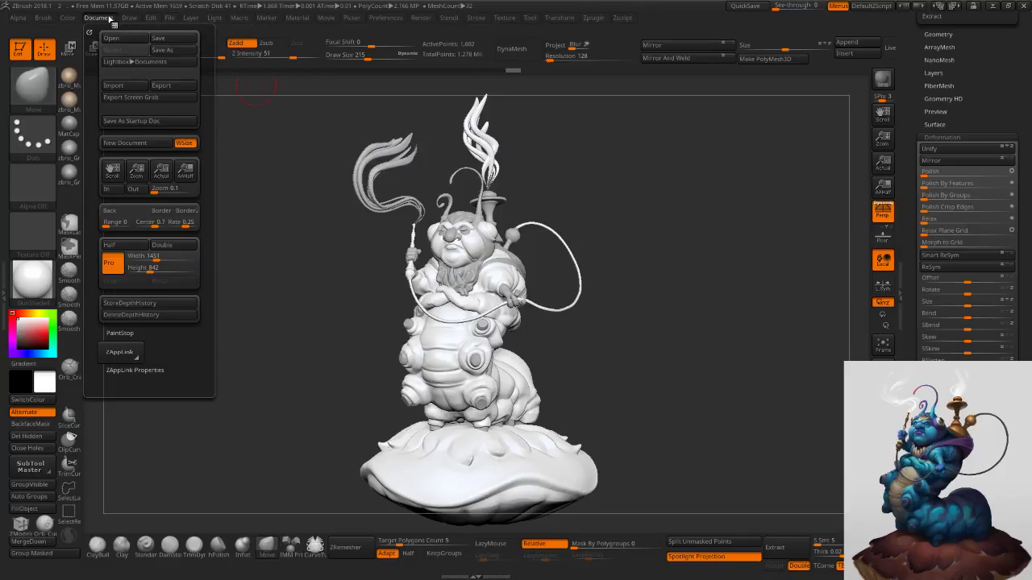
mouse_move(424, 24)
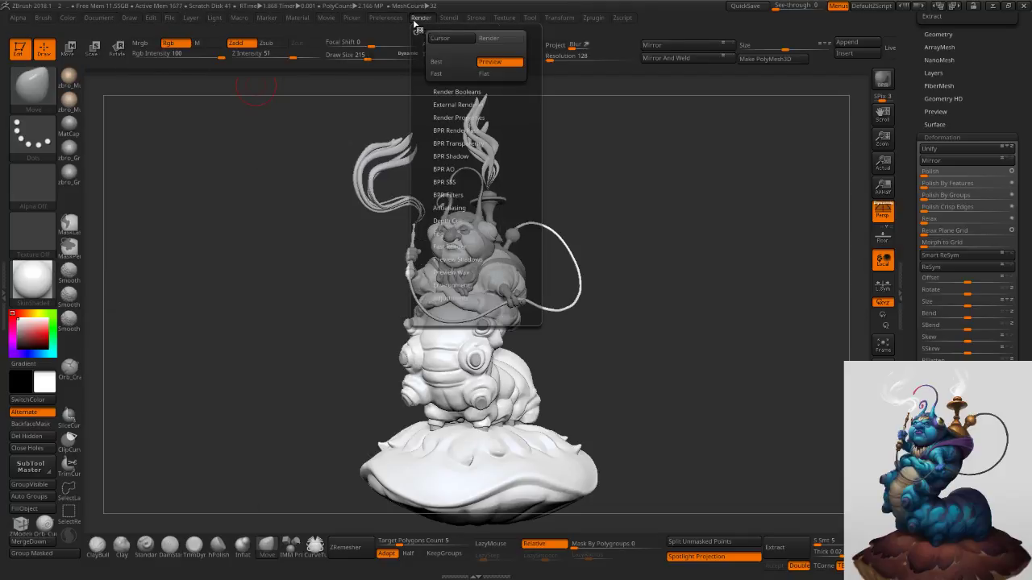
drag(26, 333, 16, 329)
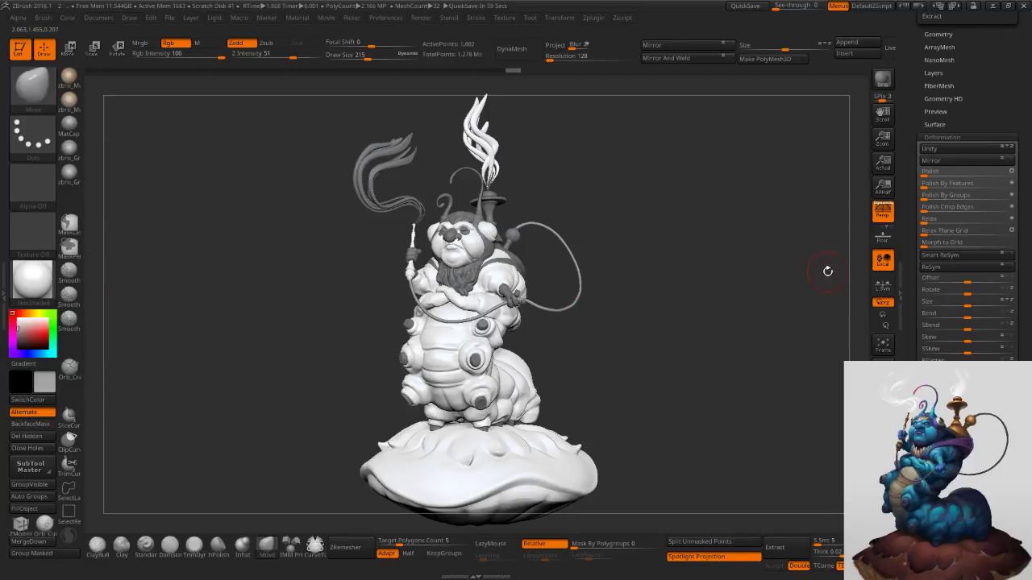
Raise SkinShade4's Wax Modifiers strength from 19 to 30 and check the BPR render properties.
click(296, 17)
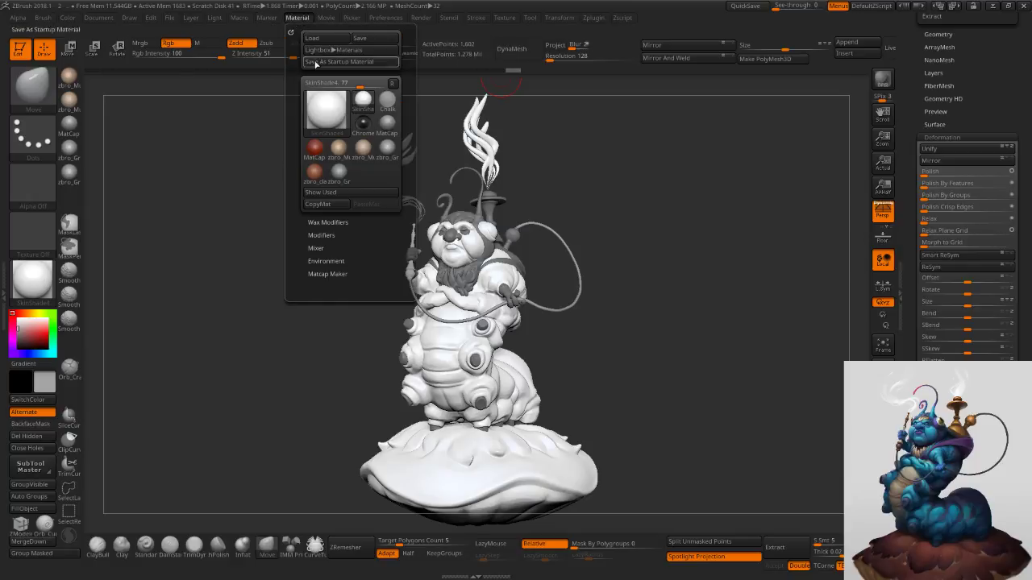
click(326, 222)
drag(319, 239, 324, 238)
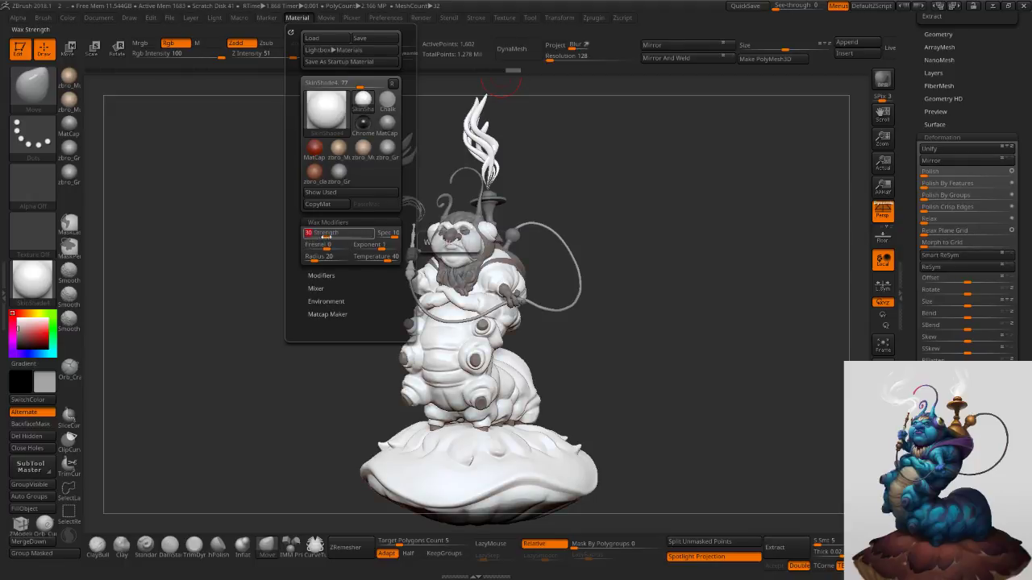
click(419, 18)
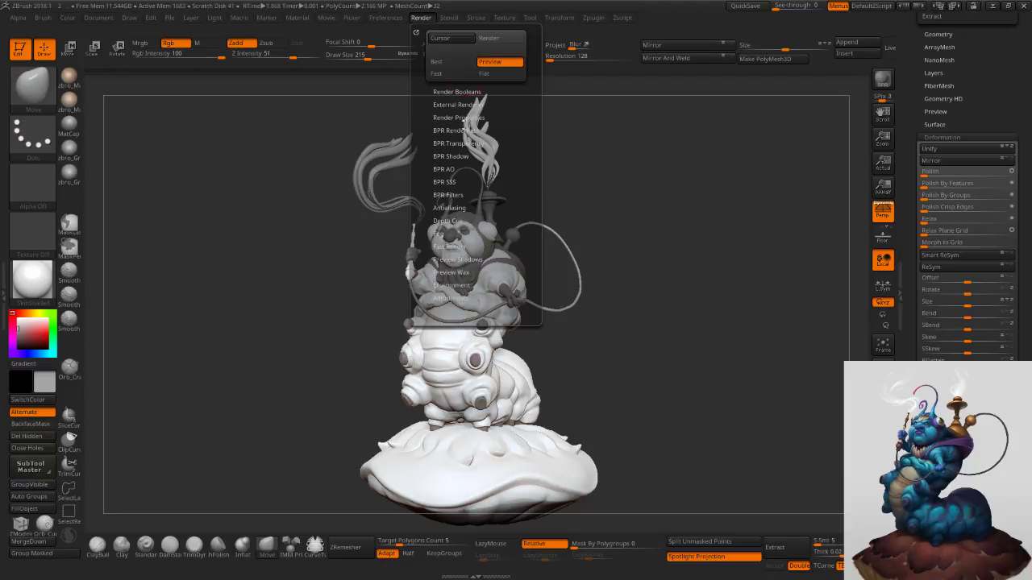
click(457, 130)
click(453, 117)
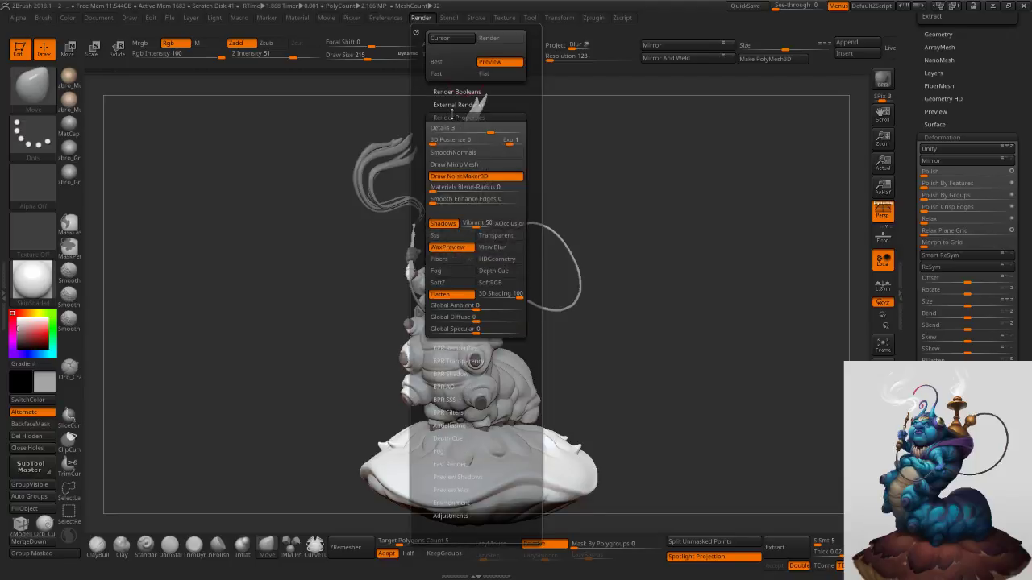
click(452, 117)
drag(669, 200, 680, 218)
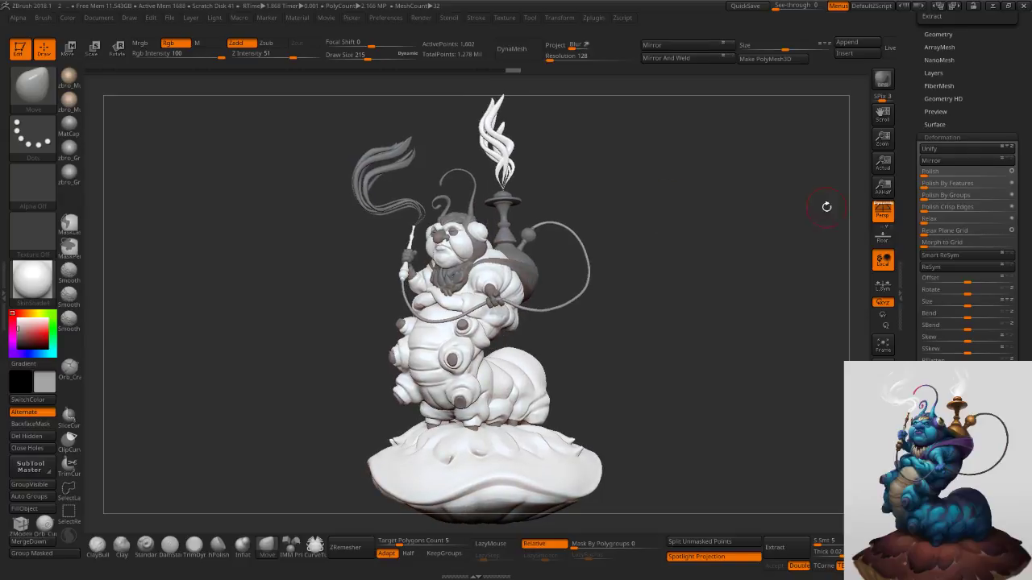
drag(907, 98, 912, 560)
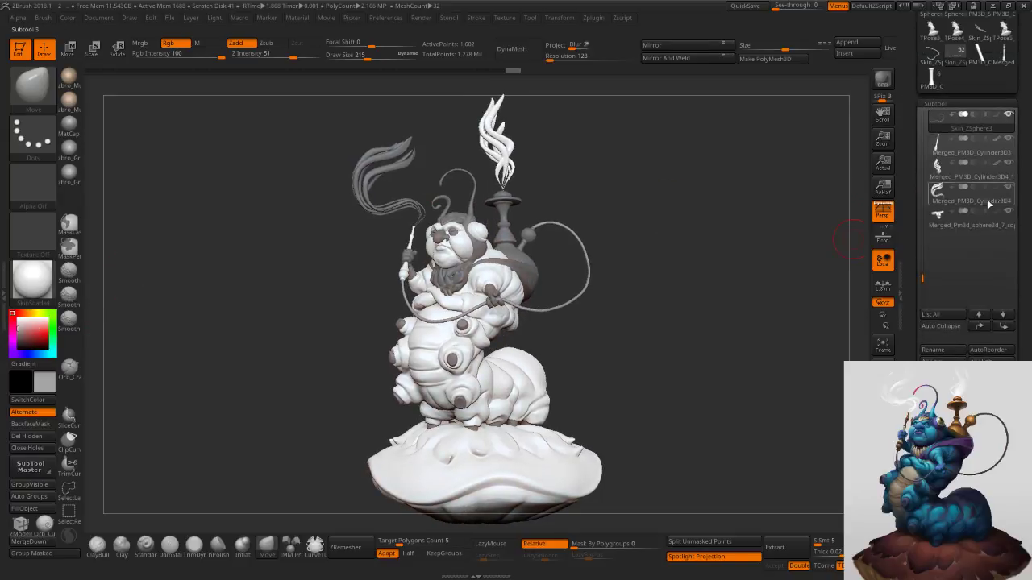
Turn off subtool polypaint, set the main colour to grey 186, and BPR-render a preview.
shift+click(998, 116)
shift+click(999, 116)
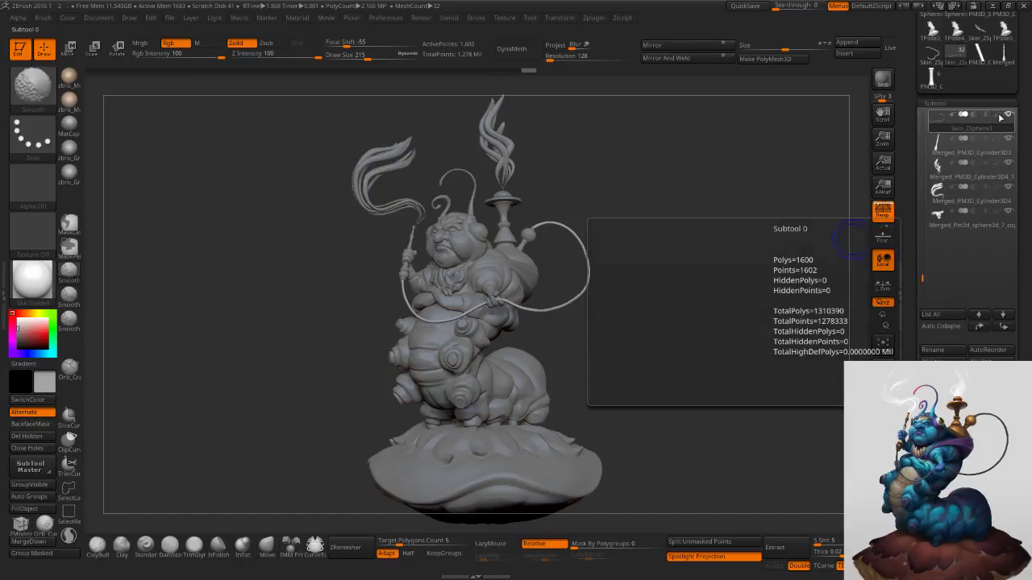
drag(13, 328, 13, 325)
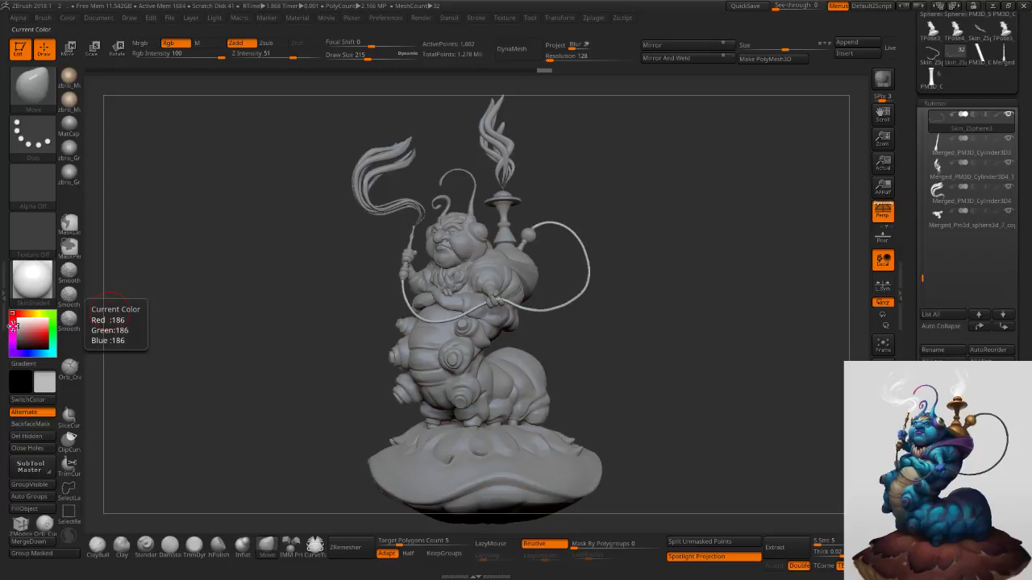
drag(682, 302, 685, 302)
click(684, 303)
key(shift+r)
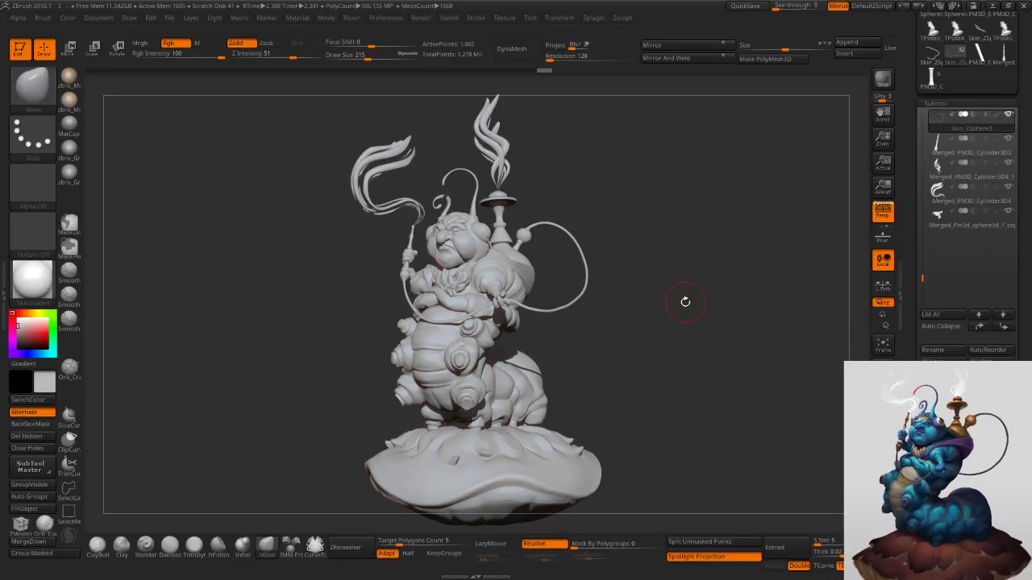
Re-render from another angle, orbit around the model, toggle Solo on the hose, then start saving the project.
drag(685, 301, 682, 298)
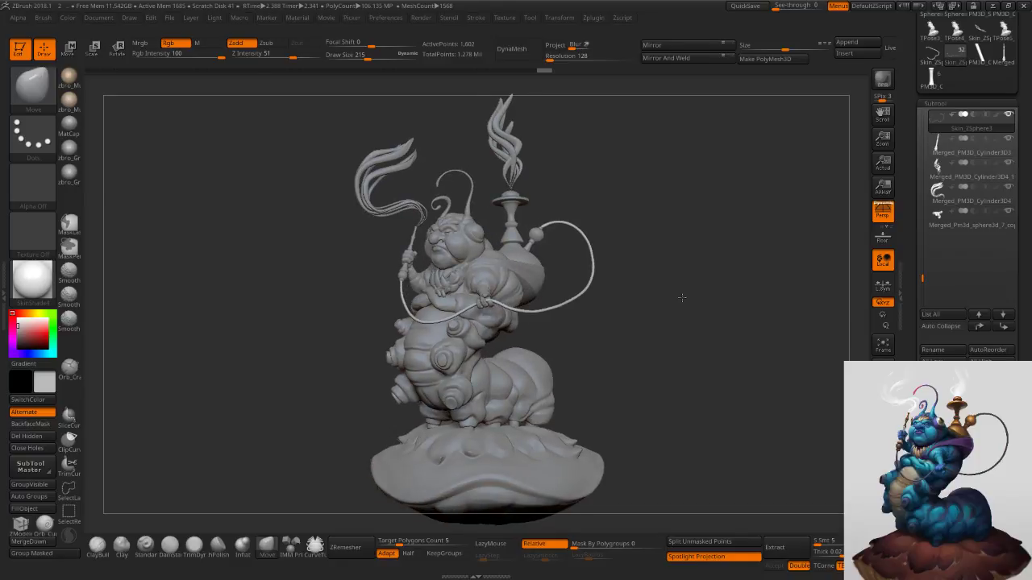
key(shift+r)
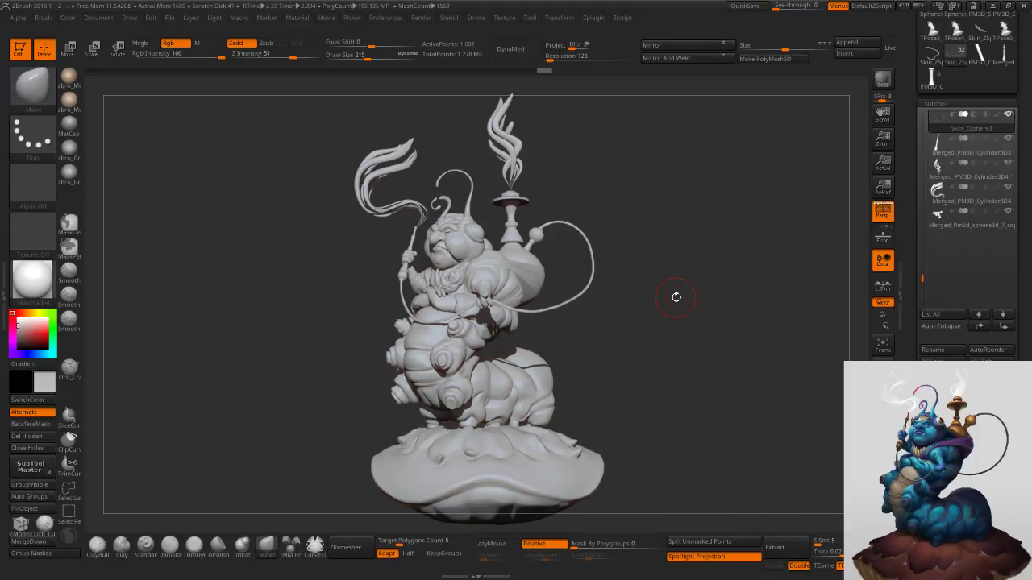
drag(676, 296, 828, 294)
mouse_move(738, 295)
mouse_down()
mouse_move(836, 287)
mouse_move(748, 295)
mouse_up()
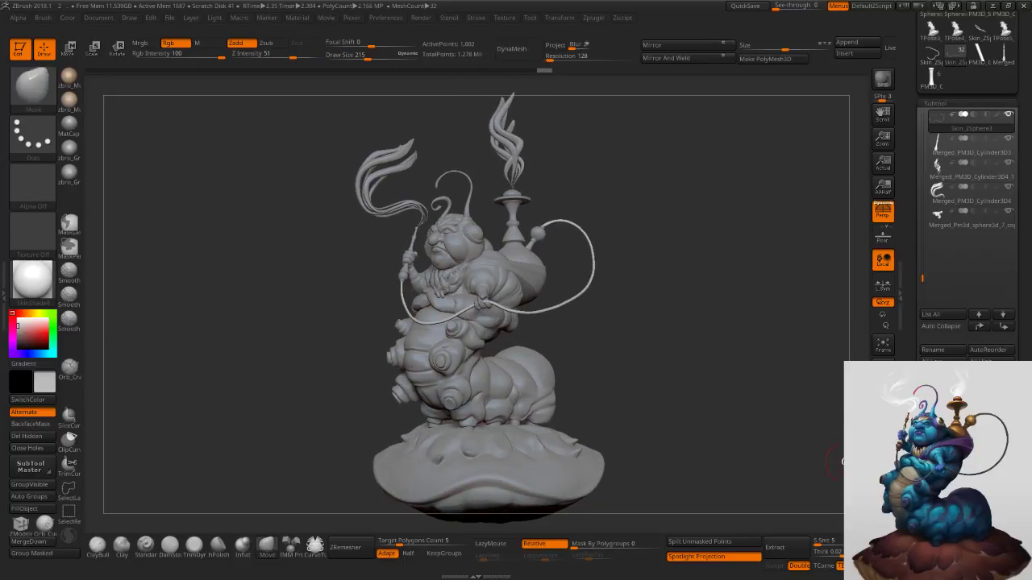
click(883, 491)
click(883, 492)
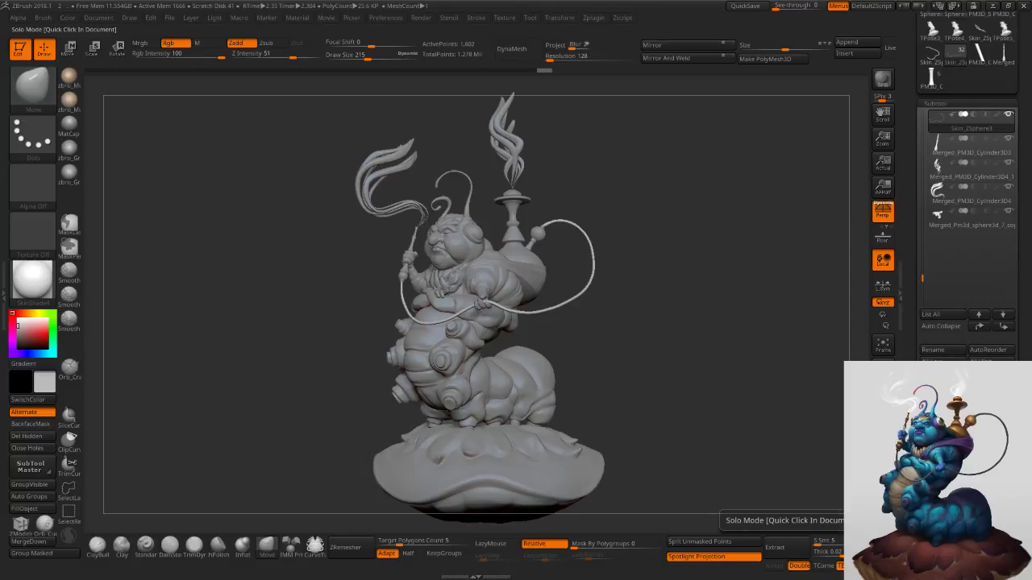
drag(727, 417, 734, 414)
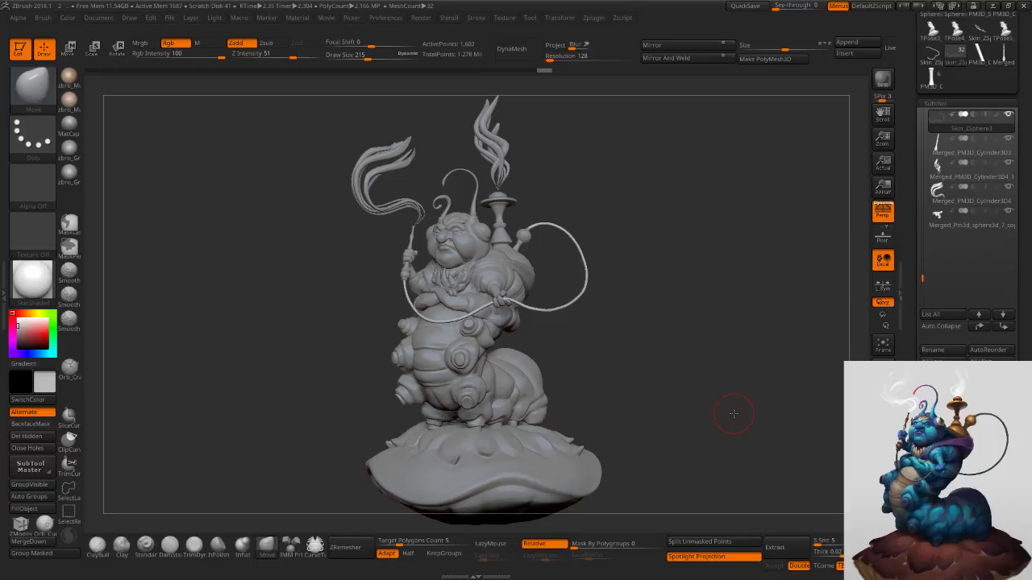
key(ctrl+s)
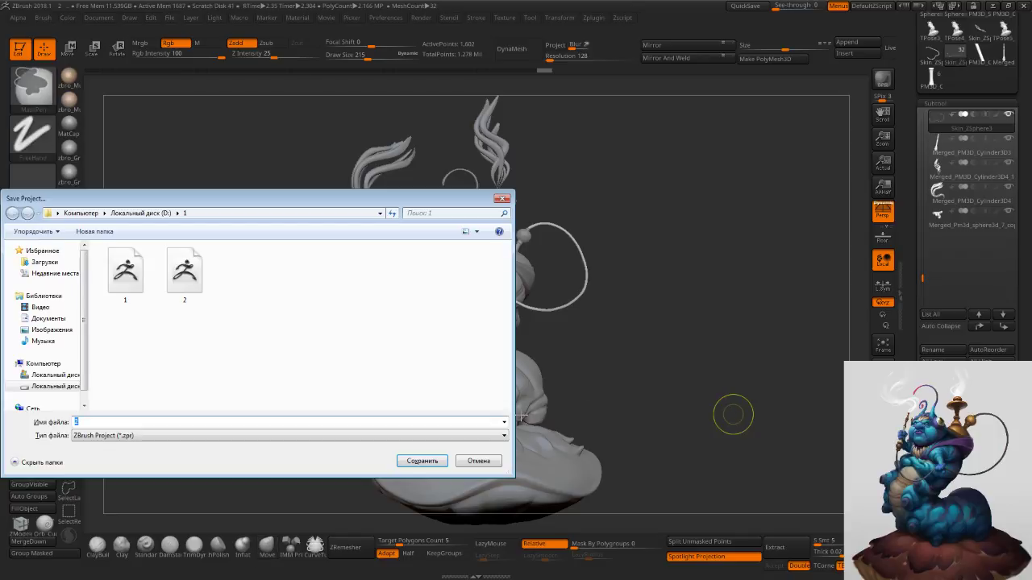
Save the project as 2.ZPR in folder 1, replacing the existing file.
click(429, 462)
click(543, 290)
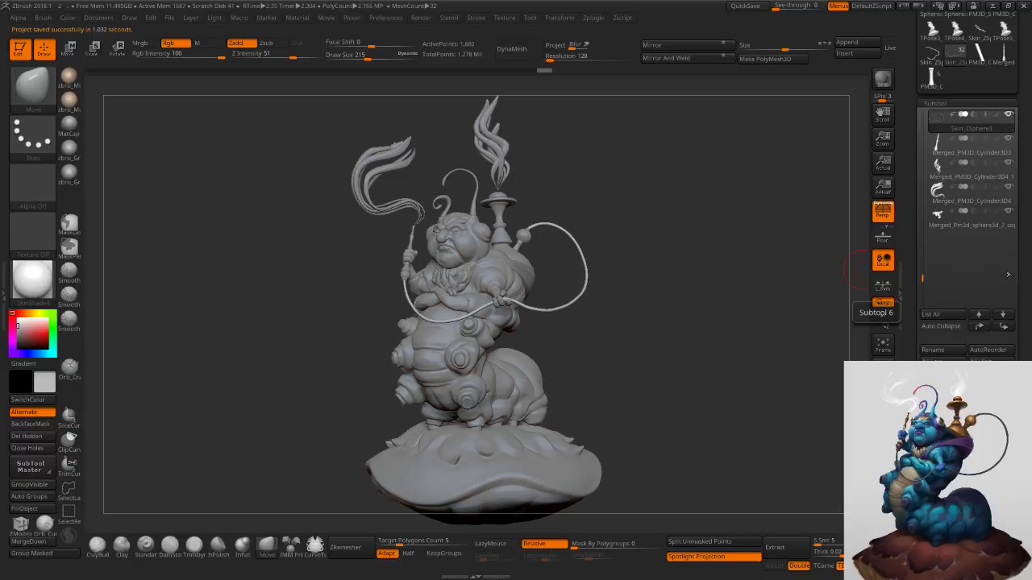
key(alt+Tab)
key(alt+Tab)
key(alt+Tab)
key(alt+Tab)
key(alt+Tab)
key(alt+Tab)
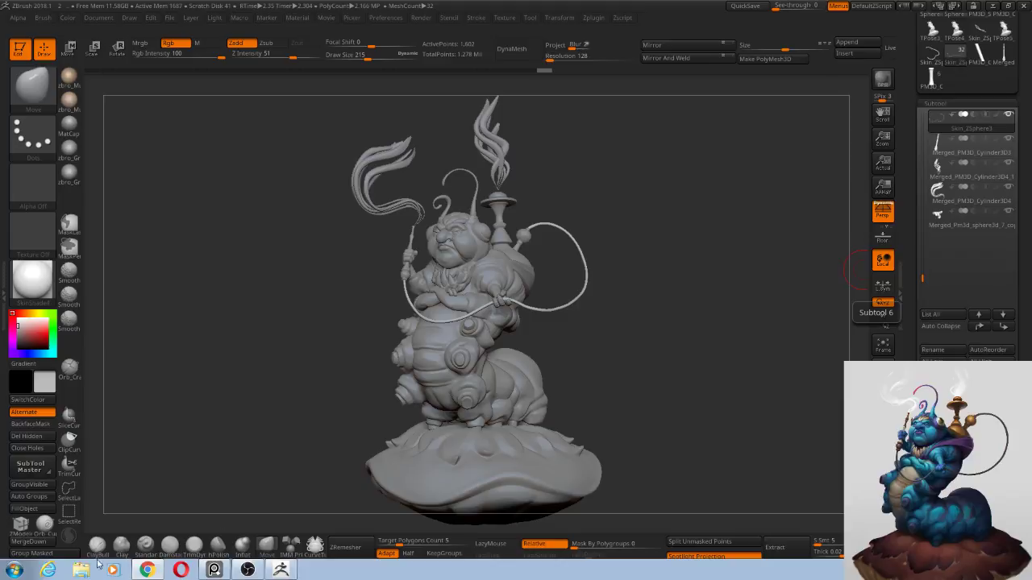
Launch Total Commander and open folder 1 on drive D.
click(18, 571)
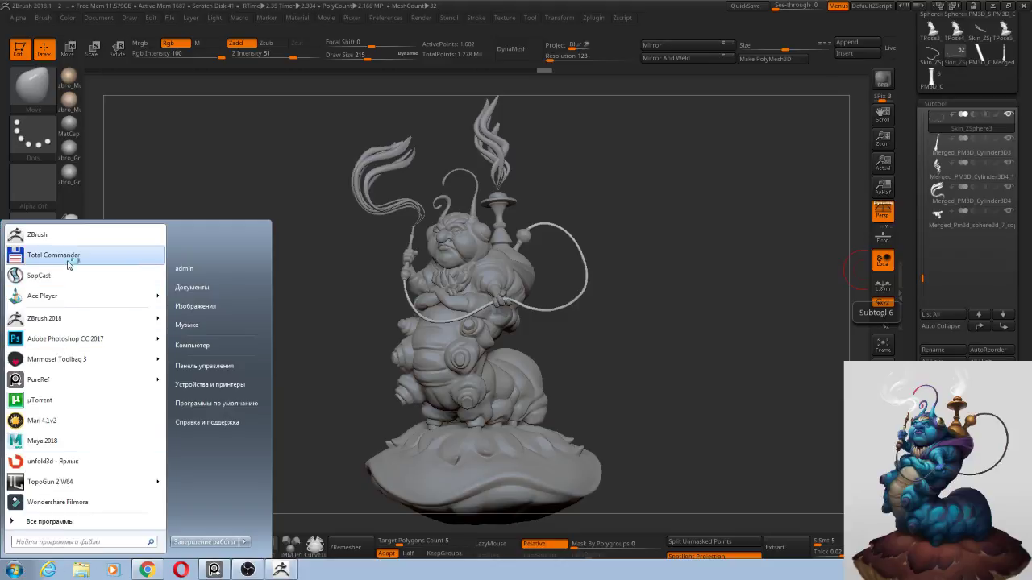
click(68, 258)
click(549, 49)
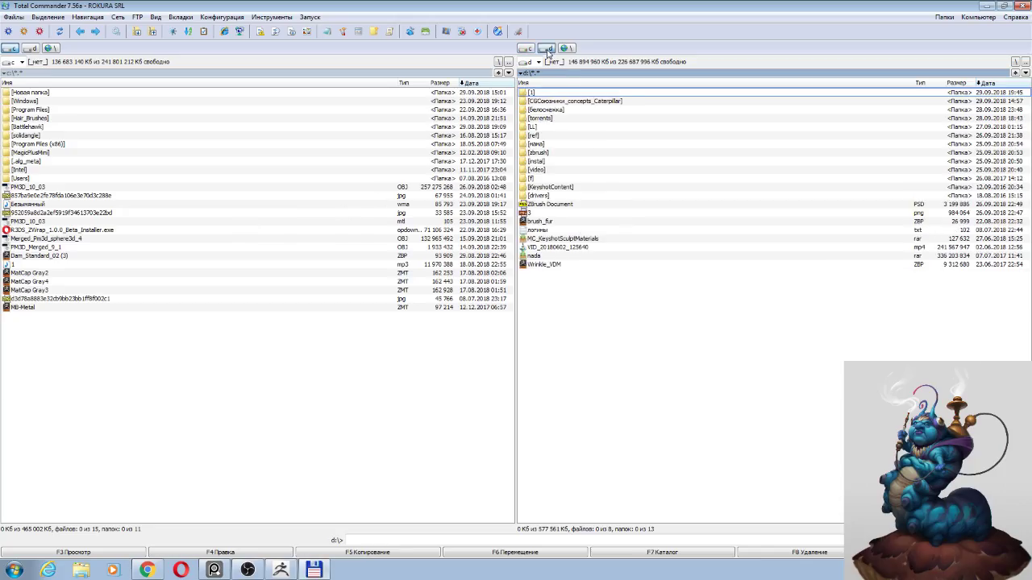
double_click(548, 93)
Open project file 2 from the folder, dismiss the save-changes prompt, and select the jpg named 1.
double_click(544, 110)
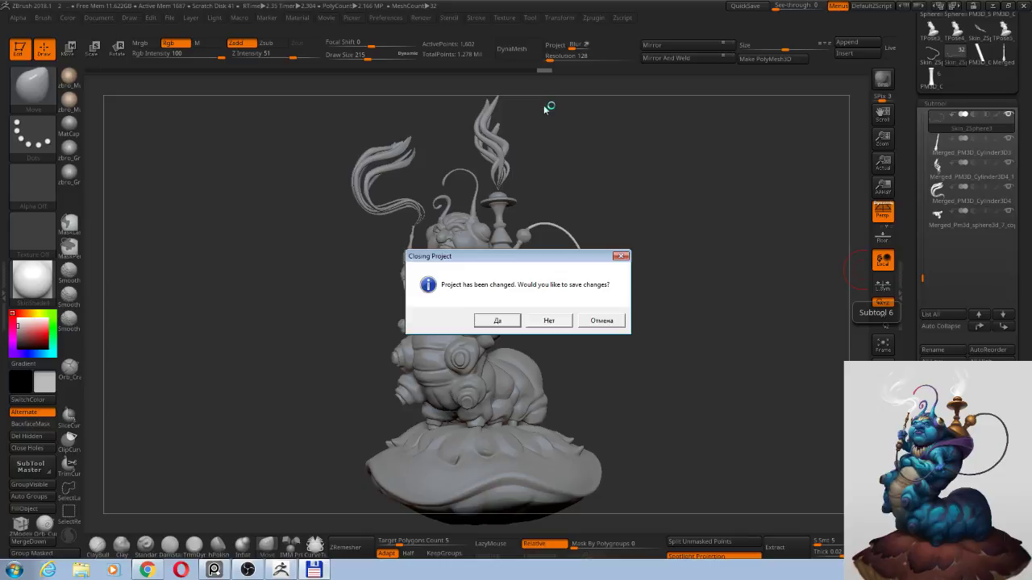
click(612, 317)
key(alt+Tab)
key(alt+Tab)
key(alt+Tab)
key(alt+Tab)
key(alt+Tab)
key(alt+Tab)
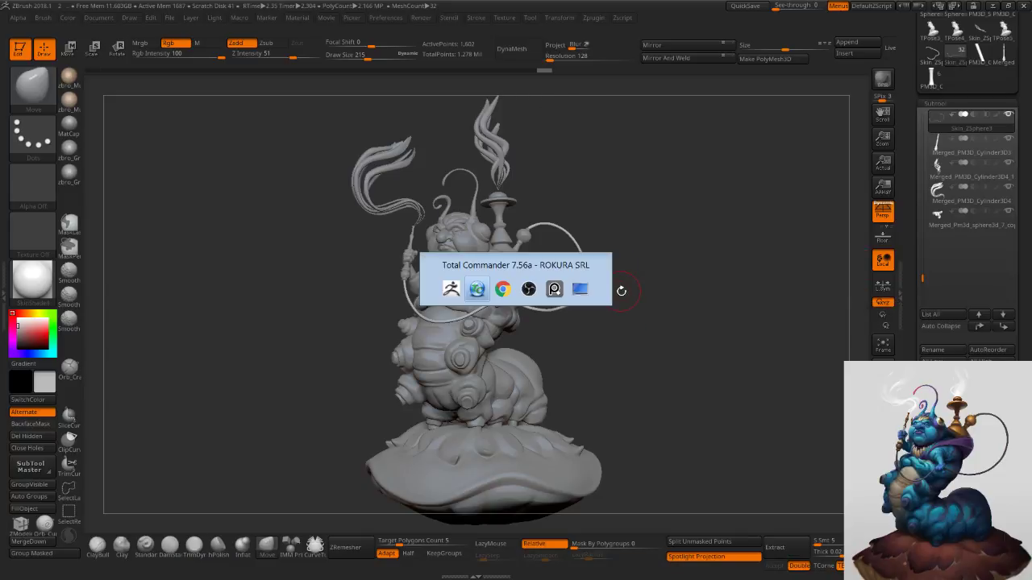
key(alt+Tab)
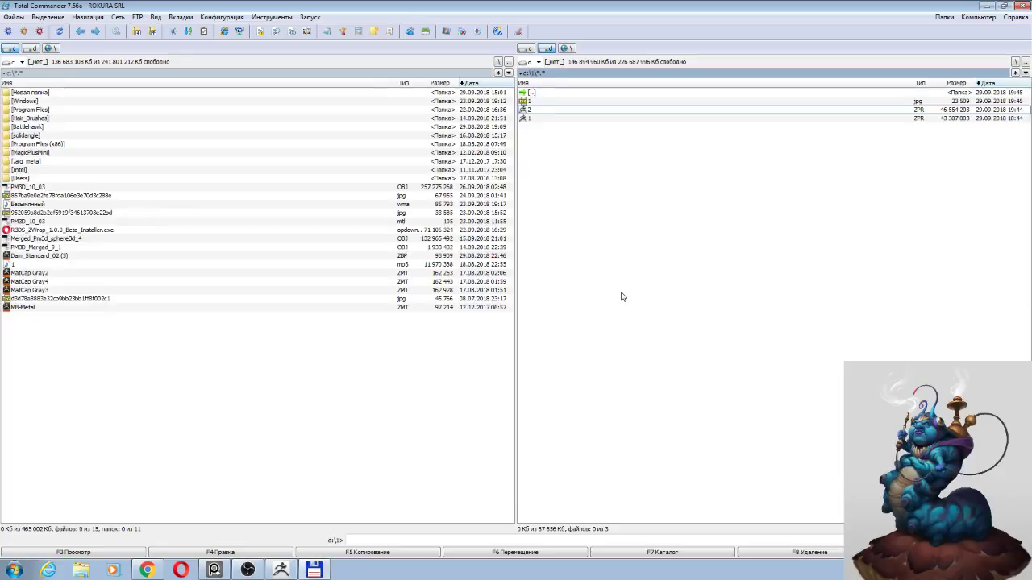
click(541, 104)
Open 1.jpg in ACDSee Quick View and display it full-screen.
double_click(541, 104)
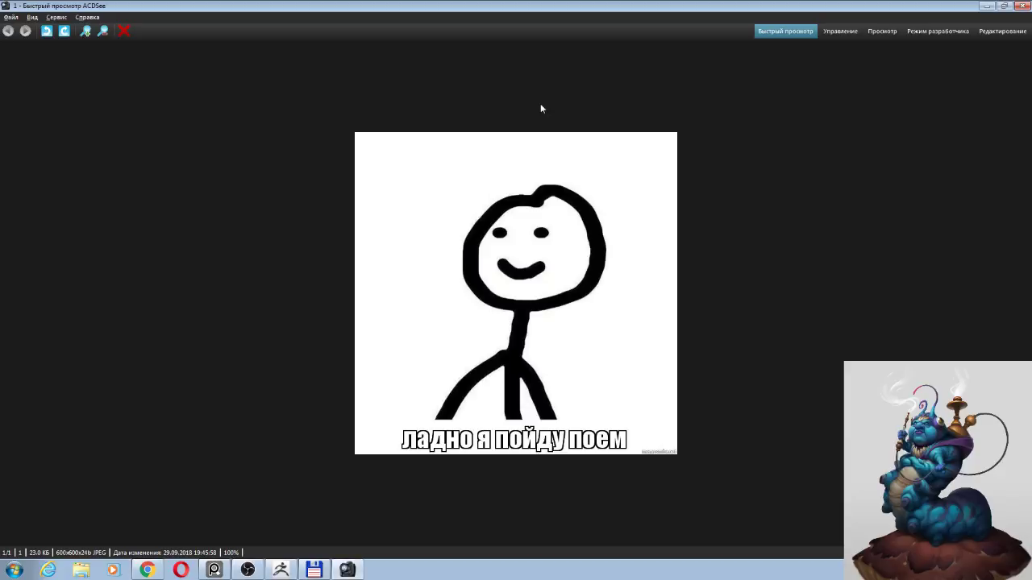
key(f)
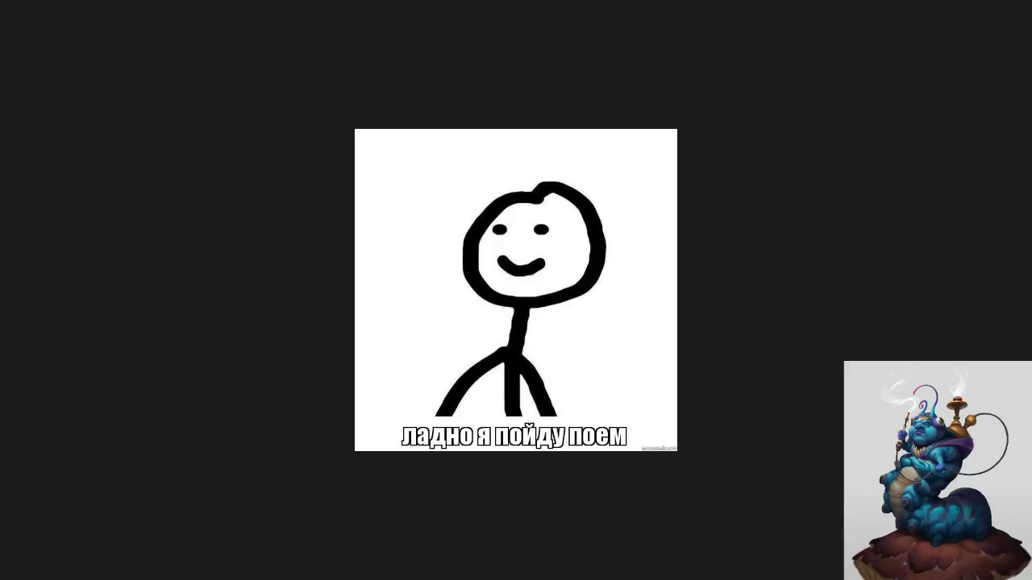
key(alt+Tab)
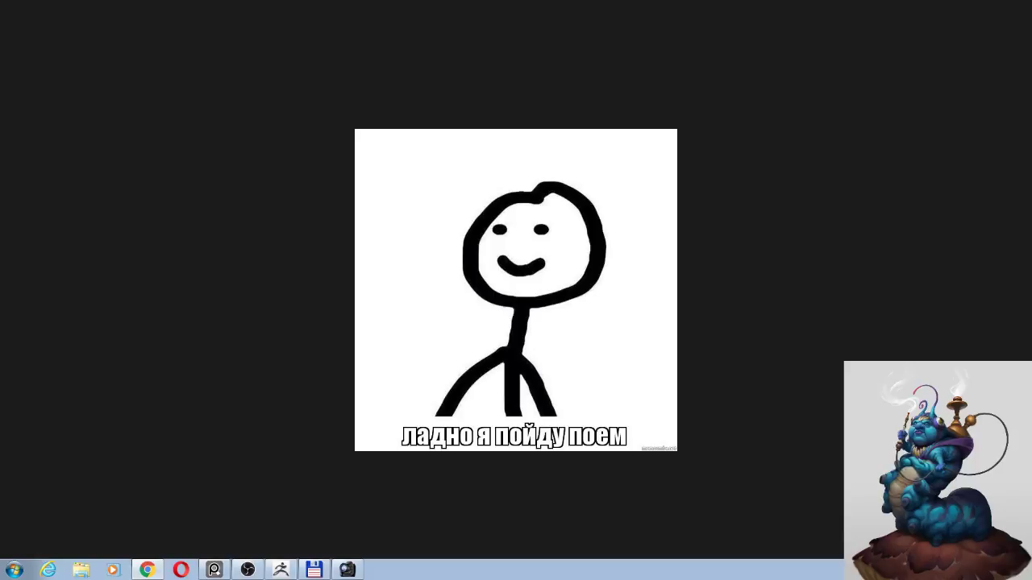
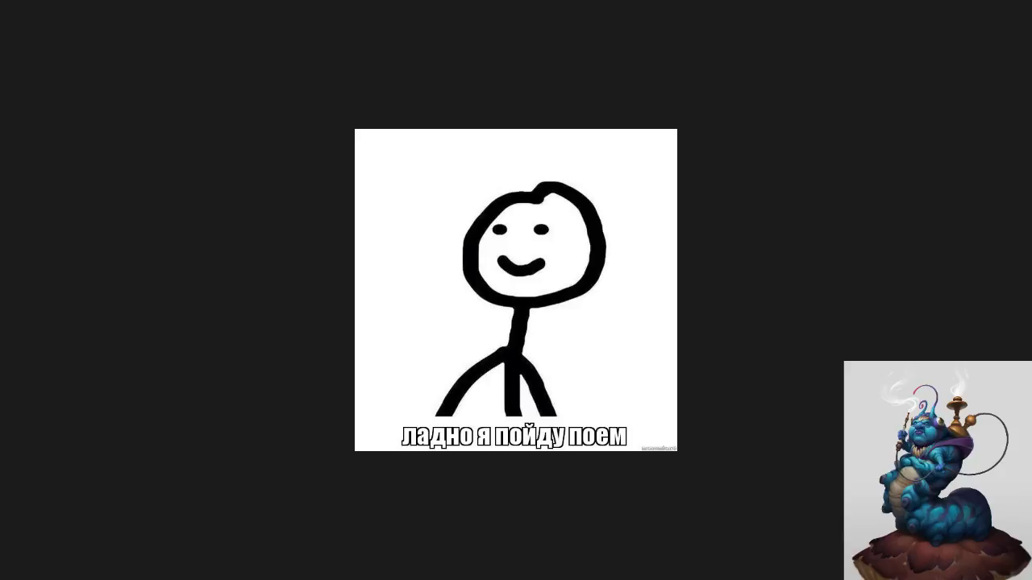
Bring up the Windows taskbar to leave the full-screen ACDSee meme picture.
key(super)
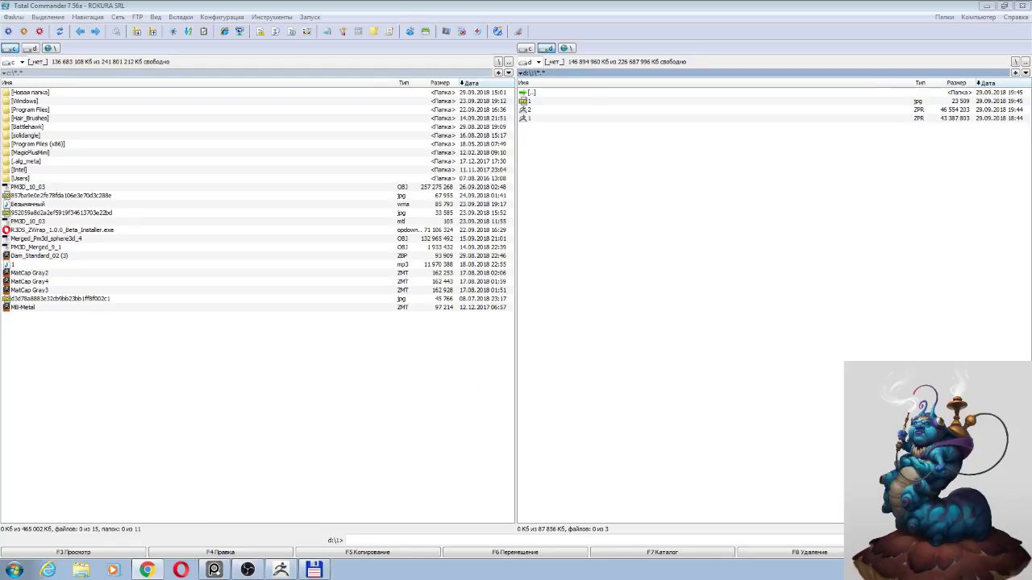
Close Total Commander to return to the ZBrush caterpillar-with-hookah sculpt.
click(1022, 6)
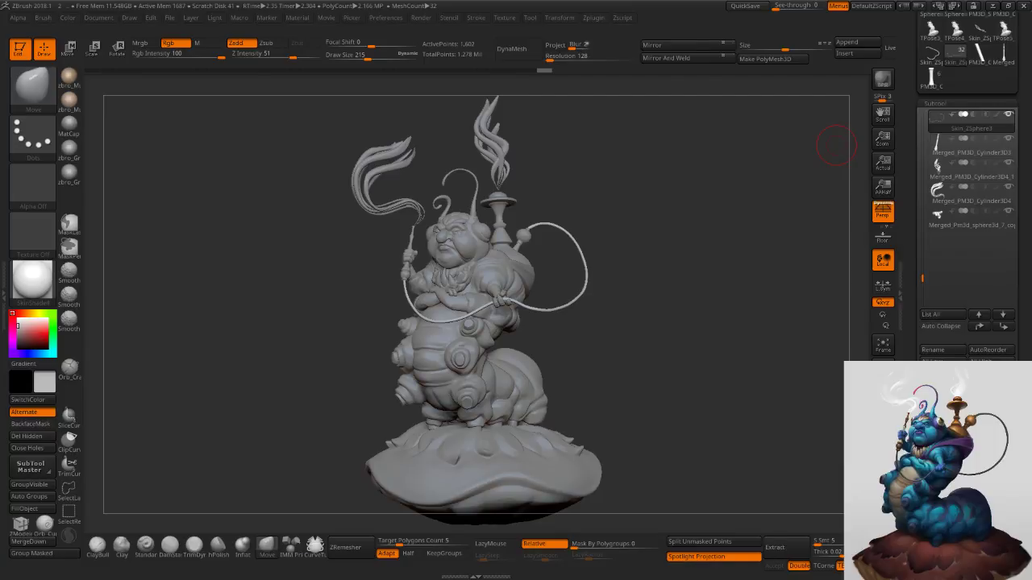
Frame the caterpillar's upper body and make the head the active SubTool.
drag(619, 256, 690, 255)
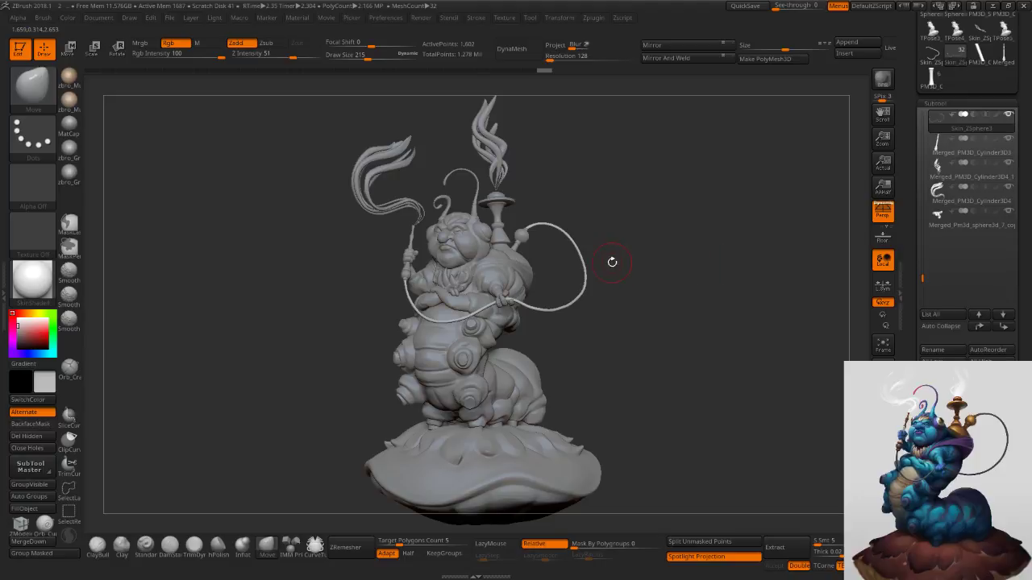
ctrl+right_drag(479, 226, 500, 295)
alt+right_drag(532, 201, 552, 286)
key(s)
drag(569, 290, 563, 290)
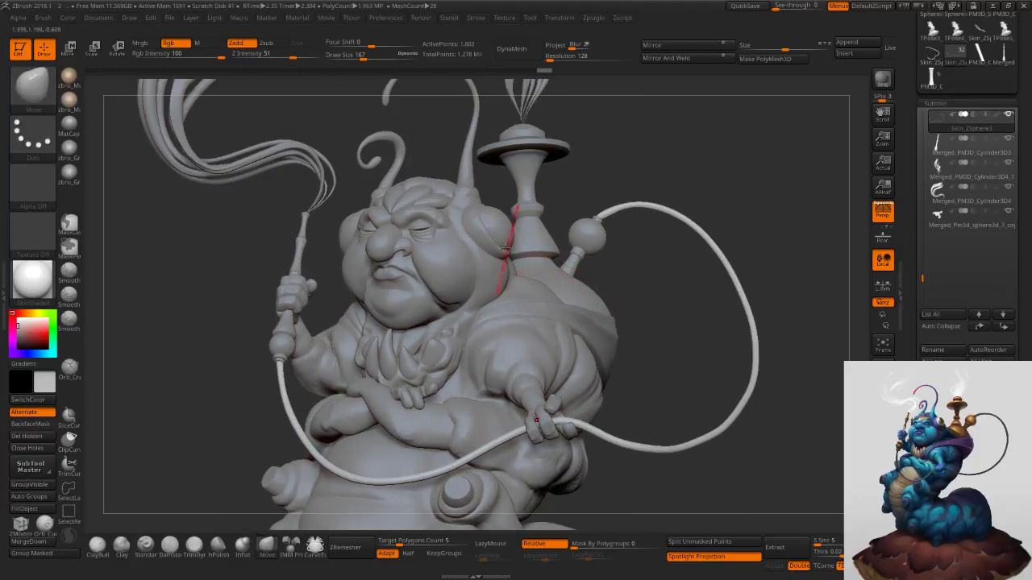
alt+click(457, 259)
mouse_move(456, 260)
right_down()
mouse_move(480, 253)
mouse_move(465, 241)
mouse_move(477, 288)
right_up()
Reorient toward the front and make the hose-gripping hand the active SubTool.
key(s)
drag(474, 281, 466, 280)
mouse_move(511, 253)
right_down()
mouse_move(483, 266)
mouse_move(551, 205)
right_up()
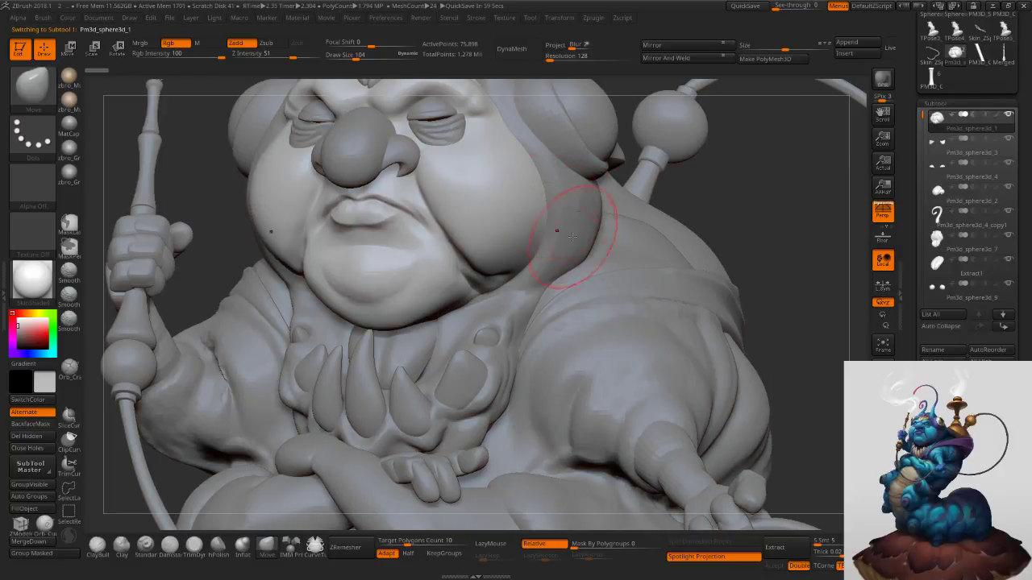
ctrl+right_drag(607, 317, 592, 251)
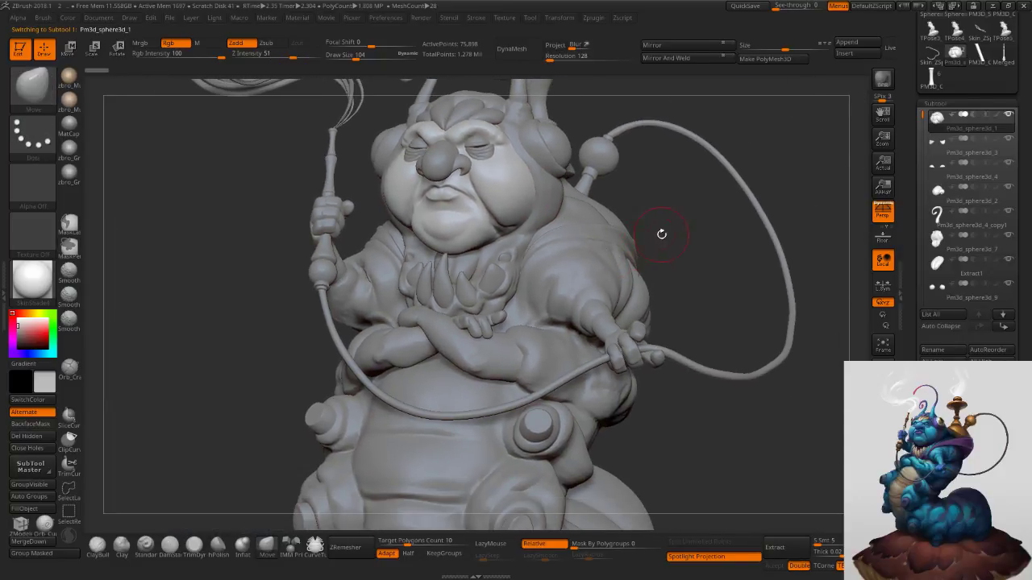
right_drag(661, 233, 653, 241)
key(s)
drag(612, 320, 619, 320)
mouse_move(618, 321)
right_down()
mouse_move(622, 368)
mouse_move(637, 372)
mouse_move(635, 385)
right_up()
alt+click(618, 369)
Scale the hose-gripping hand up slightly with a Transpose Scale line.
key(e)
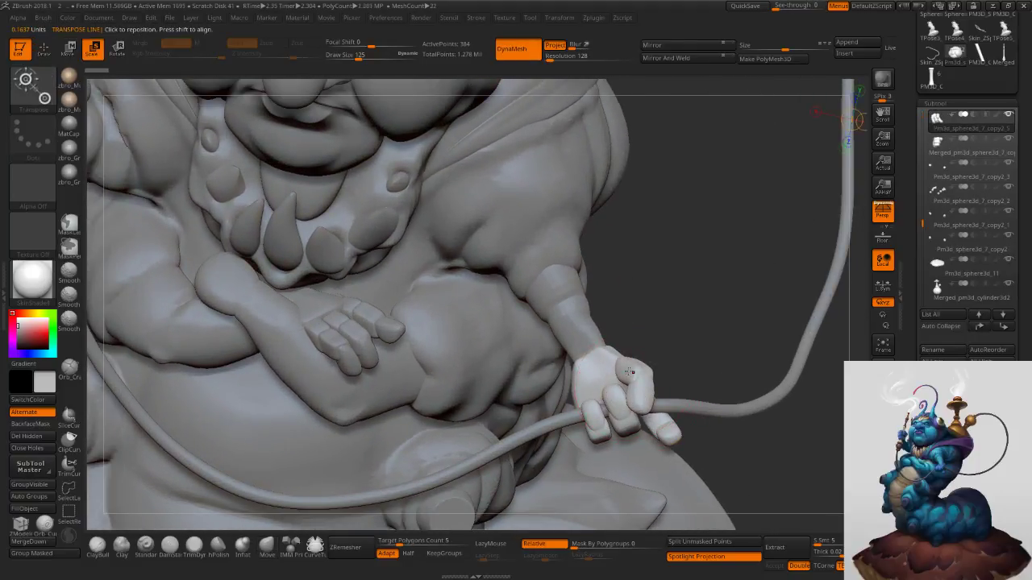
drag(594, 355, 624, 425)
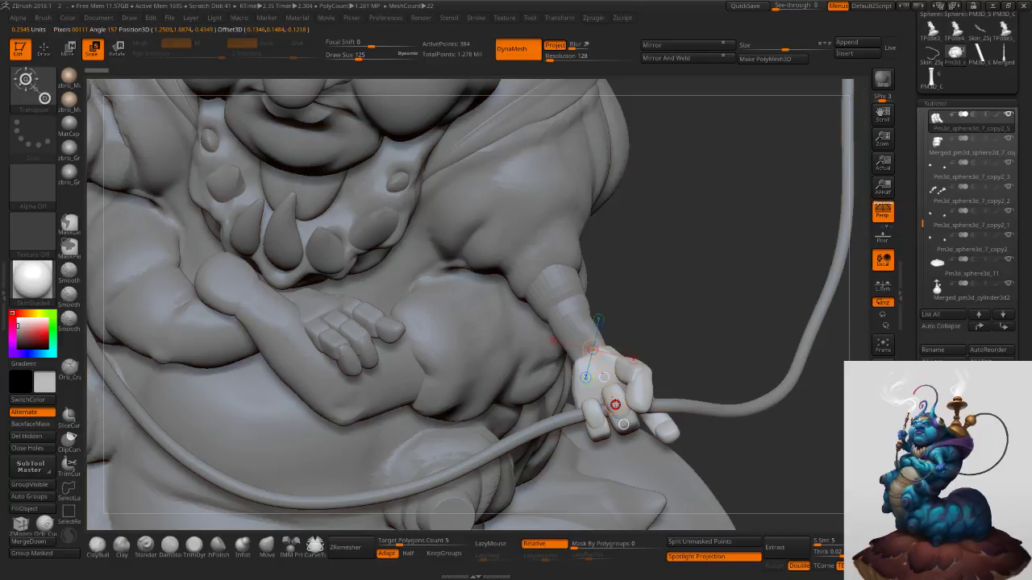
drag(615, 404, 621, 417)
right_drag(661, 342, 606, 372)
drag(600, 340, 631, 452)
Redraw the Transpose line from the wrist and enlarge the hand further.
mouse_move(627, 452)
right_down()
mouse_move(681, 425)
mouse_move(635, 435)
right_up()
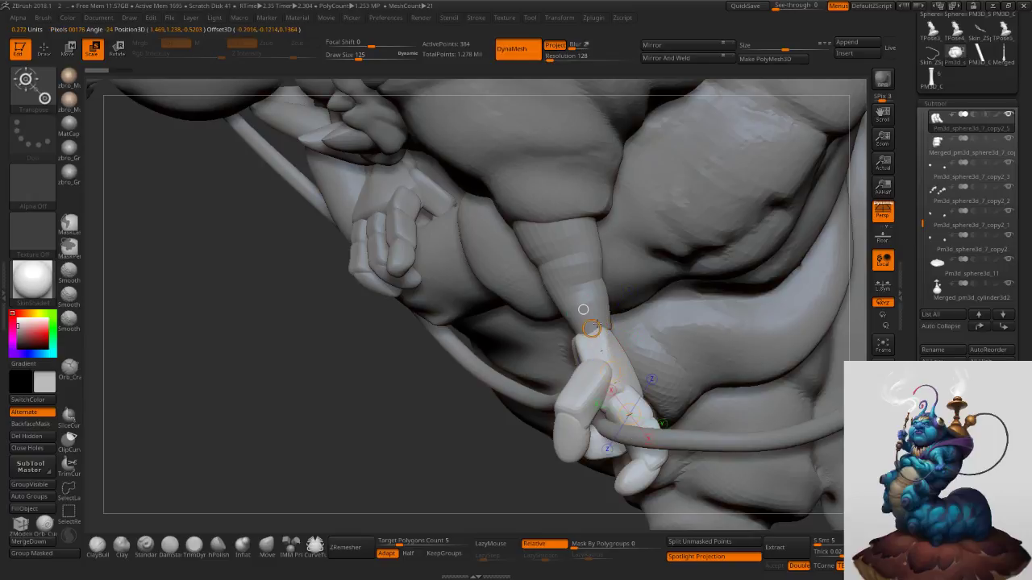
right_drag(603, 326, 648, 291)
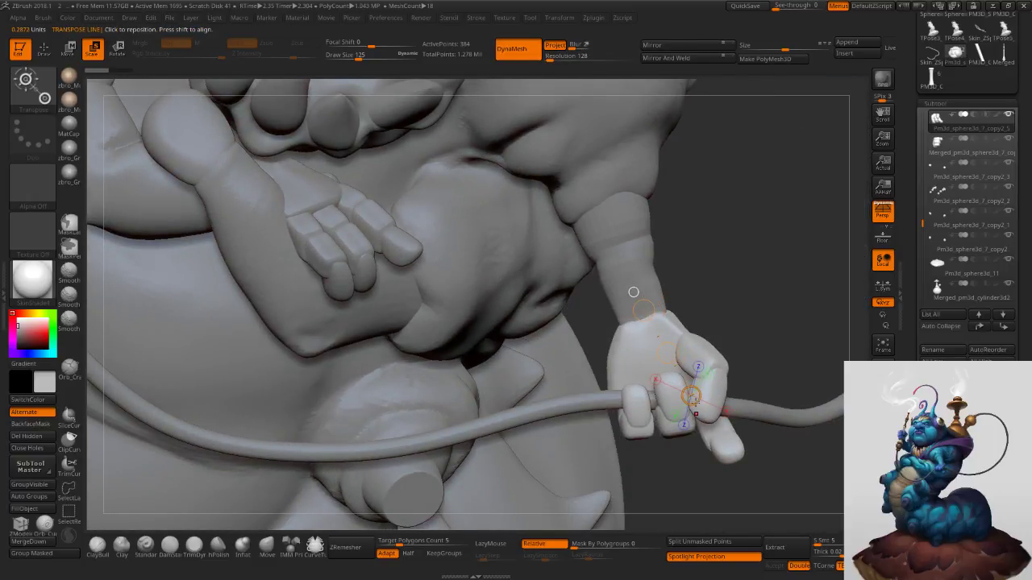
drag(694, 401, 669, 412)
ctrl+right_drag(685, 387, 744, 173)
Turn to the figure's side and make the mouthpiece-holding hand the active SubTool.
right_drag(743, 173, 746, 262)
alt+right_drag(745, 262, 685, 243)
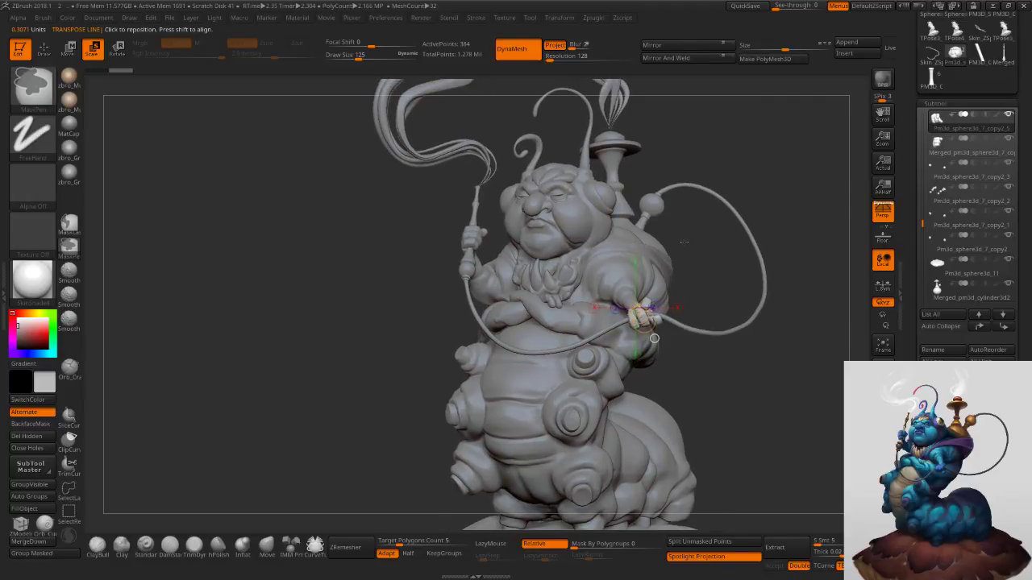
right_drag(367, 189, 490, 353)
alt+click(510, 297)
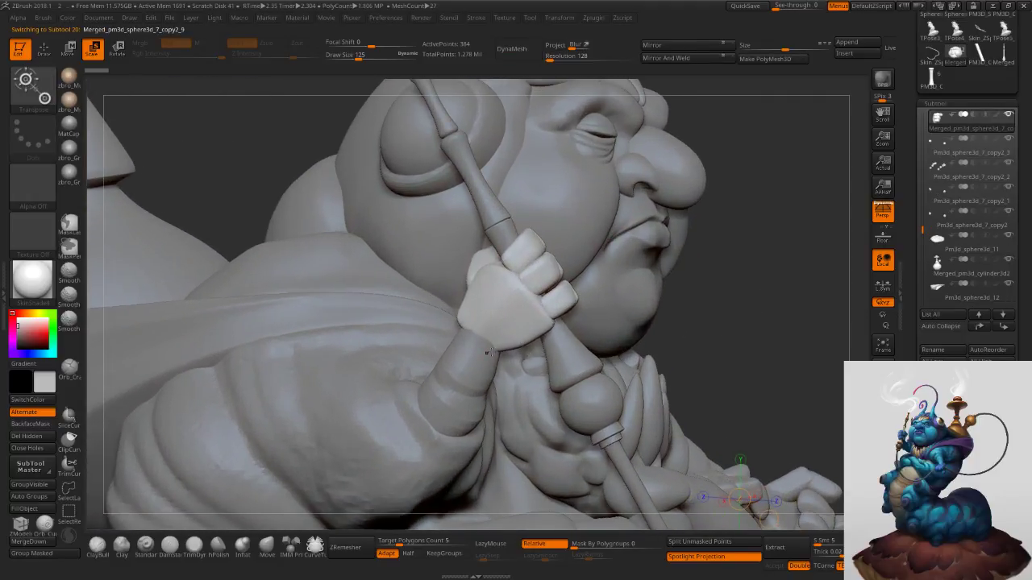
Enlarge the mouthpiece-holding hand with a Transpose Scale line from the wrist.
mouse_move(493, 335)
mouse_down()
mouse_move(528, 318)
mouse_move(558, 271)
mouse_move(581, 272)
mouse_up()
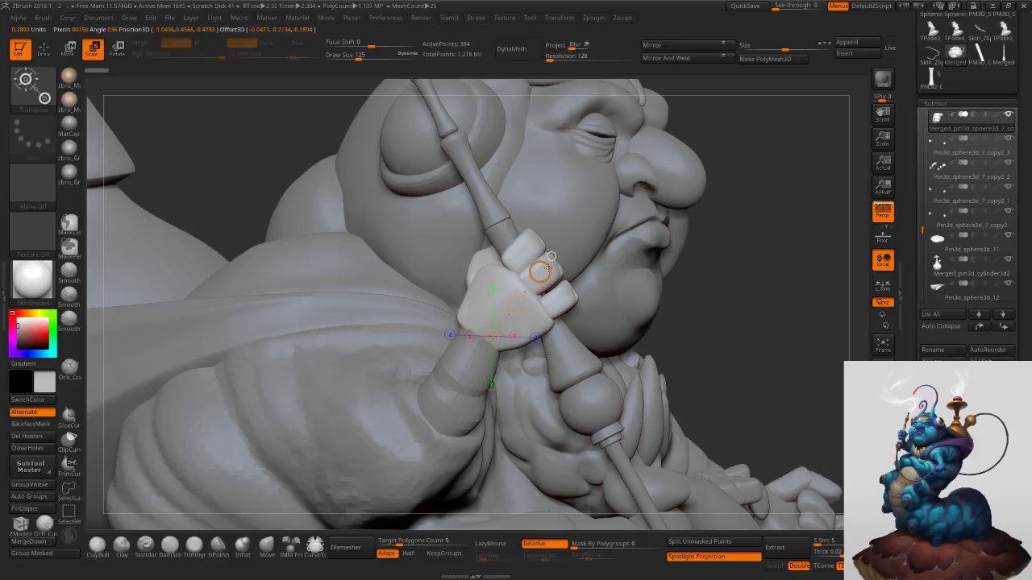
drag(705, 265, 682, 330)
drag(551, 274, 502, 236)
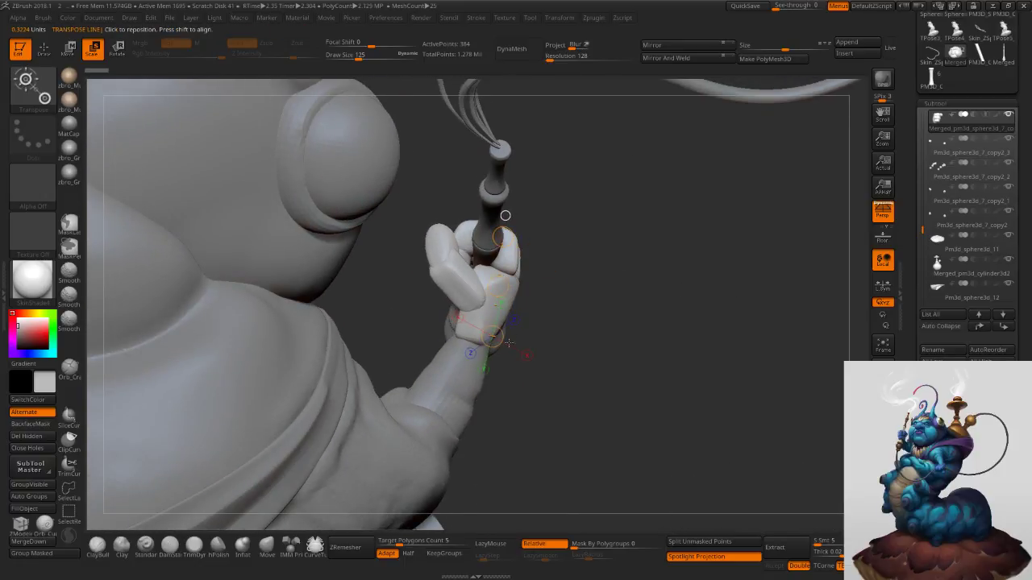
drag(498, 342, 472, 332)
drag(593, 327, 469, 333)
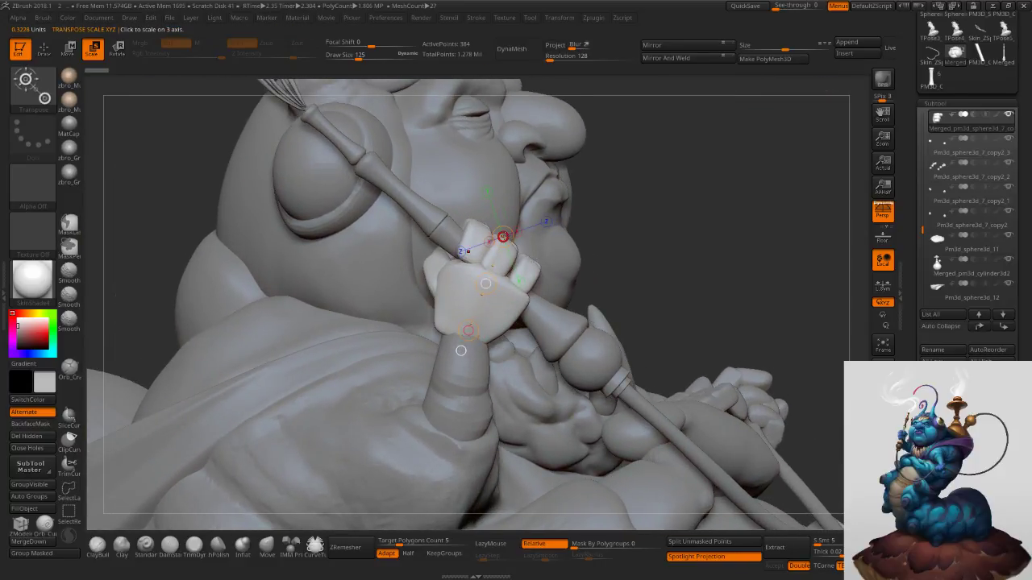
drag(504, 235, 511, 231)
drag(638, 203, 389, 405)
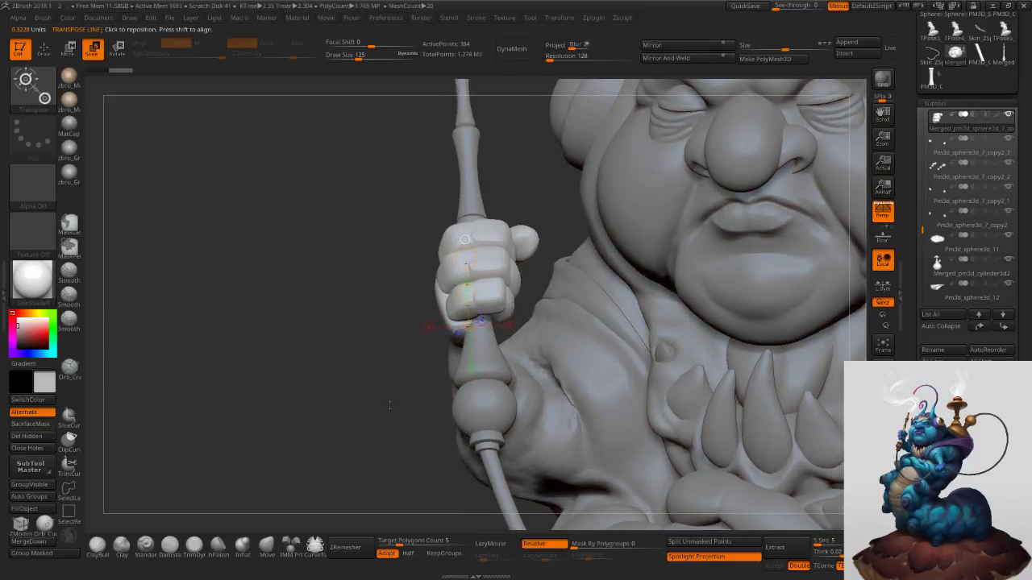
With the Move brush at size 177, pull the hand's lower-left edge outward.
click(267, 548)
key(s)
drag(485, 291, 492, 291)
mouse_move(457, 335)
mouse_down()
mouse_move(448, 339)
mouse_move(481, 328)
mouse_up()
key(s)
ctrl+right_drag(516, 314, 583, 237)
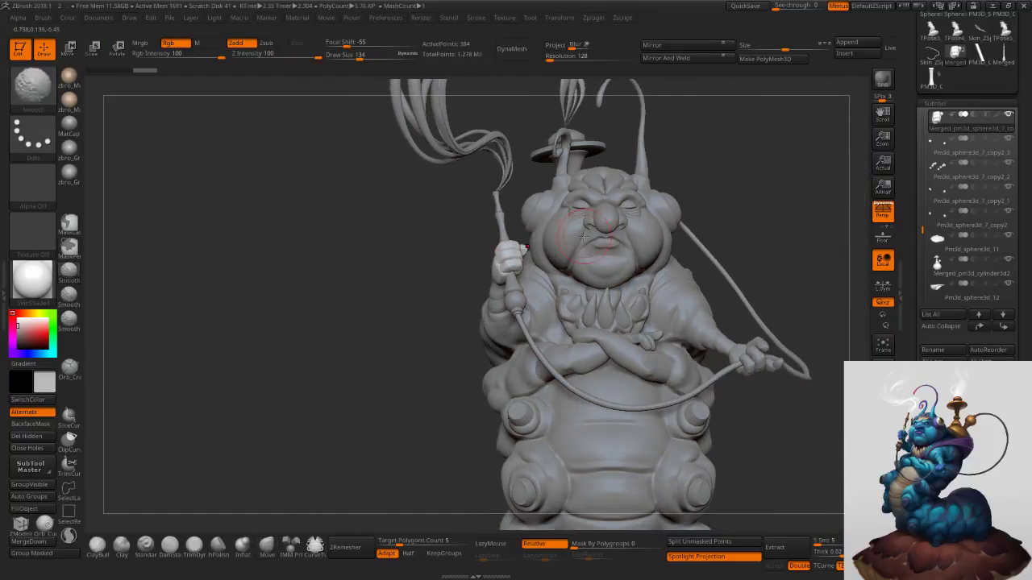
right_drag(678, 238, 614, 242)
right_drag(611, 244, 608, 245)
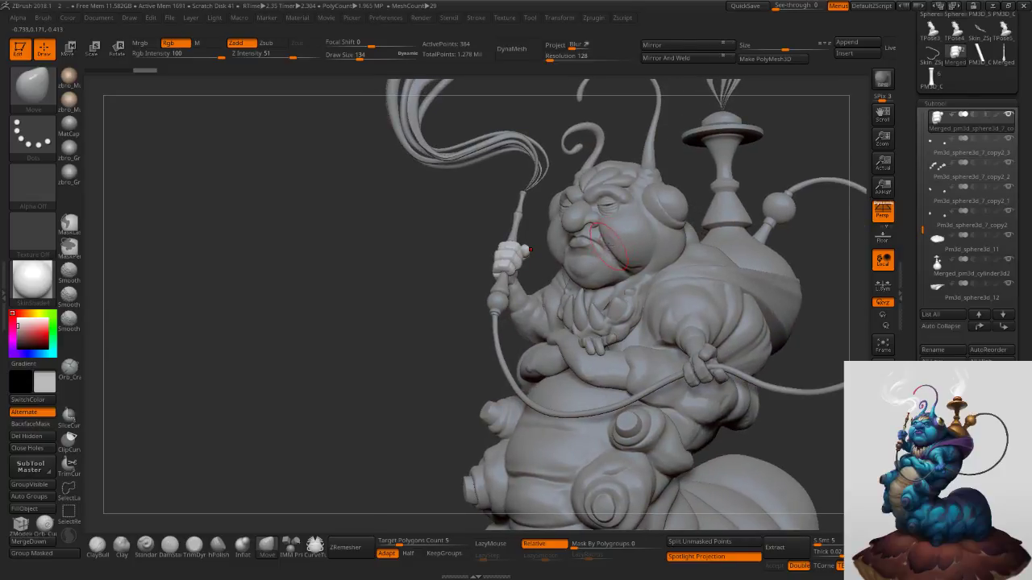
ctrl+right_drag(534, 263, 544, 300)
Reduce the Move brush to 56 and reshape the hand around the mouthpiece.
key(s)
drag(544, 300, 535, 300)
ctrl+right_drag(535, 212, 543, 235)
key(s)
drag(542, 235, 539, 237)
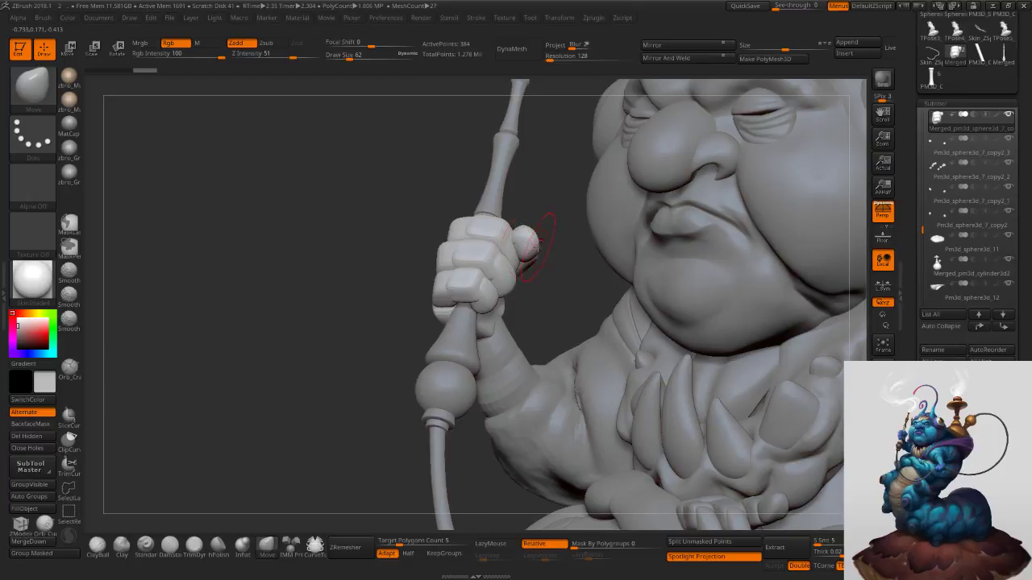
mouse_move(539, 238)
right_down()
mouse_move(542, 247)
mouse_move(513, 250)
mouse_move(522, 262)
right_up()
key(s)
drag(514, 291, 509, 290)
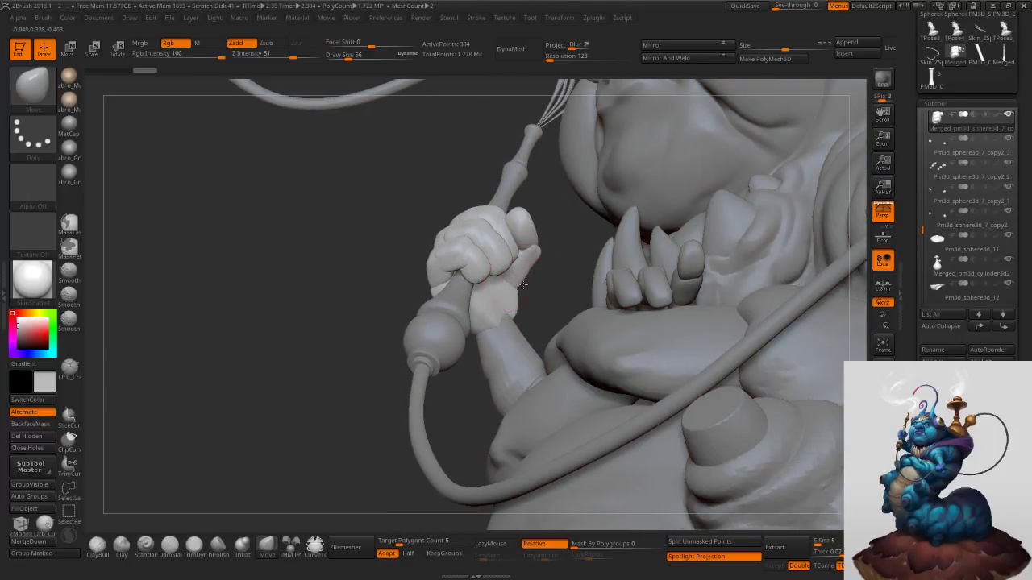
right_drag(523, 284, 512, 281)
drag(525, 282, 529, 279)
right_drag(552, 266, 689, 271)
Make the forearm the active SubTool and set the brush size to 62.
key(bracketright)
key(bracketright)
mouse_move(519, 310)
right_down()
mouse_move(497, 327)
mouse_move(508, 345)
right_up()
alt+click(503, 344)
key(s)
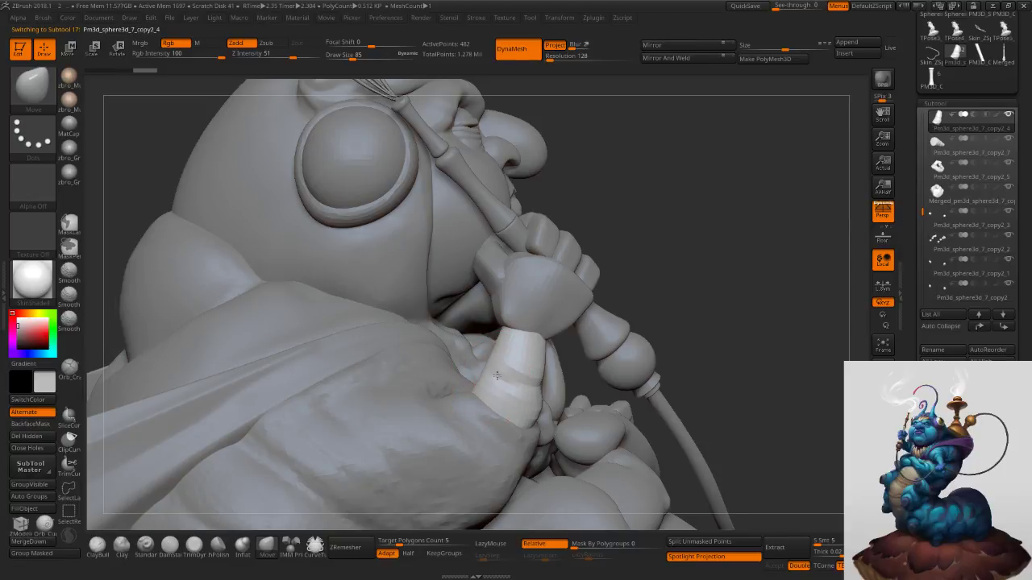
right_drag(498, 376, 556, 371)
Nudge and push the forearm into shape with the Move brush.
key(s)
drag(506, 364, 498, 367)
right_drag(508, 370, 460, 376)
drag(451, 372, 448, 370)
mouse_move(450, 371)
right_down()
mouse_move(477, 355)
mouse_move(453, 328)
mouse_move(491, 338)
mouse_move(483, 292)
mouse_move(492, 280)
mouse_move(552, 292)
mouse_move(552, 280)
right_up()
Select the hand, isolate one finger polygroup, and mask everything except that finger.
alt+click(493, 311)
key(shift+d)
mouse_move(456, 287)
alt+right_down()
mouse_move(499, 307)
mouse_move(489, 347)
alt+right_up()
key(d)
key(s)
ctrl+shift+click(497, 335)
ctrl+alt+shift+drag(592, 261, 529, 355)
ctrl+shift+click(794, 345)
key(ctrl+z)
ctrl+click(793, 368)
ctrl+shift+click(794, 369)
ctrl+click(794, 369)
At brush size 53, invert the mask and trial-move the free finger, then undo.
mouse_move(519, 326)
right_down()
mouse_move(505, 345)
mouse_move(506, 332)
mouse_move(499, 338)
right_up()
key(s)
drag(497, 338, 486, 339)
right_drag(413, 350, 431, 339)
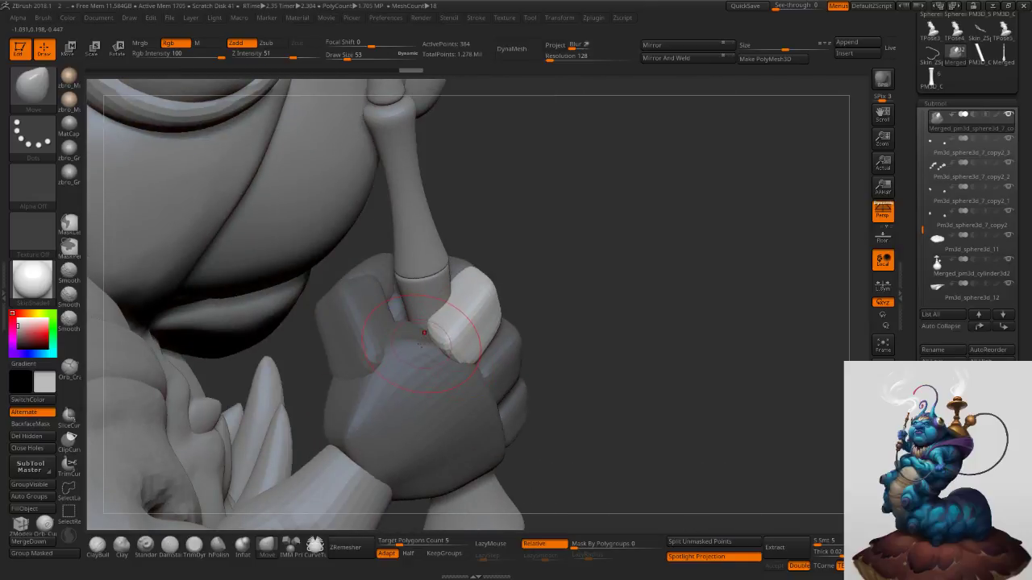
ctrl+click(574, 298)
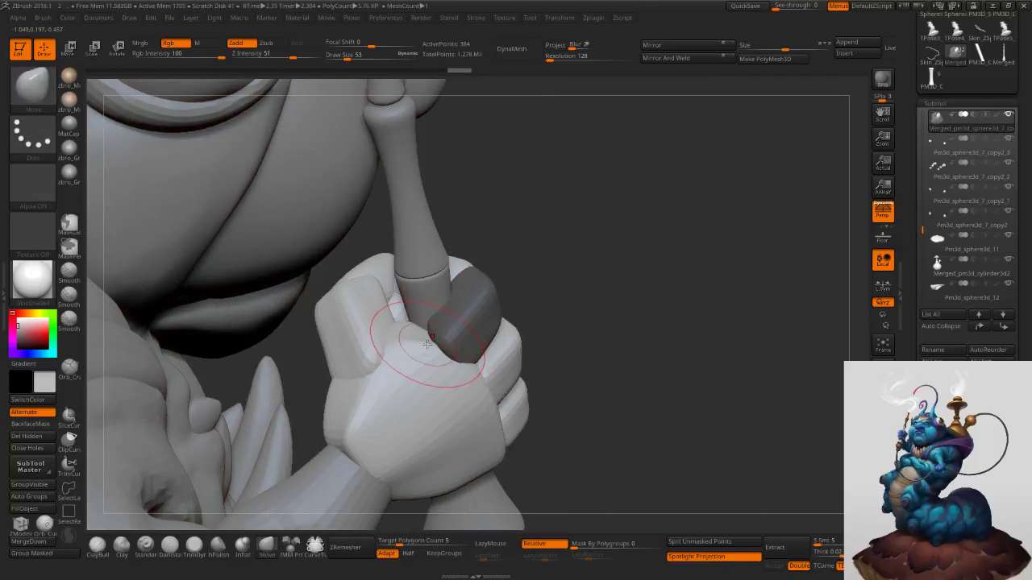
right_drag(464, 307, 451, 349)
key(s)
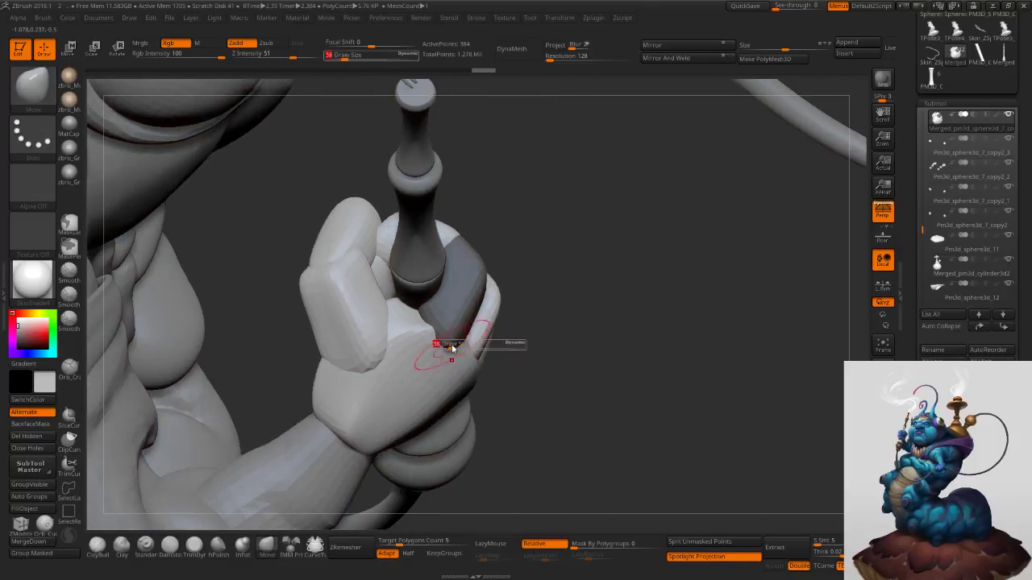
drag(465, 296, 467, 295)
ctrl+drag(613, 343, 643, 362)
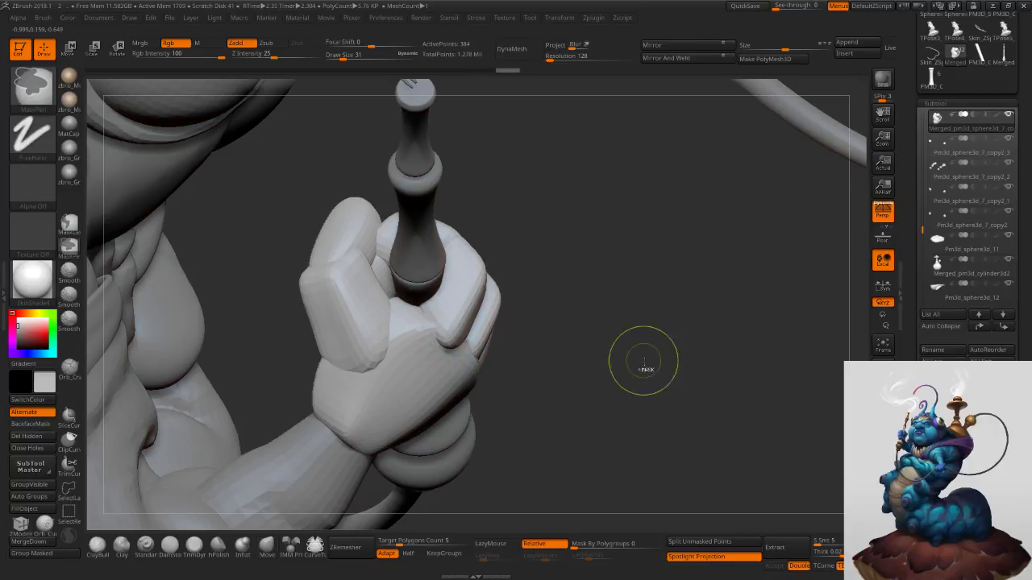
mouse_move(643, 361)
right_down()
mouse_move(689, 301)
mouse_move(674, 303)
right_up()
key(ctrl+z)
right_drag(537, 323, 503, 336)
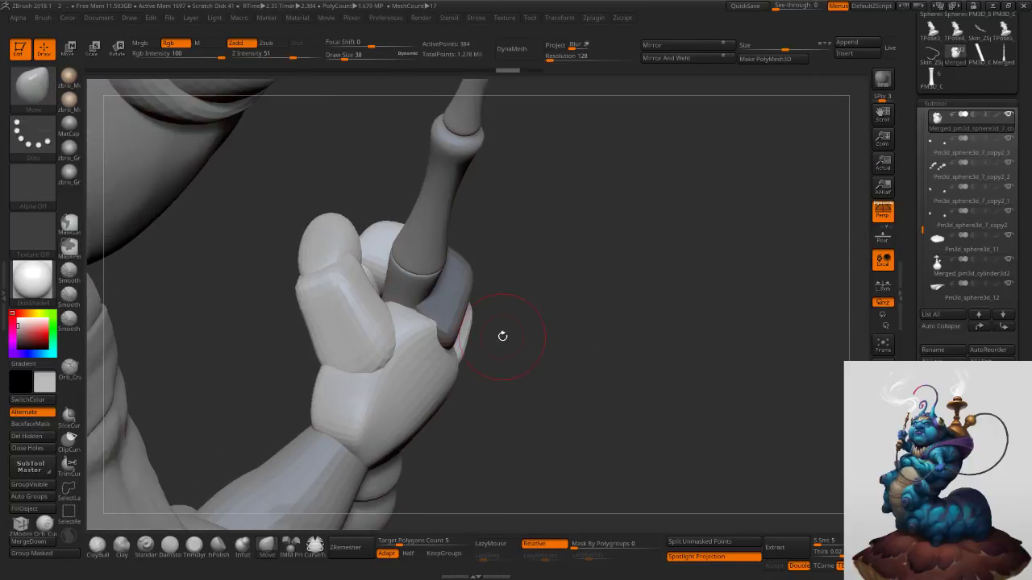
Reselect the hand, clear the finger mask, and reduce the brush size to 29.
alt+click(446, 338)
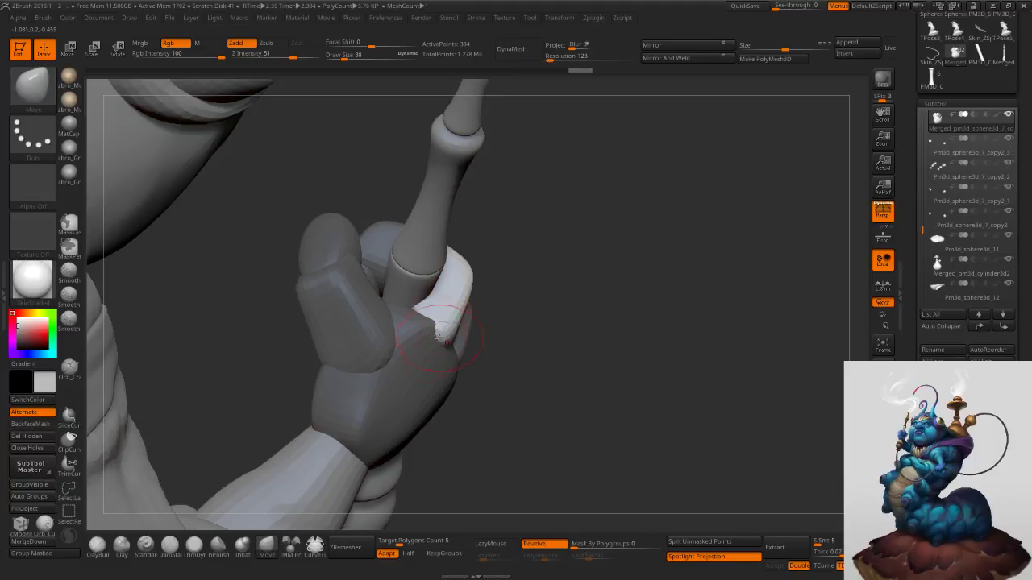
alt+click(439, 340)
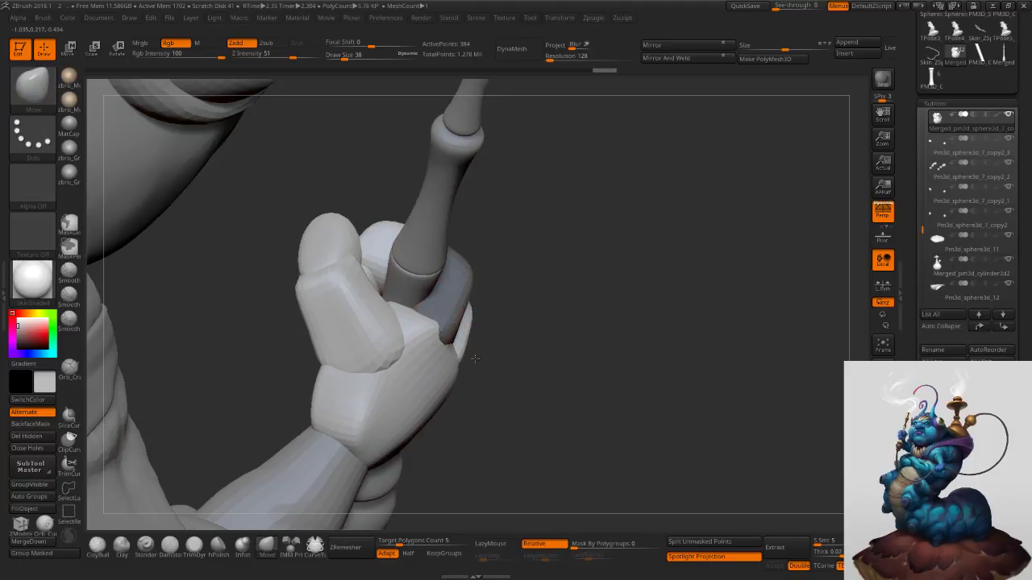
right_drag(491, 367, 352, 288)
ctrl+drag(263, 373, 281, 395)
mouse_move(600, 326)
right_down()
mouse_move(514, 322)
mouse_move(456, 359)
right_up()
key(s)
key(s)
drag(457, 360, 449, 359)
mouse_move(464, 347)
right_down()
mouse_move(442, 355)
mouse_move(477, 337)
right_up()
Isolate and mask one finger segment, then smooth it on the fist.
key(shift+d)
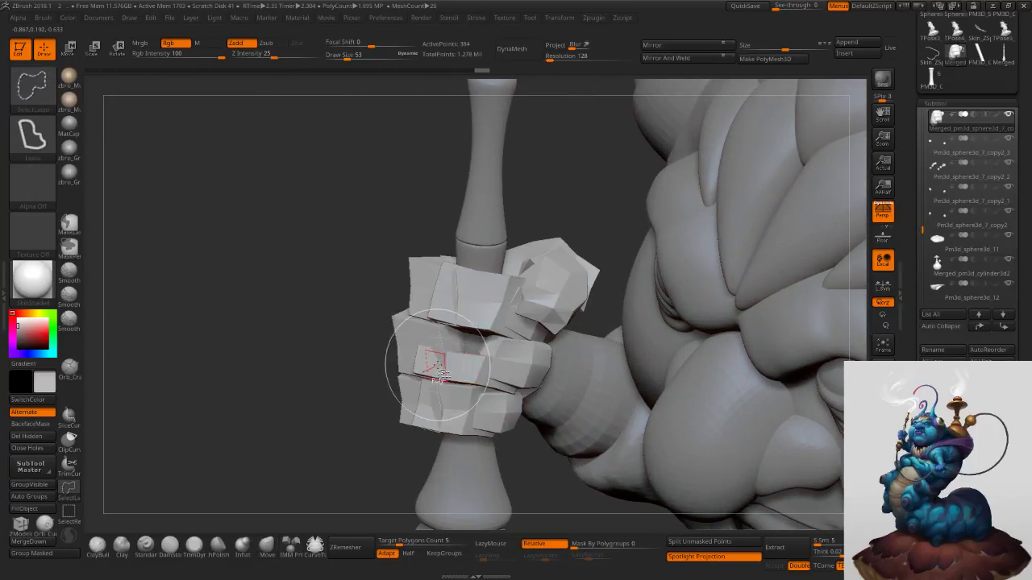
key(d)
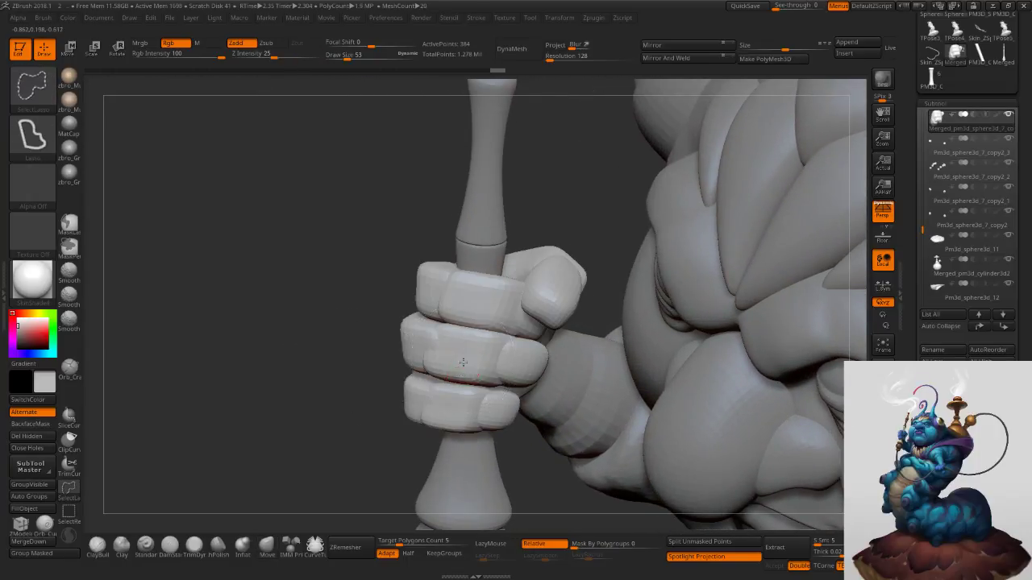
ctrl+shift+click(463, 363)
ctrl+click(367, 371)
ctrl+shift+click(340, 357)
ctrl+click(335, 358)
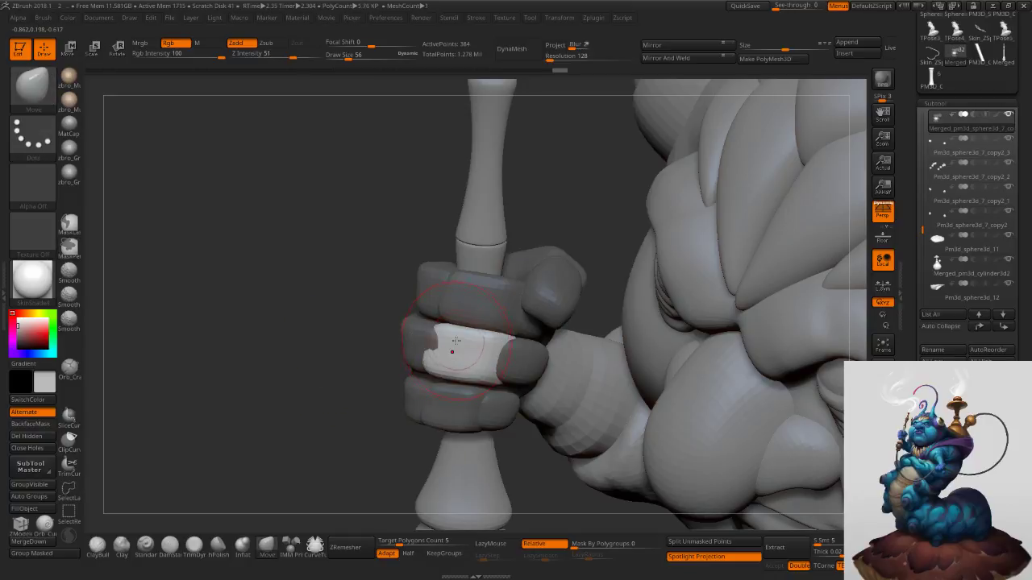
key(shift)
shift+drag(462, 355, 456, 357)
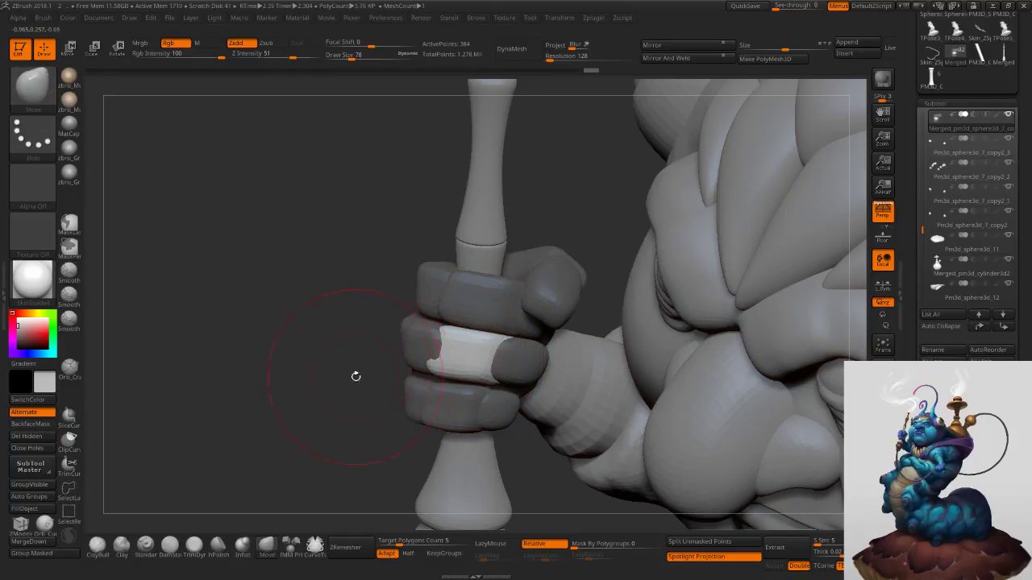
Orbit around the fist and set a slightly smaller brush size.
ctrl+drag(346, 372, 323, 360)
mouse_move(388, 394)
mouse_down()
mouse_move(354, 316)
mouse_move(421, 295)
mouse_up()
right_drag(421, 295, 429, 311)
key(s)
click(438, 357)
mouse_move(438, 357)
right_down()
mouse_move(477, 373)
mouse_move(483, 357)
right_up()
key(s)
Solo the fist to hide the rest of the character and view its low-poly cage.
click(880, 481)
mouse_move(792, 436)
right_down()
mouse_move(757, 389)
mouse_move(714, 275)
mouse_move(724, 267)
mouse_move(736, 296)
right_up()
key(s)
click(730, 388)
mouse_move(655, 307)
right_down()
mouse_move(694, 322)
mouse_move(703, 356)
mouse_move(693, 368)
mouse_move(665, 307)
right_up()
key(shift+d)
Hide all but two pinky segments, split them into a new subtool, and select it.
key(d)
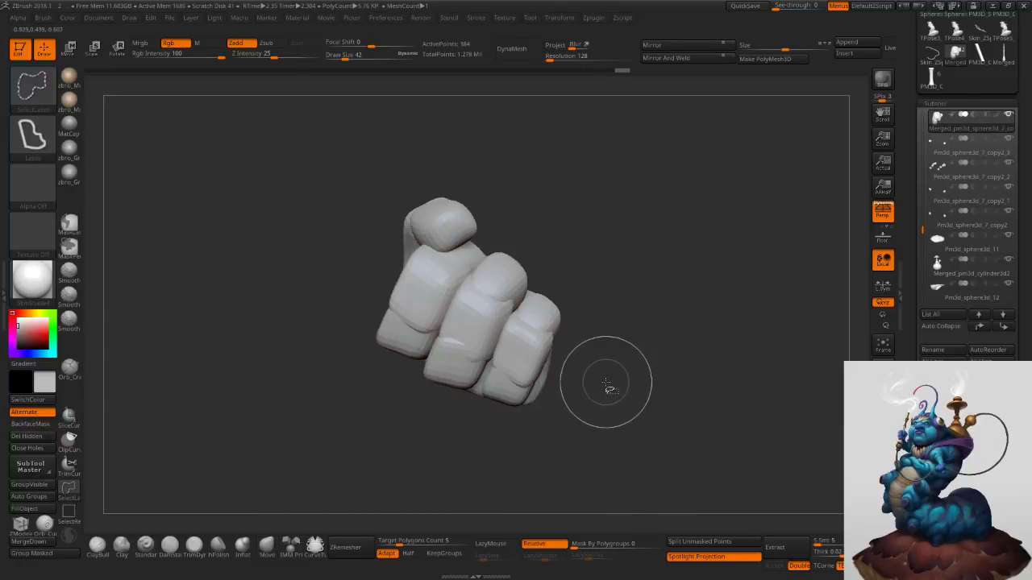
ctrl+shift+click(70, 514)
ctrl+shift+click(545, 374)
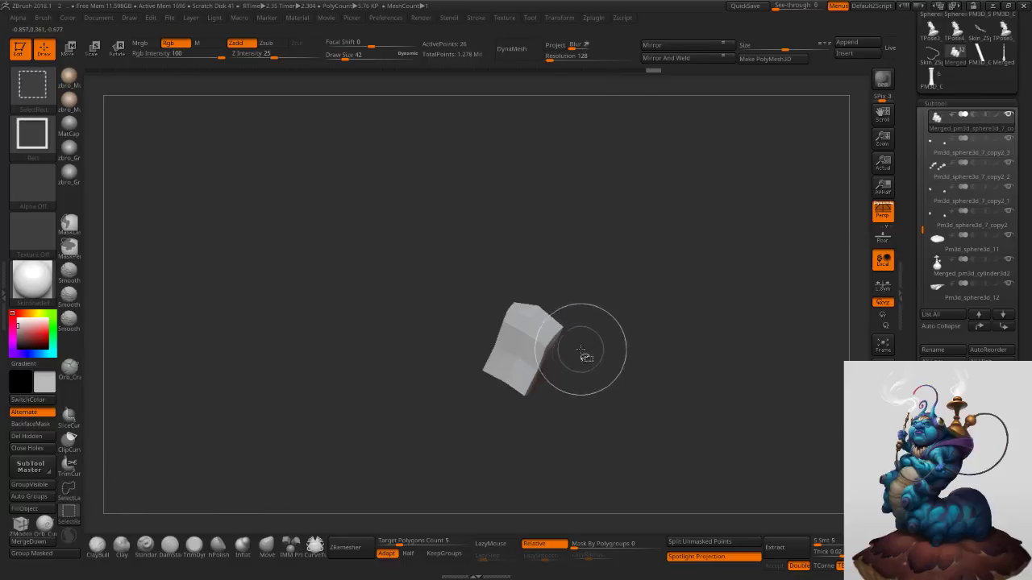
ctrl+shift+drag(585, 357, 567, 388)
ctrl+shift+click(536, 321)
ctrl+shift+click(538, 388)
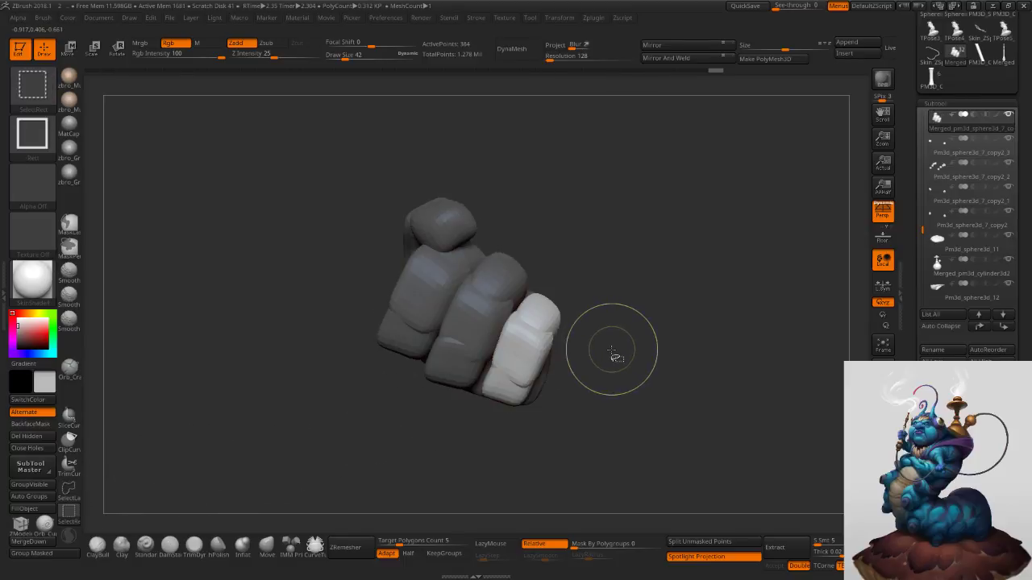
drag(626, 368, 655, 332)
click(710, 542)
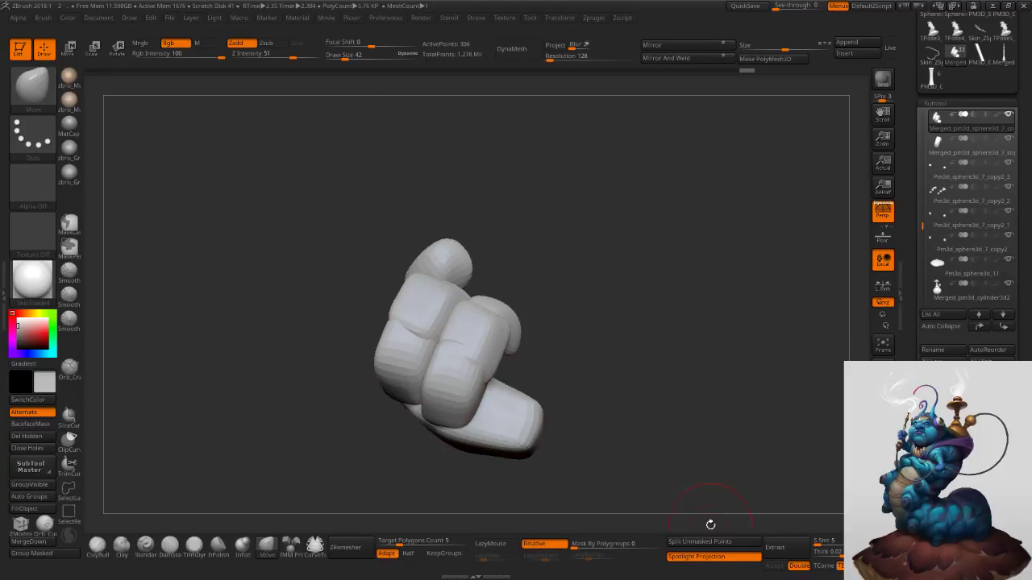
click(940, 151)
Turn off smooth preview and subdivide the split finger piece once from Geometry settings.
mouse_move(771, 283)
mouse_down()
mouse_move(723, 321)
mouse_move(697, 312)
mouse_up()
key(s)
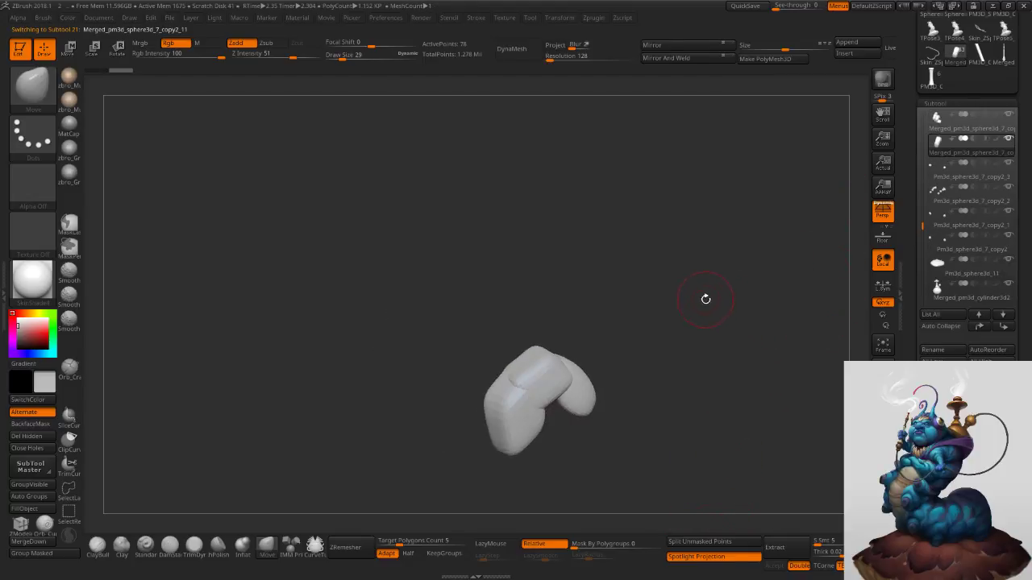
drag(901, 482, 896, 339)
key(shift+d)
drag(902, 493, 901, 322)
click(938, 218)
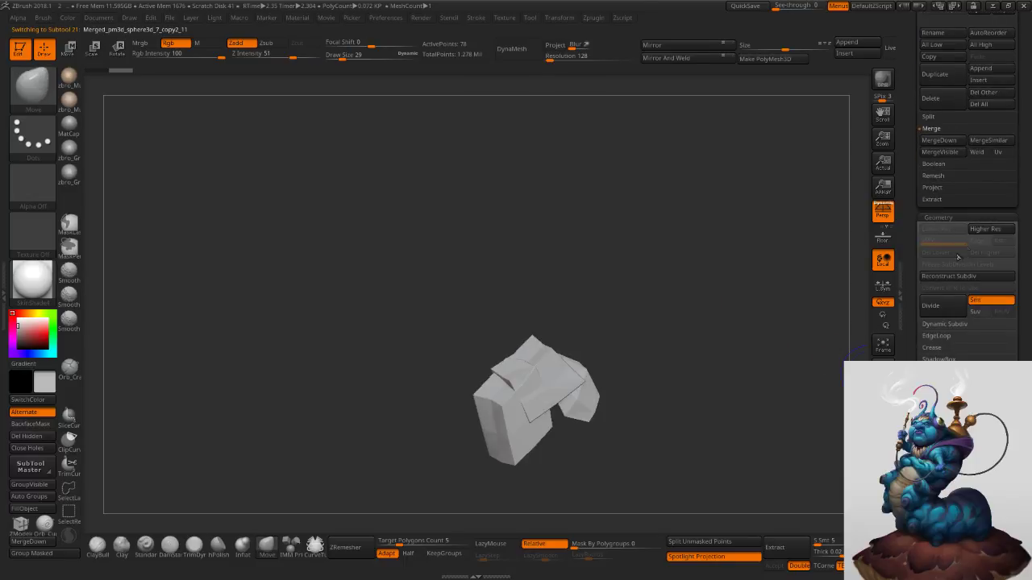
key(ctrl)
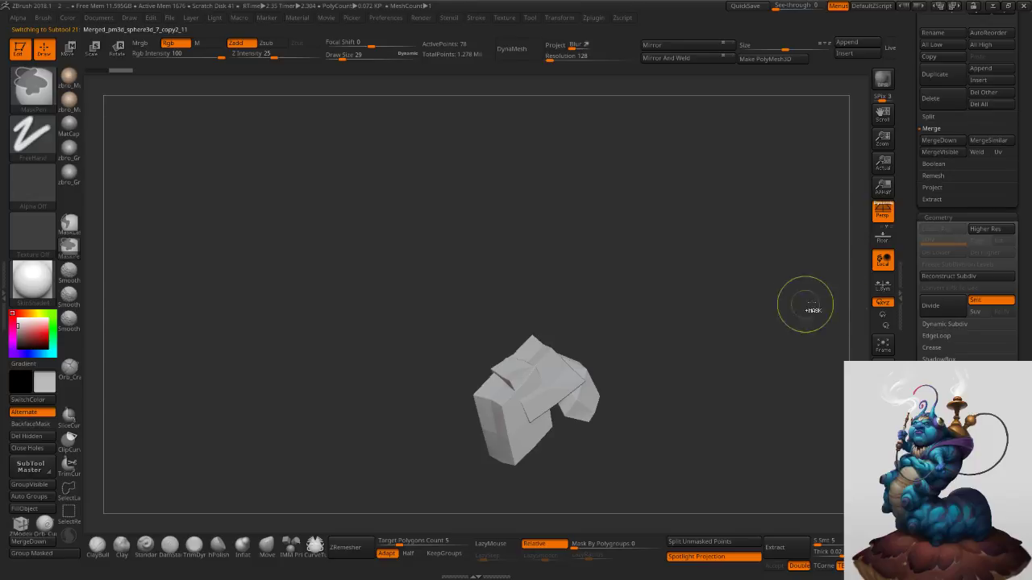
click(964, 306)
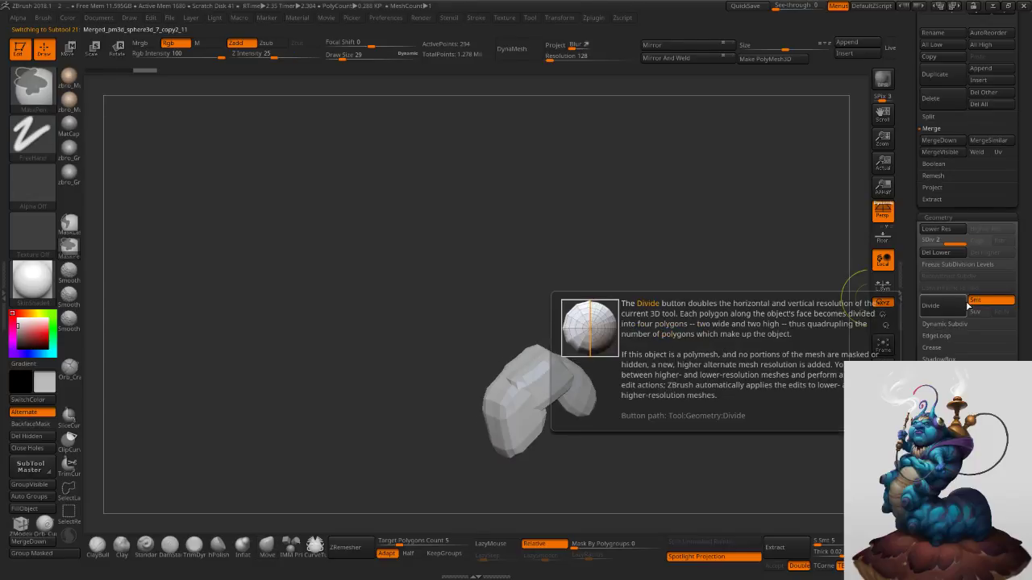
Raise the finger piece to its fourth subdivision level, briefly checking it against the full character.
key(ctrl+d)
key(ctrl+z)
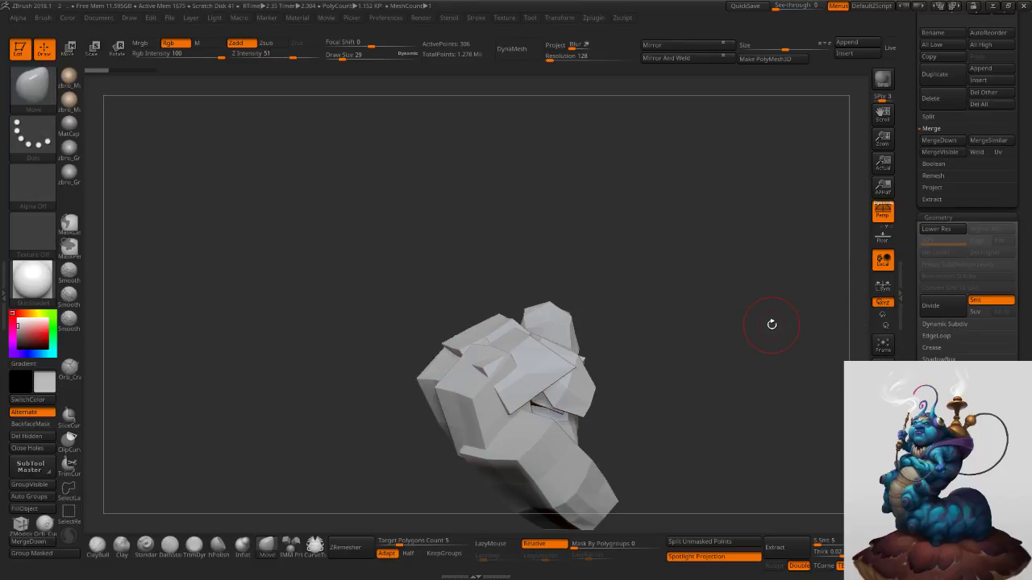
key(ctrl+shift+z)
key(shift+d)
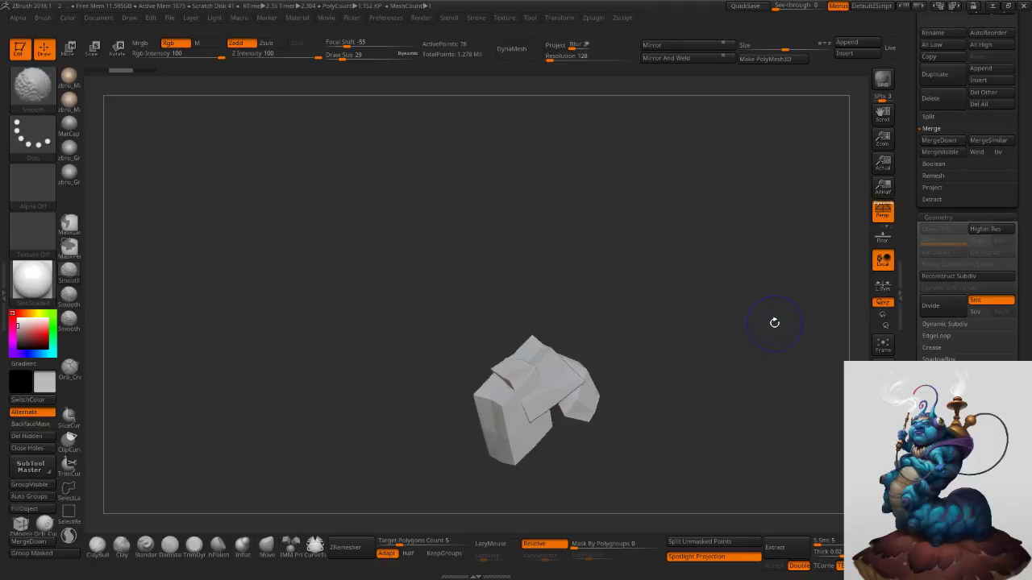
key(ctrl+d)
key(ctrl+shift+z)
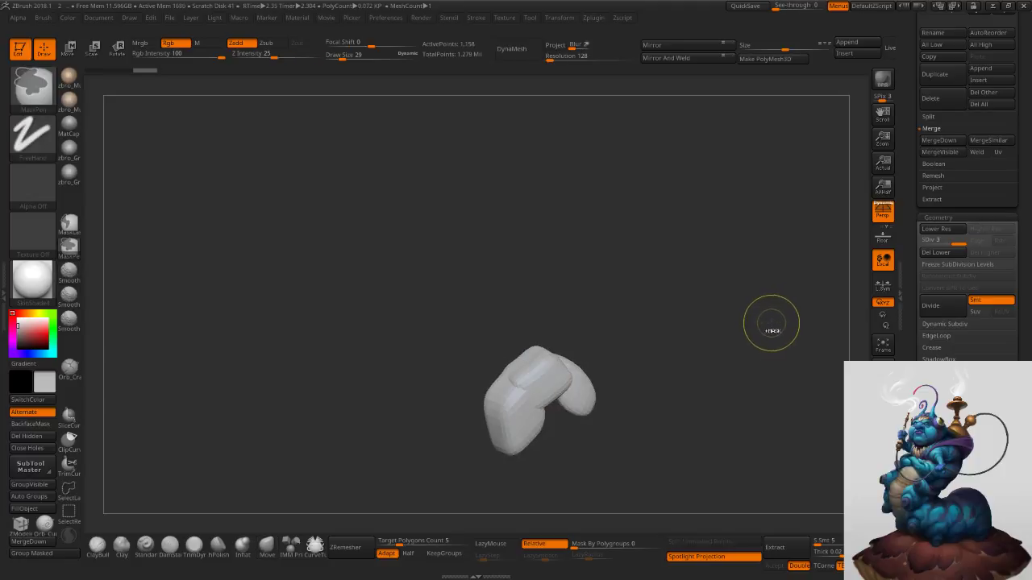
click(883, 489)
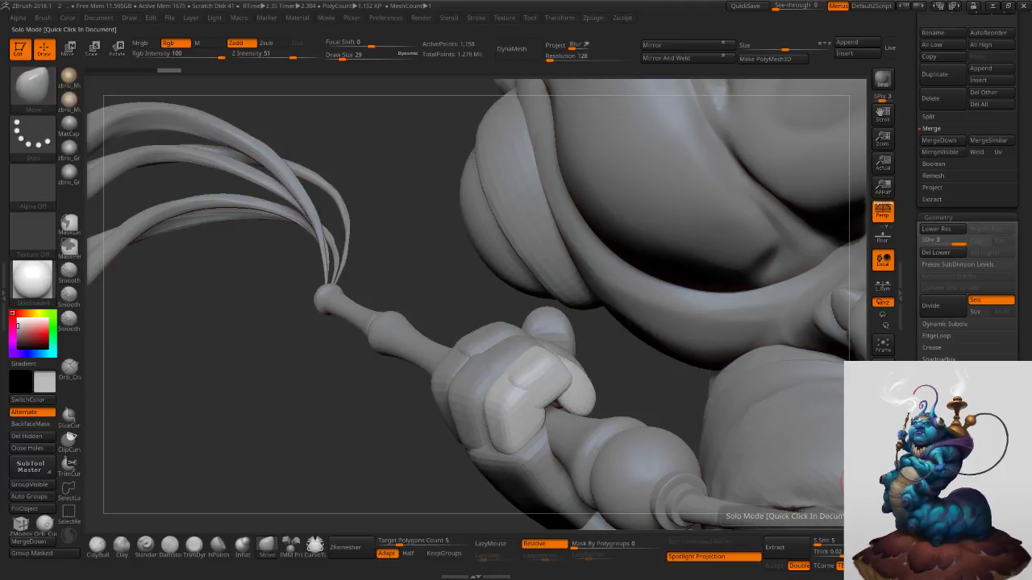
click(882, 489)
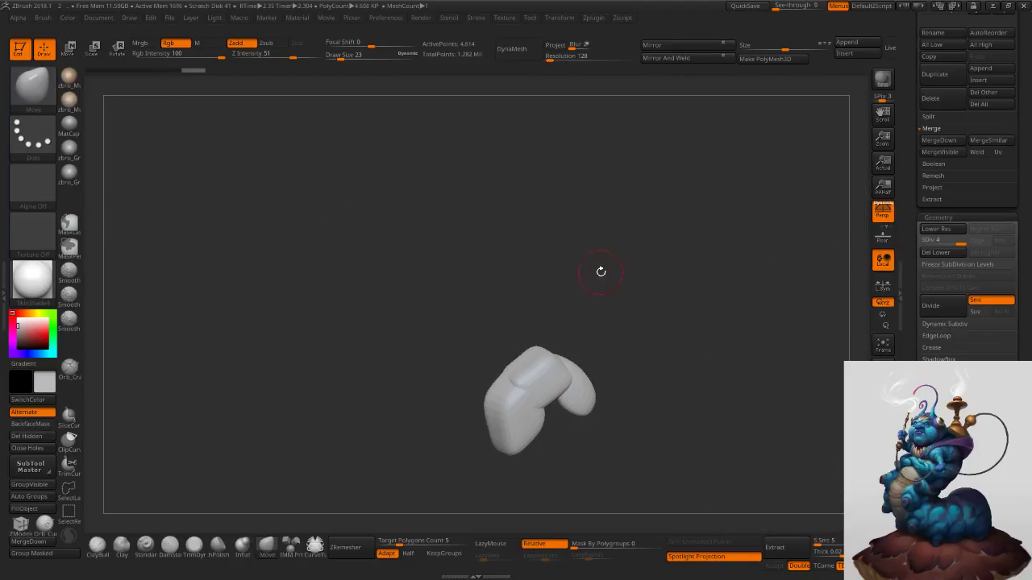
key(ctrl+shift+z)
Convert the finger piece to DynaMesh, declining to freeze subdivision levels.
click(536, 58)
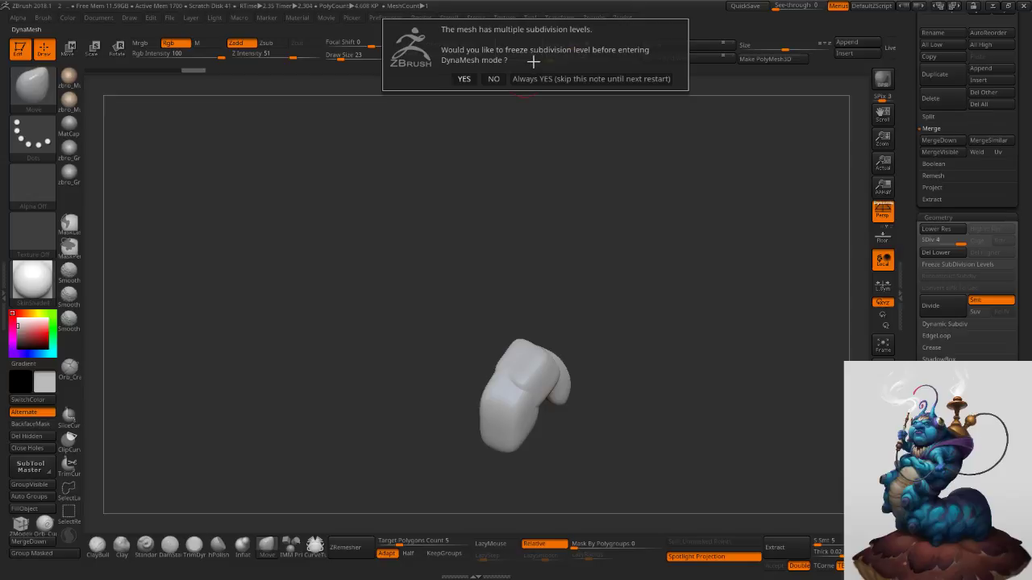
click(492, 79)
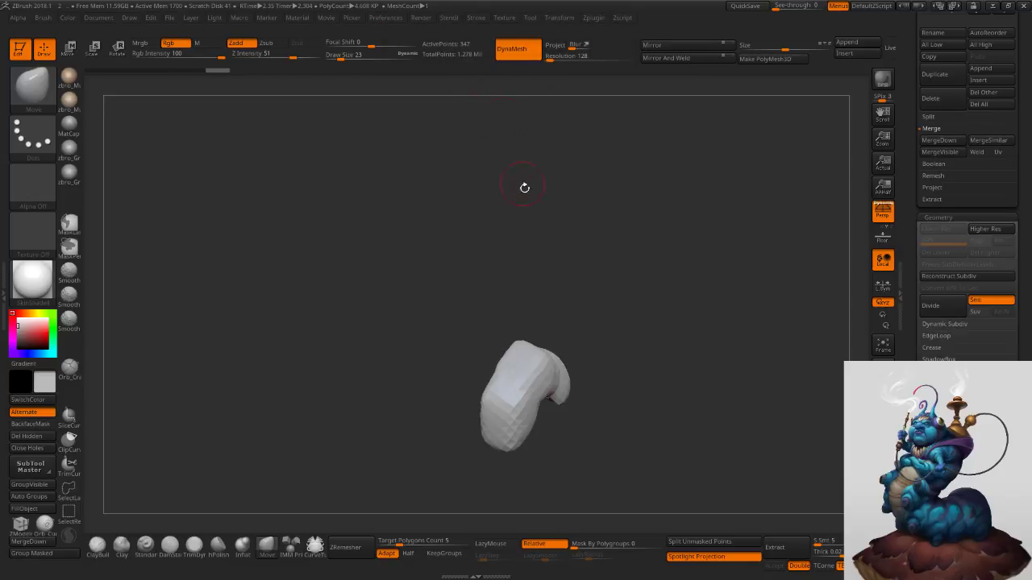
click(557, 61)
click(519, 56)
click(489, 79)
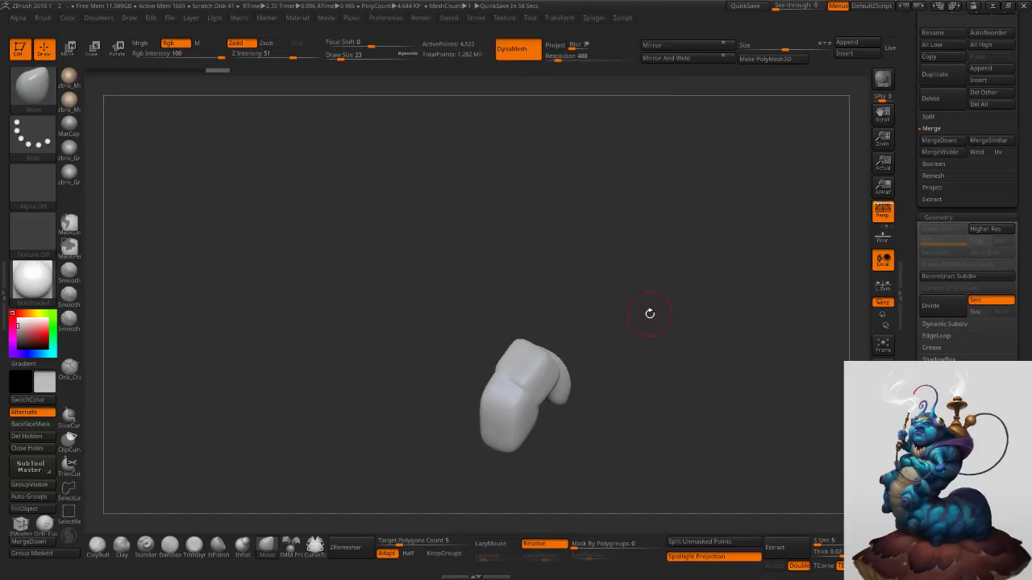
Smooth the DynaMeshed finger surface all around, undoing one unwanted pinch.
right_drag(633, 344, 534, 351)
ctrl+right_drag(577, 376, 584, 402)
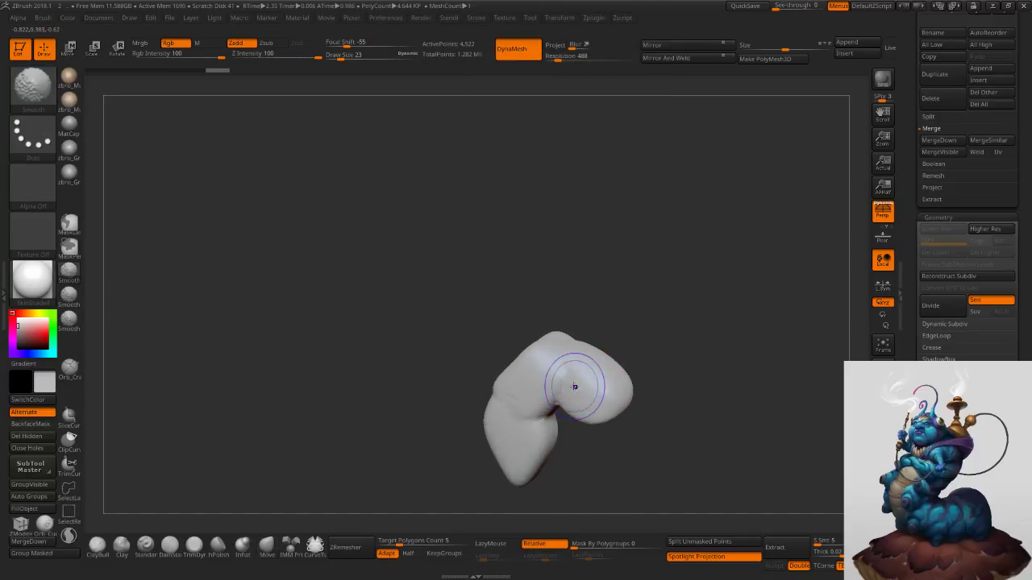
right_drag(570, 345, 555, 365)
mouse_move(565, 336)
mouse_down()
mouse_move(592, 312)
mouse_move(604, 322)
mouse_up()
right_drag(637, 332, 598, 340)
shift+drag(601, 343, 613, 327)
right_drag(640, 318, 624, 327)
shift+drag(630, 355, 643, 371)
right_drag(653, 354, 679, 319)
shift+drag(684, 315, 694, 354)
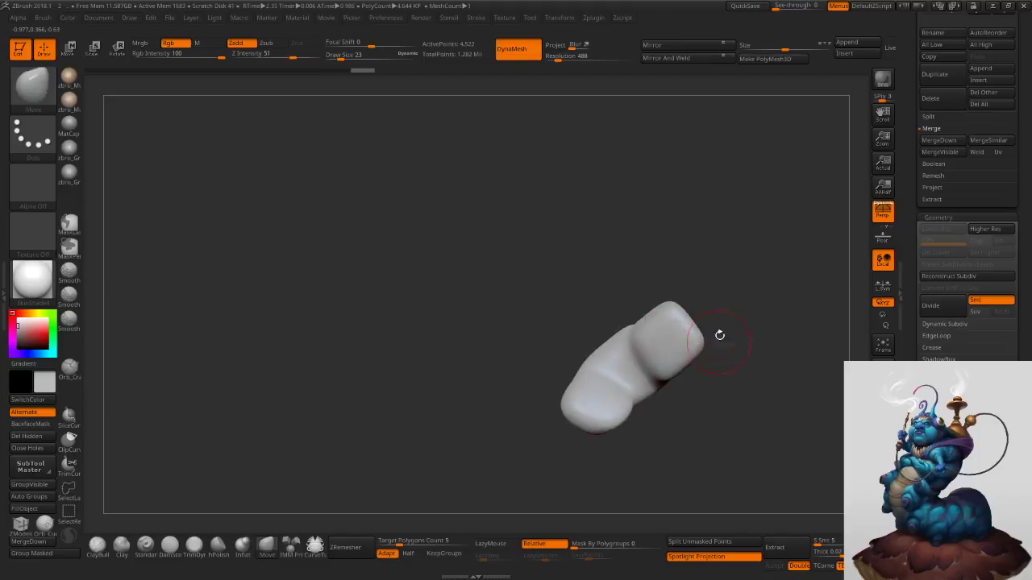
right_drag(717, 362, 751, 352)
mouse_move(792, 403)
mouse_down()
mouse_move(777, 339)
mouse_move(772, 395)
mouse_up()
shift+drag(631, 398, 595, 382)
key(ctrl+z)
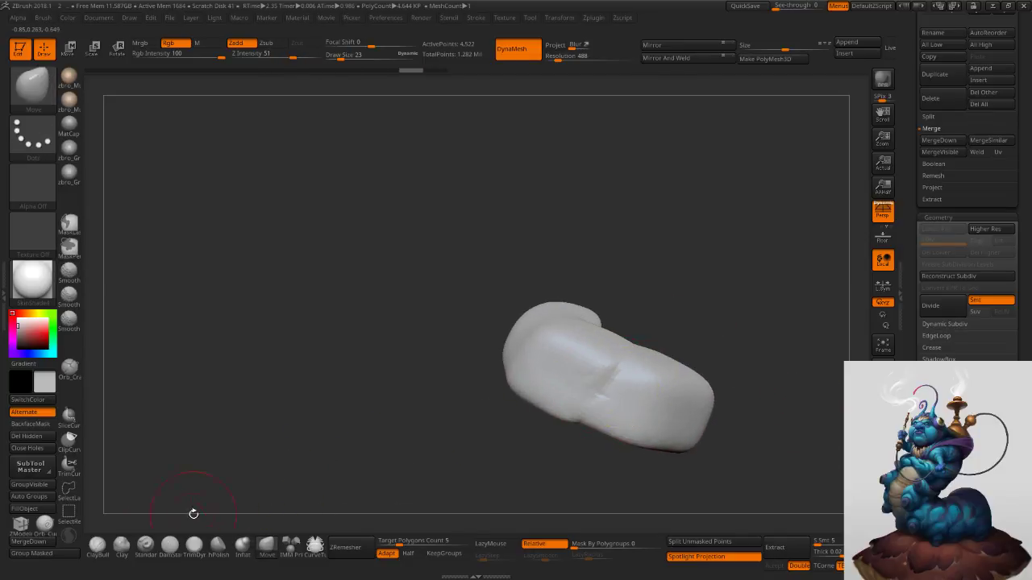
Fill the crease between the two segments with a smaller ClayBuildup brush.
click(97, 548)
right_drag(565, 377, 611, 360)
key(s)
drag(610, 367, 608, 367)
drag(606, 373, 602, 384)
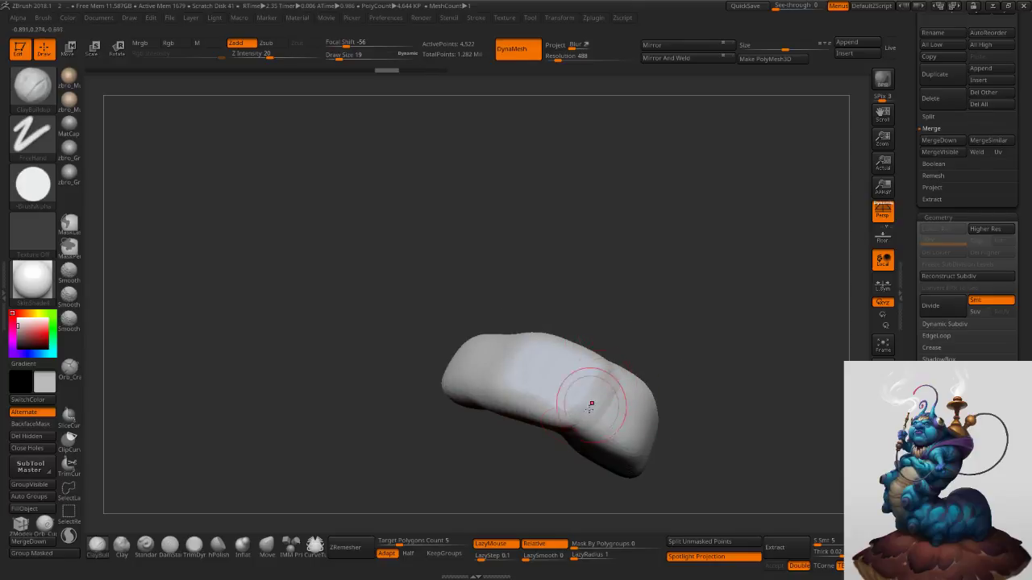
right_drag(598, 375, 609, 376)
shift+drag(608, 376, 584, 395)
Alternate clay and smoothing across the remaining creases until the finger reads as one rounded piece.
right_drag(541, 346, 489, 392)
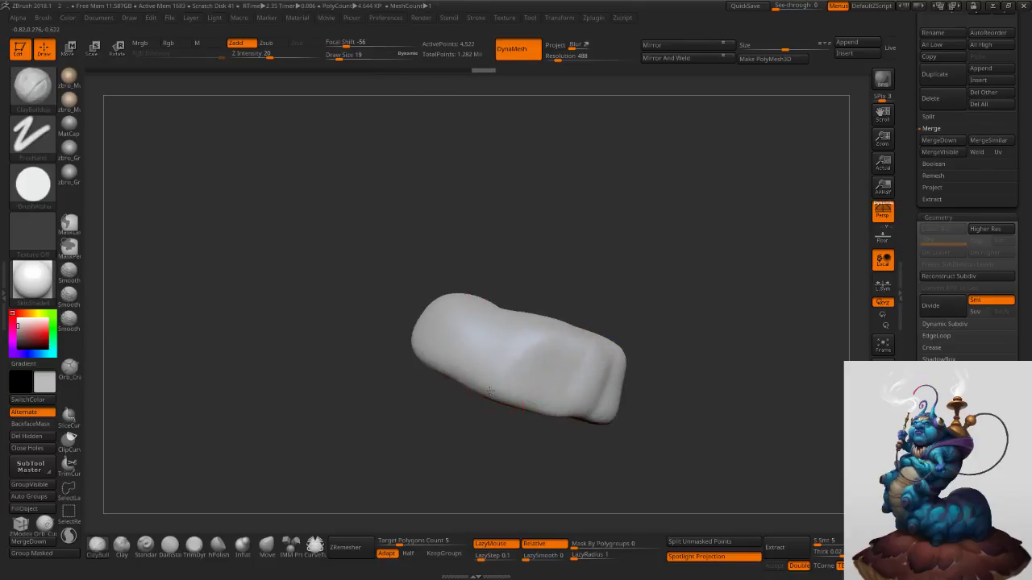
shift+drag(518, 338, 495, 406)
right_drag(495, 406, 551, 329)
shift+drag(550, 329, 518, 341)
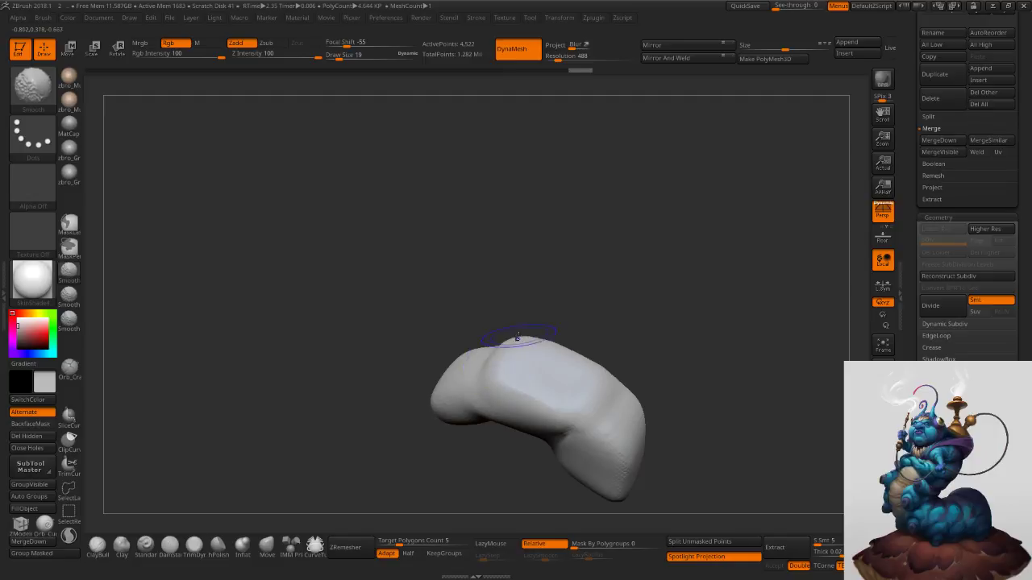
right_drag(518, 341, 464, 391)
shift+drag(464, 392, 475, 342)
right_drag(475, 342, 469, 363)
drag(466, 327, 451, 375)
mouse_move(452, 376)
right_down()
mouse_move(476, 379)
mouse_move(464, 372)
right_up()
shift+drag(464, 373, 473, 359)
right_drag(516, 321, 520, 355)
shift+drag(446, 389, 411, 395)
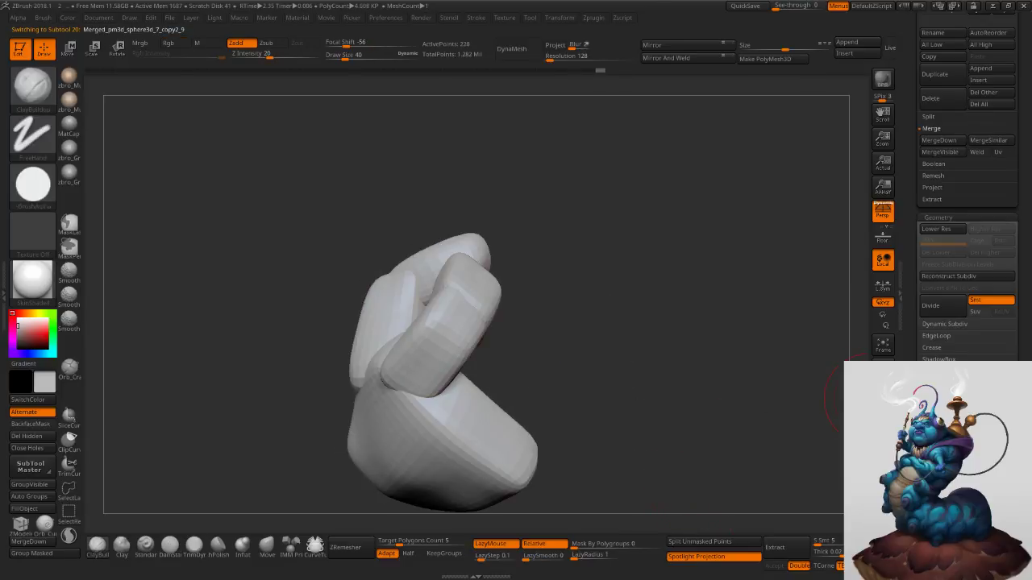
Show the whole character, then subdivide and DynaMesh the next finger piece without freezing levels.
click(883, 490)
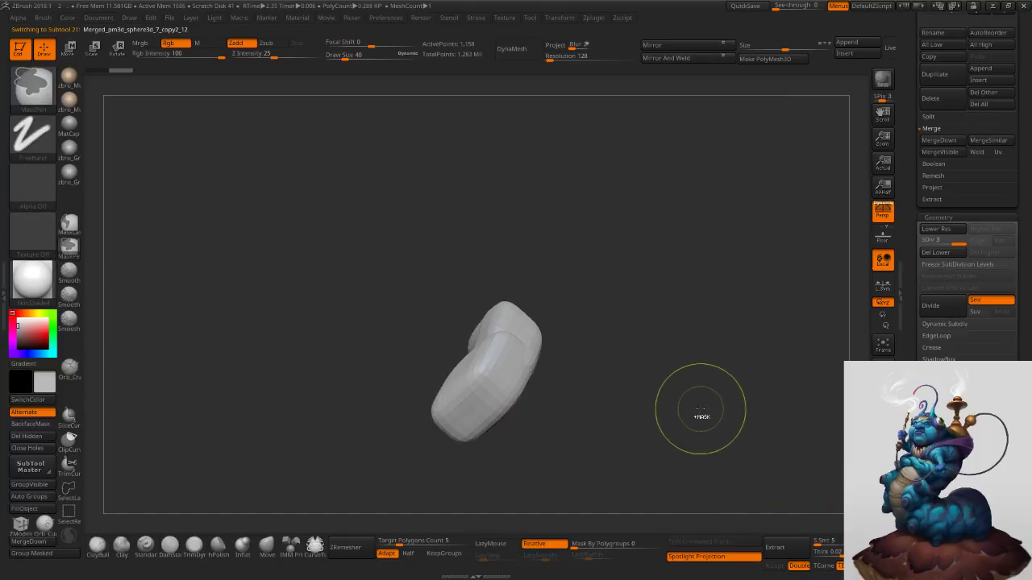
key(ctrl+d)
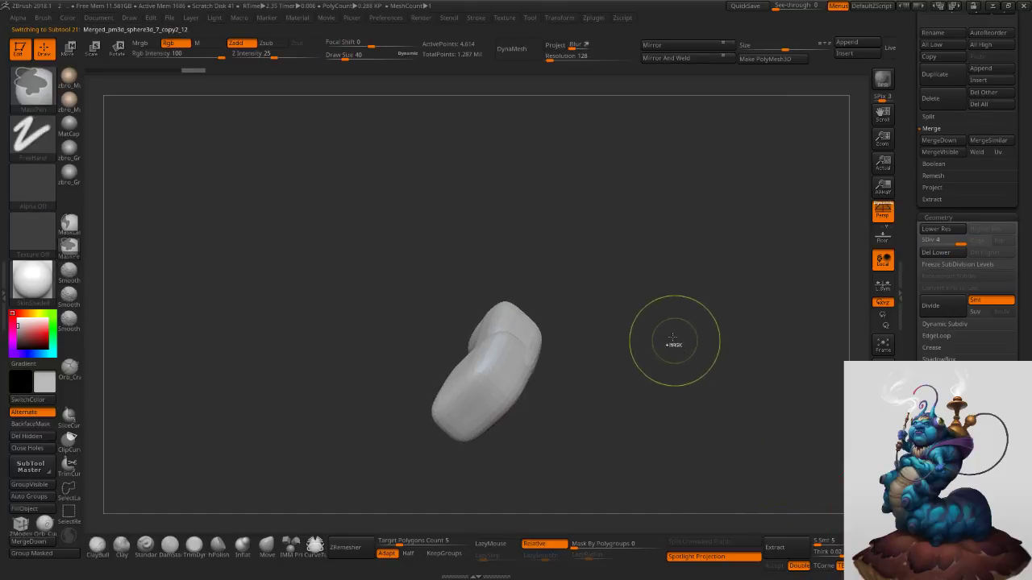
drag(553, 58, 552, 58)
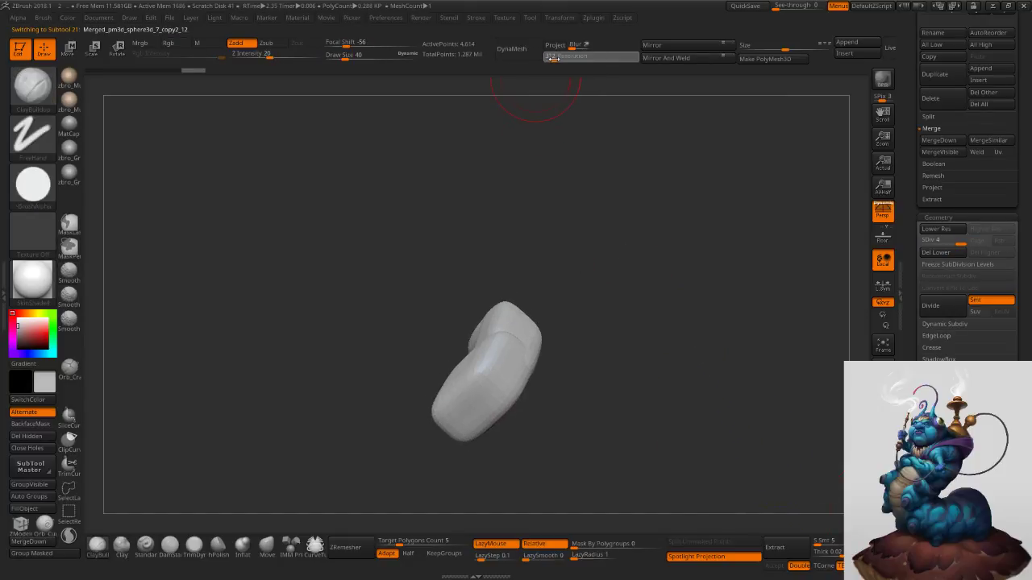
click(530, 57)
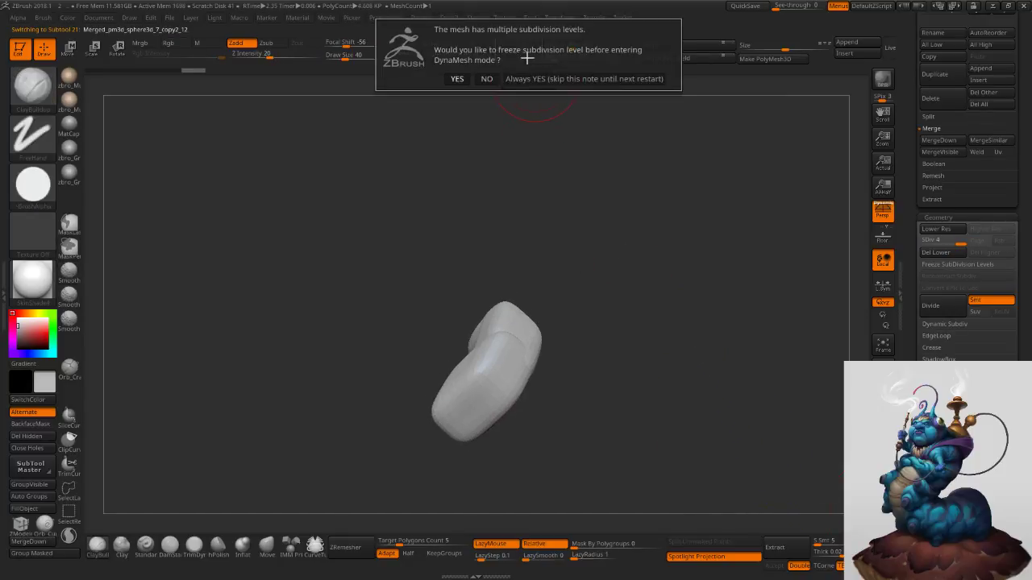
click(487, 81)
Smooth the new finger piece's surface, including the middle of the piece.
mouse_move(509, 344)
ctrl+right_down()
mouse_move(521, 349)
mouse_move(502, 390)
mouse_move(515, 384)
ctrl+right_up()
shift+drag(520, 379, 560, 346)
right_drag(559, 346, 543, 387)
shift+drag(498, 375, 495, 364)
right_drag(511, 368, 532, 342)
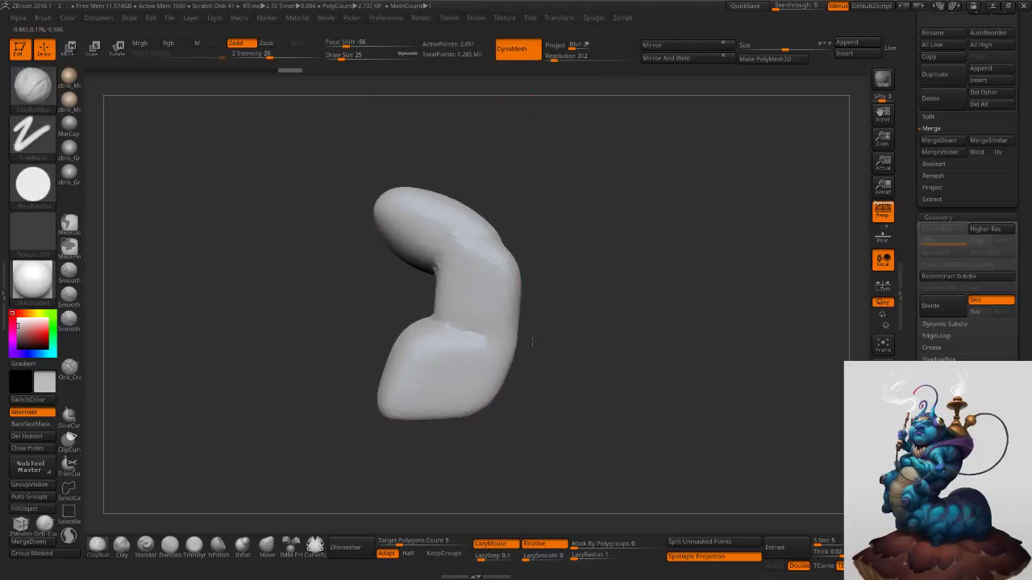
shift+drag(495, 348, 478, 284)
right_drag(478, 286, 443, 290)
Carve the upper knuckle crease of the finger with a crease brush.
key(s)
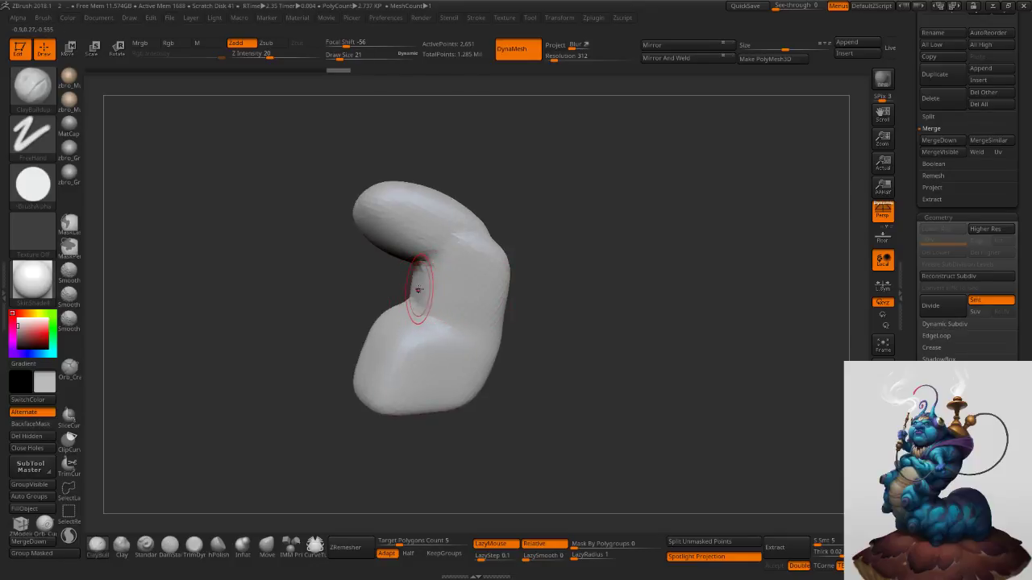
click(169, 546)
right_drag(382, 360, 424, 332)
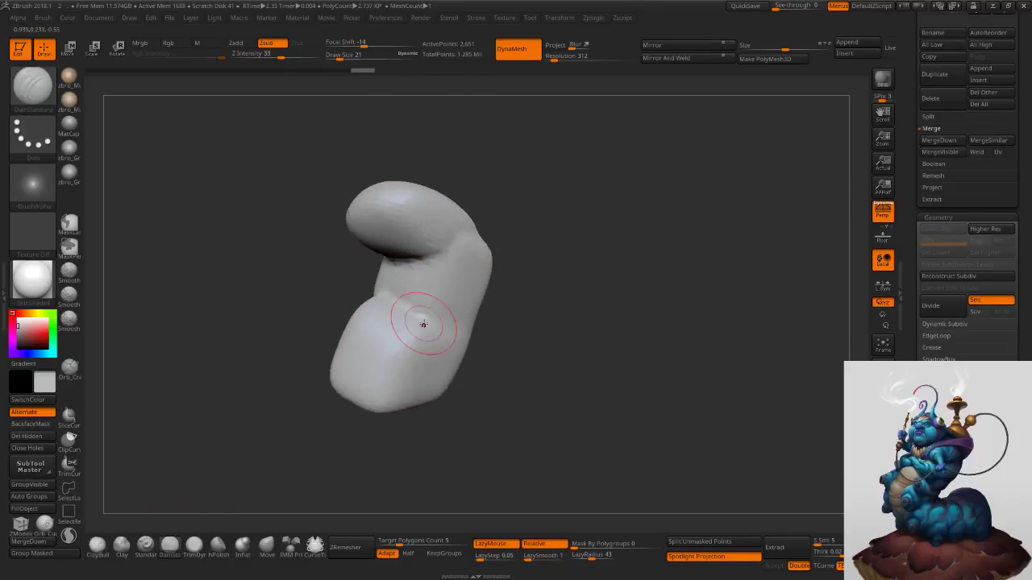
drag(354, 283, 382, 304)
drag(440, 337, 399, 308)
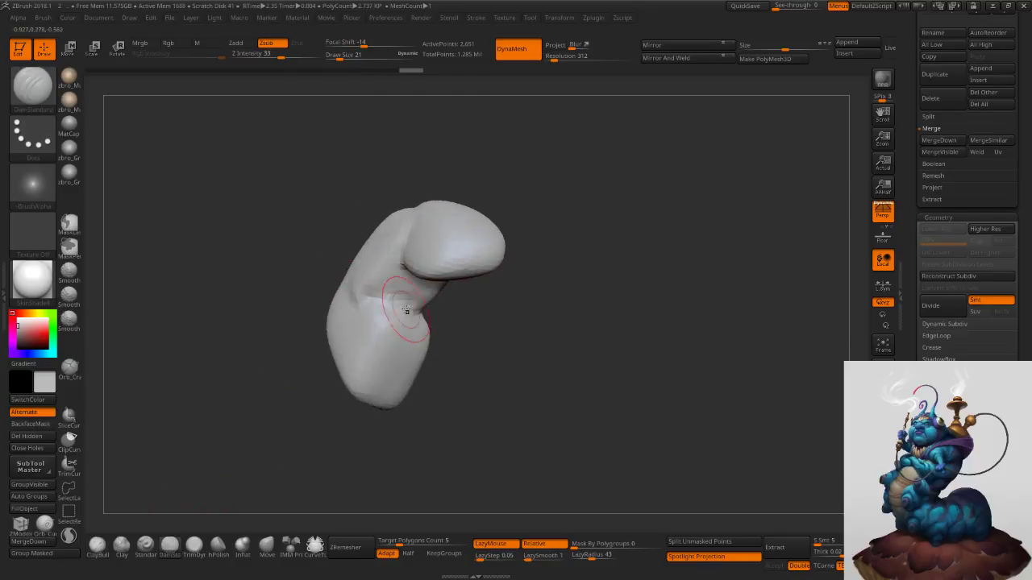
mouse_move(360, 288)
right_down()
mouse_move(414, 236)
mouse_move(438, 312)
right_up()
drag(438, 312, 407, 268)
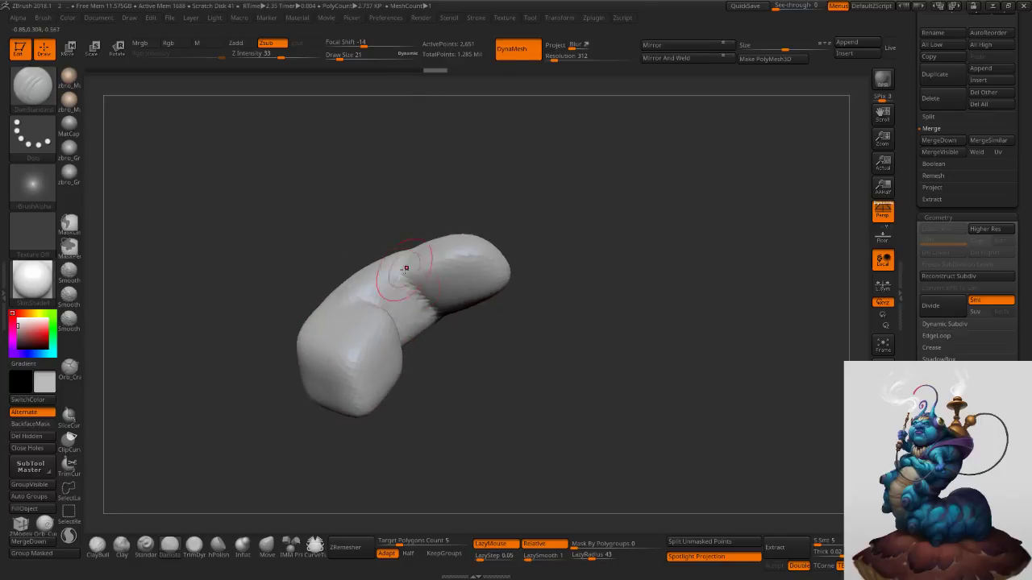
mouse_move(459, 308)
mouse_down()
mouse_move(410, 230)
mouse_move(456, 313)
mouse_up()
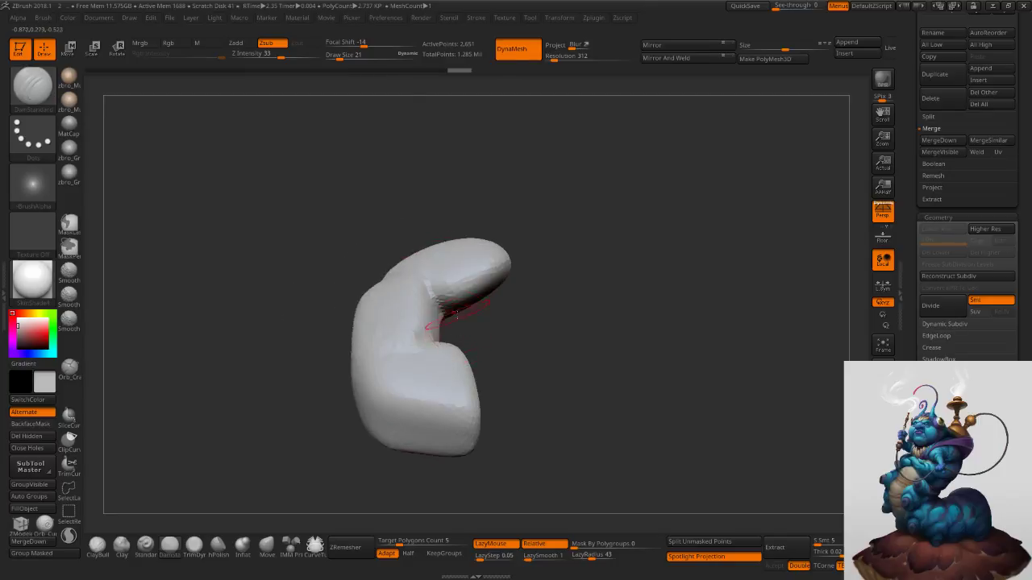
With a Move brush at size 40–42, pull the upper lobe inward and up and the fingertip right.
click(267, 548)
key(s)
right_drag(454, 276, 465, 270)
key(s)
drag(465, 270, 449, 265)
mouse_move(448, 271)
right_down()
mouse_move(478, 274)
mouse_move(407, 230)
right_up()
key(s)
key(s)
drag(407, 208, 411, 208)
right_drag(410, 208, 399, 225)
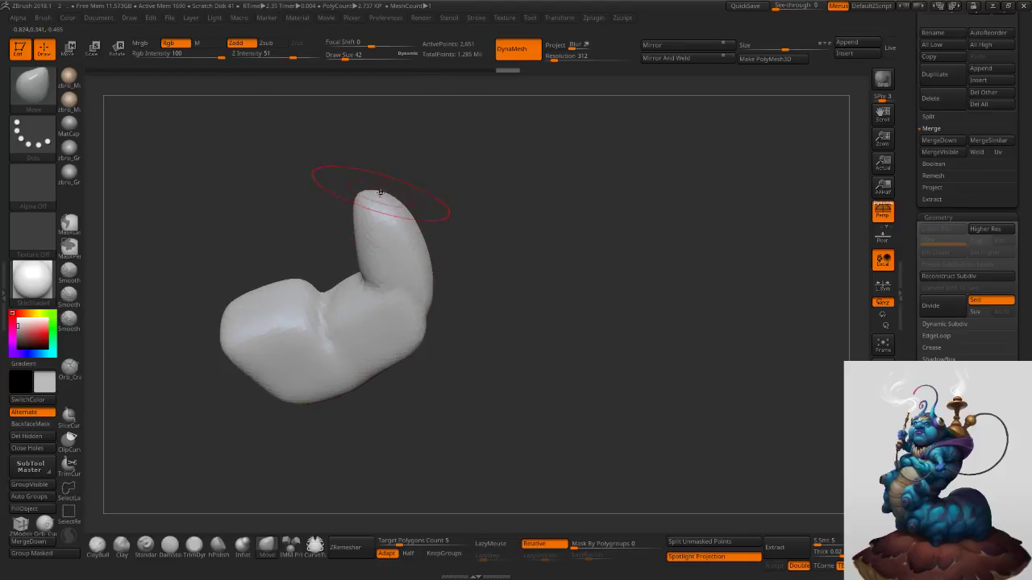
mouse_move(384, 183)
mouse_down()
mouse_move(401, 176)
mouse_move(396, 200)
mouse_up()
At Move size 29, nudge the lobes and push the middle finger's edges and crease into shape.
drag(490, 282, 495, 232)
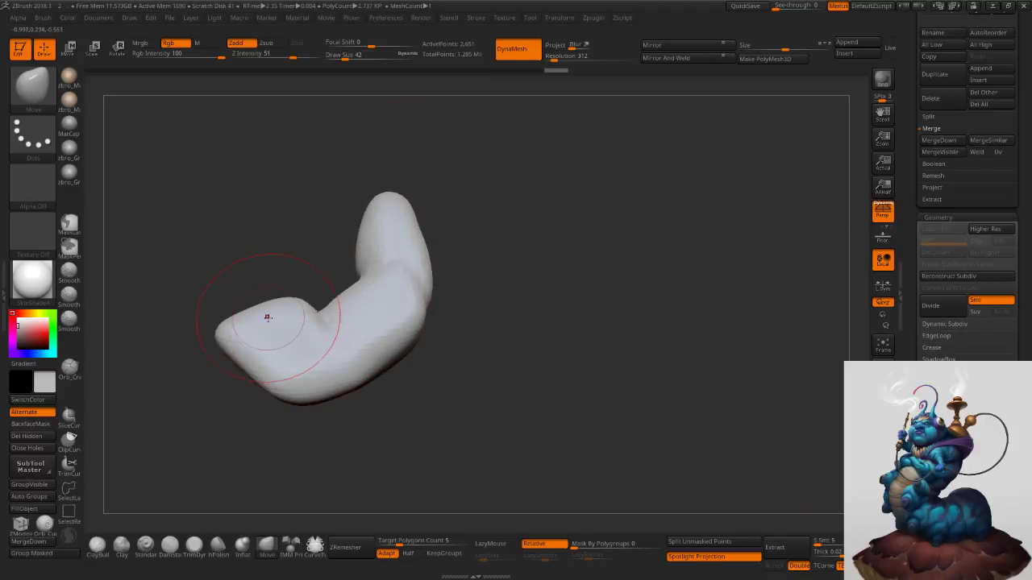
key(s)
drag(268, 318, 264, 318)
right_drag(263, 318, 263, 329)
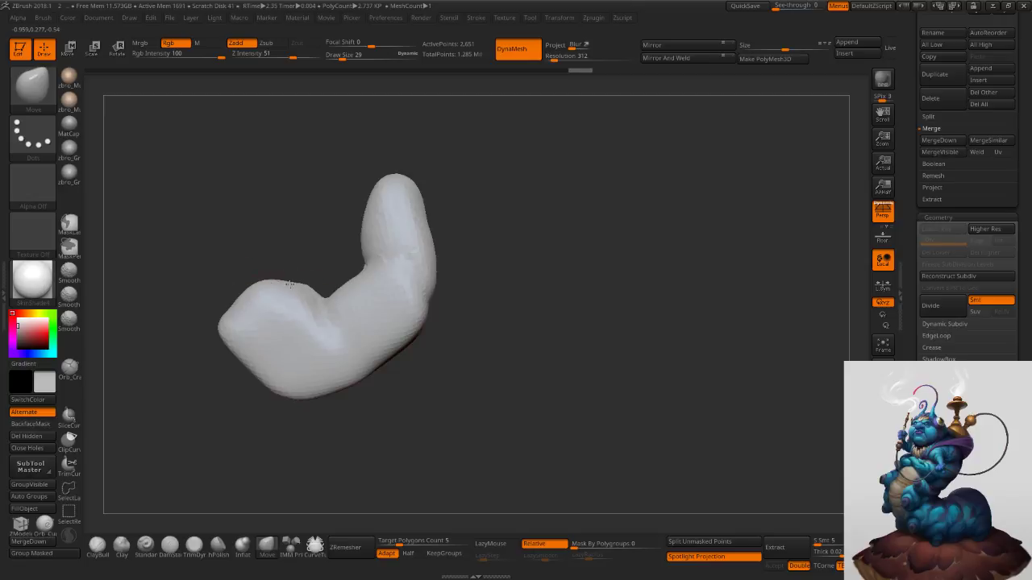
drag(293, 284, 290, 280)
right_drag(290, 280, 283, 307)
drag(265, 298, 269, 320)
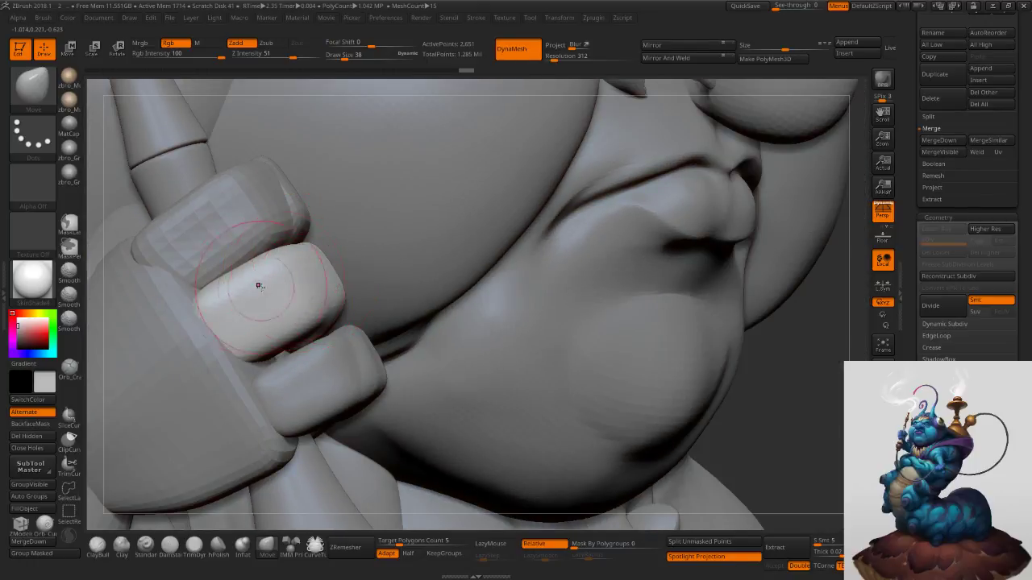
drag(246, 291, 252, 310)
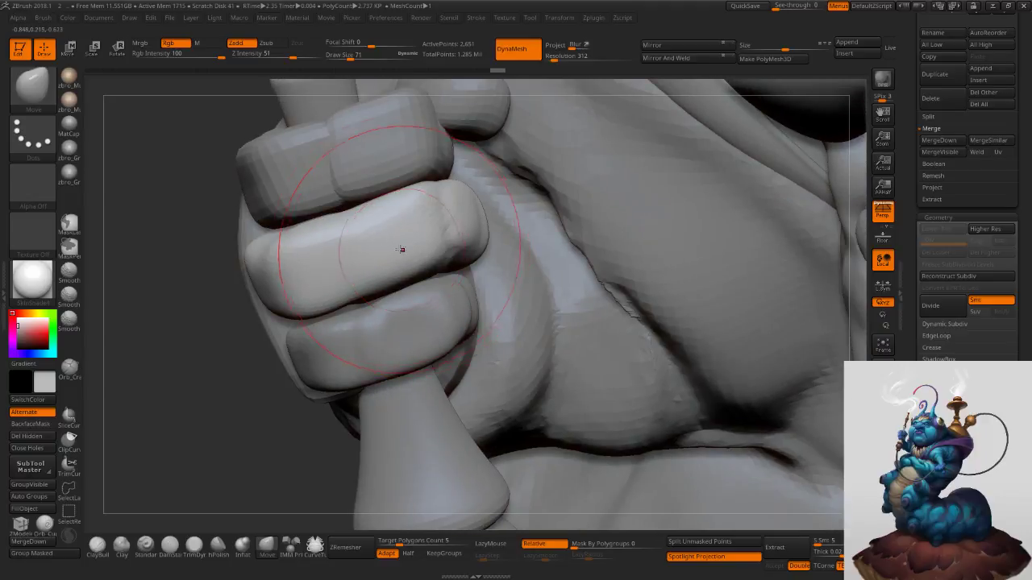
mouse_move(400, 247)
mouse_down()
mouse_move(395, 260)
mouse_move(396, 240)
mouse_up()
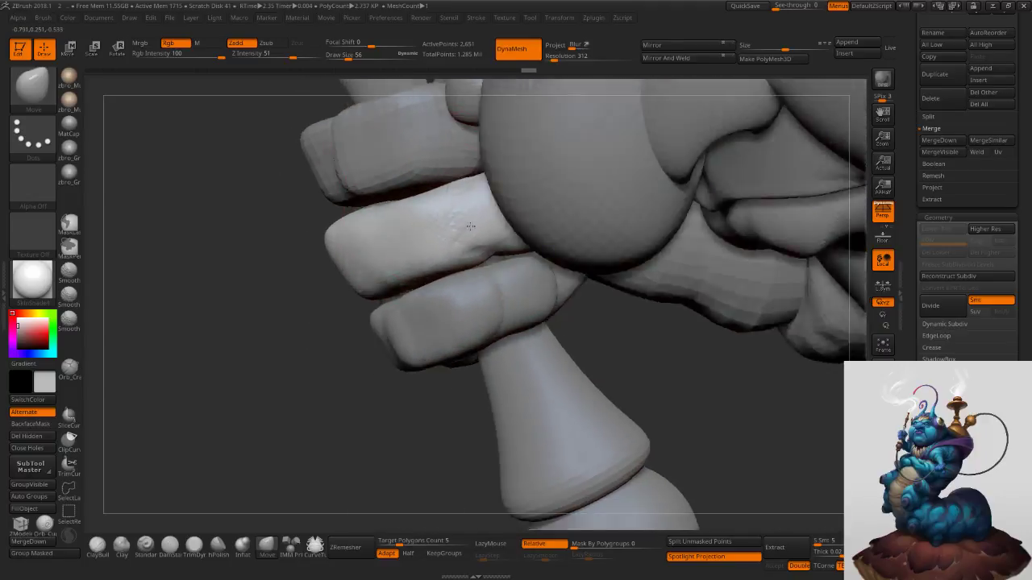
Toggle Solo to inspect the finger alone, then smooth its surface at brush size 40.
right_drag(470, 227, 480, 201)
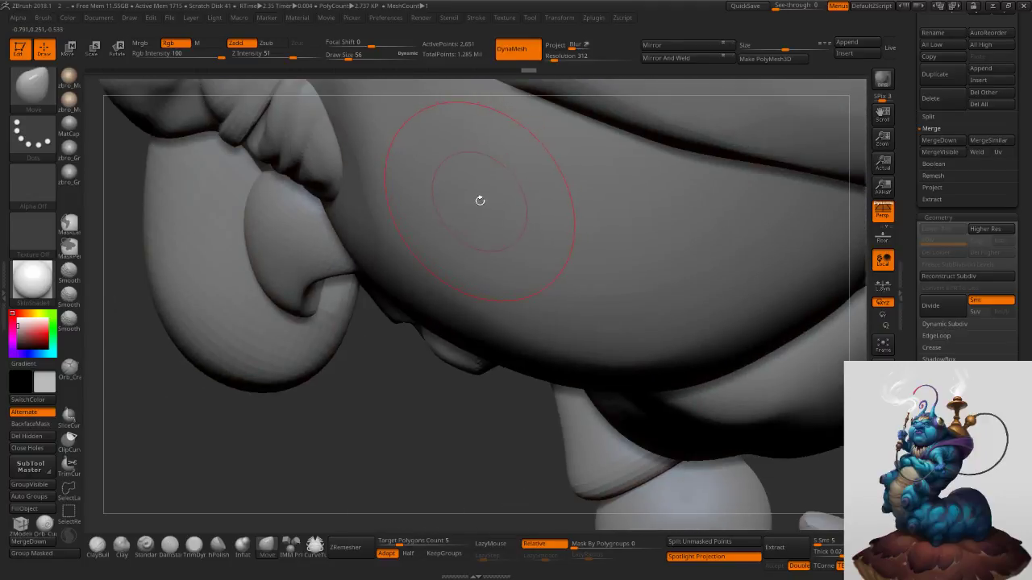
click(880, 464)
right_drag(550, 211, 520, 194)
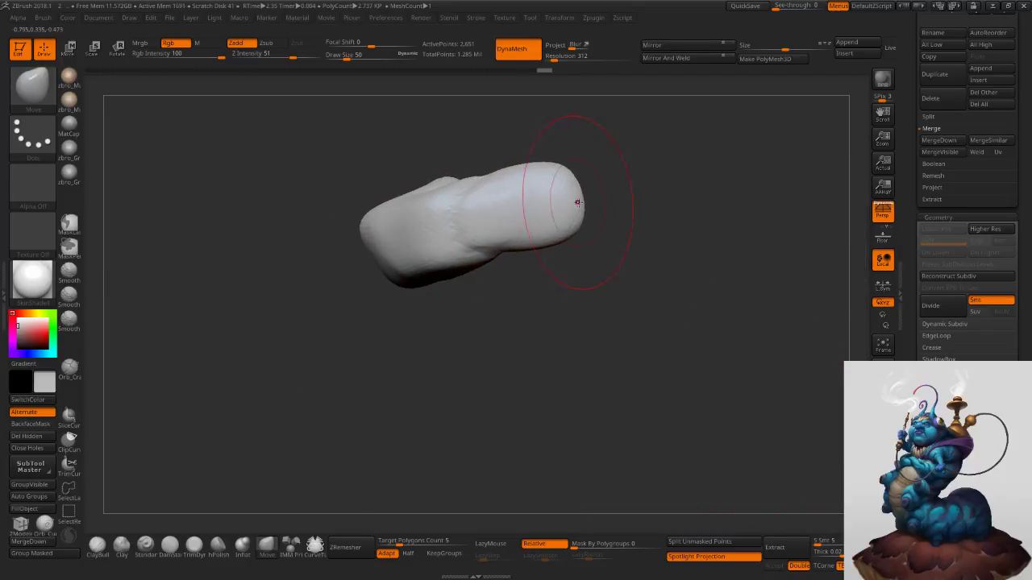
click(880, 464)
ctrl+right_drag(650, 318, 629, 234)
mouse_move(629, 234)
right_down()
mouse_move(629, 220)
mouse_move(603, 233)
mouse_move(566, 225)
mouse_move(525, 194)
right_up()
key(s)
click(537, 198)
shift+drag(524, 194, 529, 195)
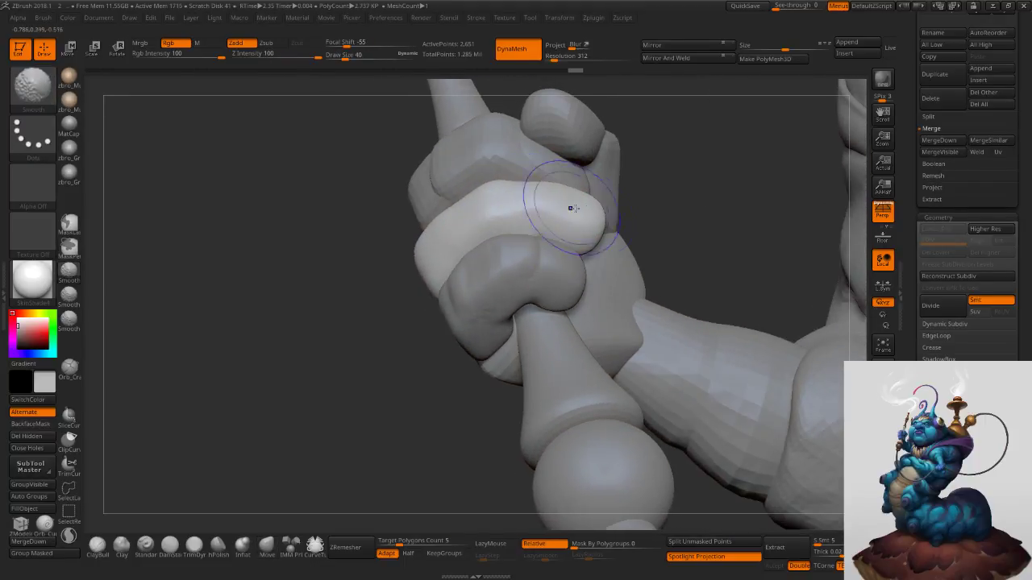
Enlarge the brush to 50 and make the neighbouring blocky finger piece active, hiding the palm.
right_drag(675, 238, 625, 233)
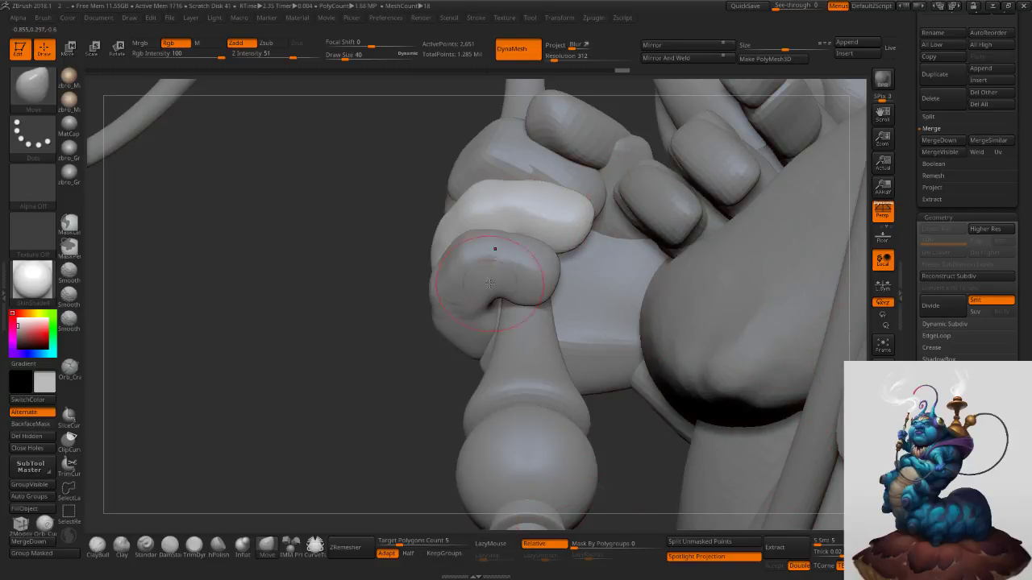
mouse_move(489, 284)
right_down()
mouse_move(460, 262)
mouse_move(476, 287)
mouse_move(444, 320)
mouse_move(421, 331)
mouse_move(382, 322)
right_up()
key(bracketright)
mouse_move(355, 282)
right_down()
mouse_move(316, 318)
mouse_move(327, 268)
mouse_move(430, 223)
mouse_move(423, 287)
mouse_move(413, 285)
mouse_move(413, 263)
right_up()
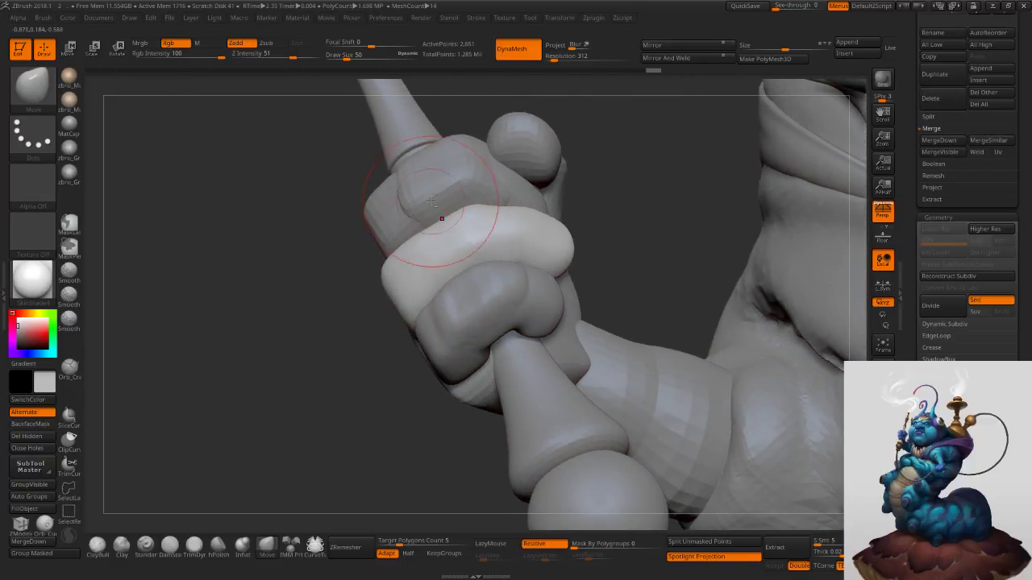
alt+click(438, 194)
right_drag(390, 192, 430, 198)
ctrl+shift+click(429, 202)
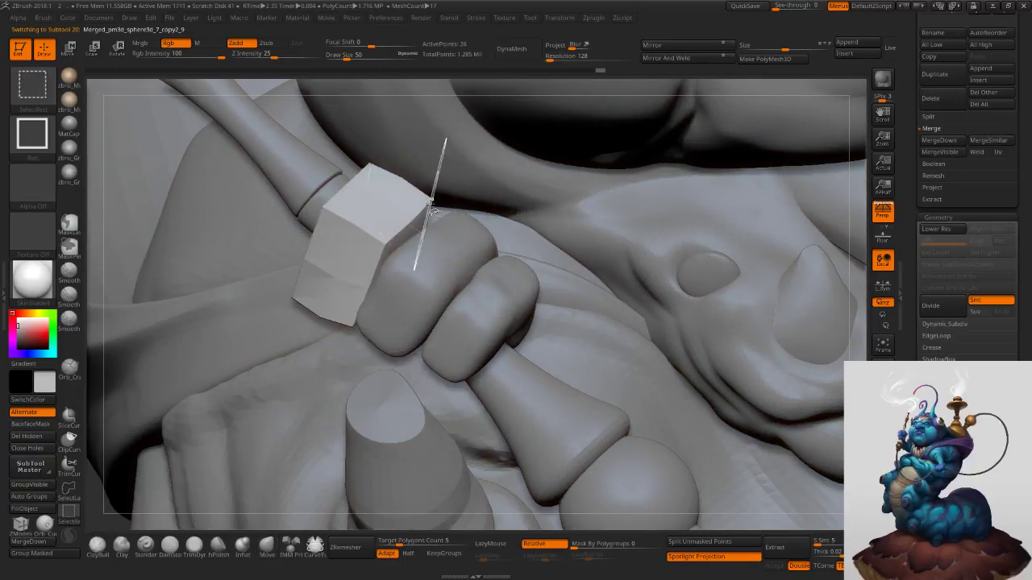
Mask one section of the finger block, split it into its own piece, and select it.
click(879, 510)
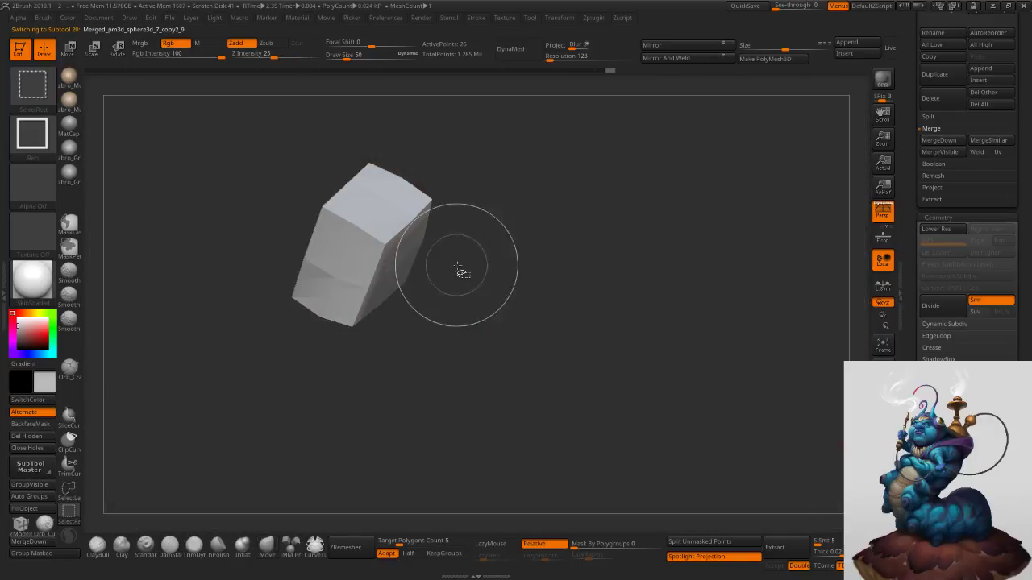
ctrl+shift+drag(457, 269, 470, 282)
ctrl+shift+click(483, 280)
ctrl+shift+click(383, 251)
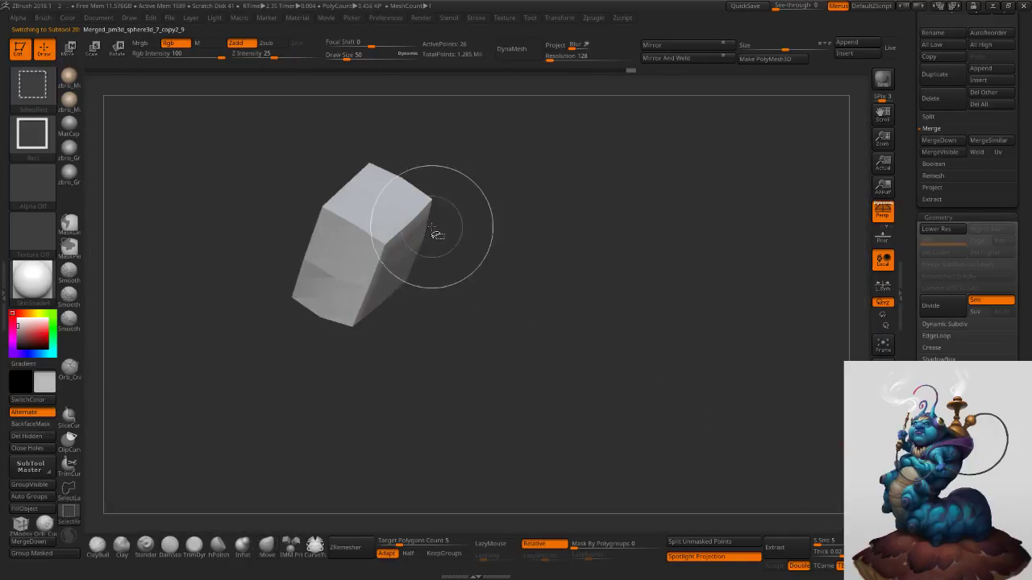
ctrl+shift+drag(462, 232, 475, 240)
ctrl+shift+click(403, 208)
ctrl+click(539, 229)
ctrl+shift+click(550, 233)
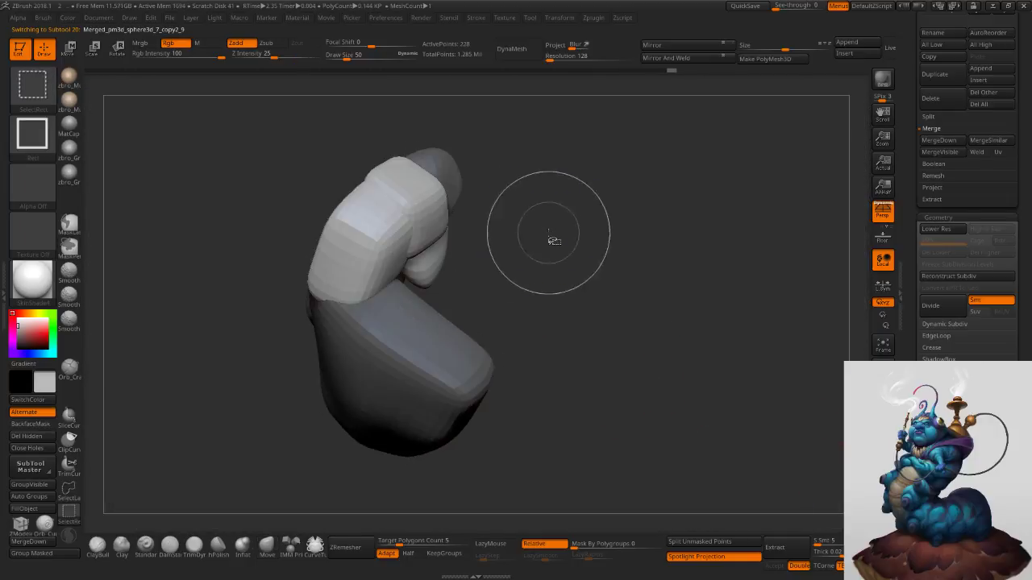
click(685, 542)
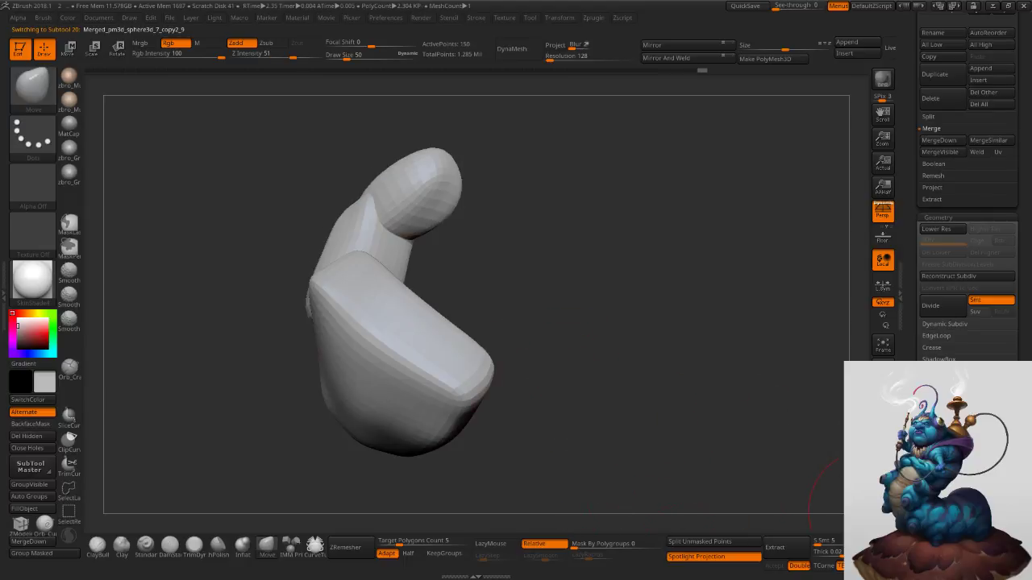
click(877, 514)
alt+click(382, 232)
Subdivide the new finger piece to level 4 and convert it to DynaMesh, brush size 33.
key(shift+d)
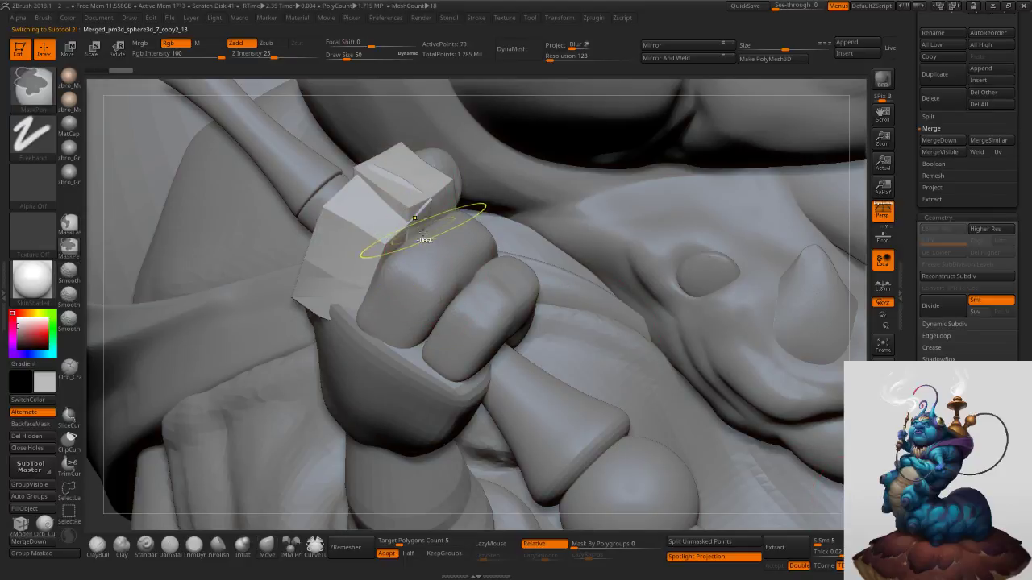
key(ctrl+d)
key(ctrl+d)
key(ctrl+d)
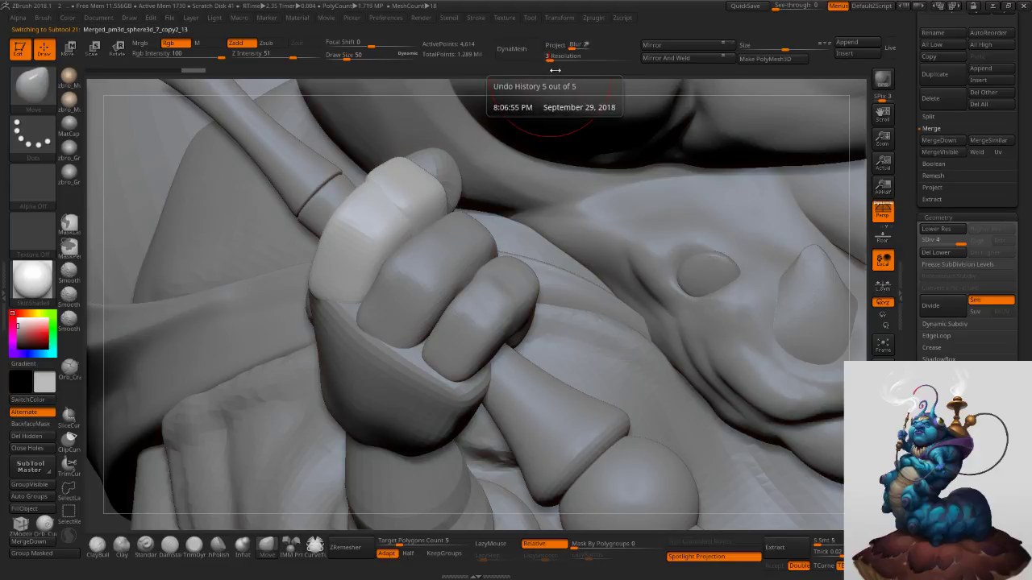
ctrl+right_drag(574, 311, 572, 213)
key(s)
click(555, 212)
click(514, 50)
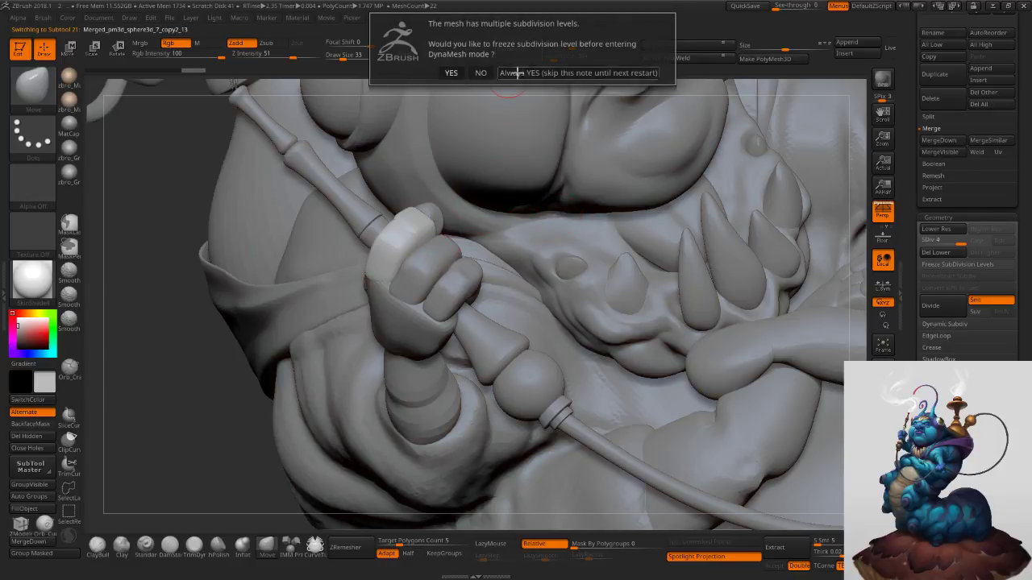
click(481, 74)
Smooth the new finger's surface from several angles around the hand.
ctrl+right_drag(448, 145, 416, 230)
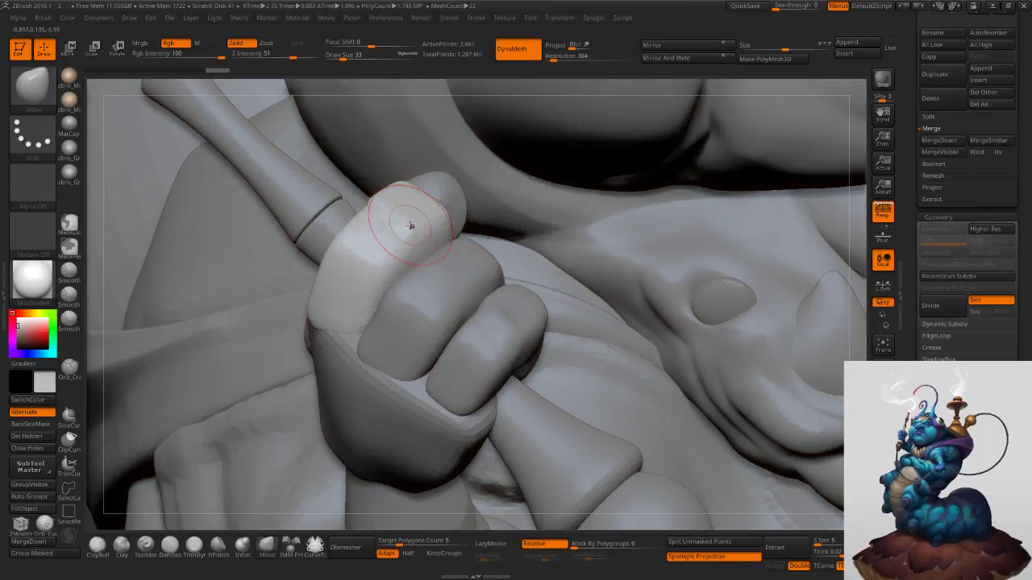
shift+drag(408, 227, 390, 240)
mouse_move(390, 240)
right_down()
mouse_move(376, 221)
mouse_move(412, 212)
right_up()
shift+drag(412, 212, 393, 182)
right_drag(380, 143, 327, 171)
shift+drag(326, 171, 372, 168)
right_drag(394, 179, 355, 174)
Solo the finger and smooth its fingertip and middle crease.
click(883, 494)
right_drag(424, 229, 375, 208)
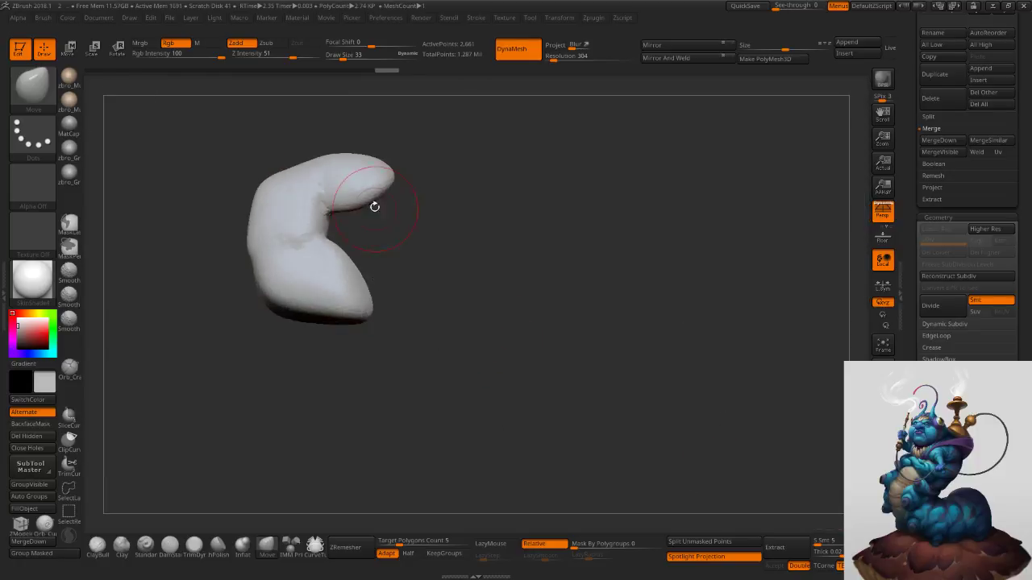
shift+drag(376, 208, 375, 191)
right_drag(376, 191, 401, 177)
shift+drag(401, 178, 409, 174)
right_drag(441, 203, 406, 219)
shift+drag(406, 234, 418, 241)
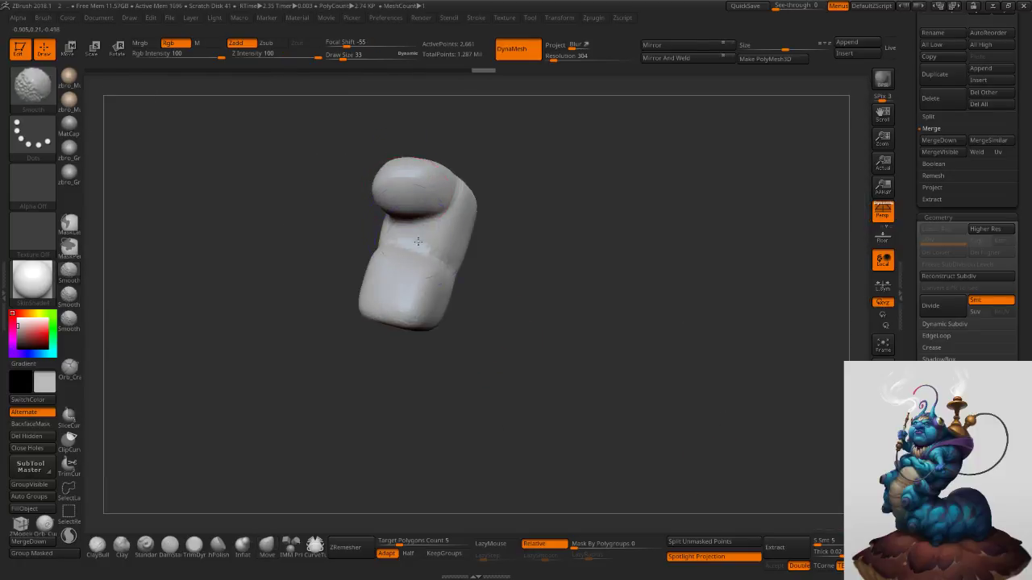
right_drag(480, 261, 438, 246)
Reshape the finger's lower tip and upper lobe, switching brush size between 35, 25 and 27.
mouse_move(438, 242)
shift+mouse_down()
mouse_move(451, 238)
mouse_move(414, 241)
shift+mouse_up()
key(s)
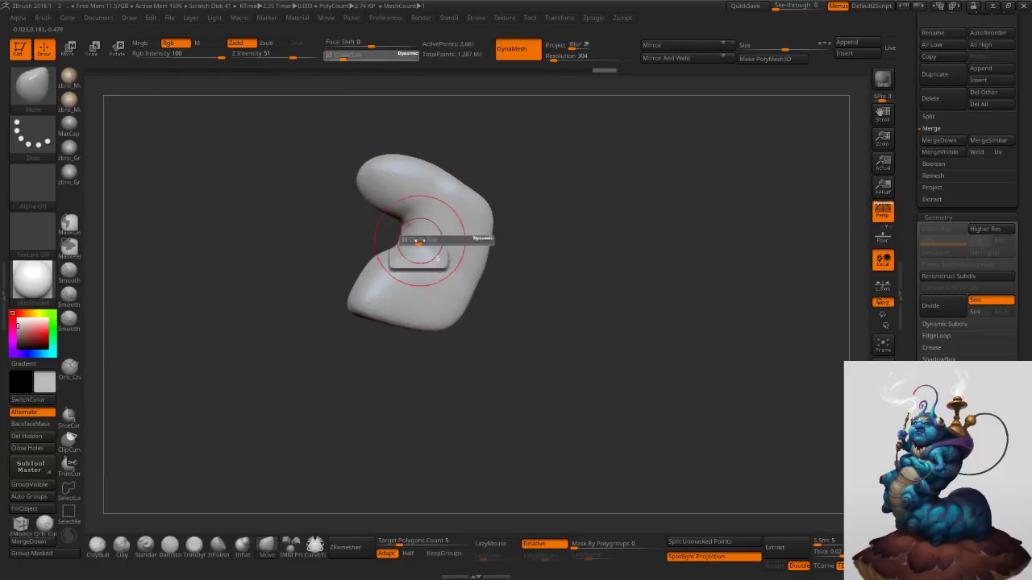
right_drag(403, 237, 451, 237)
key(s)
drag(424, 242, 422, 242)
mouse_move(432, 239)
right_down()
mouse_move(443, 234)
mouse_move(419, 241)
right_up()
key(s)
drag(432, 243, 435, 243)
mouse_move(436, 250)
right_down()
mouse_move(443, 268)
mouse_move(452, 260)
right_up()
drag(463, 262, 474, 256)
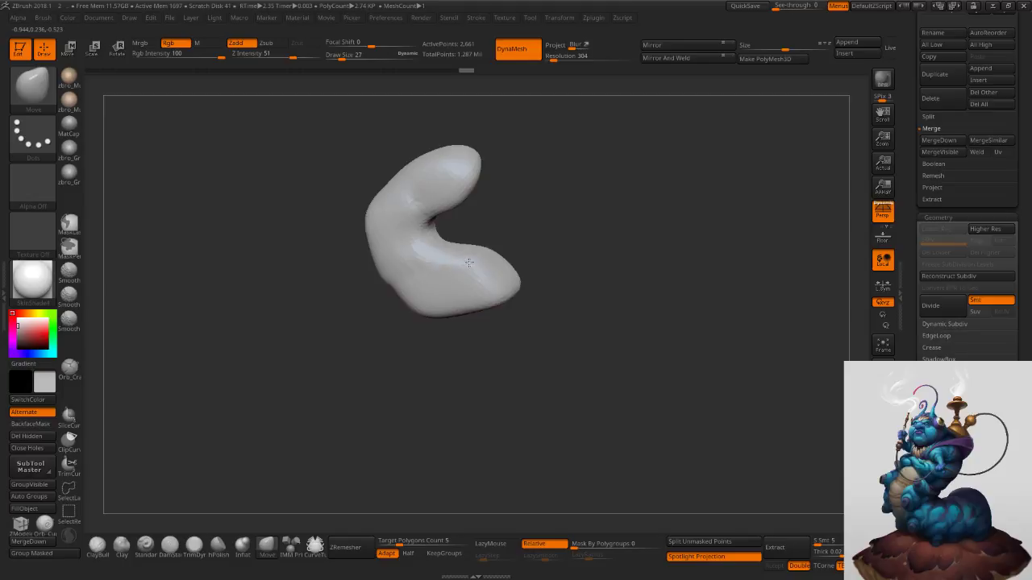
mouse_move(476, 257)
right_down()
mouse_move(483, 264)
mouse_move(511, 252)
right_up()
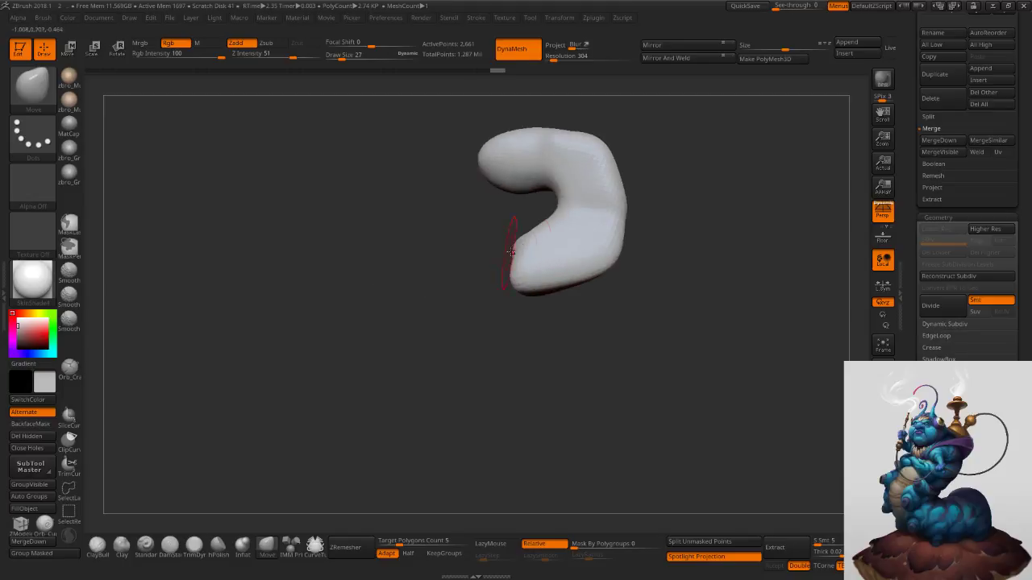
alt+right_drag(522, 212, 518, 300)
drag(526, 272, 525, 264)
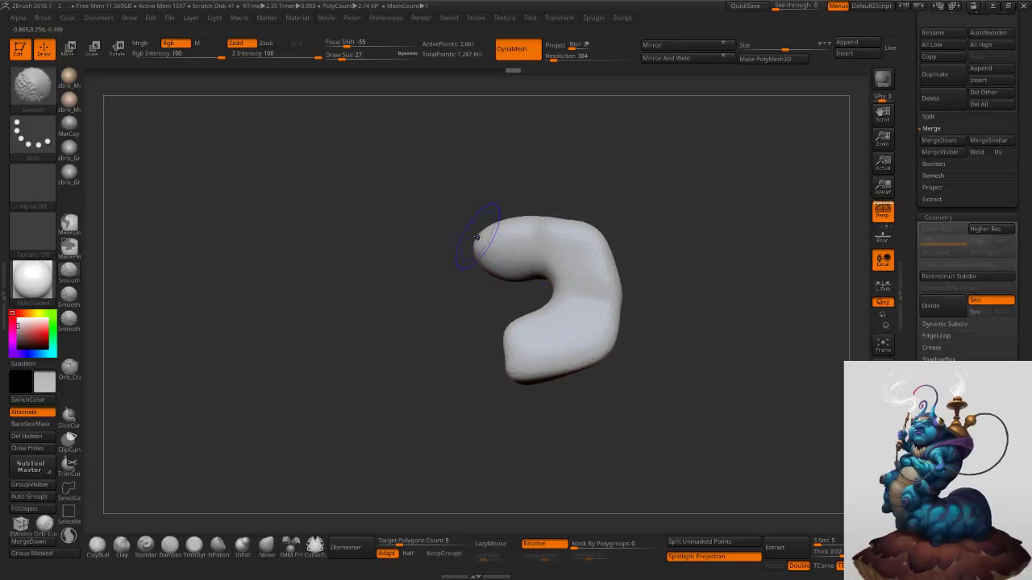
right_drag(502, 228, 479, 248)
Smooth the finger surface and reshape the index finger, brush sizes 59 then 38.
key(s)
shift+drag(434, 284, 442, 281)
right_drag(442, 281, 527, 252)
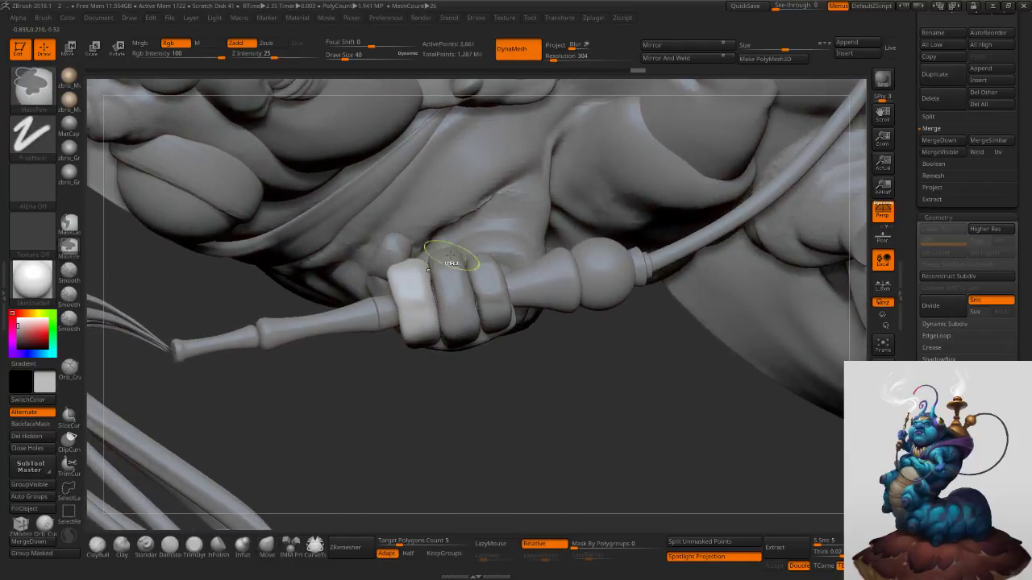
ctrl+right_drag(451, 256, 362, 279)
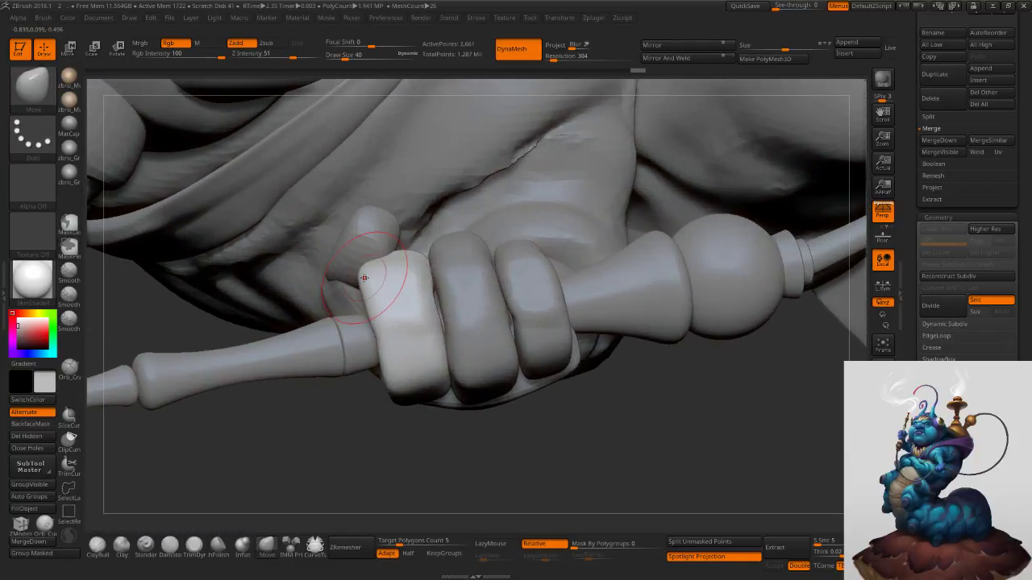
key(s)
drag(362, 279, 366, 278)
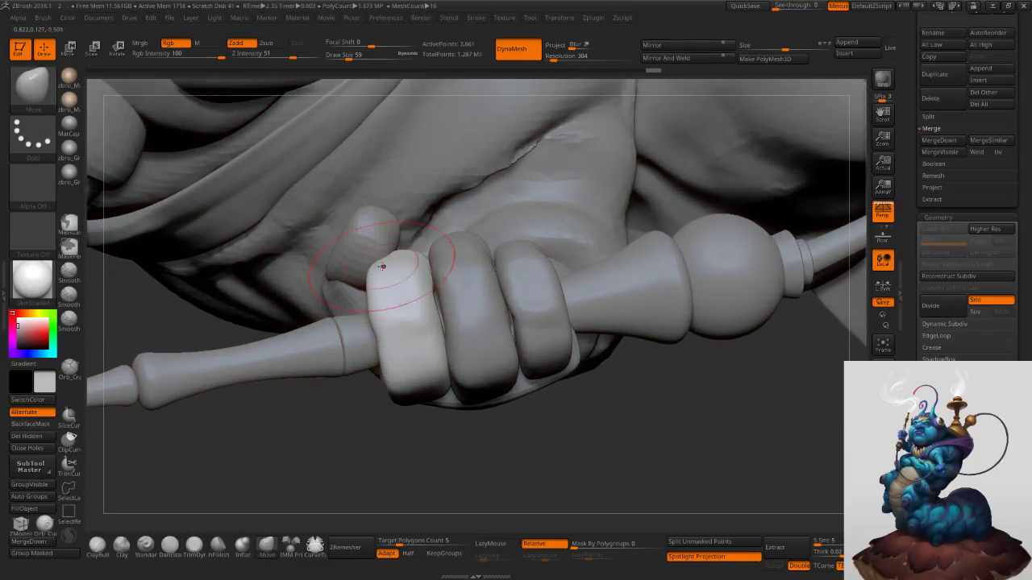
right_drag(383, 266, 392, 322)
key(s)
drag(388, 290, 382, 291)
mouse_move(385, 347)
right_down()
mouse_move(383, 289)
mouse_move(401, 236)
right_up()
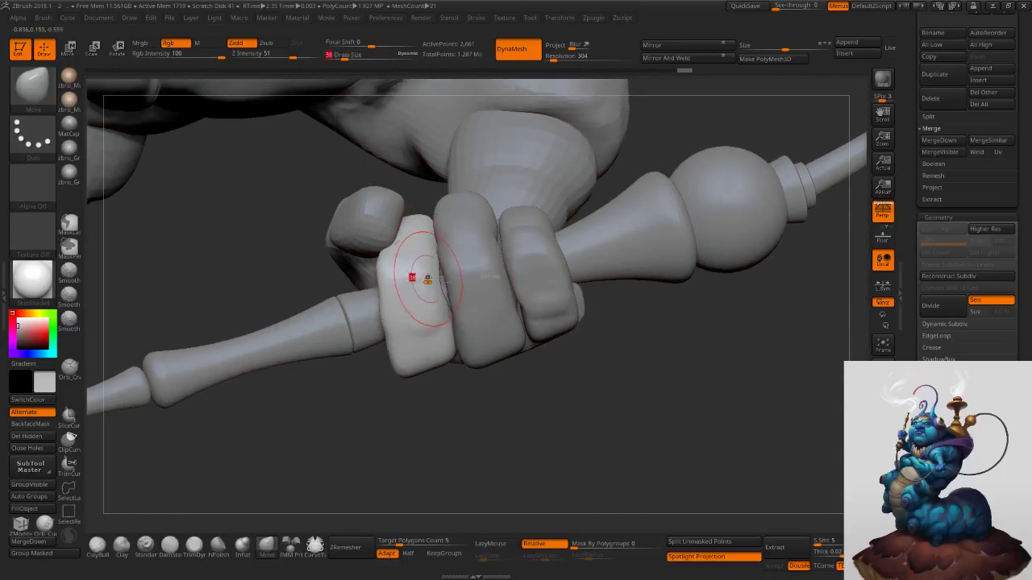
Set brush size 48, select the thumb piece, and drop it to its lowest subdivision.
right_drag(410, 279, 421, 451)
key(s)
drag(421, 454, 424, 466)
key(s)
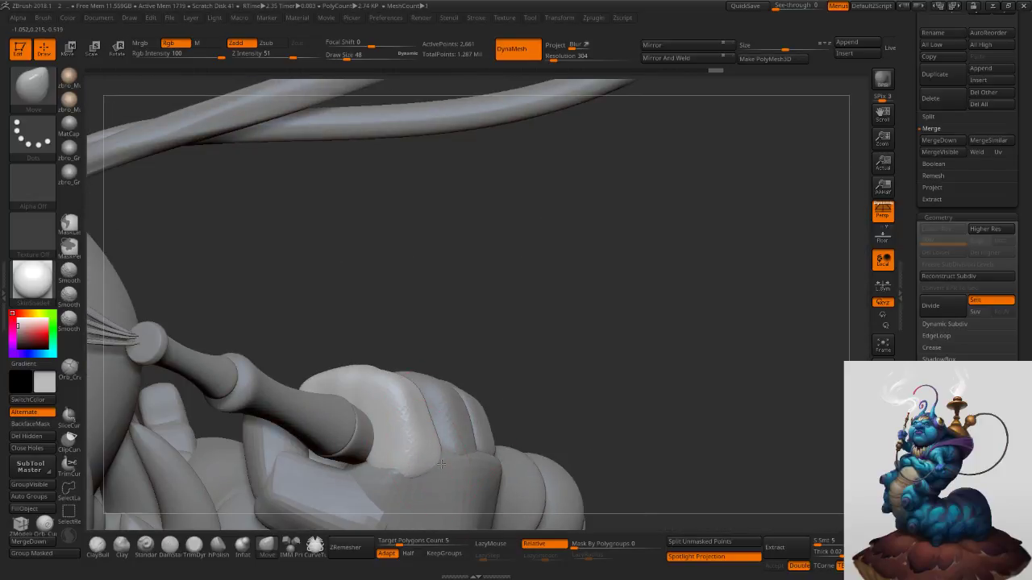
mouse_move(473, 368)
right_down()
mouse_move(453, 339)
mouse_move(423, 352)
mouse_move(437, 335)
mouse_move(449, 413)
mouse_move(428, 292)
mouse_move(393, 307)
right_up()
alt+click(489, 305)
key(shift+d)
key(shift+d)
key(shift+d)
Solo the blocky thumb piece and clear the mask on the hand.
ctrl+right_drag(490, 294, 493, 311)
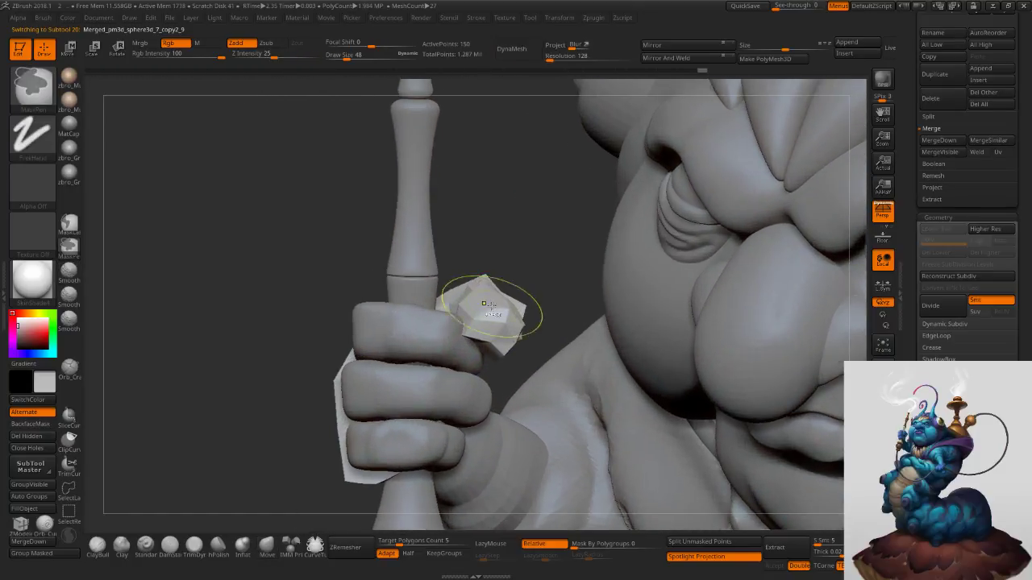
ctrl+shift+click(505, 313)
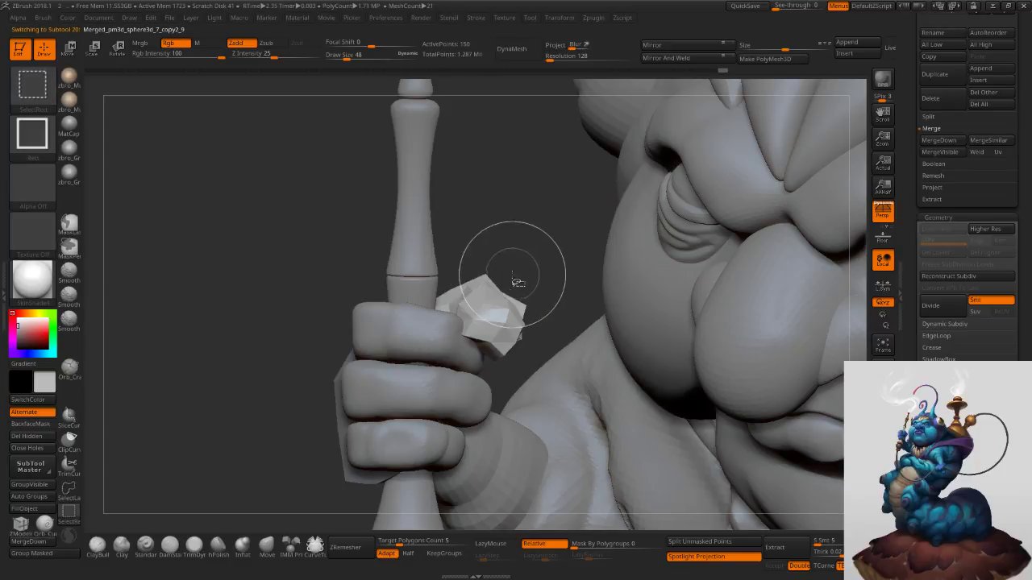
right_drag(454, 276, 516, 290)
ctrl+right_drag(520, 331, 569, 301)
ctrl+drag(754, 339, 769, 435)
key(alt+s)
ctrl+right_drag(670, 384, 617, 353)
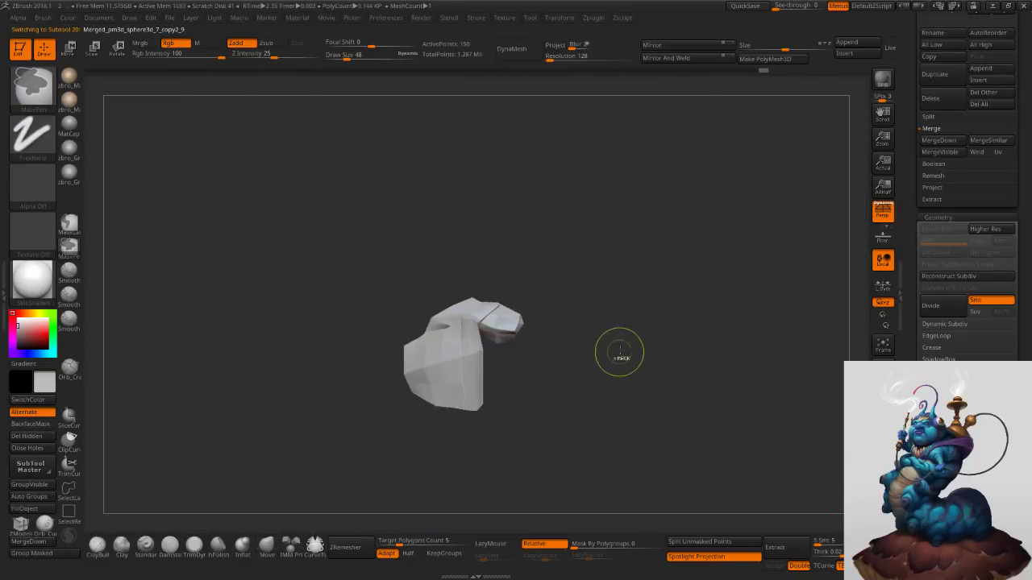
Subdivide the thumb twice and DynaMesh it at resolution 360 without freezing subdivisions.
key(ctrl+d)
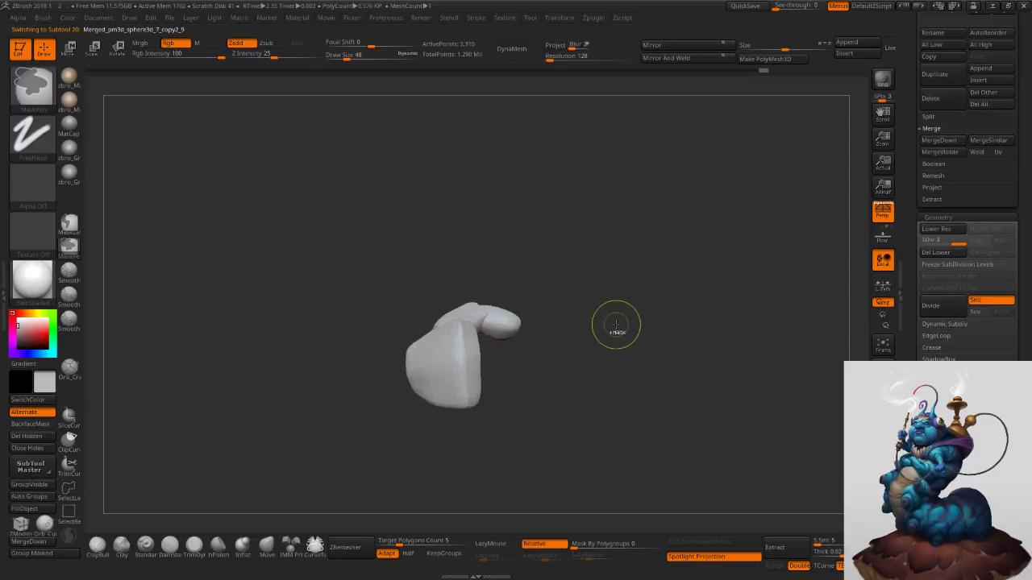
ctrl+right_drag(616, 325, 588, 348)
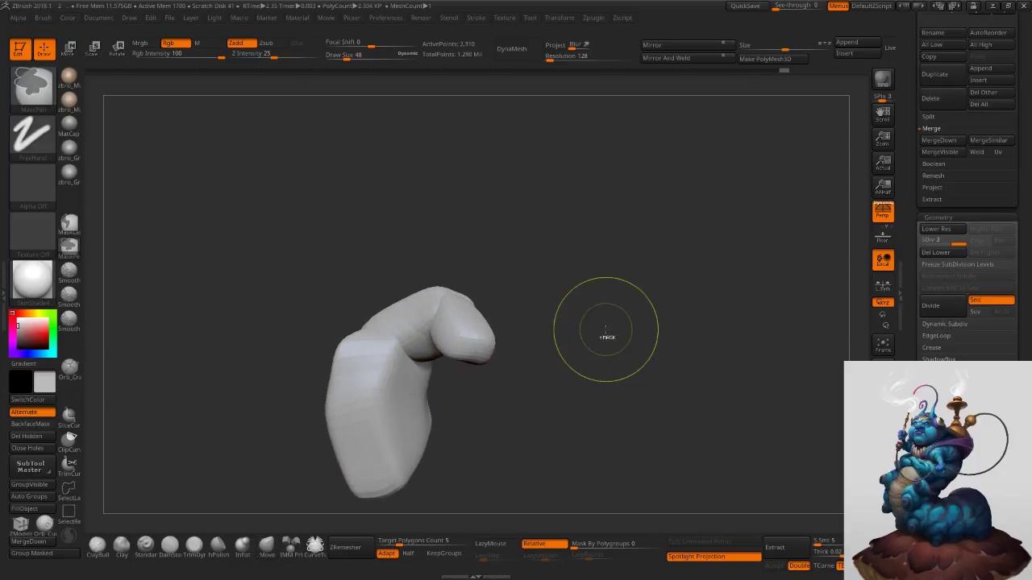
key(ctrl+d)
click(521, 56)
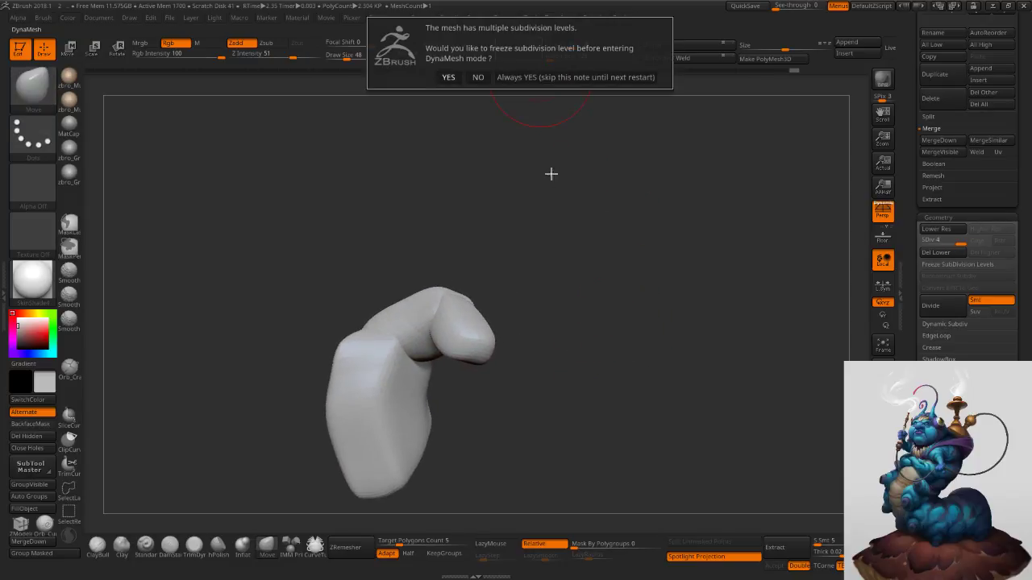
click(478, 77)
key(ctrl)
key(ctrl+z)
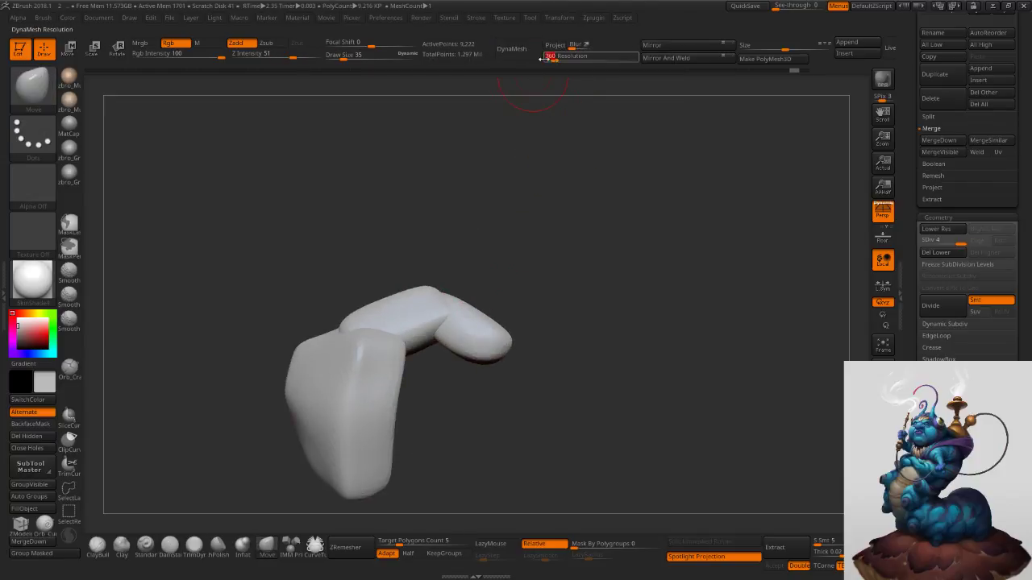
click(520, 53)
click(490, 75)
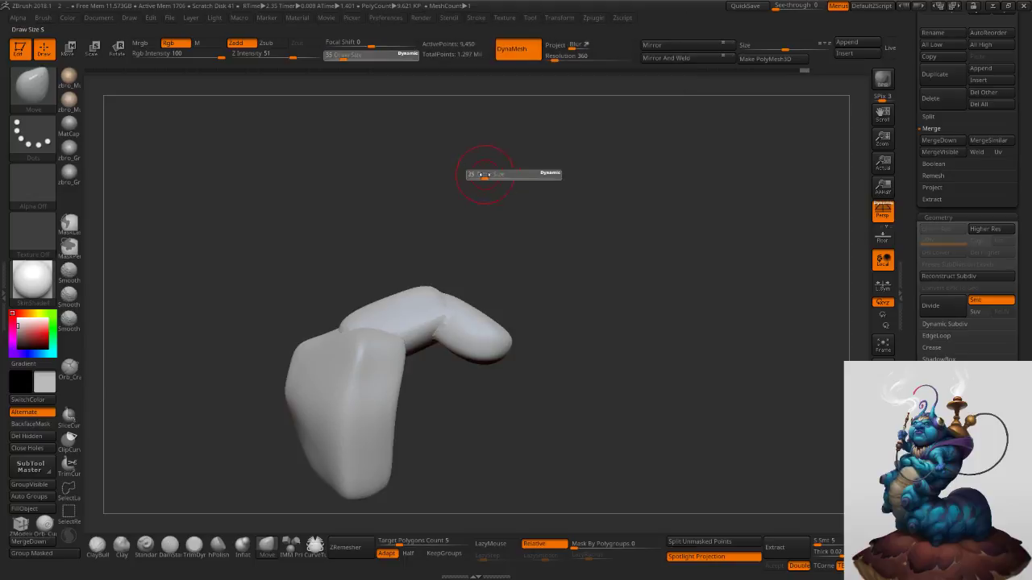
Smooth the thumb joint crease, then build up clay on the thumb at brush size 31.
key(shift)
shift+drag(347, 300, 365, 289)
right_drag(365, 288, 369, 313)
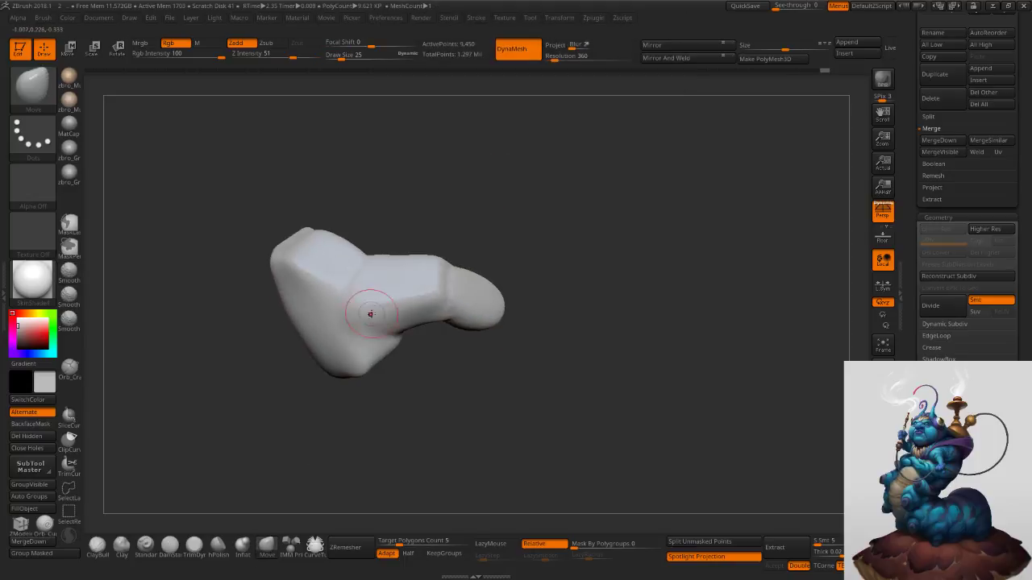
shift+drag(368, 312, 357, 284)
click(98, 545)
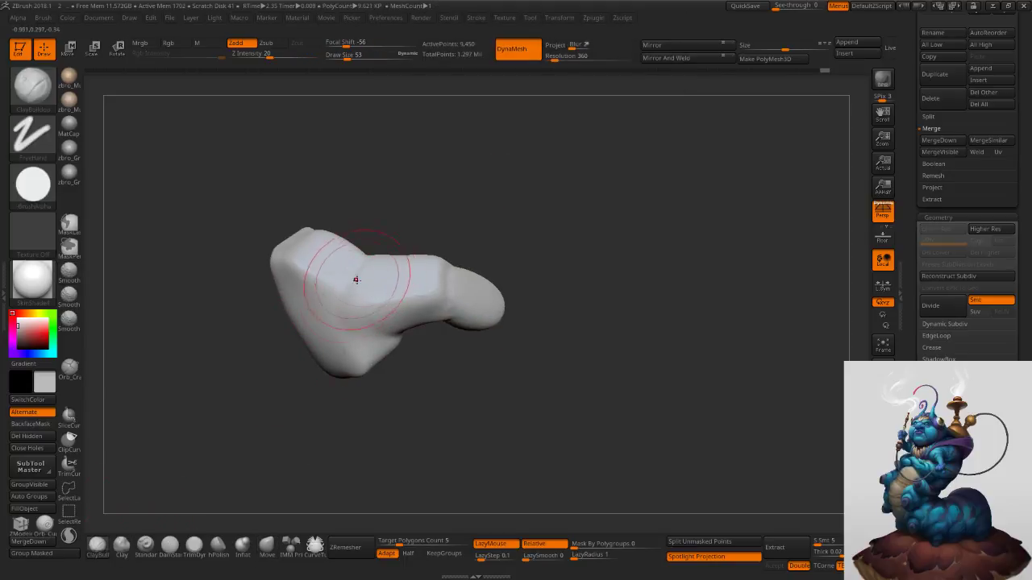
right_drag(375, 247, 370, 260)
key(s)
drag(370, 260, 367, 260)
mouse_move(368, 260)
right_down()
mouse_move(405, 245)
mouse_move(440, 270)
right_up()
key(shift)
mouse_move(440, 269)
shift+mouse_down()
mouse_move(464, 299)
mouse_move(498, 282)
shift+mouse_up()
right_drag(508, 283, 566, 287)
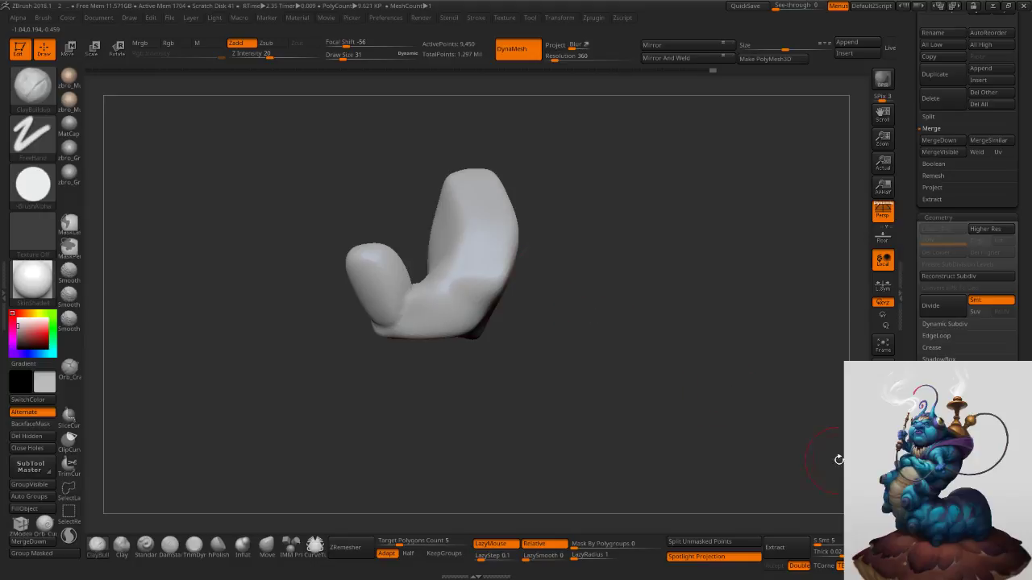
Smooth the thumb's small lobe and bring back the rest of the character.
right_drag(716, 408, 597, 327)
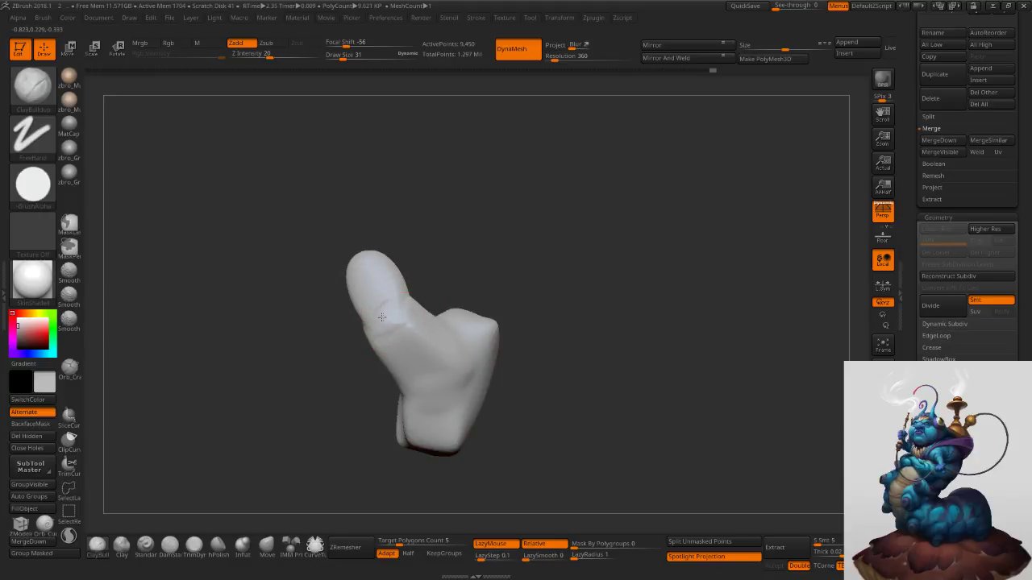
right_drag(382, 317, 405, 300)
shift+drag(405, 300, 419, 310)
click(882, 506)
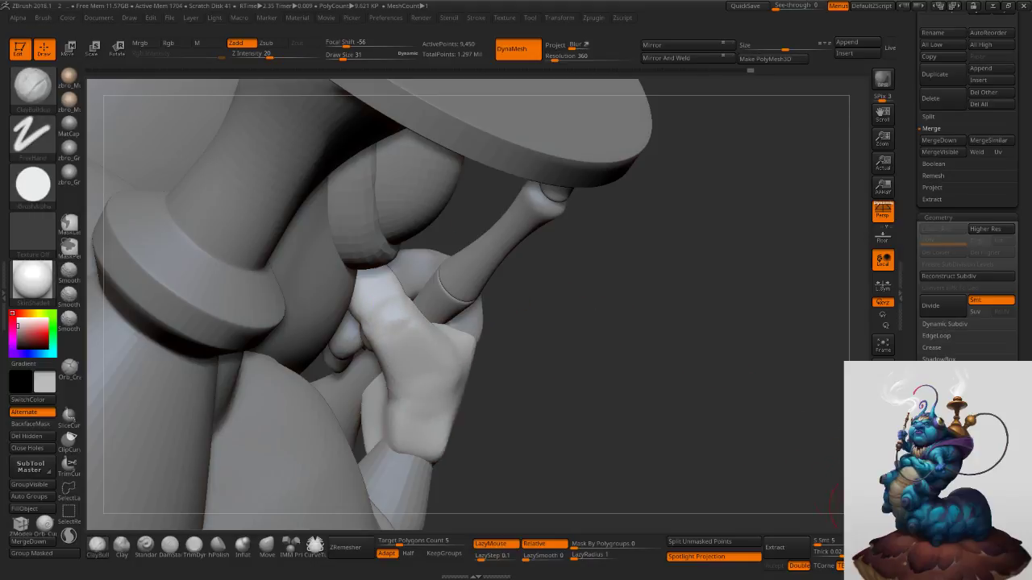
mouse_move(682, 357)
right_down()
mouse_move(684, 320)
mouse_move(642, 300)
mouse_move(574, 302)
mouse_move(477, 325)
mouse_move(465, 338)
mouse_move(528, 334)
mouse_move(432, 351)
mouse_move(439, 362)
mouse_move(427, 369)
mouse_move(412, 332)
mouse_move(411, 352)
right_up()
Reposition a finger piece on the pipe hand with Transpose Move, then return to the Move brush.
alt+click(441, 384)
key(w)
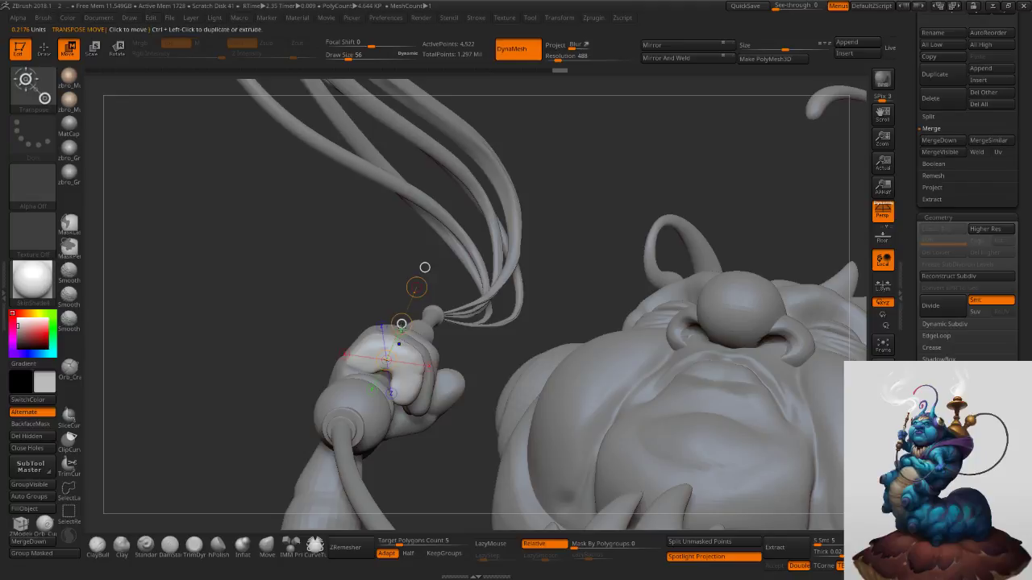
mouse_move(461, 300)
right_down()
mouse_move(537, 331)
mouse_move(495, 325)
mouse_move(472, 306)
mouse_move(551, 333)
mouse_move(477, 308)
right_up()
click(263, 544)
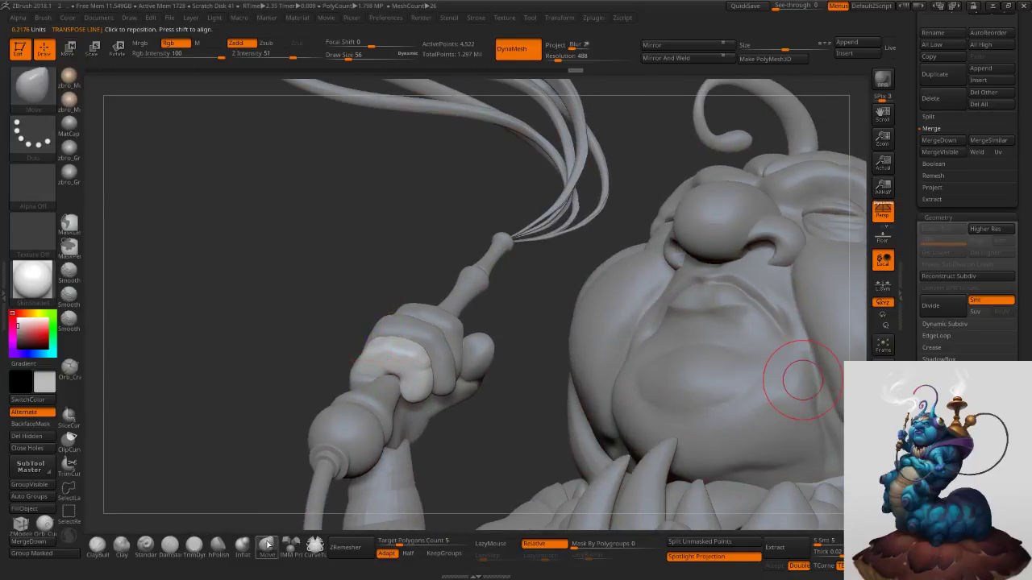
ctrl+right_drag(448, 348, 429, 401)
key(s)
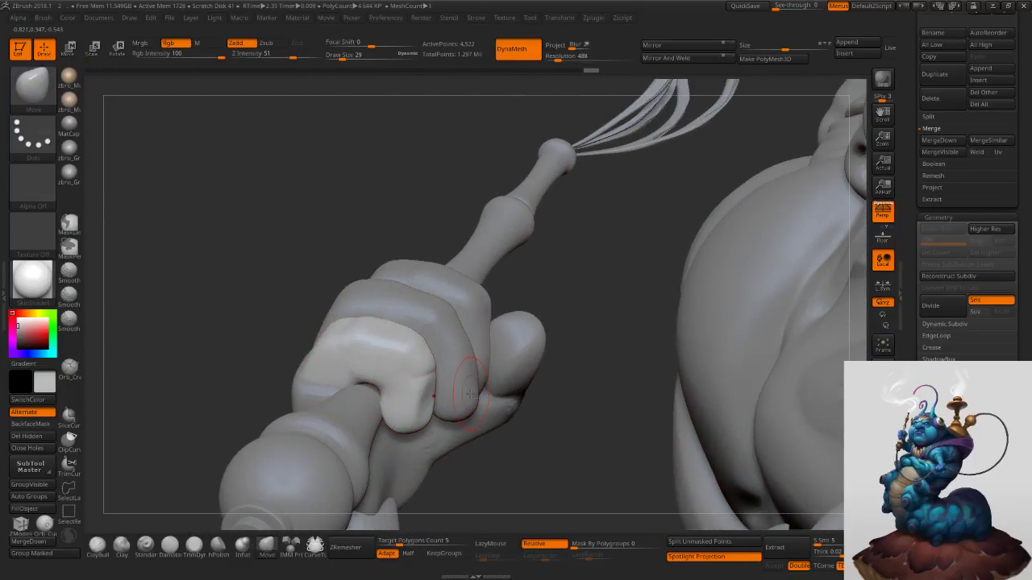
Step through the finger pieces, set brush size 162, and select the sleeve piece under the hand.
alt+click(471, 395)
right_drag(457, 395, 423, 388)
alt+click(487, 379)
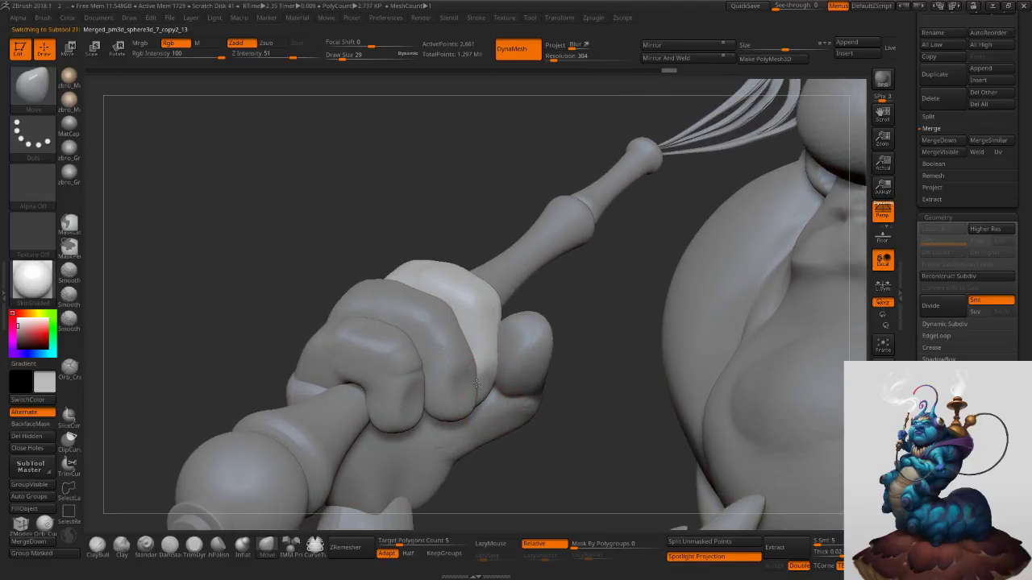
mouse_move(472, 371)
right_down()
mouse_move(510, 307)
mouse_move(516, 338)
mouse_move(443, 280)
mouse_move(468, 266)
mouse_move(483, 295)
mouse_move(523, 303)
mouse_move(488, 322)
right_up()
key(s)
drag(495, 329, 516, 328)
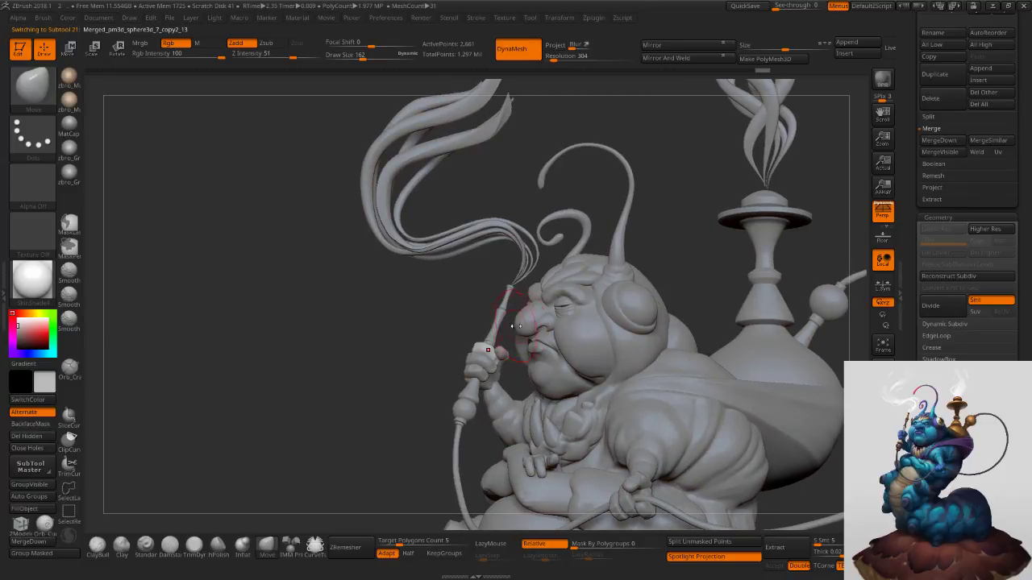
mouse_move(486, 354)
ctrl+right_down()
mouse_move(506, 427)
mouse_move(483, 364)
ctrl+right_up()
alt+click(481, 368)
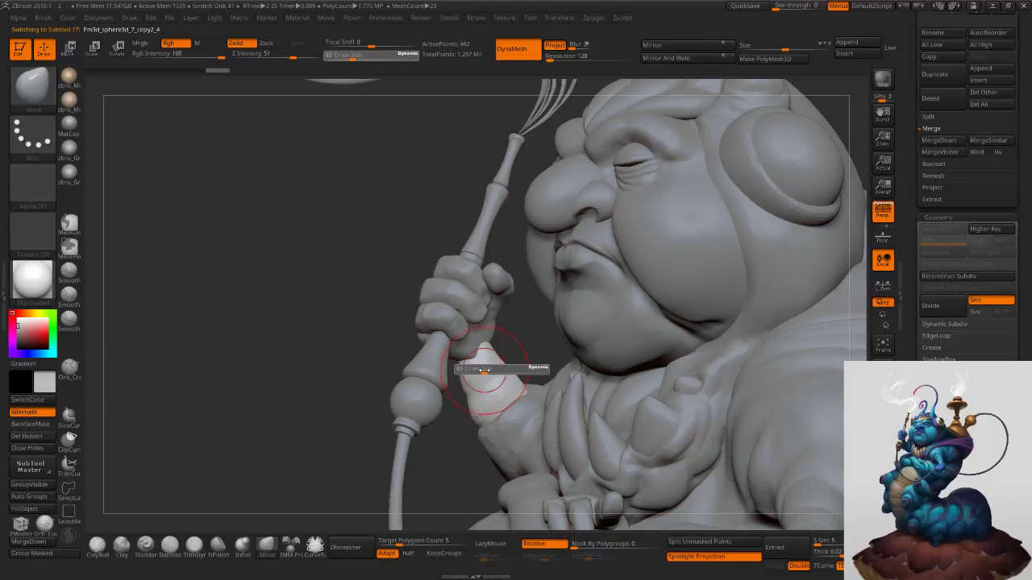
Subdivide the sleeve piece, DynaMesh it at resolution 440, and smooth it on both sides.
key(ctrl+d)
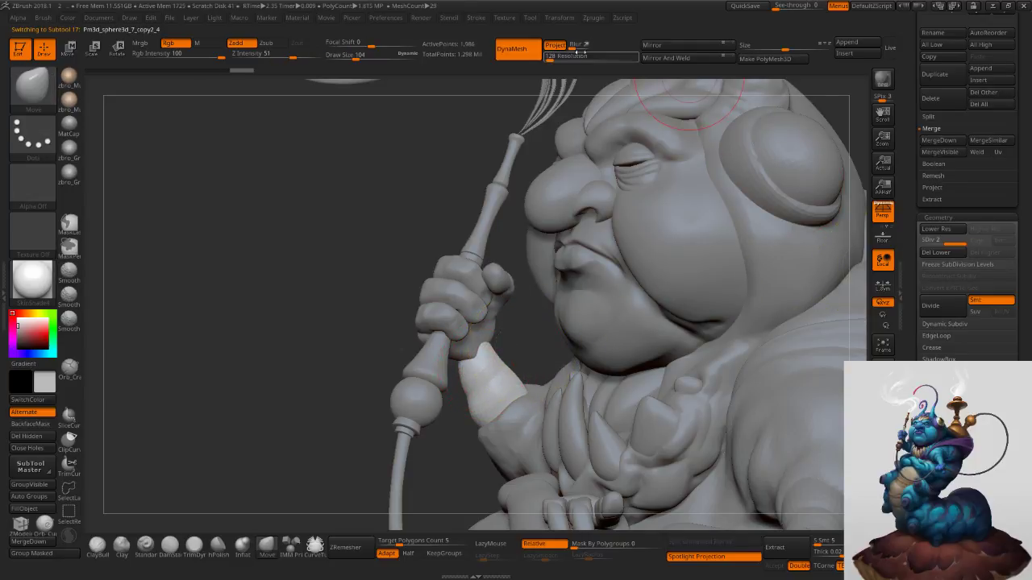
click(556, 59)
ctrl+drag(423, 168, 452, 224)
ctrl+right_drag(521, 366, 488, 368)
shift+drag(484, 392, 469, 364)
right_drag(523, 433, 637, 431)
shift+drag(428, 373, 442, 367)
mouse_move(442, 367)
right_down()
mouse_move(504, 354)
mouse_move(409, 343)
right_up()
Switch between hand and sleeve pieces, reduce brush size to 48, and frame the character from the front.
alt+click(408, 338)
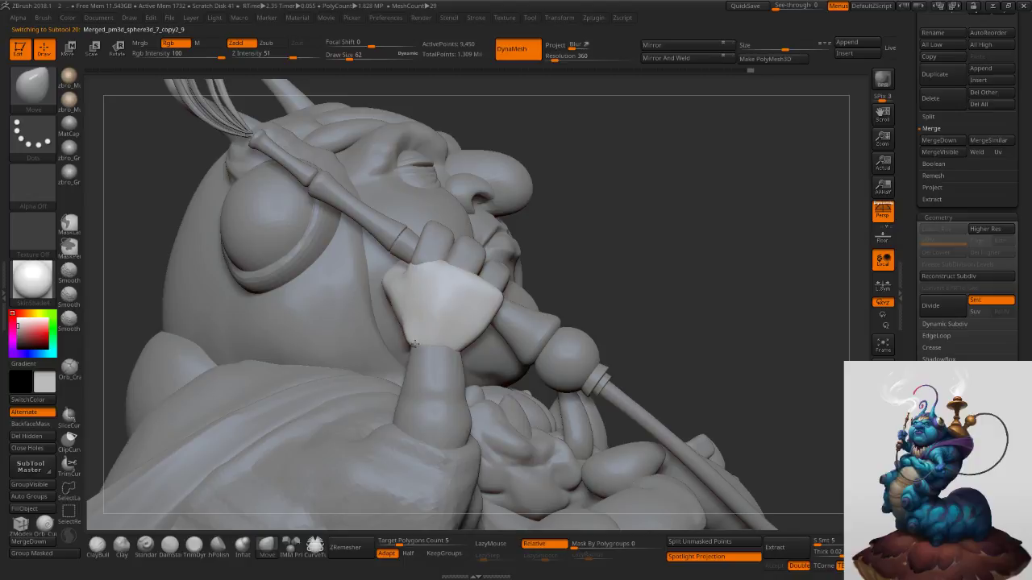
alt+click(416, 356)
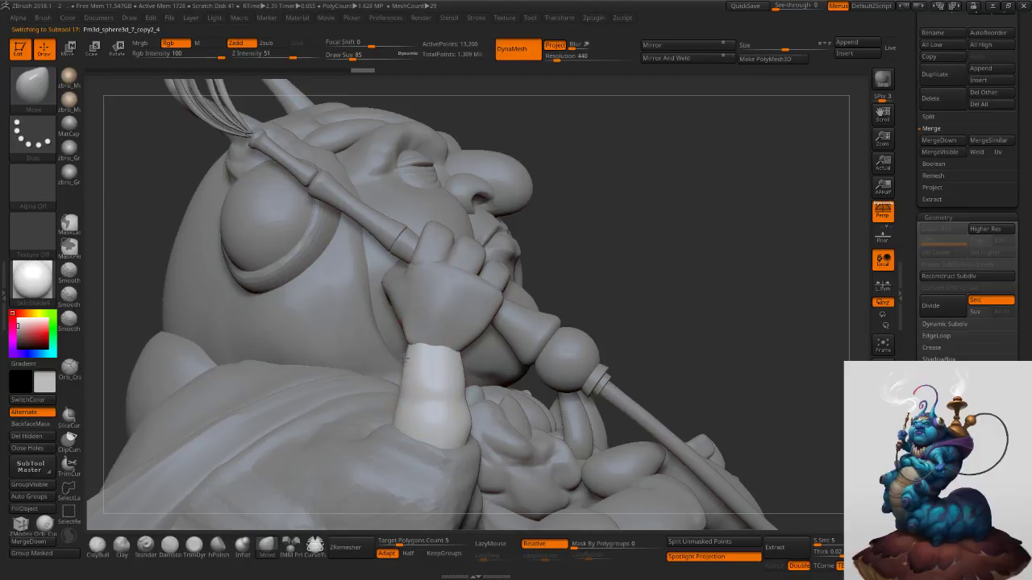
mouse_move(405, 359)
right_down()
mouse_move(451, 343)
mouse_move(377, 346)
mouse_move(440, 326)
mouse_move(394, 322)
right_up()
alt+click(406, 325)
key(s)
drag(394, 322, 389, 321)
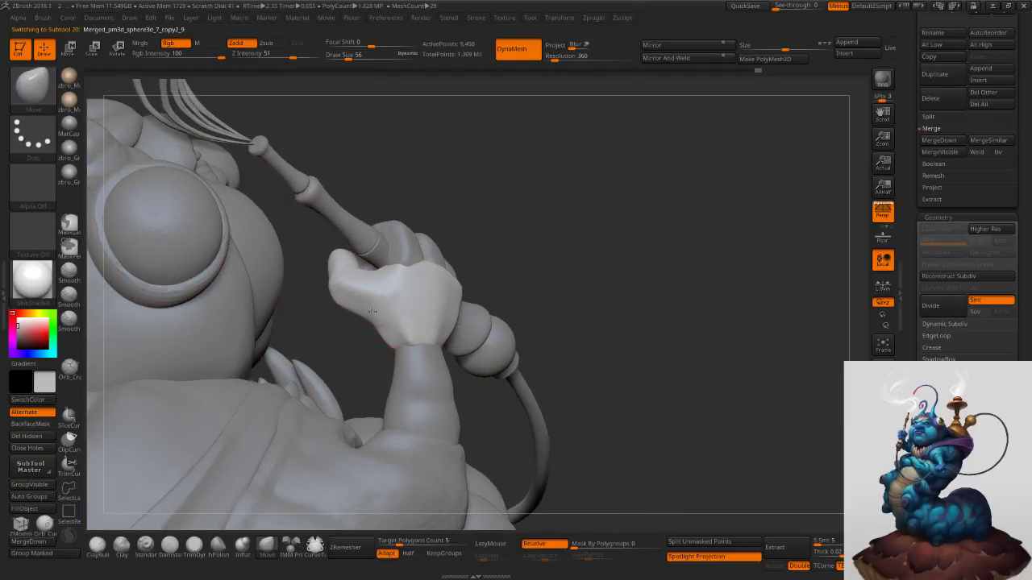
mouse_move(365, 316)
right_down()
mouse_move(346, 294)
mouse_move(370, 286)
mouse_move(356, 321)
mouse_move(377, 334)
mouse_move(448, 303)
mouse_move(356, 319)
mouse_move(361, 334)
right_up()
key([)
key(s)
drag(362, 333, 360, 334)
mouse_move(359, 334)
right_down()
mouse_move(399, 329)
mouse_move(372, 336)
mouse_move(361, 366)
right_up()
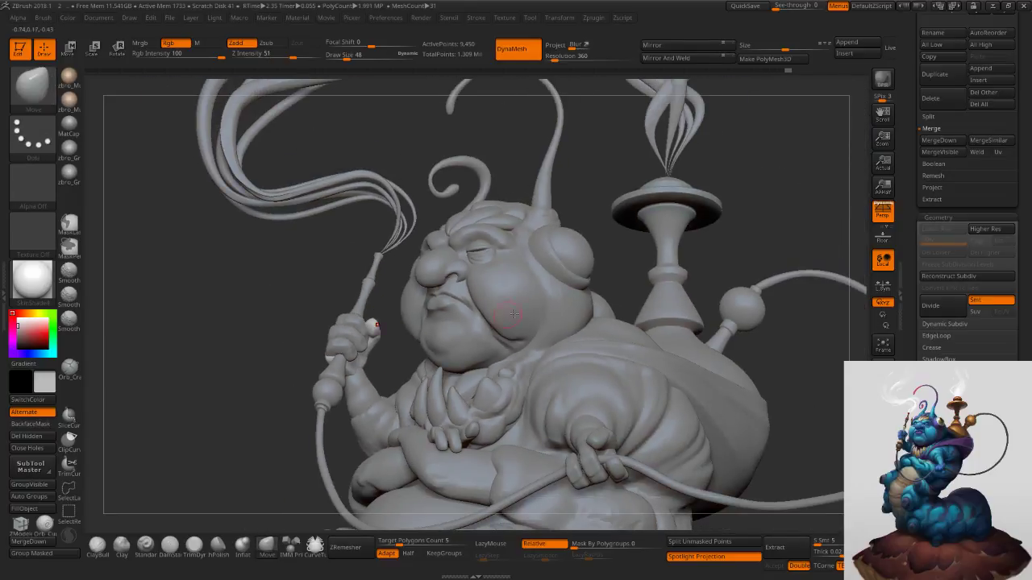
right_drag(806, 234, 831, 242)
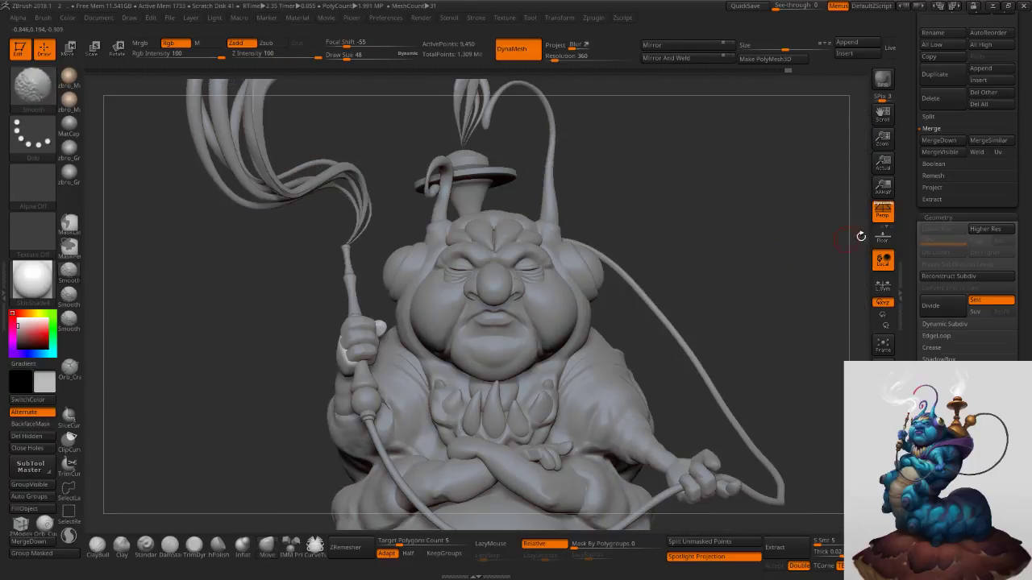
drag(908, 212, 909, 319)
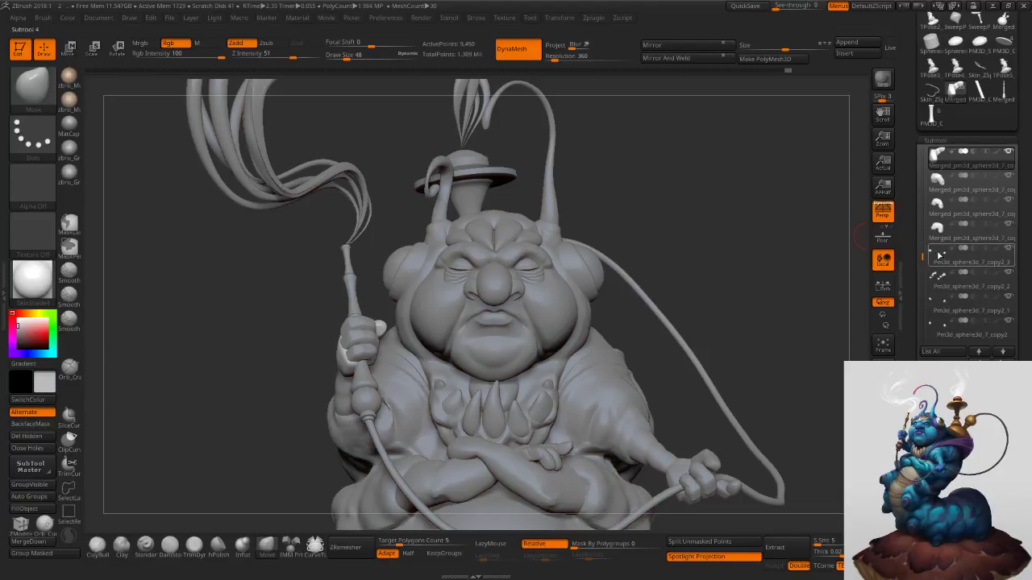
Show the merged hand piece together with the second, third and fourth finger pieces.
click(1009, 153)
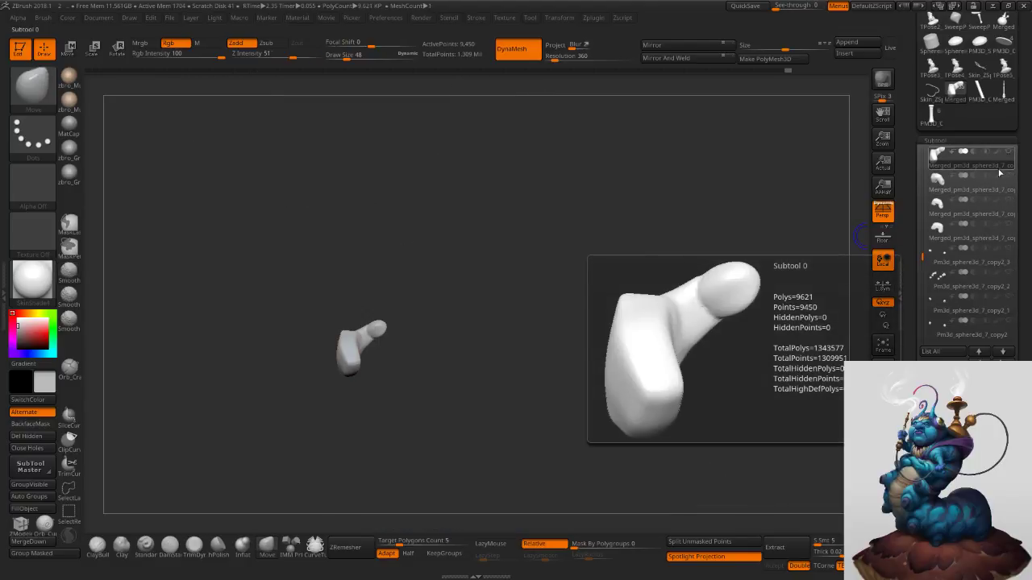
click(1010, 177)
click(1009, 201)
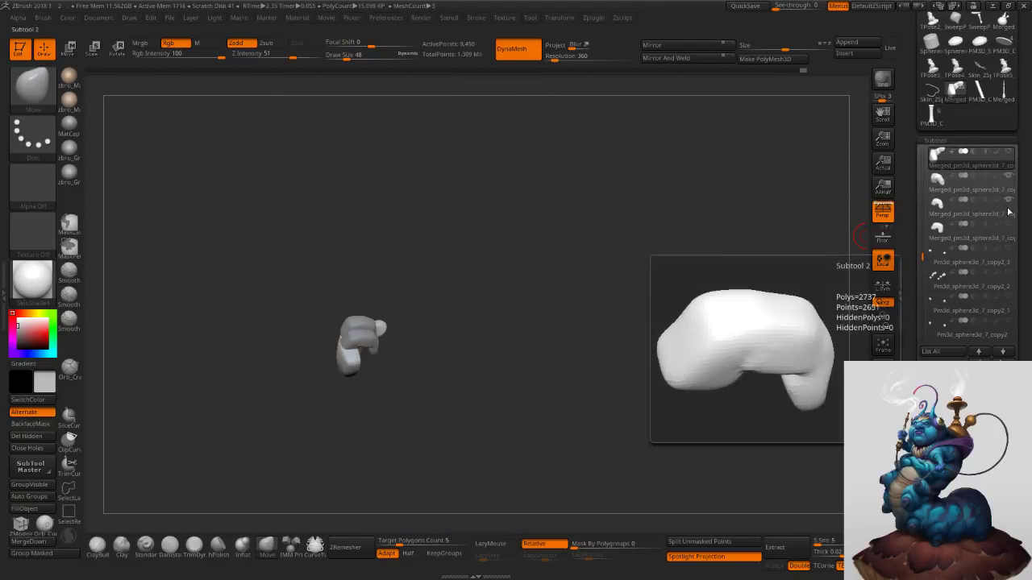
click(1008, 225)
drag(601, 304, 589, 312)
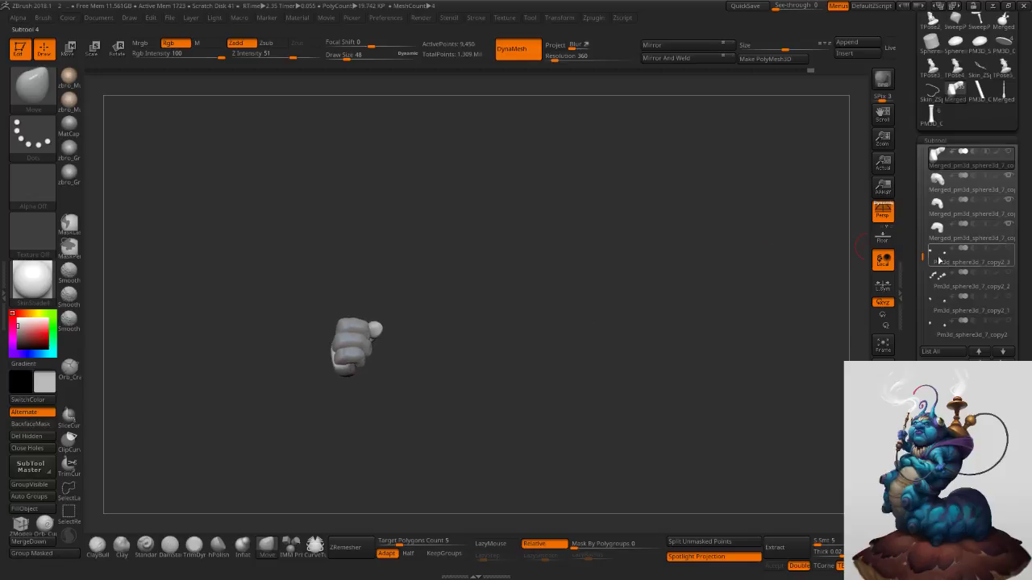
drag(925, 256, 915, 147)
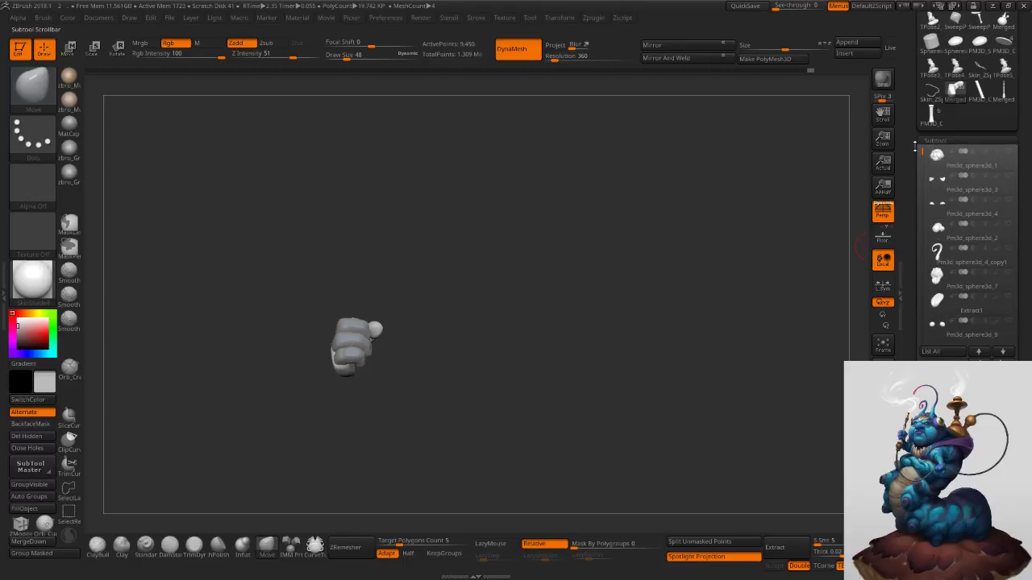
Step through the subtools to the forearm piece Pm3d_sphere3d_7_copy2_4 and orbit to view the fist.
click(932, 184)
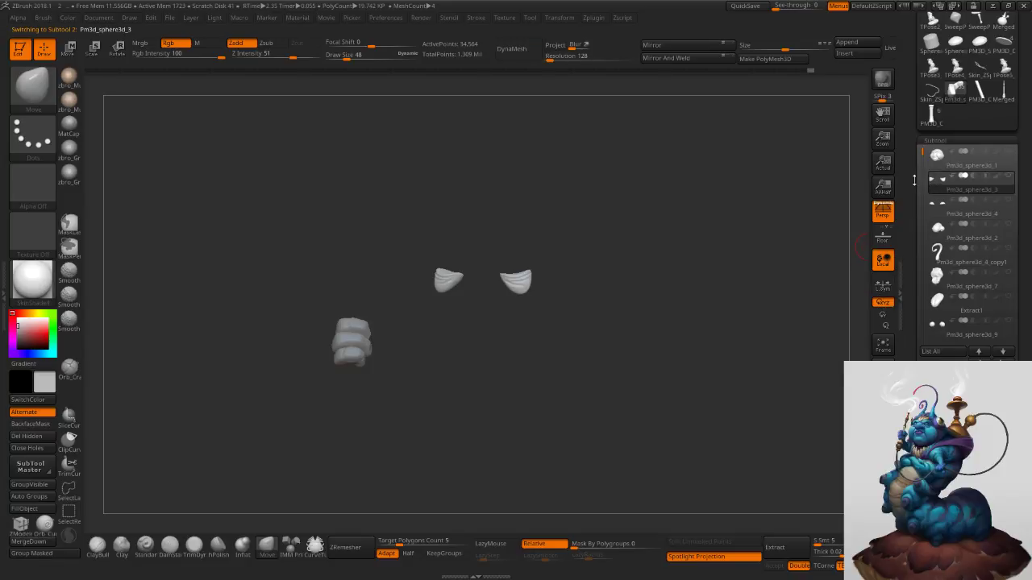
key(Down)
key(Down)
key(Down)
key(Down)
key(Down)
key(Down)
key(Down)
key(Down)
key(Down)
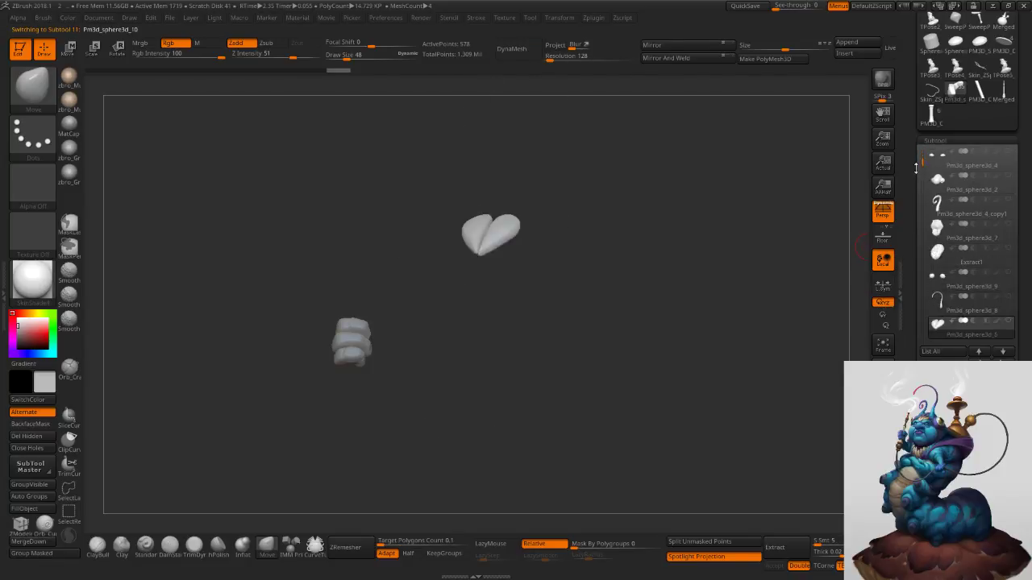
key(Down)
key(Down)
key(Down)
key(Down)
key(Down)
key(Down)
key(Down)
key(Down)
key(Up)
key(Up)
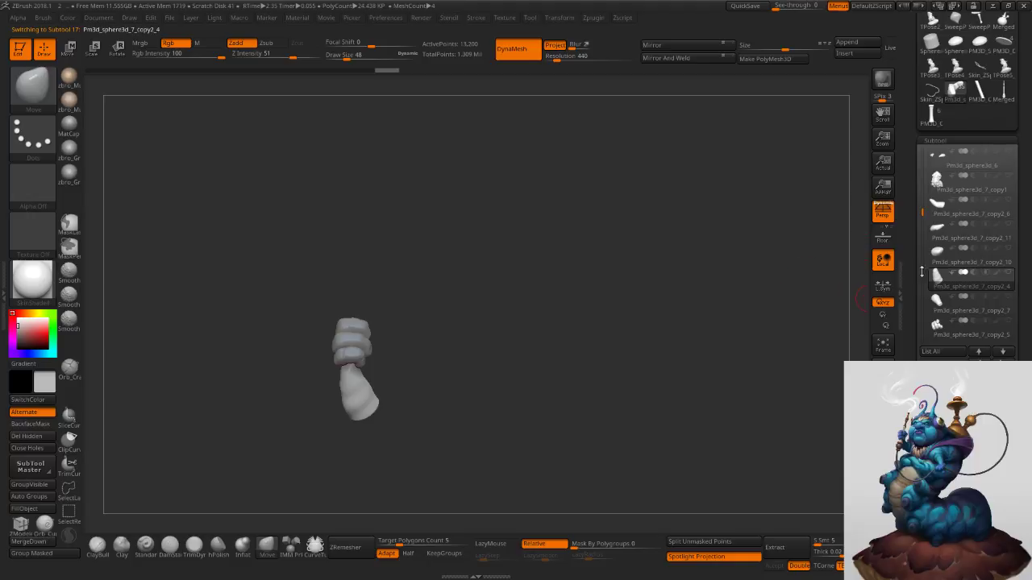
drag(727, 286, 762, 283)
drag(923, 213, 919, 247)
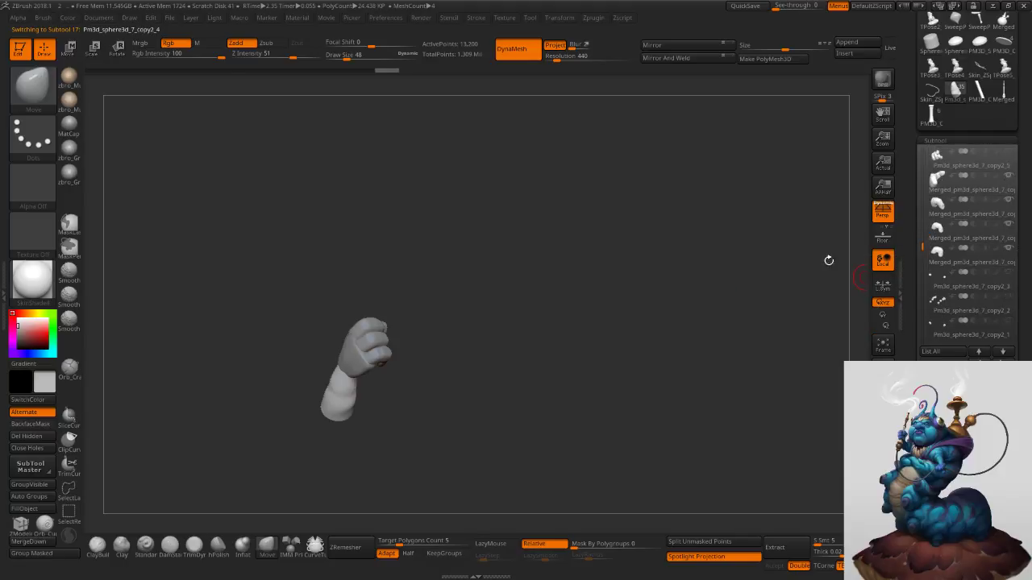
drag(687, 277, 582, 309)
Zoom in on the fist, activate the thumb and palm piece, and begin reshaping the thumb.
ctrl+right_drag(582, 309, 577, 375)
drag(564, 354, 410, 273)
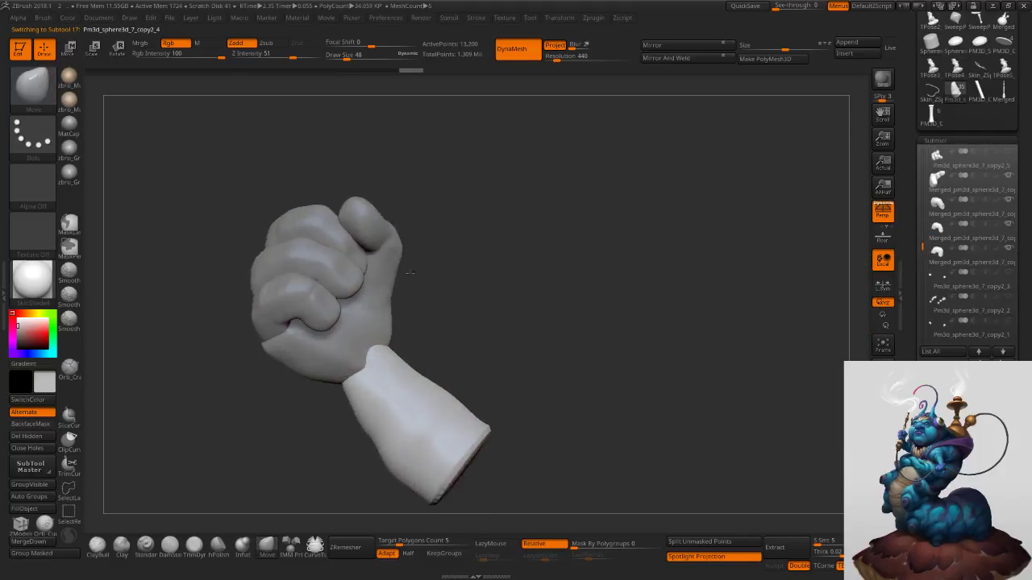
alt+right_drag(409, 273, 447, 385)
mouse_move(443, 312)
ctrl+right_down()
mouse_move(438, 373)
mouse_move(424, 292)
ctrl+right_up()
key(s)
drag(423, 292, 426, 362)
right_drag(429, 352, 424, 368)
alt+click(424, 368)
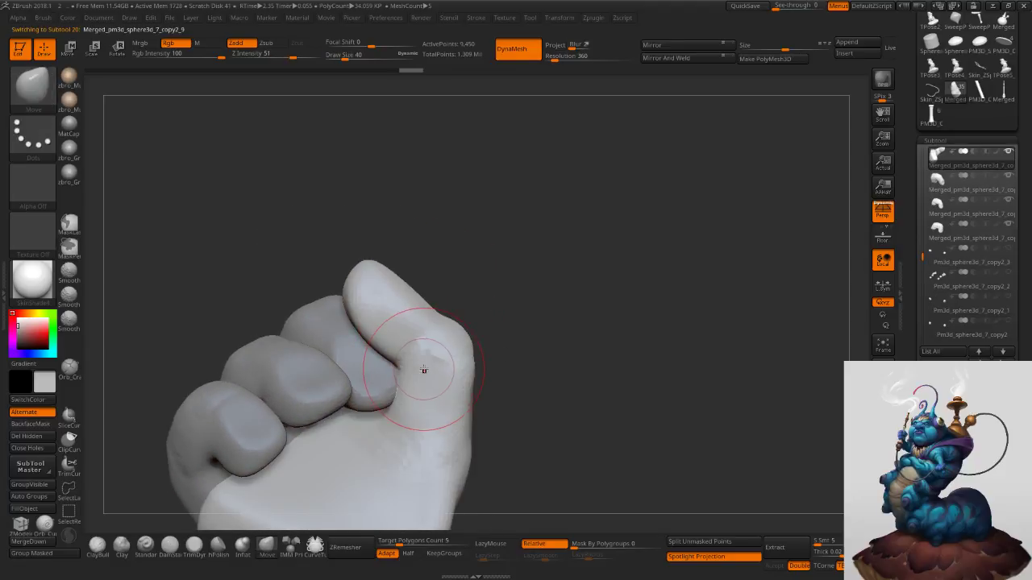
key(s)
drag(423, 369, 409, 388)
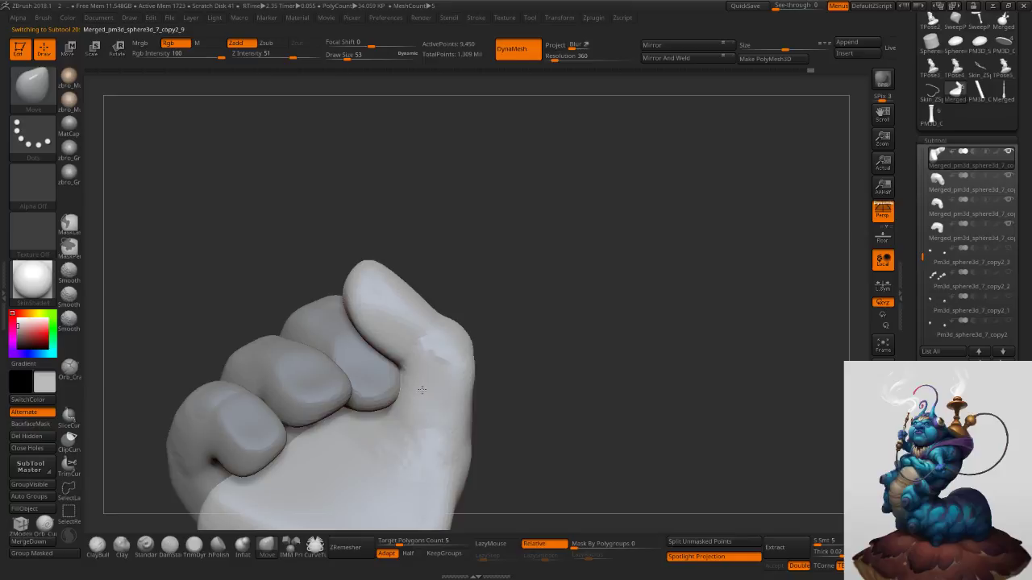
Pull the thumb's left side outward and nudge the thumb into place with the Move brush.
mouse_move(422, 390)
right_down()
mouse_move(546, 341)
mouse_move(566, 319)
right_up()
key(s)
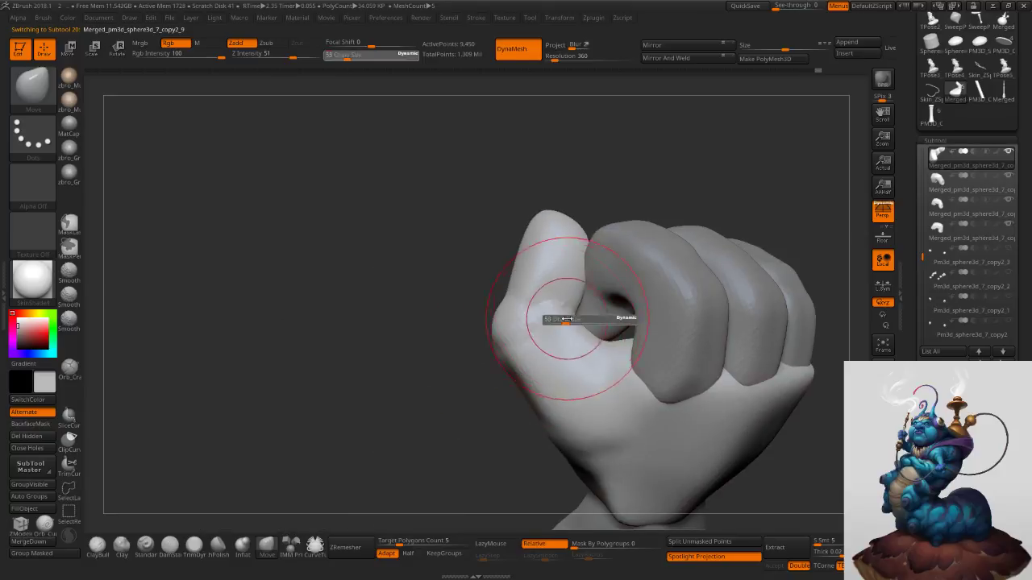
drag(567, 319, 594, 290)
key(s)
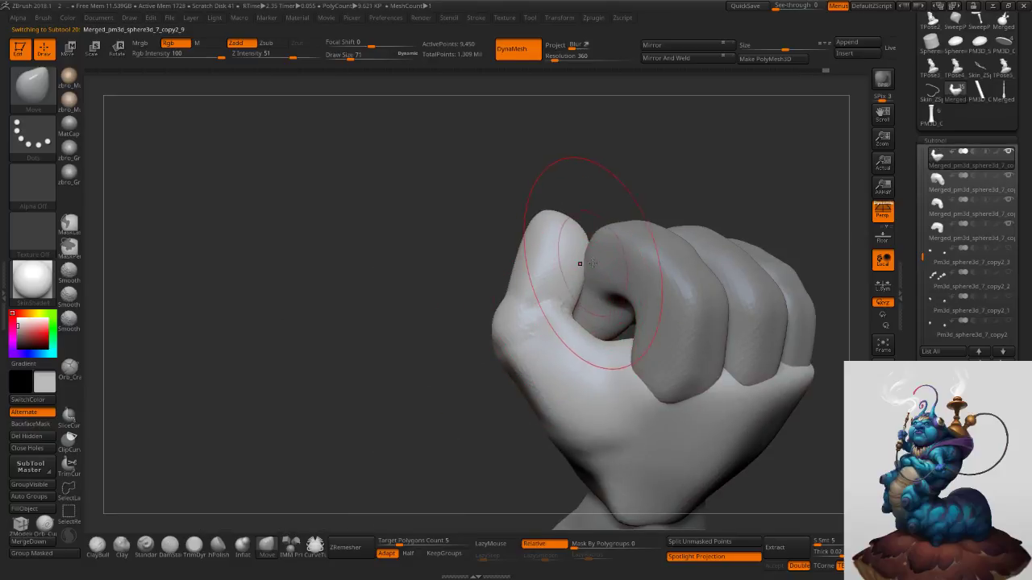
key(s)
drag(573, 249, 568, 249)
right_drag(569, 249, 520, 230)
drag(516, 224, 497, 215)
mouse_move(491, 212)
right_down()
mouse_move(542, 264)
mouse_move(564, 259)
mouse_move(545, 299)
right_up()
key(s)
mouse_move(544, 299)
mouse_down()
mouse_move(556, 298)
mouse_move(523, 291)
mouse_up()
right_drag(528, 282, 556, 306)
key(s)
drag(602, 270, 592, 269)
Activate the lower finger piece and push it into shape with a size-75 brush.
alt+click(591, 266)
key(bracketright)
key(bracketright)
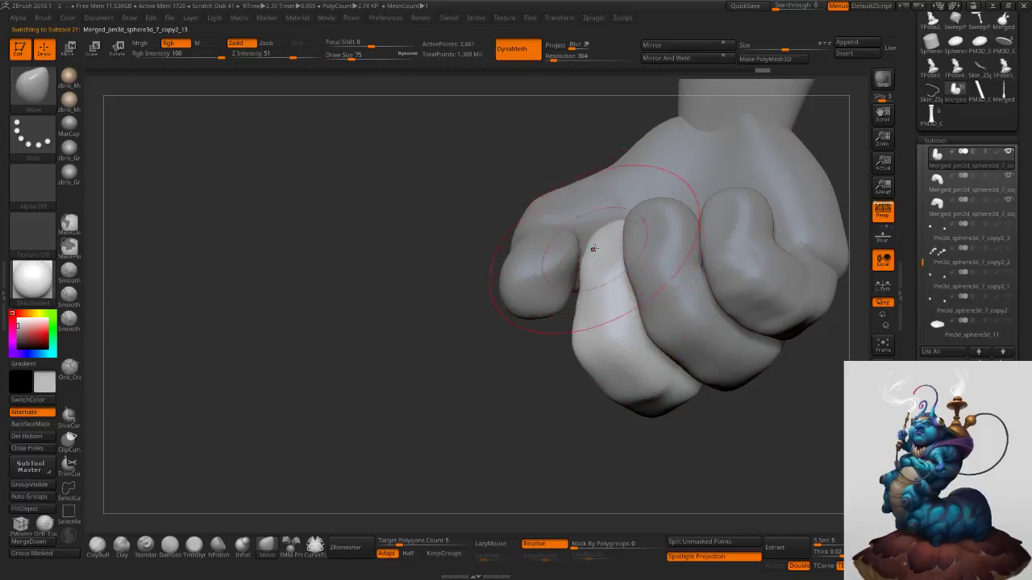
mouse_move(597, 245)
right_down()
mouse_move(582, 297)
mouse_move(616, 252)
mouse_move(618, 276)
right_up()
drag(617, 277, 621, 281)
mouse_move(614, 280)
right_down()
mouse_move(639, 289)
mouse_move(633, 283)
mouse_move(666, 313)
mouse_move(645, 260)
mouse_move(675, 331)
right_up()
key(bracketleft)
Activate the next finger piece and push its right edge inward at brush size 85.
alt+click(646, 290)
alt+click(674, 326)
key(s)
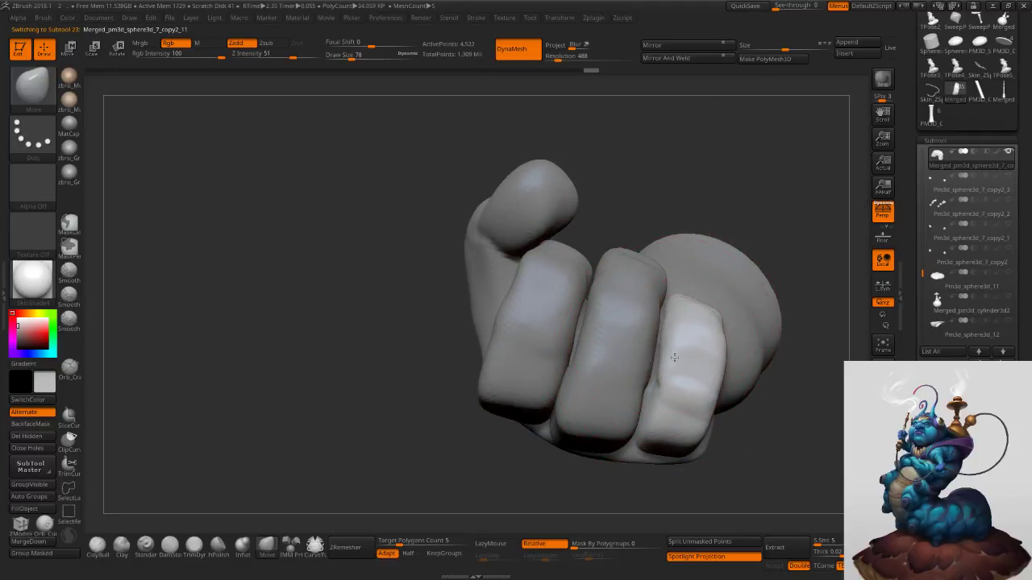
right_drag(662, 377, 675, 344)
key(s)
drag(675, 345, 678, 345)
right_drag(677, 324, 680, 345)
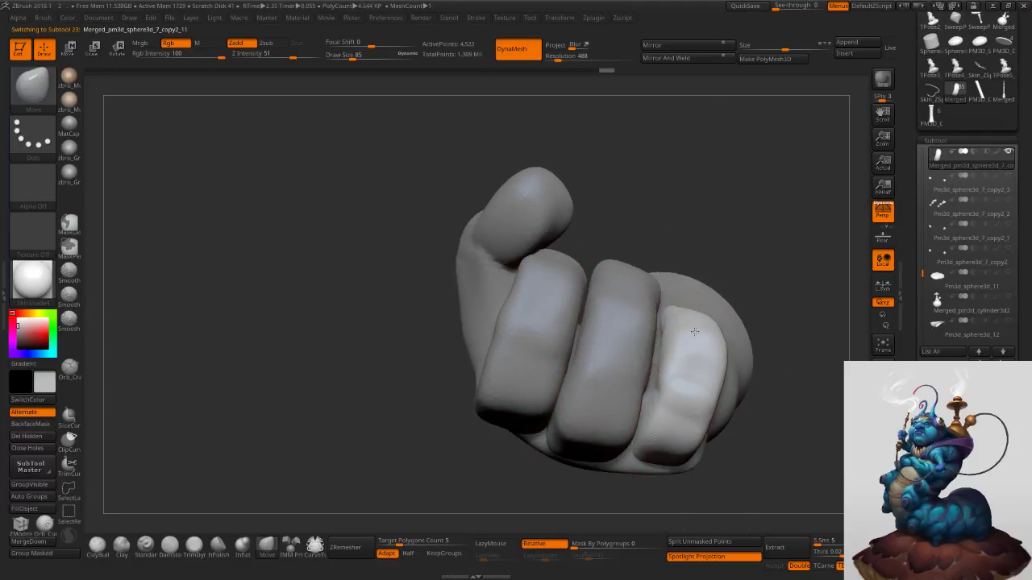
drag(695, 332, 689, 334)
right_drag(689, 335, 690, 372)
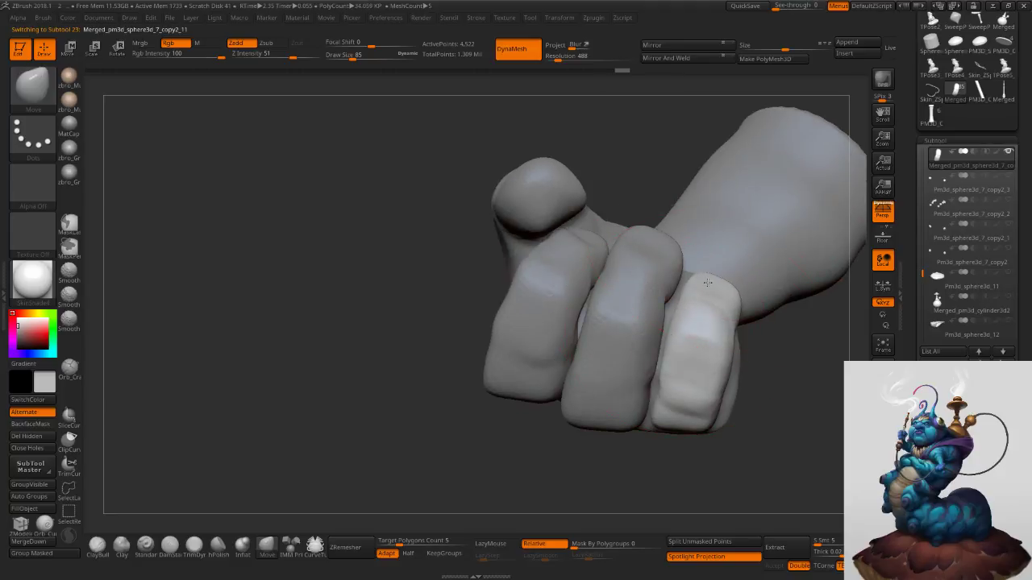
Nudge the middle finger's right edge, then lower the brush size to 75 and 59.
alt+click(663, 282)
drag(654, 279, 647, 282)
mouse_move(644, 290)
right_down()
mouse_move(639, 336)
mouse_move(587, 412)
right_up()
key(s)
drag(586, 414, 578, 414)
right_drag(577, 396, 574, 412)
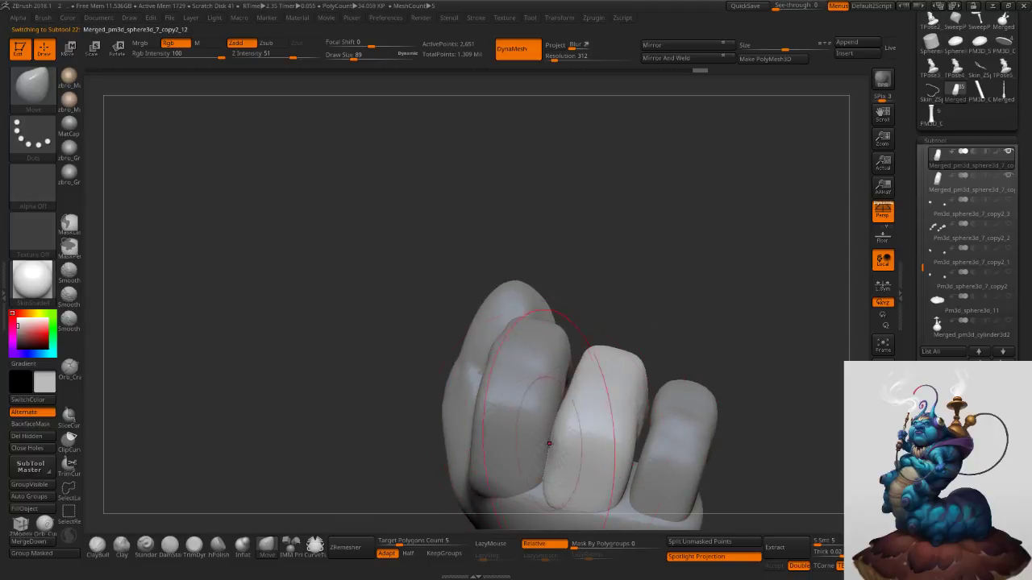
key(s)
drag(563, 448, 556, 448)
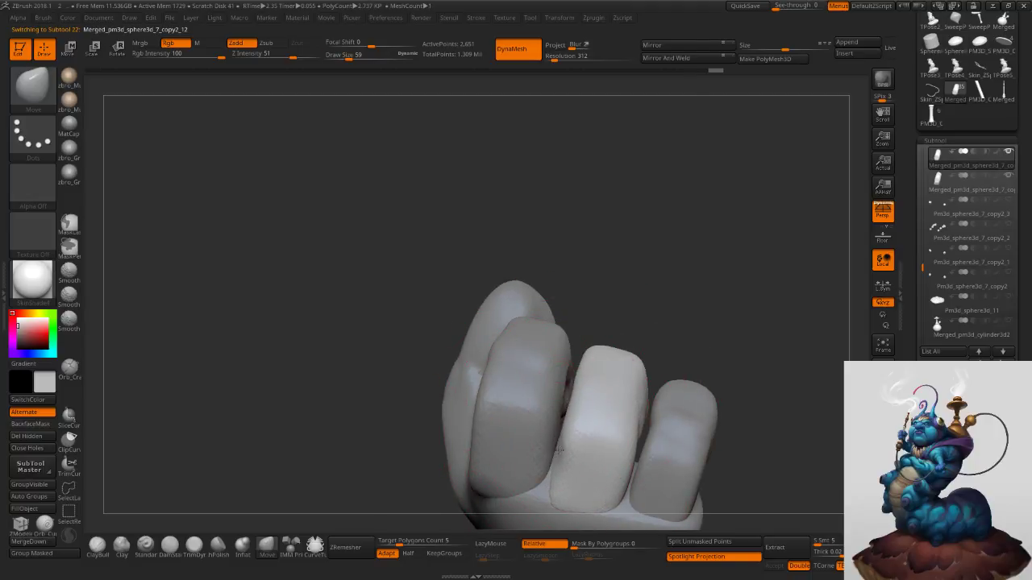
right_drag(560, 450, 555, 337)
Activate the index finger piece and reshape it, nudging the curled fingers.
alt+click(533, 422)
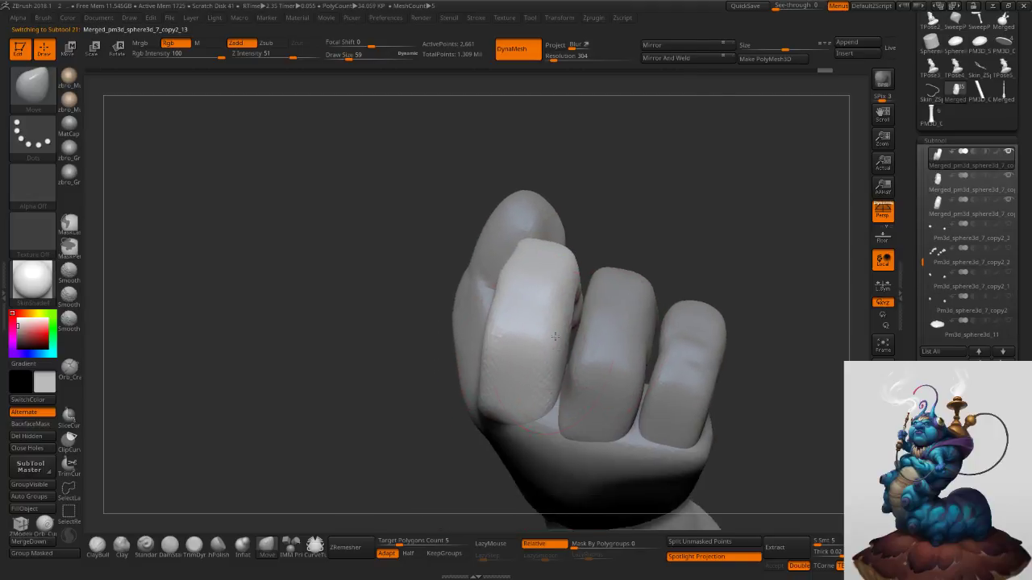
mouse_move(555, 337)
mouse_down()
mouse_move(566, 381)
mouse_move(557, 379)
mouse_up()
mouse_move(558, 379)
right_down()
mouse_move(507, 412)
mouse_move(495, 392)
mouse_move(488, 402)
right_up()
right_drag(427, 389, 429, 398)
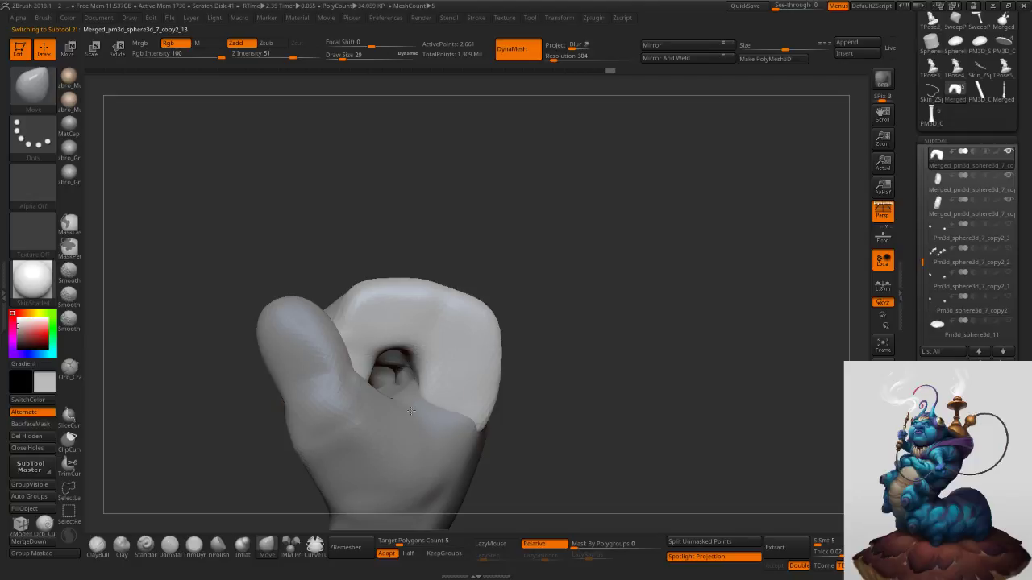
drag(410, 411, 411, 409)
mouse_move(411, 409)
right_down()
mouse_move(421, 400)
mouse_move(414, 384)
right_up()
Activate the thumb and palm piece and nudge the thumb slightly.
alt+click(411, 388)
drag(403, 369, 399, 363)
mouse_move(401, 364)
right_down()
mouse_move(491, 297)
mouse_move(525, 323)
mouse_move(519, 313)
mouse_move(532, 352)
right_up()
Raise the brush size to 31 and push the knuckle's finger piece into shape.
key(s)
drag(532, 352, 534, 352)
mouse_move(500, 347)
right_down()
mouse_move(509, 360)
mouse_move(497, 338)
mouse_move(498, 389)
right_up()
alt+click(491, 348)
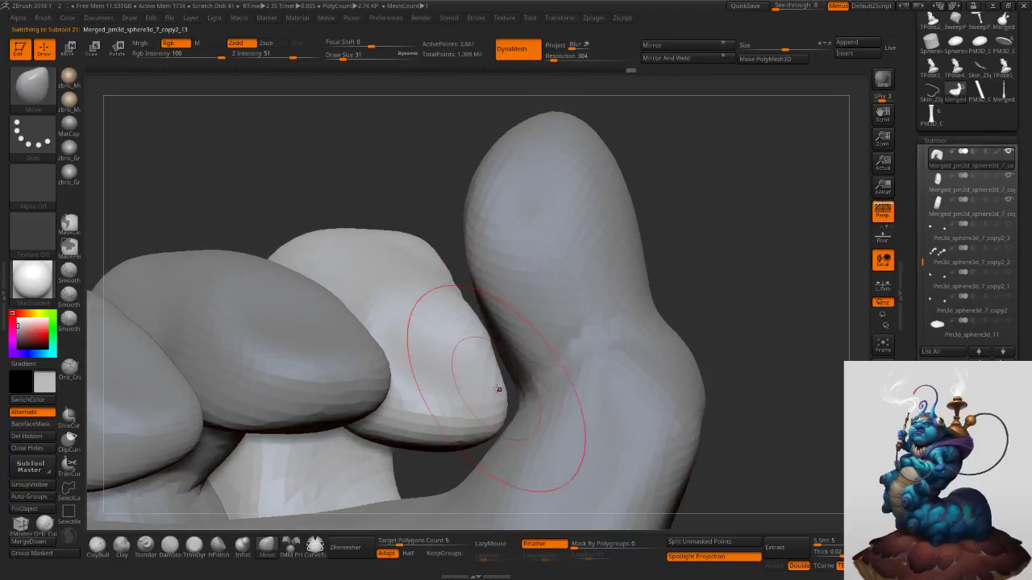
drag(492, 400, 497, 403)
mouse_move(501, 400)
right_down()
mouse_move(496, 334)
mouse_move(459, 333)
mouse_move(519, 299)
mouse_move(528, 304)
right_up()
Smooth the thumb surface, toggling Solo on and off to check it.
alt+click(490, 318)
shift+drag(485, 313, 461, 284)
mouse_move(468, 266)
right_down()
mouse_move(482, 332)
mouse_move(508, 350)
right_up()
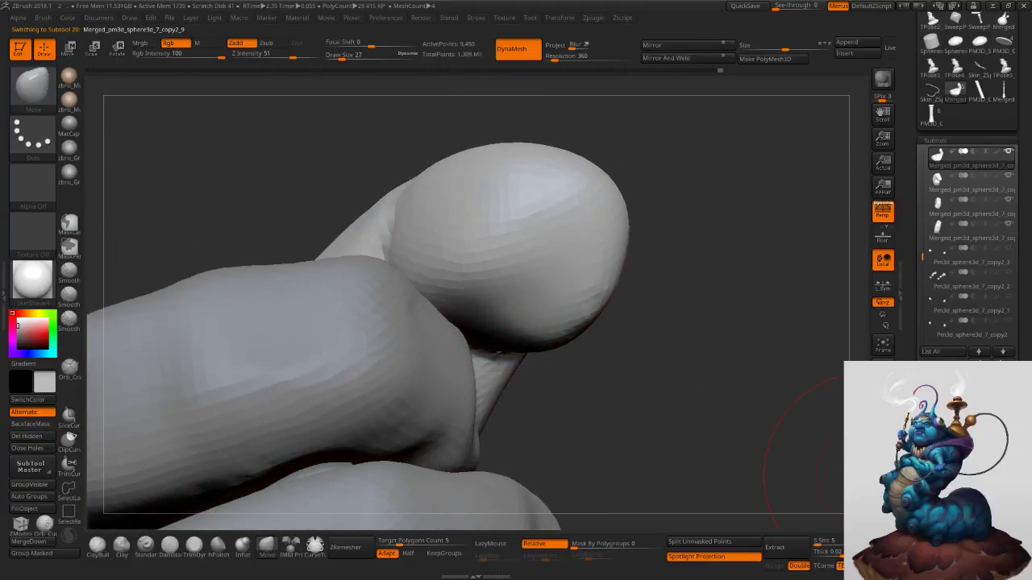
click(882, 486)
right_drag(403, 359, 421, 308)
shift+drag(417, 304, 540, 196)
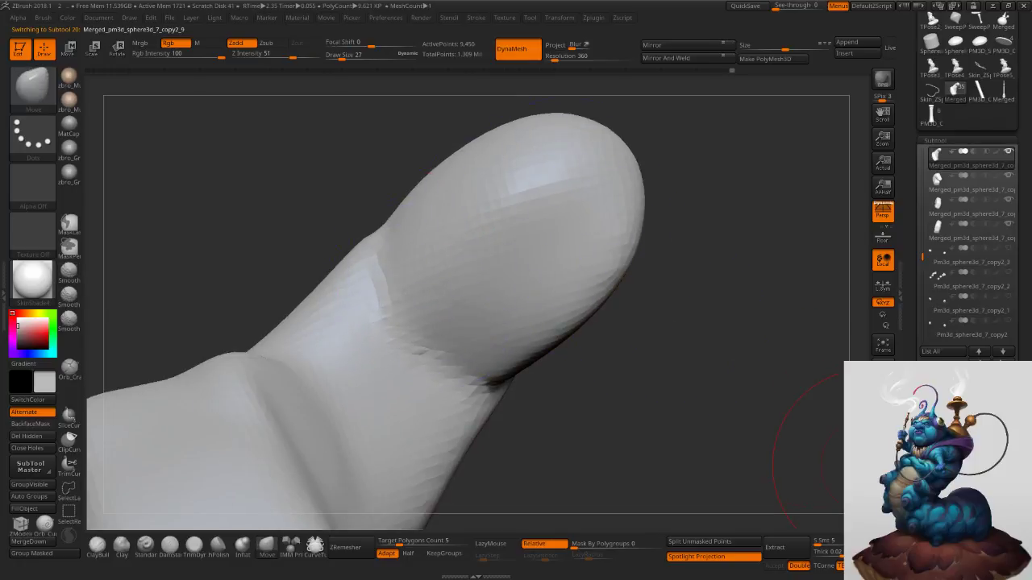
click(882, 485)
mouse_move(766, 431)
ctrl+right_down()
mouse_move(753, 338)
mouse_move(648, 255)
mouse_move(641, 286)
mouse_move(670, 302)
mouse_move(670, 276)
mouse_move(642, 304)
mouse_move(645, 244)
mouse_move(648, 277)
ctrl+right_up()
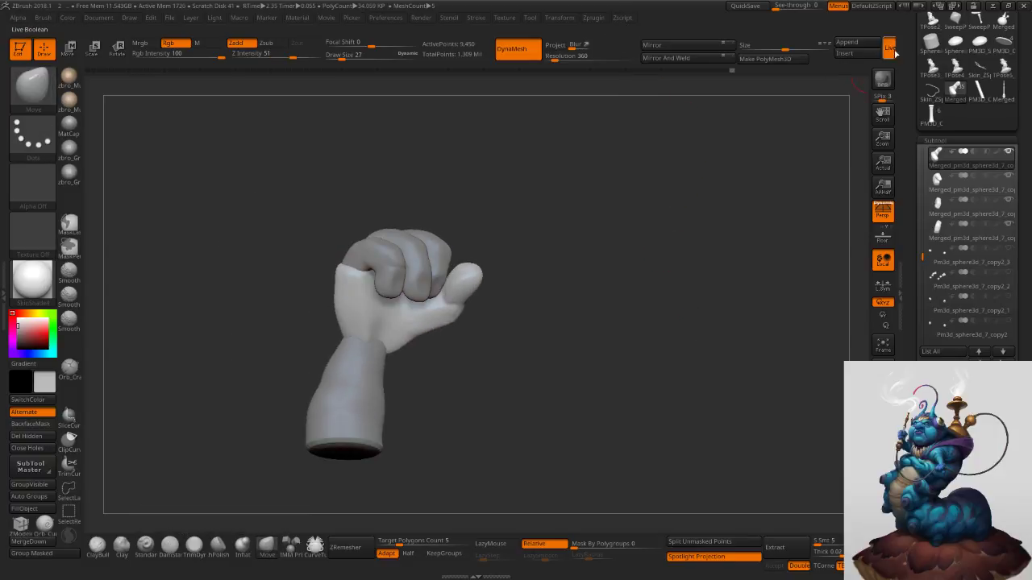
Make a boolean mesh from all hand pieces and select the resulting UMesh hand tool.
drag(922, 206, 893, 76)
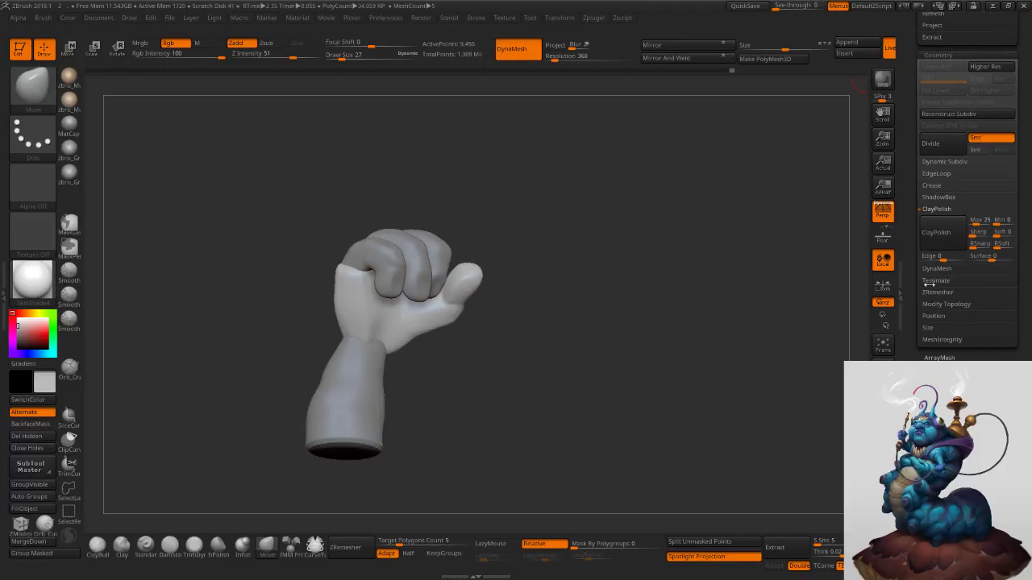
drag(916, 282, 903, 235)
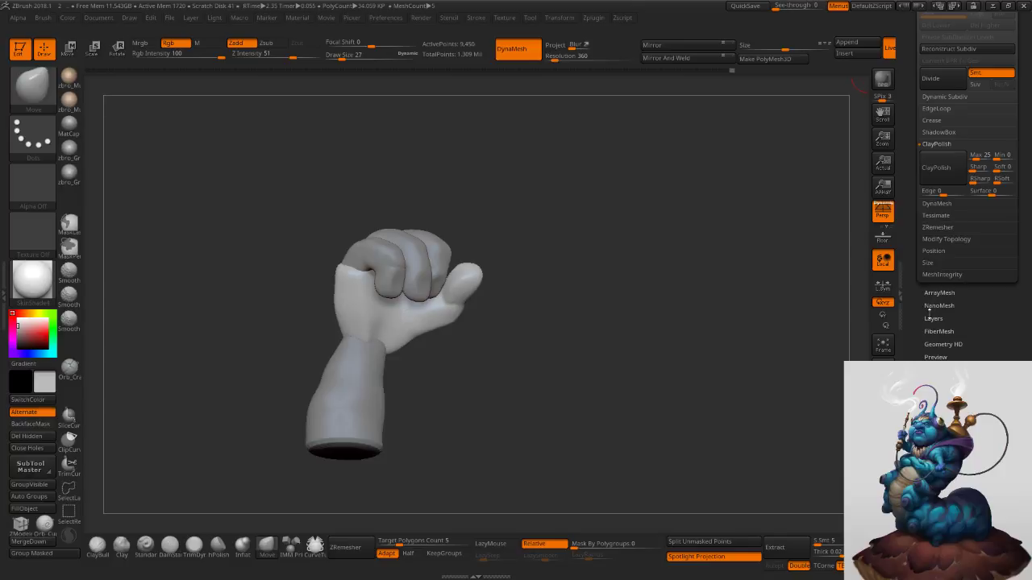
drag(919, 320, 952, 360)
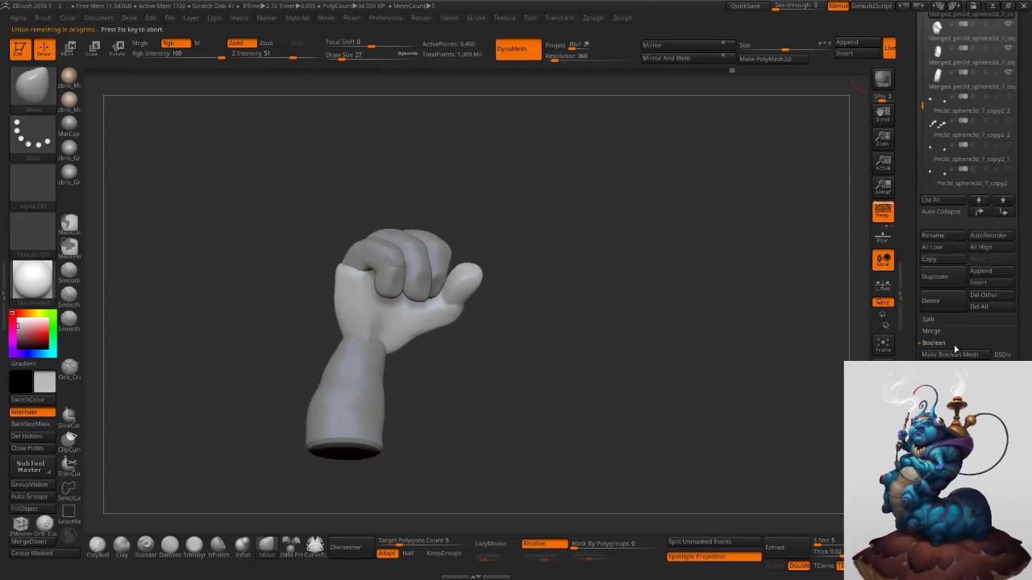
drag(914, 277, 958, 311)
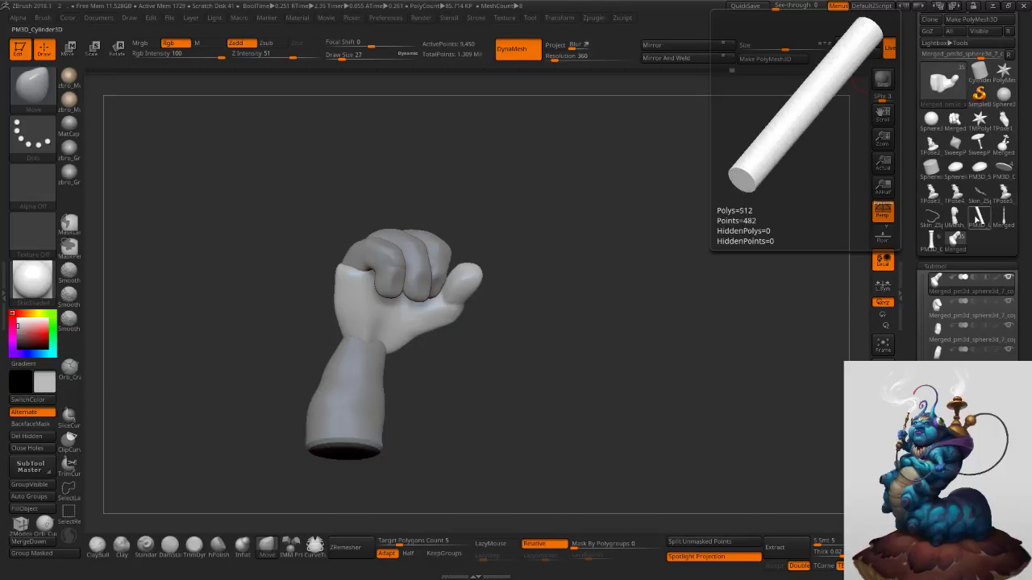
click(954, 216)
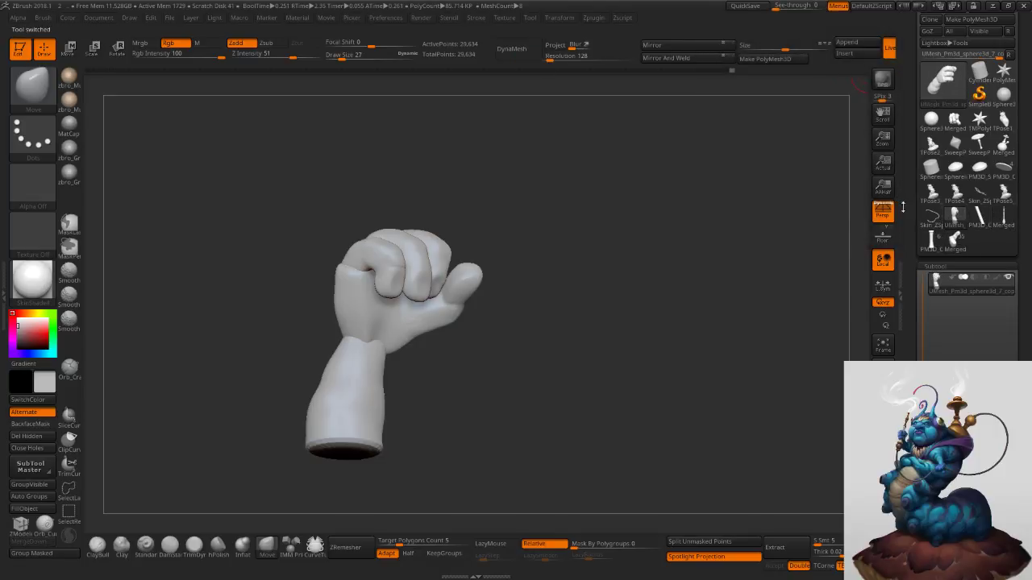
Smooth the wrist crease all around the hand with a brush size of 16.
mouse_move(535, 328)
alt+right_down()
mouse_move(578, 277)
mouse_move(553, 351)
alt+right_up()
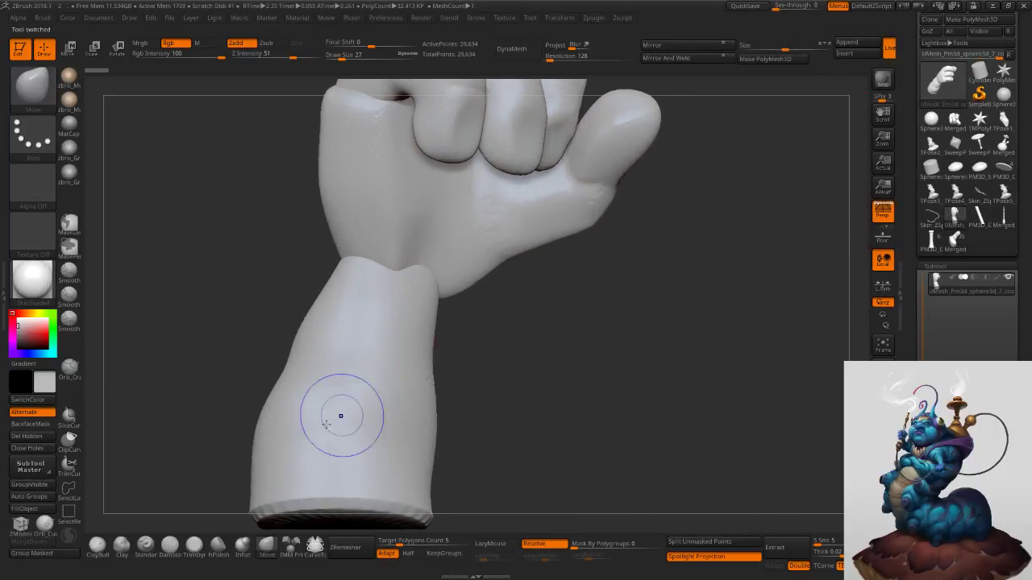
click(71, 542)
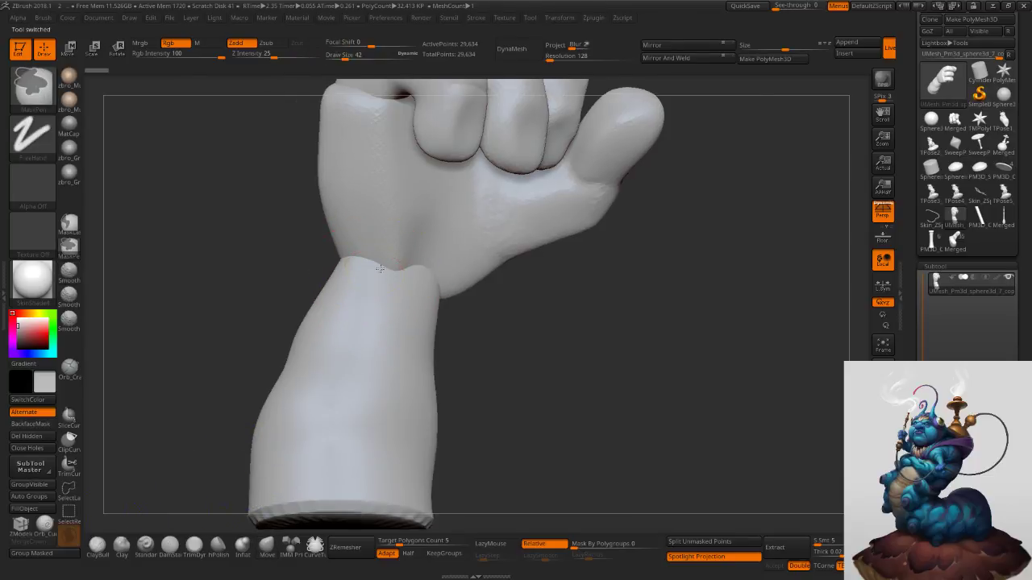
ctrl+right_drag(369, 285, 323, 407)
key(bracketleft)
shift+drag(380, 267, 408, 263)
right_drag(484, 266, 422, 260)
key(s)
drag(421, 261, 433, 283)
right_drag(489, 315, 431, 311)
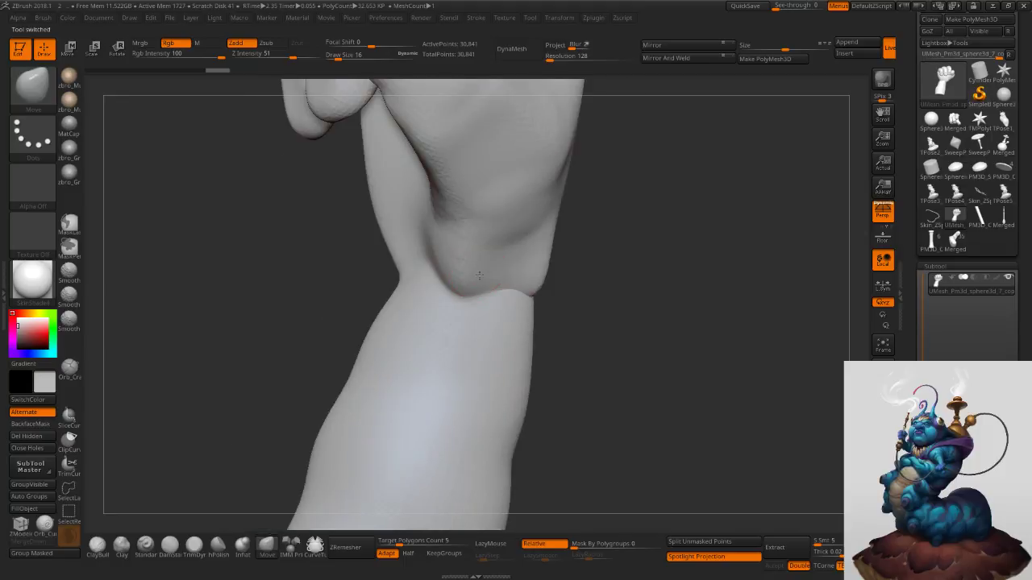
key(s)
drag(470, 285, 543, 289)
right_drag(587, 301, 526, 290)
shift+drag(509, 263, 456, 271)
Pick the tube-snapping curve brush, then bring up the full Brush palette.
click(273, 548)
click(436, 284)
key(s)
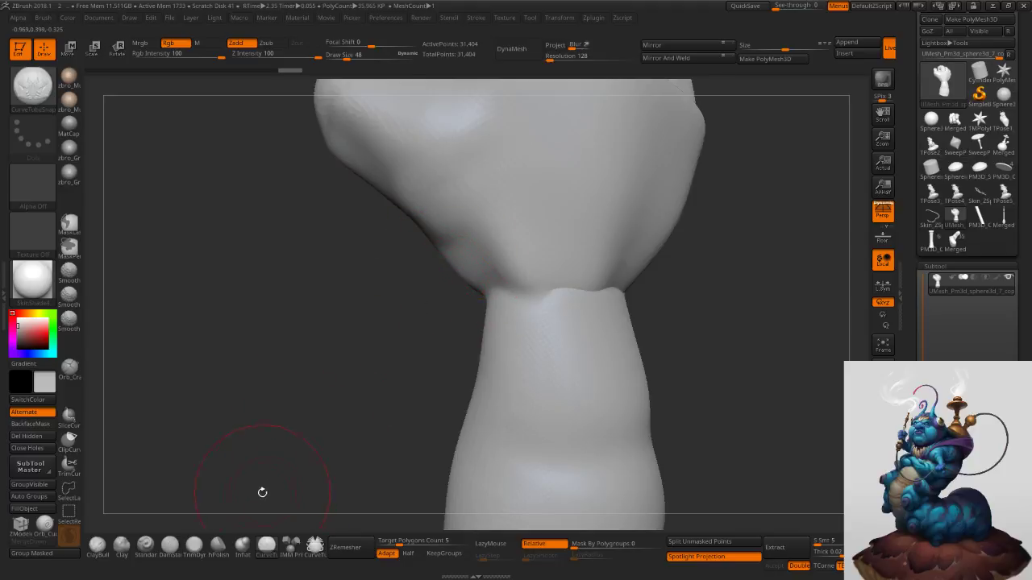
key(shift)
click(267, 547)
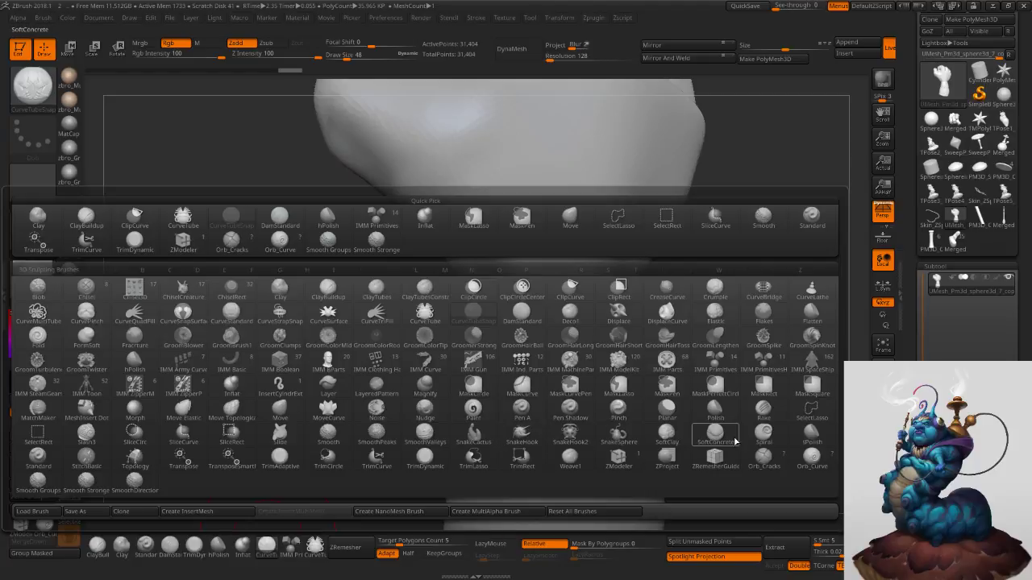
Reshape the palm edge and start smoothing the wrist crease with a size-45 brush.
click(285, 409)
mouse_move(453, 309)
right_down()
mouse_move(456, 245)
mouse_move(480, 332)
right_up()
key(s)
drag(480, 333, 480, 334)
right_drag(482, 339, 459, 347)
drag(483, 373, 469, 387)
mouse_move(500, 375)
right_down()
mouse_move(509, 355)
mouse_move(463, 239)
right_up()
drag(452, 327, 446, 325)
right_drag(447, 325, 486, 291)
mouse_move(486, 290)
shift+mouse_down()
mouse_move(469, 292)
mouse_move(505, 300)
mouse_move(453, 291)
shift+mouse_up()
Redo the wrist crease smoothing with smaller, then larger brush sizes.
key(ctrl+z)
key(ctrl+z)
key(s)
right_drag(453, 292, 511, 290)
key(s)
shift+drag(513, 298, 456, 292)
key(s)
drag(522, 300, 545, 311)
right_drag(561, 320, 516, 306)
shift+drag(564, 287, 556, 356)
Smooth the creases under the fingers with brush size 16.
mouse_move(557, 356)
right_down()
mouse_move(571, 282)
mouse_move(516, 249)
right_up()
alt+right_drag(516, 248, 505, 272)
key(s)
drag(505, 272, 496, 266)
ctrl+right_drag(498, 266, 502, 282)
shift+drag(501, 281, 548, 295)
mouse_move(548, 295)
right_down()
mouse_move(553, 235)
mouse_move(574, 219)
mouse_move(560, 270)
right_up()
shift+drag(319, 292, 362, 293)
right_drag(432, 306, 398, 299)
At brush size 12, soften the creases between, behind and in front of the fingers.
key(s)
drag(396, 301, 383, 305)
mouse_move(382, 307)
right_down()
mouse_move(363, 349)
mouse_move(442, 417)
mouse_move(456, 283)
mouse_move(473, 467)
mouse_move(515, 320)
mouse_move(508, 299)
right_up()
shift+drag(488, 249, 490, 242)
mouse_move(492, 242)
right_down()
mouse_move(520, 245)
mouse_move(526, 312)
mouse_move(552, 300)
mouse_move(539, 338)
mouse_move(545, 248)
mouse_move(548, 310)
right_up()
shift+drag(448, 298, 557, 324)
shift+drag(589, 364, 557, 397)
right_drag(580, 369, 561, 407)
shift+drag(645, 360, 718, 367)
mouse_move(733, 363)
right_down()
mouse_move(593, 319)
mouse_move(534, 279)
right_up()
shift+drag(534, 279, 511, 392)
mouse_move(511, 392)
right_down()
mouse_move(533, 322)
mouse_move(526, 279)
right_up()
shift+drag(525, 279, 523, 363)
Smooth the gap under the finger and the gaps between the fingers.
right_drag(572, 295, 597, 301)
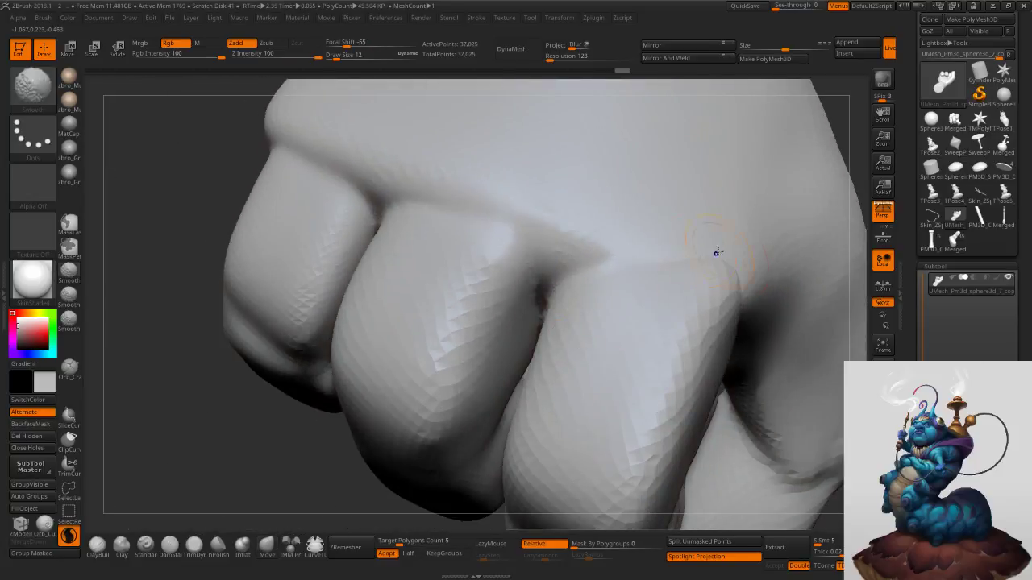
mouse_move(716, 253)
right_down()
mouse_move(594, 298)
mouse_move(428, 324)
right_up()
shift+drag(542, 406, 551, 409)
mouse_move(600, 403)
right_down()
mouse_move(534, 369)
mouse_move(514, 329)
right_up()
shift+drag(508, 340, 499, 349)
mouse_move(527, 396)
alt+right_down()
mouse_move(544, 297)
mouse_move(519, 265)
mouse_move(606, 295)
mouse_move(586, 307)
mouse_move(540, 295)
alt+right_up()
ctrl+drag(212, 387, 234, 419)
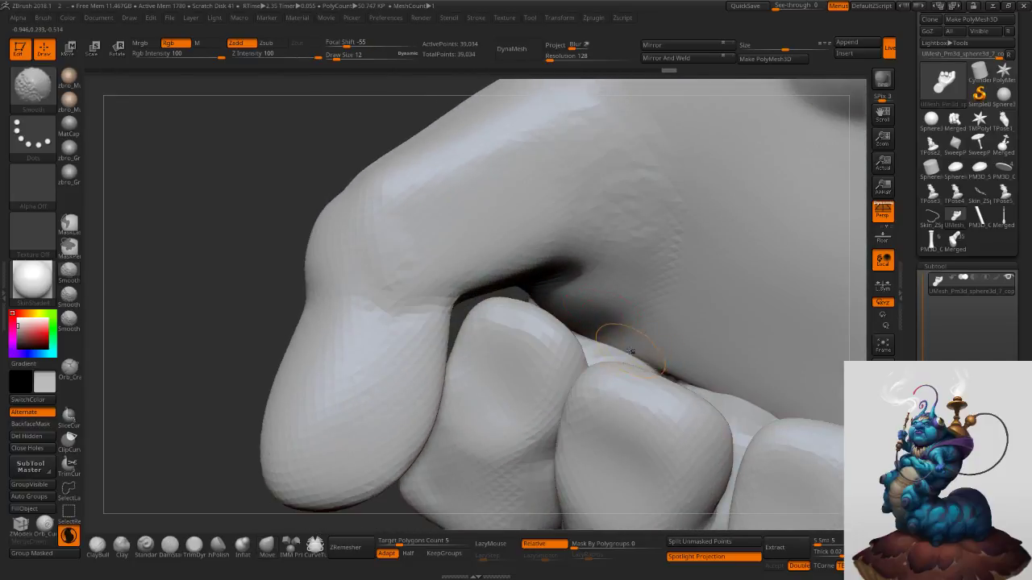
right_drag(656, 341, 587, 306)
shift+drag(558, 309, 582, 323)
mouse_move(597, 322)
right_down()
mouse_move(636, 342)
mouse_move(617, 326)
right_up()
shift+drag(647, 351, 669, 349)
Smooth between the fingers from the front and rotate the fist to inspect it.
mouse_move(734, 384)
right_down()
mouse_move(605, 345)
mouse_move(625, 306)
mouse_move(600, 346)
mouse_move(616, 387)
right_up()
shift+drag(616, 387, 599, 460)
mouse_move(598, 459)
right_down()
mouse_move(602, 444)
mouse_move(685, 399)
right_up()
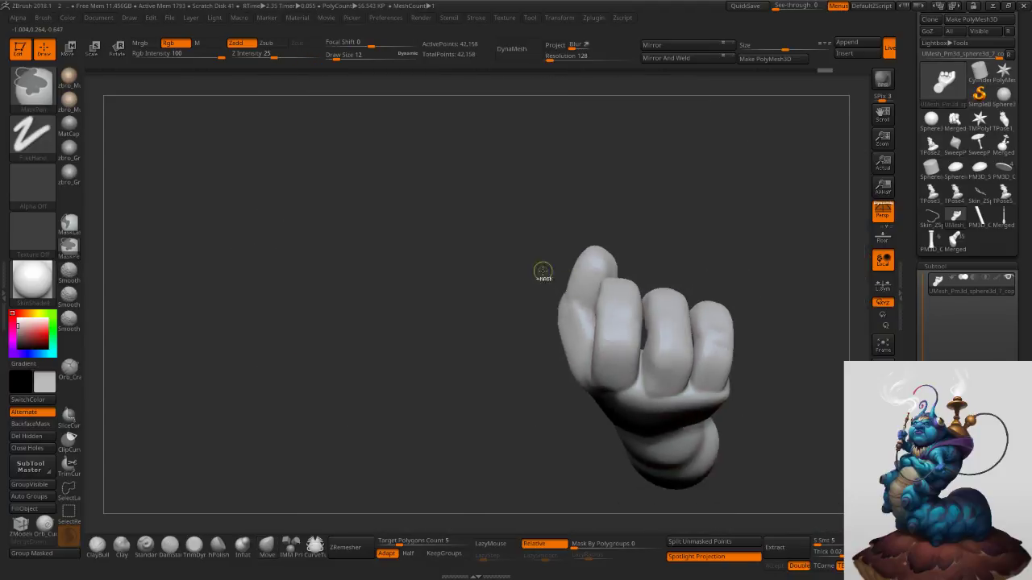
mouse_move(541, 272)
right_down()
mouse_move(564, 231)
mouse_move(746, 206)
mouse_move(714, 244)
mouse_move(598, 207)
mouse_move(649, 228)
right_up()
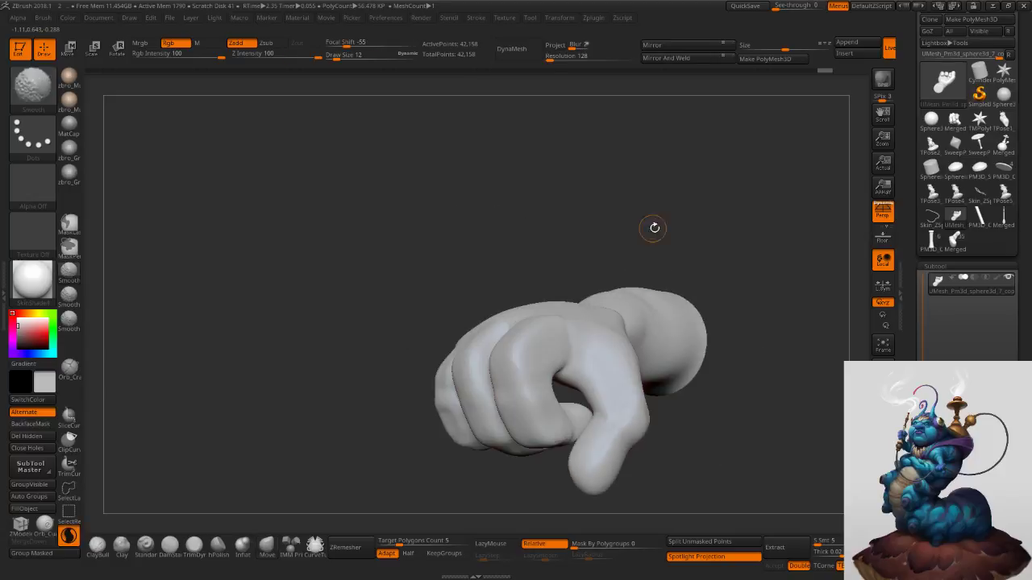
alt+right_drag(694, 274, 608, 225)
Smooth the wrist surface and pull the hand into a new shape.
right_drag(700, 390, 528, 320)
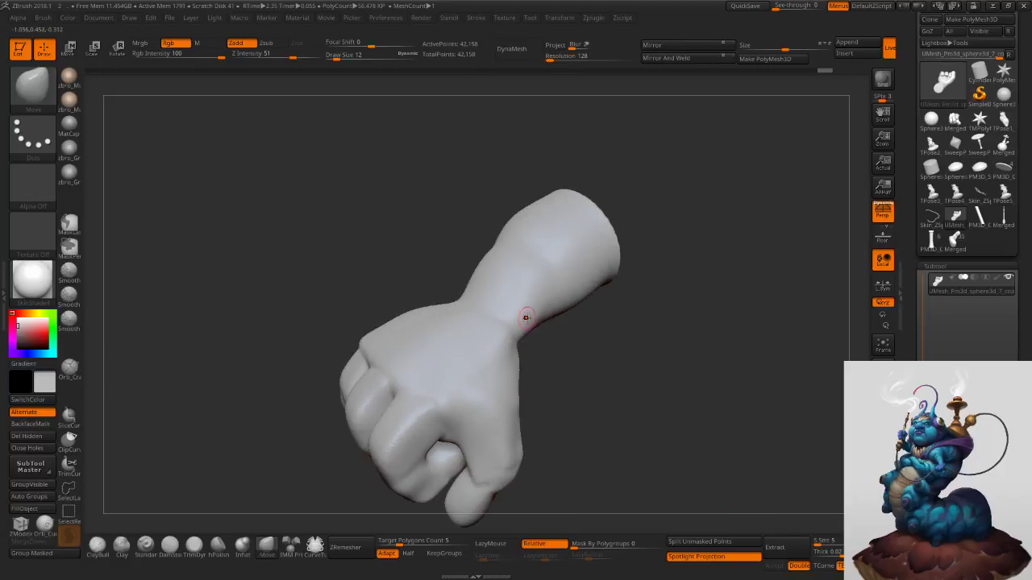
shift+drag(505, 336, 507, 337)
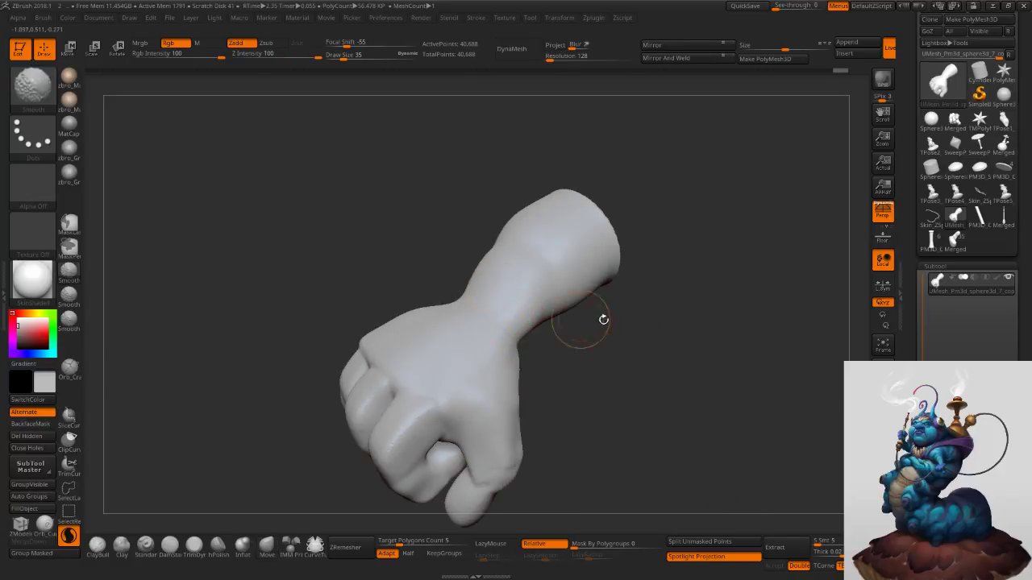
right_drag(645, 314, 557, 334)
shift+drag(557, 334, 543, 366)
right_drag(628, 354, 533, 332)
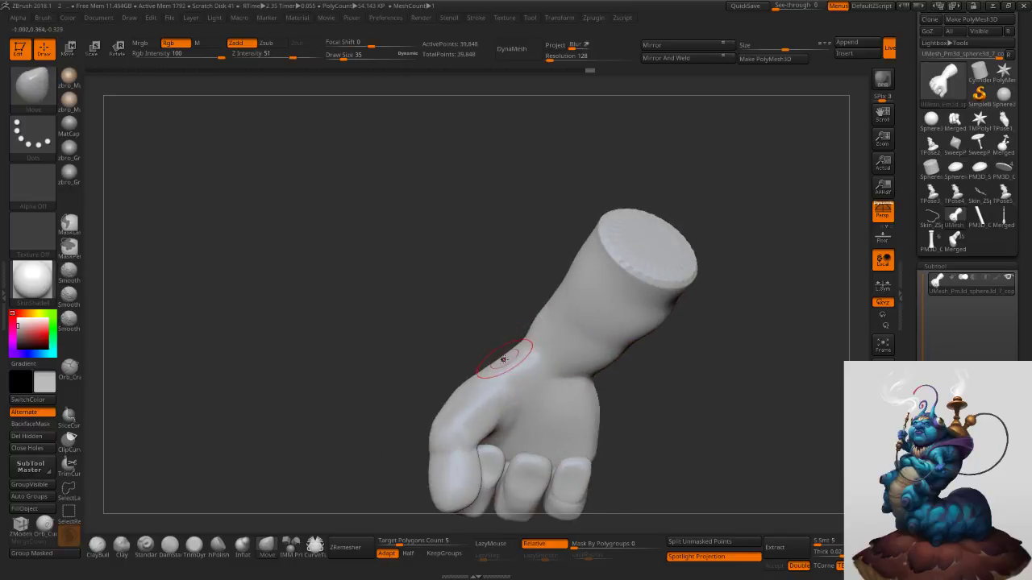
right_drag(505, 369, 493, 372)
drag(487, 382, 483, 376)
Reshape the hand with a size-59 brush and smooth the palm crease.
mouse_move(500, 382)
right_down()
mouse_move(545, 398)
mouse_move(522, 403)
right_up()
key(s)
click(521, 403)
key(s)
mouse_move(522, 403)
mouse_down()
mouse_move(513, 408)
mouse_move(529, 402)
mouse_up()
mouse_move(598, 369)
right_down()
mouse_move(687, 390)
mouse_move(682, 347)
right_up()
right_drag(682, 346, 669, 320)
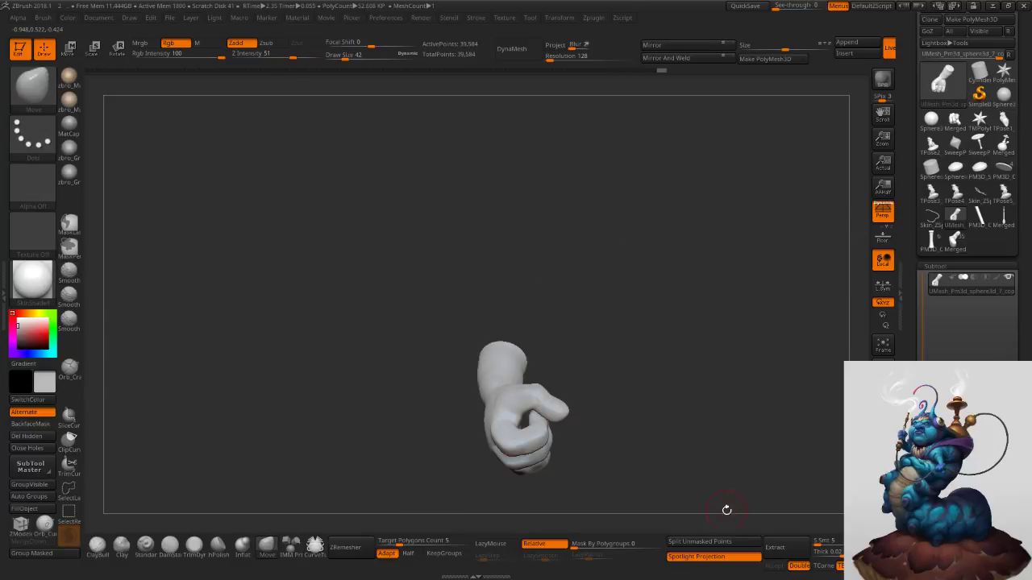
Smooth the crease across the knuckles and view the whole upright hand.
mouse_move(590, 445)
ctrl+right_down()
mouse_move(572, 486)
mouse_move(541, 508)
ctrl+right_up()
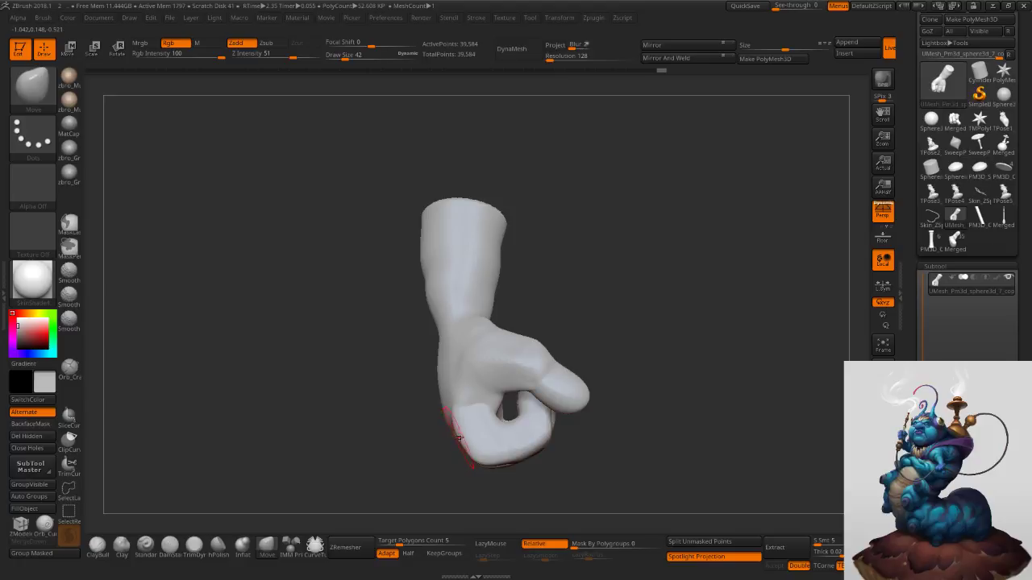
mouse_move(471, 436)
right_down()
mouse_move(481, 435)
mouse_move(493, 401)
mouse_move(465, 387)
mouse_move(492, 451)
right_up()
shift+drag(456, 388, 443, 381)
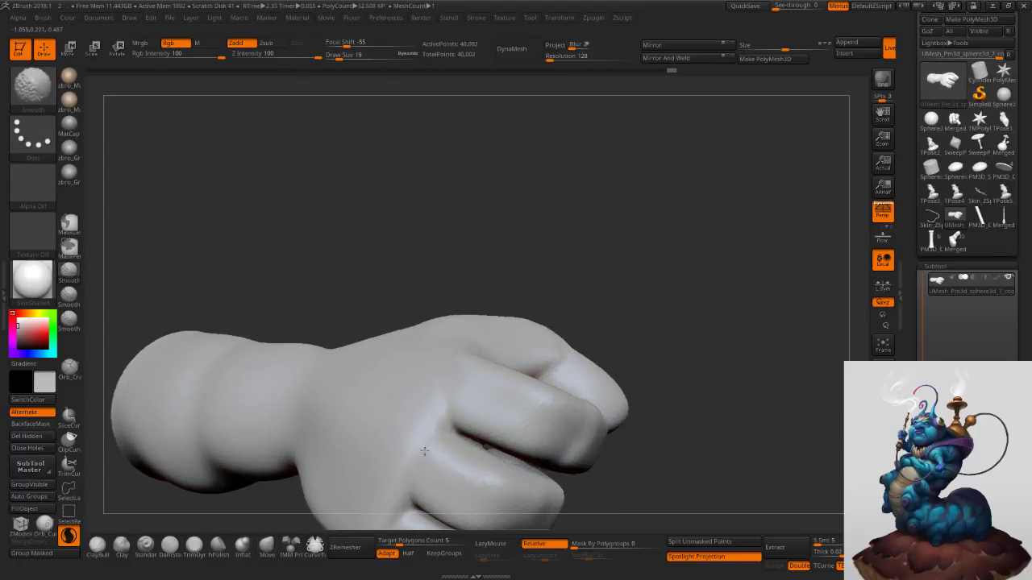
ctrl+right_drag(580, 424, 536, 333)
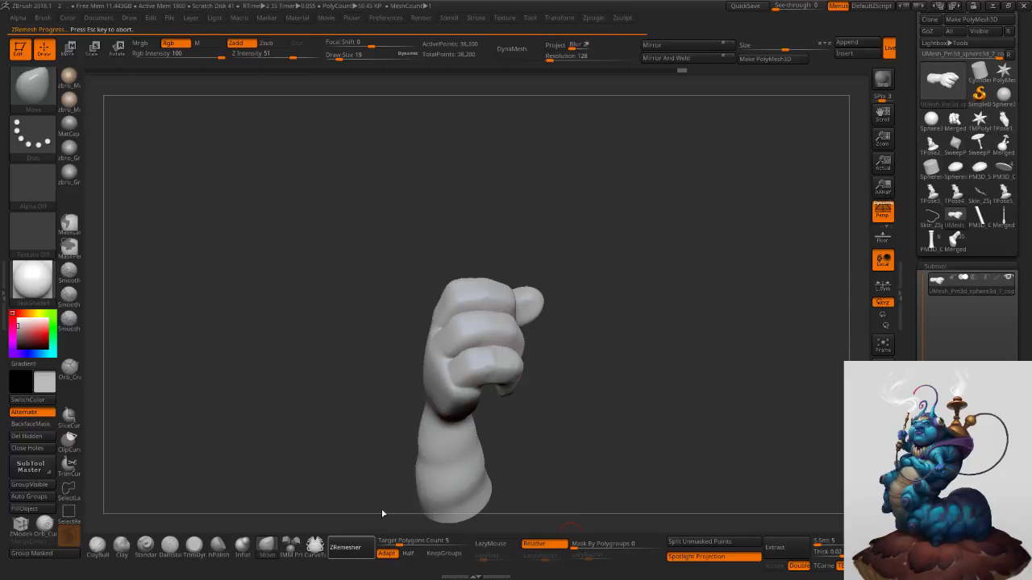
Inspect the fist's new quad topology with the PolyF wireframe, then hide it.
drag(715, 285, 768, 403)
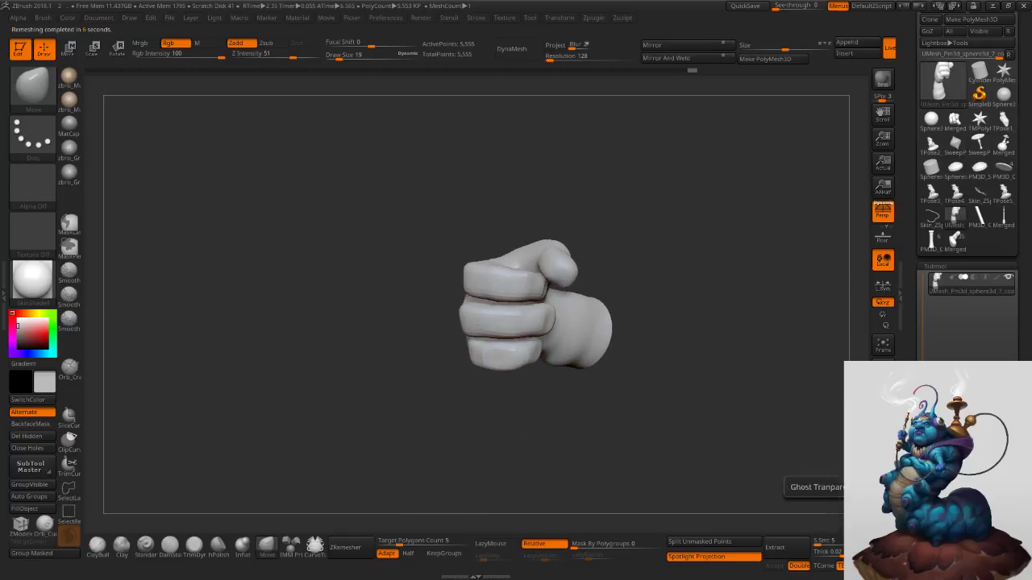
click(883, 441)
ctrl+right_drag(721, 371, 740, 386)
mouse_move(740, 386)
mouse_down()
mouse_move(777, 373)
mouse_move(777, 342)
mouse_move(732, 355)
mouse_move(716, 343)
mouse_move(751, 329)
mouse_up()
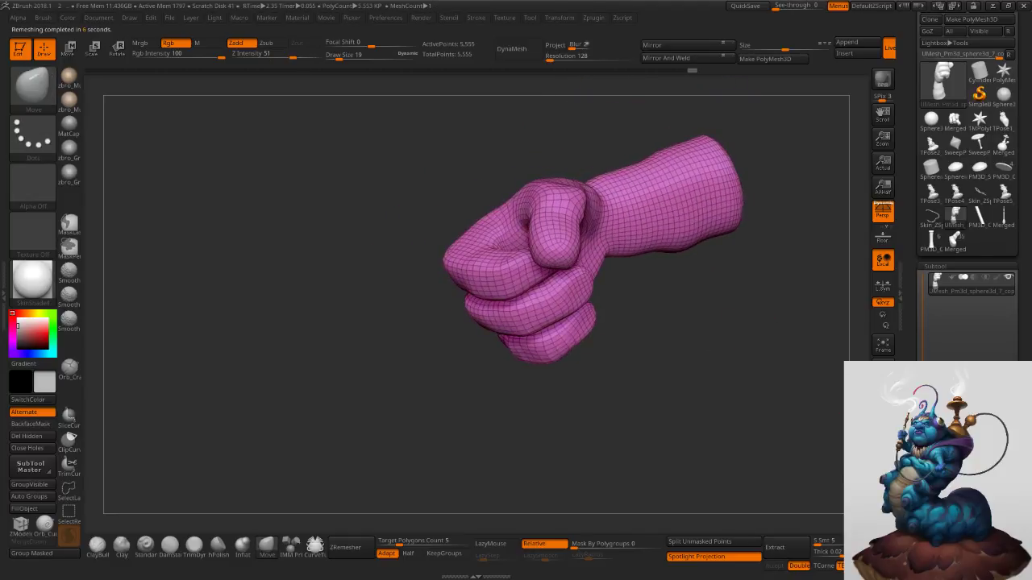
click(883, 441)
Zoom out from the hand and switch back to the merged hand-parts tool.
mouse_move(831, 457)
ctrl+right_down()
mouse_move(761, 398)
mouse_move(766, 323)
ctrl+right_up()
alt+right_drag(767, 323, 740, 388)
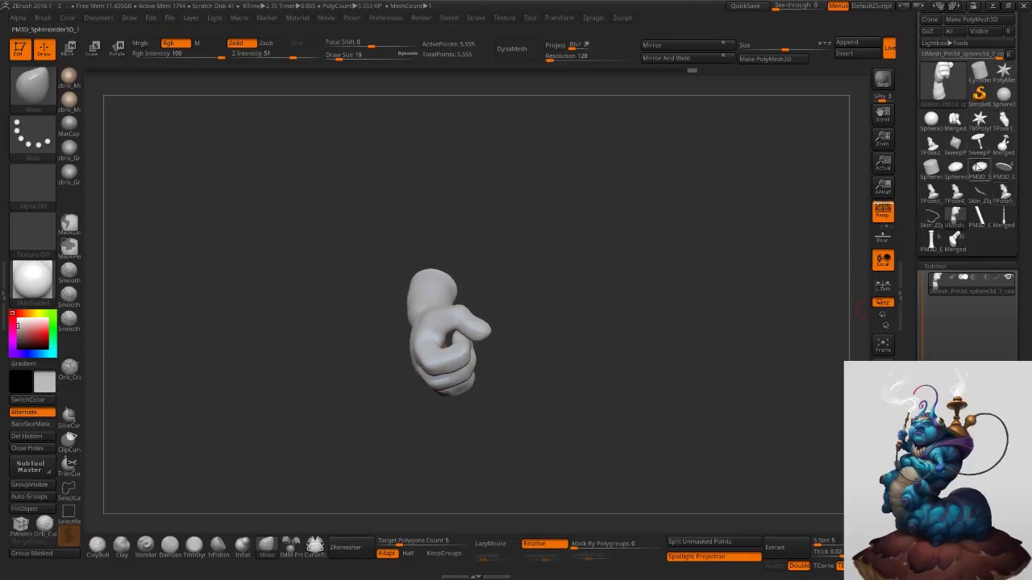
click(956, 240)
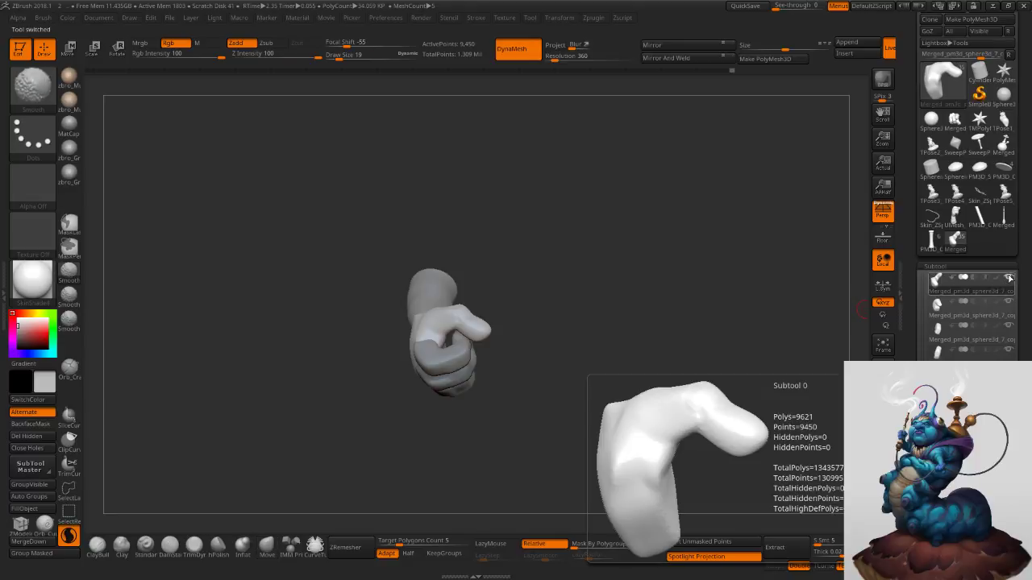
Move subtool Pm3d_sphere3d_7_copy2_4 down two rows in the subtool list.
mouse_move(923, 382)
mouse_down()
mouse_move(923, 391)
mouse_move(923, 362)
mouse_up()
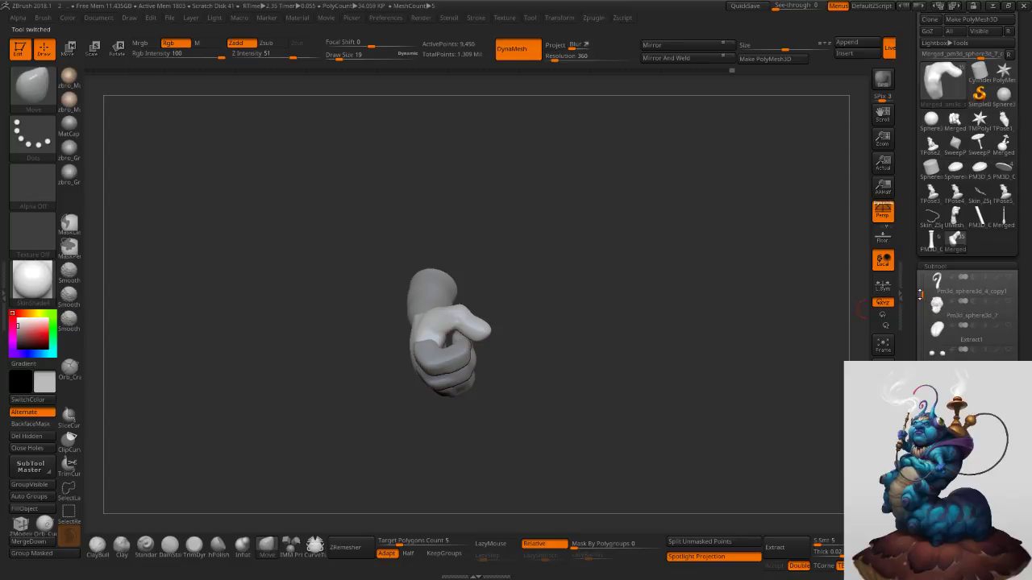
drag(922, 315, 921, 361)
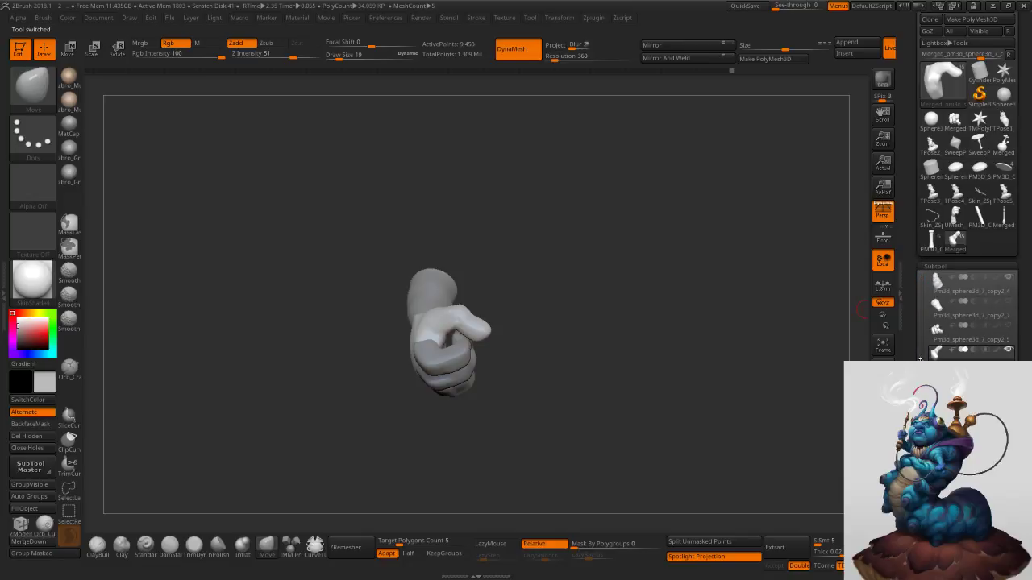
click(938, 282)
key(ctrl+Down)
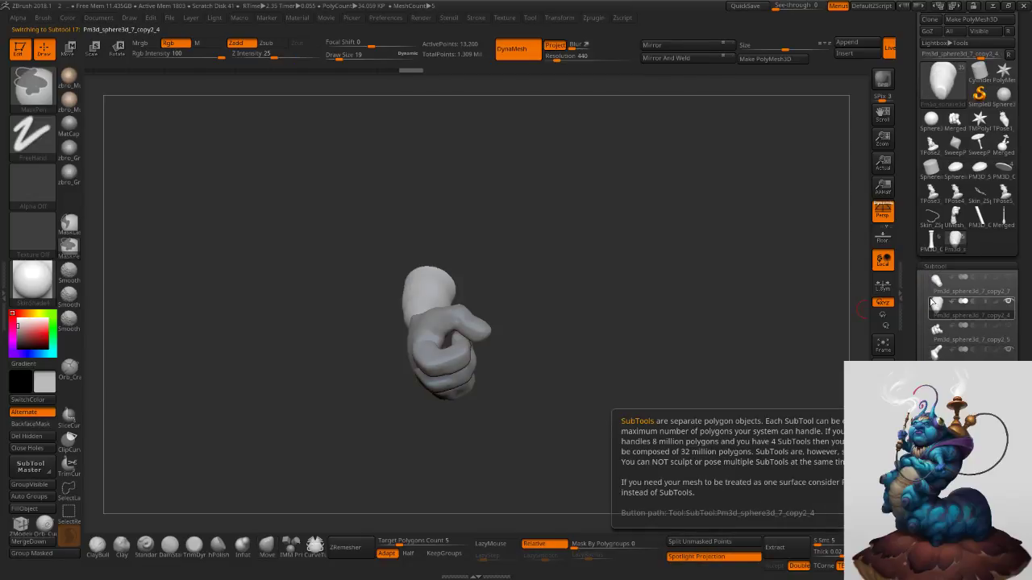
key(ctrl+Down)
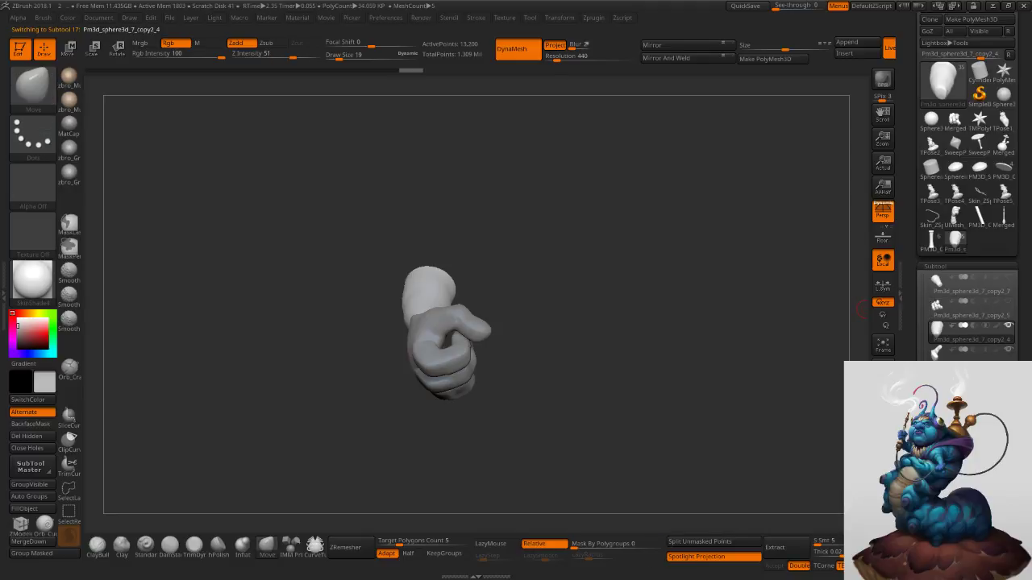
drag(921, 354, 921, 260)
Delete the old arm, thumb-and-palm and merged finger subtools, confirming each prompt.
click(950, 490)
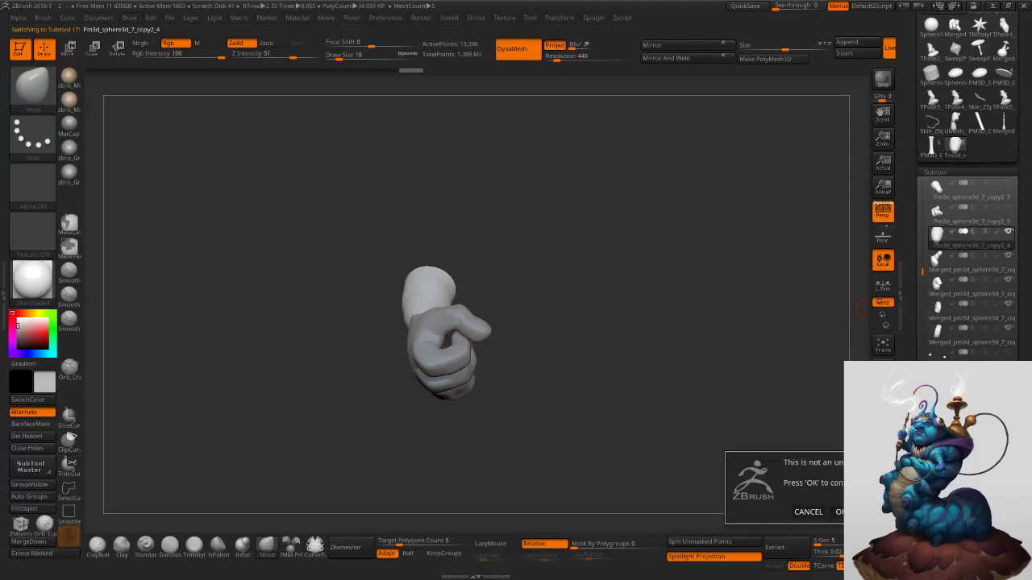
click(842, 512)
click(949, 490)
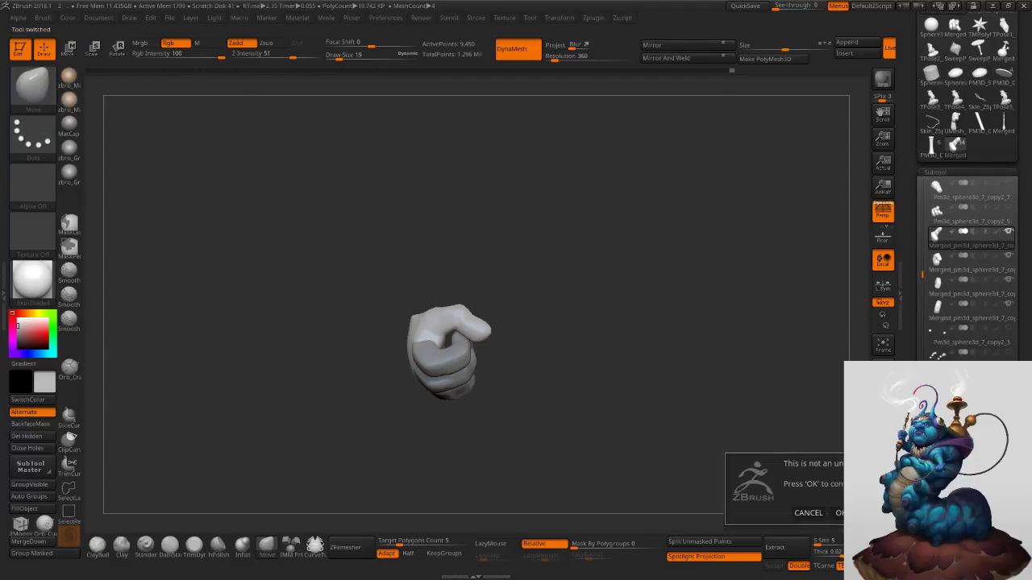
click(842, 512)
click(950, 490)
click(844, 509)
click(949, 486)
click(842, 510)
click(950, 491)
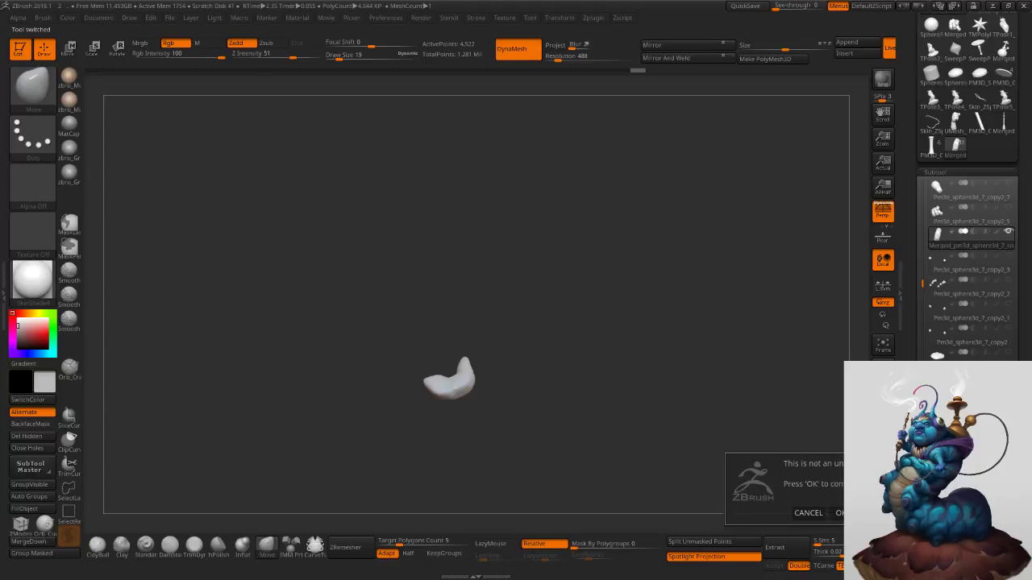
MergeDown the current subtool and append the remeshed fist as a new subtool.
key(Return)
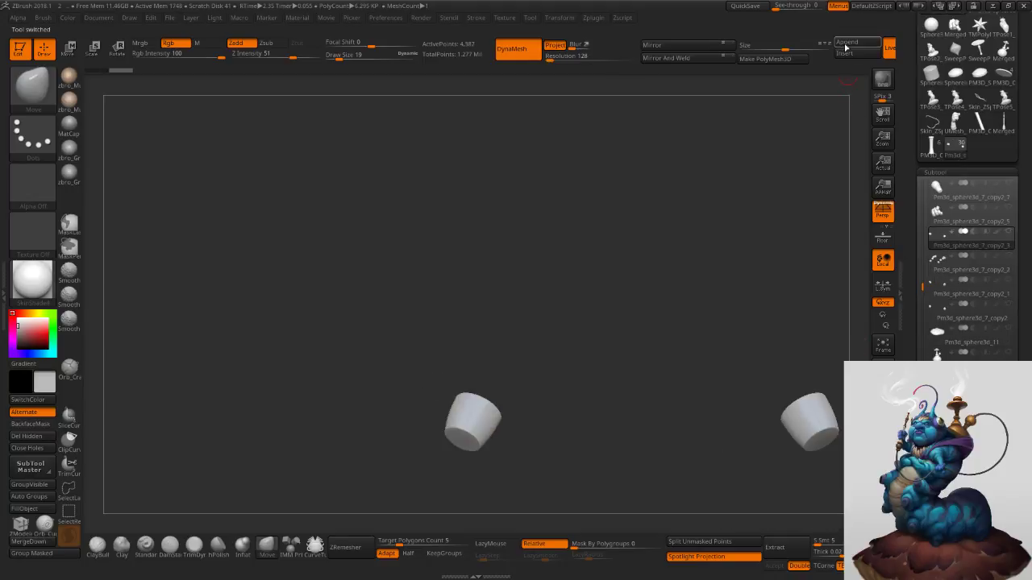
click(844, 47)
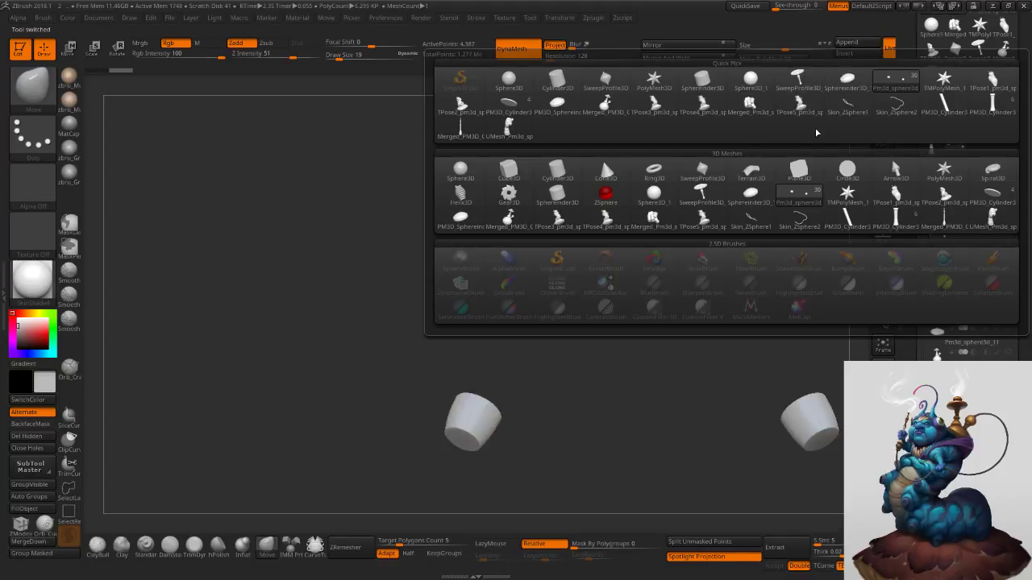
click(989, 219)
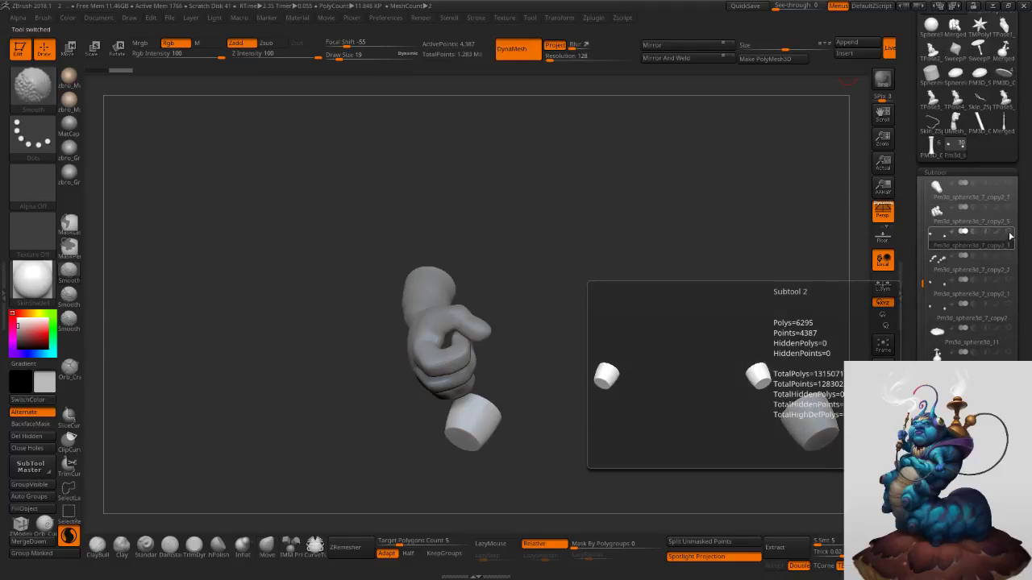
Turn Solo off to show all subtools and zoom in on the crossed arm and face.
click(1009, 235)
right_drag(713, 354, 723, 289)
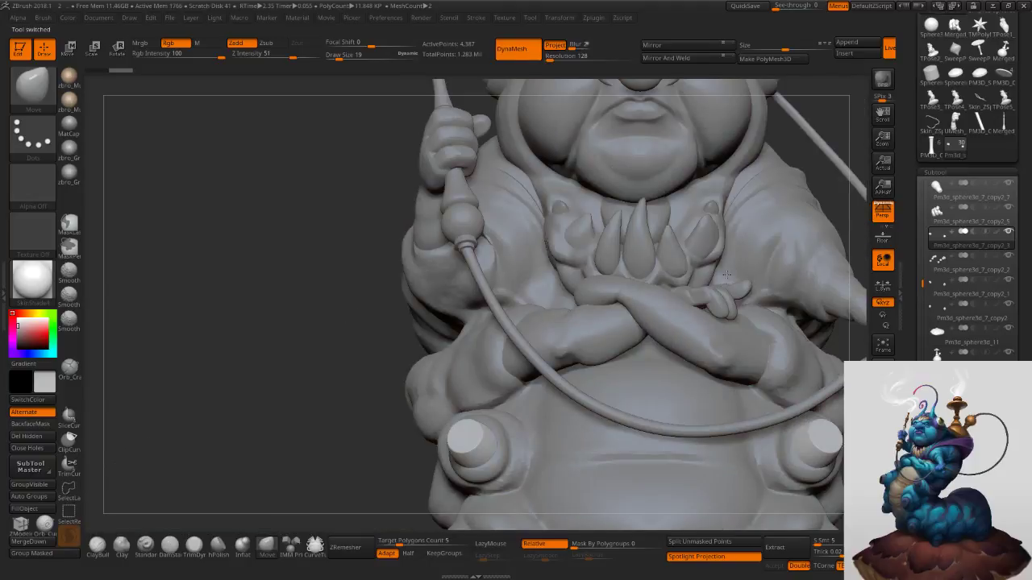
drag(693, 323, 681, 345)
right_drag(682, 345, 712, 324)
mouse_move(480, 337)
ctrl+right_down()
mouse_move(439, 363)
mouse_move(427, 325)
ctrl+right_up()
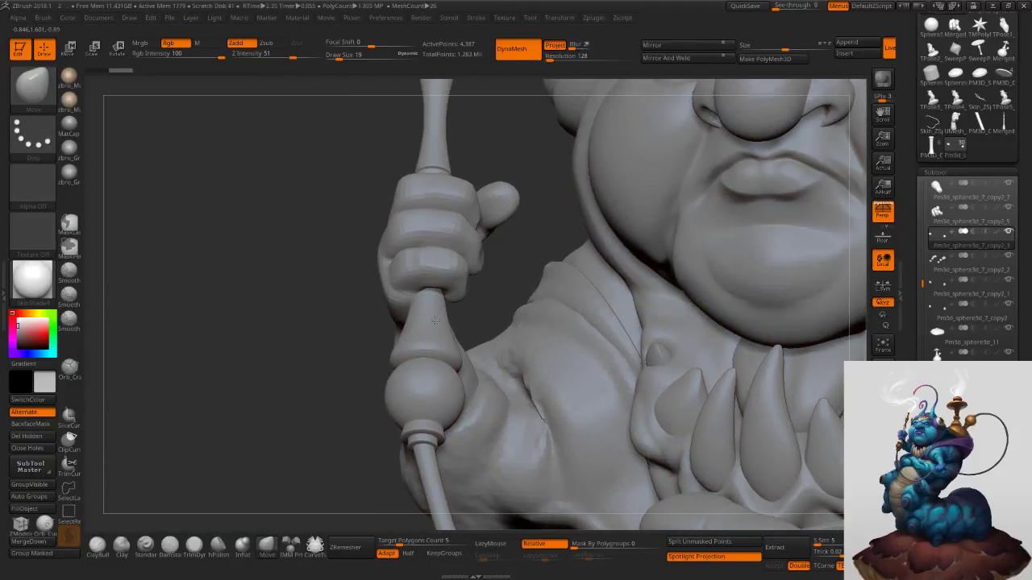
drag(266, 483, 202, 566)
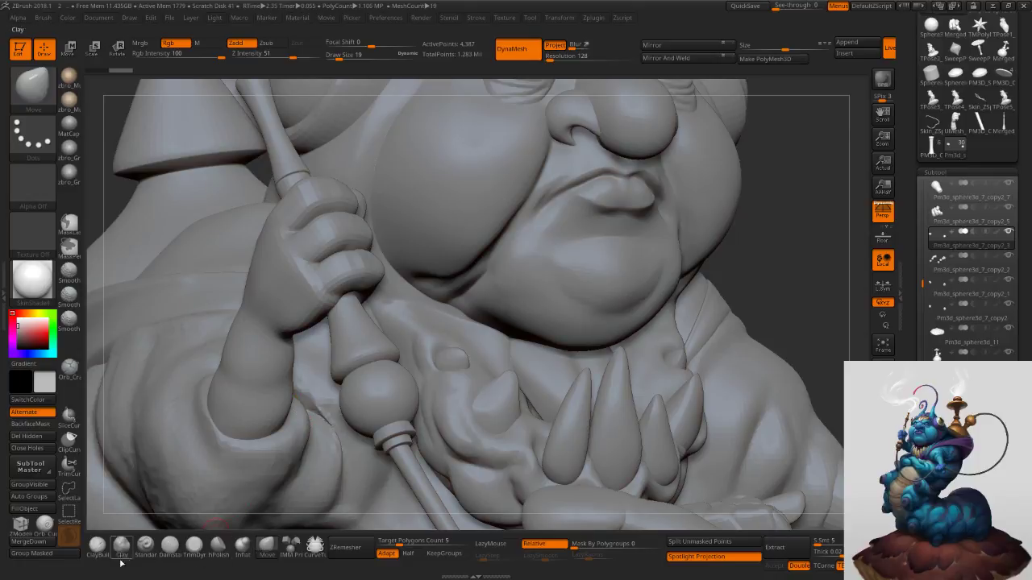
click(99, 548)
Make the new fist the active subtool and orbit around it holding the pipe.
ctrl+right_drag(266, 387, 282, 467)
mouse_move(322, 186)
alt+right_down()
mouse_move(391, 441)
mouse_move(338, 237)
alt+right_up()
alt+click(380, 398)
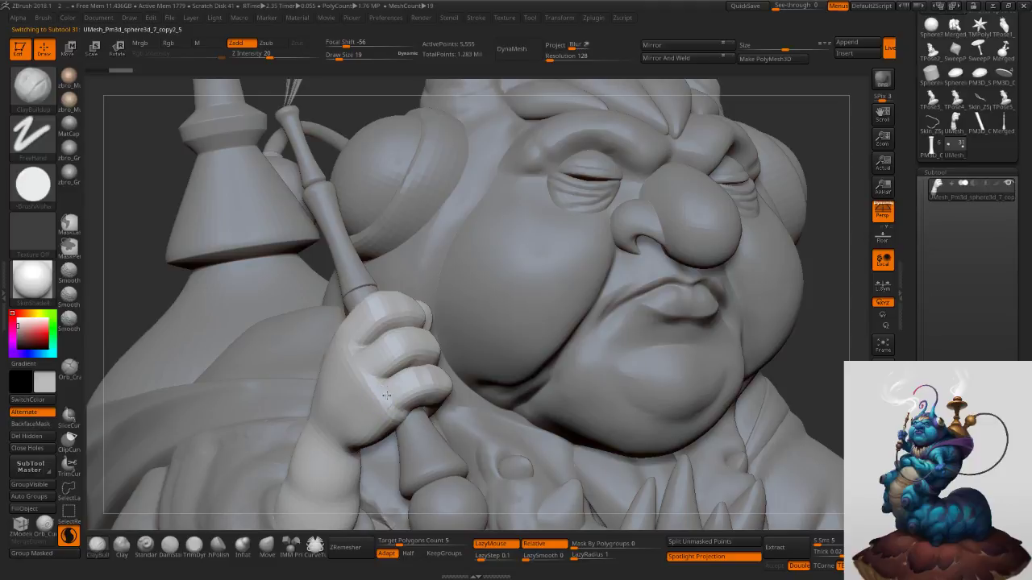
right_drag(383, 397, 427, 401)
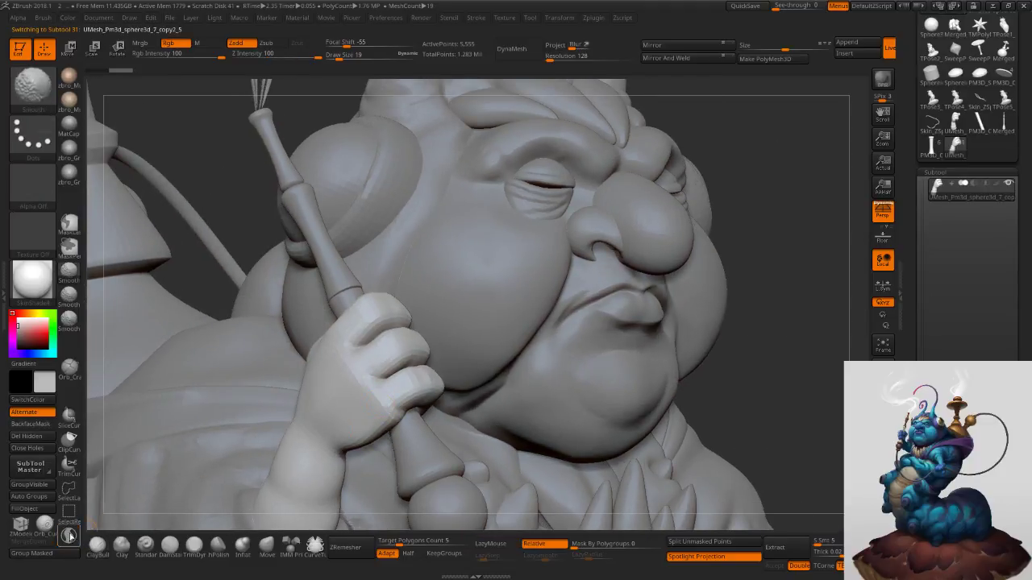
right_drag(387, 446, 337, 436)
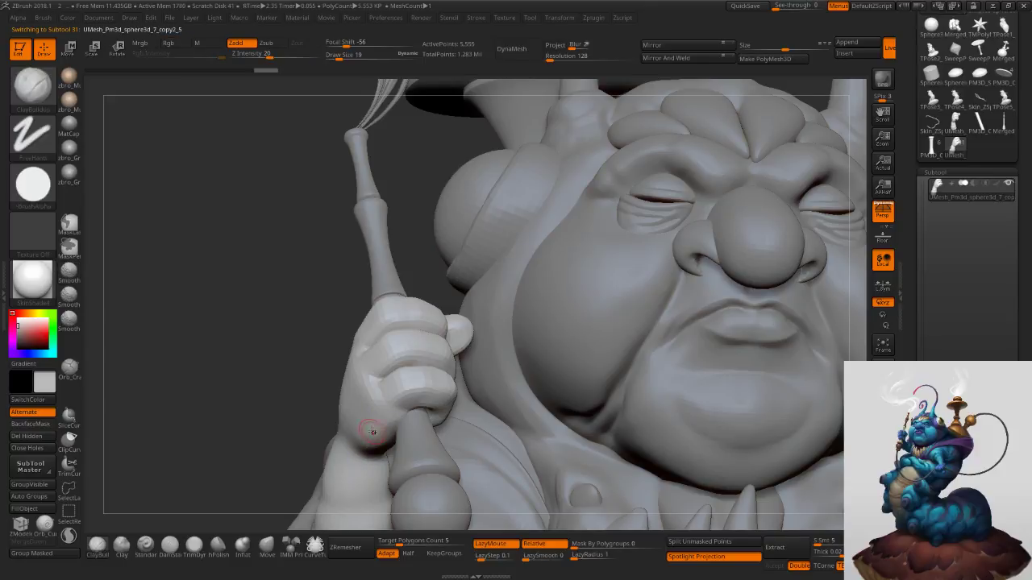
right_drag(373, 433, 419, 420)
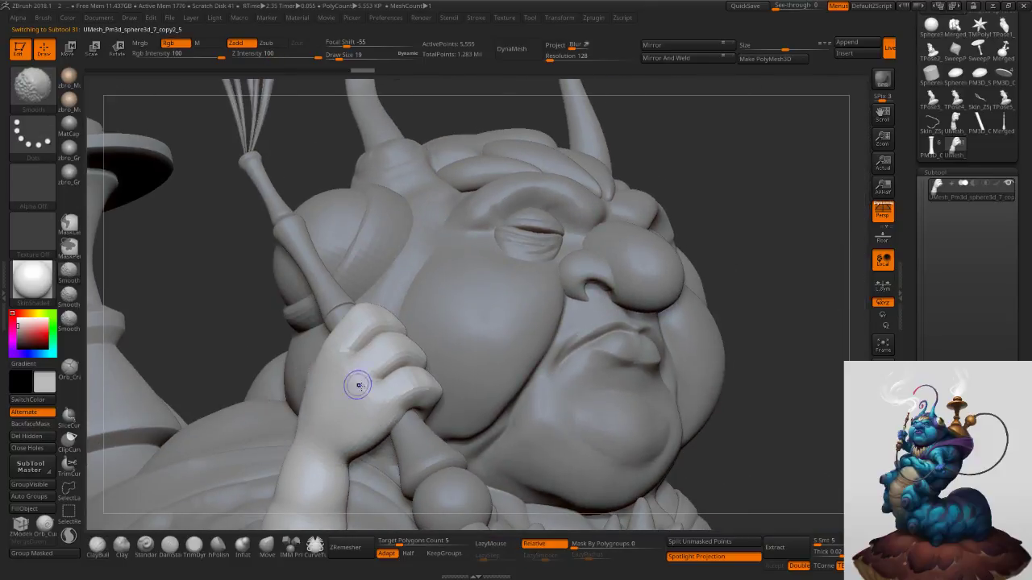
right_drag(412, 382, 367, 387)
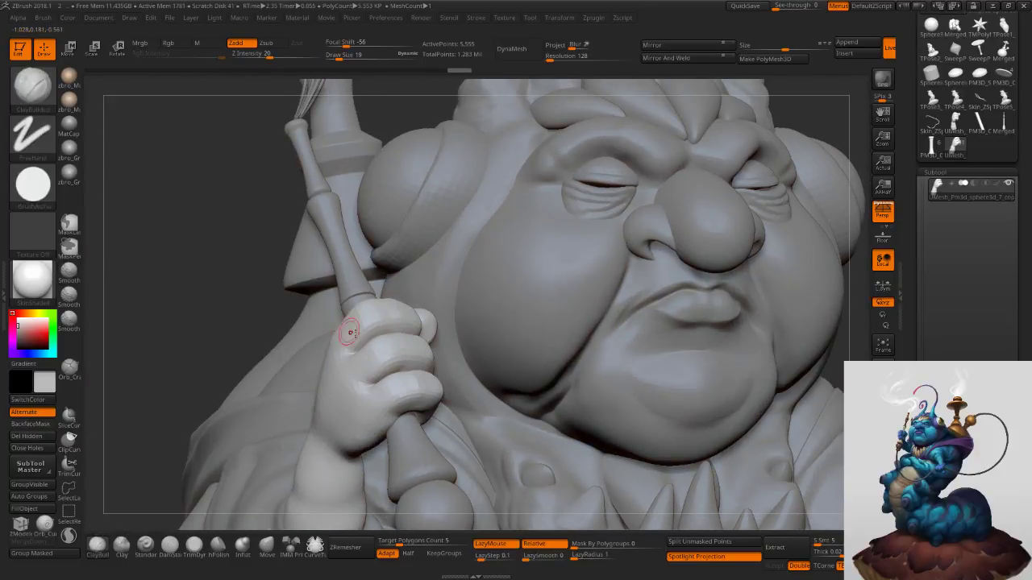
right_drag(350, 331, 395, 334)
right_drag(331, 328, 383, 339)
right_drag(266, 362, 300, 331)
Resize the brush through 40 and 75 down to 35 while zooming in on the thumb.
key(s)
drag(300, 325, 306, 325)
mouse_move(306, 330)
right_down()
mouse_move(332, 339)
mouse_move(359, 324)
right_up()
key(s)
drag(255, 324, 261, 325)
mouse_move(247, 320)
right_down()
mouse_move(234, 306)
mouse_move(239, 316)
mouse_move(240, 304)
mouse_move(262, 303)
mouse_move(233, 344)
right_up()
key(s)
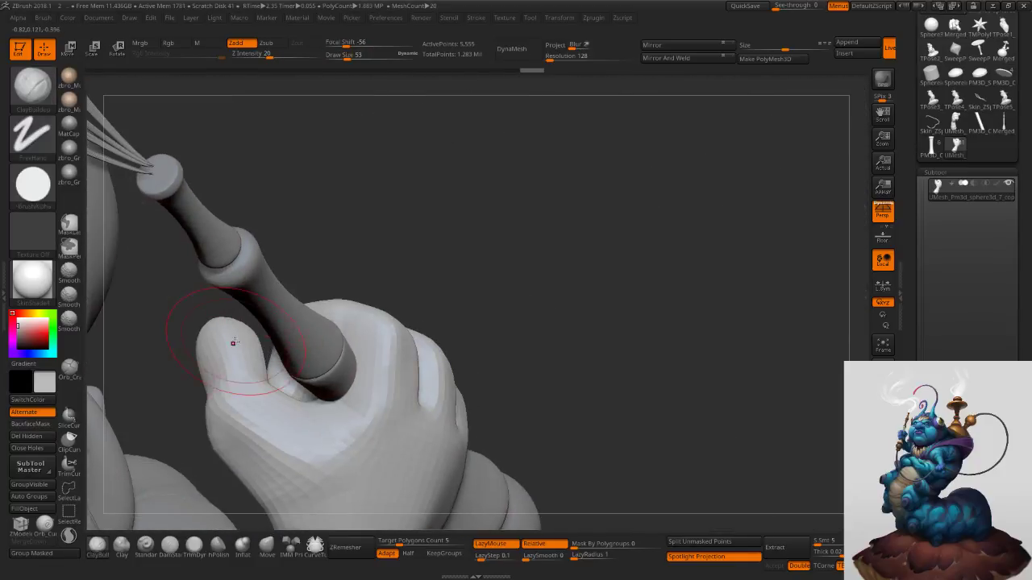
key(s)
drag(233, 343, 227, 342)
With the Move brush at size 42, push the thumb into place, then view the whole character.
click(264, 546)
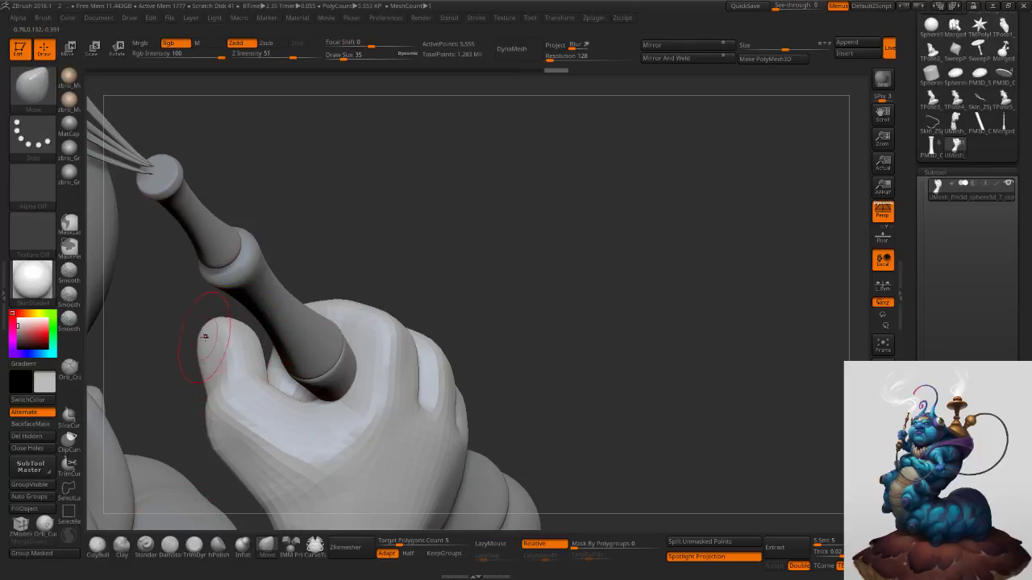
drag(216, 339, 213, 340)
key(s)
drag(217, 355, 233, 372)
mouse_move(233, 372)
right_down()
mouse_move(245, 382)
mouse_move(237, 406)
right_up()
drag(228, 428, 227, 427)
right_drag(227, 427, 278, 423)
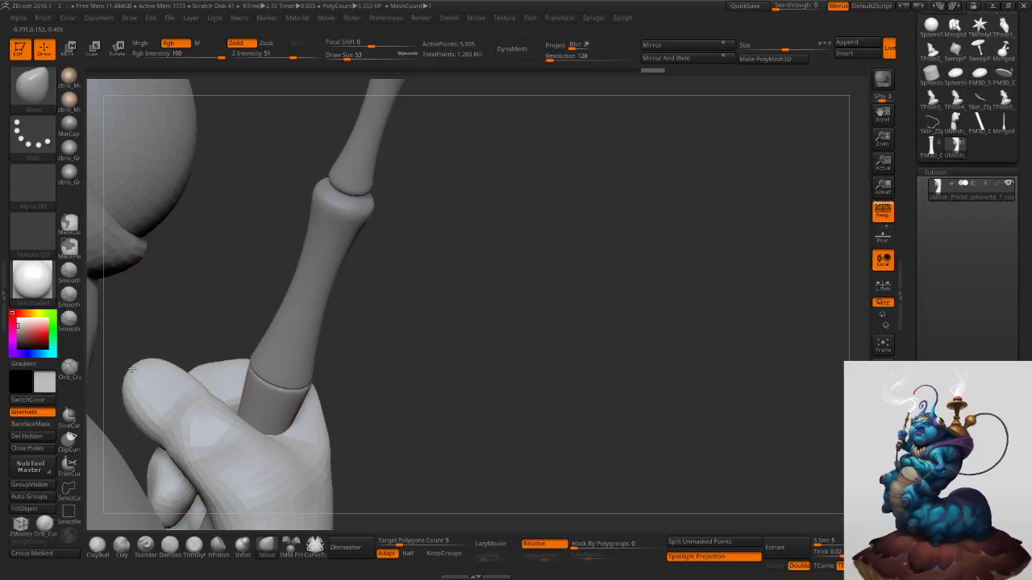
mouse_move(240, 383)
ctrl+right_down()
mouse_move(230, 335)
mouse_move(278, 333)
mouse_move(311, 137)
ctrl+right_up()
right_drag(477, 285, 617, 323)
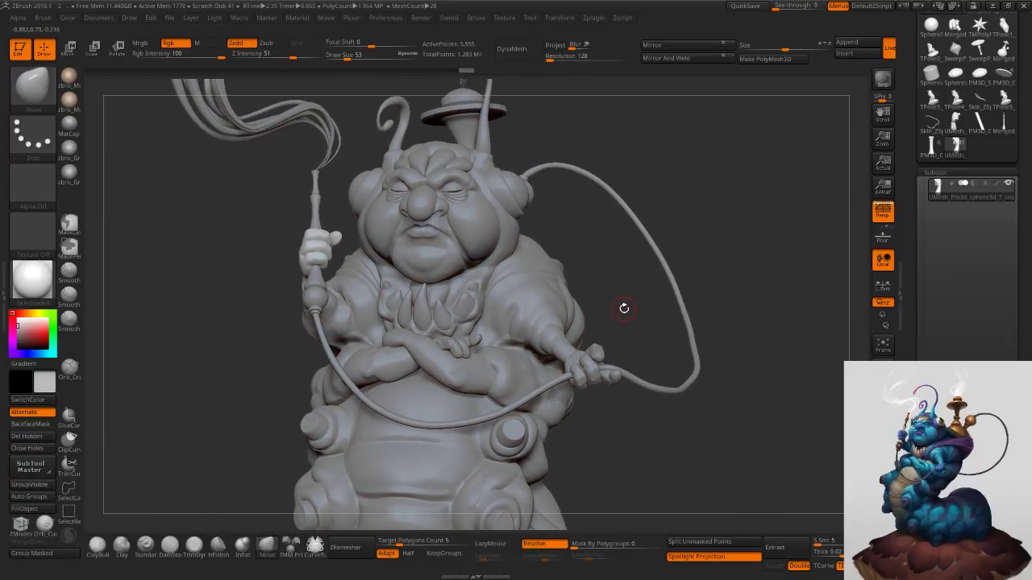
Identify the copy2_7 and copy2_3 pieces, then make hand subtool copy2_5 active.
key(s)
drag(629, 317, 636, 316)
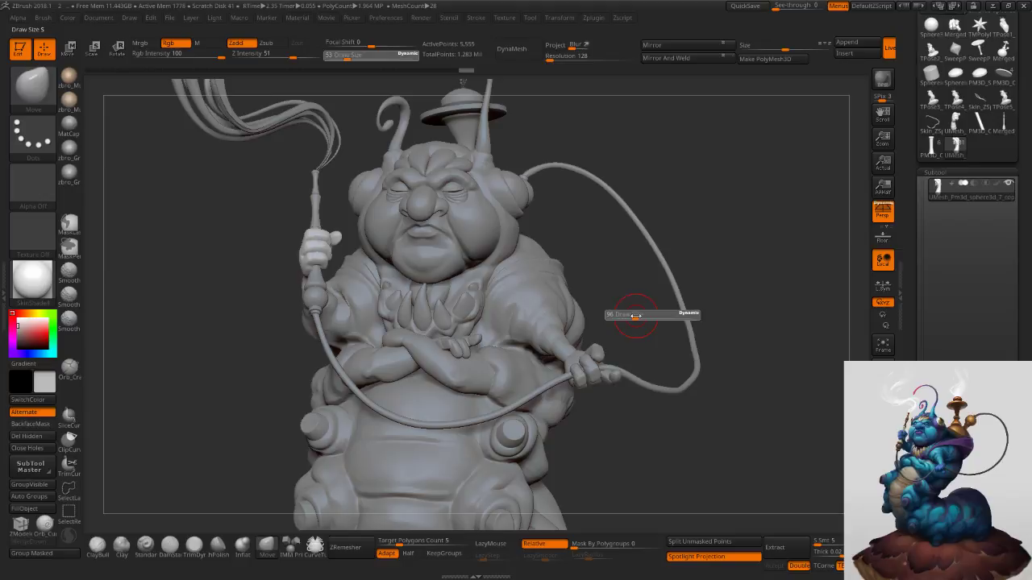
alt+click(575, 357)
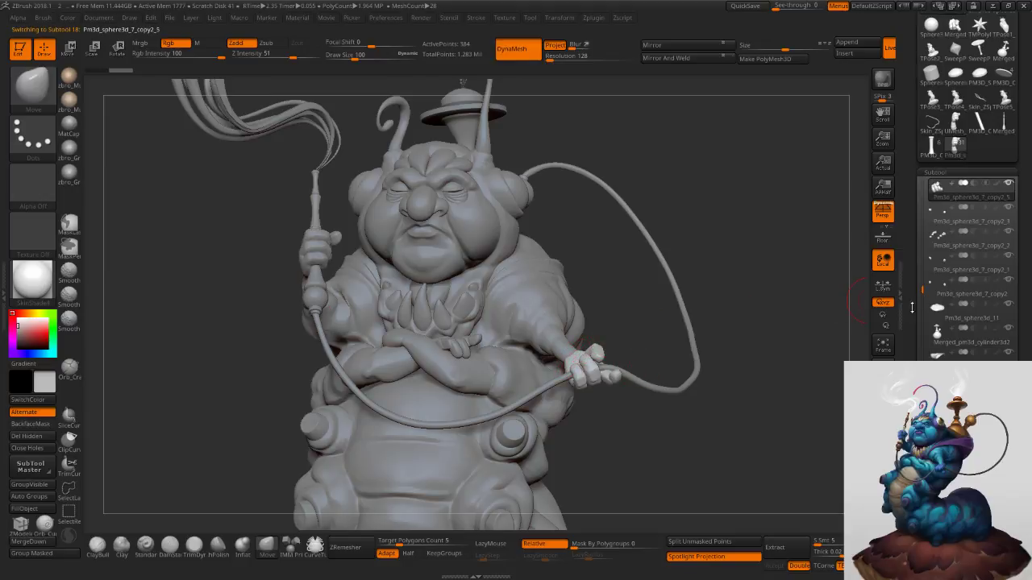
drag(919, 288, 916, 268)
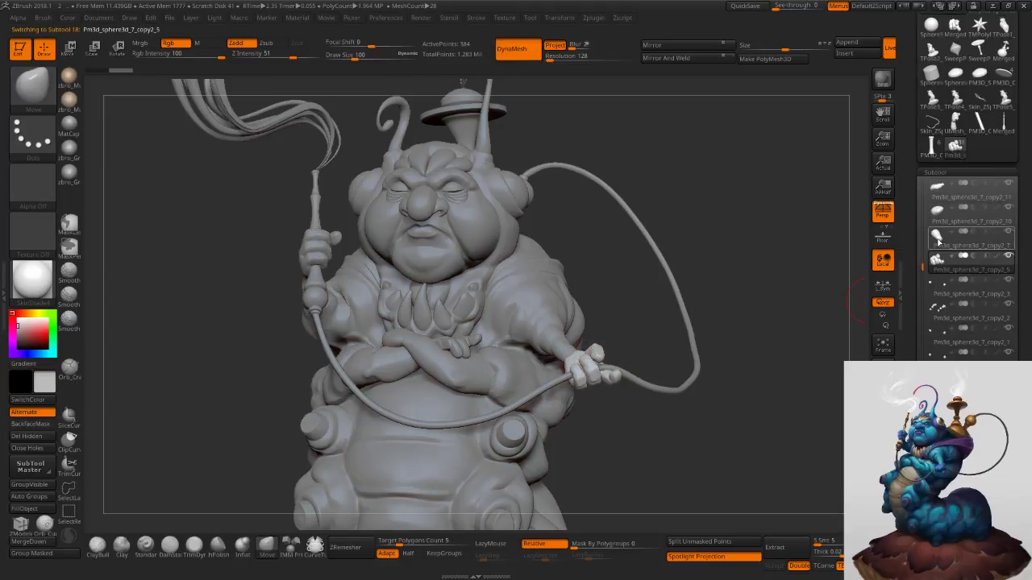
click(938, 240)
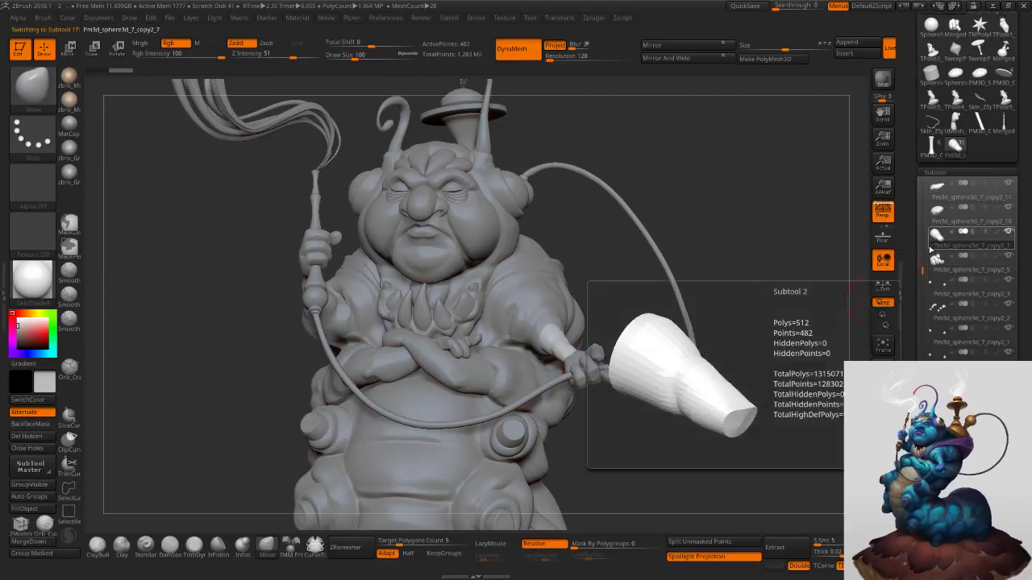
click(932, 289)
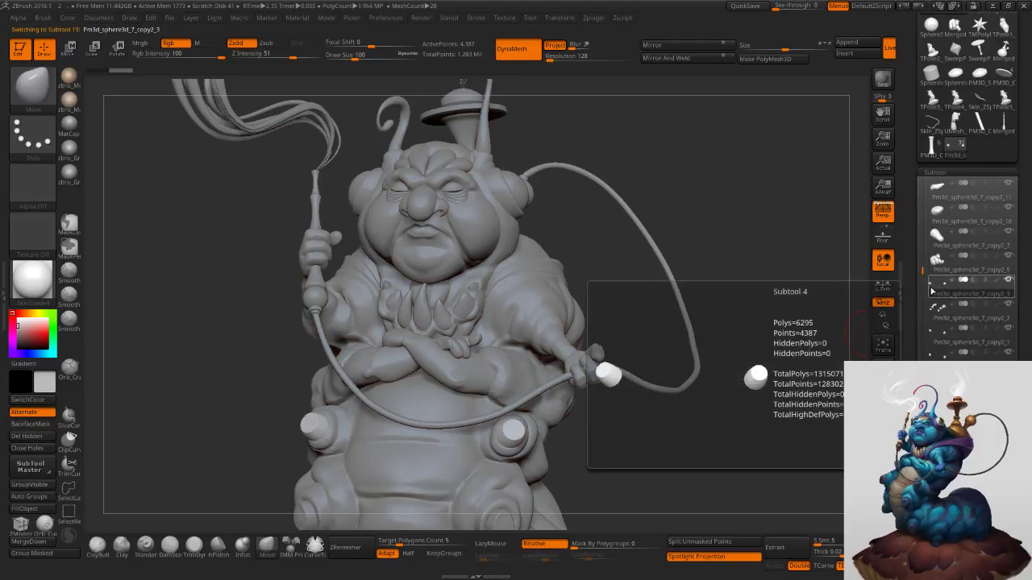
click(935, 263)
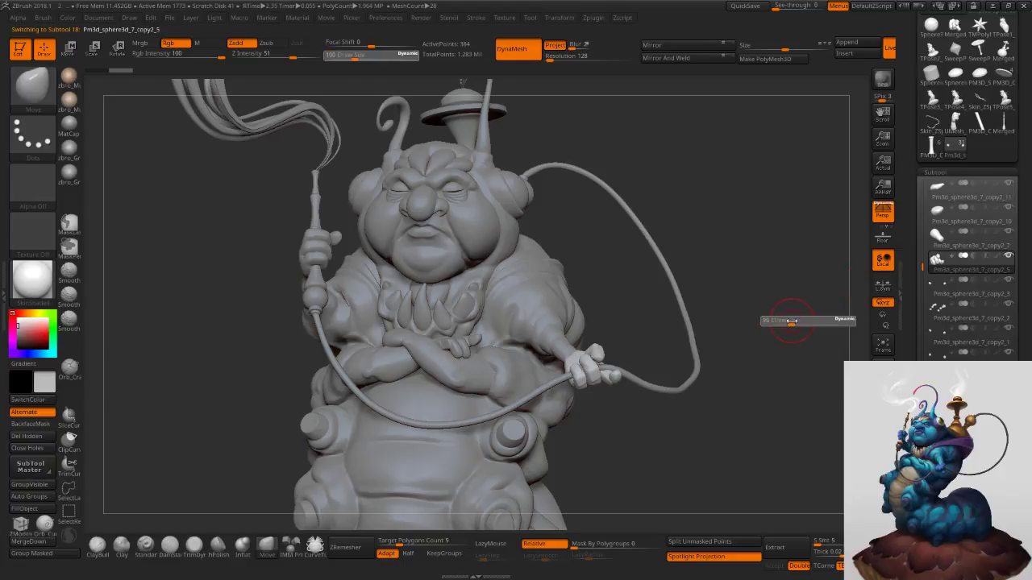
Solo the hand subtool and rotate it to inspect its finger pieces.
key(alt+s)
ctrl+right_drag(663, 400, 698, 408)
key(s)
drag(696, 398, 689, 396)
mouse_move(689, 396)
right_down()
mouse_move(723, 310)
mouse_move(684, 272)
mouse_move(650, 323)
mouse_move(661, 396)
mouse_move(613, 416)
mouse_move(611, 394)
right_up()
Isolate the first low-poly finger piece, mask the rest, and split it into its own subtool.
ctrl+shift+click(614, 398)
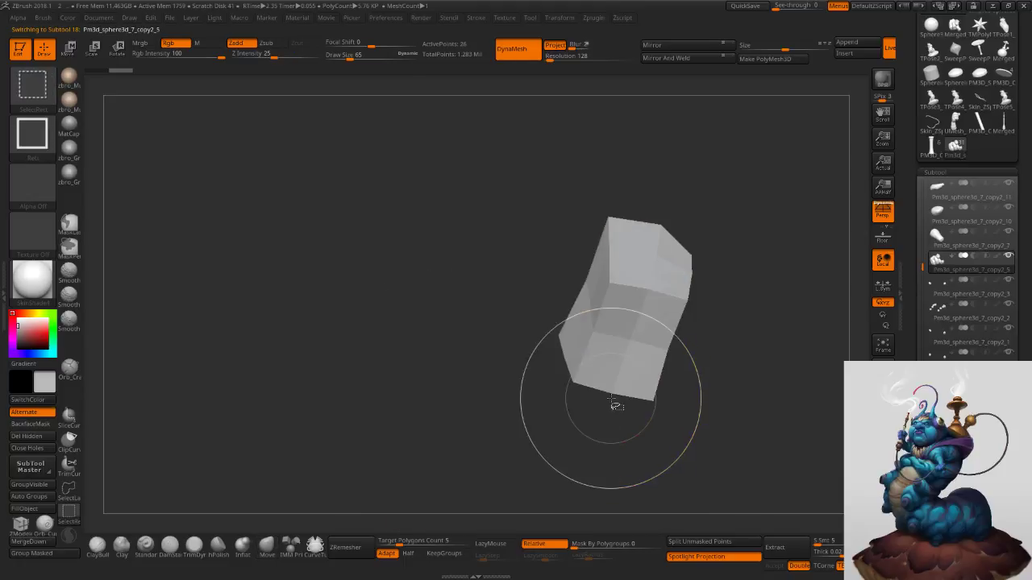
ctrl+shift+drag(746, 357, 749, 371)
ctrl+shift+click(656, 273)
ctrl+click(738, 280)
ctrl+shift+click(756, 310)
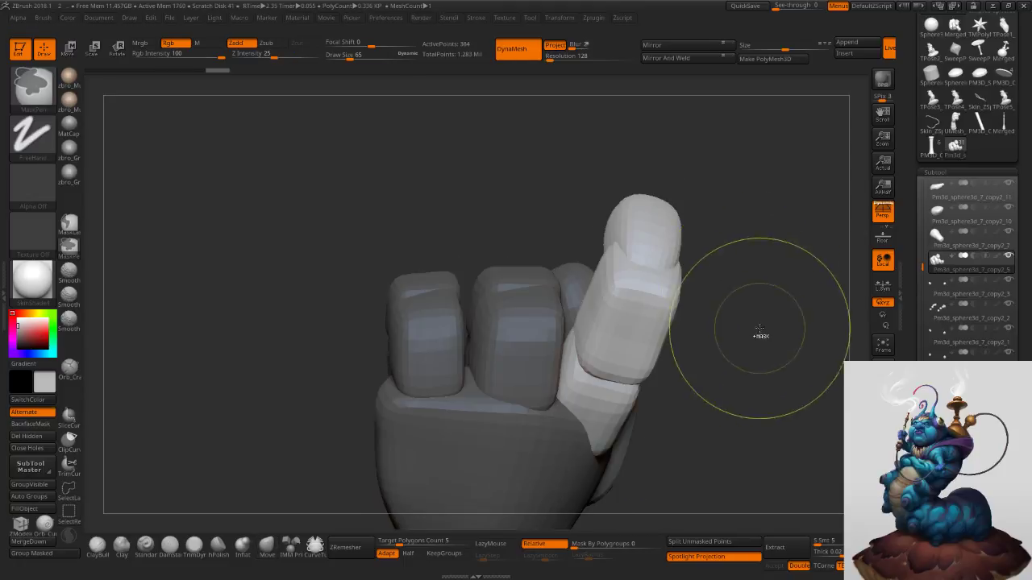
ctrl+right_drag(760, 325, 709, 336)
click(700, 542)
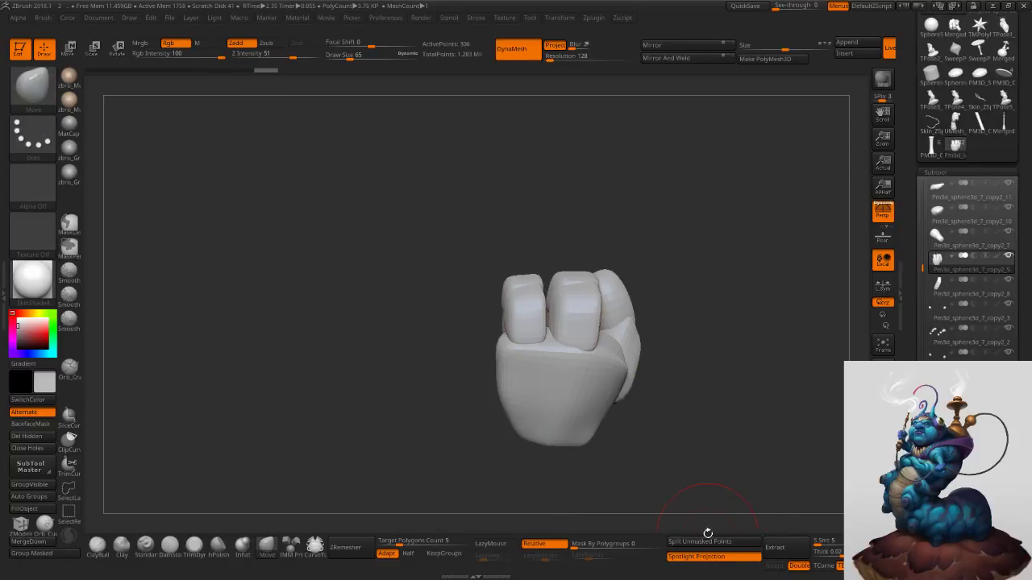
Isolate the middle finger piece, mask the rest, and split it into a new subtool.
right_drag(629, 322, 601, 313)
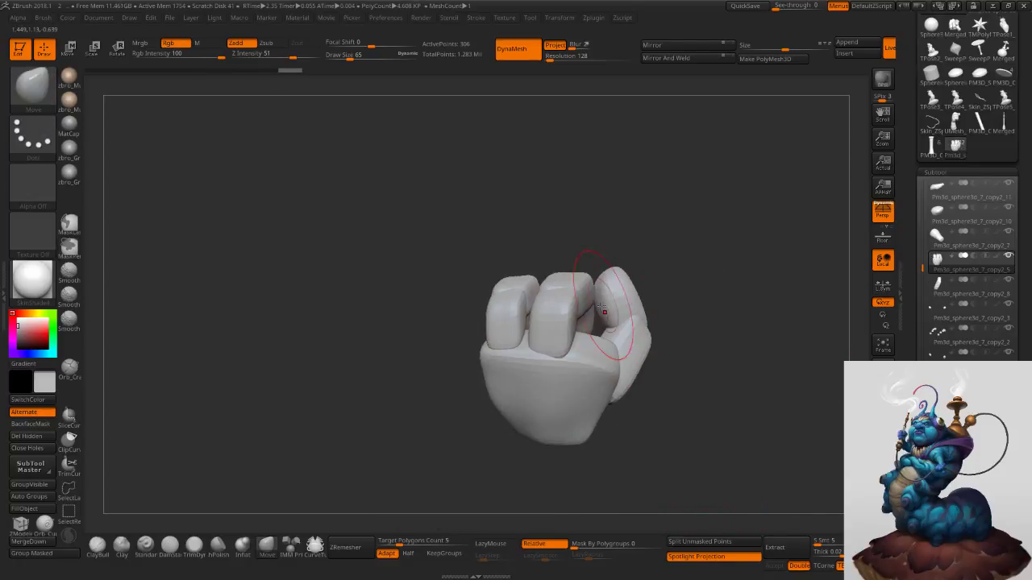
ctrl+shift+click(581, 316)
ctrl+shift+drag(617, 287, 610, 297)
ctrl+shift+click(574, 288)
ctrl+click(659, 268)
ctrl+shift+click(665, 355)
click(684, 542)
Isolate the front finger, redo the mask, and split it off as subtool copy2_12.
ctrl+shift+click(508, 317)
ctrl+shift+click(514, 305)
ctrl+shift+click(518, 300)
ctrl+click(580, 234)
ctrl+click(564, 242)
ctrl+shift+click(530, 296)
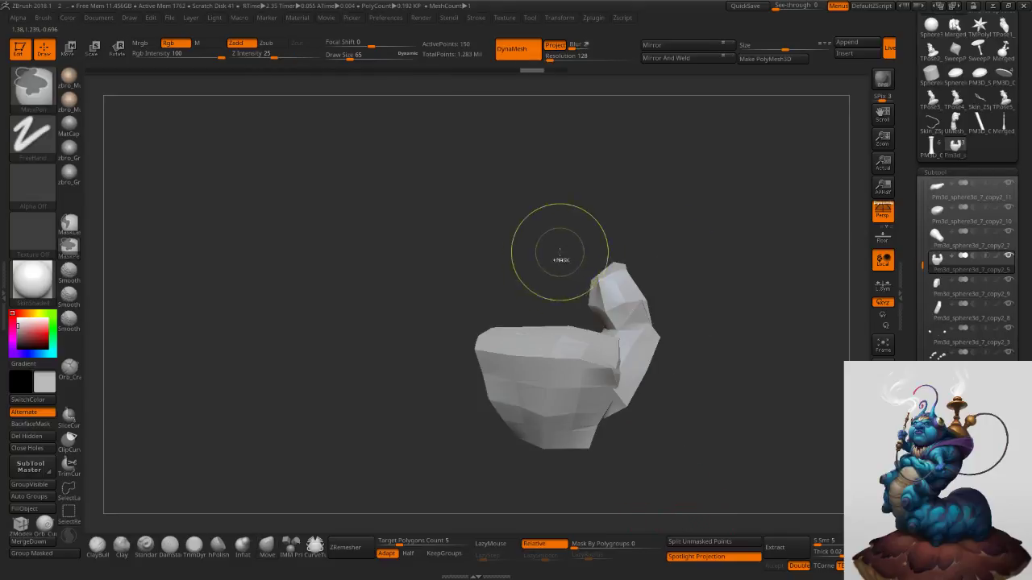
ctrl+click(569, 251)
ctrl+shift+click(582, 273)
click(711, 543)
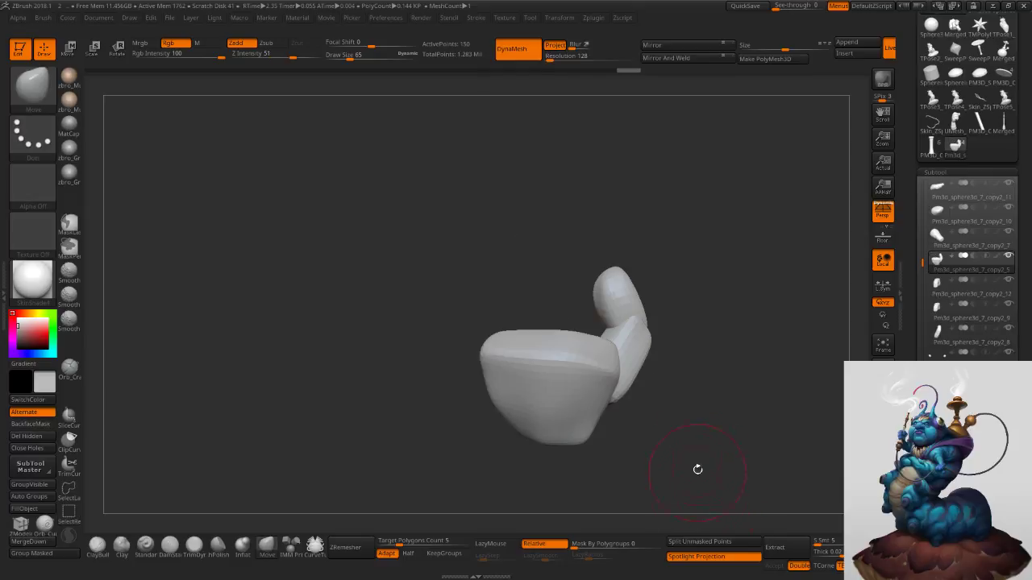
Rotate the palm with its remaining raised finger to check it, then unsolo to show the full model.
key(s)
click(694, 357)
mouse_move(694, 356)
mouse_down()
mouse_move(615, 320)
mouse_move(649, 346)
mouse_move(591, 362)
mouse_move(695, 349)
mouse_move(800, 301)
mouse_up()
click(876, 494)
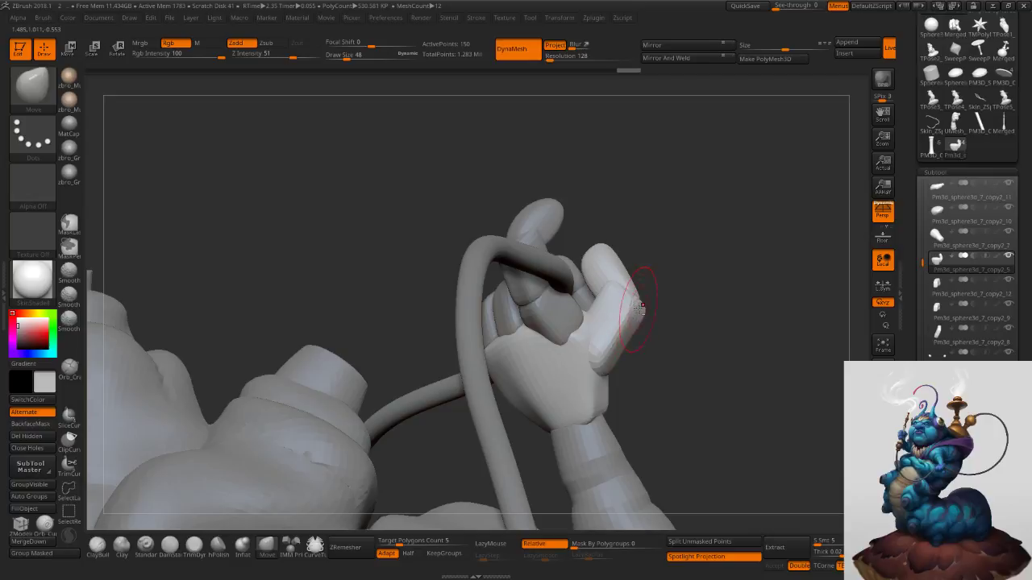
Solo the hand, subdivide it, disable Project, and DynaMesh palm and finger at resolution 304.
click(876, 494)
key(shift+d)
key(ctrl+d)
key(ctrl+d)
key(ctrl+d)
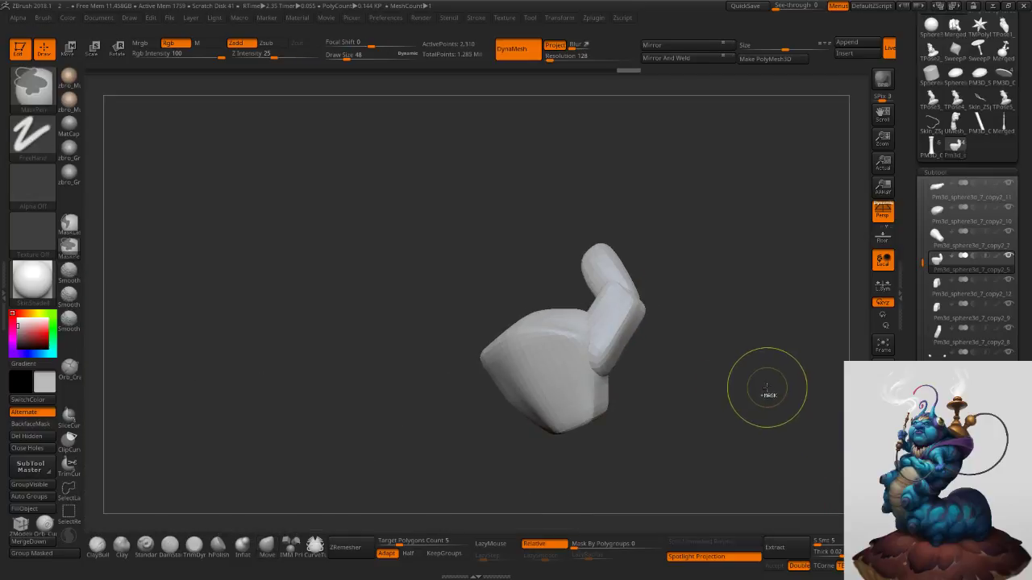
click(563, 48)
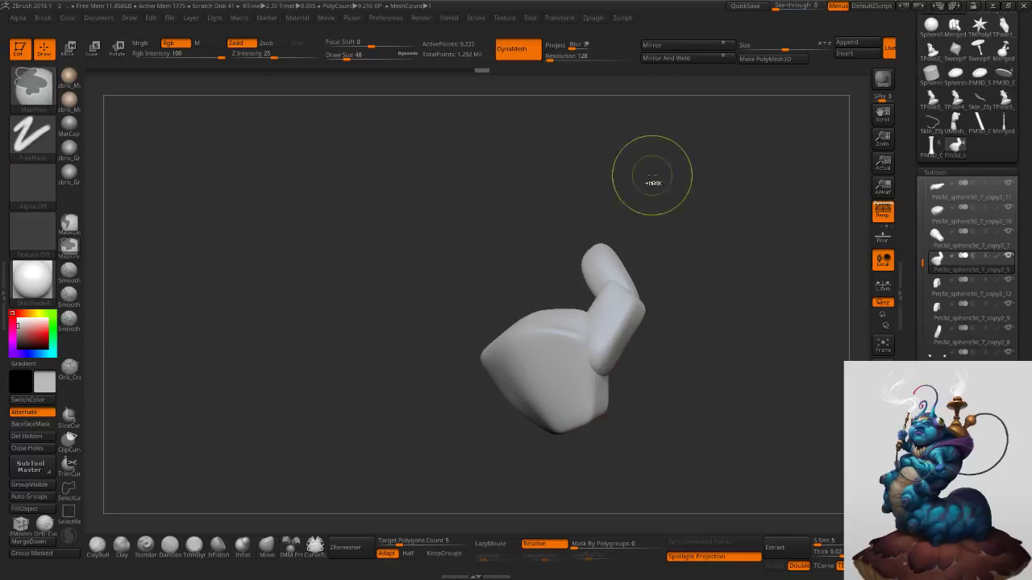
text(304)
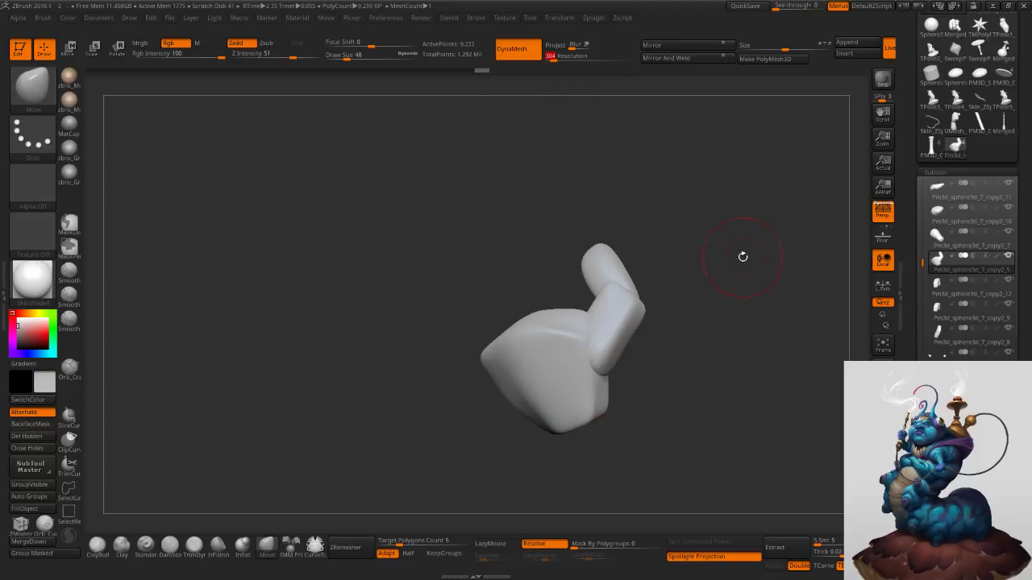
key(Return)
ctrl+drag(711, 211, 762, 324)
Smooth the seam between palm and finger with a size-31 Smooth brush.
ctrl+right_drag(703, 324, 682, 383)
key(s)
drag(603, 375, 597, 374)
shift+drag(575, 368, 556, 359)
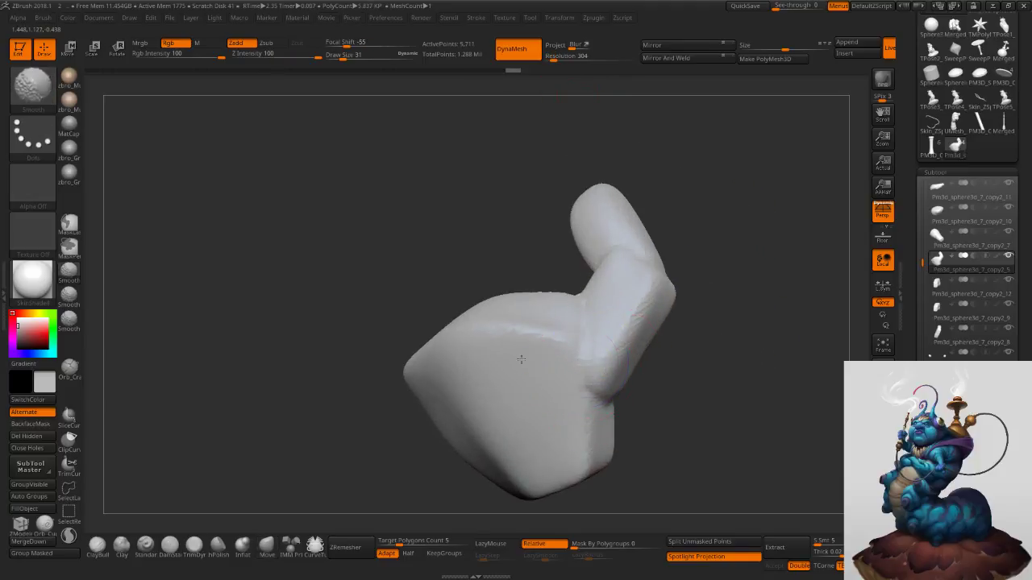
shift+drag(581, 403, 605, 398)
right_drag(605, 398, 673, 403)
shift+drag(633, 371, 650, 426)
right_drag(710, 362, 668, 341)
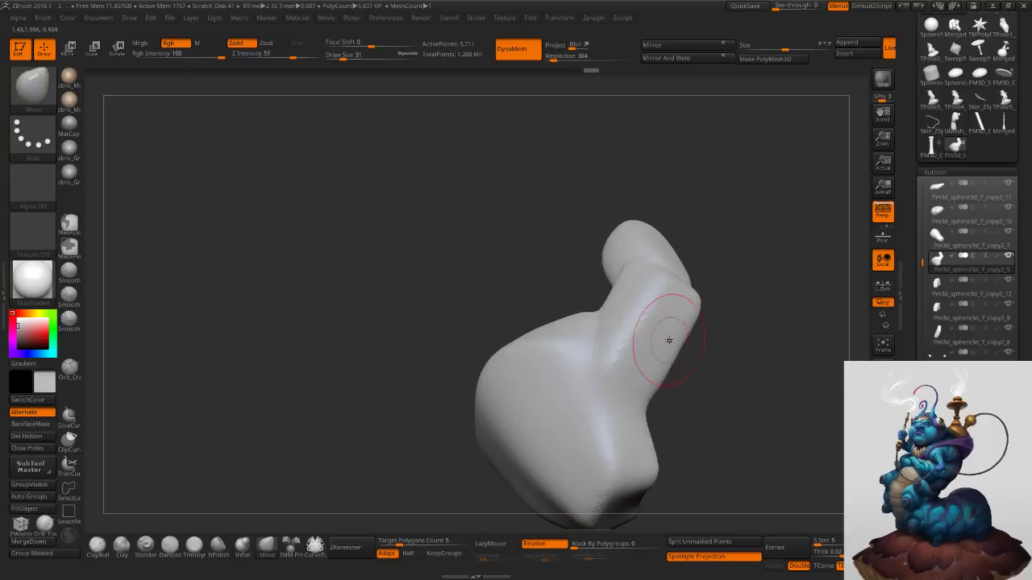
mouse_move(668, 341)
shift+mouse_down()
mouse_move(640, 317)
mouse_move(651, 304)
shift+mouse_up()
right_drag(652, 304, 709, 278)
shift+drag(690, 274, 706, 306)
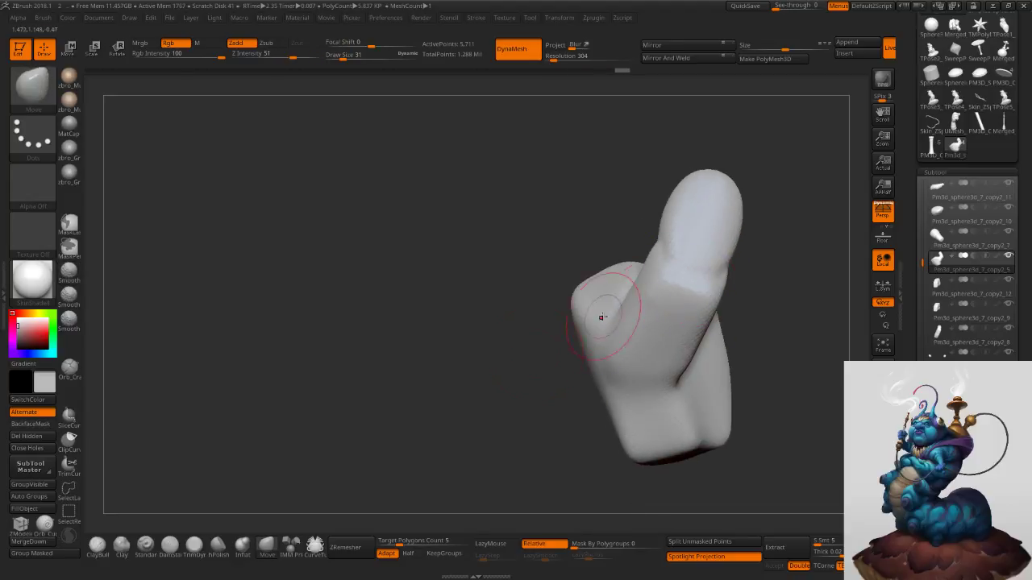
Build up the knuckle with ClayBuildup and soften the crease at the finger base.
click(97, 544)
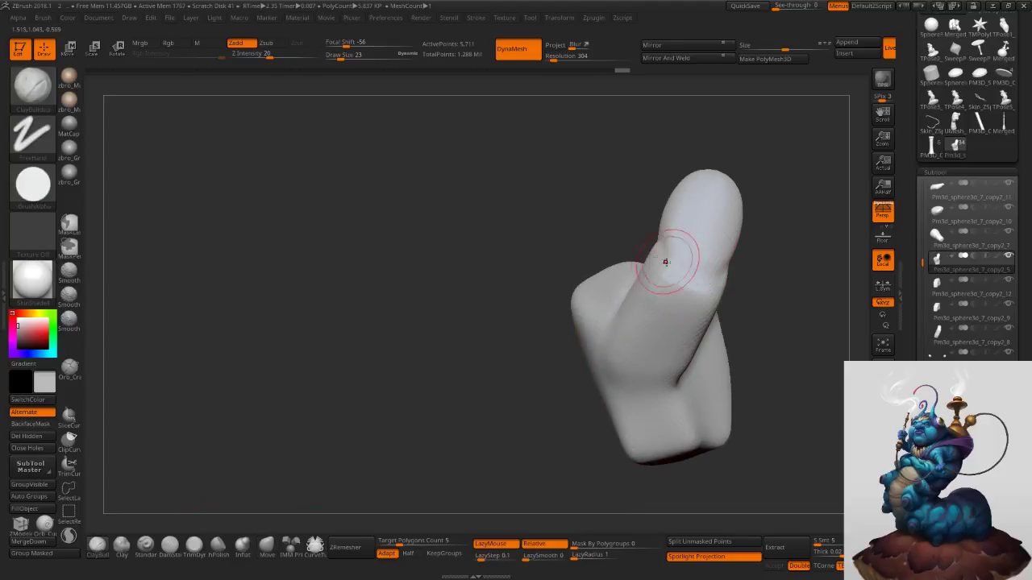
drag(659, 270, 687, 278)
right_drag(688, 278, 737, 259)
shift+drag(685, 274, 736, 277)
mouse_move(736, 277)
right_down()
mouse_move(766, 278)
mouse_move(593, 298)
right_up()
mouse_move(650, 380)
shift+mouse_down()
mouse_move(669, 341)
mouse_move(666, 354)
shift+mouse_up()
Smooth the palm surface at brush size 31, then make copy2_8 the active subtool.
key(s)
drag(658, 355, 663, 341)
right_drag(691, 340, 633, 318)
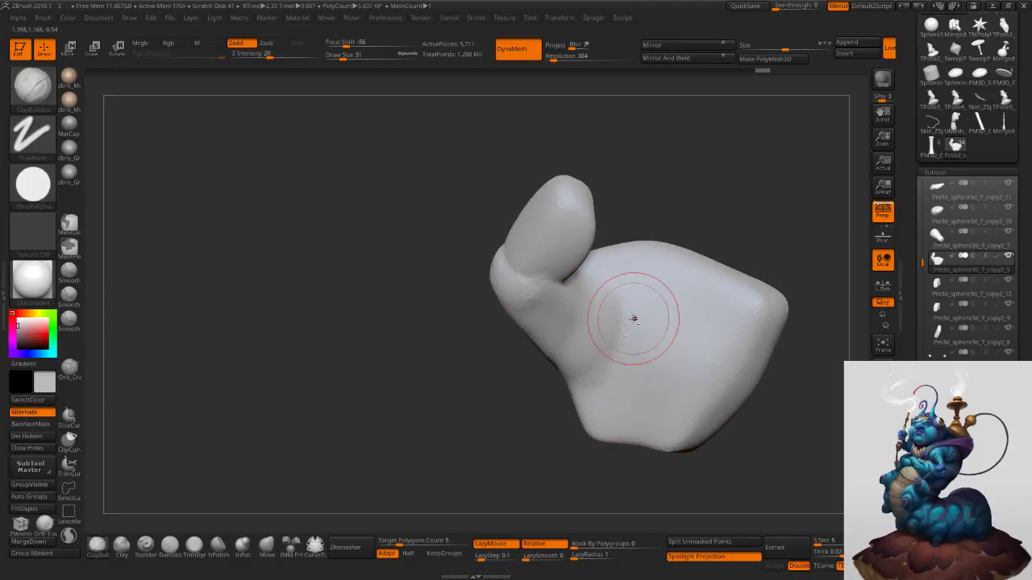
right_drag(579, 353, 572, 314)
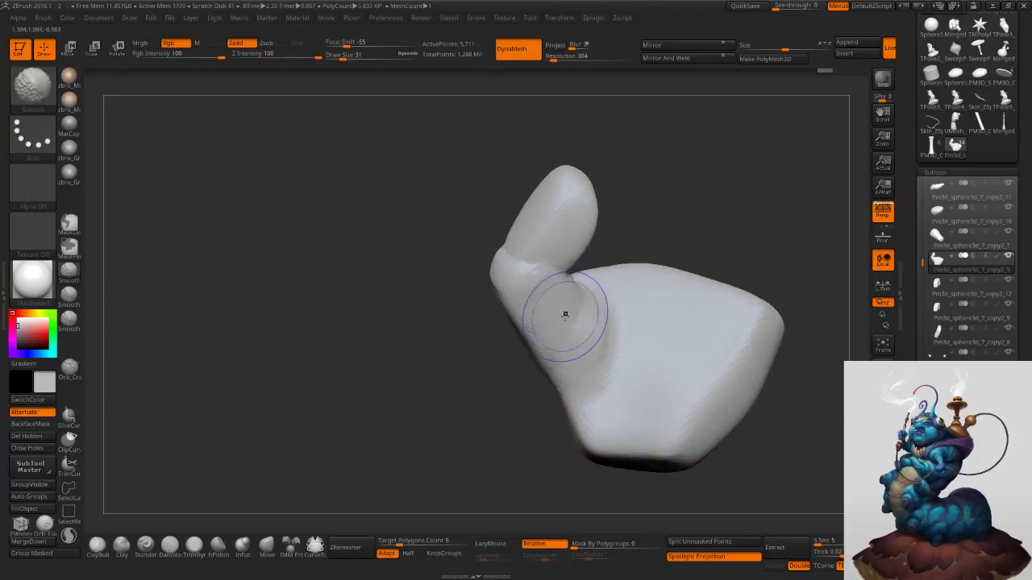
mouse_move(705, 350)
alt+right_down()
mouse_move(602, 341)
mouse_move(617, 380)
alt+right_up()
shift+drag(657, 270, 672, 282)
mouse_move(672, 281)
right_down()
mouse_move(651, 297)
mouse_move(650, 347)
mouse_move(609, 353)
right_up()
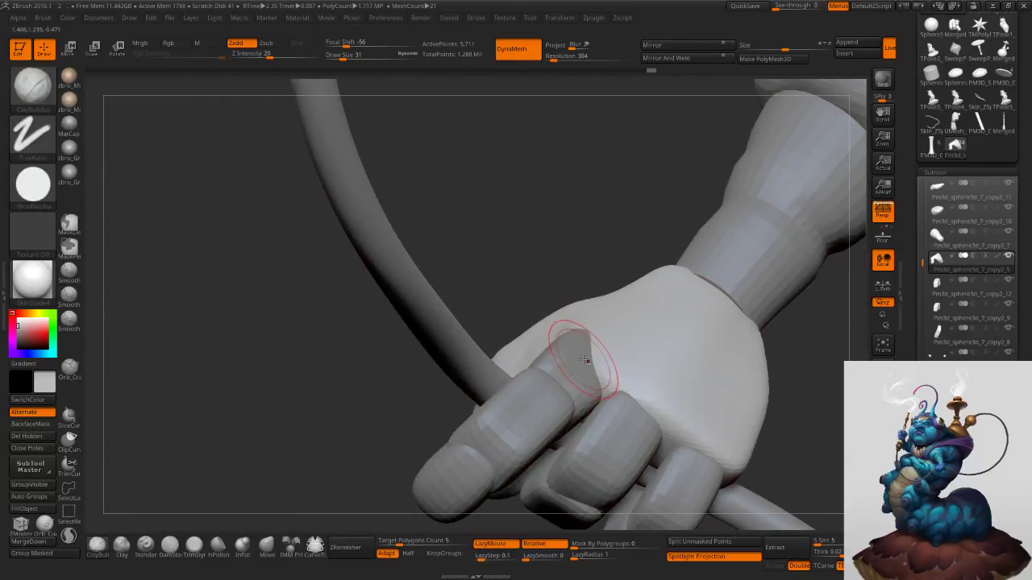
alt+click(585, 361)
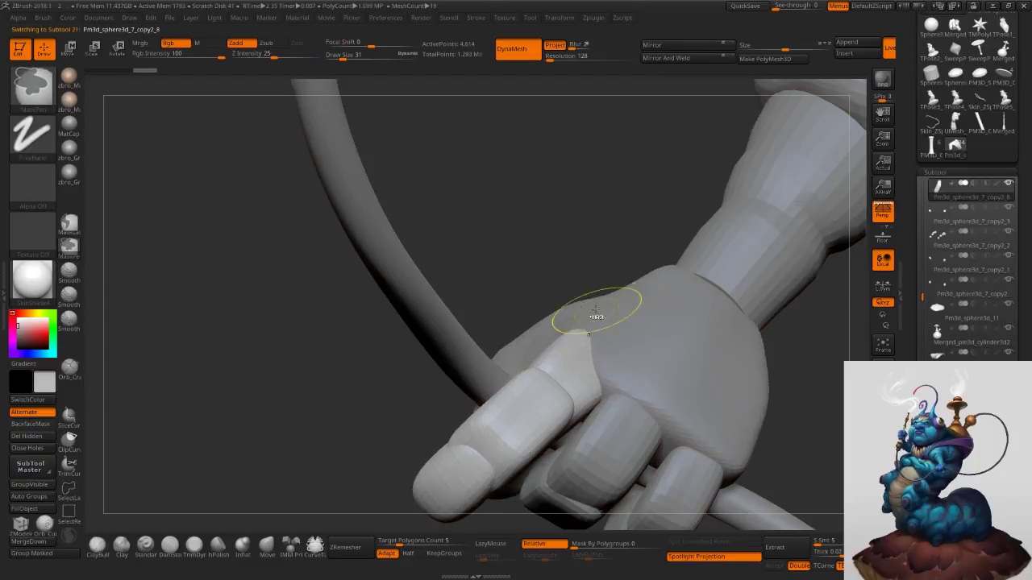
DynaMesh the first finger with Project off and set the brush size to 25.
ctrl+drag(595, 153, 593, 90)
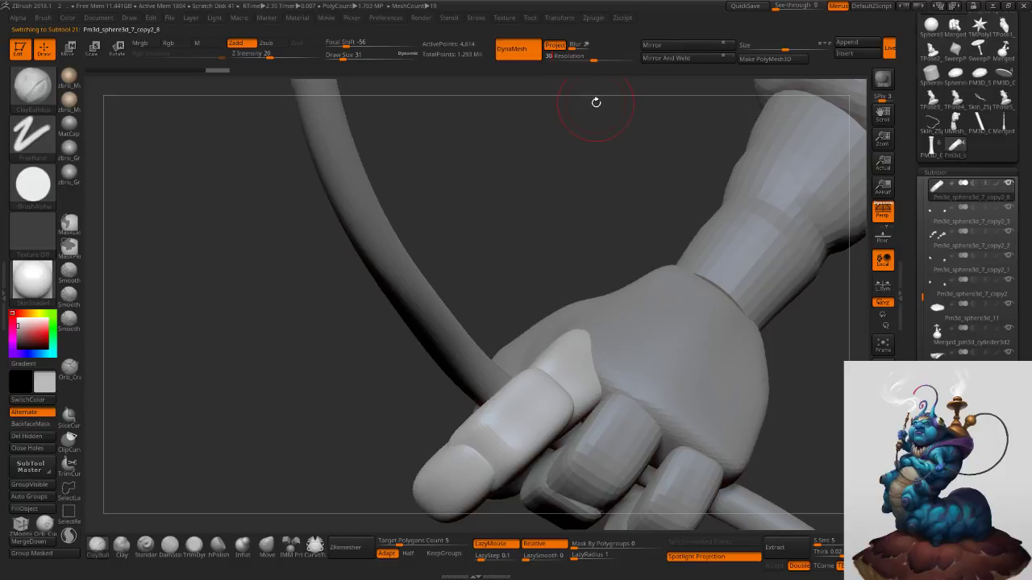
click(557, 46)
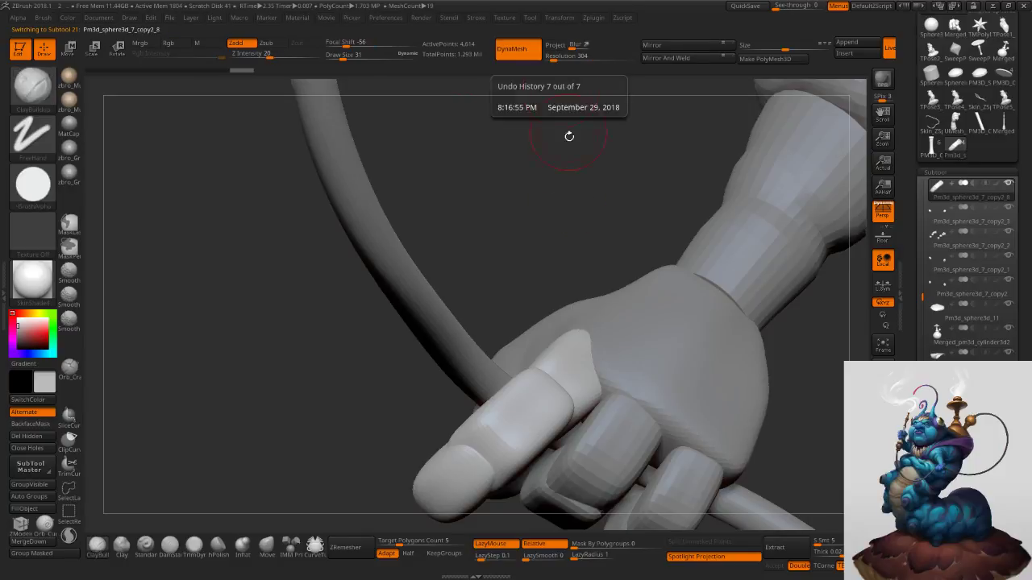
ctrl+drag(572, 147, 598, 211)
key(s)
drag(574, 371, 571, 371)
right_drag(574, 367, 561, 389)
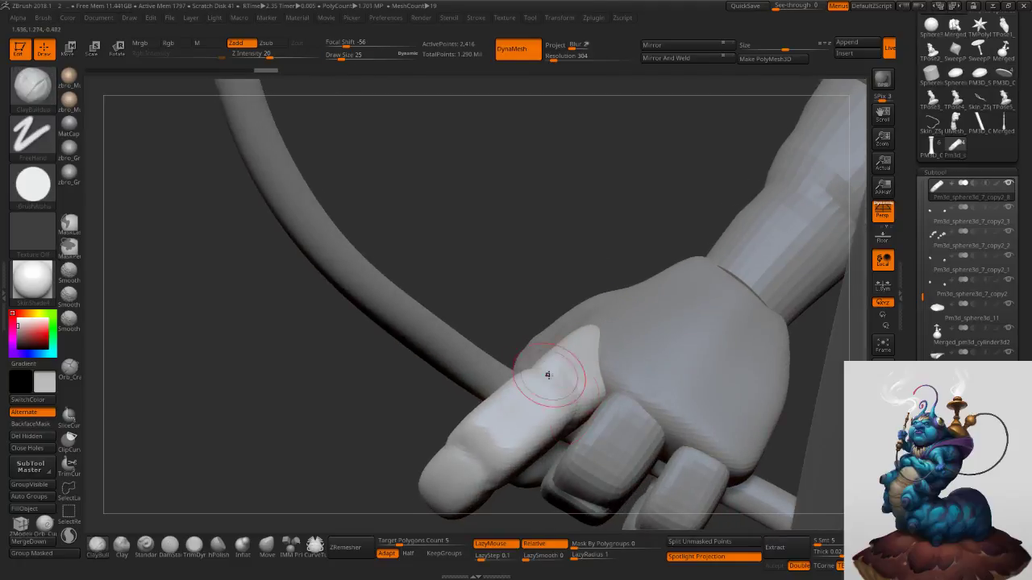
Build up clay on the thumb and smooth its surface all around.
drag(491, 477, 474, 468)
mouse_move(474, 467)
right_down()
mouse_move(516, 451)
mouse_move(490, 445)
right_up()
drag(490, 445, 466, 477)
mouse_move(484, 475)
right_down()
mouse_move(490, 372)
mouse_move(489, 385)
right_up()
mouse_move(488, 386)
shift+mouse_down()
mouse_move(508, 398)
mouse_move(545, 371)
shift+mouse_up()
mouse_move(516, 373)
right_down()
mouse_move(548, 427)
mouse_move(533, 394)
right_up()
shift+drag(533, 394, 516, 419)
right_drag(436, 387, 478, 398)
shift+drag(476, 395, 463, 357)
right_drag(463, 357, 435, 349)
shift+drag(454, 322, 465, 335)
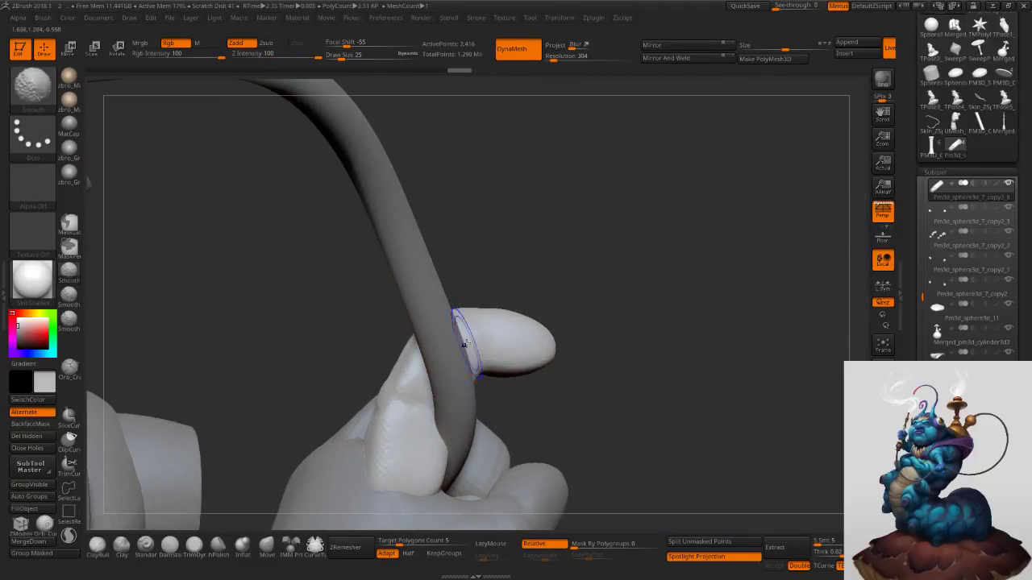
right_drag(465, 335, 441, 357)
shift+drag(440, 357, 409, 391)
Smooth the finger in Solo view, then build up and soften the finger base at size 33.
right_drag(399, 380, 401, 403)
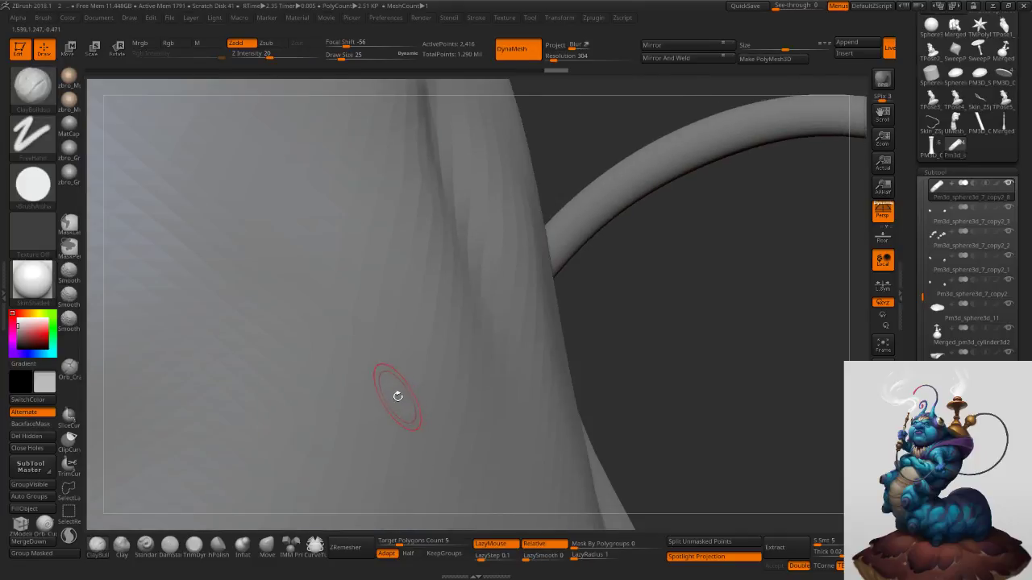
click(863, 506)
shift+drag(409, 382, 389, 345)
click(862, 475)
right_drag(624, 351, 726, 326)
right_drag(554, 385, 440, 373)
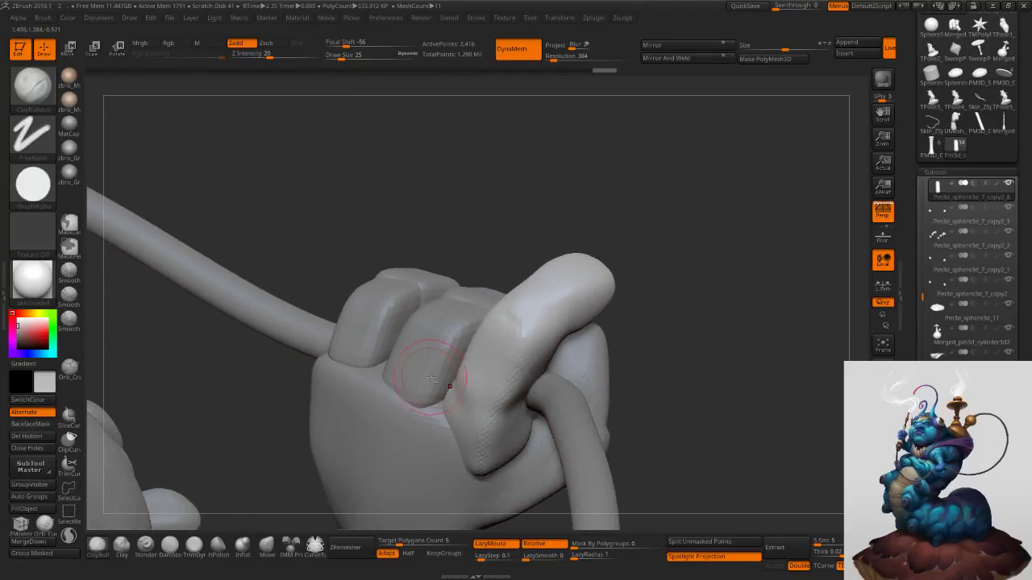
key(s)
drag(484, 448, 485, 453)
right_drag(516, 465, 484, 441)
mouse_move(497, 451)
shift+mouse_down()
mouse_move(492, 439)
mouse_move(495, 461)
shift+mouse_up()
Select the middle finger subtool, set brush size 42, and subdivide it smoothly.
alt+click(423, 374)
key(s)
drag(438, 370, 443, 371)
right_drag(441, 371, 443, 348)
alt+right_drag(444, 348, 630, 342)
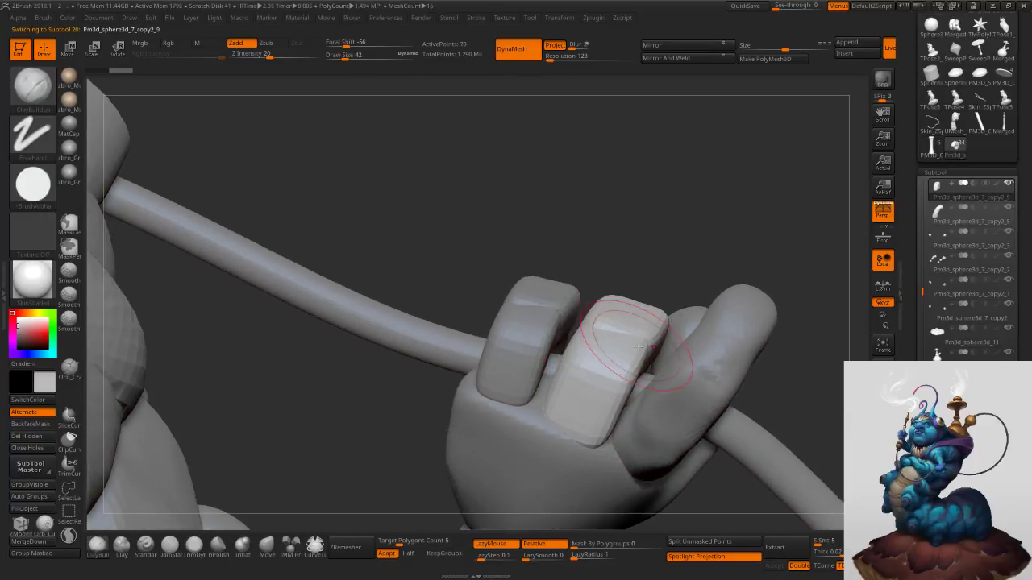
key(shift+d)
key(ctrl+d)
key(ctrl+d)
key(ctrl+d)
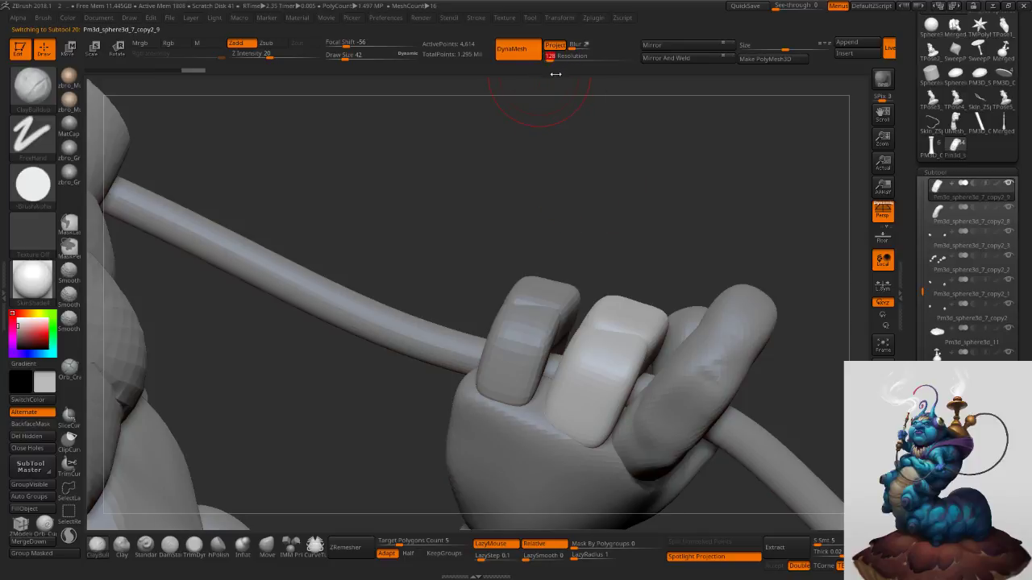
DynaMesh the middle finger with Project off, smooth it, and isolate it in Solo.
click(554, 46)
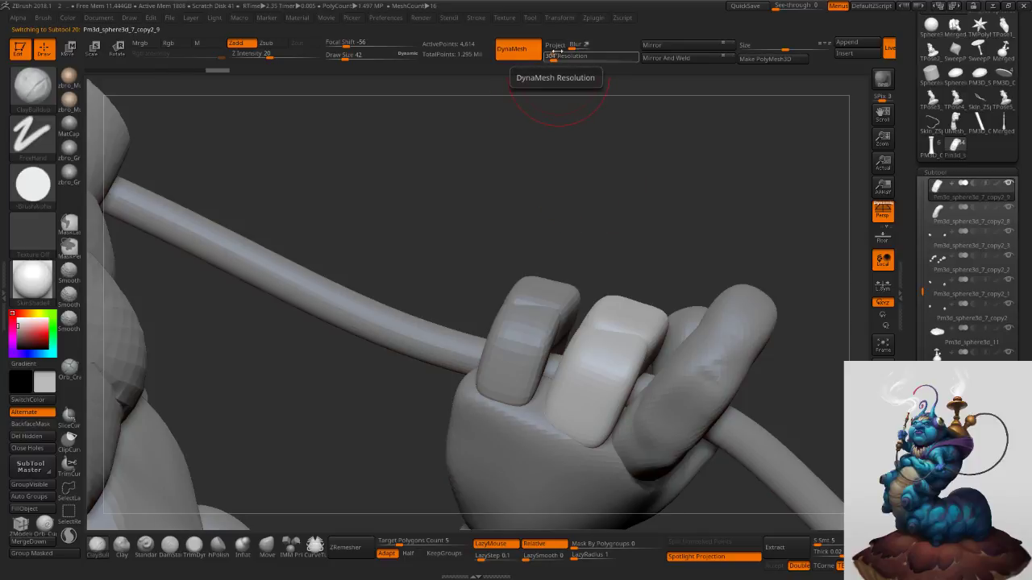
ctrl+drag(580, 133, 608, 200)
key(bracketleft)
key(bracketleft)
shift+drag(598, 435, 632, 403)
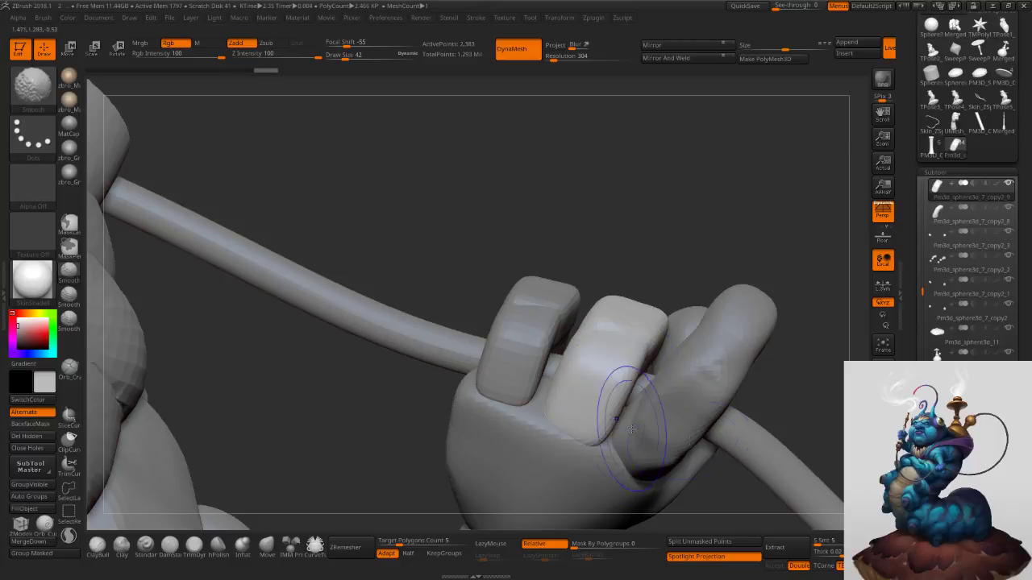
click(883, 493)
Build up clay on the isolated middle finger and smooth it.
right_drag(637, 315, 625, 338)
drag(625, 339, 611, 330)
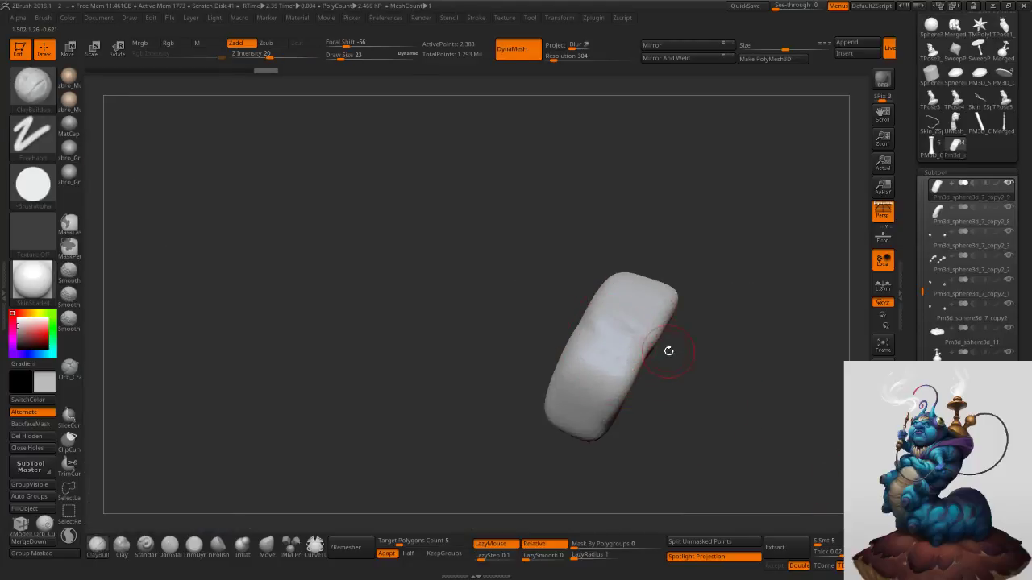
drag(668, 349, 709, 346)
drag(633, 344, 617, 356)
drag(689, 379, 730, 355)
shift+drag(622, 340, 624, 349)
right_drag(625, 350, 661, 304)
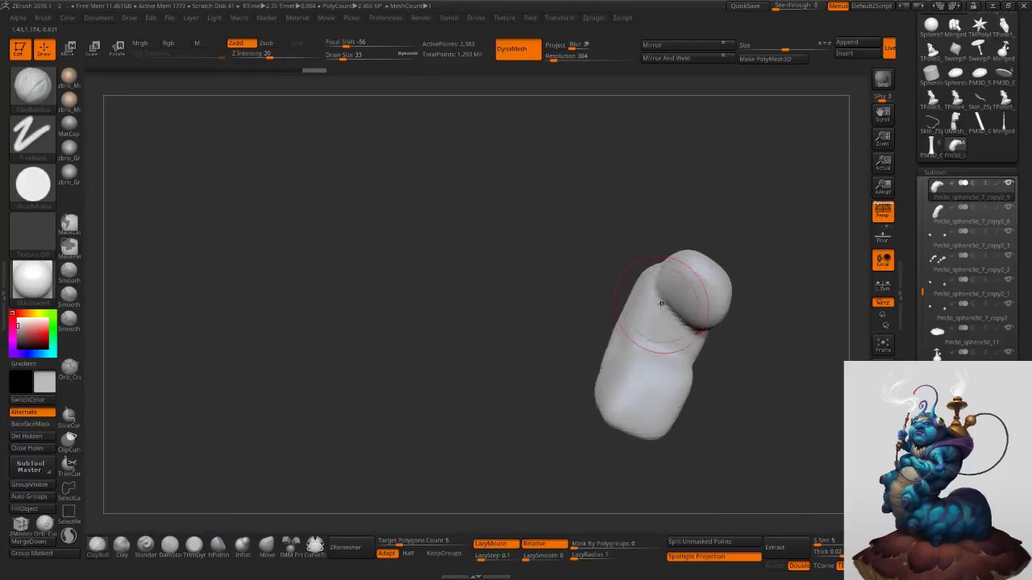
right_drag(682, 344, 697, 245)
mouse_move(719, 296)
right_down()
mouse_move(702, 262)
mouse_move(714, 240)
mouse_move(706, 251)
right_up()
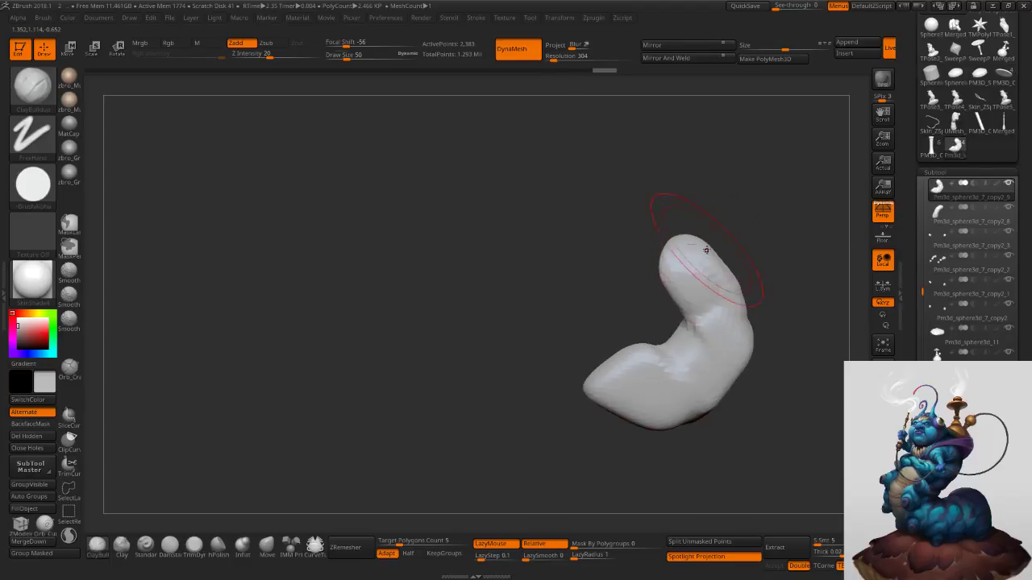
Pull the middle finger into a bent shape with the Move brush at size 29.
click(273, 548)
key(s)
mouse_move(525, 357)
right_down()
mouse_move(700, 260)
mouse_move(657, 265)
right_up()
key(s)
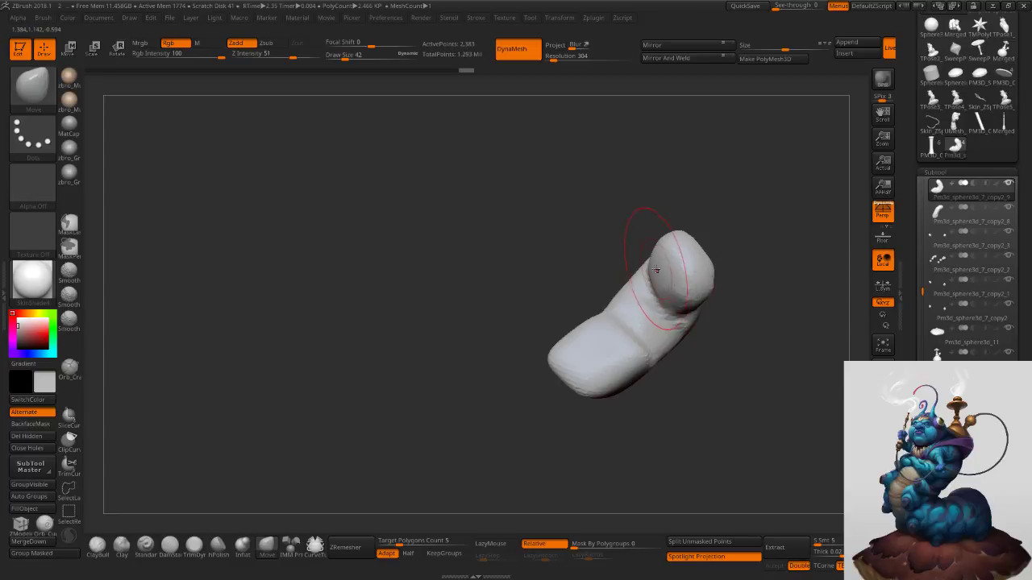
right_drag(647, 273, 659, 274)
key(s)
right_drag(608, 239, 618, 253)
key(s)
click(616, 253)
drag(611, 255, 607, 246)
right_drag(607, 246, 645, 254)
shift+drag(570, 219, 560, 232)
alt+right_drag(564, 234, 600, 382)
right_drag(600, 382, 603, 363)
Add clay with ClayBuildup, re-DynaMesh, then show the full model and smooth the finger's left side.
click(100, 545)
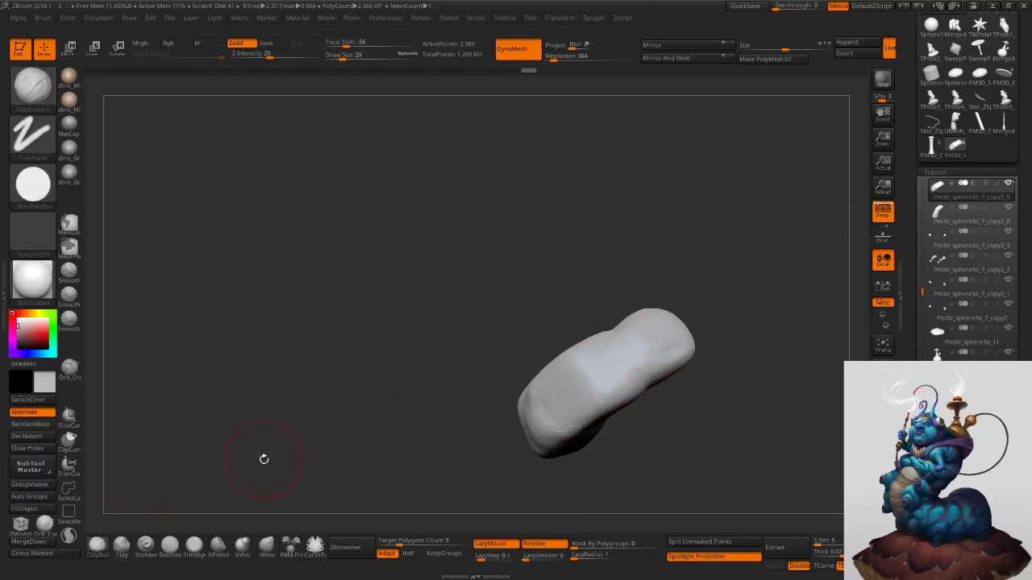
drag(631, 379, 635, 374)
mouse_move(635, 375)
right_down()
mouse_move(640, 338)
mouse_move(600, 375)
right_up()
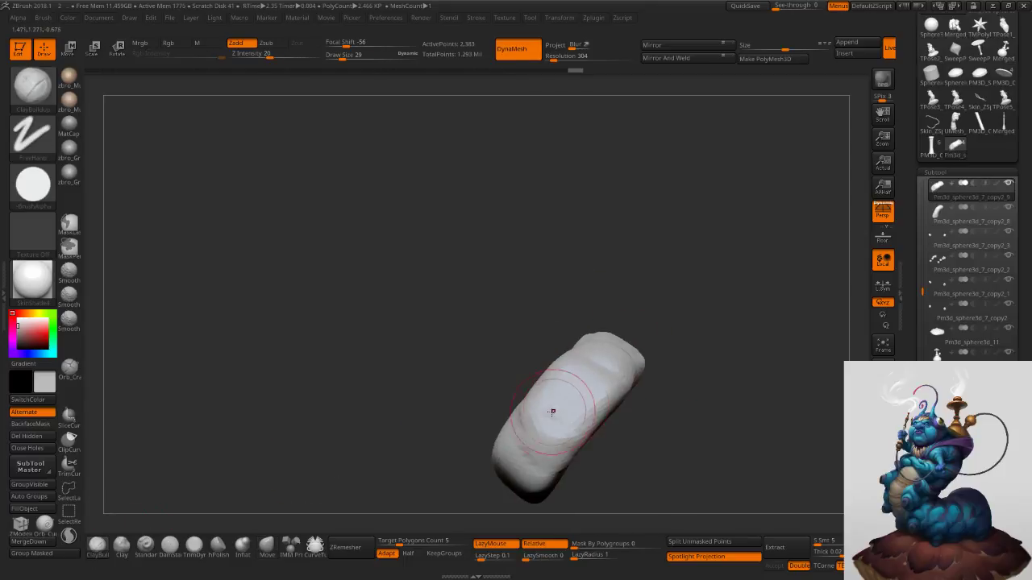
right_drag(553, 437, 620, 373)
ctrl+drag(619, 297, 687, 374)
right_drag(686, 374, 642, 288)
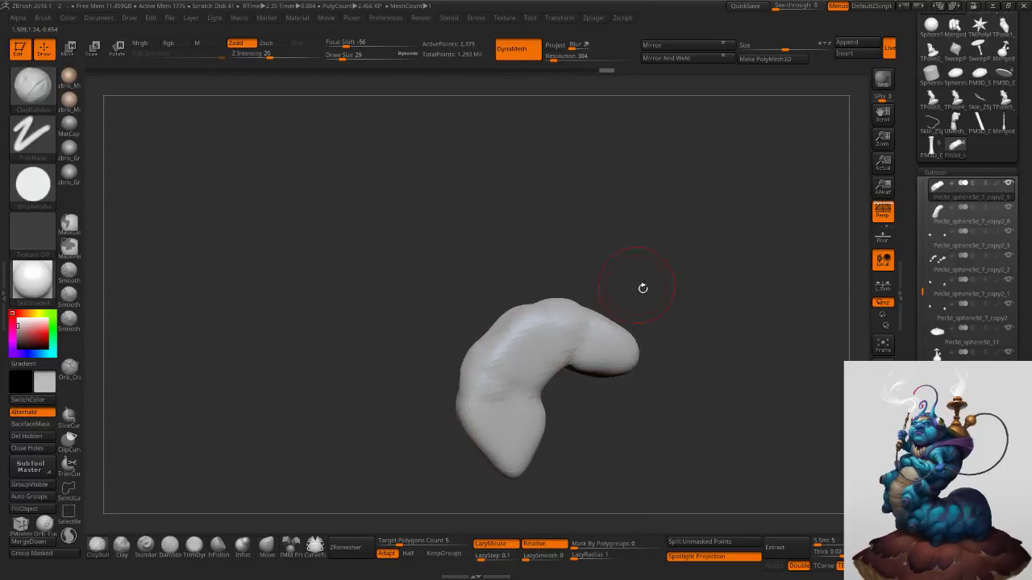
click(881, 496)
right_drag(627, 355, 609, 372)
key(shift)
shift+drag(548, 455, 560, 393)
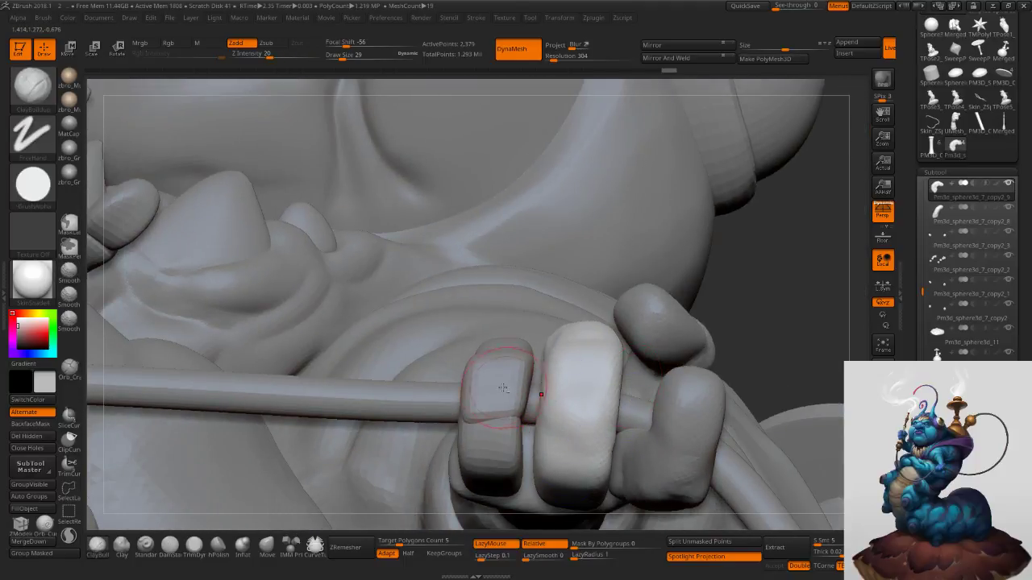
Isolate Pm3d_sphere3d_7_copy2_12 and DynaMesh it at resolution 304 with Project off.
alt+click(507, 384)
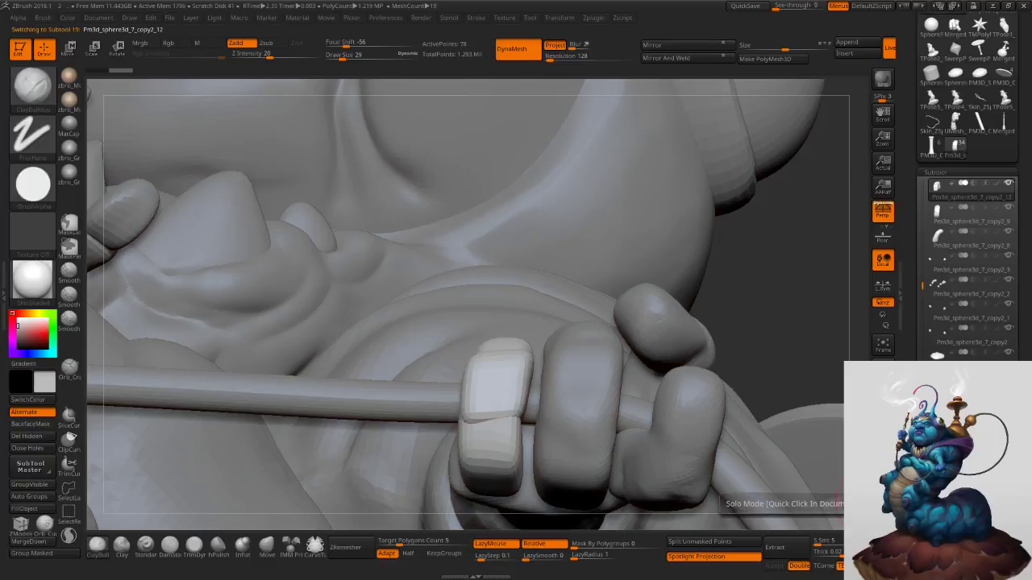
click(881, 498)
alt+drag(736, 461, 686, 295)
key(shift+d)
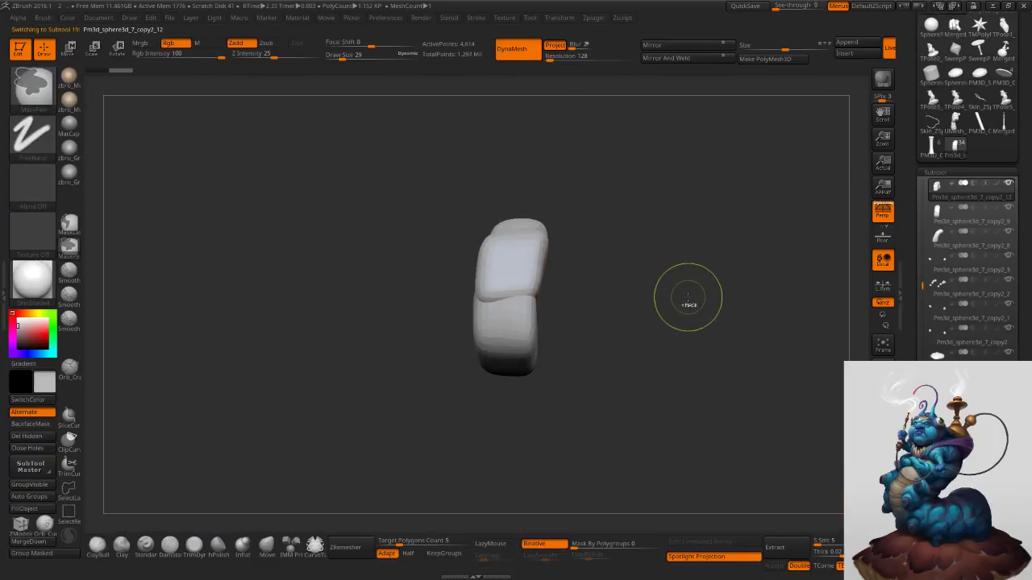
click(554, 46)
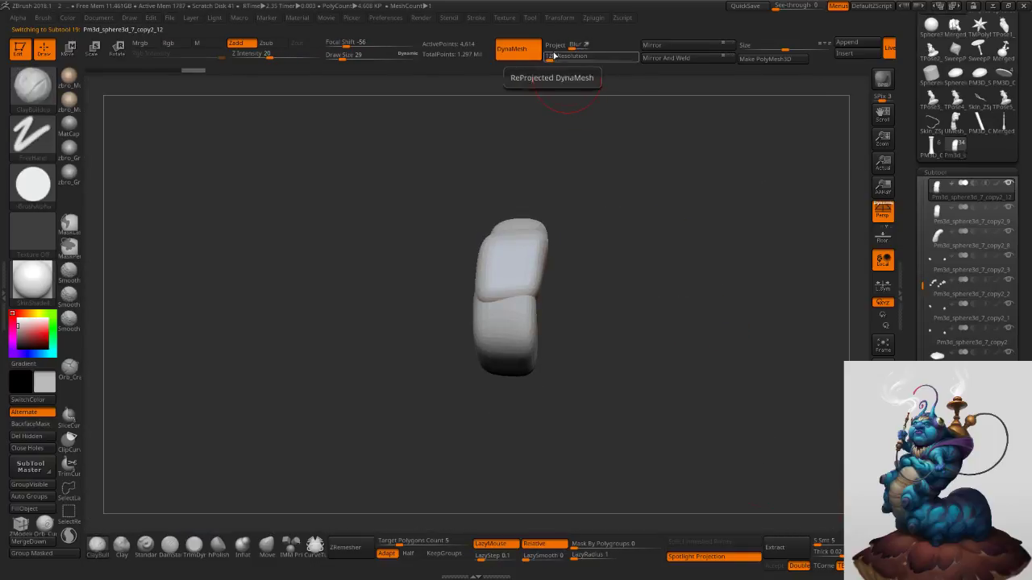
click(561, 64)
text(300)
key(Return)
ctrl+drag(680, 210, 521, 282)
Smooth the finger, sculpt the fingertip underside and inner bend, then re-DynaMesh.
drag(645, 282, 569, 274)
mouse_move(516, 270)
shift+mouse_down()
mouse_move(525, 254)
mouse_move(518, 271)
shift+mouse_up()
mouse_move(628, 278)
mouse_down()
mouse_move(555, 261)
mouse_move(497, 224)
mouse_move(520, 231)
mouse_up()
key(s)
right_drag(521, 207, 578, 253)
drag(600, 283, 587, 282)
right_drag(596, 279, 528, 272)
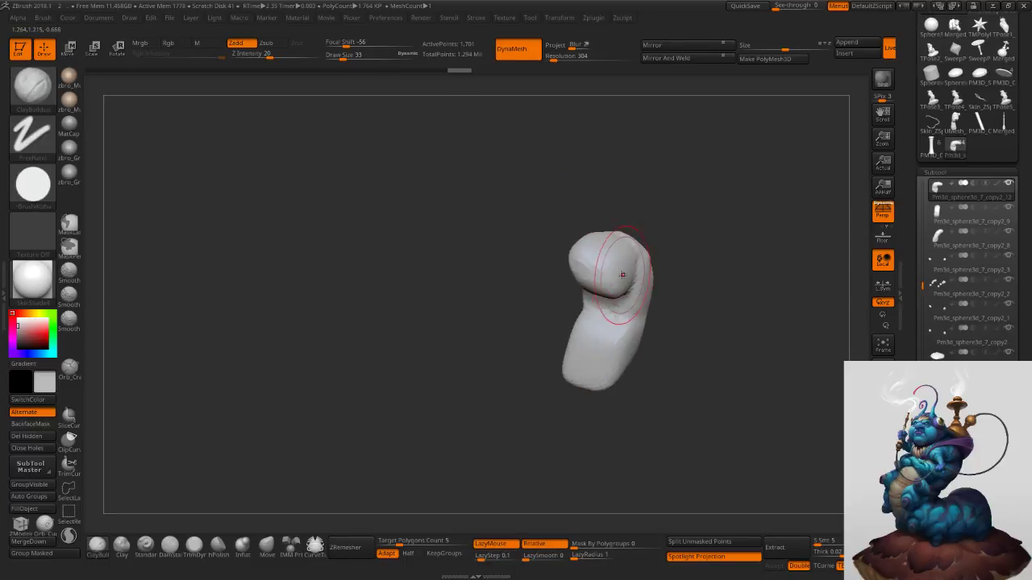
right_drag(616, 284, 606, 241)
right_drag(637, 279, 625, 296)
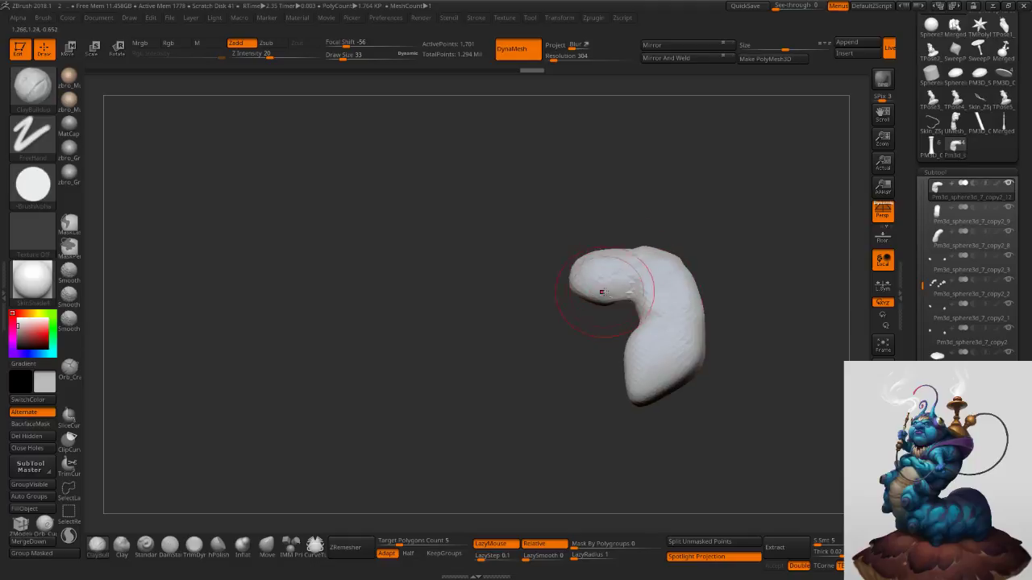
drag(601, 292, 621, 293)
right_drag(627, 257, 637, 269)
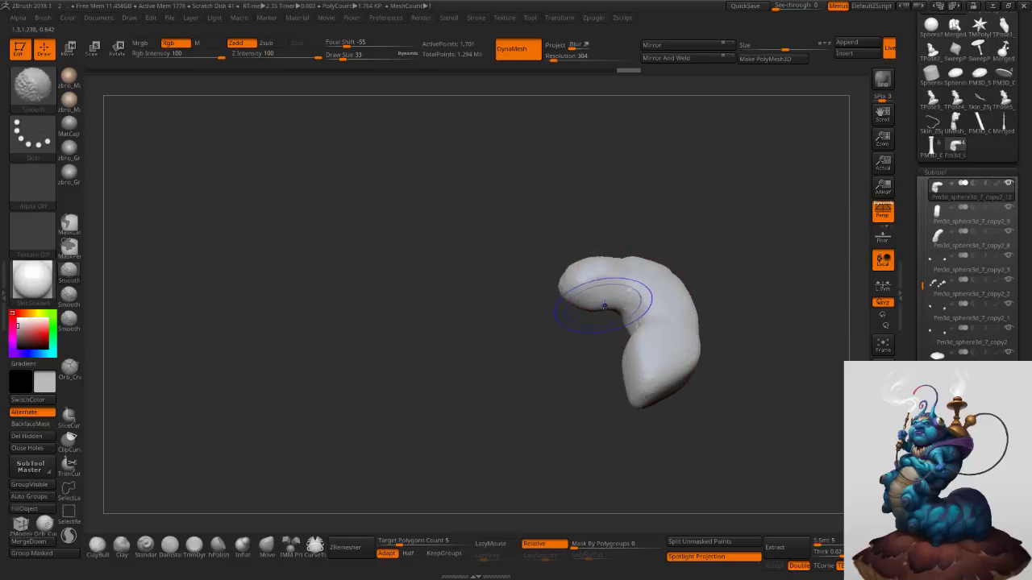
ctrl+drag(699, 240, 720, 285)
Build up clay and smooth along the finger's curve, then DynaMesh it again.
right_drag(719, 282, 682, 288)
mouse_move(617, 319)
right_down()
mouse_move(605, 325)
mouse_move(609, 335)
right_up()
drag(618, 345, 598, 361)
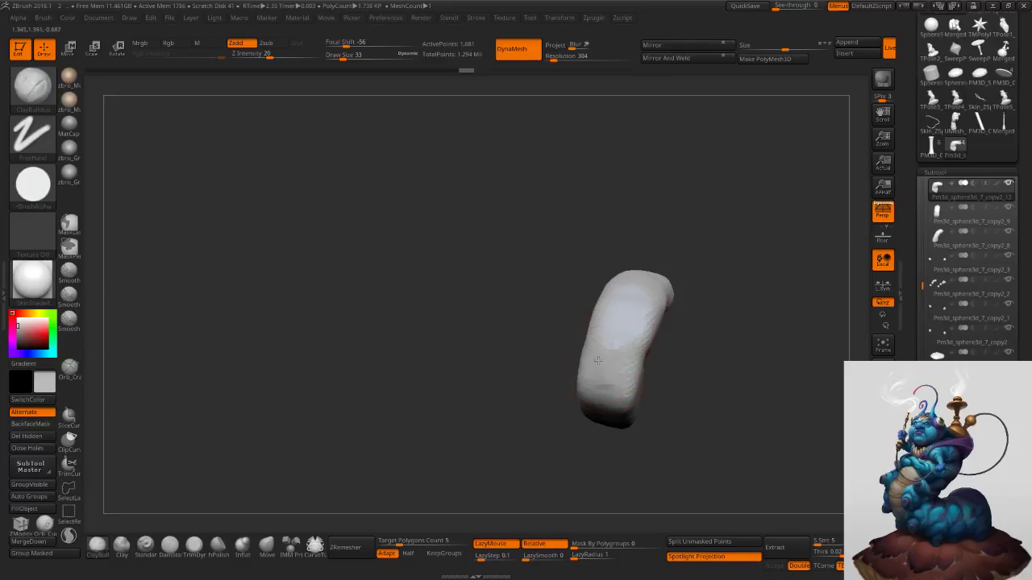
right_drag(597, 360, 610, 365)
right_drag(673, 267, 637, 249)
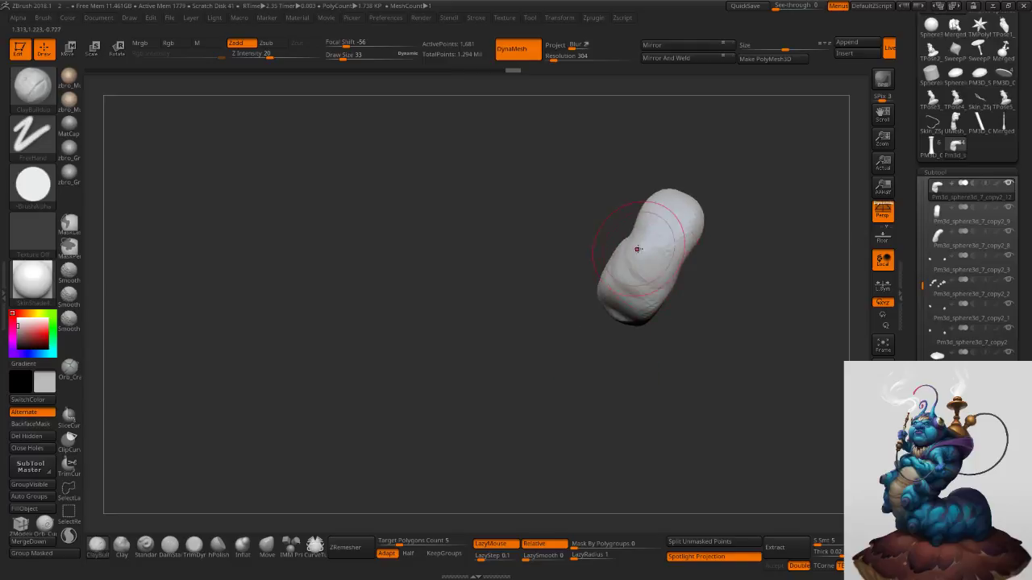
mouse_move(676, 291)
right_down()
mouse_move(716, 273)
mouse_move(685, 287)
right_up()
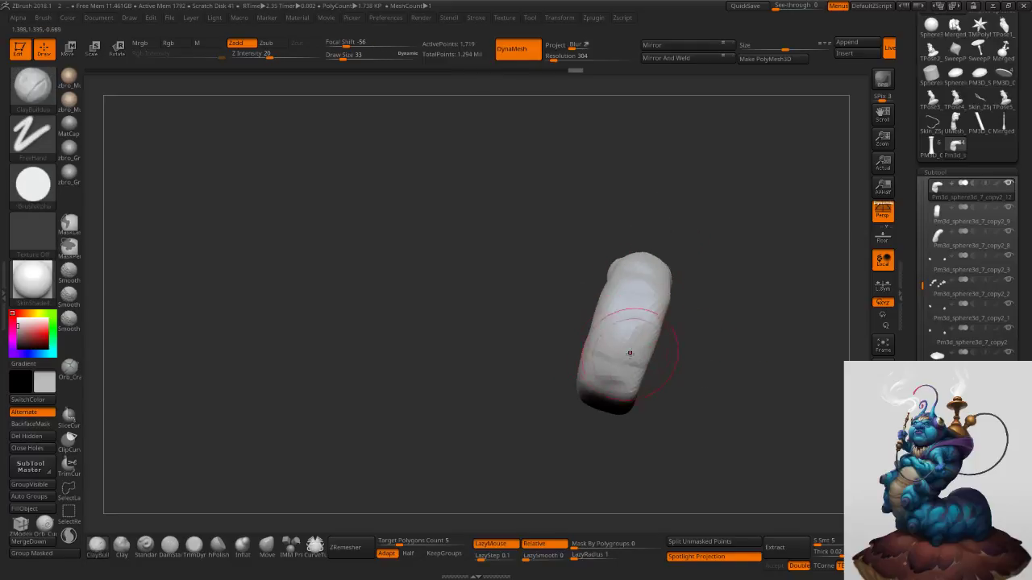
right_drag(682, 358, 748, 320)
drag(835, 405, 806, 402)
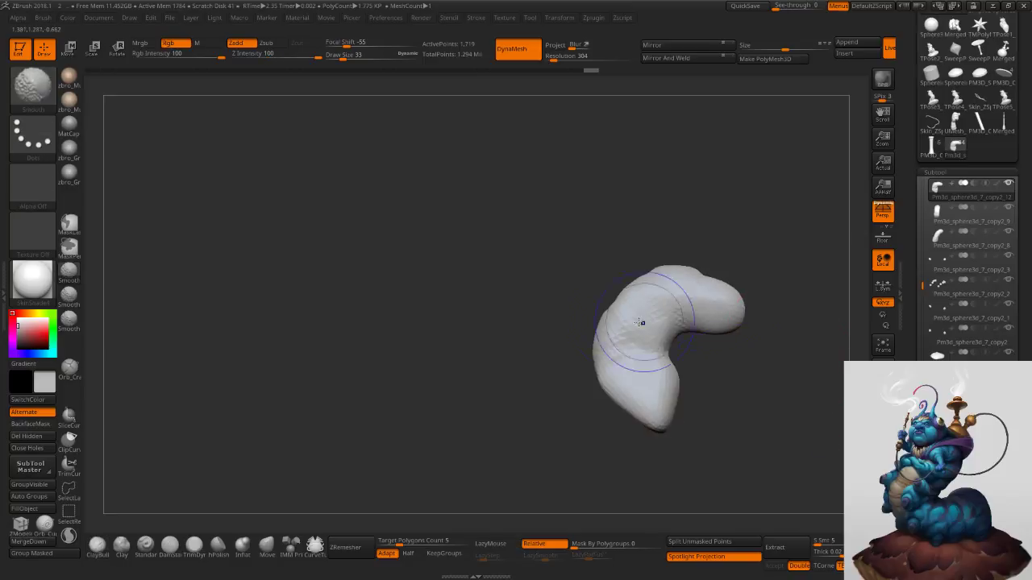
ctrl+drag(751, 359, 778, 412)
Carve a crease under the bent end with DamStandard at size 15, then view the hand gripping the hose.
key(s)
drag(661, 341, 655, 341)
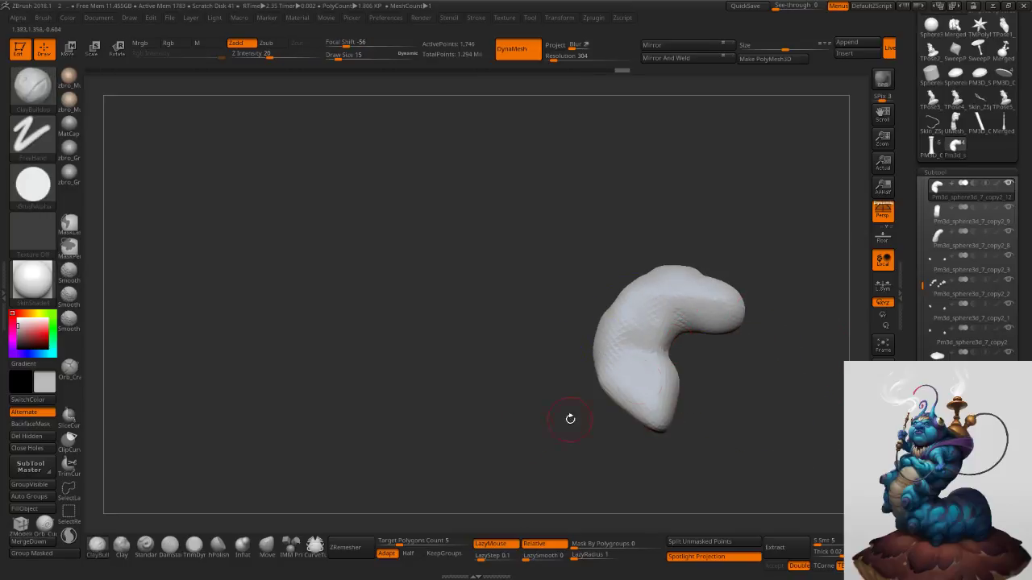
click(179, 550)
right_drag(696, 351, 651, 339)
drag(652, 339, 718, 349)
right_drag(729, 348, 615, 346)
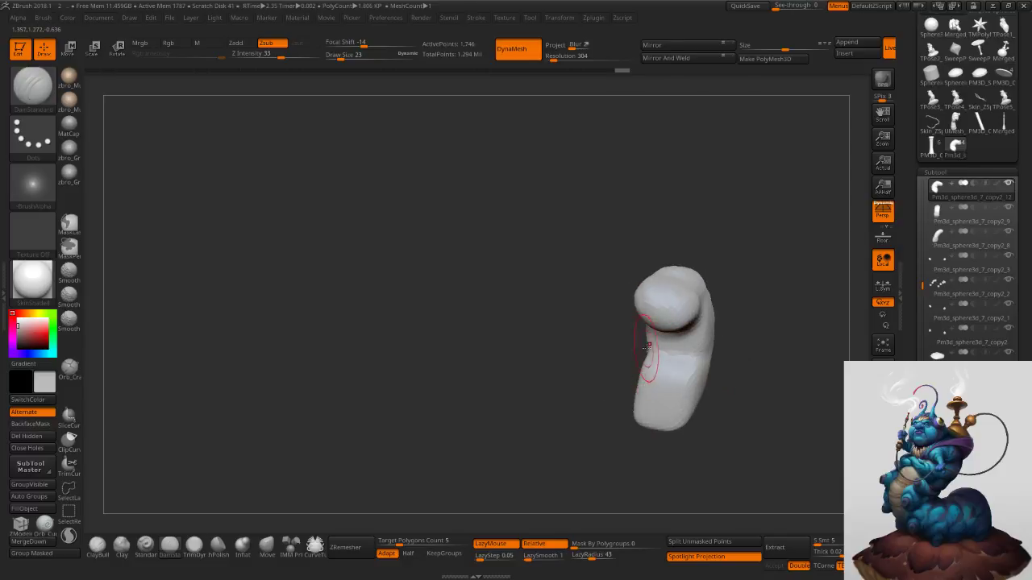
click(882, 482)
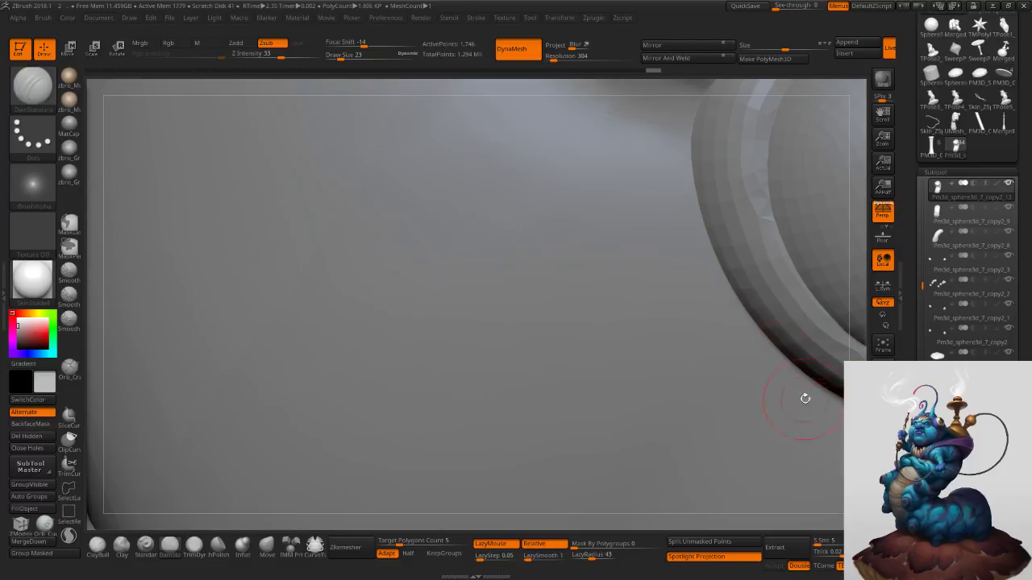
right_drag(804, 398, 716, 380)
click(883, 482)
mouse_move(730, 436)
ctrl+right_down()
mouse_move(707, 338)
mouse_move(734, 439)
ctrl+right_up()
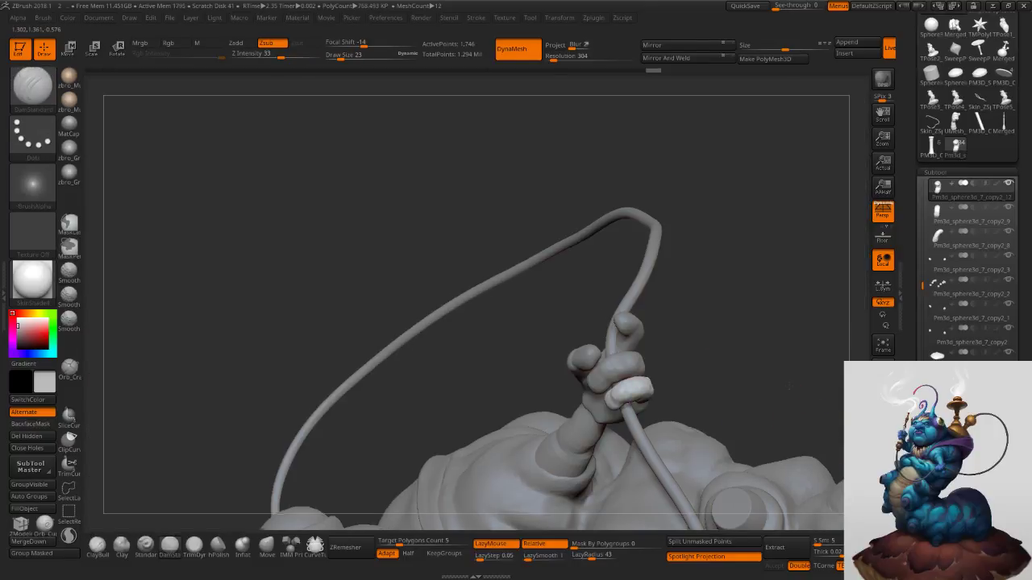
mouse_move(779, 421)
right_down()
mouse_move(588, 422)
mouse_move(532, 460)
mouse_move(577, 375)
right_up()
Select the forearm subtool and inflate it with Transpose to thicken it.
alt+click(539, 453)
key(s)
drag(586, 376, 597, 373)
key(w)
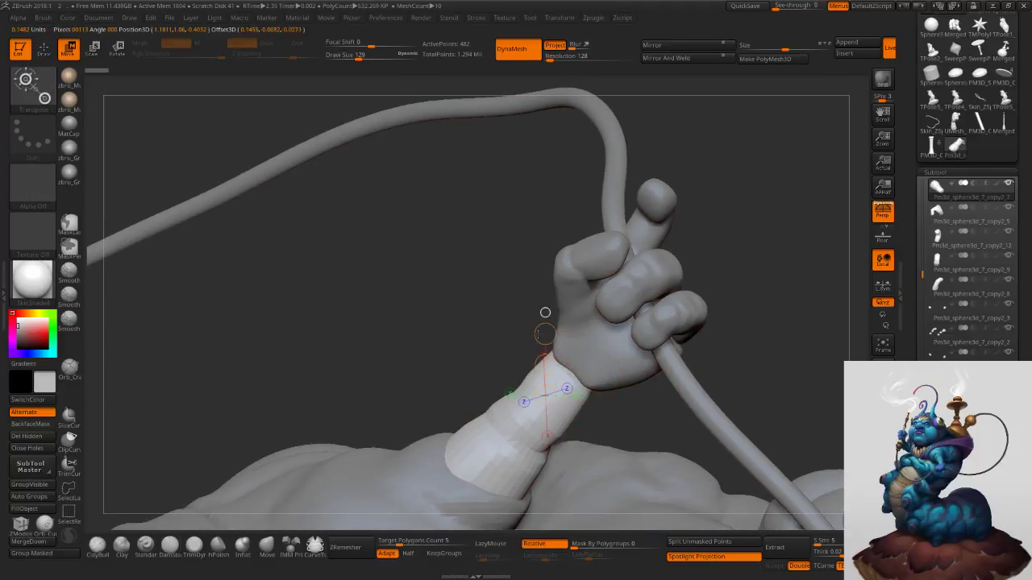
mouse_move(545, 334)
mouse_down()
mouse_move(525, 384)
mouse_move(512, 360)
mouse_up()
Pull the forearm's edge outward with the Move brush and smooth its creases.
click(262, 548)
key(s)
mouse_move(525, 360)
right_down()
mouse_move(570, 377)
mouse_move(590, 368)
right_up()
key(s)
drag(590, 369, 588, 369)
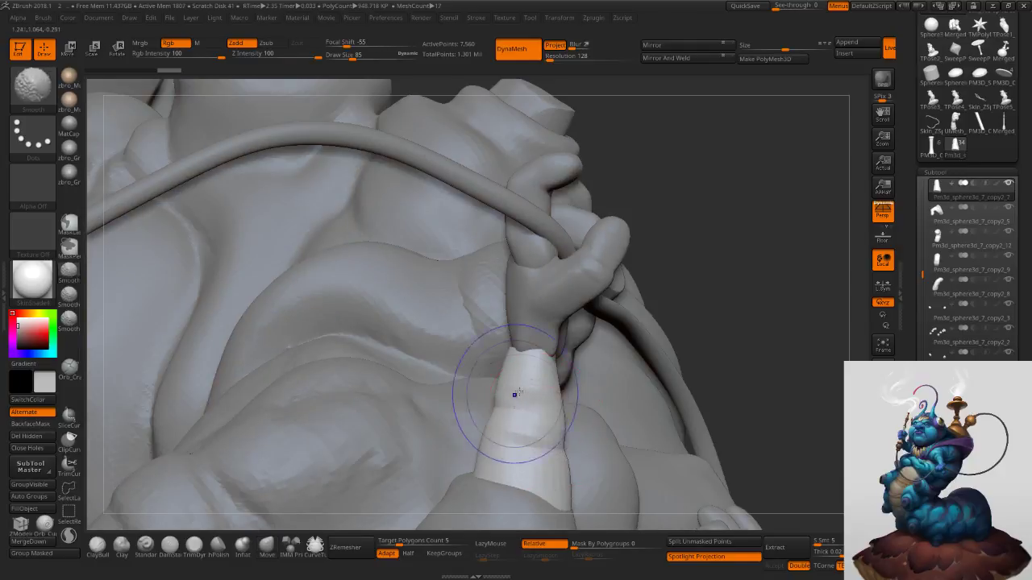
shift+drag(514, 395, 537, 456)
right_drag(571, 430, 509, 377)
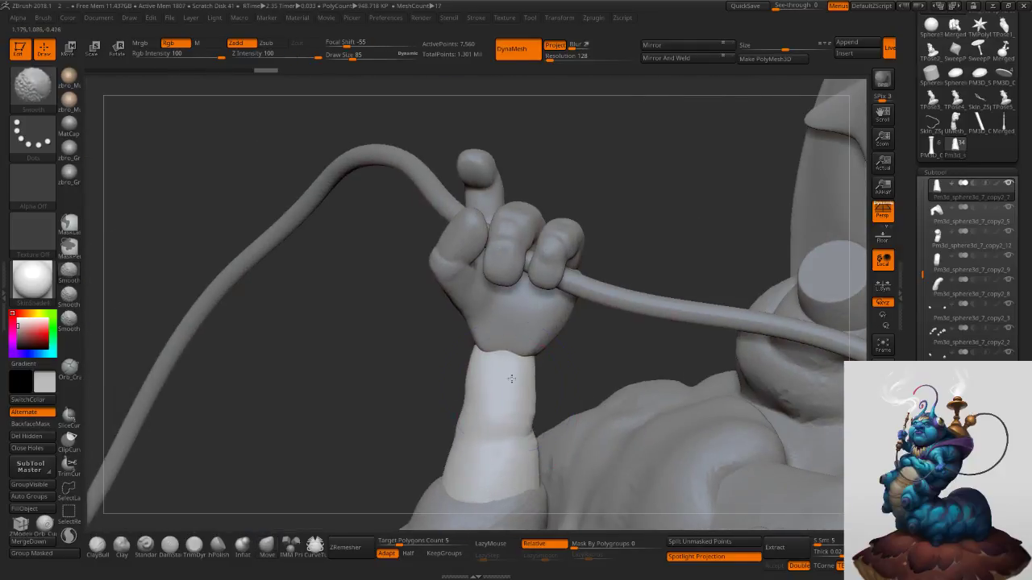
shift+drag(524, 411, 519, 382)
Select a finger piece of the hand, shrinking the brush to 62.
right_drag(555, 260, 654, 256)
key(s)
mouse_move(583, 262)
right_down()
mouse_move(604, 254)
mouse_move(544, 259)
mouse_move(595, 250)
mouse_move(610, 282)
right_up()
alt+click(564, 242)
key(s)
click(574, 248)
Select the palm subtool and turn on Solo so it shows alone.
right_drag(687, 303, 674, 378)
right_drag(478, 285, 451, 284)
alt+click(456, 282)
key(s)
drag(451, 285, 448, 285)
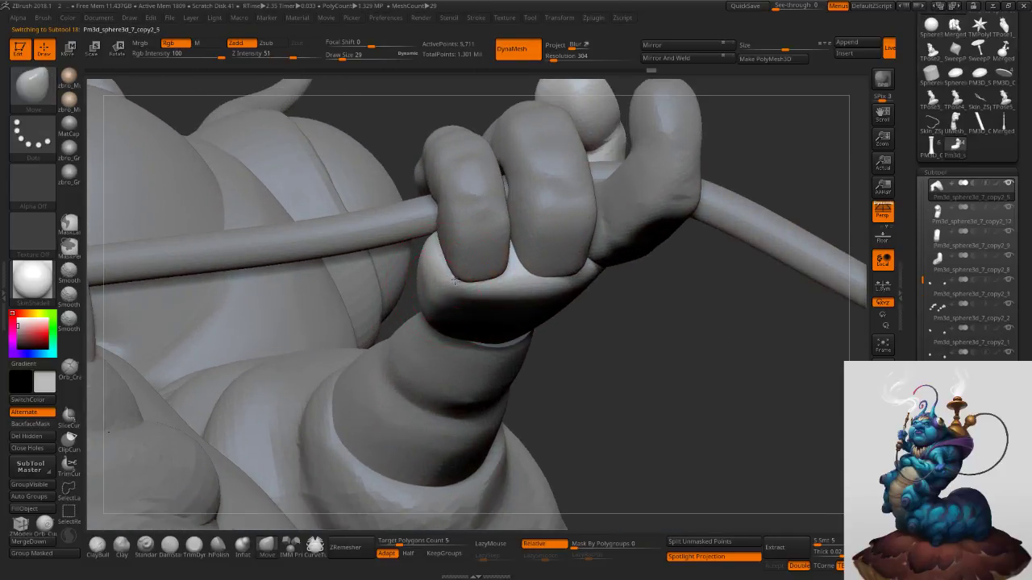
mouse_move(464, 283)
right_down()
mouse_move(477, 235)
mouse_move(595, 269)
right_up()
shift+click(1008, 187)
mouse_move(789, 258)
right_down()
mouse_move(779, 209)
mouse_move(799, 222)
mouse_move(749, 226)
mouse_move(794, 229)
right_up()
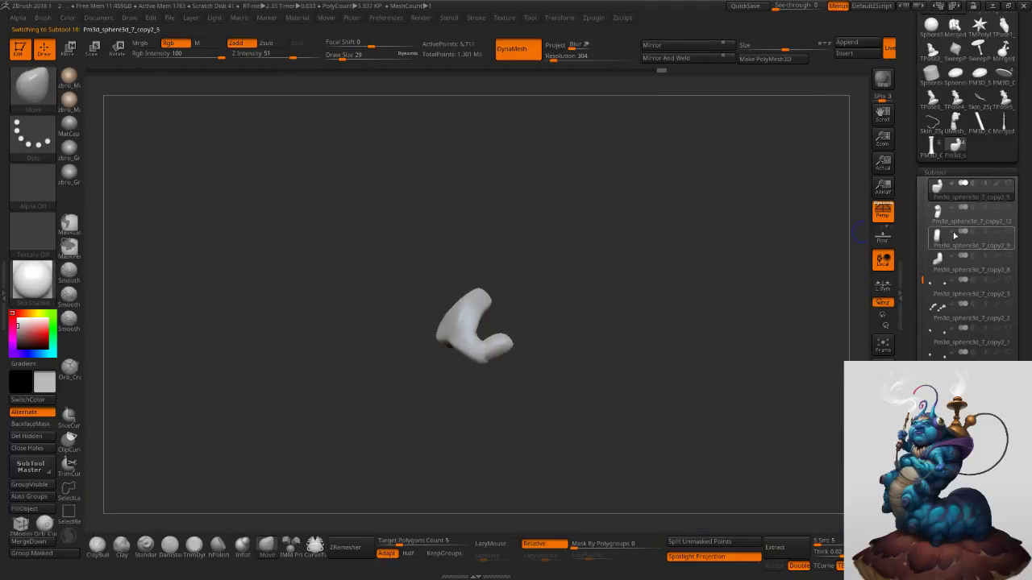
Make the finger pieces visible again alongside the palm.
drag(923, 281, 923, 259)
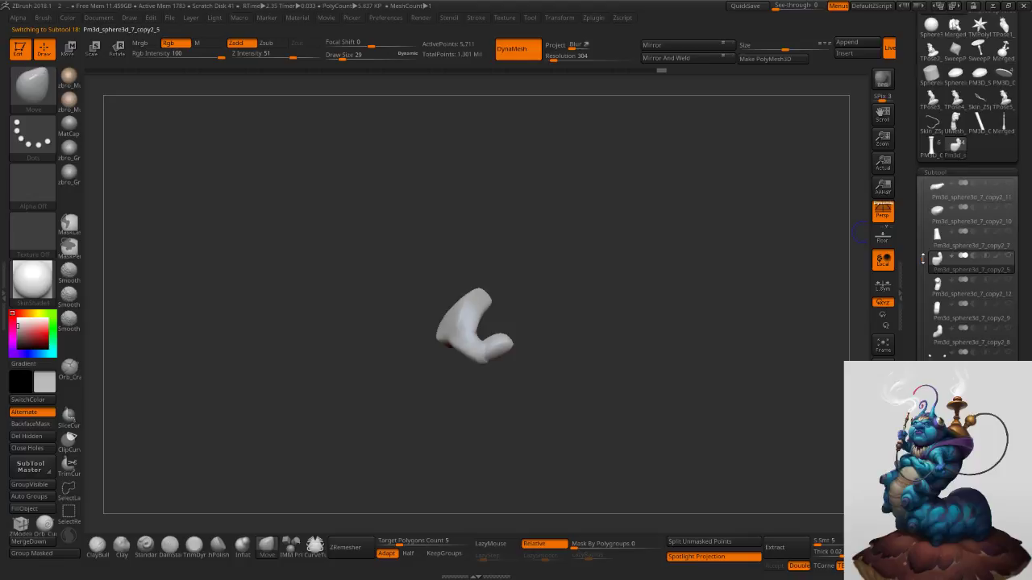
click(1010, 233)
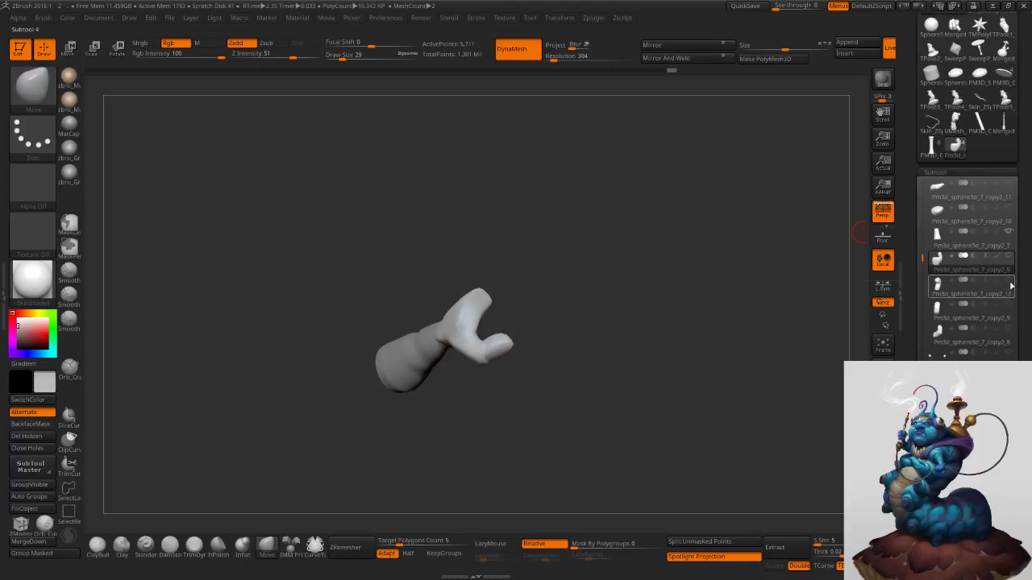
click(1009, 258)
click(1009, 282)
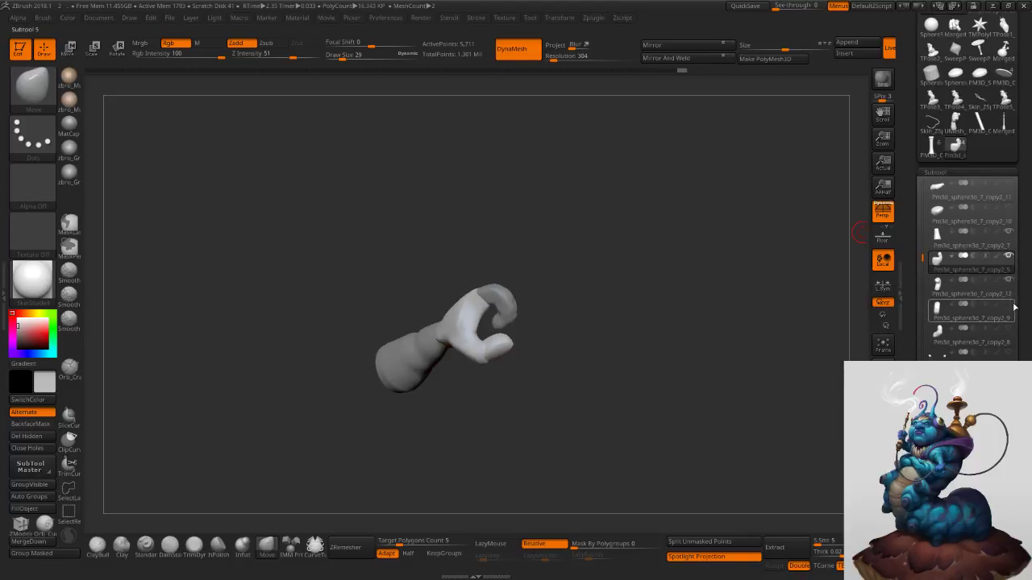
click(1008, 330)
Zoom in on the fist, make the thumb piece active and enlarge the brush.
drag(803, 342, 715, 365)
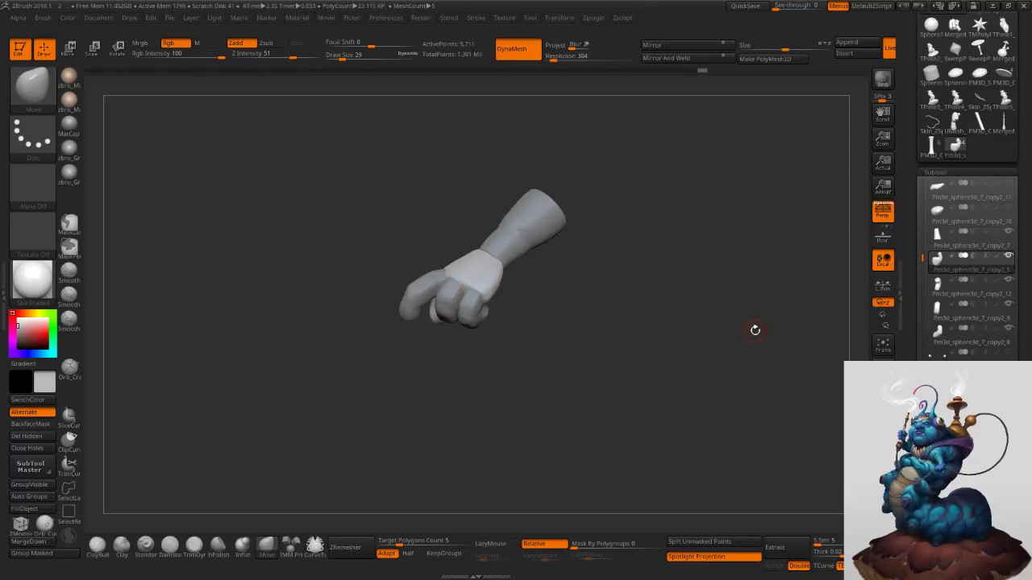
drag(910, 329, 914, 269)
drag(676, 311, 560, 334)
mouse_move(485, 291)
ctrl+right_down()
mouse_move(519, 331)
mouse_move(530, 267)
mouse_move(486, 277)
mouse_move(499, 278)
mouse_move(481, 418)
ctrl+right_up()
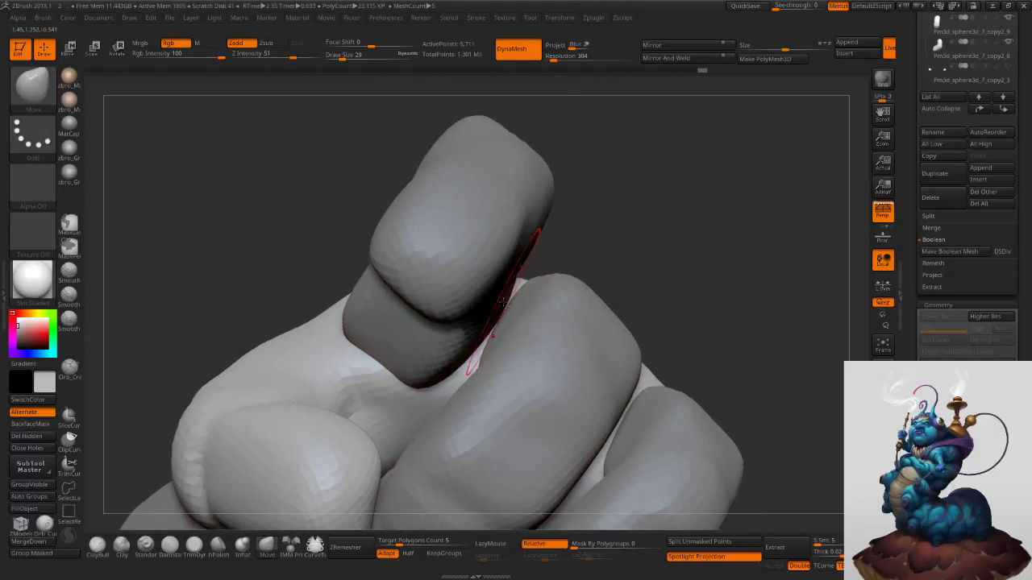
alt+click(503, 302)
key(s)
drag(520, 291, 525, 291)
Make the neighbouring finger active and pull it into place with a 62 brush.
alt+click(522, 311)
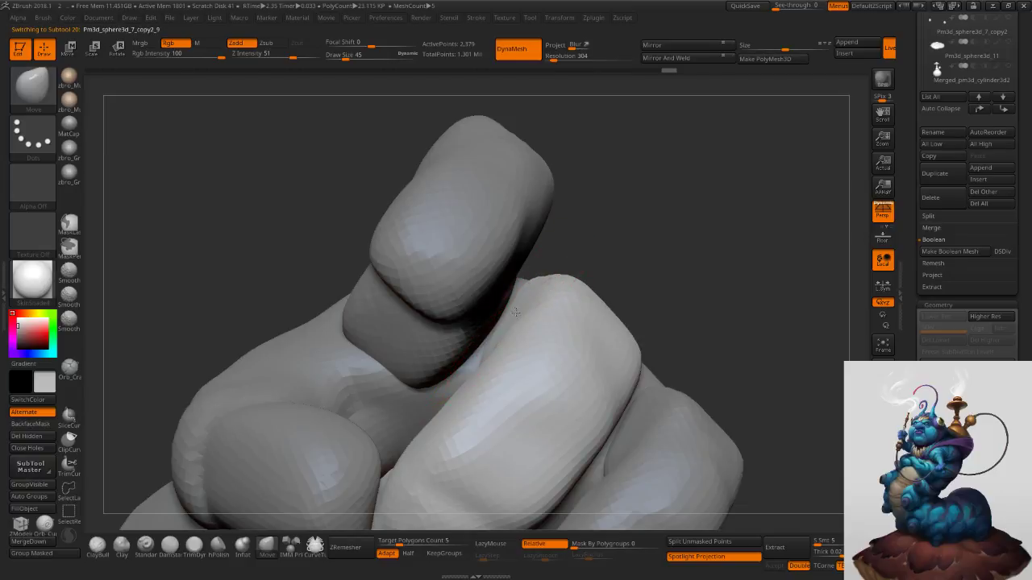
right_drag(533, 308, 558, 319)
key(s)
drag(581, 299, 585, 299)
right_drag(652, 274, 659, 250)
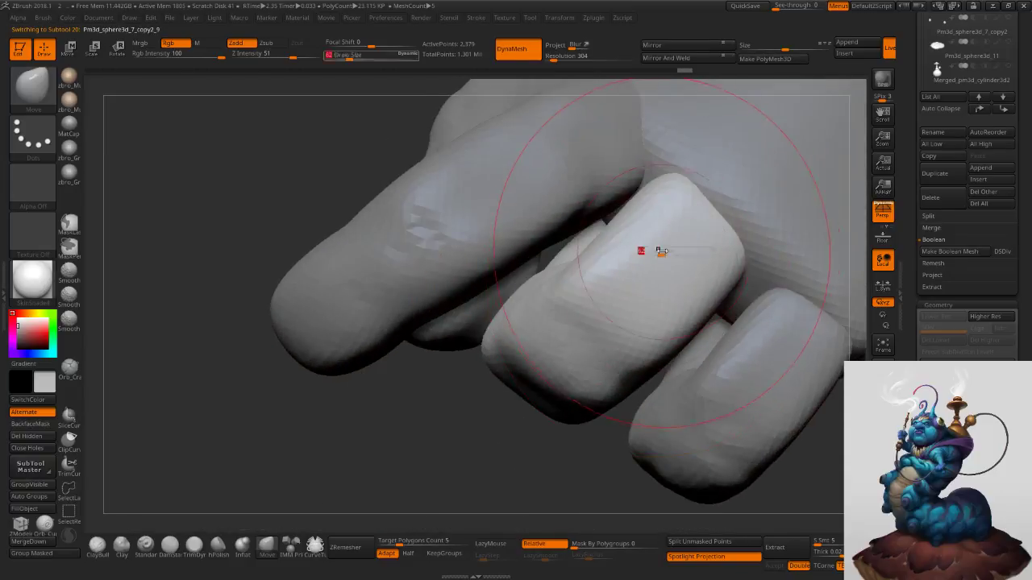
drag(683, 241, 700, 252)
With brush size 53, make the palm piece active and push its edges into shape.
mouse_move(686, 276)
ctrl+right_down()
mouse_move(686, 290)
mouse_move(723, 263)
mouse_move(728, 233)
mouse_move(693, 266)
ctrl+right_up()
key(s)
drag(698, 263, 689, 263)
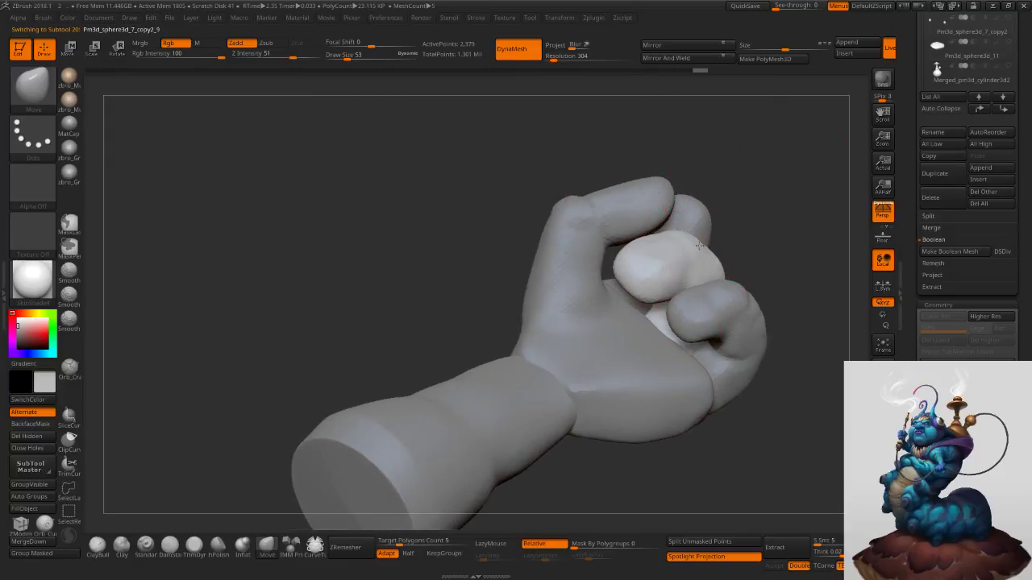
mouse_move(691, 265)
right_down()
mouse_move(707, 258)
mouse_move(726, 278)
mouse_move(697, 294)
right_up()
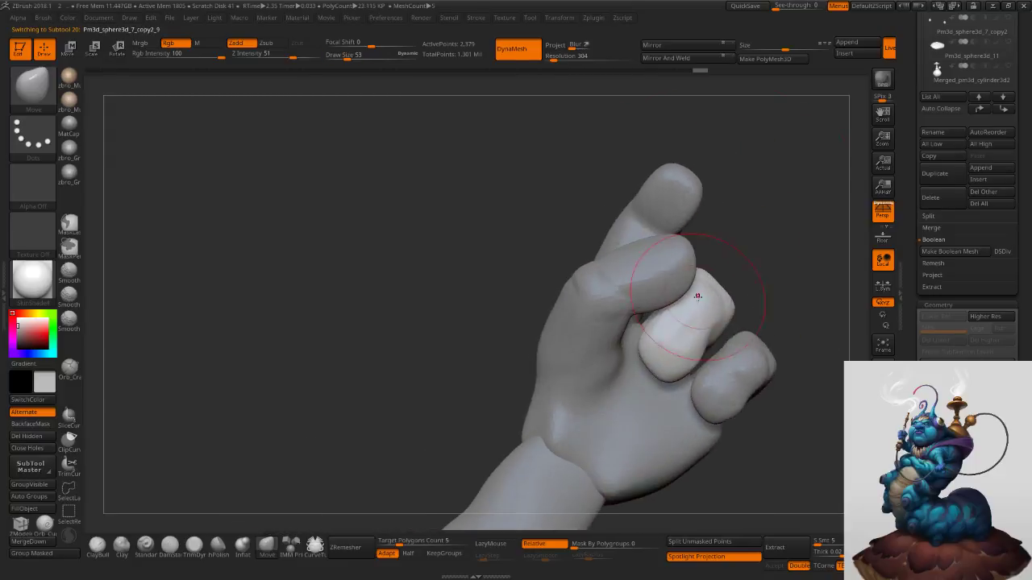
alt+click(603, 284)
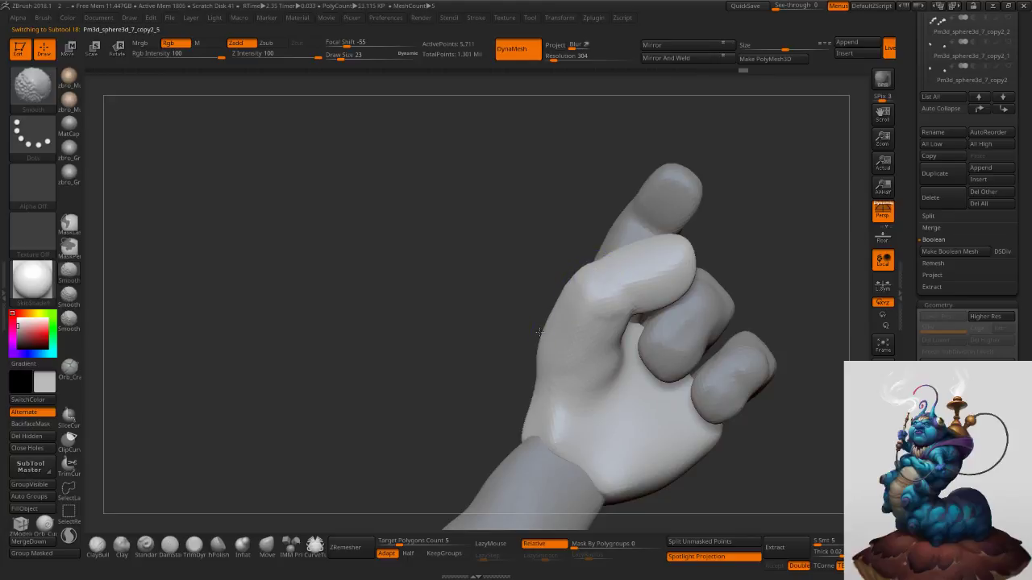
drag(539, 331, 564, 339)
key(])
mouse_move(597, 371)
right_down()
mouse_move(578, 389)
mouse_move(577, 375)
right_up()
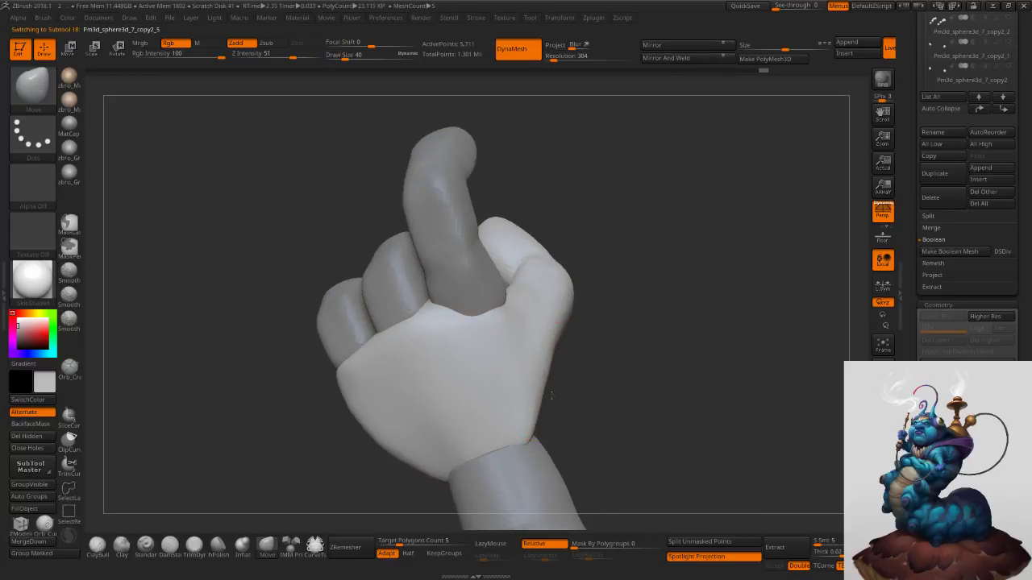
drag(551, 395, 545, 395)
mouse_move(581, 396)
ctrl+right_down()
mouse_move(573, 343)
mouse_move(598, 311)
mouse_move(549, 324)
mouse_move(539, 338)
ctrl+right_up()
drag(523, 350, 527, 354)
right_drag(527, 366, 517, 378)
drag(508, 377, 512, 379)
right_drag(514, 376, 542, 333)
Make the index finger piece active and adjust its shape.
alt+click(534, 325)
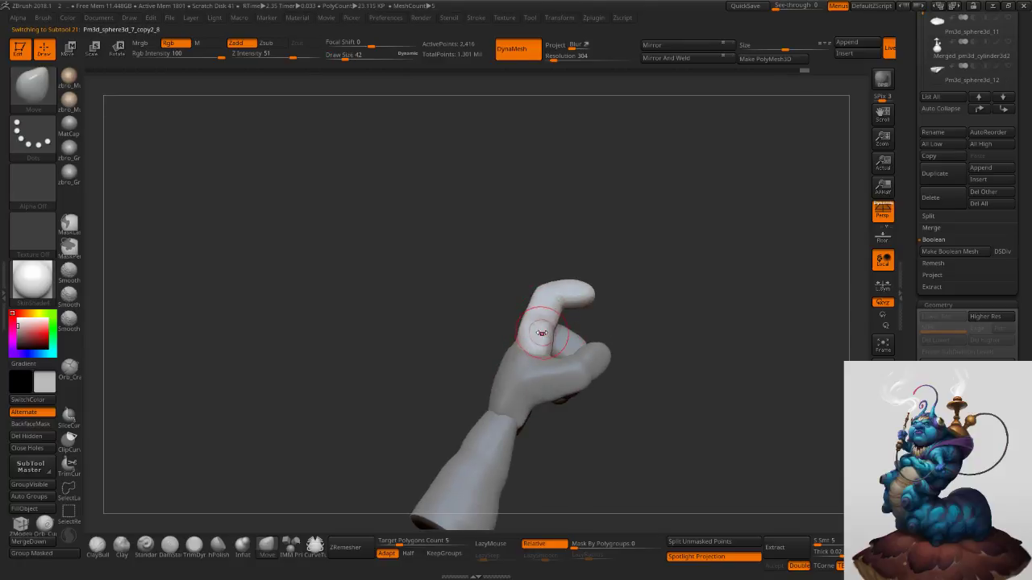
drag(568, 323, 570, 324)
mouse_move(571, 325)
right_down()
mouse_move(574, 300)
mouse_move(558, 321)
right_up()
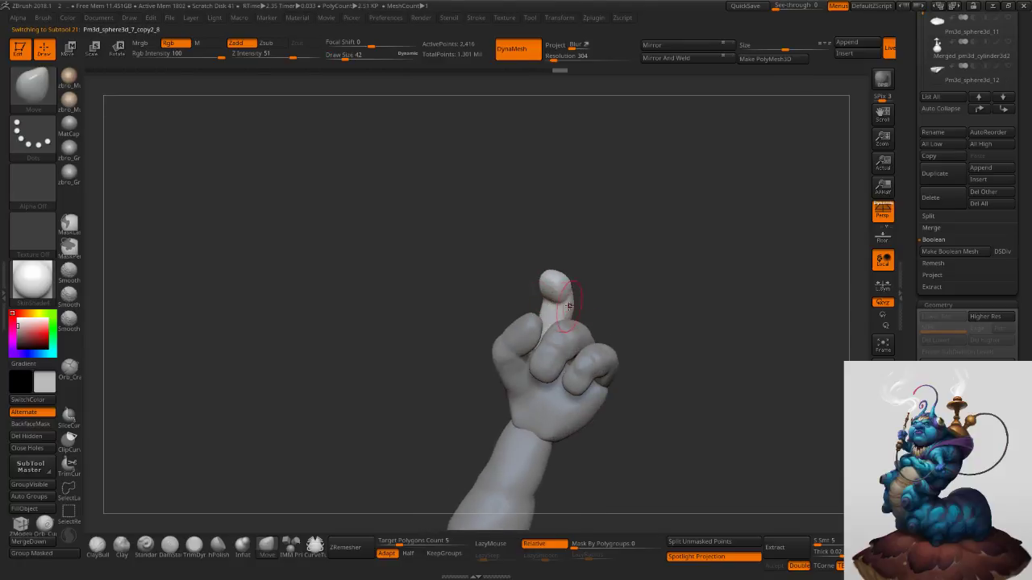
drag(908, 359, 909, 370)
Boolean-merge the hand pieces into one mesh, load it, and smooth the wrist edge at brush size 27.
click(953, 266)
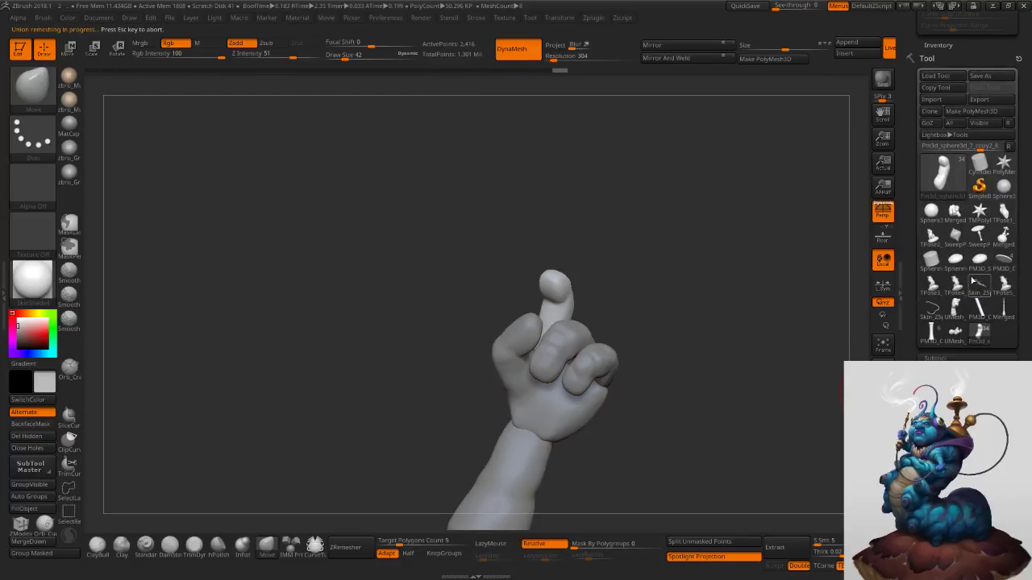
click(955, 334)
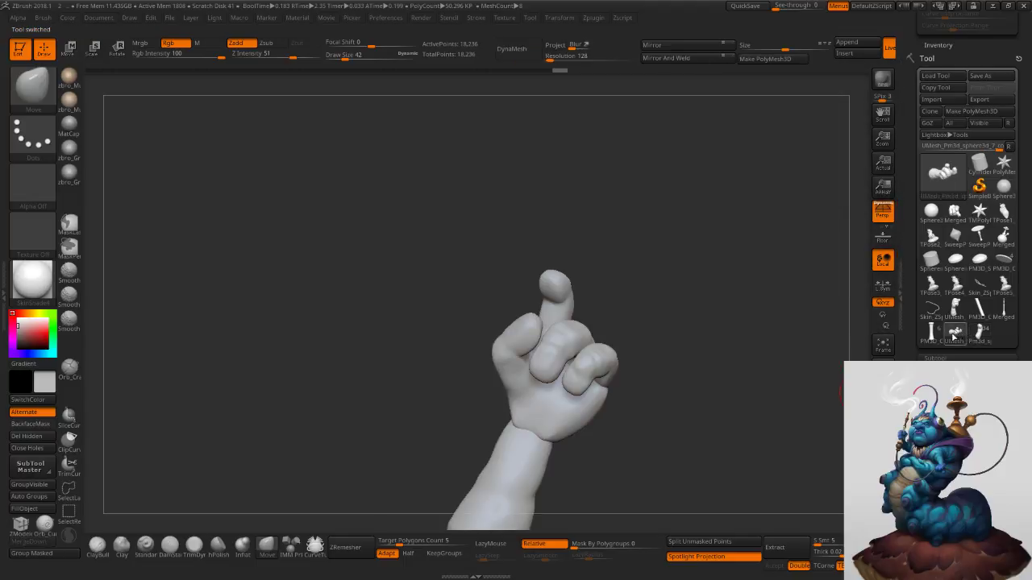
mouse_move(817, 296)
mouse_down()
mouse_move(685, 350)
mouse_move(710, 242)
mouse_move(678, 274)
mouse_move(667, 373)
mouse_up()
key(s)
click(664, 318)
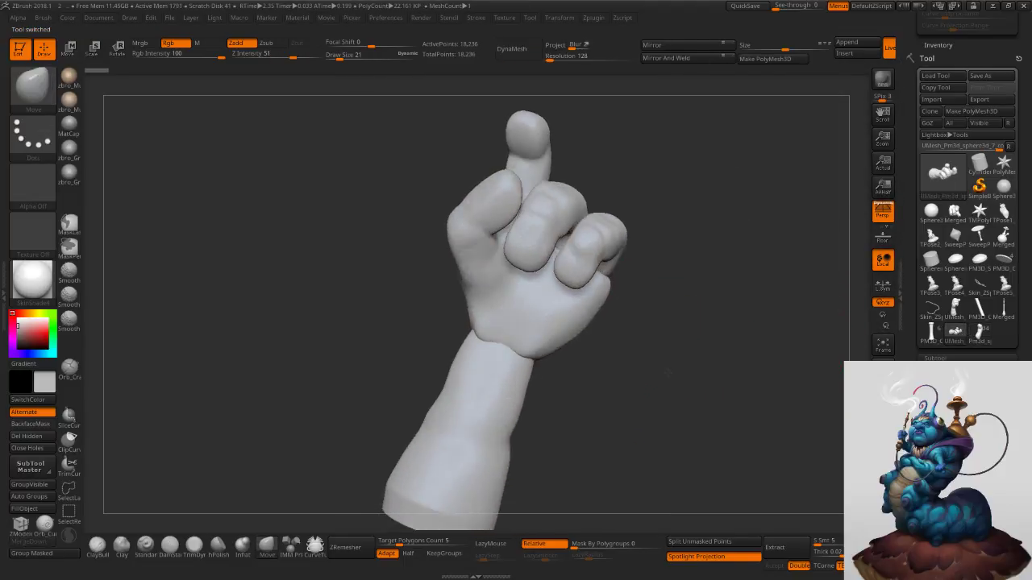
key(s)
click(540, 356)
click(881, 216)
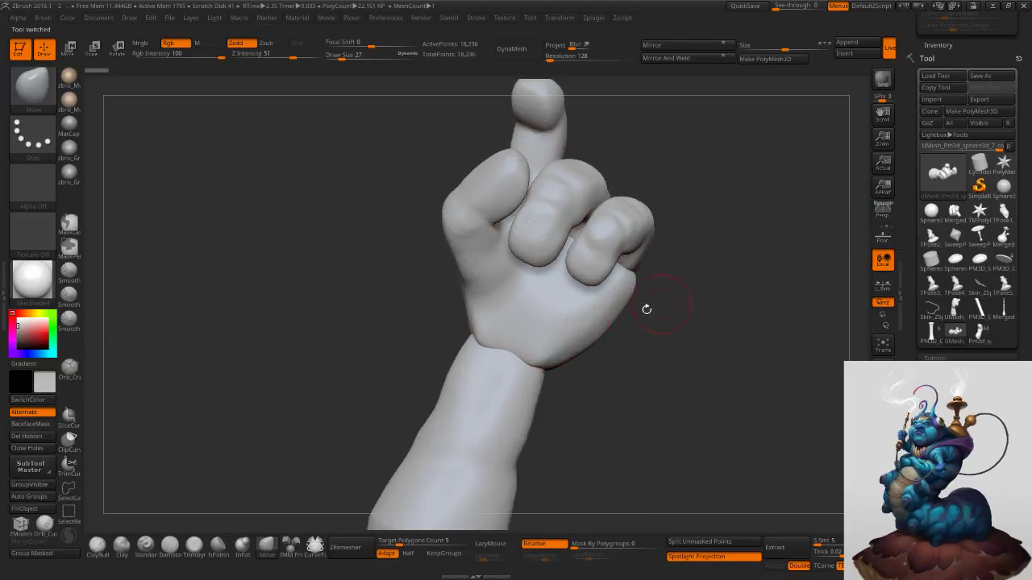
ctrl+right_drag(520, 333, 521, 353)
shift+drag(516, 354, 493, 359)
Solo the hand and smooth the wrist edge, the index-finger base and around the thumb.
click(69, 535)
mouse_move(582, 382)
mouse_down()
mouse_move(535, 372)
mouse_move(585, 390)
mouse_up()
drag(654, 373, 599, 385)
mouse_move(736, 415)
mouse_down()
mouse_move(686, 421)
mouse_move(730, 417)
mouse_move(709, 415)
mouse_move(702, 380)
mouse_up()
key(])
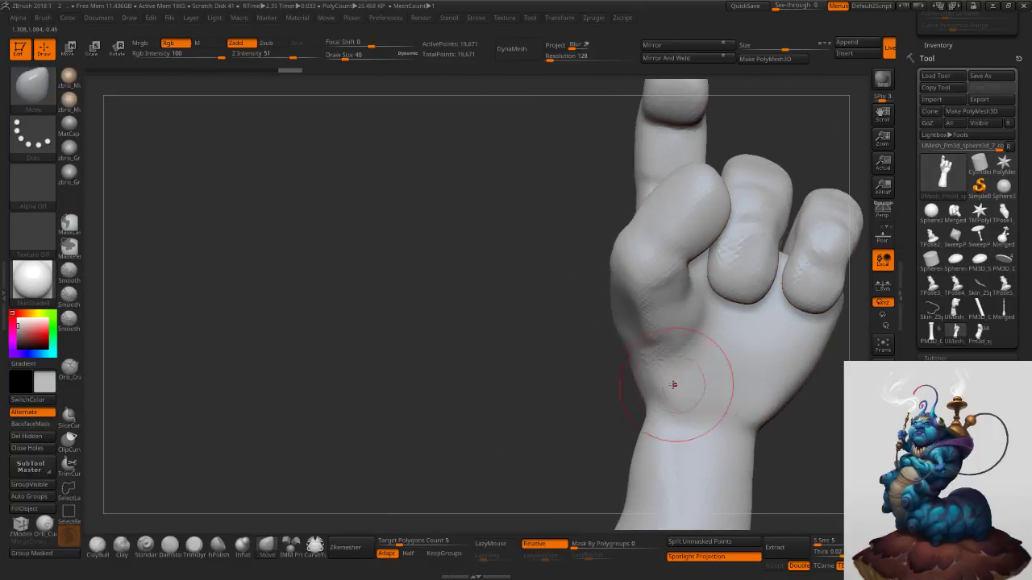
drag(619, 386, 659, 385)
drag(572, 361, 634, 380)
key([)
right_drag(634, 380, 650, 404)
shift+drag(646, 404, 606, 419)
right_drag(632, 403, 669, 389)
shift+drag(669, 389, 664, 372)
At brush size 15, smooth the creases between the curled fingers and the thumb base.
mouse_move(617, 375)
right_down()
mouse_move(669, 385)
mouse_move(746, 429)
mouse_move(677, 360)
mouse_move(688, 386)
mouse_move(666, 385)
mouse_move(640, 306)
right_up()
key(s)
mouse_move(633, 294)
mouse_down()
mouse_move(621, 295)
mouse_move(620, 242)
mouse_up()
mouse_move(620, 227)
right_down()
mouse_move(619, 252)
mouse_move(615, 244)
right_up()
shift+drag(613, 249, 621, 274)
right_drag(638, 315, 643, 158)
right_drag(634, 341, 616, 411)
shift+drag(558, 396, 553, 385)
mouse_move(666, 334)
right_down()
mouse_move(546, 239)
mouse_move(684, 315)
mouse_move(699, 345)
mouse_move(688, 329)
mouse_move(650, 339)
mouse_move(593, 315)
right_up()
shift+drag(708, 331, 730, 332)
right_drag(758, 324, 718, 311)
shift+drag(718, 311, 765, 329)
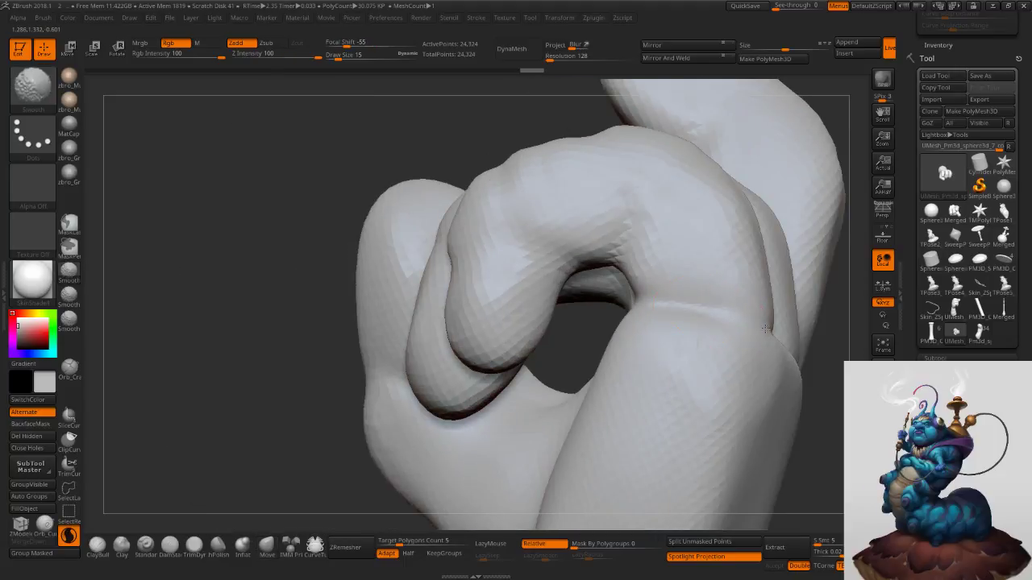
key(s)
mouse_move(672, 346)
shift+mouse_down()
mouse_move(738, 324)
mouse_move(695, 308)
shift+mouse_up()
Build up clay at the finger creases, then smooth the finger webs and palm creases.
click(123, 548)
key(s)
right_drag(746, 323, 650, 296)
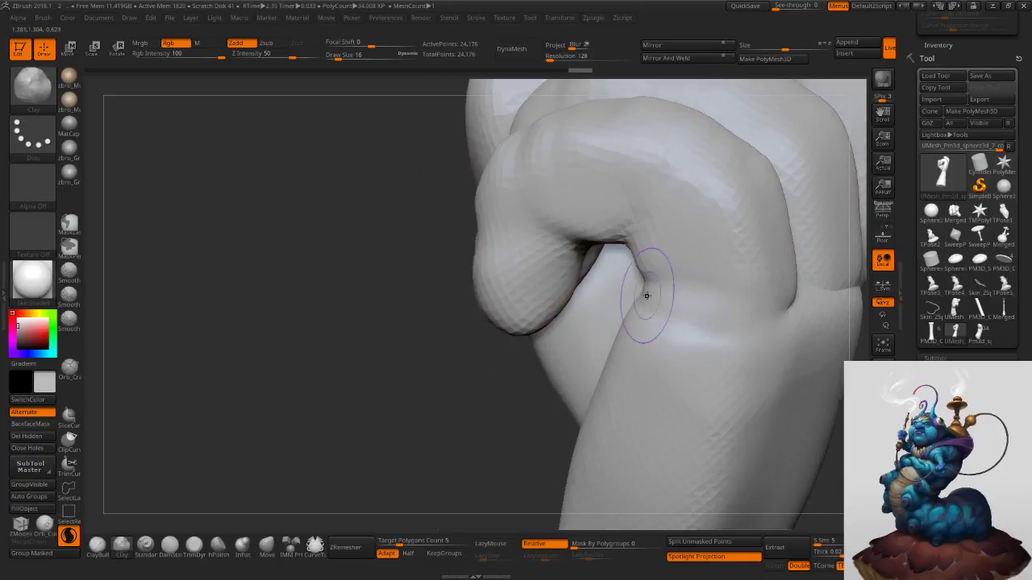
drag(644, 309, 728, 347)
right_drag(728, 347, 746, 293)
shift+drag(726, 310, 673, 330)
right_drag(673, 330, 636, 333)
mouse_move(636, 333)
shift+mouse_down()
mouse_move(647, 352)
mouse_move(662, 337)
mouse_move(611, 345)
mouse_move(650, 329)
shift+mouse_up()
right_drag(695, 309, 670, 319)
shift+drag(671, 319, 742, 363)
mouse_move(729, 360)
right_down()
mouse_move(587, 348)
mouse_move(552, 366)
right_up()
shift+drag(644, 343, 539, 382)
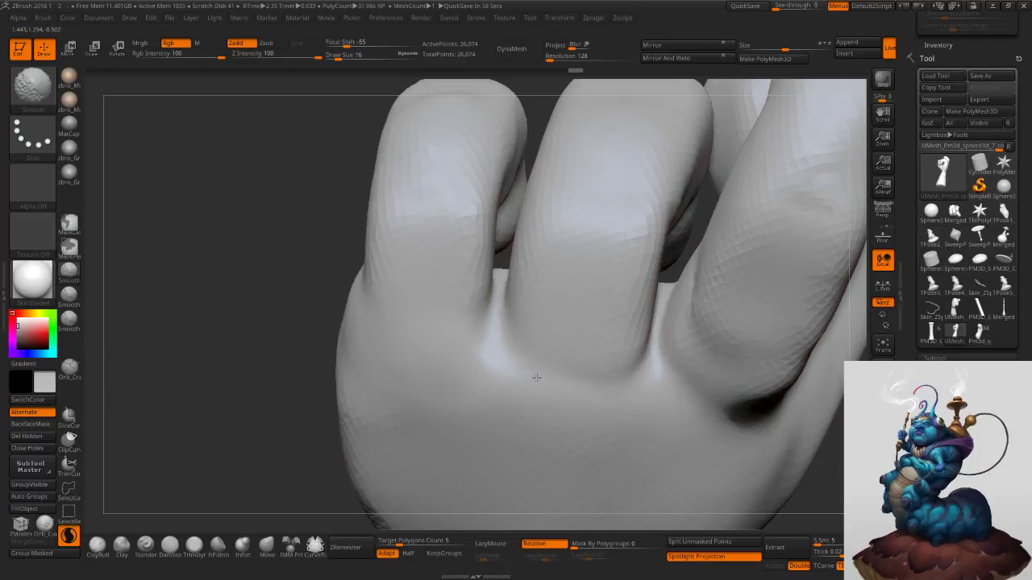
shift+drag(650, 373, 660, 330)
right_drag(516, 260, 506, 181)
mouse_move(501, 224)
shift+mouse_down()
mouse_move(502, 266)
mouse_move(523, 326)
shift+mouse_up()
With the Move brush, sizes 25 to 59, reshape the palm and the palm heel near the wrist.
mouse_move(723, 322)
ctrl+right_down()
mouse_move(741, 256)
mouse_move(591, 329)
mouse_move(567, 281)
ctrl+right_up()
key(s)
click(267, 547)
key(s)
drag(628, 296, 632, 296)
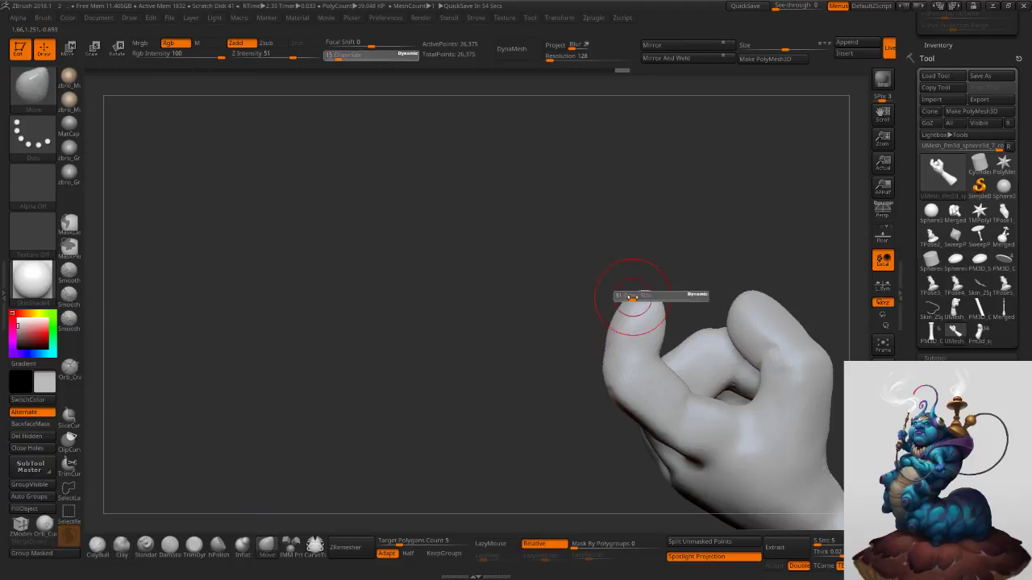
right_drag(620, 313, 717, 319)
mouse_move(346, 346)
right_down()
mouse_move(467, 373)
mouse_move(521, 358)
mouse_move(456, 305)
mouse_move(457, 269)
mouse_move(560, 247)
right_up()
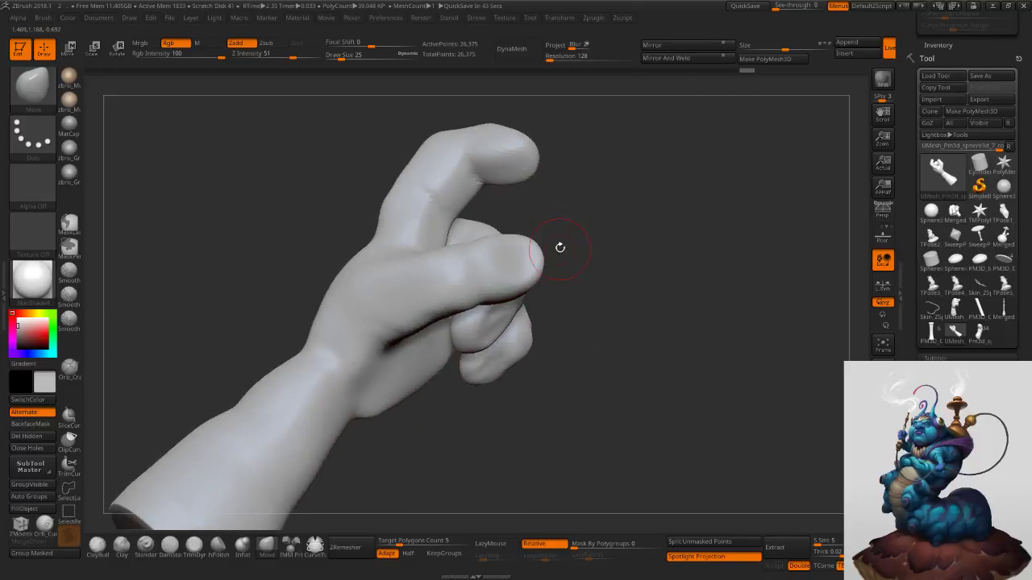
drag(541, 509, 548, 439)
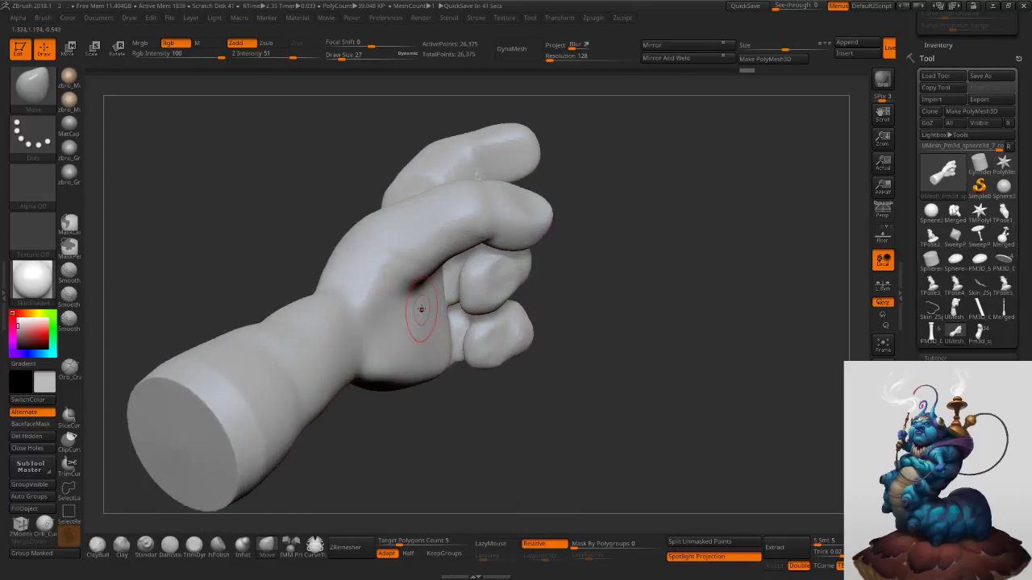
drag(478, 175, 479, 173)
key(s)
drag(420, 343, 424, 343)
mouse_move(424, 343)
right_down()
mouse_move(392, 328)
mouse_move(400, 280)
right_up()
drag(358, 369, 355, 381)
right_drag(295, 339, 300, 345)
key(s)
drag(300, 345, 306, 345)
drag(309, 344, 314, 352)
Shape and smooth the wrist, reshape the palm underside at size 45, then run ZRemesher.
mouse_move(564, 348)
ctrl+right_down()
mouse_move(615, 341)
mouse_move(608, 318)
mouse_move(638, 320)
mouse_move(599, 300)
ctrl+right_up()
key(ctrl+z)
mouse_move(482, 373)
right_down()
mouse_move(462, 286)
mouse_move(448, 345)
right_up()
drag(292, 345, 297, 347)
right_drag(296, 347, 302, 347)
key(s)
mouse_move(300, 347)
mouse_down()
mouse_move(270, 360)
mouse_move(307, 351)
mouse_up()
mouse_move(389, 368)
right_down()
mouse_move(589, 371)
mouse_move(566, 313)
right_up()
mouse_move(565, 313)
right_down()
mouse_move(556, 299)
mouse_move(572, 265)
mouse_move(588, 295)
mouse_move(454, 371)
right_up()
key(s)
drag(386, 407, 383, 400)
right_drag(383, 400, 383, 390)
drag(382, 407, 376, 415)
mouse_move(386, 405)
right_down()
mouse_move(460, 326)
mouse_move(470, 283)
right_up()
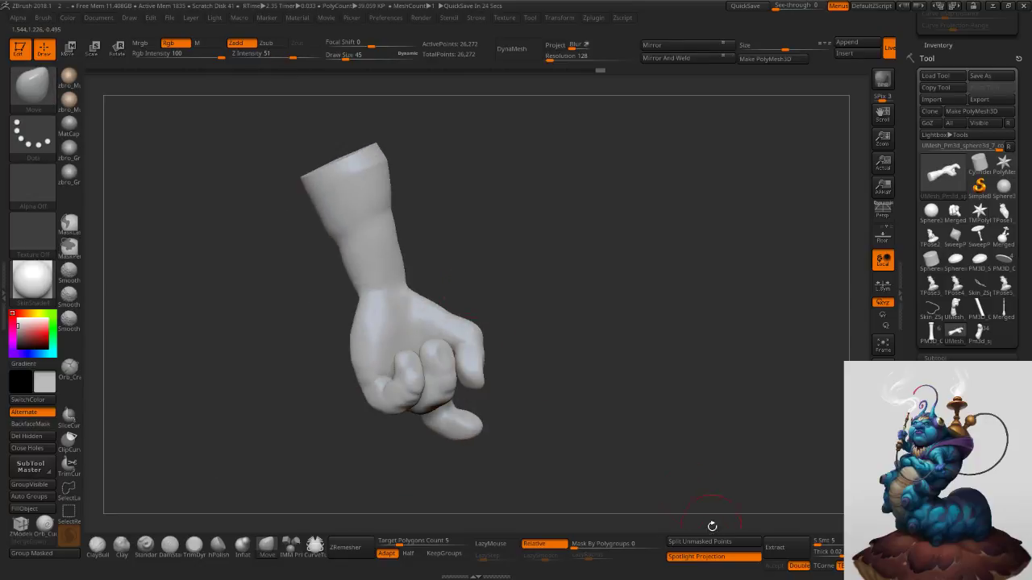
click(347, 547)
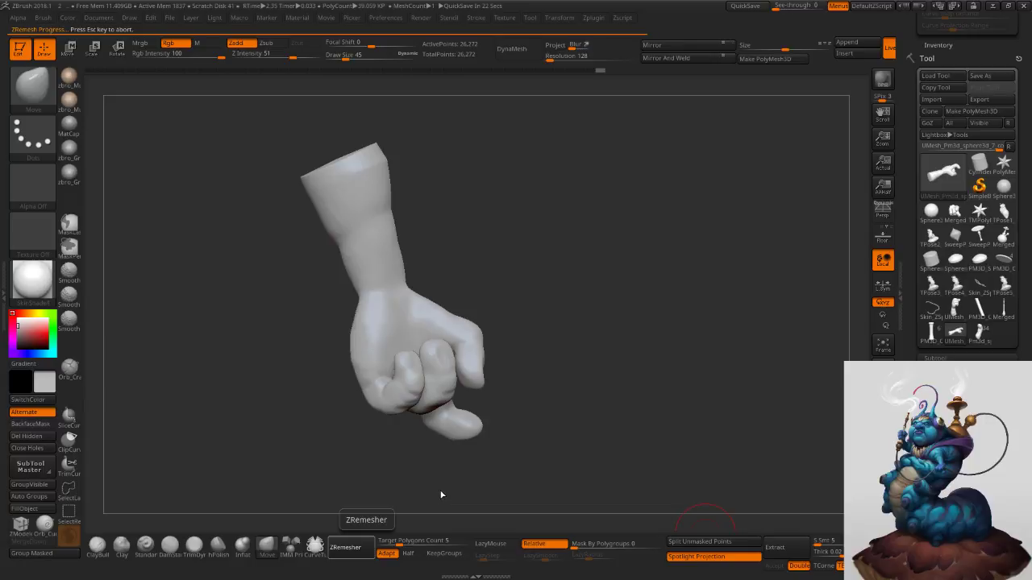
Check the 5,625-point remeshed fist, then switch to the PM3D_Cylinder3D2 pipe and frame it.
drag(630, 364, 616, 316)
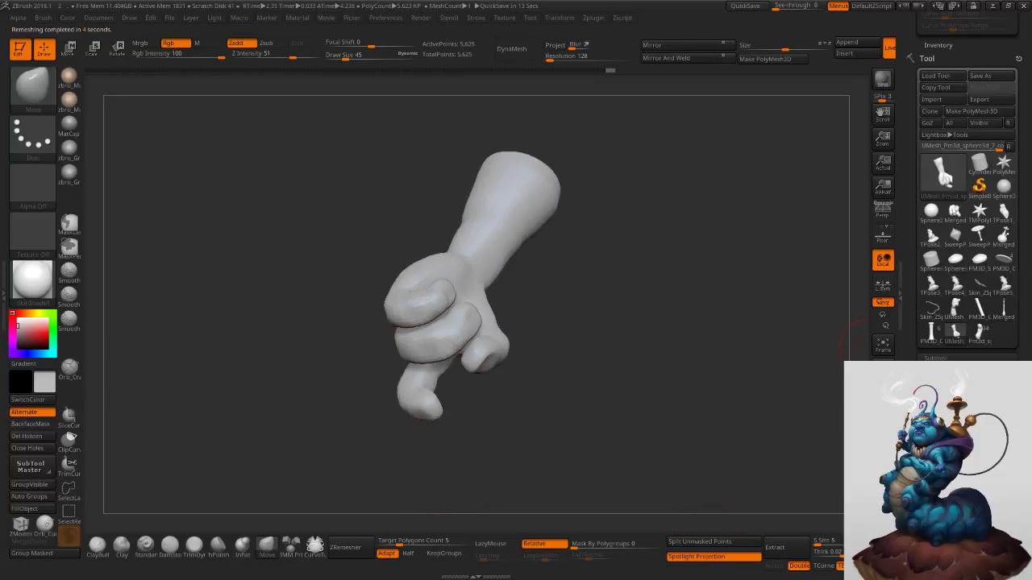
drag(906, 338, 906, 302)
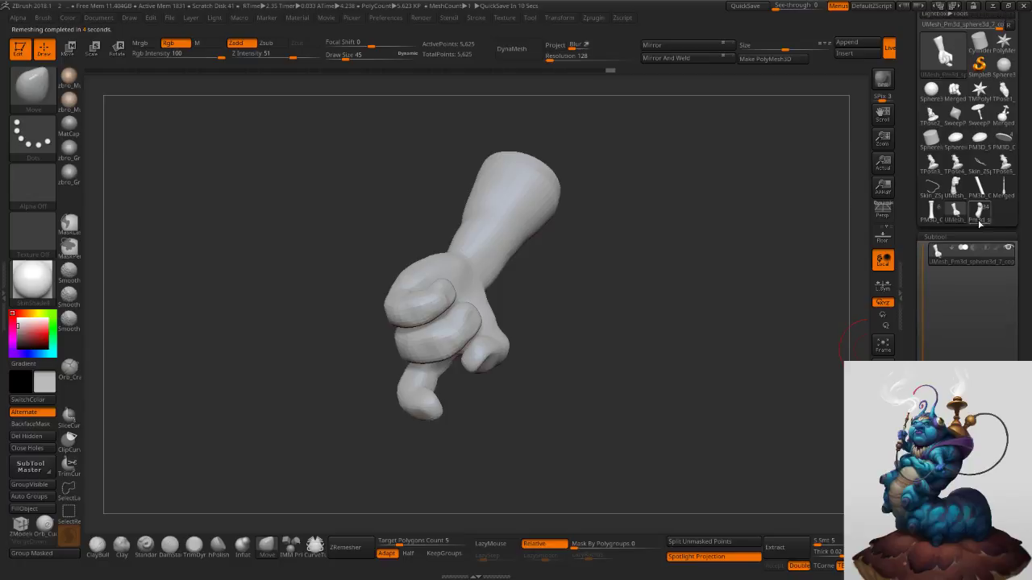
click(932, 213)
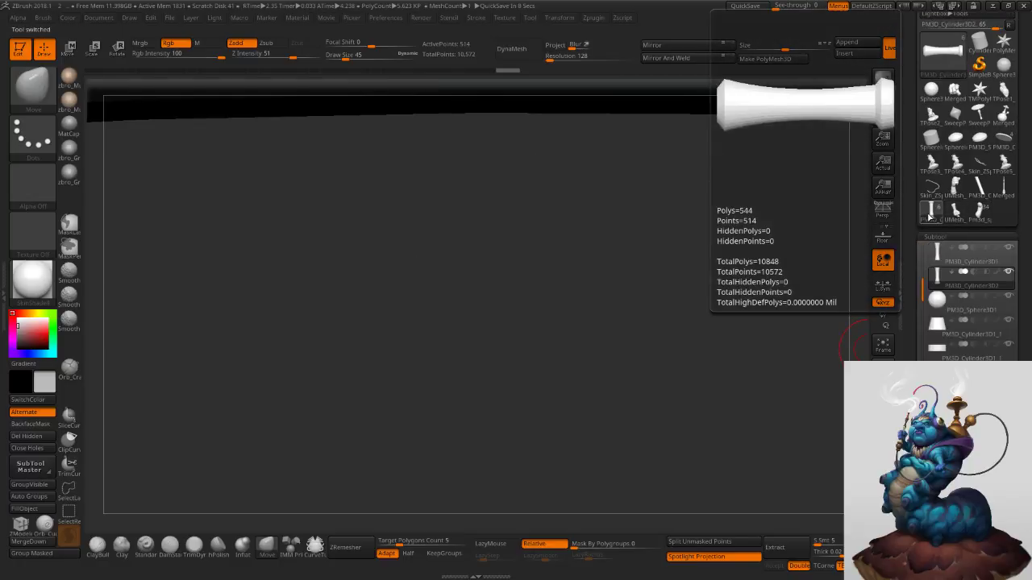
key(f)
key(f)
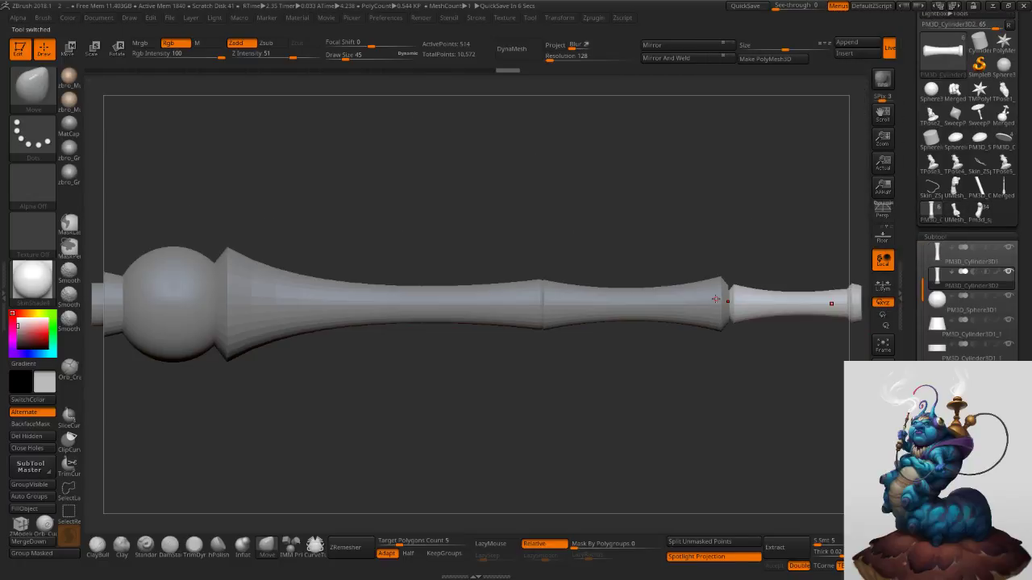
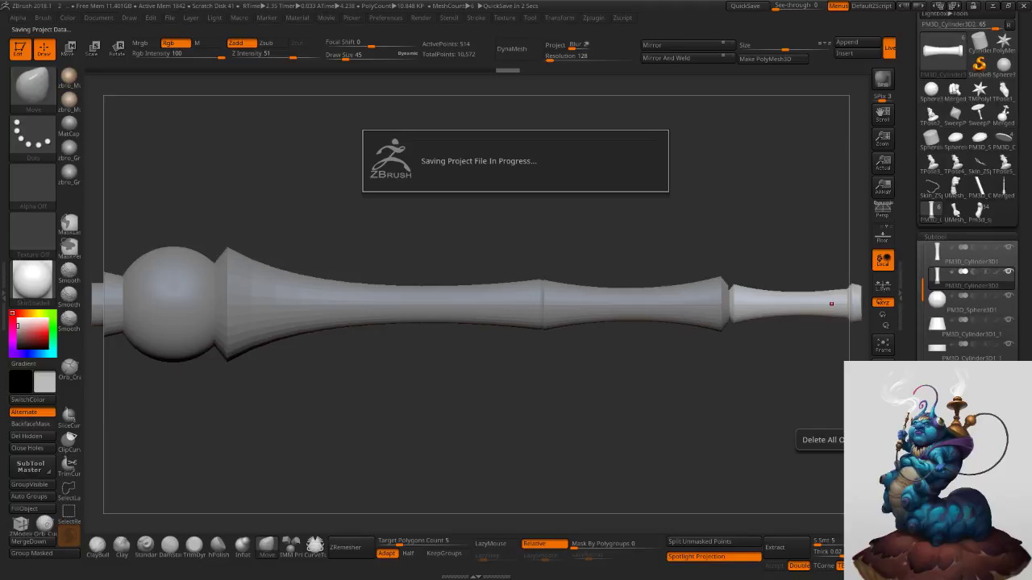
Delete the hookah staff tool and switch back to the caterpillar sculpt.
click(943, 473)
click(840, 567)
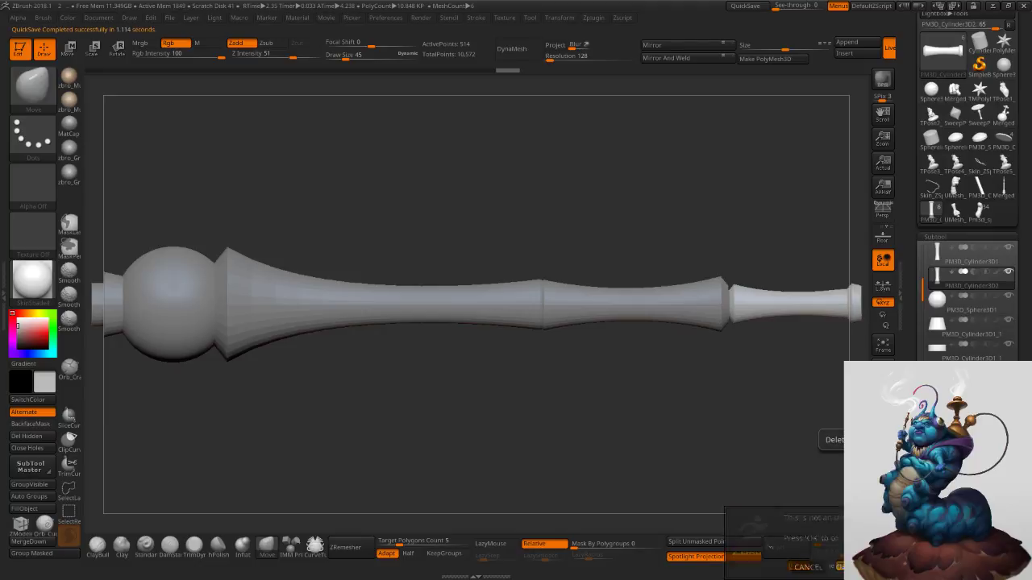
click(954, 211)
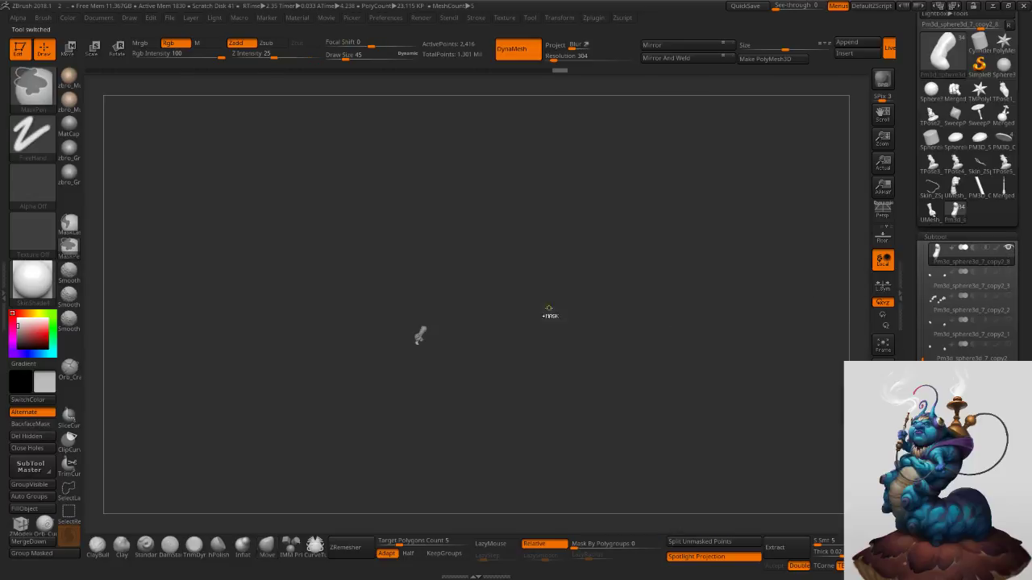
Append the hand mesh to the caterpillar as a new subtool.
ctrl+right_drag(551, 316, 746, 415)
mouse_move(684, 324)
ctrl+right_down()
mouse_move(683, 302)
mouse_move(707, 323)
ctrl+right_up()
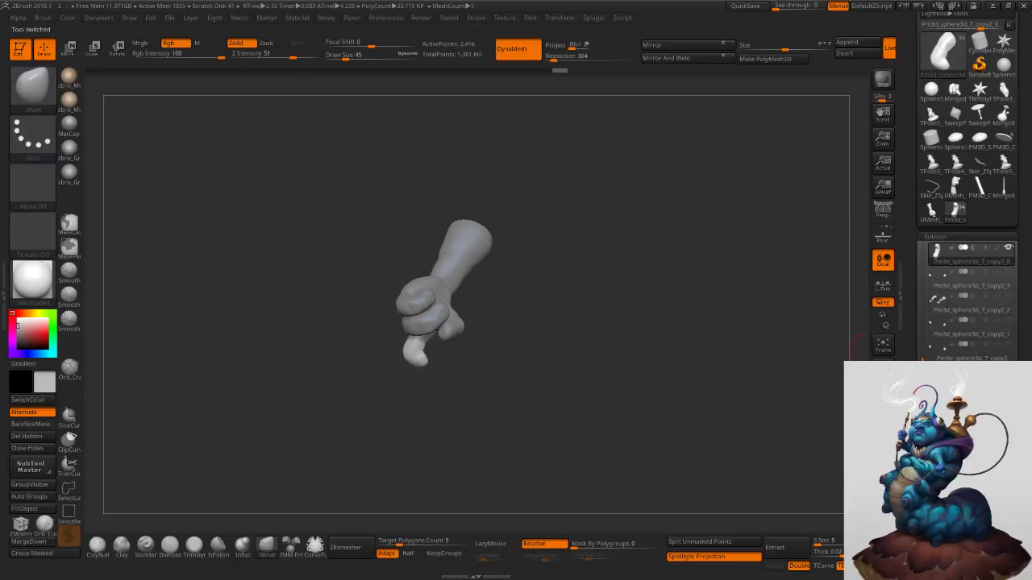
click(850, 44)
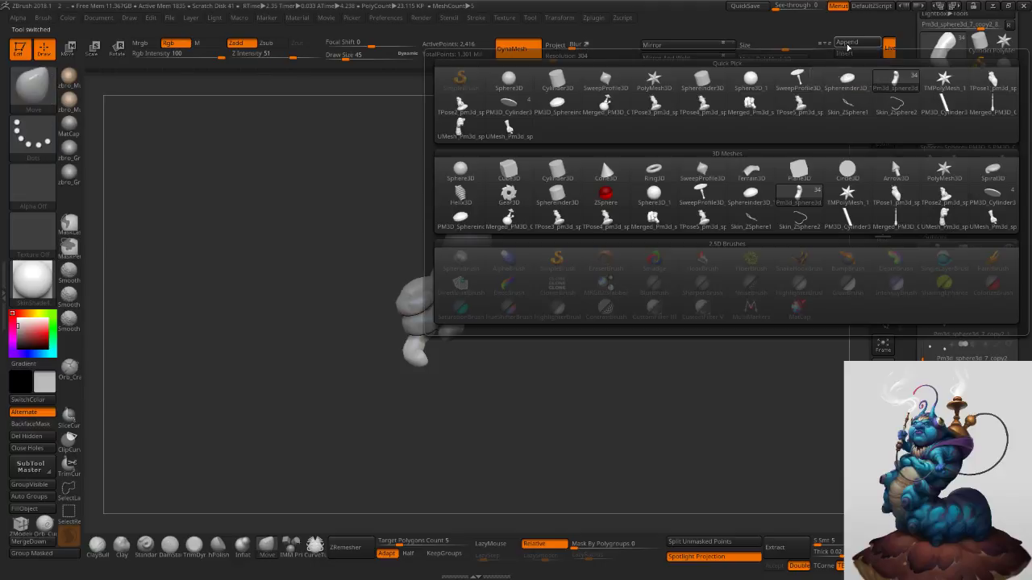
click(946, 219)
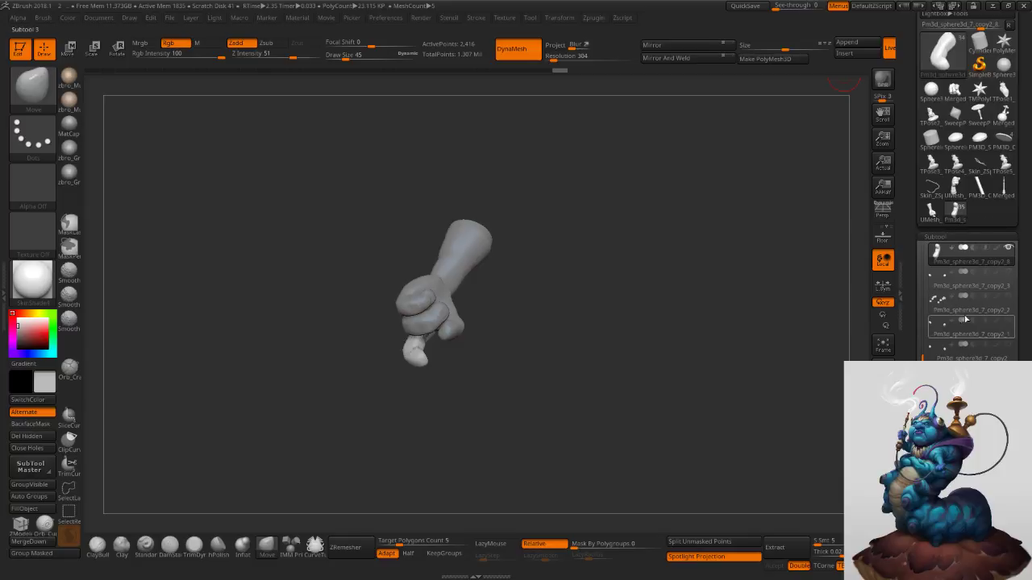
drag(924, 357, 922, 340)
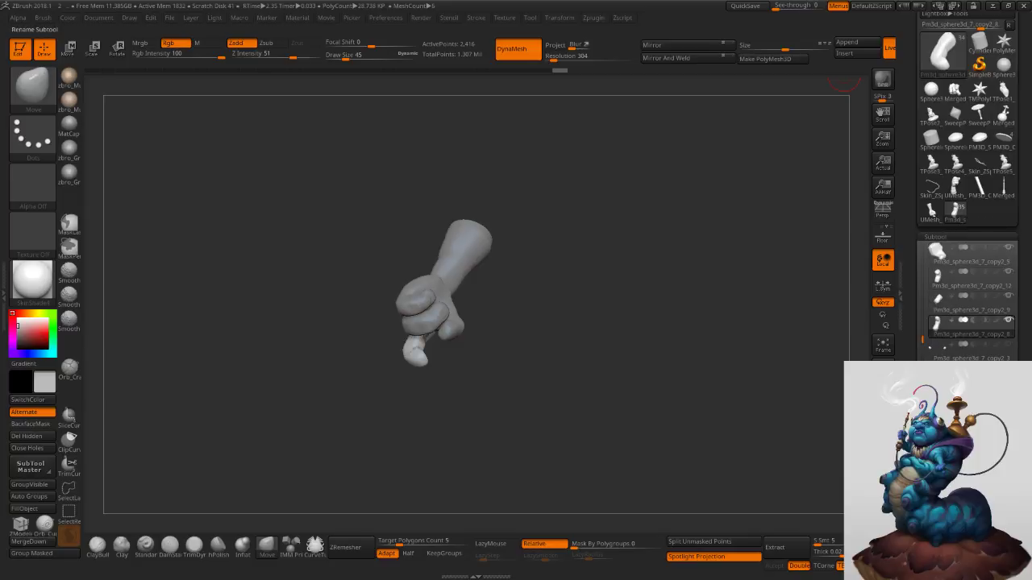
Delete the active subtool and the Pm3d_sphere3d_7_copy2_5 piece.
click(935, 534)
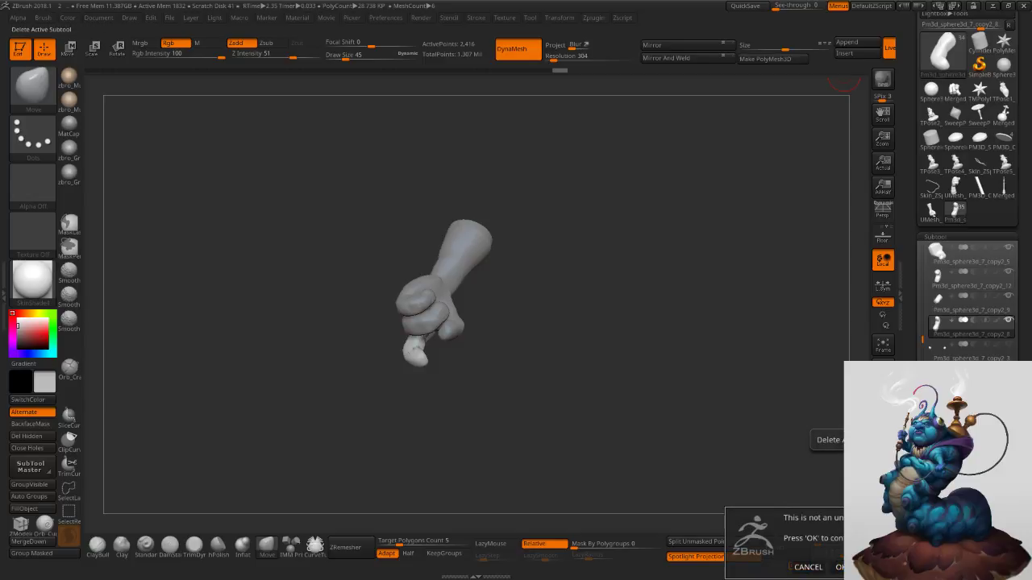
click(841, 567)
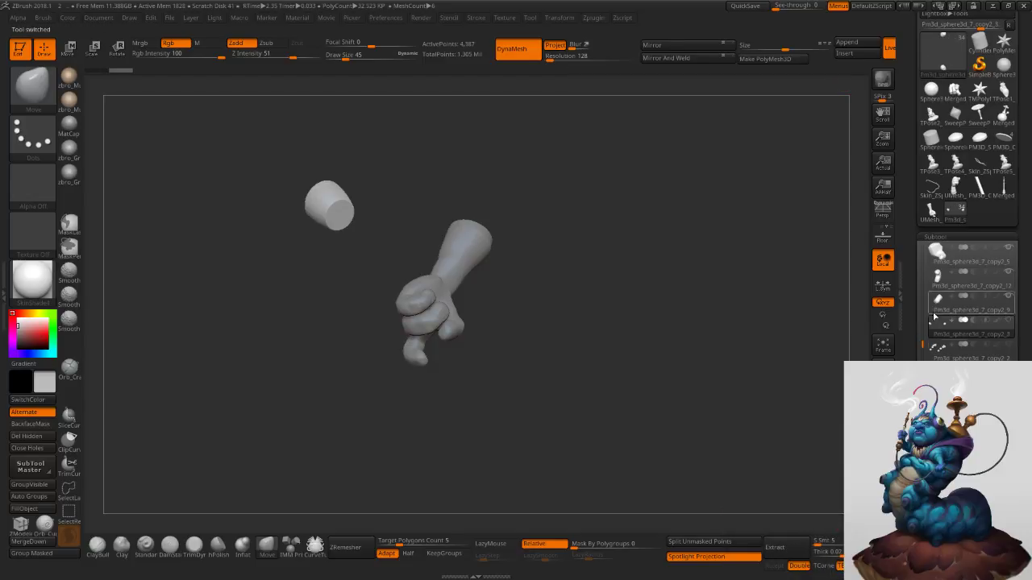
click(939, 262)
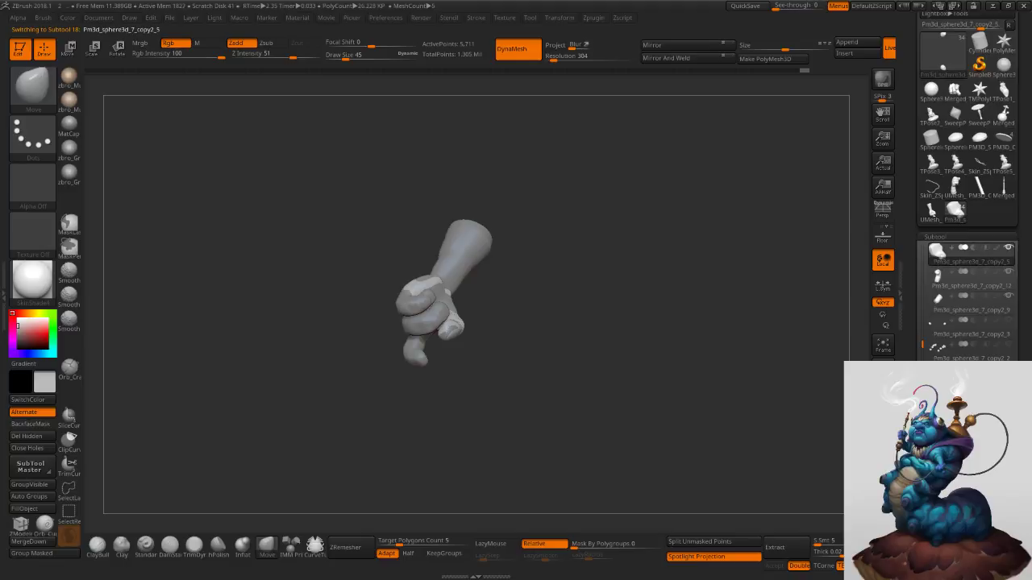
click(935, 533)
click(840, 567)
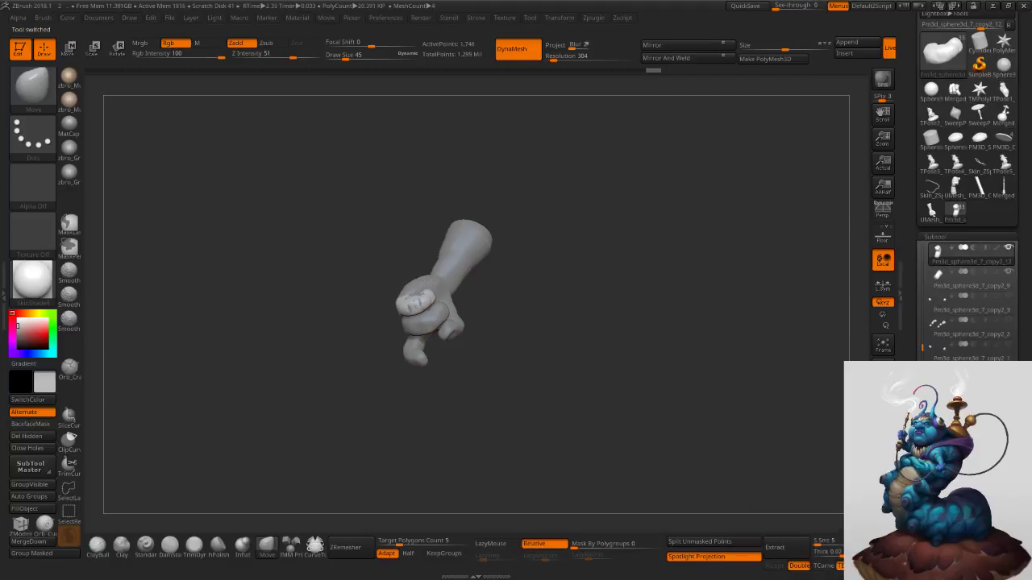
drag(921, 350, 920, 327)
Delete the forearm, copy2_12 and copy2_9 leftover subtools.
click(938, 300)
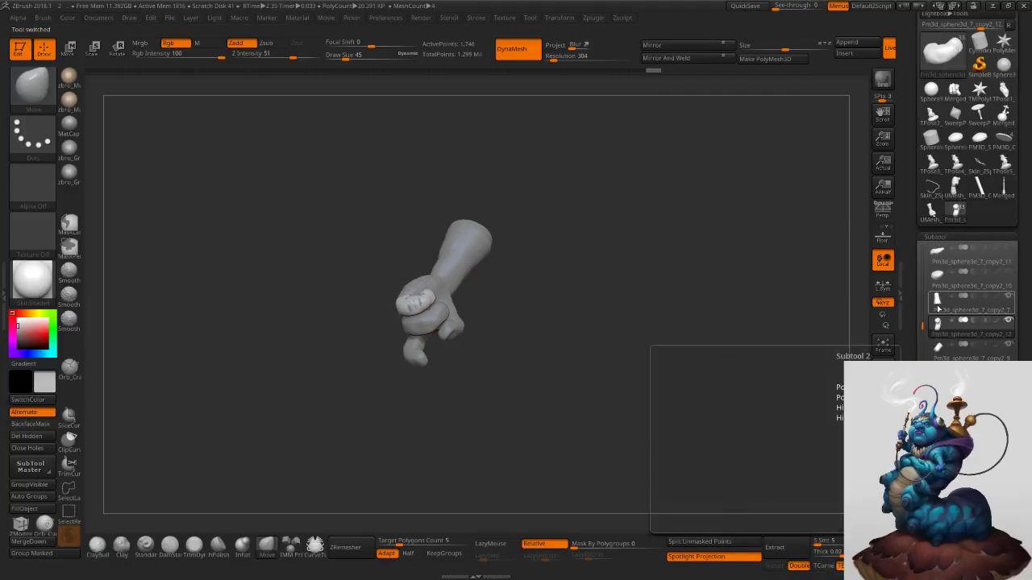
click(935, 534)
click(840, 568)
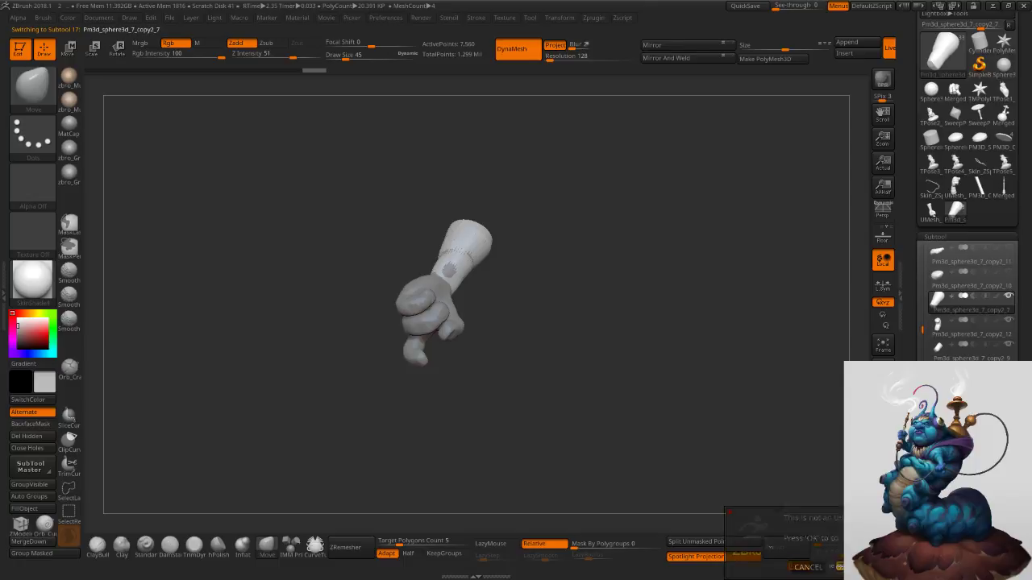
click(935, 534)
click(840, 568)
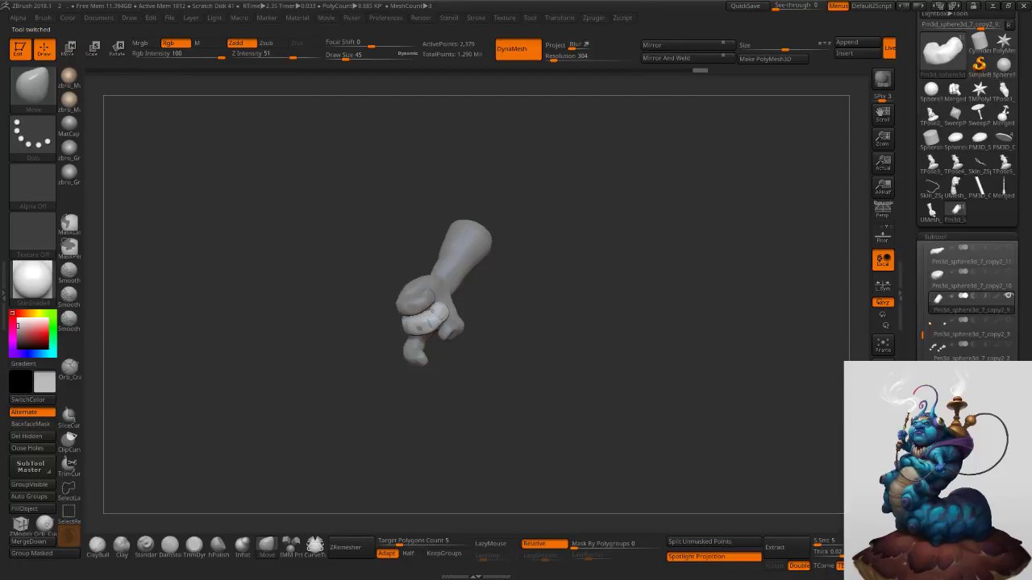
click(935, 534)
click(836, 567)
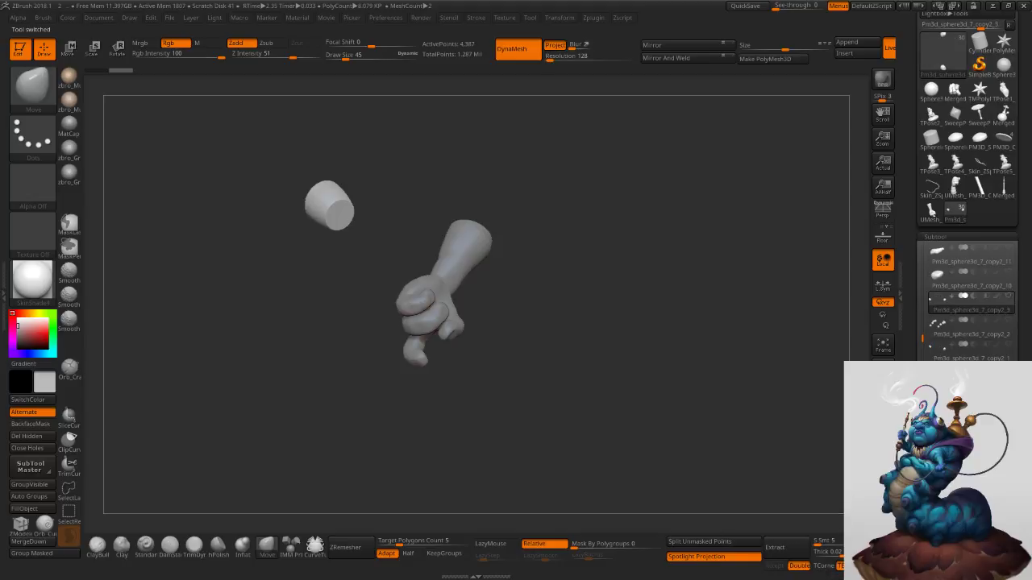
Show all subtools, view the whole character from the front, and select the body.
click(1010, 300)
ctrl+right_drag(679, 366, 699, 421)
mouse_move(557, 387)
ctrl+right_down()
mouse_move(510, 281)
mouse_move(551, 292)
mouse_move(532, 270)
ctrl+right_up()
alt+click(511, 277)
Set the brush size to 138 and solo the caterpillar body.
key(s)
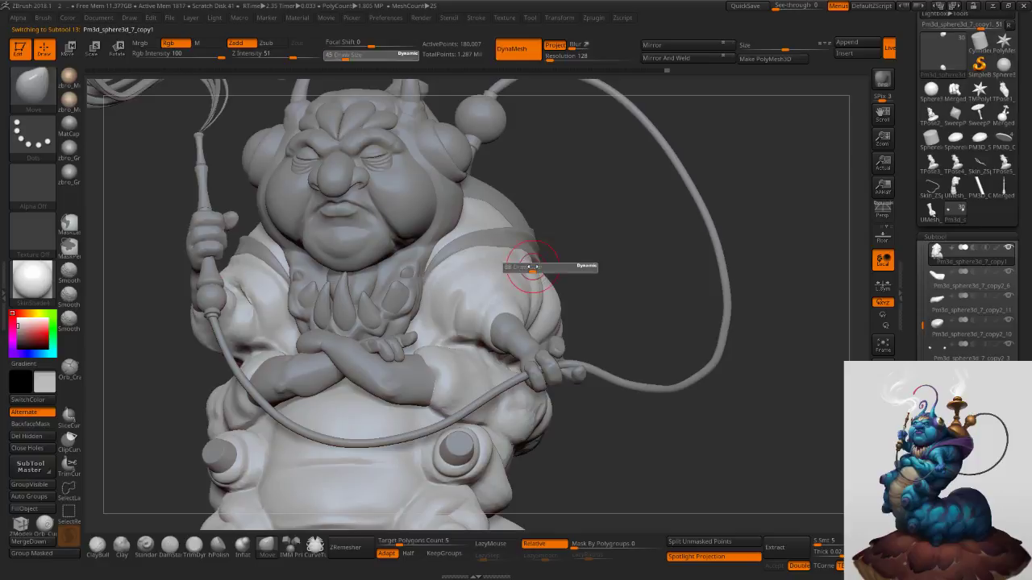
drag(532, 267, 545, 266)
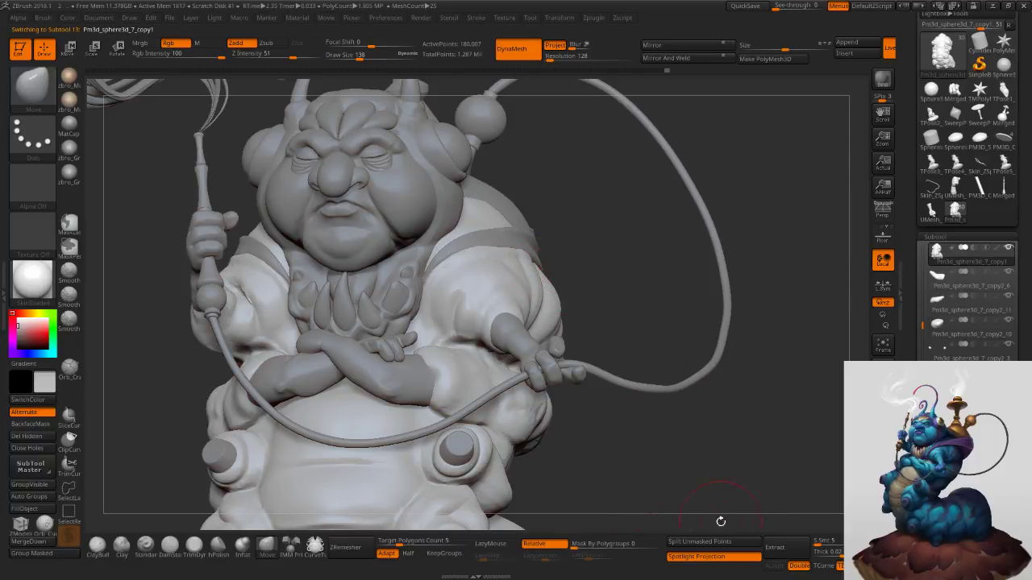
click(876, 517)
ctrl+right_drag(691, 444, 637, 226)
mouse_move(677, 318)
right_down()
mouse_move(632, 326)
mouse_move(678, 278)
right_up()
mouse_move(677, 278)
alt+right_down()
mouse_move(633, 388)
mouse_move(577, 365)
alt+right_up()
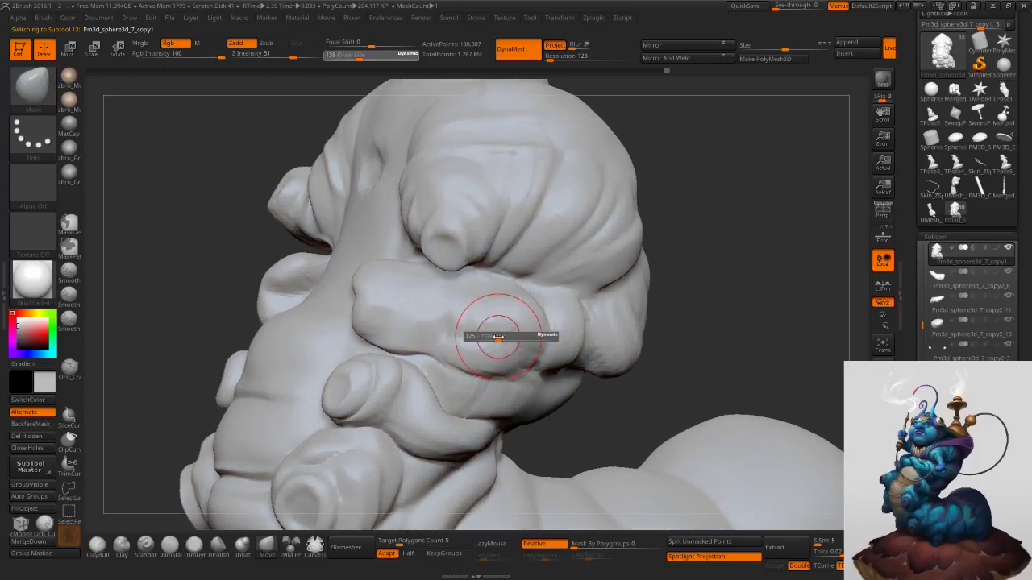
drag(491, 334, 483, 334)
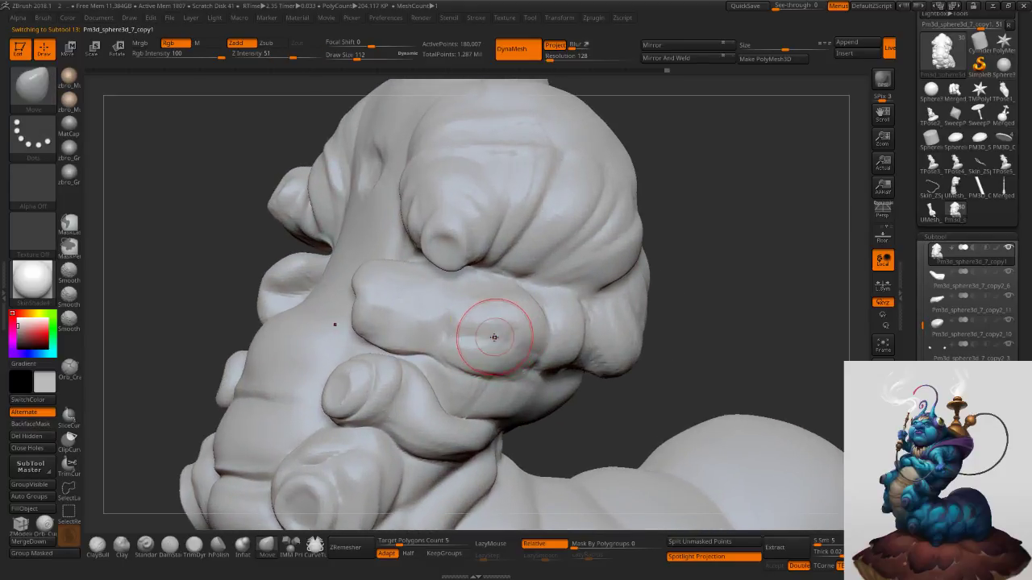
Build up the head roll with ClayBuildup and smooth the body rolls.
click(98, 546)
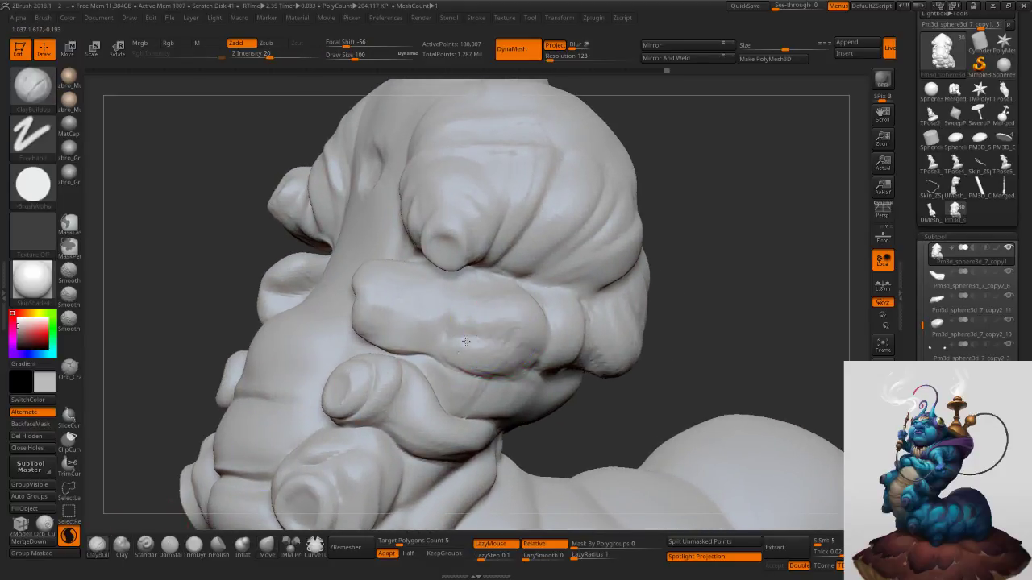
mouse_move(514, 296)
mouse_down()
mouse_move(508, 345)
mouse_move(530, 312)
mouse_up()
right_drag(531, 311, 476, 327)
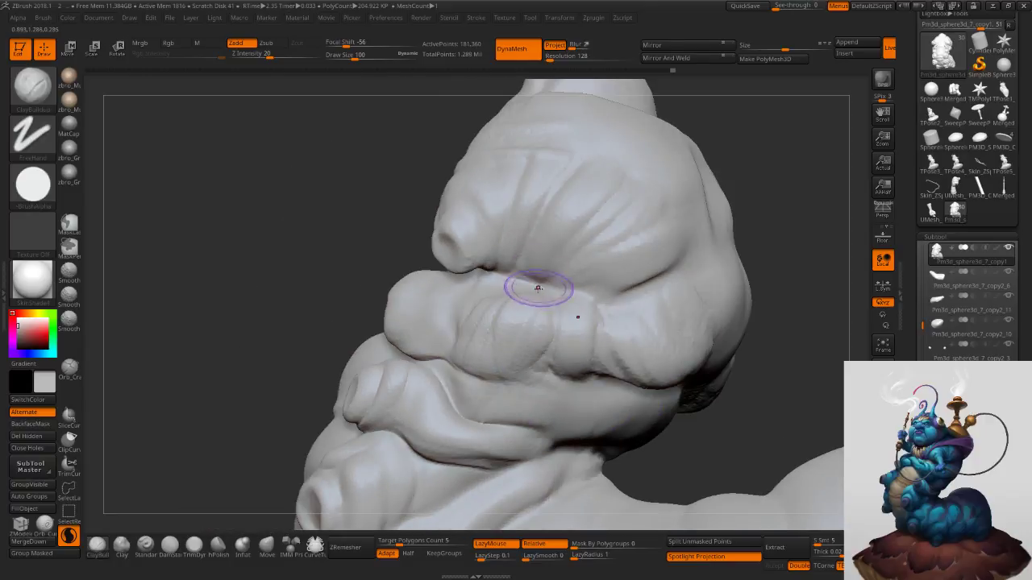
drag(537, 288, 525, 350)
key(shift)
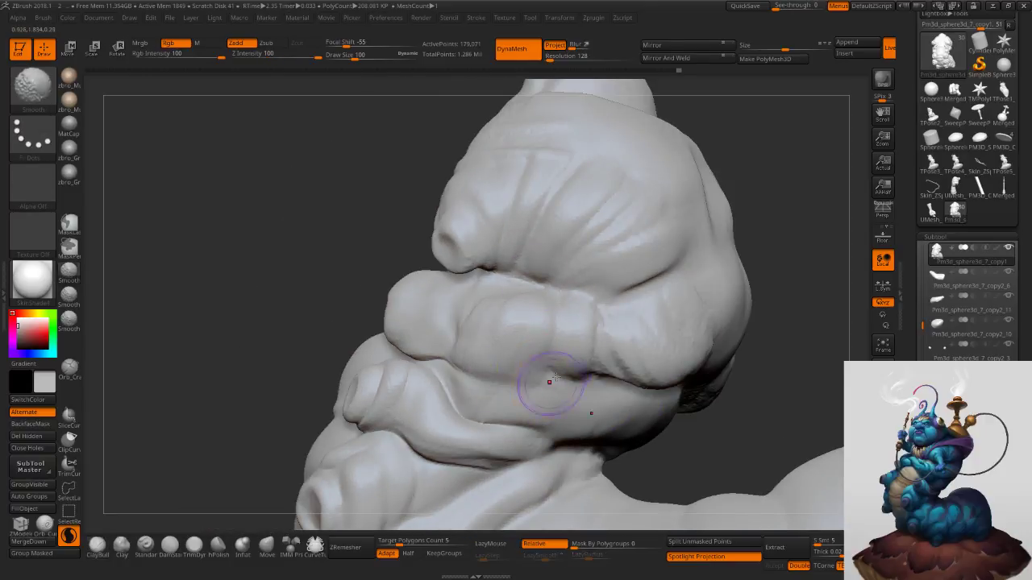
right_drag(555, 376, 633, 303)
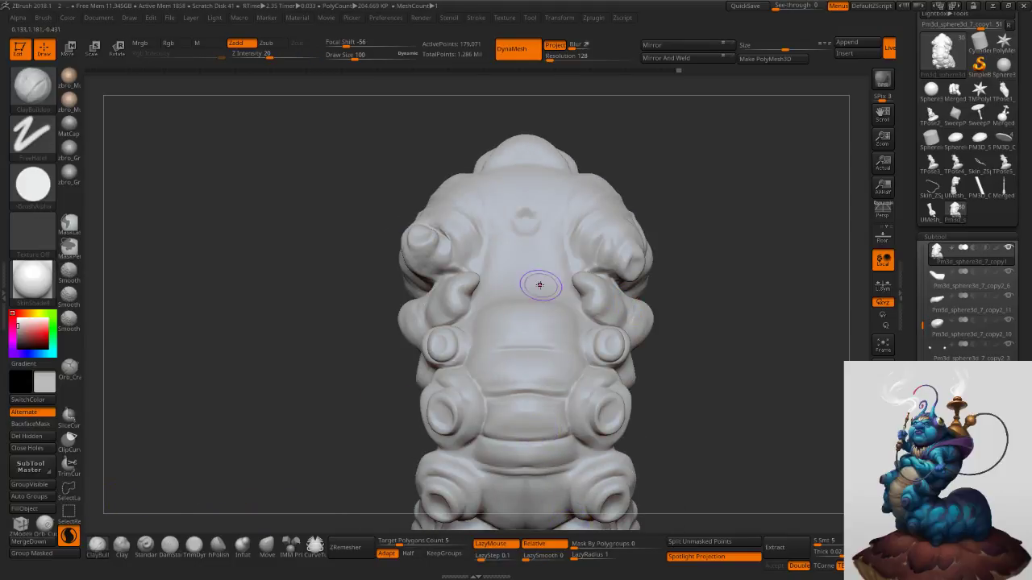
right_drag(439, 347, 416, 356)
Crease the left arm and smooth the crease.
ctrl+right_drag(467, 252, 435, 251)
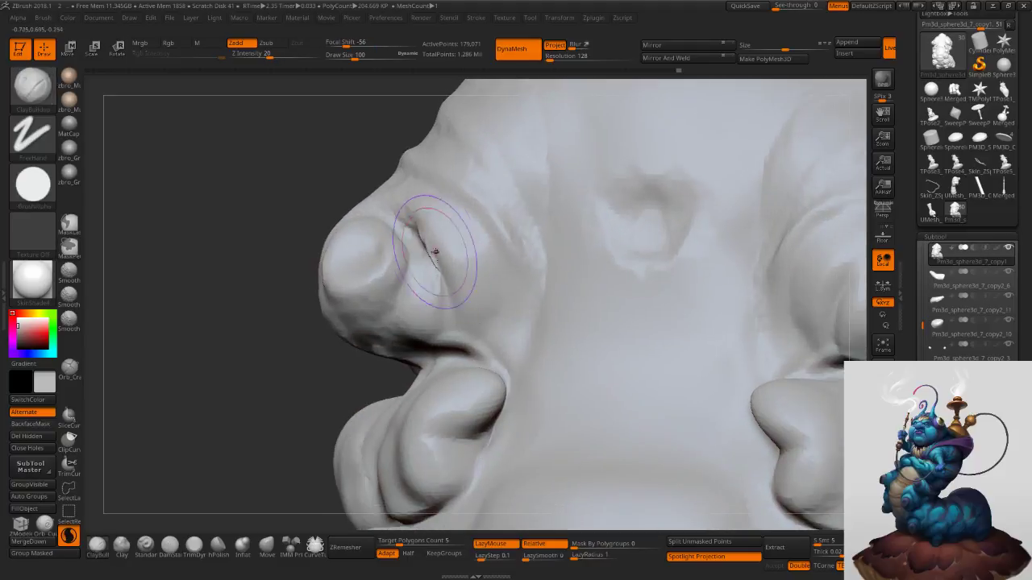
key(s)
drag(434, 246, 429, 245)
right_drag(429, 244, 431, 234)
mouse_move(430, 235)
mouse_down()
mouse_move(446, 272)
mouse_move(429, 248)
mouse_move(440, 297)
mouse_up()
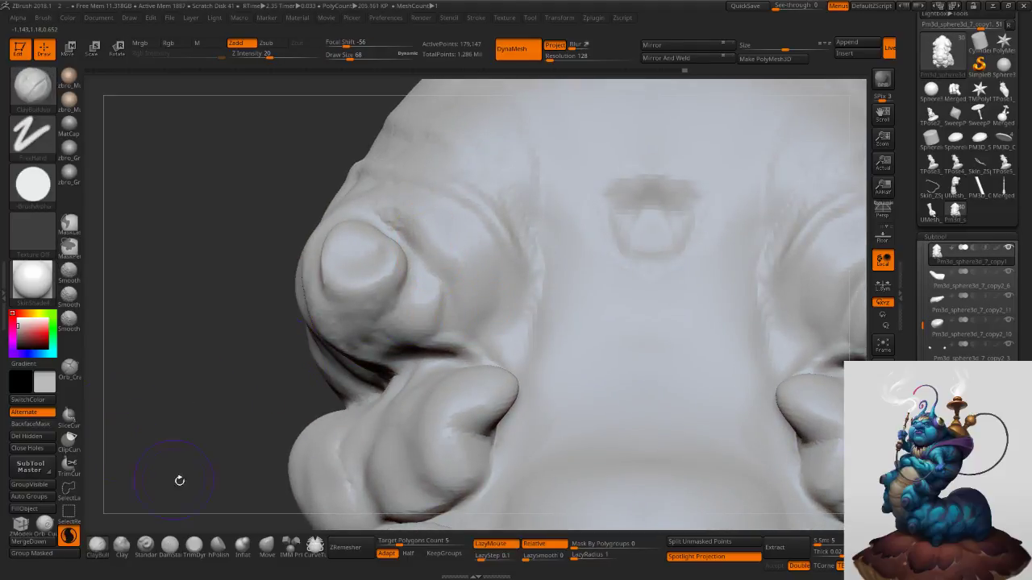
Set ZRemesher target polygons to 30 and remesh the body.
text(30)
ctrl+right_drag(359, 516, 400, 492)
alt+right_drag(590, 407, 489, 334)
right_drag(621, 332, 520, 347)
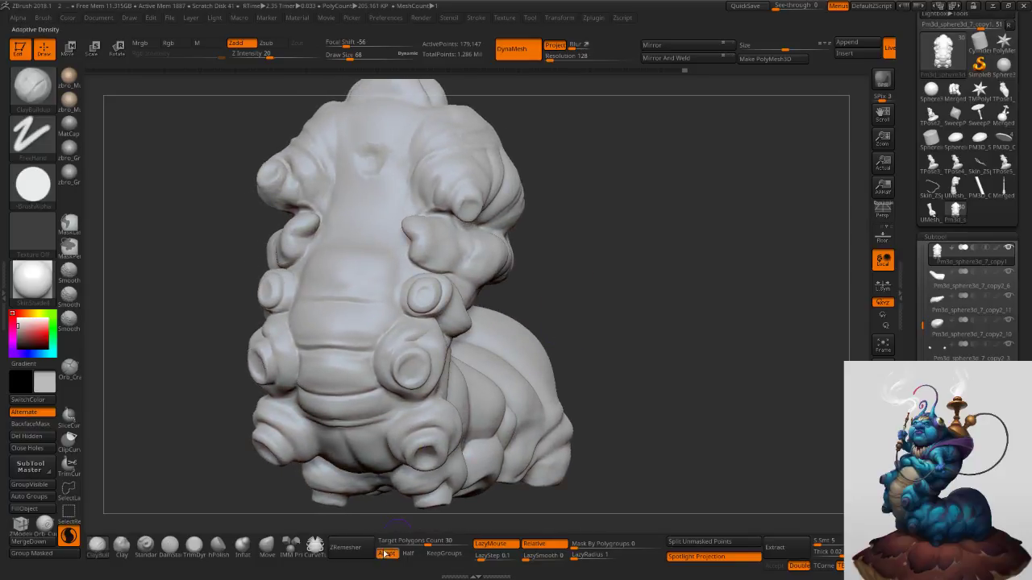
click(345, 548)
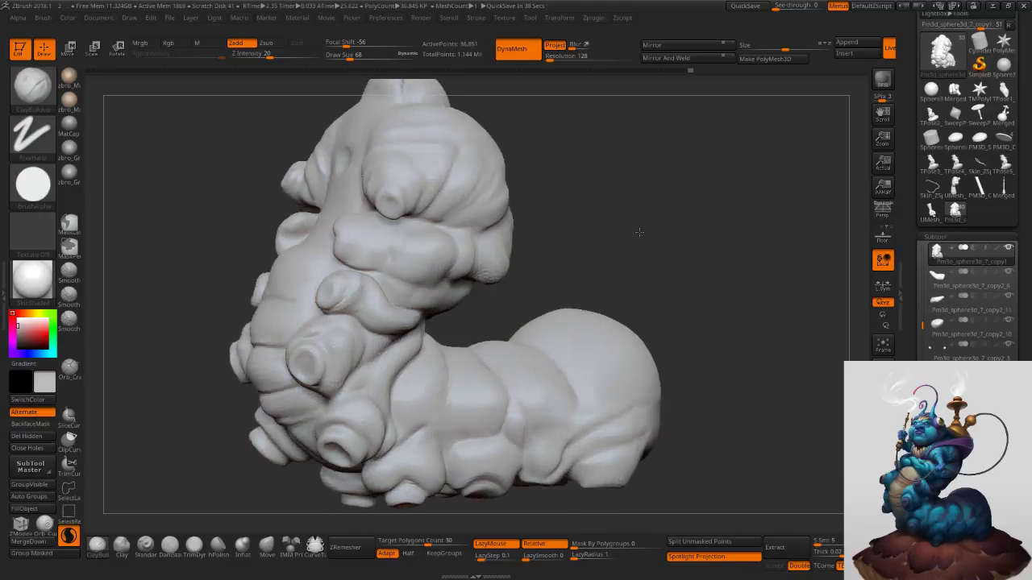
Undo and redo the remesh to compare the old and lighter 36,851-point body.
key(ctrl)
key(ctrl+shift)
key(ctrl+shift)
key(ctrl+shift+z)
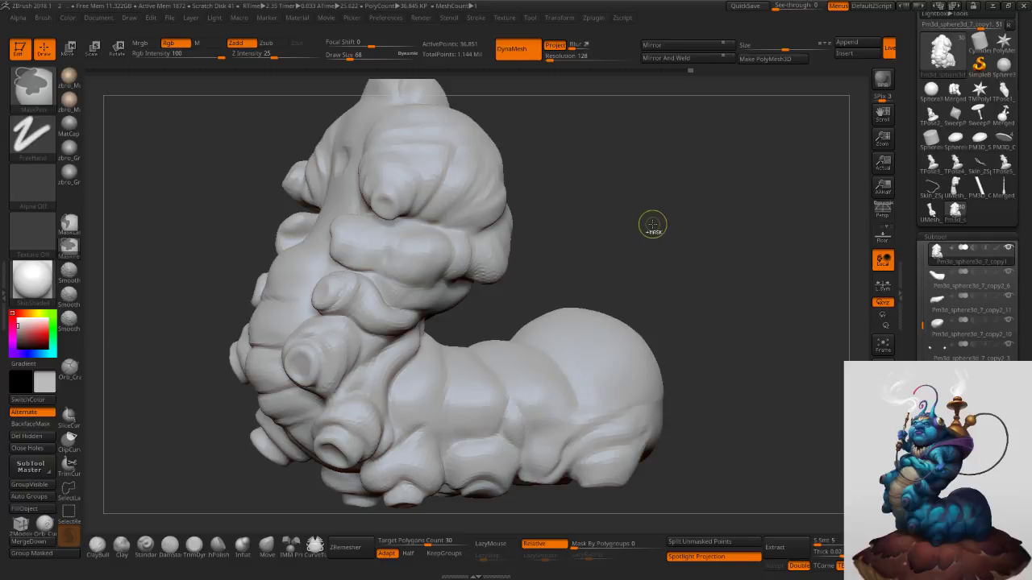
Duplicate the remeshed body and move Pm3d_sphere3d_7_copy1 below copy2_4 in the list.
key(ctrl+shift+d)
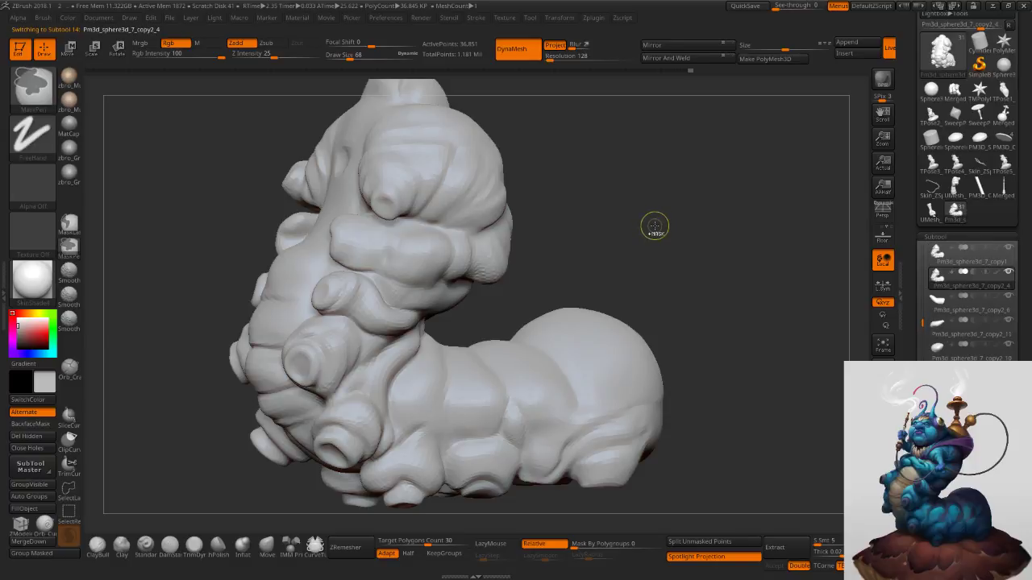
click(940, 256)
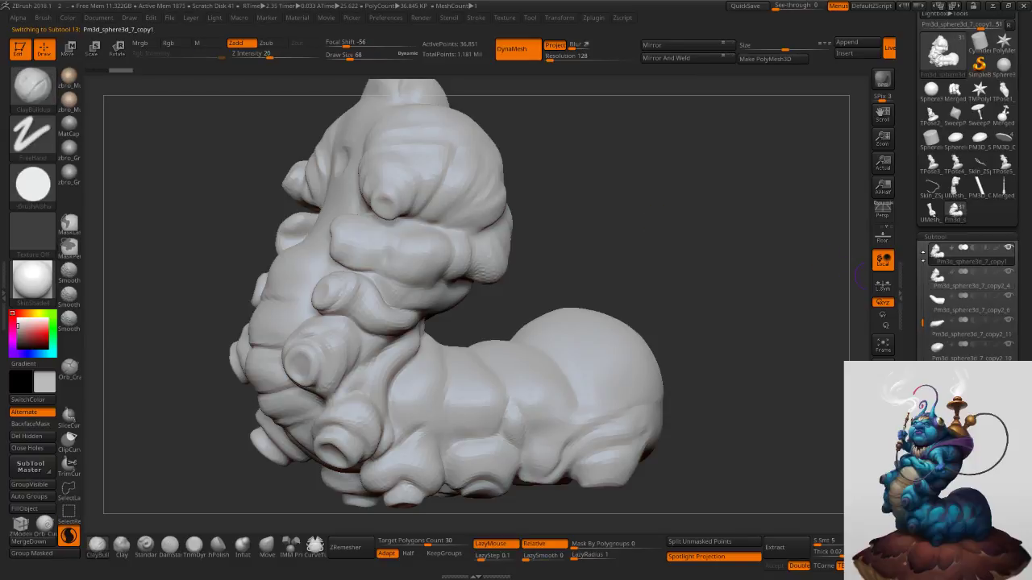
key(ctrl+z)
shift+drag(665, 235, 715, 245)
mouse_move(936, 284)
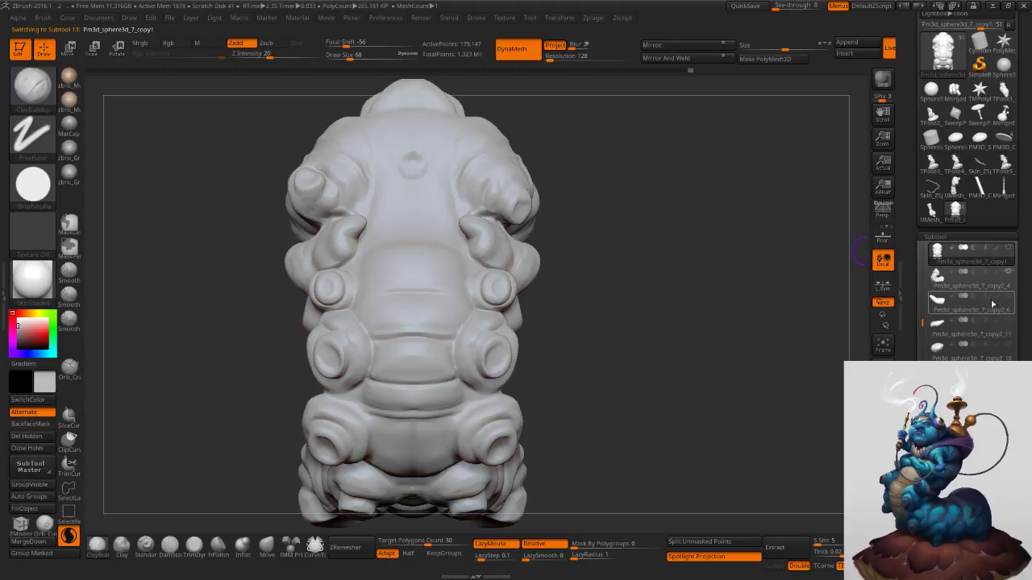
key(ctrl+Up)
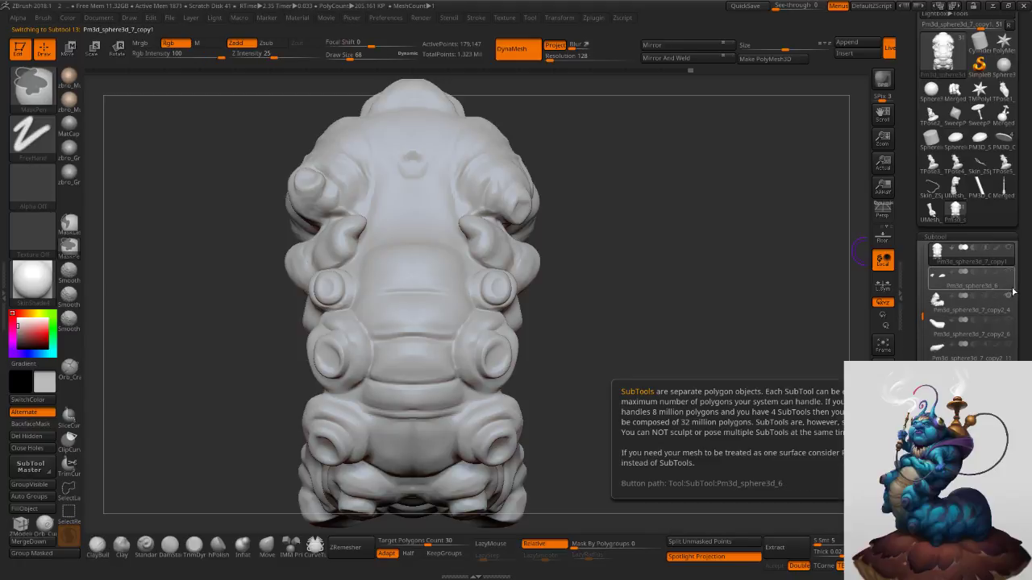
key(ctrl+Down)
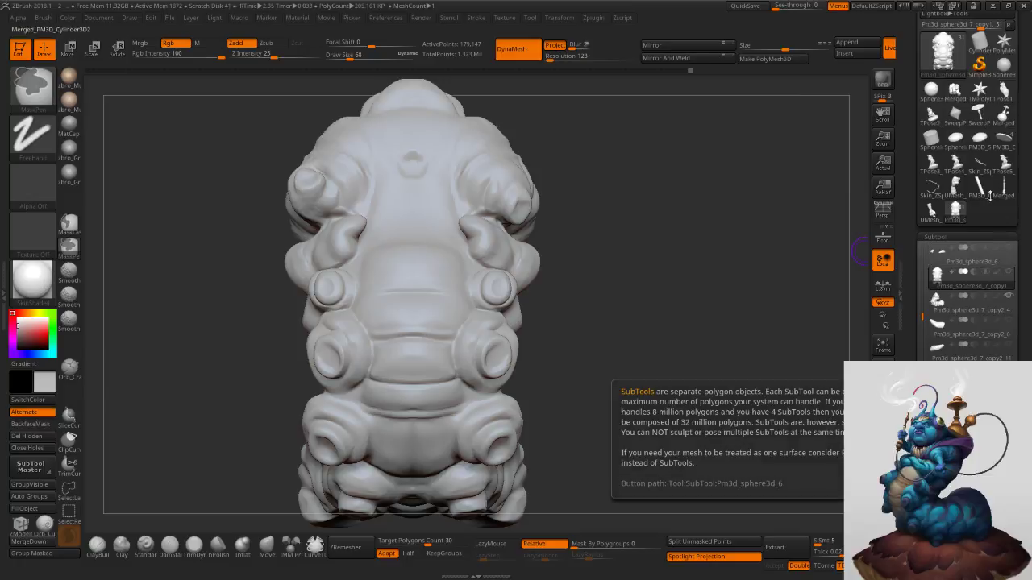
key(ctrl+Down)
Compare the copy1 and copy2_4 bodies at brush size 128, leaving copy2_4 active.
click(939, 280)
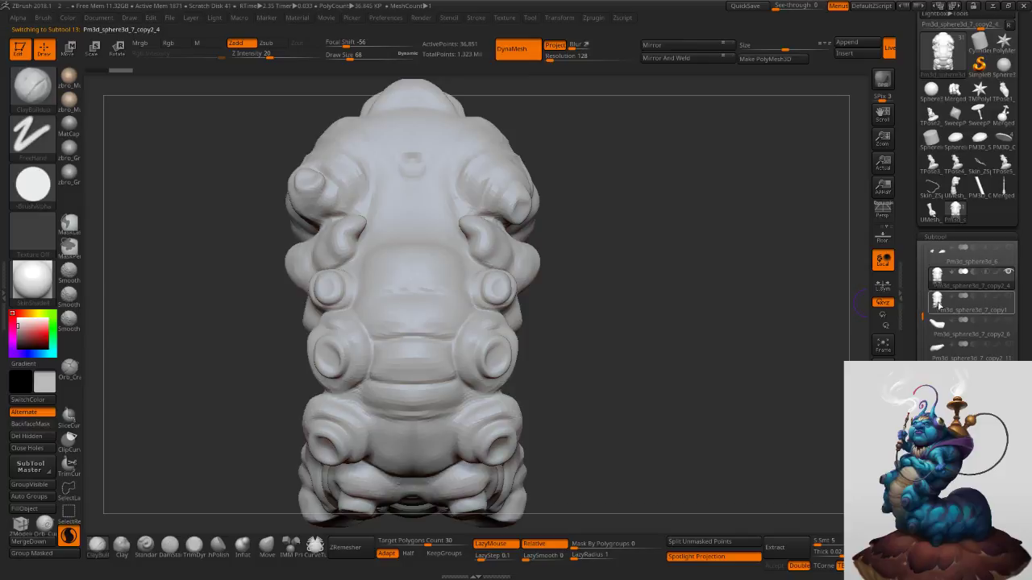
click(935, 303)
click(937, 276)
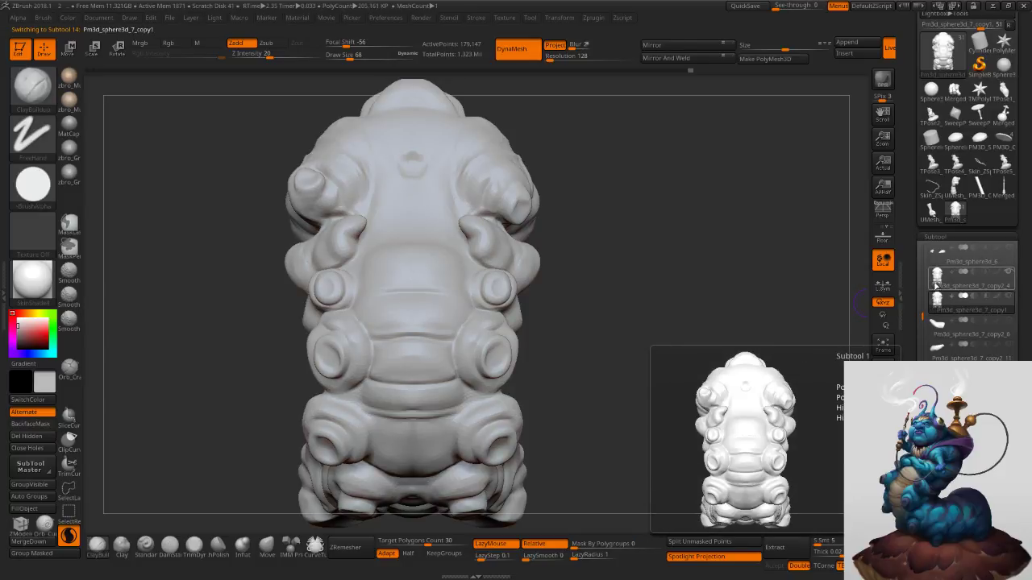
drag(740, 272, 709, 270)
key(s)
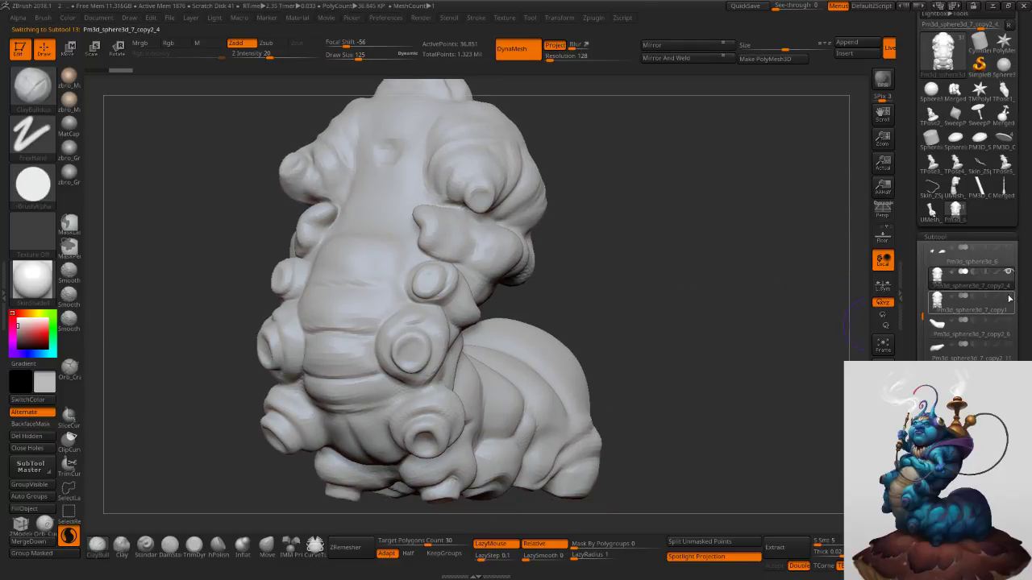
click(939, 306)
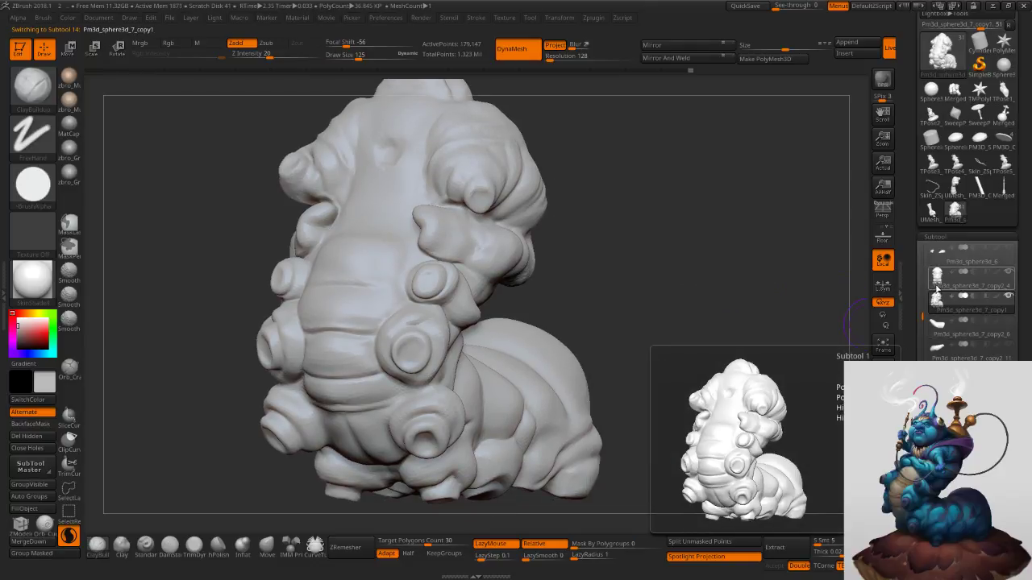
click(938, 287)
drag(913, 321, 896, 188)
drag(913, 299, 901, 186)
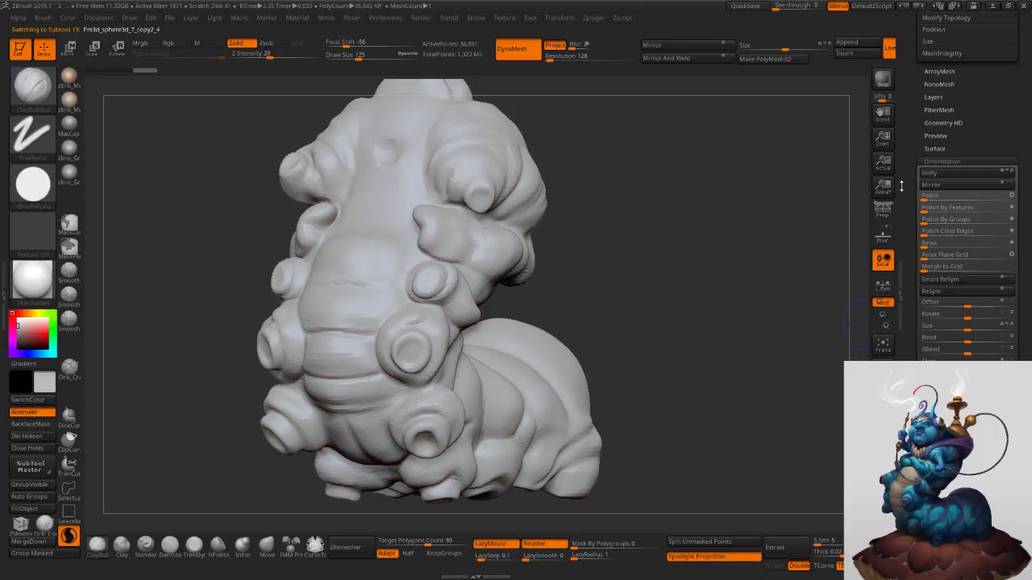
Subdivide copy2_4 once to about 147,389 points and store a morph target.
key(ctrl+d)
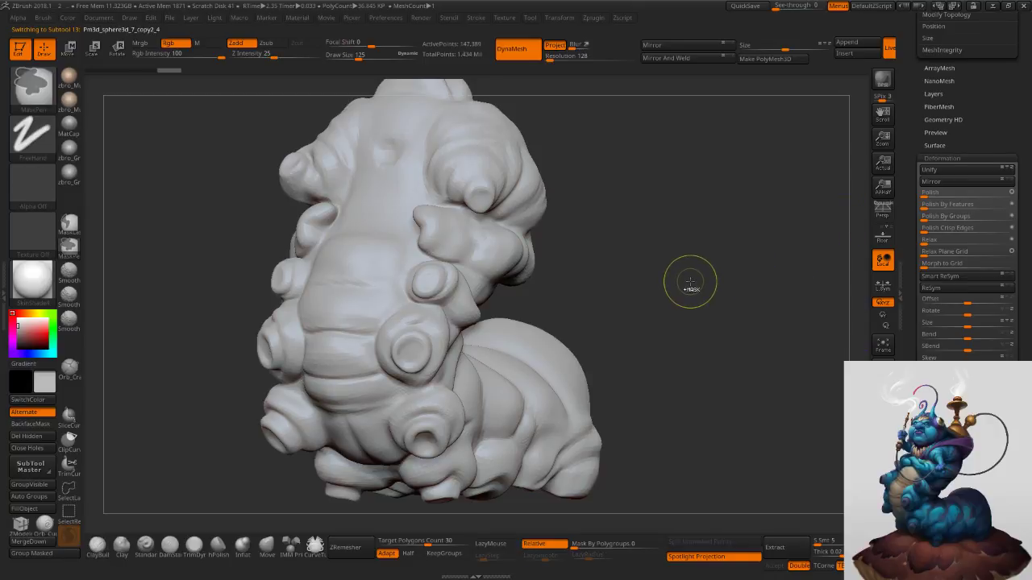
drag(915, 321, 906, 232)
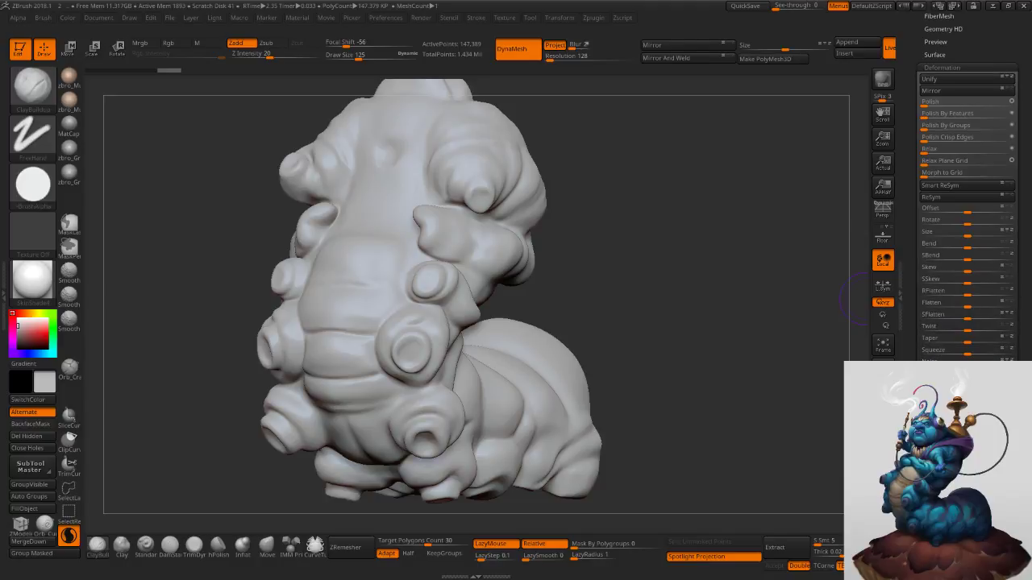
drag(911, 564, 901, 317)
click(945, 290)
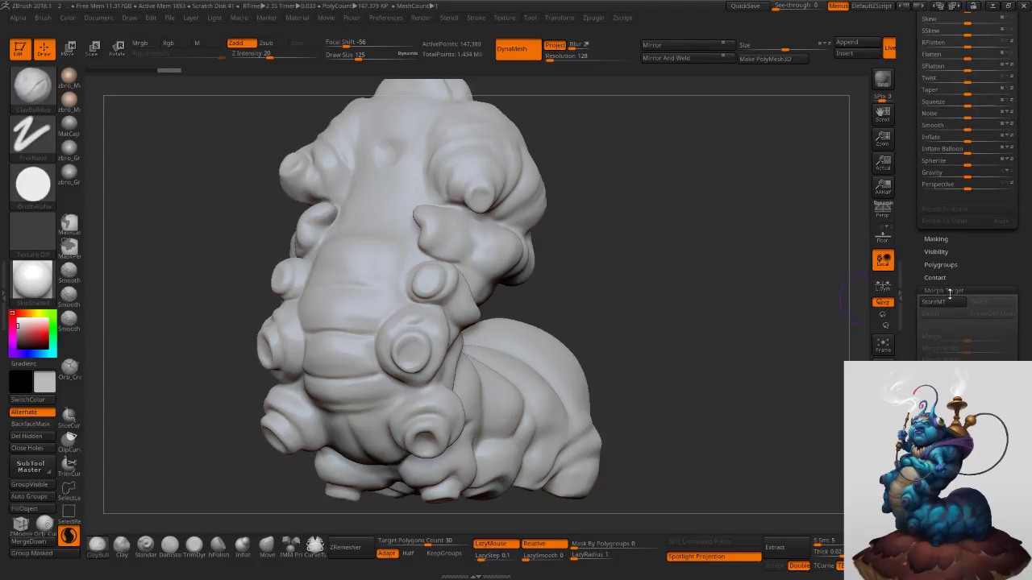
click(947, 307)
drag(918, 272, 917, 516)
drag(916, 89, 916, 536)
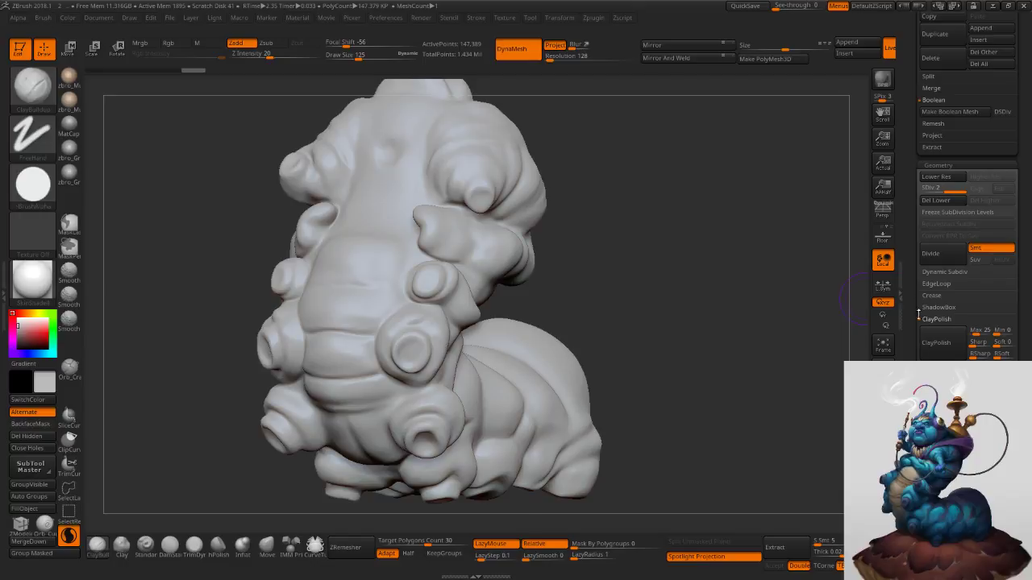
Project the other body subtool's detail onto copy2_4 with ProjectAll.
click(933, 136)
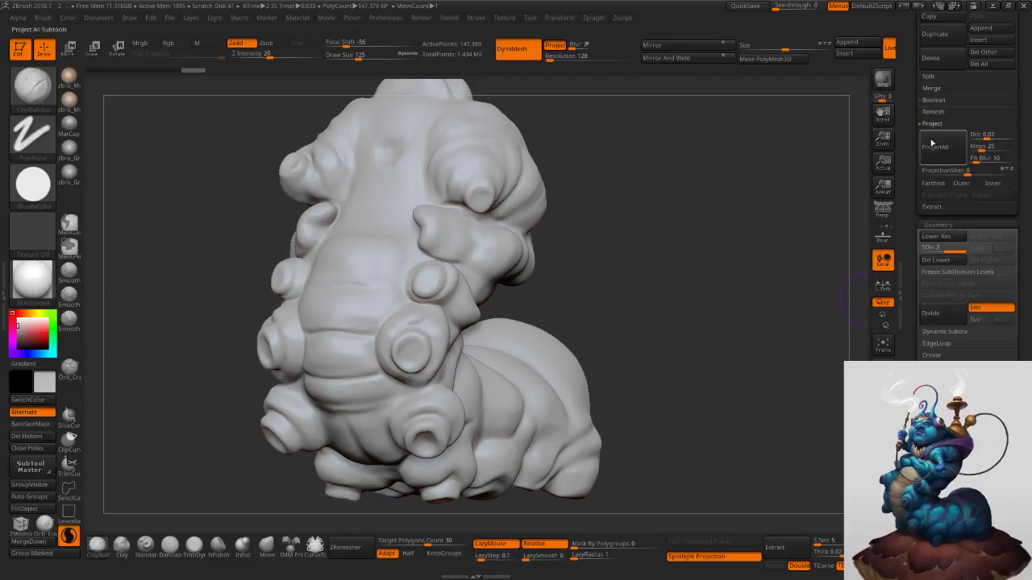
click(938, 158)
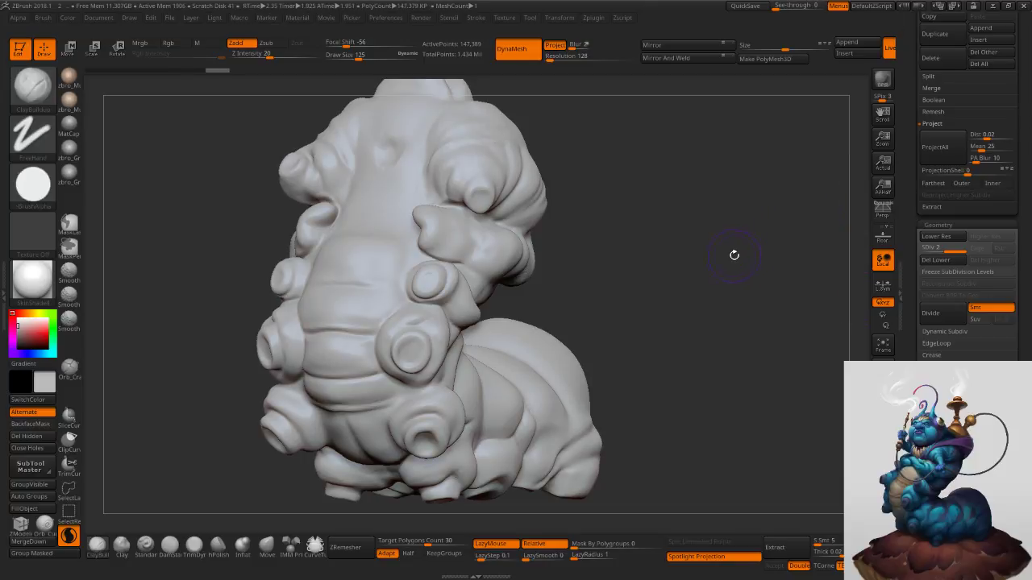
drag(758, 241, 735, 239)
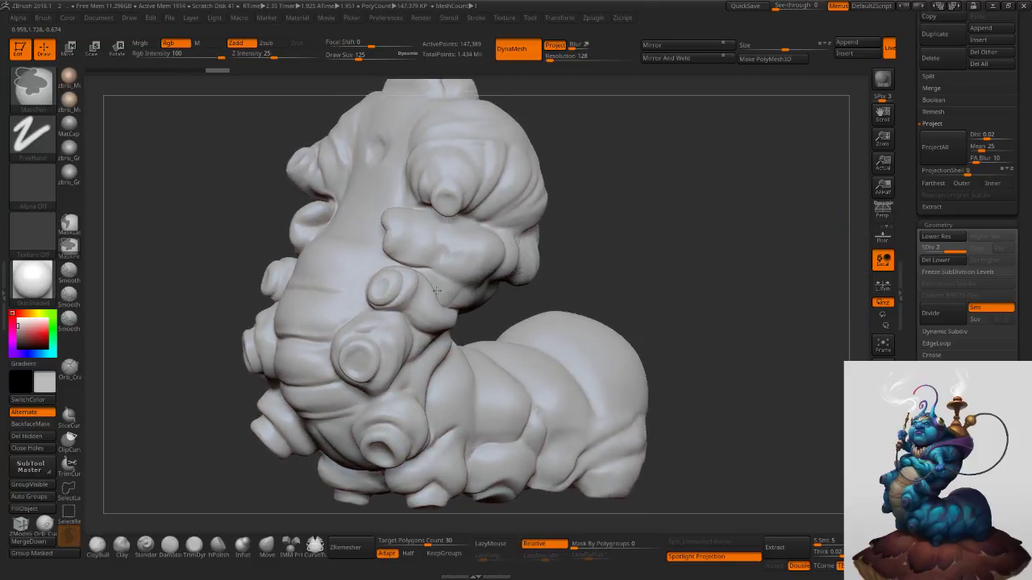
ctrl+right_drag(575, 289, 491, 293)
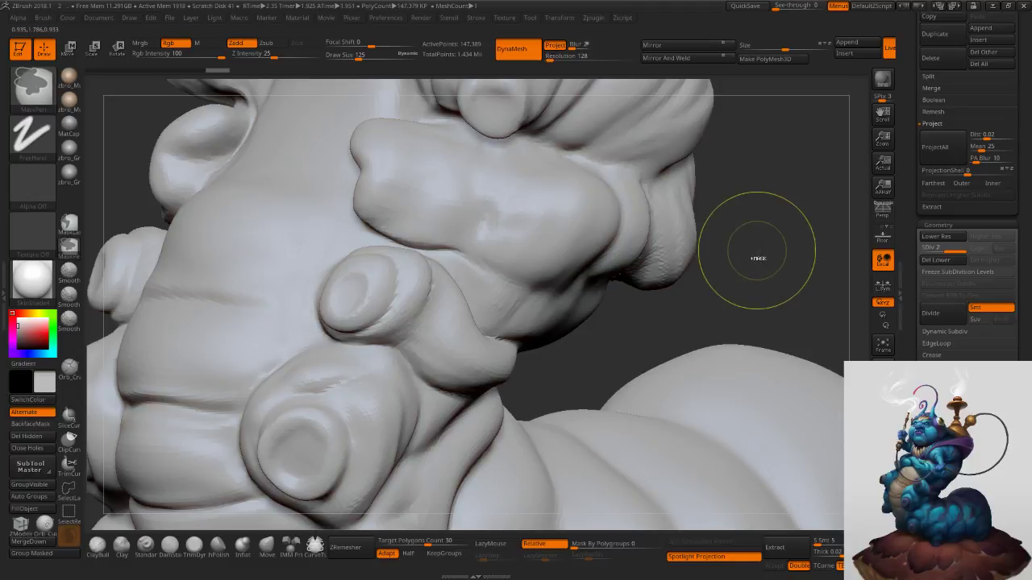
Divide the body to SDiv 3 (about 589,533 points), then undo and check it.
key(ctrl+d)
mouse_move(759, 253)
ctrl+right_down()
mouse_move(723, 228)
mouse_move(754, 249)
ctrl+right_up()
drag(753, 249, 743, 253)
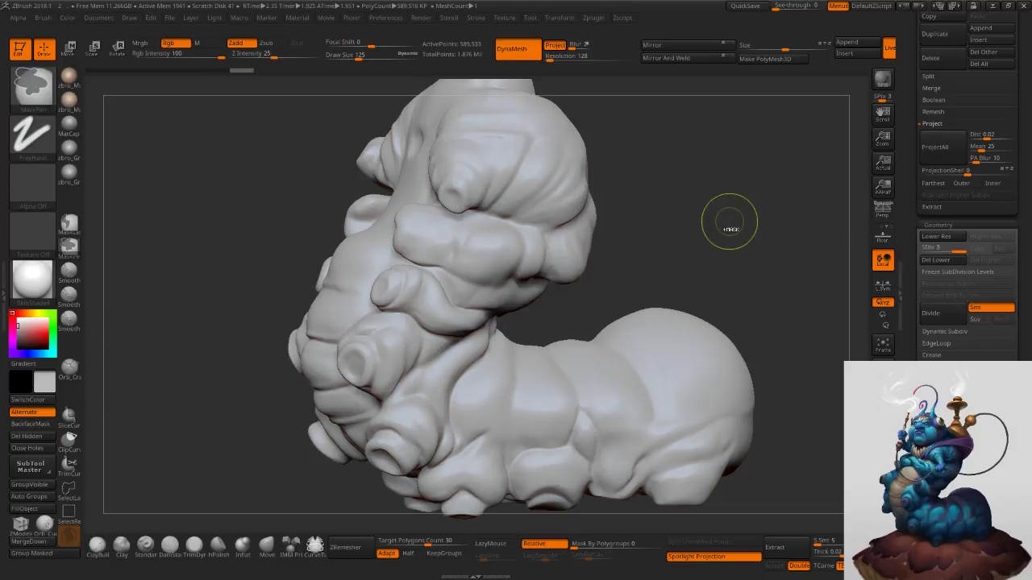
key(ctrl+z)
key(ctrl+shift)
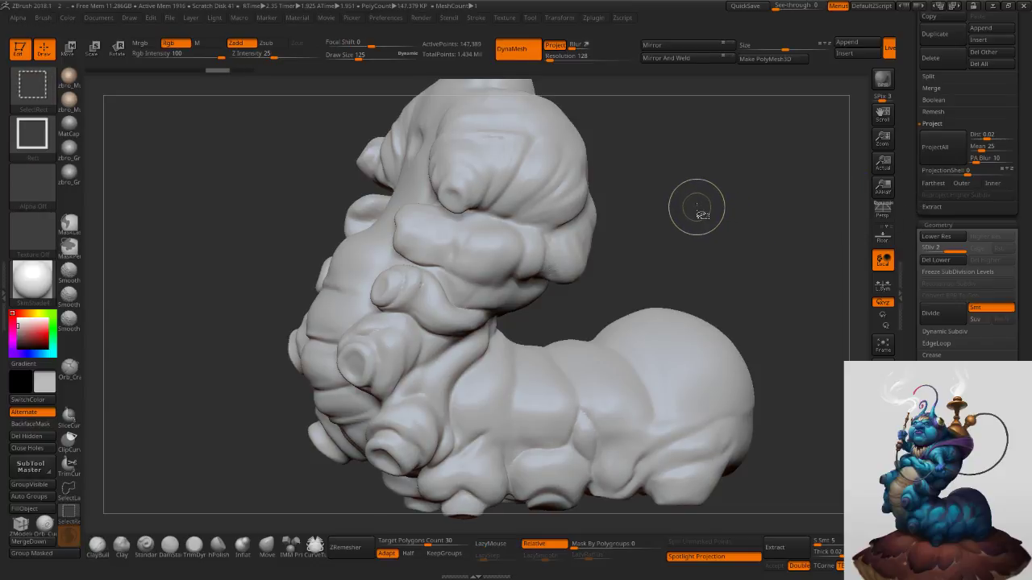
drag(696, 208, 713, 206)
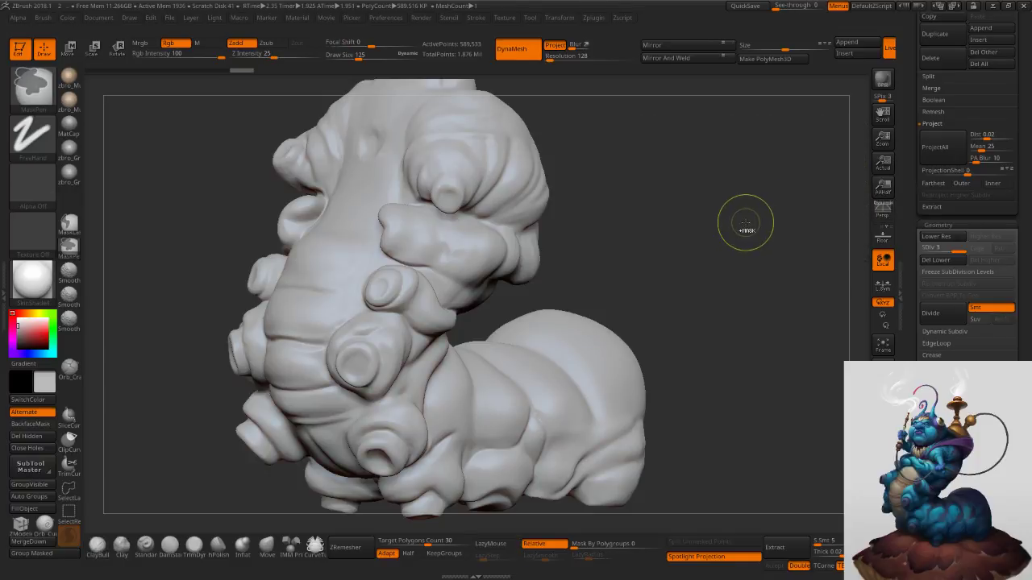
Restore the third subdivision level and select the Pm3d_sphere3d_7_copy1 body.
key(ctrl+z)
drag(911, 186, 911, 303)
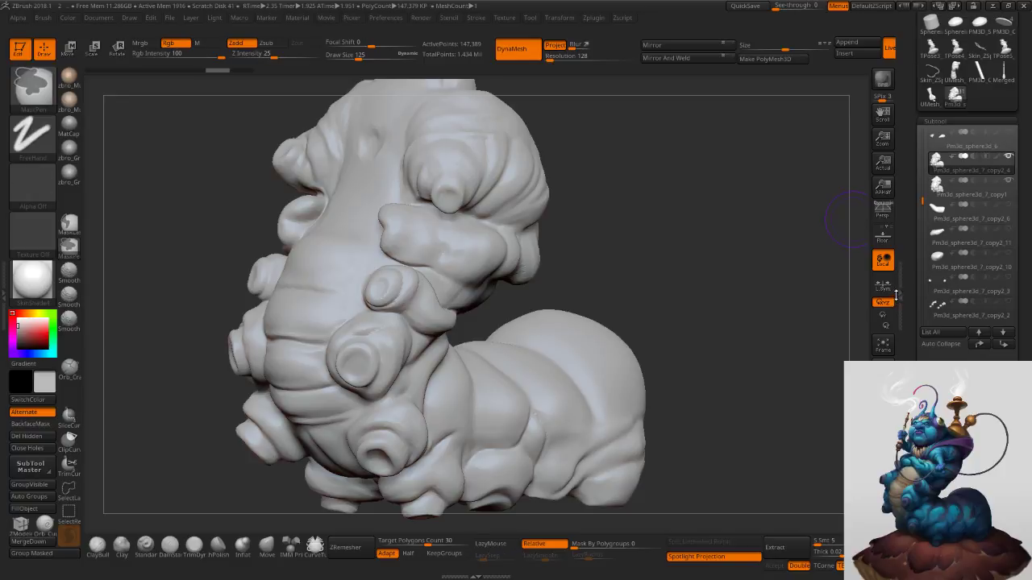
key(ctrl+d)
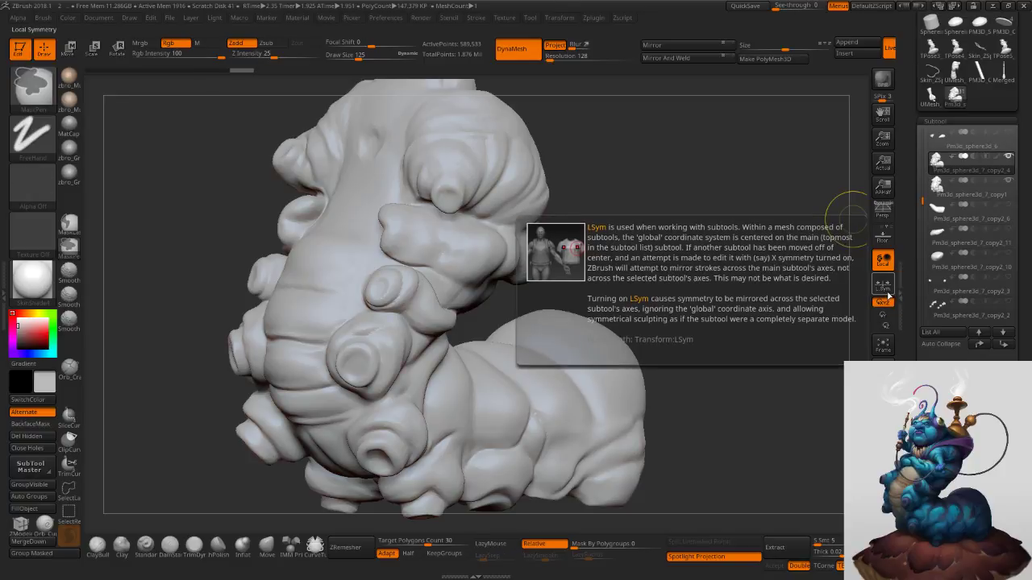
click(937, 192)
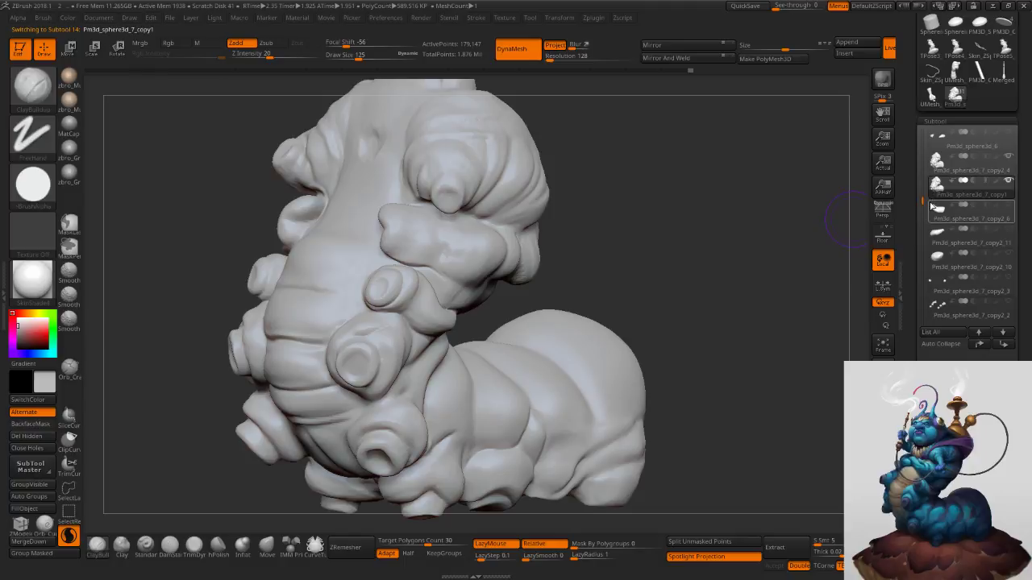
Save the project as a new file named 3.
click(943, 440)
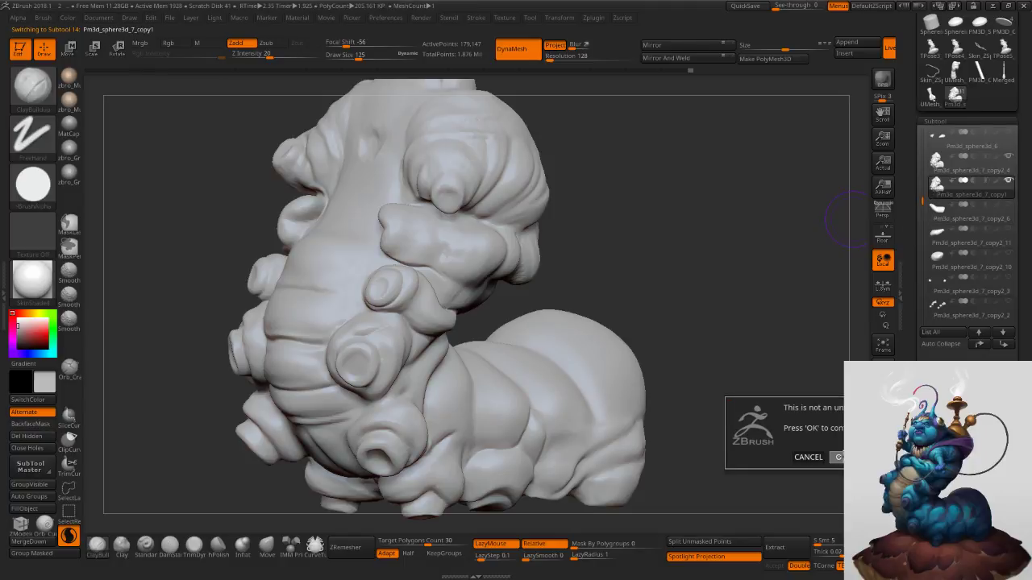
click(837, 457)
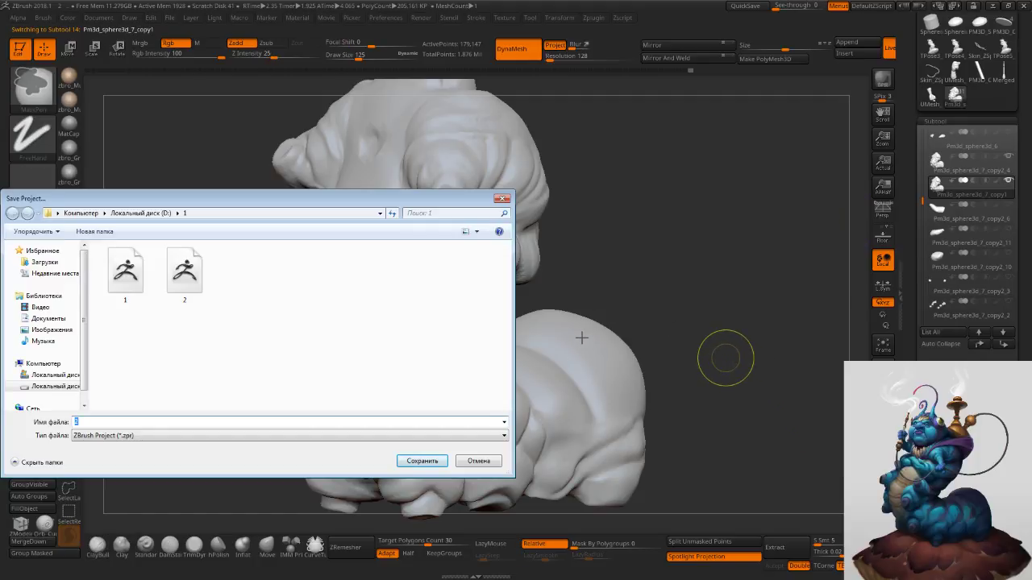
text(3)
key(Return)
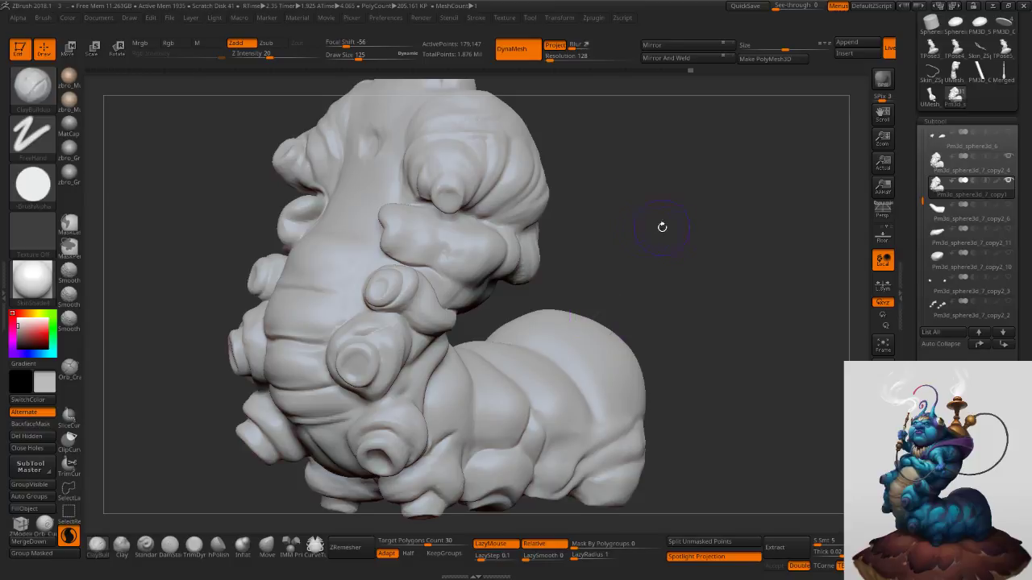
Show all subtools and delete the Pm3d_sphere3d_7_copy1 subtool.
mouse_move(703, 259)
ctrl+right_down()
mouse_move(671, 237)
mouse_move(697, 234)
mouse_move(723, 255)
ctrl+right_up()
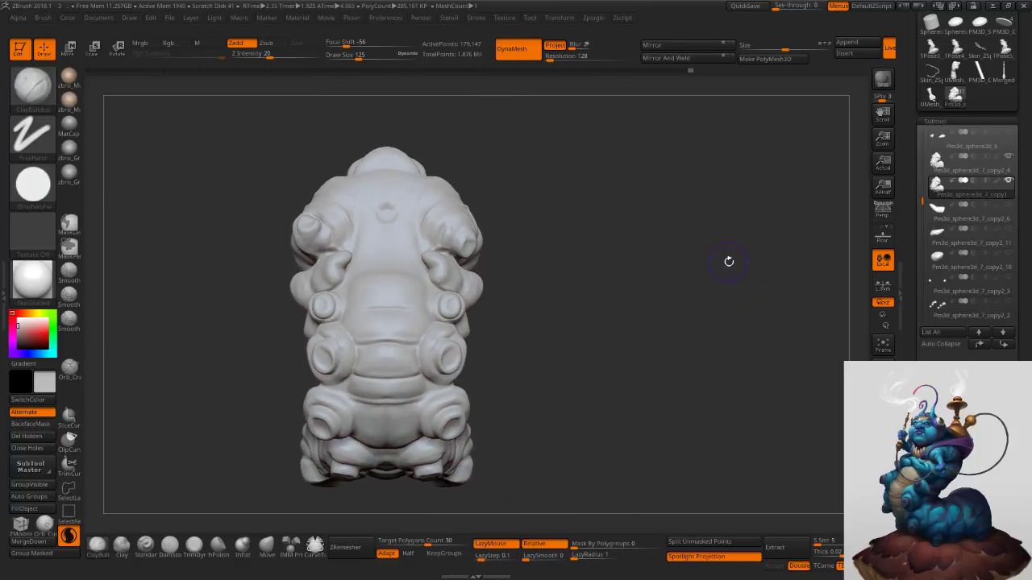
click(883, 490)
right_drag(801, 357, 784, 369)
drag(783, 369, 804, 355)
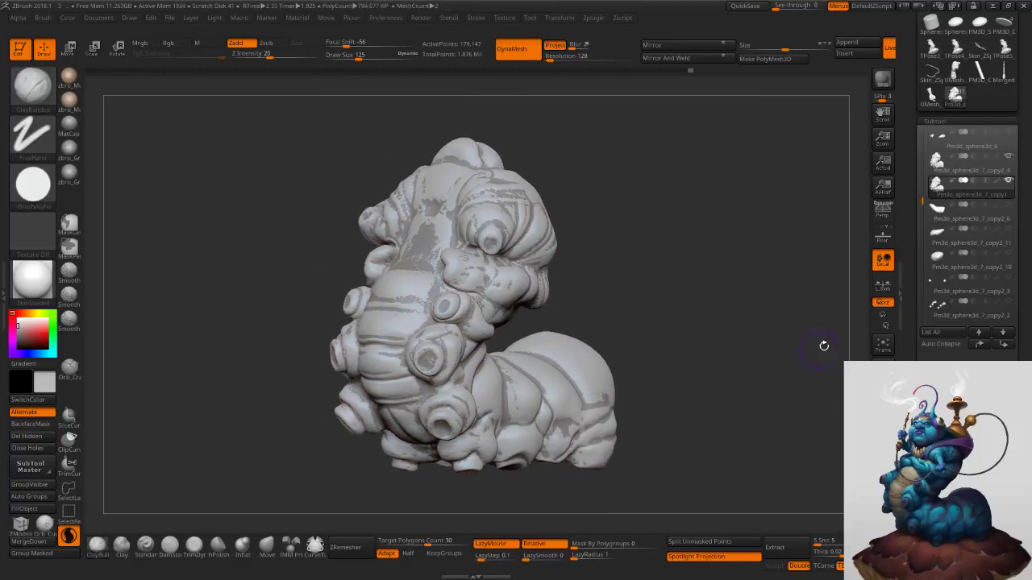
click(941, 425)
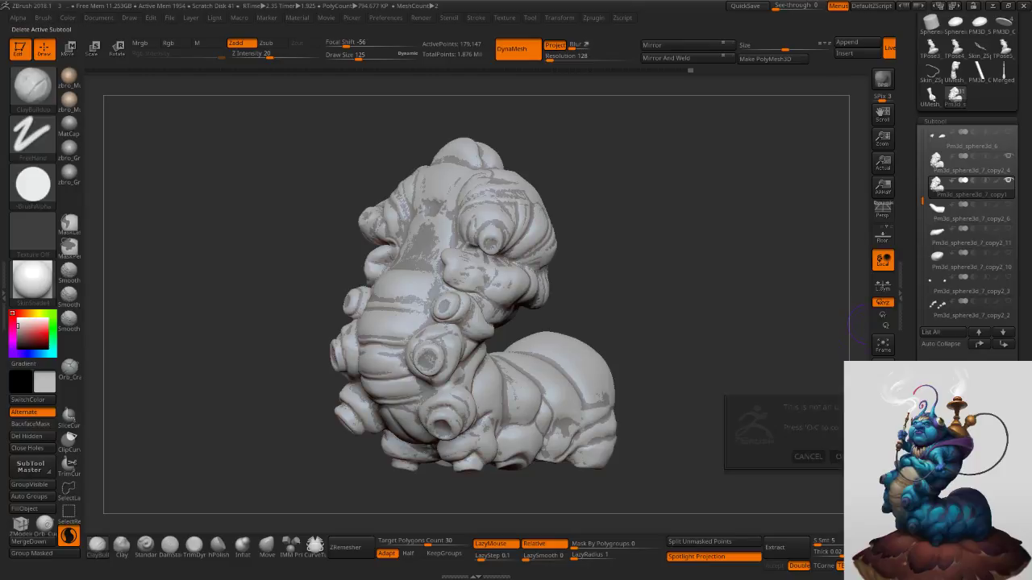
click(843, 457)
Set brush size 198, select the copy2_4 body and inspect its head from several angles.
key(s)
drag(732, 300, 740, 302)
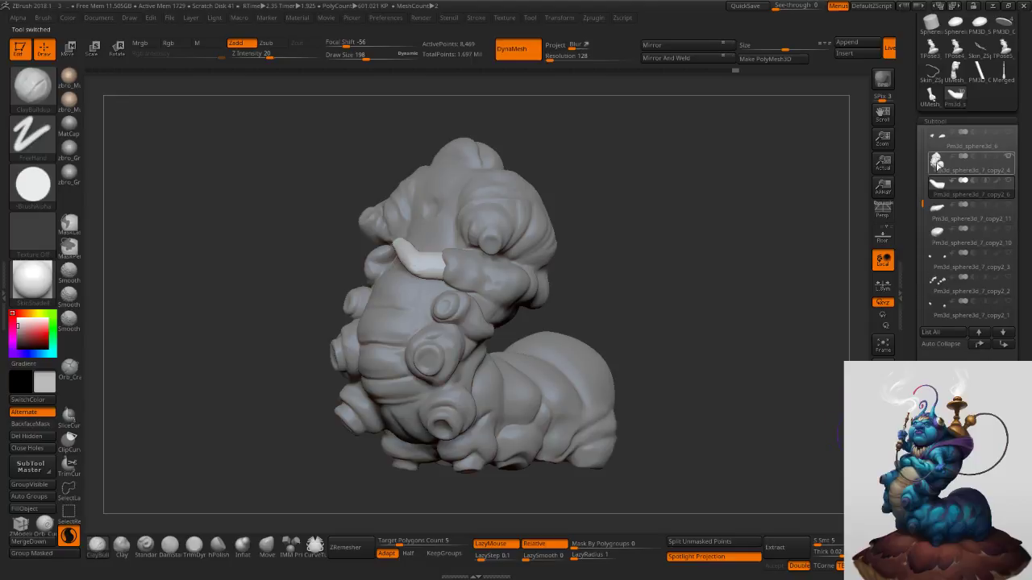
click(941, 163)
ctrl+right_drag(750, 224, 598, 249)
key(s)
drag(613, 244, 608, 243)
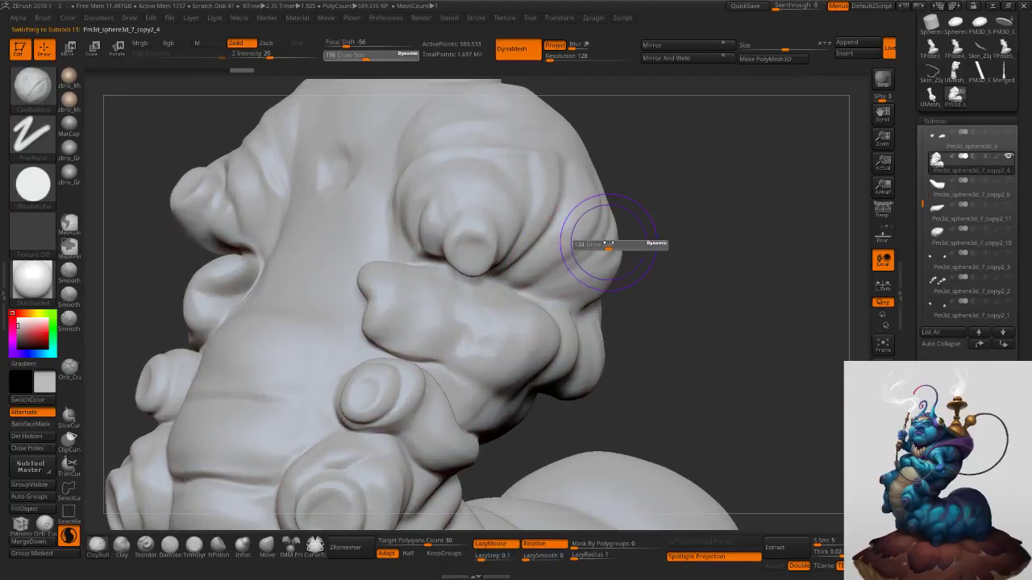
right_drag(723, 233, 645, 237)
key(s)
drag(711, 239, 708, 240)
right_drag(606, 246, 590, 240)
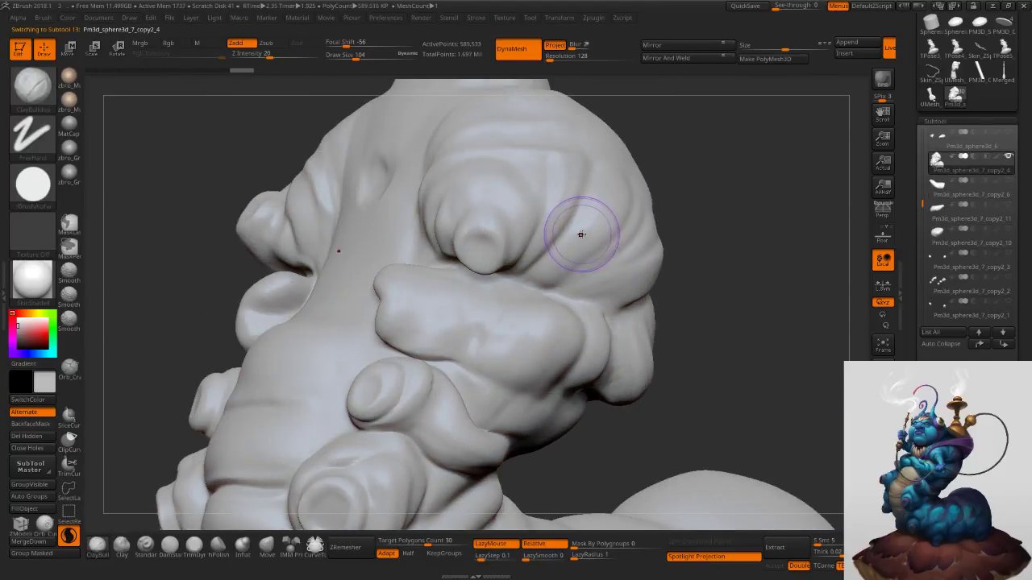
Pick a crease brush at size 89, show all parts, and apply a reddish clay material.
click(171, 546)
key(s)
drag(617, 197, 615, 197)
mouse_move(708, 250)
ctrl+right_down()
mouse_move(681, 194)
mouse_move(693, 197)
ctrl+right_up()
shift+click(1007, 160)
shift+click(1007, 171)
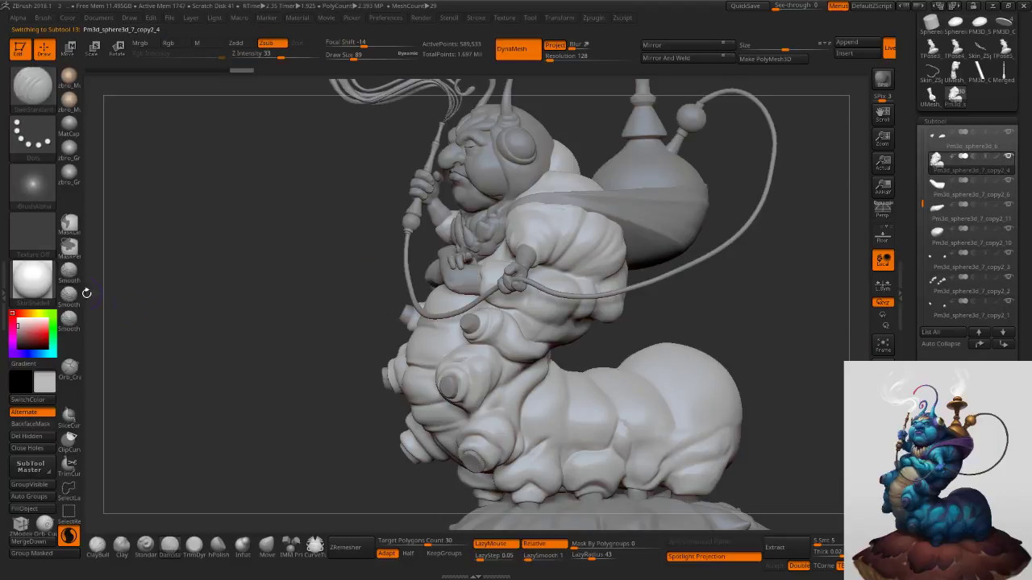
click(32, 280)
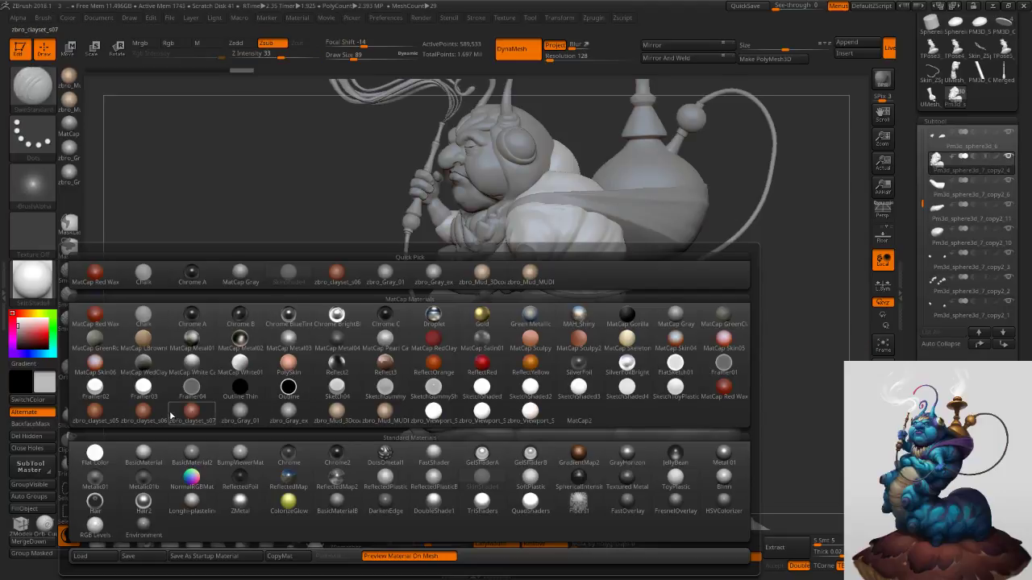
click(146, 412)
Set the paint colour to white and turn on perspective rendering.
drag(639, 303, 669, 254)
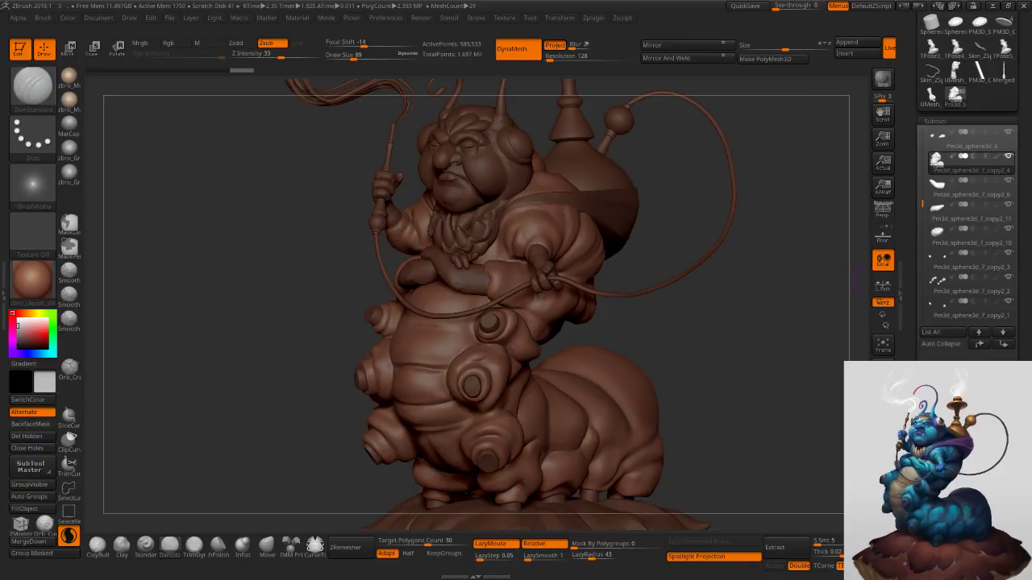
drag(30, 331, 11, 313)
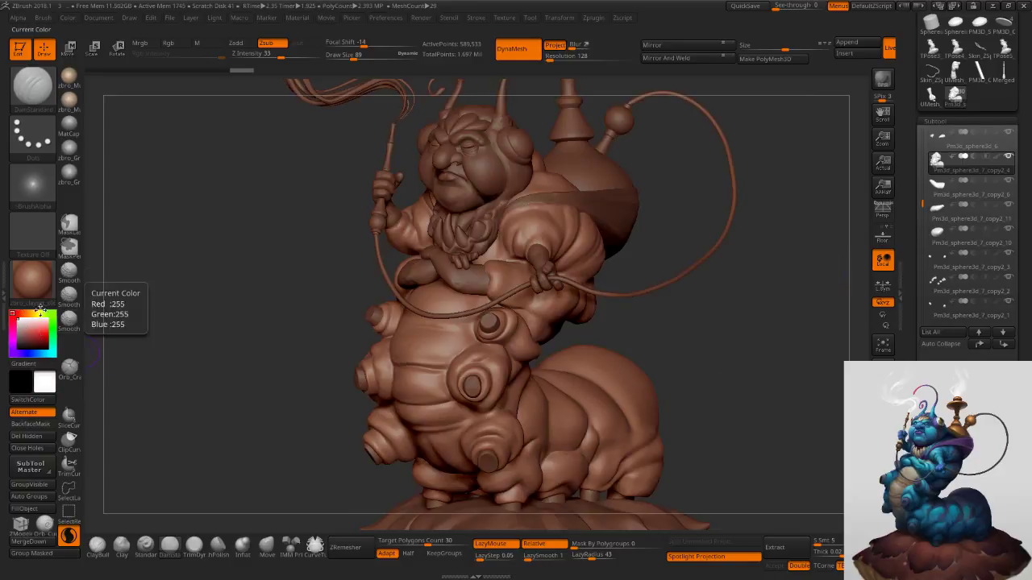
click(883, 211)
drag(763, 266, 690, 294)
Switch to DamStandard at size 31 and carve a crease down the belly.
key(bracketleft)
ctrl+right_drag(588, 433, 548, 370)
key(bracketright)
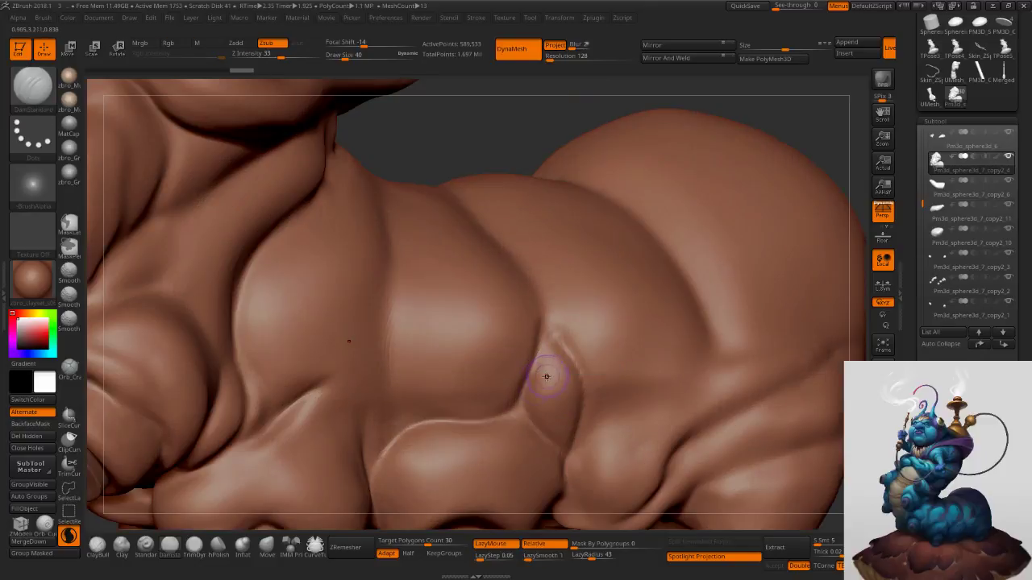
click(171, 546)
key(s)
key(s)
drag(547, 347, 544, 346)
drag(526, 386, 519, 434)
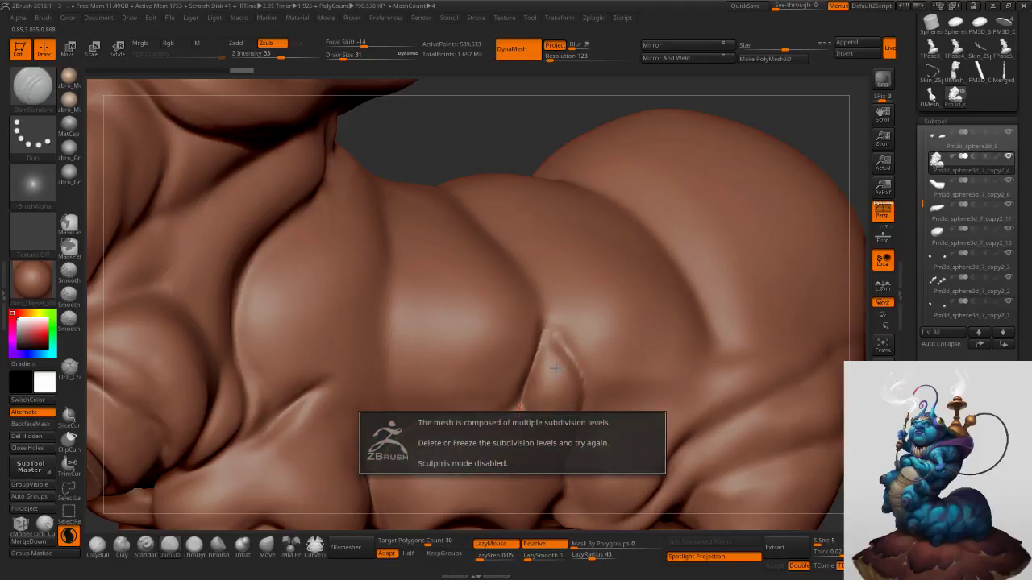
Redraw the diamond crease leftward with LazyMouse radius 45 and brush size 38.
alt+right_drag(561, 378, 484, 331)
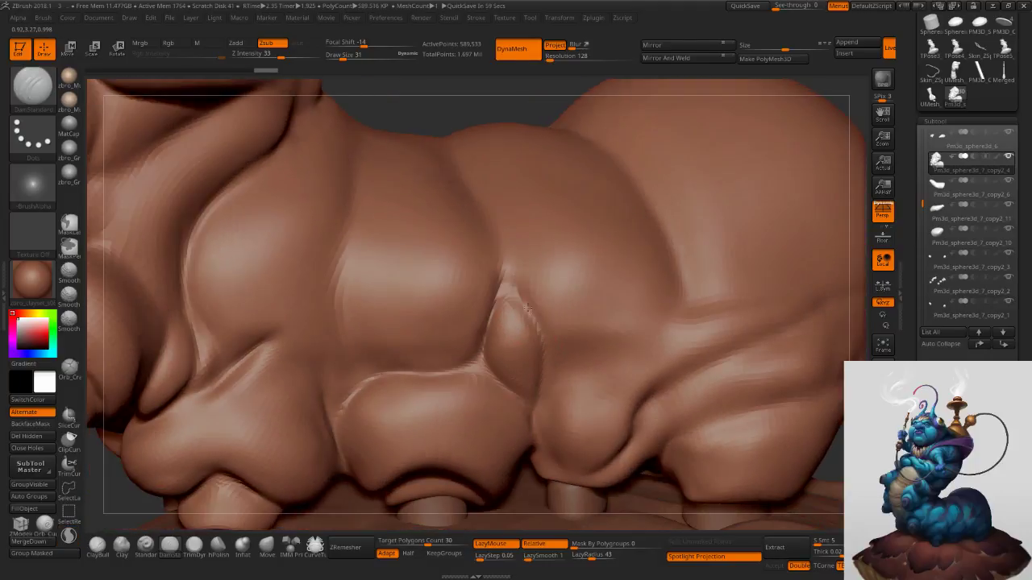
drag(535, 304, 538, 441)
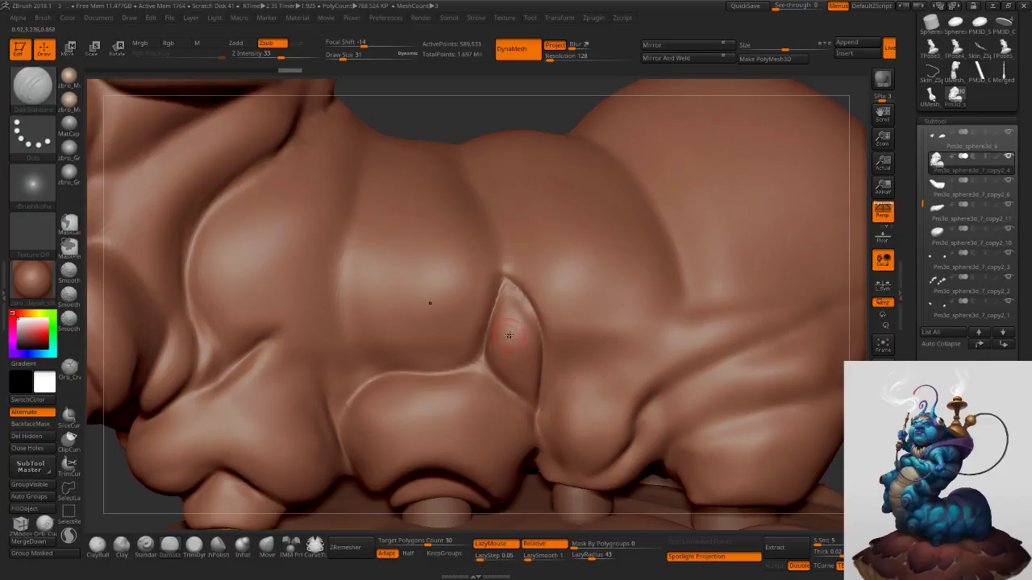
drag(589, 557, 591, 556)
key(s)
mouse_move(477, 382)
mouse_down()
mouse_move(368, 389)
mouse_move(364, 503)
mouse_up()
key(ctrl+z)
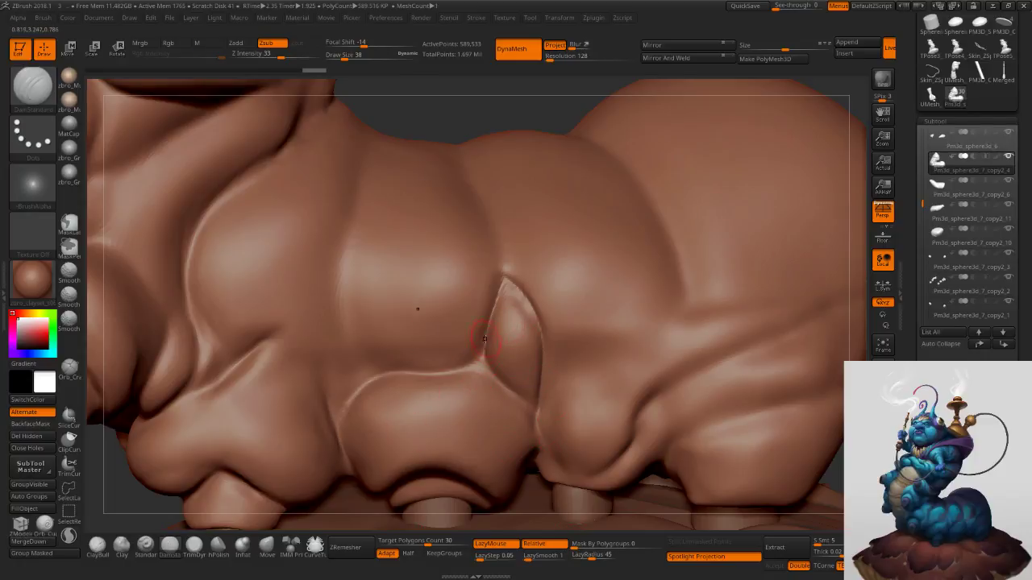
drag(486, 338, 331, 444)
Deepen, soften and extend upward the vertical belly crease.
mouse_move(417, 396)
right_down()
mouse_move(454, 368)
mouse_move(423, 230)
mouse_move(378, 331)
right_up()
key(s)
right_drag(370, 385, 359, 250)
drag(368, 265, 376, 412)
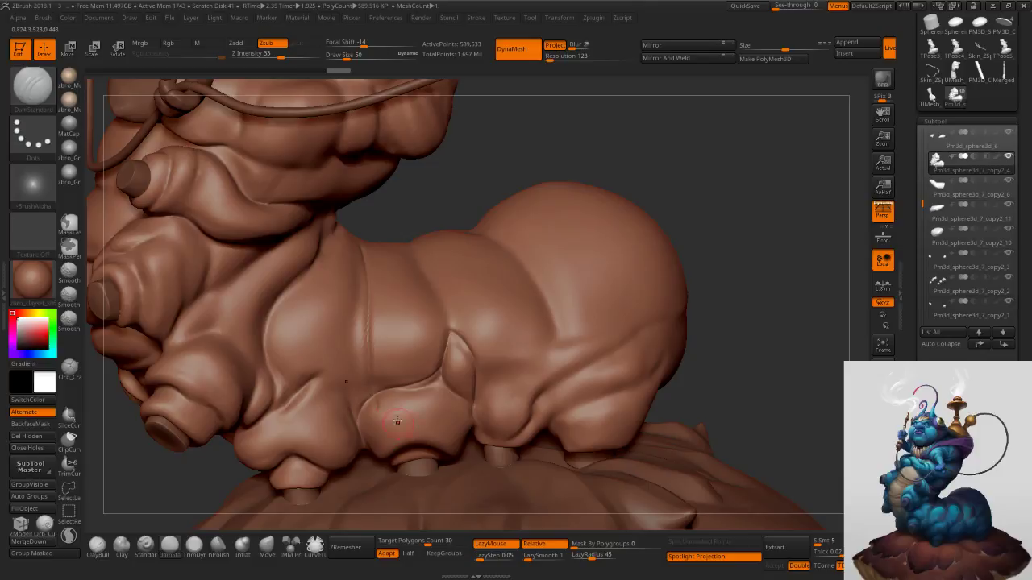
mouse_move(365, 284)
shift+mouse_down()
mouse_move(358, 403)
mouse_move(352, 265)
shift+mouse_up()
right_drag(379, 218, 362, 272)
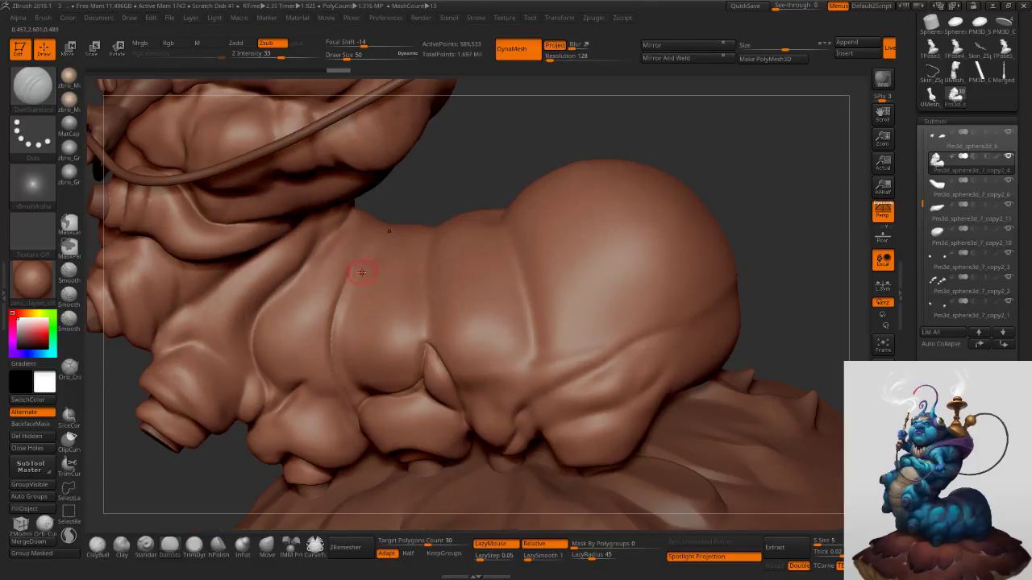
mouse_move(362, 272)
shift+mouse_down()
mouse_move(347, 384)
mouse_move(341, 281)
mouse_move(374, 228)
shift+mouse_up()
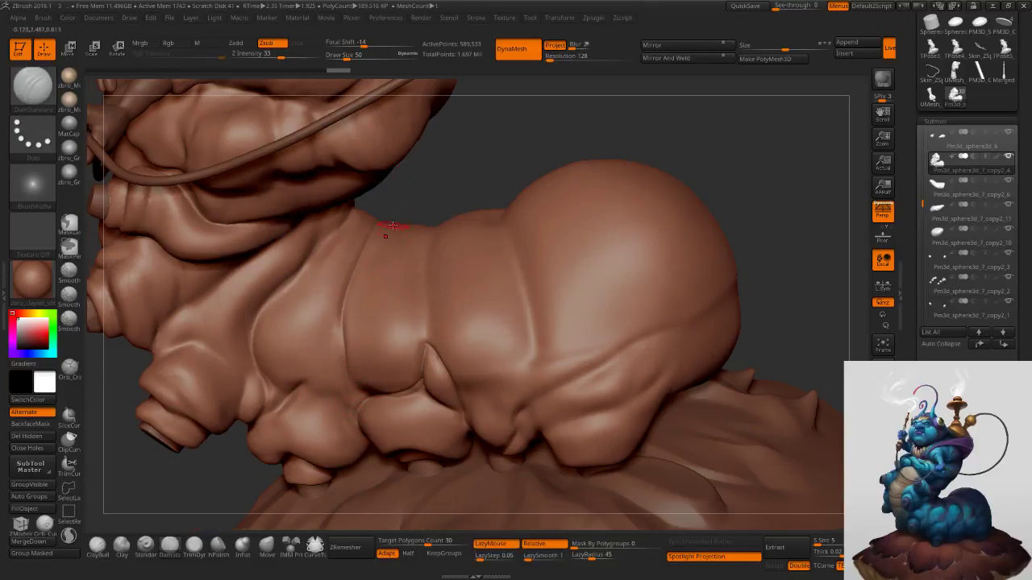
mouse_move(397, 208)
right_down()
mouse_move(393, 255)
mouse_move(430, 249)
right_up()
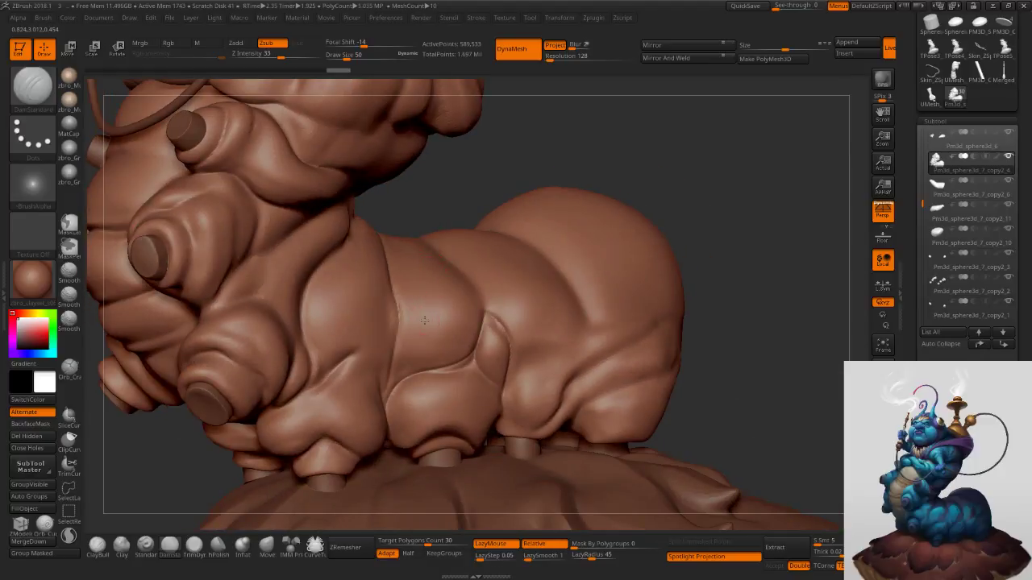
Extend the side crease into the fold, redraw it across the segment, and crease the rear segment.
right_drag(422, 320, 411, 345)
drag(393, 386, 389, 403)
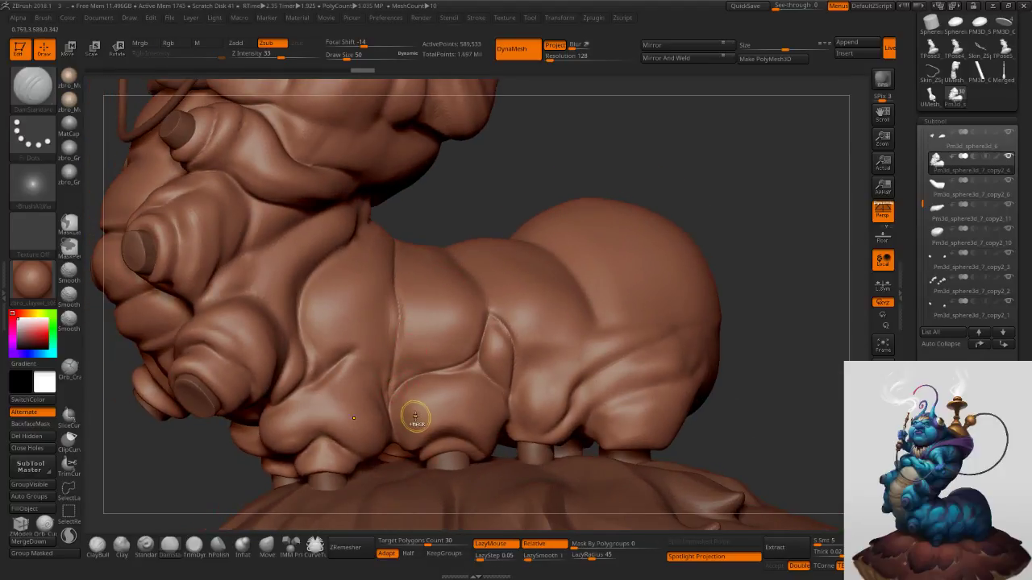
drag(333, 370, 420, 345)
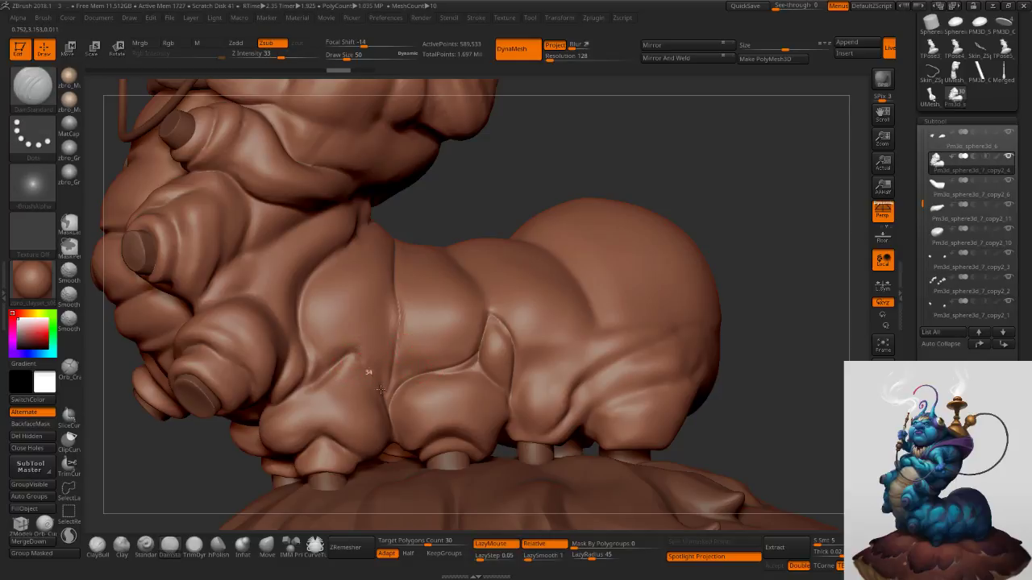
drag(381, 390, 395, 408)
key(ctrl+z)
key(ctrl+shift+z)
key(ctrl+z)
drag(400, 328, 345, 357)
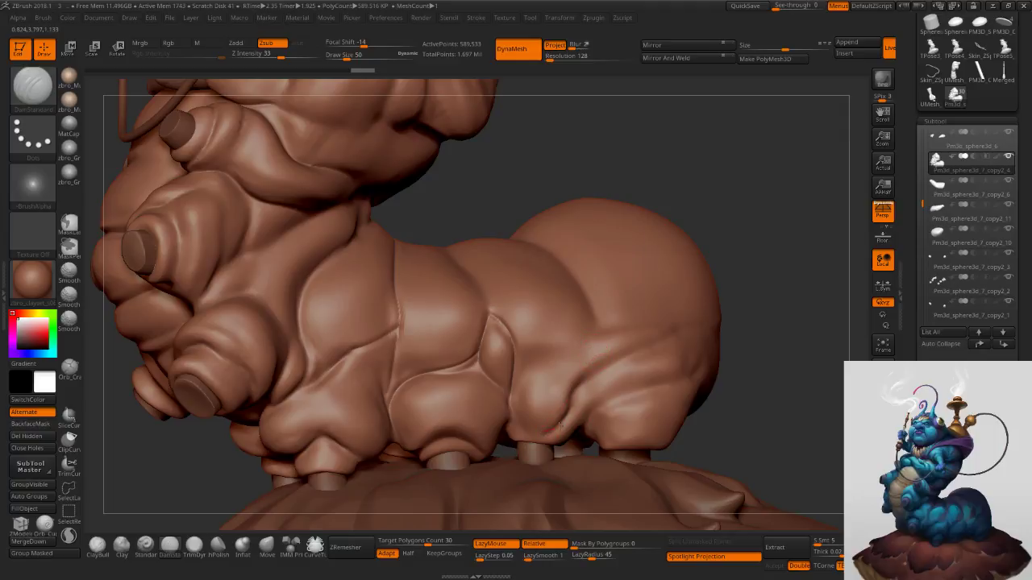
drag(597, 366, 652, 337)
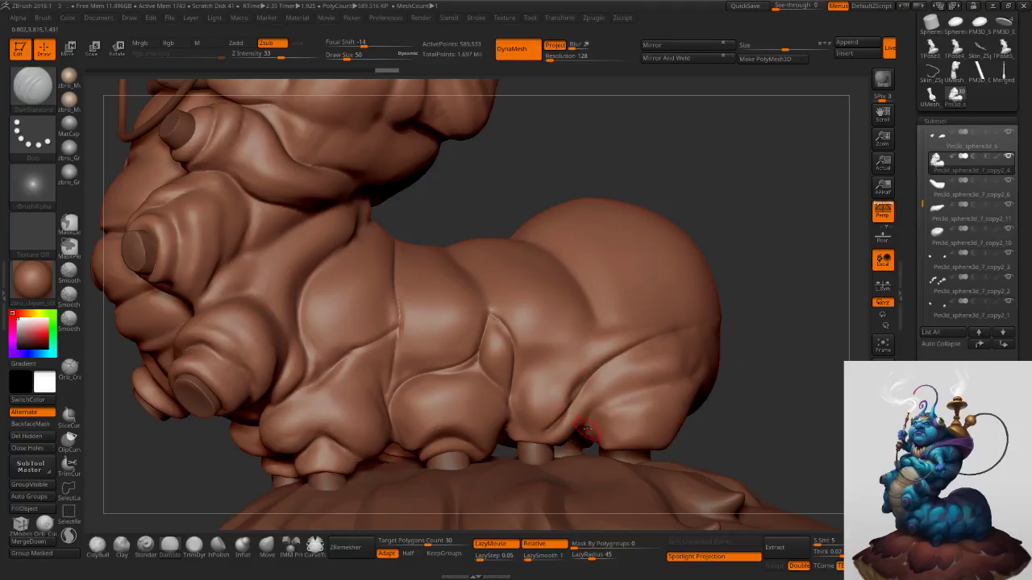
drag(586, 429, 702, 368)
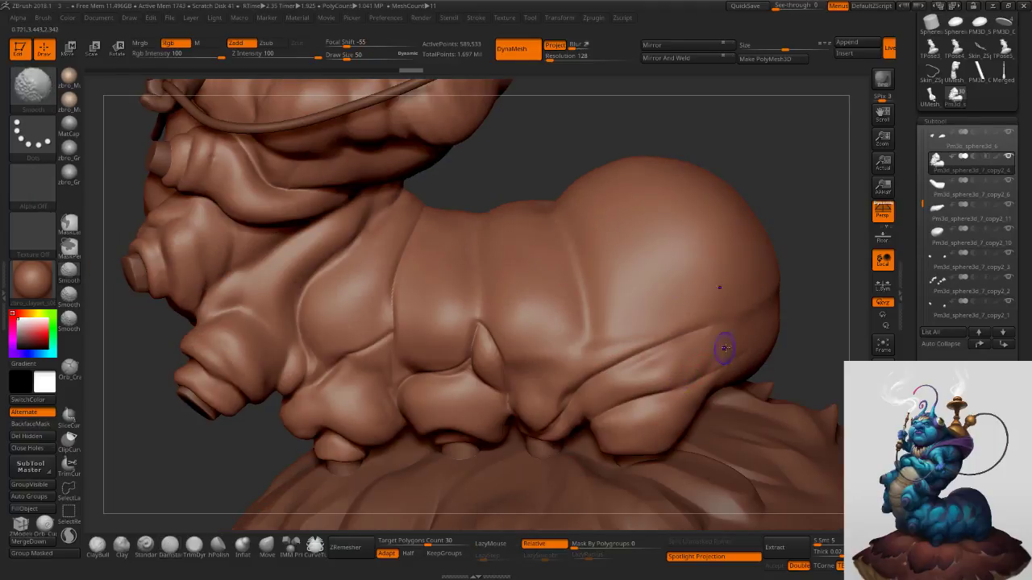
Carve and smooth a crease down the rear belly segment.
shift+drag(745, 321, 753, 335)
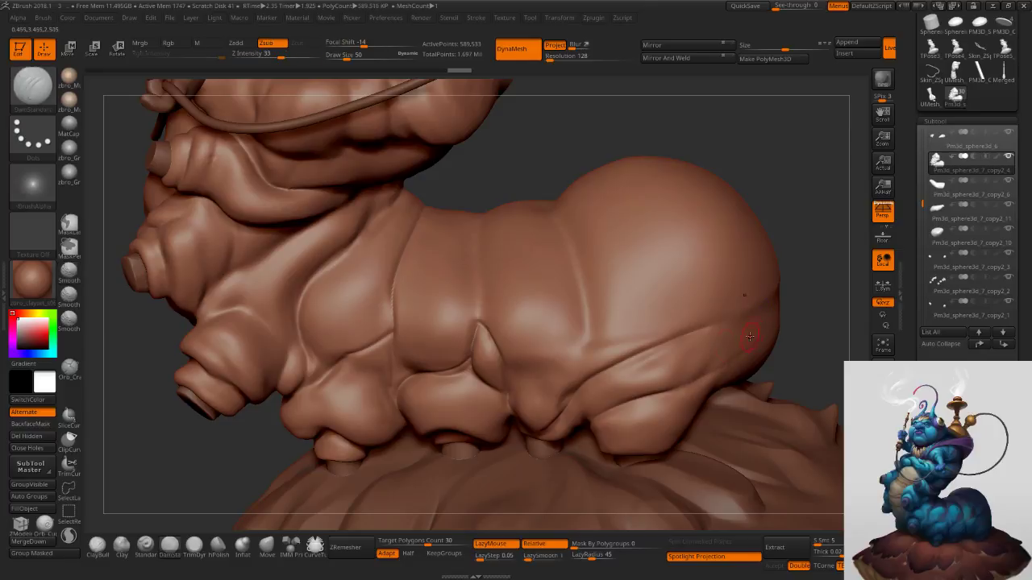
mouse_move(603, 304)
alt+right_down()
mouse_move(620, 383)
mouse_move(587, 355)
alt+right_up()
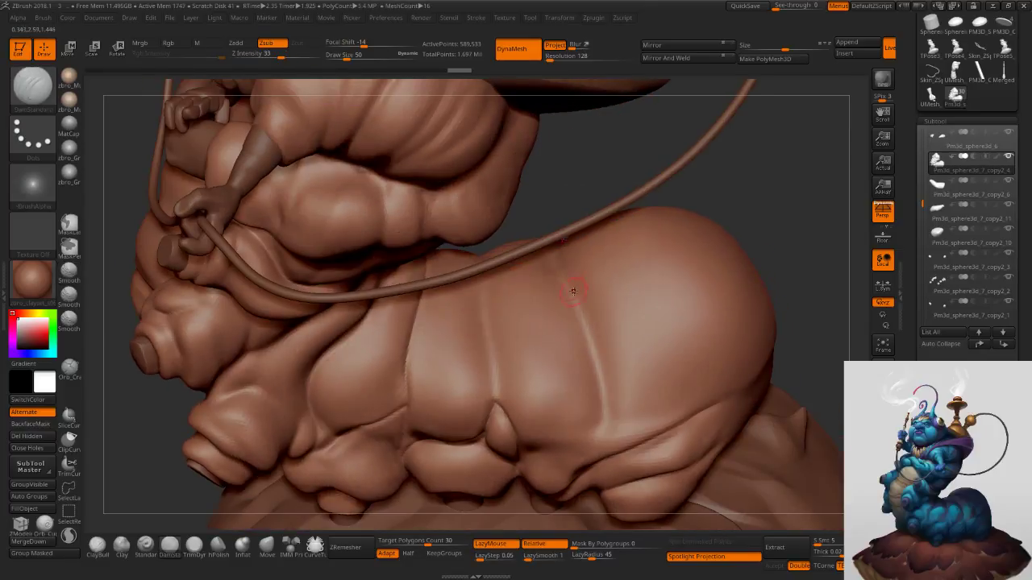
mouse_move(557, 266)
mouse_down()
mouse_move(596, 421)
mouse_move(589, 452)
mouse_up()
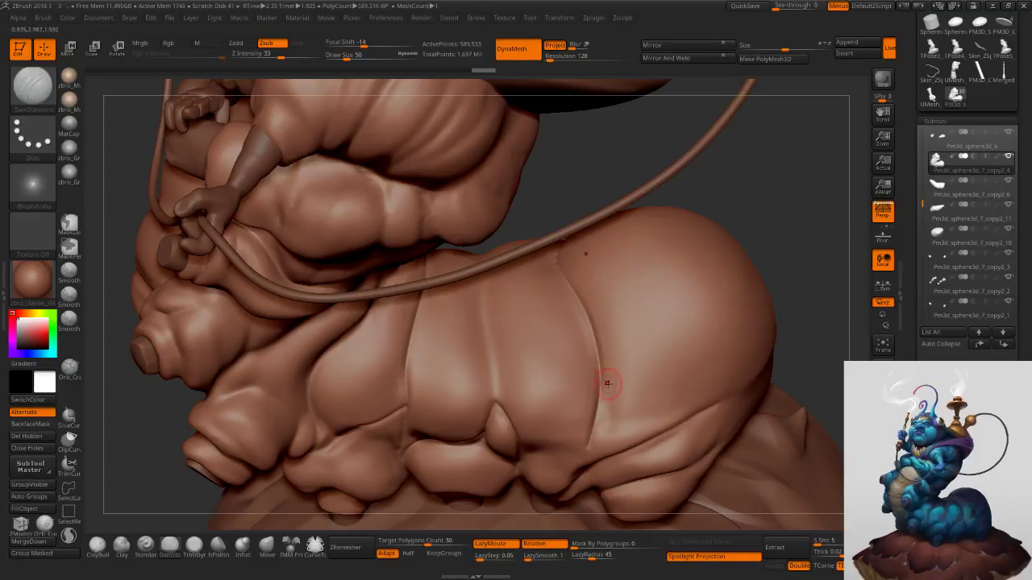
right_drag(608, 382, 604, 337)
shift+drag(600, 408, 590, 452)
shift+drag(604, 376, 581, 330)
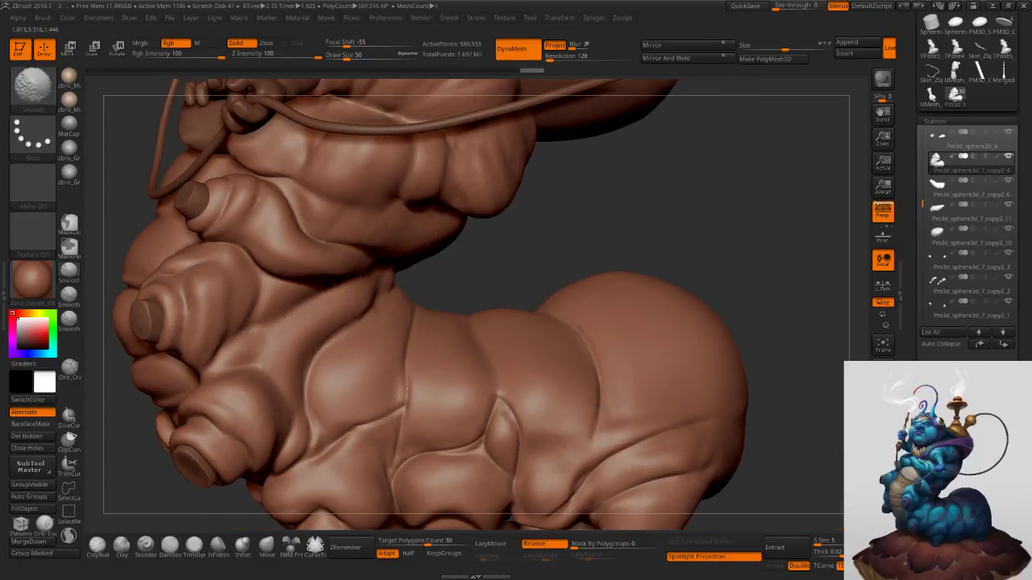
shift+drag(603, 463, 606, 457)
Deepen, soften and recarve the crease between the rear side segments.
alt+right_drag(652, 378, 631, 276)
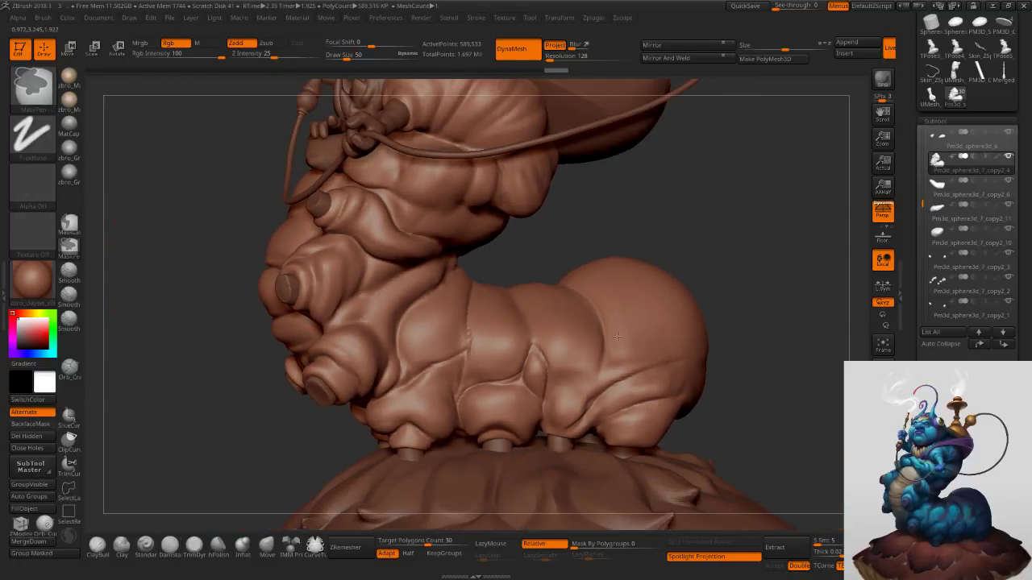
right_drag(551, 340, 520, 345)
drag(523, 341, 568, 205)
right_drag(573, 191, 549, 254)
shift+drag(537, 298, 563, 205)
right_drag(562, 205, 574, 162)
drag(537, 283, 596, 200)
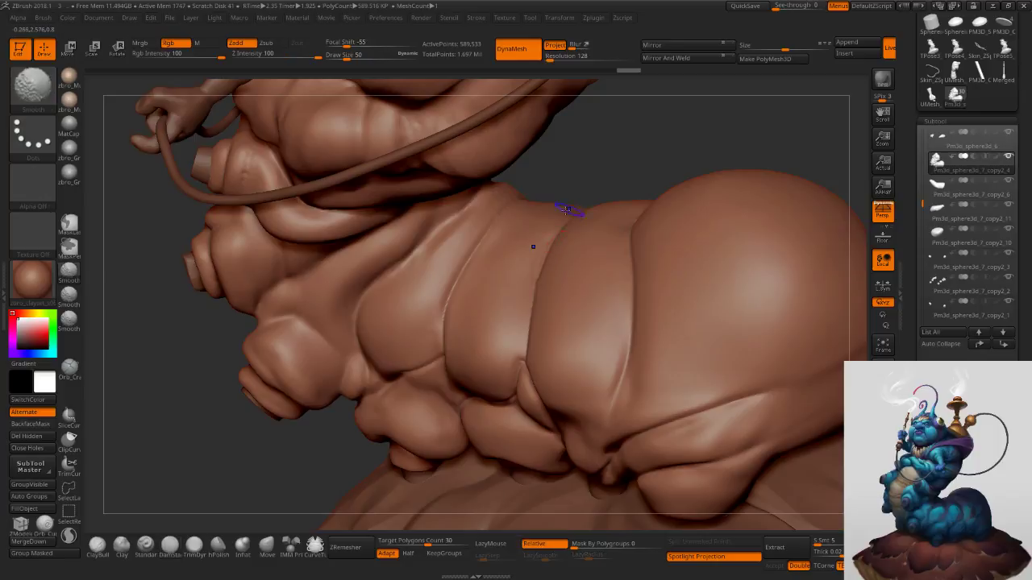
Crease the skin folds above the middle and front legs.
right_drag(530, 342, 560, 321)
mouse_move(560, 321)
ctrl+right_down()
mouse_move(568, 291)
mouse_move(556, 324)
mouse_move(566, 319)
ctrl+right_up()
alt+right_drag(566, 320, 542, 371)
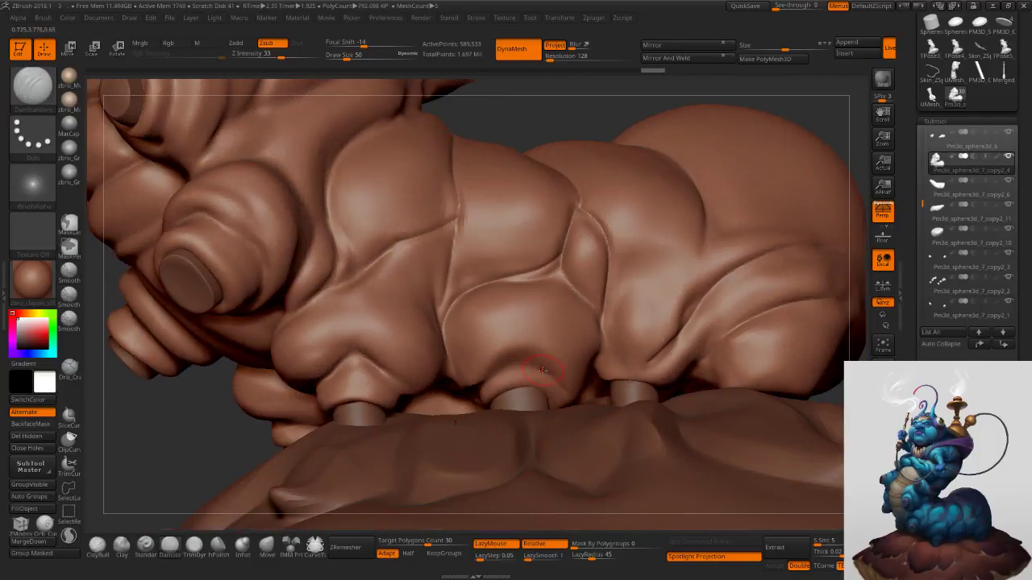
mouse_move(541, 371)
mouse_down()
mouse_move(511, 372)
mouse_move(525, 380)
mouse_move(538, 331)
mouse_up()
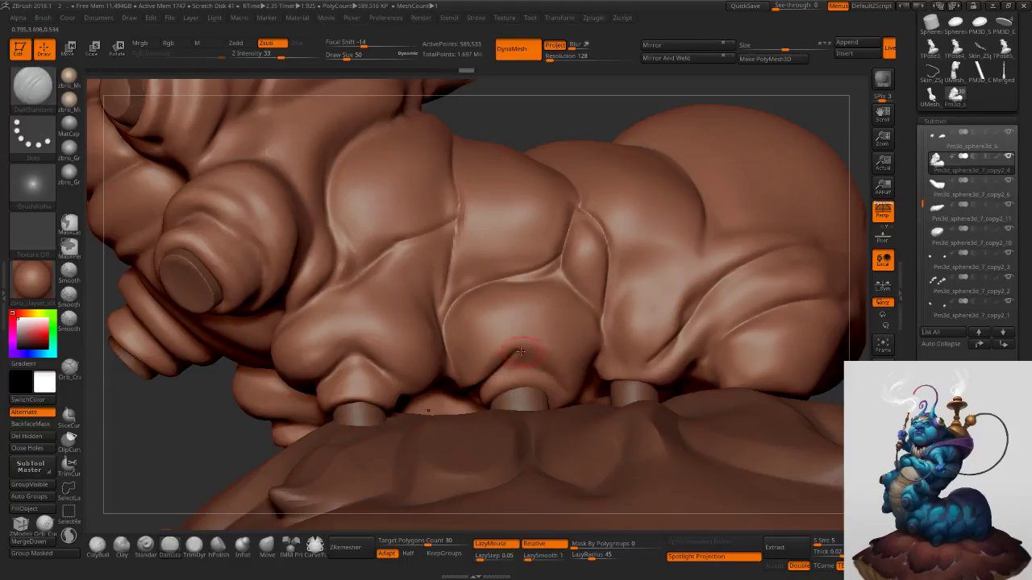
right_drag(538, 328, 563, 361)
right_drag(636, 327, 624, 338)
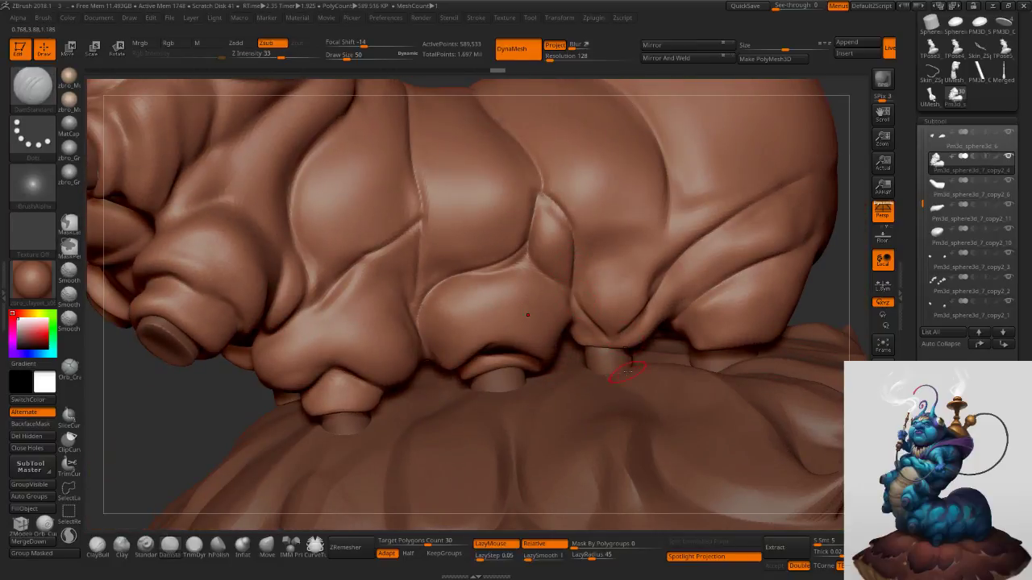
ctrl+right_drag(671, 307, 575, 286)
right_drag(493, 342, 525, 331)
ctrl+right_drag(526, 331, 520, 396)
drag(487, 352, 534, 297)
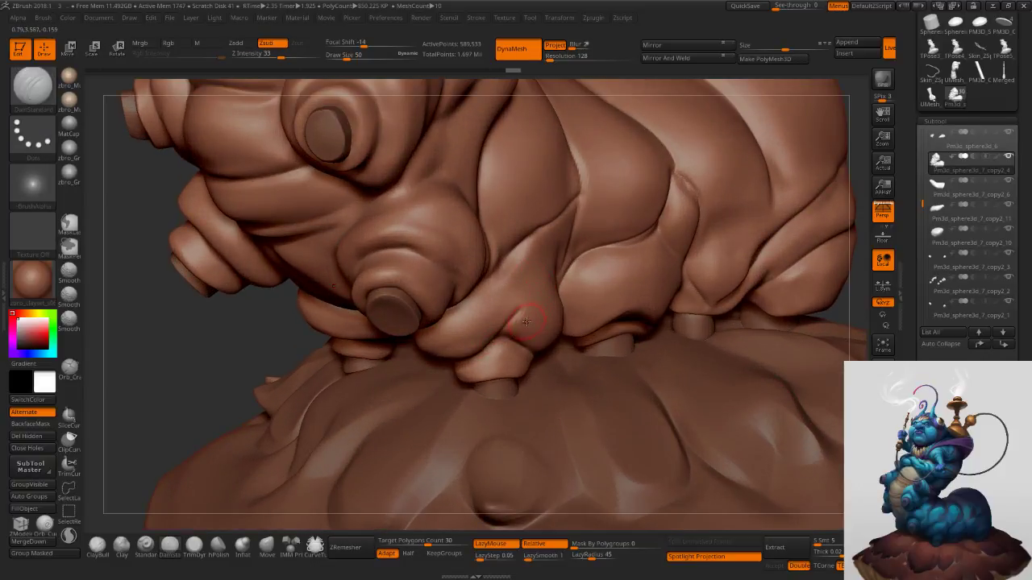
Switch to ClayBuildup at size 38 and build up the fold between belly segments.
key(s)
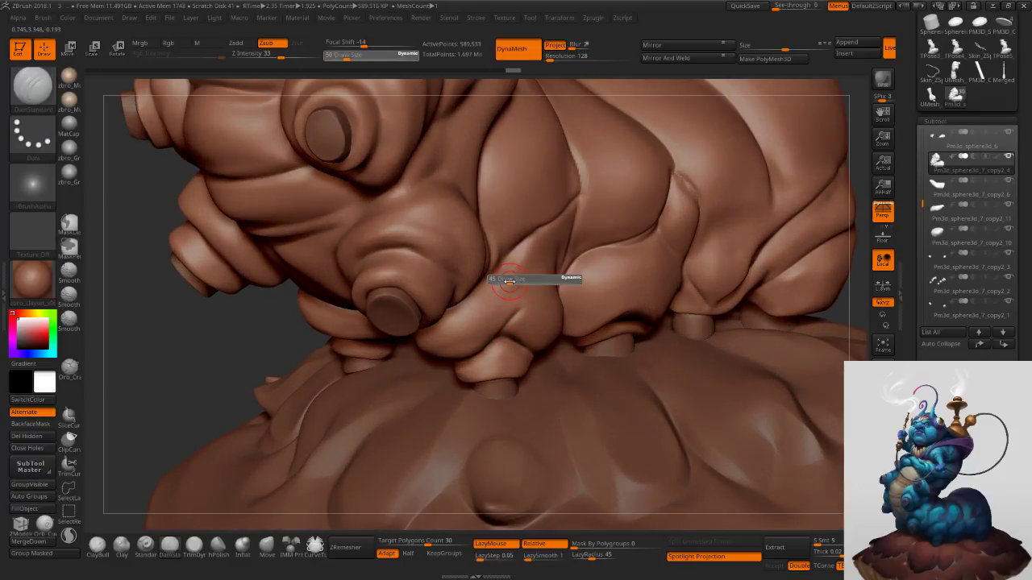
right_drag(556, 284, 503, 272)
key(s)
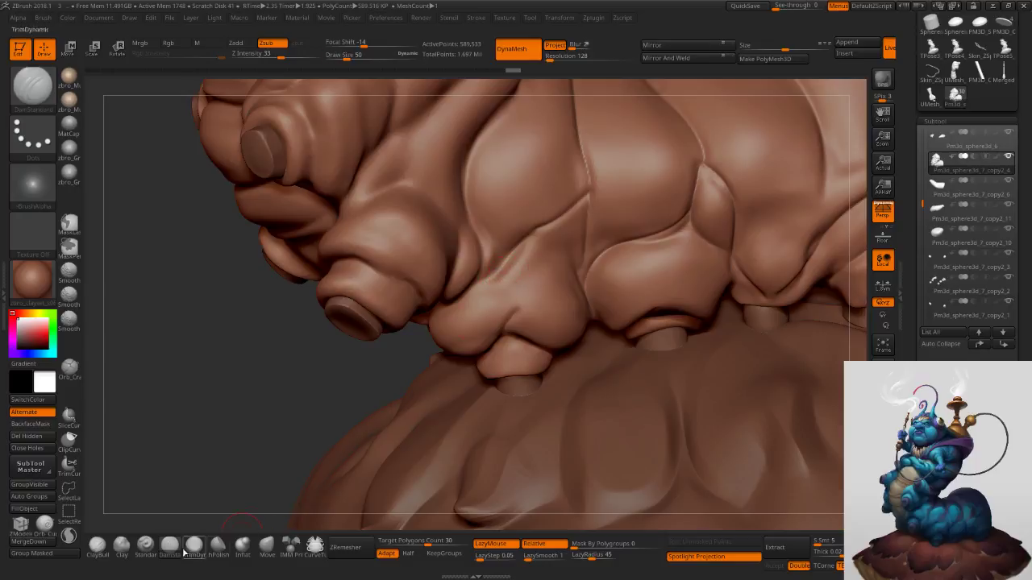
click(104, 546)
drag(567, 260, 566, 258)
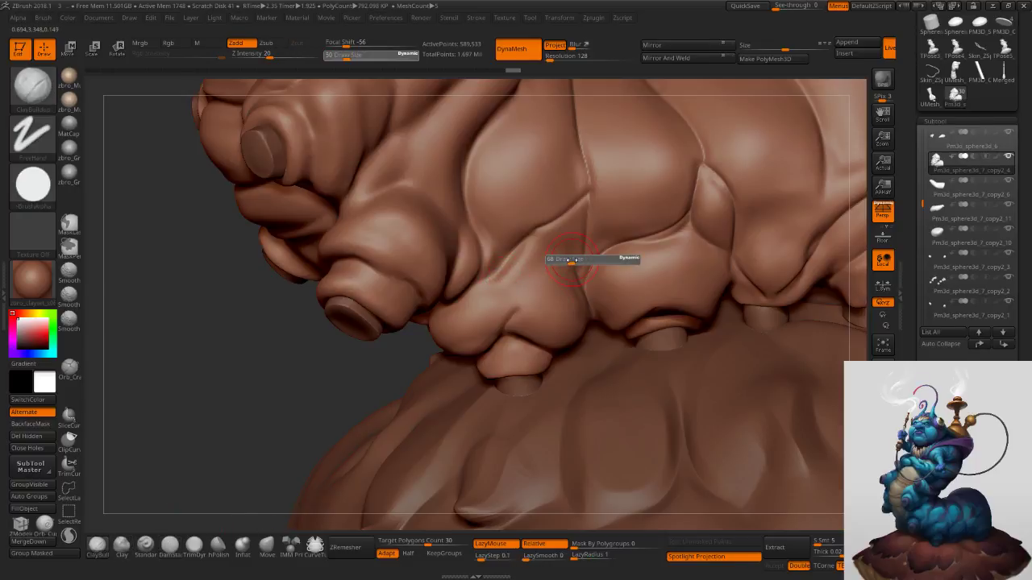
mouse_move(511, 279)
mouse_down()
mouse_move(545, 248)
mouse_move(523, 293)
mouse_up()
right_drag(556, 274, 592, 272)
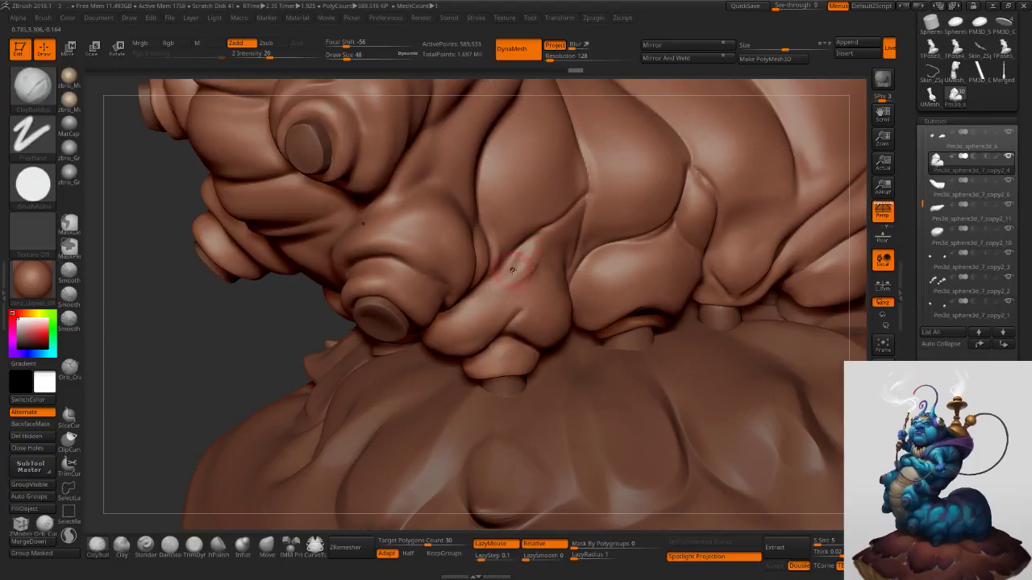
Shift-smooth the raised clay around the central fold and zoom out to review.
shift+drag(535, 266, 522, 292)
right_drag(561, 260, 526, 256)
key(s)
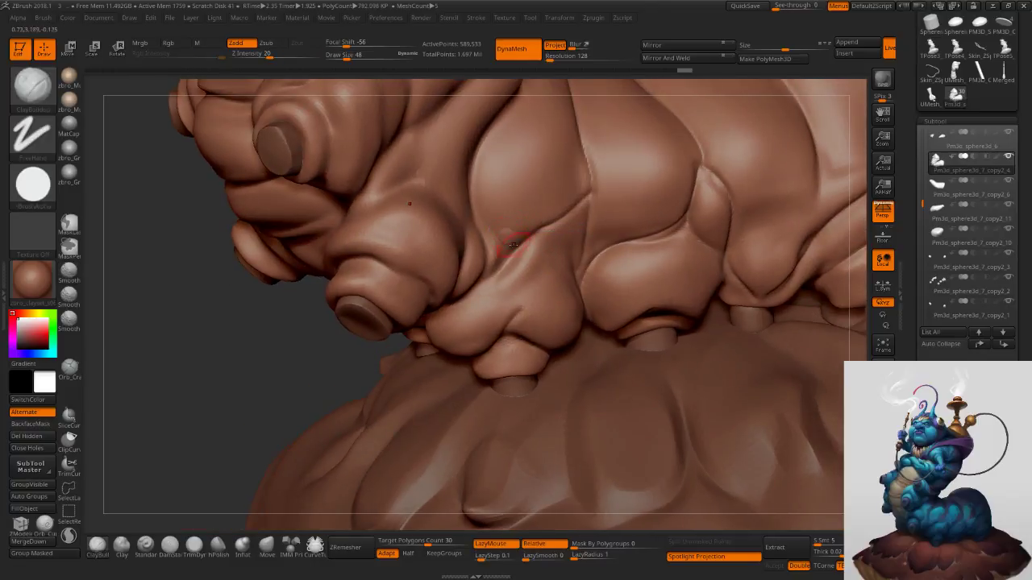
key(shift)
shift+drag(542, 211, 546, 215)
mouse_move(556, 269)
ctrl+right_down()
mouse_move(511, 237)
mouse_move(487, 328)
ctrl+right_up()
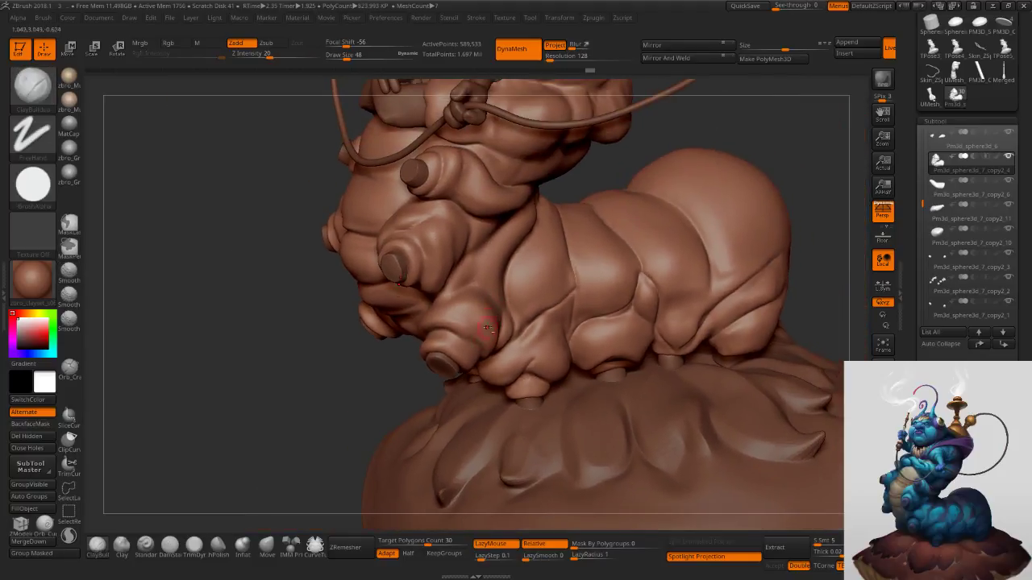
Move the leg stubs, including copy2_2, to the bottom of the Subtool list.
alt+click(394, 268)
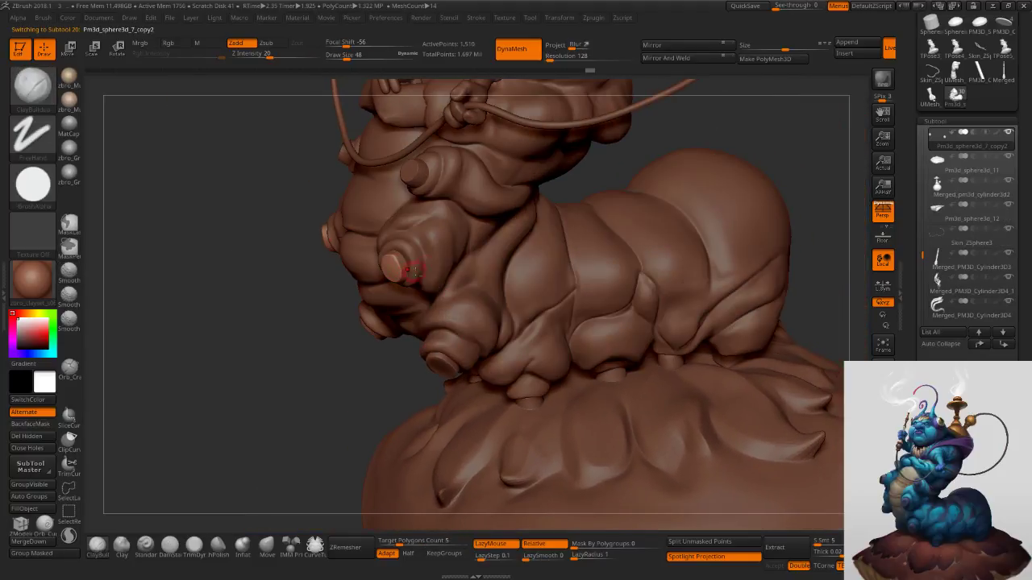
key(ctrl+Down)
key(ctrl+Down)
key(ctrl+Down)
key(ctrl+Down)
key(ctrl+Down)
key(ctrl+Down)
key(ctrl+Down)
key(ctrl+Down)
key(ctrl+Down)
key(ctrl+Down)
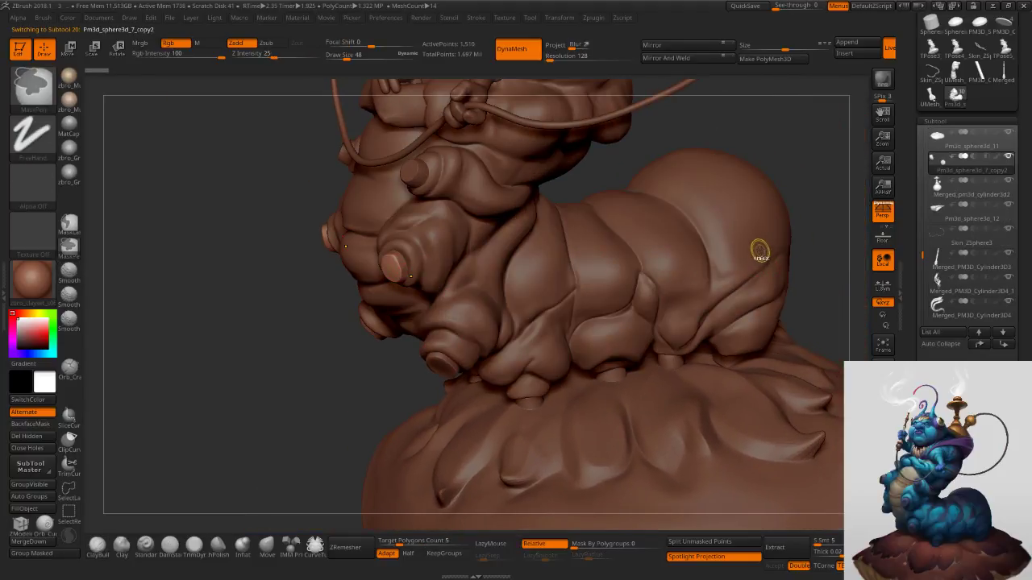
alt+click(420, 175)
key(ctrl+Down)
key(ctrl+Down)
key(ctrl+Down)
key(ctrl+Down)
key(ctrl+Down)
key(ctrl+Down)
key(ctrl+Down)
key(ctrl+Down)
key(ctrl+Down)
key(ctrl+Down)
key(ctrl+Down)
key(ctrl+Down)
key(ctrl+Down)
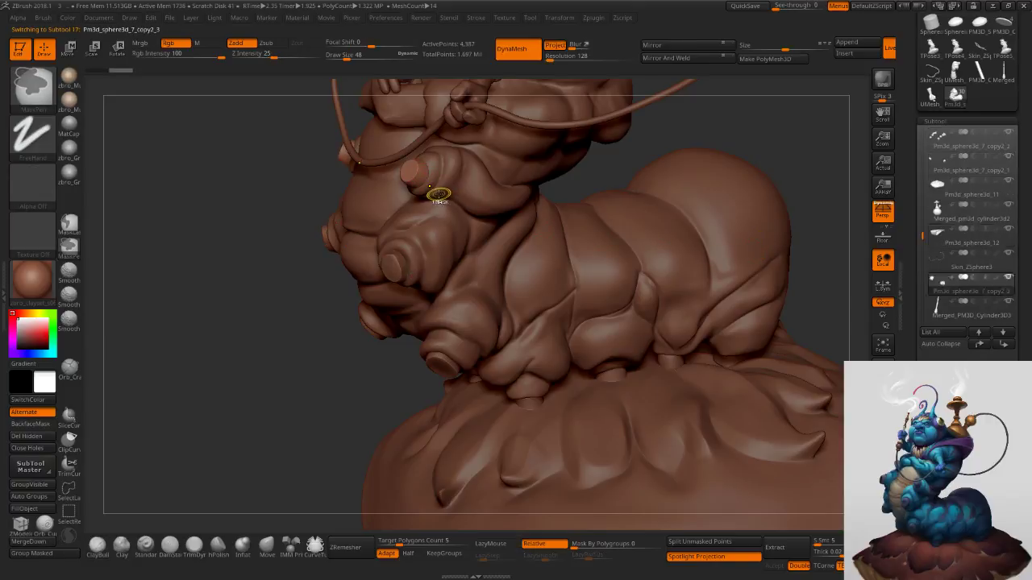
alt+click(459, 363)
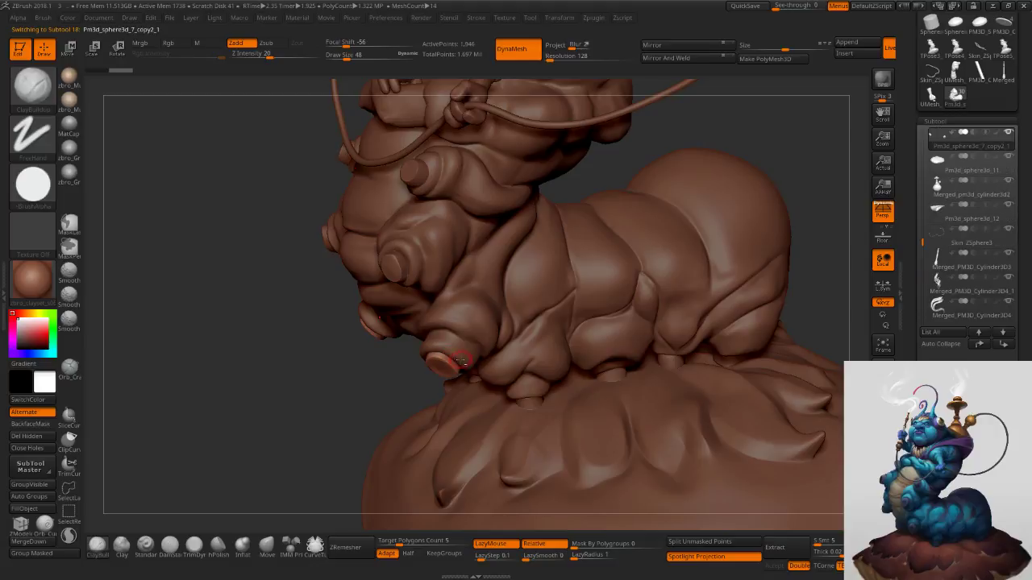
key(ctrl+Down)
key(ctrl+Down)
key(ctrl+Down)
key(ctrl+Down)
key(ctrl+Down)
key(ctrl+Down)
key(ctrl+Down)
key(ctrl+Down)
key(ctrl+Down)
key(ctrl+Down)
key(ctrl+Down)
key(ctrl+Down)
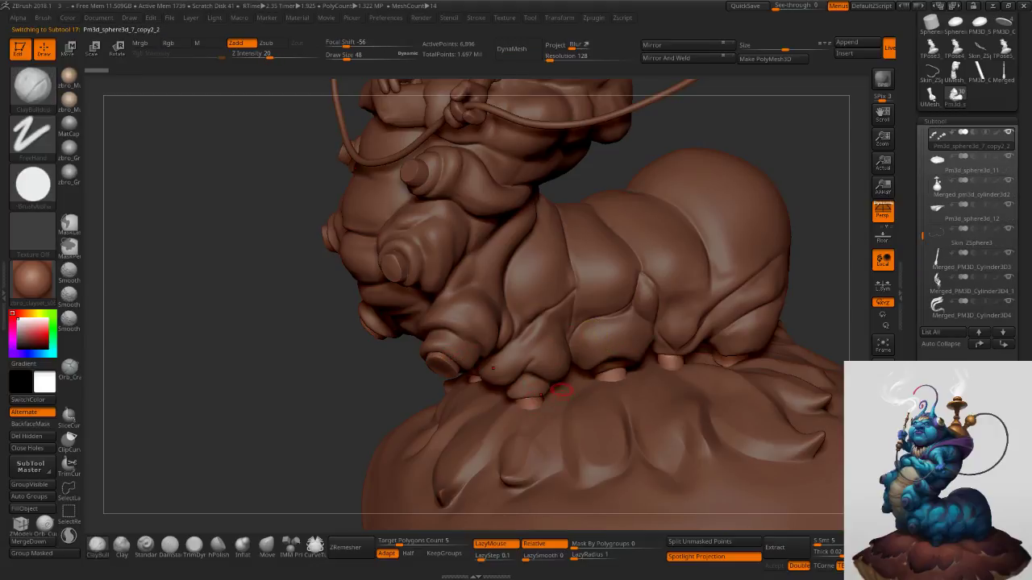
key(ctrl+Down)
key(ctrl+Down)
key(ctrl+Down)
key(ctrl+Down)
key(ctrl+Down)
key(ctrl+Down)
key(ctrl+Down)
key(ctrl+Down)
key(ctrl+Down)
key(ctrl+Down)
key(ctrl+Down)
key(ctrl+Down)
key(ctrl+Down)
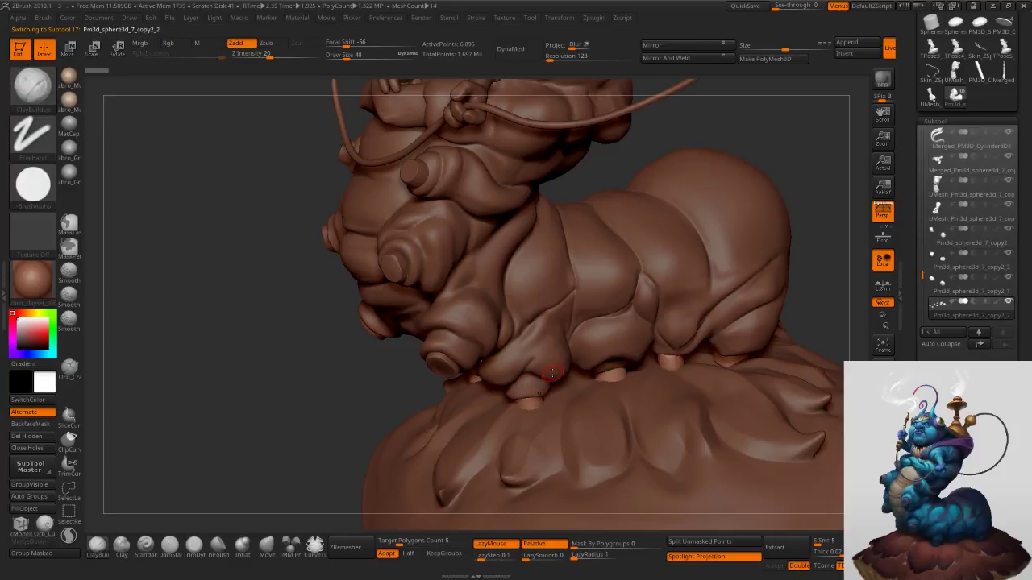
Check the leg stubs in Solo mode and select the Pm3d_sphere3d_7_copy2 stub.
click(883, 505)
click(882, 504)
click(934, 244)
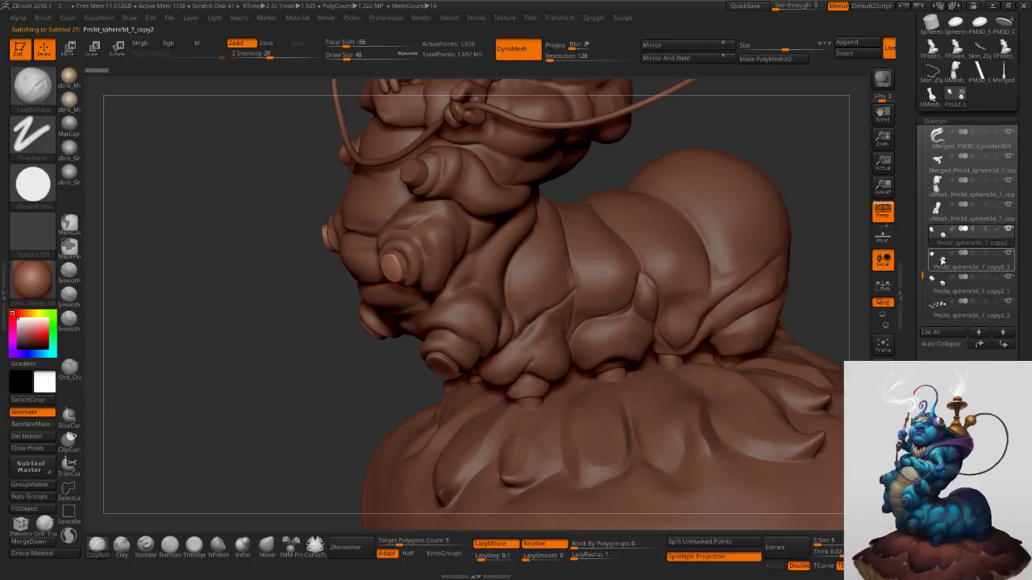
mouse_move(919, 266)
mouse_down()
mouse_move(918, 45)
mouse_move(920, 275)
mouse_up()
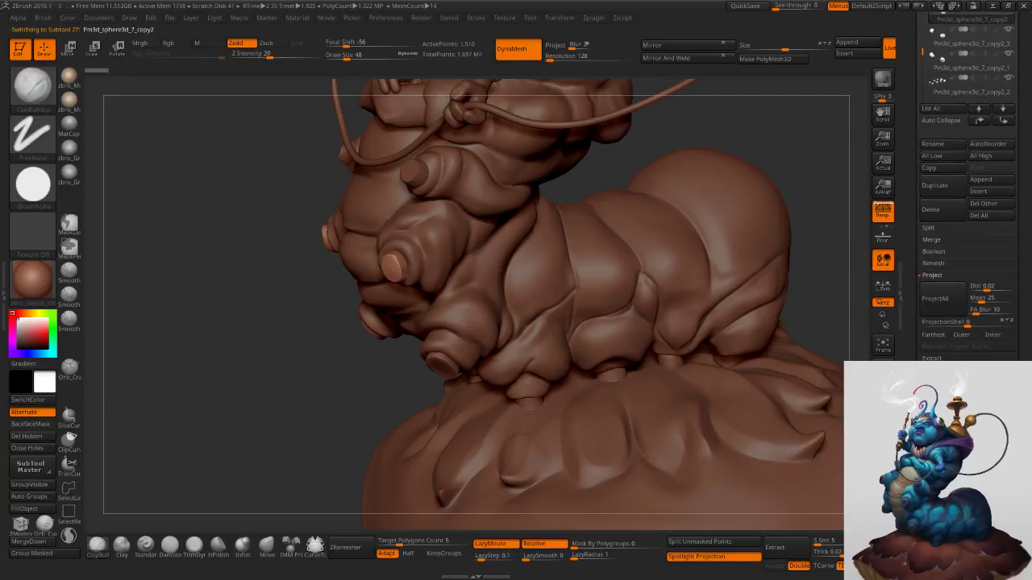
drag(919, 338, 919, 70)
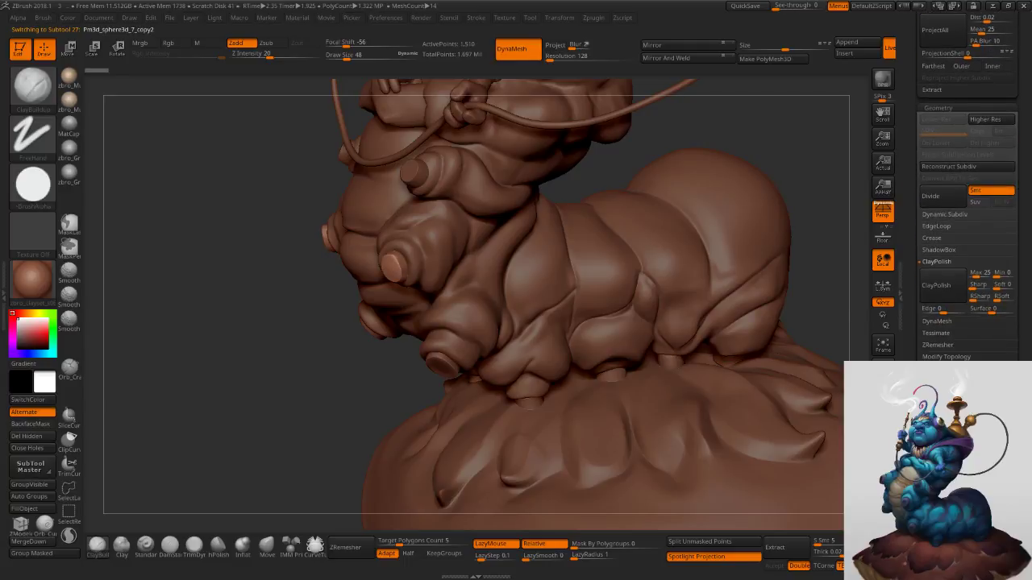
scroll(948, 338, up, 11)
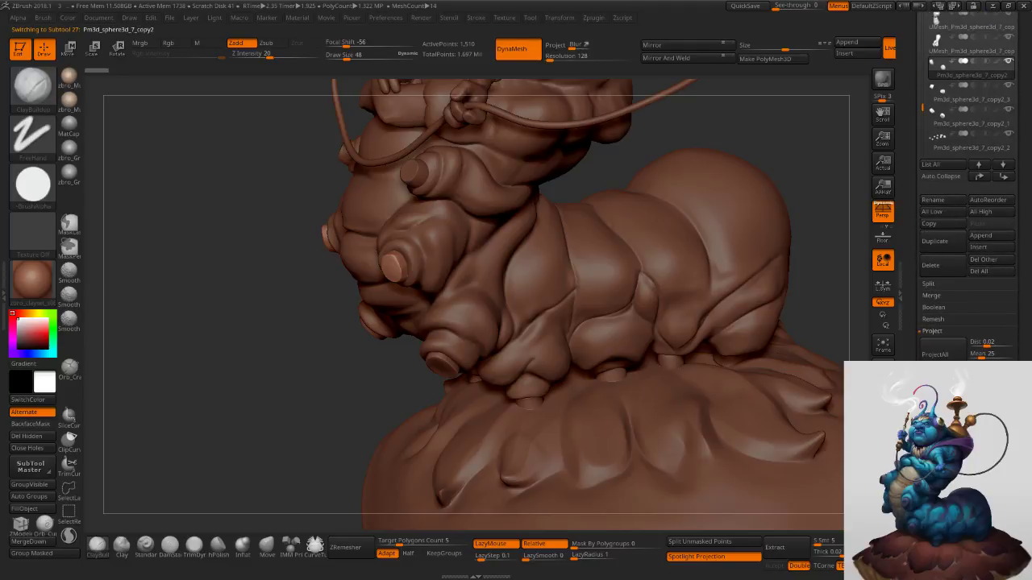
click(935, 296)
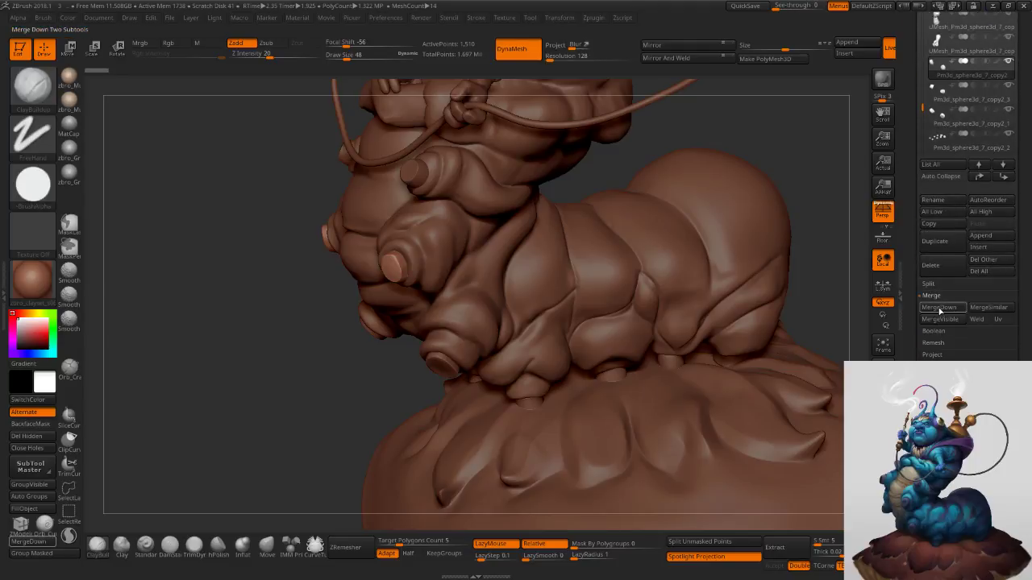
MergeDown the leg stubs three times, confirming each, into one subtool.
click(940, 310)
click(847, 328)
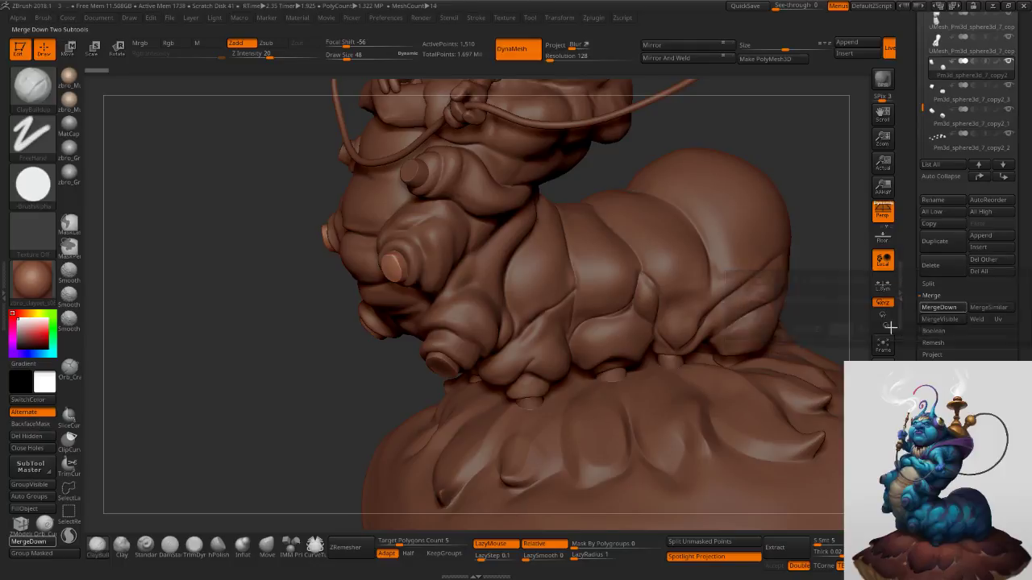
click(938, 308)
click(843, 329)
click(936, 307)
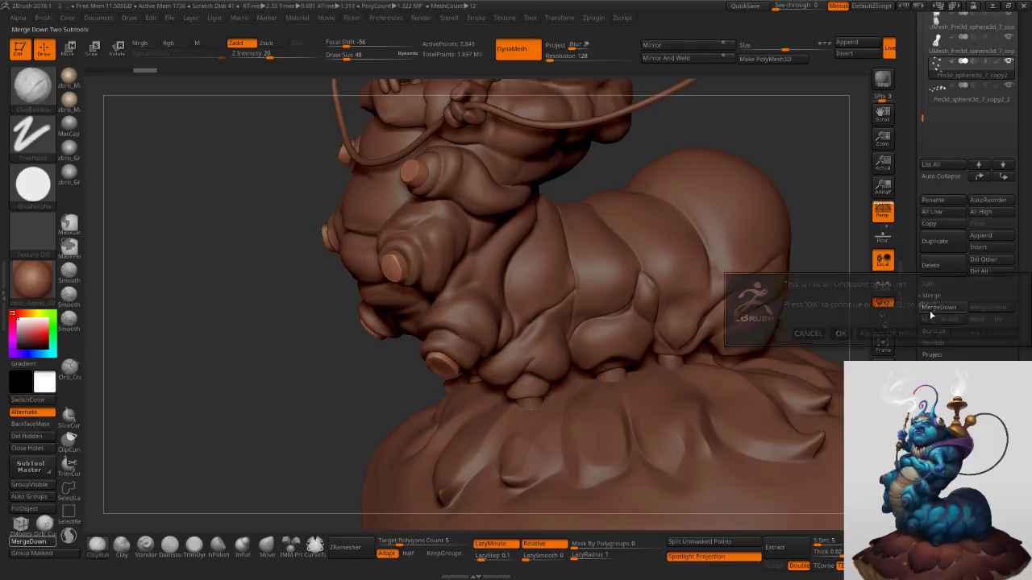
click(841, 329)
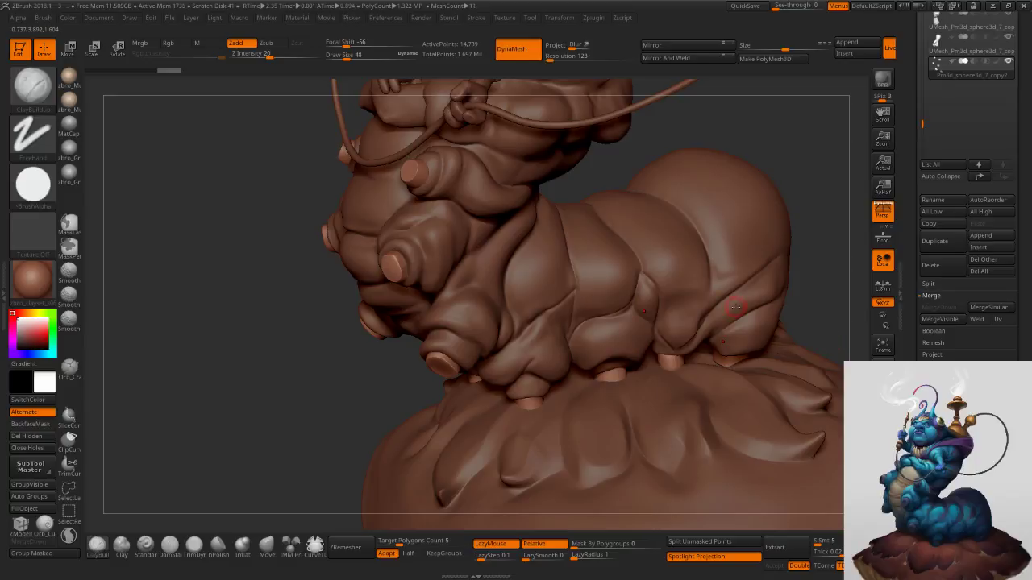
Re-DynaMesh the merged leg stubs and run ZRemesher, giving about 12,110 points.
key(f)
key(f)
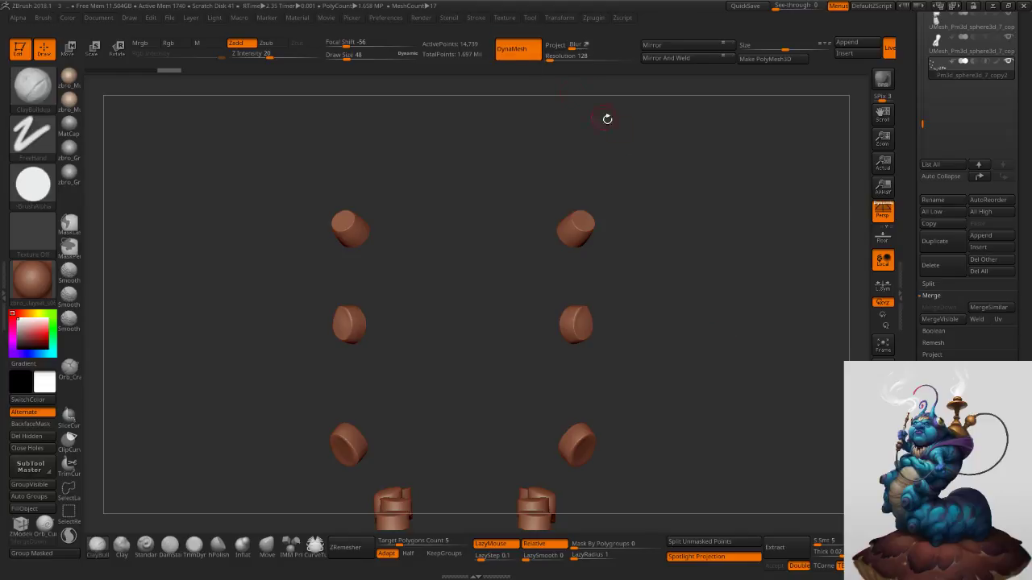
ctrl+drag(676, 164, 703, 197)
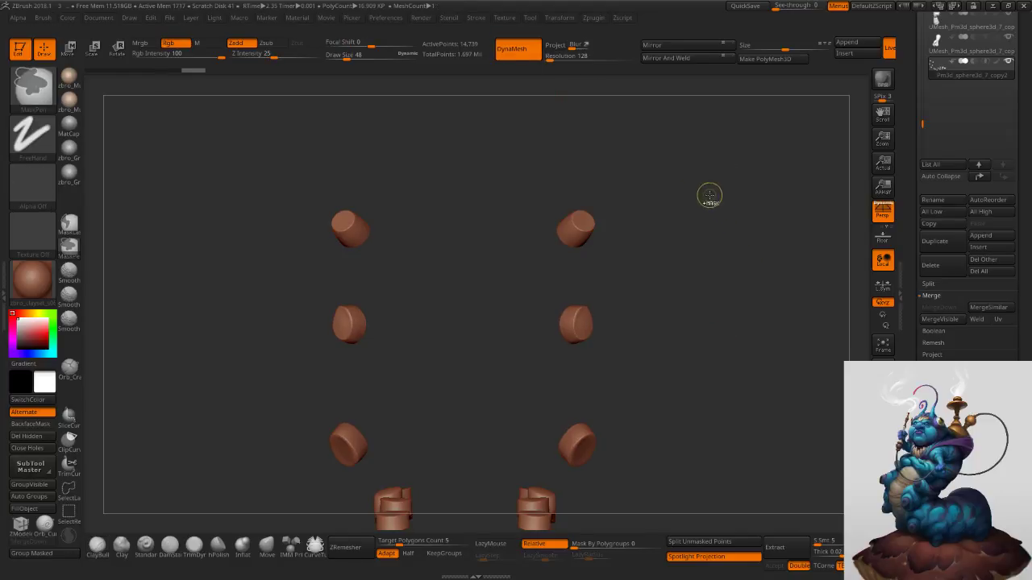
mouse_move(774, 240)
mouse_down()
mouse_move(718, 247)
mouse_move(711, 160)
mouse_up()
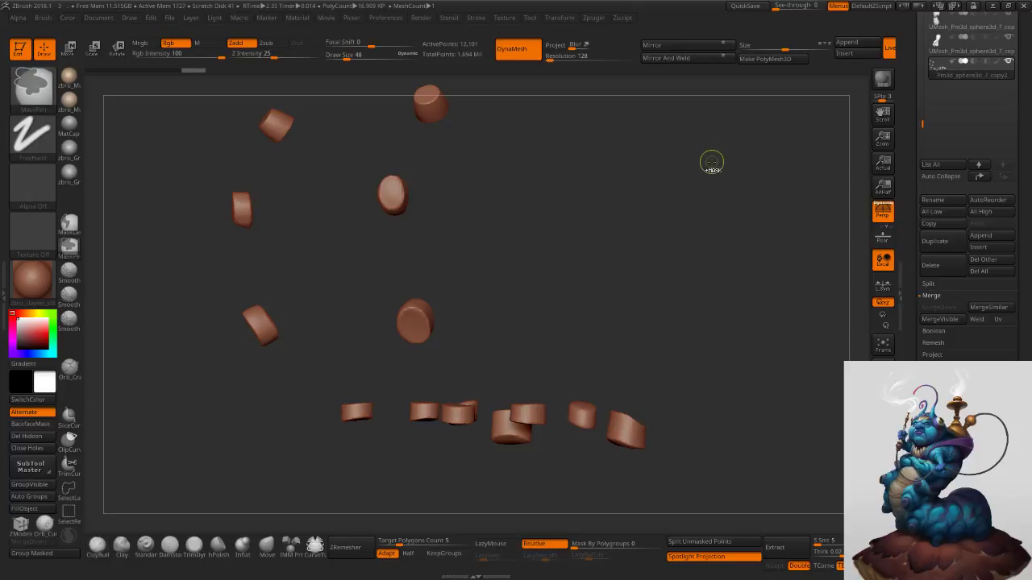
ctrl+shift+click(711, 177)
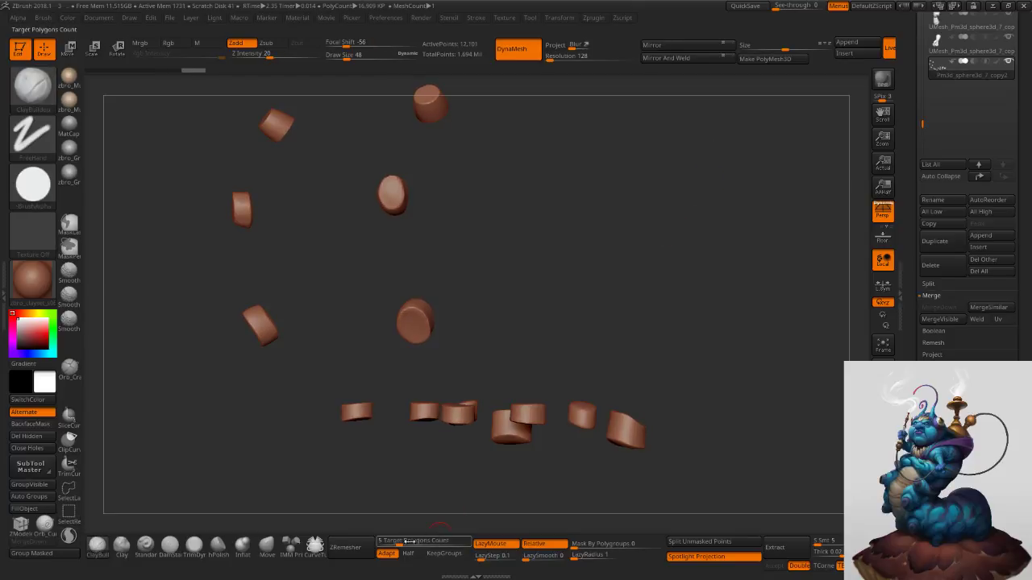
click(361, 549)
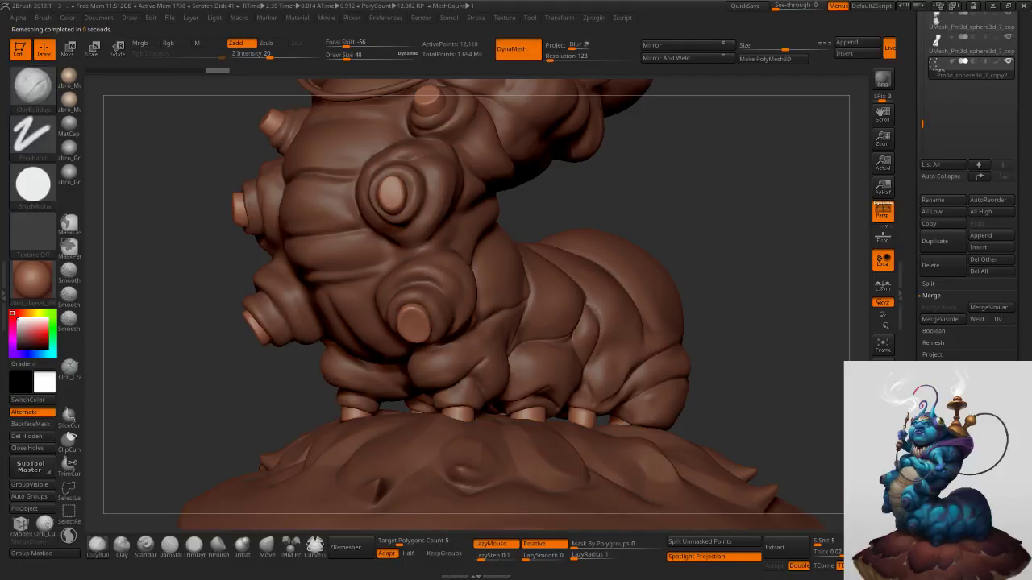
Select the body subtool and ClayBuildup part of the belly crease at Draw Size 35.
drag(722, 279, 700, 299)
mouse_move(700, 300)
ctrl+right_down()
mouse_move(721, 309)
mouse_move(725, 301)
ctrl+right_up()
mouse_move(694, 304)
mouse_down()
mouse_move(705, 299)
mouse_move(686, 295)
mouse_move(782, 355)
mouse_up()
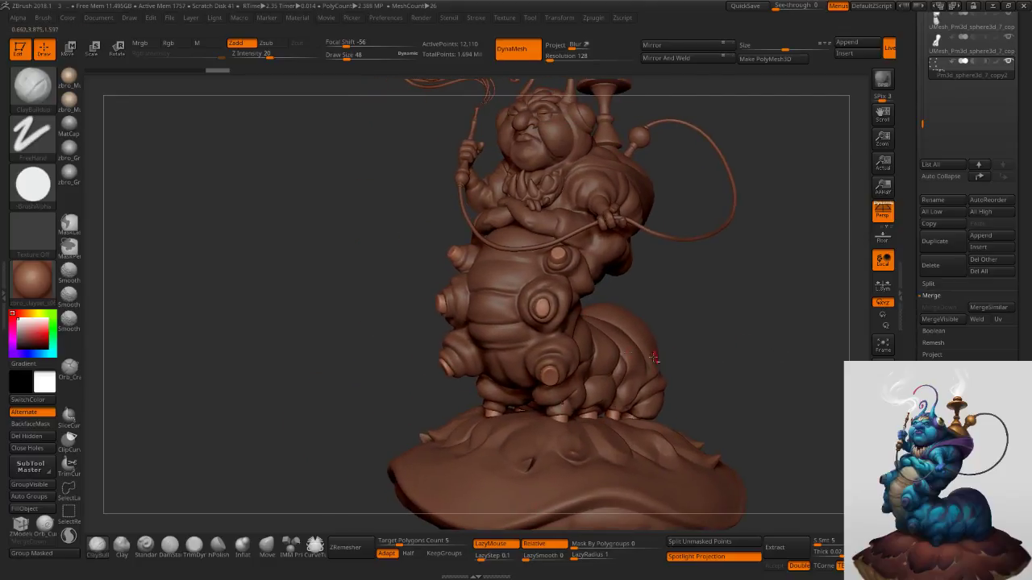
alt+click(507, 312)
mouse_move(497, 304)
ctrl+right_down()
mouse_move(525, 332)
mouse_move(499, 348)
ctrl+right_up()
key(s)
click(526, 338)
key(s)
click(511, 336)
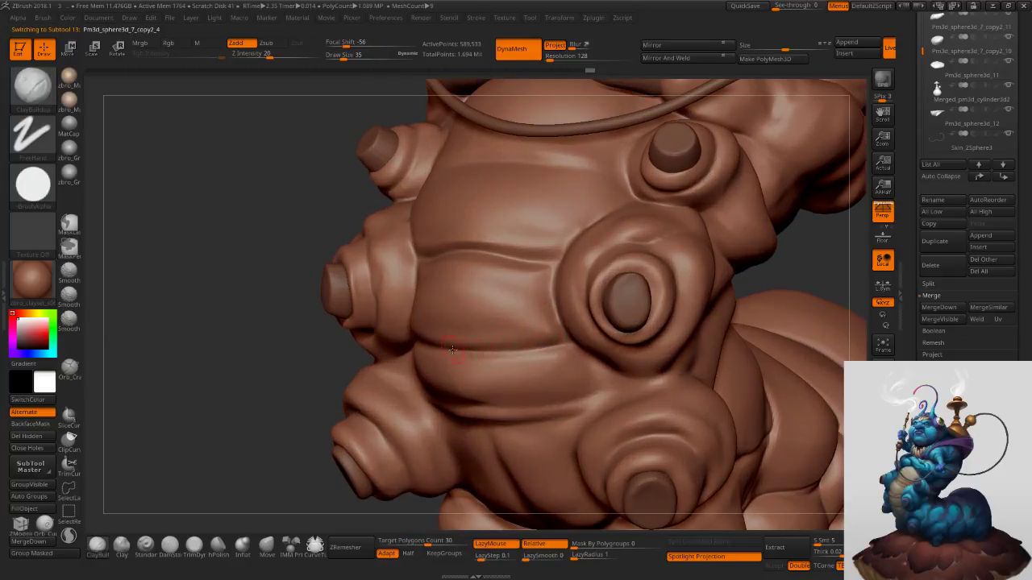
drag(452, 349, 559, 332)
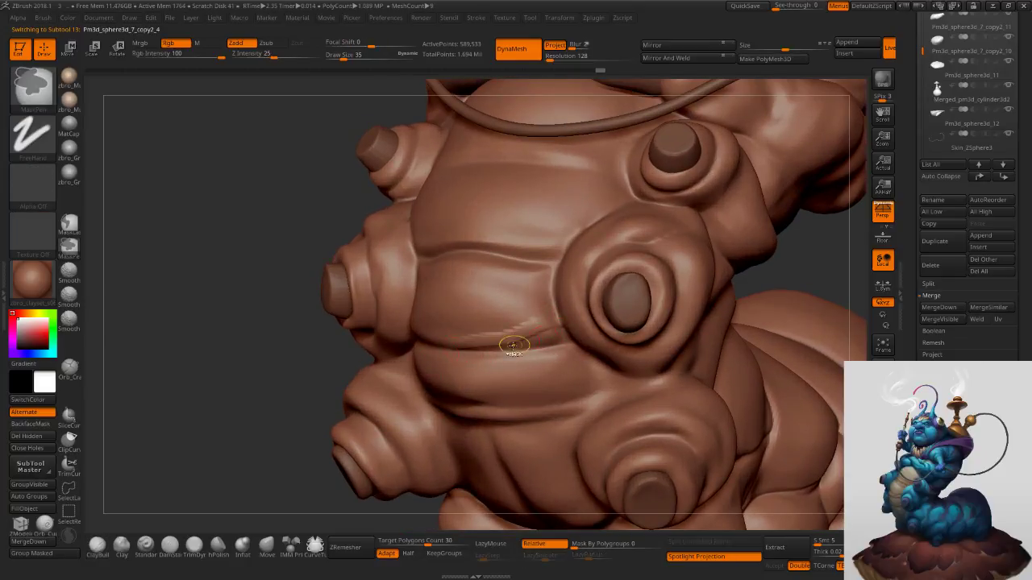
Try DamStandard crease strokes across the belly and undo them both.
click(168, 547)
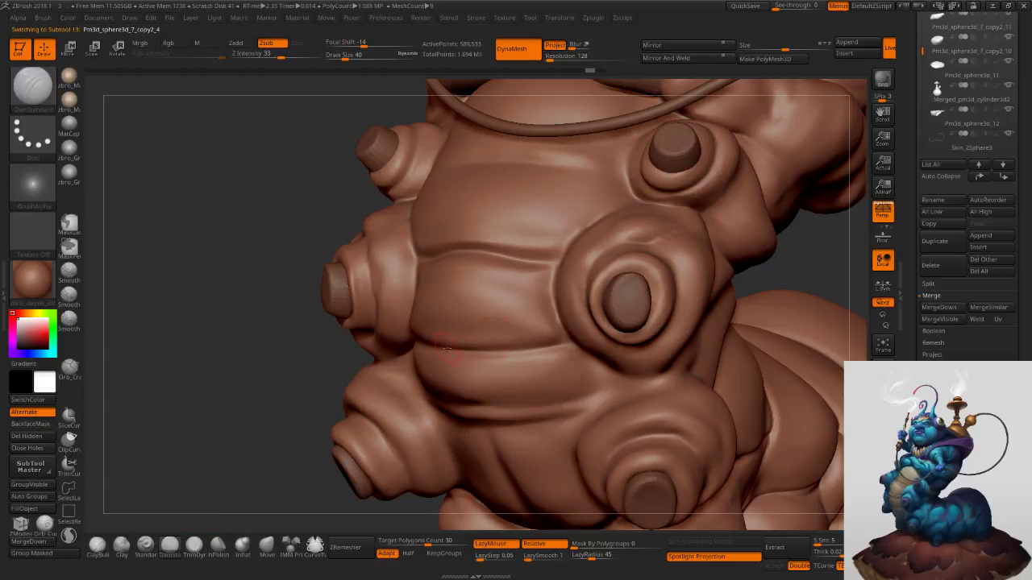
drag(446, 348, 547, 331)
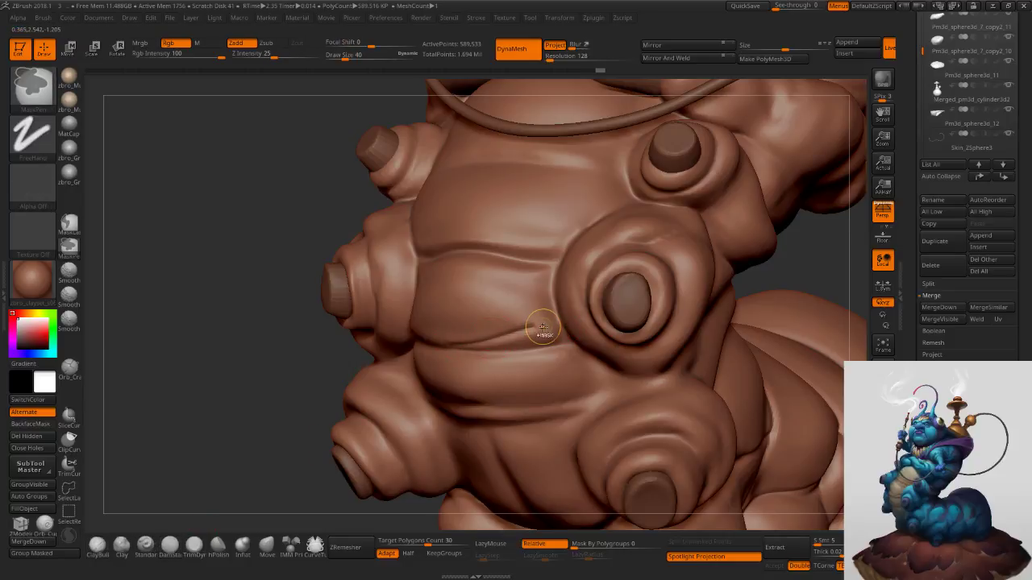
key(ctrl+z)
drag(476, 349, 547, 330)
key(ctrl+z)
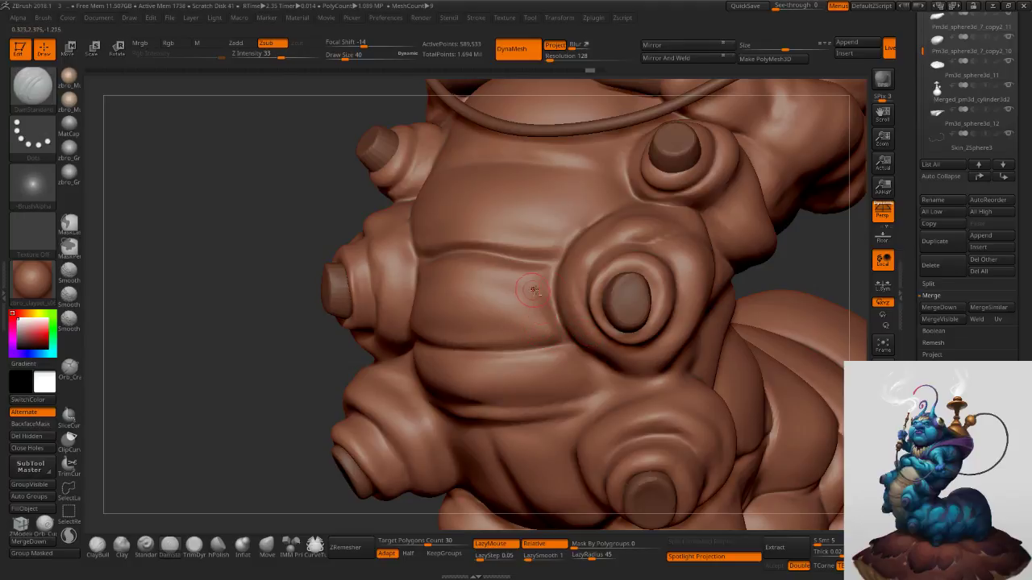
key(alt+Tab)
key(alt+Tab)
key(alt+Tab)
key(alt+Tab)
key(alt+Tab)
key(alt+Tab)
key(alt+Tab)
key(alt+Tab)
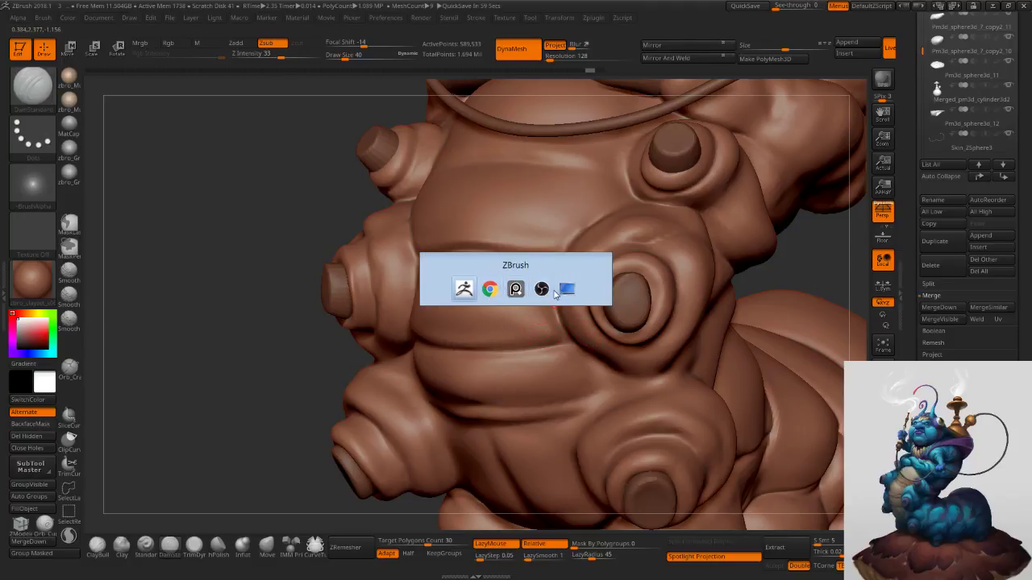
key(alt+Tab)
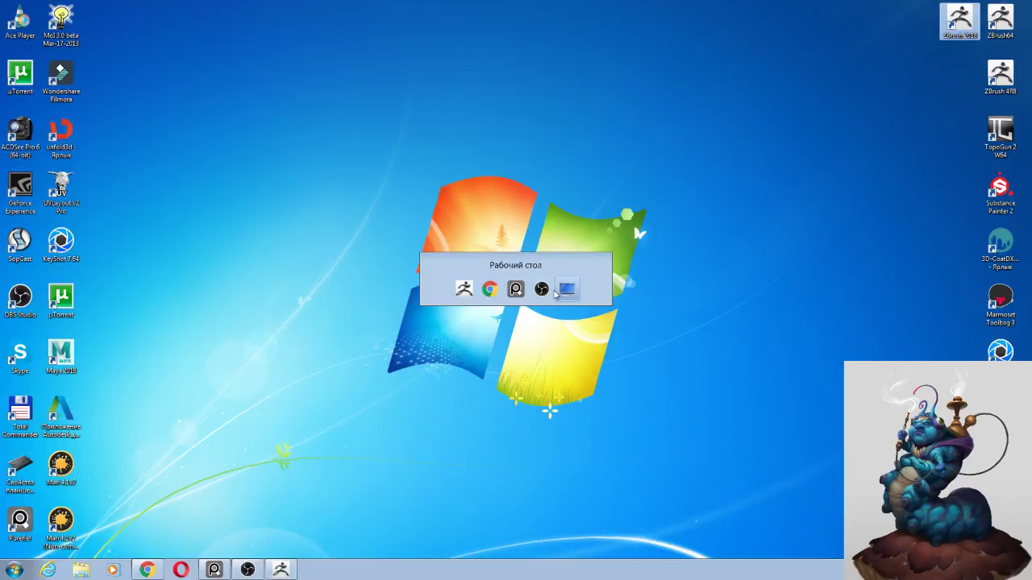
Launch Total Commander, open the Dam_Standard_02 (3) brush file, and dismiss the resulting error.
key(super)
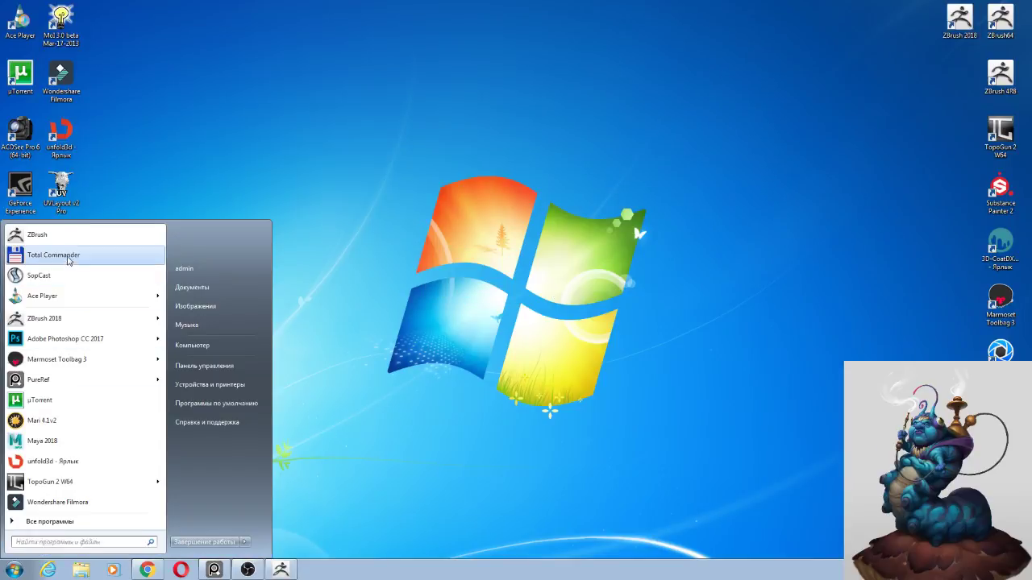
click(68, 257)
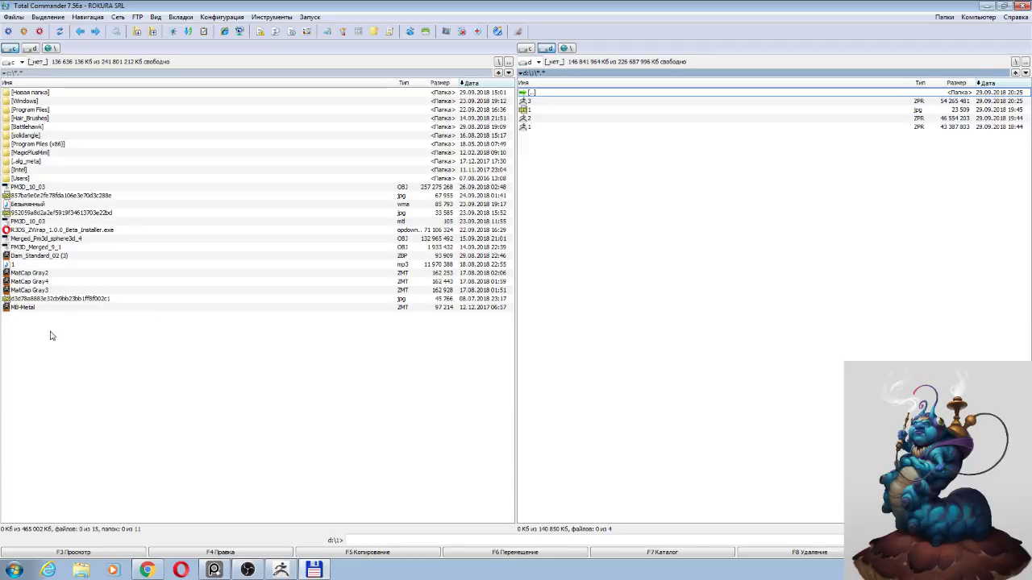
double_click(50, 257)
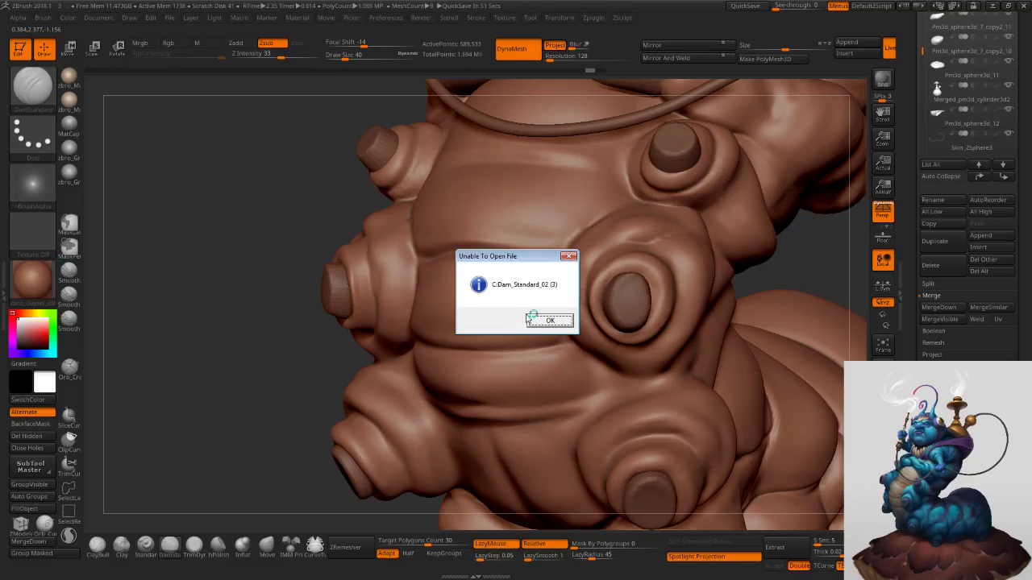
click(548, 321)
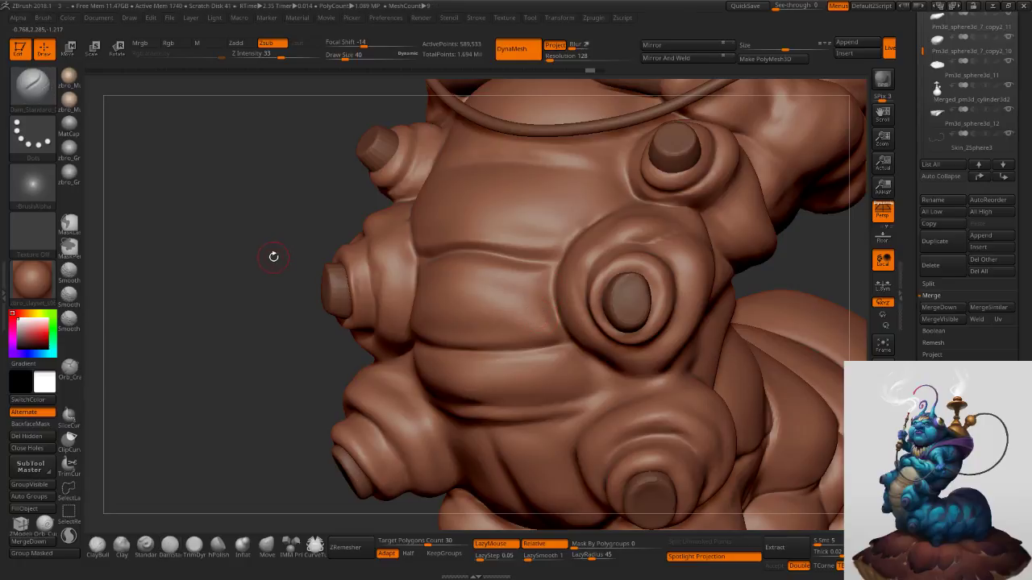
Test DamStandard creases across chest and belly at sizes 68 and 53, undoing both.
key(s)
click(595, 213)
drag(586, 193, 447, 221)
key(ctrl+z)
key(s)
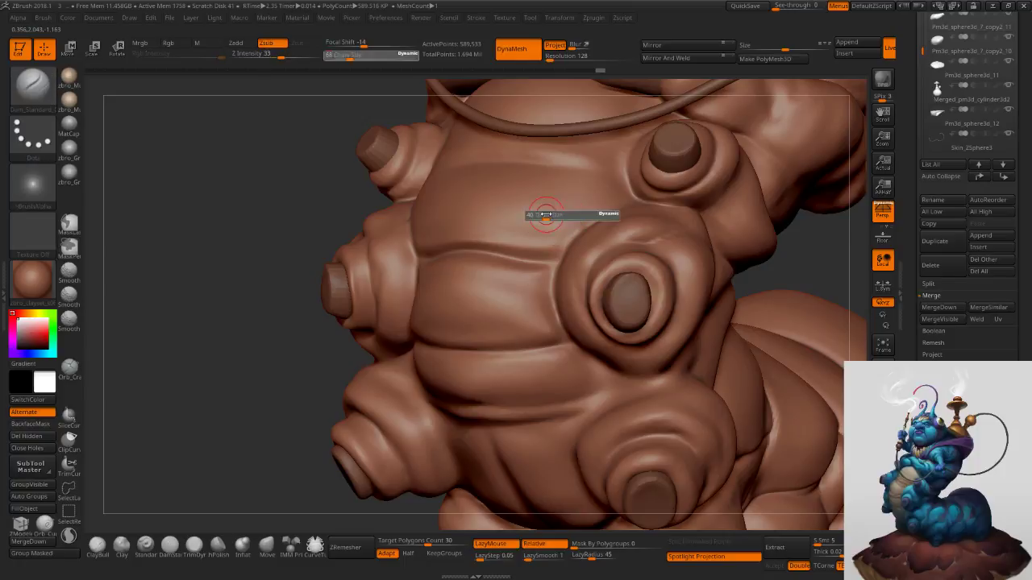
key(s)
mouse_move(516, 214)
right_down()
mouse_move(542, 216)
mouse_move(542, 237)
right_up()
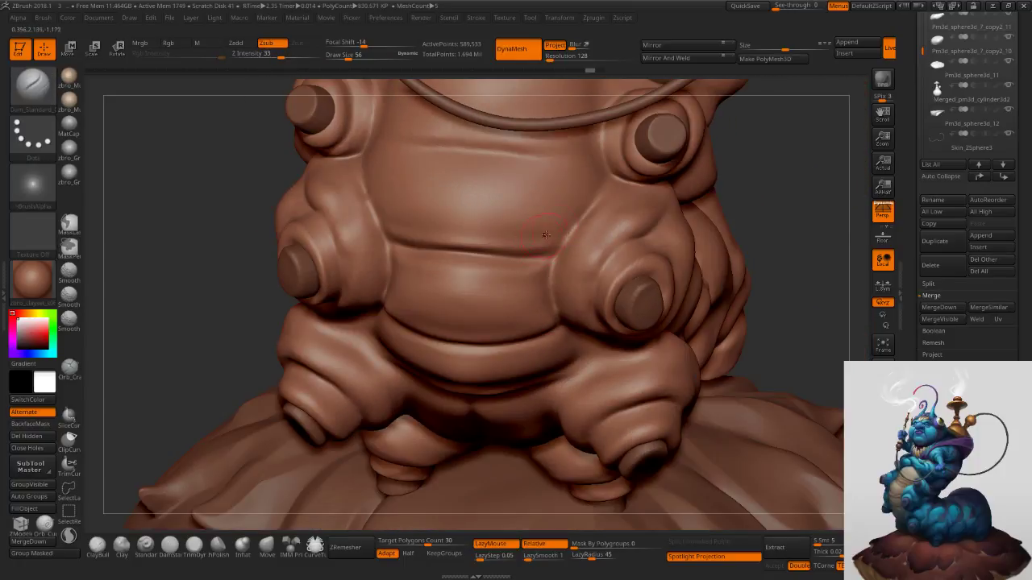
key(s)
click(576, 192)
mouse_move(577, 193)
mouse_down()
mouse_move(513, 227)
mouse_move(454, 232)
mouse_up()
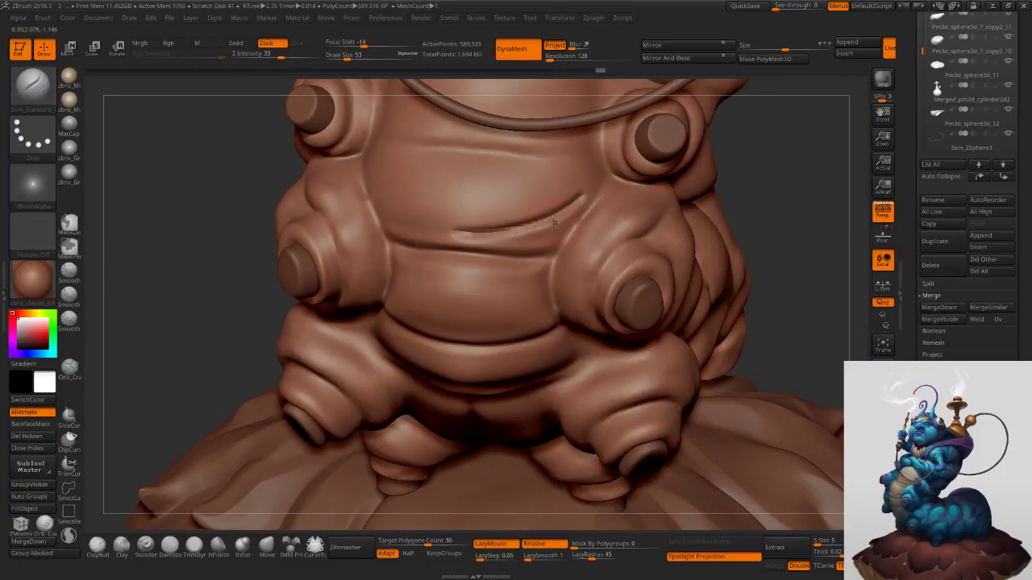
right_drag(548, 224, 553, 235)
key(ctrl+z)
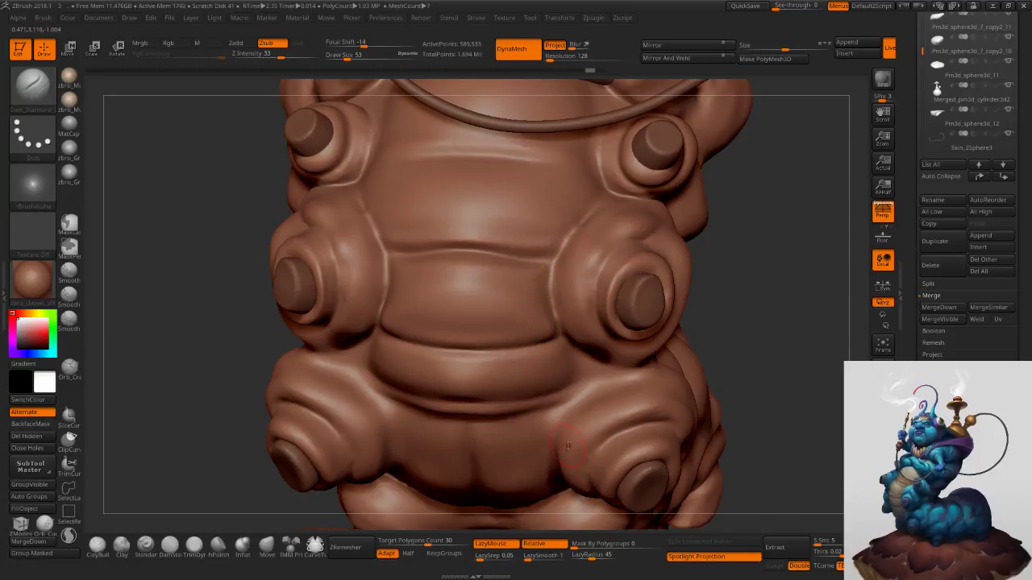
Open the brush library and pick the alternate Dam_Standard_0 crease brush.
click(42, 107)
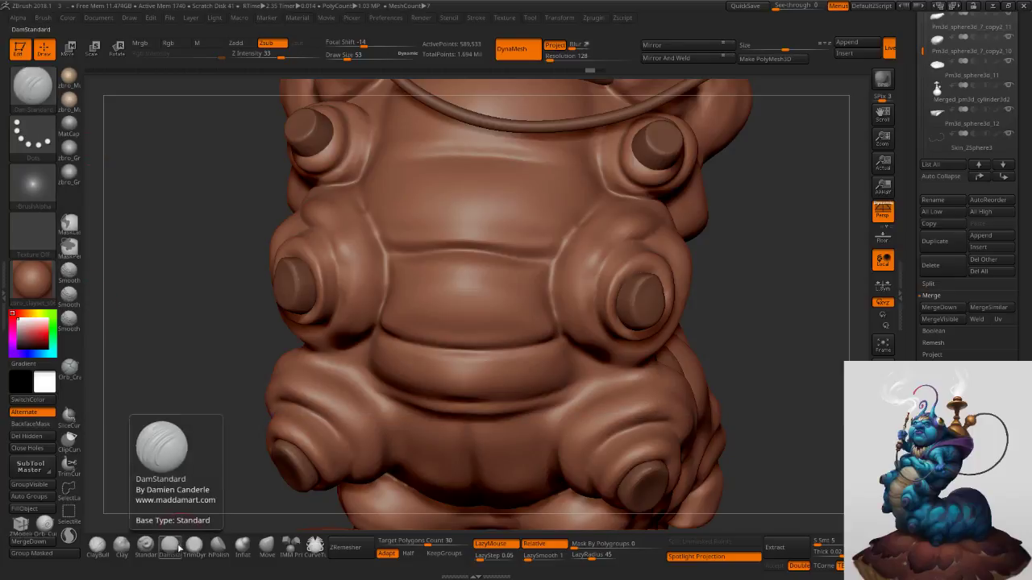
click(32, 84)
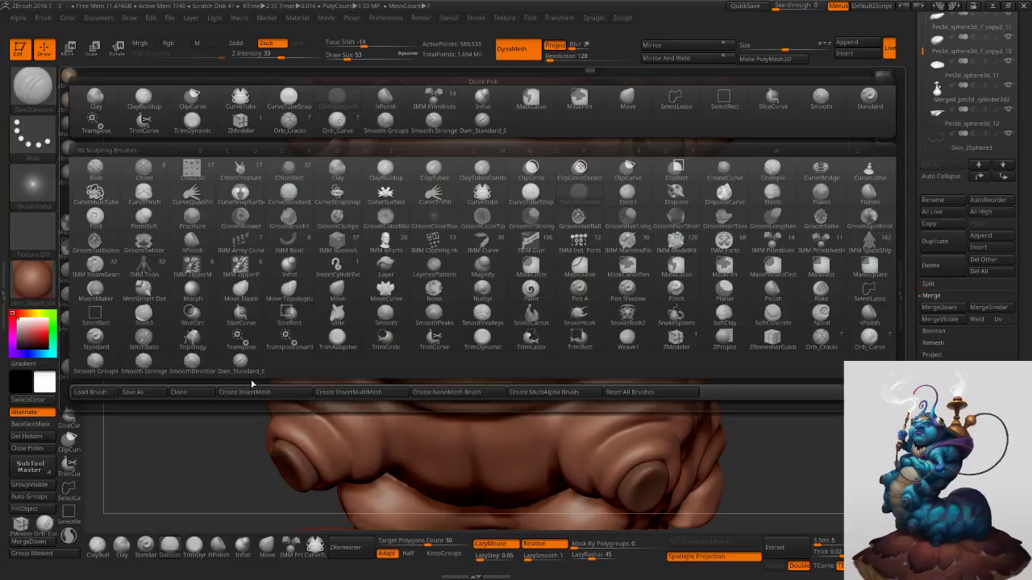
click(253, 368)
Carve and smooth a groove along the belly fold at brush size 35, undoing rough strokes.
key(s)
drag(405, 314, 526, 323)
mouse_move(551, 314)
right_down()
mouse_move(542, 291)
mouse_move(563, 344)
right_up()
key(ctrl+z)
key(s)
drag(564, 344, 363, 365)
right_drag(518, 340, 498, 304)
shift+drag(563, 337, 403, 377)
right_drag(395, 379, 433, 364)
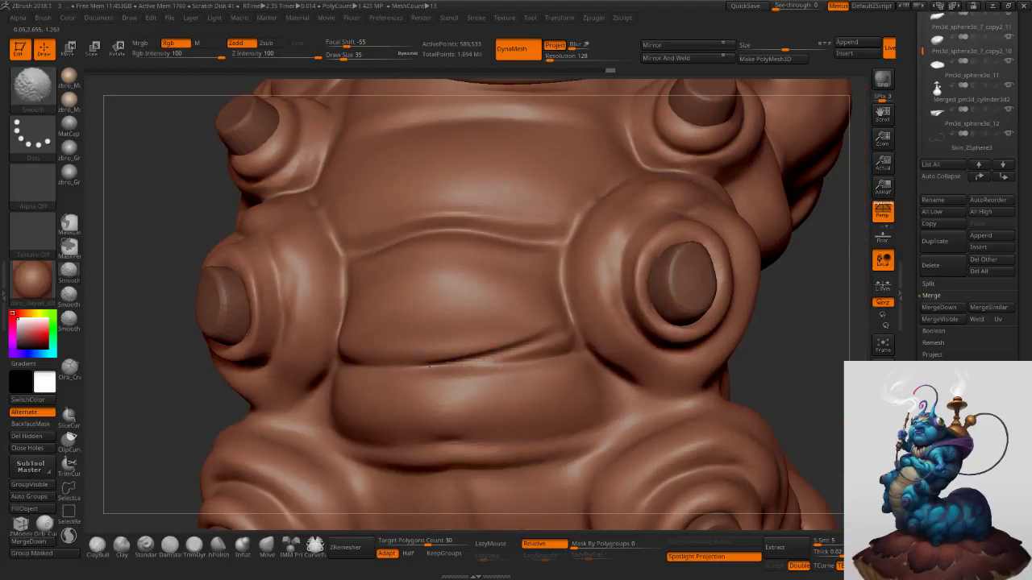
shift+drag(467, 363, 585, 345)
key(ctrl+z)
Adjust stroke spacing, then deepen and smooth the belly crease with DamStandard at size 42.
click(494, 553)
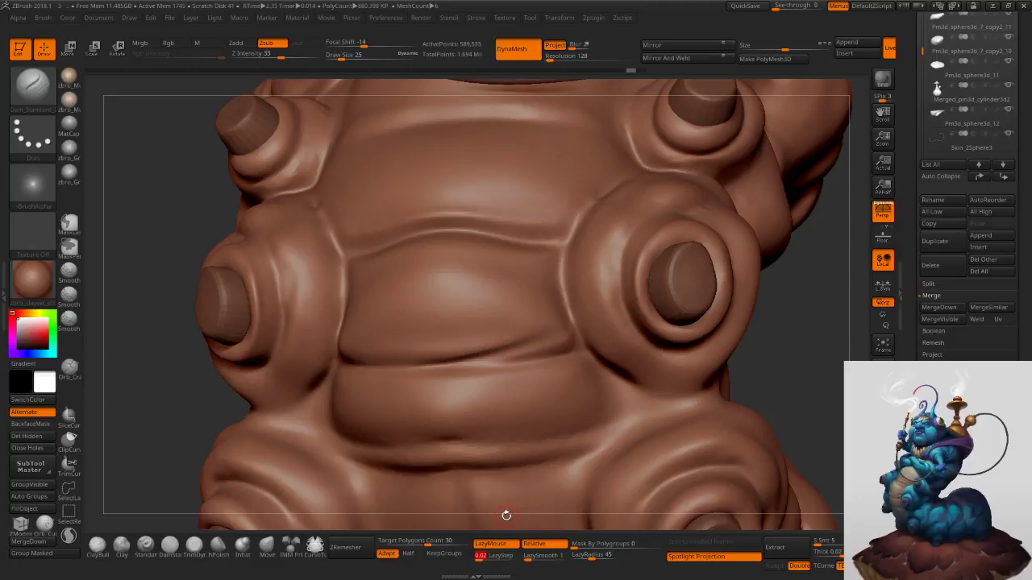
drag(398, 338, 506, 319)
key(ctrl+z)
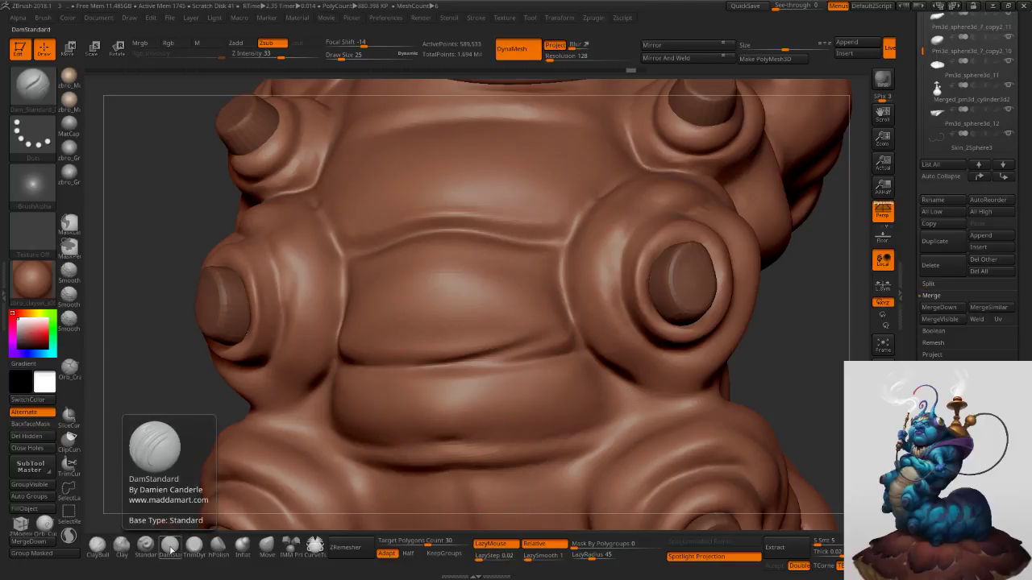
click(170, 547)
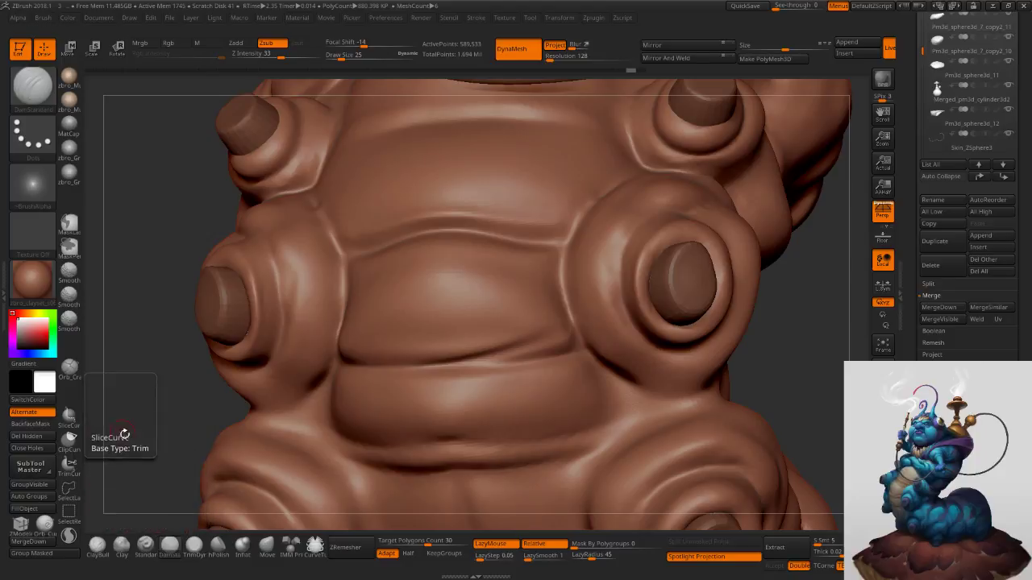
mouse_move(472, 360)
mouse_down()
mouse_move(565, 333)
mouse_move(571, 319)
mouse_up()
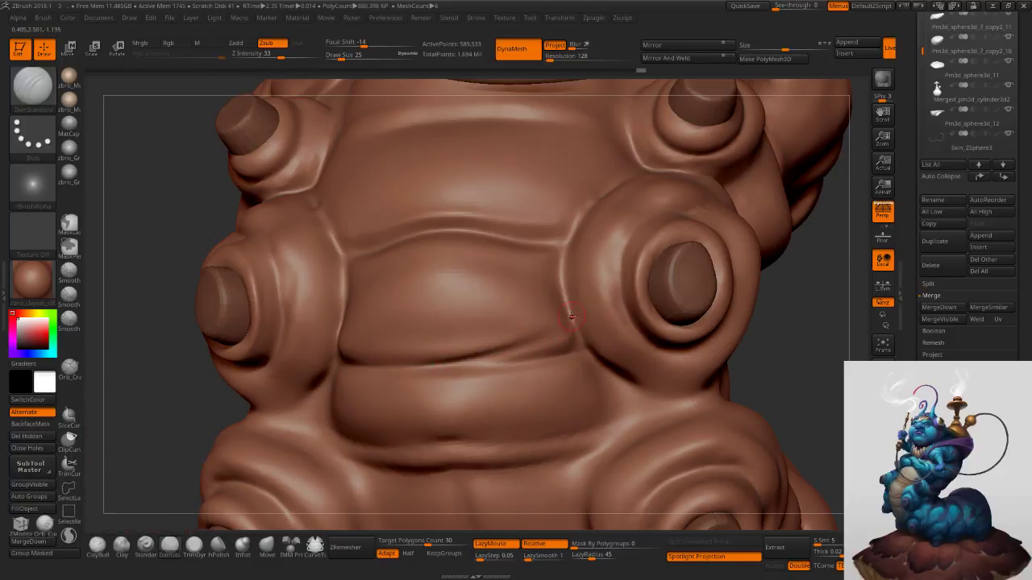
shift+drag(391, 369, 516, 353)
alt+right_drag(562, 393, 579, 327)
key(s)
drag(578, 327, 586, 326)
At brush size 45, carve a groove down the belly centre and smooth along it.
key(alt+Tab)
key(alt+Tab)
key(alt+Tab)
key(alt+Tab)
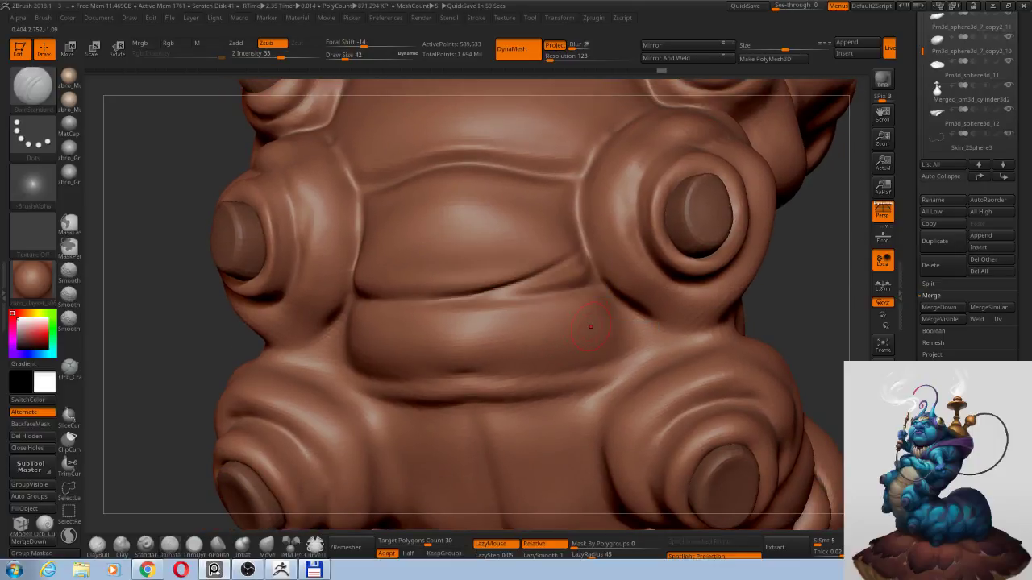
mouse_move(527, 362)
ctrl+right_down()
mouse_move(533, 334)
mouse_move(496, 282)
mouse_move(495, 314)
ctrl+right_up()
key(s)
click(494, 315)
drag(492, 285, 499, 440)
key(ctrl+z)
drag(498, 283, 507, 434)
right_drag(534, 420, 506, 318)
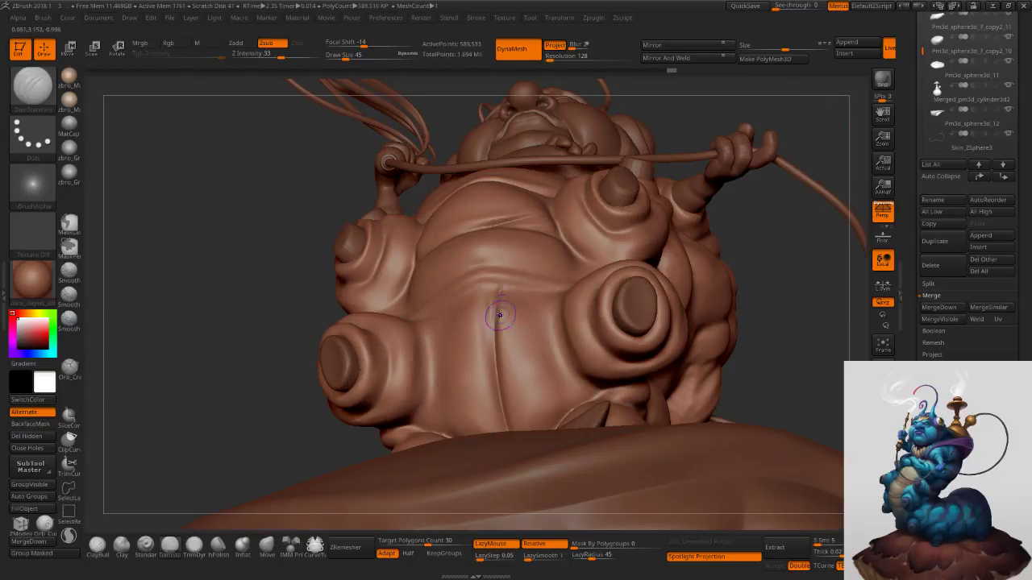
right_drag(503, 376, 492, 429)
shift+drag(496, 311, 494, 387)
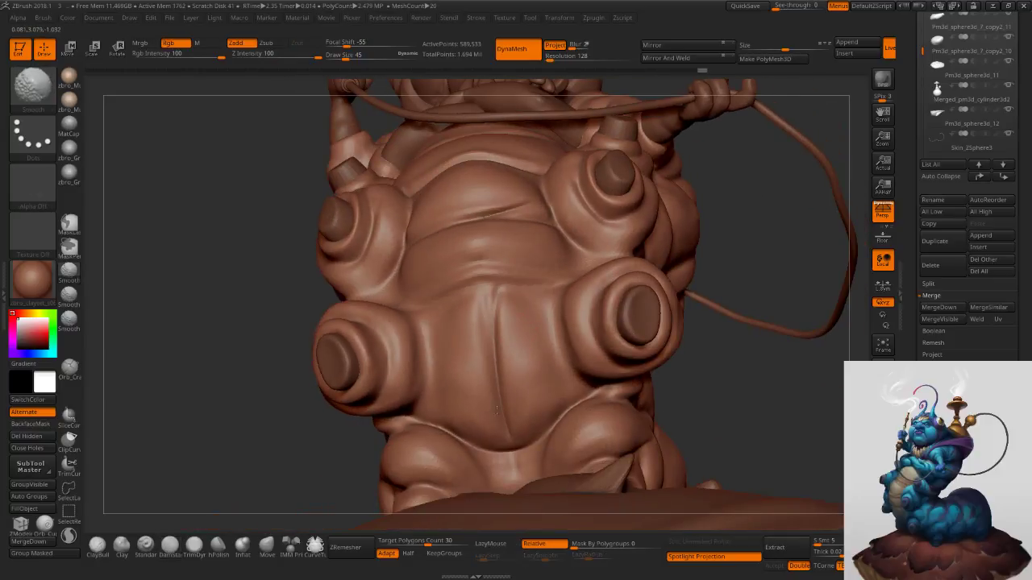
mouse_move(529, 318)
right_down()
mouse_move(489, 352)
mouse_move(495, 342)
right_up()
At brush size 35, carve cleaner creases under the belly fold and smooth their ends.
key(bracketleft)
mouse_move(501, 292)
mouse_down()
mouse_move(575, 302)
mouse_move(507, 293)
mouse_move(524, 283)
mouse_move(421, 318)
mouse_up()
right_drag(460, 289, 538, 292)
shift+drag(538, 292, 479, 309)
drag(412, 299, 567, 280)
right_drag(584, 287, 535, 291)
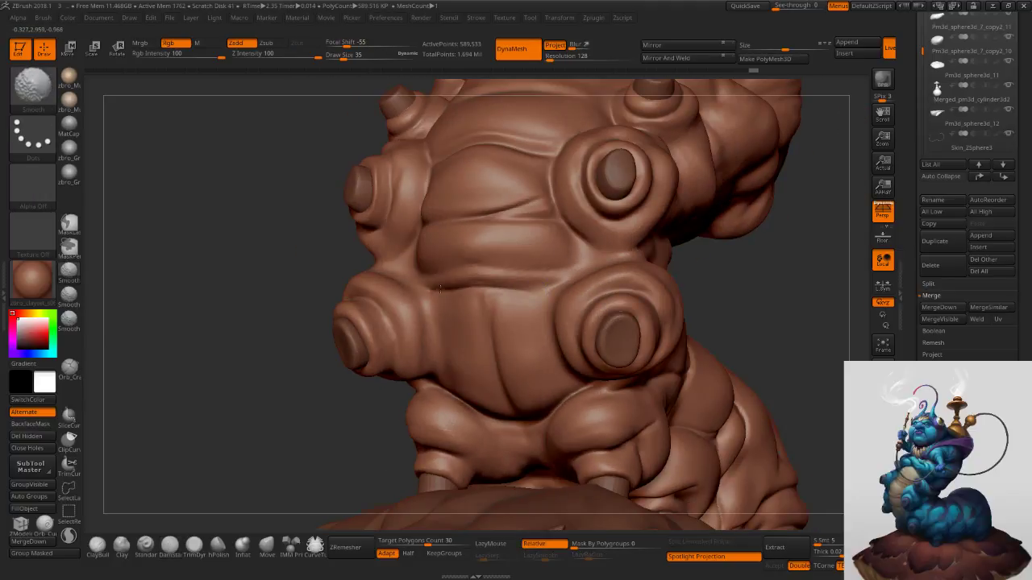
mouse_move(536, 273)
mouse_down()
mouse_move(463, 257)
mouse_move(570, 267)
mouse_move(479, 266)
mouse_move(382, 288)
mouse_up()
right_drag(482, 273, 531, 274)
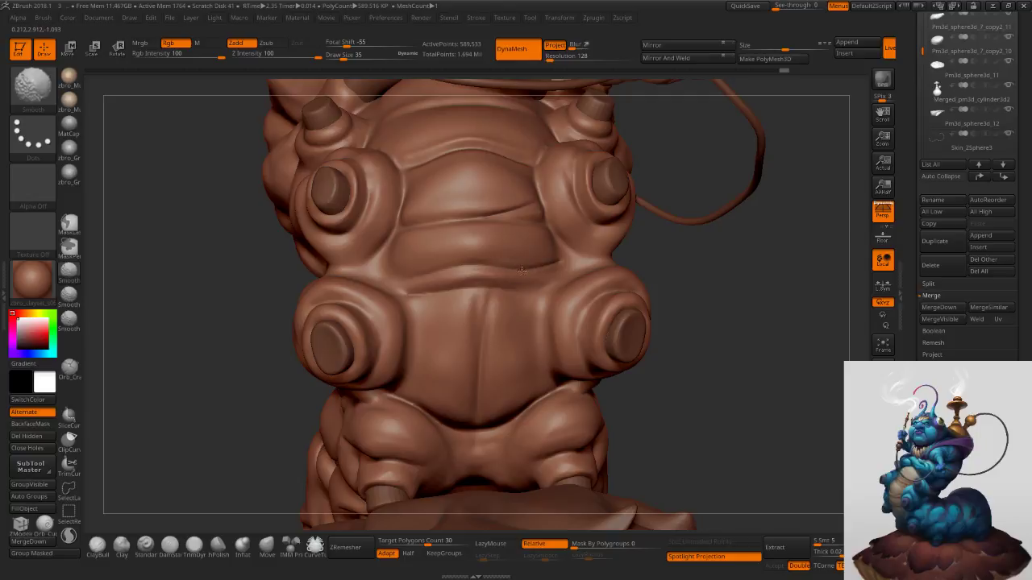
shift+drag(555, 267, 579, 262)
right_drag(579, 262, 544, 272)
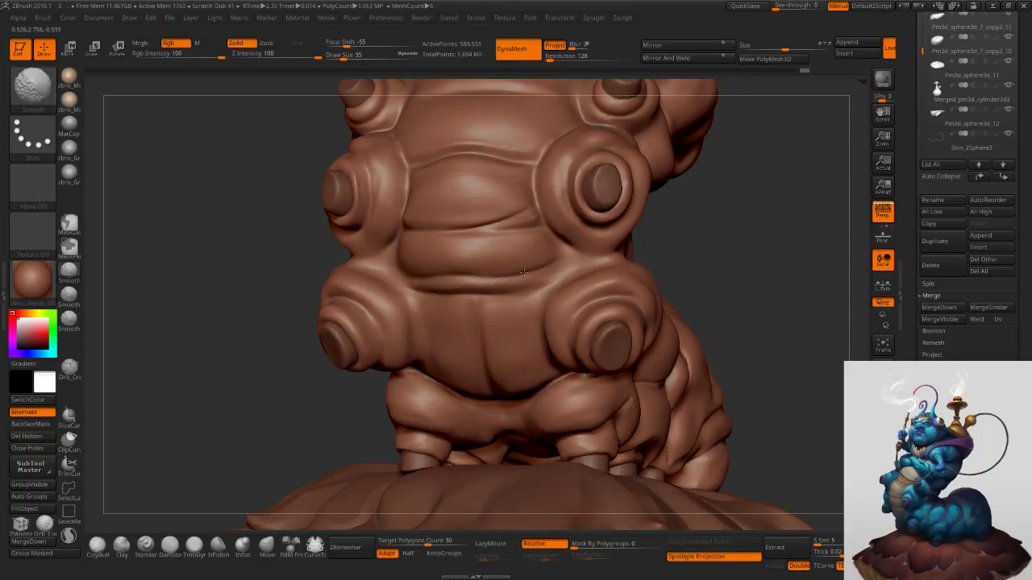
mouse_move(523, 238)
alt+right_down()
mouse_move(571, 330)
mouse_move(525, 286)
mouse_move(558, 294)
mouse_move(569, 234)
mouse_move(584, 343)
alt+right_up()
Set brush size 40 and carve a new crease across the belly.
key(s)
drag(637, 326, 639, 326)
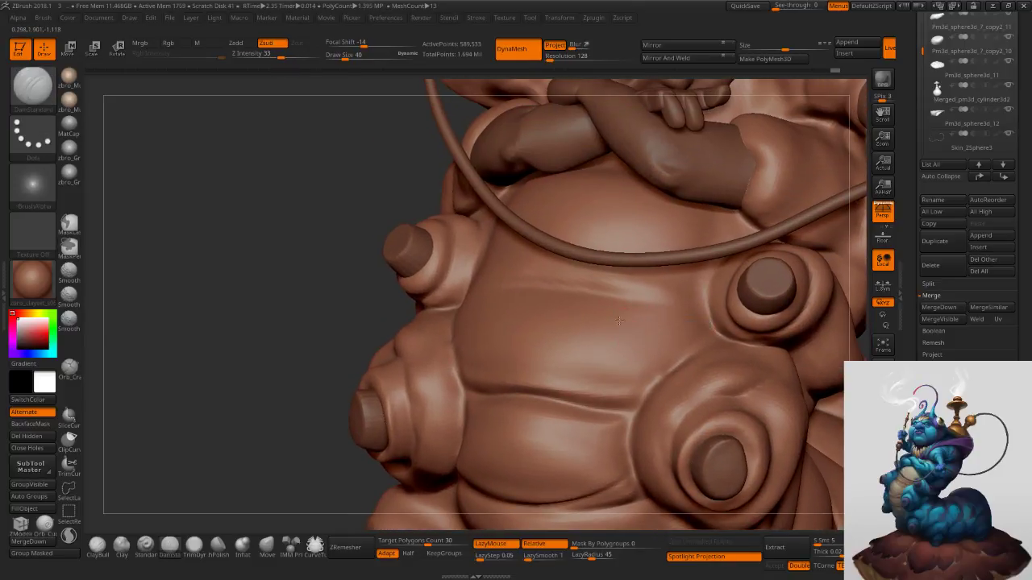
alt+right_drag(637, 372, 615, 408)
drag(595, 418, 431, 373)
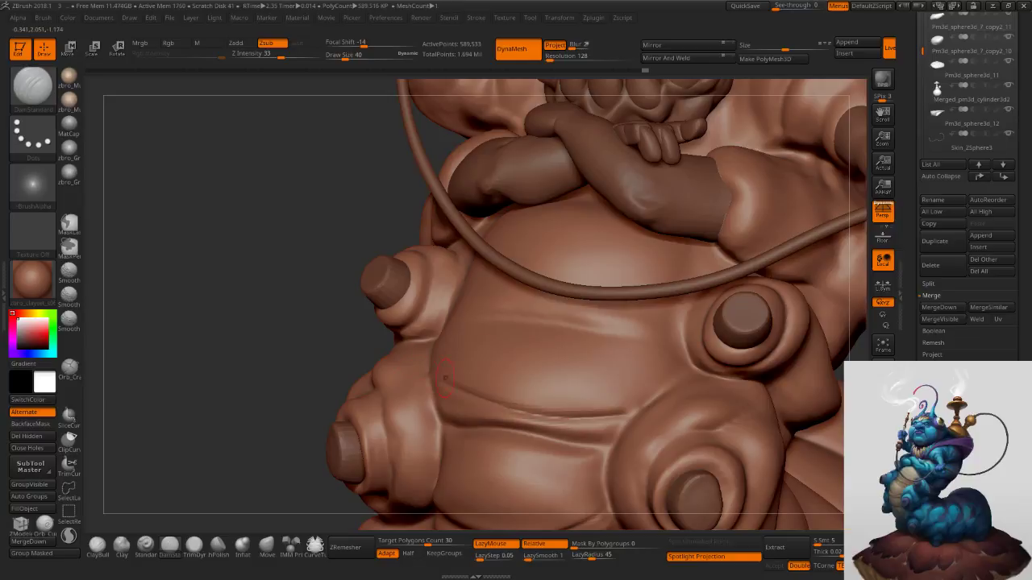
mouse_move(555, 398)
alt+right_down()
mouse_move(534, 337)
mouse_move(459, 318)
alt+right_up()
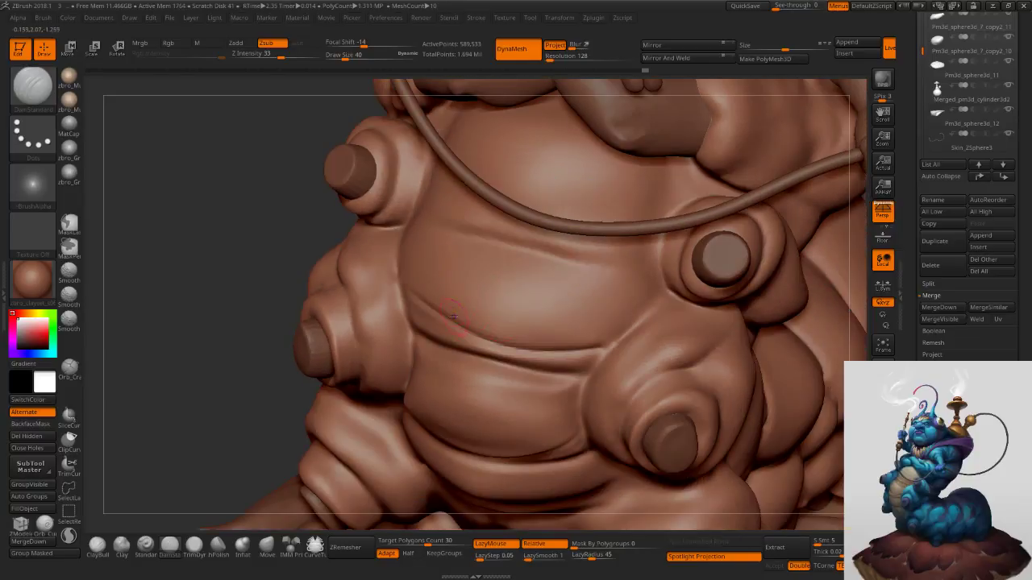
Try extending the fold with the Standard brush at strength 23, undoing the strokes.
click(145, 546)
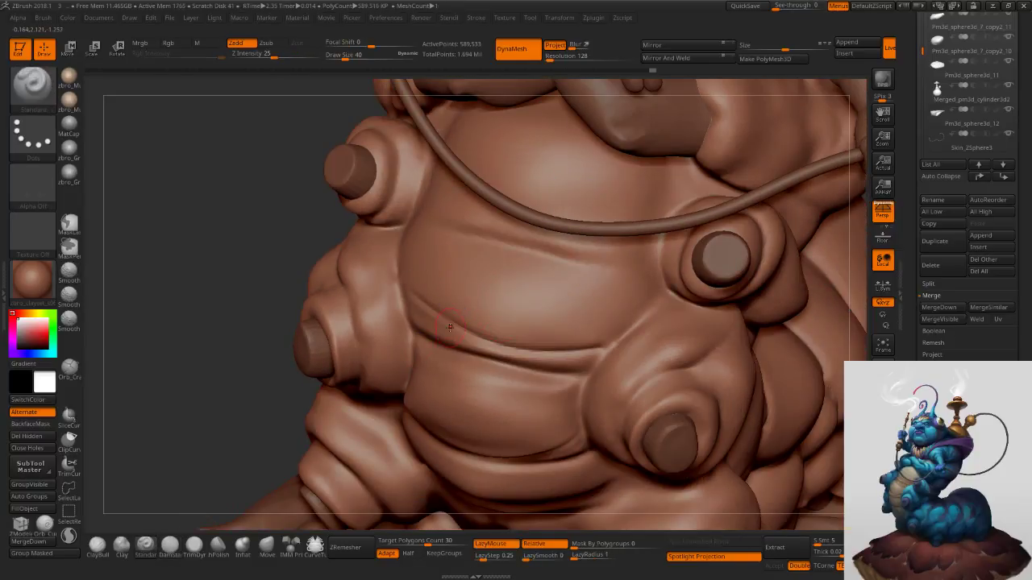
drag(453, 341, 408, 318)
key(ctrl+z)
click(275, 54)
drag(274, 54, 273, 54)
right_drag(379, 322, 482, 347)
drag(486, 350, 376, 308)
key(ctrl+z)
right_drag(353, 326, 340, 422)
Carve the fold's upper-left edge and right part with DamStandard, lightly smoothing the crease.
click(169, 544)
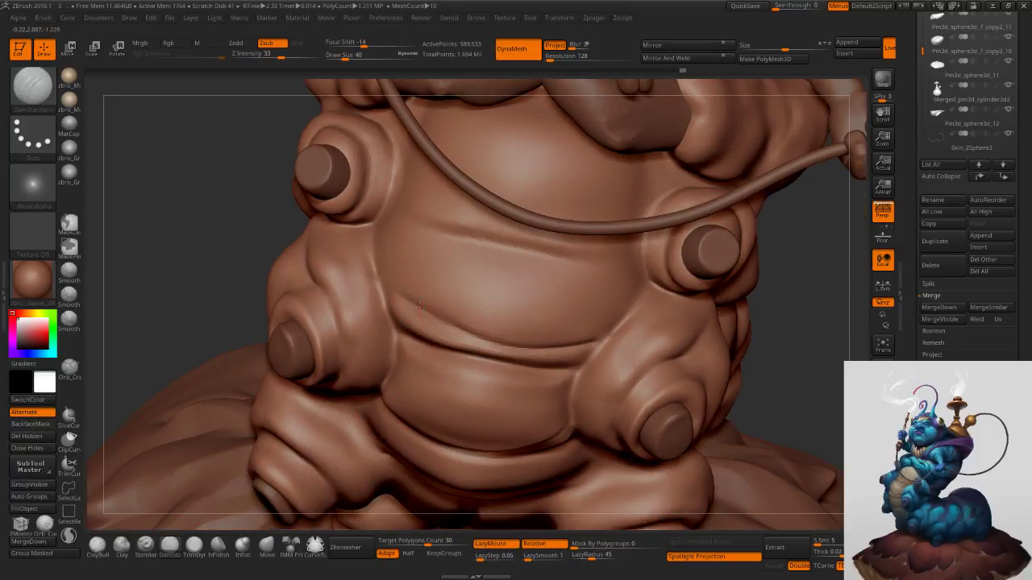
drag(380, 286, 486, 333)
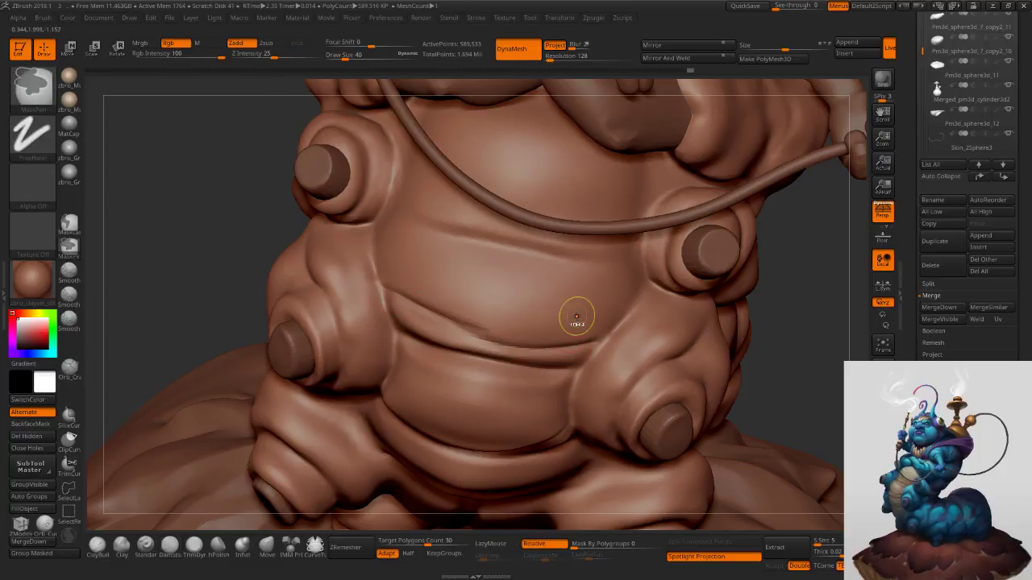
drag(609, 324, 433, 335)
key(ctrl+z)
drag(611, 327, 423, 324)
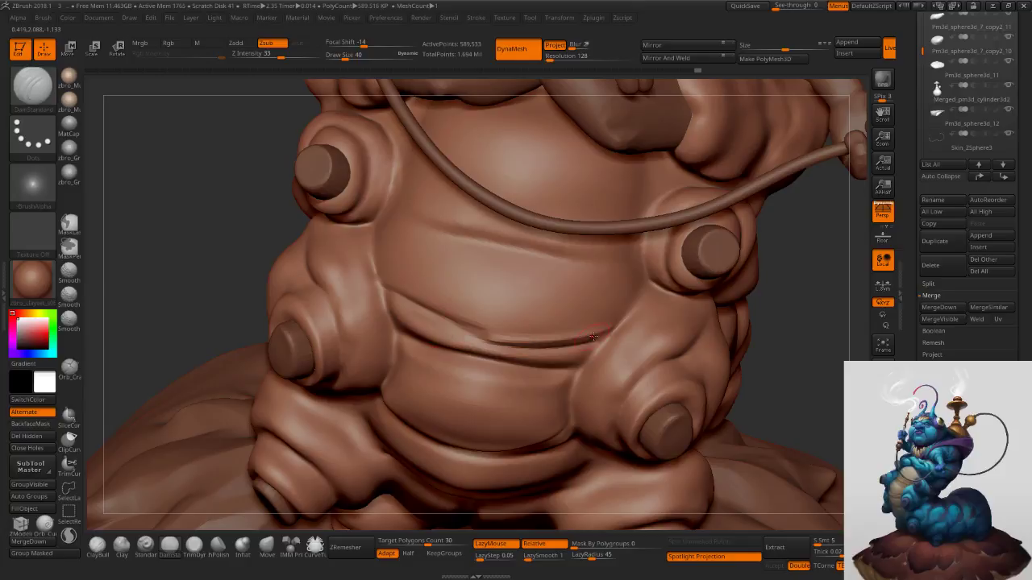
right_drag(669, 331, 616, 328)
shift+drag(566, 342, 464, 334)
mouse_move(609, 330)
shift+mouse_down()
mouse_move(554, 342)
mouse_move(598, 337)
shift+mouse_up()
right_drag(645, 311, 685, 321)
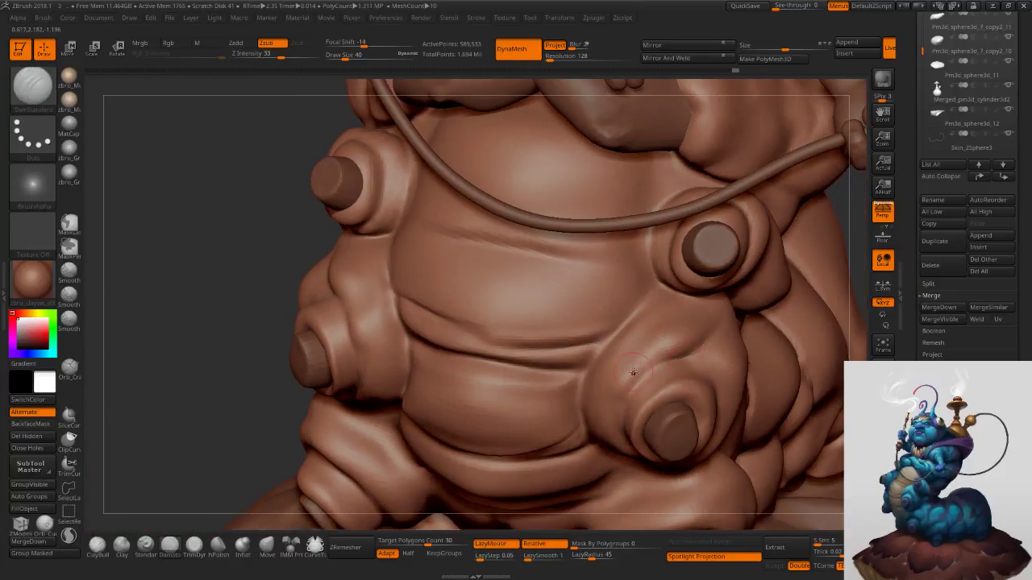
drag(681, 353, 699, 361)
key(ctrl+z)
Pick Inflat, drop the mesh two subdivision levels, and set up the Move brush at size 96.
click(244, 548)
key(shift+d)
key(shift+d)
ctrl+right_drag(669, 393, 657, 408)
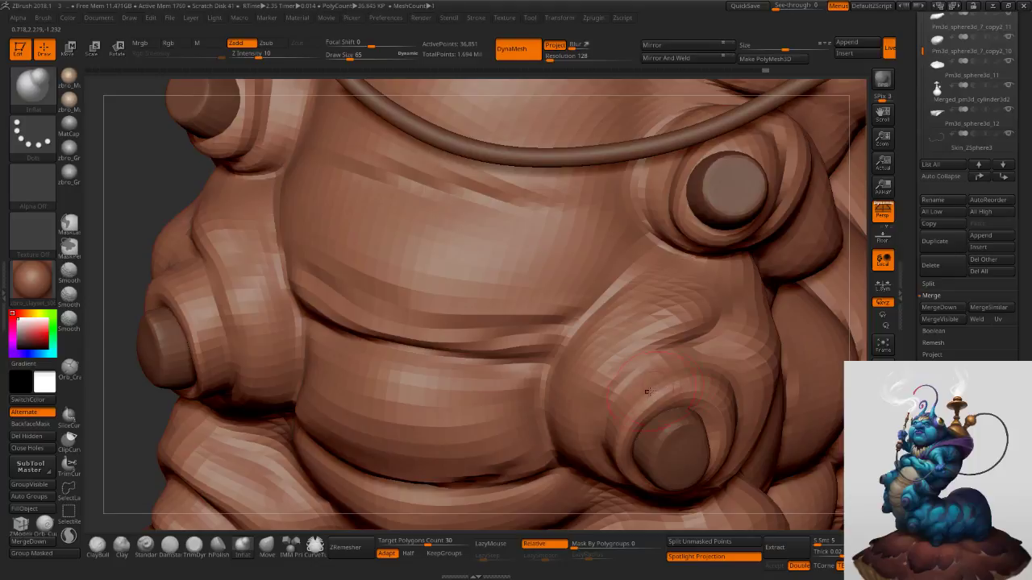
right_drag(645, 401, 688, 383)
ctrl+right_drag(739, 425, 666, 318)
ctrl+right_drag(518, 393, 518, 440)
right_drag(346, 323, 411, 315)
key(s)
drag(416, 314, 380, 331)
click(267, 548)
mouse_move(645, 328)
right_down()
mouse_move(528, 319)
mouse_move(520, 361)
right_up()
click(170, 544)
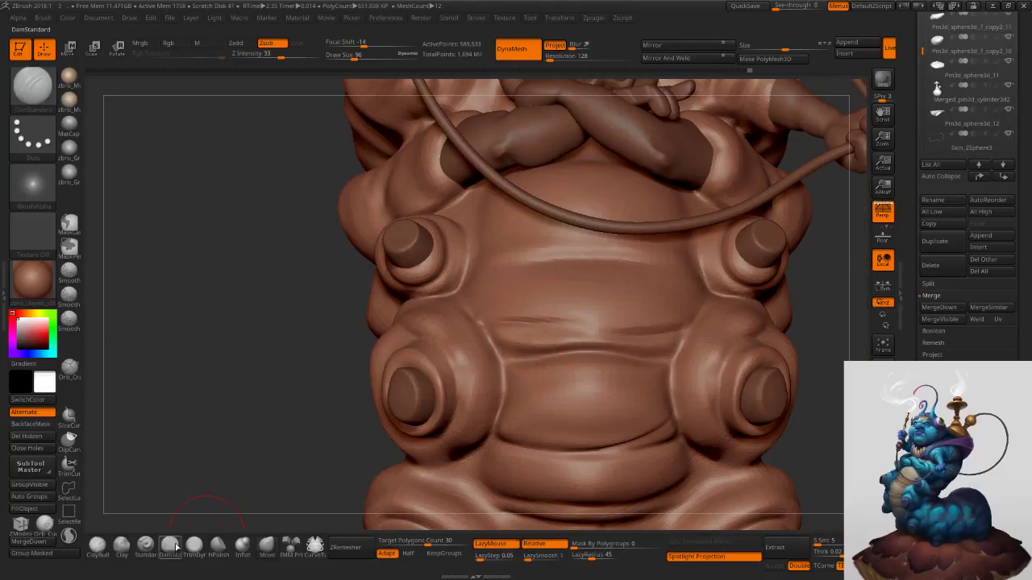
Solo the body and deepen the belly crease right to left at brush size 65.
right_drag(625, 286, 627, 277)
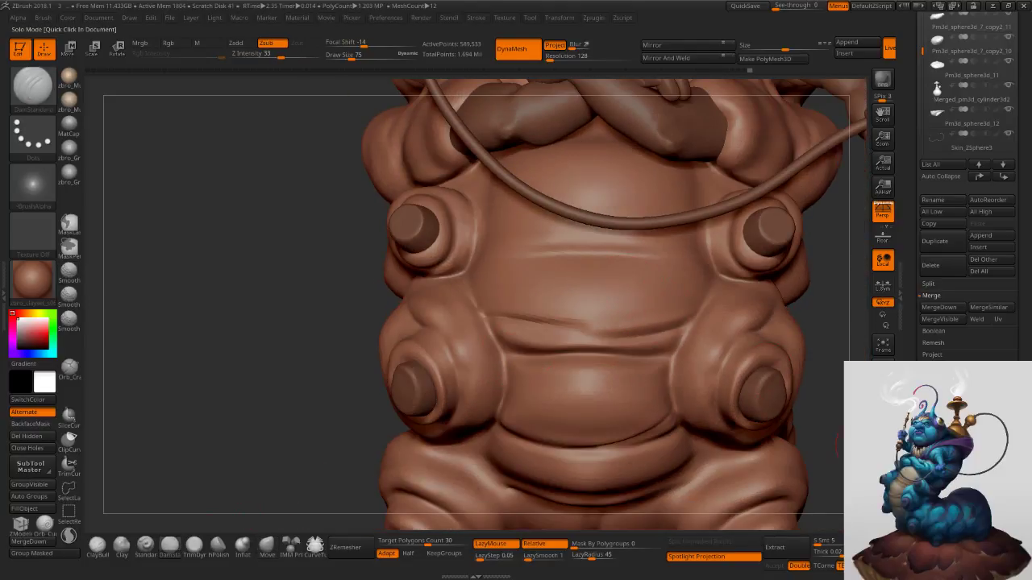
click(883, 496)
right_drag(657, 315, 659, 377)
key(s)
drag(659, 377, 656, 376)
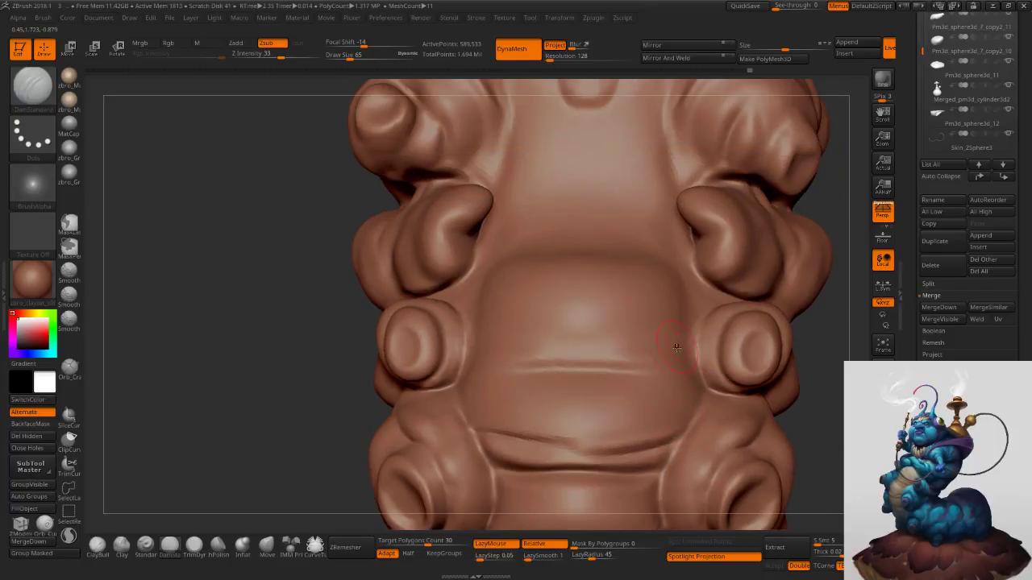
right_drag(677, 347, 681, 359)
drag(687, 365, 510, 362)
right_drag(526, 324, 536, 338)
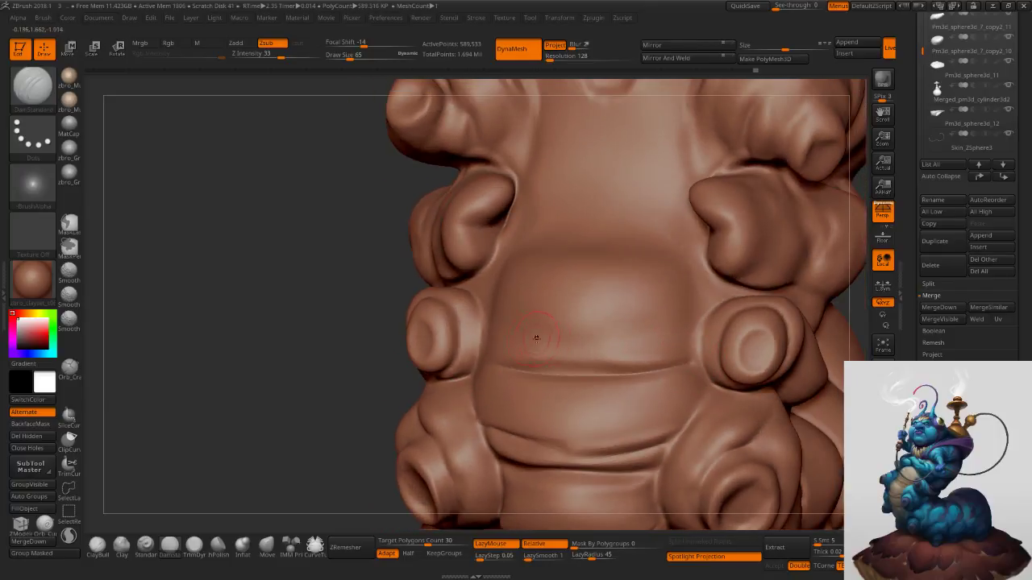
With the Standard brush and a larger lazy radius, raise the crease's upper edge and smooth its ridges.
click(153, 551)
drag(544, 355, 629, 353)
key(ctrl+z)
drag(587, 555, 595, 556)
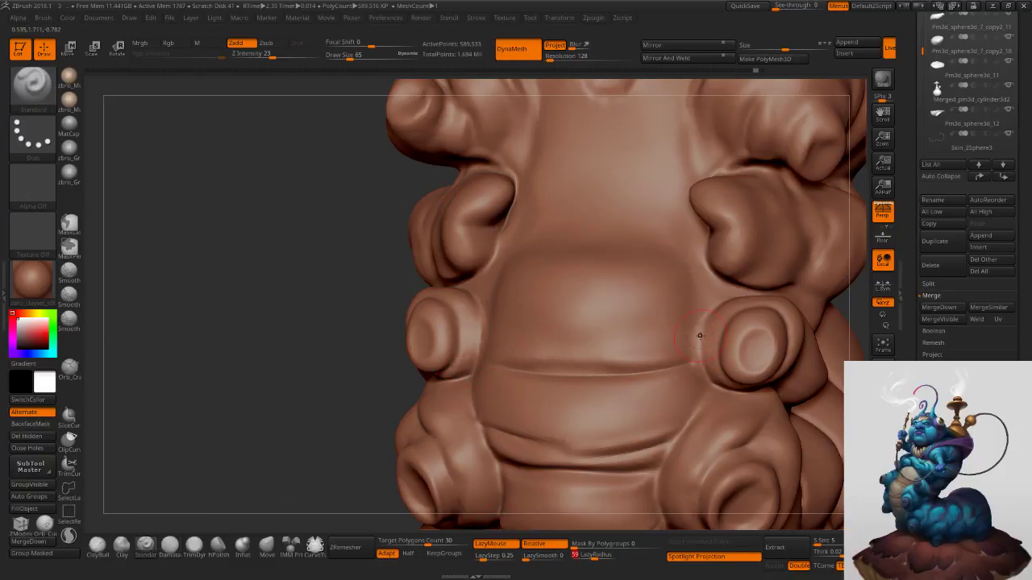
drag(667, 353, 529, 355)
shift+drag(679, 331, 502, 339)
right_drag(502, 338, 583, 336)
shift+drag(589, 338, 515, 365)
Return to DamStandard at size 42, carve the belly crease and soften both tips.
click(194, 548)
key(s)
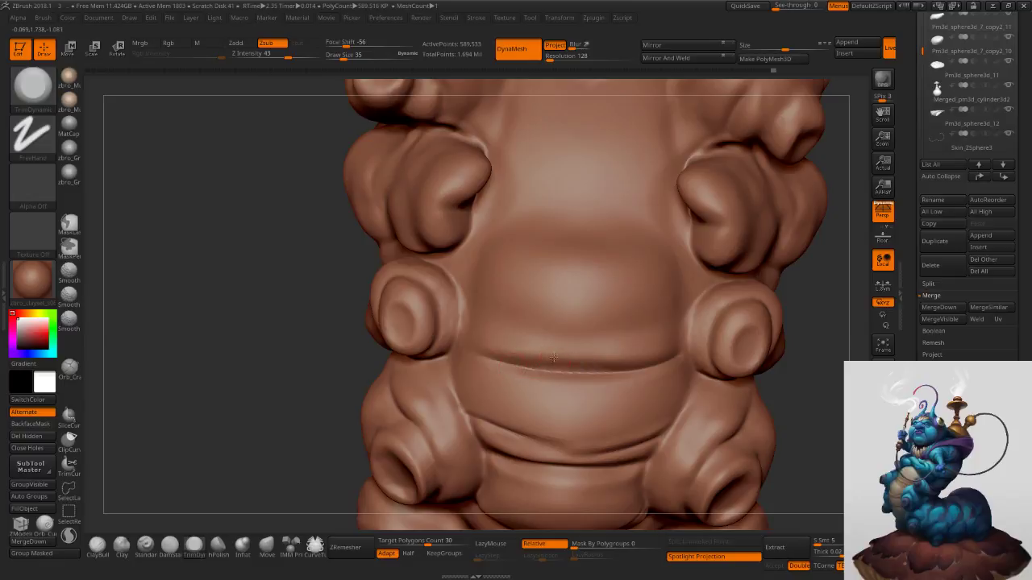
ctrl+right_drag(534, 345, 555, 363)
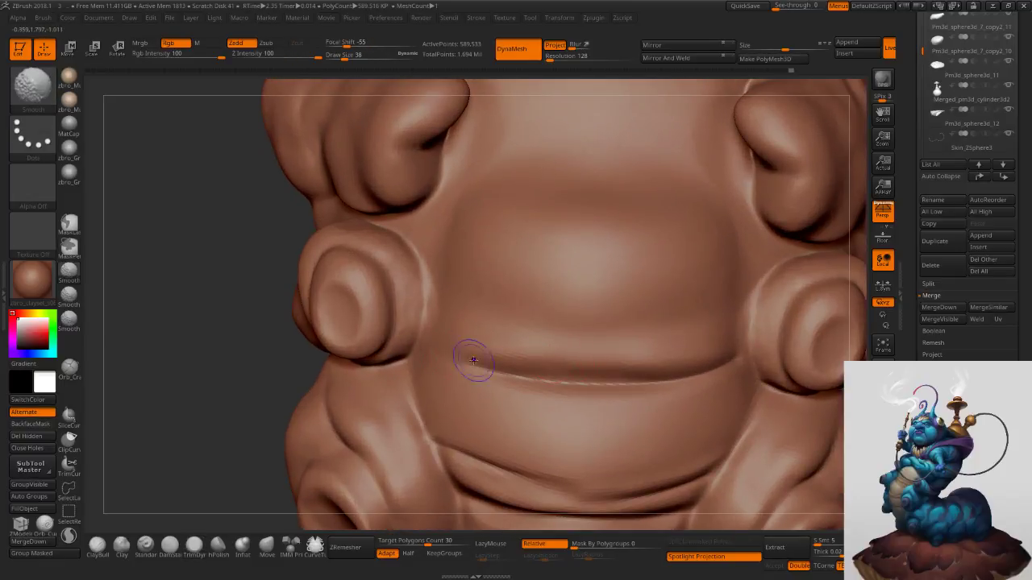
click(169, 546)
key(s)
drag(541, 381, 542, 381)
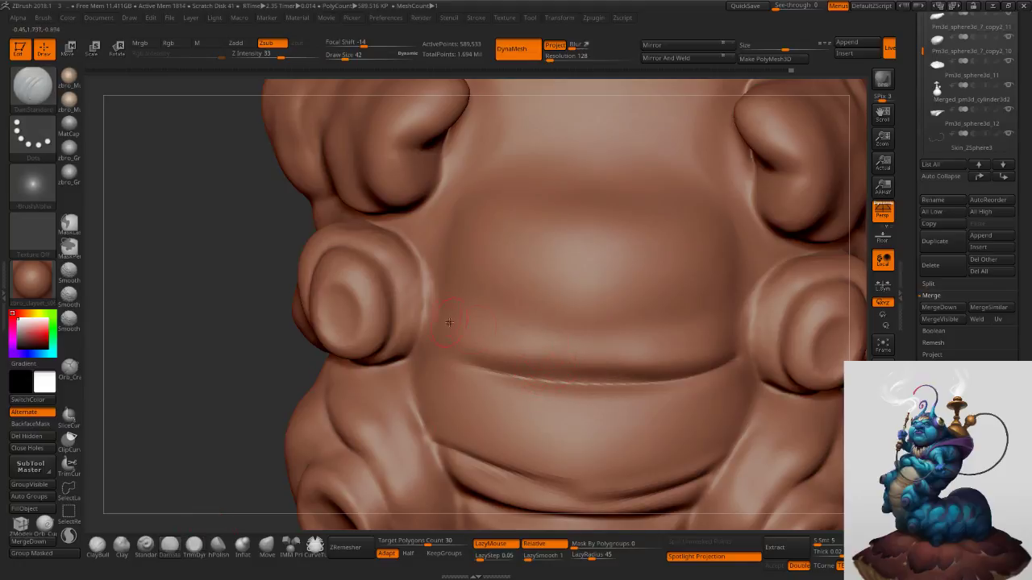
mouse_move(481, 336)
mouse_down()
mouse_move(651, 340)
mouse_move(629, 352)
mouse_move(496, 334)
mouse_move(682, 366)
mouse_up()
shift+drag(522, 328, 456, 304)
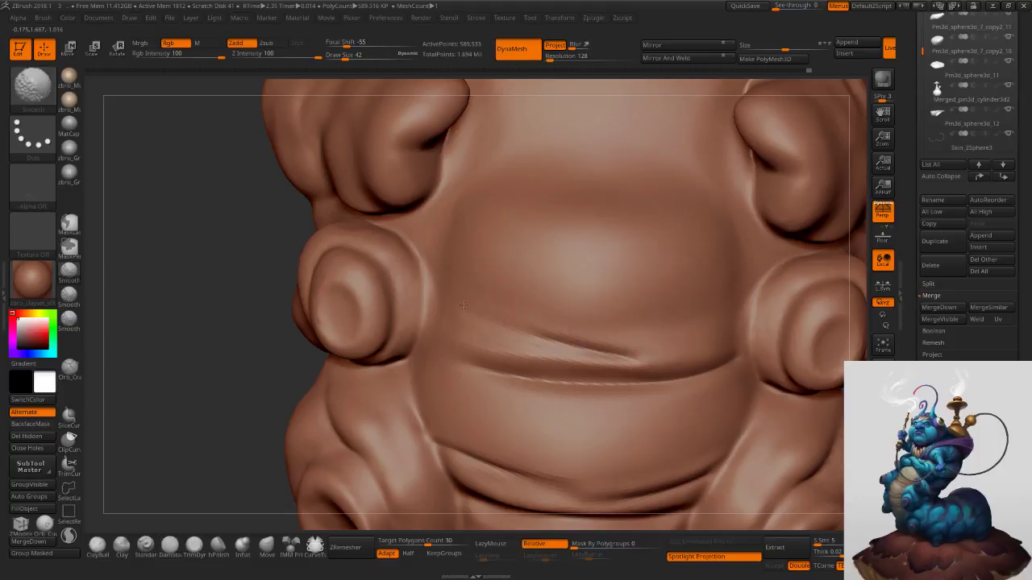
shift+drag(707, 350, 644, 352)
Recarve the belly crease higher, moving rightward, after undoing two attempts.
drag(729, 312, 564, 334)
key(ctrl+z)
mouse_move(710, 309)
mouse_down()
mouse_move(585, 323)
mouse_move(501, 311)
mouse_move(623, 312)
mouse_move(498, 318)
mouse_move(763, 302)
mouse_up()
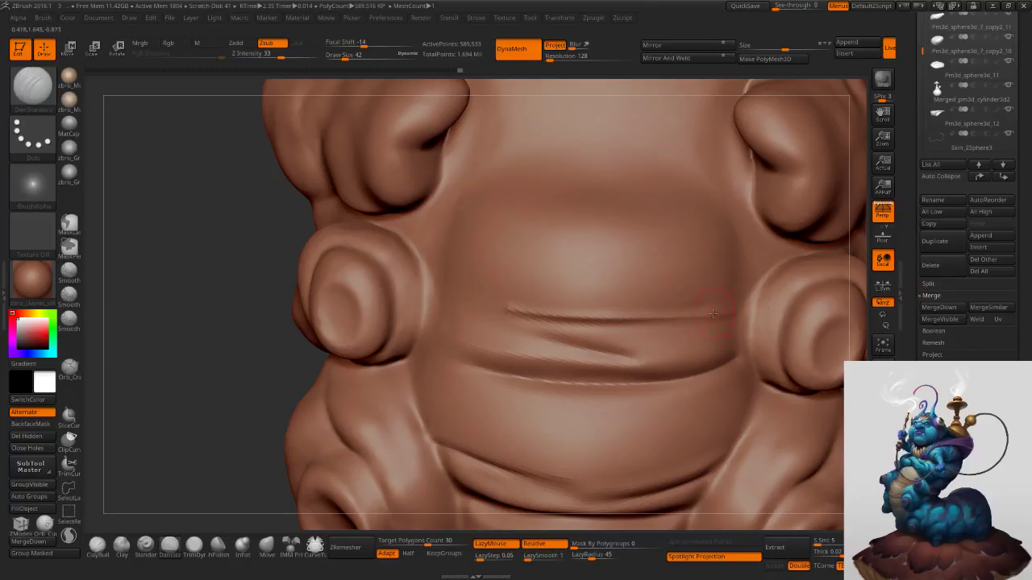
key(ctrl+z)
mouse_move(482, 301)
mouse_down()
mouse_move(740, 282)
mouse_move(472, 292)
mouse_up()
Carve a flatter crease along the belly's side, keeping it crisp rather than smoothed.
ctrl+right_drag(714, 282, 686, 165)
mouse_move(762, 278)
right_down()
mouse_move(696, 286)
mouse_move(621, 278)
right_up()
mouse_move(622, 277)
ctrl+right_down()
mouse_move(640, 355)
mouse_move(630, 407)
ctrl+right_up()
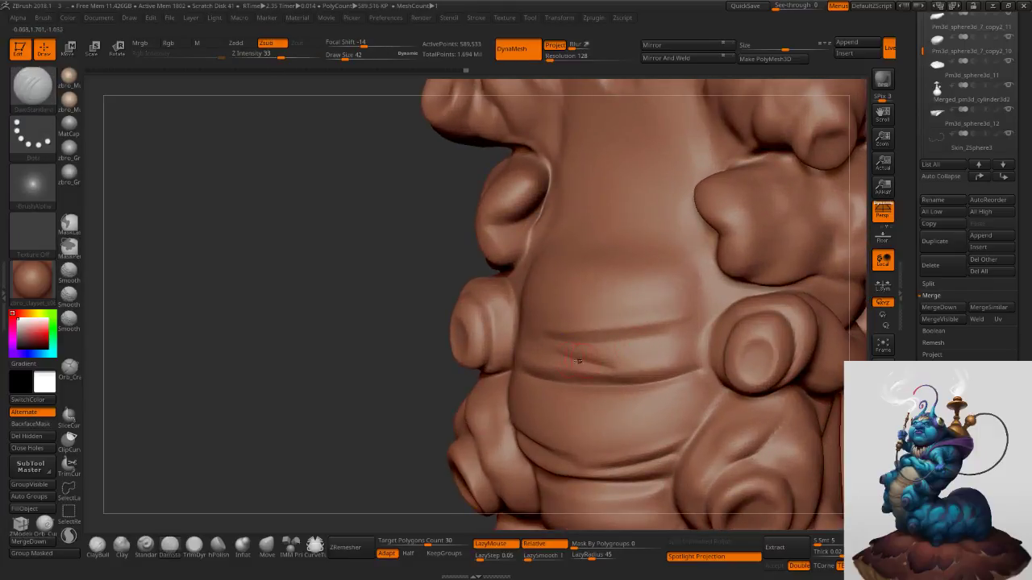
mouse_move(645, 372)
mouse_down()
mouse_move(684, 363)
mouse_move(598, 362)
mouse_move(520, 338)
mouse_up()
key(ctrl+z)
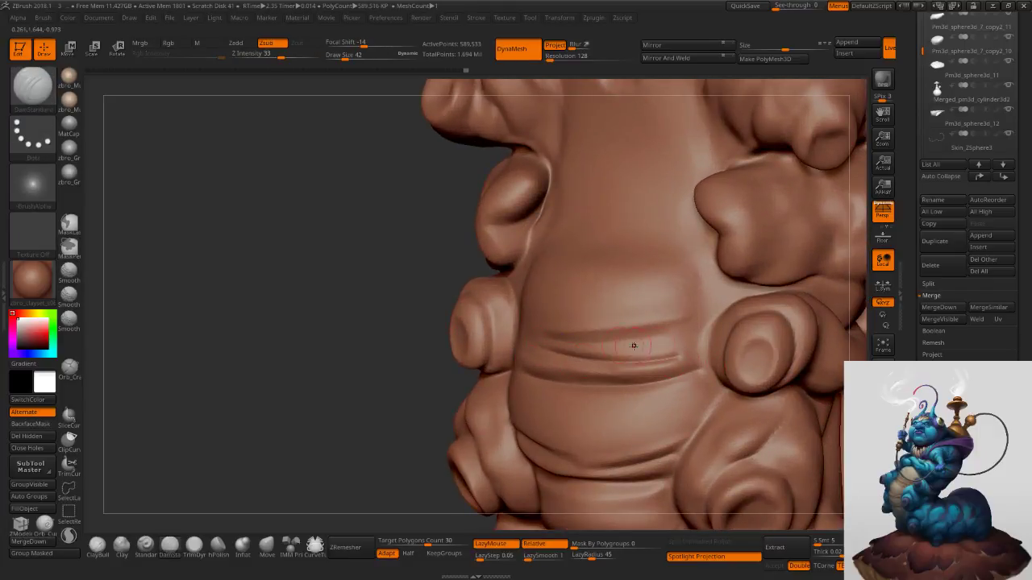
shift+drag(695, 342, 629, 354)
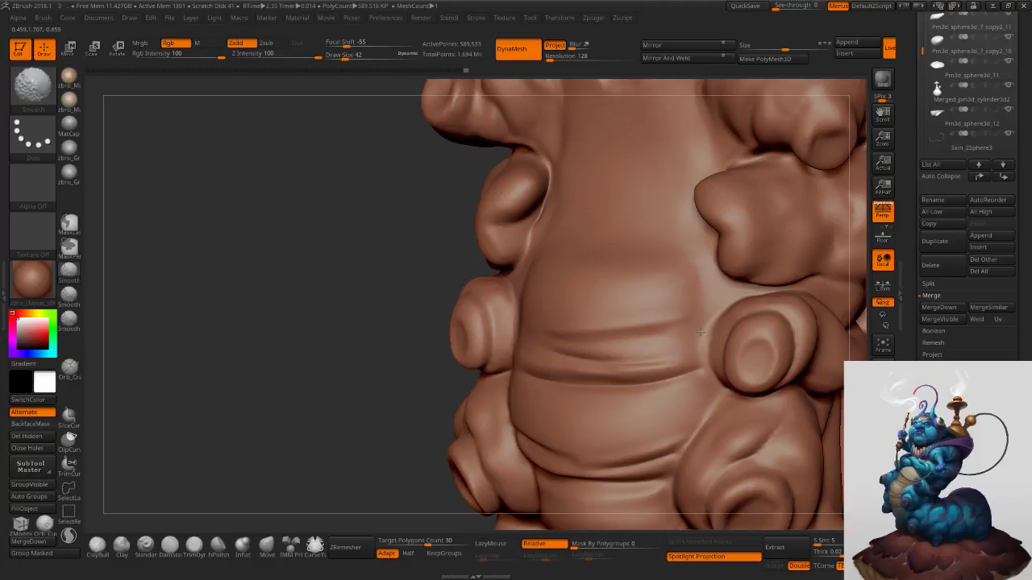
key(ctrl+z)
key(ctrl+z)
key(ctrl+shift+z)
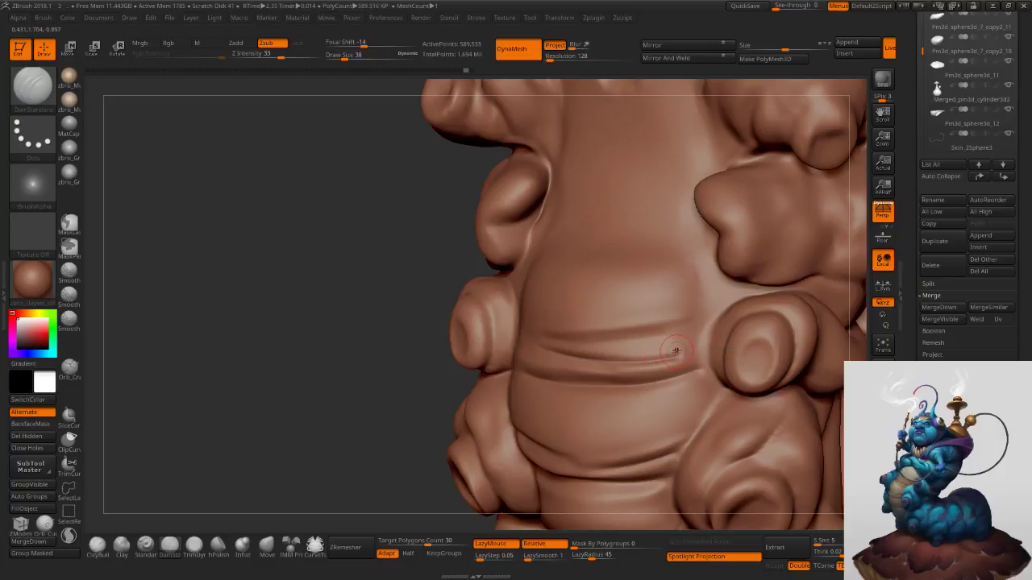
Puff small bumps along the crease with Inflat, then unsolo and face the caterpillar front.
click(235, 544)
key(s)
click(626, 348)
mouse_move(679, 363)
alt+right_down()
mouse_move(690, 388)
mouse_move(712, 380)
alt+right_up()
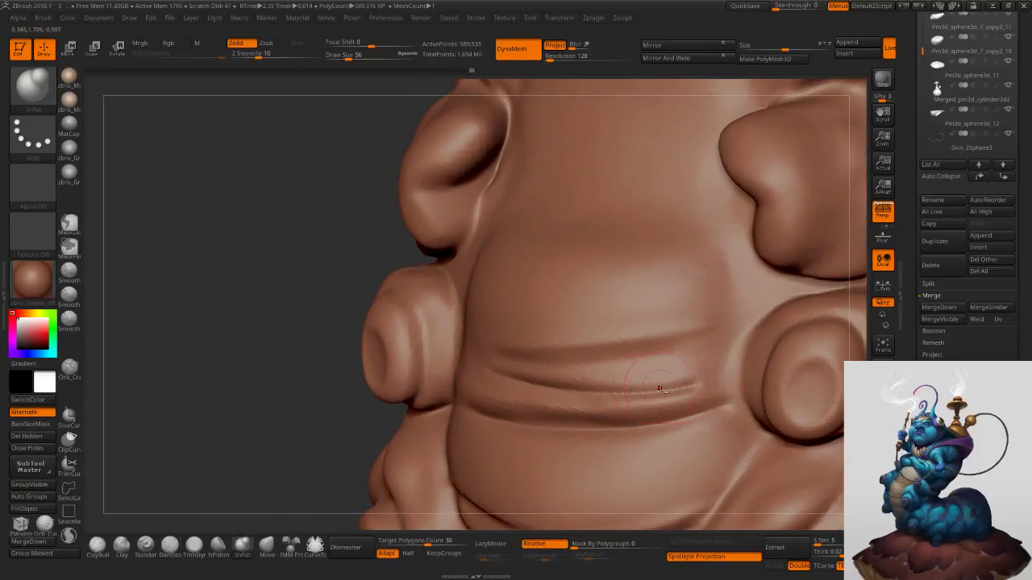
mouse_move(694, 387)
mouse_down()
mouse_move(645, 391)
mouse_move(484, 346)
mouse_up()
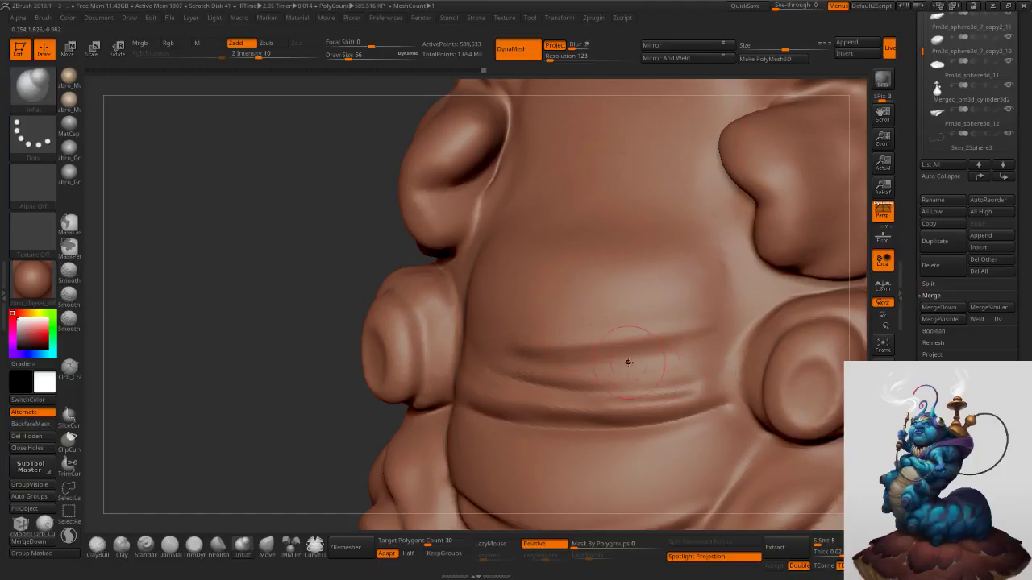
ctrl+right_drag(693, 395, 814, 465)
click(882, 505)
ctrl+right_drag(794, 403, 806, 500)
right_drag(750, 476, 822, 500)
alt+right_drag(830, 516, 772, 446)
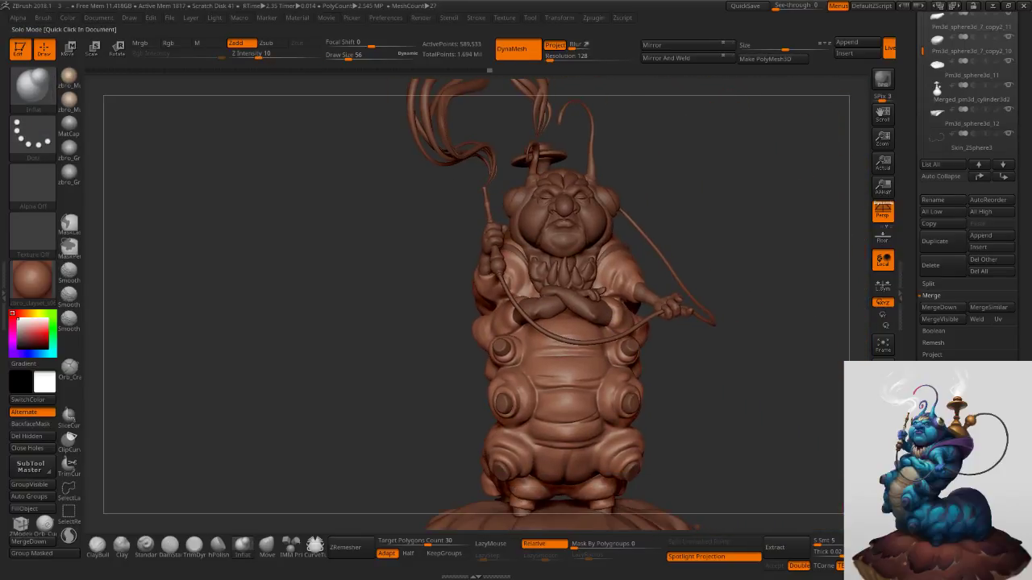
Isolate the body with Solo and smooth the existing belly crease.
ctrl+right_drag(643, 369, 628, 391)
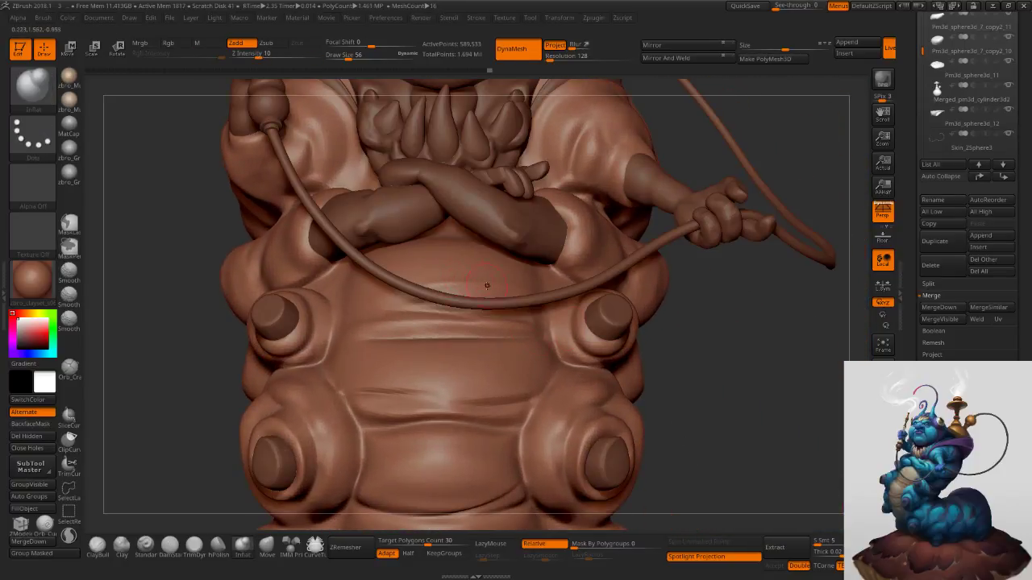
click(882, 505)
ctrl+right_drag(469, 313, 497, 321)
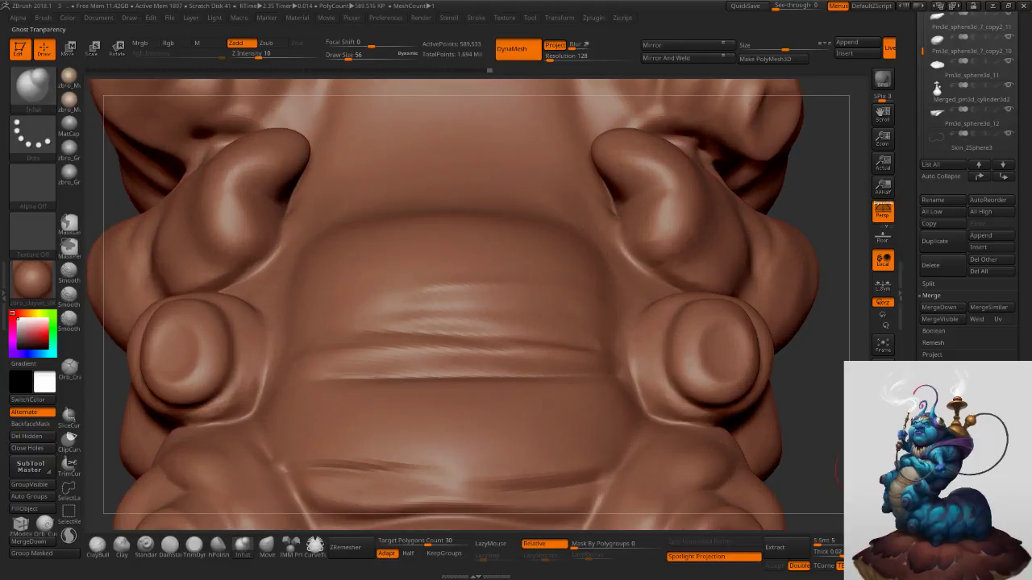
shift+drag(449, 296, 452, 282)
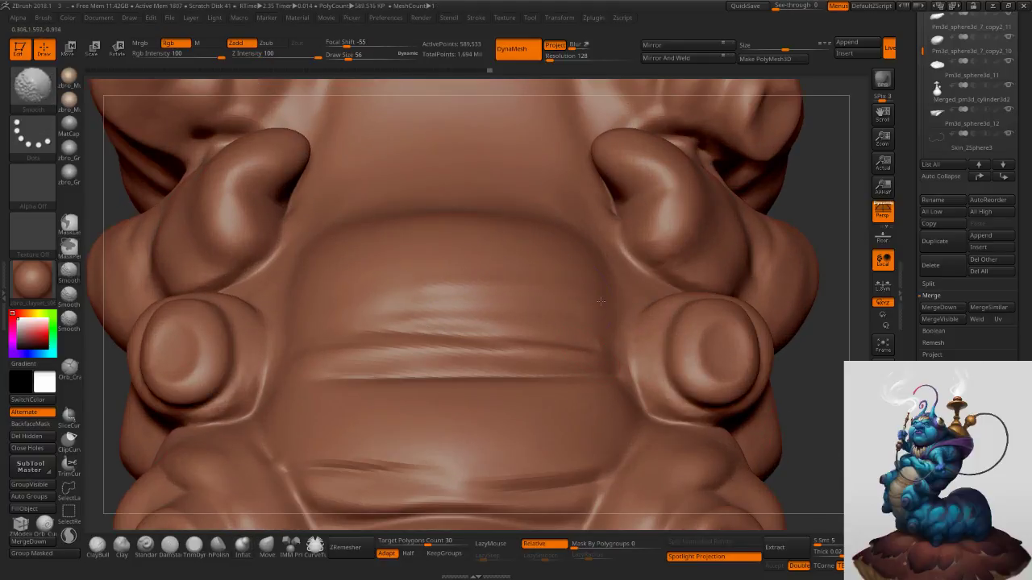
Switch to DamStandard at brush size 45 and undo the earlier short stroke.
right_drag(569, 295, 546, 316)
shift+drag(472, 352, 519, 350)
click(171, 546)
key(s)
mouse_move(451, 277)
mouse_down()
mouse_move(403, 257)
mouse_move(495, 260)
mouse_up()
key(ctrl+z)
Carve a small wrinkle on the upper belly above the main crease and smooth it down.
shift+drag(385, 270, 413, 254)
mouse_move(471, 271)
mouse_down()
mouse_move(428, 253)
mouse_move(432, 279)
mouse_up()
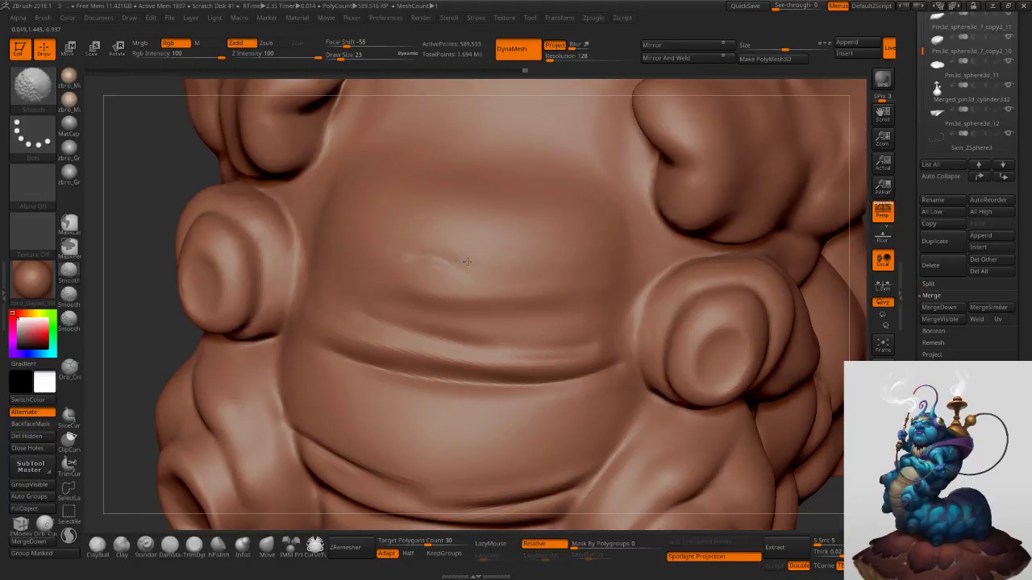
mouse_move(411, 256)
mouse_down()
mouse_move(475, 274)
mouse_move(415, 279)
mouse_move(464, 264)
mouse_move(411, 251)
mouse_up()
shift+drag(473, 272, 373, 267)
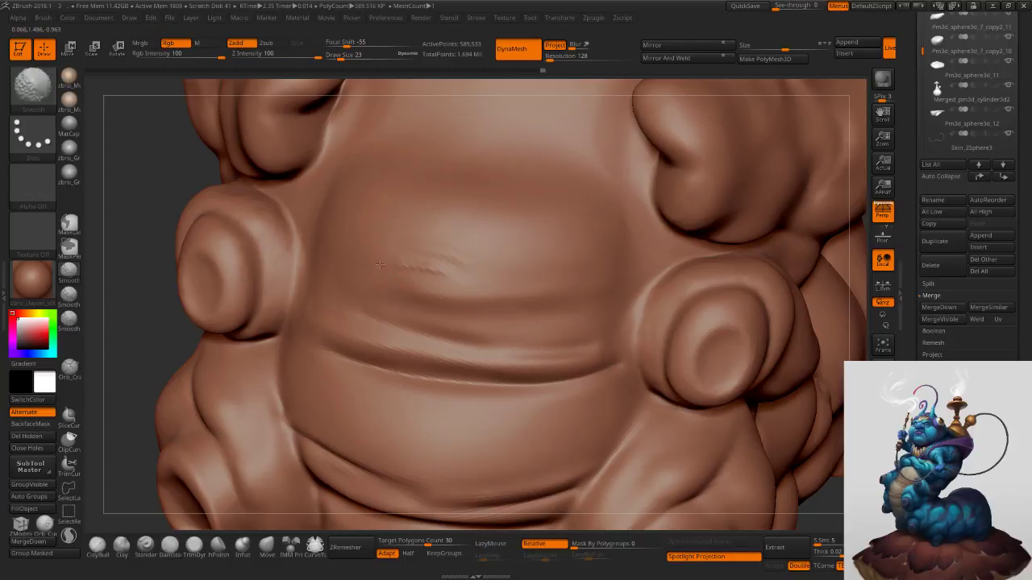
shift+drag(442, 247, 445, 268)
Carve another small belly crease, soften it away, and turn Solo off.
mouse_move(569, 308)
ctrl+right_down()
mouse_move(553, 265)
mouse_move(508, 273)
mouse_move(556, 282)
mouse_move(526, 296)
ctrl+right_up()
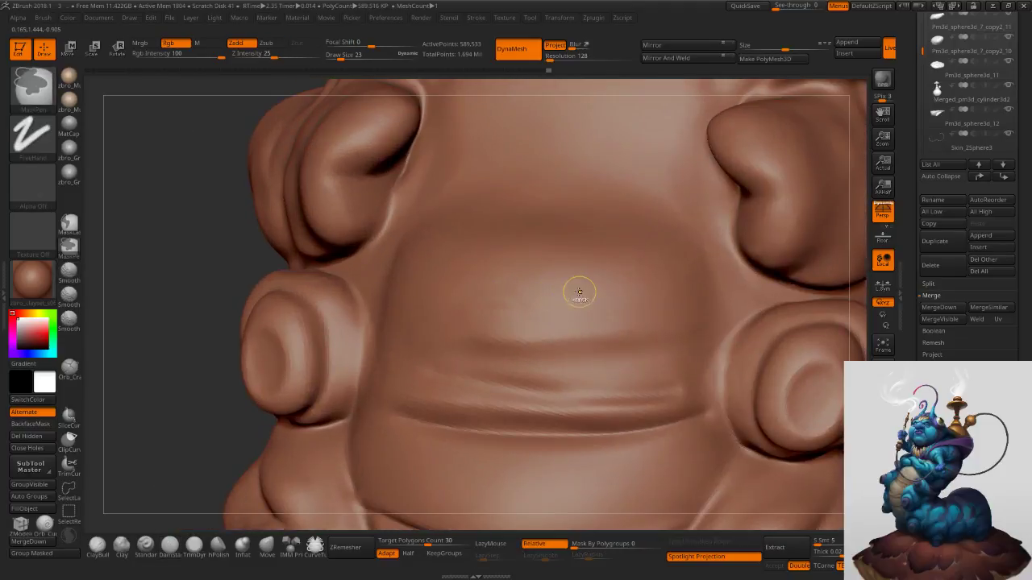
drag(539, 319, 466, 299)
mouse_move(537, 320)
shift+mouse_down()
mouse_move(504, 313)
mouse_move(582, 327)
shift+mouse_up()
ctrl+right_drag(605, 327, 630, 301)
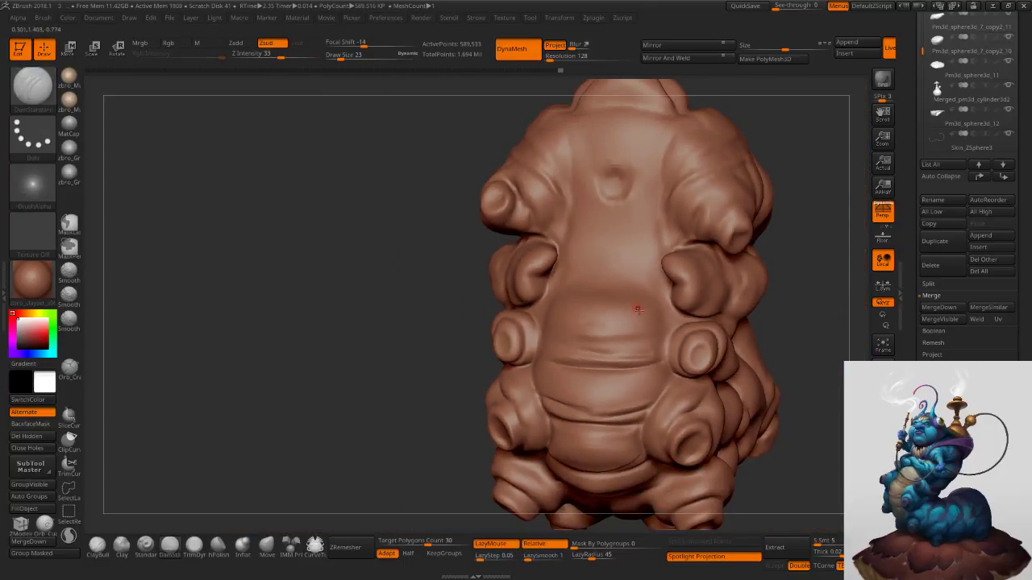
key(ctrl)
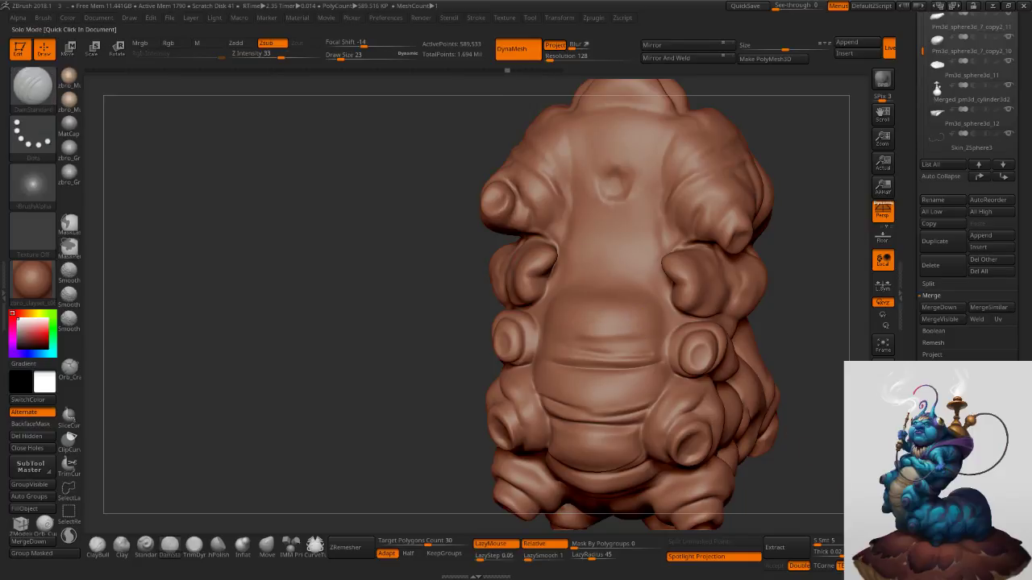
click(883, 490)
Pick the Move brush at size 108 and drop to a lower subdivision level.
mouse_move(788, 387)
shift+right_down()
mouse_move(690, 367)
mouse_move(592, 373)
shift+right_up()
click(267, 547)
ctrl+right_drag(365, 488, 382, 532)
key(shift+d)
key(shift+d)
key(s)
click(488, 388)
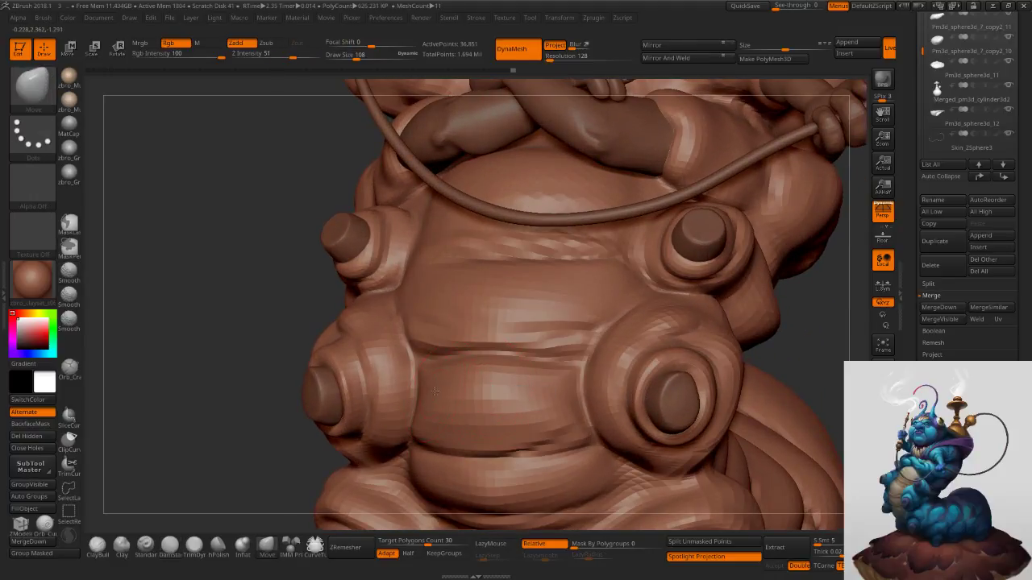
Nudge the belly shape near the crease with Move, trying sizes 138, 120 and 108.
right_drag(455, 306, 545, 308)
key(s)
click(555, 319)
right_drag(556, 284, 494, 294)
key(s)
click(447, 299)
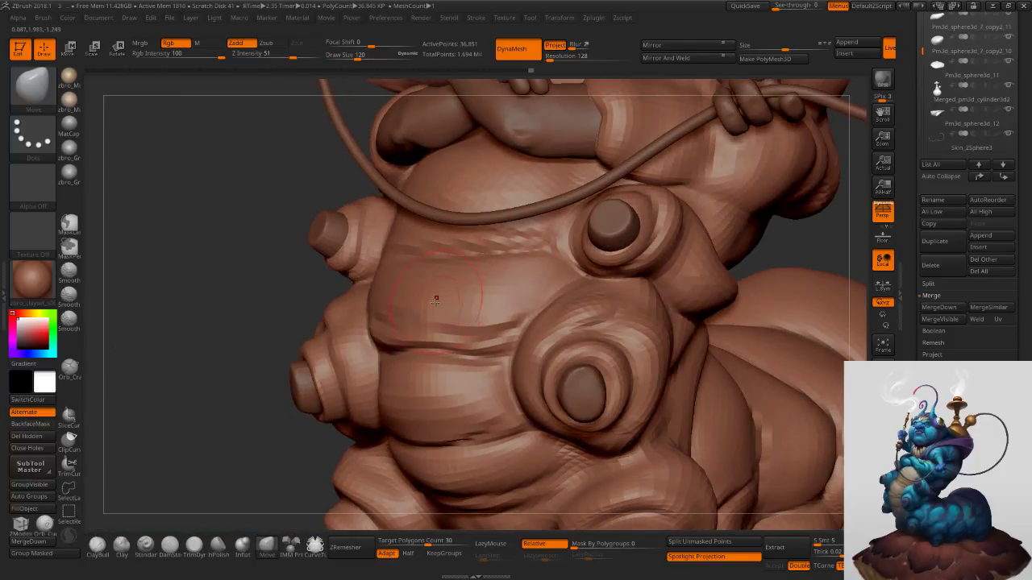
right_drag(434, 369, 422, 395)
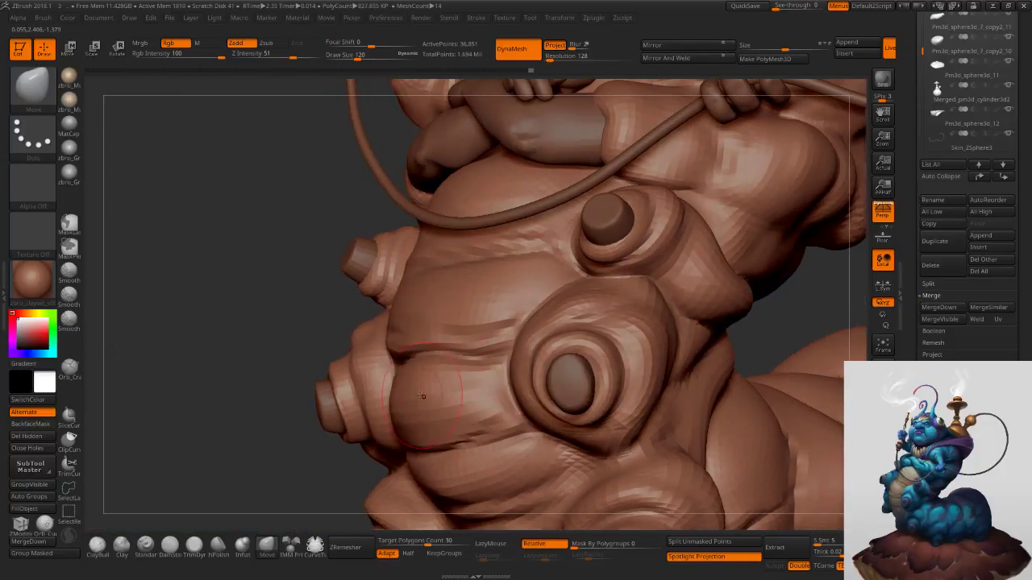
drag(430, 428, 429, 435)
right_drag(425, 433, 466, 432)
key(s)
key(s)
click(393, 422)
Save the project as 3.ZPR, replacing the existing file.
key(ctrl+s)
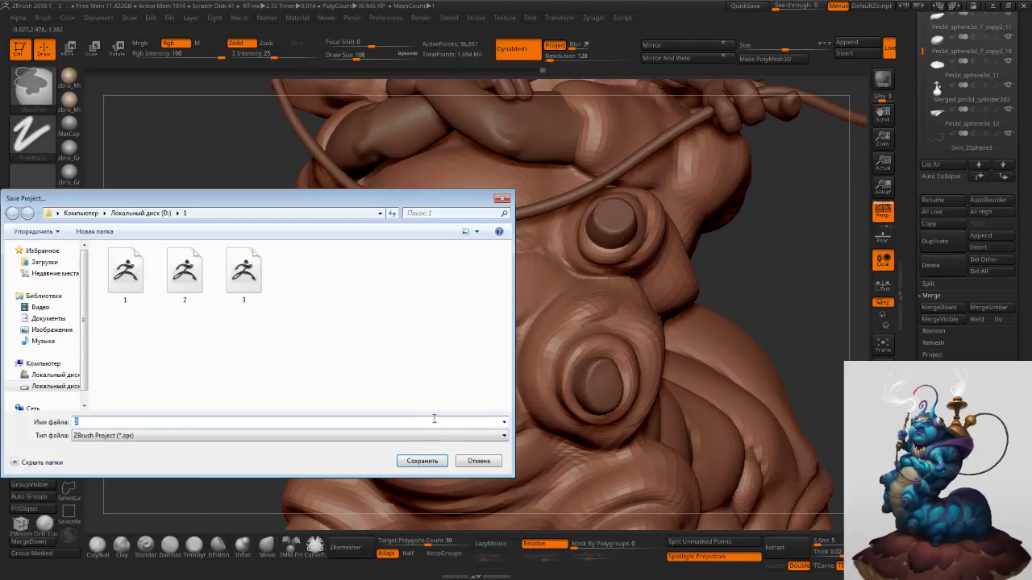
click(424, 461)
click(535, 290)
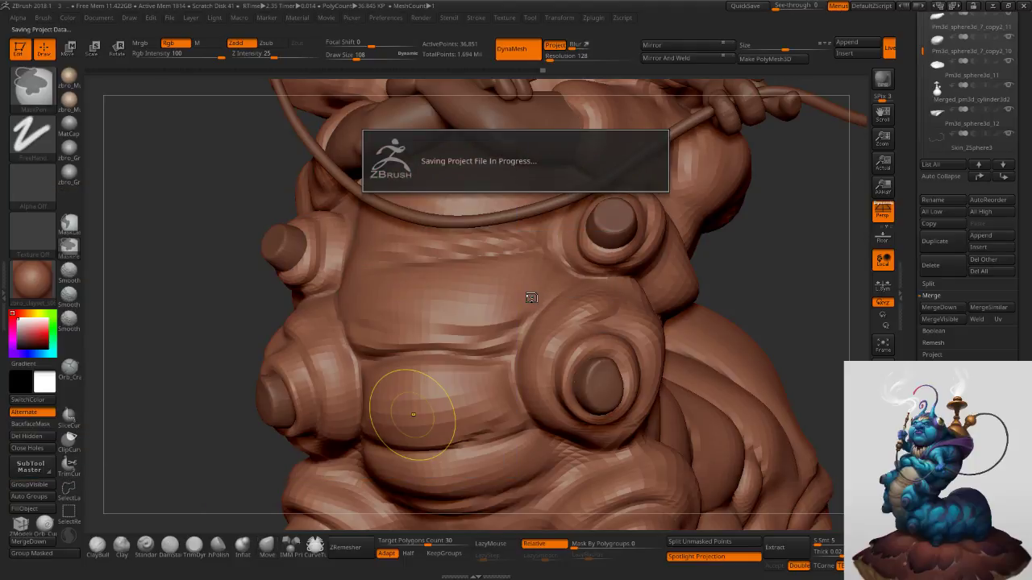
Frame the whole model, orbit to the back of the body, and enlarge the brush to 227.
key(f)
key(f)
mouse_move(605, 321)
mouse_down()
mouse_move(611, 330)
mouse_move(640, 318)
mouse_move(613, 362)
mouse_up()
mouse_move(614, 362)
right_down()
mouse_move(562, 357)
mouse_move(554, 340)
right_up()
key(s)
drag(555, 340, 559, 340)
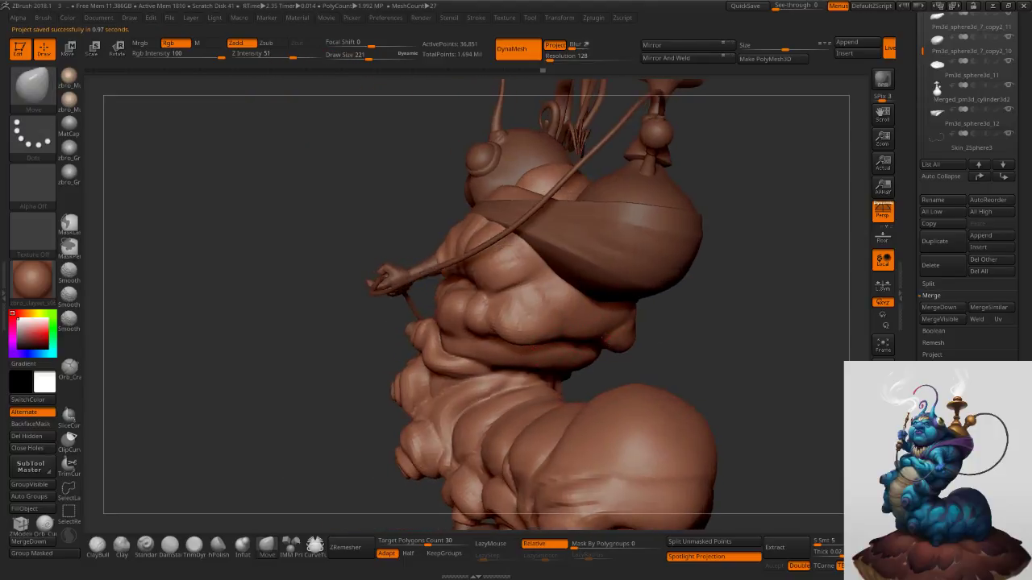
right_drag(603, 340, 578, 338)
Push the rear belly segment into shape with Move at brush size 204.
key(s)
drag(578, 338, 587, 338)
mouse_move(461, 332)
right_down()
mouse_move(491, 332)
mouse_move(479, 322)
right_up()
key(s)
drag(477, 322, 474, 322)
mouse_move(416, 332)
right_down()
mouse_move(469, 333)
mouse_move(485, 303)
right_up()
drag(495, 303, 507, 301)
right_drag(528, 302, 520, 300)
Reshape the rear belly fold symmetrically with Move at brush size 209.
key(s)
drag(520, 300, 517, 301)
right_drag(526, 295, 520, 299)
key(s)
drag(519, 300, 527, 328)
mouse_move(536, 312)
right_down()
mouse_move(524, 311)
mouse_move(532, 335)
right_up()
key(ctrl+z)
key(ctrl+z)
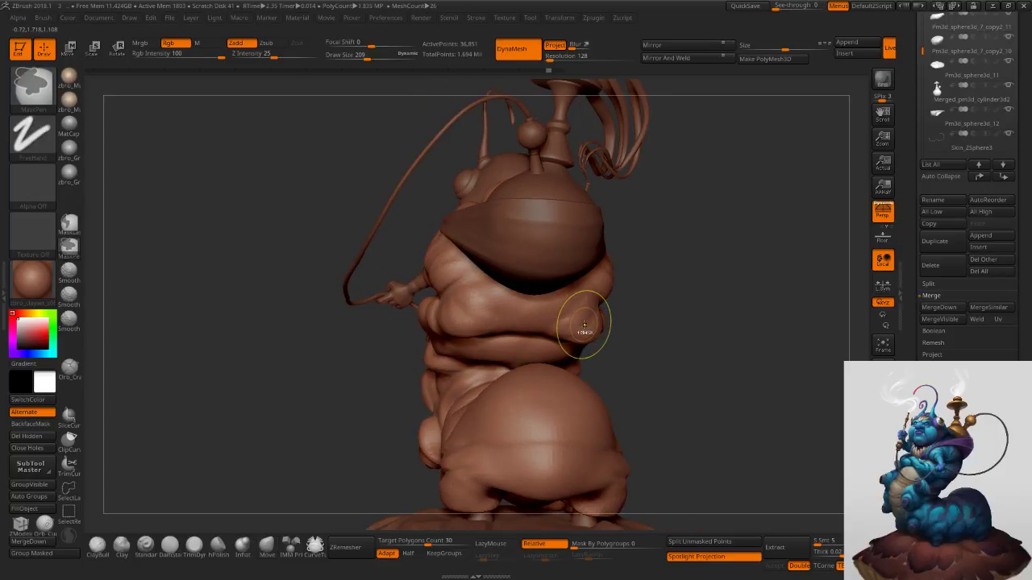
key(ctrl+shift)
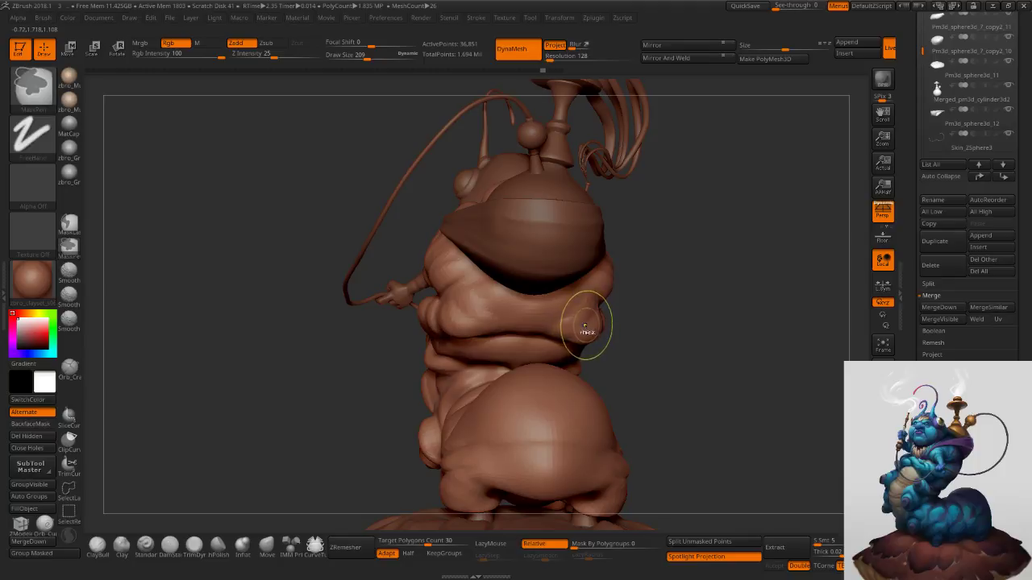
mouse_move(585, 325)
right_down()
mouse_move(553, 327)
mouse_move(566, 328)
right_up()
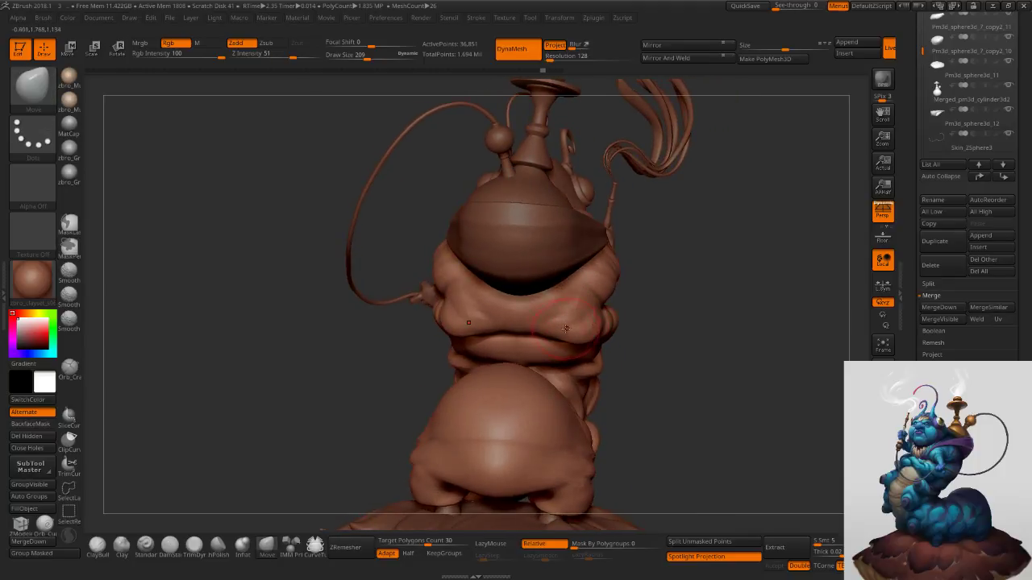
drag(461, 334, 472, 332)
Try pulling the side belly fold downward at size 188, undo it, and return to size 209.
mouse_move(445, 331)
right_down()
mouse_move(469, 327)
mouse_move(469, 318)
right_up()
drag(427, 328, 425, 342)
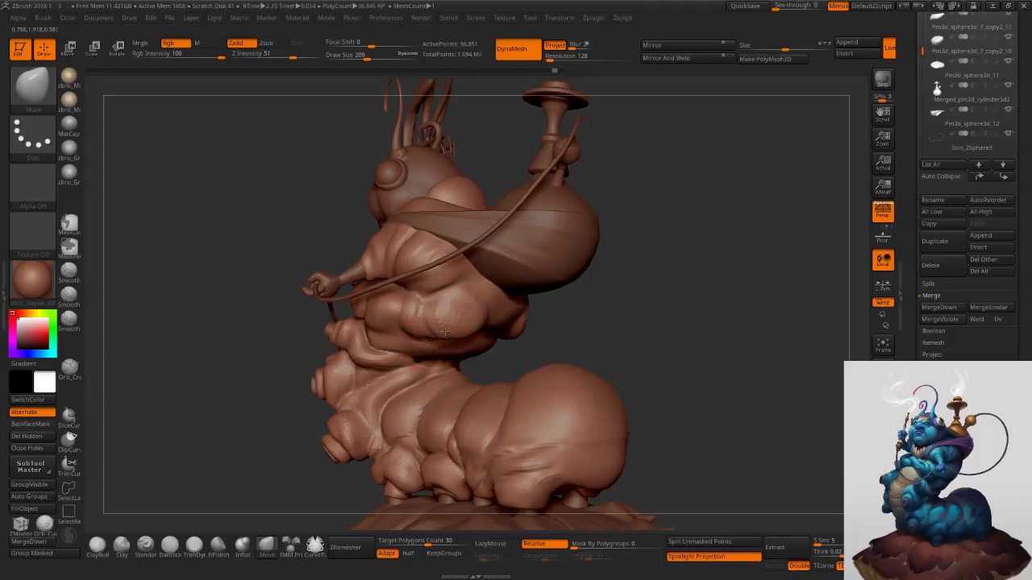
right_drag(442, 332, 425, 334)
key(s)
click(423, 333)
key(ctrl+z)
drag(424, 334, 446, 341)
key(ctrl+z)
key(s)
click(449, 339)
Reshape the side belly segment, then step up to the highest subdivision level.
right_drag(431, 339, 448, 339)
drag(433, 342, 436, 337)
right_drag(442, 335, 420, 331)
drag(421, 331, 417, 338)
right_drag(434, 338, 417, 335)
key(d)
key(d)
mouse_move(497, 321)
right_down()
mouse_move(473, 319)
mouse_move(421, 360)
mouse_move(479, 354)
mouse_move(515, 395)
mouse_move(556, 322)
right_up()
Carve a symmetric crease across the chest with DamStandard and smooth it.
click(176, 545)
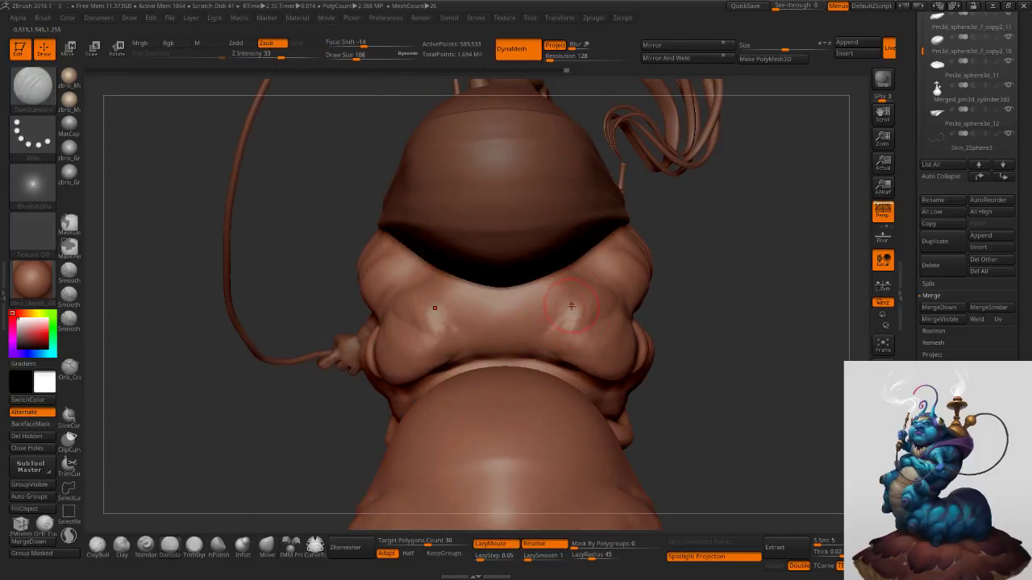
mouse_move(569, 309)
mouse_down()
mouse_move(533, 355)
mouse_move(589, 292)
mouse_up()
key(ctrl+z)
key(ctrl+z)
mouse_move(532, 354)
mouse_down()
mouse_move(580, 299)
mouse_move(520, 350)
mouse_move(530, 345)
mouse_up()
key(shift+d)
right_drag(685, 322, 608, 289)
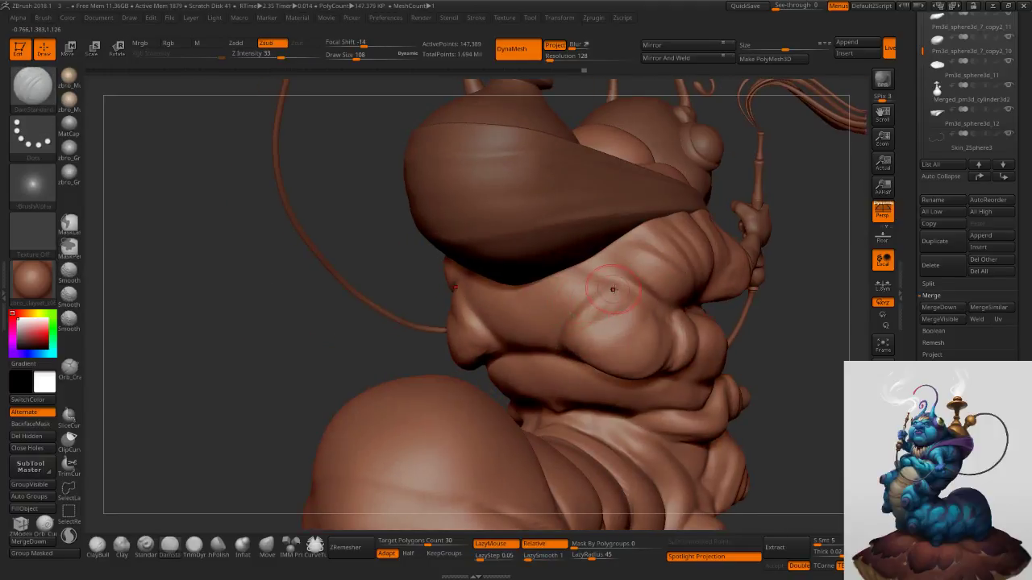
Carve a crease along the side bulge at brush size 65 and smooth it.
mouse_move(585, 335)
mouse_down()
mouse_move(634, 304)
mouse_move(619, 310)
mouse_up()
key(ctrl+z)
key(s)
drag(584, 333, 627, 311)
right_drag(630, 311, 582, 328)
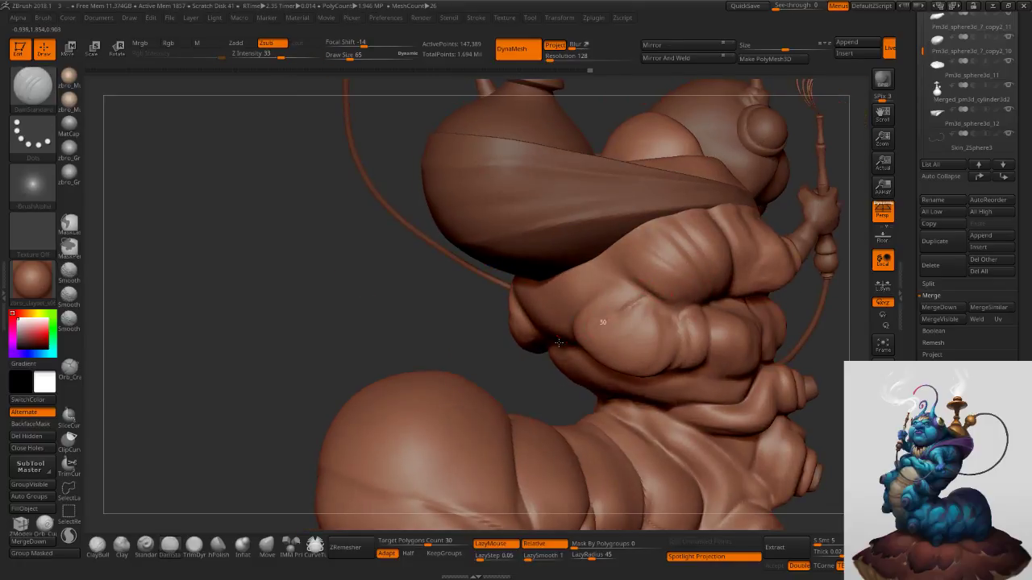
shift+drag(638, 302, 629, 306)
right_drag(637, 308, 676, 318)
mouse_move(682, 311)
mouse_down()
mouse_move(688, 384)
mouse_move(701, 389)
mouse_up()
key(ctrl+z)
Smooth the surface around the side crease.
key(ctrl+z)
mouse_move(774, 339)
alt+right_down()
mouse_move(668, 331)
mouse_move(649, 371)
mouse_move(663, 360)
alt+right_up()
shift+drag(661, 358, 596, 371)
Carve two creases down the side belly segment and smooth them.
key(ctrl+z)
key(ctrl+z)
right_drag(654, 368, 639, 374)
shift+drag(642, 374, 596, 375)
mouse_move(672, 344)
right_down()
mouse_move(589, 331)
mouse_move(632, 331)
right_up()
ctrl+right_drag(568, 321, 583, 325)
mouse_move(589, 296)
mouse_down()
mouse_move(594, 392)
mouse_move(581, 286)
mouse_move(585, 378)
mouse_move(566, 347)
mouse_up()
key(ctrl+z)
key(ctrl+z)
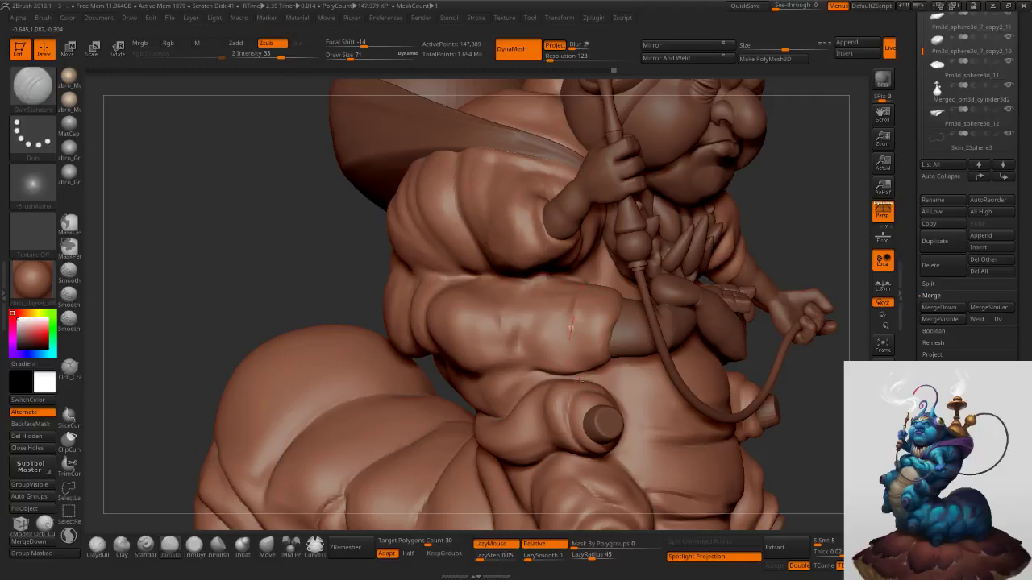
drag(550, 292, 511, 379)
mouse_move(556, 274)
mouse_down()
mouse_move(516, 333)
mouse_move(578, 364)
mouse_up()
mouse_move(774, 355)
right_down()
mouse_move(696, 354)
mouse_move(696, 319)
mouse_move(379, 300)
mouse_move(452, 338)
right_up()
mouse_move(581, 322)
right_down()
mouse_move(636, 307)
mouse_move(503, 313)
mouse_move(548, 323)
mouse_move(561, 358)
right_up()
Nudge the belly fold's edge outward with Move at brush size 108.
key(s)
mouse_move(562, 334)
mouse_down()
mouse_move(558, 306)
mouse_move(543, 304)
mouse_up()
click(268, 550)
key(s)
key(s)
drag(538, 305, 524, 301)
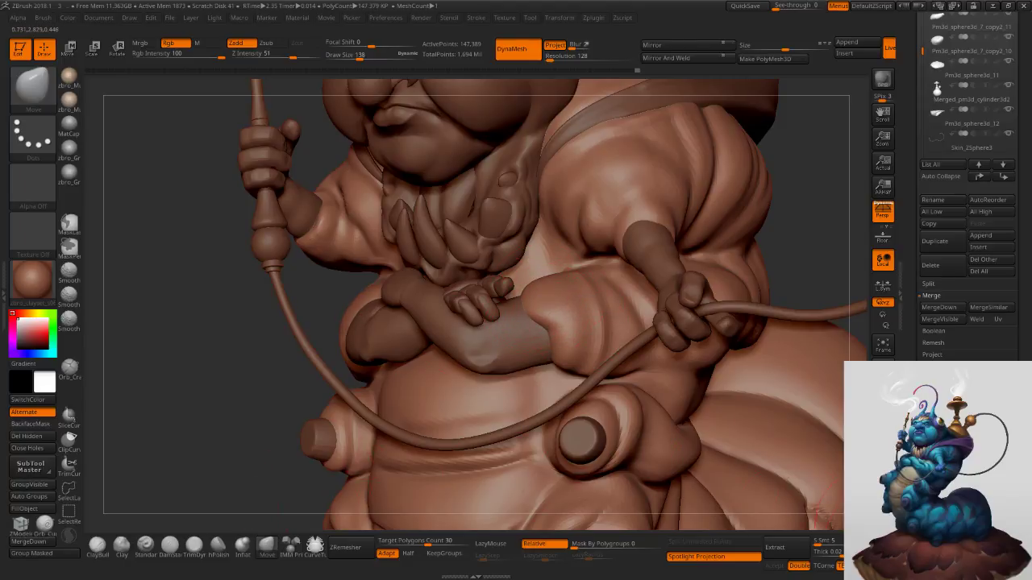
Isolate the body with Solo and set the brush size to 116.
click(883, 515)
right_drag(732, 409, 625, 355)
key(s)
drag(611, 292, 608, 291)
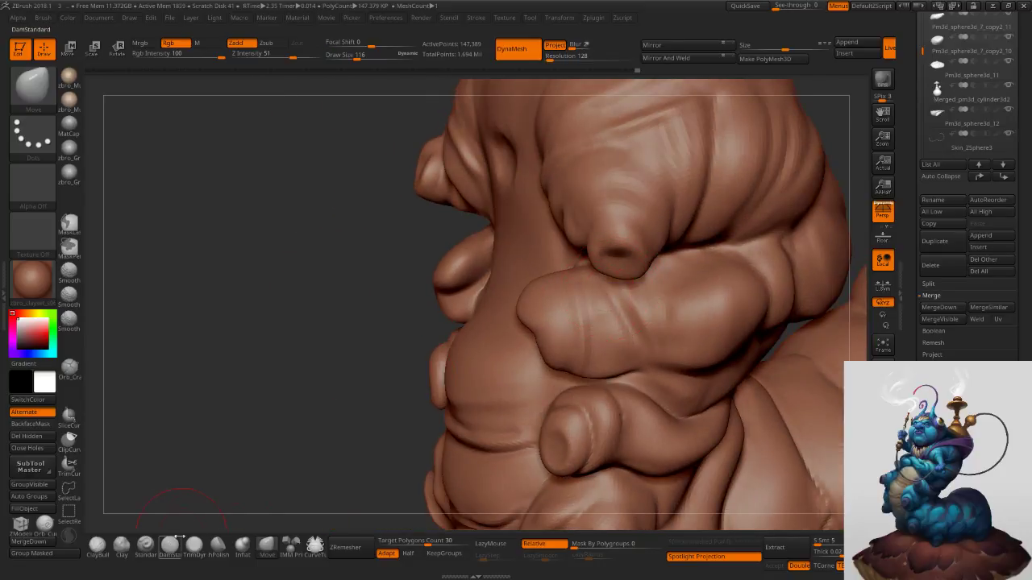
Build up the side belly fold with the Standard brush at size 85.
click(150, 550)
ctrl+right_drag(592, 278, 603, 311)
key(s)
drag(606, 305, 603, 304)
right_drag(577, 297, 604, 290)
mouse_move(606, 292)
mouse_down()
mouse_move(616, 370)
mouse_move(622, 392)
mouse_move(613, 344)
mouse_move(632, 393)
mouse_up()
Raise and reshape the side fold, deepening its lower edge and bulging it toward the crease.
right_drag(677, 323, 642, 316)
drag(642, 312, 654, 355)
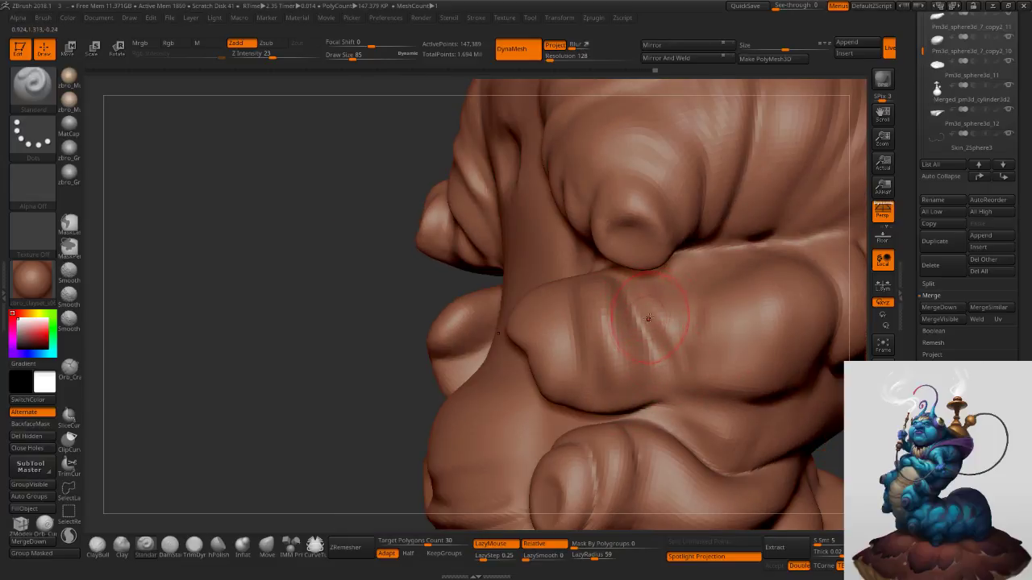
drag(648, 300, 683, 367)
right_drag(700, 334, 677, 309)
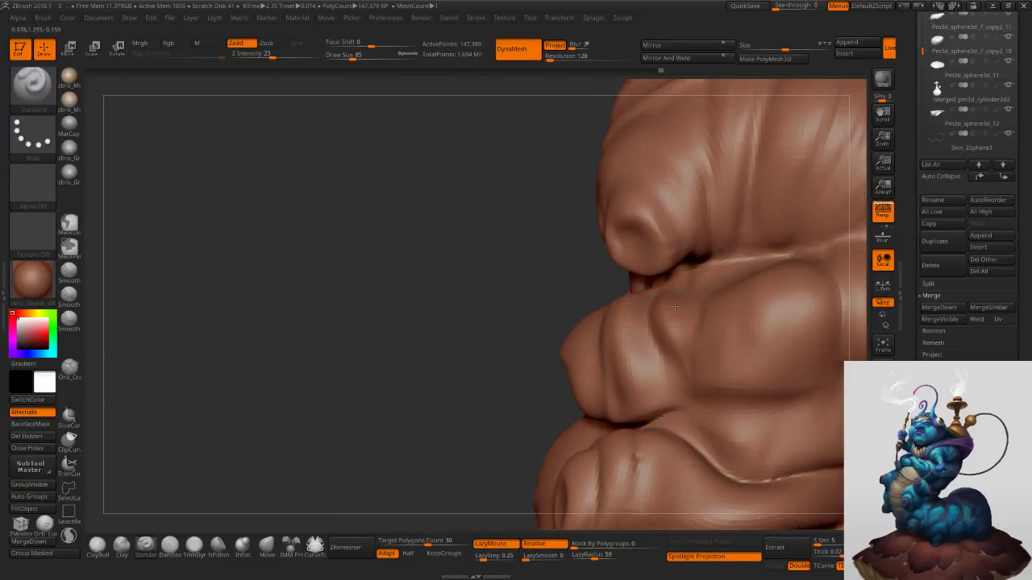
drag(670, 349, 707, 414)
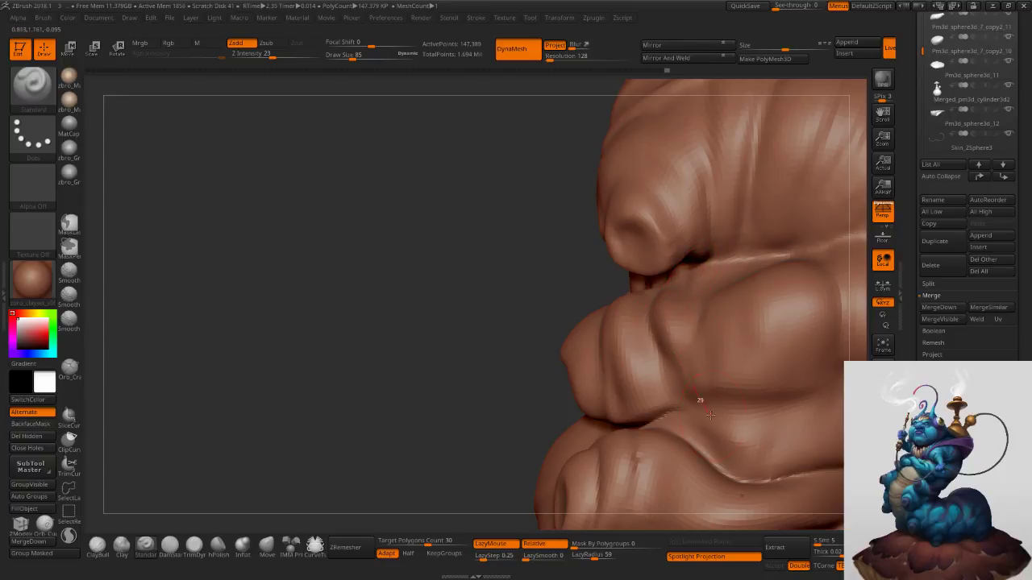
mouse_move(682, 365)
mouse_down()
mouse_move(720, 402)
mouse_move(754, 388)
mouse_up()
mouse_move(750, 377)
alt+right_down()
mouse_move(672, 334)
mouse_move(754, 333)
alt+right_up()
mouse_move(647, 343)
mouse_down()
mouse_move(613, 348)
mouse_move(573, 329)
mouse_move(596, 355)
mouse_up()
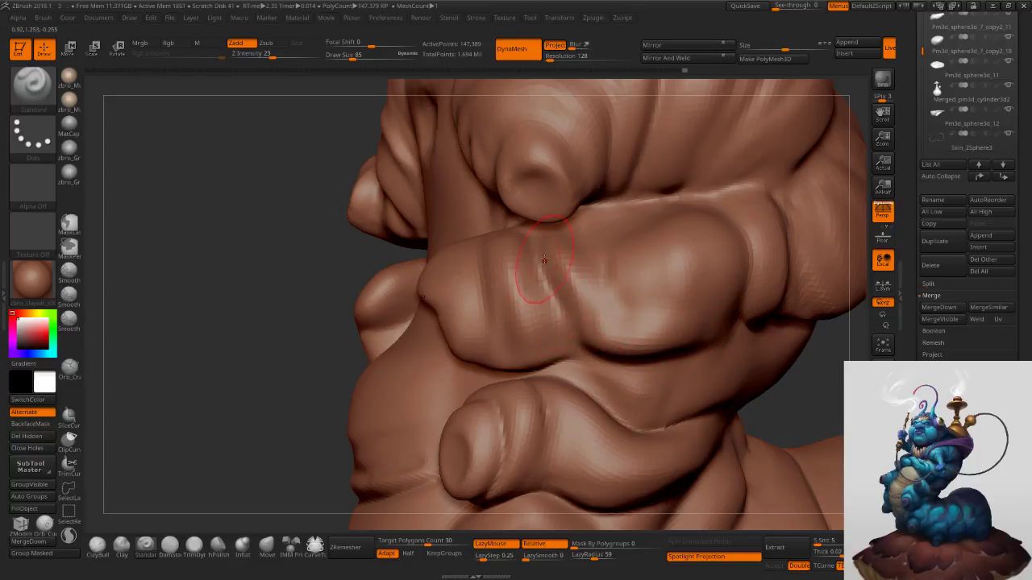
drag(544, 260, 617, 350)
Carve two creases down the belly fold with DamStandard, redoing the first at brush size 42.
click(170, 546)
key(s)
click(560, 296)
mouse_move(468, 295)
right_down()
mouse_move(521, 292)
mouse_move(513, 295)
right_up()
key(ctrl+d)
key(s)
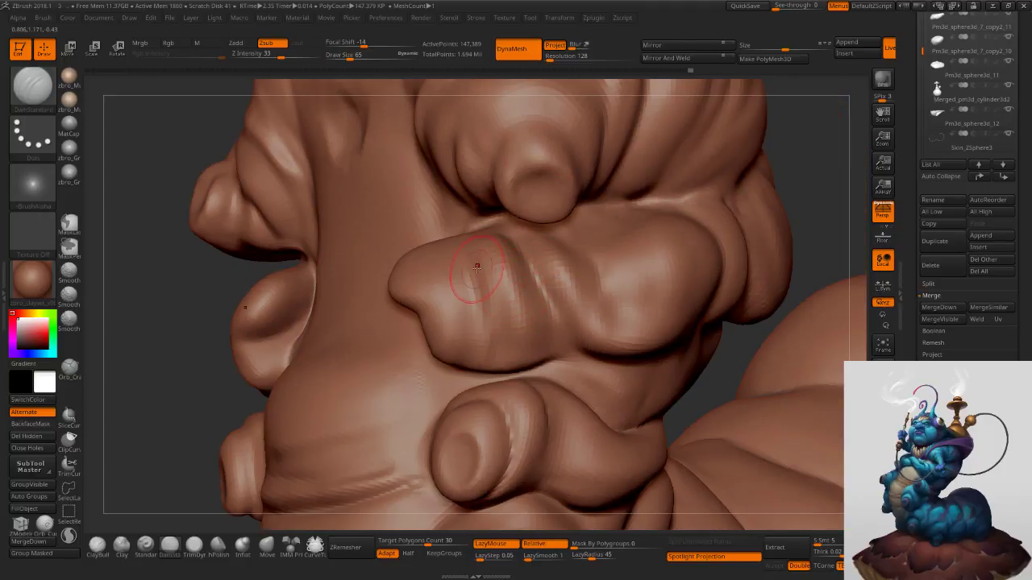
drag(456, 250, 483, 358)
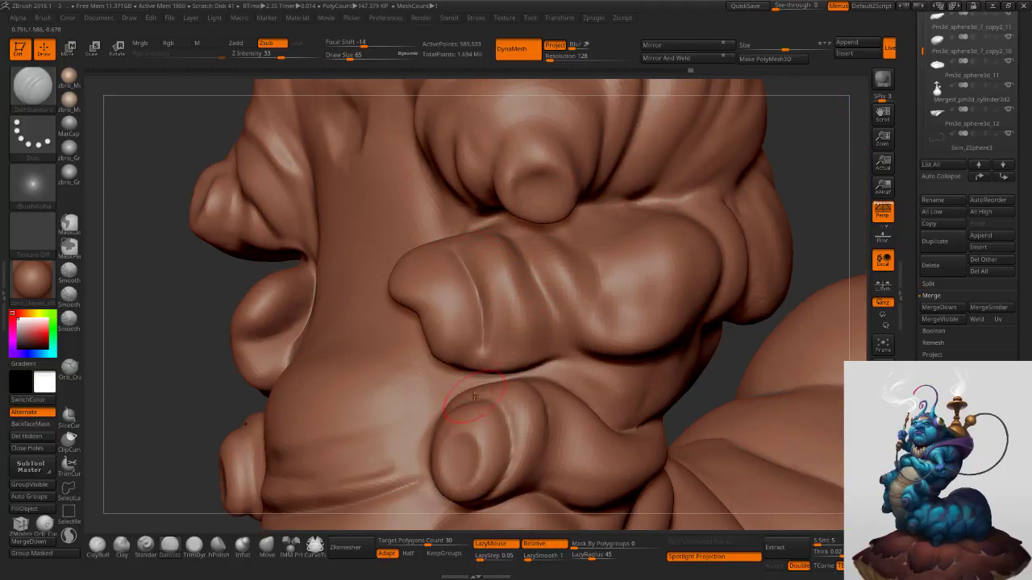
key(ctrl+z)
key(s)
click(487, 310)
key(ctrl+z)
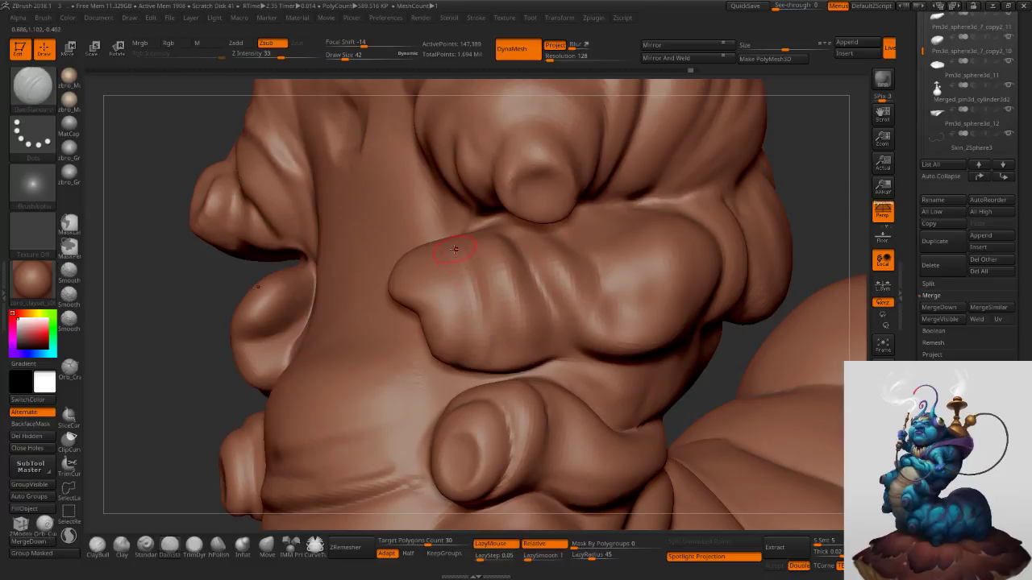
drag(487, 312, 480, 395)
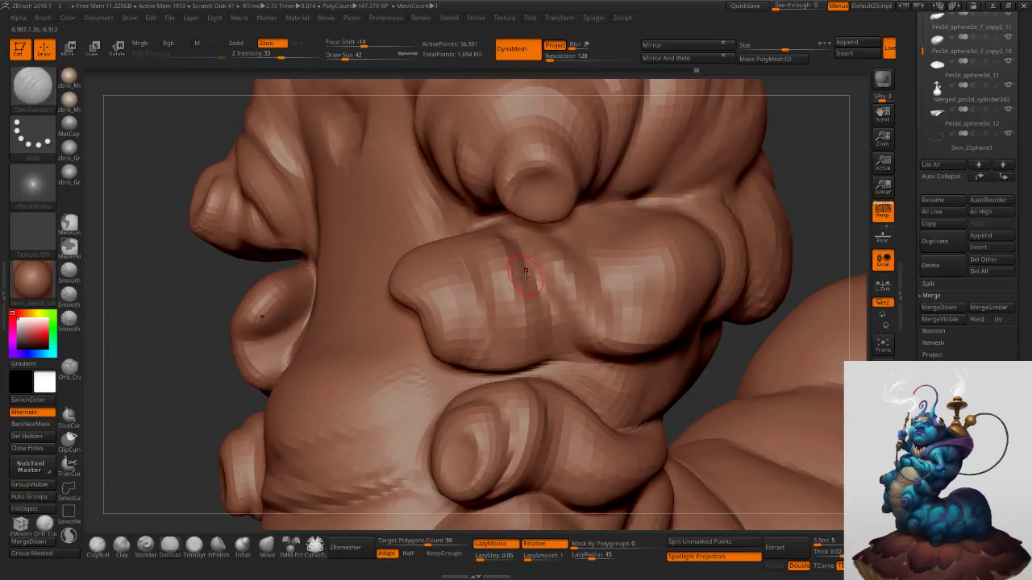
drag(456, 260, 484, 359)
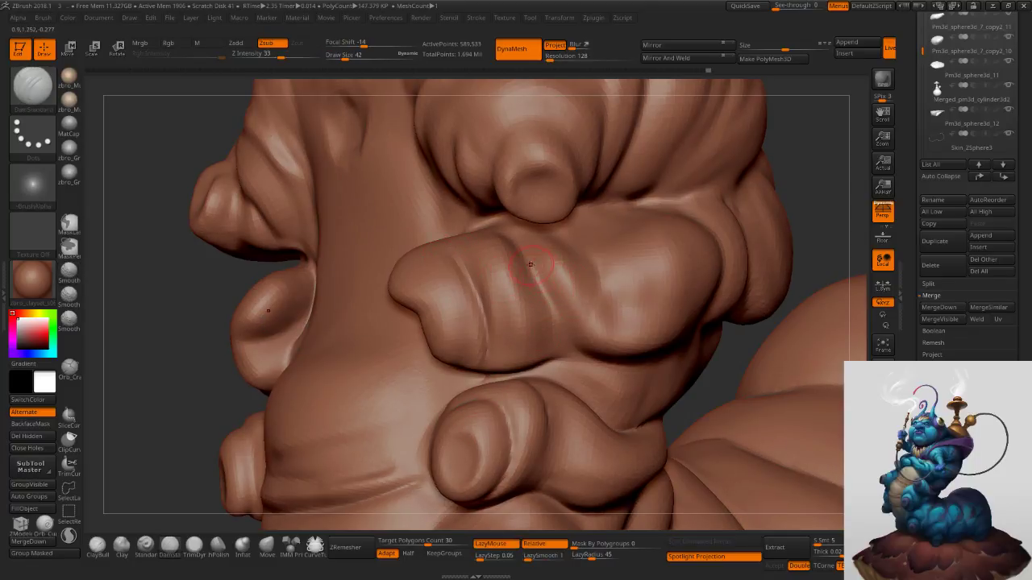
With Move at sizes 116 and 96, push the middle fold right and the upper crease left.
click(273, 550)
key(s)
click(526, 315)
drag(527, 318, 541, 308)
key(s)
click(533, 311)
drag(460, 262, 442, 269)
mouse_move(516, 261)
right_down()
mouse_move(465, 256)
mouse_move(548, 298)
right_up()
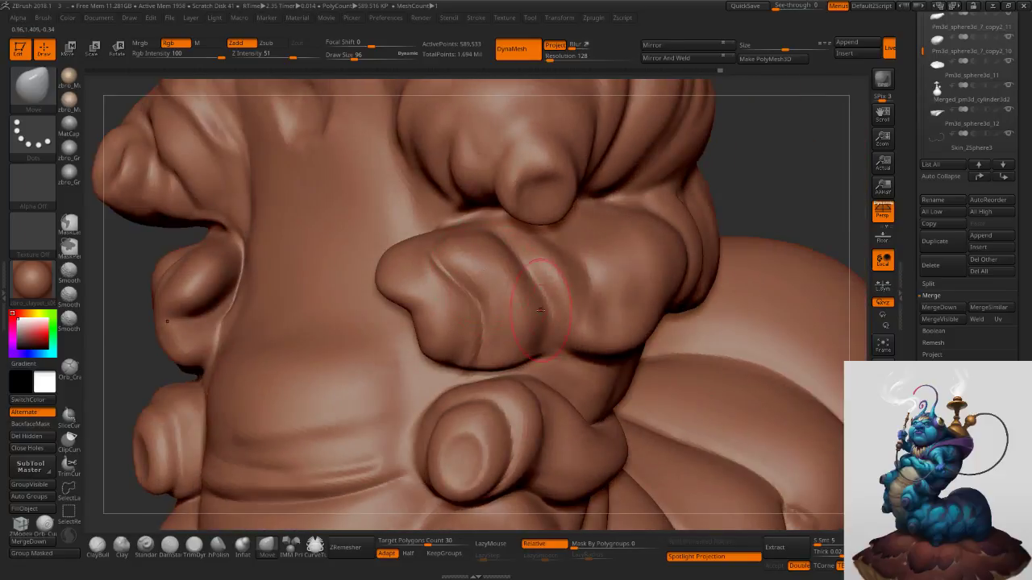
Turn Solo off to show all parts, then view the torso and arms from the front.
ctrl+right_drag(645, 358, 738, 444)
click(883, 498)
right_drag(695, 374, 621, 395)
ctrl+right_drag(579, 346, 612, 375)
right_drag(533, 376, 590, 376)
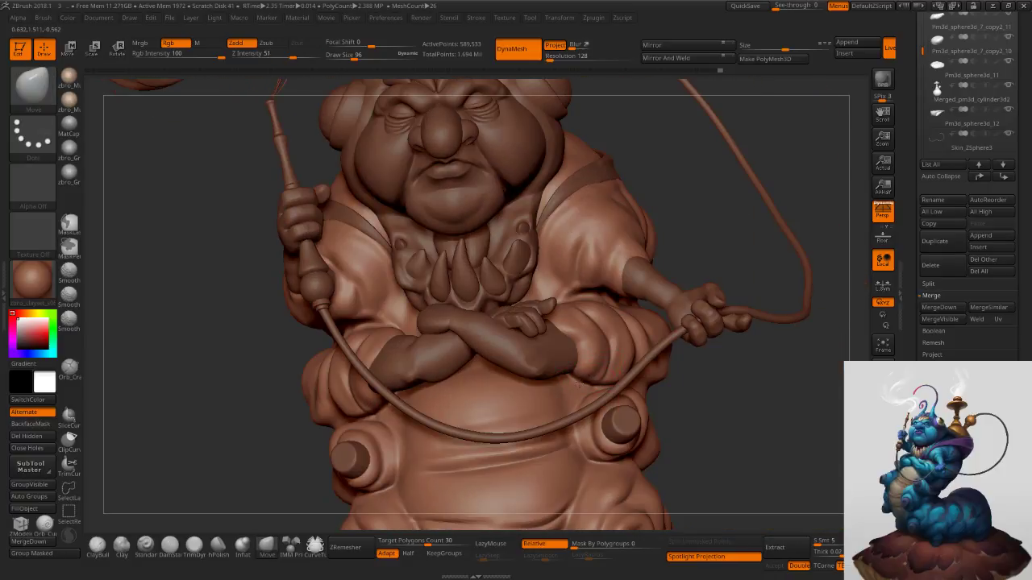
Set the brush size to 85 and frame the caterpillar in a three-quarter view of the torso.
key(s)
click(580, 390)
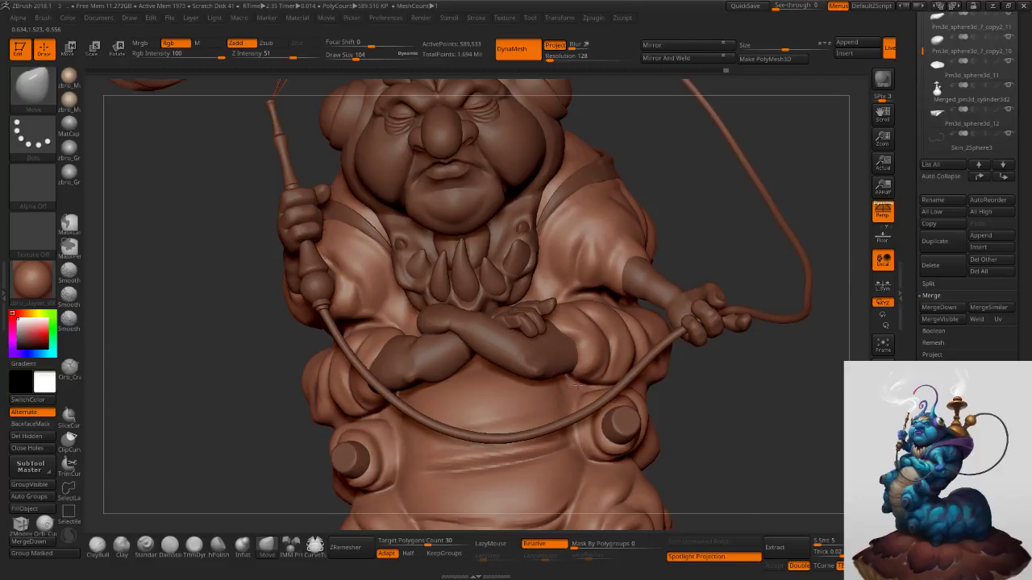
mouse_move(606, 388)
right_down()
mouse_move(564, 389)
mouse_move(577, 385)
right_up()
key(s)
click(558, 391)
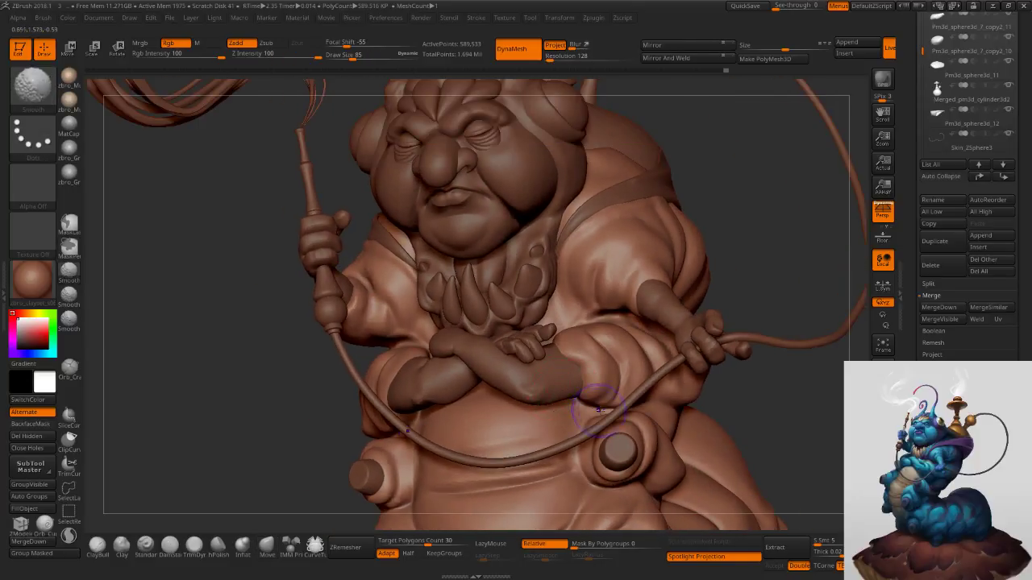
ctrl+right_drag(685, 423, 685, 324)
right_drag(685, 324, 665, 256)
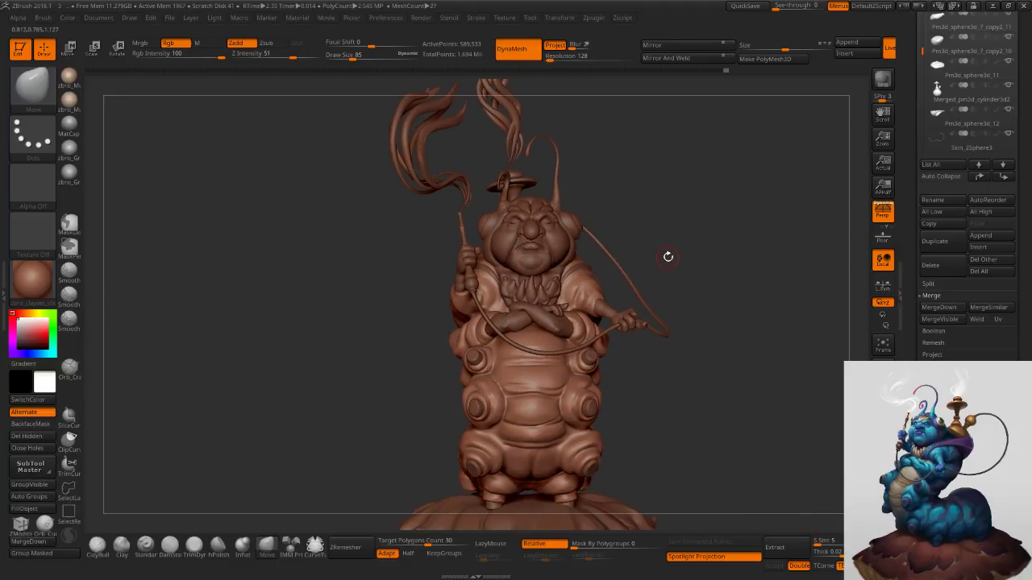
key(f)
right_drag(735, 269, 686, 342)
ctrl+right_drag(399, 362, 399, 370)
key(s)
drag(381, 325, 351, 328)
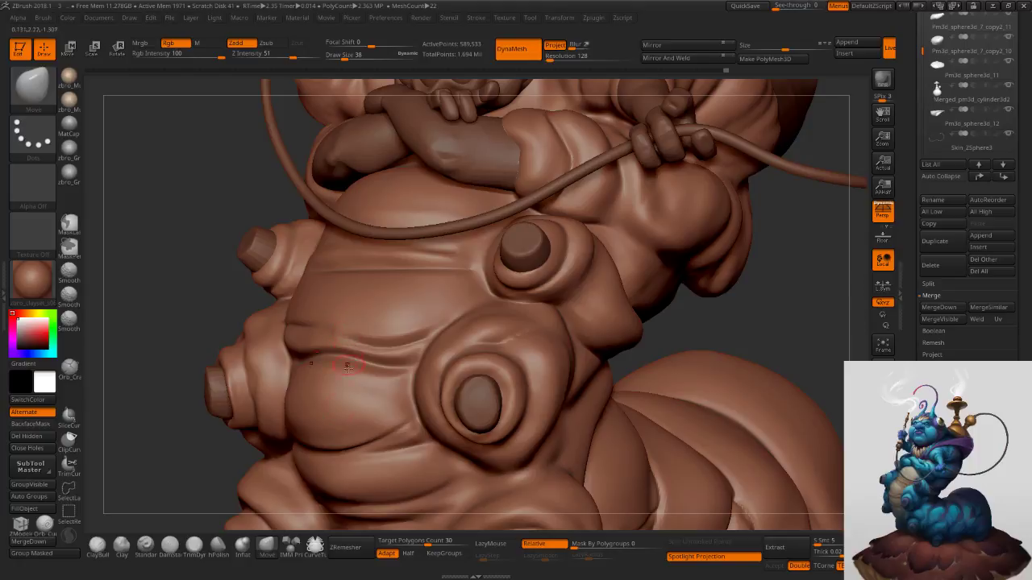
Smooth the belly fold, the left belly fold and the lower belly crease.
click(219, 548)
right_drag(384, 337, 406, 358)
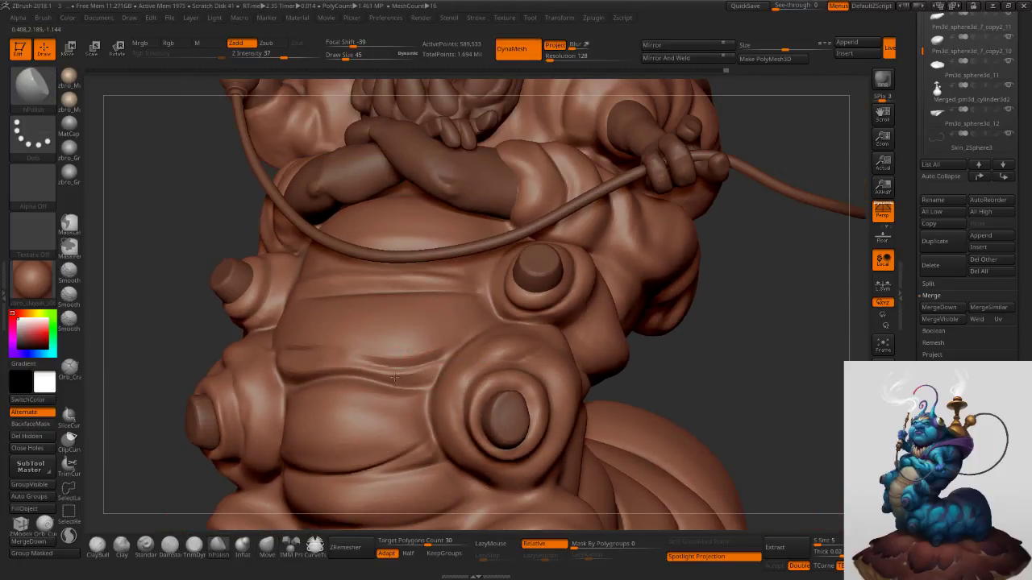
drag(414, 371, 430, 376)
shift+drag(305, 357, 303, 360)
right_drag(303, 360, 334, 352)
key(ctrl+z)
shift+drag(260, 354, 267, 357)
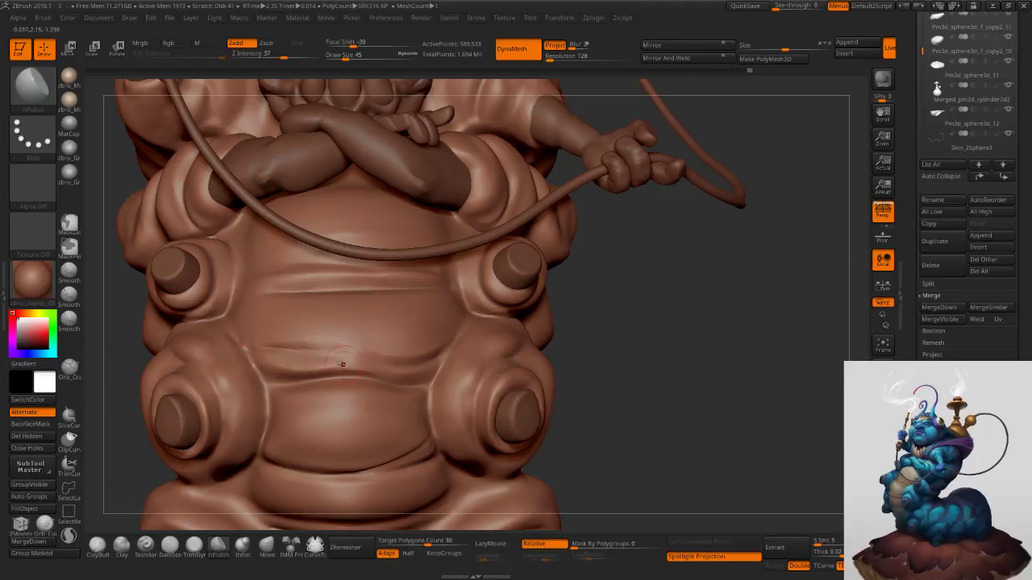
shift+drag(353, 367, 282, 373)
alt+right_drag(376, 419, 380, 331)
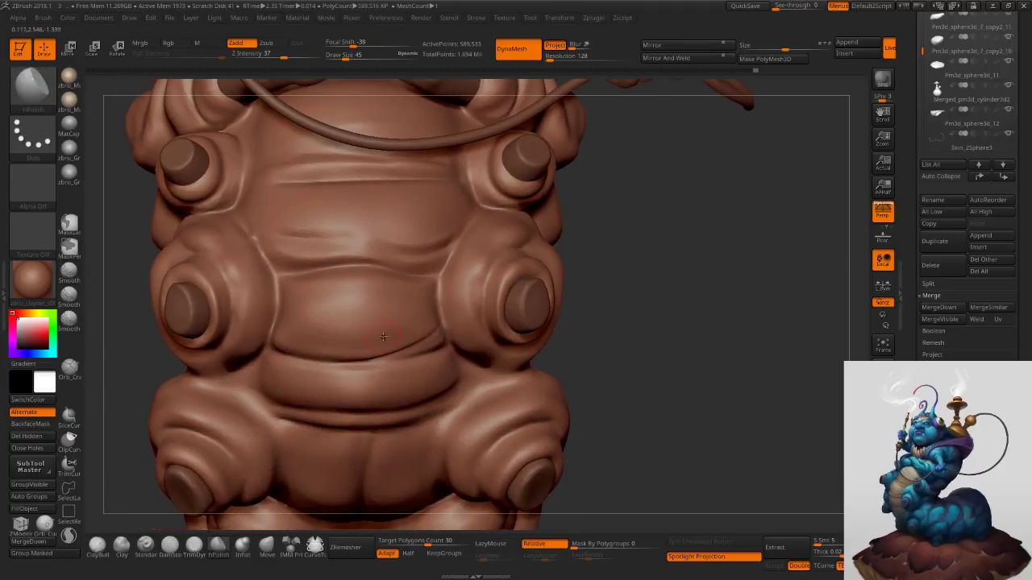
Set up DamStandard with a smaller brush on a lower subdivision level.
click(267, 546)
key(s)
click(374, 423)
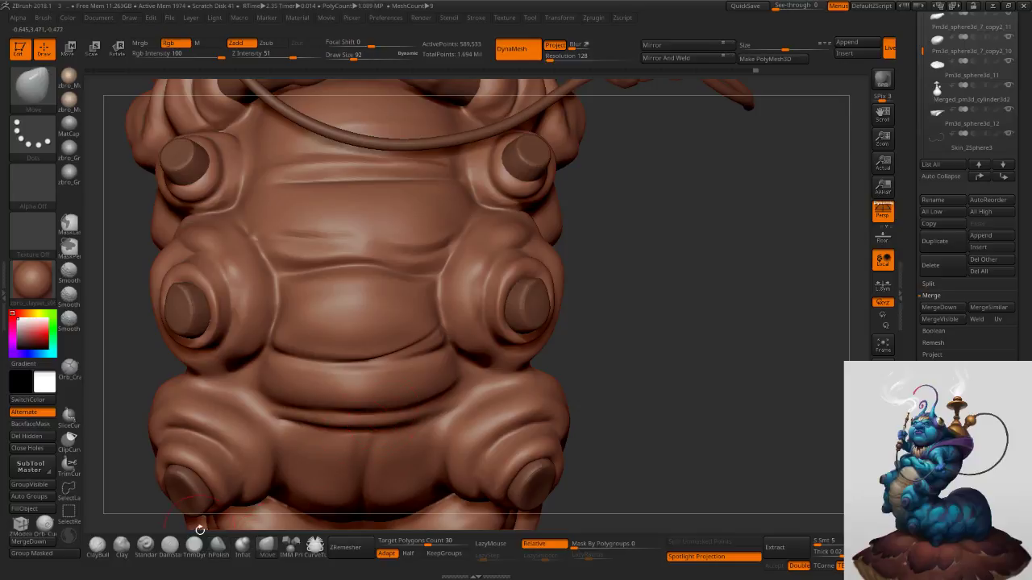
click(170, 547)
right_drag(452, 448, 426, 405)
key(s)
click(423, 403)
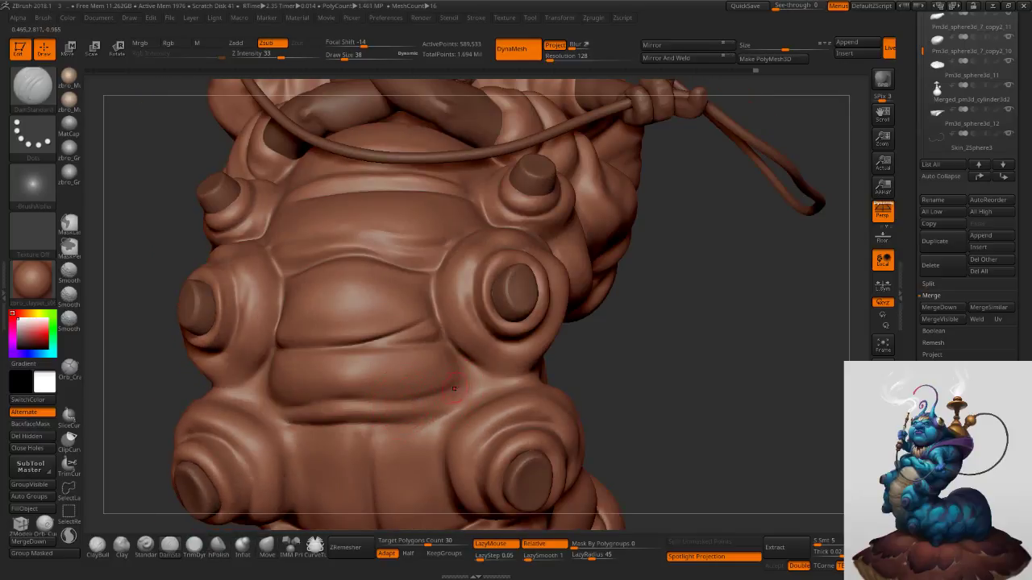
key(shift+d)
key(s)
click(450, 385)
Carve a crease across the lower belly at the top level, redraw it, and smooth it.
drag(459, 383, 378, 403)
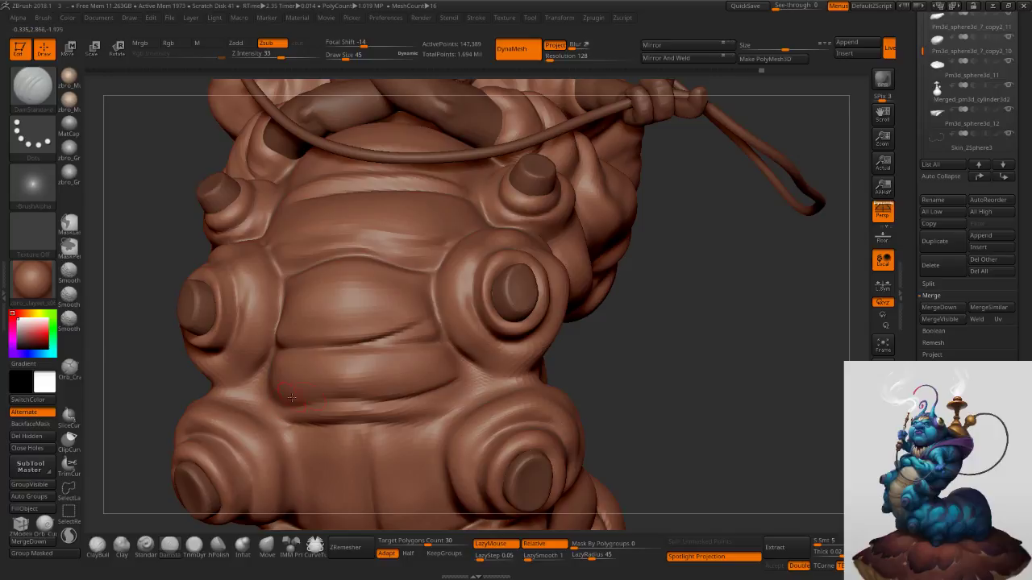
key(ctrl+z)
key(shift+d)
key(d)
key(d)
right_drag(303, 401, 320, 402)
drag(279, 435, 461, 408)
key(ctrl+z)
drag(283, 430, 478, 387)
right_drag(479, 387, 454, 411)
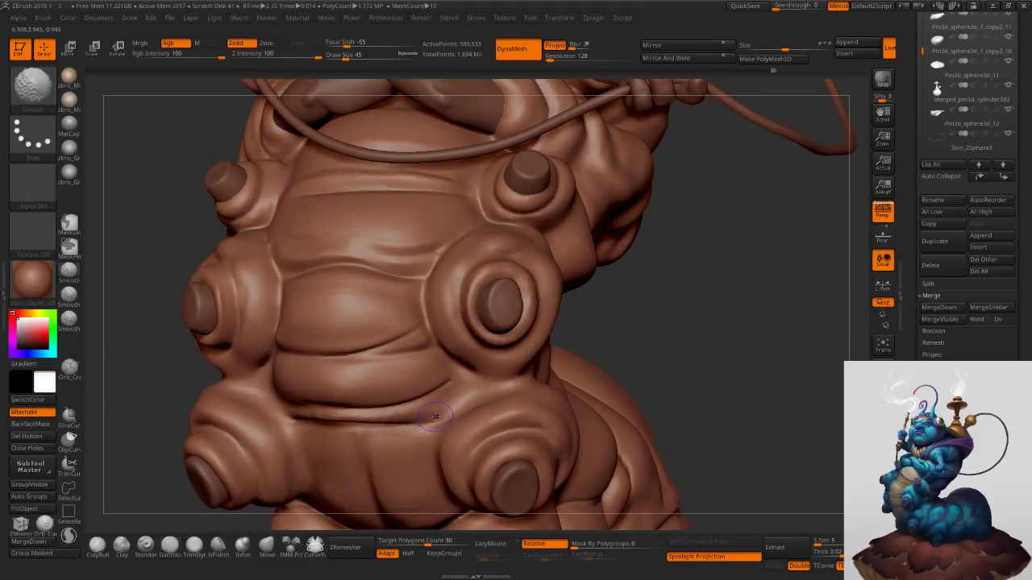
shift+drag(422, 428, 440, 413)
Swell the lower belly fold with Inflat, smooth it, and select the Move brush.
click(242, 545)
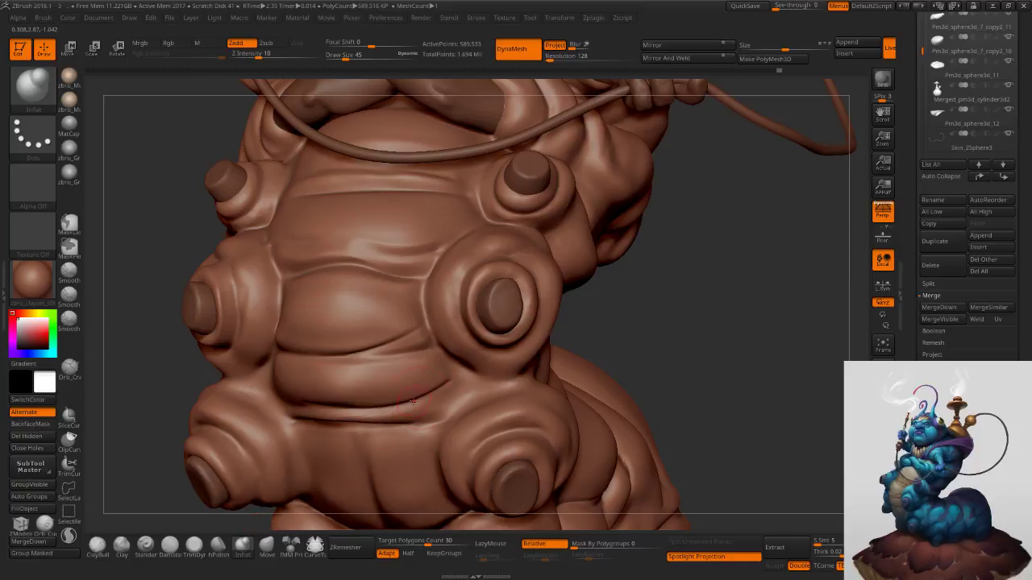
mouse_move(432, 408)
mouse_down()
mouse_move(374, 416)
mouse_move(445, 397)
mouse_move(354, 415)
mouse_up()
right_drag(368, 488, 365, 438)
click(267, 546)
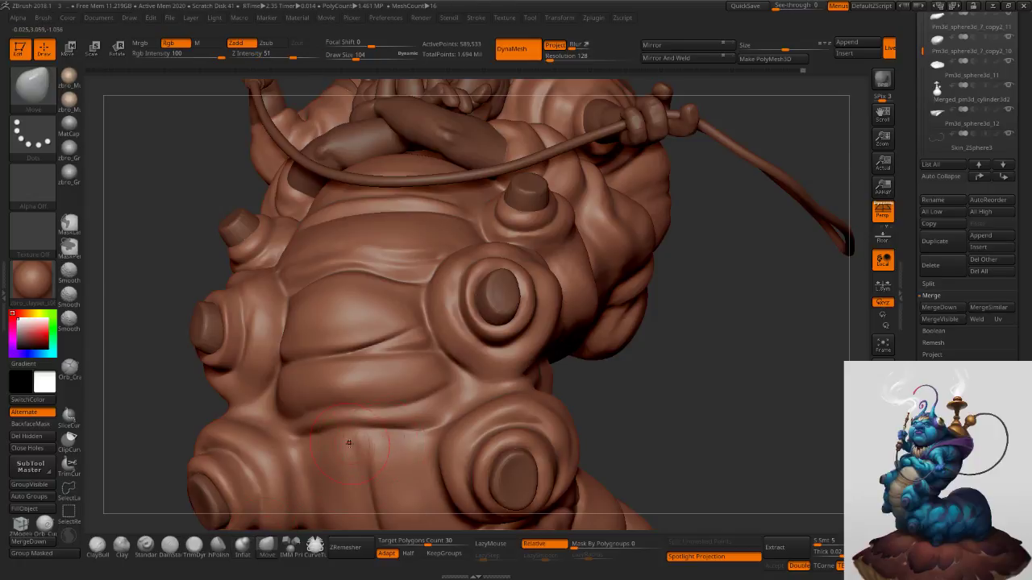
alt+right_drag(341, 466, 365, 357)
right_drag(364, 357, 346, 383)
key(shift+d)
key(shift+d)
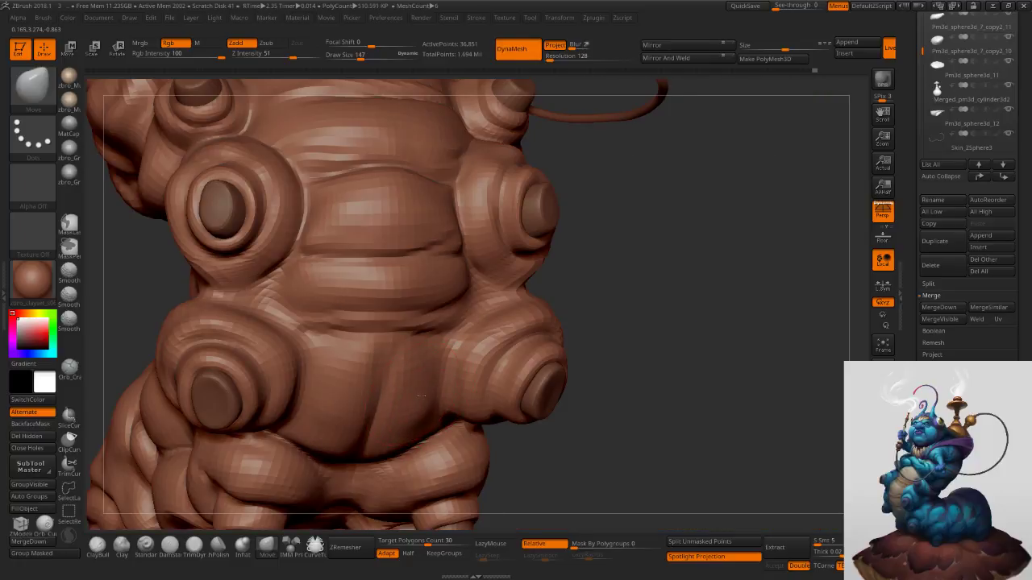
right_drag(464, 399, 487, 346)
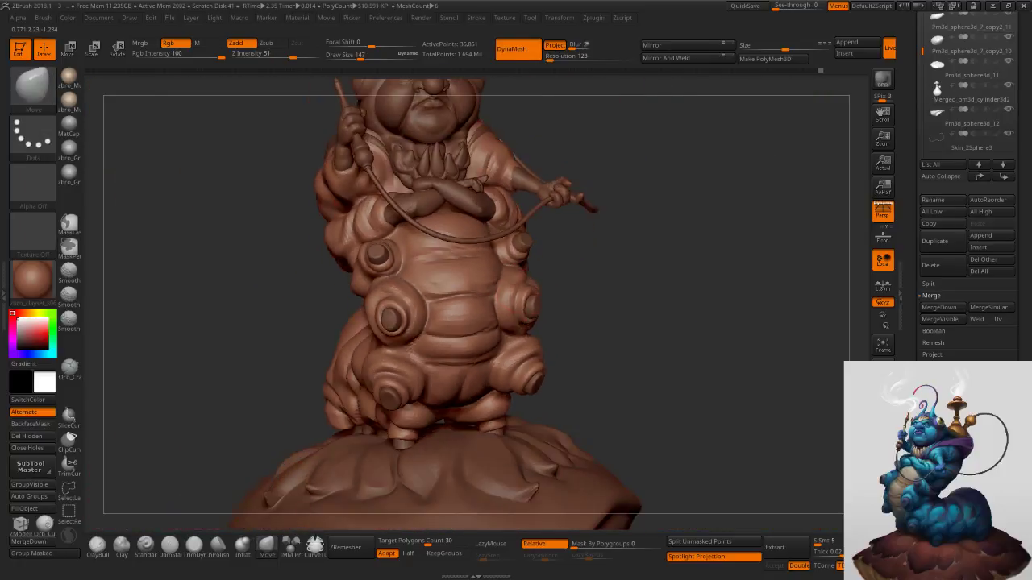
right_drag(612, 306, 633, 294)
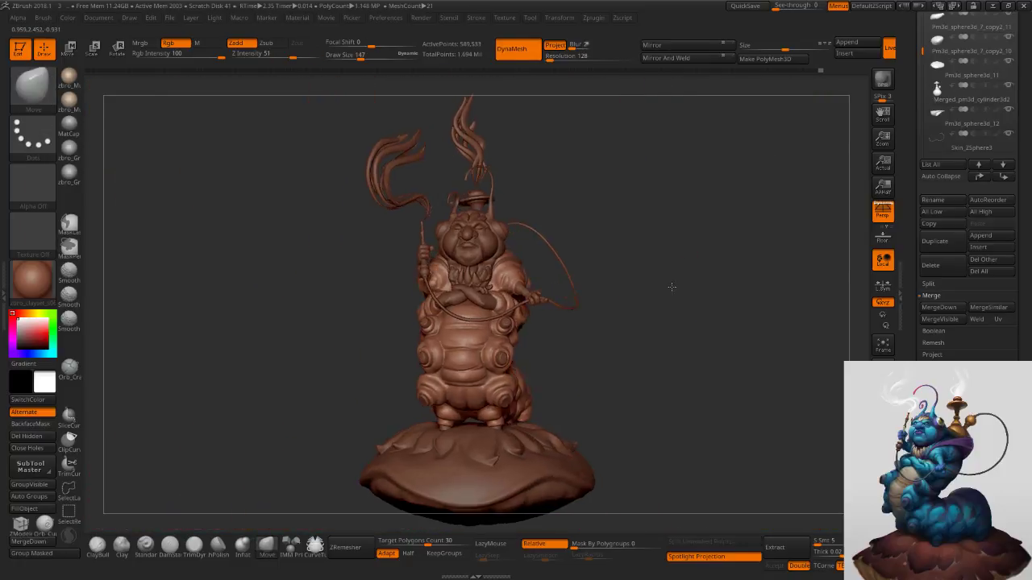
With the Standard brush at size 29, raise the upper edge of the belly crease.
right_drag(672, 288, 666, 291)
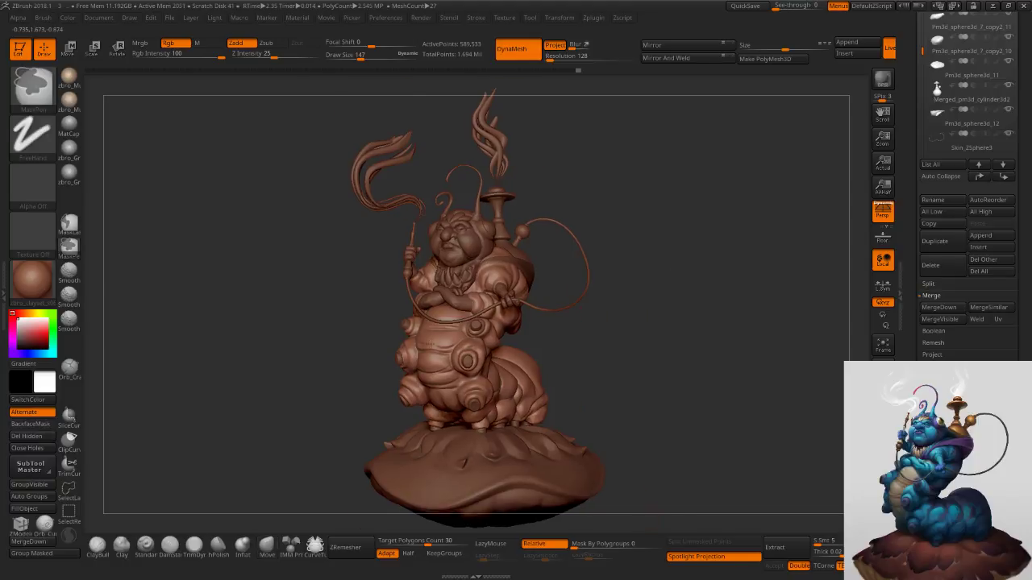
right_drag(461, 347, 462, 439)
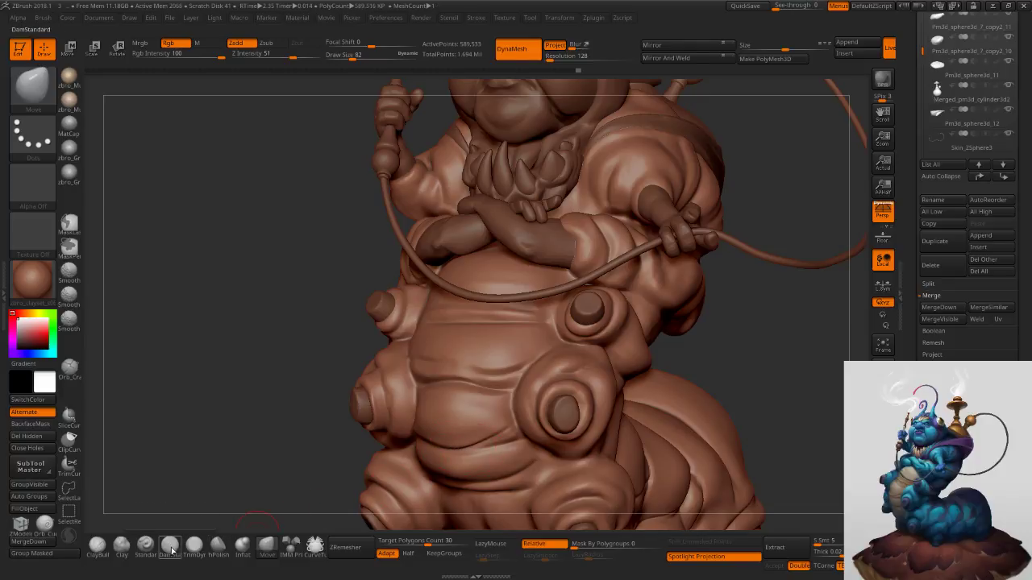
click(196, 548)
click(146, 547)
mouse_move(509, 395)
alt+right_down()
mouse_move(528, 313)
mouse_move(532, 342)
alt+right_up()
key(s)
drag(533, 342, 523, 341)
right_drag(523, 342, 545, 326)
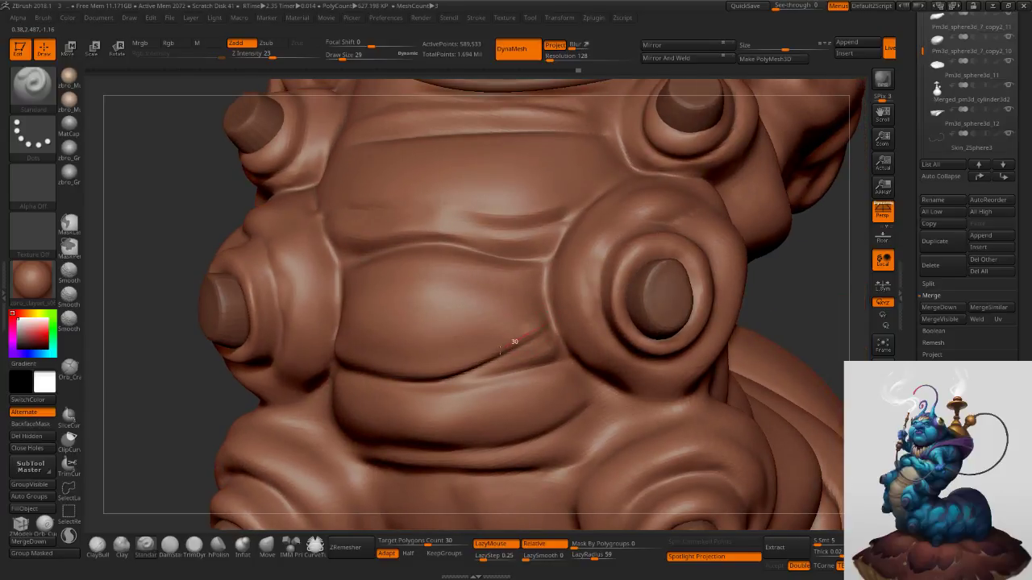
mouse_move(486, 357)
mouse_down()
mouse_move(446, 374)
mouse_move(390, 370)
mouse_up()
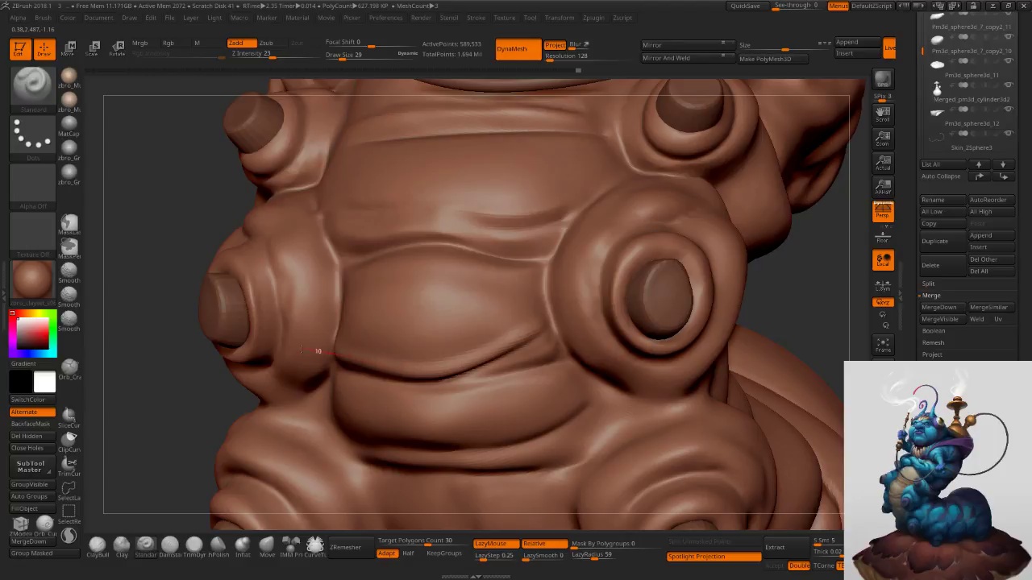
Sculpt the lower-right belly fold and deepen the crease, extending it left and right.
right_drag(489, 270, 516, 315)
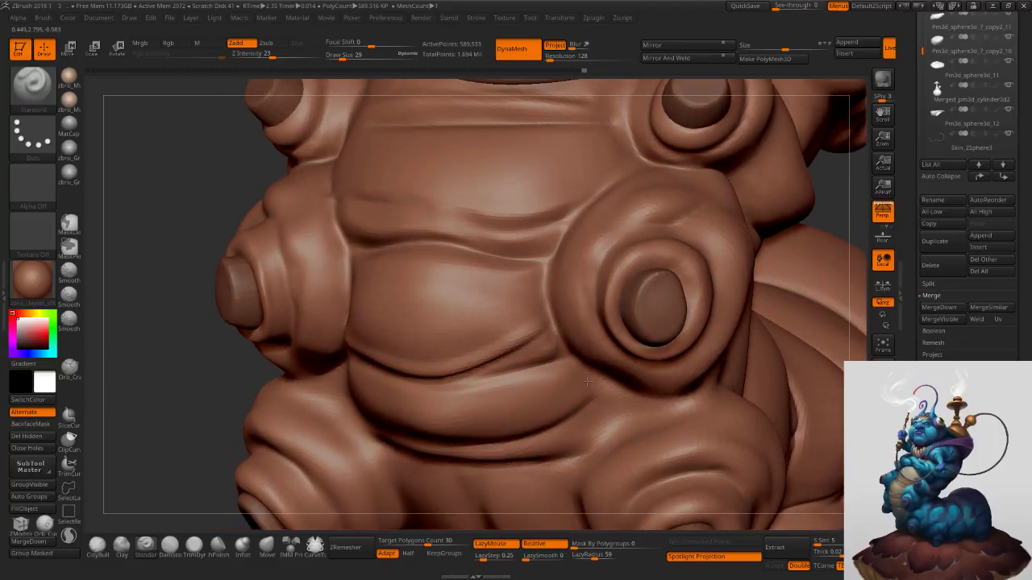
alt+right_drag(518, 362, 516, 282)
right_drag(556, 313, 547, 283)
right_drag(571, 355, 591, 379)
drag(592, 378, 530, 401)
mouse_move(568, 295)
alt+right_down()
mouse_move(597, 393)
mouse_move(624, 375)
alt+right_up()
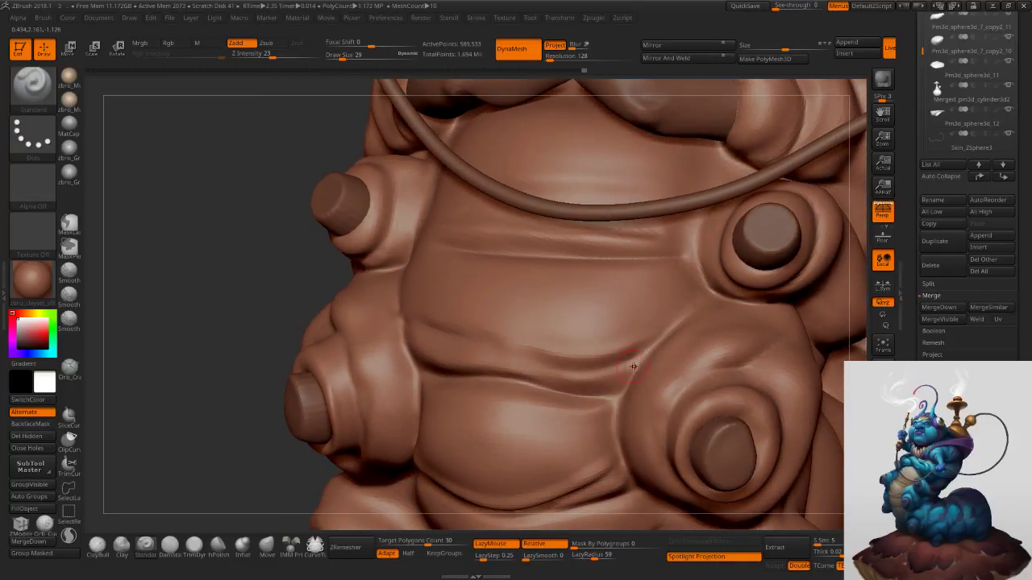
drag(533, 377, 438, 368)
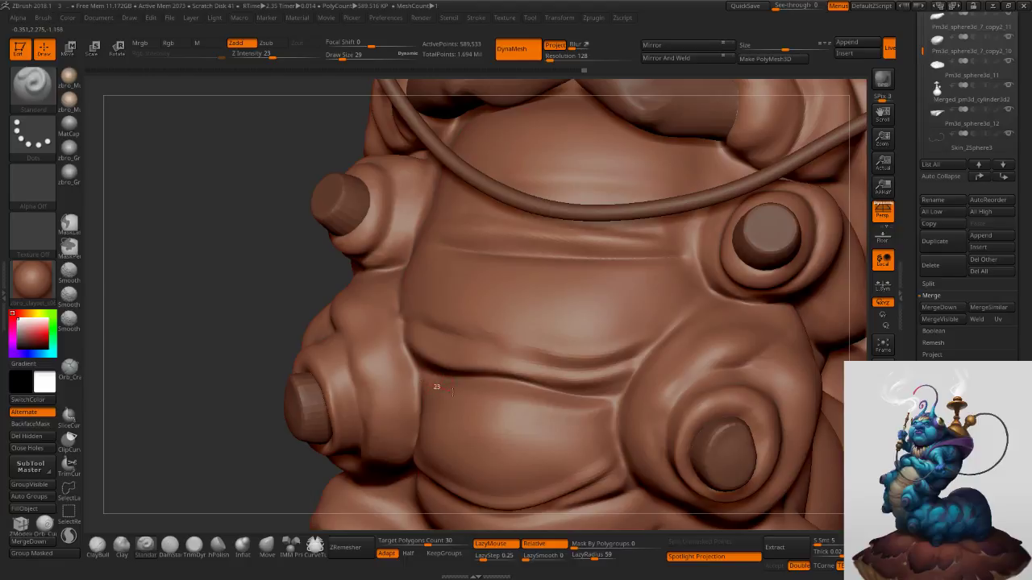
drag(530, 400, 607, 414)
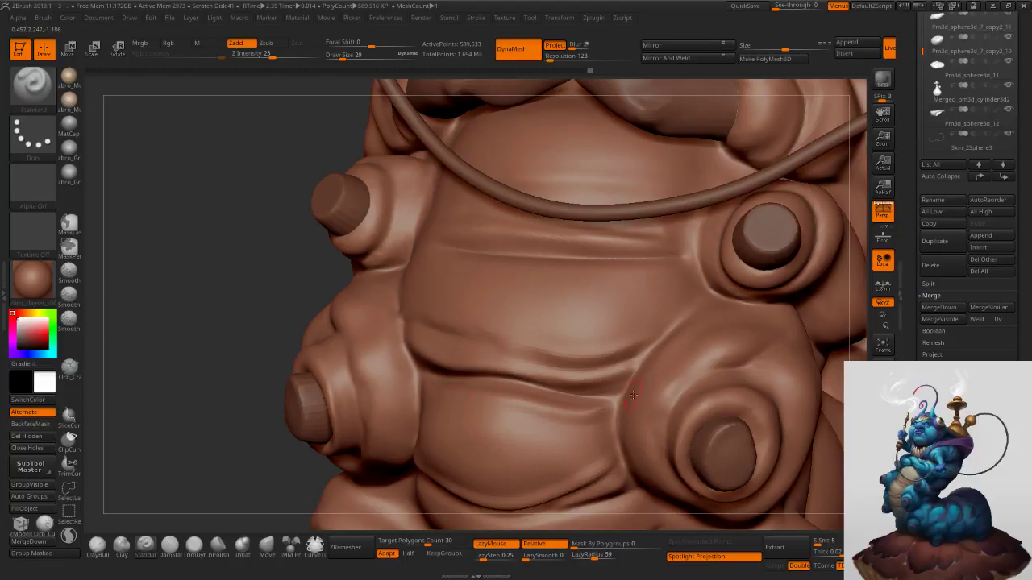
Add and soften a new fold below the belly crease, then crease the lower fold.
right_drag(413, 397, 486, 401)
drag(503, 401, 385, 390)
right_drag(399, 375, 540, 374)
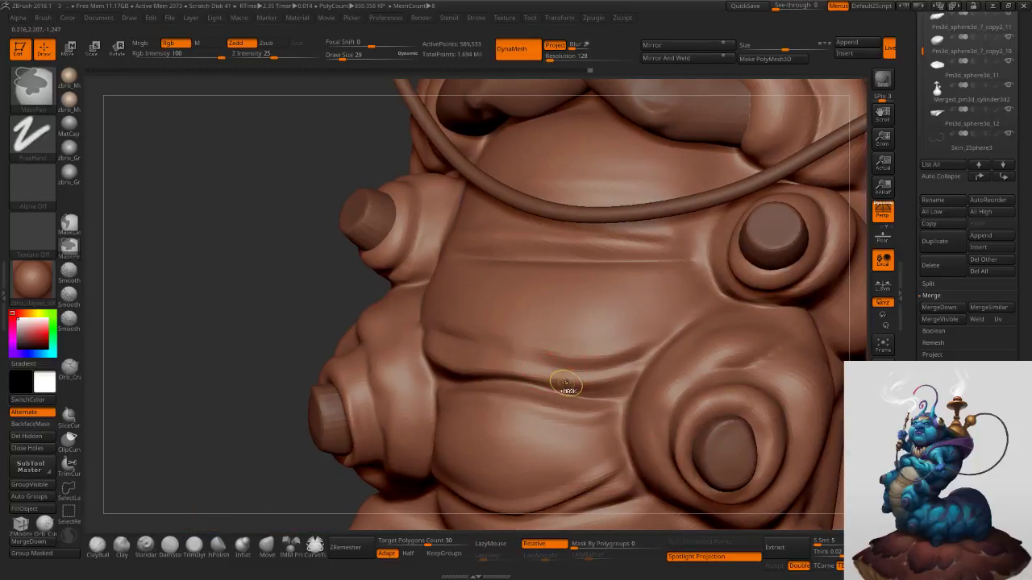
shift+drag(599, 408, 611, 410)
right_drag(588, 408, 613, 412)
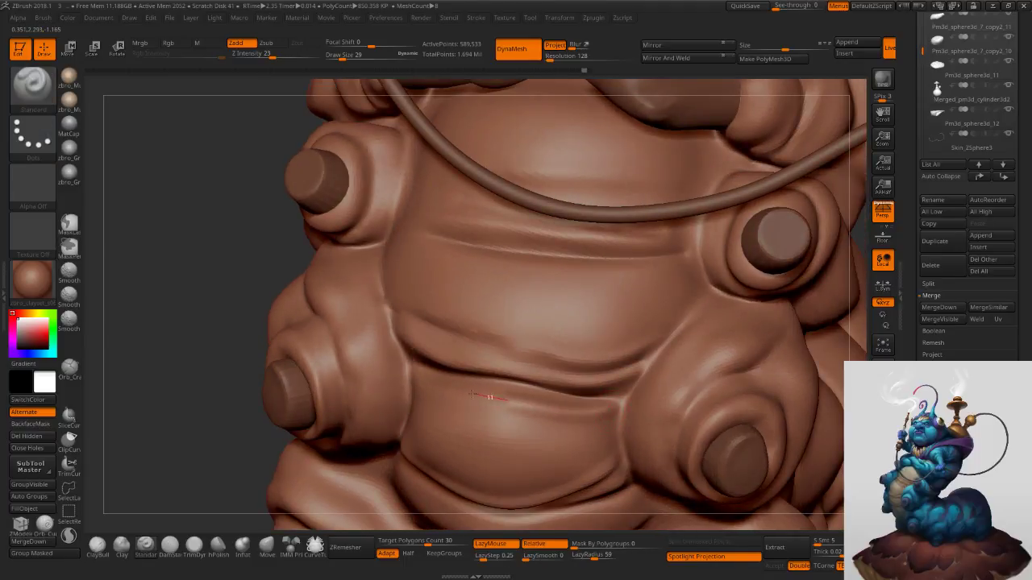
right_drag(433, 355, 416, 377)
drag(407, 383, 552, 407)
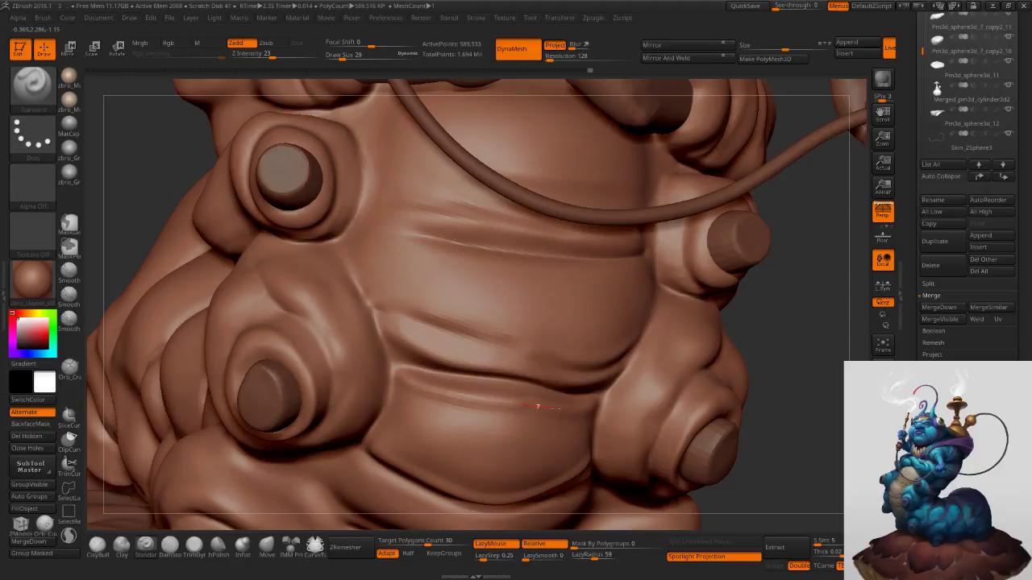
Sculpt the middle belly fold, restore its crease, and deepen a new crease across the torso.
right_drag(612, 381, 595, 363)
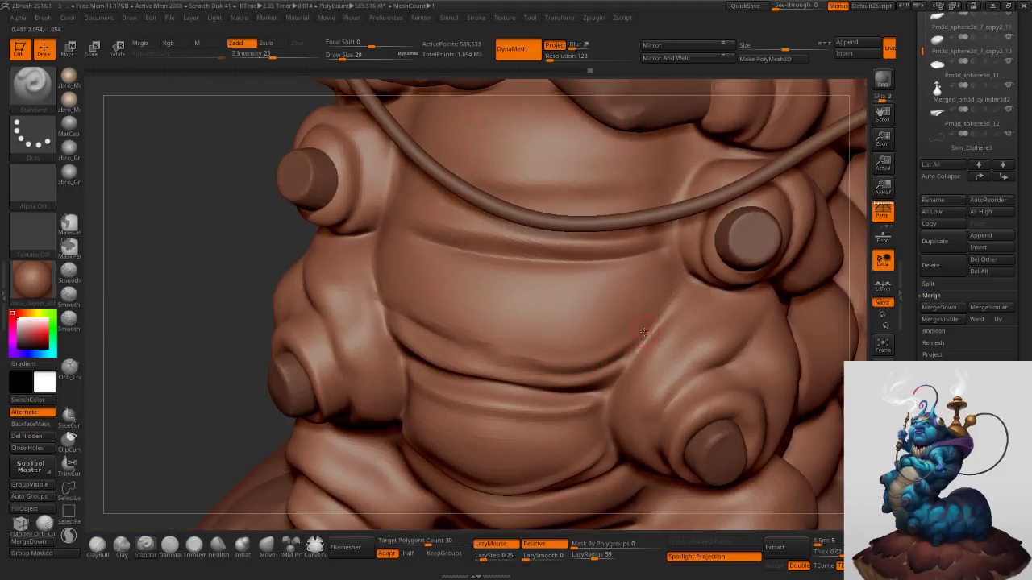
mouse_move(615, 349)
mouse_down()
mouse_move(532, 369)
mouse_move(485, 357)
mouse_move(371, 295)
mouse_up()
mouse_move(547, 318)
ctrl+right_down()
mouse_move(561, 318)
mouse_move(526, 325)
mouse_move(556, 311)
mouse_move(564, 327)
ctrl+right_up()
key(ctrl+shift+z)
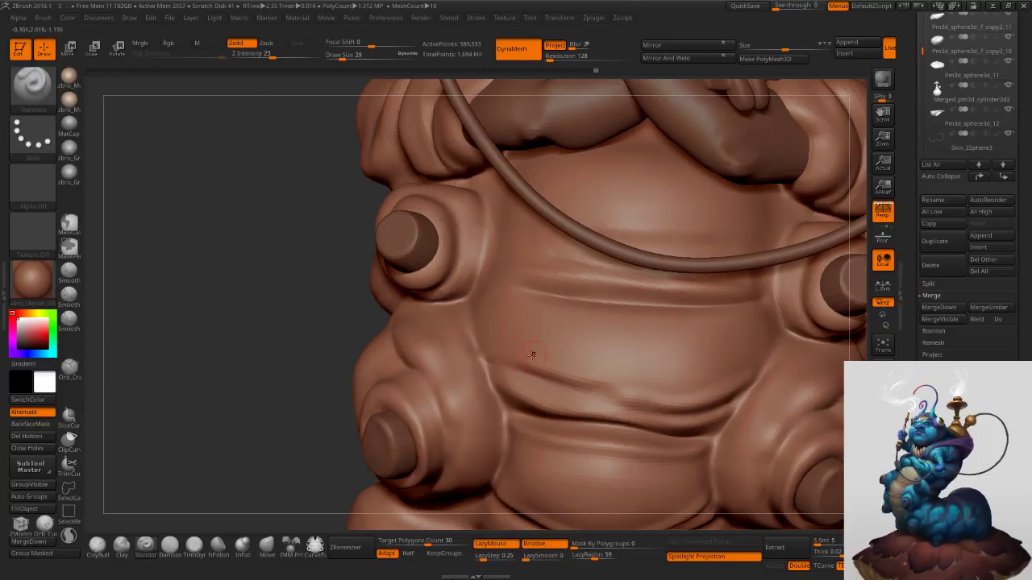
drag(530, 375, 631, 387)
mouse_move(556, 376)
mouse_down()
mouse_move(617, 390)
mouse_move(491, 350)
mouse_up()
Smooth the belly fold from a three-quarter view and shrink the brush to 27.
ctrl+right_drag(659, 363, 639, 300)
right_drag(693, 325, 624, 342)
shift+drag(692, 353, 677, 349)
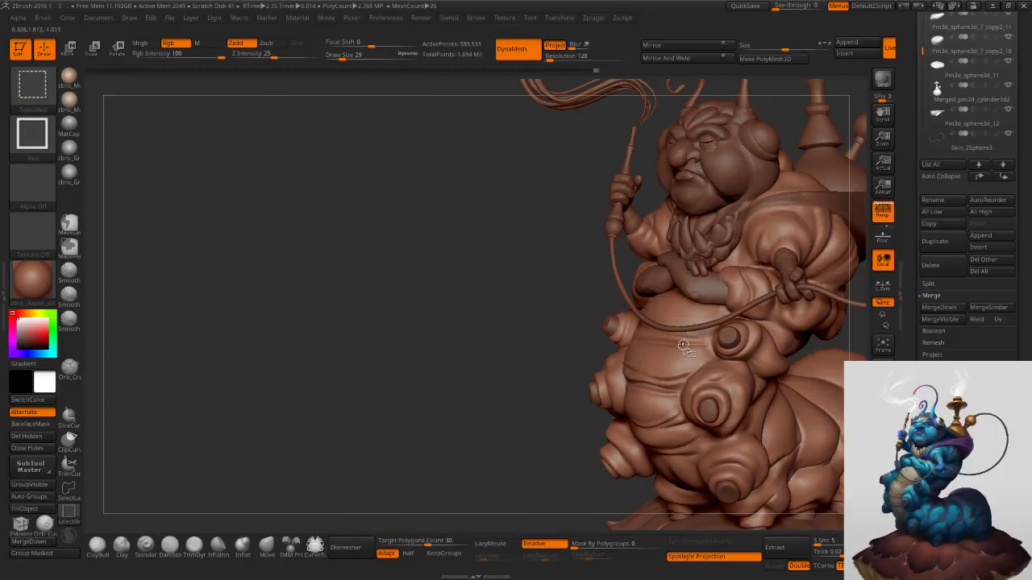
ctrl+right_drag(657, 367, 682, 395)
key(s)
drag(685, 360, 683, 359)
ctrl+right_drag(675, 351, 684, 392)
right_drag(683, 392, 699, 389)
mouse_move(506, 306)
right_down()
mouse_move(594, 362)
mouse_move(565, 328)
right_up()
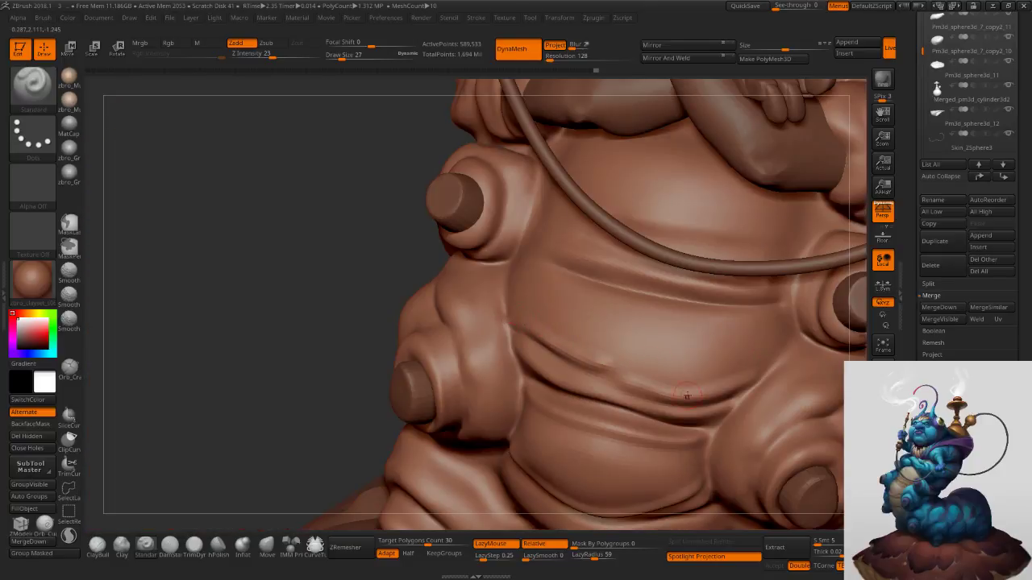
Select TrimDynamic with Draw Size 48 and zoom out to the torso, head and base.
click(196, 545)
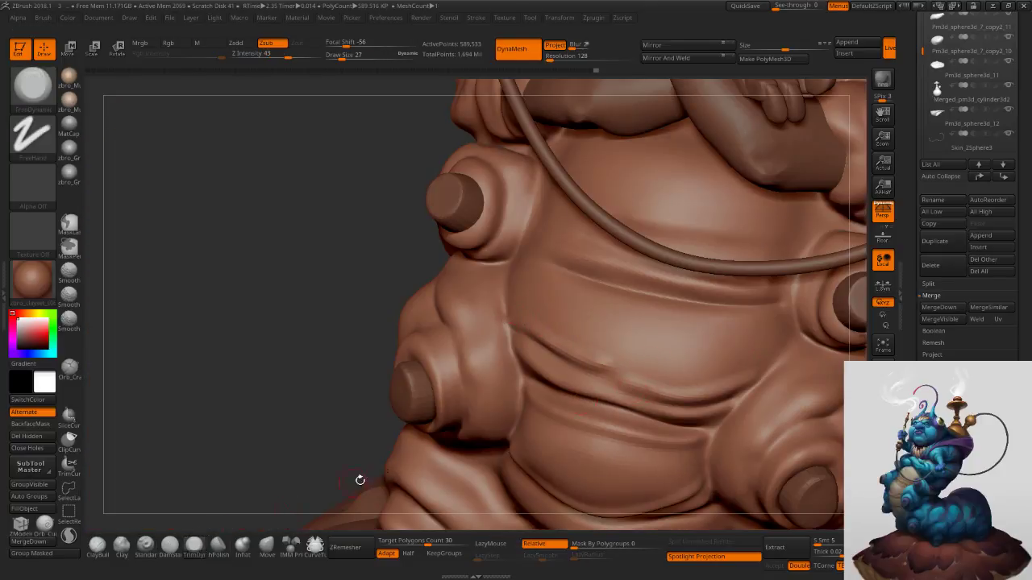
key(s)
click(743, 293)
ctrl+right_drag(713, 322, 734, 255)
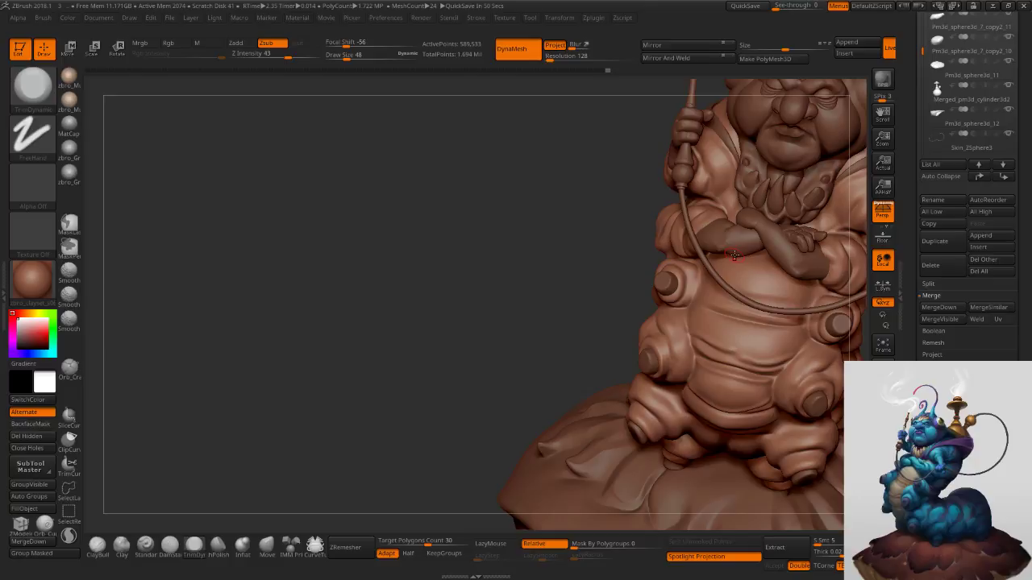
Centre and turn the sculpt, set brush size 75, and solo the body mesh.
key(f)
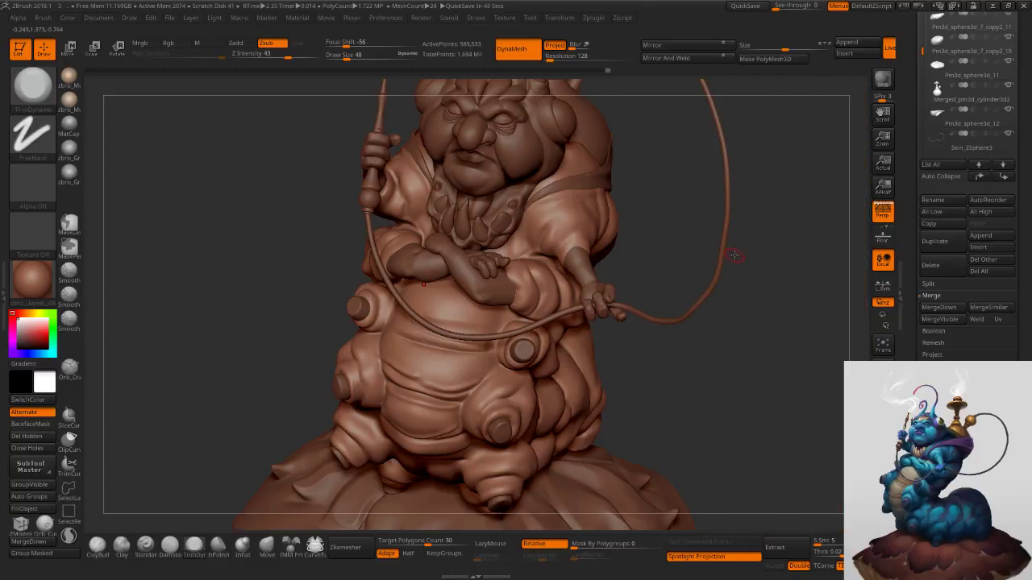
mouse_move(701, 298)
mouse_down()
mouse_move(737, 292)
mouse_move(710, 287)
mouse_move(679, 313)
mouse_move(679, 329)
mouse_up()
key(s)
click(732, 318)
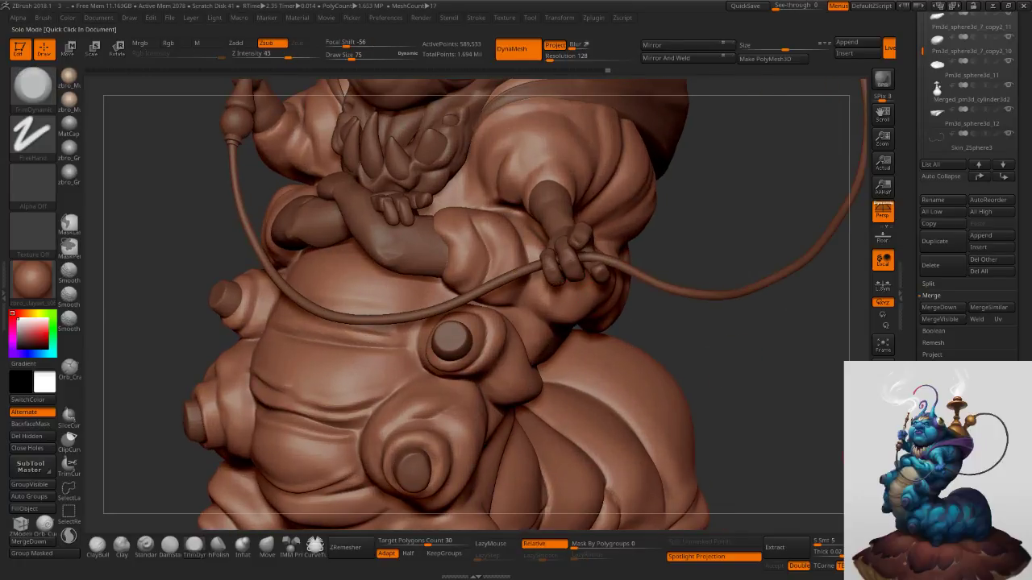
click(883, 490)
mouse_move(557, 285)
right_down()
mouse_move(547, 270)
mouse_move(569, 274)
right_up()
Drop to a lower subdivision level, then mask, invert and blur the knuckle bulge.
key(shift+d)
key(shift+d)
key(s)
key(d)
key(s)
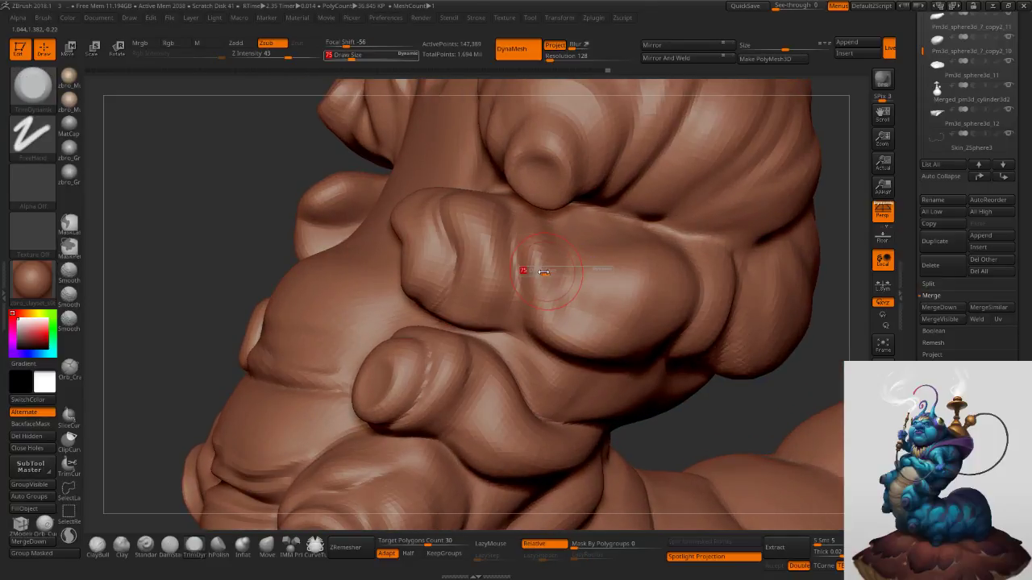
mouse_move(539, 270)
ctrl+mouse_down()
mouse_move(546, 283)
mouse_move(539, 258)
ctrl+mouse_up()
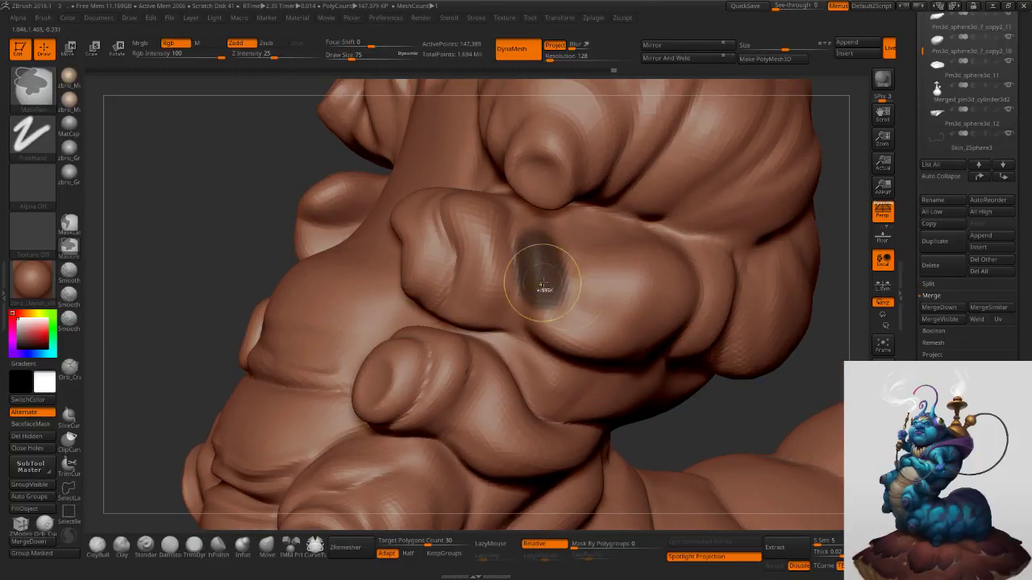
ctrl+click(727, 425)
ctrl+click(553, 277)
Pull the knuckle patch out with the Move brush and reshape its lower crease at size 89.
key(s)
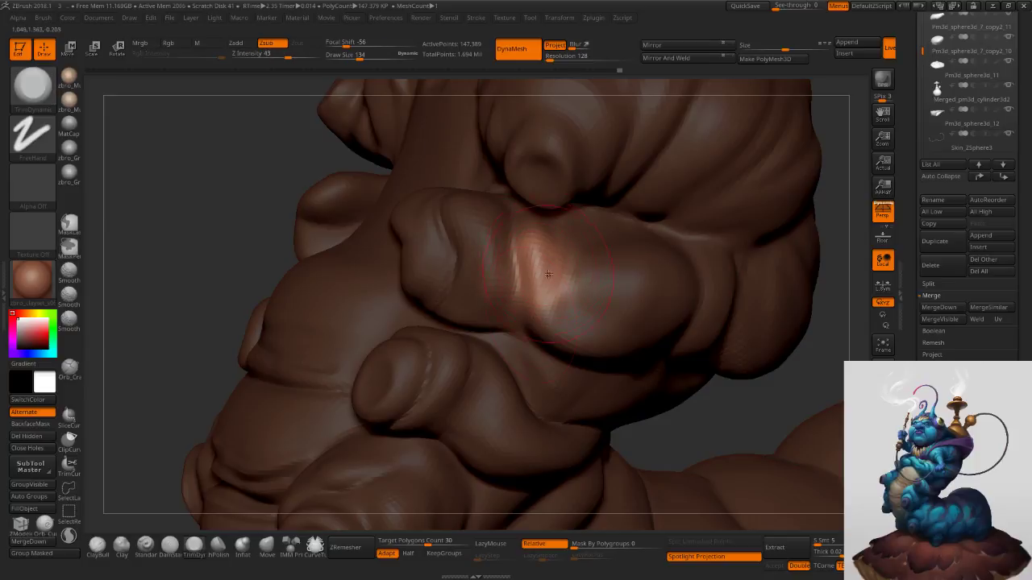
click(267, 547)
right_drag(570, 282, 542, 279)
key(s)
click(540, 278)
drag(551, 280, 531, 293)
right_drag(532, 294, 546, 309)
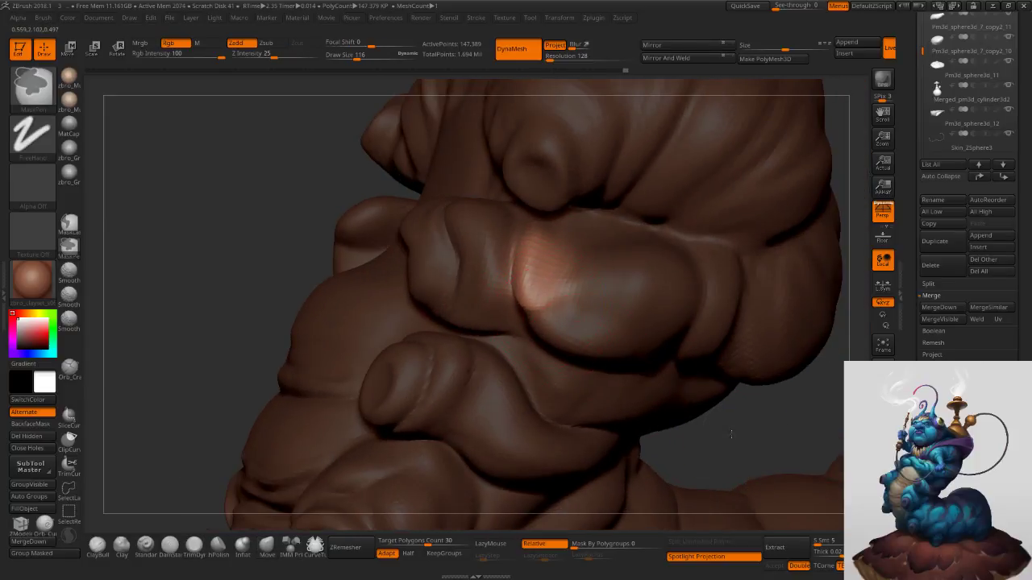
ctrl+click(726, 440)
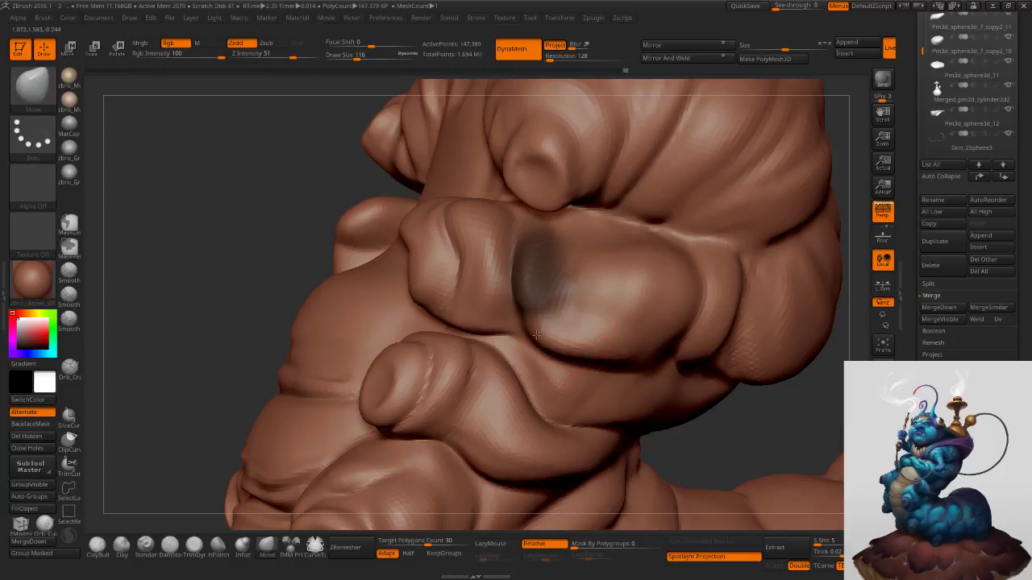
key(bracketleft)
mouse_move(585, 360)
mouse_down()
mouse_move(634, 351)
mouse_move(581, 361)
mouse_up()
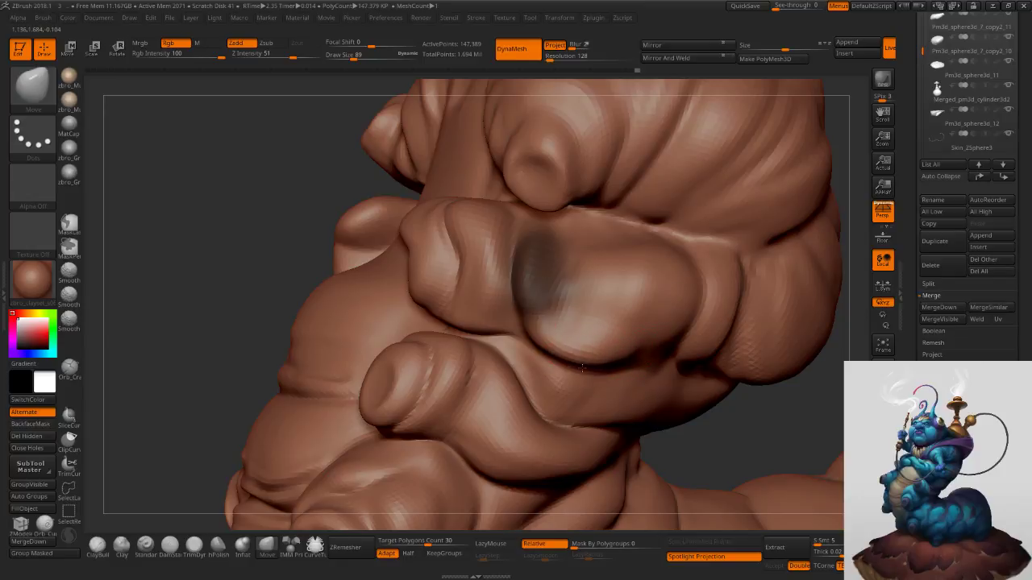
Clear the mask, turn Solo off to restore the head, hands and hookah, and zoom in on the torso.
ctrl+drag(770, 436, 760, 437)
mouse_move(760, 437)
ctrl+right_down()
mouse_move(758, 331)
mouse_move(669, 321)
mouse_move(733, 368)
mouse_move(702, 354)
ctrl+right_up()
click(883, 493)
ctrl+right_drag(638, 338, 645, 417)
key(s)
right_drag(590, 313, 578, 333)
key(s)
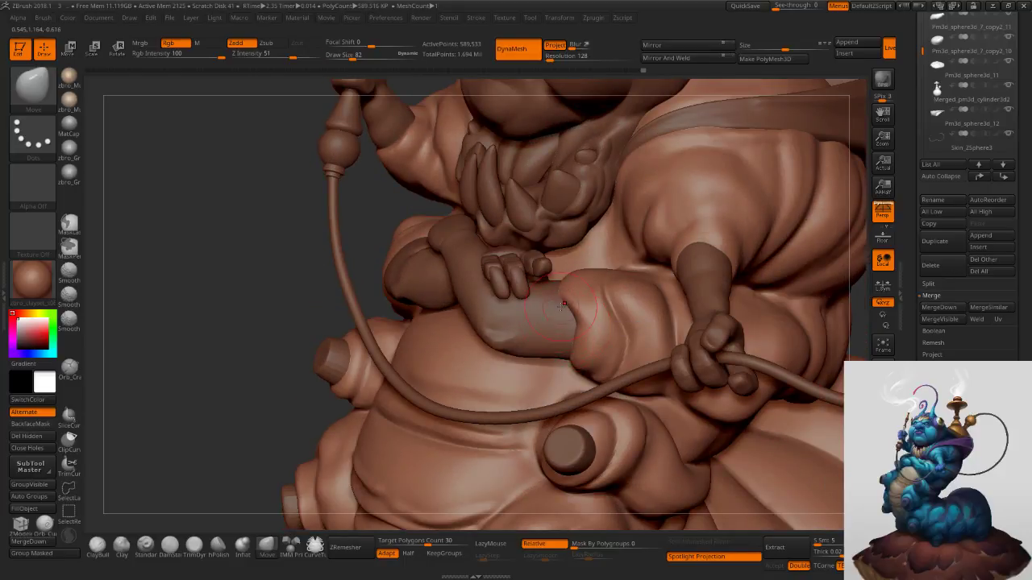
Smooth the crease at the sleeve edge with lag radius 20 and brush size 59.
drag(165, 501, 241, 511)
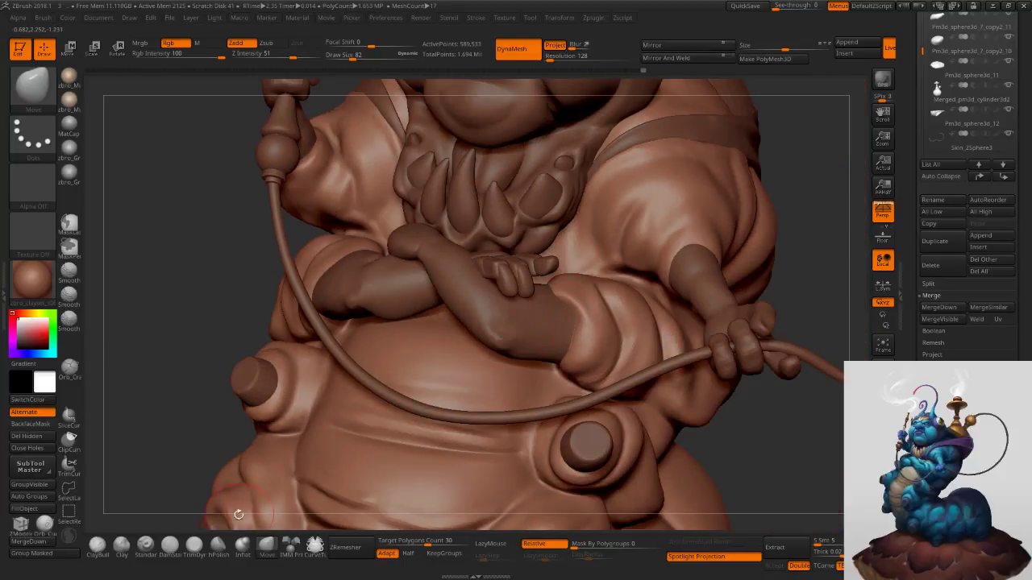
click(166, 549)
ctrl+right_drag(586, 294, 576, 310)
key(s)
drag(574, 307, 564, 306)
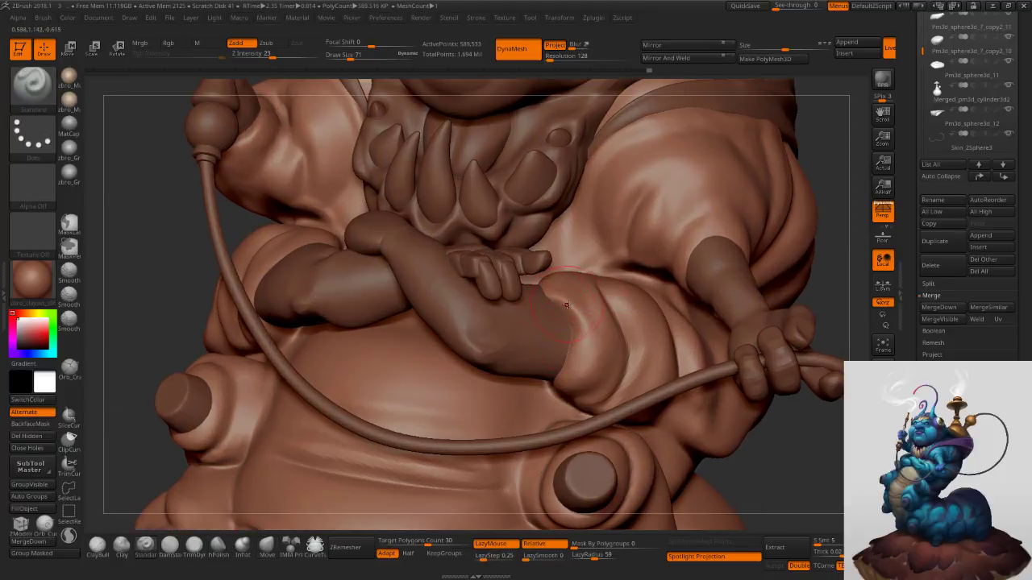
click(583, 556)
key(s)
drag(561, 294, 569, 358)
mouse_move(581, 319)
shift+mouse_down()
mouse_move(574, 377)
mouse_move(593, 355)
mouse_move(567, 388)
shift+mouse_up()
key(s)
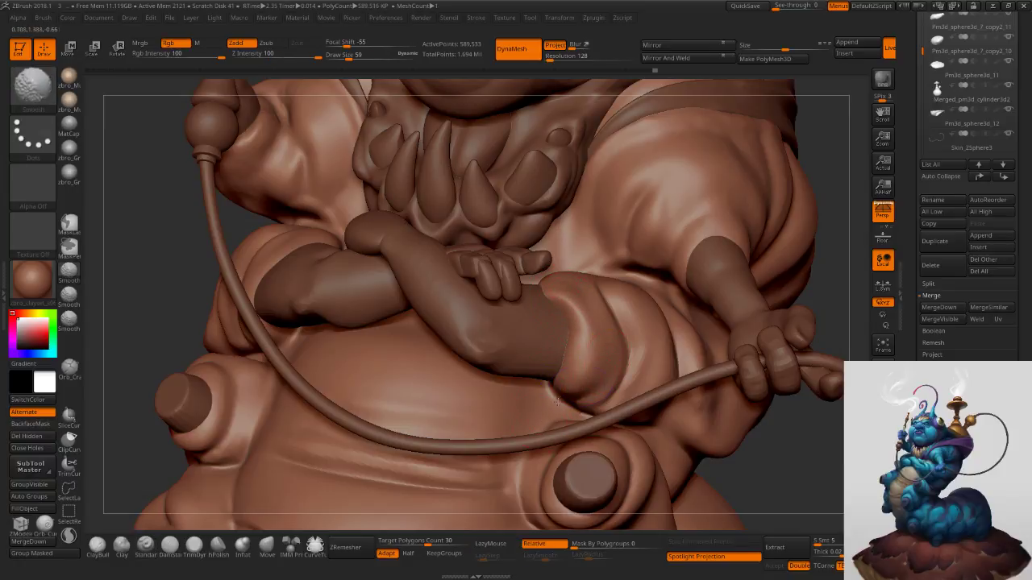
Bulge the sleeve cuff out over the forearm, then switch to Move at size 112.
ctrl+right_drag(567, 400, 605, 345)
ctrl+right_drag(451, 355, 387, 387)
right_drag(307, 338, 370, 305)
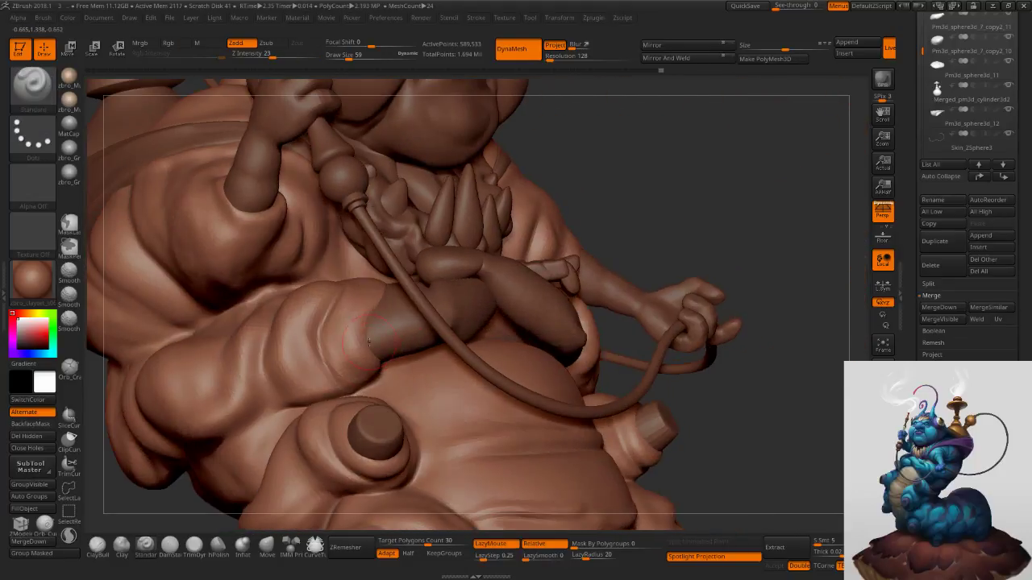
drag(378, 295, 377, 375)
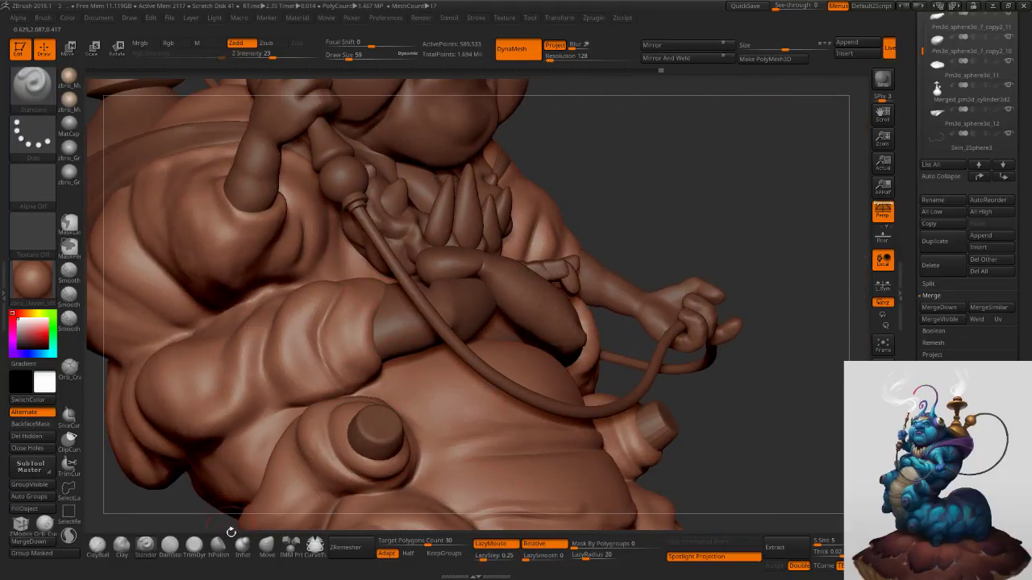
click(267, 545)
key(s)
drag(291, 380, 299, 379)
Mask and invert a sleeve patch, pull it outward at size 138, clear the mask and smooth it.
right_drag(291, 374, 338, 377)
key(s)
mouse_move(296, 377)
mouse_down()
mouse_move(234, 392)
mouse_move(241, 373)
mouse_move(303, 370)
mouse_up()
ctrl+click(617, 349)
key(s)
drag(221, 383, 251, 398)
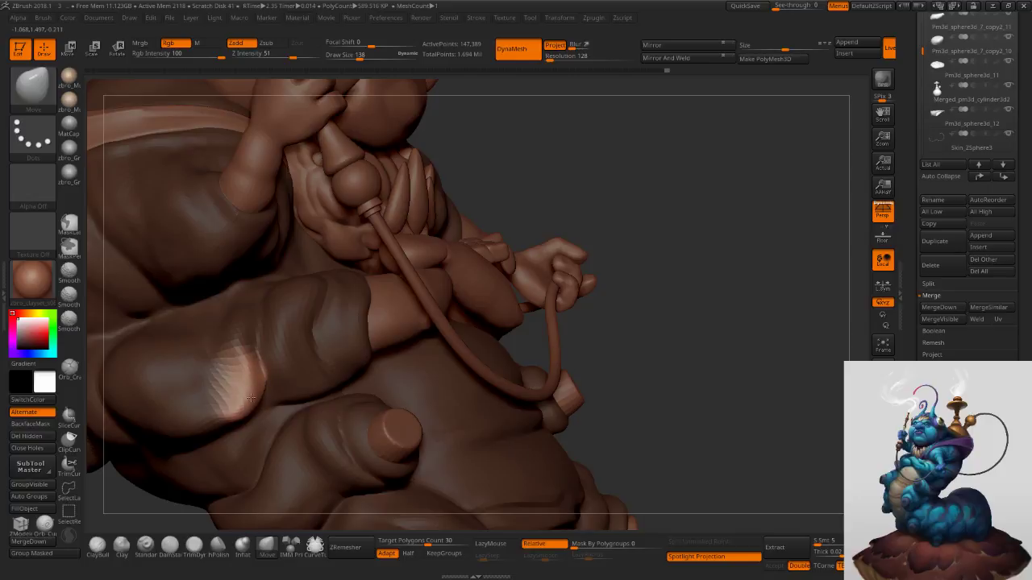
ctrl+drag(610, 353, 633, 367)
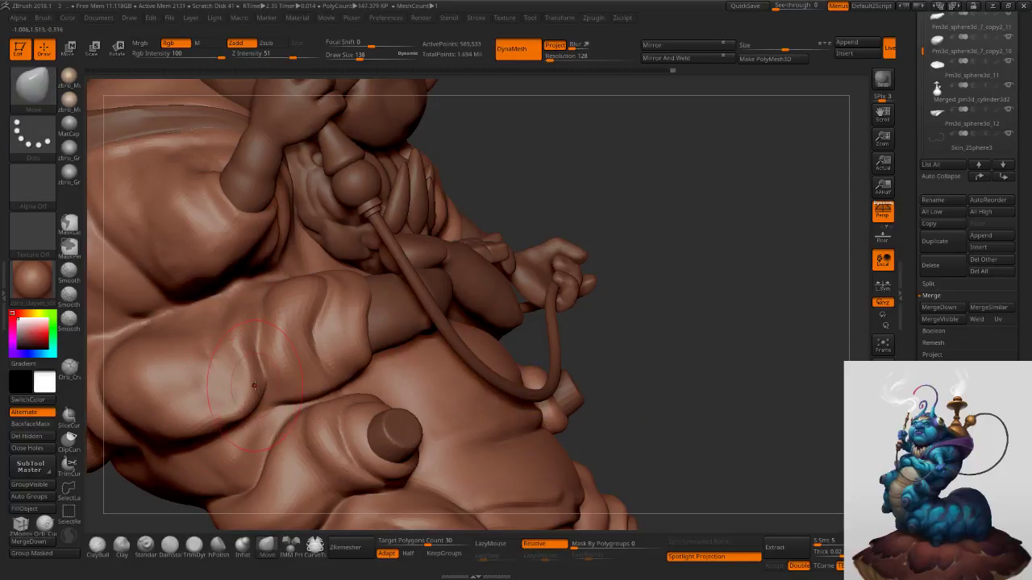
shift+drag(210, 380, 207, 416)
Deepen the arm-fold crease with DamStandard from a three-quarter view.
drag(636, 354, 403, 350)
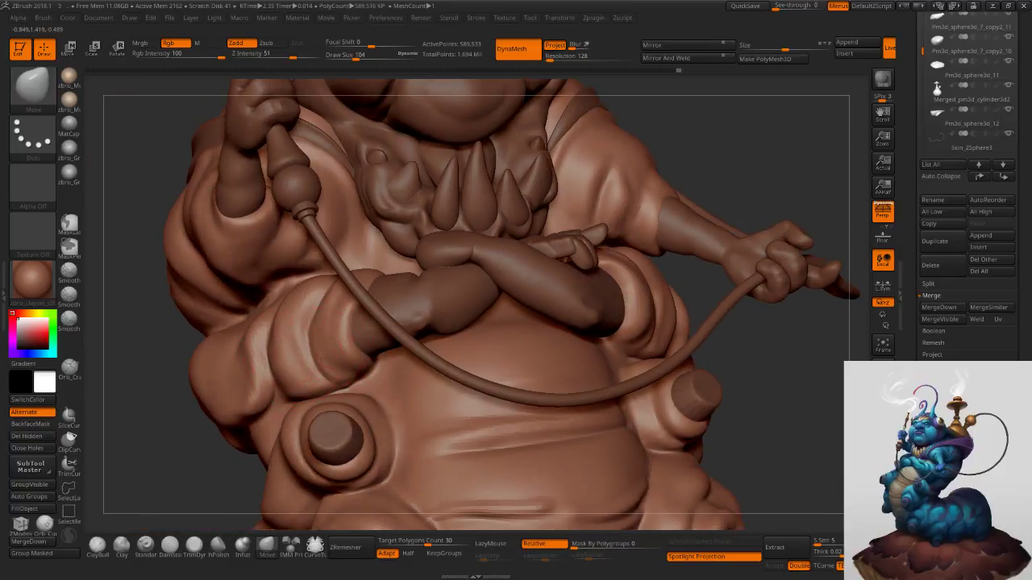
drag(145, 452, 246, 467)
click(168, 548)
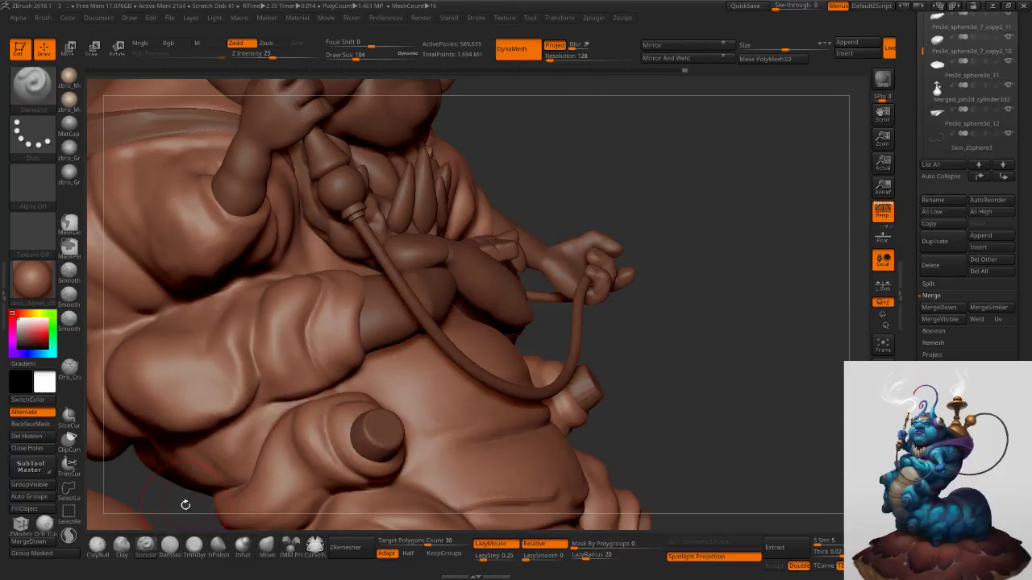
mouse_move(305, 304)
mouse_down()
mouse_move(313, 360)
mouse_move(303, 348)
mouse_up()
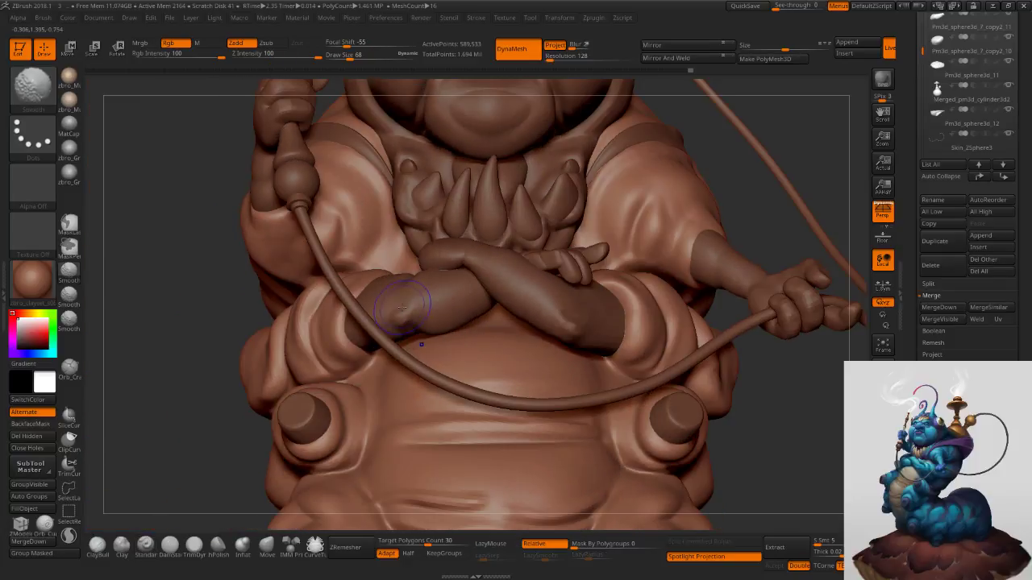
Try edits on the rim under the belly knob at brush sizes 50 to 62, then undo them.
key(ctrl)
mouse_move(611, 302)
right_down()
mouse_move(587, 278)
mouse_move(595, 353)
right_up()
mouse_move(595, 353)
alt+right_down()
mouse_move(562, 295)
mouse_move(555, 340)
mouse_move(574, 324)
alt+right_up()
key(s)
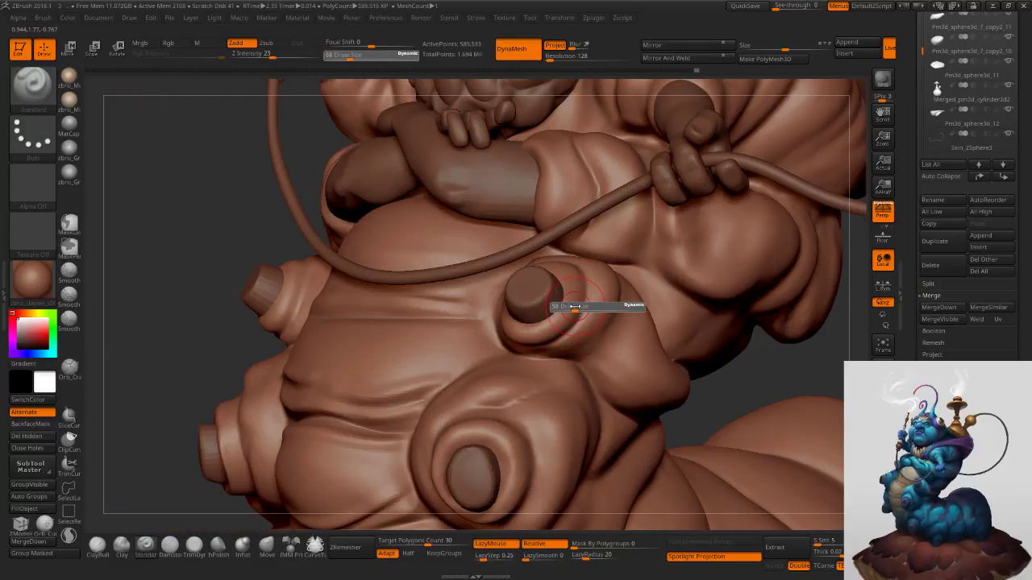
click(574, 305)
ctrl+right_drag(573, 272, 575, 296)
key(s)
click(574, 298)
key(s)
click(575, 305)
key(ctrl+z)
key(ctrl+z)
key(ctrl+z)
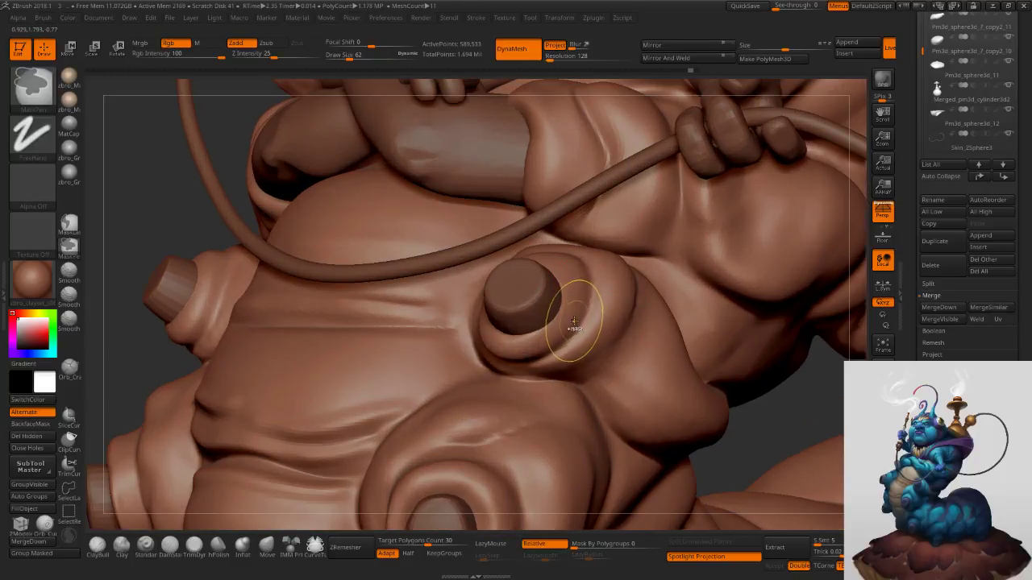
Reshape the rim under the belly knob with Move at size 85, then size 42 and zoom out.
click(268, 549)
mouse_move(556, 379)
right_down()
mouse_move(564, 308)
mouse_move(582, 274)
right_up()
key(s)
click(566, 309)
key(s)
click(578, 282)
mouse_move(524, 335)
mouse_down()
mouse_move(513, 318)
mouse_move(483, 321)
mouse_up()
mouse_move(505, 321)
right_down()
mouse_move(553, 357)
mouse_move(533, 278)
mouse_move(671, 423)
right_up()
key(s)
click(538, 359)
right_click(671, 427)
mouse_move(645, 326)
right_down()
mouse_move(762, 344)
mouse_move(728, 366)
mouse_move(605, 245)
mouse_move(532, 307)
mouse_move(486, 385)
right_up()
Carve a crease across the rear body with DamStandard at size 68.
click(171, 550)
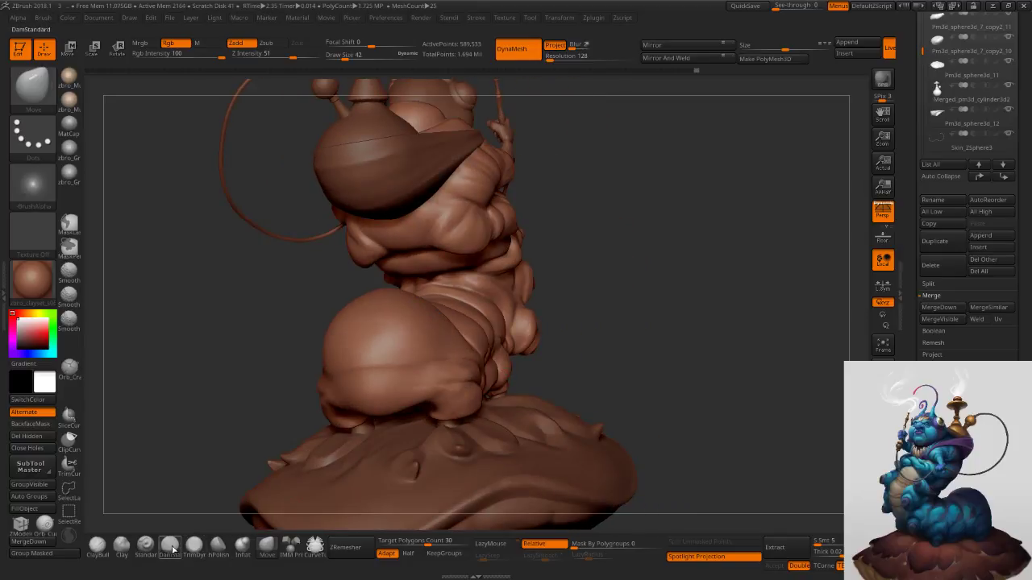
ctrl+right_drag(409, 306, 427, 365)
key(s)
mouse_move(427, 364)
mouse_down()
mouse_move(444, 365)
mouse_move(351, 371)
mouse_up()
right_drag(352, 358, 431, 363)
key(ctrl+z)
drag(313, 376, 424, 368)
Recut the rear-body crease several times, undoing misses, until one runs along the belly.
right_drag(493, 346, 377, 367)
key(ctrl+z)
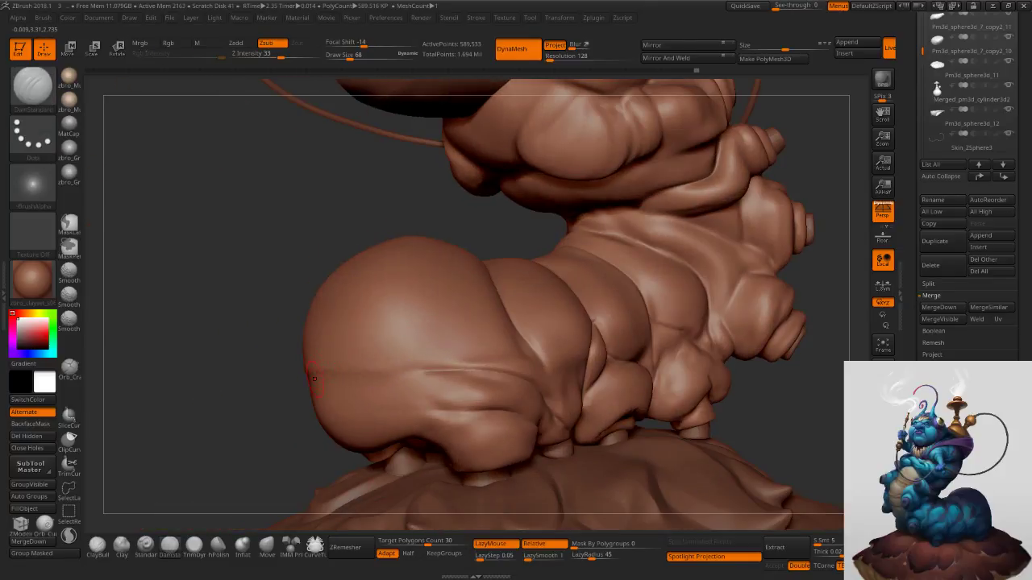
drag(314, 373, 504, 360)
key(ctrl+z)
mouse_move(315, 392)
mouse_down()
mouse_move(428, 390)
mouse_move(509, 366)
mouse_up()
key(ctrl+z)
drag(436, 373, 317, 394)
key(ctrl+z)
drag(365, 364, 449, 371)
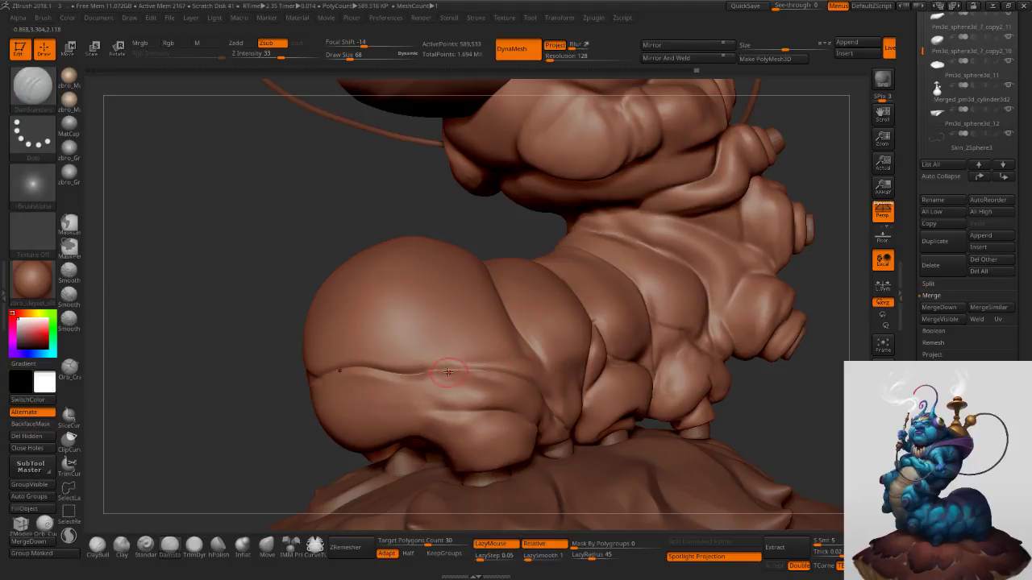
From a low view, carve and smooth a short crease along the lower body.
right_drag(433, 357, 415, 379)
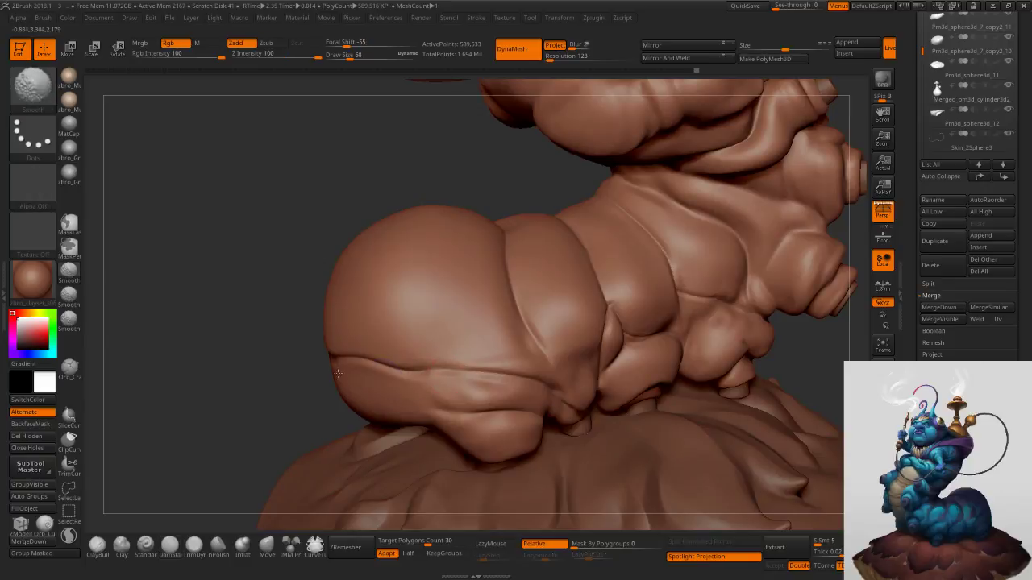
right_drag(343, 374, 407, 379)
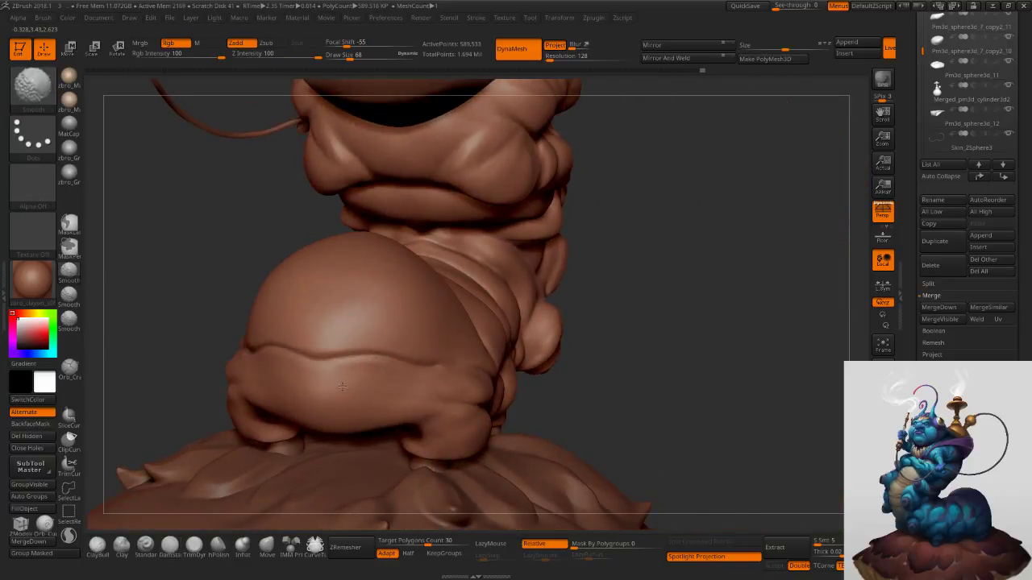
right_drag(449, 419, 390, 406)
mouse_move(493, 409)
mouse_down()
mouse_move(419, 413)
mouse_move(395, 444)
mouse_up()
key(ctrl+z)
right_drag(429, 438, 425, 429)
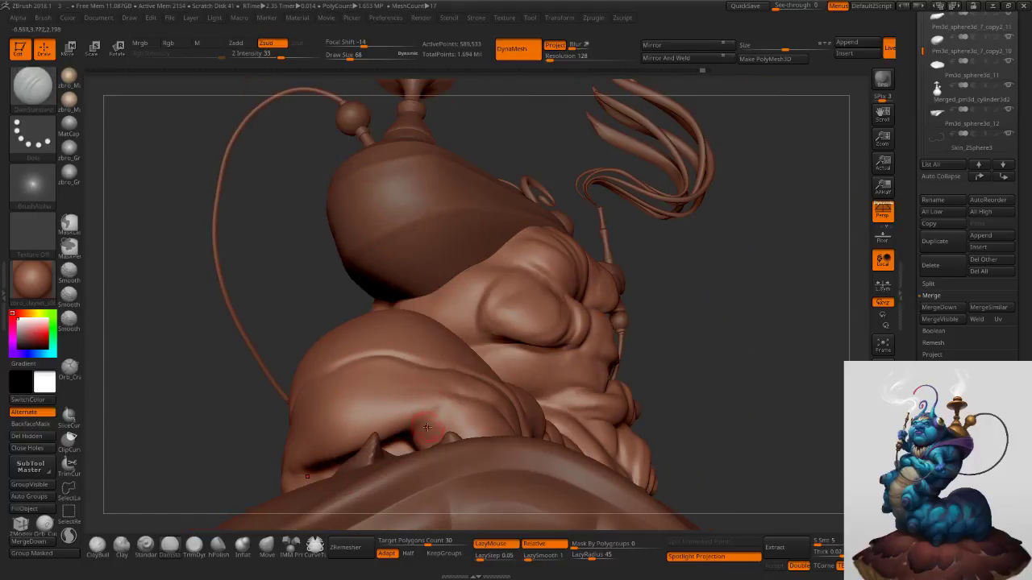
drag(410, 438, 427, 408)
right_drag(429, 409, 433, 431)
shift+drag(435, 401, 432, 410)
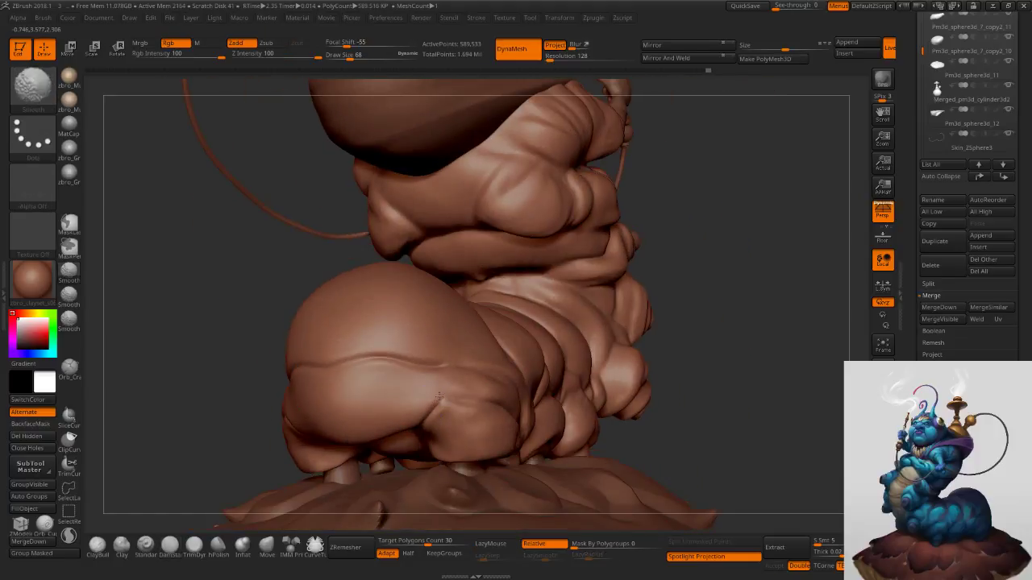
Soften the rear crease, then recut it leftward past the body silhouette.
right_drag(431, 440, 379, 422)
mouse_move(516, 392)
right_down()
mouse_move(461, 390)
mouse_move(477, 382)
mouse_move(523, 409)
right_up()
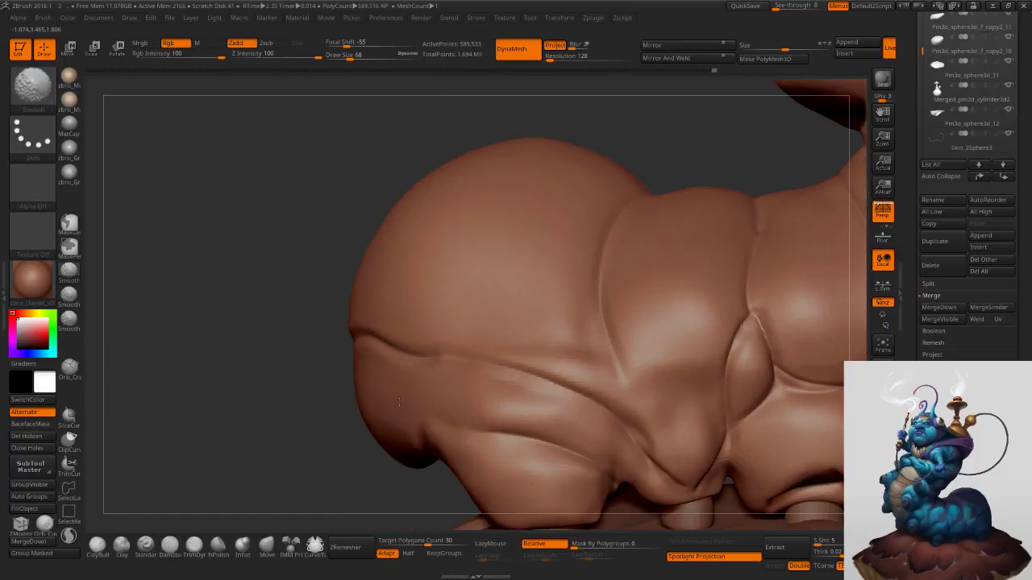
shift+drag(492, 467, 513, 457)
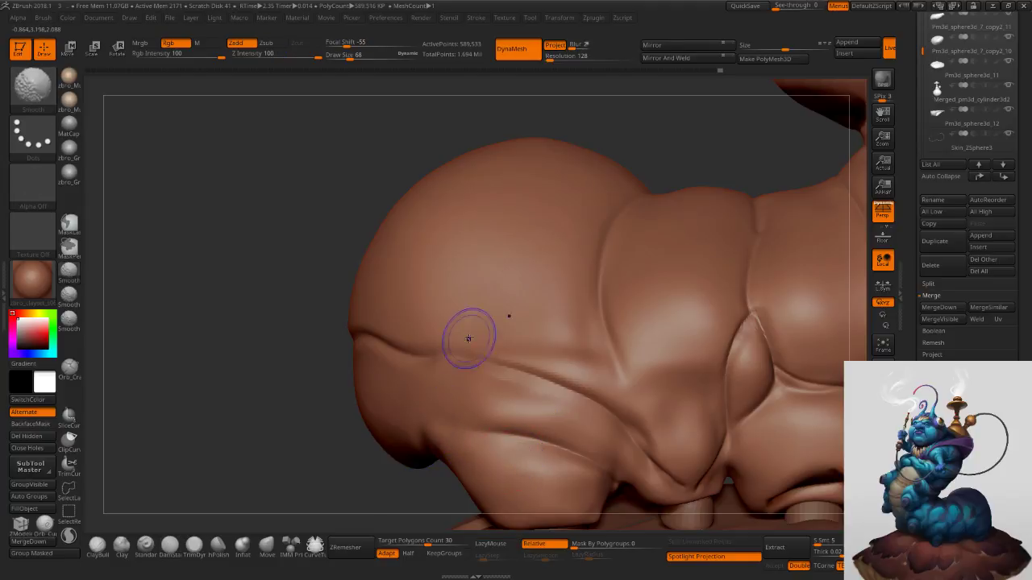
shift+drag(432, 352, 387, 350)
drag(558, 380, 326, 318)
Shift-smooth the lower-body crease and undo an extra deepening stroke.
key(shift)
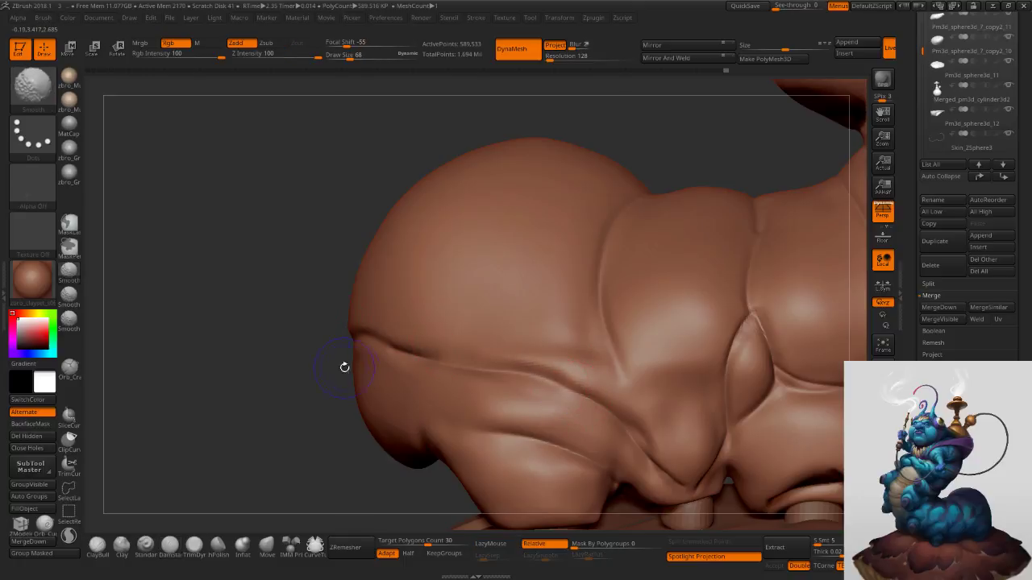
shift+drag(573, 415, 544, 375)
mouse_move(586, 333)
ctrl+right_down()
mouse_move(603, 286)
mouse_move(638, 334)
mouse_move(557, 331)
mouse_move(545, 383)
ctrl+right_up()
mouse_move(553, 405)
mouse_down()
mouse_move(605, 349)
mouse_move(542, 457)
mouse_up()
key(ctrl+z)
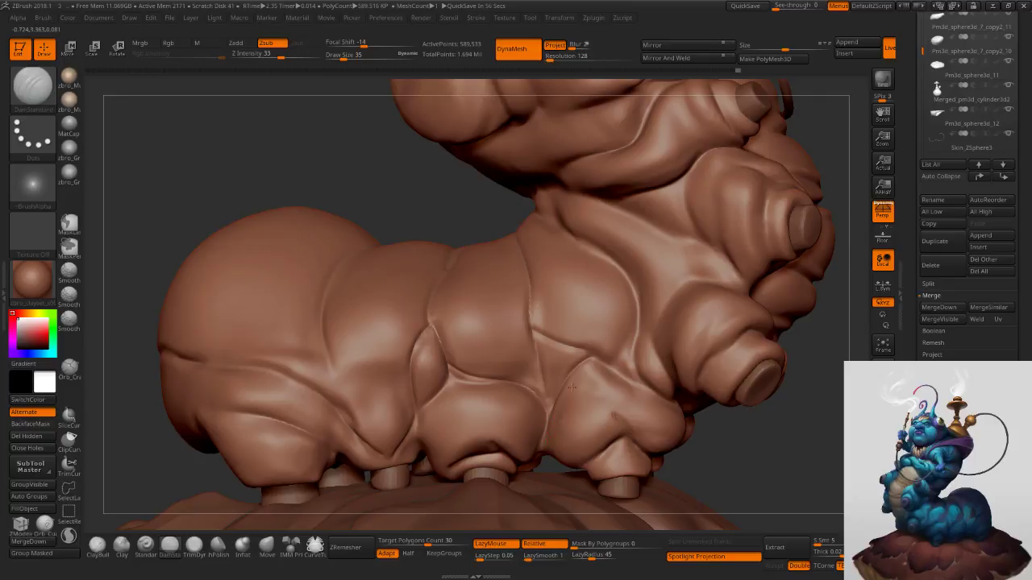
Soften and smooth the body fold near the rear, undoing an extra crease.
right_drag(570, 388, 604, 382)
shift+drag(585, 373, 566, 382)
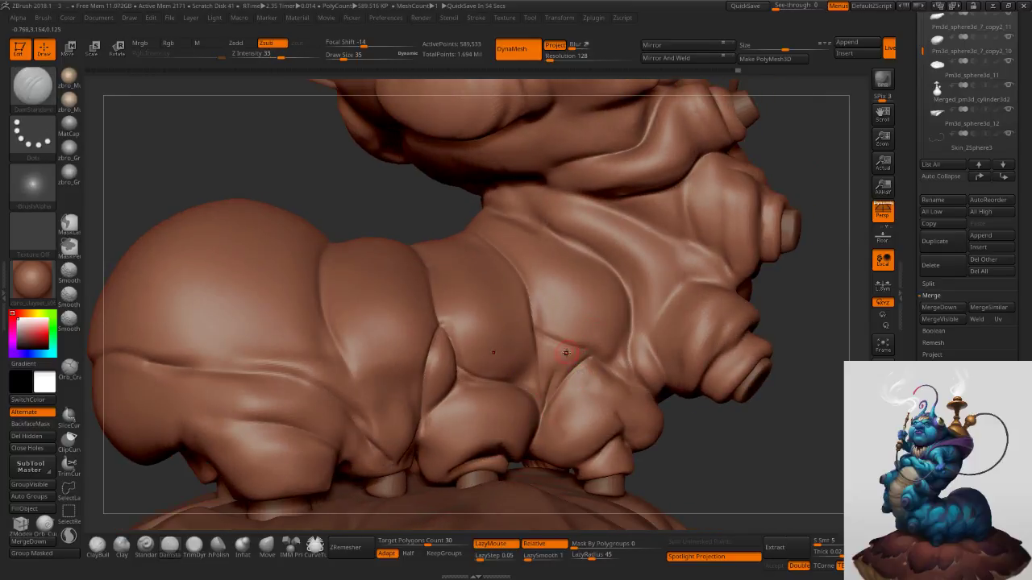
mouse_move(535, 308)
shift+mouse_down()
mouse_move(523, 281)
mouse_move(559, 336)
shift+mouse_up()
key(ctrl+z)
shift+drag(535, 287, 532, 279)
Try crease strokes across the side fold at brush size 85, undoing each attempt.
mouse_move(568, 262)
right_down()
mouse_move(600, 266)
mouse_move(629, 351)
mouse_move(662, 347)
right_up()
ctrl+right_drag(662, 346, 638, 253)
key(s)
drag(639, 254, 647, 253)
right_drag(651, 253, 639, 260)
key(s)
drag(639, 260, 574, 292)
key(ctrl+z)
drag(675, 245, 596, 297)
key(ctrl+z)
drag(670, 249, 616, 282)
key(ctrl+z)
ctrl+right_drag(667, 250, 650, 305)
Raise a ridge on the side folds with Standard at size 68, then 78.
click(153, 547)
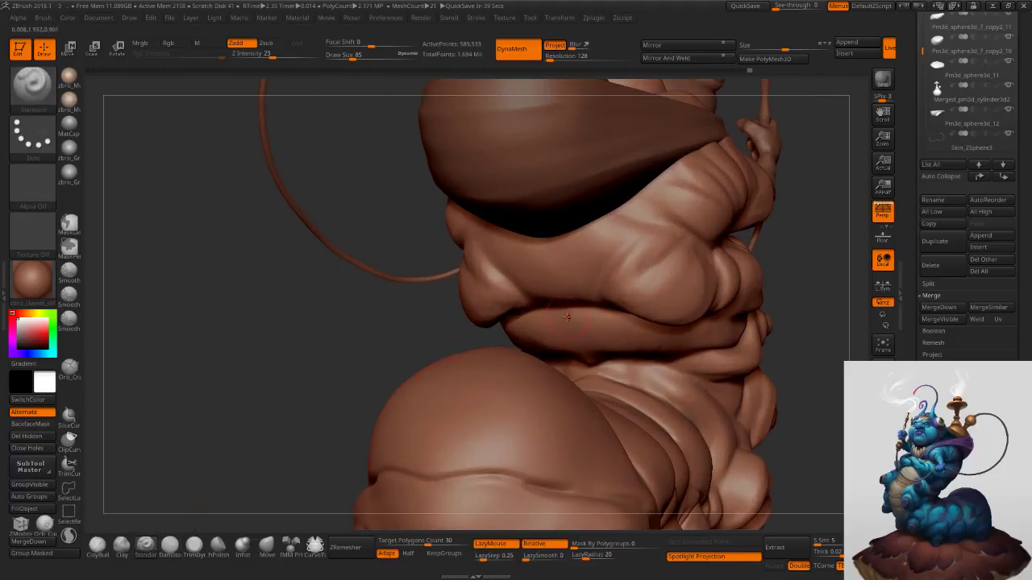
key(s)
key(s)
mouse_move(667, 277)
mouse_down()
mouse_move(653, 256)
mouse_move(606, 295)
mouse_up()
shift+drag(657, 251, 672, 235)
right_drag(644, 270, 685, 266)
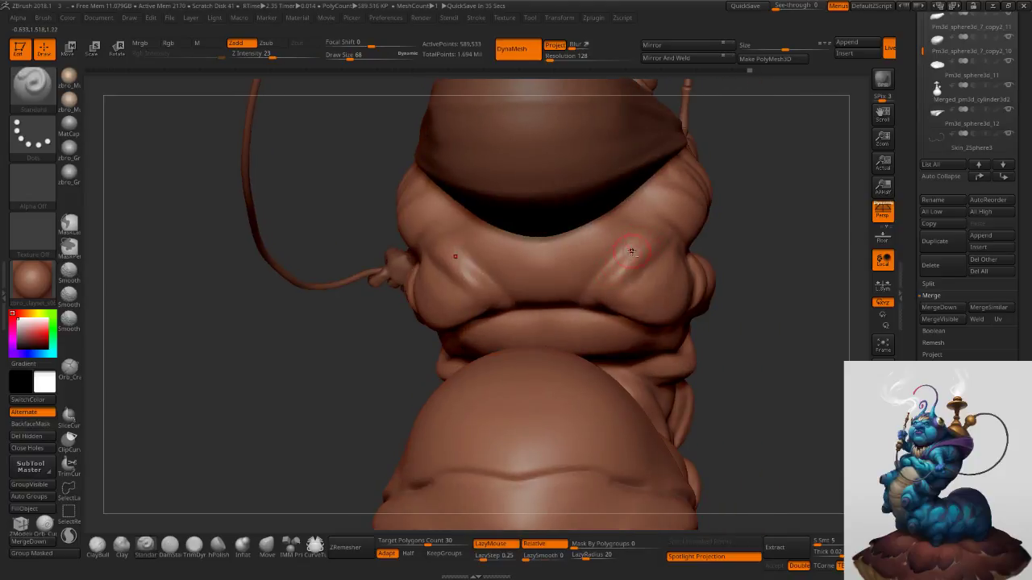
right_drag(580, 287, 607, 277)
key(s)
drag(606, 287, 609, 287)
right_drag(601, 287, 576, 295)
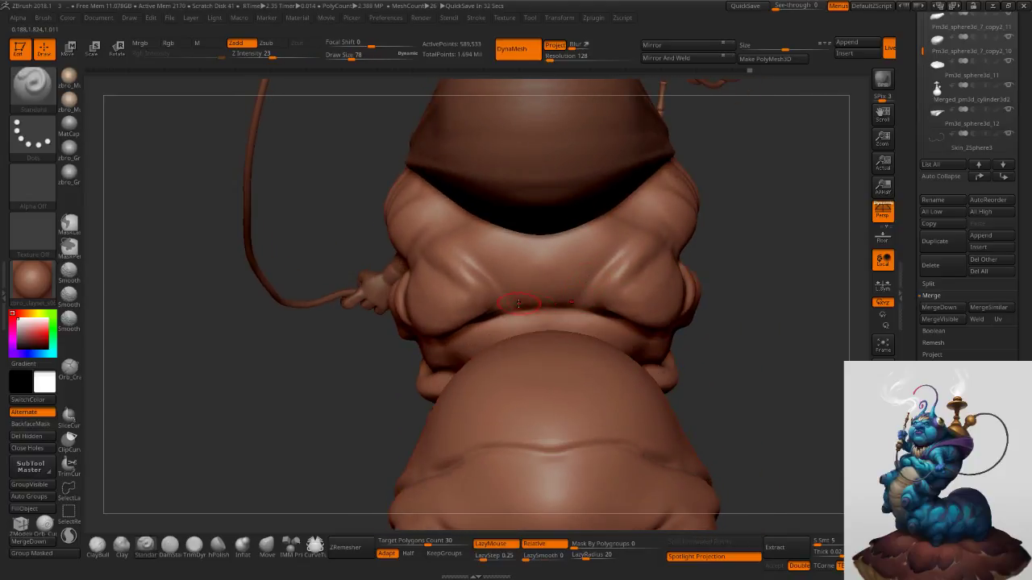
mouse_move(539, 311)
mouse_down()
mouse_move(565, 315)
mouse_move(483, 318)
mouse_up()
key(ctrl+z)
Carve along the belly fold with DamStandard and smooth its lip.
click(170, 546)
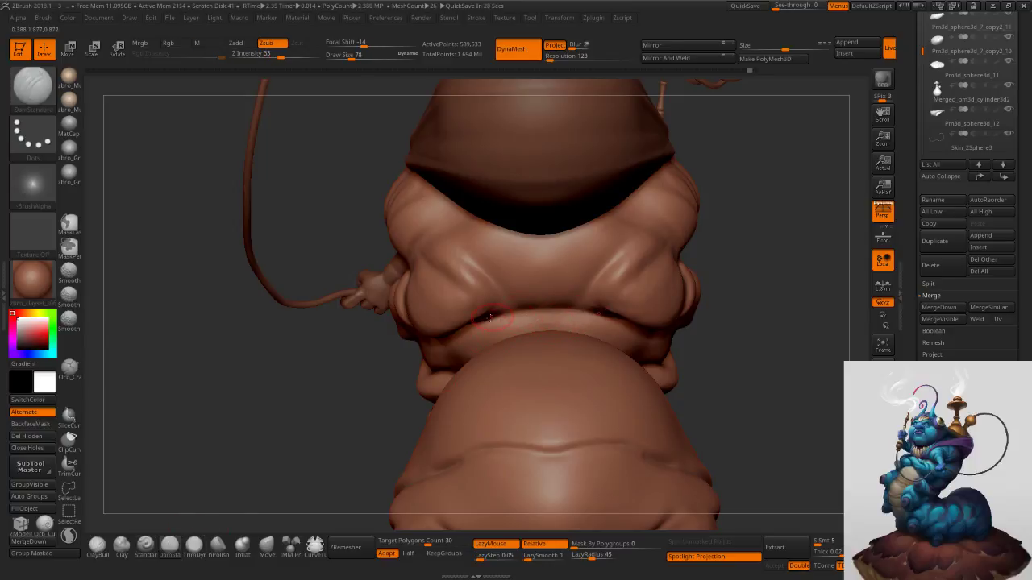
drag(535, 315, 483, 322)
drag(567, 323, 469, 329)
key(ctrl+z)
key(ctrl+z)
shift+drag(525, 310, 566, 315)
right_drag(492, 320, 559, 306)
Deepen the upper belly crease and add short creases on the upper body at size 65.
shift+drag(558, 305, 552, 311)
alt+right_drag(523, 206, 548, 313)
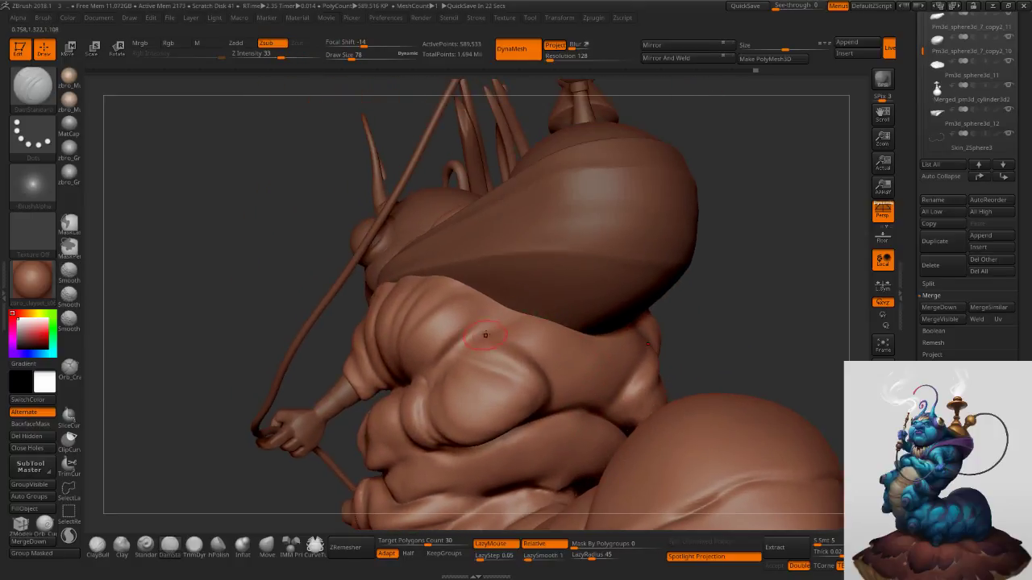
right_drag(486, 335, 564, 319)
key(s)
click(520, 323)
drag(445, 361, 528, 314)
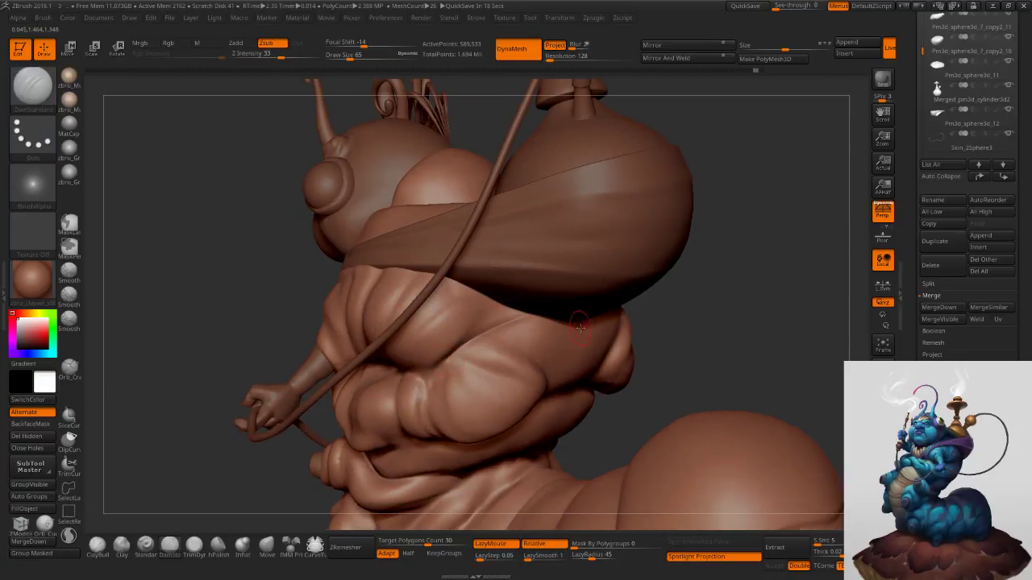
right_drag(480, 341, 441, 329)
mouse_move(435, 332)
shift+mouse_down()
mouse_move(426, 332)
mouse_move(446, 309)
mouse_move(459, 313)
shift+mouse_up()
mouse_move(410, 351)
mouse_down()
mouse_move(438, 313)
mouse_move(438, 345)
mouse_move(454, 326)
mouse_move(430, 333)
mouse_move(425, 309)
mouse_up()
Build up the arm folds with Standard at brush size 96.
click(164, 555)
key(s)
key(s)
key(s)
right_drag(367, 313, 415, 318)
key(s)
Deepen the arm fold up toward the cloth at size 71, then smooth the arm at 59.
drag(390, 353, 388, 353)
drag(394, 338, 417, 273)
drag(381, 347, 403, 240)
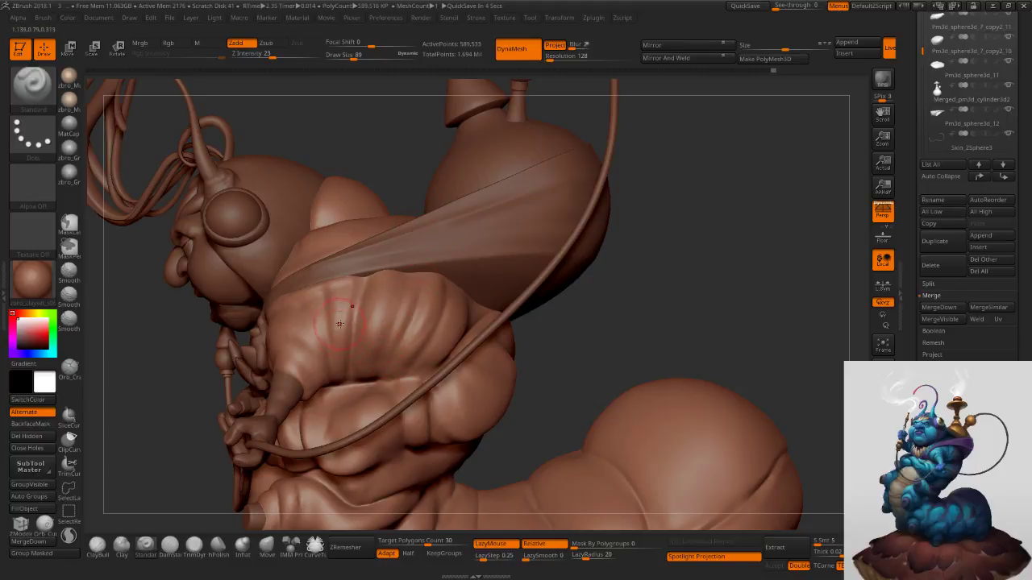
right_drag(339, 326, 350, 321)
key(s)
drag(350, 320, 338, 339)
key(s)
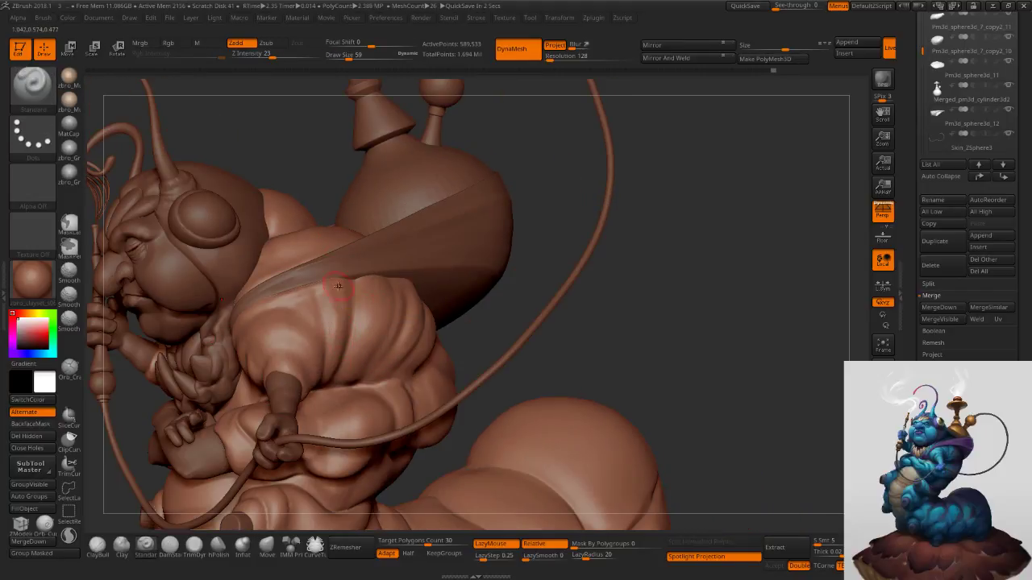
ctrl+right_drag(312, 287, 347, 302)
mouse_move(360, 335)
shift+mouse_down()
mouse_move(362, 371)
mouse_move(353, 371)
shift+mouse_up()
Build up and smooth the shoulder under the strap at brush size 33.
alt+right_drag(287, 309, 427, 311)
key(s)
drag(427, 312, 424, 312)
right_drag(421, 312, 439, 309)
key(s)
drag(440, 308, 435, 308)
mouse_move(361, 342)
mouse_down()
mouse_move(316, 362)
mouse_move(318, 372)
mouse_up()
drag(385, 312, 461, 282)
key(ctrl+z)
drag(315, 378, 476, 279)
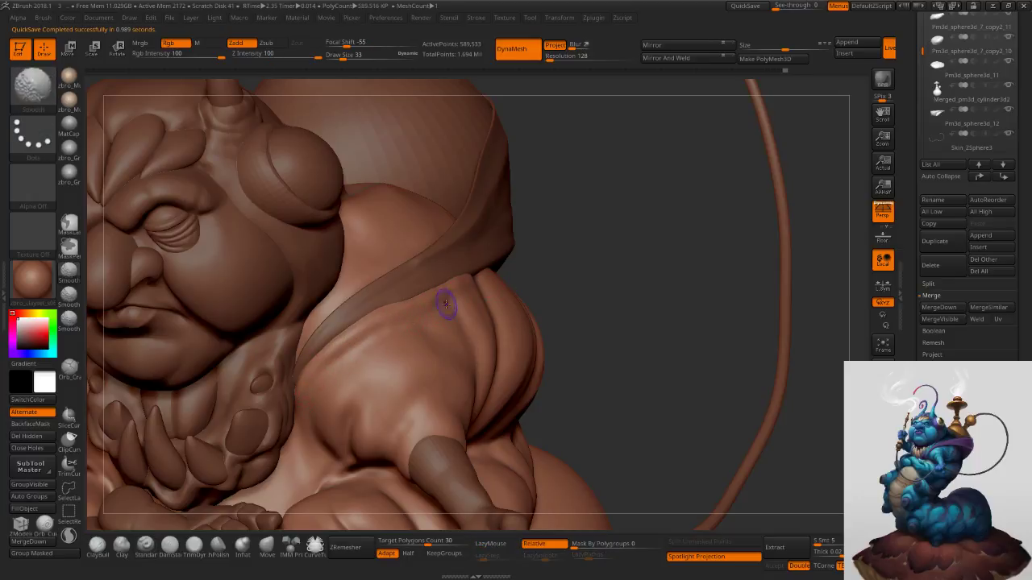
shift+drag(390, 328, 409, 322)
right_drag(510, 329, 449, 336)
mouse_move(449, 339)
mouse_down()
mouse_move(504, 380)
mouse_move(473, 330)
mouse_up()
Carve and soften a leftward shoulder crease with DamStandard at size 35.
click(171, 547)
key(s)
click(466, 327)
right_drag(449, 334, 435, 350)
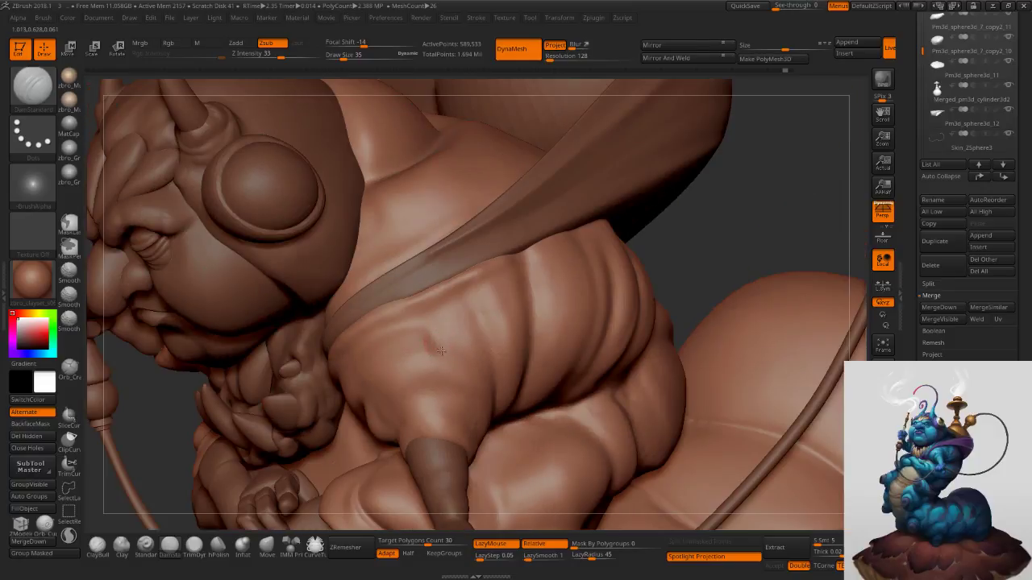
drag(376, 329, 372, 330)
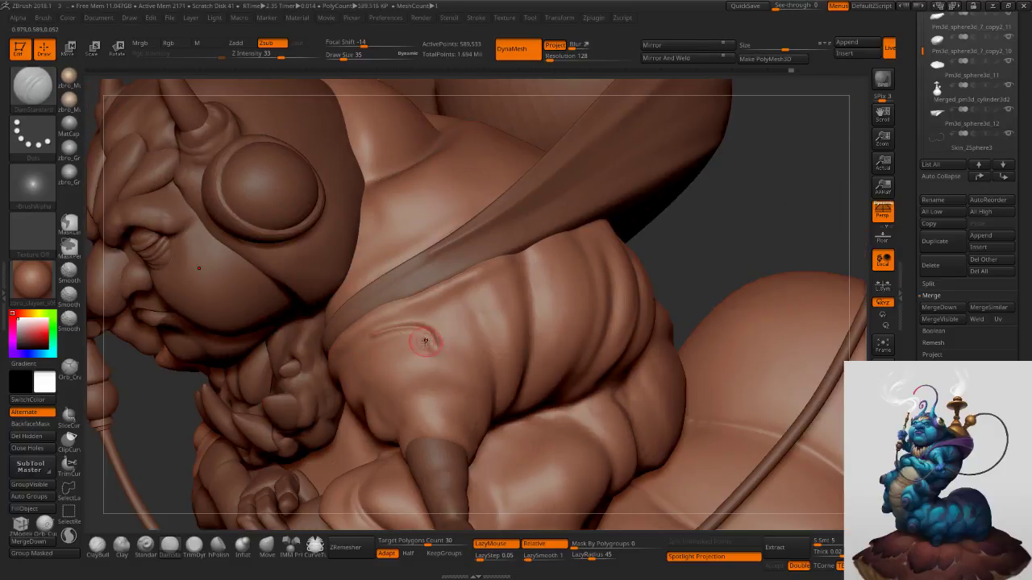
mouse_move(433, 346)
shift+mouse_down()
mouse_move(421, 332)
mouse_move(369, 343)
shift+mouse_up()
right_drag(461, 342, 461, 331)
mouse_move(433, 330)
mouse_down()
mouse_move(434, 355)
mouse_move(436, 343)
mouse_move(340, 372)
mouse_up()
key(ctrl+z)
drag(433, 353, 315, 367)
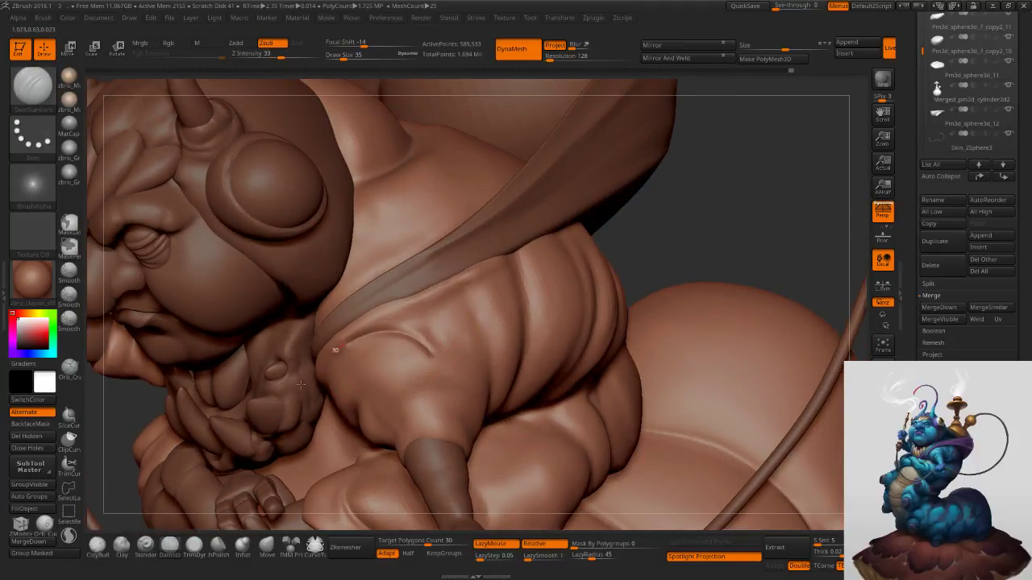
right_drag(427, 362, 438, 335)
mouse_move(437, 353)
shift+mouse_down()
mouse_move(407, 336)
mouse_move(335, 363)
mouse_move(510, 273)
mouse_move(425, 317)
shift+mouse_up()
Carve and smooth creases on the upper torso and down its right side.
mouse_move(499, 264)
mouse_down()
mouse_move(518, 266)
mouse_move(430, 308)
mouse_up()
mouse_move(493, 320)
shift+mouse_down()
mouse_move(474, 307)
mouse_move(491, 345)
shift+mouse_up()
mouse_move(694, 311)
mouse_down()
mouse_move(521, 281)
mouse_move(520, 298)
mouse_up()
shift+drag(591, 272, 587, 285)
drag(585, 287, 603, 182)
drag(617, 243, 610, 323)
shift+drag(621, 267, 617, 319)
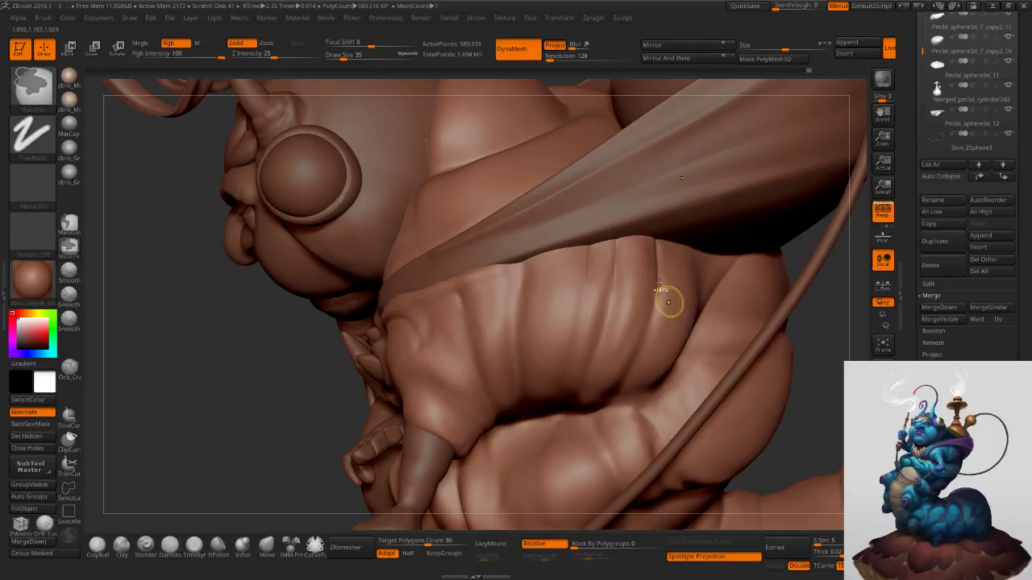
drag(651, 300, 606, 448)
right_drag(641, 265, 629, 370)
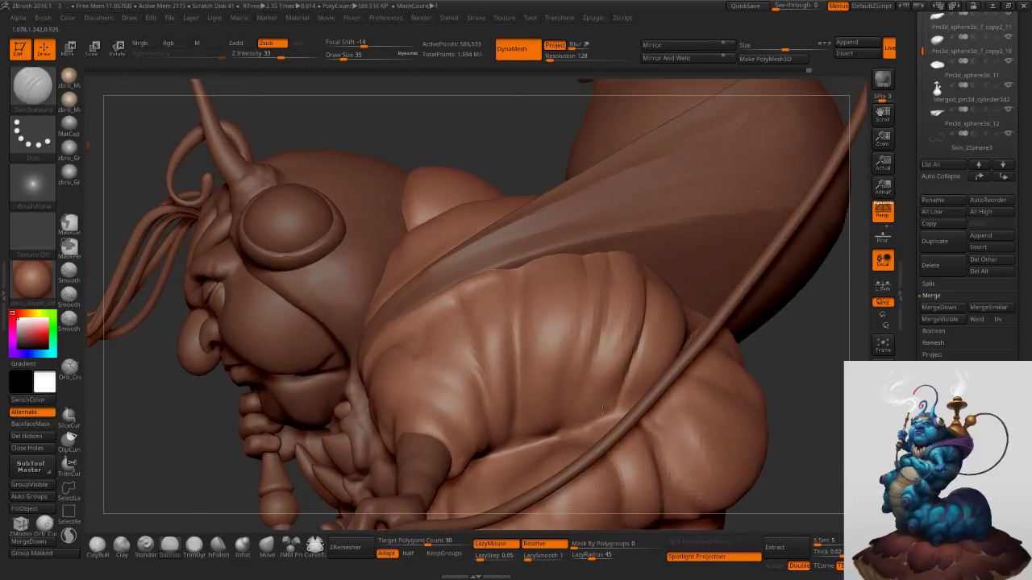
right_drag(602, 409, 605, 413)
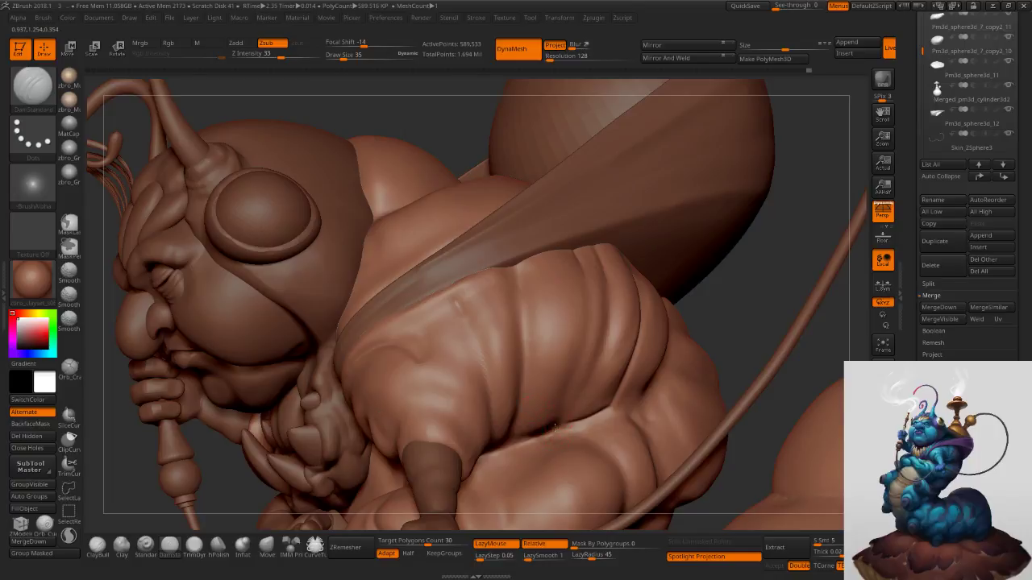
With LazyRadius 11 and brush size 59, recarve a sharper crease down the torso fold.
drag(602, 555, 585, 555)
right_drag(648, 423, 617, 408)
shift+drag(617, 408, 597, 410)
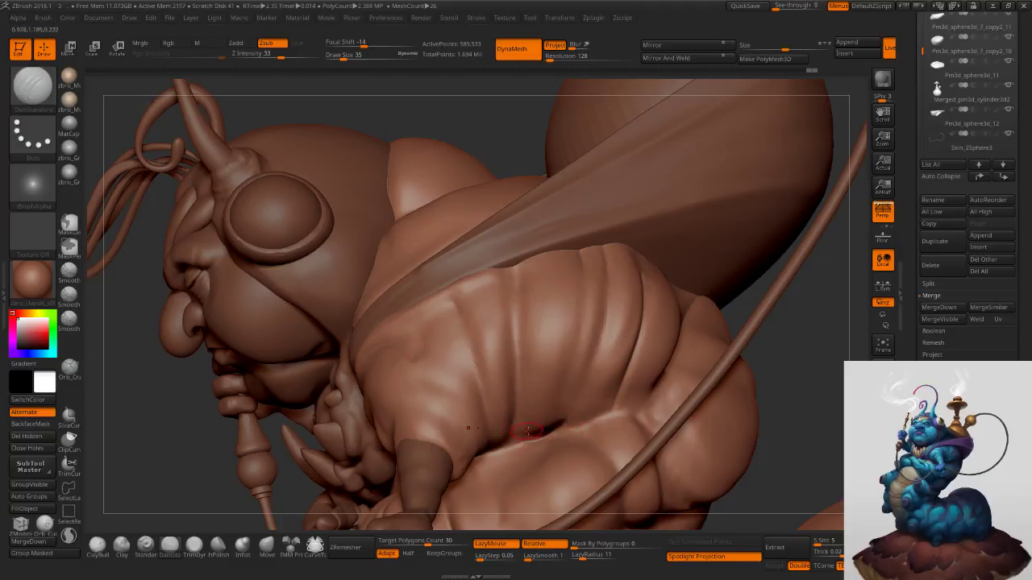
drag(568, 425, 634, 414)
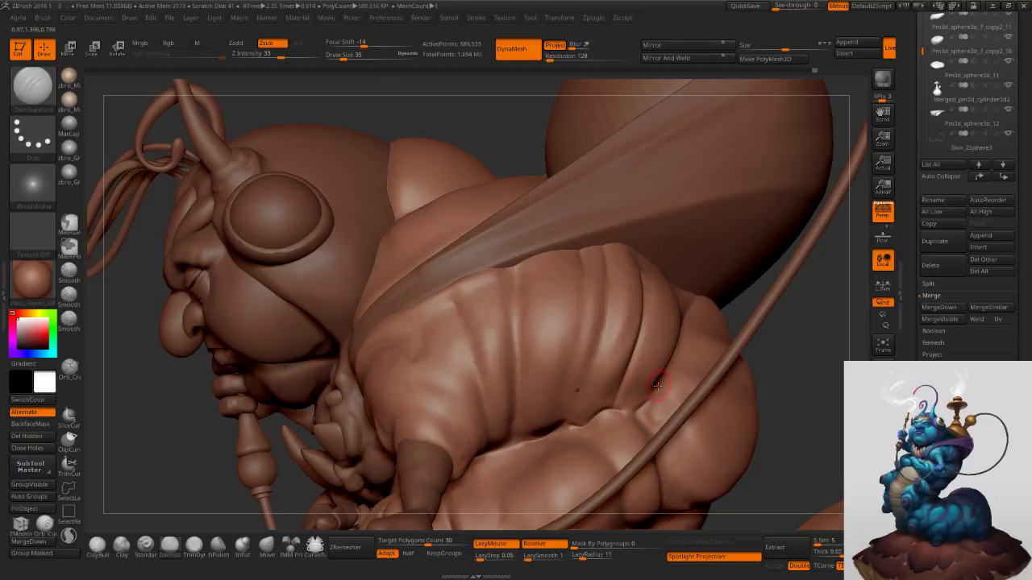
key(shift)
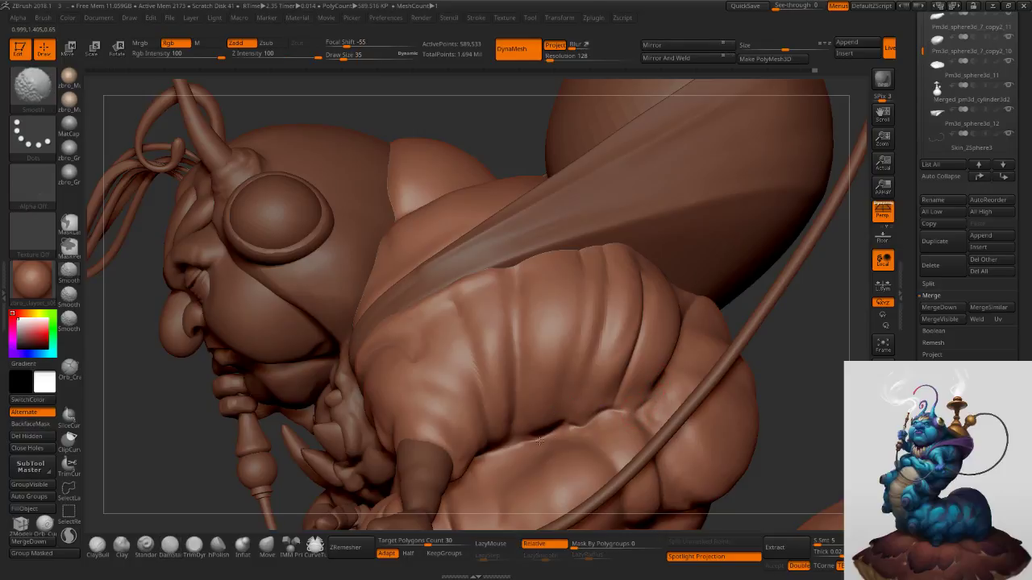
shift+drag(552, 436, 514, 448)
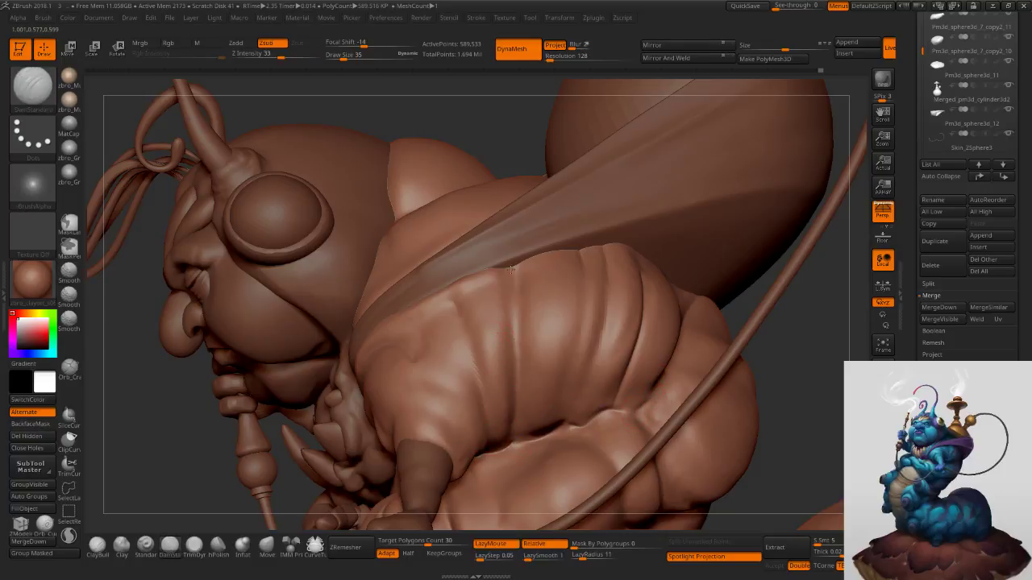
drag(509, 267, 514, 447)
key(ctrl+z)
key(s)
drag(545, 317, 554, 317)
drag(511, 265, 526, 394)
key(ctrl+z)
drag(510, 269, 511, 449)
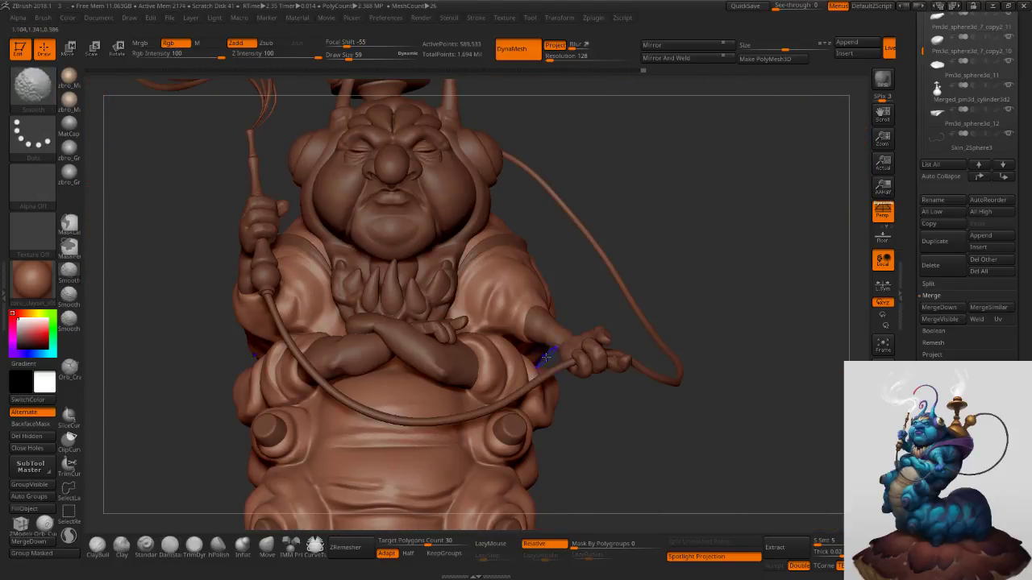
Smooth the belly beside the crossed arms, then choose Standard at size 59.
mouse_move(569, 307)
right_down()
mouse_move(529, 308)
mouse_move(528, 287)
mouse_move(431, 296)
mouse_move(379, 332)
mouse_move(371, 363)
mouse_move(317, 288)
mouse_move(448, 298)
right_up()
mouse_move(387, 313)
alt+right_down()
mouse_move(517, 267)
mouse_move(442, 246)
mouse_move(442, 278)
alt+right_up()
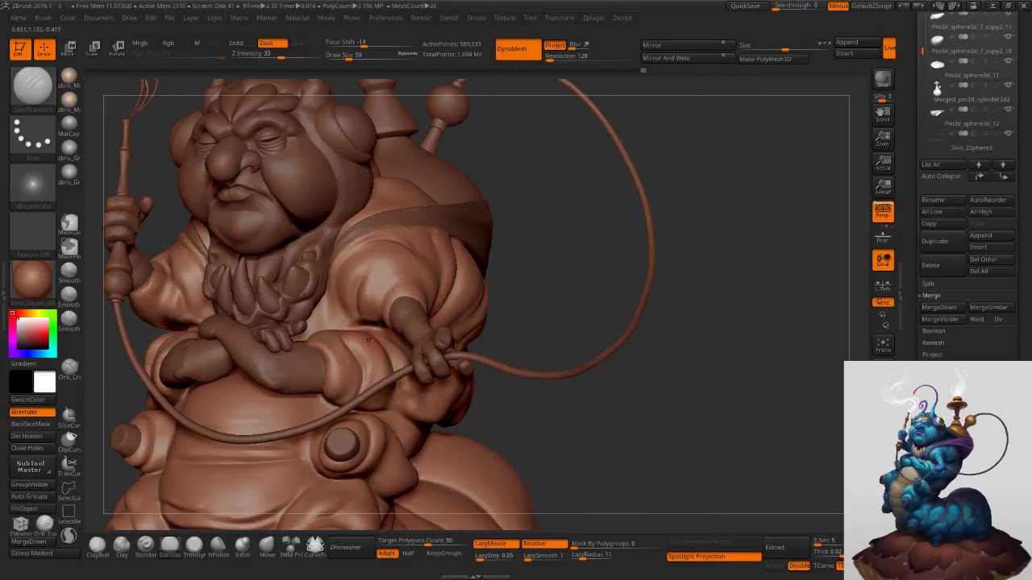
ctrl+right_drag(336, 339, 403, 346)
key([)
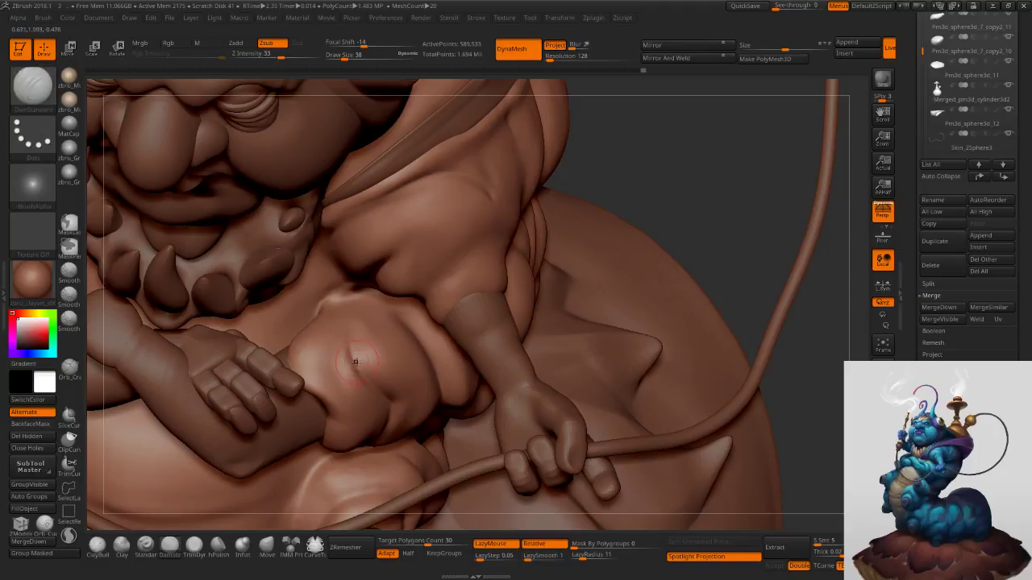
mouse_move(350, 342)
shift+mouse_down()
mouse_move(369, 361)
mouse_move(357, 348)
mouse_move(382, 345)
shift+mouse_up()
click(147, 545)
key(s)
mouse_move(435, 339)
ctrl+right_down()
mouse_move(484, 322)
mouse_move(526, 257)
mouse_move(566, 375)
ctrl+right_up()
Inflate the body above the forearm and smooth the sleeve edge there.
alt+click(529, 291)
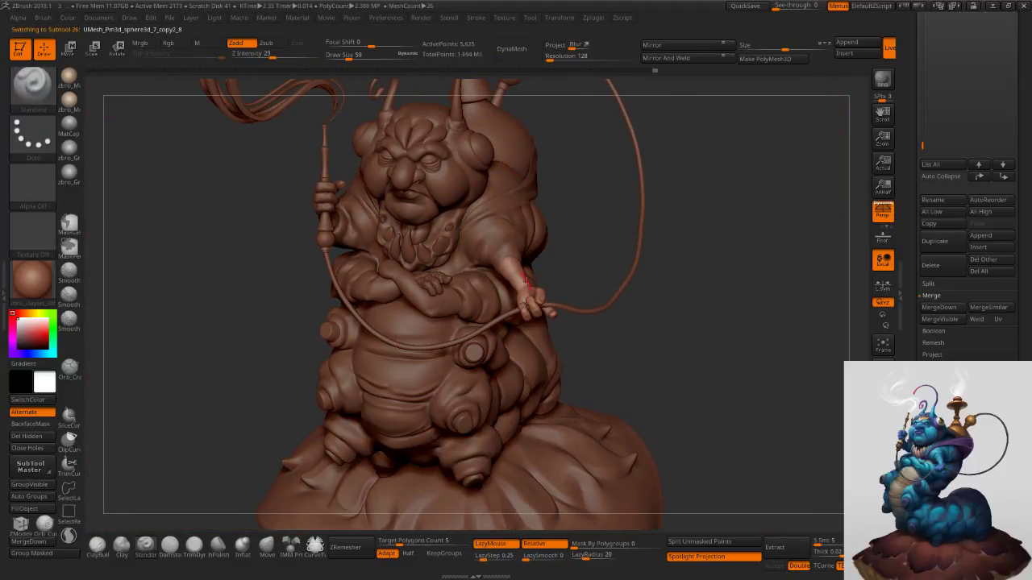
ctrl+right_drag(528, 290, 543, 319)
key(s)
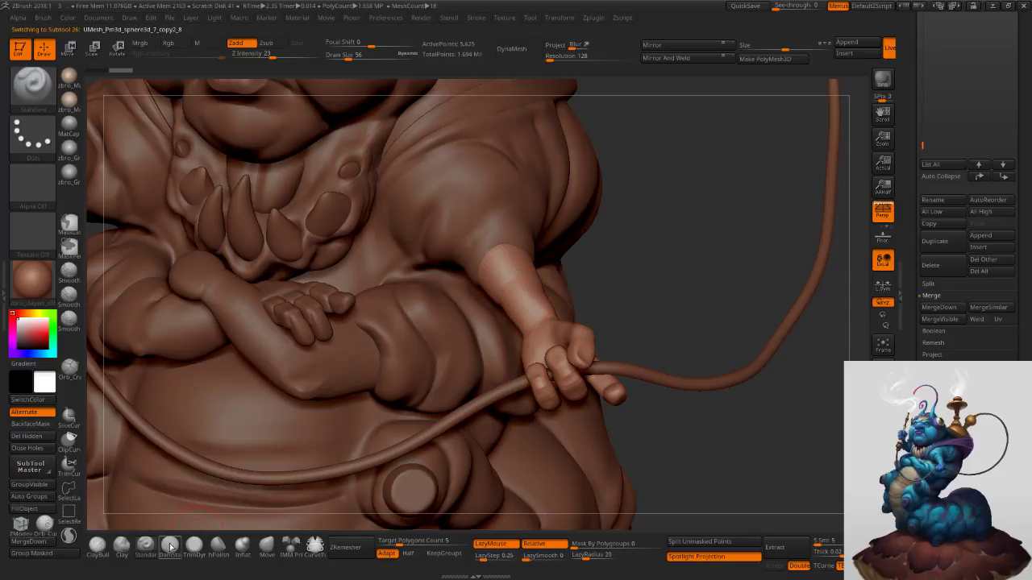
click(170, 546)
ctrl+right_drag(506, 261, 513, 287)
alt+click(490, 243)
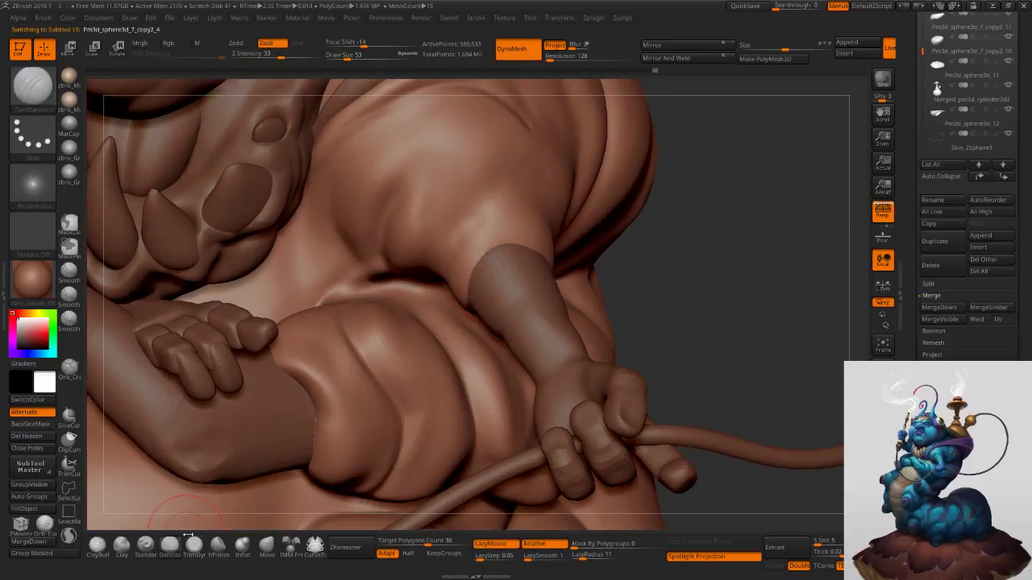
click(243, 546)
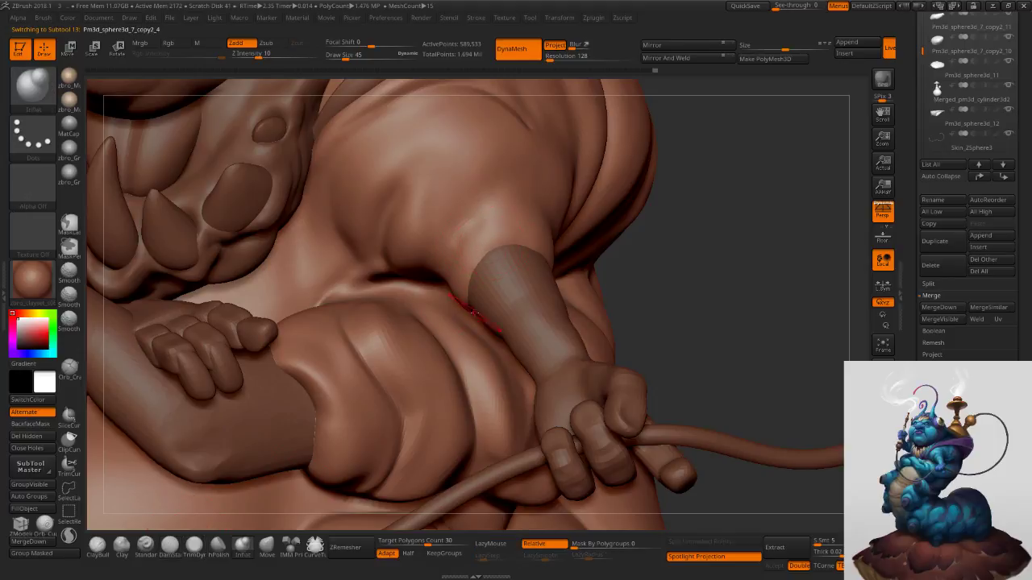
drag(500, 237, 523, 237)
mouse_move(560, 239)
right_down()
mouse_move(502, 251)
mouse_move(477, 211)
right_up()
key(shift)
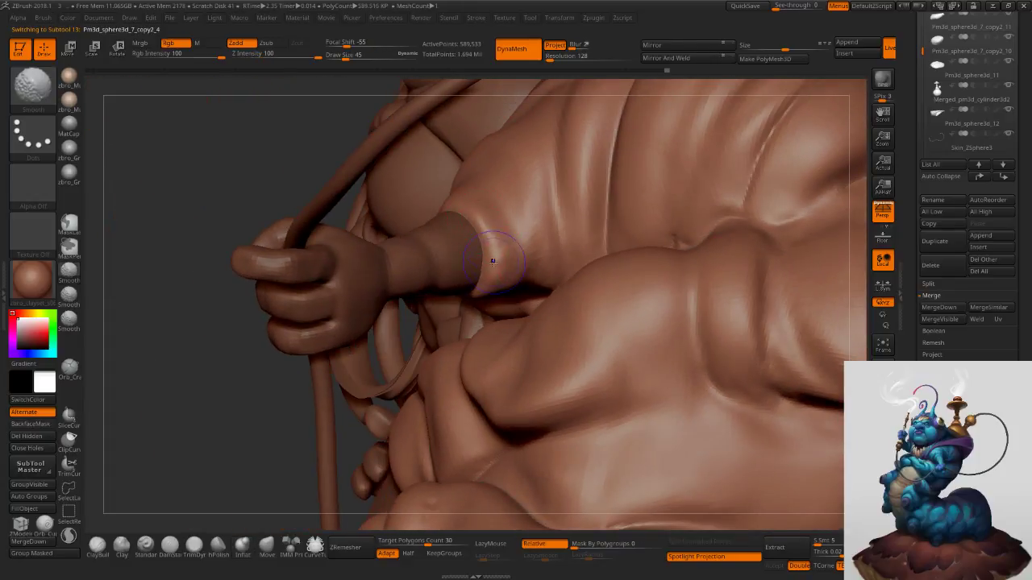
mouse_move(492, 263)
shift+mouse_down()
mouse_move(487, 282)
mouse_move(485, 224)
shift+mouse_up()
Carve a crease into the sleeve with DamStandard at brush size 23.
right_drag(490, 245, 475, 207)
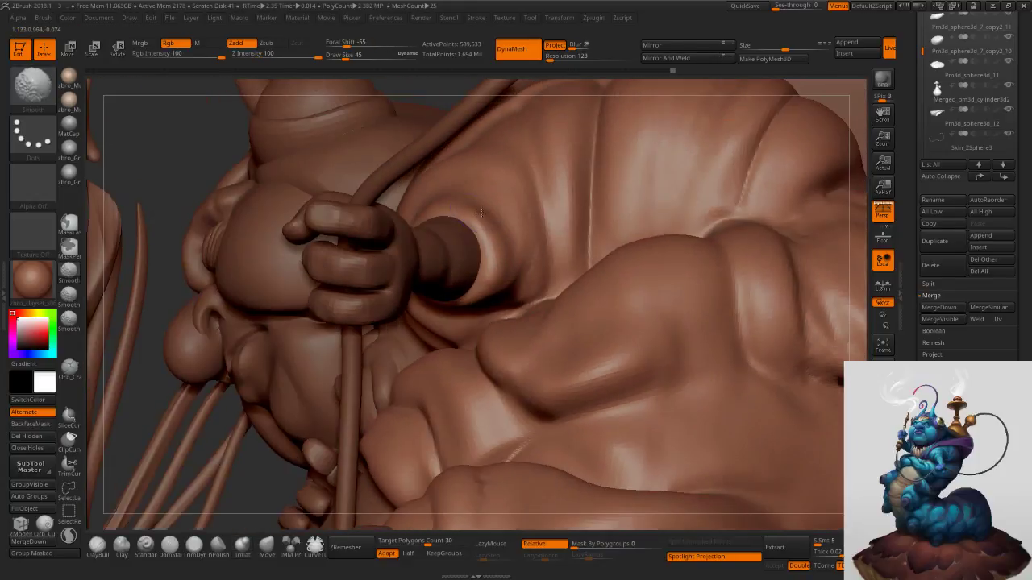
mouse_move(491, 262)
right_down()
mouse_move(548, 315)
mouse_move(544, 338)
right_up()
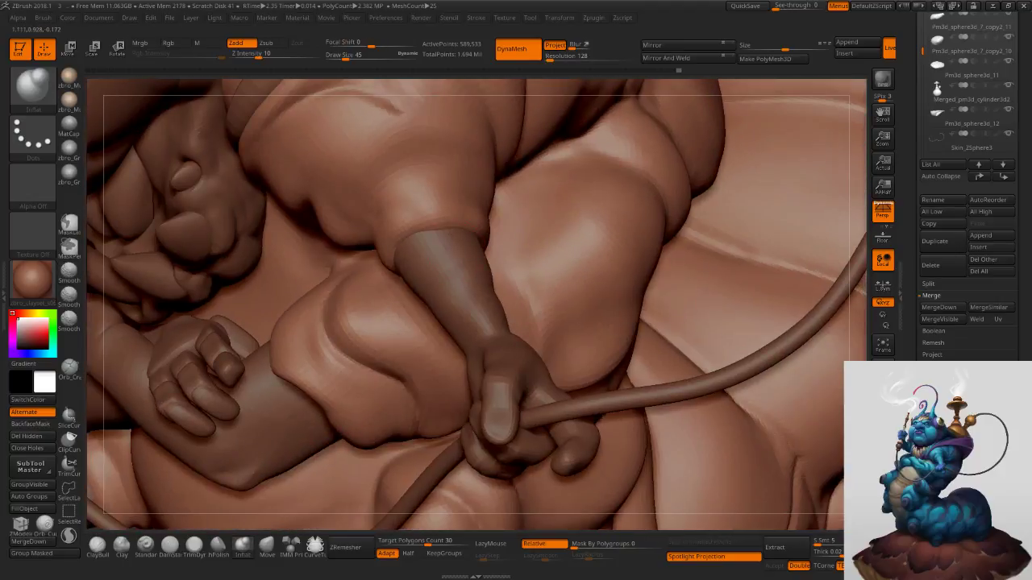
right_drag(404, 338, 371, 326)
click(170, 547)
key(s)
drag(409, 231, 418, 229)
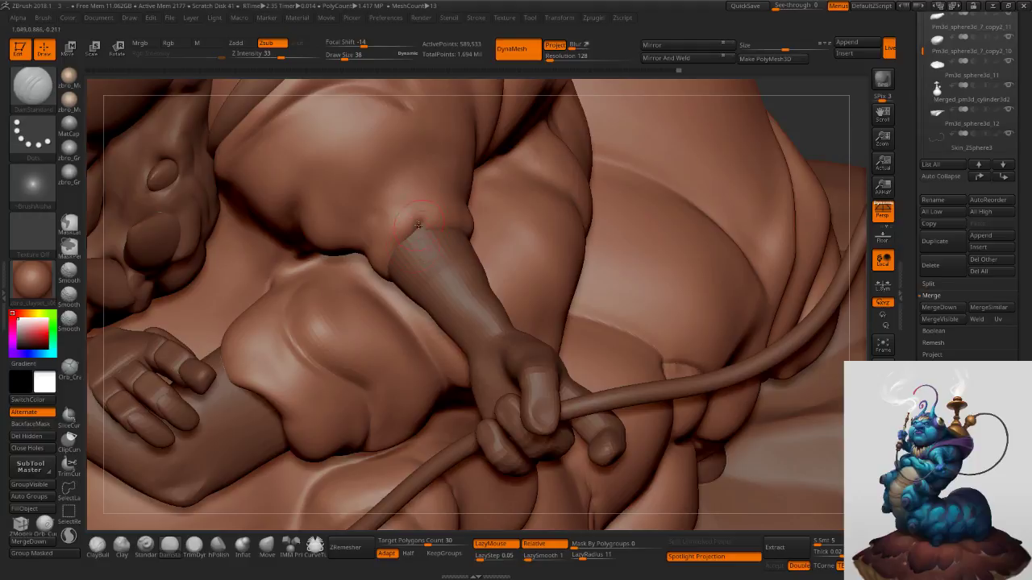
right_drag(417, 233, 500, 241)
drag(355, 239, 445, 186)
Deepen the sleeve crease and add another crease on the sleeve's right side.
right_drag(414, 196, 342, 191)
drag(422, 176, 359, 244)
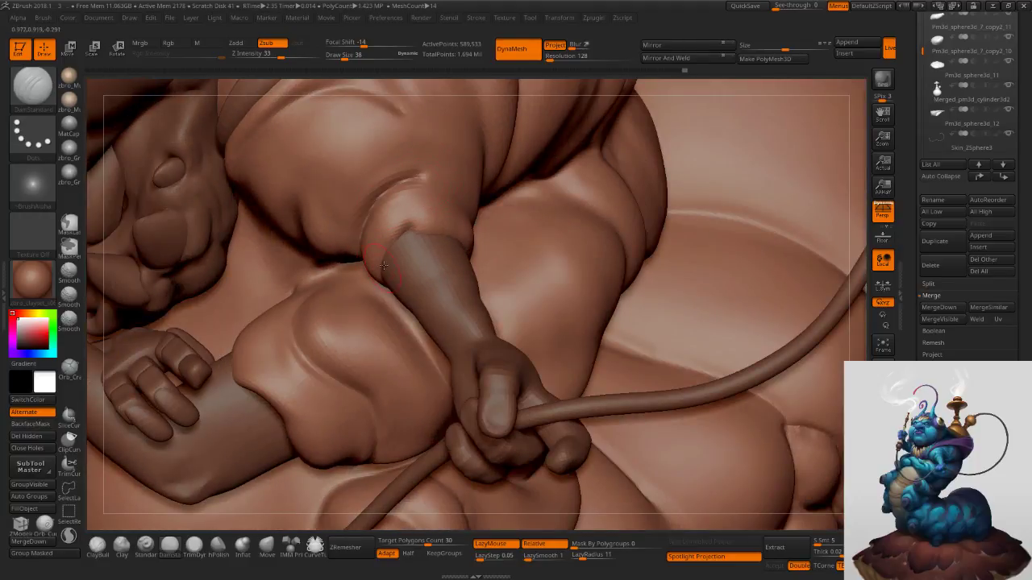
right_drag(467, 191, 434, 185)
drag(428, 178, 505, 250)
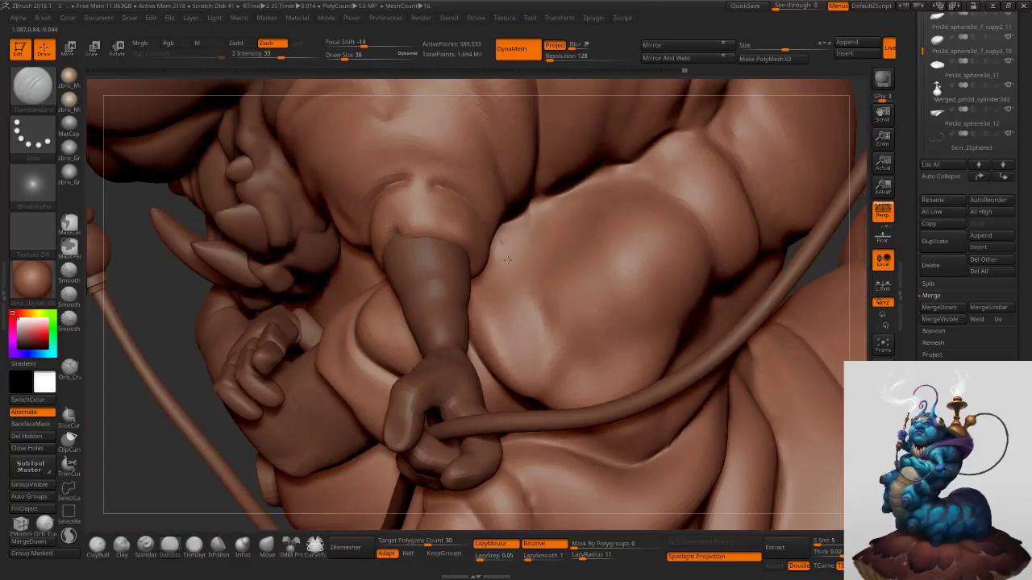
right_drag(492, 209, 420, 175)
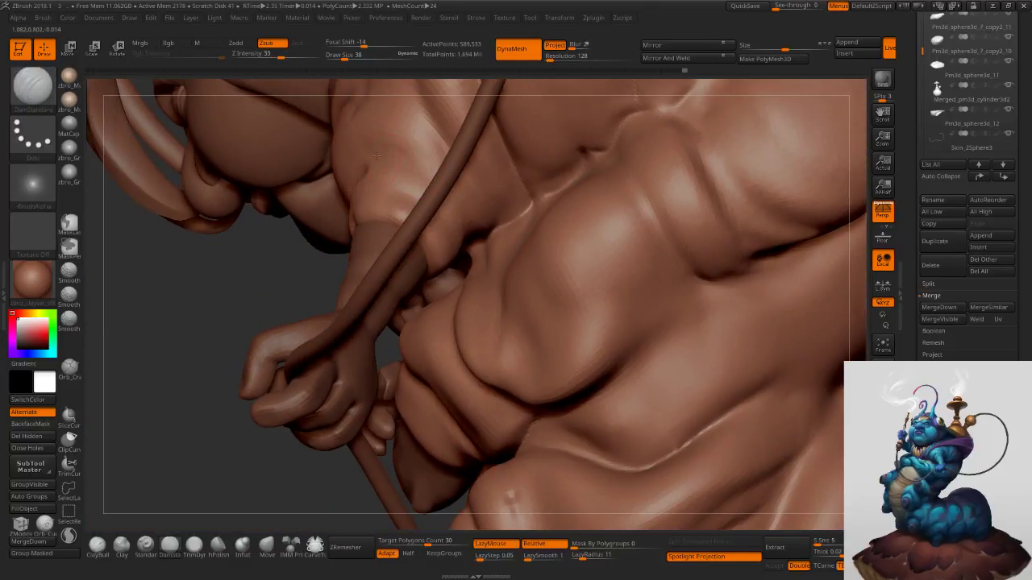
drag(377, 155, 471, 253)
Solo the torso, carve a sharper sleeve crease, and shrink the brush from 38 to 16.
click(883, 502)
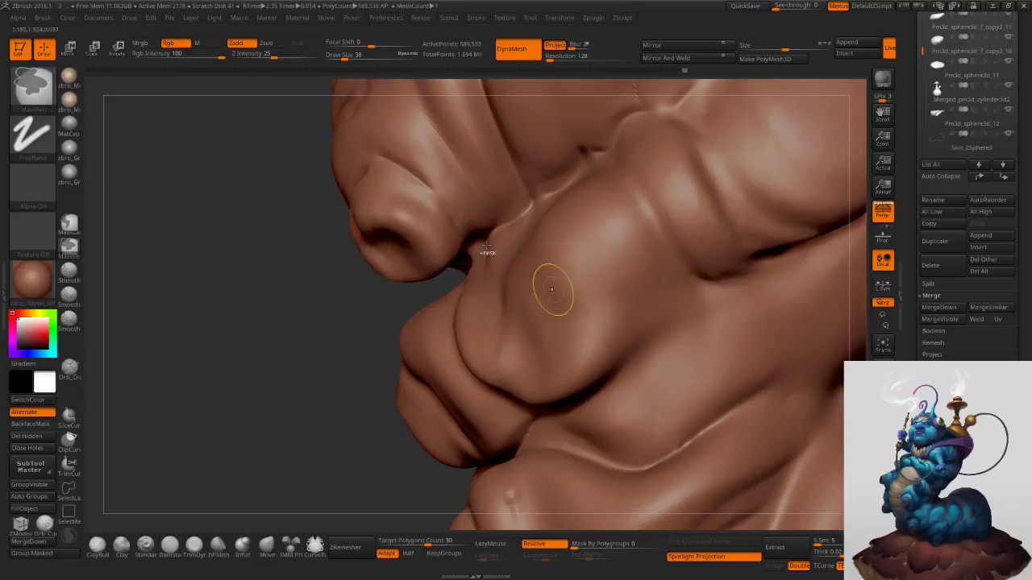
drag(377, 160, 458, 242)
key(ctrl+z)
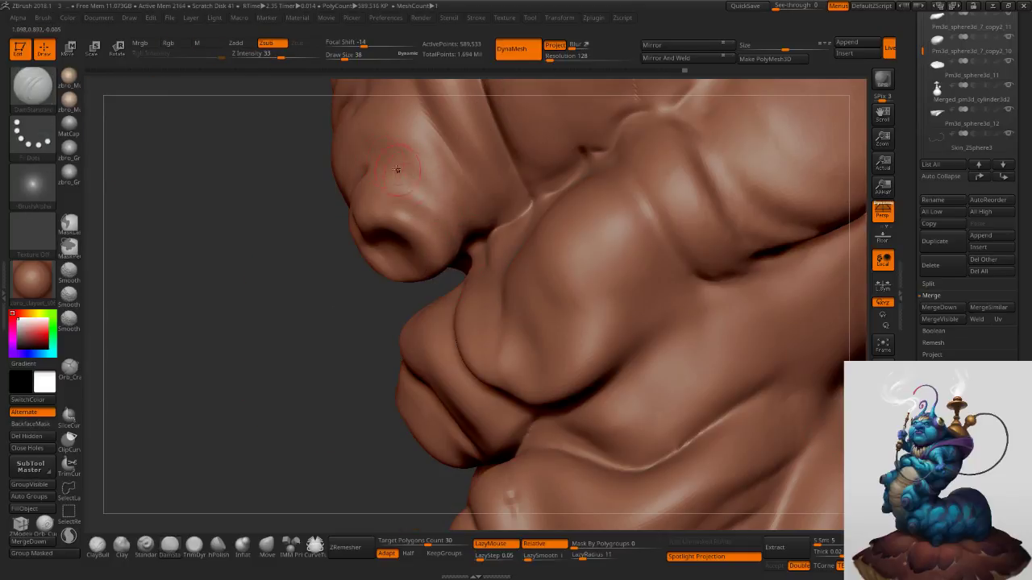
drag(373, 157, 464, 251)
right_drag(339, 241, 427, 177)
mouse_move(433, 215)
alt+right_down()
mouse_move(447, 239)
mouse_move(440, 274)
alt+right_up()
key(s)
key(s)
drag(441, 274, 385, 327)
key(s)
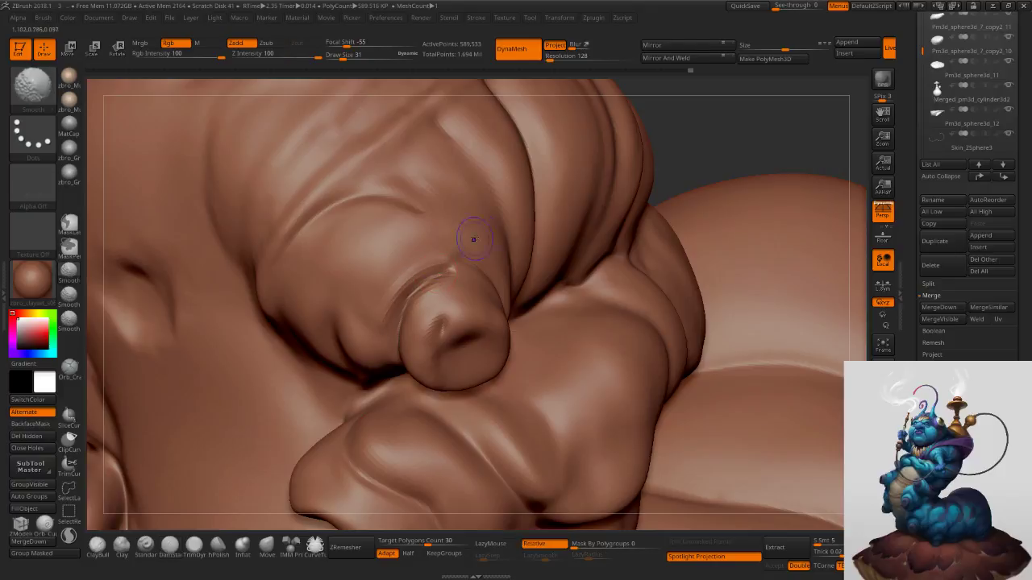
Show all parts and Shift-smooth the crease above the cuff at brush size 45.
click(883, 490)
ctrl+right_drag(637, 370, 605, 319)
mouse_move(605, 319)
right_down()
mouse_move(718, 300)
mouse_move(693, 292)
mouse_move(549, 364)
mouse_move(483, 339)
mouse_move(484, 358)
right_up()
drag(477, 347, 473, 379)
key(ctrl+z)
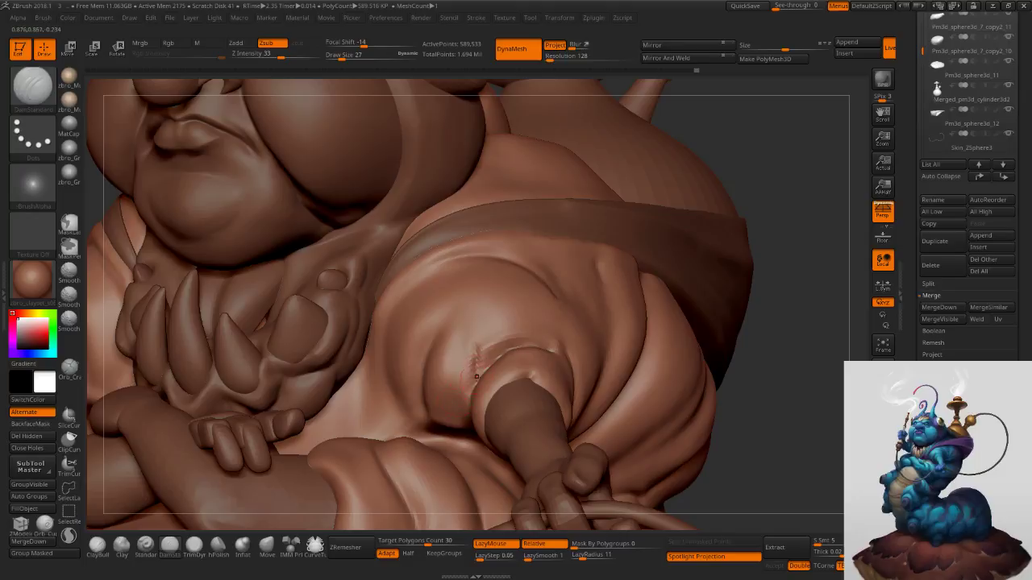
key(shift)
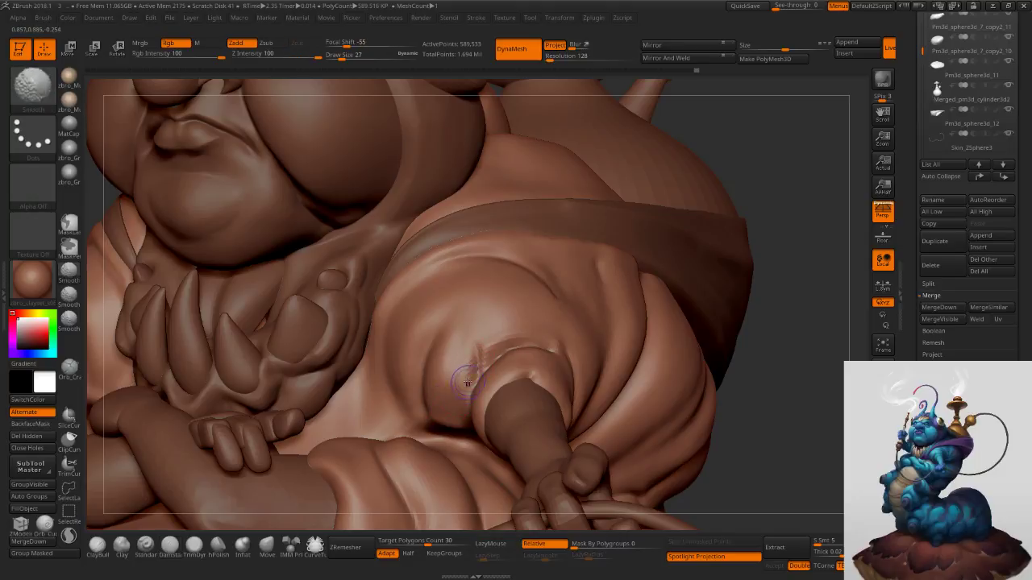
key(s)
drag(551, 309, 556, 311)
Carve a crease above the cuff and one down the torso at size 50, softening its top.
right_drag(574, 324, 534, 329)
drag(482, 349, 528, 354)
mouse_move(682, 360)
right_down()
mouse_move(598, 363)
mouse_move(541, 324)
right_up()
key(s)
drag(581, 302, 592, 435)
right_drag(625, 433, 709, 415)
key(s)
mouse_move(580, 300)
mouse_down()
mouse_move(594, 372)
mouse_move(591, 297)
mouse_up()
Extend the torso crease downward with a raising brush, then show all parts again.
key(s)
click(146, 546)
right_drag(585, 334, 530, 324)
drag(579, 303, 596, 466)
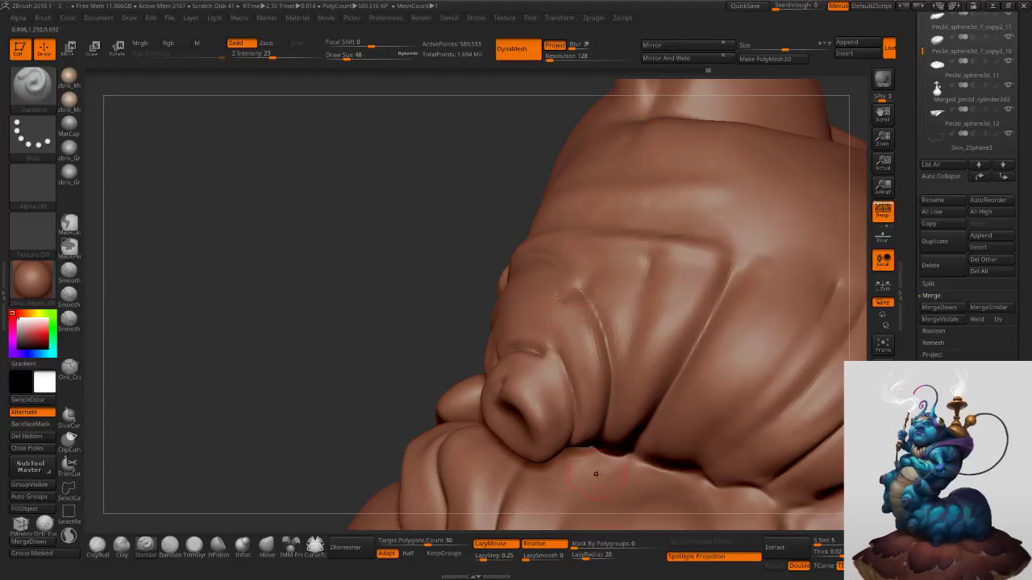
click(882, 505)
ctrl+right_drag(730, 452, 701, 343)
mouse_move(621, 379)
right_down()
mouse_move(728, 389)
mouse_move(711, 400)
mouse_move(715, 448)
right_up()
Solo the torso again and carve a crease along the arm.
click(883, 505)
right_drag(749, 387, 669, 388)
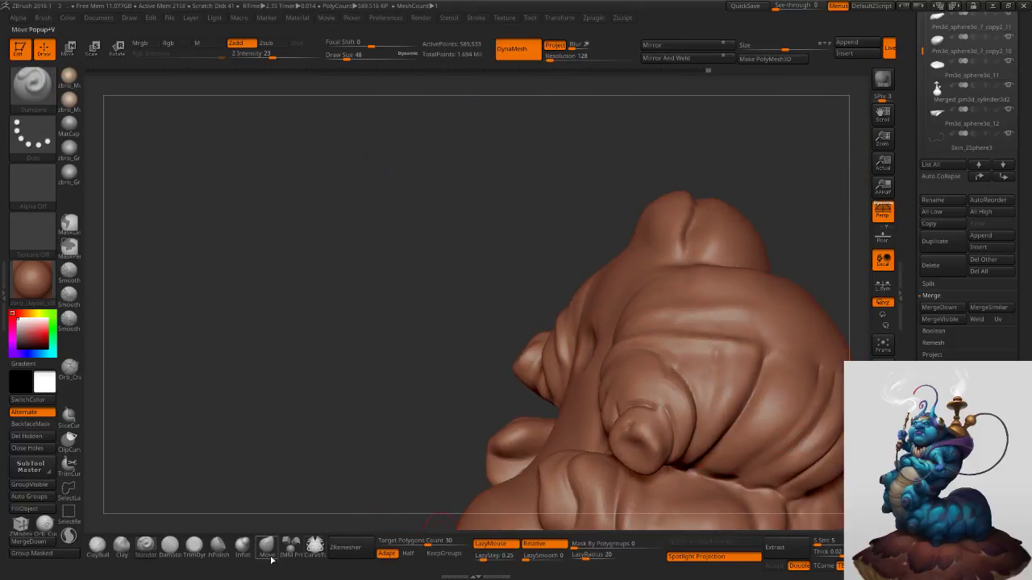
ctrl+right_drag(764, 365, 766, 392)
key(s)
drag(717, 372, 700, 440)
key(ctrl+z)
drag(706, 347, 687, 440)
key(ctrl+z)
mouse_move(706, 347)
mouse_down()
mouse_move(688, 443)
mouse_move(693, 435)
mouse_up()
Shift-smooth the arm groove and turn Solo off to show all parts.
key(shift)
shift+drag(705, 364, 694, 431)
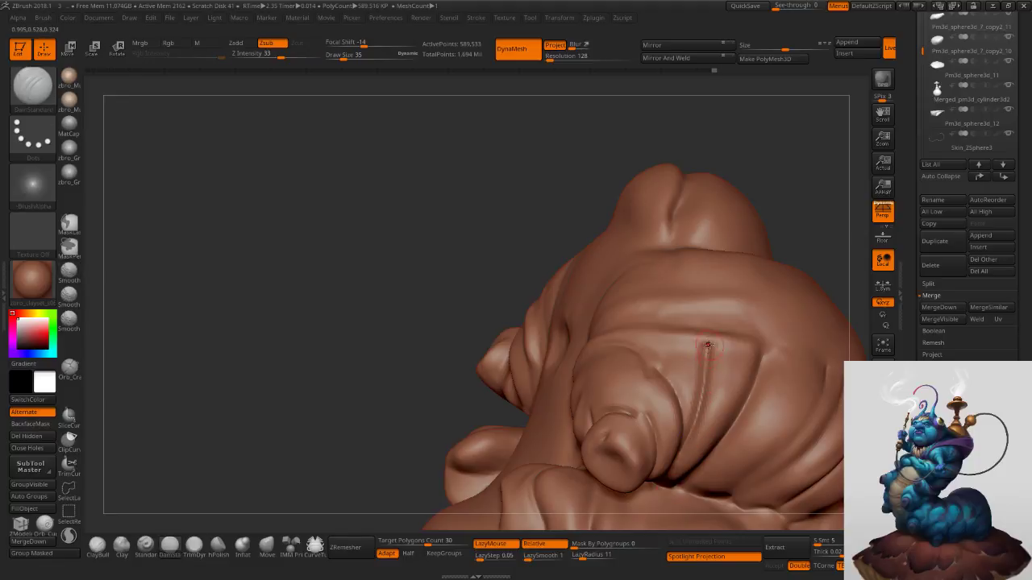
key(shift)
right_drag(780, 399, 843, 452)
click(883, 492)
mouse_move(777, 460)
ctrl+right_down()
mouse_move(690, 369)
mouse_move(766, 427)
mouse_move(715, 370)
mouse_move(750, 367)
mouse_move(794, 387)
ctrl+right_up()
Carve a curved DamStandard crease across the upper-arm sleeve.
drag(669, 353, 583, 395)
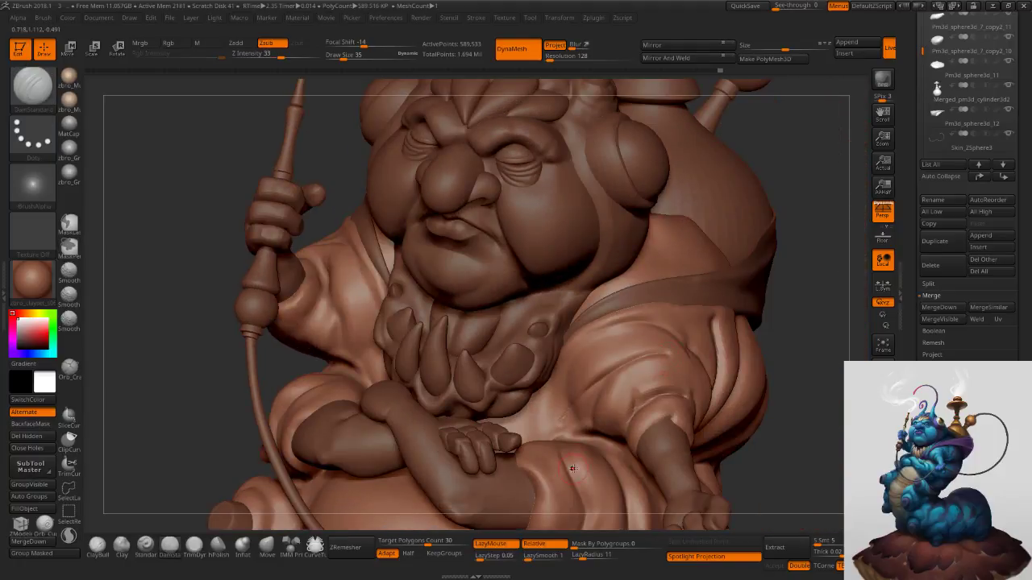
key(ctrl+z)
mouse_move(642, 368)
ctrl+right_down()
mouse_move(540, 413)
mouse_move(572, 413)
ctrl+right_up()
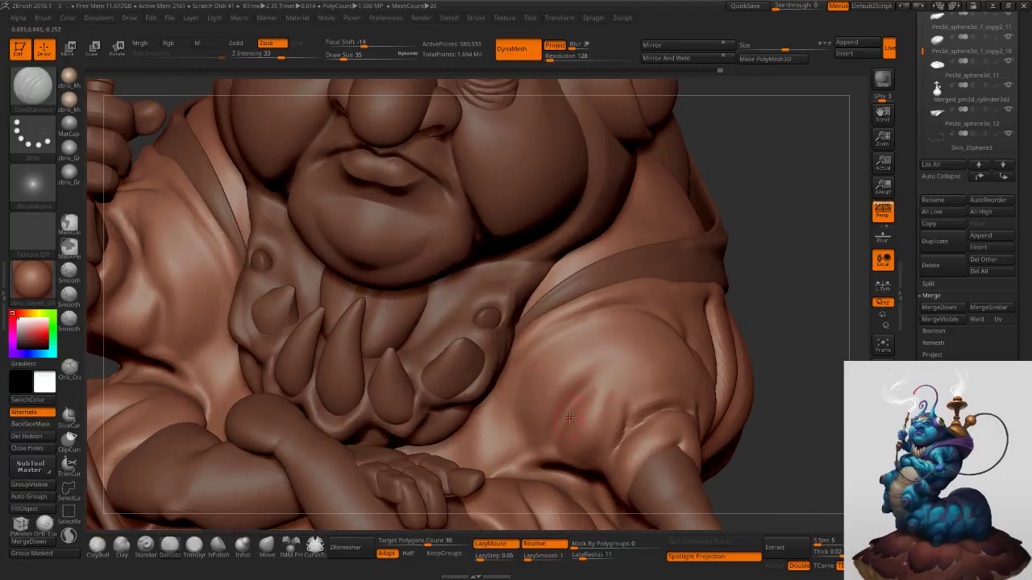
drag(556, 437, 684, 361)
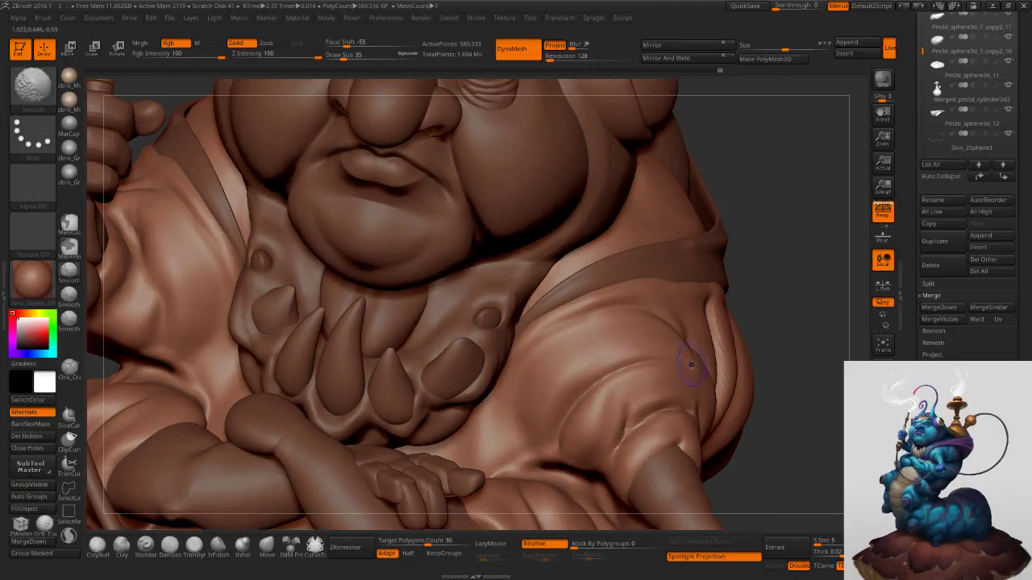
mouse_move(558, 440)
mouse_down()
mouse_move(627, 368)
mouse_move(682, 362)
mouse_up()
Shift-smooth the ends of the sleeve crease at brush size 18.
right_drag(683, 362, 612, 366)
shift+drag(686, 365, 650, 357)
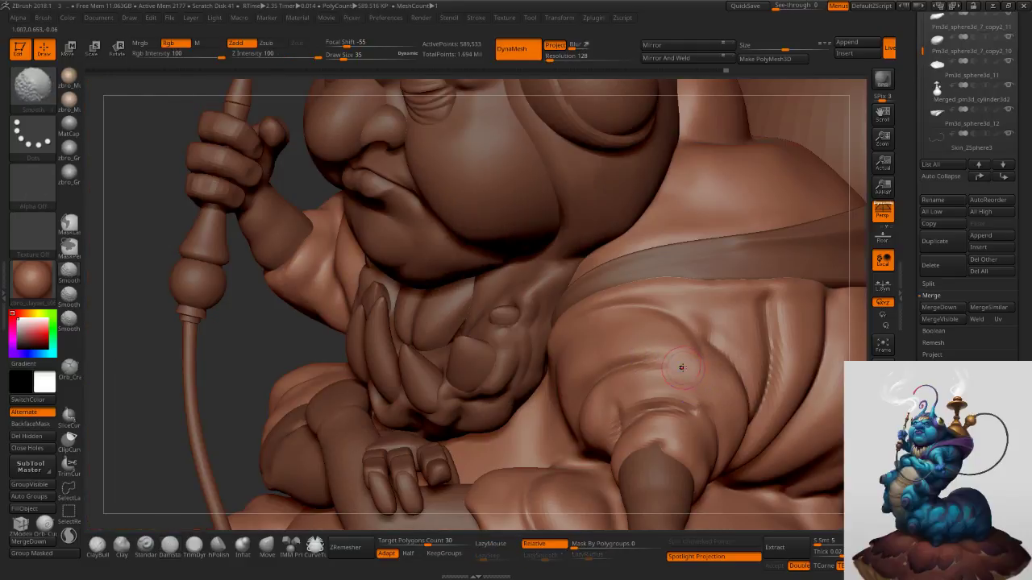
key(s)
click(665, 360)
shift+drag(682, 364, 654, 350)
mouse_move(631, 409)
shift+mouse_down()
mouse_move(700, 395)
mouse_move(725, 415)
shift+mouse_up()
Zoom out to the caterpillar's lower body and enlarge the brush to 68.
ctrl+right_drag(229, 511, 266, 347)
mouse_move(451, 347)
right_down()
mouse_move(694, 346)
mouse_move(630, 194)
right_up()
right_drag(774, 355, 665, 239)
key(s)
click(615, 399)
alt+right_drag(613, 399, 582, 328)
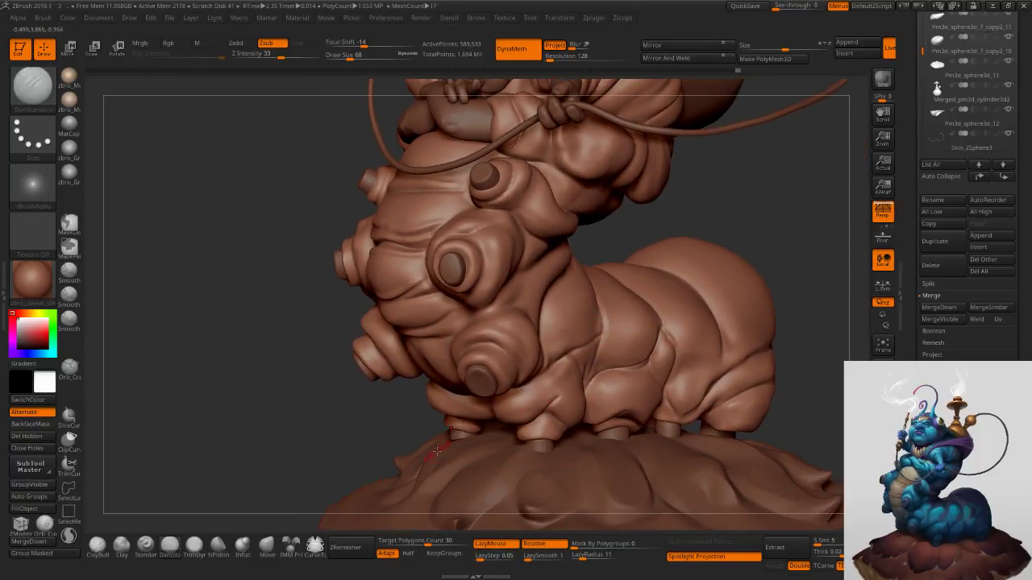
Deepen the crease between lower-body segments with a raising brush at size 25.
click(144, 550)
mouse_move(613, 390)
ctrl+right_down()
mouse_move(652, 417)
mouse_move(656, 485)
ctrl+right_up()
ctrl+right_drag(582, 387, 575, 402)
key(s)
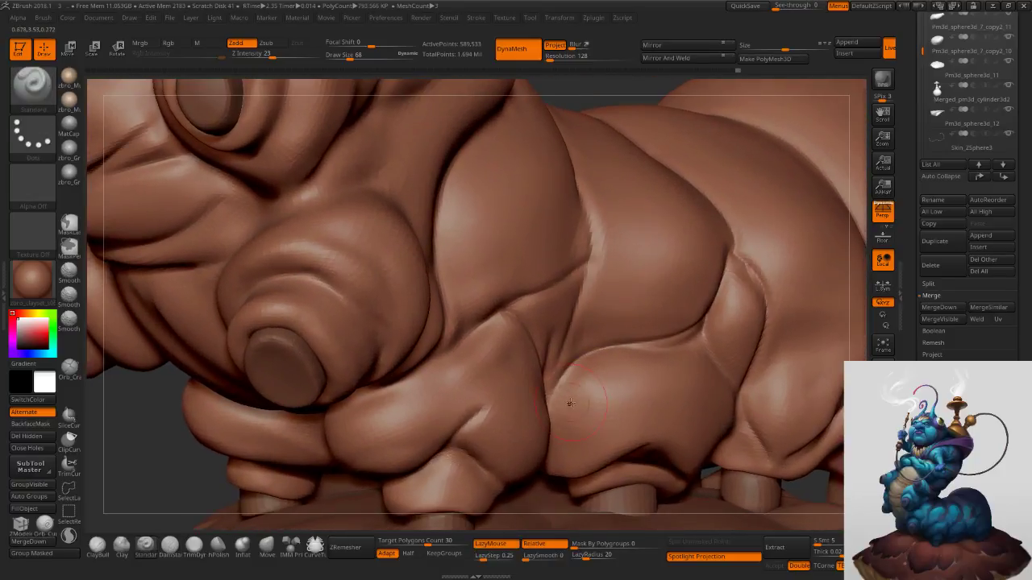
click(552, 403)
key(s)
click(481, 424)
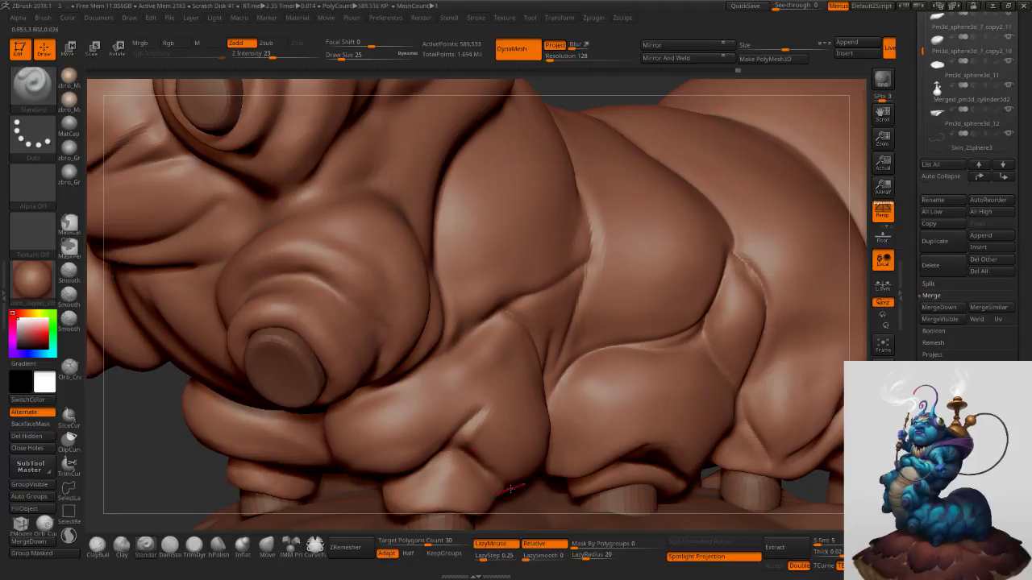
right_drag(436, 393, 438, 439)
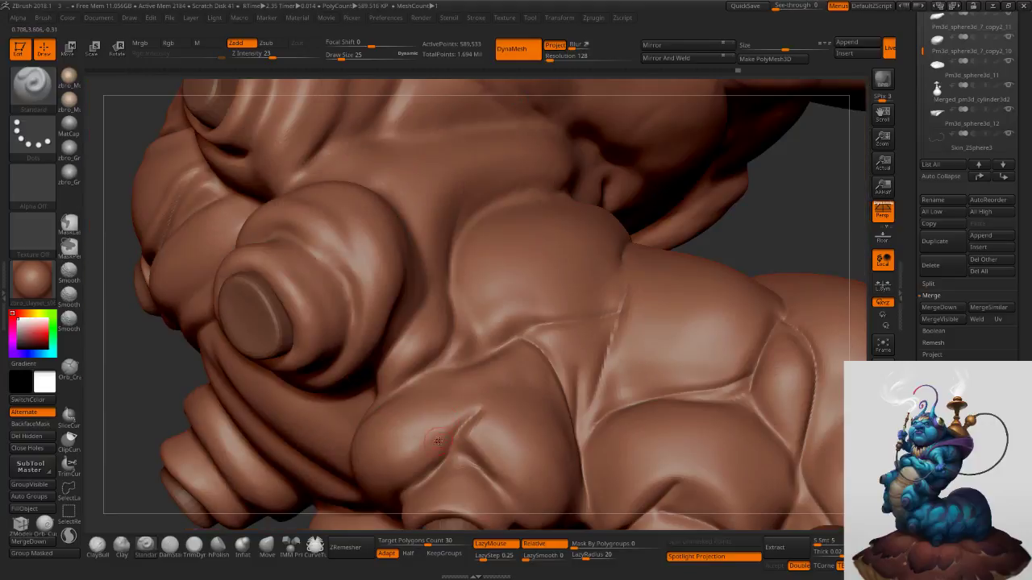
alt+drag(428, 460, 474, 410)
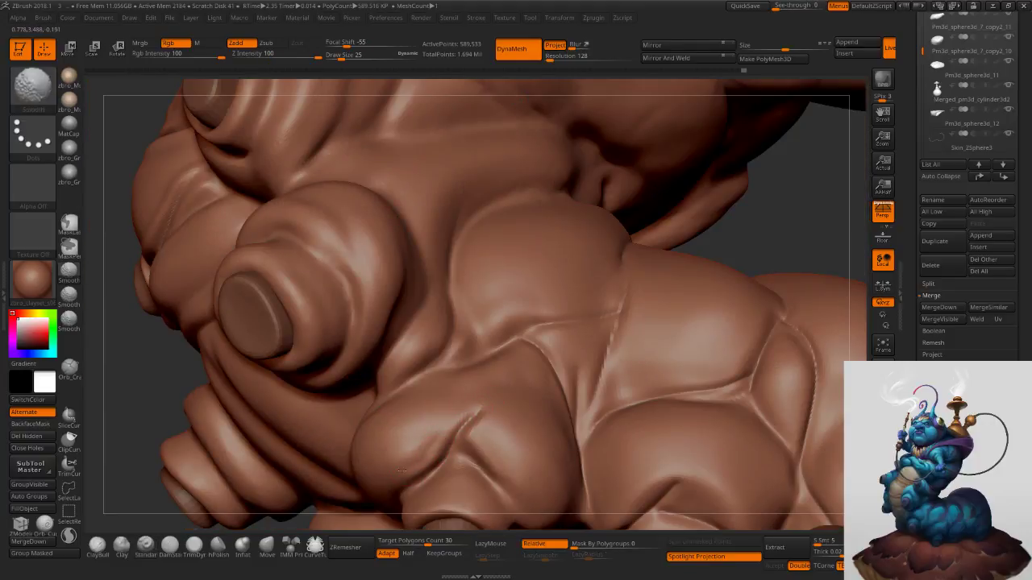
drag(502, 469, 528, 504)
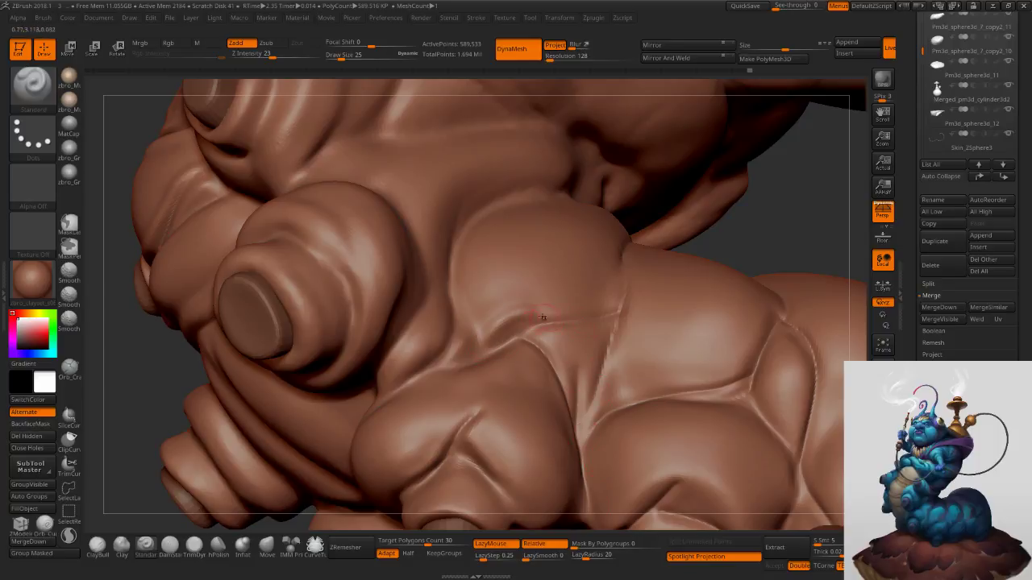
Smooth the upper fold and rework the crease downward with a raised ridge.
key(shift)
drag(607, 308, 621, 305)
right_drag(642, 315, 619, 407)
key(shift)
alt+right_drag(800, 352, 689, 348)
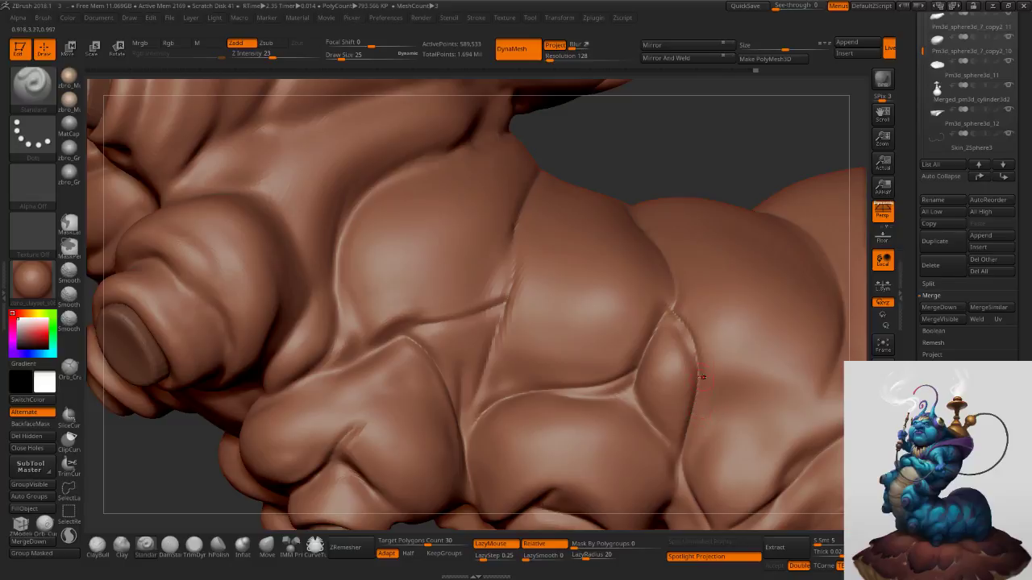
right_drag(701, 383, 732, 378)
drag(667, 309, 689, 417)
drag(671, 311, 701, 391)
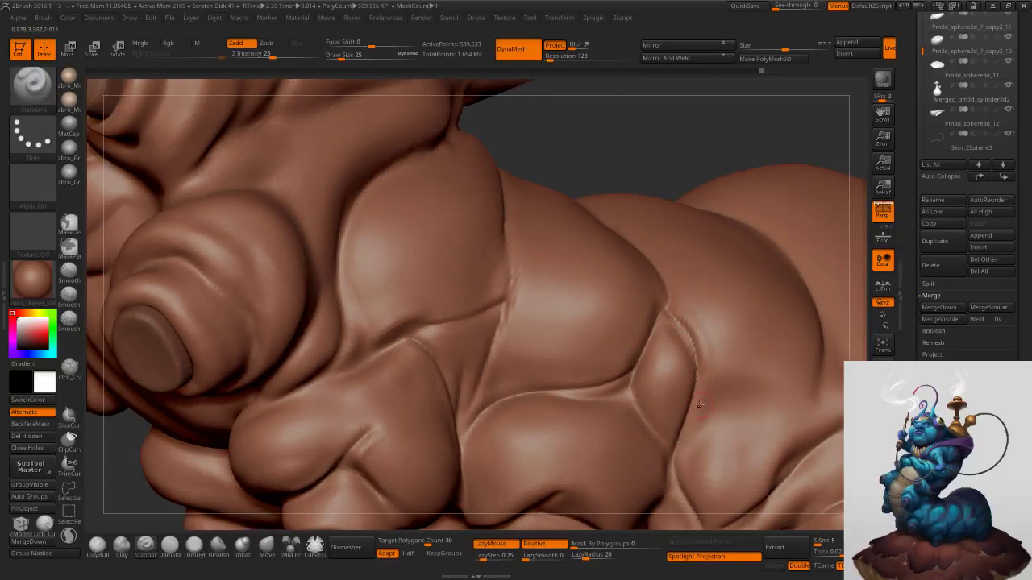
mouse_move(693, 313)
shift+mouse_down()
mouse_move(715, 385)
mouse_move(708, 374)
mouse_move(695, 443)
shift+mouse_up()
key(ctrl+z)
key(shift)
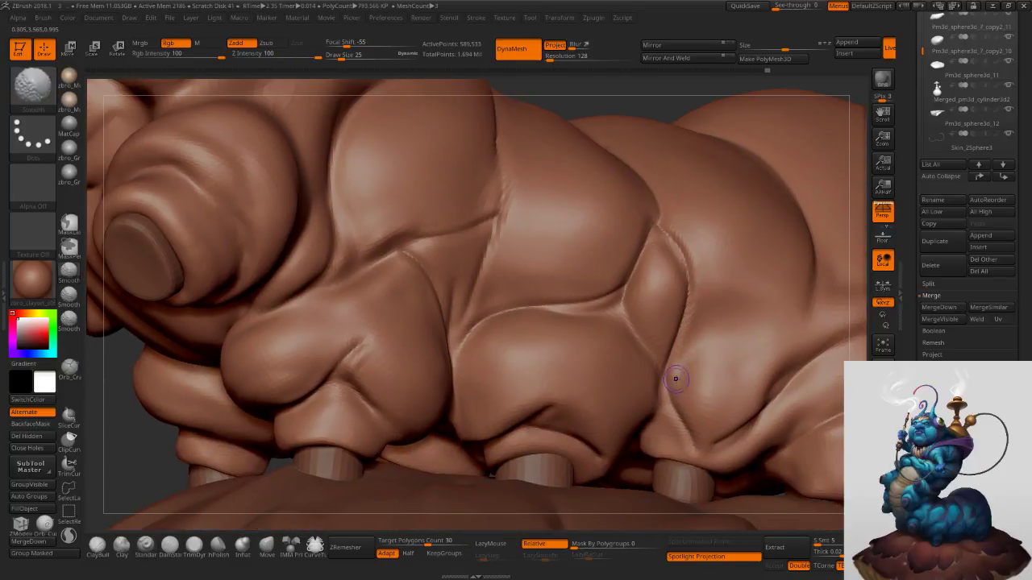
Sculpt and soften the fold crease with the brush enlarged to 56.
alt+right_drag(702, 399, 690, 325)
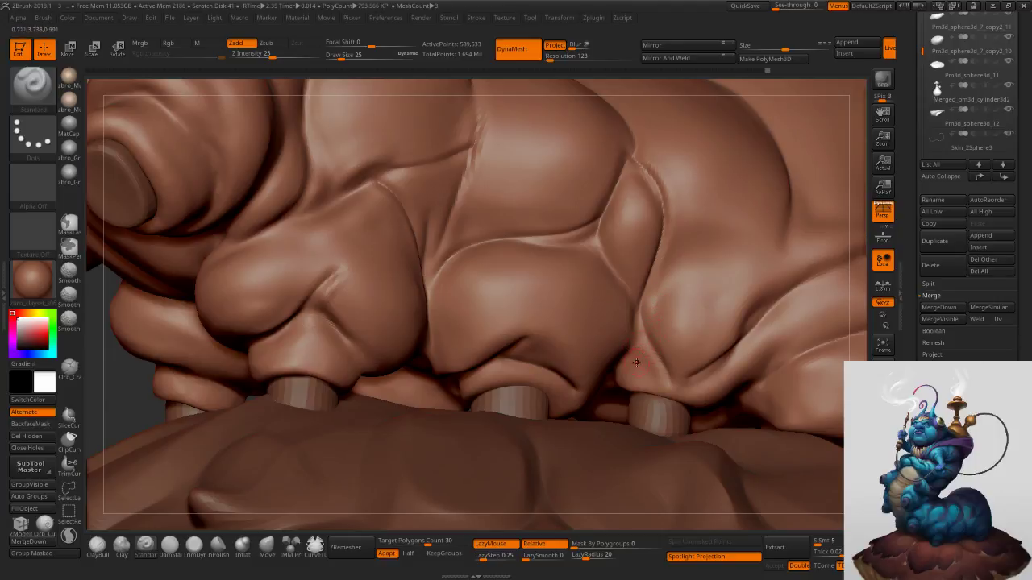
right_drag(671, 353, 651, 357)
key(s)
key(s)
mouse_move(649, 349)
mouse_down()
mouse_move(642, 328)
mouse_move(666, 399)
mouse_up()
key(s)
mouse_move(674, 334)
mouse_down()
mouse_move(645, 342)
mouse_move(669, 385)
mouse_up()
right_drag(706, 366, 664, 373)
drag(685, 382, 735, 350)
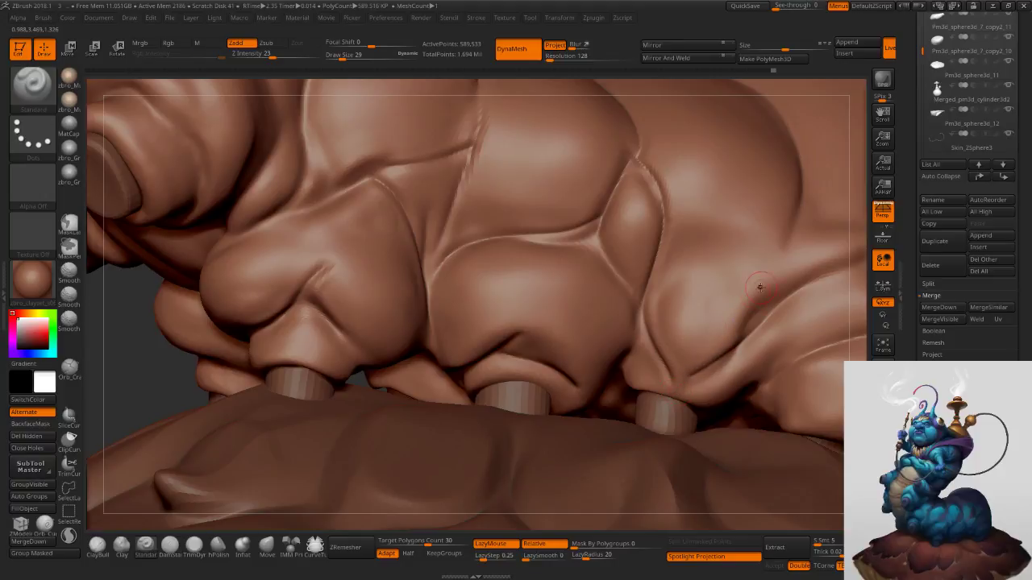
key(shift)
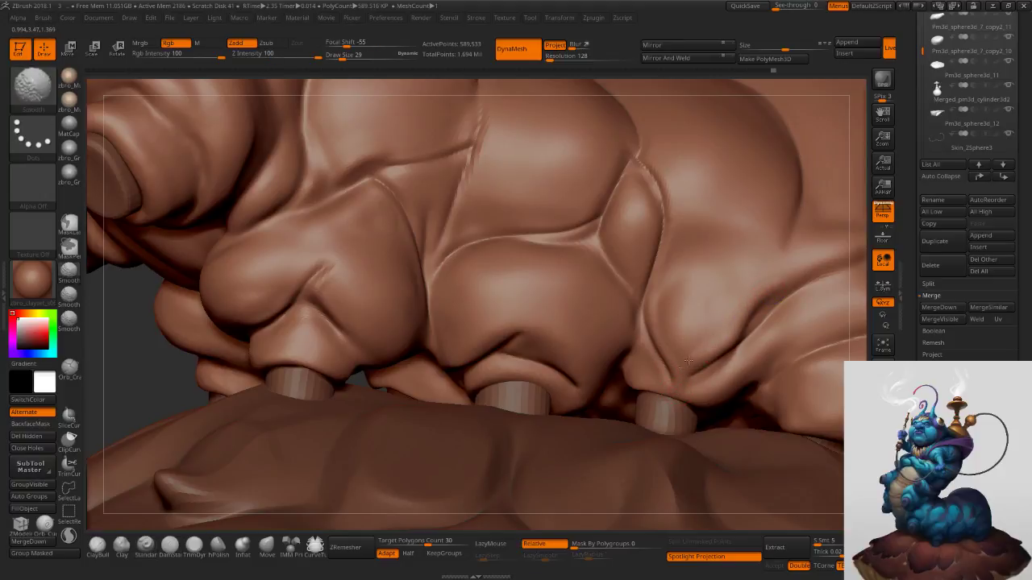
Turn the caterpillar to face left and smooth the crease between body segments.
mouse_move(686, 373)
ctrl+right_down()
mouse_move(682, 321)
mouse_move(755, 325)
ctrl+right_up()
key(s)
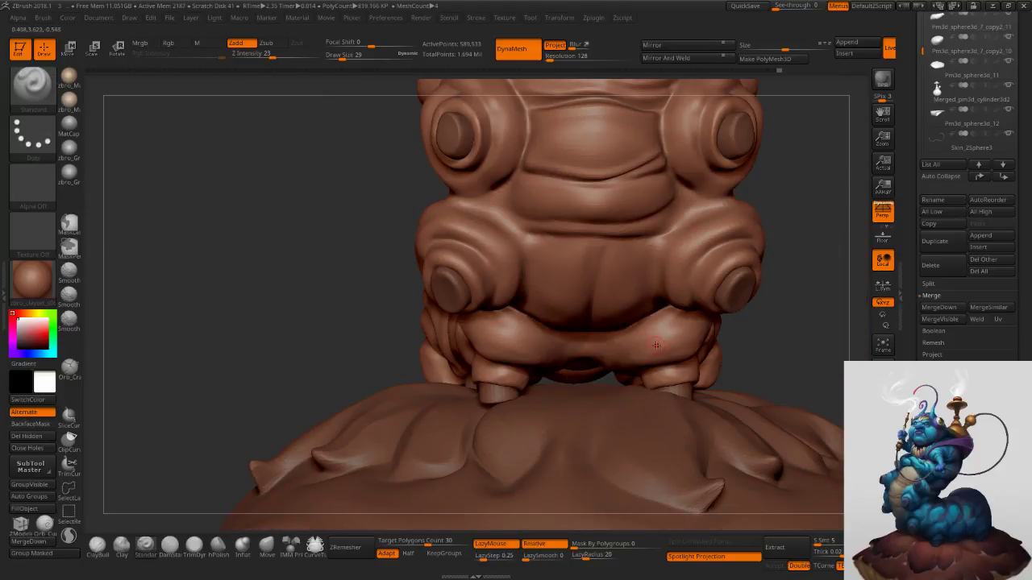
alt+right_drag(643, 336, 521, 333)
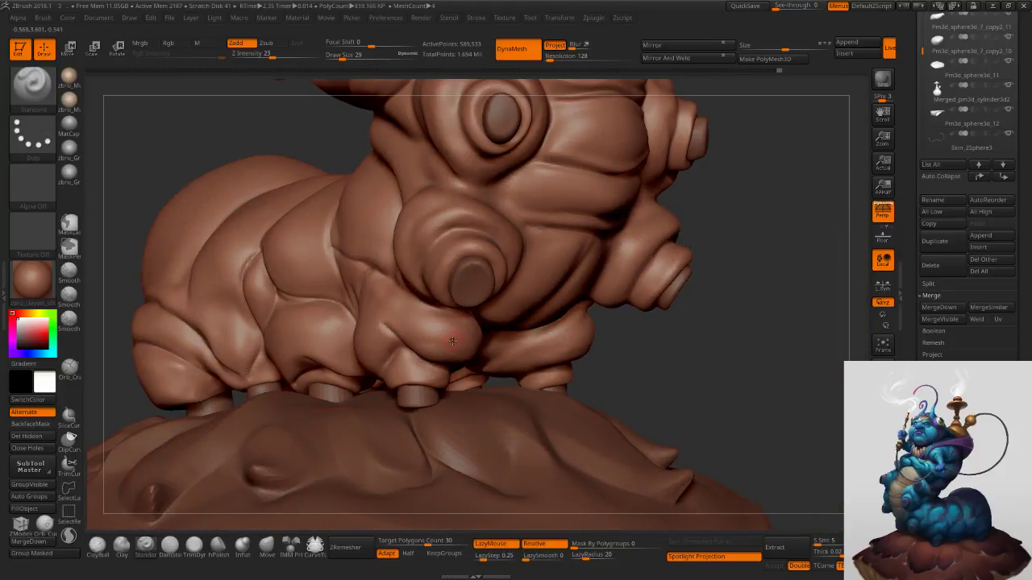
drag(749, 345, 645, 345)
drag(717, 319, 545, 334)
ctrl+right_drag(544, 334, 556, 381)
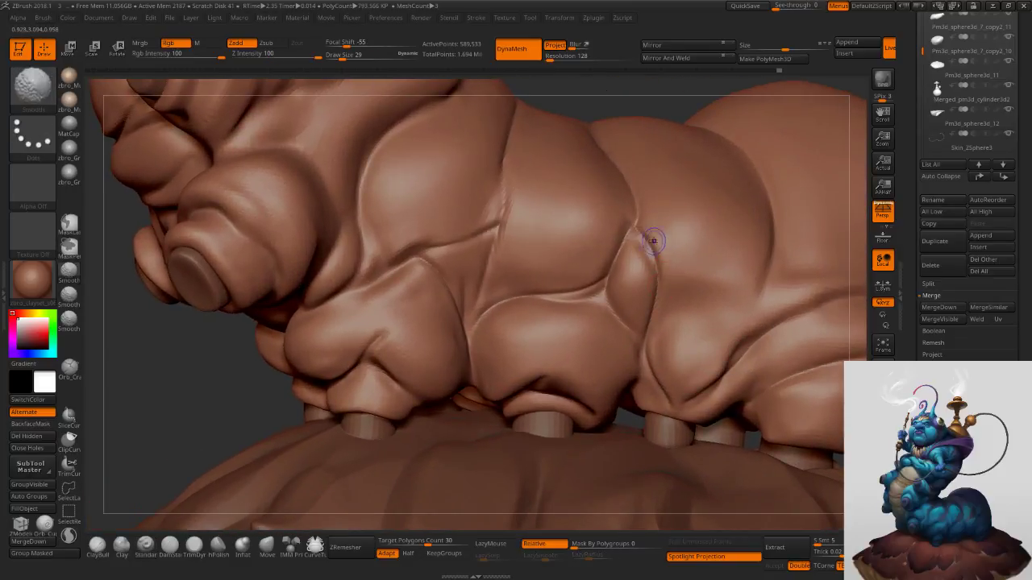
drag(763, 289, 760, 288)
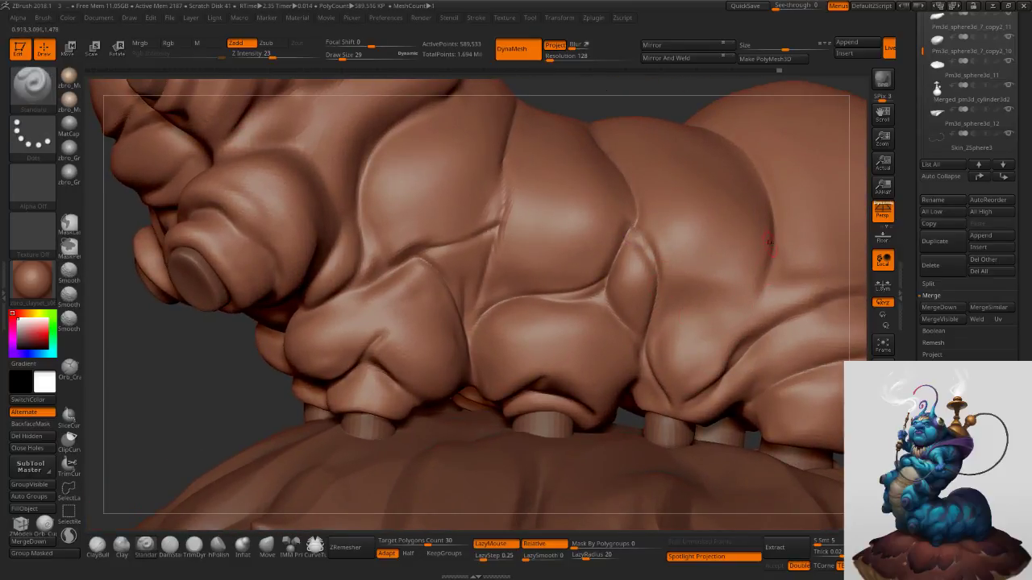
key(shift)
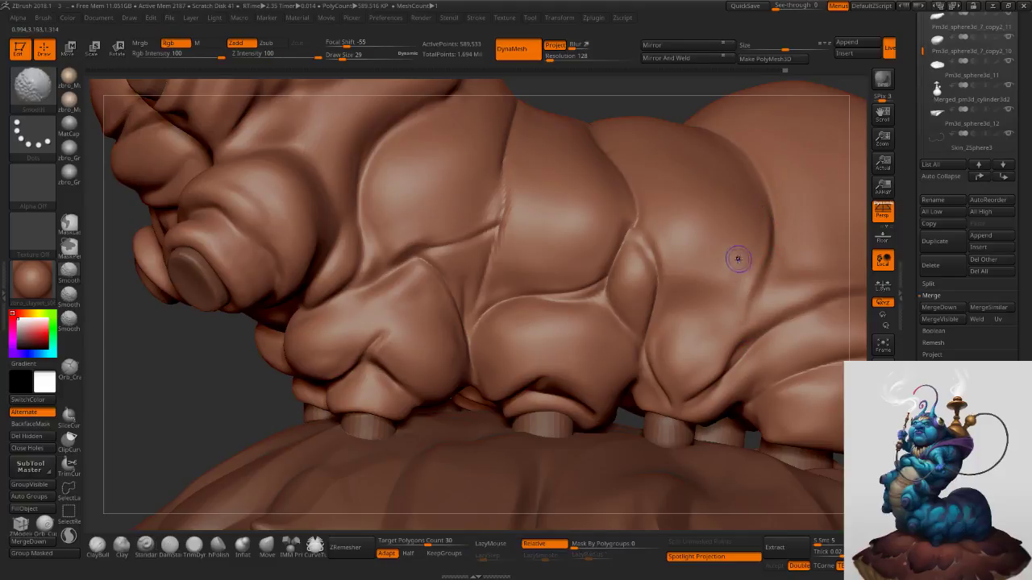
mouse_move(739, 315)
ctrl+right_down()
mouse_move(780, 282)
mouse_move(651, 300)
mouse_move(722, 314)
ctrl+right_up()
ctrl+right_drag(660, 321, 634, 336)
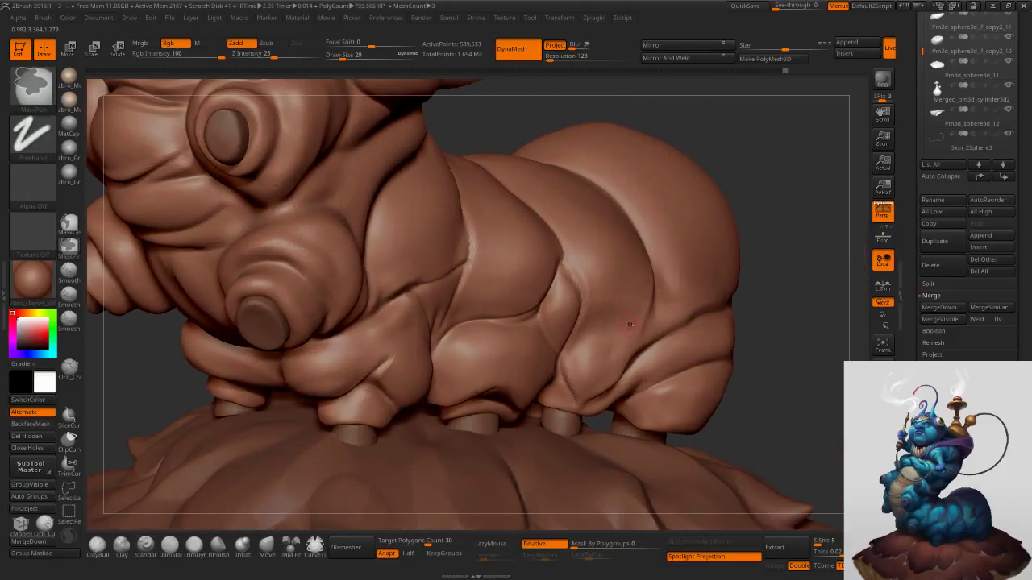
Shrink the brush to 38 and drop to a lower subdivision level.
key(s)
click(625, 319)
key(s)
click(705, 380)
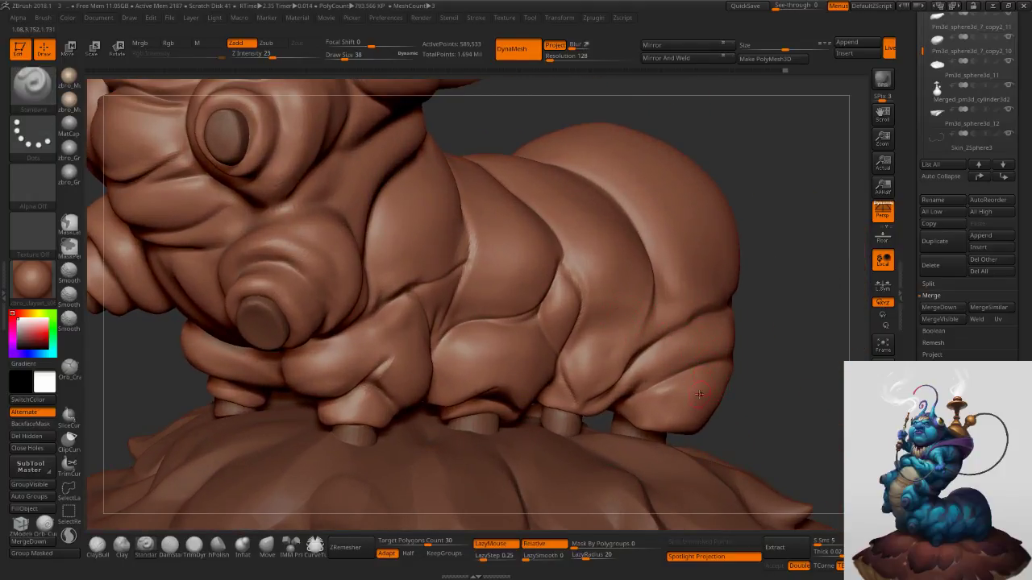
key(shift+d)
key(shift+d)
key(s)
click(659, 421)
right_drag(659, 421, 629, 438)
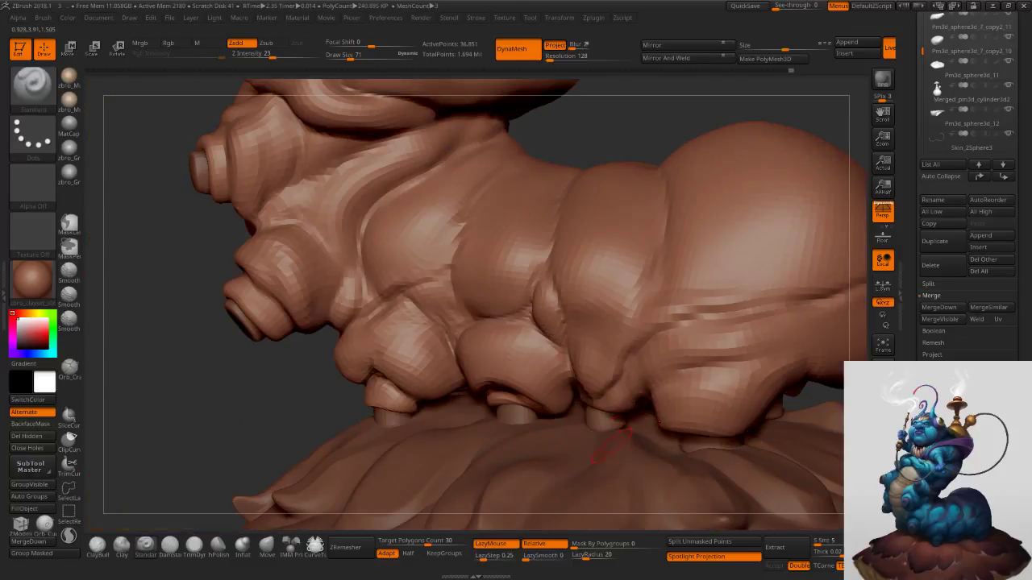
Use the Move brush at size 92, return to the top subdivision level, and select the leg stubs.
click(267, 548)
key(s)
click(663, 416)
right_drag(665, 418, 647, 426)
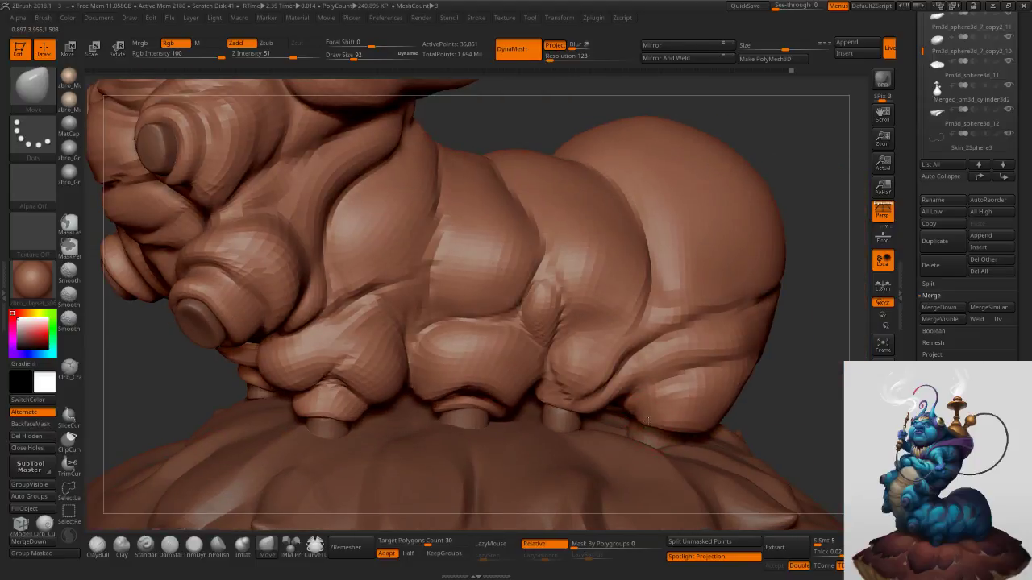
key(d)
key(d)
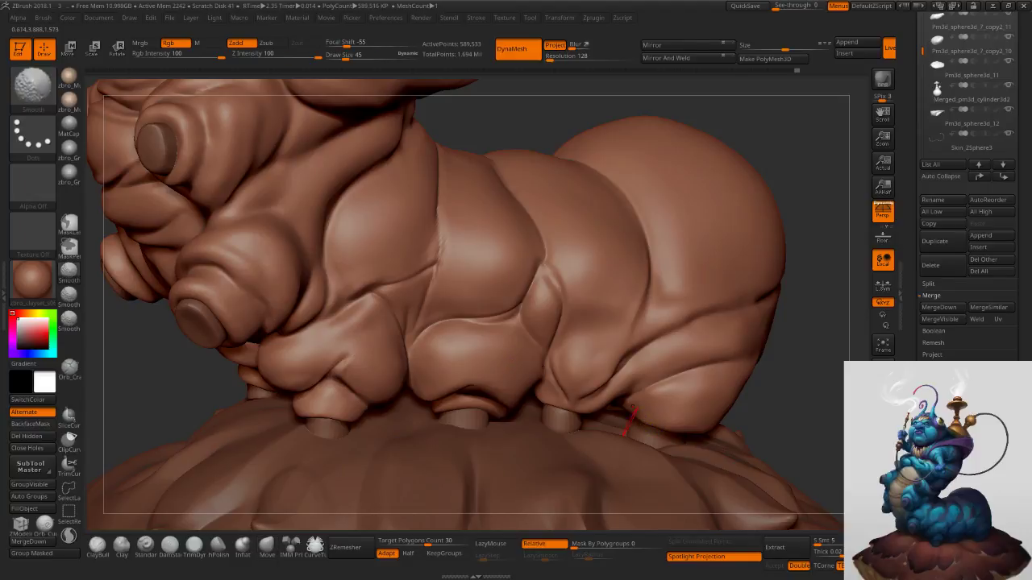
alt+click(569, 412)
mouse_move(569, 412)
right_down()
mouse_move(632, 395)
mouse_move(565, 409)
right_up()
Enlarge the brush to 204 and frame the caterpillar's torso side-on.
key(s)
drag(565, 409, 570, 410)
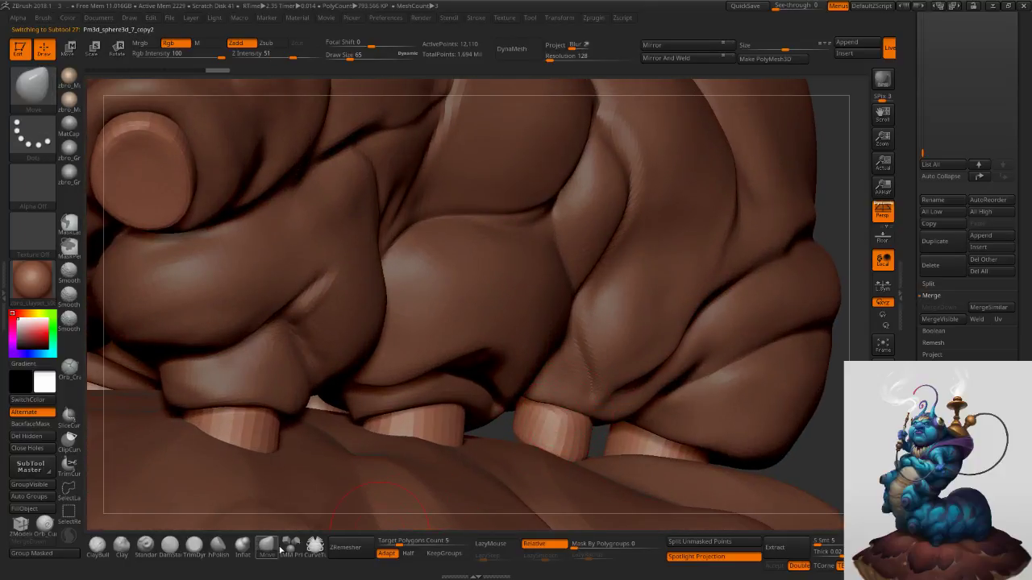
mouse_move(607, 387)
ctrl+right_down()
mouse_move(619, 365)
mouse_move(686, 368)
ctrl+right_up()
mouse_move(564, 368)
ctrl+right_down()
mouse_move(582, 339)
mouse_move(703, 316)
mouse_move(636, 328)
mouse_move(650, 302)
ctrl+right_up()
key(s)
drag(669, 303, 675, 303)
mouse_move(483, 300)
ctrl+right_down()
mouse_move(393, 324)
mouse_move(404, 327)
ctrl+right_up()
key(s)
drag(403, 327, 396, 328)
Isolate one side stub, mask it and invert the mask so only the stub moves.
ctrl+shift+click(398, 328)
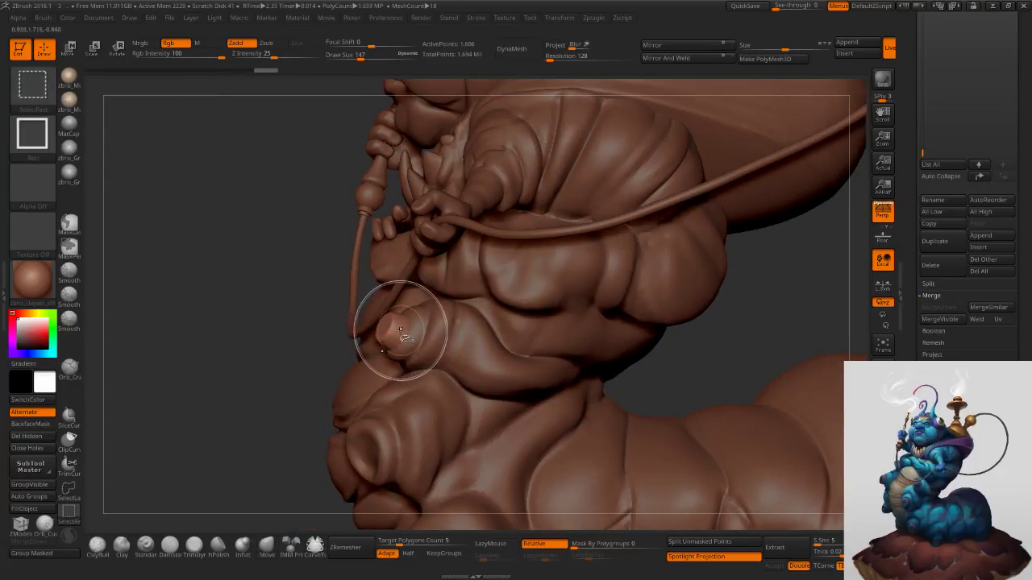
ctrl+click(305, 342)
ctrl+shift+click(292, 348)
ctrl+click(286, 351)
right_drag(286, 350, 279, 330)
Stretch the stub outward from the body with a Transpose move line, viewed see-through.
key(w)
right_drag(422, 326, 401, 329)
drag(403, 330, 473, 377)
key(shift+f)
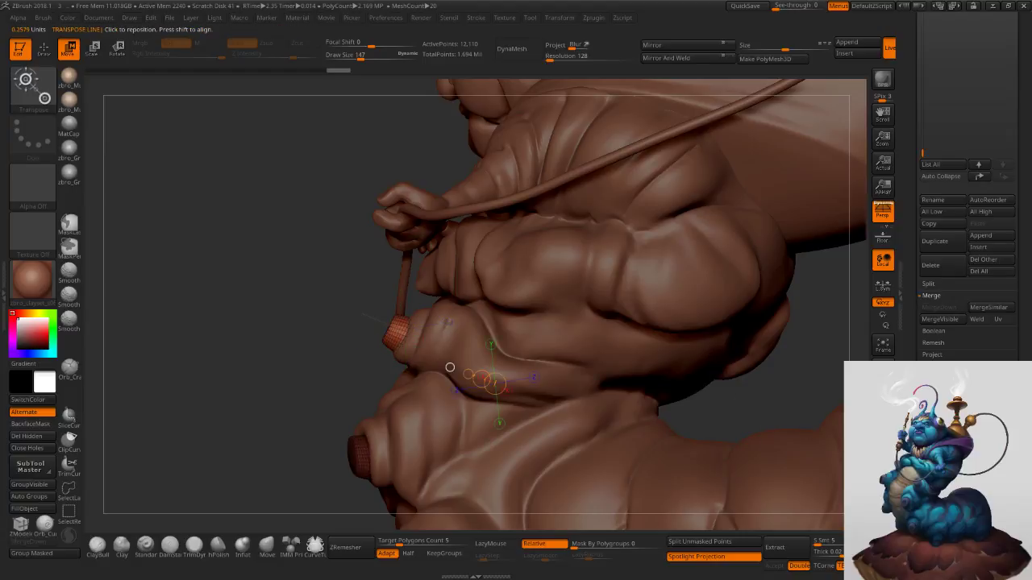
key(shift+f)
key(shift+t)
ctrl+right_drag(459, 330, 439, 352)
drag(428, 350, 316, 295)
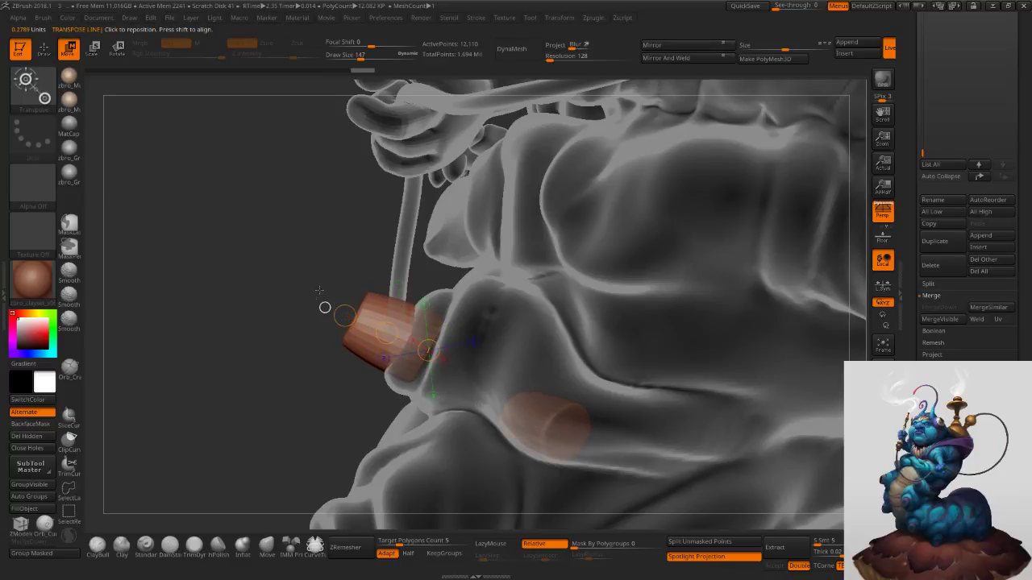
click(44, 48)
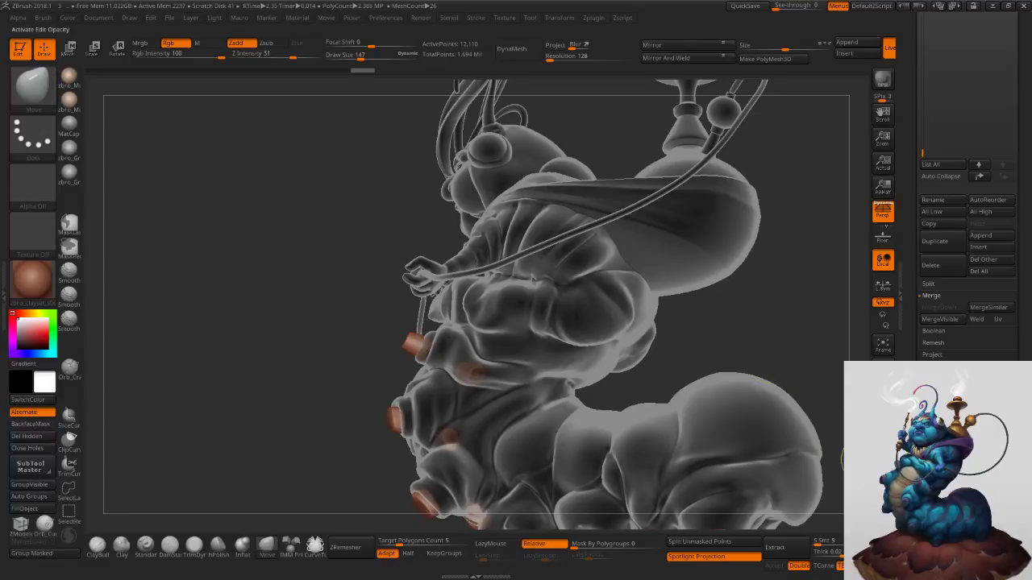
click(883, 472)
Shift the stub into place on the belly with the Move brush at size 193.
drag(680, 347, 724, 363)
alt+right_drag(692, 354, 717, 296)
key(s)
drag(690, 339, 687, 340)
mouse_move(669, 352)
right_down()
mouse_move(753, 337)
mouse_move(698, 398)
right_up()
right_drag(728, 355, 654, 362)
mouse_move(396, 279)
ctrl+right_down()
mouse_move(452, 332)
mouse_move(457, 324)
ctrl+right_up()
key(s)
drag(349, 314, 351, 314)
right_drag(359, 309, 336, 306)
key(s)
drag(336, 307, 344, 319)
ctrl+right_drag(505, 322, 460, 278)
Reframe on the face and chest, reducing the brush to 85.
right_drag(524, 291, 637, 297)
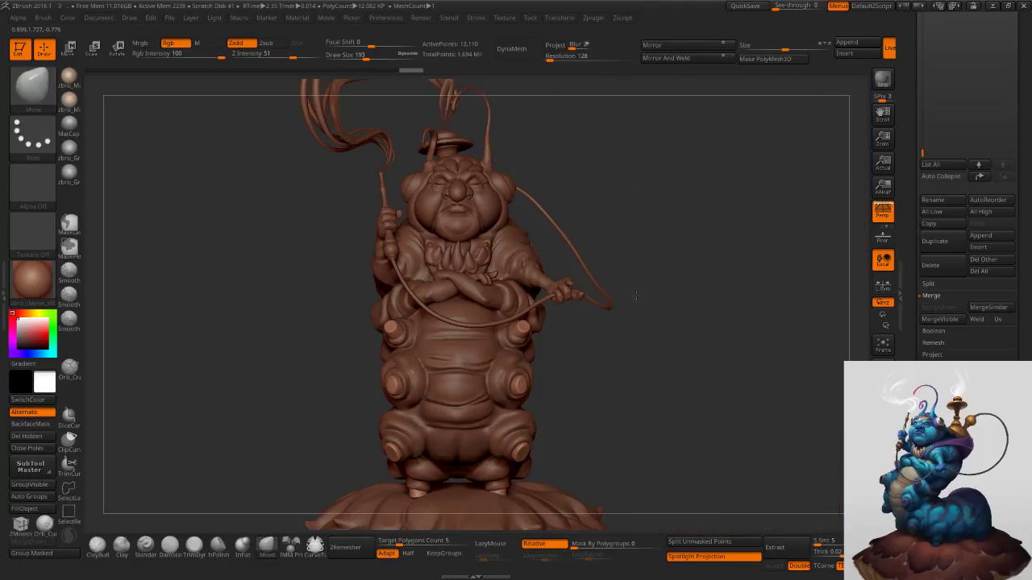
ctrl+right_drag(556, 242, 601, 290)
alt+right_drag(586, 97, 556, 327)
key(s)
drag(609, 299, 605, 299)
right_drag(604, 299, 634, 319)
Solo the hood subtool and frame the antenna bump in a three-quarter view.
alt+click(690, 329)
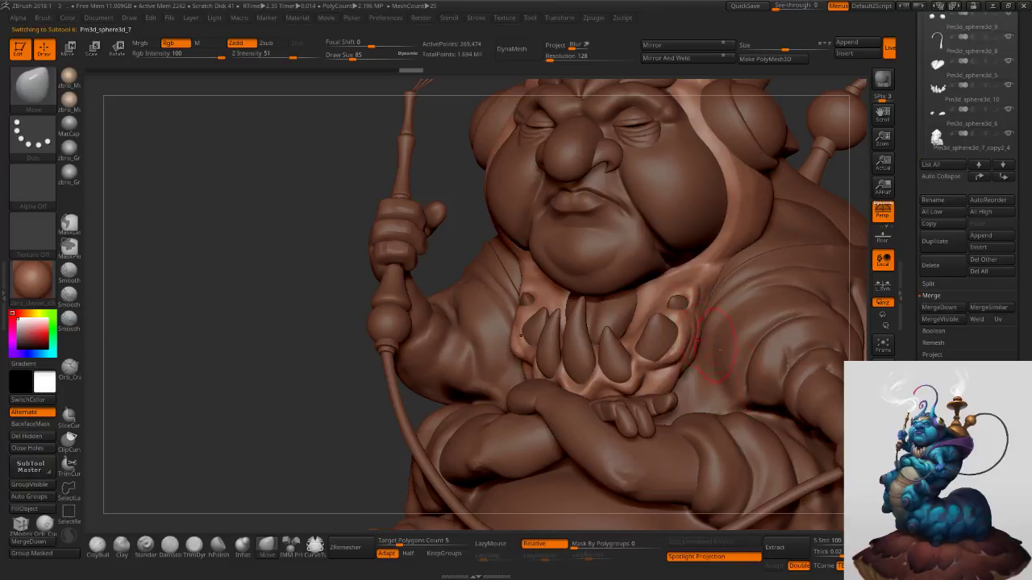
key(alt+s)
mouse_move(771, 338)
alt+right_down()
mouse_move(739, 406)
mouse_move(715, 428)
alt+right_up()
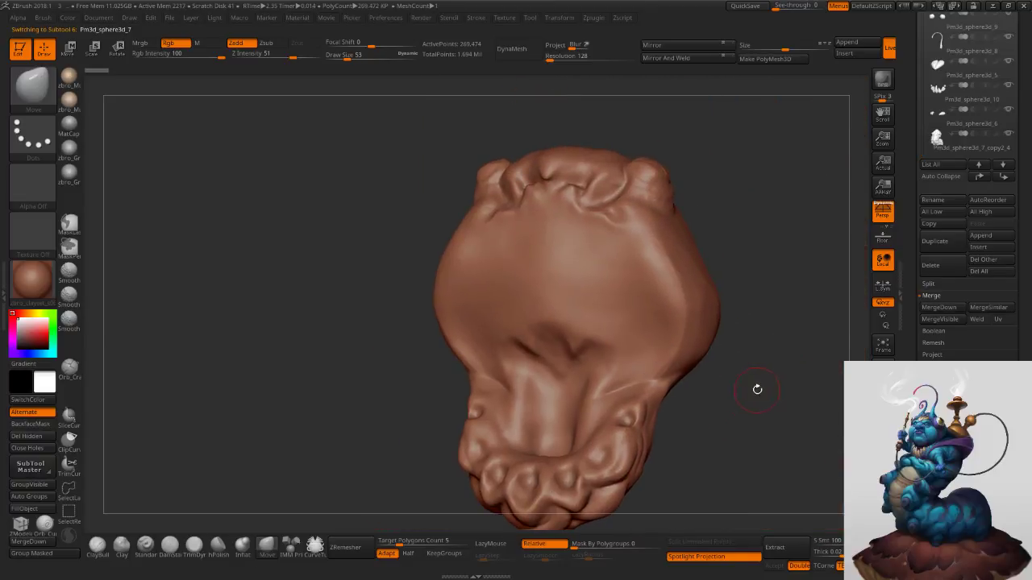
right_drag(795, 346, 702, 353)
mouse_move(831, 359)
alt+right_down()
mouse_move(684, 373)
mouse_move(691, 360)
mouse_move(698, 473)
mouse_move(657, 363)
alt+right_up()
key(s)
drag(622, 325, 618, 324)
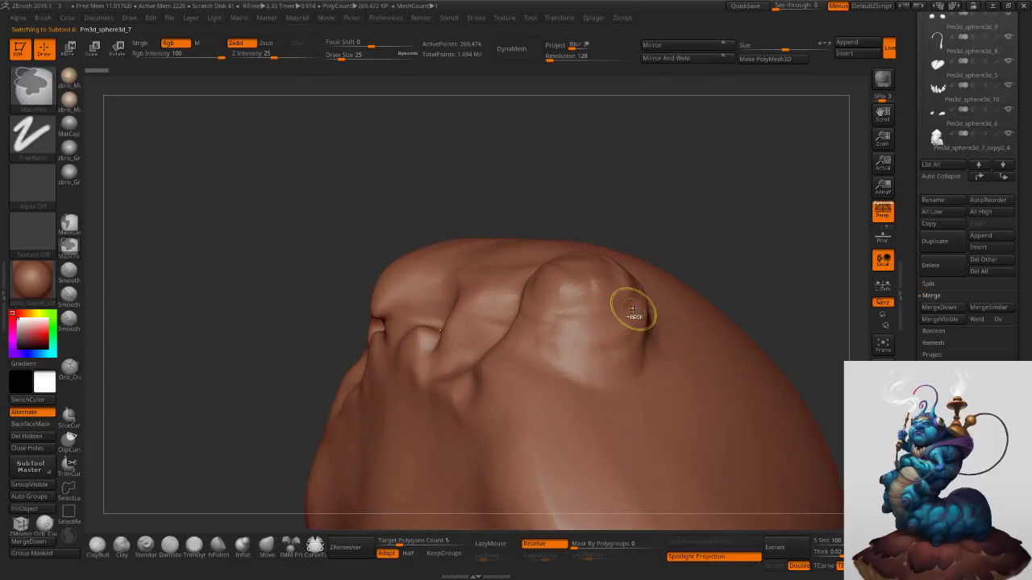
Raise the subdivision level and carve creases around the bump with a size-23 crease brush.
key(ctrl+d)
right_drag(672, 277, 659, 297)
key(s)
drag(659, 297, 657, 296)
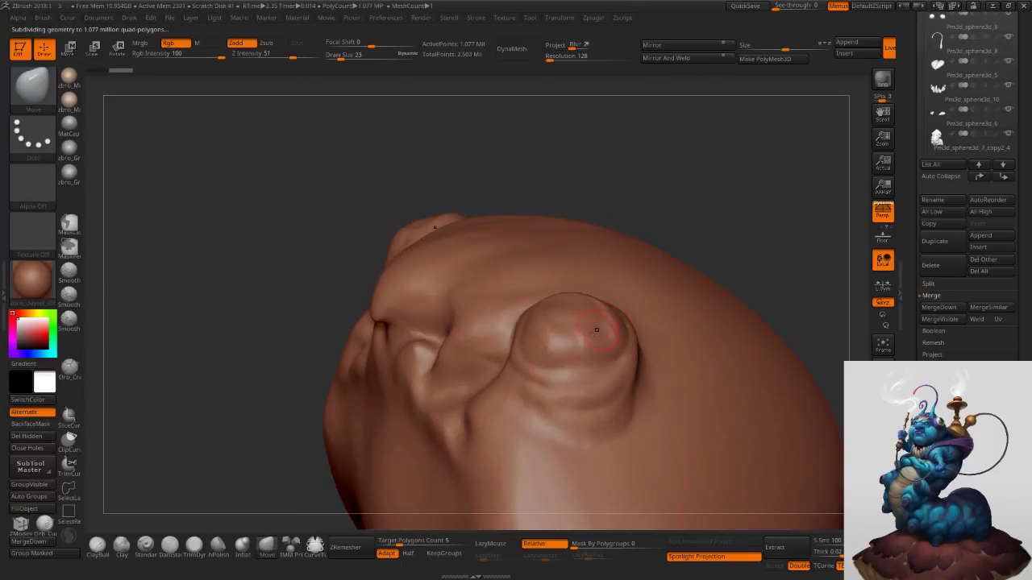
click(170, 547)
mouse_move(519, 355)
mouse_down()
mouse_move(638, 356)
mouse_move(507, 390)
mouse_up()
right_drag(571, 377, 644, 359)
mouse_move(644, 378)
mouse_down()
mouse_move(646, 277)
mouse_move(619, 371)
mouse_up()
right_drag(642, 316, 590, 298)
drag(610, 309, 618, 266)
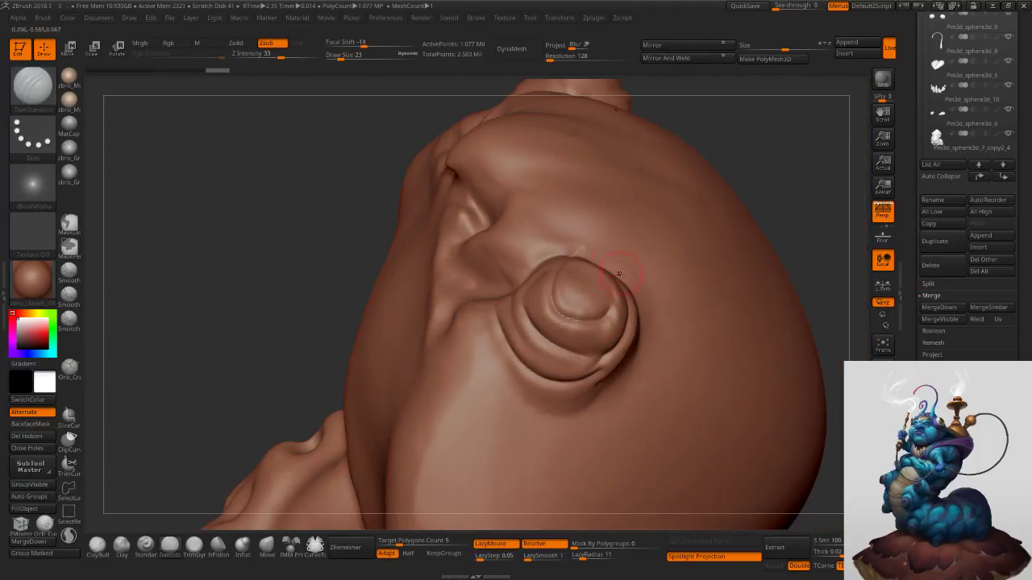
Recarve the curved crease on the bump's top and add rings around its inner edge.
key(ctrl+z)
drag(555, 284, 583, 260)
right_drag(576, 290, 493, 305)
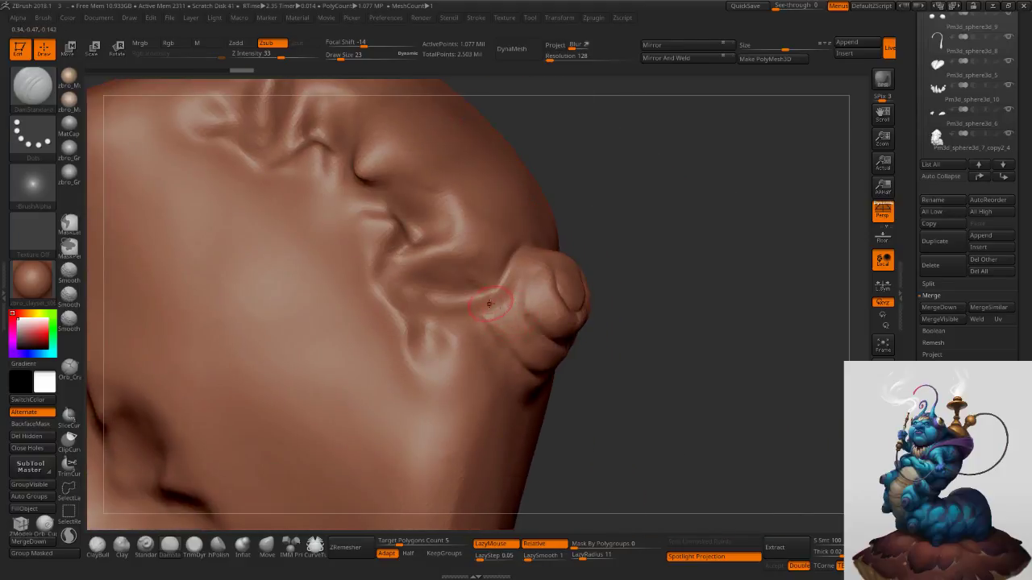
drag(549, 354, 552, 357)
shift+drag(543, 307, 526, 278)
drag(536, 327, 516, 262)
mouse_move(574, 237)
right_down()
mouse_move(554, 285)
mouse_move(520, 300)
right_up()
drag(541, 295, 605, 271)
mouse_move(573, 291)
right_down()
mouse_move(593, 310)
mouse_move(589, 262)
mouse_move(632, 282)
right_up()
drag(633, 286, 649, 307)
Show all subtools again, switch to the Move brush and drop one subdivision level.
click(883, 500)
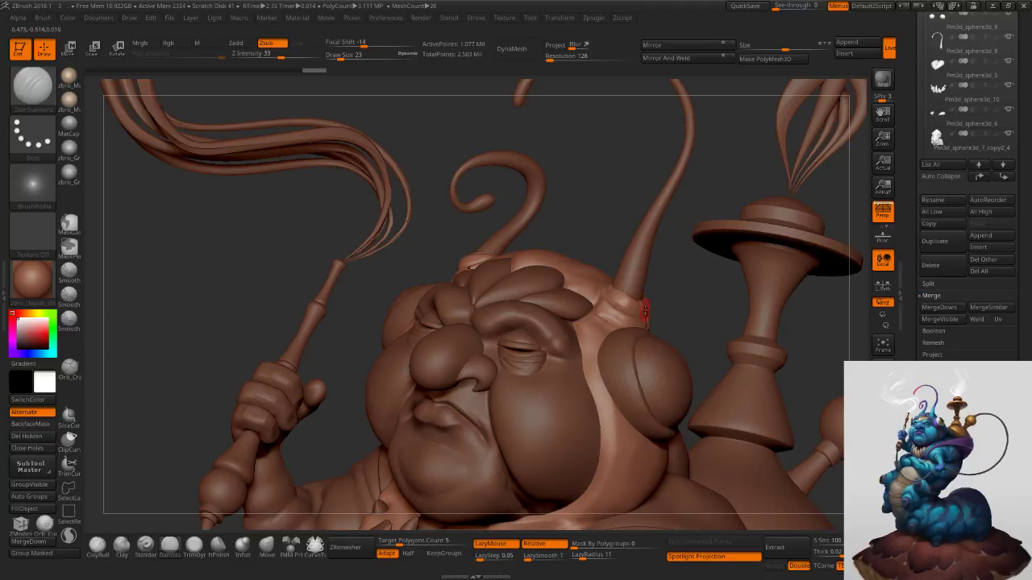
mouse_move(634, 302)
ctrl+right_down()
mouse_move(652, 304)
mouse_move(617, 327)
ctrl+right_up()
right_drag(617, 327, 604, 335)
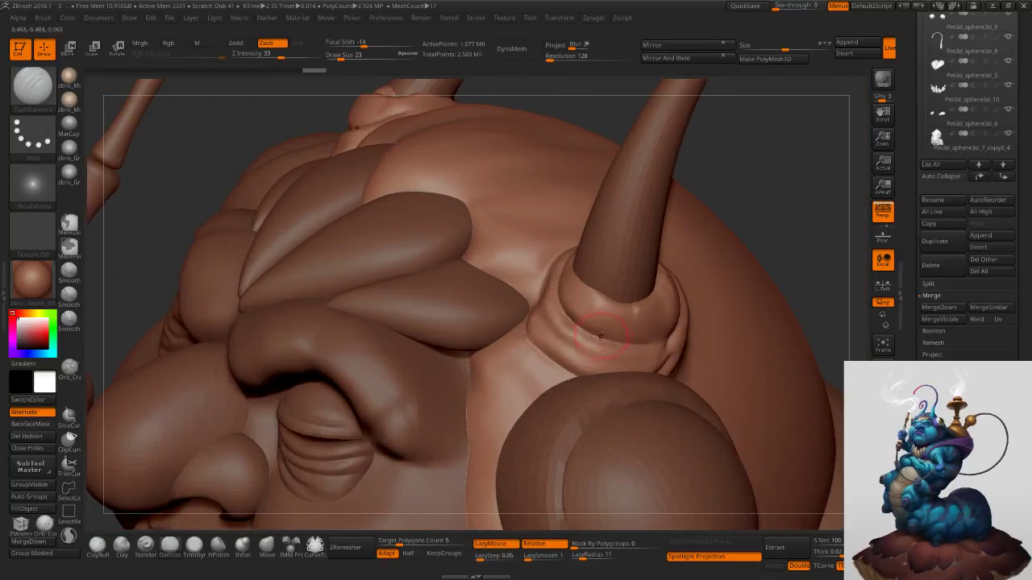
click(269, 549)
key(shift+d)
right_drag(555, 362, 553, 367)
key([)
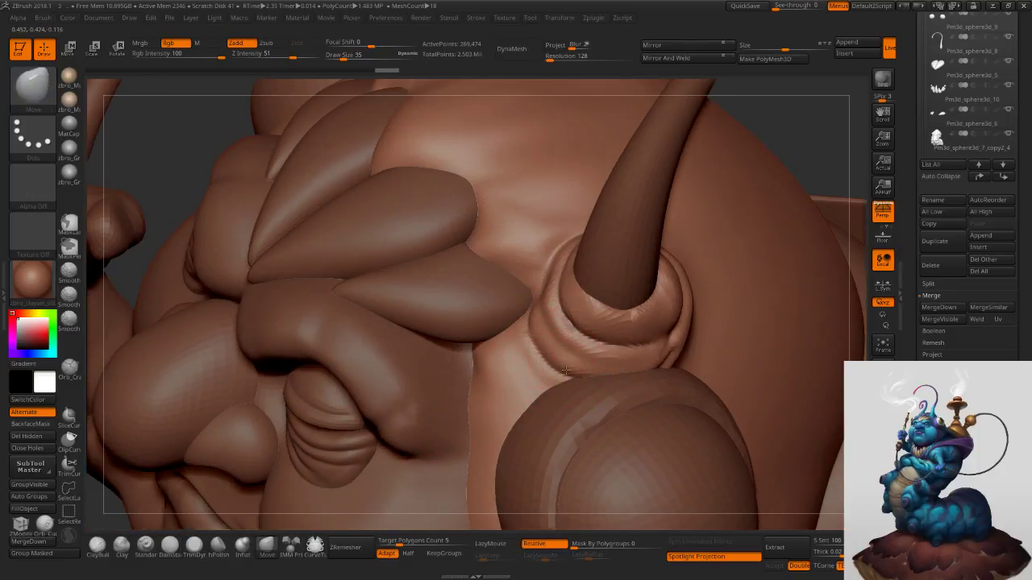
Reshape the folds at and behind the antenna base with the Move brush at size 48.
right_drag(691, 323, 682, 315)
key(s)
drag(682, 315, 691, 311)
right_drag(699, 305, 679, 290)
drag(695, 283, 685, 276)
mouse_move(683, 275)
right_down()
mouse_move(641, 228)
mouse_move(703, 256)
mouse_move(633, 240)
mouse_move(702, 222)
mouse_move(707, 285)
right_up()
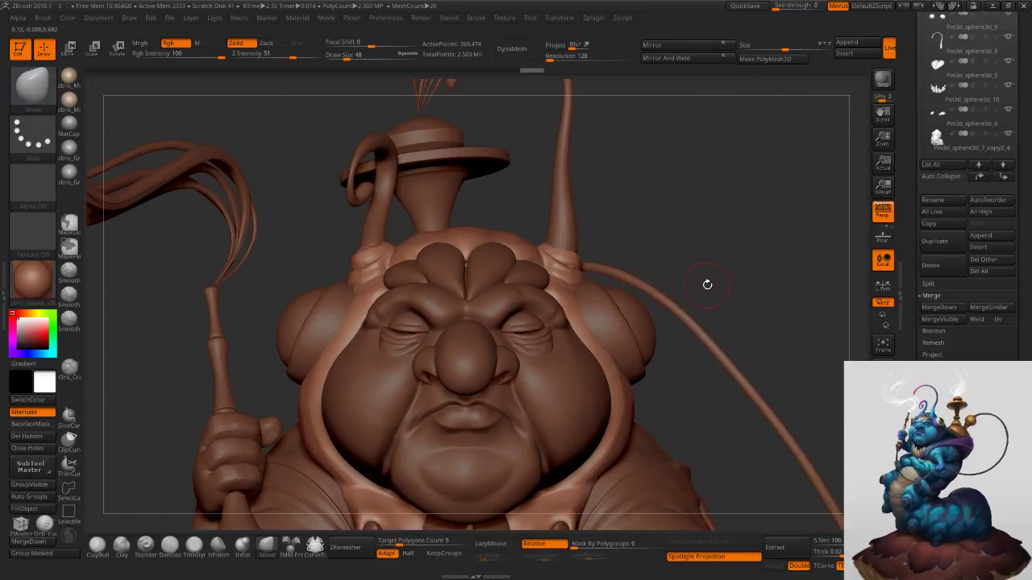
mouse_move(446, 260)
ctrl+right_down()
mouse_move(411, 271)
mouse_move(379, 262)
ctrl+right_up()
Resize the Move brush to 38 and zoom out to a front view of the body.
key(s)
click(369, 252)
right_drag(367, 216, 363, 239)
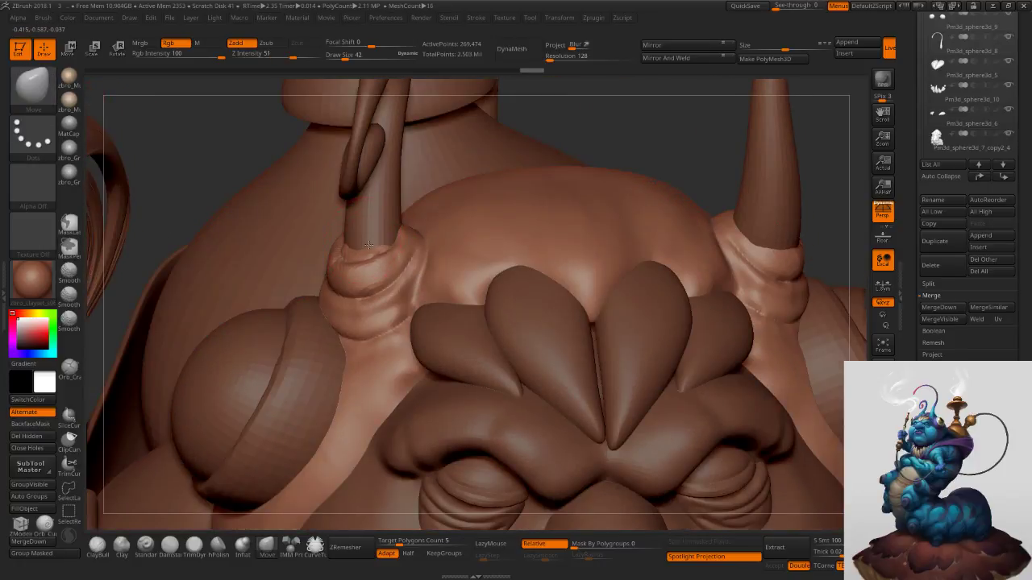
key(s)
click(358, 245)
right_drag(380, 249, 360, 255)
key(s)
click(372, 251)
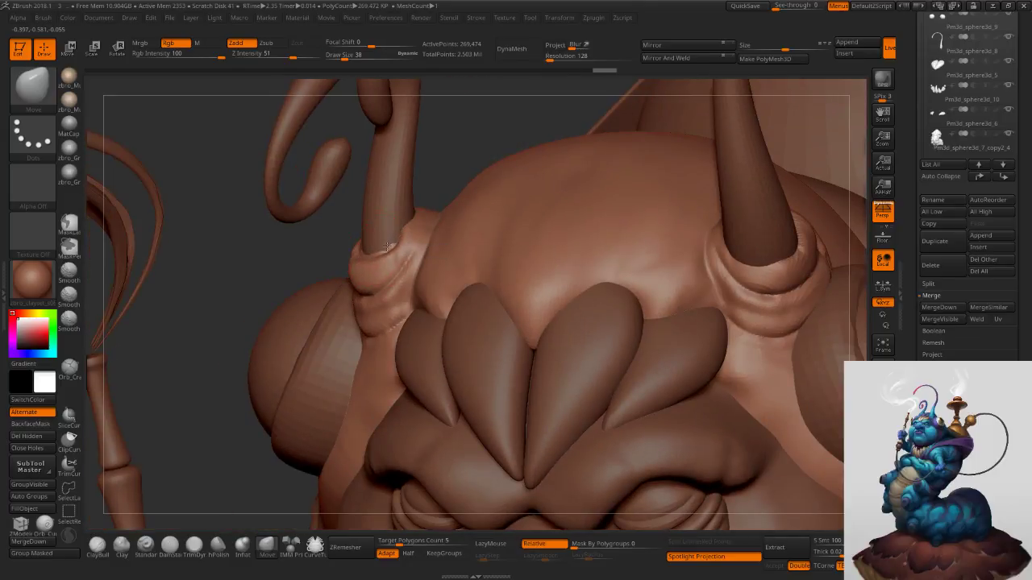
mouse_move(394, 248)
ctrl+right_down()
mouse_move(564, 279)
mouse_move(647, 260)
ctrl+right_up()
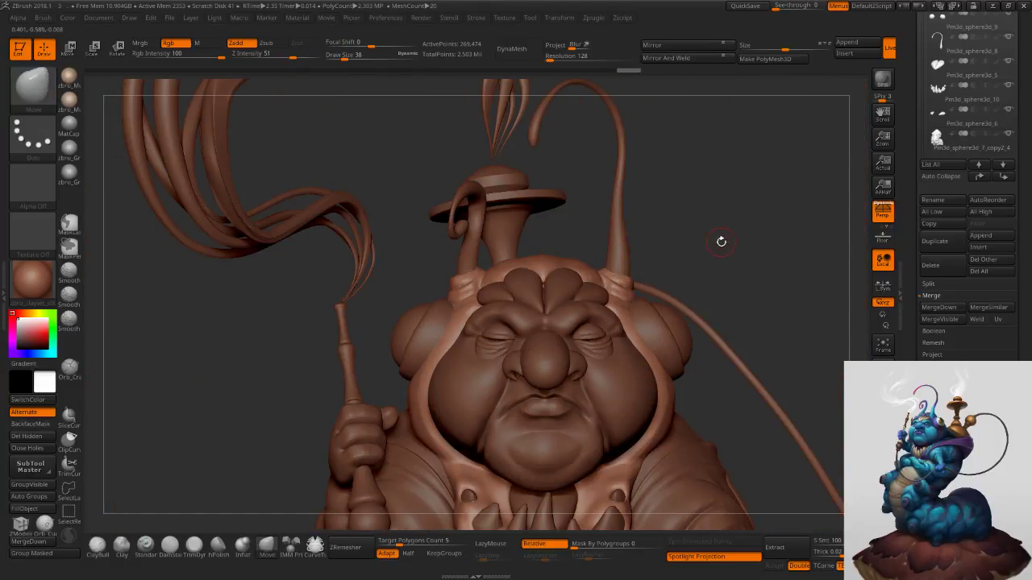
alt+right_drag(746, 242, 665, 217)
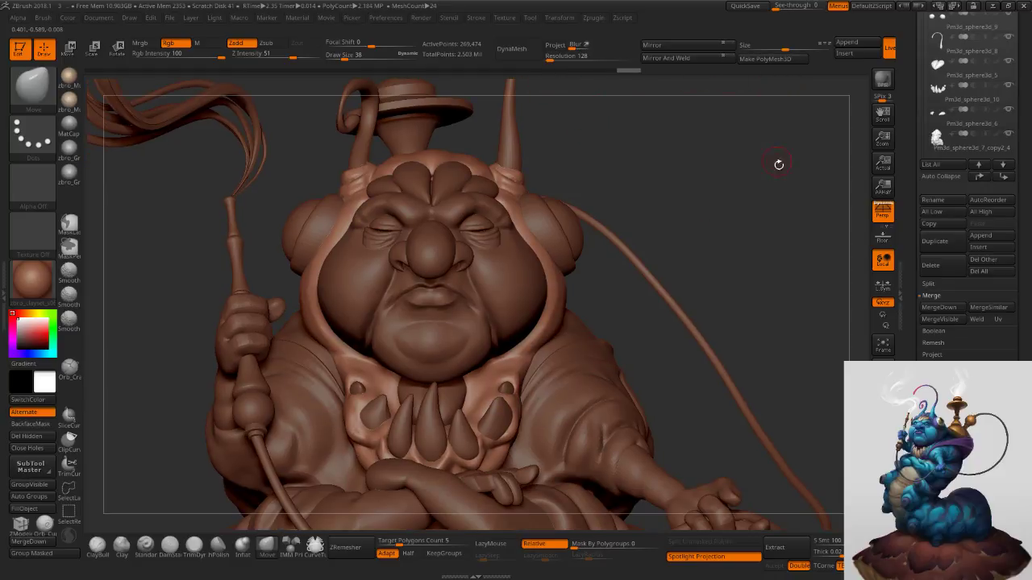
drag(912, 305, 907, 220)
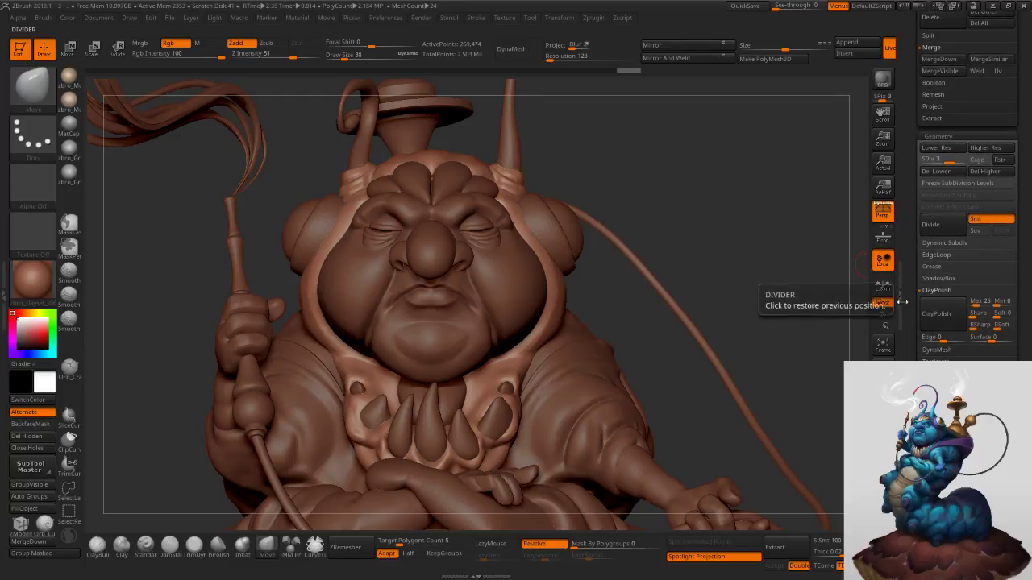
Step up to subdivision level 4 and smooth the crease at the horn base.
click(884, 516)
click(883, 516)
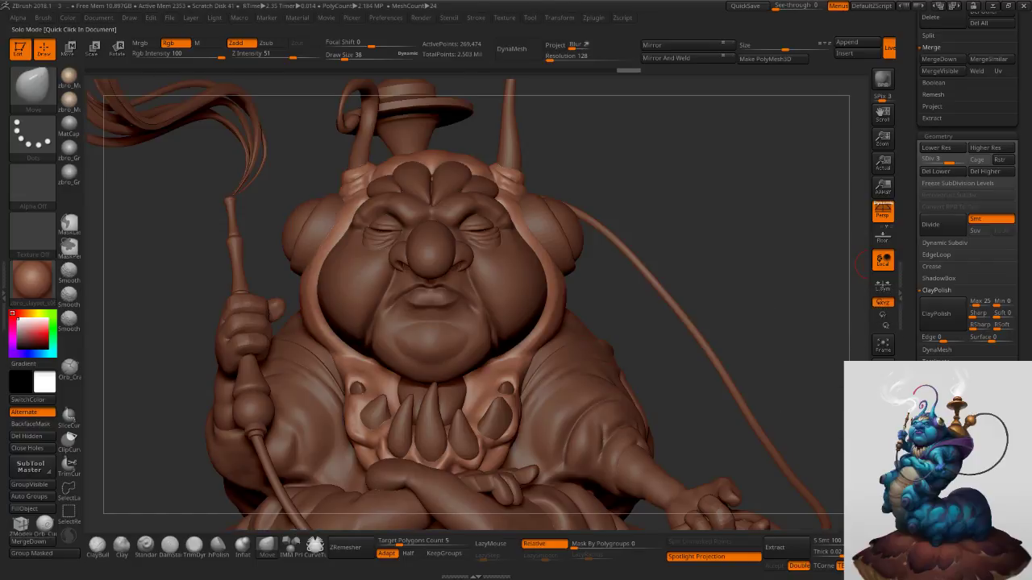
drag(799, 309, 816, 291)
drag(912, 250, 912, 373)
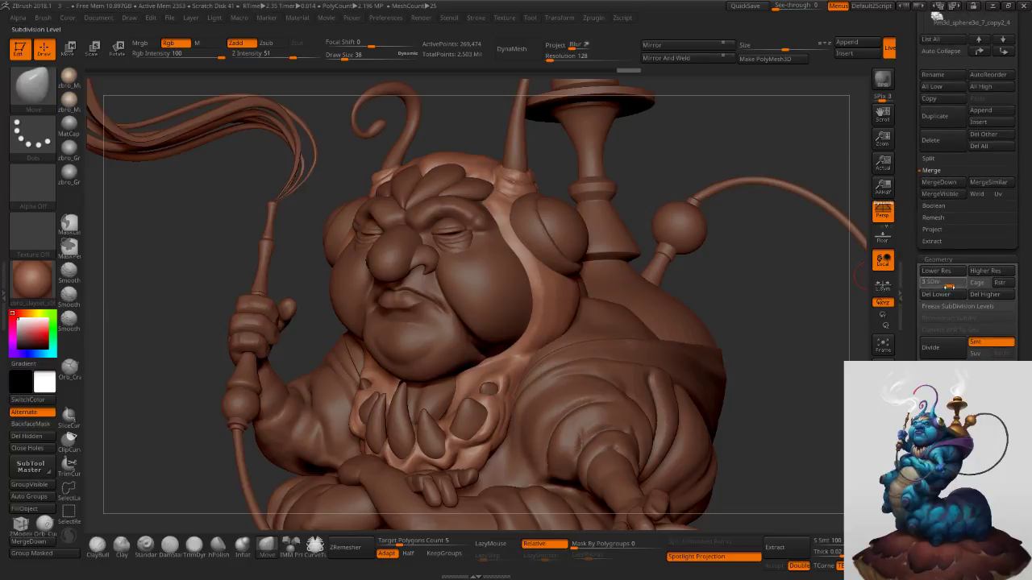
click(962, 286)
right_drag(620, 196, 535, 196)
ctrl+right_drag(410, 237, 389, 255)
shift+drag(413, 235, 356, 235)
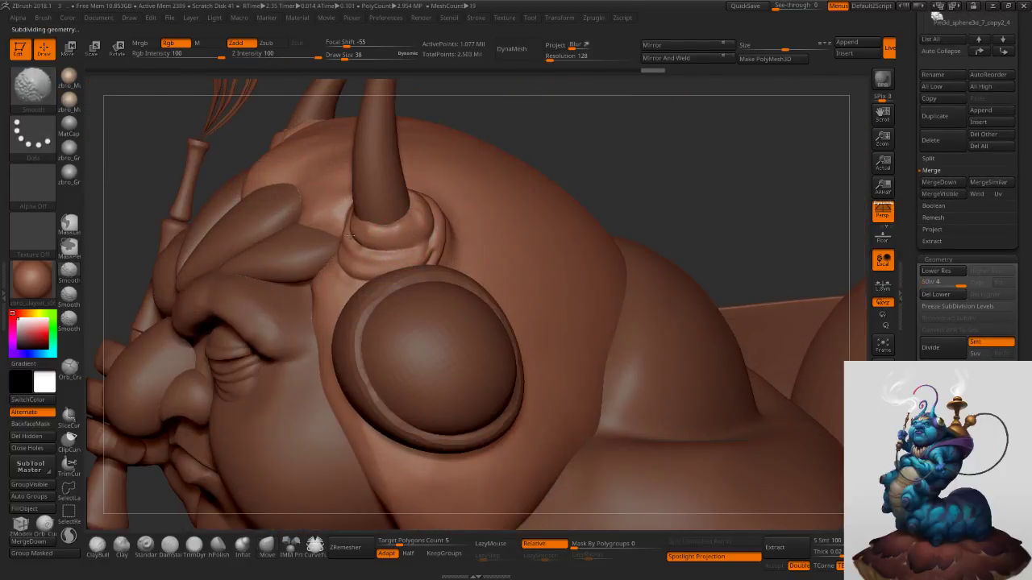
Rebuild the mesh with ZRemesher at a low target polygon count and inspect the new topology.
right_drag(516, 268, 555, 207)
drag(915, 419, 895, 298)
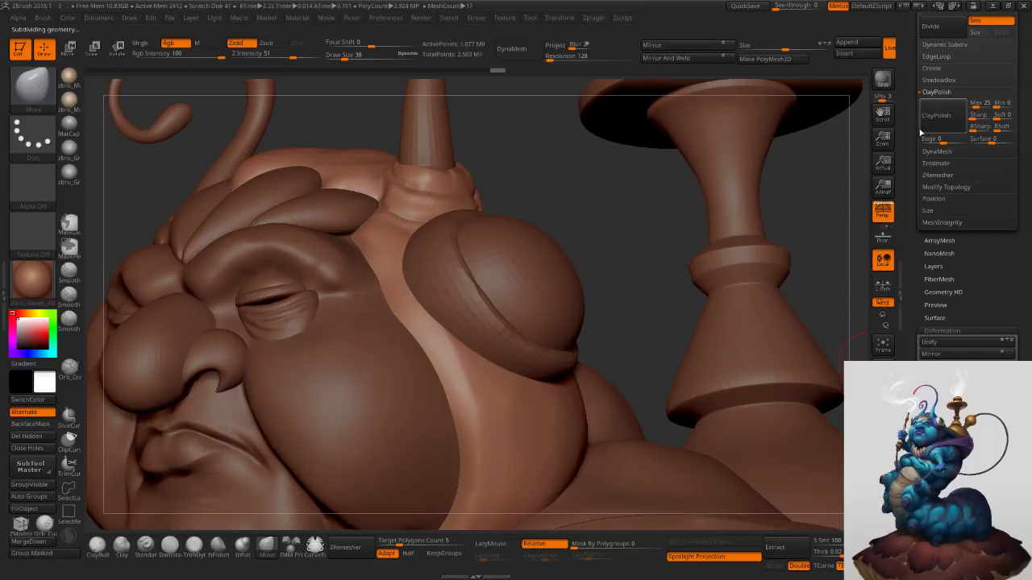
mouse_move(669, 280)
ctrl+right_down()
mouse_move(604, 208)
mouse_move(587, 216)
mouse_move(616, 263)
ctrl+right_up()
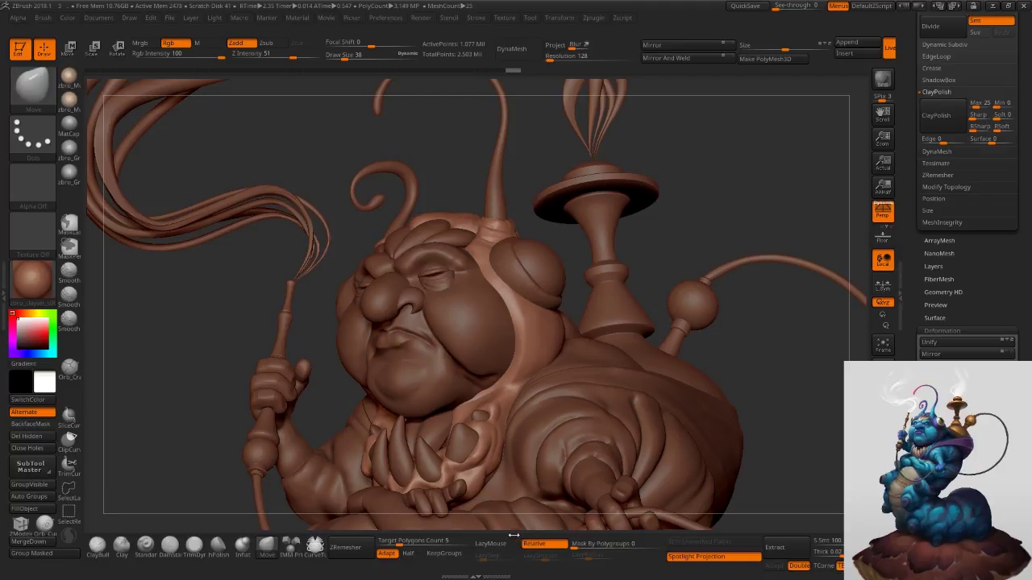
click(420, 541)
text(1)
text(20)
click(345, 547)
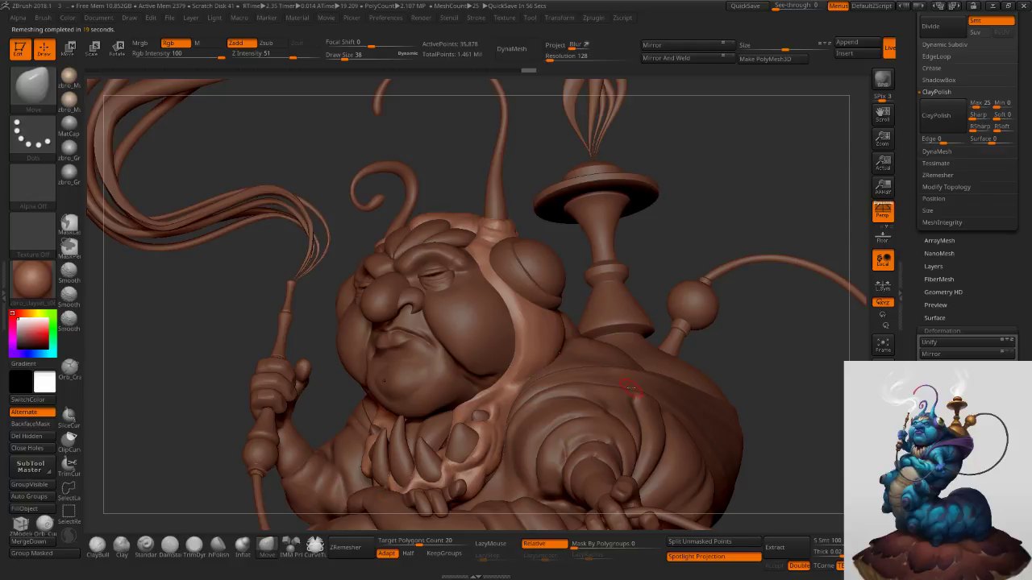
drag(668, 259, 678, 259)
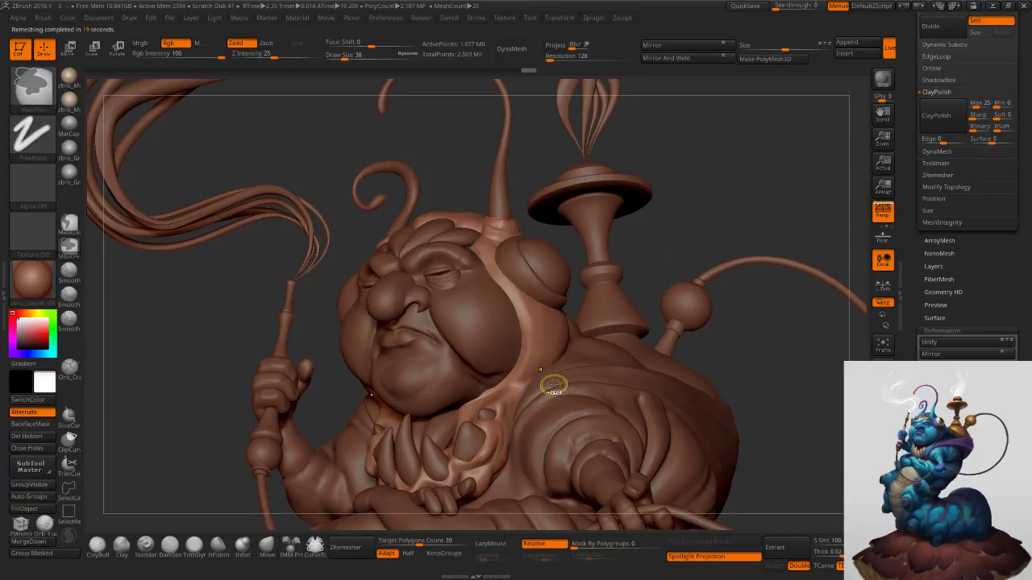
ctrl+right_drag(501, 452, 516, 540)
mouse_move(604, 380)
ctrl+right_down()
mouse_move(604, 279)
mouse_move(633, 285)
mouse_move(618, 285)
ctrl+right_up()
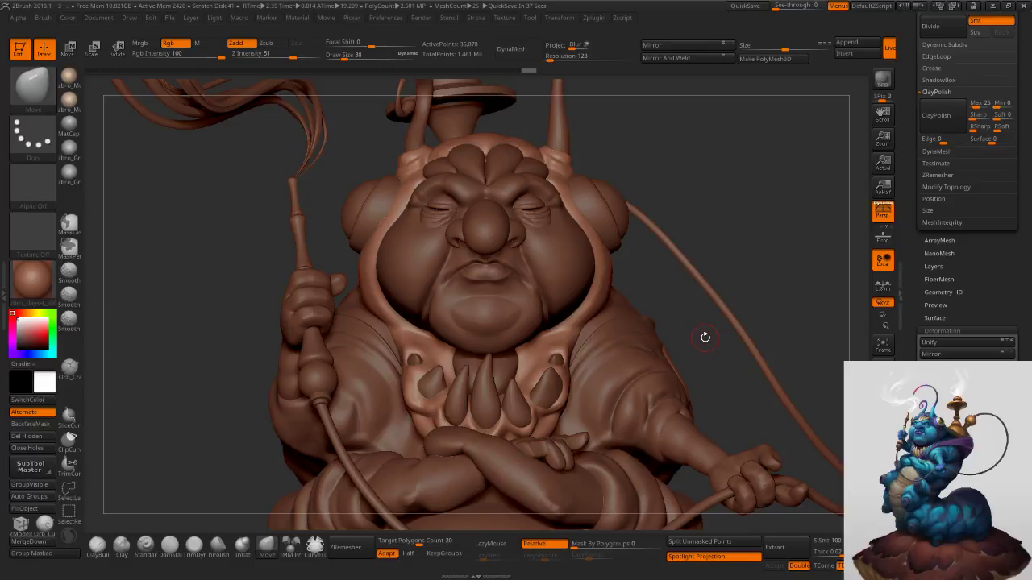
drag(736, 143, 564, 259)
Isolate the eye's orange polygroup, mask it, and split the cap off as its own piece.
alt+click(560, 237)
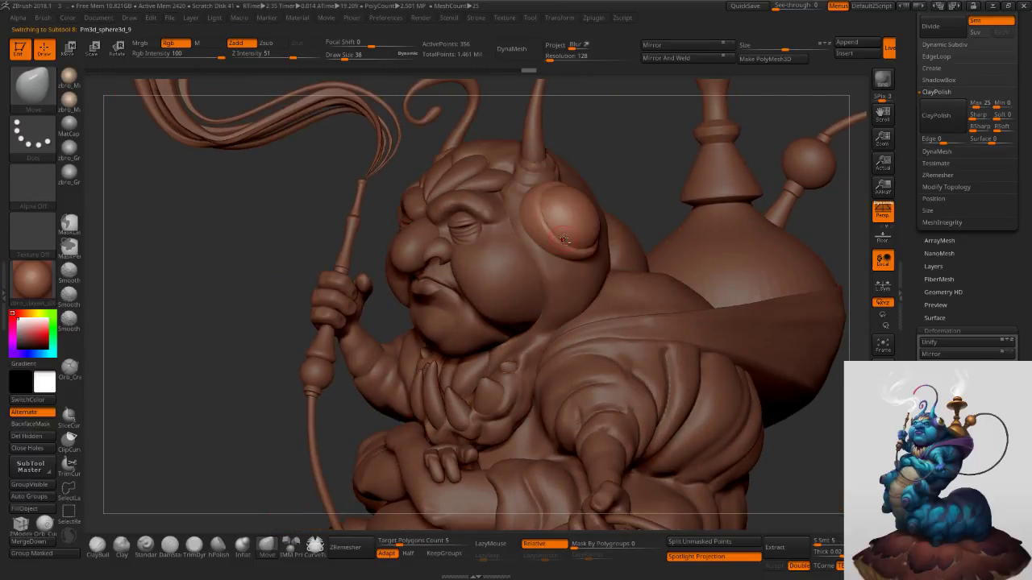
key(shift+f)
ctrl+right_drag(561, 174, 590, 224)
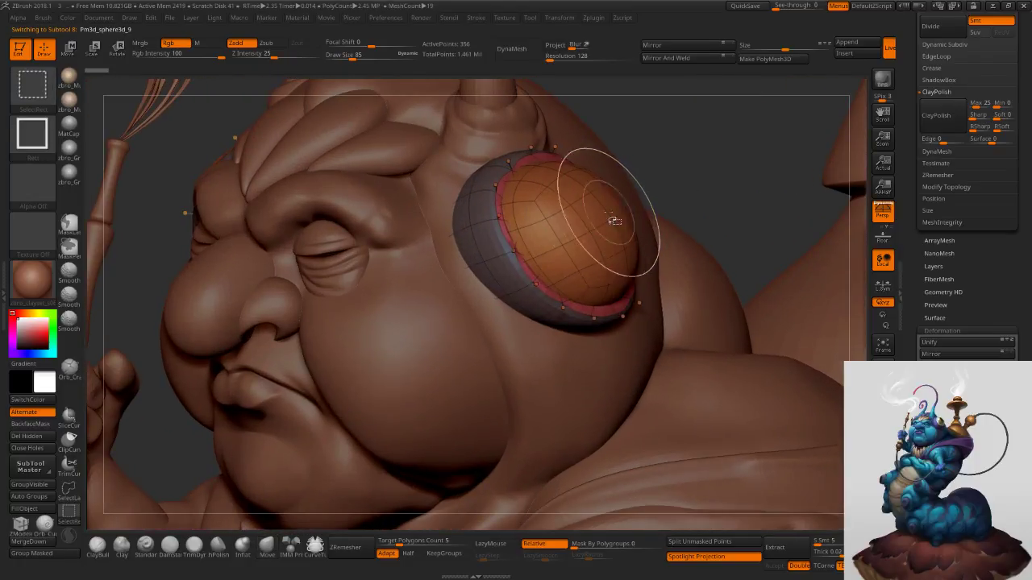
click(882, 442)
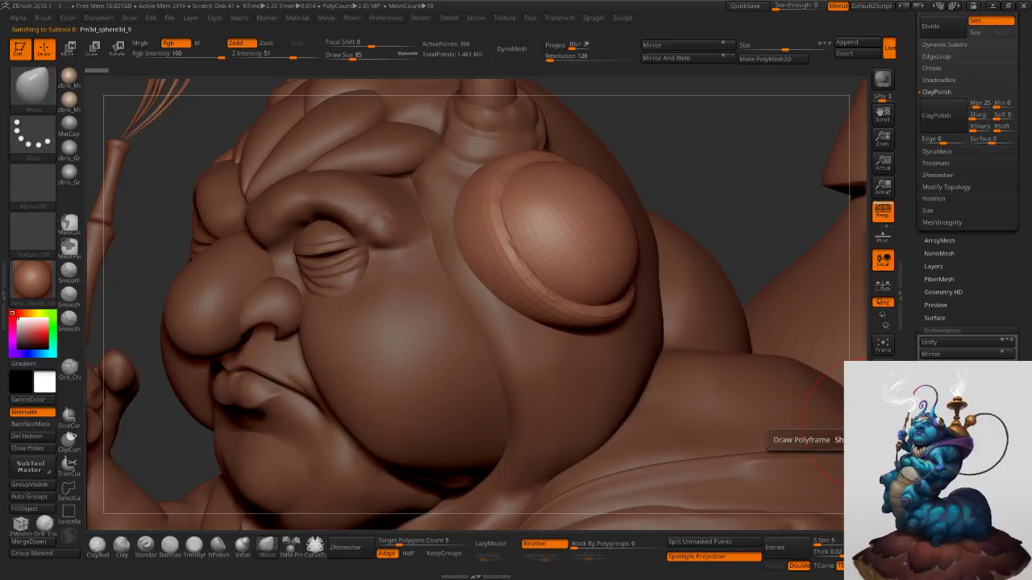
click(883, 442)
ctrl+shift+click(613, 248)
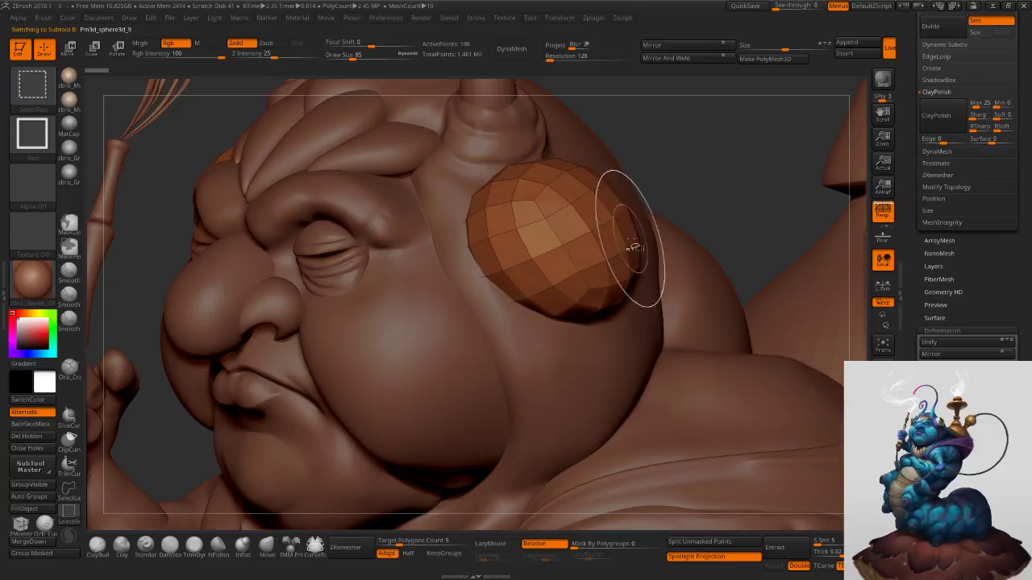
ctrl+click(718, 198)
ctrl+shift+click(719, 204)
click(708, 542)
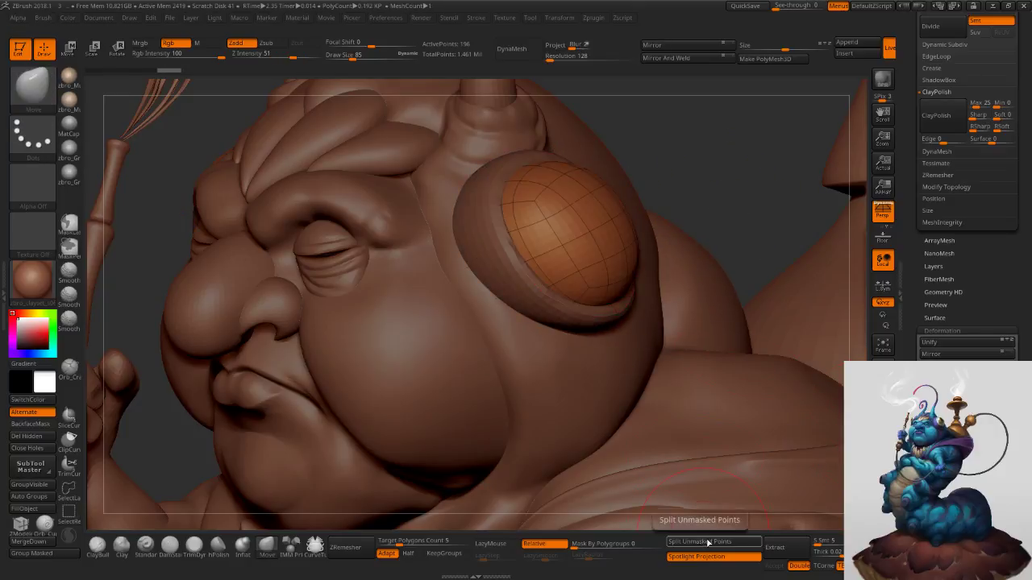
click(883, 442)
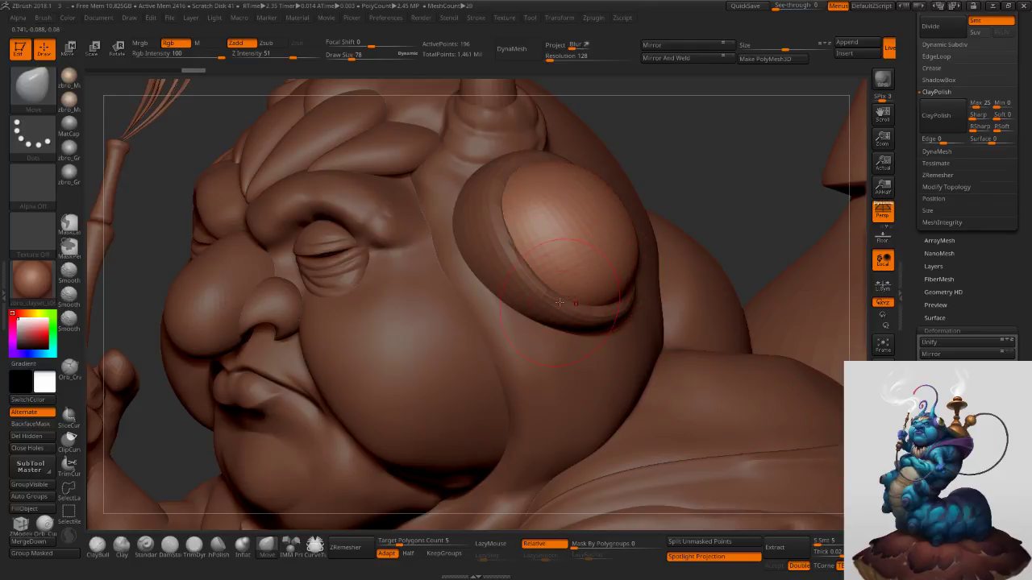
alt+click(579, 309)
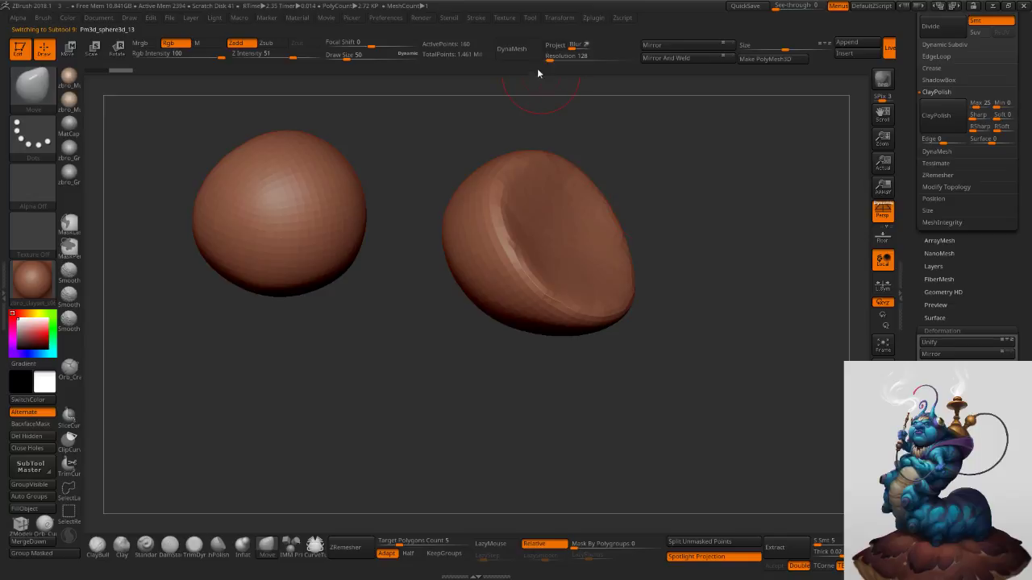
Subdivide the eye pieces, DynaMesh them at a raised resolution of 312, and smooth the result.
click(525, 52)
key(ctrl+z)
key(shift+d)
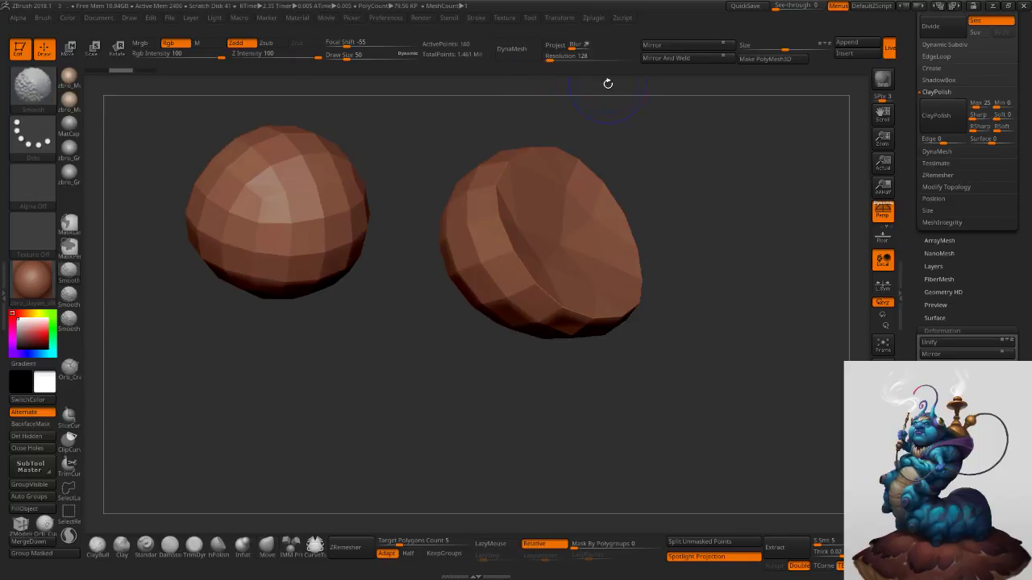
key(ctrl+d)
key(ctrl+d)
key(ctrl+d)
click(520, 50)
click(491, 69)
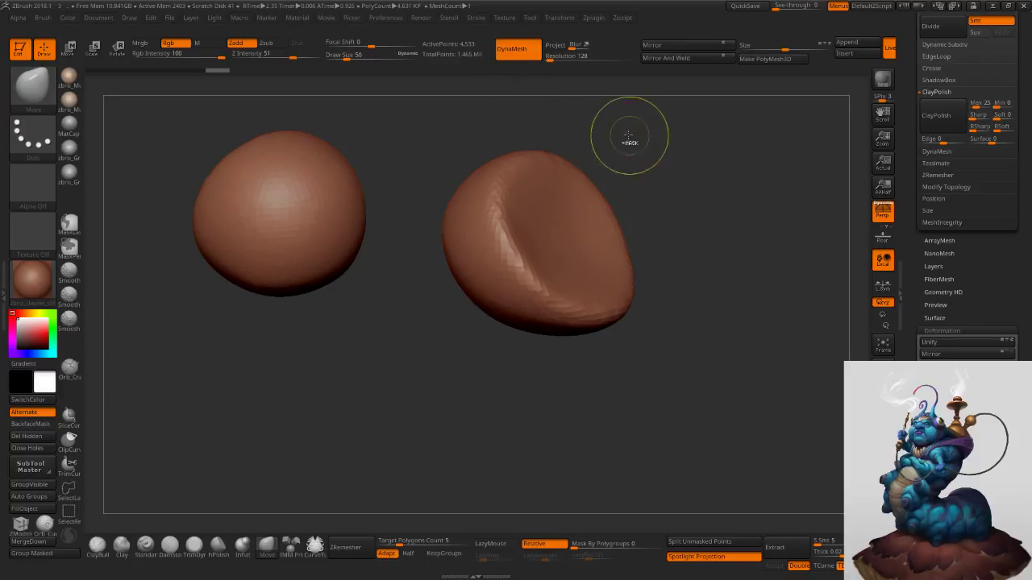
key(ctrl+z)
drag(550, 60, 554, 59)
click(532, 56)
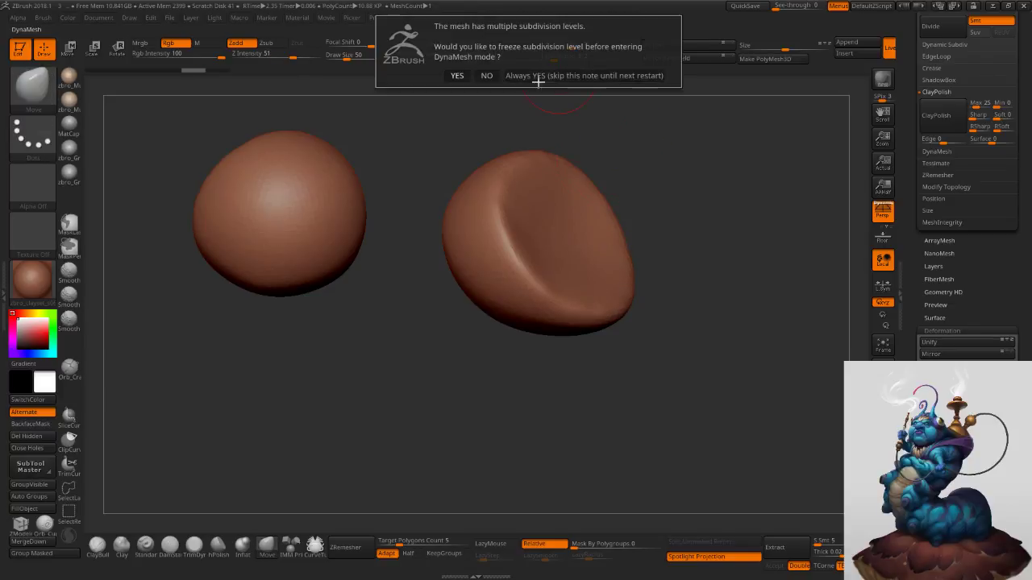
click(487, 75)
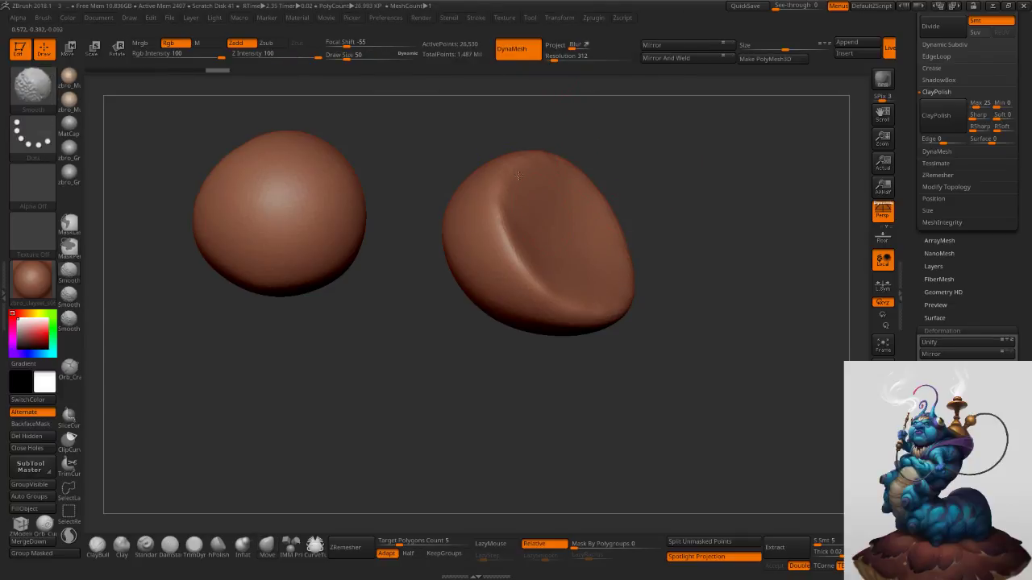
shift+drag(559, 283, 617, 184)
ctrl+right_drag(631, 233, 612, 212)
mouse_move(612, 211)
right_down()
mouse_move(564, 222)
mouse_move(556, 246)
right_up()
right_drag(532, 190, 541, 131)
Mirror and weld the eye cap, then ZRemesh it at target polygon count 2.
click(648, 46)
click(648, 58)
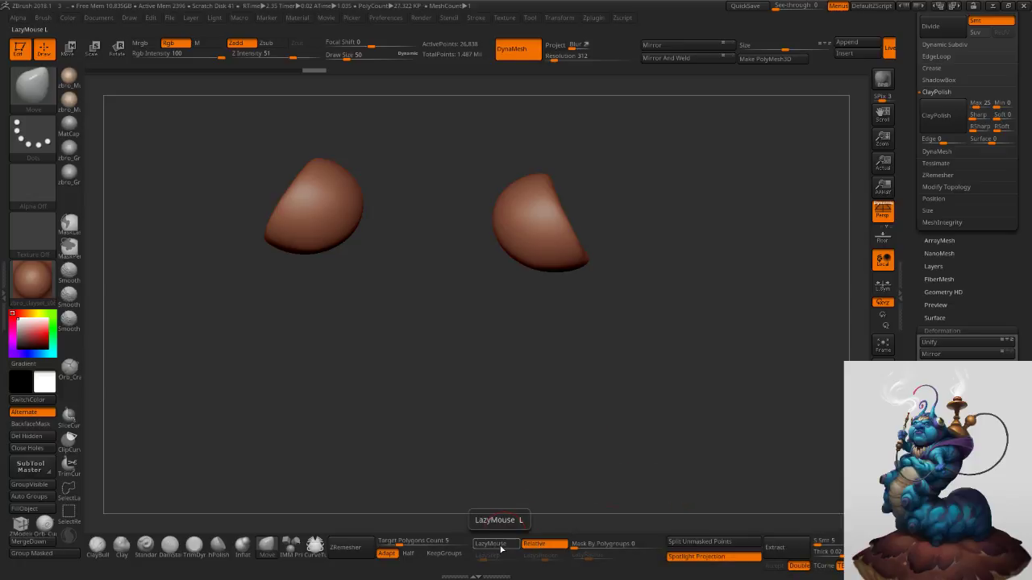
click(369, 550)
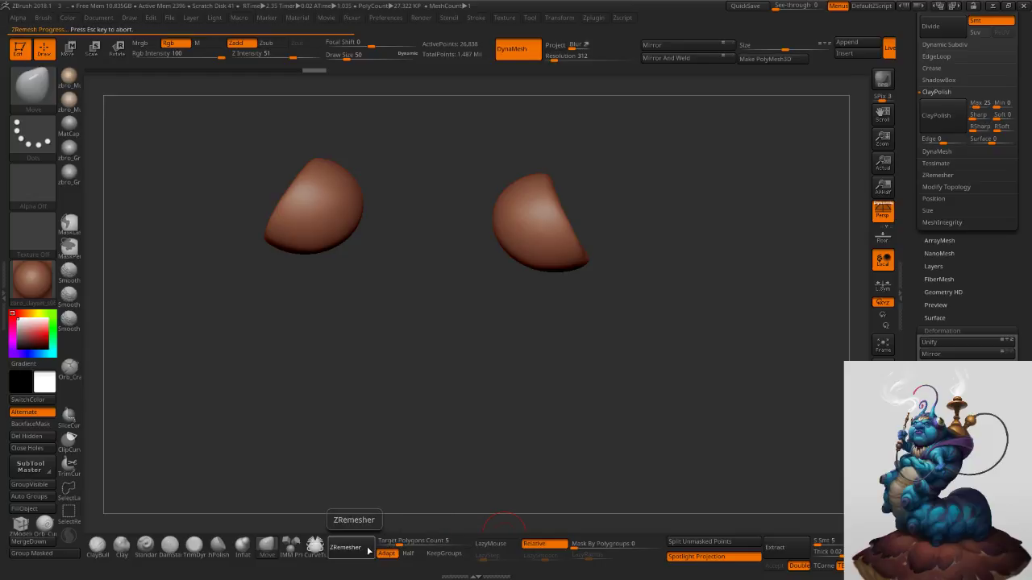
drag(733, 323, 674, 300)
key(ctrl+z)
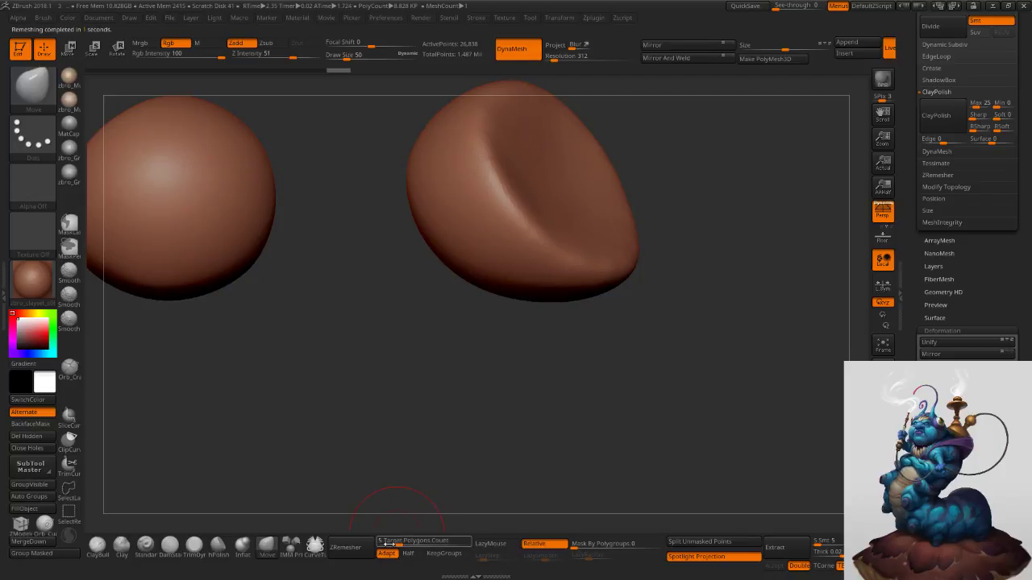
drag(395, 543, 385, 543)
click(353, 554)
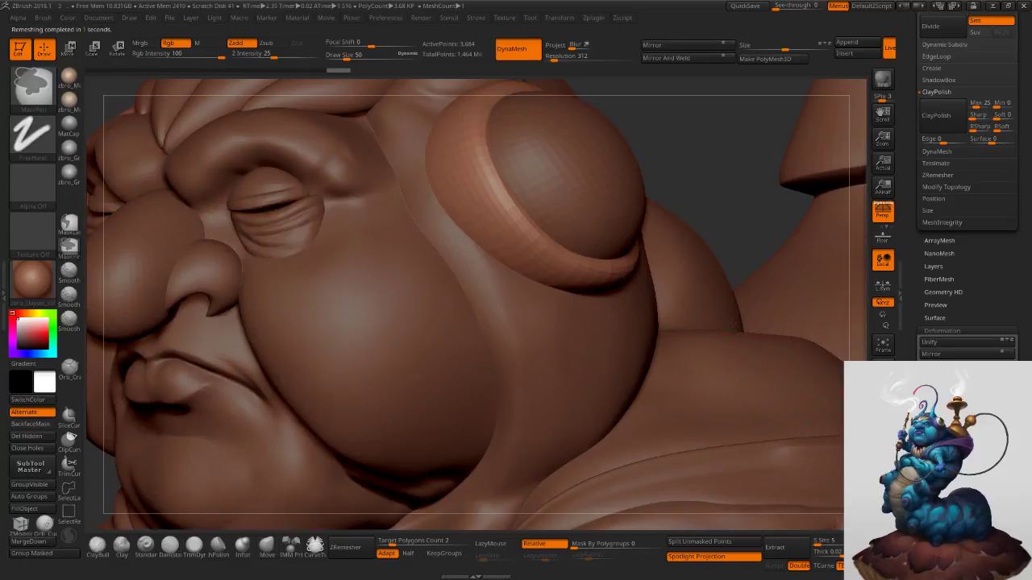
drag(661, 242, 598, 199)
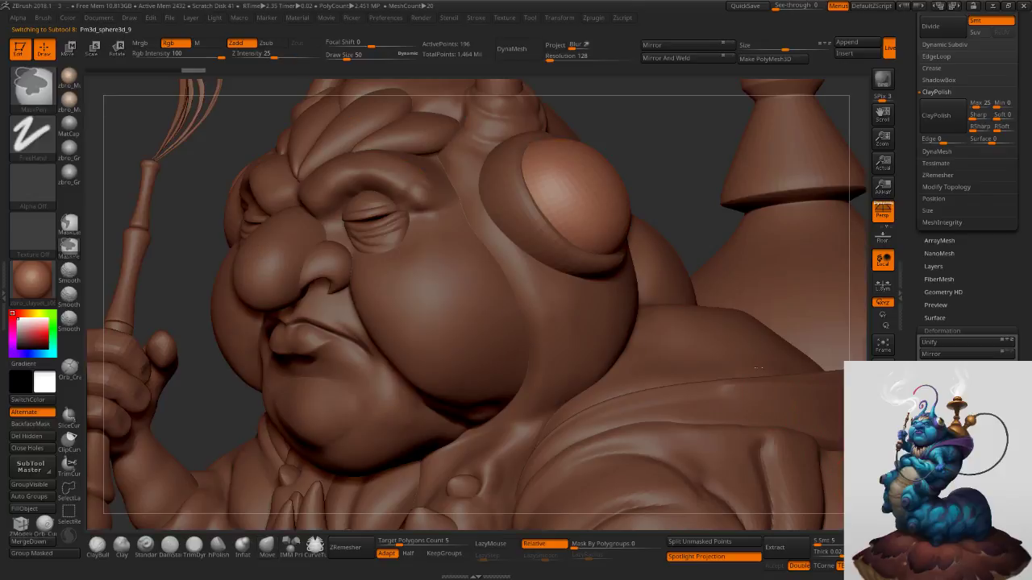
Mirror and weld the active piece.
drag(774, 242, 691, 219)
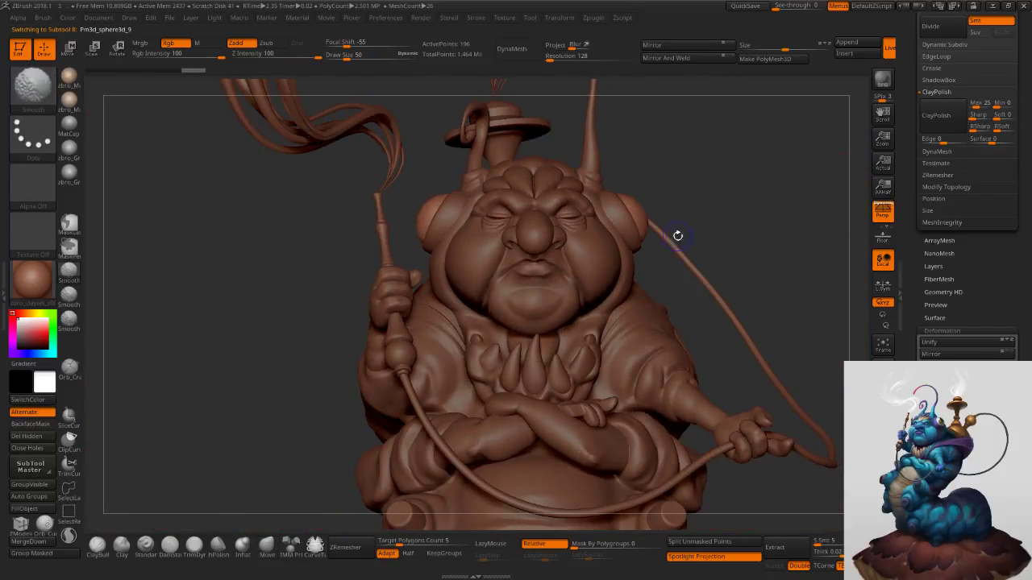
click(659, 58)
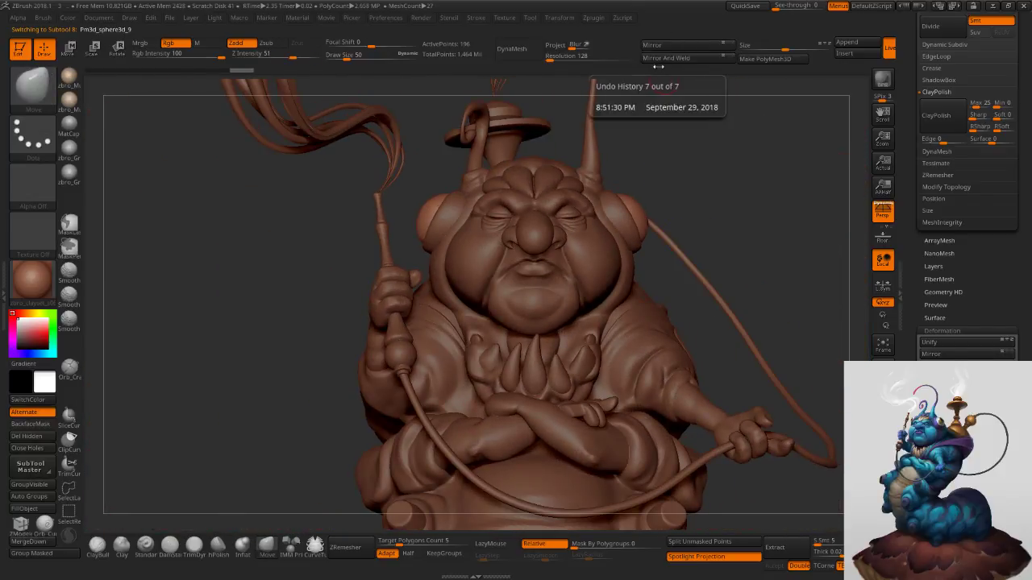
drag(745, 194, 719, 191)
ctrl+right_drag(715, 229, 616, 298)
ctrl+right_drag(527, 227, 582, 290)
Subdivide the nose piece and move it up to second place in the piece list.
alt+click(581, 290)
drag(914, 253, 915, 528)
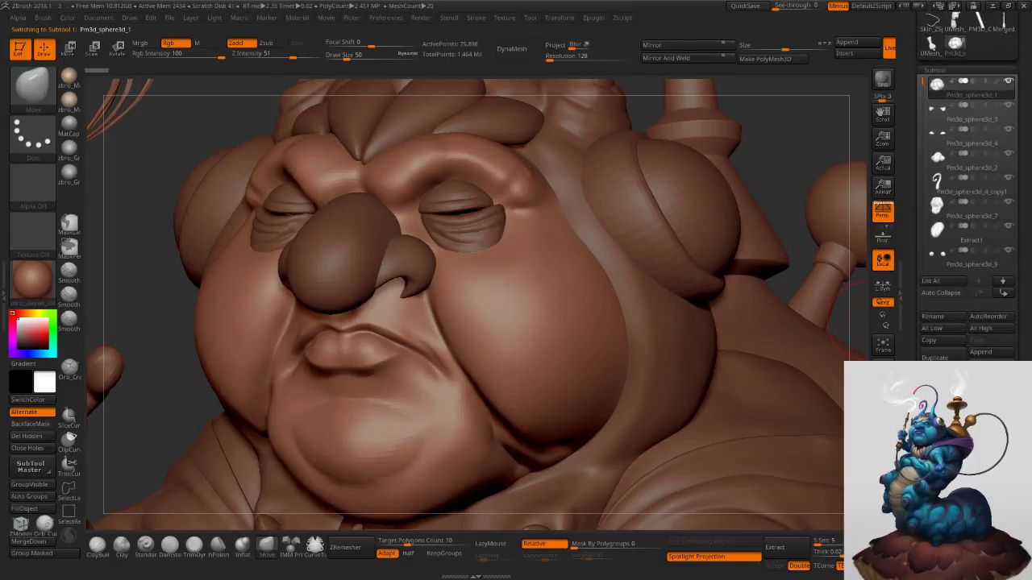
alt+click(372, 251)
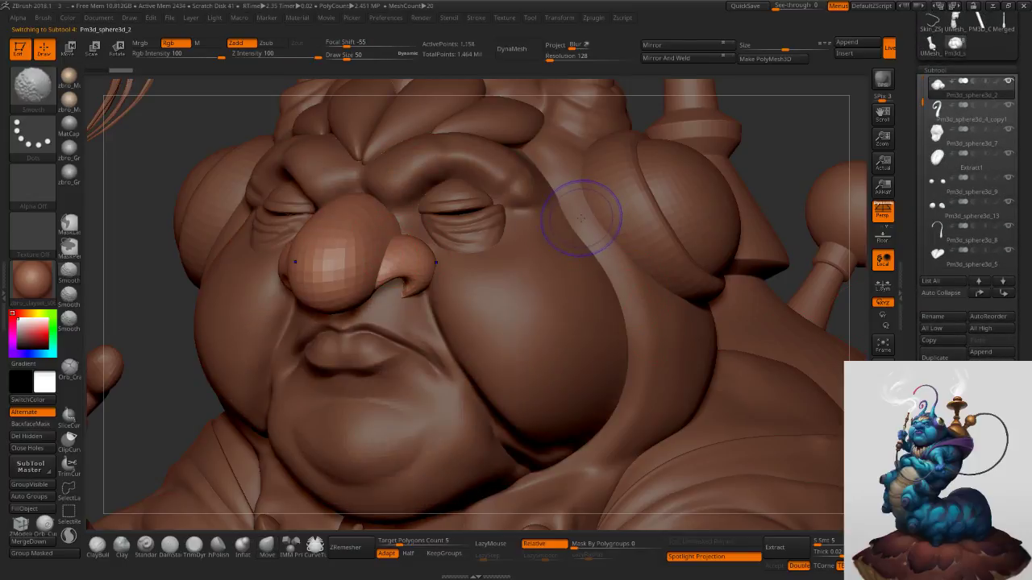
key(ctrl+d)
key(ctrl+d)
key(ctrl+d)
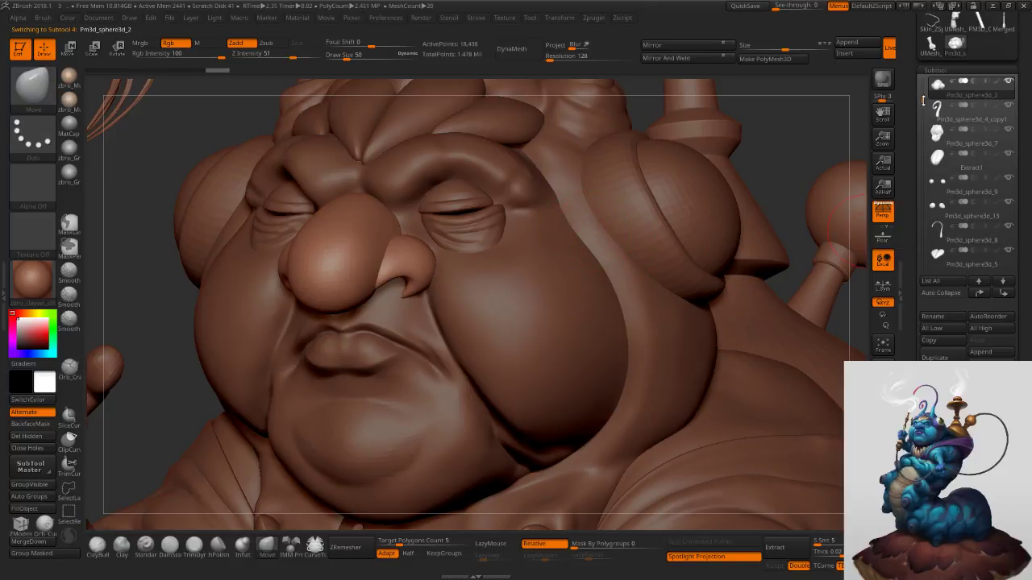
drag(924, 100, 916, 74)
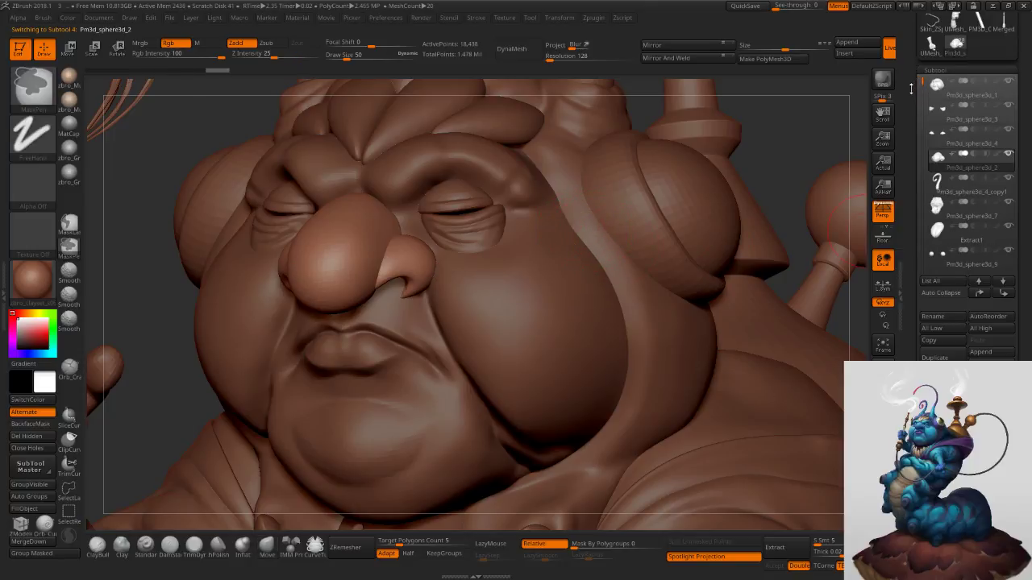
key(ctrl+Up)
key(ctrl+Up)
key(ctrl+Up)
key(ctrl+Down)
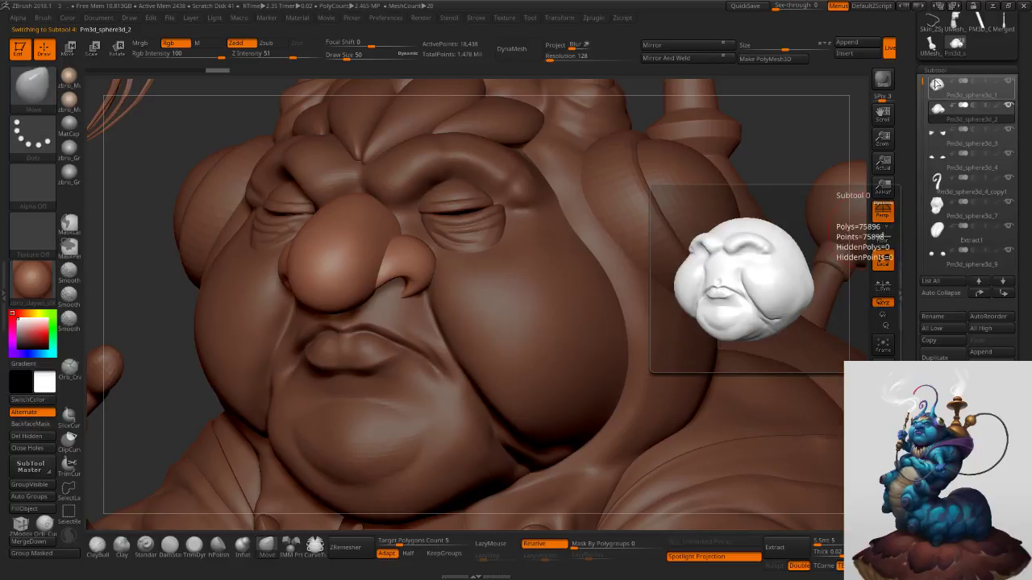
Subdivide the head piece once for finer detail.
click(933, 93)
key(ctrl+d)
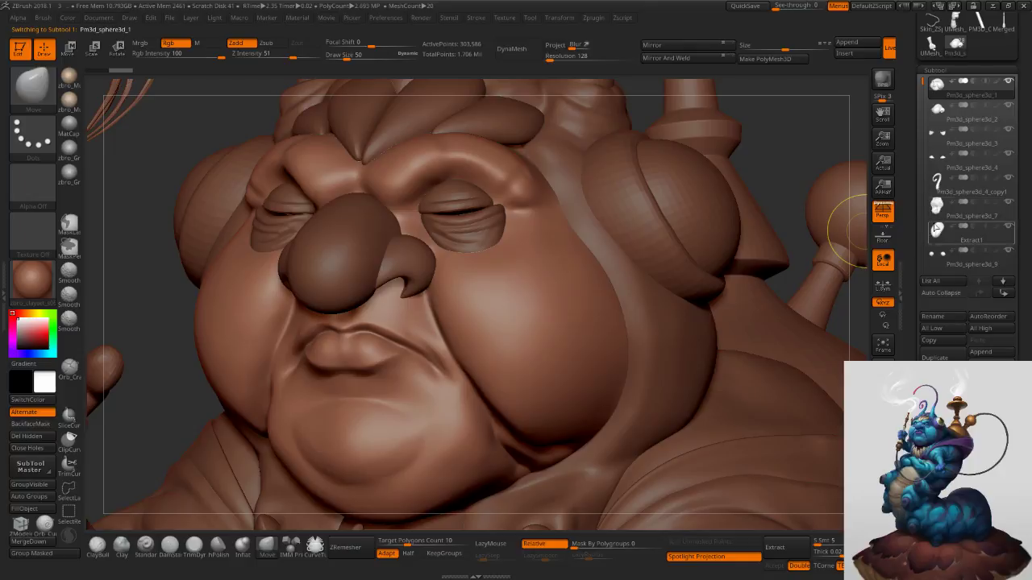
key(ctrl)
ctrl+right_drag(385, 326, 334, 356)
Carve an upper-lip crease with a small DamStandard brush and soften the lip corner.
key(s)
drag(333, 356, 325, 356)
click(170, 546)
key(bracketleft)
key(bracketleft)
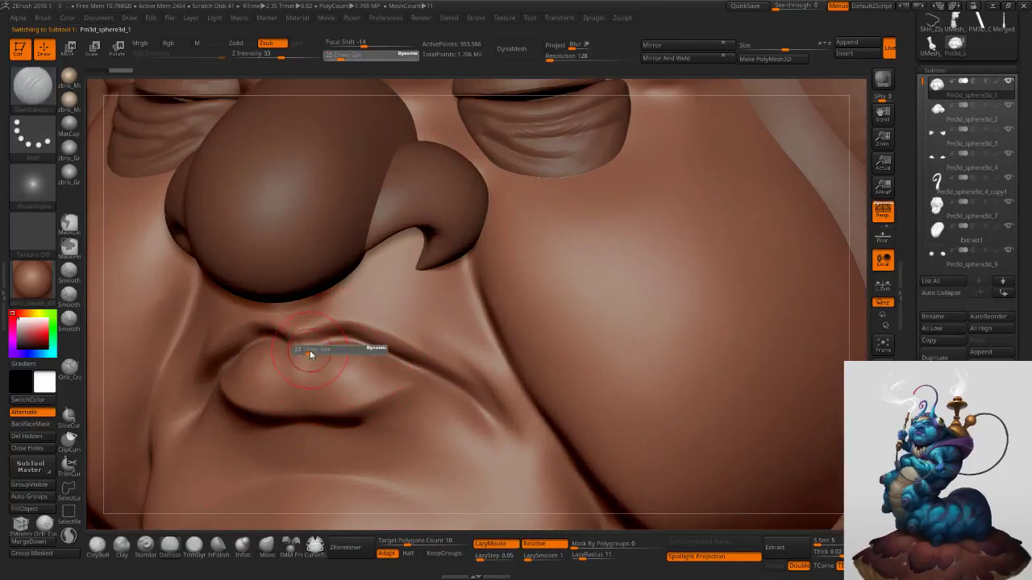
mouse_move(430, 375)
mouse_down()
mouse_move(340, 341)
mouse_move(298, 350)
mouse_up()
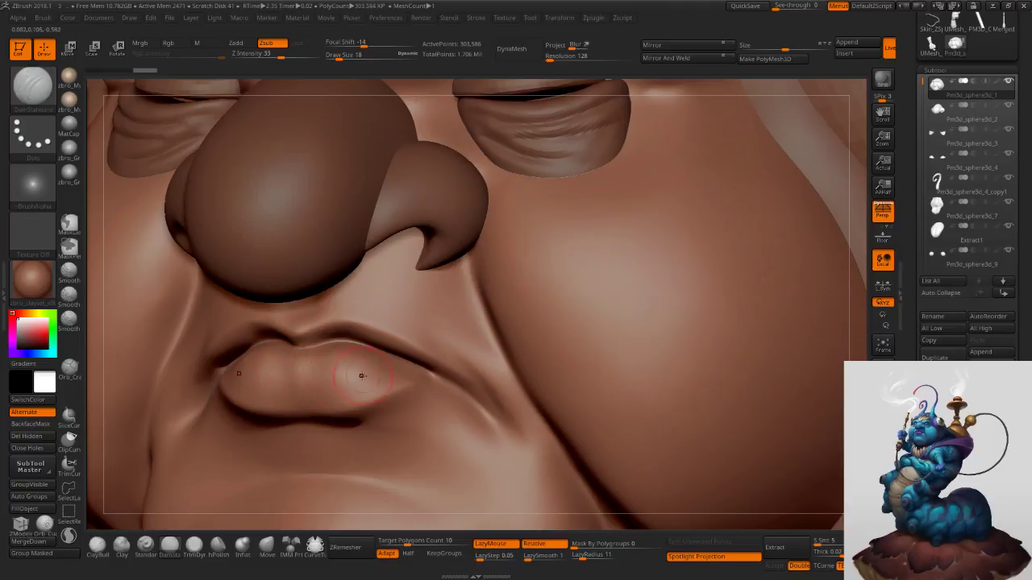
right_drag(461, 351, 433, 374)
shift+drag(413, 368, 478, 402)
At brush size 19, carve a crease outward from the eye corner into the brow.
mouse_move(464, 395)
ctrl+right_down()
mouse_move(443, 342)
mouse_move(497, 342)
mouse_move(471, 340)
ctrl+right_up()
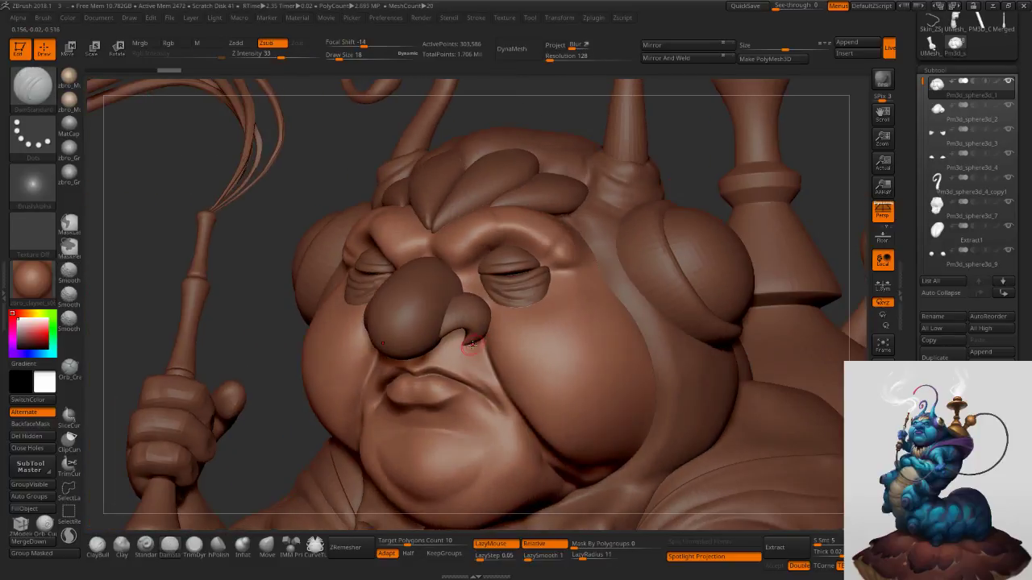
key(ctrl+shift)
key(ctrl+shift)
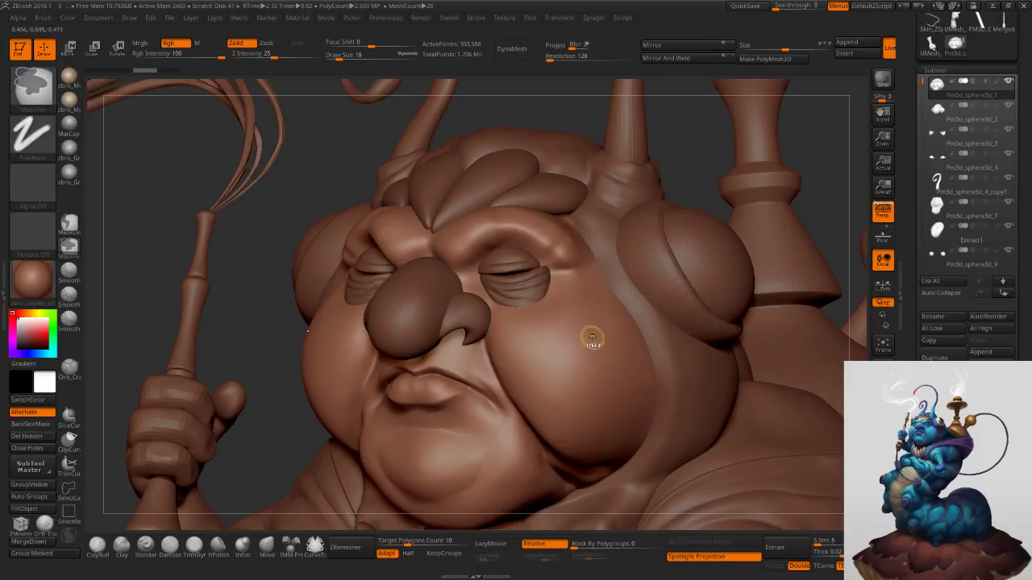
key(s)
click(713, 367)
key(s)
click(577, 431)
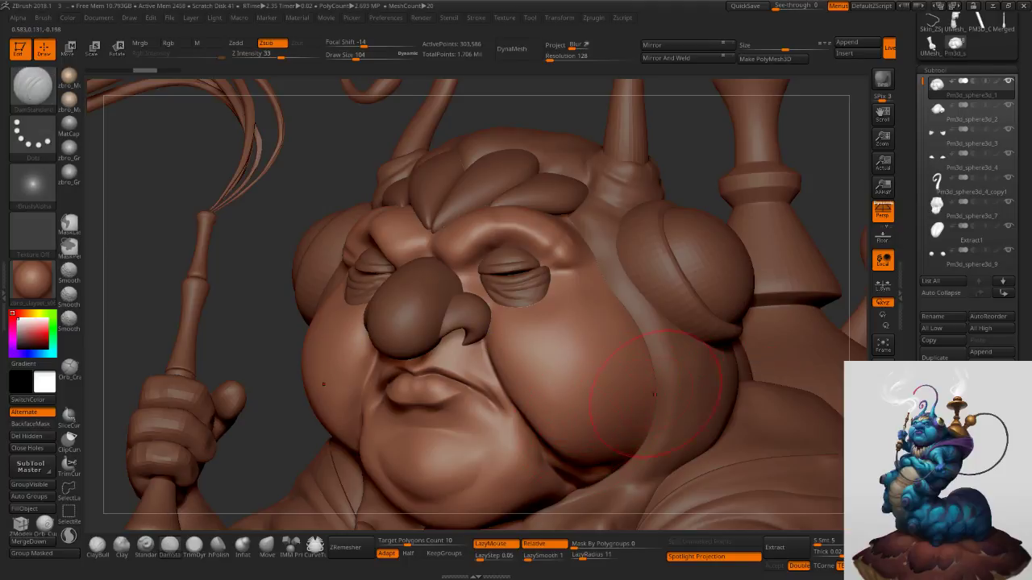
ctrl+right_drag(661, 395, 598, 318)
key(s)
click(602, 319)
ctrl+right_drag(582, 264, 578, 294)
key(s)
click(558, 303)
mouse_move(556, 303)
mouse_down()
mouse_move(583, 267)
mouse_move(550, 313)
mouse_move(645, 311)
mouse_up()
key(ctrl+z)
mouse_move(553, 316)
mouse_down()
mouse_move(685, 282)
mouse_move(663, 300)
mouse_up()
shift+drag(597, 321, 640, 288)
Rework the brow and eye-corner creases, settling on a slightly lower line.
mouse_move(595, 256)
mouse_down()
mouse_move(579, 291)
mouse_move(566, 289)
mouse_move(595, 256)
mouse_up()
key(ctrl+z)
key(ctrl+z)
key(ctrl+z)
key(ctrl+z)
key(ctrl+z)
key(ctrl+z)
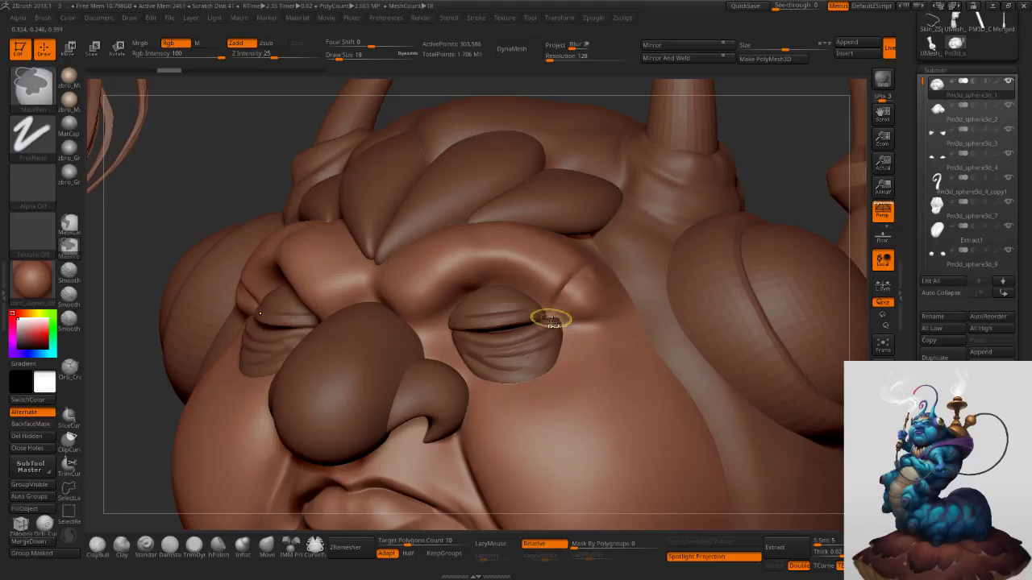
key(ctrl+z)
drag(545, 311, 598, 252)
drag(553, 319, 635, 321)
key(ctrl+z)
drag(555, 319, 637, 320)
key(ctrl+z)
mouse_move(554, 319)
mouse_down()
mouse_move(598, 320)
mouse_move(632, 304)
mouse_up()
key(ctrl+z)
mouse_move(556, 319)
mouse_down()
mouse_move(629, 302)
mouse_move(596, 327)
mouse_move(646, 289)
mouse_up()
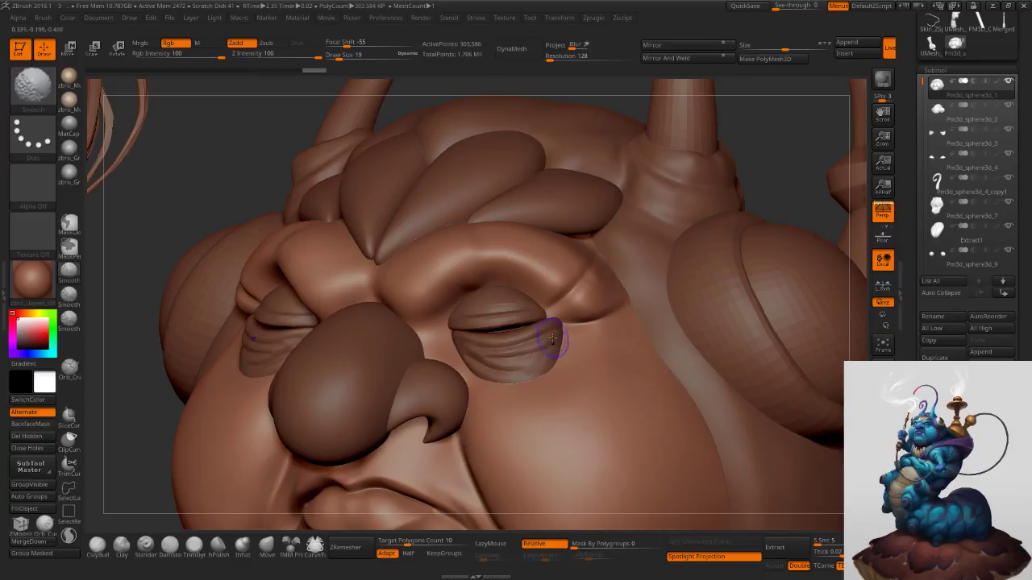
drag(567, 327, 633, 319)
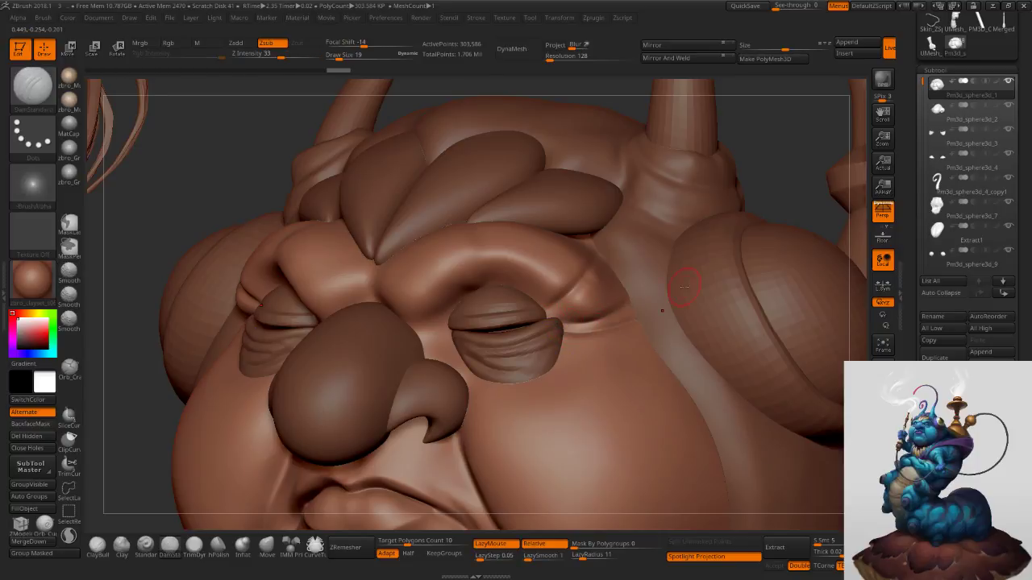
key(ctrl+z)
mouse_move(560, 322)
mouse_down()
mouse_move(654, 326)
mouse_move(572, 332)
mouse_move(677, 299)
mouse_up()
Build up the surface at the eye corner with the Standard brush.
click(146, 546)
drag(566, 313, 600, 284)
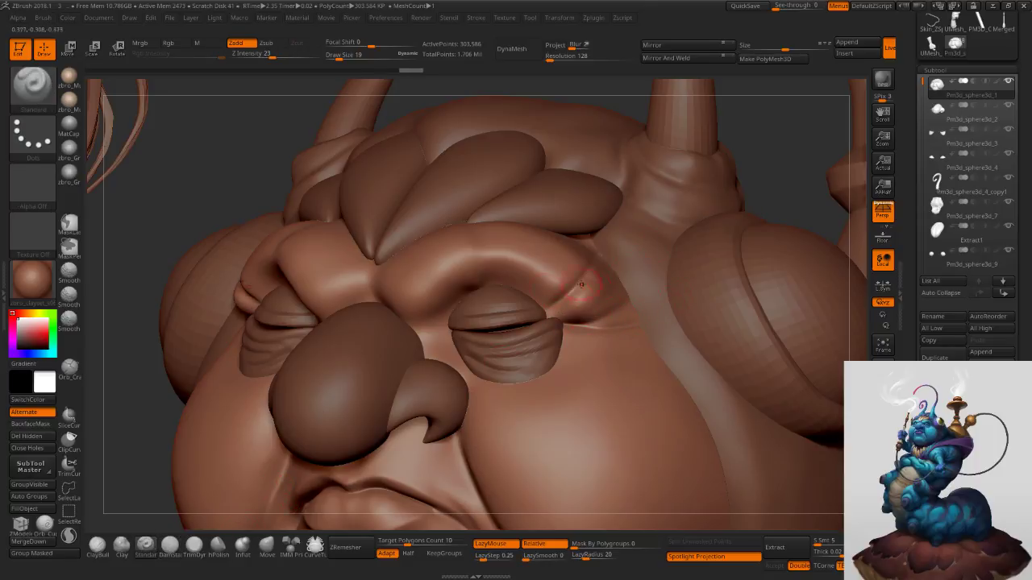
drag(535, 310, 590, 260)
ctrl+right_drag(598, 290, 669, 250)
right_drag(601, 259, 571, 279)
ctrl+right_drag(507, 295, 506, 327)
Drop the head to a lower subdivision level and switch to the Move brush at size 42.
key(s)
click(446, 307)
click(276, 543)
key(shift+d)
key(shift+d)
key(s)
drag(474, 298, 474, 315)
key(s)
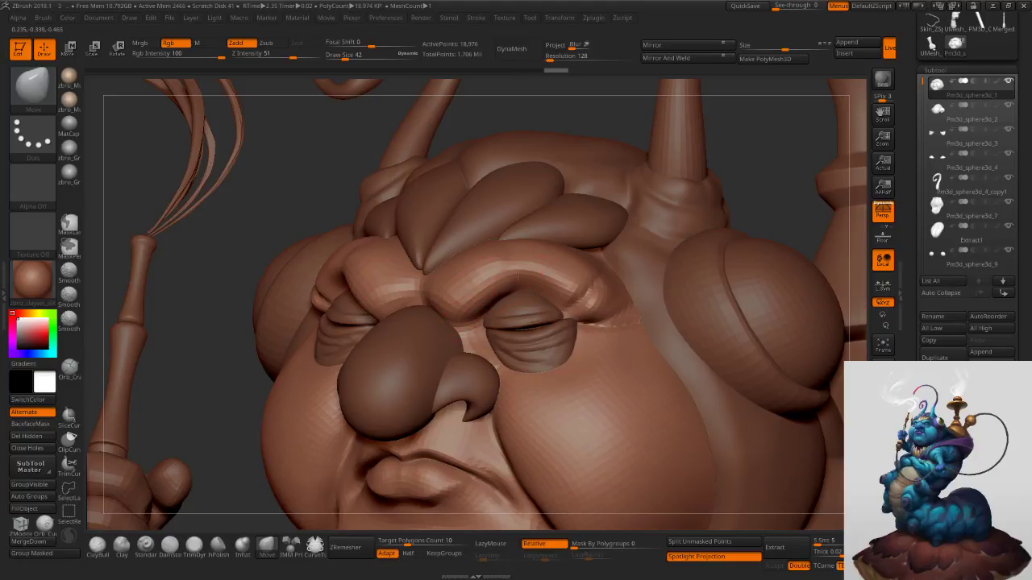
Smooth the brow and raise the head one subdivision level.
drag(505, 285, 504, 285)
key(s)
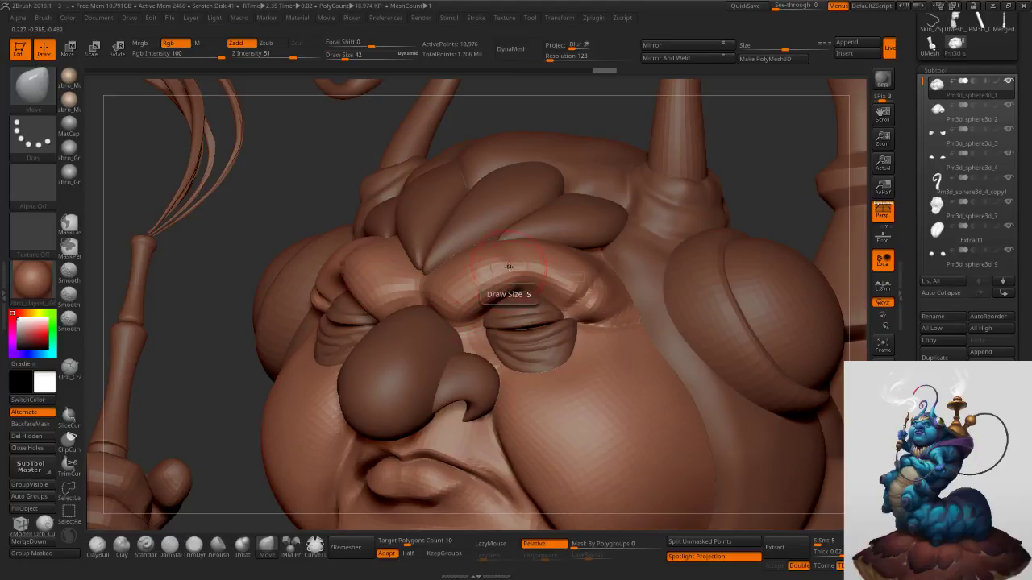
right_drag(503, 258, 499, 292)
shift+drag(500, 269, 500, 264)
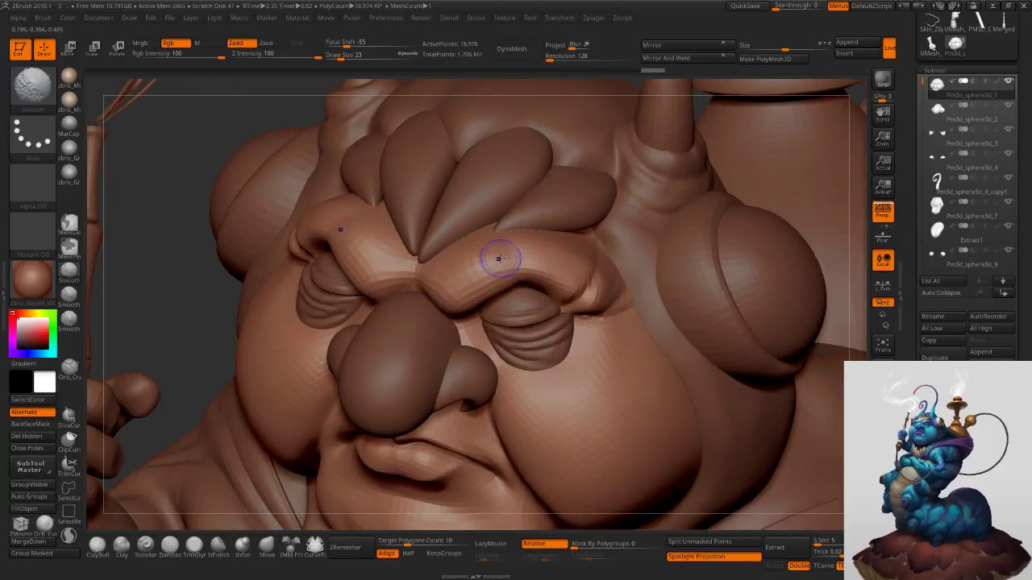
key(d)
Select the under-eye fold piece, set brush size 12 and subdivide it.
mouse_move(534, 275)
right_down()
mouse_move(535, 251)
mouse_move(516, 244)
right_up()
ctrl+right_drag(610, 386, 605, 309)
alt+click(573, 369)
ctrl+right_drag(589, 372, 638, 476)
key(s)
click(589, 392)
right_drag(598, 397, 556, 416)
key(ctrl+d)
With DamStandard, reduced from size 12 to 8, carve the first creases across the under-eye fold.
click(170, 546)
key(s)
click(478, 369)
mouse_move(459, 359)
mouse_down()
mouse_move(526, 385)
mouse_move(644, 376)
mouse_up()
key(s)
click(525, 391)
key(ctrl+z)
key(s)
click(487, 385)
right_drag(669, 370, 634, 379)
mouse_move(635, 384)
shift+mouse_down()
mouse_move(502, 400)
mouse_move(645, 382)
shift+mouse_up()
Carve and recarve wrinkle creases across both under-eye folds, smoothing the lower-lid fold.
mouse_move(517, 392)
mouse_down()
mouse_move(597, 377)
mouse_move(653, 339)
mouse_up()
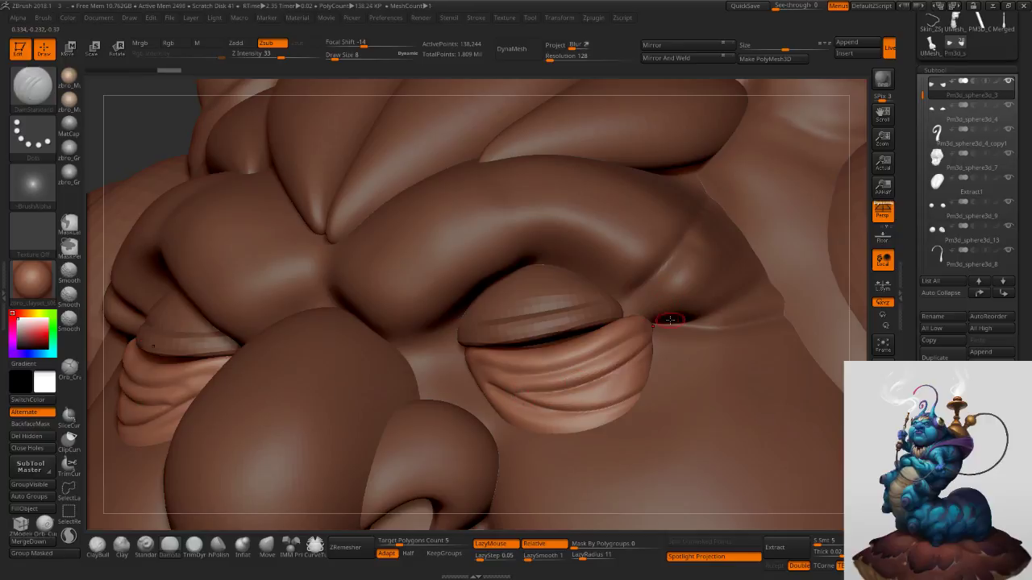
right_drag(674, 318, 617, 347)
drag(559, 396, 660, 322)
right_drag(671, 321, 734, 331)
mouse_move(647, 353)
ctrl+right_down()
mouse_move(620, 363)
mouse_move(643, 366)
mouse_move(602, 365)
ctrl+right_up()
ctrl+right_drag(638, 430, 556, 387)
drag(511, 383, 705, 318)
key(ctrl+z)
mouse_move(496, 380)
mouse_down()
mouse_move(551, 394)
mouse_move(703, 315)
mouse_up()
key(ctrl+z)
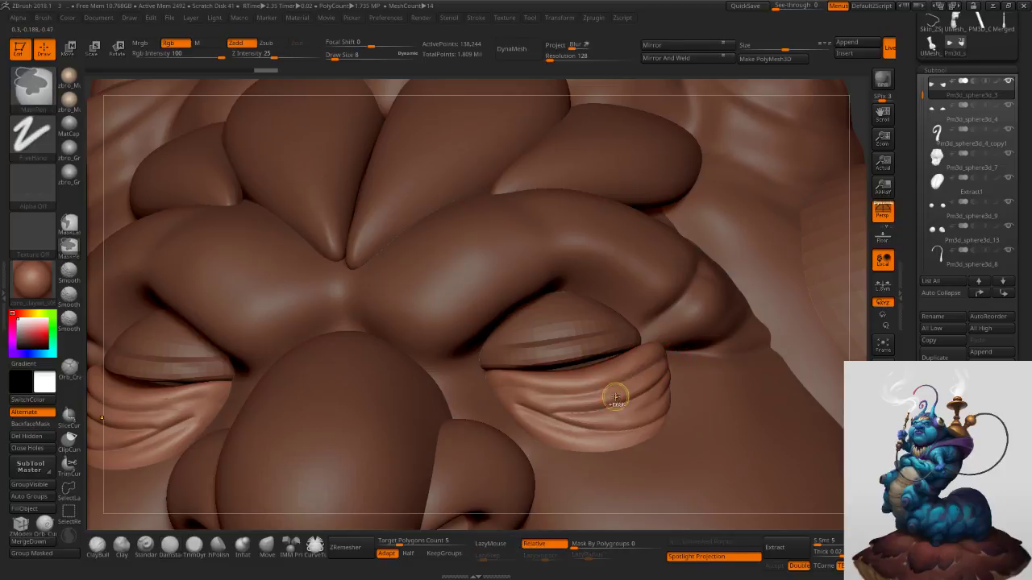
drag(583, 397, 487, 373)
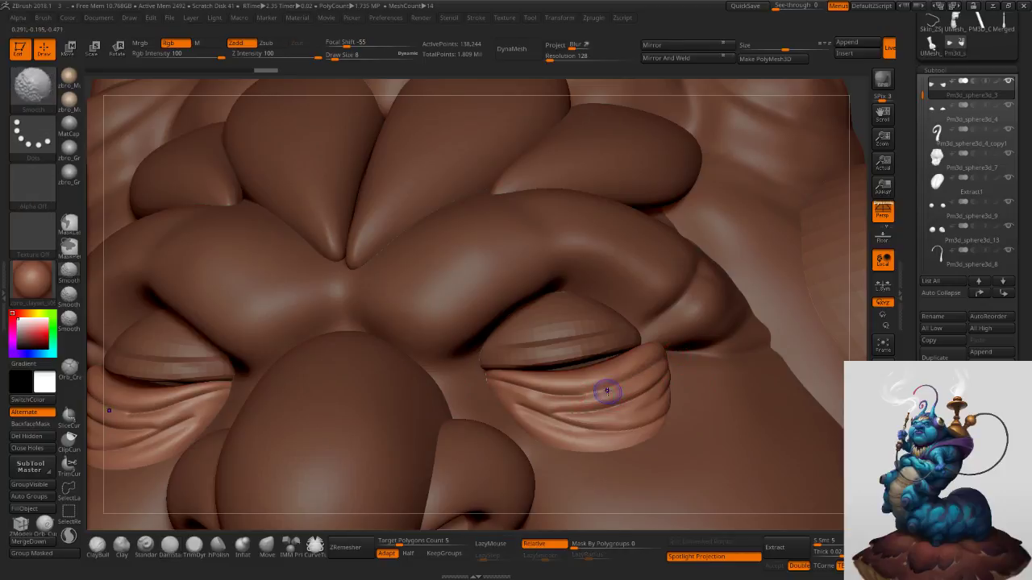
shift+drag(606, 392, 606, 393)
Redraw the lower-lid crease and review the face with the upper body.
right_drag(658, 370, 717, 377)
mouse_move(573, 395)
mouse_down()
mouse_move(692, 338)
mouse_move(711, 309)
mouse_up()
key(ctrl+z)
drag(573, 395, 704, 331)
ctrl+right_drag(672, 349, 662, 323)
right_drag(662, 322, 723, 368)
mouse_move(740, 410)
ctrl+right_down()
mouse_move(701, 368)
mouse_move(722, 370)
mouse_move(696, 366)
mouse_move(748, 379)
ctrl+right_up()
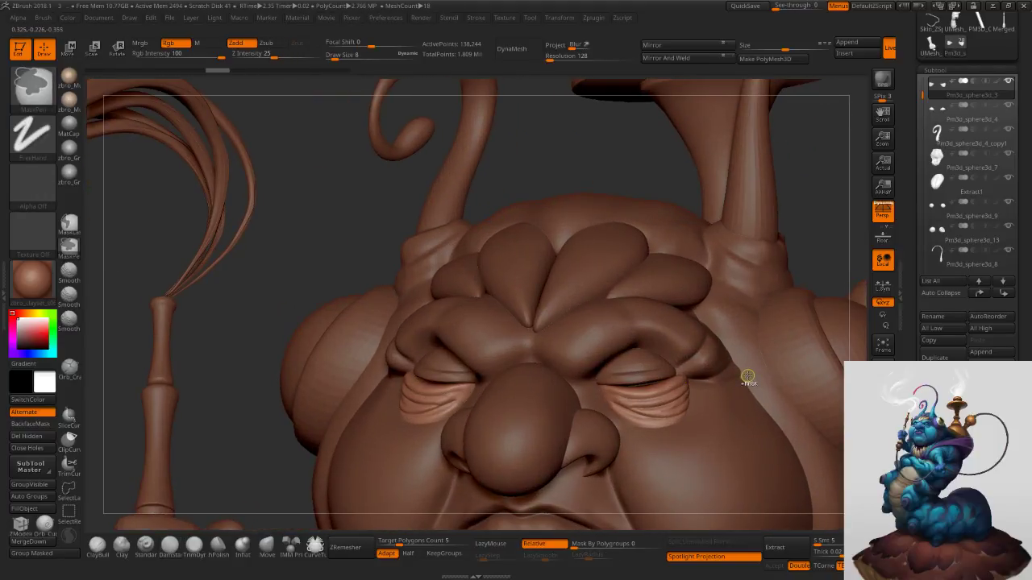
key(ctrl+z)
key(ctrl+shift+z)
key(ctrl+shift+z)
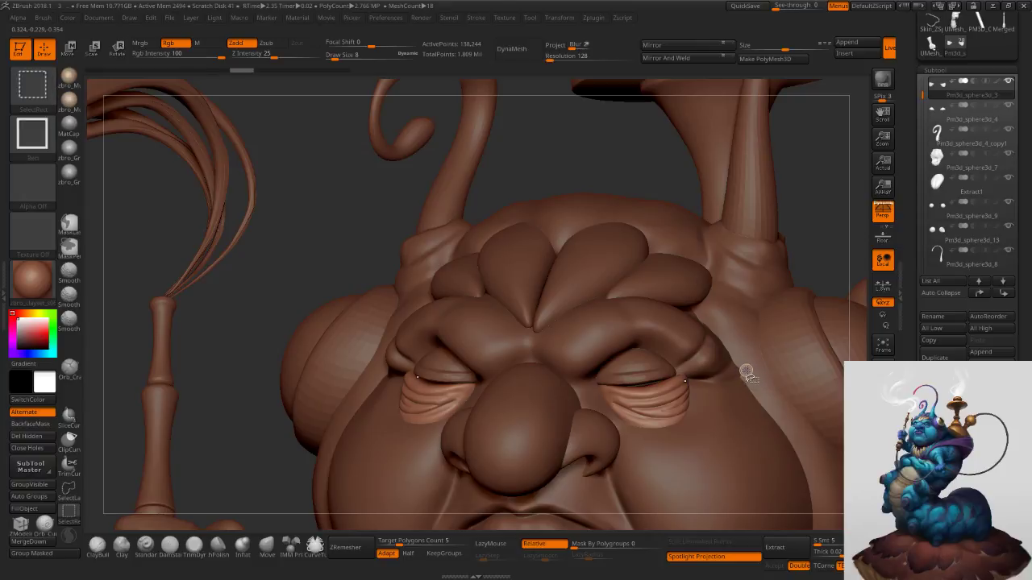
ctrl+right_drag(741, 385, 705, 351)
ctrl+right_drag(670, 382, 711, 400)
Select the eyelid piece Pm3d_sphere3d_4 and subdivide it.
alt+click(674, 364)
key(ctrl+d)
ctrl+right_drag(699, 356, 706, 318)
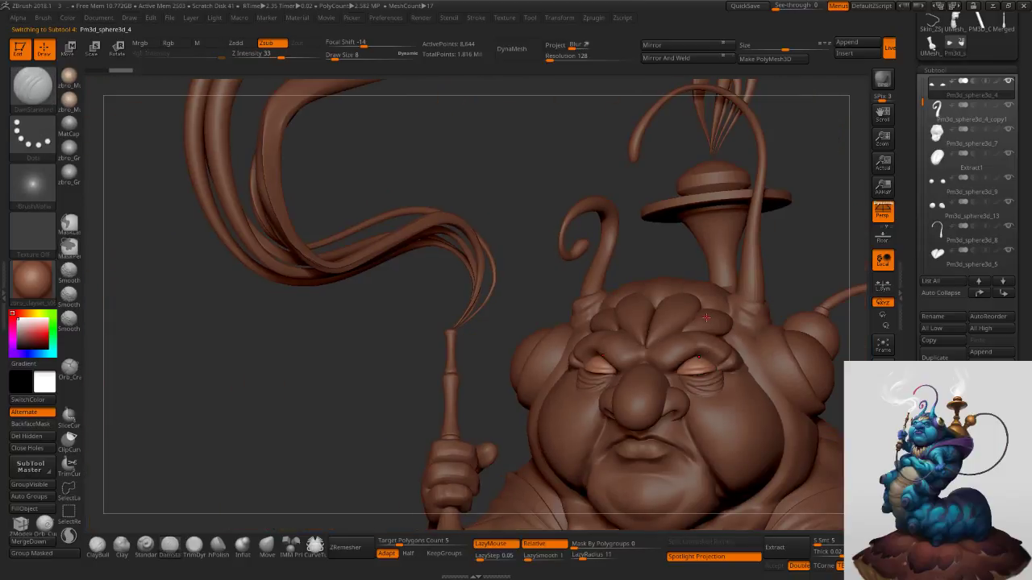
Move Pm3d_sphere3d_4 two places down and show only the head, nose and eye pieces.
key(ctrl)
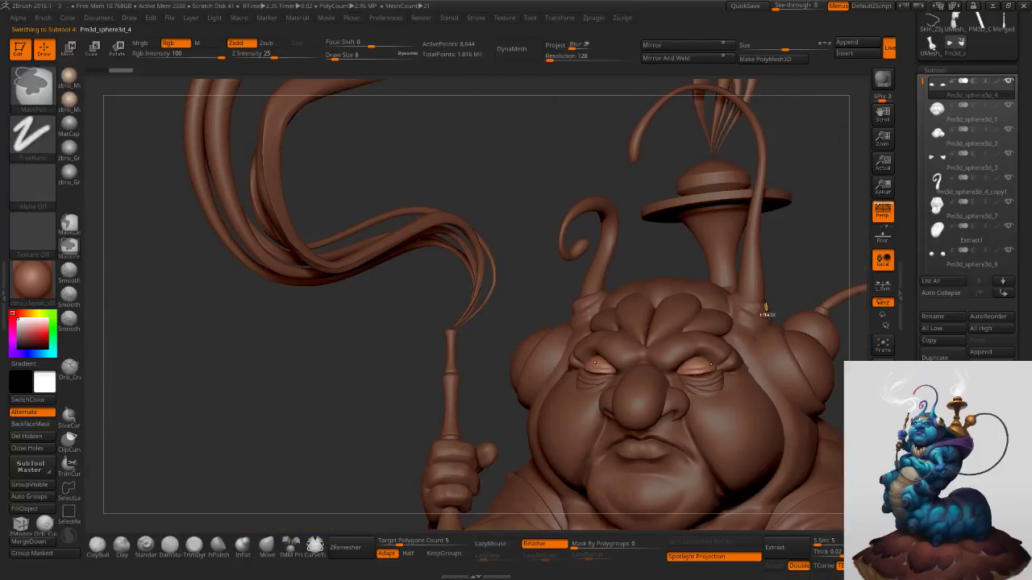
key(ctrl+Down)
key(ctrl+Down)
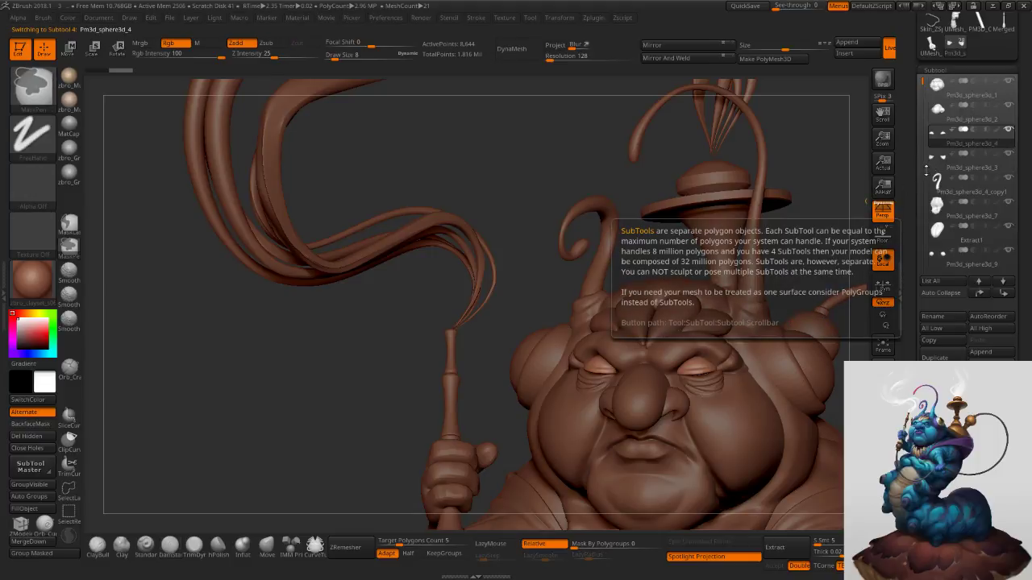
key(shift)
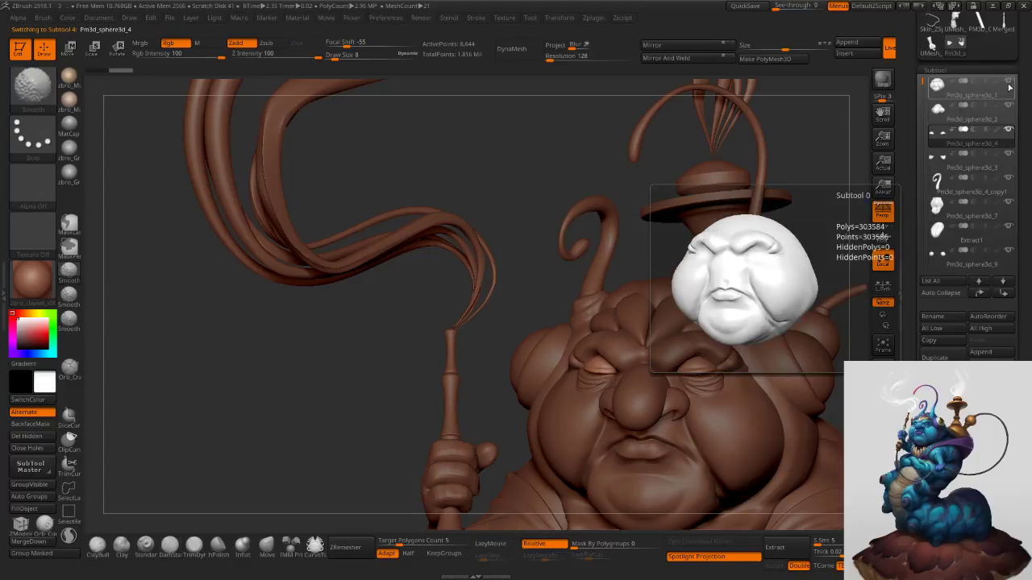
click(1010, 84)
click(1011, 85)
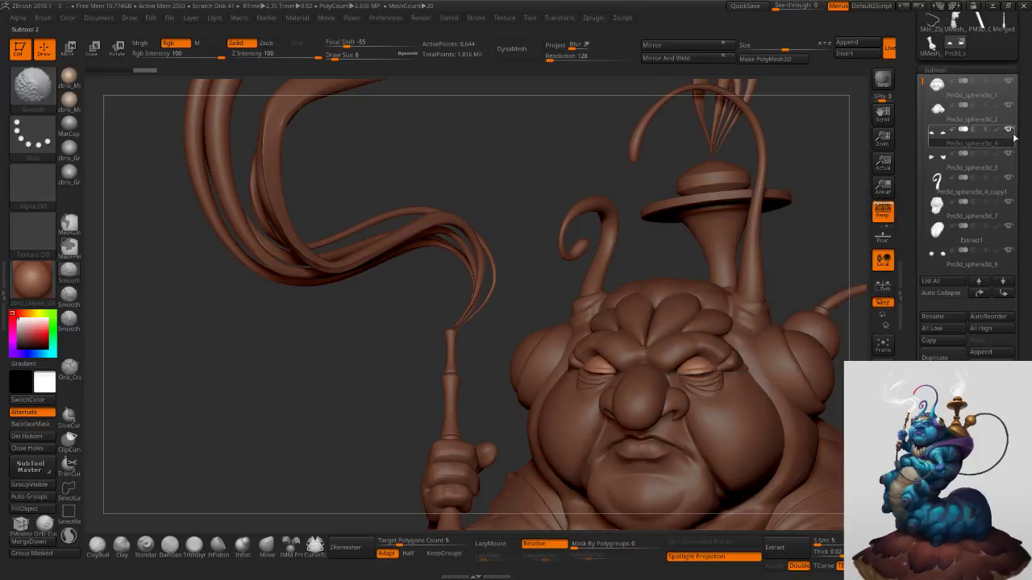
shift+click(1010, 130)
click(1010, 151)
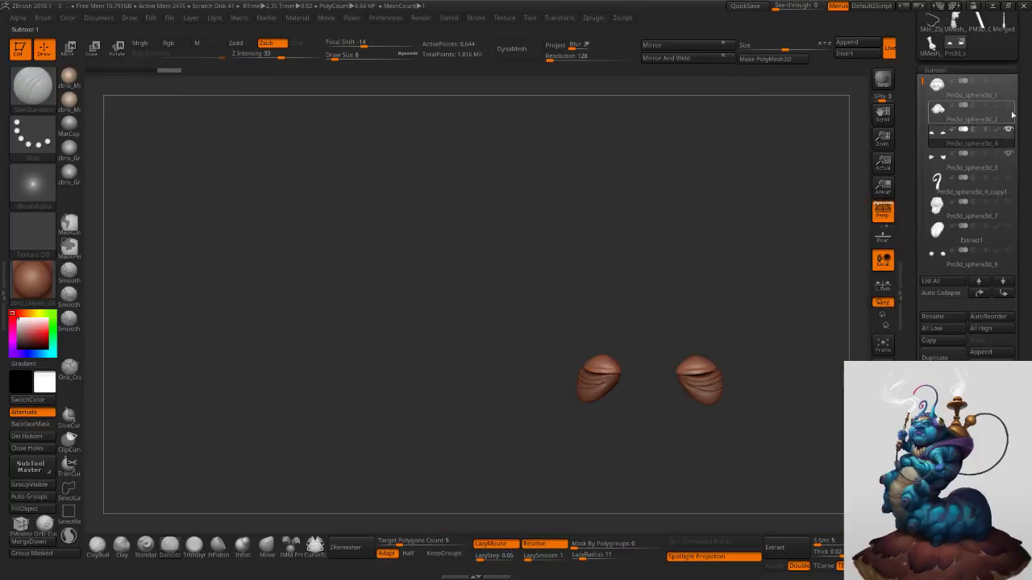
click(1011, 88)
click(1010, 107)
mouse_move(676, 287)
alt+mouse_down()
mouse_move(581, 204)
mouse_move(665, 226)
mouse_move(640, 227)
alt+mouse_up()
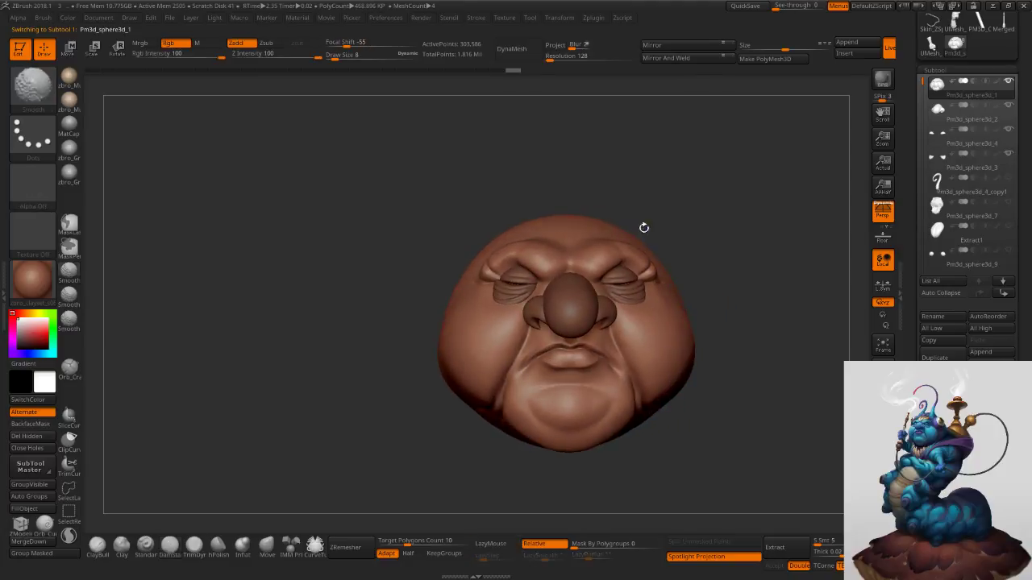
ctrl+right_drag(762, 374, 741, 302)
scroll(927, 270, down, 5)
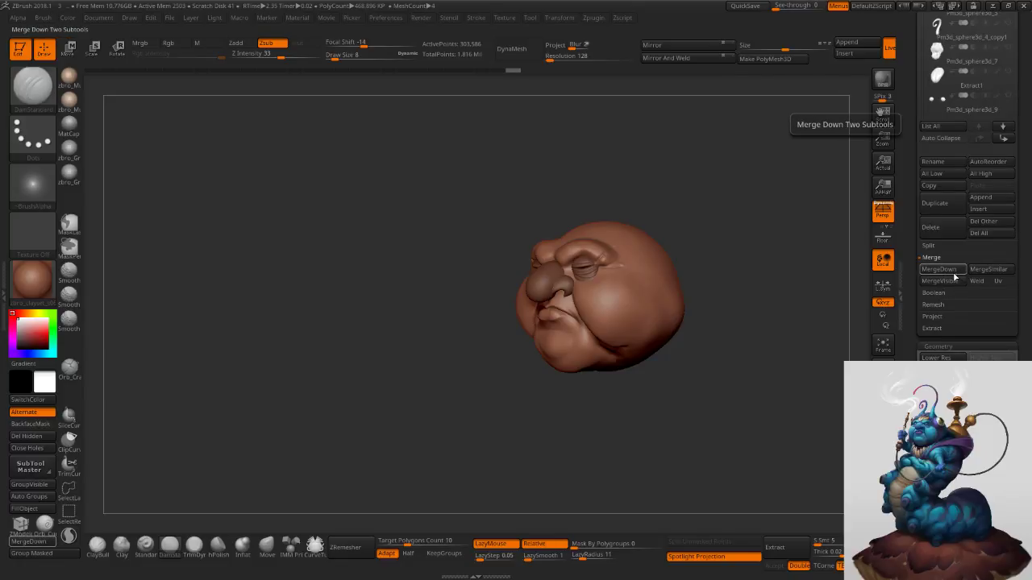
Merge the visible pieces with Make Boolean Mesh.
click(948, 295)
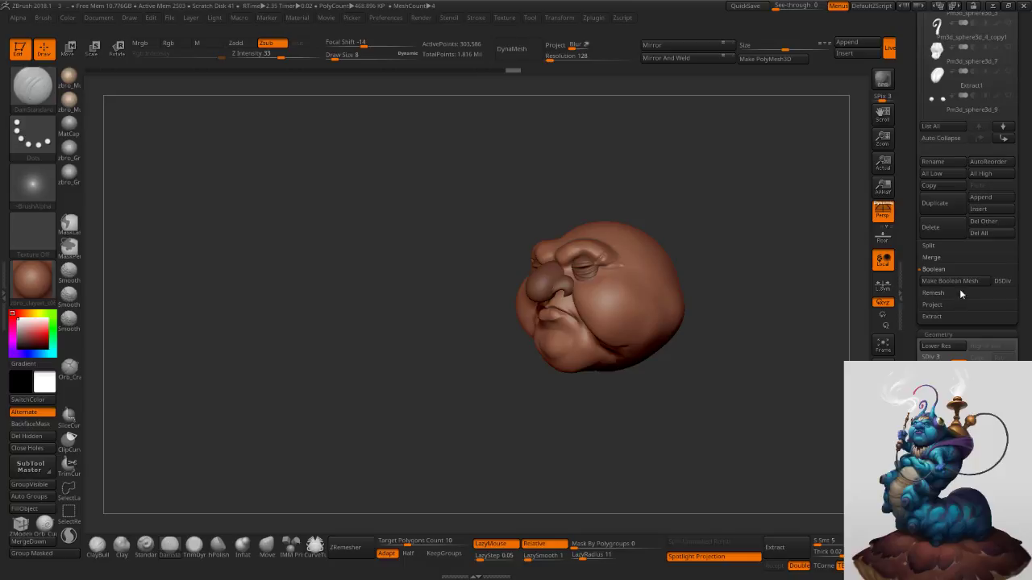
click(951, 281)
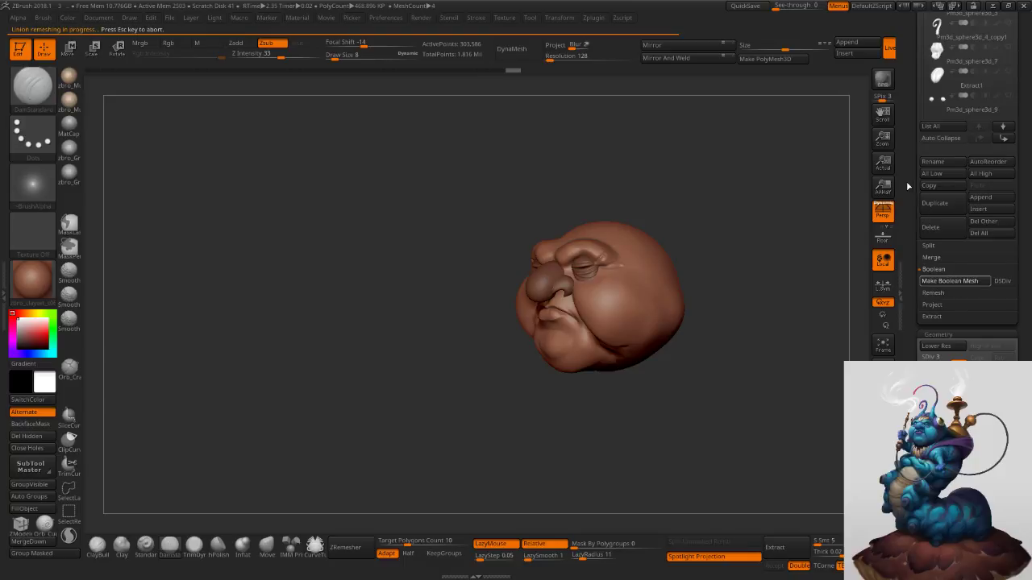
drag(906, 154, 917, 564)
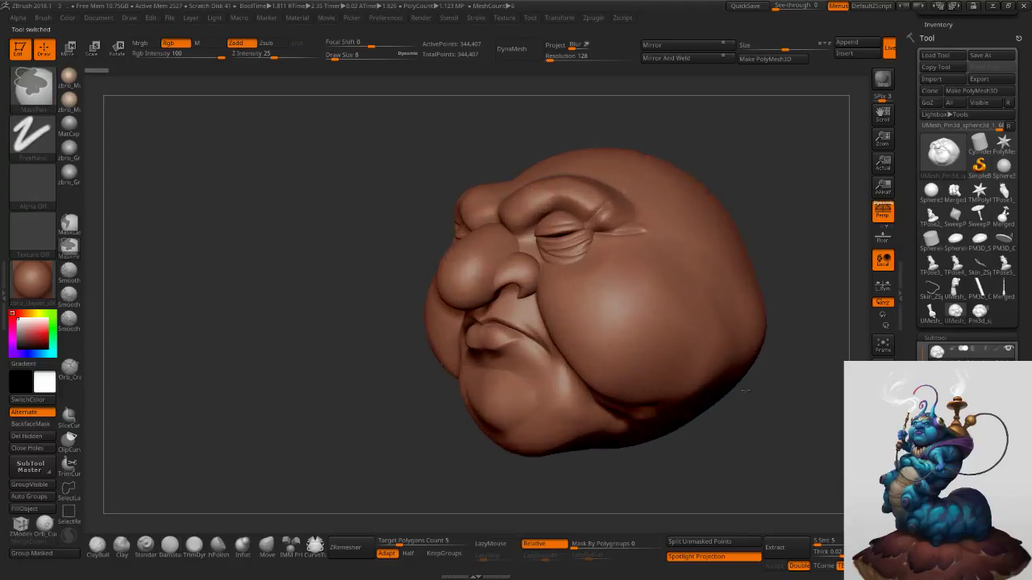
mouse_move(745, 391)
ctrl+right_down()
mouse_move(750, 439)
mouse_move(814, 432)
ctrl+right_up()
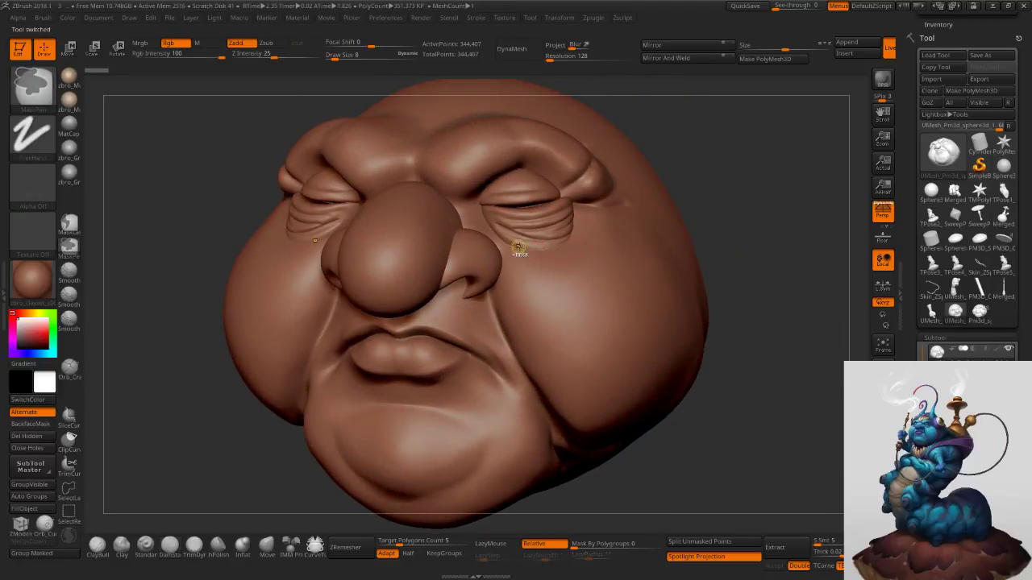
Drop the brush size to 7 and smooth the edges around the nostril.
ctrl+right_drag(520, 246, 524, 290)
right_drag(419, 239, 390, 242)
key(s)
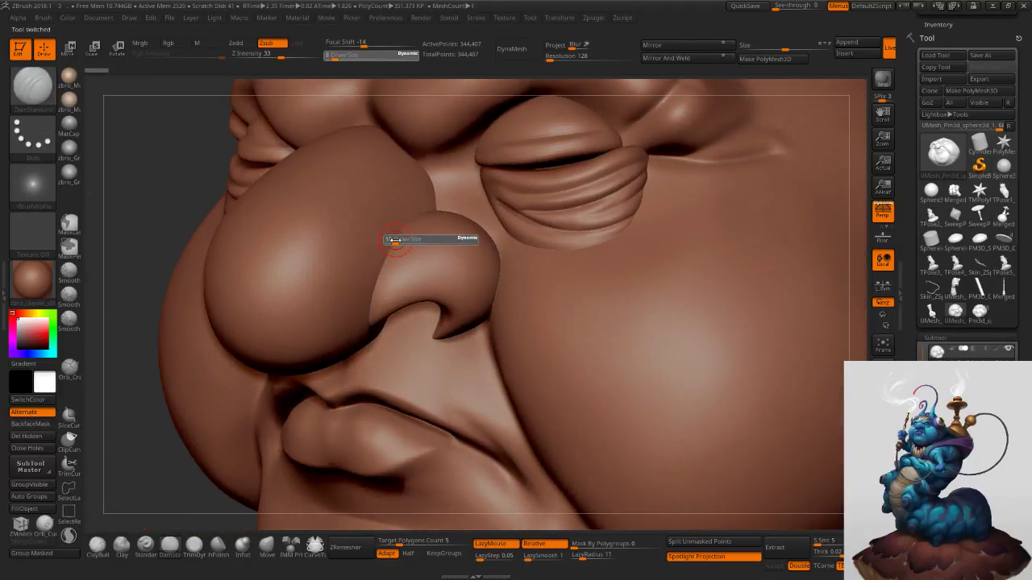
click(394, 243)
shift+click(73, 540)
key(s)
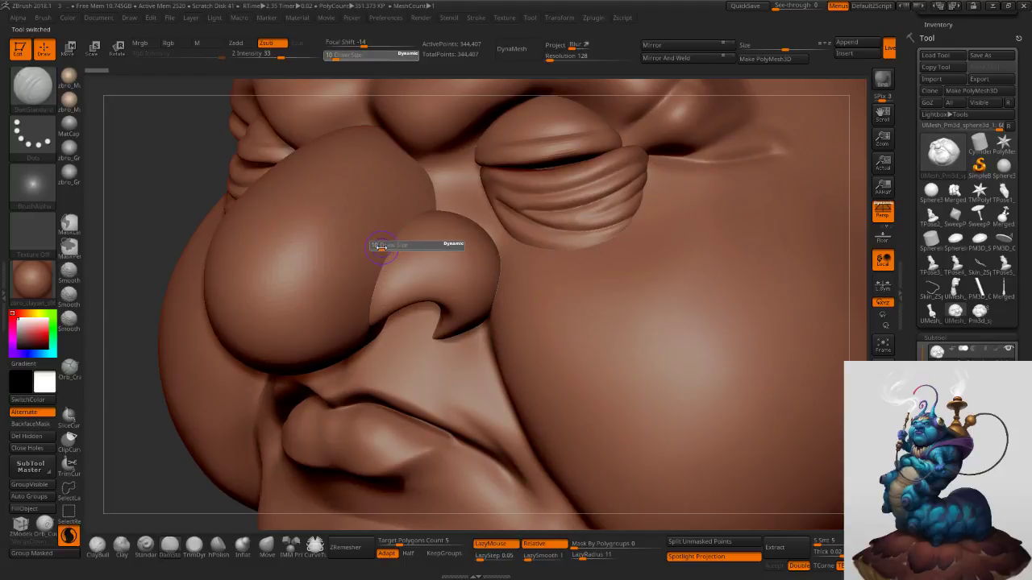
click(380, 248)
key(shift)
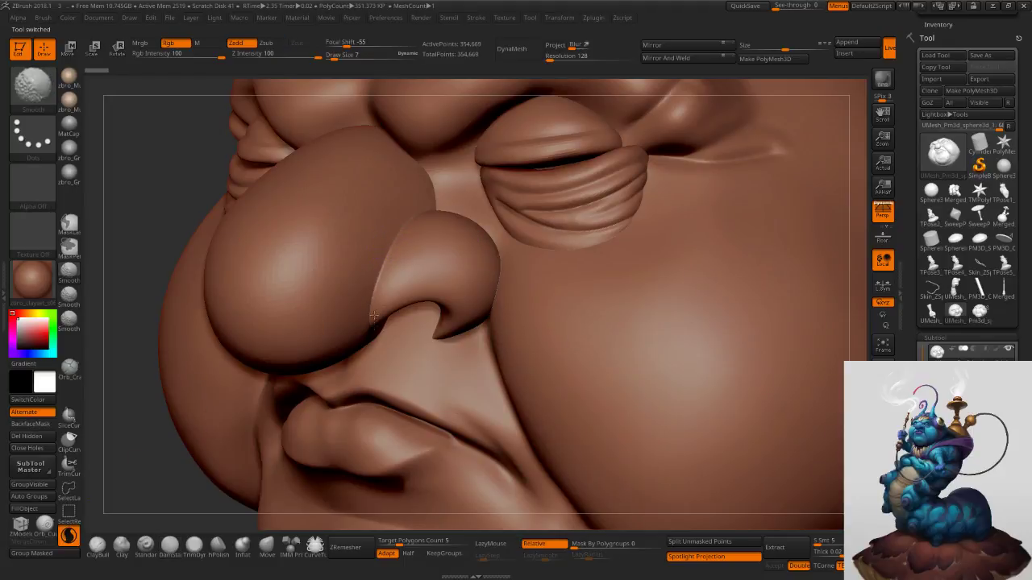
shift+drag(373, 327, 387, 325)
right_drag(387, 324, 380, 309)
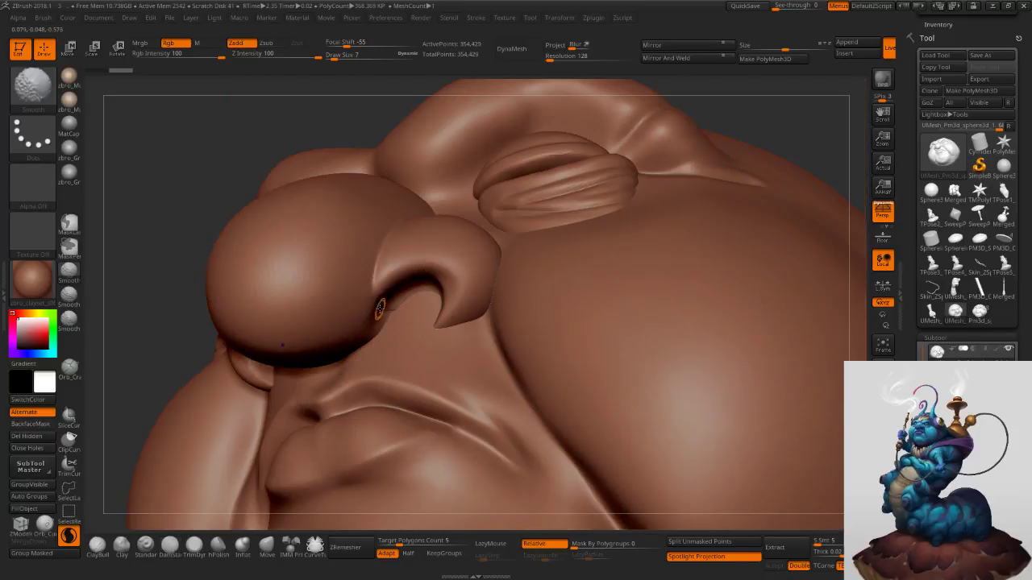
right_drag(362, 347, 380, 339)
shift+drag(380, 339, 341, 364)
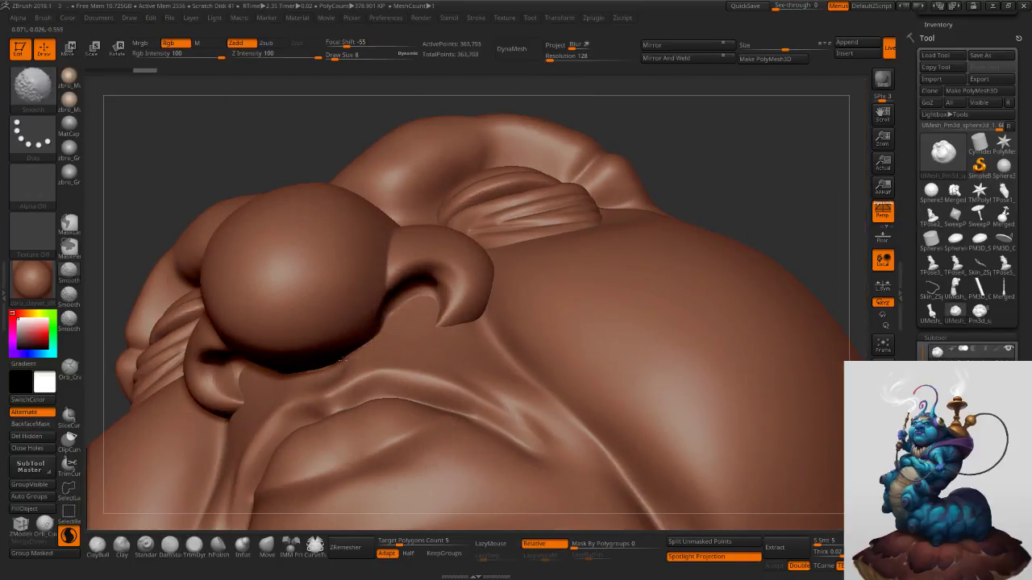
Smooth the other nostril edge and the surface beside the nose.
right_drag(349, 358, 353, 392)
right_drag(242, 397, 257, 384)
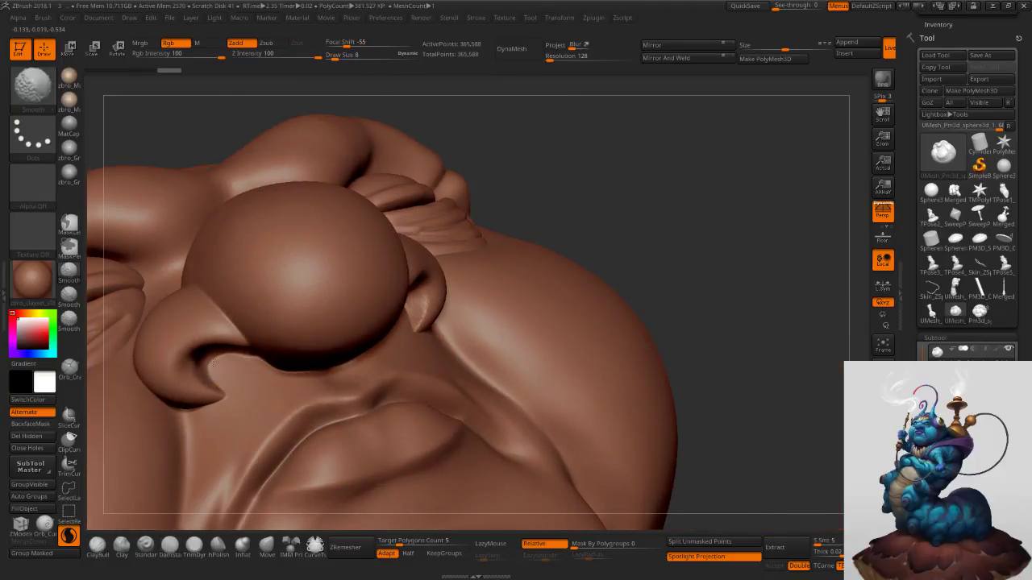
right_drag(493, 229, 460, 325)
mouse_move(461, 325)
shift+mouse_down()
mouse_move(460, 364)
mouse_move(441, 407)
shift+mouse_up()
right_drag(441, 407, 453, 354)
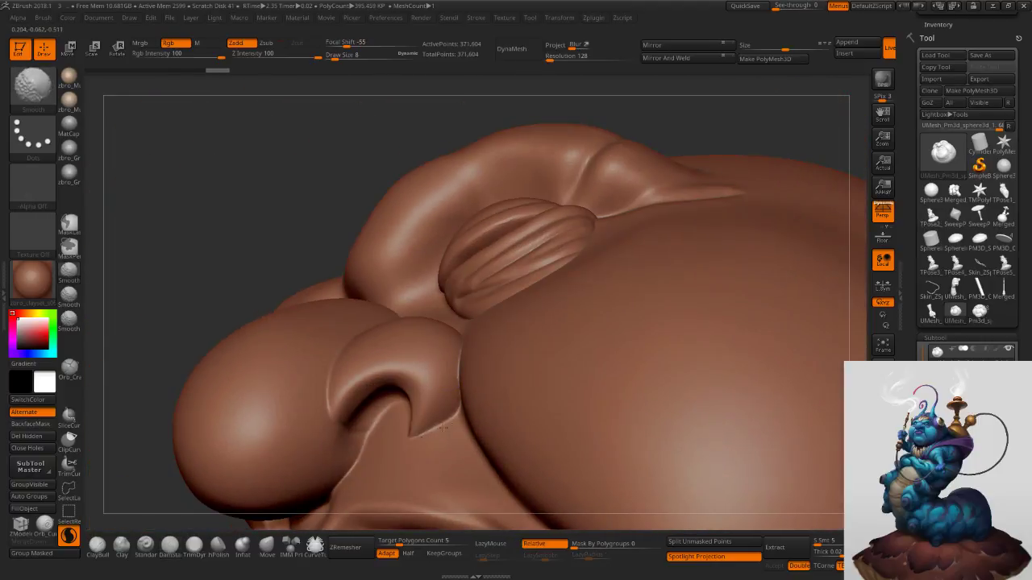
right_drag(456, 387, 473, 424)
shift+drag(474, 357, 485, 393)
right_drag(462, 342, 410, 333)
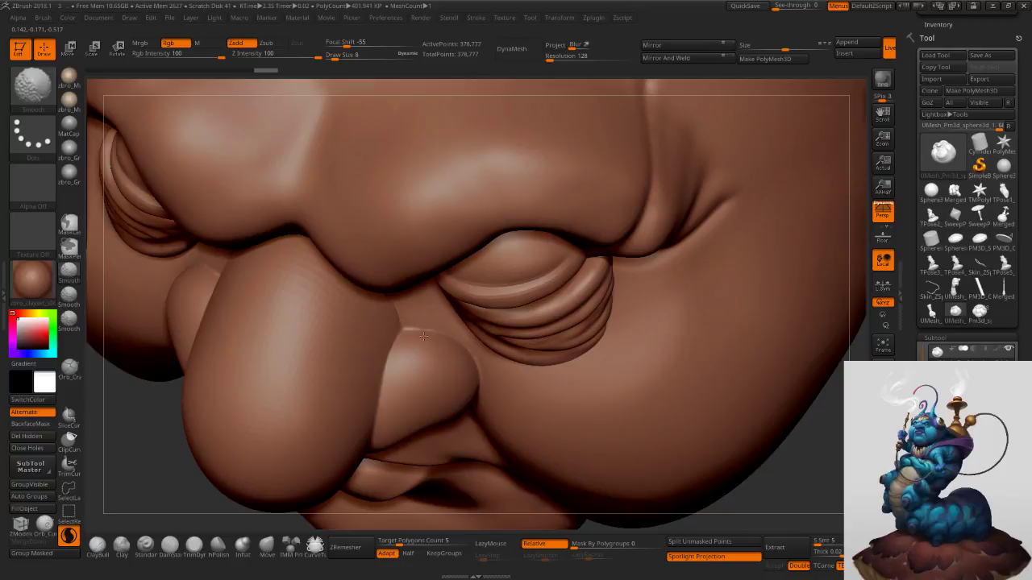
shift+drag(470, 375, 476, 392)
right_drag(475, 391, 524, 453)
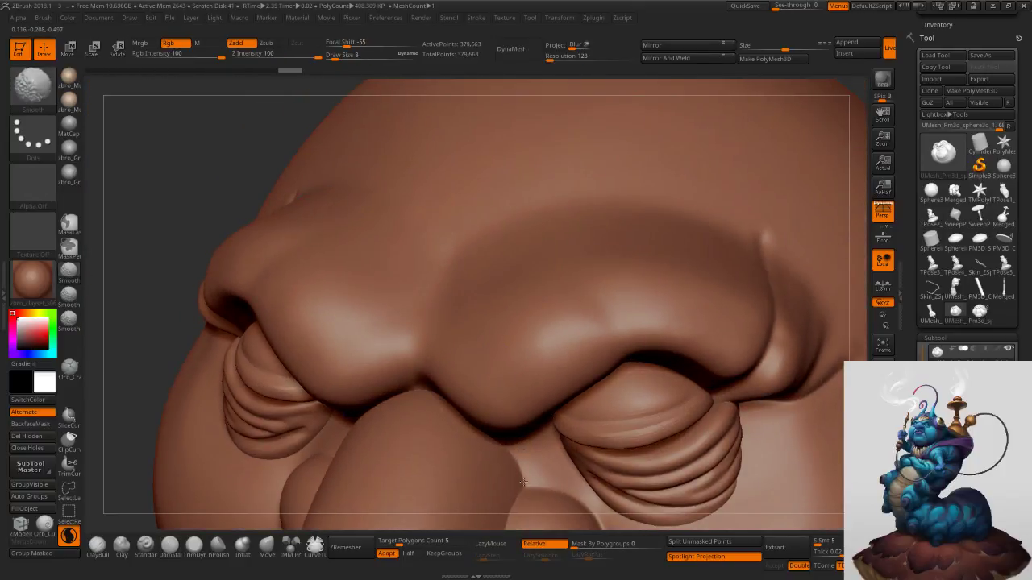
right_drag(512, 453, 475, 372)
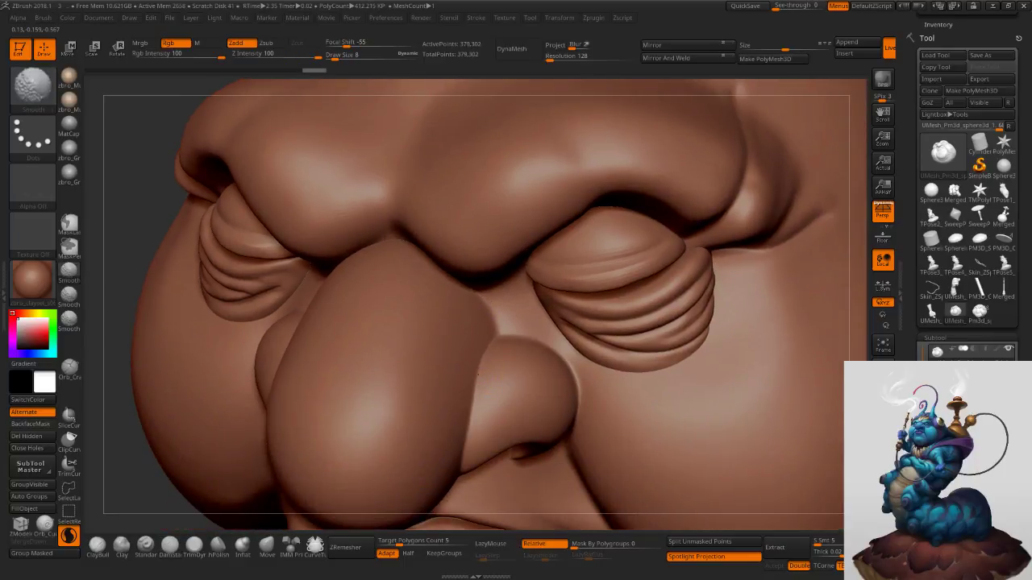
shift+drag(496, 329, 486, 380)
right_drag(486, 380, 556, 372)
Cut creases beside the nose bridge with a smaller DamStandard brush.
key(s)
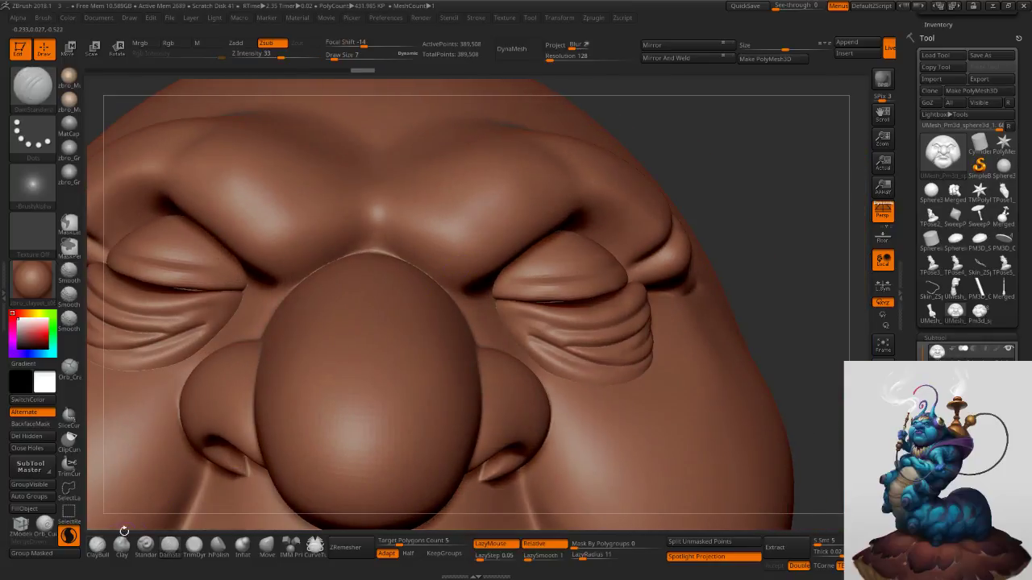
click(97, 545)
key(s)
mouse_move(339, 248)
mouse_down()
mouse_move(400, 257)
mouse_move(362, 259)
mouse_move(370, 248)
mouse_up()
key(s)
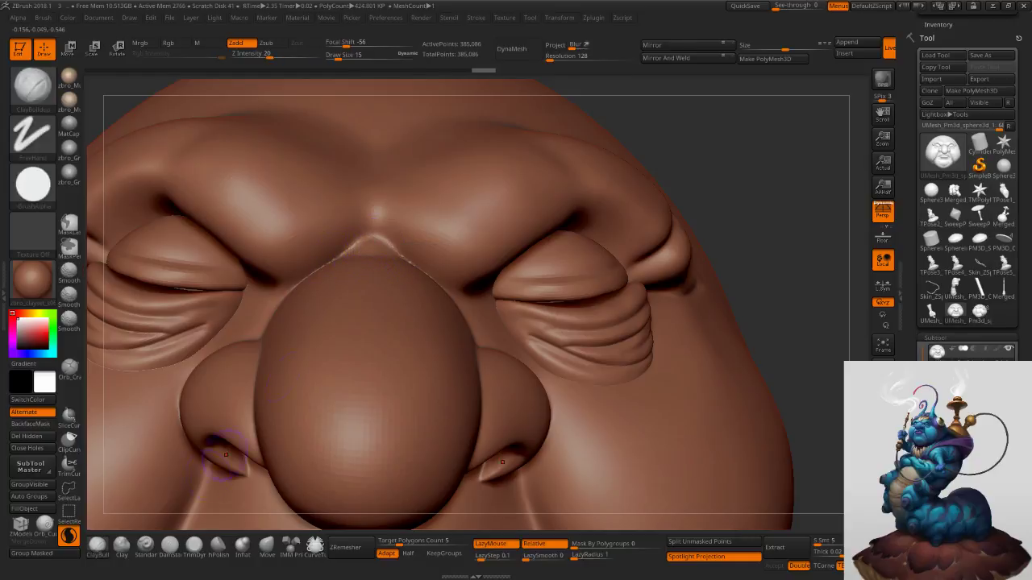
click(174, 547)
click(171, 544)
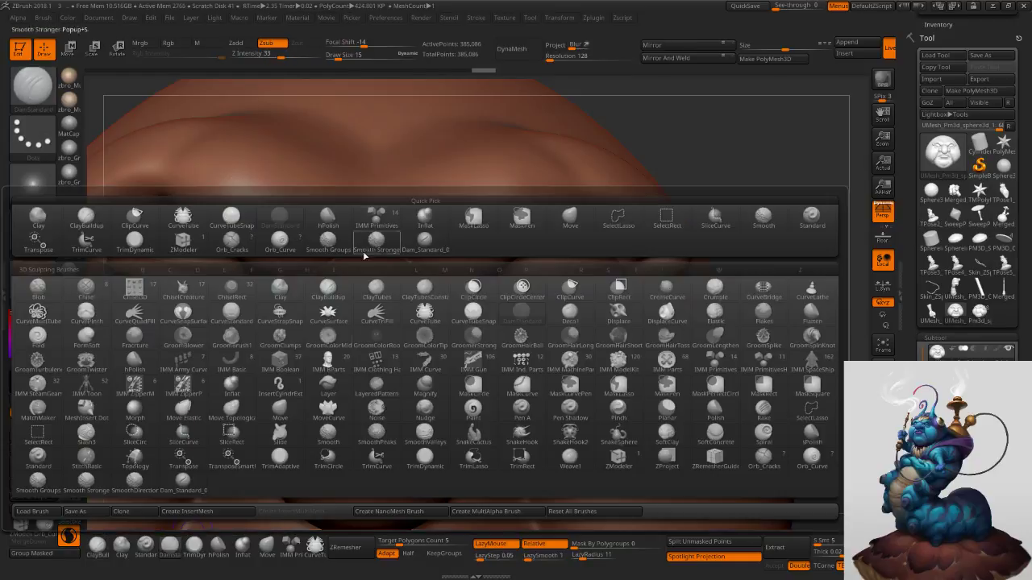
right_drag(382, 266, 386, 276)
drag(343, 255, 422, 269)
key(ctrl+z)
key(s)
right_drag(395, 266, 397, 279)
key(s)
mouse_move(375, 247)
mouse_down()
mouse_move(410, 262)
mouse_move(331, 267)
mouse_up()
Soften the lower eyelid edges and the eye corner.
right_drag(469, 282, 450, 246)
shift+drag(483, 310, 486, 294)
mouse_move(495, 255)
right_down()
mouse_move(508, 239)
mouse_move(500, 278)
right_up()
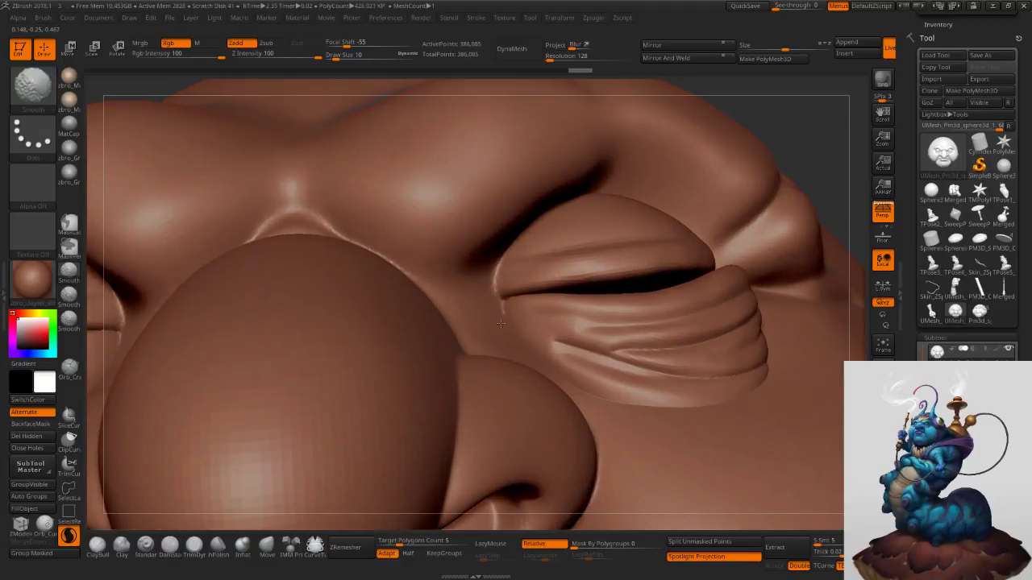
shift+drag(524, 342, 577, 388)
right_drag(618, 359, 592, 370)
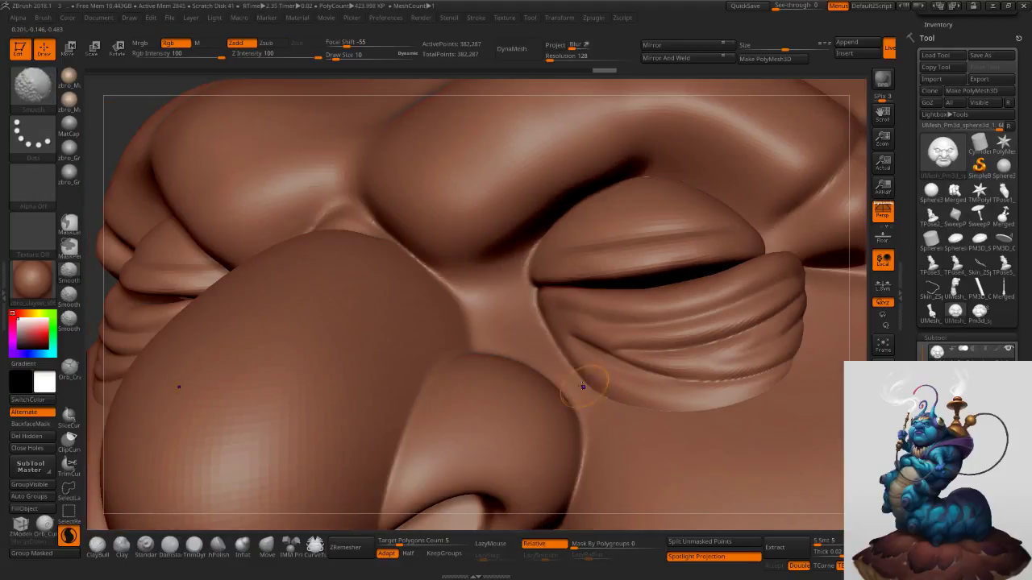
shift+drag(742, 391, 780, 377)
right_drag(838, 369, 713, 375)
shift+drag(661, 391, 687, 355)
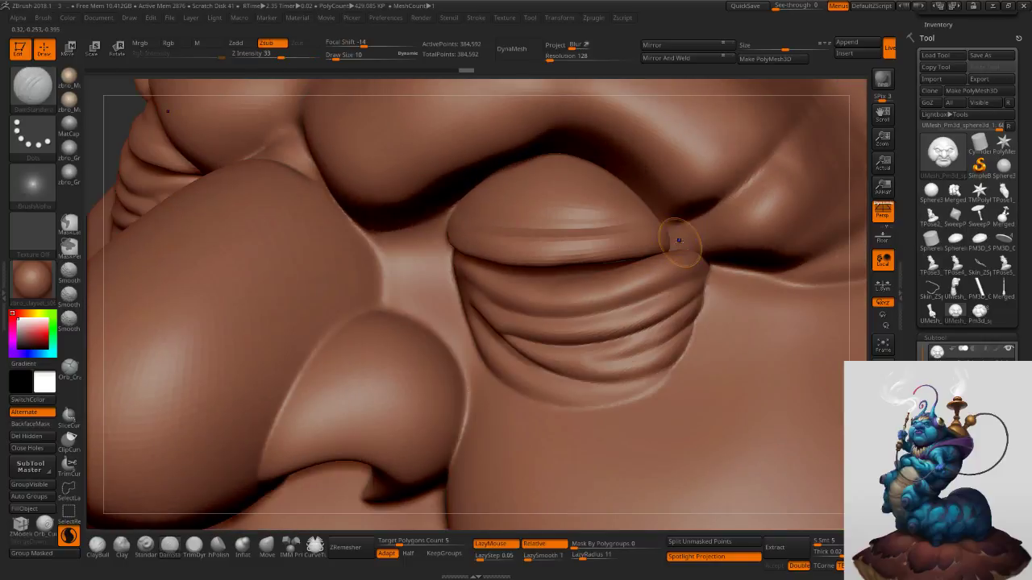
shift+drag(679, 240, 643, 205)
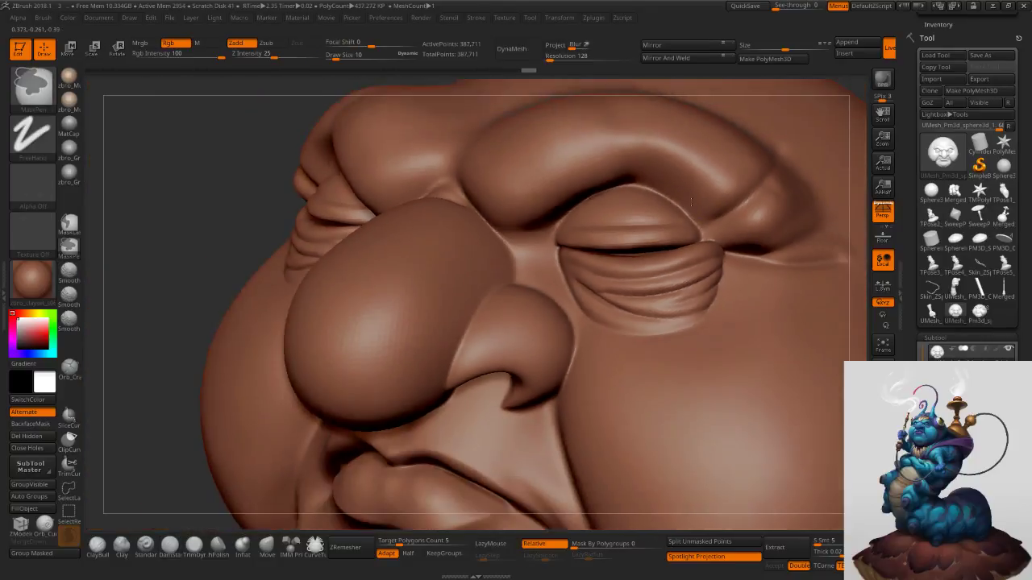
Enlarge the brush, smooth the cheek and review the whole head.
mouse_move(708, 242)
ctrl+right_down()
mouse_move(708, 179)
mouse_move(701, 323)
ctrl+right_up()
right_drag(782, 322, 674, 320)
key(])
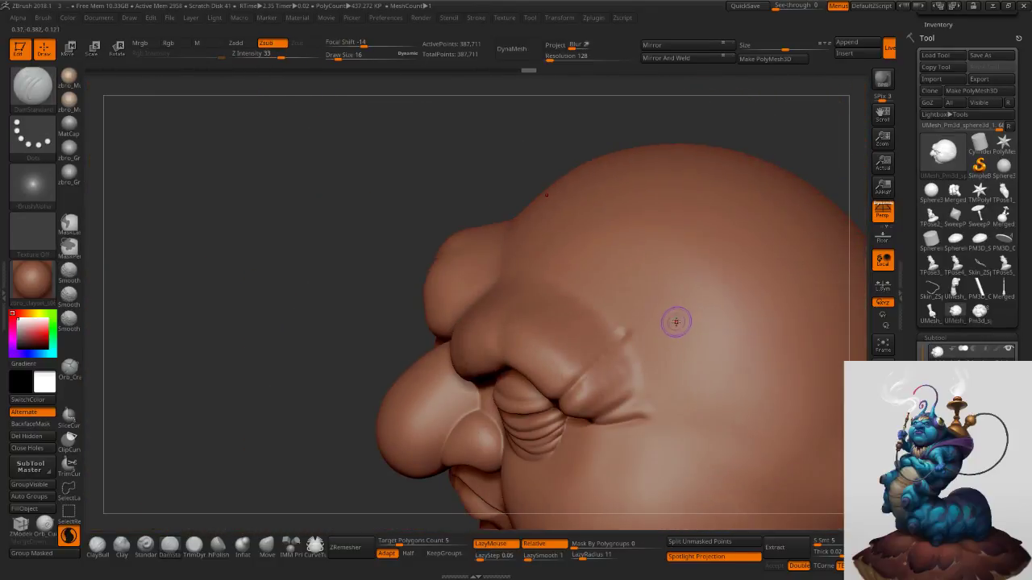
alt+right_drag(610, 366, 589, 281)
key(s)
shift+drag(595, 284, 606, 283)
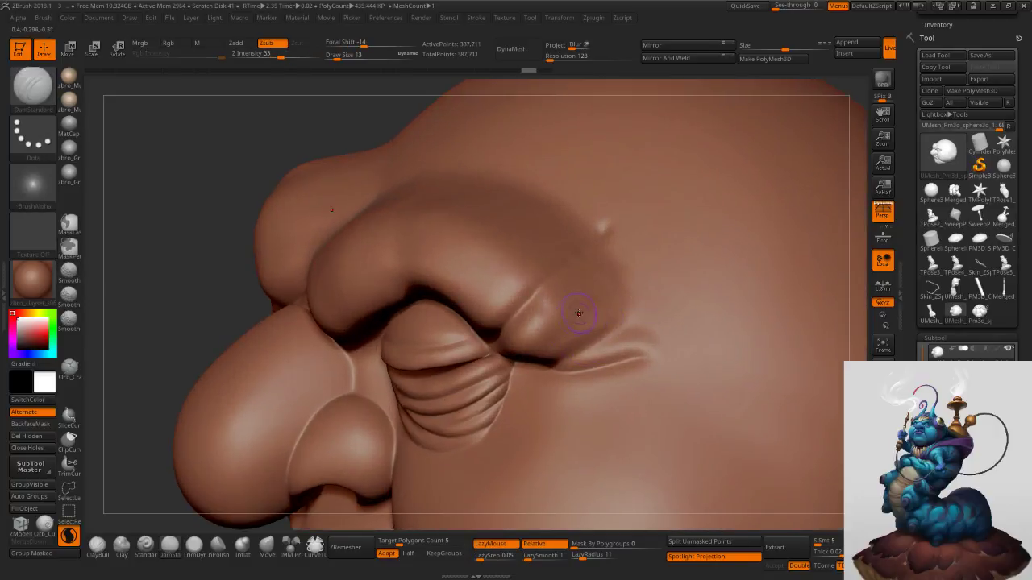
key(shift)
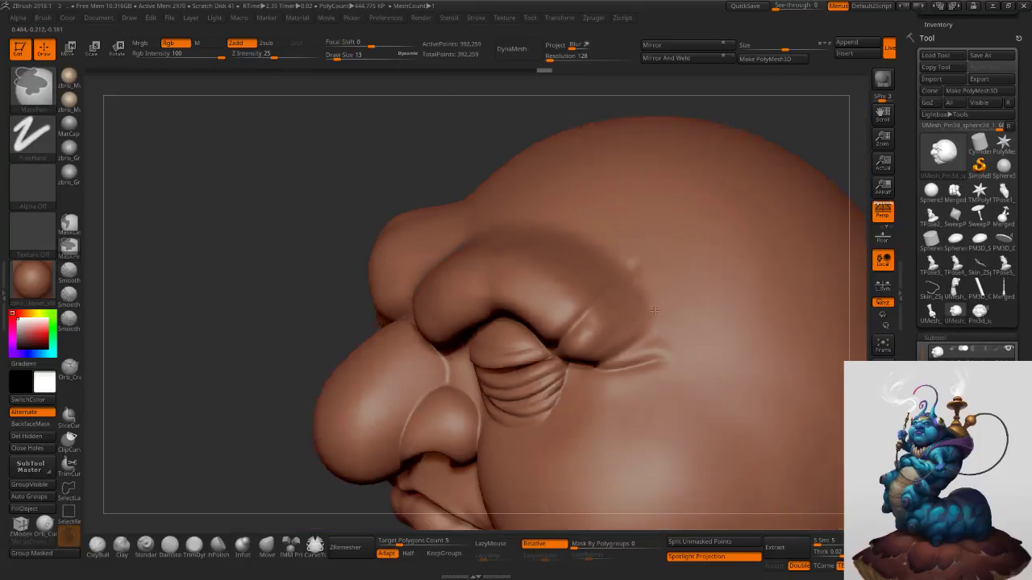
mouse_move(669, 322)
right_down()
mouse_move(608, 265)
mouse_move(560, 310)
mouse_move(515, 300)
mouse_move(615, 340)
right_up()
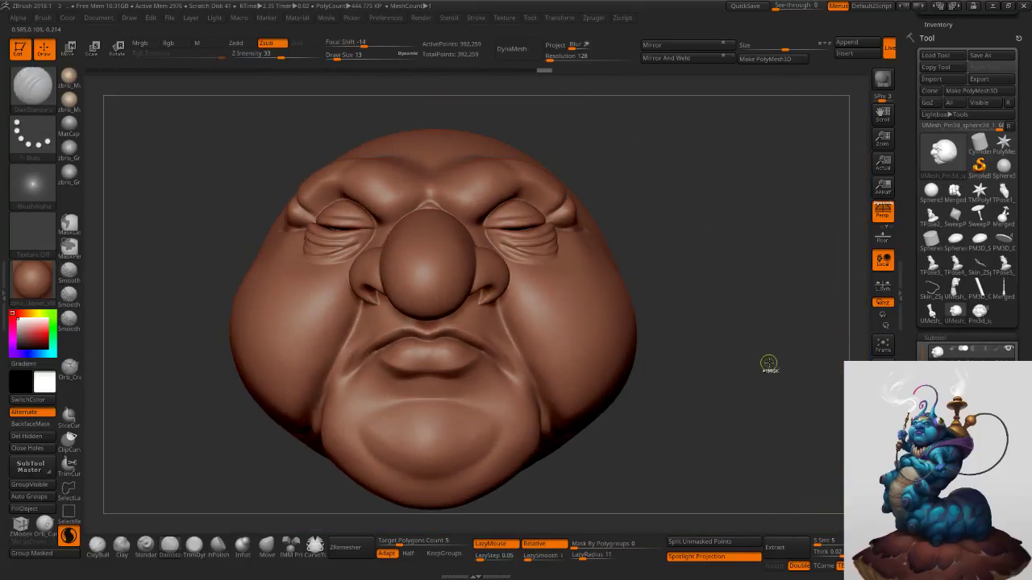
ctrl+right_drag(768, 363, 725, 329)
Return to the full caterpillar tool and delete the old head subtools, including Pm3d_sphere3d_2, _3 and _4.
right_drag(774, 291, 764, 292)
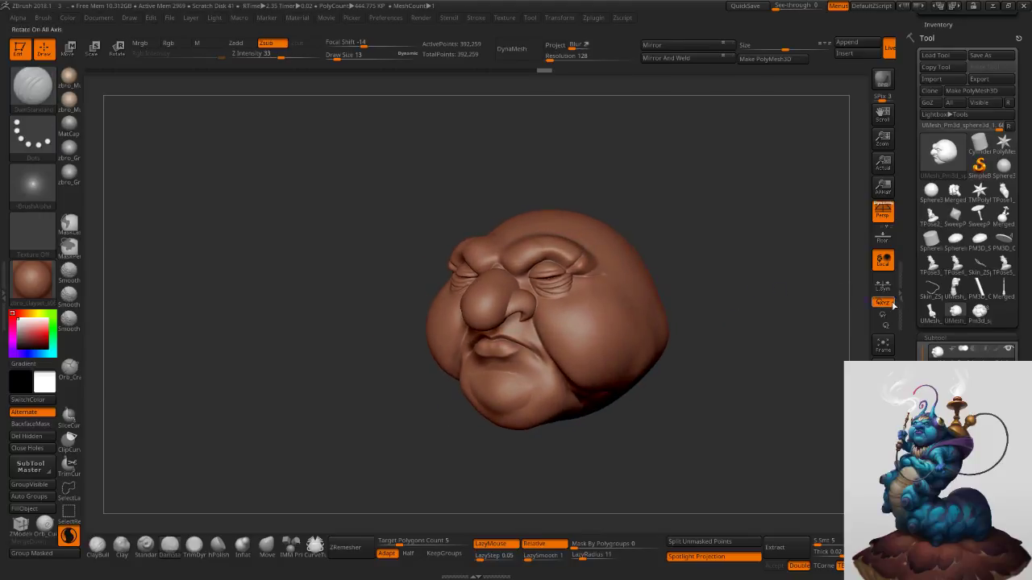
click(980, 314)
drag(1023, 322, 1022, 172)
click(943, 499)
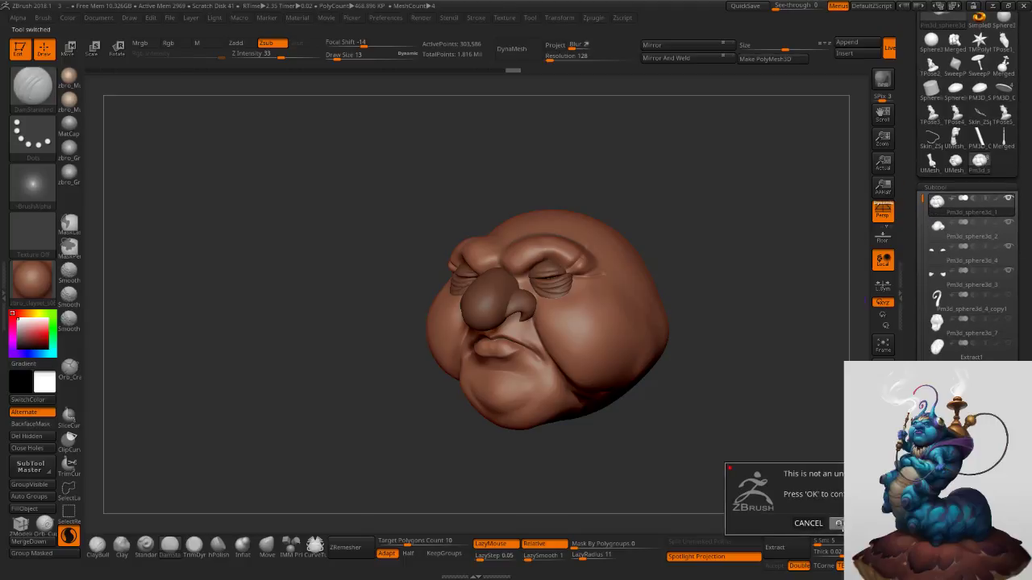
click(841, 525)
click(943, 501)
click(839, 526)
click(942, 504)
key(Return)
click(942, 504)
click(839, 526)
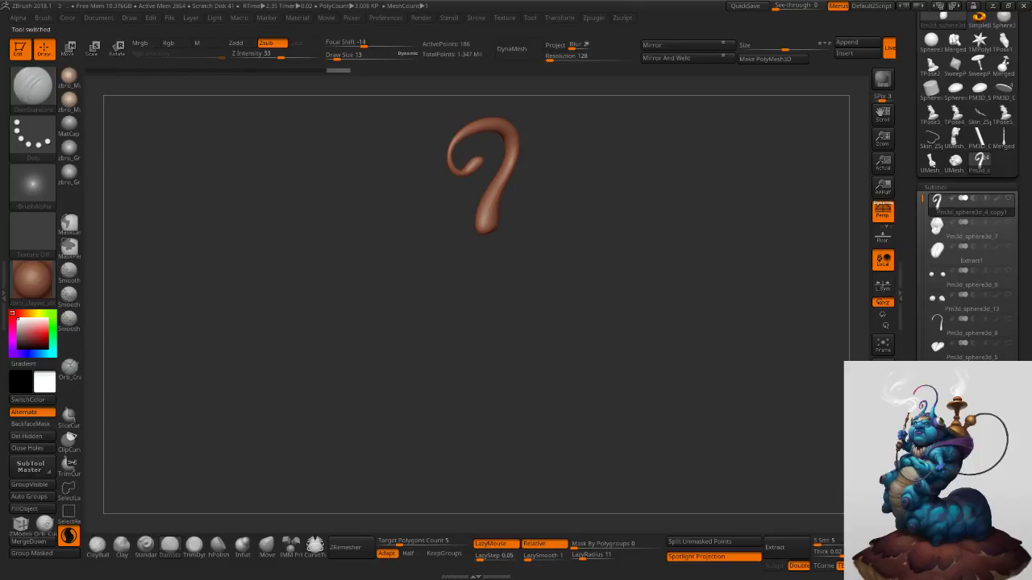
Append the retopologized UMesh head to the caterpillar and make it active.
click(986, 170)
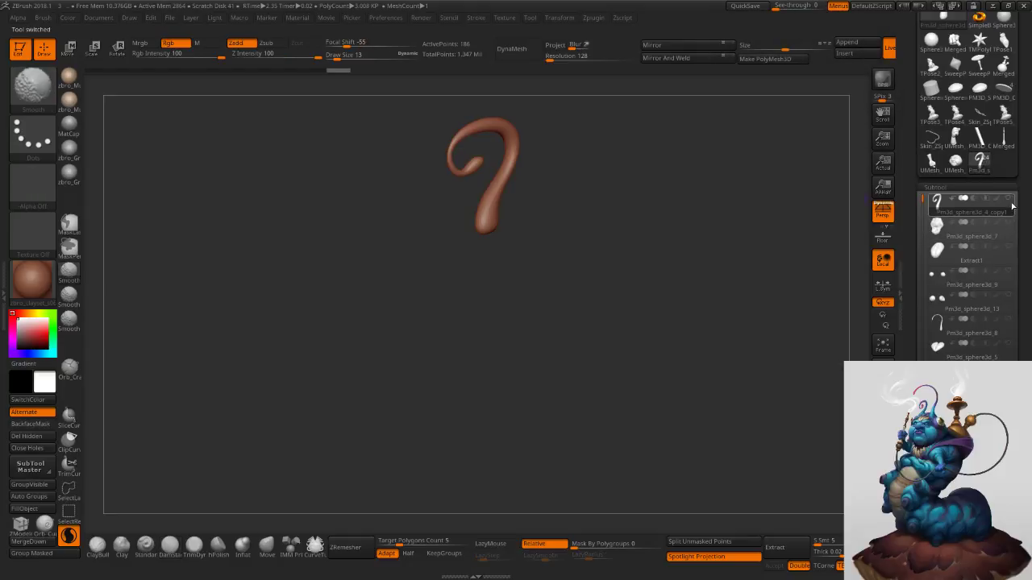
shift+click(1011, 201)
click(860, 44)
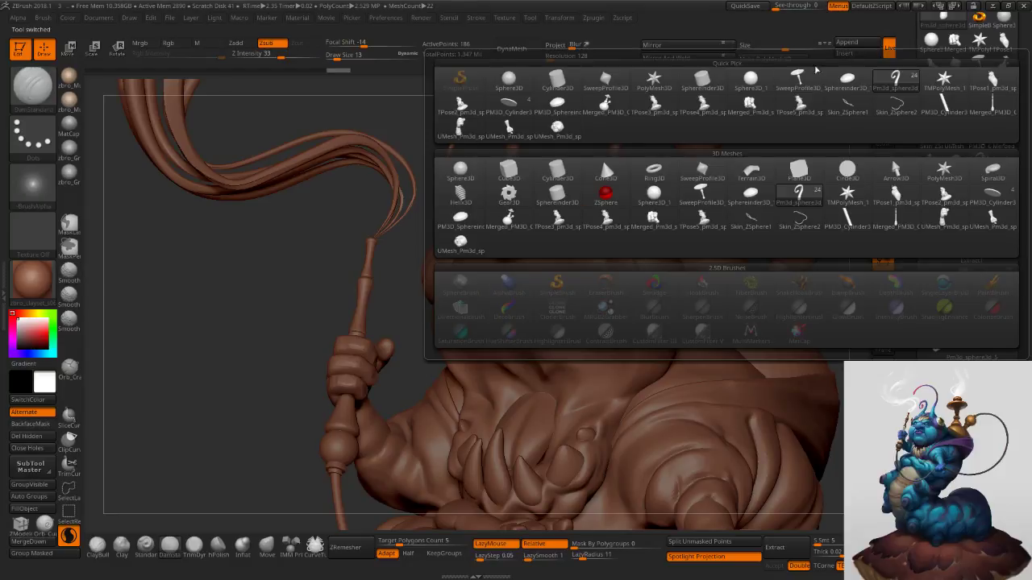
click(473, 247)
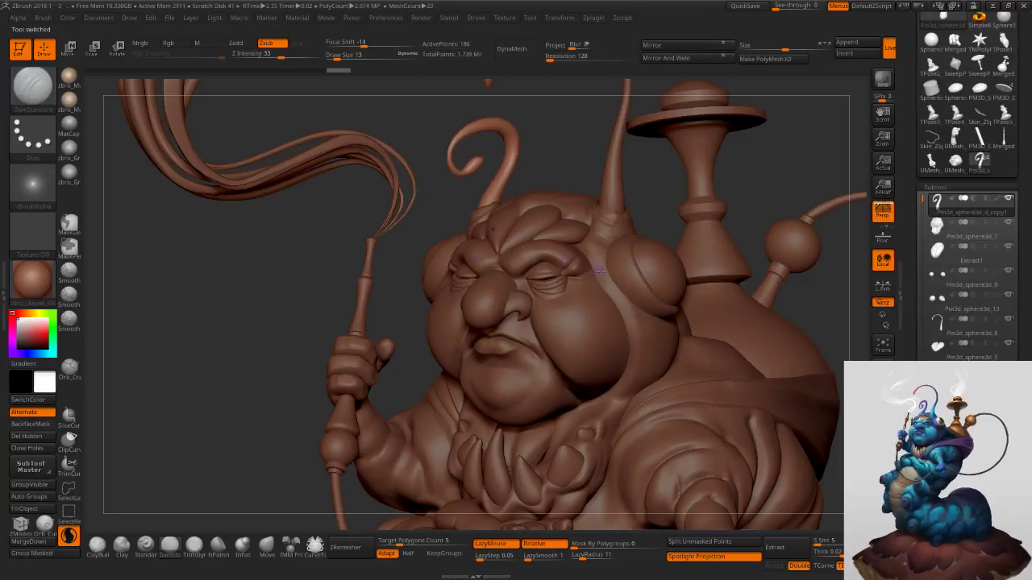
alt+click(586, 332)
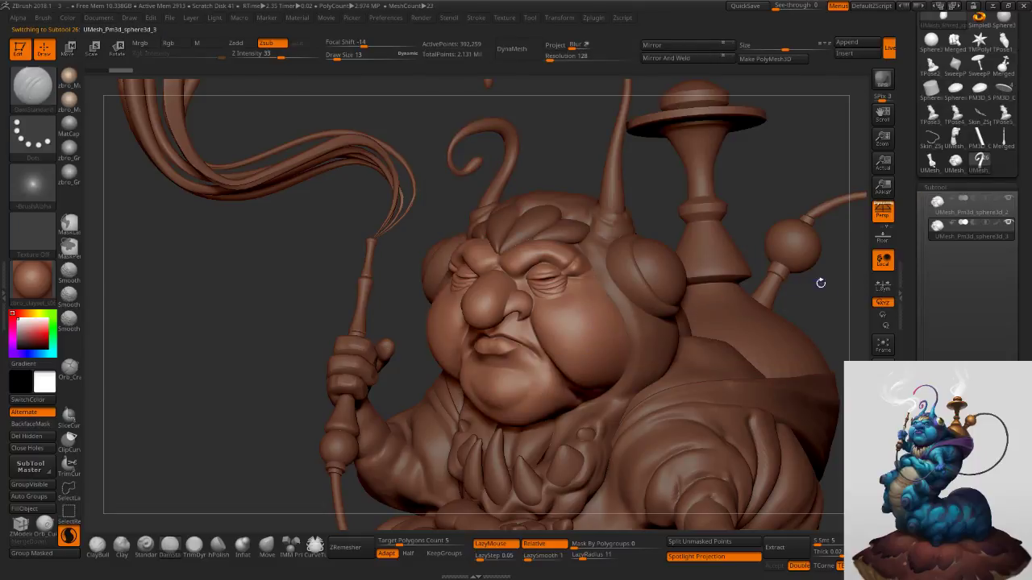
drag(920, 374, 920, 355)
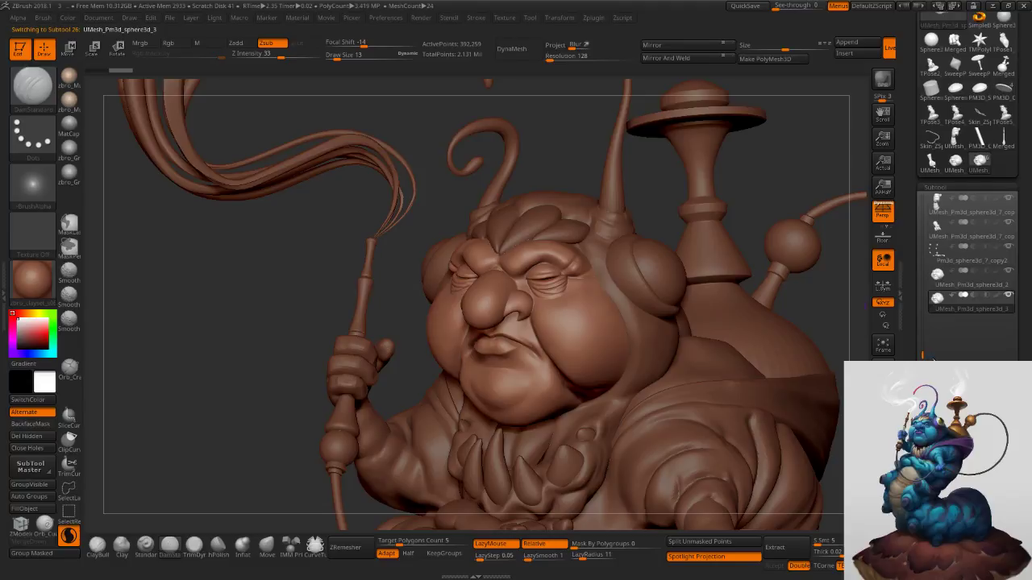
Solo the new head and run Mirror And Weld on each of the two new head subtools.
click(950, 279)
click(883, 499)
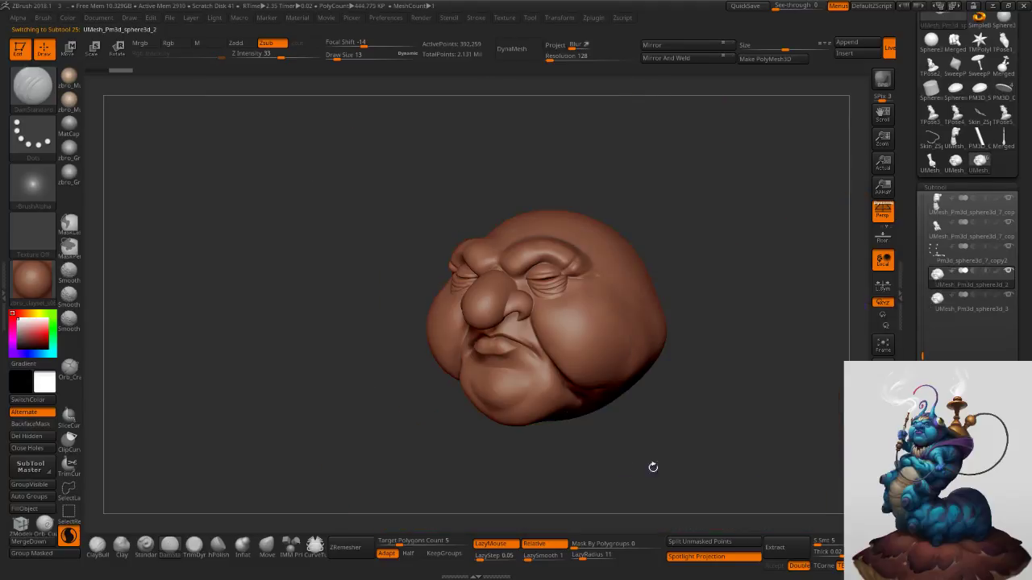
drag(695, 468, 633, 416)
click(658, 60)
mouse_move(637, 113)
ctrl+right_down()
mouse_move(597, 282)
mouse_move(622, 250)
ctrl+right_up()
alt+right_drag(626, 324, 536, 290)
click(968, 299)
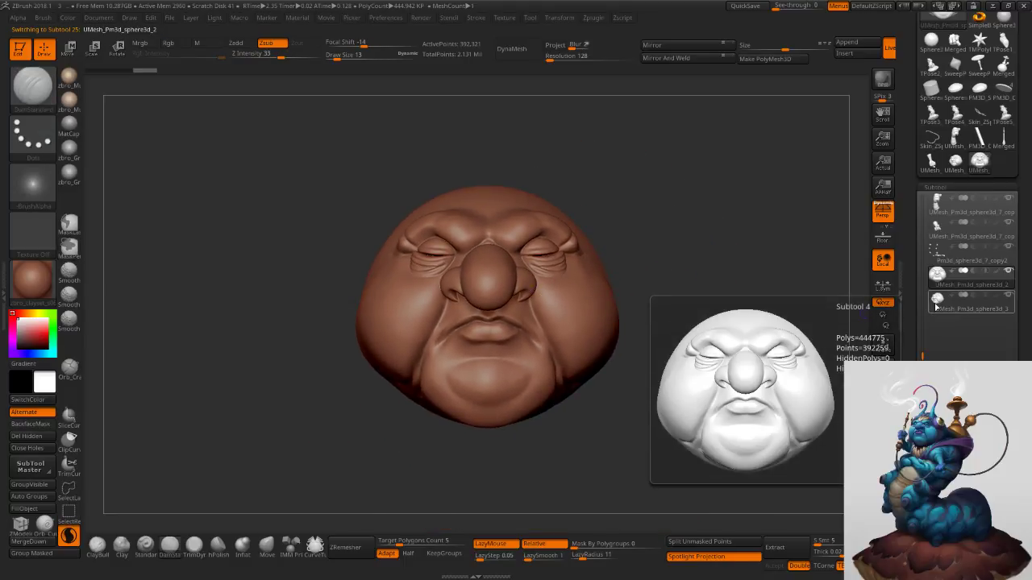
click(664, 60)
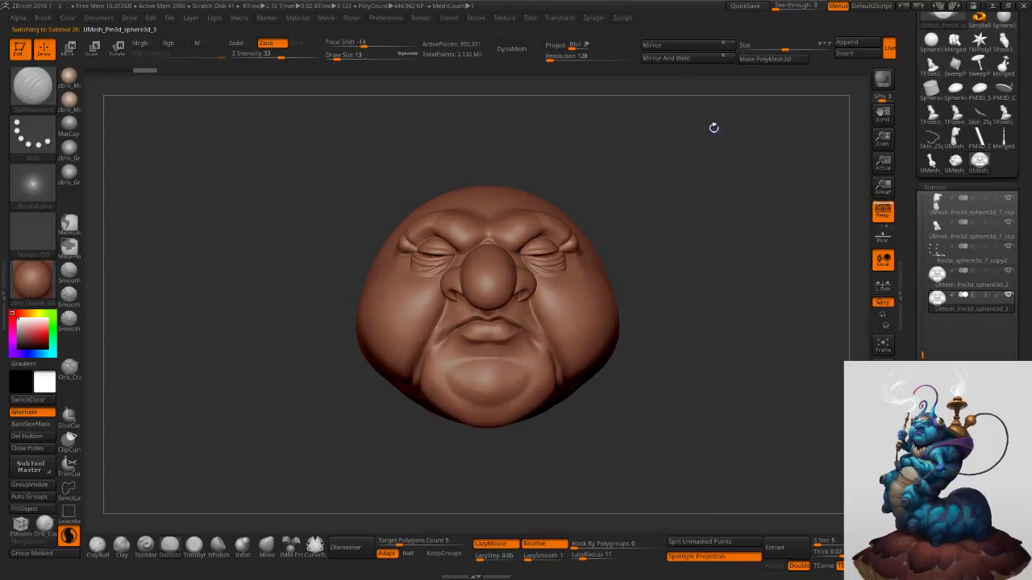
click(937, 276)
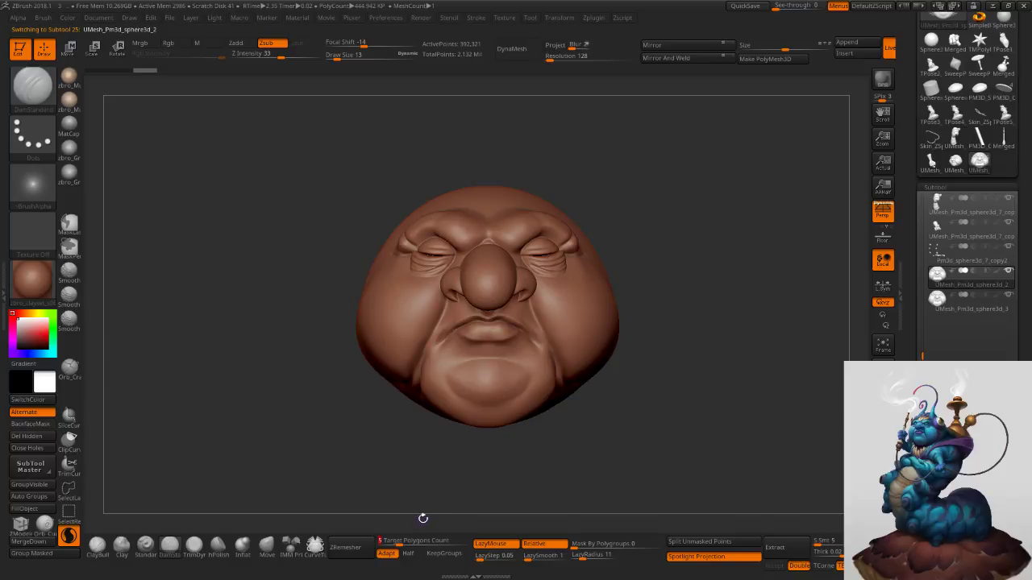
ZRemesh the head at a 30k polygon target and compare it before and after with undo/redo.
click(354, 550)
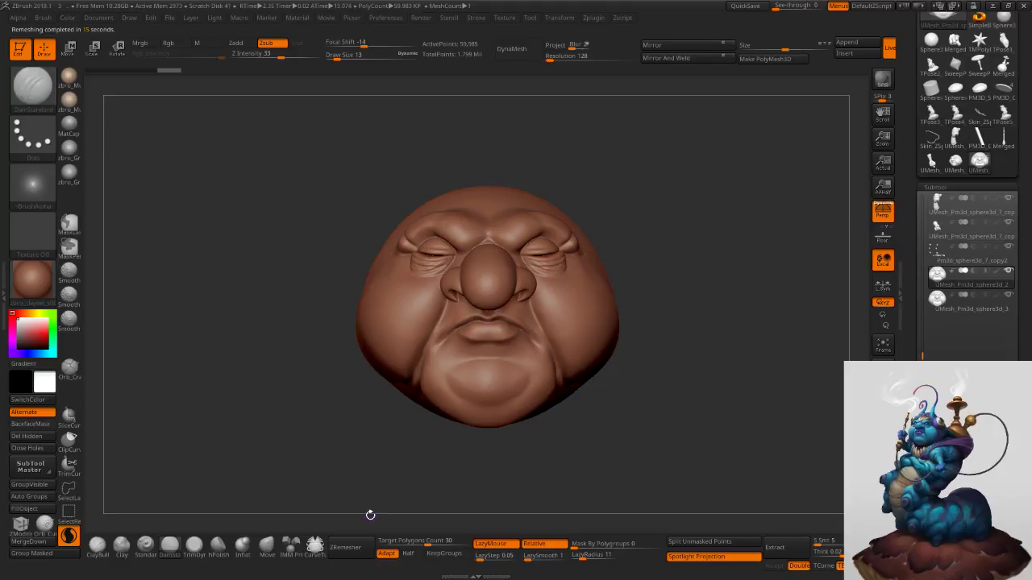
mouse_move(586, 261)
ctrl+right_down()
mouse_move(755, 347)
mouse_move(746, 353)
mouse_move(726, 329)
mouse_move(737, 295)
ctrl+right_up()
key(ctrl+z)
key(ctrl+shift+z)
key(ctrl+z)
key(ctrl+shift+z)
mouse_move(468, 339)
ctrl+right_down()
mouse_move(587, 416)
mouse_move(441, 302)
ctrl+right_up()
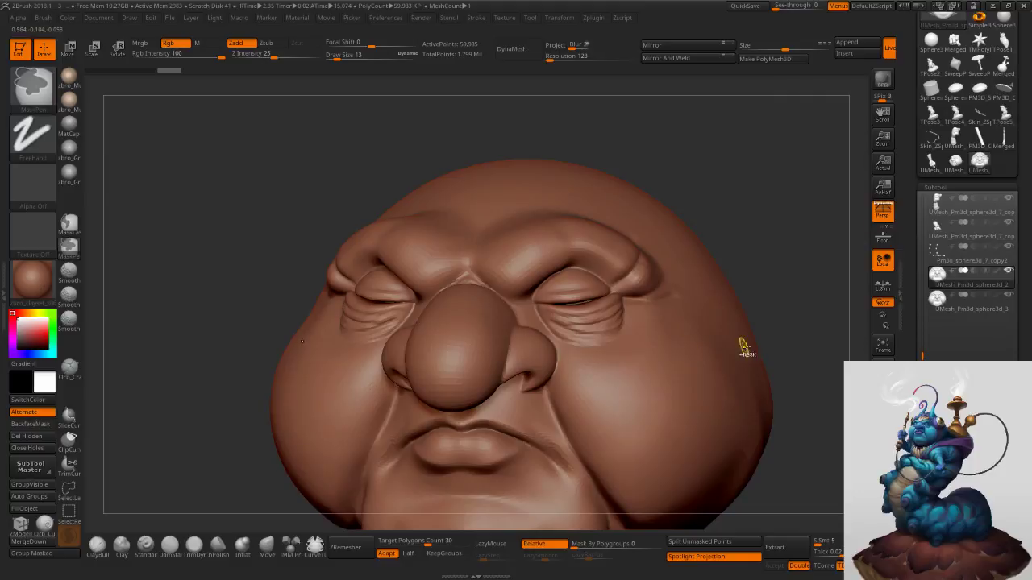
Compare the two UMesh head subtools, then turn Solo off to review the whole caterpillar facing forward.
drag(1022, 407, 1022, 330)
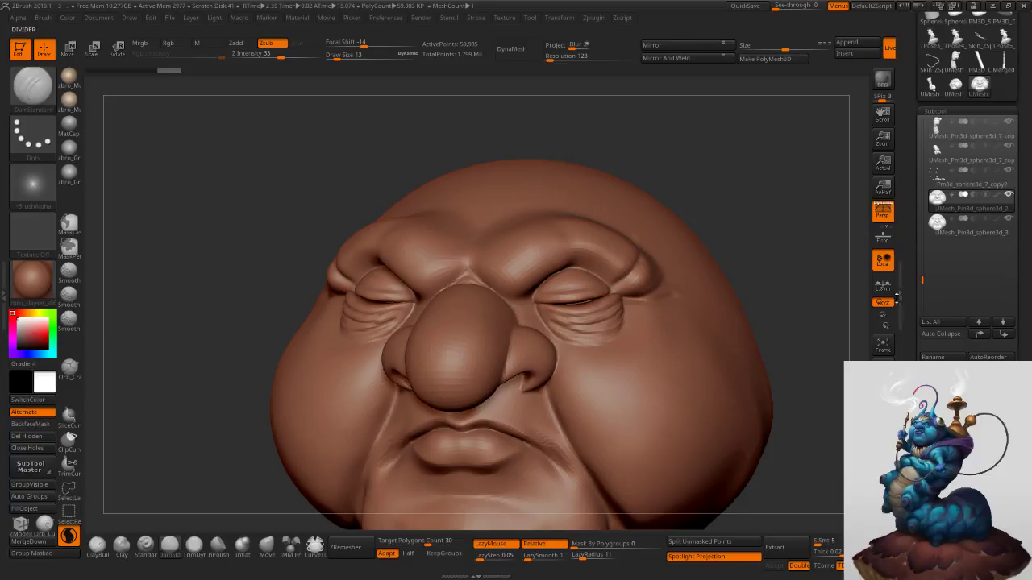
click(933, 227)
click(941, 208)
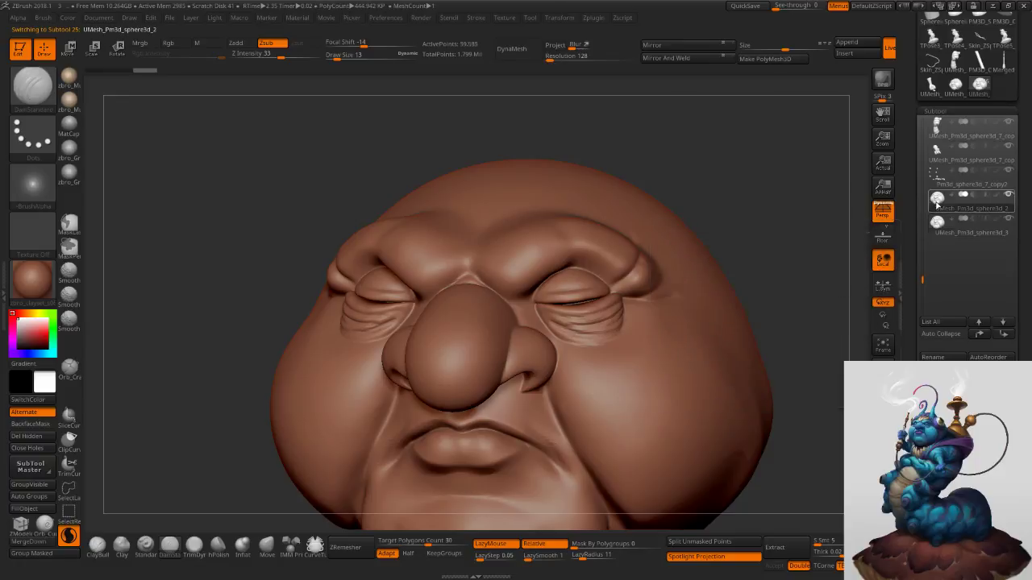
key(s)
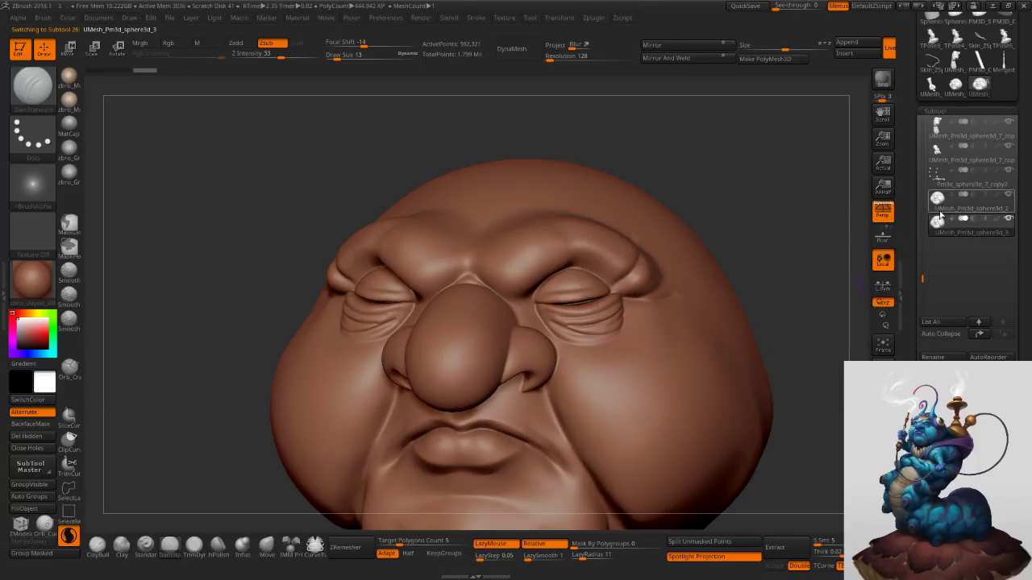
drag(803, 278, 788, 269)
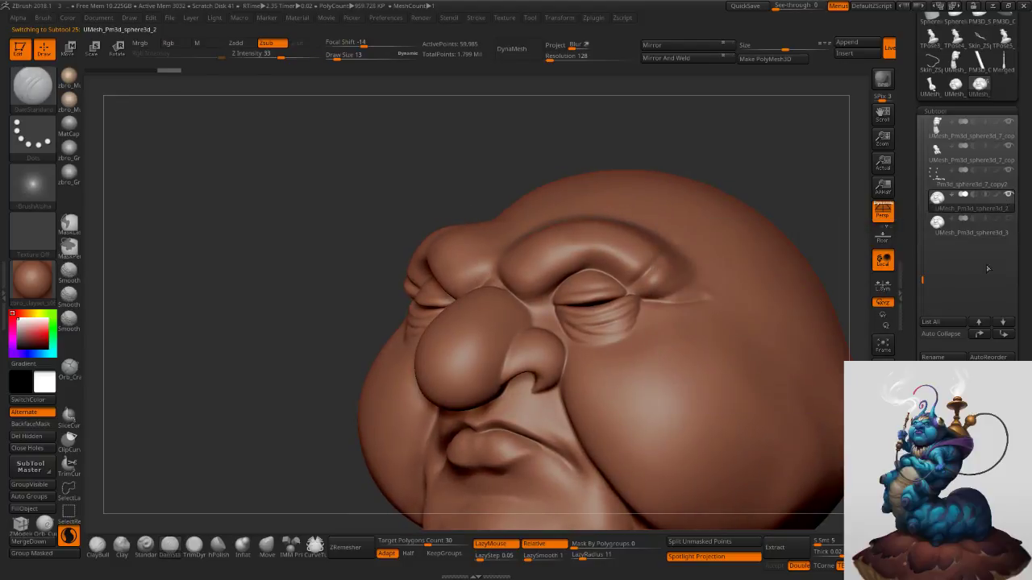
click(882, 480)
mouse_move(775, 445)
ctrl+right_down()
mouse_move(760, 364)
mouse_move(658, 298)
ctrl+right_up()
right_drag(659, 363, 720, 363)
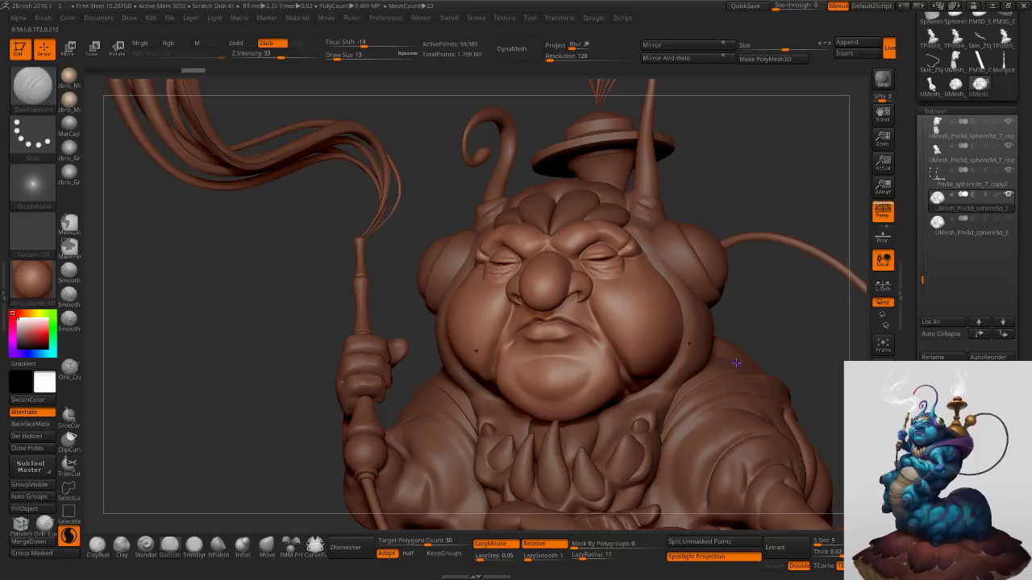
Solo UMesh_Pm3d_sphere3d_2, make UMesh_Pm3d_sphere3d_3 visible alongside it, and expand the Project section.
click(950, 224)
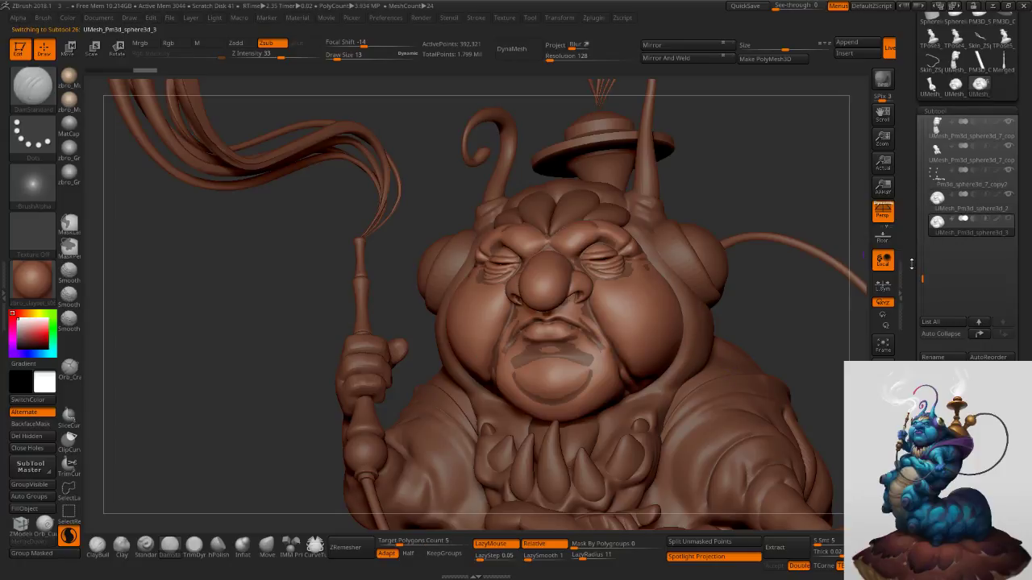
click(942, 203)
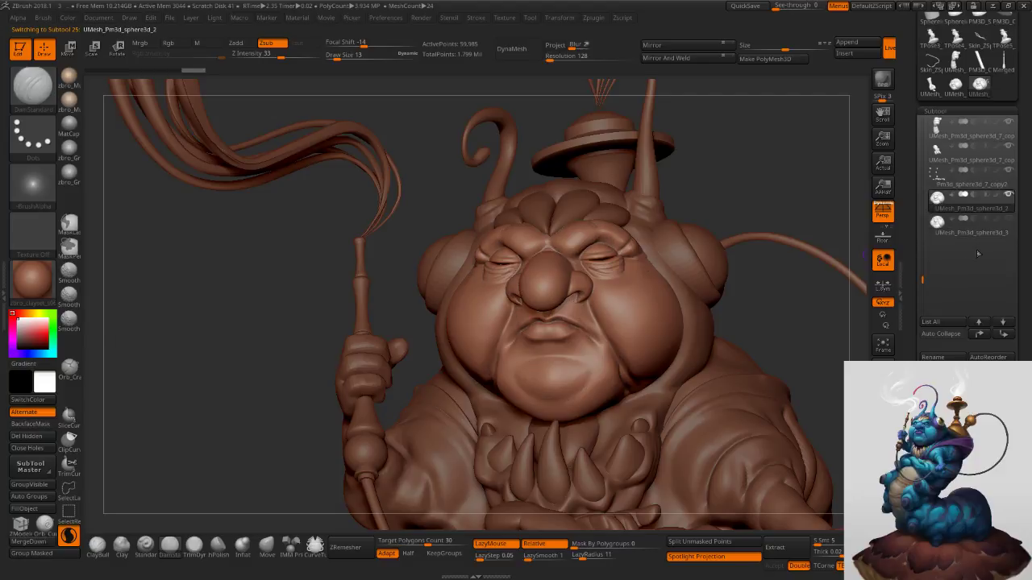
shift+click(1009, 196)
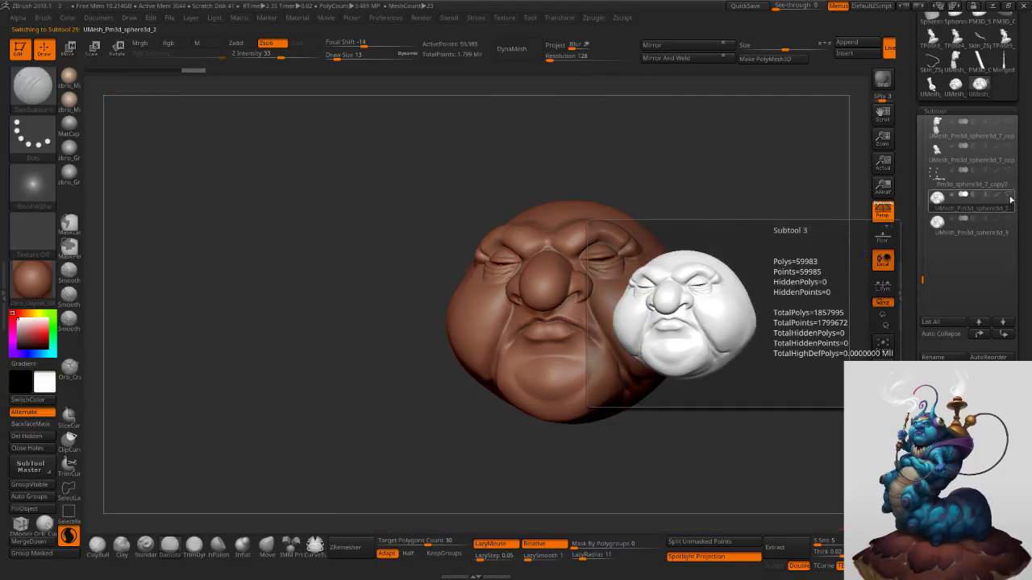
click(1009, 221)
drag(913, 487, 918, 323)
click(935, 329)
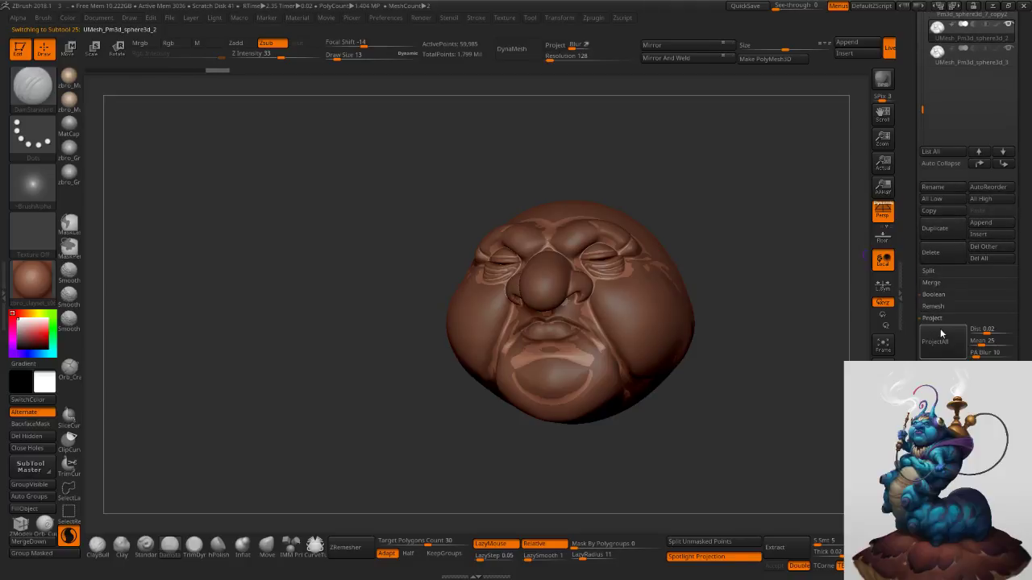
Subdivide the new head twice with ProjectAll, then compare the projected wrinkles using undo/redo.
click(937, 344)
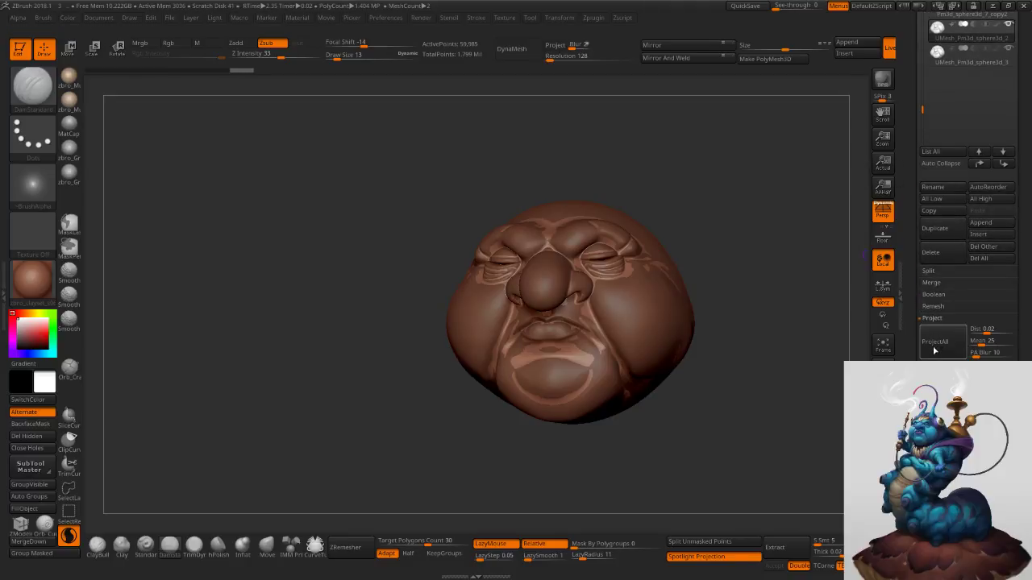
key(ctrl+d)
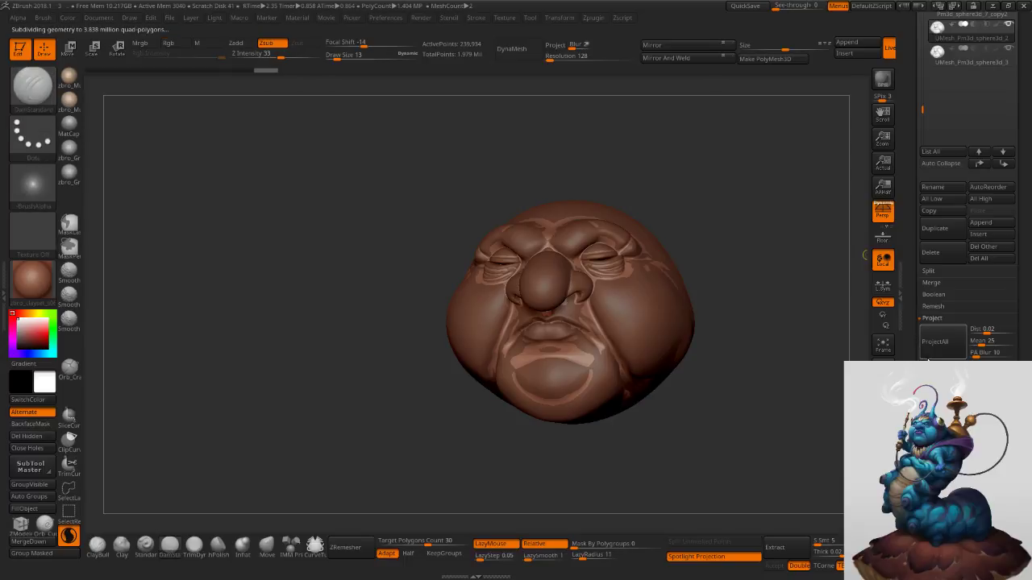
click(933, 344)
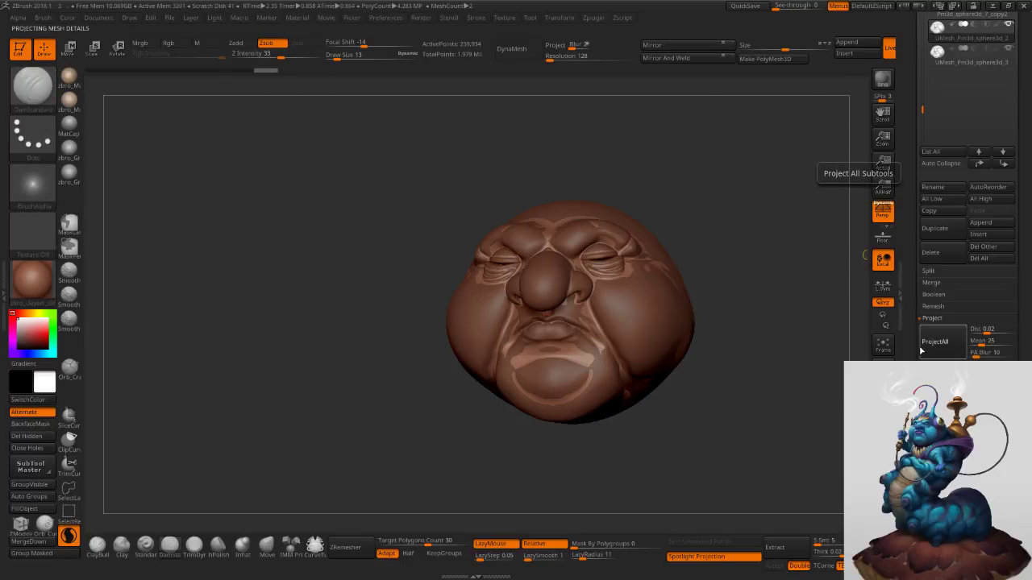
key(ctrl+d)
key(ctrl+d)
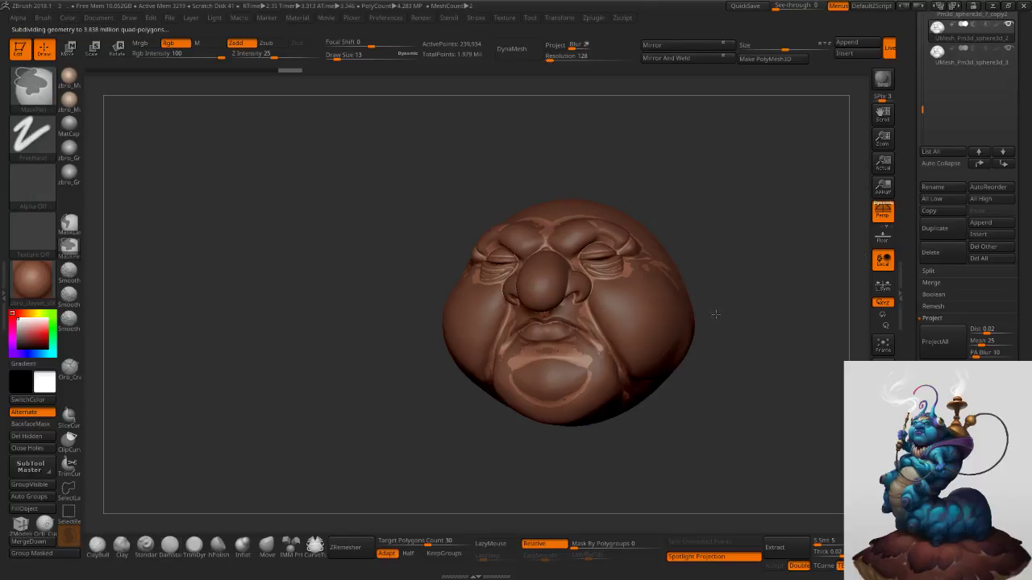
ctrl+right_drag(704, 295, 717, 387)
click(883, 501)
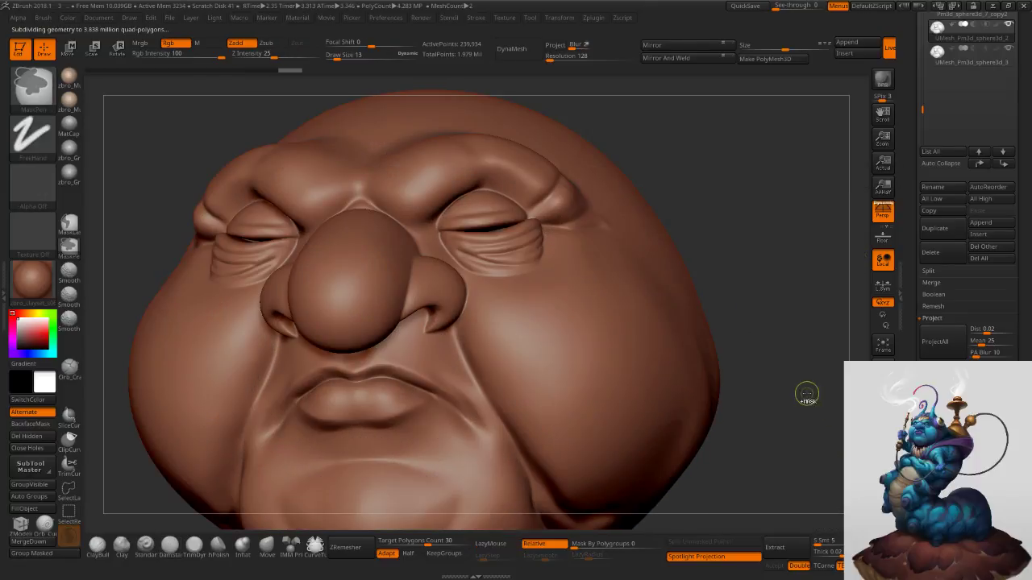
key(ctrl+z)
key(ctrl+z)
key(ctrl+shift+z)
key(ctrl+shift+z)
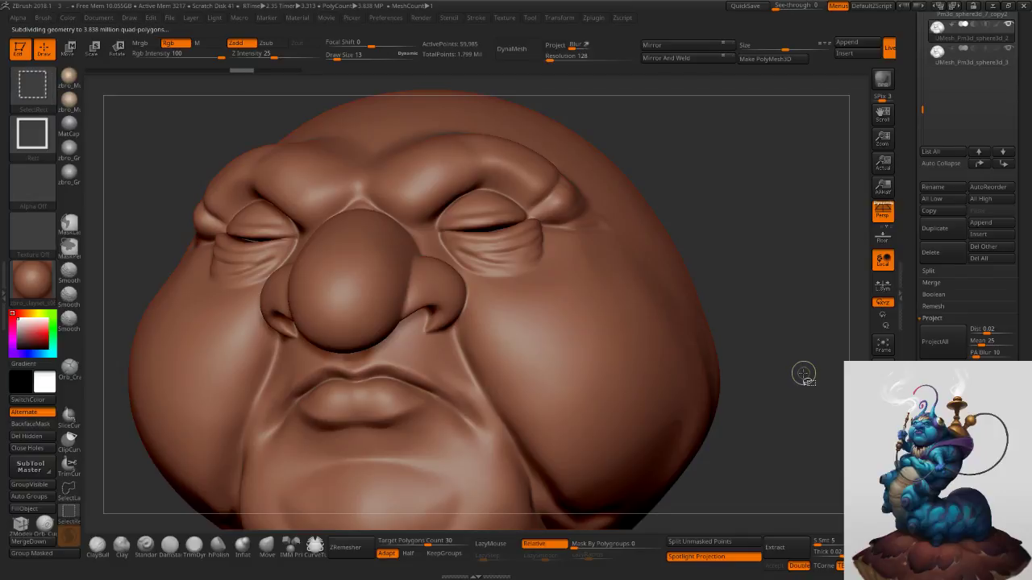
Select the original UMesh_Pm3d_sphere3d_3 head subtool and delete it.
drag(918, 215, 918, 302)
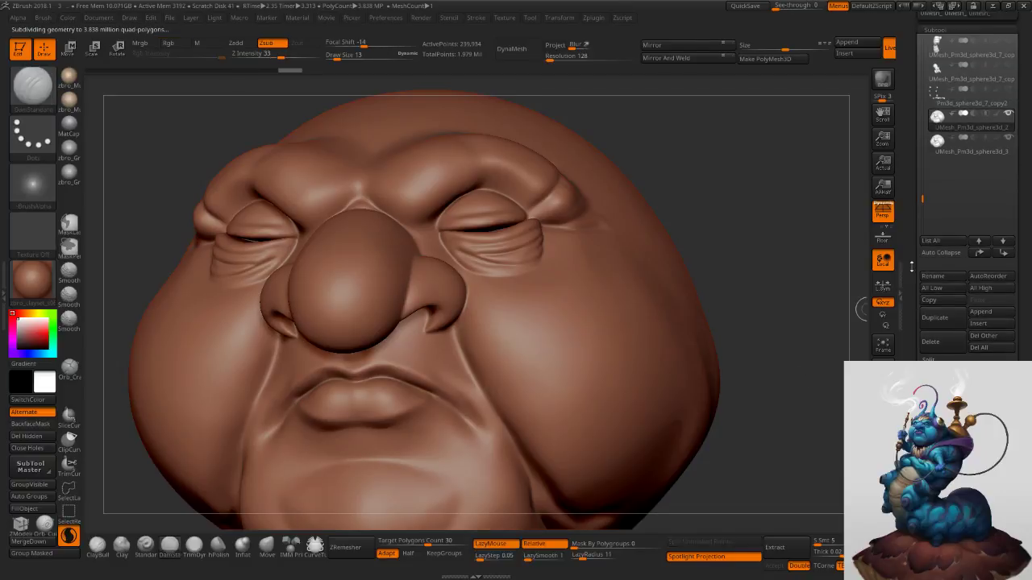
click(936, 144)
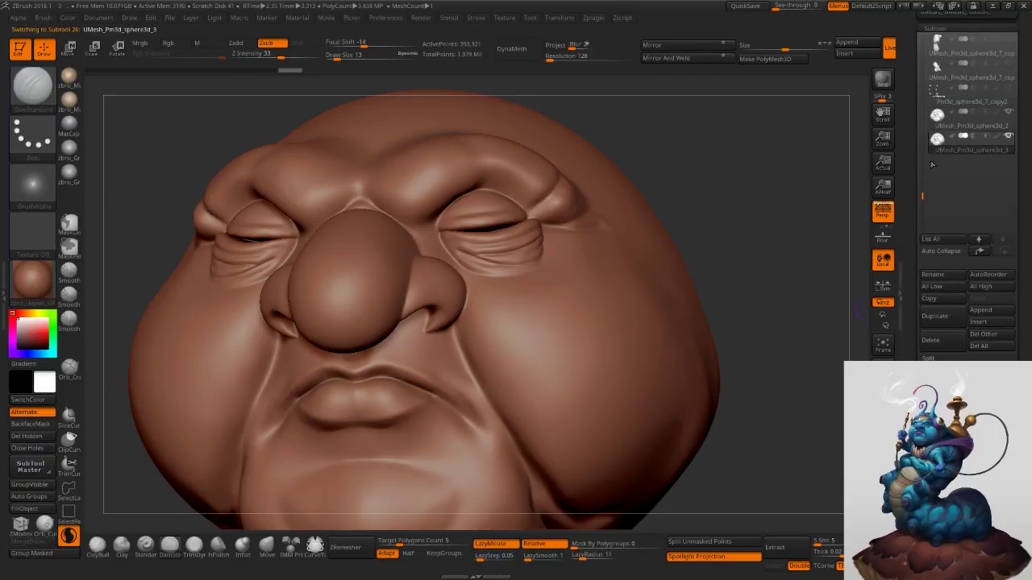
click(931, 339)
Confirm the head deletion, turn Solo off, and view the whole caterpillar from the side.
click(842, 370)
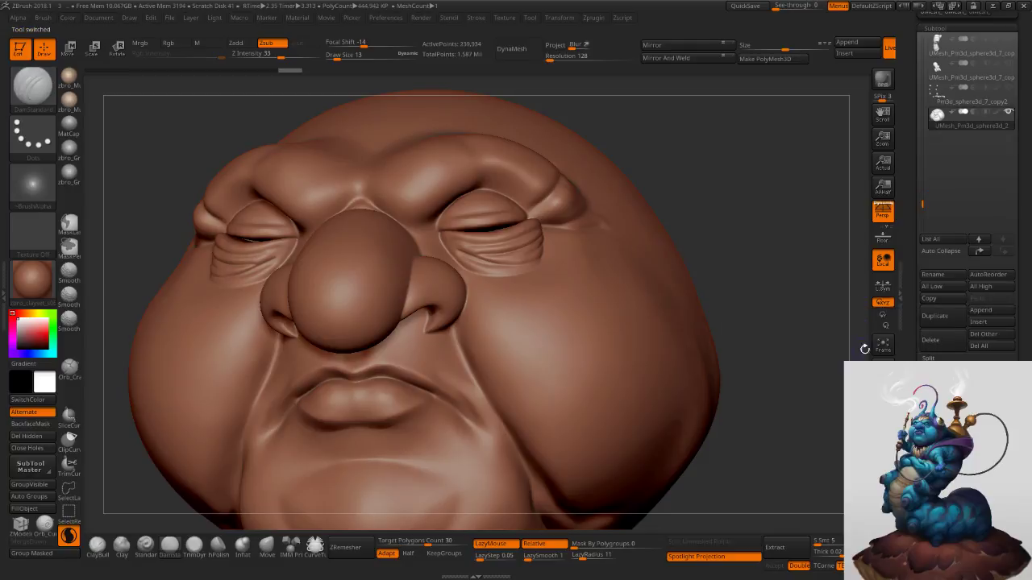
ctrl+right_drag(792, 338, 764, 343)
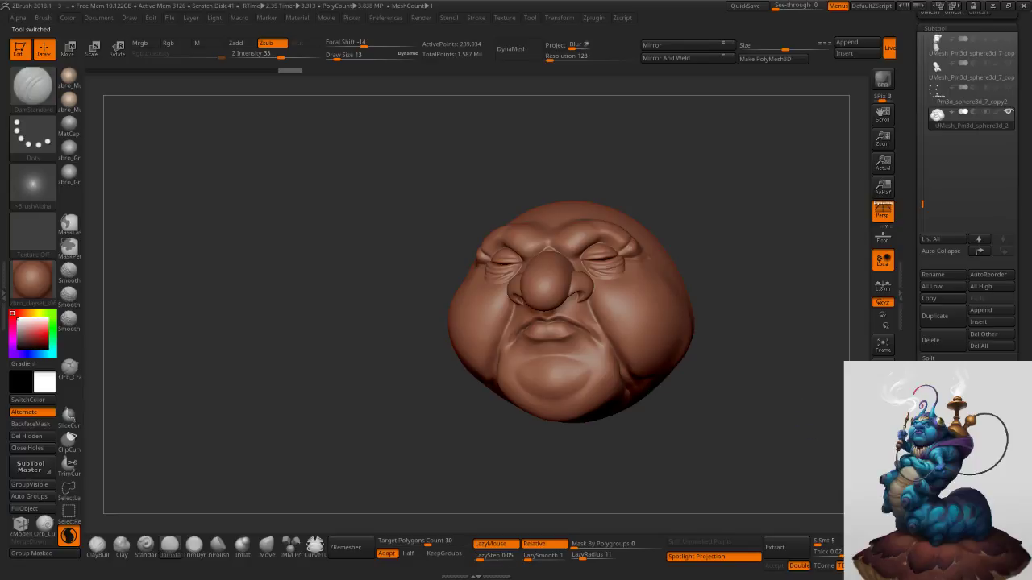
key(shift)
shift+click(1009, 114)
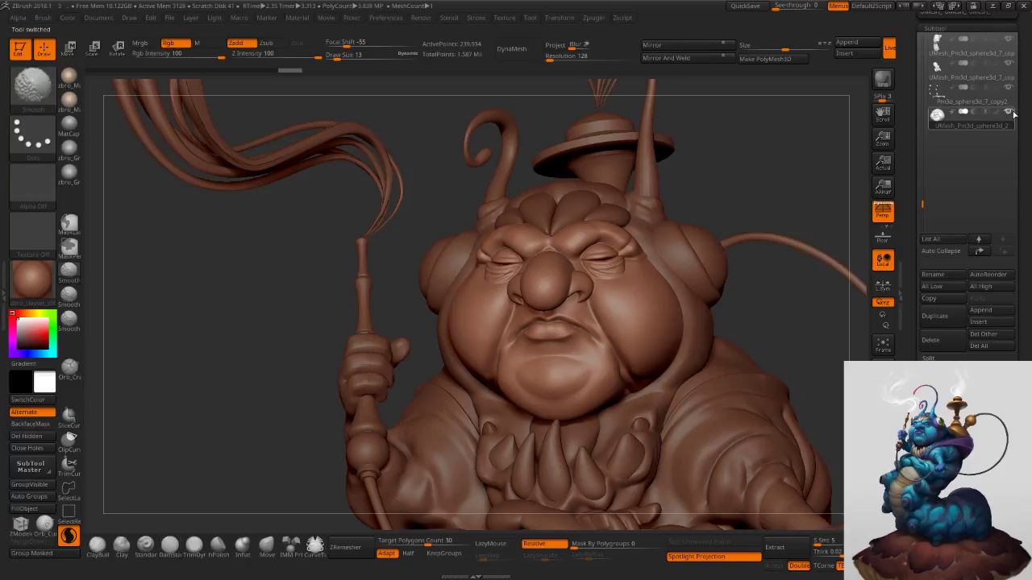
right_drag(780, 175, 767, 217)
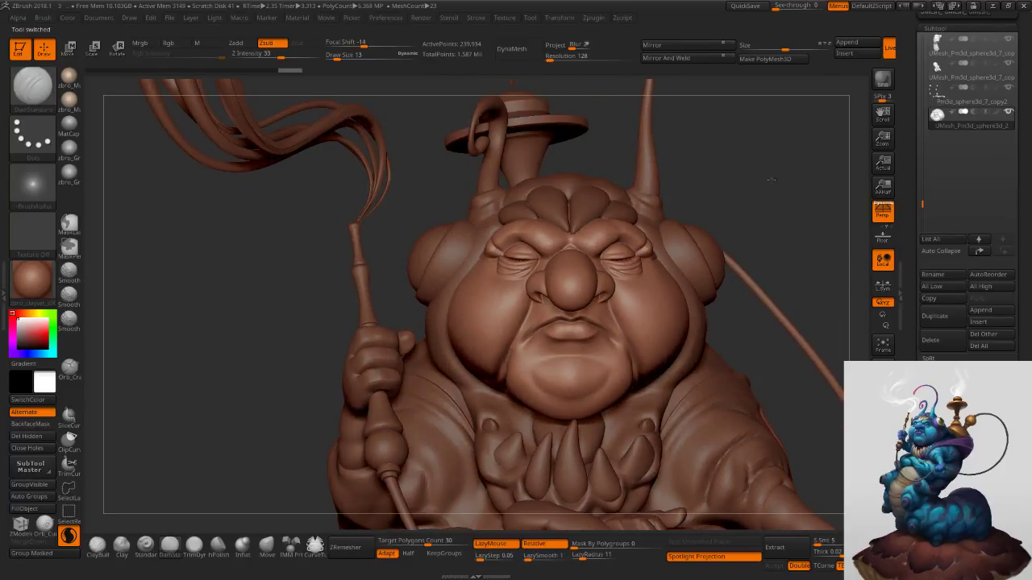
ctrl+right_drag(799, 267, 748, 216)
mouse_move(806, 237)
right_down()
mouse_move(699, 225)
mouse_move(679, 203)
mouse_move(677, 224)
right_up()
right_drag(761, 219, 707, 284)
Enlarge the Draw Size, make the Skin_ZSphere3 hookah hose active, and pick a pulling brush.
key(s)
click(678, 330)
alt+click(649, 351)
key(s)
click(674, 349)
ctrl+right_drag(650, 359, 596, 435)
click(267, 546)
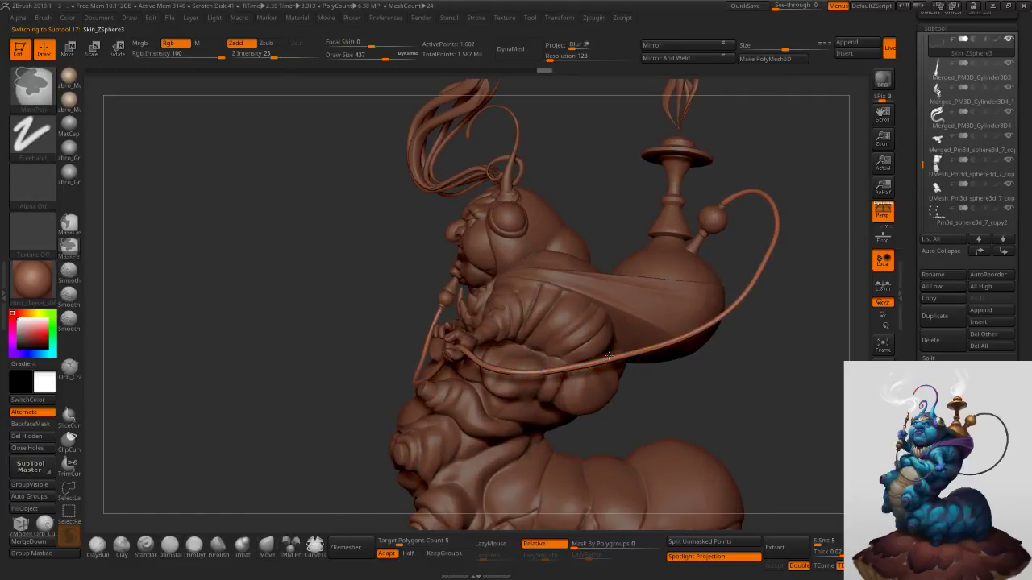
Pull the middle of the hookah hose downward, slightly shrinking the brush.
ctrl+right_drag(607, 353, 625, 367)
drag(616, 362, 613, 385)
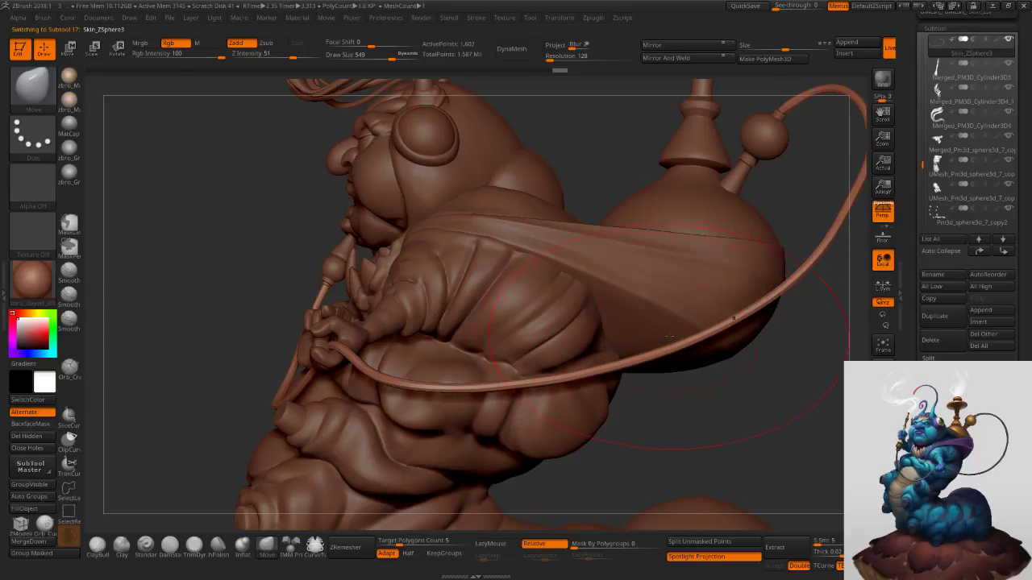
drag(687, 336, 689, 343)
alt+right_drag(816, 273, 649, 329)
key(s)
drag(649, 328, 646, 329)
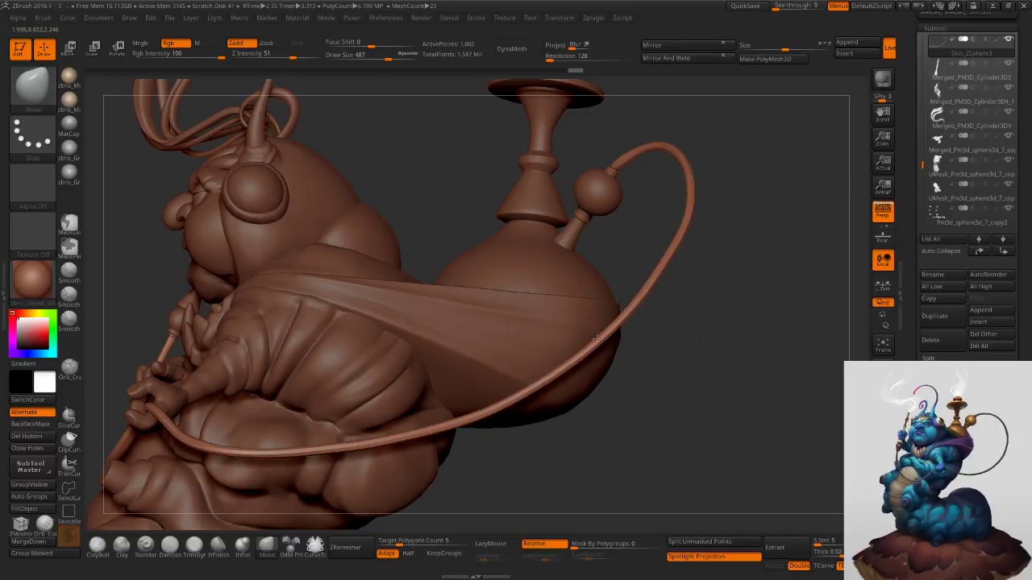
mouse_move(664, 356)
ctrl+right_down()
mouse_move(577, 342)
mouse_move(619, 351)
ctrl+right_up()
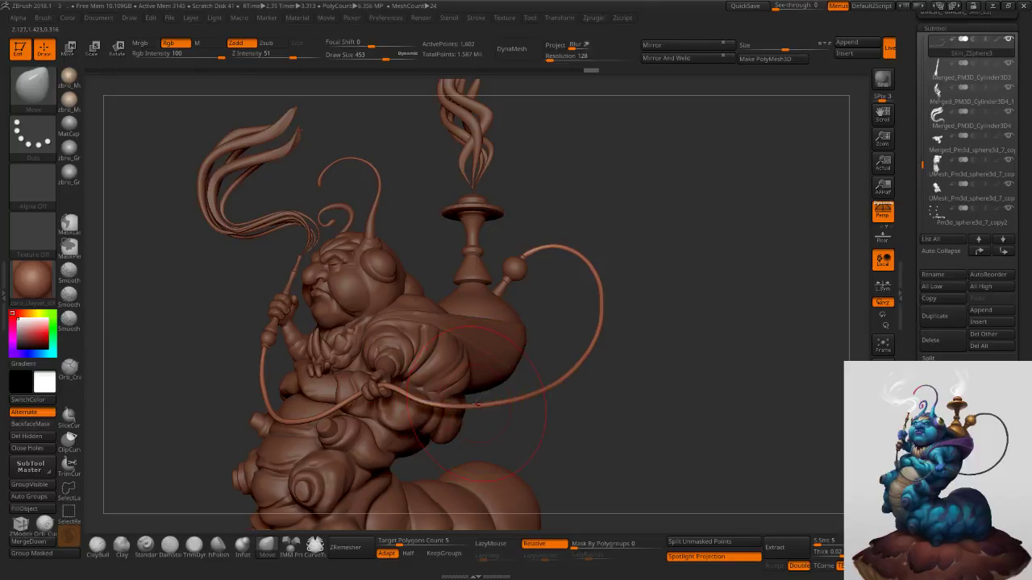
Bend the hose downward and reshape its curve from front and low angles with a smaller brush.
drag(478, 406, 478, 409)
shift+right_drag(551, 369, 553, 365)
key(s)
drag(489, 398, 487, 407)
right_drag(482, 388, 484, 387)
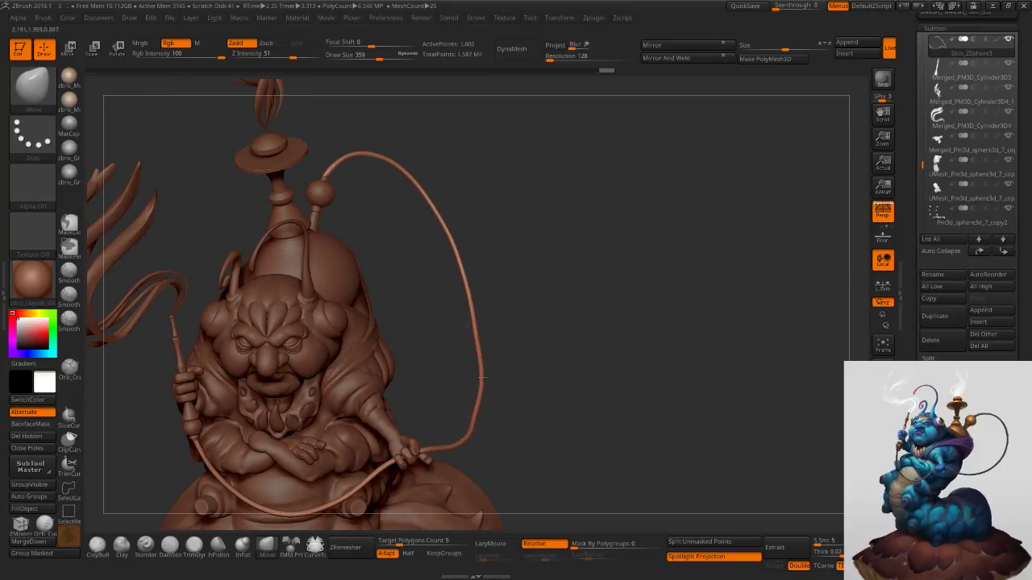
key(s)
drag(481, 386, 475, 394)
right_drag(476, 417, 467, 403)
key(s)
drag(468, 403, 464, 403)
right_drag(466, 404, 481, 427)
drag(464, 430, 468, 428)
right_drag(479, 422, 483, 400)
Try repositioning the hose loop, undo it, and set the brush strength to 51.
mouse_move(603, 364)
ctrl+right_down()
mouse_move(622, 327)
mouse_move(617, 343)
mouse_move(622, 274)
ctrl+right_up()
key(s)
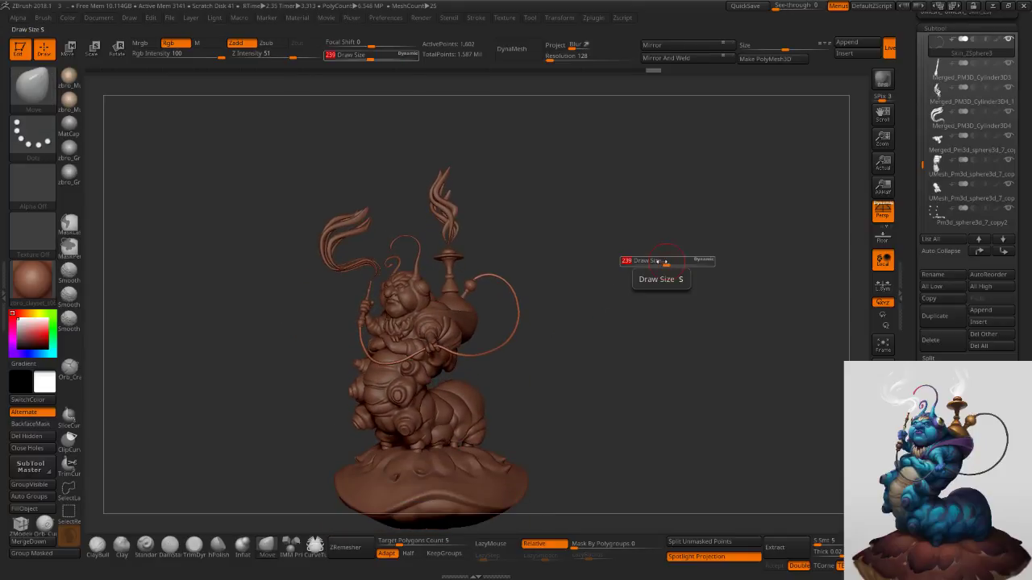
key(f)
key(f)
key(f)
key(f)
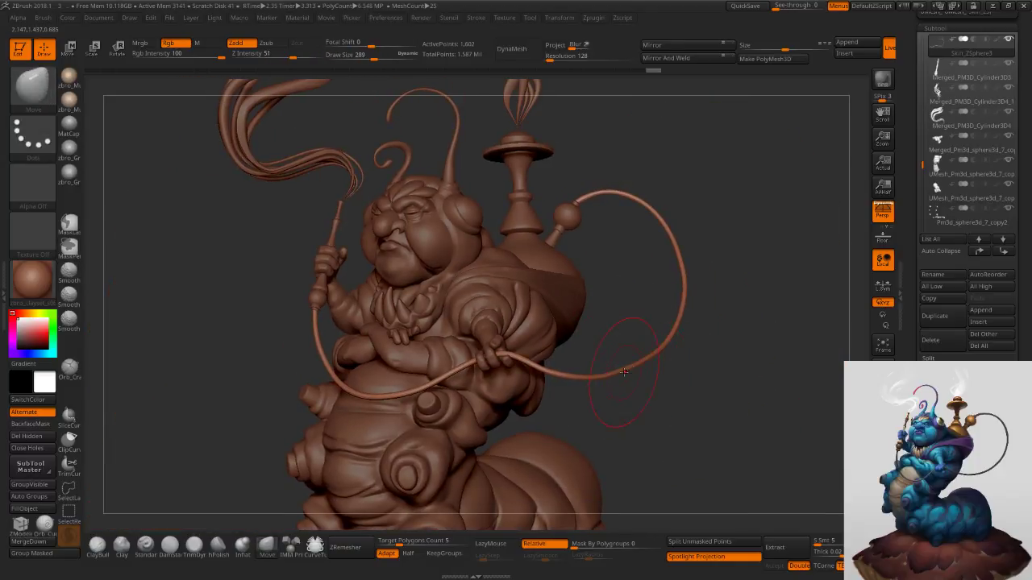
key(s)
drag(626, 377, 646, 370)
key(ctrl+z)
drag(282, 56, 266, 55)
key(s)
mouse_move(609, 352)
mouse_down()
mouse_move(631, 376)
mouse_move(657, 352)
mouse_up()
key(s)
key(s)
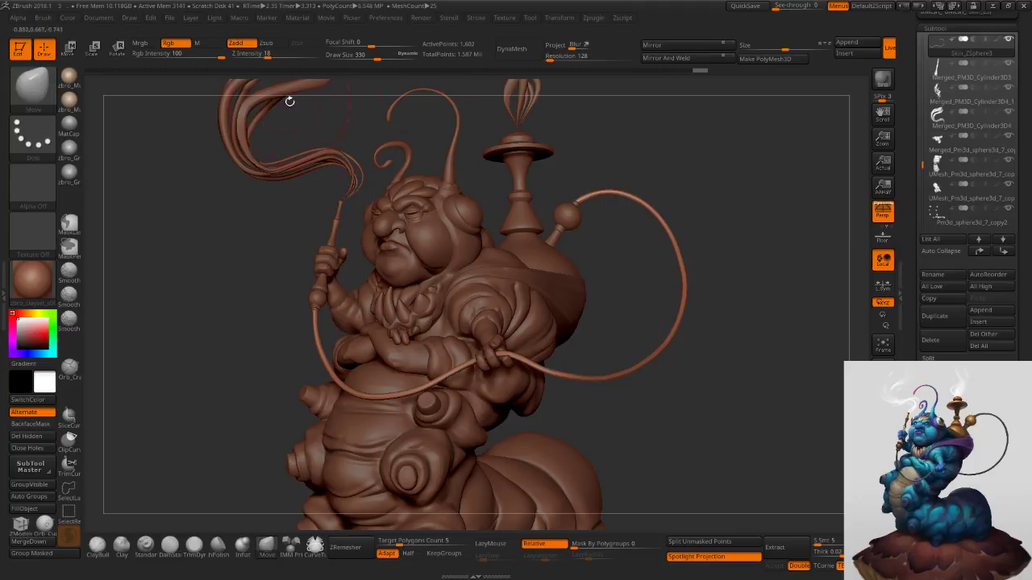
click(286, 57)
Review the caterpillar from front and three-quarter views, resizing the brush to 374 then 59.
ctrl+right_drag(740, 313, 729, 284)
key(s)
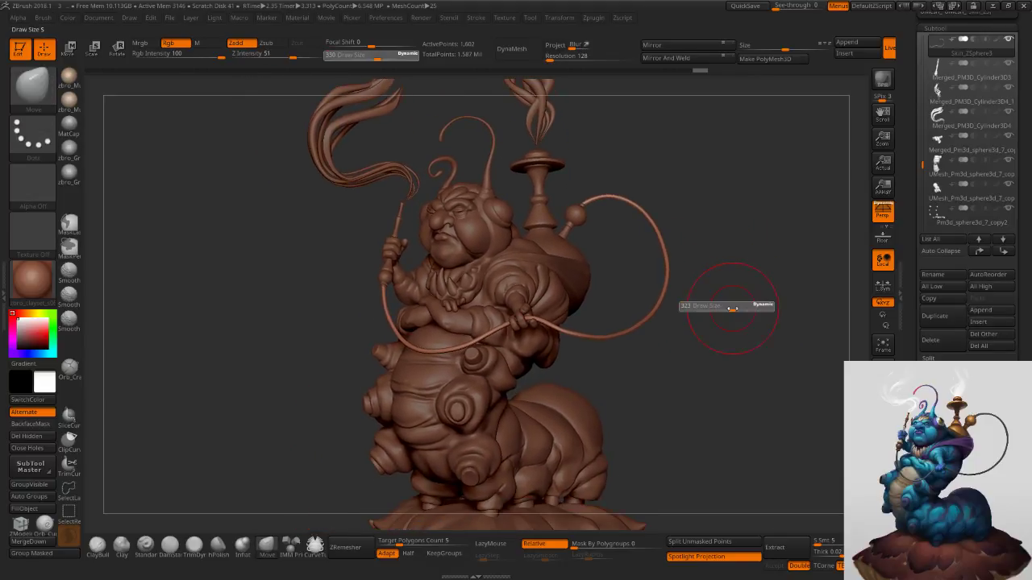
click(732, 308)
mouse_move(463, 290)
ctrl+right_down()
mouse_move(483, 342)
mouse_move(524, 322)
ctrl+right_up()
key(s)
drag(524, 287, 530, 275)
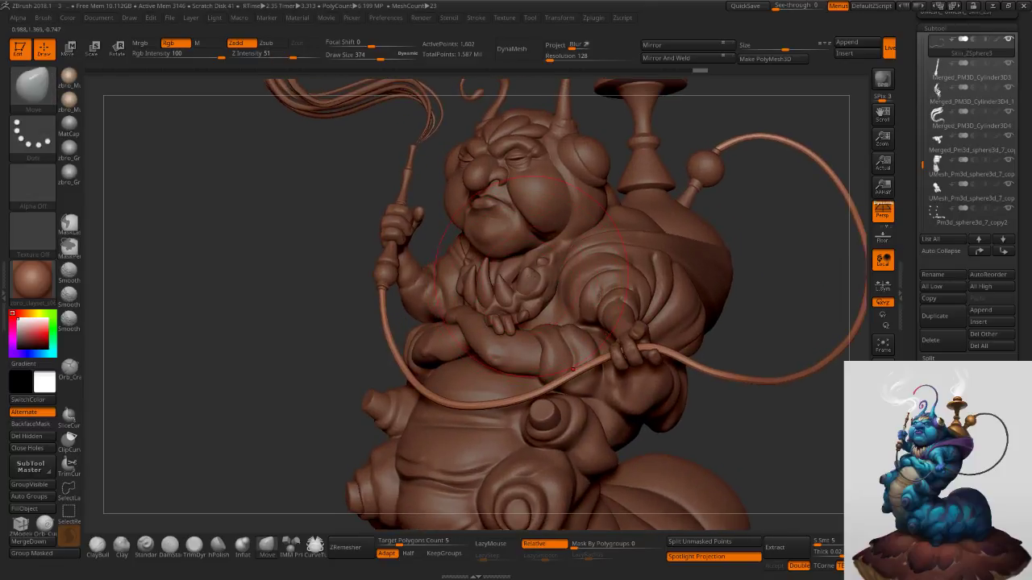
right_drag(533, 278, 545, 278)
key(s)
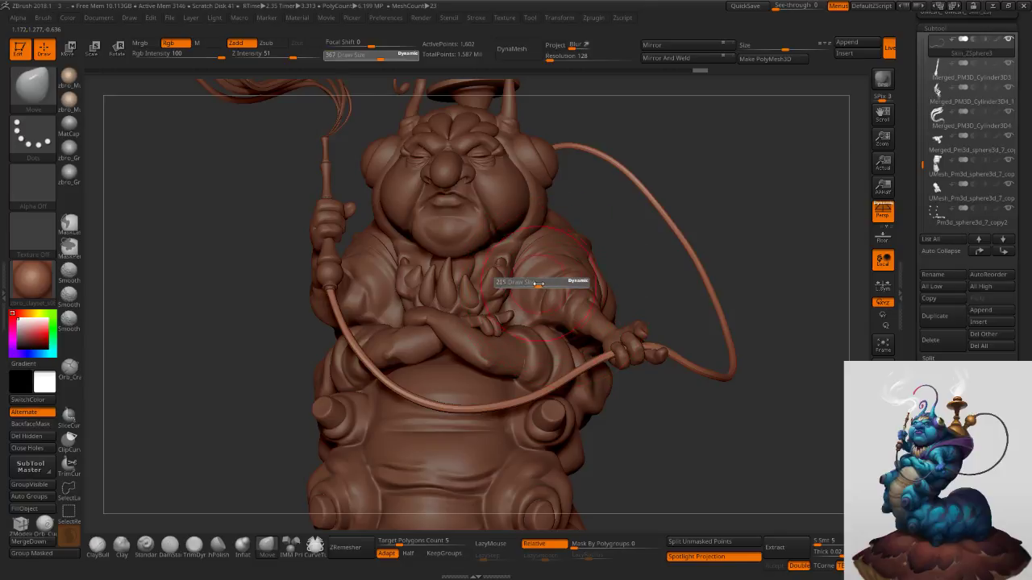
right_drag(543, 306, 519, 315)
key(s)
drag(518, 323, 509, 326)
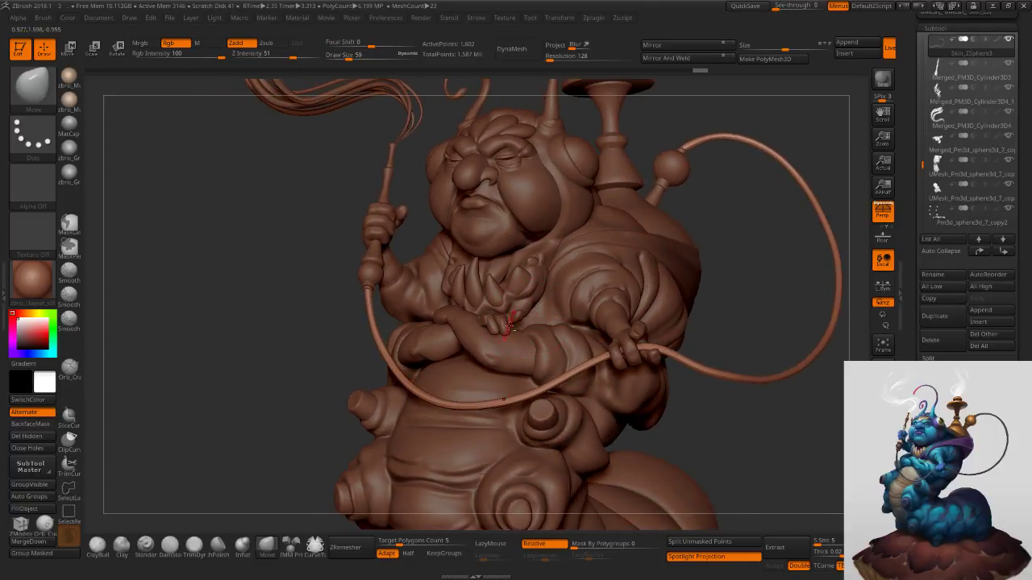
Select the Merged_Pm3d_sphere3d_7_copy2_10 hand, solo it, and shrink the brush to 40.
alt+click(502, 320)
drag(786, 432, 811, 457)
key(alt+s)
mouse_move(675, 409)
right_down()
mouse_move(688, 417)
mouse_move(654, 415)
mouse_move(619, 325)
right_up()
key(s)
drag(617, 330, 612, 329)
ctrl+right_drag(611, 329, 540, 326)
ctrl+shift+click(542, 364)
Bring back the whole hand, switch to the Move brush and enlarge it to 75.
ctrl+shift+click(582, 336)
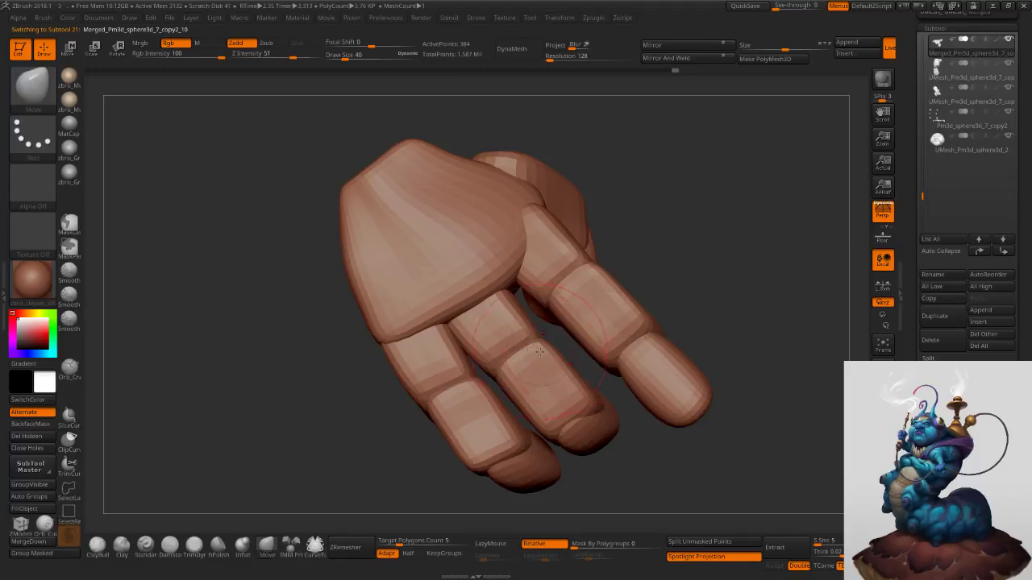
key(bracketright)
ctrl+shift+click(495, 330)
ctrl+shift+click(592, 309)
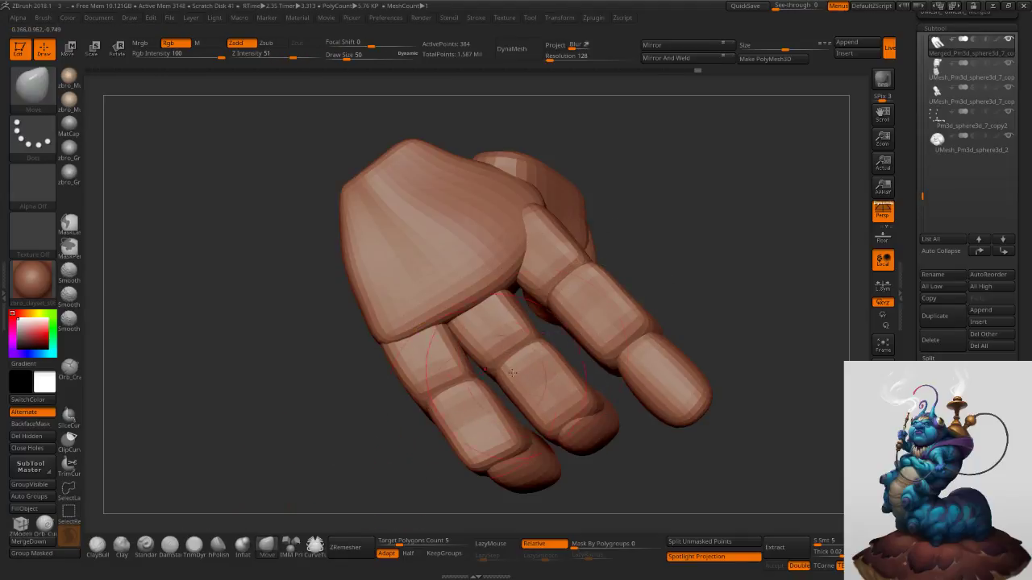
right_drag(473, 395, 483, 354)
key(s)
drag(510, 329, 503, 329)
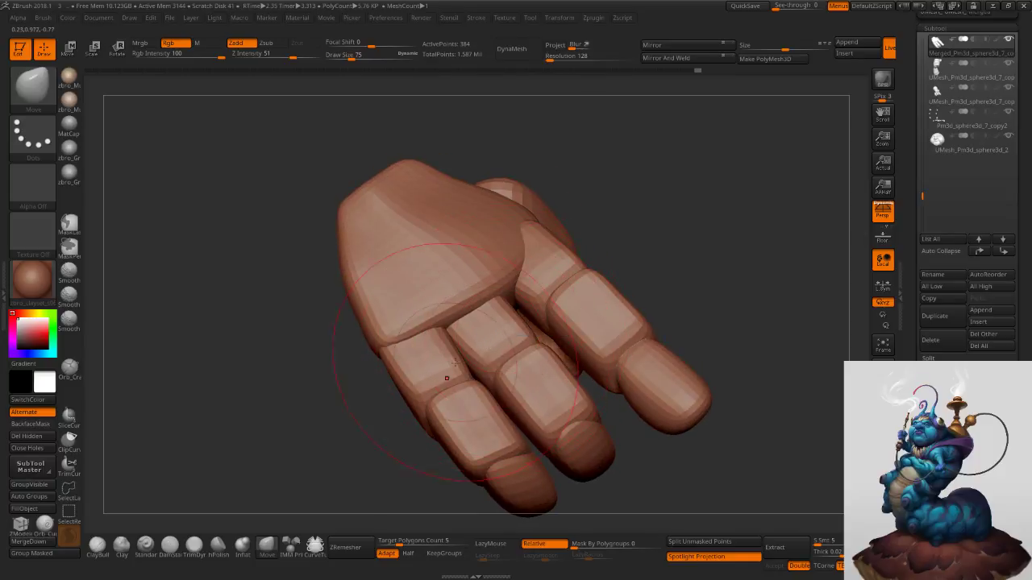
Isolate and mask one finger segment, invert the mask, and push the middle segment into place at brush size 96.
ctrl+shift+click(488, 334)
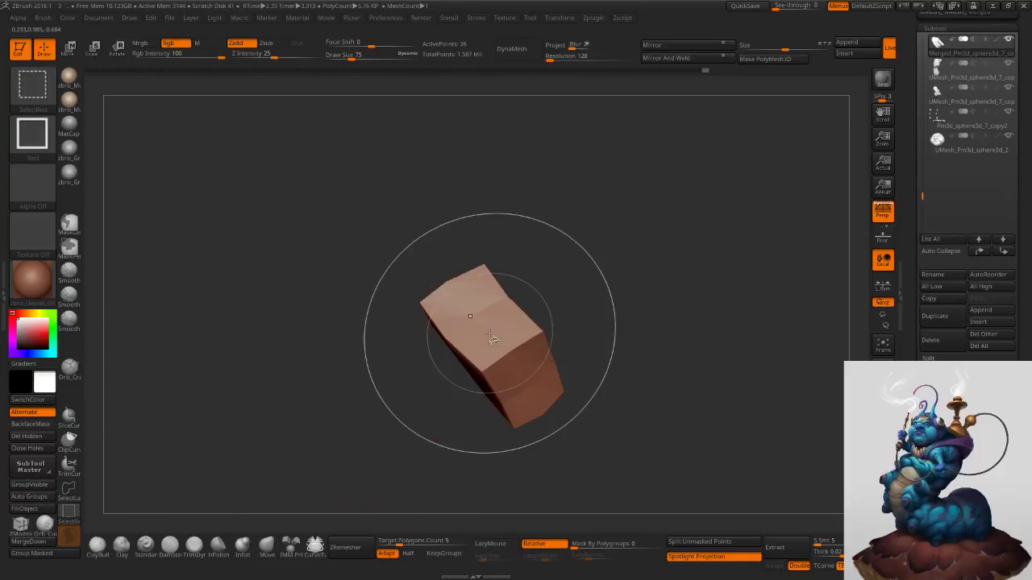
ctrl+click(655, 285)
ctrl+shift+click(673, 277)
ctrl+click(658, 261)
key(s)
drag(484, 343, 488, 344)
right_drag(478, 372, 474, 345)
mouse_move(481, 334)
mouse_down()
mouse_move(492, 325)
mouse_move(493, 338)
mouse_up()
Clear the mask, turn off dynamic subdivision, and subdivide the hand once.
key(s)
mouse_move(503, 342)
right_down()
mouse_move(528, 315)
mouse_move(521, 281)
mouse_move(508, 362)
mouse_move(525, 357)
right_up()
ctrl+right_drag(599, 339, 569, 284)
ctrl+drag(570, 284, 609, 331)
mouse_move(613, 343)
right_down()
mouse_move(624, 285)
mouse_move(610, 333)
mouse_move(616, 401)
mouse_move(641, 349)
right_up()
key(shift+d)
key(ctrl+d)
key(ctrl+d)
key(ctrl+d)
mouse_move(639, 349)
mouse_down()
mouse_move(640, 379)
mouse_move(643, 362)
mouse_up()
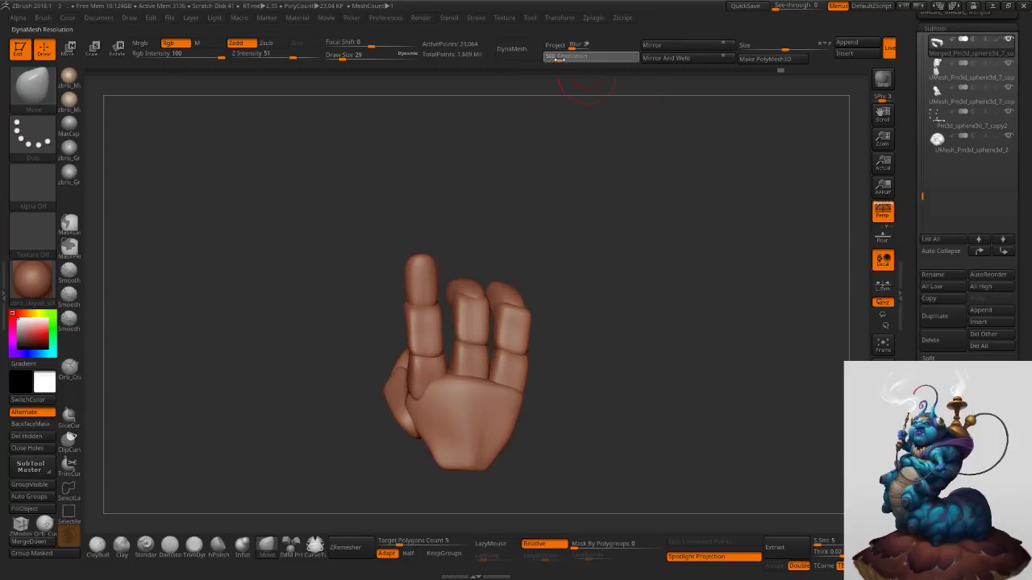
Convert the hand to DynaMesh without freezing subdivision levels, inspect the fingers, then undo it.
click(530, 54)
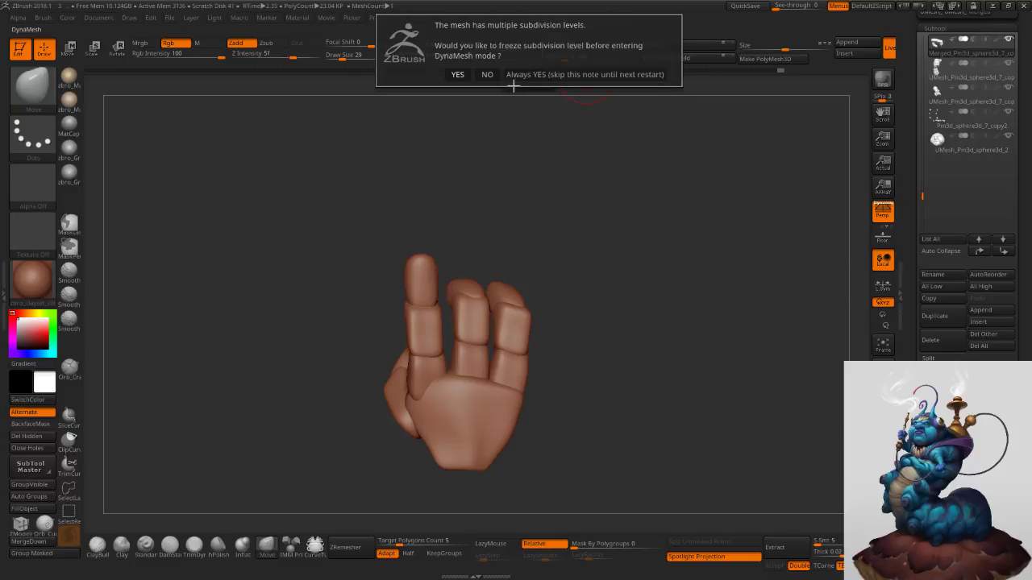
click(491, 77)
drag(574, 327, 538, 332)
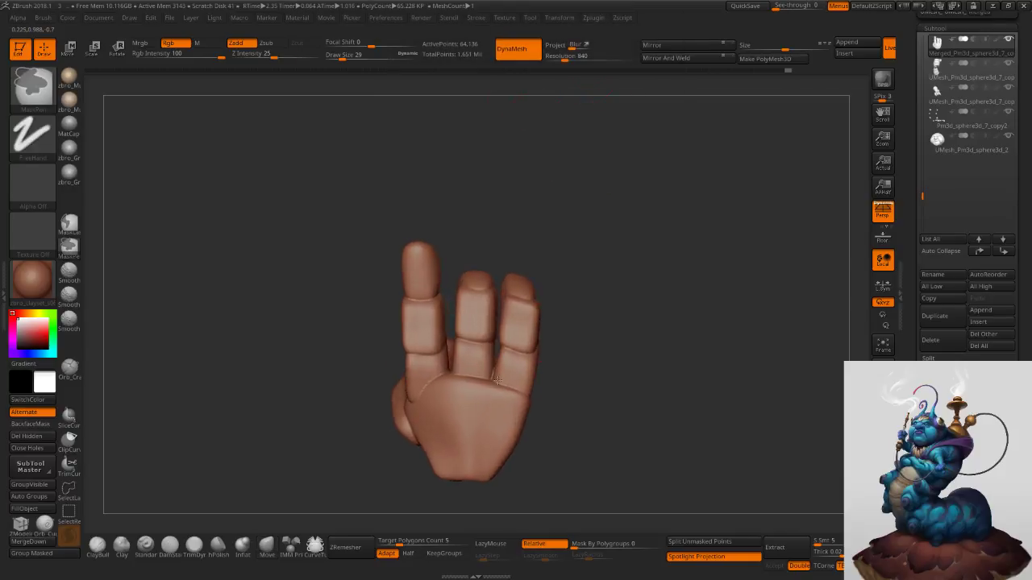
ctrl+right_drag(539, 332, 521, 362)
key(s)
drag(519, 362, 515, 362)
right_drag(519, 382, 515, 363)
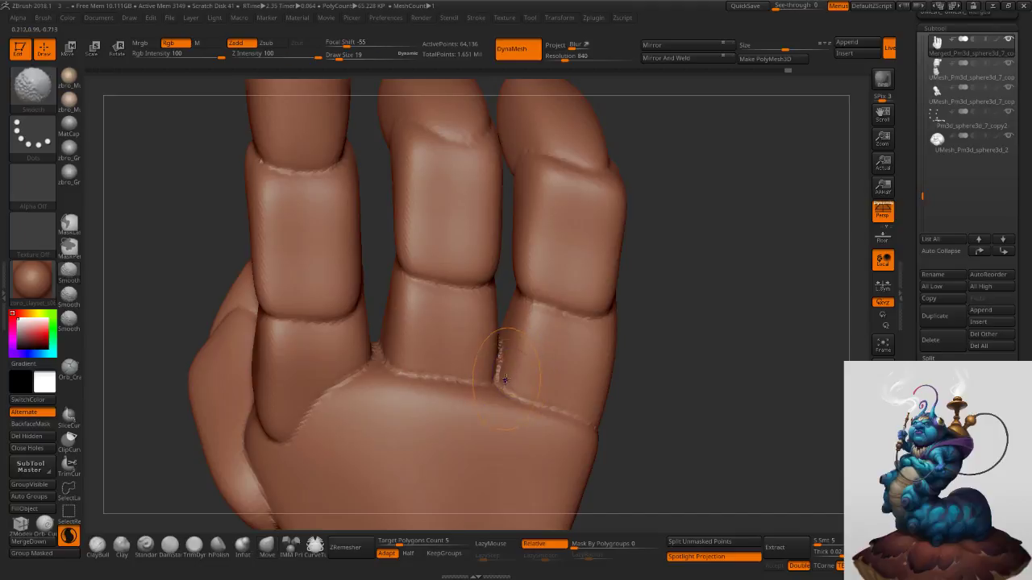
key(ctrl+z)
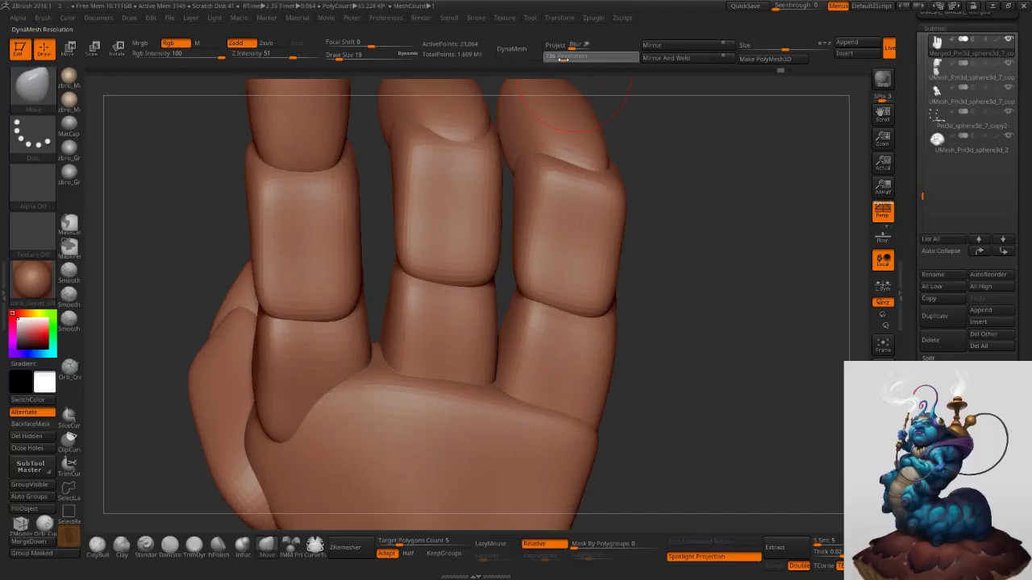
Redo DynaMesh at resolution 1496 and soften the crease at the little finger's base.
click(527, 53)
click(488, 71)
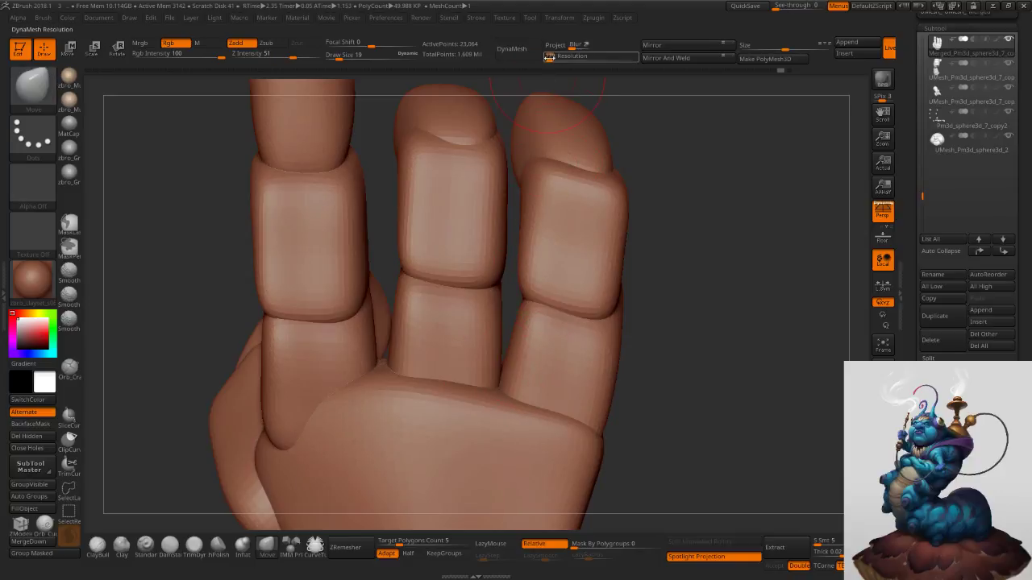
click(516, 50)
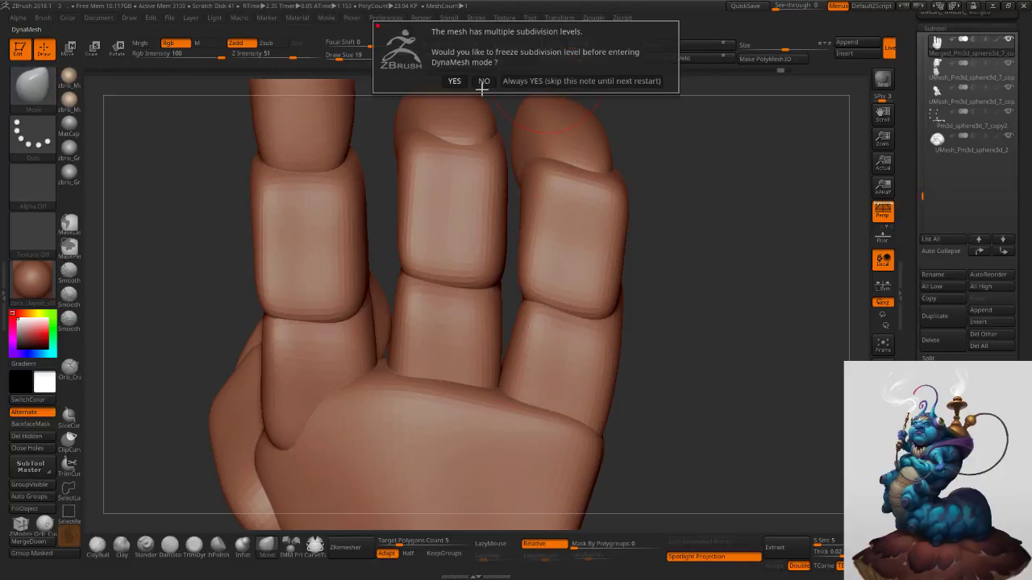
click(484, 81)
mouse_move(527, 420)
shift+mouse_down()
mouse_move(535, 409)
mouse_move(579, 430)
shift+mouse_up()
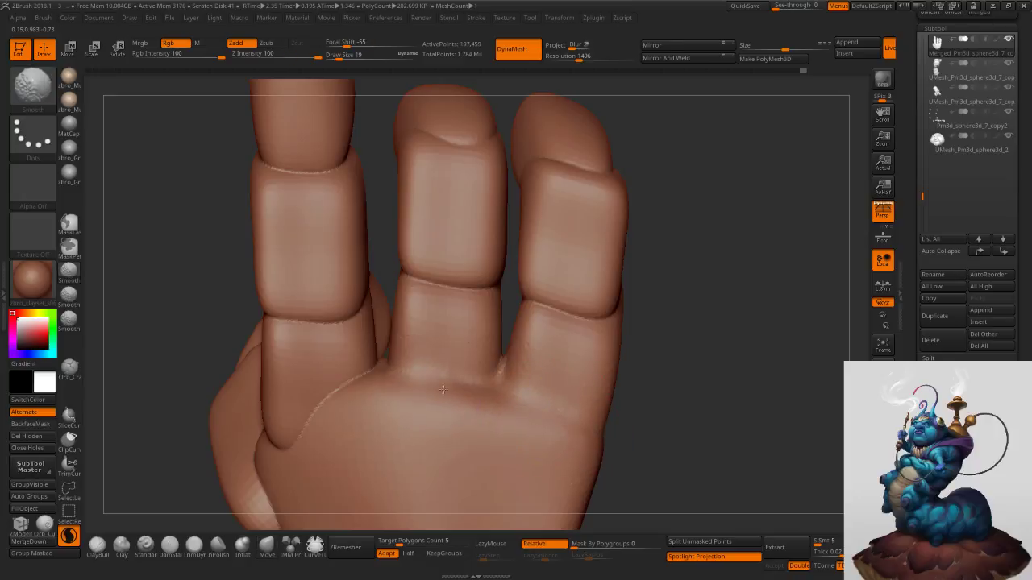
Smooth the ring finger's lower crease and the creases at the finger bases, including the middle finger.
alt+right_drag(473, 289, 463, 391)
shift+drag(525, 407, 547, 435)
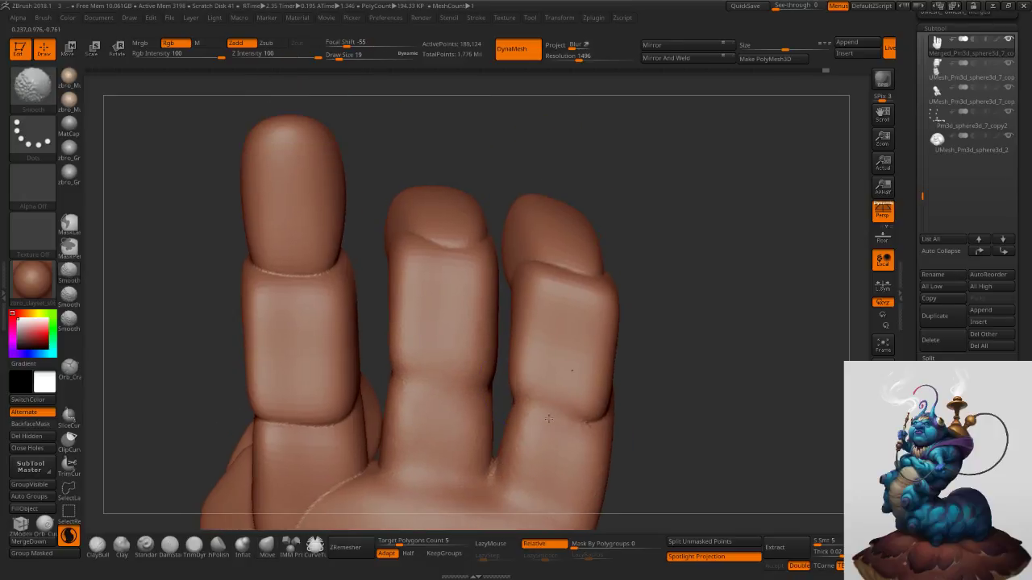
mouse_move(620, 375)
right_down()
mouse_move(609, 284)
mouse_move(619, 260)
right_up()
right_drag(678, 338, 620, 357)
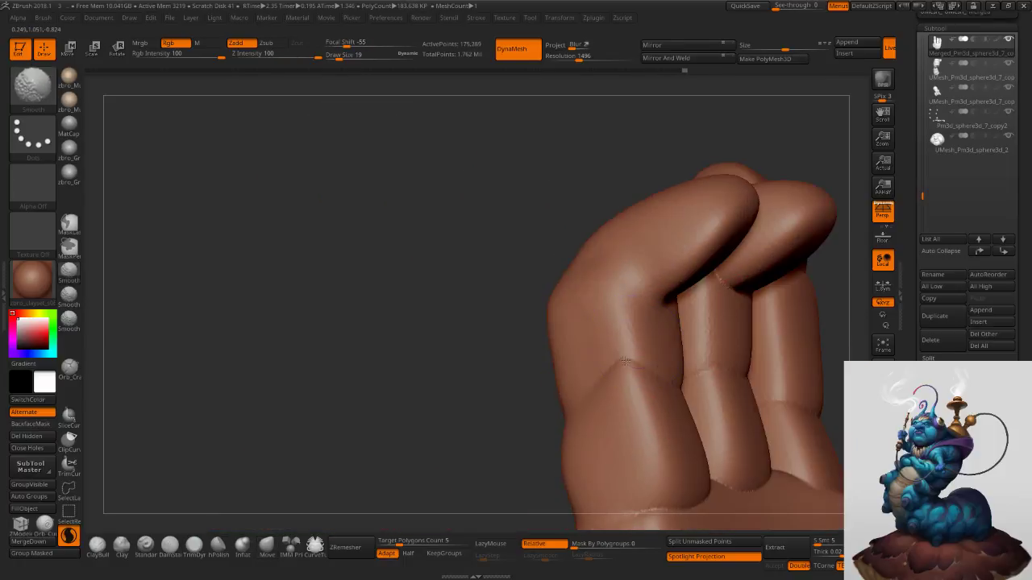
right_drag(679, 391, 645, 393)
alt+right_drag(603, 359, 549, 185)
mouse_move(575, 341)
shift+mouse_down()
mouse_move(616, 346)
mouse_move(643, 333)
shift+mouse_up()
right_drag(670, 282, 577, 284)
shift+drag(600, 326, 570, 320)
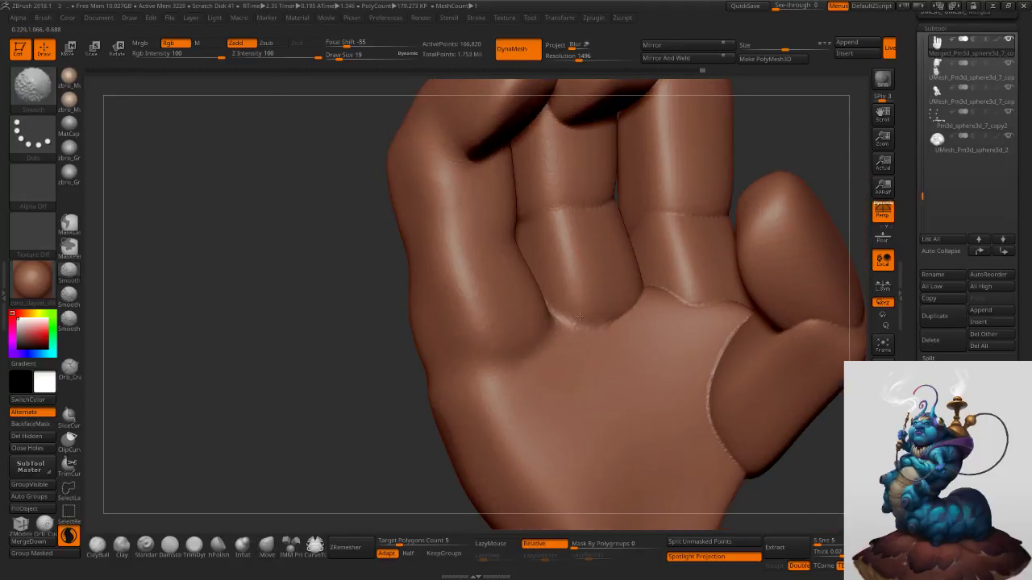
shift+drag(655, 292, 695, 303)
Smooth the index finger's crease, the crease above the thumb, and soften the thumb base.
right_drag(678, 250, 563, 301)
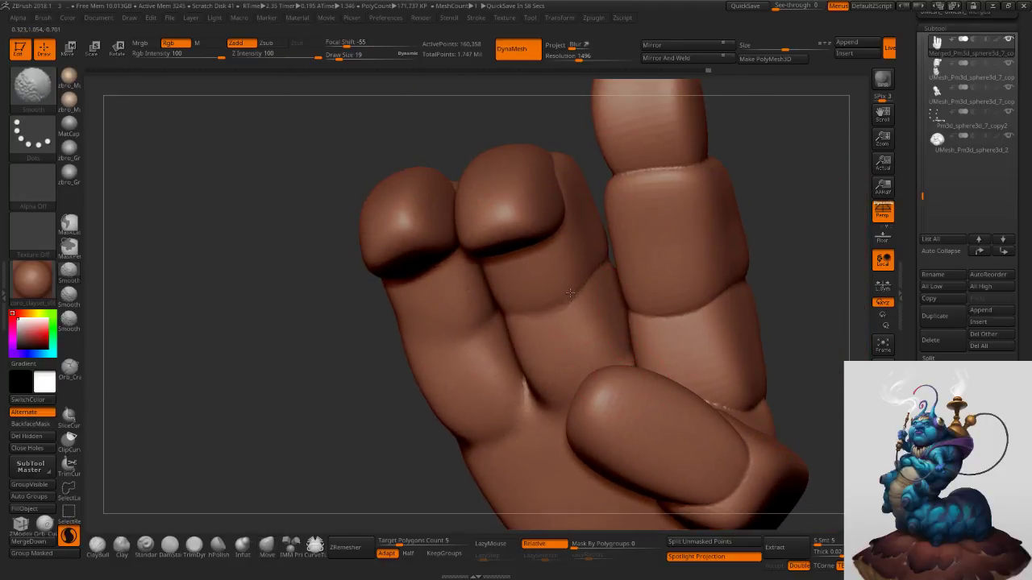
shift+drag(598, 260, 590, 314)
right_drag(709, 290, 511, 313)
shift+drag(511, 313, 499, 339)
mouse_move(467, 371)
right_down()
mouse_move(458, 388)
mouse_move(491, 349)
right_up()
shift+drag(501, 382, 543, 450)
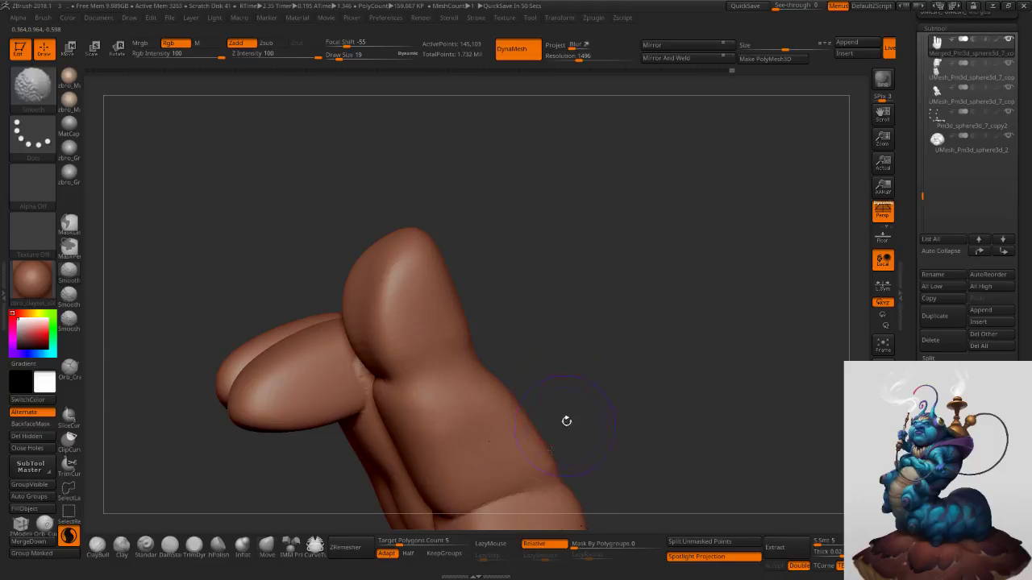
alt+right_drag(556, 479, 522, 323)
shift+drag(485, 434, 470, 452)
alt+right_drag(596, 391, 492, 307)
shift+drag(499, 339, 507, 335)
Build up clay at the thumb base with ClayBuildup at size 35, smoothing the rough patches afterwards.
click(98, 546)
key(s)
drag(502, 329, 544, 325)
right_drag(544, 325, 556, 379)
mouse_move(557, 379)
shift+mouse_down()
mouse_move(558, 389)
mouse_move(502, 365)
shift+mouse_up()
mouse_move(610, 402)
right_down()
mouse_move(594, 426)
mouse_move(615, 336)
mouse_move(572, 393)
mouse_move(557, 369)
right_up()
key(s)
drag(547, 368, 551, 369)
right_drag(551, 369, 557, 375)
mouse_move(564, 359)
mouse_down()
mouse_move(556, 424)
mouse_move(523, 452)
mouse_up()
right_drag(524, 453, 532, 427)
mouse_move(532, 427)
shift+mouse_down()
mouse_move(539, 397)
mouse_move(543, 410)
shift+mouse_up()
right_drag(543, 410, 493, 399)
mouse_move(419, 419)
shift+mouse_down()
mouse_move(396, 432)
mouse_move(381, 420)
shift+mouse_up()
Smooth the back of the fingers, the palm and the area near the wrist at brush size 38.
right_drag(395, 415, 452, 395)
mouse_move(452, 395)
ctrl+right_down()
mouse_move(428, 389)
mouse_move(444, 431)
ctrl+right_up()
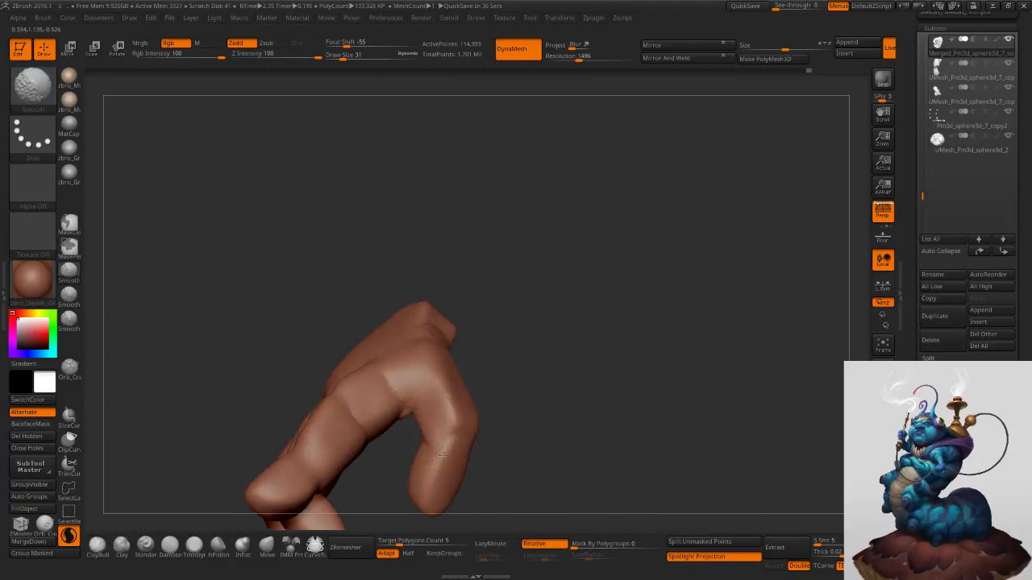
mouse_move(430, 490)
right_down()
mouse_move(489, 329)
mouse_move(501, 334)
right_up()
key(s)
drag(503, 336, 499, 335)
right_drag(498, 335, 472, 310)
shift+drag(467, 309, 455, 304)
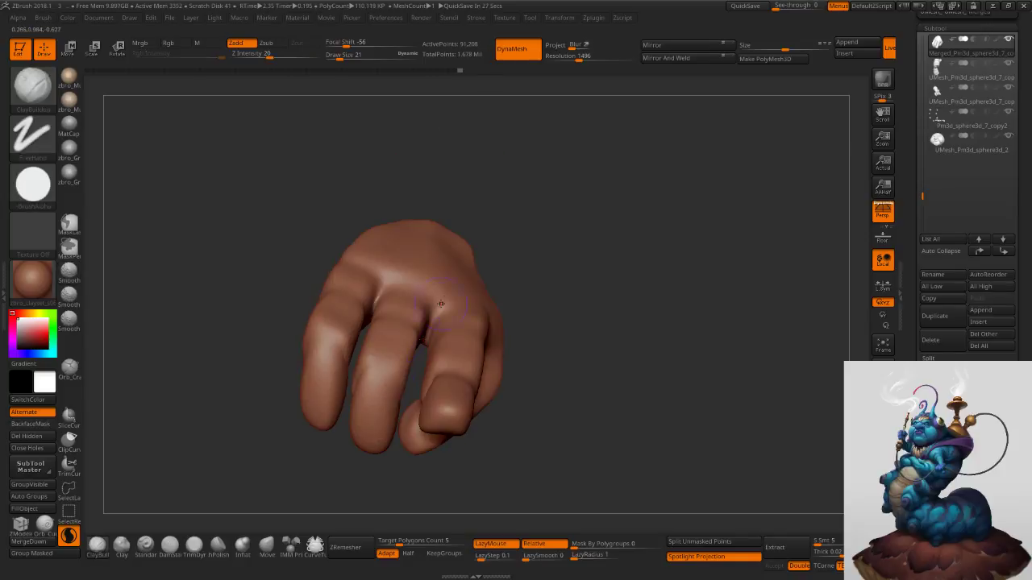
key(shift)
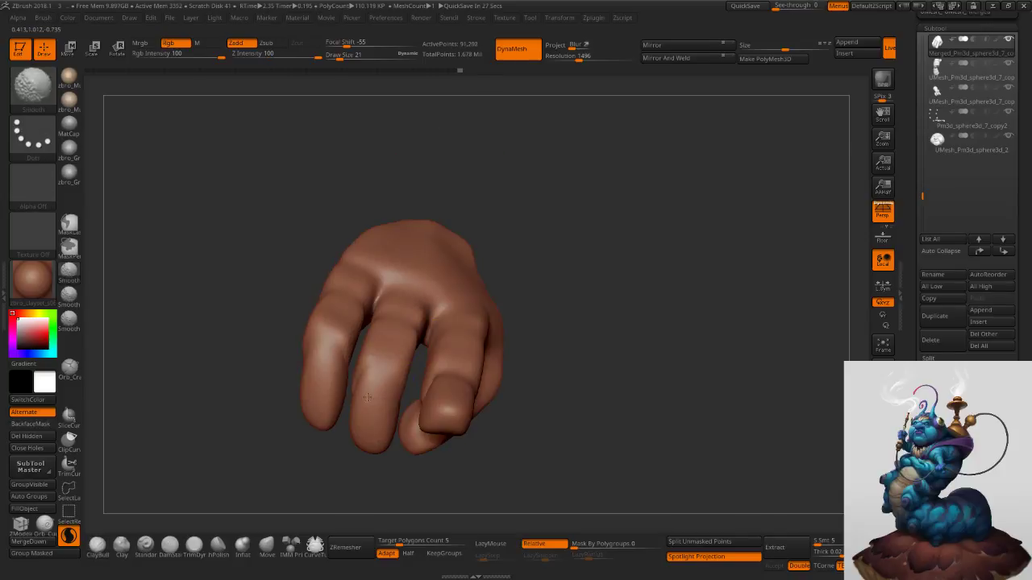
right_drag(394, 398, 321, 344)
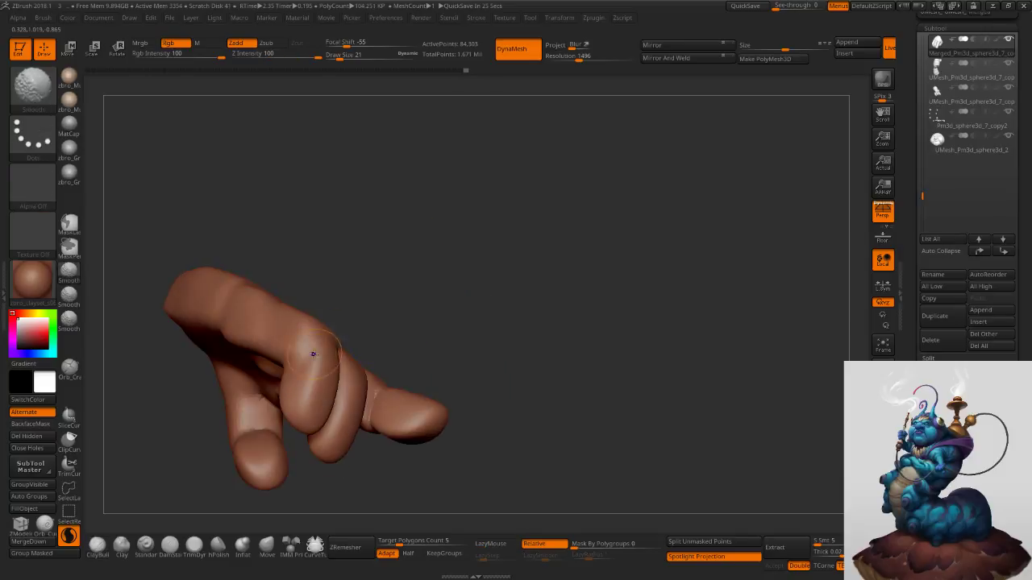
mouse_move(251, 323)
right_down()
mouse_move(332, 267)
mouse_move(488, 306)
mouse_move(451, 346)
right_up()
key(s)
drag(345, 356, 348, 357)
key(shift)
mouse_move(348, 358)
right_down()
mouse_move(393, 379)
mouse_move(380, 373)
mouse_move(411, 322)
right_up()
key(shift)
shift+drag(402, 417, 430, 421)
right_drag(424, 428, 433, 414)
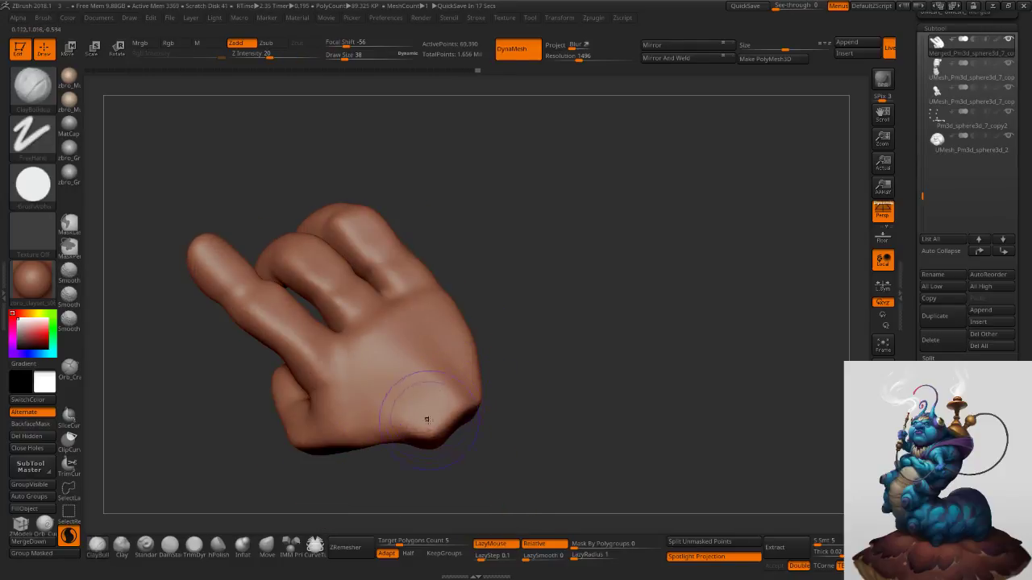
Nudge the wrist shape with the Move brush, then shrink the brush to 33.
click(267, 547)
drag(419, 436, 420, 432)
mouse_move(421, 432)
right_down()
mouse_move(430, 369)
mouse_move(482, 282)
mouse_move(453, 197)
mouse_move(501, 301)
mouse_move(501, 280)
right_up()
key(s)
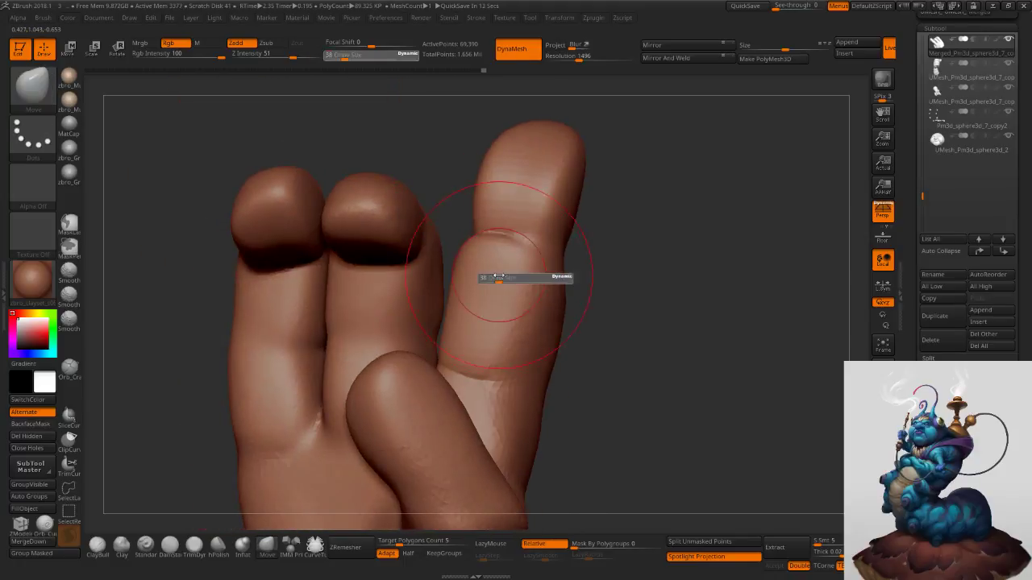
drag(500, 279, 497, 280)
Smooth the index, middle and ring fingers' upper creases, then run ZRemesher on the hand.
shift+drag(504, 242, 505, 244)
key(s)
right_drag(507, 248, 569, 243)
shift+drag(477, 232, 492, 240)
shift+drag(444, 374, 452, 472)
right_drag(556, 371, 502, 373)
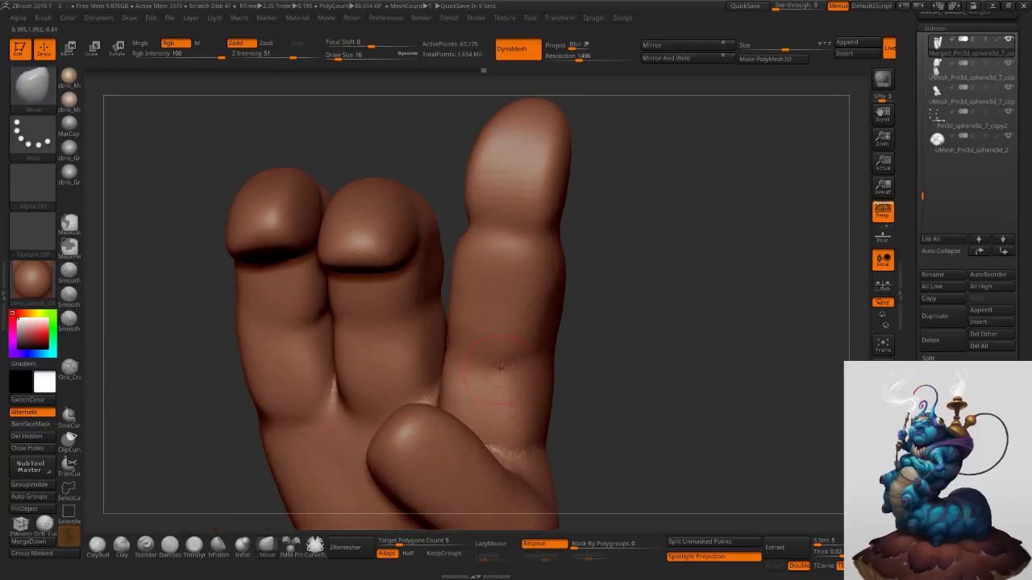
right_drag(516, 423, 431, 341)
shift+drag(368, 237, 448, 226)
right_drag(452, 323, 411, 250)
shift+drag(288, 241, 313, 240)
right_drag(600, 234, 481, 252)
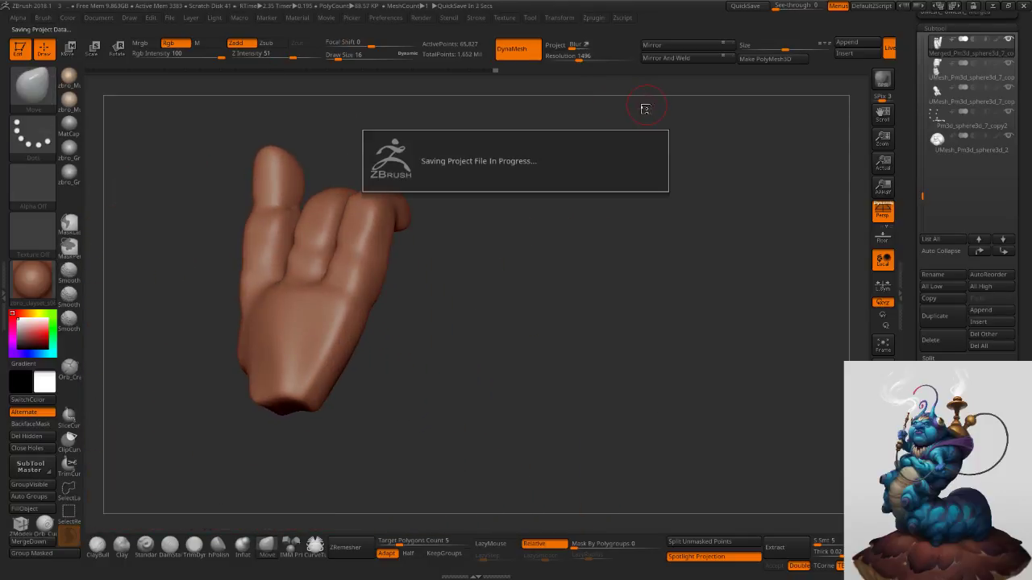
click(363, 548)
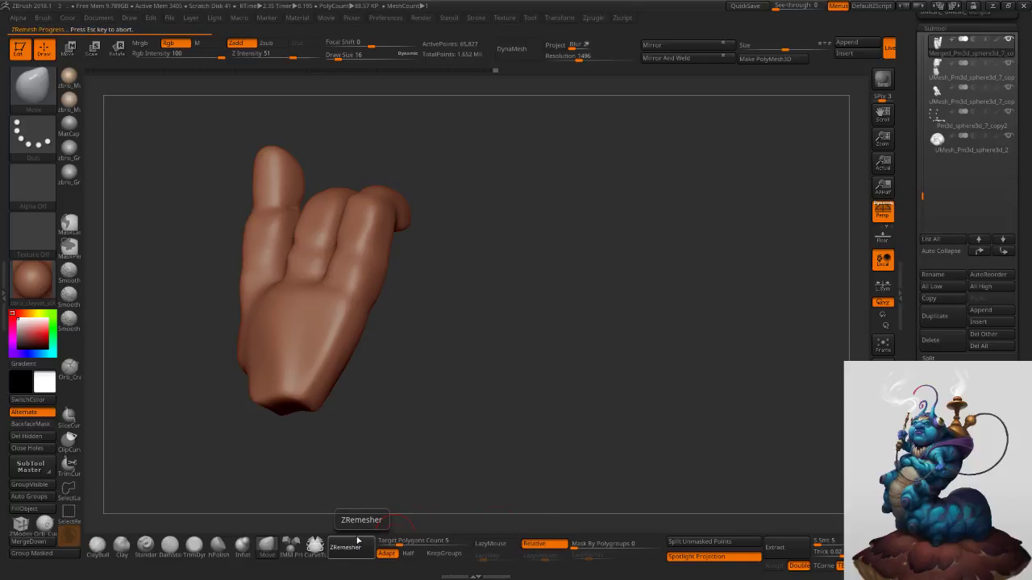
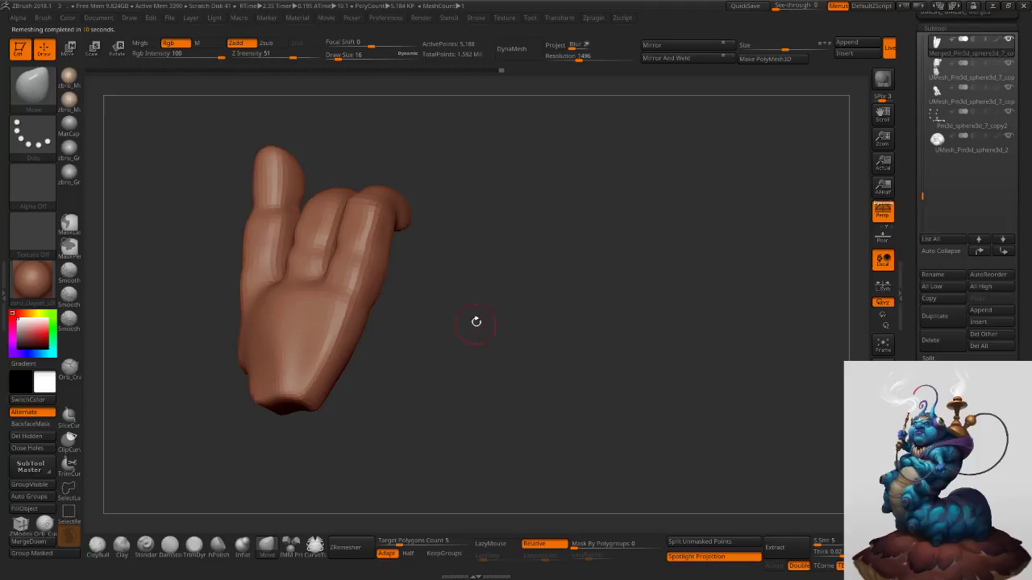
Switch to a clay build-up brush at size 15 and smooth the fingertip underside, tip and top.
drag(474, 332, 531, 299)
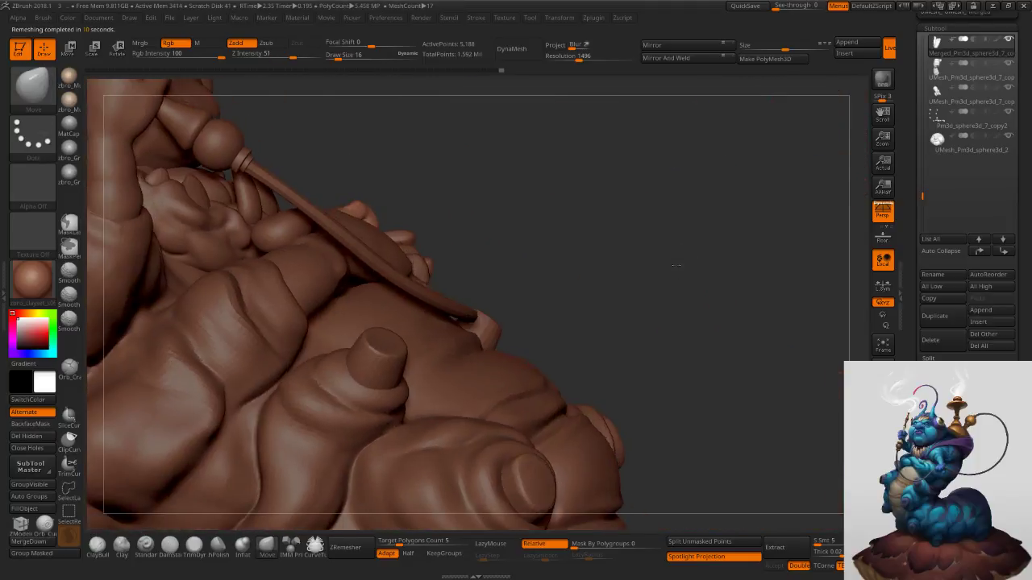
drag(676, 265, 732, 296)
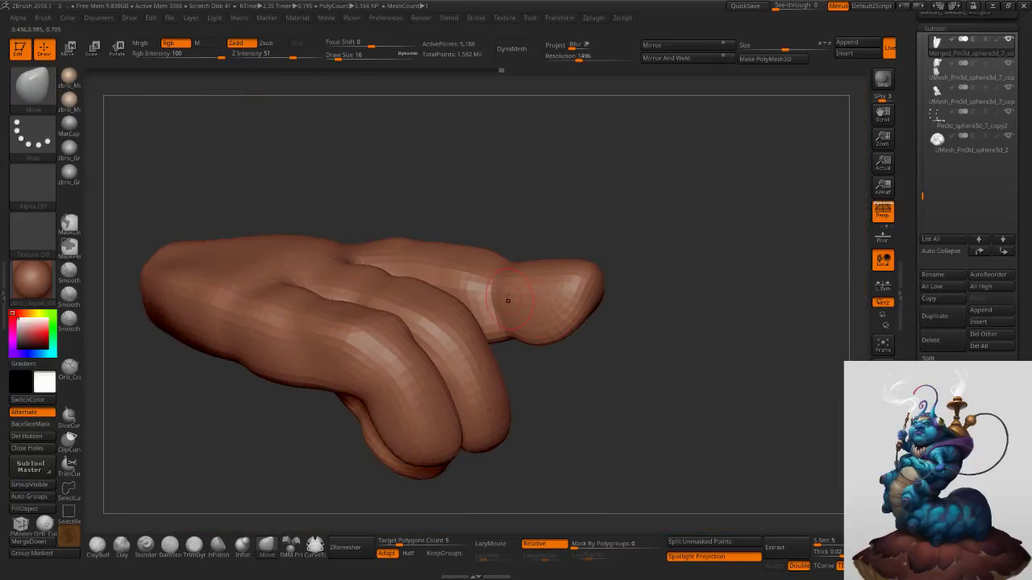
click(95, 547)
ctrl+right_drag(491, 278, 498, 305)
key(s)
drag(497, 306, 489, 275)
right_drag(524, 369, 517, 230)
mouse_move(539, 372)
shift+mouse_down()
mouse_move(553, 376)
mouse_move(661, 298)
shift+mouse_up()
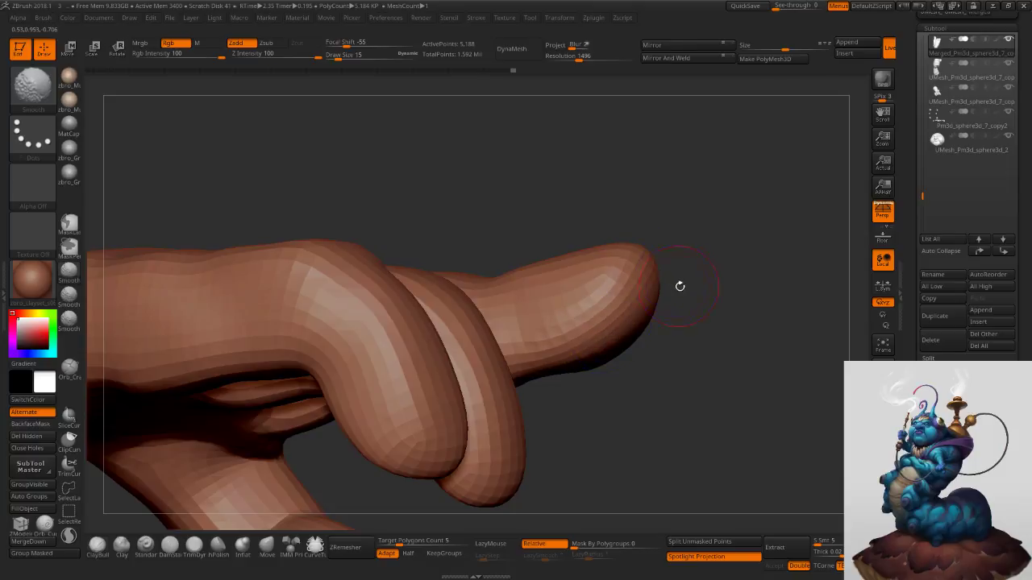
right_drag(678, 284, 627, 292)
shift+drag(626, 293, 650, 249)
right_drag(588, 233, 540, 297)
shift+drag(537, 300, 525, 302)
right_drag(566, 244, 571, 248)
shift+drag(570, 248, 582, 240)
Smooth the backs and sides of the fingers from several angles.
right_drag(588, 242, 569, 205)
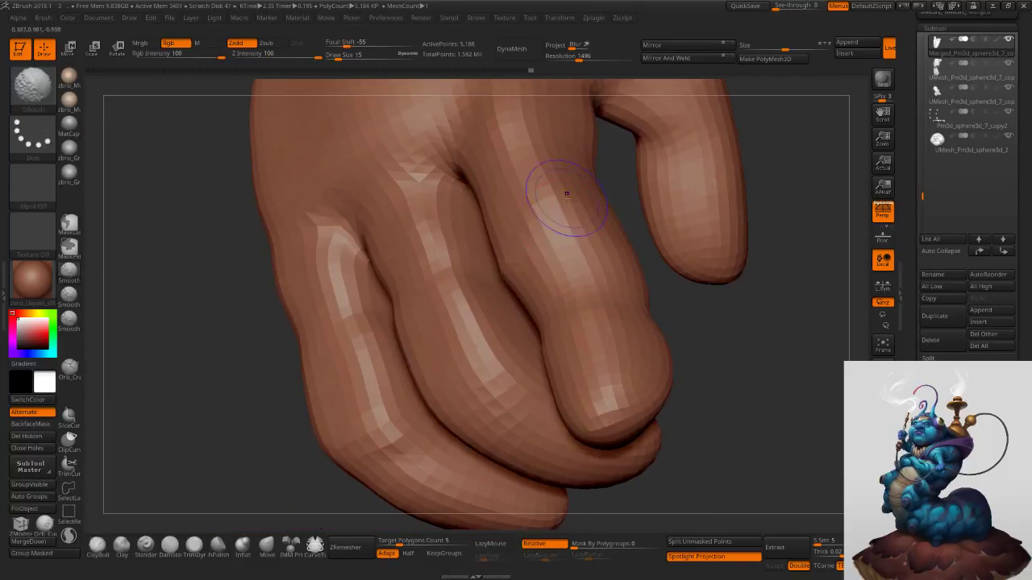
right_drag(540, 162, 455, 211)
mouse_move(456, 217)
shift+mouse_down()
mouse_move(508, 292)
mouse_move(493, 277)
shift+mouse_up()
mouse_move(367, 274)
shift+mouse_down()
mouse_move(405, 321)
mouse_move(375, 266)
shift+mouse_up()
right_drag(375, 323, 410, 324)
shift+drag(409, 326, 414, 270)
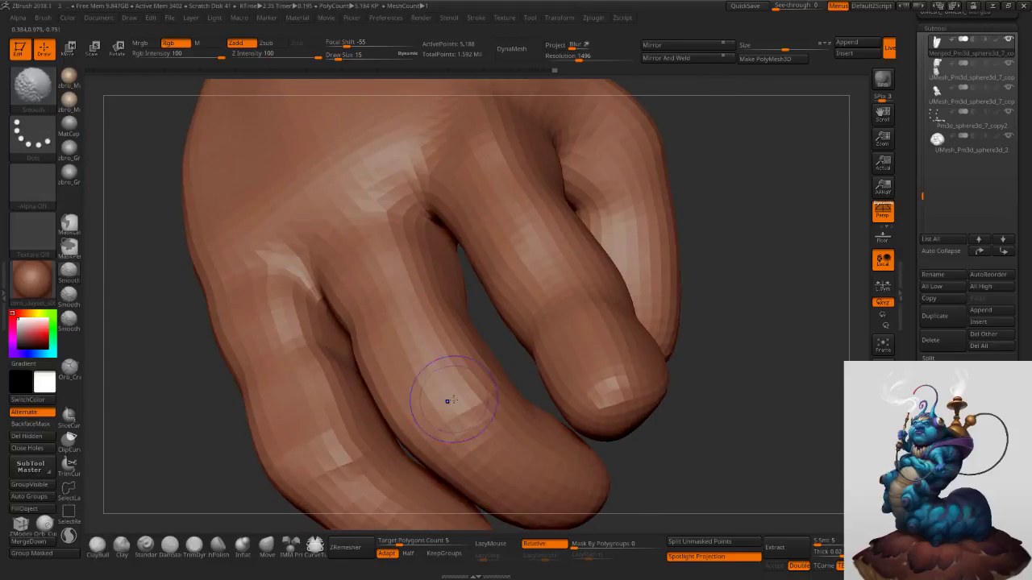
right_drag(453, 383, 391, 345)
right_drag(363, 378, 318, 355)
shift+drag(300, 363, 286, 397)
mouse_move(286, 427)
right_down()
mouse_move(289, 379)
mouse_move(386, 310)
right_up()
mouse_move(423, 278)
shift+mouse_down()
mouse_move(440, 269)
mouse_move(419, 279)
shift+mouse_up()
right_drag(427, 300, 446, 355)
shift+drag(446, 355, 408, 371)
right_drag(403, 395, 413, 382)
shift+drag(351, 421, 314, 456)
right_drag(322, 451, 457, 337)
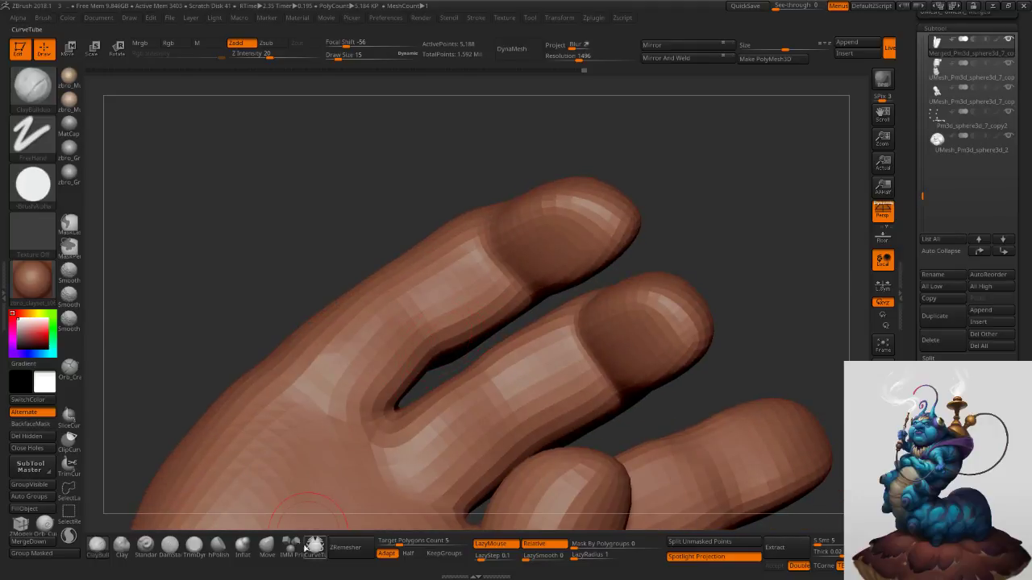
With the Move brush at size 33–35, pull the fingertips upward to blunt them.
click(266, 546)
drag(429, 346, 440, 353)
key(s)
drag(578, 309, 572, 303)
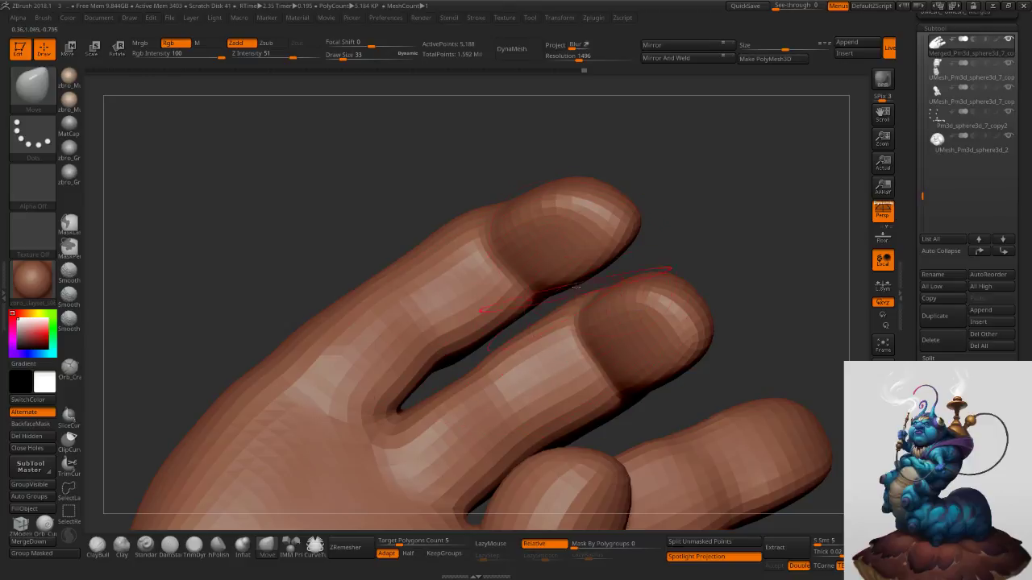
right_drag(573, 299, 595, 216)
key(s)
drag(596, 215, 591, 184)
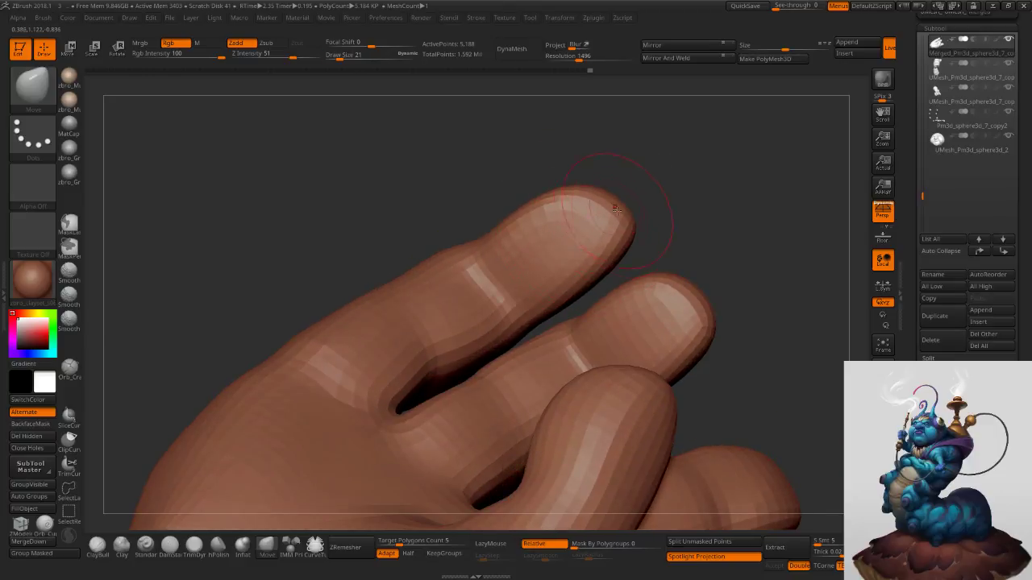
key(s)
drag(666, 295, 671, 295)
mouse_move(671, 294)
right_down()
mouse_move(700, 270)
mouse_move(709, 218)
mouse_move(673, 274)
right_up()
drag(666, 267, 669, 252)
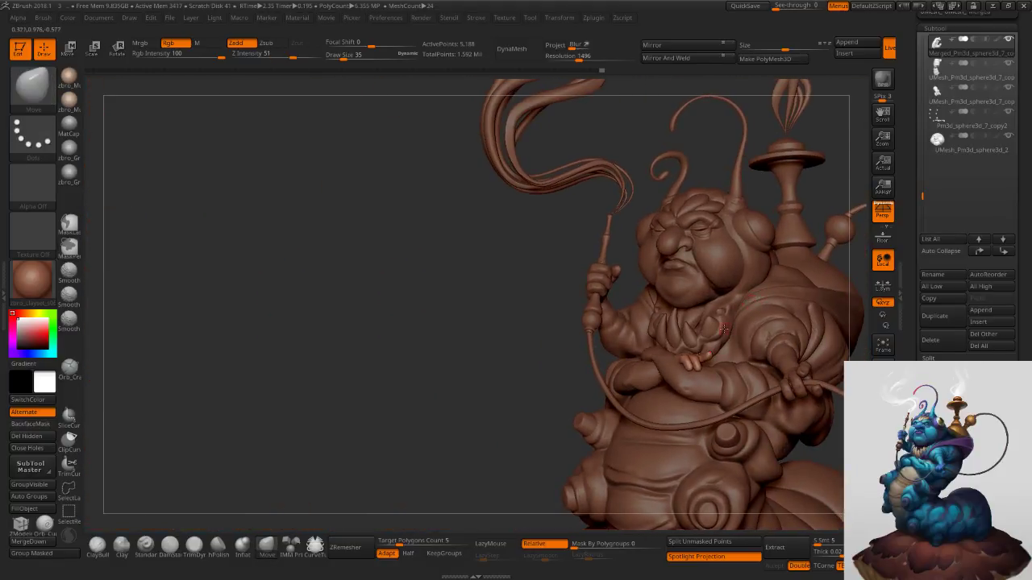
Enlarge the Move brush to 152 and pull the bent fingertip left, then reduce it to 108.
ctrl+right_drag(696, 359, 698, 426)
mouse_move(633, 362)
right_down()
mouse_move(676, 356)
mouse_move(657, 378)
mouse_move(659, 394)
right_up()
key(s)
drag(658, 376, 666, 375)
right_drag(671, 375, 686, 374)
key(s)
drag(665, 374, 642, 371)
mouse_move(640, 370)
right_down()
mouse_move(617, 396)
mouse_move(569, 327)
mouse_move(564, 341)
mouse_move(546, 276)
right_up()
key(s)
drag(536, 275, 511, 264)
Make the forearm subtool active and show it solo, with brush size 71.
alt+click(489, 279)
key(s)
alt+click(510, 257)
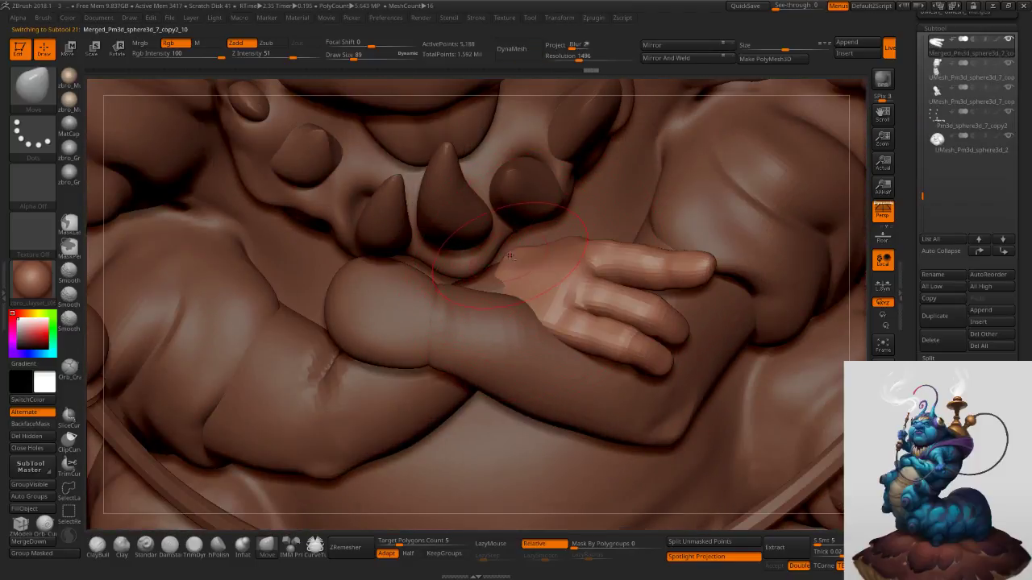
alt+click(546, 290)
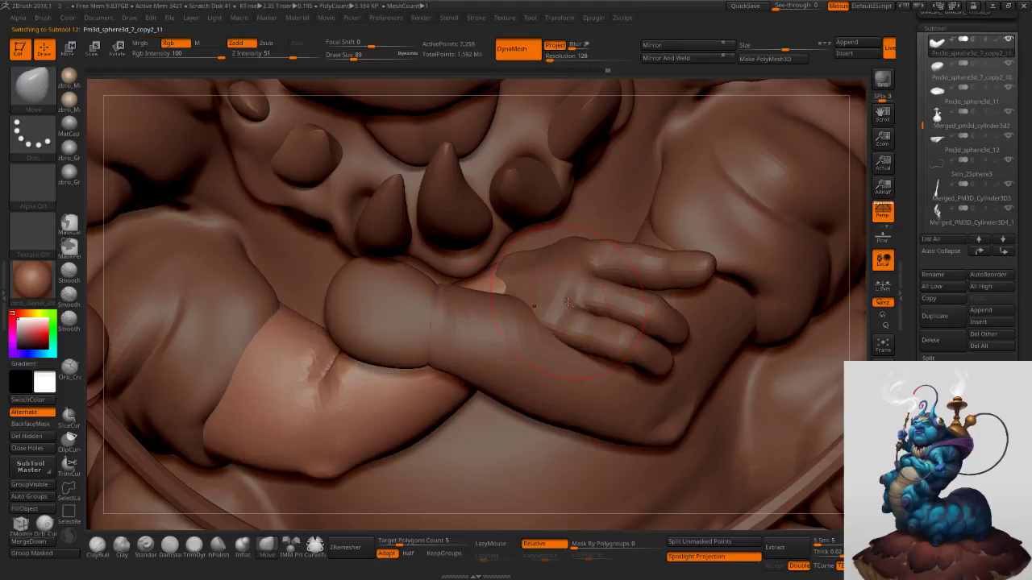
click(882, 494)
mouse_move(568, 312)
ctrl+right_down()
mouse_move(560, 328)
mouse_move(530, 288)
ctrl+right_up()
key(s)
drag(528, 282, 495, 218)
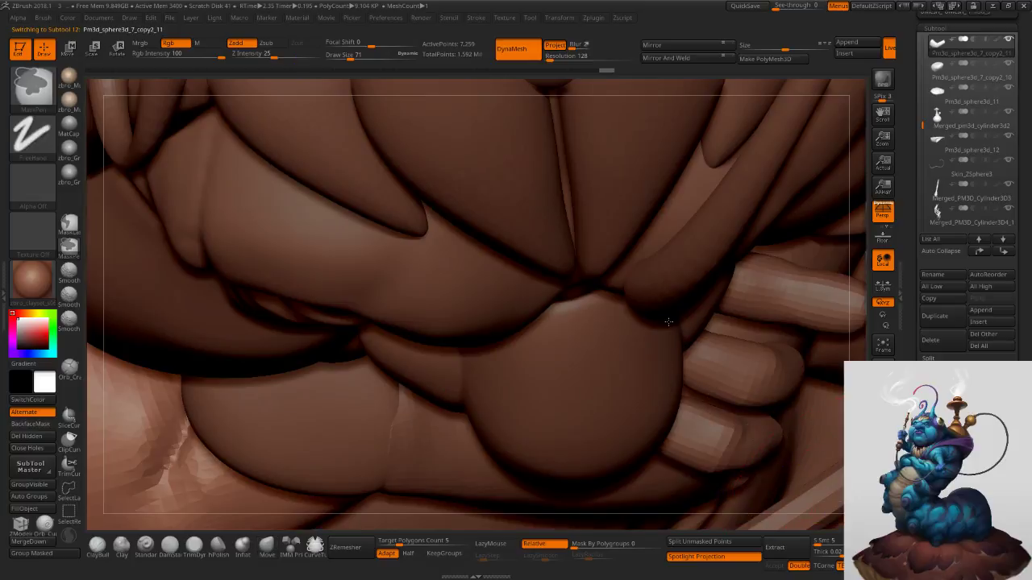
right_drag(774, 387, 686, 315)
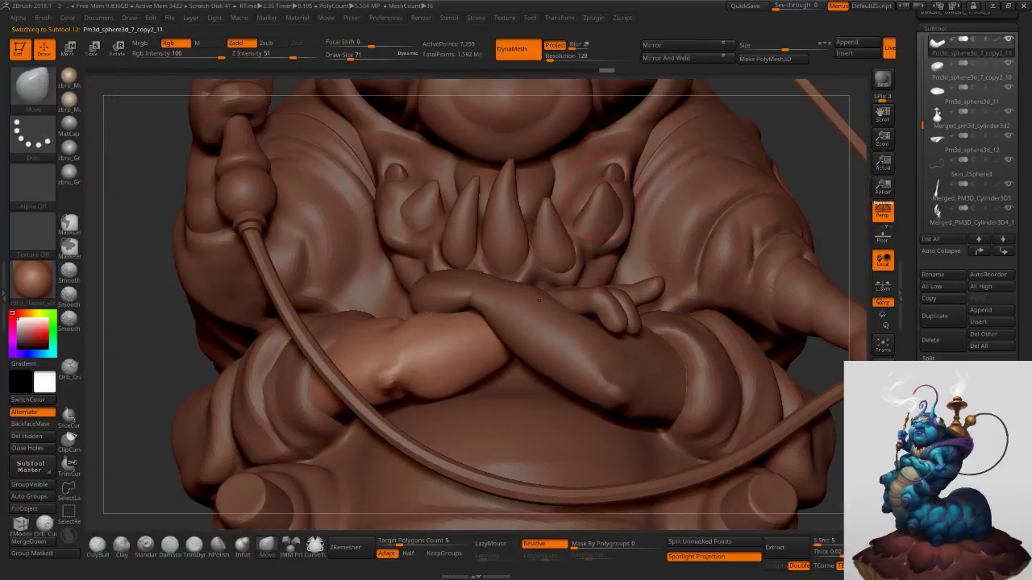
Set ZRemesher target polygons to 3 and remesh the forearm and crossed-arm pieces.
click(427, 543)
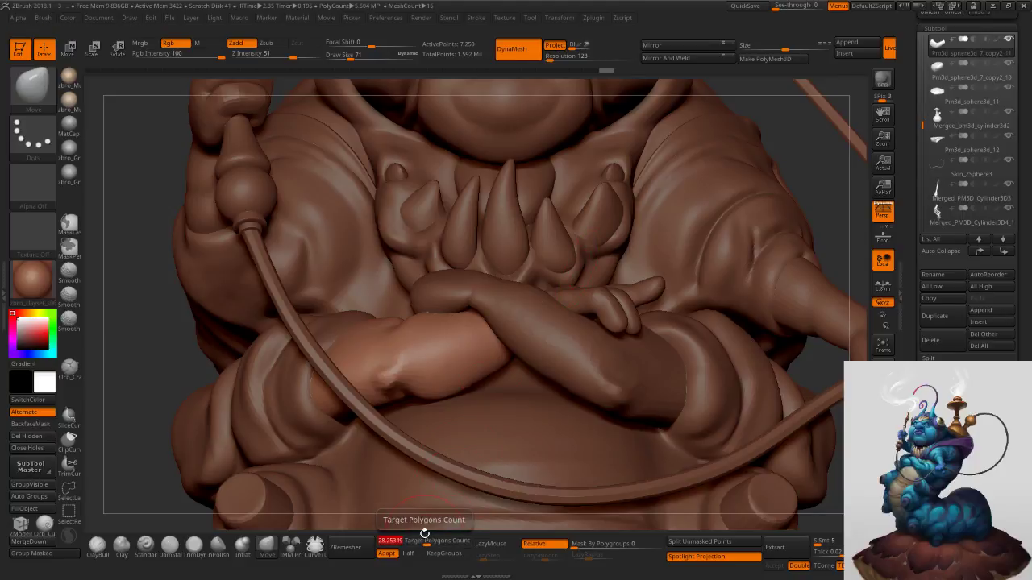
text(3)
key(Return)
click(360, 550)
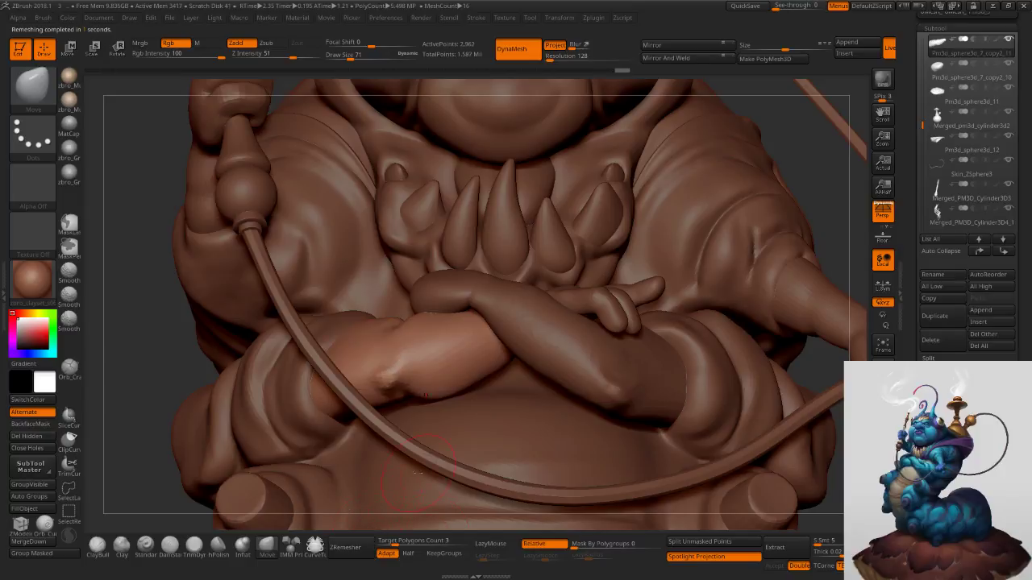
alt+click(639, 374)
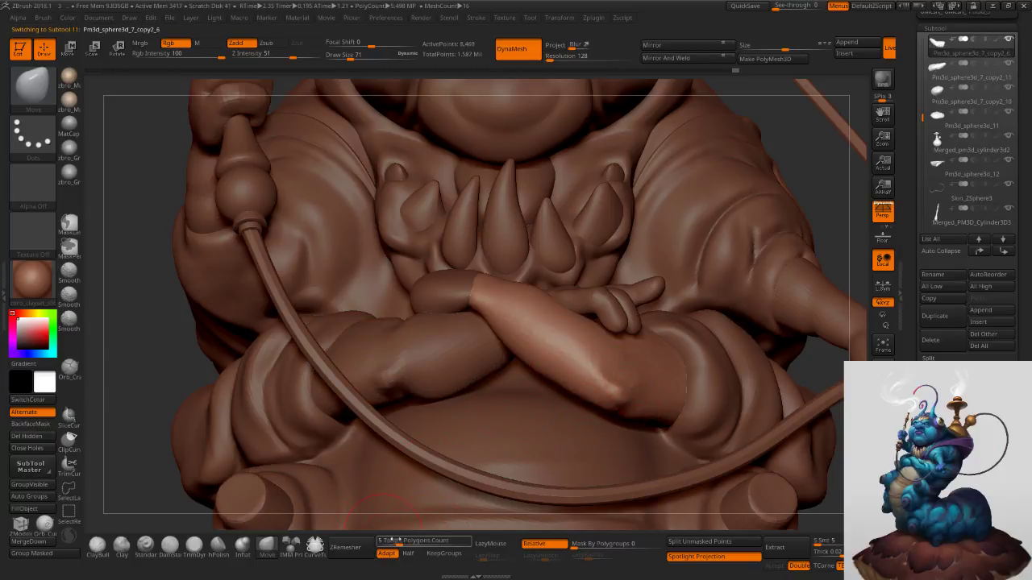
click(364, 545)
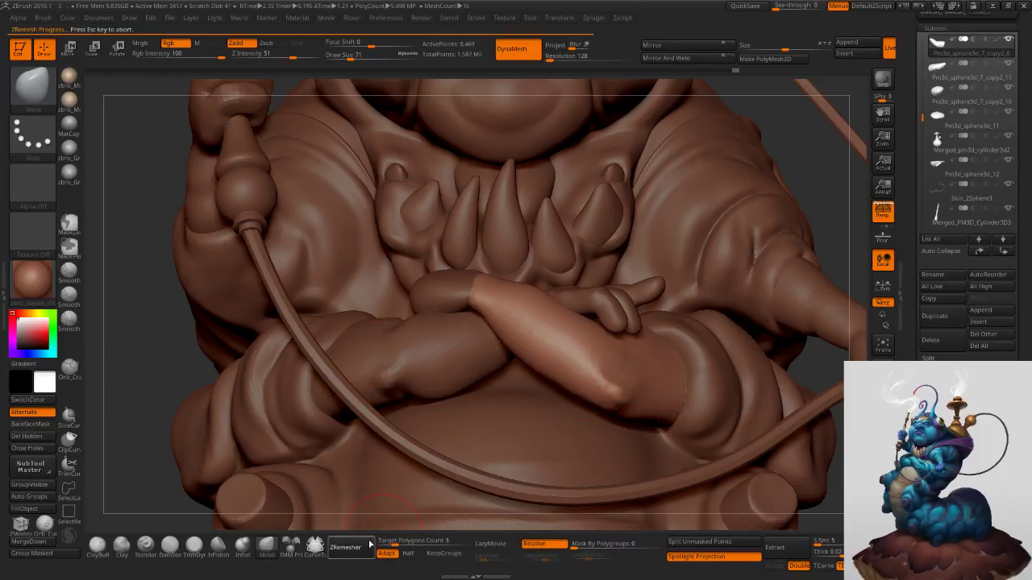
ctrl+right_drag(621, 393, 610, 355)
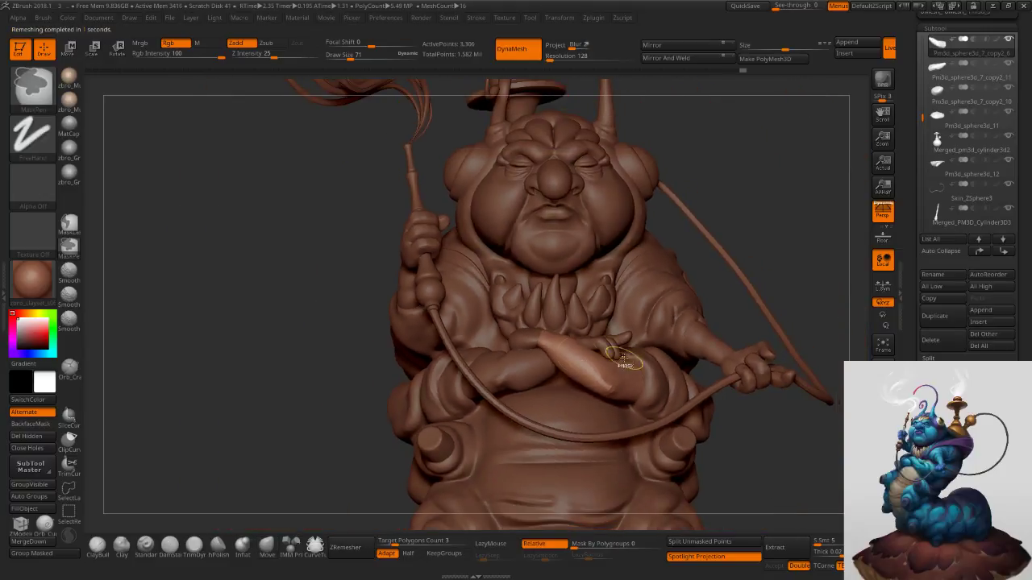
right_drag(690, 341, 642, 321)
alt+right_drag(641, 321, 510, 319)
right_drag(701, 357, 694, 358)
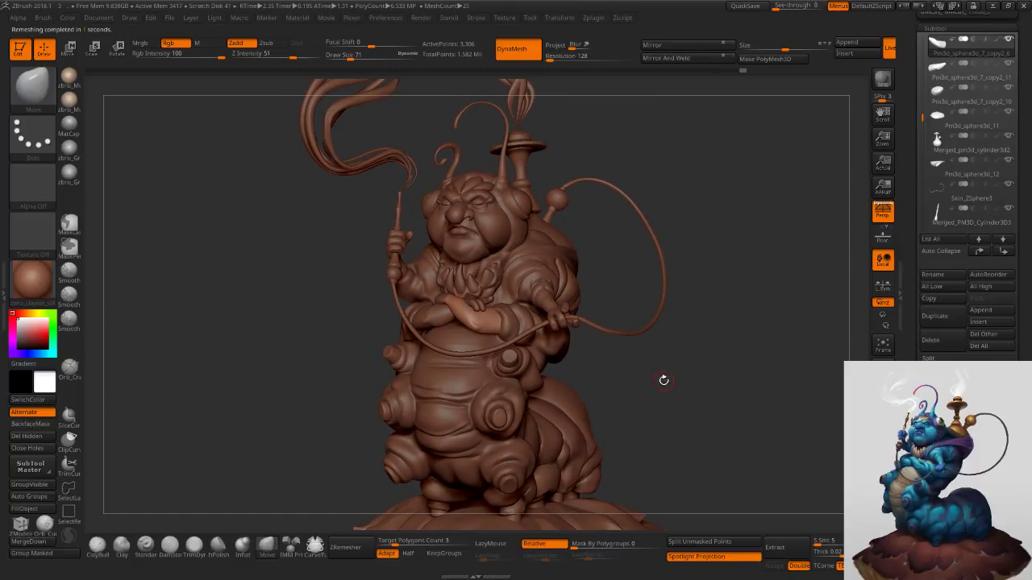
Select the body subtool and smooth the belly surface at brush size 42.
alt+click(491, 425)
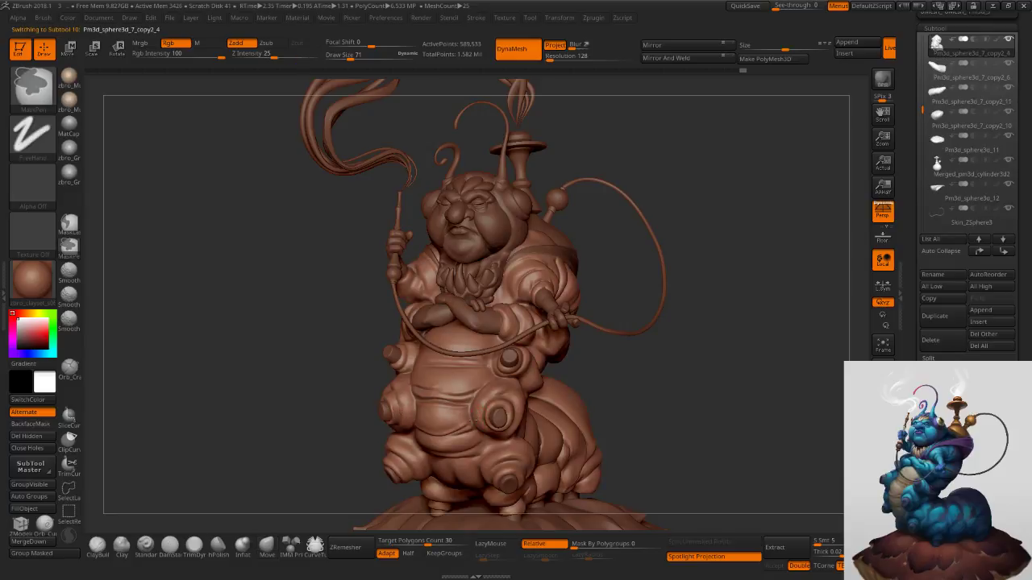
ctrl+right_drag(456, 402, 458, 383)
key(s)
drag(457, 382, 451, 384)
ctrl+right_drag(458, 409, 459, 381)
shift+drag(408, 373, 474, 384)
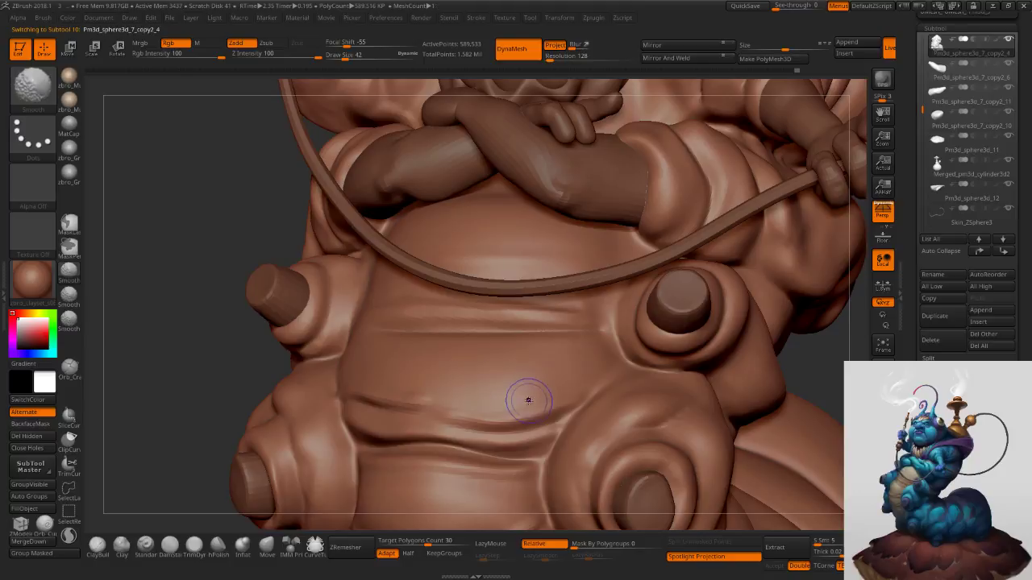
ctrl+right_drag(526, 400, 528, 468)
mouse_move(532, 516)
alt+right_down()
mouse_move(532, 386)
mouse_move(553, 402)
alt+right_up()
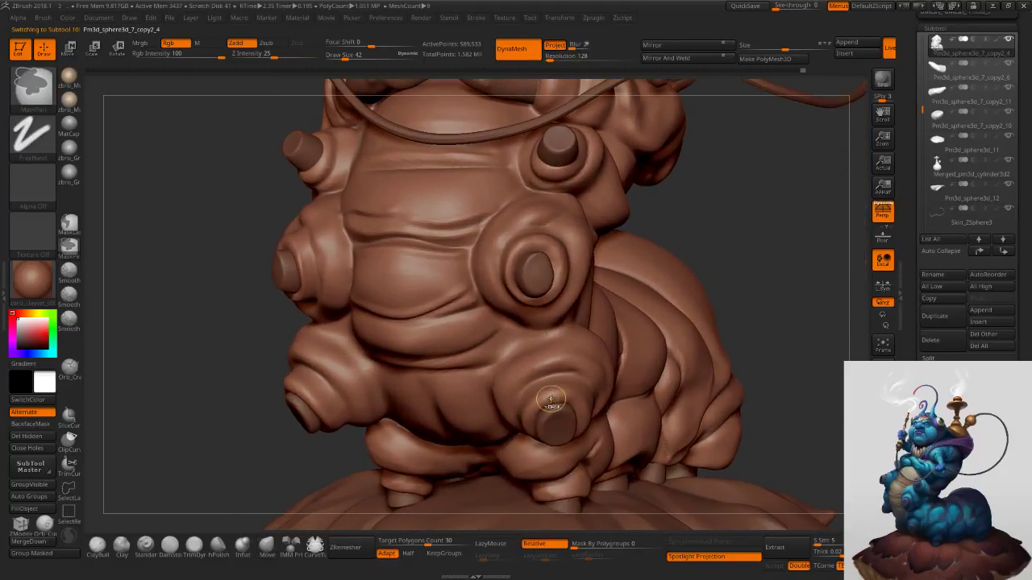
Select the limbs-and-nubs subtool and dent the first belly nub with a smaller brush.
alt+click(572, 435)
right_drag(573, 437, 558, 395)
key(bracketright)
key(bracketright)
key(bracketright)
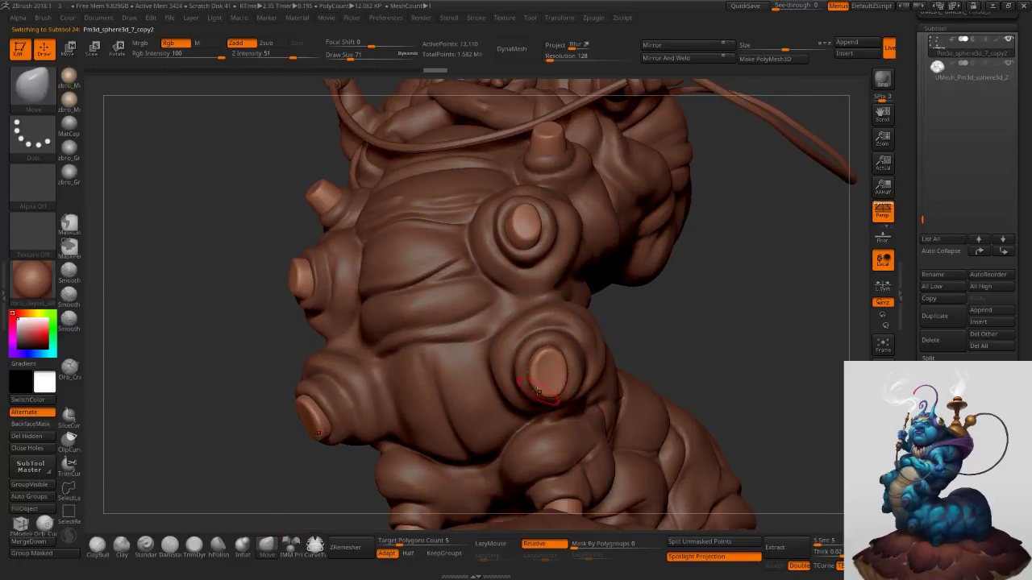
right_drag(602, 300, 619, 363)
key(s)
drag(552, 267, 549, 266)
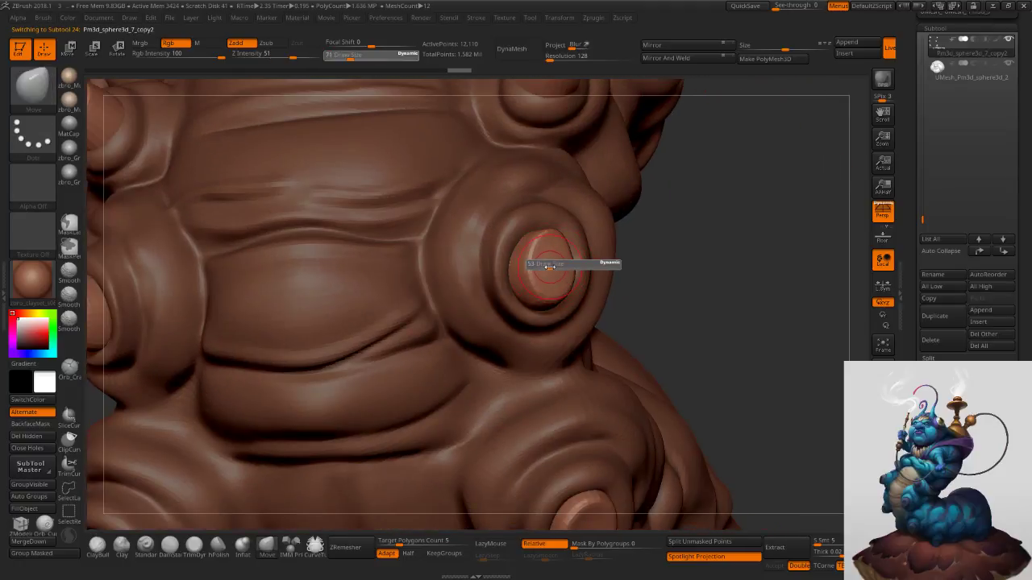
right_drag(550, 267, 555, 265)
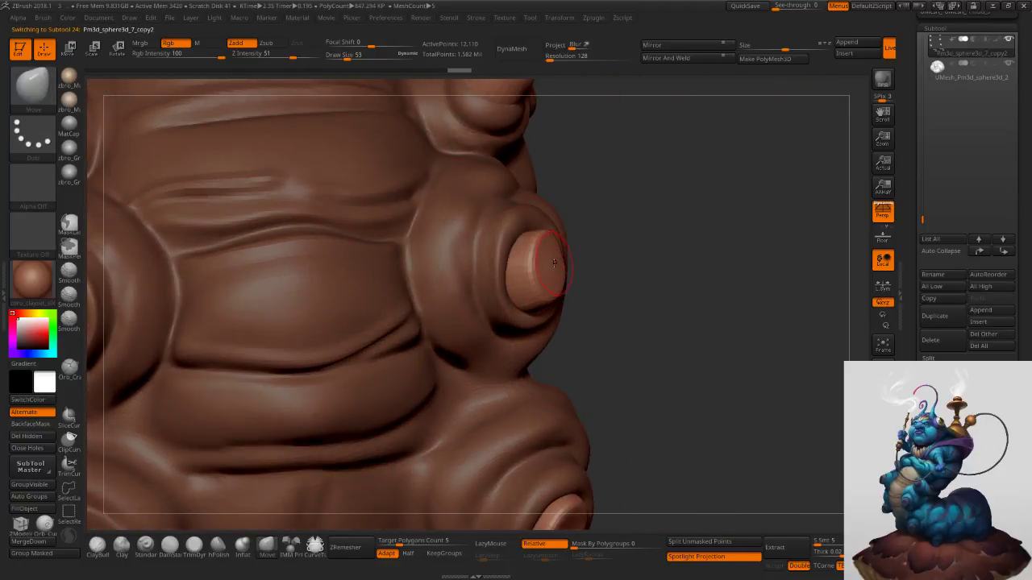
click(549, 266)
Dent the upper nub and another nub farther down the body.
alt+right_drag(550, 267, 567, 487)
click(538, 286)
alt+right_drag(601, 339, 540, 93)
alt+right_drag(579, 401, 604, 241)
drag(528, 343, 517, 345)
alt+right_drag(536, 408, 575, 185)
right_drag(532, 367, 500, 287)
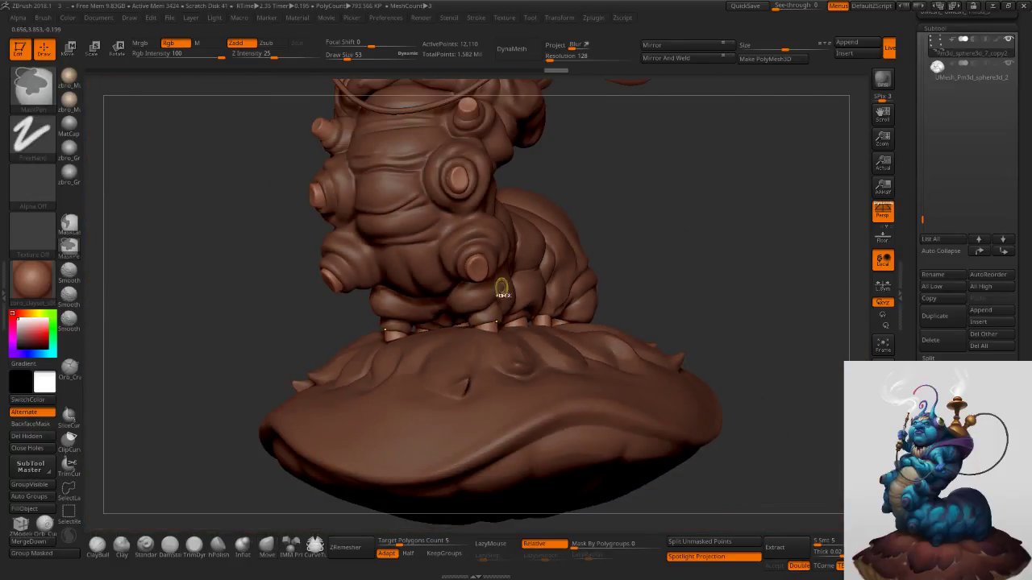
Select the spiky collar subtool and Solo it with Alt+S, framing the spikes.
key(f)
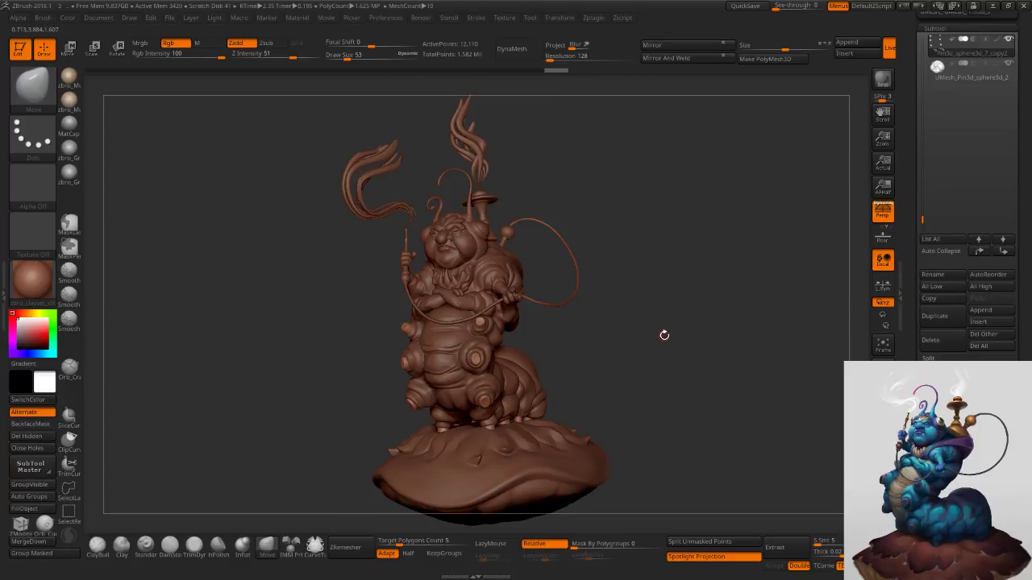
right_drag(682, 332, 676, 338)
drag(672, 332, 664, 263)
right_drag(666, 280, 679, 304)
mouse_move(488, 205)
ctrl+right_down()
mouse_move(475, 261)
mouse_move(526, 407)
mouse_move(532, 467)
ctrl+right_up()
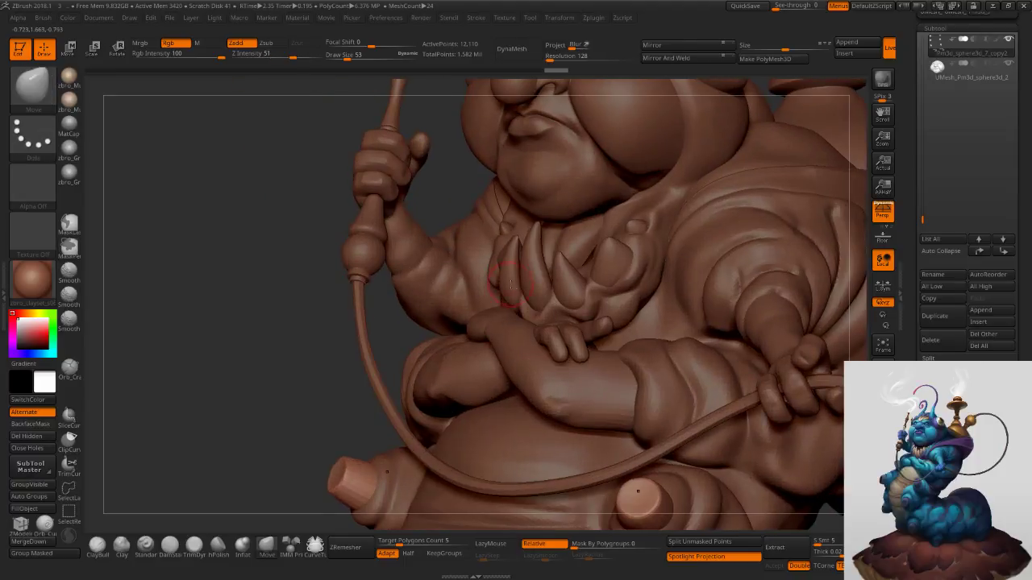
alt+click(534, 278)
key(alt+s)
ctrl+right_drag(662, 345, 613, 329)
alt+right_drag(613, 329, 607, 371)
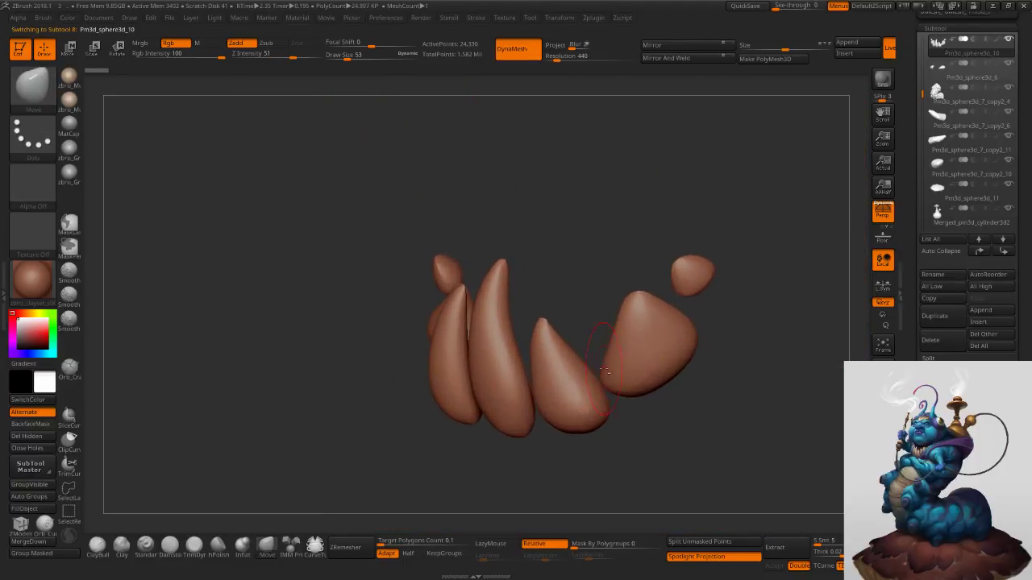
click(193, 545)
Make masking follow polygroups, preview the polygroup colours, and shrink the brush from 53 to 33.
drag(612, 544, 742, 505)
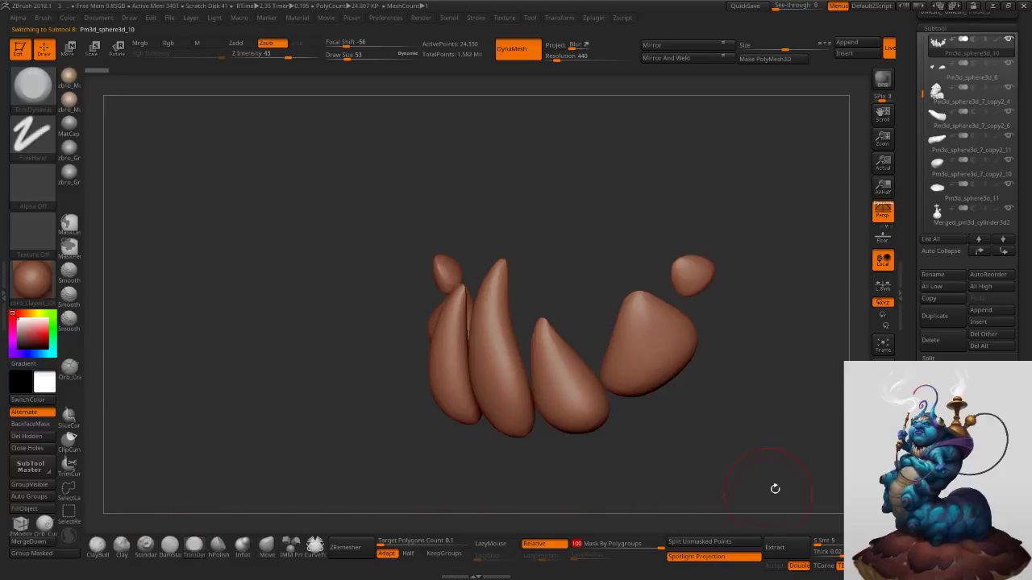
key(shift+f)
key(shift+f)
ctrl+right_drag(658, 403, 540, 324)
key(s)
drag(530, 317, 490, 240)
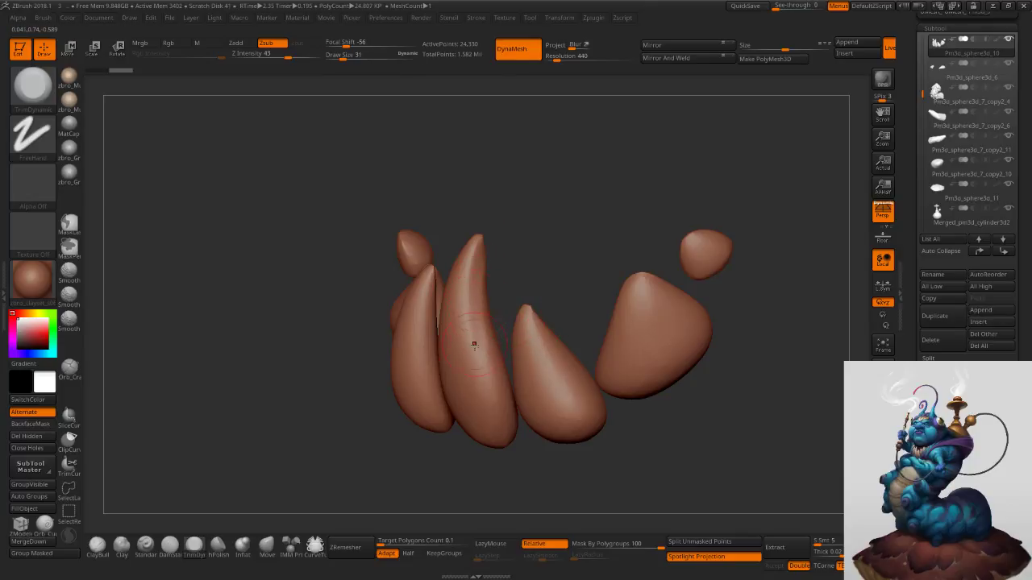
Flatten the tall tooth and the short middle tooth into planes with hPolish.
click(218, 546)
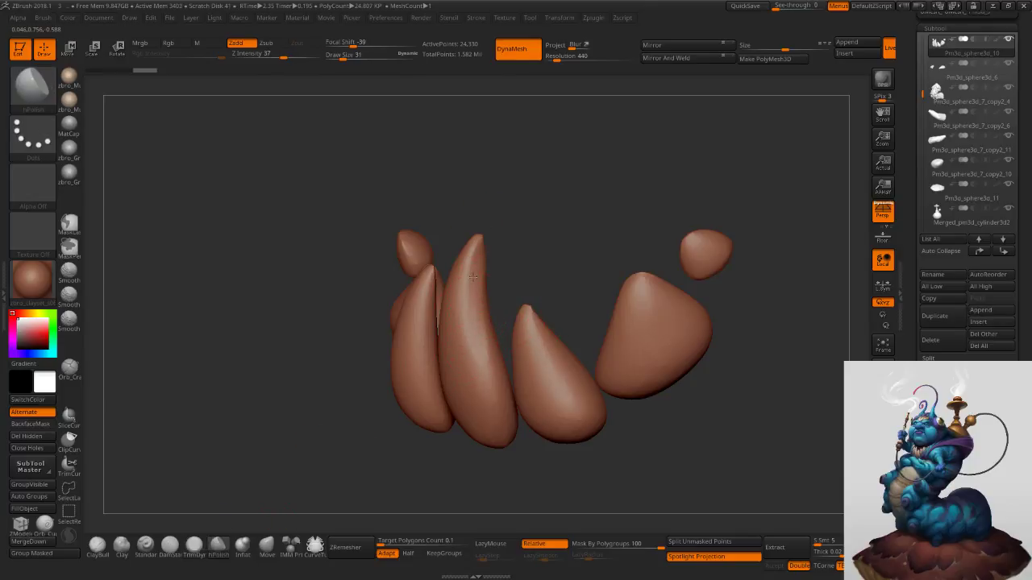
drag(470, 360, 473, 288)
right_drag(473, 289, 486, 286)
drag(449, 300, 447, 353)
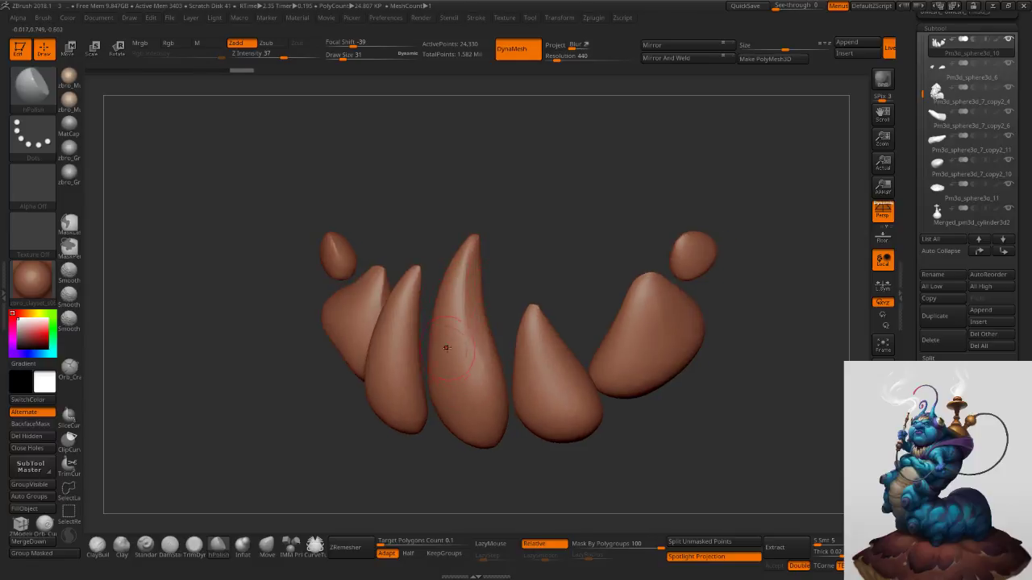
right_drag(484, 296, 533, 349)
right_drag(535, 312, 532, 326)
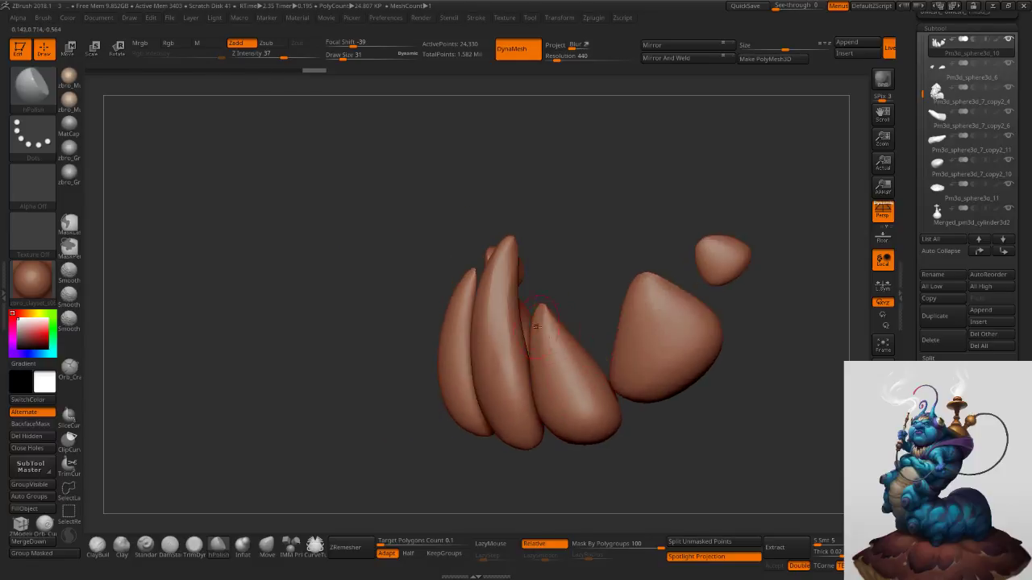
drag(577, 394, 549, 324)
right_drag(584, 355, 598, 349)
drag(574, 379, 557, 334)
right_drag(574, 326, 565, 363)
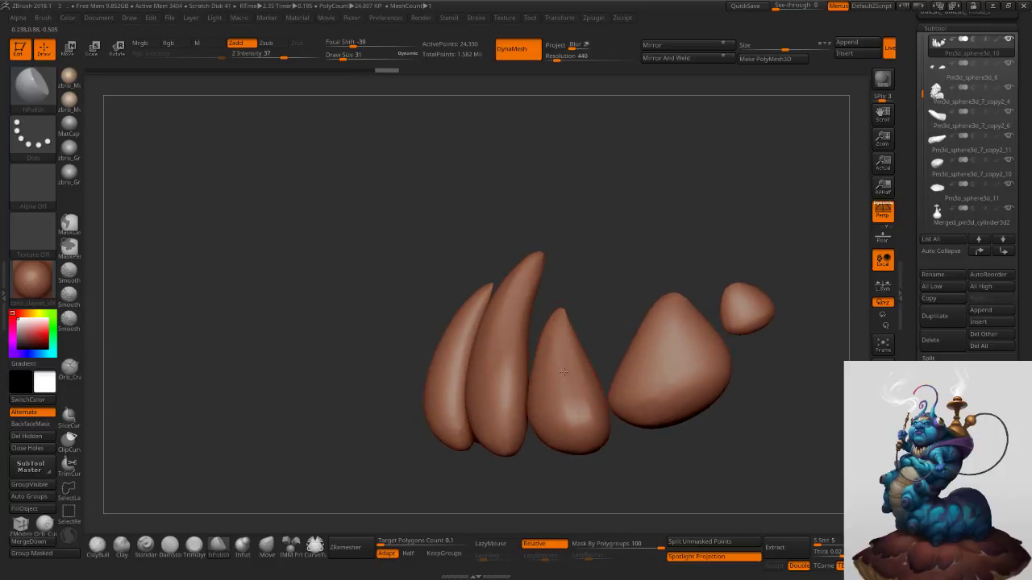
Try a size-16 DamStandard groove up the short tooth, then undo it.
click(169, 545)
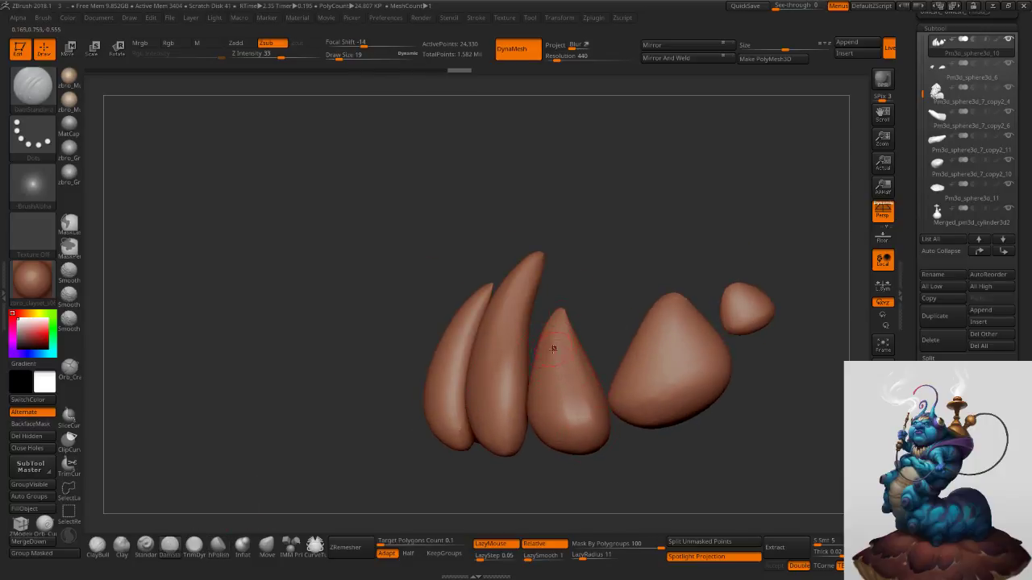
key(s)
drag(557, 345, 555, 345)
mouse_move(562, 421)
mouse_down()
mouse_move(549, 347)
mouse_move(562, 304)
mouse_move(586, 458)
mouse_up()
key(ctrl+z)
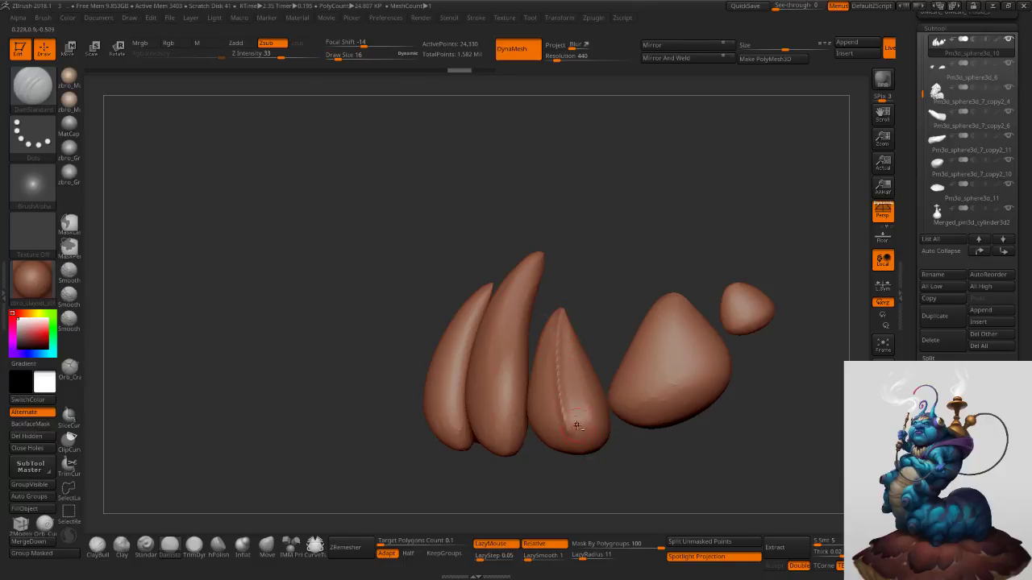
Polish the short tooth's surface flat along its groove line.
click(219, 546)
drag(331, 471, 408, 466)
drag(551, 368, 542, 323)
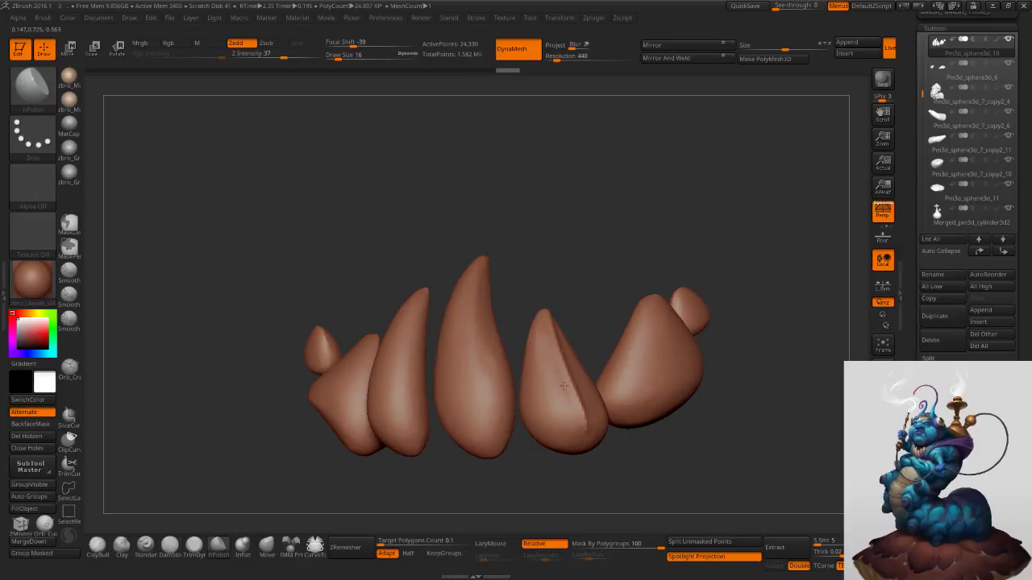
mouse_move(584, 421)
mouse_down()
mouse_move(563, 347)
mouse_move(516, 346)
mouse_up()
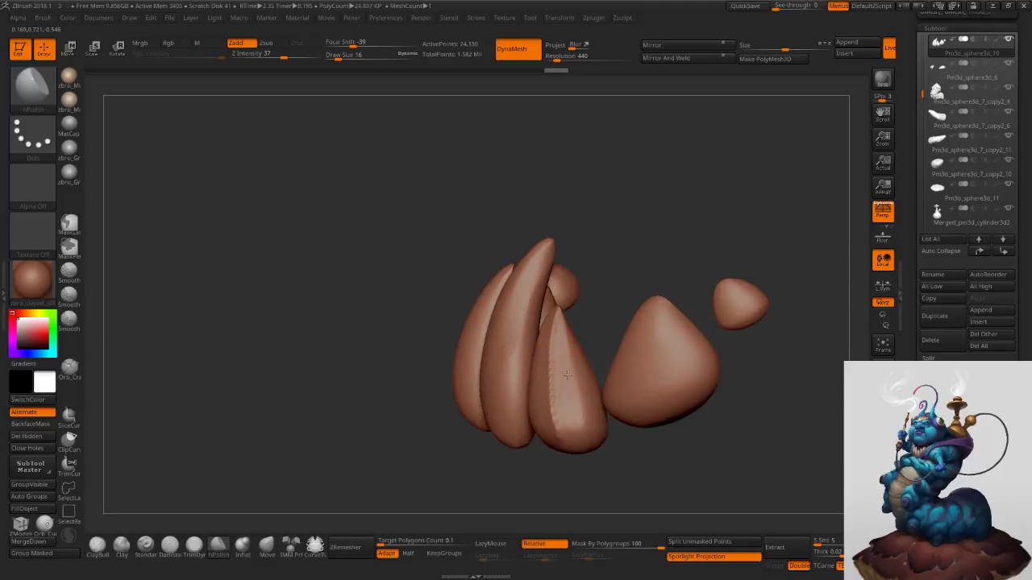
drag(586, 407, 566, 351)
mouse_move(577, 341)
mouse_down()
mouse_move(591, 357)
mouse_move(573, 438)
mouse_move(558, 336)
mouse_up()
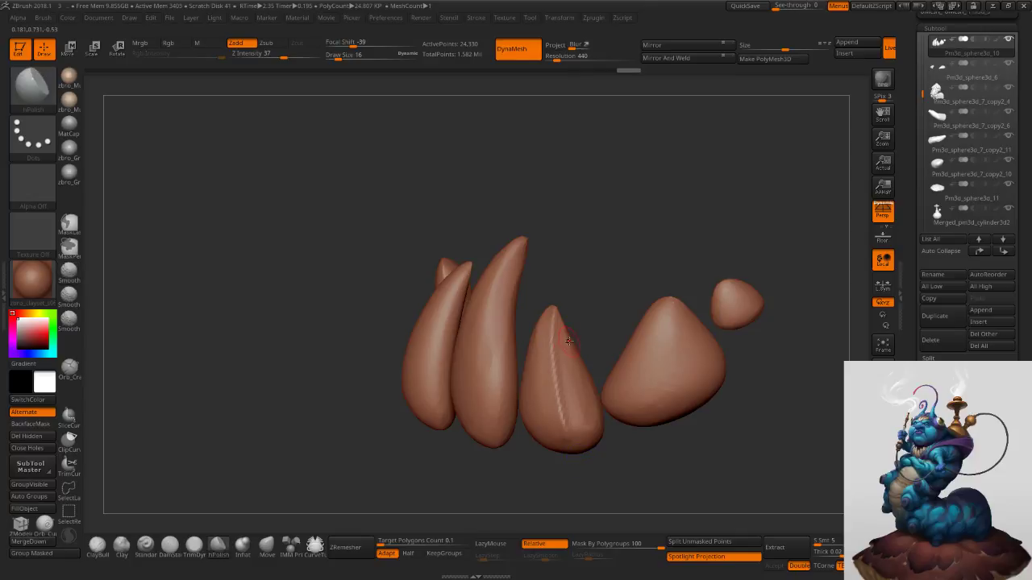
Carve a groove down the short tooth with a size-13 DamStandard.
click(170, 546)
key(s)
click(557, 331)
mouse_move(556, 335)
mouse_down()
mouse_move(577, 438)
mouse_move(567, 385)
mouse_move(555, 377)
mouse_up()
right_drag(515, 353, 525, 351)
Carve a groove down the tall tooth, redo it once, and polish its surface.
click(175, 548)
key(s)
mouse_move(480, 415)
mouse_down()
mouse_move(501, 289)
mouse_move(488, 354)
mouse_up()
shift+drag(489, 448, 499, 363)
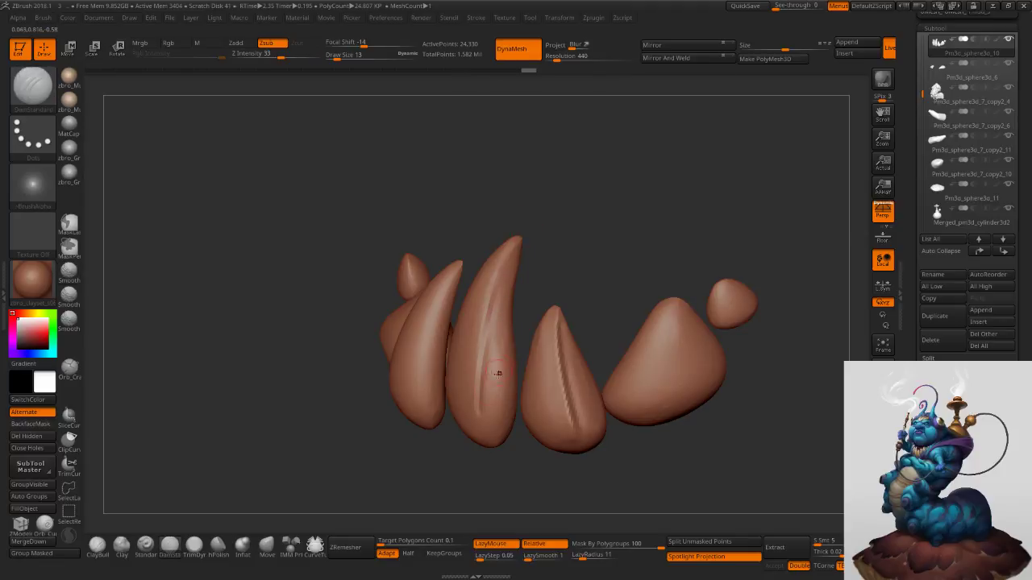
drag(495, 317, 501, 445)
key(ctrl+z)
mouse_move(497, 307)
mouse_down()
mouse_move(504, 435)
mouse_move(498, 327)
mouse_move(489, 338)
mouse_up()
click(218, 546)
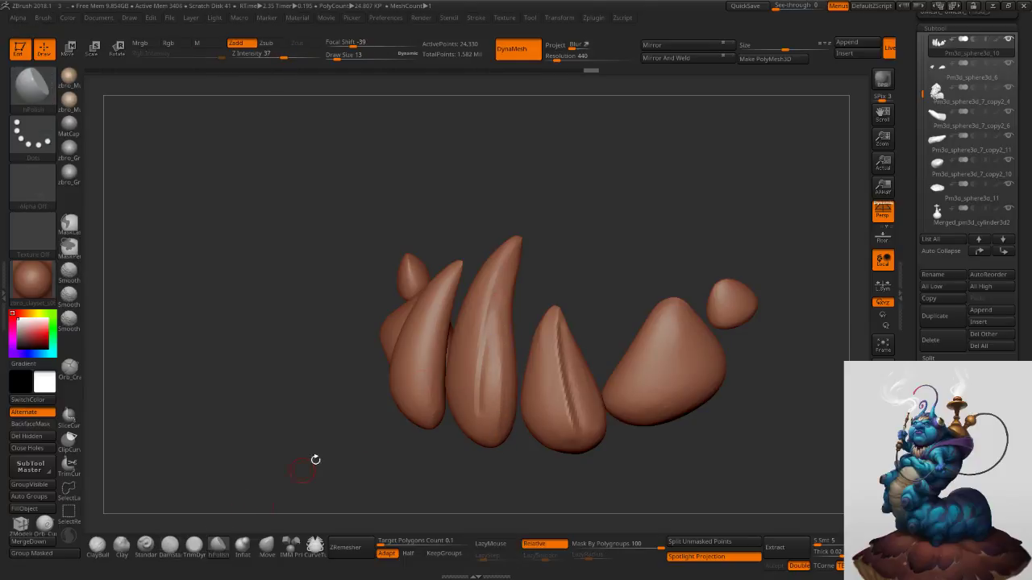
drag(488, 413, 487, 416)
mouse_move(488, 414)
right_down()
mouse_move(528, 411)
mouse_move(514, 407)
right_up()
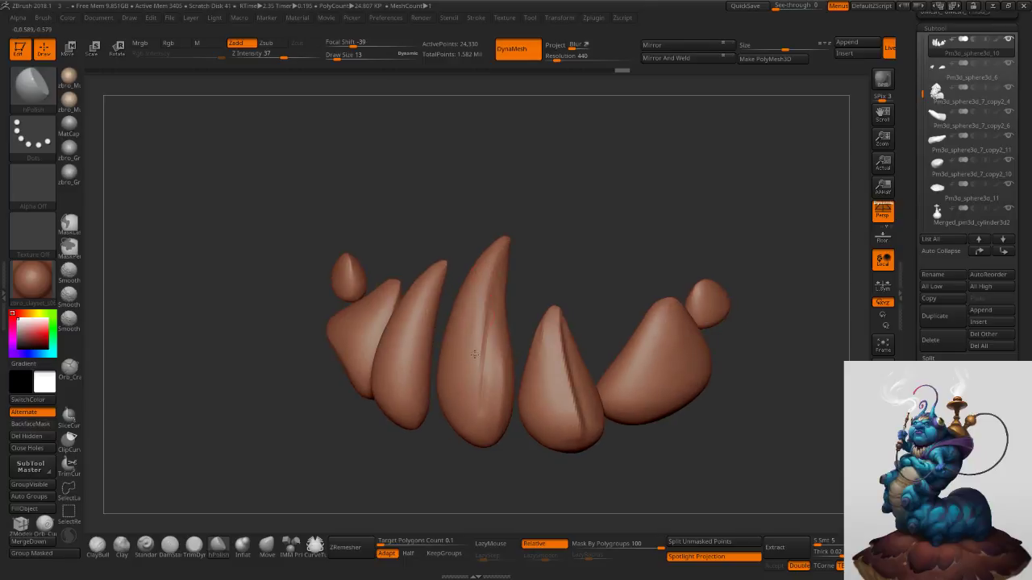
Carve and Shift-smooth a crease down the second fang with a size-16 DamStandard.
click(174, 551)
right_drag(403, 344, 445, 330)
key(s)
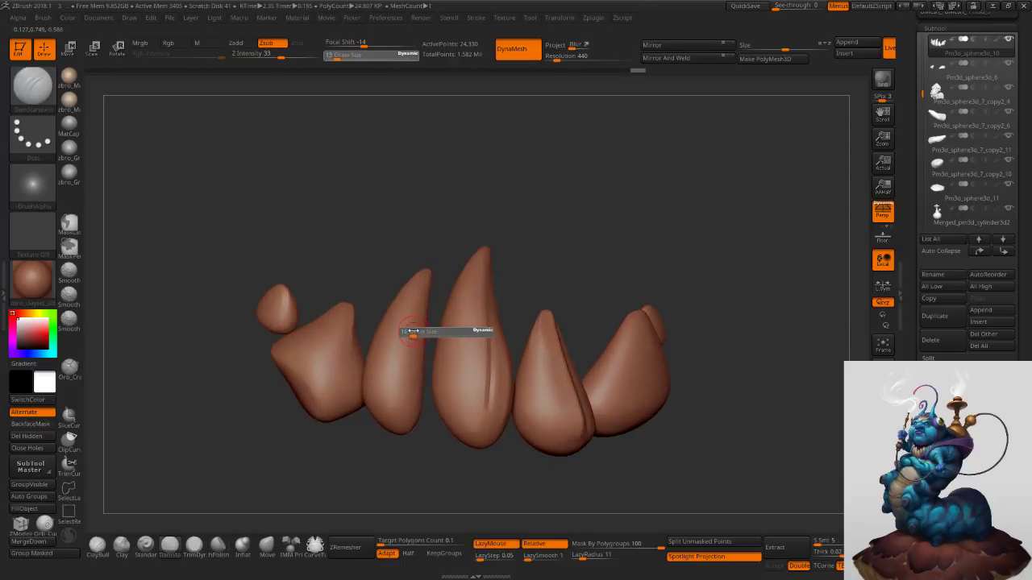
drag(445, 330, 447, 329)
right_drag(445, 330, 404, 346)
mouse_move(393, 414)
mouse_down()
mouse_move(431, 294)
mouse_move(390, 436)
mouse_up()
drag(426, 313, 402, 405)
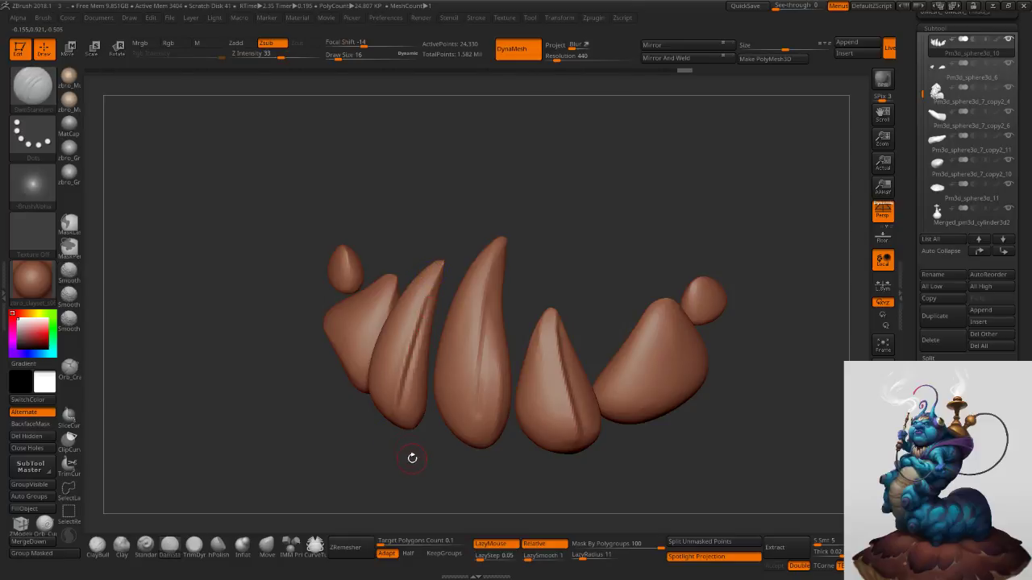
shift+drag(428, 326, 406, 405)
key(shift)
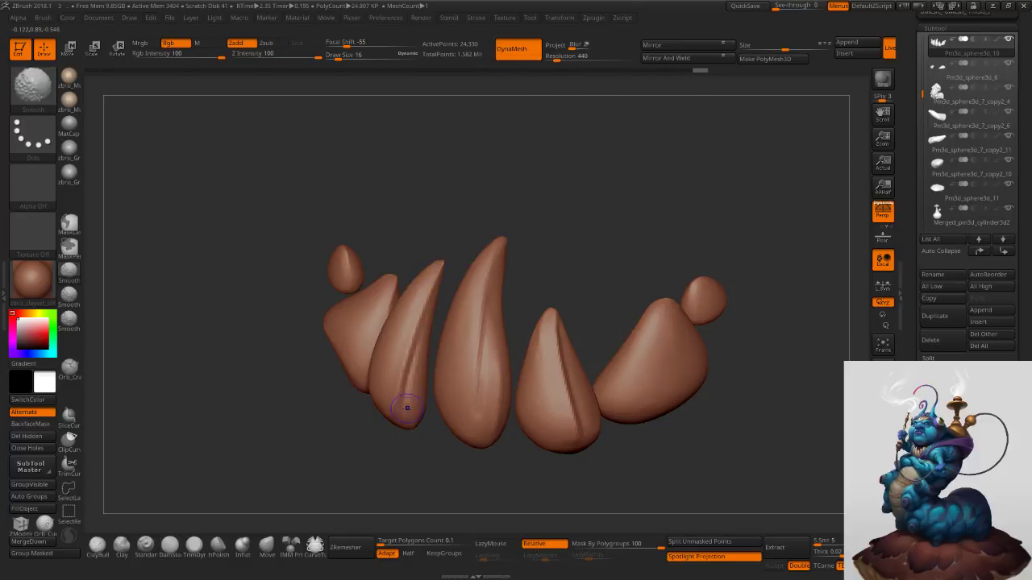
Polish the fangs' side surfaces flatter with hPolish.
click(218, 545)
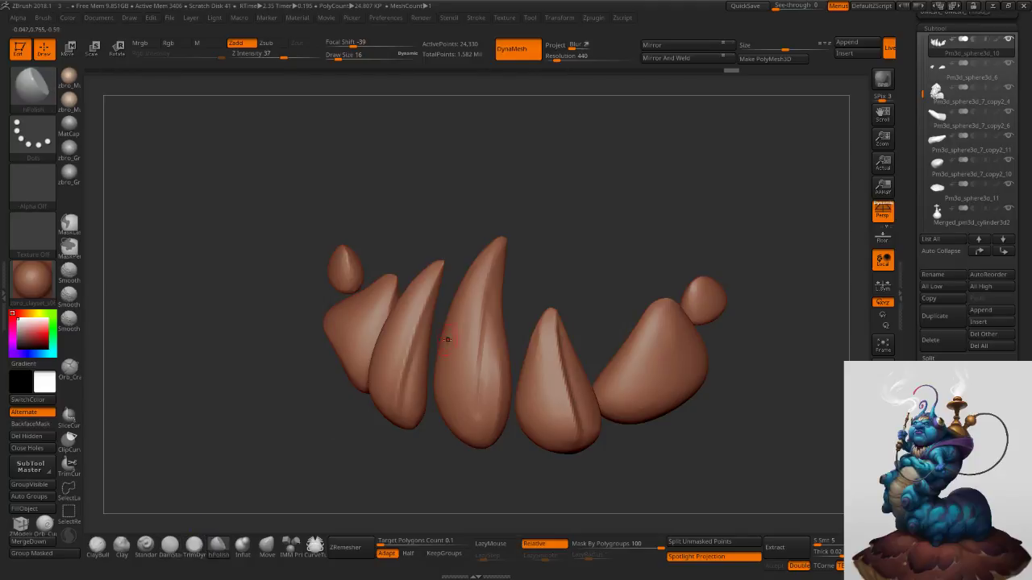
right_drag(411, 321, 391, 338)
drag(386, 320, 381, 352)
right_drag(321, 305, 332, 303)
drag(331, 303, 329, 285)
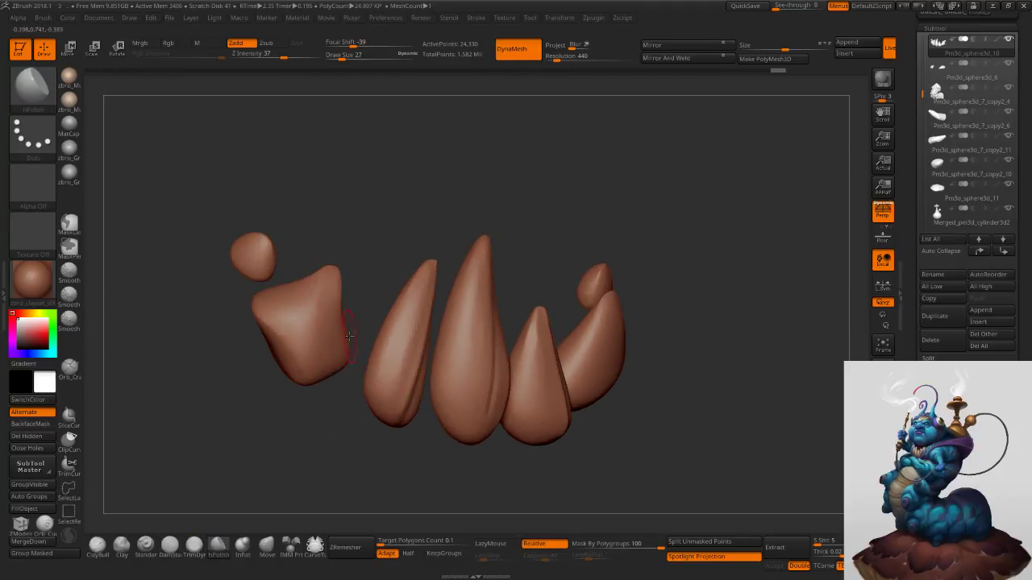
right_drag(545, 296, 508, 296)
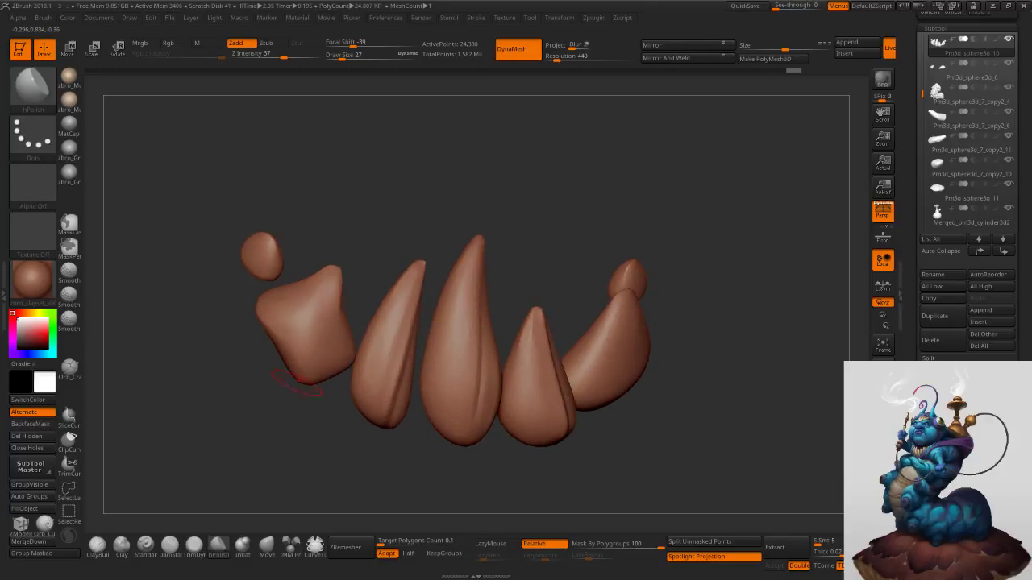
Carve and smooth a crease down the left tooth.
click(171, 546)
mouse_move(338, 266)
alt+right_down()
mouse_move(296, 382)
mouse_move(344, 265)
alt+right_up()
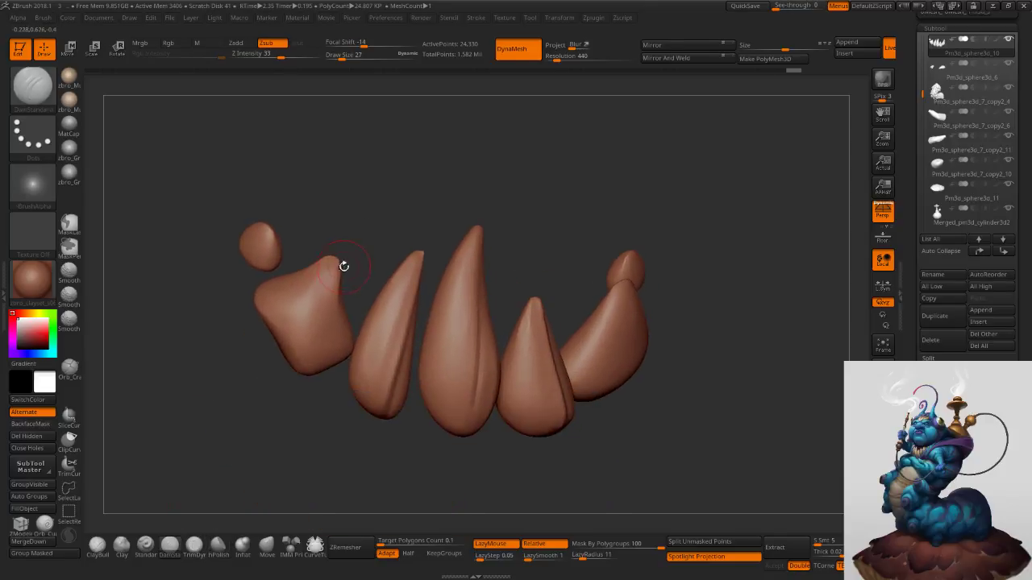
drag(326, 284, 292, 387)
shift+right_drag(310, 322, 299, 412)
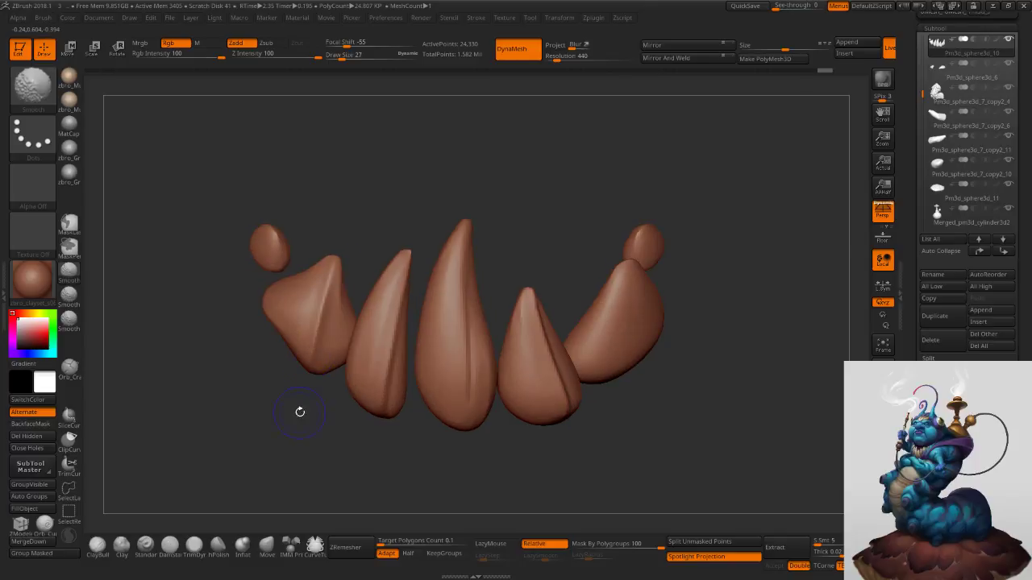
Carve a crease down the right tooth, redo it once, and soften it.
drag(676, 254, 653, 385)
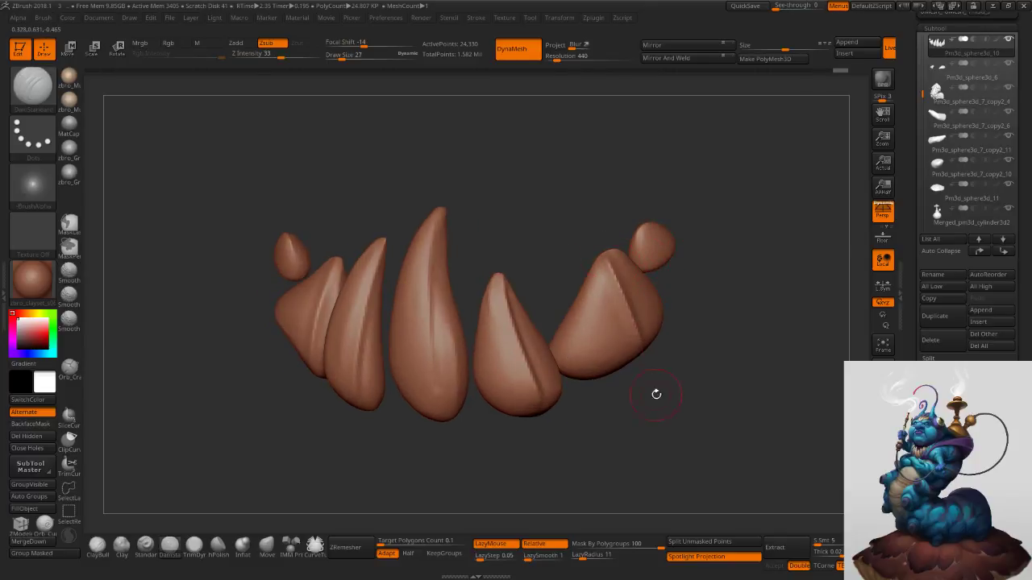
key(ctrl+z)
drag(608, 255, 647, 386)
mouse_move(610, 273)
shift+mouse_down()
mouse_move(627, 345)
mouse_move(599, 336)
shift+mouse_up()
Polish the right tooth's surface with hPolish.
click(209, 551)
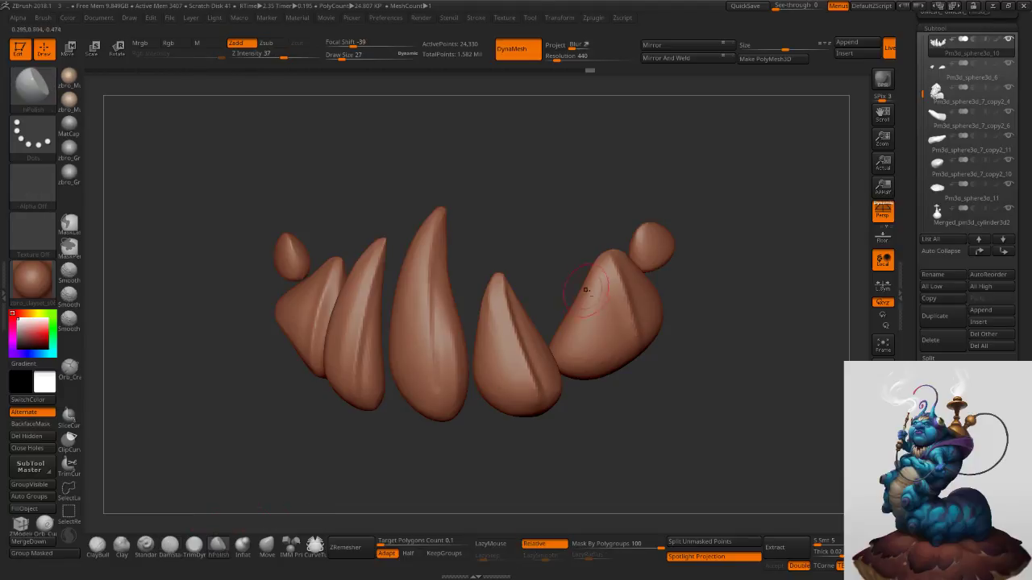
mouse_move(627, 341)
right_down()
mouse_move(597, 340)
mouse_move(593, 298)
right_up()
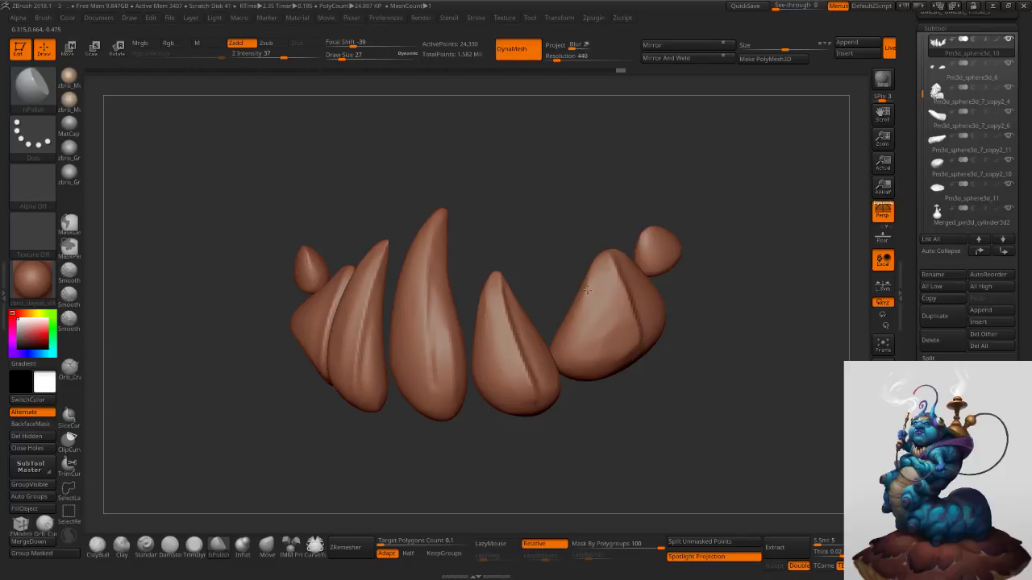
right_drag(621, 369, 536, 358)
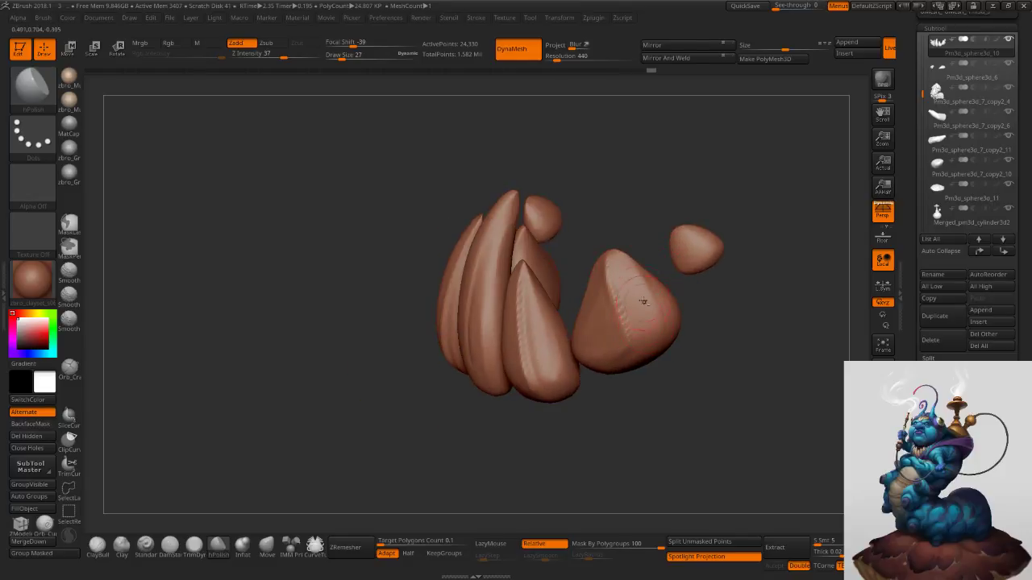
drag(643, 312, 659, 323)
mouse_move(659, 322)
right_down()
mouse_move(677, 336)
mouse_move(740, 327)
right_up()
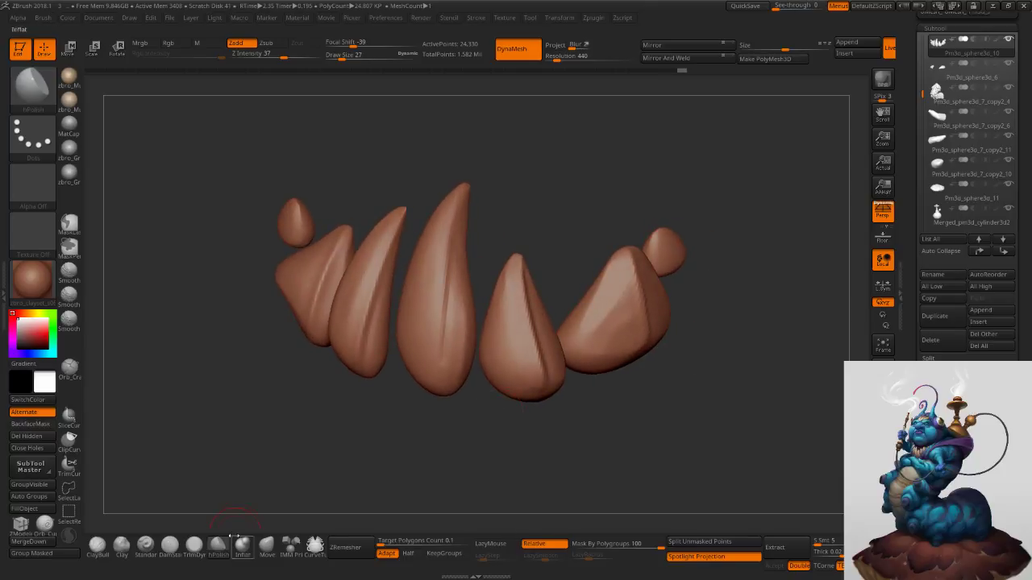
Cut small DamStandard creases into the tip of the small right tooth.
click(170, 546)
right_drag(677, 224, 645, 229)
mouse_move(645, 230)
ctrl+right_down()
mouse_move(681, 249)
mouse_move(685, 223)
mouse_move(652, 301)
ctrl+right_up()
key(s)
drag(646, 291, 645, 305)
right_drag(639, 269, 643, 342)
drag(643, 291, 642, 306)
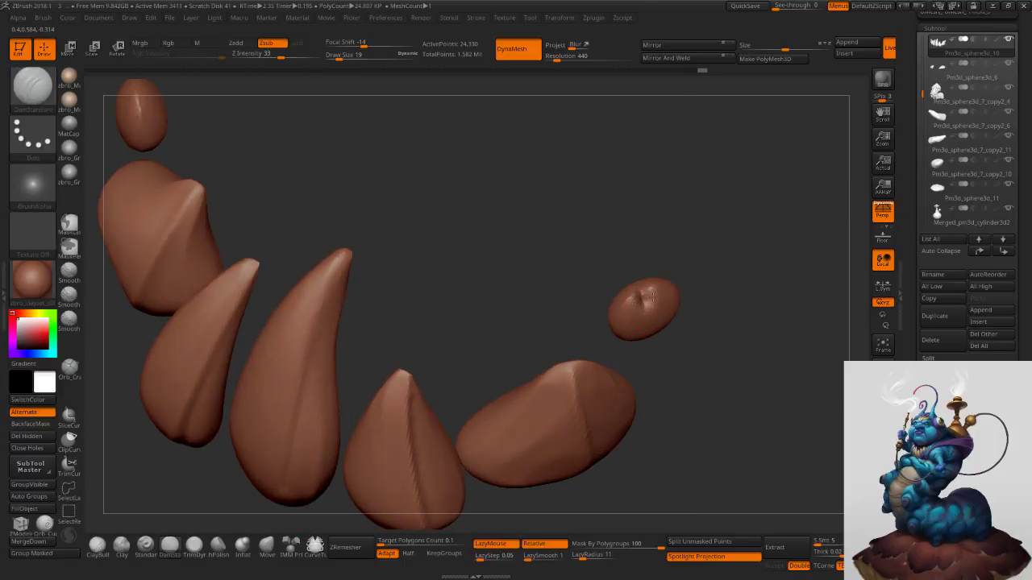
right_drag(645, 319, 648, 247)
Pull the tips of the small blob, middle cone and tall fang upward with the Move brush.
click(268, 548)
key(s)
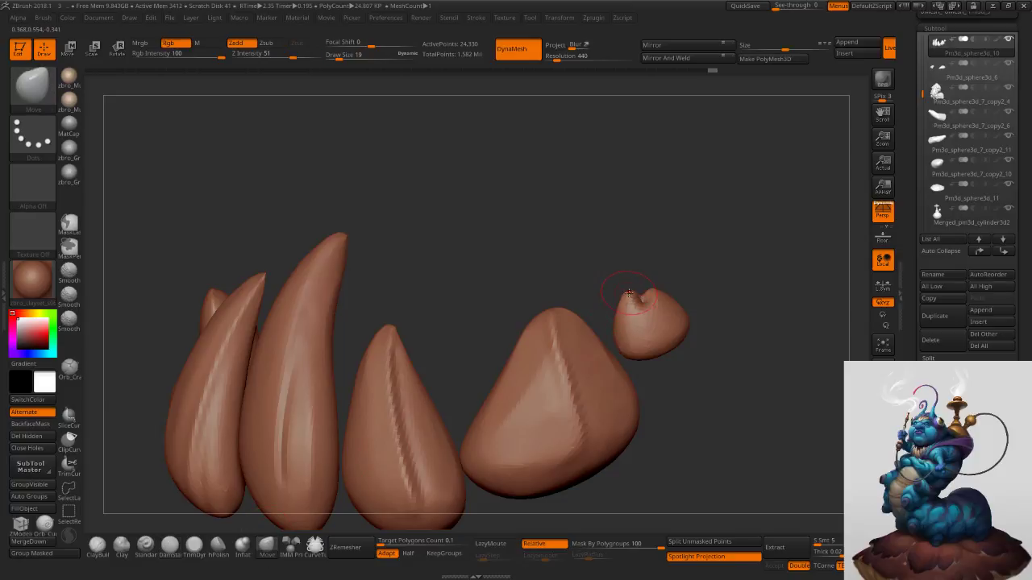
mouse_move(623, 286)
mouse_down()
mouse_move(628, 271)
mouse_move(627, 281)
mouse_up()
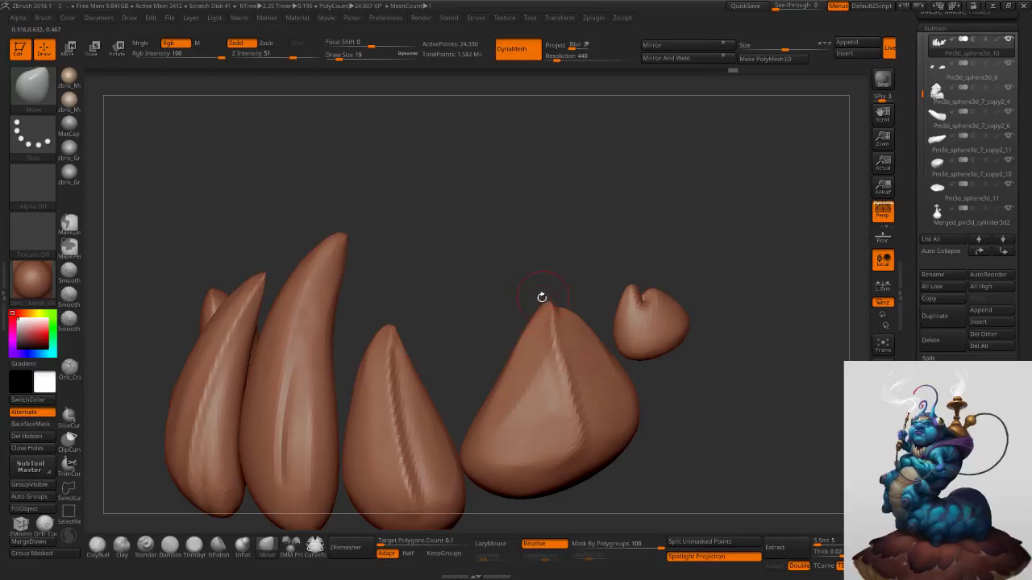
mouse_move(384, 326)
mouse_down()
mouse_move(403, 309)
mouse_move(390, 324)
mouse_move(390, 314)
mouse_move(501, 348)
mouse_up()
drag(438, 303, 444, 285)
key(s)
click(442, 295)
key(s)
click(444, 287)
mouse_move(445, 279)
mouse_down()
mouse_move(453, 293)
mouse_move(442, 285)
mouse_up()
key(s)
click(449, 295)
Smooth the left spike's tip edge and shrink the brush to 7.
key(shift)
drag(352, 329, 355, 331)
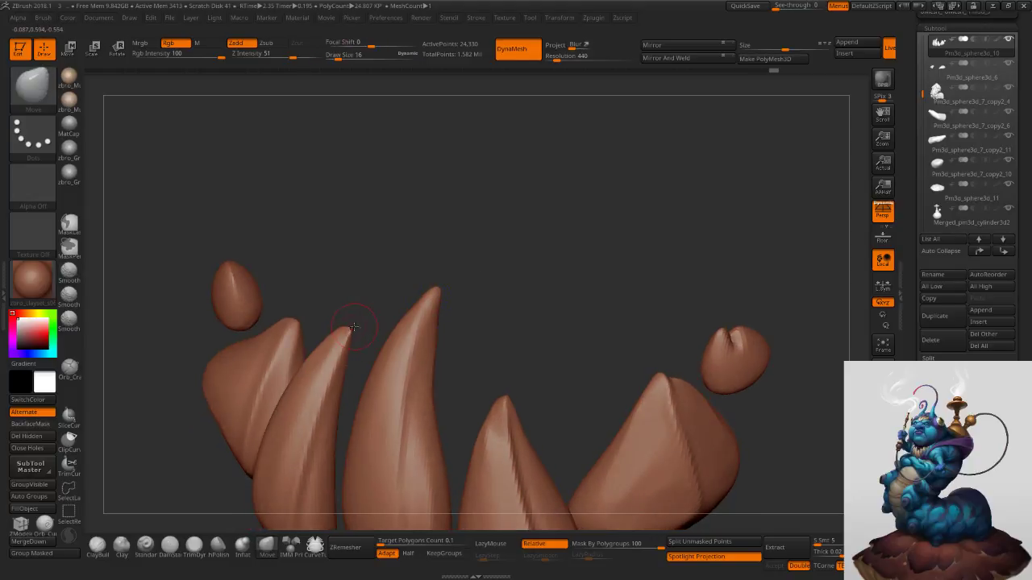
mouse_move(351, 329)
right_down()
mouse_move(361, 324)
mouse_move(352, 329)
right_up()
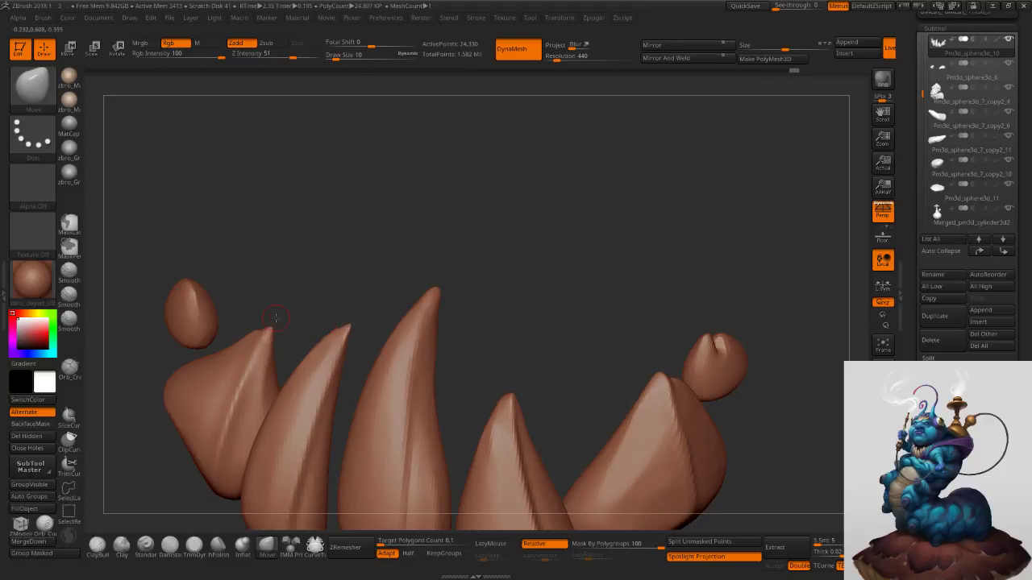
drag(212, 288, 210, 286)
key(s)
click(178, 288)
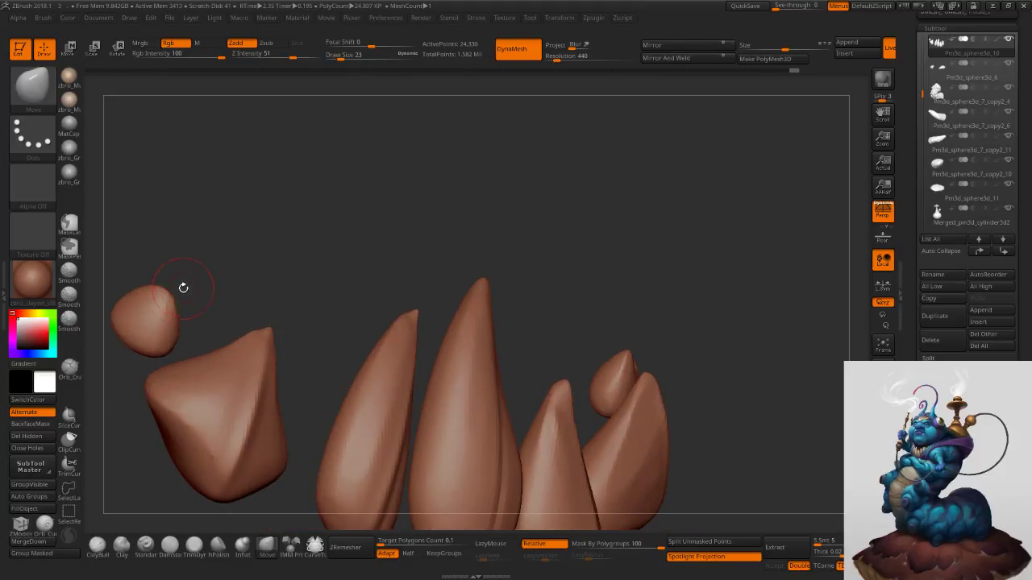
mouse_move(240, 288)
ctrl+right_down()
mouse_move(449, 247)
mouse_move(606, 271)
ctrl+right_up()
Subdivide the spike mesh once, then return to level 1 and Del Higher.
drag(913, 338, 912, 107)
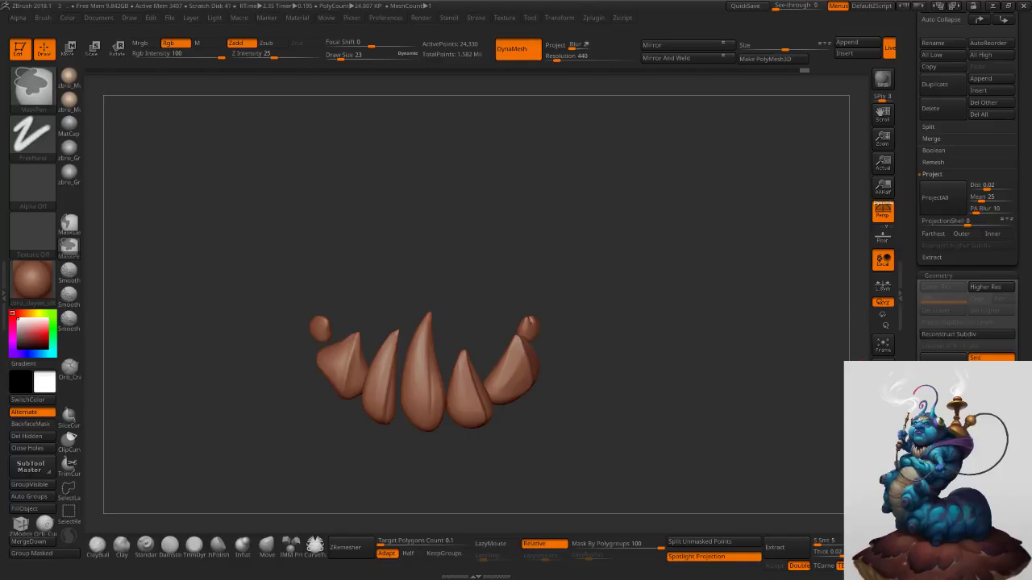
key(ctrl+d)
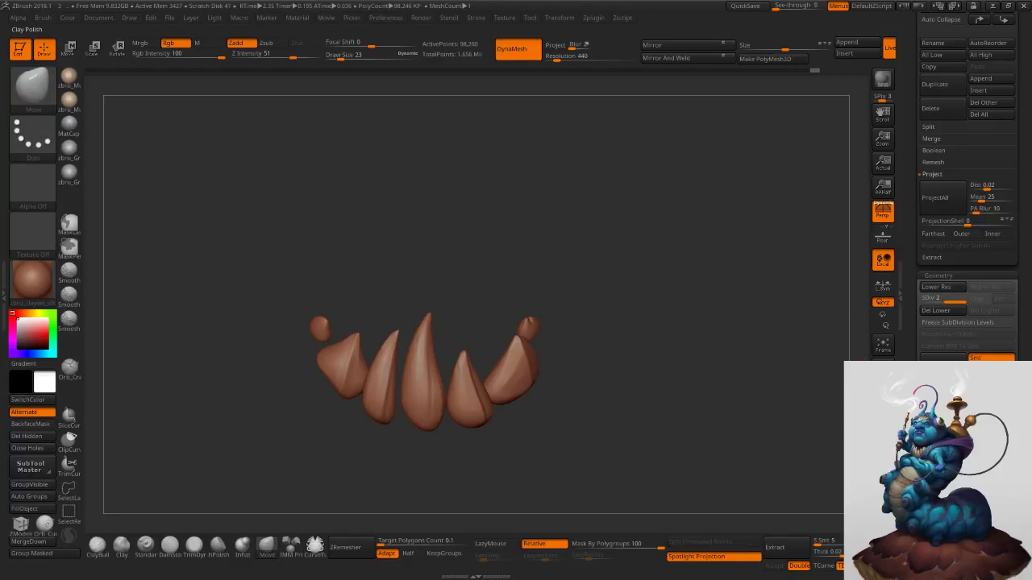
mouse_move(694, 349)
ctrl+mouse_down()
mouse_move(727, 397)
mouse_move(740, 398)
ctrl+mouse_up()
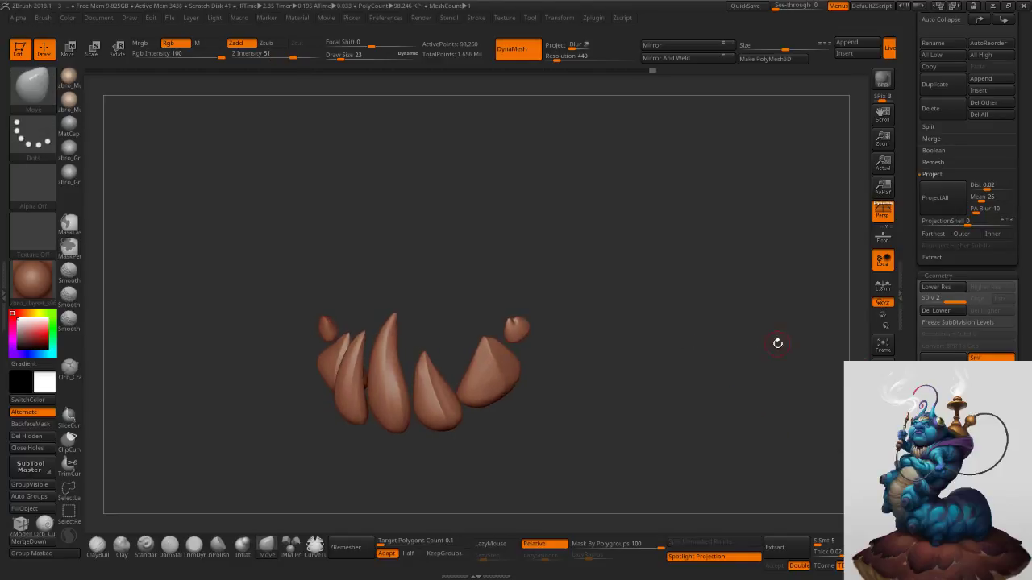
click(942, 301)
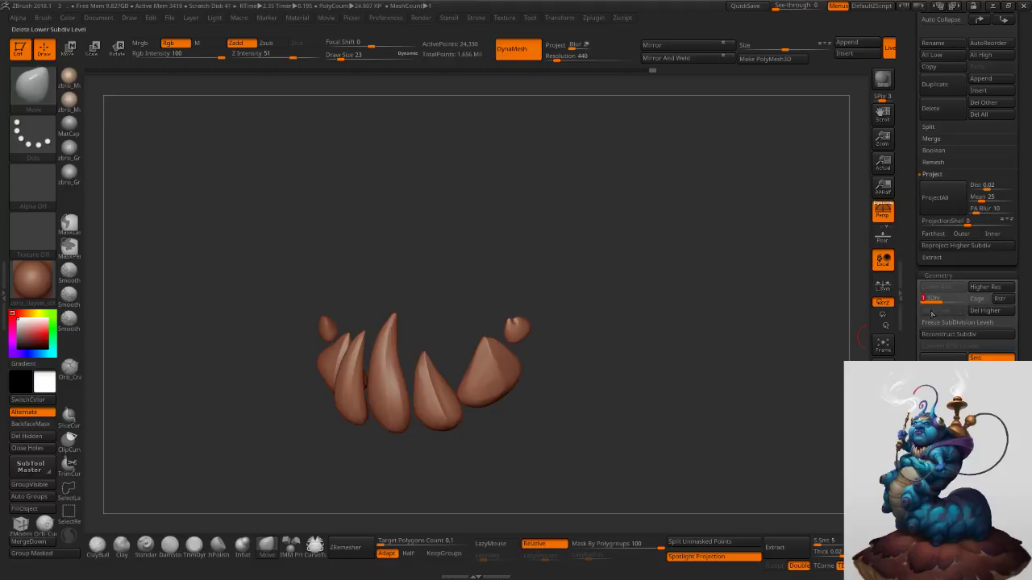
click(986, 311)
drag(687, 364, 716, 349)
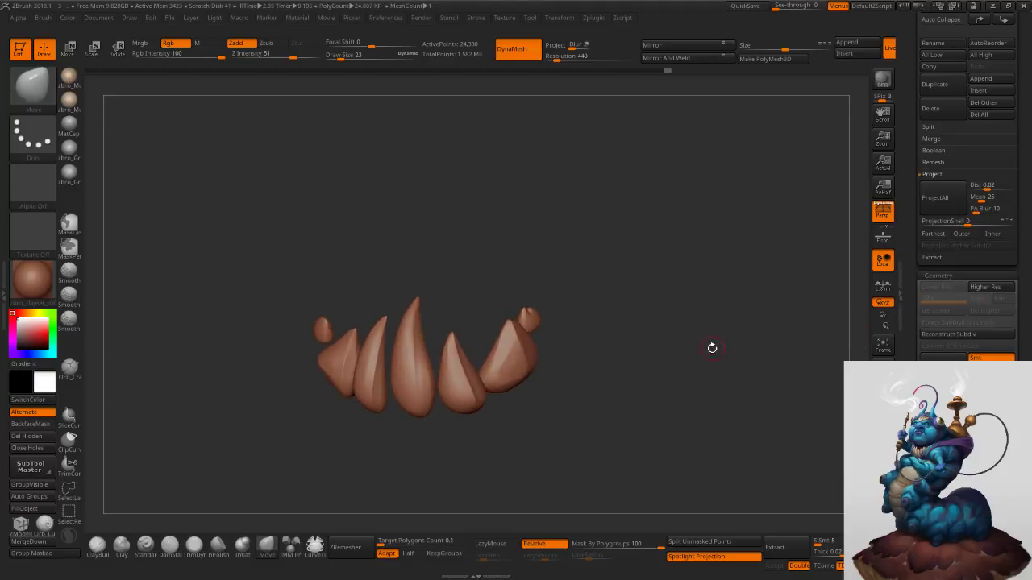
Turn off Solo to show the whole caterpillar and frame the spikes and jaw.
click(883, 500)
ctrl+right_drag(756, 407, 718, 369)
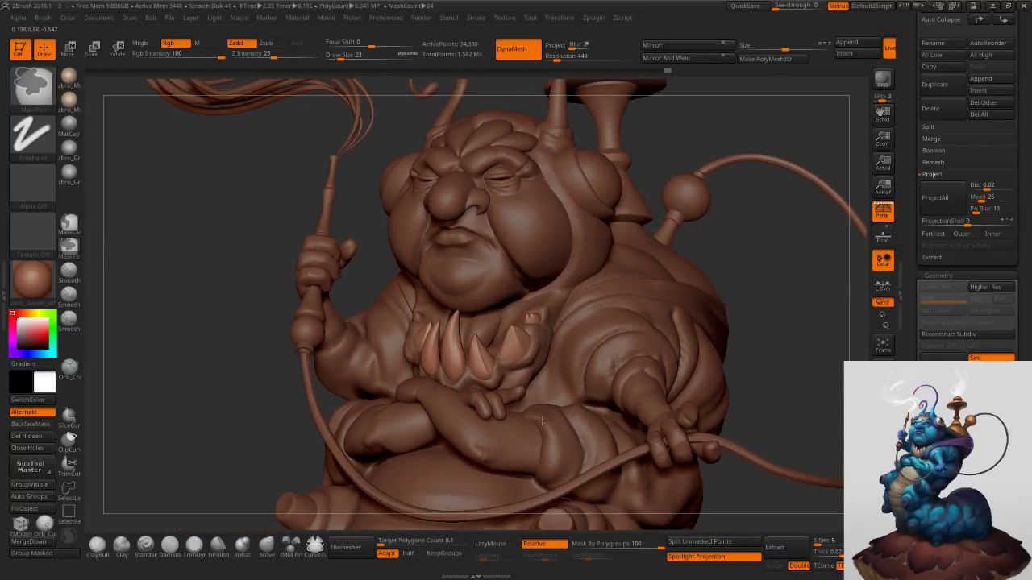
ctrl+right_drag(495, 377, 499, 427)
Select the body subtool, choose a size-15 clay brush, and frame the folds from below.
alt+click(507, 390)
click(97, 546)
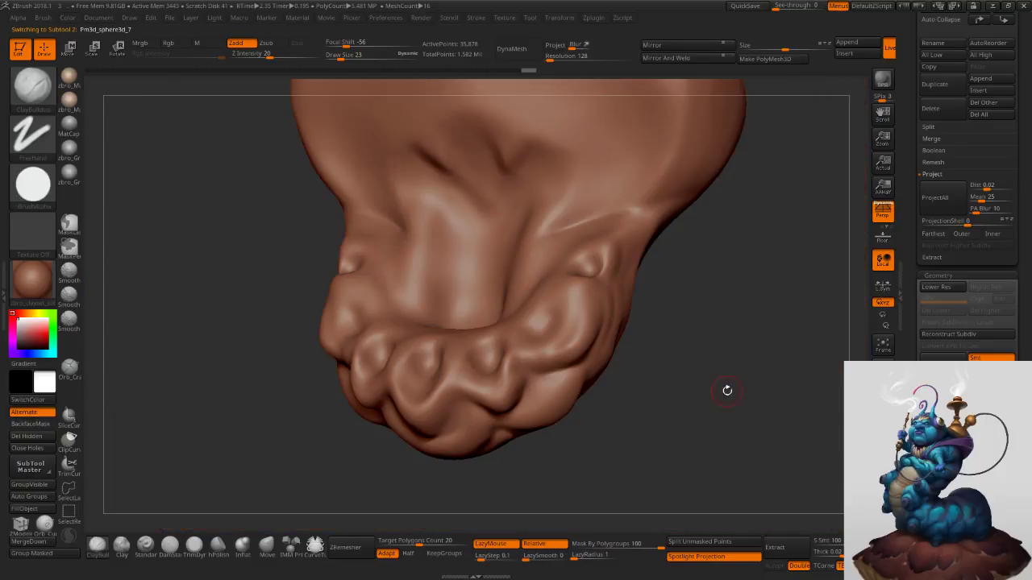
key(s)
mouse_move(729, 392)
mouse_down()
mouse_move(757, 427)
mouse_move(786, 407)
mouse_up()
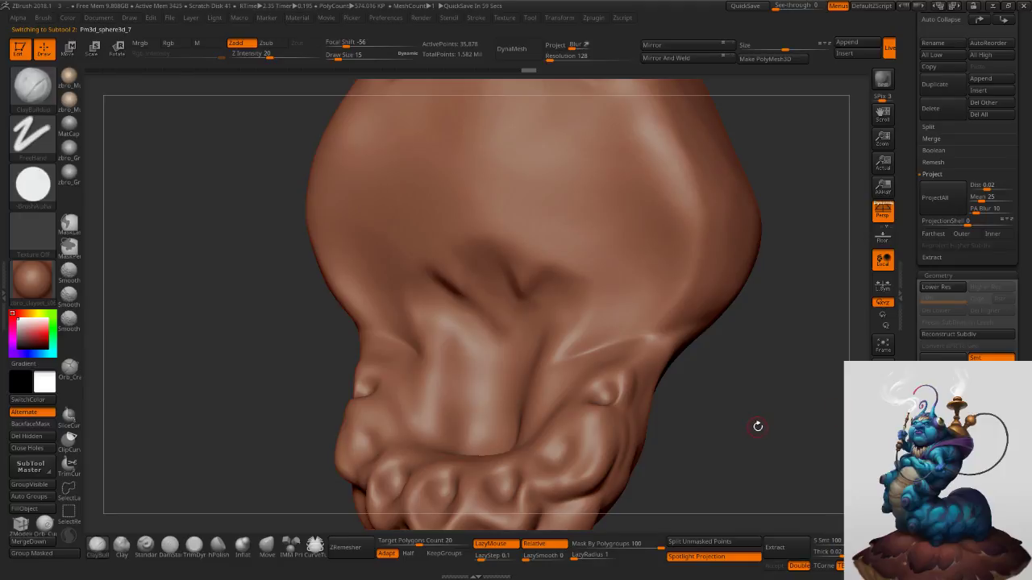
drag(758, 427, 747, 428)
mouse_move(564, 433)
ctrl+right_down()
mouse_move(453, 403)
mouse_move(444, 435)
mouse_move(545, 462)
ctrl+right_up()
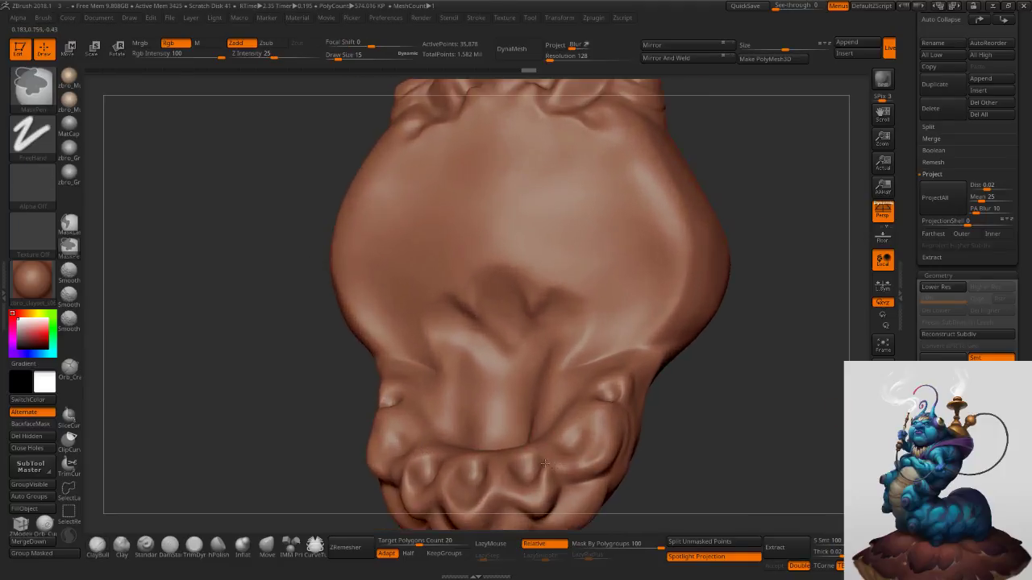
drag(545, 463, 498, 418)
Drop one subdivision level and reshape the central fold with a size-21 Standard brush.
click(165, 557)
click(145, 555)
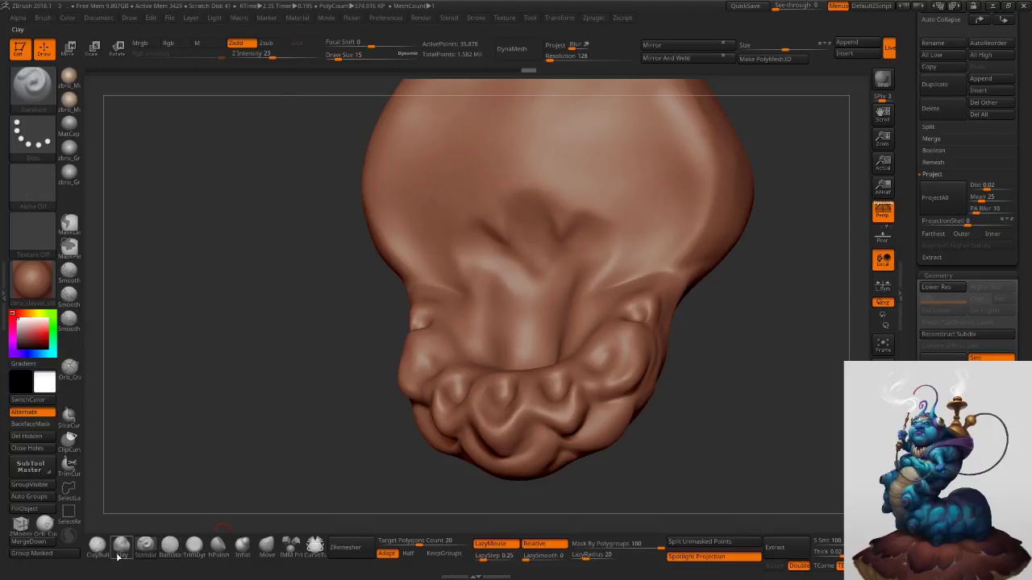
key(shift+d)
ctrl+right_drag(339, 459, 567, 444)
key(s)
click(516, 421)
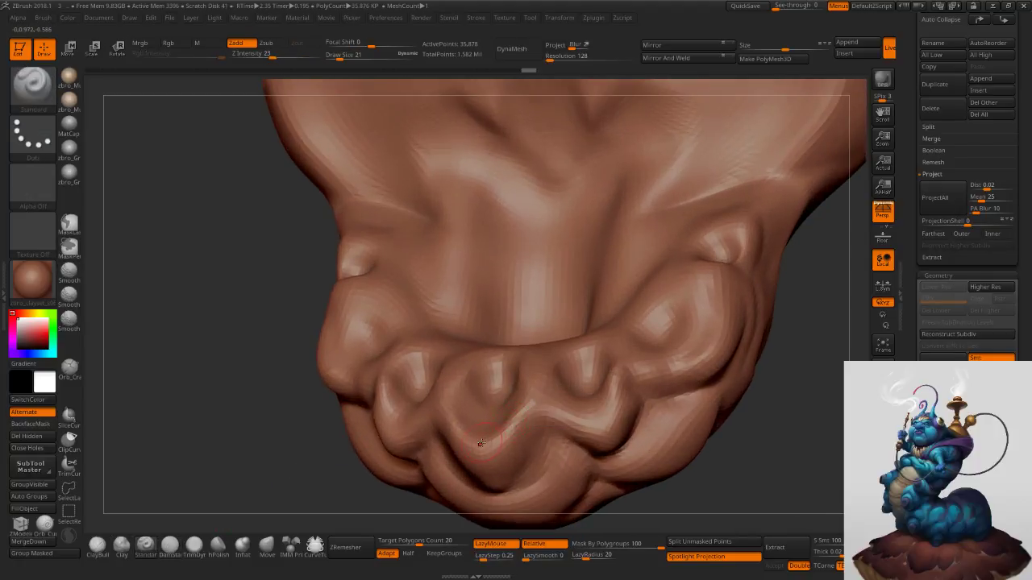
mouse_move(480, 454)
mouse_down()
mouse_move(509, 433)
mouse_move(509, 441)
mouse_up()
key(s)
click(516, 446)
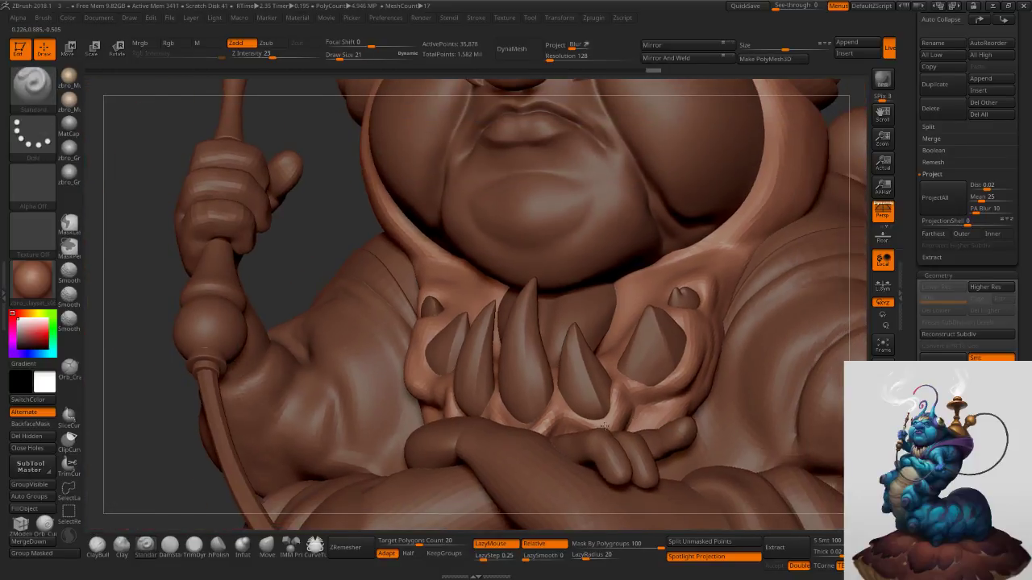
Reshape the fold and rim beneath the middle spike with size-23 Standard, then Move.
right_drag(605, 426, 621, 466)
key(s)
click(512, 420)
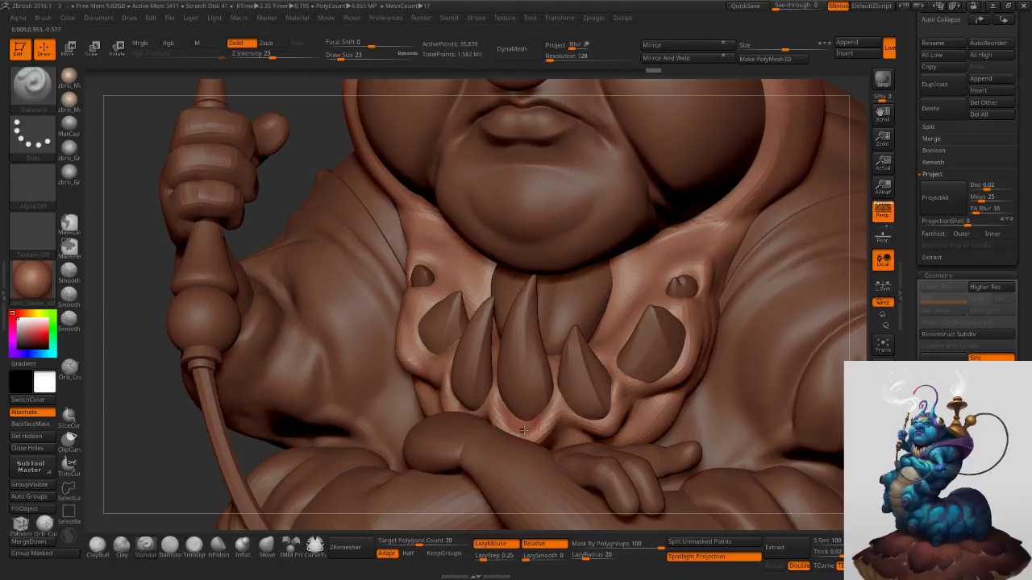
drag(528, 436, 545, 414)
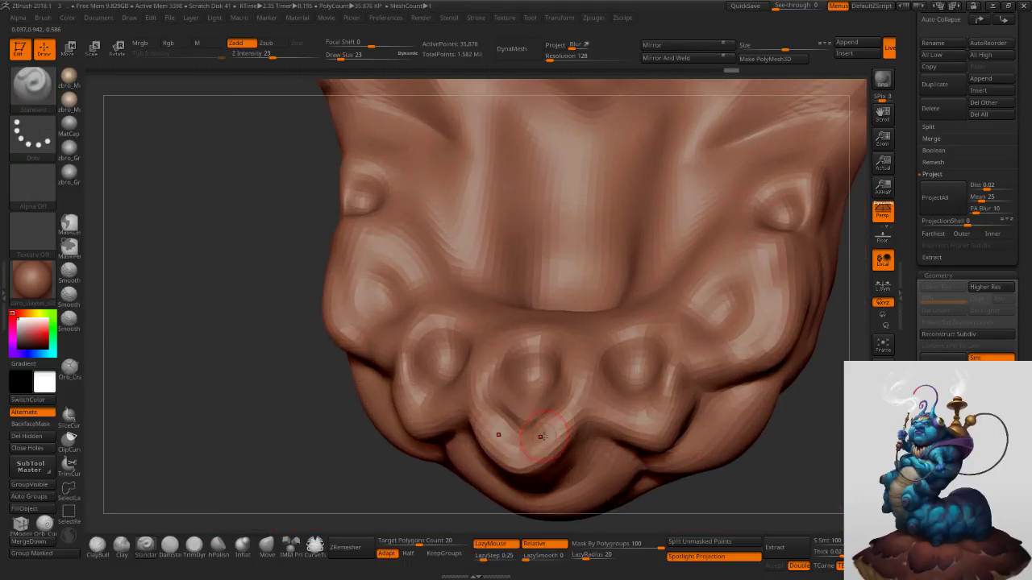
click(266, 546)
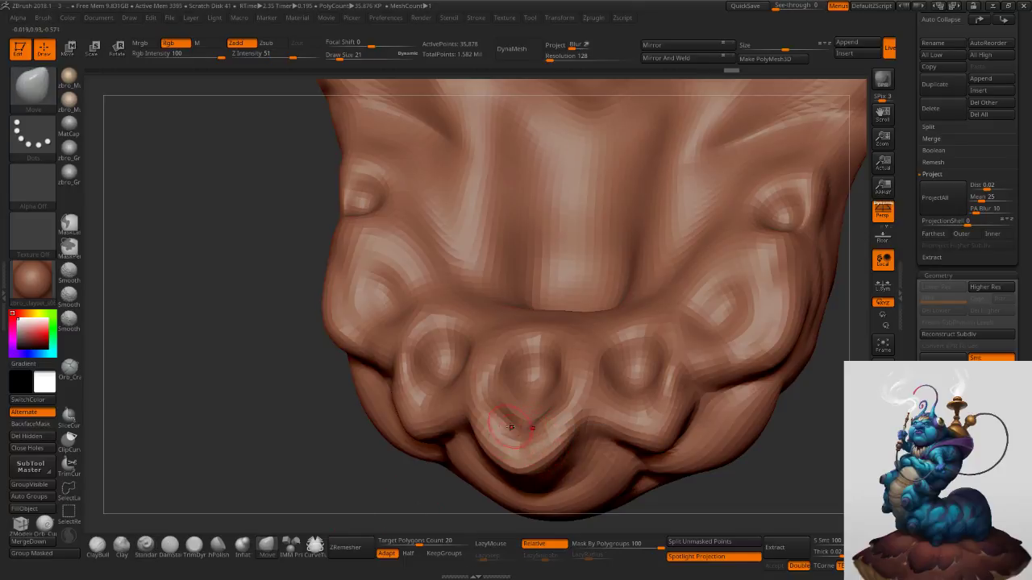
key(s)
drag(501, 438, 520, 465)
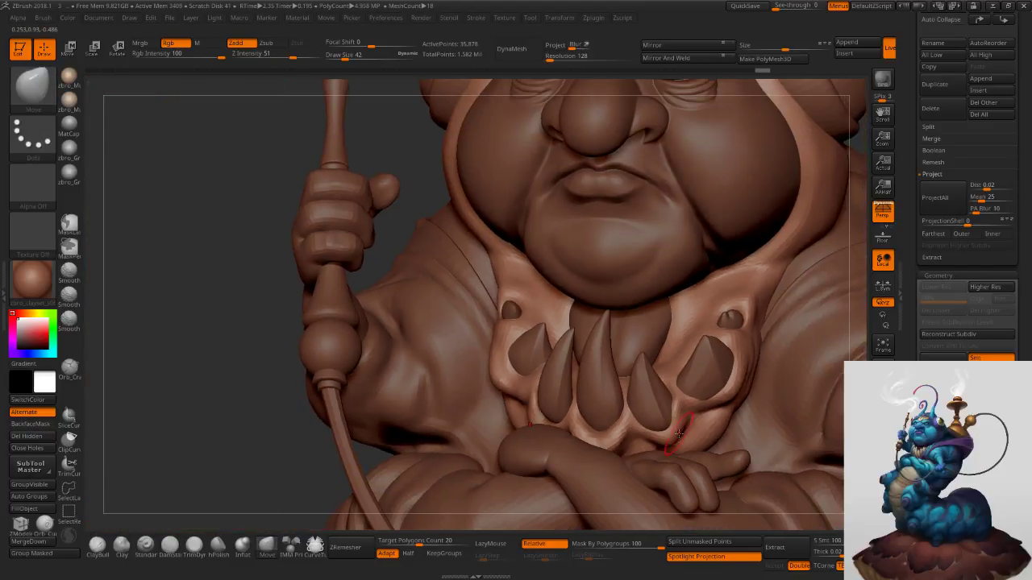
Enlarge the Move brush from 38 through 48 to 68 while turning the character frontal.
key(bracketright)
right_drag(651, 426, 654, 436)
right_drag(535, 421, 592, 424)
right_drag(489, 372, 549, 379)
key(s)
key(s)
drag(542, 373, 545, 373)
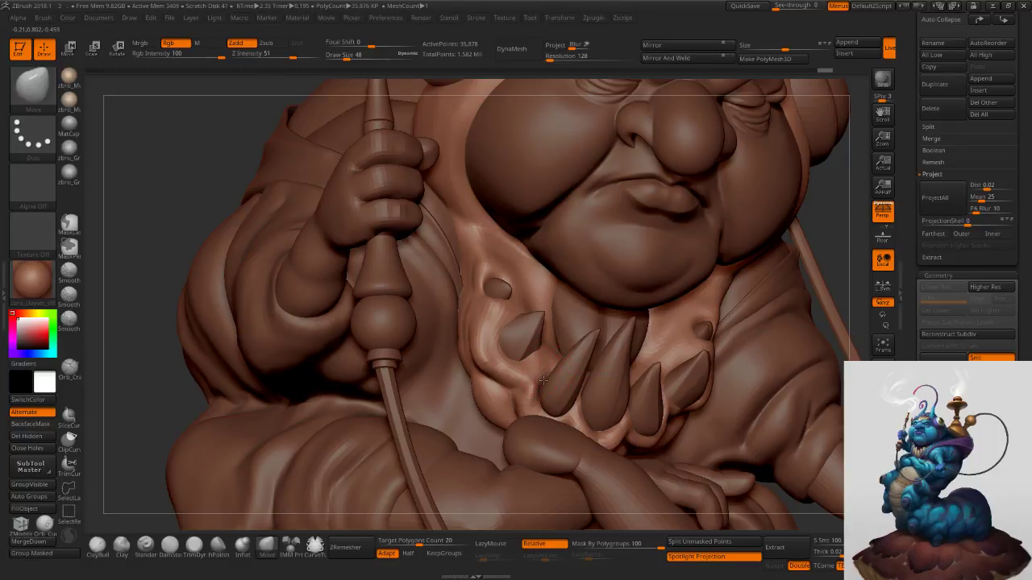
right_drag(554, 381, 544, 377)
key(s)
drag(545, 376, 544, 345)
key(s)
Nudge the cloth edge slightly with a size-56 Move brush from side and front views.
right_drag(685, 381, 661, 408)
key(s)
drag(661, 409, 660, 409)
right_drag(666, 405, 658, 412)
drag(662, 412, 659, 418)
mouse_move(658, 421)
right_down()
mouse_move(672, 418)
mouse_move(649, 347)
right_up()
drag(668, 417, 666, 420)
mouse_move(668, 416)
right_down()
mouse_move(709, 384)
mouse_move(658, 353)
right_up()
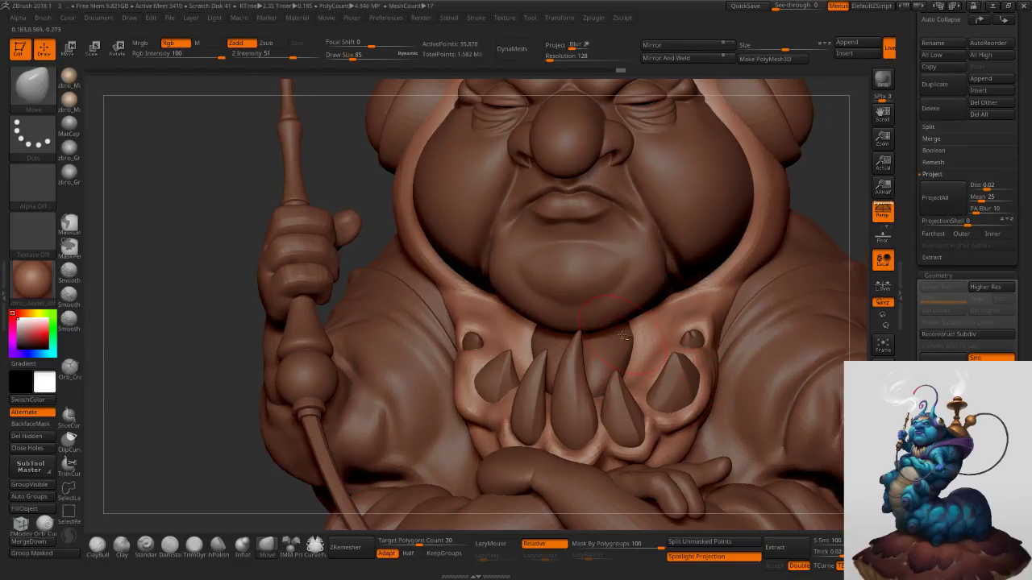
Select the Extract1 collar piece and widen its patch slightly using brush size 125.
alt+click(631, 332)
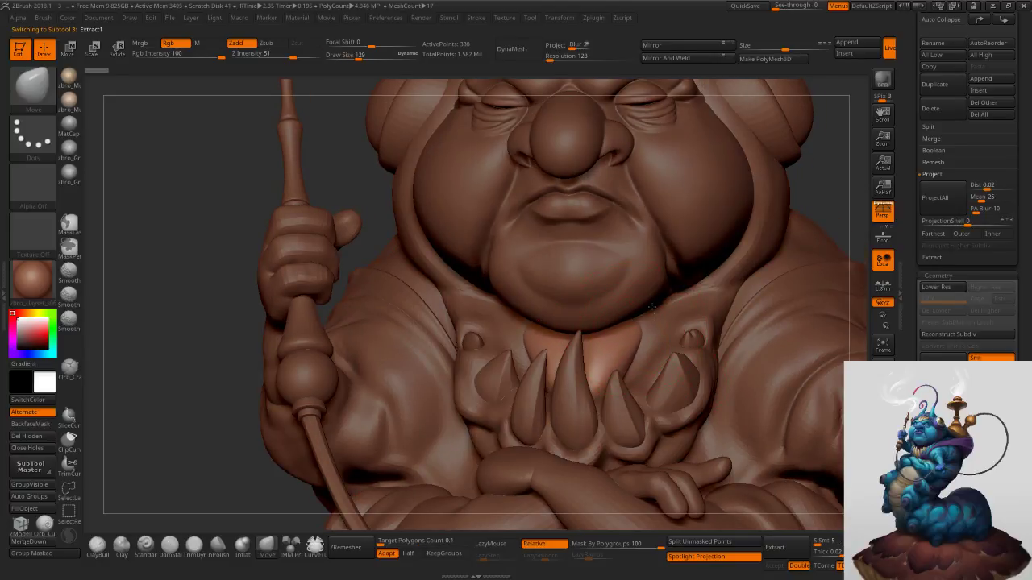
drag(641, 339, 648, 345)
key(s)
click(640, 360)
drag(637, 381, 645, 390)
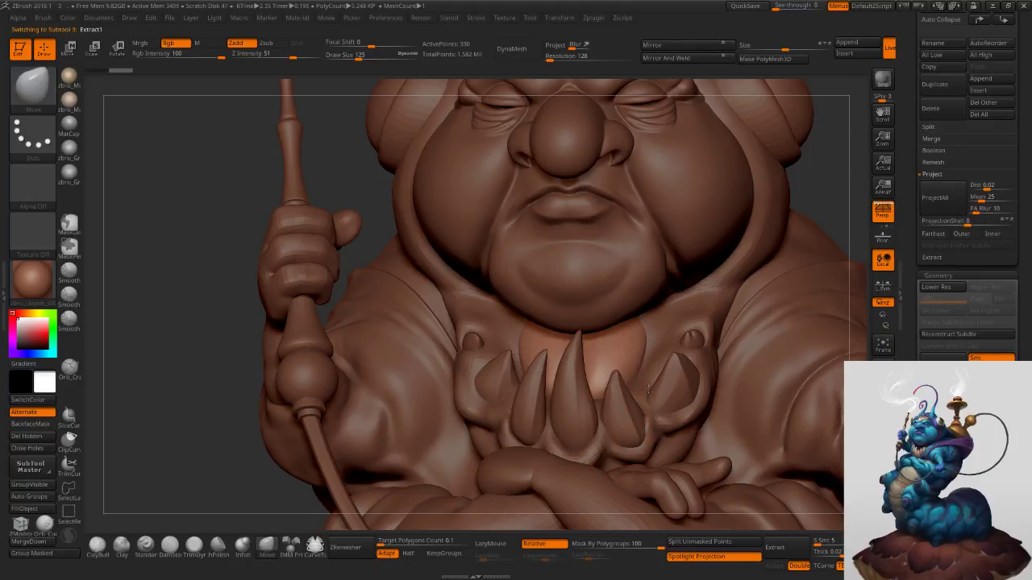
Select the head, set brush size 96, and drop it to SDiv 1.
ctrl+right_drag(708, 397, 672, 355)
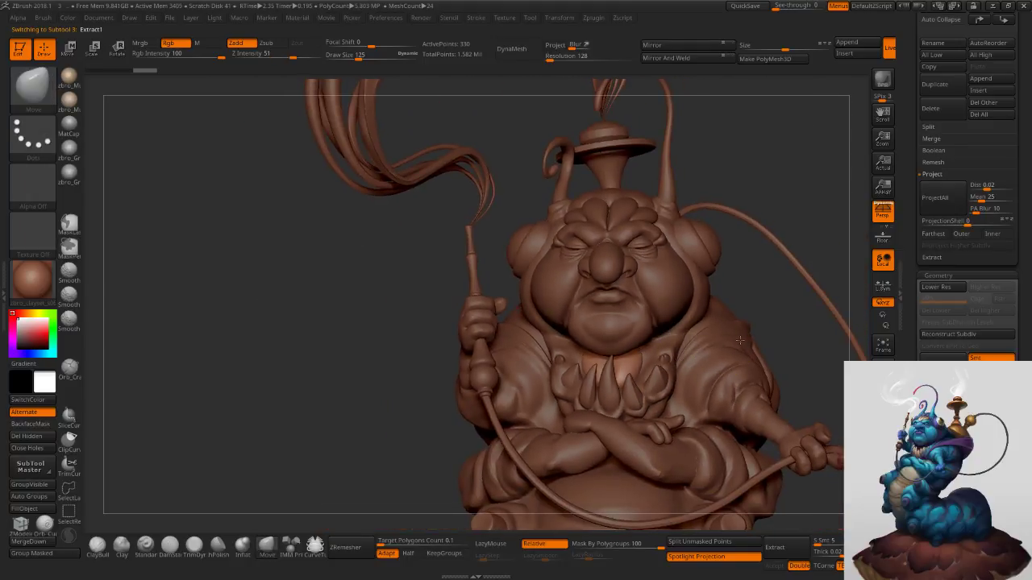
right_drag(740, 341, 644, 368)
ctrl+right_drag(742, 393, 694, 358)
ctrl+right_drag(591, 309, 604, 334)
alt+click(525, 296)
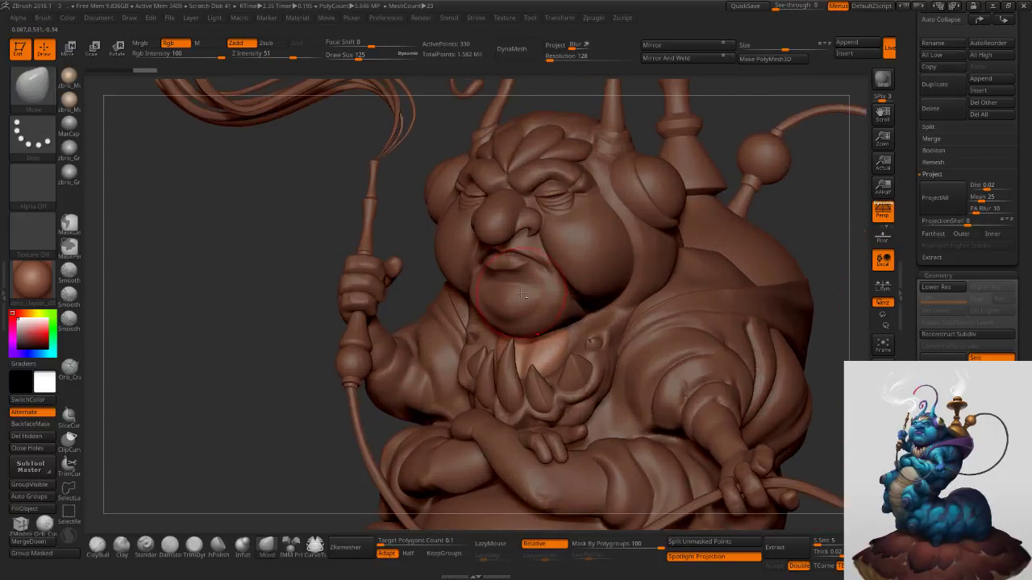
key(s)
click(528, 307)
mouse_move(516, 294)
ctrl+right_down()
mouse_move(534, 313)
mouse_move(565, 308)
mouse_move(528, 294)
mouse_move(530, 305)
ctrl+right_up()
key(shift+d)
Reduce the Move brush to 53 and smooth the mouth corner.
key(s)
click(531, 302)
key(s)
click(524, 295)
key(s)
click(531, 302)
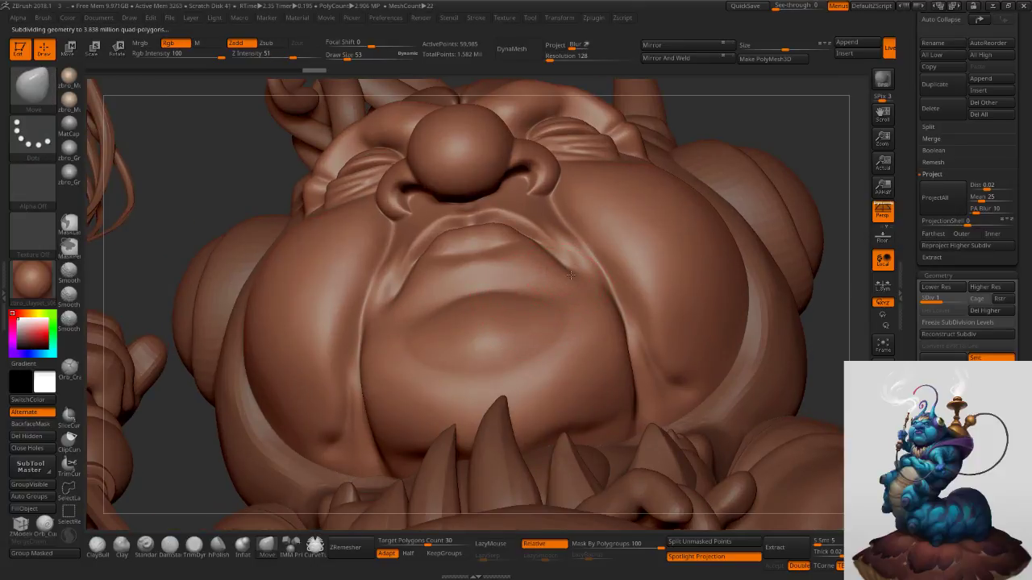
shift+drag(575, 273, 585, 274)
right_drag(573, 293, 532, 310)
drag(935, 385, 935, 359)
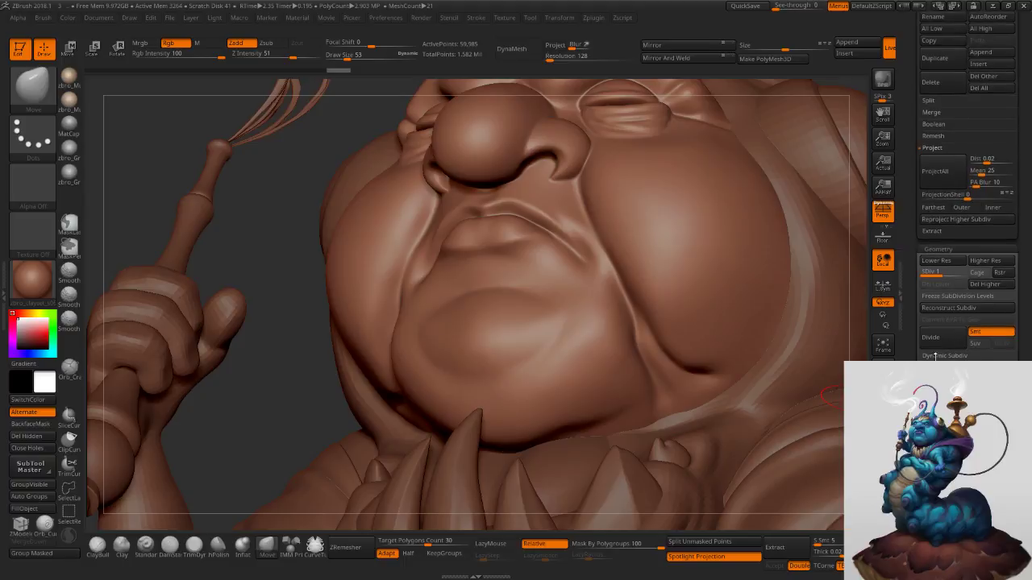
right_drag(555, 290, 577, 278)
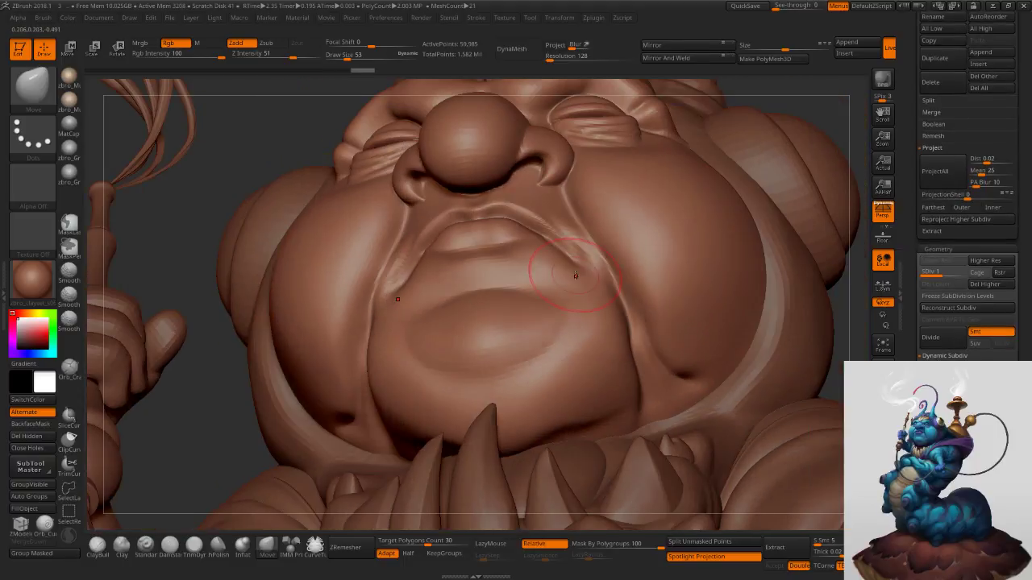
Shape the lips and cheeks from the front, narrowing the brush from 40 to 25.
key(s)
drag(577, 272, 572, 272)
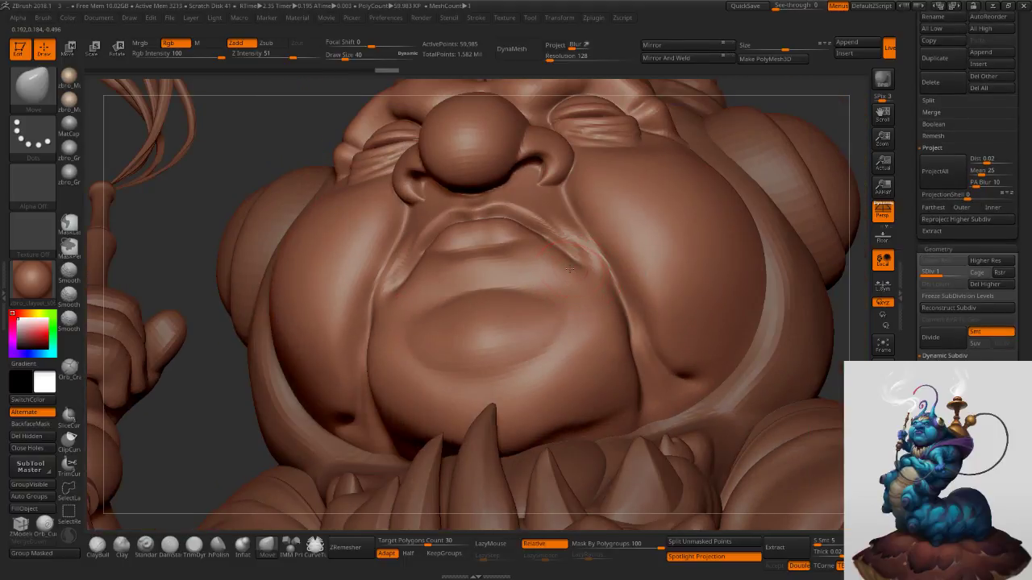
mouse_move(575, 271)
ctrl+right_down()
mouse_move(582, 201)
mouse_move(635, 295)
mouse_move(670, 284)
ctrl+right_up()
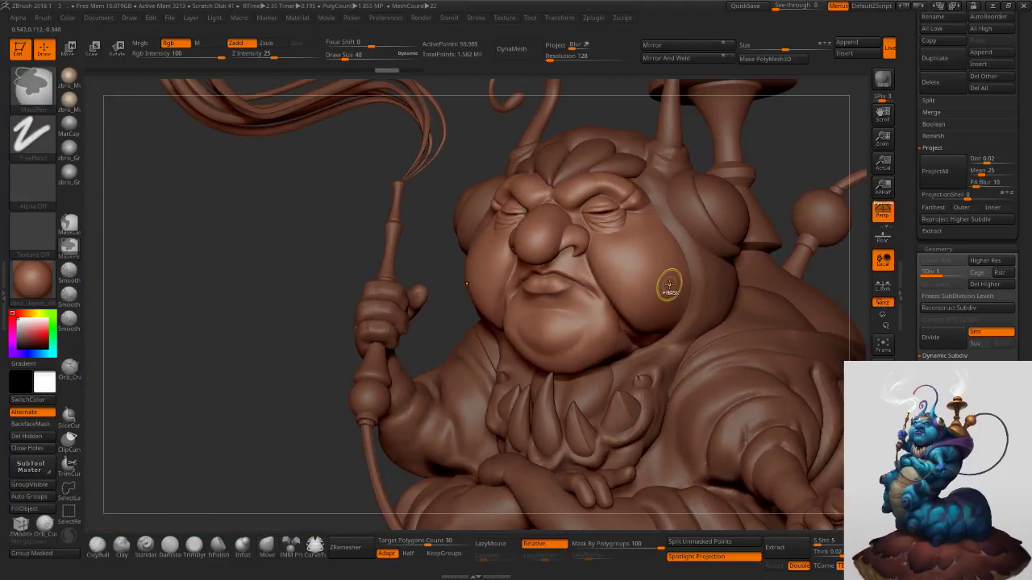
mouse_move(570, 286)
ctrl+right_down()
mouse_move(578, 307)
mouse_move(583, 299)
ctrl+right_up()
key(s)
drag(586, 284, 583, 284)
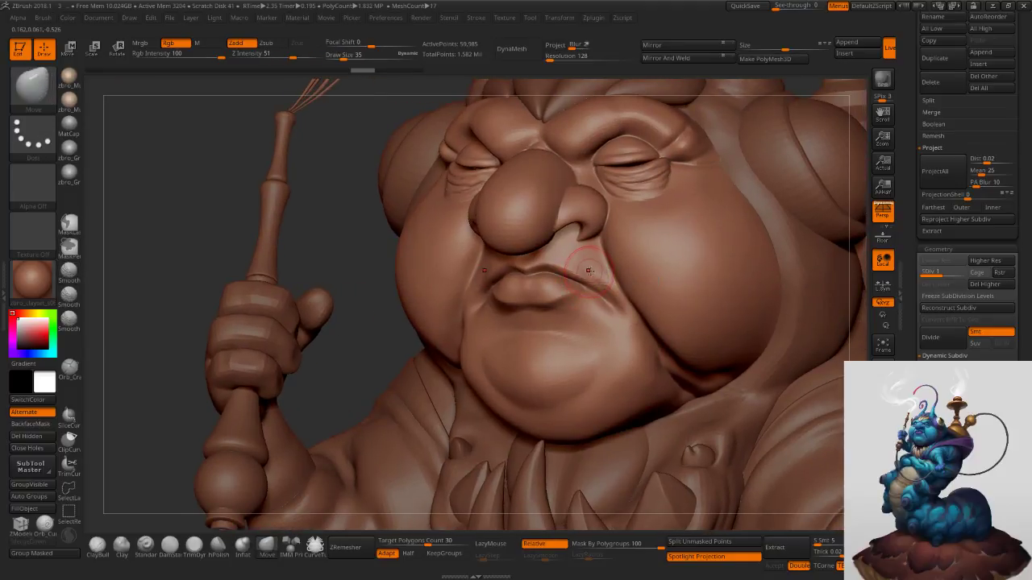
right_drag(590, 275, 604, 269)
key(s)
key(Return)
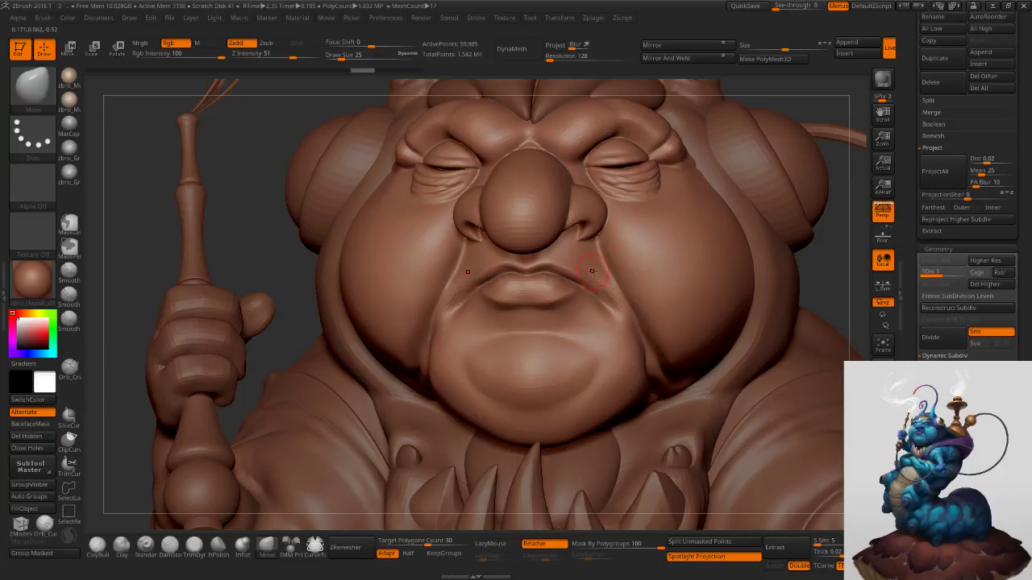
Raise the head to subdivision level 2 and set brush size 27 near the eye.
key(d)
mouse_move(717, 320)
ctrl+right_down()
mouse_move(683, 282)
mouse_move(706, 265)
ctrl+right_up()
ctrl+right_drag(621, 221, 595, 271)
key(s)
click(593, 266)
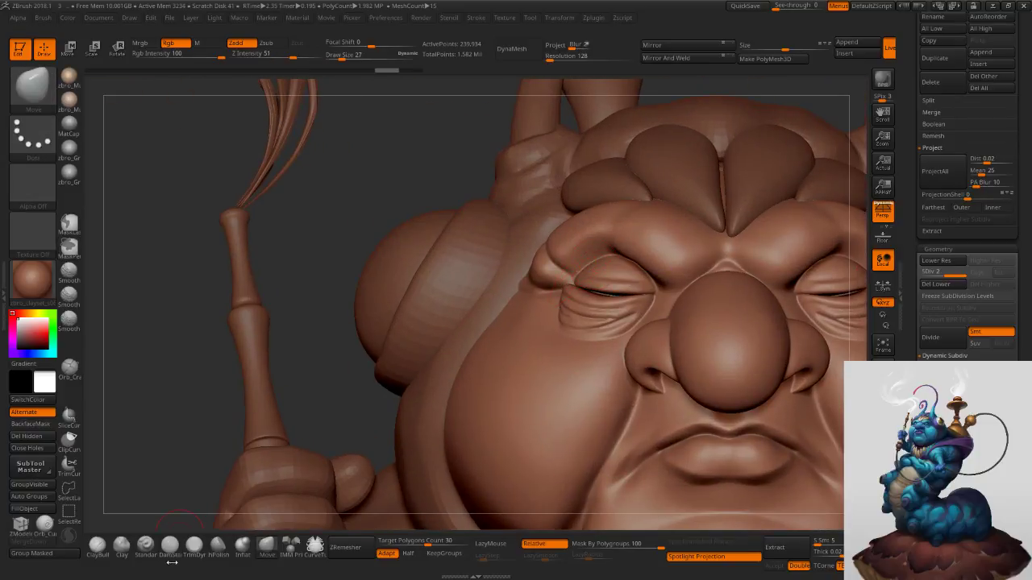
Build up the brow above the eye with a size-23 ClayBuildup brush and smooth it.
click(105, 550)
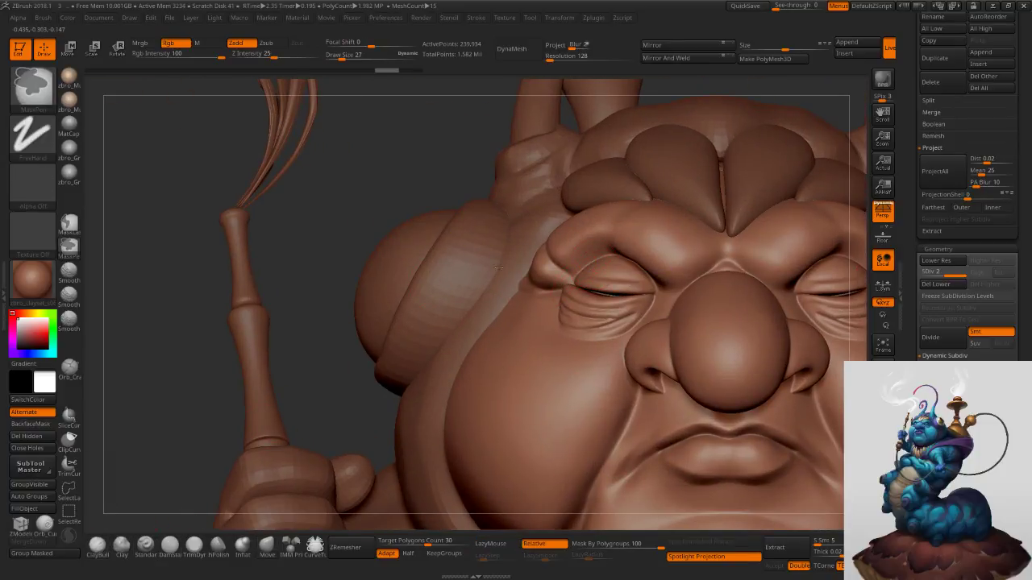
ctrl+right_drag(614, 187, 633, 249)
key(s)
drag(641, 235, 638, 235)
right_drag(638, 234, 675, 233)
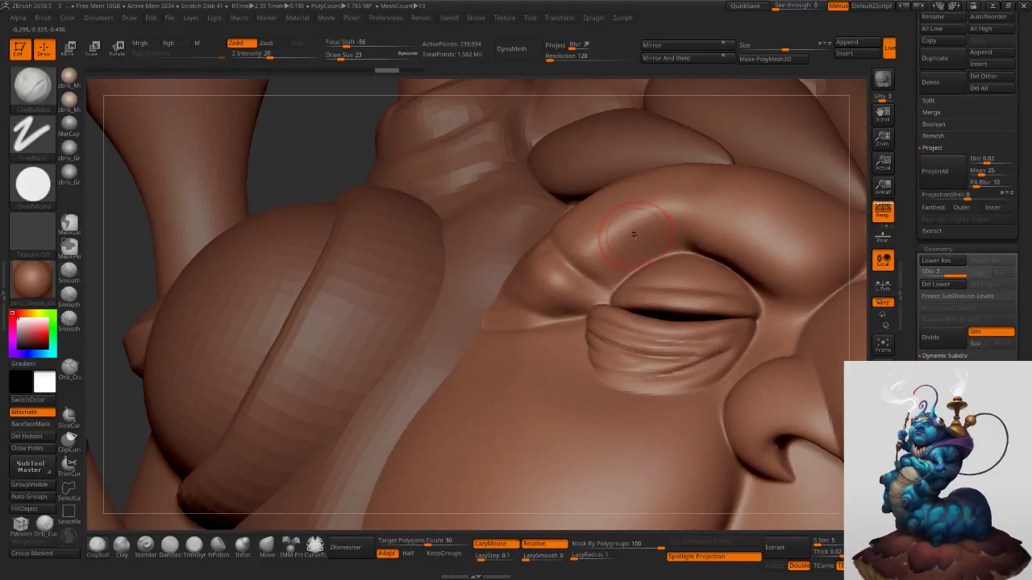
key(shift+d)
drag(599, 255, 695, 211)
drag(606, 250, 676, 216)
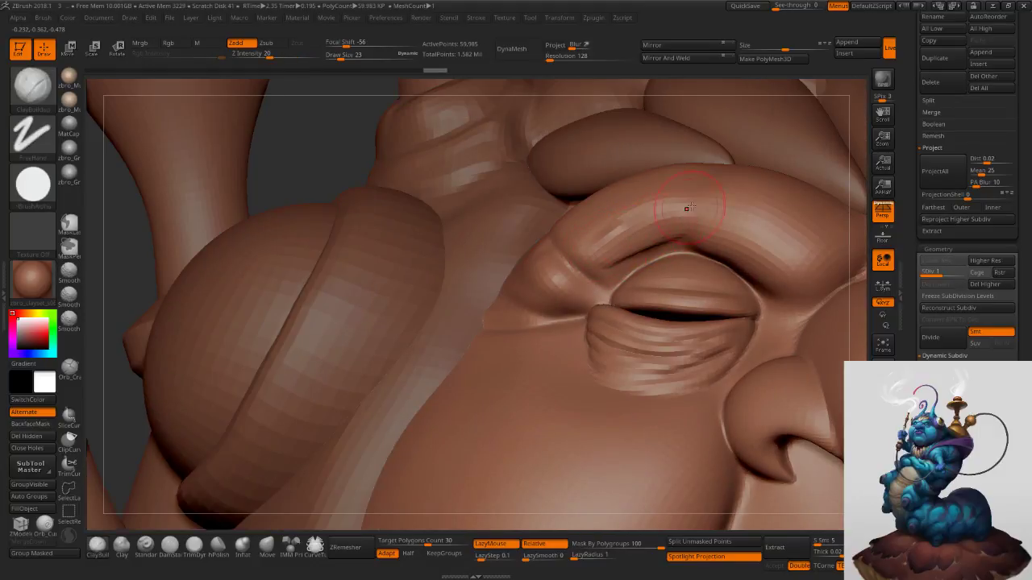
key(d)
shift+drag(586, 253, 679, 228)
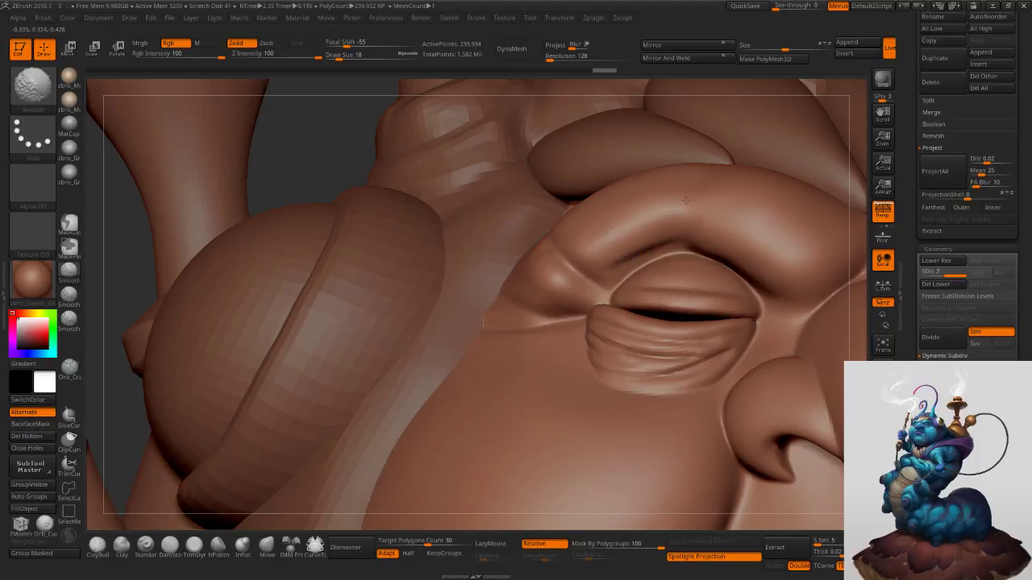
Build up the eyelid fold beside the crease and smooth it into the lid.
mouse_move(707, 283)
ctrl+right_down()
mouse_move(703, 216)
mouse_move(641, 229)
ctrl+right_up()
mouse_move(717, 278)
alt+right_down()
mouse_move(669, 274)
mouse_move(603, 303)
mouse_move(644, 316)
mouse_move(545, 262)
alt+right_up()
key(s)
mouse_move(563, 300)
mouse_down()
mouse_move(595, 311)
mouse_move(604, 293)
mouse_up()
mouse_move(603, 293)
right_down()
mouse_move(634, 306)
mouse_move(618, 272)
mouse_move(599, 341)
mouse_move(587, 343)
mouse_move(474, 284)
mouse_move(492, 292)
right_up()
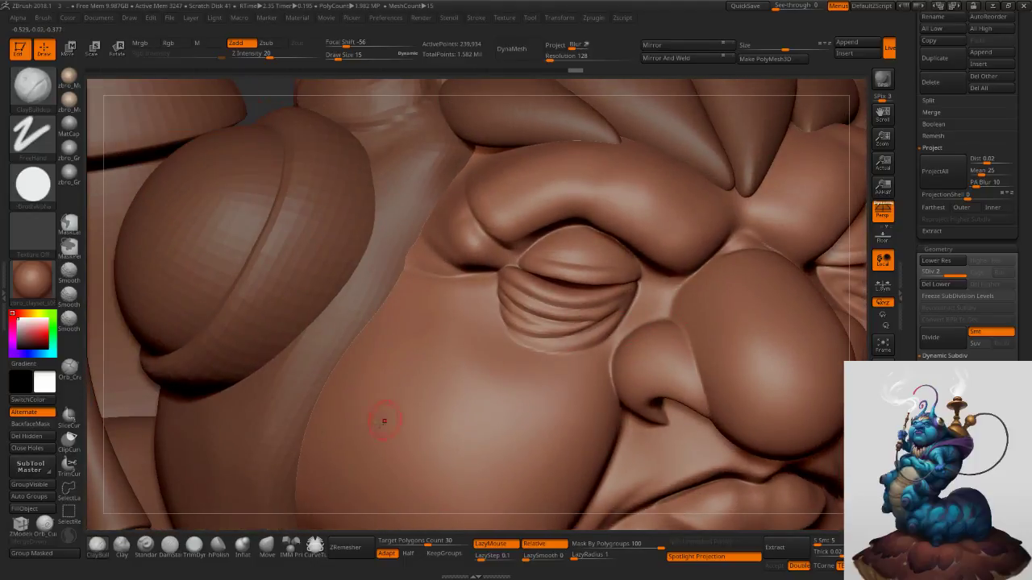
Switch to the Move brush at size 42 and frame the face frontally.
click(268, 556)
key(shift+d)
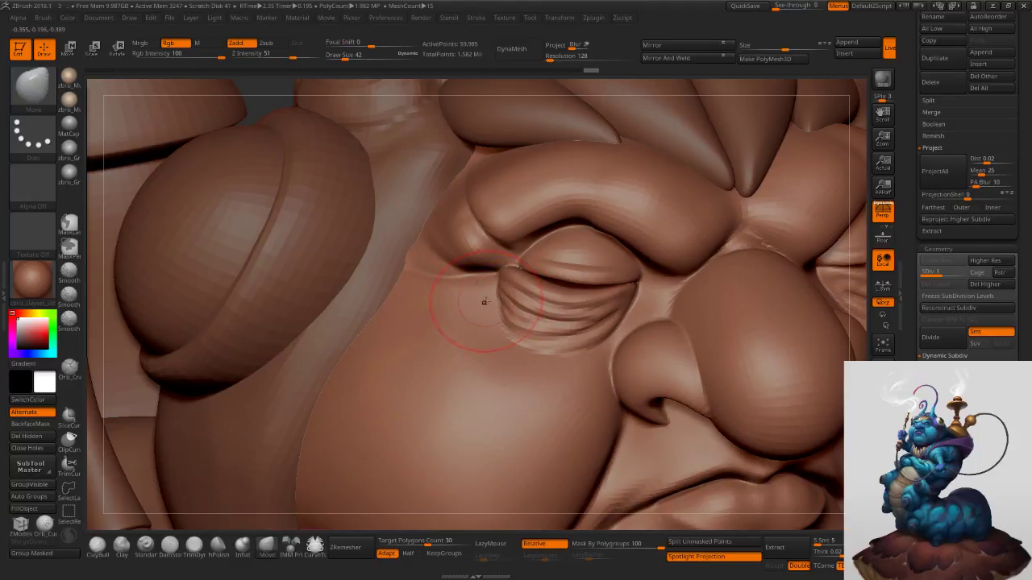
right_drag(486, 311, 491, 325)
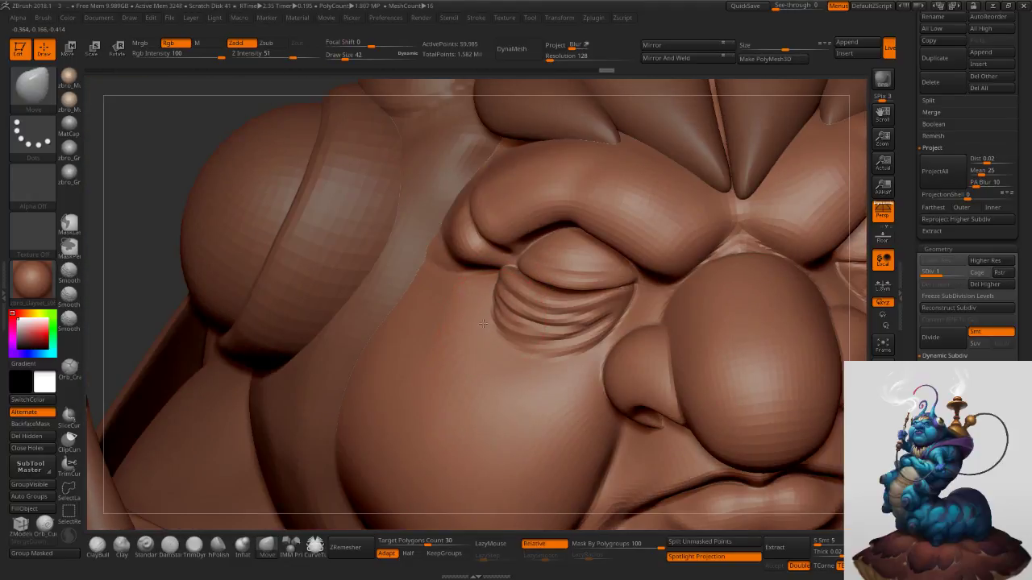
key(d)
mouse_move(661, 352)
ctrl+right_down()
mouse_move(613, 216)
mouse_move(560, 211)
ctrl+right_up()
mouse_move(560, 211)
alt+right_down()
mouse_move(419, 206)
mouse_move(501, 293)
alt+right_up()
key(s)
click(501, 293)
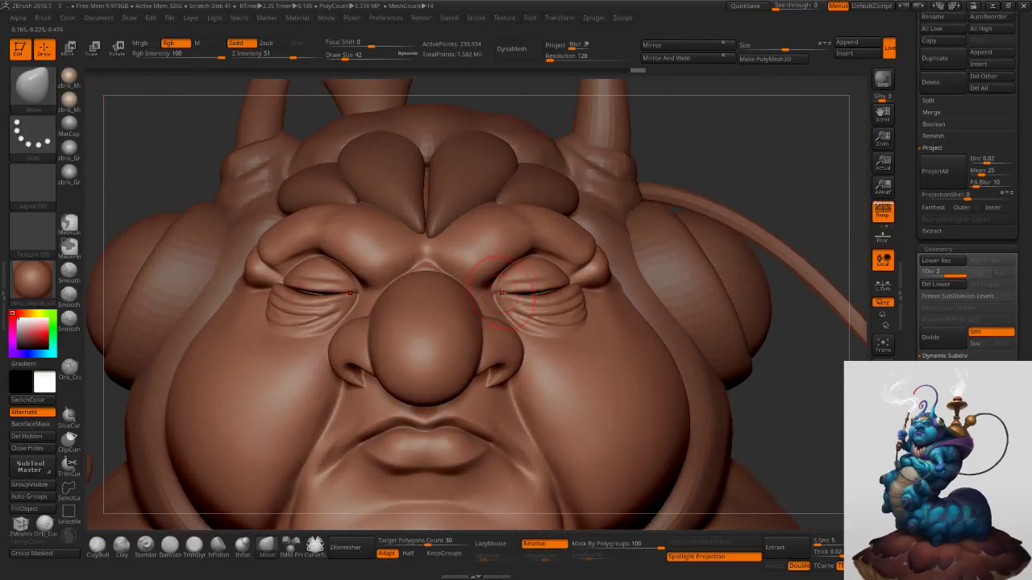
Drop to SDiv 1 and adjust the cheek with the Move brush at size 27.
key(shift+d)
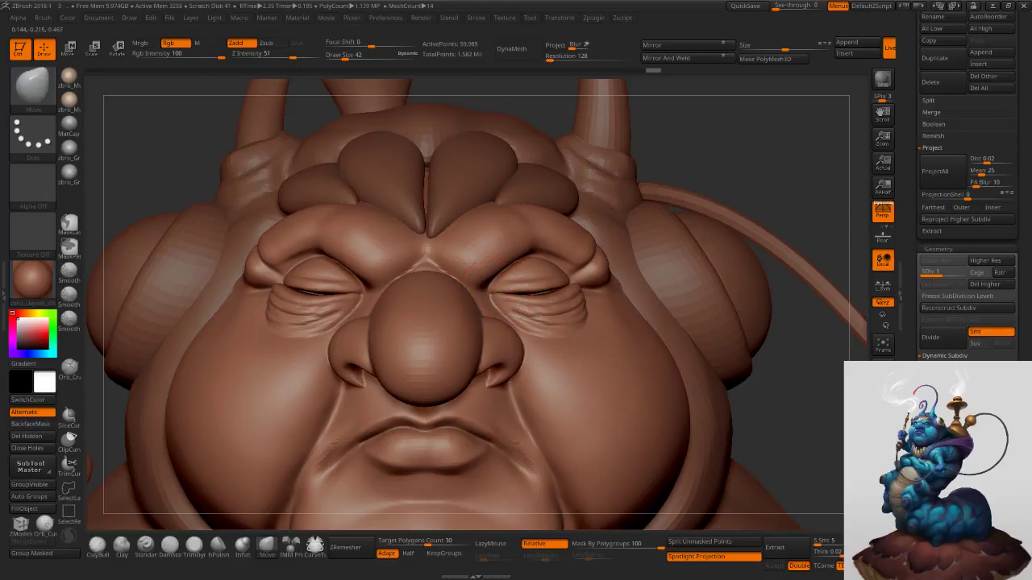
key(s)
click(483, 299)
right_drag(484, 298, 461, 277)
key(s)
click(457, 275)
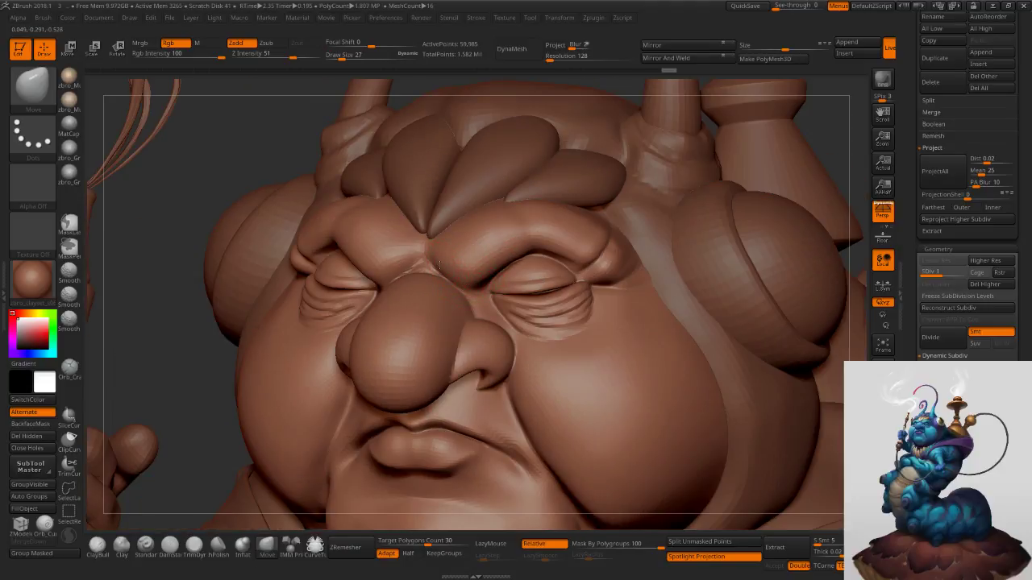
mouse_move(477, 247)
ctrl+right_down()
mouse_move(501, 232)
mouse_move(514, 244)
mouse_move(553, 245)
mouse_move(541, 333)
ctrl+right_up()
Select the forehead-leaf subtool, set brush size 50, and lower its subdivision.
alt+click(520, 227)
key(s)
click(518, 243)
key(shift+d)
Subdivide the forehead leaves and try DamStandard creases on the right leaf, then undo them.
alt+right_drag(537, 209, 550, 300)
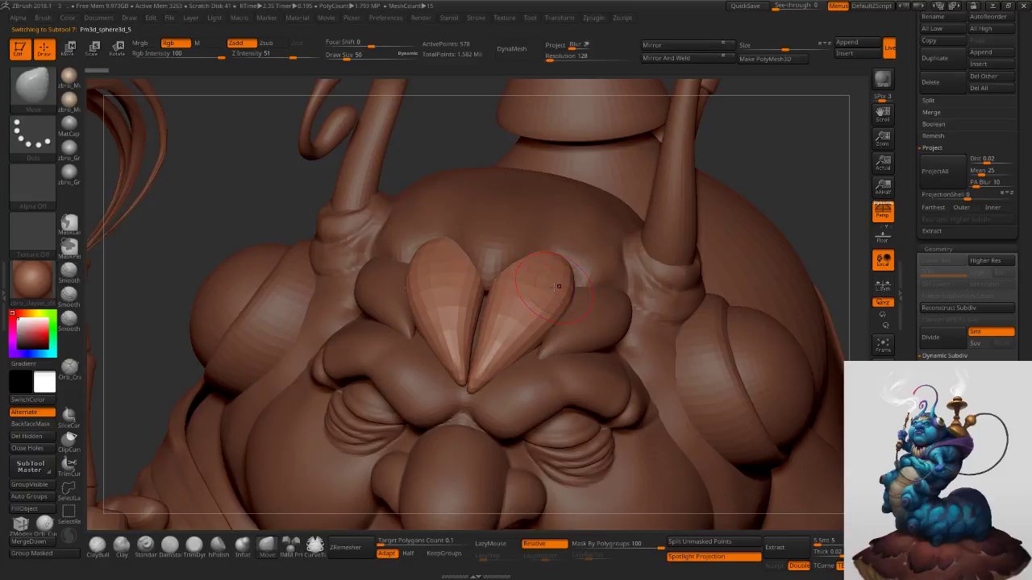
key(ctrl+d)
key(ctrl+d)
click(170, 546)
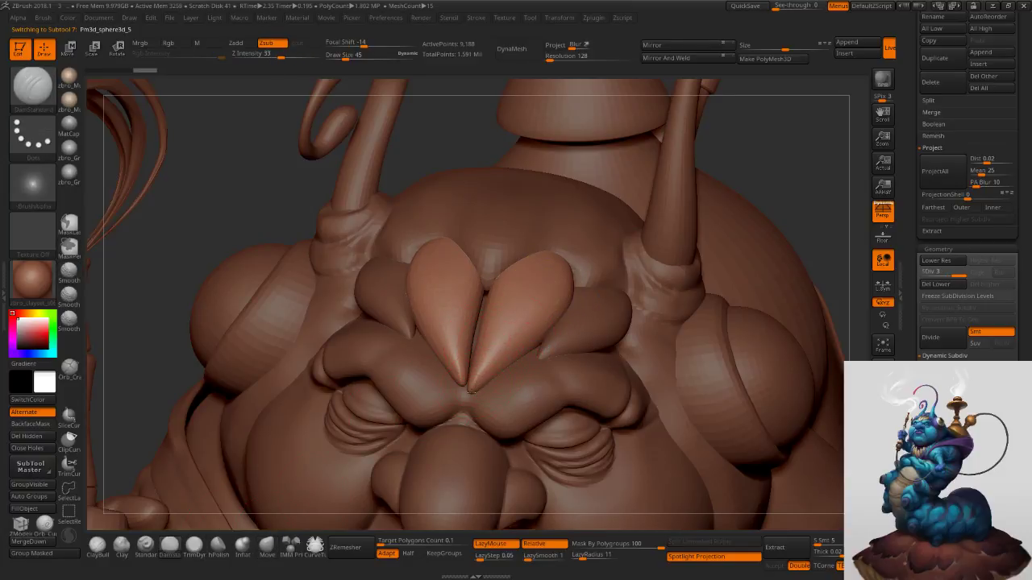
drag(472, 392, 558, 248)
key(ctrl+z)
drag(487, 360, 561, 253)
mouse_move(561, 253)
right_down()
mouse_move(556, 297)
mouse_move(545, 293)
right_up()
key(ctrl+z)
Step the leaves down and back up to subdivision level 4.
key(s)
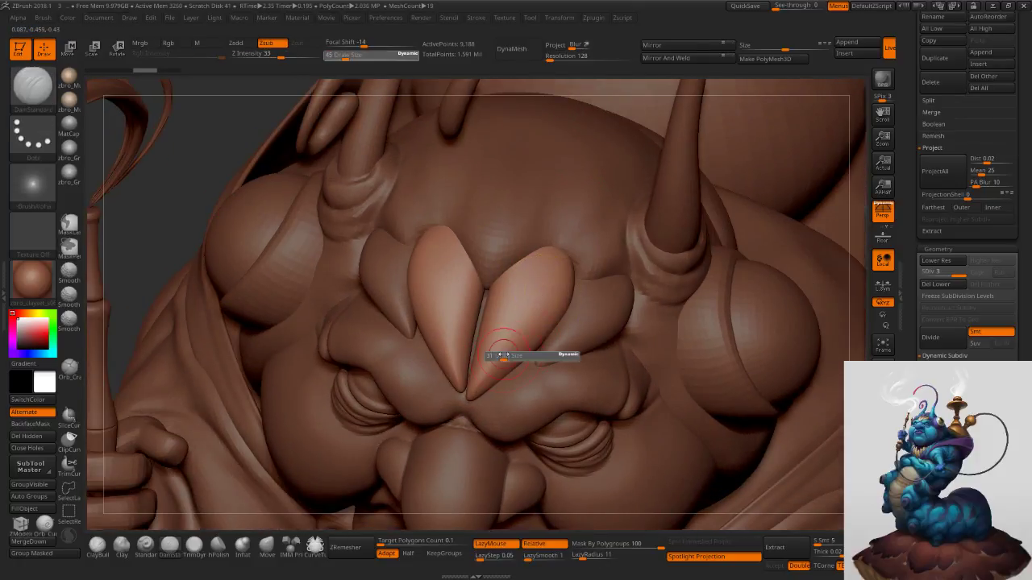
key(shift)
key(s)
key(shift+d)
key(d)
key(d)
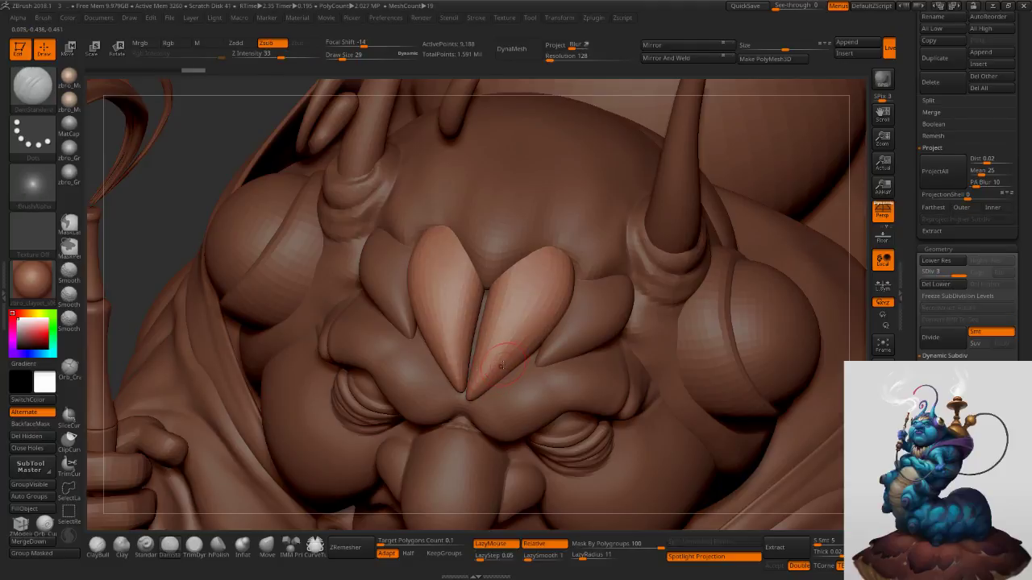
key(d)
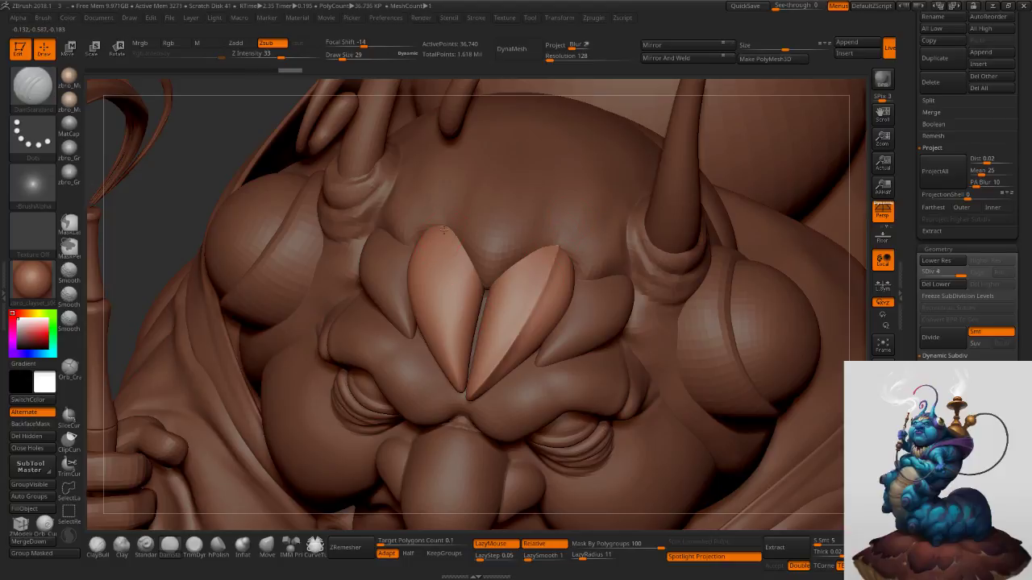
Carve a DamStandard groove upward along the left leaf to its upper edge.
mouse_move(443, 233)
mouse_down()
mouse_move(467, 393)
mouse_move(481, 275)
mouse_up()
key(ctrl+z)
right_drag(487, 300, 462, 260)
key(ctrl+z)
drag(462, 382, 473, 296)
shift+drag(461, 382, 476, 257)
drag(462, 391, 476, 258)
drag(473, 297, 475, 260)
Smooth the left leaf's groove from lower and higher angles.
key(shift)
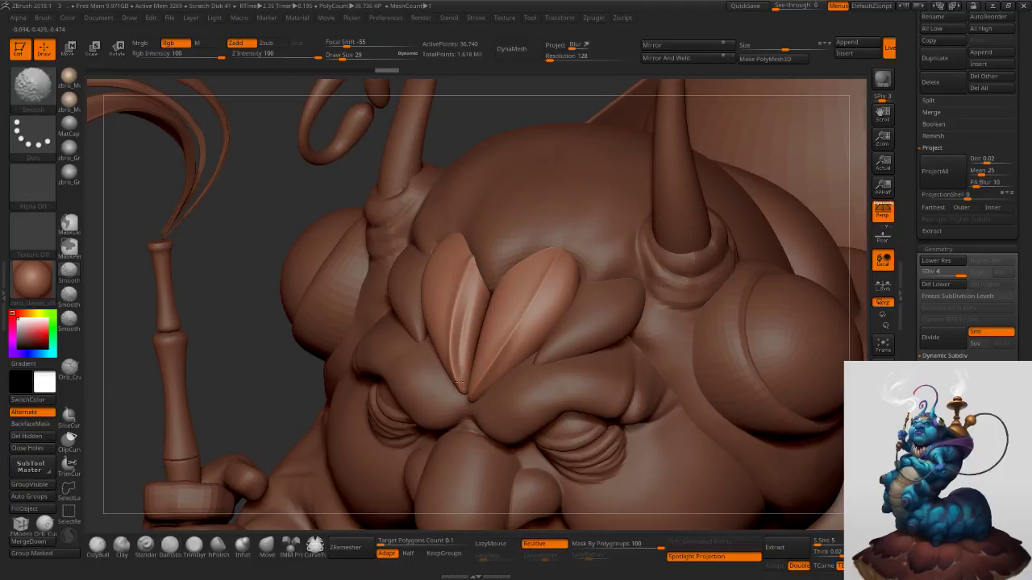
shift+drag(442, 327, 450, 262)
right_drag(482, 332, 521, 293)
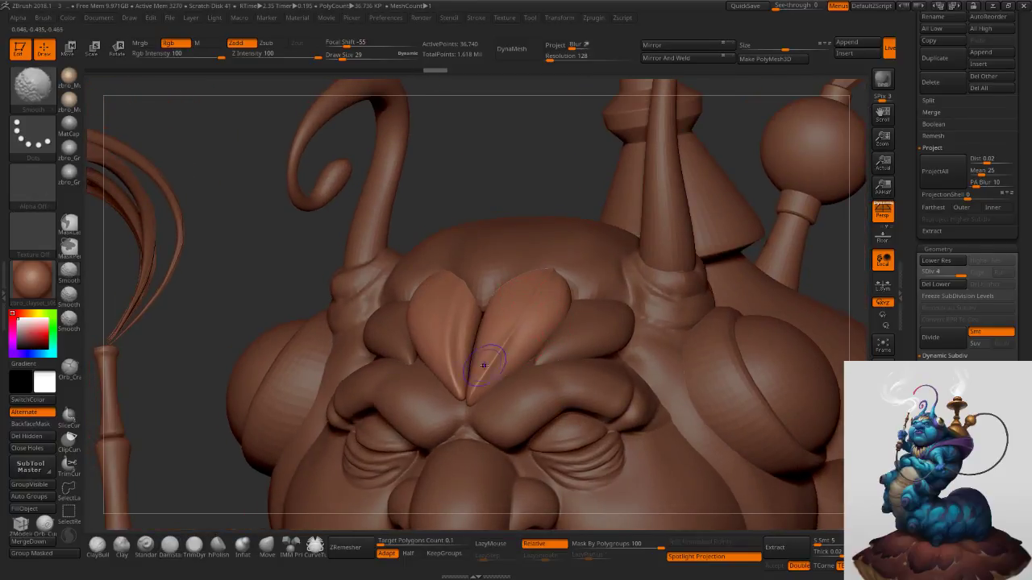
shift+drag(516, 320, 519, 313)
right_drag(526, 292, 537, 314)
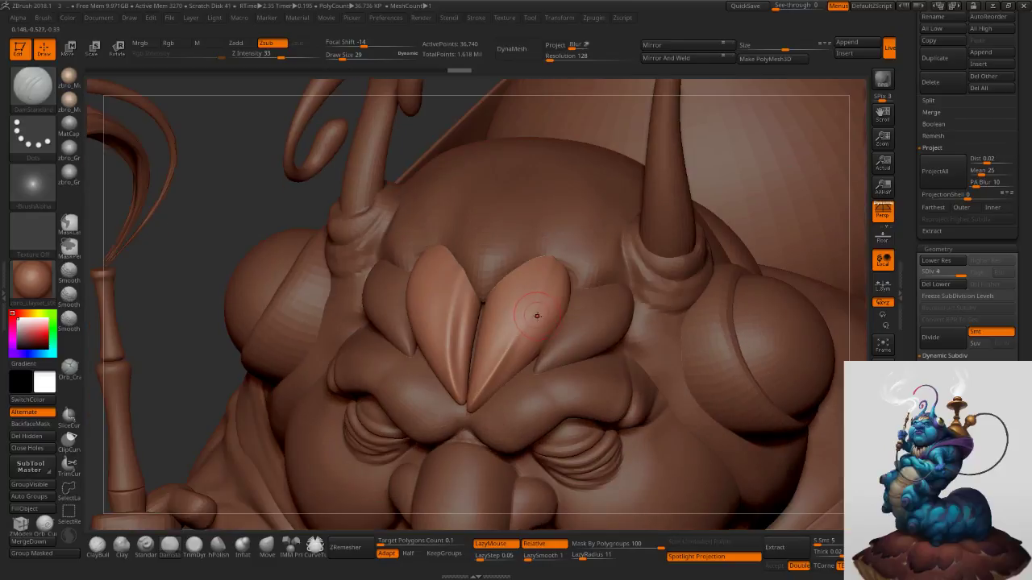
drag(911, 307, 911, 257)
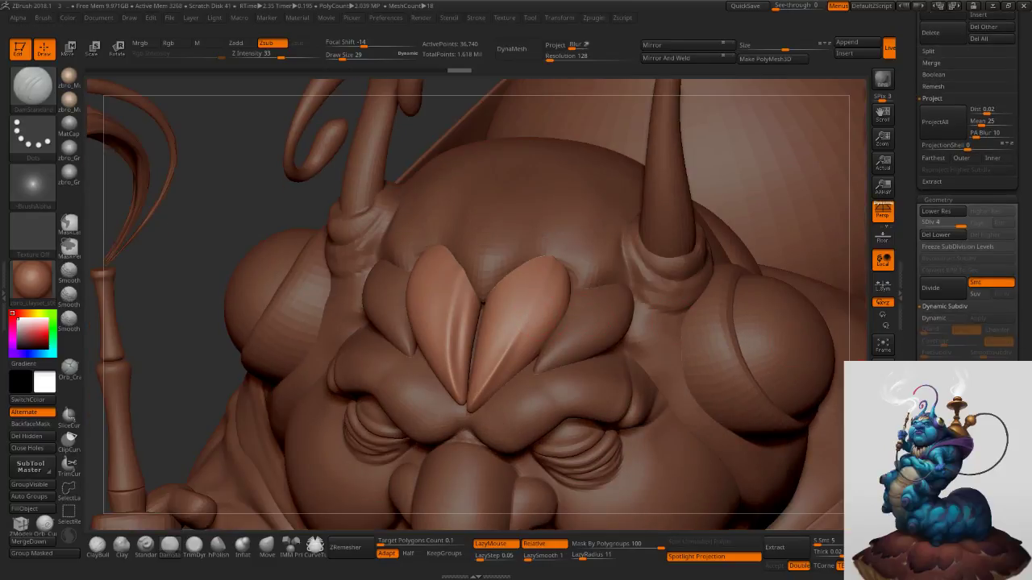
Collapse Dynamic subdivision, open ClayPolish settings, and select the brow piece.
click(937, 400)
click(937, 378)
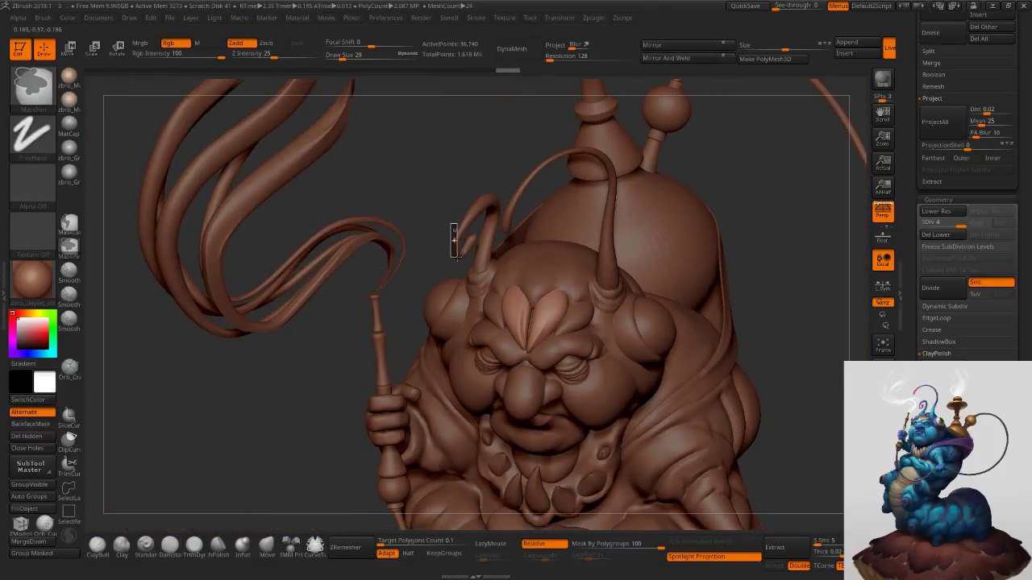
mouse_move(499, 332)
alt+right_down()
mouse_move(640, 291)
mouse_move(593, 303)
mouse_move(601, 363)
alt+right_up()
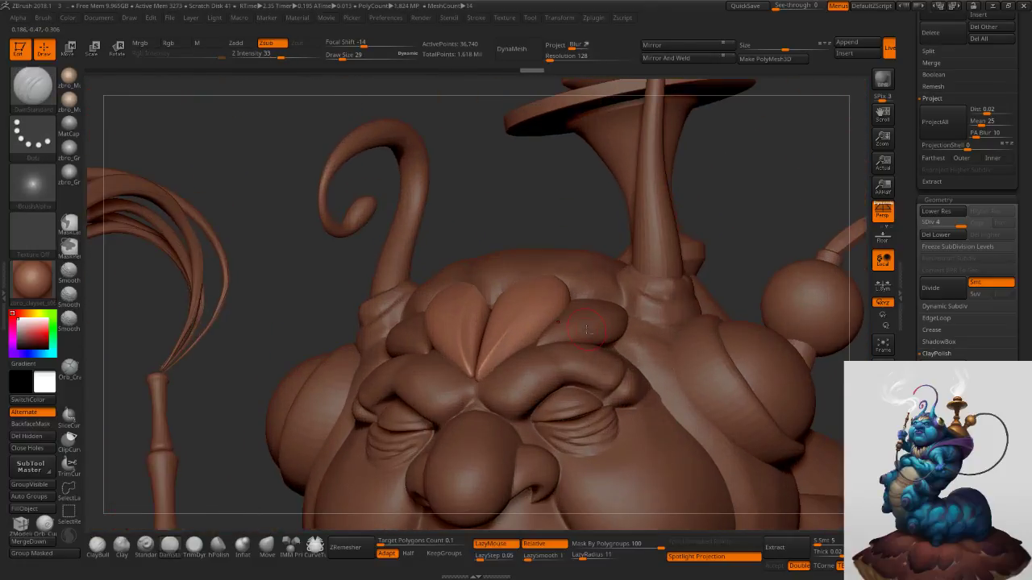
alt+click(593, 322)
Subdivide the brow piece and carve DamStandard creases along the right forehead petal.
key(shift+d)
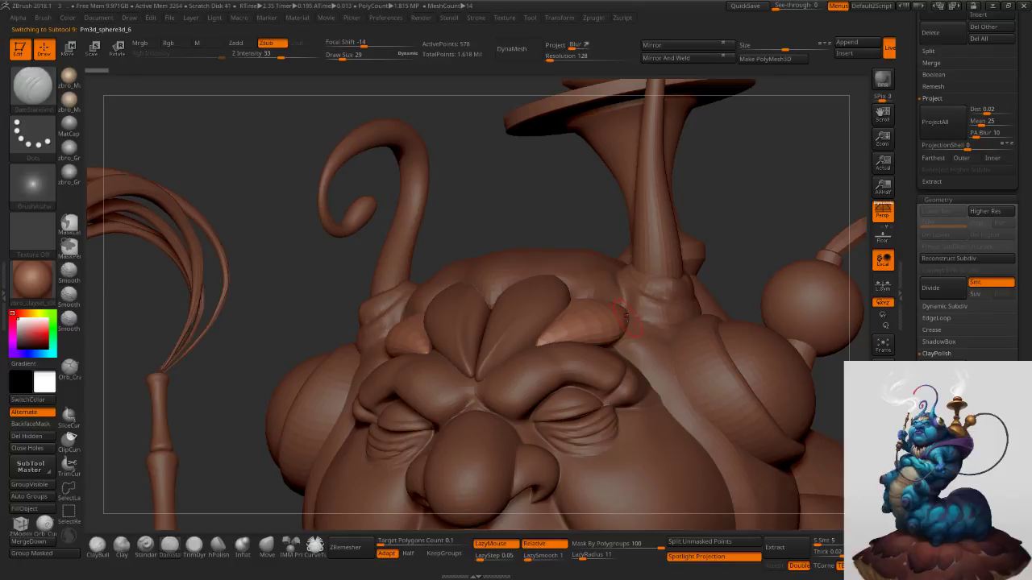
key(ctrl+d)
key(ctrl+d)
key(ctrl+d)
right_drag(608, 320, 565, 338)
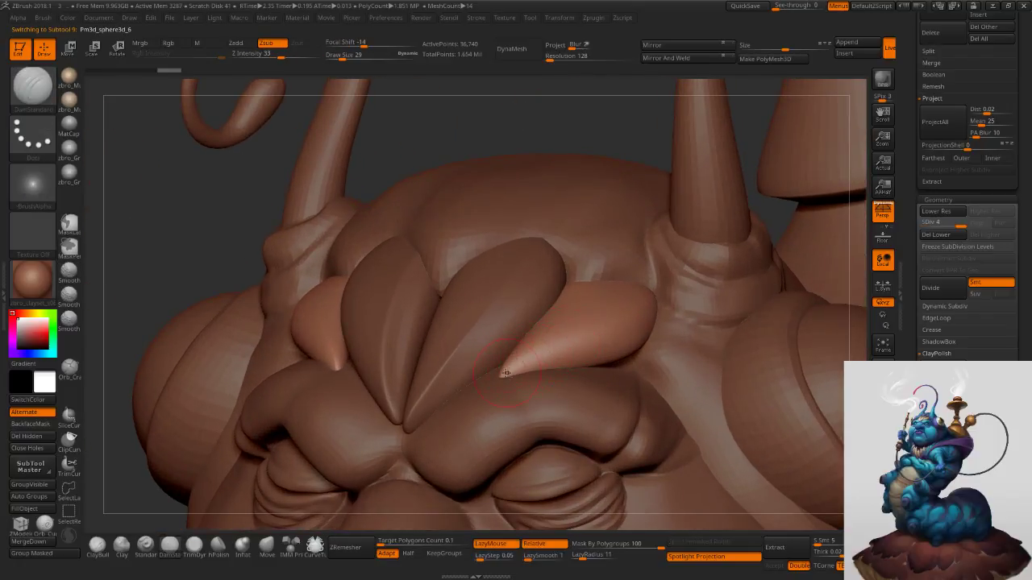
drag(500, 372, 652, 306)
key(ctrl+z)
drag(509, 371, 594, 303)
key(s)
drag(560, 342, 556, 343)
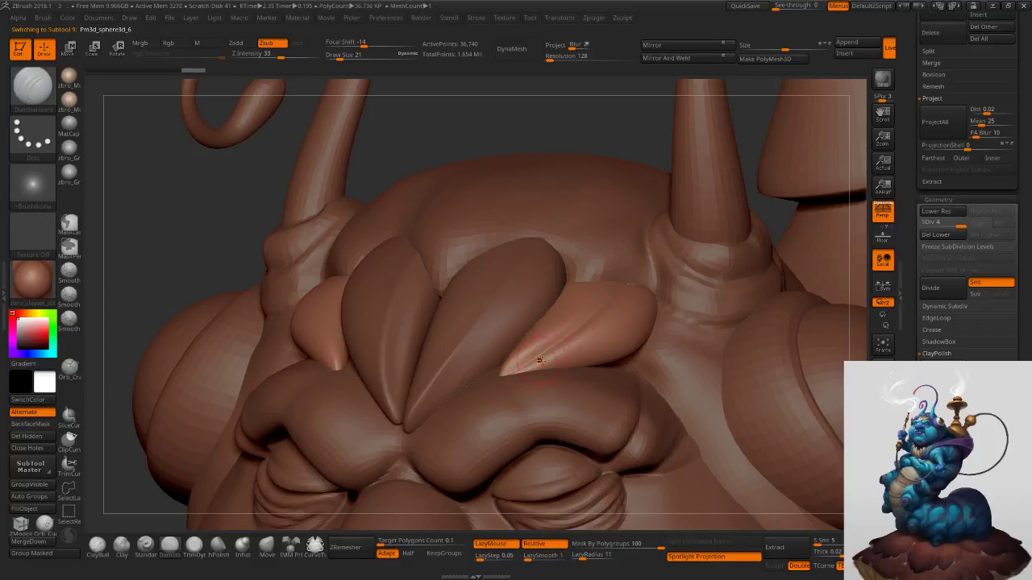
drag(514, 372, 609, 309)
right_drag(595, 333, 596, 349)
key(ctrl+z)
key(ctrl+z)
At brush size 10, carve creases along the right and lower petals, then smooth a petal.
key(s)
mouse_move(542, 357)
mouse_down()
mouse_move(533, 359)
mouse_move(576, 317)
mouse_up()
drag(513, 383, 596, 305)
key(s)
drag(552, 368, 646, 322)
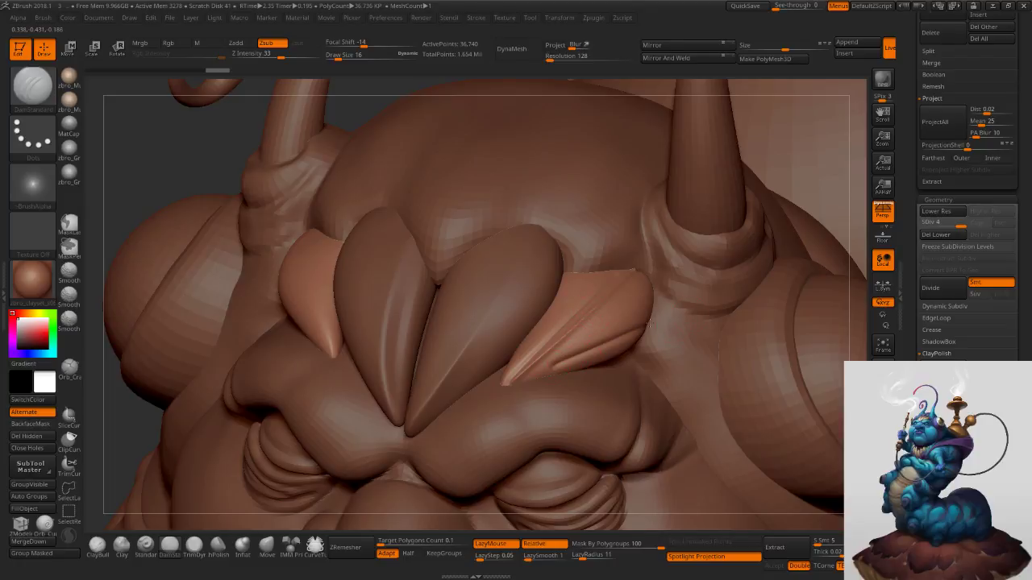
right_drag(684, 313, 605, 329)
key(ctrl+z)
mouse_move(525, 369)
mouse_down()
mouse_move(637, 336)
mouse_move(566, 350)
mouse_up()
mouse_move(587, 345)
right_down()
mouse_move(637, 344)
mouse_move(629, 282)
right_up()
Carve a crease on the left forehead petal from its tip.
mouse_move(419, 278)
right_down()
mouse_move(453, 300)
mouse_move(468, 363)
right_up()
drag(486, 365, 468, 287)
key(ctrl+z)
drag(487, 366, 459, 283)
right_drag(459, 317, 464, 321)
Select the fang subtool and hPolish the right horn and right eyebrow crease.
alt+click(478, 382)
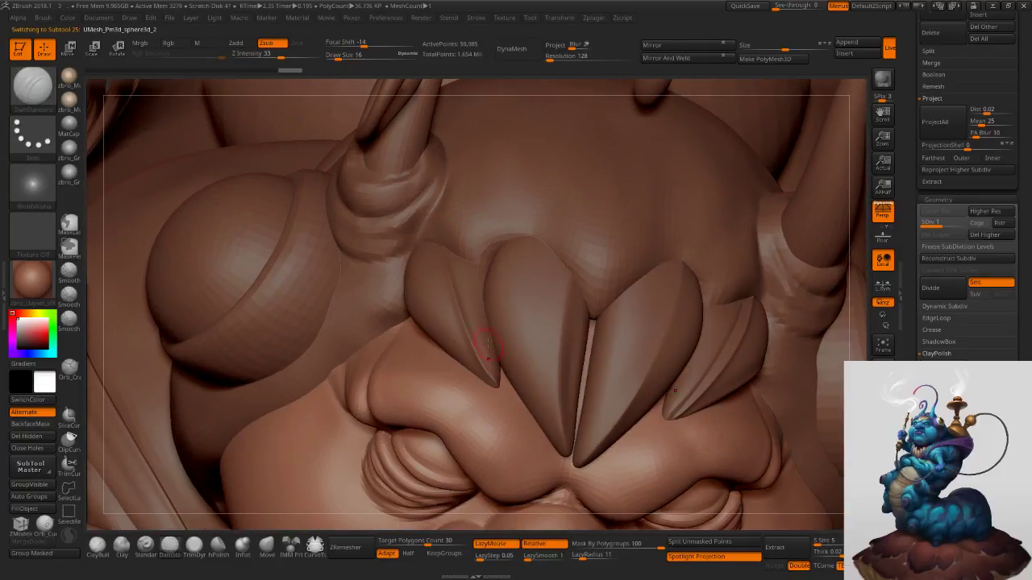
alt+click(471, 290)
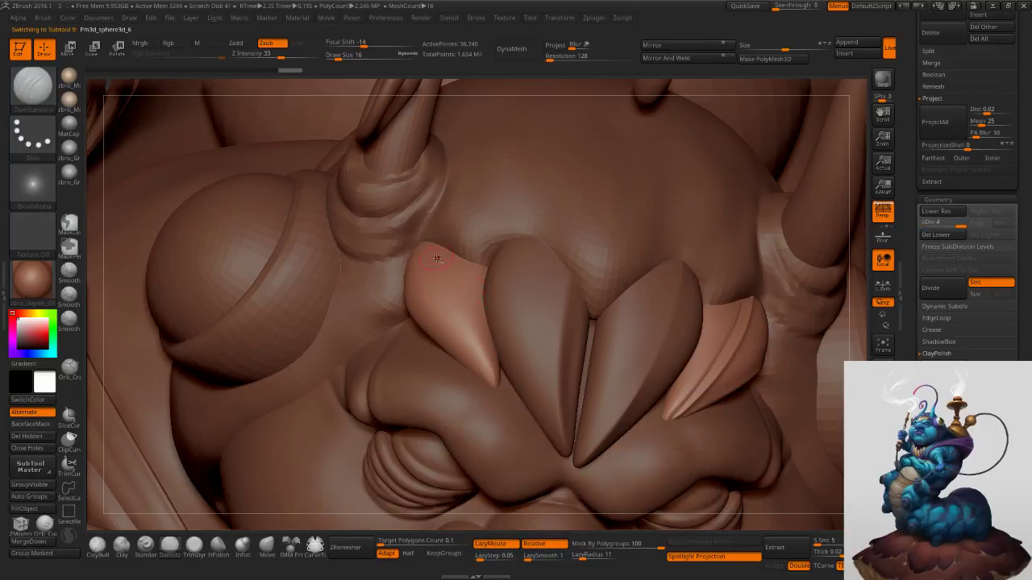
key(shift)
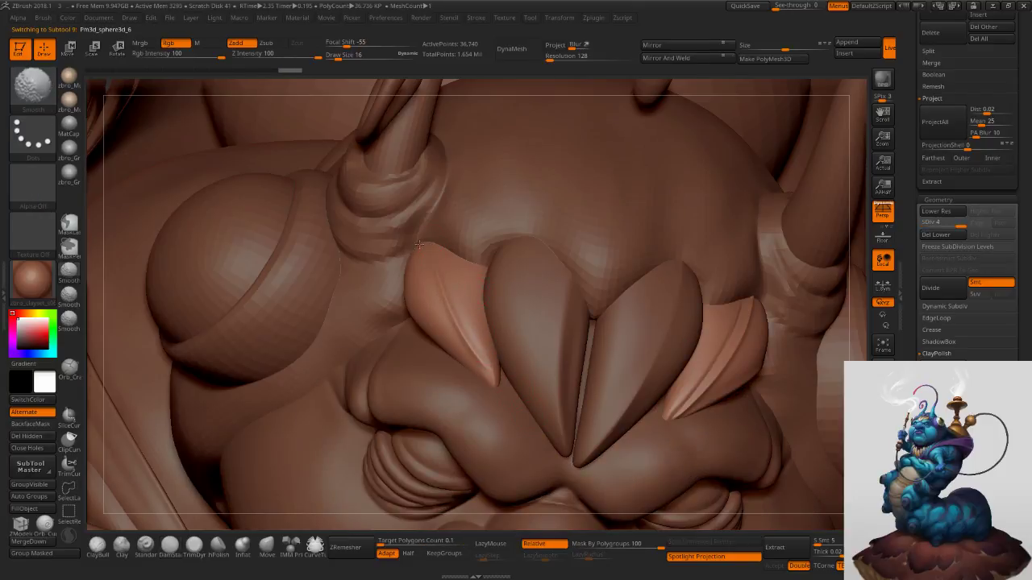
right_drag(447, 332, 416, 312)
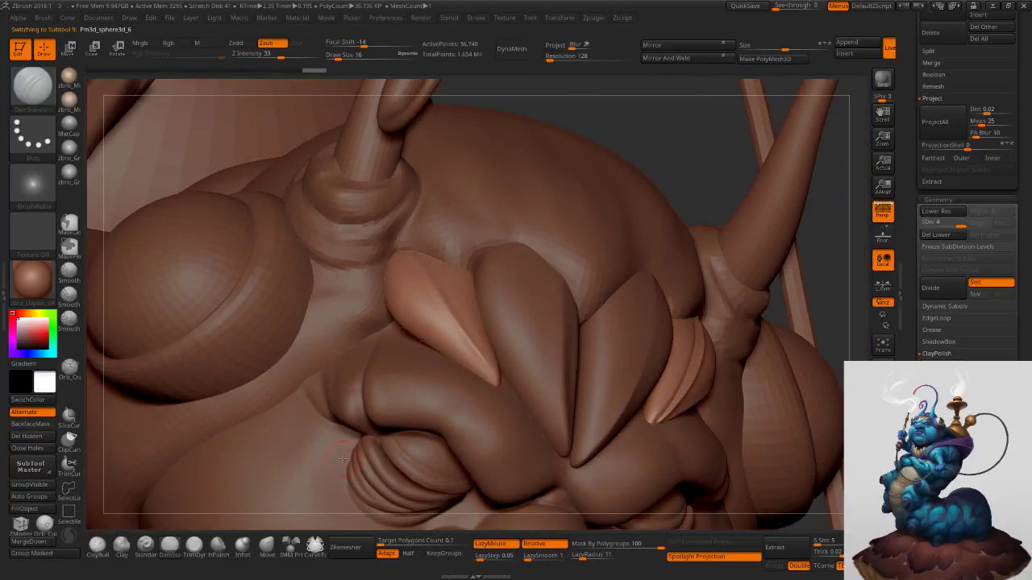
click(216, 542)
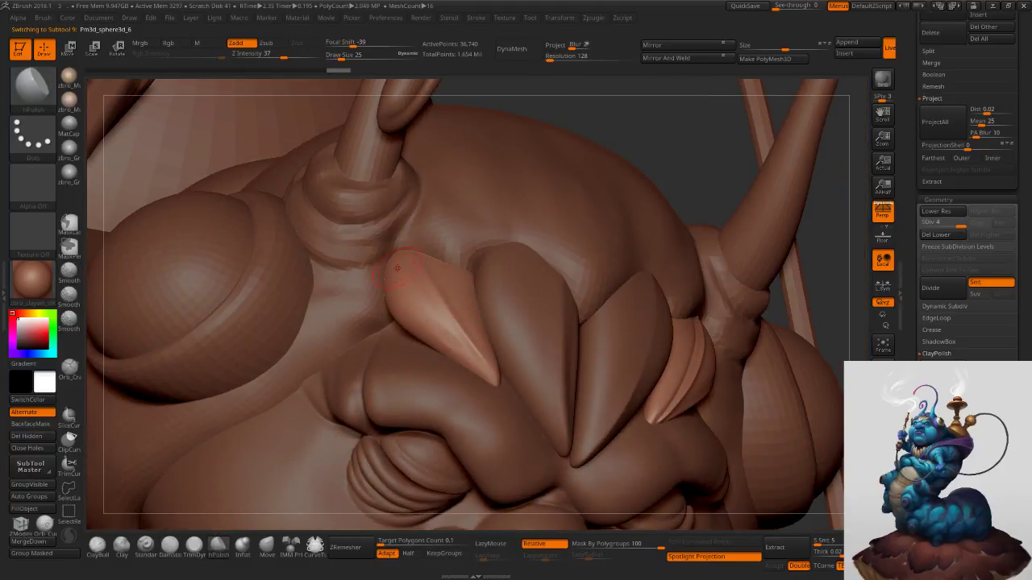
right_drag(490, 316, 478, 340)
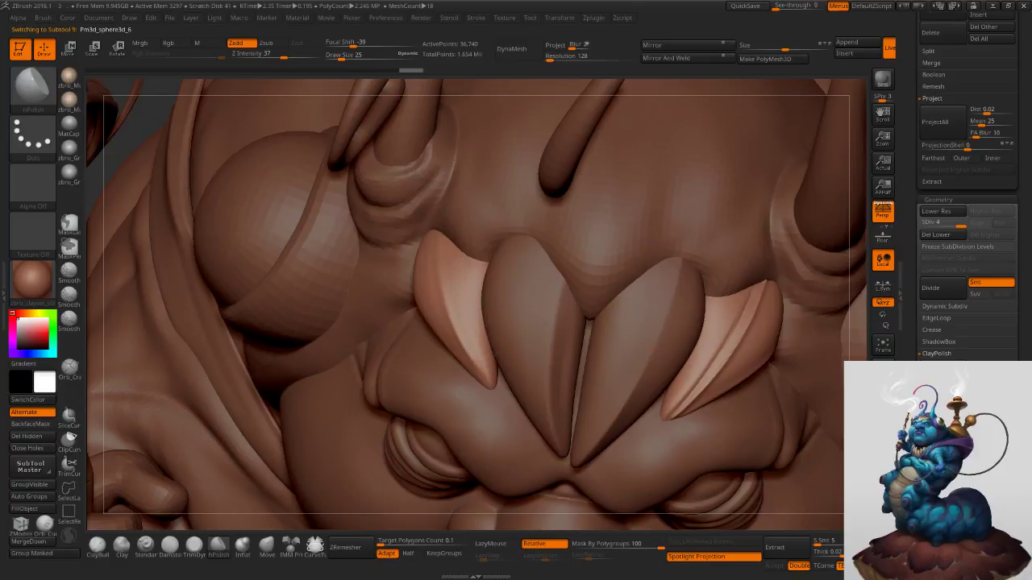
right_drag(569, 332, 516, 329)
drag(711, 393, 764, 367)
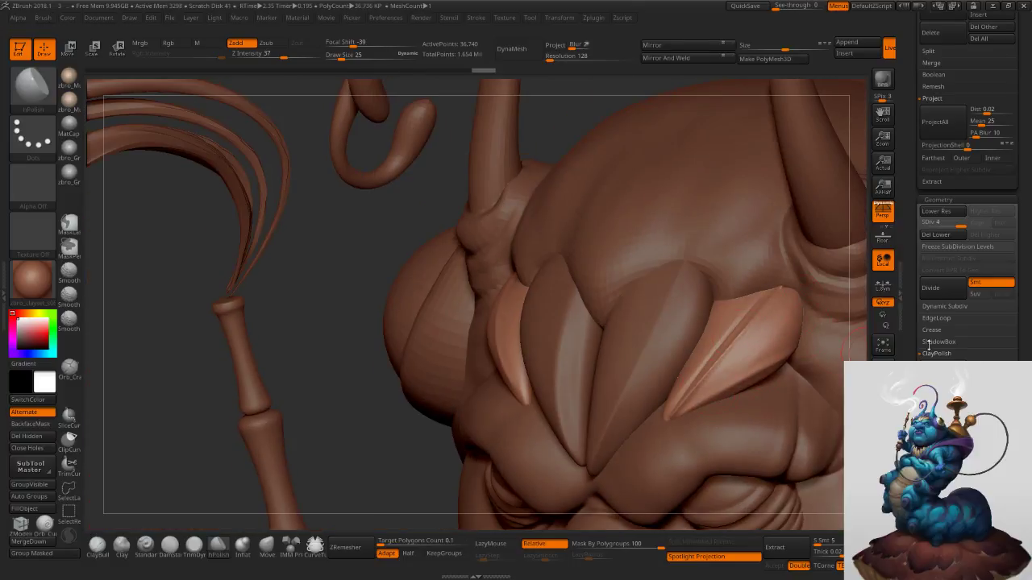
click(939, 369)
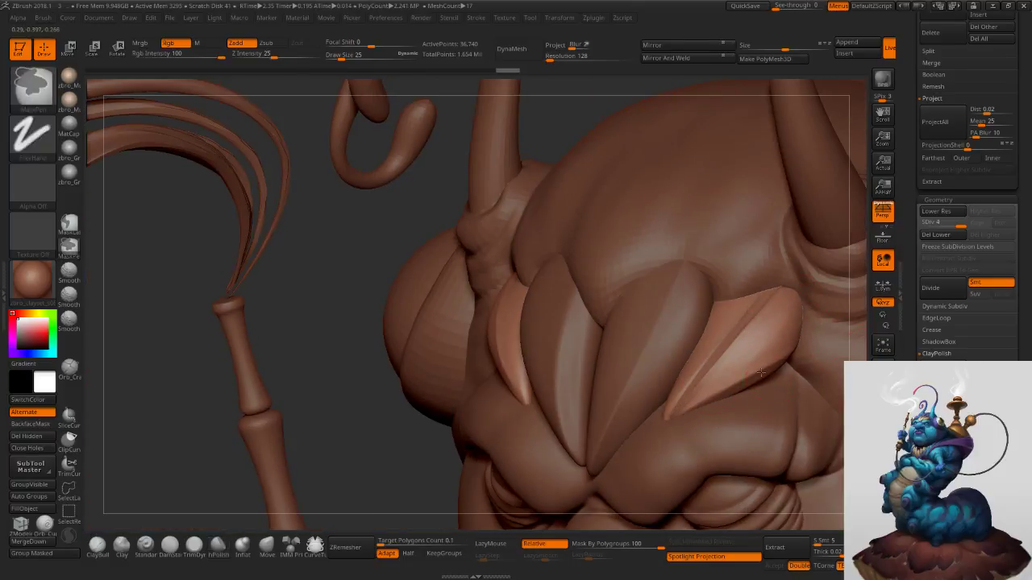
Smooth the right brow crease, then frame the whole caterpillar.
ctrl+right_drag(766, 390, 568, 359)
mouse_move(750, 356)
right_down()
mouse_move(794, 403)
mouse_move(683, 408)
mouse_move(780, 422)
right_up()
shift+drag(596, 355, 528, 416)
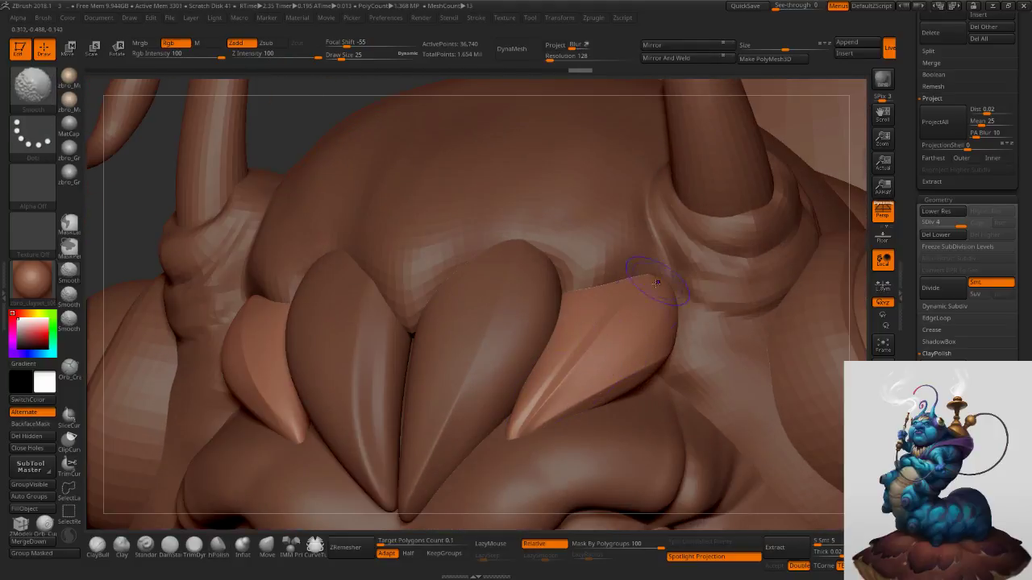
shift+drag(659, 359, 640, 311)
mouse_move(599, 352)
ctrl+right_down()
mouse_move(532, 306)
mouse_move(622, 297)
mouse_move(575, 311)
ctrl+right_up()
mouse_move(731, 319)
alt+right_down()
mouse_move(638, 277)
mouse_move(690, 274)
mouse_move(682, 291)
mouse_move(664, 284)
mouse_move(702, 284)
alt+right_up()
key(f)
key(f)
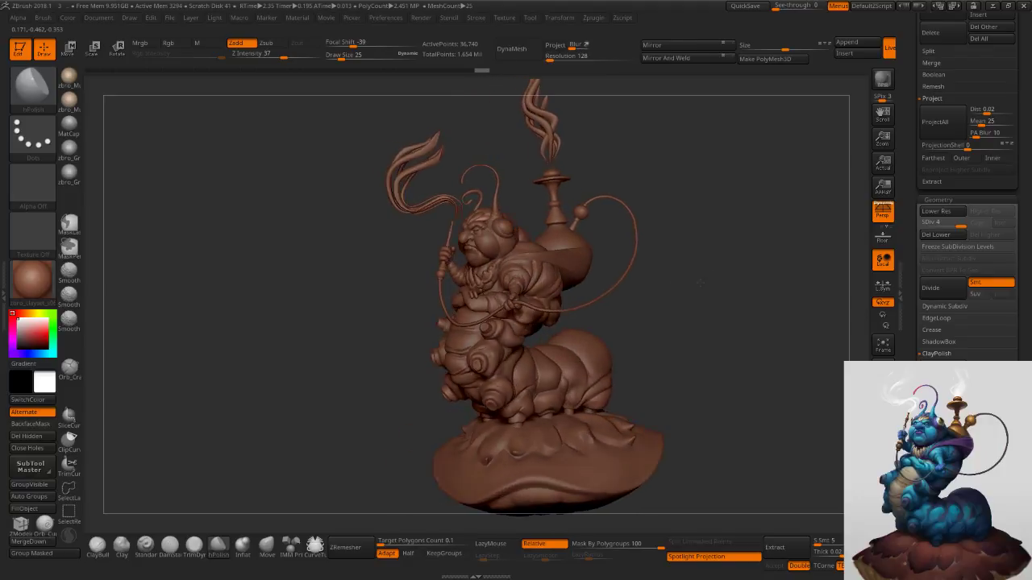
Select the caterpillar body subtool and switch back to DamStandard.
right_drag(691, 325, 672, 333)
mouse_move(596, 347)
ctrl+right_down()
mouse_move(586, 443)
mouse_move(556, 322)
mouse_move(554, 390)
ctrl+right_up()
alt+click(556, 323)
key(s)
drag(548, 360, 559, 360)
key(shift+d)
key(shift+d)
right_drag(560, 364, 529, 371)
click(170, 547)
Carve a crease down the belly and subdivide the body two levels higher.
ctrl+right_drag(524, 323, 523, 369)
key(s)
drag(522, 368, 515, 368)
right_drag(520, 363, 481, 352)
mouse_move(481, 352)
mouse_down()
mouse_move(495, 386)
mouse_move(556, 369)
mouse_up()
key(d)
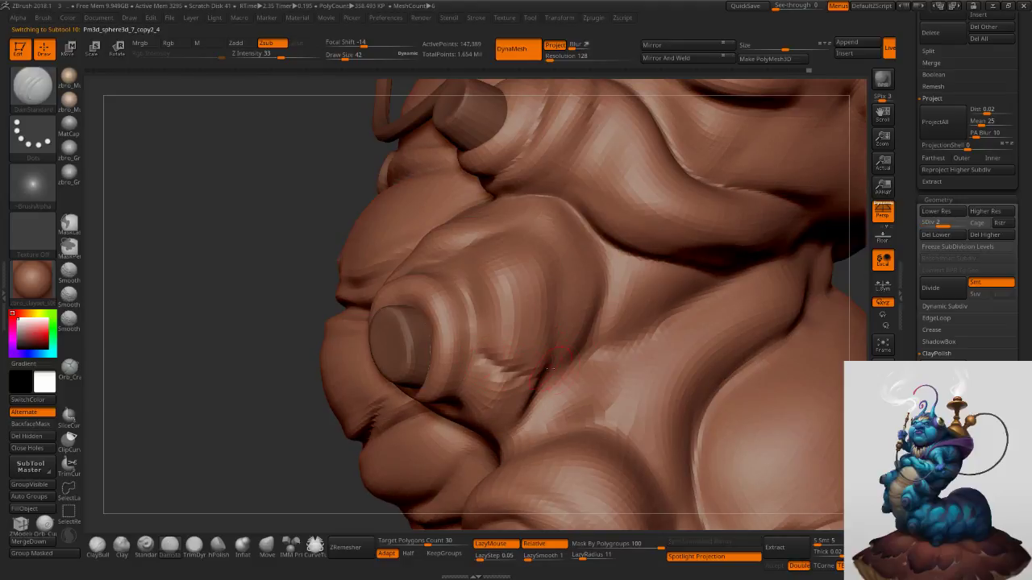
key(d)
Soften the creases beside the leg and lower leg with a slightly larger brush.
right_drag(544, 348, 507, 374)
mouse_move(491, 370)
shift+mouse_down()
mouse_move(511, 385)
mouse_move(502, 335)
mouse_move(489, 338)
shift+mouse_up()
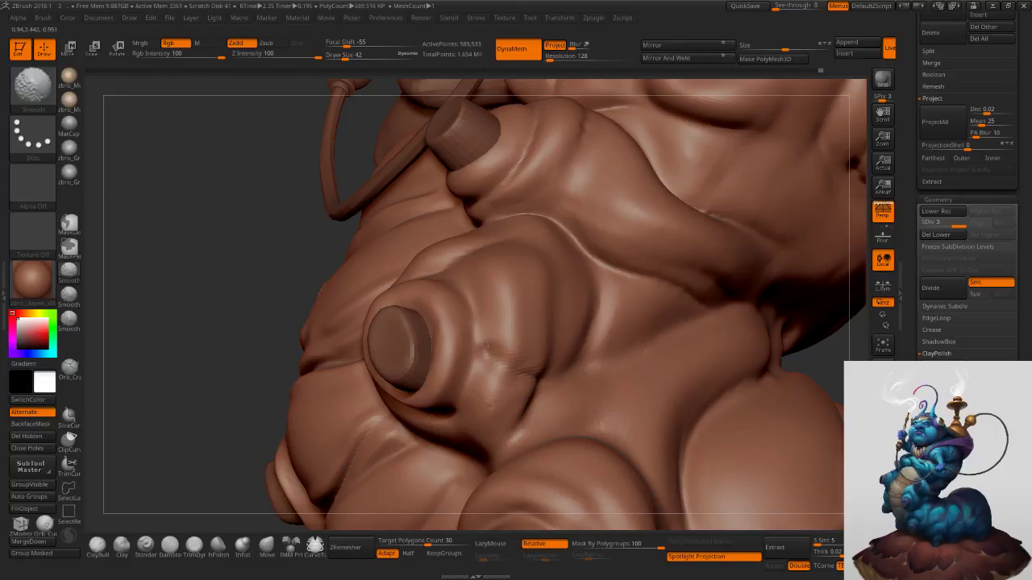
mouse_move(484, 379)
right_down()
mouse_move(546, 395)
mouse_move(525, 376)
right_up()
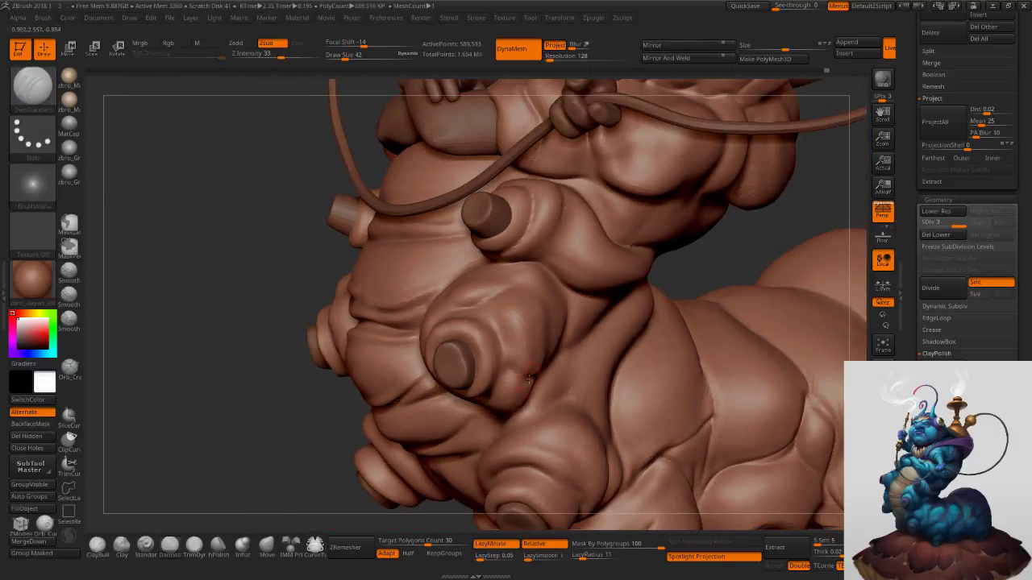
shift+drag(522, 394, 551, 391)
ctrl+right_drag(520, 359, 530, 374)
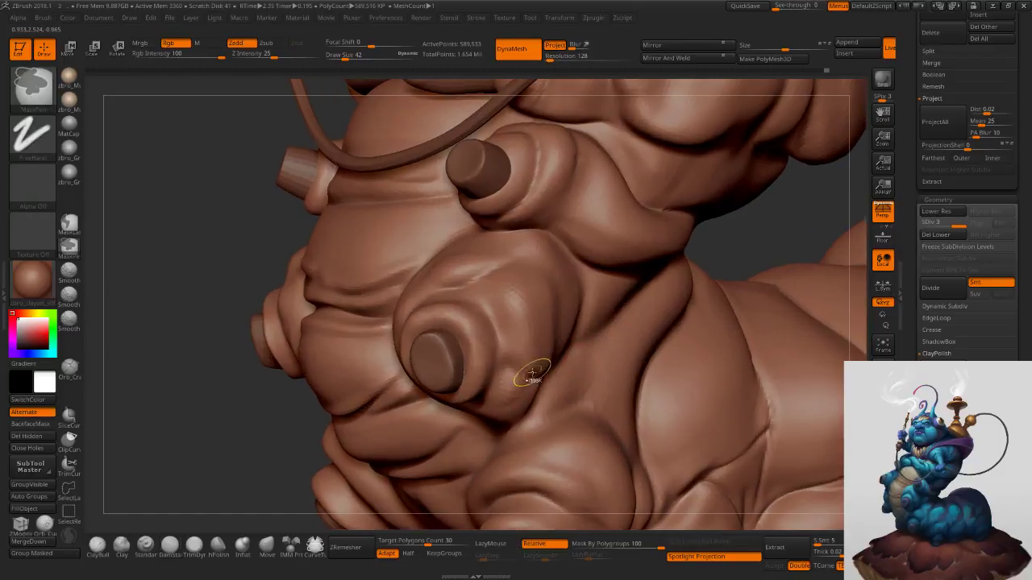
key(s)
click(517, 350)
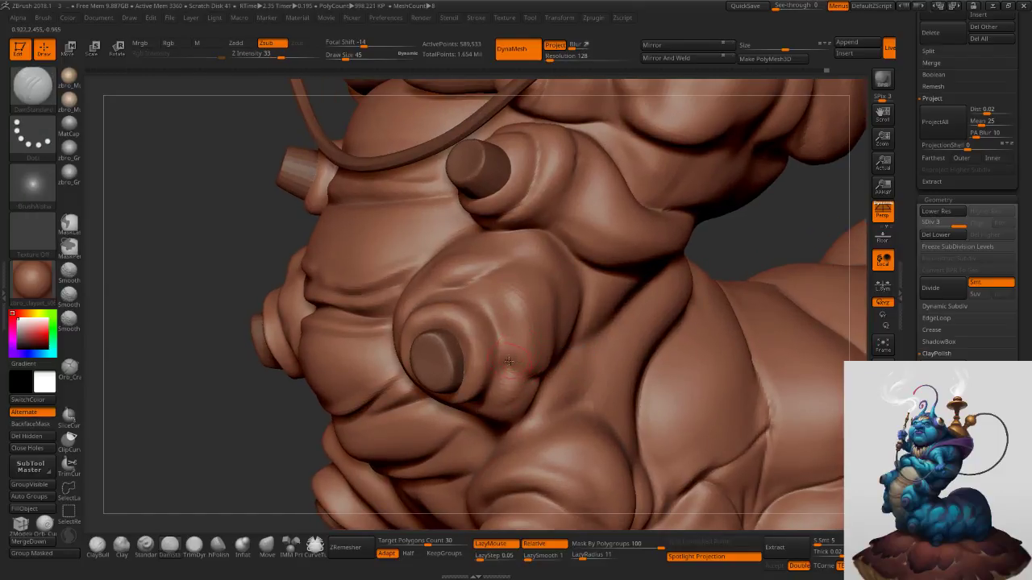
Reshape the fold beside the leg bulge with the Move brush at top subdivision.
click(268, 547)
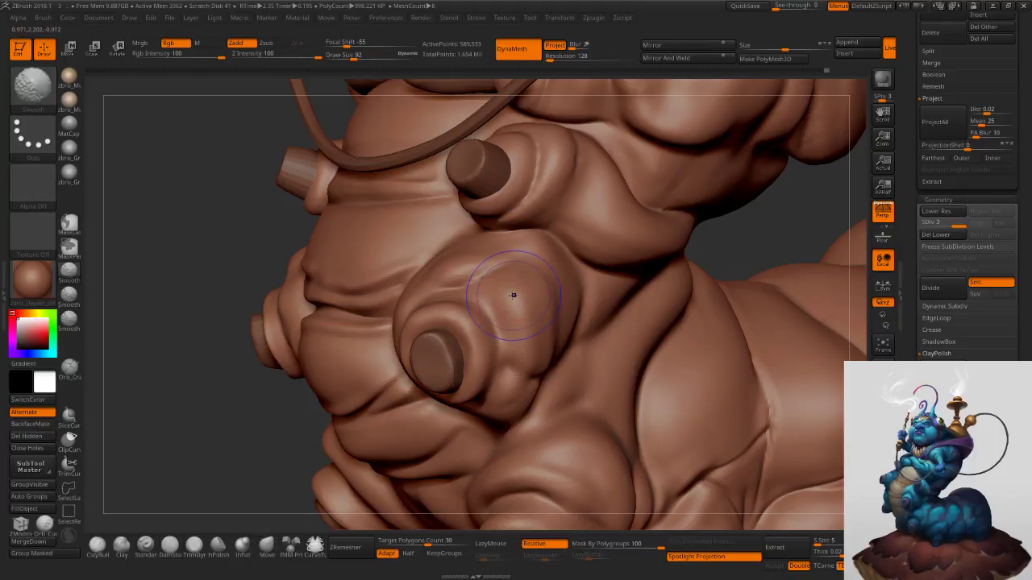
key(shift+d)
key(shift+d)
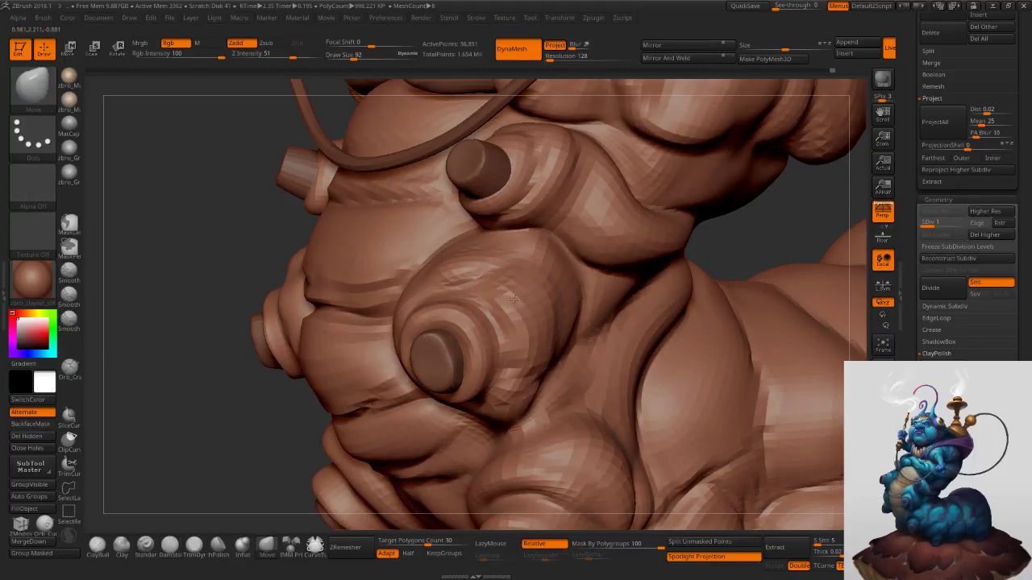
key(d)
key(d)
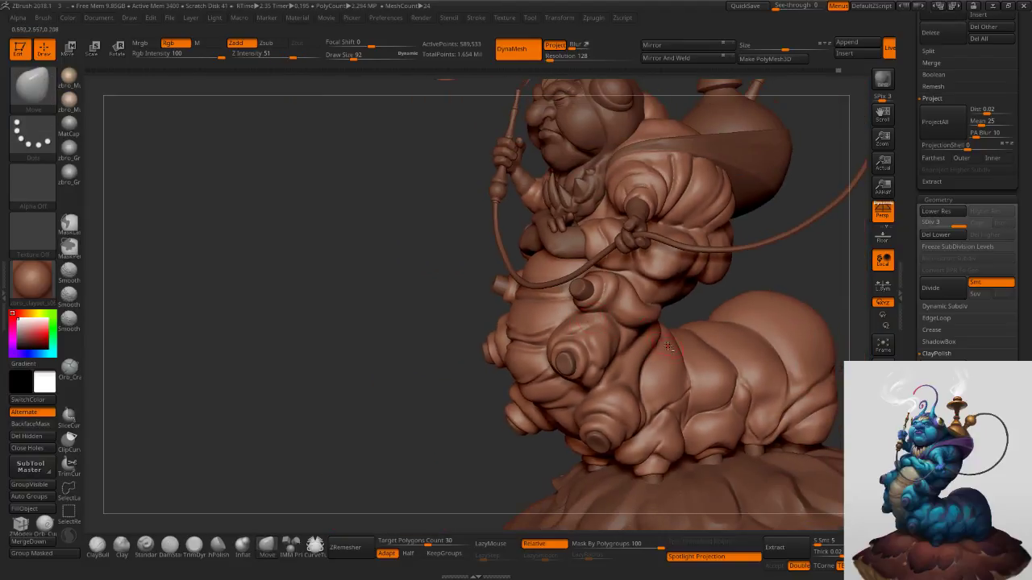
alt+right_drag(668, 348, 586, 336)
drag(586, 336, 583, 334)
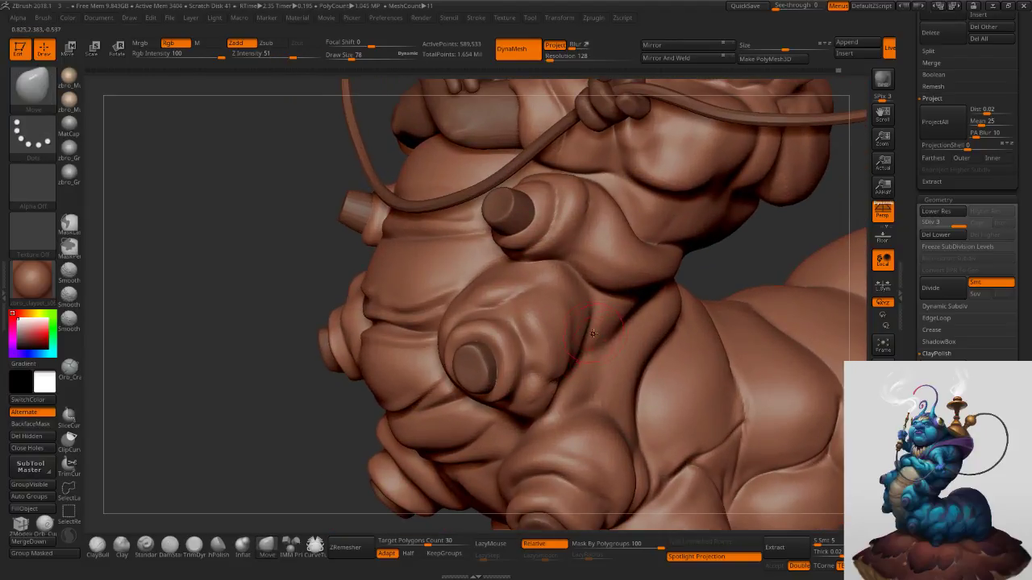
Carve smaller DamStandard creases under the belly fold and down beside the leg.
click(175, 553)
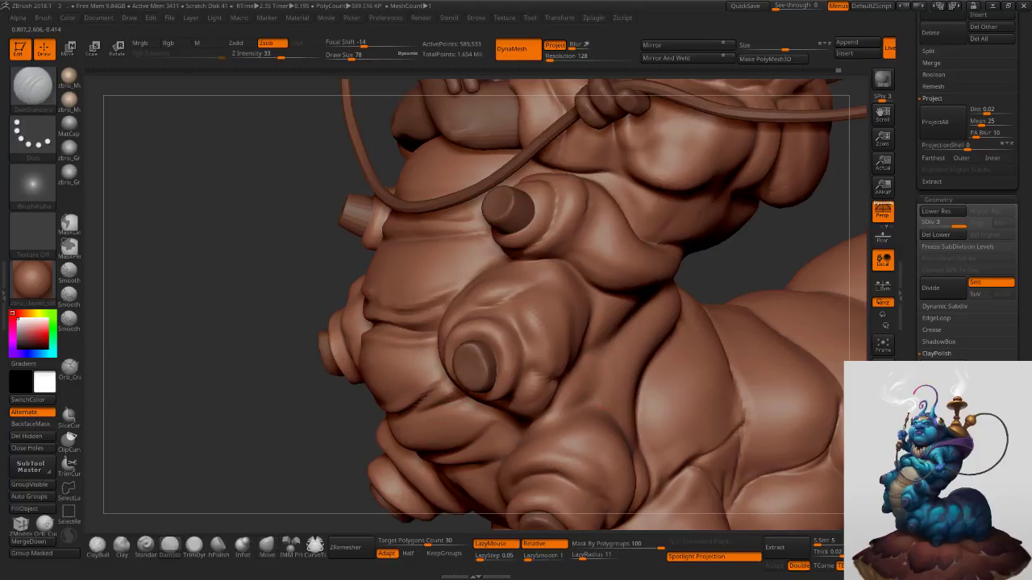
right_drag(665, 346, 586, 348)
key(s)
drag(585, 348, 682, 298)
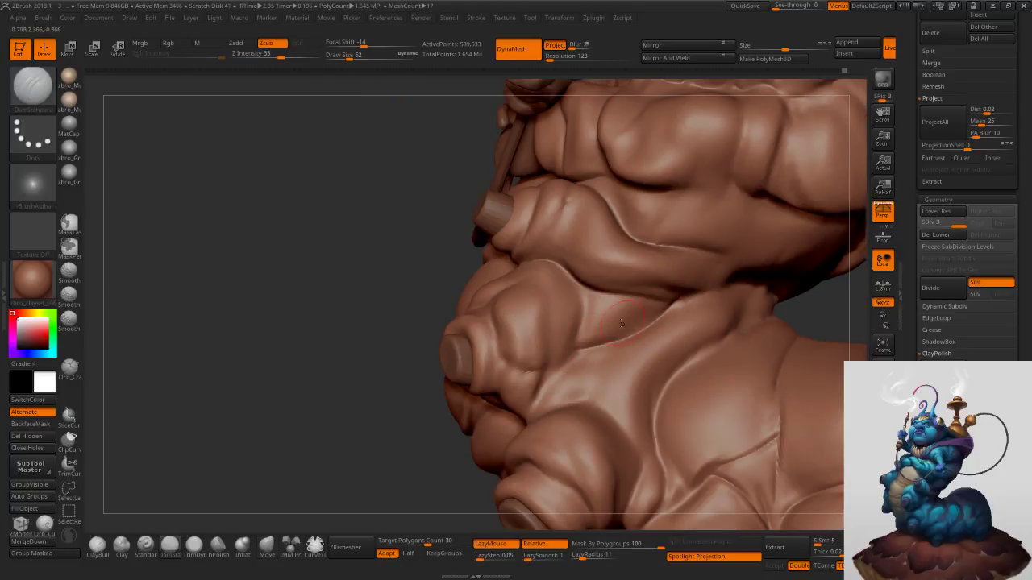
drag(586, 291, 682, 301)
right_drag(655, 322, 589, 321)
drag(574, 289, 559, 364)
Recarve the belly-fold crease more sharply and add short creases along the fold.
right_drag(591, 367, 588, 355)
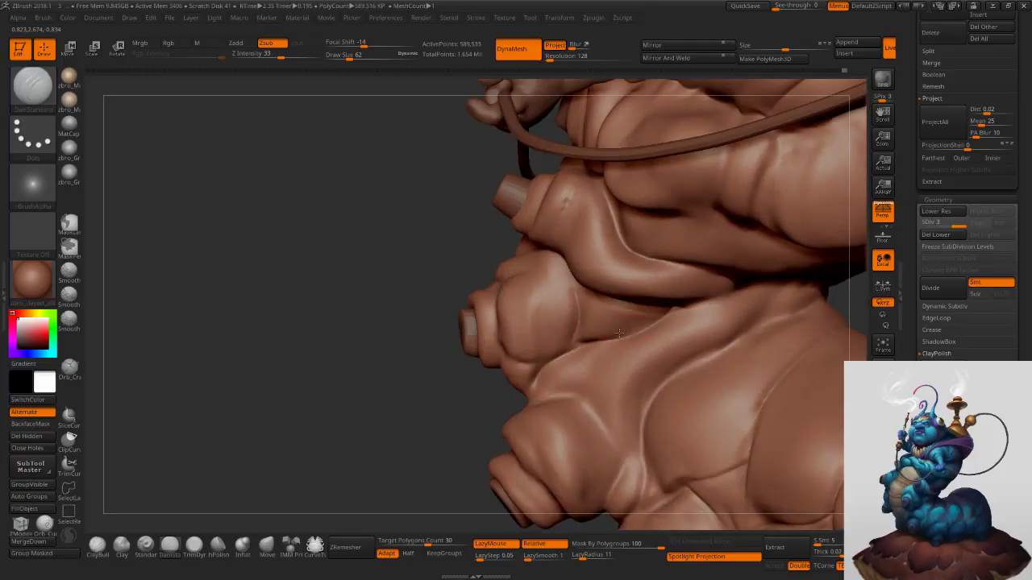
drag(534, 405, 621, 436)
key(ctrl+z)
mouse_move(535, 402)
mouse_down()
mouse_move(577, 397)
mouse_move(618, 447)
mouse_move(624, 502)
mouse_up()
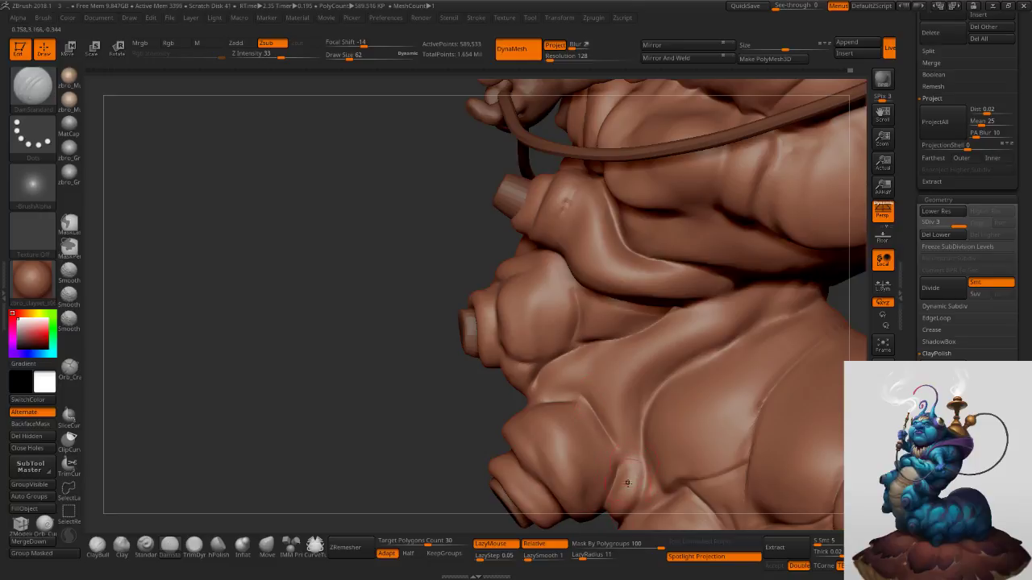
drag(646, 454, 675, 375)
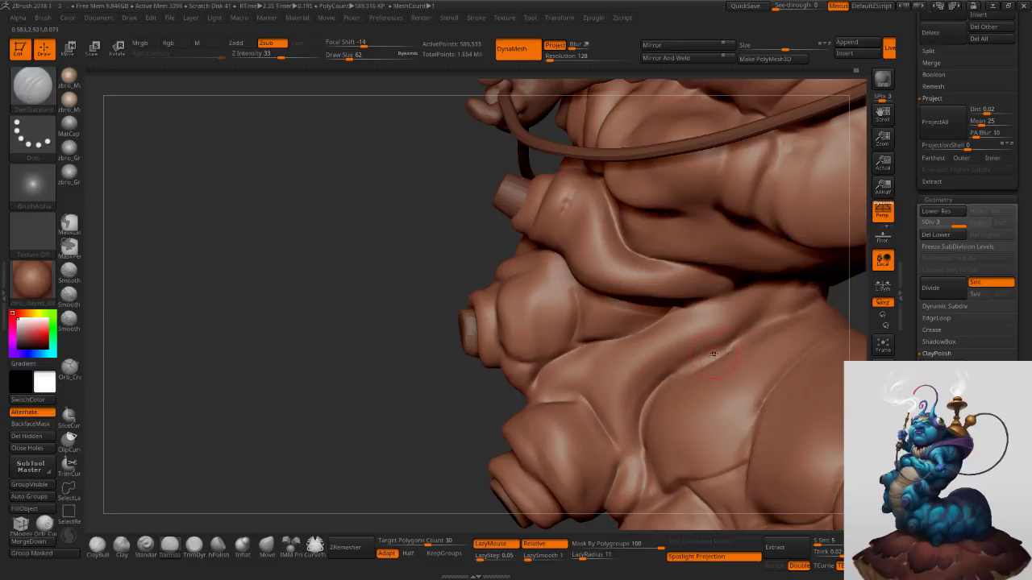
drag(761, 318, 772, 289)
right_drag(732, 348, 637, 345)
drag(757, 320, 817, 297)
right_drag(812, 297, 564, 313)
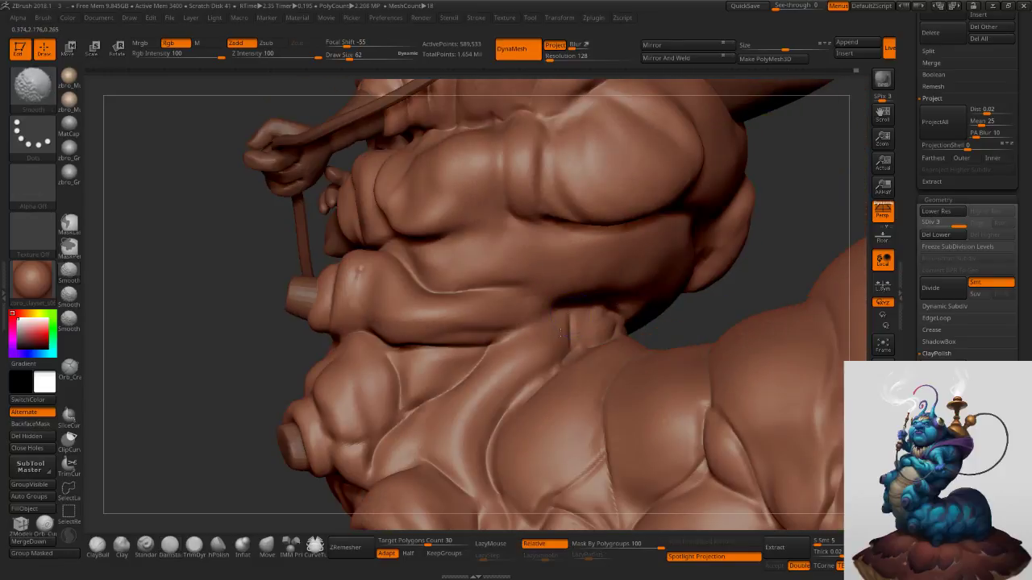
With a smaller brush, carve and soften creases down and below the neck.
key(s)
click(582, 334)
ctrl+right_drag(579, 315, 572, 332)
drag(575, 311, 579, 391)
right_drag(585, 332, 575, 321)
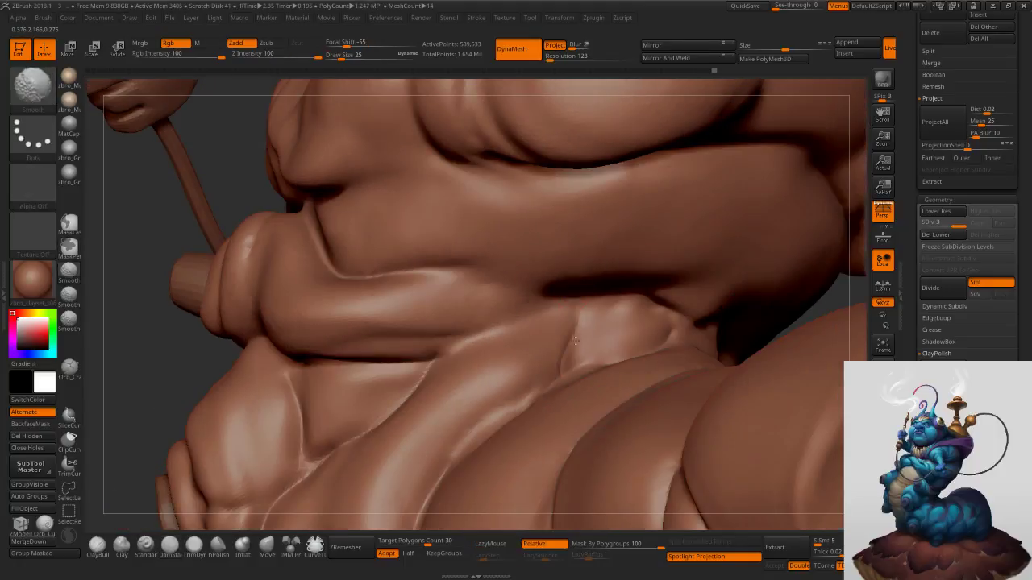
mouse_move(571, 359)
shift+mouse_down()
mouse_move(584, 325)
mouse_move(468, 444)
mouse_move(513, 410)
shift+mouse_up()
mouse_move(545, 394)
ctrl+right_down()
mouse_move(539, 459)
mouse_move(558, 382)
mouse_move(478, 370)
ctrl+right_up()
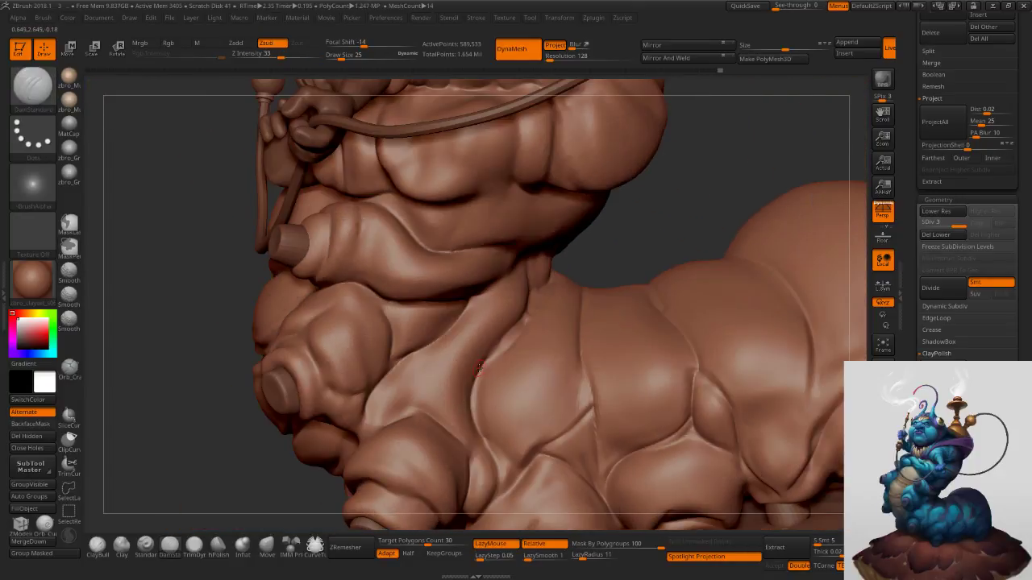
shift+drag(477, 393, 504, 458)
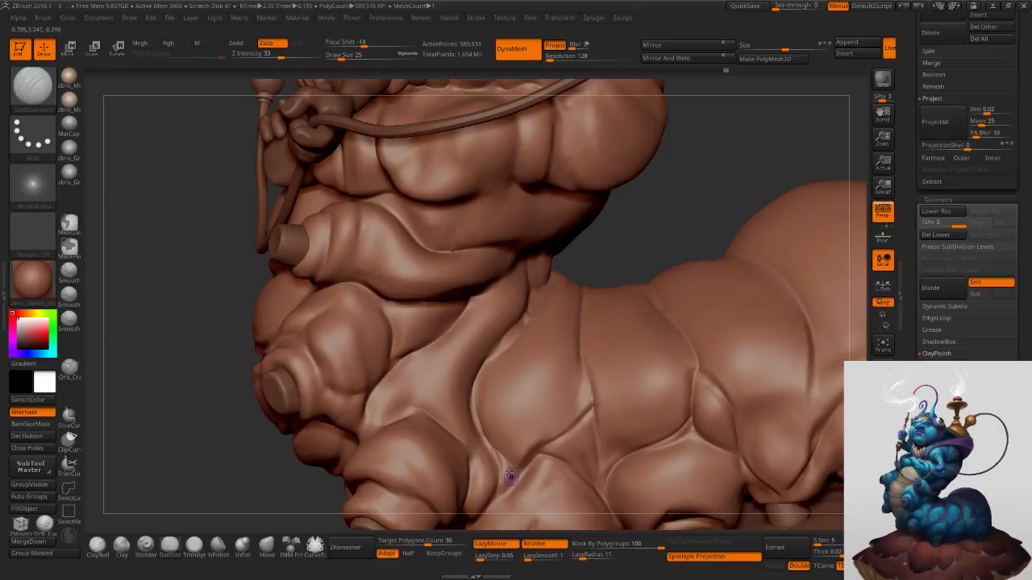
Re-carve the belly crease and soften the lower belly creases around it.
key(shift)
mouse_move(516, 482)
mouse_down()
mouse_move(532, 453)
mouse_move(558, 447)
mouse_up()
shift+drag(595, 403, 587, 372)
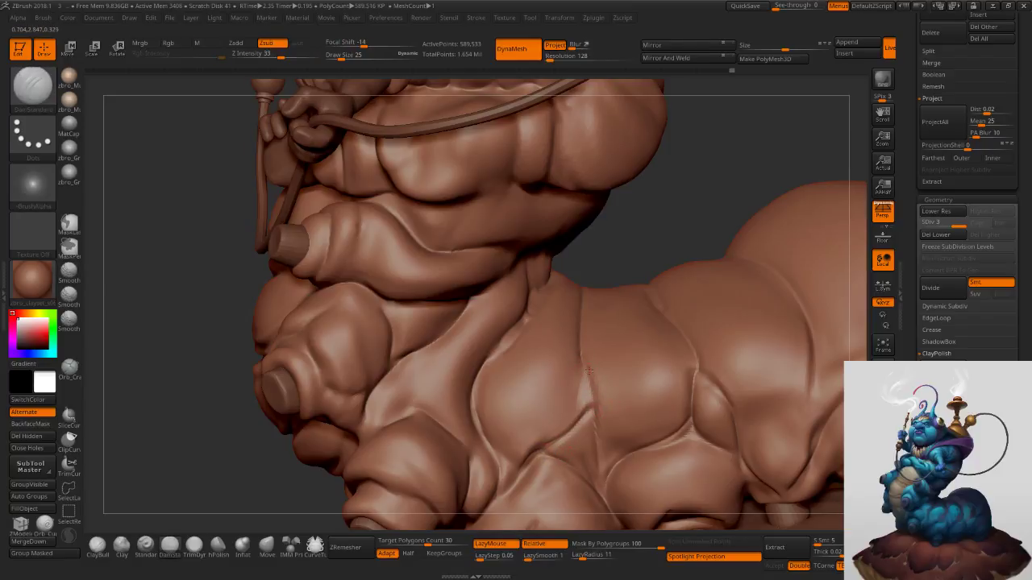
right_drag(587, 371, 619, 368)
shift+drag(583, 417, 574, 429)
drag(576, 362, 575, 415)
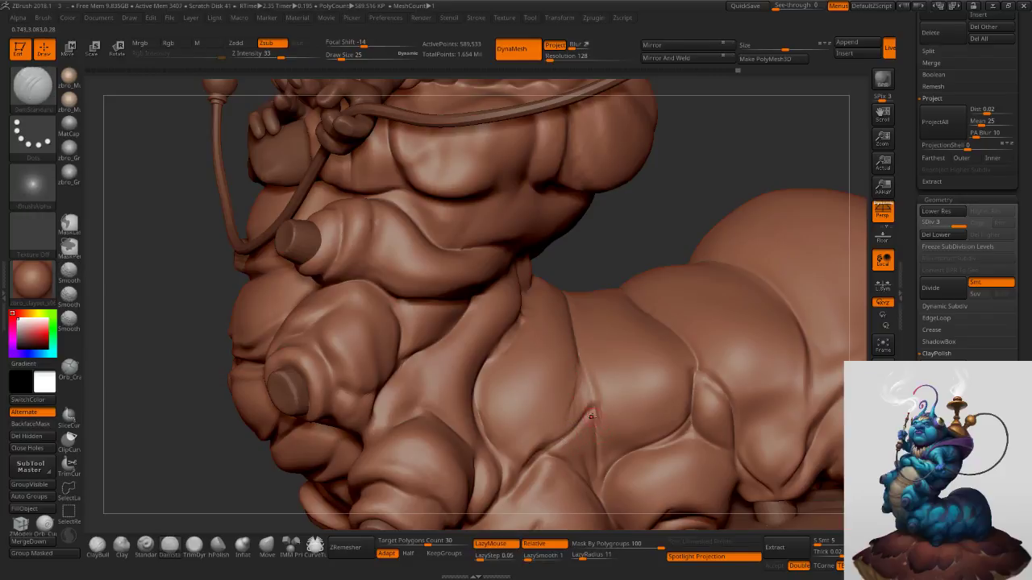
Shift-smooth the belly creases further down the caterpillar's belly.
key(shift)
shift+drag(592, 420, 601, 413)
mouse_move(617, 456)
right_down()
mouse_move(594, 461)
mouse_move(571, 406)
right_up()
shift+drag(633, 286, 631, 346)
right_drag(586, 326, 634, 311)
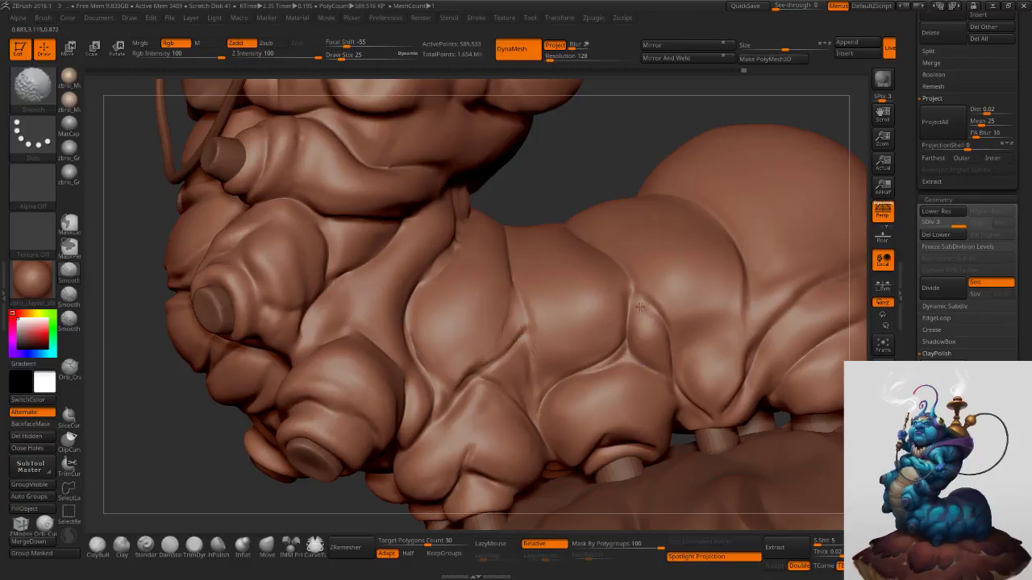
right_drag(663, 342, 654, 306)
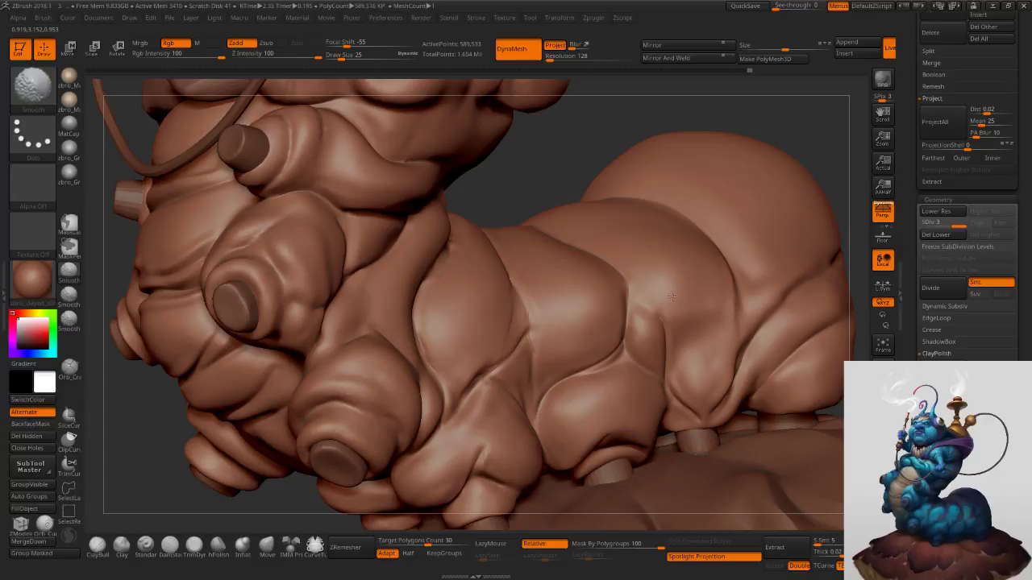
right_drag(732, 334, 718, 361)
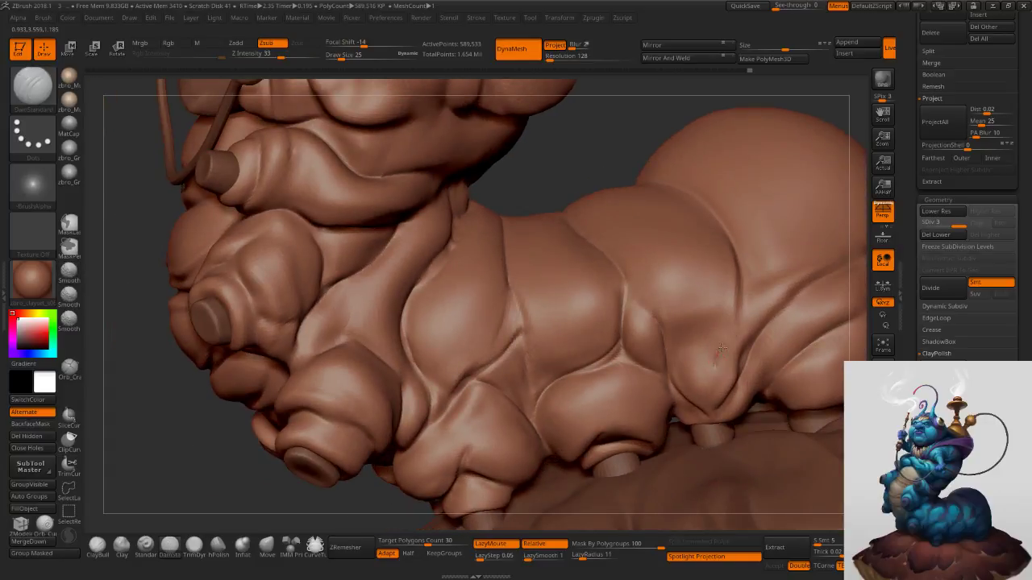
key(shift)
right_drag(714, 379, 750, 382)
Select the leg tips subtool, subdivide it one level, and zoom out to the full caterpillar.
alt+click(611, 457)
right_drag(565, 414, 712, 355)
mouse_move(712, 314)
right_down()
mouse_move(714, 341)
mouse_move(674, 319)
mouse_move(737, 269)
right_up()
key(ctrl+d)
mouse_move(744, 310)
alt+right_down()
mouse_move(676, 319)
mouse_move(691, 348)
mouse_move(645, 352)
alt+right_up()
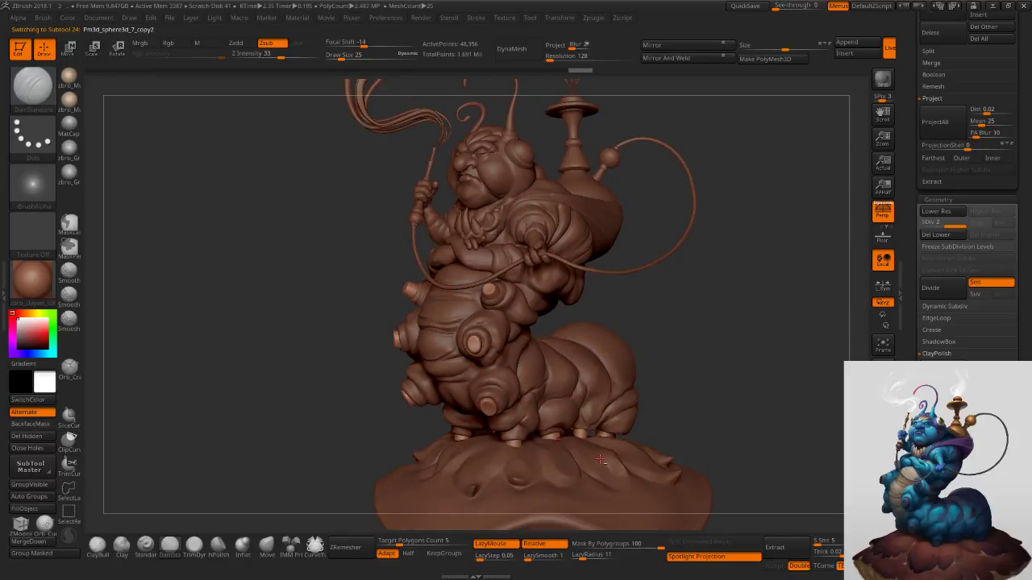
Select the mushroom base, zoom in on the rim, and set the brush size to 112.
alt+click(612, 460)
alt+right_drag(612, 460, 601, 377)
right_drag(601, 377, 623, 359)
key(s)
drag(621, 362, 640, 363)
ctrl+right_drag(596, 360, 536, 395)
key(s)
drag(536, 410, 533, 409)
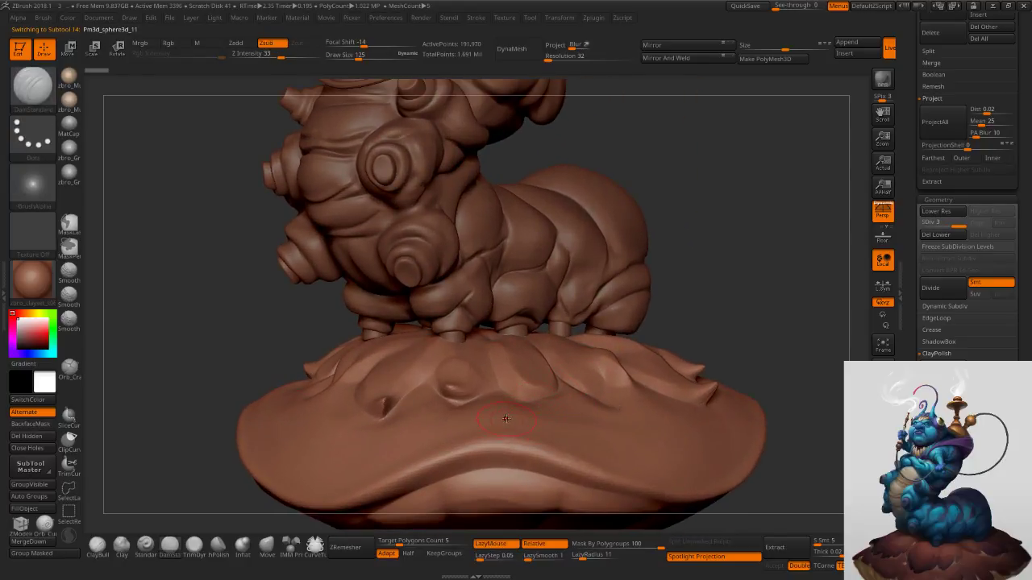
right_drag(456, 401, 438, 409)
key(b)
key(Escape)
drag(427, 368, 423, 369)
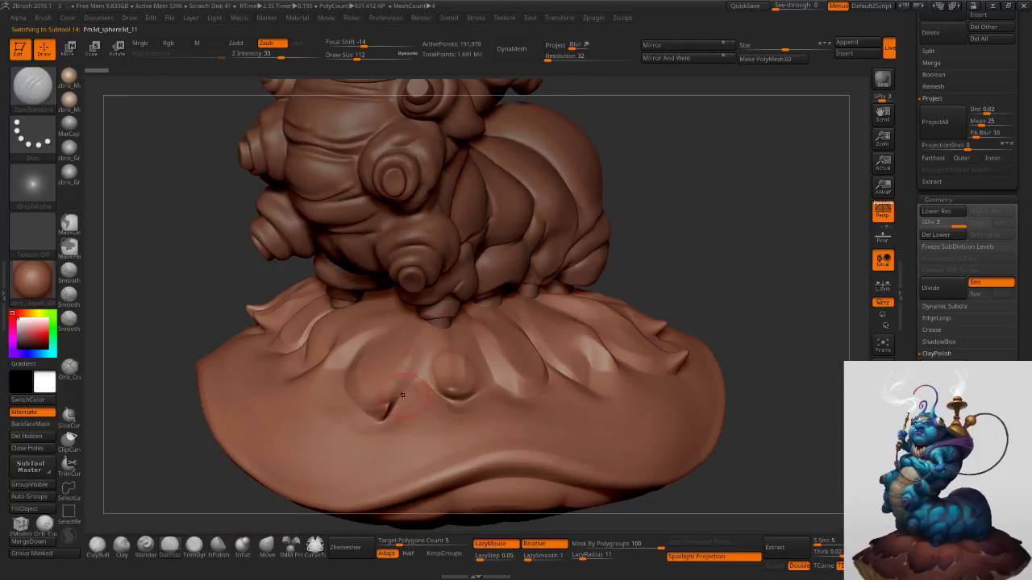
Carve grooves up the rim, around the rim bump, and underneath it.
drag(393, 405, 438, 363)
right_drag(436, 355, 431, 375)
mouse_move(431, 368)
mouse_down()
mouse_move(431, 388)
mouse_move(473, 373)
mouse_up()
right_drag(473, 374, 472, 389)
drag(451, 406, 490, 373)
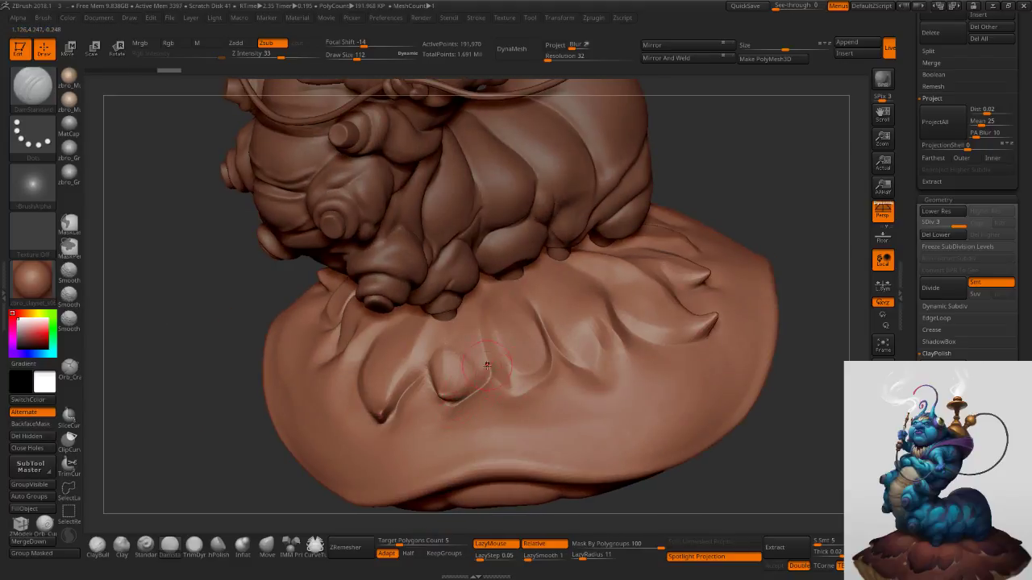
right_drag(509, 390, 519, 389)
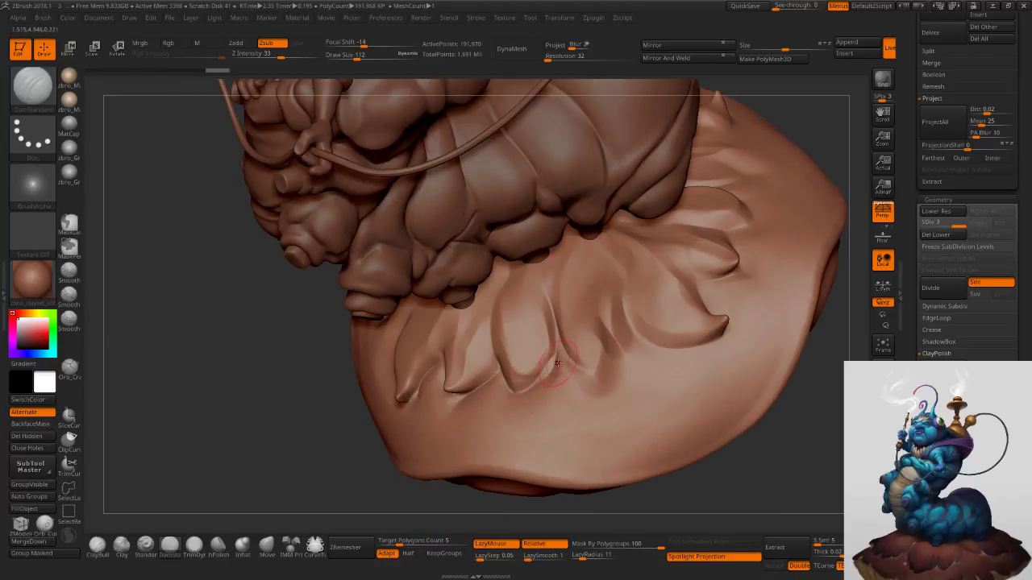
Outline both sides of the middle flap's tip and groove its right edge.
mouse_move(581, 369)
mouse_down()
mouse_move(607, 393)
mouse_move(606, 327)
mouse_up()
right_drag(640, 330, 611, 339)
mouse_move(607, 340)
mouse_down()
mouse_move(625, 374)
mouse_move(619, 339)
mouse_move(710, 339)
mouse_up()
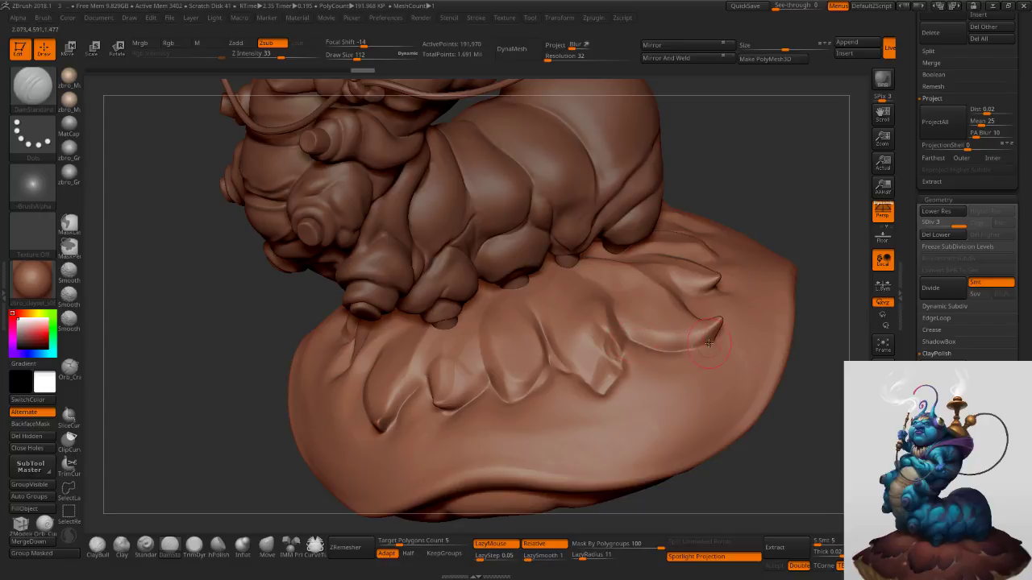
Cut a groove along the left flap's lower edge, redoing it once.
ctrl+right_drag(639, 390, 377, 384)
drag(377, 384, 453, 463)
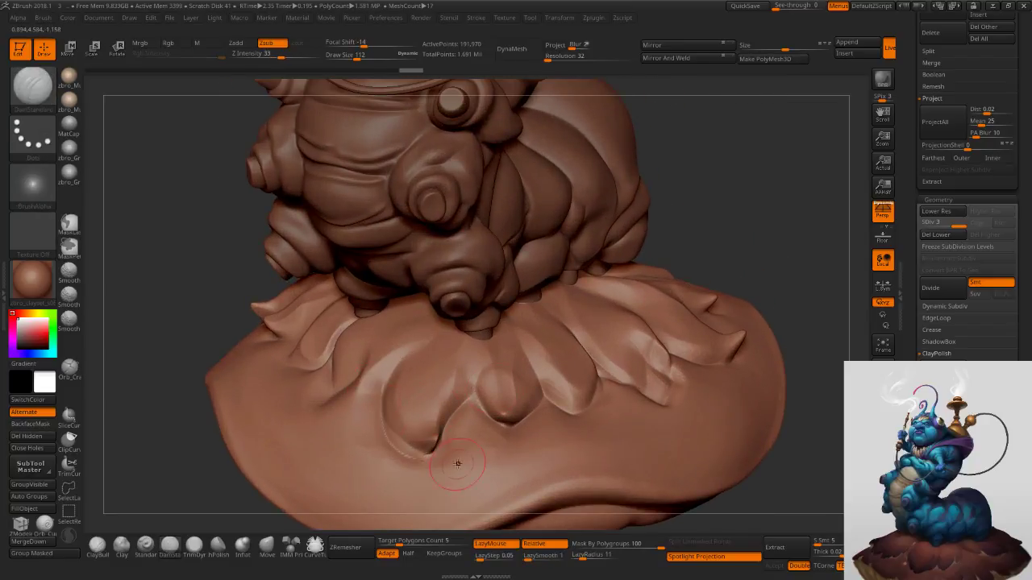
key(ctrl+z)
mouse_move(381, 385)
mouse_down()
mouse_move(421, 452)
mouse_move(452, 455)
mouse_up()
right_drag(403, 420, 431, 435)
Add short grooves and a crease left of the serrated flap.
mouse_move(384, 390)
mouse_down()
mouse_move(352, 408)
mouse_move(364, 349)
mouse_up()
right_drag(355, 358, 385, 382)
mouse_move(352, 365)
mouse_down()
mouse_move(321, 397)
mouse_move(370, 346)
mouse_up()
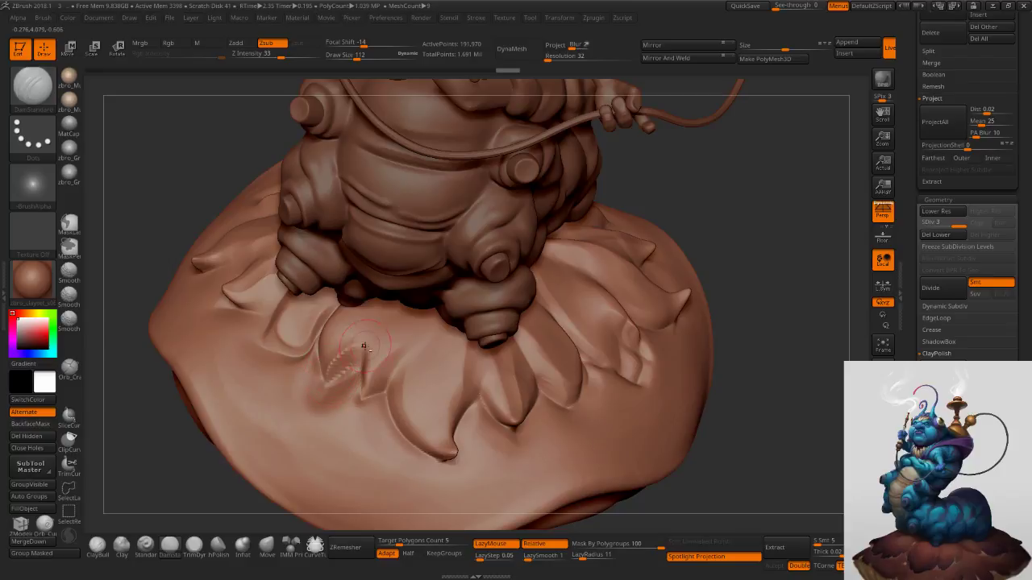
drag(326, 384, 324, 328)
Groove the left leaf's edge down to the base and beside the centre leaf.
right_drag(335, 340, 319, 320)
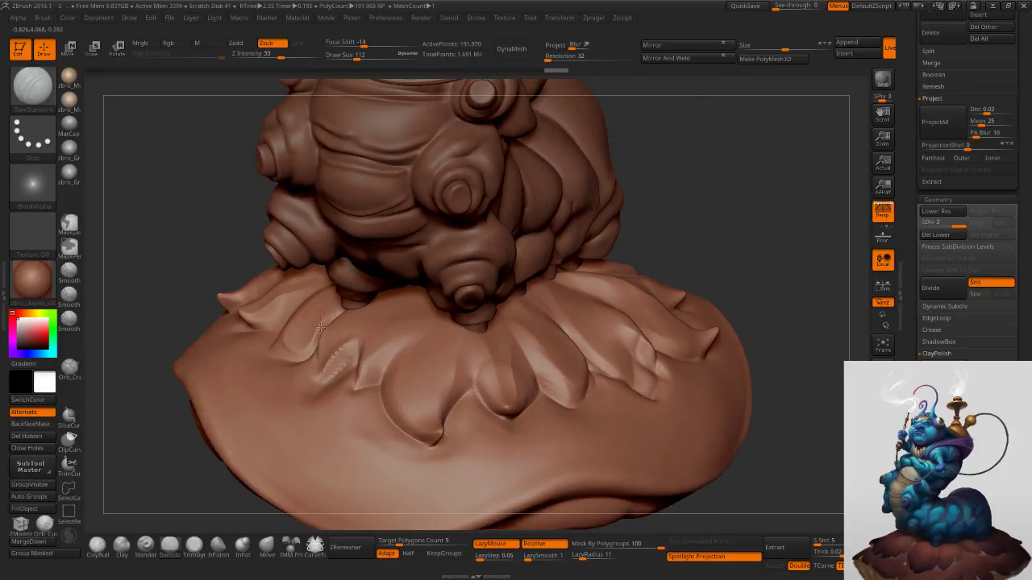
drag(278, 349, 318, 294)
drag(391, 368, 450, 446)
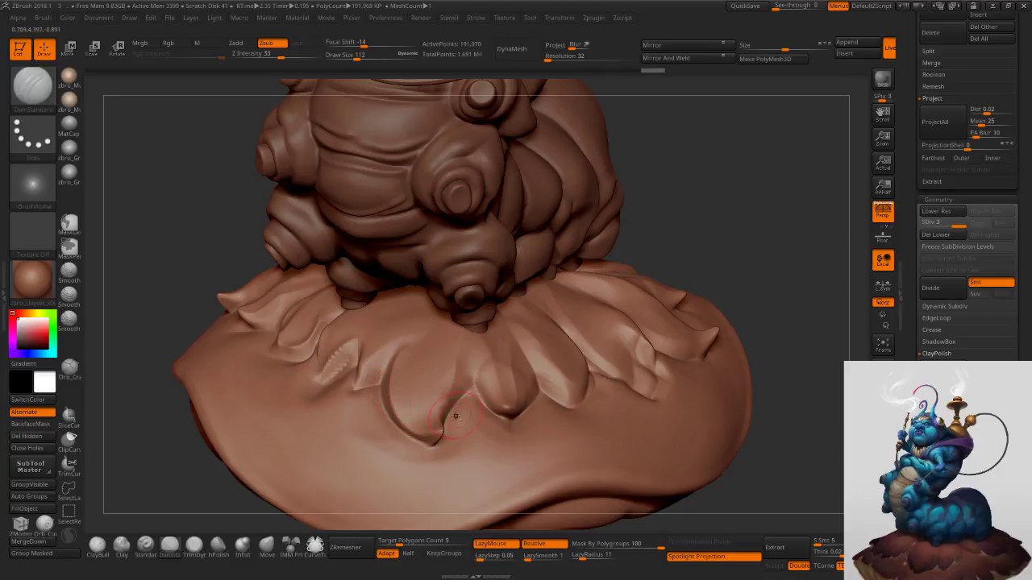
drag(451, 415, 459, 388)
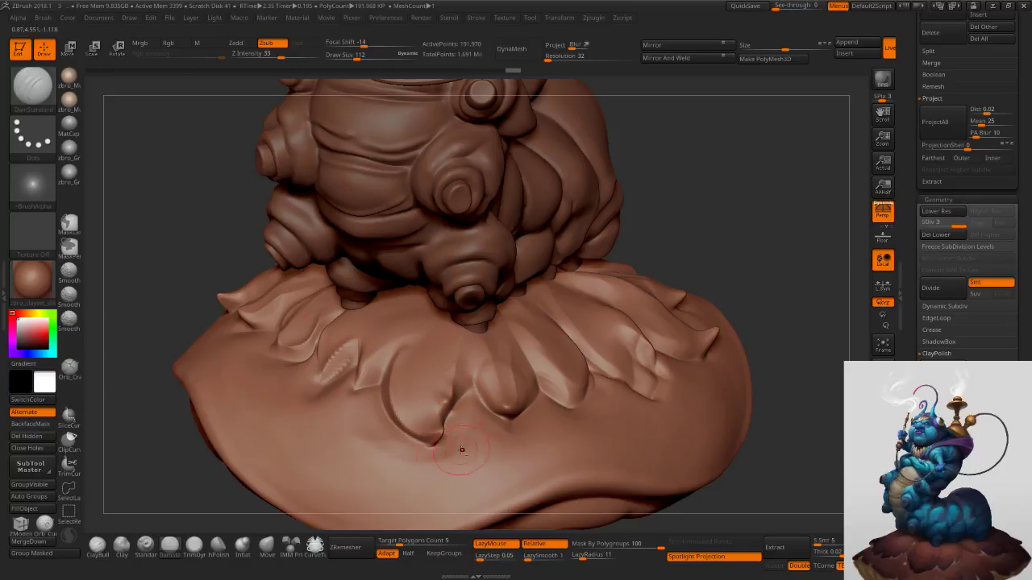
Try pulling the leaf edge with the Move brush at size 59, then undo and compare.
click(267, 545)
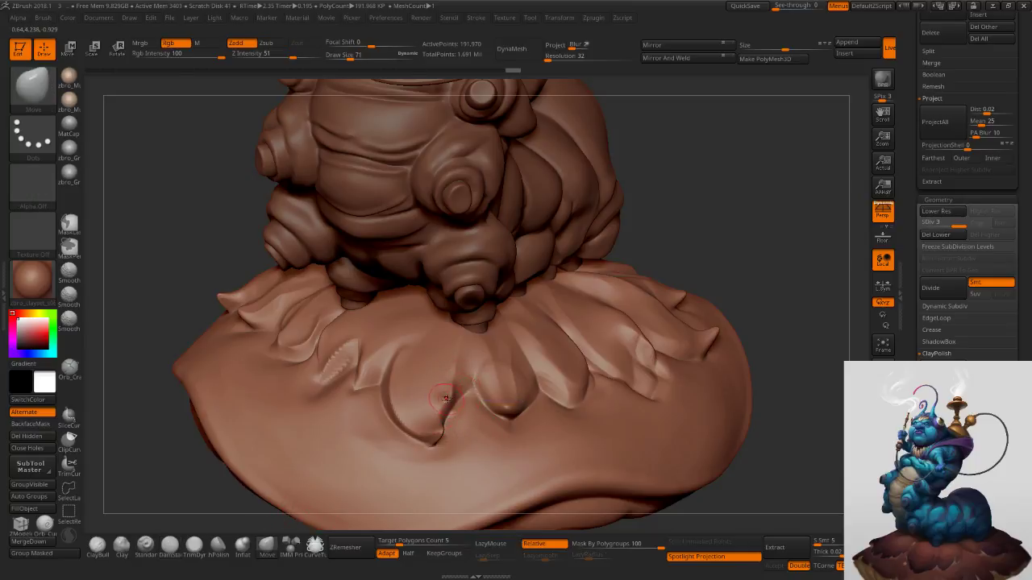
drag(467, 413, 456, 399)
key(s)
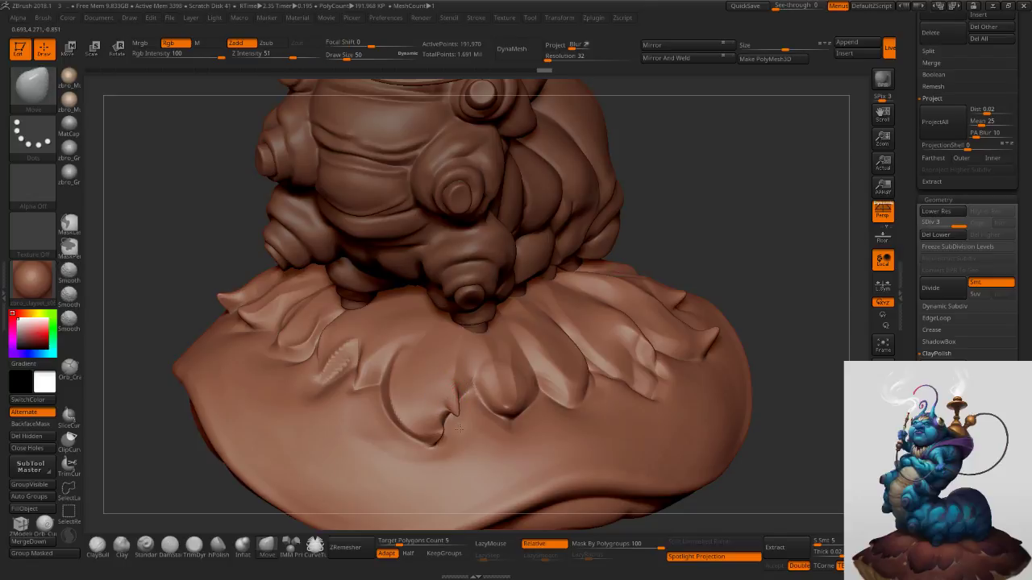
key(s)
drag(457, 394, 459, 394)
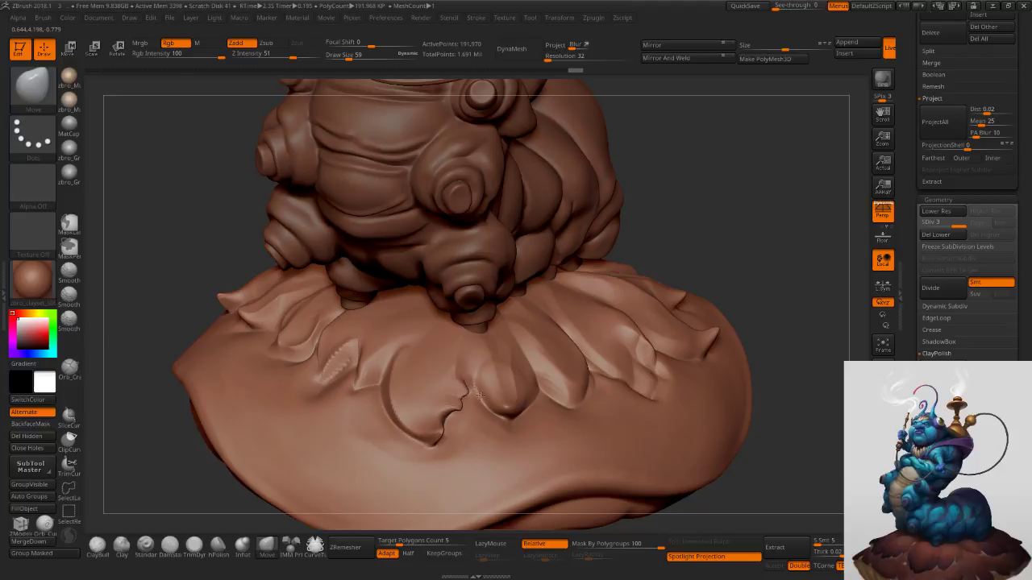
key(ctrl+z)
key(ctrl+z)
key(ctrl+z)
key(ctrl+z)
key(ctrl+z)
key(ctrl+z)
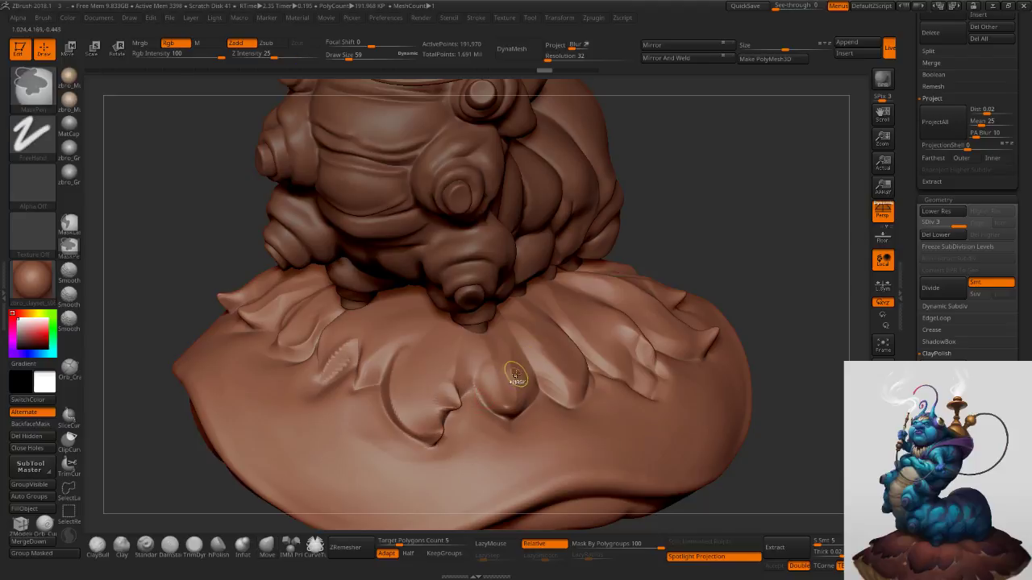
key(ctrl+z)
key(ctrl+z)
key(ctrl+z)
key(ctrl+z)
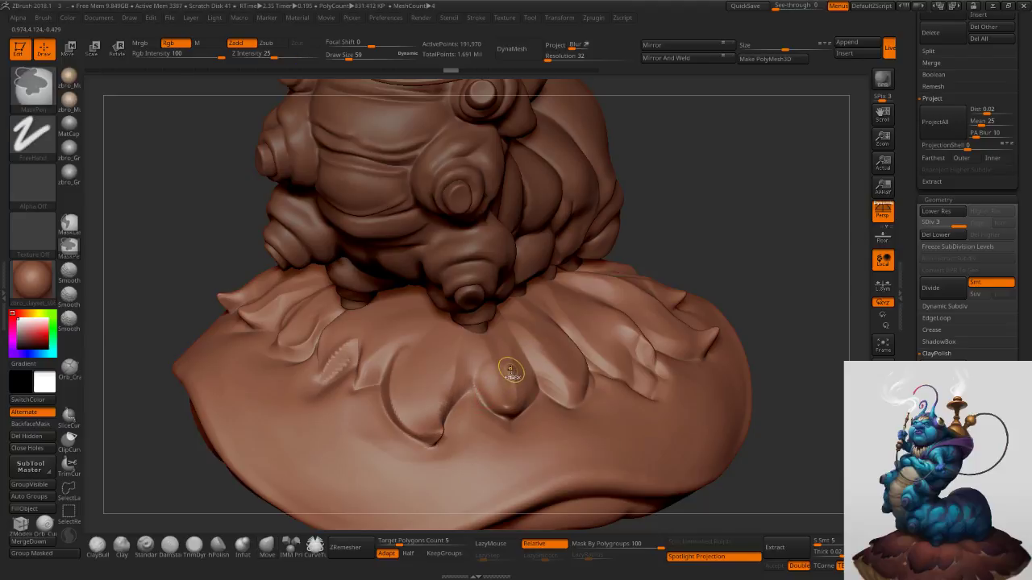
key(ctrl+z)
key(ctrl+shift+z)
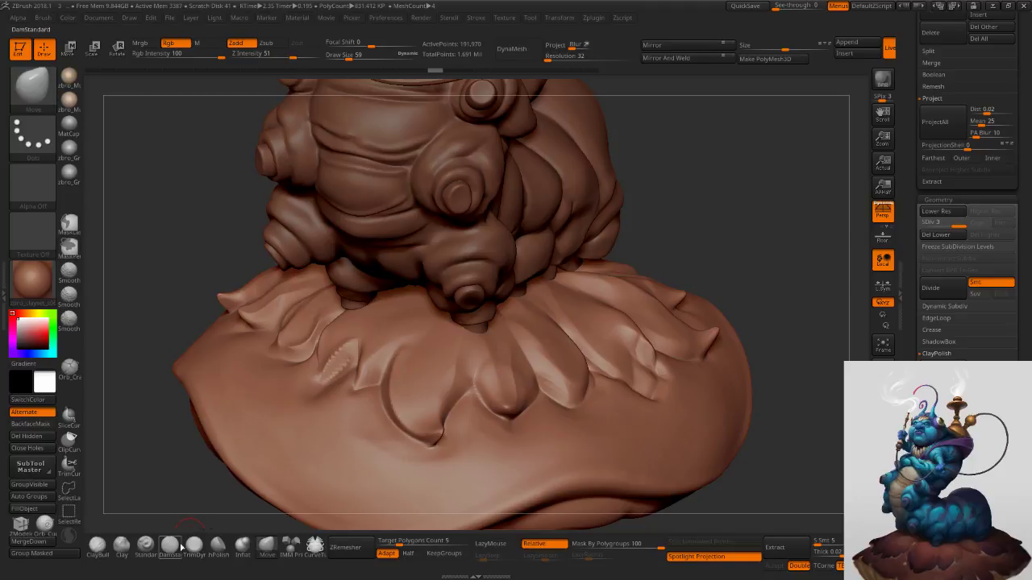
With DamStandard again, sharpen the small leaf's edge and groove the leaf's centre and edges.
click(171, 545)
drag(359, 364, 403, 342)
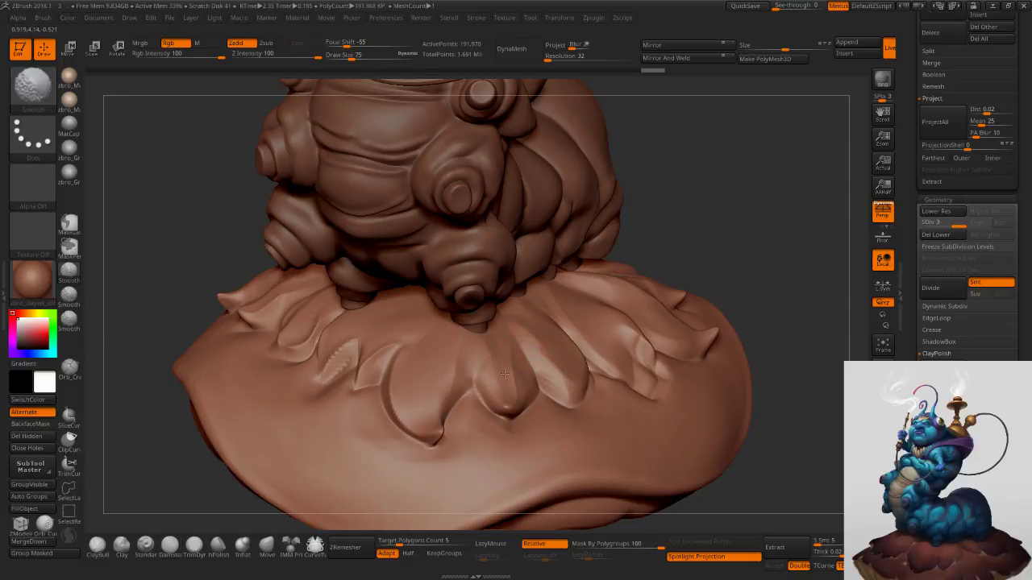
right_drag(552, 357, 485, 377)
drag(473, 369, 495, 420)
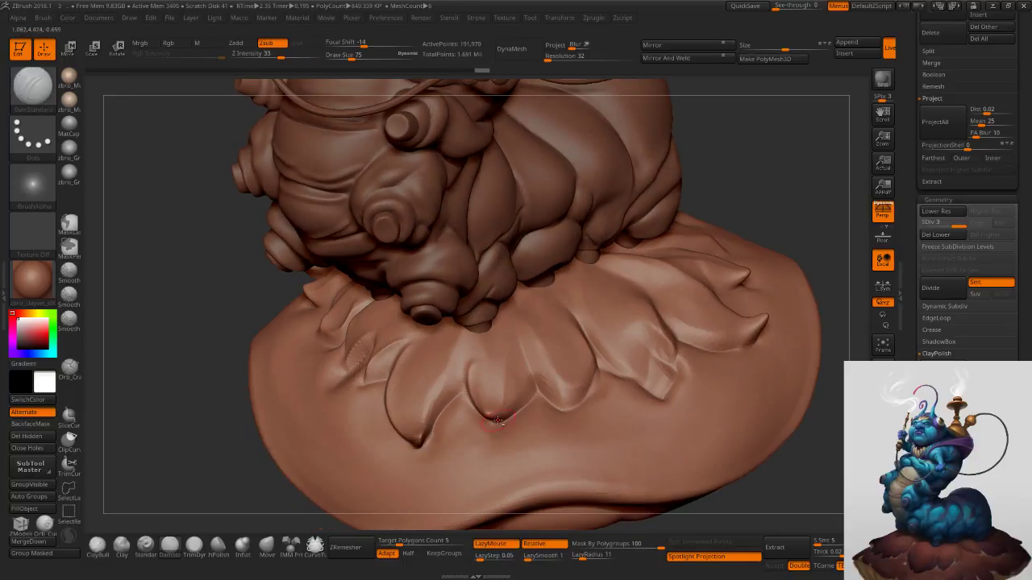
drag(465, 361, 499, 408)
drag(462, 355, 432, 395)
key(ctrl+z)
drag(464, 363, 429, 440)
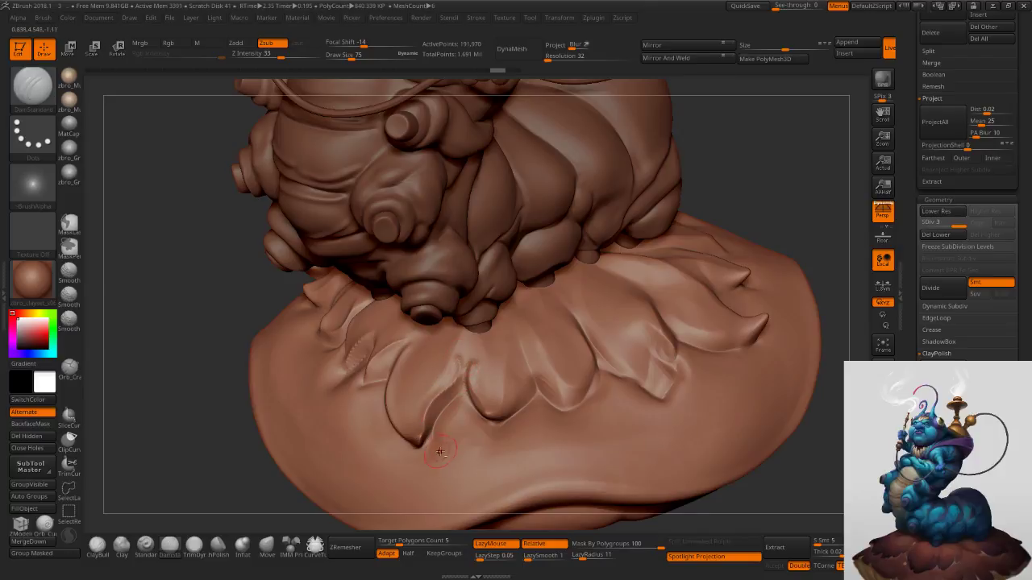
shift+drag(455, 355, 436, 387)
Smooth the groove beside the leaf and carve a thin groove down the central leaf.
mouse_move(498, 331)
right_down()
mouse_move(606, 201)
mouse_move(457, 367)
right_up()
key(ctrl+z)
shift+drag(498, 391, 486, 399)
mouse_move(576, 355)
right_down()
mouse_move(521, 337)
mouse_move(554, 385)
right_up()
drag(532, 319, 557, 405)
key(ctrl+z)
mouse_move(534, 302)
mouse_down()
mouse_move(572, 403)
mouse_move(590, 355)
mouse_up()
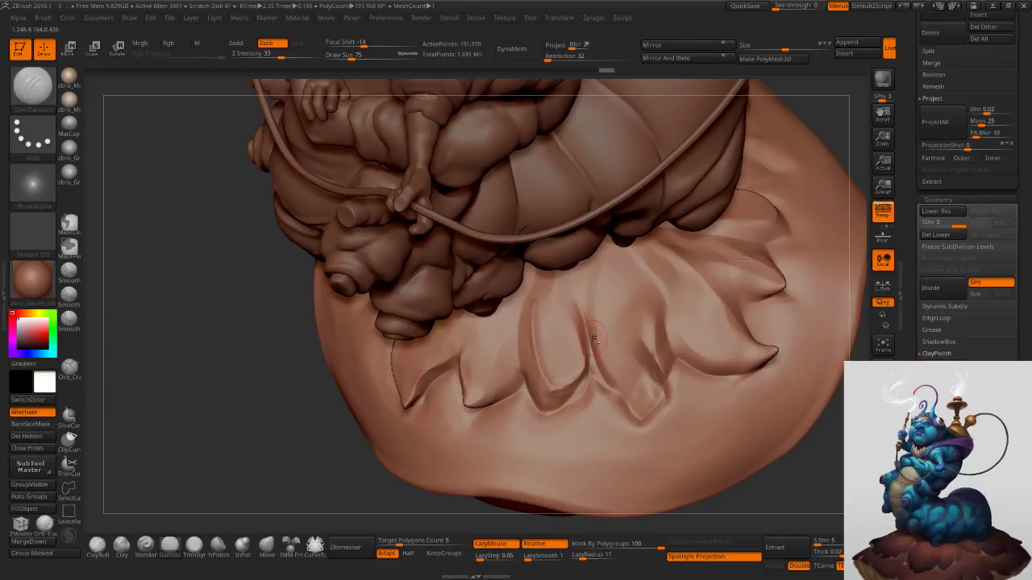
Deepen the central leaf's left-edge groove and smooth it.
right_drag(585, 391, 598, 346)
drag(520, 305, 547, 386)
drag(514, 305, 565, 386)
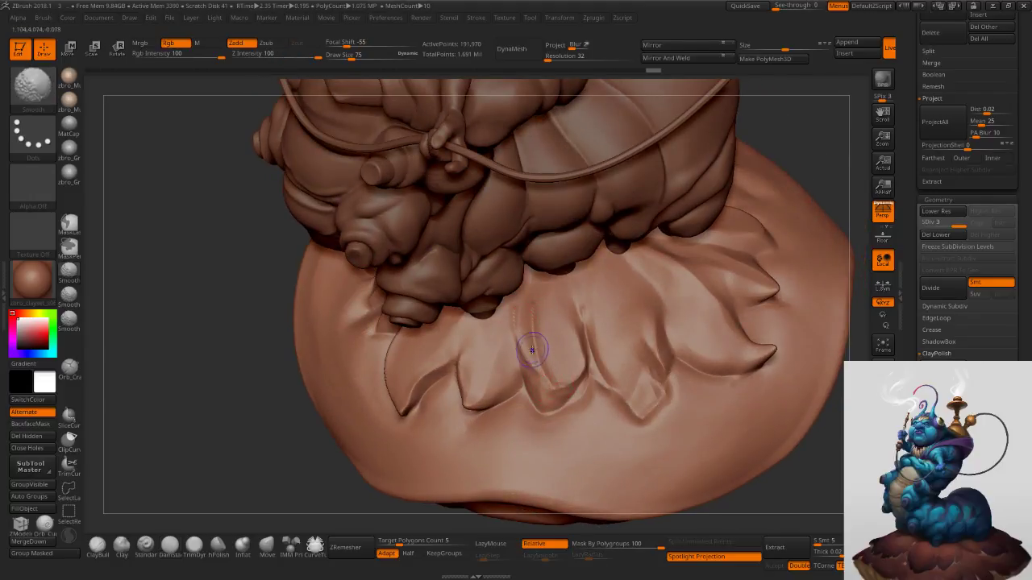
shift+drag(531, 338, 548, 379)
right_drag(548, 381, 548, 341)
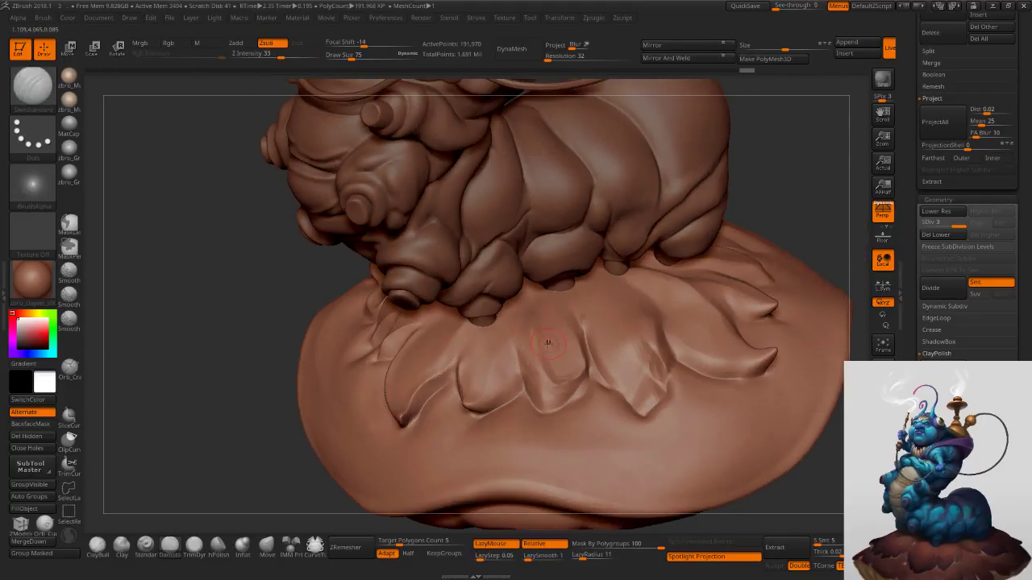
shift+drag(539, 329, 563, 368)
Crease the right leaf's edge and rework its tip.
mouse_move(650, 324)
ctrl+right_down()
mouse_move(620, 320)
mouse_move(634, 297)
mouse_move(643, 308)
ctrl+right_up()
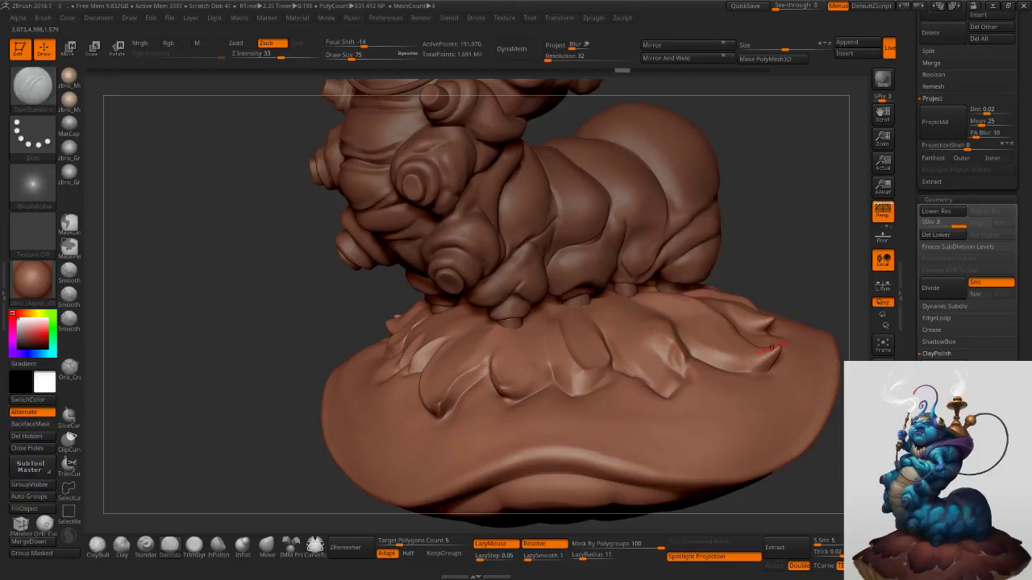
right_drag(682, 360, 682, 364)
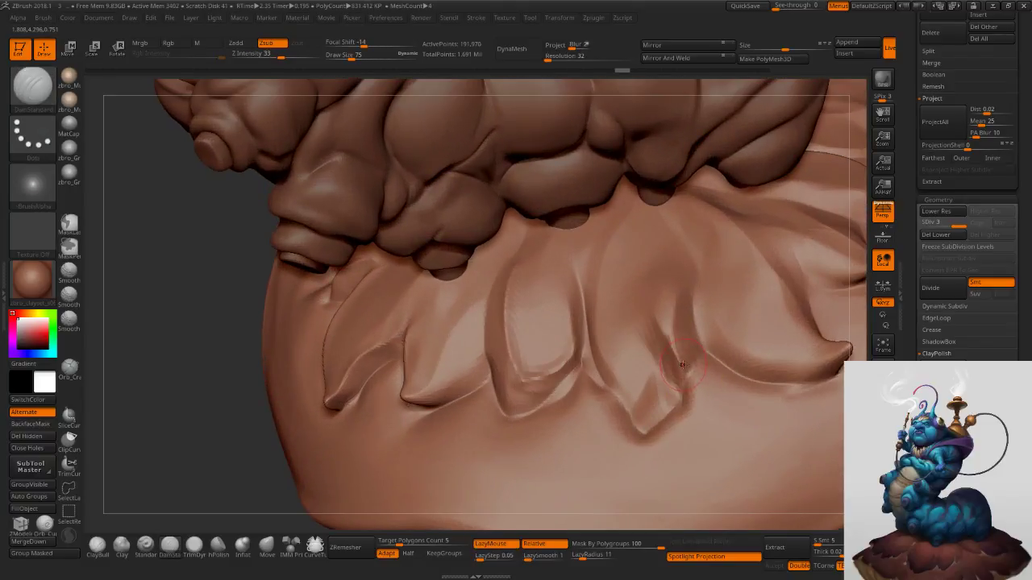
drag(685, 391, 705, 344)
right_drag(687, 398, 664, 358)
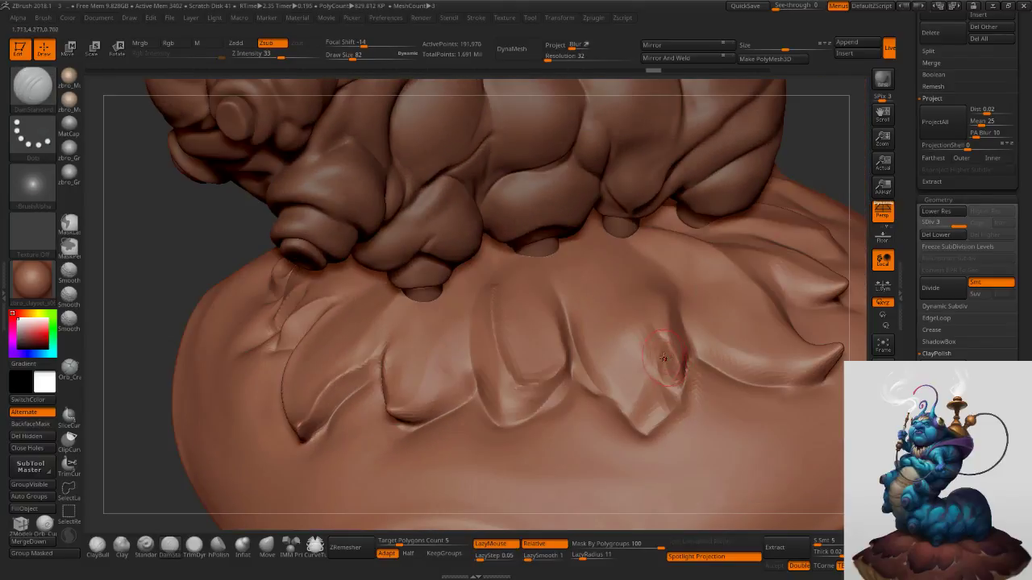
drag(659, 358, 675, 395)
right_drag(675, 395, 672, 386)
drag(674, 387, 661, 455)
Zoom out to the whole base and apply ClayPolish to the leaves.
key(s)
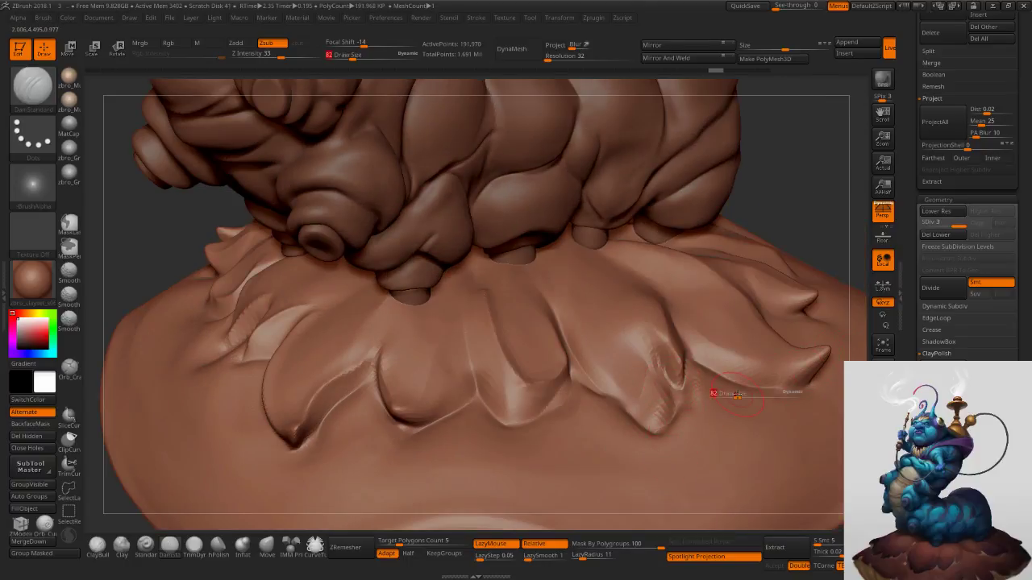
ctrl+right_drag(714, 404, 697, 367)
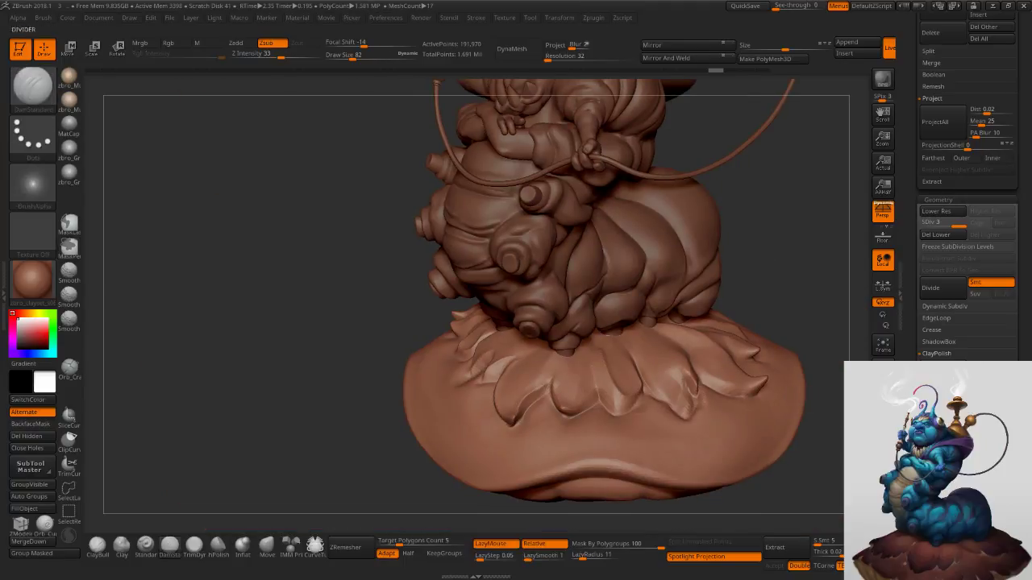
click(937, 369)
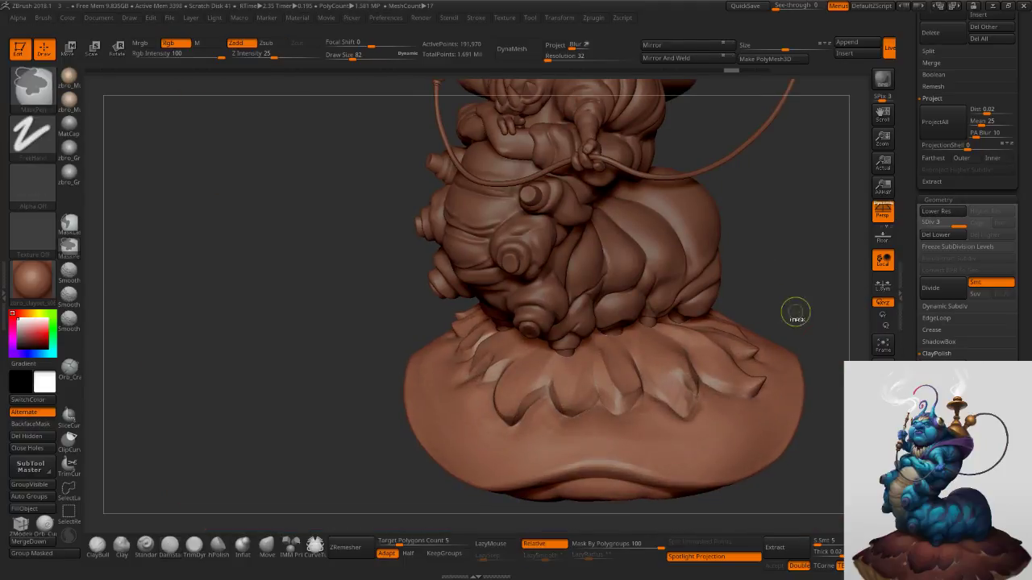
Clear the leftover mask, enlarge the brush to 367, and switch to the Move brush.
ctrl+drag(810, 330, 811, 347)
mouse_move(718, 347)
right_down()
mouse_move(736, 353)
mouse_move(723, 403)
mouse_move(709, 351)
right_up()
mouse_move(710, 352)
right_down()
mouse_move(731, 359)
mouse_move(709, 339)
mouse_move(633, 330)
right_up()
key(s)
key(s)
drag(633, 330, 661, 334)
key(s)
click(269, 548)
right_drag(708, 355, 665, 342)
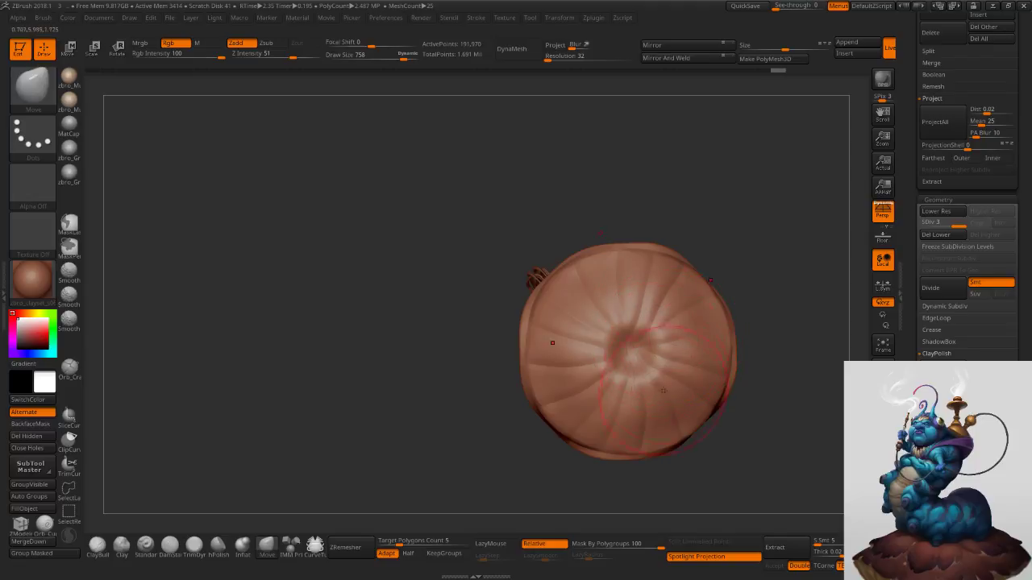
Toggle Floor, Local, and L.Sym on and back off.
click(882, 235)
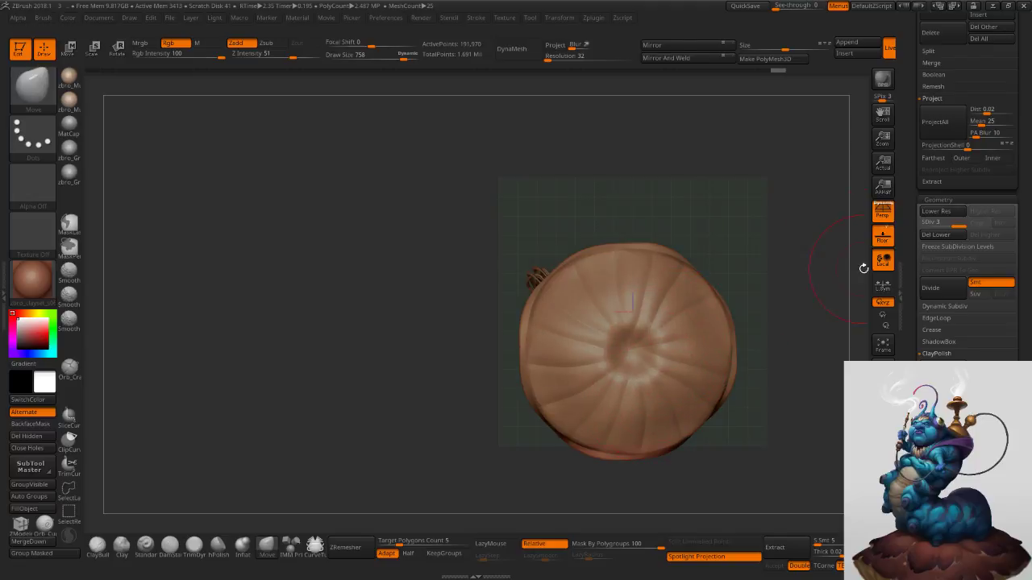
click(882, 235)
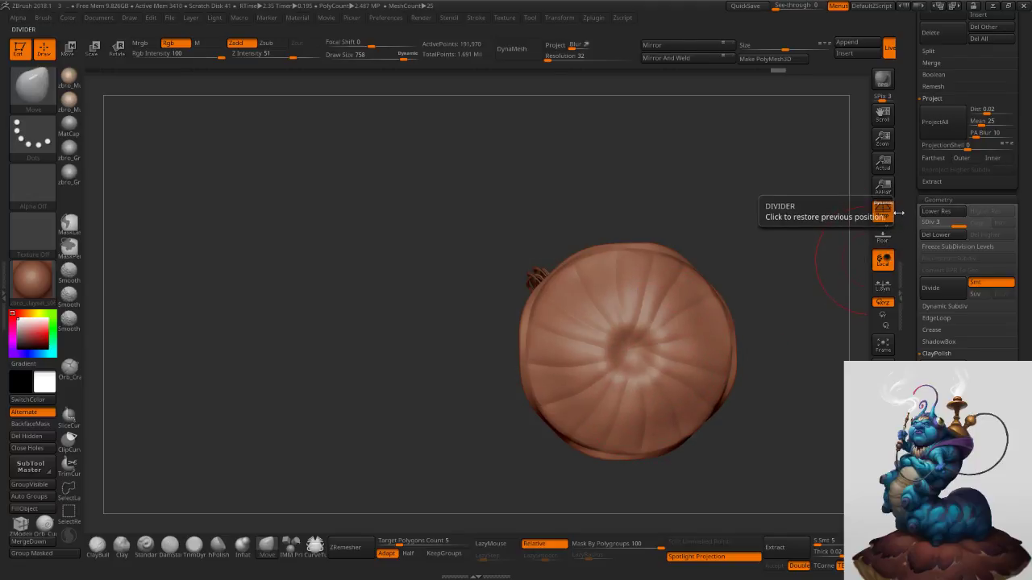
click(886, 262)
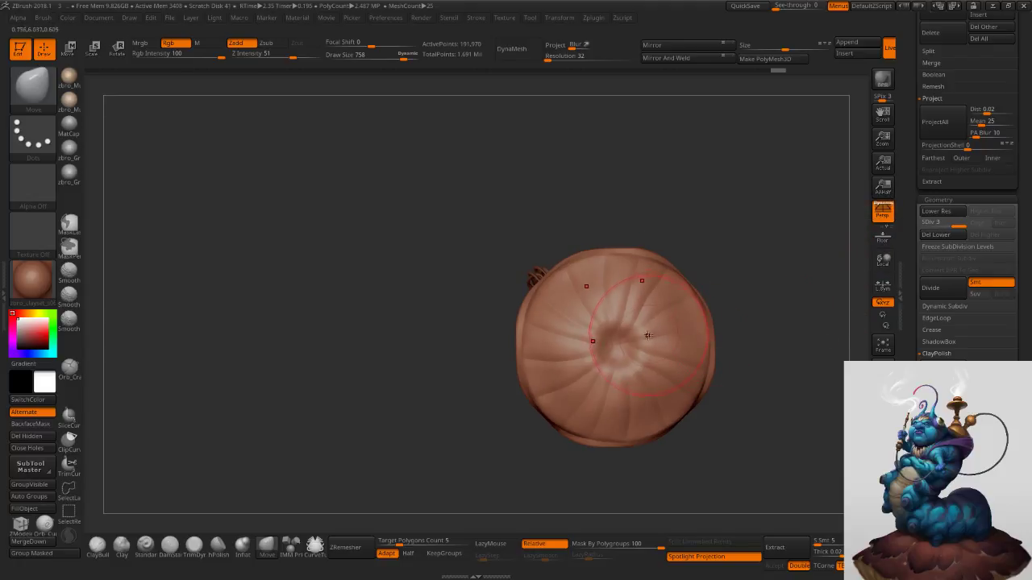
click(881, 288)
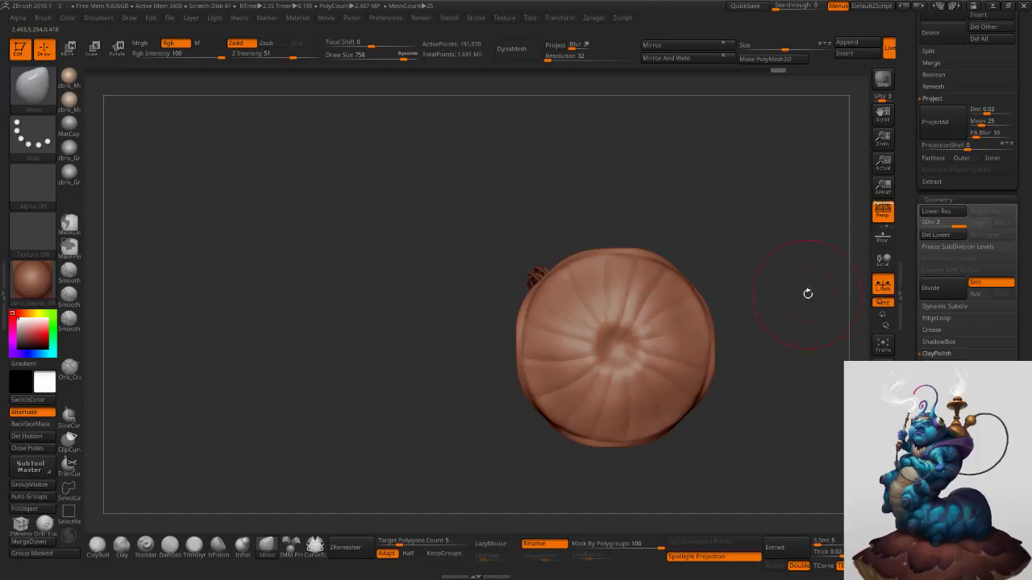
click(885, 262)
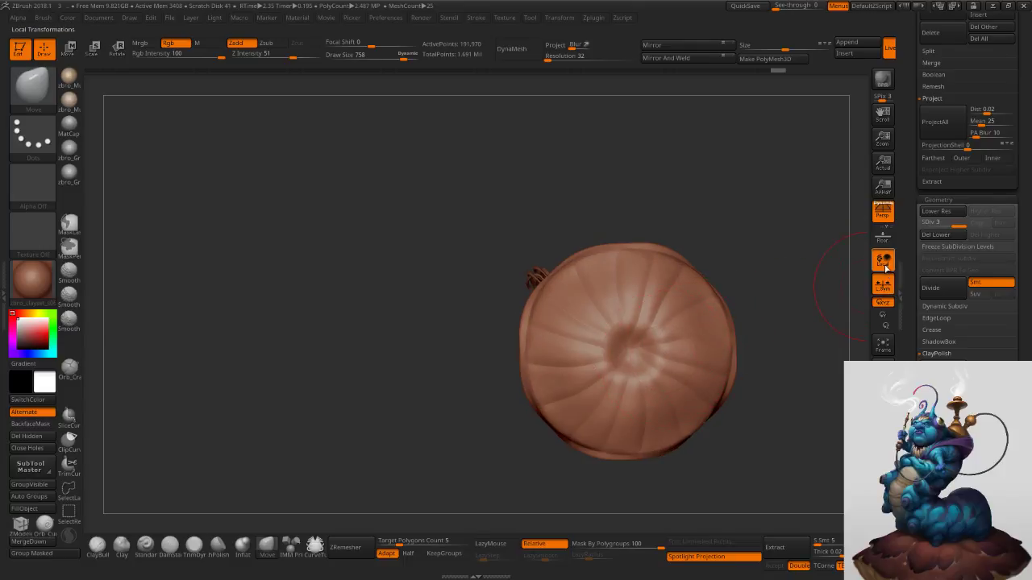
click(884, 290)
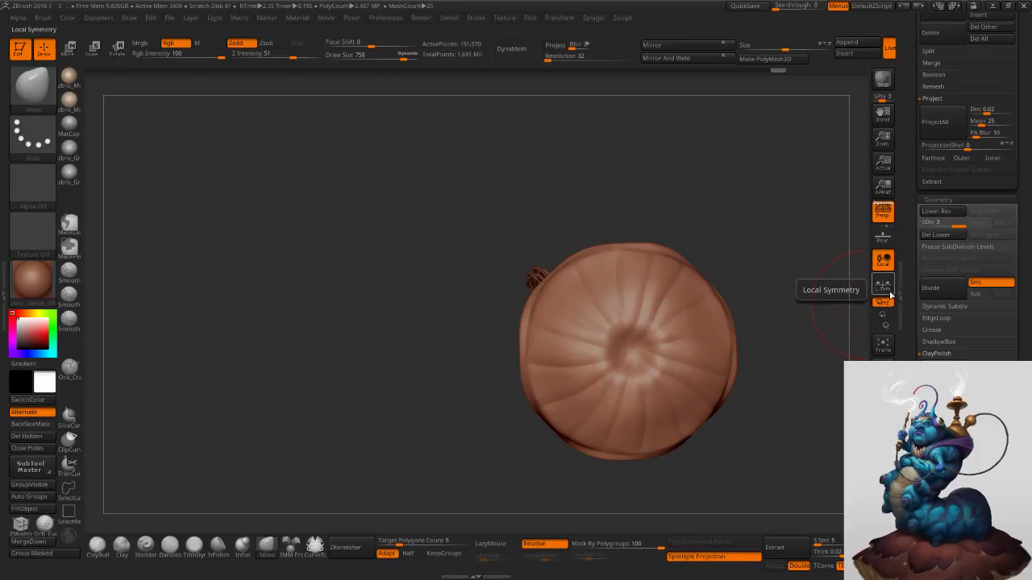
Solo the mushroom base to inspect its underside and leafy top, then restore all pieces.
click(884, 513)
drag(764, 273, 758, 401)
mouse_move(706, 265)
mouse_down()
mouse_move(702, 404)
mouse_move(651, 342)
mouse_up()
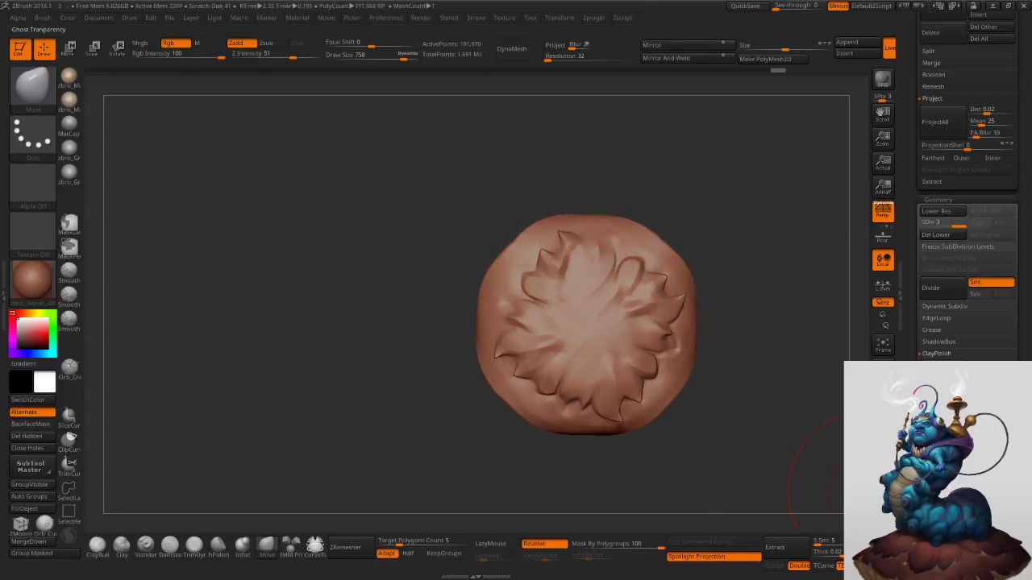
click(884, 514)
drag(742, 393, 698, 251)
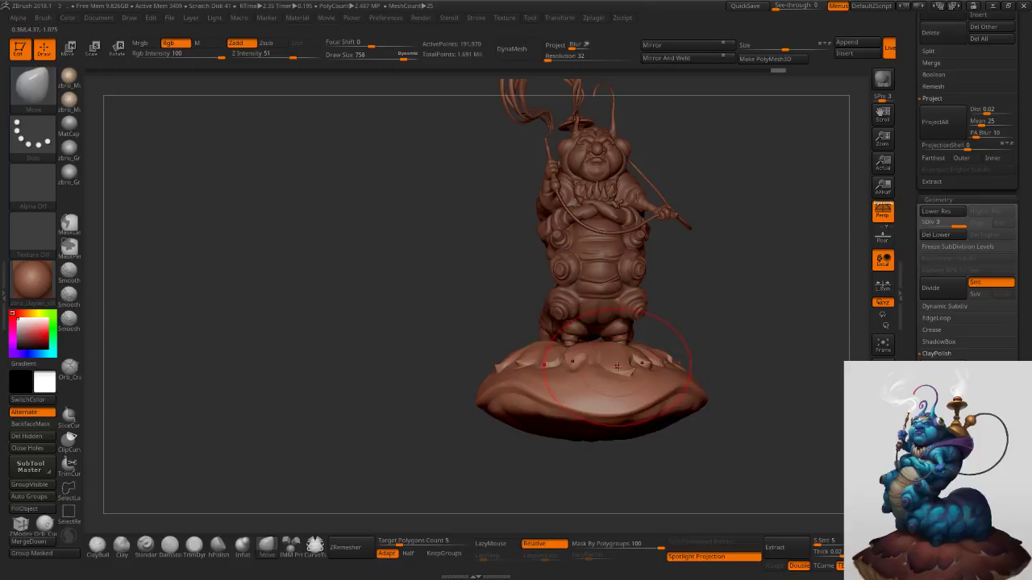
Pull the mushroom disc's underside with the Move brush at size 177.
key(s)
drag(587, 433, 597, 433)
mouse_move(621, 502)
mouse_down()
mouse_move(614, 353)
mouse_move(620, 362)
mouse_move(595, 384)
mouse_up()
key(s)
key(s)
key(s)
click(587, 392)
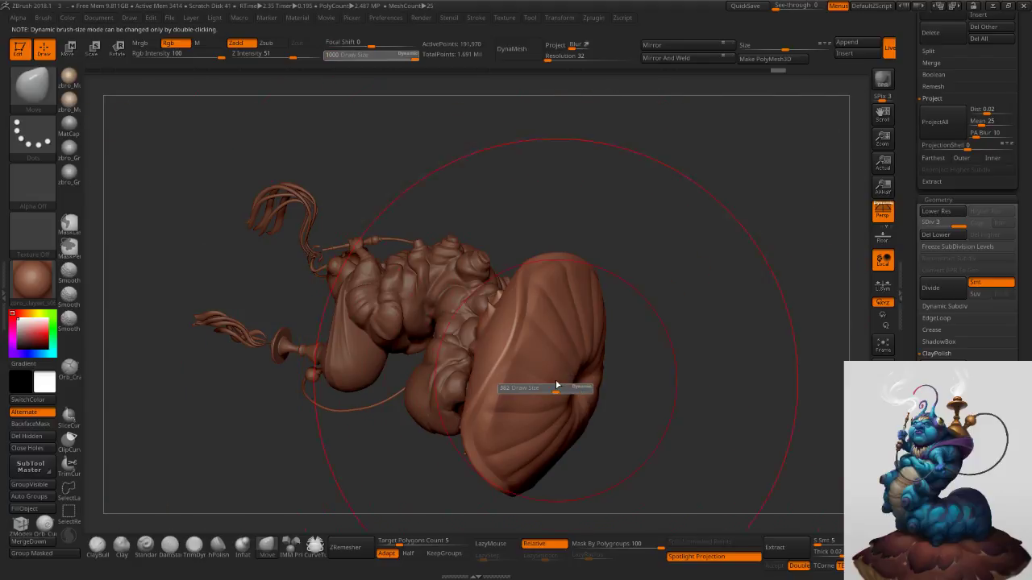
key(s)
click(580, 386)
drag(576, 386, 581, 386)
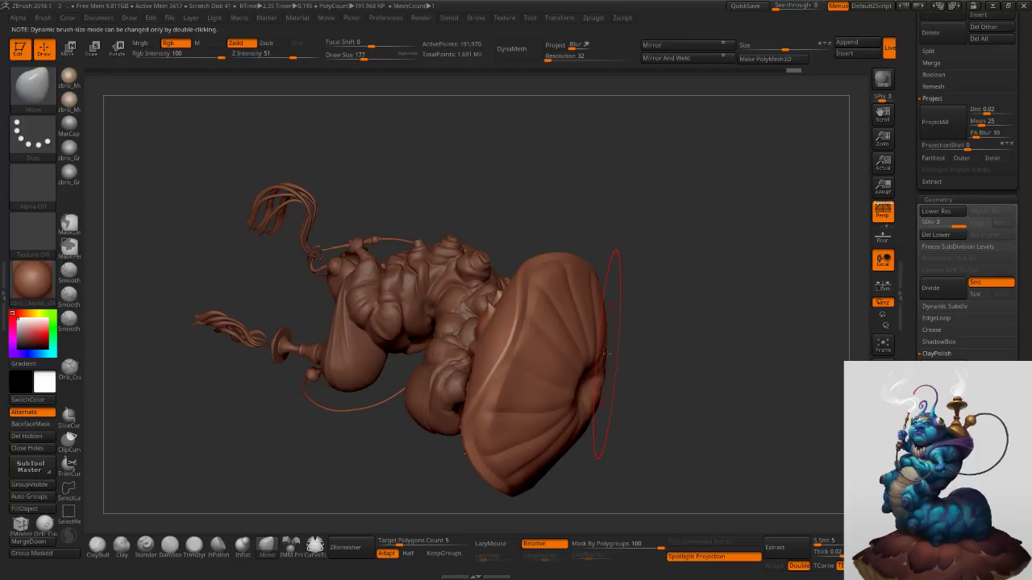
Orbit back to a three-quarter front view of the upper body with brush size 35.
drag(716, 258, 690, 370)
drag(622, 303, 678, 271)
mouse_move(689, 319)
mouse_down()
mouse_move(740, 277)
mouse_move(606, 325)
mouse_up()
key(s)
drag(703, 279, 698, 279)
key(f)
key(f)
mouse_move(683, 280)
ctrl+right_down()
mouse_move(673, 153)
mouse_move(684, 340)
ctrl+right_up()
key(s)
drag(469, 294, 466, 295)
Select the crossed forearm and divide it to subdivision level 2 with Ctrl+D.
alt+click(459, 324)
mouse_move(459, 324)
ctrl+right_down()
mouse_move(454, 278)
mouse_move(434, 337)
ctrl+right_up()
key(s)
drag(436, 336, 433, 337)
key(d)
key(shift+d)
key(ctrl+d)
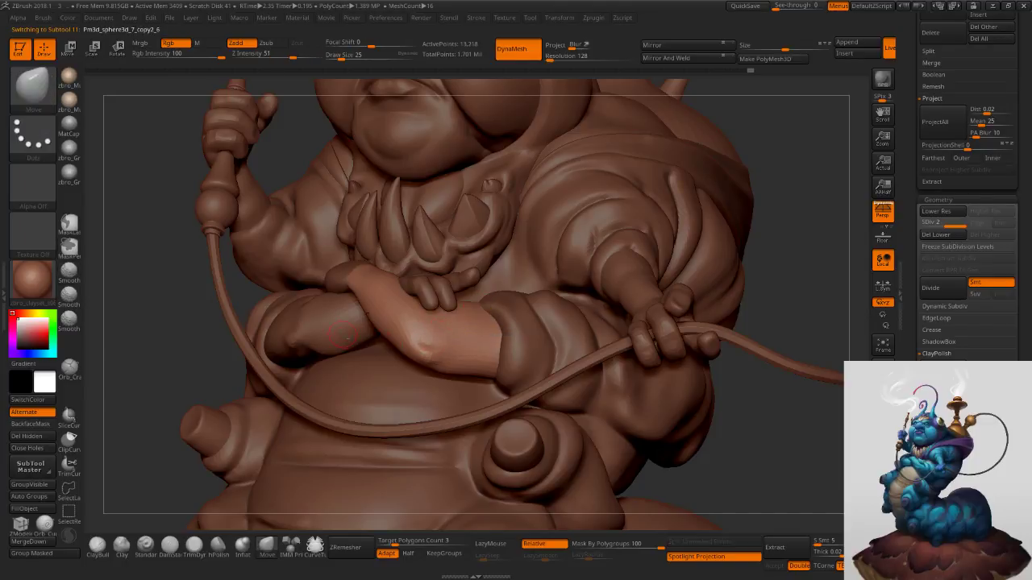
Subdivide the left forearm once and bring the brush down to size 19.
alt+click(356, 334)
key(ctrl+d)
key(s)
drag(433, 320, 438, 320)
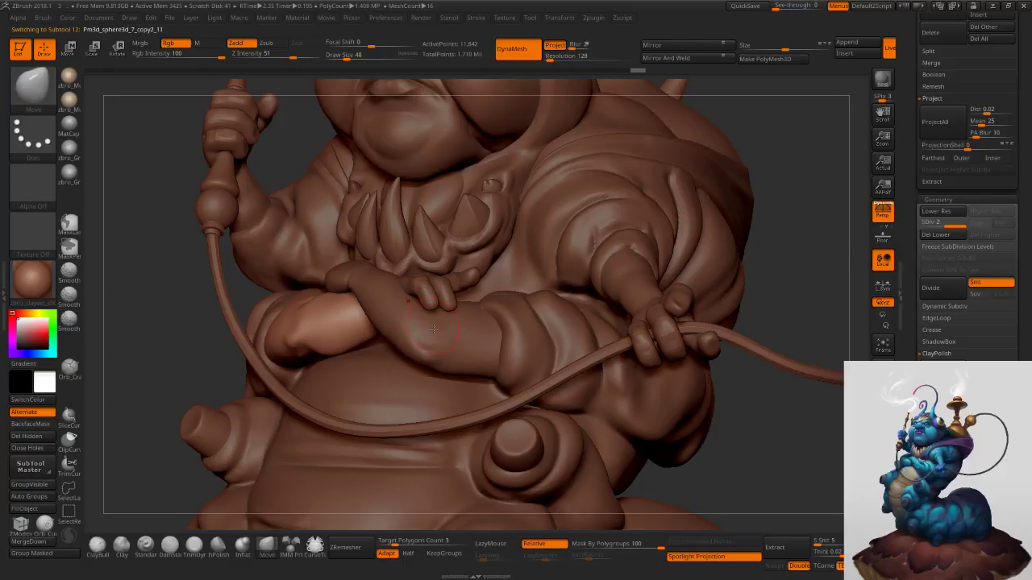
key(s)
drag(408, 319, 403, 319)
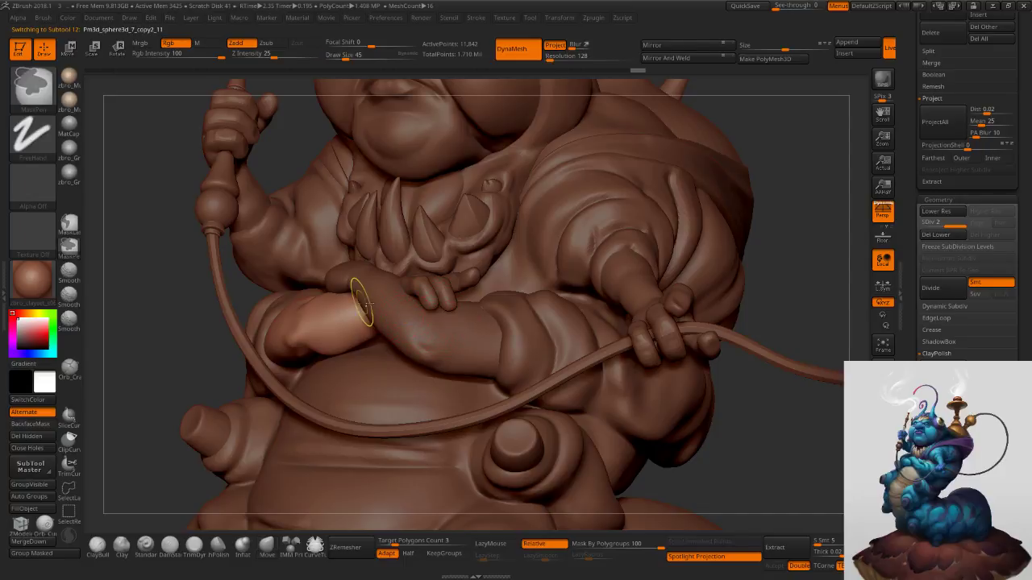
ctrl+right_drag(362, 293, 349, 276)
key(s)
drag(346, 273, 341, 272)
Select the right forearm and pull its left edge outward with a size-33 brush.
alt+click(340, 261)
right_drag(339, 262, 341, 261)
key(s)
drag(340, 259, 344, 259)
right_drag(345, 259, 334, 264)
drag(334, 258, 325, 267)
right_drag(375, 282, 518, 284)
right_drag(710, 267, 641, 281)
Subdivide the hose-holding arm and the raised hand with Ctrl+D.
alt+click(670, 295)
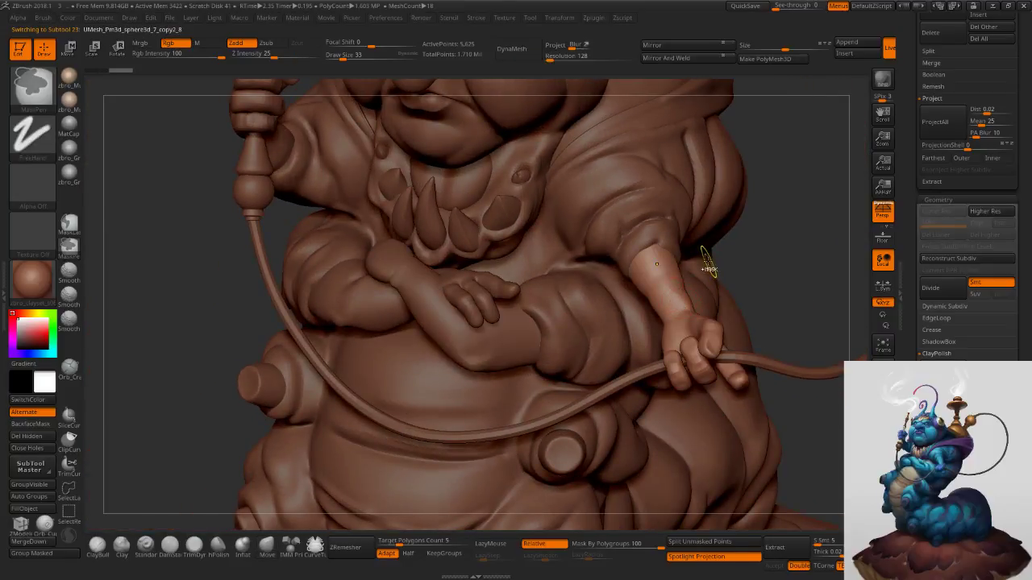
key(ctrl+d)
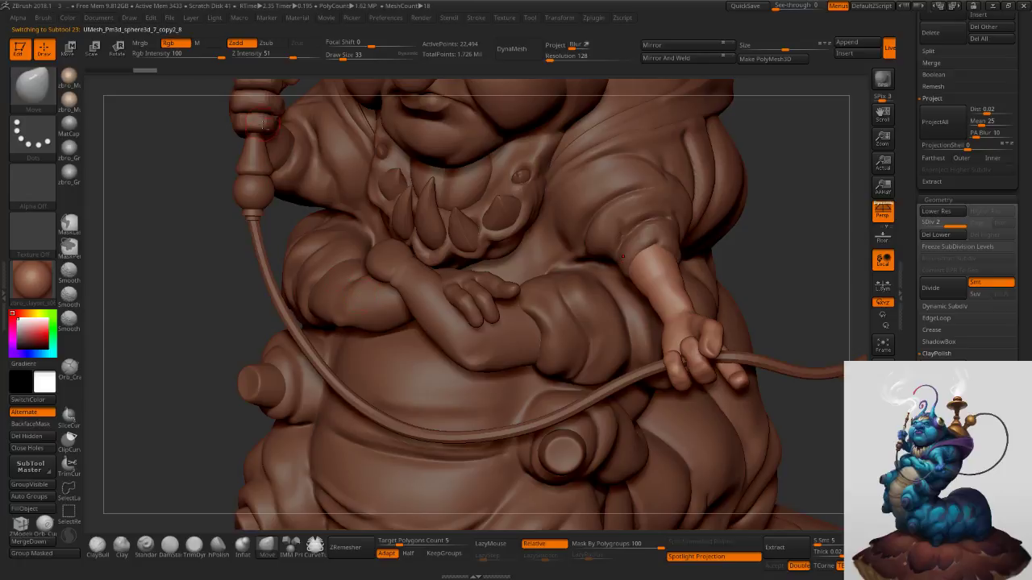
alt+click(262, 126)
key(ctrl+d)
alt+right_drag(568, 195, 567, 301)
right_drag(751, 381, 706, 367)
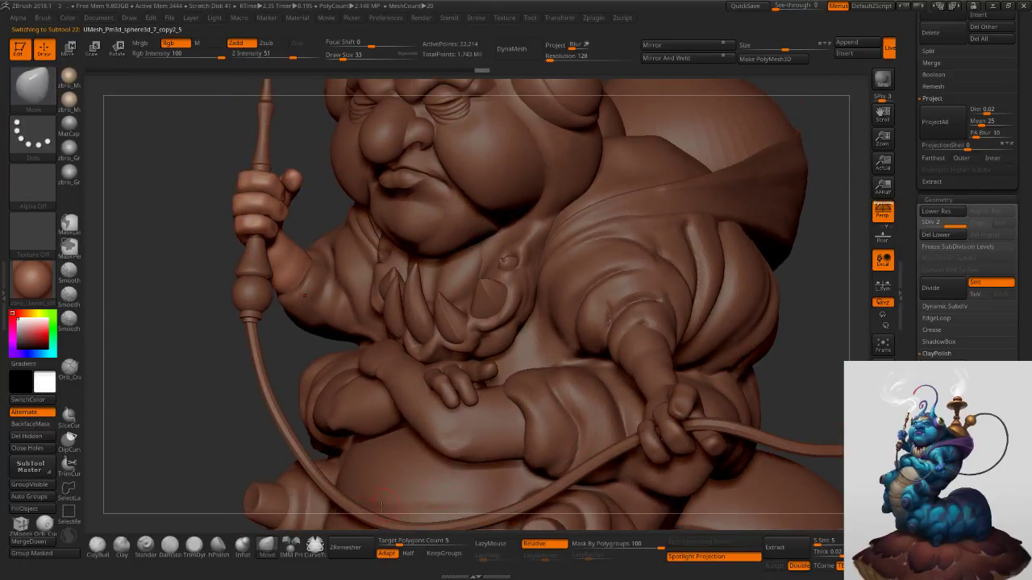
Switch to DamStandard at size 23, select the forearm-and-hand piece, and lightly smooth the forearm.
click(169, 545)
key(s)
drag(676, 345, 679, 345)
mouse_move(643, 347)
ctrl+right_down()
mouse_move(564, 278)
mouse_move(590, 257)
mouse_move(395, 83)
ctrl+right_up()
key(s)
drag(675, 328, 673, 328)
alt+click(643, 302)
key(shift)
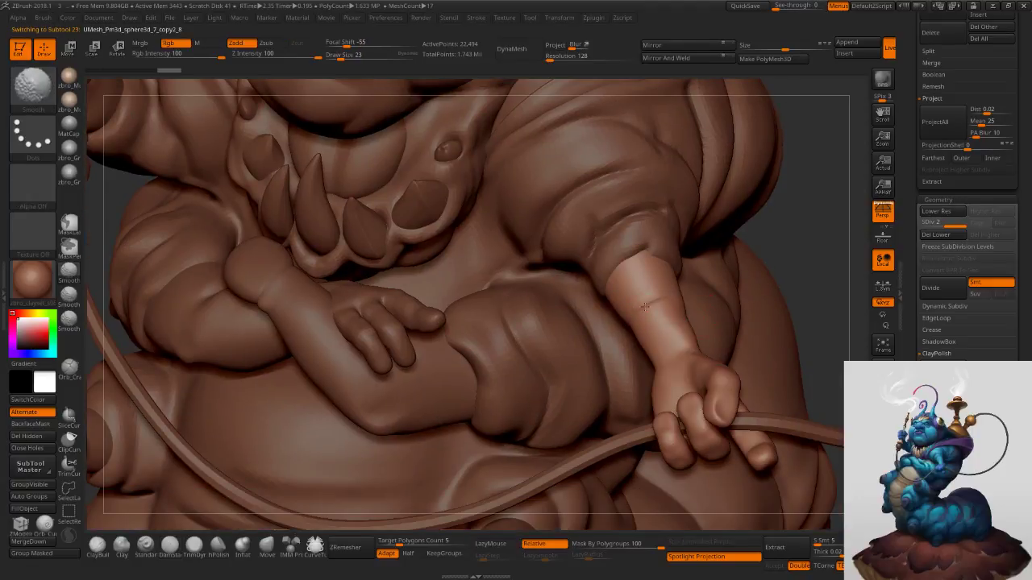
mouse_move(645, 355)
shift+mouse_down()
mouse_move(655, 368)
mouse_move(688, 353)
shift+mouse_up()
Carve the wrist crease on the hose-gripping hand and Shift-smooth it softer.
key(ctrl+z)
mouse_move(680, 362)
right_down()
mouse_move(700, 366)
mouse_move(671, 368)
right_up()
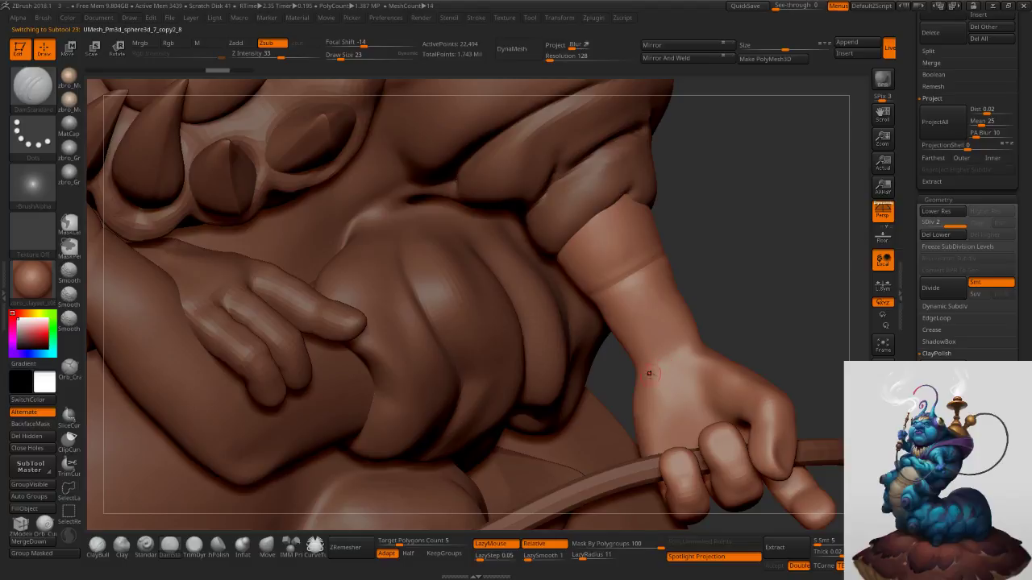
mouse_move(642, 382)
shift+mouse_down()
mouse_move(706, 349)
mouse_move(648, 379)
shift+mouse_up()
mouse_move(614, 379)
mouse_down()
mouse_move(704, 345)
mouse_move(695, 345)
mouse_up()
key(shift)
mouse_move(749, 323)
mouse_down()
mouse_move(700, 339)
mouse_move(692, 357)
mouse_move(727, 313)
mouse_up()
Nudge the hand's shape with the Move brush at size 59 on the lower subdivision level.
click(267, 548)
key(s)
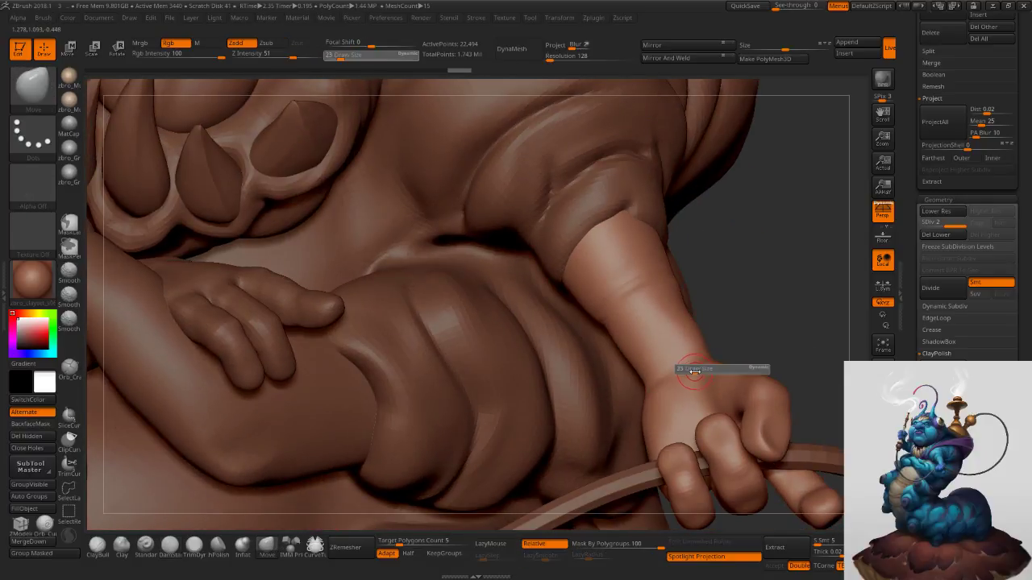
drag(740, 348, 718, 383)
key(s)
key(shift)
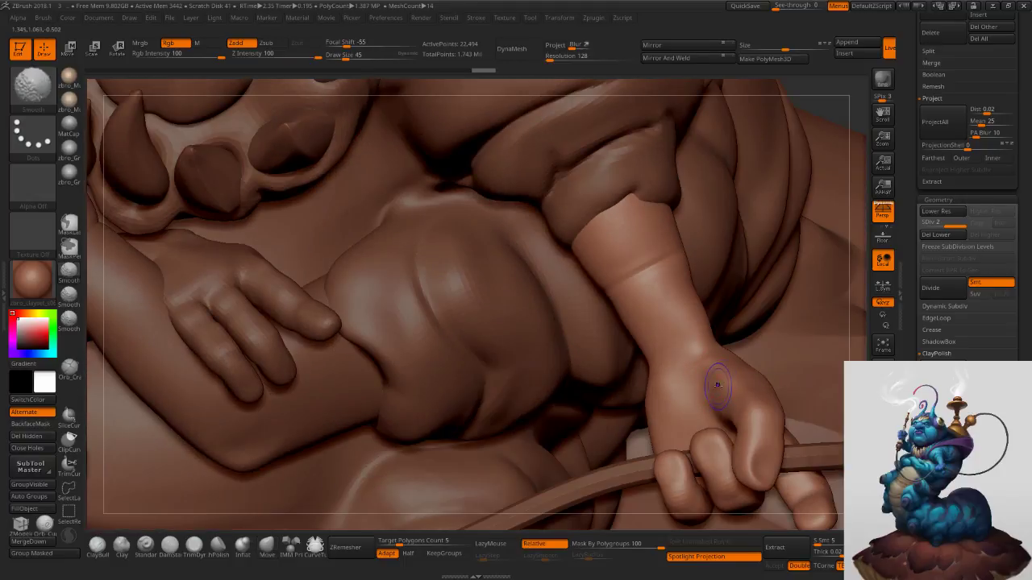
key(shift+d)
right_drag(705, 389, 737, 348)
key(s)
mouse_move(737, 357)
mouse_down()
mouse_move(742, 366)
mouse_move(742, 357)
mouse_up()
mouse_move(742, 357)
right_down()
mouse_move(770, 364)
mouse_move(767, 395)
right_up()
drag(715, 425, 725, 436)
Step back up to the higher subdivision level and smooth the forearm surface.
right_drag(737, 413, 740, 373)
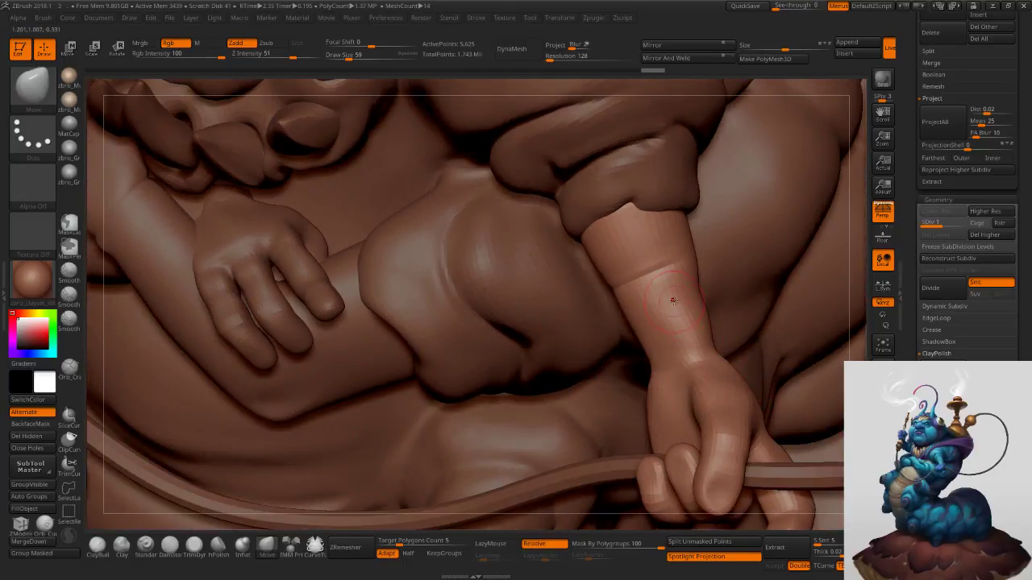
ctrl+right_drag(718, 326, 700, 230)
key(d)
ctrl+right_drag(669, 284, 664, 321)
shift+drag(625, 305, 687, 260)
alt+click(451, 407)
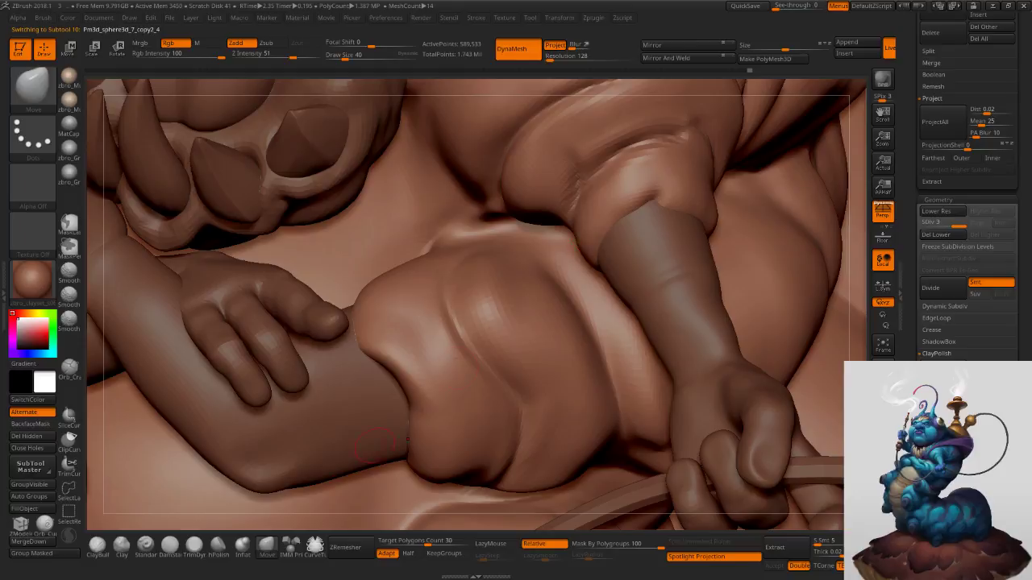
Reshape and smooth the sleeve edge with the Standard brush at size 53.
click(170, 549)
click(145, 548)
right_drag(500, 353, 620, 210)
key(s)
drag(620, 210, 571, 274)
key(ctrl+z)
mouse_move(680, 218)
mouse_down()
mouse_move(632, 214)
mouse_move(592, 309)
mouse_move(643, 198)
mouse_up()
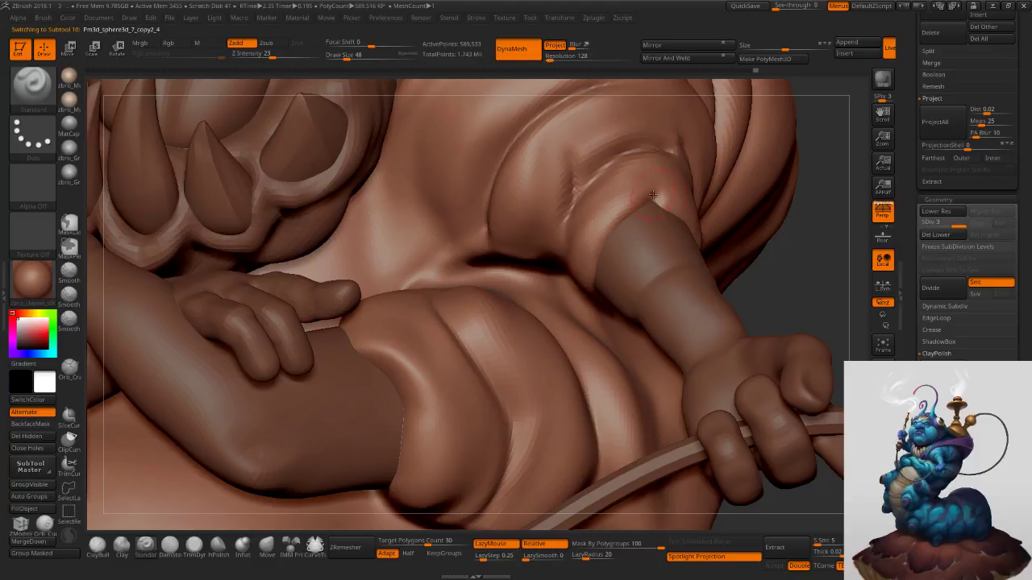
right_drag(699, 191, 683, 225)
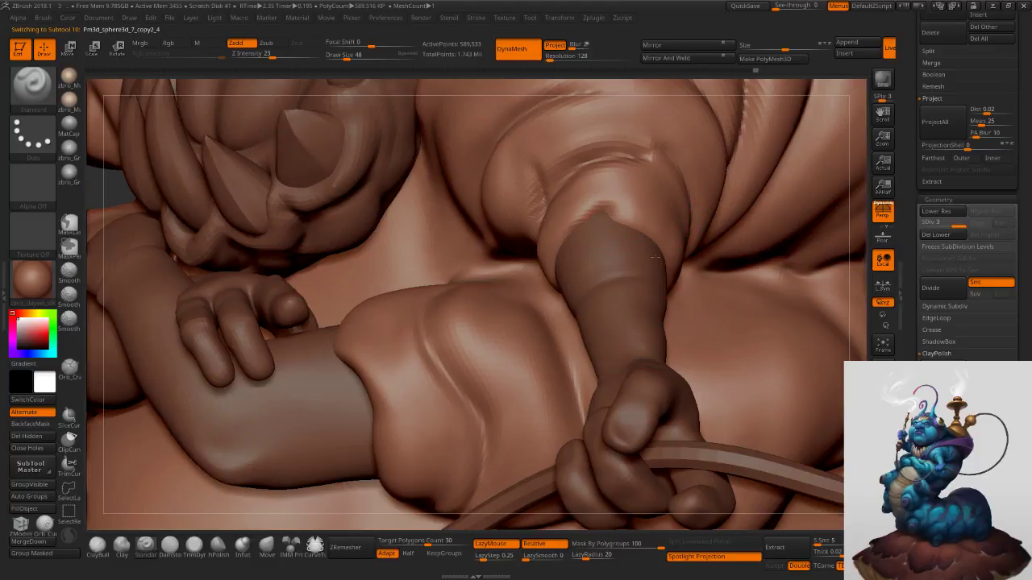
right_drag(671, 262, 628, 231)
drag(628, 231, 688, 308)
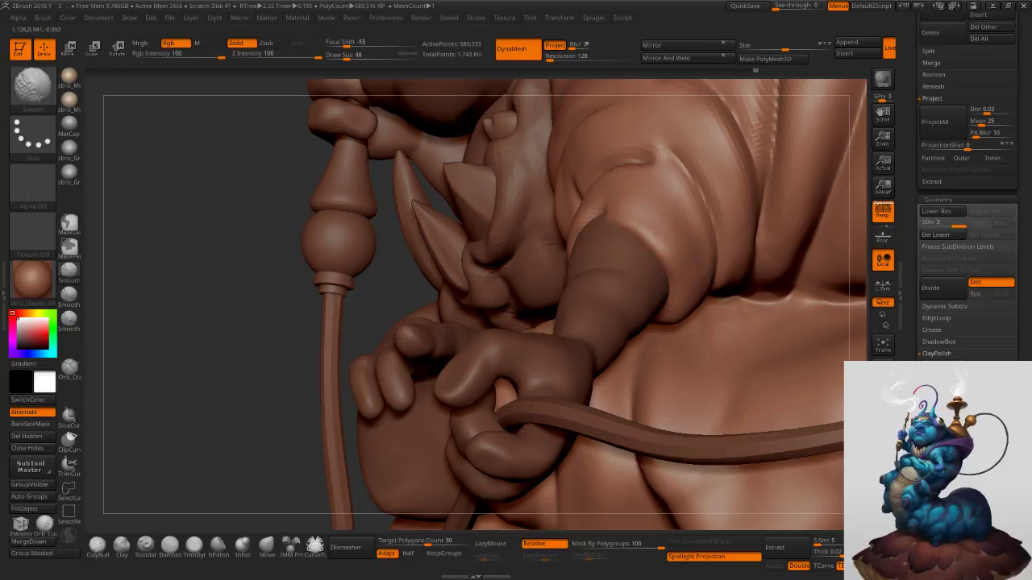
mouse_move(668, 292)
ctrl+right_down()
mouse_move(590, 210)
mouse_move(632, 205)
mouse_move(610, 194)
mouse_move(658, 215)
ctrl+right_up()
key(s)
drag(661, 217, 658, 216)
Pick the Pinch brush at size 50 and pinch the arm crease into a tighter fold.
click(38, 282)
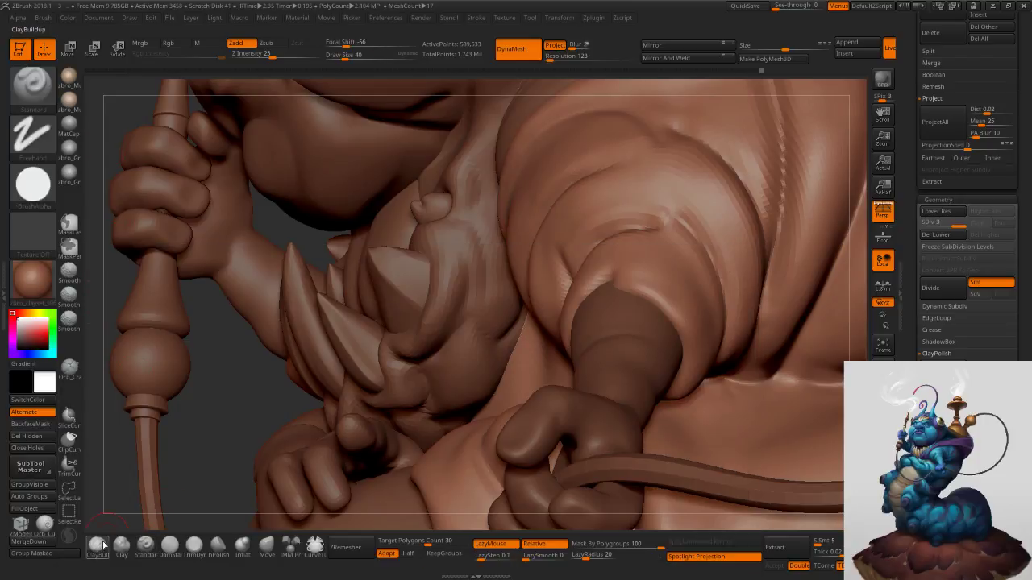
double_click(101, 543)
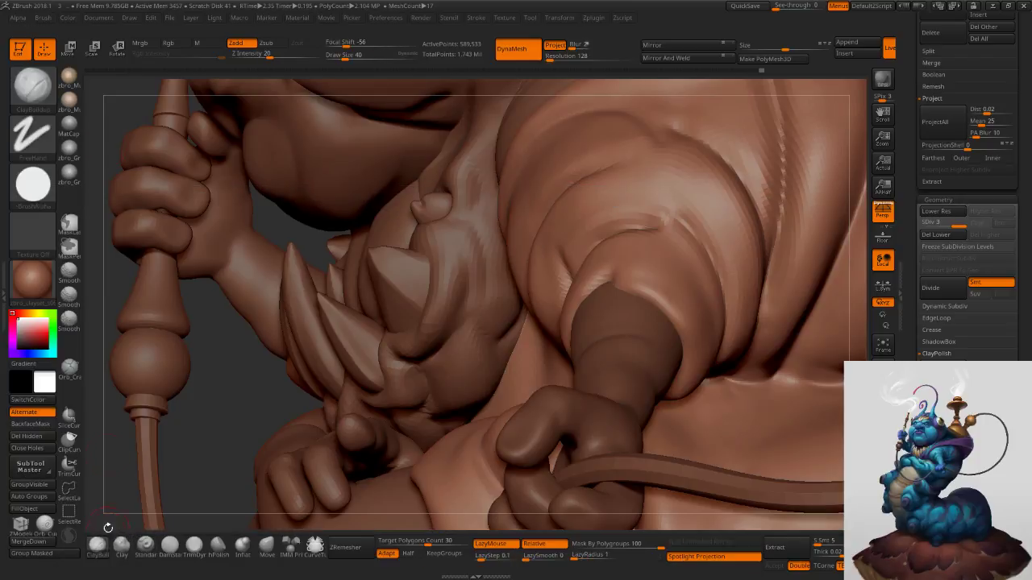
click(29, 101)
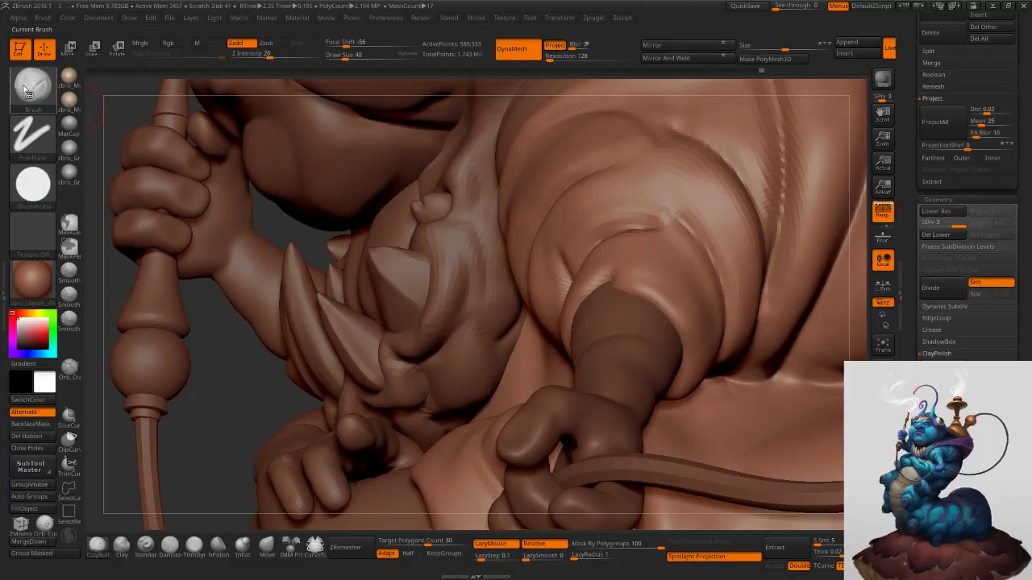
click(32, 89)
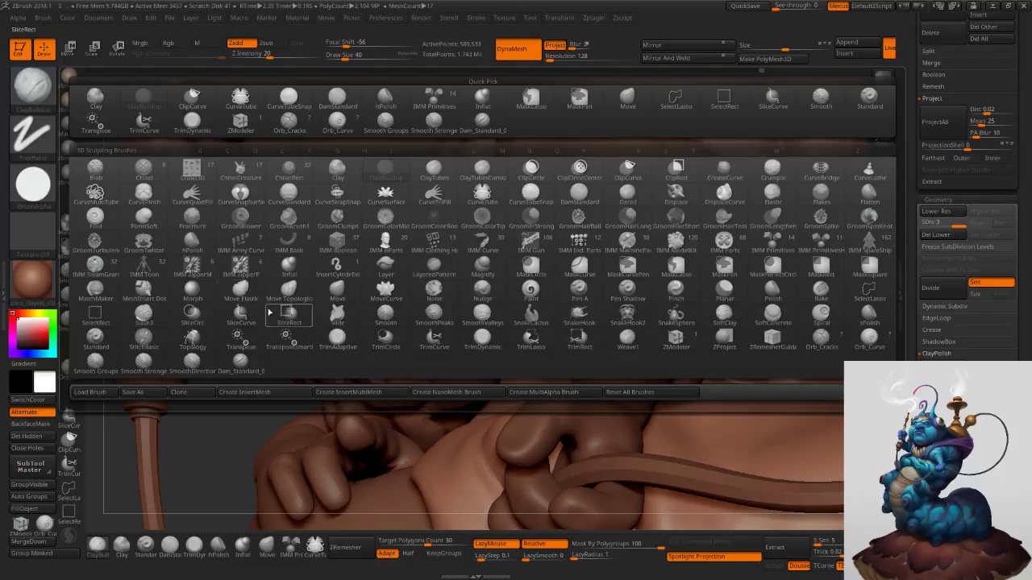
click(676, 292)
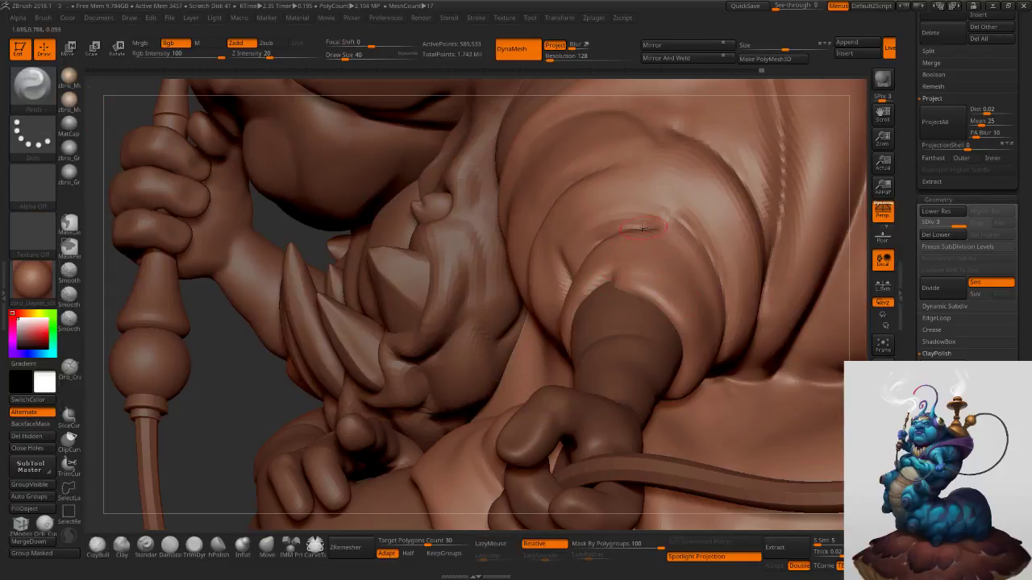
ctrl+right_drag(656, 230, 671, 218)
key(s)
drag(664, 218, 667, 218)
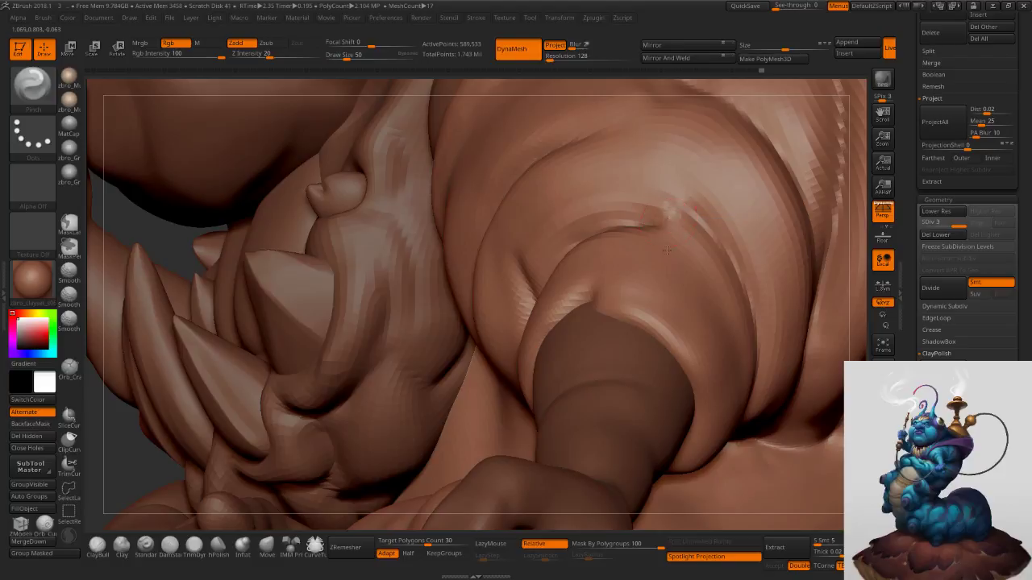
right_drag(664, 236, 664, 227)
drag(659, 219, 622, 219)
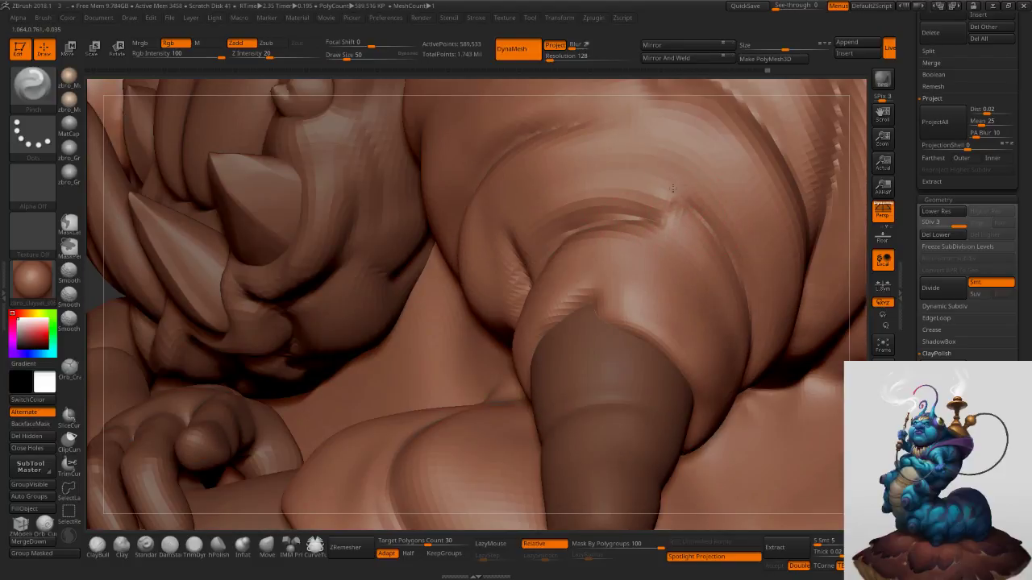
Tighten the dark fold along the arm crease with a size-89 Pinch brush.
alt+right_drag(677, 196, 711, 298)
key(s)
drag(618, 231, 625, 231)
right_drag(632, 234, 606, 236)
drag(587, 244, 601, 241)
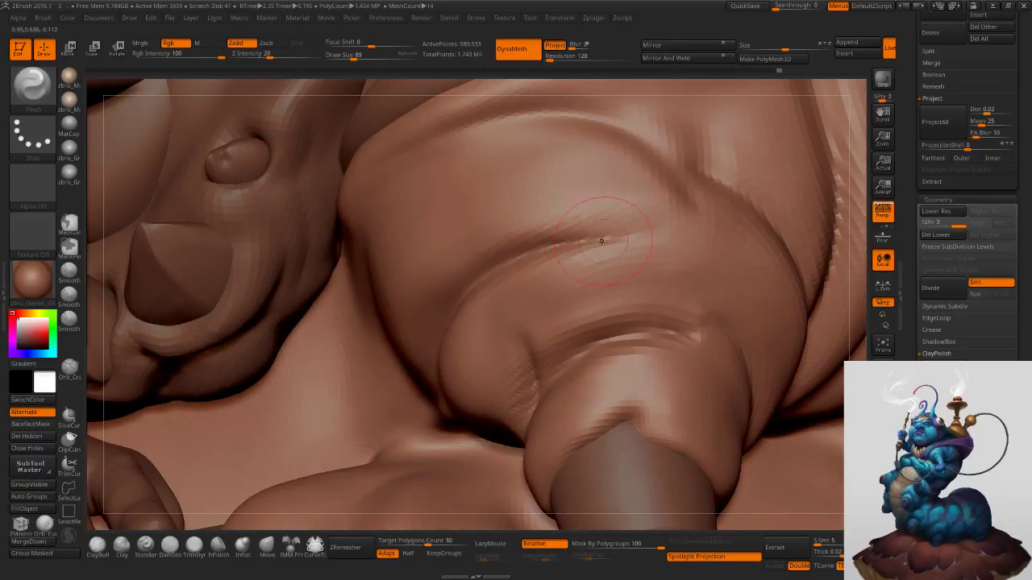
Pinch the front torso folds, then drop the brush to size 71.
mouse_move(668, 301)
alt+right_down()
mouse_move(598, 367)
mouse_move(617, 288)
alt+right_up()
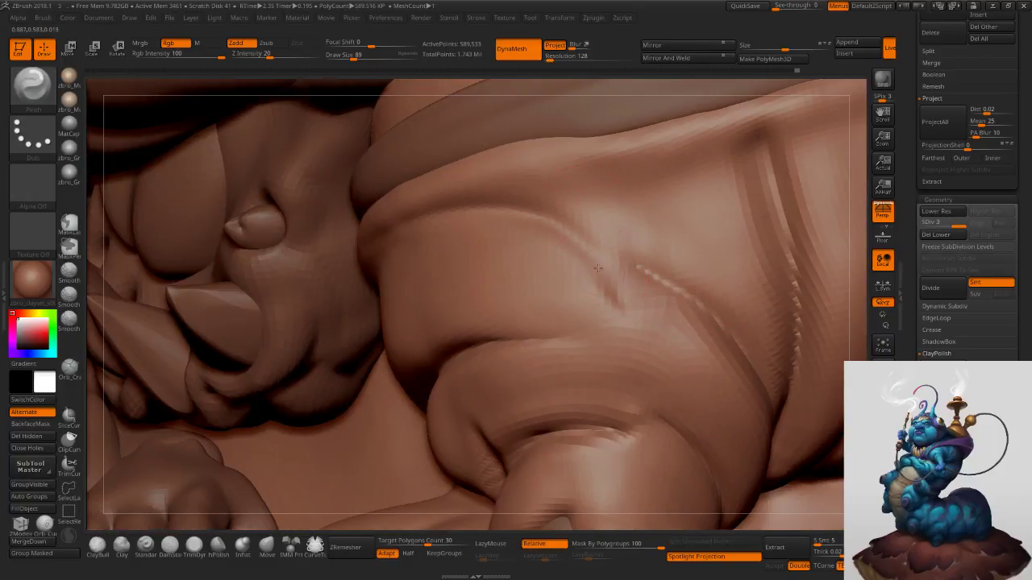
ctrl+right_drag(769, 280, 769, 217)
drag(769, 219, 773, 245)
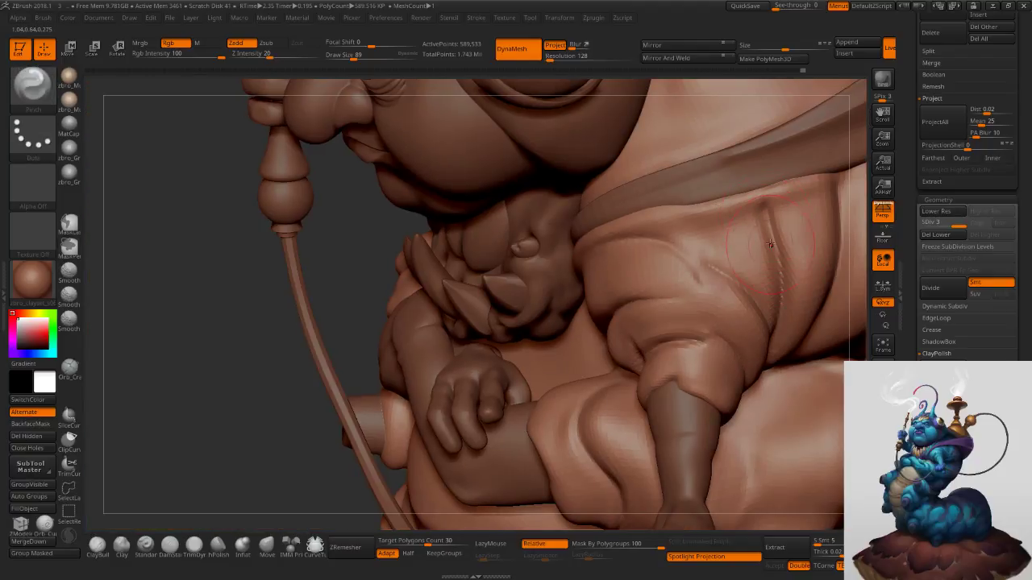
right_drag(778, 213, 763, 233)
right_drag(794, 283, 812, 278)
drag(784, 274, 795, 279)
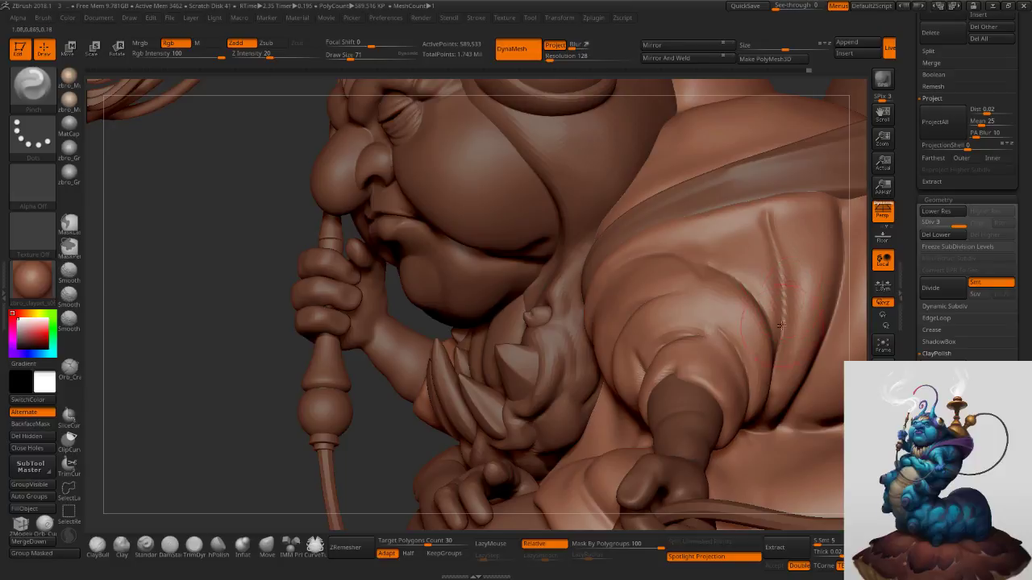
Sharpen the side torso fold and soften the back fold, then orbit to check the body.
mouse_move(780, 352)
ctrl+right_down()
mouse_move(784, 282)
mouse_move(688, 245)
mouse_move(685, 274)
ctrl+right_up()
drag(675, 206, 683, 201)
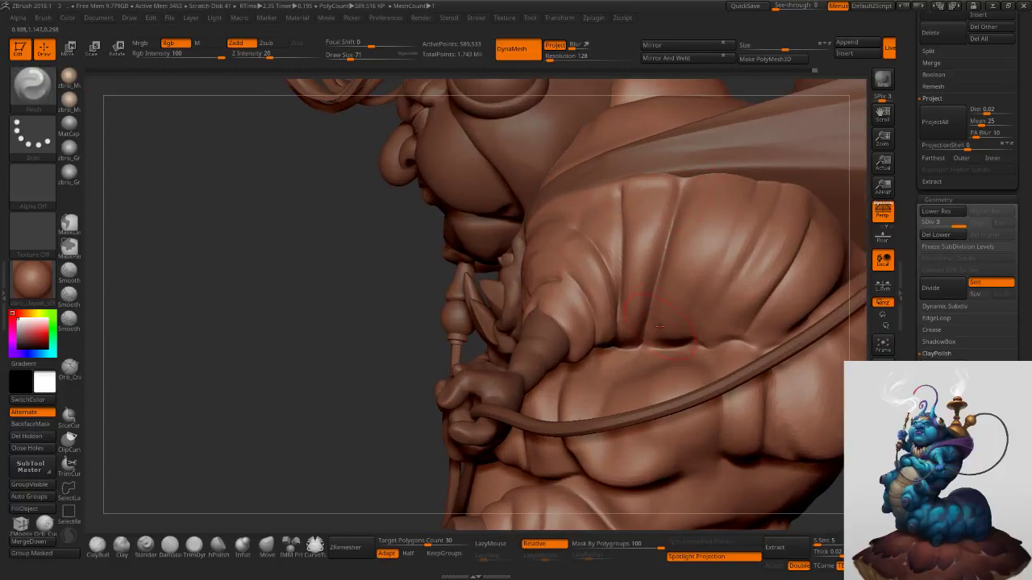
mouse_move(664, 256)
shift+mouse_down()
mouse_move(661, 266)
mouse_move(667, 225)
shift+mouse_up()
right_drag(672, 279, 703, 258)
mouse_move(726, 291)
shift+mouse_down()
mouse_move(724, 266)
mouse_move(751, 257)
mouse_move(747, 226)
shift+mouse_up()
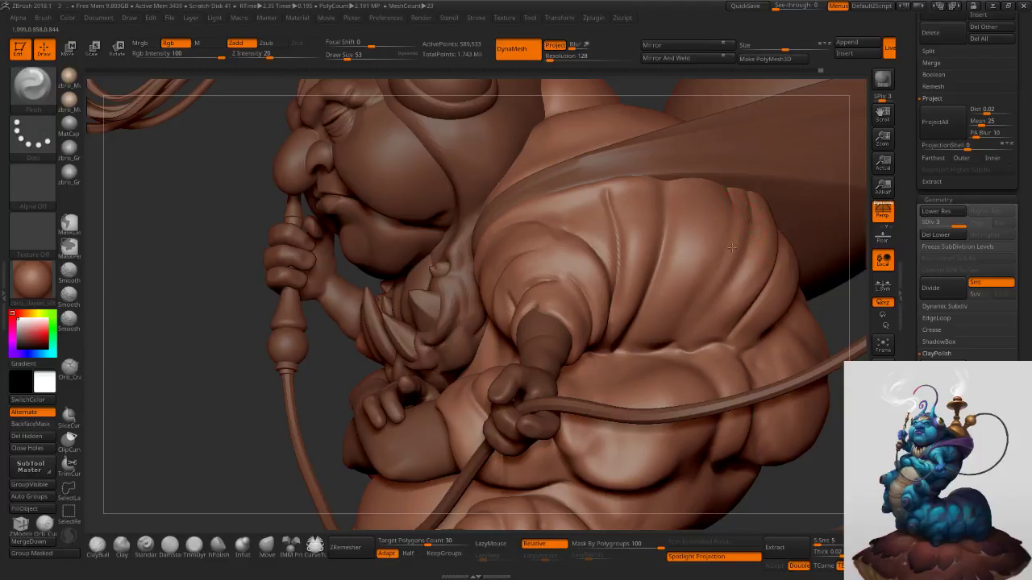
right_drag(733, 244, 736, 201)
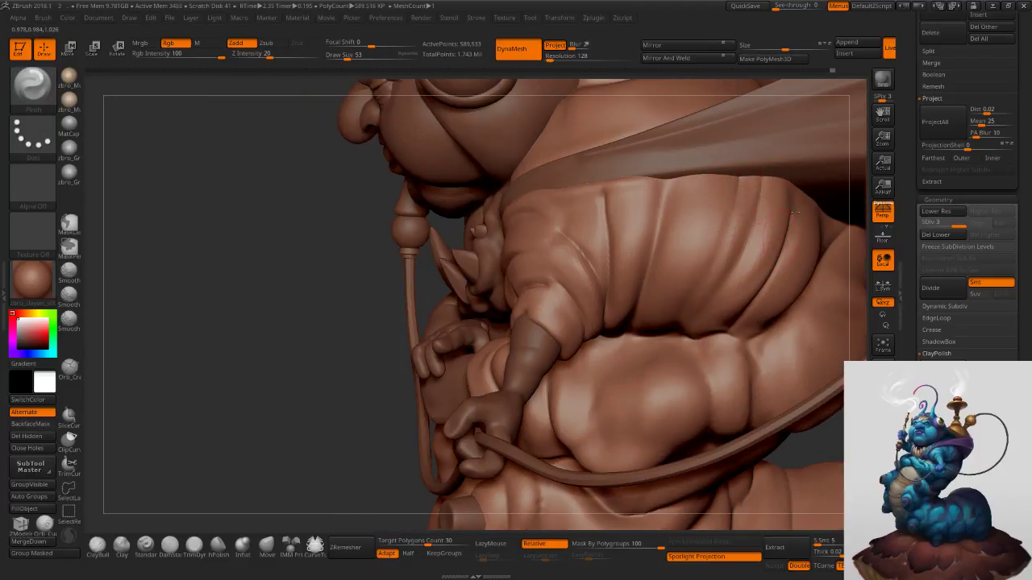
right_drag(768, 222, 752, 314)
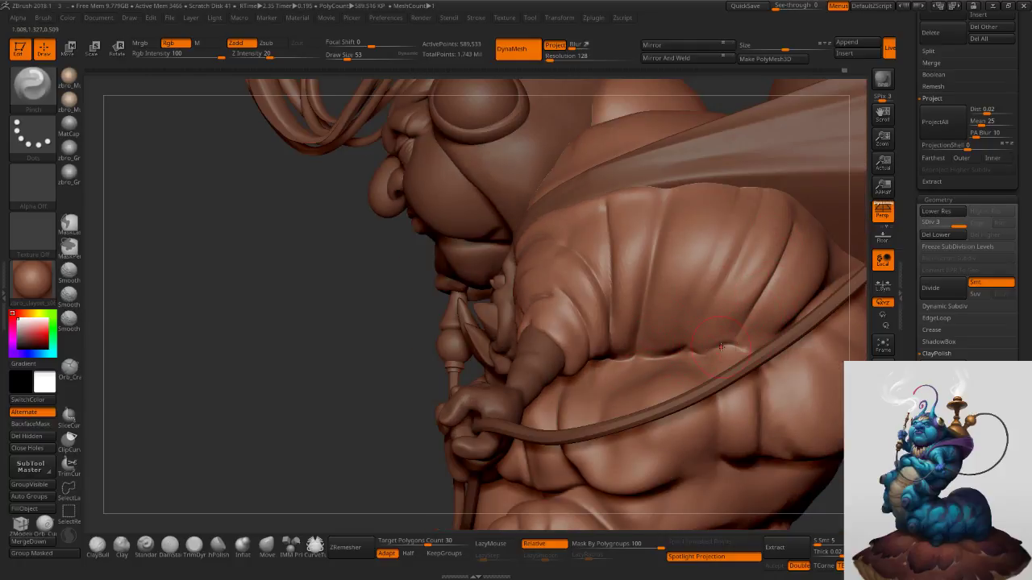
right_drag(755, 410, 744, 276)
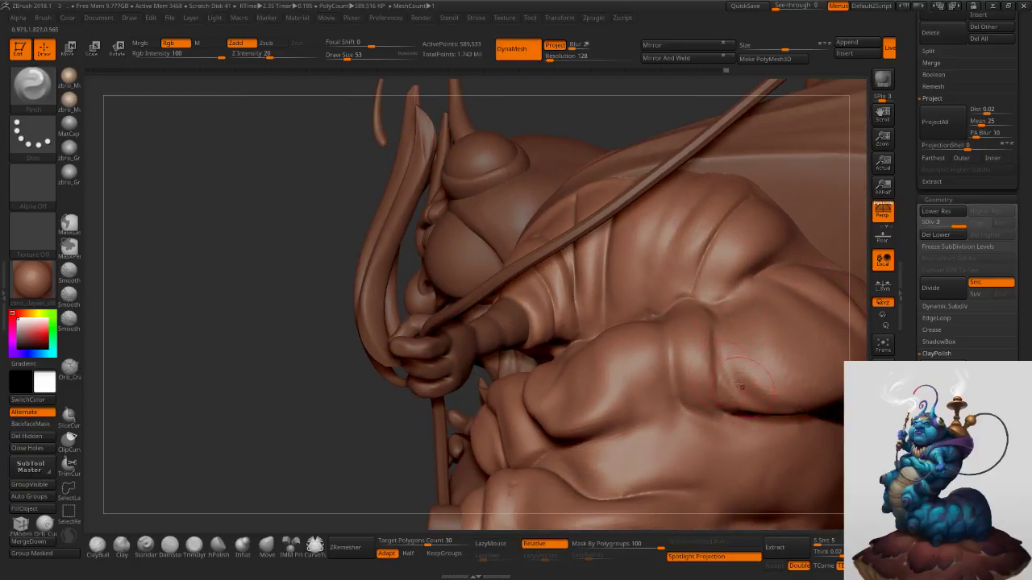
mouse_move(806, 411)
right_down()
mouse_move(709, 387)
mouse_move(666, 320)
right_up()
Turn the model to face the belly and set the Move brush to size 33.
key(s)
click(665, 320)
right_drag(343, 403, 456, 349)
right_drag(323, 427, 381, 386)
key(s)
click(349, 386)
right_drag(281, 396, 367, 403)
right_drag(247, 410, 301, 367)
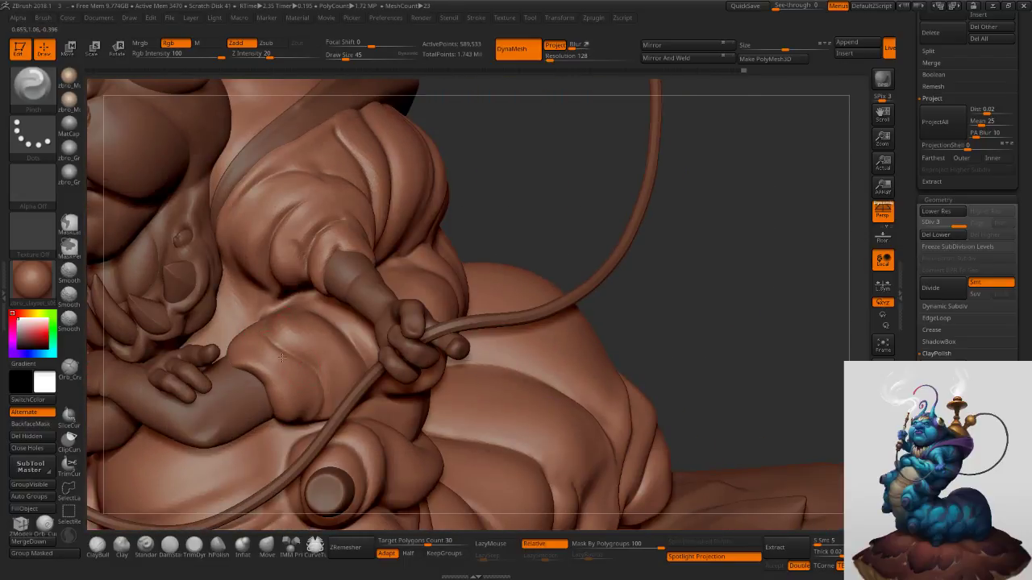
click(270, 545)
mouse_move(377, 304)
right_down()
mouse_move(403, 307)
mouse_move(525, 263)
mouse_move(528, 282)
mouse_move(633, 230)
mouse_move(604, 226)
mouse_move(698, 262)
mouse_move(645, 339)
right_up()
key(s)
click(438, 311)
right_drag(395, 306, 434, 301)
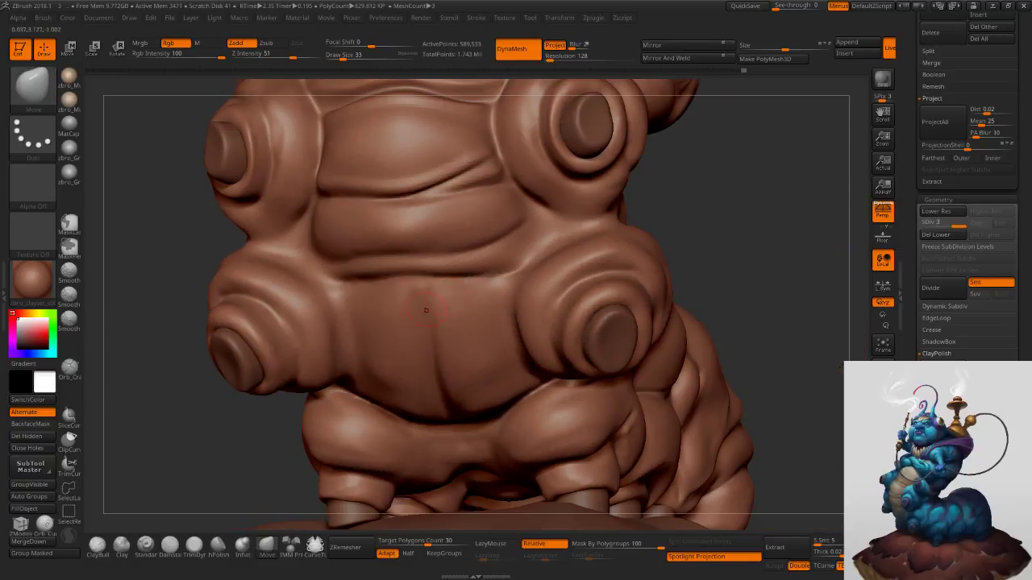
Carve a vertical belly crease with DamStandard at size 25 and smooth its top.
click(169, 546)
key(s)
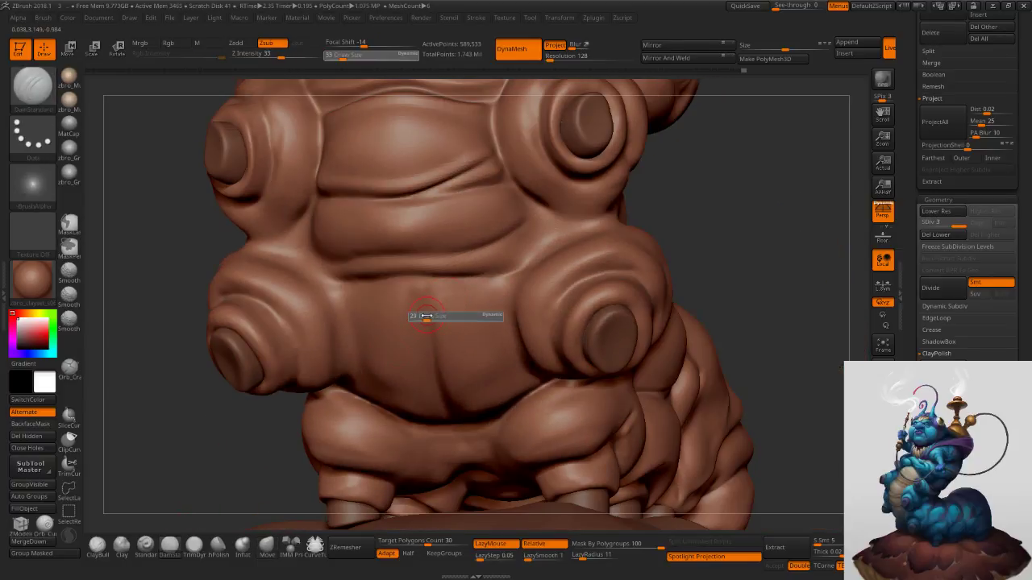
click(425, 316)
key(s)
click(434, 294)
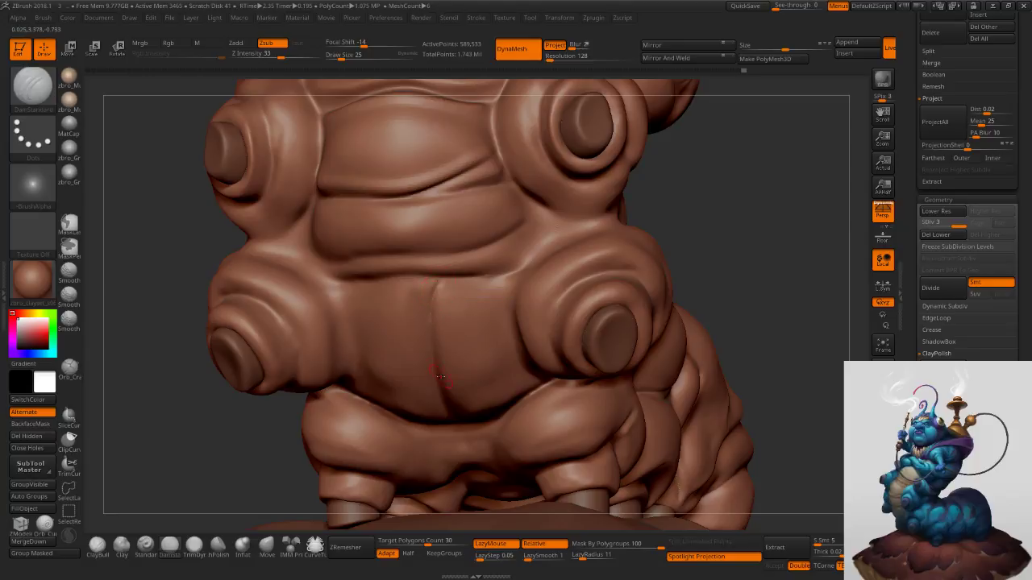
drag(404, 278, 437, 362)
right_drag(455, 406, 438, 285)
shift+drag(423, 276, 427, 324)
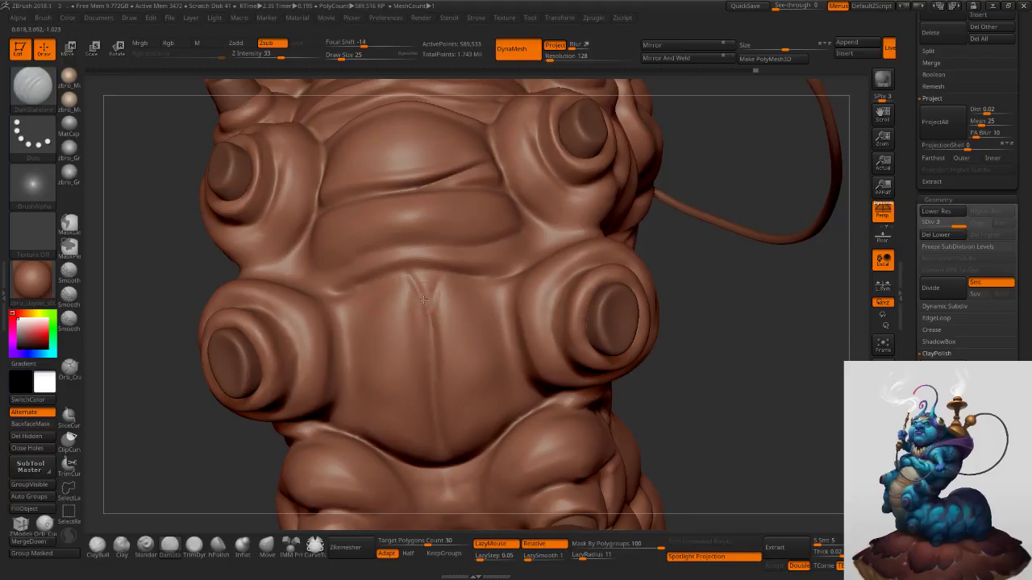
Deepen and extend the crease with Standard at size 16, soften it, then carve beside the left limb.
click(146, 546)
right_drag(414, 339, 447, 294)
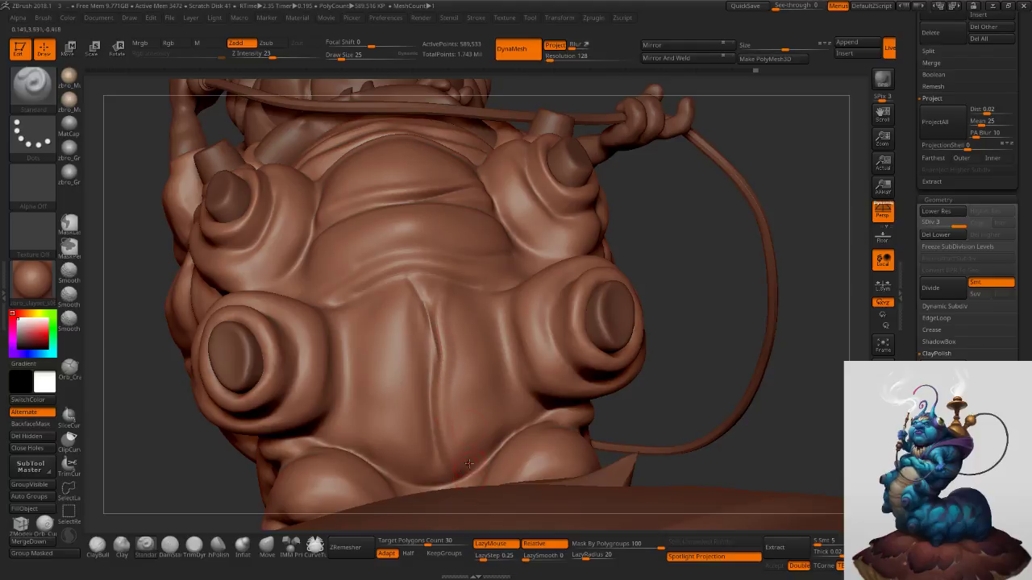
key(s)
drag(461, 400, 458, 399)
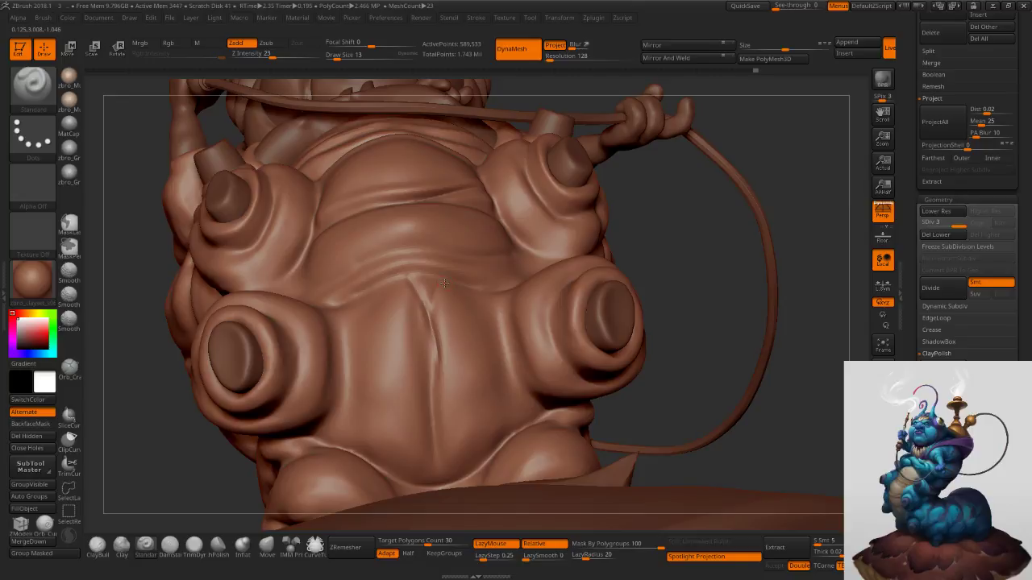
drag(439, 347, 439, 464)
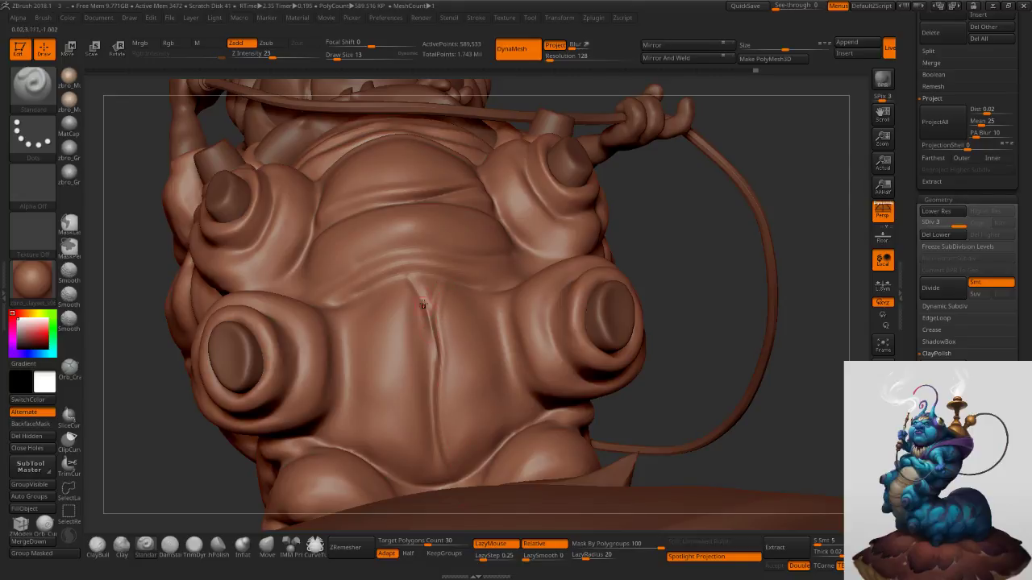
drag(424, 314, 437, 456)
key(s)
click(434, 400)
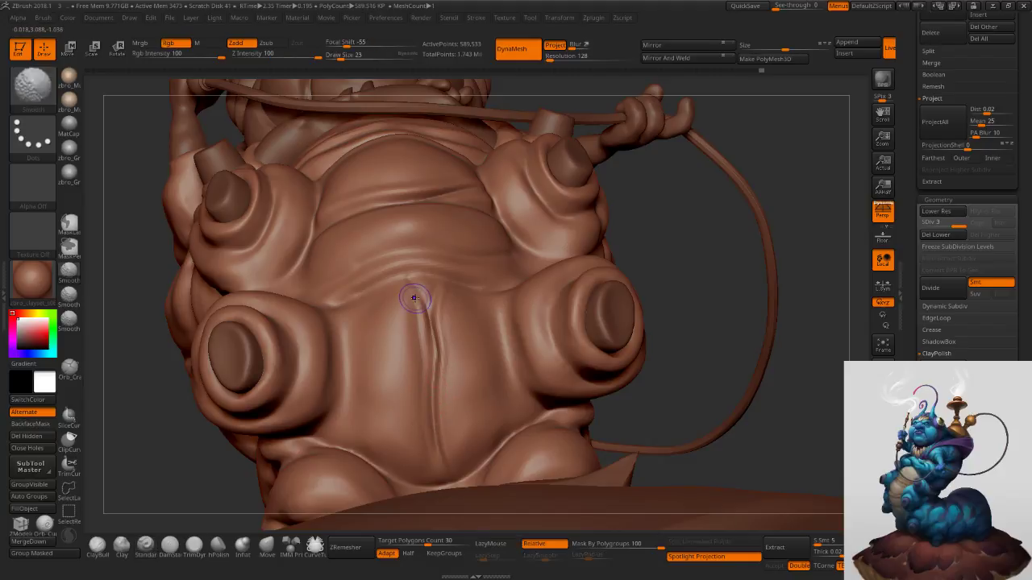
shift+drag(444, 453, 435, 311)
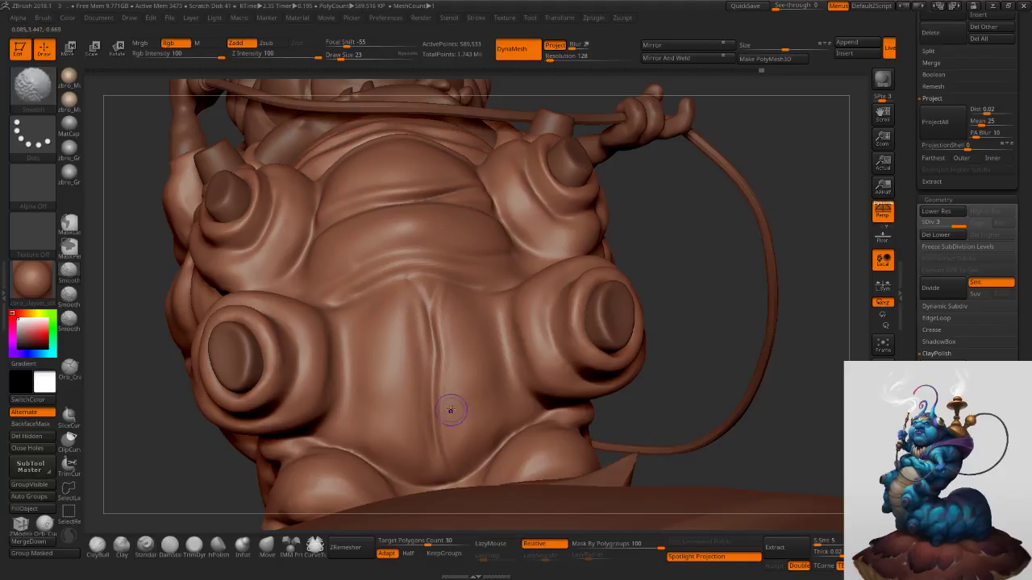
mouse_move(476, 442)
ctrl+right_down()
mouse_move(509, 260)
mouse_move(490, 309)
mouse_move(432, 372)
mouse_move(425, 351)
mouse_move(440, 332)
mouse_move(435, 370)
ctrl+right_up()
click(170, 546)
ctrl+right_drag(434, 327, 433, 323)
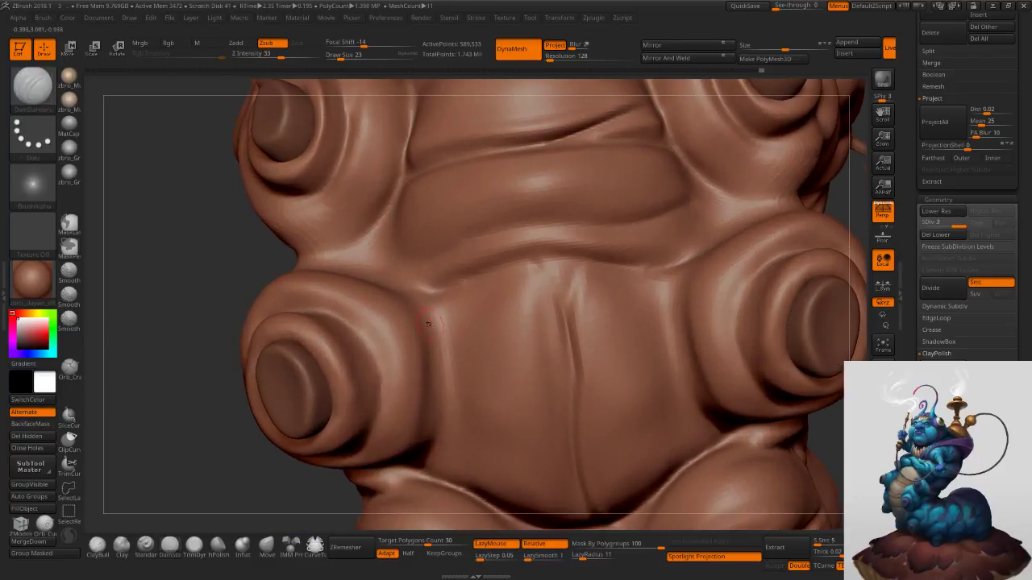
Carve a mirrored DamStandard crease beside the left limb and soften its top, redoing rough strokes.
drag(427, 303, 432, 456)
key(ctrl+z)
drag(427, 303, 425, 451)
right_drag(463, 355, 395, 353)
mouse_move(437, 300)
shift+mouse_down()
mouse_move(421, 289)
mouse_move(459, 350)
mouse_move(459, 371)
shift+mouse_up()
key(ctrl+z)
Carve and smooth a crease down the left limb's edge, mirrored on the right.
key(ctrl+z)
shift+drag(429, 300, 449, 341)
alt+right_drag(440, 387, 467, 299)
drag(436, 215, 463, 372)
shift+drag(441, 234, 469, 342)
mouse_move(469, 340)
right_down()
mouse_move(472, 332)
mouse_move(465, 352)
right_up()
shift+drag(463, 358, 464, 345)
drag(371, 248, 414, 362)
key(ctrl+z)
drag(374, 246, 383, 412)
shift+drag(372, 247, 423, 319)
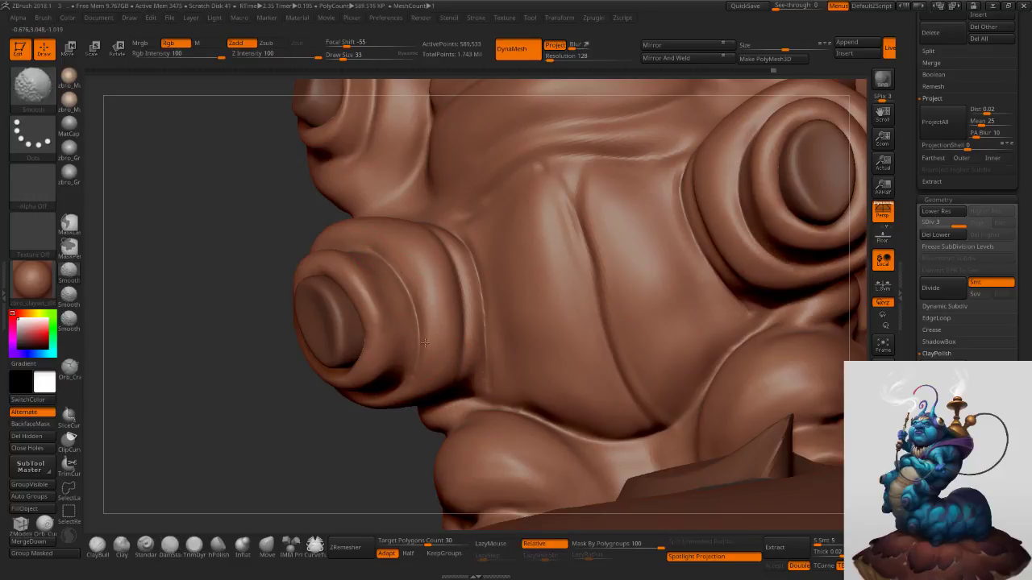
Solo the caterpillar body and carve a crease along the right tube's upper edge; brush size 56.
click(883, 493)
mouse_move(576, 299)
right_down()
mouse_move(542, 310)
mouse_move(603, 403)
mouse_move(545, 236)
mouse_move(513, 300)
mouse_move(532, 344)
right_up()
drag(532, 345, 611, 303)
key(ctrl+z)
mouse_move(639, 327)
right_down()
mouse_move(619, 294)
mouse_move(637, 270)
right_up()
key(s)
Carve a crease down the right leg's inner edge and smooth its edges.
drag(552, 300, 558, 299)
drag(495, 268, 509, 474)
right_drag(514, 483, 492, 346)
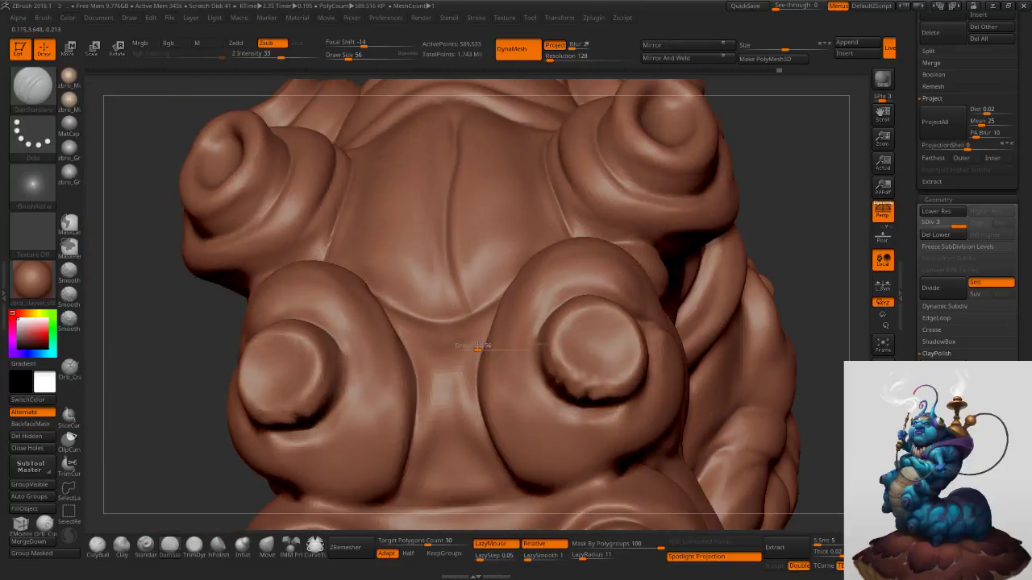
shift+drag(480, 363, 469, 392)
right_drag(467, 392, 498, 359)
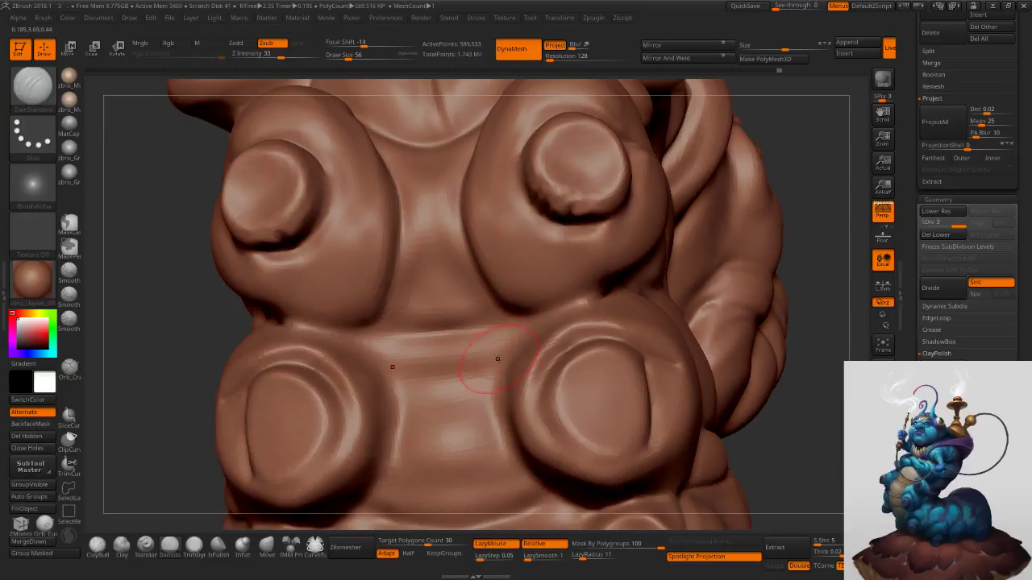
At Draw Size 42, carve a clean, longer inner upper-leg crease and soften its ragged edges.
drag(627, 279, 483, 307)
right_drag(484, 307, 520, 292)
key(ctrl+z)
key(s)
drag(520, 291, 516, 290)
drag(483, 249, 526, 331)
key(ctrl+z)
drag(465, 239, 524, 329)
key(ctrl+z)
mouse_move(456, 221)
mouse_down()
mouse_move(527, 325)
mouse_move(461, 194)
mouse_move(487, 297)
mouse_up()
alt+right_drag(517, 384, 480, 267)
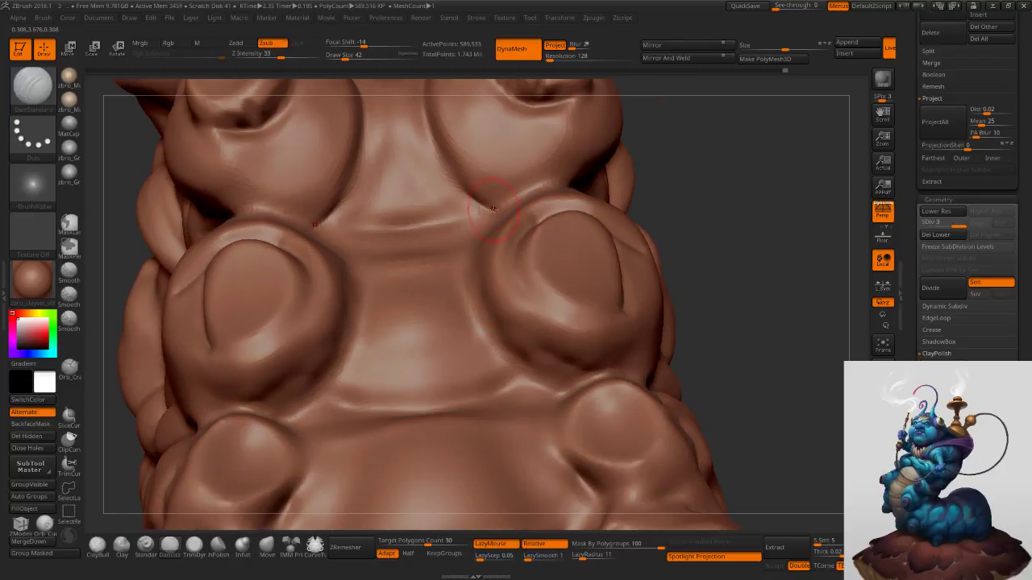
Carve the right leg's inner crease, soften its upper end, and carve a smoothed mirrored belly crease.
drag(493, 210, 554, 389)
mouse_move(484, 214)
shift+mouse_down()
mouse_move(537, 388)
mouse_move(408, 376)
shift+mouse_up()
key(ctrl+z)
right_drag(514, 316, 475, 335)
drag(532, 376, 422, 405)
shift+drag(508, 395, 528, 382)
Recarve the belly crease deeper at brush size 29 and smooth it.
mouse_move(556, 476)
alt+right_down()
mouse_move(532, 282)
mouse_move(569, 342)
alt+right_up()
drag(571, 342, 420, 376)
mouse_move(502, 376)
shift+mouse_down()
mouse_move(527, 370)
mouse_move(499, 369)
shift+mouse_up()
key(s)
mouse_move(436, 379)
mouse_down()
mouse_move(513, 376)
mouse_move(566, 336)
mouse_up()
shift+drag(558, 355, 554, 391)
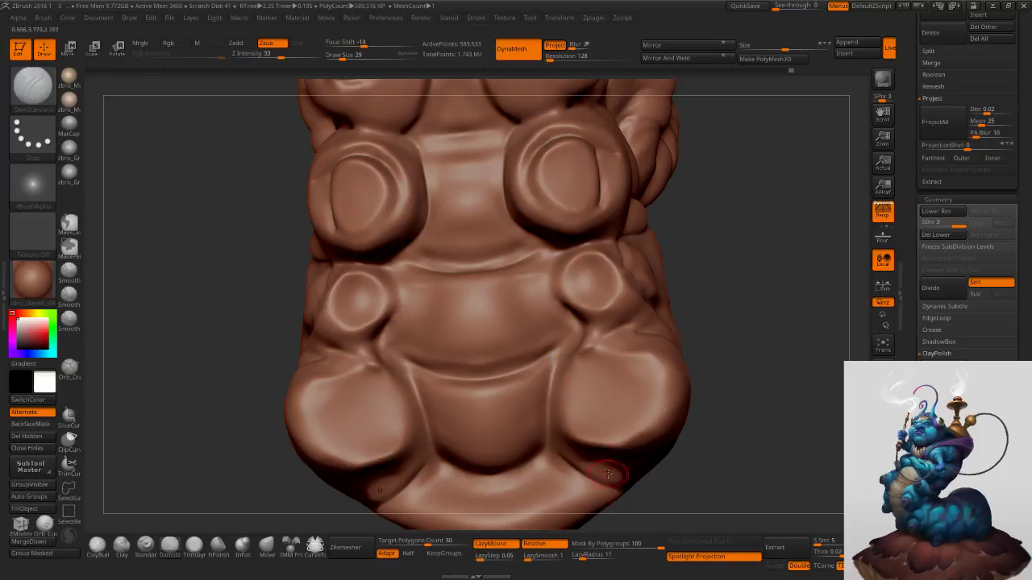
click(586, 556)
Set LazyRadius to 45, carve a thin side crease, then build up thigh creases with ClayBuildup at size 42.
drag(586, 556, 592, 557)
mouse_move(635, 328)
right_down()
mouse_move(603, 338)
mouse_move(584, 375)
mouse_move(583, 293)
mouse_move(543, 318)
mouse_move(600, 314)
mouse_move(557, 346)
mouse_move(611, 245)
mouse_move(638, 311)
mouse_move(578, 322)
mouse_move(576, 380)
right_up()
mouse_move(559, 404)
mouse_down()
mouse_move(661, 330)
mouse_move(654, 340)
mouse_up()
key(s)
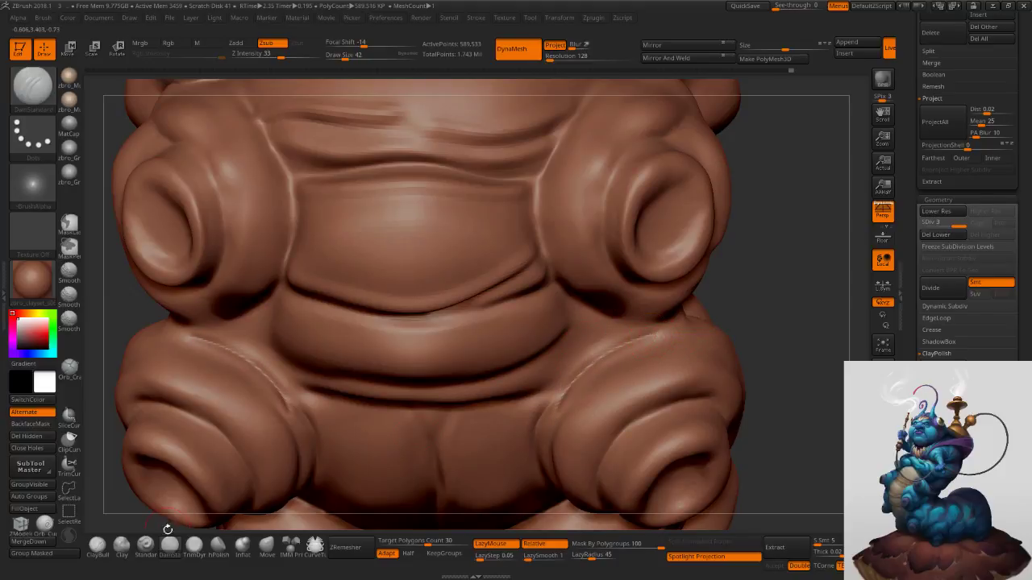
click(97, 545)
mouse_move(642, 320)
mouse_down()
mouse_move(578, 371)
mouse_move(633, 331)
mouse_move(582, 361)
mouse_move(557, 395)
mouse_up()
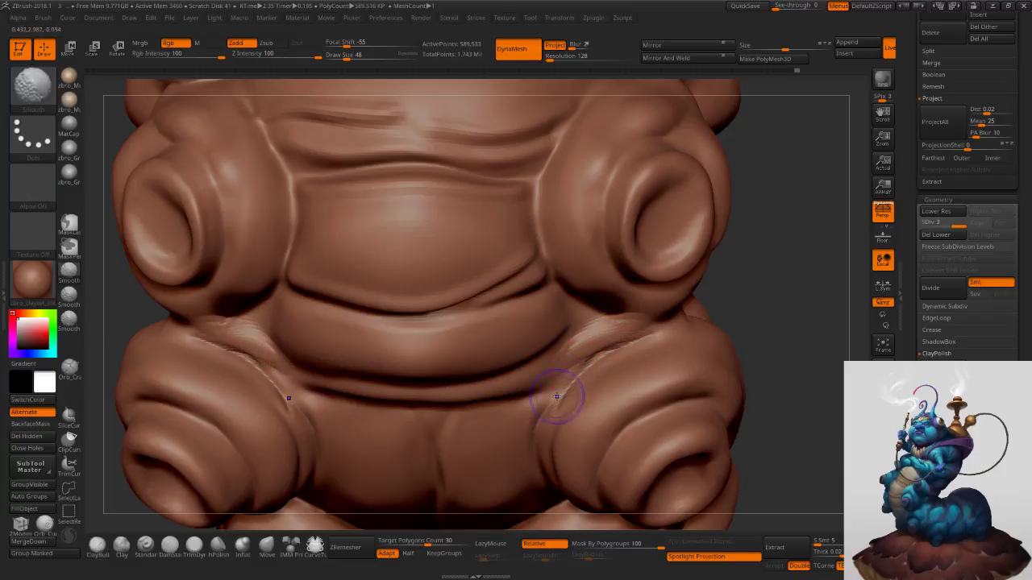
Carve the mirrored upper-leg thigh crease with DamStandard, redoing the rough strokes.
click(172, 547)
mouse_move(567, 357)
mouse_down()
mouse_move(640, 310)
mouse_move(580, 328)
mouse_up()
key(ctrl+z)
right_drag(610, 337, 622, 318)
key(ctrl+z)
key(ctrl+z)
mouse_move(566, 282)
mouse_down()
mouse_move(635, 313)
mouse_move(582, 359)
mouse_up()
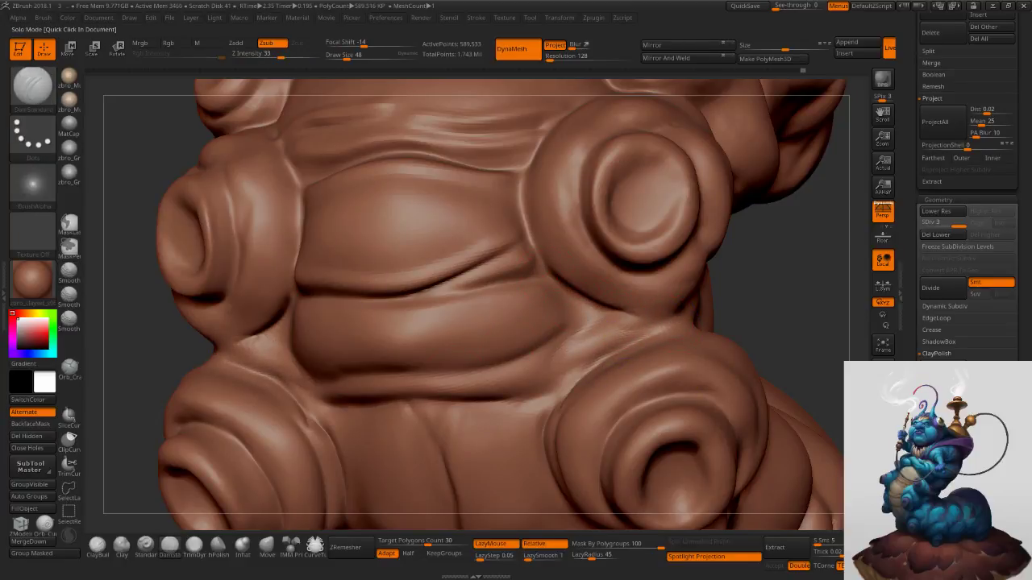
Turn off Solo mode and frame the full caterpillar in a front view showing the face.
key(alt+s)
ctrl+right_drag(645, 322, 653, 242)
shift+right_drag(709, 323, 559, 329)
ctrl+right_drag(749, 355, 736, 345)
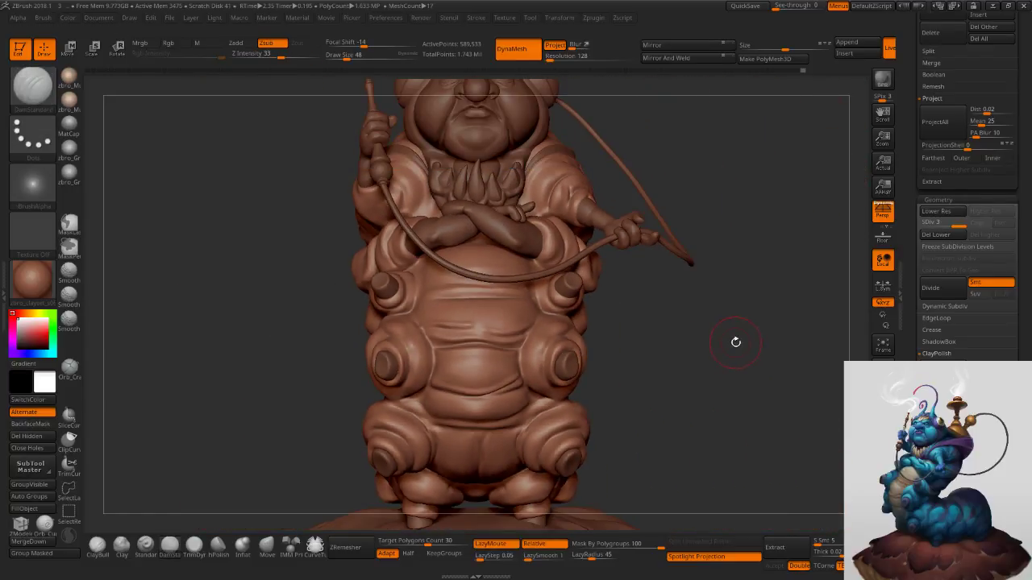
Smooth the belly segments at brush size 42, then at size 21 on the lower belly.
right_drag(758, 304, 743, 302)
ctrl+right_drag(296, 357, 441, 327)
key(s)
drag(421, 325, 419, 326)
right_drag(396, 317, 401, 319)
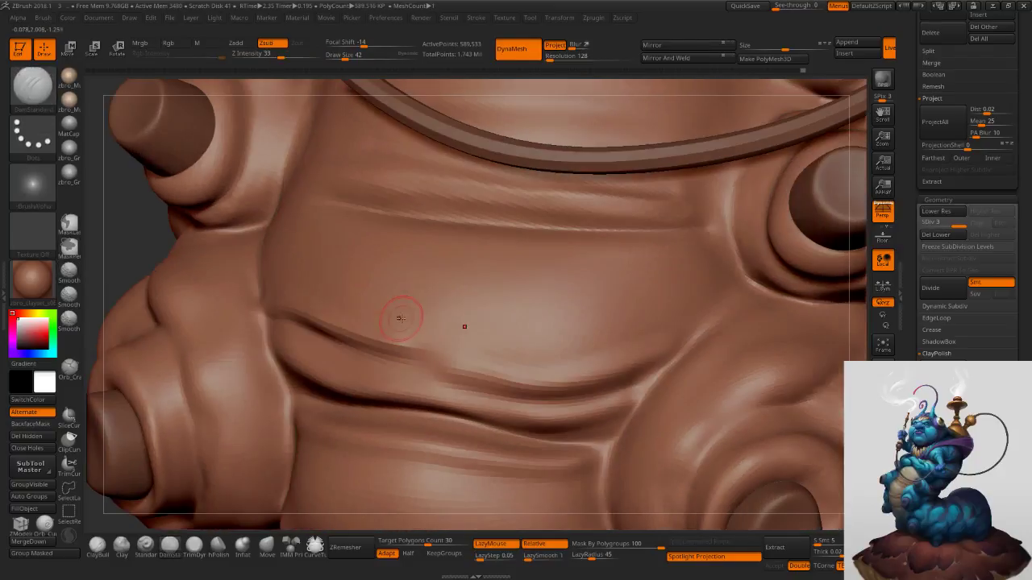
key(shift)
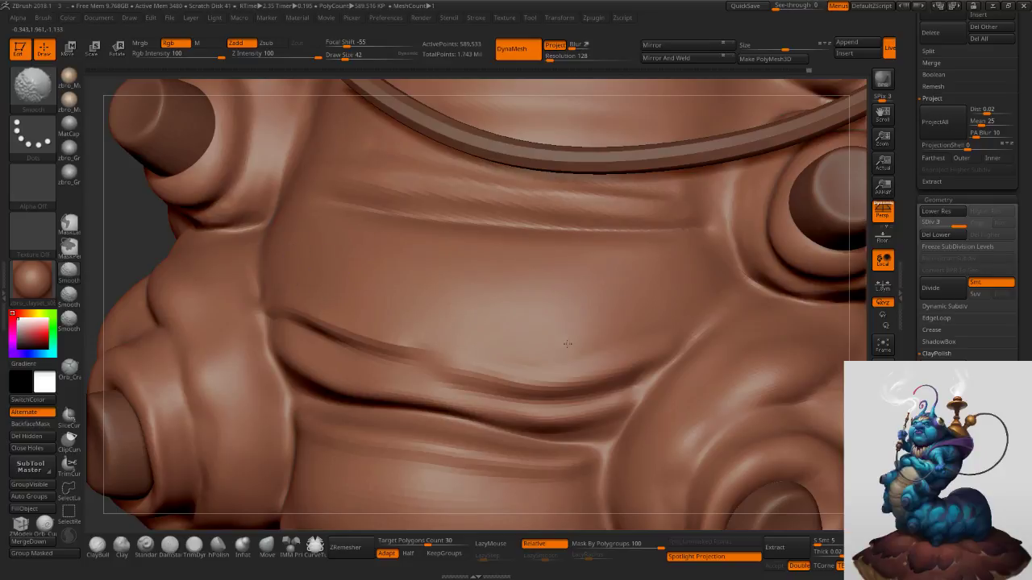
mouse_move(597, 376)
right_down()
mouse_move(611, 277)
mouse_move(580, 173)
right_up()
mouse_move(564, 314)
alt+right_down()
mouse_move(532, 223)
mouse_move(524, 304)
alt+right_up()
key(s)
drag(524, 305, 519, 306)
key(shift)
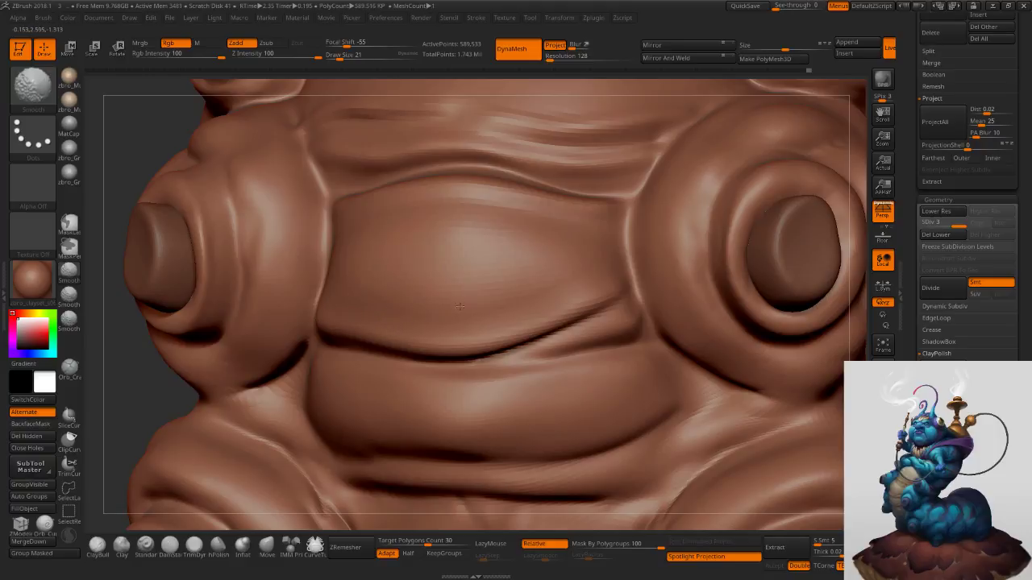
mouse_move(607, 272)
alt+right_down()
mouse_move(621, 165)
mouse_move(673, 217)
mouse_move(664, 285)
alt+right_up()
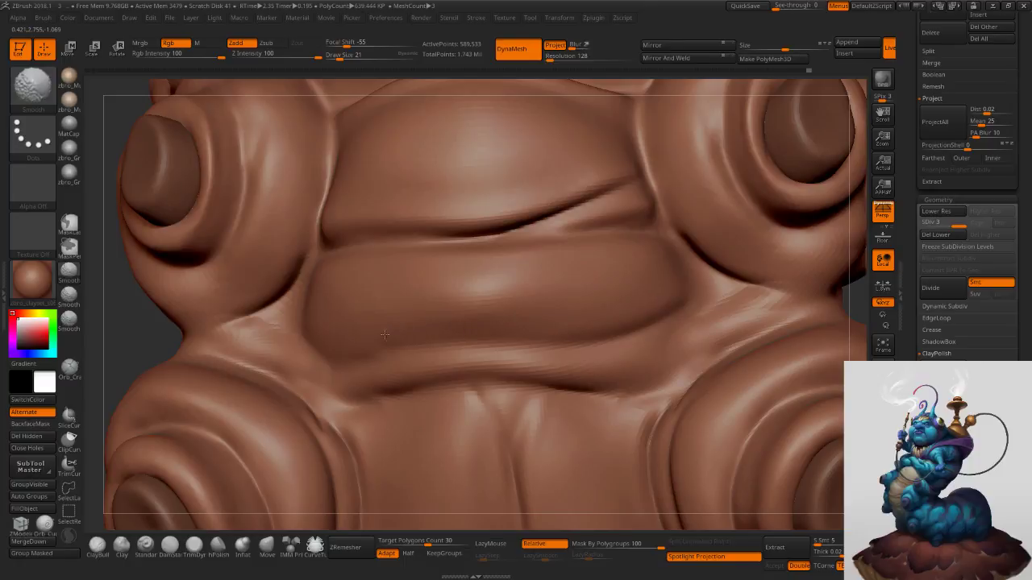
Carve a DamStandard crease along the belly fold, keeping it unsmoothed, at brush size 21.
key(b)
key(d)
key(s)
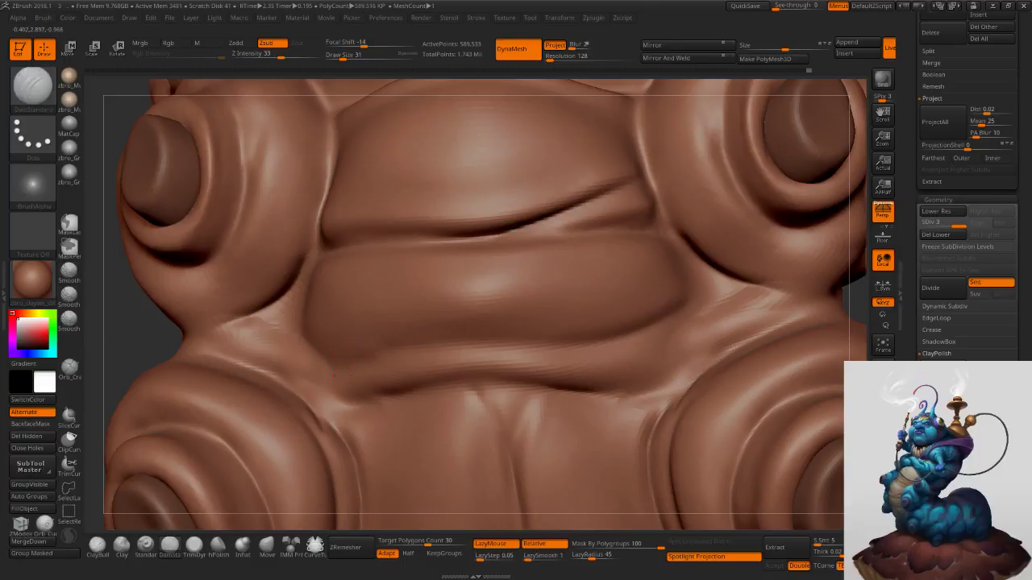
mouse_move(334, 377)
mouse_down()
mouse_move(424, 340)
mouse_move(580, 347)
mouse_up()
key(ctrl+z)
mouse_move(392, 348)
mouse_down()
mouse_move(490, 337)
mouse_move(632, 347)
mouse_up()
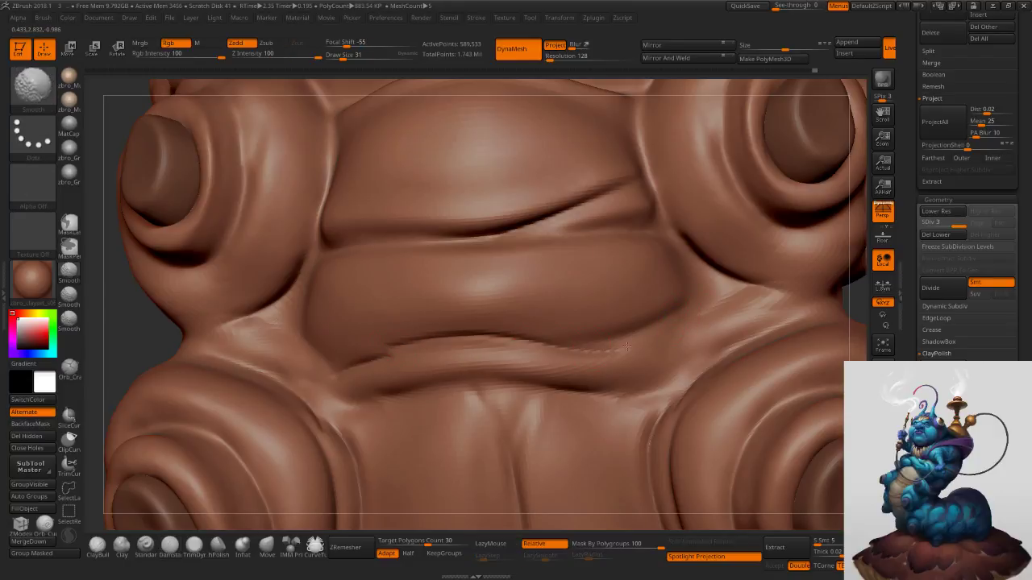
mouse_move(556, 342)
shift+mouse_down()
mouse_move(433, 337)
mouse_move(343, 380)
shift+mouse_up()
key(ctrl+z)
key(s)
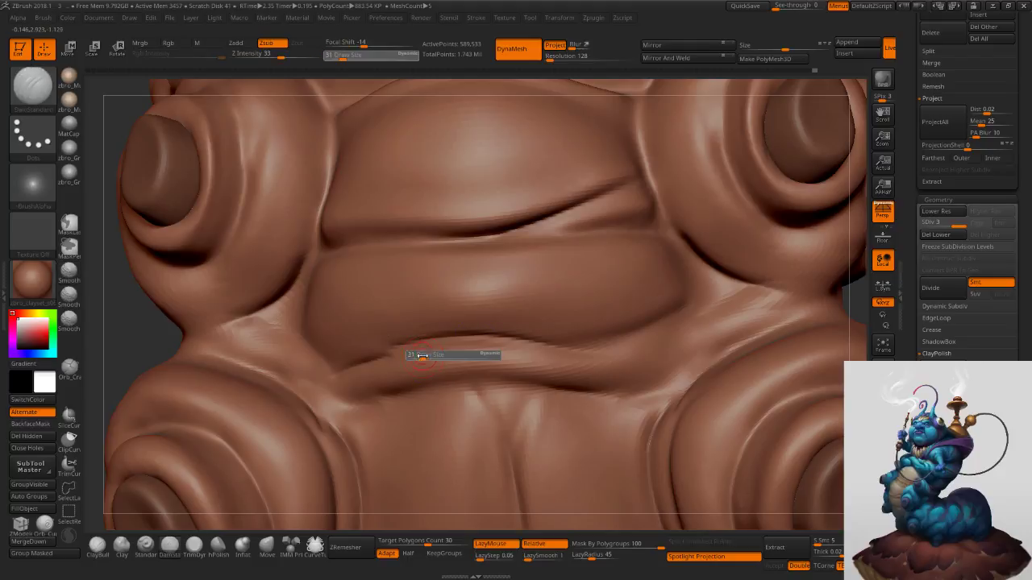
drag(423, 358, 420, 358)
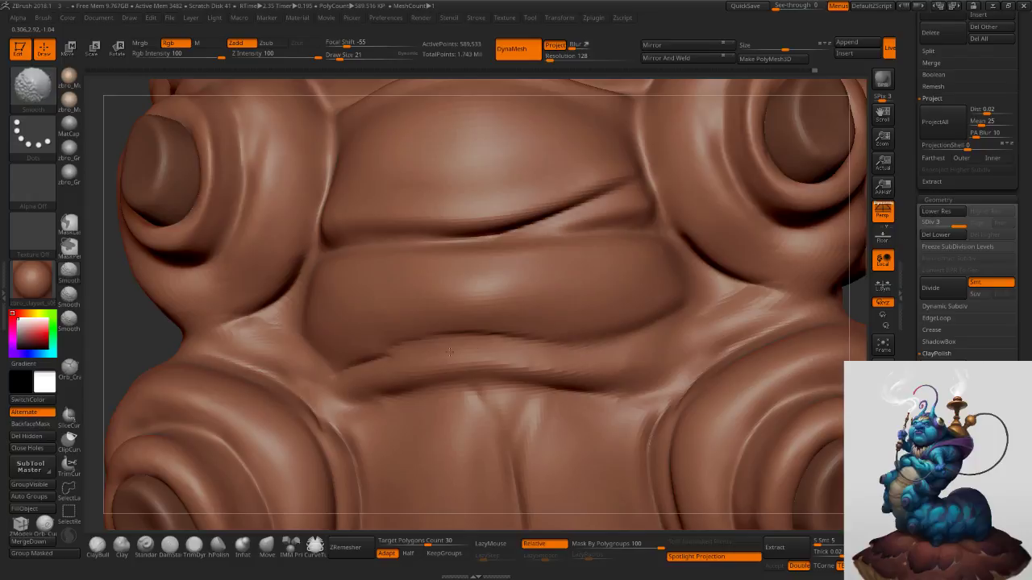
Build up a spot in the belly crease with ClayBuildup from a three-quarter view.
mouse_move(698, 325)
ctrl+right_down()
mouse_move(673, 266)
mouse_move(657, 270)
mouse_move(653, 260)
ctrl+right_up()
mouse_move(798, 318)
right_down()
mouse_move(742, 337)
mouse_move(584, 349)
mouse_move(603, 410)
right_up()
drag(569, 309, 520, 356)
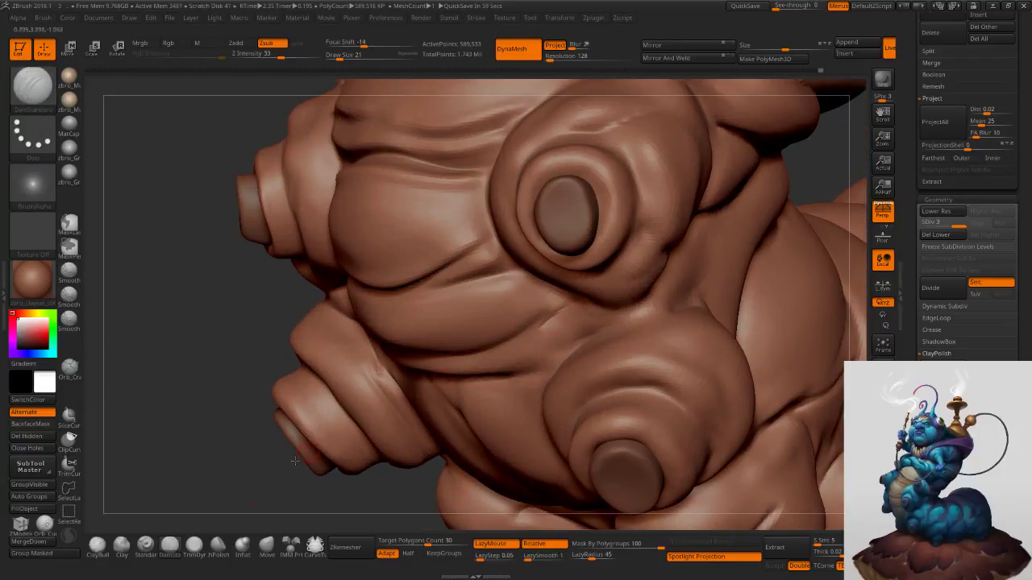
click(107, 552)
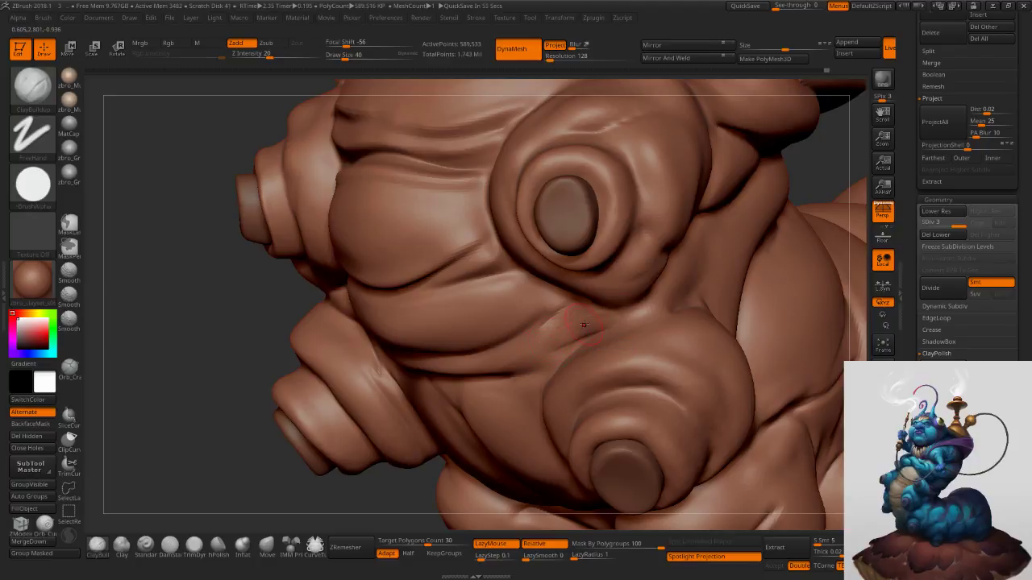
mouse_move(585, 324)
mouse_down()
mouse_move(592, 326)
mouse_move(574, 338)
mouse_up()
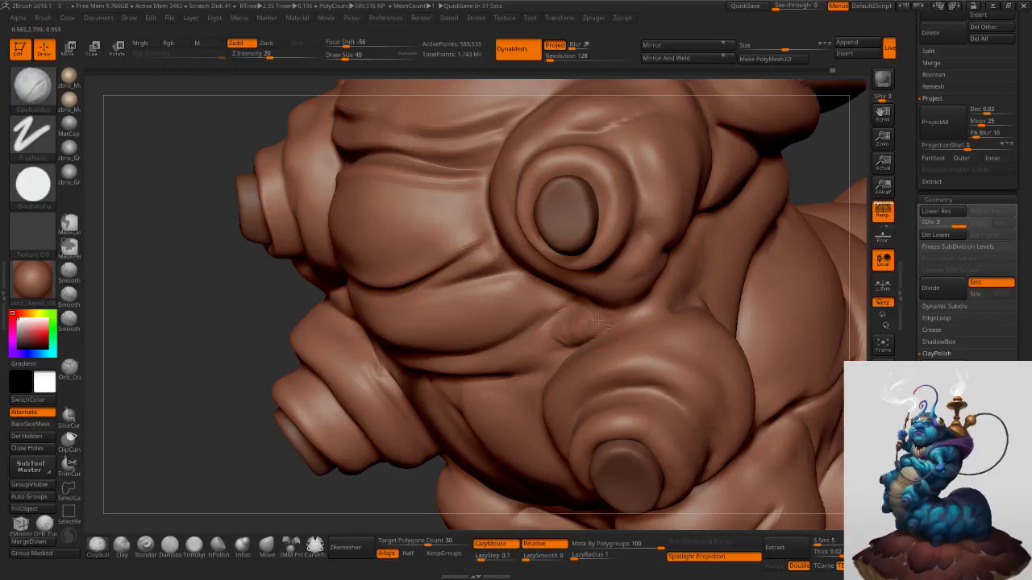
Smooth the crease between the tubes from several angles.
key(shift)
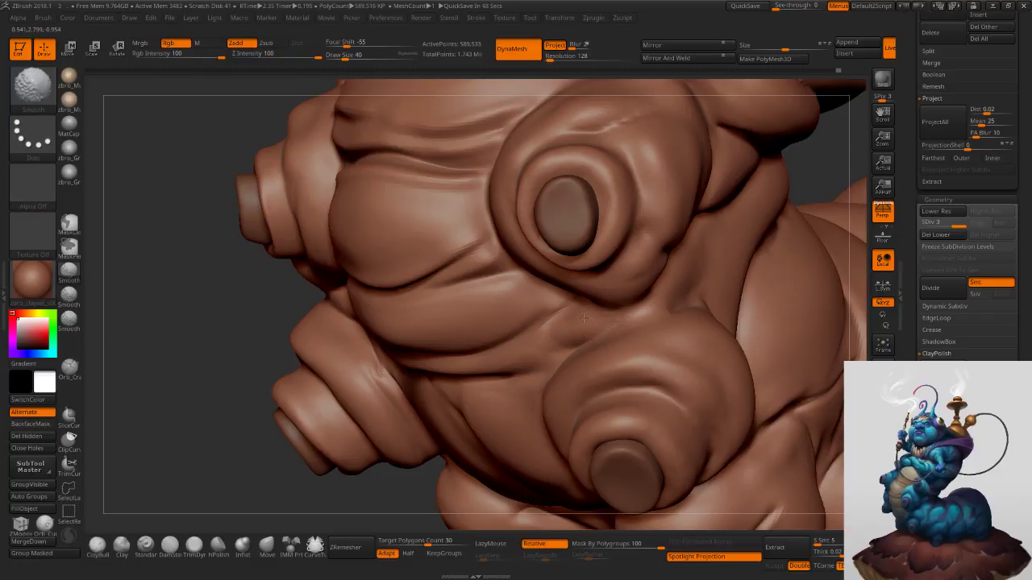
alt+right_drag(562, 347, 615, 341)
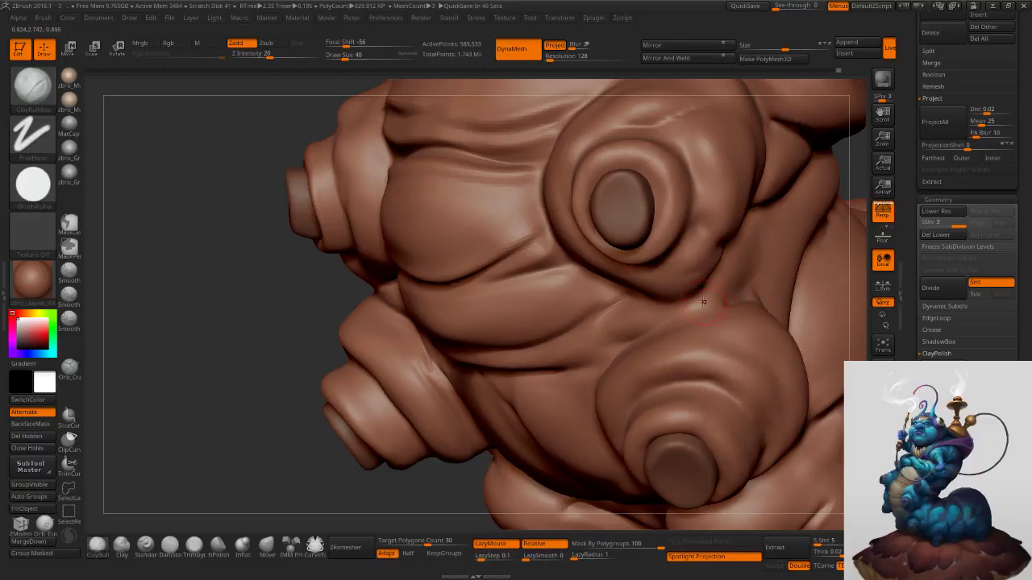
shift+drag(718, 288, 686, 311)
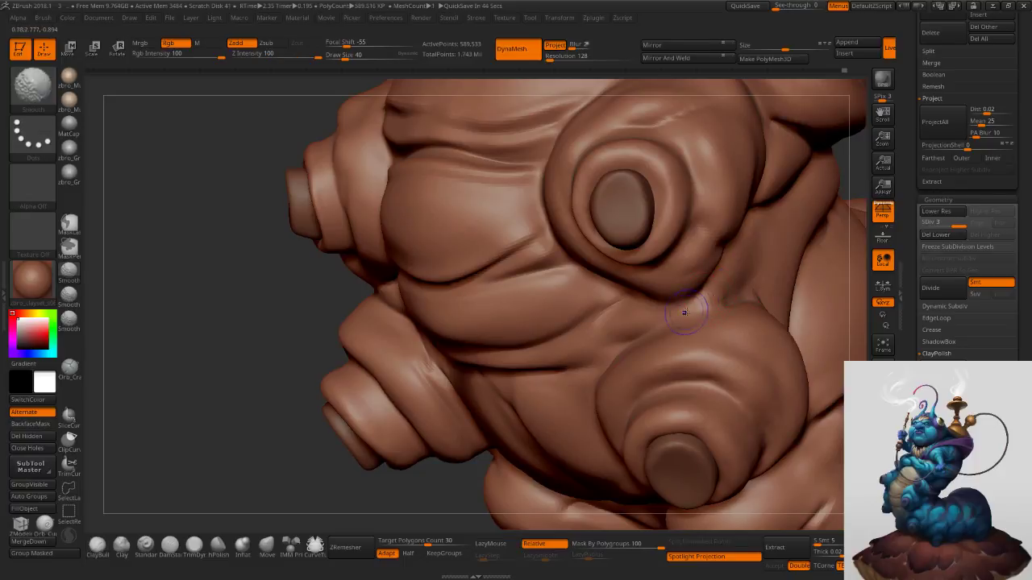
right_drag(756, 275, 657, 339)
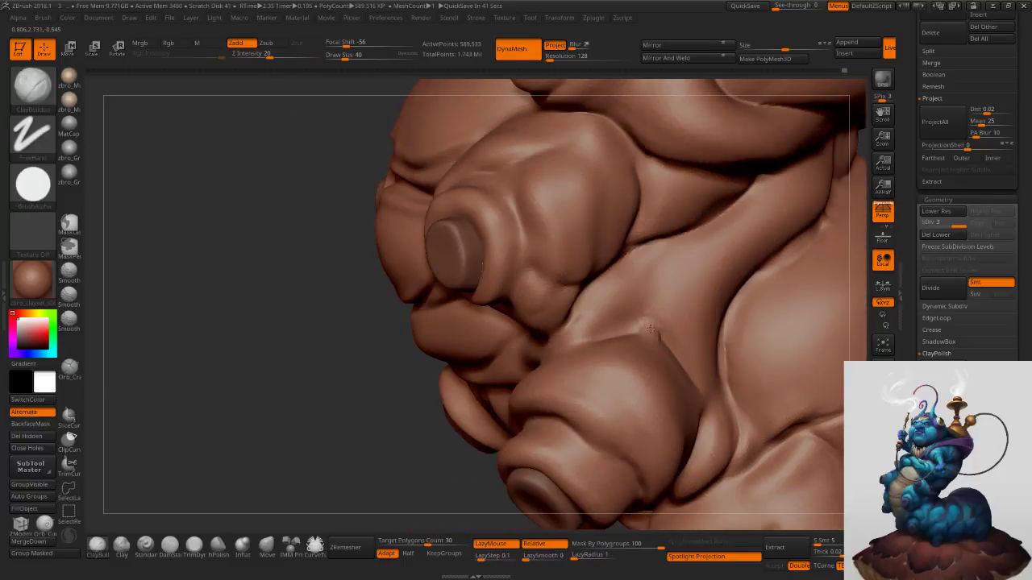
key(shift)
shift+drag(660, 347, 671, 361)
right_drag(679, 348, 637, 344)
shift+drag(655, 332, 638, 343)
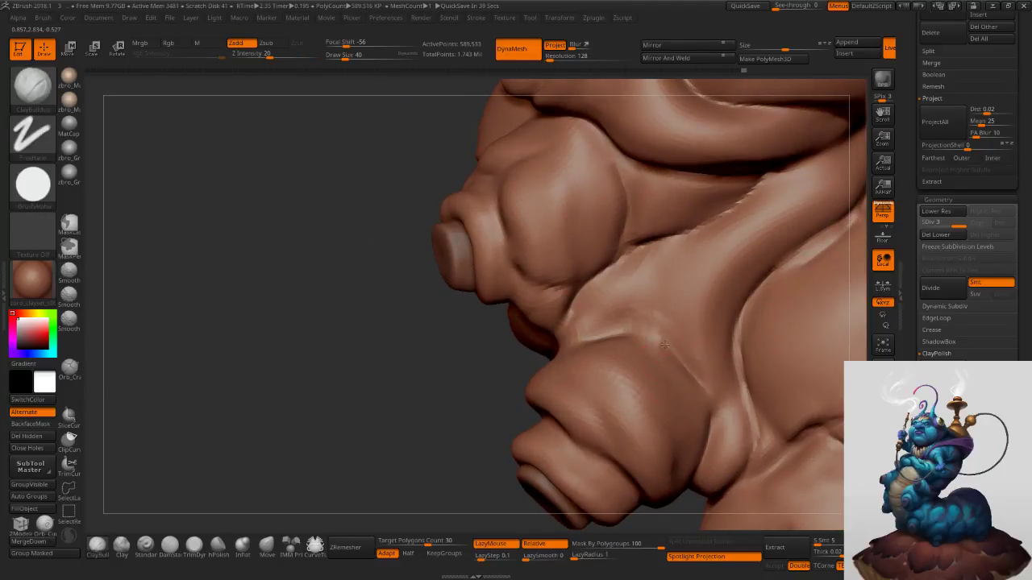
right_drag(658, 352, 637, 399)
Carve a diagonal DamStandard crease on the lower lump at size 25 and soften it.
click(178, 553)
drag(588, 389, 635, 453)
right_drag(636, 471, 615, 399)
key(s)
mouse_move(608, 397)
mouse_down()
mouse_move(579, 383)
mouse_move(630, 437)
mouse_up()
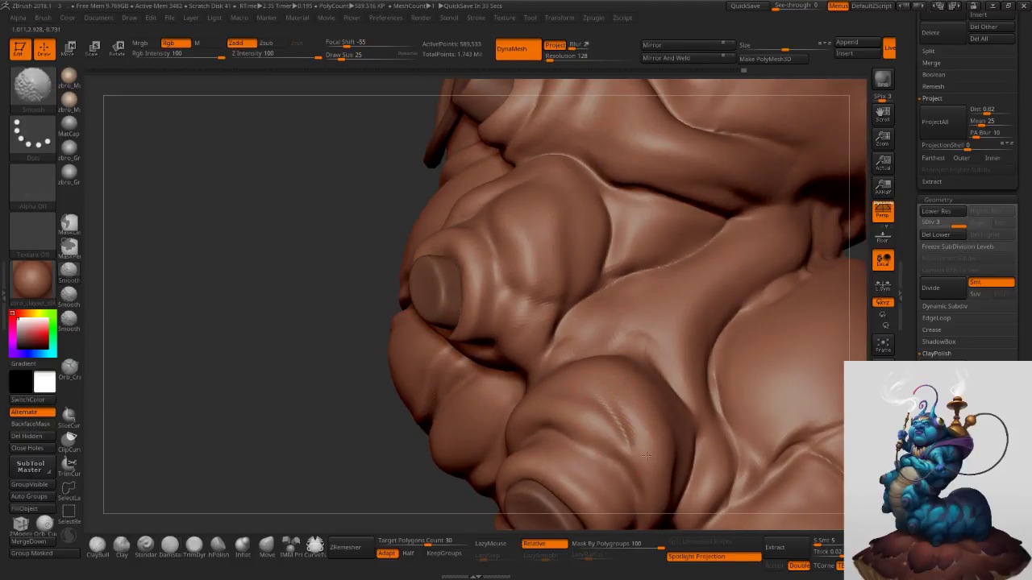
drag(605, 391, 635, 448)
shift+drag(633, 444, 643, 451)
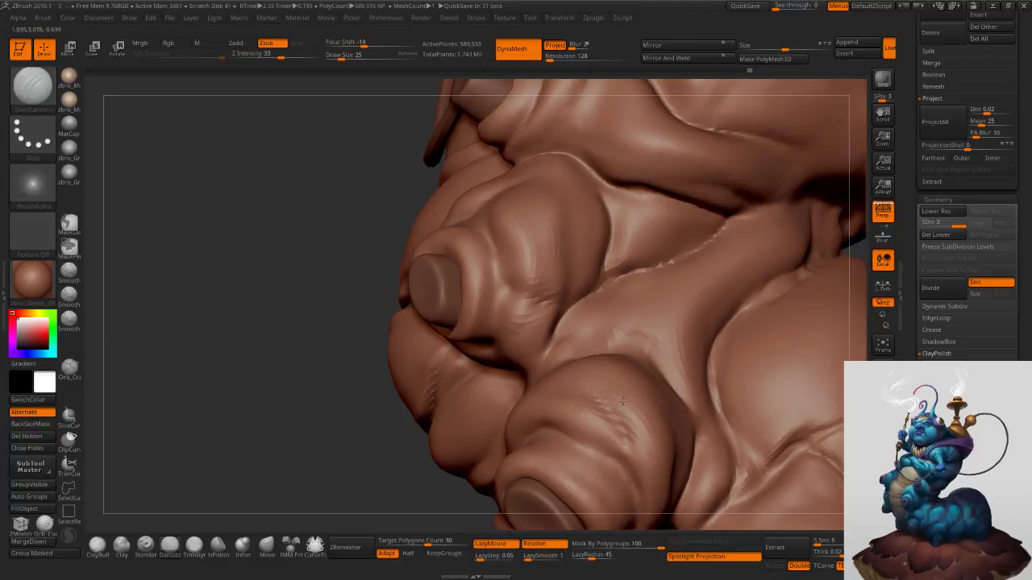
Carve, extend and smooth a short crease down the lower foot.
alt+right_drag(646, 449, 620, 370)
drag(585, 384, 611, 451)
right_drag(610, 452, 583, 382)
drag(587, 386, 554, 368)
right_drag(531, 347, 493, 338)
shift+drag(564, 372, 575, 385)
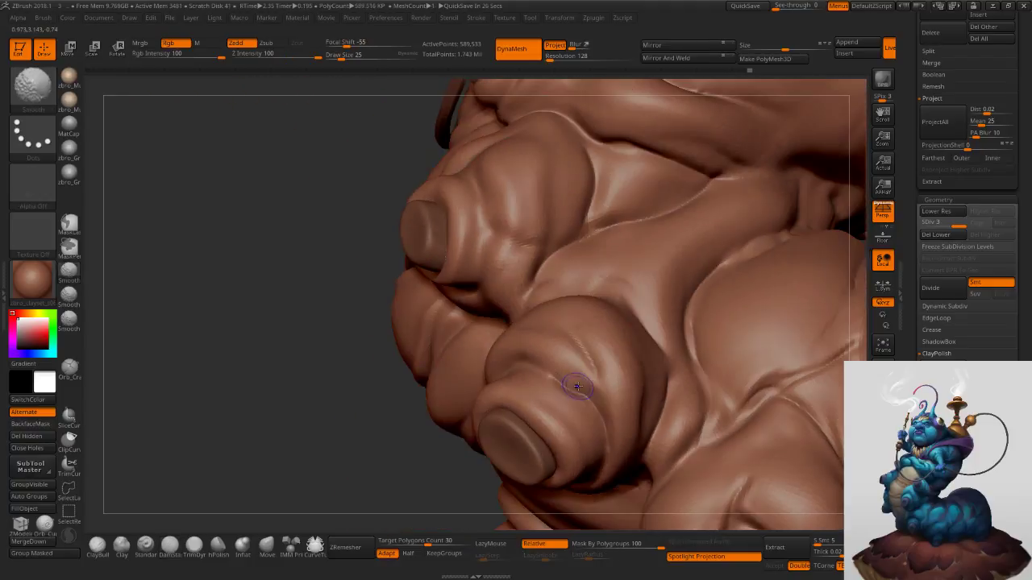
right_drag(603, 456, 560, 395)
Switch to the hPolish brush at size 50 and survey the limbs.
key(s)
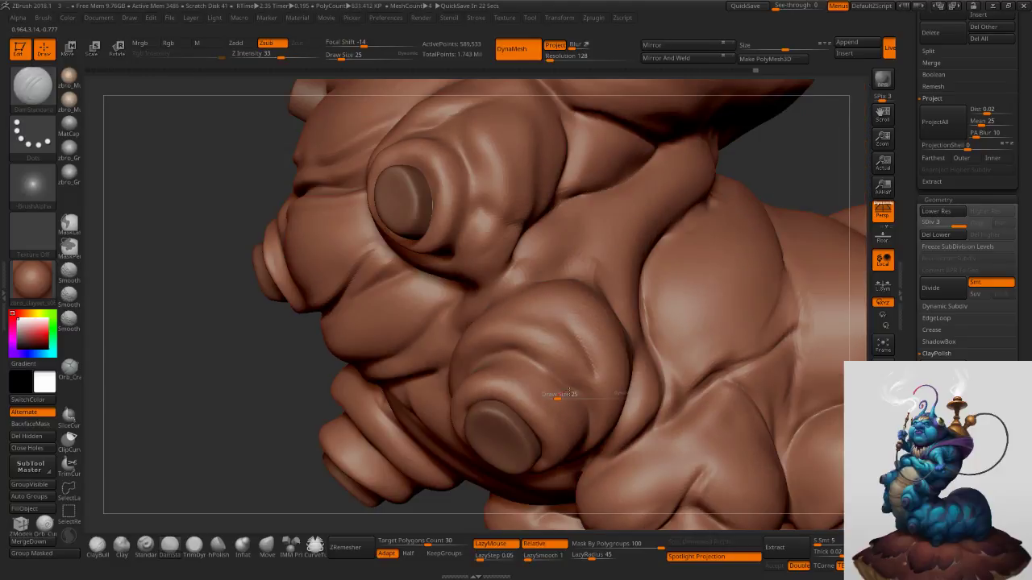
key(s)
drag(566, 390, 573, 388)
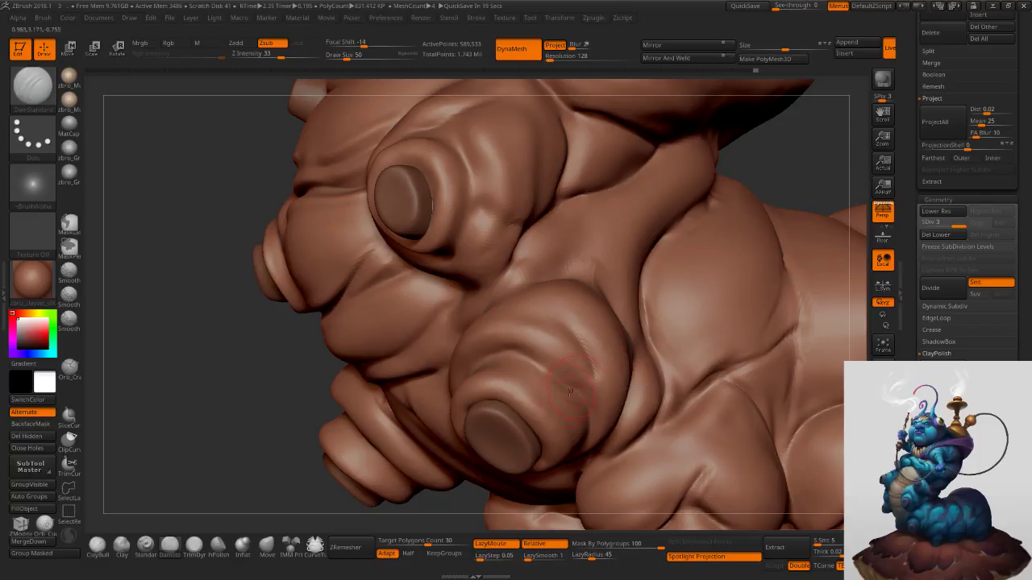
click(217, 546)
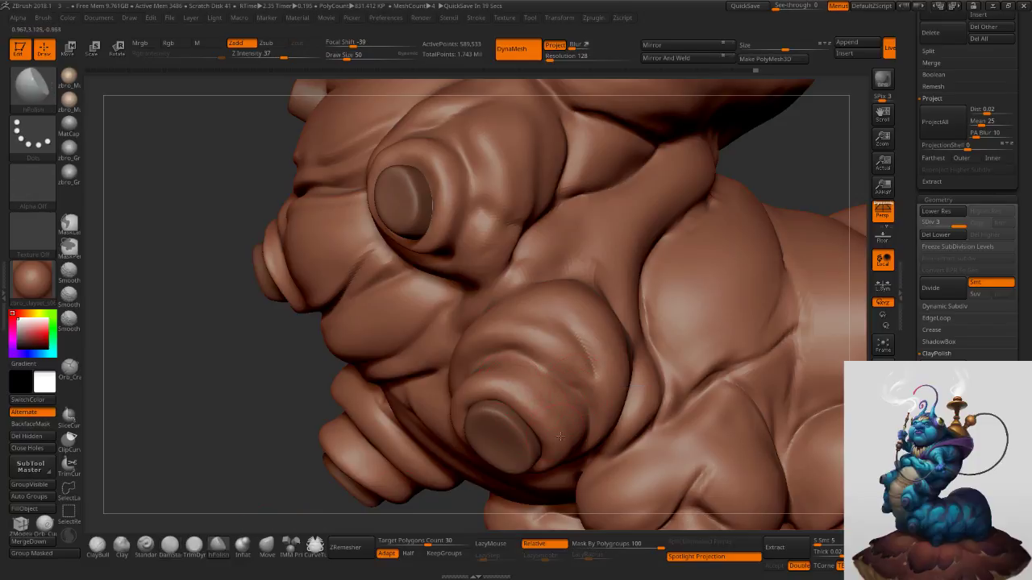
right_drag(573, 455, 563, 423)
right_drag(562, 494, 581, 400)
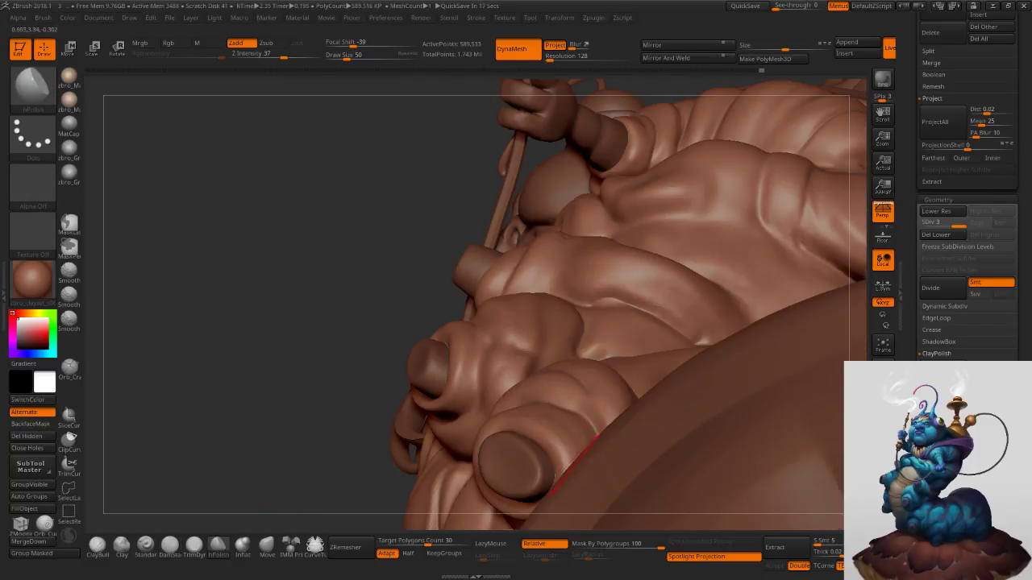
right_drag(569, 454, 574, 387)
Solo the body at brush size 40 to inspect the underside, then show all parts in side view.
click(882, 515)
right_drag(636, 383, 599, 333)
key(bracketleft)
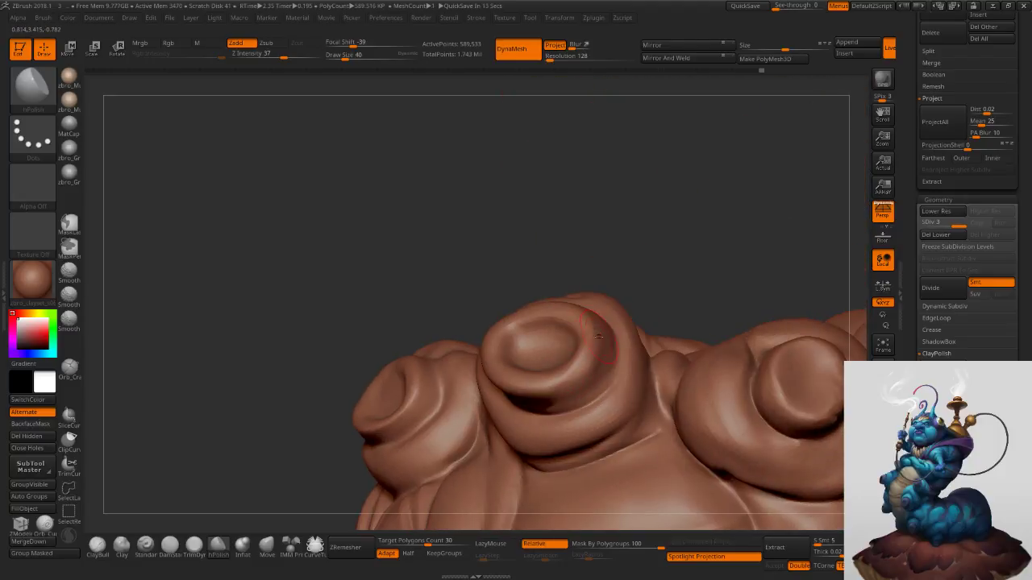
mouse_move(532, 373)
right_down()
mouse_move(579, 377)
mouse_move(536, 366)
right_up()
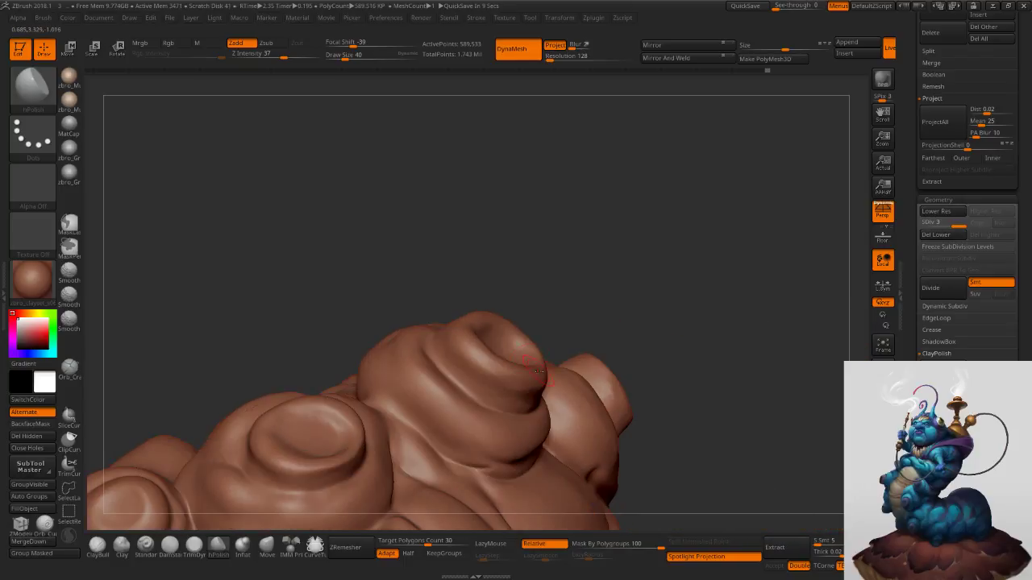
ctrl+right_drag(695, 406, 659, 267)
right_drag(700, 367, 784, 468)
click(883, 486)
mouse_move(790, 341)
right_down()
mouse_move(750, 352)
mouse_move(725, 332)
mouse_move(726, 354)
right_up()
Save the project with Ctrl+S, overwriting the existing project file.
key(ctrl+s)
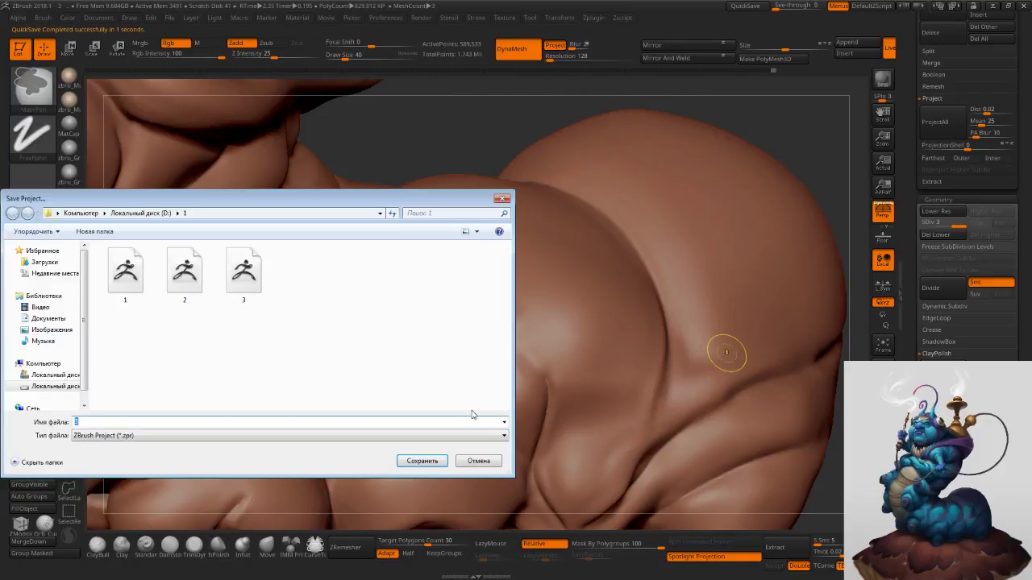
click(433, 462)
click(547, 292)
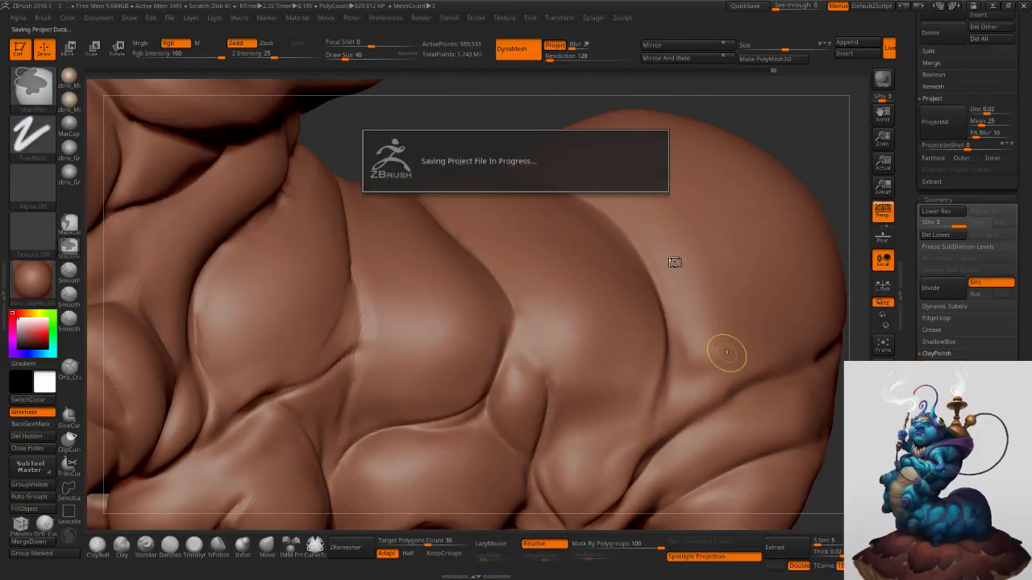
Make the mushroom base the active subtool, zoom in on it, and set brush size 33.
key(f)
drag(661, 321, 710, 323)
alt+drag(616, 391, 656, 288)
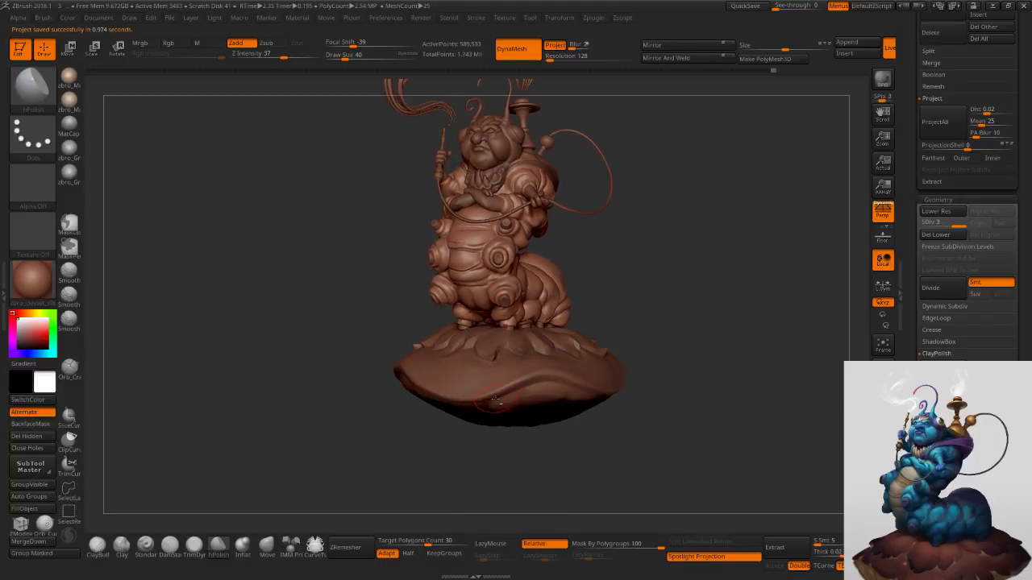
alt+click(496, 400)
ctrl+right_drag(496, 401, 493, 414)
key(s)
drag(493, 415, 490, 415)
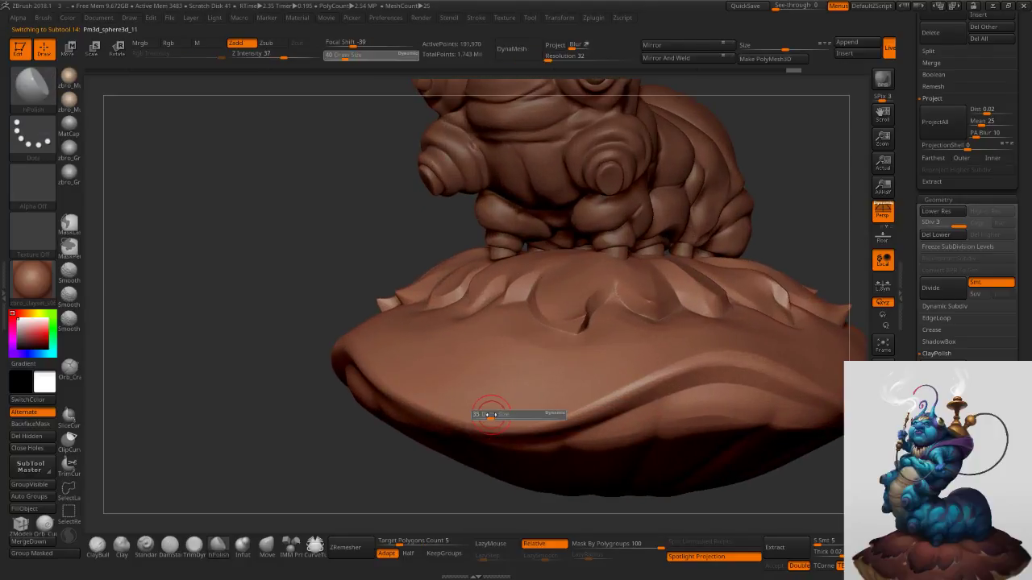
With DamStandard at size about 38, carve a short vertical groove up from the front rim.
click(171, 545)
key(s)
drag(549, 399, 553, 398)
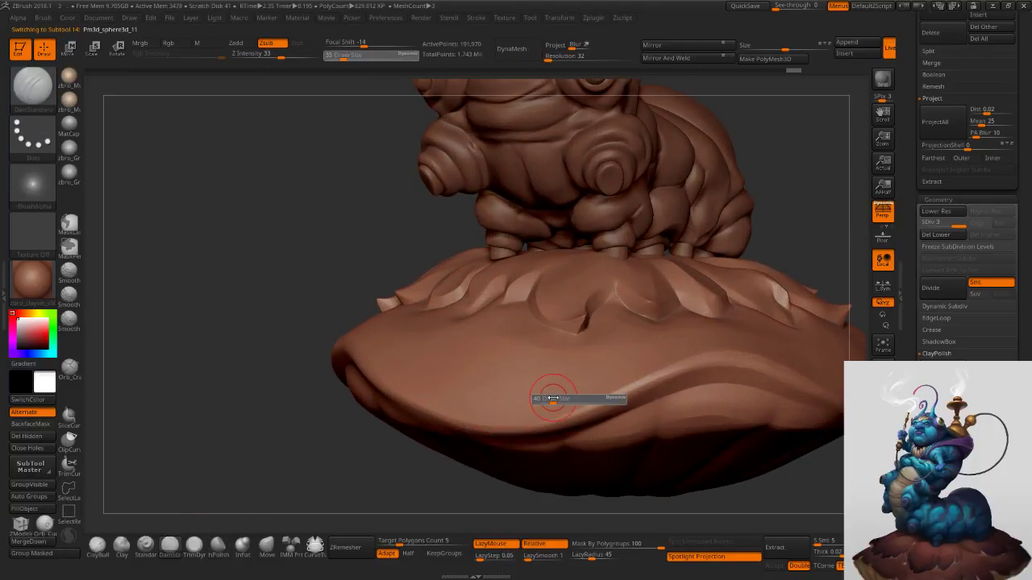
click(555, 402)
key(ctrl+z)
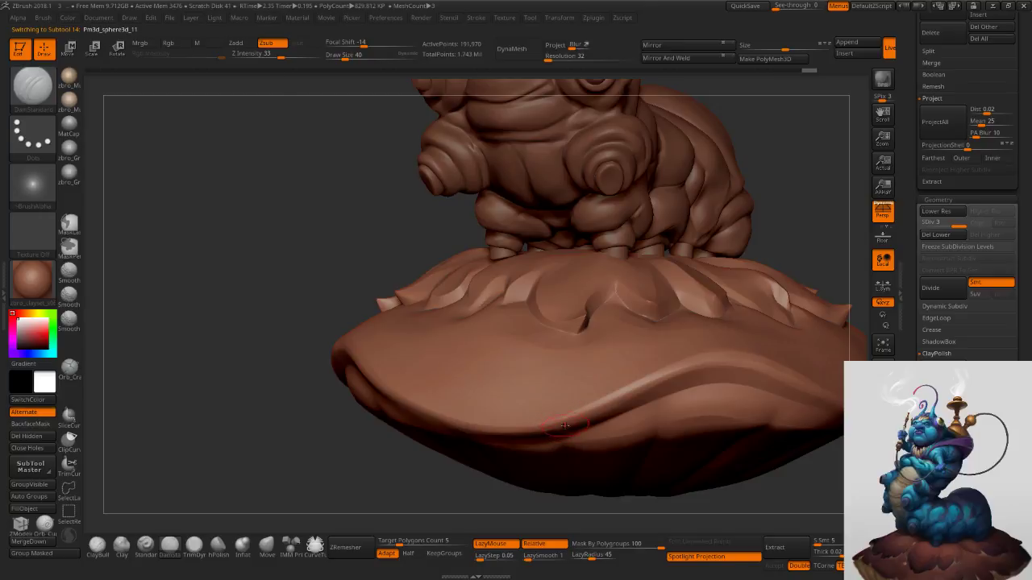
drag(553, 397, 555, 363)
drag(564, 431, 557, 362)
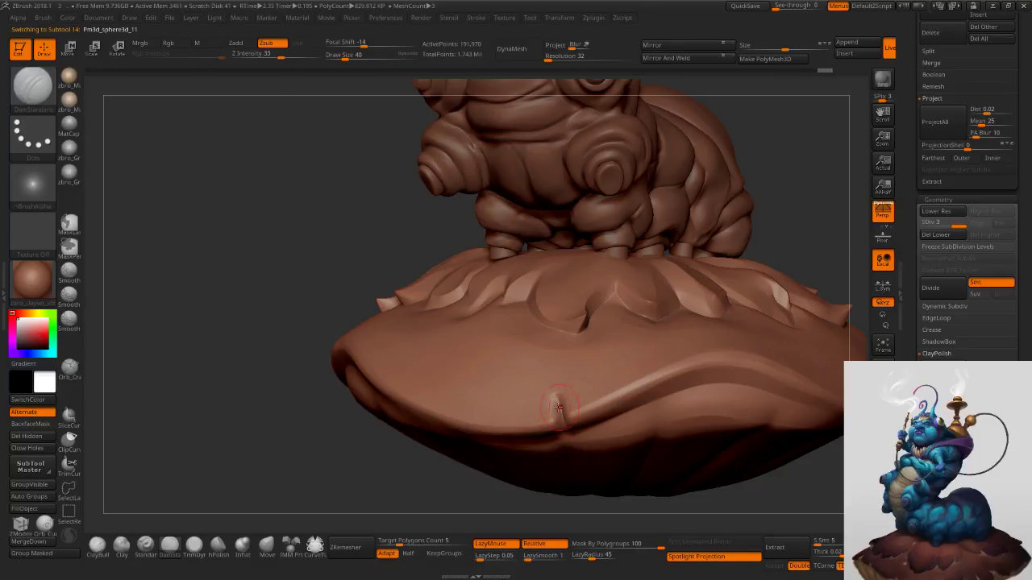
Briefly pick Pinch, then return to DamStandard and carve a crack into the left rim.
click(46, 94)
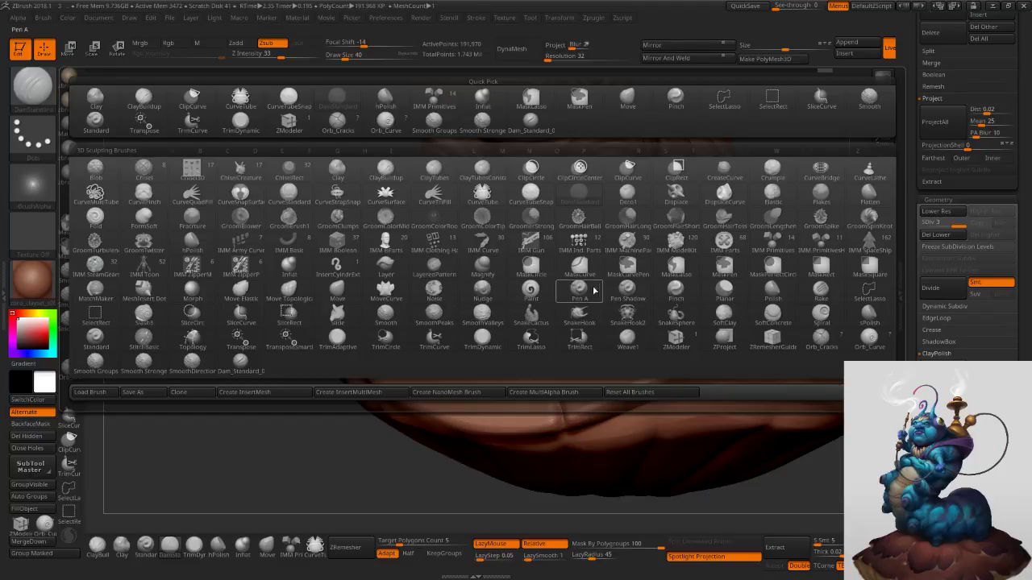
click(676, 291)
ctrl+right_drag(565, 378, 553, 411)
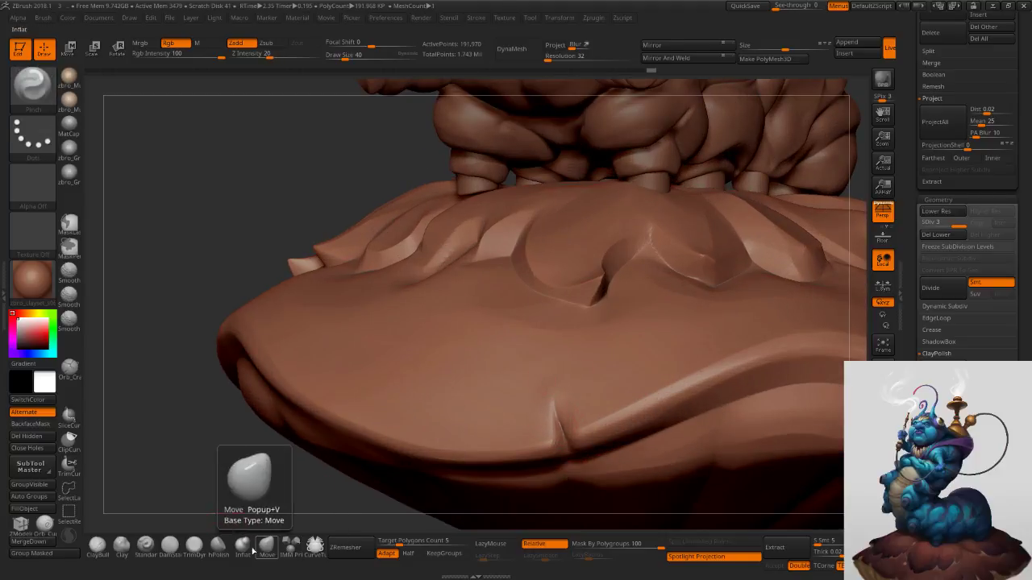
click(170, 545)
drag(297, 363, 300, 426)
right_drag(303, 423, 403, 395)
Enlarge the brush to 65 and try further left-rim cracks, undoing the misplaced ones.
key(s)
mouse_move(309, 390)
mouse_down()
mouse_move(296, 369)
mouse_move(308, 326)
mouse_up()
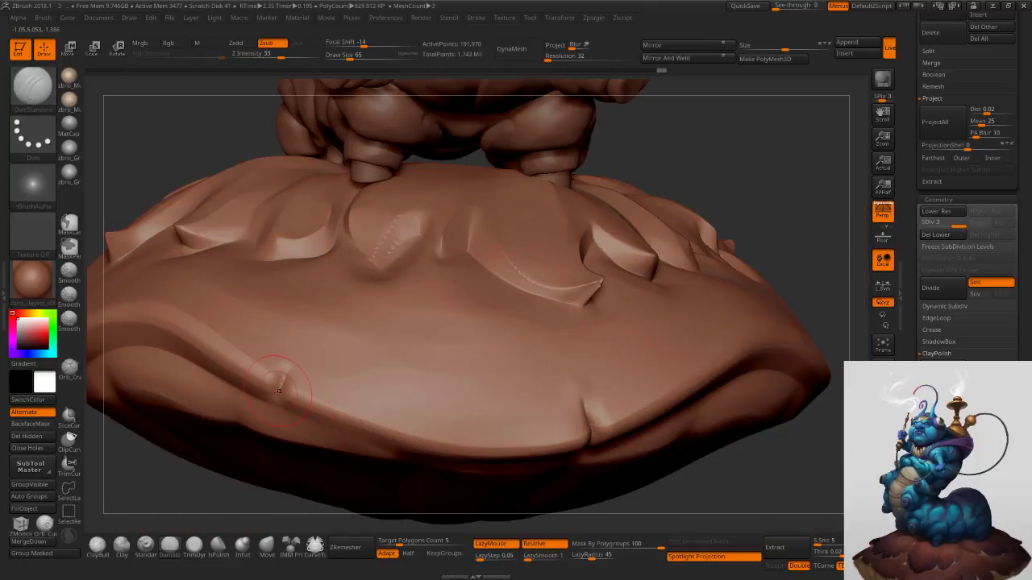
key(ctrl+z)
mouse_move(229, 382)
mouse_down()
mouse_move(270, 326)
mouse_move(308, 312)
mouse_up()
key(ctrl+z)
ctrl+right_drag(349, 350, 362, 282)
mouse_move(451, 319)
right_down()
mouse_move(389, 323)
mouse_move(395, 334)
mouse_move(396, 323)
right_up()
mouse_move(363, 291)
ctrl+right_down()
mouse_move(306, 344)
mouse_move(419, 355)
ctrl+right_up()
Redo the rim crease on the mushroom's other side as a deeper, cleaner groove.
drag(305, 366, 322, 278)
key(ctrl+z)
drag(303, 375, 316, 318)
key(ctrl+z)
key(ctrl+z)
drag(303, 371, 321, 323)
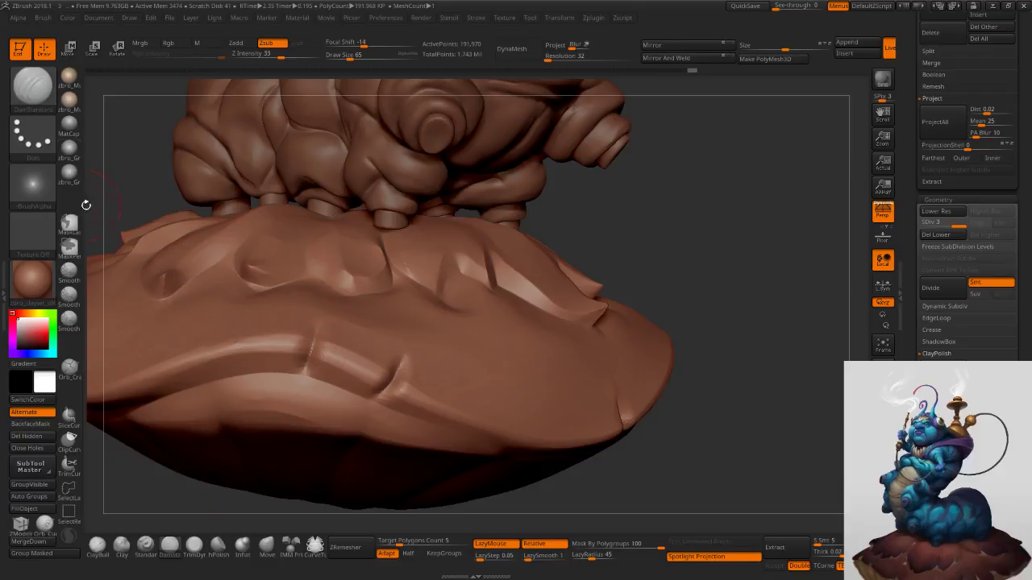
click(32, 85)
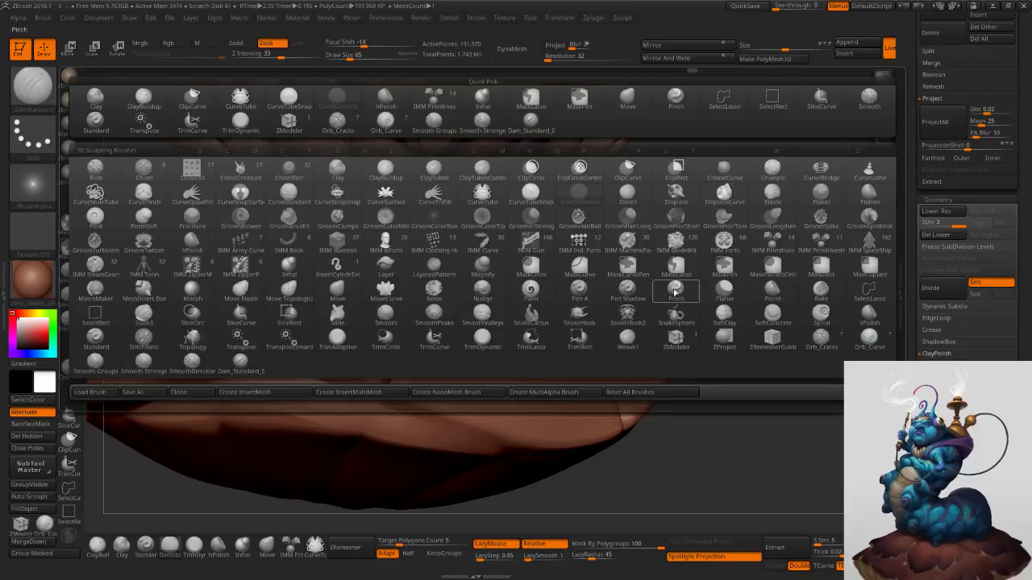
click(675, 290)
Pinch the edges of two rim creases together to sharpen them.
right_drag(321, 376, 322, 336)
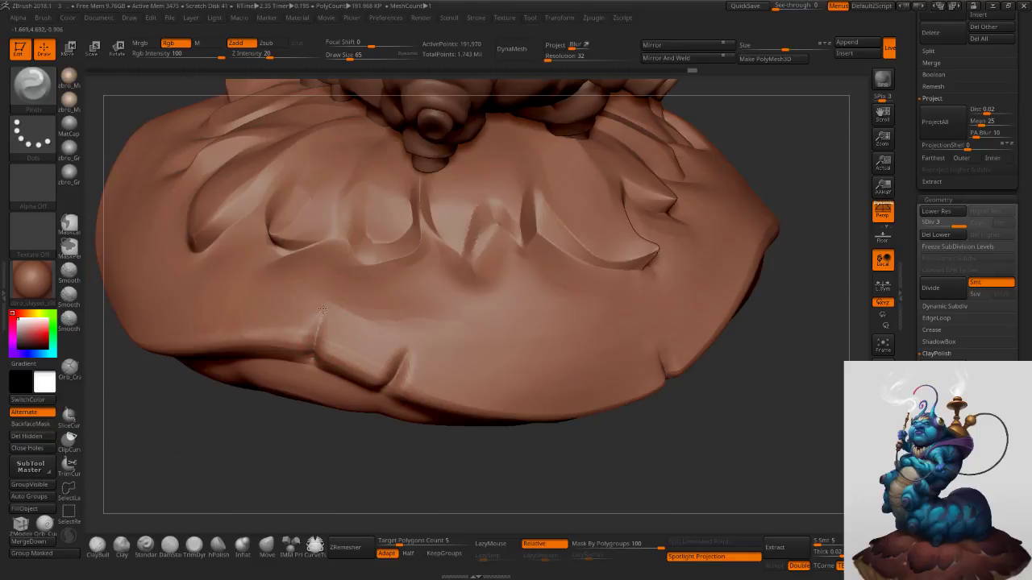
drag(345, 289, 352, 284)
drag(406, 352, 405, 349)
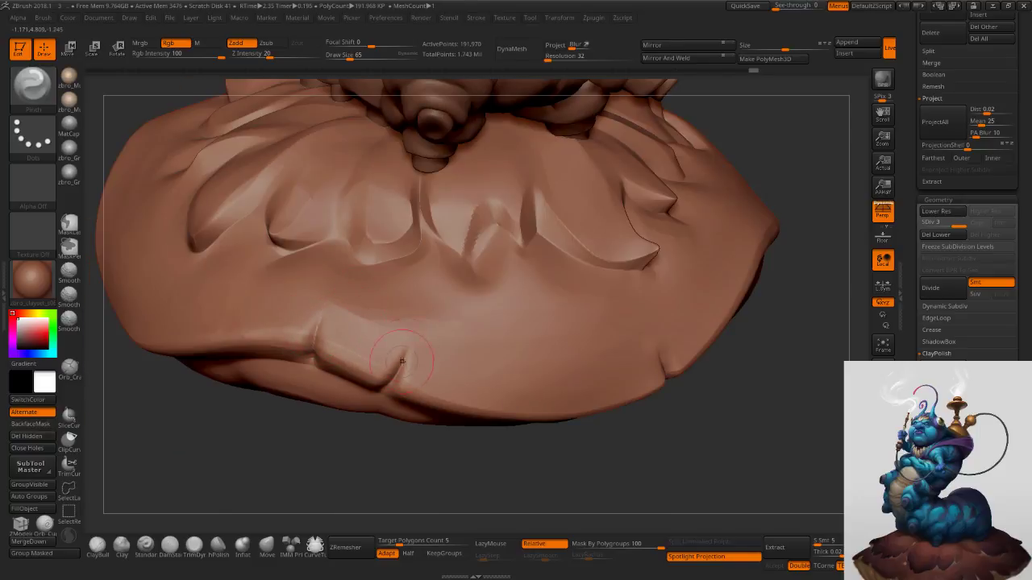
ctrl+right_drag(611, 324, 564, 296)
right_drag(564, 296, 679, 295)
drag(678, 295, 683, 290)
mouse_move(662, 320)
ctrl+right_down()
mouse_move(609, 399)
mouse_move(620, 391)
mouse_move(645, 411)
ctrl+right_up()
With DamStandard, carve several short creases into the cap, the right rim and the ledge.
click(171, 553)
drag(639, 410, 651, 378)
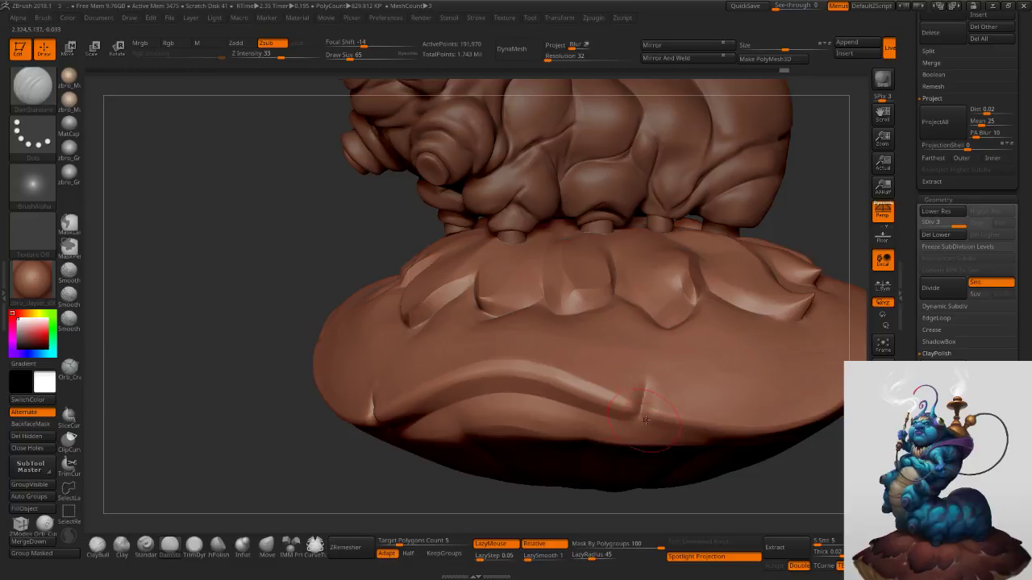
right_drag(763, 395, 668, 416)
mouse_move(667, 416)
mouse_down()
mouse_move(664, 349)
mouse_move(677, 355)
mouse_up()
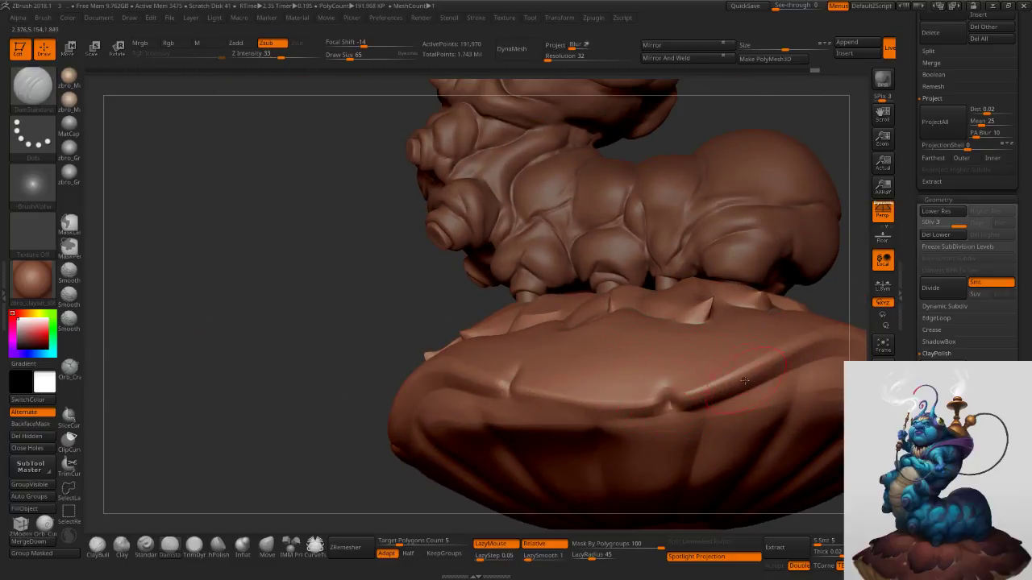
drag(774, 370, 749, 343)
drag(795, 361, 792, 361)
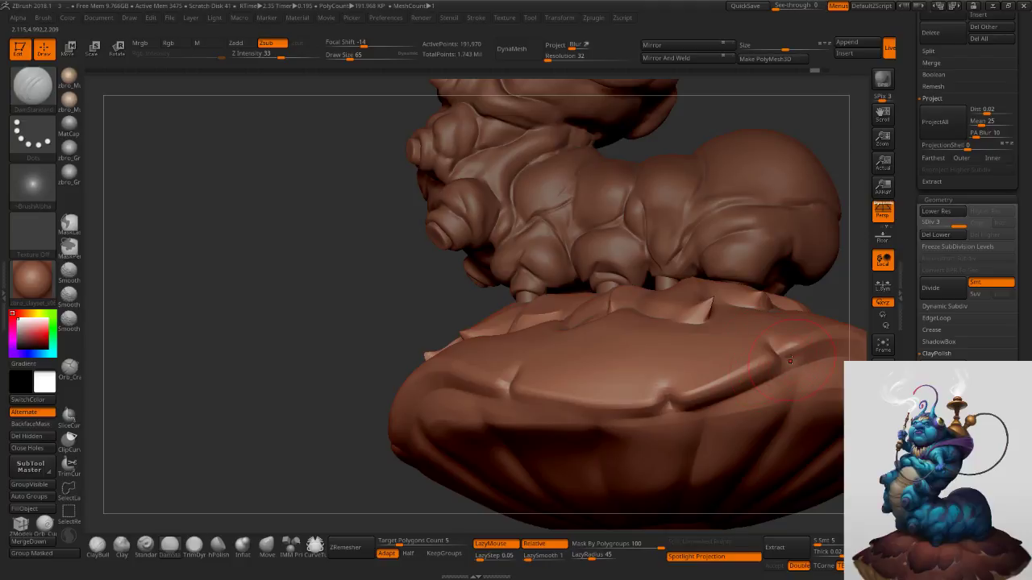
mouse_move(790, 361)
right_down()
mouse_move(610, 360)
mouse_move(631, 346)
right_up()
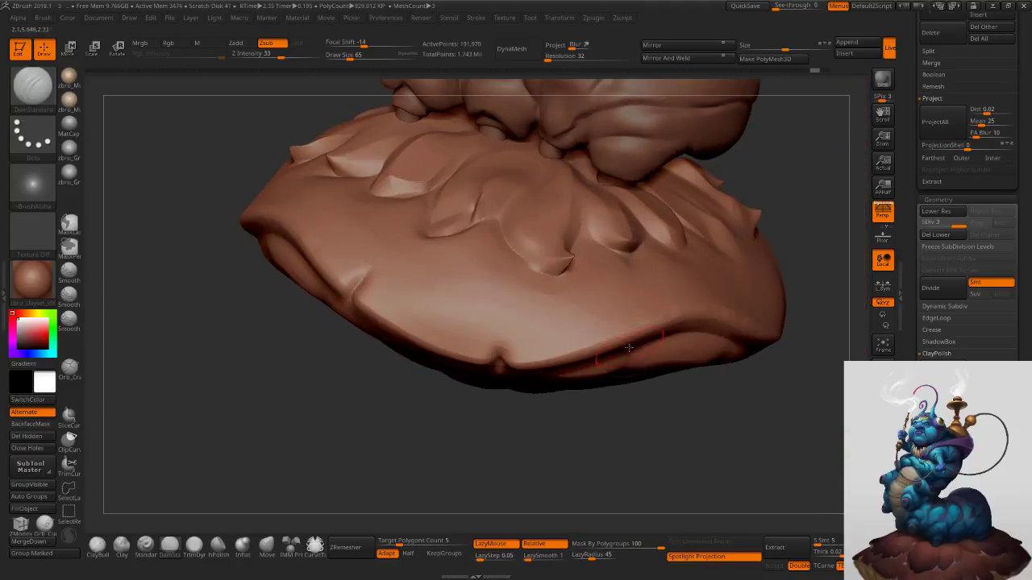
drag(625, 333, 626, 334)
mouse_move(627, 334)
right_down()
mouse_move(631, 324)
mouse_move(625, 337)
right_up()
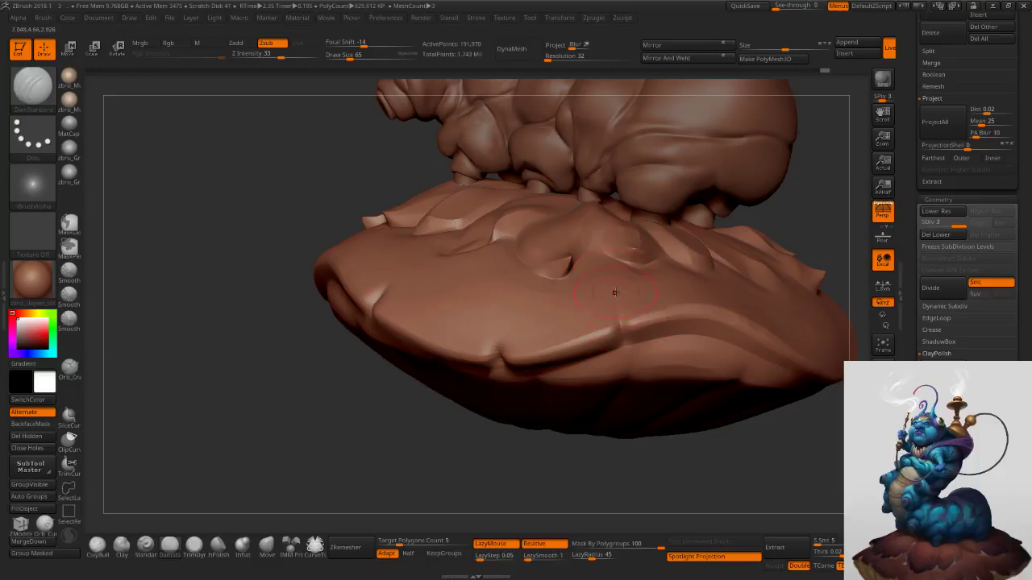
right_drag(624, 287, 625, 342)
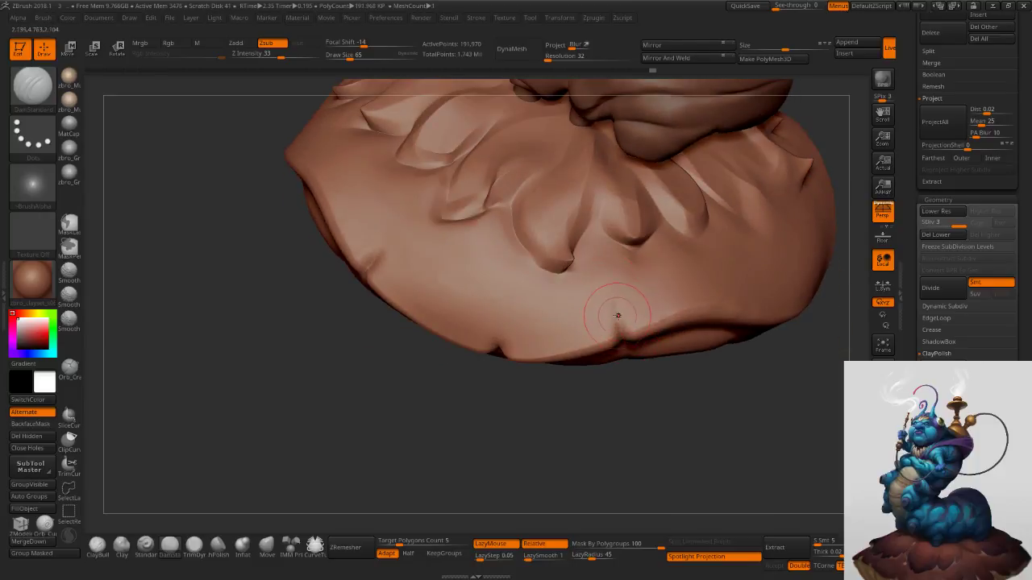
Switch back to Pinch at size 129 and frame the whole caterpillar in three-quarter view.
click(41, 103)
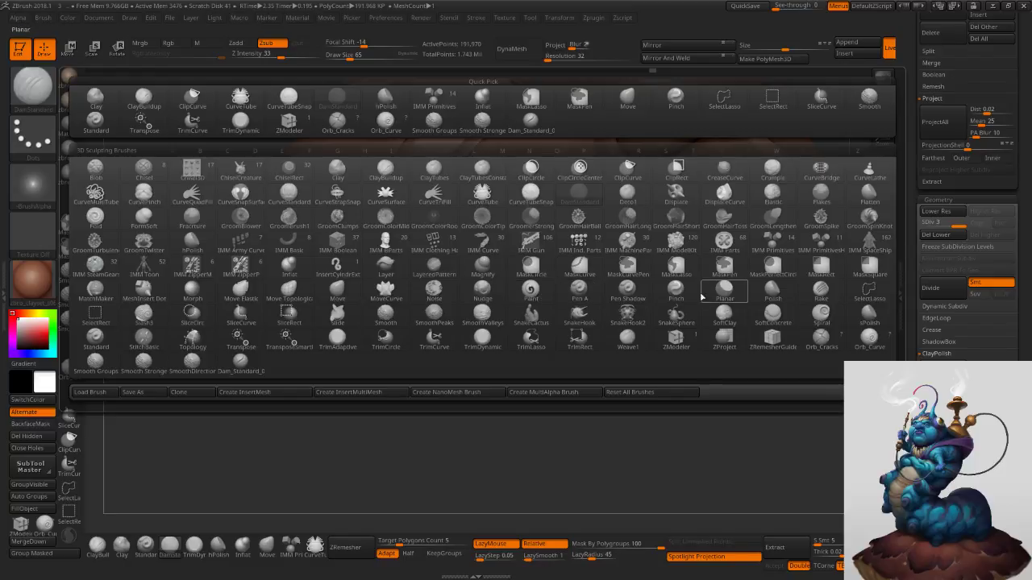
click(676, 291)
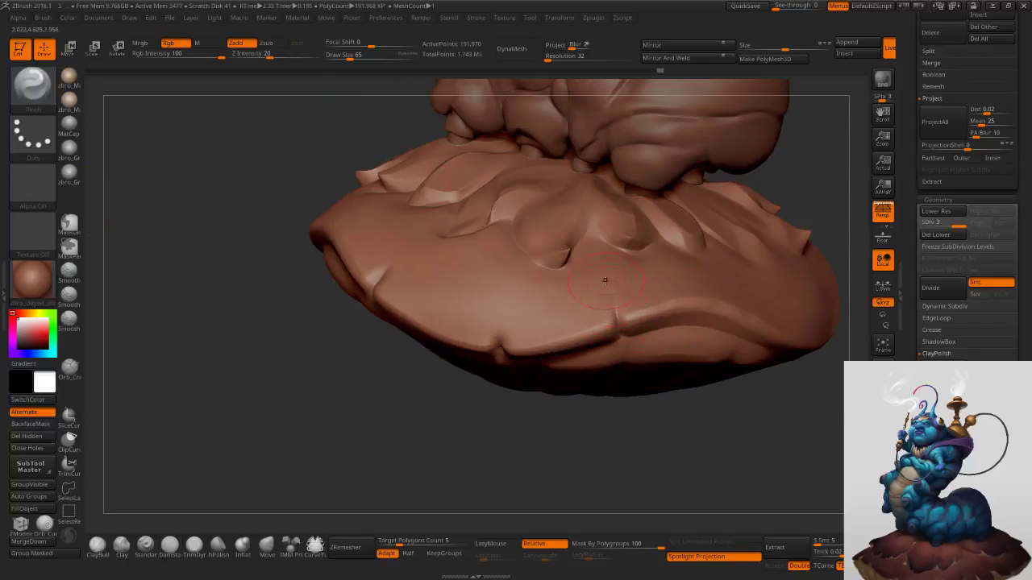
right_drag(430, 268, 597, 258)
alt+right_drag(554, 326, 446, 412)
mouse_move(446, 412)
right_down()
mouse_move(554, 364)
mouse_move(538, 333)
mouse_move(525, 397)
mouse_move(515, 393)
right_up()
key(])
mouse_move(638, 314)
right_down()
mouse_move(648, 283)
mouse_move(624, 332)
right_up()
key(s)
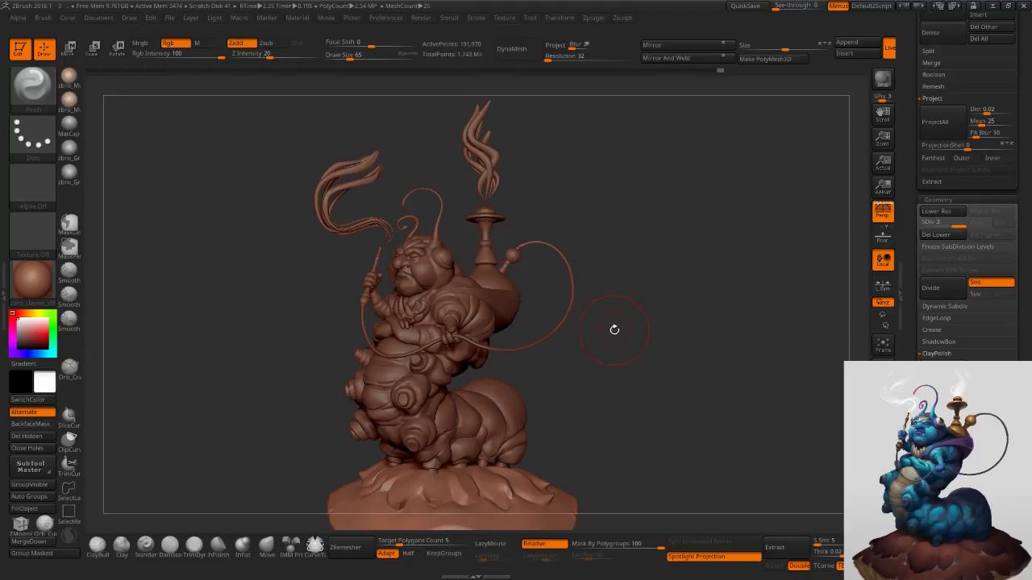
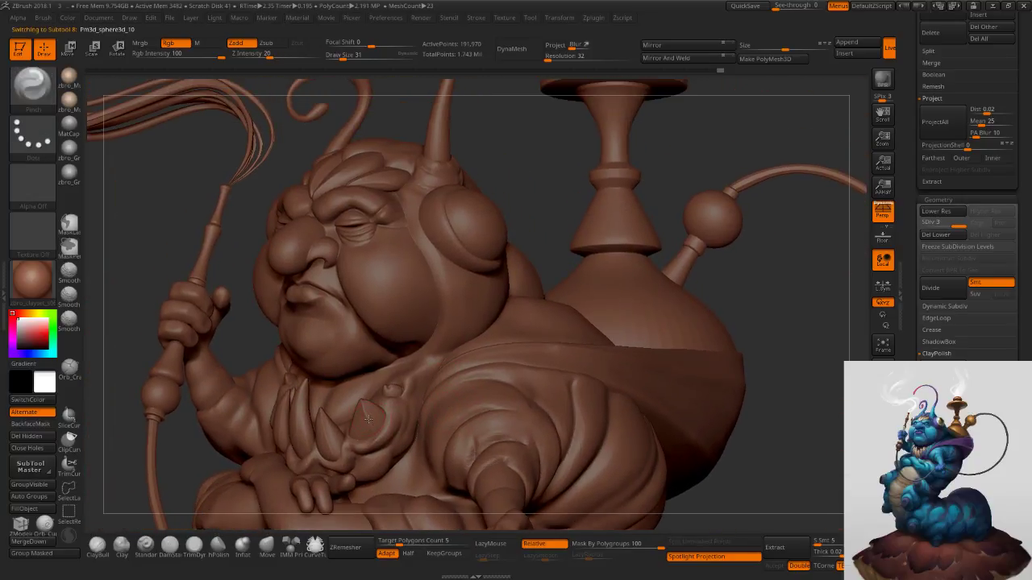
Briefly solo the claw pieces, then select the head subtool and zoom in on the horn.
alt+click(368, 419)
click(882, 518)
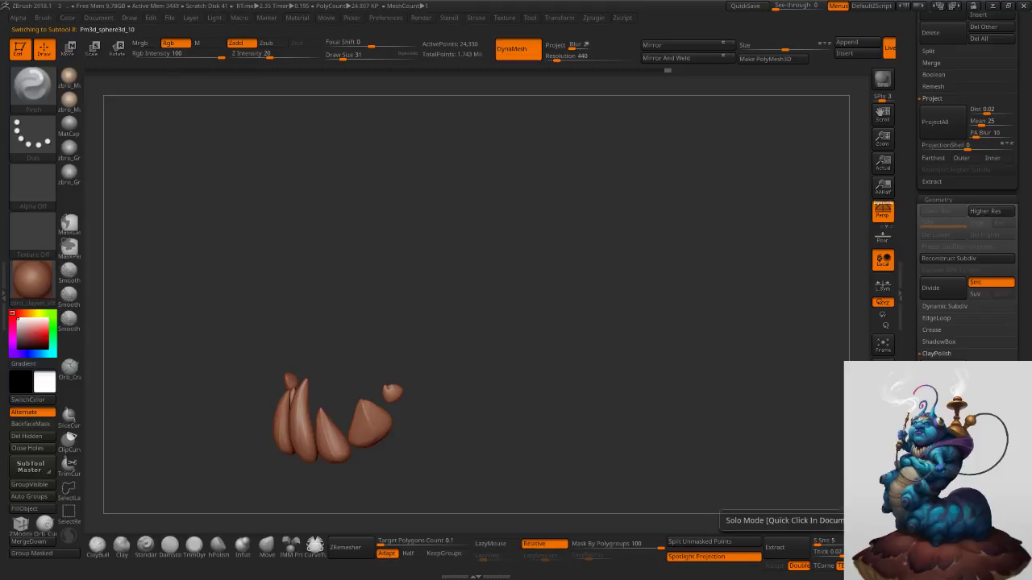
click(883, 518)
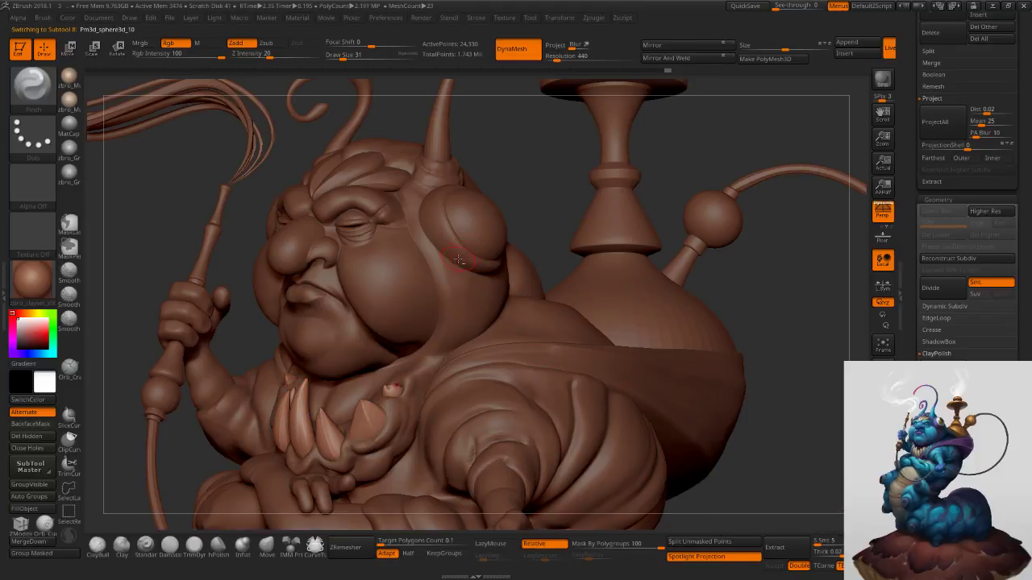
alt+click(448, 171)
mouse_move(449, 171)
ctrl+right_down()
mouse_move(443, 238)
mouse_move(445, 208)
ctrl+right_up()
Build up the fold below the horn with ClayBuildup at size 35, then subdivide the head with Ctrl+D.
click(99, 547)
key(s)
click(423, 201)
mouse_move(367, 174)
mouse_down()
mouse_move(439, 198)
mouse_move(490, 189)
mouse_move(367, 191)
mouse_move(501, 188)
mouse_move(449, 191)
mouse_move(471, 195)
mouse_up()
key(d)
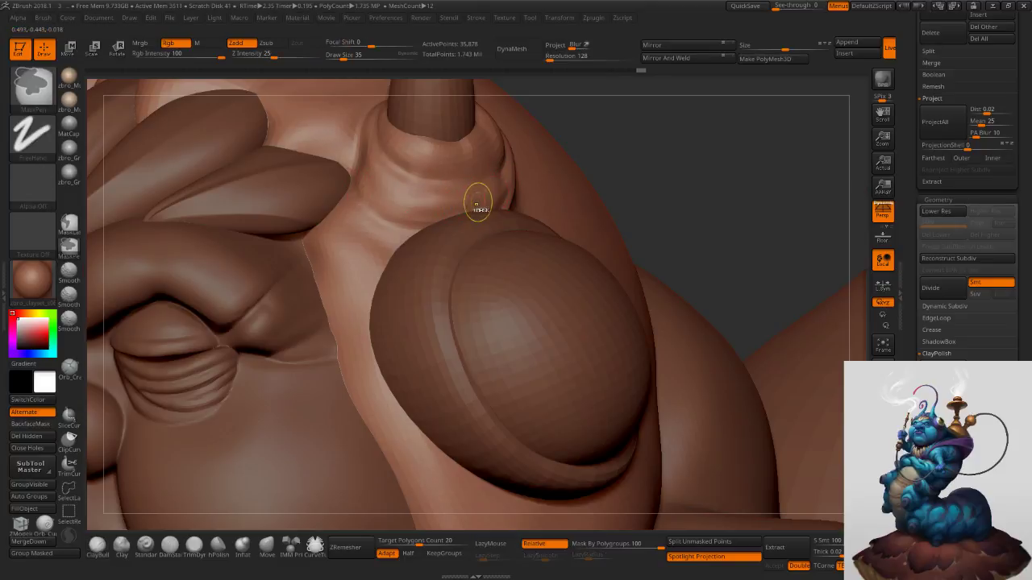
key(shift+d)
key(d)
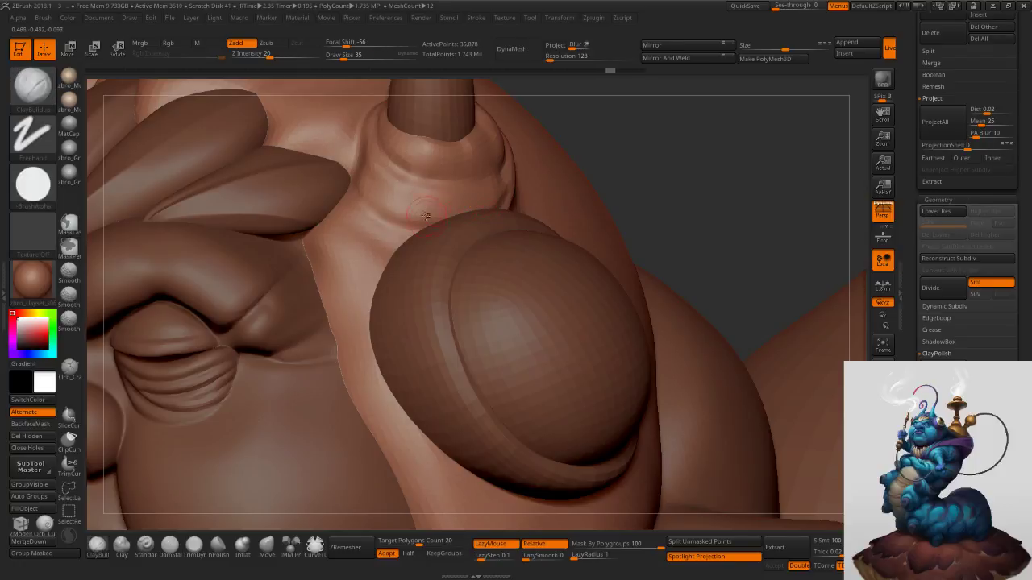
key(ctrl+d)
Reshape the fold under the horn with the Standard brush at size 40.
key(s)
drag(411, 200, 413, 200)
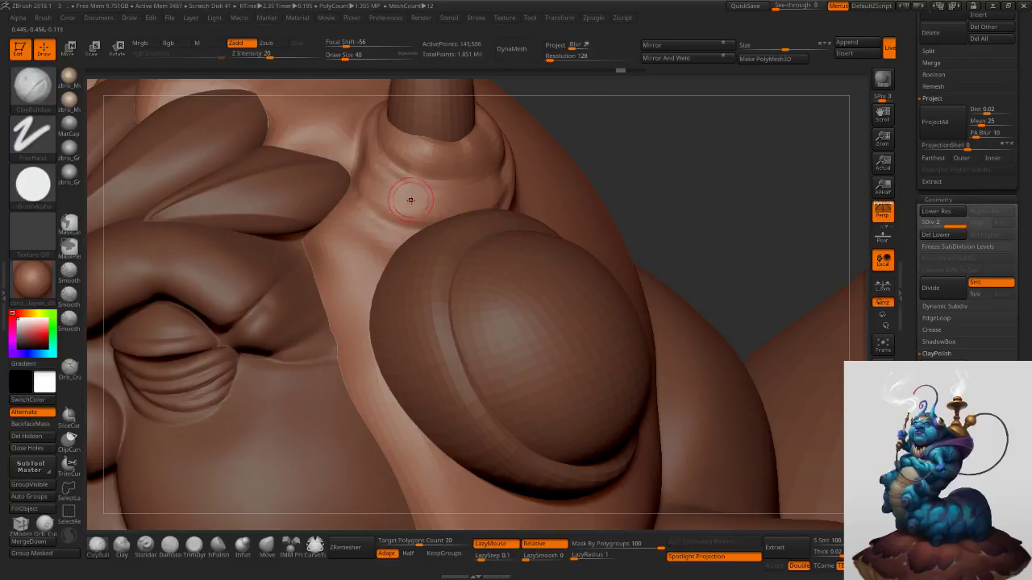
click(146, 546)
drag(363, 173, 444, 202)
Solo the head and shape the horn's lower fold from above at brush size 35.
click(882, 500)
mouse_move(557, 223)
right_down()
mouse_move(647, 300)
mouse_move(558, 231)
mouse_move(557, 278)
mouse_move(385, 237)
mouse_move(604, 283)
mouse_move(569, 268)
mouse_move(581, 279)
mouse_move(569, 291)
mouse_move(560, 273)
right_up()
key(s)
key(s)
click(559, 272)
mouse_move(583, 263)
mouse_down()
mouse_move(547, 284)
mouse_move(482, 253)
mouse_move(582, 262)
mouse_up()
mouse_move(501, 273)
mouse_down()
mouse_move(598, 247)
mouse_move(566, 271)
mouse_up()
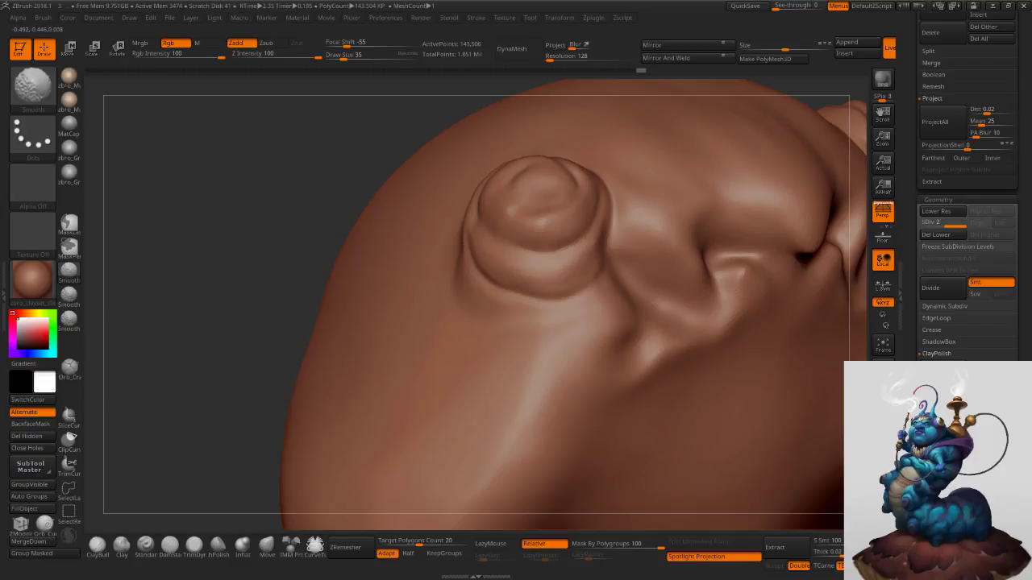
Unsolo the head, raise the brush to 40 and sculpt along the crease below the horn base.
right_drag(604, 330, 621, 261)
alt+right_drag(834, 393, 631, 308)
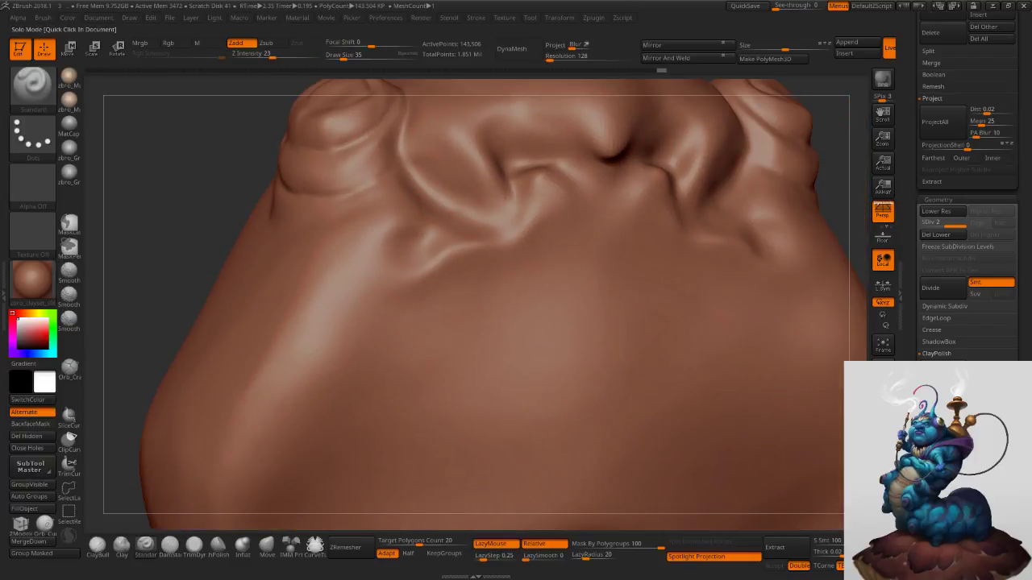
click(883, 494)
mouse_move(814, 428)
ctrl+right_down()
mouse_move(790, 297)
mouse_move(766, 355)
ctrl+right_up()
mouse_move(647, 350)
ctrl+right_down()
mouse_move(641, 440)
mouse_move(625, 403)
ctrl+right_up()
key(])
right_drag(611, 357, 621, 334)
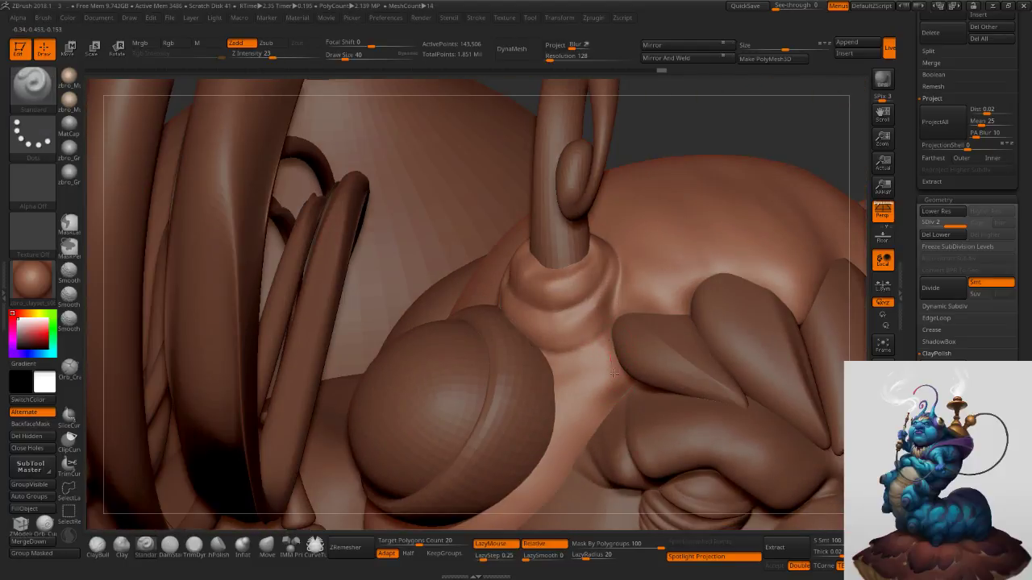
drag(630, 377, 579, 441)
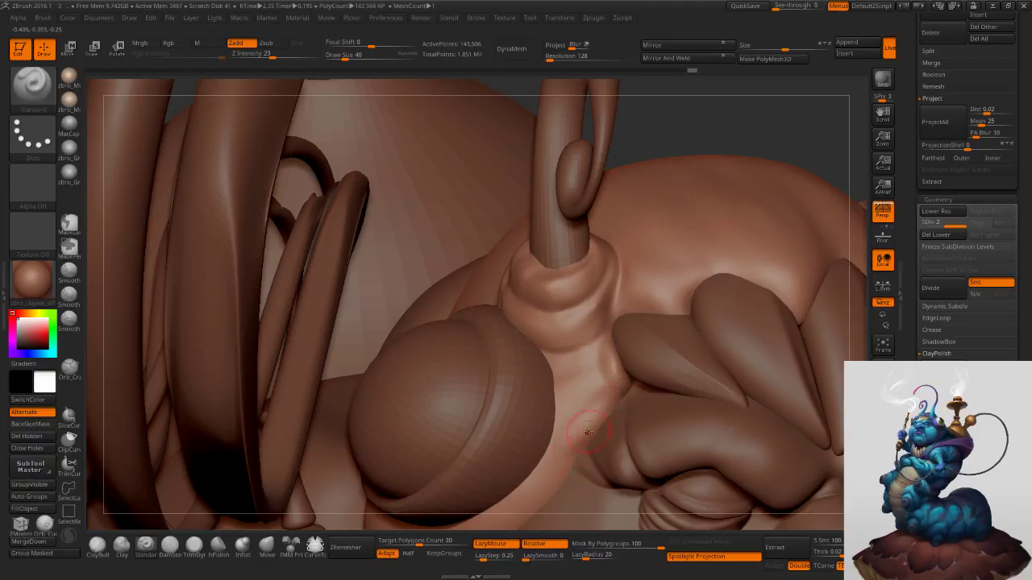
Carve a wrinkle across the forehead with DamStandard at size 65.
ctrl+right_drag(598, 428, 619, 355)
right_drag(619, 355, 657, 303)
mouse_move(742, 340)
alt+right_down()
mouse_move(485, 344)
mouse_move(693, 344)
mouse_move(621, 348)
mouse_move(643, 414)
alt+right_up()
click(171, 546)
key(s)
drag(624, 410, 732, 420)
key(ctrl+z)
drag(623, 426, 716, 421)
Zoom out to a frontal view of the upper body and select the extracted piece under the chin.
mouse_move(722, 426)
right_down()
mouse_move(707, 379)
mouse_move(709, 394)
right_up()
ctrl+right_drag(750, 449, 659, 324)
right_drag(713, 361, 739, 351)
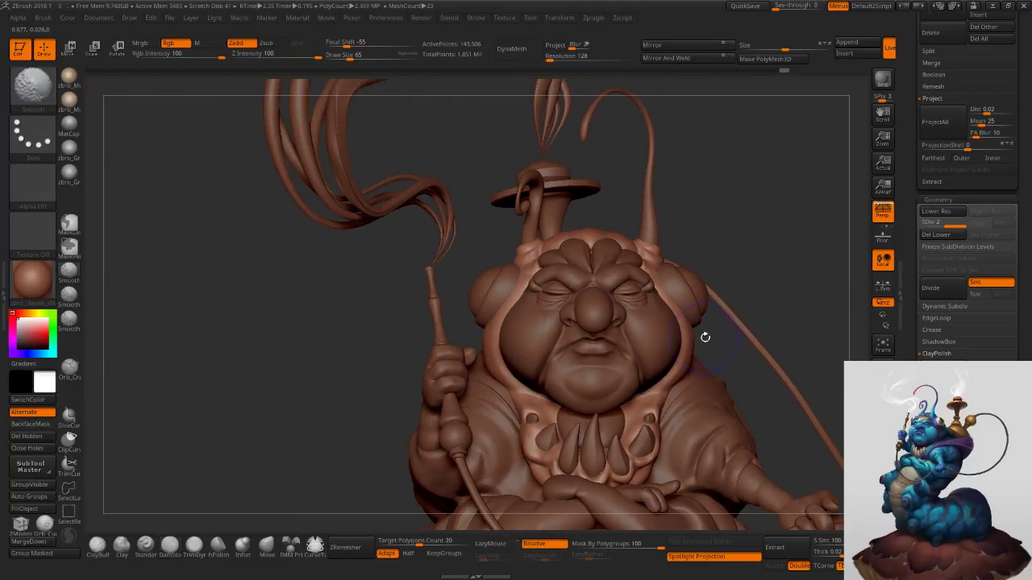
alt+click(613, 428)
Solo the chin piece, subdivide it, and pull its upper sides outward with the Move brush.
key(alt+s)
ctrl+right_drag(634, 402, 669, 440)
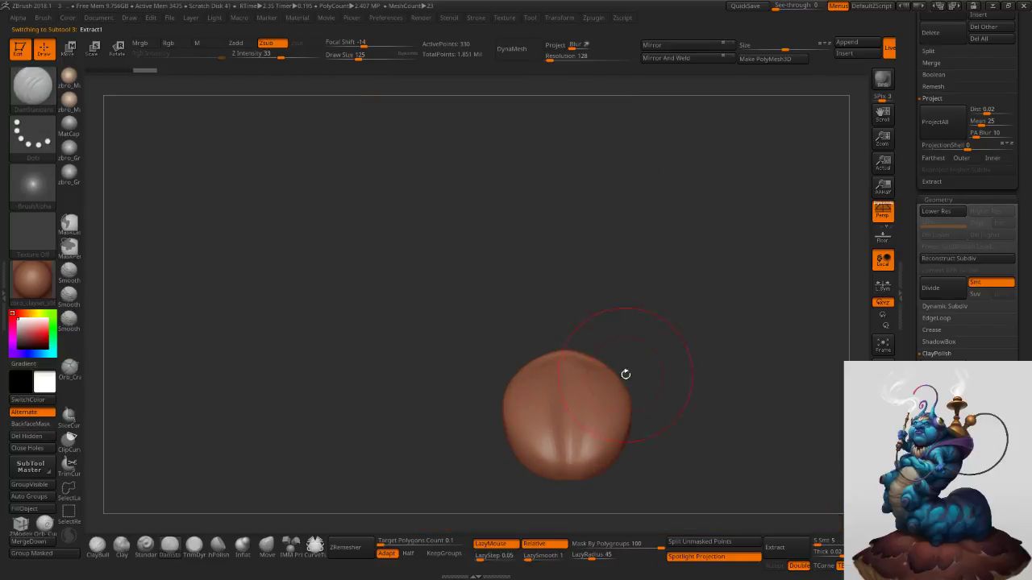
key(ctrl+d)
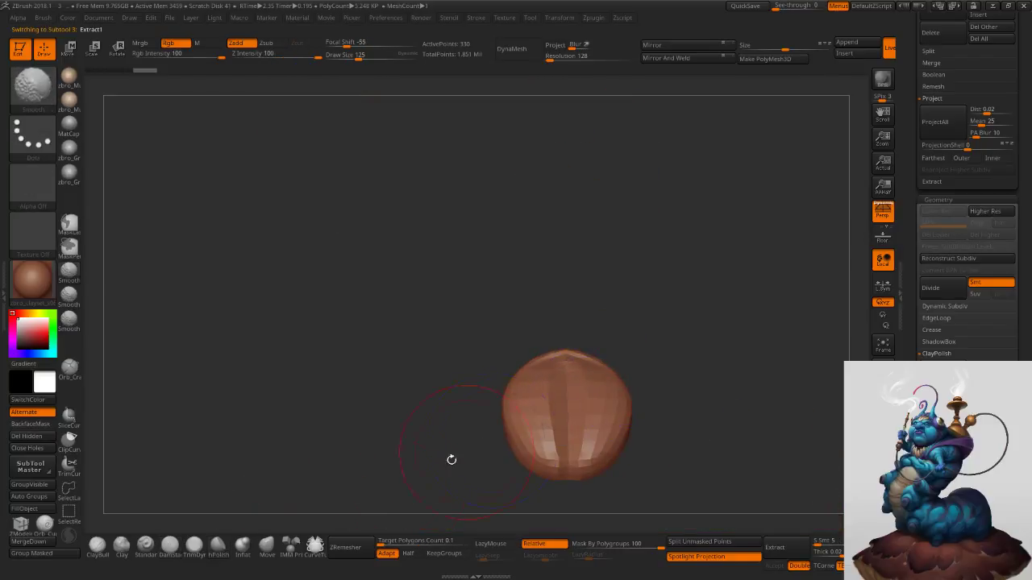
click(266, 546)
drag(609, 383, 631, 373)
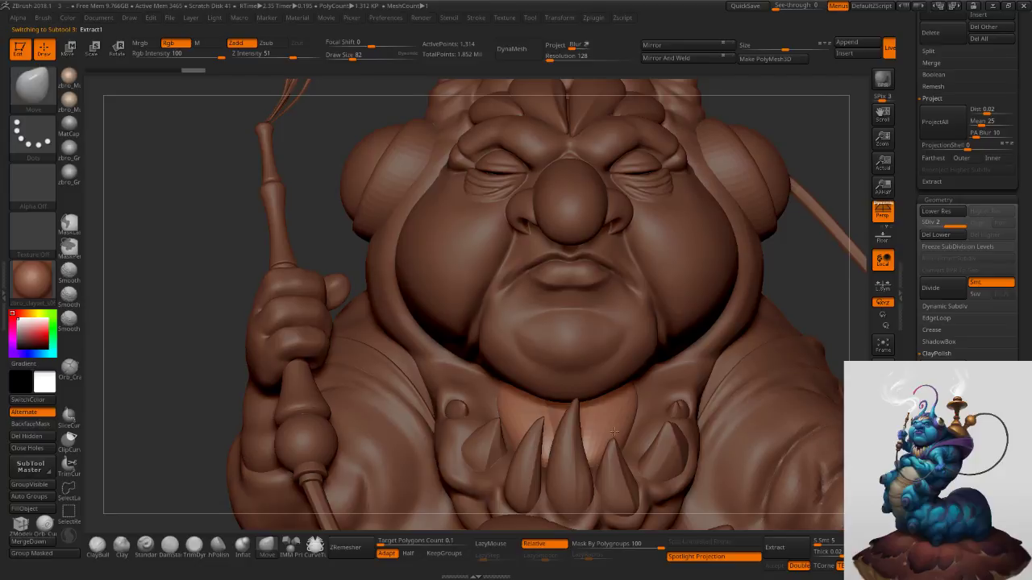
Bring the piece to subdivision level 3 and smooth it, keeping it isolated.
scroll(603, 423, up, 3)
key(shift+d)
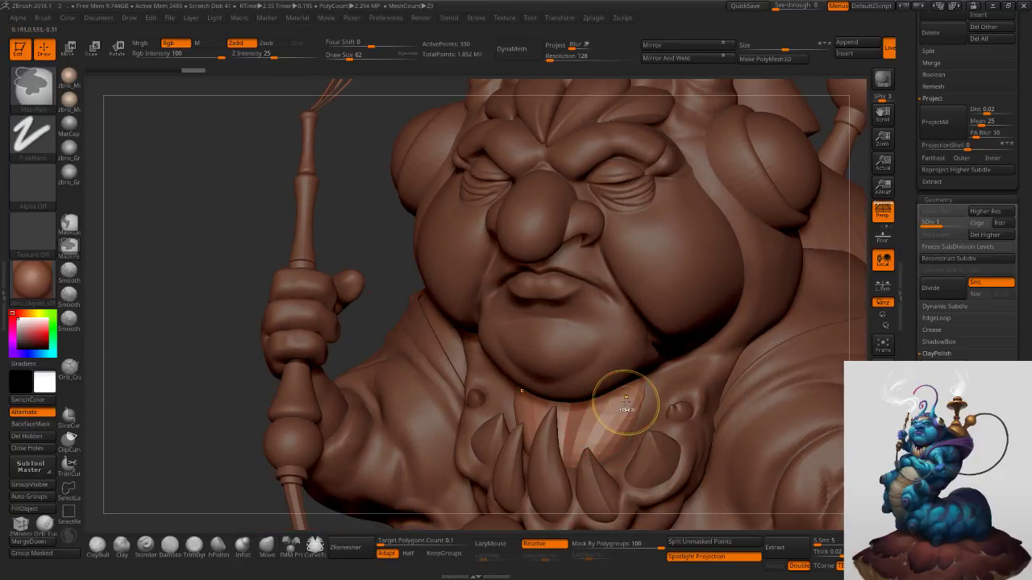
key(d)
key(ctrl+d)
shift+drag(605, 436, 590, 415)
key(shift+alt+s)
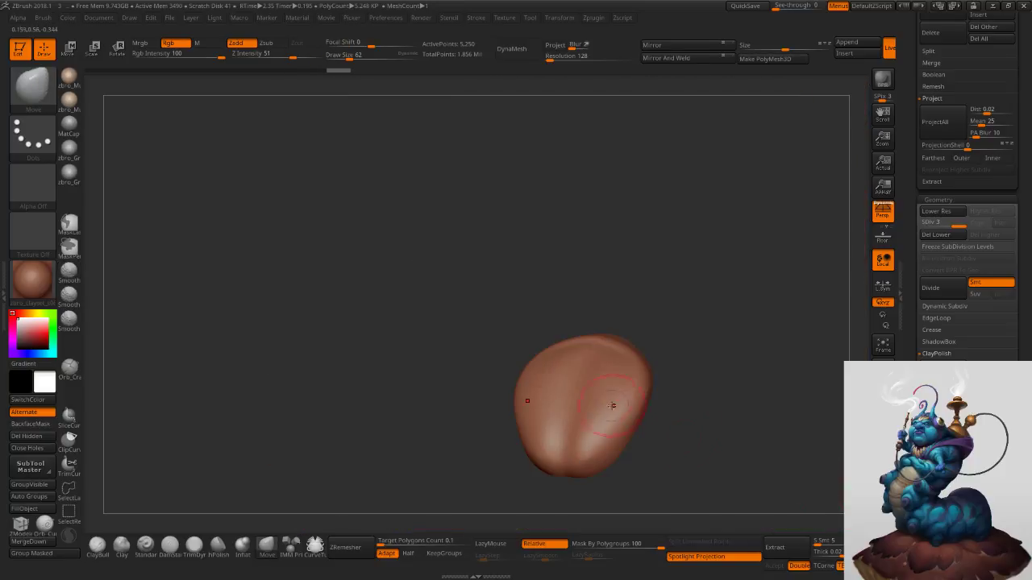
Carve and soften vertical grooves up the piece's front with DamStandard.
click(170, 548)
mouse_move(496, 432)
mouse_down()
mouse_move(568, 425)
mouse_move(584, 293)
mouse_up()
mouse_move(573, 371)
shift+mouse_down()
mouse_move(566, 437)
mouse_move(598, 244)
shift+mouse_up()
drag(576, 394, 593, 291)
mouse_move(573, 359)
shift+mouse_down()
mouse_move(571, 420)
mouse_move(582, 323)
mouse_move(574, 415)
mouse_move(578, 340)
shift+mouse_up()
drag(571, 401, 600, 244)
shift+drag(574, 359, 574, 395)
Select the arm holding the hose and ready a size 96 Move brush.
drag(675, 270, 700, 317)
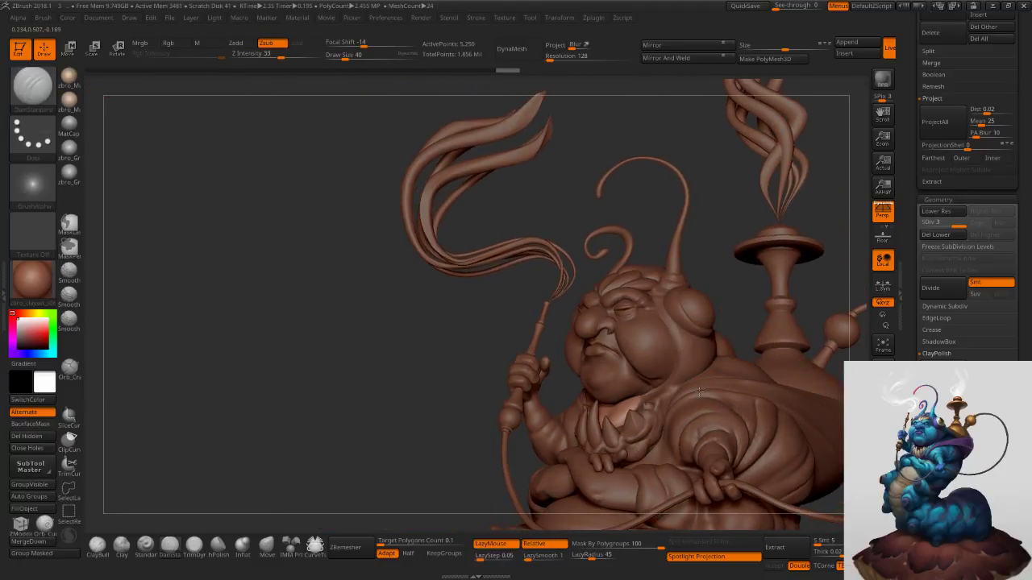
mouse_move(699, 392)
right_down()
mouse_move(657, 330)
mouse_move(657, 344)
mouse_move(695, 346)
right_up()
ctrl+right_drag(717, 390, 799, 420)
alt+right_drag(798, 420, 705, 340)
alt+click(705, 339)
key(s)
drag(704, 337, 712, 337)
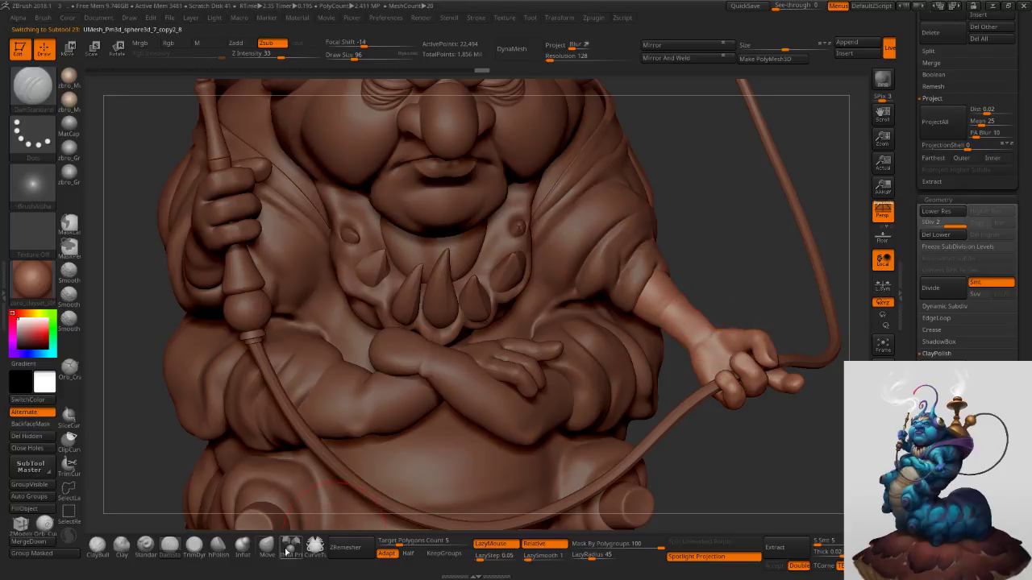
click(268, 548)
Push the arm and wrist into place with the Move brush at size 50.
right_drag(725, 317, 711, 334)
key(s)
drag(711, 334, 708, 332)
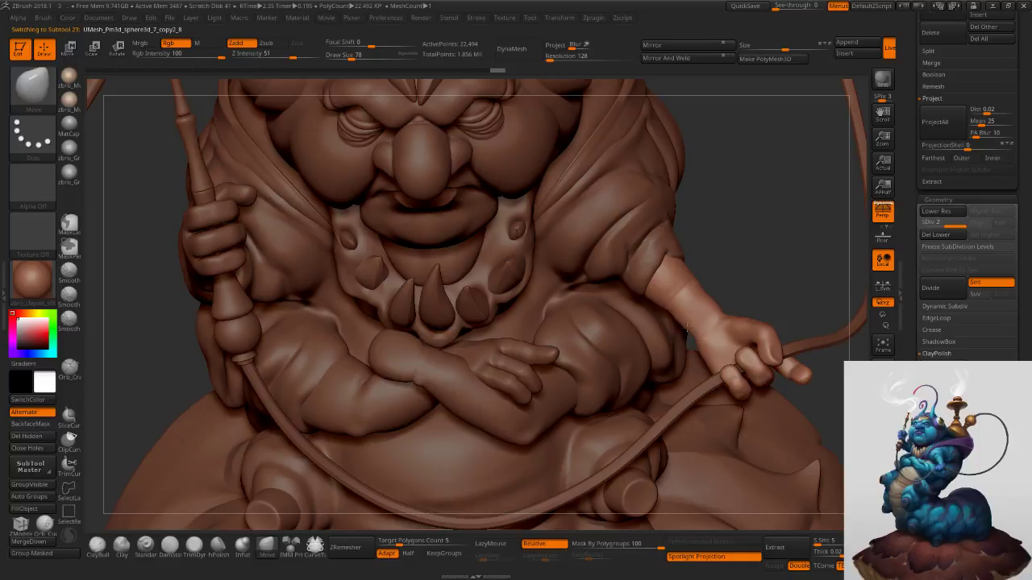
right_drag(407, 329, 427, 294)
right_drag(664, 338, 707, 305)
key(s)
drag(702, 337, 689, 349)
right_drag(688, 354, 500, 343)
drag(701, 341, 696, 337)
Orbit around to the front of the fist and push its fingers into shape at brush size 68.
right_drag(683, 320, 698, 327)
key(s)
drag(691, 328, 688, 329)
right_drag(682, 324, 746, 338)
key(s)
drag(663, 333, 661, 333)
ctrl+right_drag(669, 320, 675, 344)
key(s)
drag(675, 353, 671, 352)
mouse_move(675, 354)
right_down()
mouse_move(657, 341)
mouse_move(623, 360)
mouse_move(637, 363)
right_up()
key(s)
drag(650, 368, 655, 369)
mouse_move(654, 368)
right_down()
mouse_move(637, 382)
mouse_move(642, 372)
right_up()
key(s)
drag(640, 370, 636, 369)
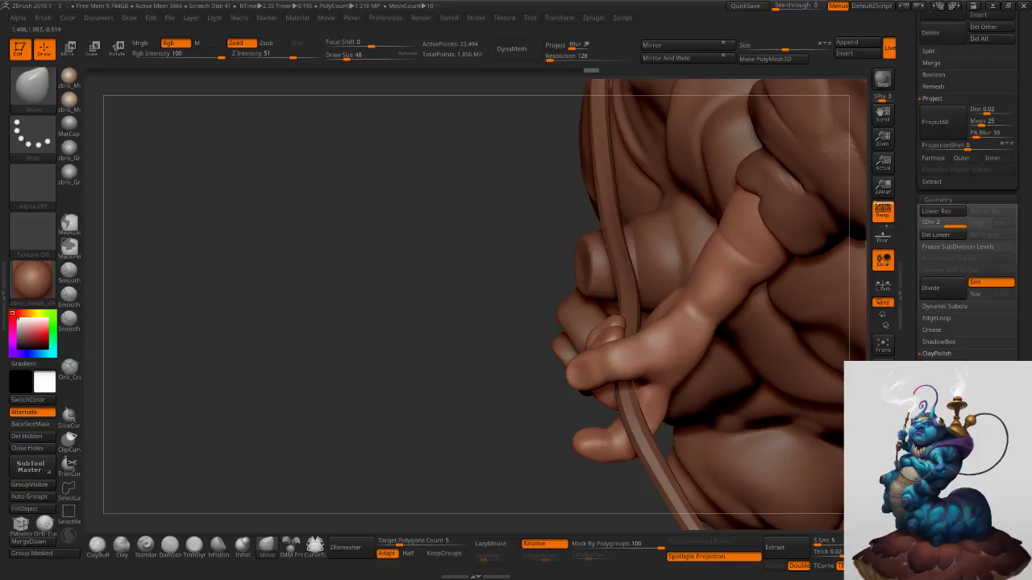
right_drag(559, 377, 583, 375)
key(s)
drag(584, 375, 580, 375)
ctrl+right_drag(580, 374, 576, 390)
key(s)
drag(576, 390, 582, 391)
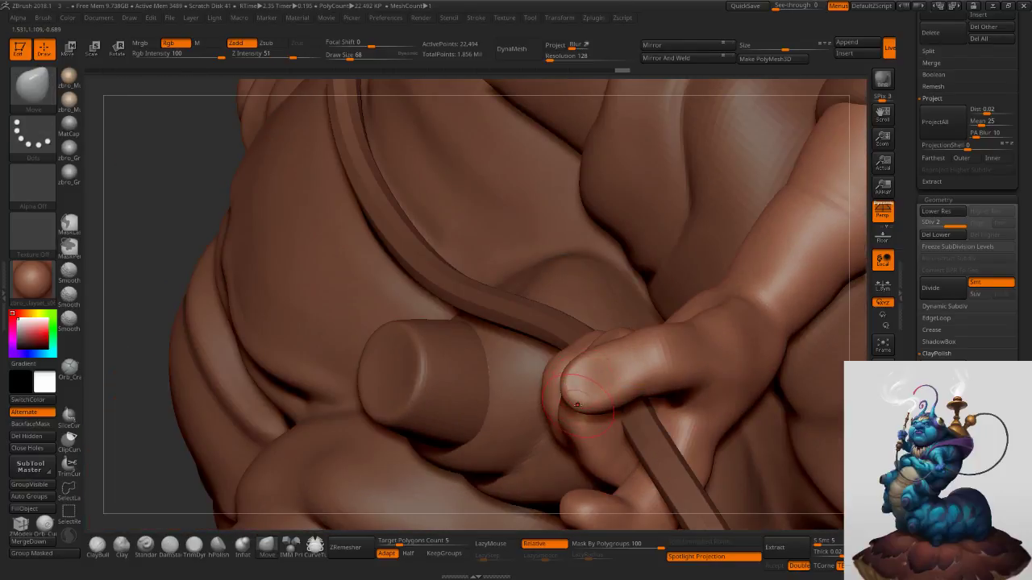
right_drag(577, 407, 554, 409)
drag(538, 399, 539, 398)
Reshape the fingers so they wrap around the hose at brush size 56.
right_drag(550, 451, 561, 395)
mouse_move(564, 500)
alt+right_down()
mouse_move(567, 390)
mouse_move(614, 318)
alt+right_up()
key(s)
drag(621, 360, 619, 360)
right_drag(616, 383, 611, 360)
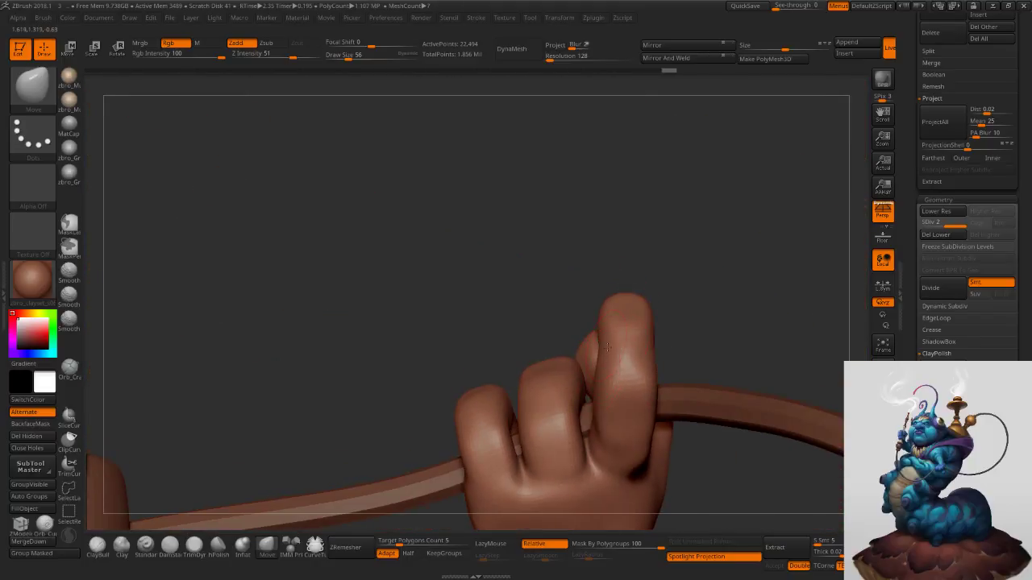
drag(600, 348, 601, 348)
right_drag(631, 448, 609, 417)
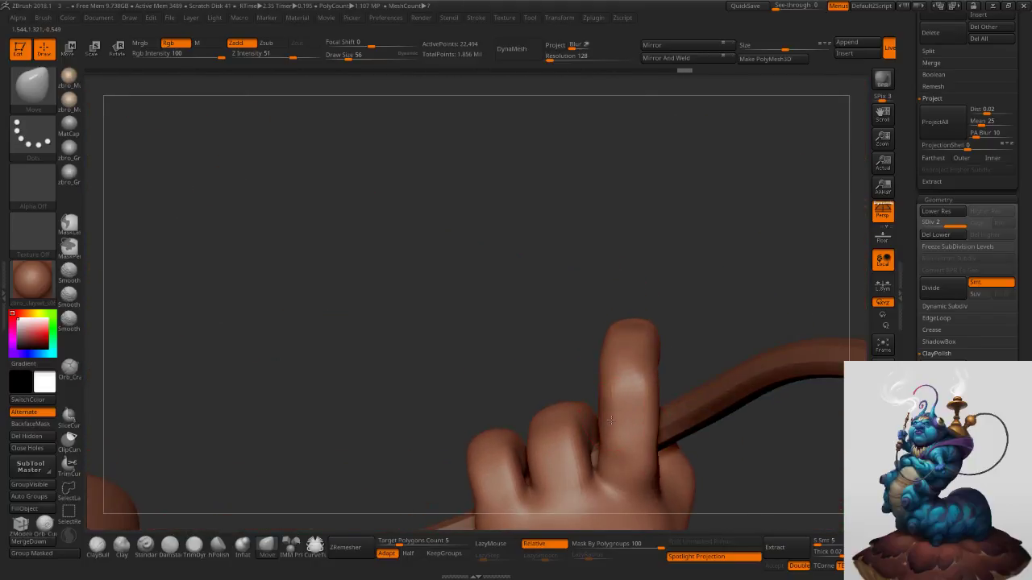
drag(640, 418, 639, 419)
mouse_move(578, 452)
right_down()
mouse_move(597, 453)
mouse_move(568, 479)
mouse_move(557, 405)
mouse_move(539, 389)
right_up()
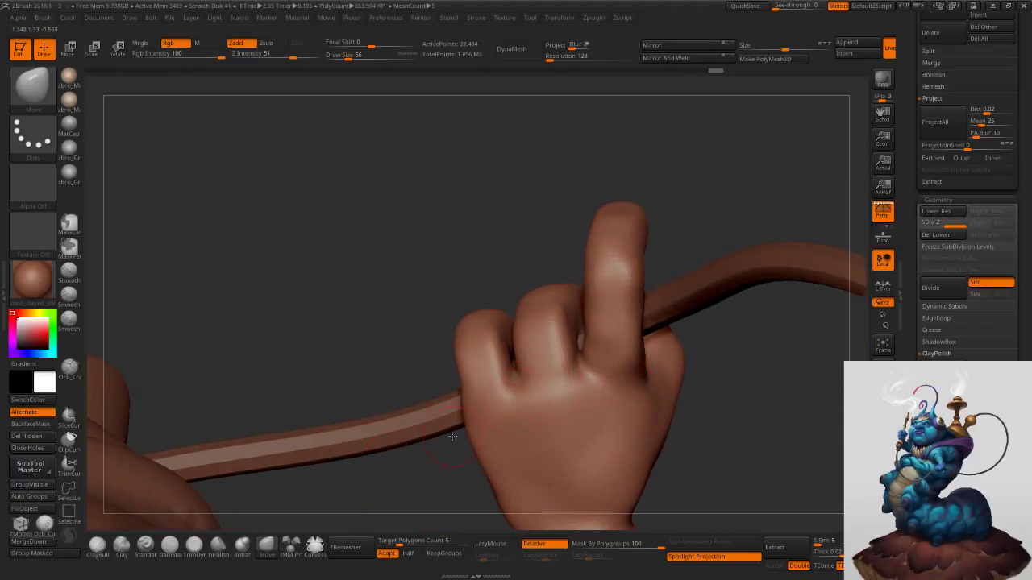
Build up ClayBuildup at the knuckle and below the raised finger, smoothing it, then view the whole model.
click(107, 556)
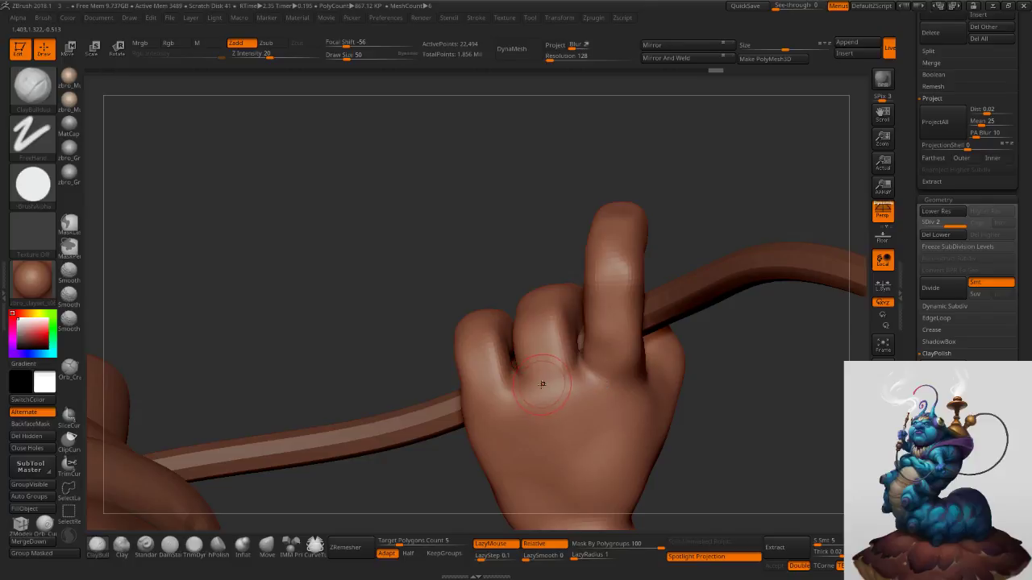
drag(554, 387, 556, 391)
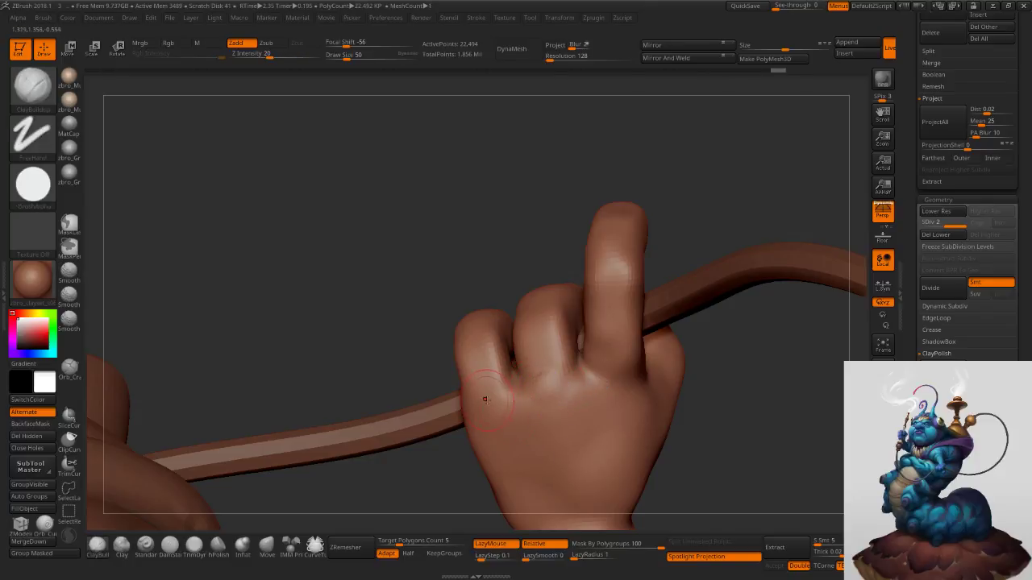
drag(464, 414, 498, 404)
mouse_move(617, 387)
mouse_down()
mouse_move(600, 377)
mouse_move(615, 400)
mouse_up()
mouse_move(615, 400)
right_down()
mouse_move(605, 395)
mouse_move(634, 380)
mouse_move(546, 292)
mouse_move(549, 274)
right_up()
right_drag(687, 253, 645, 260)
mouse_move(716, 380)
ctrl+right_down()
mouse_move(663, 298)
mouse_move(728, 307)
ctrl+right_up()
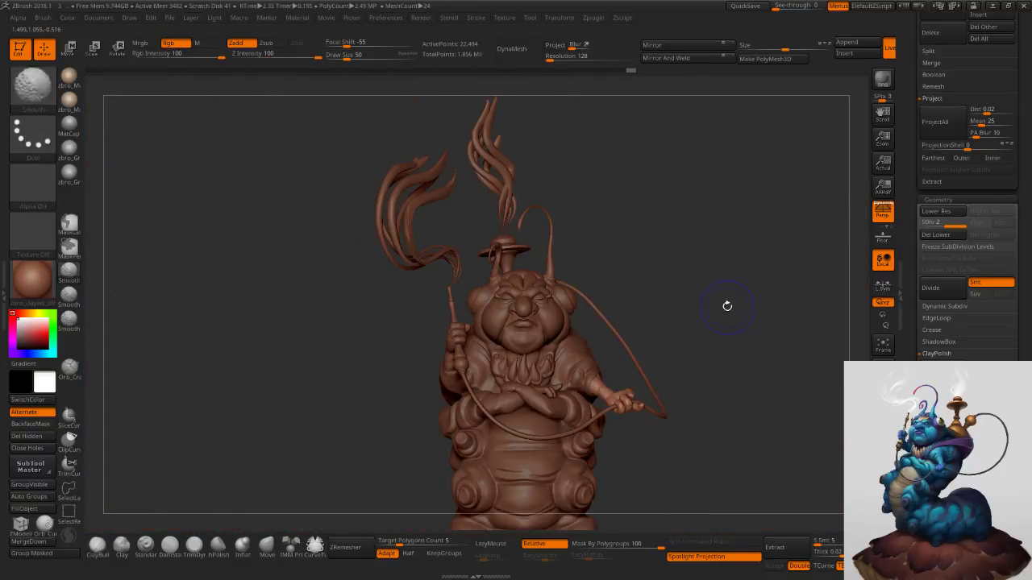
Solo the pipe held in the hand and draw a Transpose line from its base.
right_drag(766, 275, 749, 280)
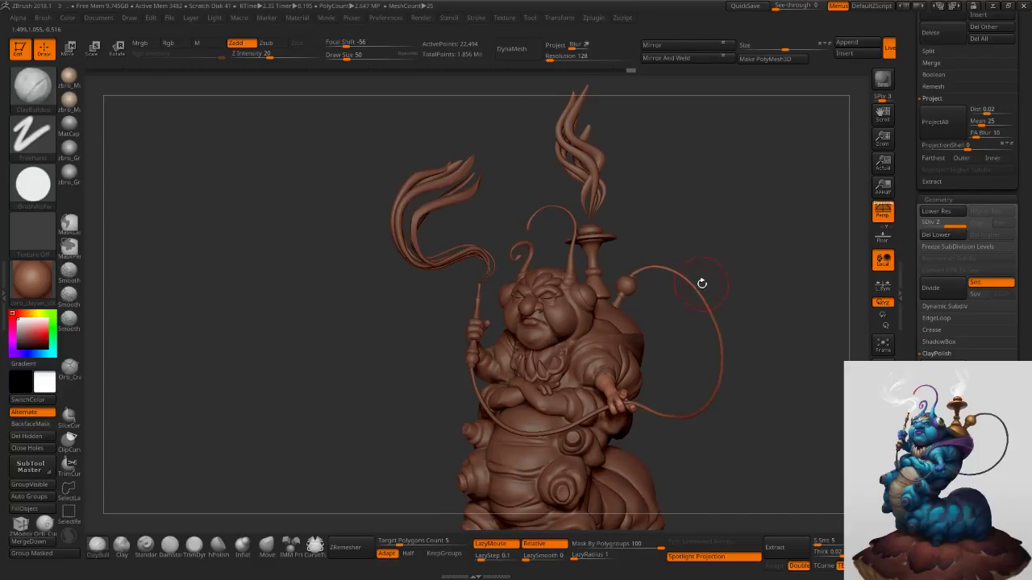
ctrl+right_drag(529, 346, 500, 411)
alt+right_drag(360, 323, 430, 377)
key(w)
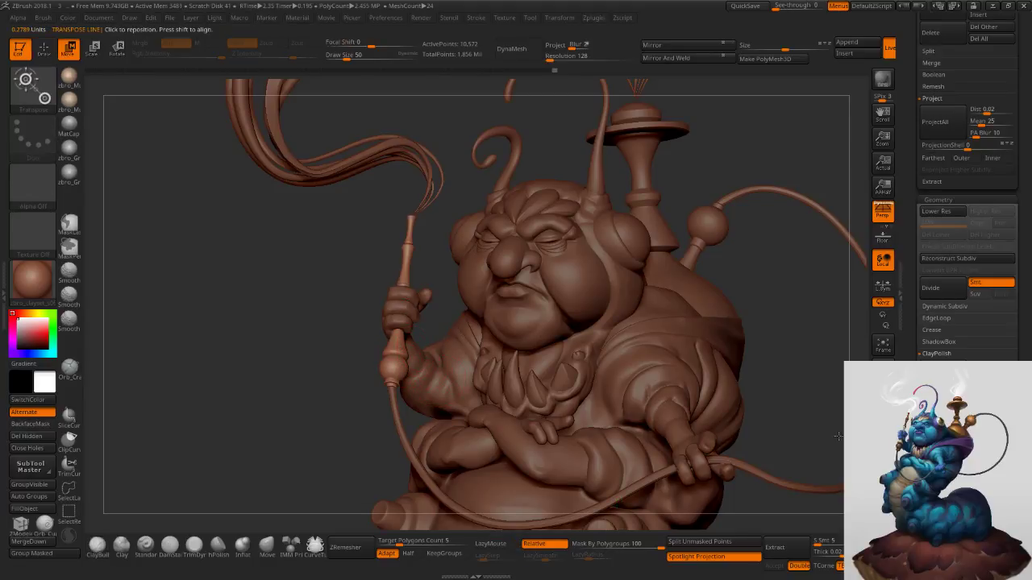
click(883, 507)
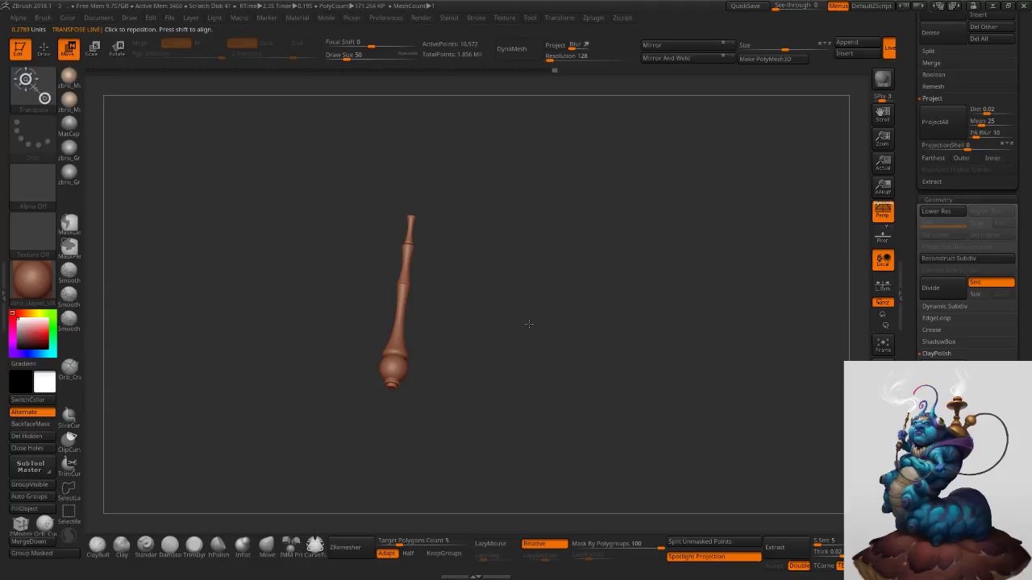
mouse_move(396, 360)
ctrl+right_down()
mouse_move(288, 211)
mouse_move(435, 373)
mouse_move(376, 303)
ctrl+right_up()
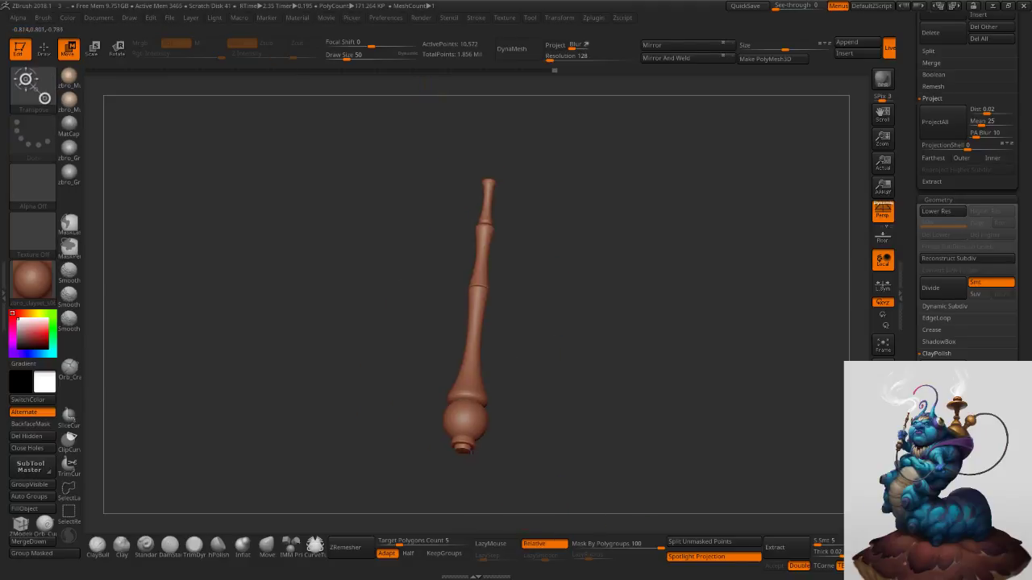
mouse_move(458, 454)
mouse_down()
mouse_move(476, 415)
mouse_move(492, 164)
mouse_up()
With all subtools visible and Mask By Polygroups at 0, scale the mouthpiece very slightly.
key(e)
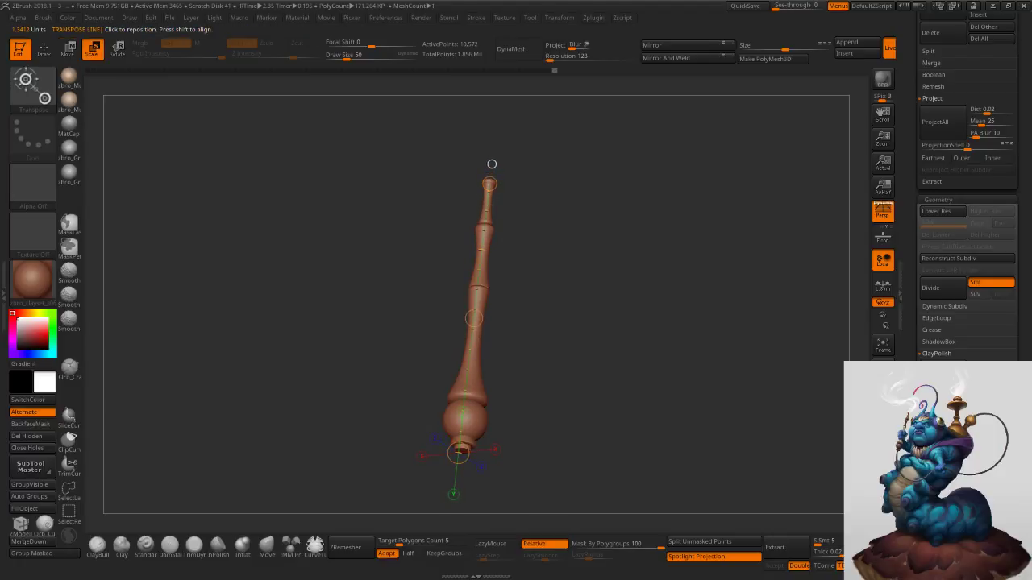
key(alt+s)
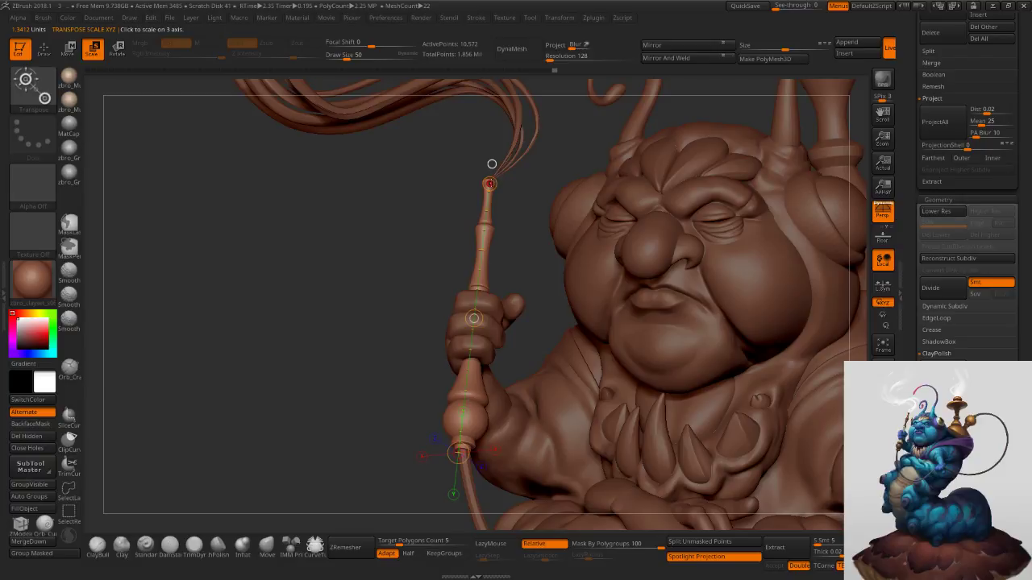
click(459, 453)
click(459, 452)
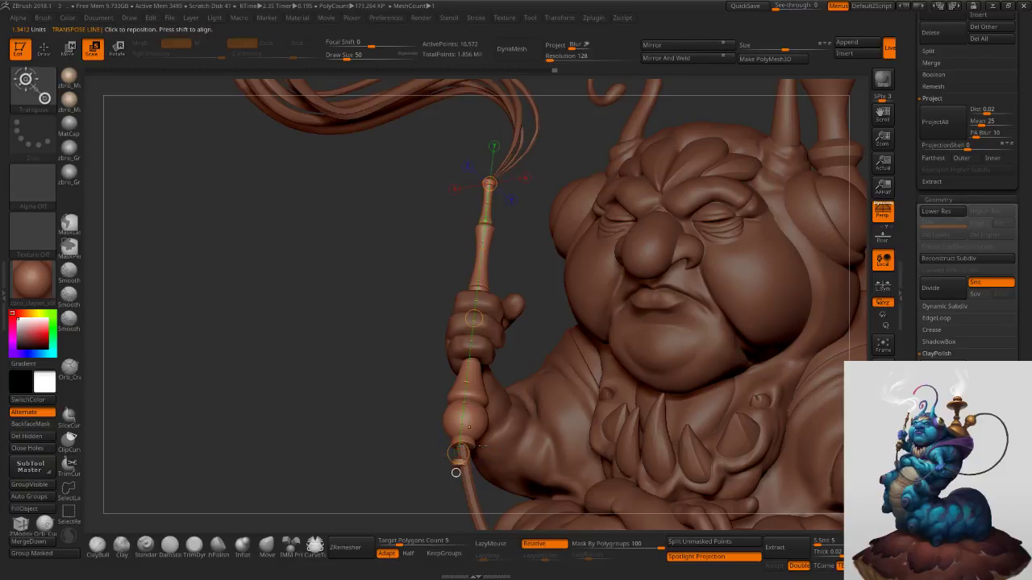
drag(583, 546, 569, 548)
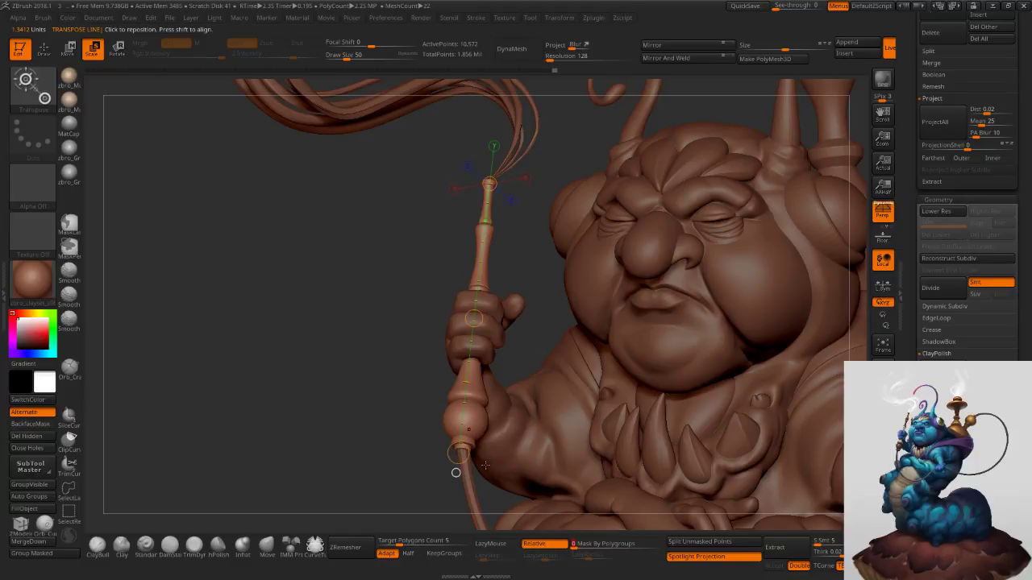
drag(459, 453, 457, 471)
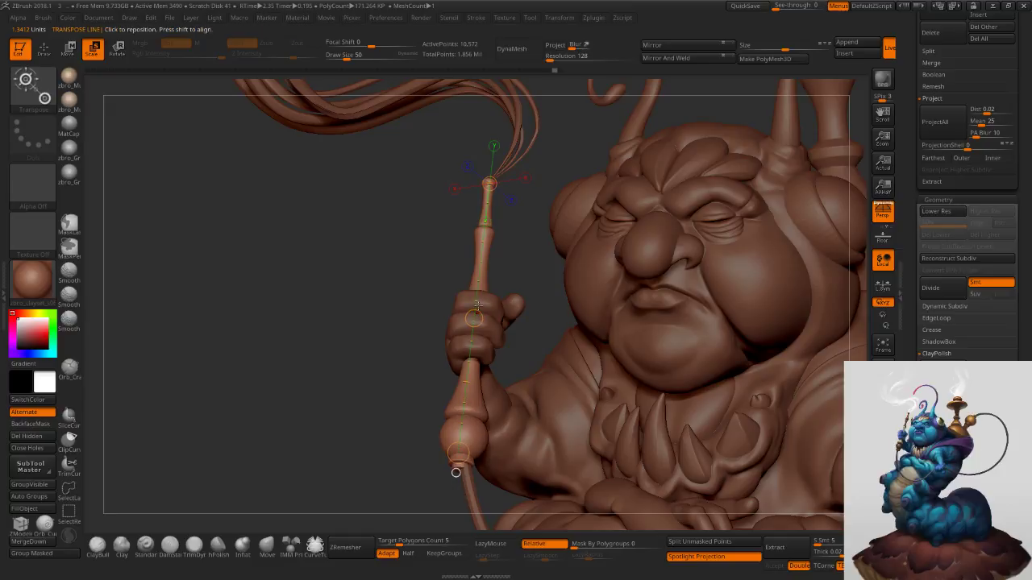
Nudge the mouthpiece slightly upward with Transpose Move, then return to Draw mode.
key(w)
drag(474, 318, 484, 293)
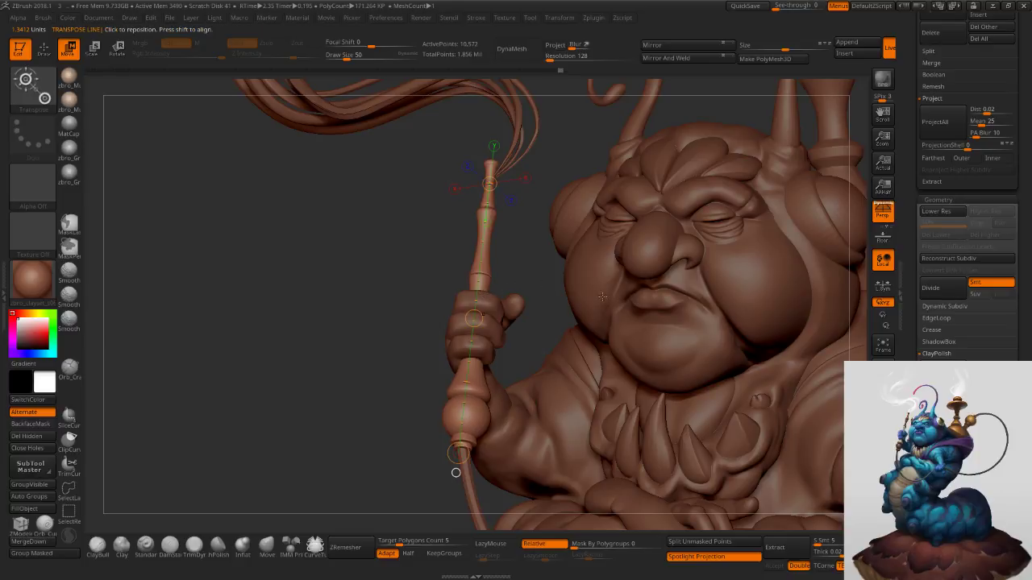
click(44, 49)
mouse_move(560, 379)
ctrl+right_down()
mouse_move(564, 256)
mouse_move(567, 290)
ctrl+right_up()
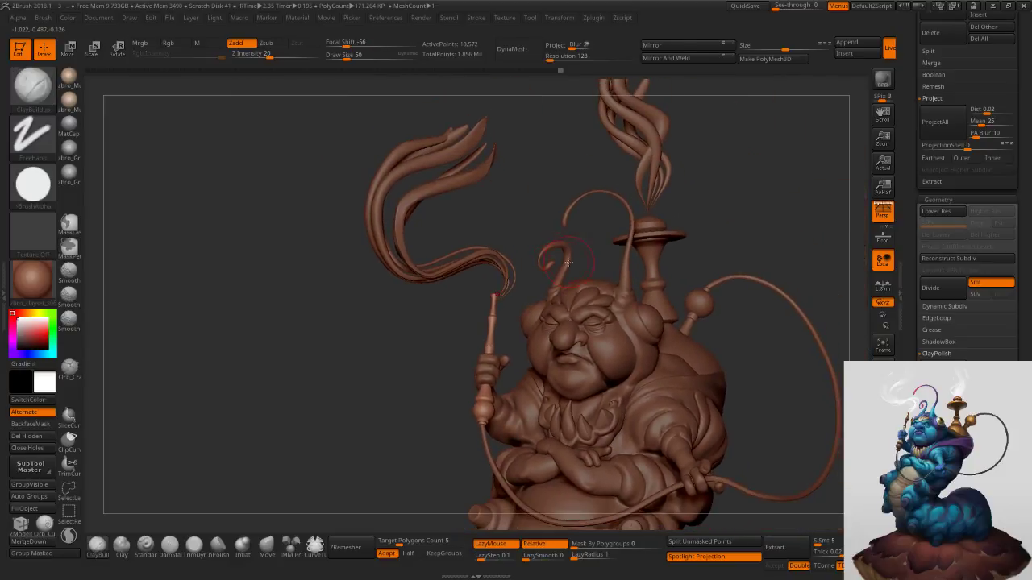
Select the smoke subtool and transpose-move the smoke plume to the left.
alt+click(507, 269)
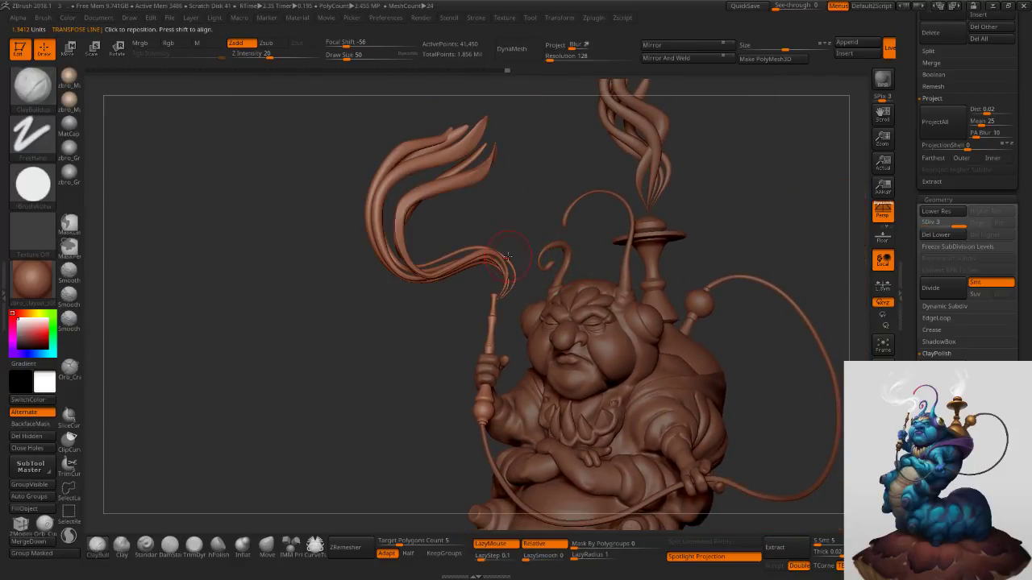
key(w)
mouse_move(509, 272)
mouse_down()
mouse_move(527, 228)
mouse_move(551, 283)
mouse_move(529, 266)
mouse_up()
mouse_move(532, 269)
right_down()
mouse_move(644, 274)
mouse_move(645, 355)
right_up()
mouse_move(484, 314)
shift+mouse_down()
mouse_move(558, 314)
mouse_move(520, 314)
mouse_move(523, 323)
shift+mouse_up()
Return to Draw mode and make the hookah hose the active subtool, viewing from the front.
ctrl+right_drag(618, 266, 523, 190)
right_drag(729, 229, 664, 220)
right_drag(613, 268, 628, 270)
click(45, 50)
mouse_move(555, 347)
alt+right_down()
mouse_move(518, 241)
mouse_move(519, 387)
alt+right_up()
right_drag(518, 443, 600, 427)
alt+click(600, 428)
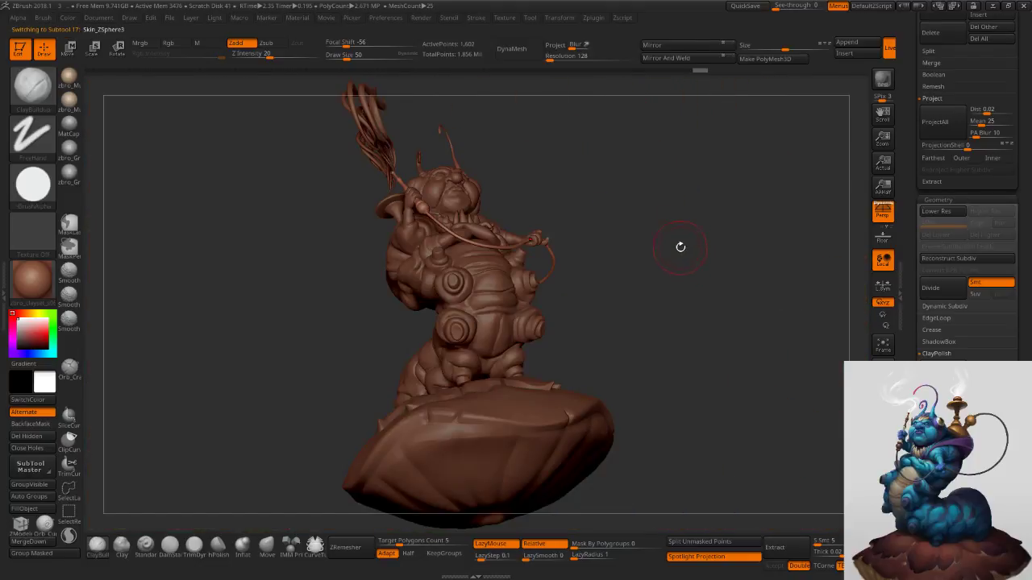
shift+right_drag(682, 240, 704, 250)
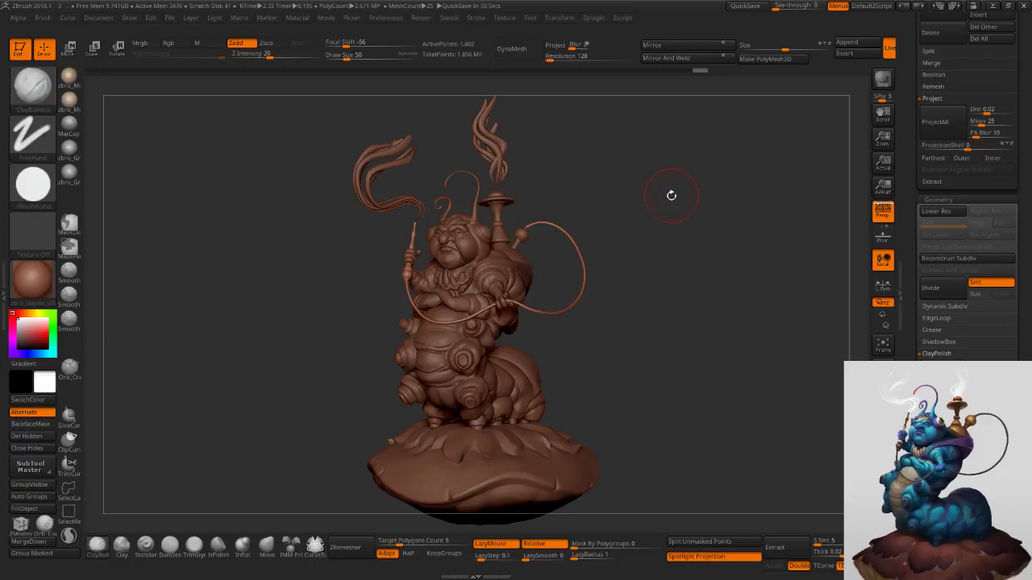
key(alt+Tab)
key(alt+Tab)
key(alt+Tab)
key(alt+Tab)
key(alt+Tab)
key(alt+Tab)
key(alt+Tab)
key(alt+Tab)
key(alt+Tab)
key(alt+Tab)
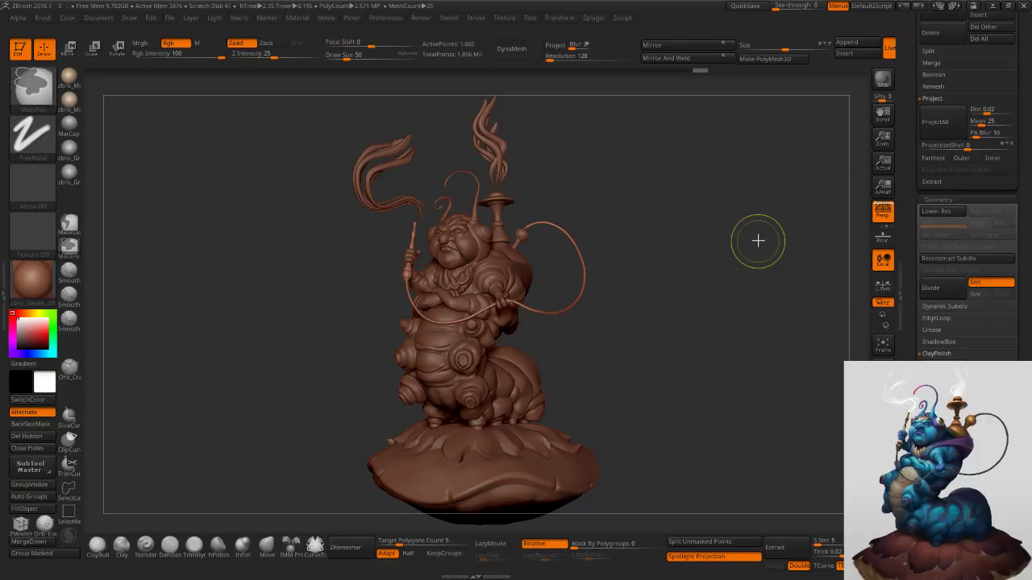
Save the project, overwriting the existing file.
key(ctrl+s)
click(422, 461)
click(547, 288)
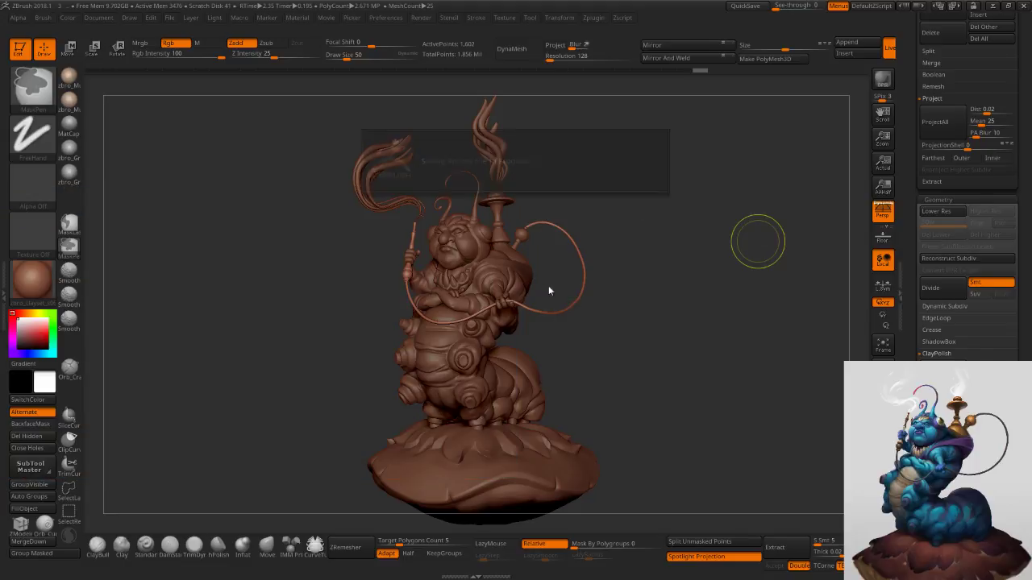
Move Pm3d_sphere3d_8 up the subtool list, leaving UMesh_Pm3d_sphere3d_2 in its place.
drag(912, 204, 917, 281)
scroll(925, 187, down, 2)
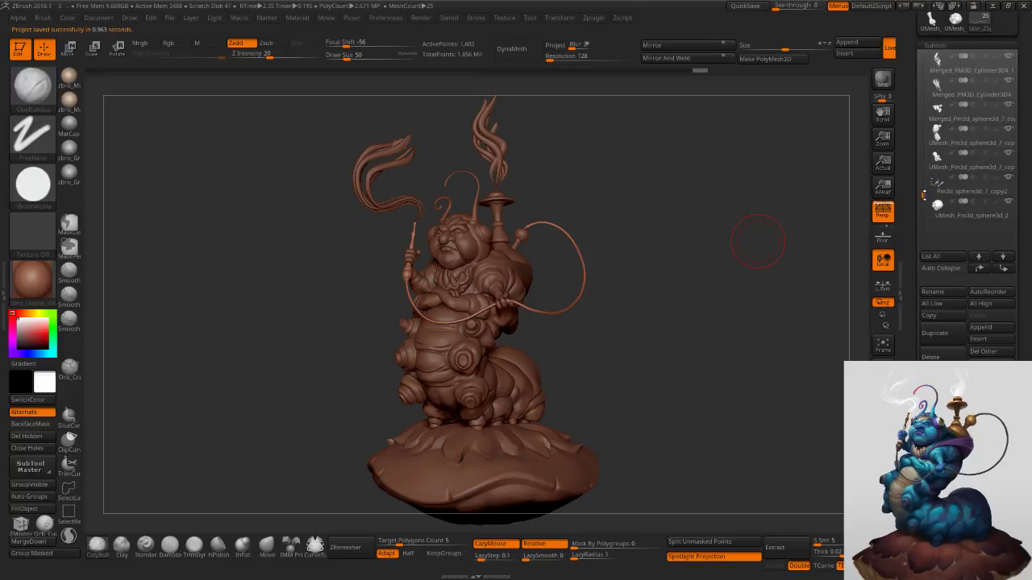
drag(924, 193, 923, 55)
click(938, 185)
key(ctrl+Up)
key(ctrl+Up)
key(ctrl+Up)
key(ctrl+Up)
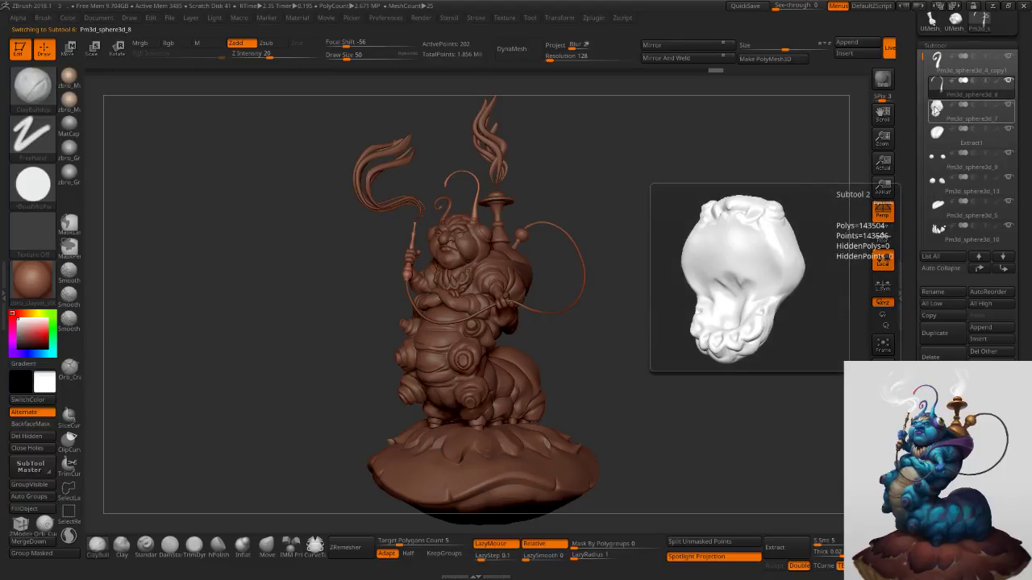
drag(924, 57, 924, 197)
click(938, 210)
key(ctrl+Up)
key(ctrl+Up)
key(ctrl+Up)
key(ctrl+Up)
key(ctrl+Up)
key(ctrl+Up)
key(ctrl+Up)
key(ctrl+Up)
key(ctrl+Up)
key(ctrl+Up)
key(ctrl+Up)
key(ctrl+Up)
key(ctrl+Up)
key(ctrl+Up)
key(ctrl+Up)
key(ctrl+Up)
key(ctrl+Up)
key(ctrl+Up)
key(ctrl+Up)
key(ctrl+Up)
key(ctrl+Up)
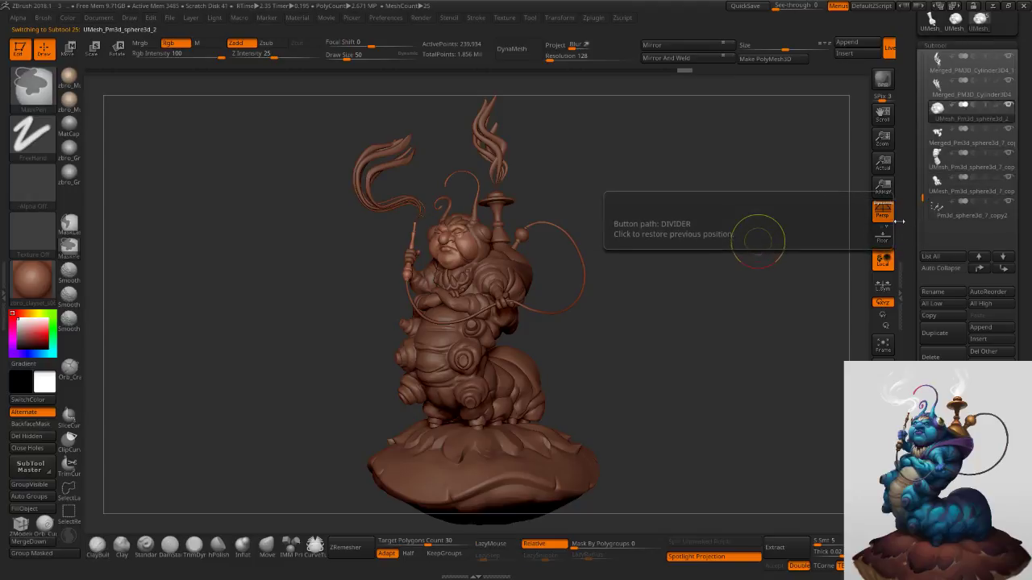
key(ctrl+Down)
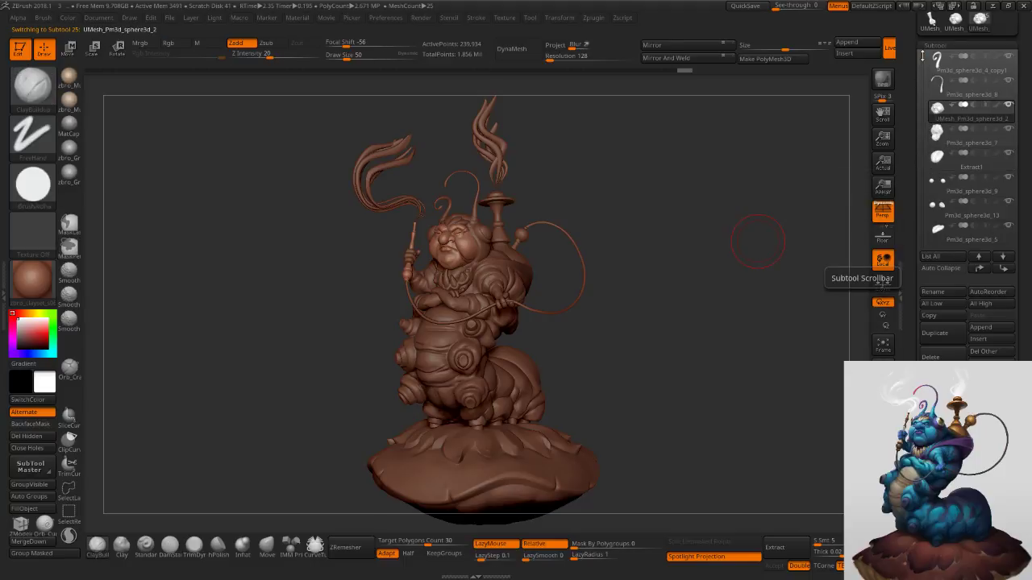
Select the hookah, turn on PolyF and use SelectRect to check the green ball polygroup.
drag(922, 56, 922, 61)
ctrl+right_drag(549, 229, 649, 332)
alt+click(572, 270)
ctrl+right_drag(629, 247, 736, 286)
key(shift+f)
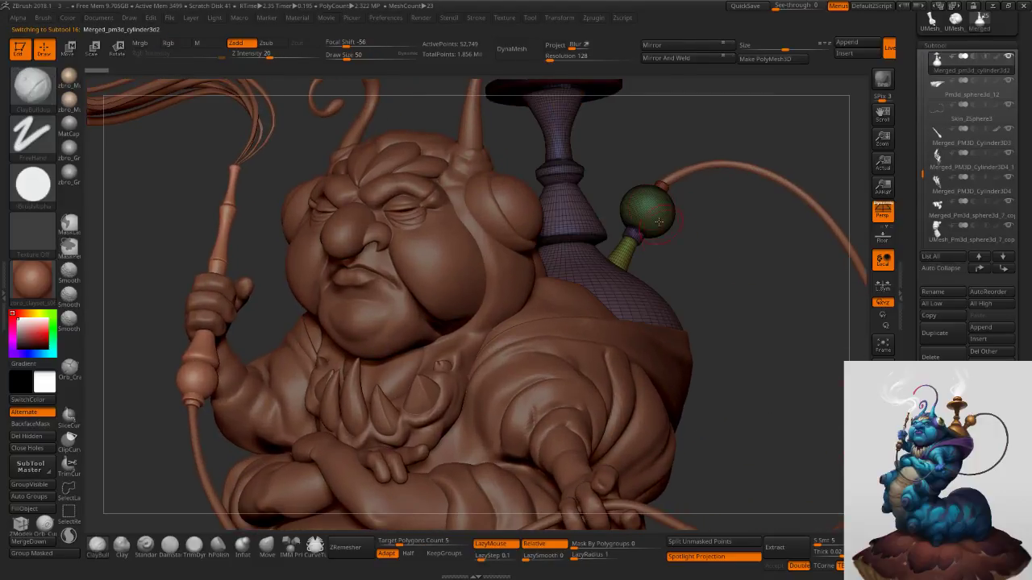
right_drag(701, 210, 666, 214)
ctrl+shift+click(746, 171)
ctrl+shift+drag(767, 177, 788, 188)
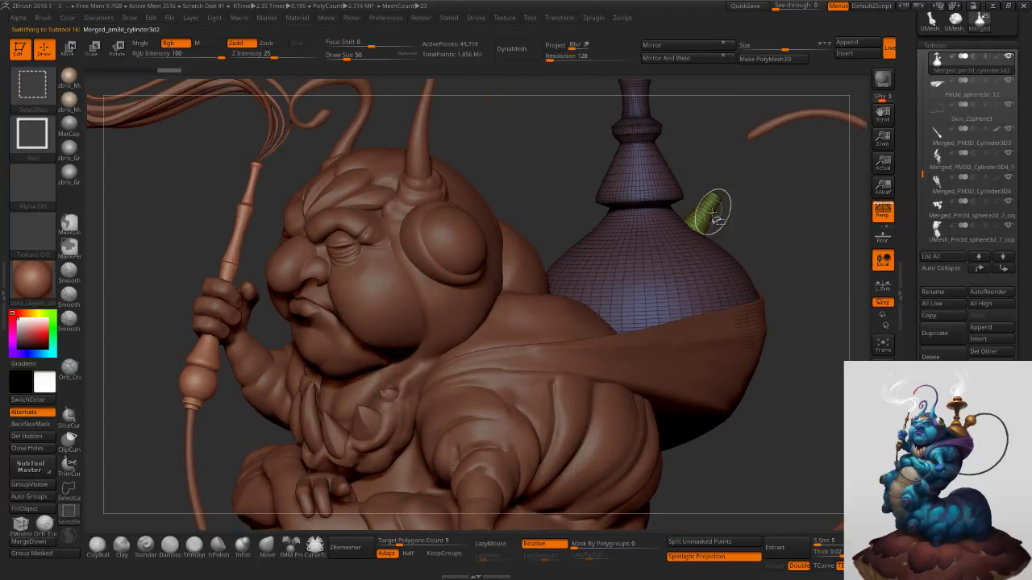
ctrl+shift+click(766, 198)
Transpose-move the green ball down-left toward the hookah body, then return to Draw mode.
key(w)
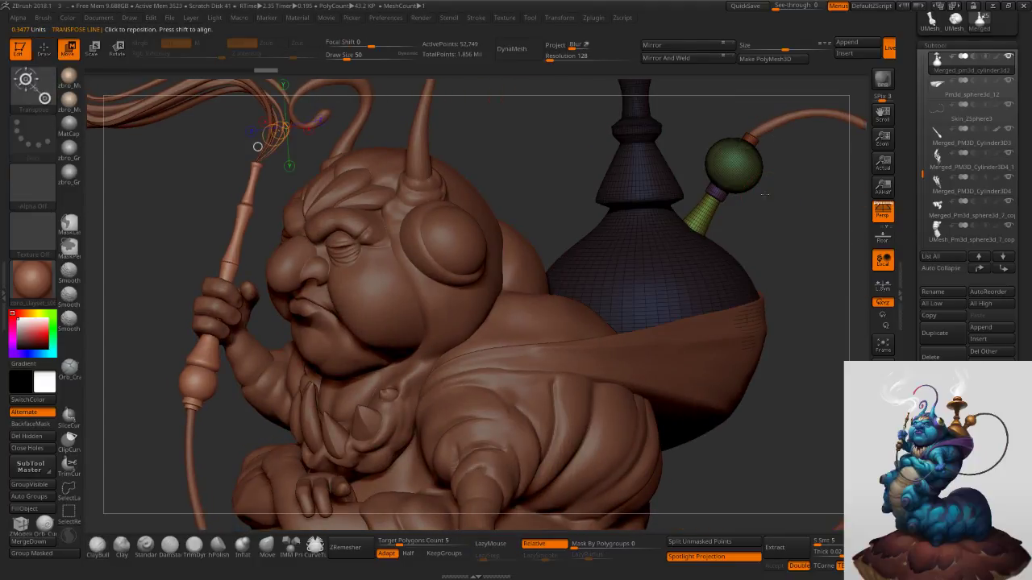
key(e)
mouse_move(696, 232)
mouse_down()
mouse_move(713, 183)
mouse_move(761, 130)
mouse_up()
key(w)
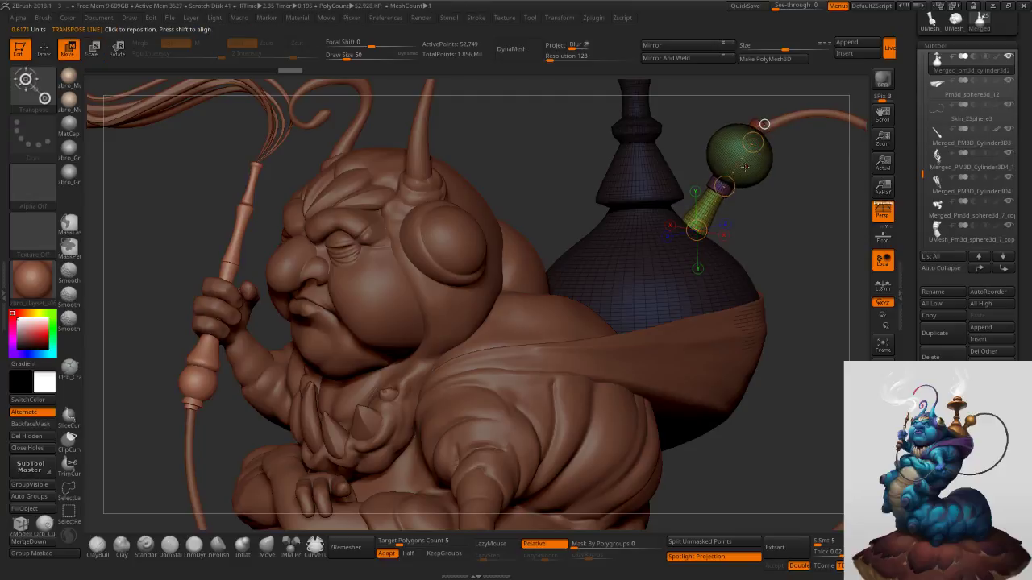
drag(725, 186, 716, 201)
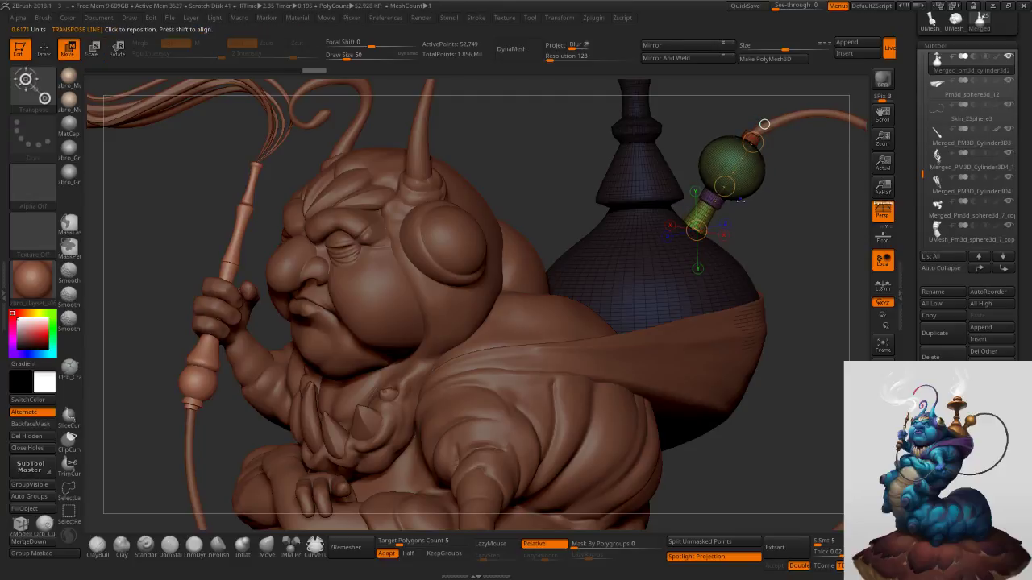
click(45, 49)
ctrl+right_drag(451, 193, 738, 236)
ctrl+drag(738, 236, 755, 248)
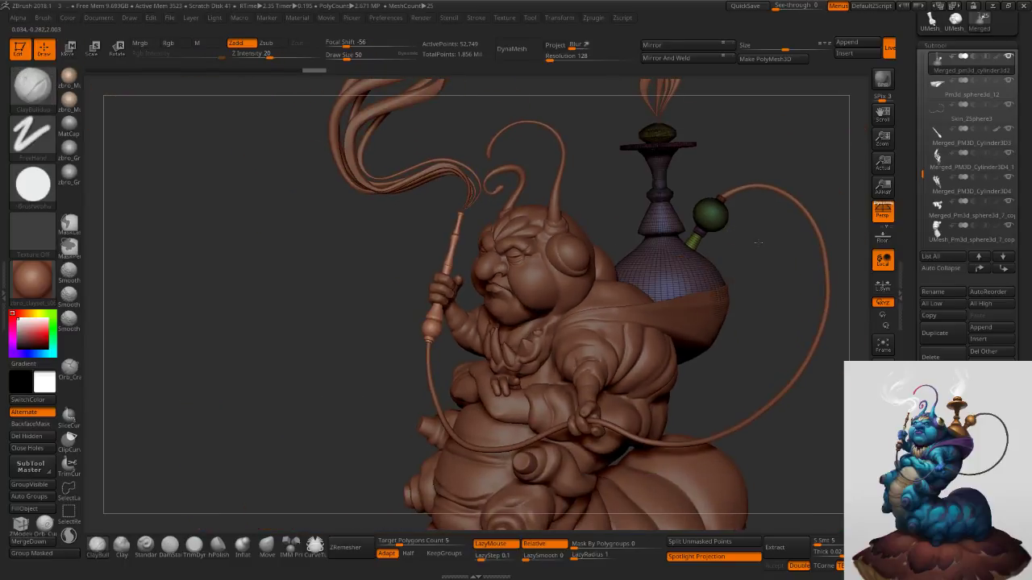
right_drag(755, 248, 810, 262)
key(shift+f)
right_drag(804, 352, 815, 270)
drag(815, 270, 813, 271)
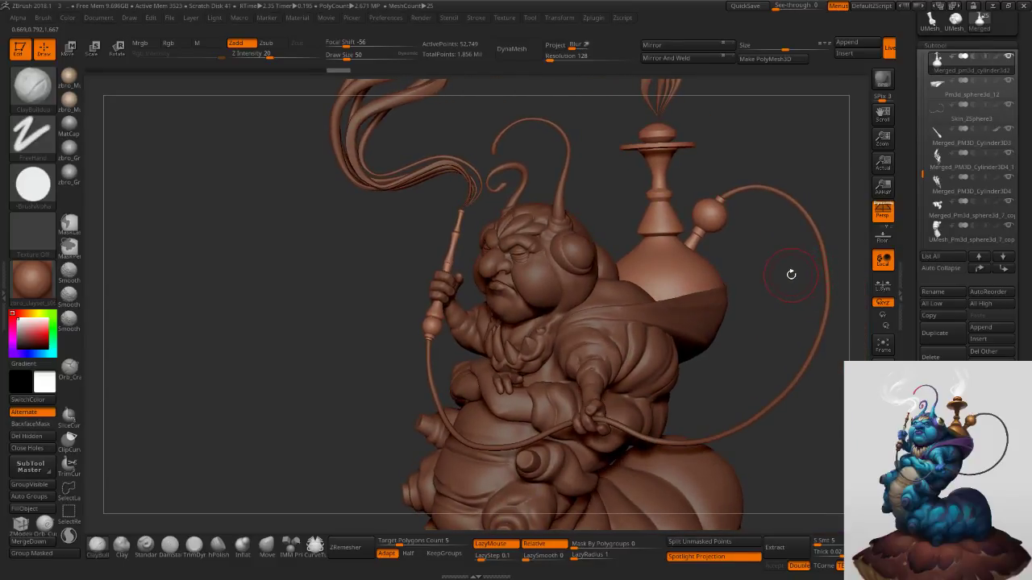
drag(751, 293, 729, 254)
key(f)
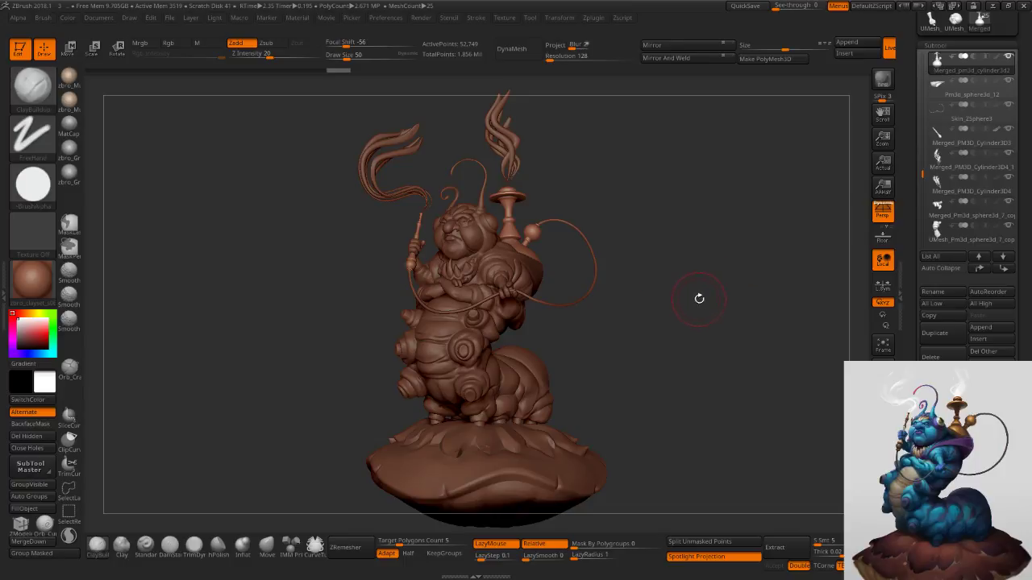
drag(700, 309, 696, 302)
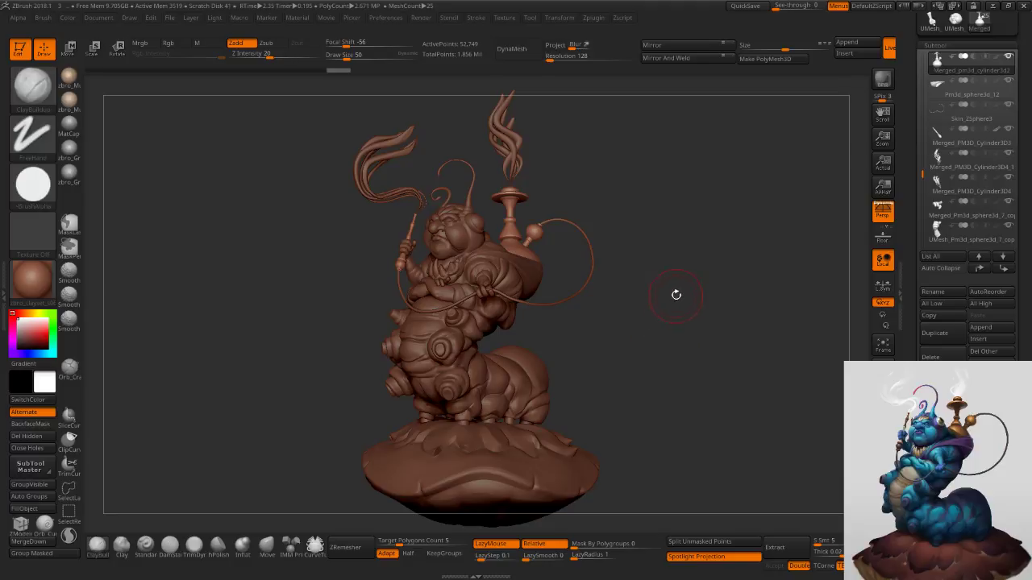
drag(662, 304, 667, 312)
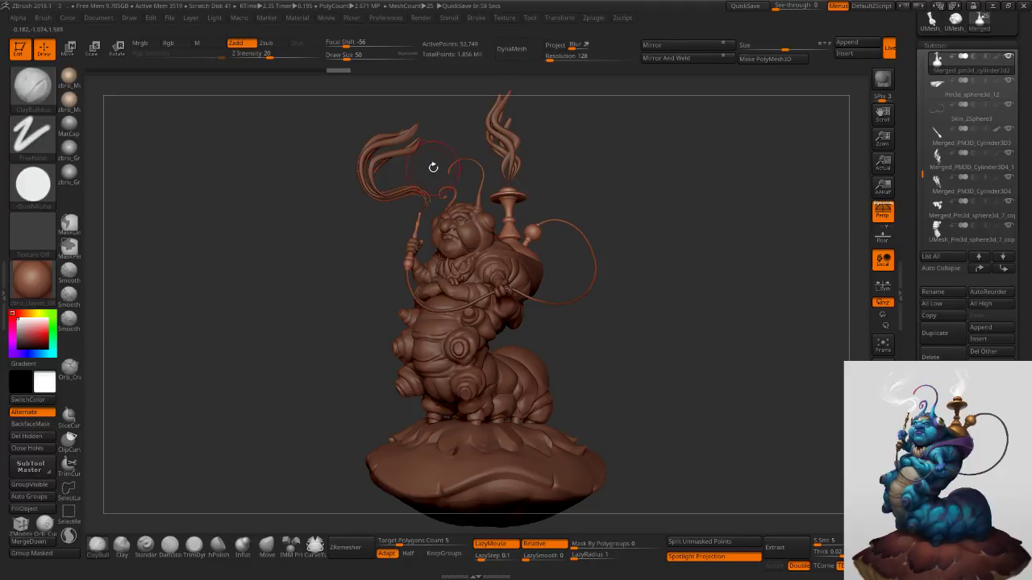
key(ctrl+s)
Save over file 3, apply SkinShade4, and select the tail with polygroups shown.
click(438, 463)
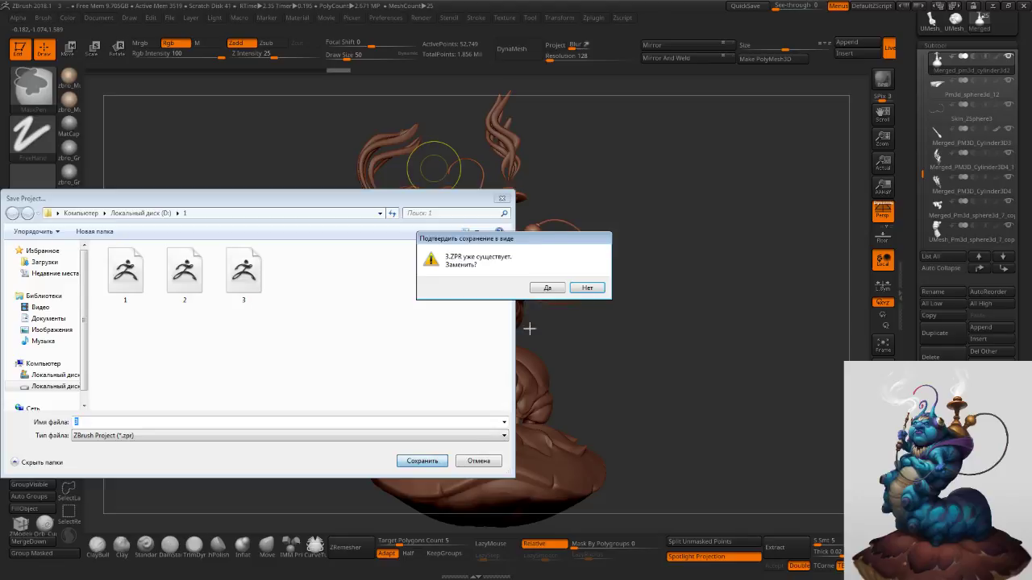
click(542, 289)
click(42, 282)
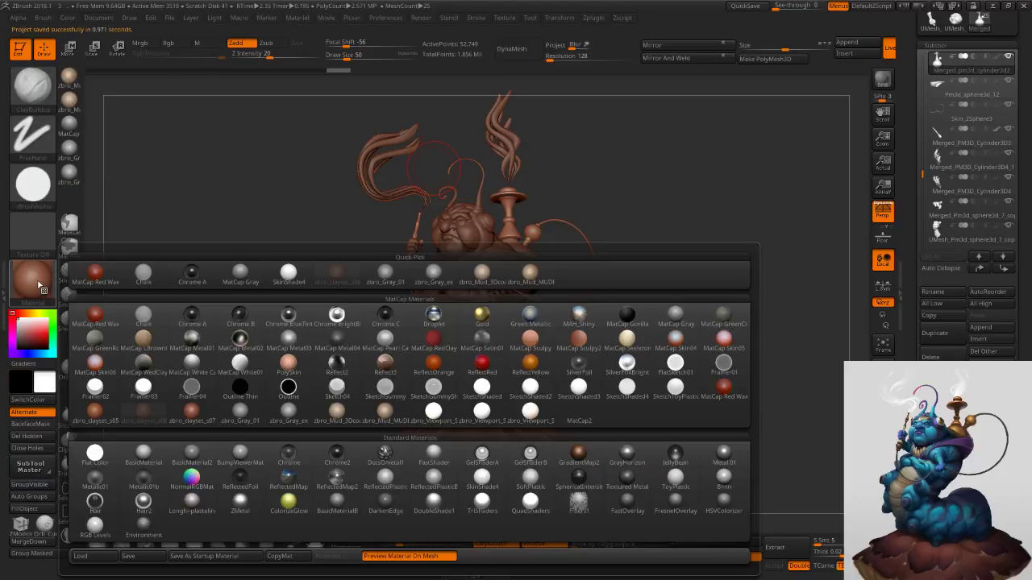
click(483, 481)
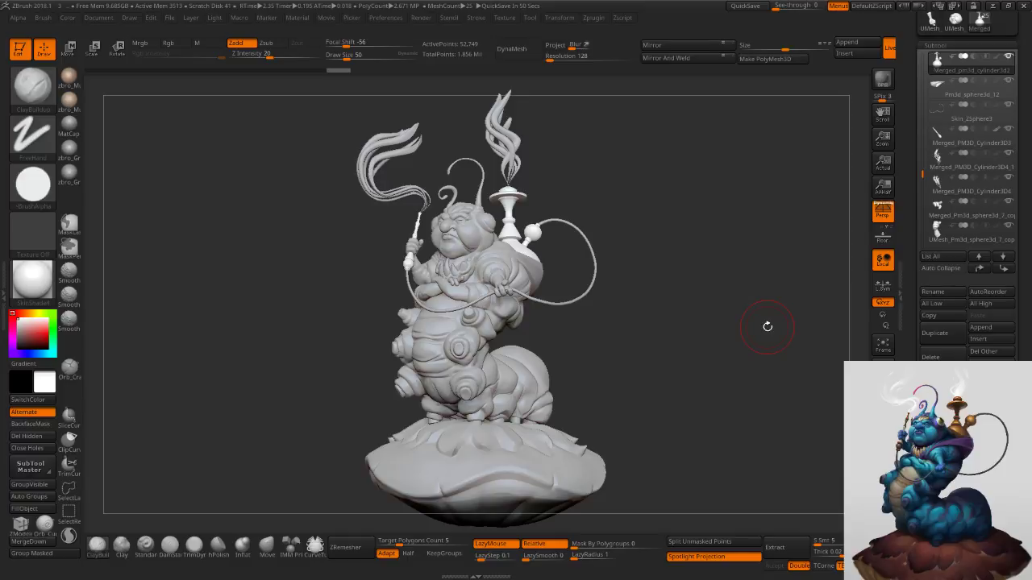
alt+click(521, 383)
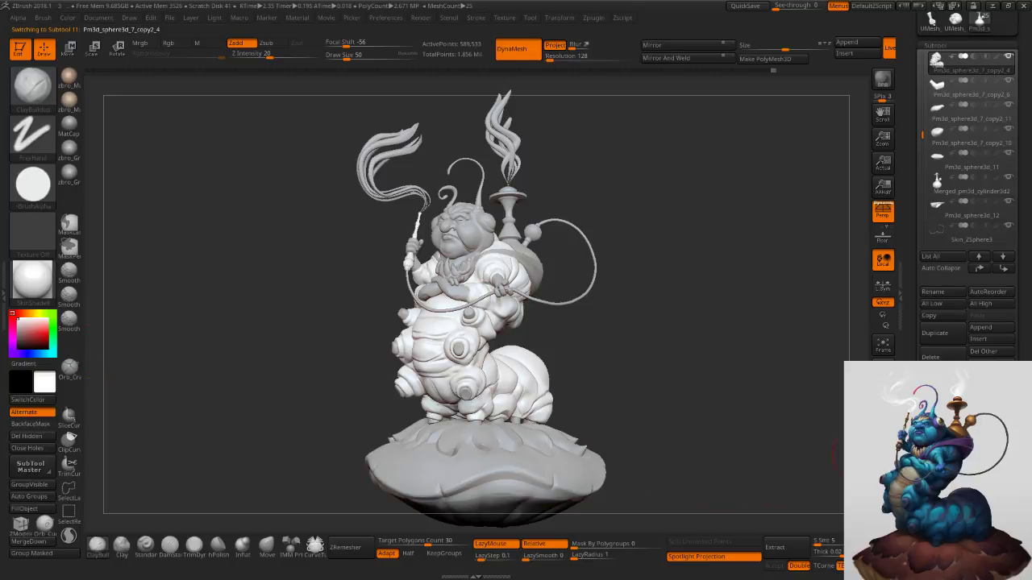
click(882, 449)
Turn off polygroups, enable M material painting, and save the project.
click(883, 449)
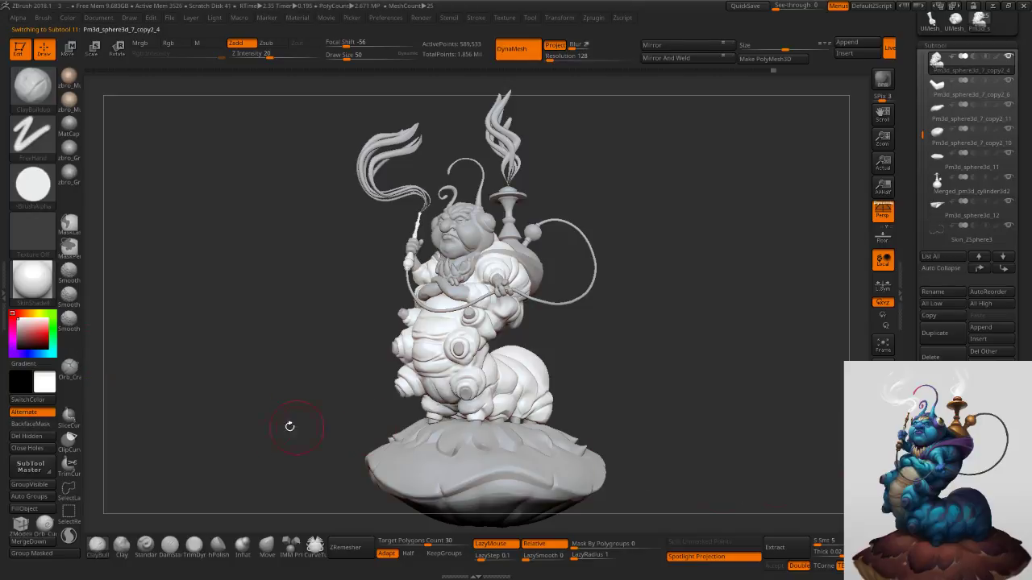
click(31, 292)
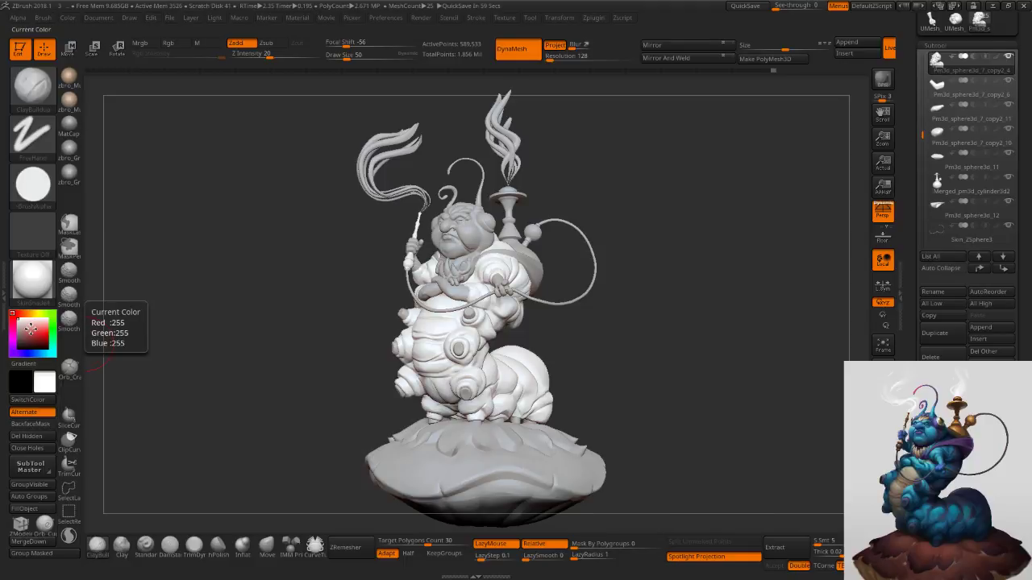
click(204, 46)
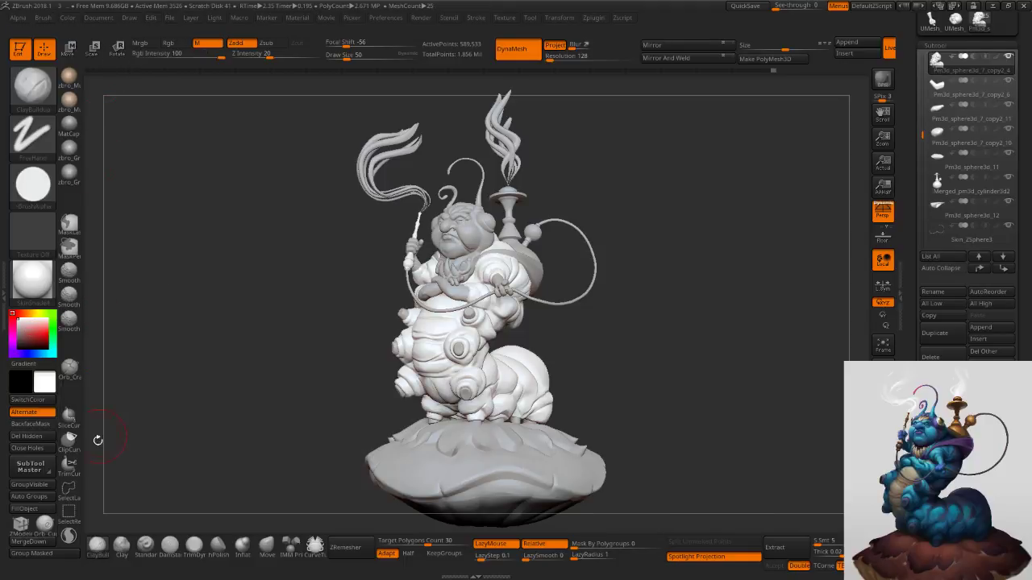
key(ctrl+s)
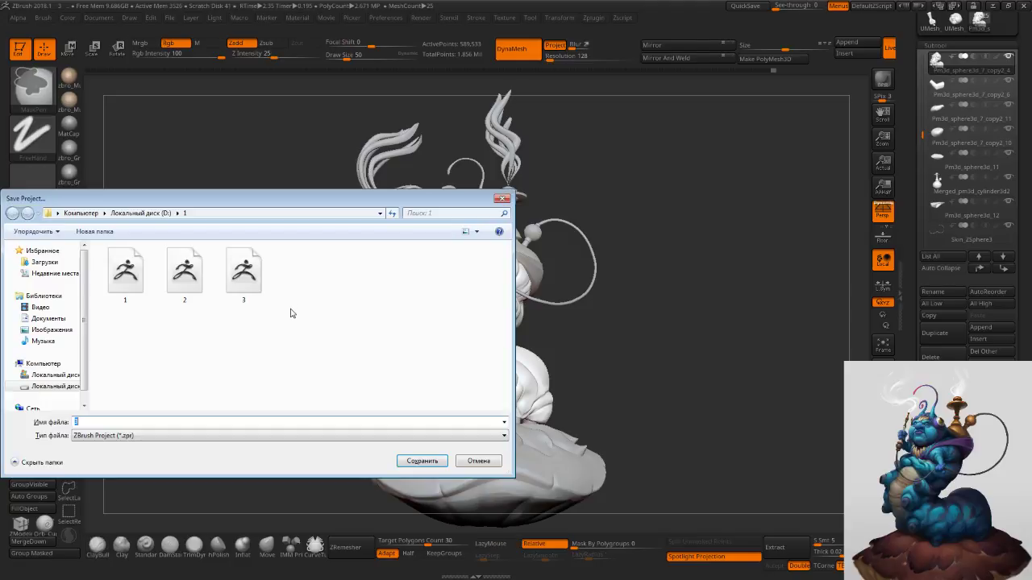
key(Return)
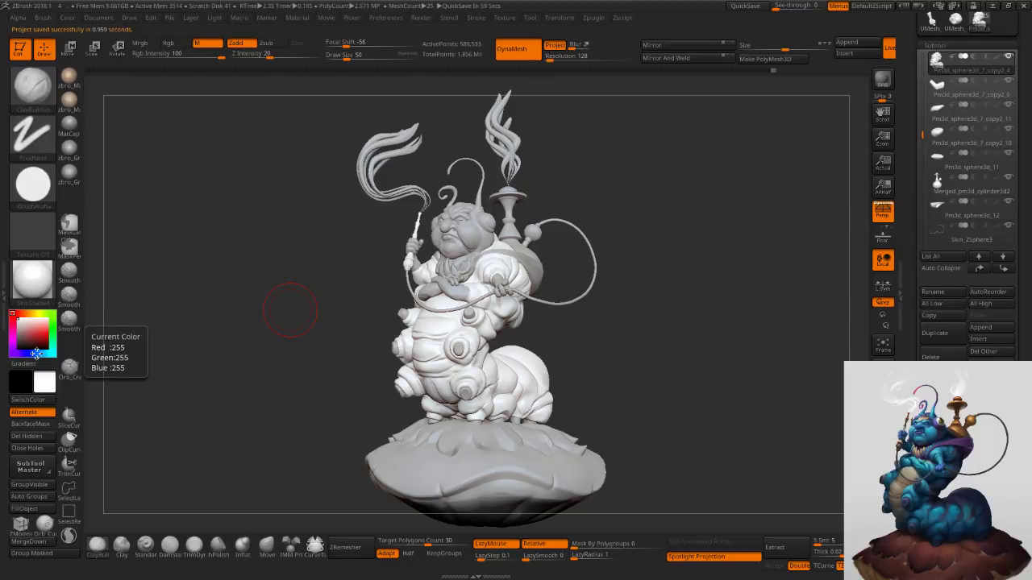
Set the paint colour to a bright sky blue on the hue ring.
click(38, 353)
click(45, 353)
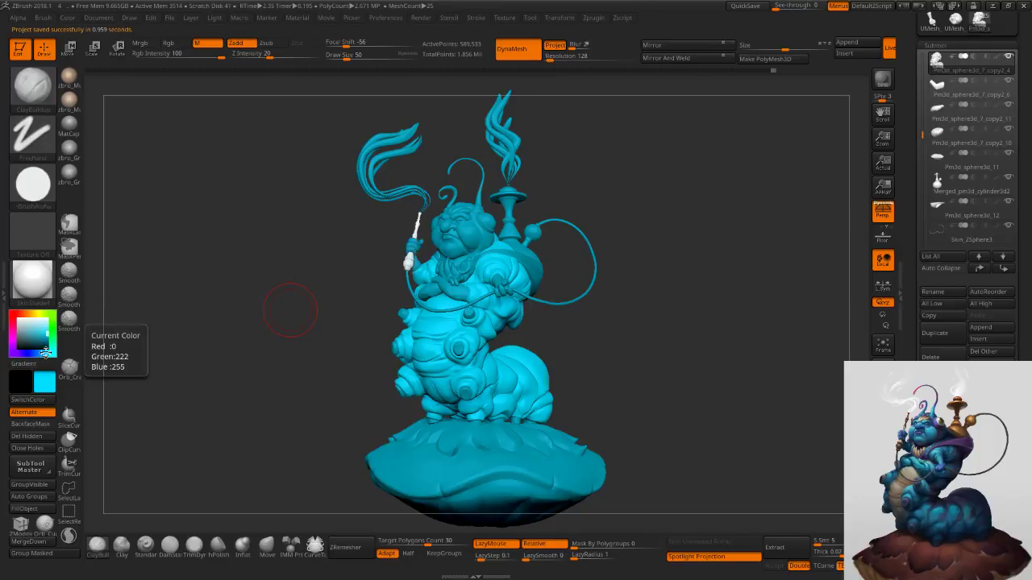
click(42, 352)
click(42, 352)
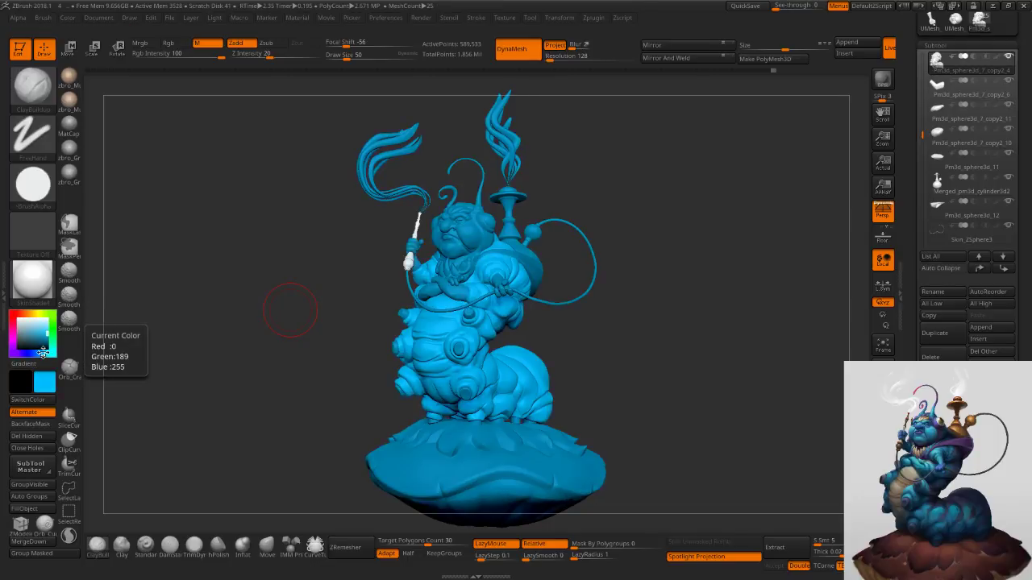
click(44, 353)
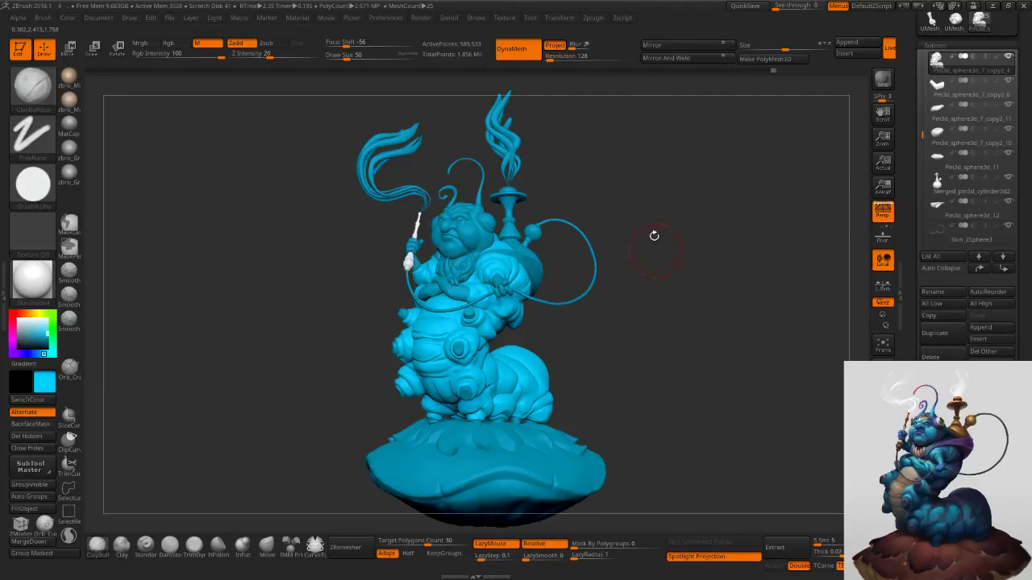
click(478, 18)
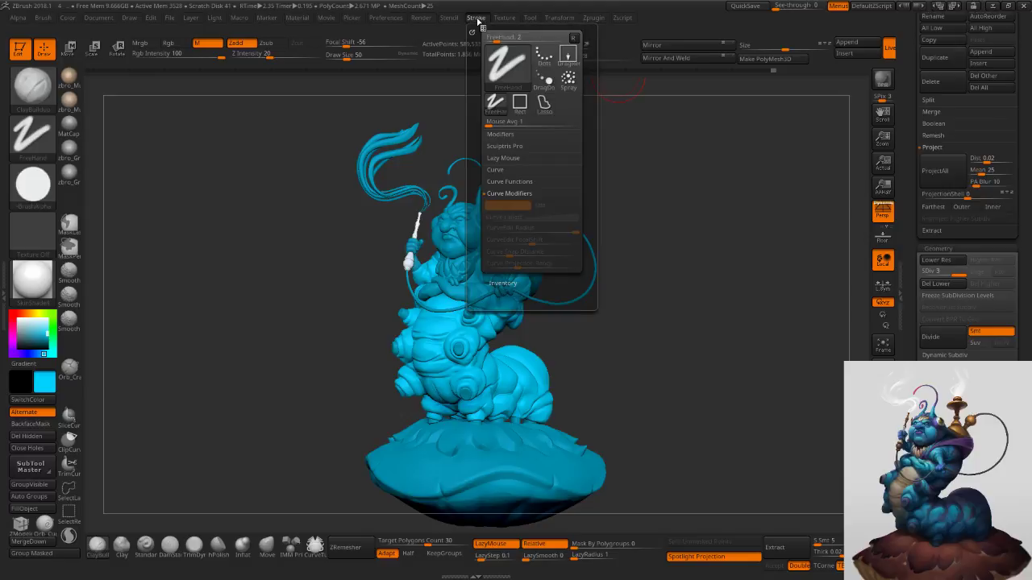
Import the caterpillar concept image from the Caterpillar concepts folder as a texture.
click(496, 19)
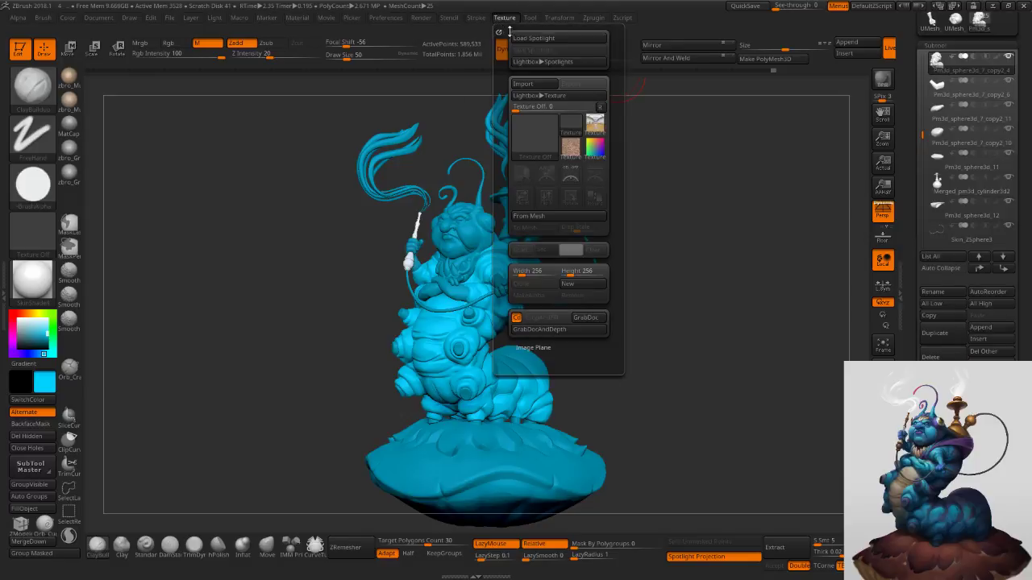
click(523, 84)
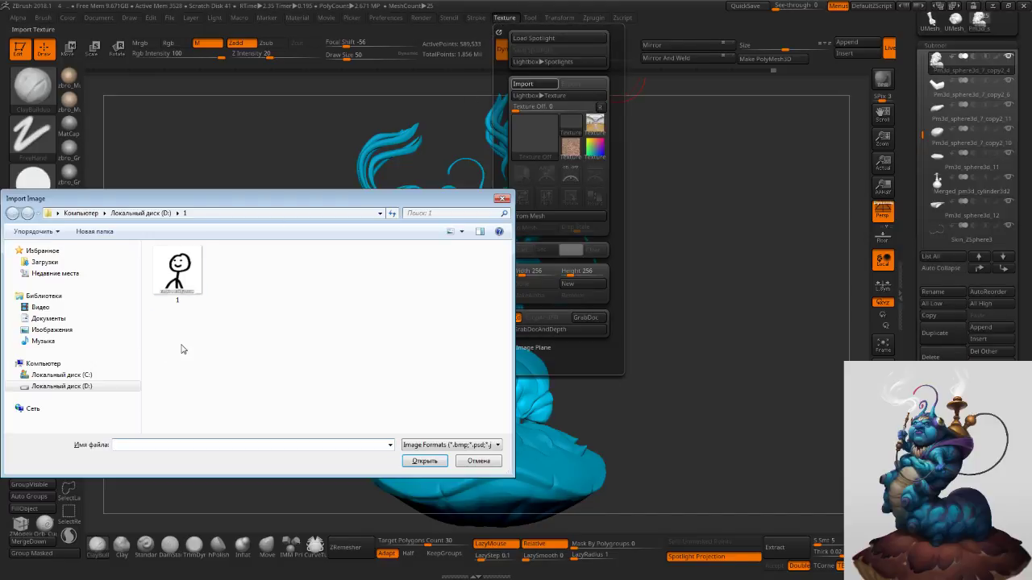
click(70, 386)
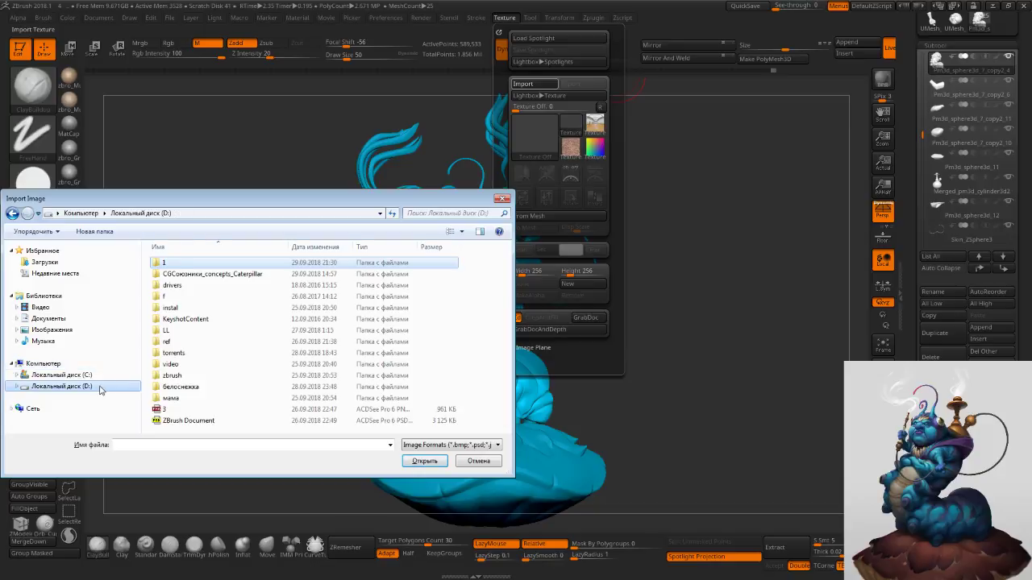
double_click(194, 269)
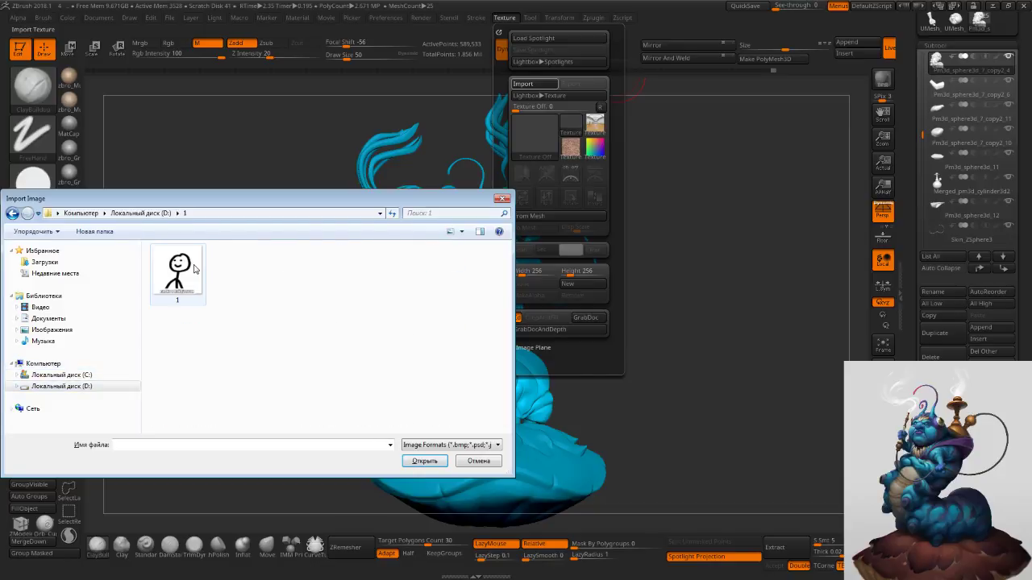
click(103, 377)
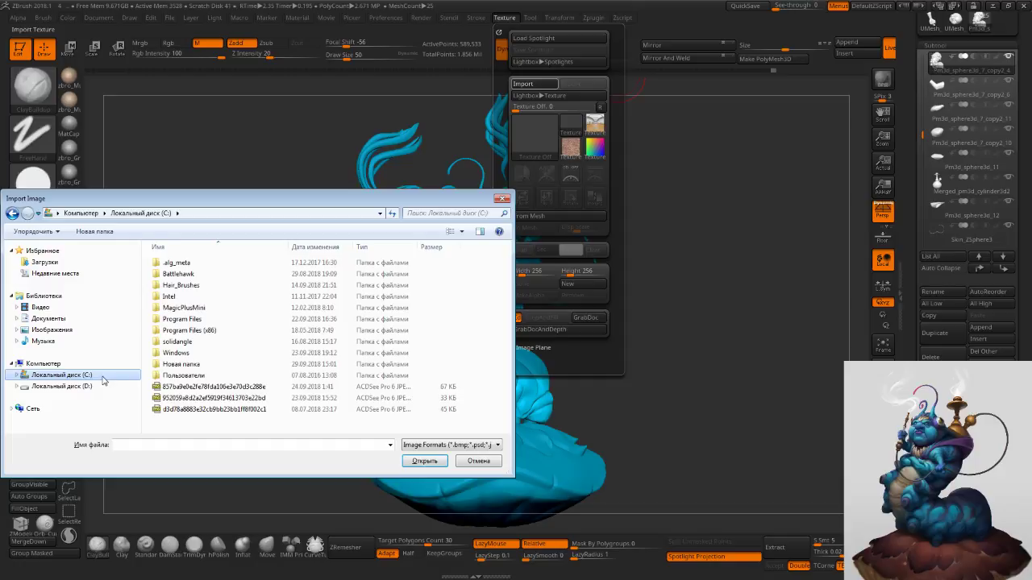
click(103, 387)
click(271, 277)
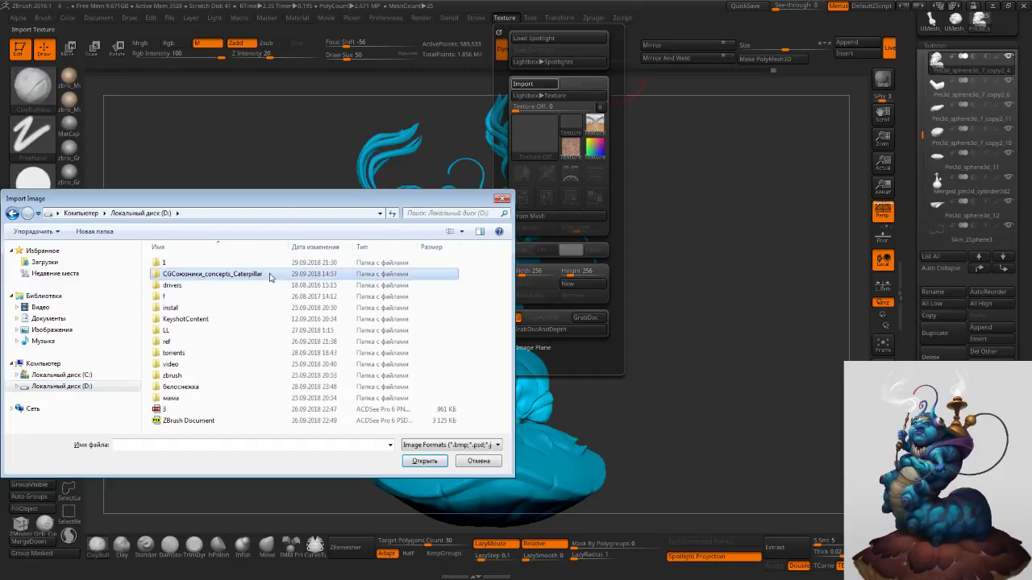
double_click(271, 277)
double_click(184, 270)
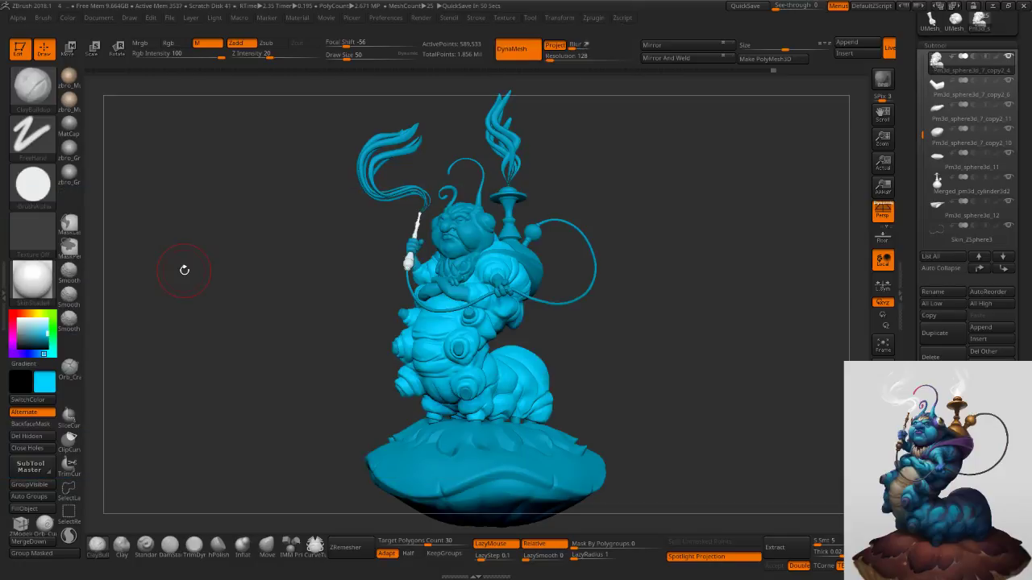
Make the concept image the current texture and add it to Spotlight.
mouse_move(504, 20)
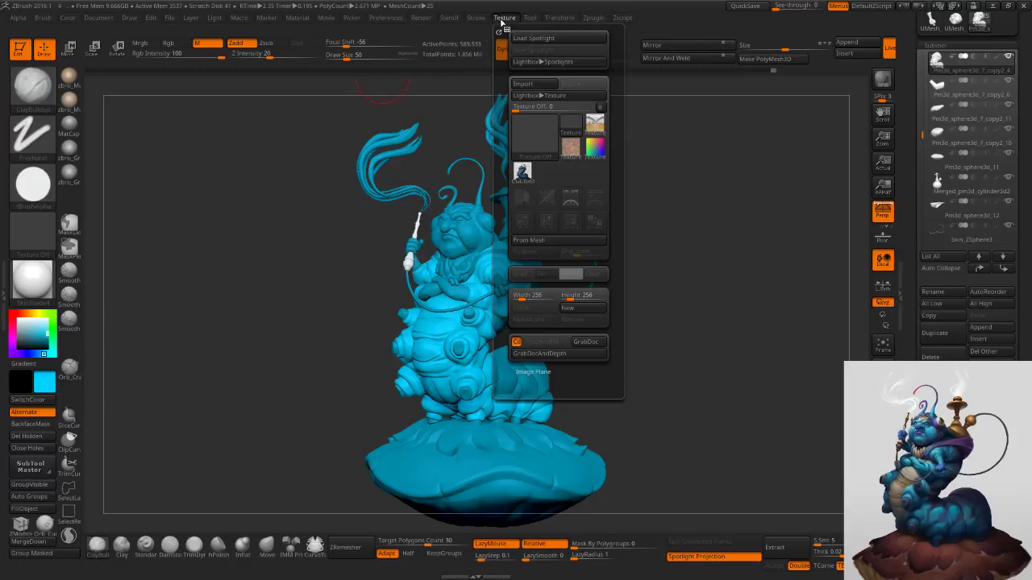
click(525, 183)
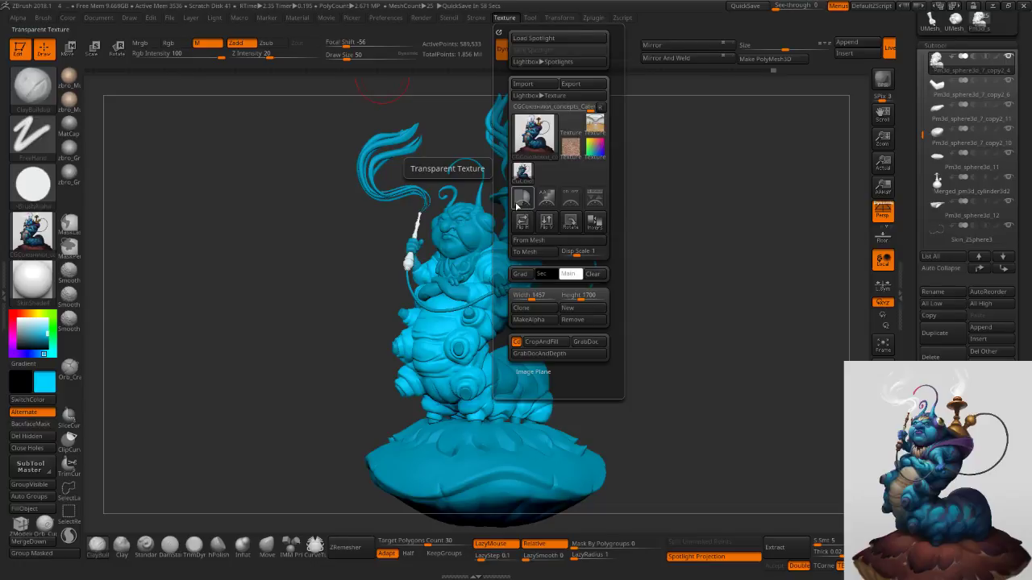
click(591, 200)
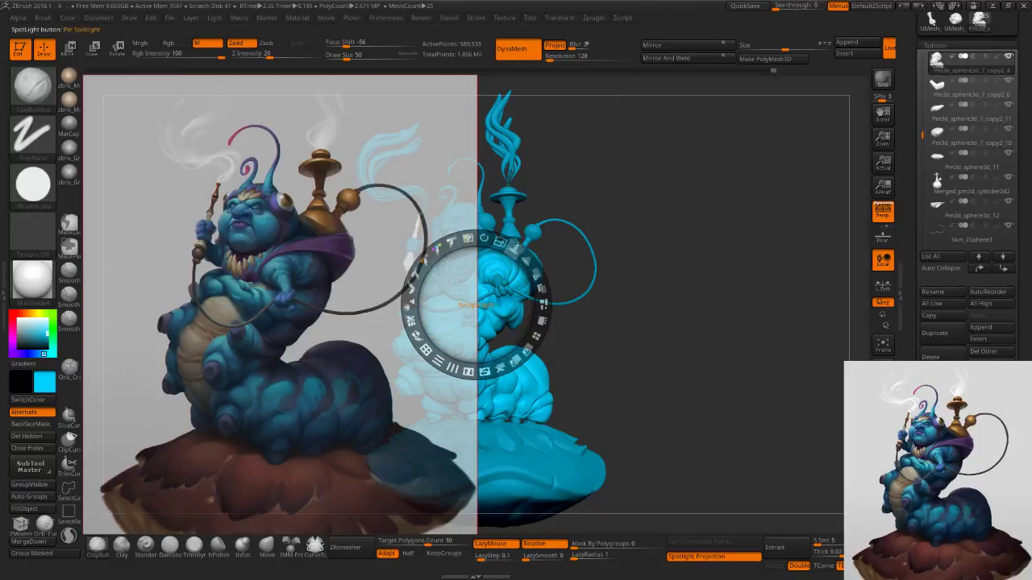
Make the reference fully opaque, shrink it, and place it upper-left beside the sculpt.
drag(537, 274, 536, 337)
drag(500, 241, 485, 238)
drag(444, 193, 339, 112)
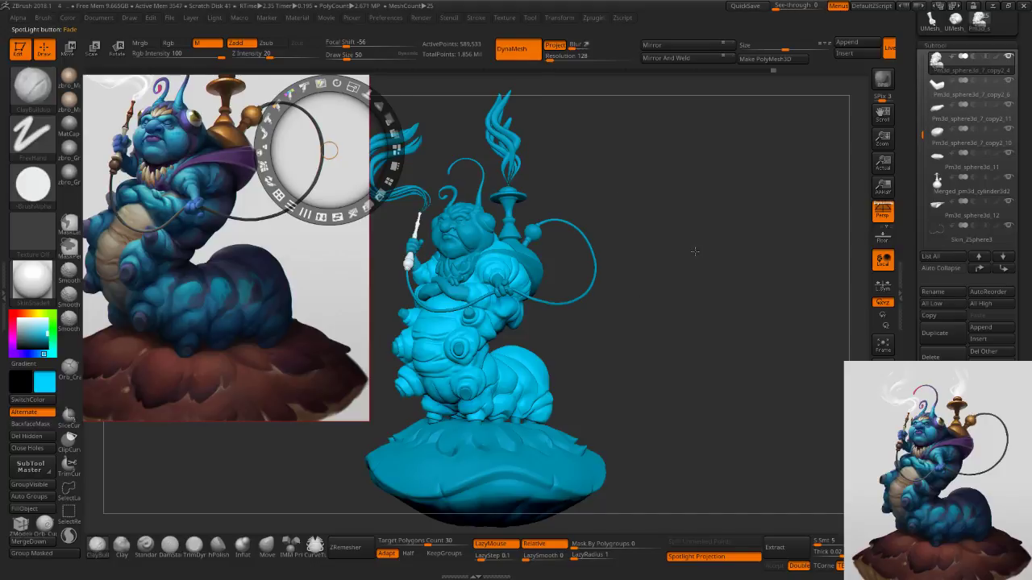
key(z)
alt+drag(690, 249, 763, 227)
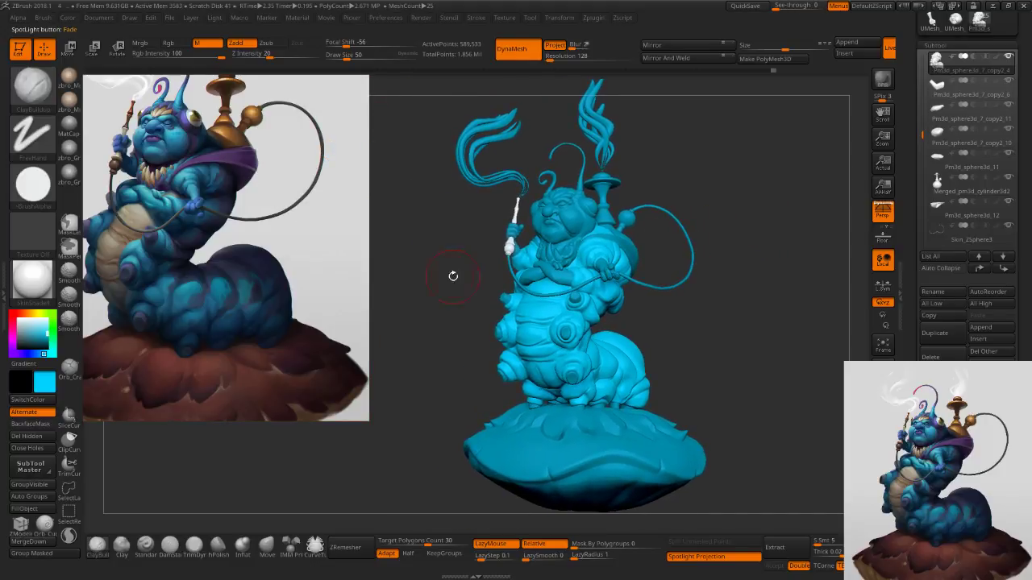
key(z)
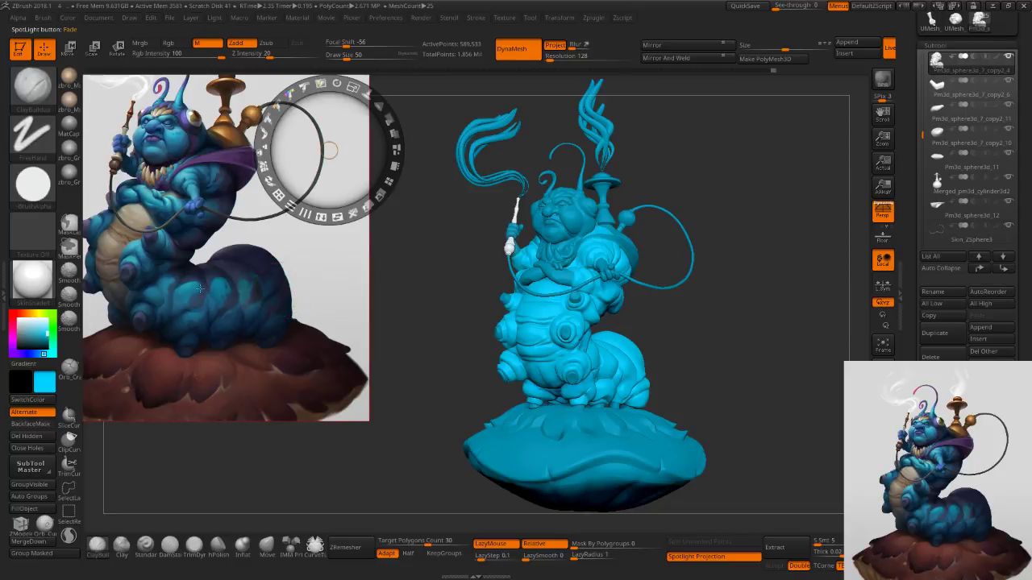
Sample the teal-blue body colour from the reference and move the Spotlight dial aside.
key(c)
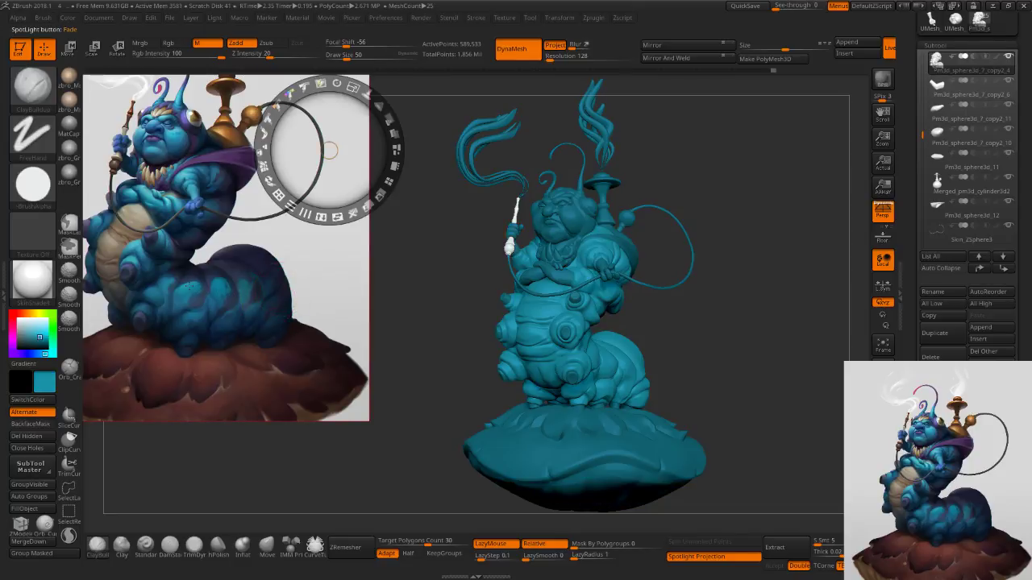
key(c)
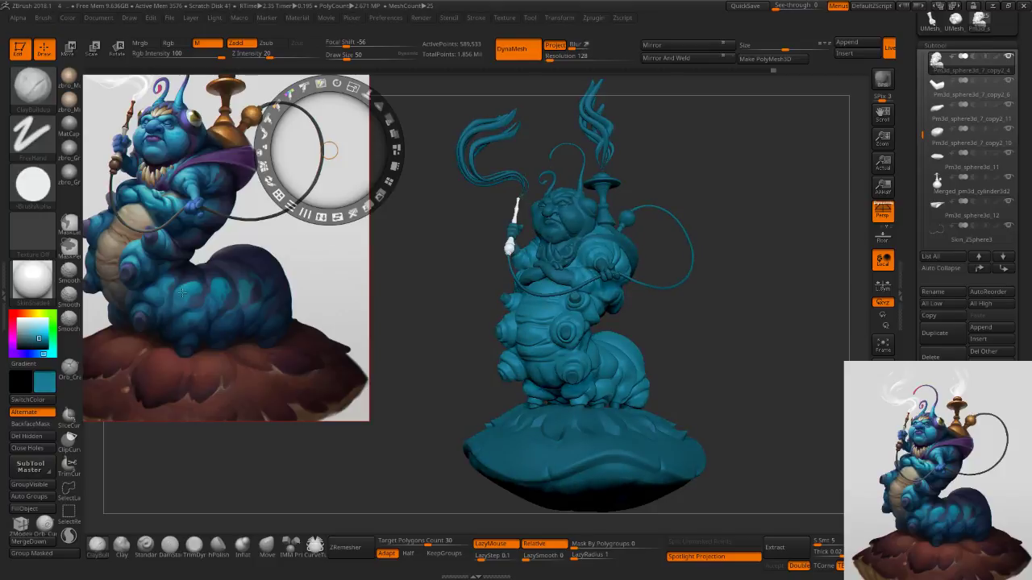
key(c)
key(c)
key(c)
key(c)
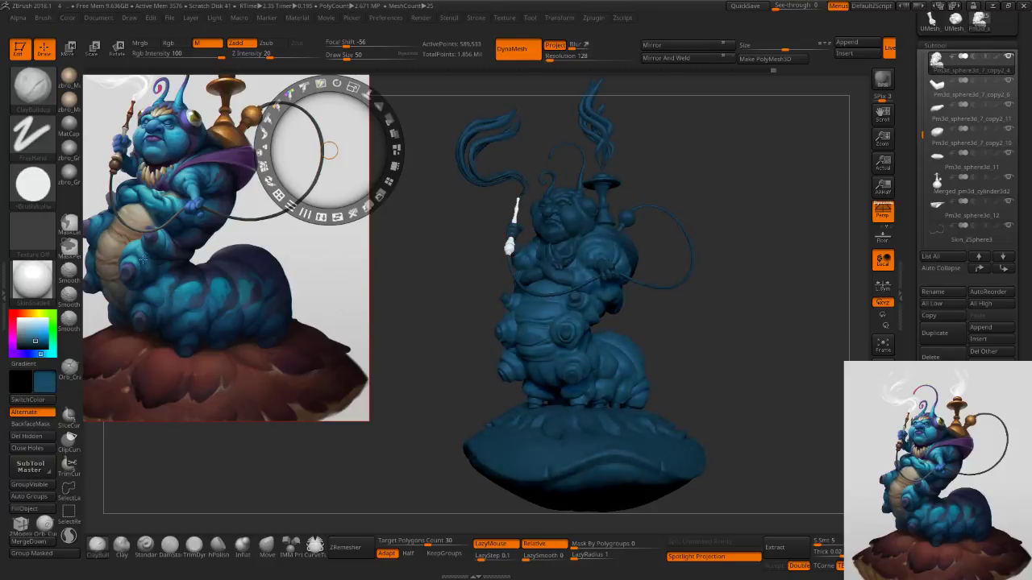
key(c)
key(c)
key(c)
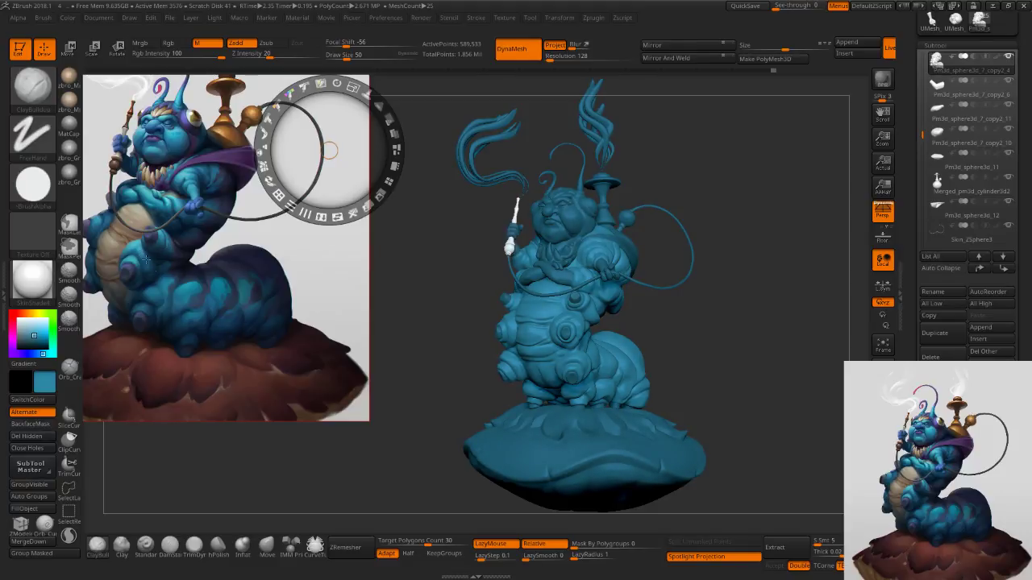
click(760, 282)
drag(761, 282, 757, 282)
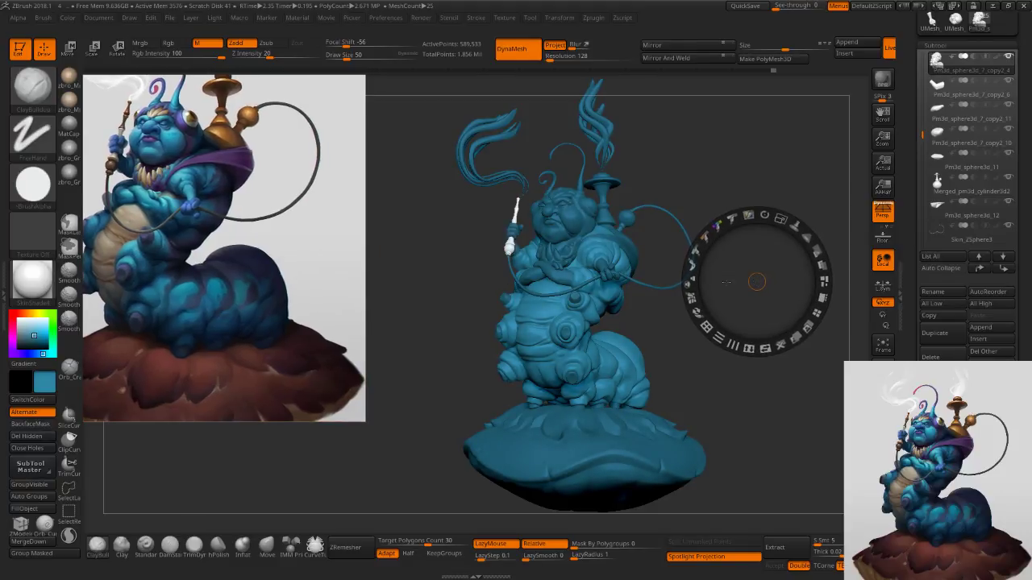
Fill the sculpt with the sampled teal and switch to colour-only painting.
key(z)
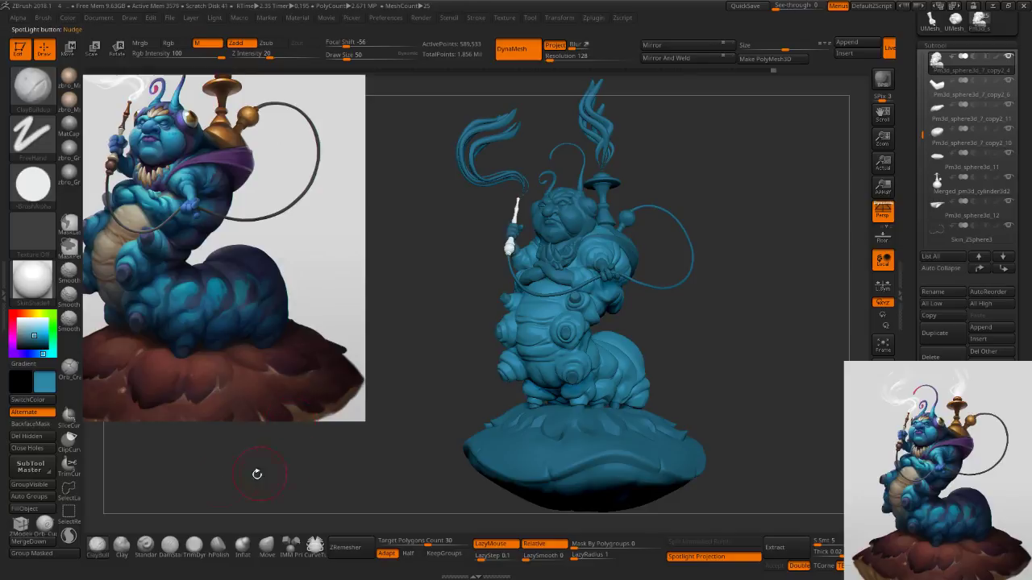
click(40, 511)
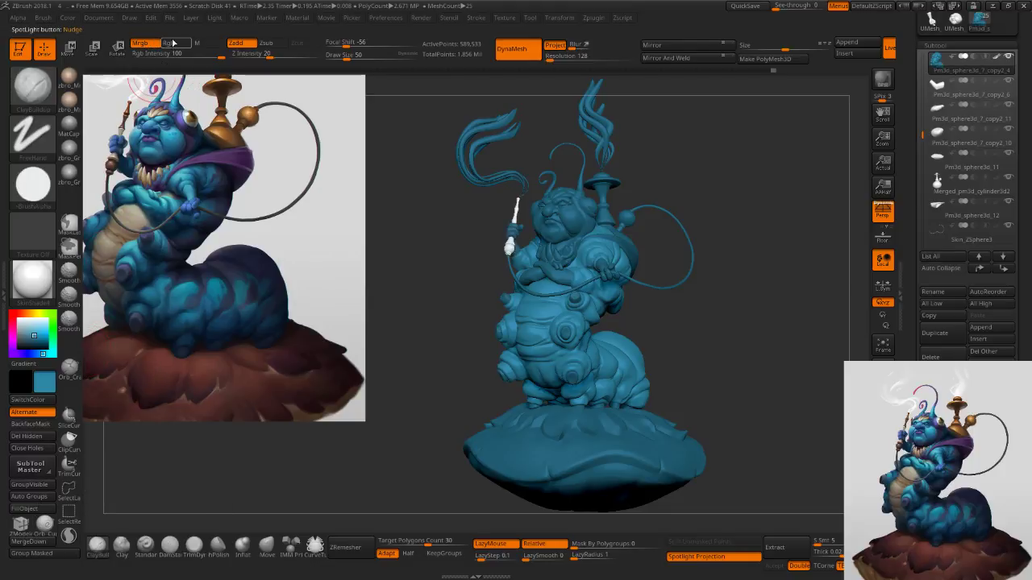
click(173, 42)
Zoom in on the body and settle the brush size at 33.
drag(757, 310, 712, 325)
ctrl+right_drag(711, 325, 709, 391)
key(s)
drag(624, 370, 621, 368)
mouse_move(620, 364)
right_down()
mouse_move(582, 352)
mouse_move(561, 370)
right_up()
key(s)
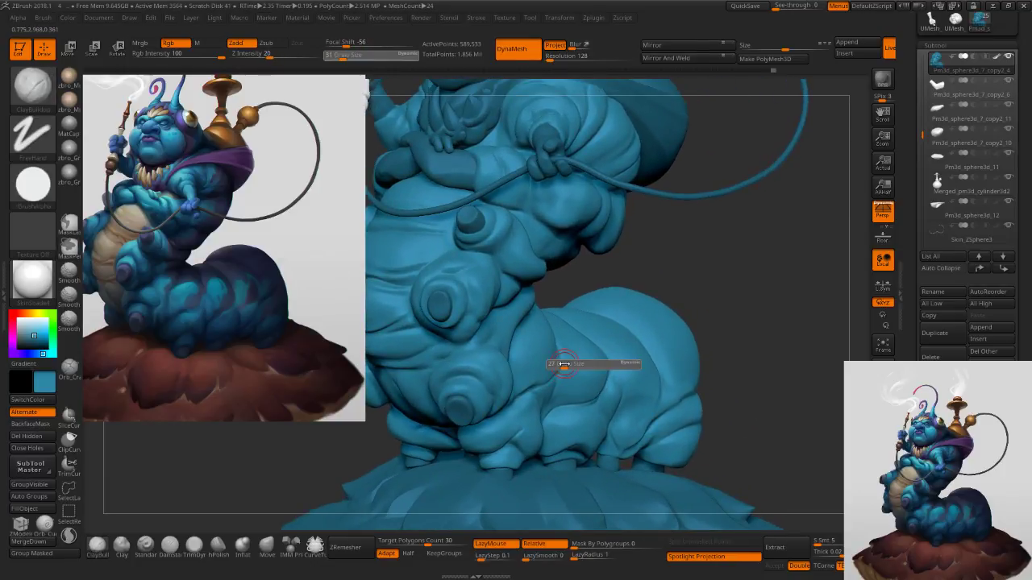
drag(568, 363, 571, 362)
right_drag(596, 351, 584, 355)
key(s)
drag(581, 365, 577, 364)
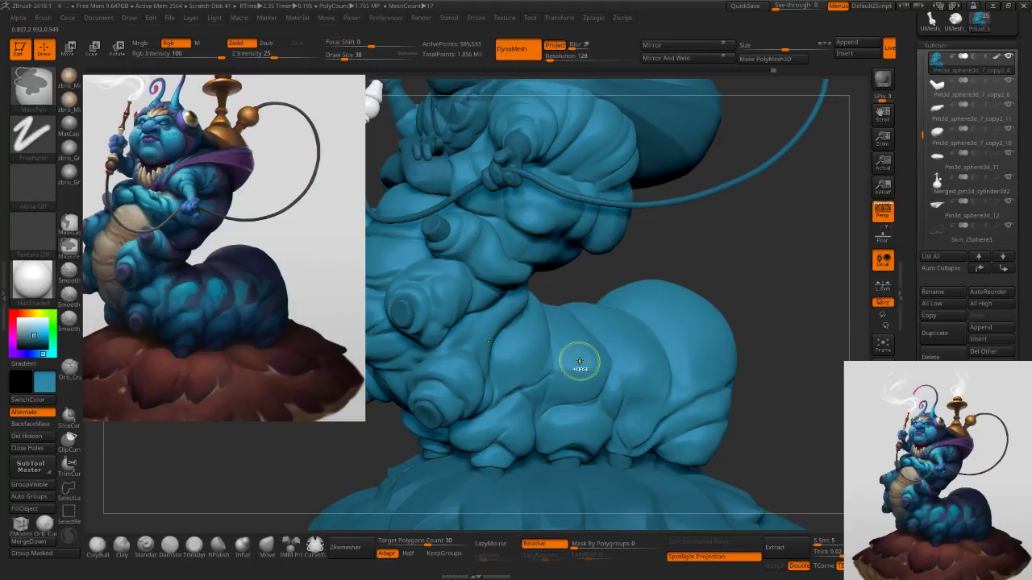
key(b)
key(c)
key(b)
key(s)
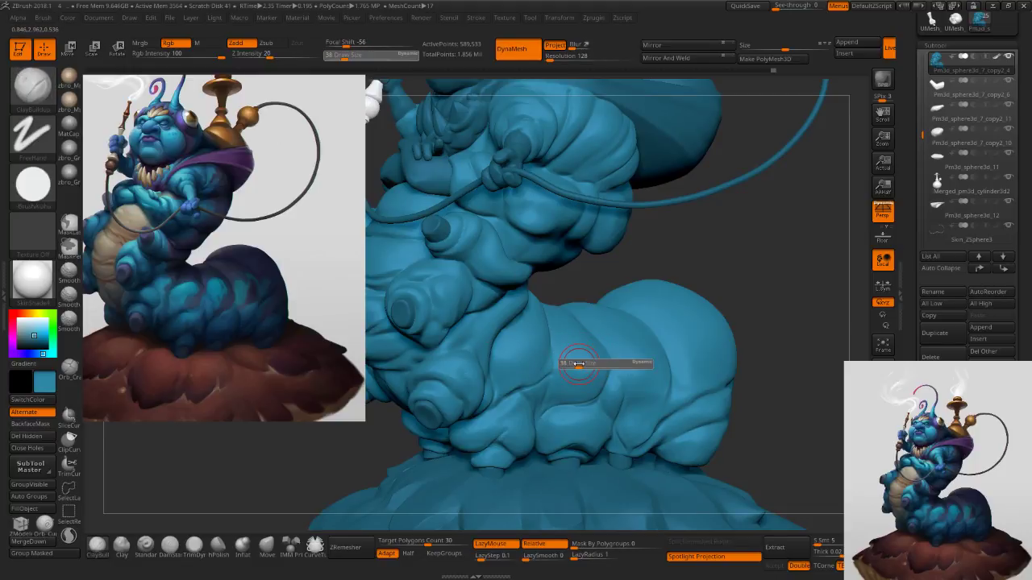
drag(578, 364, 577, 363)
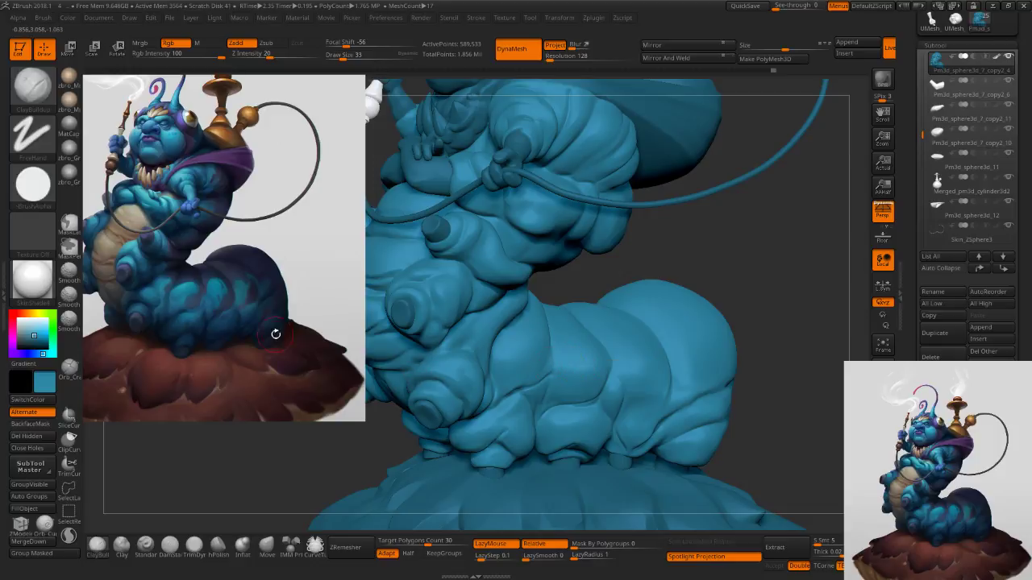
Sample a darker blue from the concept image as the paint colour and hide Spotlight.
key(z)
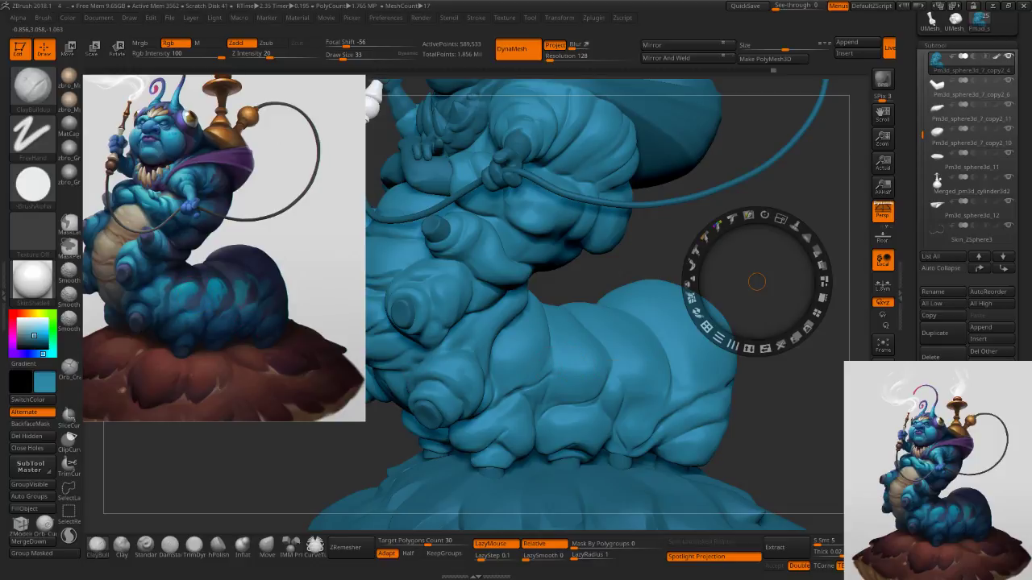
key(c)
key(c)
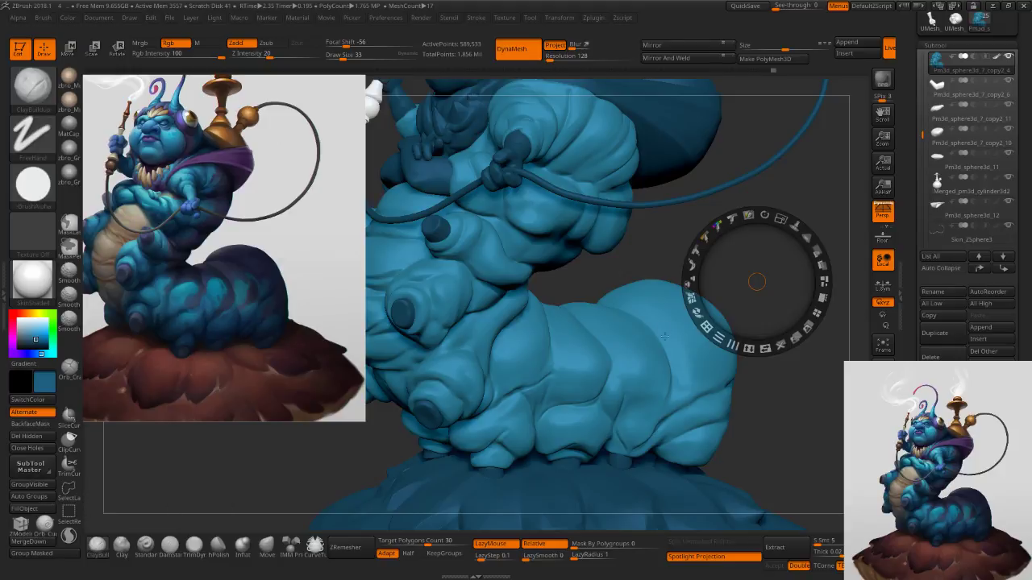
key(comma)
key(comma)
key(z)
drag(912, 251, 906, 195)
click(942, 389)
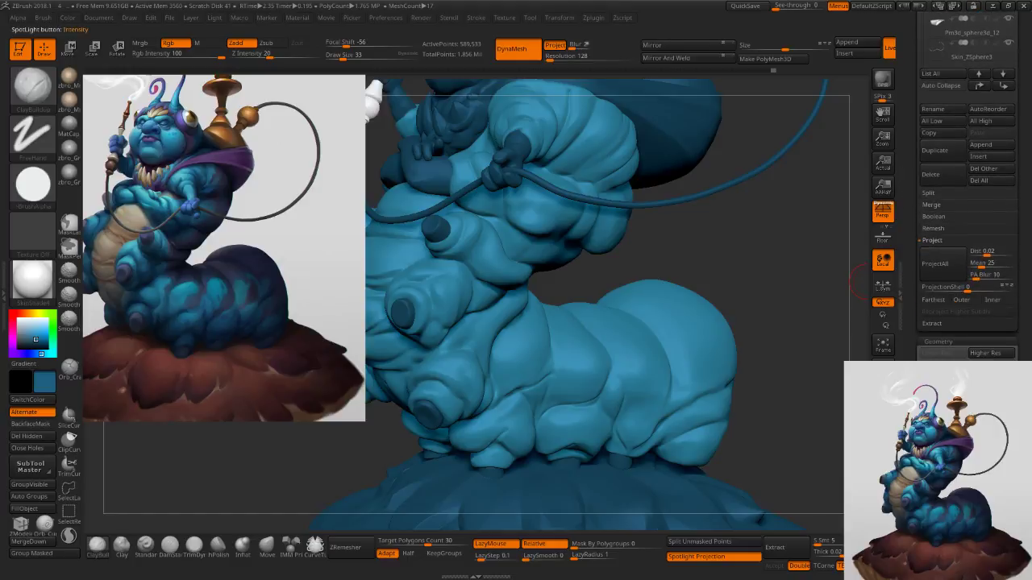
click(945, 415)
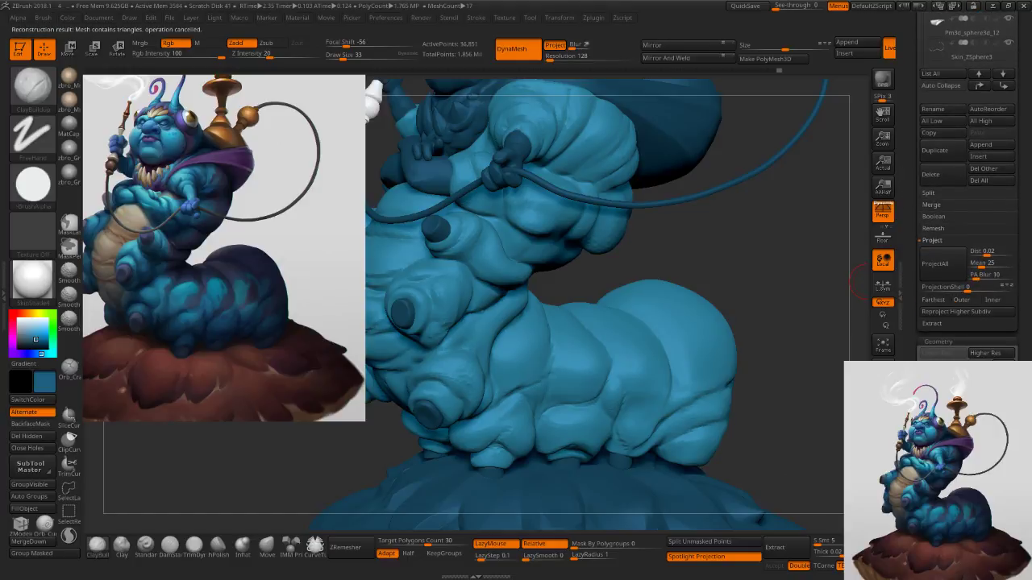
key(ctrl+z)
key(ctrl+z)
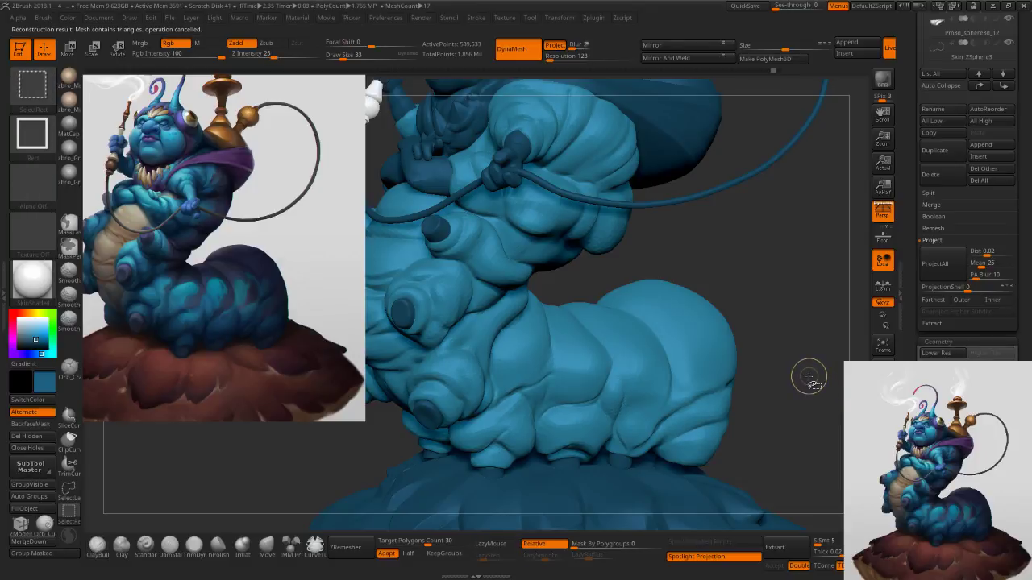
key(ctrl+shift+z)
mouse_move(914, 320)
mouse_down()
mouse_move(914, 117)
mouse_move(911, 336)
mouse_move(909, 127)
mouse_up()
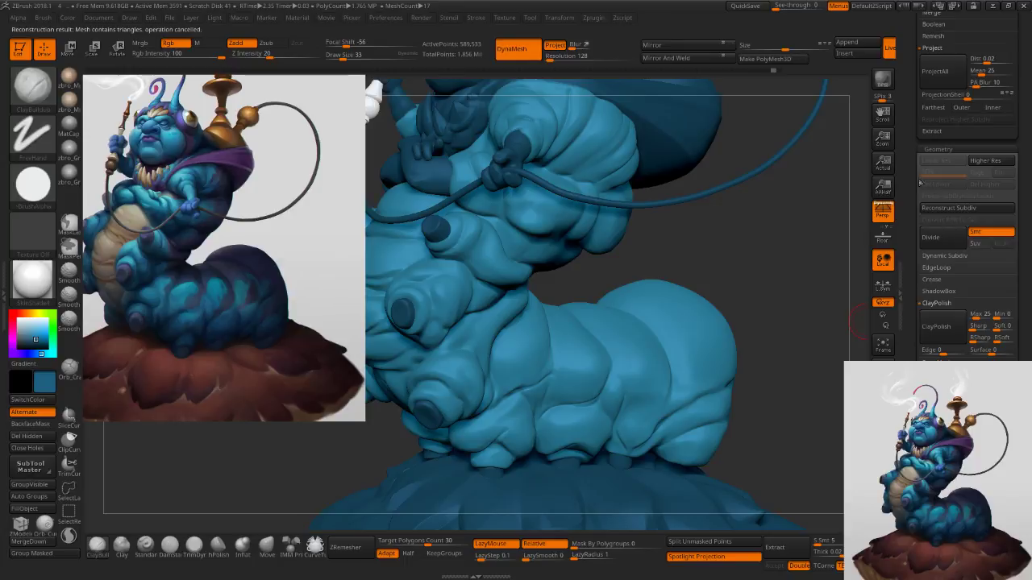
scroll(915, 280, up, 7)
scroll(914, 274, down, 3)
scroll(914, 258, down, 5)
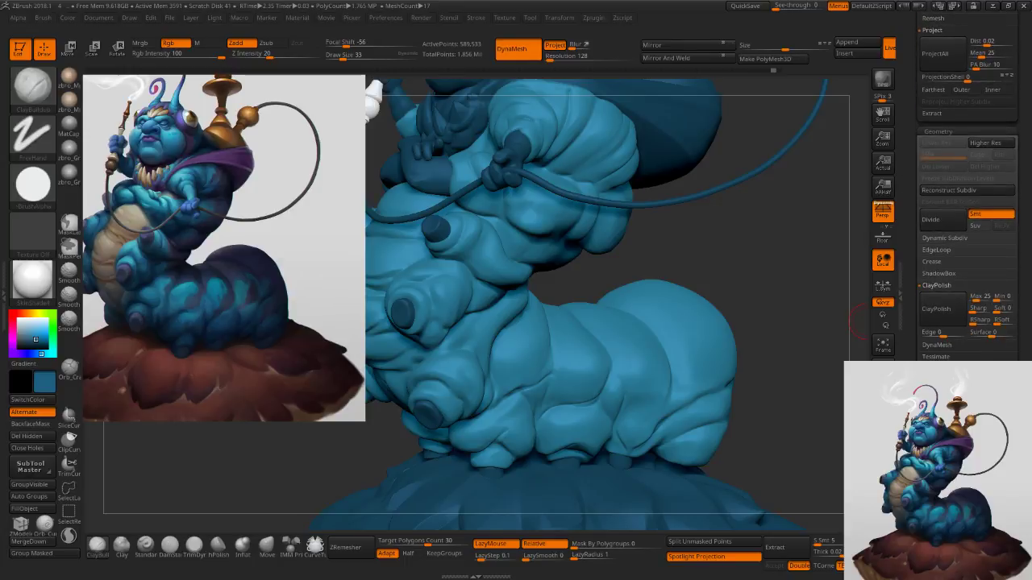
scroll(967, 185, down, 1)
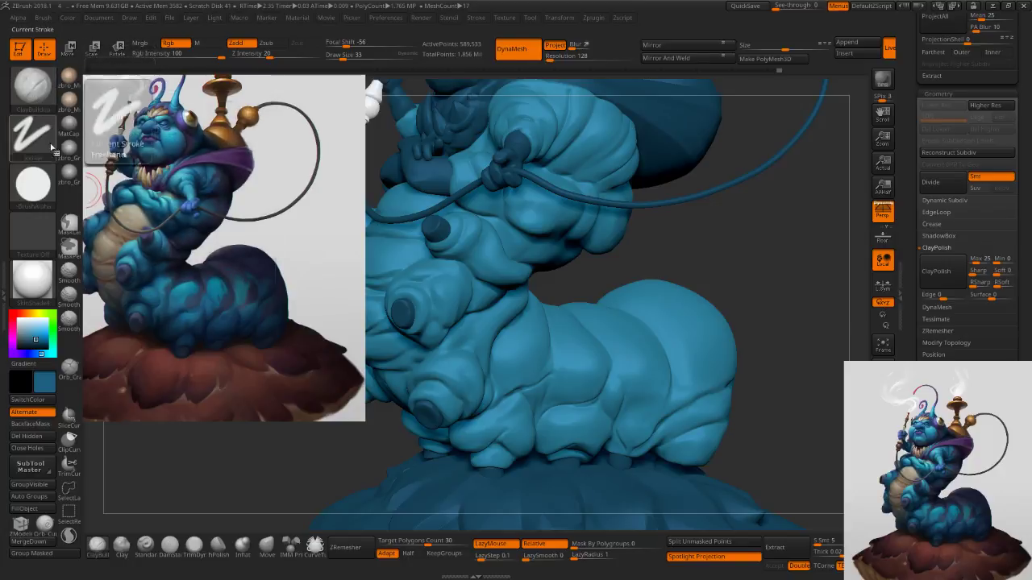
Go back to the Standard brush after trying CurveTube and Paint.
click(315, 547)
key(b)
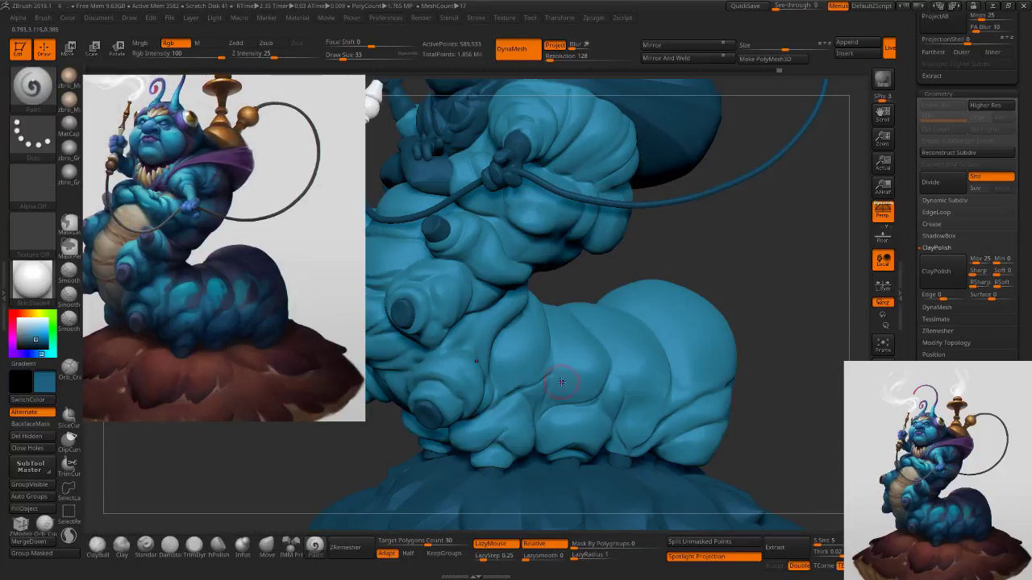
click(474, 409)
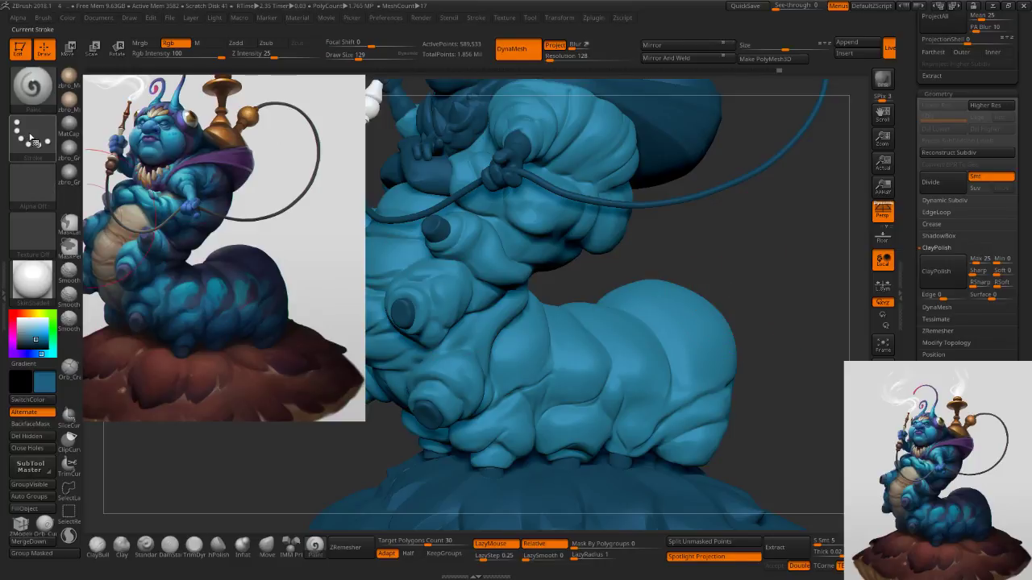
click(145, 544)
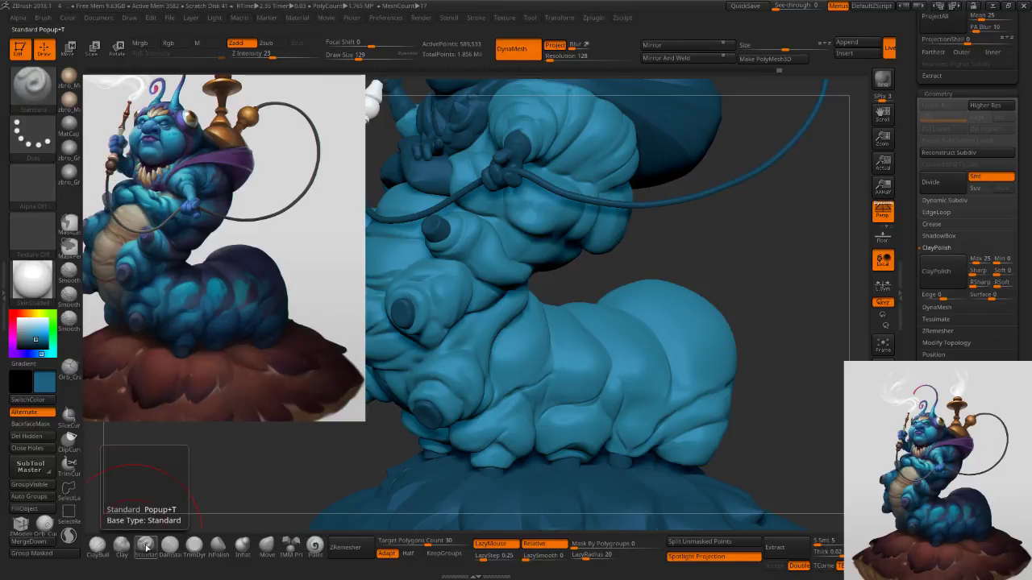
Give the Standard brush a Color Spray stroke, colour-only painting and Alpha 07.
click(41, 146)
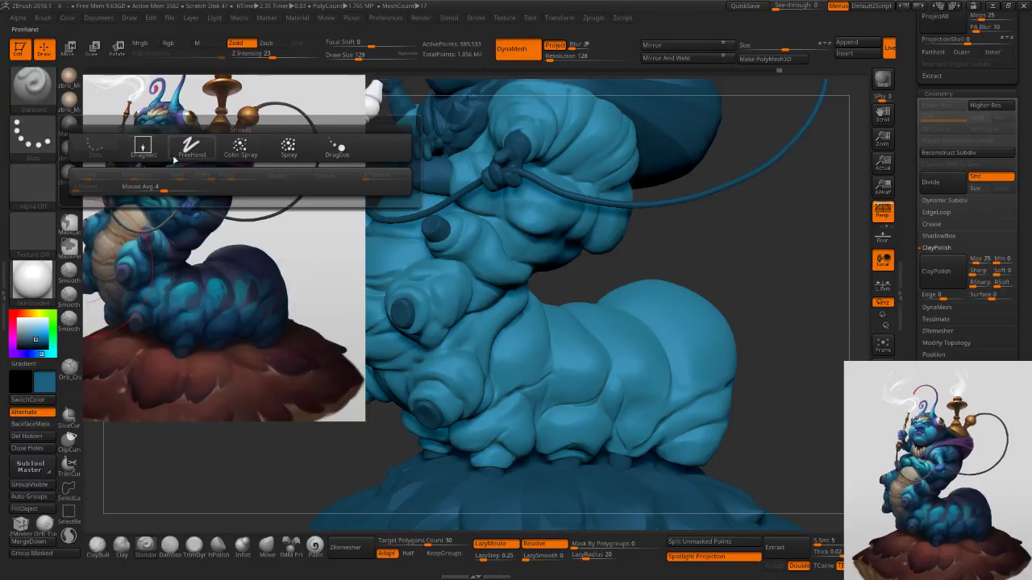
click(241, 148)
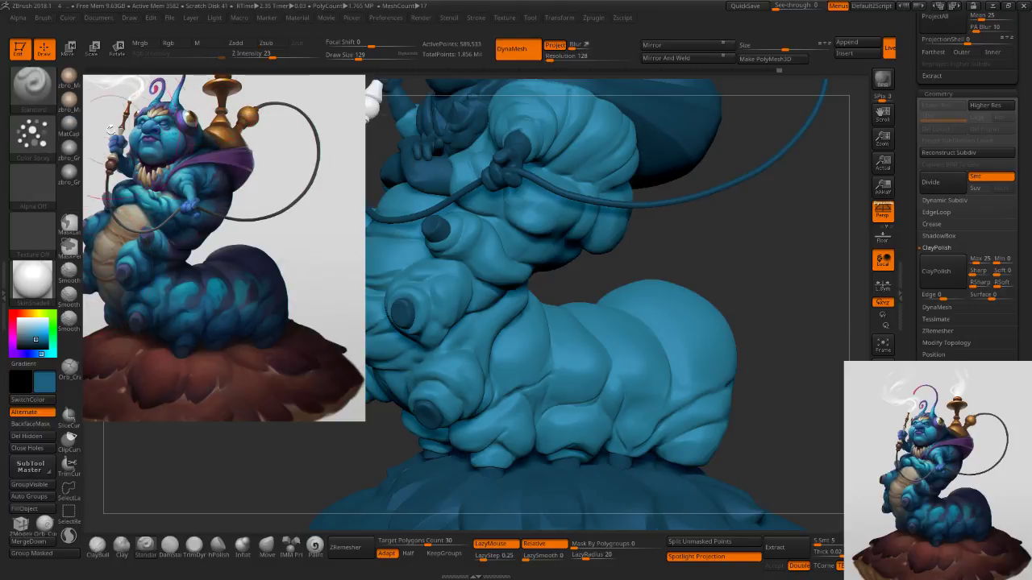
click(167, 44)
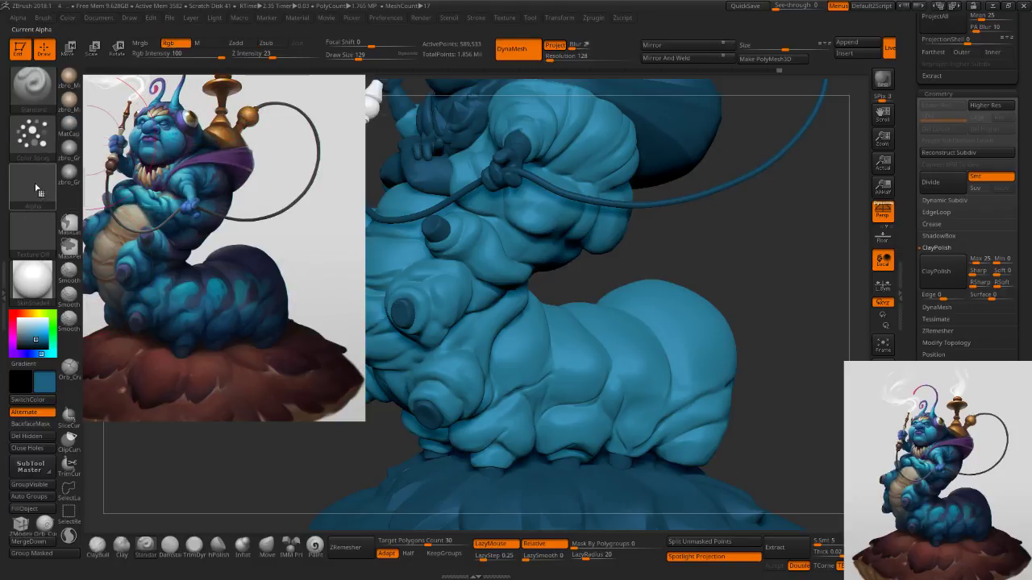
click(35, 189)
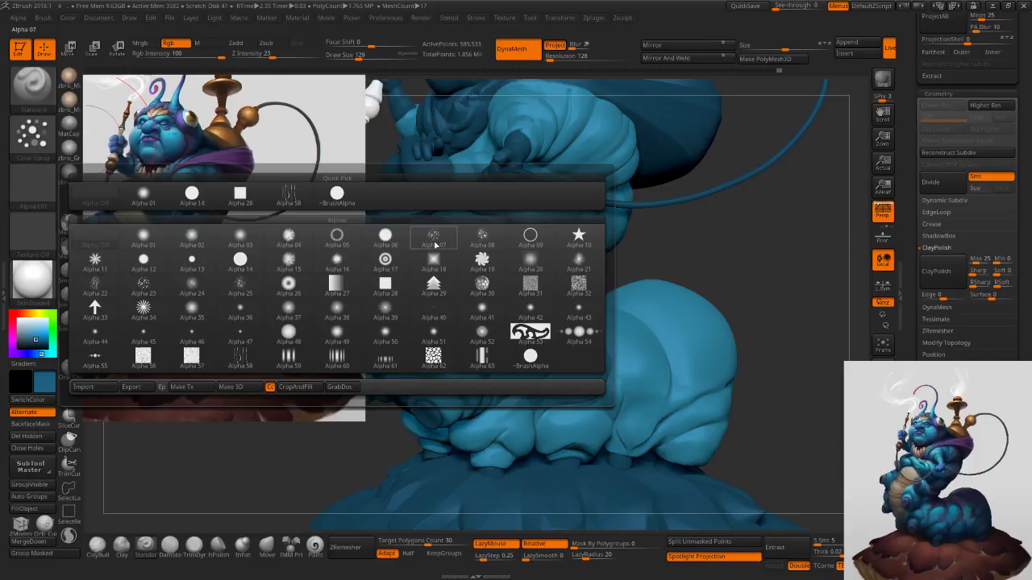
click(435, 239)
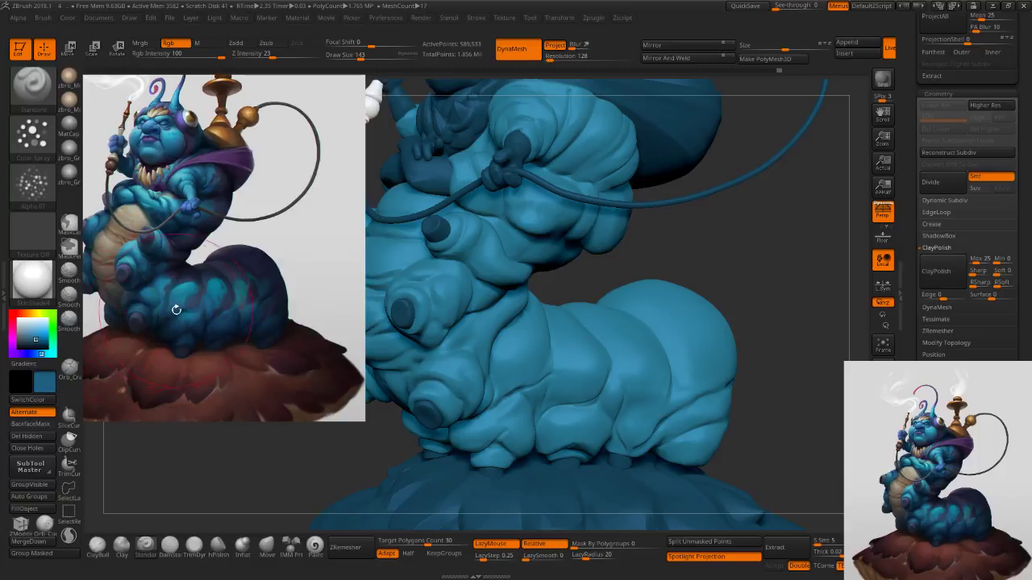
Sample a bluer teal from the concept image with Spotlight.
key(z)
key(c)
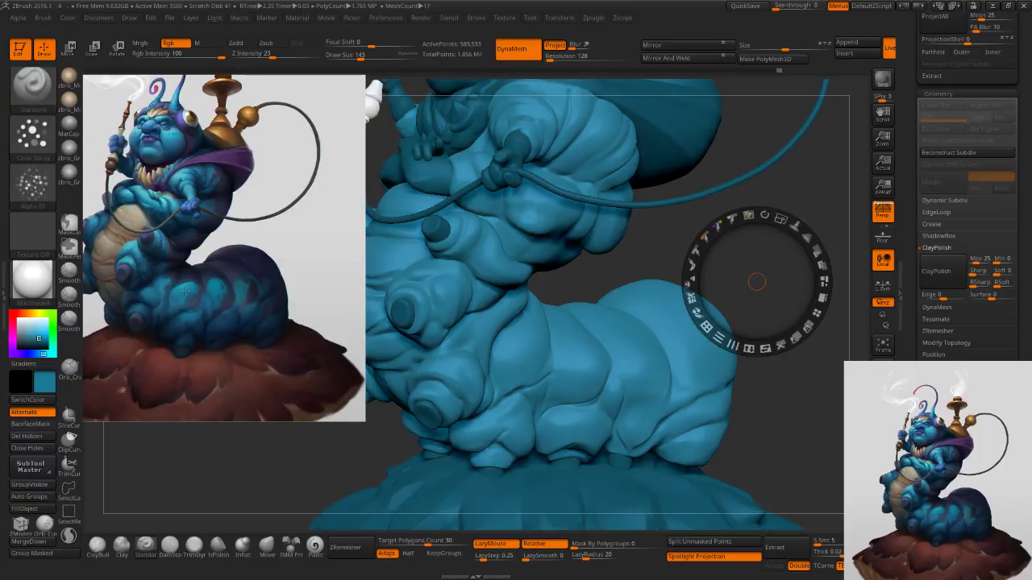
key(c)
key(c)
key(c)
key(c)
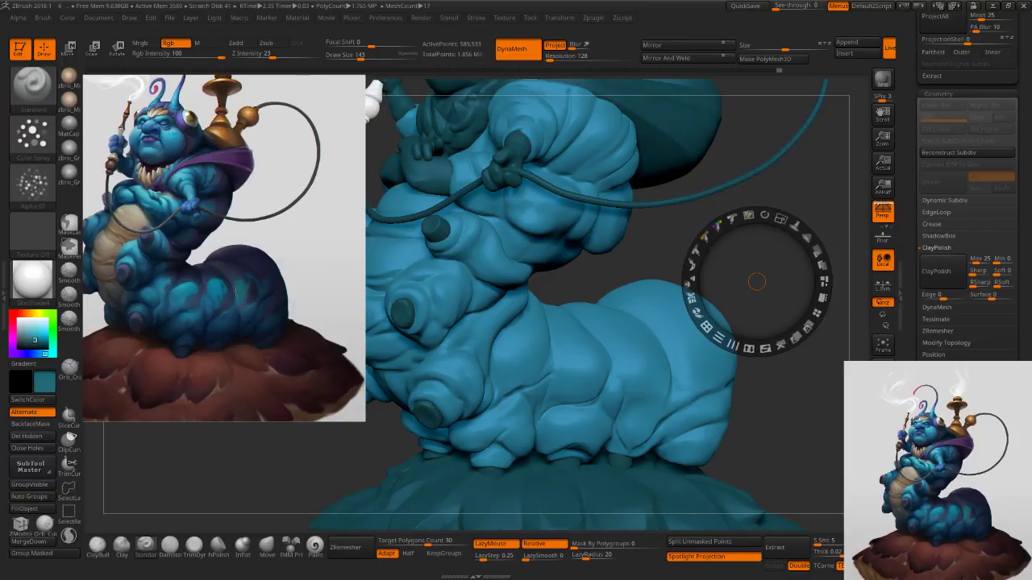
key(c)
key(c)
key(c)
key(z)
Start painting teal on the body at Rgb intensity 45, resizing the brush to 92.
key(s)
drag(695, 357, 686, 357)
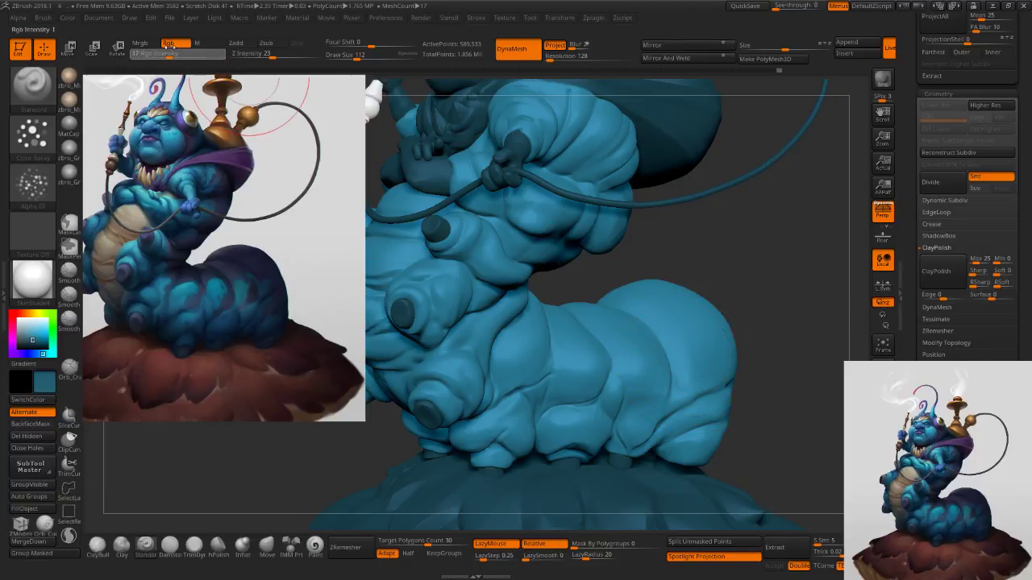
key(s)
drag(634, 346, 638, 345)
drag(668, 349, 658, 369)
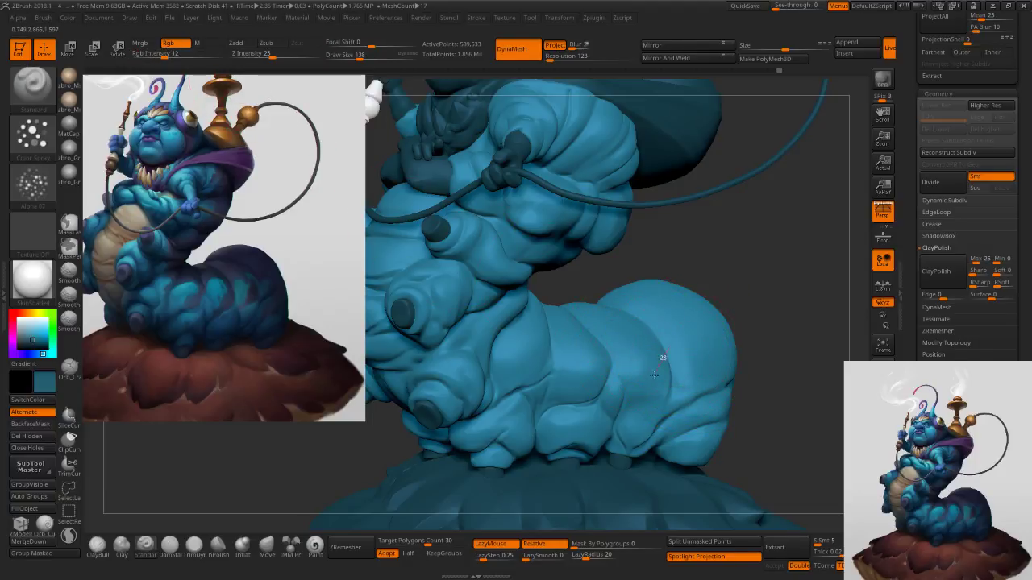
drag(166, 56, 192, 57)
key(s)
drag(680, 355, 682, 356)
Orbit around the body, briefly isolate it, and turn off the reference image projection.
right_drag(603, 339, 642, 355)
key(s)
drag(643, 356, 650, 356)
mouse_move(684, 379)
right_down()
mouse_move(644, 362)
mouse_move(654, 362)
right_up()
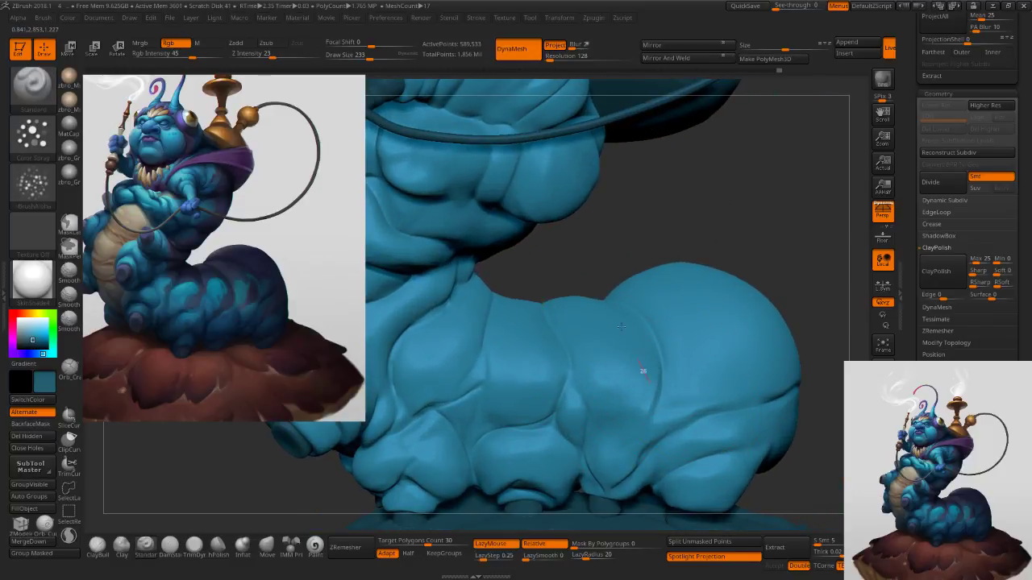
drag(817, 476, 817, 476)
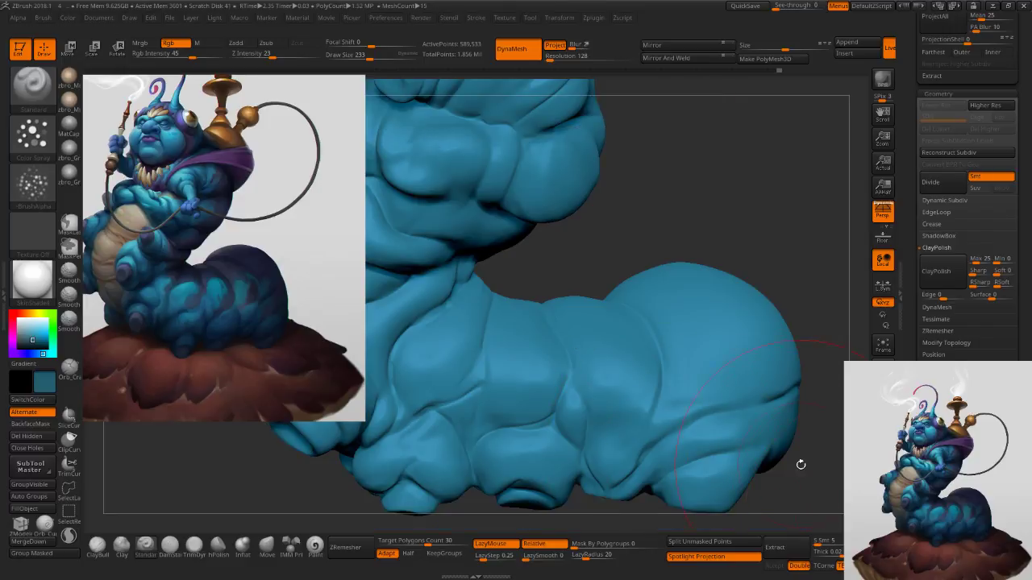
click(880, 513)
click(724, 558)
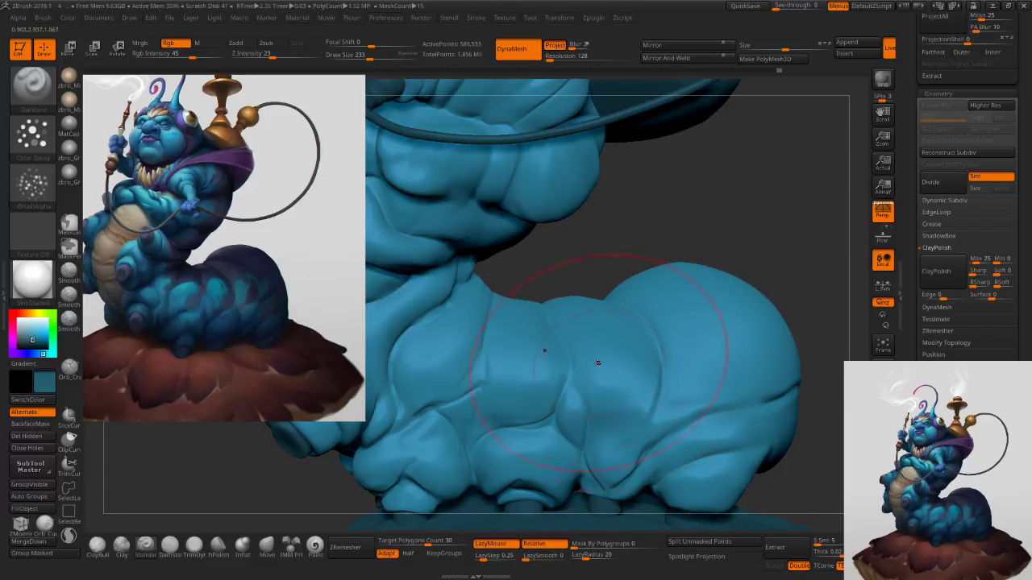
Paint a soft teal layer over the rear body segments at intensity 14, brush 172.
drag(664, 445, 615, 373)
key(s)
drag(680, 384, 675, 385)
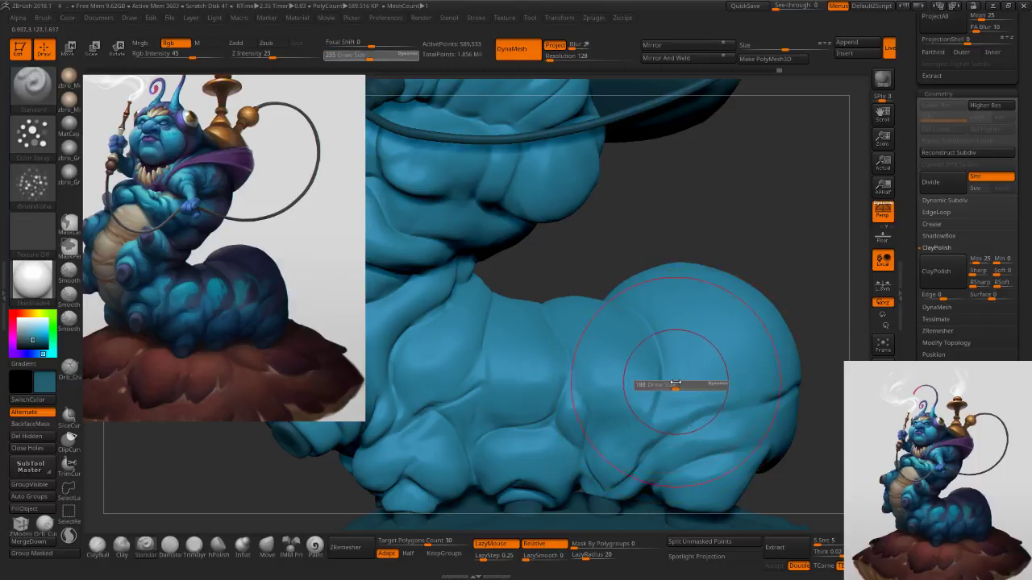
drag(192, 54, 167, 55)
key(s)
drag(570, 340, 569, 340)
drag(564, 381, 607, 434)
drag(687, 428, 727, 408)
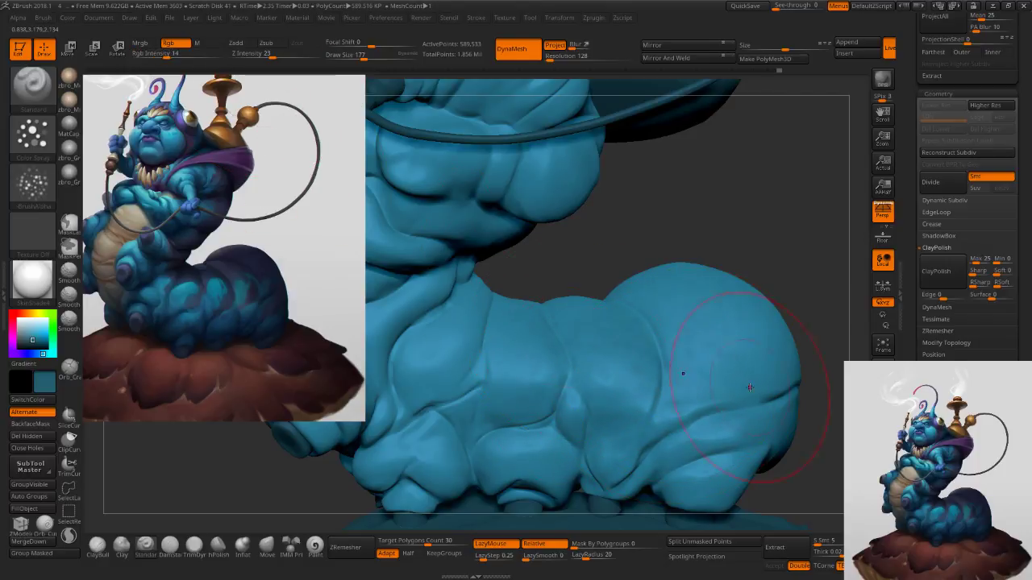
Check the body from front and side views, setting the brush to 162.
mouse_move(632, 347)
right_down()
mouse_move(665, 359)
mouse_move(646, 349)
right_up()
key(s)
drag(573, 380, 576, 380)
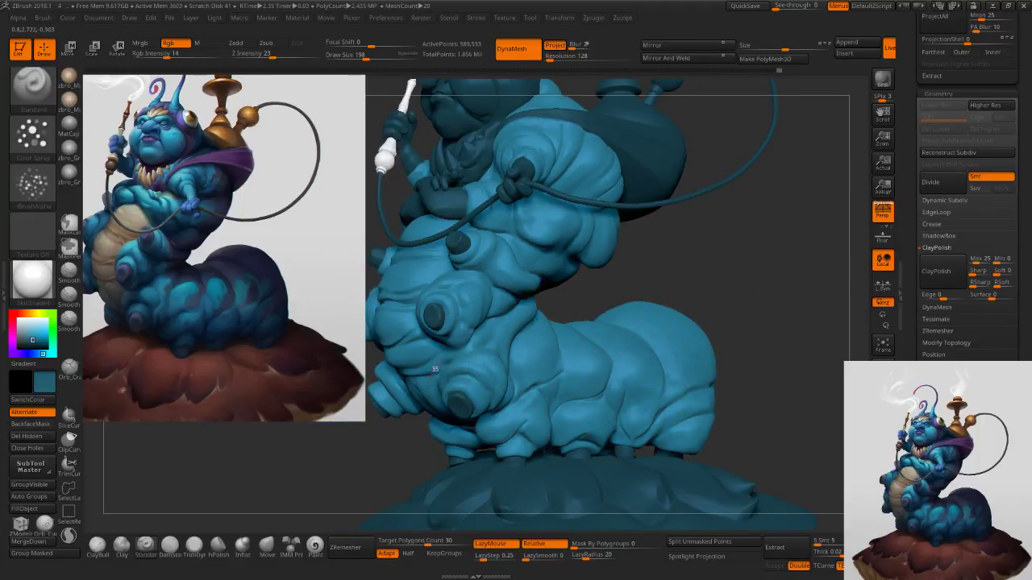
mouse_move(445, 372)
right_down()
mouse_move(508, 351)
mouse_move(540, 327)
right_up()
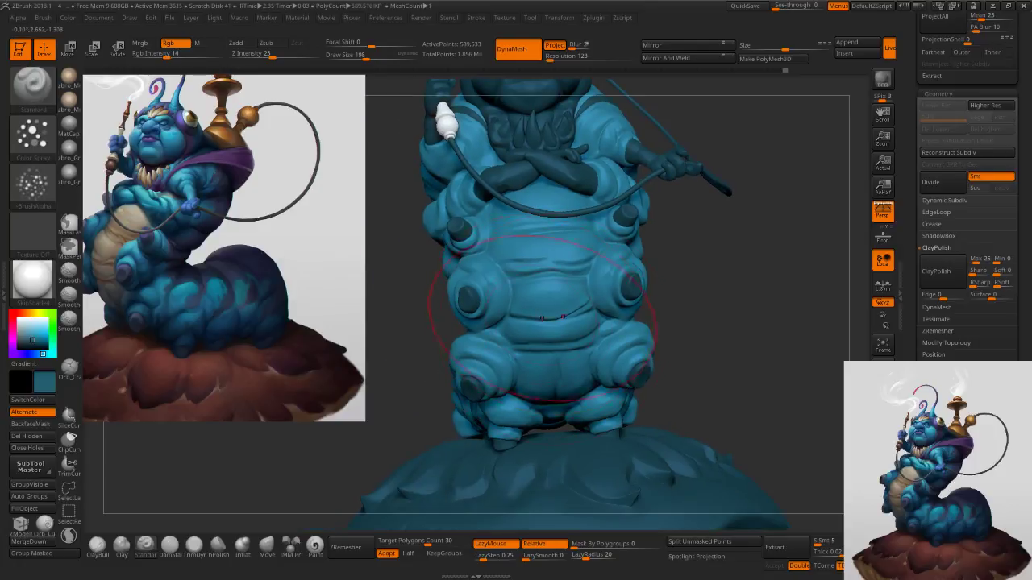
right_drag(622, 323, 591, 311)
key(s)
drag(592, 311, 589, 311)
right_drag(696, 352, 595, 352)
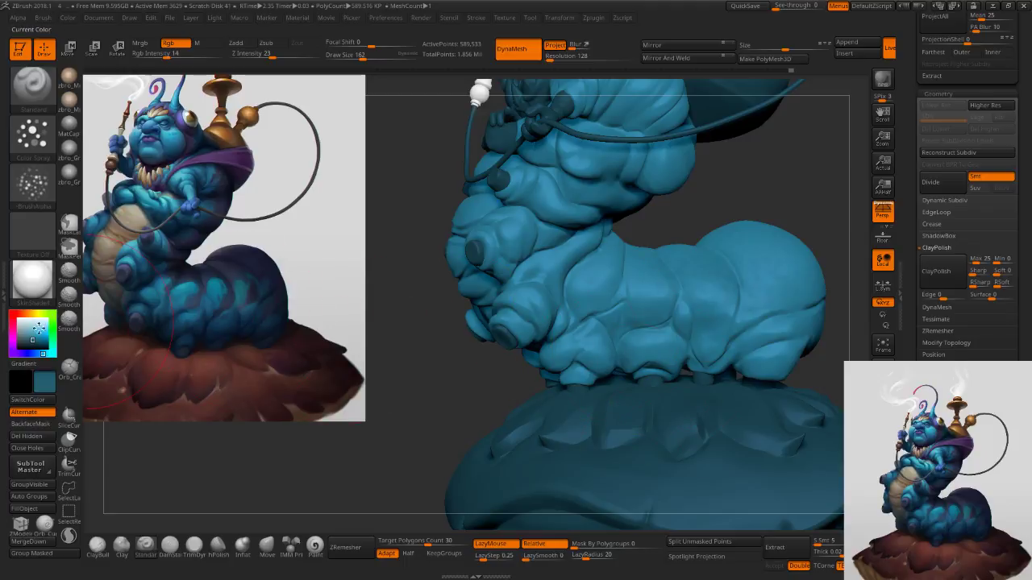
Sample the dark navy from the concept art and set the brush size to 120.
click(40, 338)
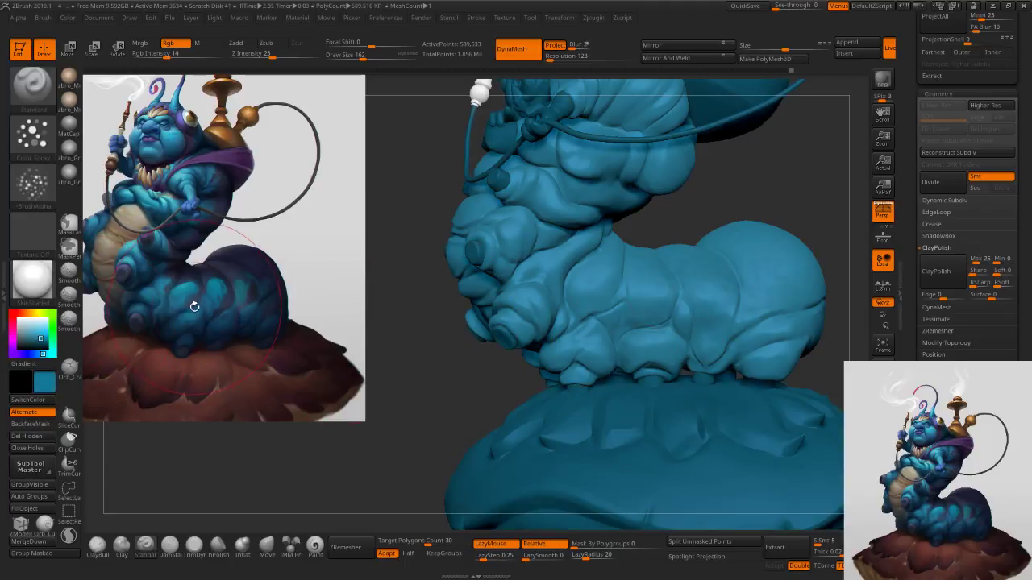
key(z)
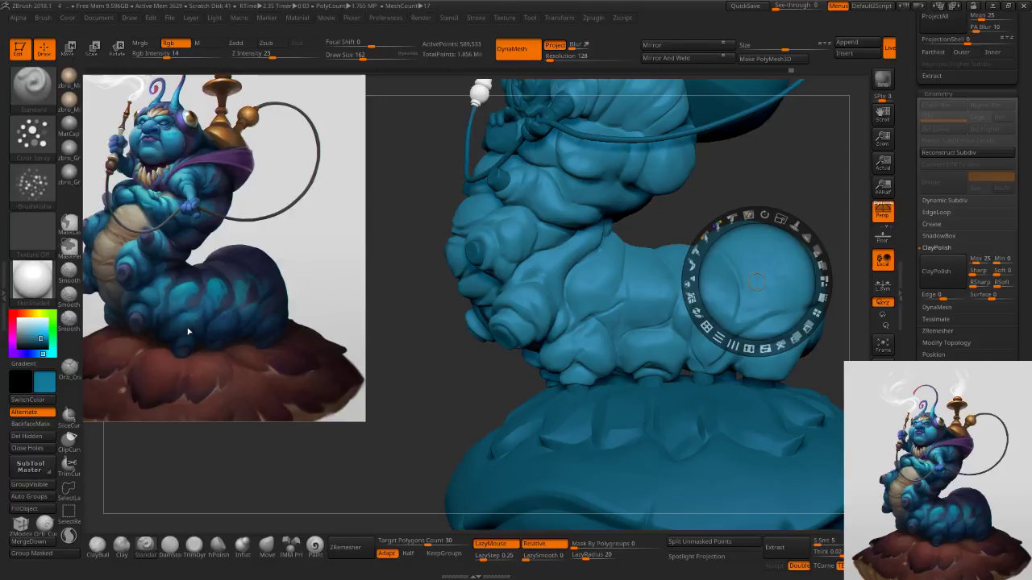
key(c)
key(z)
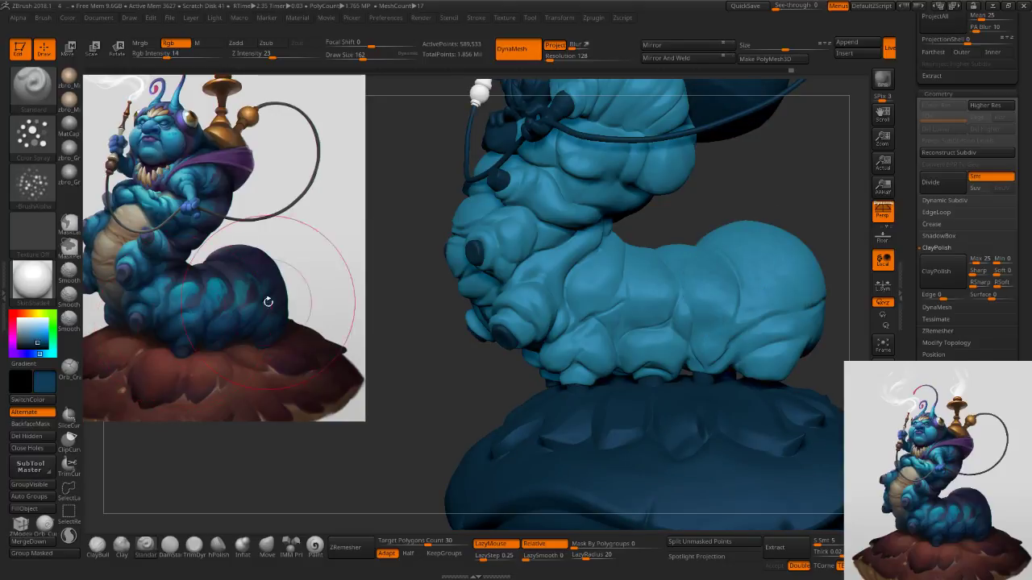
key(bracketleft)
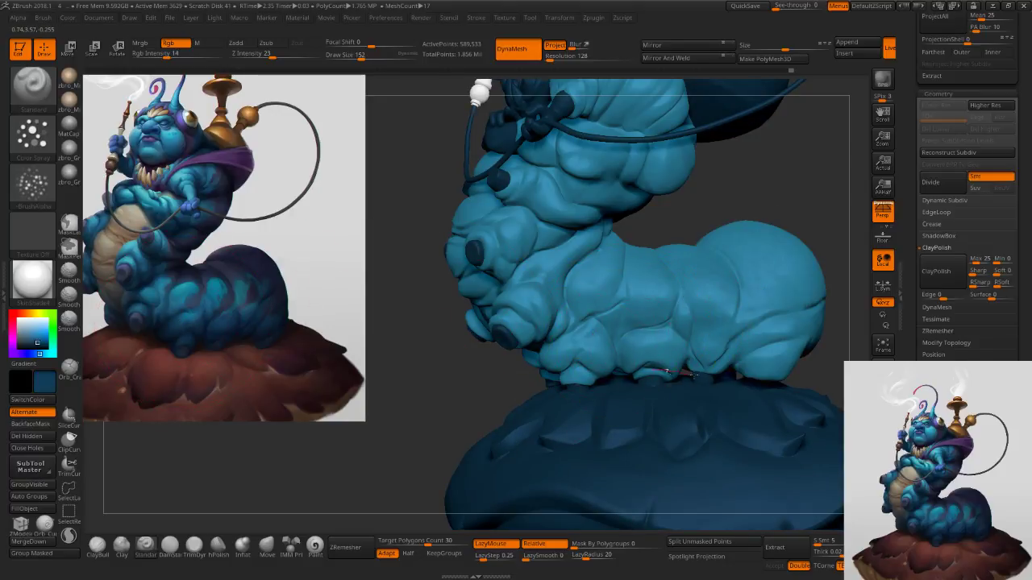
key(s)
click(661, 366)
key(bracketright)
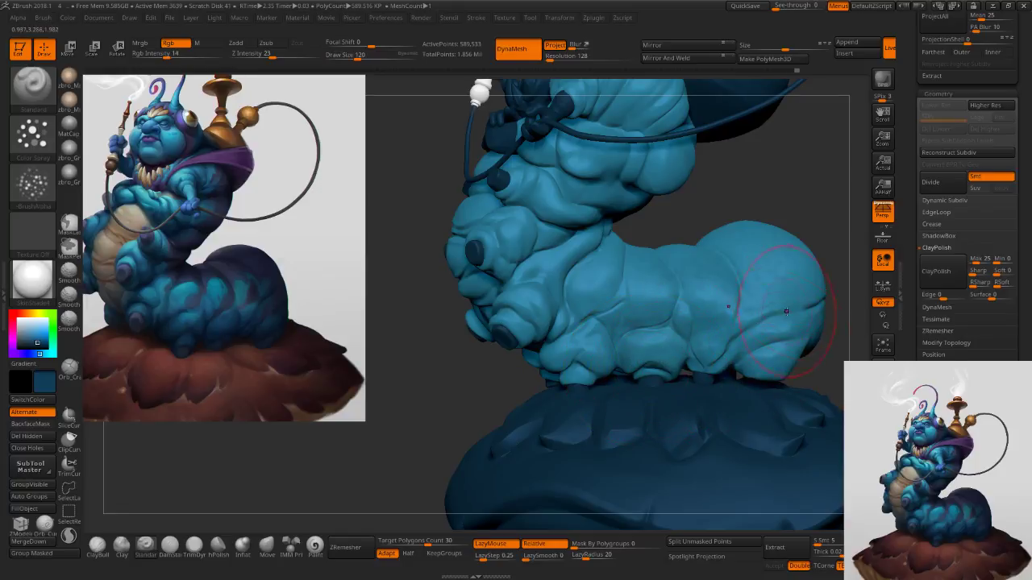
Inspect the caterpillar from front and side with brush 177, then isolate the body.
drag(476, 392, 584, 379)
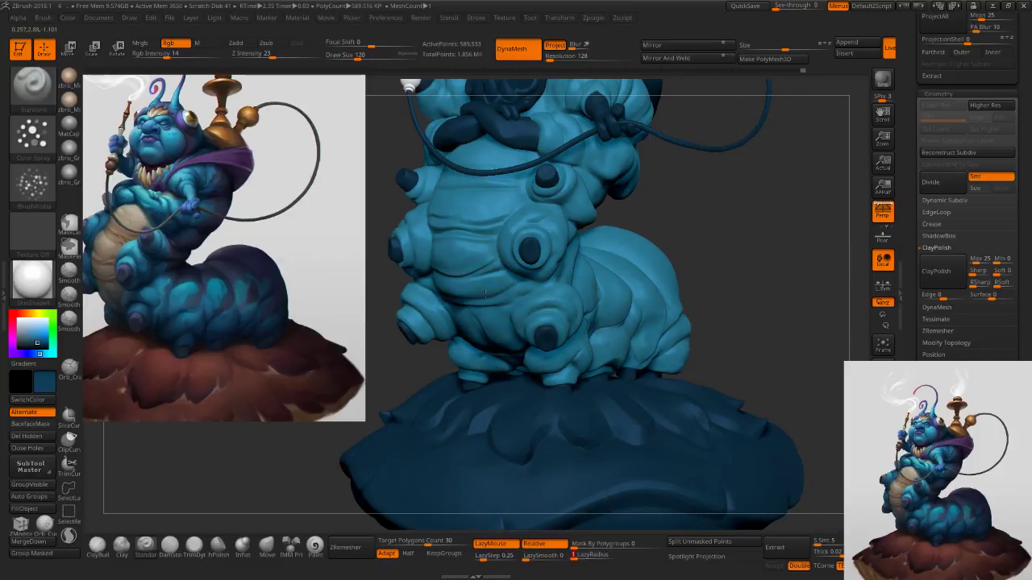
mouse_move(638, 352)
right_down()
mouse_move(600, 342)
mouse_move(675, 314)
mouse_move(570, 362)
right_up()
key(])
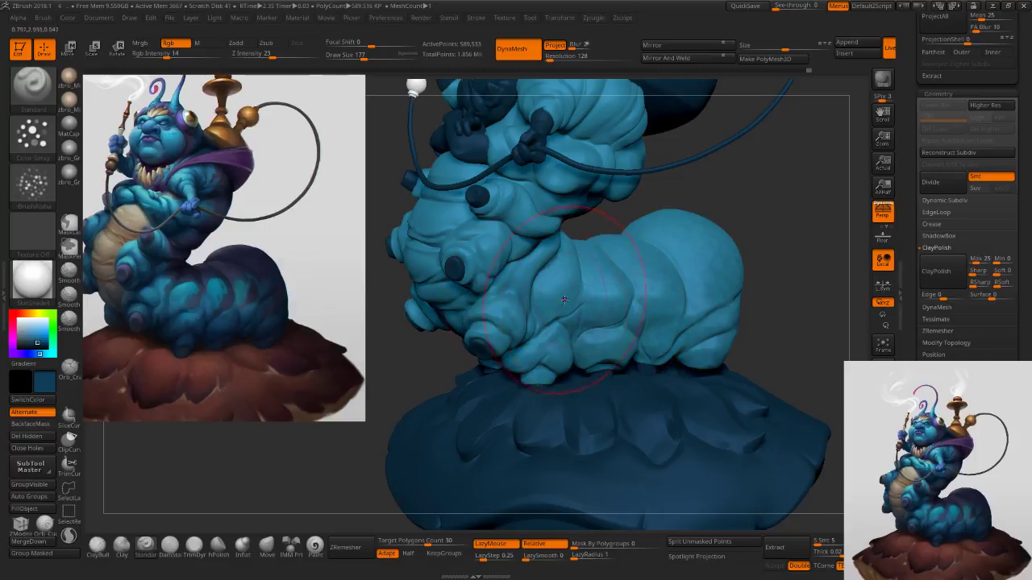
alt+right_drag(564, 232, 588, 391)
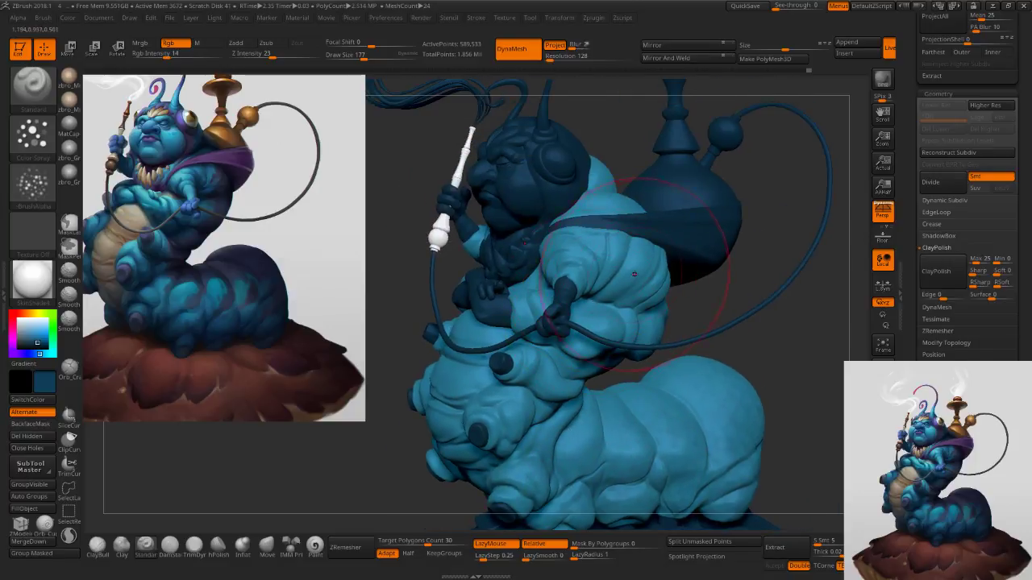
right_drag(566, 273, 617, 269)
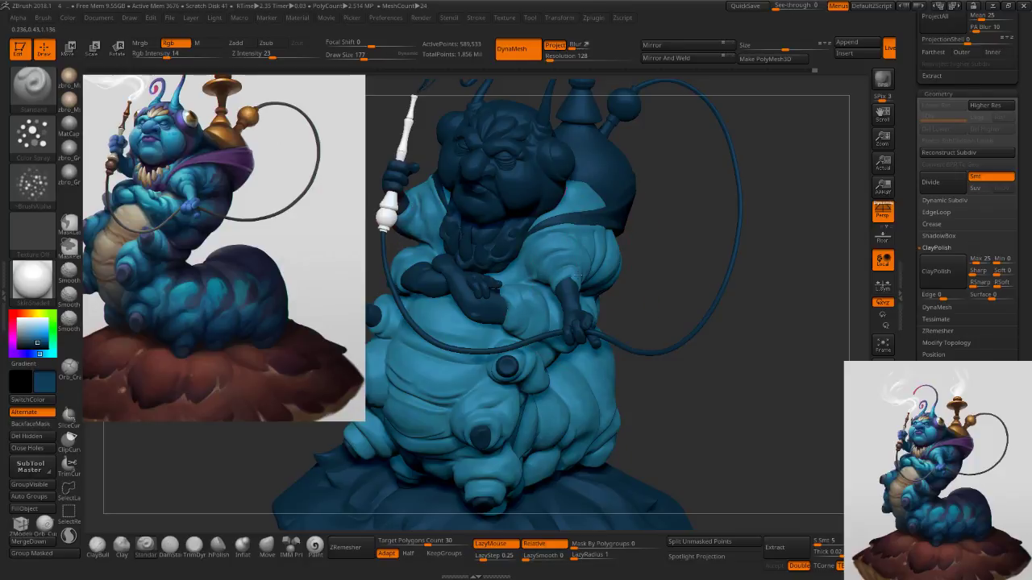
right_drag(603, 233, 579, 231)
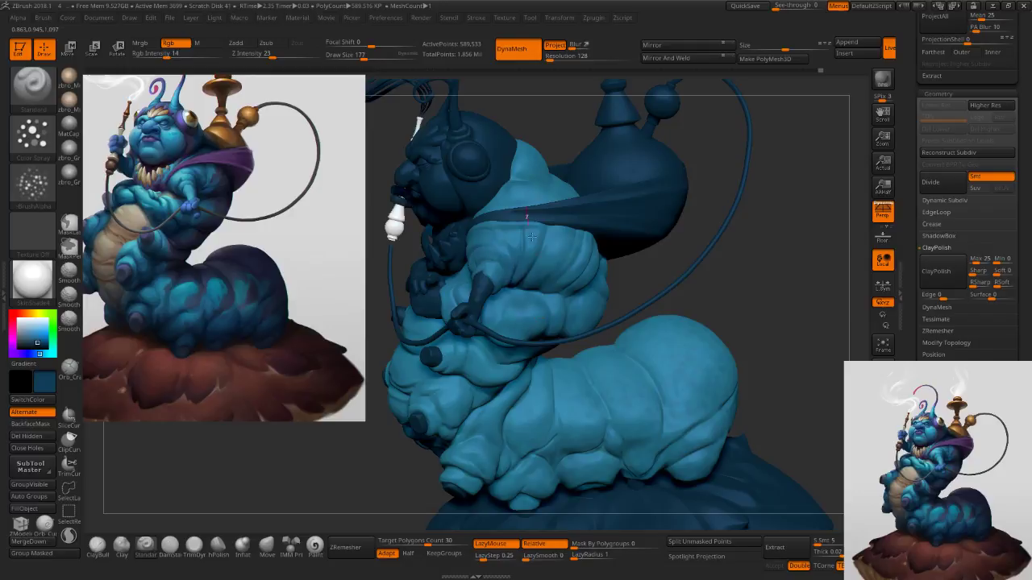
click(883, 495)
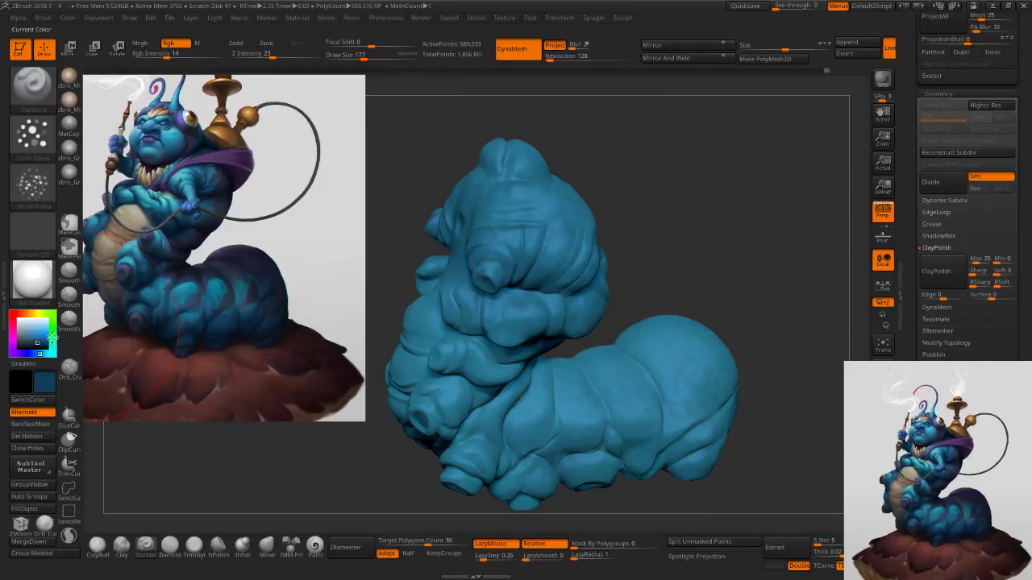
Pick a brighter blue working colour and set the brush size to 112.
click(34, 336)
drag(34, 336, 37, 335)
key(s)
mouse_move(515, 263)
mouse_down()
mouse_move(504, 263)
mouse_move(567, 190)
mouse_up()
right_drag(493, 266, 554, 253)
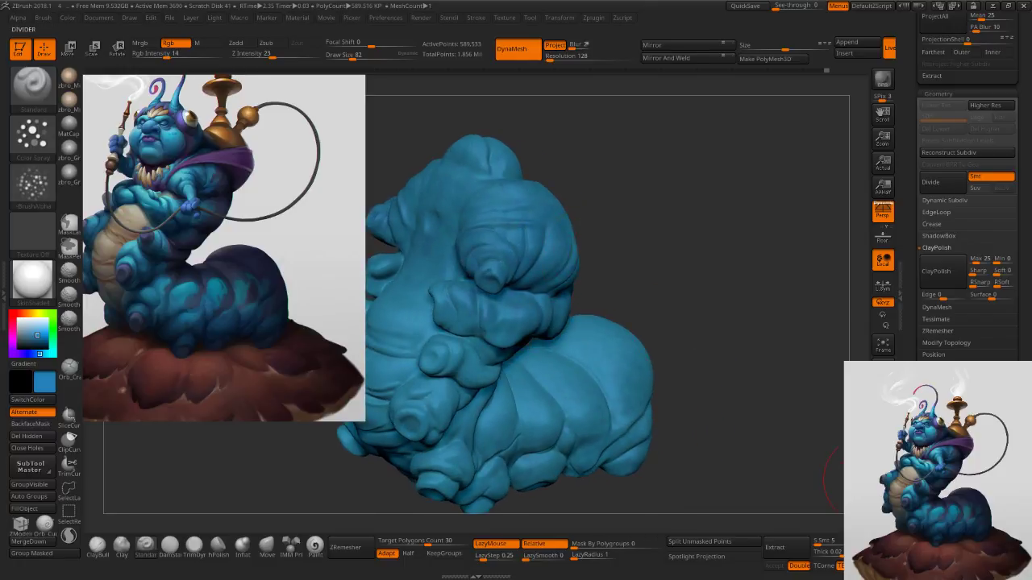
drag(919, 512, 919, 451)
key(s)
drag(503, 271, 509, 271)
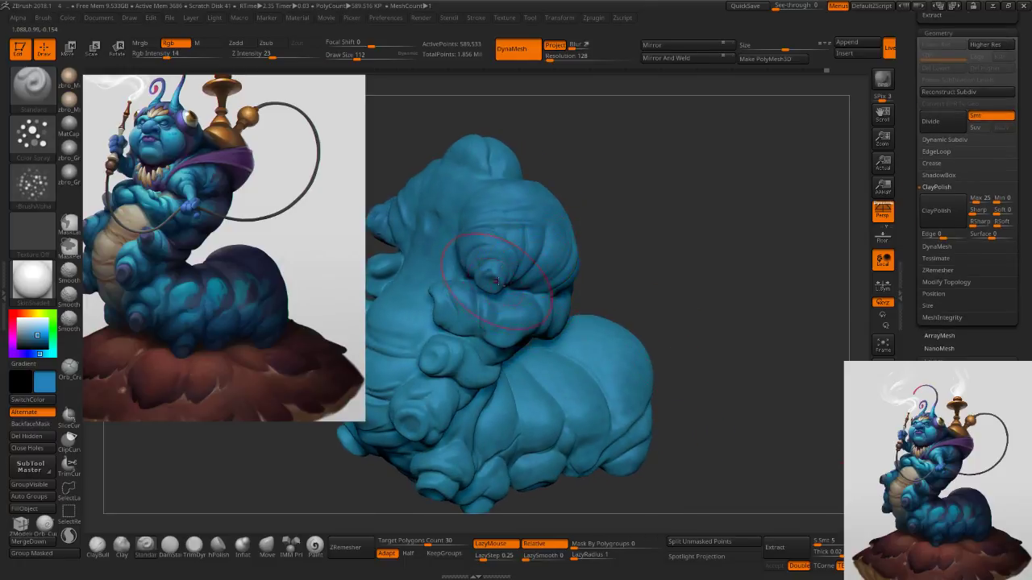
alt+right_drag(462, 244, 563, 217)
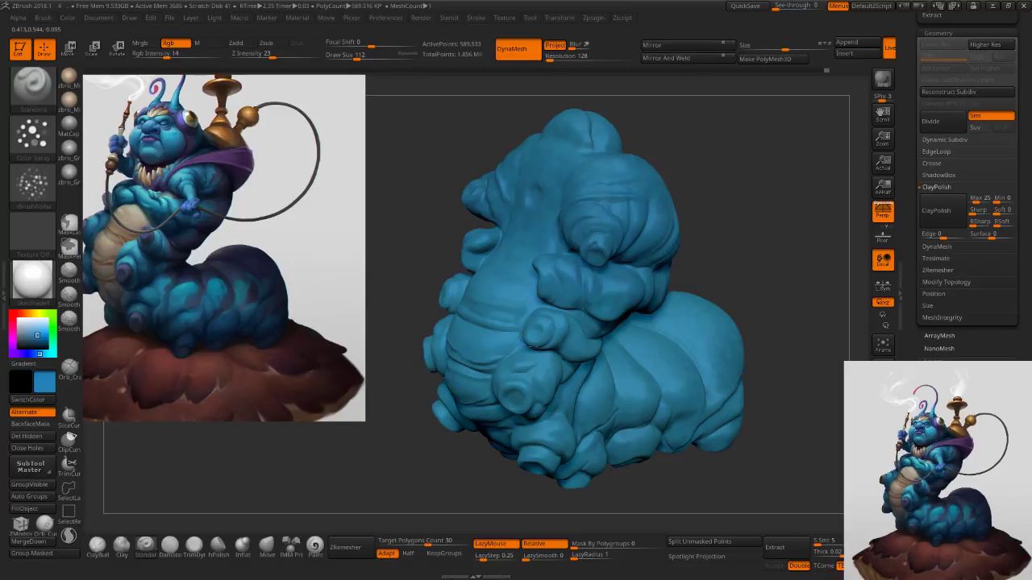
Try purer blues, then sample a muted teal from the concept; brush size 162.
click(41, 332)
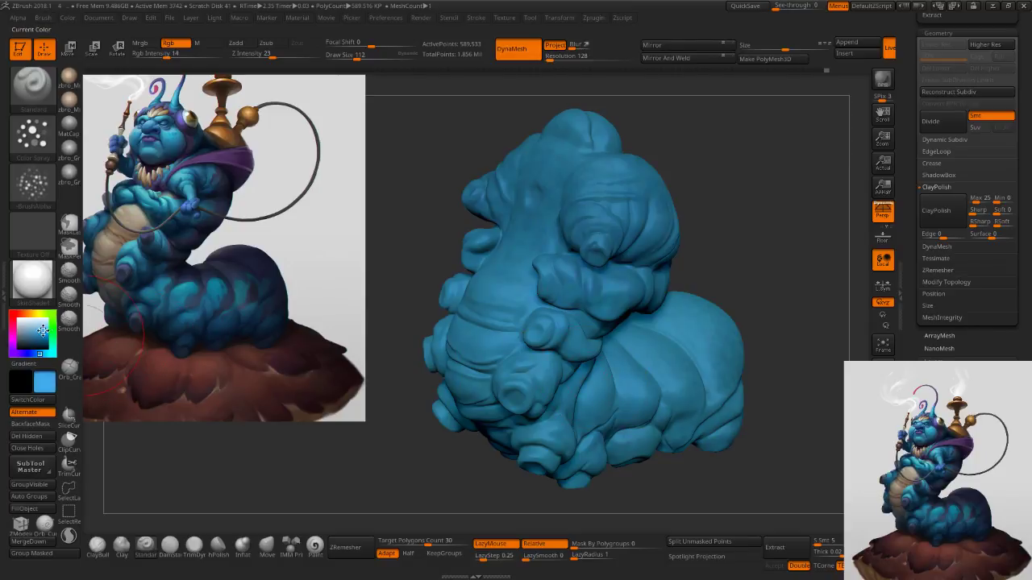
click(41, 334)
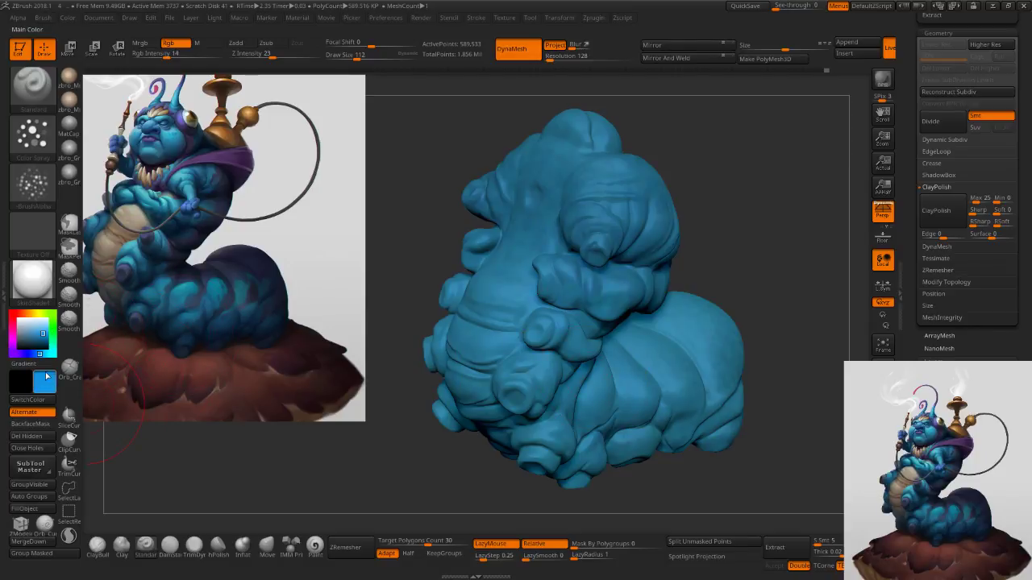
click(38, 352)
key(z)
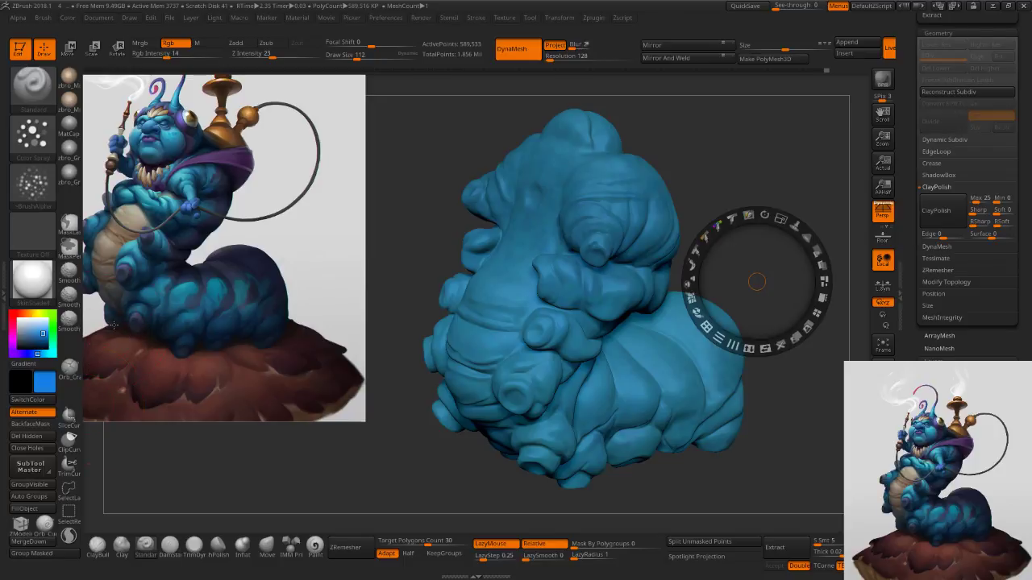
click(184, 289)
click(133, 267)
key(z)
key(s)
drag(557, 300, 566, 298)
key(s)
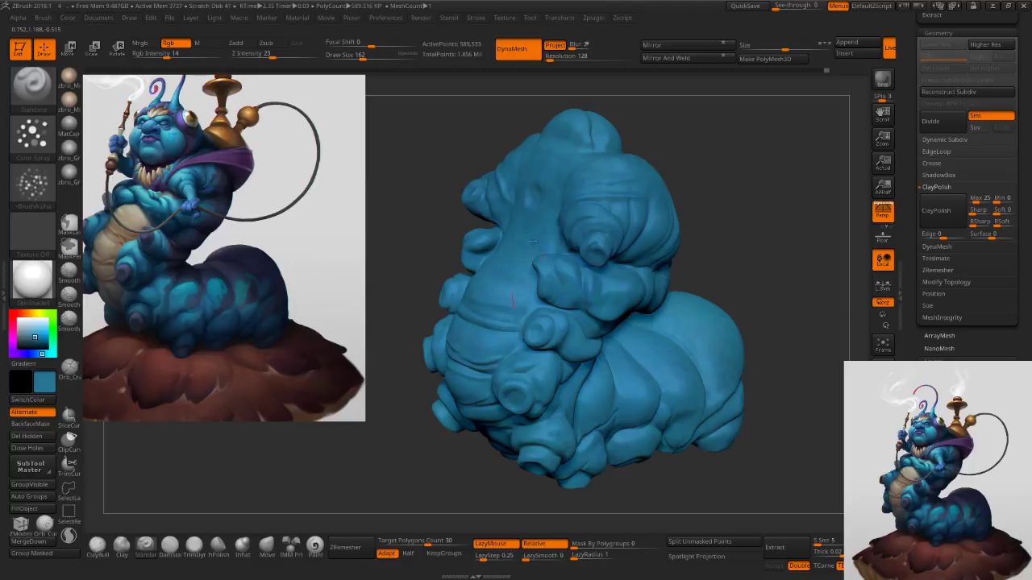
Orbit the body between side and three-quarter views with the brush at 152.
mouse_move(756, 321)
mouse_down()
mouse_move(814, 323)
mouse_move(767, 329)
mouse_up()
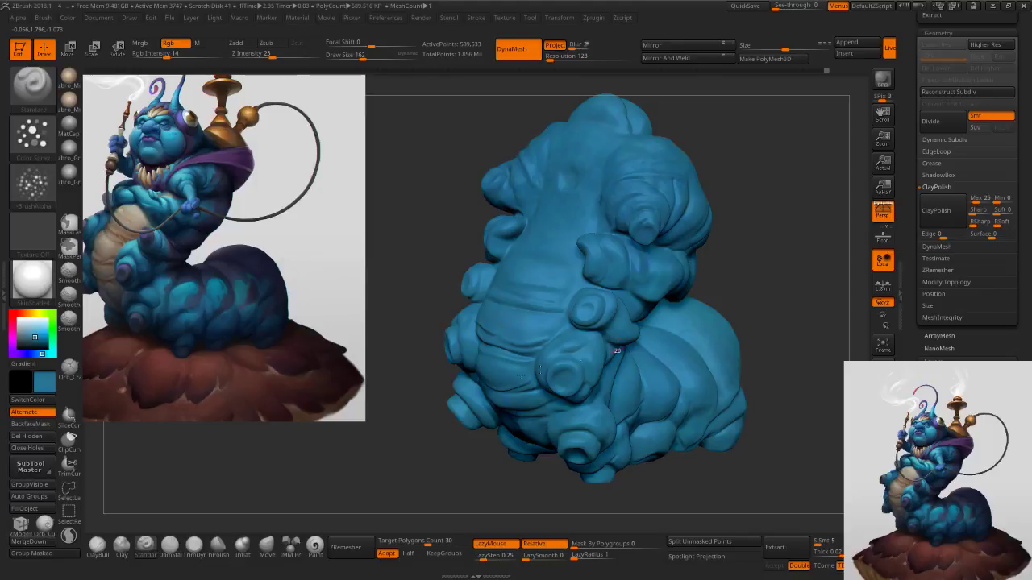
drag(733, 329, 661, 339)
key(s)
click(694, 342)
right_drag(694, 317, 720, 304)
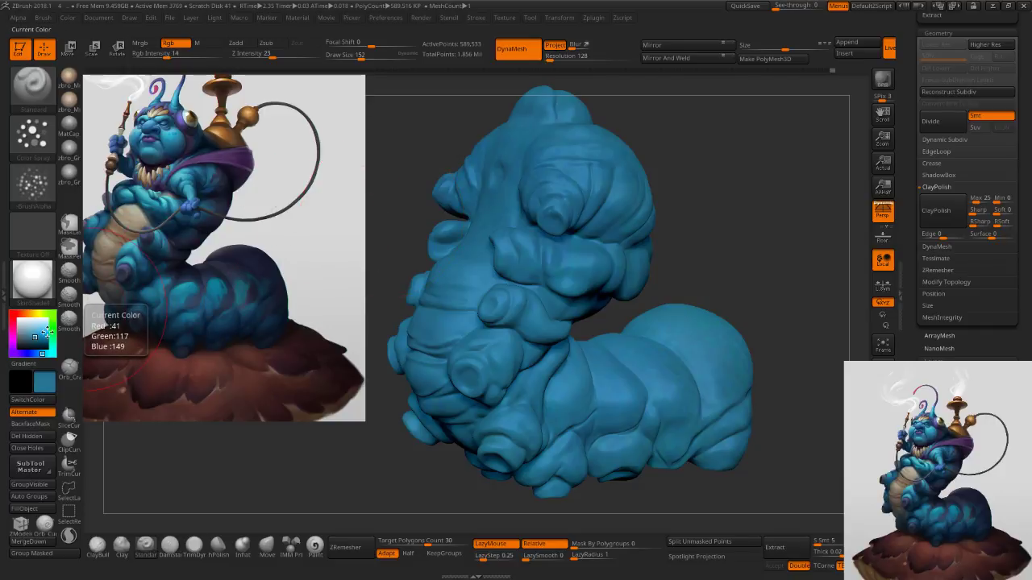
Switch through teal to olive-yellow at brush 198, test-spray the tail, and undo it.
click(54, 345)
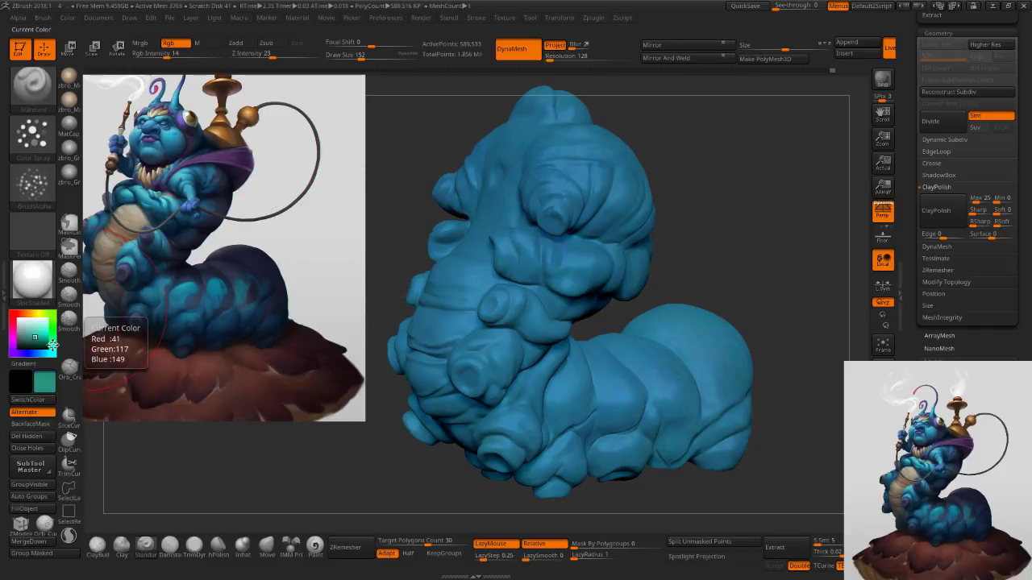
key(s)
drag(567, 374, 573, 376)
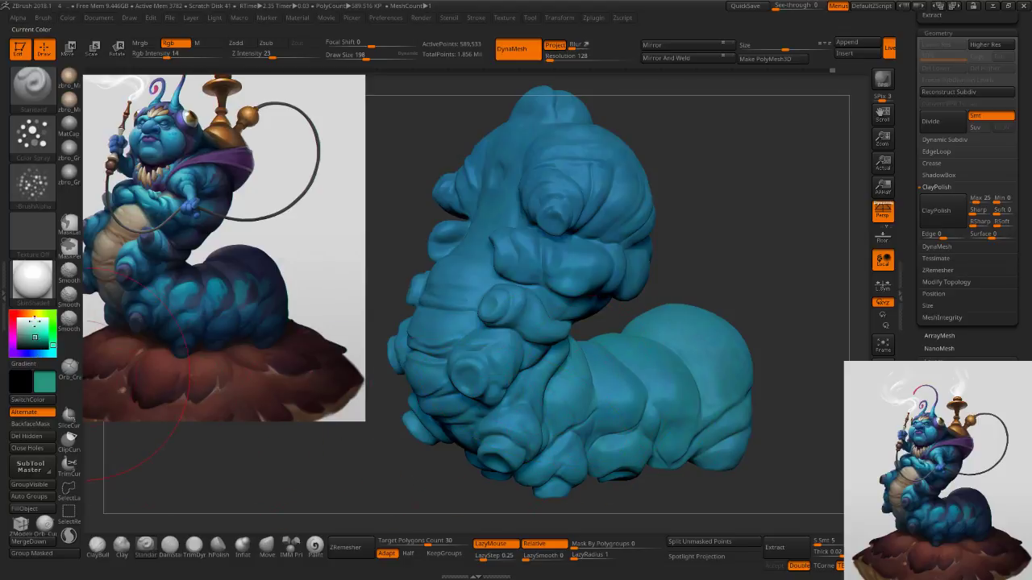
click(36, 313)
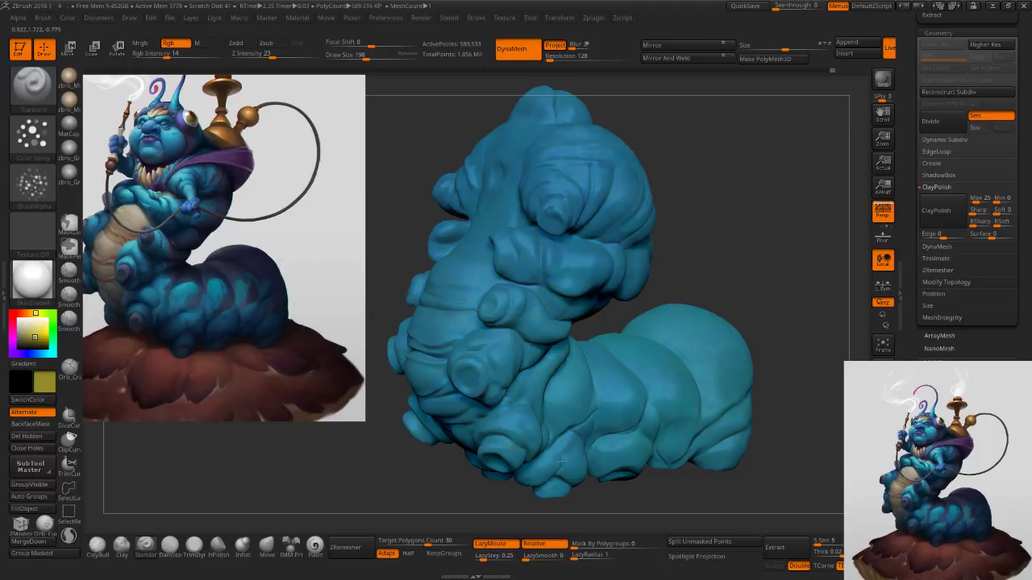
drag(733, 354, 764, 439)
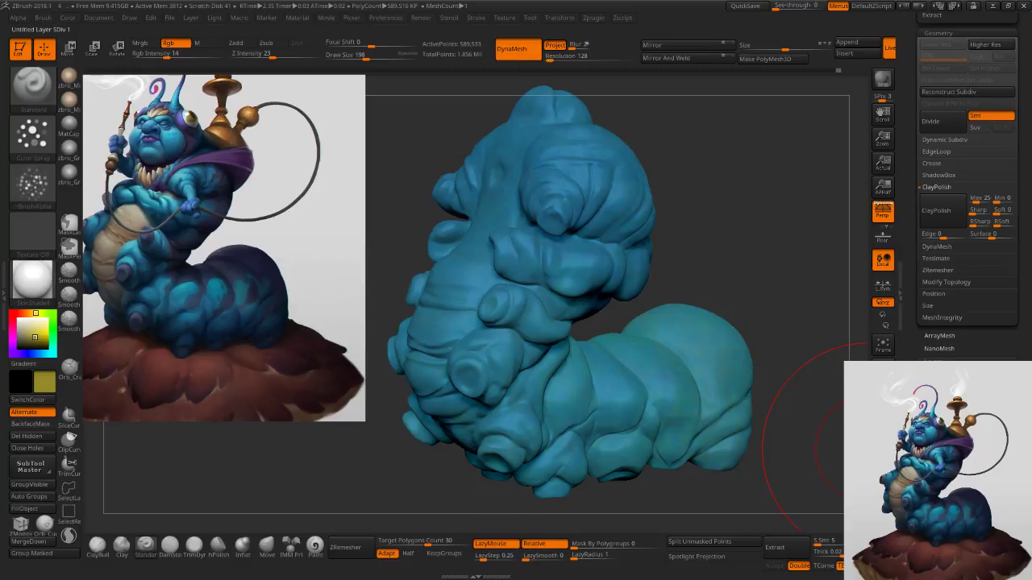
key(ctrl+shift+z)
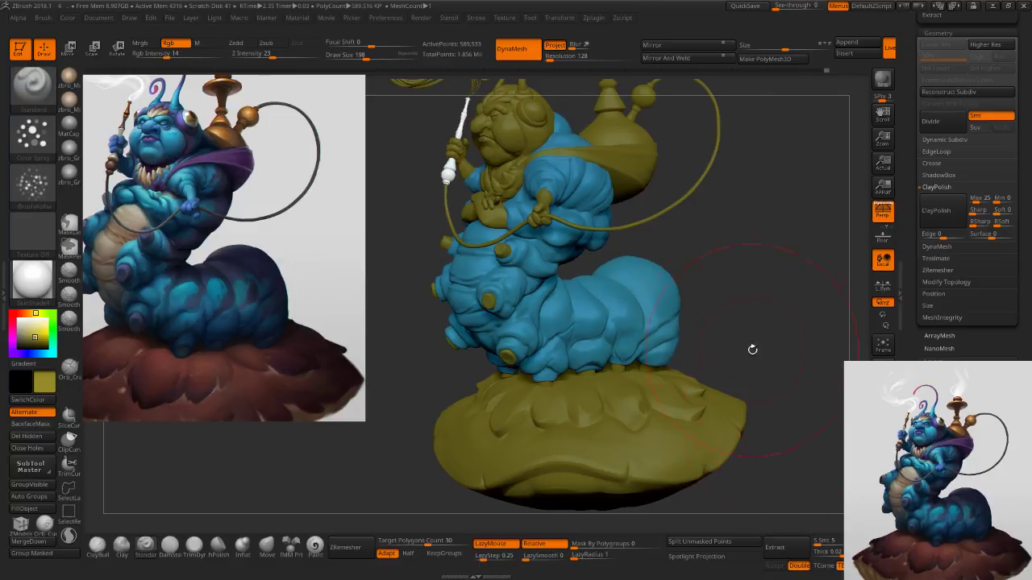
Bring the whole figure back into a frontal view with the brush reduced to 45.
alt+drag(752, 350, 744, 389)
mouse_move(677, 361)
mouse_down()
mouse_move(716, 365)
mouse_move(696, 366)
mouse_up()
key(s)
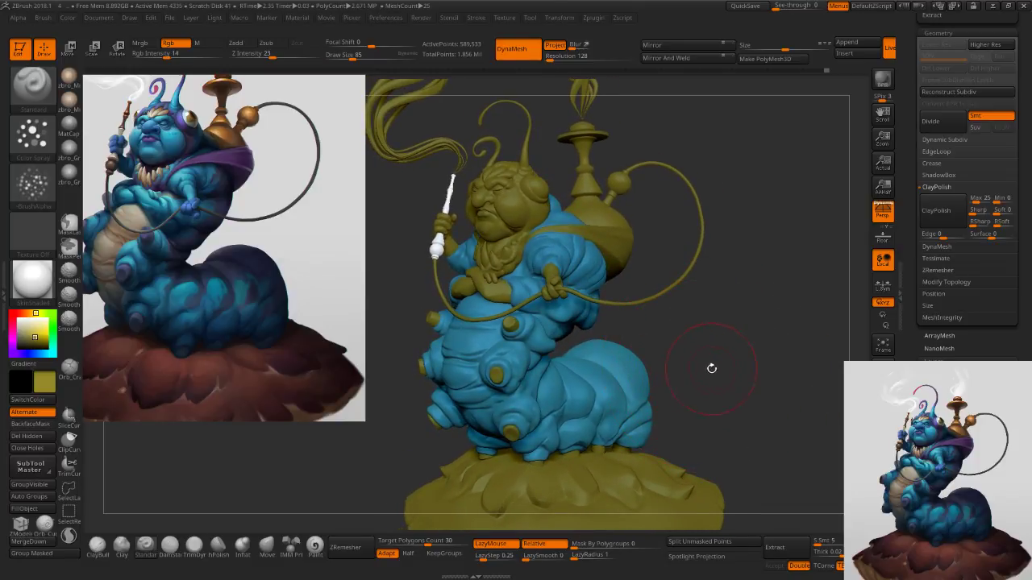
mouse_move(593, 337)
mouse_down()
mouse_move(624, 326)
mouse_move(610, 326)
mouse_up()
key(s)
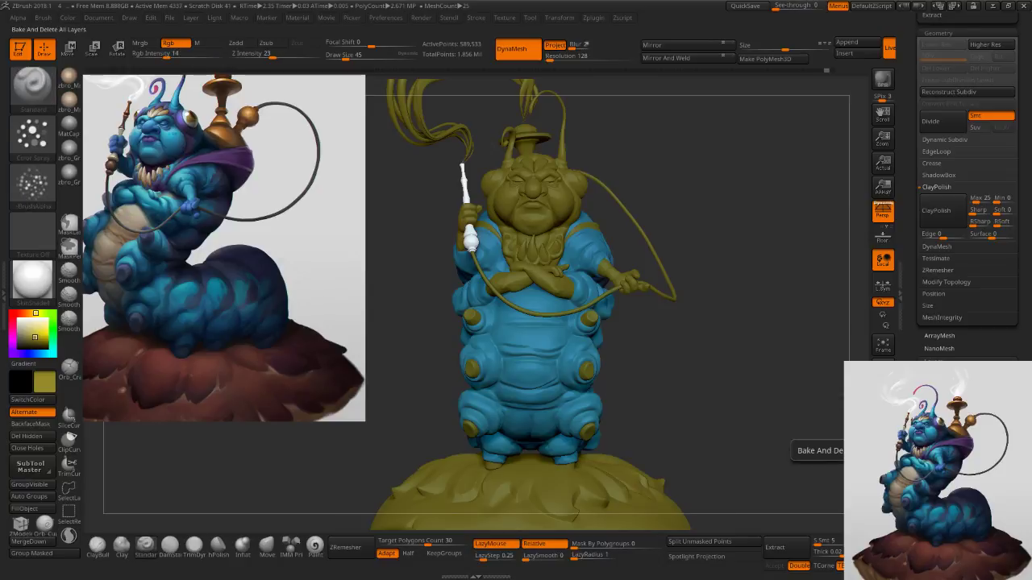
Try Geometry > Reconstruct Subdiv twice on the body, then undo it.
drag(942, 553, 917, 577)
drag(919, 194, 919, 298)
click(948, 218)
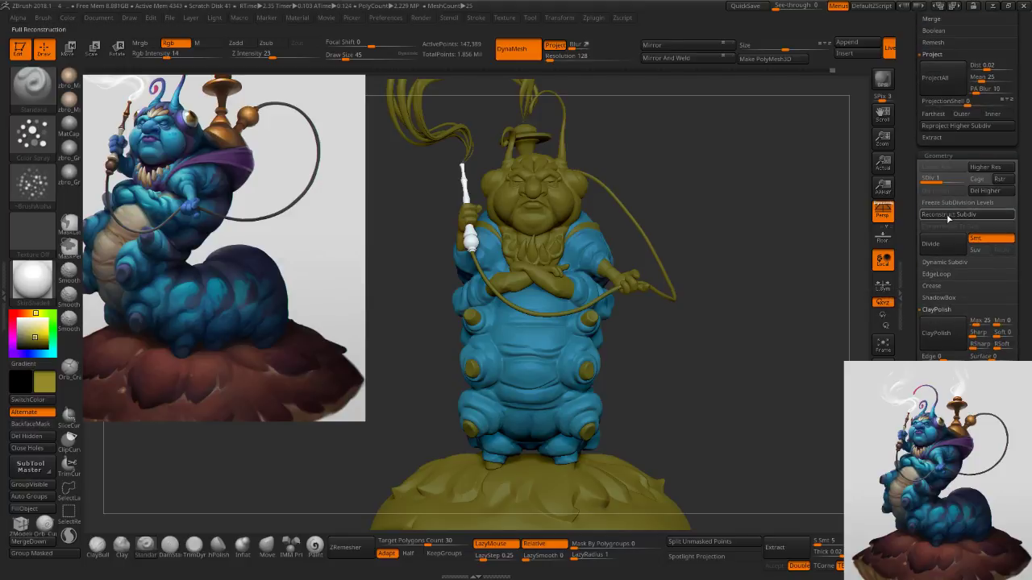
click(946, 218)
click(946, 219)
drag(802, 268, 785, 271)
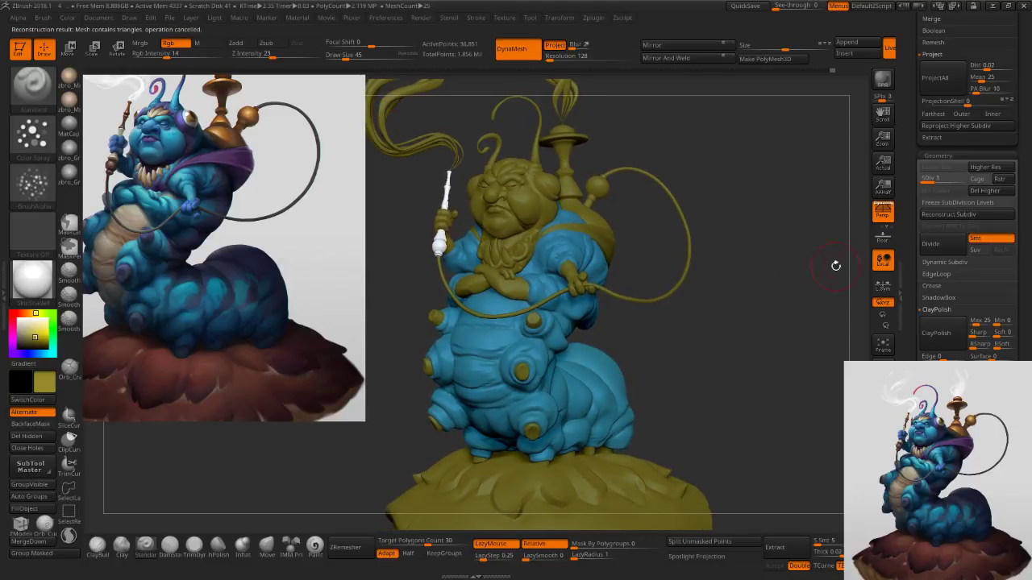
key(ctrl)
key(ctrl+z)
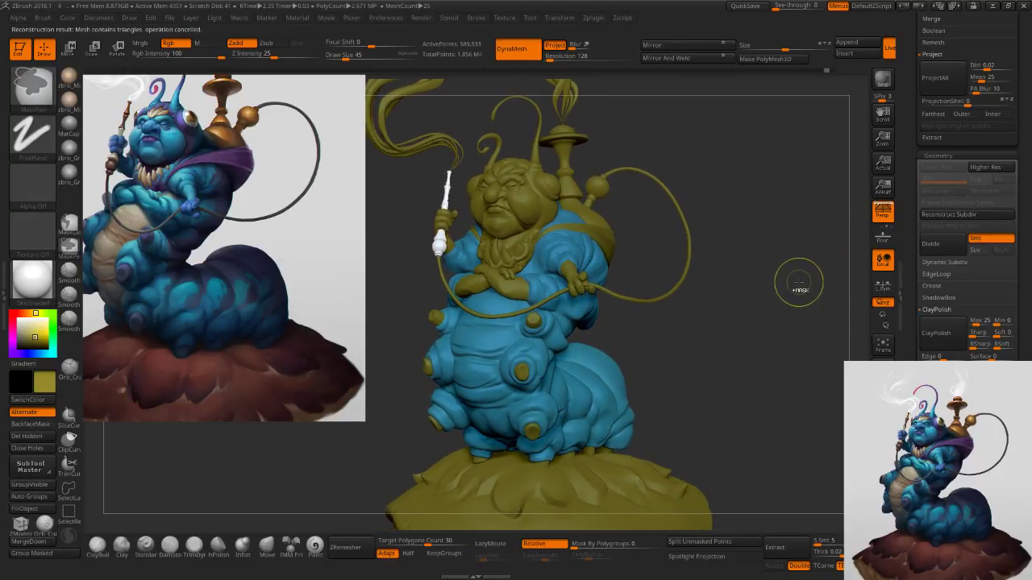
Test-fill the crossed forearm with the body's blue, then revert the fill.
mouse_move(761, 369)
mouse_down()
mouse_move(764, 350)
mouse_move(757, 361)
mouse_up()
ctrl+right_drag(509, 302, 516, 343)
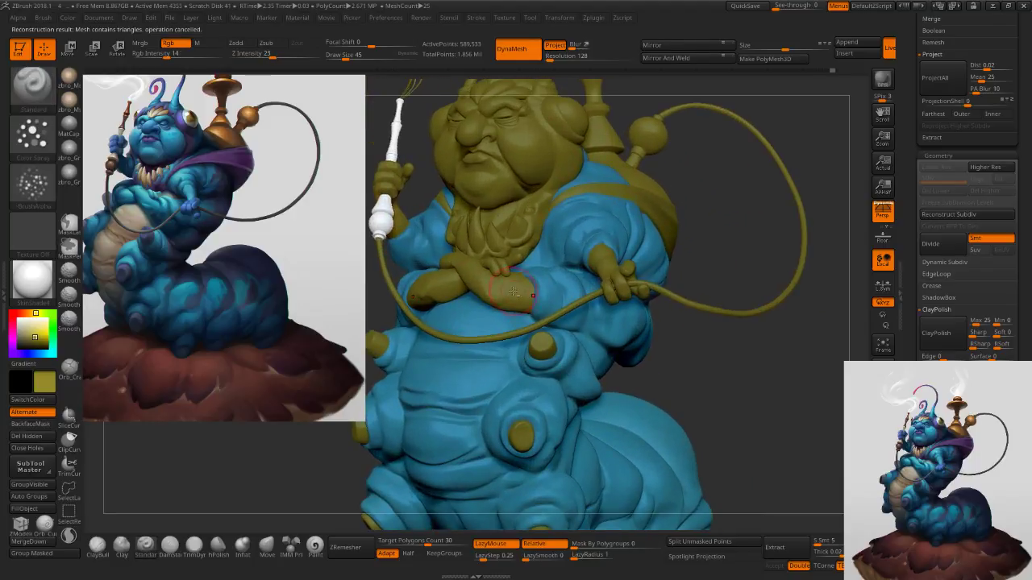
alt+click(510, 292)
key(c)
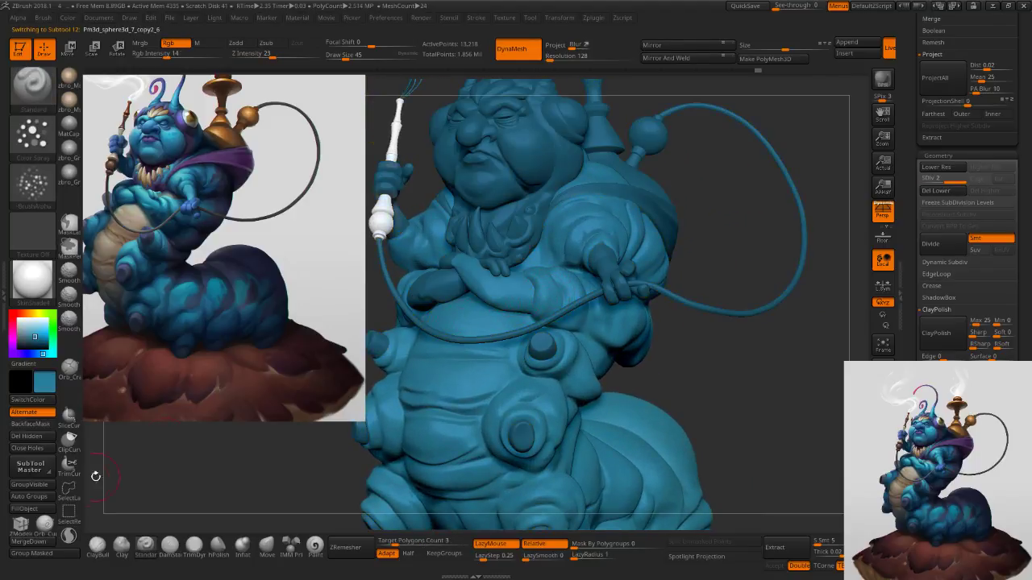
click(38, 510)
key(ctrl+z)
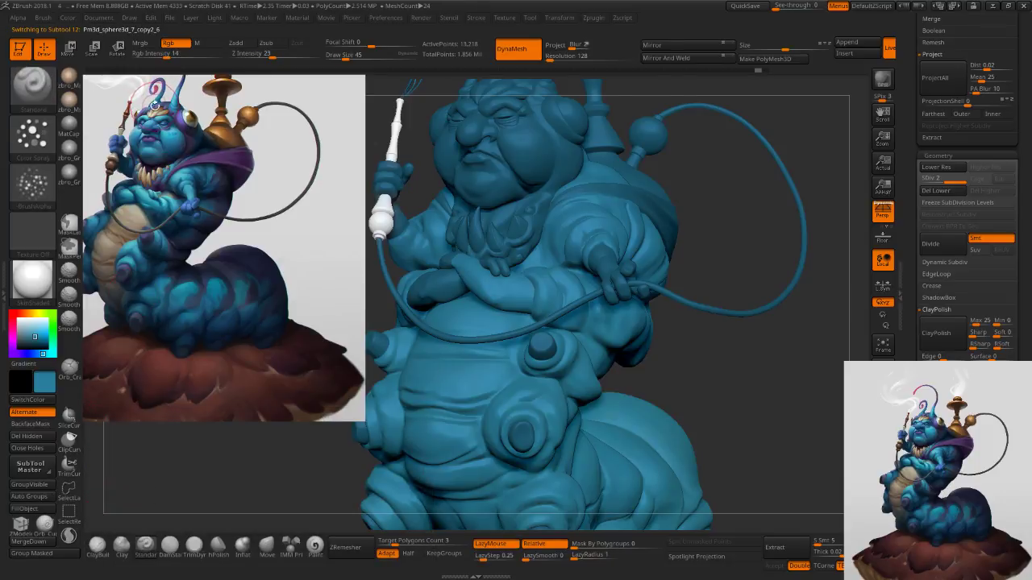
Switch to the Paint brush with Rgb-only painting at Rgb Intensity 2.
click(170, 60)
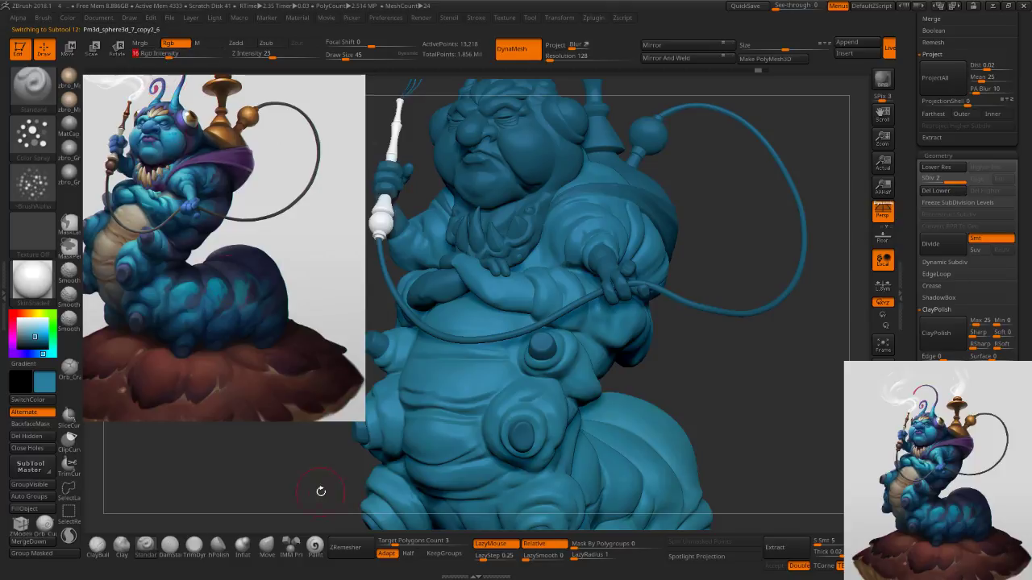
click(315, 544)
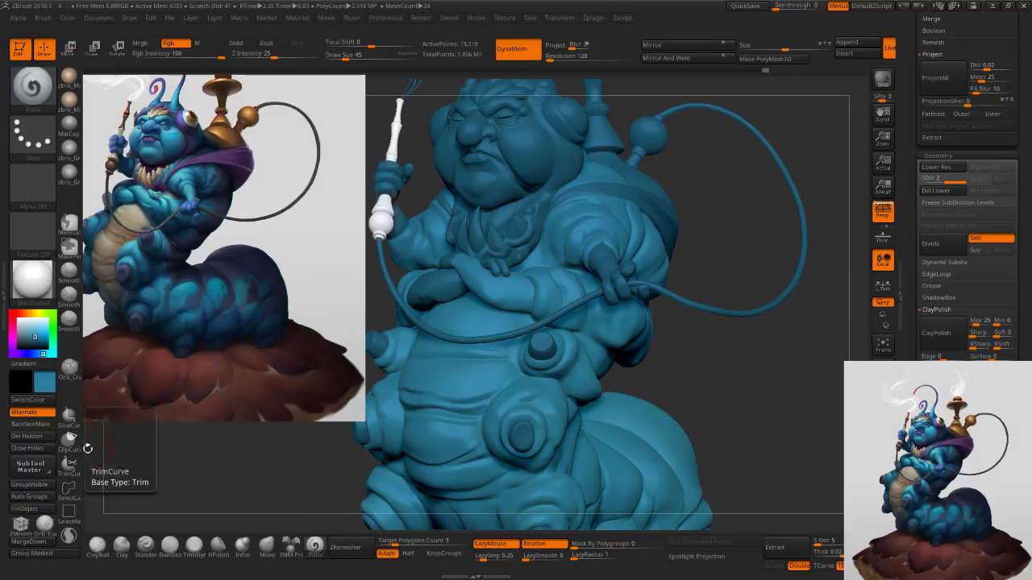
click(146, 54)
click(148, 46)
click(172, 47)
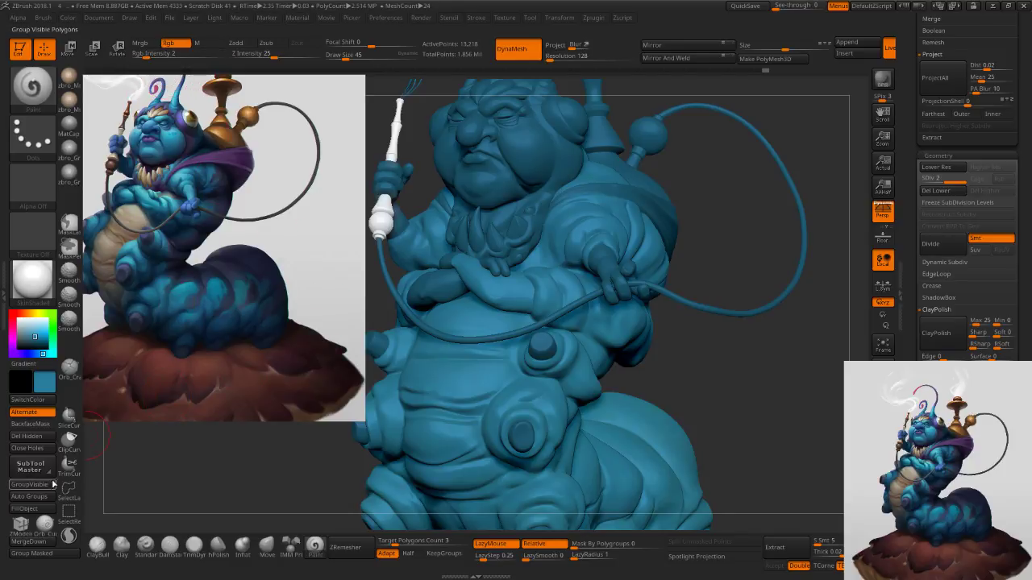
Select the hand and then the body subtool, and set the working colour to green.
alt+click(443, 285)
click(40, 525)
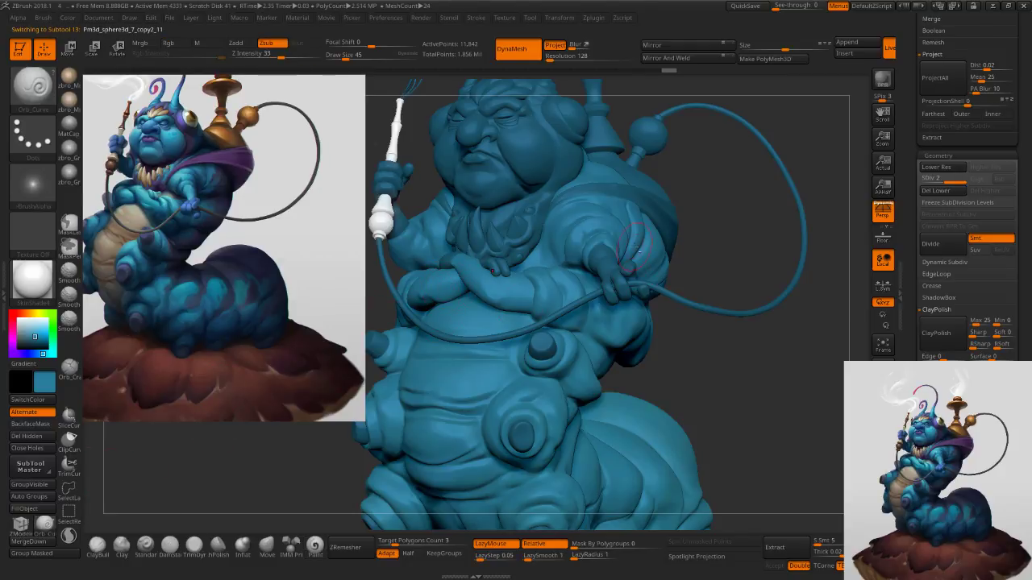
alt+click(610, 261)
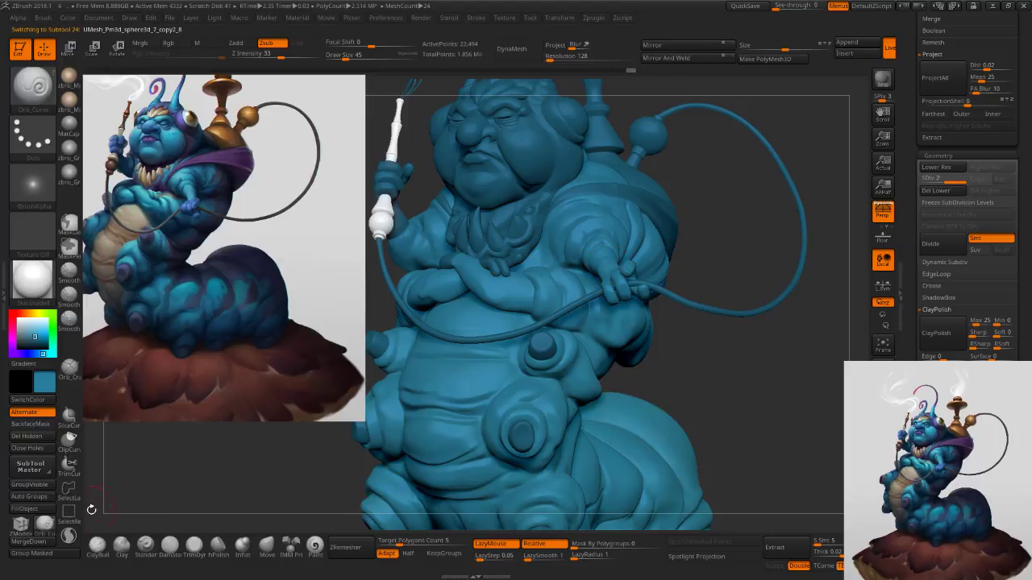
alt+right_drag(611, 258, 701, 256)
alt+click(510, 252)
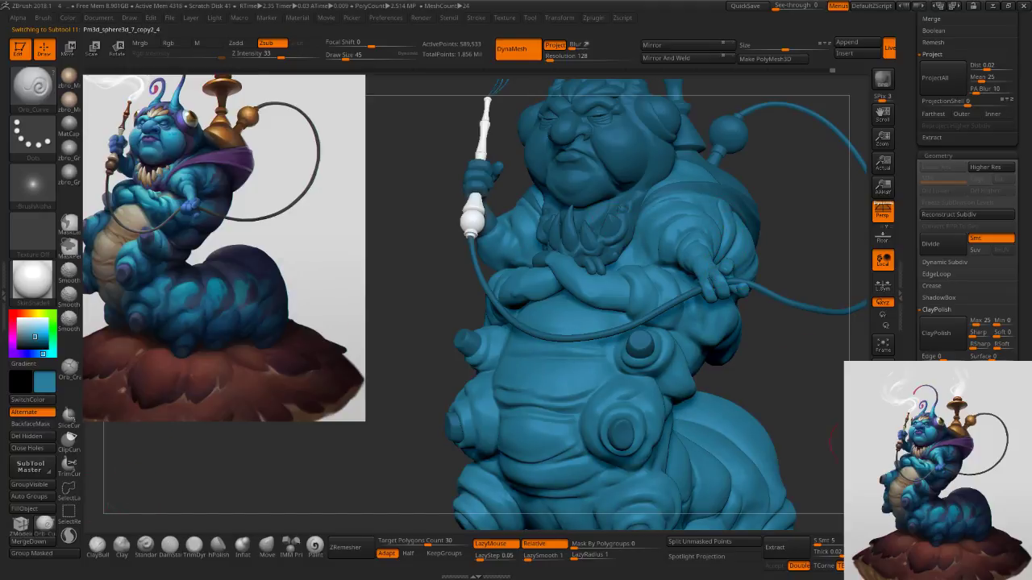
click(882, 504)
click(882, 504)
click(53, 320)
mouse_move(608, 327)
ctrl+right_down()
mouse_move(606, 250)
mouse_move(607, 278)
ctrl+right_up()
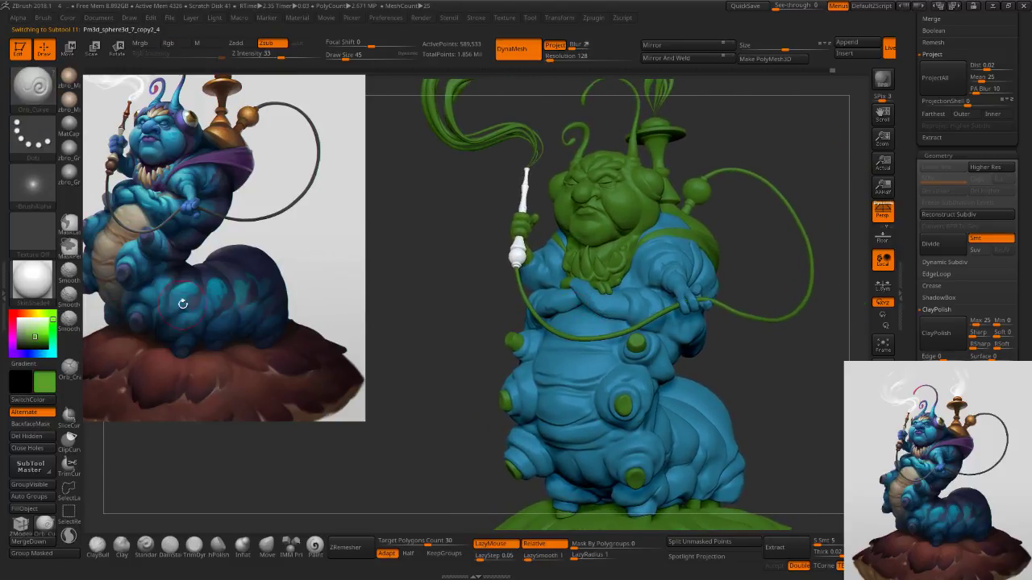
Sample a lighter purple from the concept's hair with Spotlight.
key(z)
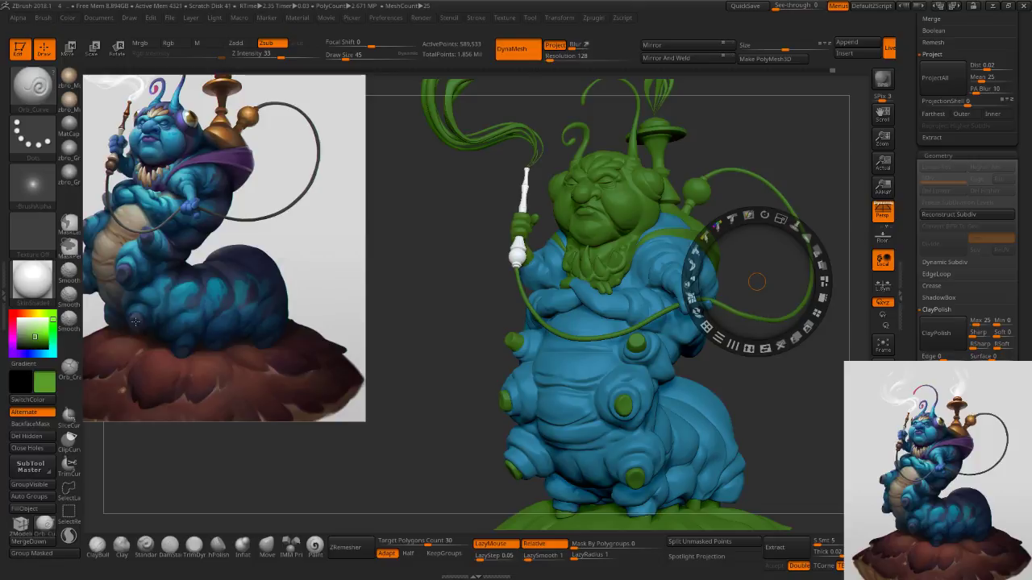
key(c)
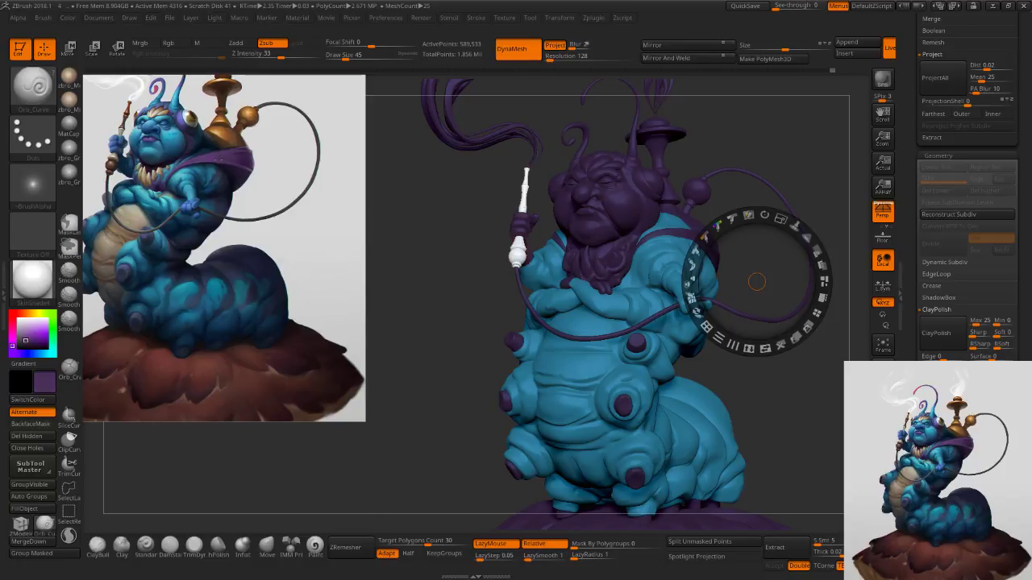
key(c)
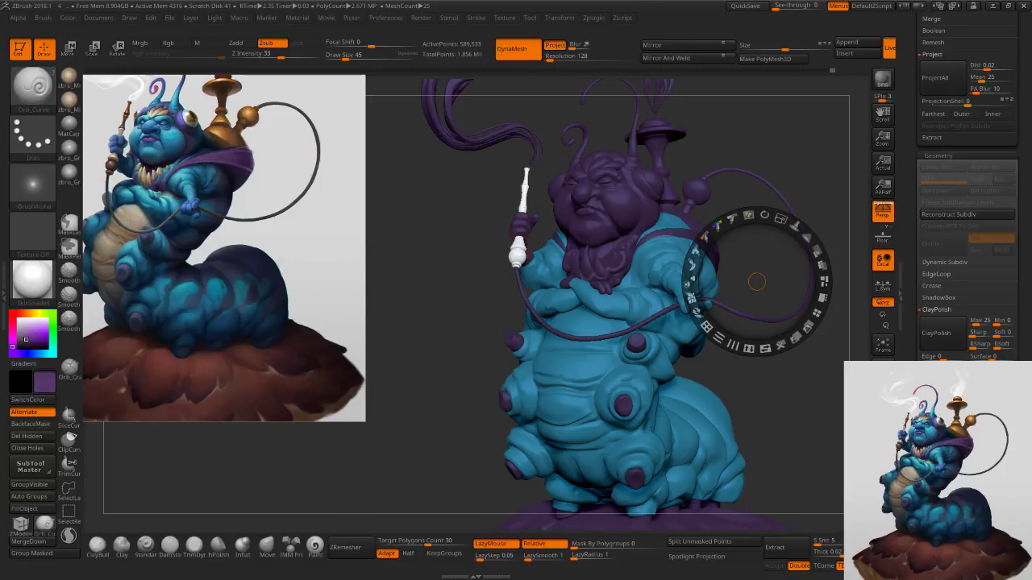
key(c)
key(z)
Select another subtool and view the caterpillar from three-quarter and front angles.
alt+click(703, 242)
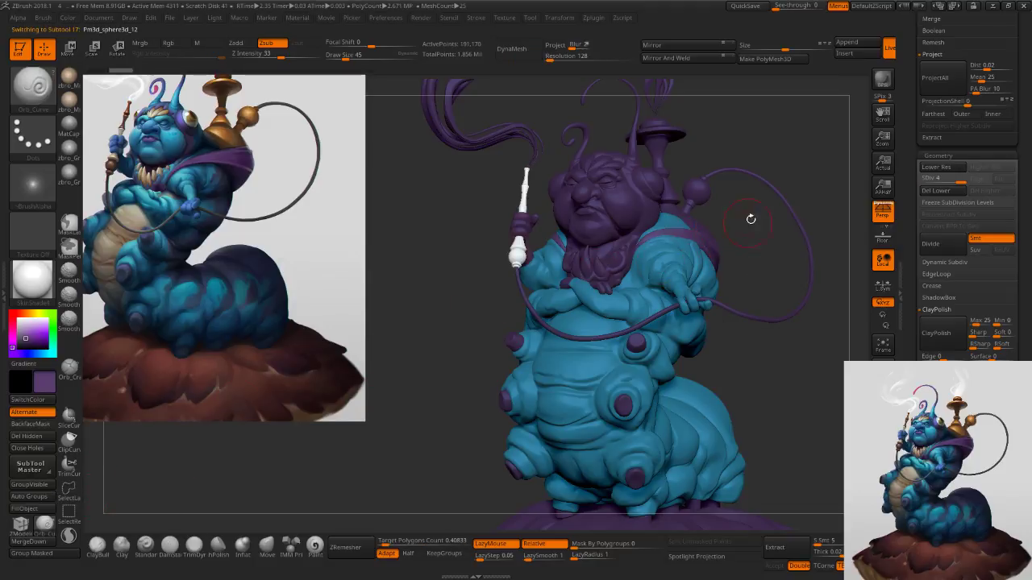
drag(800, 171, 667, 250)
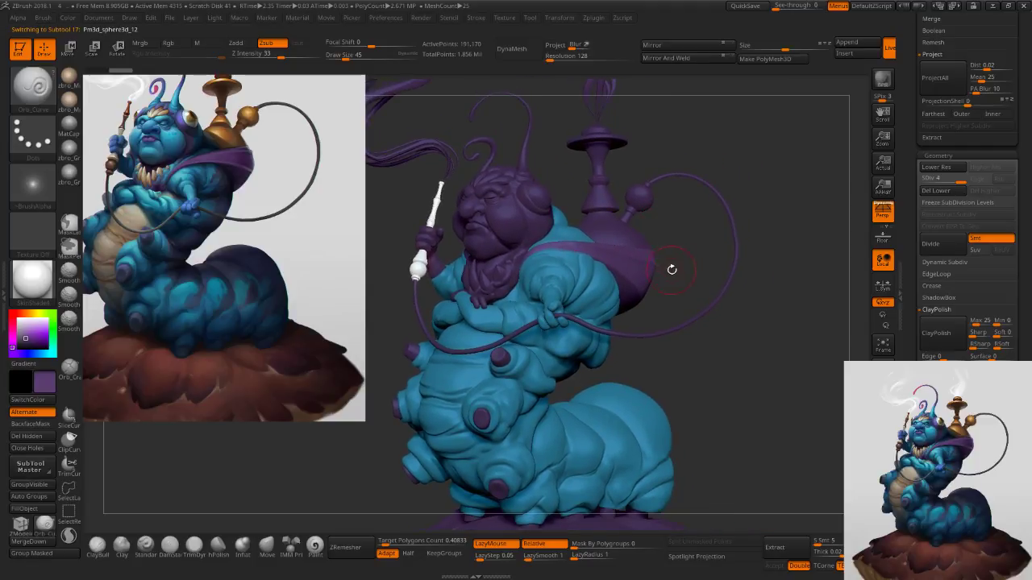
drag(531, 250, 509, 262)
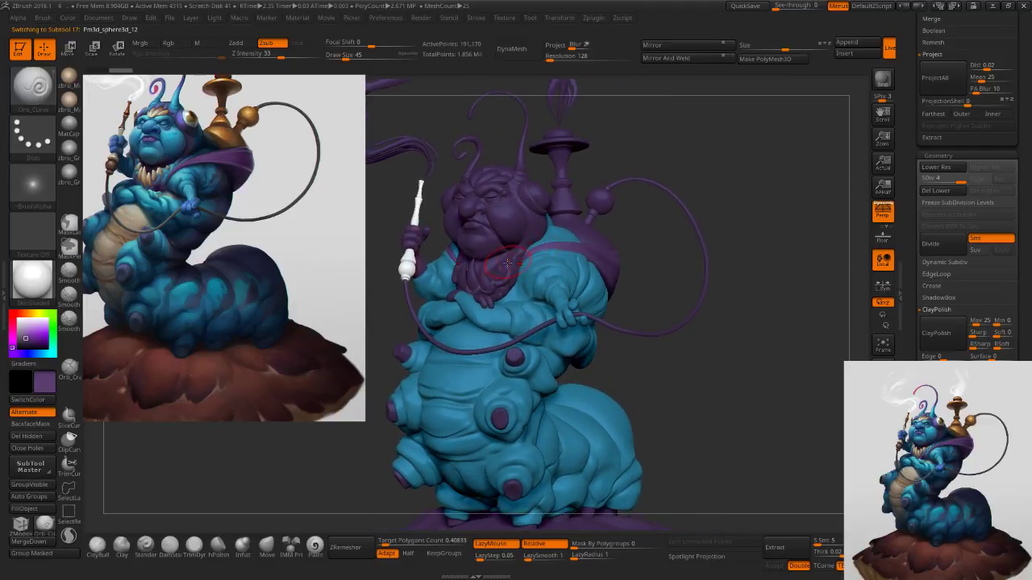
ctrl+right_drag(499, 275, 502, 299)
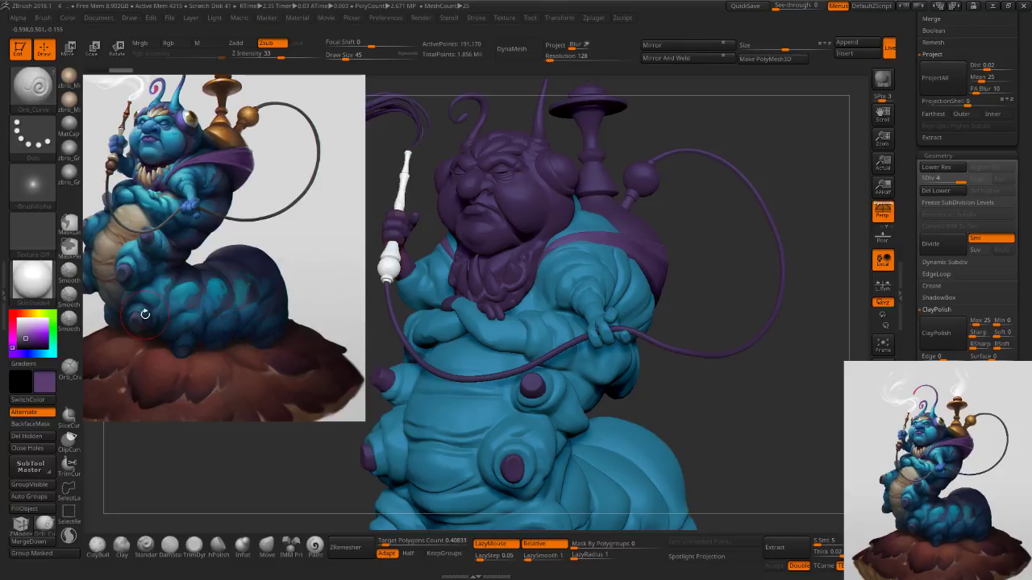
Try a dark navy sampled from the concept image.
key(z)
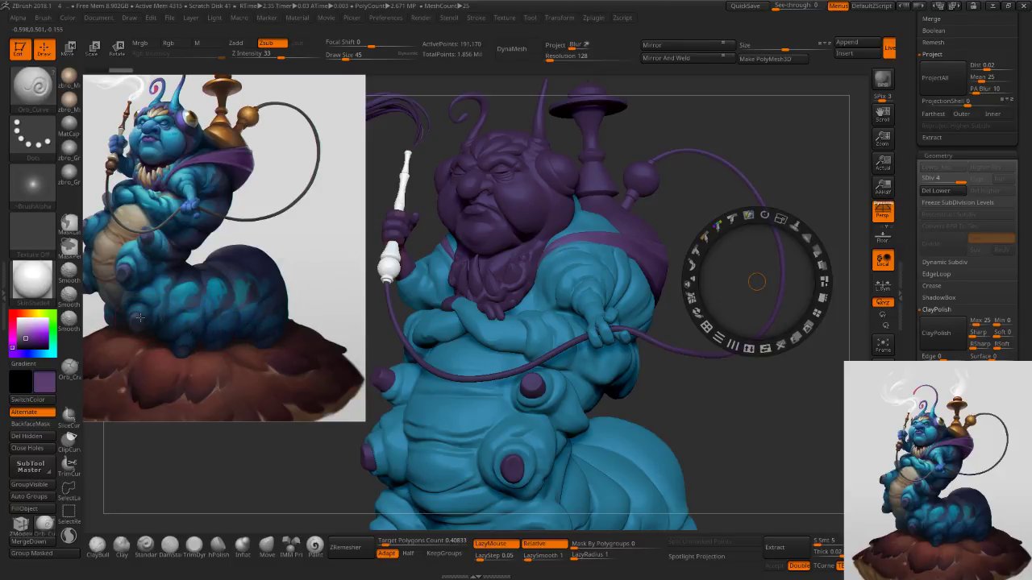
click(129, 274)
click(128, 276)
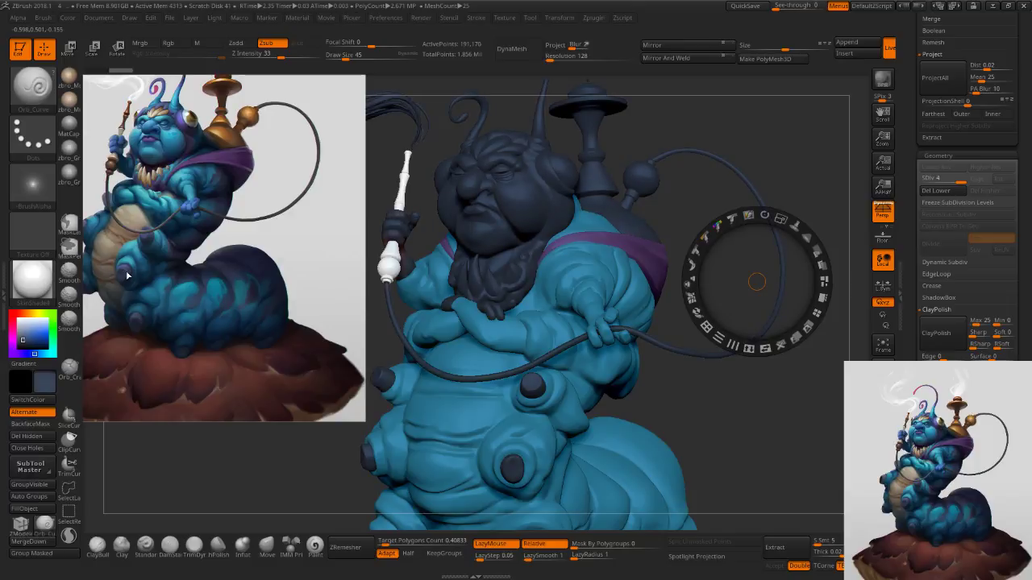
click(148, 239)
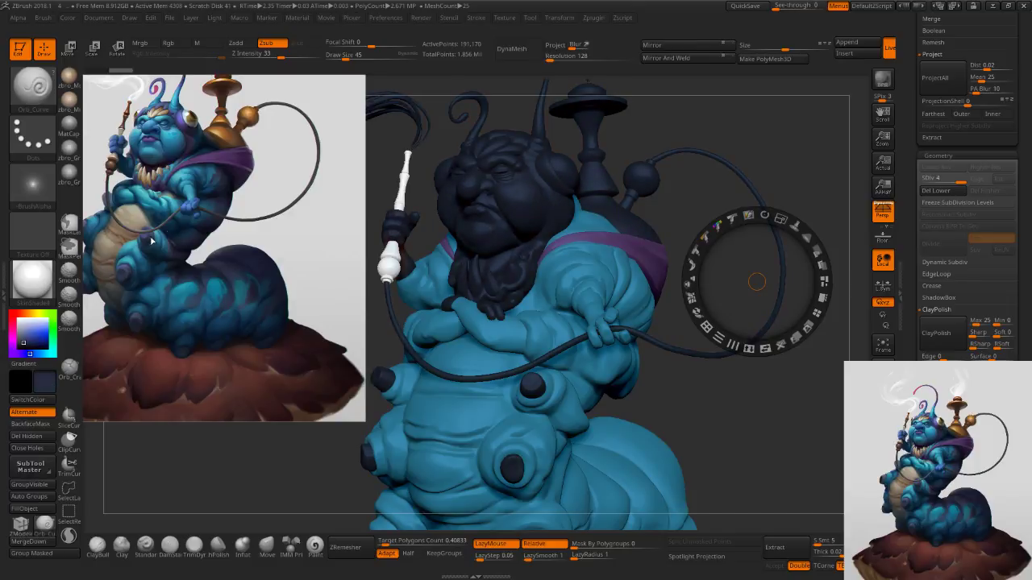
Sample the sash purple (R 94, G 71, B 111), then select the nub and garment subtools.
click(236, 171)
click(239, 164)
click(213, 160)
click(212, 161)
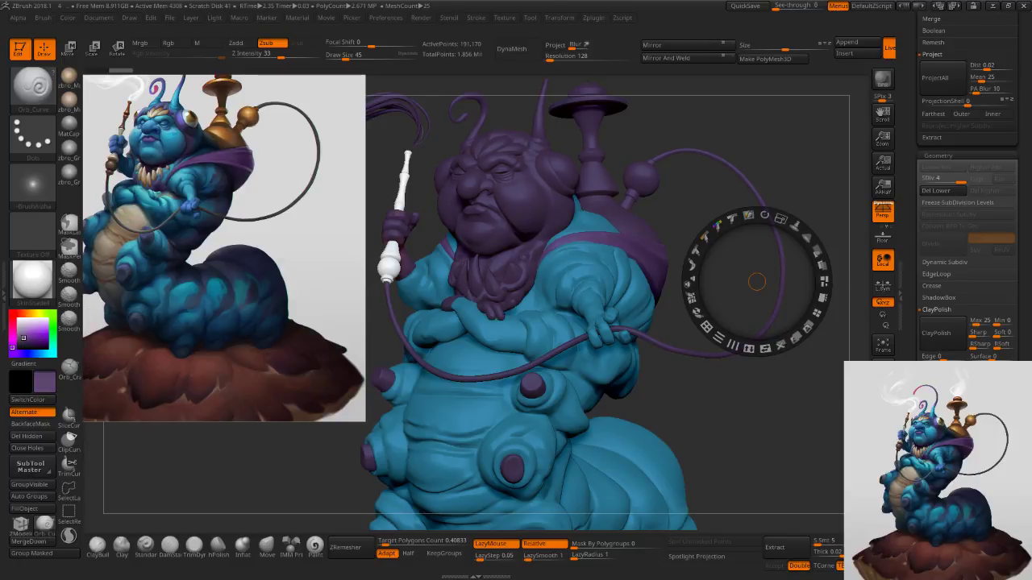
key(z)
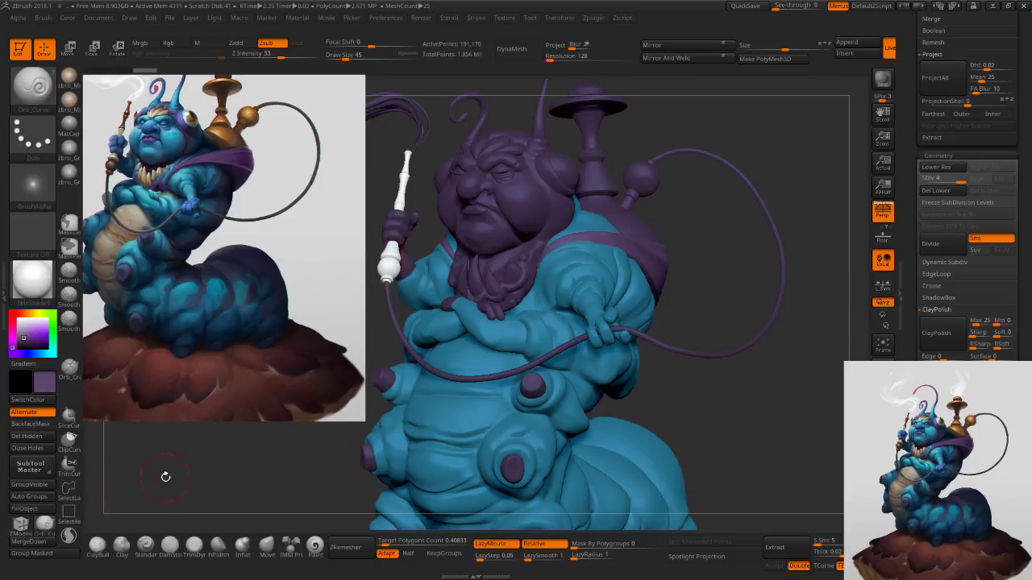
alt+click(514, 468)
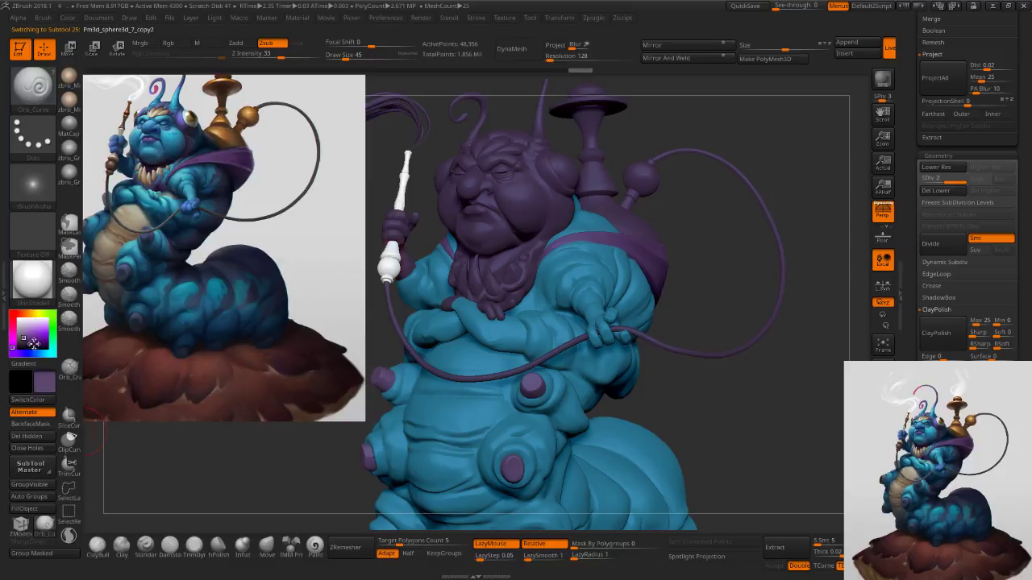
alt+click(561, 302)
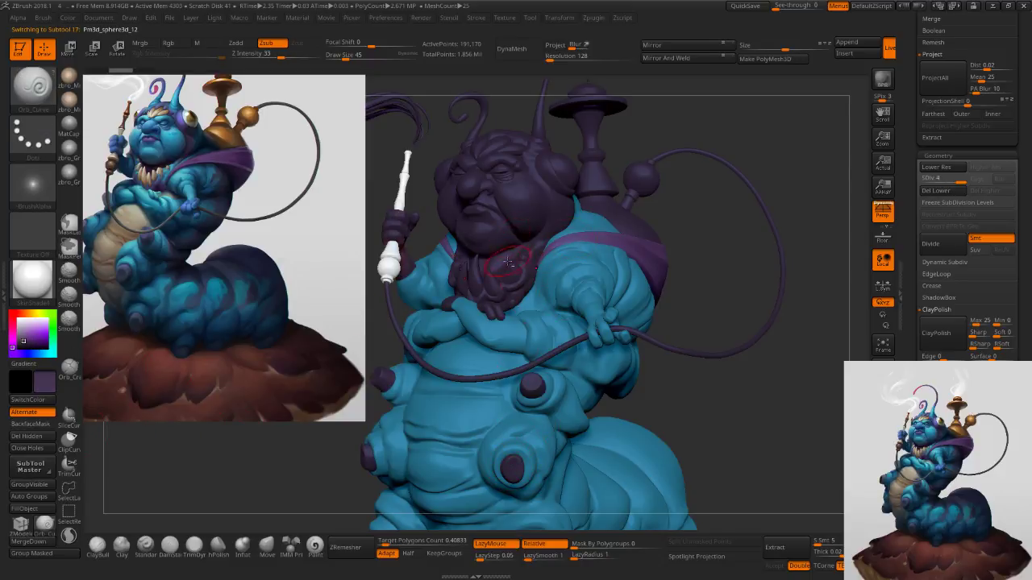
Reselect the purple nub part, reframe the caterpillar and set brush size to 56.
alt+click(533, 386)
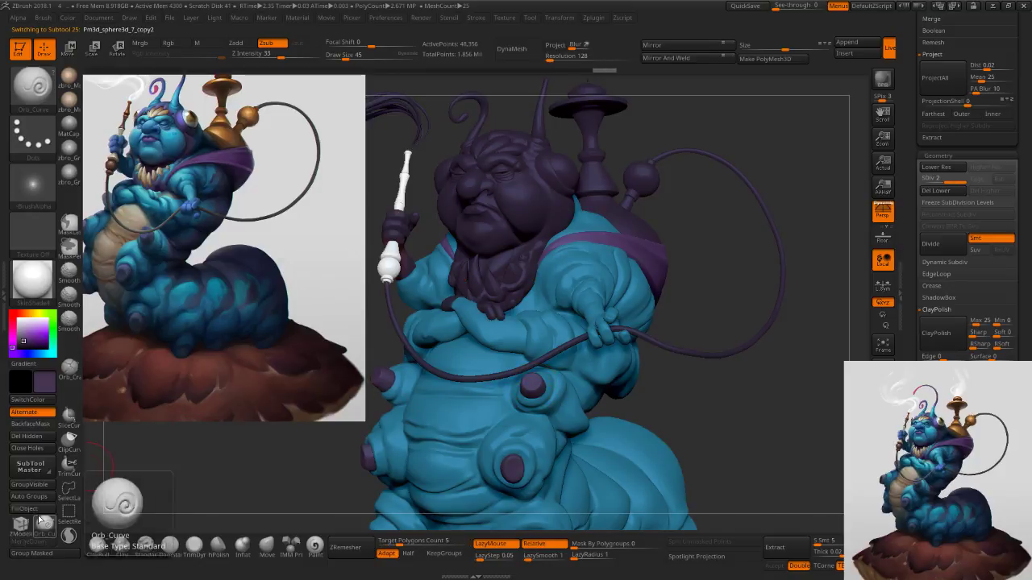
mouse_move(653, 366)
ctrl+right_down()
mouse_move(632, 339)
mouse_move(631, 354)
ctrl+right_up()
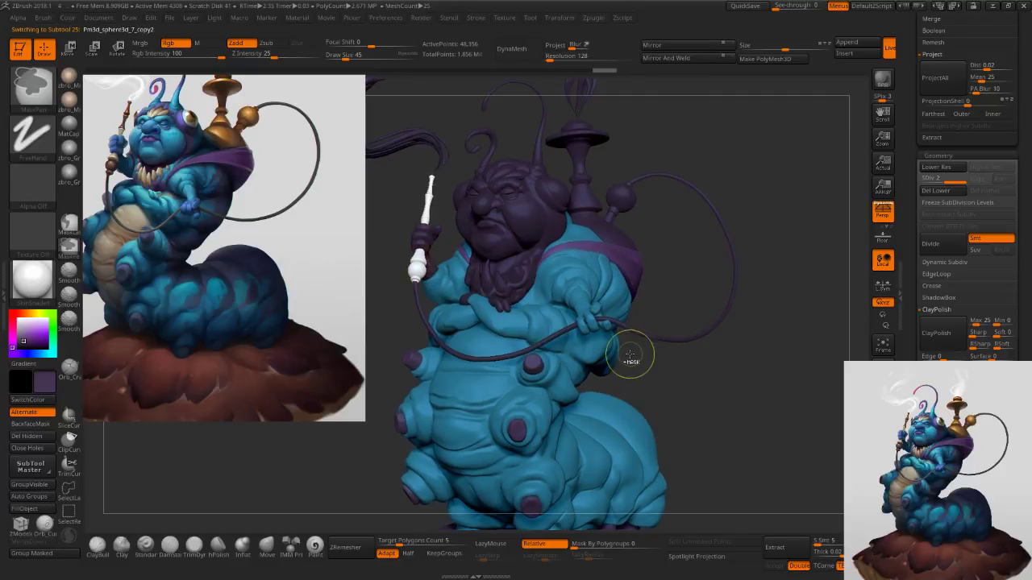
ctrl+right_drag(591, 316, 599, 329)
key(s)
drag(614, 317, 618, 318)
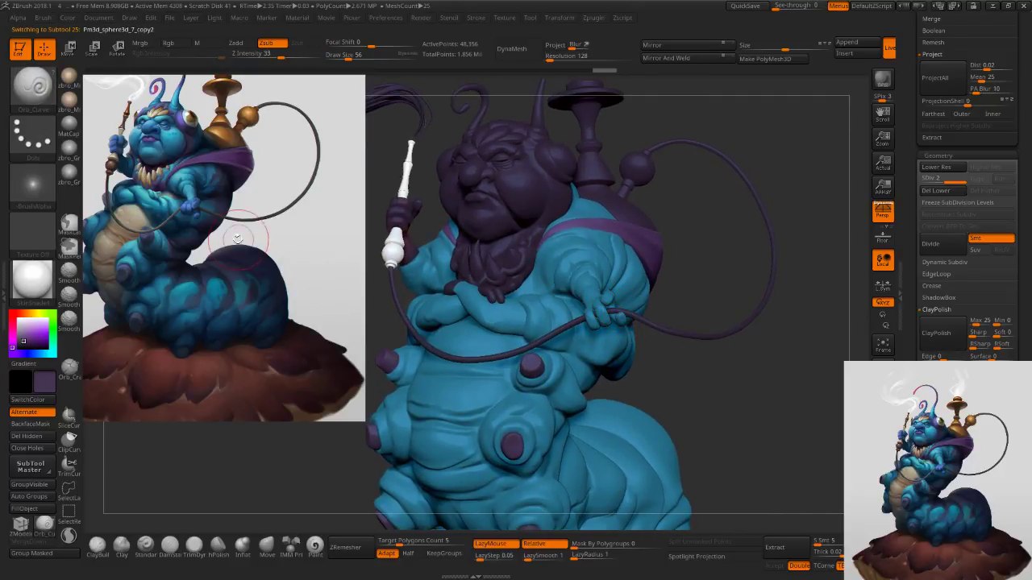
Sample the concept hand's blue from the Spotlight reference and make the hand the active subtool.
key(z)
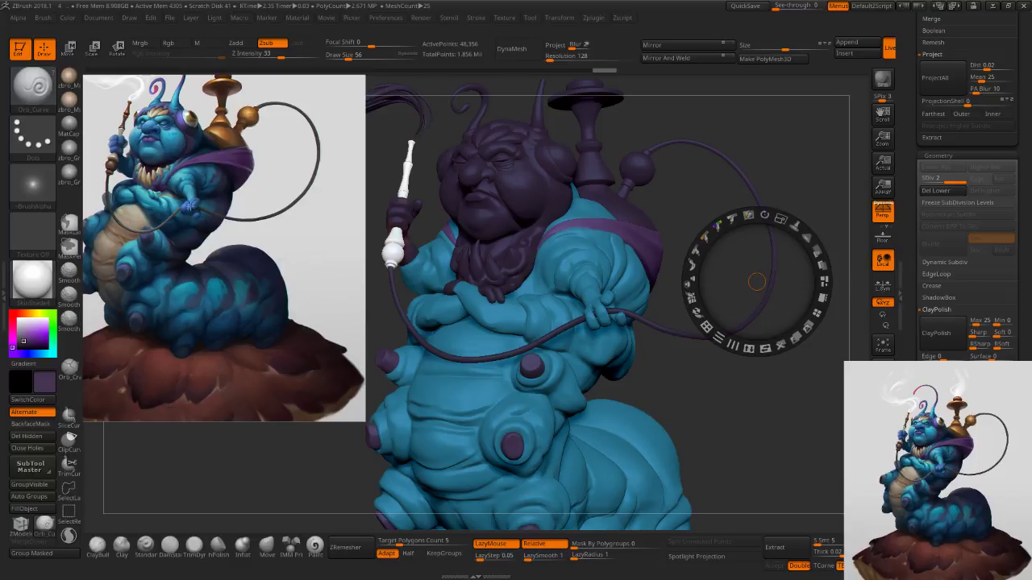
key(c)
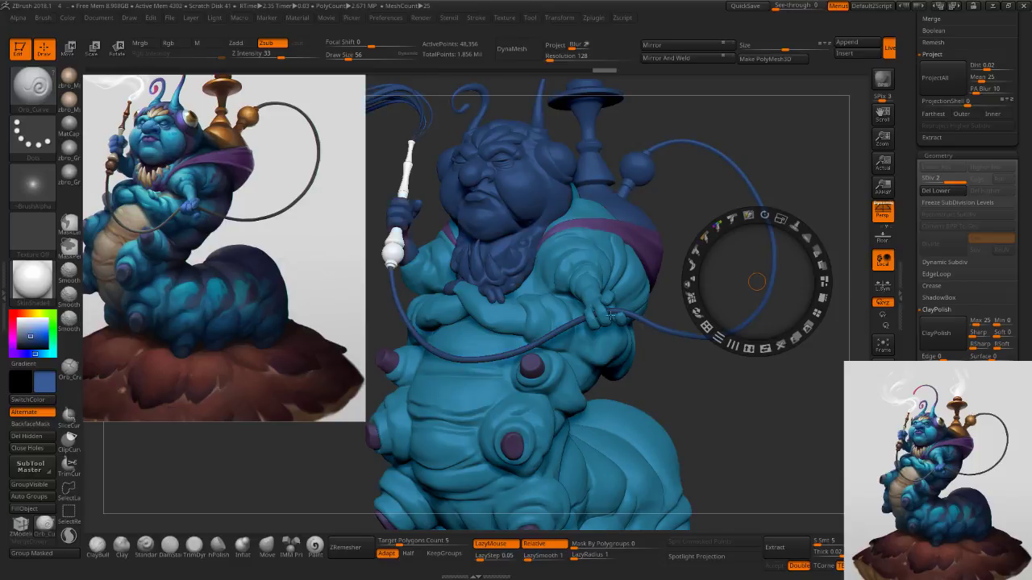
click(605, 314)
key(z)
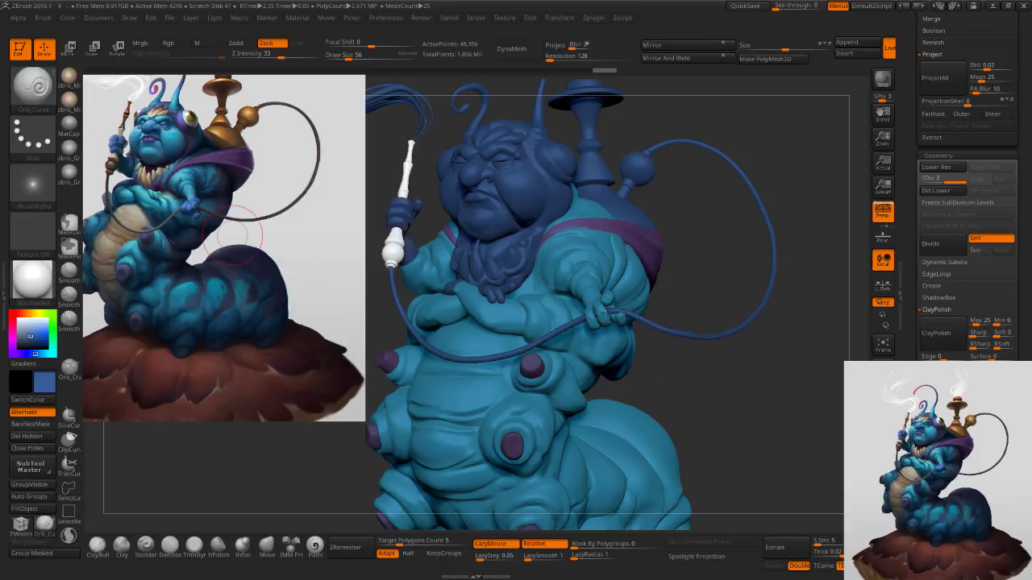
alt+click(605, 314)
Raise the brush size to 96 and reshape the hand's fingers.
key(s)
drag(604, 313, 611, 313)
ctrl+right_drag(611, 313, 611, 322)
drag(594, 321, 592, 302)
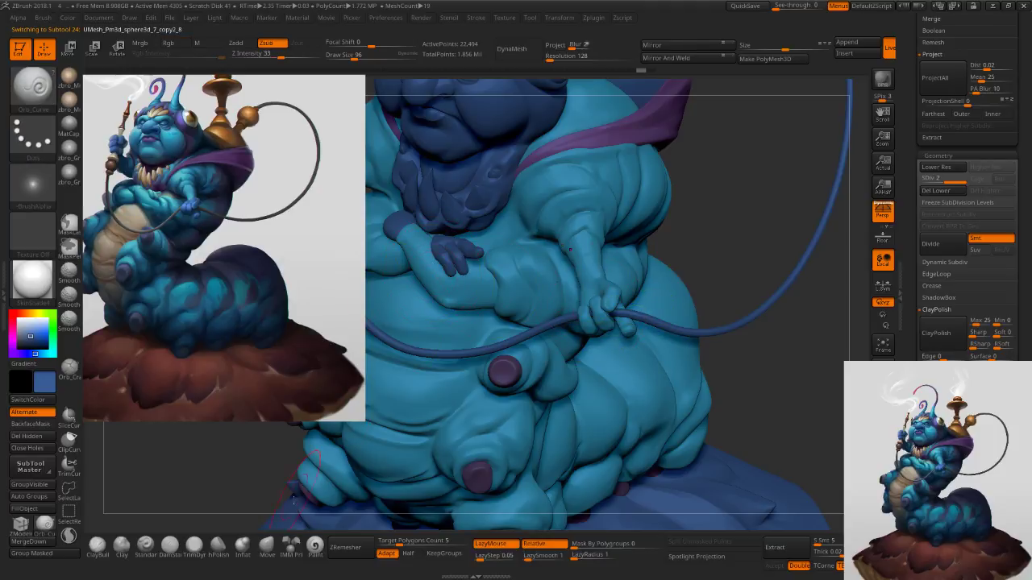
Switch to the Paint brush and lay a faint blue stroke on the hand.
click(314, 547)
right_drag(520, 350, 584, 345)
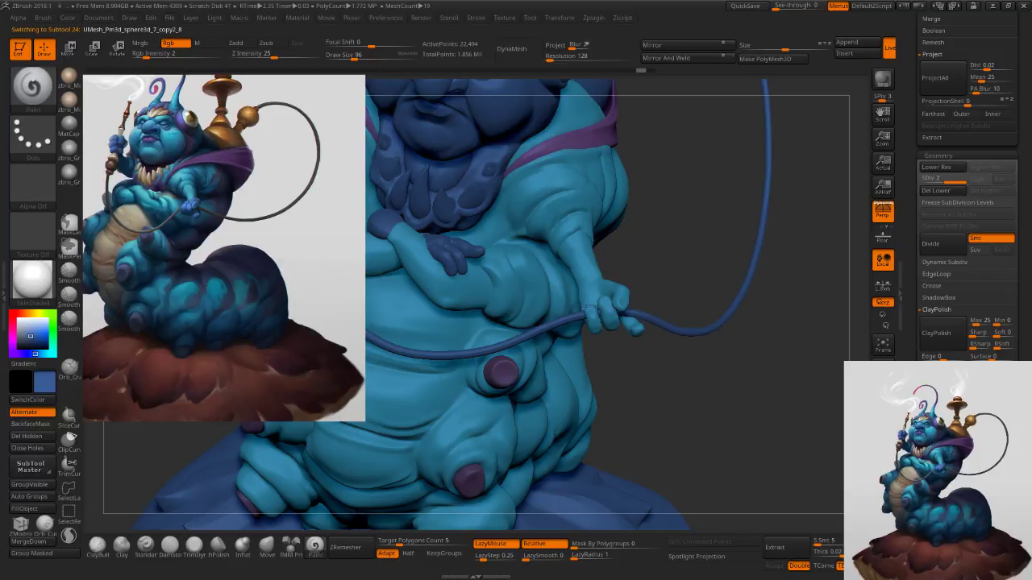
drag(588, 300, 598, 310)
click(174, 54)
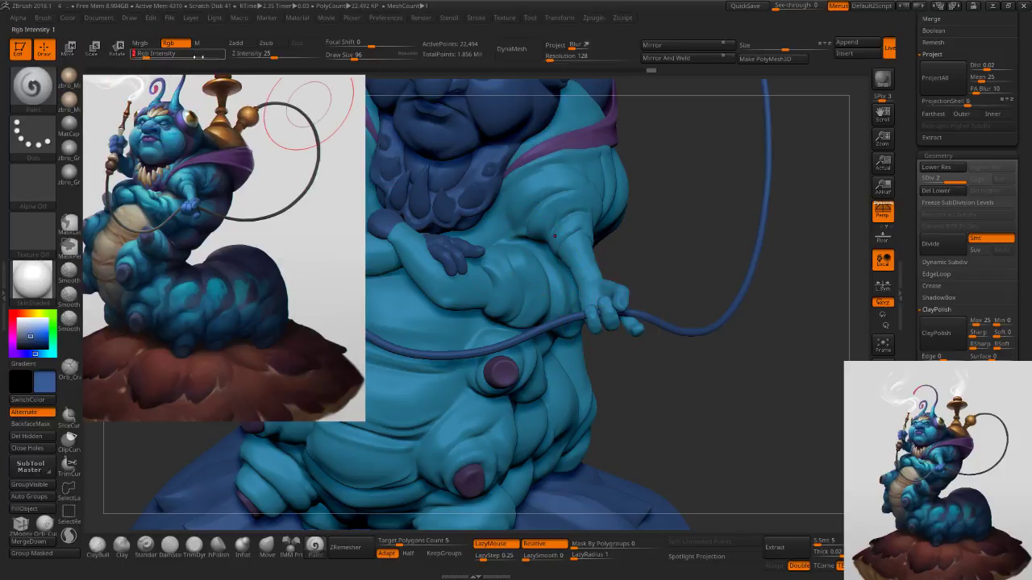
Raise colour intensity to 62, solo the hand and inspect its fingers and wrist at brush size 62.
click(203, 56)
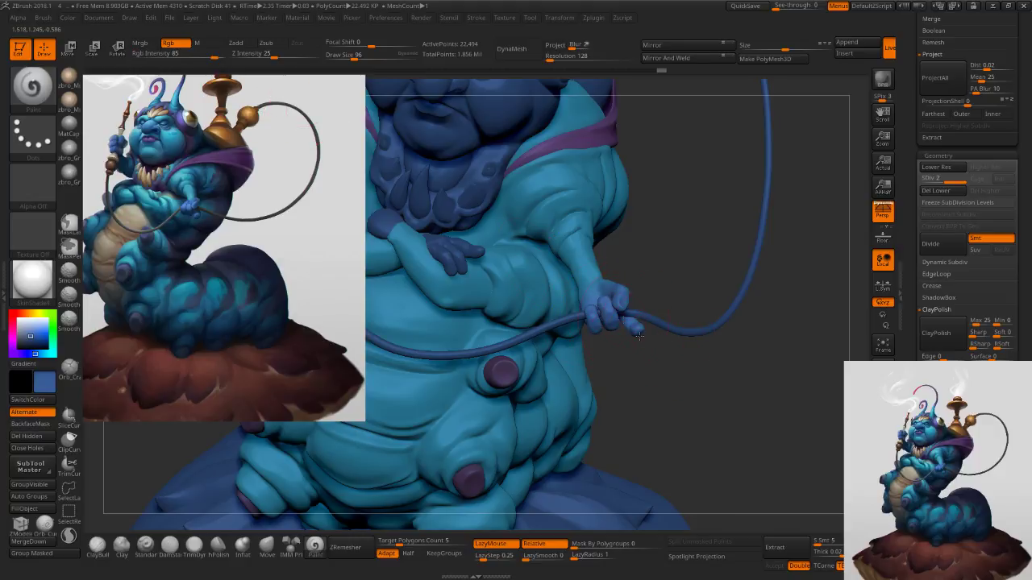
click(875, 517)
drag(709, 403, 814, 395)
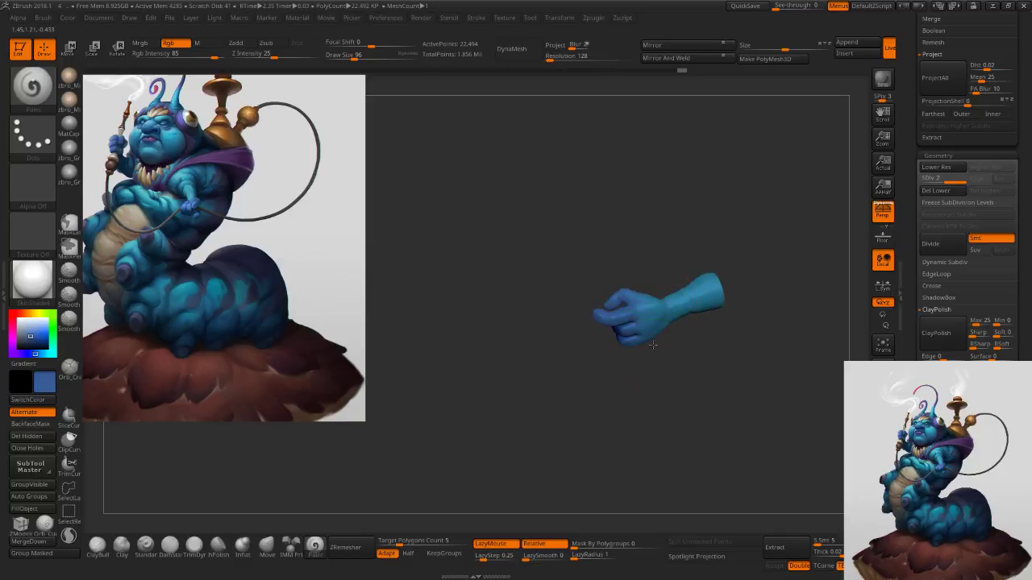
drag(658, 359, 648, 315)
key(bracketleft)
key(bracketleft)
drag(611, 406, 645, 376)
drag(656, 430, 661, 355)
mouse_move(627, 398)
right_down()
mouse_move(676, 312)
mouse_move(687, 246)
mouse_move(668, 363)
mouse_move(666, 318)
mouse_move(648, 334)
mouse_move(677, 408)
right_up()
right_drag(697, 316, 653, 298)
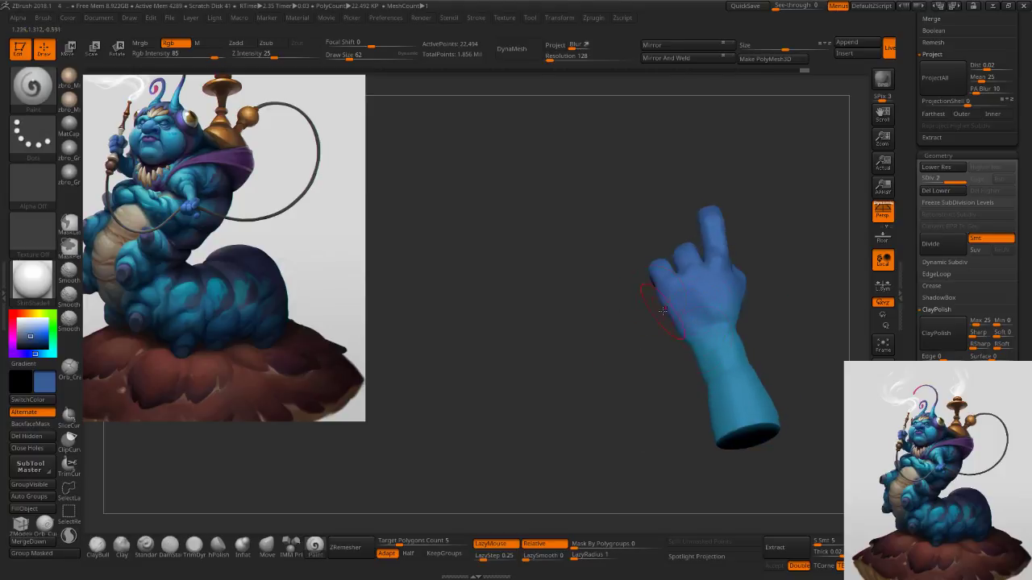
drag(745, 288, 665, 359)
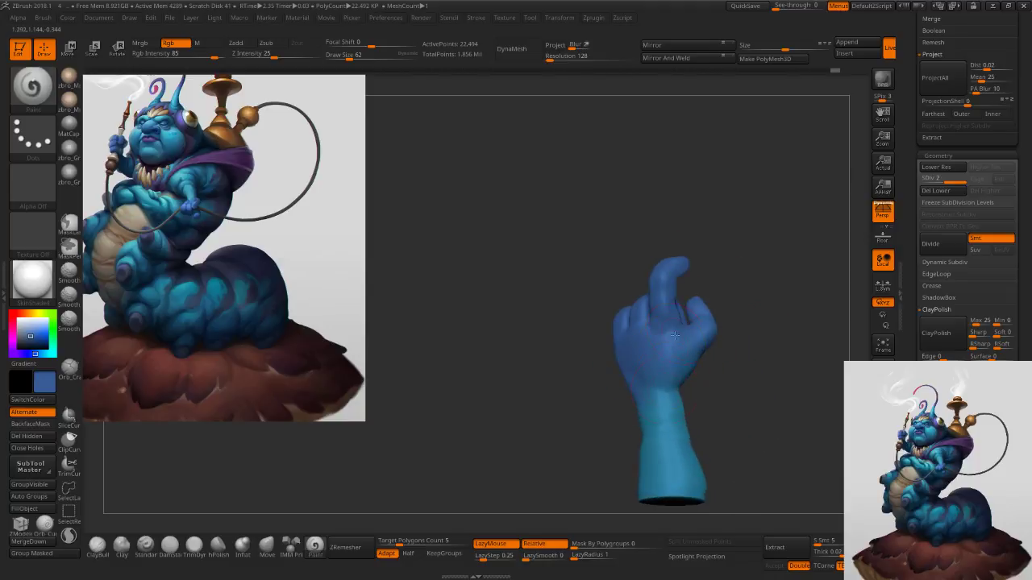
right_drag(646, 348, 658, 360)
drag(740, 267, 655, 347)
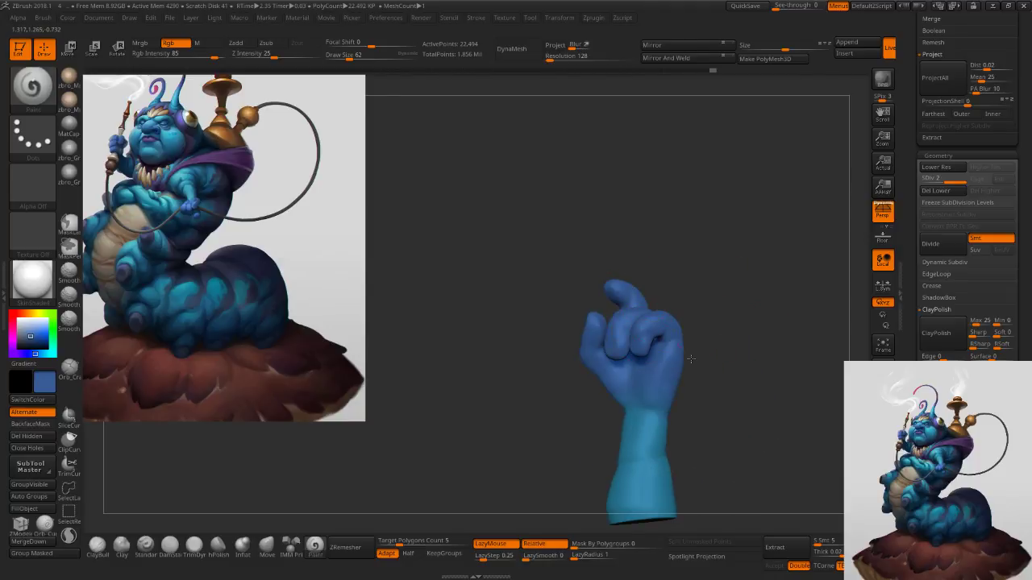
Turn Solo off and make the hand gripping the pipe the active subtool.
click(882, 501)
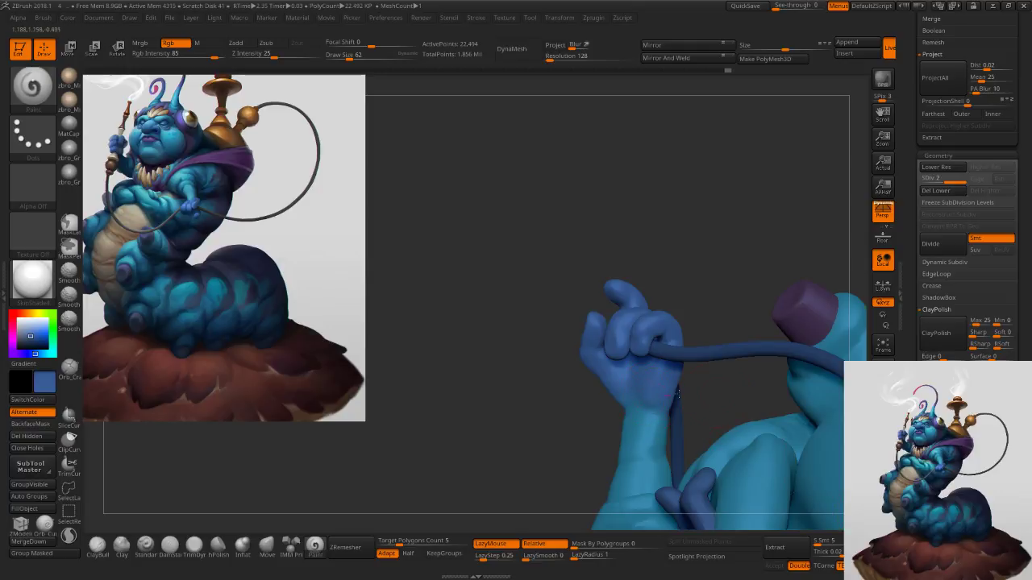
ctrl+right_drag(737, 452, 717, 362)
alt+right_drag(696, 458, 686, 339)
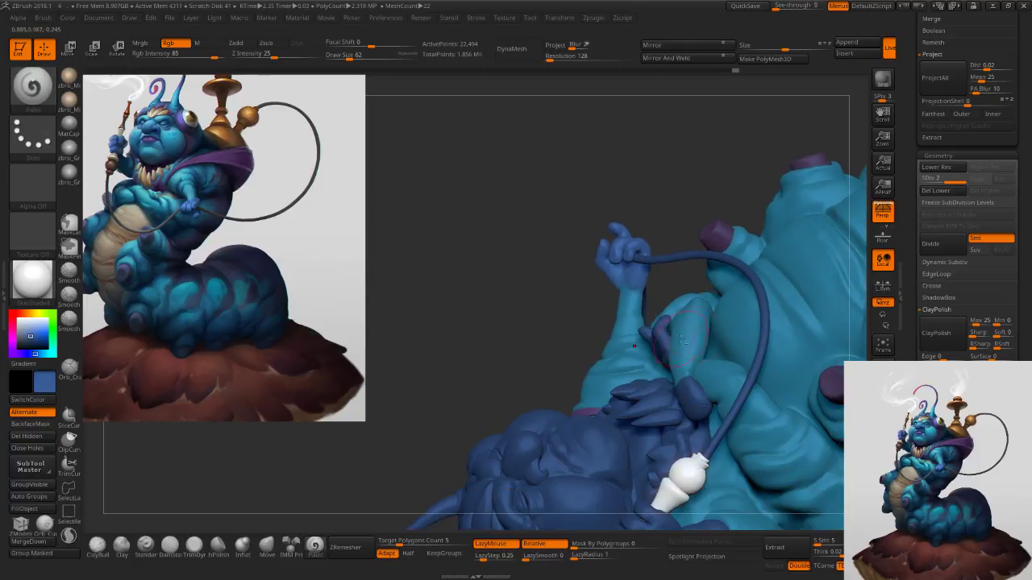
drag(696, 392, 734, 366)
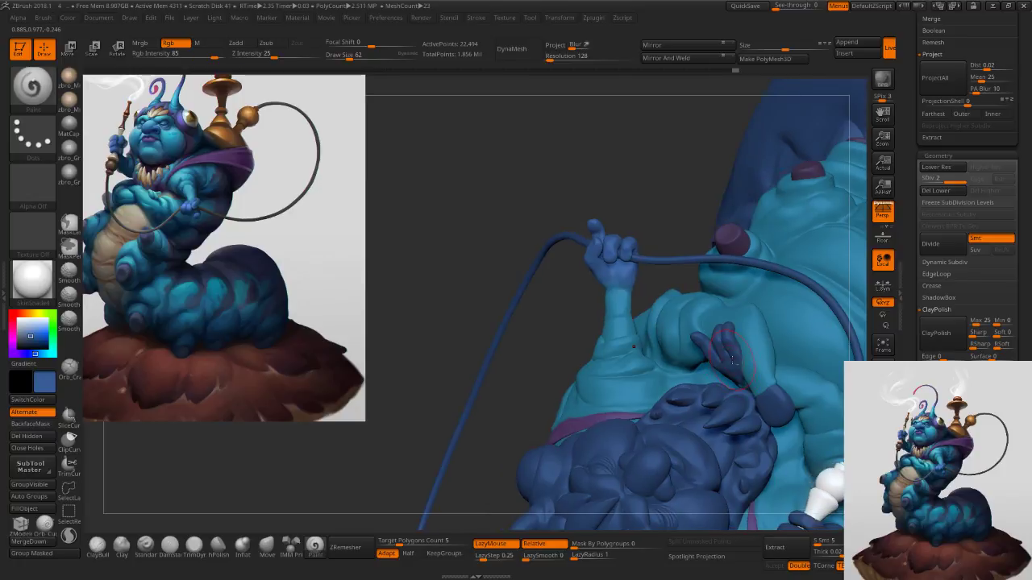
right_drag(732, 365, 658, 481)
alt+right_drag(659, 481, 625, 434)
alt+click(661, 406)
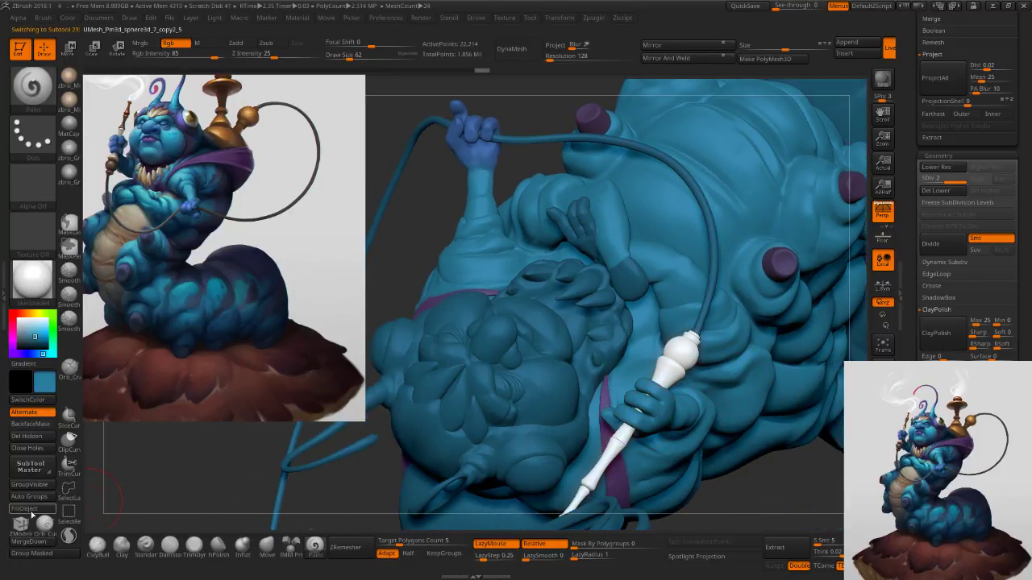
Set brush size to 92 and fill the gripping hand with darker blue.
right_drag(669, 419, 654, 389)
key(s)
drag(655, 389, 660, 389)
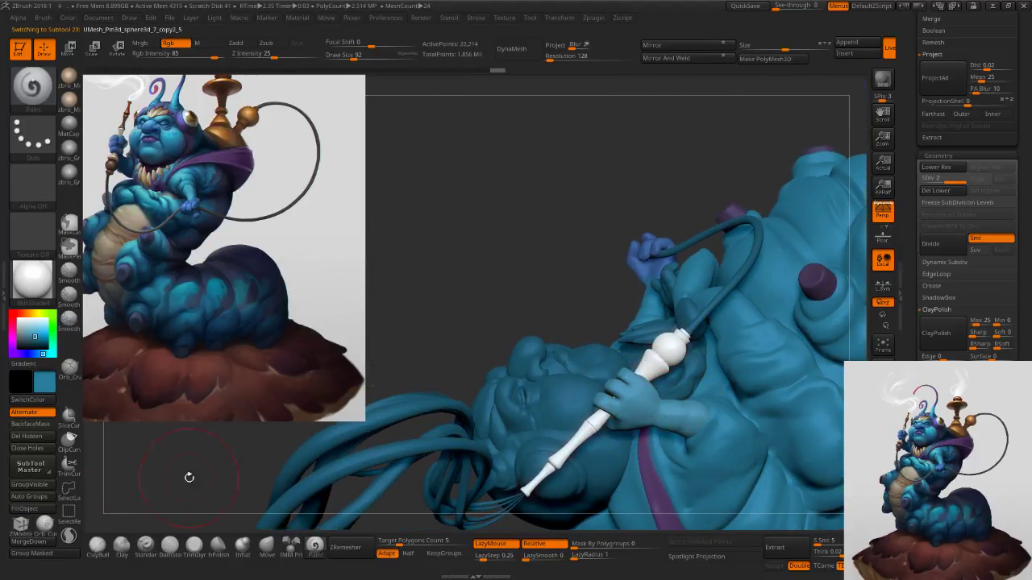
click(26, 514)
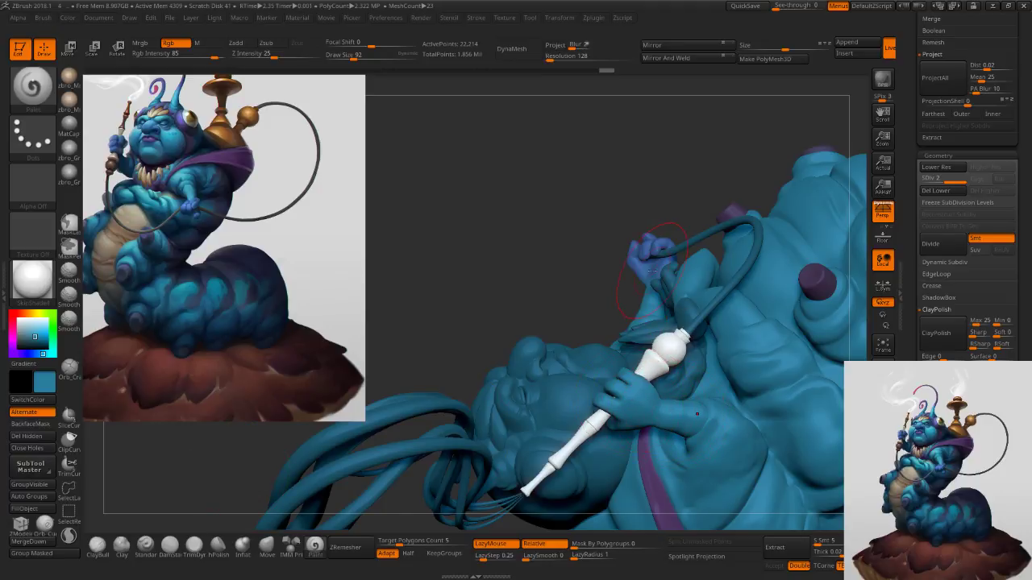
key(c)
Solo the gripping hand and paint its fist, thumb and back darker blue at sizes 100 and 89.
click(882, 490)
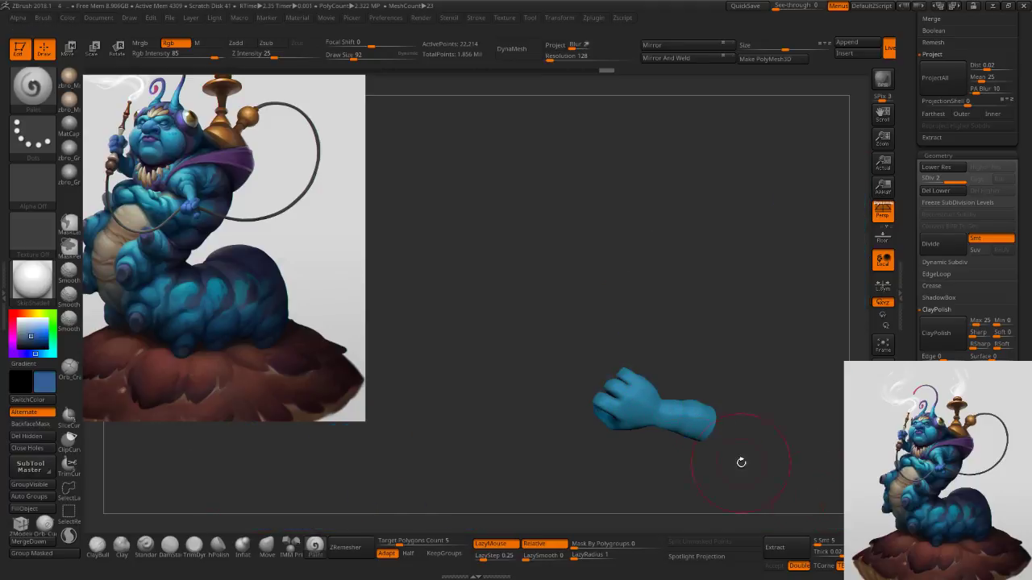
ctrl+right_drag(776, 477, 633, 395)
key(s)
mouse_move(632, 396)
mouse_down()
mouse_move(614, 392)
mouse_move(625, 398)
mouse_up()
mouse_move(609, 382)
right_down()
mouse_move(601, 397)
mouse_move(607, 381)
right_up()
key([)
drag(564, 457, 582, 468)
mouse_move(596, 461)
right_down()
mouse_move(556, 454)
mouse_move(592, 394)
right_up()
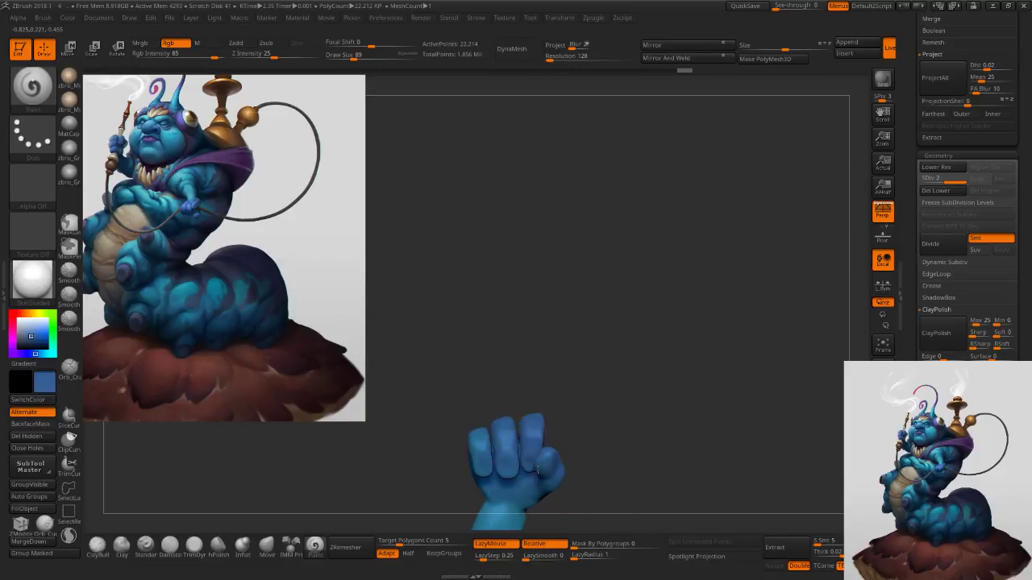
drag(550, 438, 544, 451)
mouse_move(557, 439)
alt+right_down()
mouse_move(654, 348)
mouse_move(585, 376)
alt+right_up()
drag(632, 393, 626, 387)
right_drag(671, 377, 616, 382)
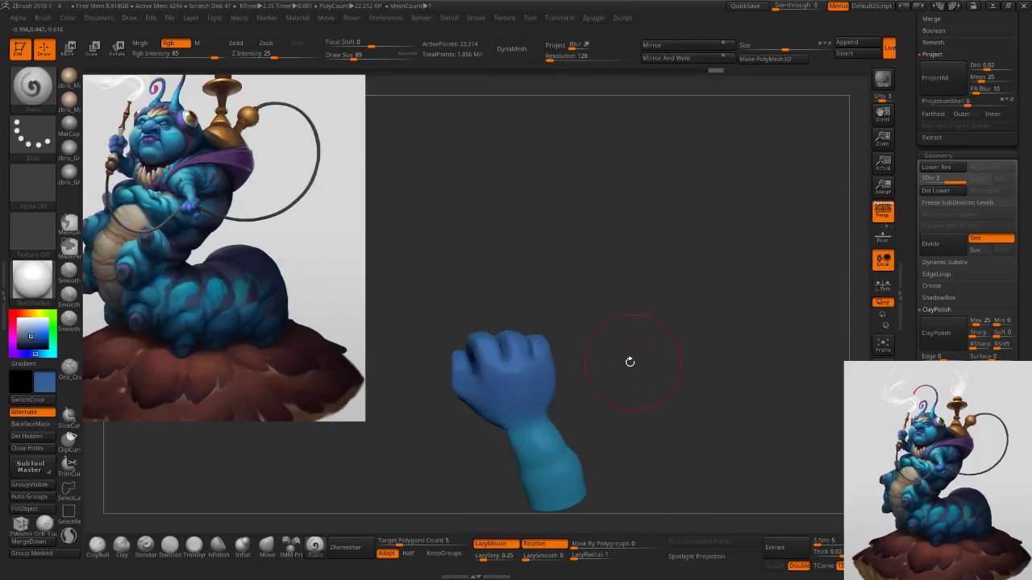
drag(522, 379, 556, 343)
Turn Solo off, zoom in on the pipe hand and set brush size to 59.
click(883, 501)
mouse_move(674, 427)
ctrl+right_down()
mouse_move(661, 351)
mouse_move(709, 323)
mouse_move(757, 340)
mouse_move(725, 341)
mouse_move(747, 372)
mouse_move(691, 288)
ctrl+right_up()
right_drag(617, 329, 520, 371)
key(s)
click(506, 375)
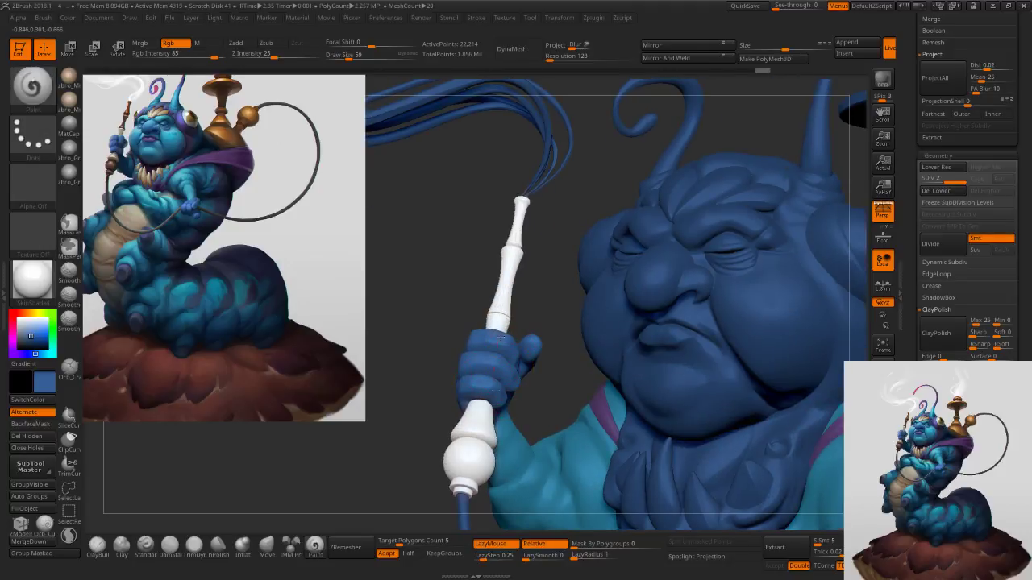
Fill the head subtool with teal, refill it darker teal, and set brush size to 85.
alt+click(714, 361)
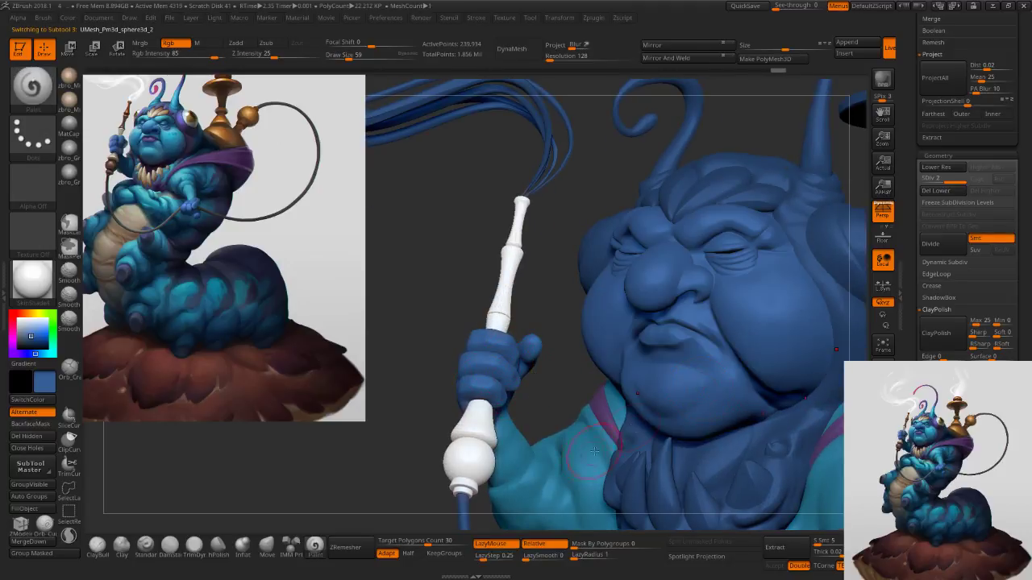
key(c)
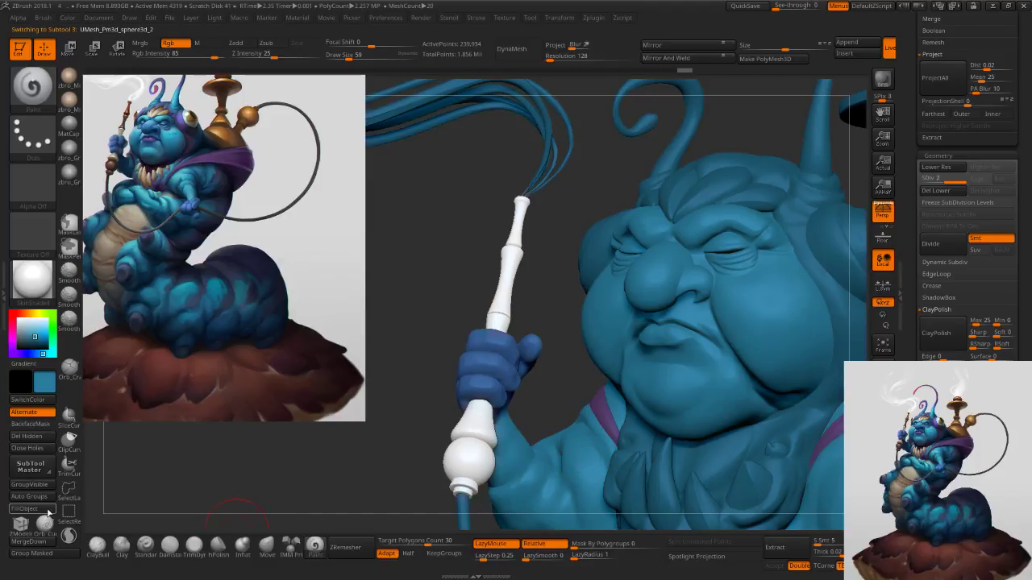
click(46, 508)
click(46, 509)
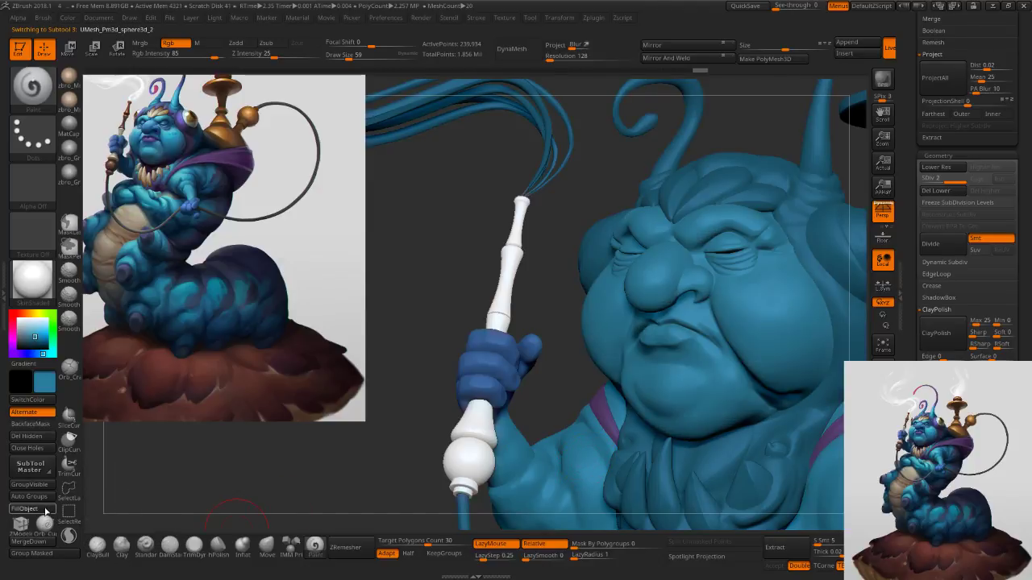
alt+drag(187, 467, 120, 481)
key(s)
drag(699, 299, 703, 299)
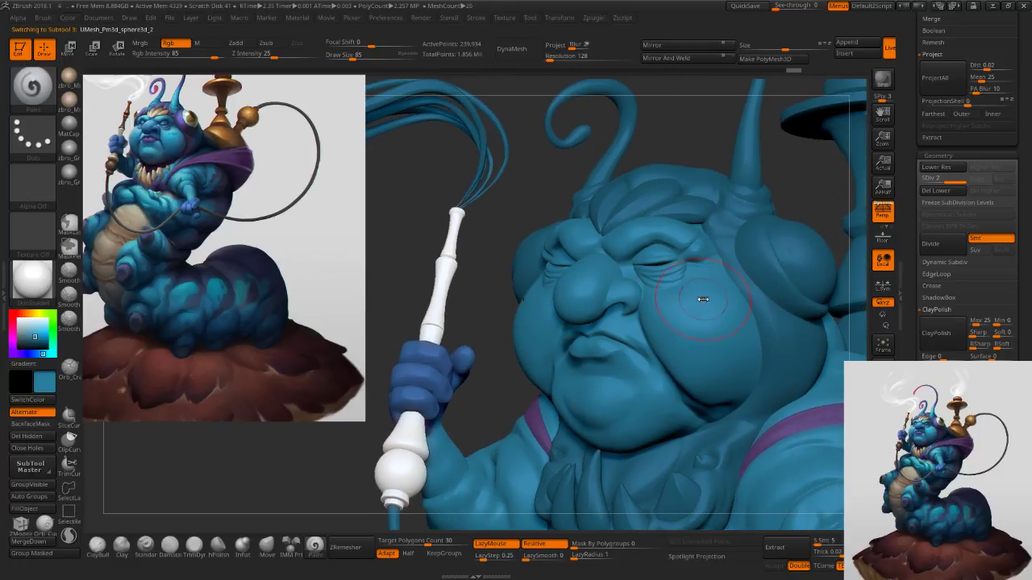
Step up the side spheres' subdivision and fill them purple at Rgb Intensity 100.
alt+click(757, 267)
key(ctrl+d)
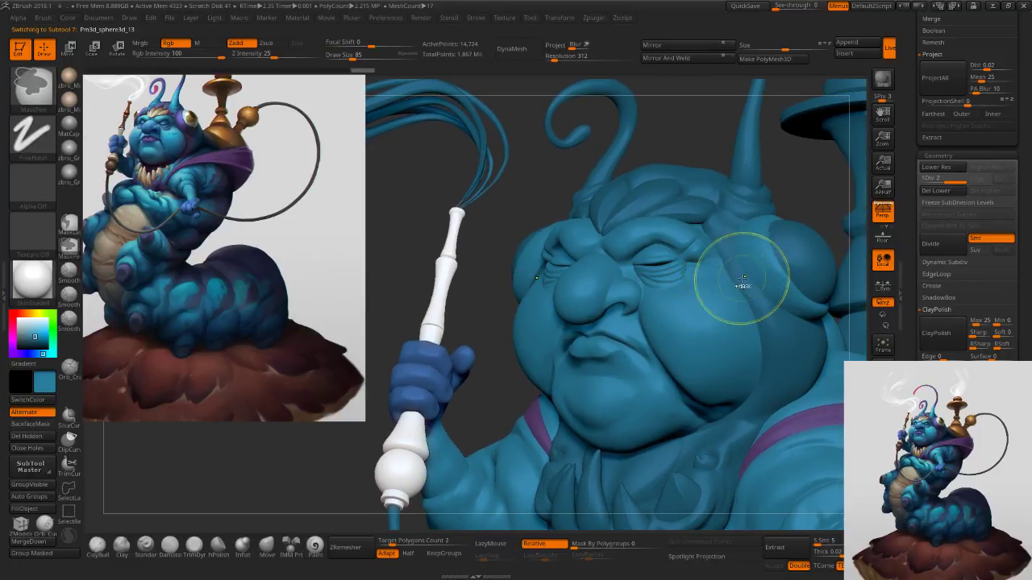
key(s)
drag(681, 308, 679, 308)
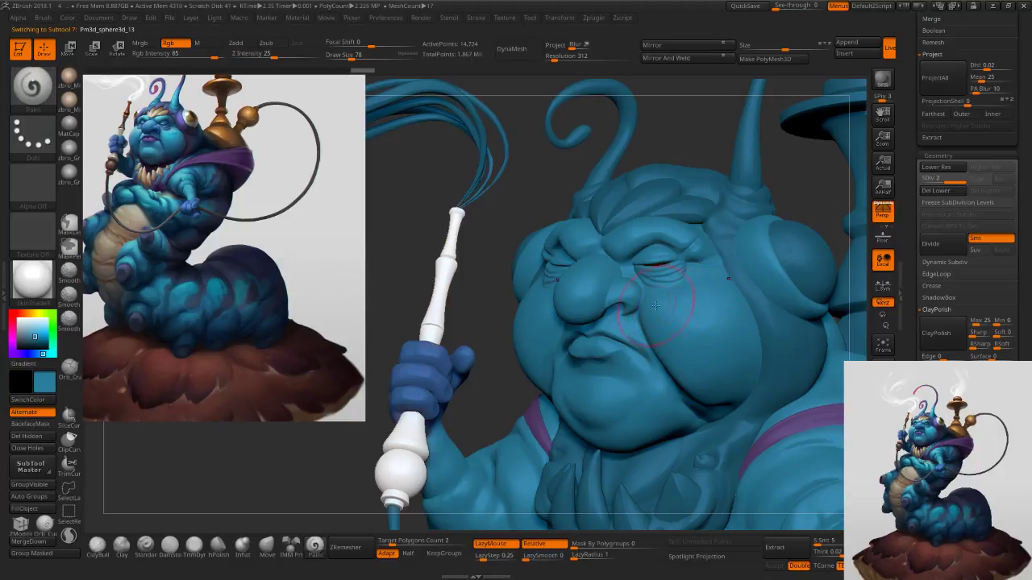
key(z)
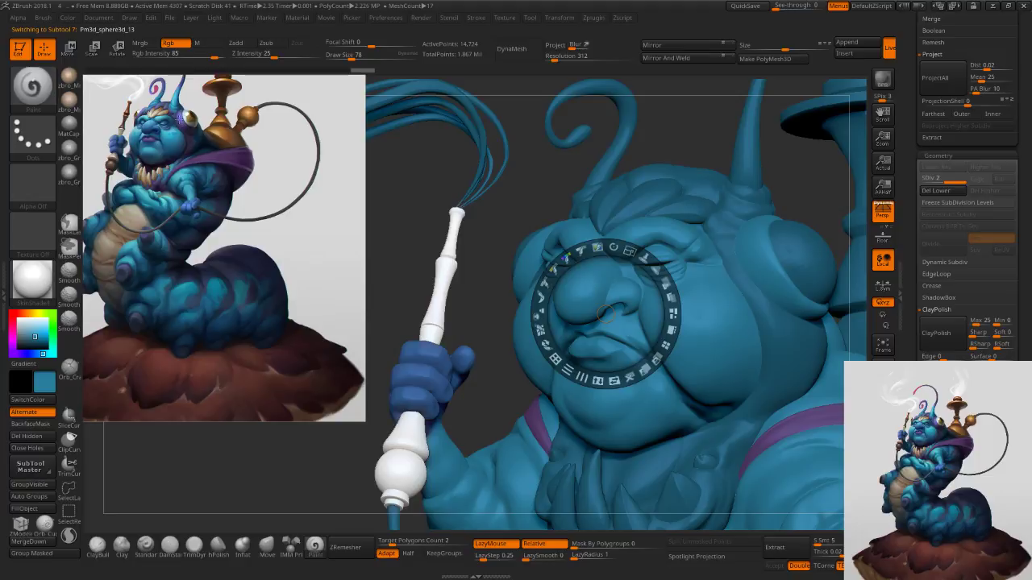
key(c)
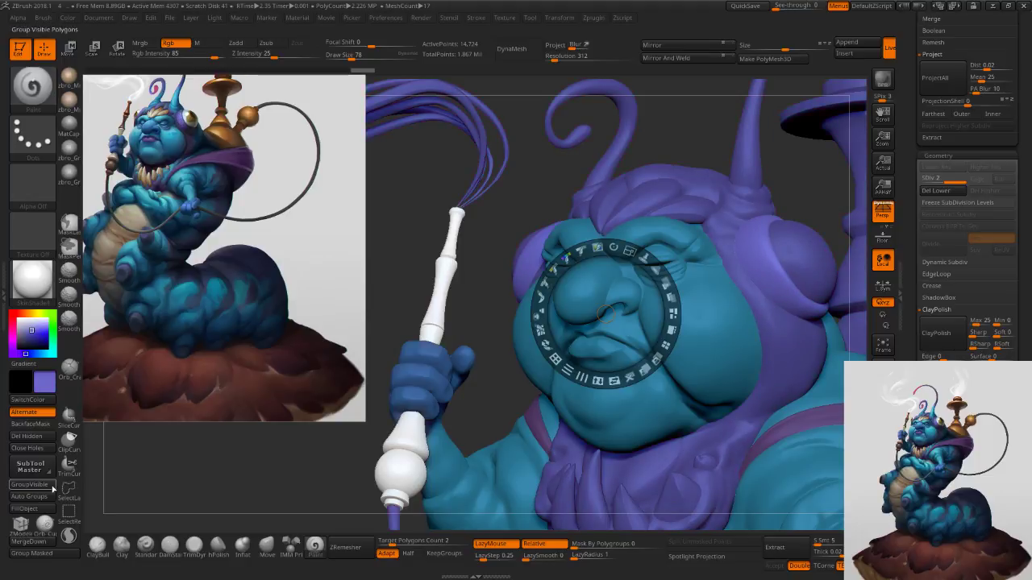
click(45, 510)
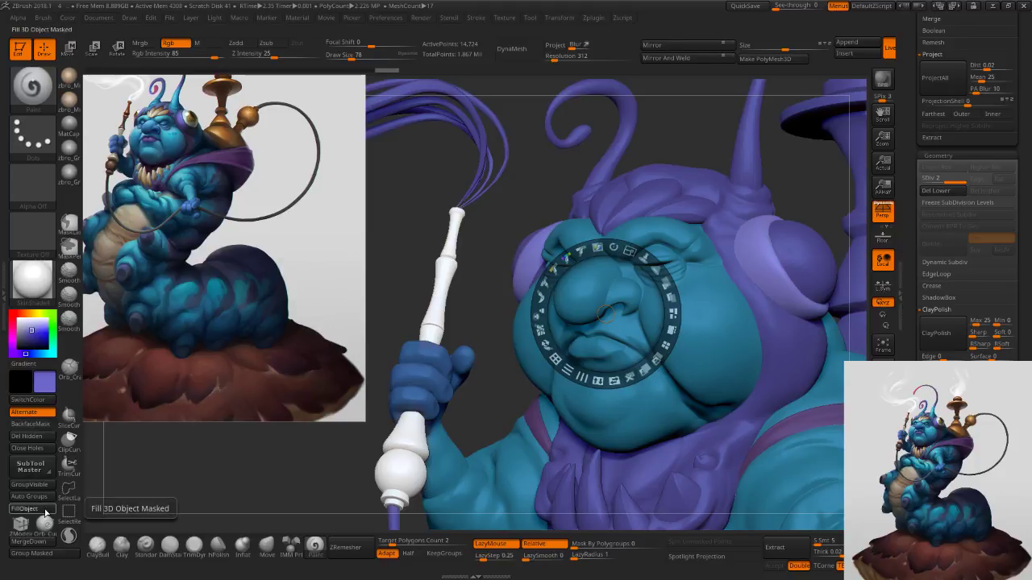
drag(220, 57, 257, 65)
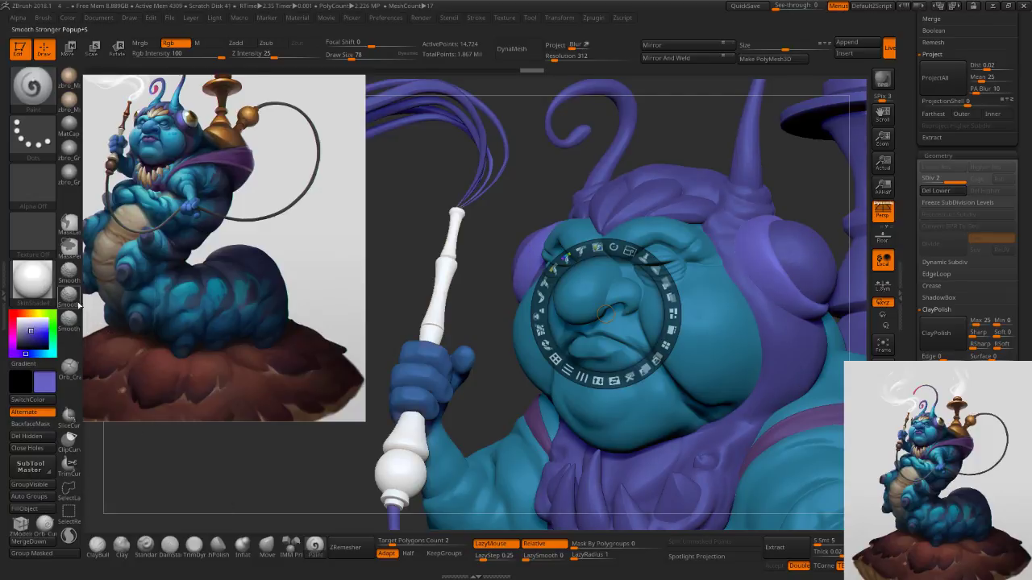
Close Spotlight, reframe the face, sample the hand's blue and set brush size to 62.
key(ctrl)
key(shift+z)
mouse_move(711, 290)
ctrl+right_down()
mouse_move(684, 259)
mouse_move(692, 310)
ctrl+right_up()
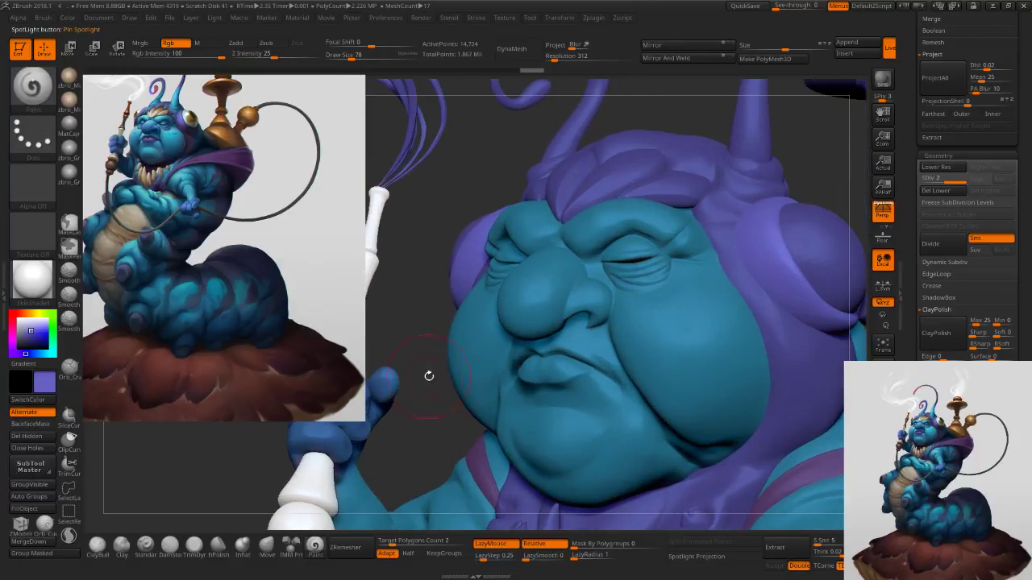
key(c)
key(s)
drag(667, 243, 651, 266)
Select the head, set the brush size to 71, and paint blue along the lower eyelid.
alt+click(648, 266)
key(s)
ctrl+right_drag(621, 255, 644, 278)
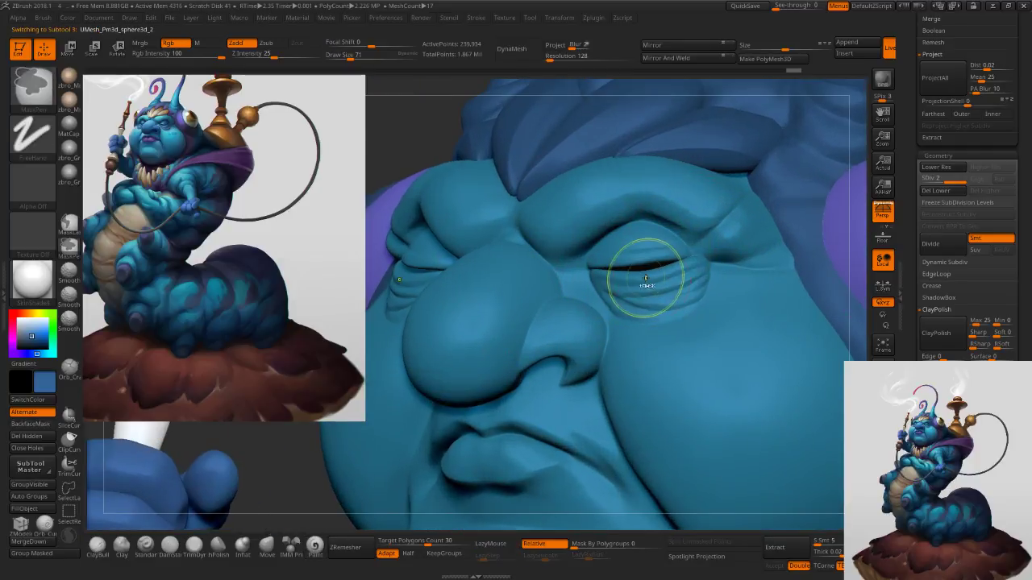
click(883, 443)
click(882, 442)
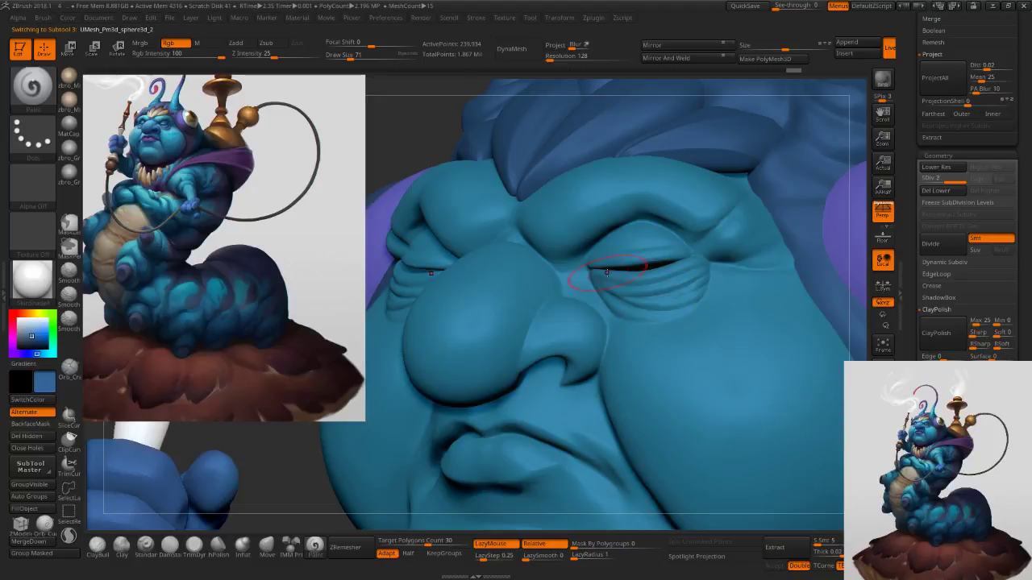
drag(641, 291, 605, 271)
drag(644, 309, 677, 295)
At brush sizes 92–125, paint blue on the upper and lower eyelids, under the eye and beside the nose.
key(s)
drag(640, 244, 647, 243)
drag(628, 245, 663, 239)
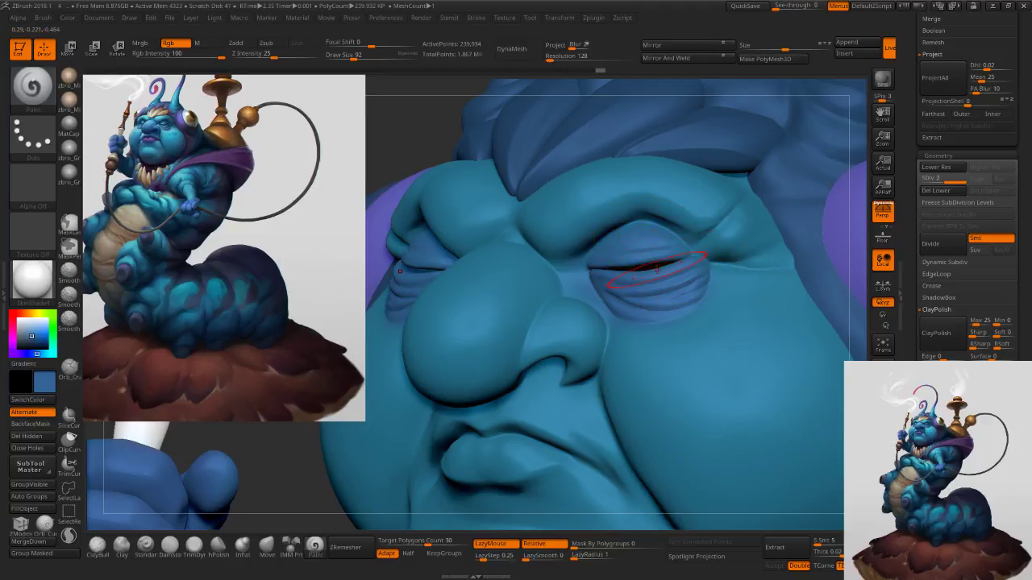
right_drag(629, 265, 657, 265)
drag(669, 284, 680, 281)
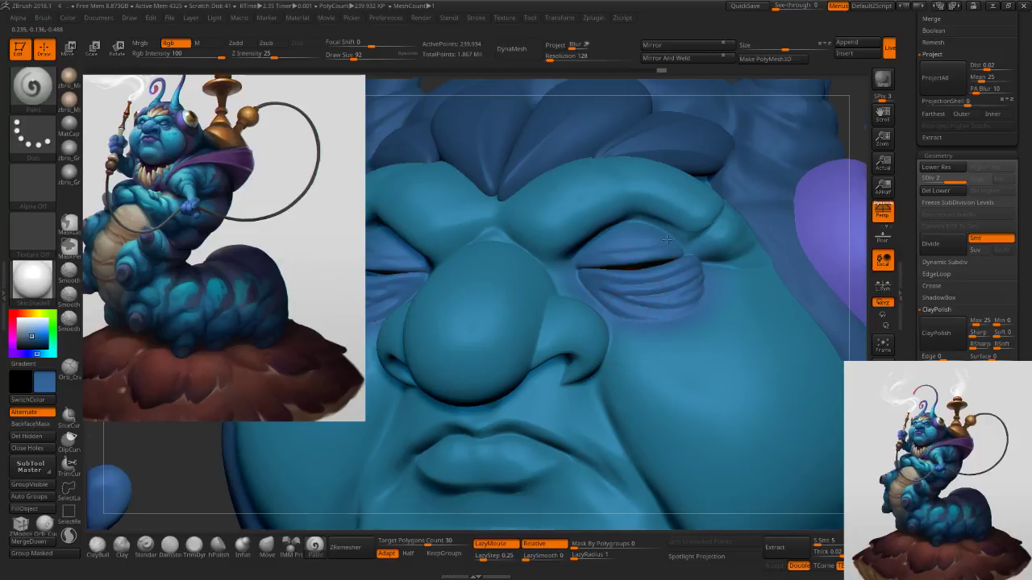
alt+right_drag(574, 341, 615, 261)
key(s)
drag(597, 261, 602, 261)
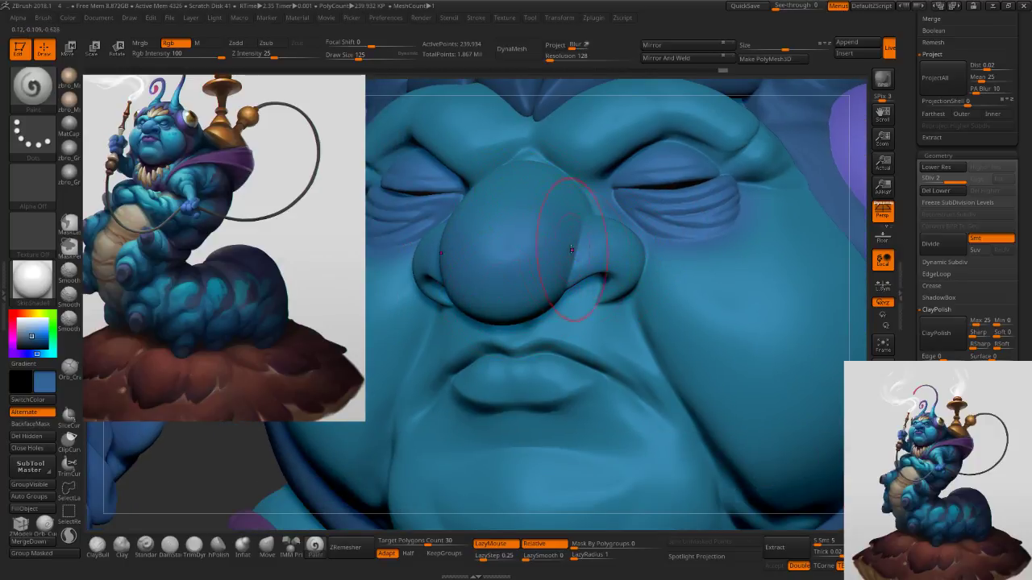
key(s)
drag(543, 306, 556, 343)
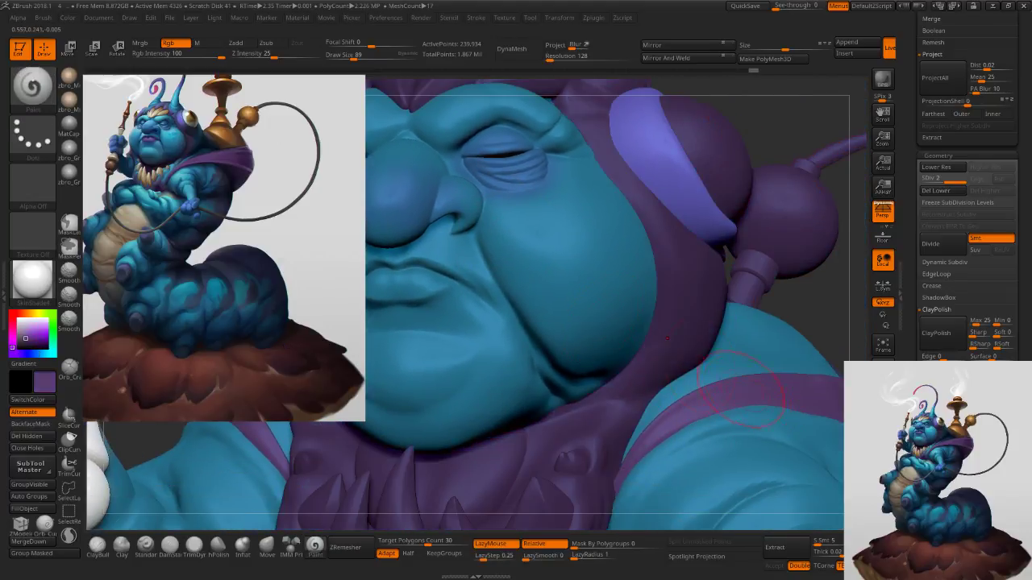
Turn to face the mouth, paint purple across the lips, and extend it into the corners at size 56.
mouse_move(482, 243)
right_down()
mouse_move(548, 266)
mouse_move(565, 334)
right_up()
key(s)
drag(570, 328, 564, 329)
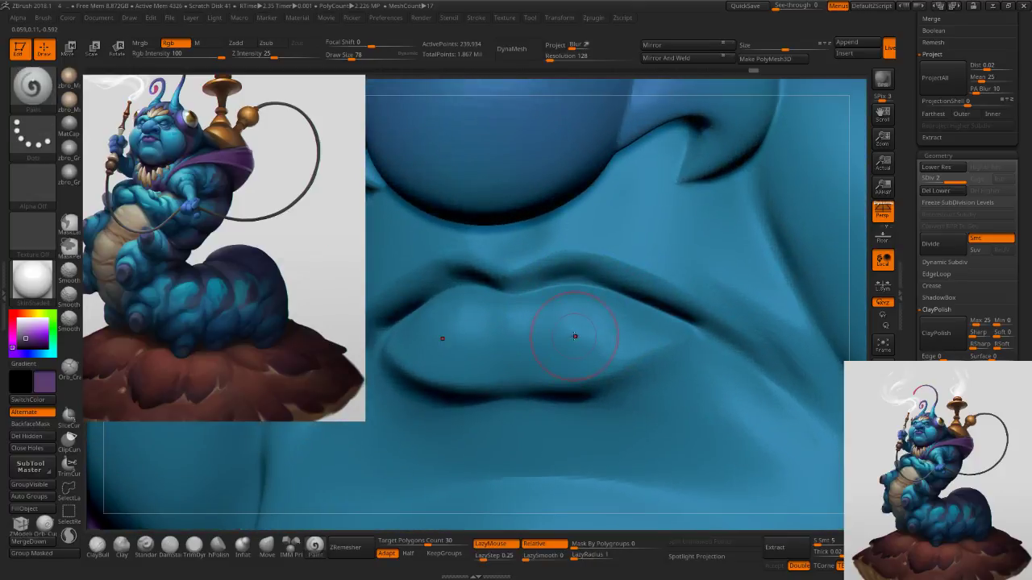
mouse_move(498, 351)
mouse_down()
mouse_move(606, 340)
mouse_move(520, 348)
mouse_move(558, 316)
mouse_move(538, 312)
mouse_up()
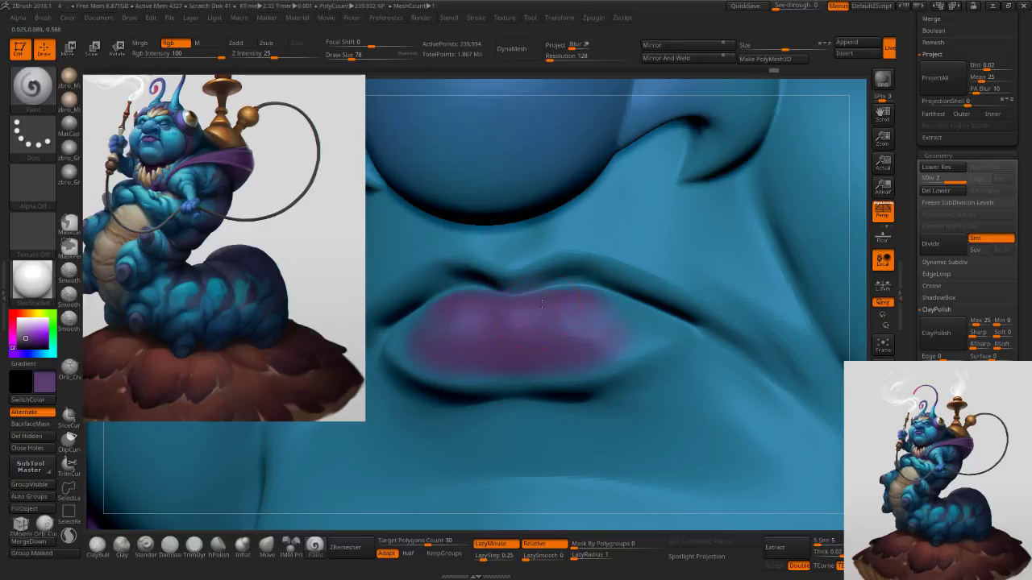
key(s)
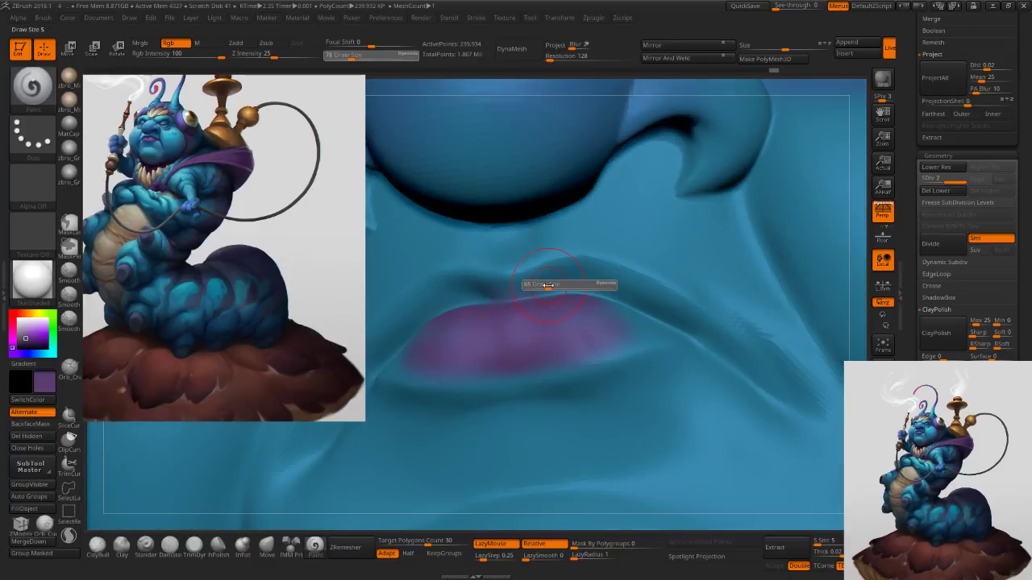
drag(580, 283, 556, 284)
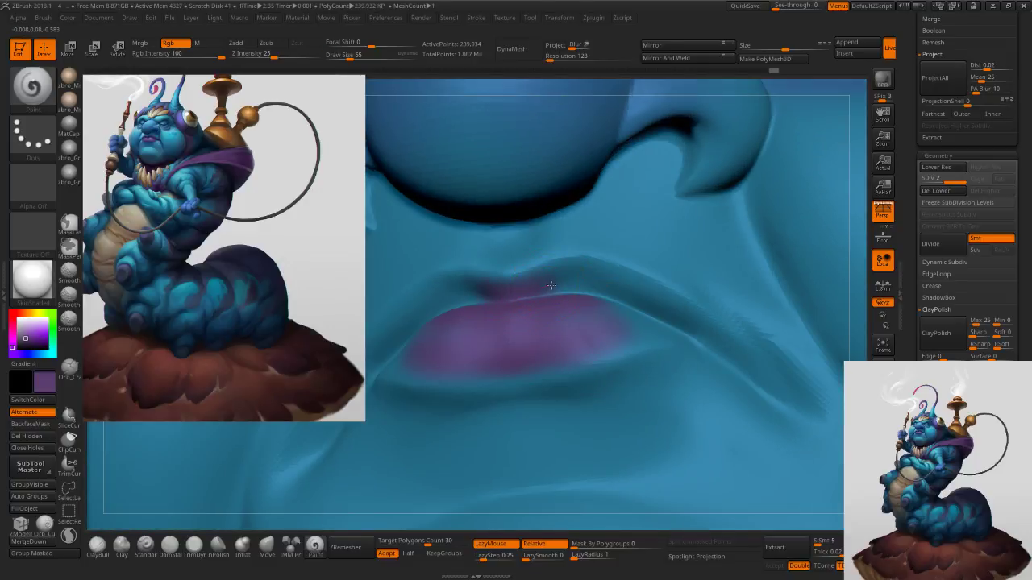
key(s)
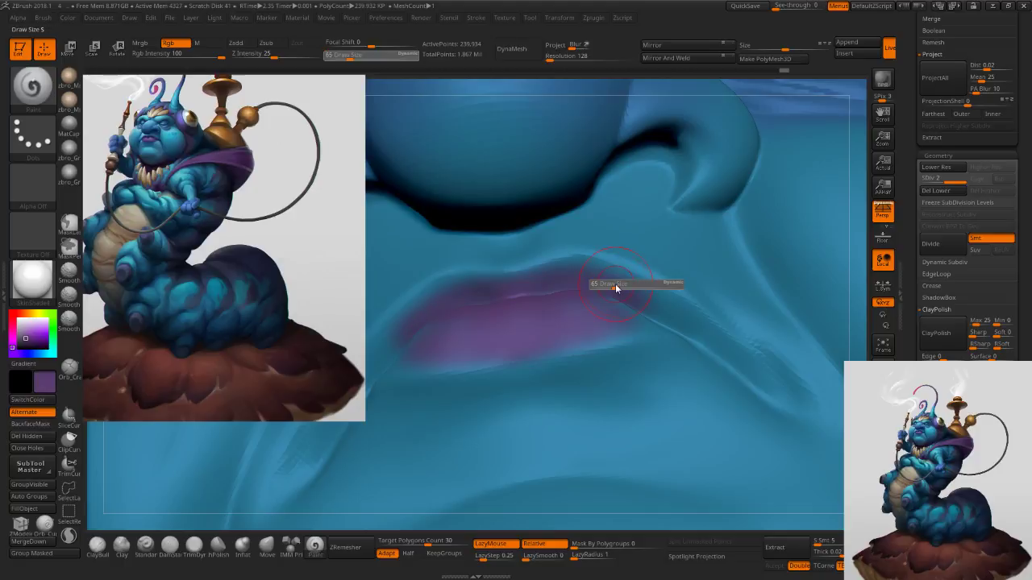
drag(616, 287, 614, 285)
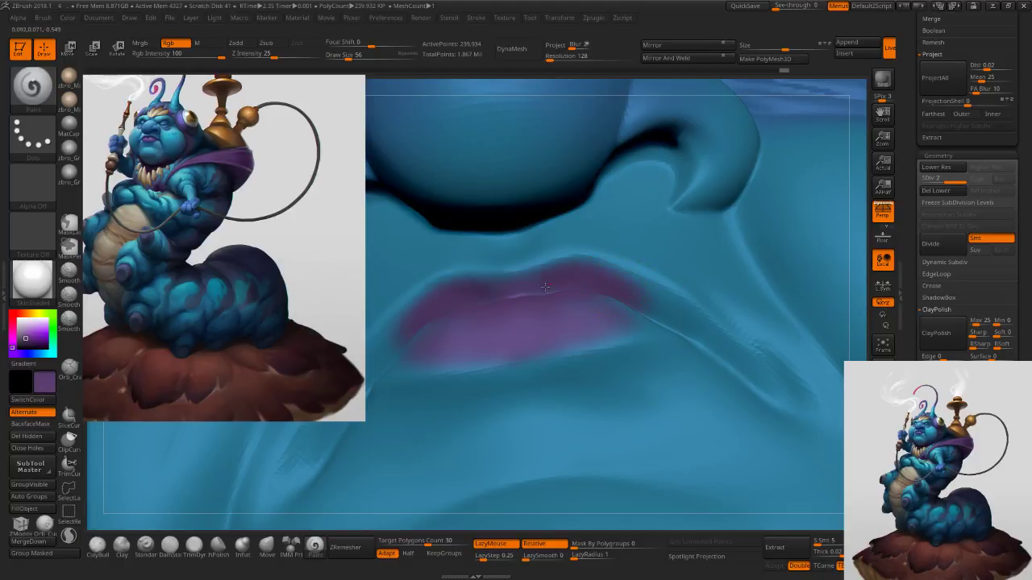
drag(602, 286, 648, 303)
At brush size 50, darken the lip crease purple and cover the lower lip.
key(s)
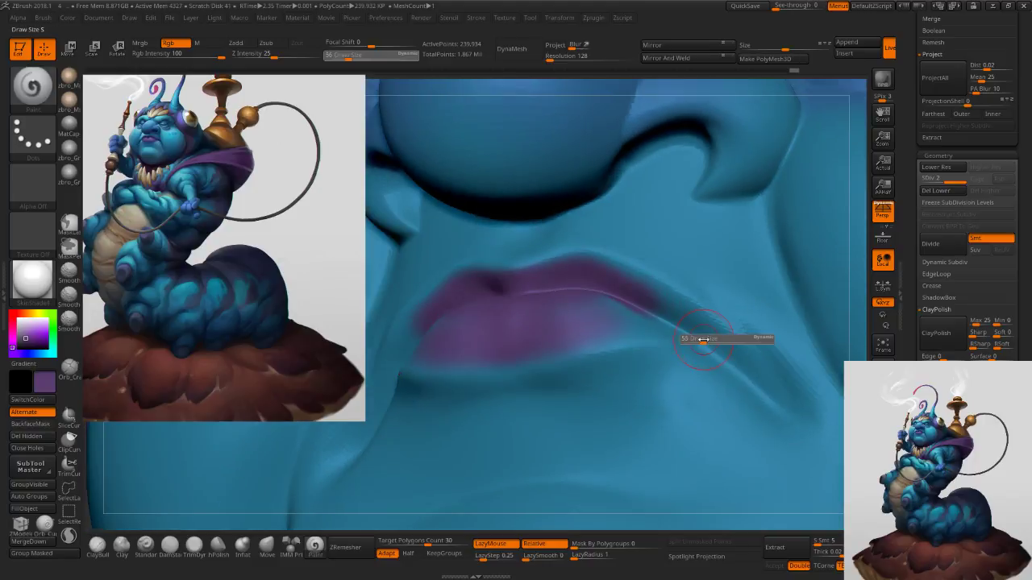
click(698, 340)
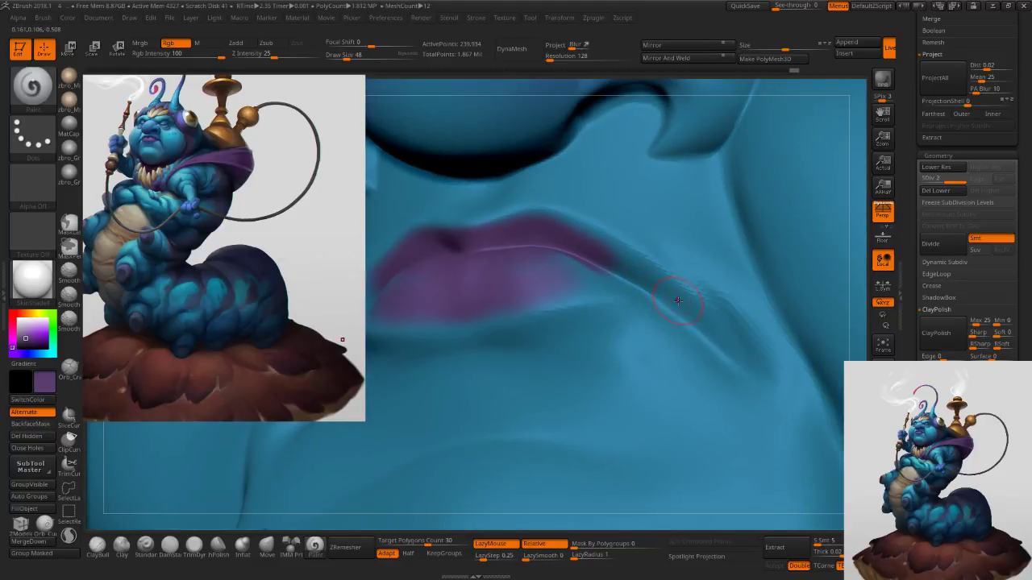
key(s)
drag(678, 301, 680, 302)
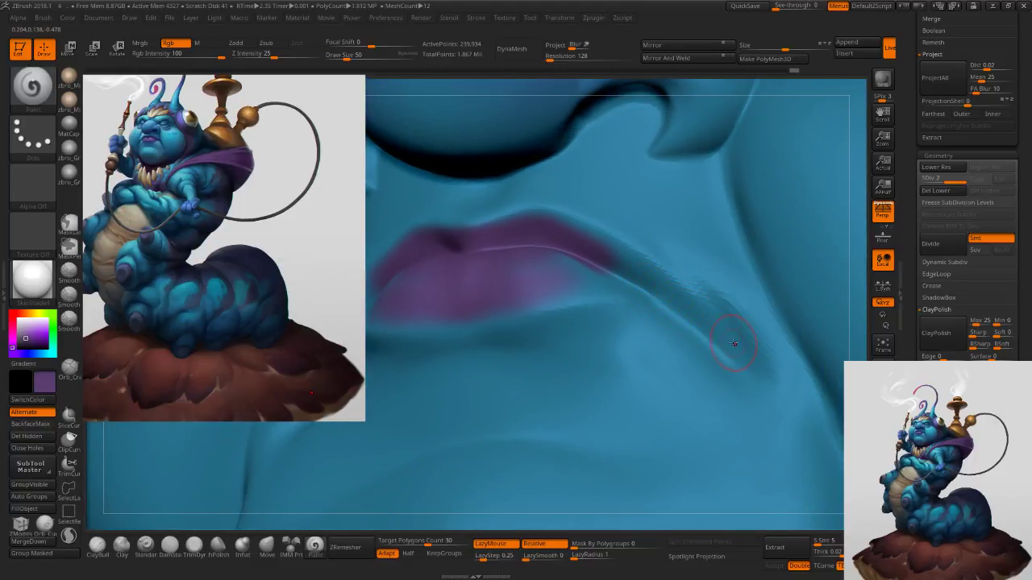
drag(728, 341, 558, 240)
drag(706, 318, 625, 257)
drag(685, 314, 609, 271)
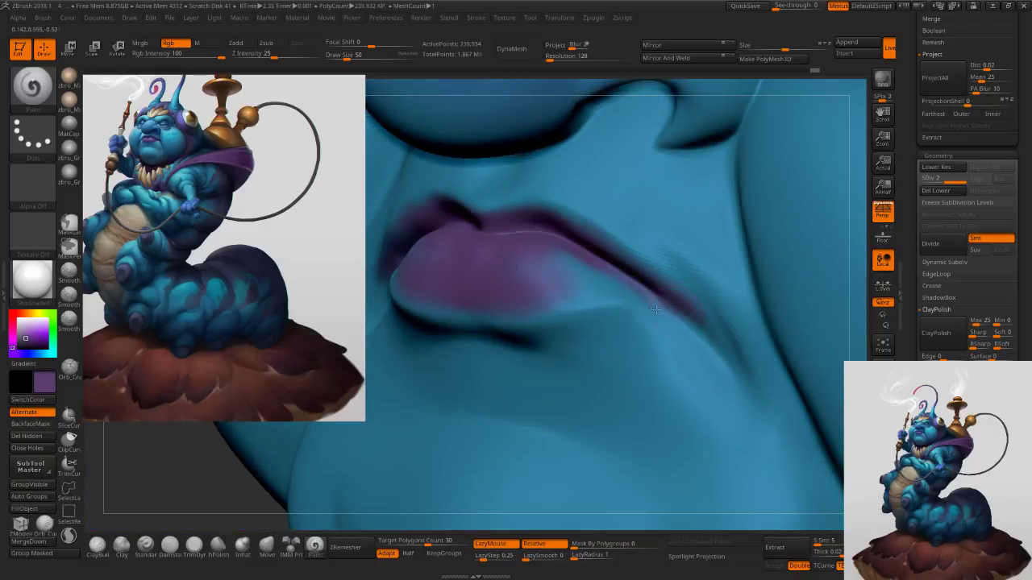
drag(635, 295, 496, 314)
drag(605, 279, 518, 263)
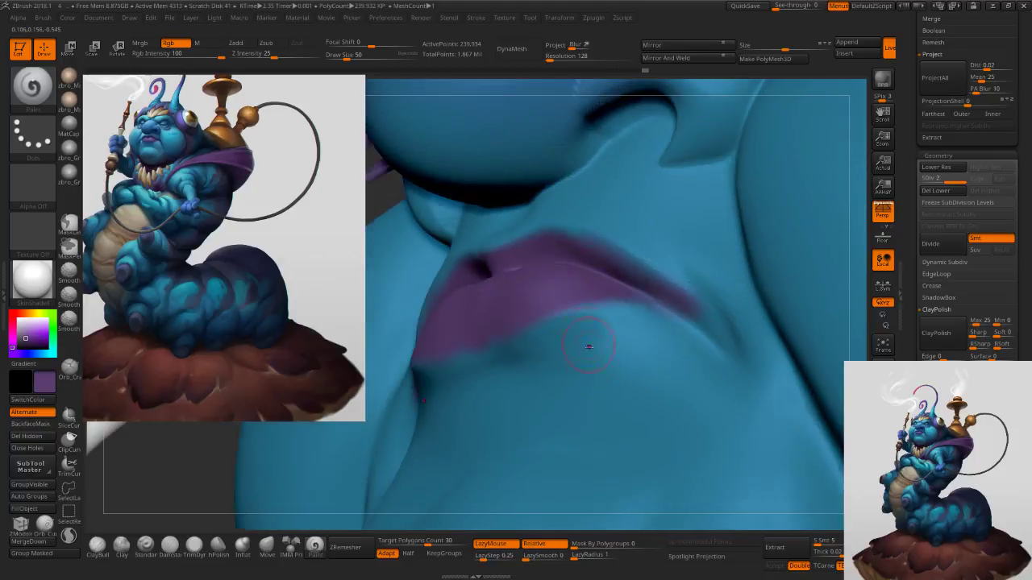
Trim the lower lip's bottom edge with sampled skin blue, then repaint a purple lip stroke.
key(c)
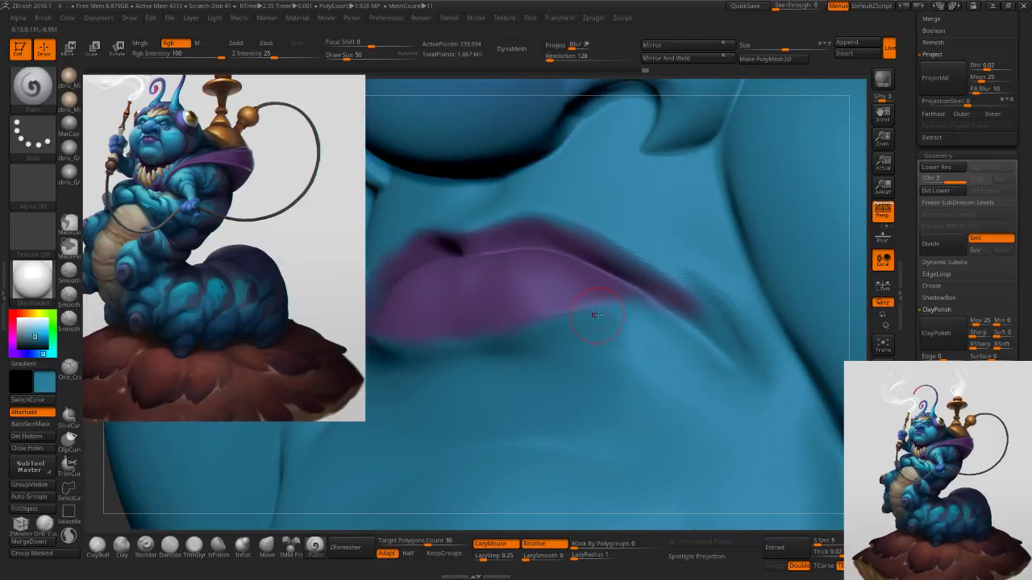
drag(597, 315, 475, 344)
key(c)
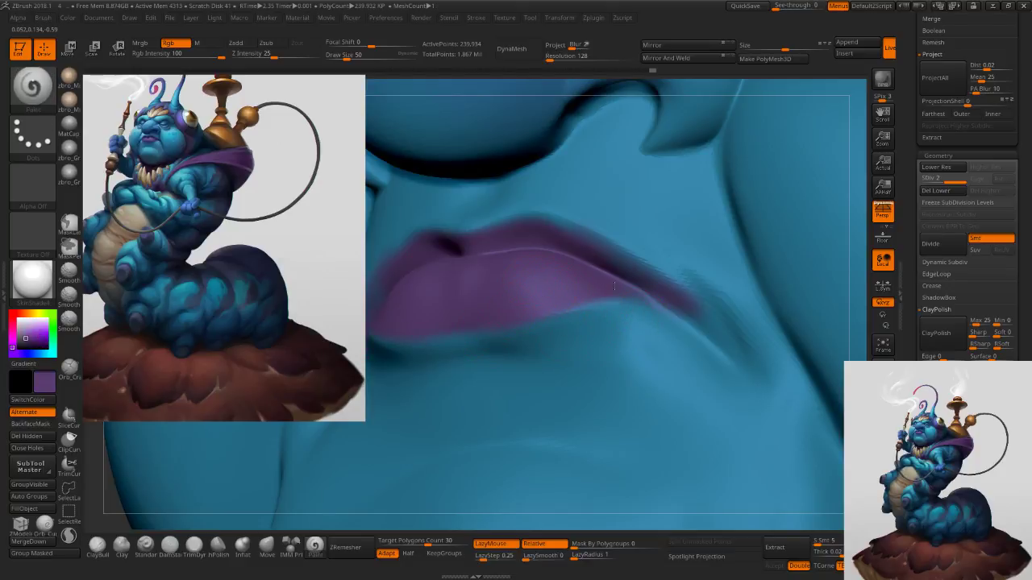
drag(537, 299, 605, 293)
right_drag(605, 293, 532, 290)
At brush size 31, undo the lip-corner strokes and trim the lower-lip edge with blue.
key(bracketleft)
key(bracketleft)
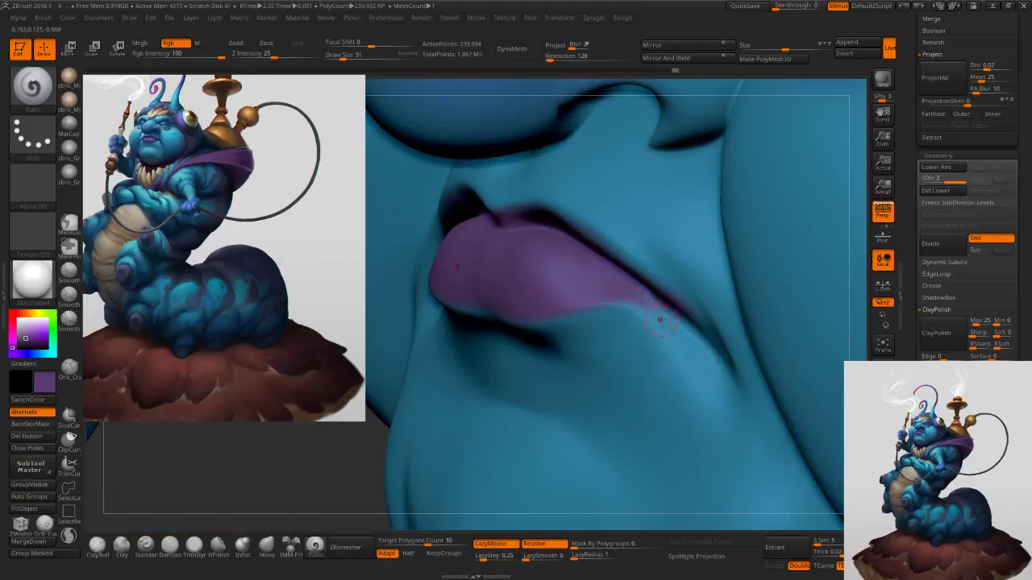
drag(660, 331, 608, 313)
key(ctrl+z)
drag(665, 329, 567, 315)
key(ctrl+z)
key(c)
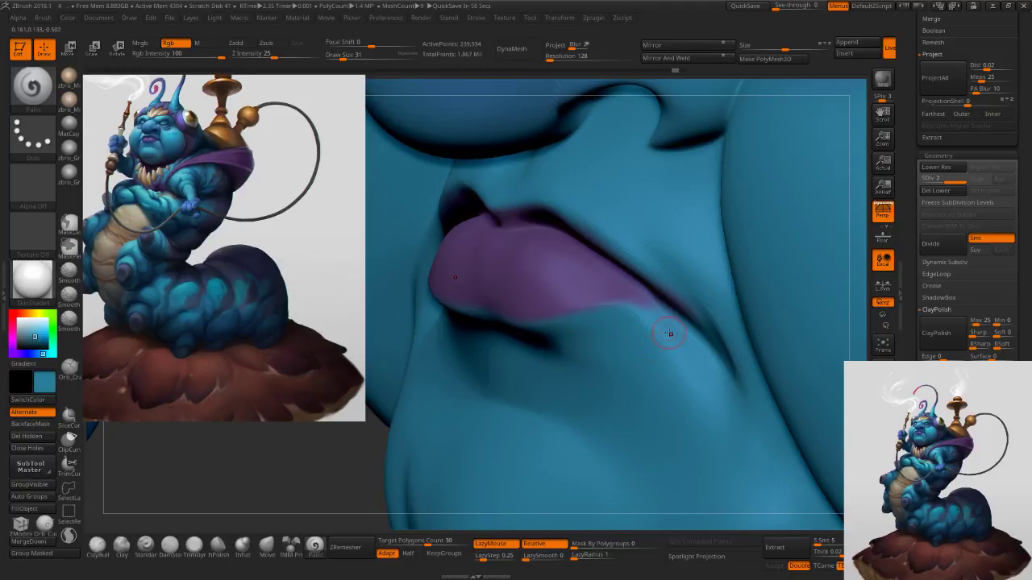
ctrl+right_drag(651, 331, 665, 334)
drag(665, 334, 586, 324)
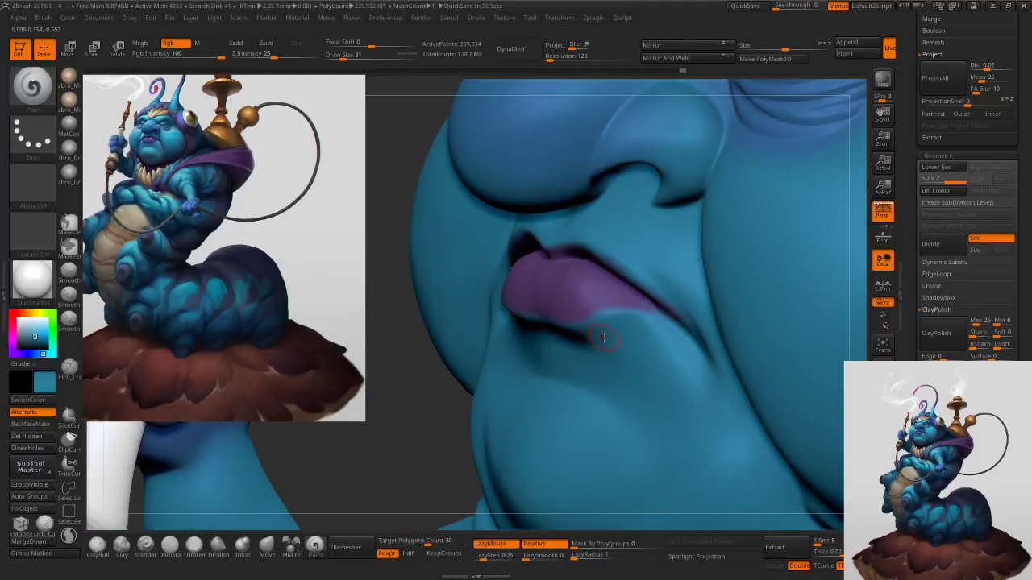
Sample the teal skin and, at brush size 35, clean up the left lip corner and upper-lip edge.
mouse_move(564, 357)
right_down()
mouse_move(610, 352)
mouse_move(602, 304)
mouse_move(564, 303)
mouse_move(642, 329)
right_up()
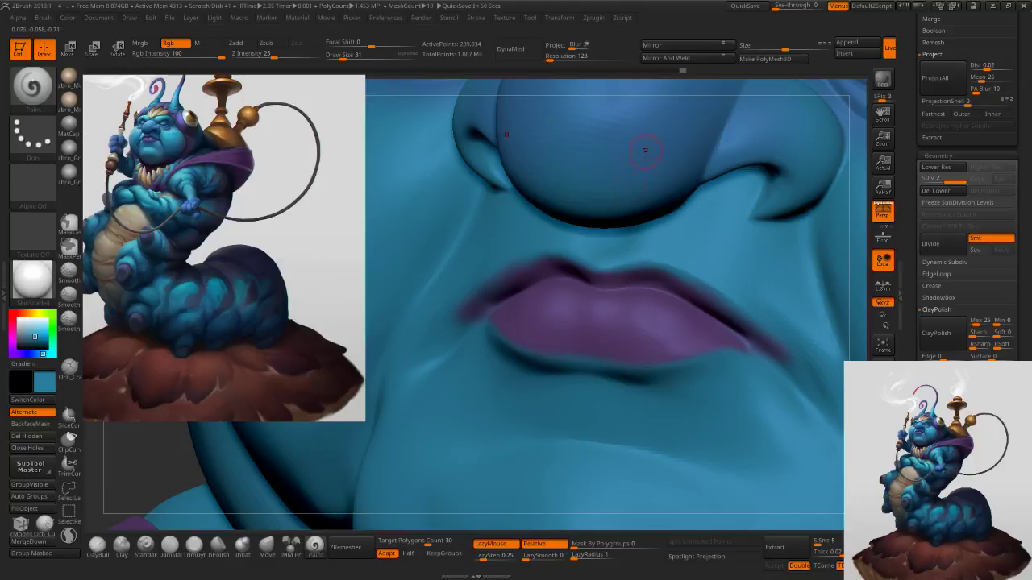
ctrl+right_drag(646, 148, 636, 105)
key(c)
mouse_move(714, 303)
ctrl+right_down()
mouse_move(740, 343)
mouse_move(605, 310)
ctrl+right_up()
key(c)
key(s)
drag(525, 290, 527, 291)
drag(468, 342, 542, 258)
drag(449, 377, 551, 283)
Resample the lip purple and repaint the left lip corner and lower-lip edge, undoing bad strokes.
key(c)
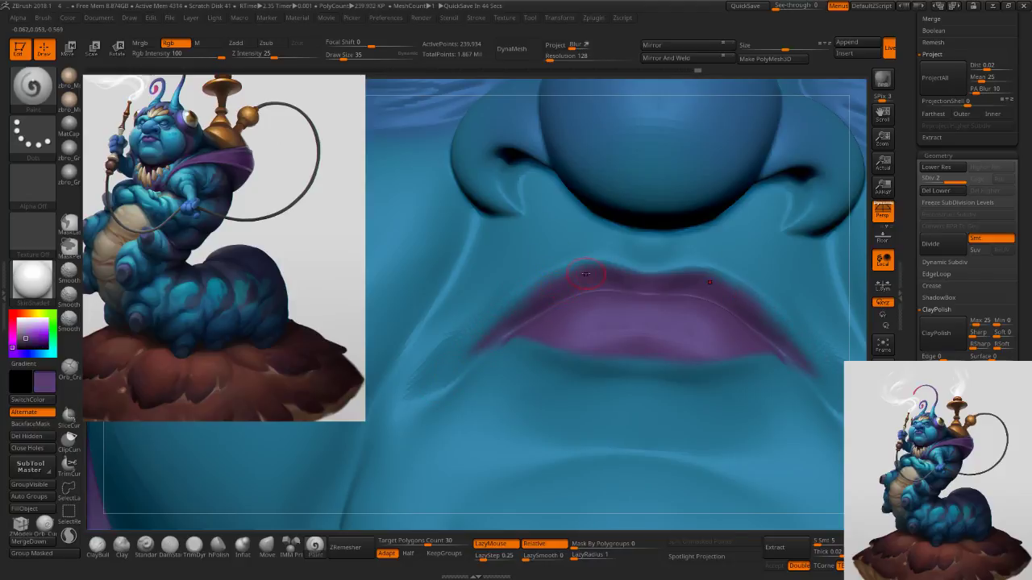
mouse_move(503, 325)
mouse_down()
mouse_move(490, 344)
mouse_move(549, 284)
mouse_up()
key(ctrl+z)
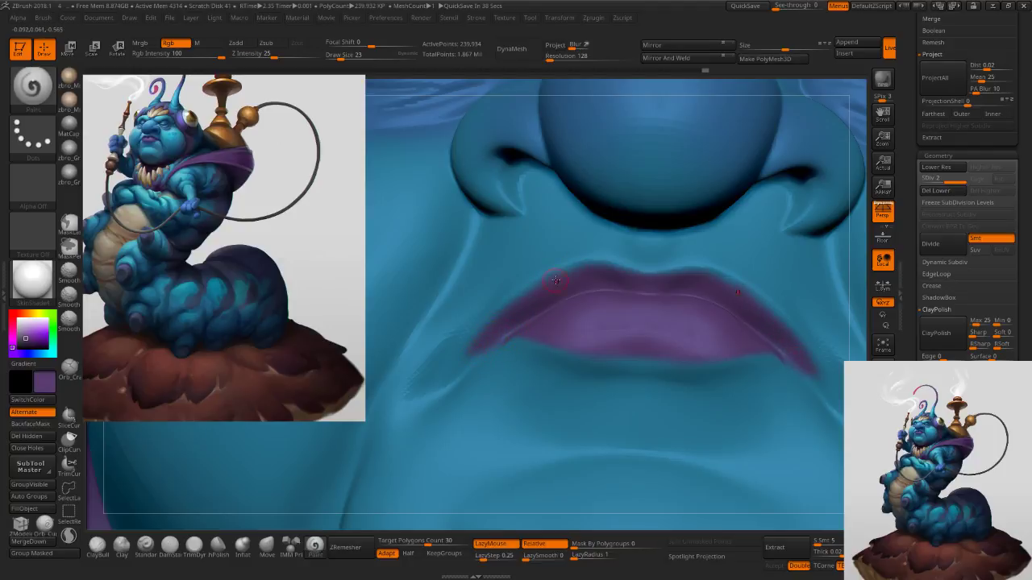
drag(452, 368, 480, 339)
drag(449, 375, 511, 325)
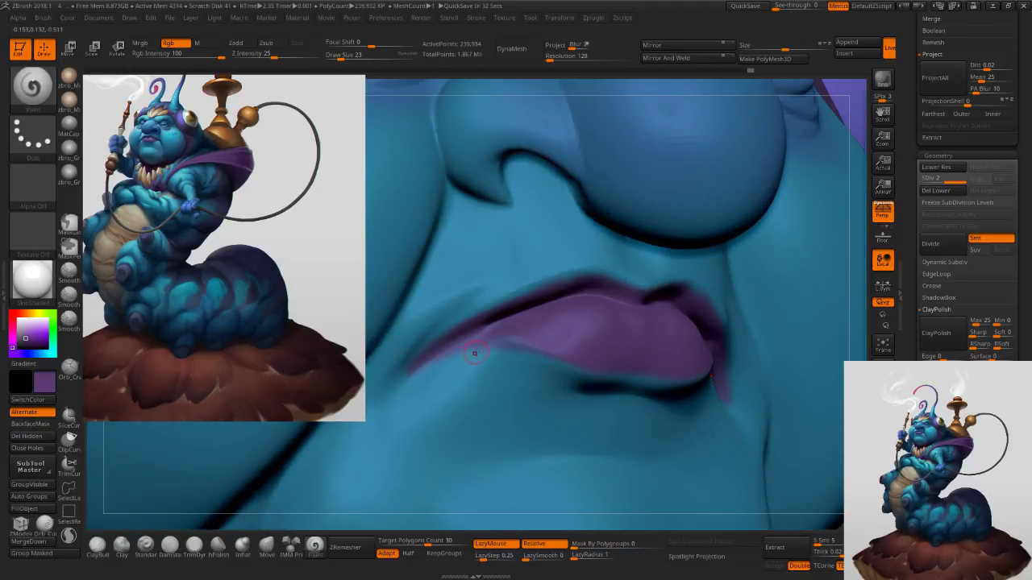
drag(475, 353, 615, 384)
key(ctrl+z)
drag(492, 344, 627, 368)
Undo and redo the lip-corner edits to settle on the lighter purple corner.
ctrl+right_drag(631, 367, 591, 411)
key(ctrl+z)
key(ctrl+z)
key(ctrl+z)
key(ctrl+z)
key(ctrl+z)
key(ctrl+z)
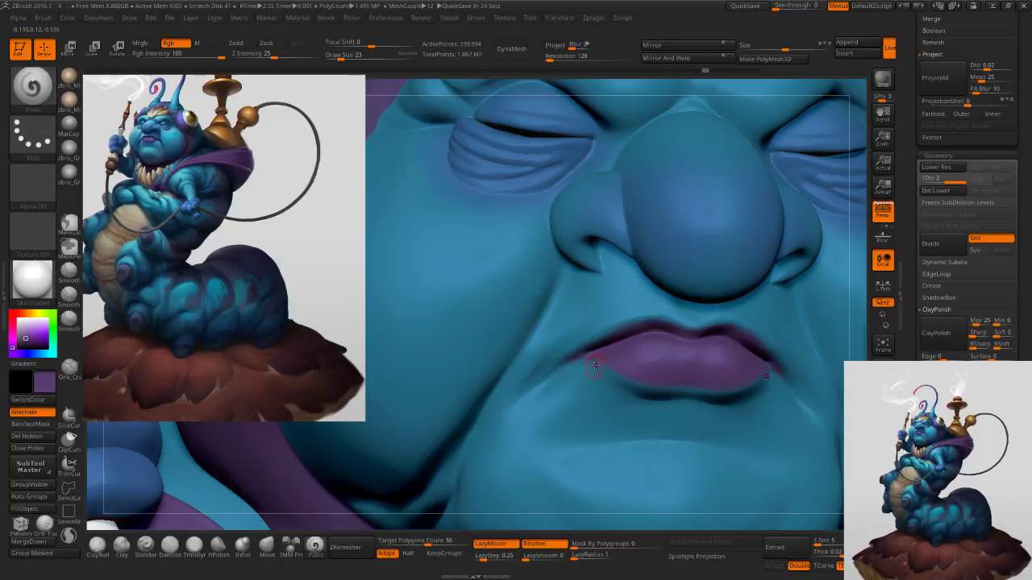
ctrl+right_drag(594, 366, 603, 363)
key(ctrl+z)
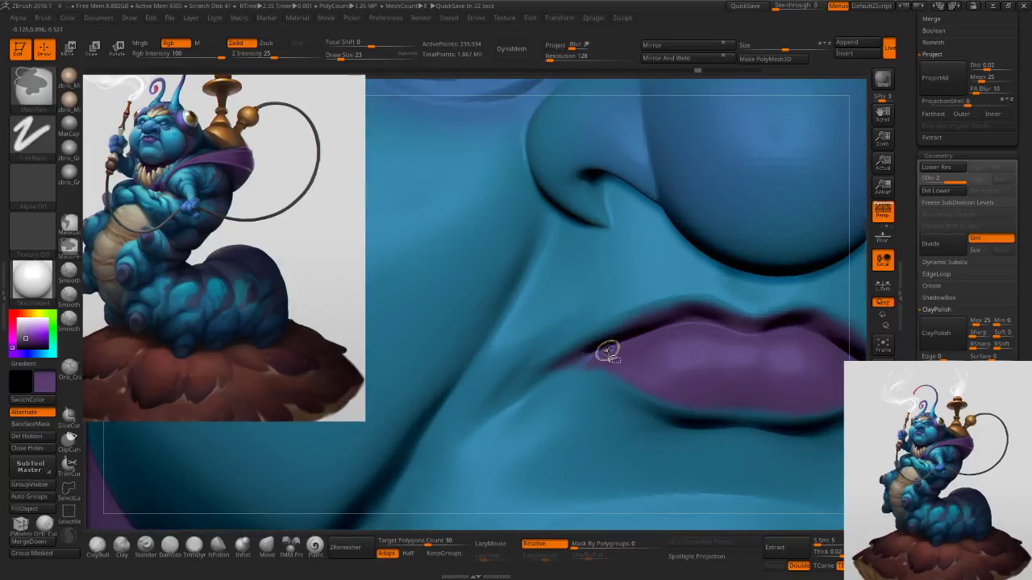
key(ctrl+shift+z)
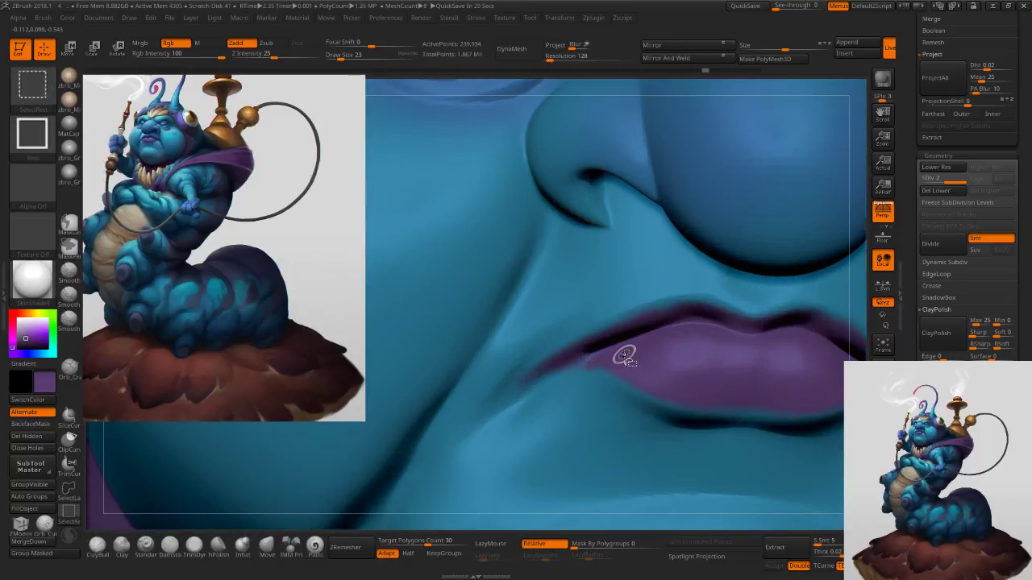
key(ctrl+shift+z)
key(ctrl+shift+z)
key(ctrl+shift+z)
key(ctrl+z)
key(ctrl+z)
mouse_move(629, 357)
right_down()
mouse_move(642, 333)
mouse_move(682, 368)
right_up()
At brush size 27, darken and extend the purple along the upper-lip edge.
key(s)
click(678, 306)
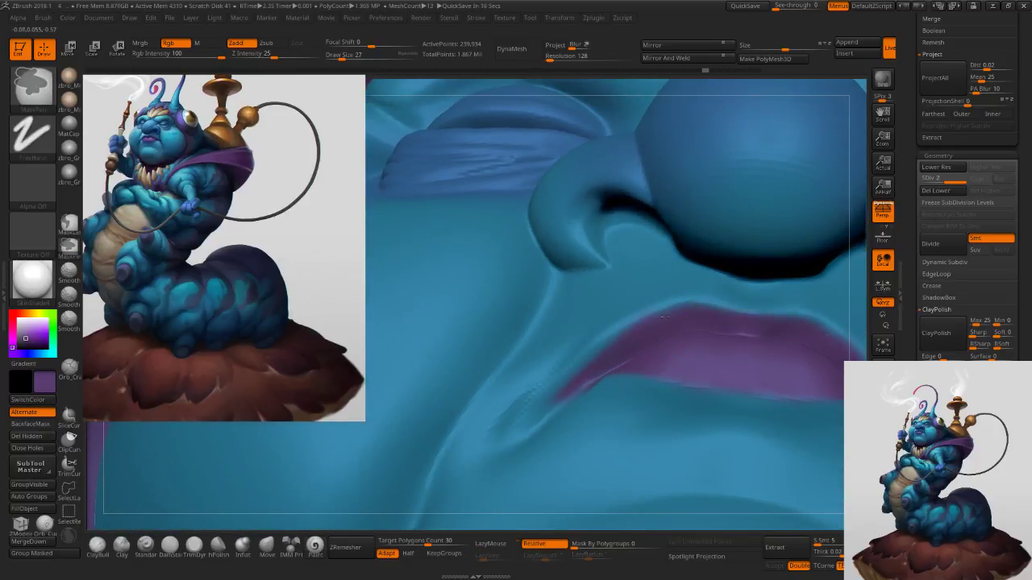
ctrl+right_drag(663, 317, 580, 356)
drag(591, 347, 628, 327)
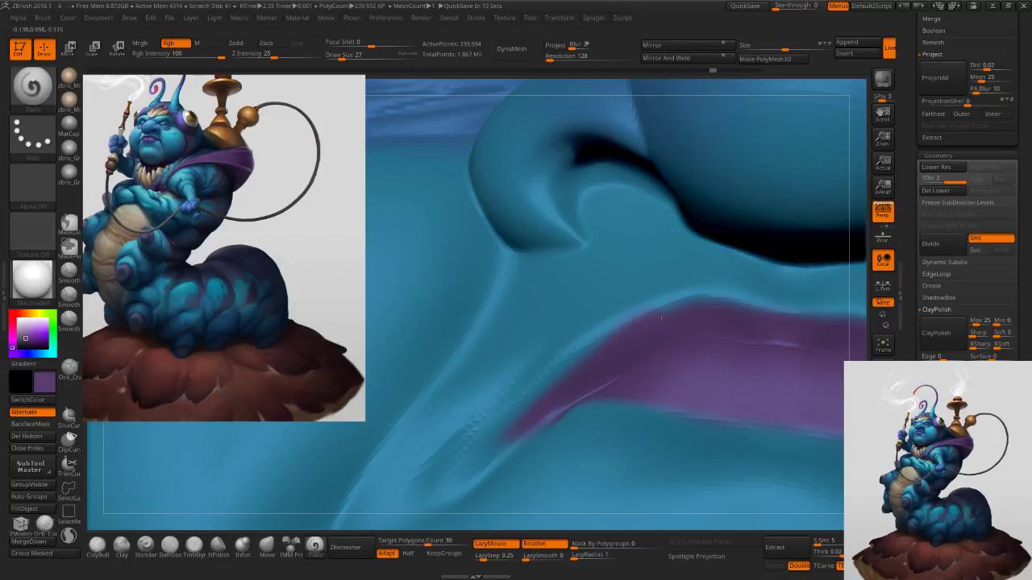
drag(703, 313, 773, 326)
Cover stray purple under the left lip corner with skin blue, then return to a front view.
mouse_move(719, 338)
ctrl+right_down()
mouse_move(661, 343)
mouse_move(649, 387)
ctrl+right_up()
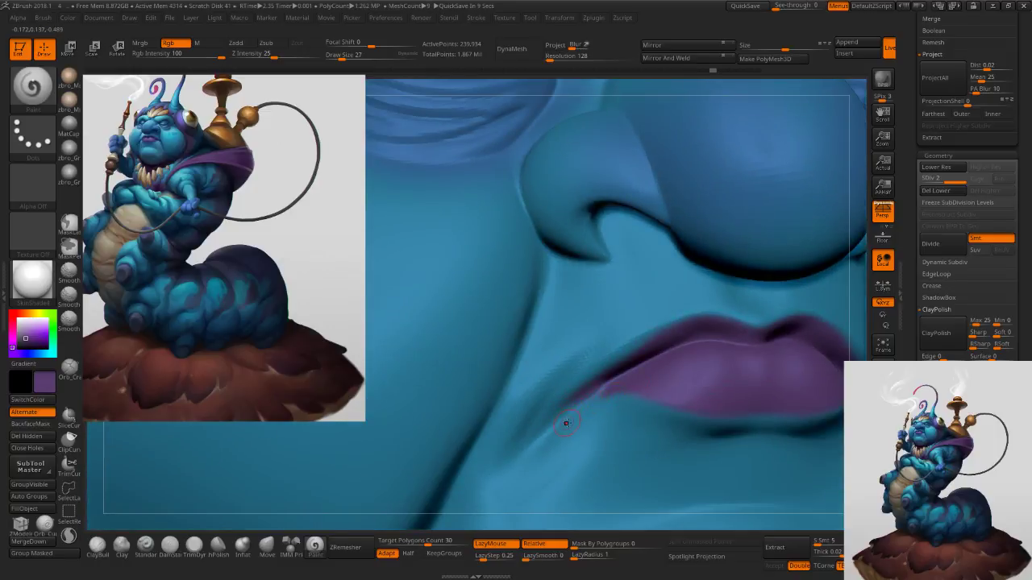
key(c)
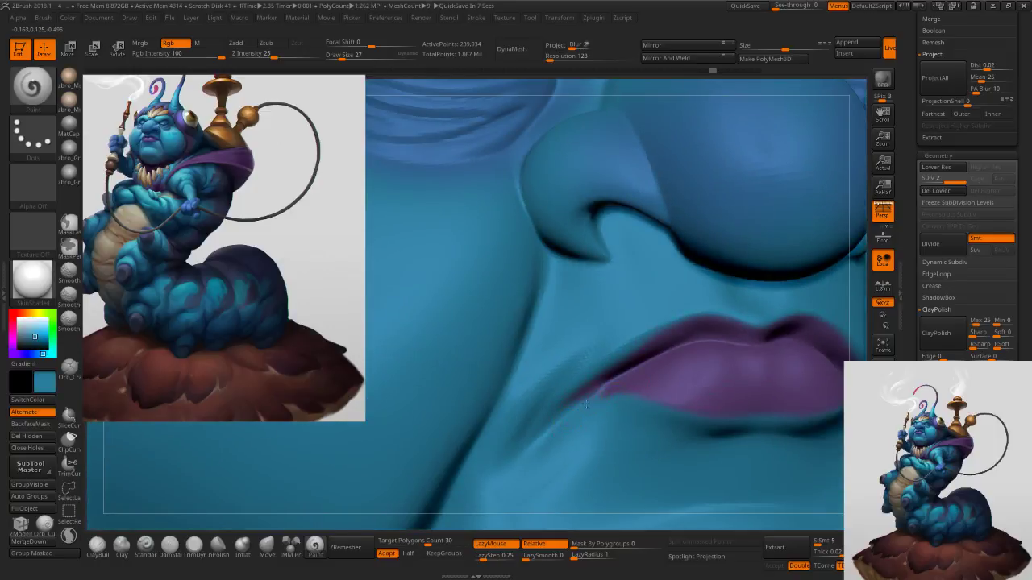
drag(610, 403, 569, 412)
ctrl+right_drag(567, 405, 568, 323)
alt+right_drag(685, 395, 587, 321)
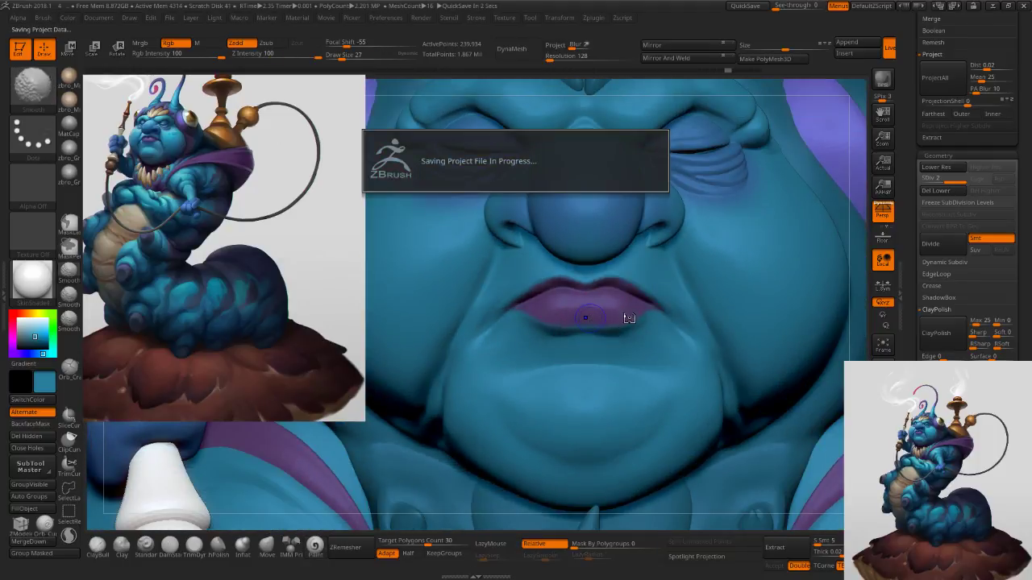
Paint the chin a slightly darker blue with a size-75 brush, then undo the stroke.
key(s)
drag(660, 306, 672, 307)
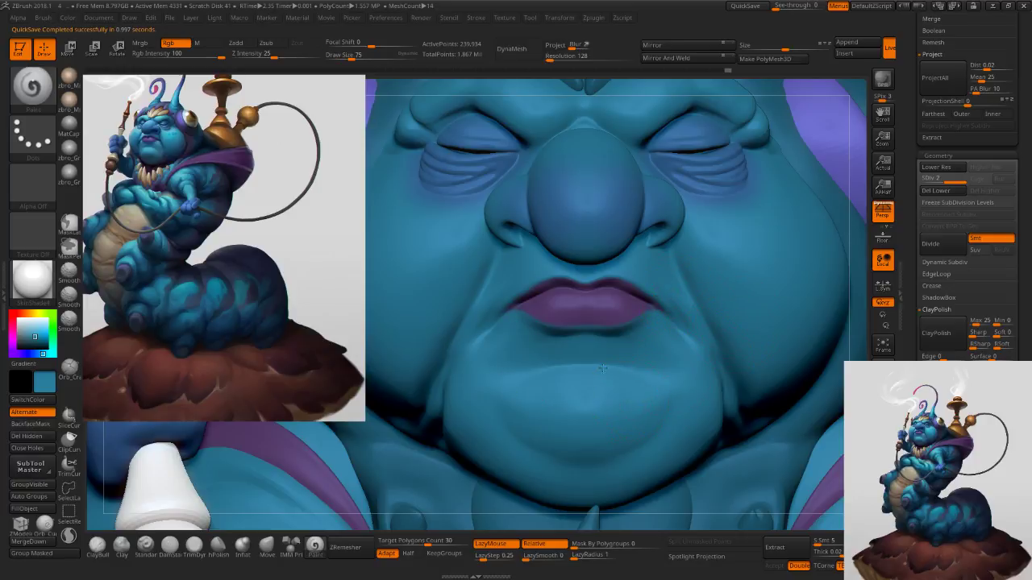
alt+right_drag(613, 373, 539, 342)
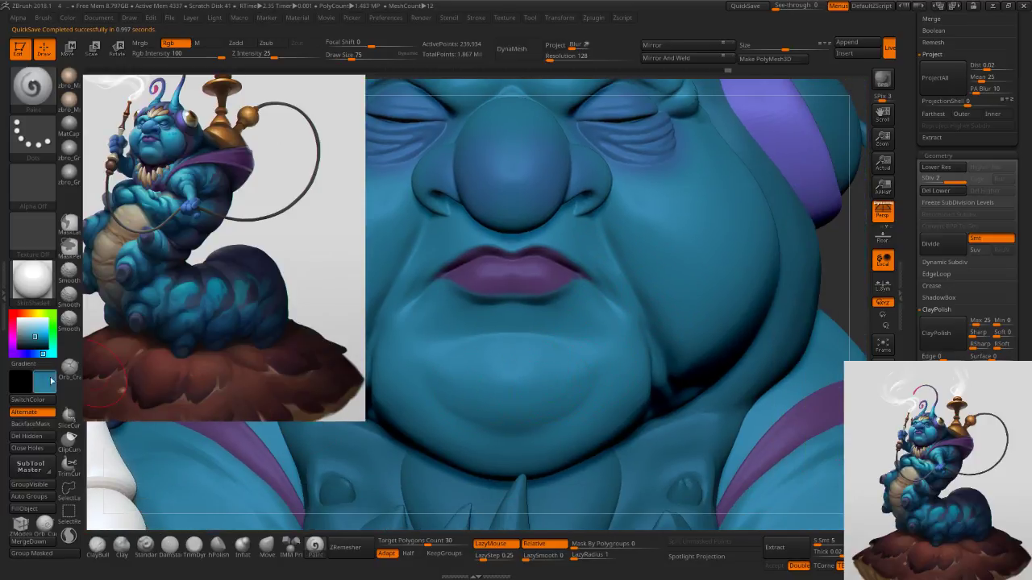
click(33, 340)
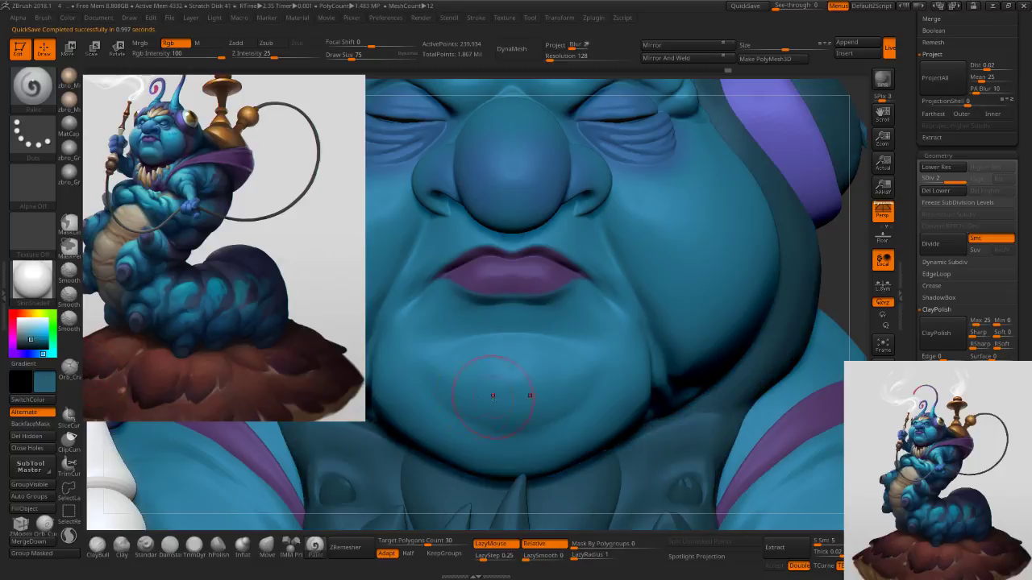
drag(556, 391, 470, 431)
key(s)
drag(540, 415, 468, 427)
key(ctrl+z)
Drop to the lowest subdivision level and nudge the lower cheek fold into shape.
mouse_move(614, 378)
ctrl+right_down()
mouse_move(645, 310)
mouse_move(606, 356)
ctrl+right_up()
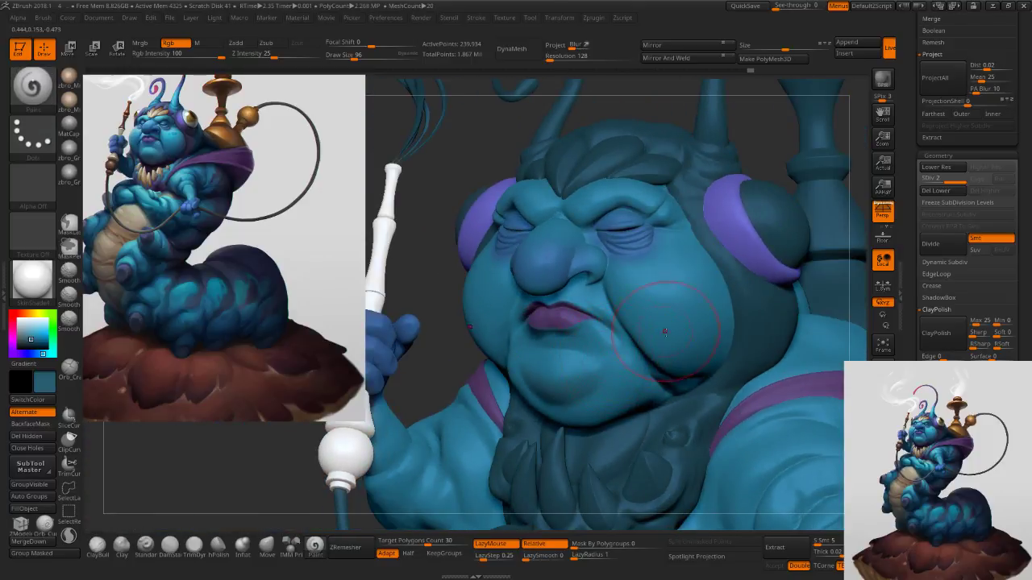
mouse_move(709, 376)
right_down()
mouse_move(680, 375)
mouse_move(679, 390)
right_up()
key(s)
drag(678, 390, 652, 392)
click(267, 549)
key(shift+d)
key(s)
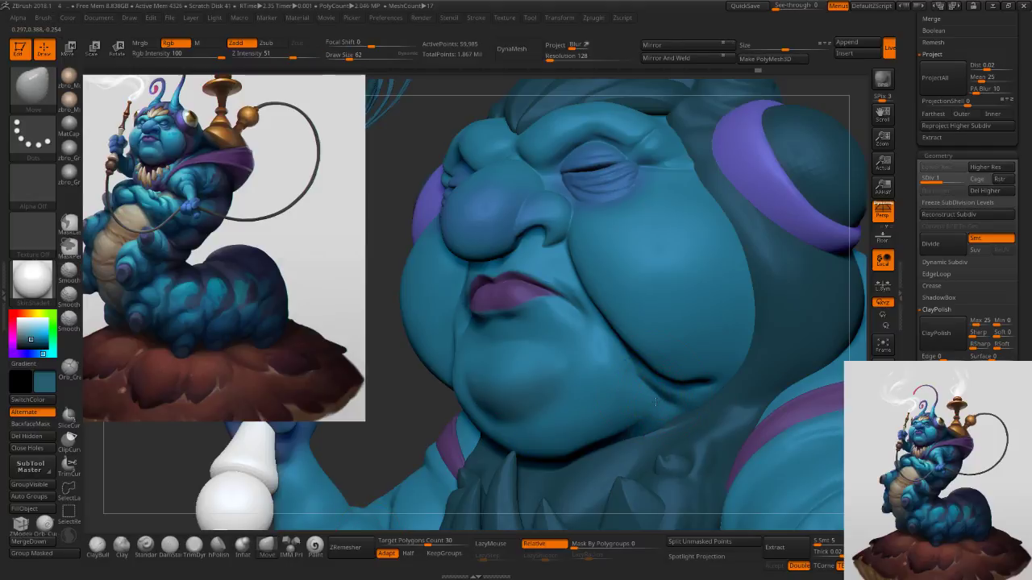
mouse_move(653, 397)
mouse_down()
mouse_move(606, 380)
mouse_move(691, 400)
mouse_up()
Return to painting at brush size 50 with colour intensity 13, undoing the dark cheek stroke.
click(315, 548)
key(s)
key(ctrl+z)
key(s)
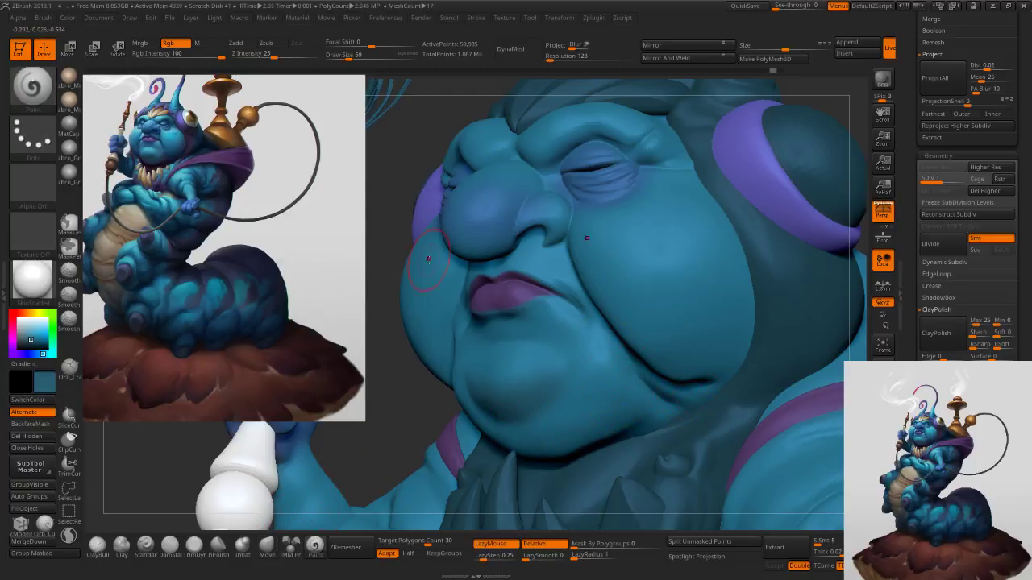
click(167, 54)
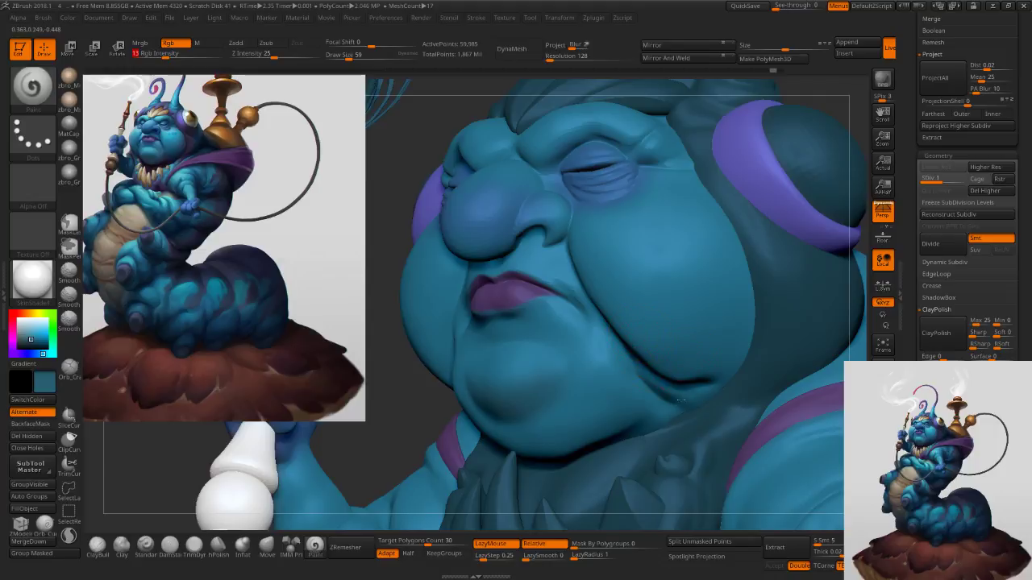
mouse_move(679, 363)
right_down()
mouse_move(700, 330)
mouse_move(653, 297)
right_up()
Step up to subdivision level 2, clear the mask and paint the cheek brighter blue.
key(d)
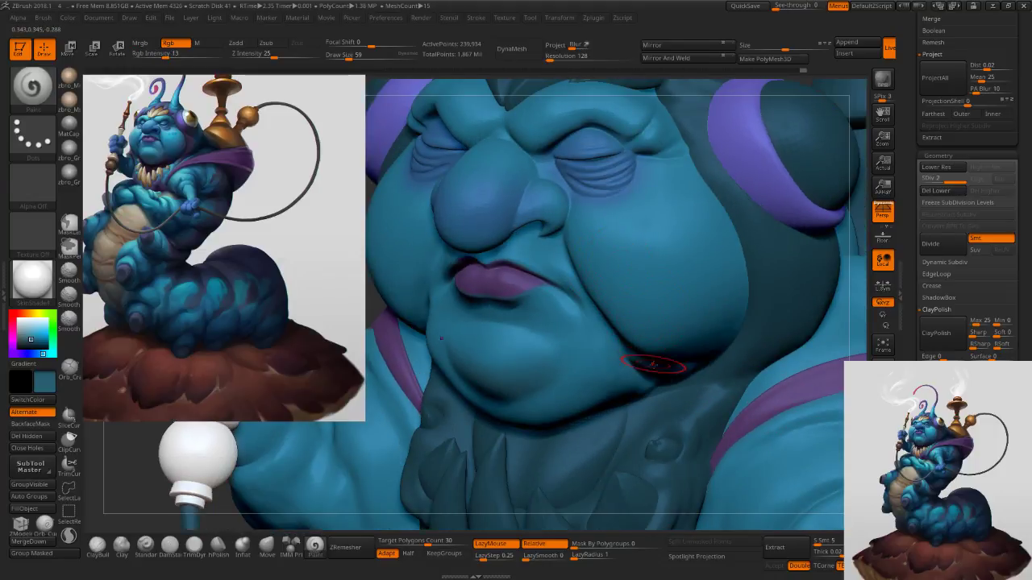
alt+right_drag(655, 267, 654, 338)
key(s)
drag(652, 327, 659, 327)
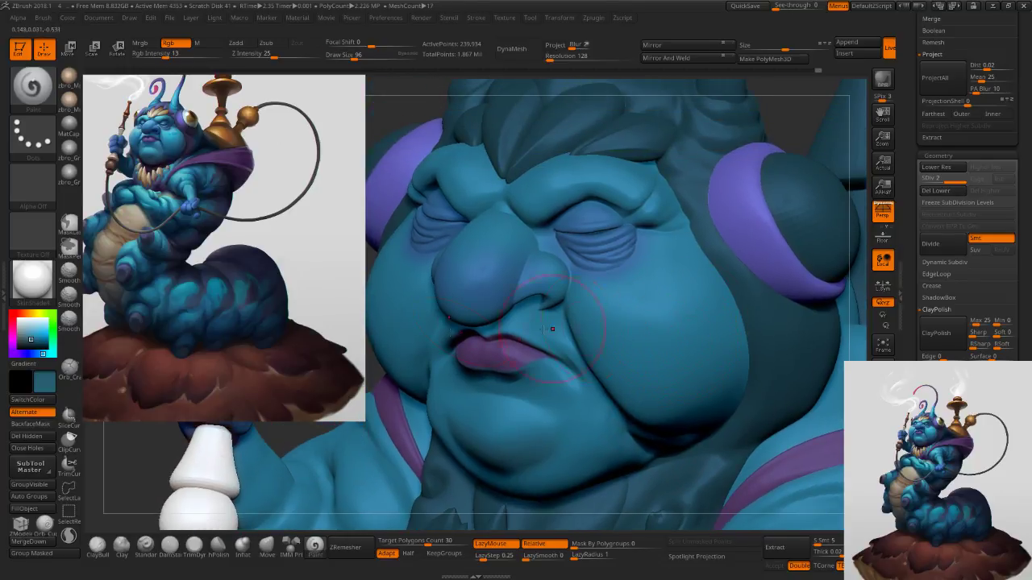
click(35, 335)
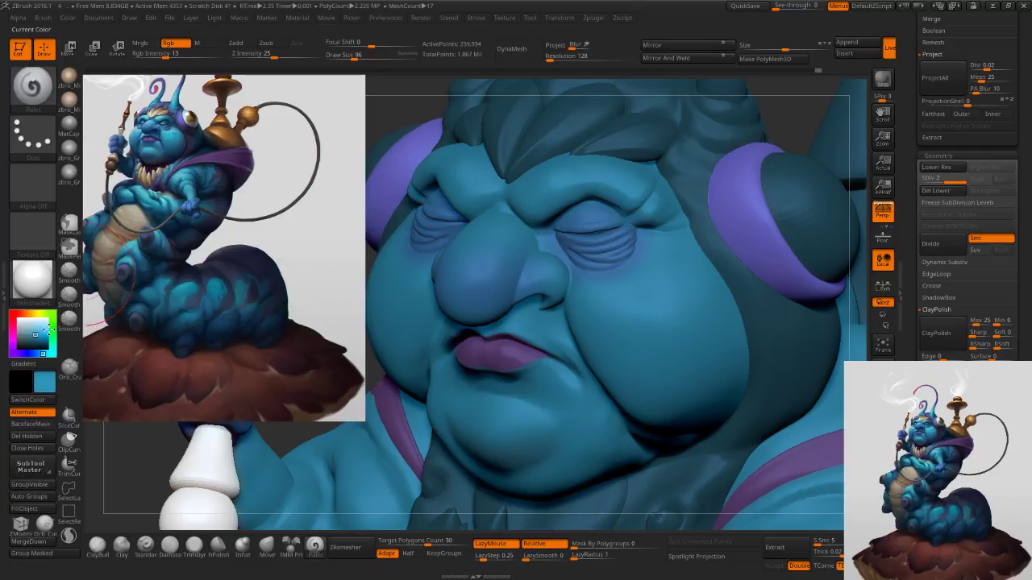
key(ctrl+h)
key(s)
drag(654, 306, 666, 398)
key(s)
drag(665, 356, 656, 348)
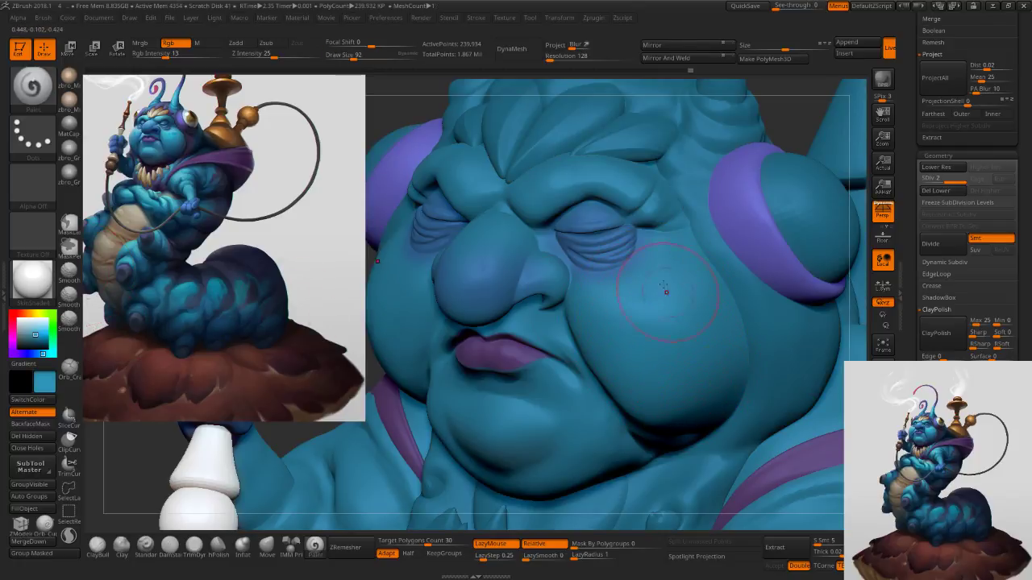
Reframe the face, pick a brighter blue again and set the brush to 65.
mouse_move(749, 355)
ctrl+right_down()
mouse_move(714, 299)
mouse_move(738, 307)
mouse_move(707, 316)
ctrl+right_up()
key(s)
drag(707, 315, 710, 316)
right_drag(711, 315, 603, 288)
drag(36, 334, 41, 331)
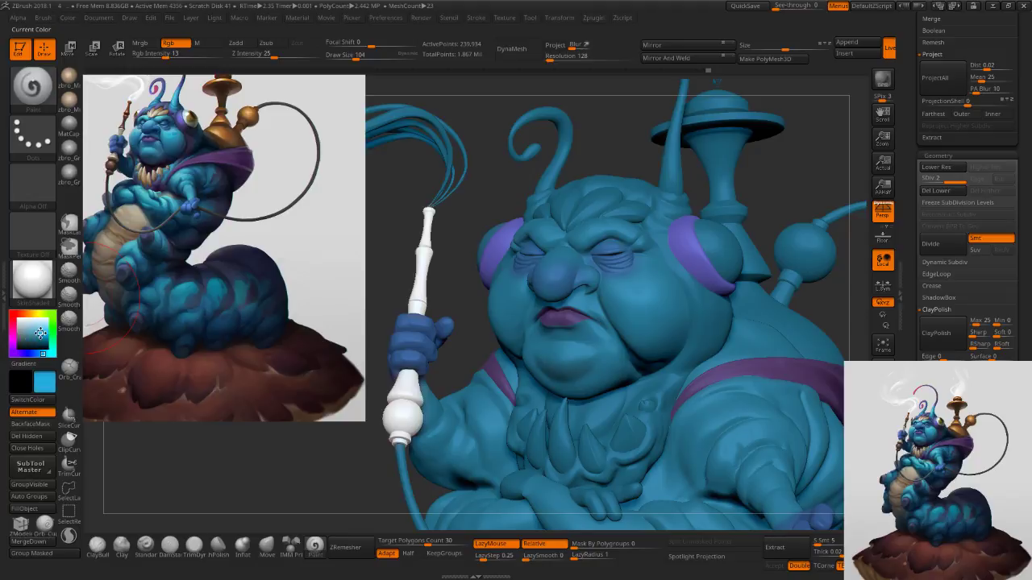
ctrl+right_drag(645, 262, 648, 311)
key(s)
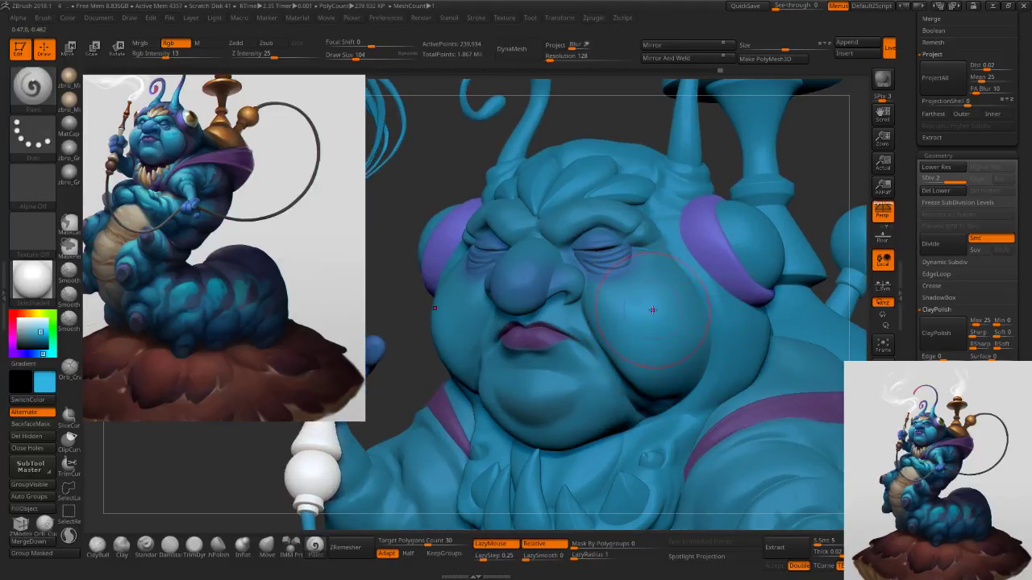
key(s)
key(s)
mouse_move(632, 328)
mouse_down()
mouse_move(657, 349)
mouse_move(608, 355)
mouse_up()
key(s)
key(s)
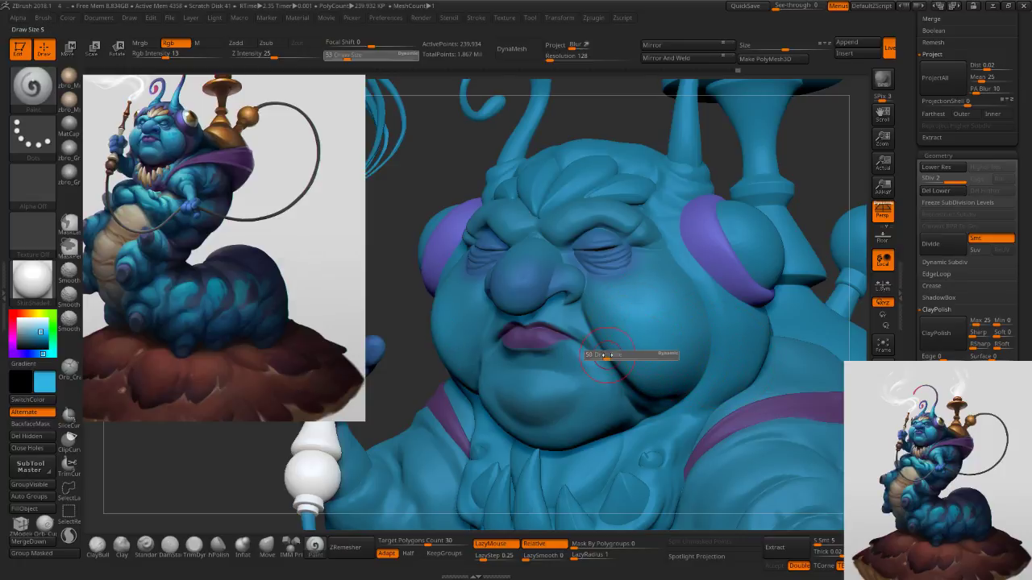
key(s)
drag(542, 377, 525, 382)
key(s)
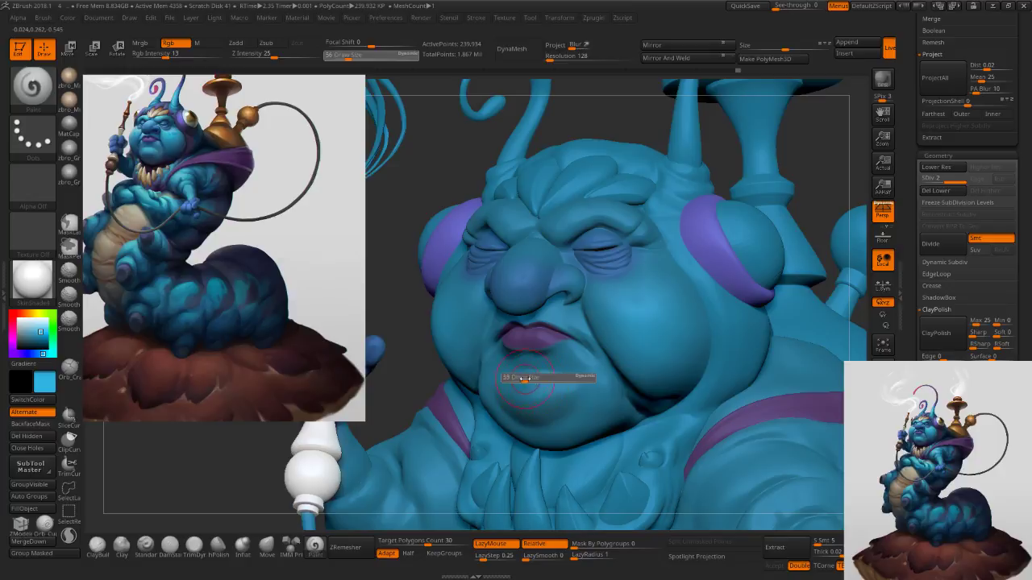
Turn toward the front of the face and resize the brush from 65 to 89, then 56.
right_drag(541, 387, 576, 374)
ctrl+right_drag(576, 375, 548, 399)
key(bracketright)
key(bracketright)
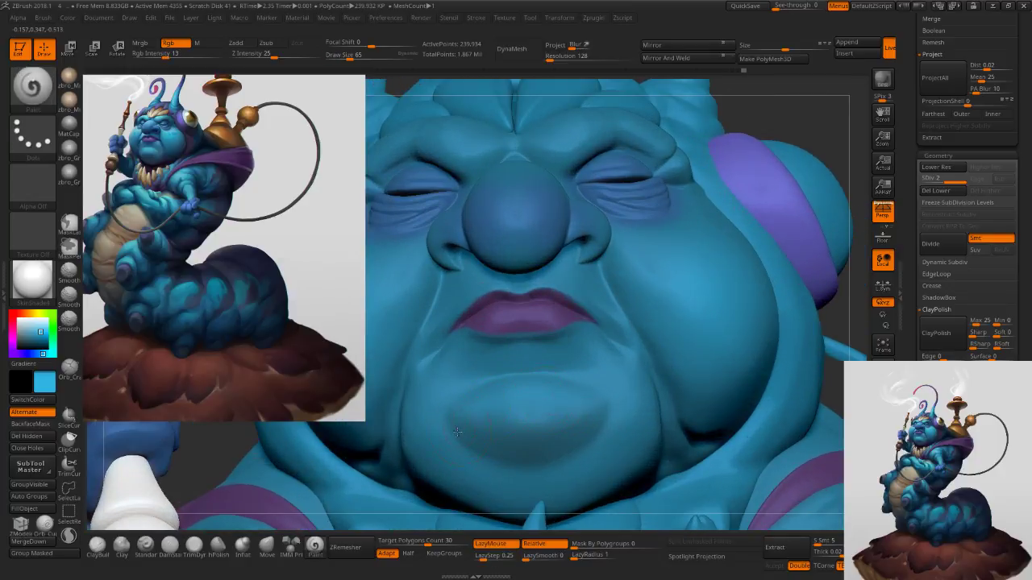
right_drag(578, 415, 569, 394)
key(bracketright)
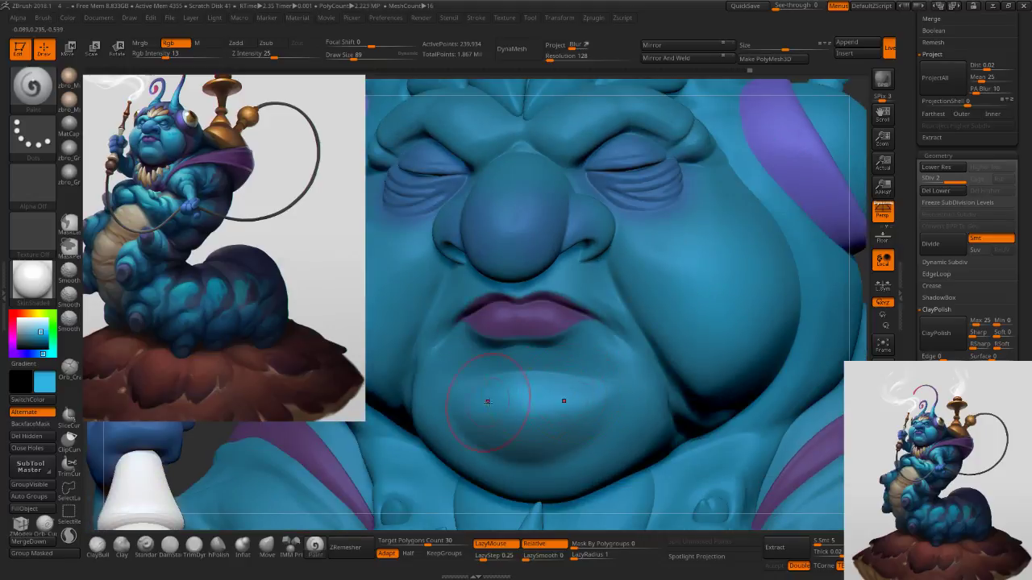
mouse_move(622, 436)
ctrl+right_down()
mouse_move(657, 411)
mouse_move(643, 352)
mouse_move(661, 387)
mouse_move(662, 468)
ctrl+right_up()
key(s)
click(611, 320)
Set the brush to 82 then 75 and bring the torso into view.
mouse_move(621, 332)
ctrl+right_down()
mouse_move(643, 361)
mouse_move(627, 343)
ctrl+right_up()
key(s)
click(610, 345)
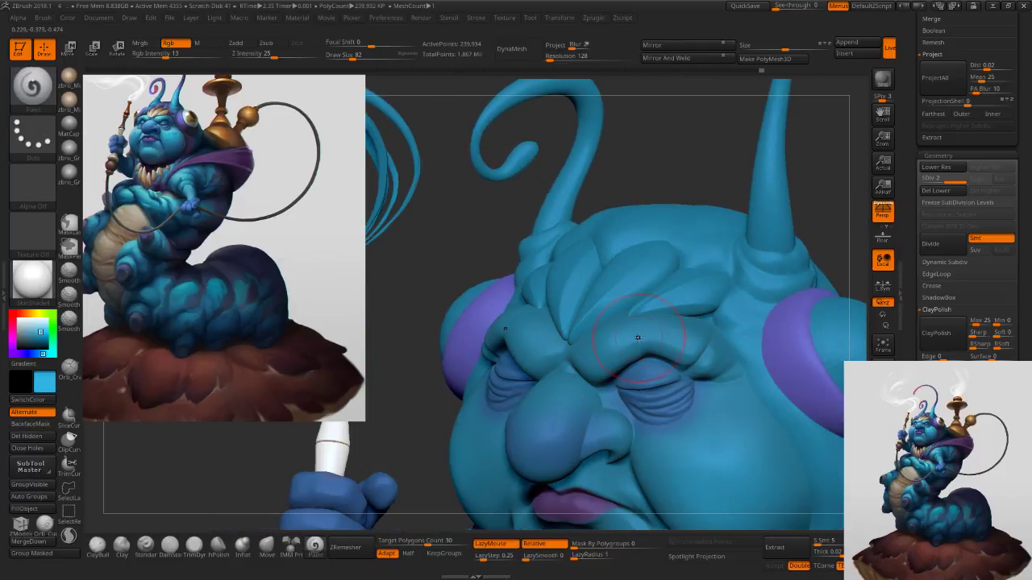
key(s)
click(604, 349)
ctrl+right_drag(640, 393, 619, 323)
alt+right_drag(619, 476, 599, 364)
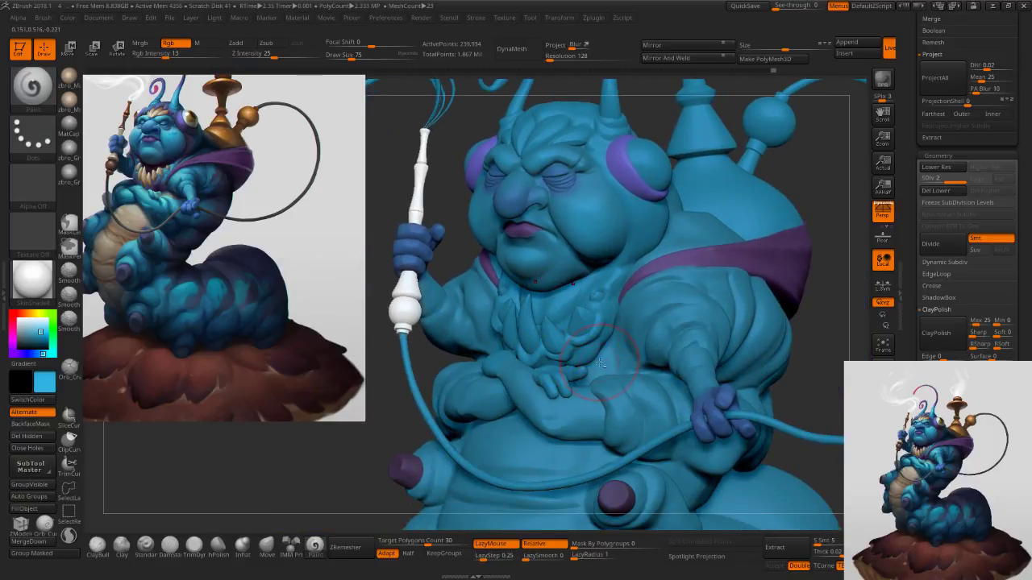
Make the body the active subtool and settle the brush size at 65.
alt+click(584, 419)
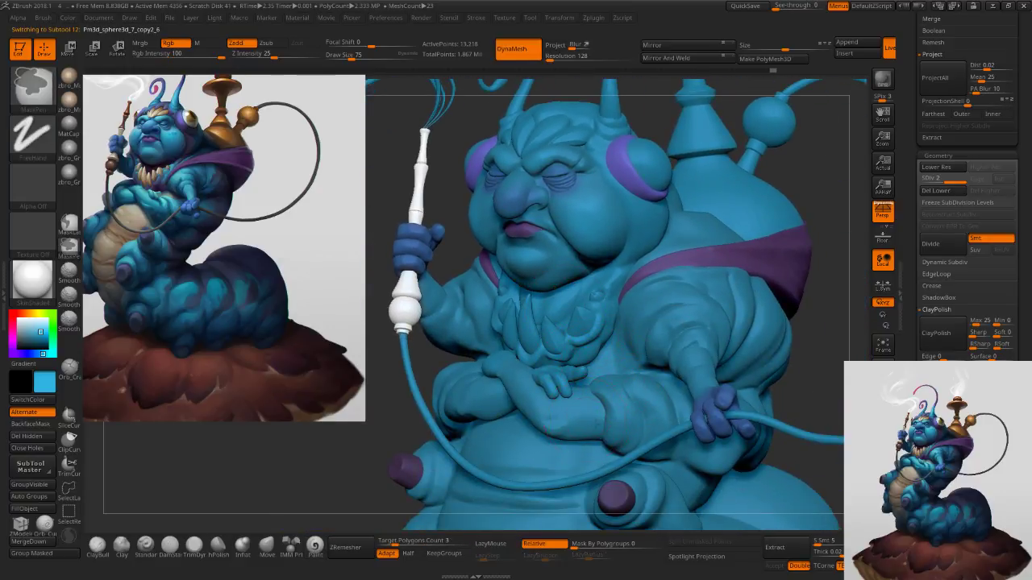
ctrl+right_drag(586, 420, 607, 420)
key(s)
click(588, 421)
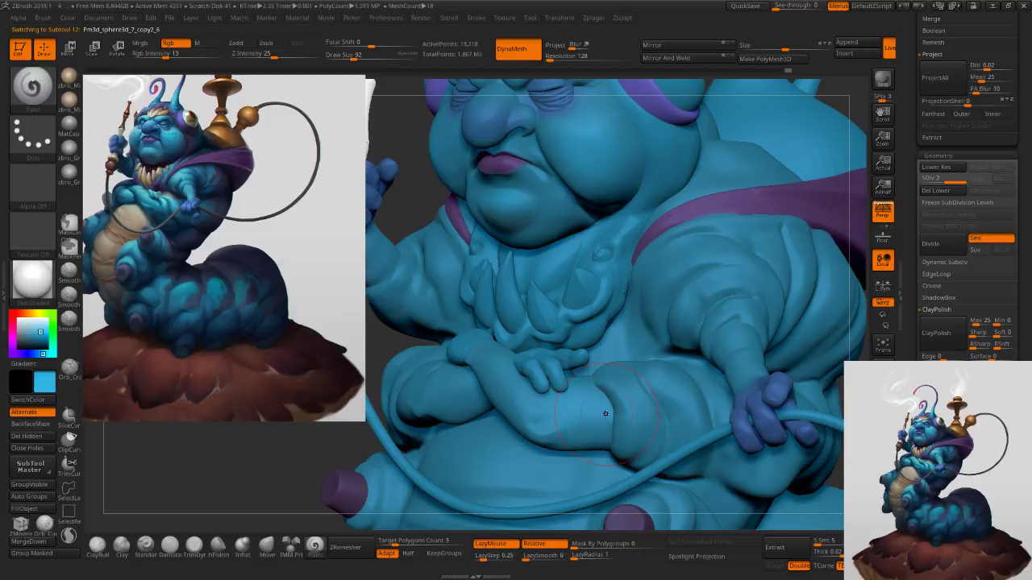
key(s)
click(523, 382)
mouse_move(474, 319)
right_down()
mouse_move(522, 380)
mouse_move(476, 395)
mouse_move(580, 381)
right_up()
key(s)
click(514, 383)
key(s)
click(472, 400)
Select the crossed forearm and paint it blue with a size-89 brush.
alt+click(482, 400)
key(s)
click(553, 376)
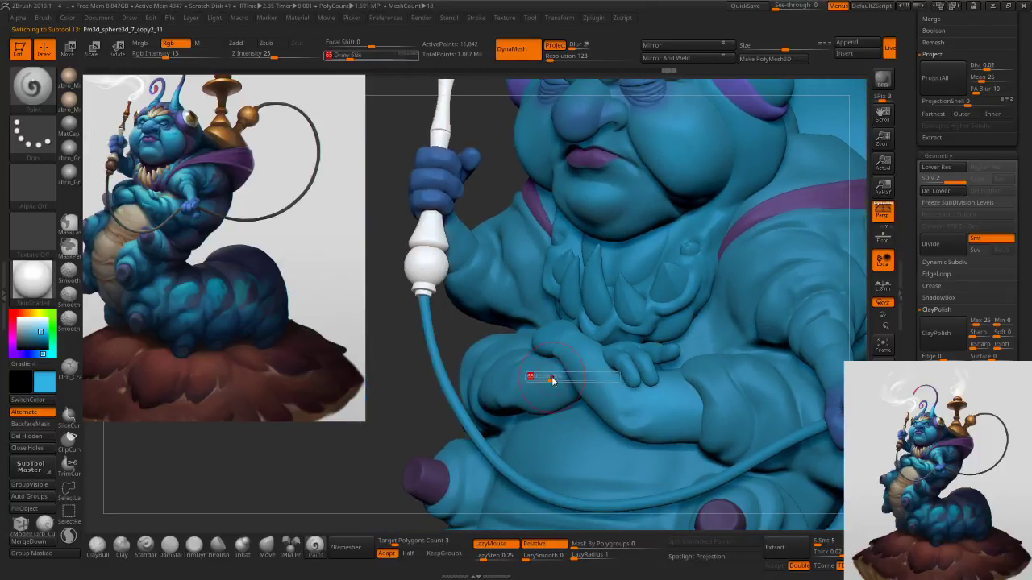
right_drag(476, 350, 539, 363)
drag(539, 363, 461, 366)
drag(546, 360, 556, 358)
Select the hose-holding arm and paint its upper arm and side blue at size 82.
mouse_move(592, 382)
ctrl+right_down()
mouse_move(622, 347)
mouse_move(571, 345)
mouse_move(568, 328)
mouse_move(591, 337)
mouse_move(595, 327)
mouse_move(634, 325)
mouse_move(642, 334)
ctrl+right_up()
alt+click(642, 334)
key([)
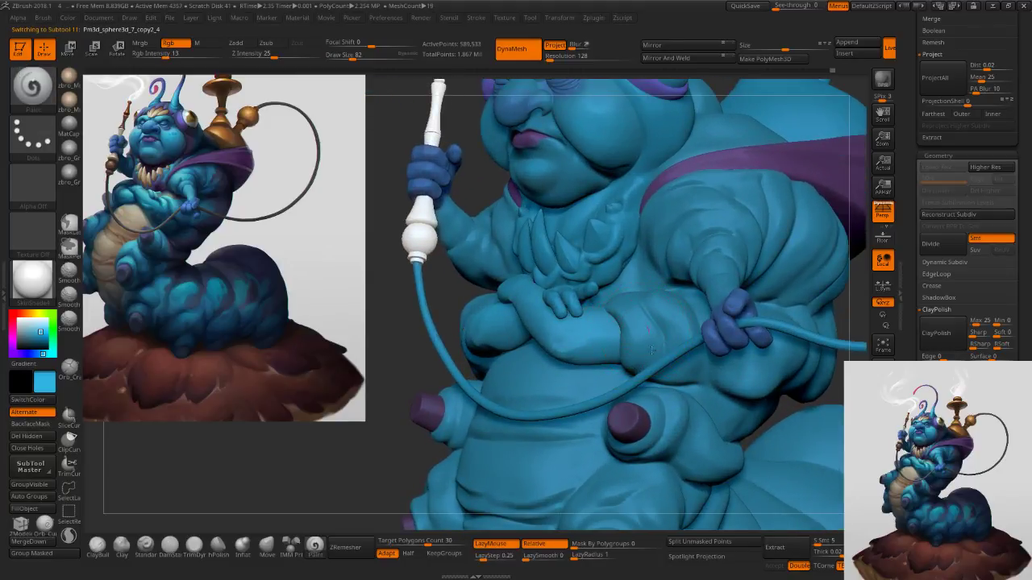
drag(675, 297, 714, 354)
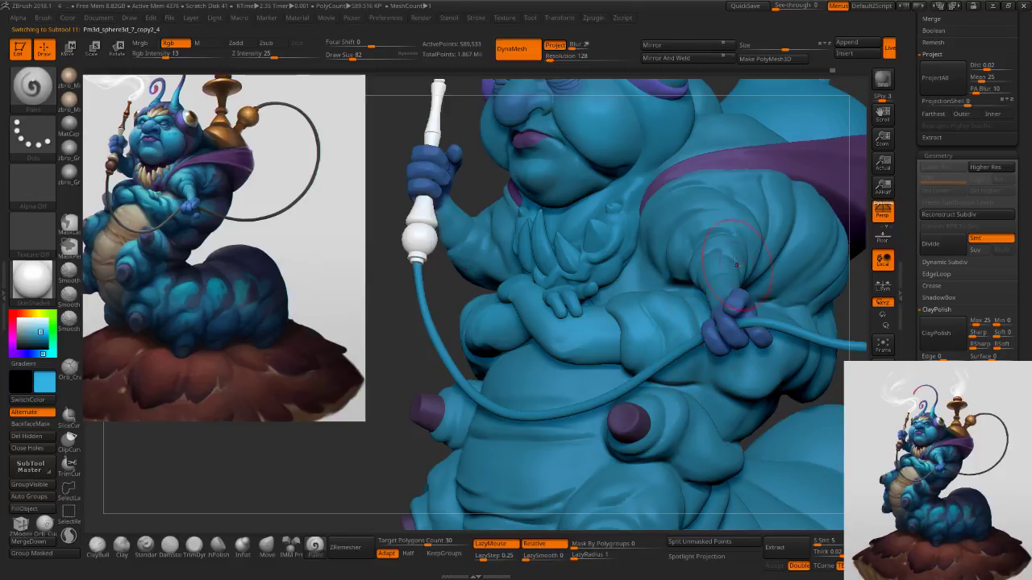
alt+right_drag(675, 232, 657, 294)
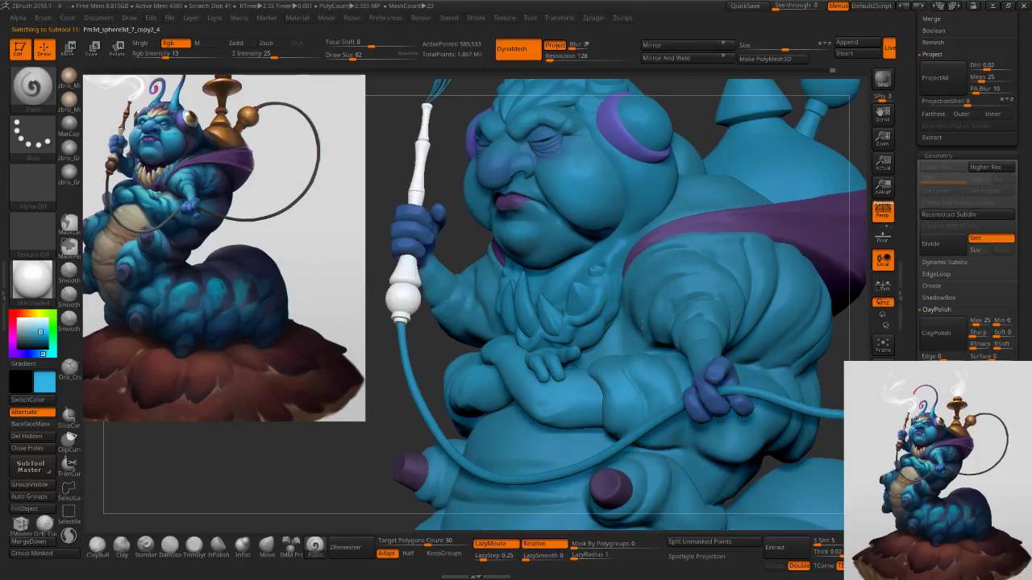
drag(627, 307, 645, 333)
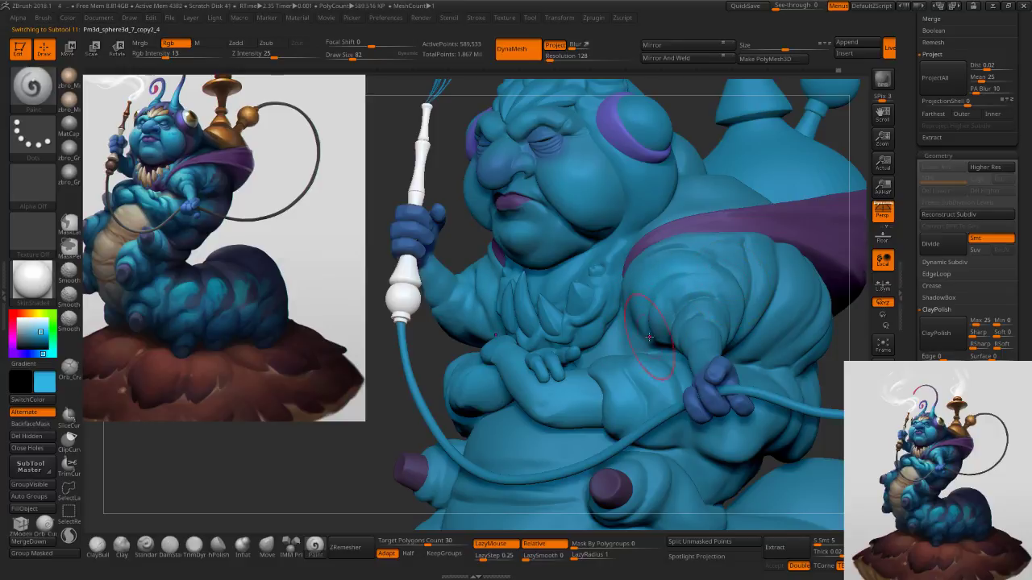
key(ctrl)
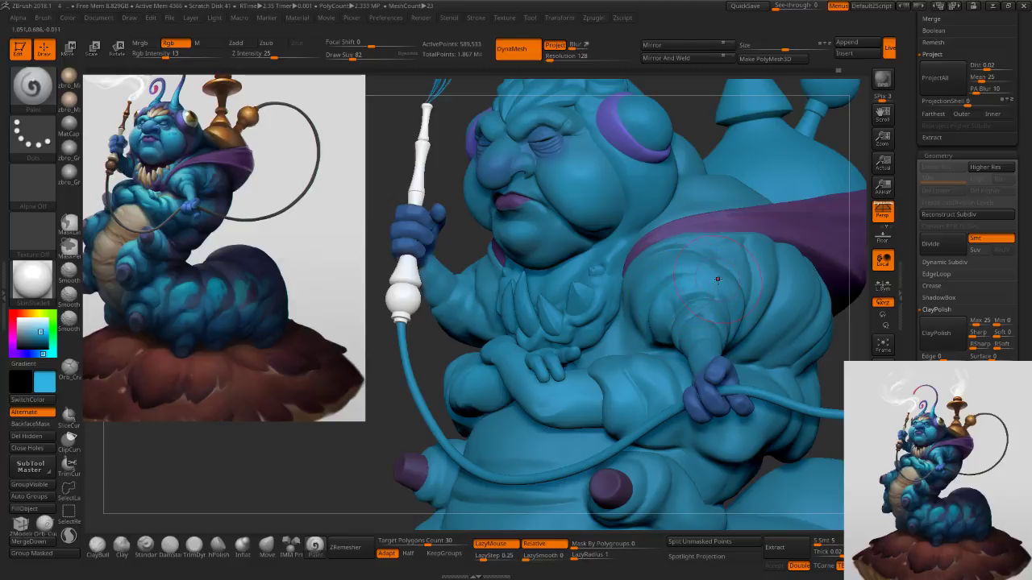
Reframe the model and adjust the brush size, ending at 104.
key(s)
mouse_move(696, 314)
mouse_down()
mouse_move(716, 308)
mouse_move(714, 289)
mouse_up()
key(s)
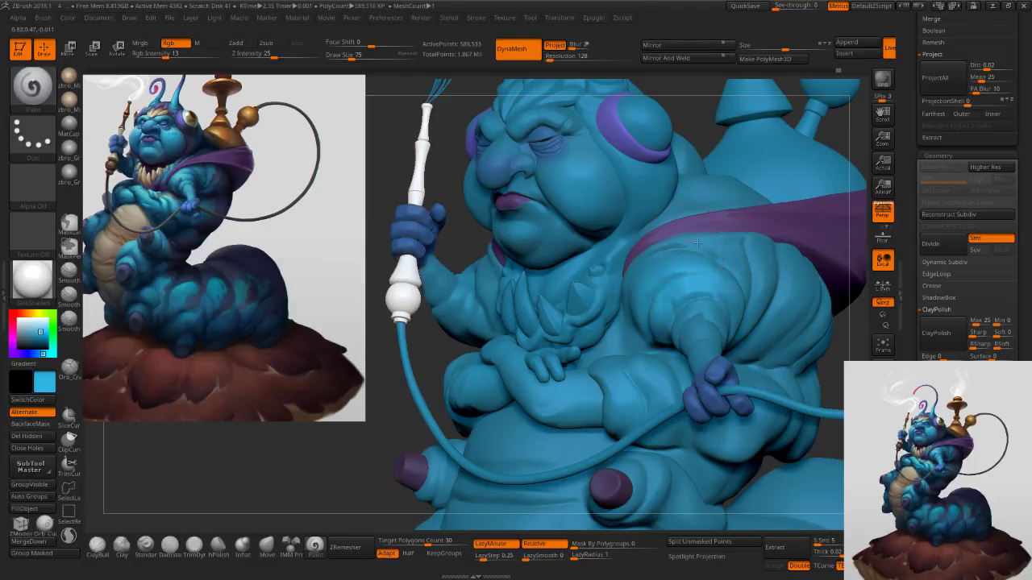
key(s)
drag(734, 253, 744, 249)
key(s)
drag(710, 202, 687, 198)
alt+right_drag(654, 181, 648, 263)
key(s)
drag(648, 264, 645, 273)
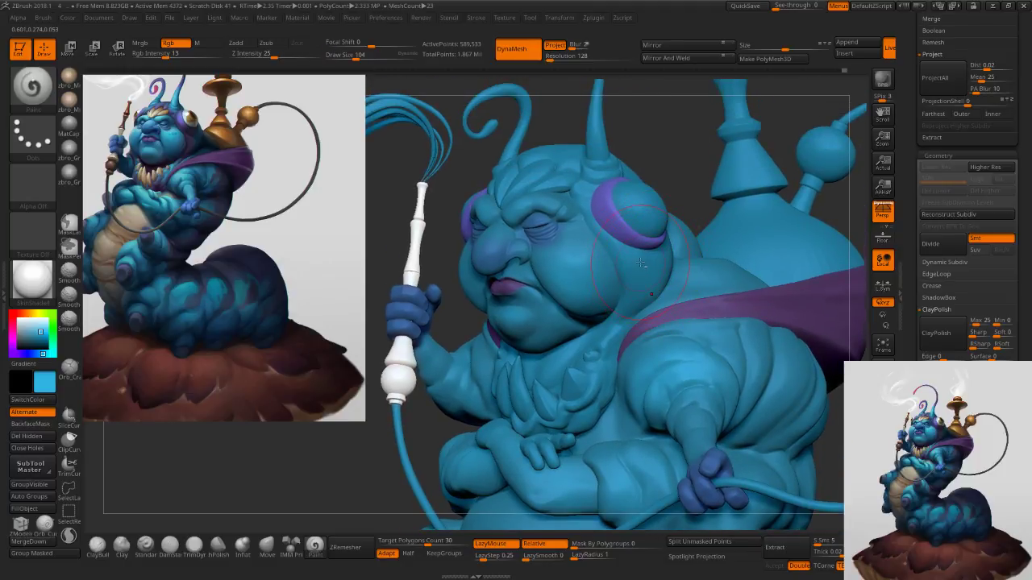
Select the hood piece and sample a purple as the paint colour at brush size 35.
alt+click(640, 262)
key(s)
mouse_move(639, 258)
mouse_down()
mouse_move(634, 267)
mouse_move(607, 238)
mouse_up()
key(s)
key(c)
key(s)
ctrl+right_drag(604, 234, 609, 243)
Sample the sash purple, then switch to the headphones' bluish purple (R 104, G 98, B 196).
key(s)
drag(608, 252, 618, 248)
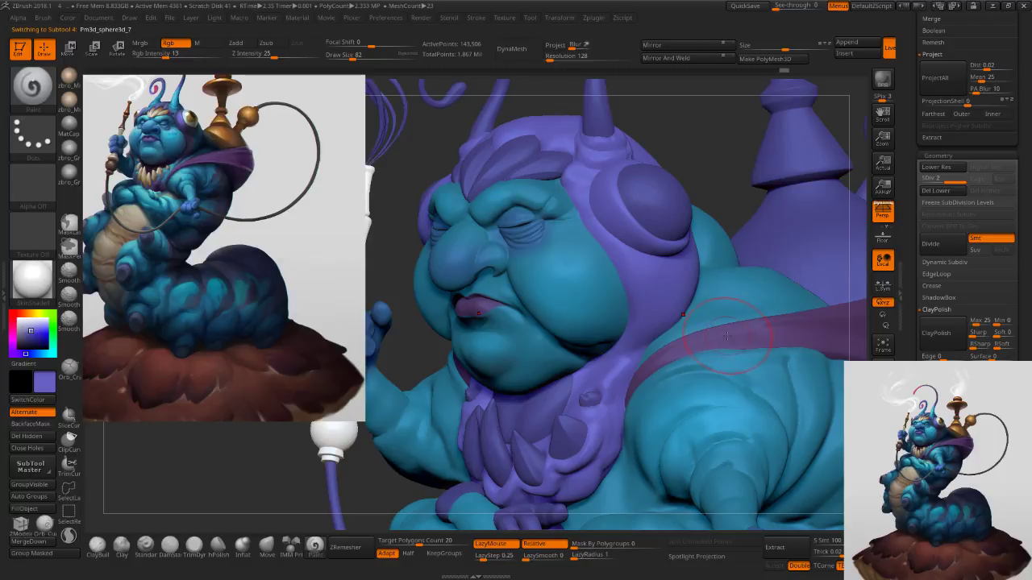
key(c)
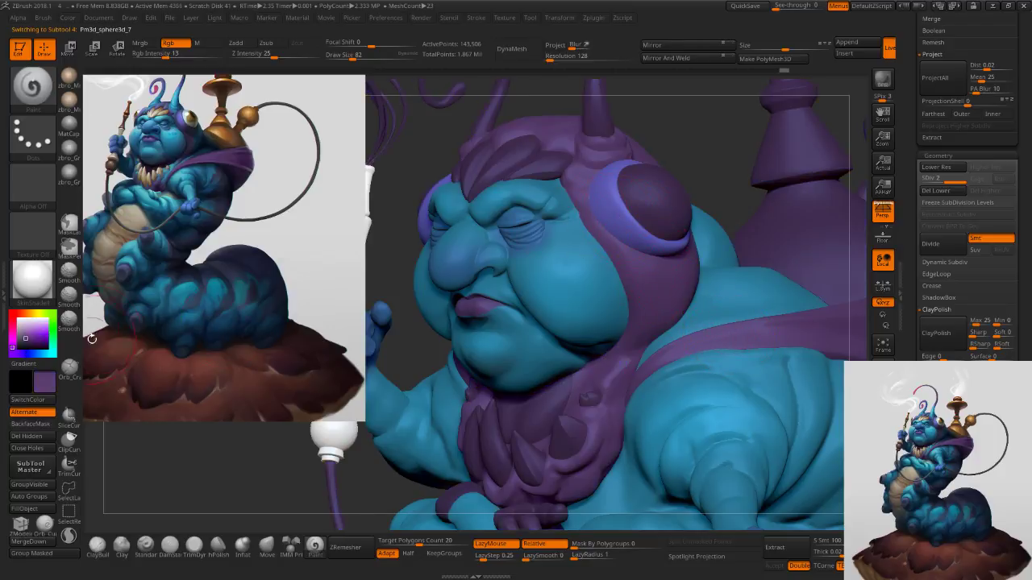
drag(32, 341, 29, 334)
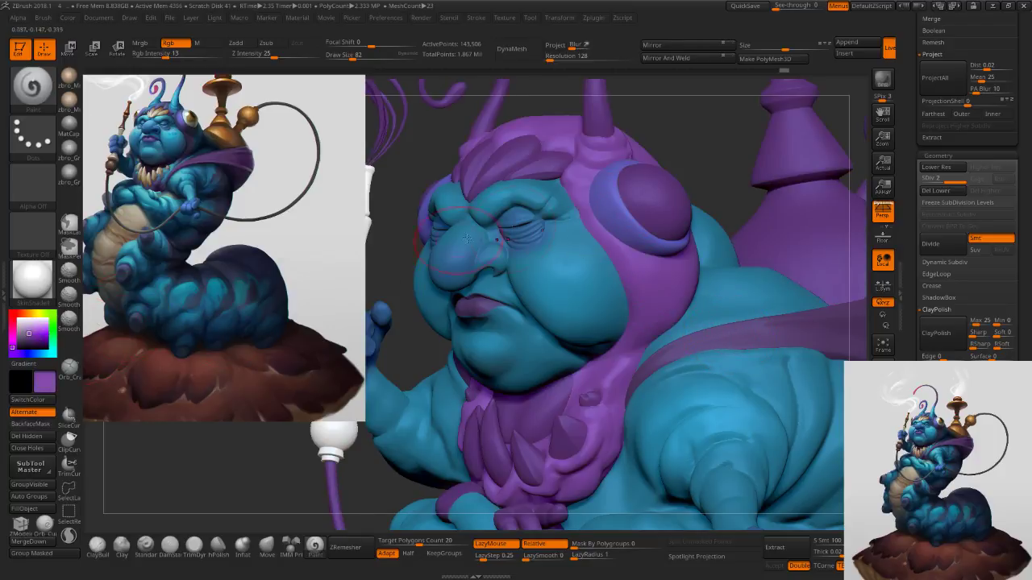
key(c)
key(s)
drag(622, 228, 618, 227)
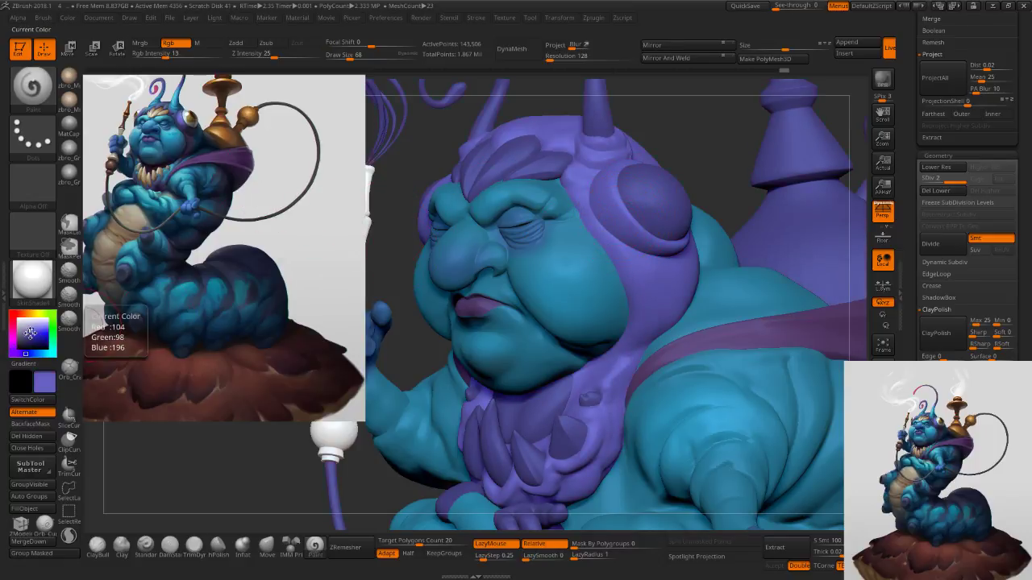
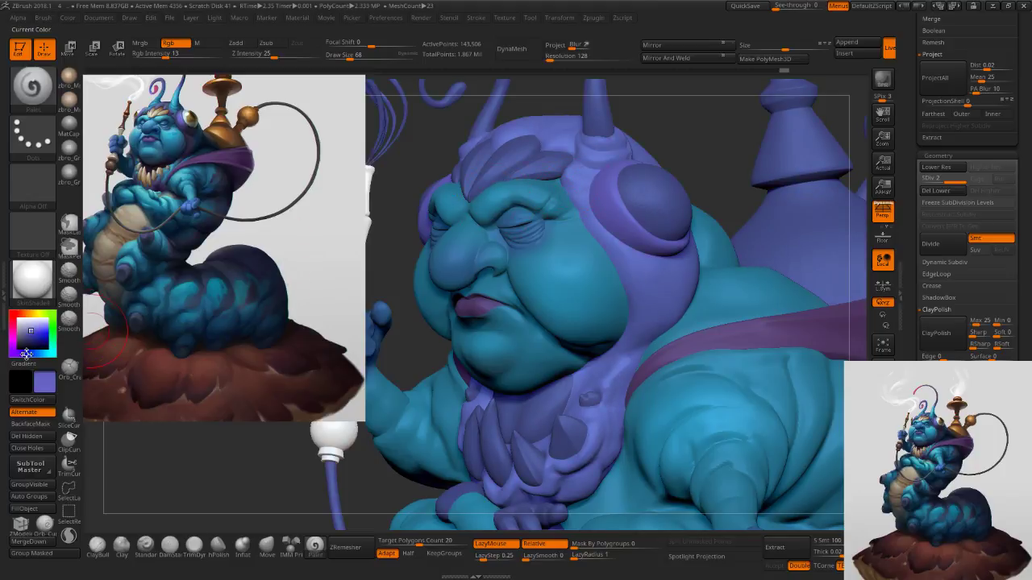
Tweak the purple, set the brush size to 53 and raise Rgb Intensity to 100.
click(24, 354)
key(s)
click(590, 230)
key(s)
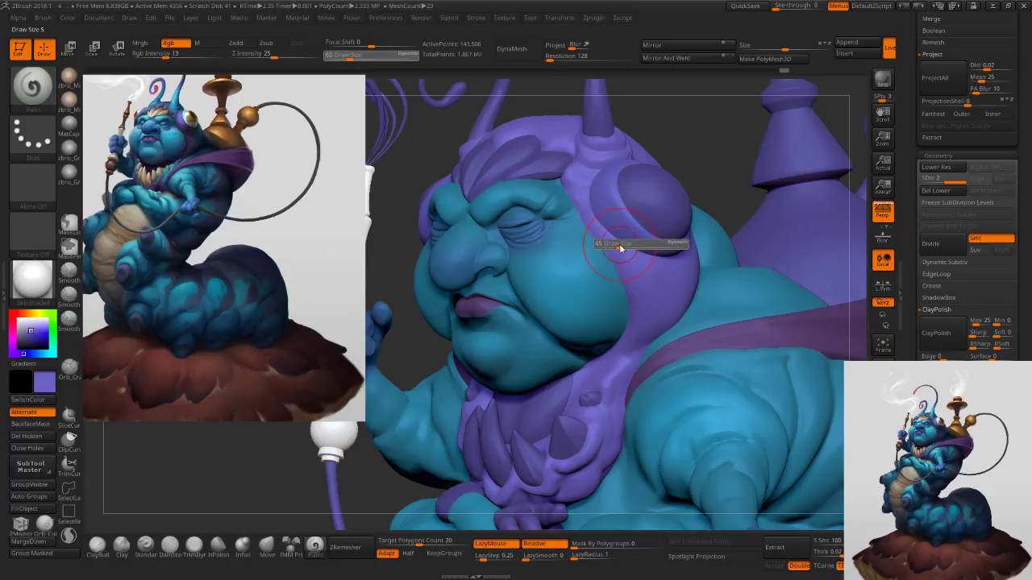
drag(617, 244, 617, 244)
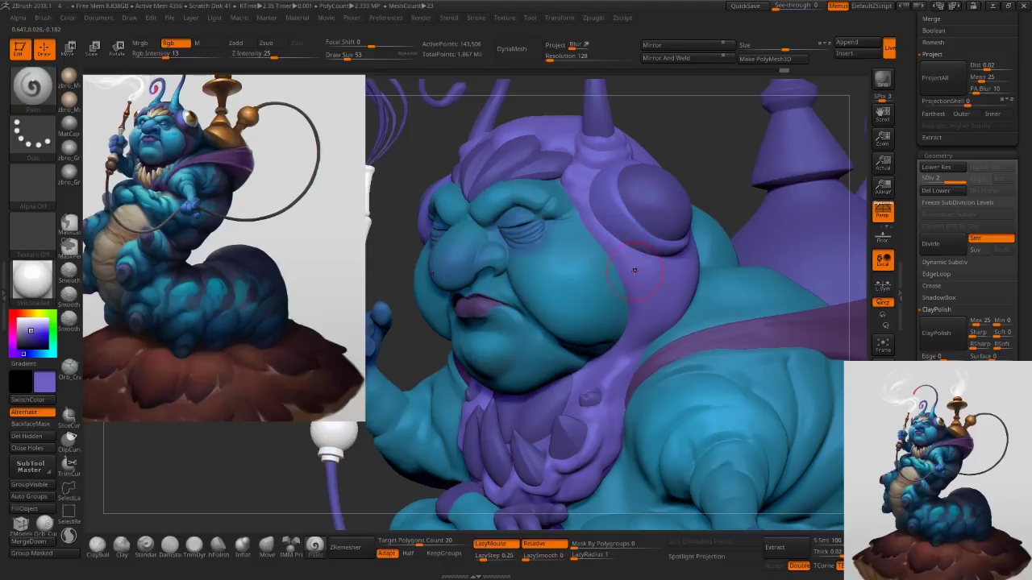
key(c)
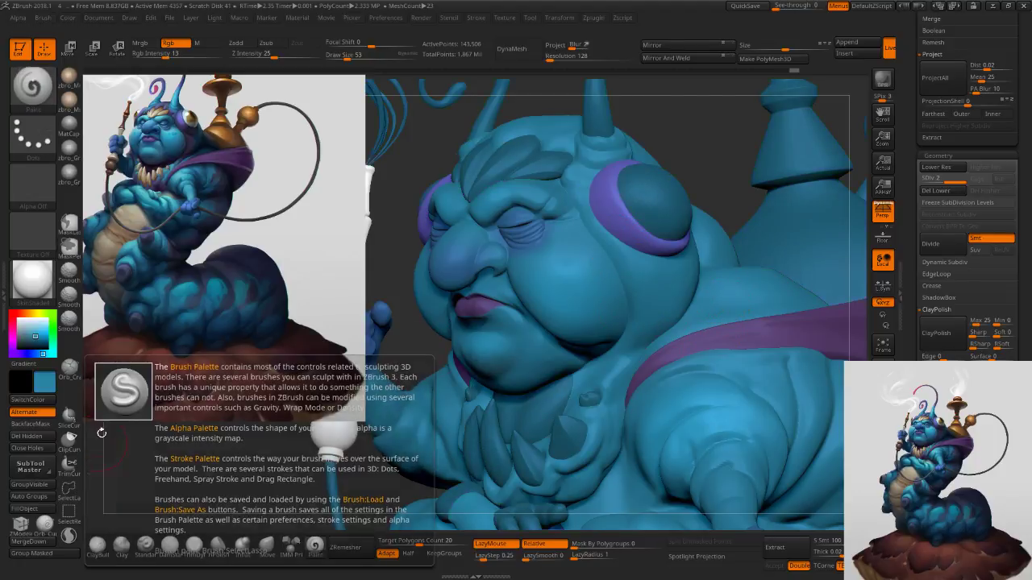
drag(175, 55, 234, 55)
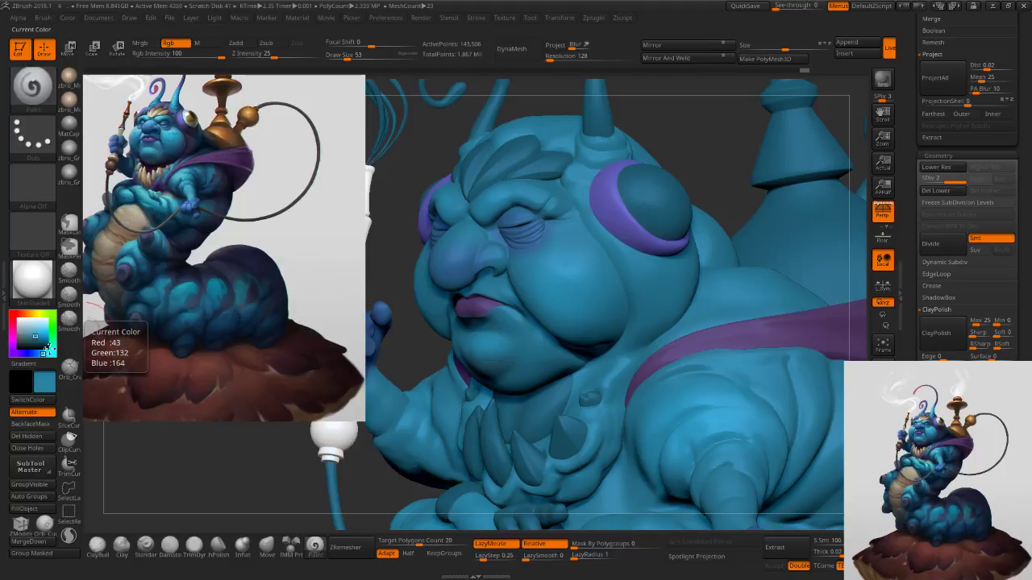
Sample the eye rim's purple and paint a strip down the cheek at brush size 65.
key(c)
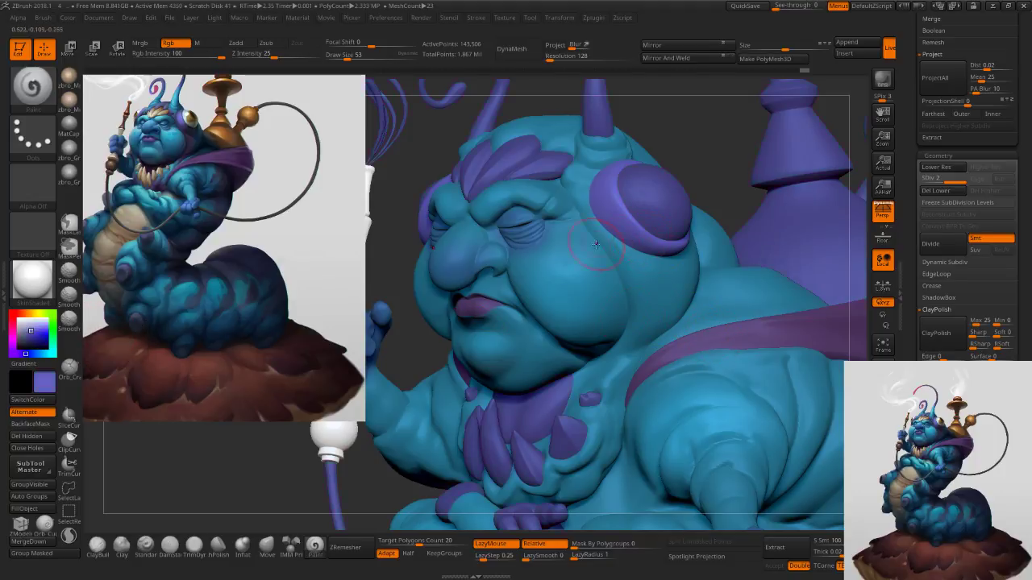
drag(23, 355, 21, 354)
key(s)
drag(631, 247, 596, 233)
key(s)
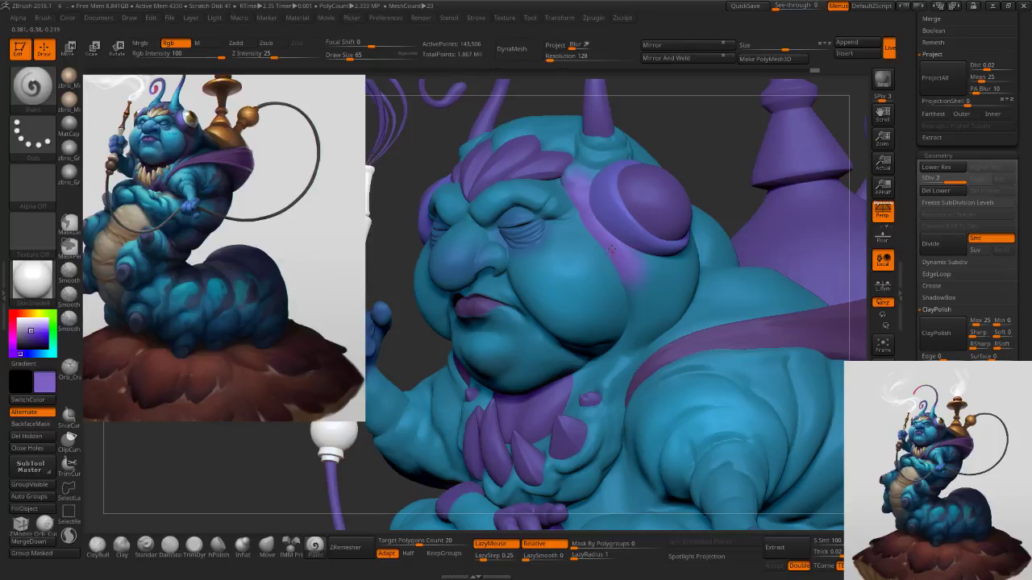
drag(629, 270, 628, 310)
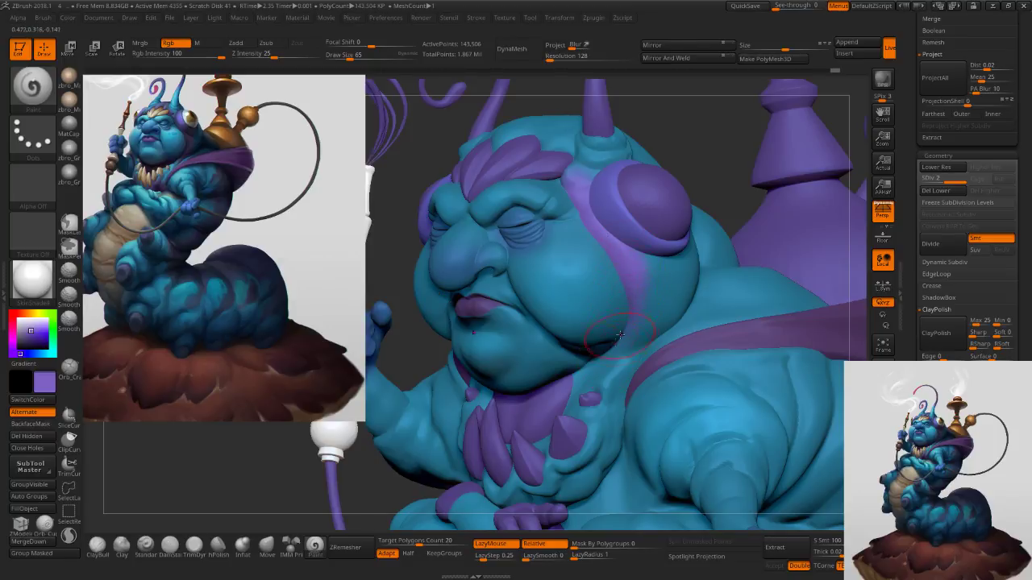
Extend the purple toward the jaw and paint a darker purple along the chest fold.
drag(627, 264, 614, 348)
mouse_move(576, 493)
alt+right_down()
mouse_move(614, 337)
mouse_move(586, 425)
alt+right_up()
key([)
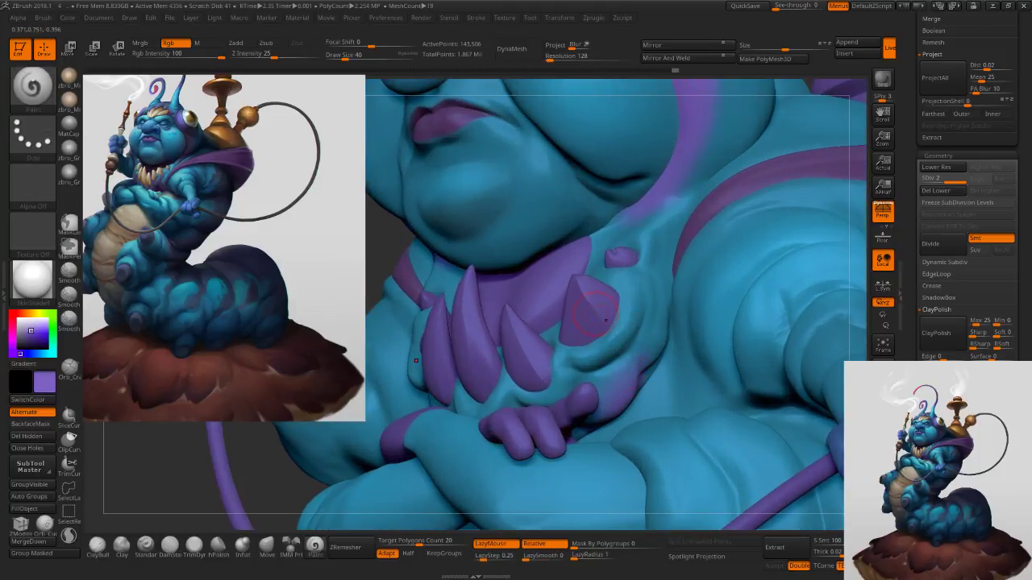
key(c)
mouse_move(649, 363)
mouse_down()
mouse_move(619, 401)
mouse_move(662, 310)
mouse_up()
drag(580, 424, 616, 374)
key(ctrl+z)
Shade the lower body lump's underside purple at brush size 53, undoing stray strokes.
key(s)
click(646, 348)
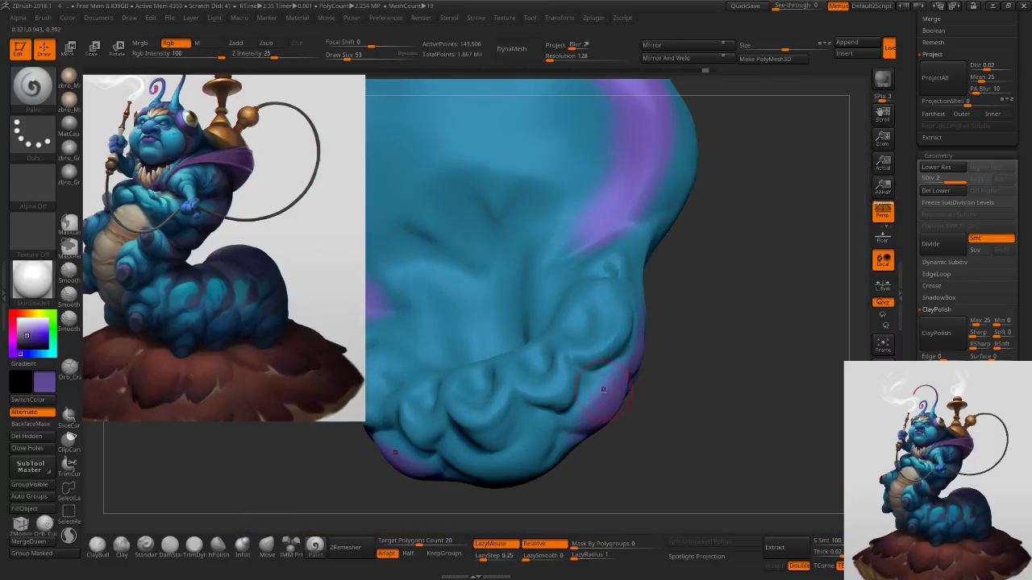
drag(603, 365, 514, 407)
key(s)
click(583, 383)
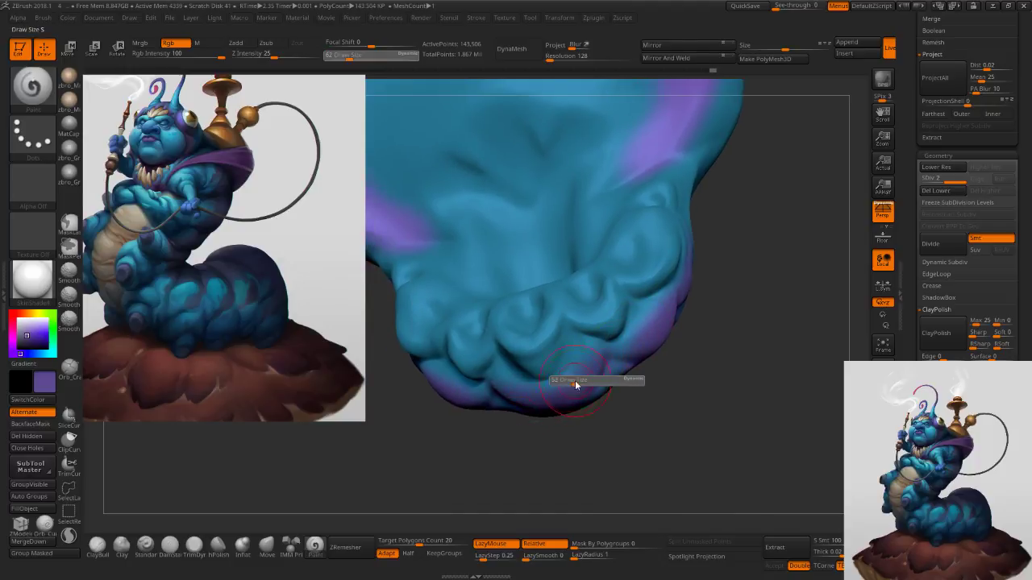
ctrl+right_drag(559, 357, 568, 351)
mouse_move(550, 328)
mouse_down()
mouse_move(558, 312)
mouse_move(524, 352)
mouse_up()
key(ctrl+z)
key(s)
click(557, 340)
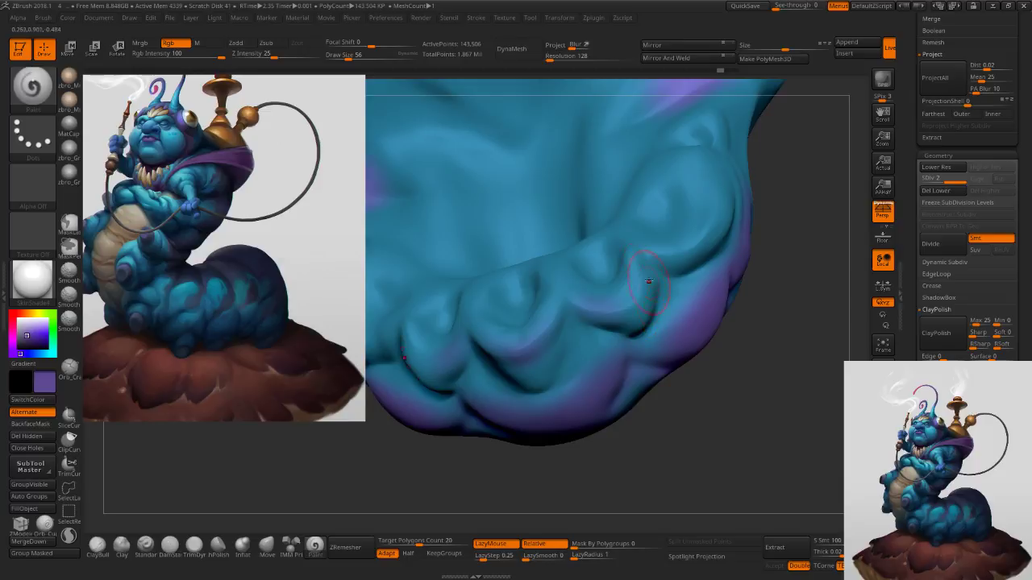
Set the brush size to 71 and turn Solo off to show all subtools.
right_drag(714, 274, 658, 263)
key(s)
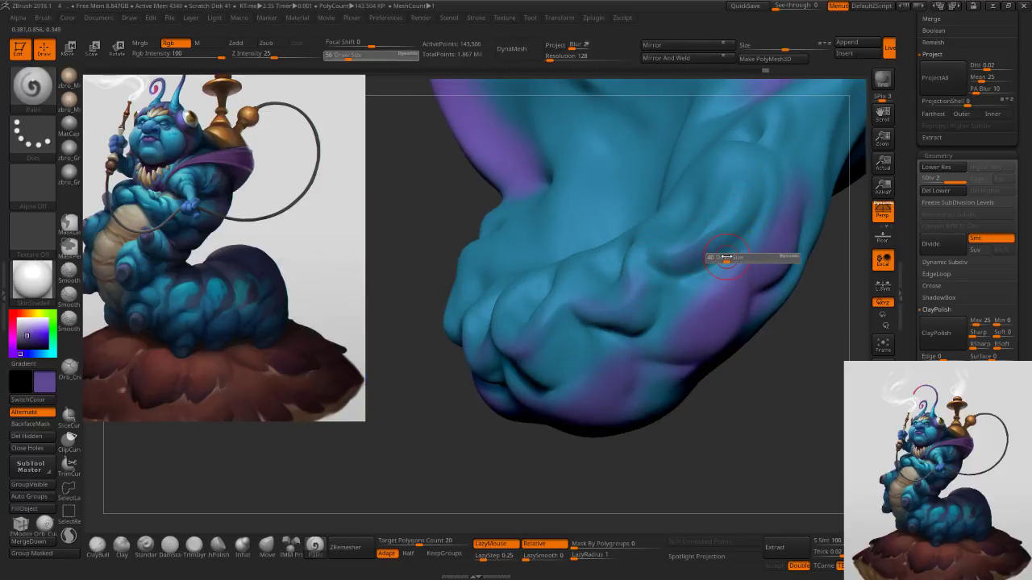
drag(727, 257, 733, 219)
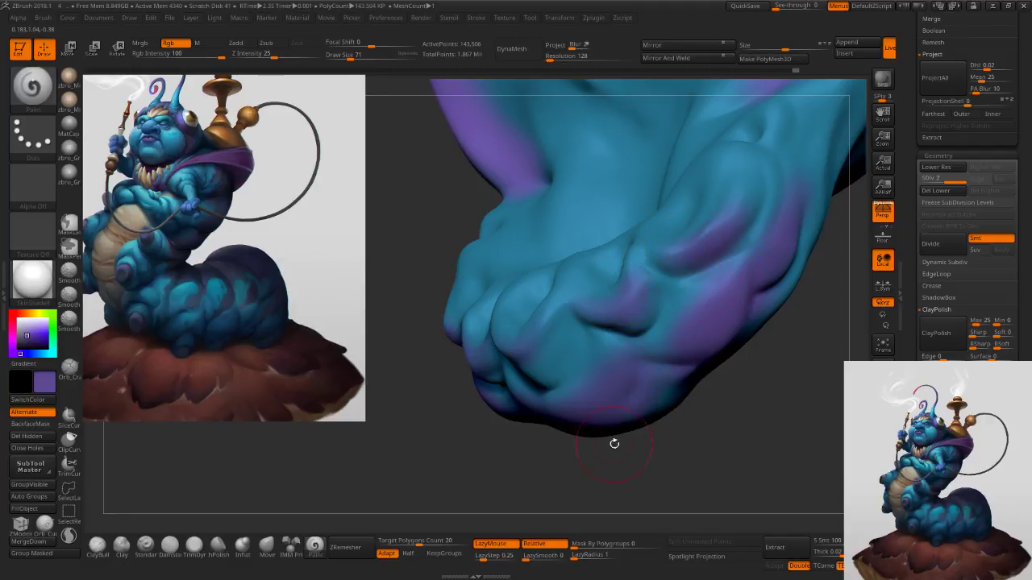
click(881, 464)
mouse_move(806, 419)
ctrl+right_down()
mouse_move(718, 266)
mouse_move(762, 257)
mouse_move(715, 324)
mouse_move(658, 258)
mouse_move(670, 233)
mouse_move(610, 242)
ctrl+right_up()
Paint purple over the forehead, brow and cheek band at brush sizes 85, 59 and 75.
key(s)
key(s)
drag(593, 204, 595, 204)
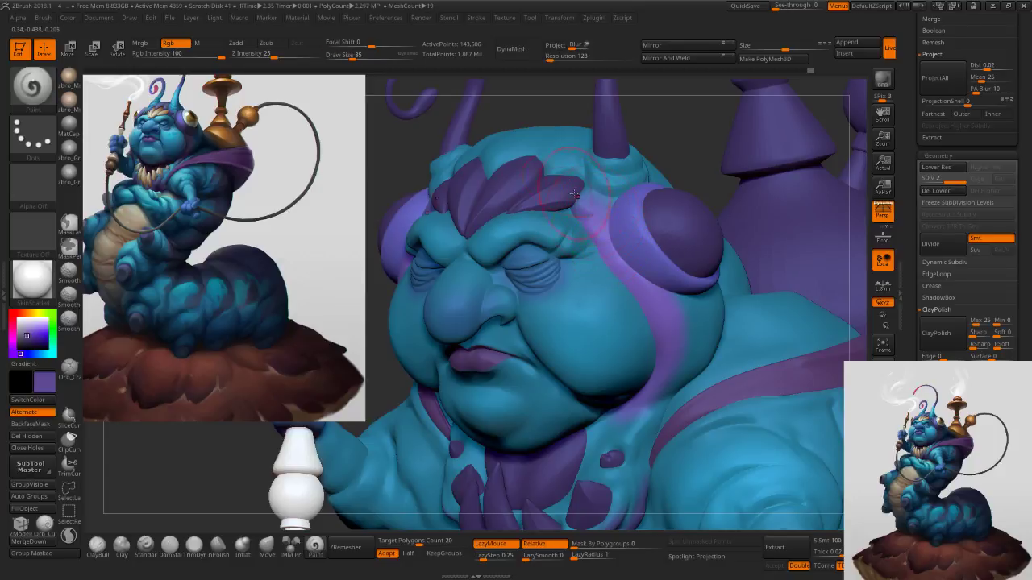
right_drag(560, 159, 557, 201)
drag(559, 159, 552, 173)
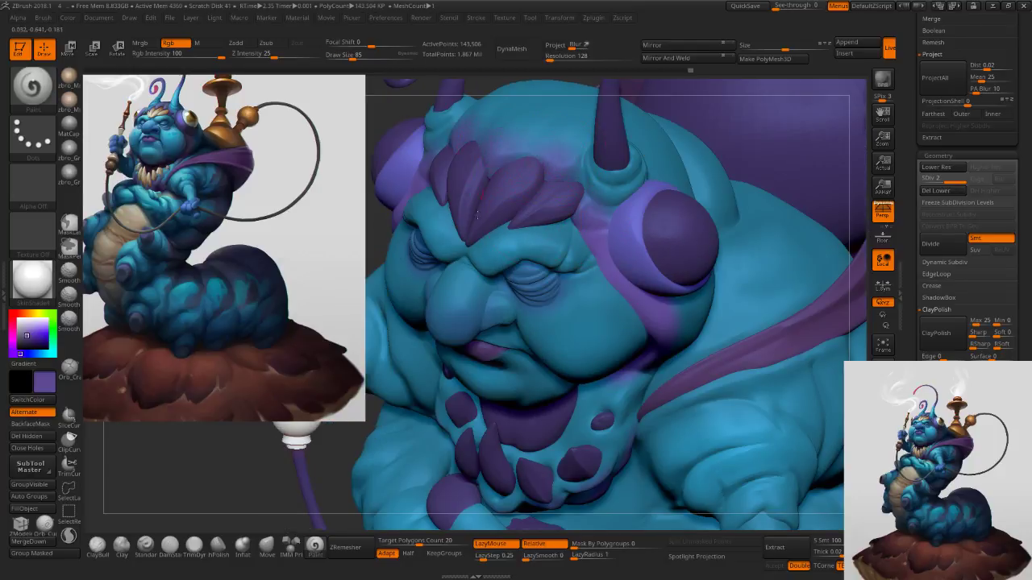
alt+right_drag(562, 143, 590, 241)
key(s)
drag(588, 228, 582, 228)
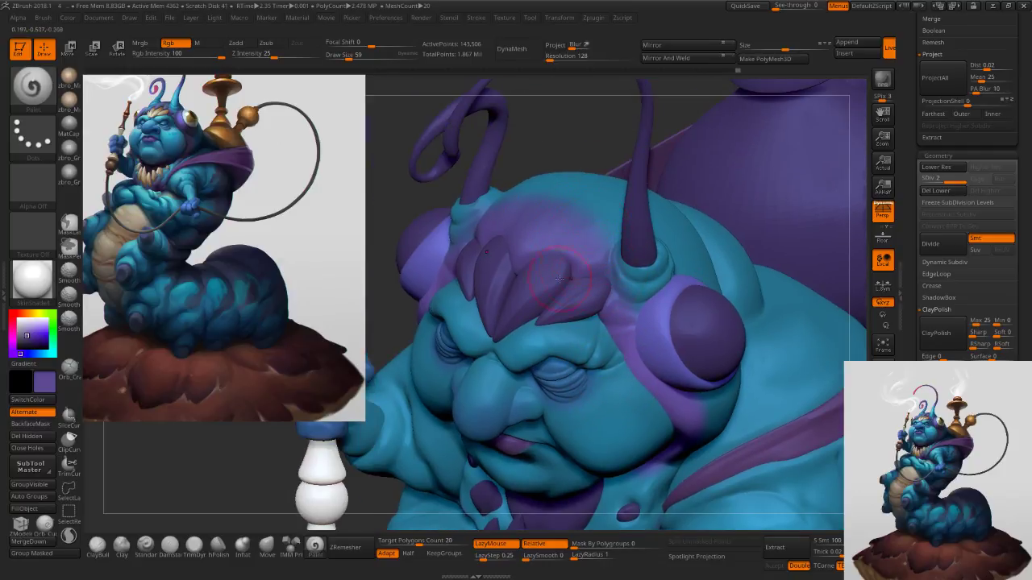
drag(609, 266, 627, 345)
drag(646, 310, 657, 372)
right_drag(622, 339, 649, 278)
key(s)
drag(648, 278, 652, 279)
right_drag(652, 278, 629, 272)
Sample the body blue and fill the left antenna subtool with it using FillObject.
alt+click(615, 290)
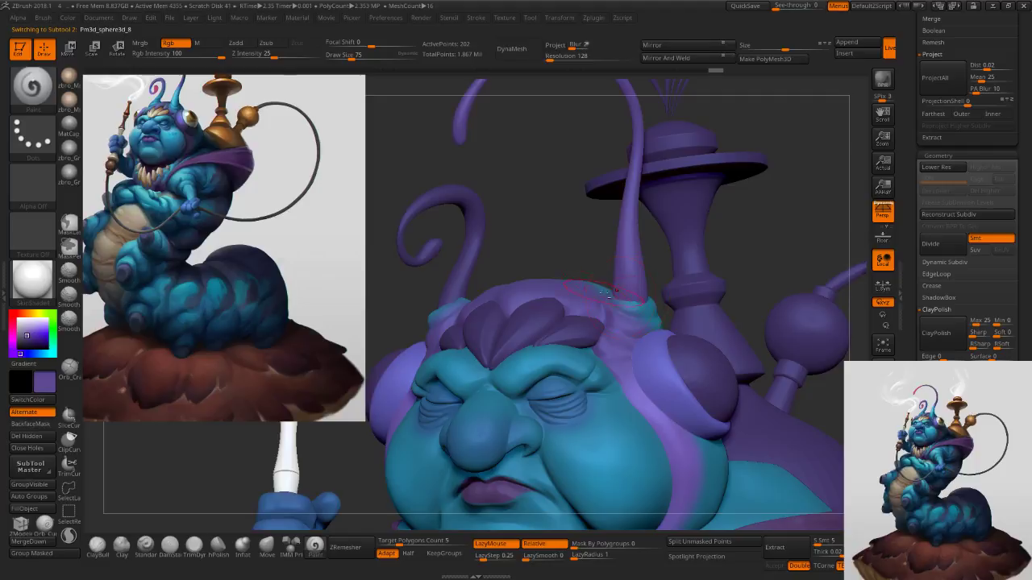
ctrl+right_drag(657, 347, 614, 320)
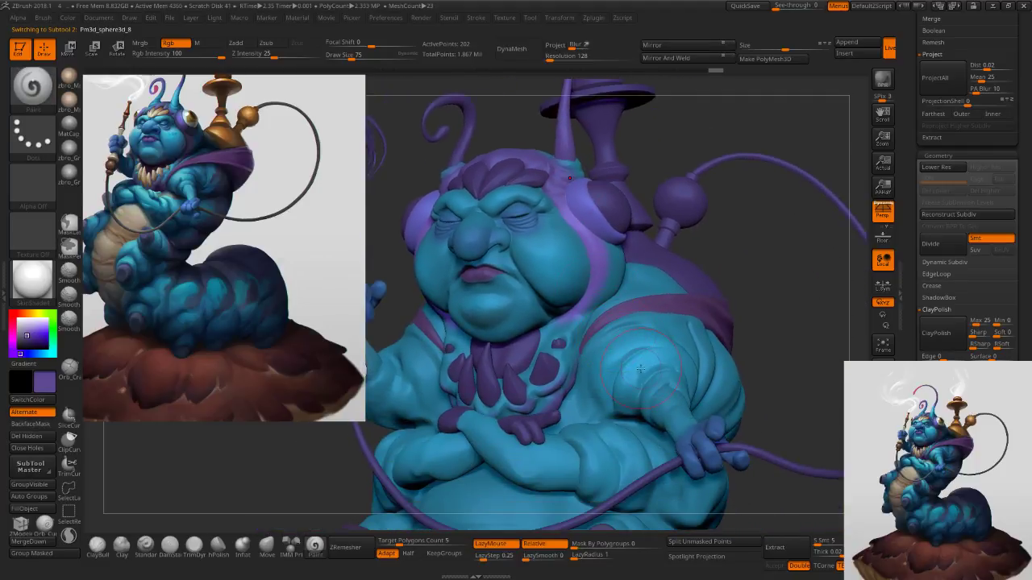
key(c)
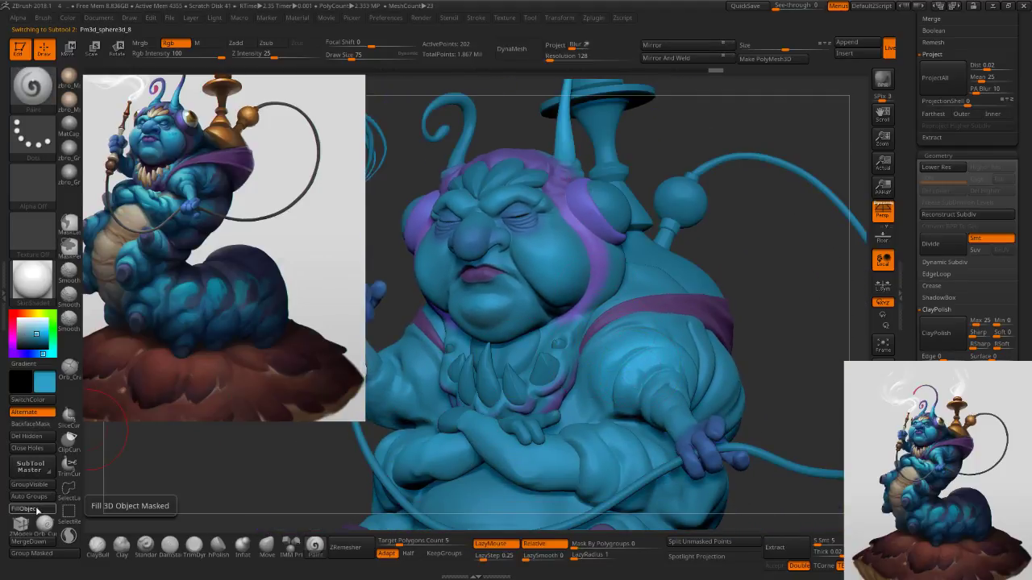
alt+right_drag(452, 201, 444, 251)
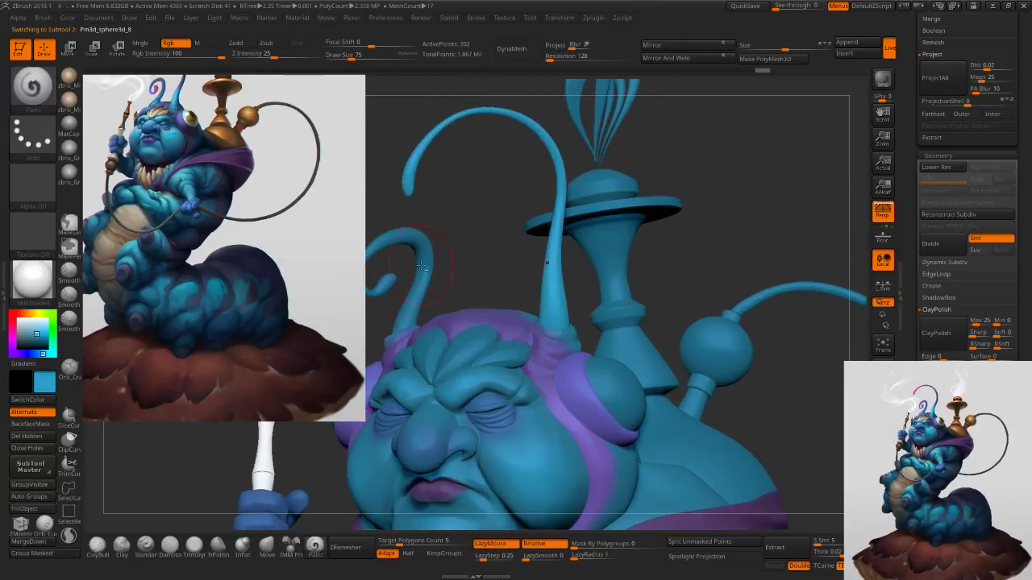
alt+click(421, 276)
click(41, 509)
Paint purple along the left antenna's curled tip at brush size 96, then set size 68.
mouse_move(454, 300)
alt+right_down()
mouse_move(493, 281)
mouse_move(541, 290)
alt+right_up()
key(c)
key(s)
key(s)
click(510, 262)
drag(504, 266, 506, 285)
drag(486, 223, 495, 225)
right_drag(495, 226, 355, 242)
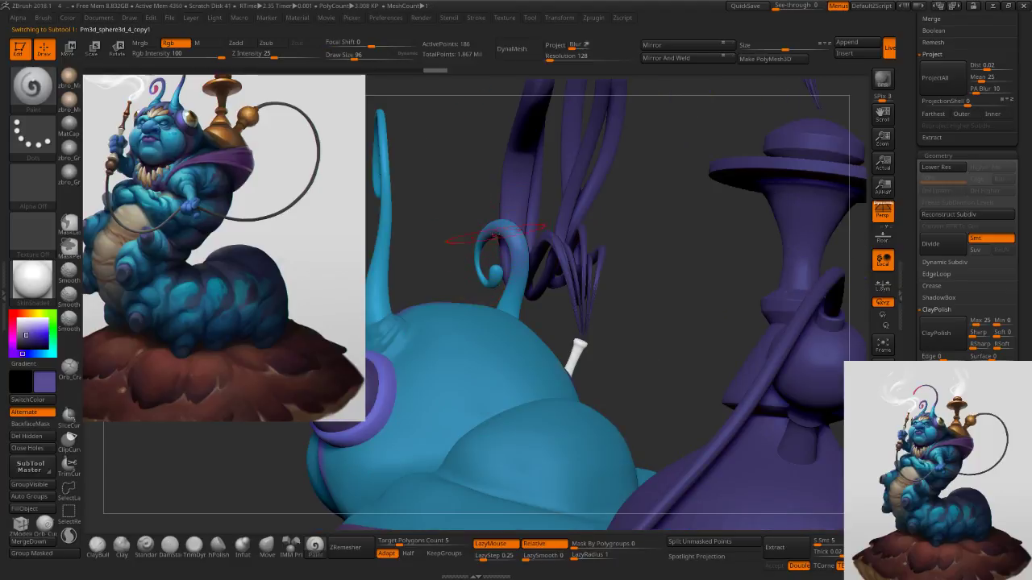
right_drag(502, 232, 545, 231)
drag(514, 227, 508, 253)
right_drag(506, 269, 541, 266)
drag(461, 233, 443, 252)
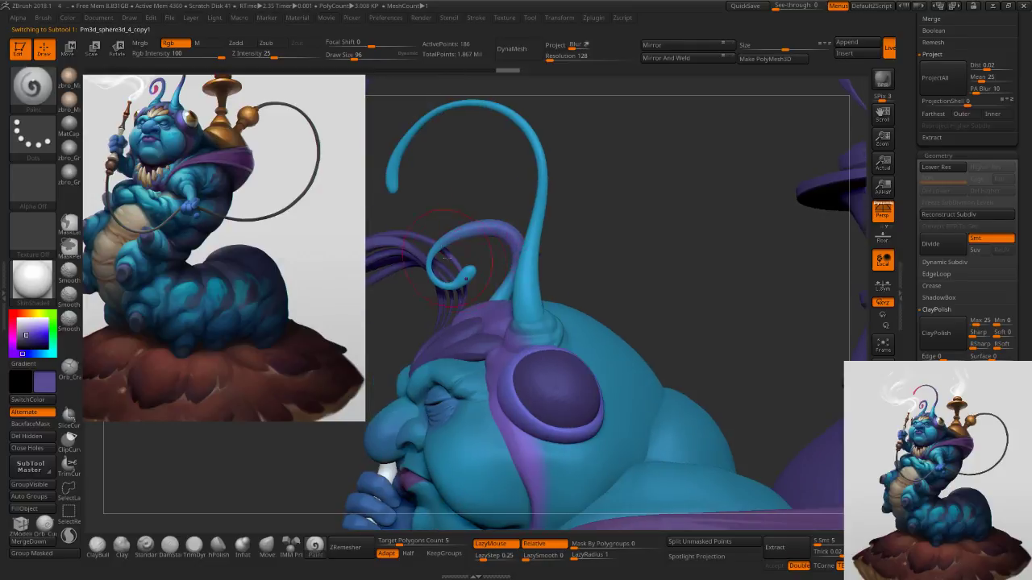
key(s)
click(471, 276)
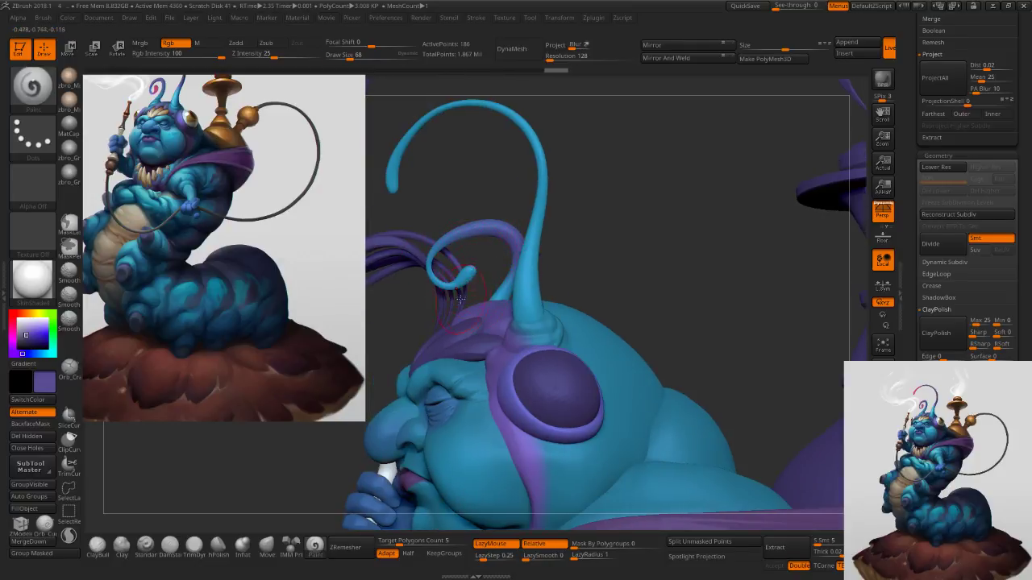
Pick a bright saturated red and paint the antenna tip red at brush size 89.
click(11, 321)
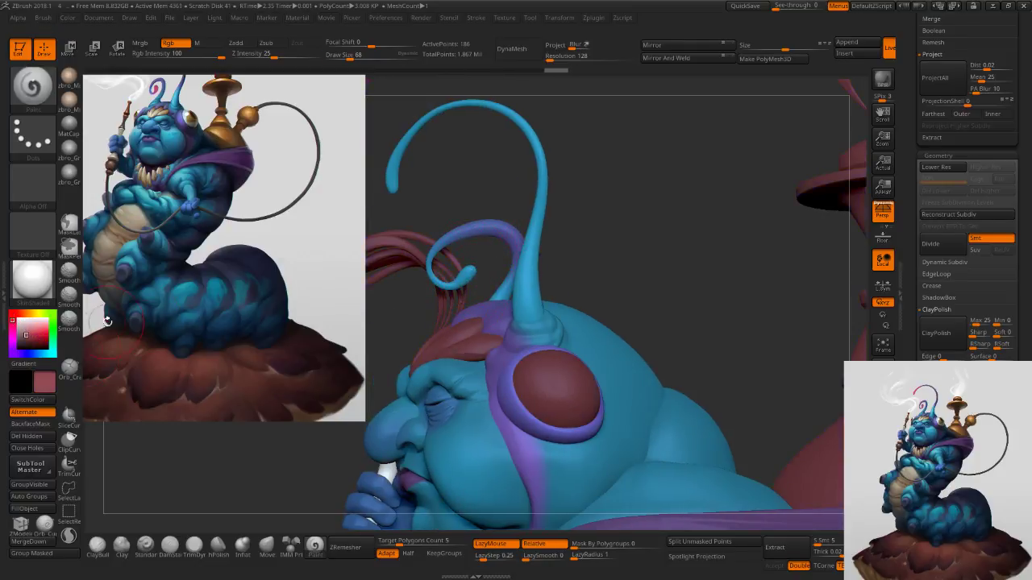
click(43, 330)
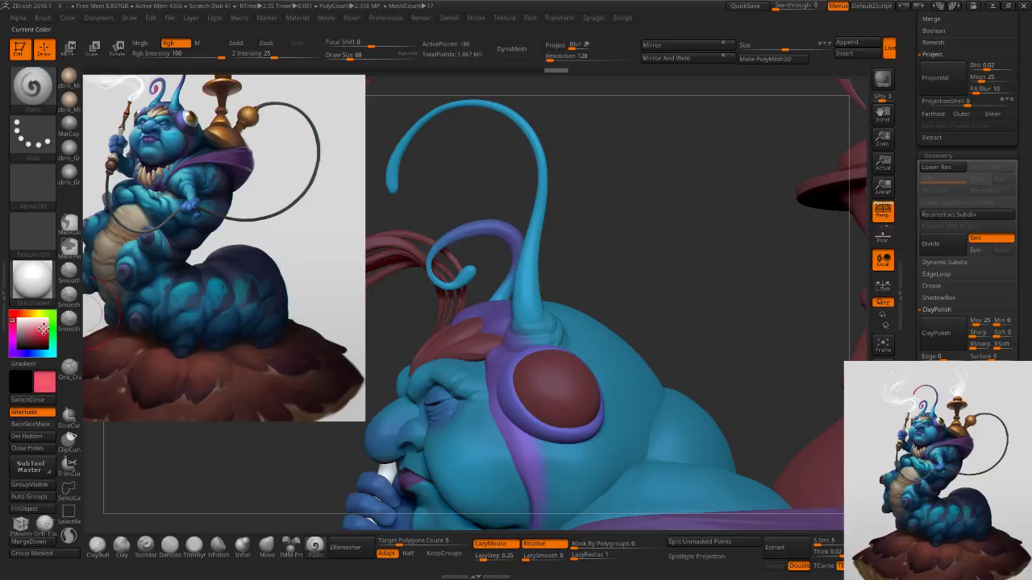
drag(10, 321, 10, 307)
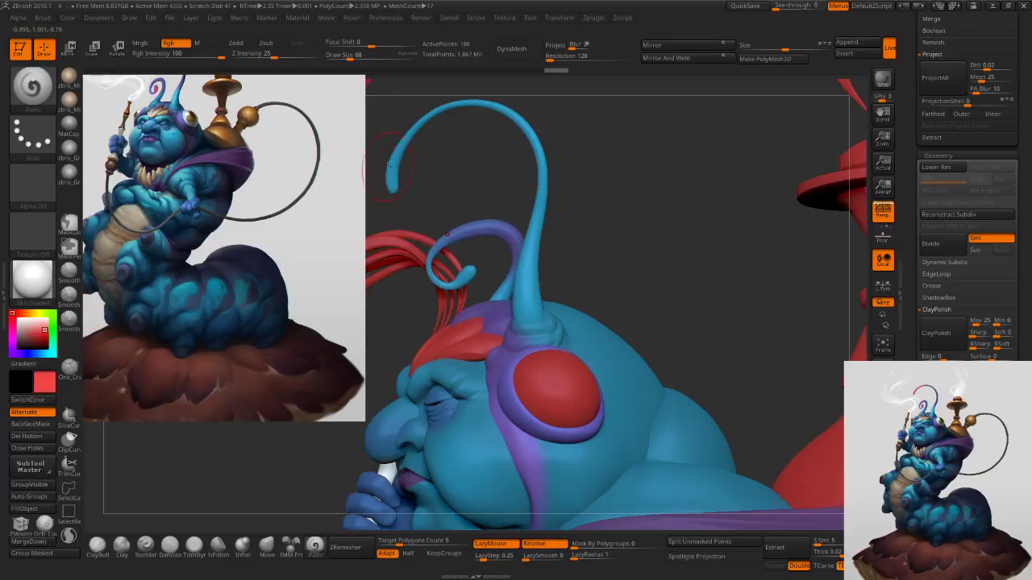
alt+drag(401, 185, 469, 219)
alt+click(464, 212)
key(s)
click(465, 210)
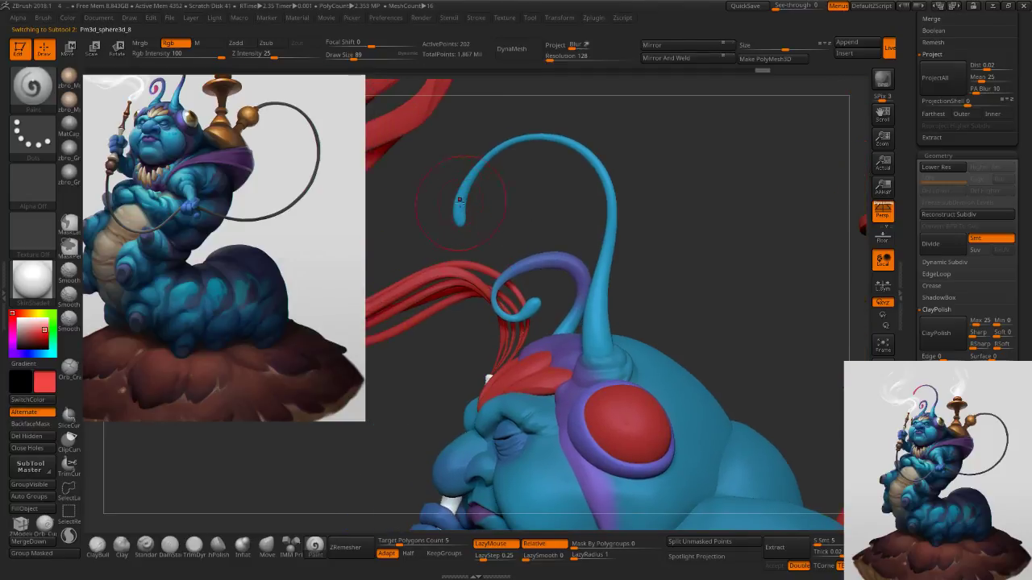
drag(462, 227, 514, 150)
Repaint the small curled antenna's tip red at brush size 62, undoing failed strokes.
drag(459, 227, 511, 166)
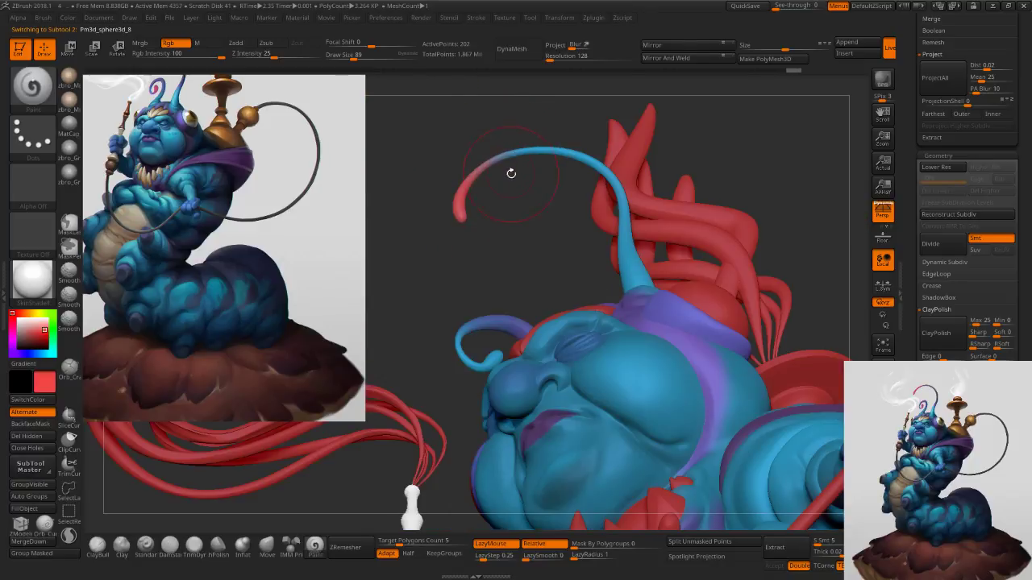
mouse_move(503, 357)
mouse_down()
mouse_move(451, 367)
mouse_move(497, 355)
mouse_up()
drag(501, 353, 475, 357)
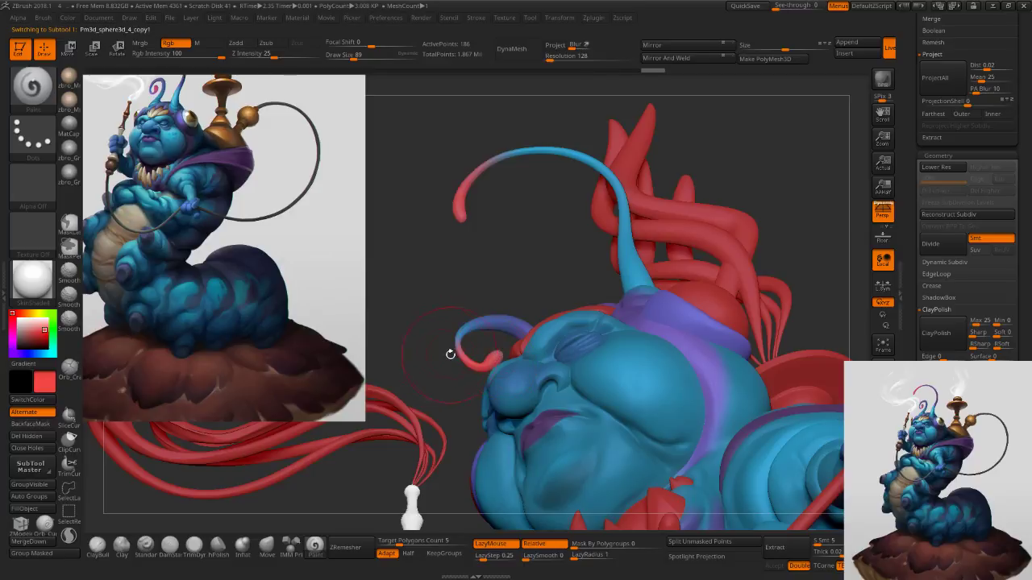
key(ctrl+z)
right_drag(494, 360, 498, 366)
key(s)
drag(499, 366, 495, 366)
right_drag(495, 367, 496, 373)
key(ctrl+z)
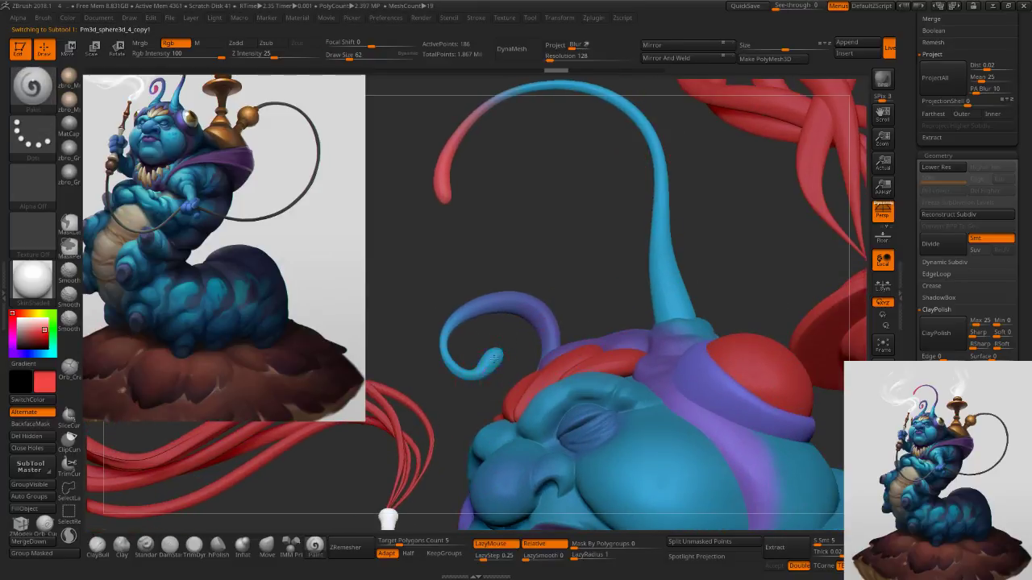
drag(498, 354, 479, 373)
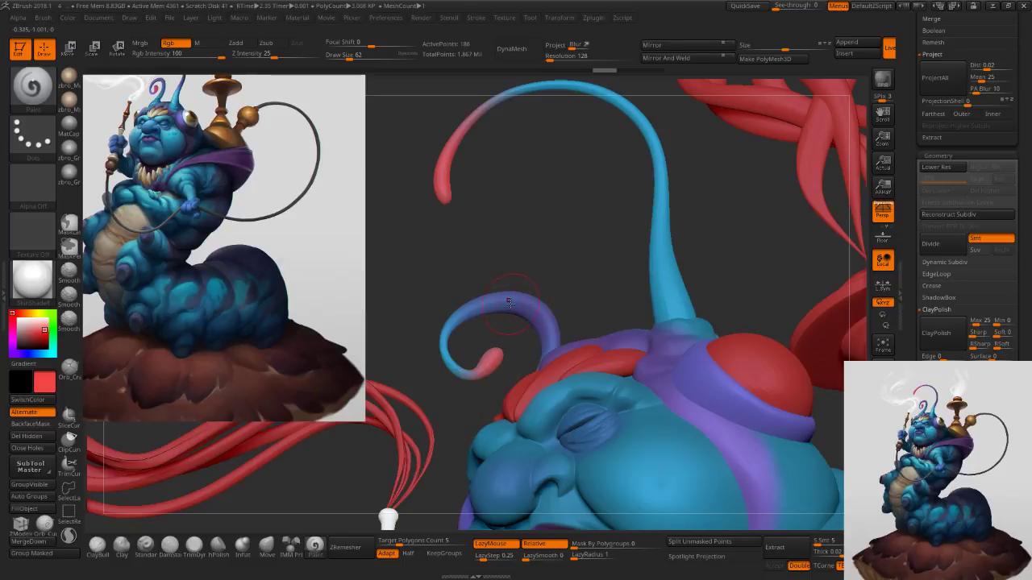
Swap to blue and blend it over the red tip's base at brush size 82.
key(c)
key(s)
drag(475, 317, 479, 317)
drag(481, 324, 450, 329)
key(s)
drag(471, 366, 516, 361)
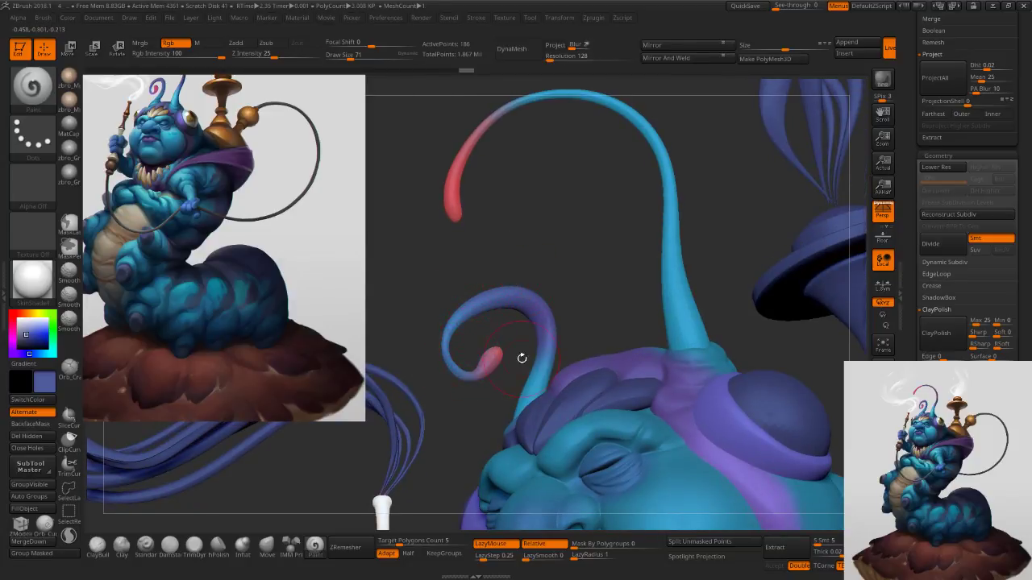
Select the tall antenna Pm3d_sphere3d_8 and paint it blue along its arc at size 85.
ctrl+right_drag(569, 346, 490, 282)
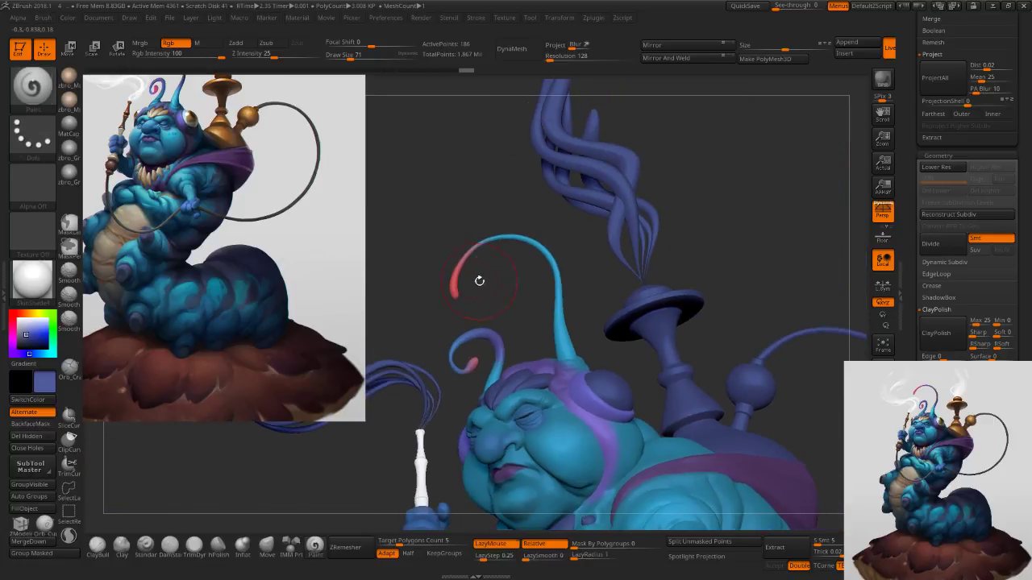
alt+click(507, 240)
key(s)
drag(543, 246, 545, 245)
drag(482, 240, 570, 305)
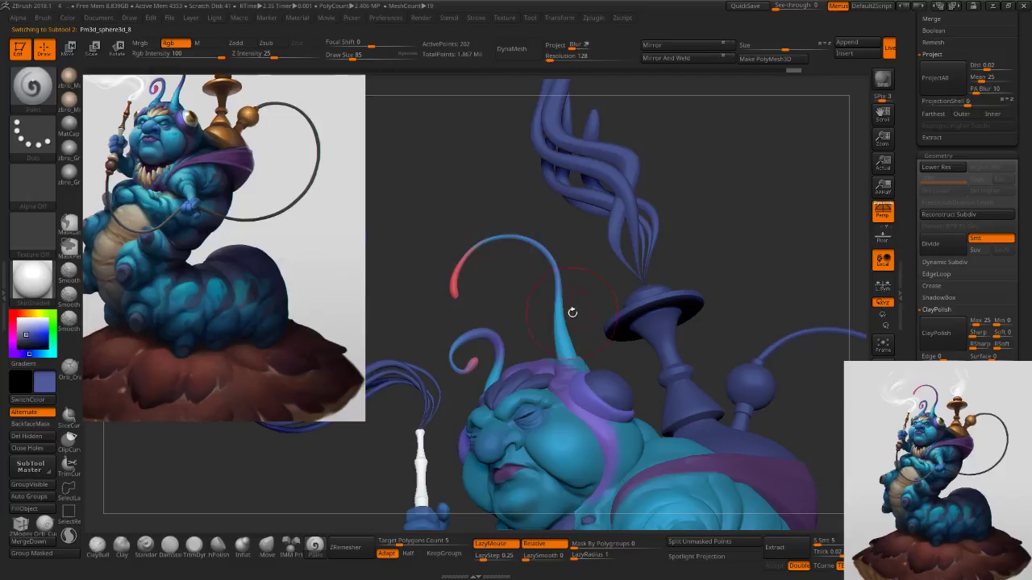
right_drag(489, 245, 573, 327)
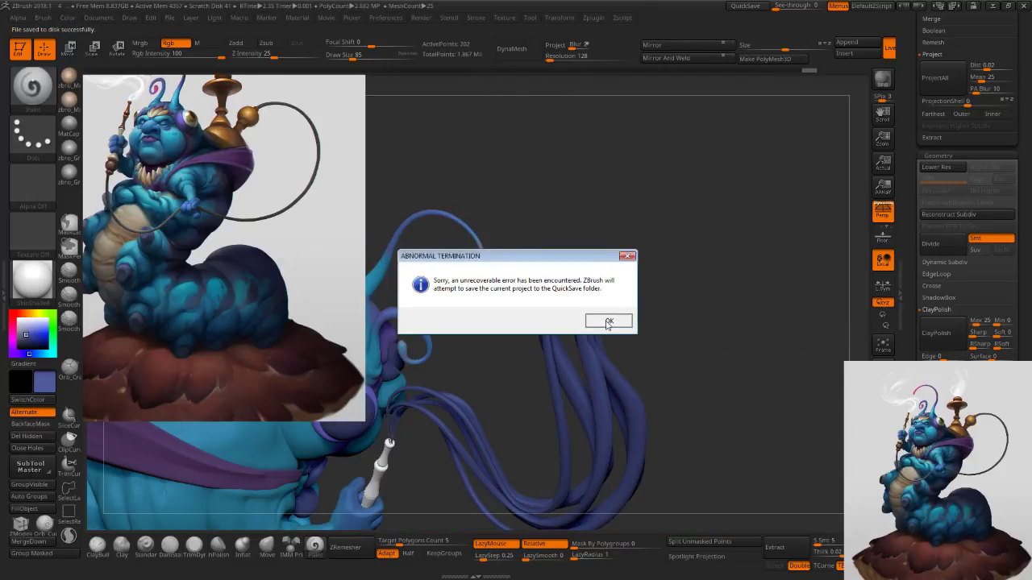
Confirm both Abnormal Termination dialogs to quick-save, then close the crashed ZBrush.
click(608, 322)
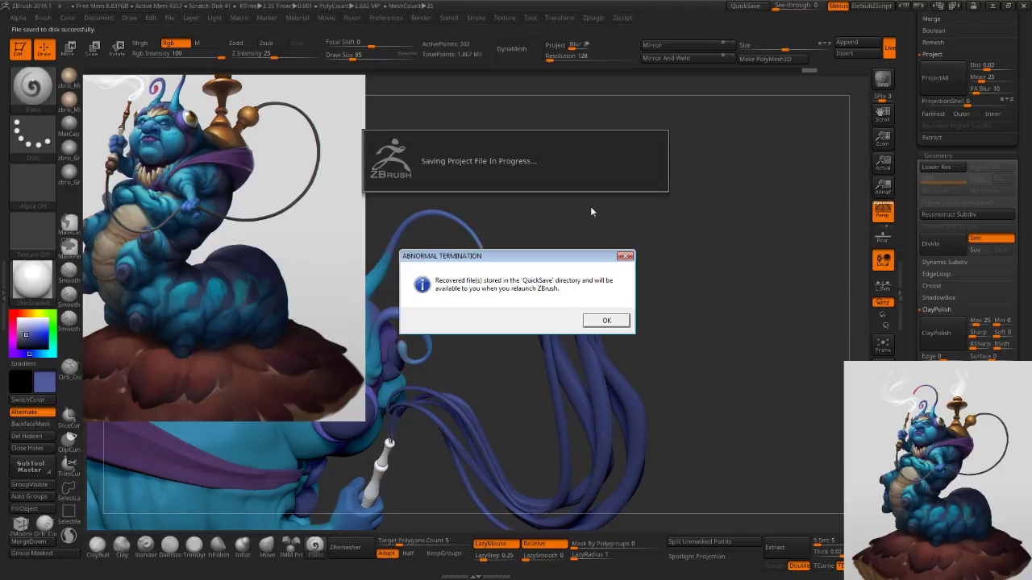
click(607, 322)
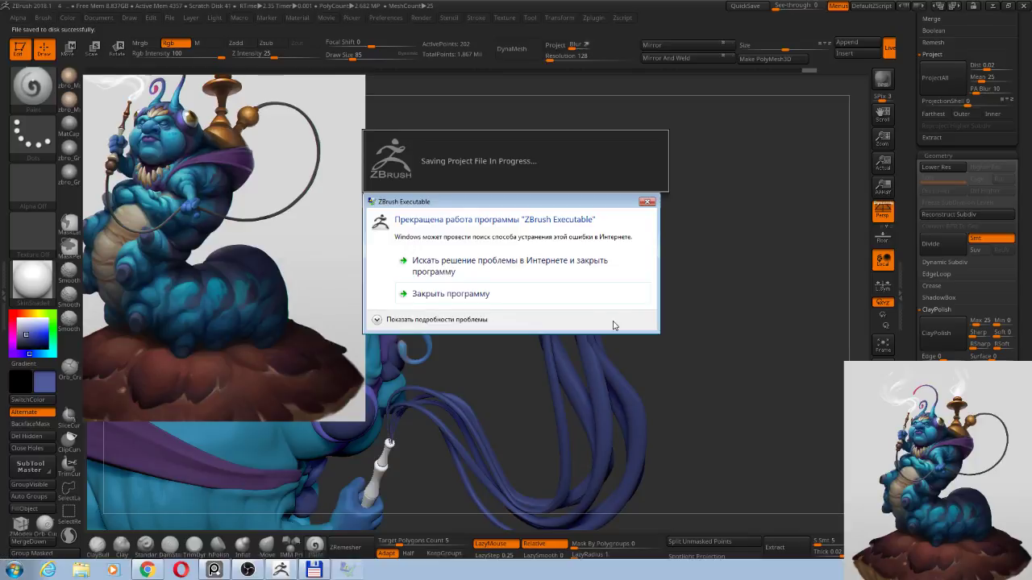
click(583, 296)
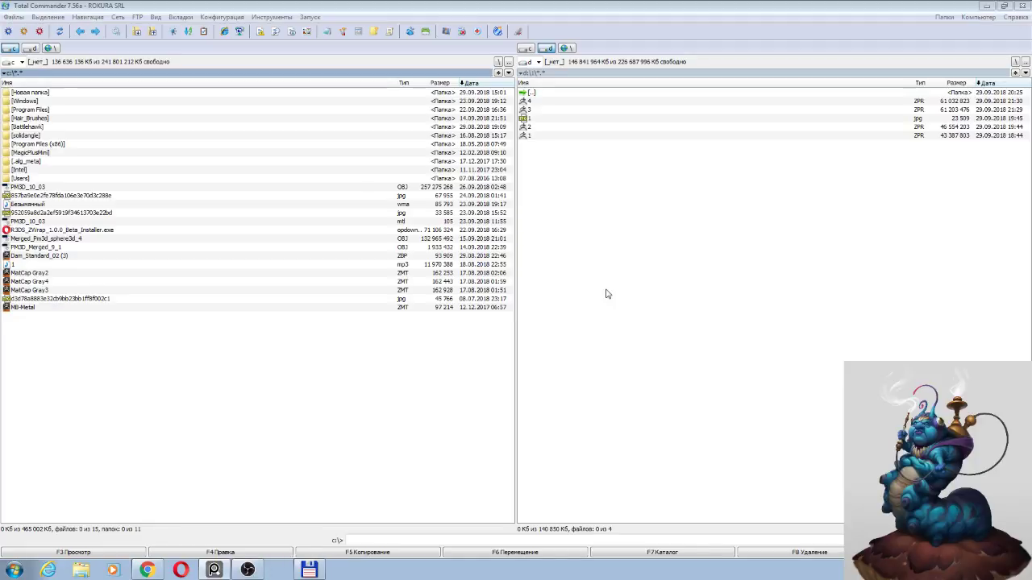
Minimize Total Commander and relaunch ZBrush 2018 from its desktop shortcut.
click(990, 9)
double_click(962, 19)
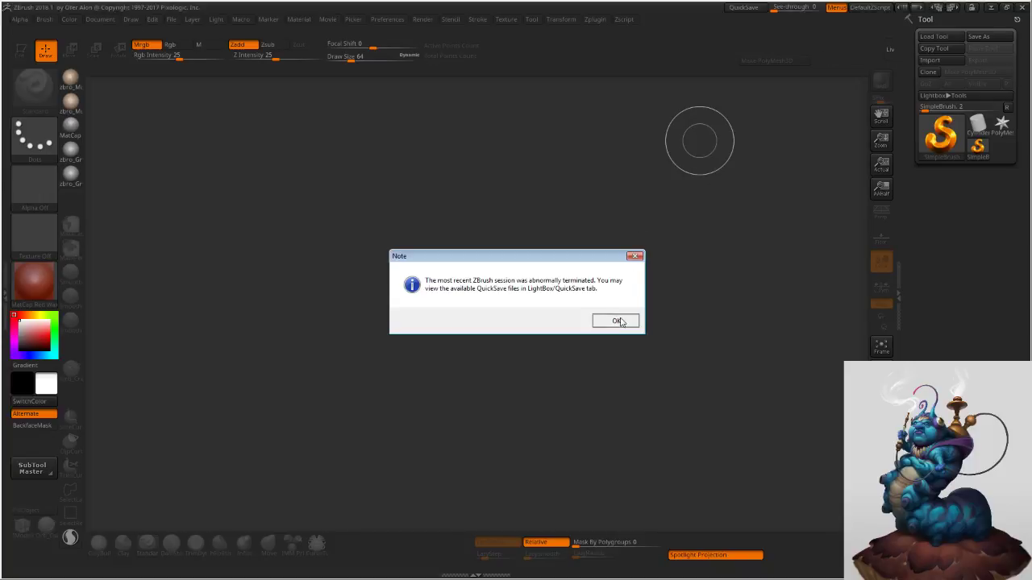
Dismiss the crash note and open Recovered_Document from the QuickSave files.
click(615, 320)
click(1006, 6)
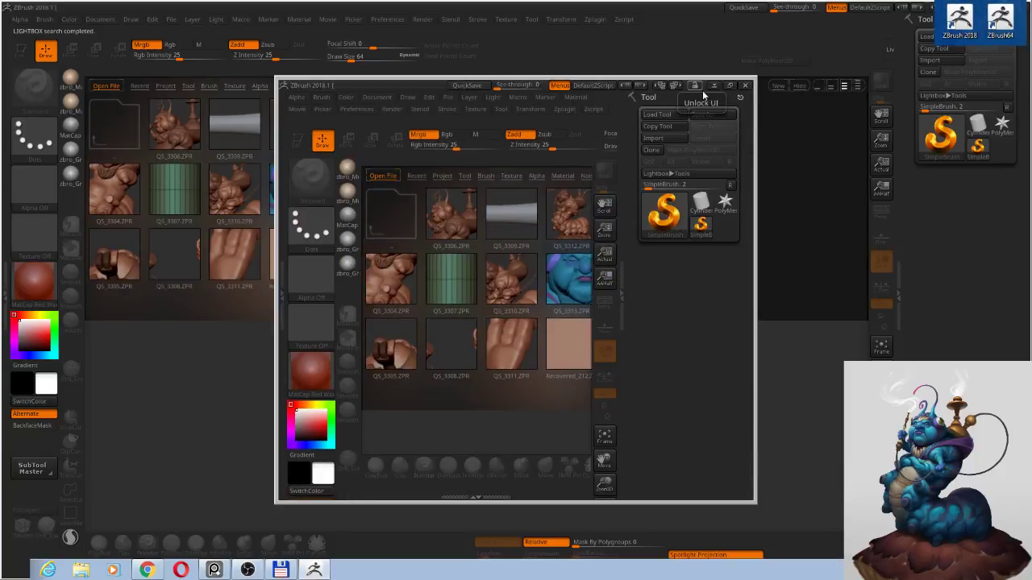
click(730, 86)
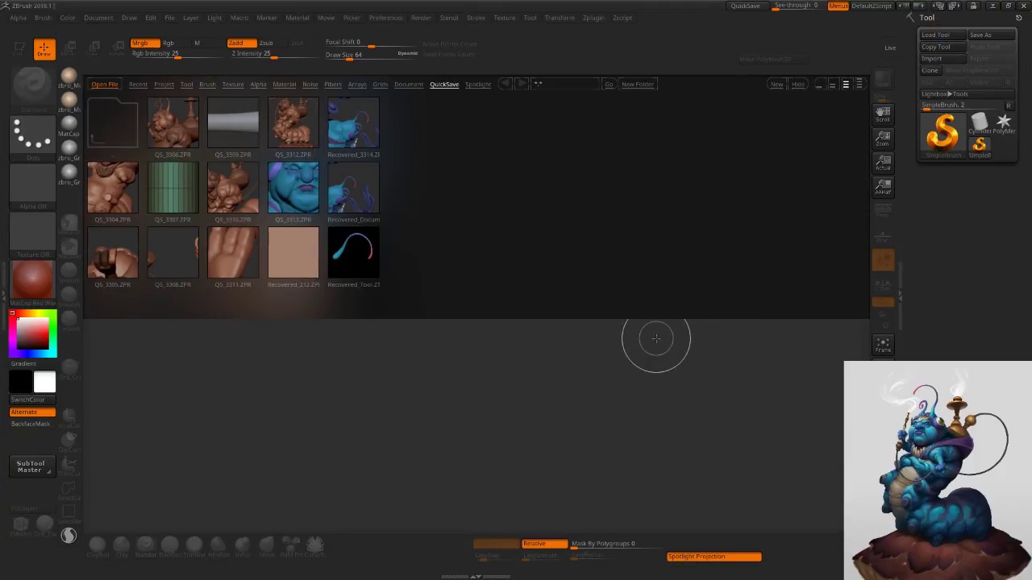
double_click(367, 192)
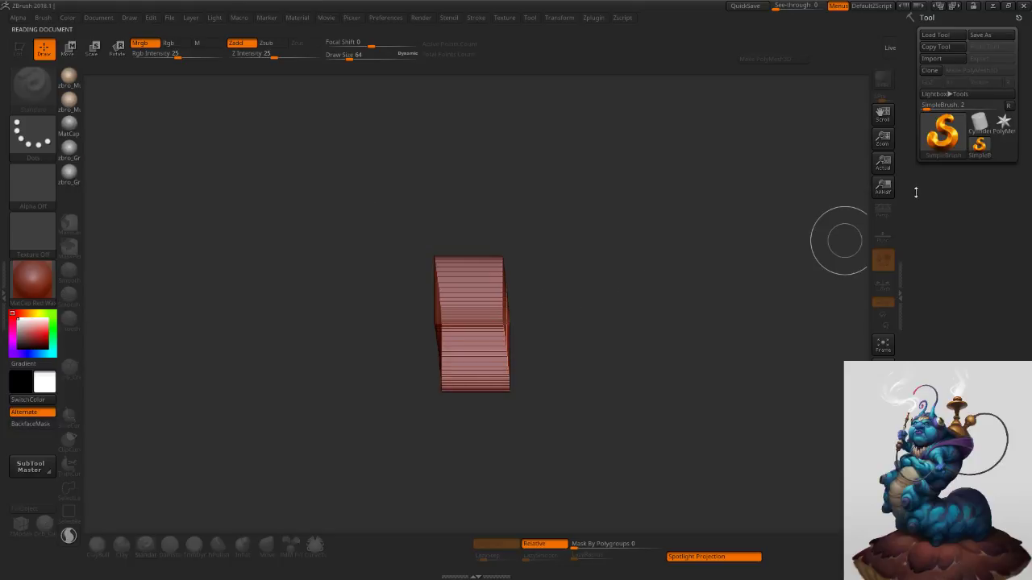
Load project 4 from folder 1 on drive D without saving the empty scene.
click(939, 133)
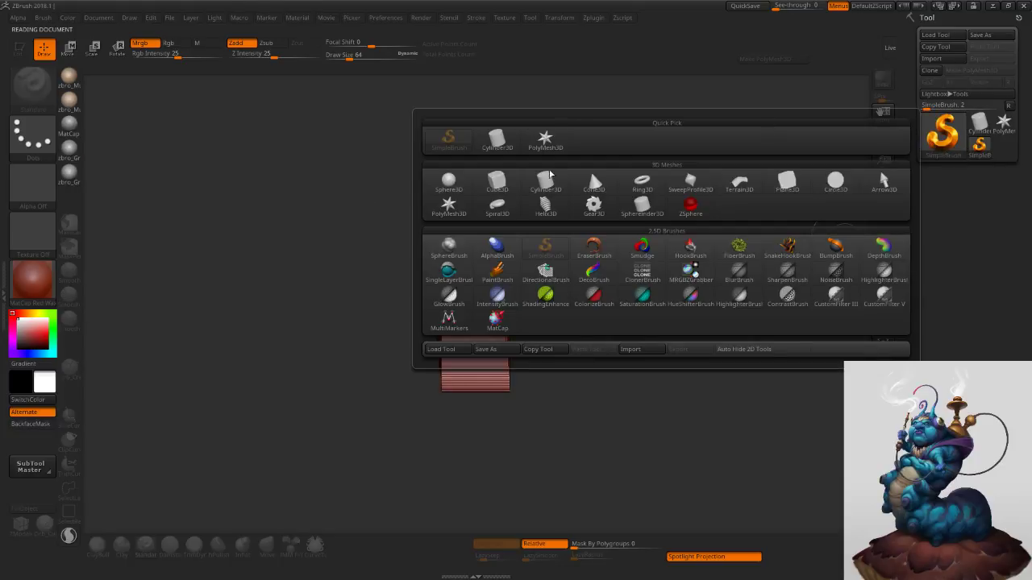
key(ctrl+o)
click(549, 320)
click(94, 386)
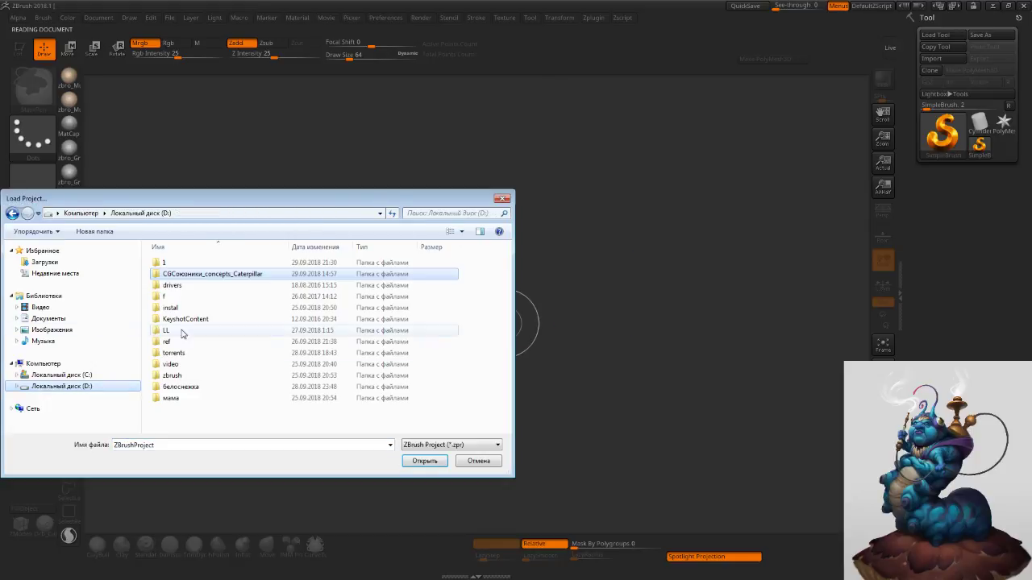
double_click(211, 264)
double_click(354, 269)
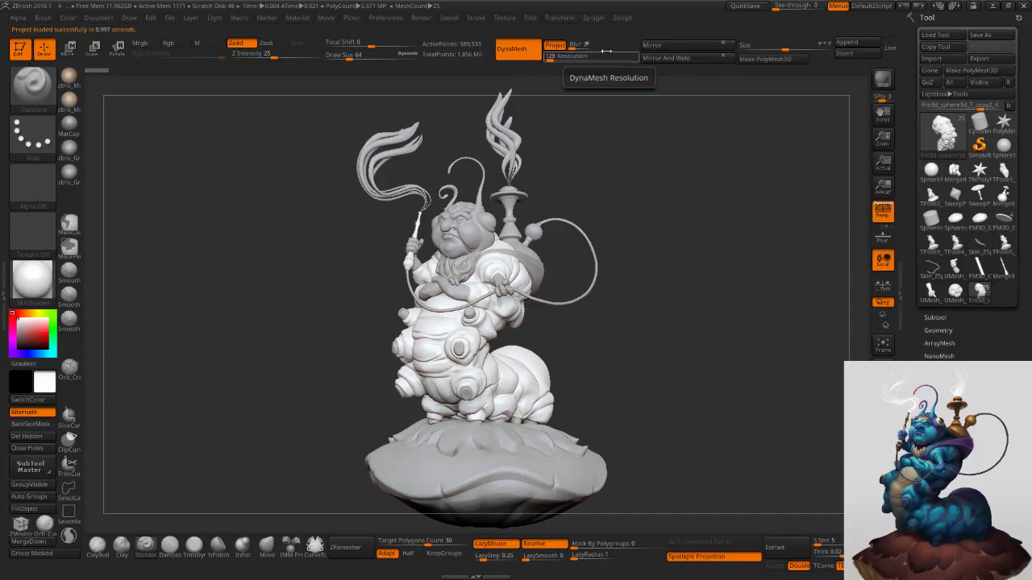
Load the recovered painted caterpillar tool Recovered_Tool.ZTL from Lightbox.
key(comma)
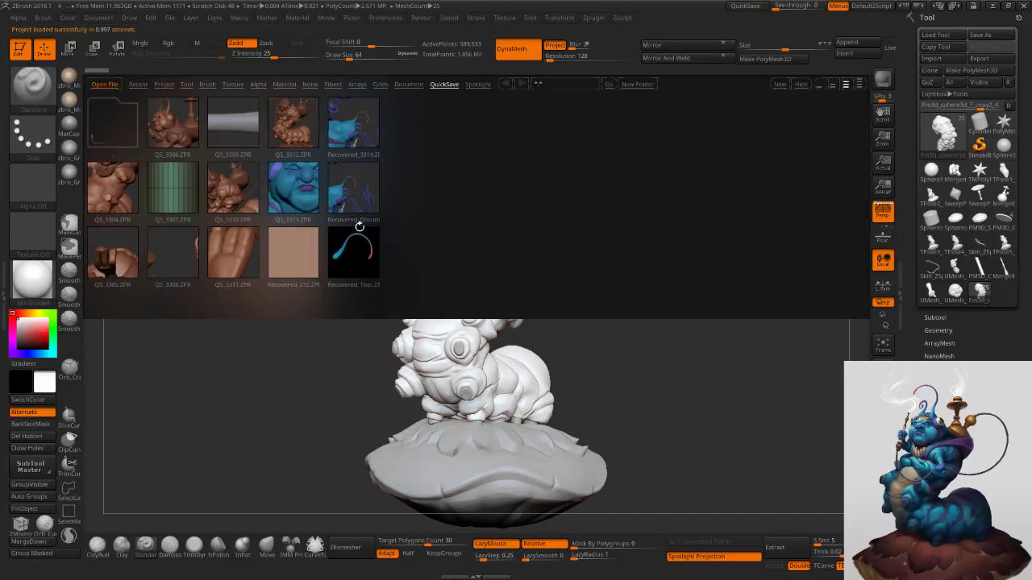
double_click(354, 242)
key(comma)
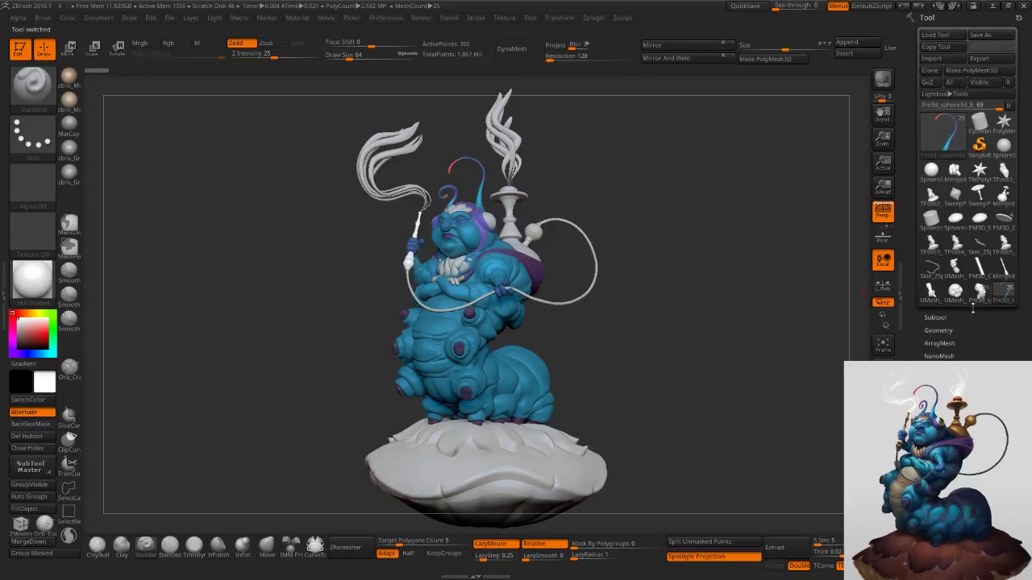
Delete the grey caterpillar's other subtools and switch back to the painted caterpillar.
click(979, 292)
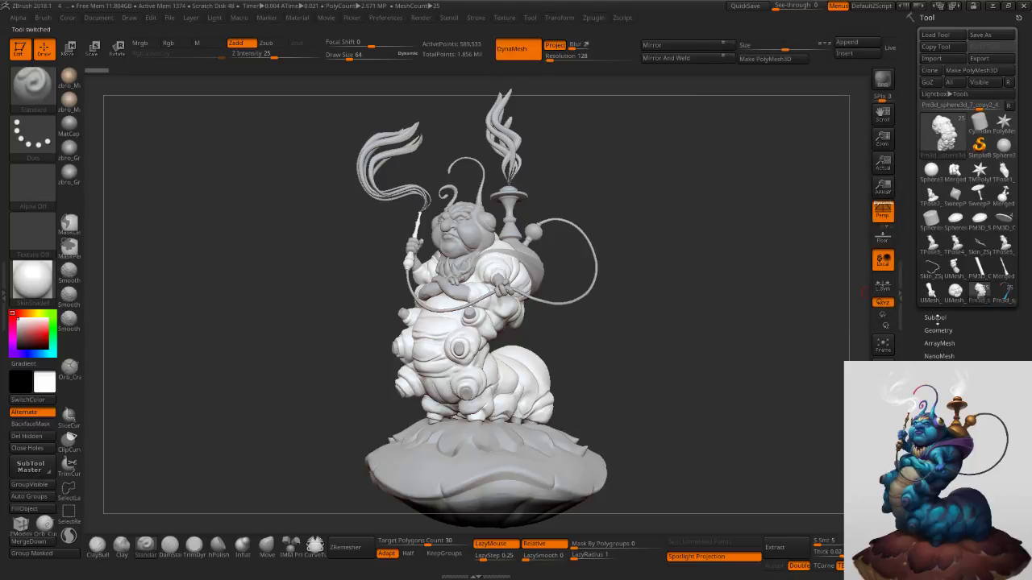
click(936, 318)
drag(914, 348, 914, 281)
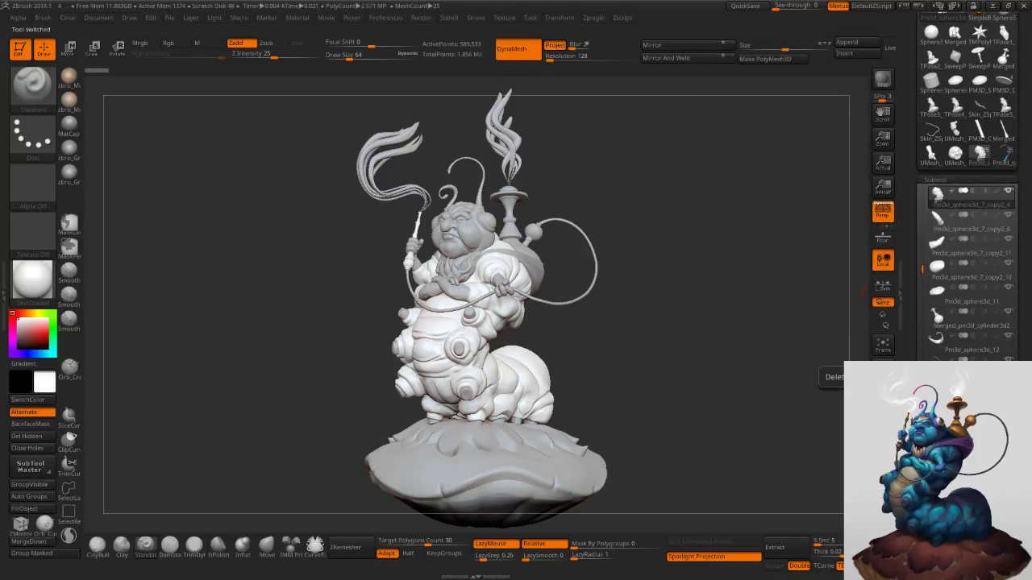
click(940, 494)
click(839, 523)
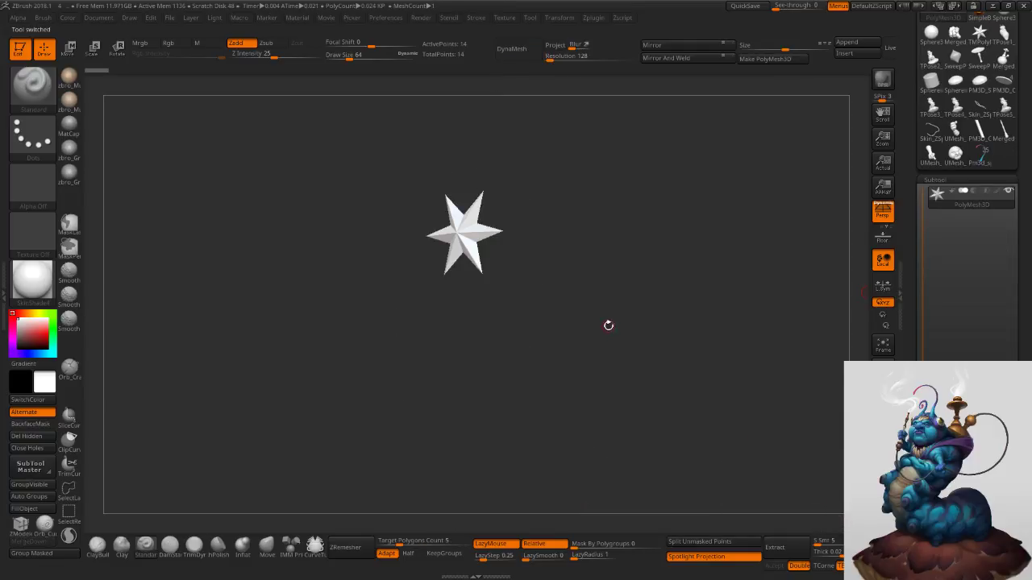
click(981, 162)
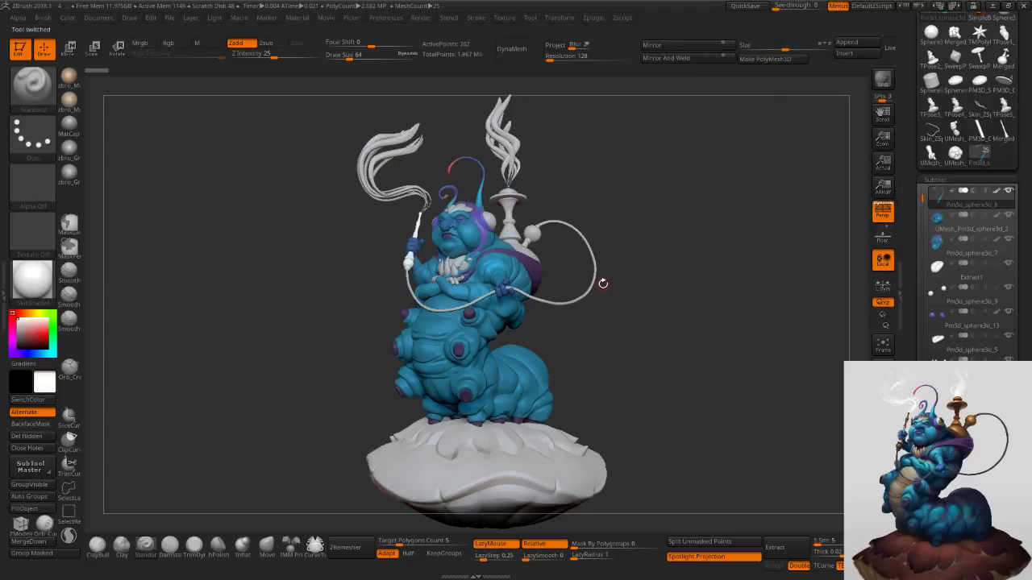
mouse_move(645, 249)
ctrl+right_down()
mouse_move(689, 313)
mouse_move(618, 189)
ctrl+right_up()
Save the sculpt, overwriting project file 4.
mouse_move(564, 21)
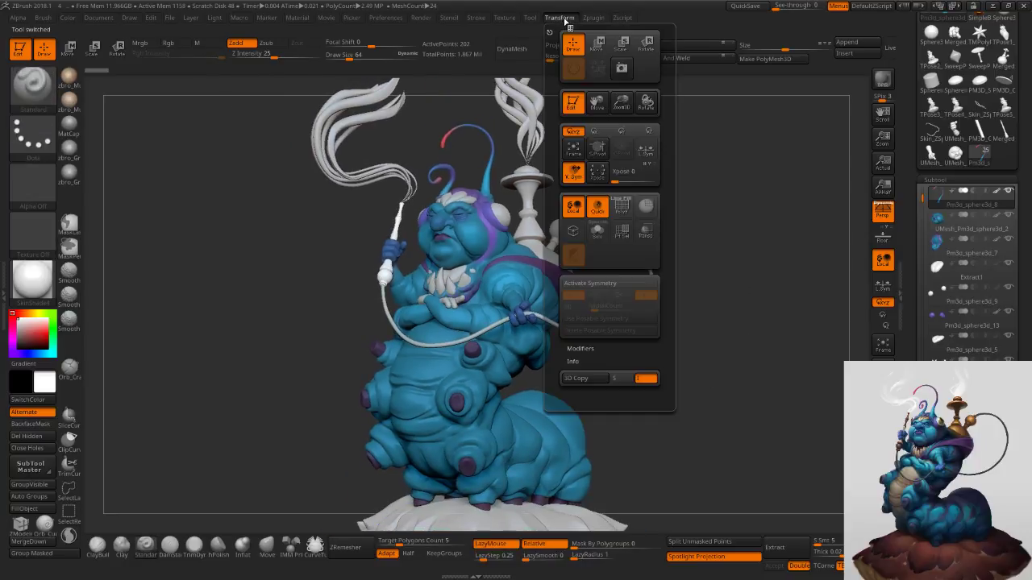
key(ctrl+s)
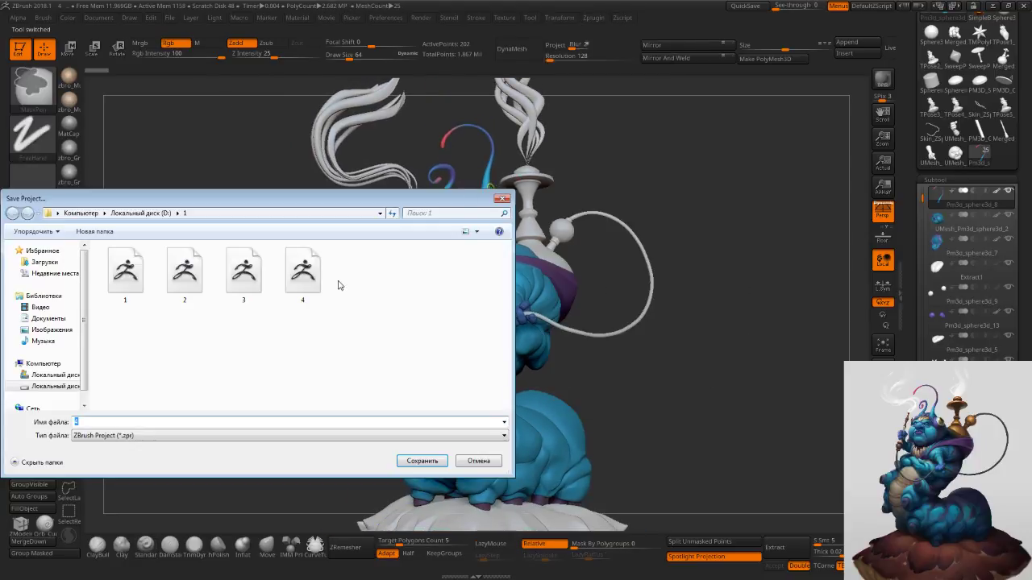
double_click(311, 279)
click(547, 287)
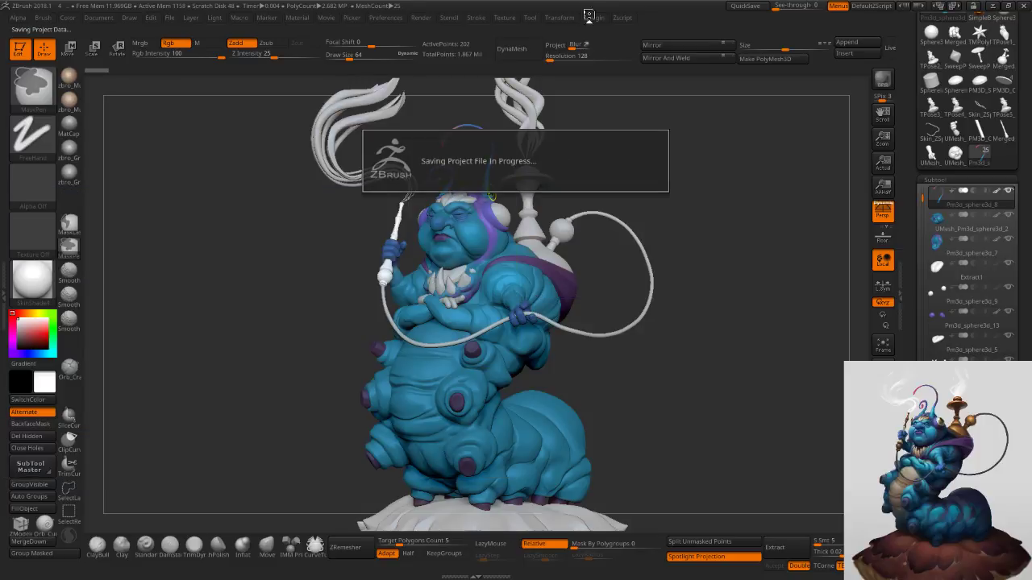
Browse to the Caterpillar concepts folder on drive D through Load Spotlight, then cancel it.
click(593, 19)
mouse_move(577, 20)
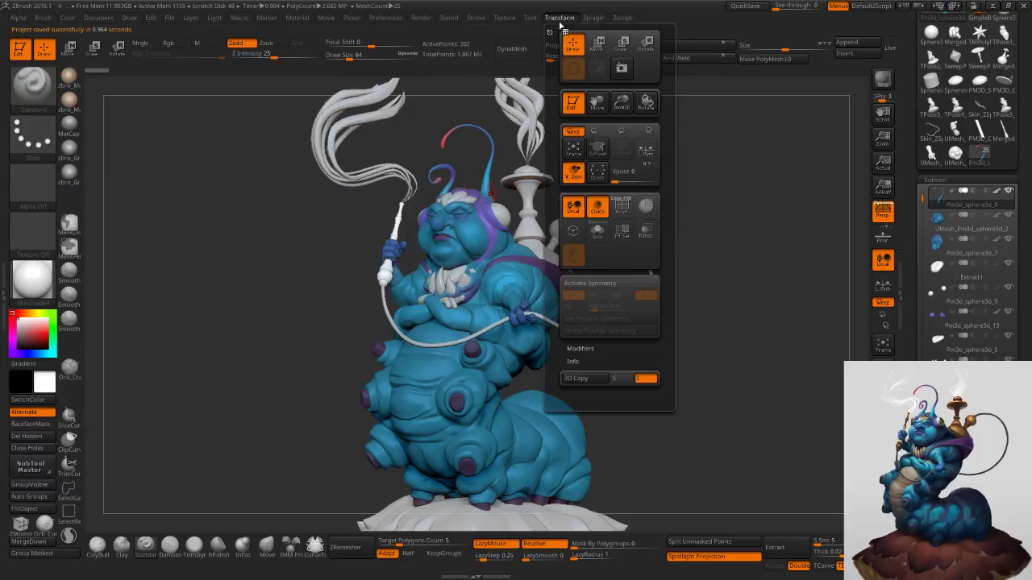
mouse_move(505, 18)
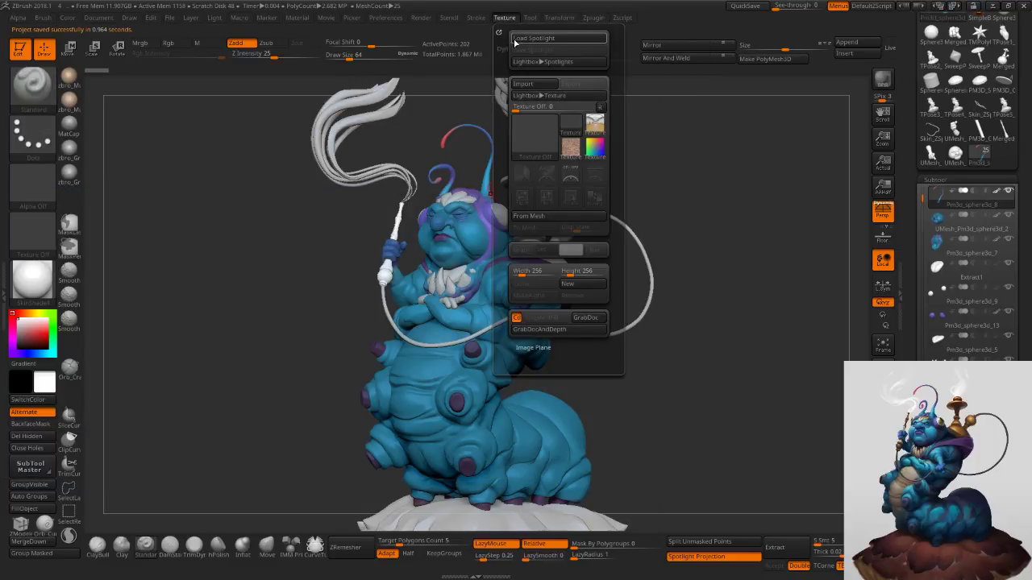
click(525, 38)
click(62, 387)
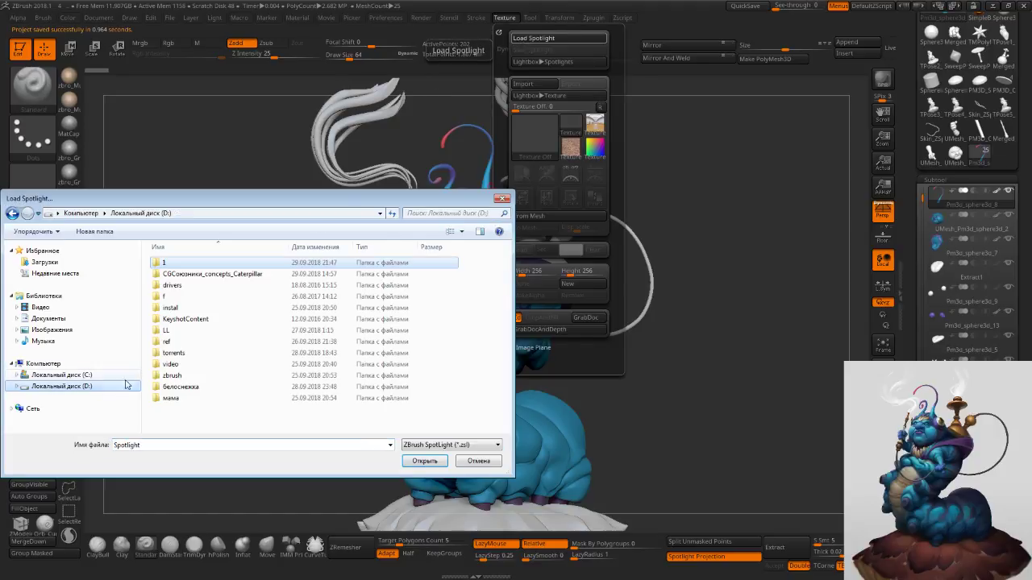
click(236, 279)
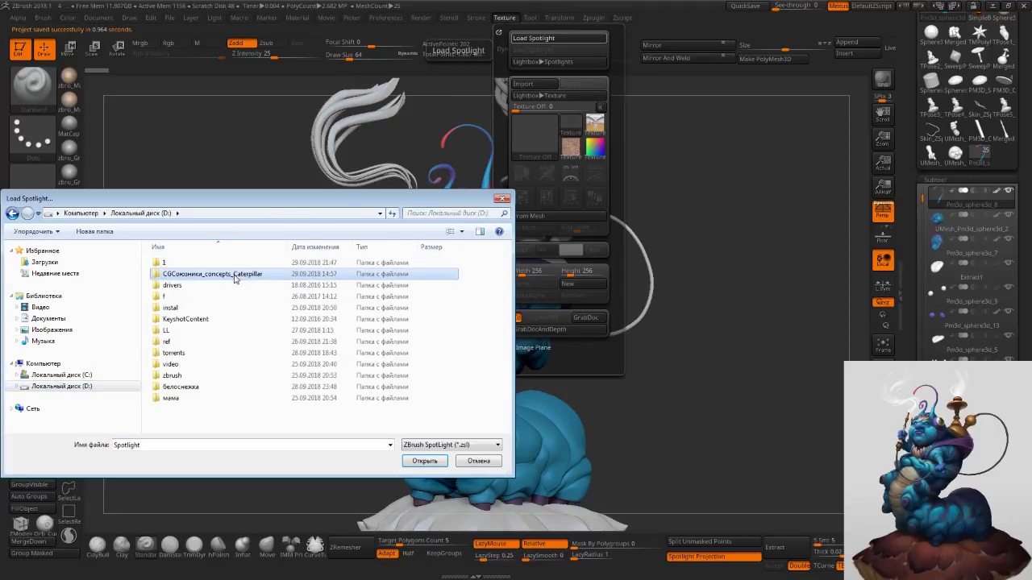
double_click(235, 276)
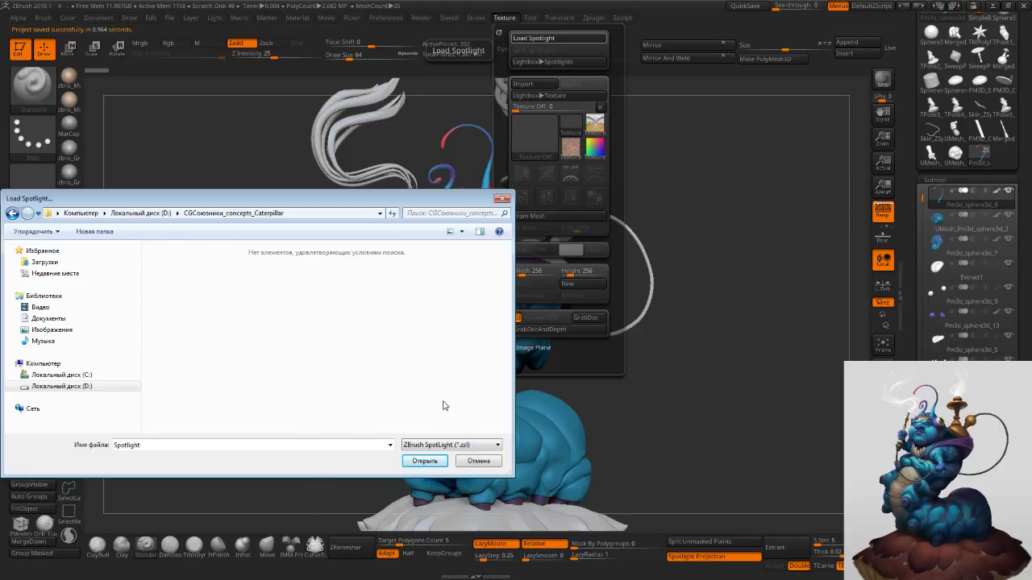
click(469, 458)
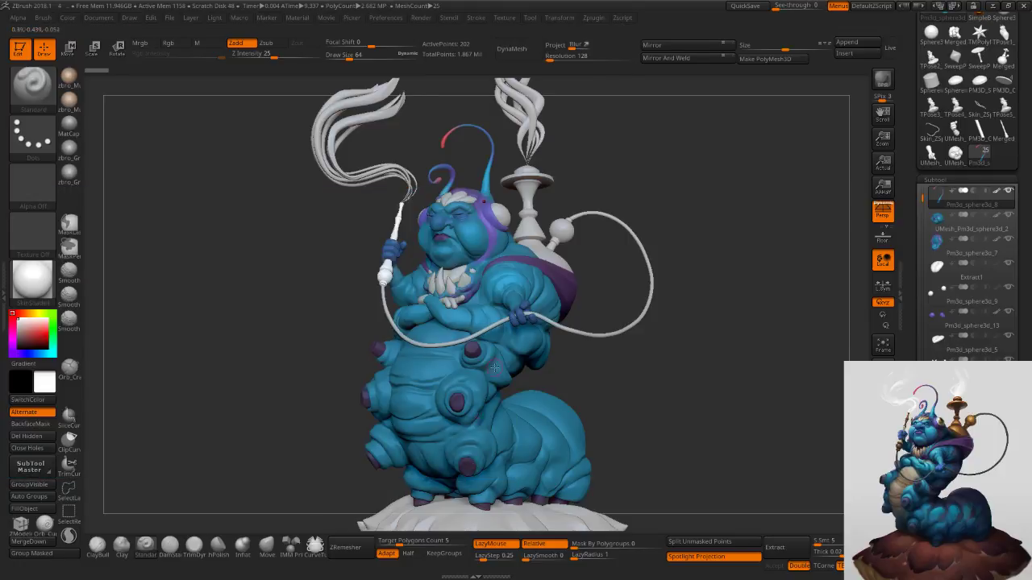
Import the concept image from D:\CGСоюзники_concepts_Caterpillar as a texture and show it in Spotlight.
click(504, 17)
click(524, 84)
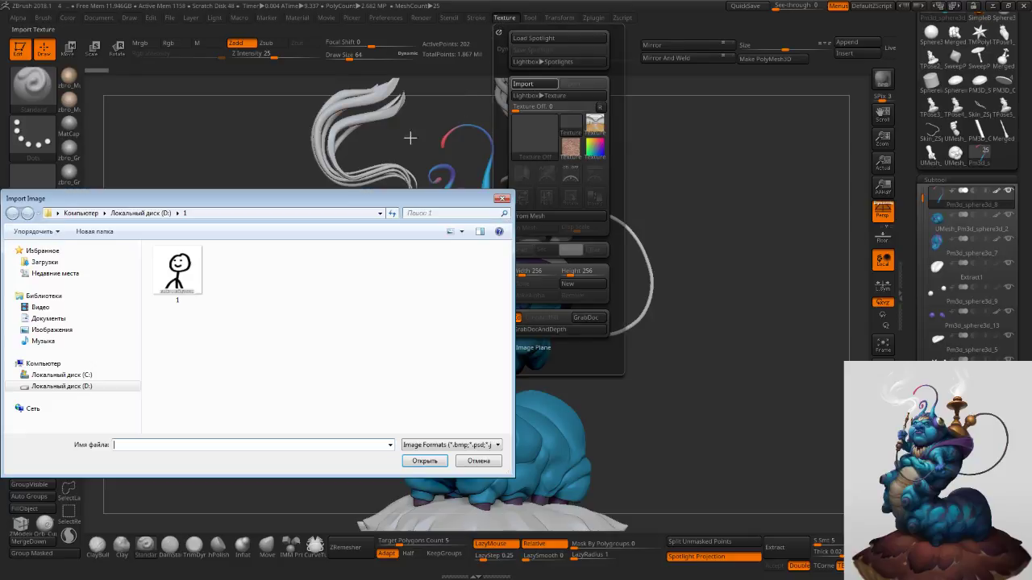
click(123, 386)
double_click(211, 276)
click(183, 283)
double_click(183, 282)
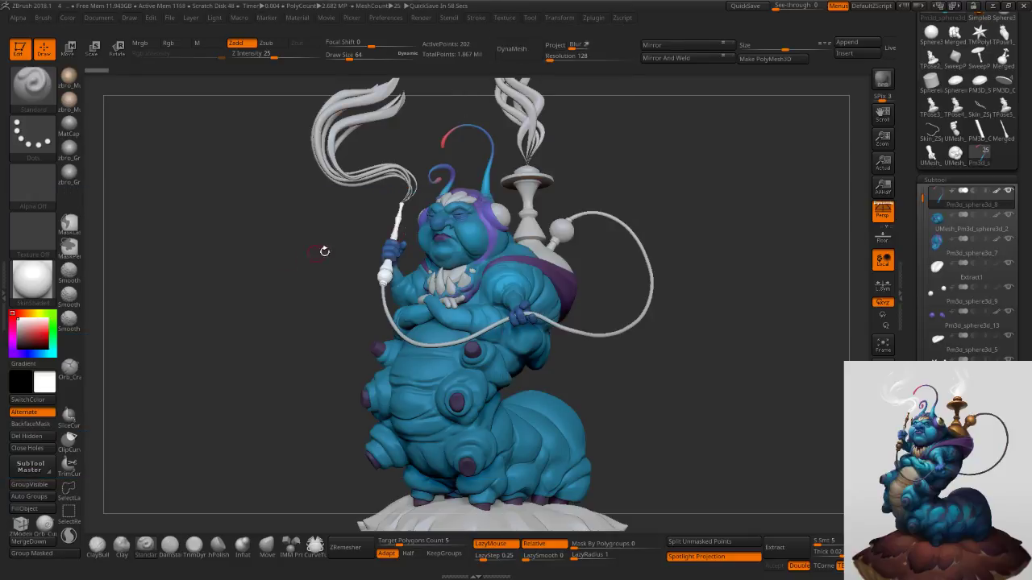
click(502, 20)
click(598, 204)
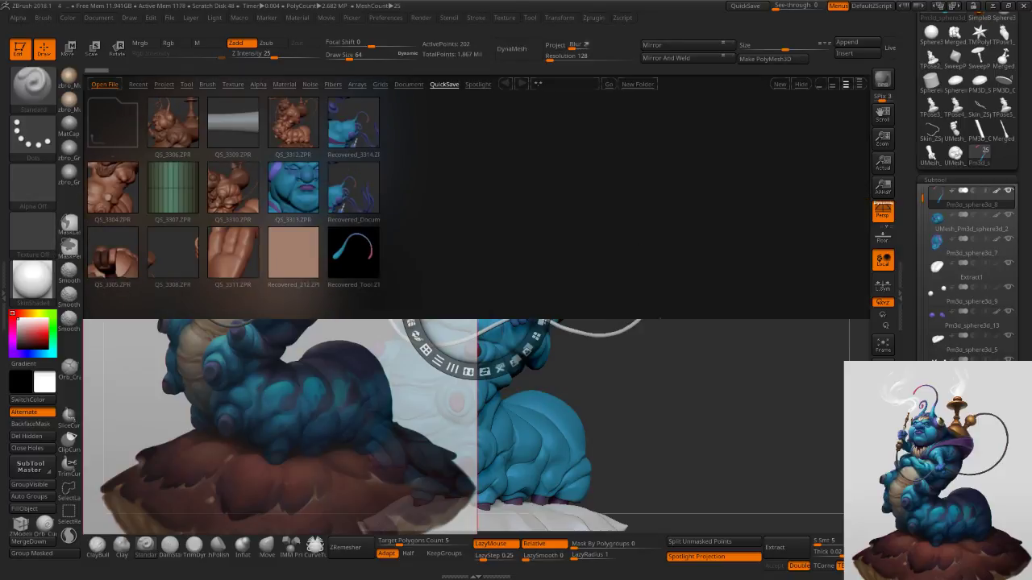
Make the concept reference fully opaque and smaller, then exit Spotlight.
key(comma)
drag(537, 272, 536, 335)
drag(500, 241, 359, 228)
key(z)
Frame the caterpillar's head from the front, pick blue, and set brush size 96.
alt+drag(690, 223, 775, 225)
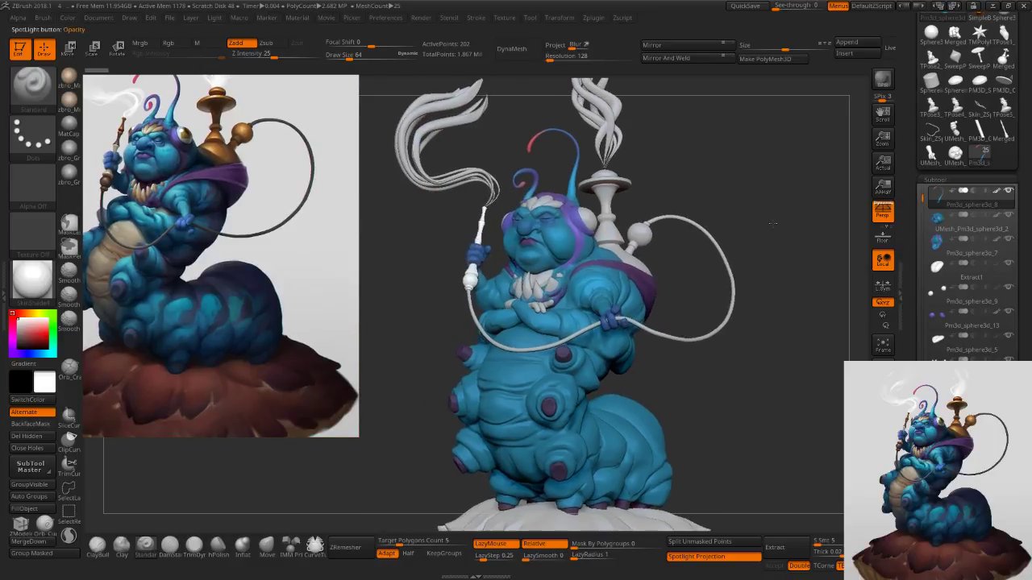
key(ctrl+s)
key(Escape)
mouse_move(786, 216)
ctrl+right_down()
mouse_move(782, 192)
mouse_move(777, 200)
ctrl+right_up()
drag(777, 200, 776, 199)
ctrl+right_drag(692, 226, 689, 279)
key(c)
ctrl+right_drag(551, 270, 554, 290)
key(s)
drag(555, 288, 560, 288)
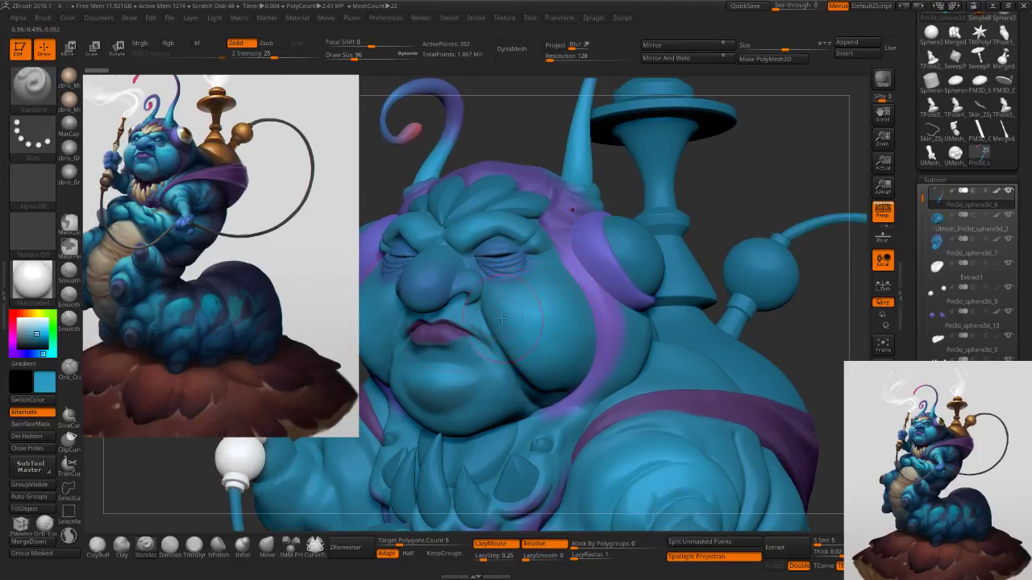
Try several brushes from the brush list and settle on the Standard brush.
click(317, 550)
key(b)
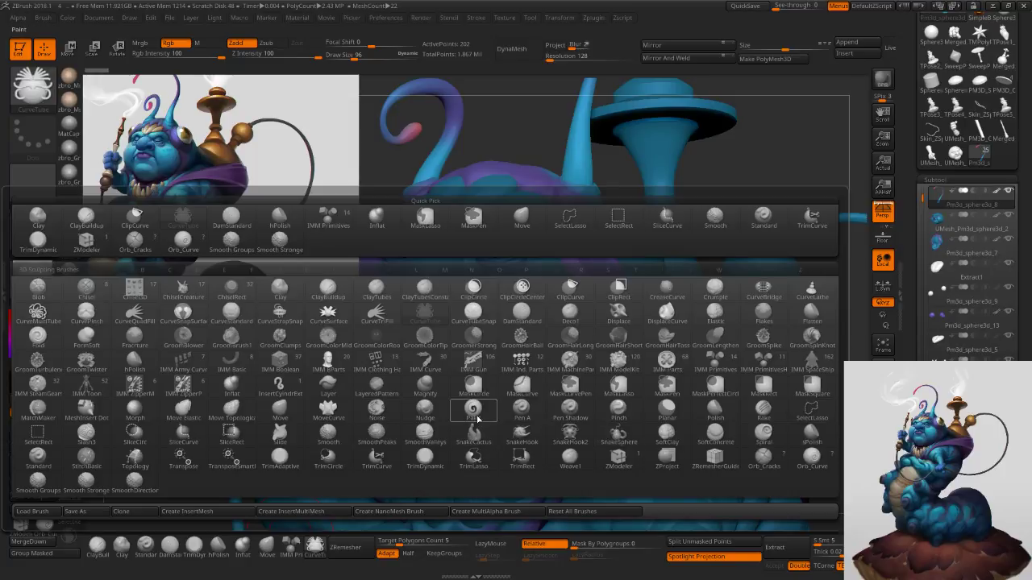
click(473, 409)
click(148, 545)
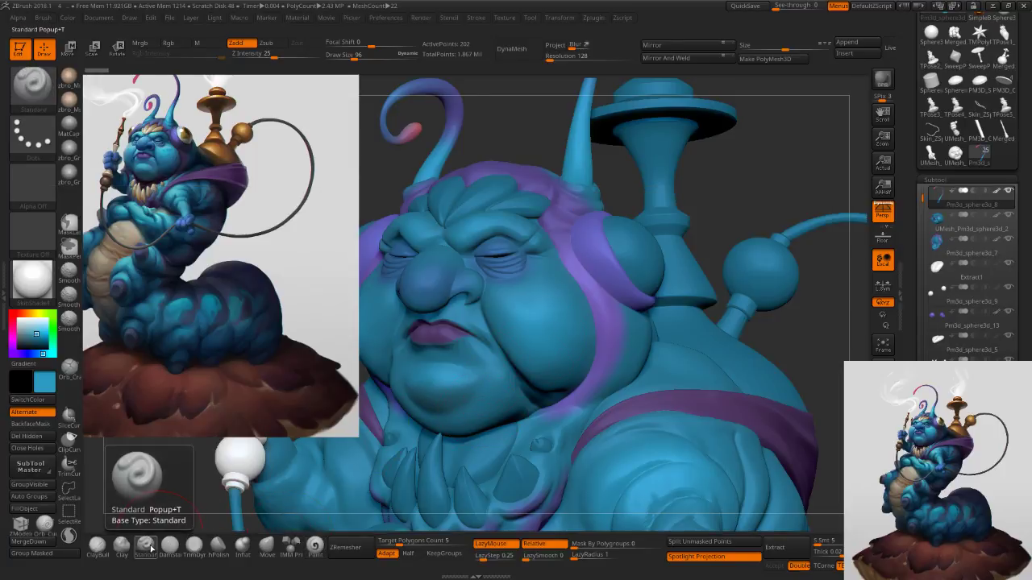
click(292, 547)
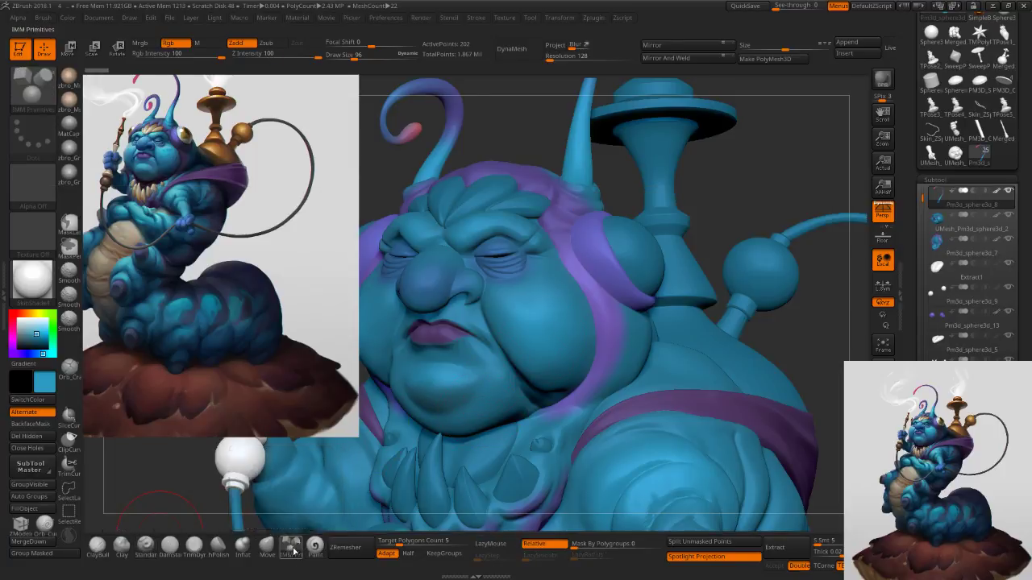
key(b)
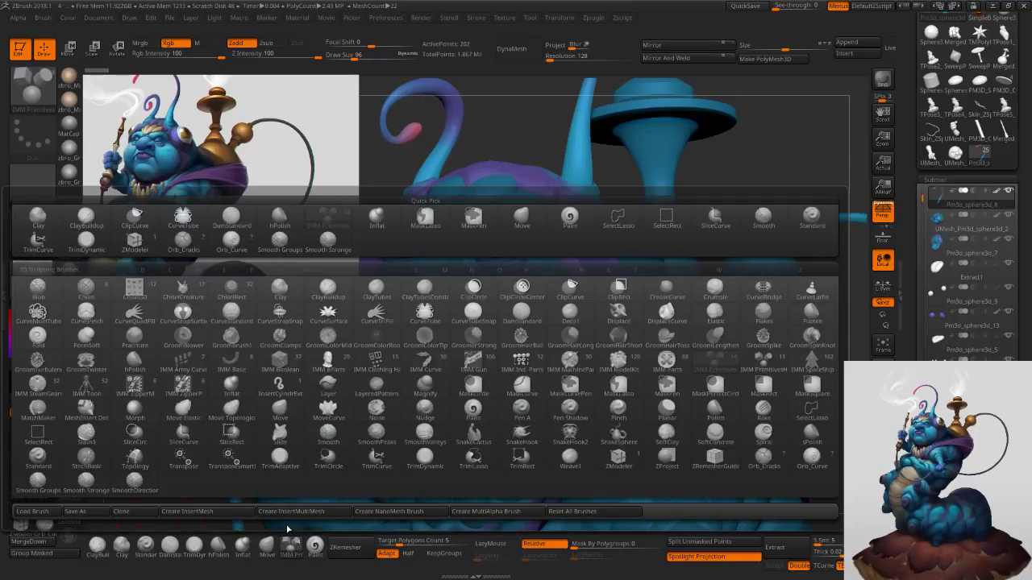
key(s)
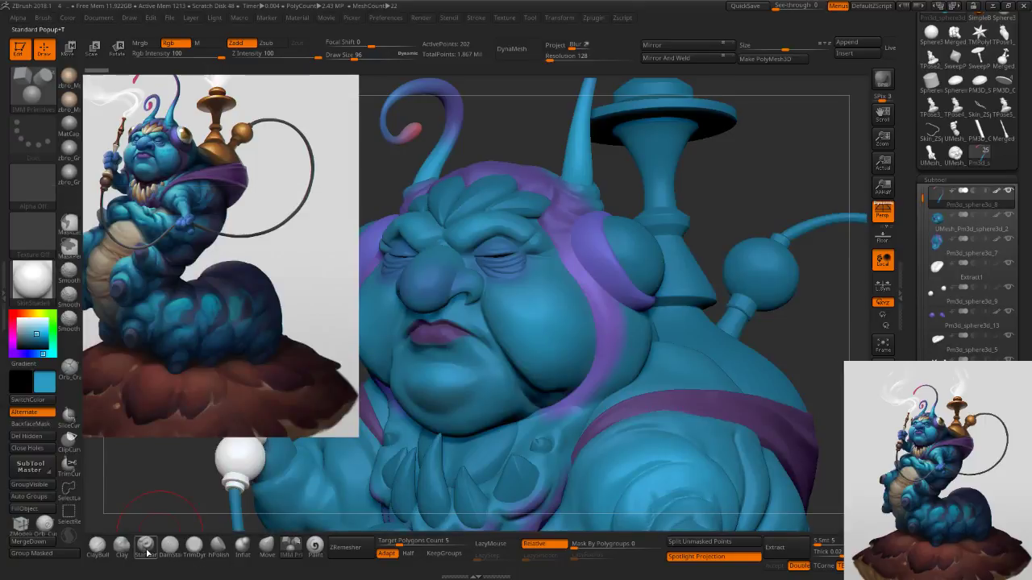
click(148, 550)
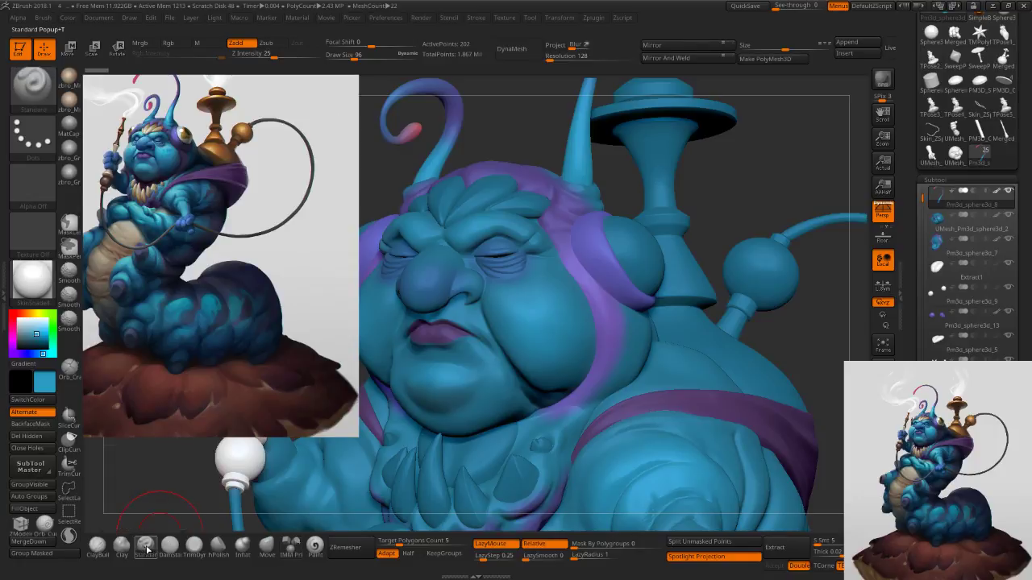
Switch the brush to Rgb painting with the Color Spray stroke and Alpha 07.
click(176, 46)
click(36, 138)
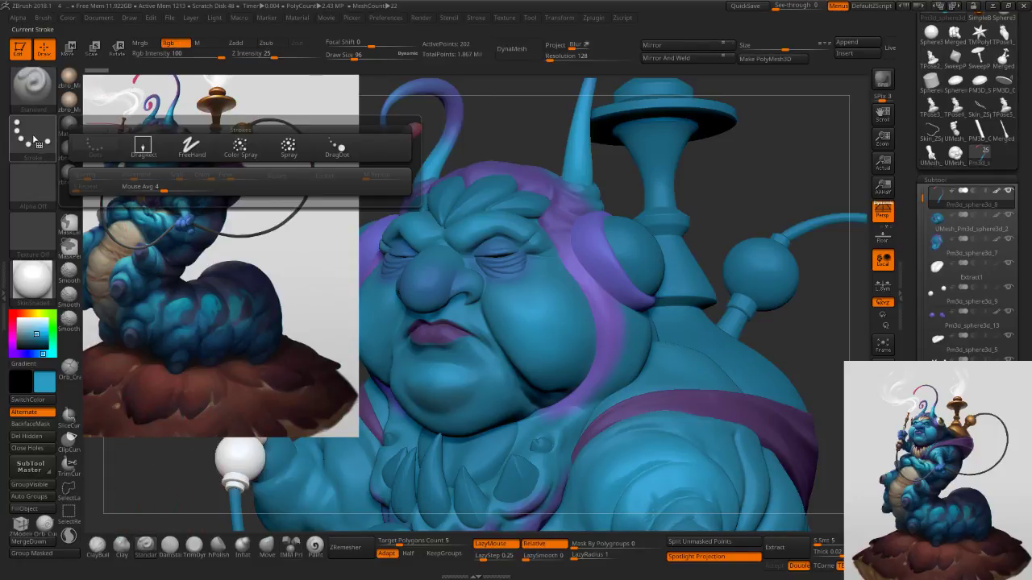
click(240, 146)
click(32, 186)
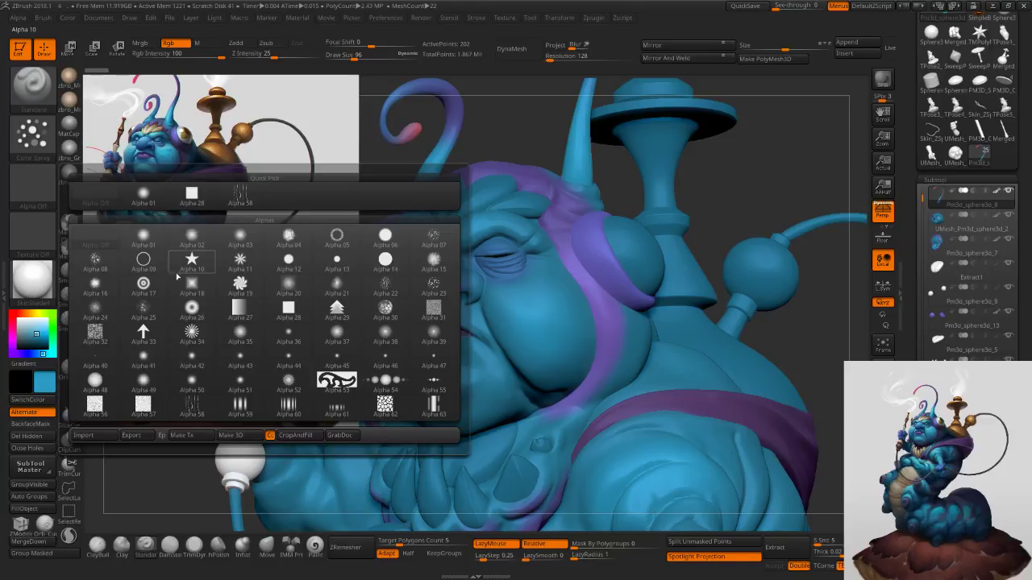
click(432, 240)
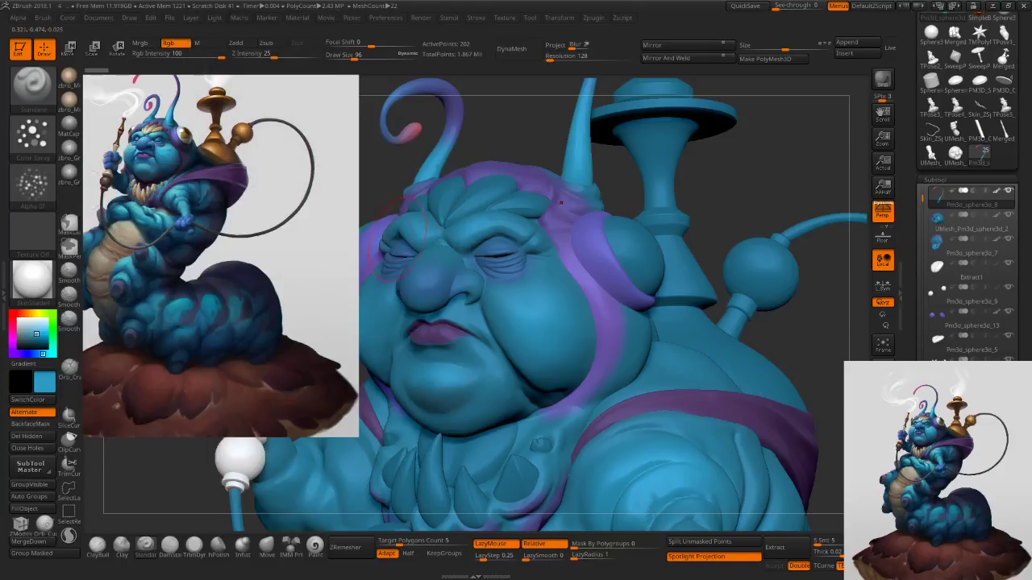
Lower Rgb intensity, pick purple, set brush size about 89, and spray purple on the crown.
key(s)
drag(474, 220, 478, 220)
drag(218, 54, 183, 52)
key(s)
drag(544, 320, 540, 320)
ctrl+right_drag(540, 314, 538, 339)
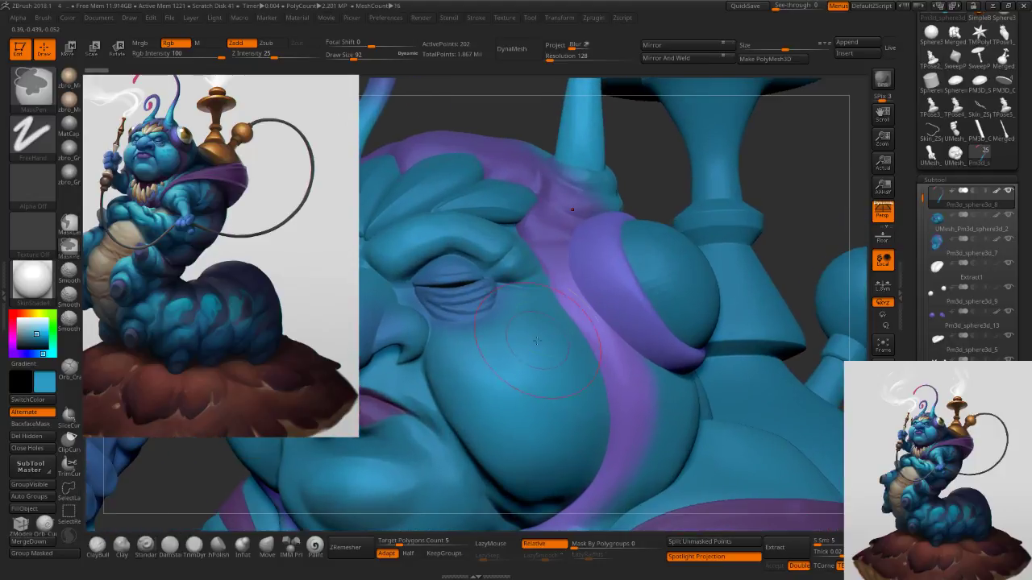
key(s)
drag(538, 342, 539, 343)
key(c)
key(s)
drag(184, 53, 181, 53)
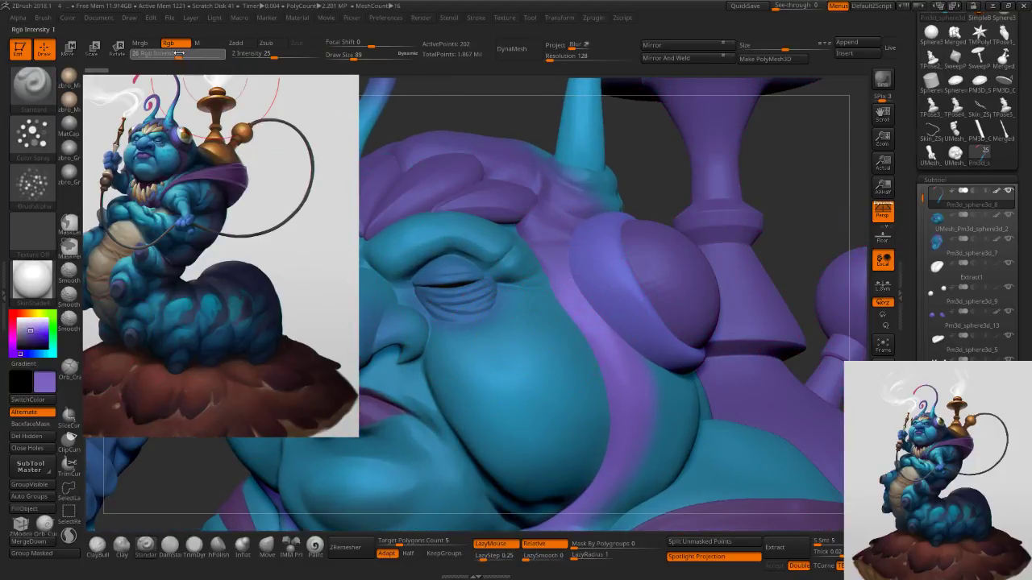
alt+right_drag(515, 386, 503, 277)
mouse_move(908, 286)
mouse_down()
mouse_move(903, 172)
mouse_move(919, 243)
mouse_up()
Try stepping down subdivision levels, accepting dynamic subdivision instead.
click(933, 208)
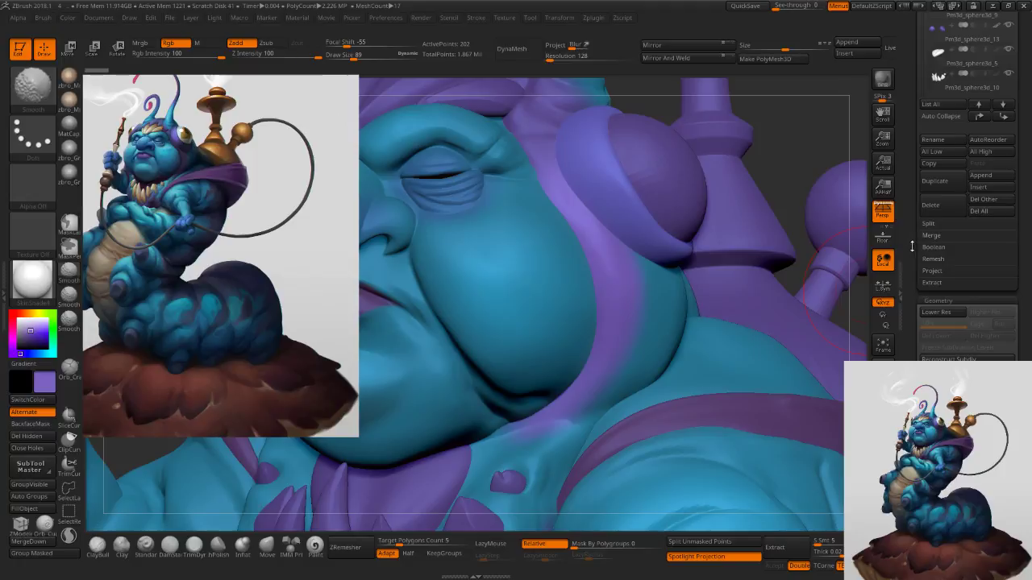
key(shift+d)
click(957, 360)
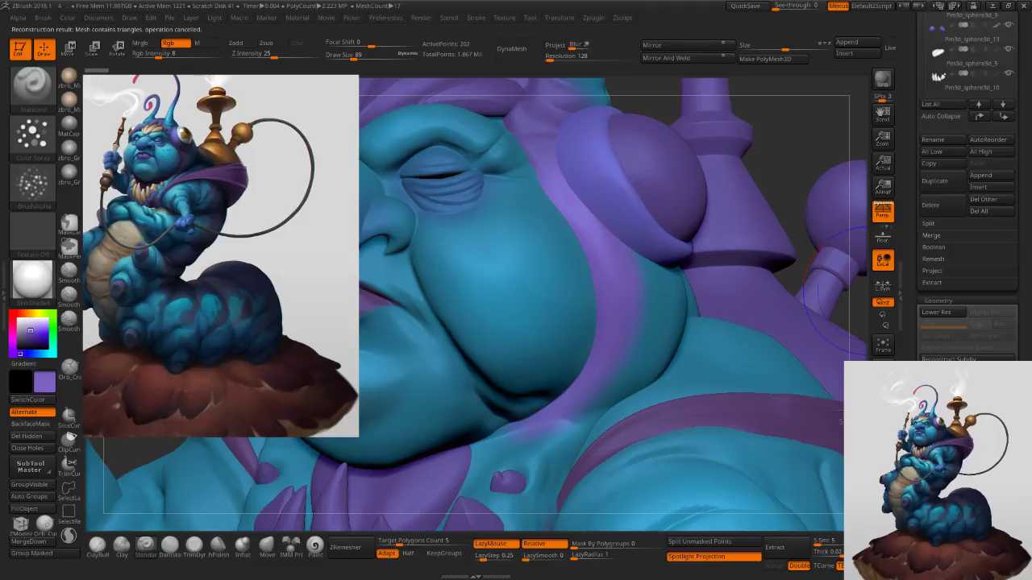
click(883, 499)
click(882, 498)
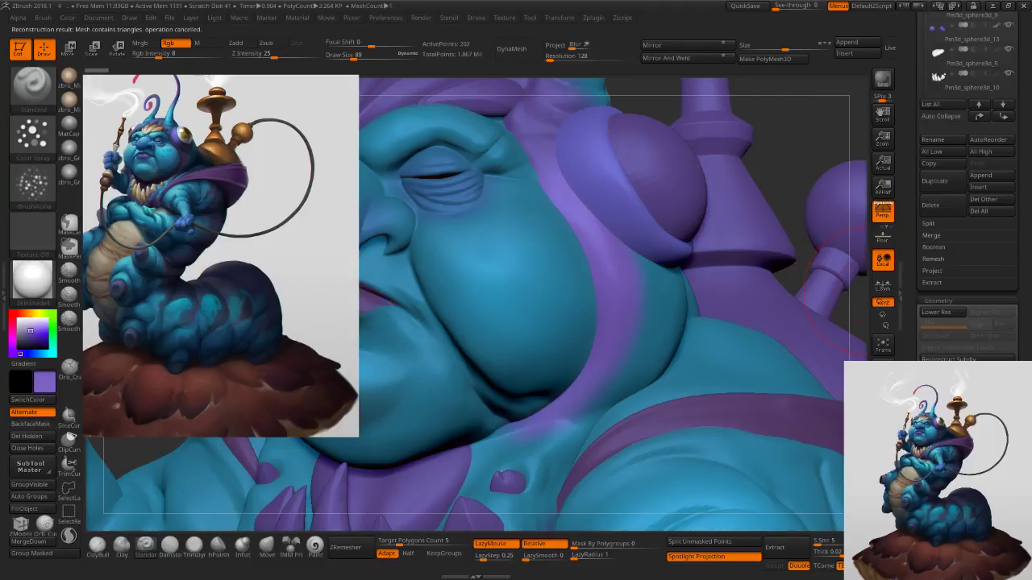
alt+drag(774, 239, 770, 284)
key(shift+d)
key(d)
click(735, 254)
key(d)
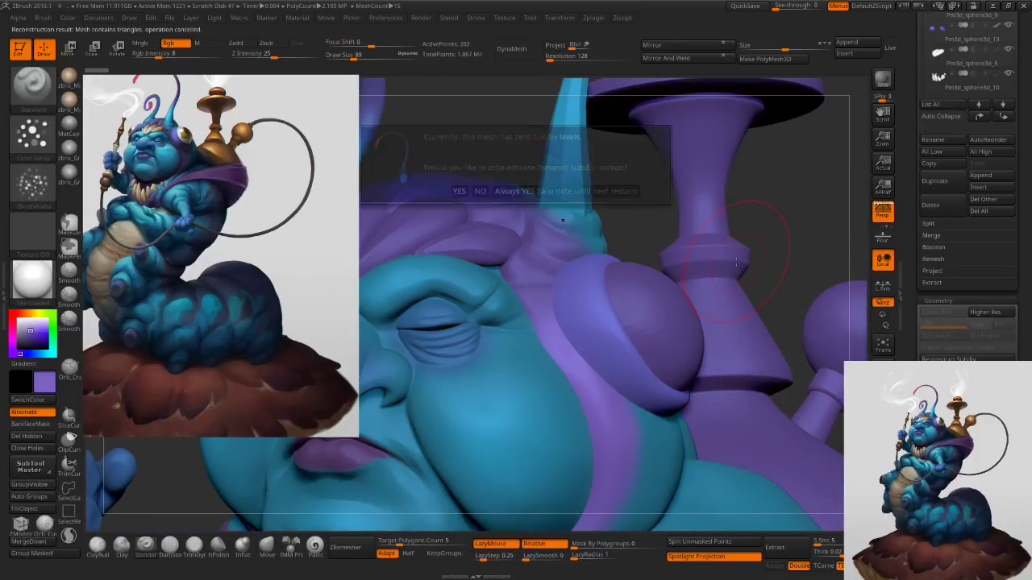
click(459, 191)
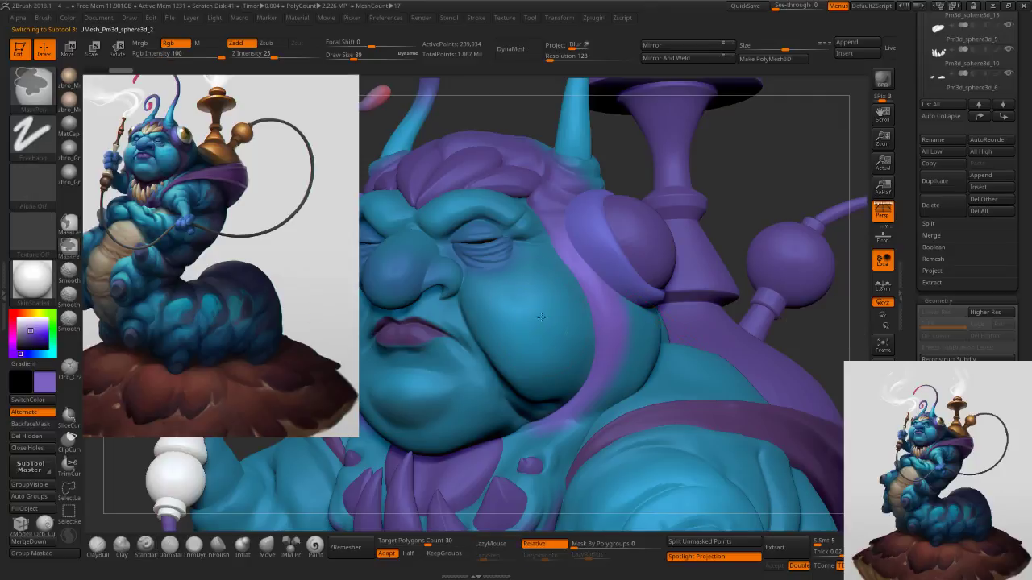
Add a new paint layer and enlarge the brush to 108.
ctrl+right_drag(537, 307, 559, 308)
drag(907, 502, 907, 240)
click(935, 319)
click(965, 432)
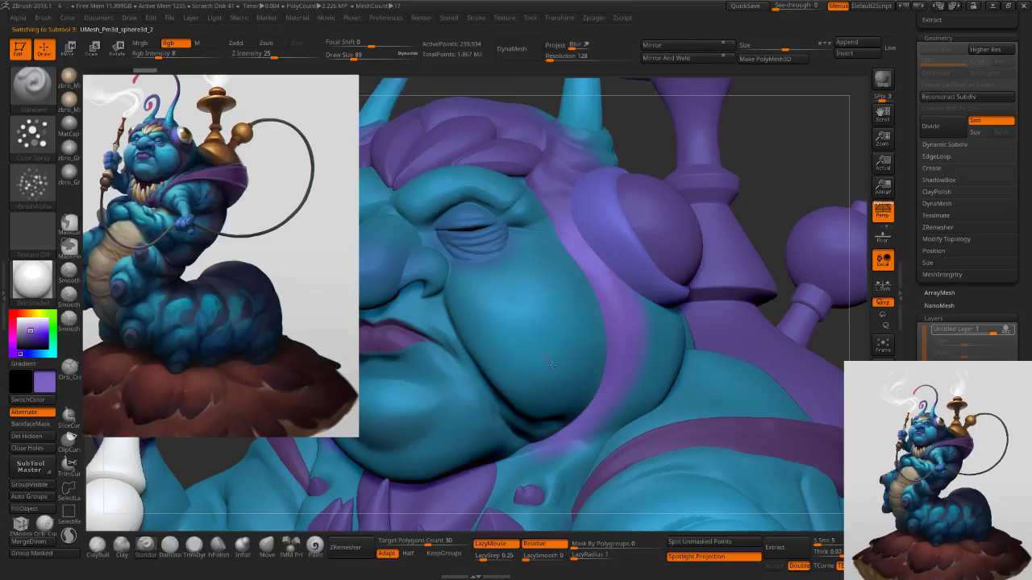
key(bracketright)
key(bracketright)
mouse_move(537, 307)
right_down()
mouse_move(460, 299)
mouse_move(477, 308)
mouse_move(574, 299)
right_up()
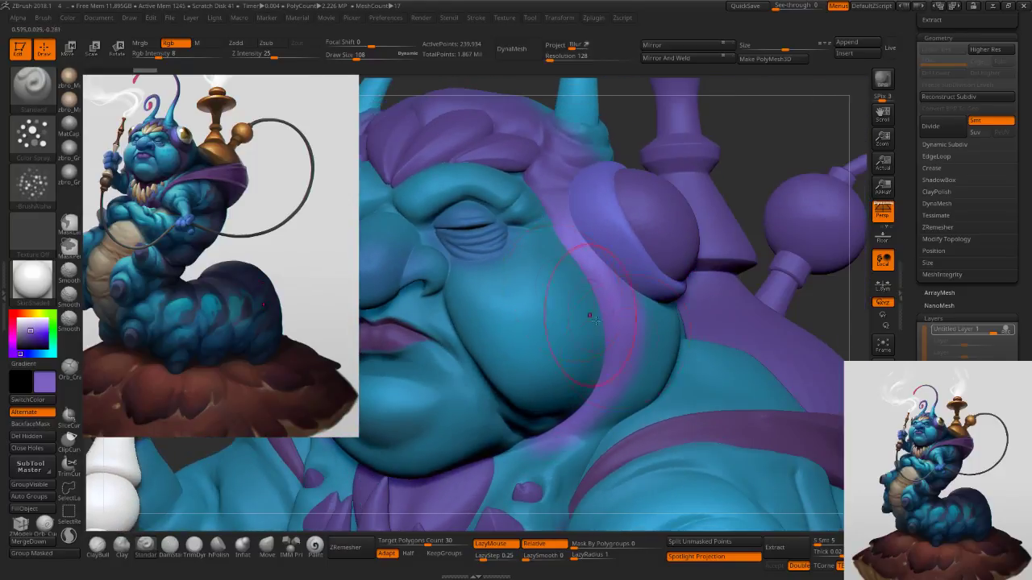
click(883, 500)
click(883, 500)
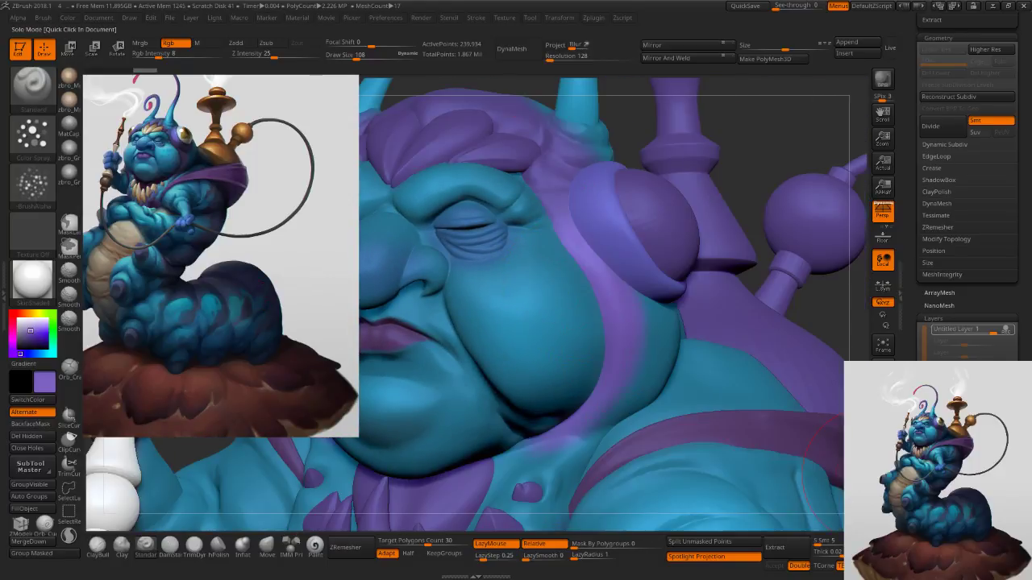
click(881, 483)
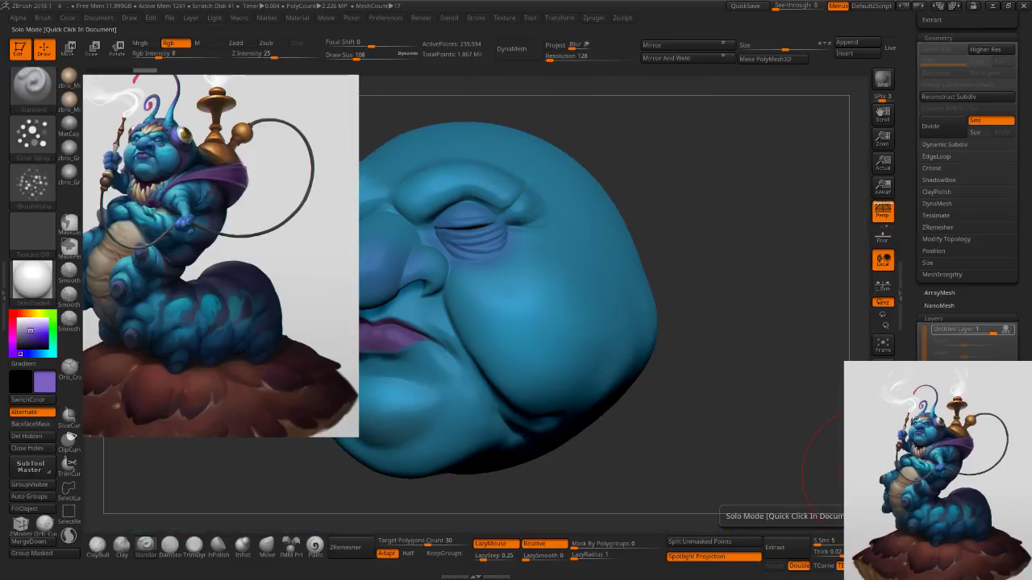
click(881, 479)
Set brush size 134 and Rgb intensity 17, and stop painting from the reference image.
key(s)
drag(489, 324, 490, 323)
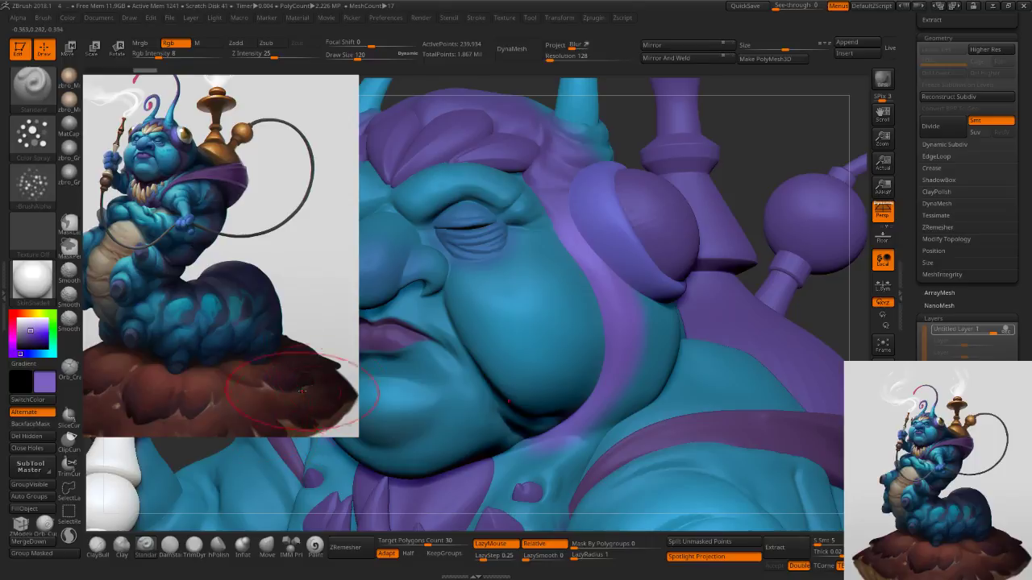
key(s)
drag(537, 305, 539, 305)
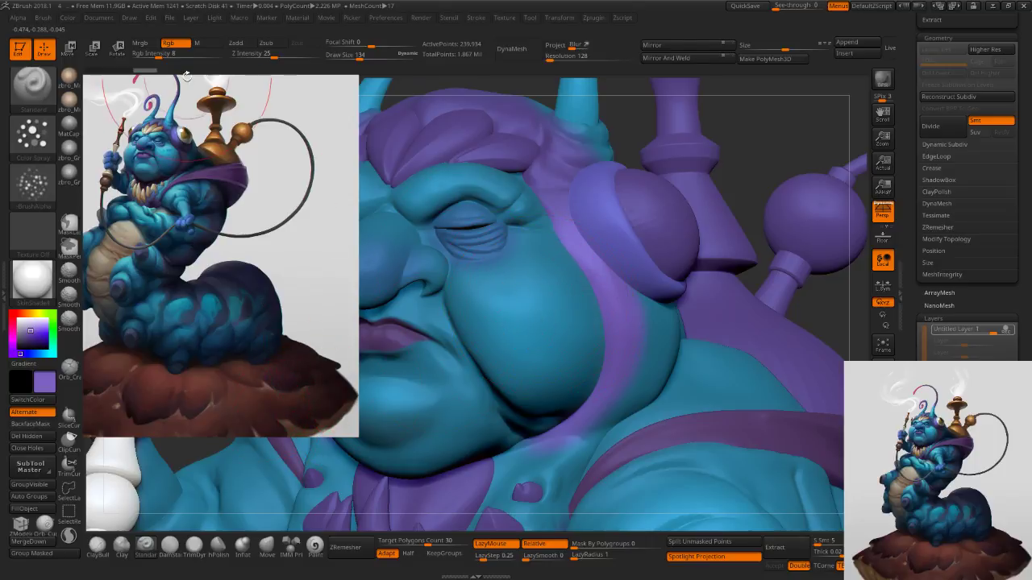
click(182, 54)
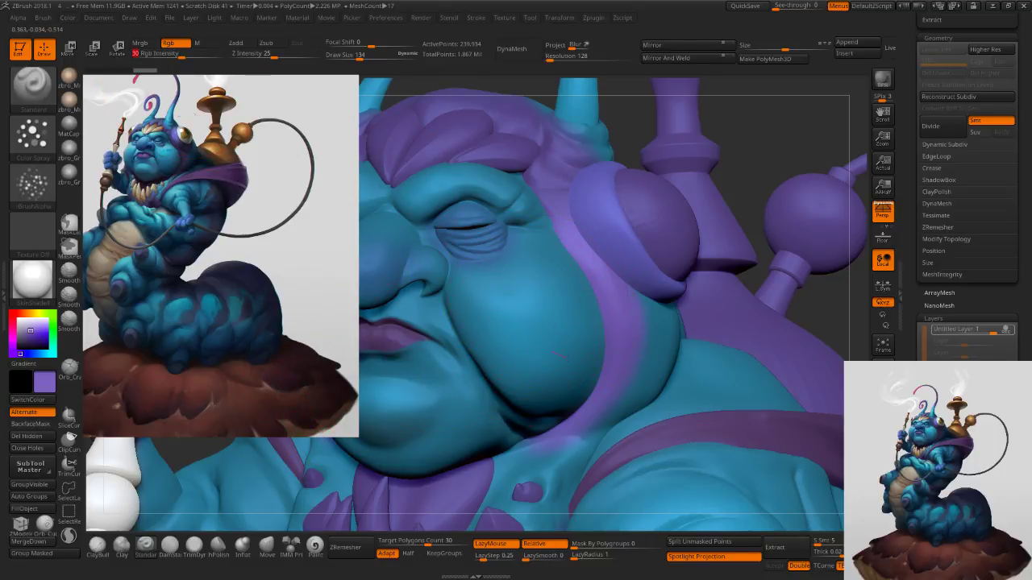
click(691, 557)
key(s)
drag(511, 299, 541, 307)
click(169, 54)
key(s)
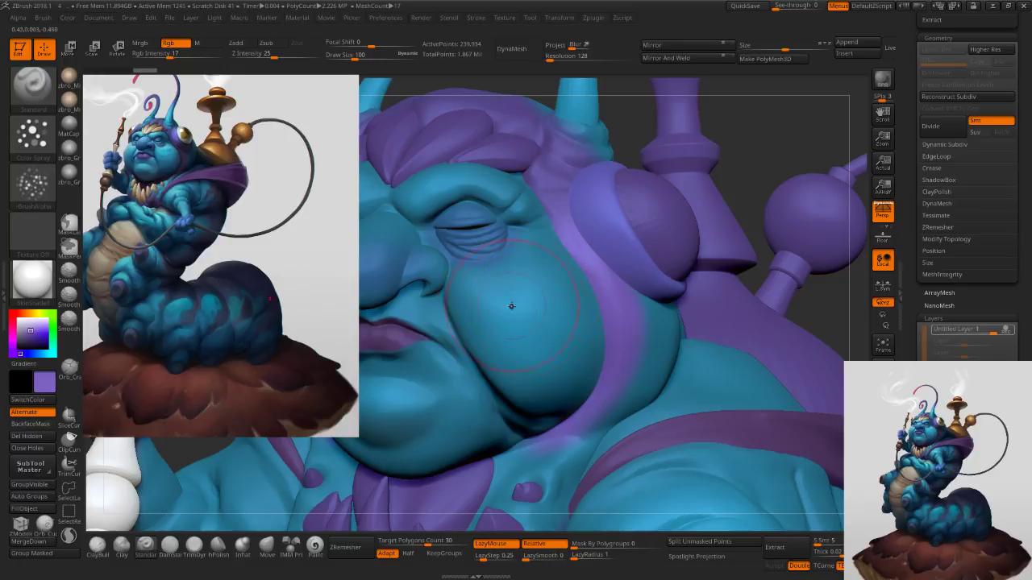
key(s)
drag(569, 353, 573, 352)
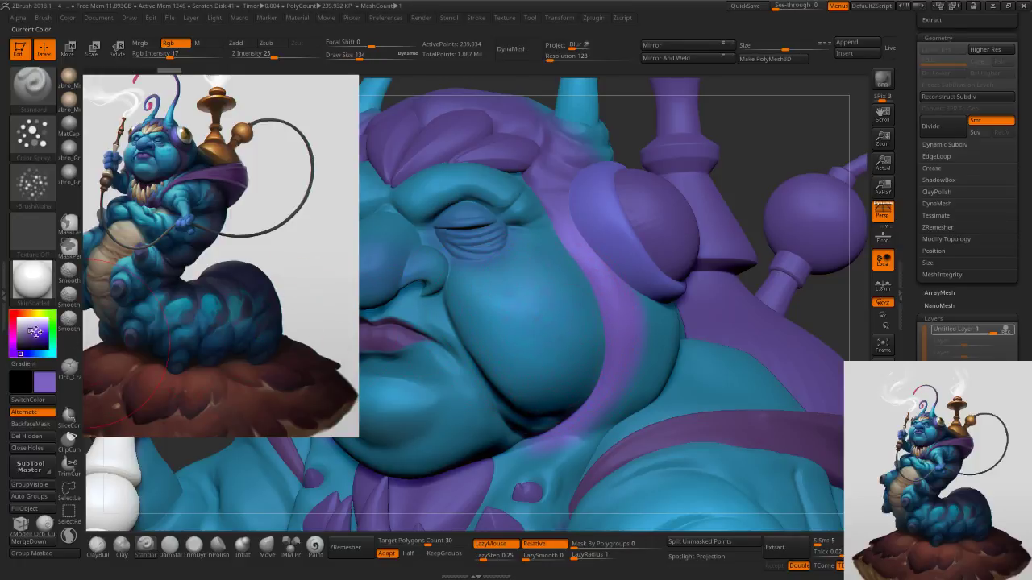
On a second layer, paint a bluer tint on the cheek and fade the layer's strength.
click(939, 443)
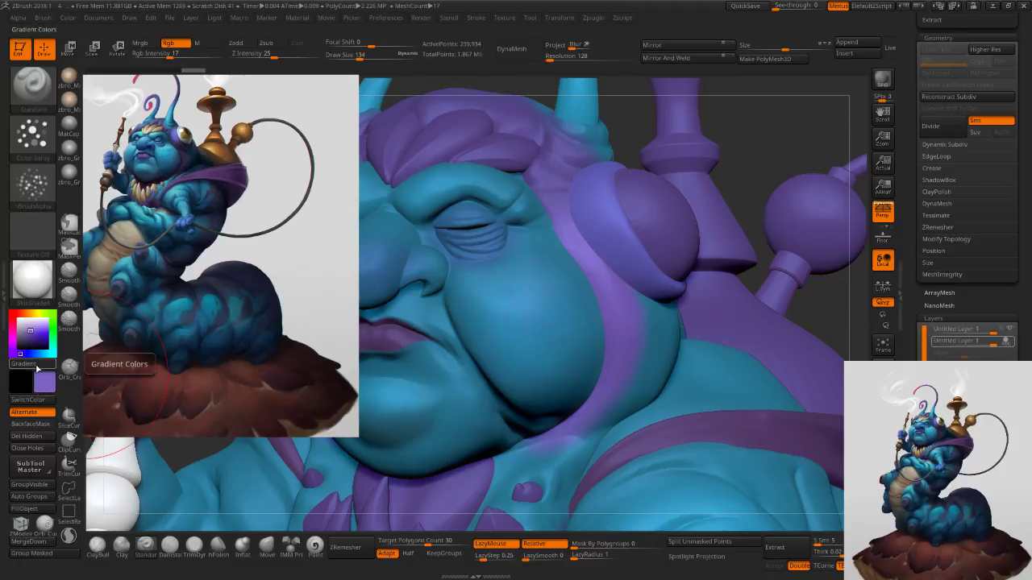
mouse_move(24, 353)
mouse_down()
mouse_move(35, 353)
mouse_move(36, 331)
mouse_up()
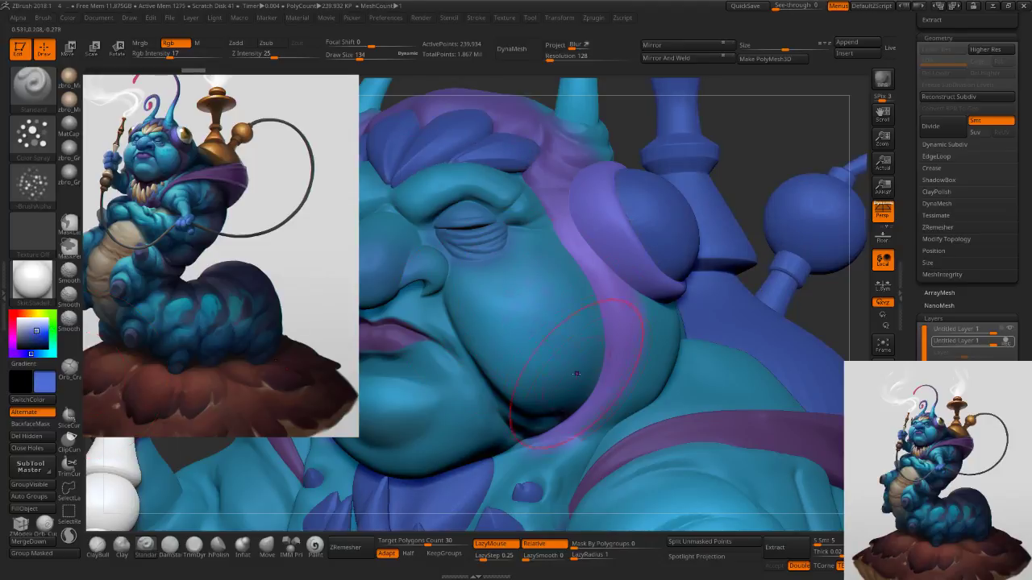
drag(508, 329, 595, 390)
mouse_move(511, 286)
mouse_down()
mouse_move(623, 342)
mouse_move(574, 331)
mouse_up()
right_drag(569, 329, 651, 292)
key(s)
drag(651, 292, 648, 292)
drag(992, 343, 978, 332)
mouse_move(709, 312)
ctrl+right_down()
mouse_move(727, 295)
mouse_move(676, 316)
mouse_move(712, 351)
mouse_move(623, 314)
mouse_move(662, 331)
ctrl+right_up()
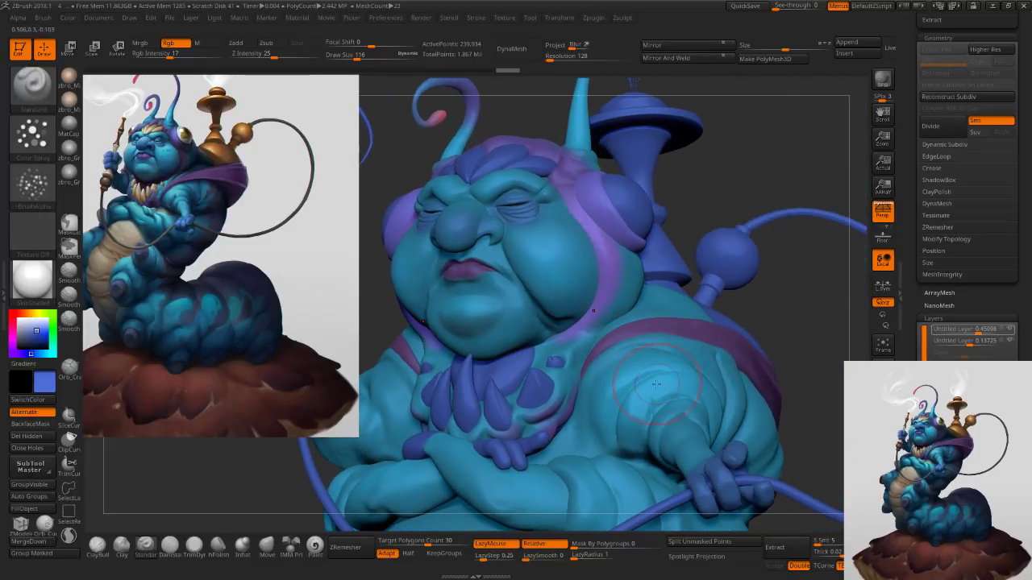
On a third layer, paint light blue over the cheek and lower its strength to about 0.27.
key(c)
ctrl+right_drag(569, 257, 540, 264)
key(s)
drag(540, 266, 552, 268)
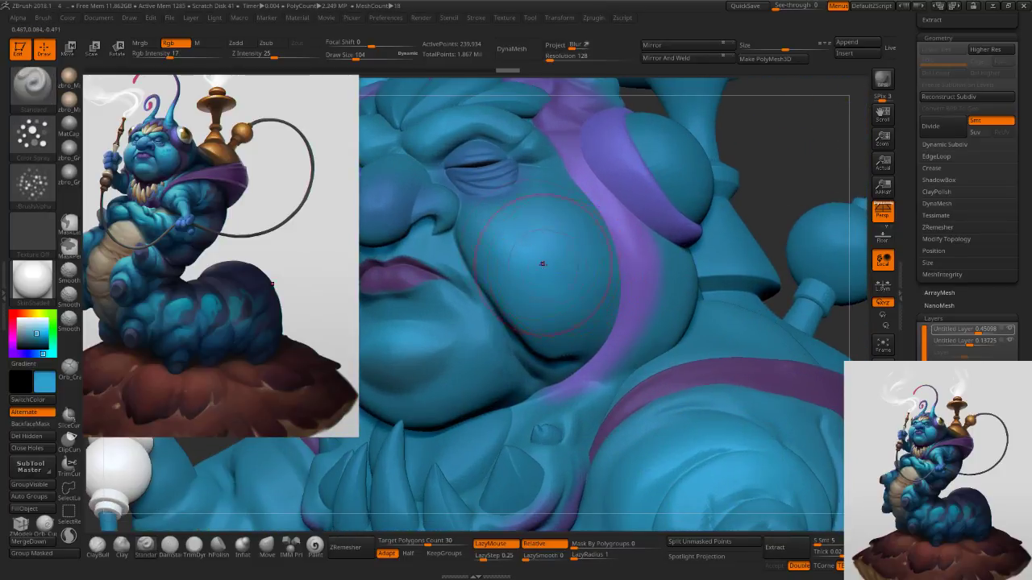
click(520, 238)
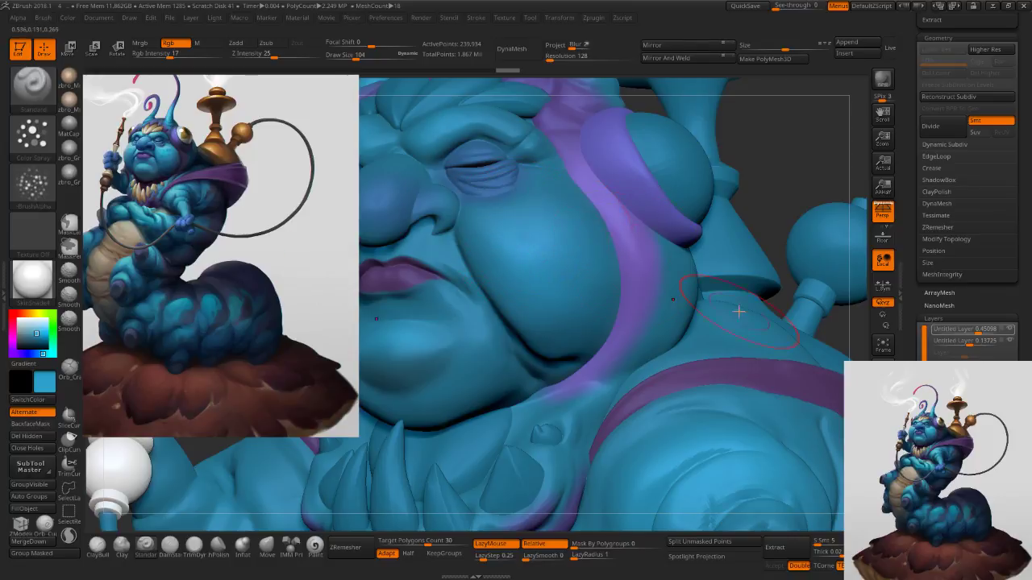
click(943, 435)
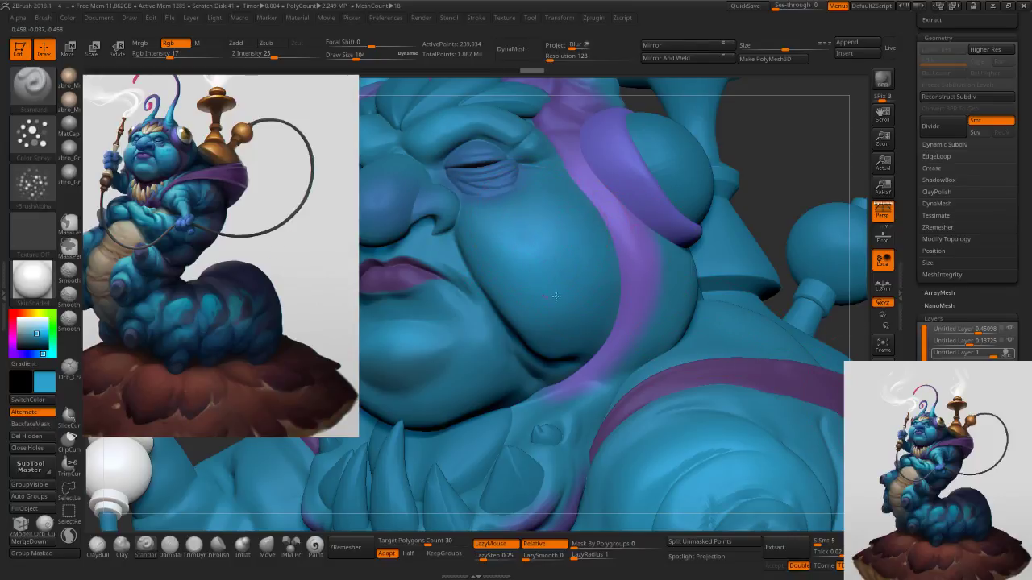
drag(529, 299, 553, 263)
key(bracketright)
key(ctrl+z)
key(bracketleft)
drag(955, 353, 981, 354)
ctrl+right_drag(714, 353, 714, 303)
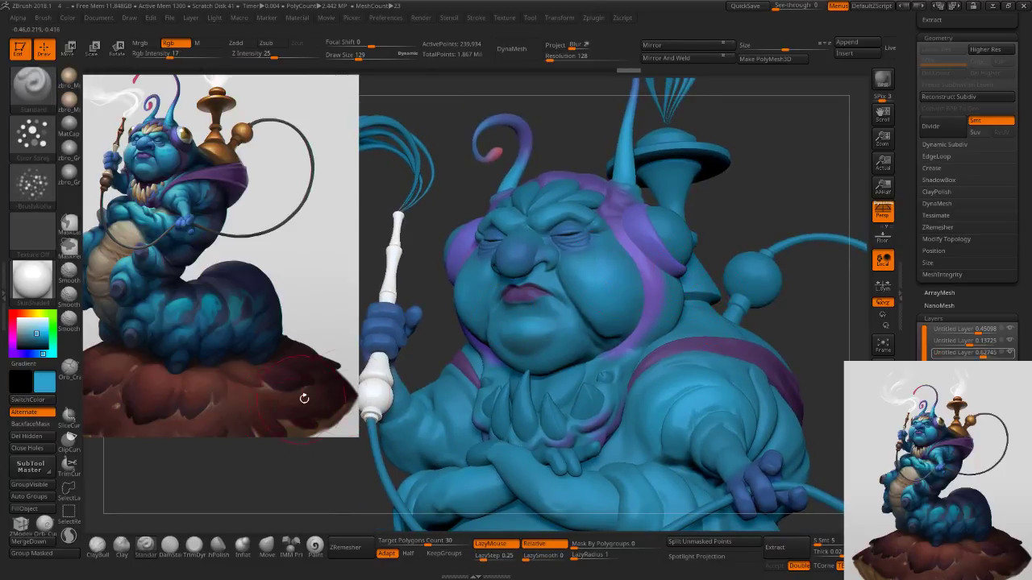
ctrl+right_drag(534, 339, 536, 371)
click(576, 337)
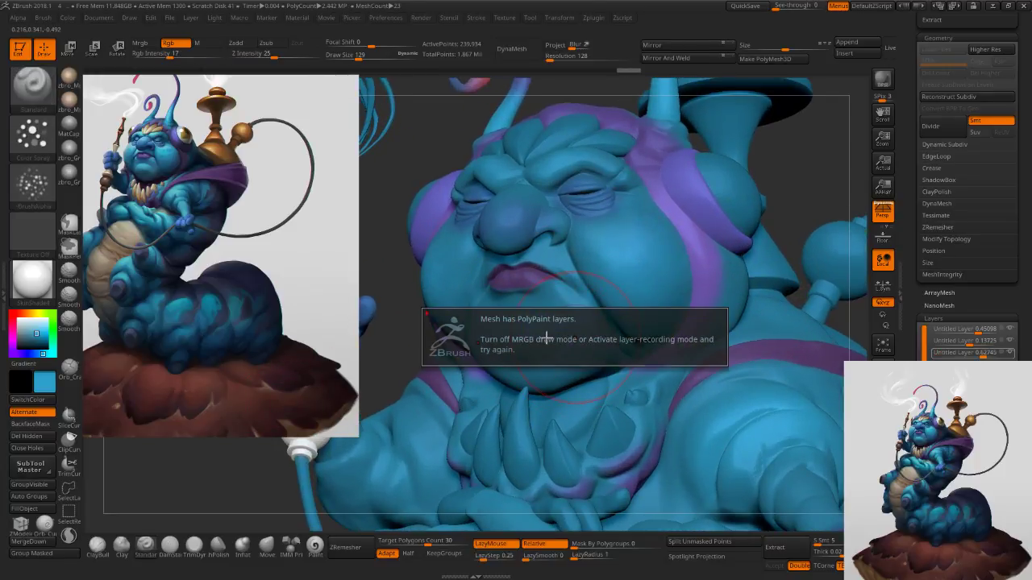
Undo the layer bake, darken the chin, and reduce that layer's strength to 0.70588.
click(940, 435)
click(939, 440)
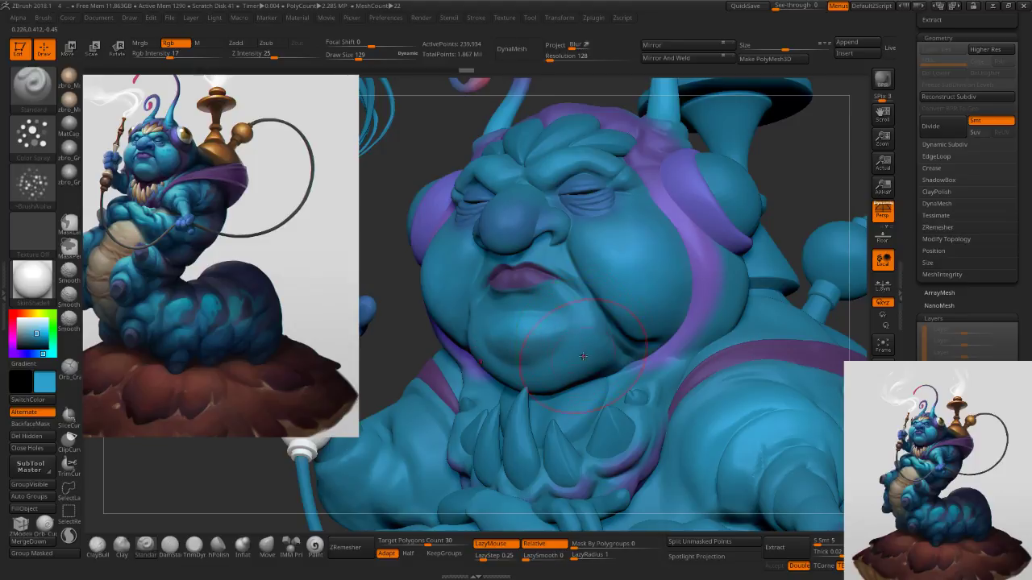
key(ctrl+z)
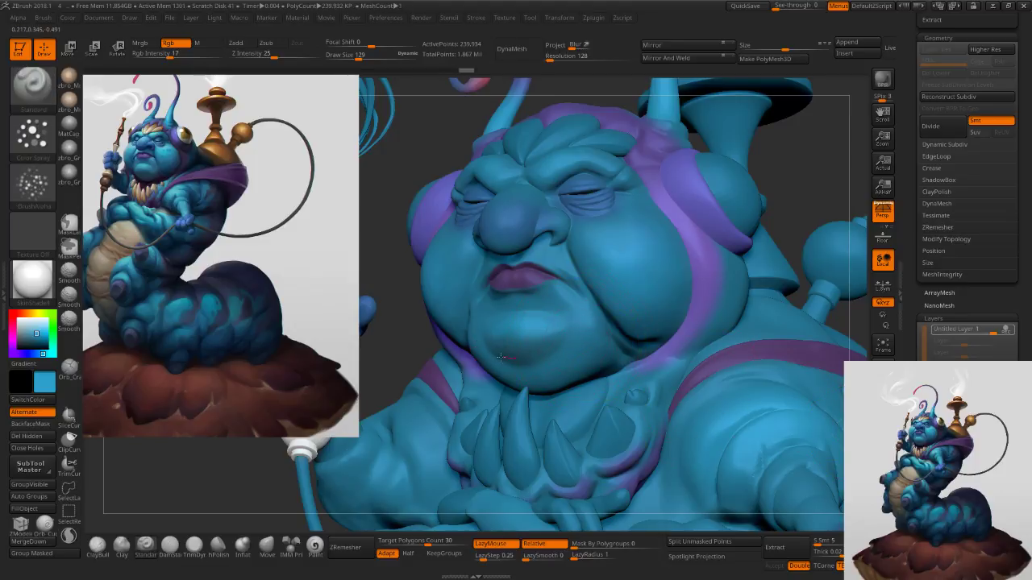
drag(493, 363, 534, 353)
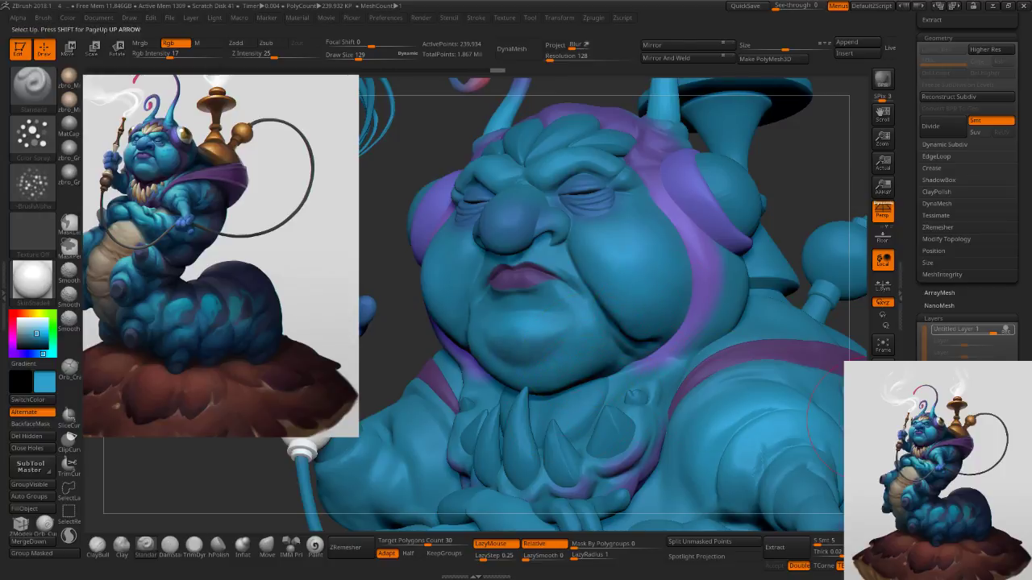
drag(991, 331, 984, 331)
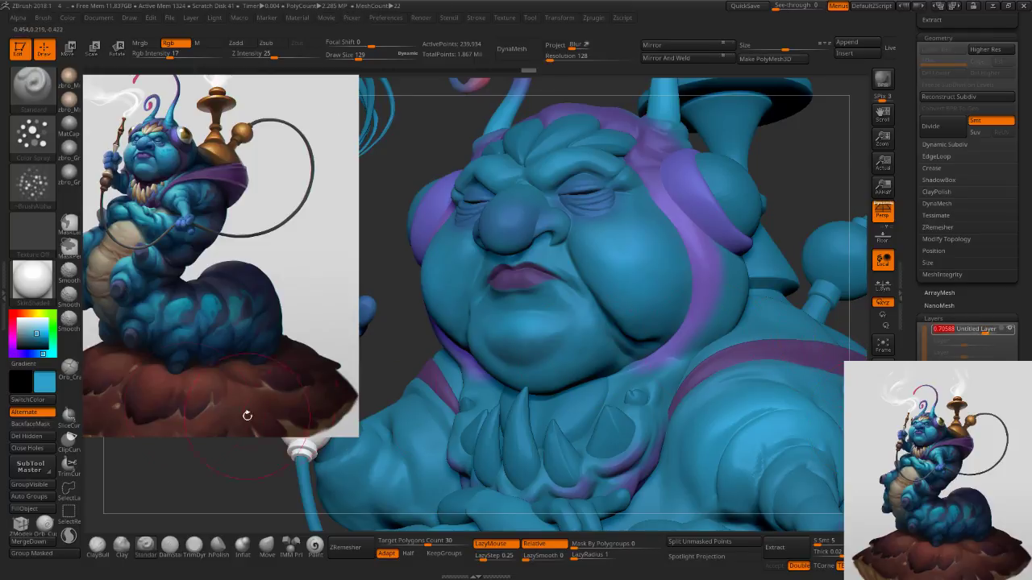
Paint a brighter blue cheek stroke on a new layer and set the top layer to 0.5098.
drag(39, 333, 41, 330)
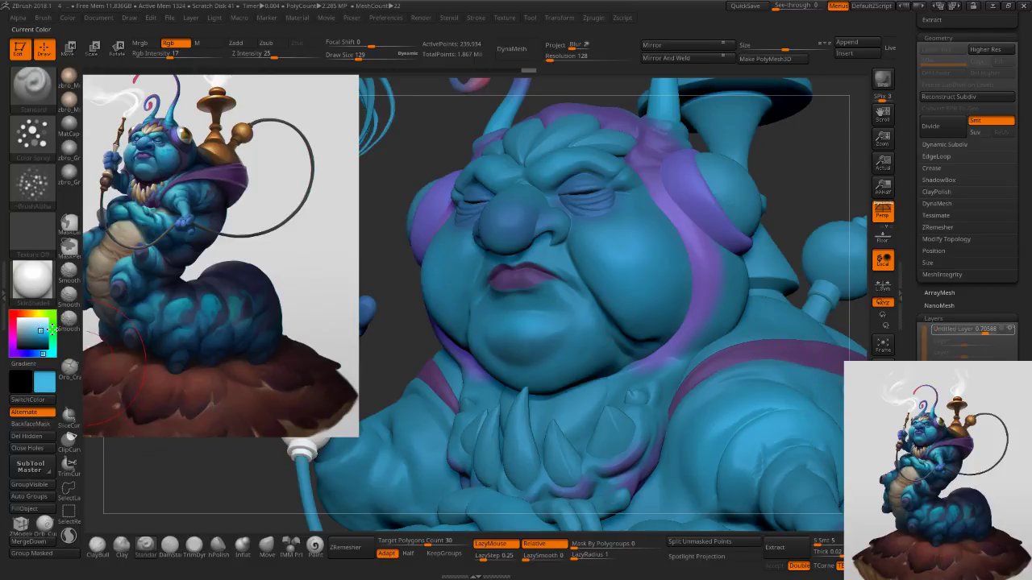
click(935, 455)
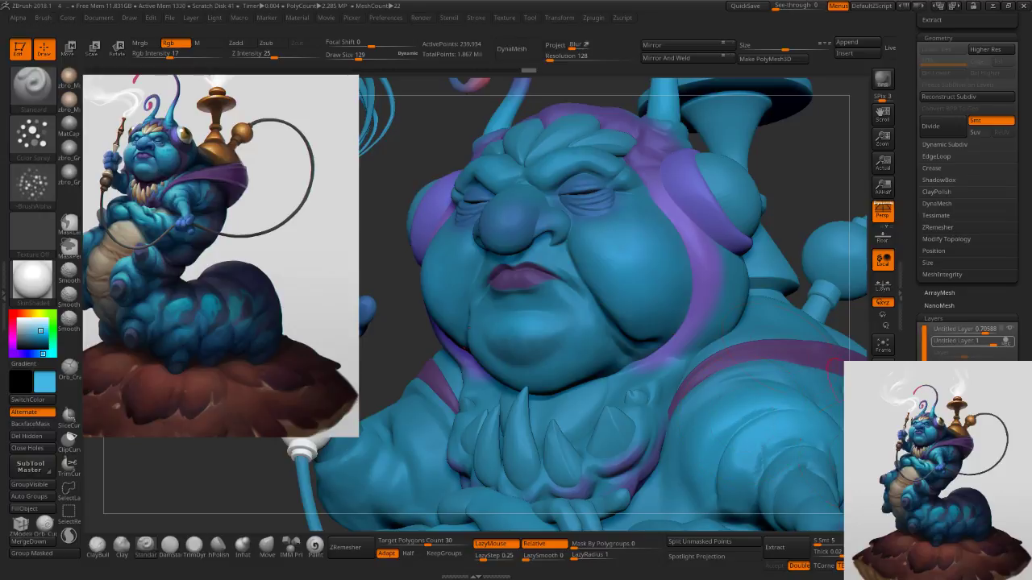
drag(663, 253, 659, 268)
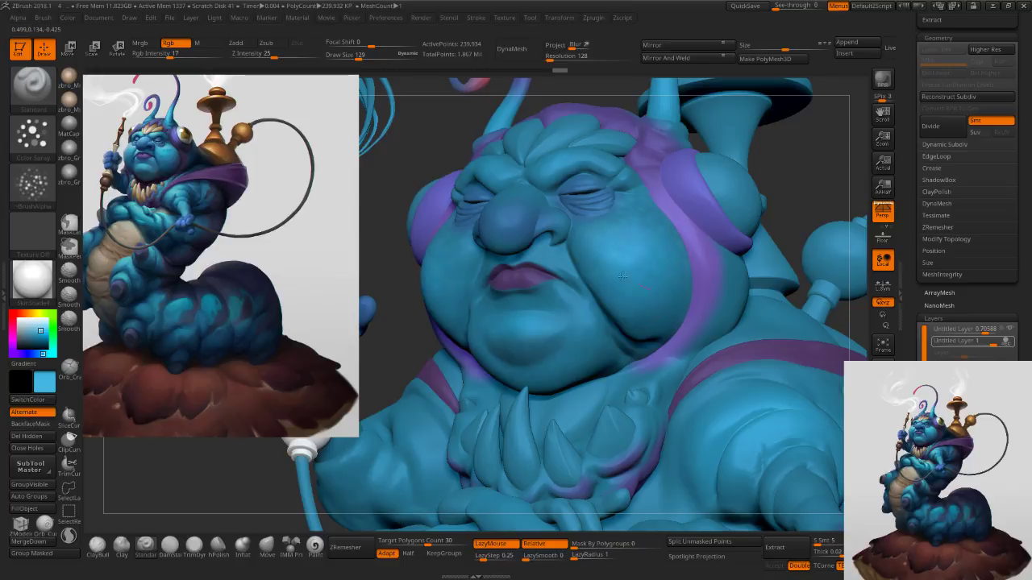
drag(993, 342, 981, 343)
click(979, 329)
drag(979, 331, 979, 331)
Reframe the view on the face and shrink the brush to 104.
key(ctrl)
mouse_move(682, 344)
ctrl+right_down()
mouse_move(685, 299)
mouse_move(709, 302)
mouse_move(675, 301)
mouse_move(713, 296)
ctrl+right_up()
key(shift)
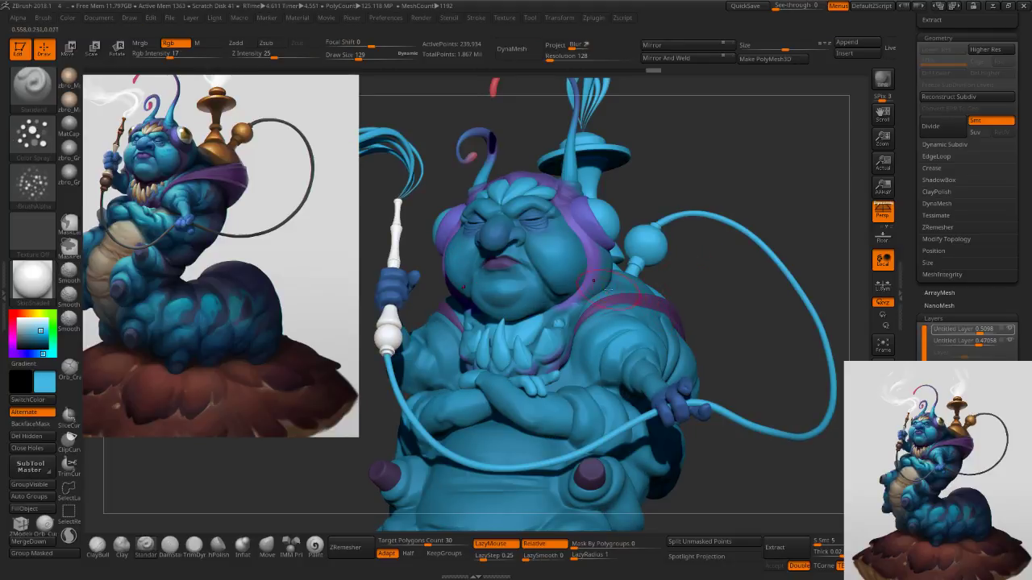
ctrl+right_drag(577, 274, 556, 209)
key(s)
drag(553, 208, 551, 209)
Bake and delete all paint layers into the polypaint, then add a fresh paint layer.
click(37, 328)
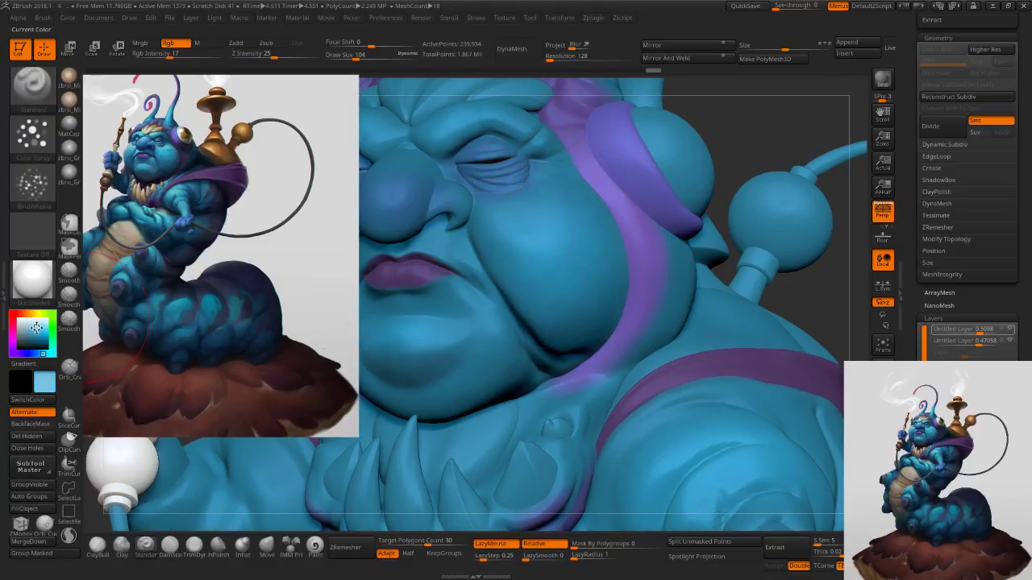
drag(31, 327, 32, 326)
key(s)
drag(513, 220, 517, 220)
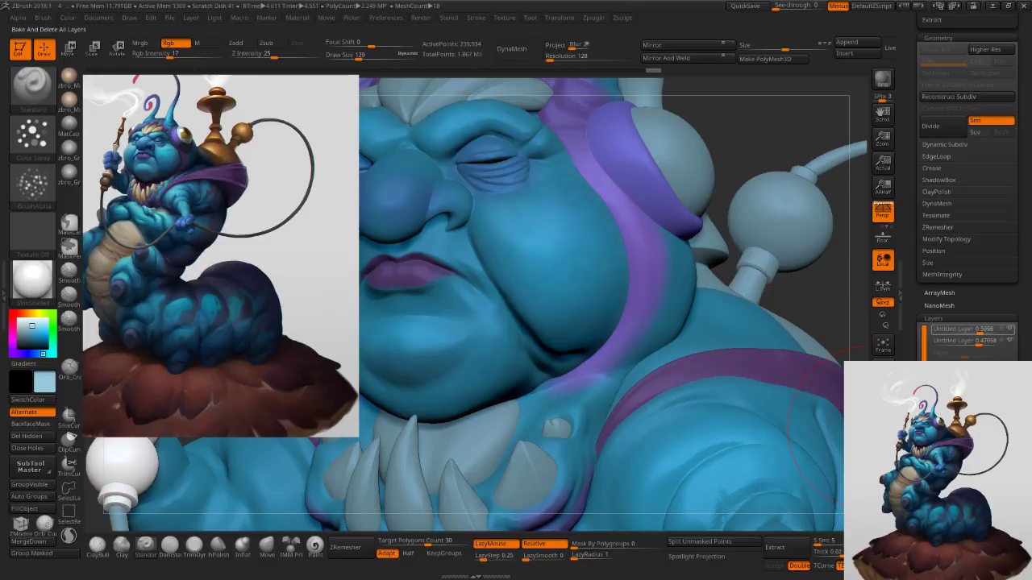
click(955, 453)
click(939, 437)
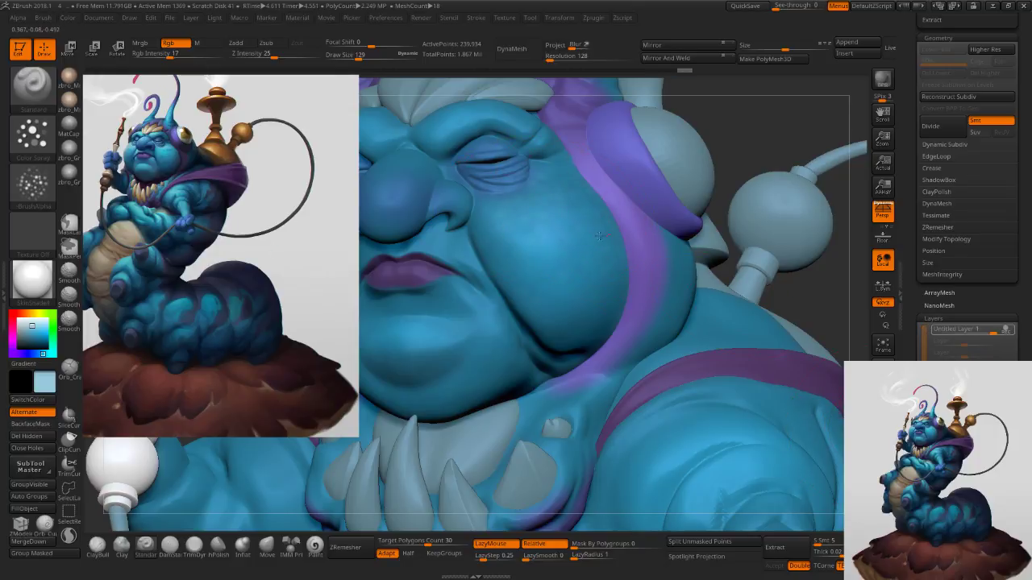
Pick a pale near-white colour and set the Paint brush to Dots at Rgb Intensity 44.
key(s)
drag(495, 199, 490, 200)
drag(516, 200, 535, 200)
key(ctrl+z)
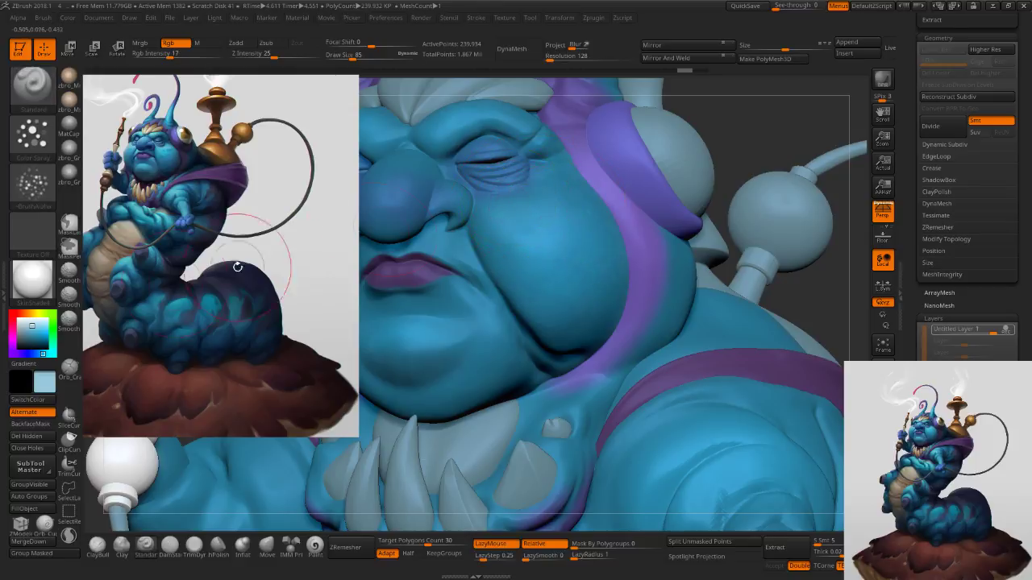
drag(30, 325, 26, 321)
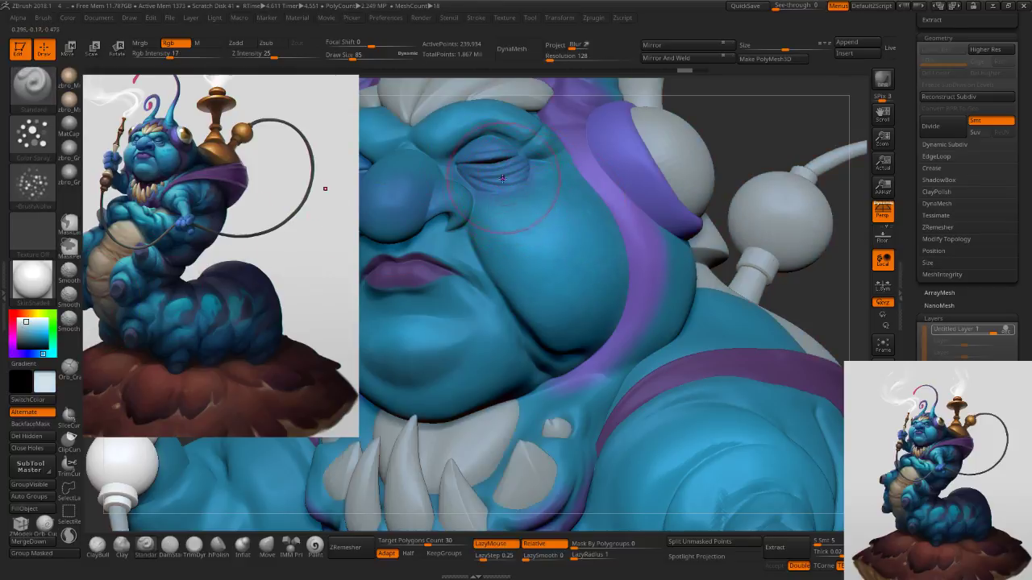
click(314, 545)
click(192, 56)
key(s)
drag(522, 201, 523, 201)
Paint soft pale highlights on the cheeks at brush size 71, removing the under-eye stroke.
right_drag(528, 238, 516, 206)
key(s)
drag(515, 205, 512, 205)
mouse_move(510, 208)
mouse_down()
mouse_move(557, 178)
mouse_move(527, 246)
mouse_move(599, 205)
mouse_move(544, 195)
mouse_up()
key(s)
key(s)
key(s)
mouse_move(556, 198)
mouse_down()
mouse_move(543, 178)
mouse_move(482, 212)
mouse_move(512, 202)
mouse_move(567, 152)
mouse_move(549, 175)
mouse_move(496, 195)
mouse_move(542, 192)
mouse_move(493, 211)
mouse_move(562, 178)
mouse_move(500, 255)
mouse_up()
key(ctrl+z)
key(ctrl+z)
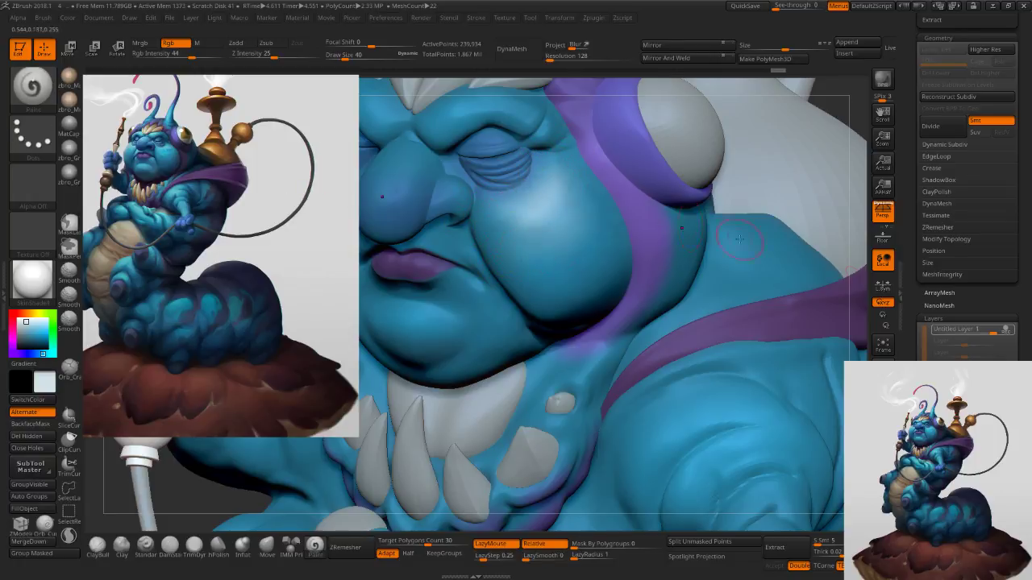
Lower the highlight layer's strength to 0.47058 and add another paint layer.
drag(993, 330, 981, 333)
mouse_move(732, 295)
ctrl+right_down()
mouse_move(719, 276)
mouse_move(727, 258)
ctrl+right_up()
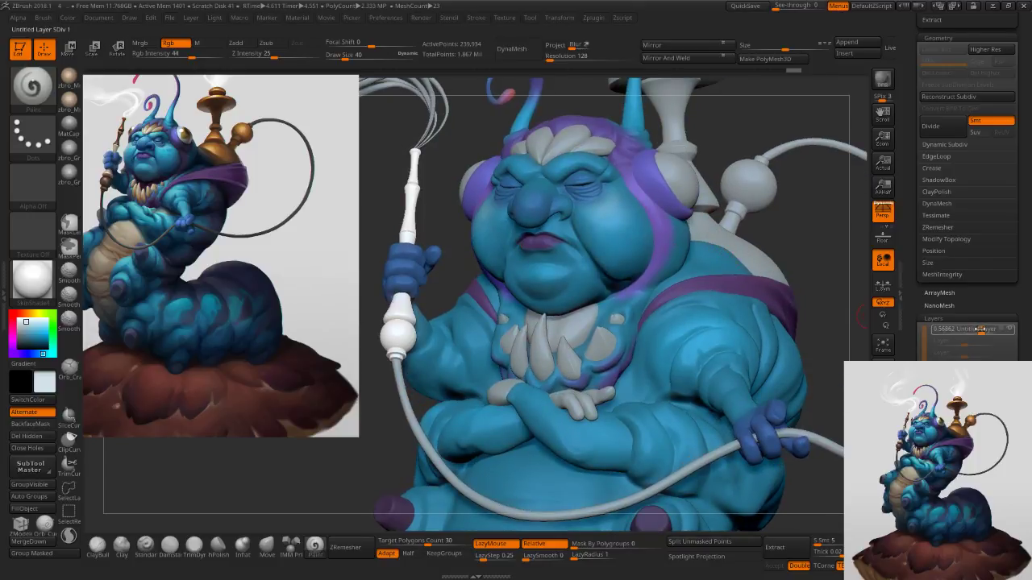
click(977, 331)
click(950, 440)
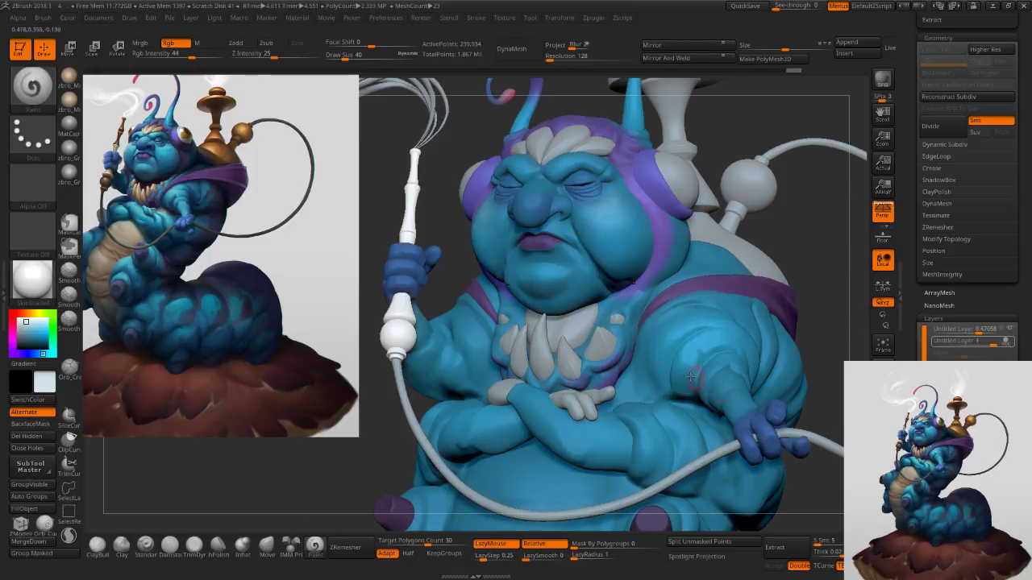
alt+click(608, 350)
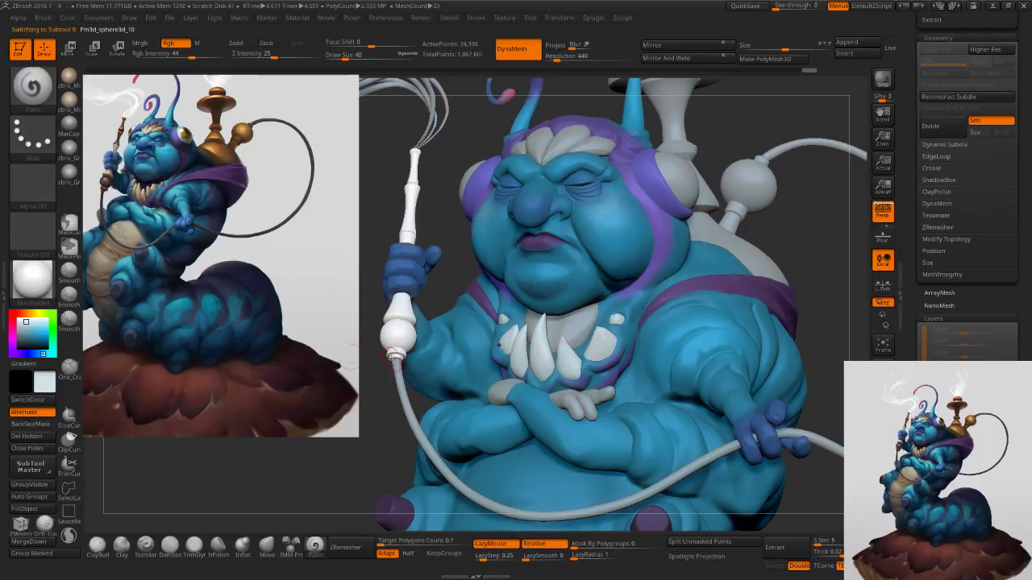
Sample the cream colour from the reference and fill the tusks and forehead petals with it.
key(shift+z)
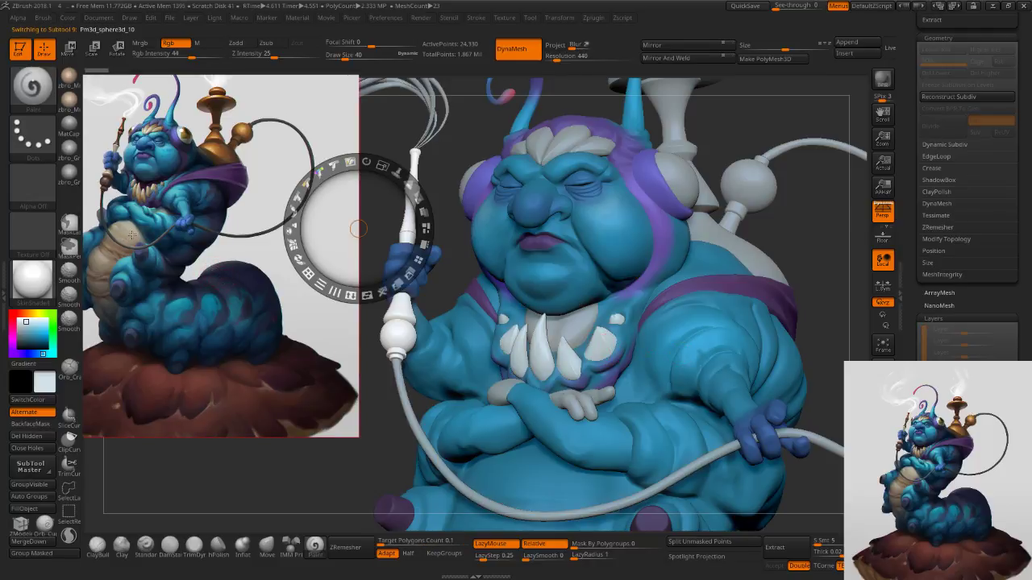
key(c)
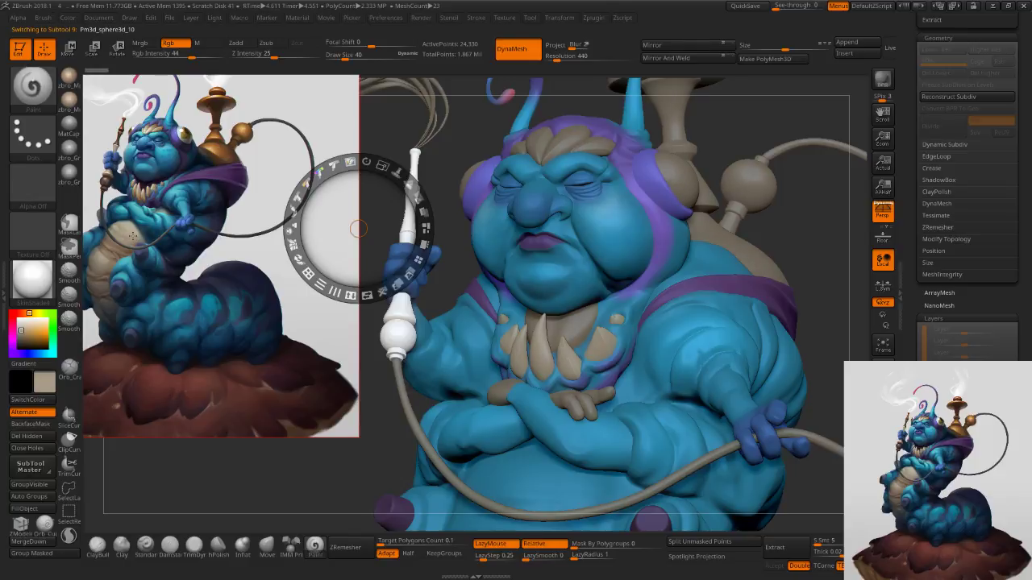
click(35, 511)
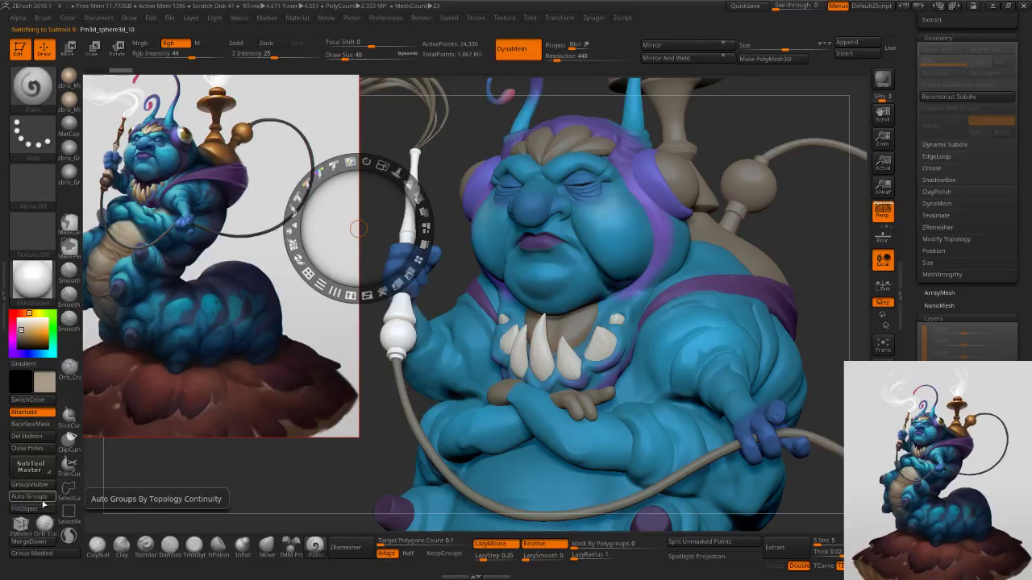
click(37, 509)
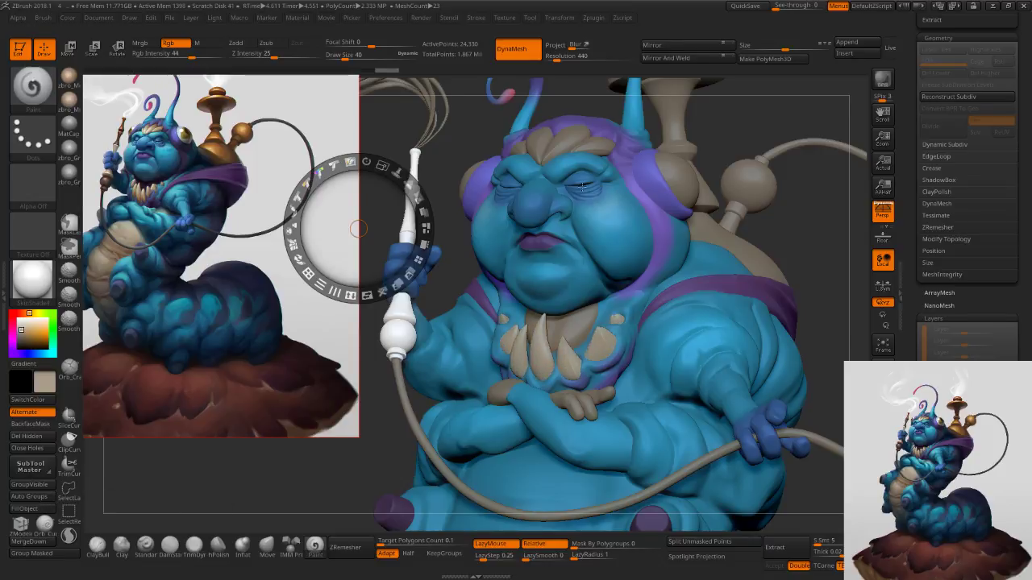
click(560, 145)
key(z)
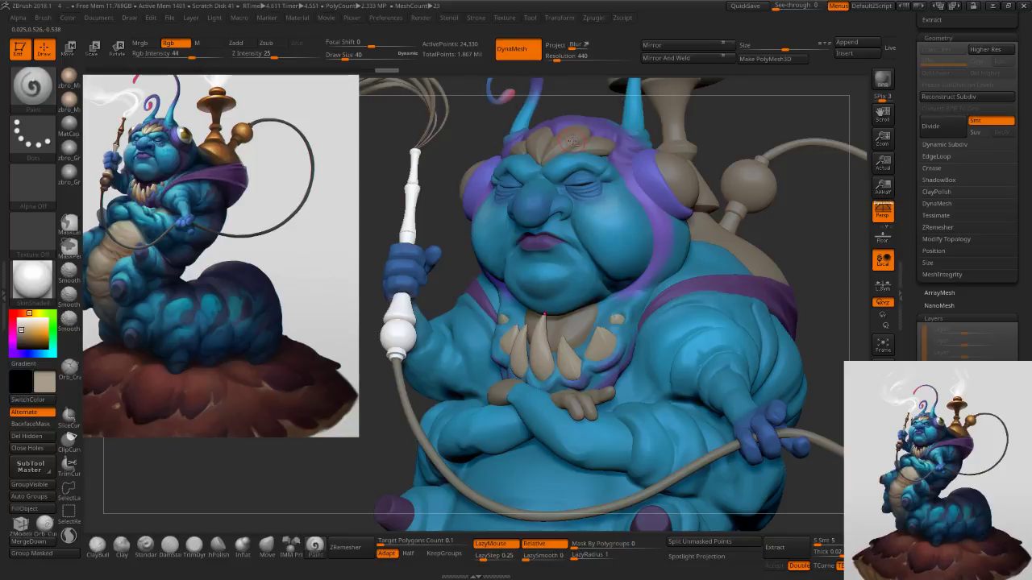
alt+click(571, 144)
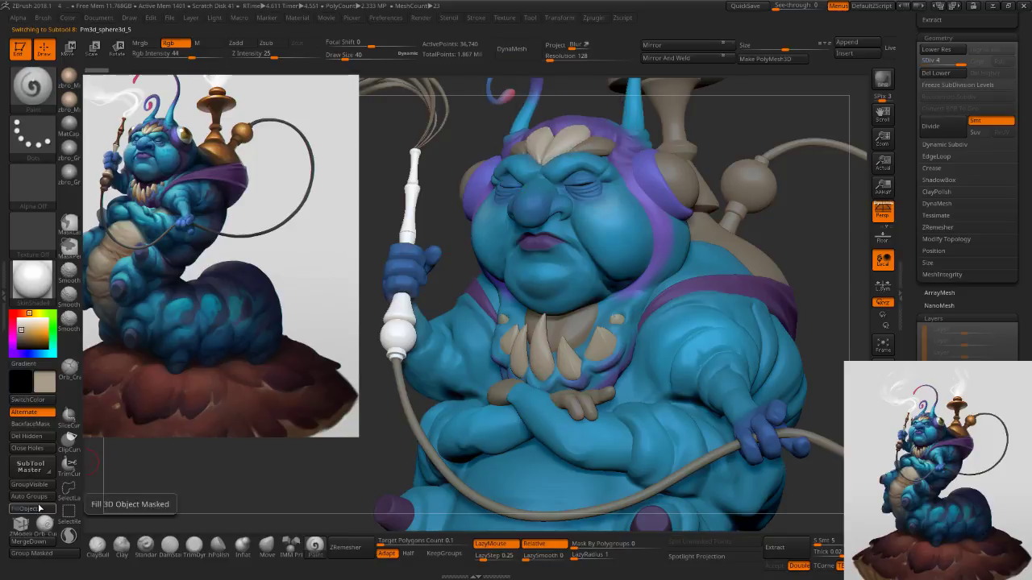
alt+click(607, 145)
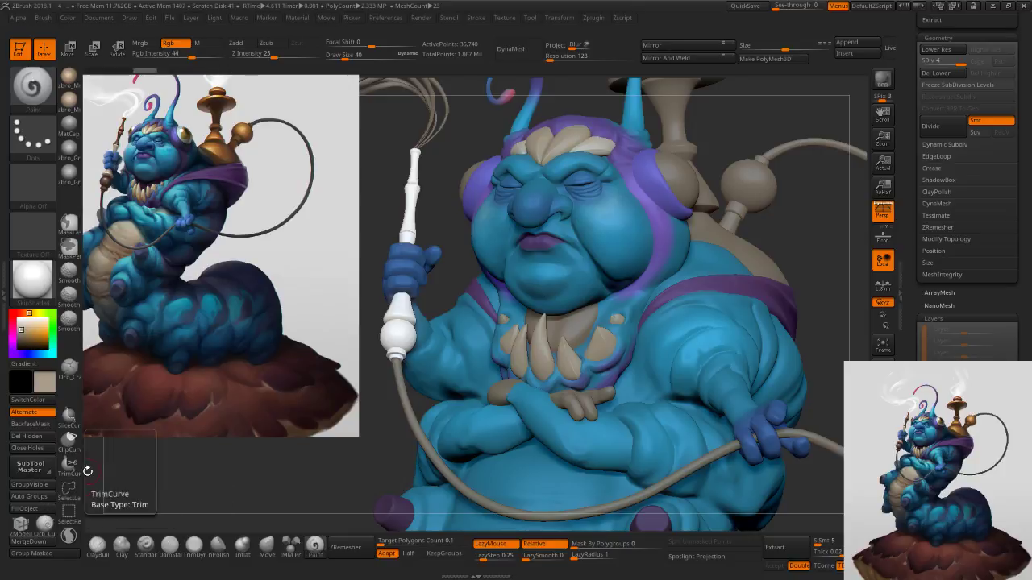
alt+click(571, 140)
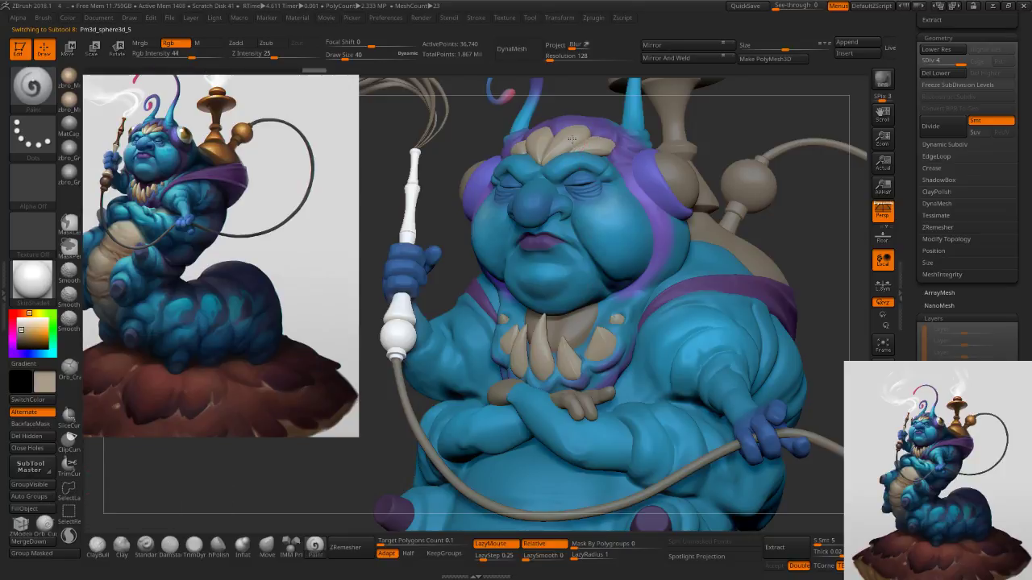
click(47, 509)
Paint tan onto the forehead petals with the brush at about size 89.
mouse_move(565, 215)
right_down()
mouse_move(541, 83)
mouse_move(569, 194)
mouse_move(551, 279)
right_up()
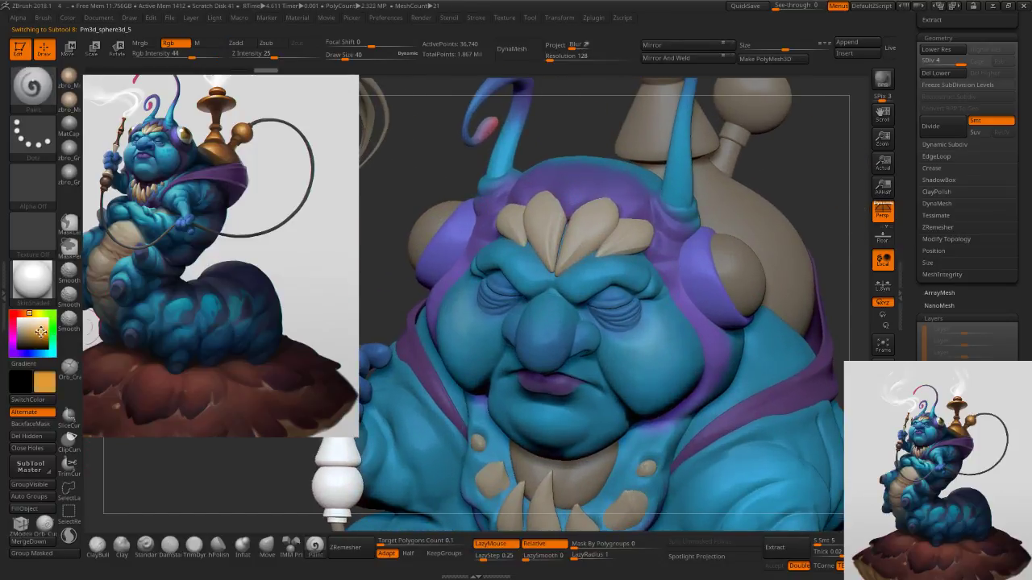
drag(41, 325, 31, 331)
key(s)
key(s)
drag(589, 212, 600, 212)
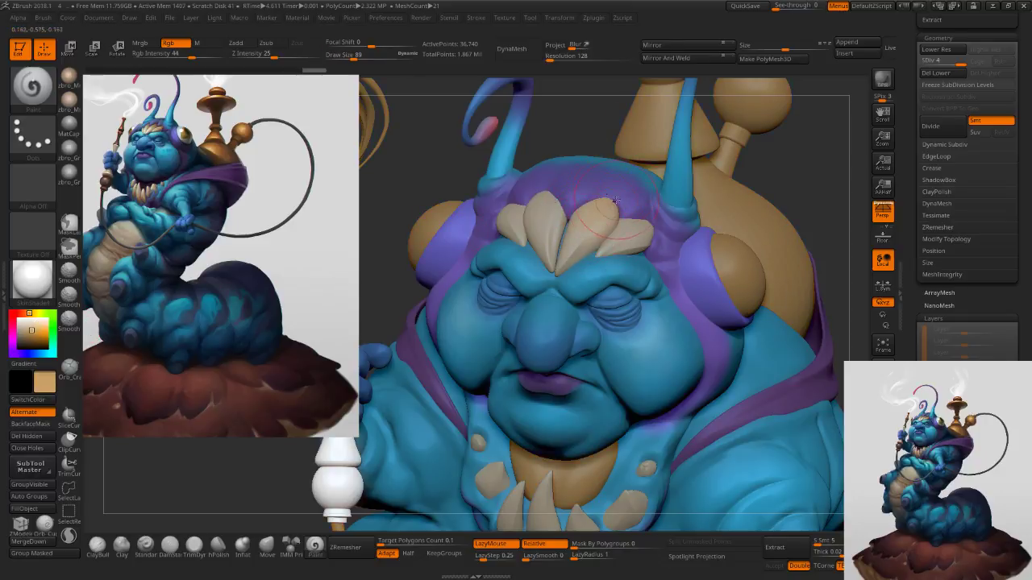
right_drag(603, 182, 609, 216)
key(s)
mouse_move(608, 216)
mouse_down()
mouse_move(590, 222)
mouse_move(638, 231)
mouse_up()
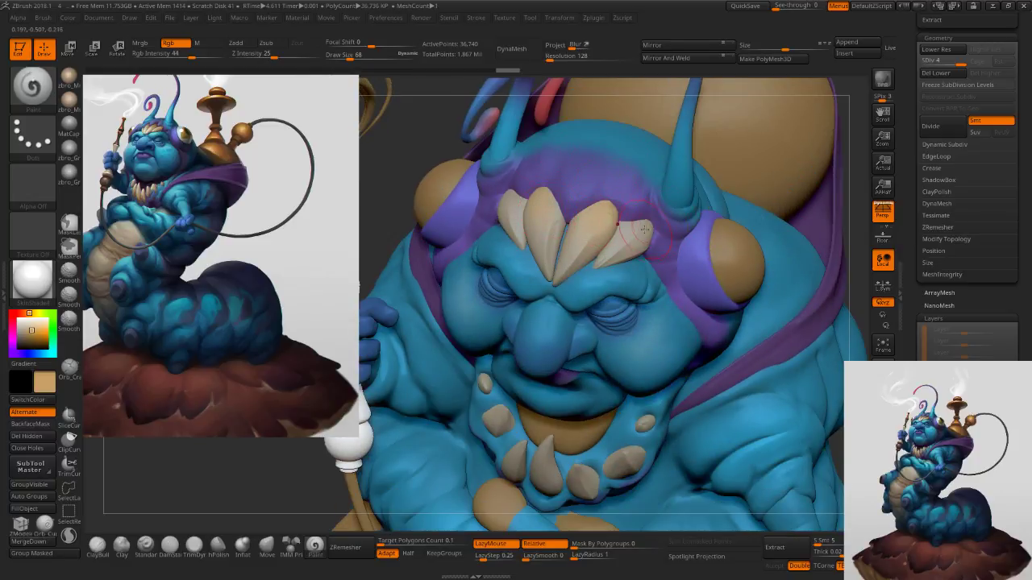
alt+click(647, 234)
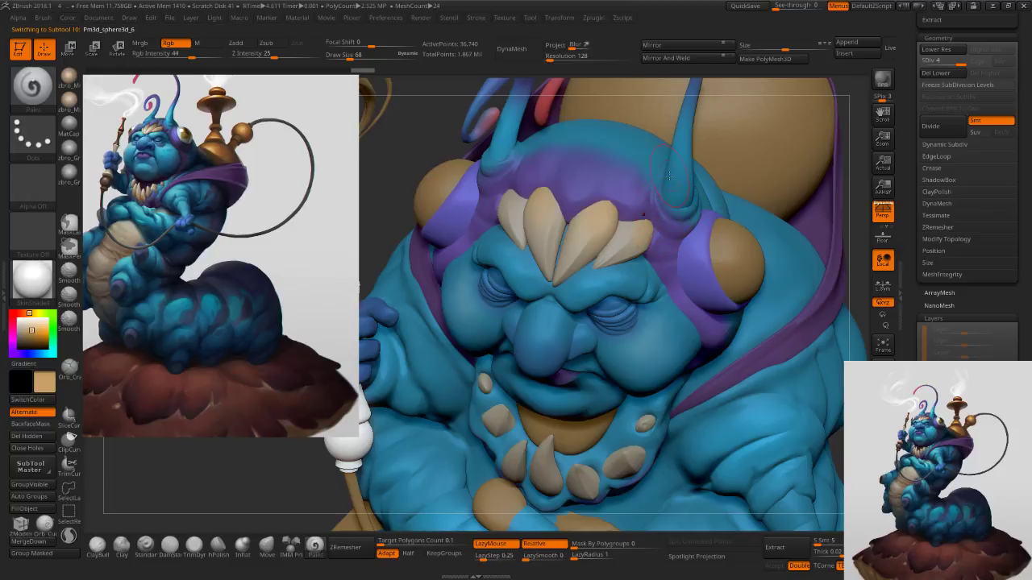
mouse_move(530, 206)
mouse_down()
mouse_move(514, 211)
mouse_move(525, 211)
mouse_move(523, 185)
mouse_up()
right_drag(615, 330, 588, 299)
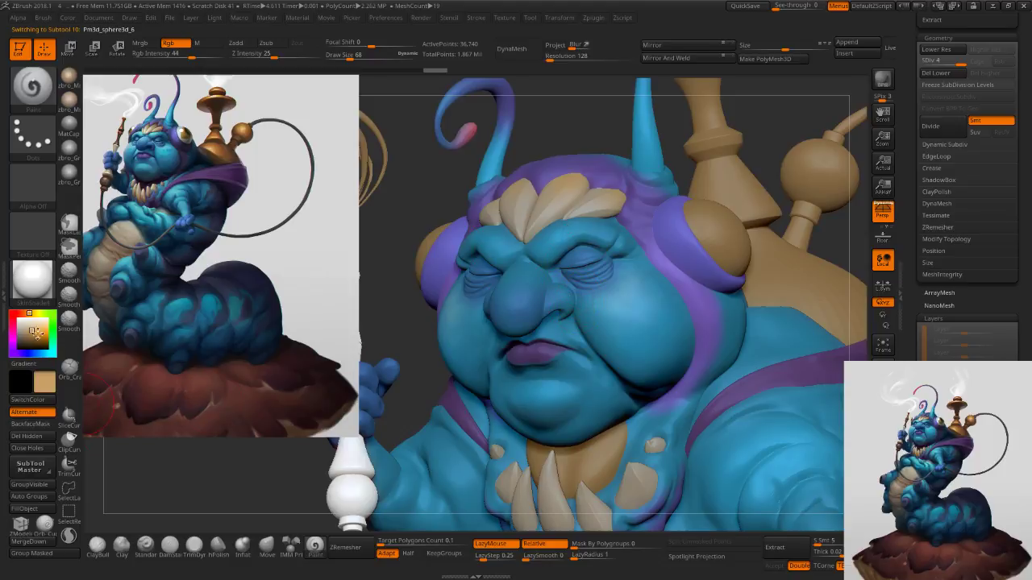
Shade the right and left petal tips in darker brown with a size-45 brush.
click(31, 336)
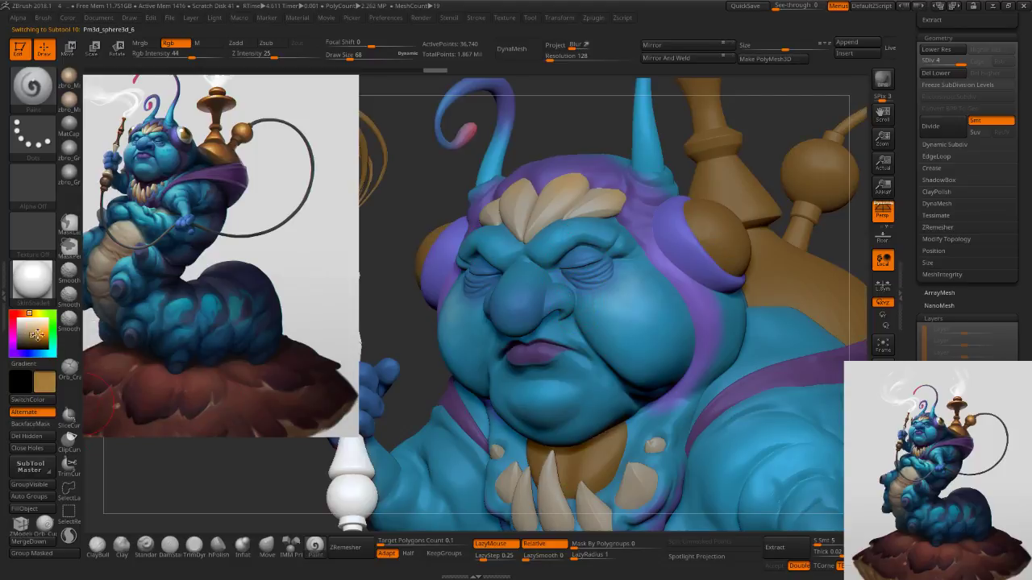
key(s)
drag(574, 184, 571, 183)
right_drag(584, 179, 603, 212)
key(s)
drag(639, 173, 635, 174)
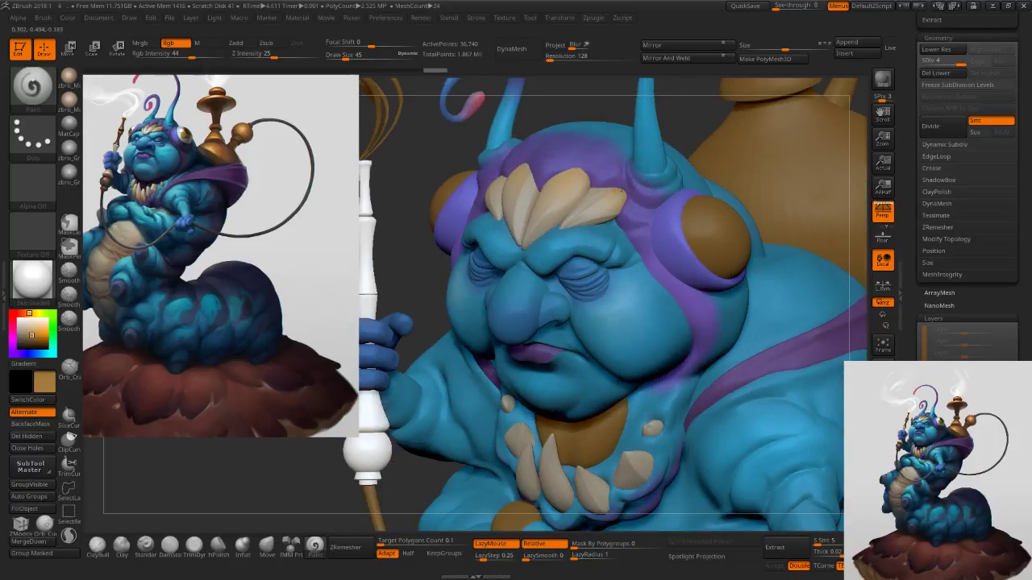
drag(622, 194, 616, 191)
right_drag(573, 166, 559, 186)
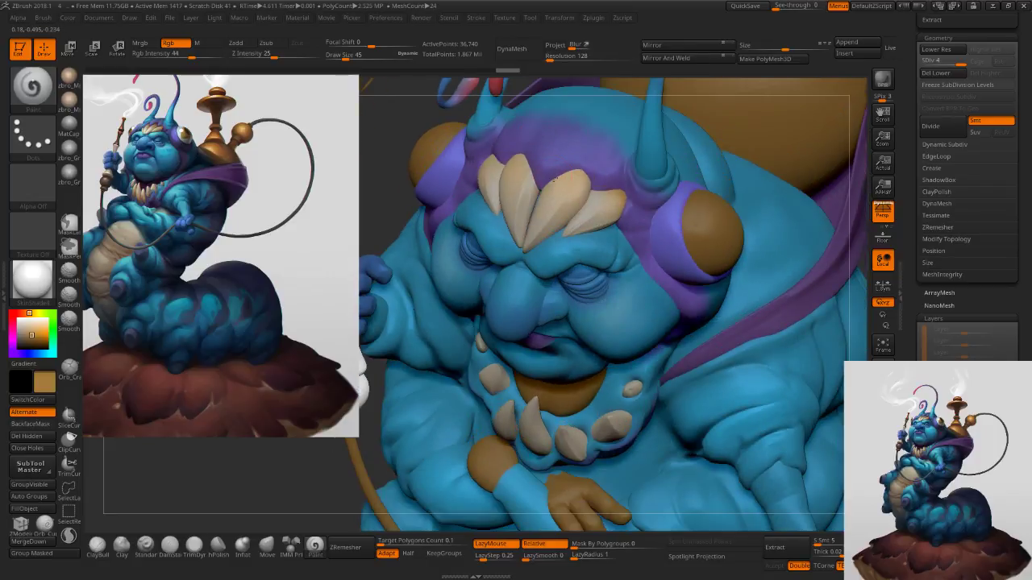
drag(489, 162, 482, 173)
right_drag(484, 172, 525, 166)
drag(484, 171, 488, 184)
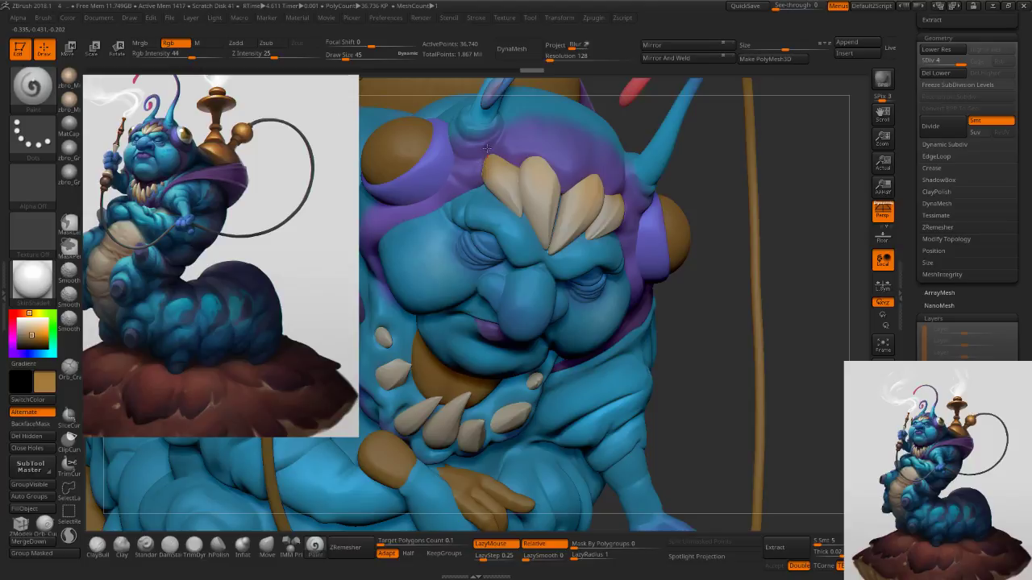
Shade the middle and third forehead petals, redoing a faint stroke.
right_drag(516, 139, 480, 211)
alt+click(522, 178)
right_drag(541, 166, 516, 175)
drag(517, 179, 519, 145)
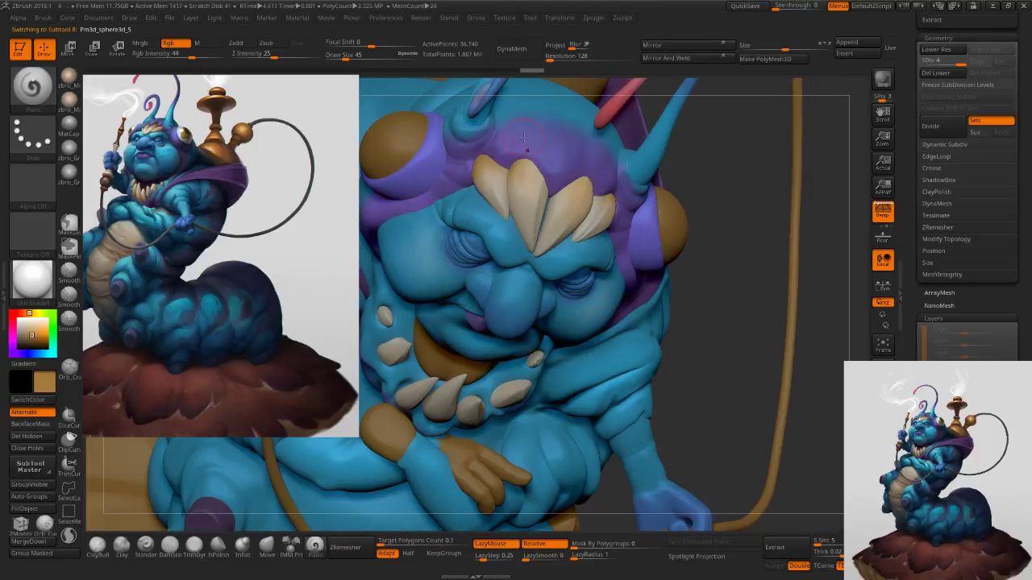
right_drag(539, 157, 546, 197)
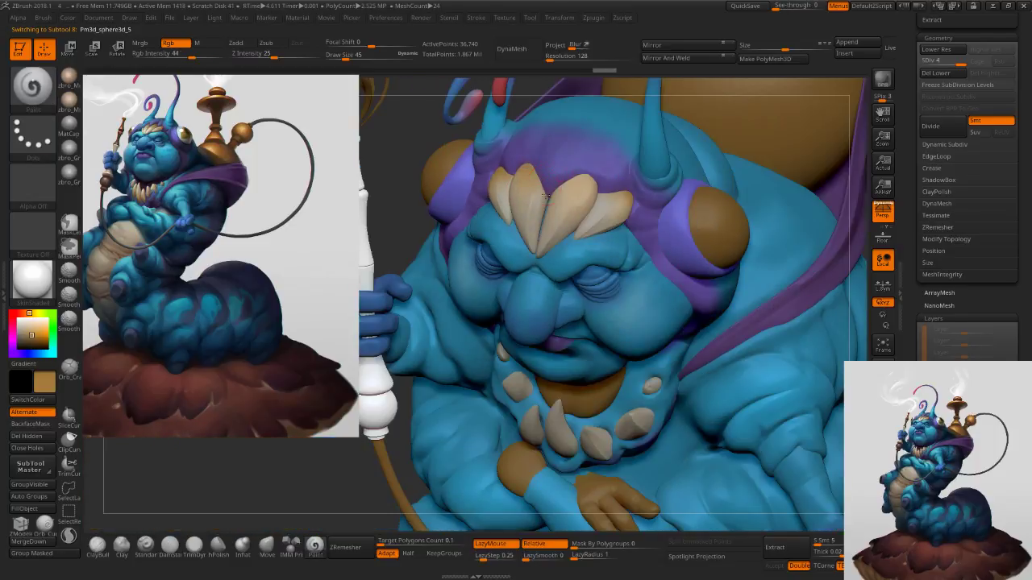
drag(562, 190, 585, 196)
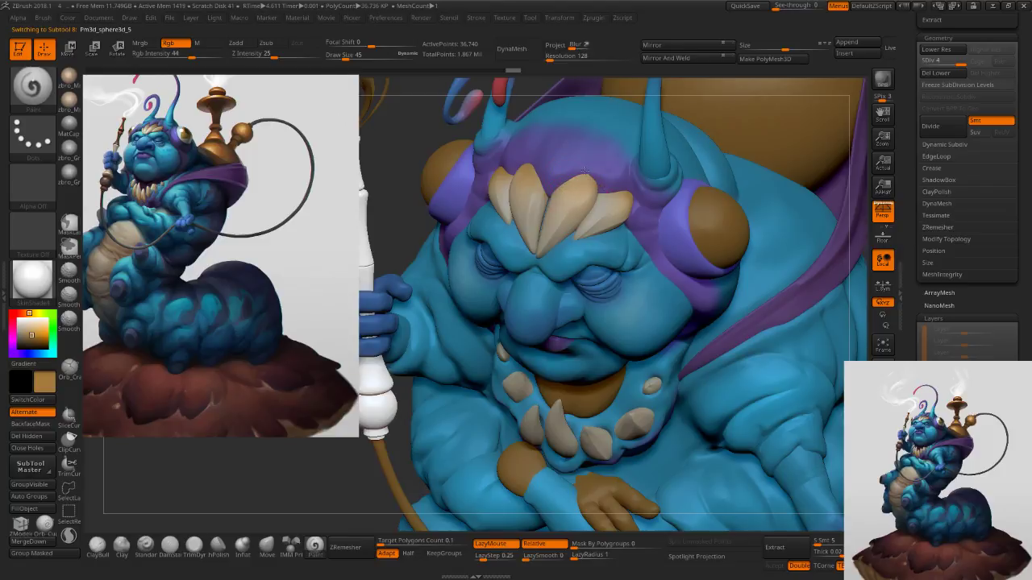
right_drag(589, 173, 566, 178)
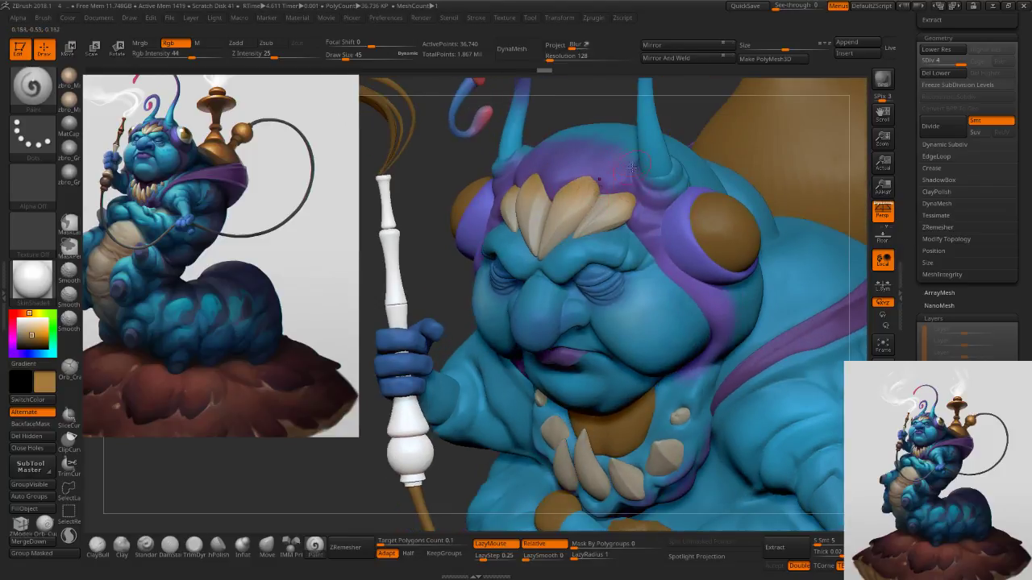
mouse_move(582, 218)
mouse_down()
mouse_move(598, 177)
mouse_move(595, 198)
mouse_up()
key(ctrl+z)
mouse_move(592, 212)
ctrl+right_down()
mouse_move(613, 228)
mouse_move(669, 230)
ctrl+right_up()
Select the collar spikes subtool and pick a brighter orange-tan colour.
mouse_move(588, 373)
alt+right_down()
mouse_move(556, 318)
mouse_move(563, 363)
mouse_move(571, 324)
alt+right_up()
alt+click(556, 318)
drag(33, 336, 36, 333)
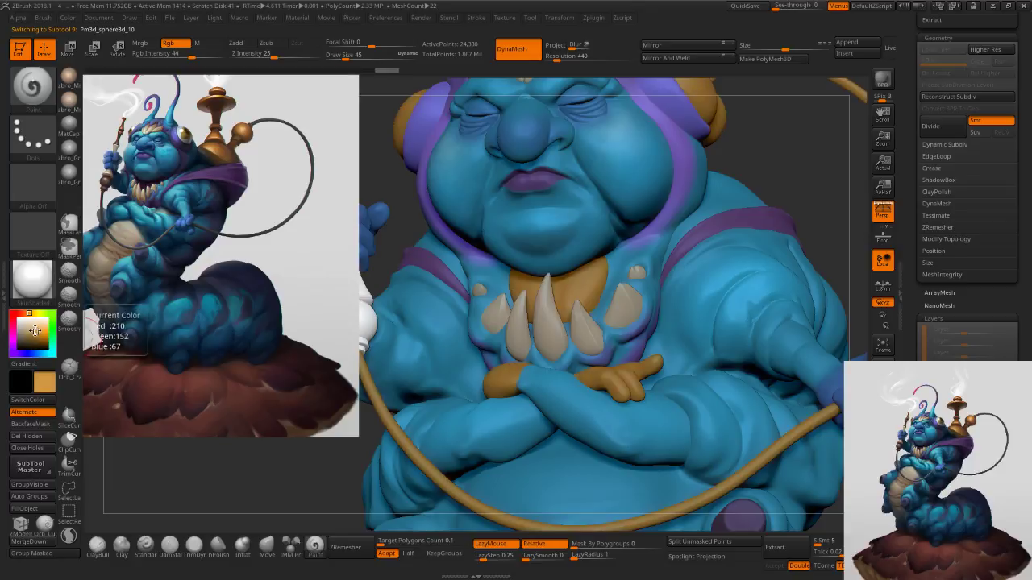
Paint orange on the middle collar spike, then switch to geometry mode at brush size 85.
ctrl+right_drag(554, 320, 555, 345)
mouse_move(554, 334)
mouse_down()
mouse_move(571, 362)
mouse_move(564, 351)
mouse_up()
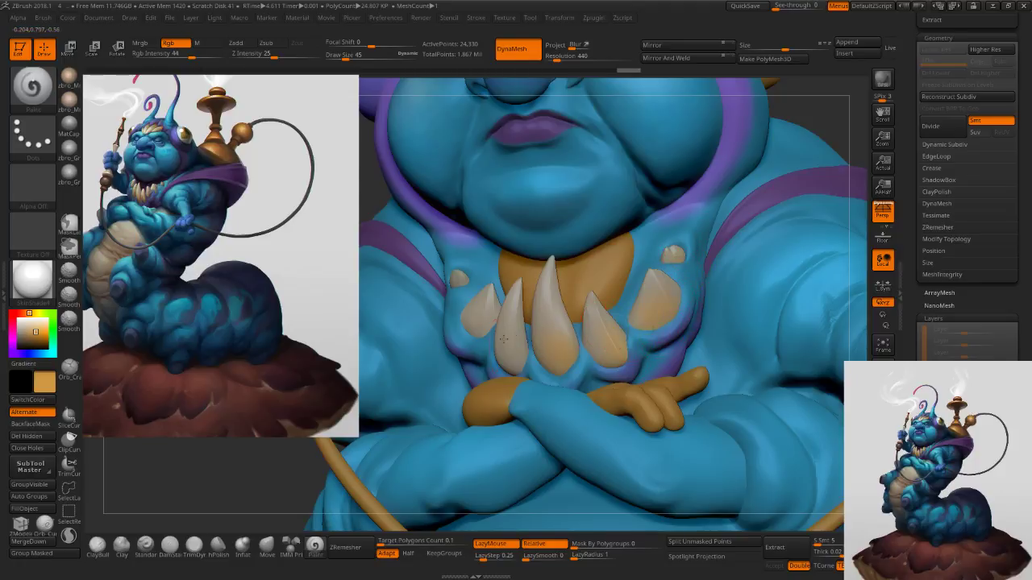
right_drag(411, 355, 520, 378)
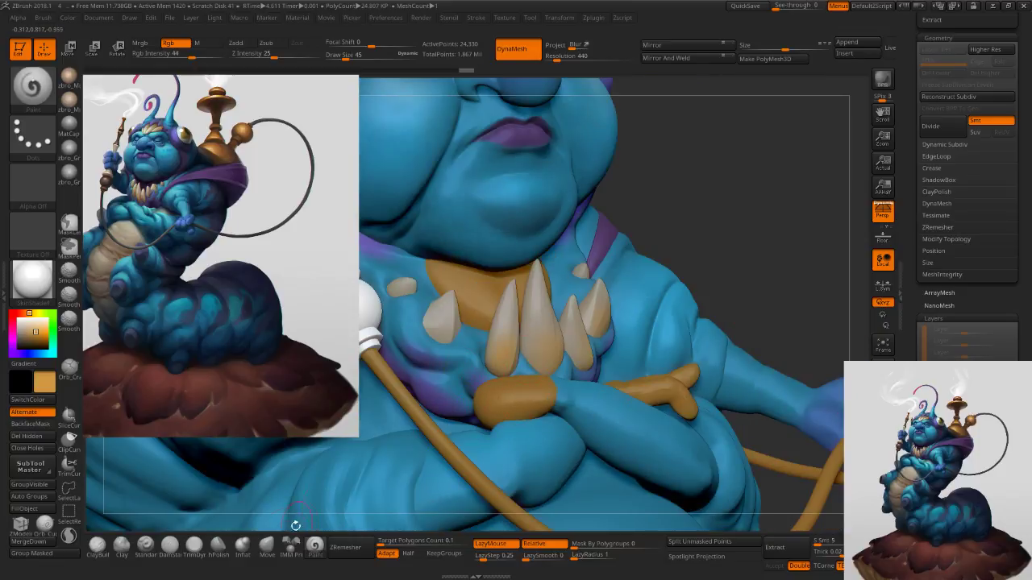
click(268, 547)
key(s)
mouse_move(479, 357)
mouse_down()
mouse_move(489, 357)
mouse_move(478, 358)
mouse_up()
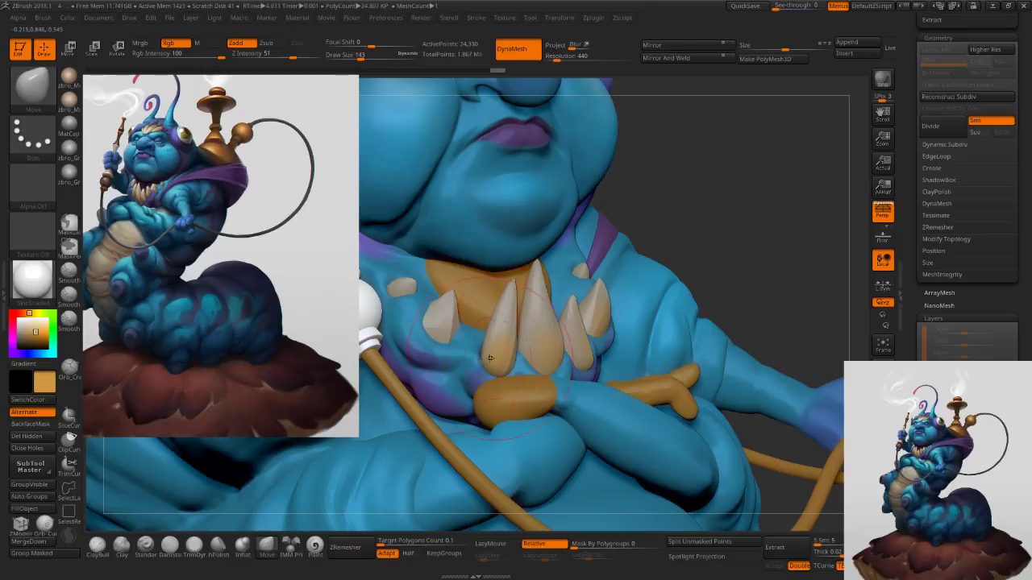
right_drag(564, 356, 522, 357)
key(s)
drag(520, 358, 512, 358)
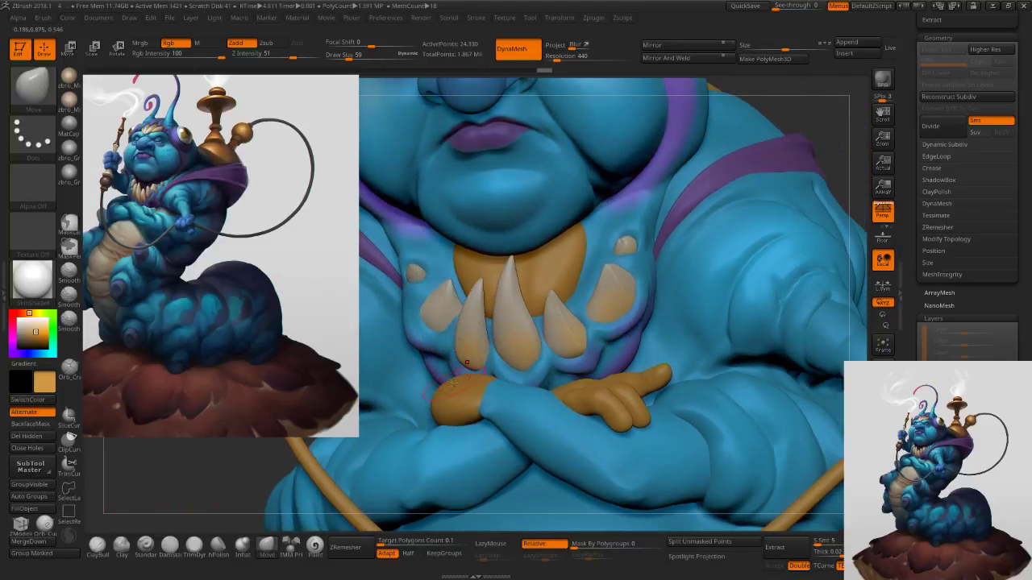
Return to colour painting and brown the central fang's base with a darker brown, brush size 31.
click(314, 545)
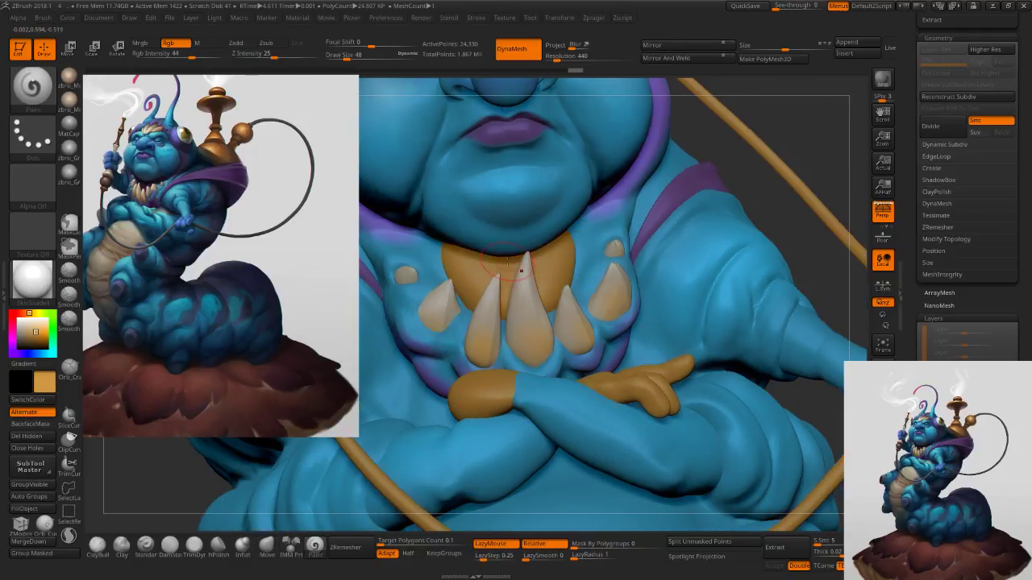
key(c)
mouse_move(528, 364)
mouse_down()
mouse_move(522, 353)
mouse_move(533, 360)
mouse_up()
right_drag(578, 346, 549, 364)
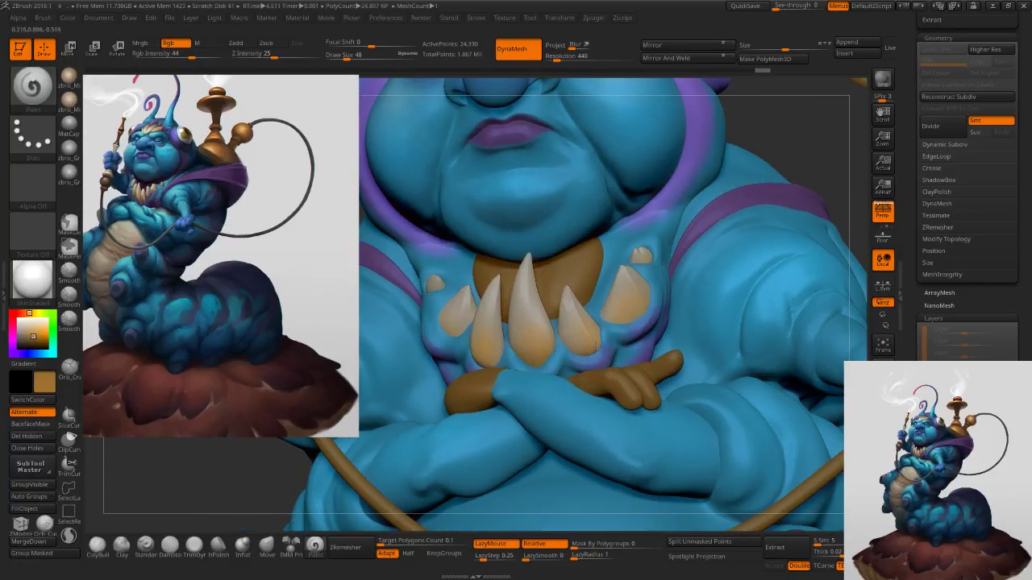
right_drag(657, 307, 634, 310)
key(s)
drag(642, 300, 635, 293)
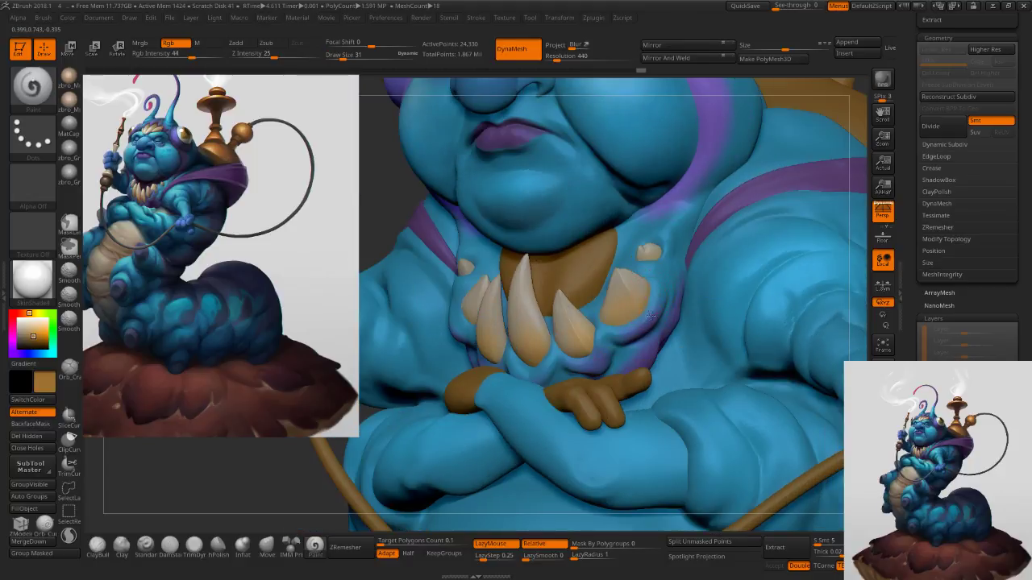
Shade the right and left fang bases and the left collar plate in brown.
drag(591, 343, 586, 350)
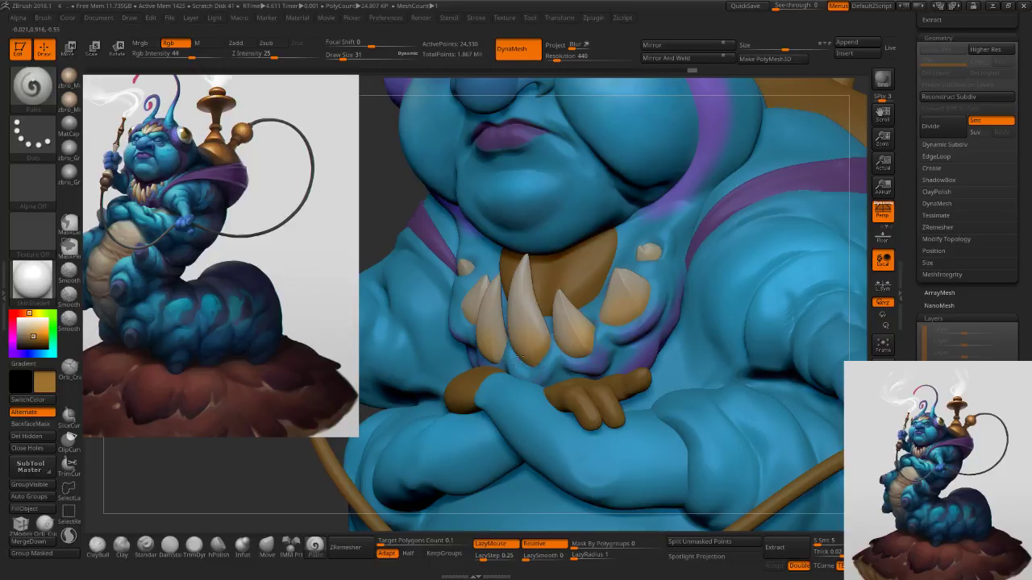
right_drag(494, 360, 540, 344)
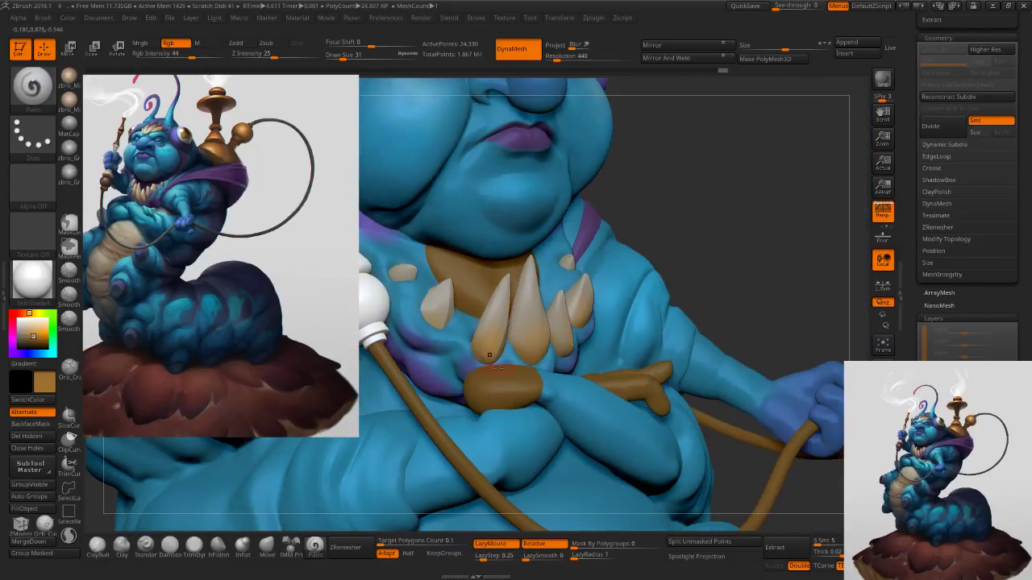
mouse_move(449, 323)
mouse_down()
mouse_move(428, 321)
mouse_move(415, 282)
mouse_up()
mouse_move(629, 322)
ctrl+right_down()
mouse_move(636, 274)
mouse_move(589, 279)
mouse_move(654, 240)
mouse_move(608, 256)
mouse_move(636, 259)
ctrl+right_up()
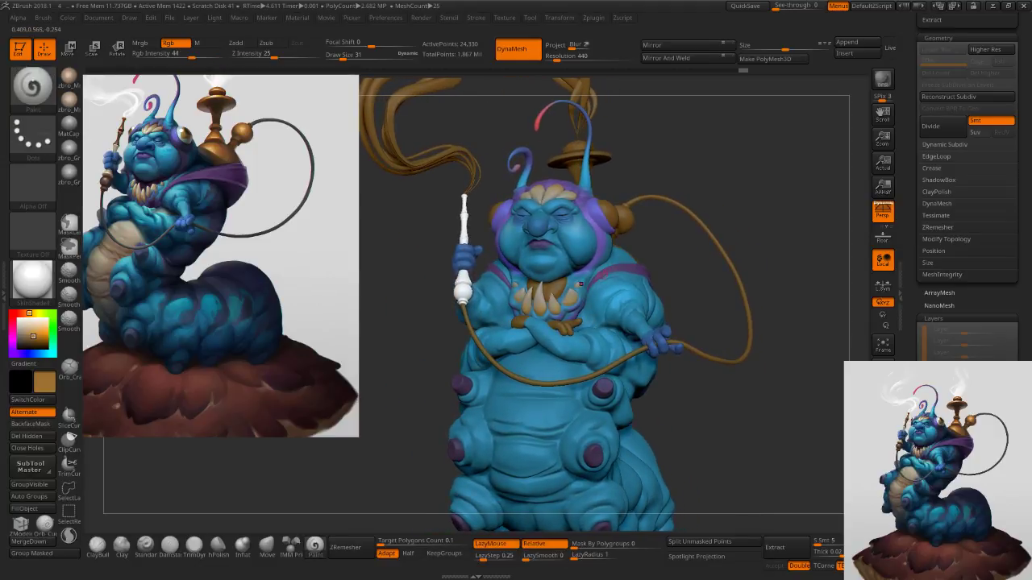
Darken the centre collar tooth's base with a darker brown, shrinking the brush to 12.
mouse_move(574, 299)
ctrl+right_down()
mouse_move(572, 355)
mouse_move(568, 290)
ctrl+right_up()
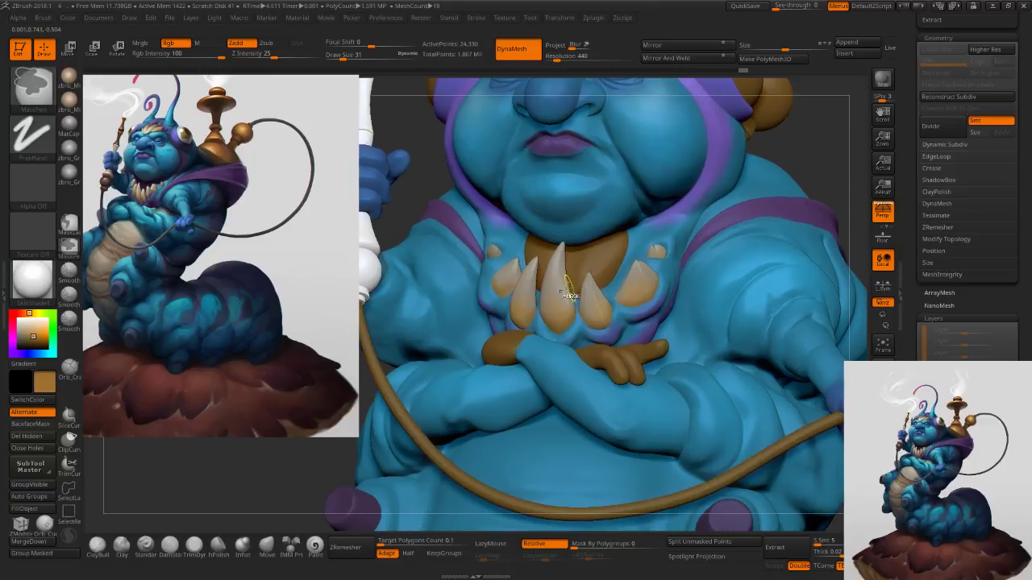
key(c)
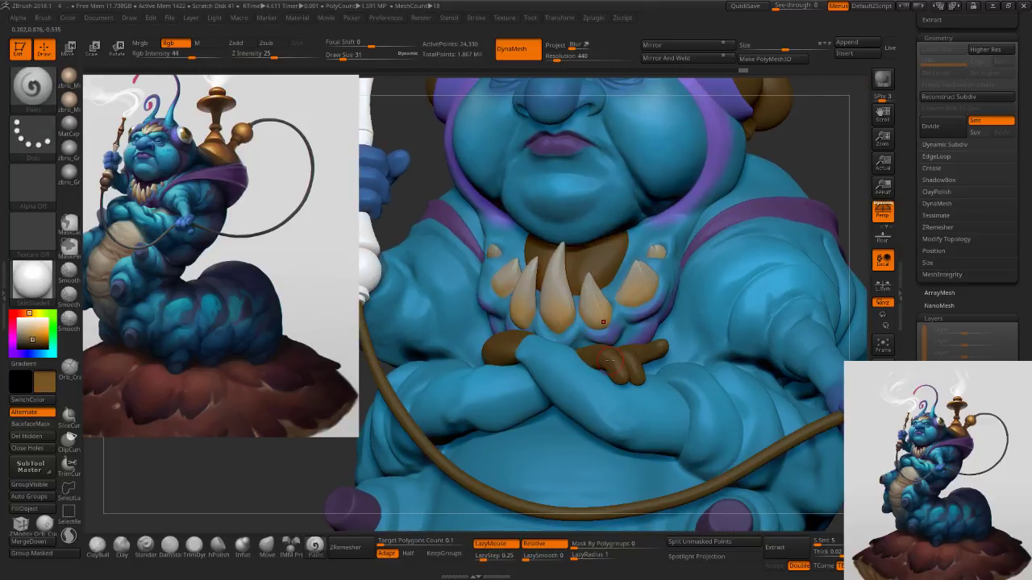
ctrl+right_drag(581, 341, 571, 348)
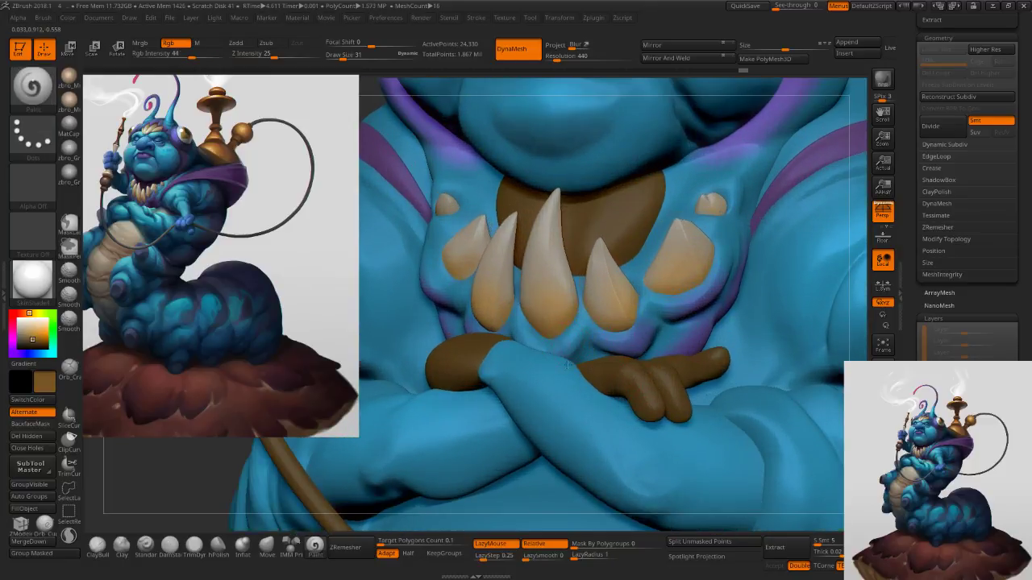
drag(554, 328, 562, 353)
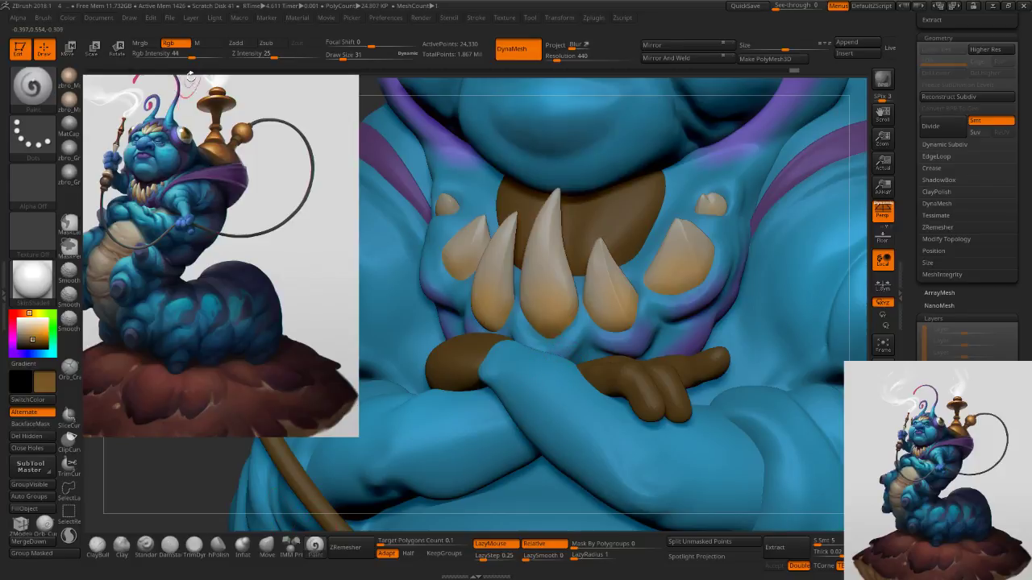
key(s)
drag(579, 310, 567, 311)
Shade the right tooth's base and the lower left tooth at brush sizes 11 and 42.
shift+drag(597, 325, 612, 336)
key(s)
click(612, 335)
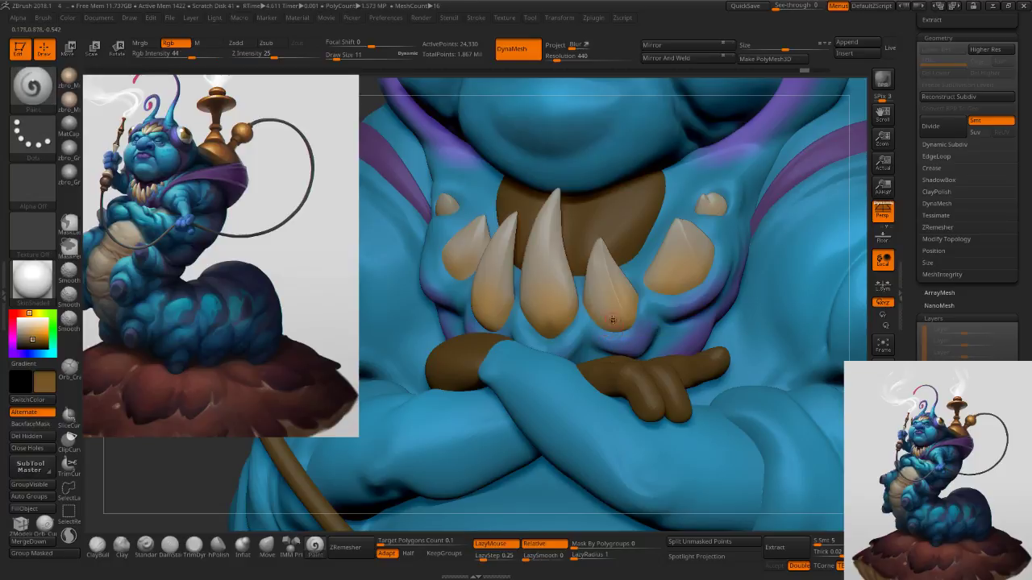
key(s)
click(632, 330)
drag(703, 286, 697, 291)
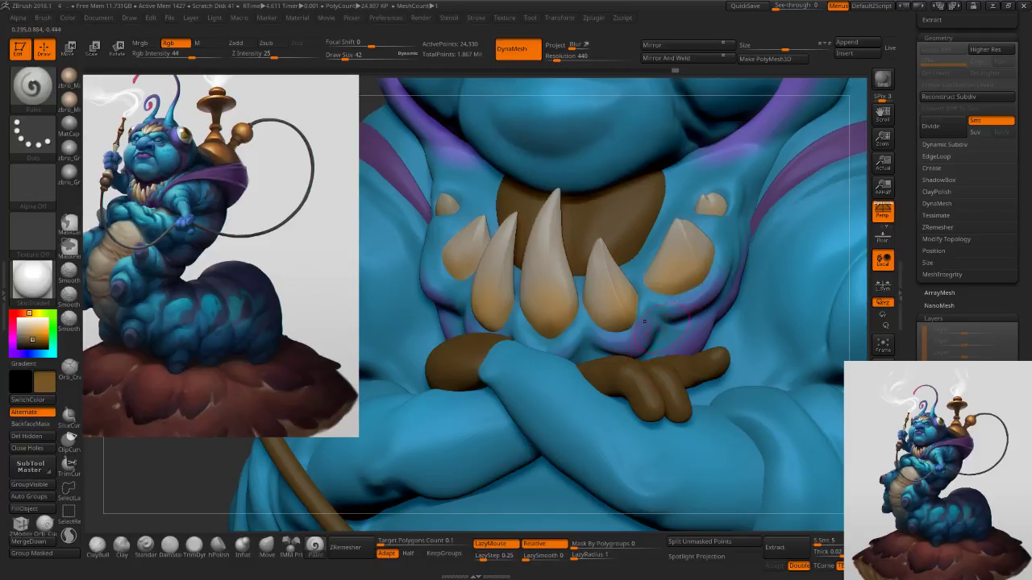
drag(615, 327, 627, 312)
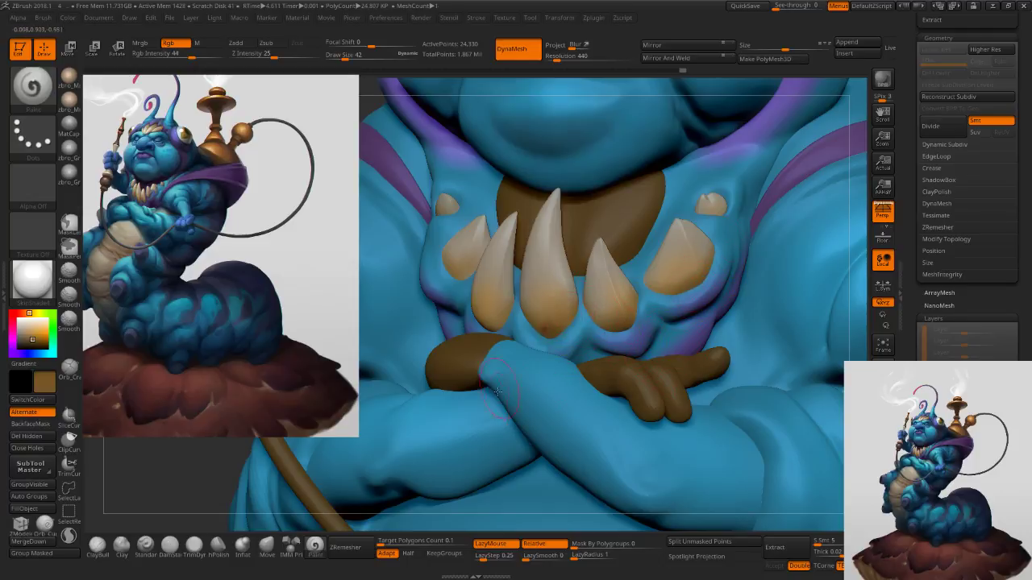
drag(507, 302, 468, 342)
drag(475, 250, 462, 274)
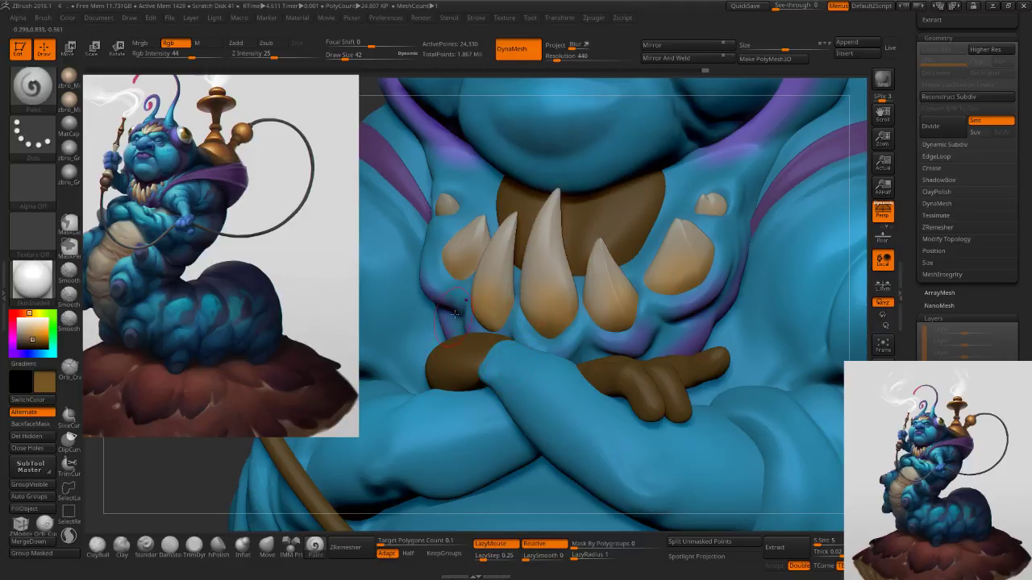
Zoom out, make the forehead spike subtool active and frame it in view.
mouse_move(734, 337)
ctrl+right_down()
mouse_move(701, 256)
mouse_move(601, 260)
mouse_move(564, 241)
ctrl+right_up()
alt+right_drag(569, 153, 610, 383)
alt+click(594, 288)
alt+right_drag(645, 88, 631, 282)
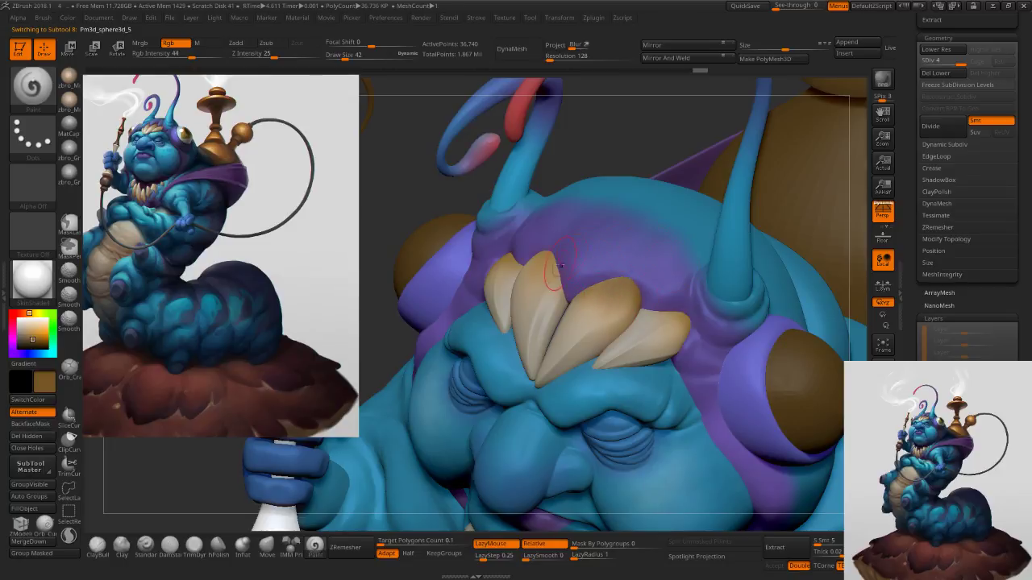
Shade the forehead spike pieces with brown strokes, using brush sizes 53 and 31.
drag(552, 260, 537, 280)
key(s)
alt+click(651, 331)
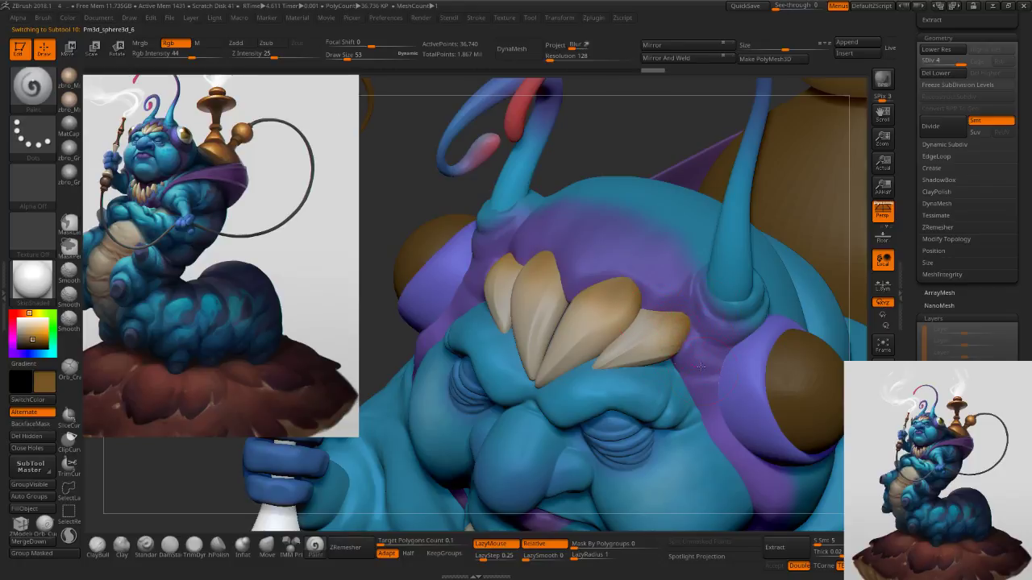
drag(668, 338, 651, 354)
drag(395, 190, 488, 209)
mouse_move(491, 277)
mouse_down()
mouse_move(475, 285)
mouse_move(477, 263)
mouse_move(492, 292)
mouse_up()
key(s)
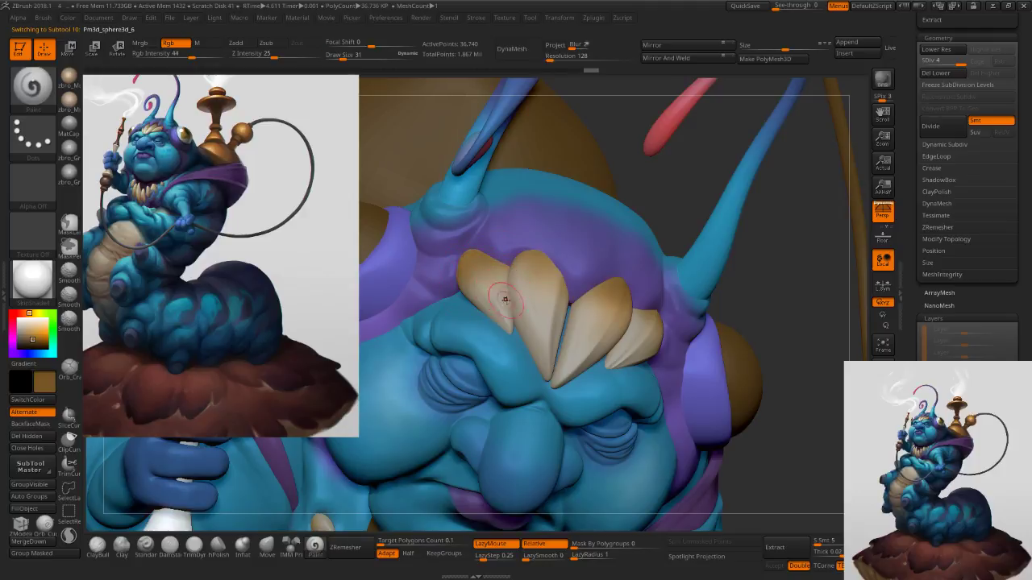
Pick a paler cream and lighten the left and front spike tips at brush size 50.
key(c)
drag(22, 330, 22, 324)
key(s)
drag(486, 371, 490, 371)
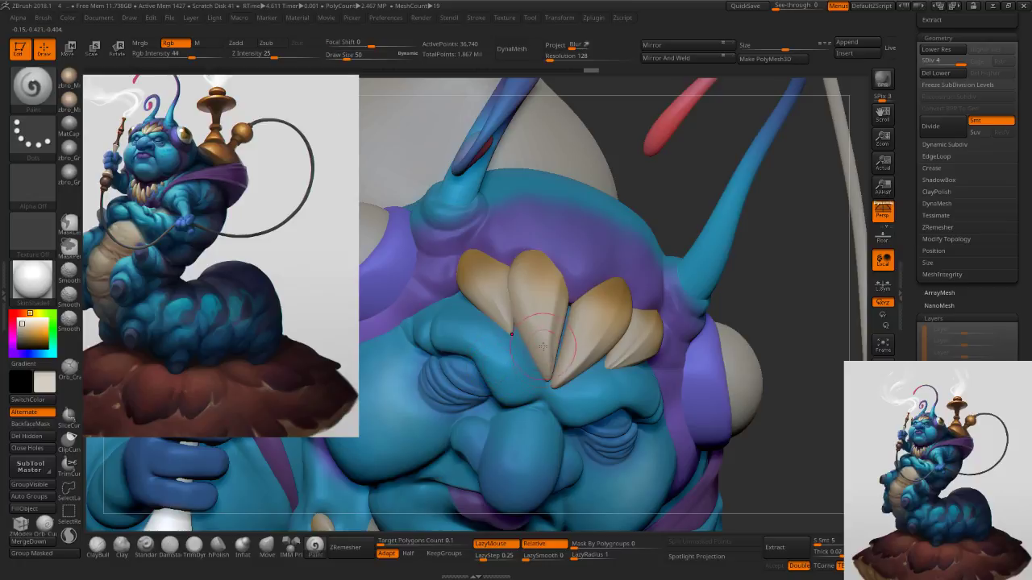
drag(508, 323, 508, 325)
drag(564, 367, 615, 362)
right_drag(610, 367, 571, 381)
alt+click(562, 386)
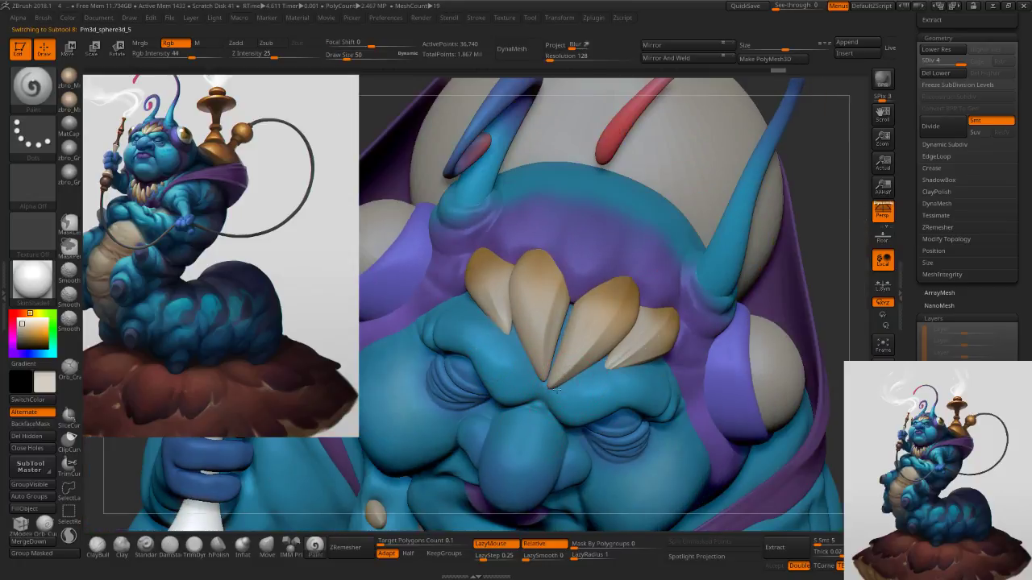
mouse_move(551, 387)
mouse_down()
mouse_move(555, 379)
mouse_move(532, 390)
mouse_move(537, 399)
mouse_move(542, 356)
mouse_up()
Lighten the brow, centre, middle and right spike tips with cream, brush sizes 40–59.
alt+right_drag(591, 371, 571, 240)
key(s)
drag(538, 250, 535, 251)
click(532, 248)
right_drag(532, 248, 546, 186)
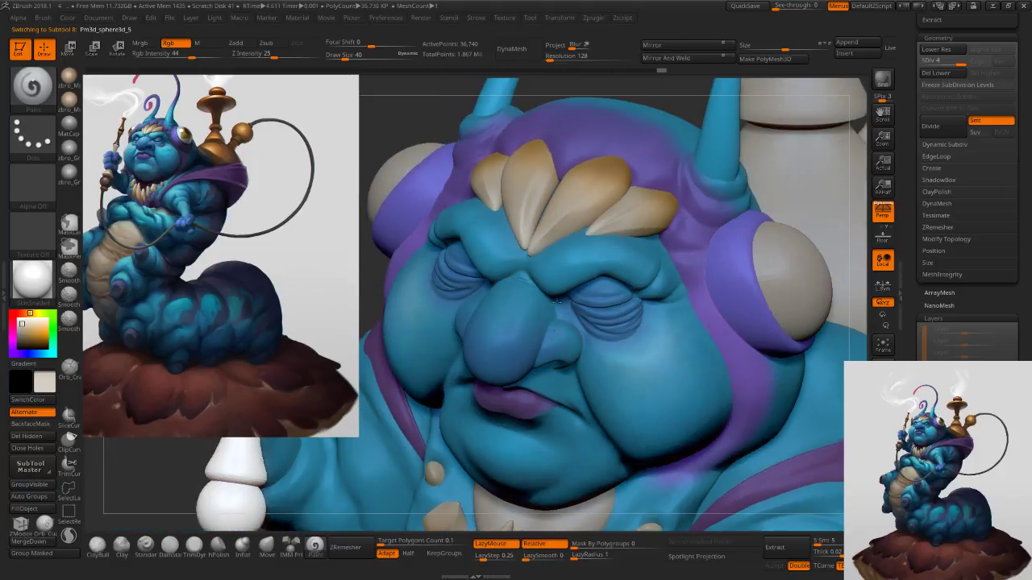
alt+right_drag(548, 413, 548, 310)
alt+click(506, 449)
right_drag(512, 449, 513, 420)
key(s)
drag(512, 420, 516, 420)
drag(501, 468, 507, 408)
drag(546, 465, 535, 449)
key(s)
drag(646, 417, 642, 418)
Reframe to a three-quarter view of the upper figure and select the small hand subtool.
right_drag(514, 446, 559, 368)
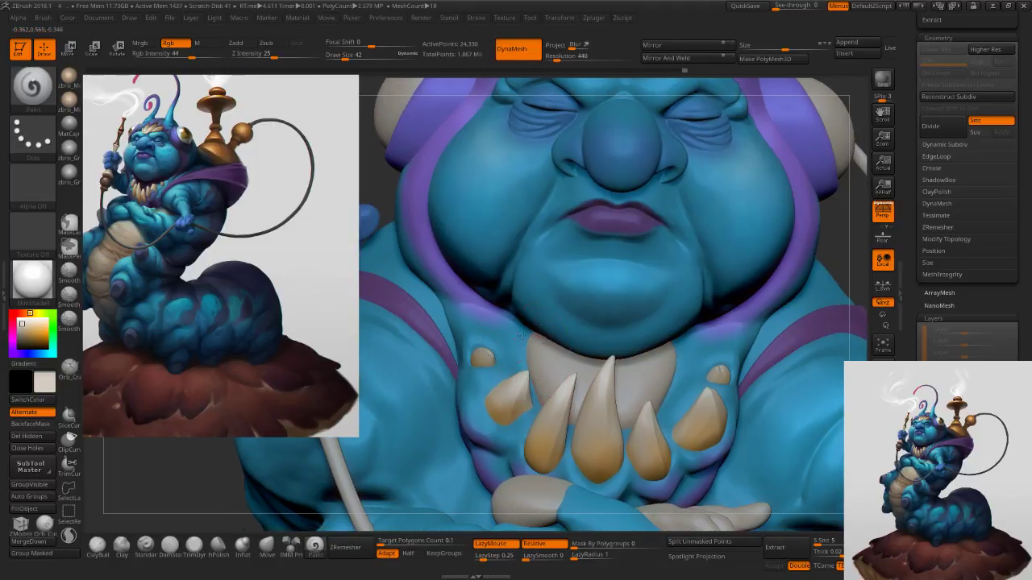
ctrl+right_drag(616, 352, 590, 202)
right_drag(721, 284, 698, 284)
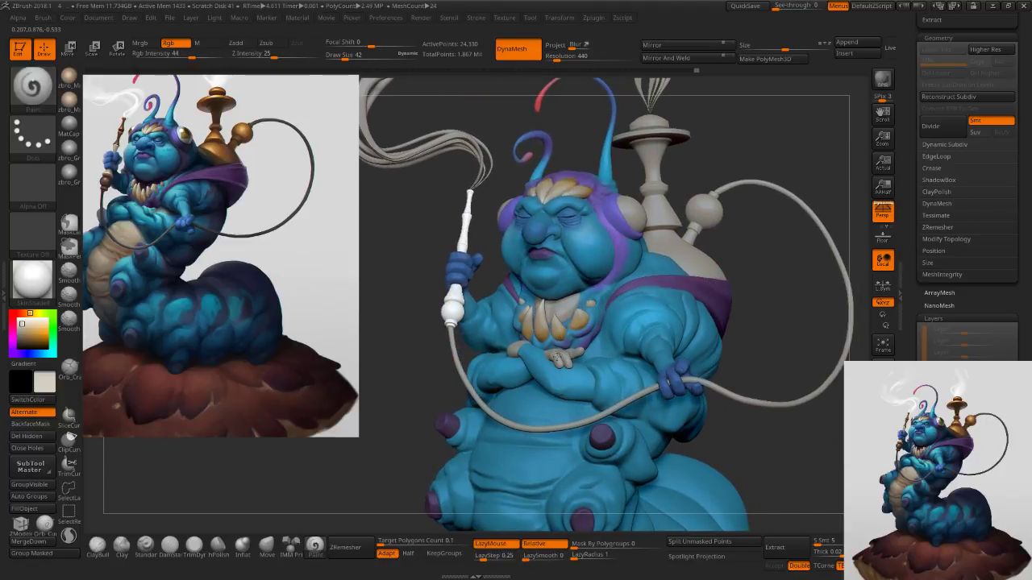
alt+click(558, 358)
Solo the hand and paint it a lighter body blue with a size-209 brush.
key(c)
key(c)
ctrl+right_drag(628, 316, 582, 364)
key(s)
mouse_move(558, 363)
mouse_down()
mouse_move(578, 364)
mouse_move(579, 375)
mouse_up()
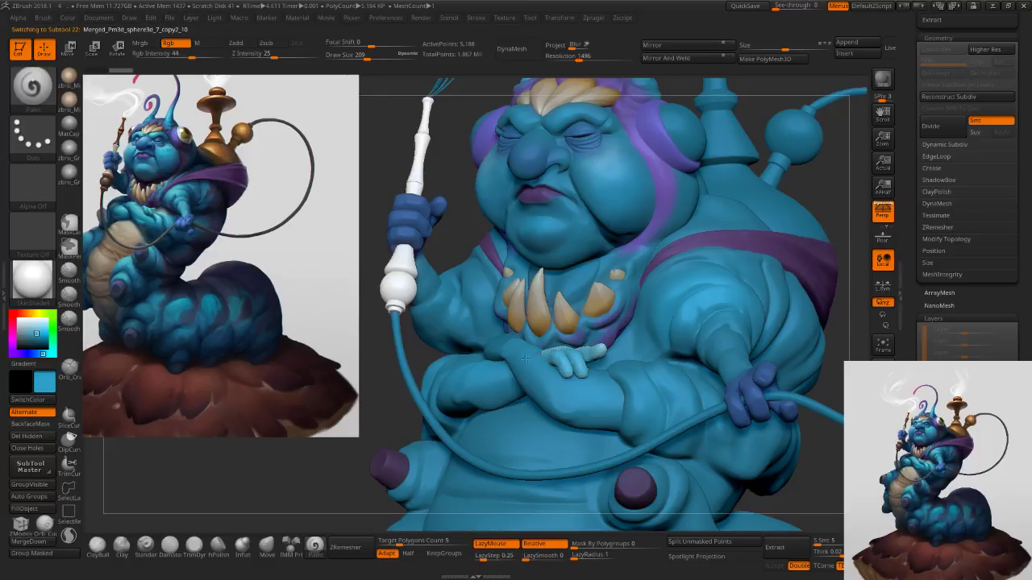
click(880, 496)
right_drag(815, 488, 709, 459)
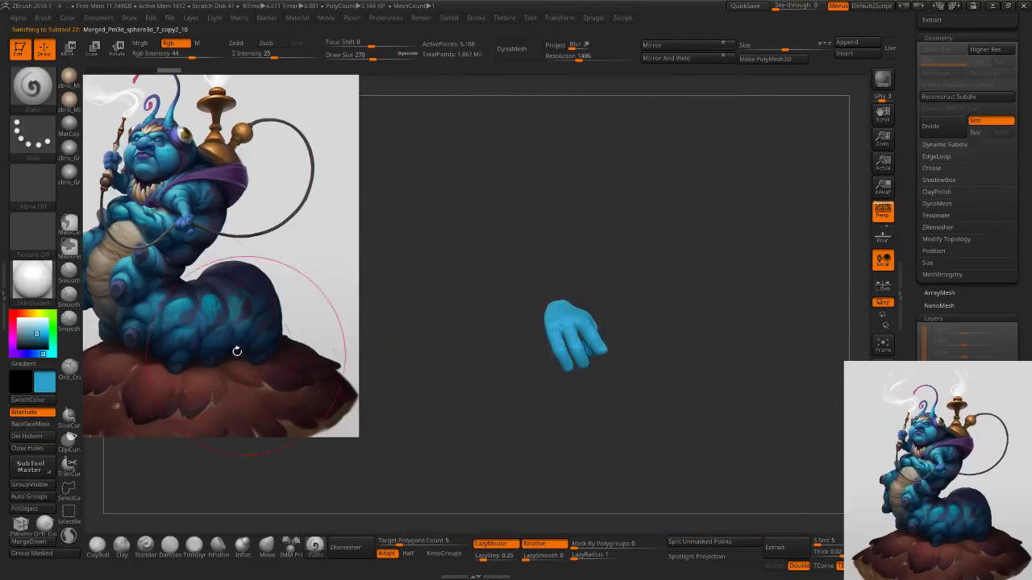
click(39, 328)
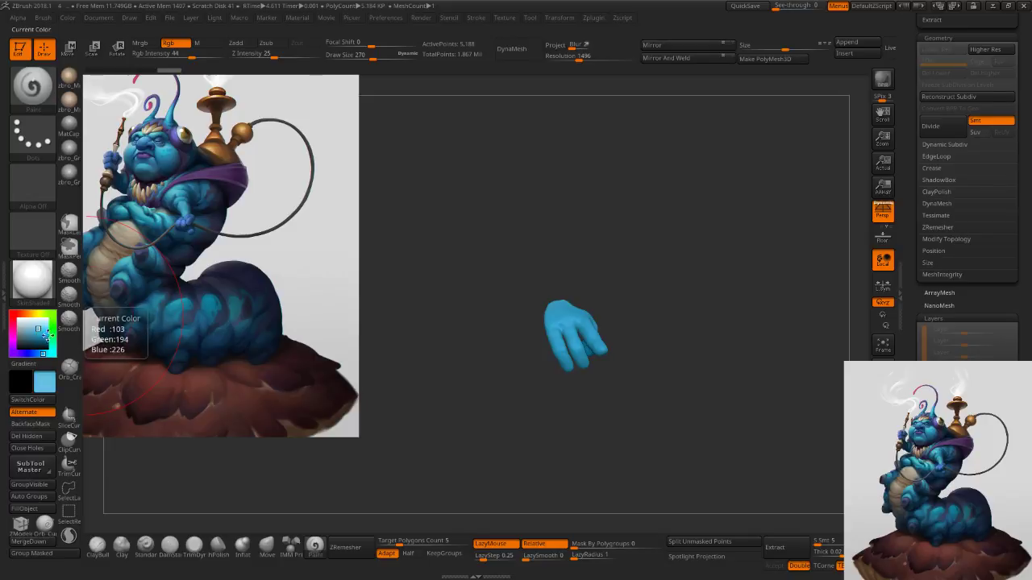
mouse_move(574, 376)
mouse_down()
mouse_move(575, 339)
mouse_move(590, 366)
mouse_up()
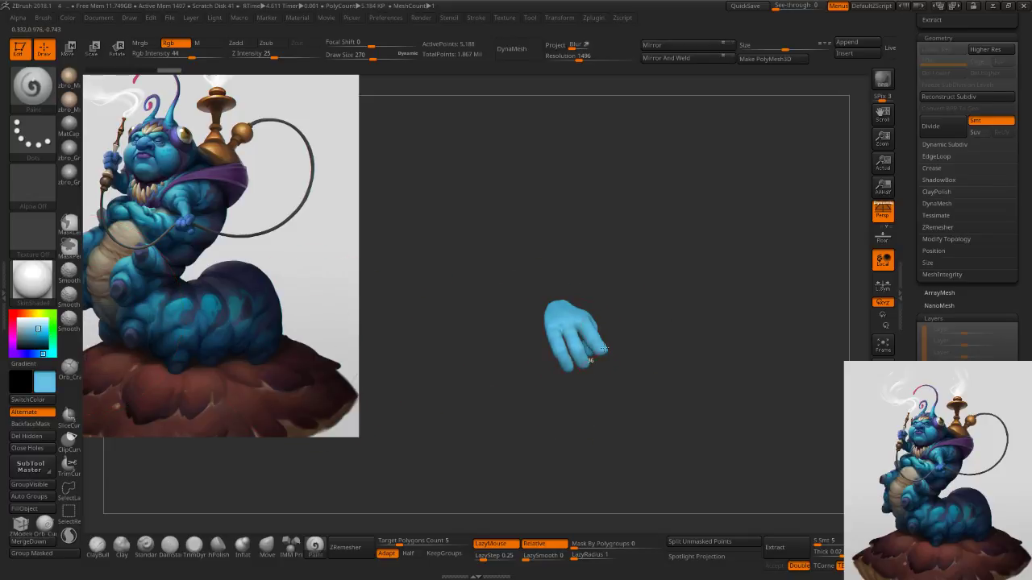
Subdivide the hand once, turn Solo off, and repaint it in a darker sampled blue.
ctrl+right_drag(674, 312, 676, 304)
key(ctrl+d)
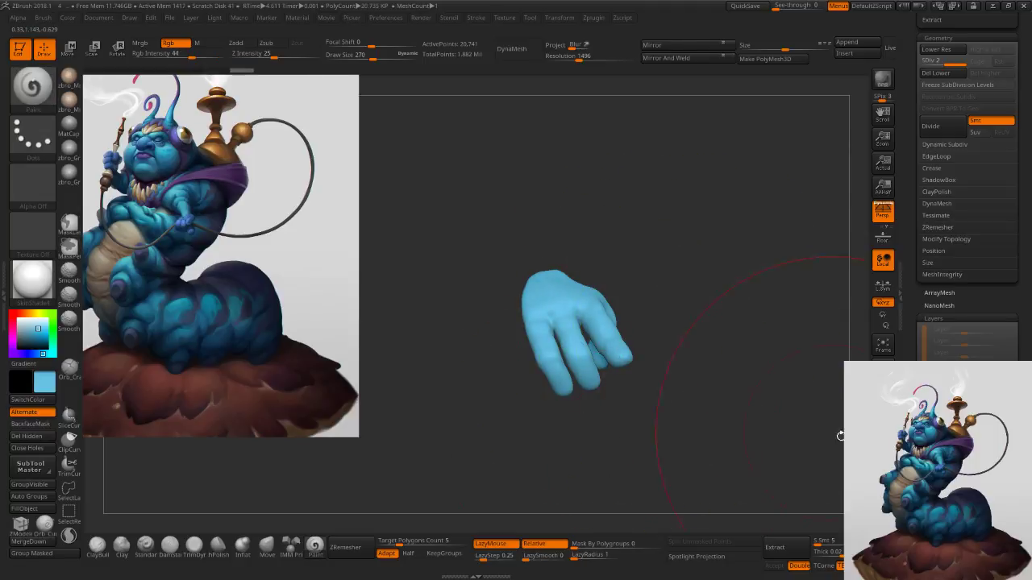
click(883, 452)
right_drag(738, 403, 731, 362)
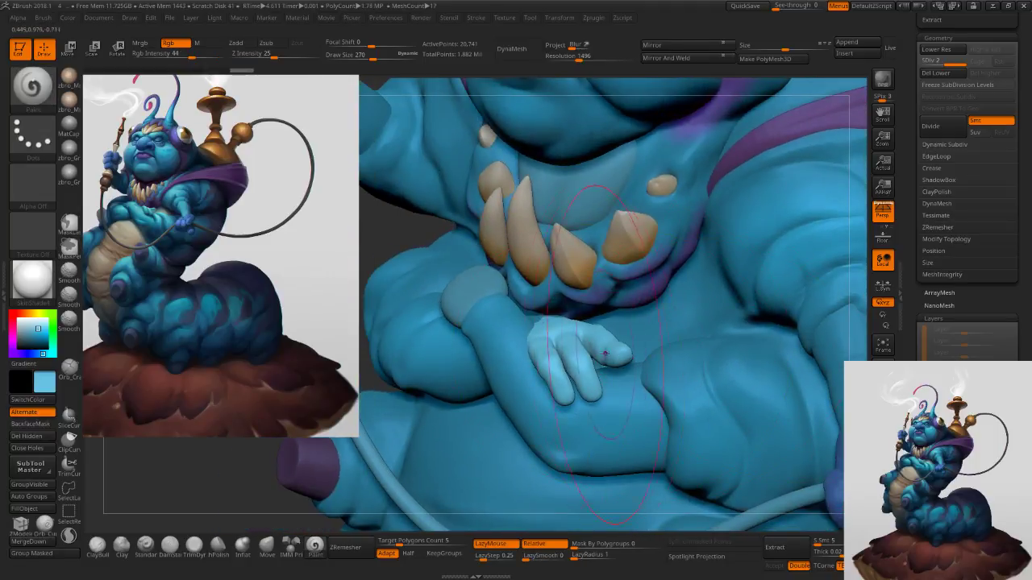
ctrl+right_drag(637, 371, 666, 325)
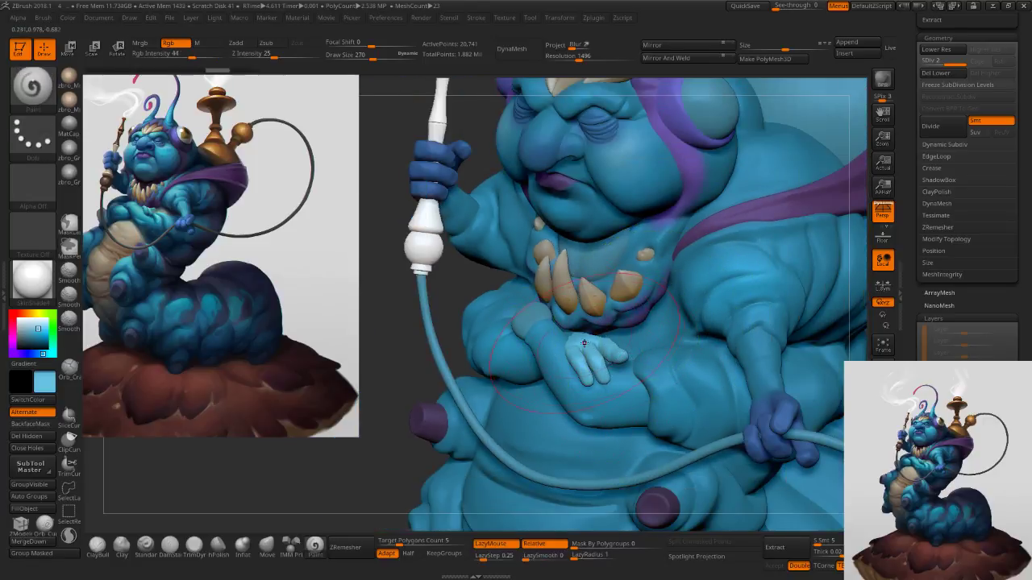
key(c)
mouse_move(591, 370)
mouse_down()
mouse_move(587, 316)
mouse_move(611, 355)
mouse_move(632, 364)
mouse_up()
key(s)
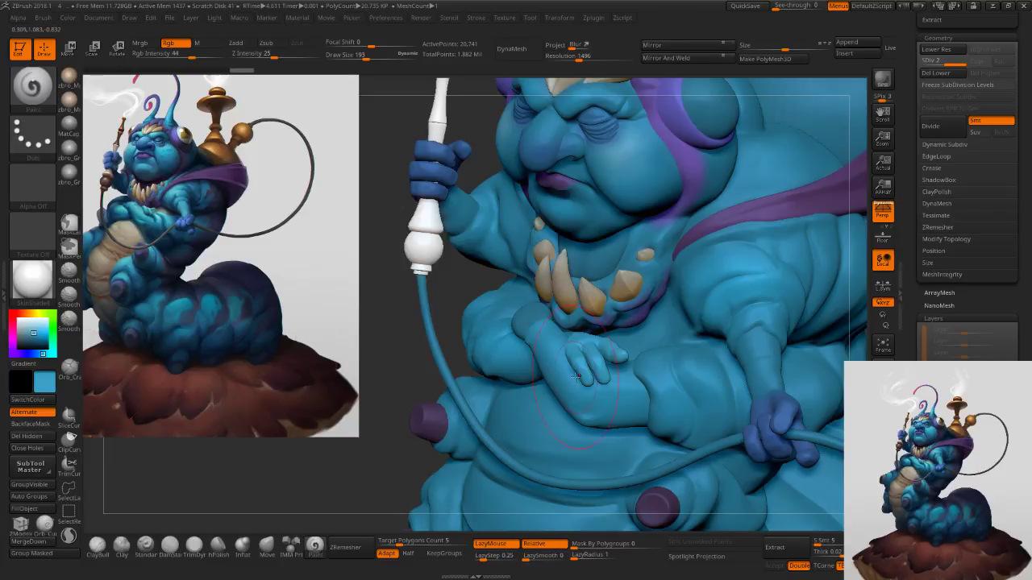
mouse_move(632, 372)
ctrl+right_down()
mouse_move(593, 355)
mouse_move(623, 393)
mouse_move(619, 322)
ctrl+right_up()
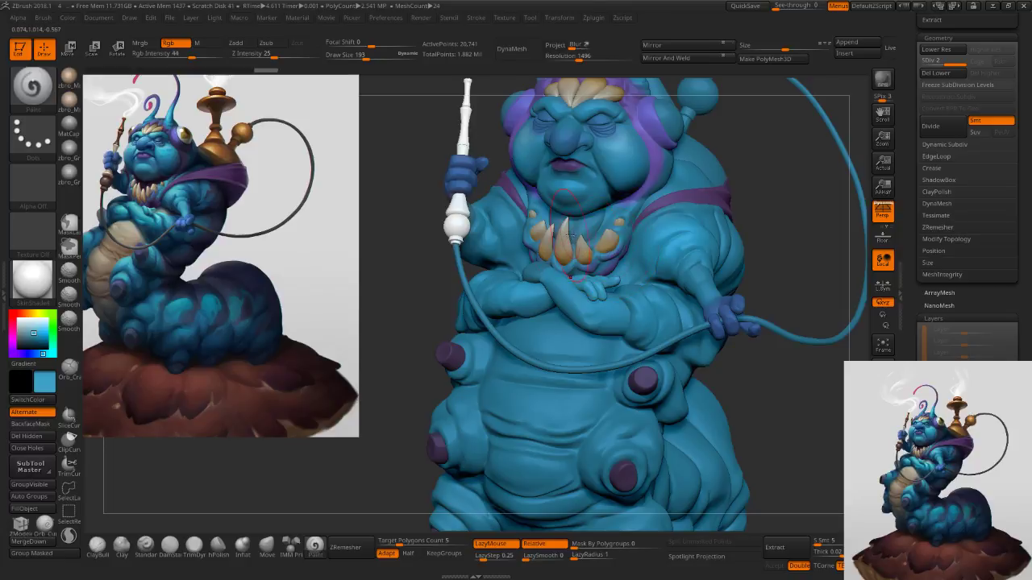
key(c)
mouse_move(600, 401)
alt+right_down()
mouse_move(586, 339)
mouse_move(556, 352)
alt+right_up()
Make the belly piece active at brush size 53, trying and undoing mask strokes across it.
alt+click(555, 345)
key(s)
drag(557, 353, 552, 353)
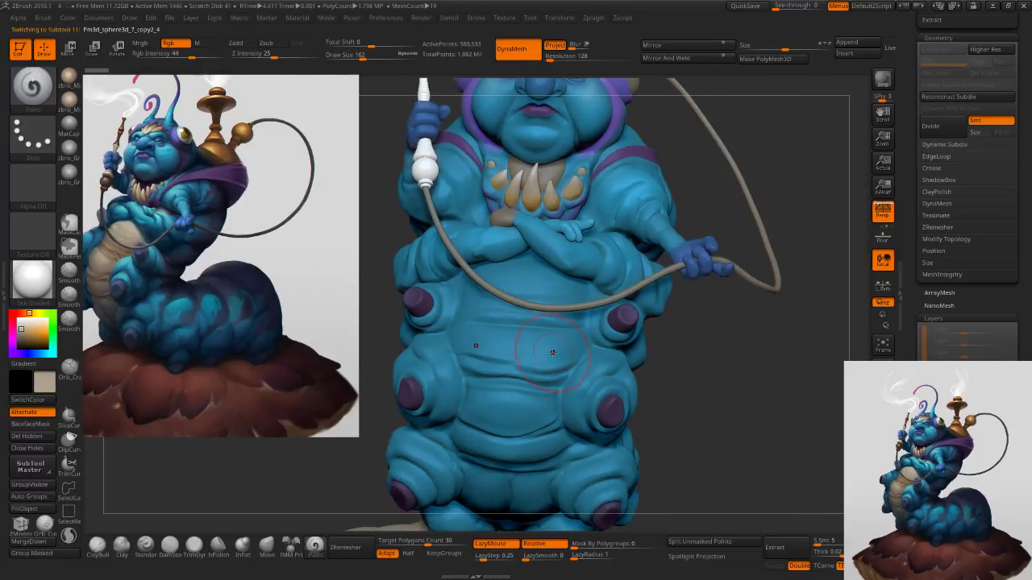
ctrl+right_drag(541, 352, 606, 366)
key(s)
drag(608, 367, 596, 367)
alt+right_drag(598, 369, 611, 294)
ctrl+right_drag(611, 293, 650, 322)
ctrl+drag(658, 255, 642, 284)
right_drag(643, 286, 626, 288)
key(ctrl+z)
mouse_move(665, 243)
ctrl+mouse_down()
mouse_move(602, 295)
mouse_move(577, 340)
ctrl+mouse_up()
key(ctrl+z)
key(s)
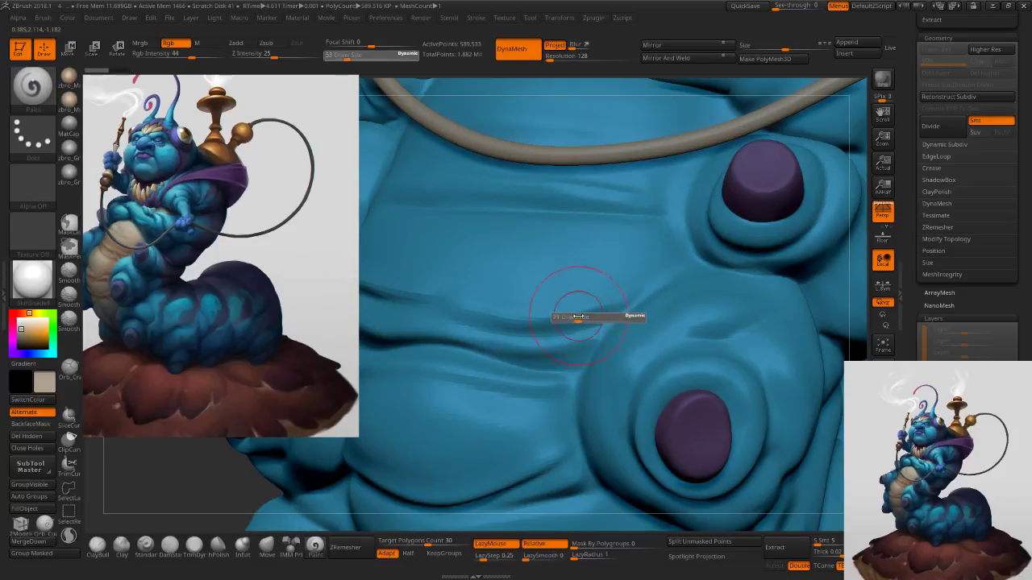
Paint cream across the upper and lower belly folds at brush sizes 108 and 104.
mouse_move(557, 297)
mouse_down()
mouse_move(466, 292)
mouse_move(604, 278)
mouse_move(613, 247)
mouse_move(485, 253)
mouse_move(517, 255)
mouse_up()
ctrl+right_drag(520, 271, 518, 218)
key(s)
mouse_move(516, 269)
mouse_down()
mouse_move(506, 261)
mouse_move(567, 245)
mouse_up()
mouse_move(484, 326)
mouse_down()
mouse_move(486, 381)
mouse_move(500, 377)
mouse_move(511, 401)
mouse_up()
right_drag(512, 385, 510, 368)
key(s)
click(509, 369)
mouse_move(486, 382)
mouse_down()
mouse_move(486, 403)
mouse_move(516, 448)
mouse_up()
Paint cream on the lower belly from below, then add small strokes at size 59.
right_drag(555, 323, 569, 186)
drag(516, 365, 558, 450)
right_drag(549, 363, 528, 329)
key(s)
click(520, 332)
right_drag(625, 327, 600, 326)
ctrl+right_drag(600, 325, 600, 349)
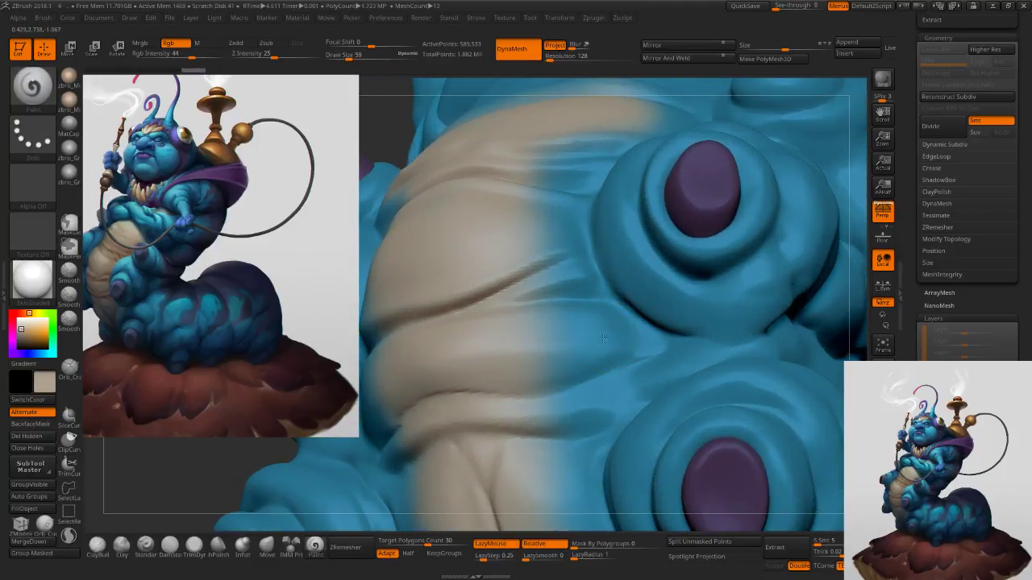
mouse_move(600, 334)
mouse_down()
mouse_move(543, 353)
mouse_move(604, 333)
mouse_move(615, 343)
mouse_move(549, 432)
mouse_move(571, 462)
mouse_move(623, 381)
mouse_up()
Extend cream up the belly's right edge over the blue, using brush sizes 45, 16 and 35.
key(s)
click(620, 384)
mouse_move(624, 372)
right_down()
mouse_move(647, 375)
mouse_move(650, 363)
right_up()
mouse_move(638, 351)
mouse_down()
mouse_move(624, 362)
mouse_move(628, 351)
mouse_up()
key(s)
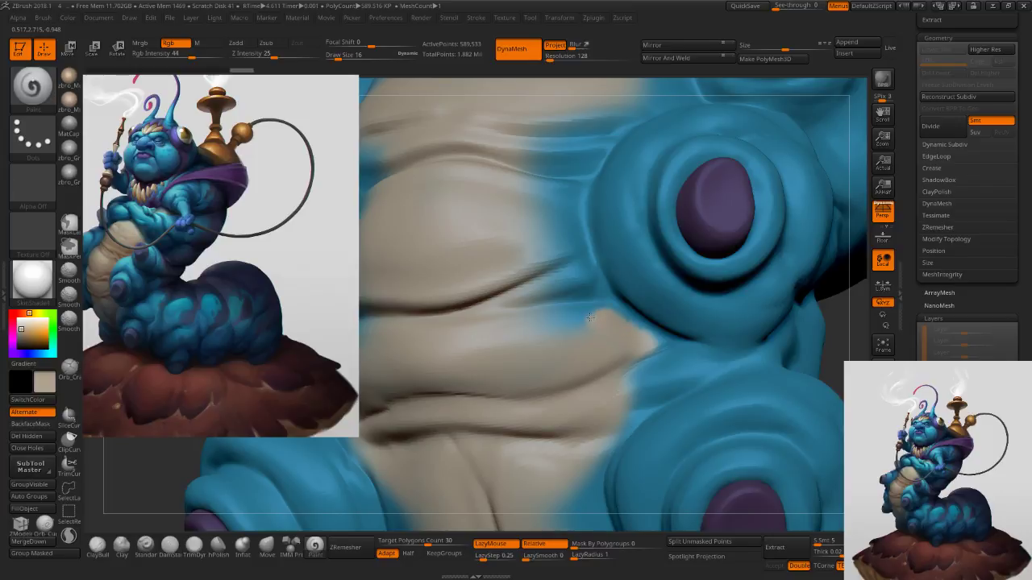
drag(556, 316, 557, 309)
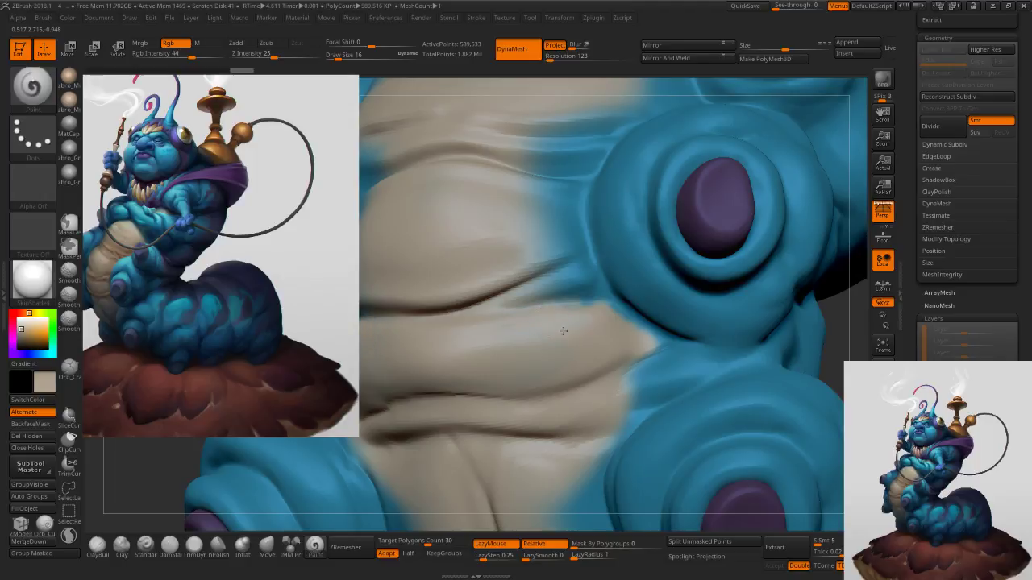
drag(566, 355, 601, 356)
mouse_move(647, 350)
ctrl+right_down()
mouse_move(690, 213)
mouse_move(667, 299)
ctrl+right_up()
key(s)
drag(665, 297, 646, 349)
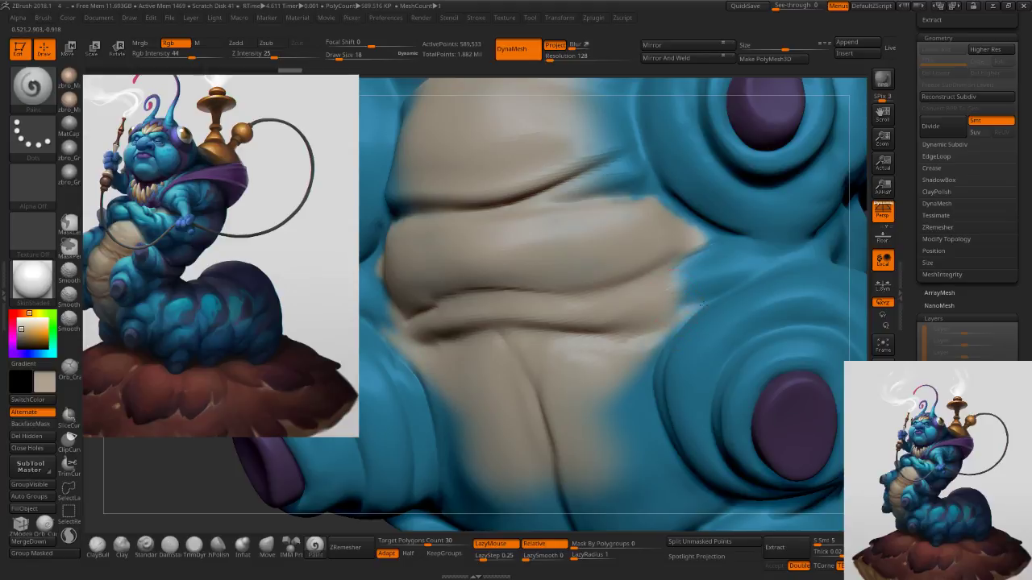
mouse_move(669, 310)
mouse_down()
mouse_move(691, 300)
mouse_move(691, 255)
mouse_move(734, 251)
mouse_move(694, 291)
mouse_up()
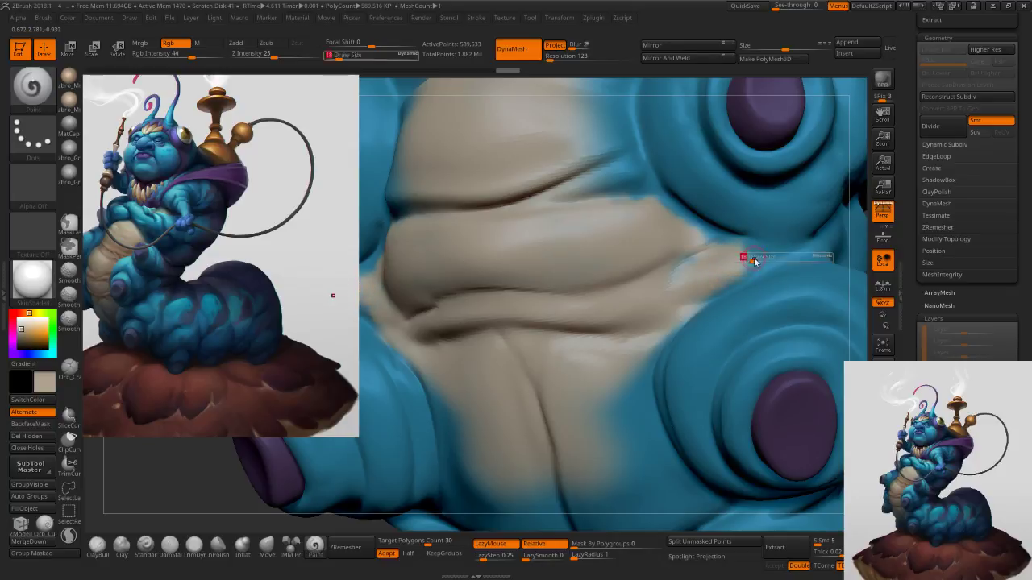
Paint sampled blue back over the belly edge, retouch with cream, then undo the recent edge strokes.
key(c)
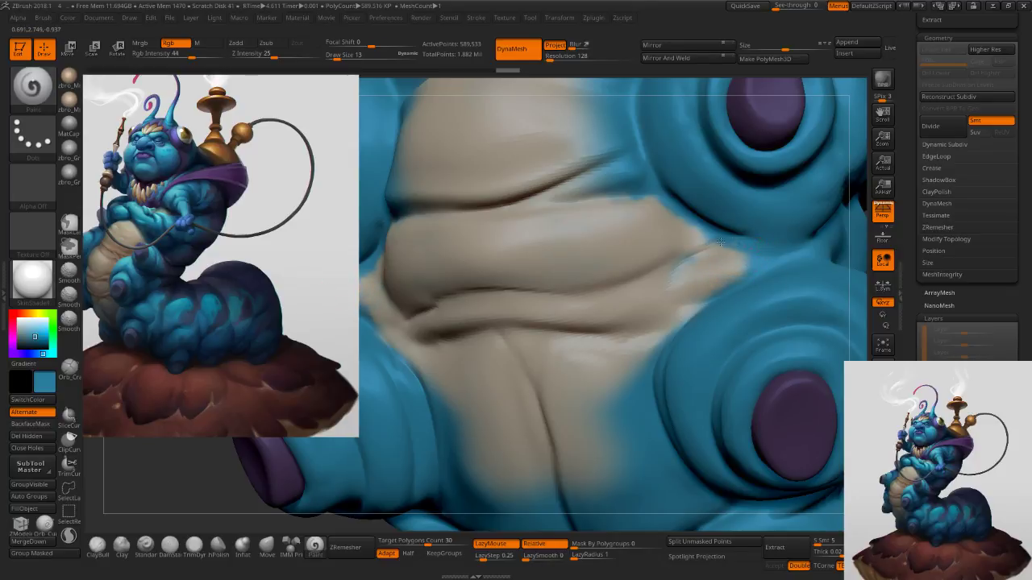
key(ctrl+z)
drag(765, 247, 754, 244)
key(c)
key(])
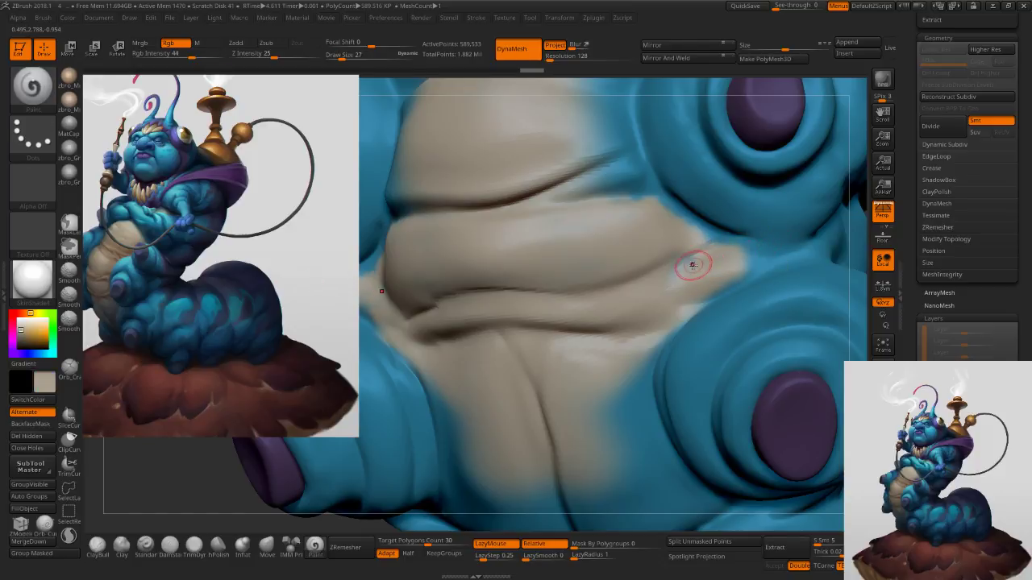
key(])
key(c)
drag(665, 266, 660, 272)
mouse_move(632, 315)
ctrl+right_down()
mouse_move(576, 344)
mouse_move(588, 334)
mouse_move(621, 363)
ctrl+right_up()
key(s)
drag(463, 299, 456, 299)
ctrl+right_drag(460, 283, 466, 301)
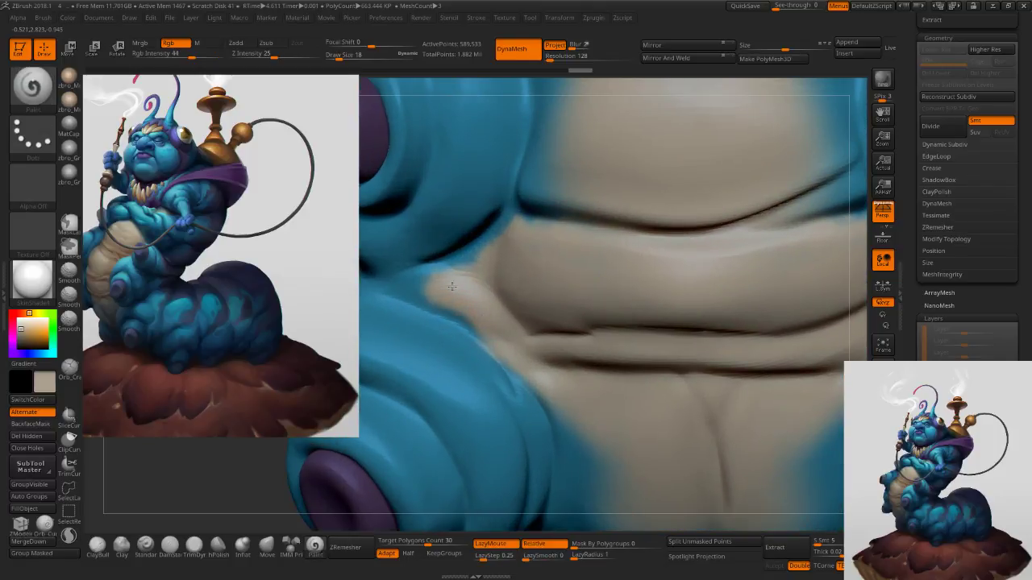
mouse_move(530, 309)
ctrl+right_down()
mouse_move(564, 316)
mouse_move(547, 322)
ctrl+right_up()
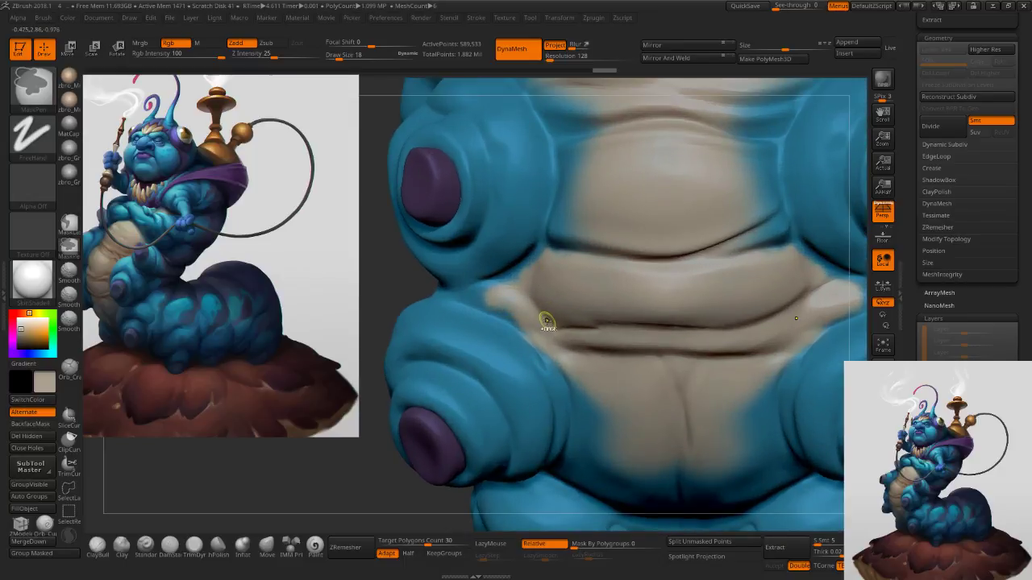
key(ctrl+z)
key(ctrl+z)
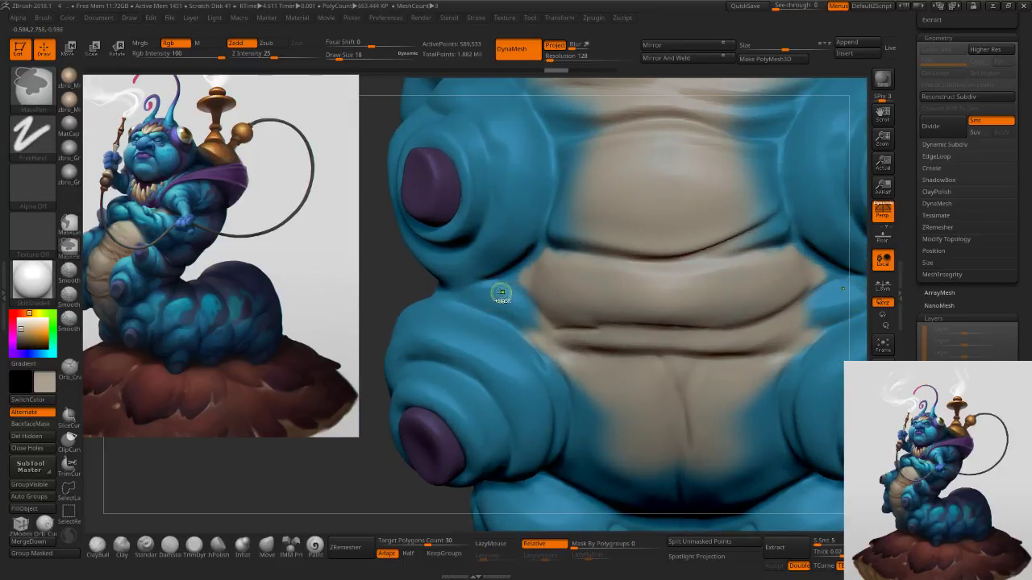
Undo more strokes and paint cream over the strips beside the upper folds at size 62.
alt+right_drag(790, 273, 626, 309)
key(ctrl+z)
key(ctrl+z)
key(ctrl+z)
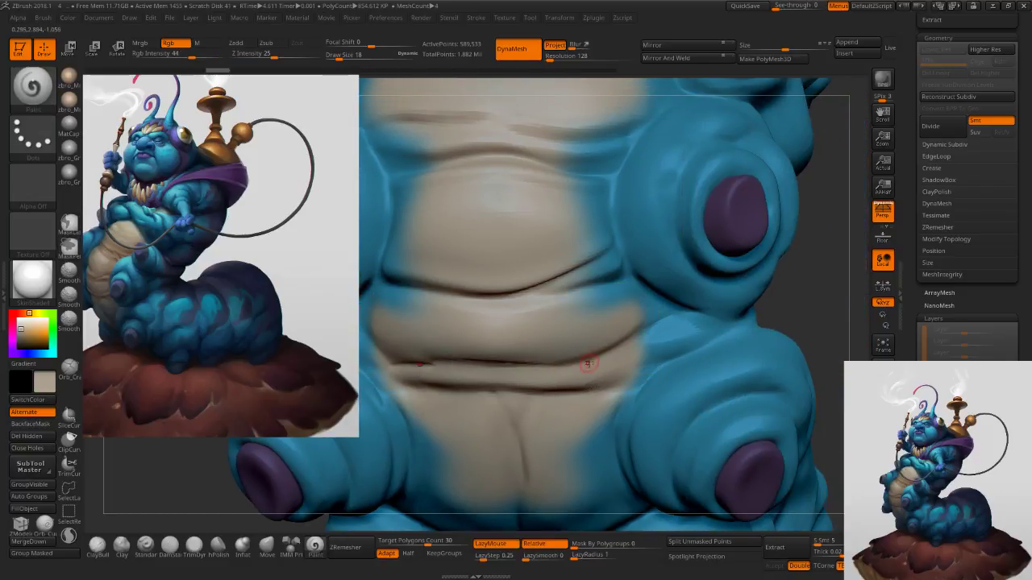
key(s)
drag(600, 318, 610, 316)
right_drag(649, 310, 619, 301)
drag(610, 299, 602, 317)
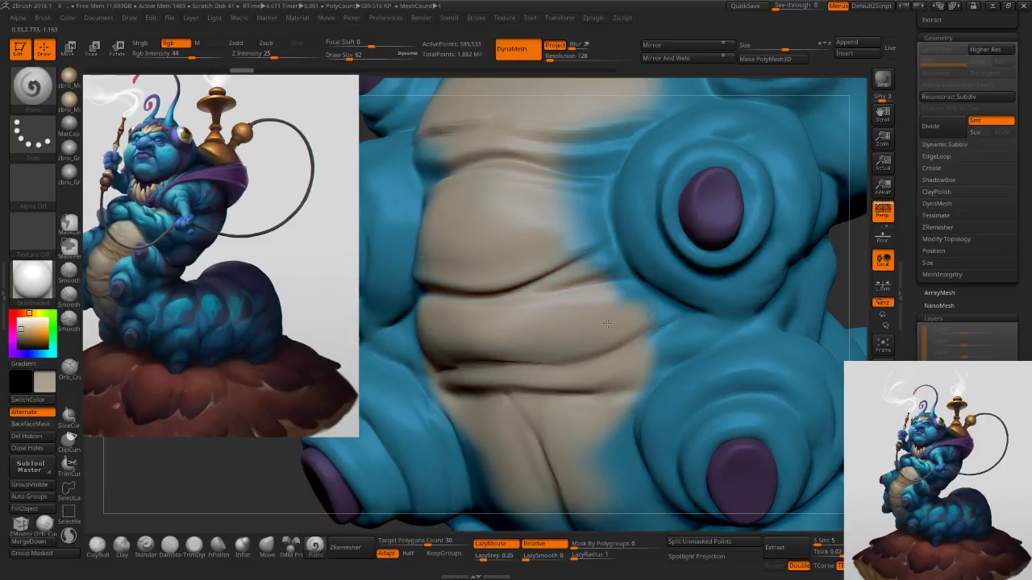
drag(613, 276, 584, 218)
right_drag(575, 299, 577, 440)
drag(566, 297, 611, 221)
Cover the belly's upper-right corner with cream at brush size 50.
right_drag(607, 232, 633, 293)
key(s)
drag(636, 292, 634, 292)
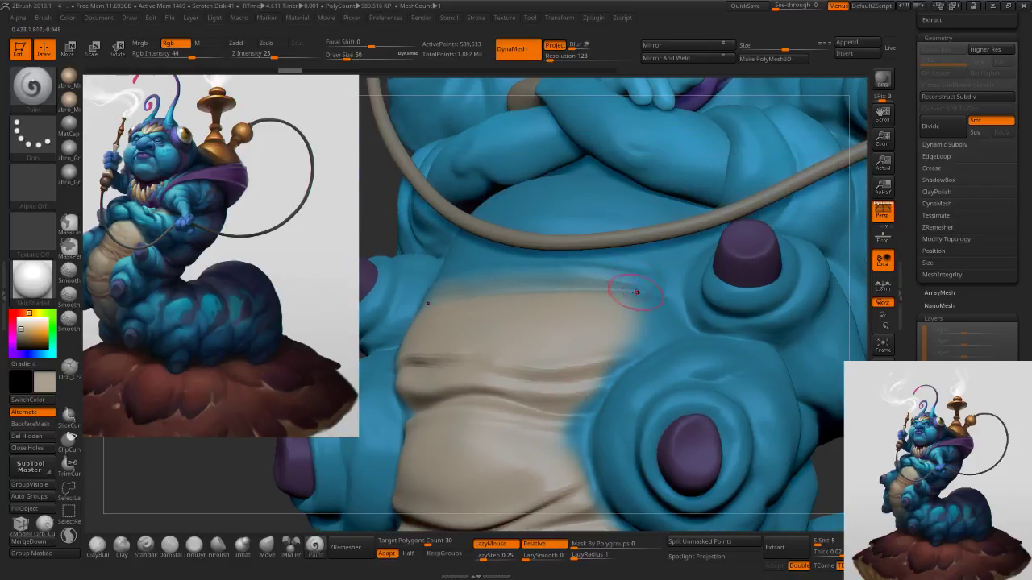
right_drag(634, 293, 637, 311)
mouse_move(637, 312)
mouse_down()
mouse_move(640, 323)
mouse_move(630, 291)
mouse_move(602, 284)
mouse_up()
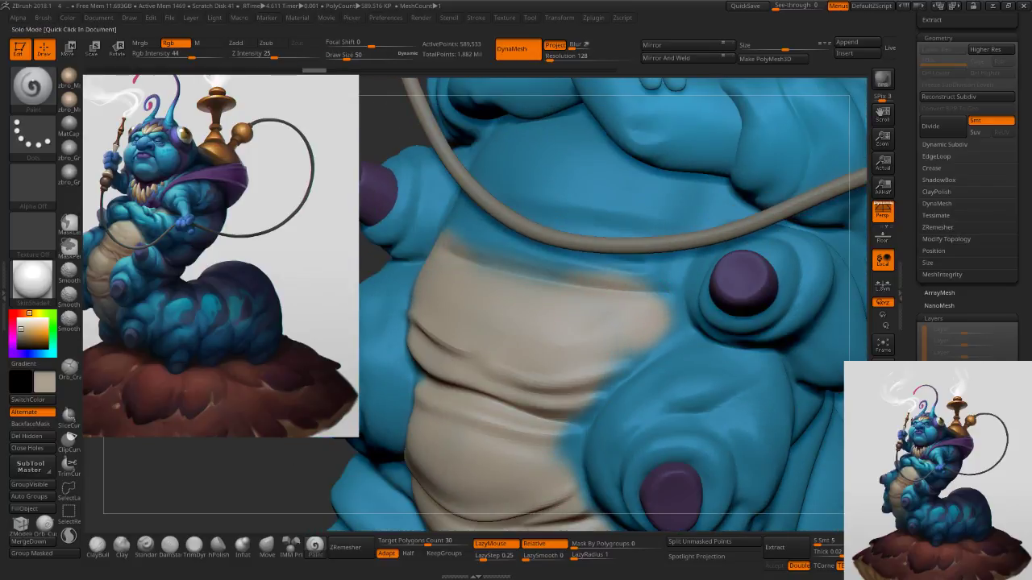
Solo the body and paint cream up the belly's centre with a size-96 brush.
click(883, 493)
mouse_move(615, 331)
right_down()
mouse_move(625, 313)
mouse_move(601, 290)
right_up()
key(s)
drag(596, 290, 605, 290)
right_drag(605, 290, 571, 276)
mouse_move(540, 270)
mouse_down()
mouse_move(538, 259)
mouse_move(535, 274)
mouse_up()
key(s)
mouse_move(529, 278)
mouse_down()
mouse_move(536, 295)
mouse_move(587, 253)
mouse_move(578, 251)
mouse_up()
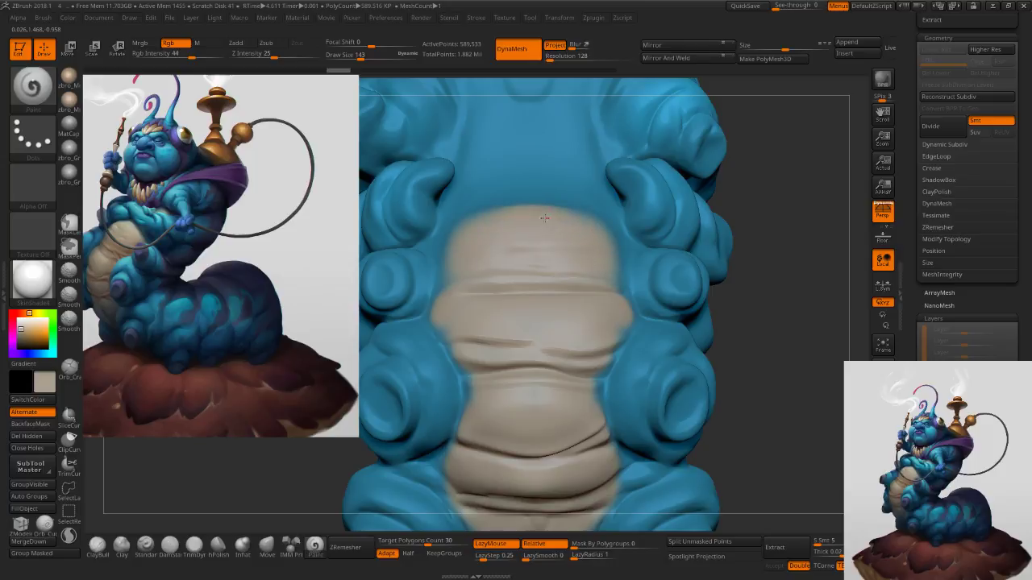
Paint cream up across the chest, then review the whole character and isolate the body again.
click(882, 493)
click(883, 494)
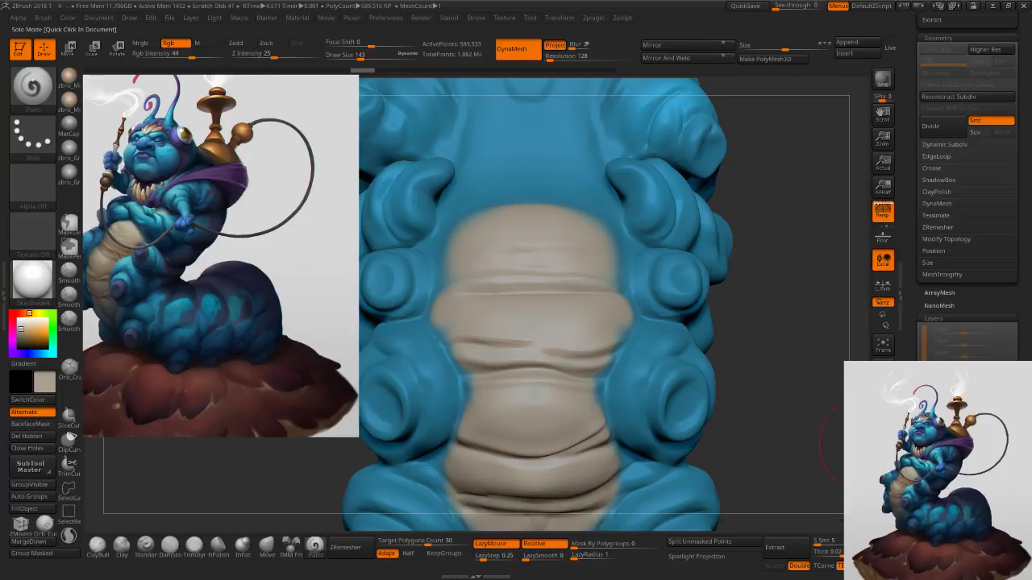
alt+right_drag(556, 211, 551, 339)
key(s)
mouse_move(550, 340)
mouse_down()
mouse_move(545, 325)
mouse_move(568, 341)
mouse_move(553, 316)
mouse_move(557, 413)
mouse_up()
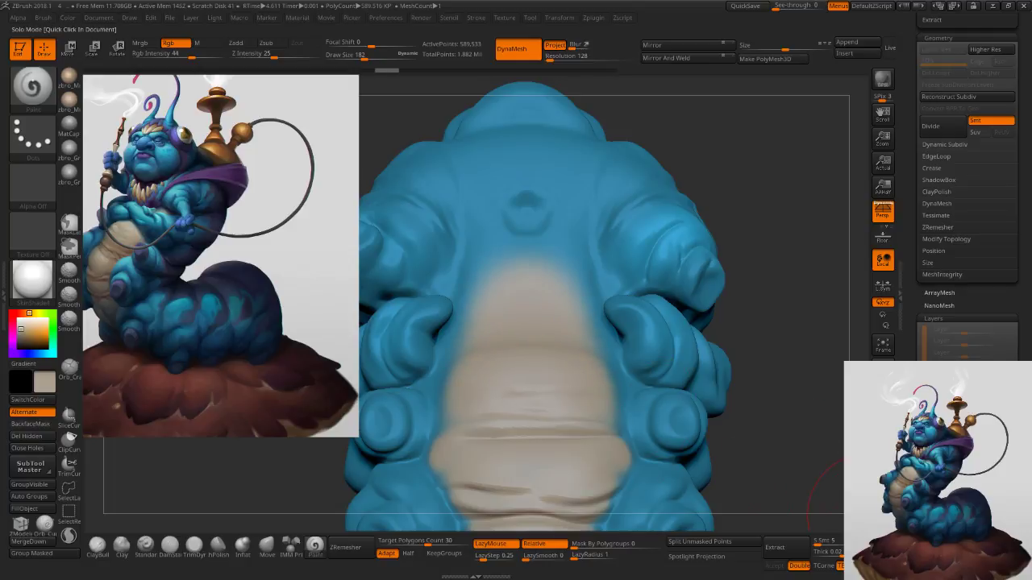
click(881, 495)
ctrl+right_drag(756, 433, 670, 349)
mouse_move(745, 353)
right_down()
mouse_move(693, 346)
mouse_move(720, 363)
right_up()
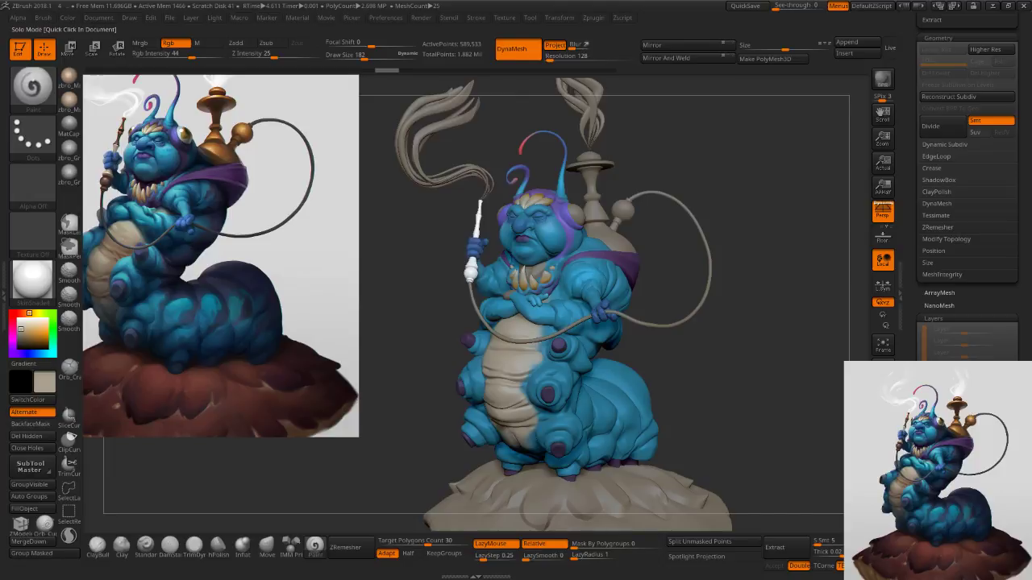
click(880, 495)
Shrink the brush to size 56 and paint cream over the blue beside the belly.
ctrl+right_drag(517, 424, 536, 484)
right_drag(507, 351, 536, 339)
key(s)
drag(512, 330, 496, 330)
right_drag(515, 332, 498, 330)
key(s)
mouse_move(500, 329)
mouse_down()
mouse_move(504, 298)
mouse_move(486, 371)
mouse_up()
mouse_move(486, 371)
right_down()
mouse_move(524, 367)
mouse_move(532, 411)
right_up()
drag(511, 357, 495, 406)
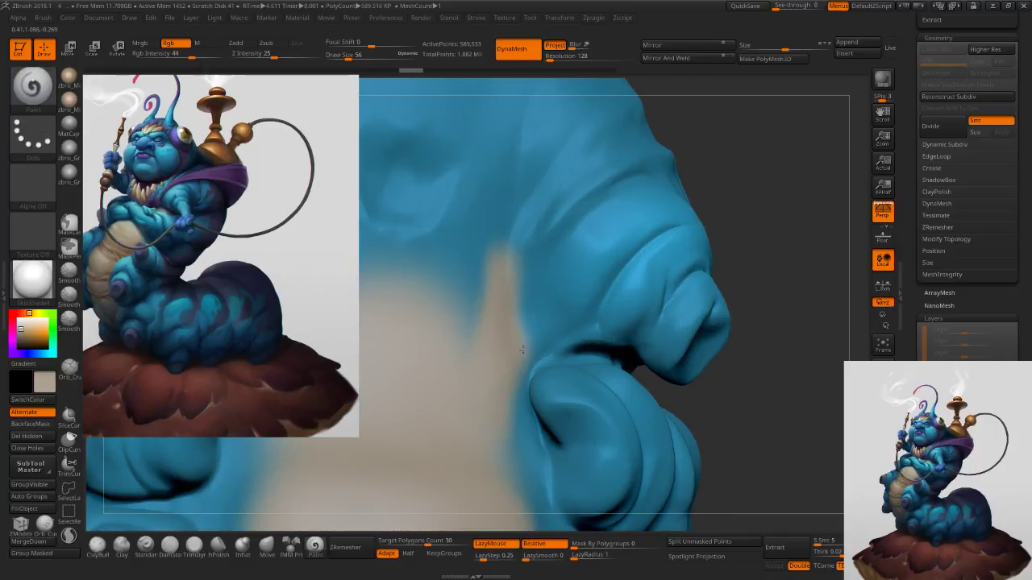
alt+right_drag(509, 375, 524, 295)
mouse_move(515, 358)
mouse_down()
mouse_move(525, 295)
mouse_move(535, 428)
mouse_up()
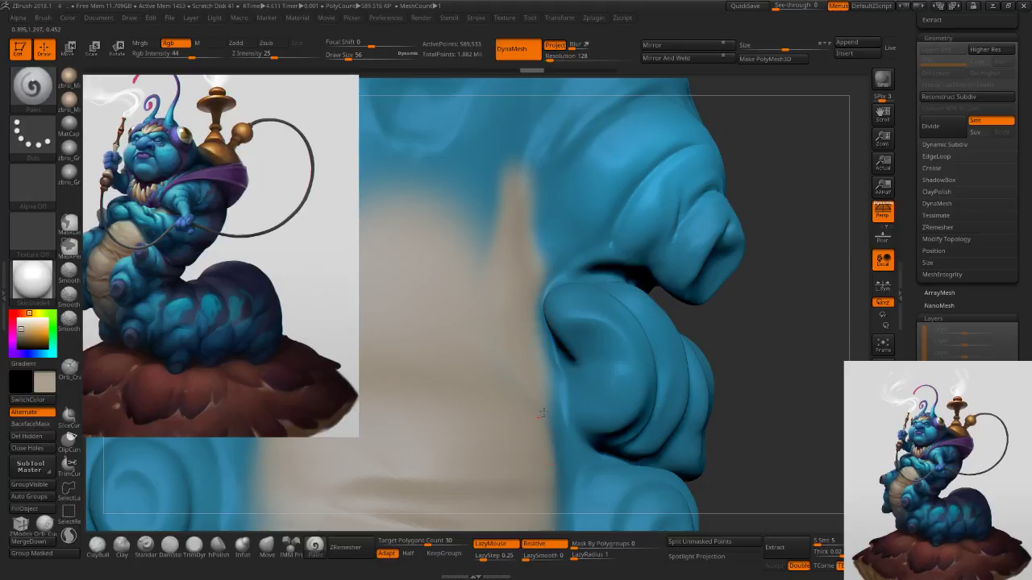
Paint cream over the belly's right edge with a size-40 brush.
ctrl+right_drag(590, 411, 591, 352)
key(s)
drag(596, 352, 588, 352)
right_drag(587, 352, 594, 361)
key(s)
drag(594, 361, 580, 400)
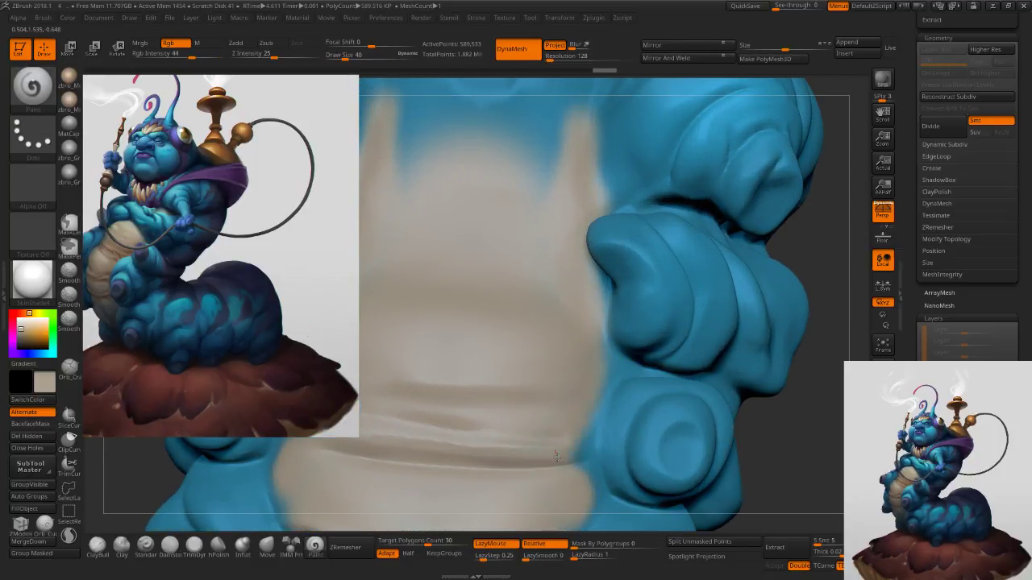
right_drag(555, 450, 580, 371)
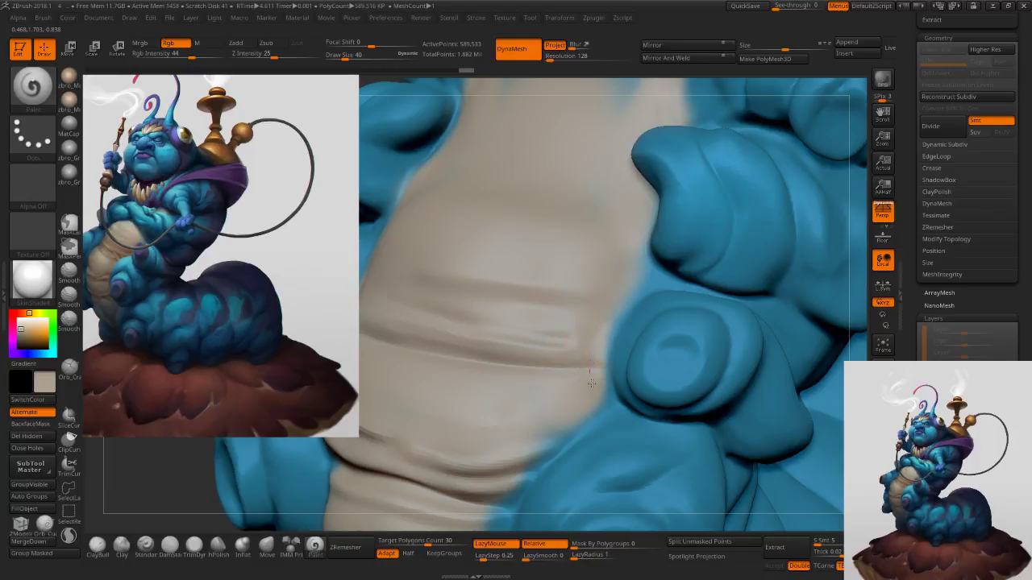
mouse_move(591, 387)
right_down()
mouse_move(591, 350)
mouse_move(558, 410)
mouse_move(574, 347)
right_up()
drag(576, 343, 559, 378)
drag(596, 329, 545, 407)
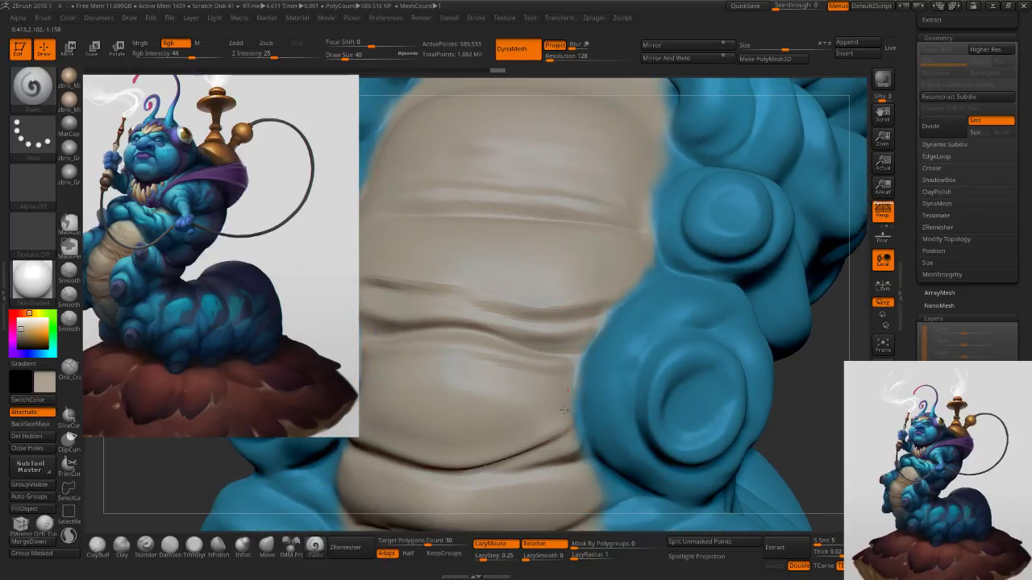
mouse_move(573, 395)
right_down()
mouse_move(599, 385)
mouse_move(577, 383)
right_up()
key(c)
key(c)
Enlarge the brush to 89 and carry cream up to the chest's top corners.
mouse_move(596, 326)
right_down()
mouse_move(599, 379)
mouse_move(594, 330)
right_up()
key(s)
drag(594, 330, 601, 329)
right_drag(601, 330, 601, 299)
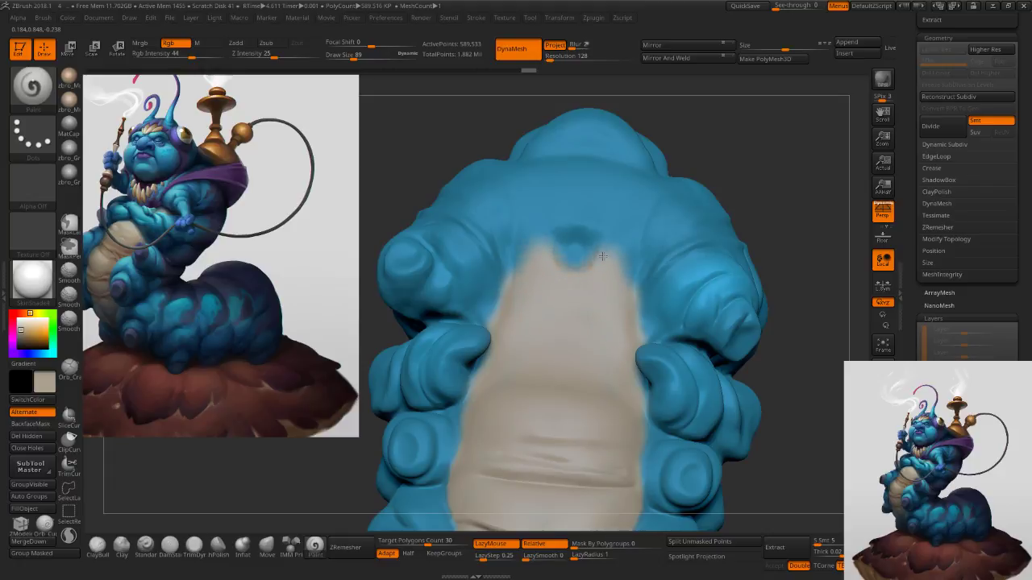
drag(563, 228, 538, 227)
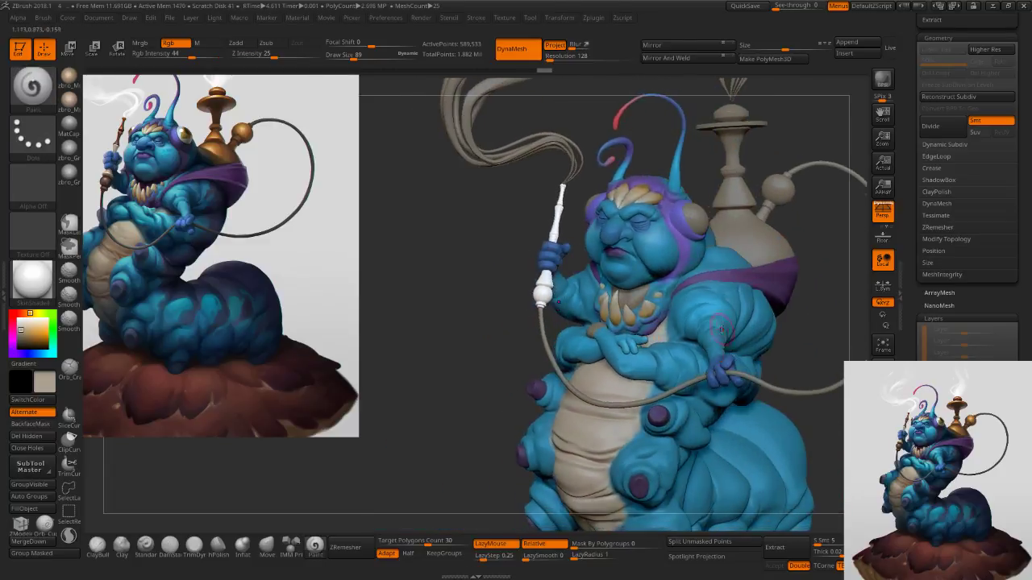
mouse_move(722, 329)
right_down()
mouse_move(676, 331)
mouse_move(732, 343)
mouse_move(644, 239)
right_up()
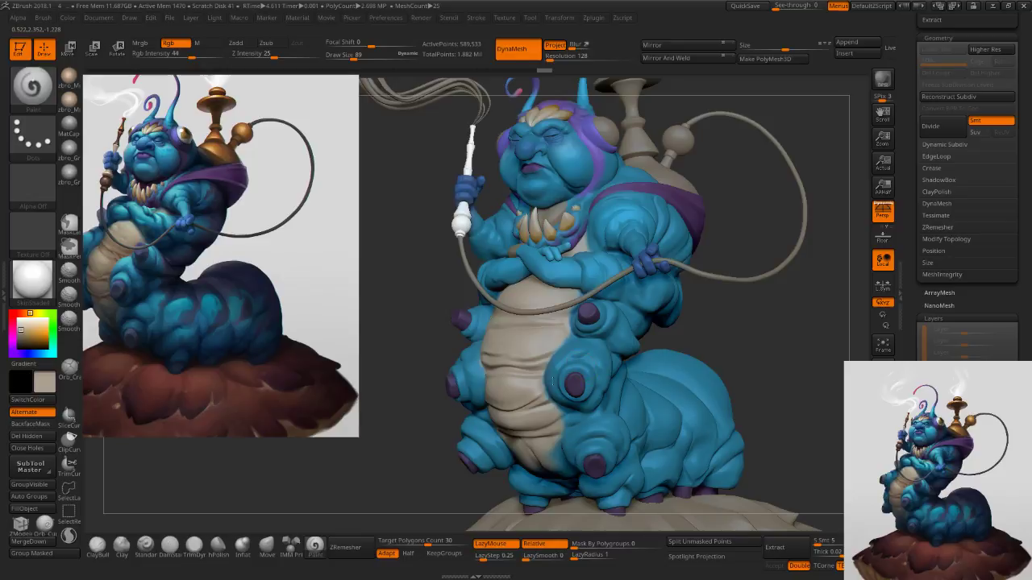
right_drag(671, 435, 701, 415)
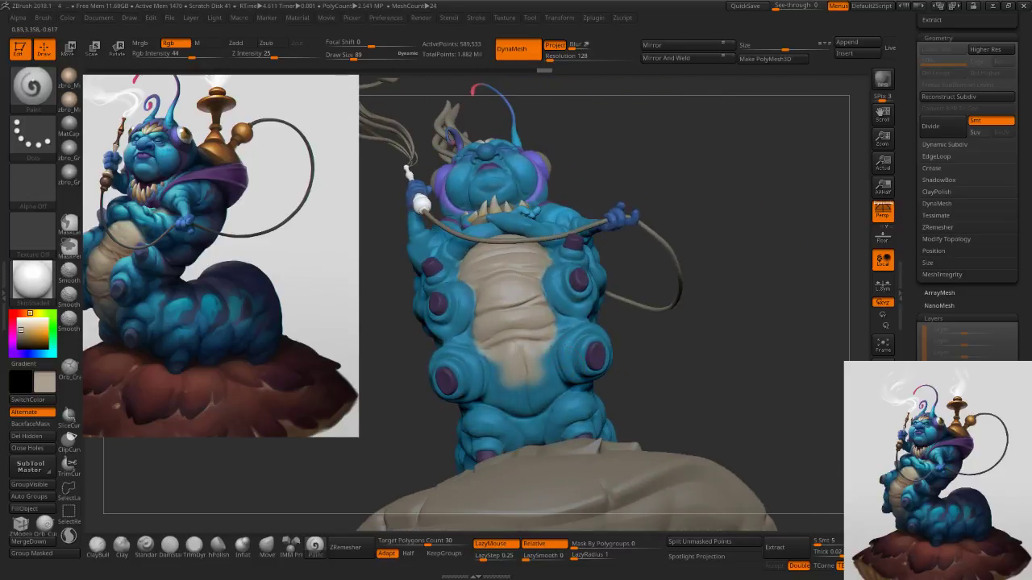
Solo the body and extend cream paint down the belly at brush size 78.
key(alt+shift+s)
right_drag(597, 403, 547, 326)
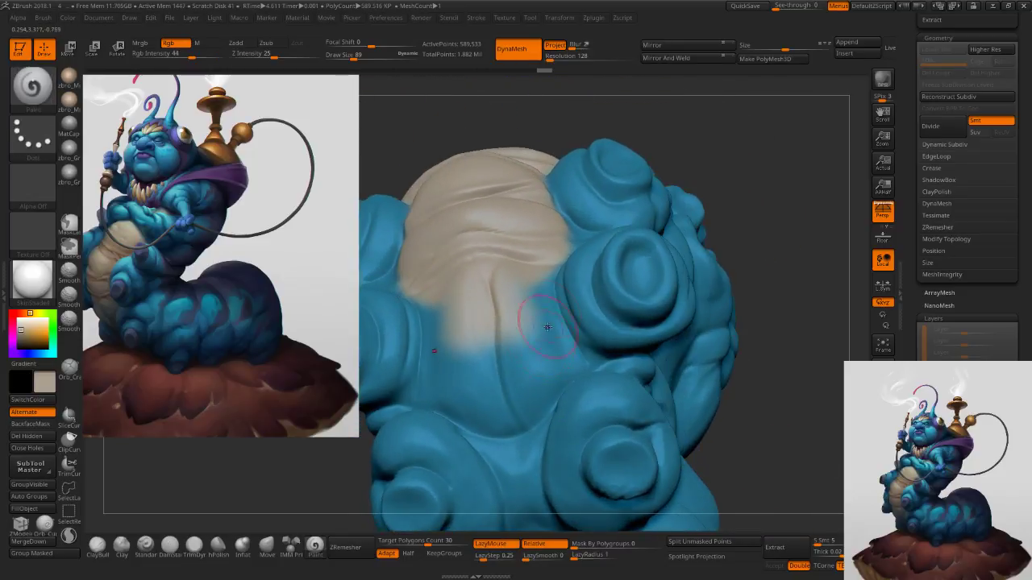
key(s)
drag(549, 304, 545, 305)
right_drag(545, 305, 539, 363)
mouse_move(524, 311)
mouse_down()
mouse_move(530, 293)
mouse_move(528, 359)
mouse_move(503, 365)
mouse_move(499, 377)
mouse_up()
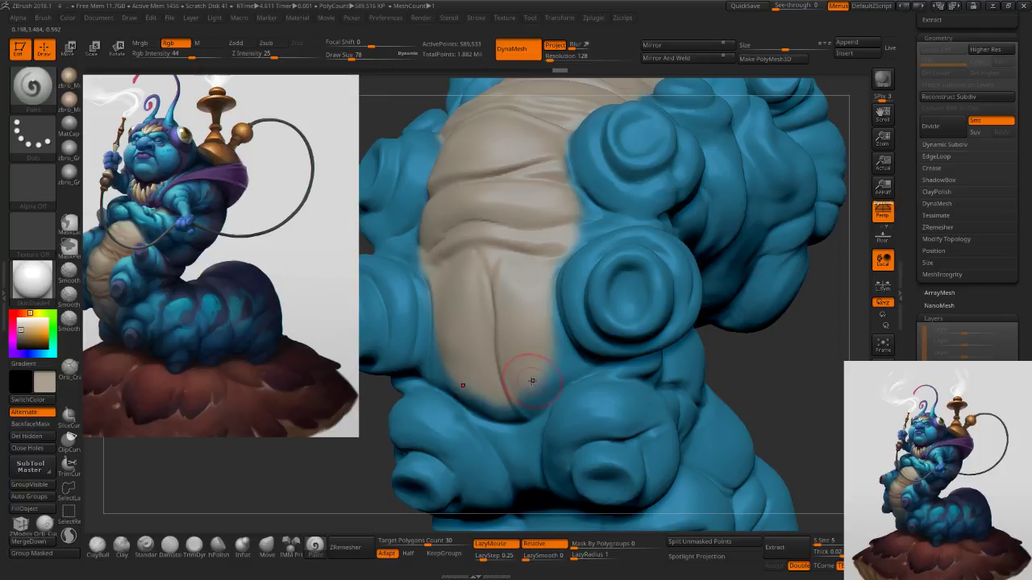
Paint cream below the belly and along its lower edge, shrinking the brush to 40.
right_drag(532, 385, 538, 336)
key(s)
drag(538, 336, 535, 337)
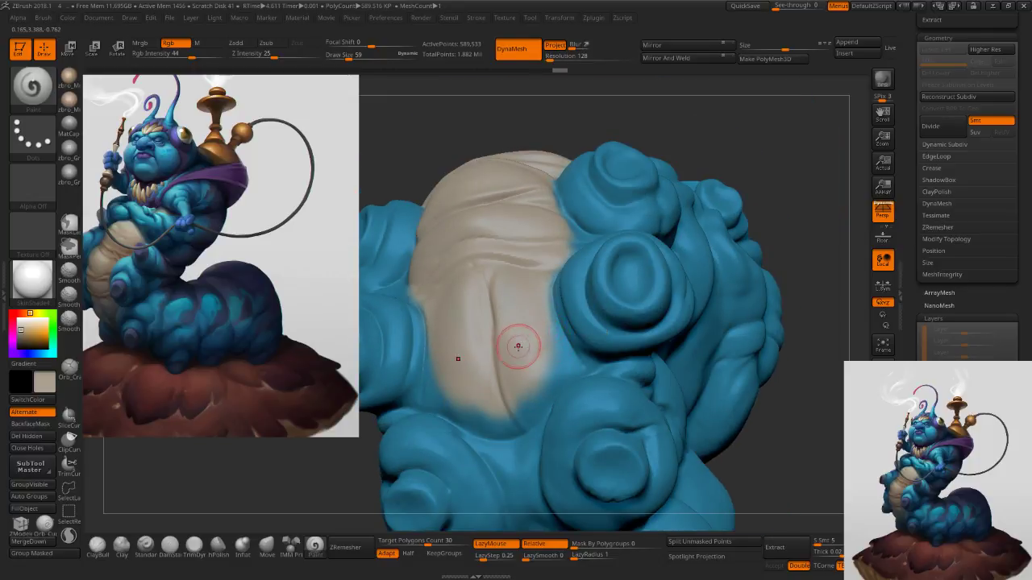
right_drag(543, 396, 553, 364)
key(s)
drag(555, 360, 553, 360)
right_drag(554, 306, 553, 339)
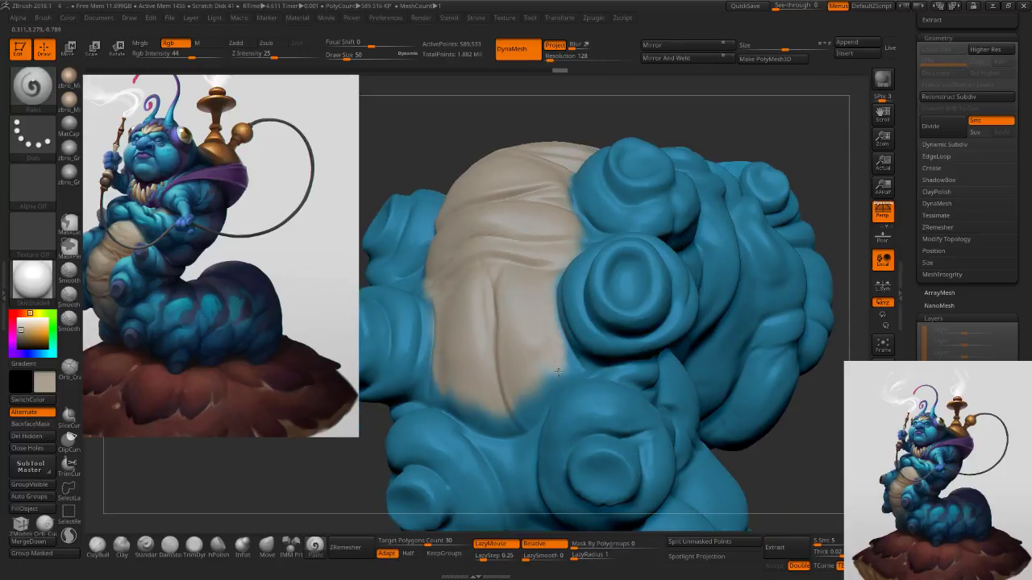
drag(544, 387, 521, 412)
mouse_move(497, 417)
right_down()
mouse_move(535, 337)
mouse_move(605, 336)
right_up()
key(bracketleft)
drag(546, 303, 532, 348)
drag(557, 272, 485, 396)
Extend and even out the cream below the belly edge, adding cream patches on the lower belly.
right_drag(511, 395, 501, 363)
mouse_move(475, 347)
mouse_down()
mouse_move(479, 403)
mouse_move(473, 343)
mouse_move(463, 395)
mouse_move(513, 459)
mouse_move(478, 478)
mouse_up()
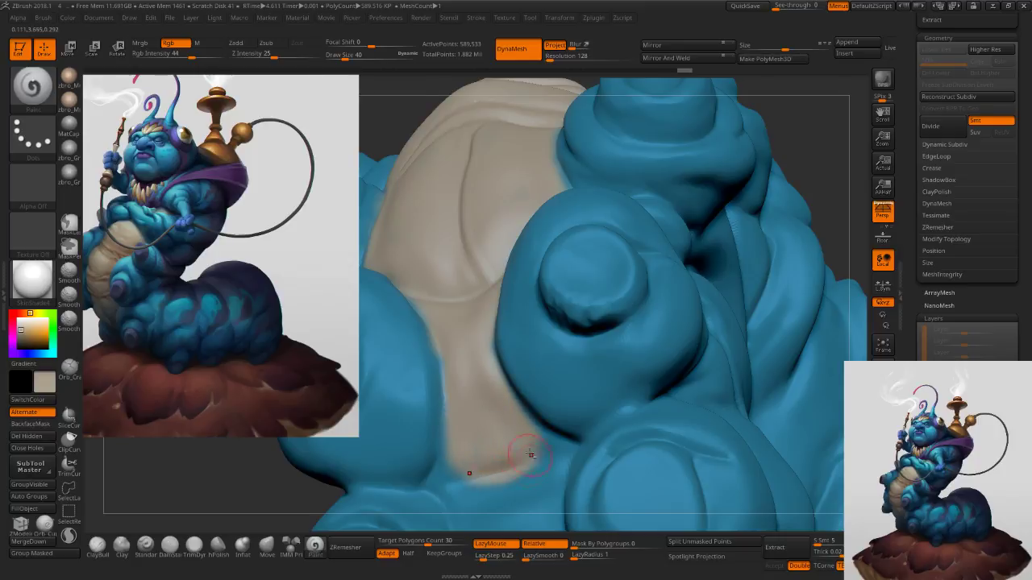
alt+right_drag(505, 511, 508, 360)
drag(509, 359, 510, 329)
ctrl+right_drag(557, 403, 540, 369)
alt+right_drag(535, 443, 537, 375)
key(s)
mouse_move(538, 375)
mouse_down()
mouse_move(549, 377)
mouse_move(556, 444)
mouse_move(557, 412)
mouse_move(573, 438)
mouse_up()
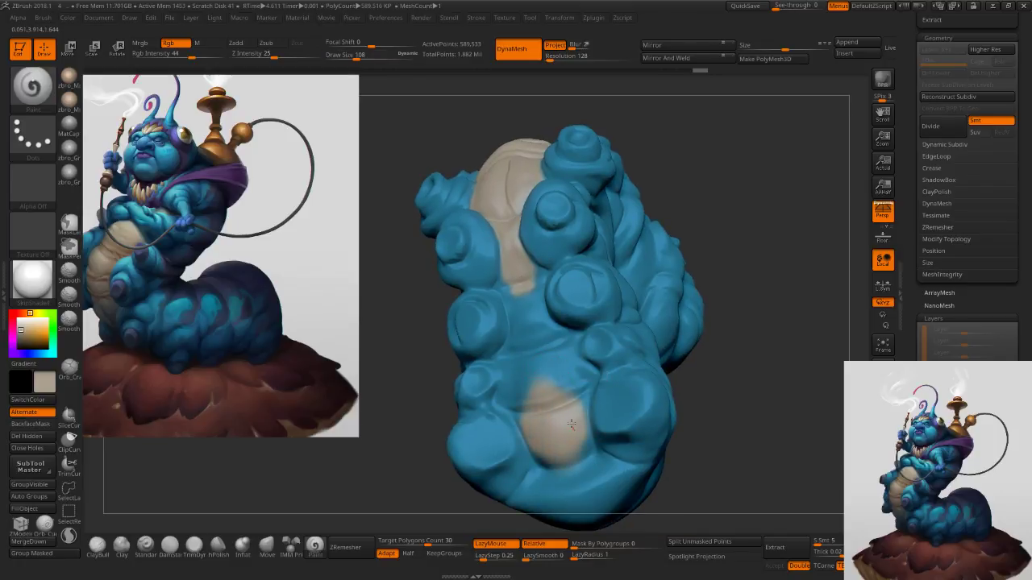
From a front view, paint the lower belly segment cream and join it to the upper patch.
ctrl+right_drag(568, 452, 571, 355)
right_drag(548, 288, 548, 315)
mouse_move(496, 372)
mouse_down()
mouse_move(497, 326)
mouse_move(525, 355)
mouse_move(543, 345)
mouse_move(533, 411)
mouse_move(552, 410)
mouse_move(550, 421)
mouse_up()
alt+right_drag(508, 278, 515, 397)
mouse_move(481, 389)
mouse_down()
mouse_move(507, 405)
mouse_move(474, 351)
mouse_move(484, 340)
mouse_up()
drag(482, 415, 457, 423)
mouse_move(441, 431)
alt+right_down()
mouse_move(474, 396)
mouse_move(489, 262)
alt+right_up()
Set the brush to size 42 and paint cream along the belly segment's edges.
key(s)
drag(504, 382, 494, 380)
key(s)
drag(467, 329, 470, 329)
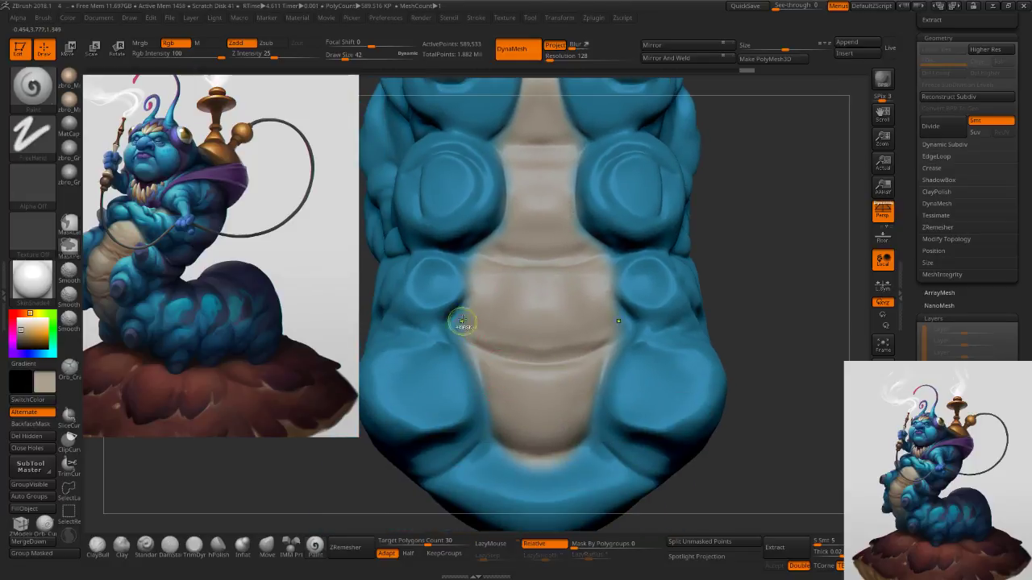
ctrl+right_drag(464, 328, 477, 329)
drag(466, 320, 450, 342)
mouse_move(472, 250)
mouse_down()
mouse_move(470, 230)
mouse_move(503, 198)
mouse_up()
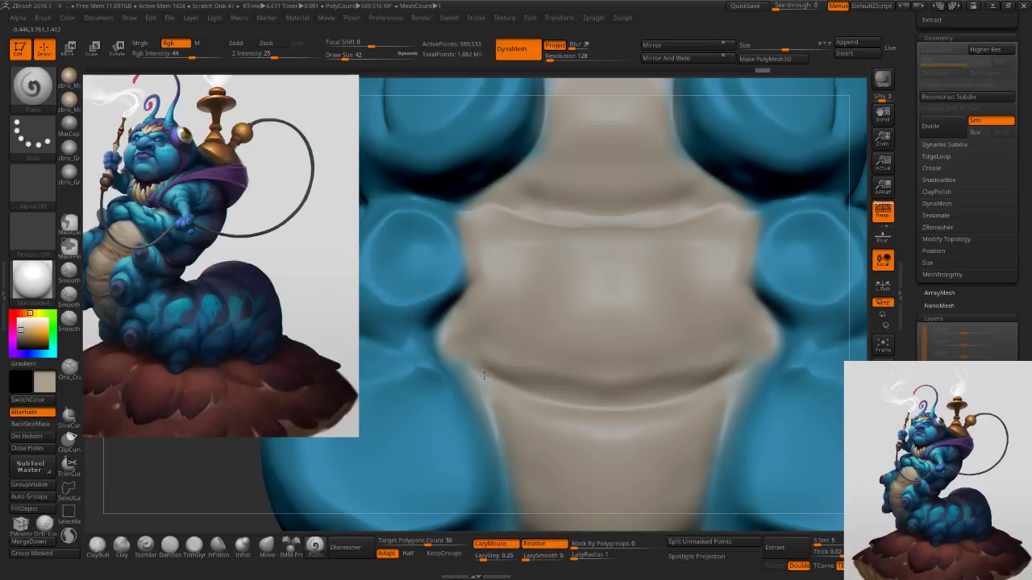
alt+right_drag(530, 449, 495, 306)
drag(489, 334, 548, 414)
Cover the cream overspill below the belly with blue, then return to cream.
key(c)
drag(661, 433, 599, 440)
key(c)
ctrl+shift+right_drag(609, 344, 625, 211)
alt+right_drag(625, 211, 632, 322)
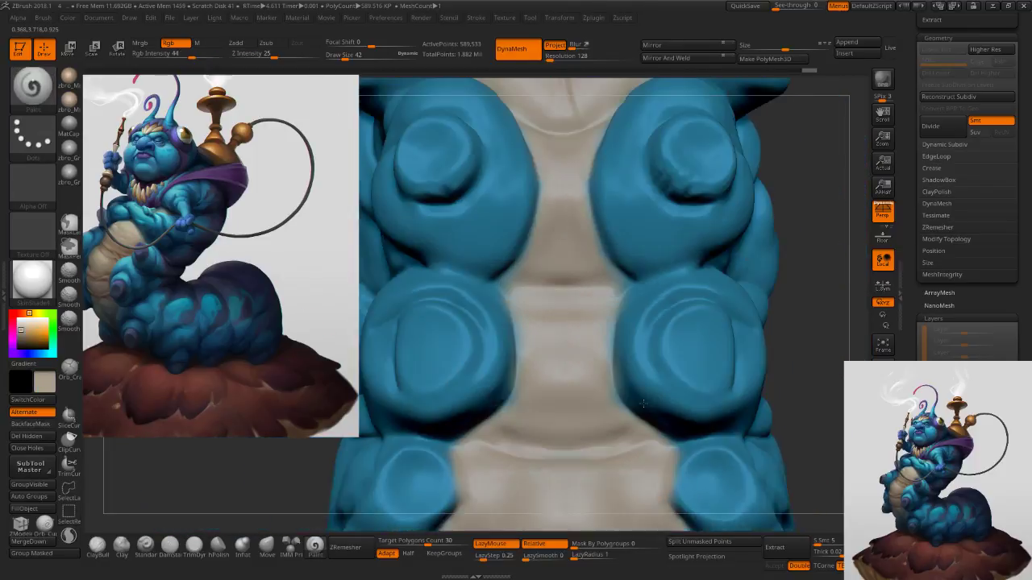
ctrl+right_drag(633, 282, 618, 258)
Shrink the brush to 29 and repaint cream along the belly-blue boundary.
key(c)
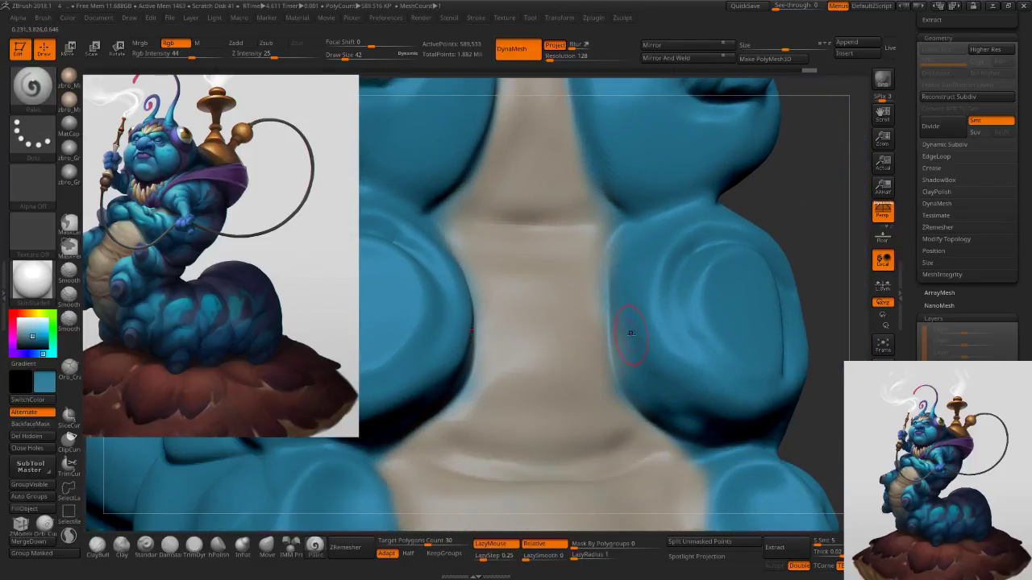
key(c)
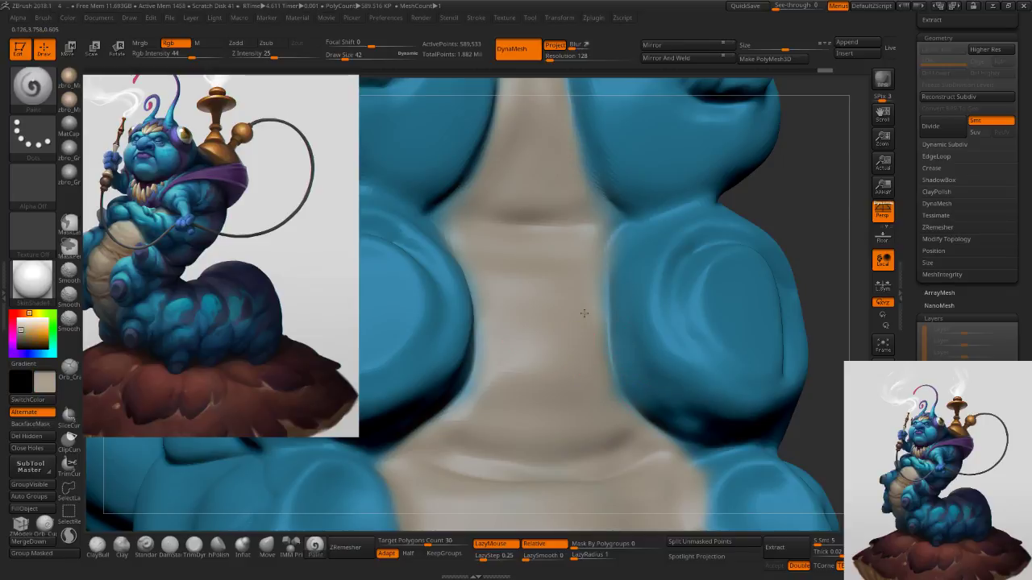
alt+right_drag(584, 204, 608, 352)
key([)
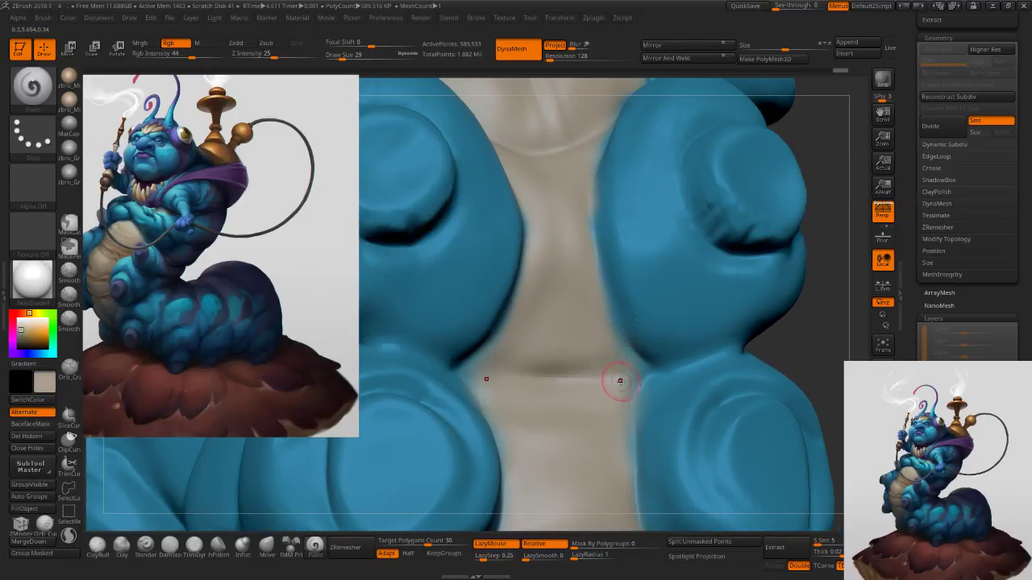
drag(627, 350, 589, 190)
right_drag(615, 170, 632, 336)
key(c)
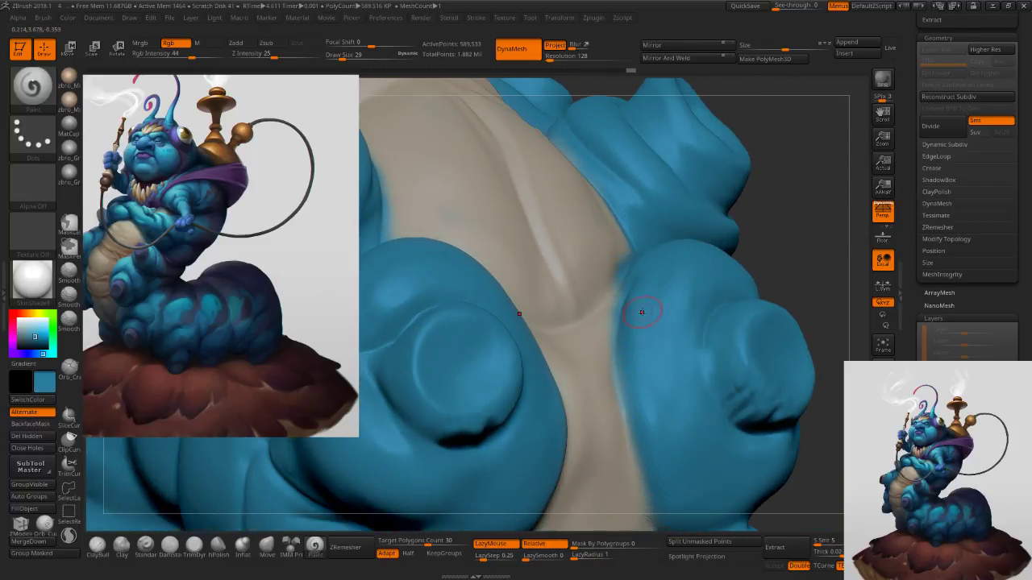
key(c)
Touch up cream on the belly boundary with a size-27 brush.
right_drag(606, 302, 605, 310)
key(s)
click(604, 310)
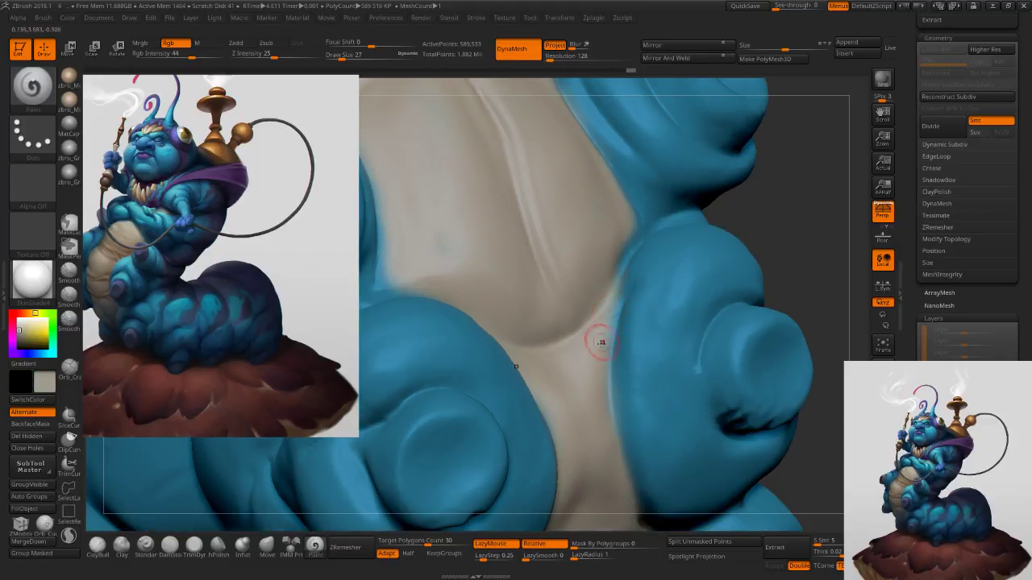
right_drag(624, 259, 591, 244)
drag(624, 229, 635, 212)
right_drag(624, 211, 597, 249)
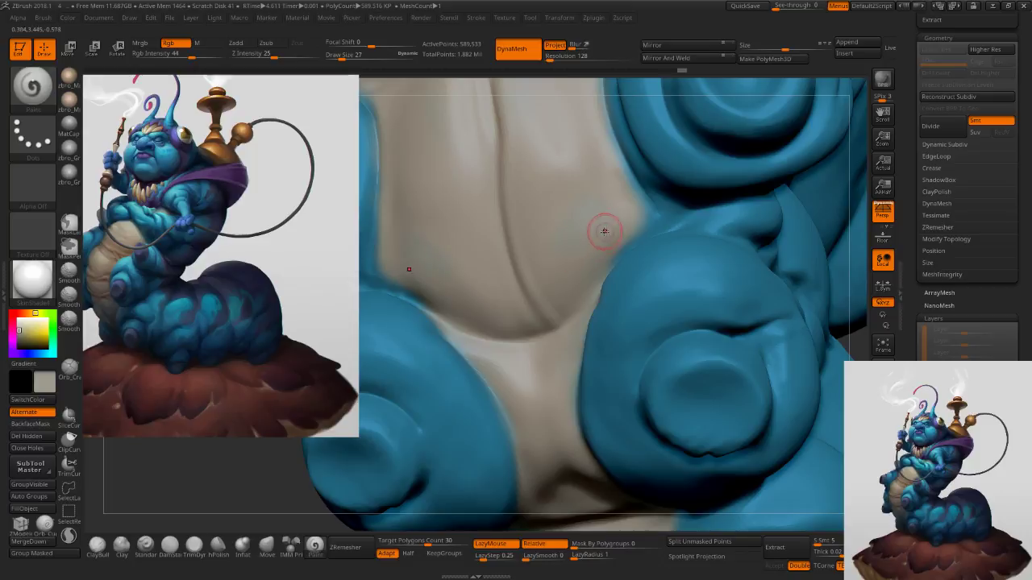
Sample a warmer beige from the belly and set the brush size to 29.
key(c)
key(s)
click(581, 214)
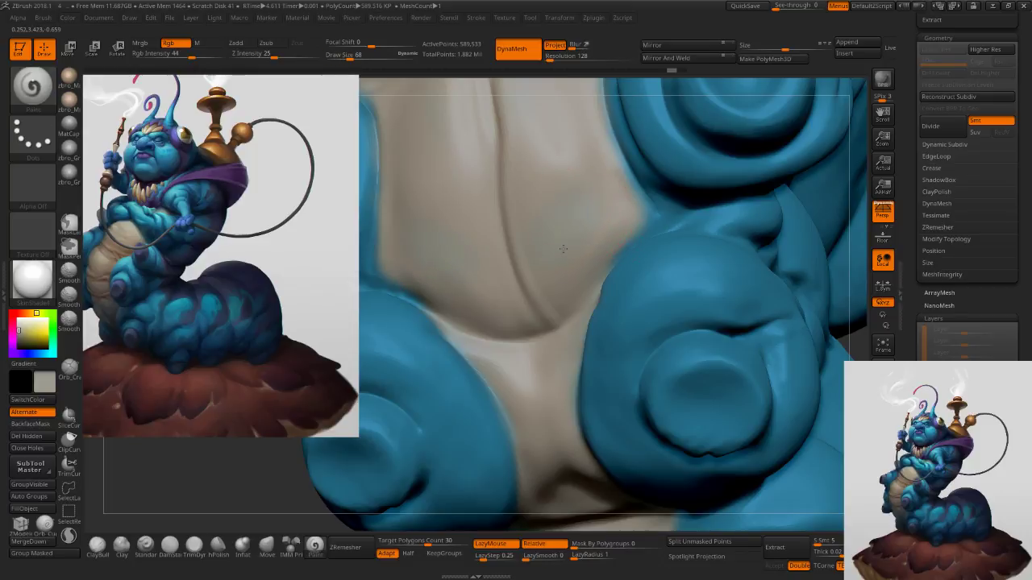
right_drag(586, 229, 583, 326)
key(c)
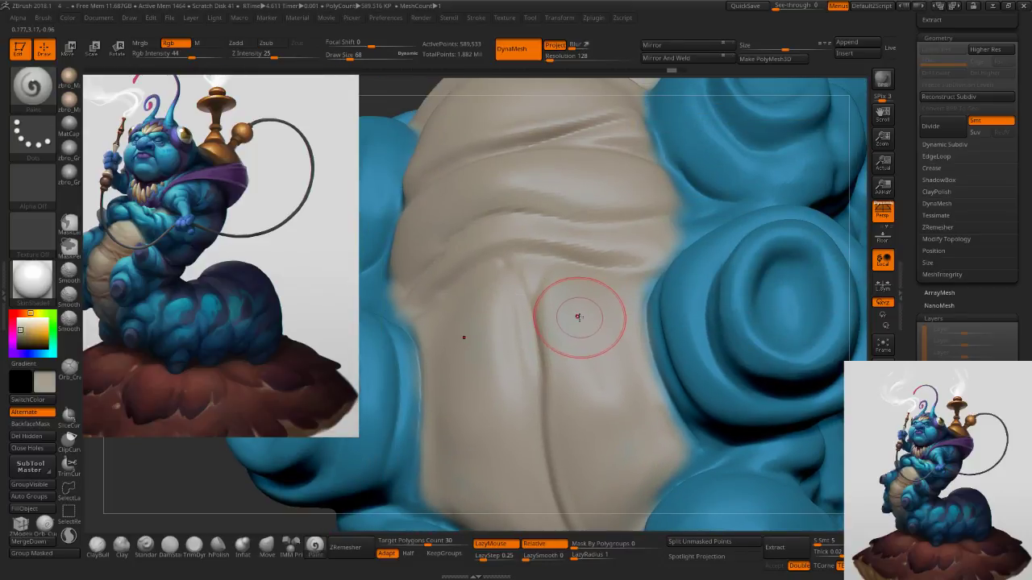
key(s)
click(637, 304)
right_drag(637, 303, 647, 291)
key(s)
click(645, 289)
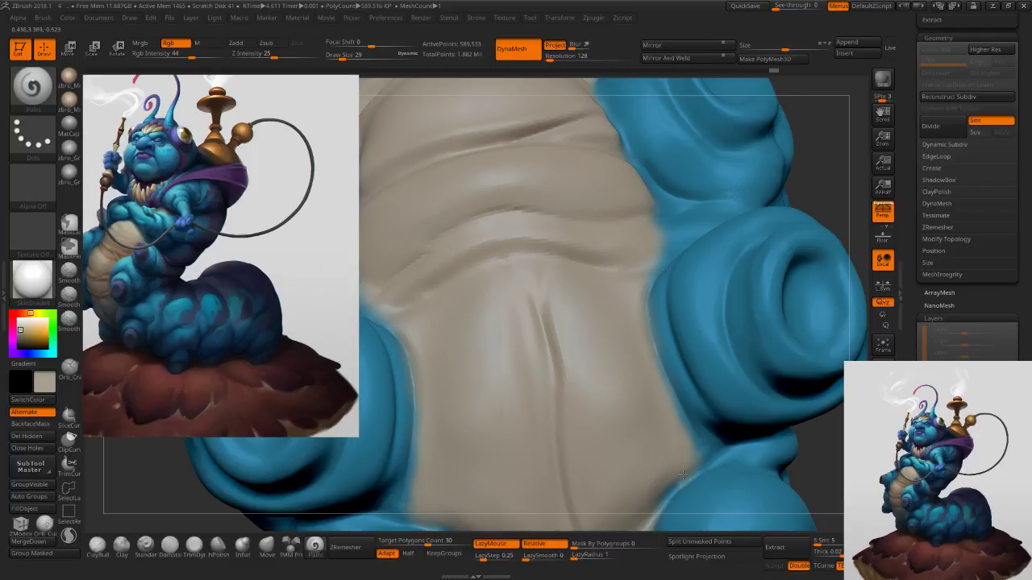
Even out the blue edge along the belly's left border with a size-23 brush.
ctrl+right_drag(660, 390, 557, 320)
mouse_move(617, 307)
right_down()
mouse_move(607, 319)
mouse_move(593, 305)
right_up()
ctrl+right_drag(569, 250, 580, 305)
key(s)
drag(576, 241, 586, 240)
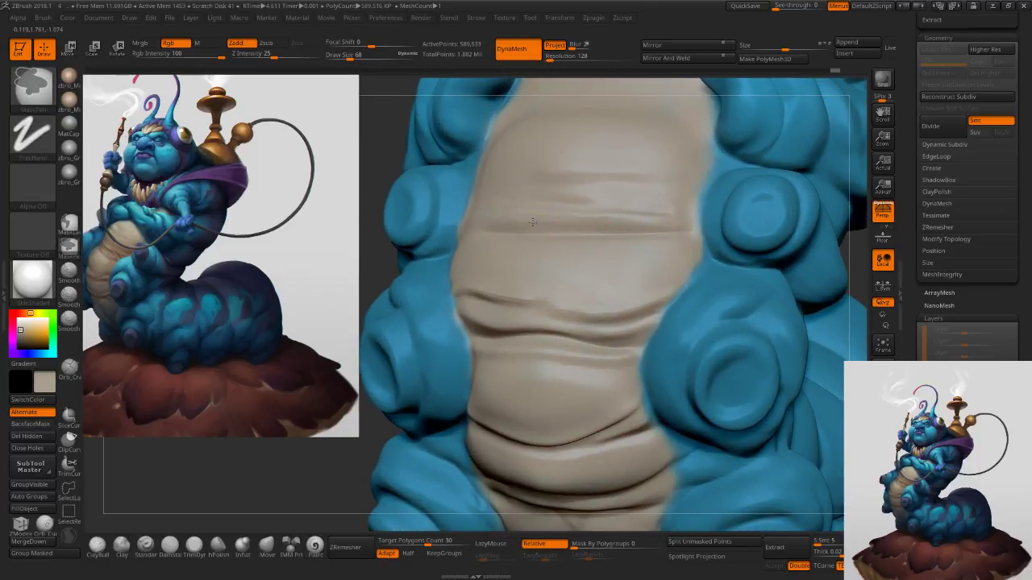
ctrl+right_drag(529, 221, 534, 274)
alt+right_drag(467, 179, 598, 247)
key(c)
key(s)
drag(537, 254, 526, 253)
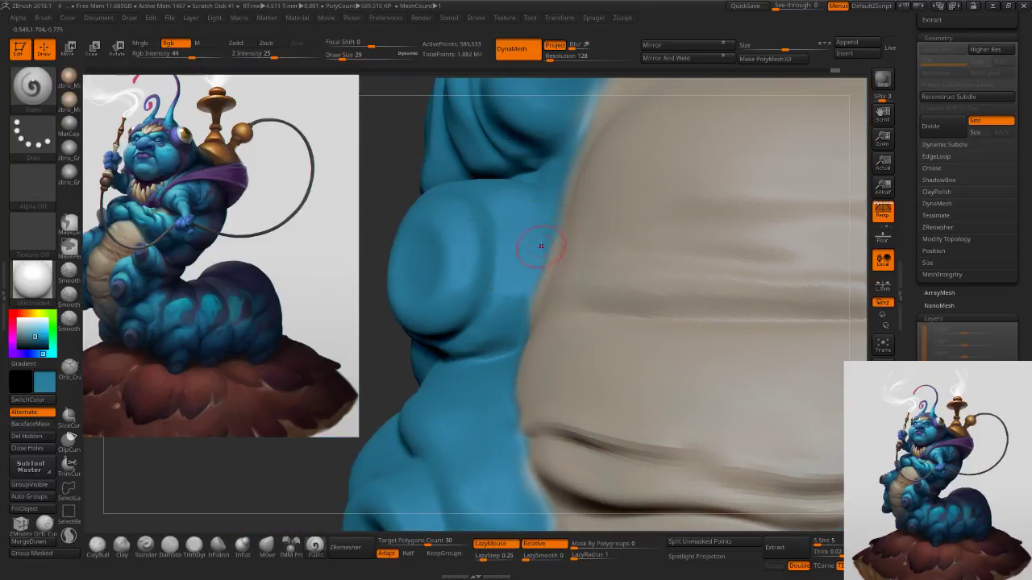
right_drag(537, 247, 544, 251)
drag(546, 249, 517, 362)
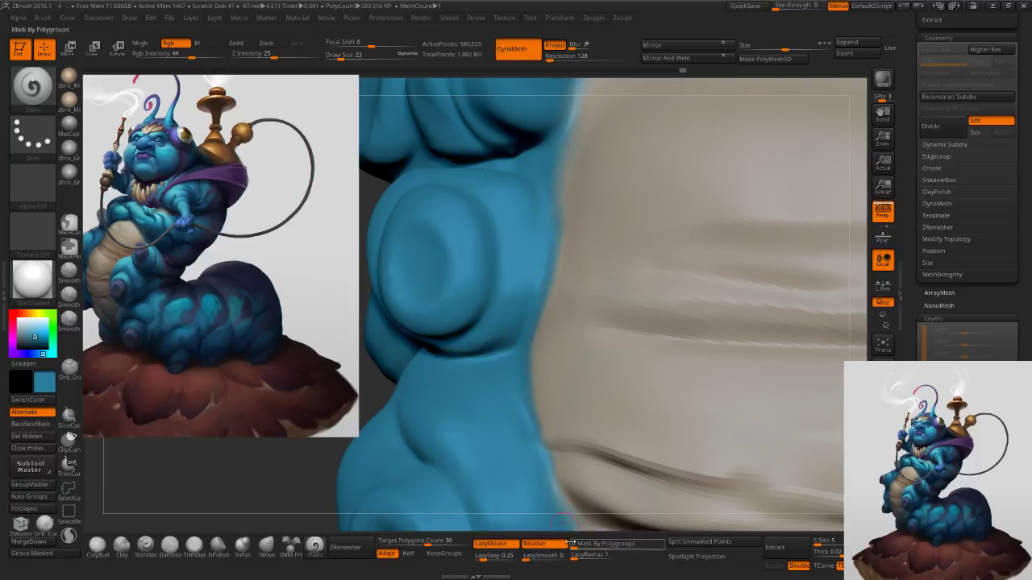
Add warmer tan paint into the belly crease at brush size 75.
ctrl+right_drag(614, 340, 639, 290)
key(c)
key(s)
mouse_move(646, 291)
mouse_down()
mouse_move(657, 291)
mouse_move(645, 293)
mouse_up()
key(s)
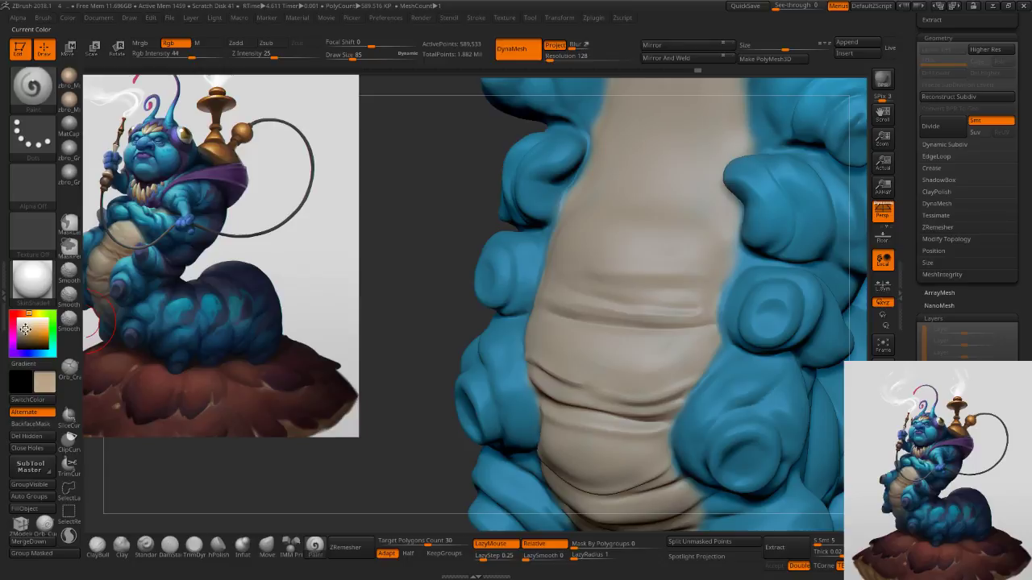
key(bracketleft)
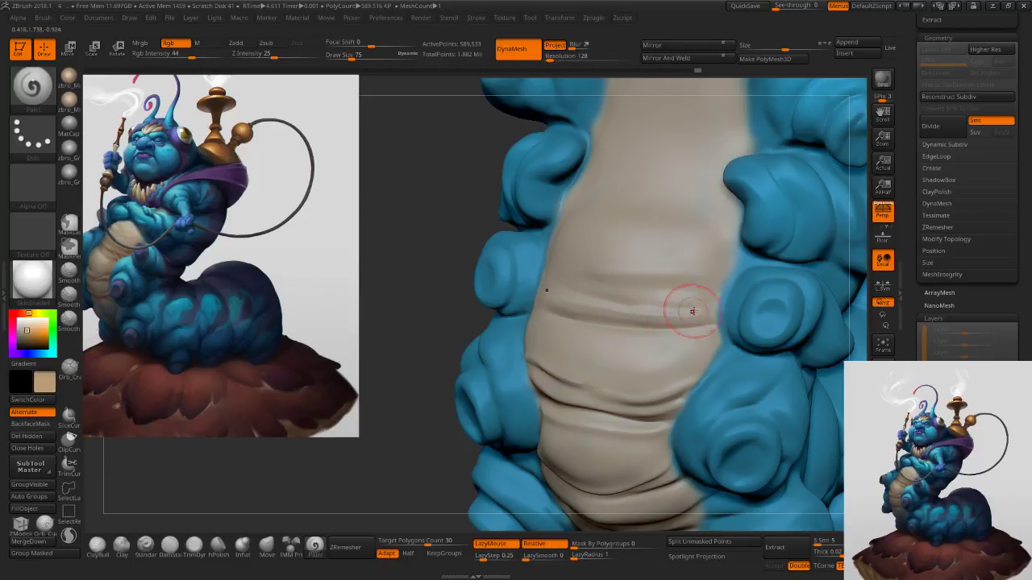
mouse_move(571, 319)
mouse_down()
mouse_move(671, 342)
mouse_move(673, 332)
mouse_move(591, 309)
mouse_up()
key(s)
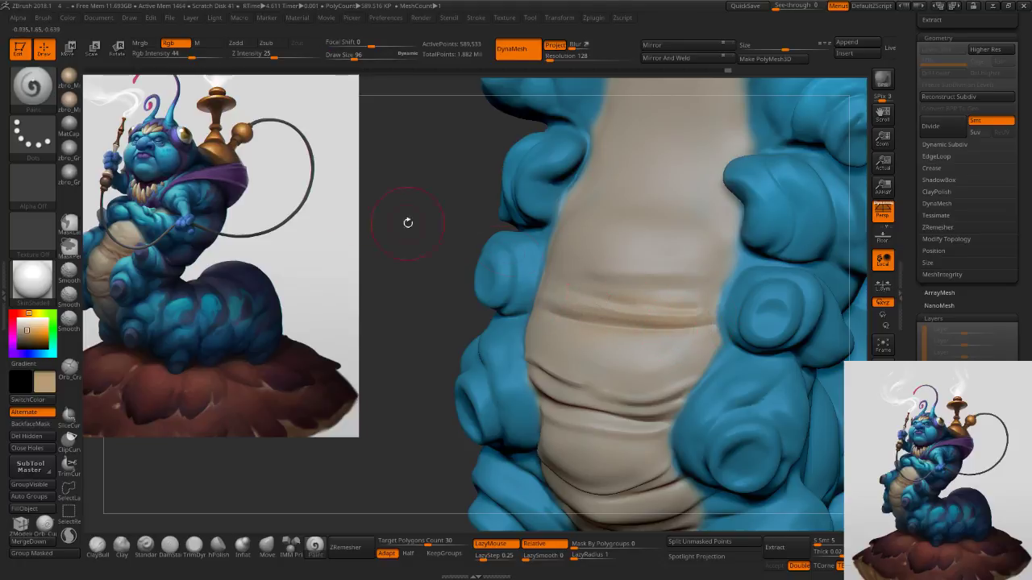
Lower Rgb Intensity to 35 and add a new layer, Untitled Layer 1.
click(187, 55)
drag(916, 238, 910, 234)
click(957, 439)
Add a second paint layer for warm shading and pick a saturated orange-tan colour.
mouse_move(674, 386)
right_down()
mouse_move(698, 372)
mouse_move(656, 368)
mouse_move(695, 371)
right_up()
key(s)
drag(651, 373, 640, 372)
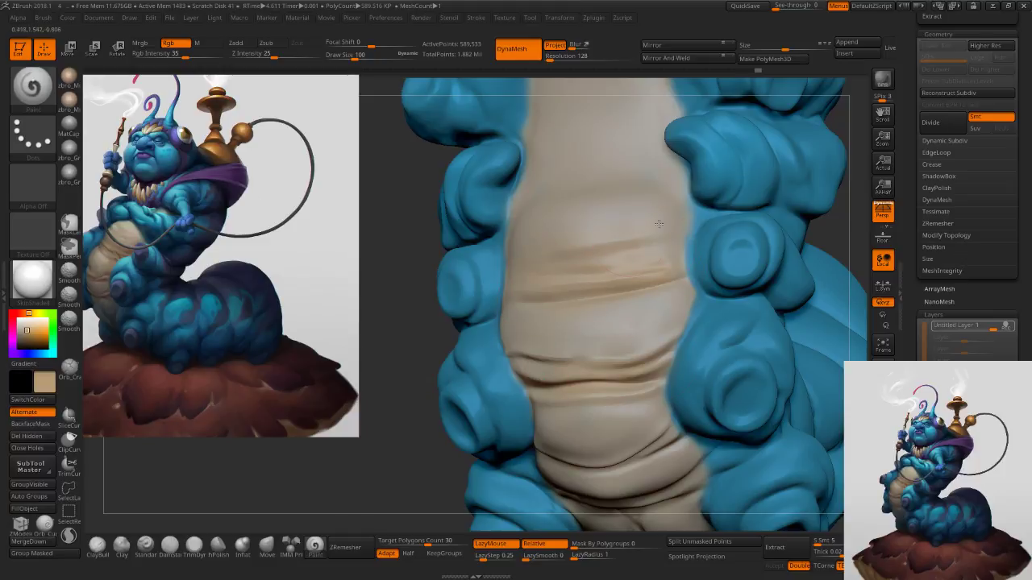
mouse_move(633, 325)
right_down()
mouse_move(637, 313)
mouse_move(639, 350)
right_up()
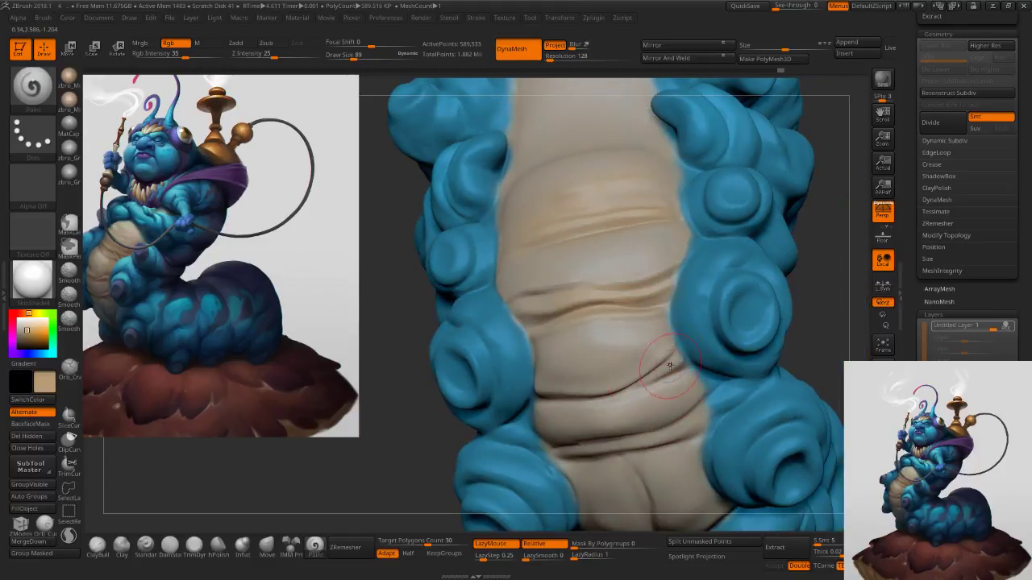
mouse_move(547, 399)
right_down()
mouse_move(564, 343)
mouse_move(586, 386)
right_up()
right_drag(675, 398, 607, 344)
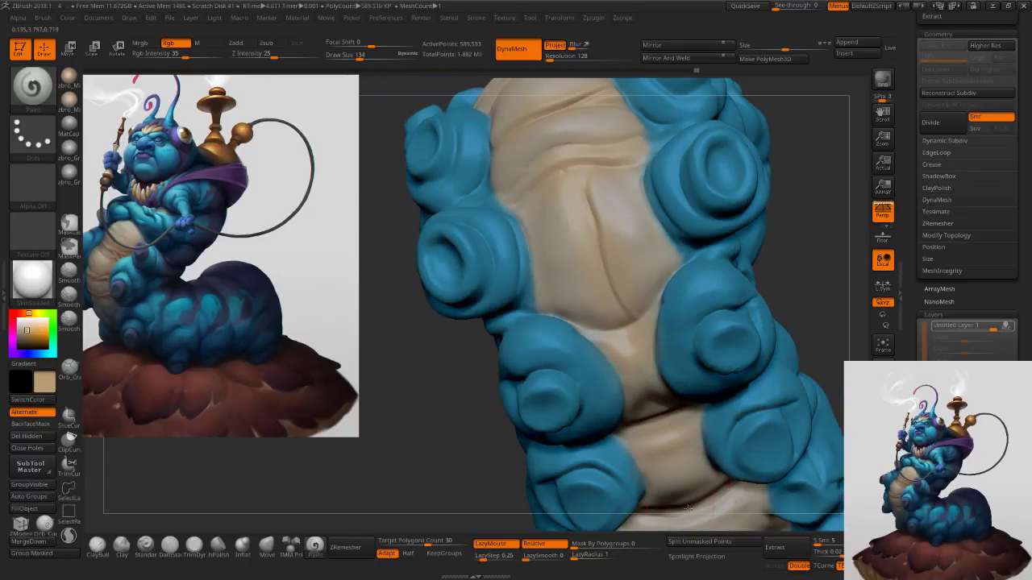
mouse_move(738, 400)
right_down()
mouse_move(691, 253)
mouse_move(672, 311)
right_up()
click(943, 428)
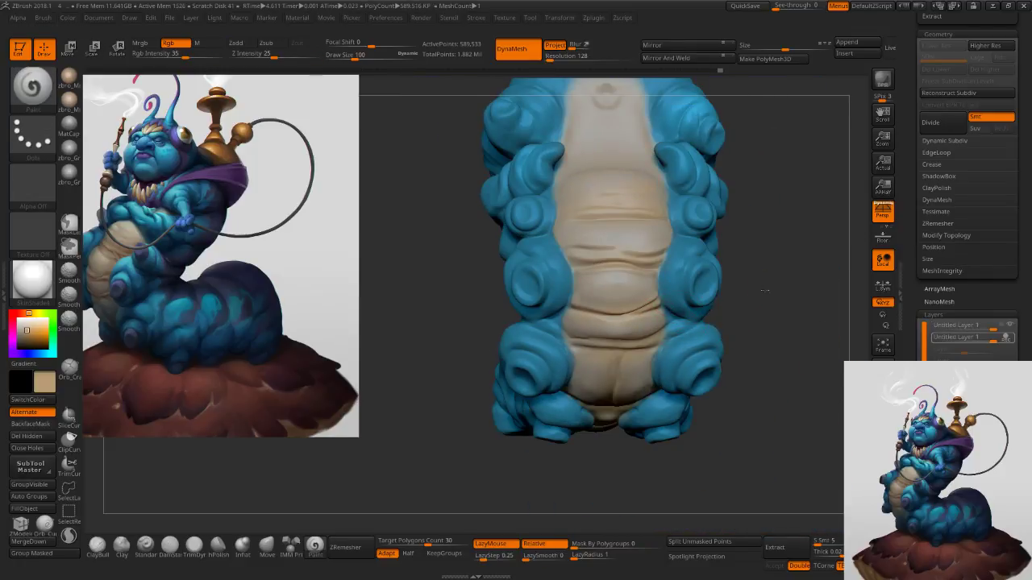
right_drag(806, 318, 748, 301)
click(33, 333)
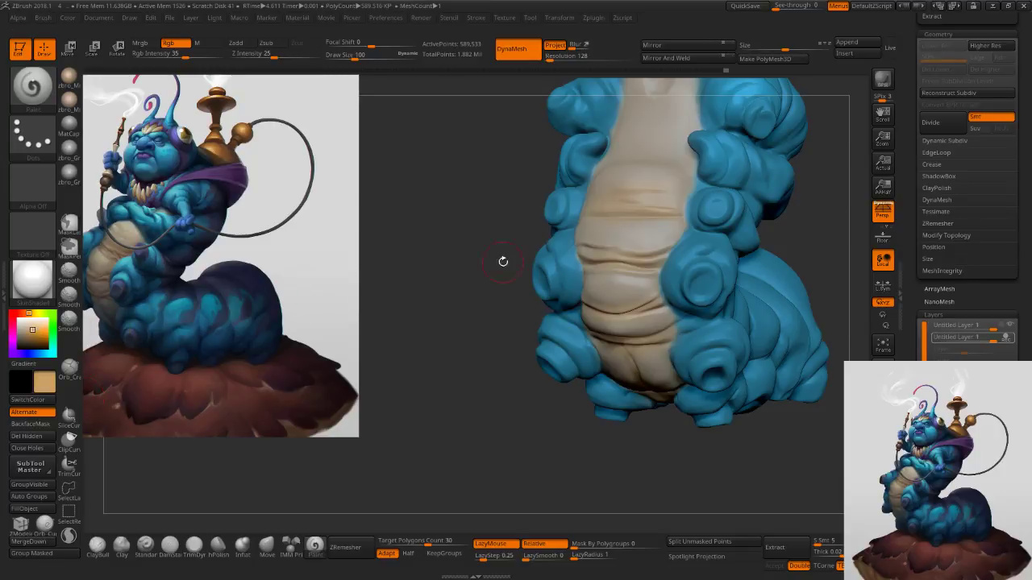
Paint warm tan down the belly with brush sizes between 167 and 263.
ctrl+right_drag(425, 276, 452, 322)
mouse_move(682, 226)
right_down()
mouse_move(691, 233)
mouse_move(698, 209)
mouse_move(691, 271)
right_up()
key(bracketright)
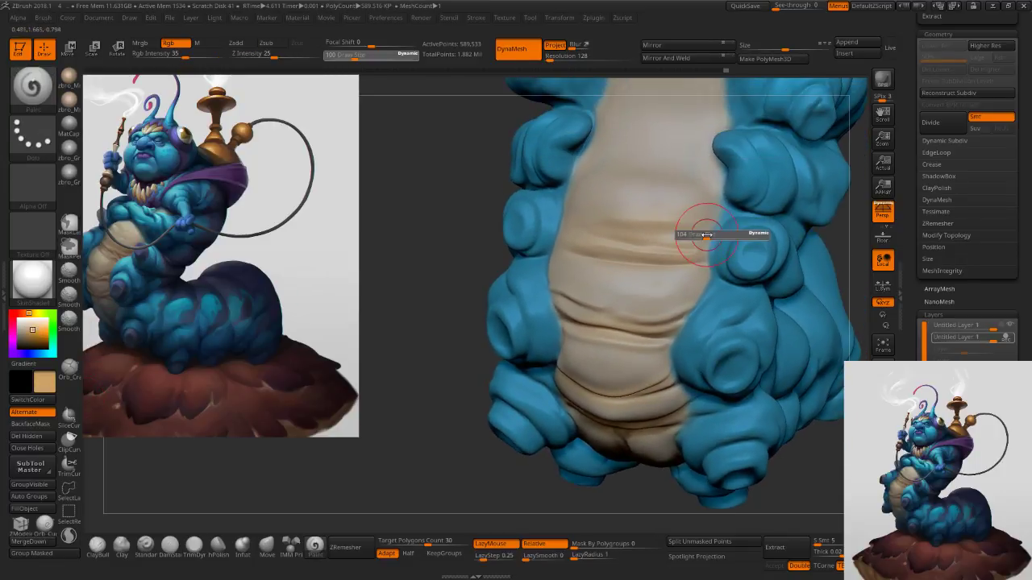
key(bracketright)
key(bracketright)
key(bracketright)
key(bracketright)
drag(709, 212, 705, 203)
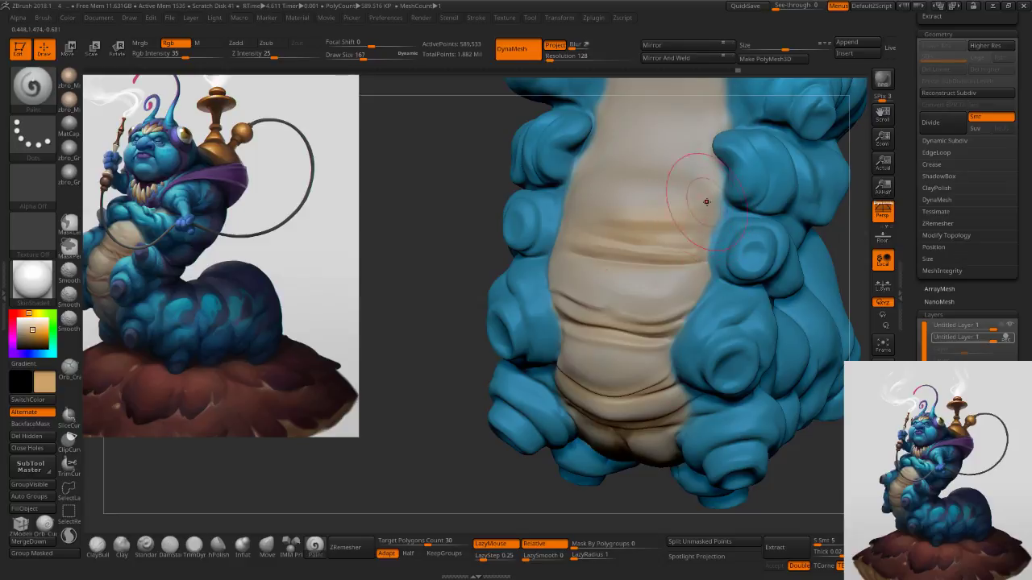
drag(626, 189, 650, 216)
key(s)
click(663, 270)
mouse_move(664, 270)
mouse_down()
mouse_move(635, 304)
mouse_move(617, 415)
mouse_up()
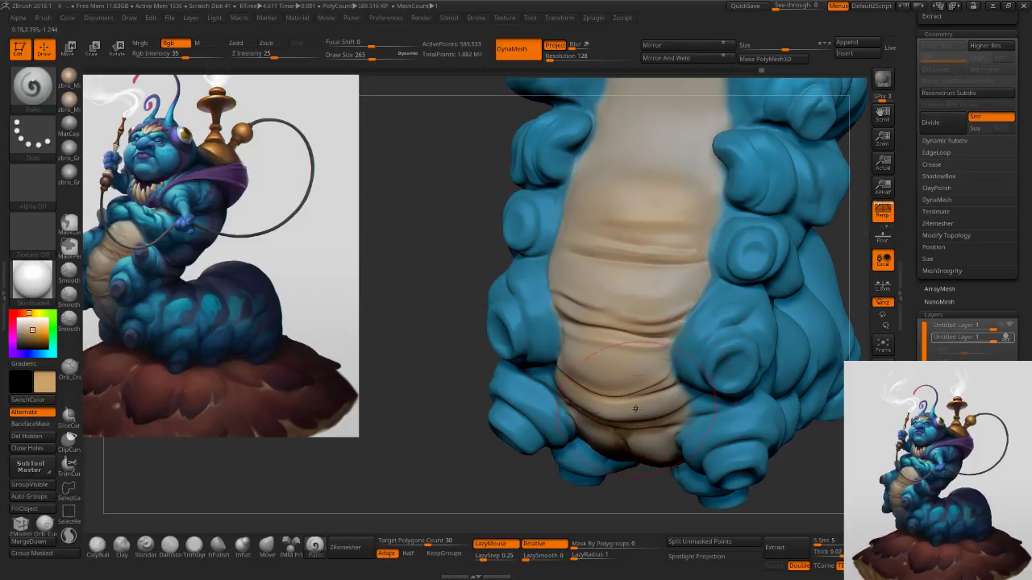
right_drag(668, 342, 674, 373)
key(s)
click(668, 373)
drag(670, 399, 665, 426)
drag(650, 502, 646, 510)
alt+right_drag(646, 510, 650, 406)
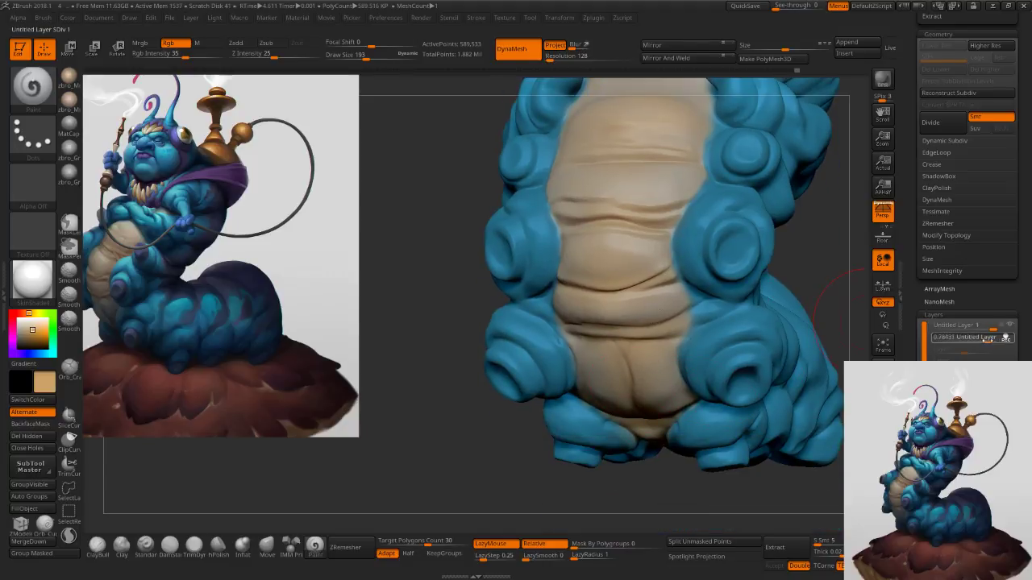
Lower the paint layers' strengths to 0.62745 and 0.11764, and turn Solo off to reveal all parts.
drag(972, 341, 988, 328)
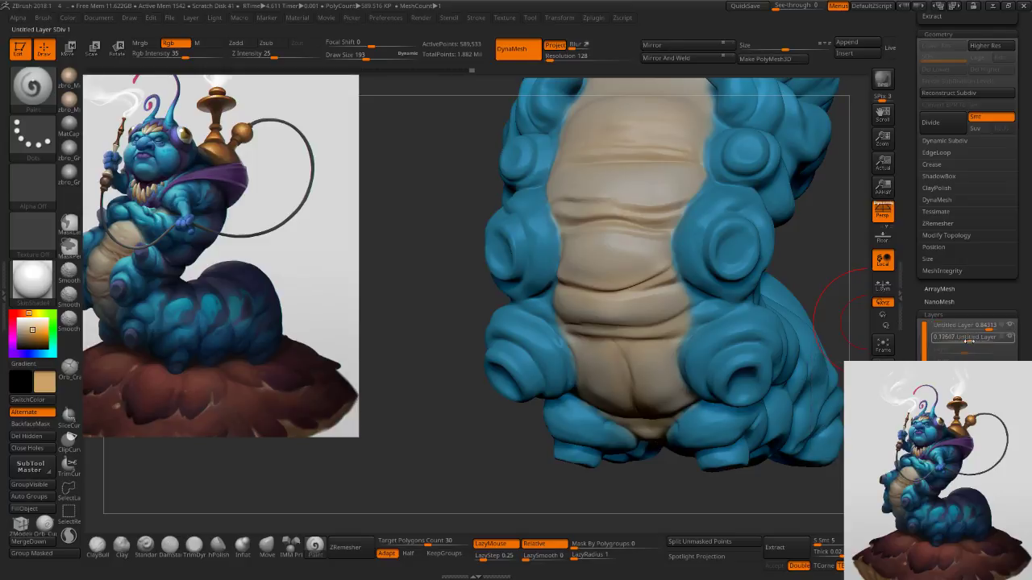
drag(989, 329, 985, 329)
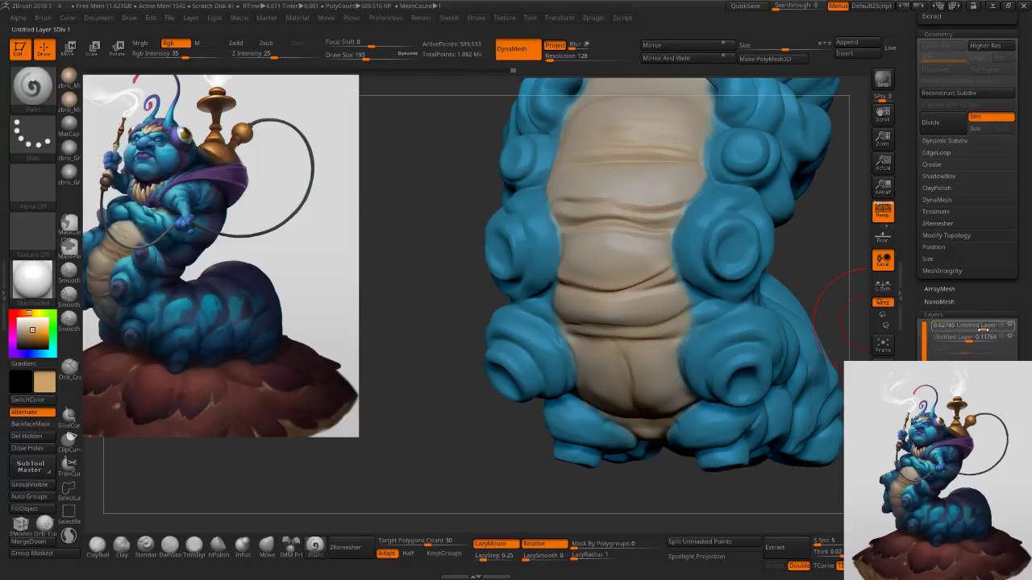
alt+drag(809, 288, 740, 354)
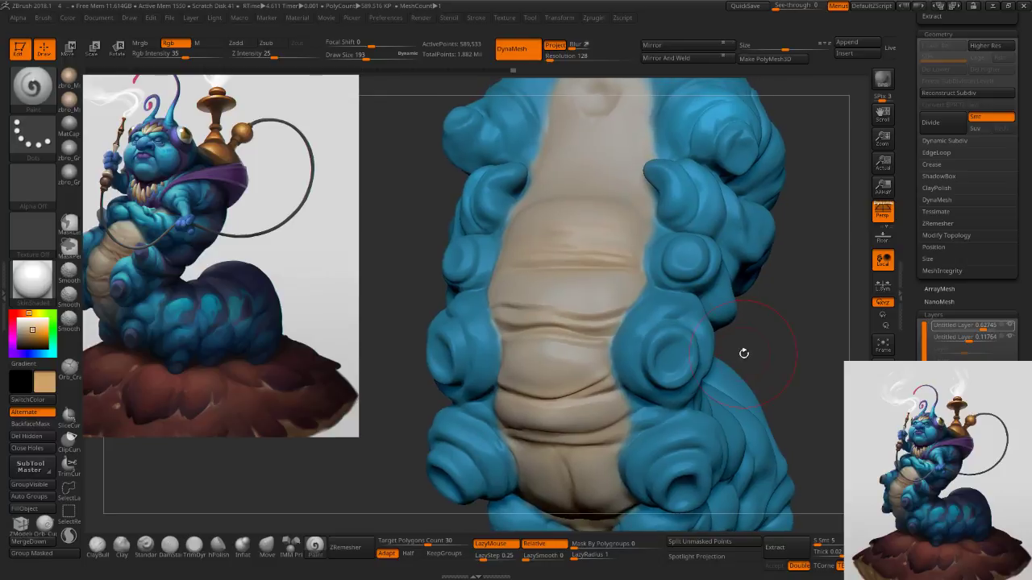
right_drag(766, 305, 735, 312)
ctrl+right_drag(780, 355, 782, 300)
click(880, 464)
Frame the whole caterpillar with its mushroom base and shrink the brush to 116.
ctrl+right_drag(813, 434, 786, 379)
alt+right_drag(765, 339, 732, 266)
mouse_move(717, 321)
right_down()
mouse_move(734, 320)
mouse_move(674, 322)
mouse_move(704, 384)
right_up()
key(s)
drag(728, 337, 719, 336)
drag(894, 369, 893, 266)
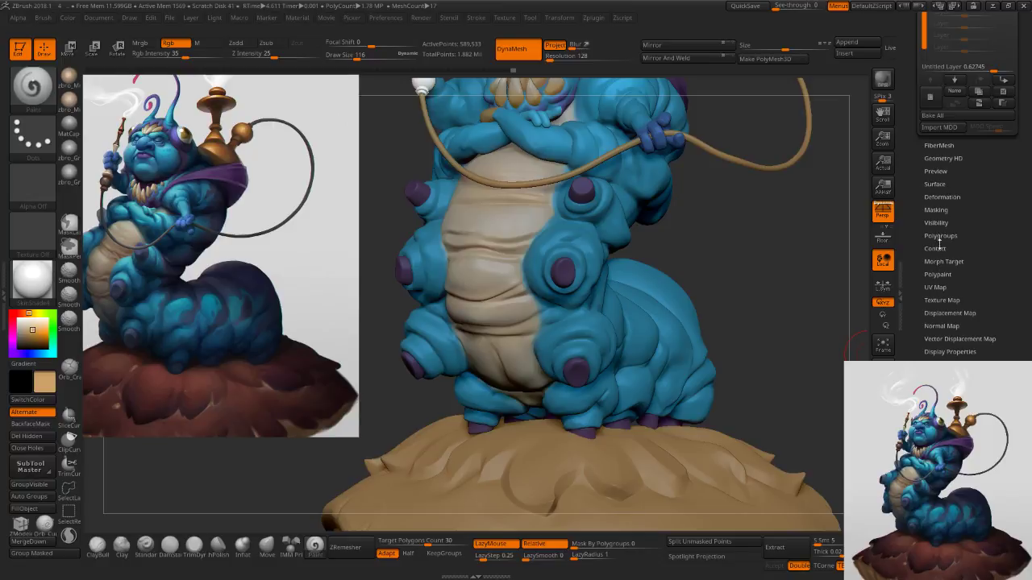
Mask the body by cavity, then alternate Inverse and BlurMask to soften the mask.
click(937, 210)
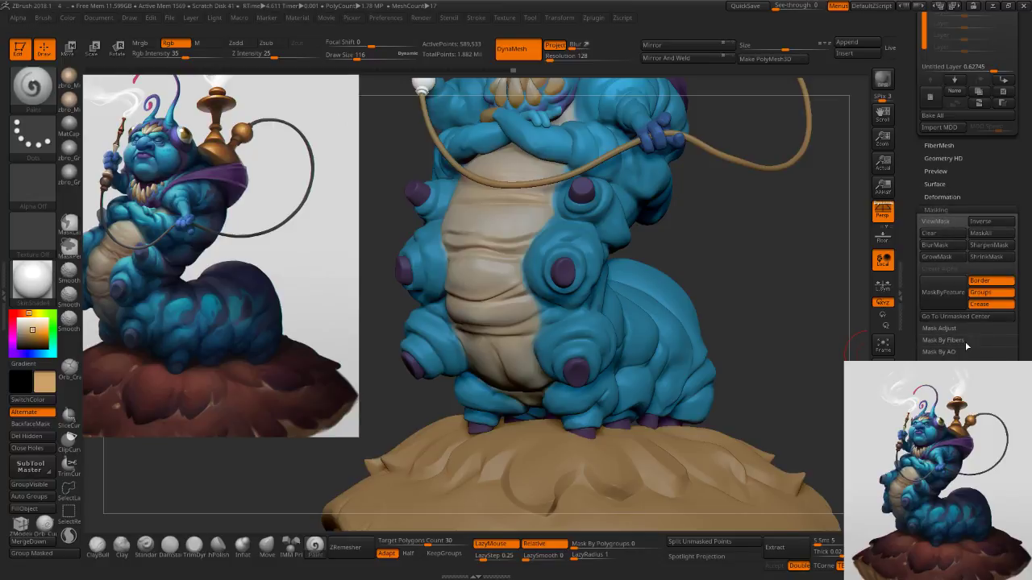
click(942, 376)
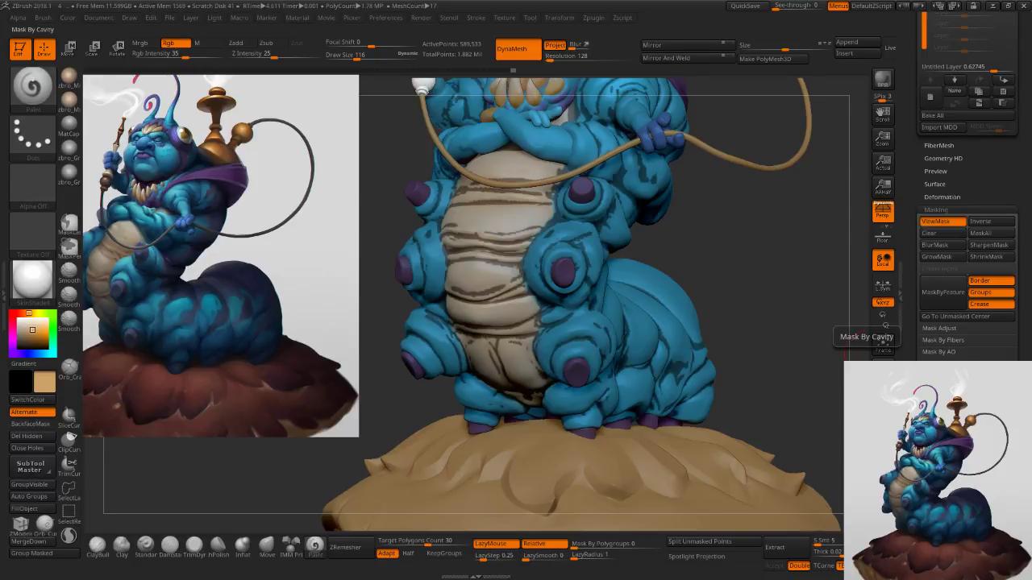
mouse_move(564, 267)
ctrl+right_down()
mouse_move(595, 290)
mouse_move(587, 283)
ctrl+right_up()
ctrl+click(579, 225)
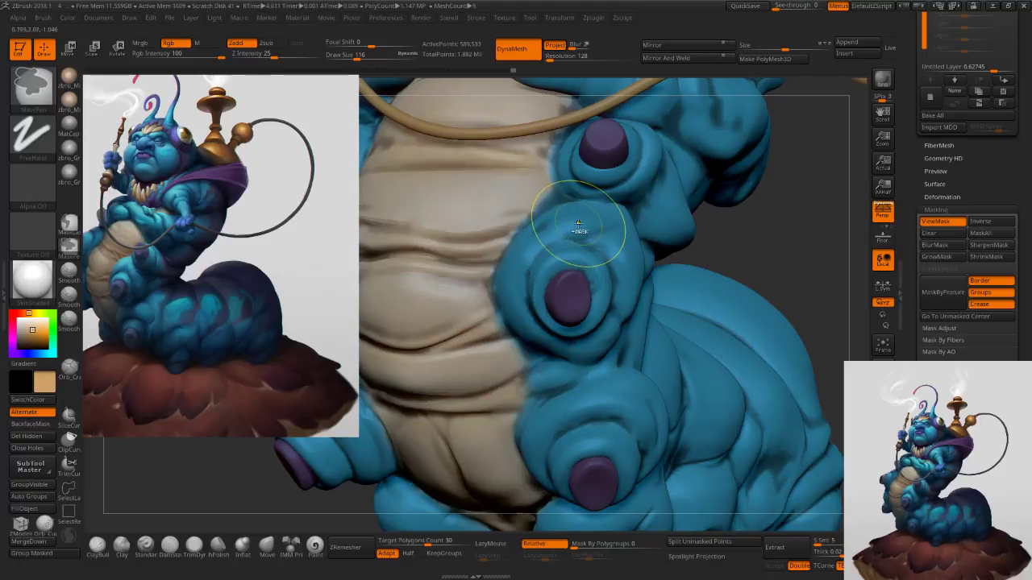
key(ctrl+z)
ctrl+click(776, 248)
ctrl+click(612, 240)
ctrl+click(743, 232)
ctrl+click(618, 250)
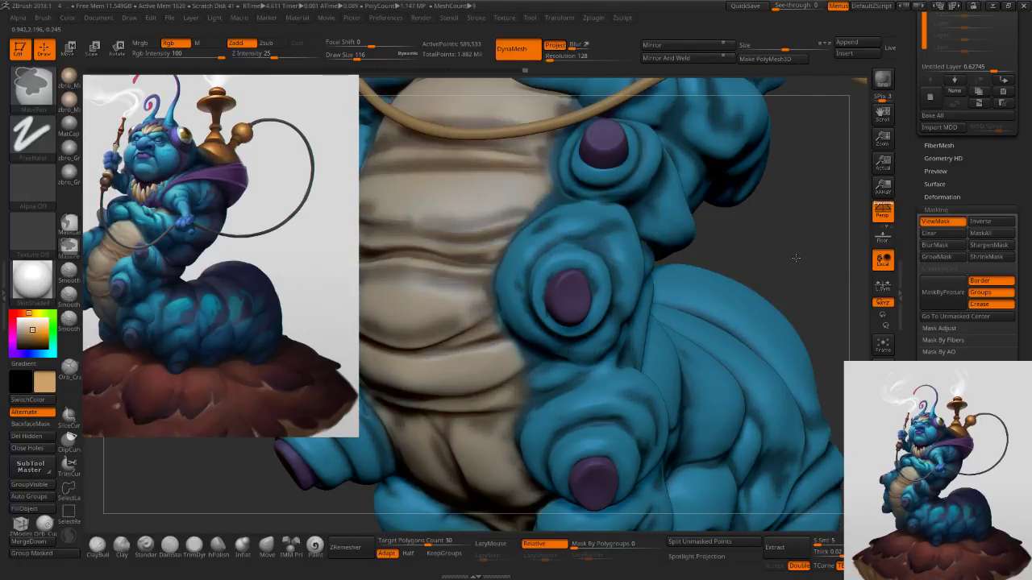
ctrl+click(791, 257)
Enlarge the brush to 289, test a stroke on the belly, then set draw size 283.
key(s)
drag(568, 260, 583, 266)
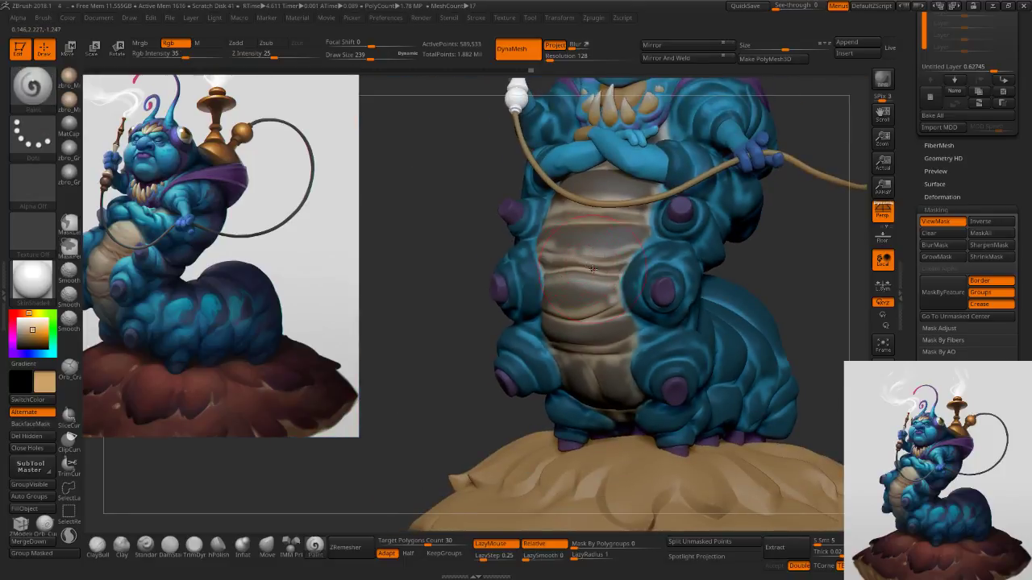
ctrl+right_drag(585, 274, 603, 279)
key(s)
drag(602, 274, 608, 271)
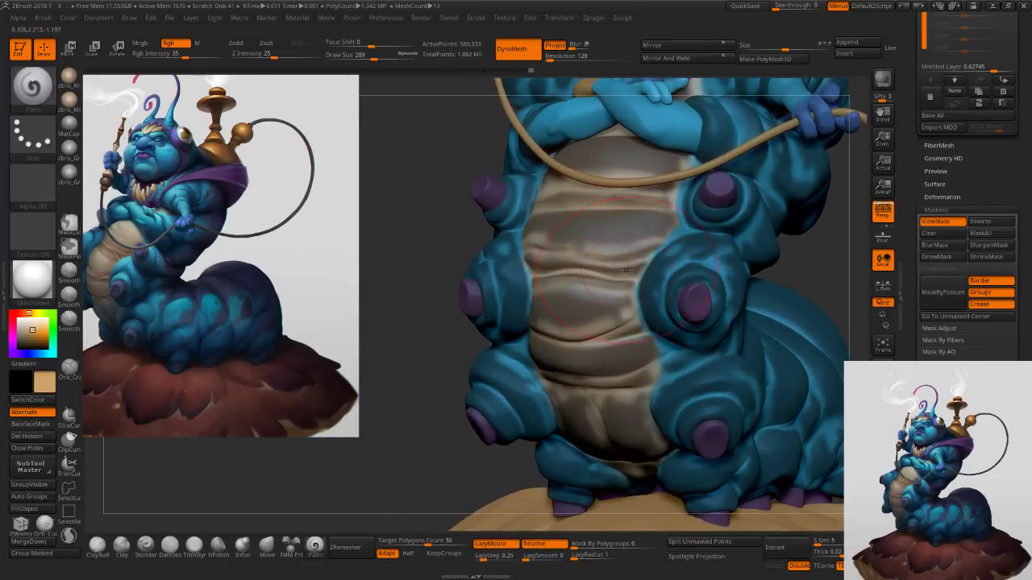
click(636, 264)
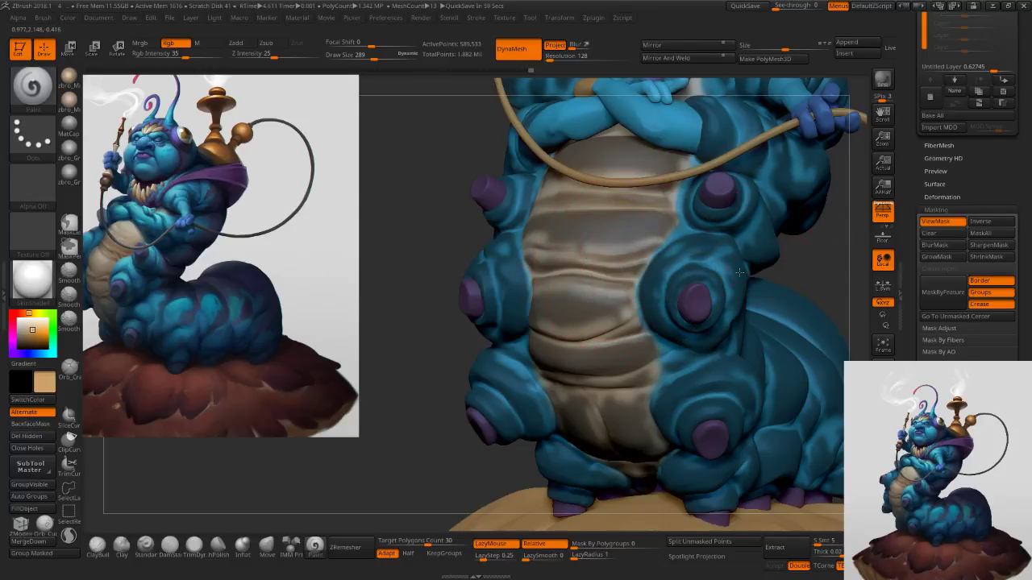
alt+right_drag(759, 263, 674, 302)
key(s)
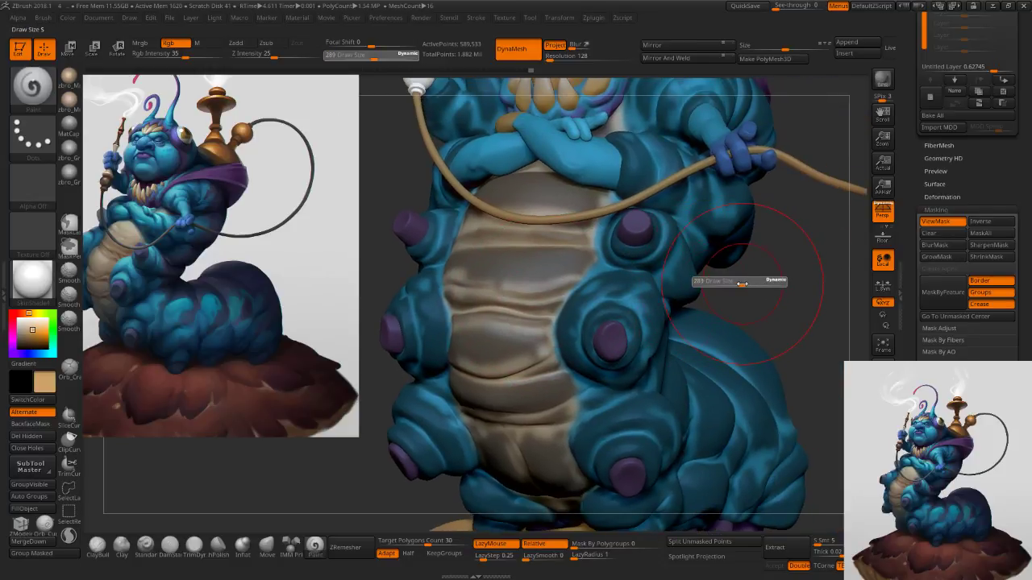
drag(910, 181, 905, 256)
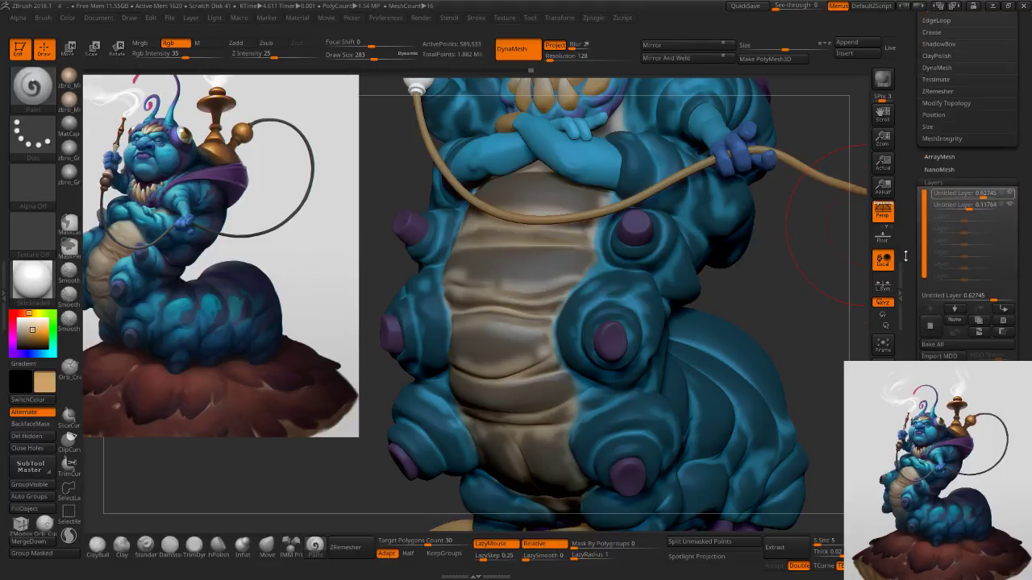
Add a new paint layer, pick a saturated warm orange, and set the brush to 251.
click(932, 326)
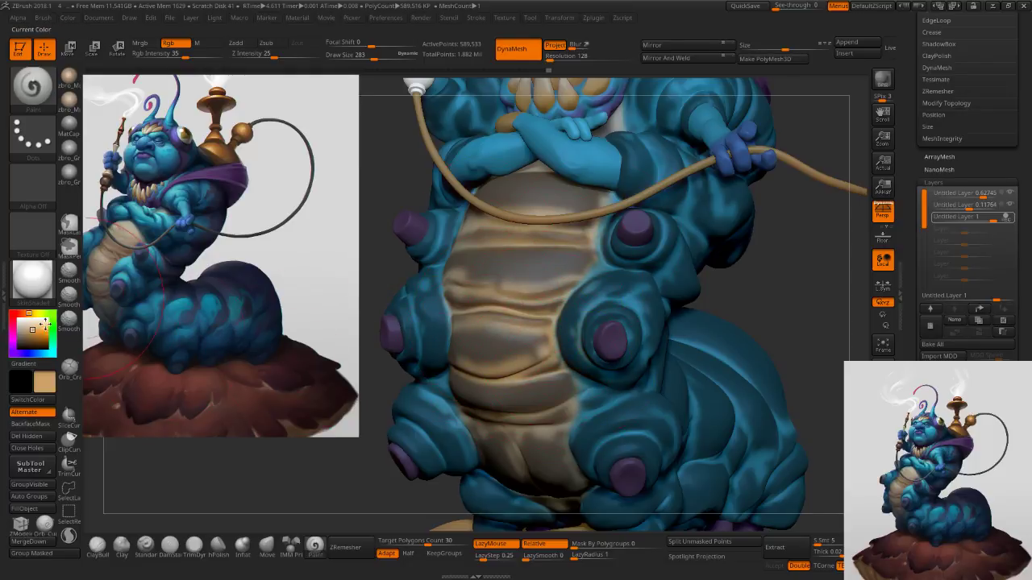
click(36, 333)
key(s)
drag(521, 368, 512, 368)
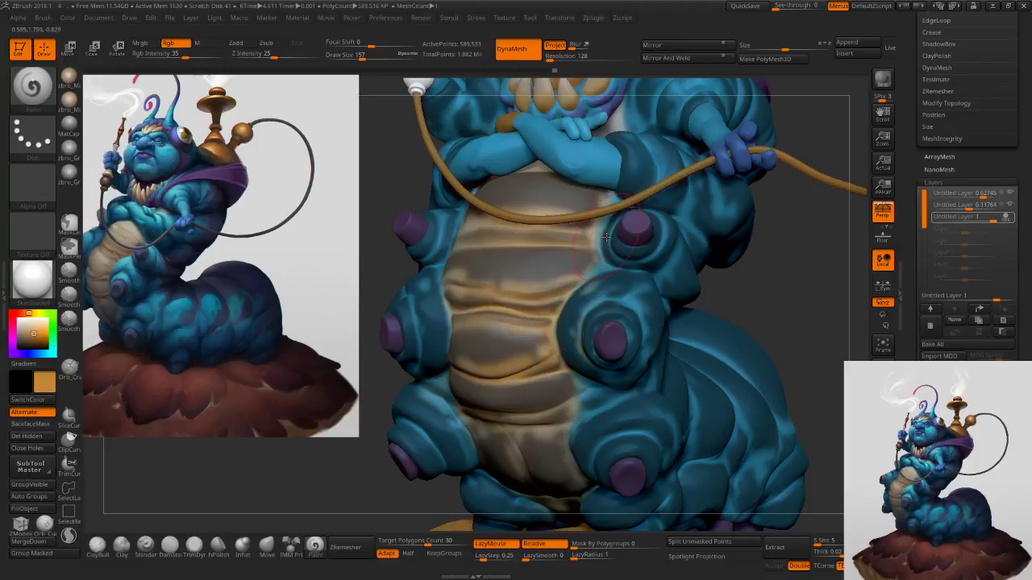
alt+right_drag(556, 427, 573, 331)
key(s)
drag(575, 331, 583, 330)
right_drag(463, 399, 522, 378)
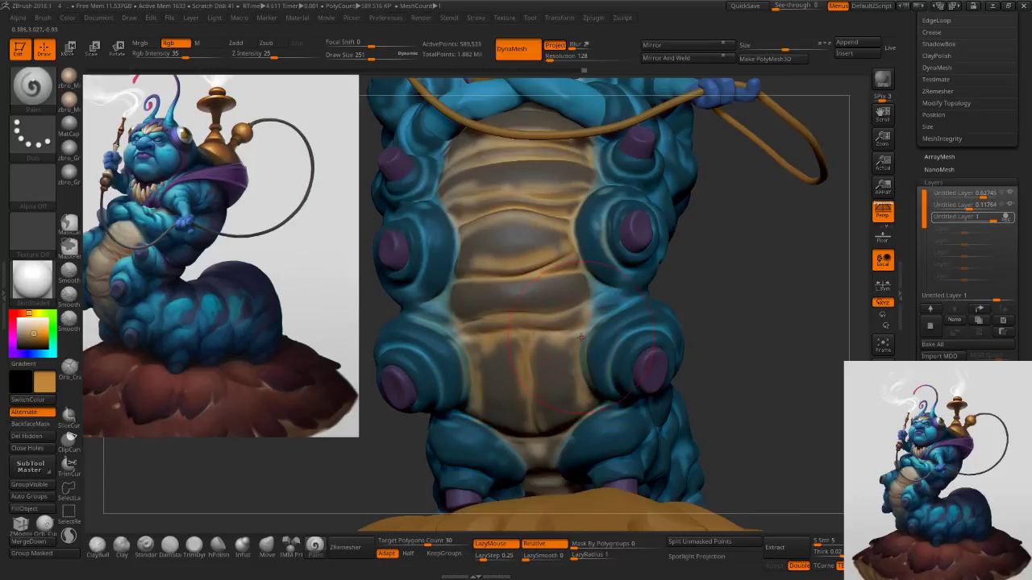
Clear the mask and set the orange layer's strength to 0.52941.
ctrl+drag(727, 265, 755, 359)
right_drag(768, 317, 756, 296)
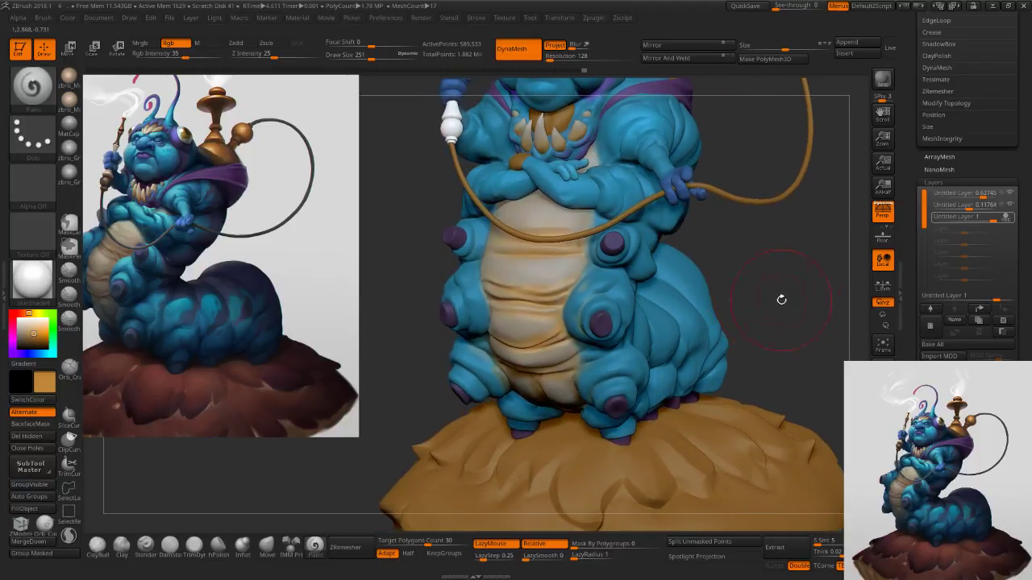
drag(981, 218, 981, 218)
click(980, 218)
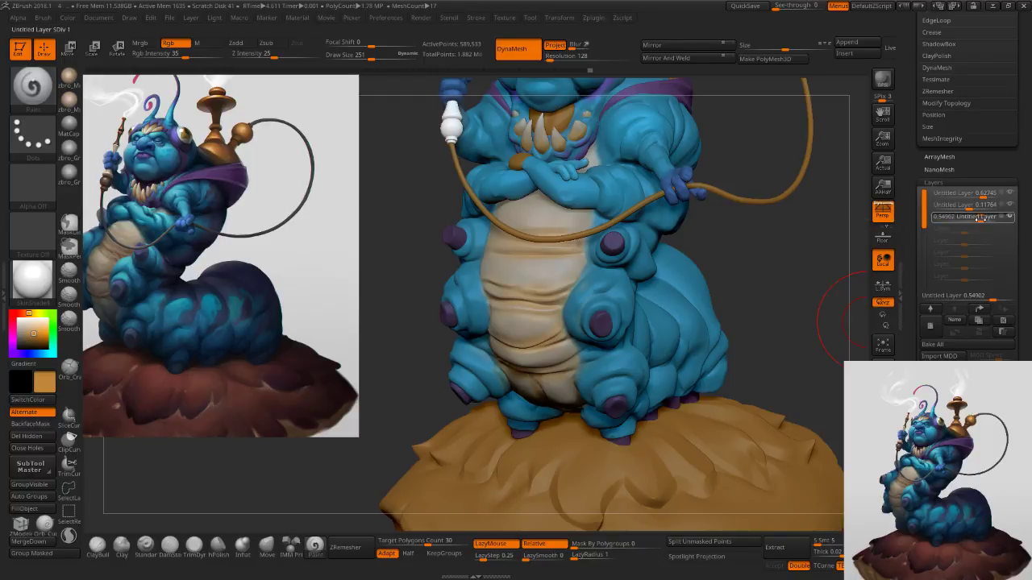
Add a third paint layer with lowered strength, make Untitled Layer 1 active, and set brush 345.
click(933, 328)
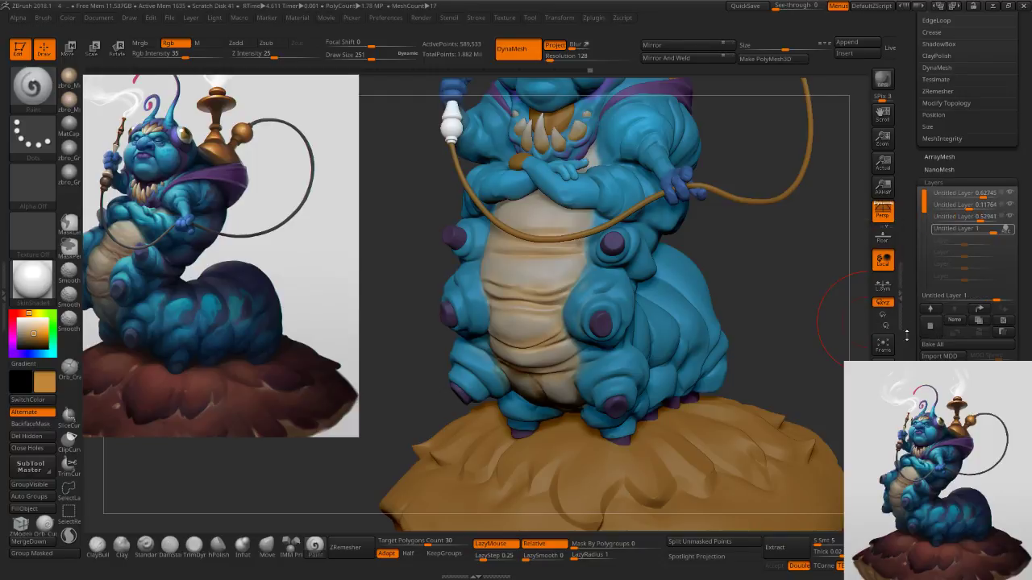
key(s)
drag(590, 302, 596, 301)
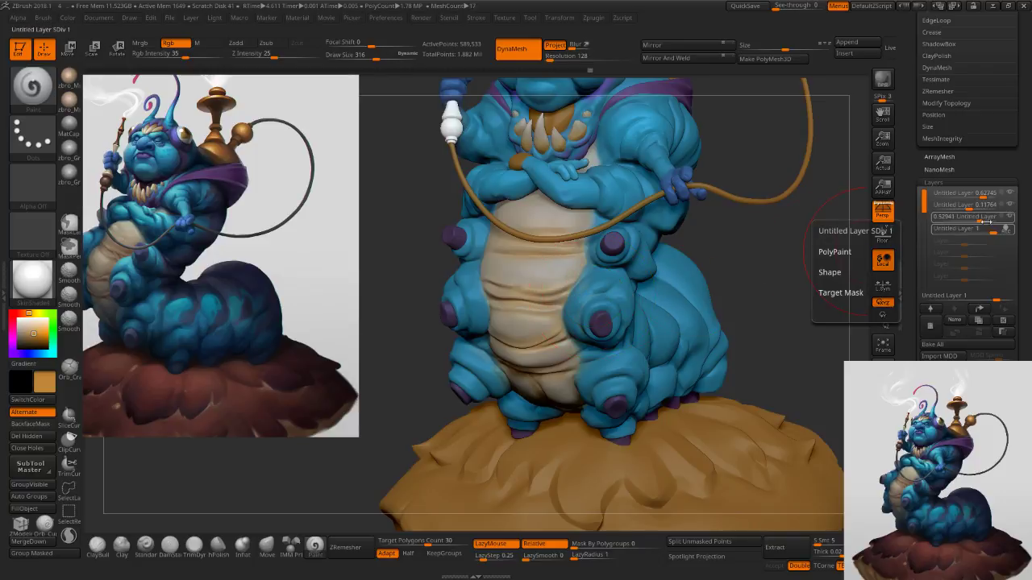
drag(978, 217, 976, 217)
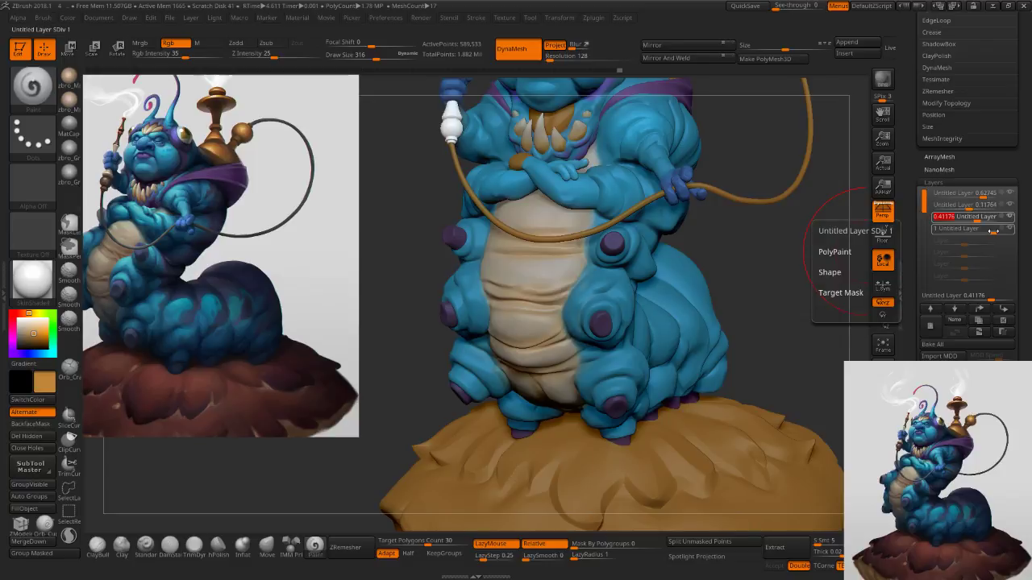
click(939, 229)
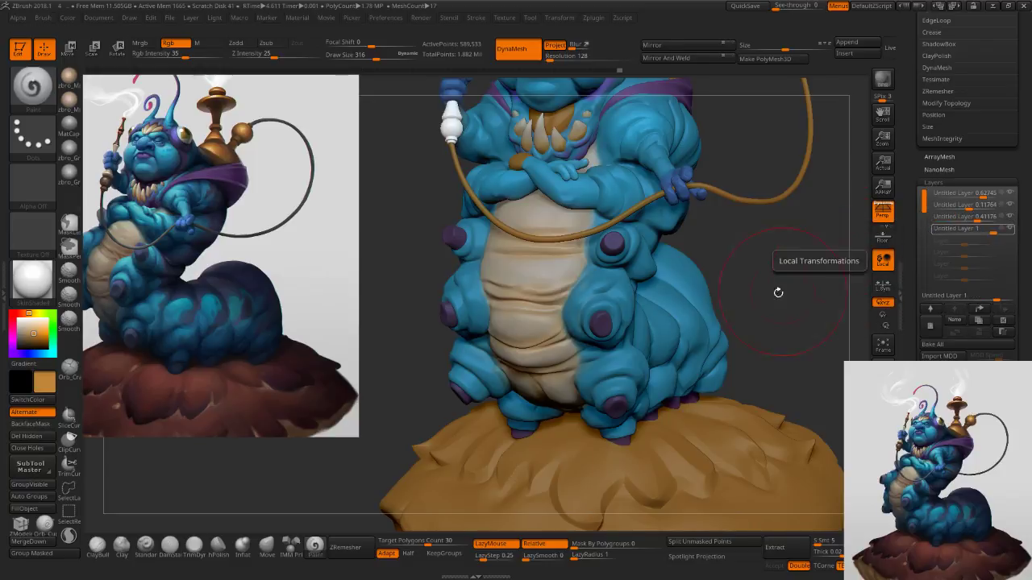
key(s)
drag(574, 285, 578, 285)
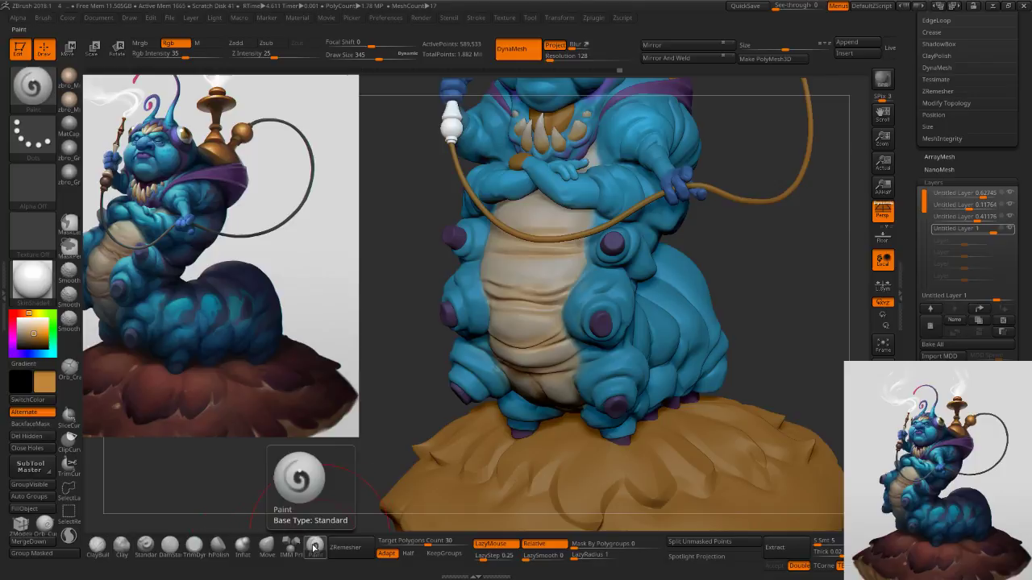
Switch to the Standard brush with Color Spray in muted brown at size 445, isolating the body.
click(146, 545)
key(s)
drag(540, 325, 537, 326)
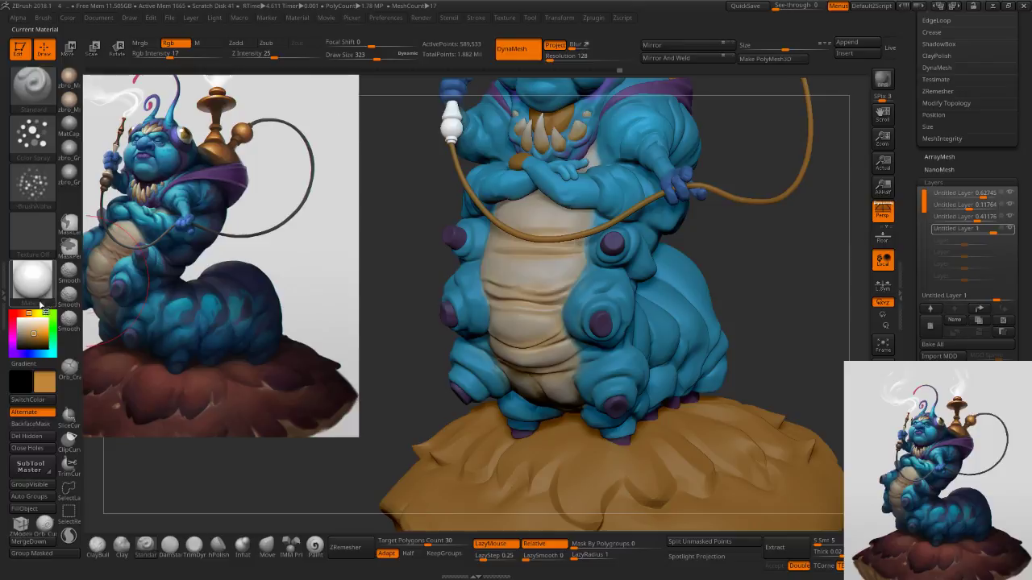
click(36, 334)
drag(29, 321, 23, 335)
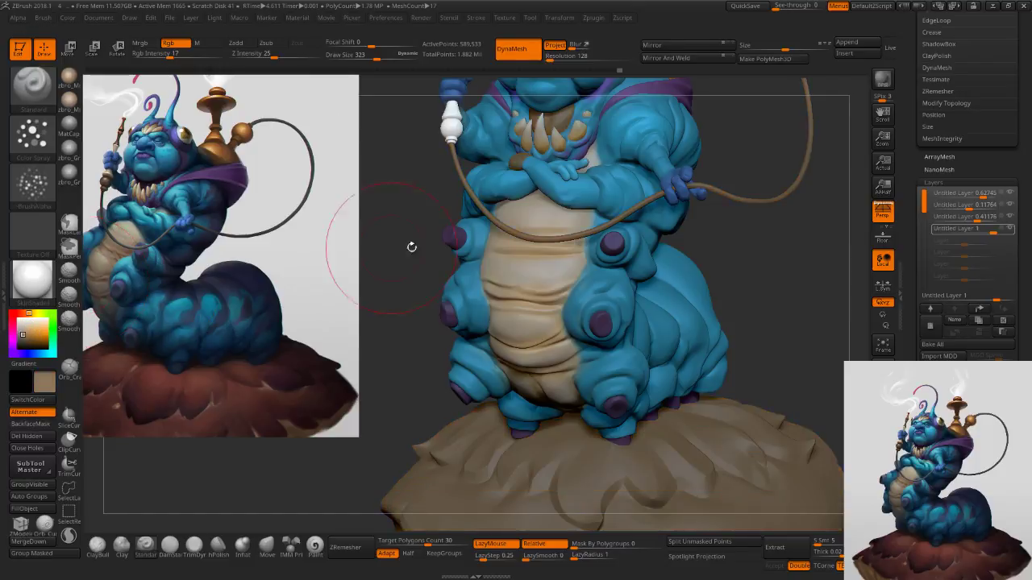
right_drag(532, 226, 553, 247)
key(s)
drag(541, 249, 549, 251)
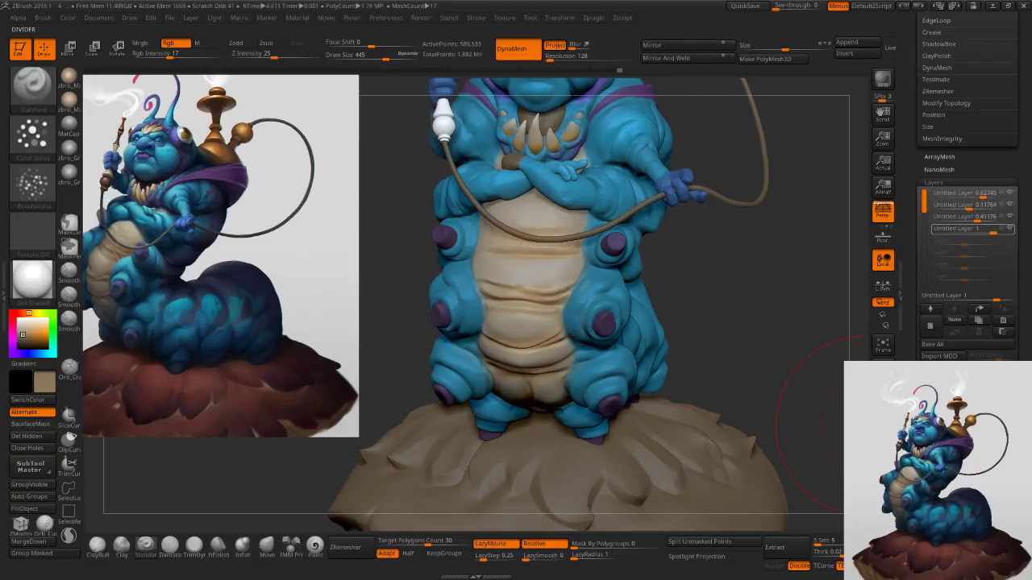
click(881, 427)
click(529, 212)
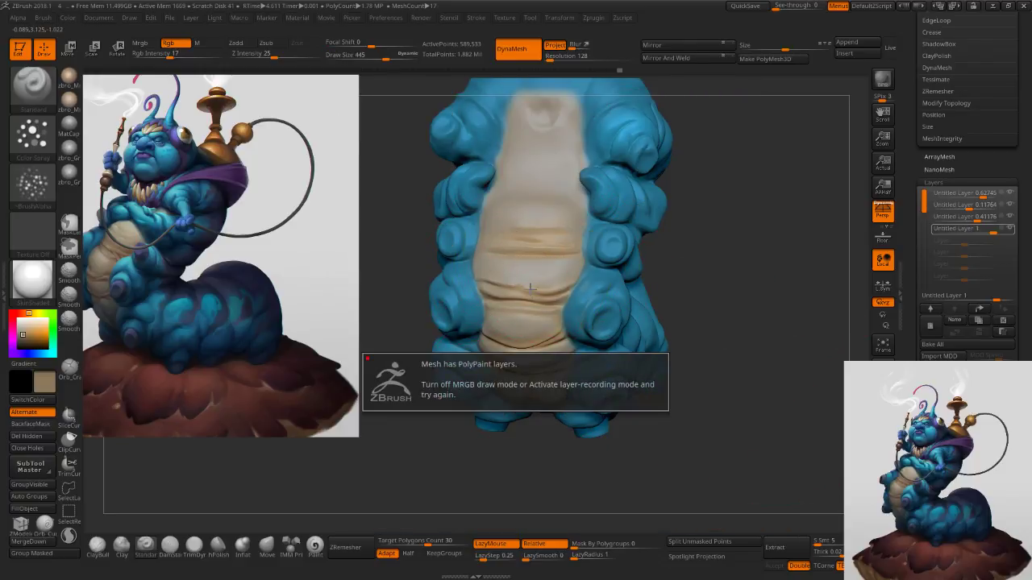
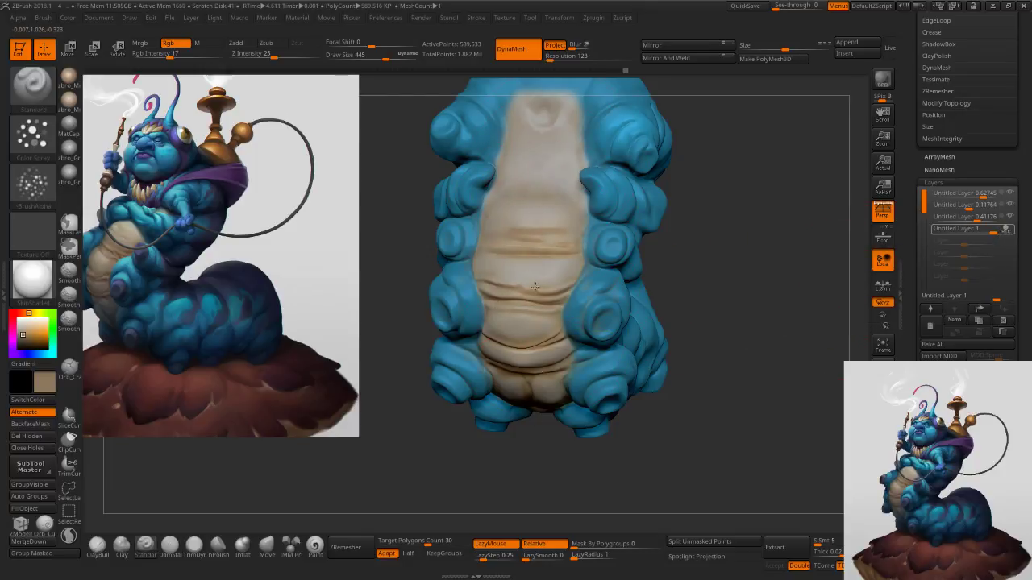
Raise the Rgb Intensity and spray light cream paint down the lower belly.
drag(173, 54, 191, 54)
mouse_move(532, 217)
mouse_down()
mouse_move(521, 215)
mouse_move(515, 308)
mouse_move(544, 271)
mouse_up()
right_drag(544, 272, 546, 241)
key(s)
drag(546, 241, 550, 241)
drag(526, 229, 517, 356)
Lighten the upper belly hollow and the middle belly creases with cream spray.
drag(904, 489, 905, 297)
drag(763, 259, 751, 299)
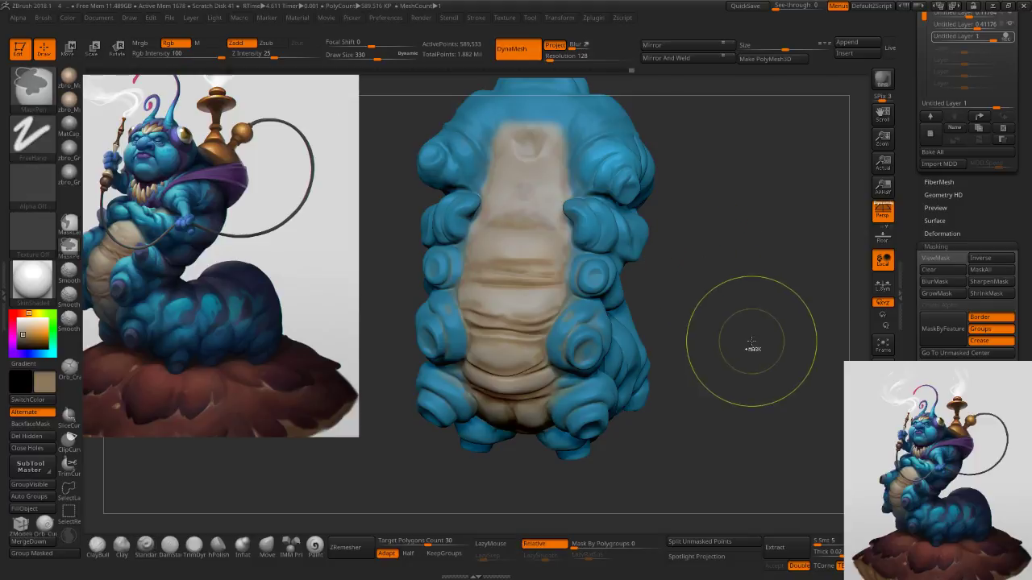
key(s)
drag(543, 214, 532, 163)
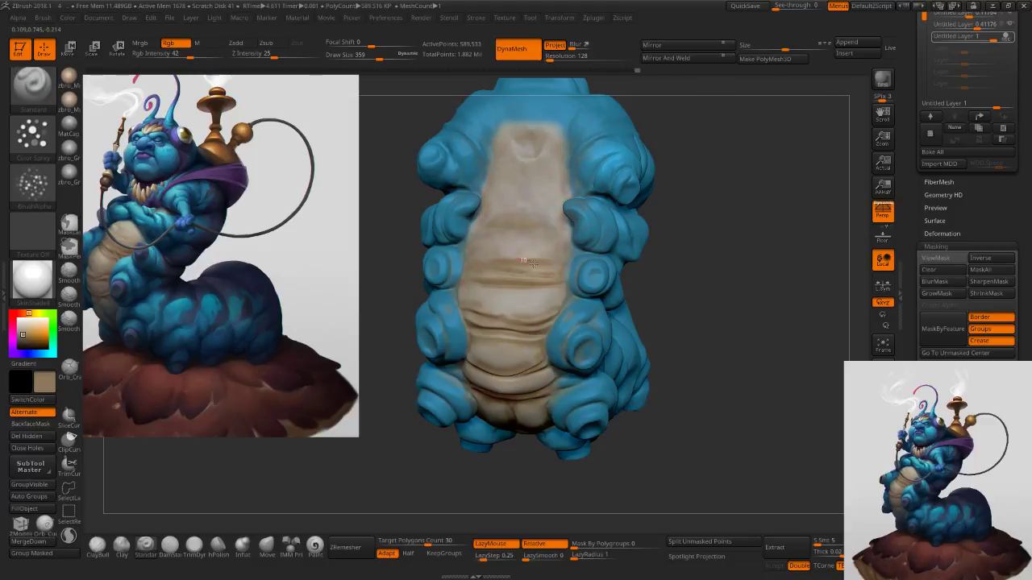
key(s)
drag(543, 347, 557, 347)
drag(532, 253, 494, 243)
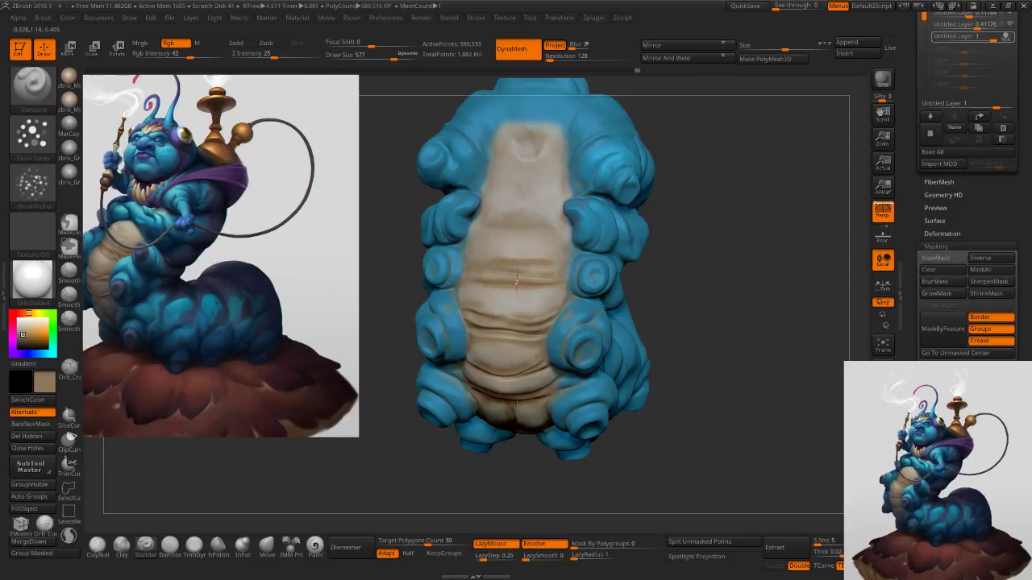
key(s)
drag(529, 318, 512, 317)
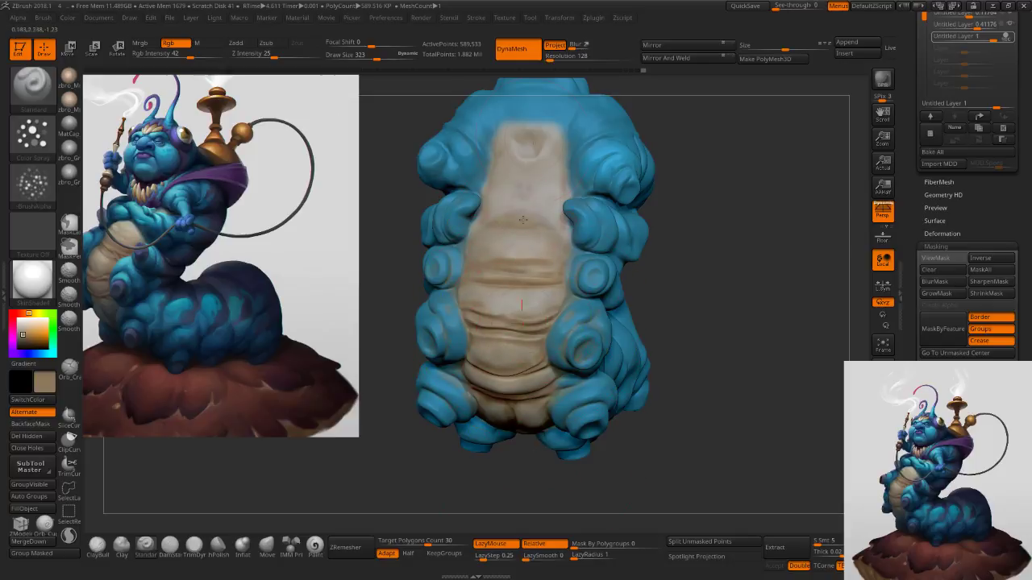
Lower the cream paint layer's strength to 0.41176 and add a fifth layer.
right_drag(551, 313, 534, 354)
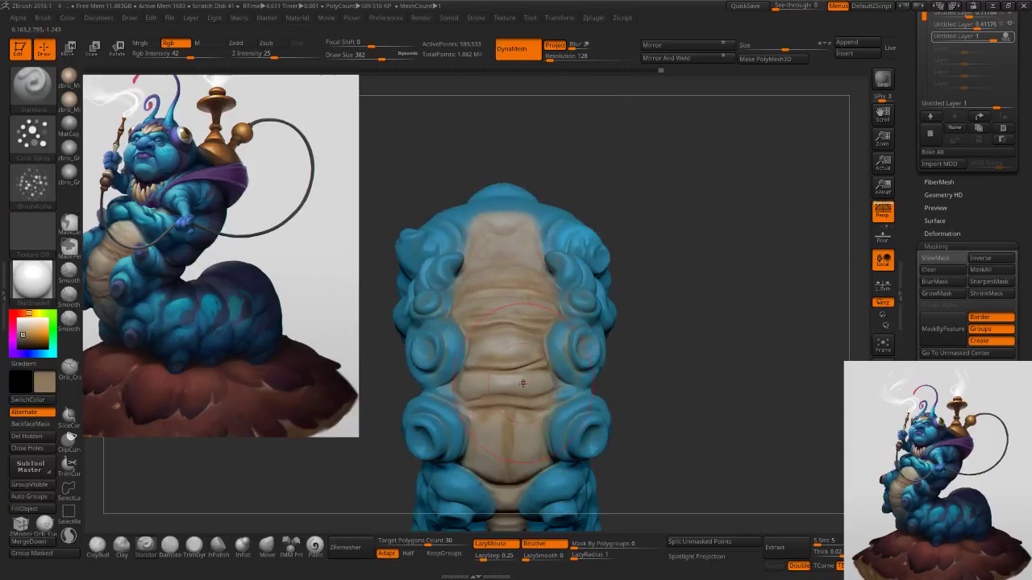
drag(643, 234, 645, 311)
drag(681, 260, 773, 220)
drag(905, 155, 910, 215)
drag(993, 152, 978, 151)
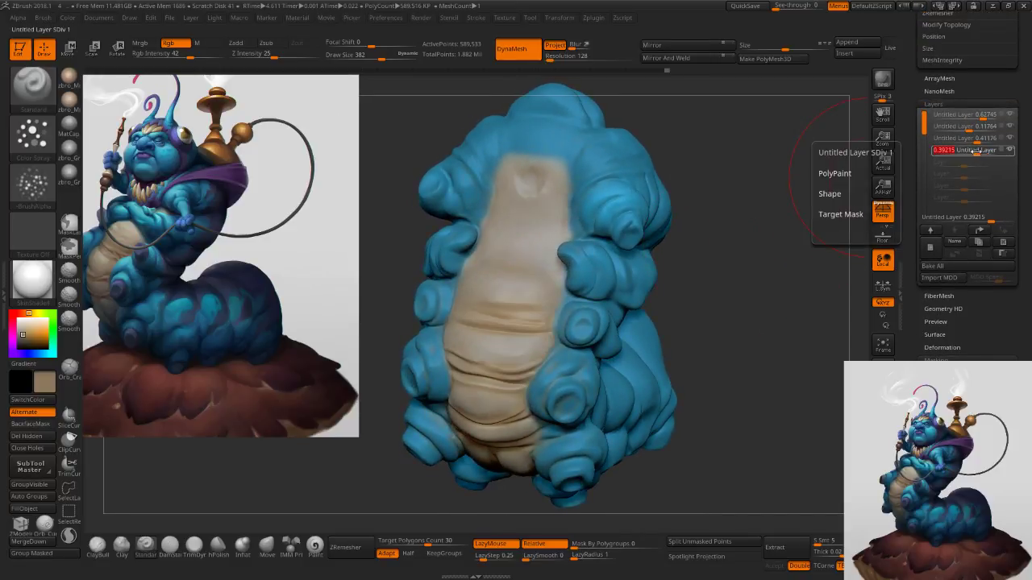
click(977, 151)
drag(746, 285, 739, 275)
key(s)
click(931, 248)
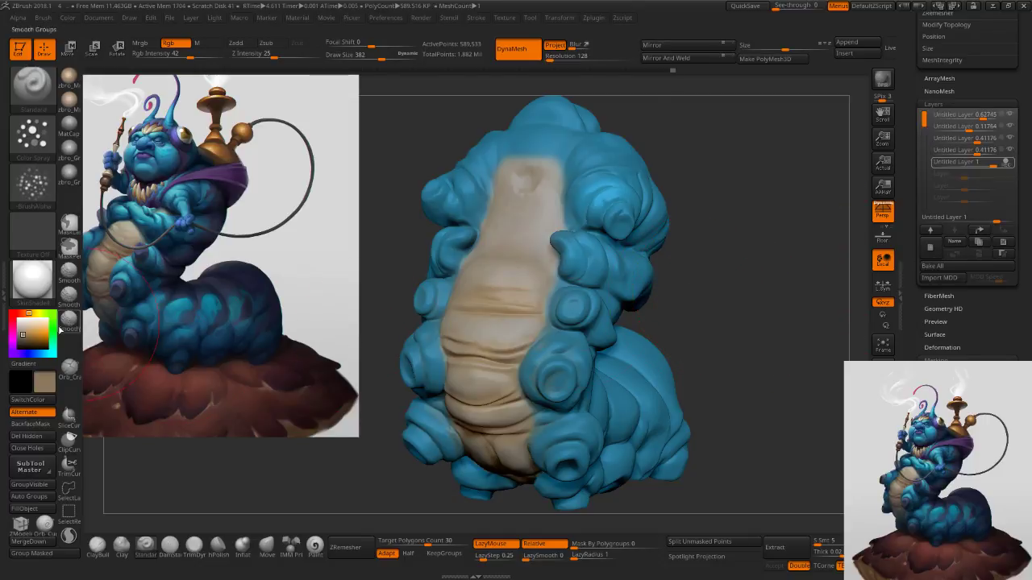
Pick an orange-brown colour and test-spray the belly, undoing the first strokes.
click(32, 335)
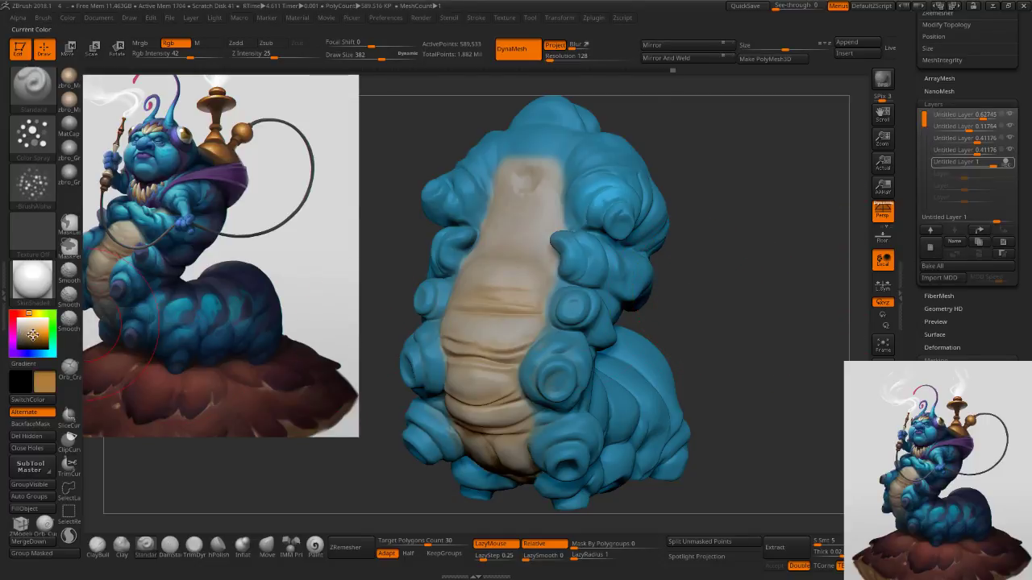
drag(505, 206, 499, 240)
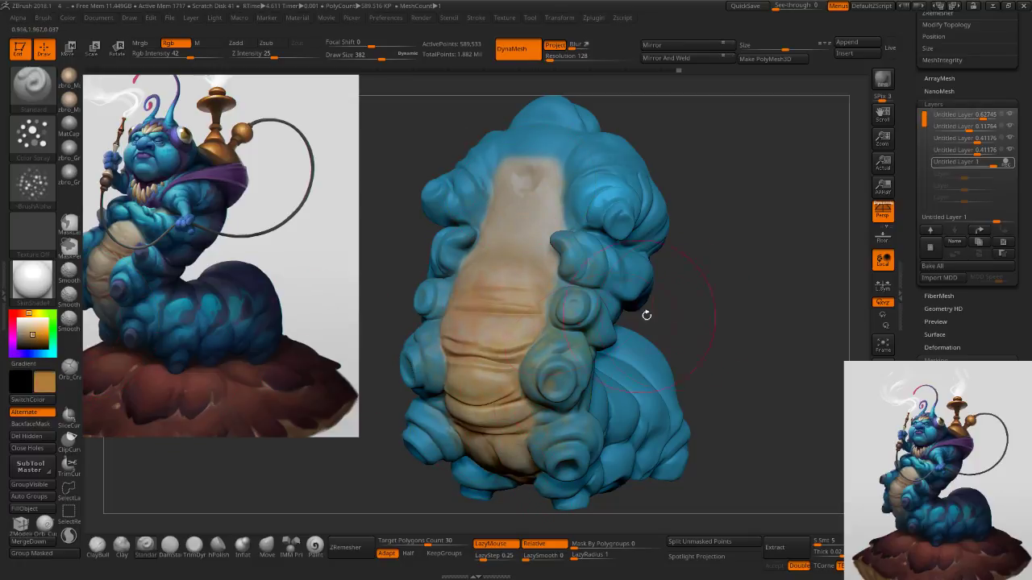
key(ctrl+z)
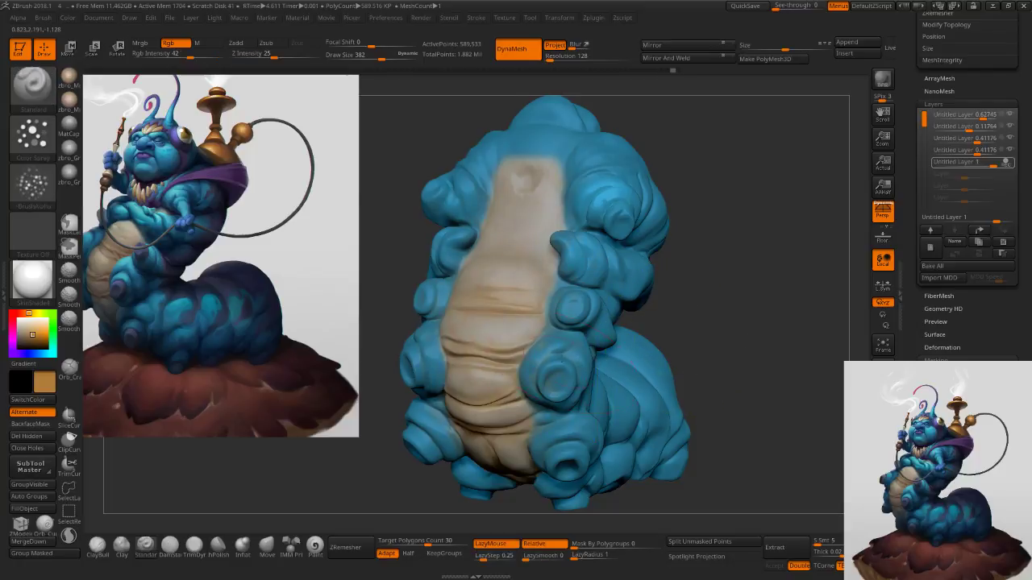
right_drag(529, 363, 570, 355)
key(s)
drag(571, 355, 568, 356)
key(ctrl+z)
key(ctrl+z)
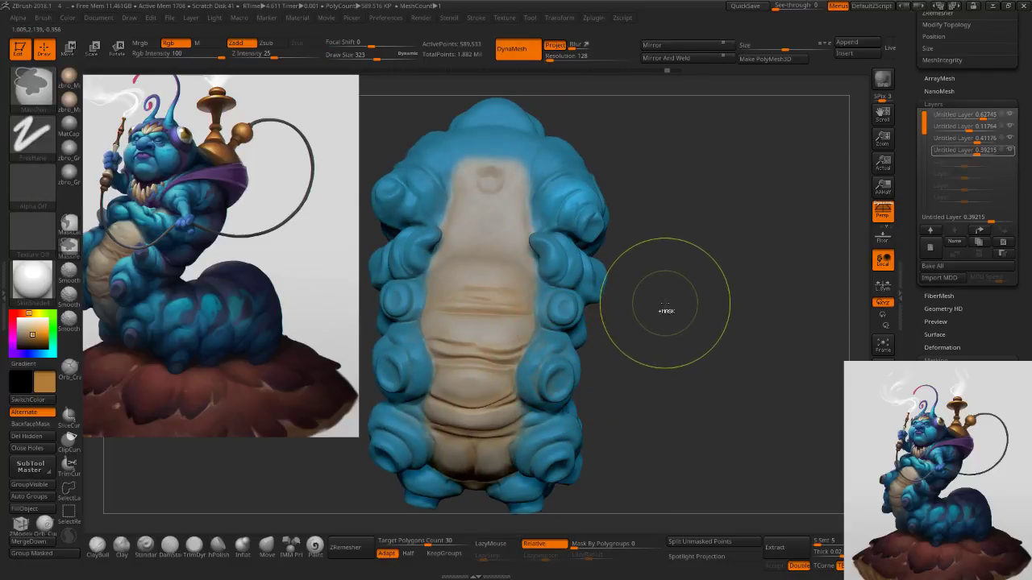
key(ctrl+shift+z)
Spray orange-tan paint up and down the belly with a smaller brush.
alt+drag(662, 306, 717, 266)
key(s)
drag(572, 261, 566, 260)
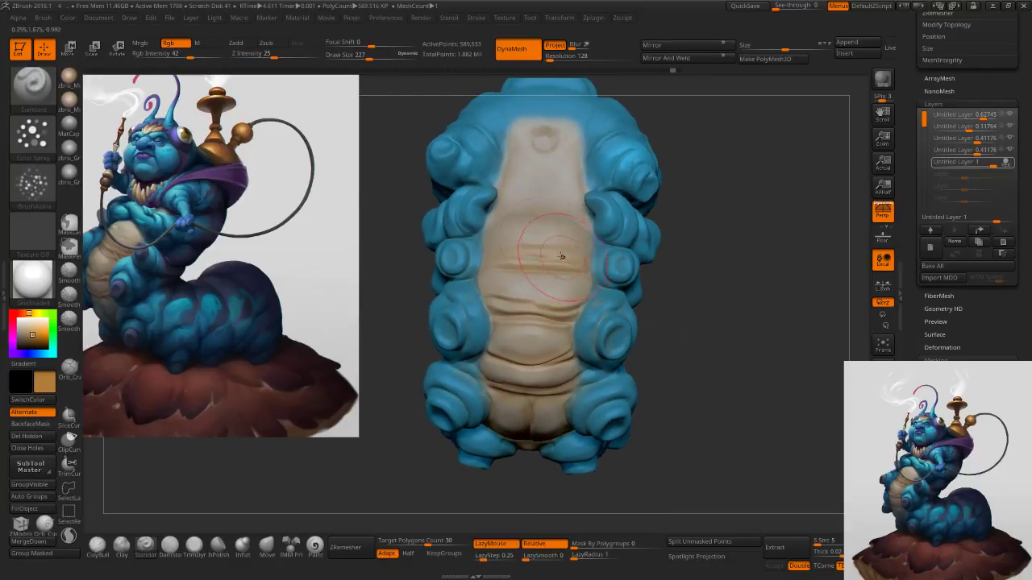
mouse_move(530, 394)
mouse_down()
mouse_move(539, 166)
mouse_move(532, 411)
mouse_move(518, 341)
mouse_up()
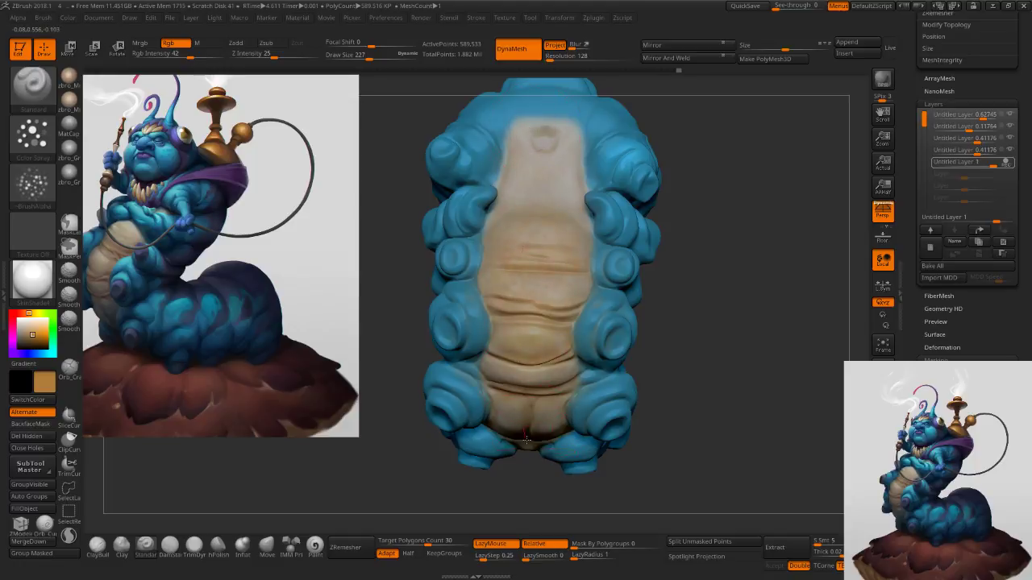
key(ctrl+z)
drag(545, 195, 532, 411)
mouse_move(540, 160)
mouse_down()
mouse_move(537, 285)
mouse_move(545, 194)
mouse_up()
Lower the tan layer's strength to 0.32313 and view the caterpillar in three-quarter.
drag(992, 163, 973, 161)
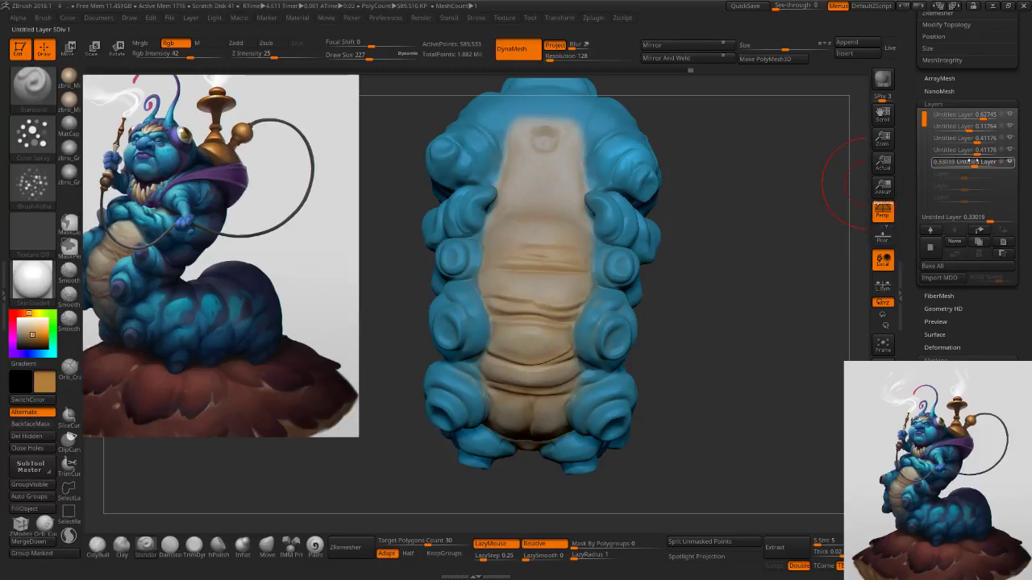
mouse_move(760, 253)
mouse_down()
mouse_move(760, 230)
mouse_move(734, 228)
mouse_move(697, 322)
mouse_up()
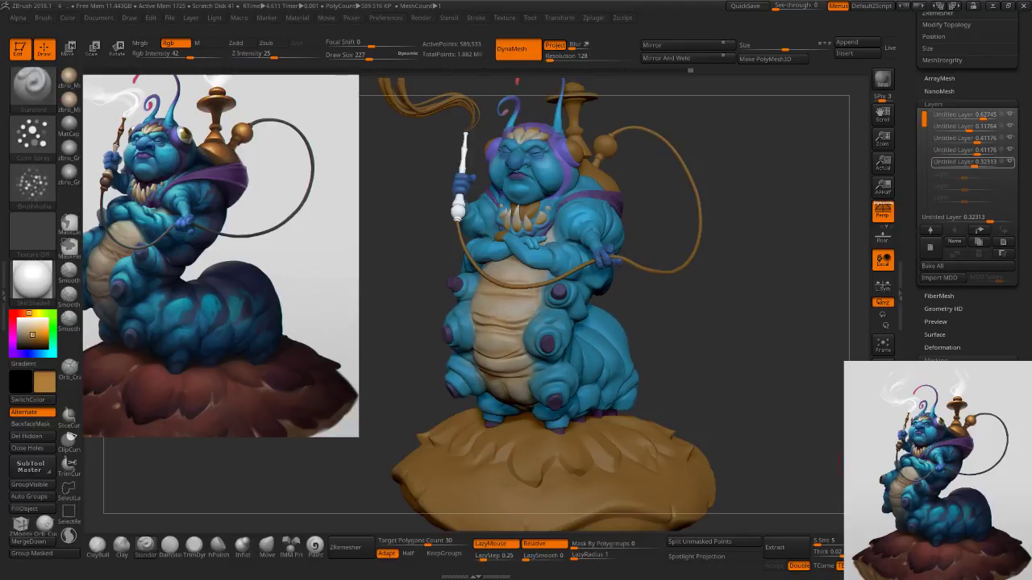
mouse_move(765, 353)
mouse_down()
mouse_move(743, 347)
mouse_move(764, 344)
mouse_move(747, 334)
mouse_up()
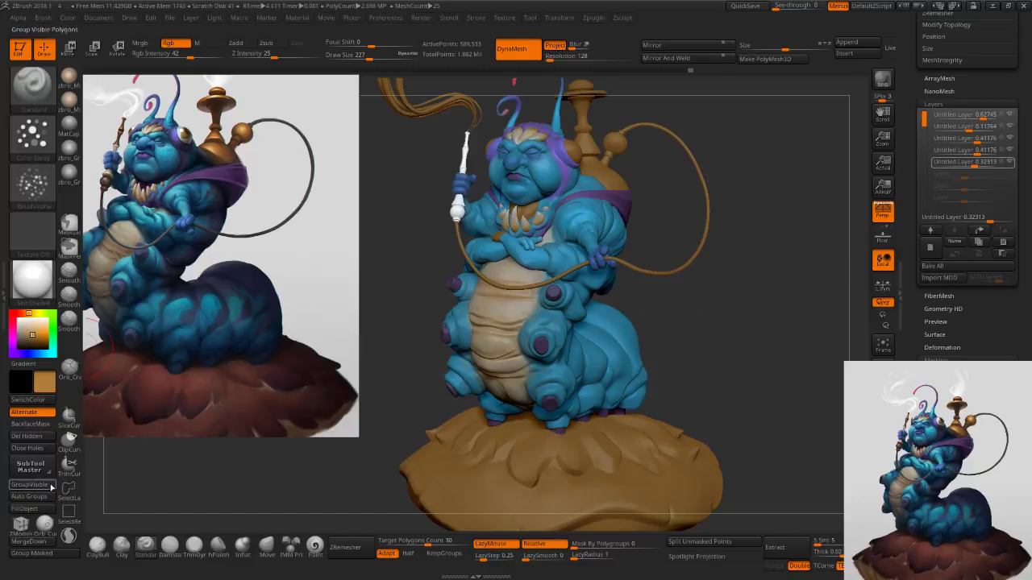
Add a new layer, then Bake All paint layers into the caterpillar.
click(930, 248)
click(937, 266)
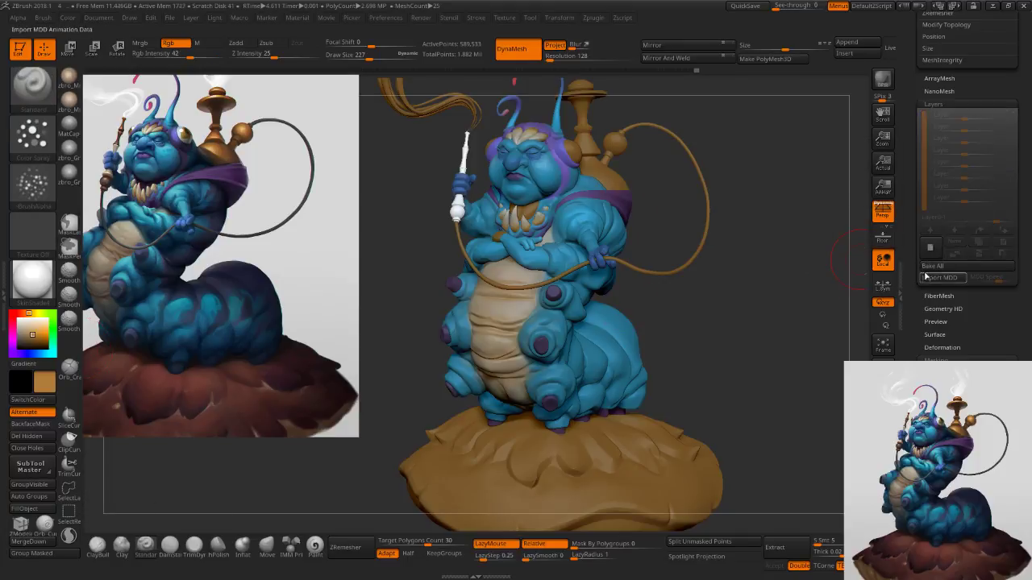
drag(721, 312, 682, 332)
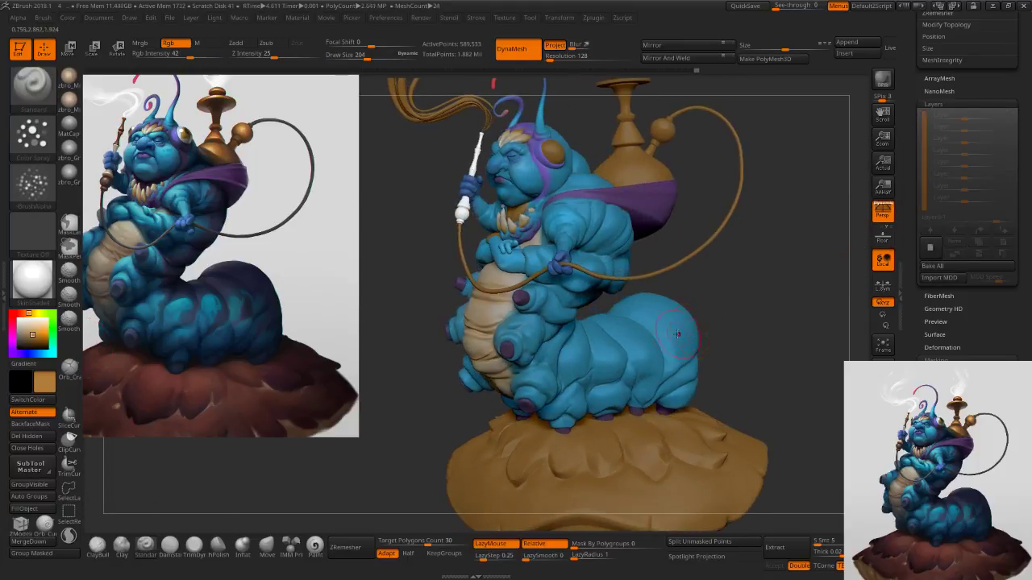
ctrl+right_drag(613, 349, 614, 360)
Zoom onto the body, reduce the draw size, and switch to the MaskPen brush.
key(s)
drag(614, 360, 606, 361)
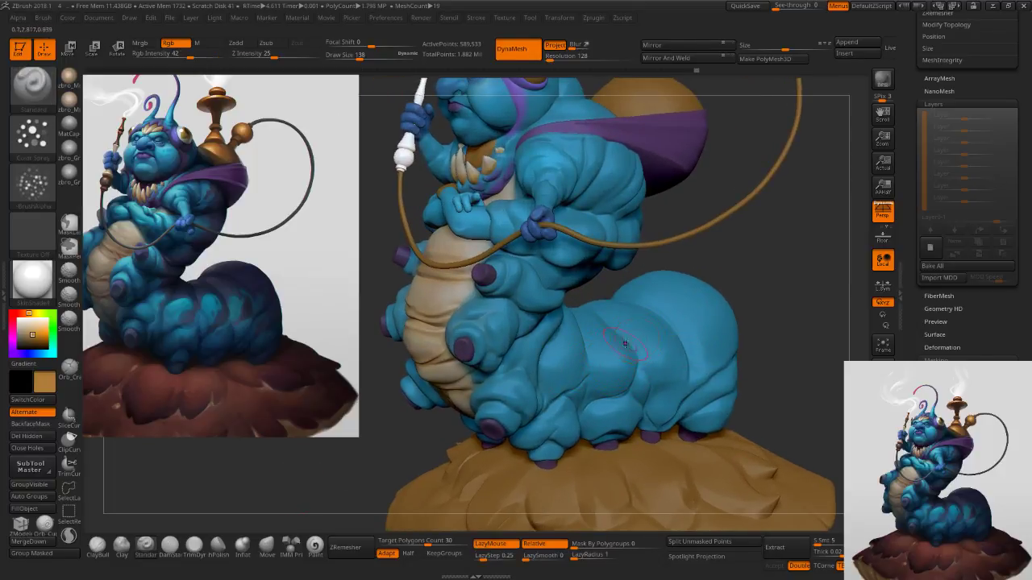
key(s)
drag(591, 354, 581, 356)
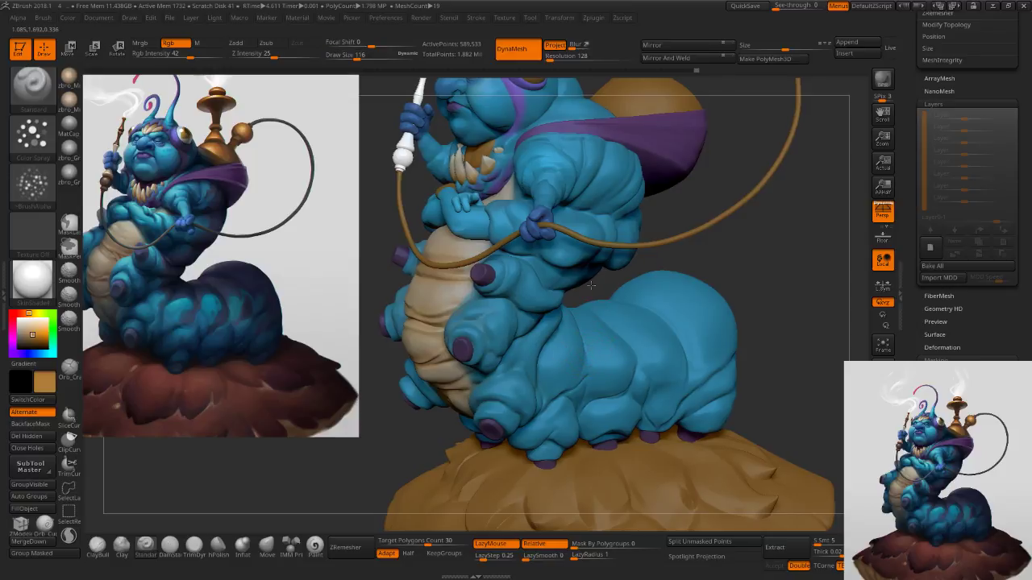
alt+right_drag(592, 272, 583, 316)
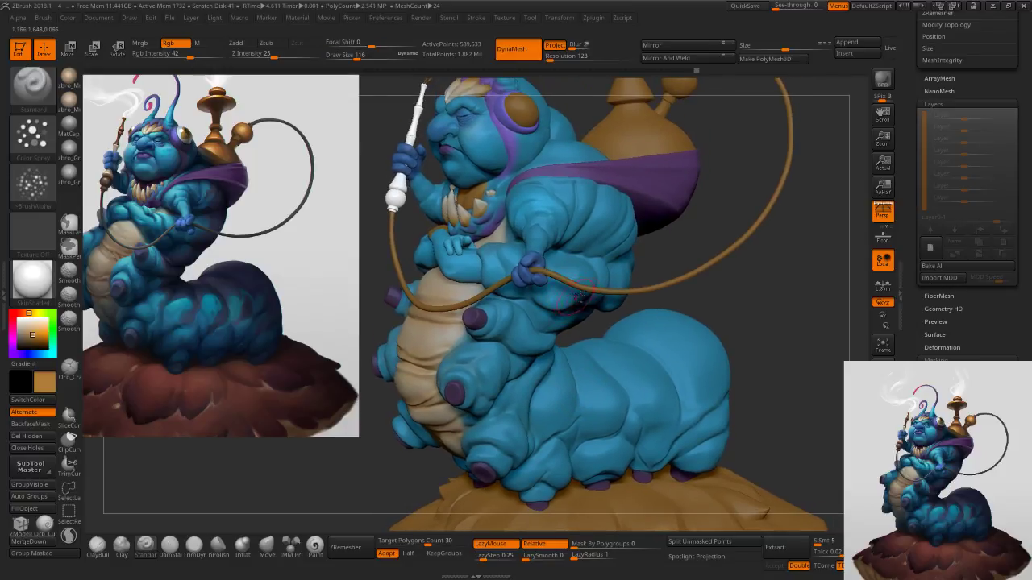
key(s)
drag(593, 196, 601, 196)
alt+right_drag(556, 131, 558, 190)
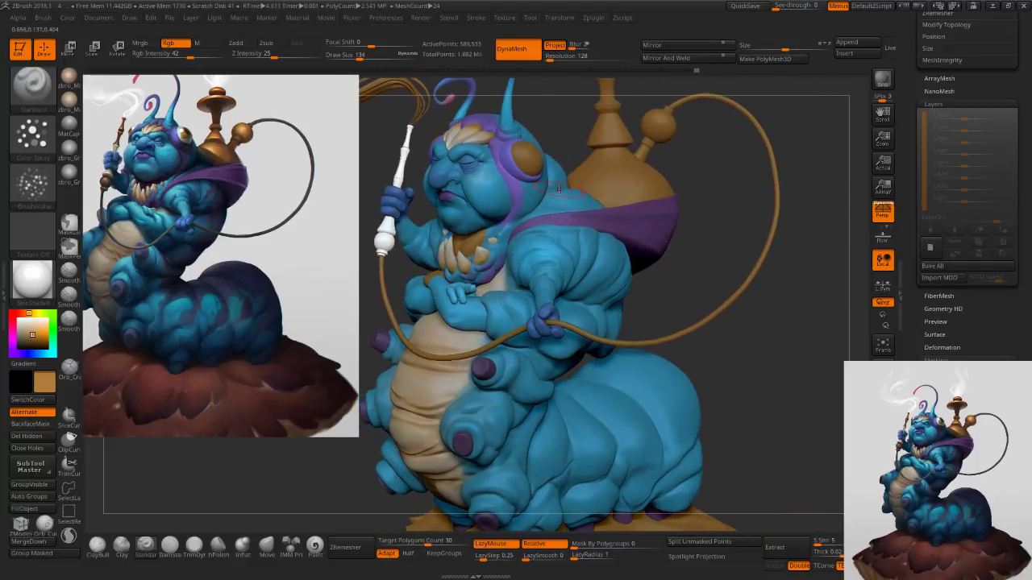
key(s)
drag(603, 253, 595, 252)
key(ctrl)
key(s)
drag(616, 252, 610, 252)
right_drag(624, 253, 604, 262)
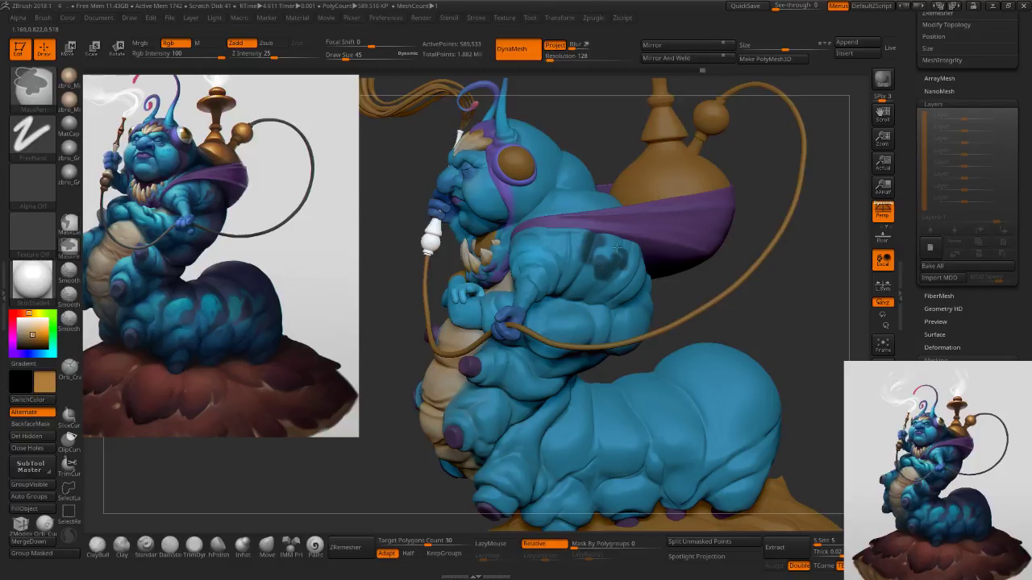
Enlarge the MaskPen and mask a blotchy patch on the upper body.
key(s)
mouse_move(631, 277)
mouse_down()
mouse_move(641, 278)
mouse_move(649, 308)
mouse_up()
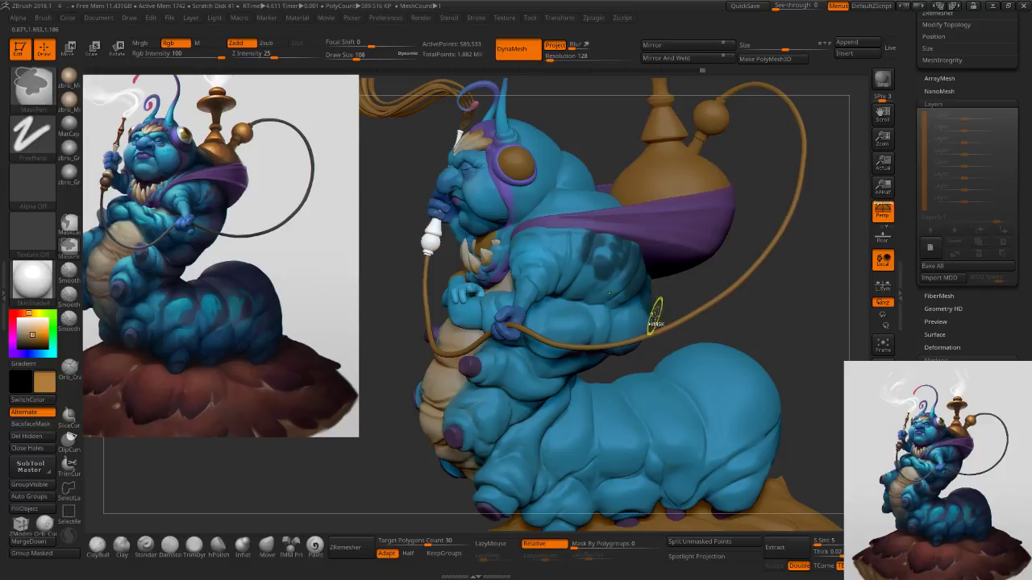
key(s)
mouse_move(645, 407)
mouse_down()
mouse_move(626, 437)
mouse_move(623, 401)
mouse_move(640, 414)
mouse_move(642, 434)
mouse_up()
key(s)
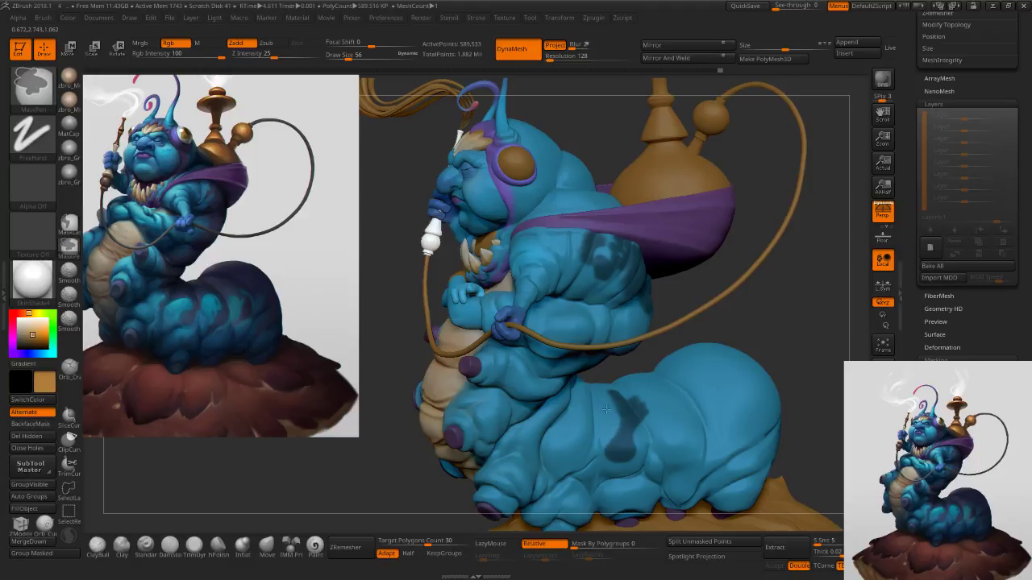
key(s)
drag(605, 406, 600, 408)
key(bracketleft)
key(bracketleft)
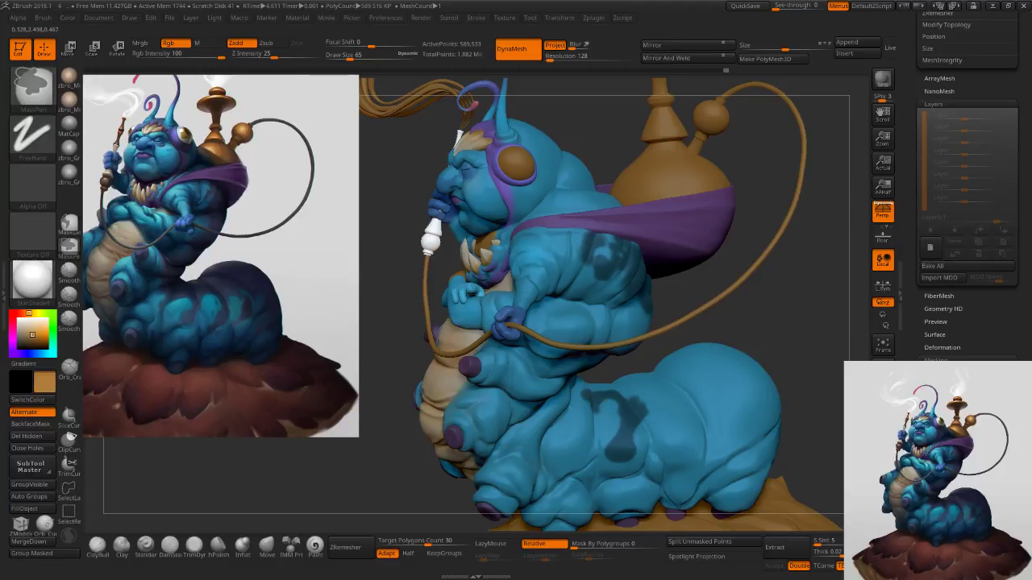
Mask several more blotchy patches along the side and rear of the body.
right_drag(585, 395, 540, 392)
ctrl+drag(581, 390, 616, 382)
mouse_move(616, 388)
right_down()
mouse_move(637, 415)
mouse_move(641, 358)
mouse_move(667, 369)
right_up()
key(s)
click(638, 365)
ctrl+drag(666, 384, 669, 396)
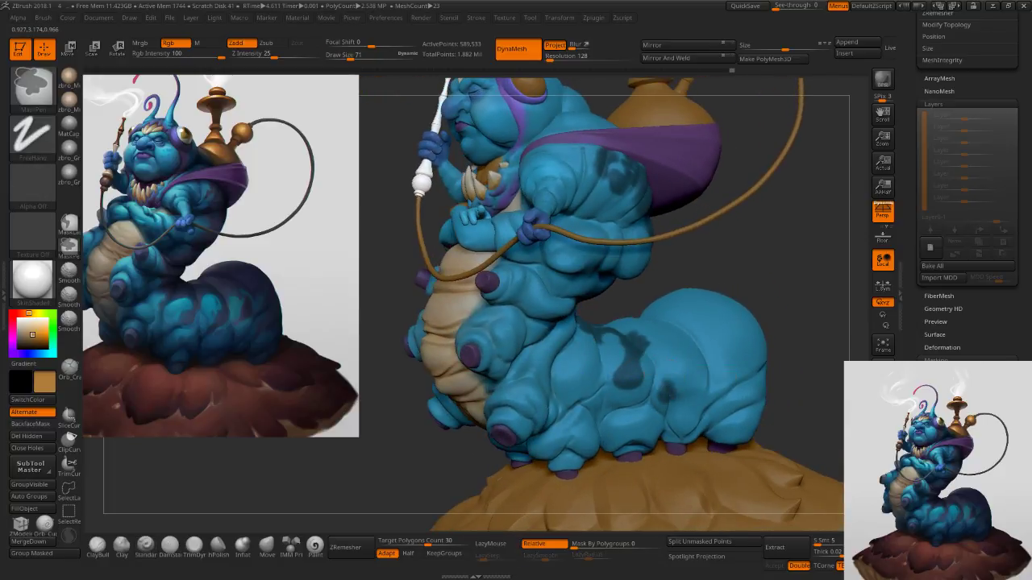
mouse_move(673, 344)
ctrl+mouse_down()
mouse_move(715, 349)
mouse_move(734, 376)
mouse_move(715, 401)
mouse_move(740, 391)
ctrl+mouse_up()
key(s)
key(s)
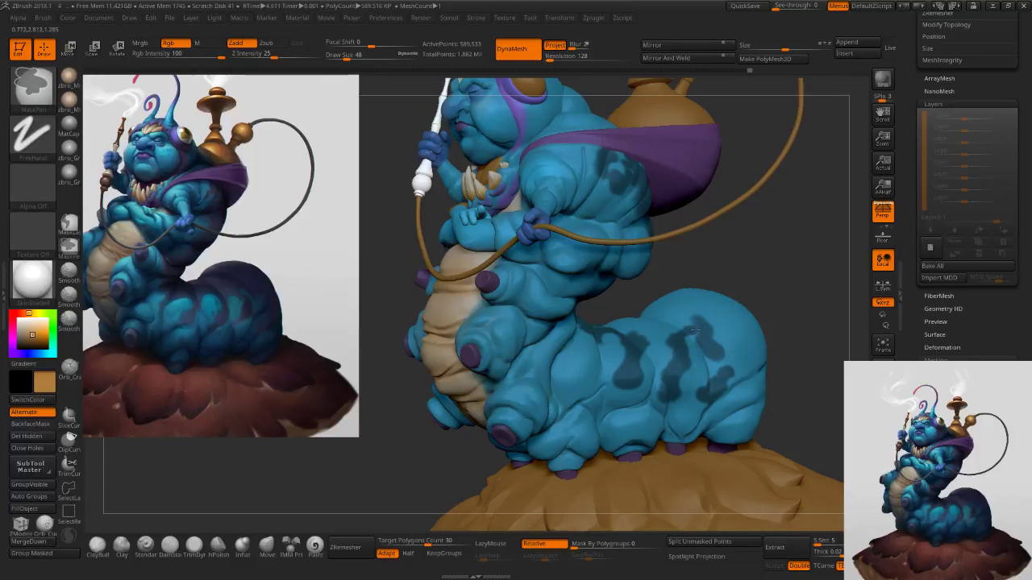
ctrl+drag(703, 349, 714, 356)
Mask patches along the upper-right body and the mid-back.
key(s)
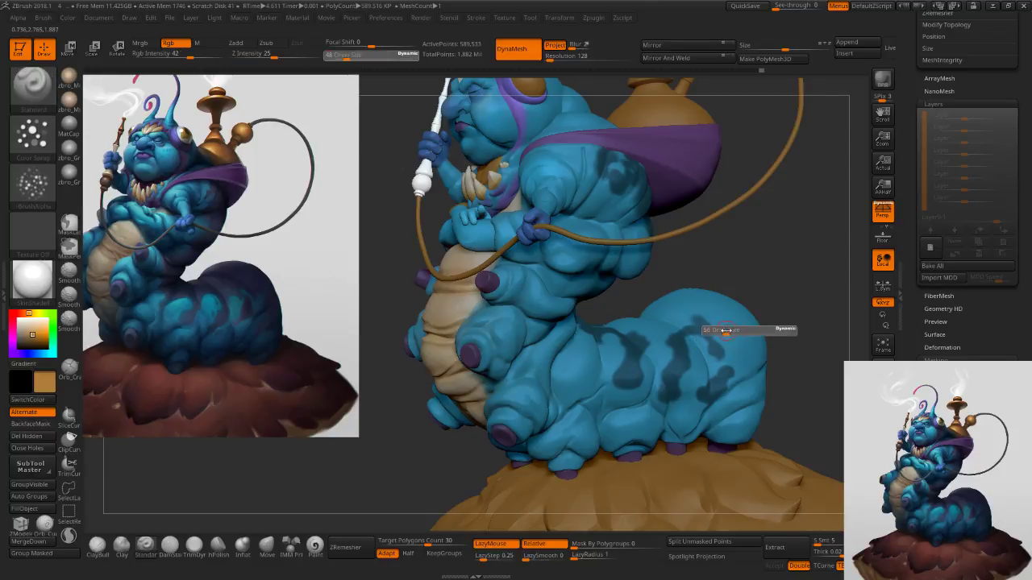
ctrl+drag(701, 322, 740, 351)
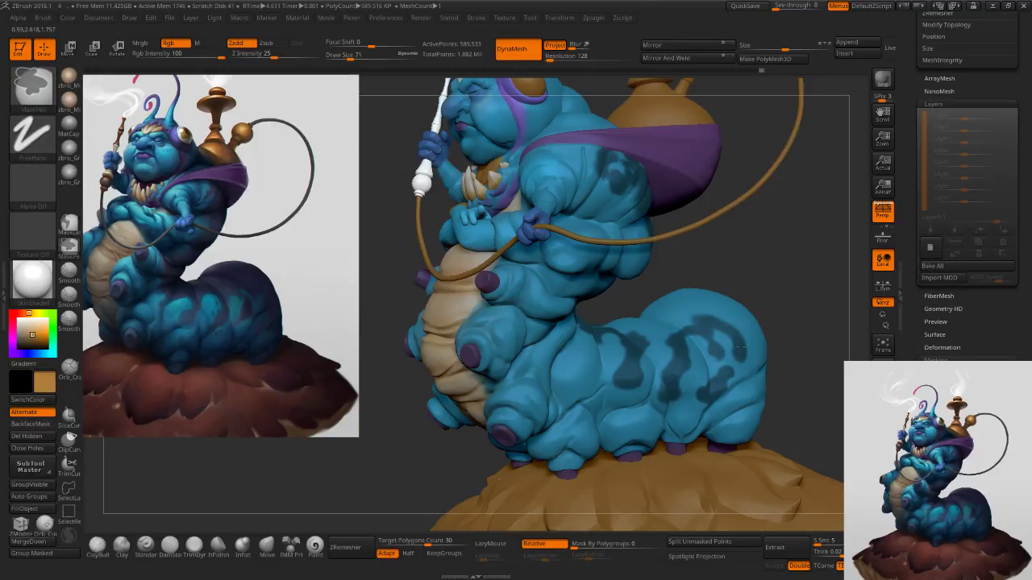
mouse_move(762, 309)
mouse_down()
mouse_move(700, 325)
mouse_move(669, 319)
mouse_up()
key(bracketright)
mouse_move(705, 259)
mouse_down()
mouse_move(679, 313)
mouse_move(646, 319)
mouse_up()
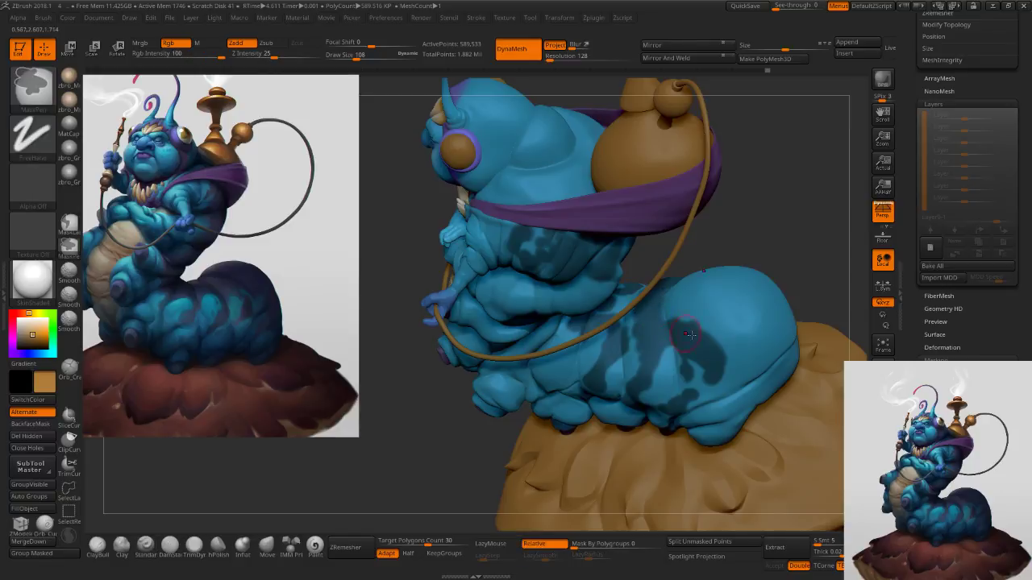
Solo the caterpillar body and mask the light patches across the mid and rear back.
click(882, 490)
ctrl+right_drag(749, 424, 747, 474)
right_drag(665, 300, 645, 330)
mouse_move(635, 331)
ctrl+mouse_down()
mouse_move(638, 280)
mouse_move(607, 302)
ctrl+mouse_up()
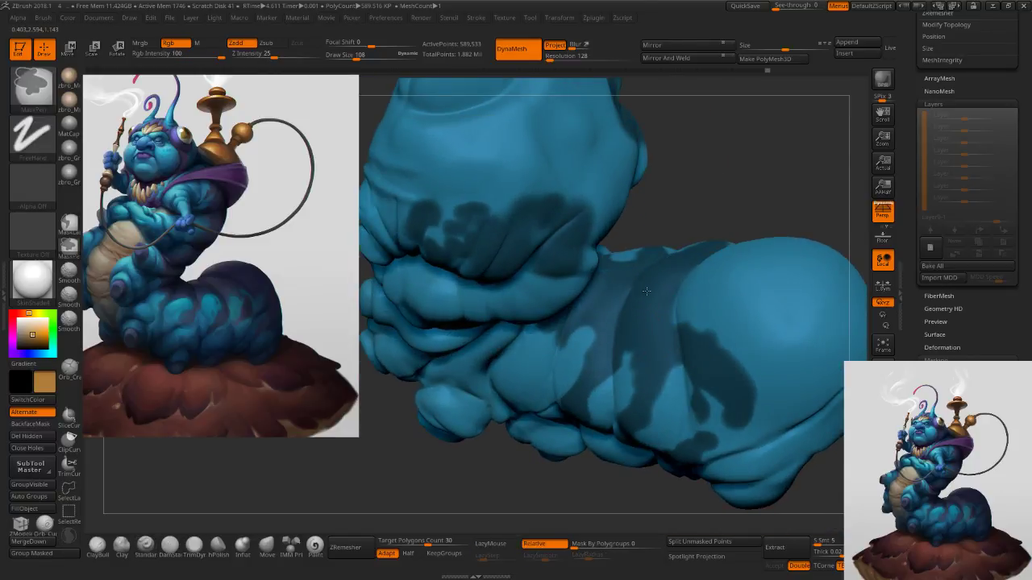
right_drag(658, 293, 702, 321)
mouse_move(702, 321)
ctrl+mouse_down()
mouse_move(732, 302)
mouse_move(790, 344)
ctrl+mouse_up()
right_drag(790, 345, 741, 340)
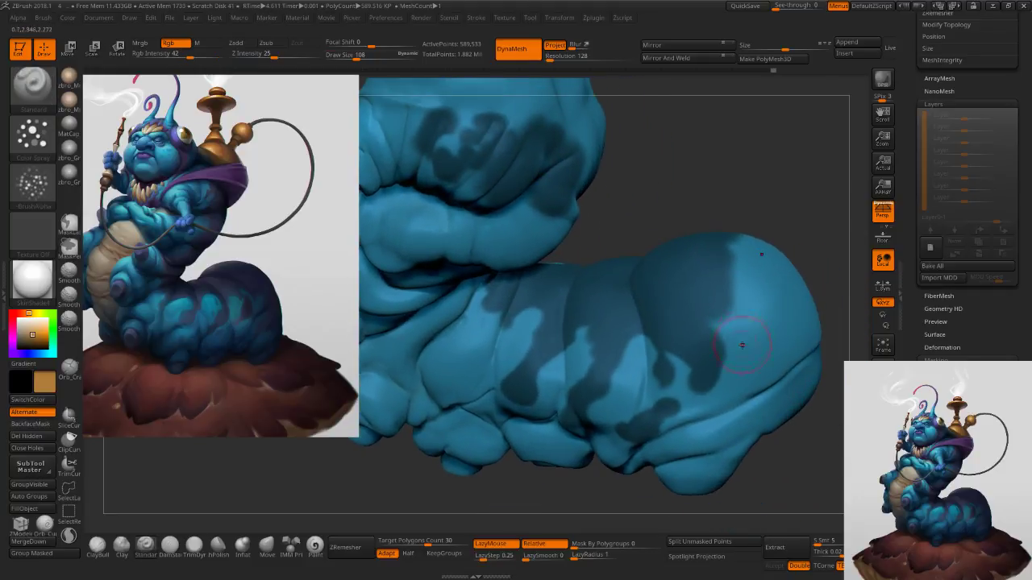
Mask the remaining light rear-back patches down to small spots, using brush sizes 75, 45 and 78.
key(s)
mouse_move(742, 329)
mouse_down()
mouse_move(748, 350)
mouse_move(788, 342)
mouse_up()
right_drag(788, 342, 776, 329)
key(s)
mouse_move(776, 329)
mouse_down()
mouse_move(772, 272)
mouse_move(760, 282)
mouse_move(801, 308)
mouse_up()
key(s)
mouse_move(774, 331)
ctrl+right_down()
mouse_move(740, 366)
mouse_move(758, 348)
ctrl+right_up()
mouse_move(794, 329)
ctrl+mouse_down()
mouse_move(834, 286)
mouse_move(748, 269)
mouse_move(740, 322)
mouse_move(774, 332)
ctrl+mouse_up()
key(s)
key(s)
ctrl+drag(772, 327, 775, 324)
key(bracketright)
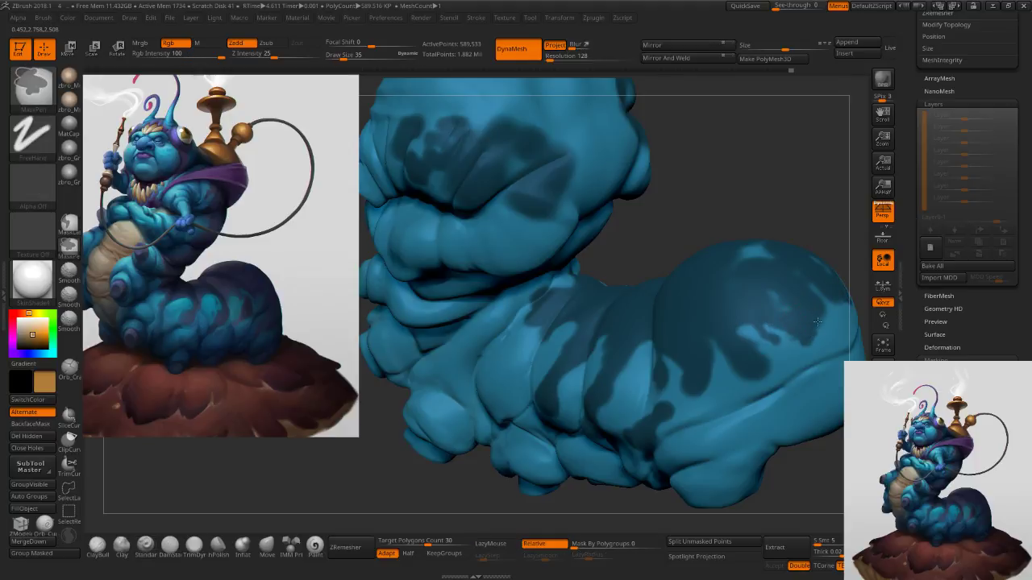
key(bracketright)
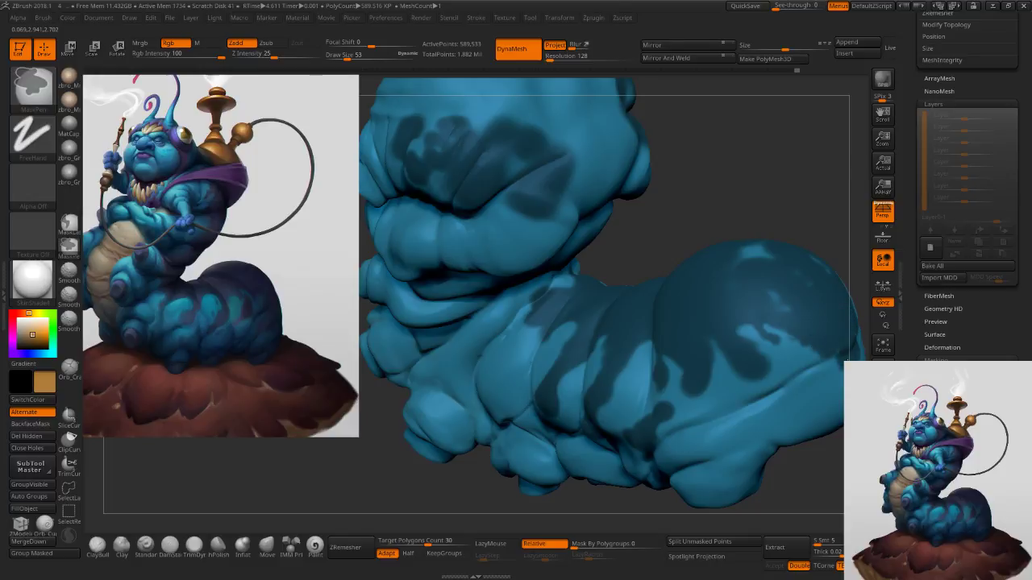
At brush size 16, mask around a small arrow-shaped spot on the rear segment.
alt+right_drag(840, 357, 698, 372)
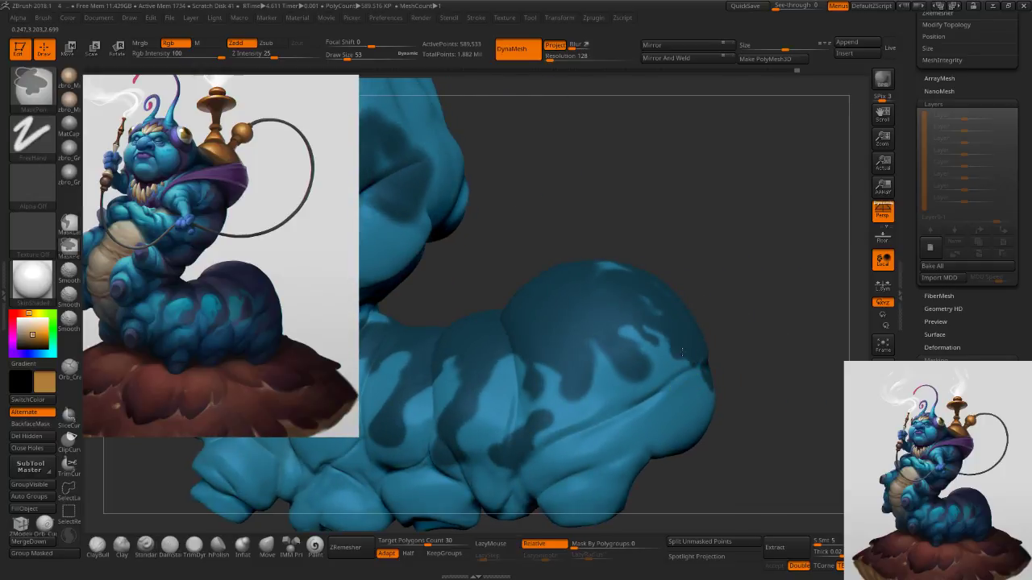
right_drag(682, 323, 668, 324)
ctrl+drag(646, 312, 638, 320)
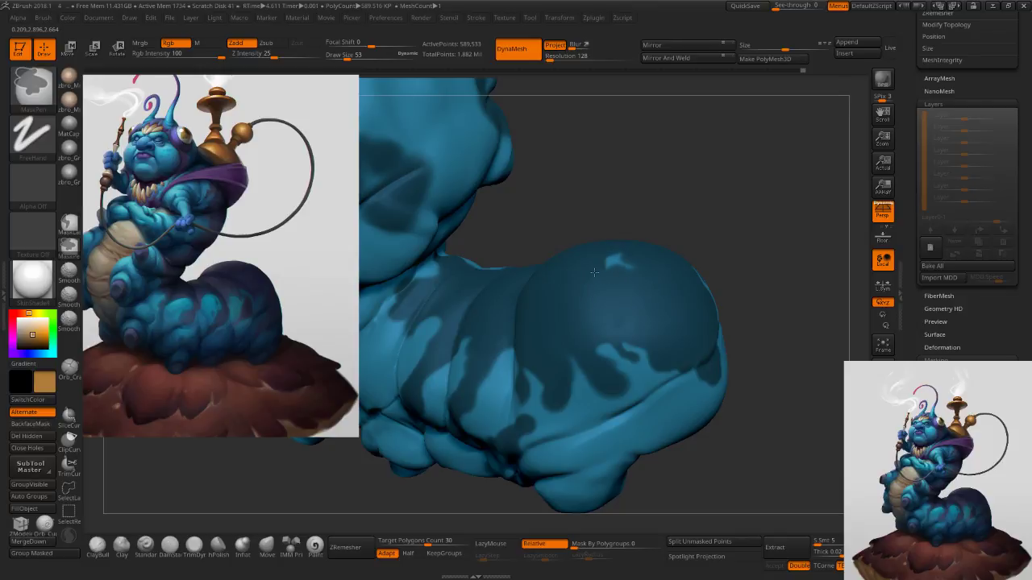
right_drag(651, 260, 650, 297)
key(s)
drag(616, 303, 604, 306)
ctrl+right_drag(603, 306, 592, 291)
mouse_move(581, 282)
ctrl+alt+mouse_down()
mouse_move(570, 291)
mouse_move(565, 278)
mouse_move(563, 292)
ctrl+alt+mouse_up()
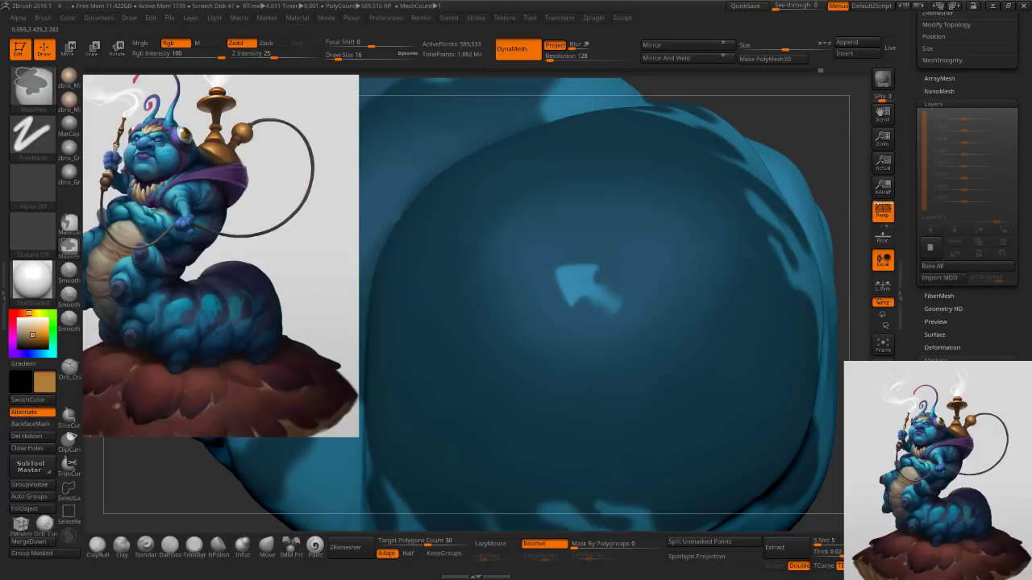
ctrl+alt+drag(614, 304, 595, 293)
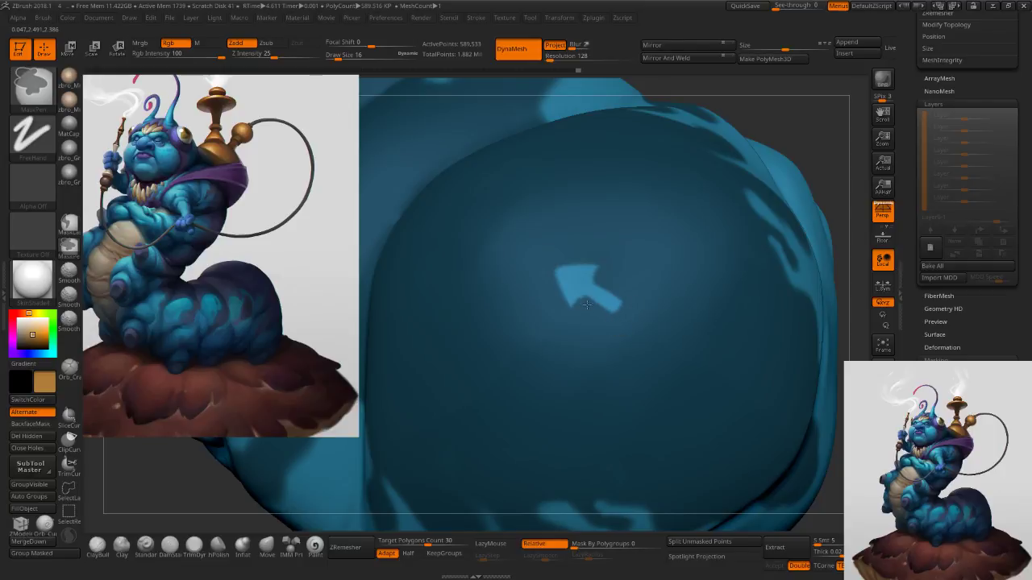
mouse_move(650, 327)
ctrl+right_down()
mouse_move(618, 253)
mouse_move(666, 260)
ctrl+right_up()
mouse_move(687, 312)
right_down()
mouse_move(716, 300)
mouse_move(673, 263)
mouse_move(649, 278)
right_up()
Turn the caterpillar to a new side and mask a small dot on the body at brush size 40.
key(s)
click(718, 300)
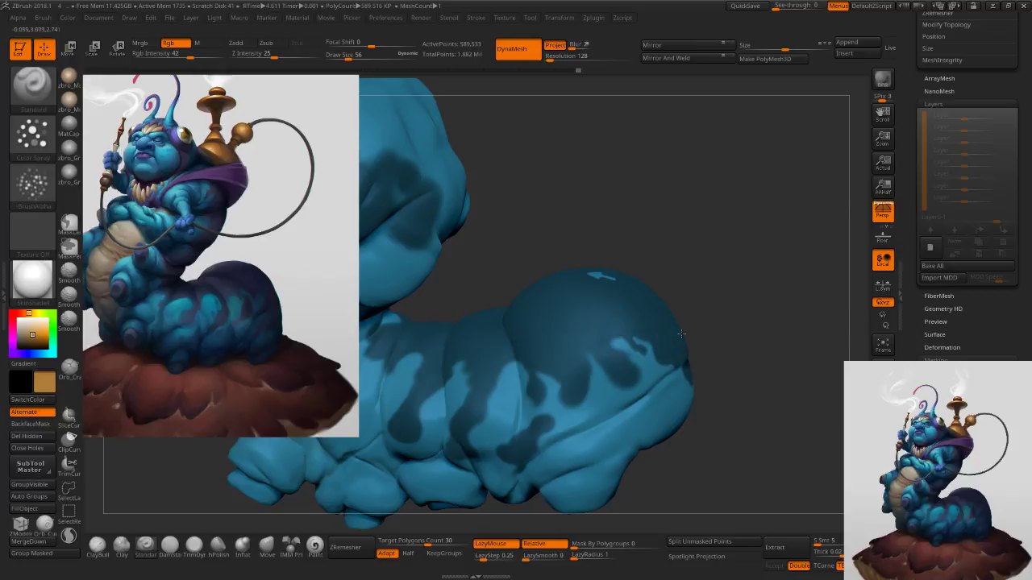
mouse_move(681, 334)
right_down()
mouse_move(583, 381)
mouse_move(554, 417)
mouse_move(524, 356)
mouse_move(568, 372)
right_up()
key(s)
click(586, 380)
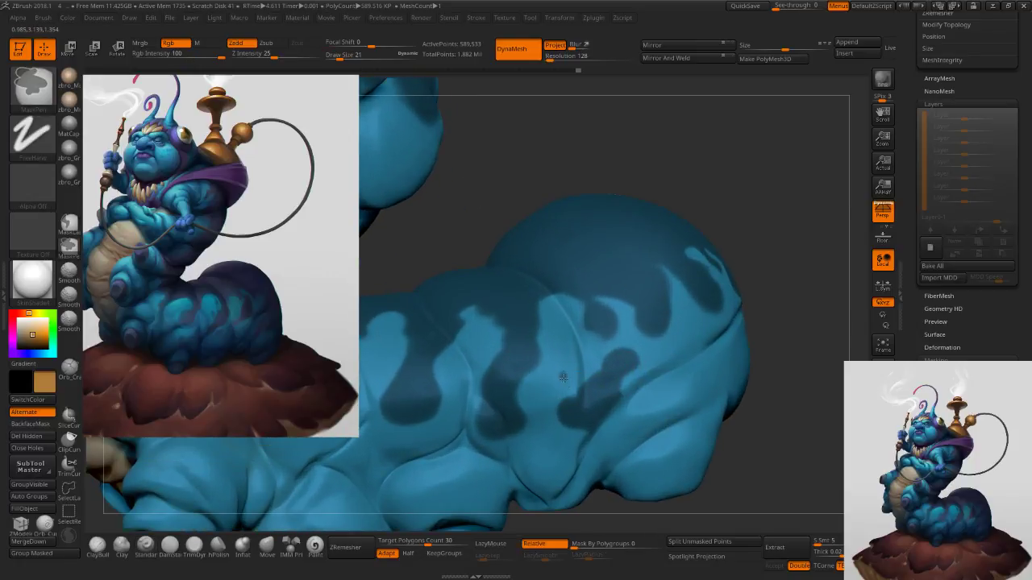
ctrl+click(566, 377)
Mask the area around the neck with brush sizes 108 and 65, extending it leftward.
mouse_move(551, 360)
right_down()
mouse_move(529, 331)
mouse_move(554, 350)
right_up()
key(s)
drag(556, 351, 564, 350)
ctrl+right_drag(555, 325, 553, 324)
key(s)
drag(553, 324, 561, 324)
right_drag(561, 324, 528, 329)
mouse_move(517, 332)
ctrl+mouse_down()
mouse_move(528, 320)
mouse_move(514, 316)
mouse_move(509, 327)
ctrl+mouse_up()
key(s)
mouse_move(507, 328)
ctrl+mouse_down()
mouse_move(492, 327)
mouse_move(508, 311)
ctrl+mouse_up()
key(s)
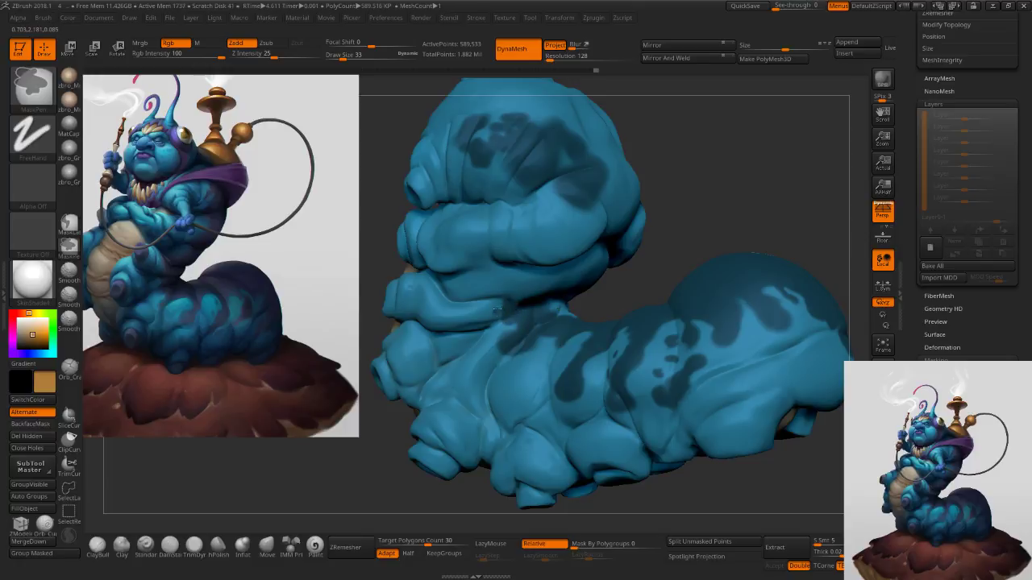
Mask along both sides of the body fold and continue up the back.
right_drag(535, 291, 512, 275)
key(s)
drag(512, 275, 517, 275)
mouse_move(518, 294)
ctrl+mouse_down()
mouse_move(508, 287)
mouse_move(546, 261)
ctrl+mouse_up()
right_drag(571, 262, 595, 264)
mouse_move(568, 240)
ctrl+mouse_down()
mouse_move(587, 205)
mouse_move(597, 234)
ctrl+mouse_up()
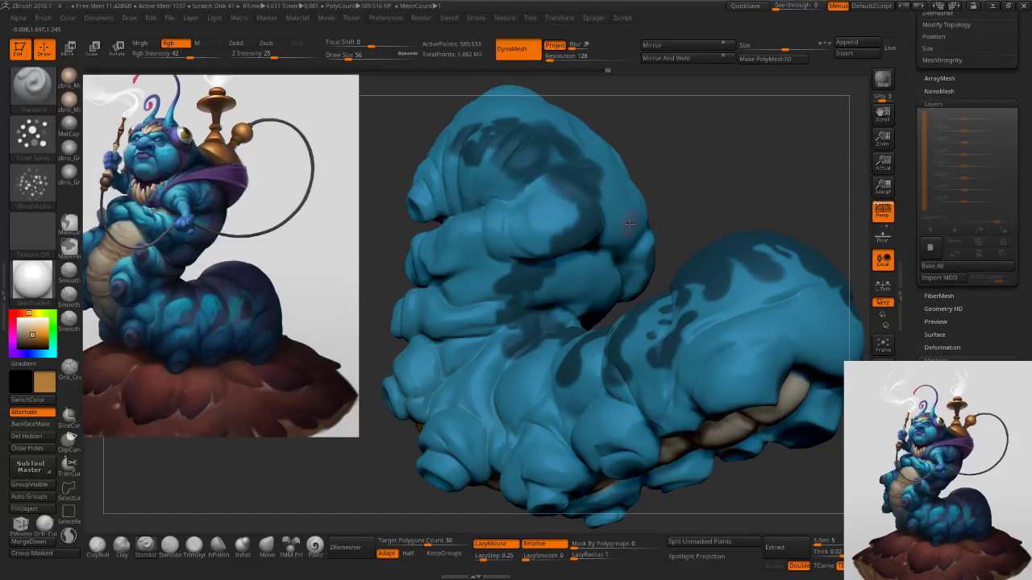
right_drag(627, 229, 598, 231)
mouse_move(597, 227)
ctrl+mouse_down()
mouse_move(586, 221)
mouse_move(608, 207)
mouse_move(616, 232)
ctrl+mouse_up()
right_drag(617, 154, 606, 182)
mouse_move(605, 179)
ctrl+mouse_down()
mouse_move(584, 124)
mouse_move(538, 118)
mouse_move(605, 122)
mouse_move(637, 187)
ctrl+mouse_up()
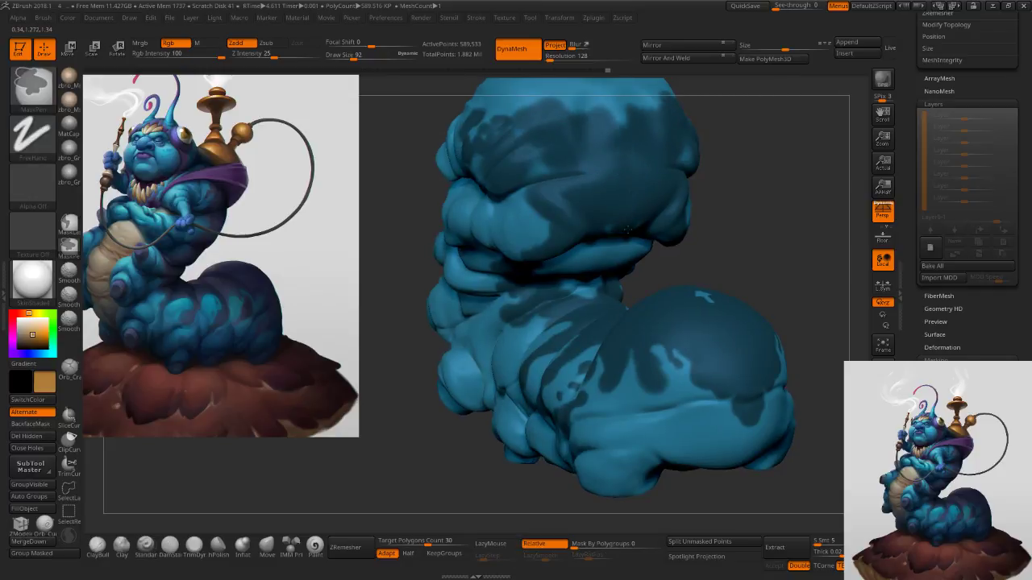
Continue the fold mask leftward around the underside and the belly edge.
right_drag(628, 219, 596, 250)
ctrl+drag(601, 251, 537, 264)
right_drag(574, 288, 555, 270)
ctrl+drag(558, 258, 541, 256)
right_drag(553, 252, 538, 235)
ctrl+drag(543, 233, 529, 239)
right_drag(560, 247, 581, 266)
ctrl+drag(580, 266, 564, 297)
right_drag(566, 297, 608, 307)
ctrl+drag(558, 339, 566, 343)
Mask and erase small patches on the body's side at brush size 42, undoing one stroke.
key(bracketleft)
key(bracketleft)
key(bracketleft)
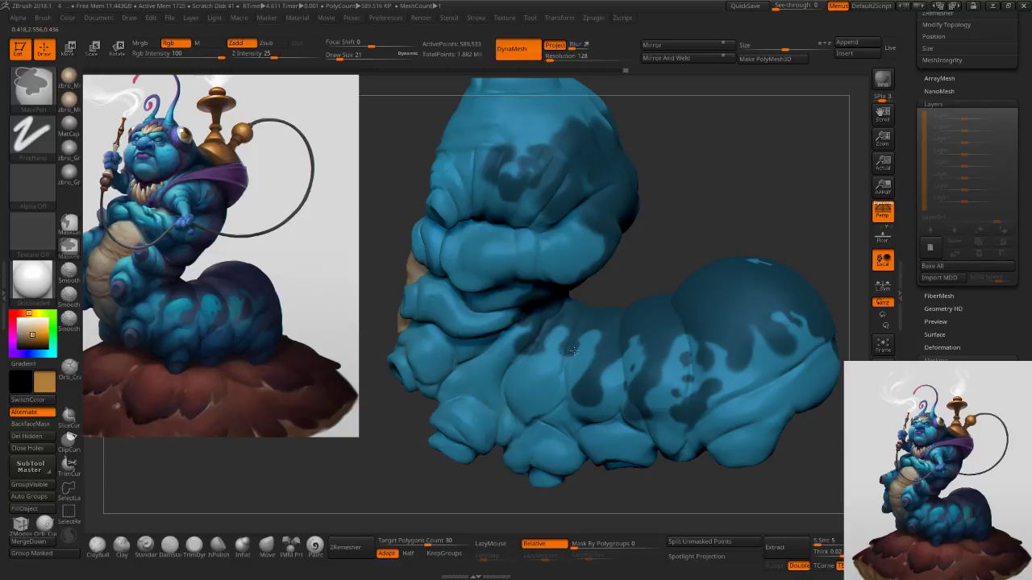
mouse_move(570, 349)
right_down()
mouse_move(598, 345)
mouse_move(570, 347)
right_up()
key(ctrl+z)
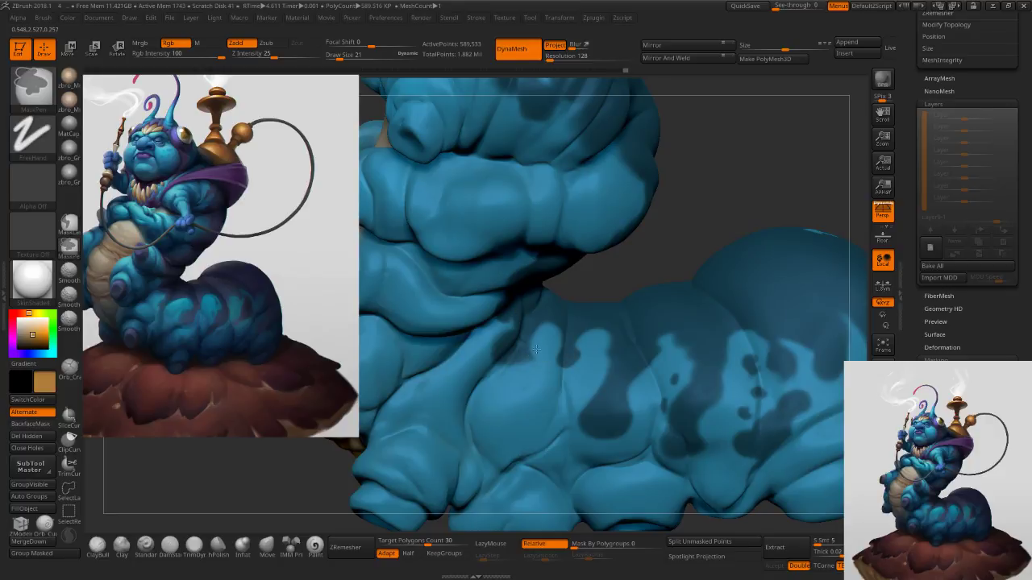
right_drag(553, 353, 525, 354)
key(bracketright)
mouse_move(512, 367)
ctrl+mouse_down()
mouse_move(524, 358)
mouse_move(492, 367)
ctrl+mouse_up()
right_drag(516, 362, 550, 346)
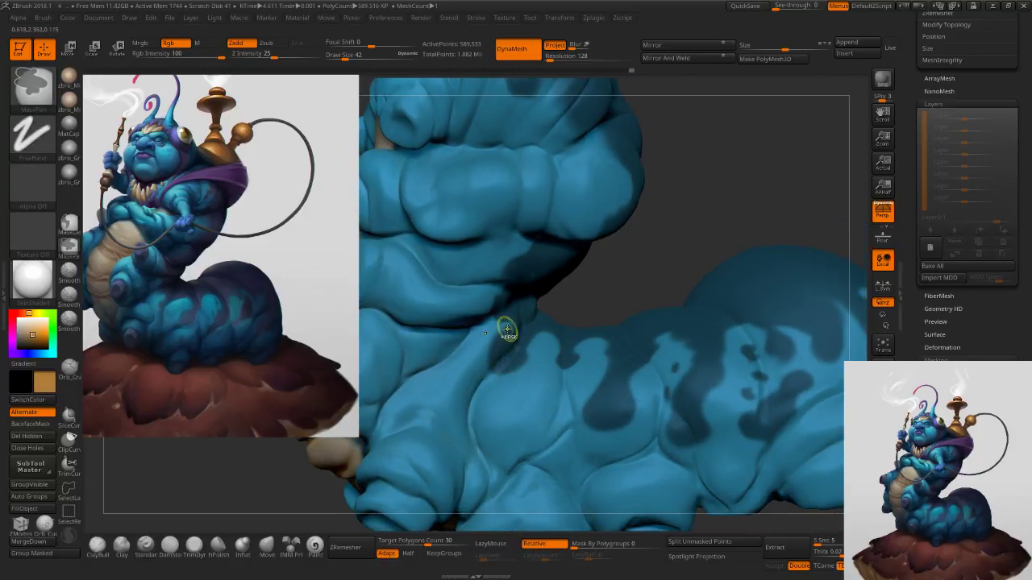
ctrl+alt+drag(504, 326, 507, 324)
right_drag(520, 326, 485, 336)
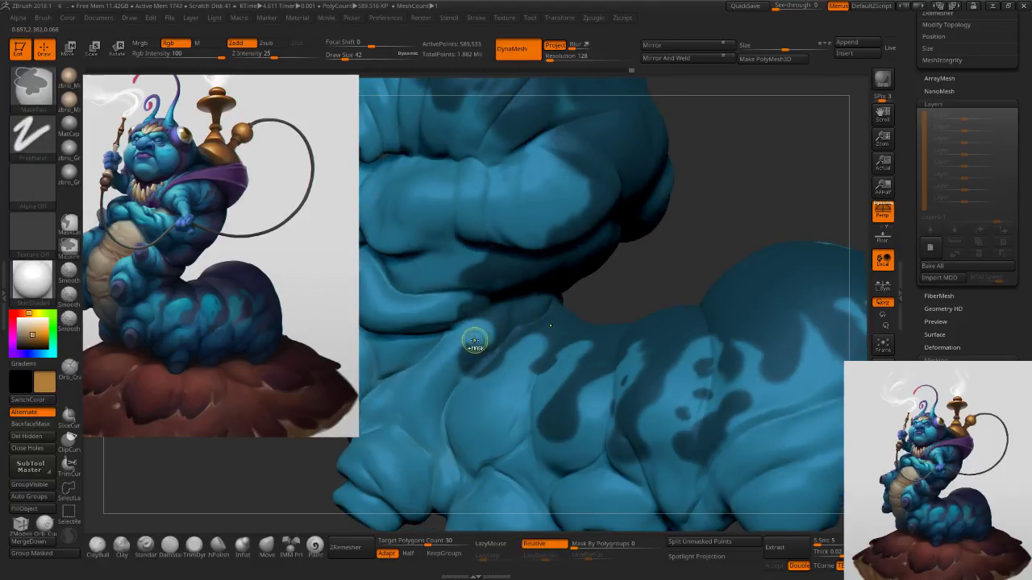
ctrl+drag(466, 349, 458, 345)
mouse_move(490, 348)
ctrl+right_down()
mouse_move(489, 303)
mouse_move(532, 305)
mouse_move(500, 328)
mouse_move(525, 322)
ctrl+right_up()
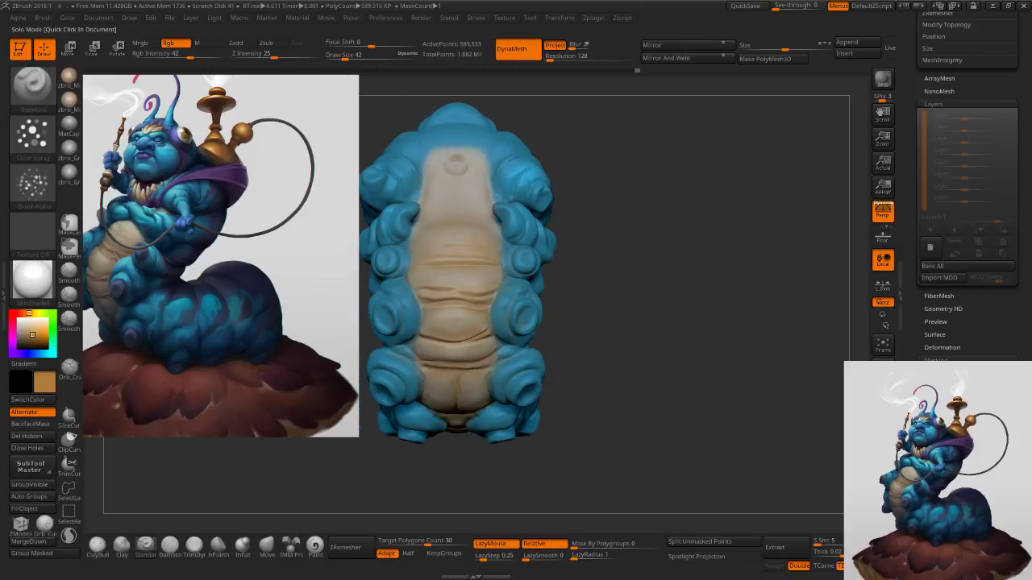
Unhide all parts, reframe the caterpillar's side, and bring the brush down to 31.
click(883, 504)
drag(779, 344, 755, 333)
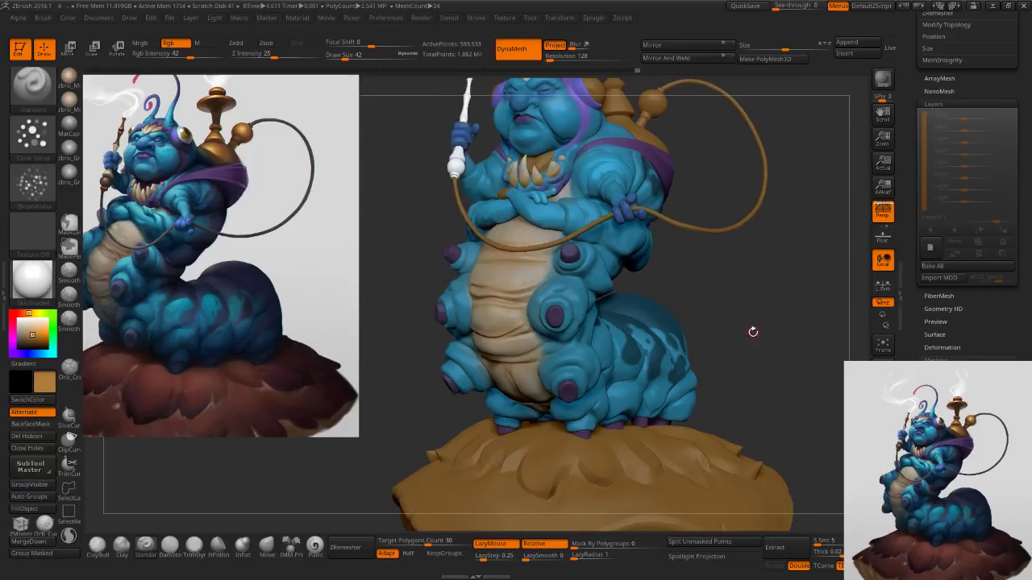
ctrl+right_drag(595, 346, 565, 371)
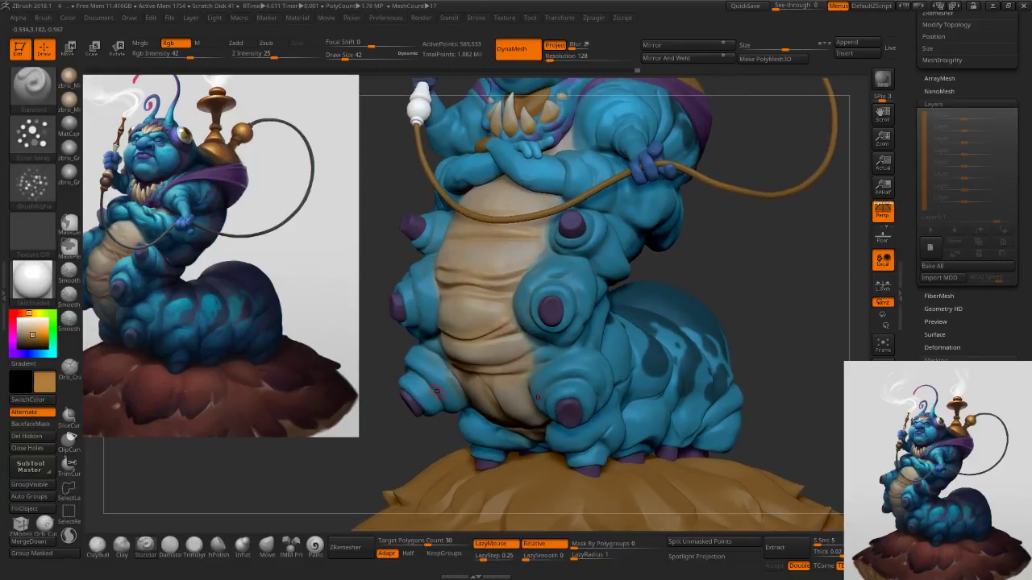
key(s)
drag(444, 388, 456, 388)
mouse_move(753, 327)
ctrl+right_down()
mouse_move(710, 314)
mouse_move(620, 329)
ctrl+right_up()
key(s)
drag(619, 329, 610, 329)
right_drag(652, 328, 599, 332)
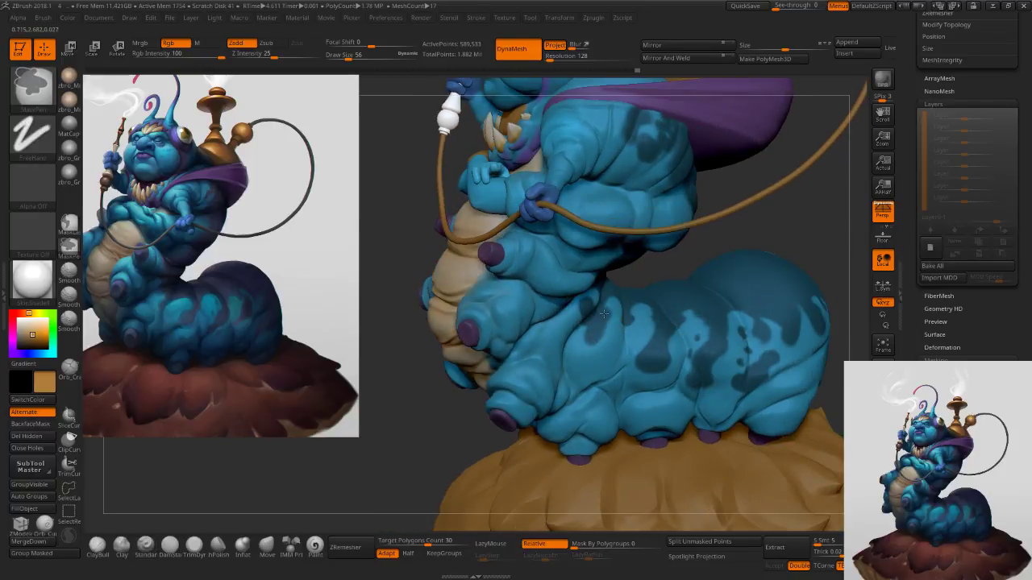
key(s)
drag(604, 335, 597, 335)
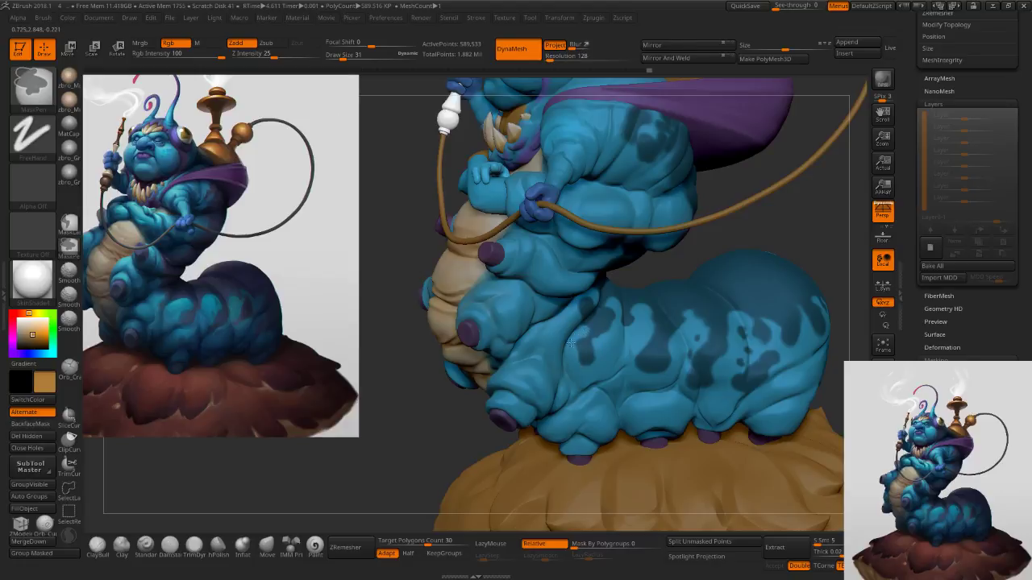
Undo the last strokes, isolate the caterpillar body, and start a size-129 mask stroke on it.
key(ctrl+z)
right_drag(573, 340, 608, 347)
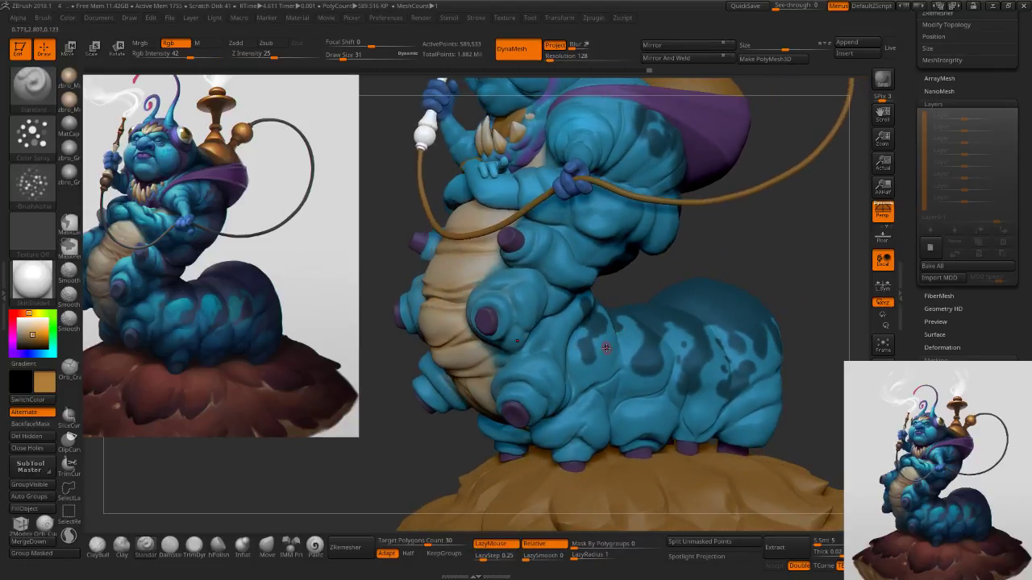
key(ctrl+z)
key(s)
drag(596, 423, 604, 422)
ctrl+right_drag(696, 340, 660, 178)
mouse_move(660, 178)
alt+right_down()
mouse_move(614, 178)
mouse_move(591, 209)
mouse_move(632, 298)
mouse_move(548, 320)
alt+right_up()
click(883, 491)
right_drag(691, 342, 604, 295)
key(s)
mouse_move(591, 286)
mouse_down()
mouse_move(574, 302)
mouse_move(648, 231)
mouse_move(636, 212)
mouse_up()
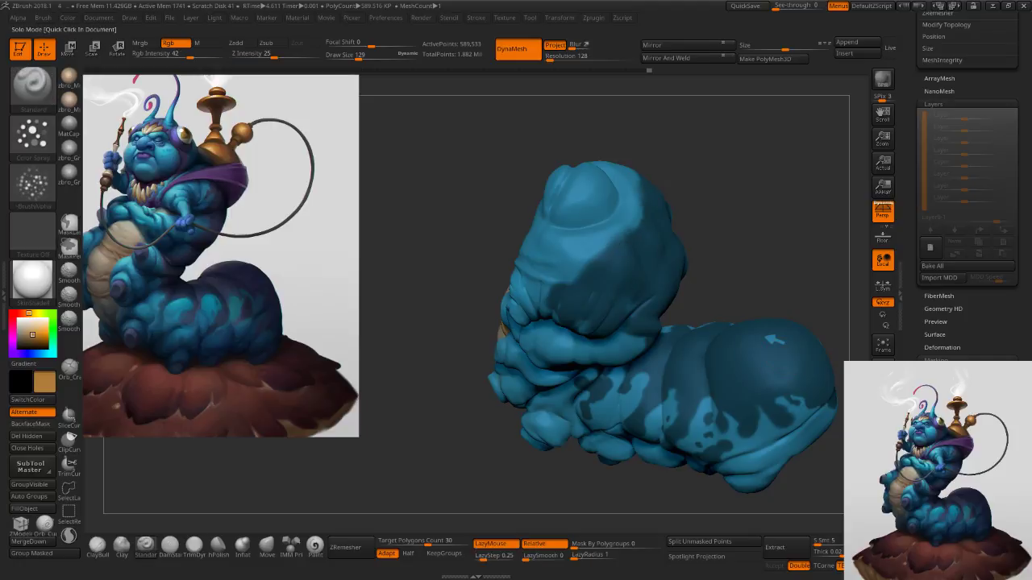
Dab small mask spots on the body at brush sizes 71 and 45, toggling body isolation.
click(883, 491)
key(s)
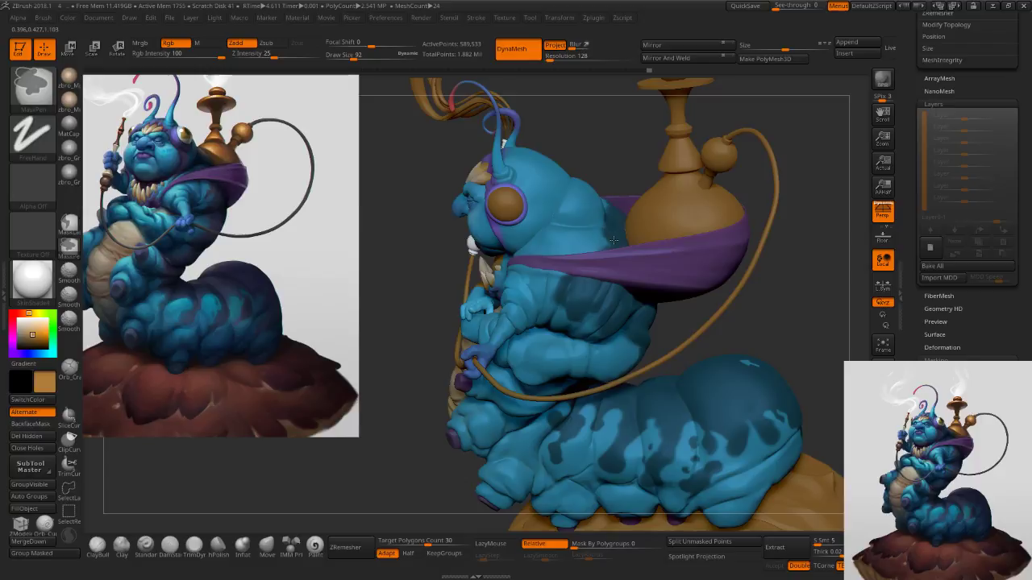
key(bracketleft)
key(bracketleft)
ctrl+drag(580, 252, 571, 246)
key([)
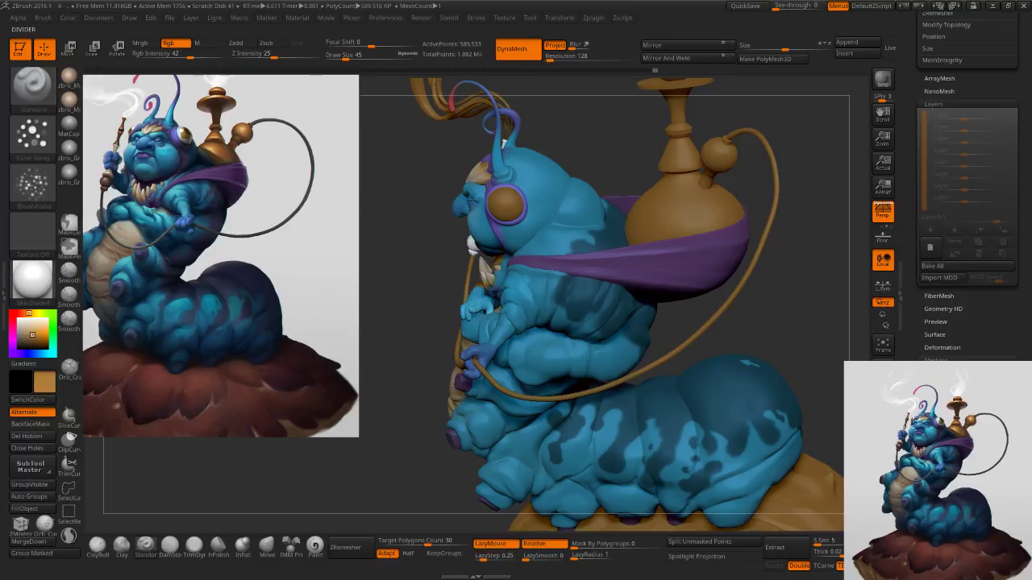
click(882, 506)
ctrl+right_drag(637, 242, 592, 282)
ctrl+drag(552, 268, 554, 263)
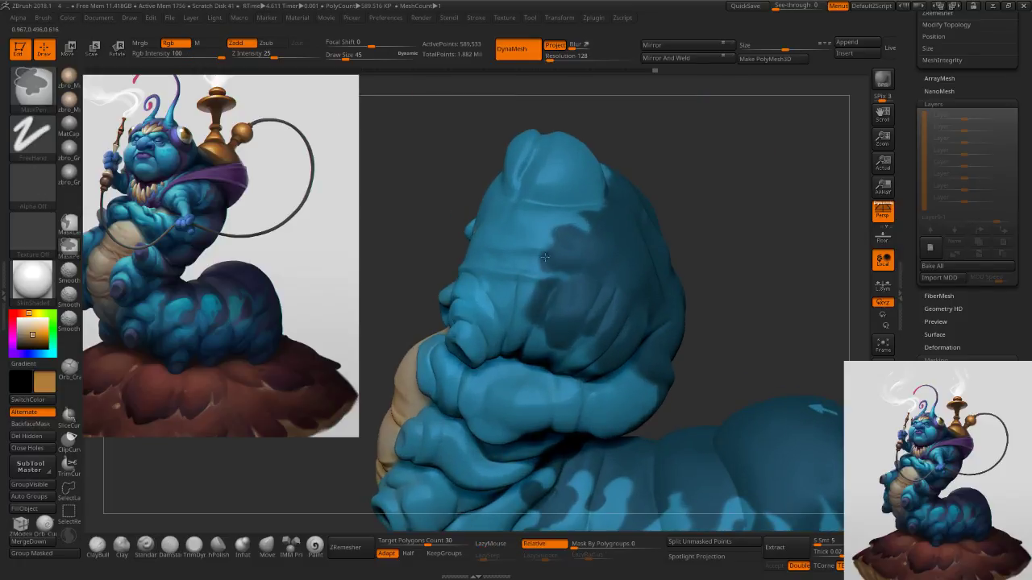
click(882, 506)
Ctrl-mask the left edge of the dark shoulder spot and turn to a three-quarter front view.
right_drag(596, 302, 628, 295)
key(ctrl)
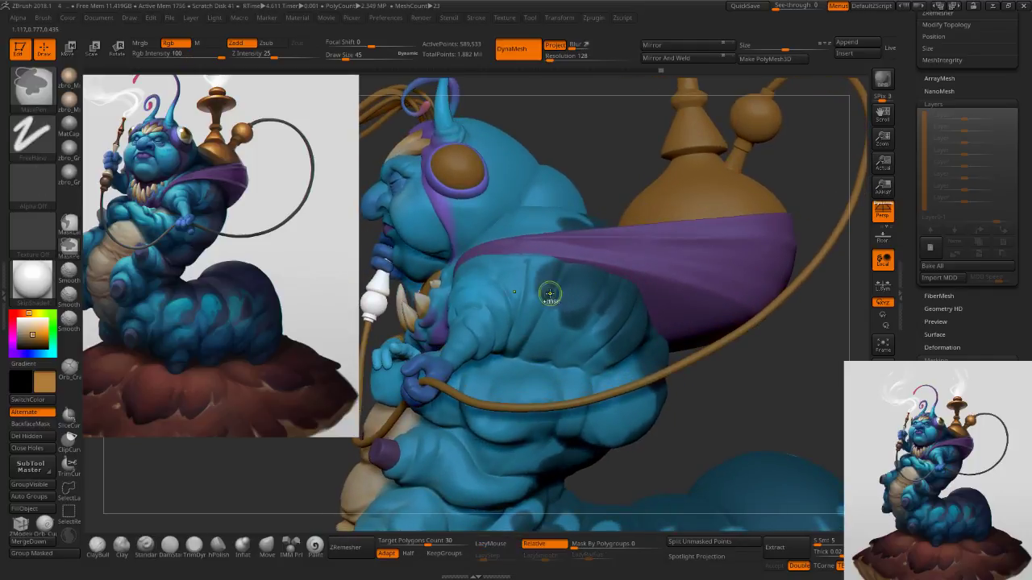
ctrl+drag(541, 282, 536, 280)
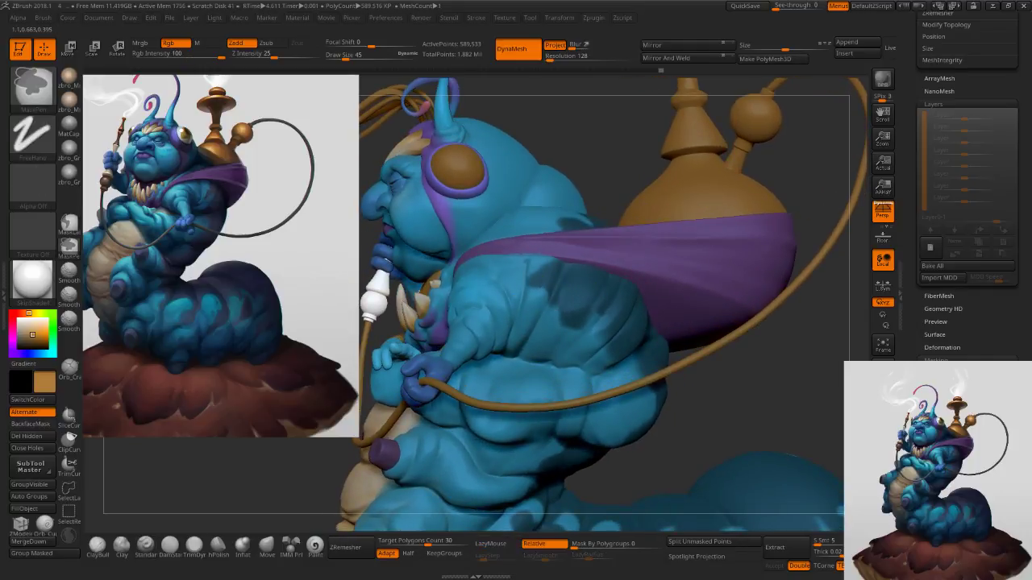
mouse_move(556, 287)
ctrl+right_down()
mouse_move(516, 262)
mouse_move(604, 267)
mouse_move(589, 304)
mouse_move(508, 316)
ctrl+right_up()
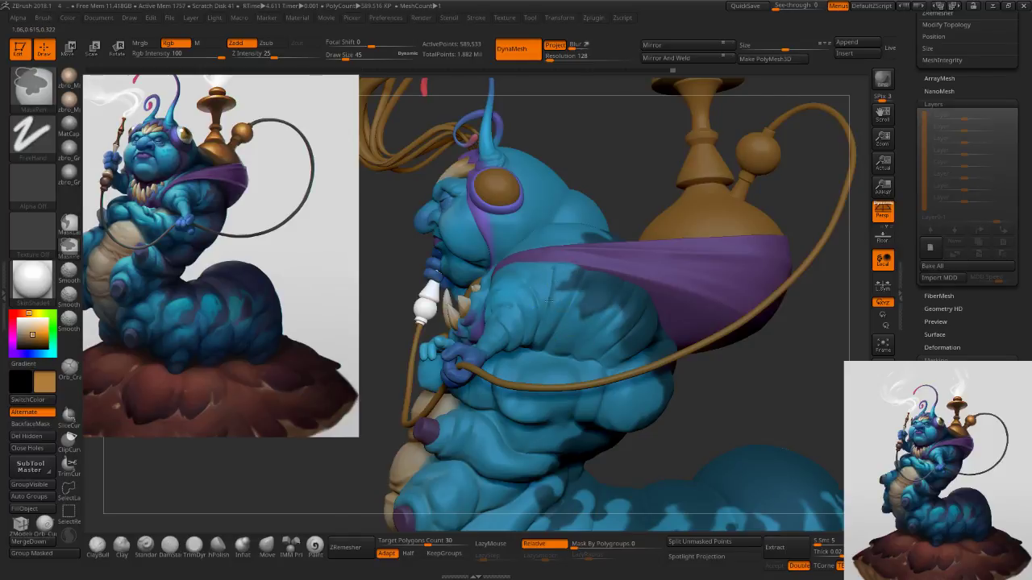
right_drag(555, 323, 574, 302)
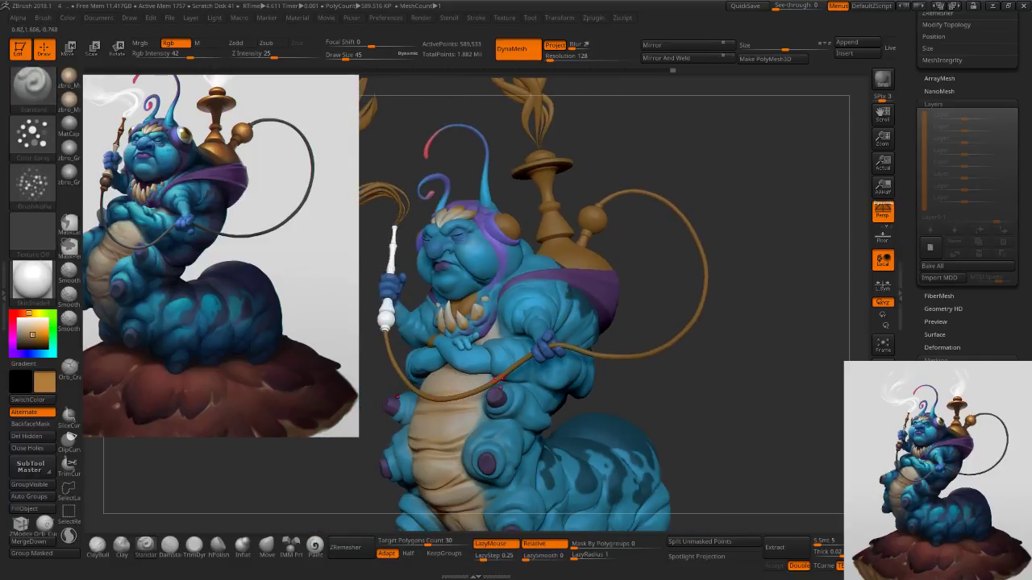
Invert the mask and fill the rear body areas with dark navy sampled from the concept.
ctrl+click(679, 411)
key(s)
click(619, 298)
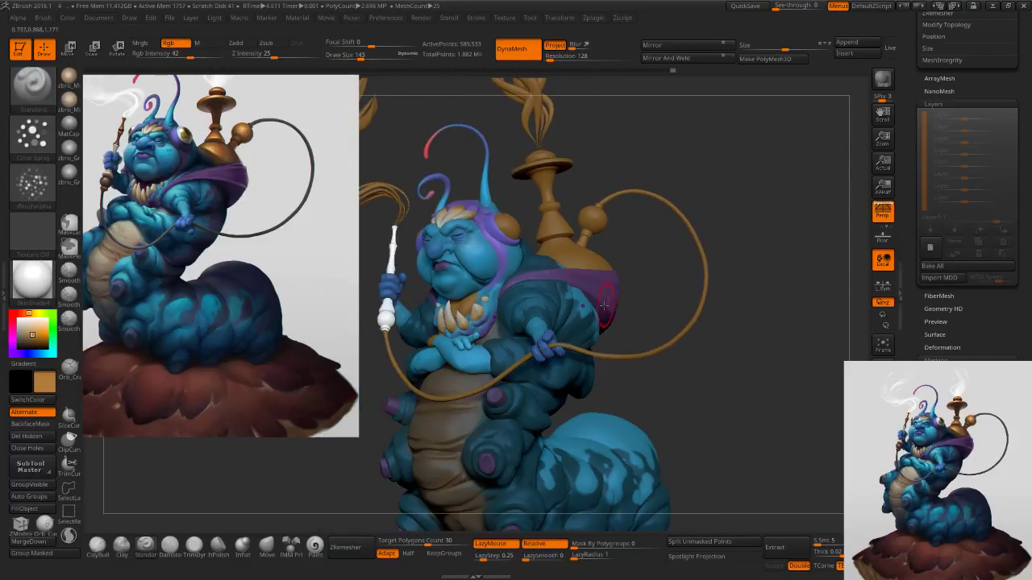
key(z)
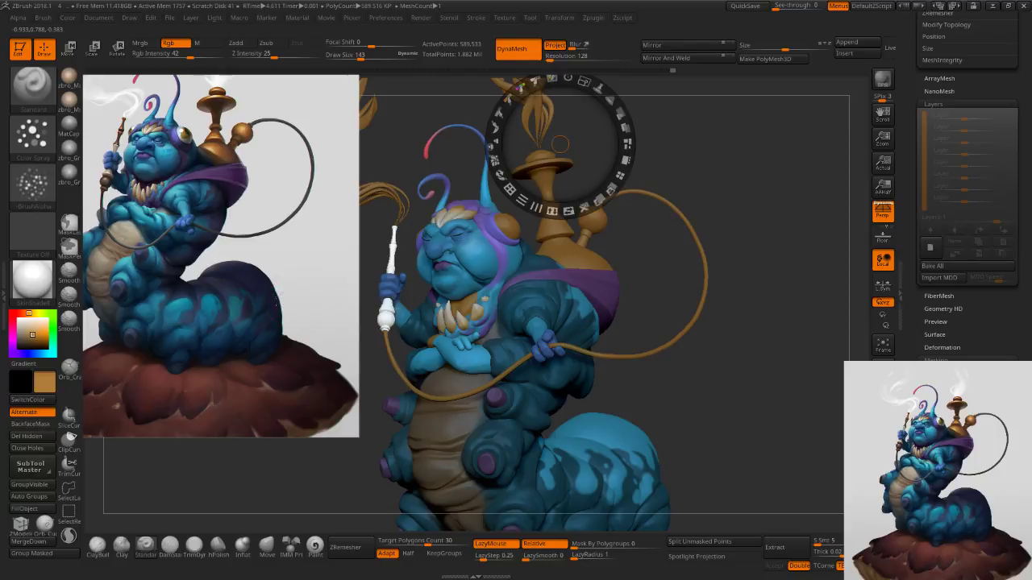
key(c)
key(z)
alt+right_drag(611, 415, 578, 298)
click(33, 509)
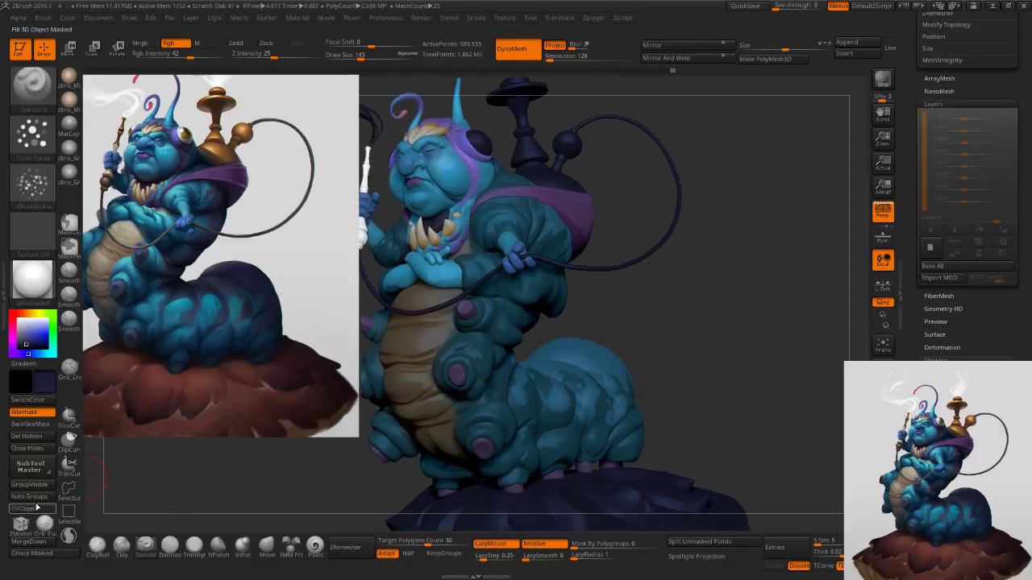
click(39, 509)
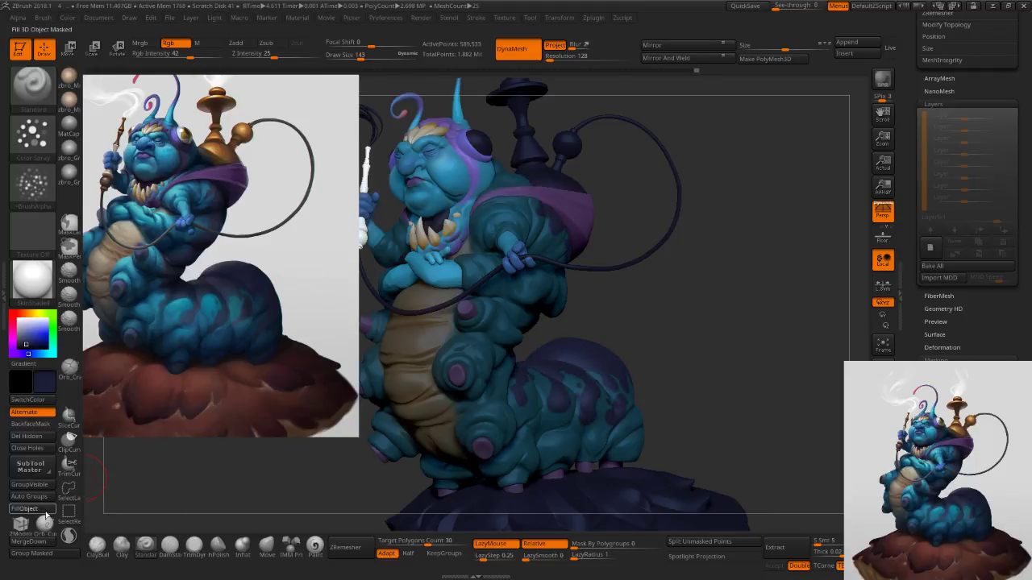
Clear the mask, sample a bright brown from the concept's hookah, and select the hookah subtool.
drag(698, 348, 707, 374)
ctrl+drag(709, 373, 723, 382)
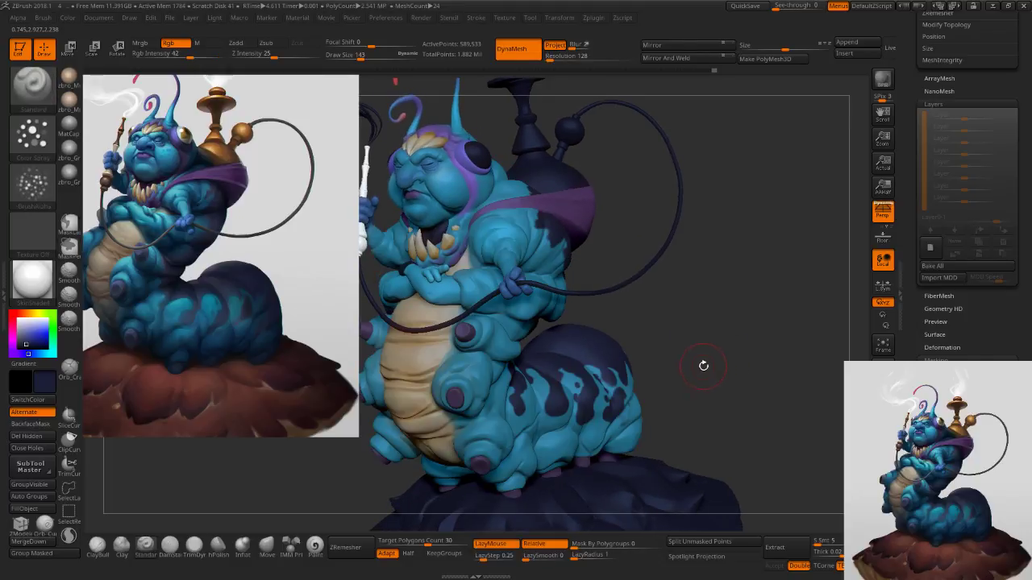
mouse_move(681, 349)
mouse_down()
mouse_move(700, 335)
mouse_move(675, 333)
mouse_up()
ctrl+right_drag(712, 347, 687, 336)
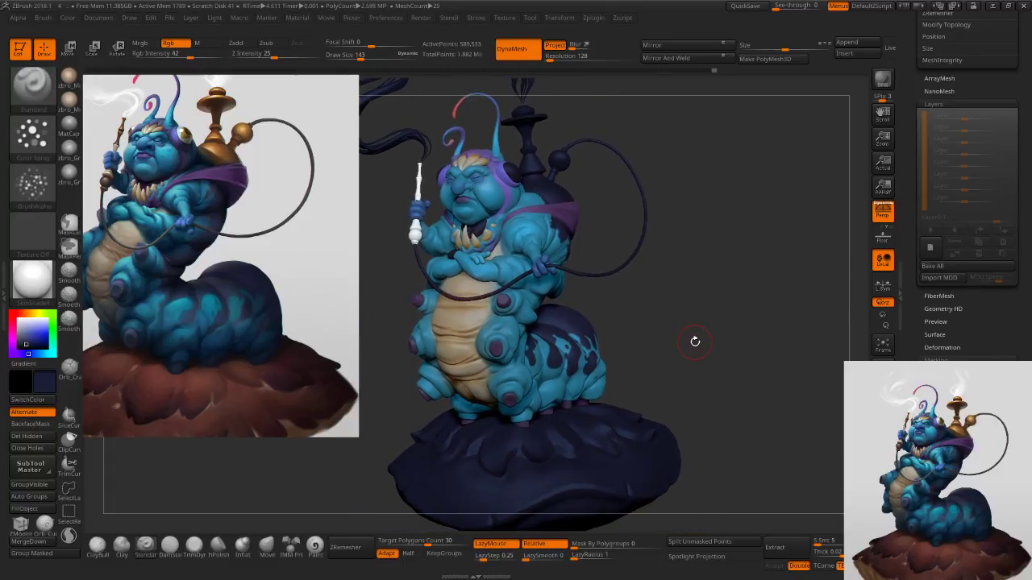
mouse_move(693, 342)
mouse_down()
mouse_move(701, 334)
mouse_move(705, 350)
mouse_move(673, 341)
mouse_up()
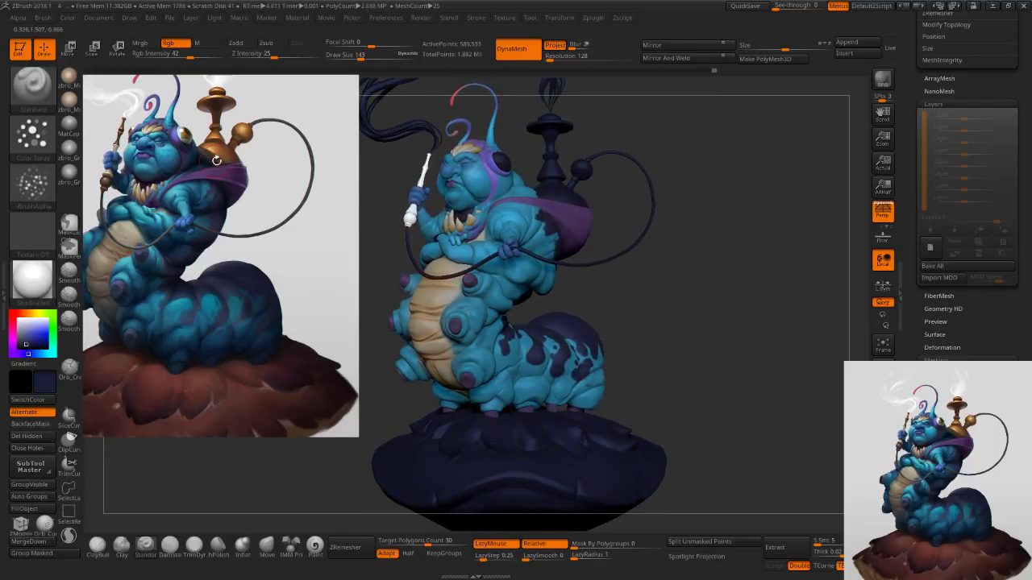
key(z)
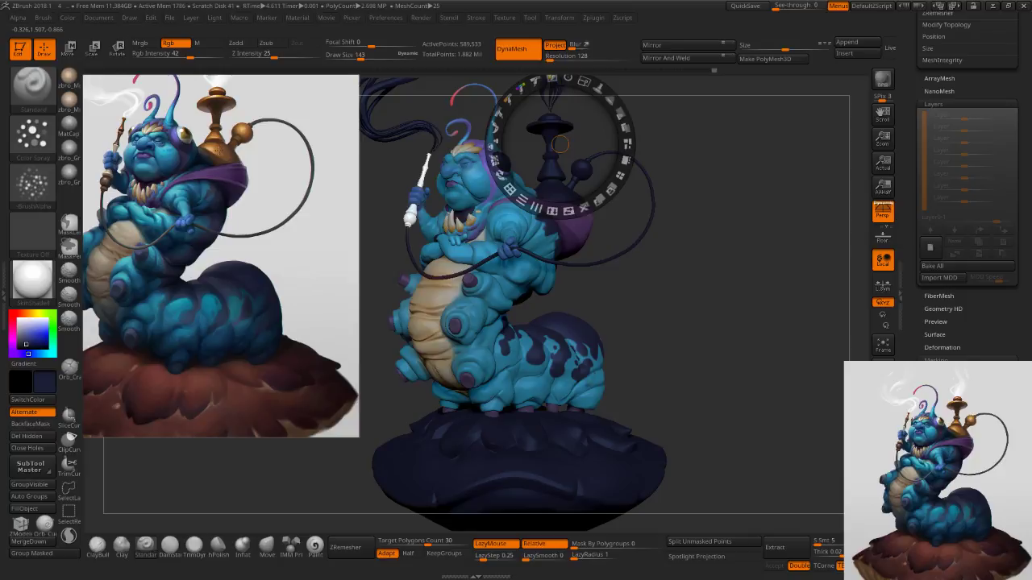
key(c)
key(c)
key(c)
key(c)
key(c)
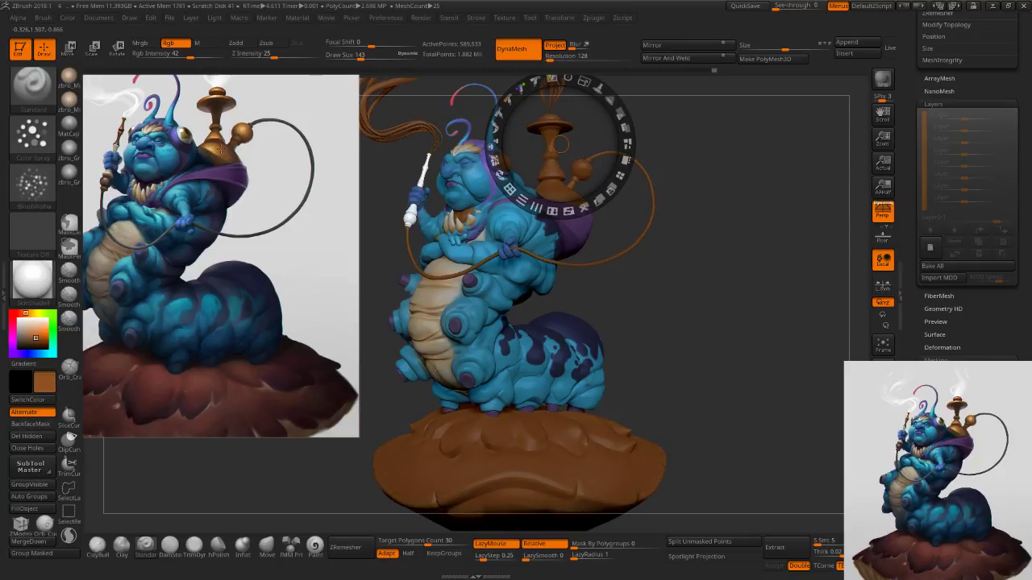
key(c)
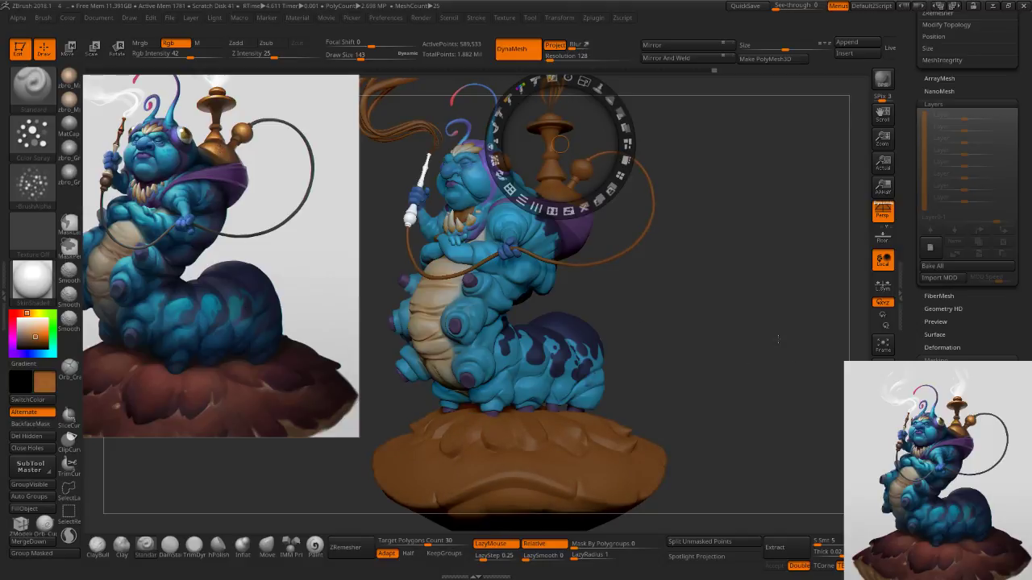
key(z)
alt+click(572, 194)
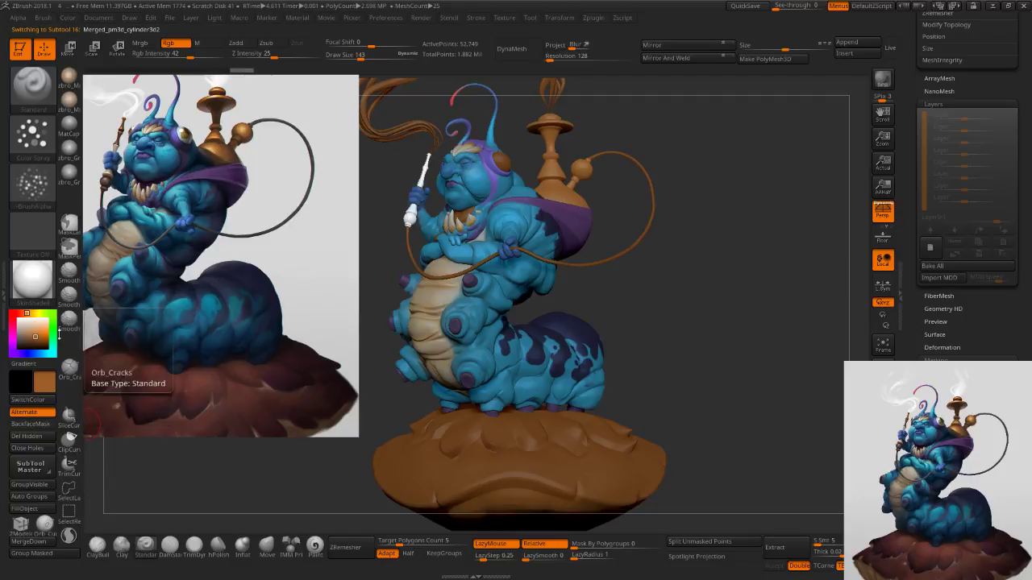
Try the ReflectedPlastic, ReflectedPlasticB, GradientMap2, MatCap Metal03 and MatCap Pearl Cavity materials.
click(32, 288)
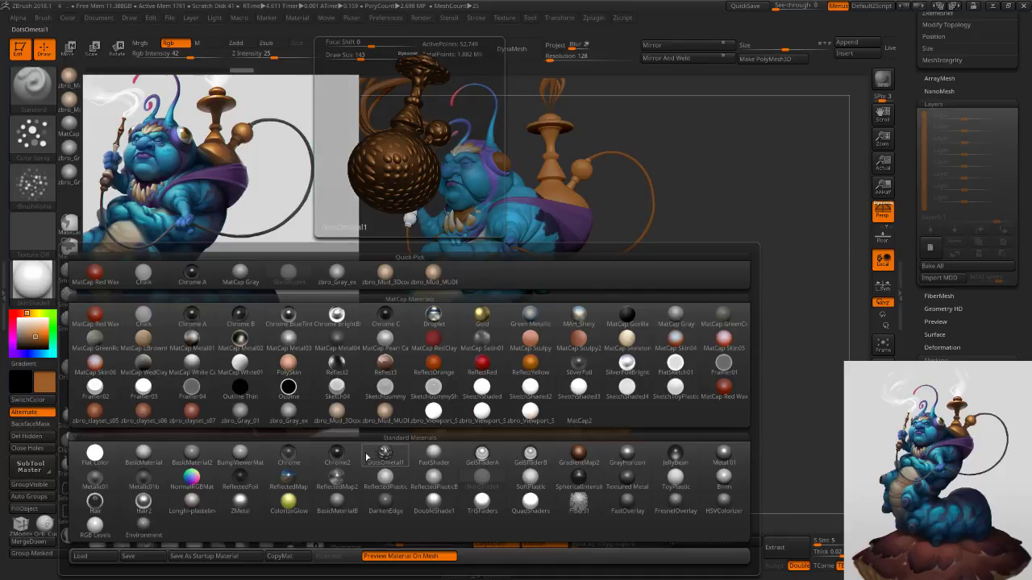
click(392, 481)
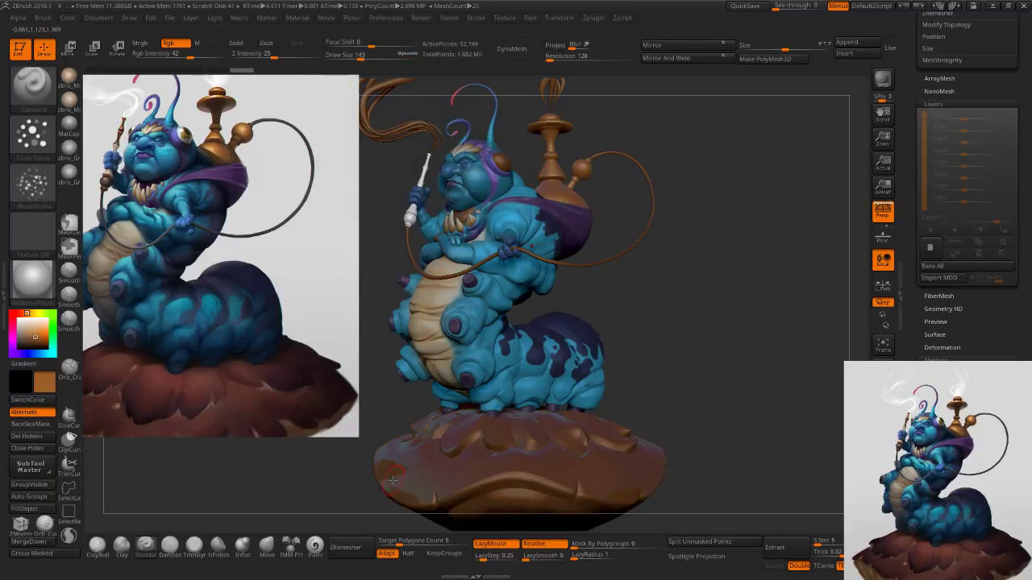
click(32, 284)
click(432, 480)
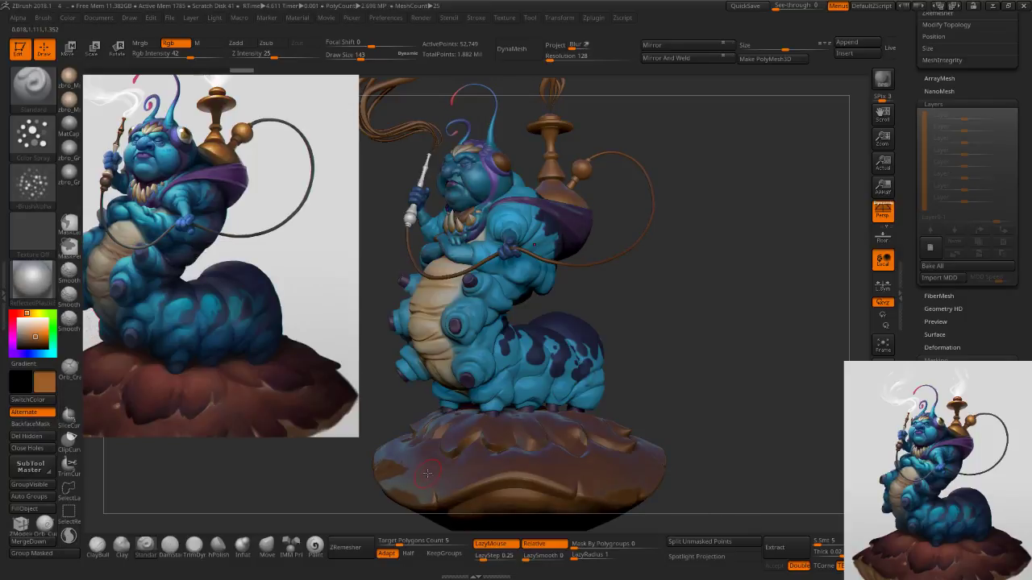
click(33, 284)
click(579, 456)
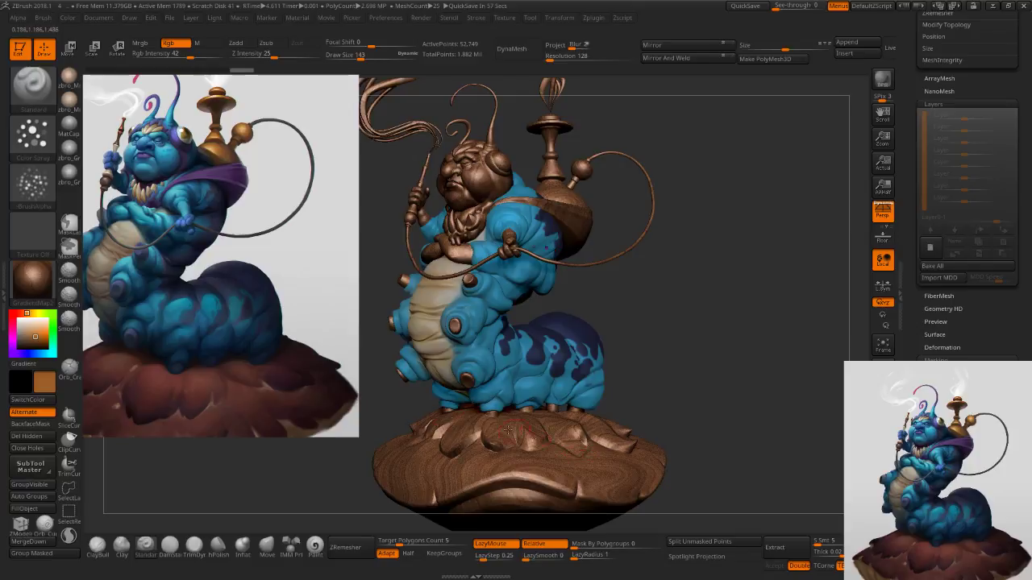
click(33, 284)
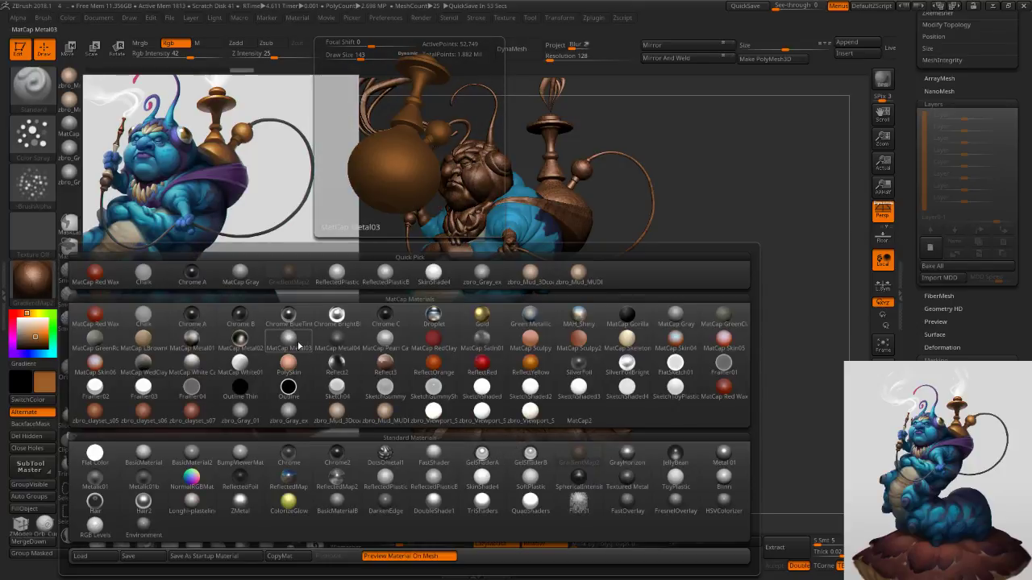
click(296, 343)
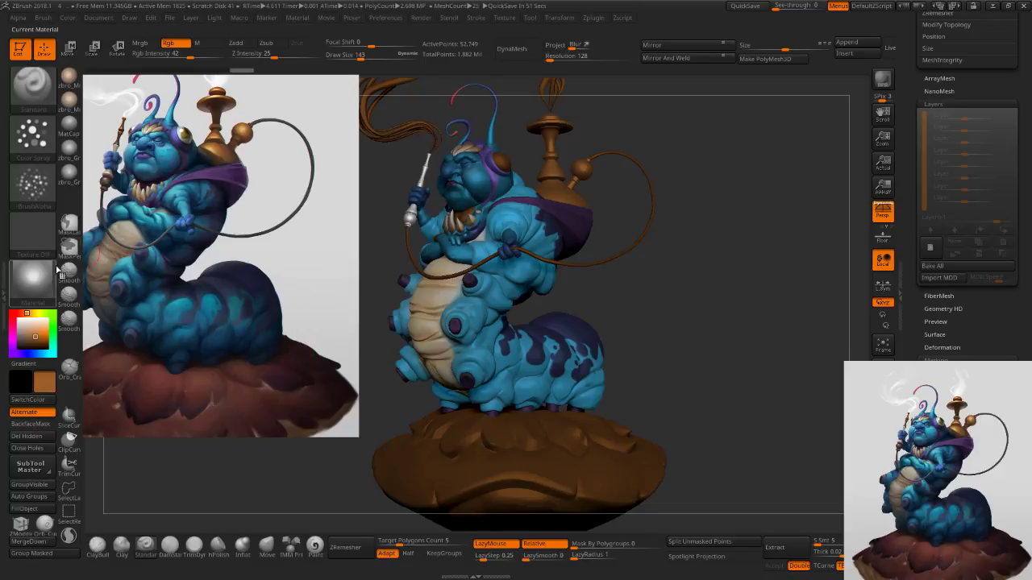
click(32, 282)
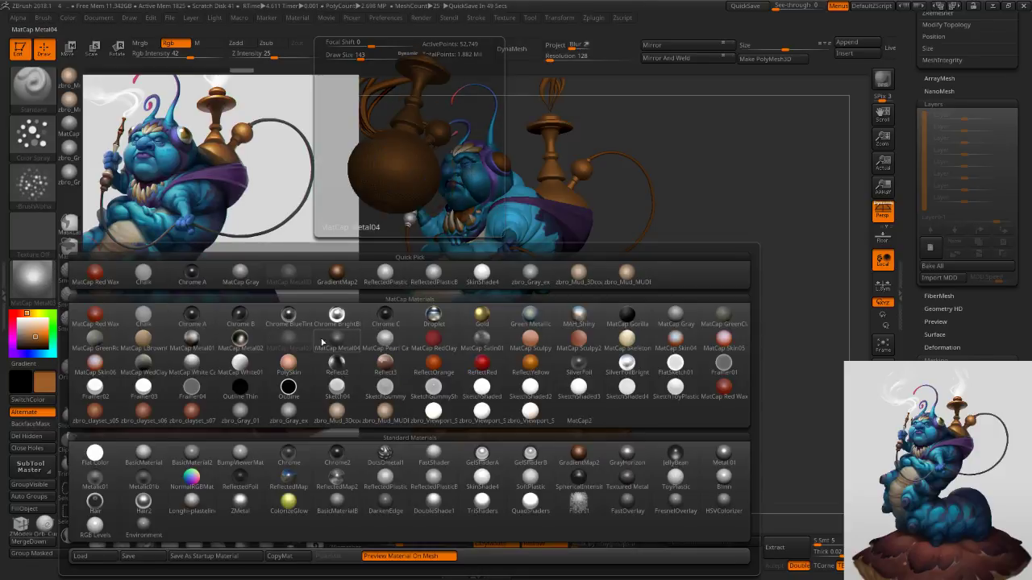
click(384, 343)
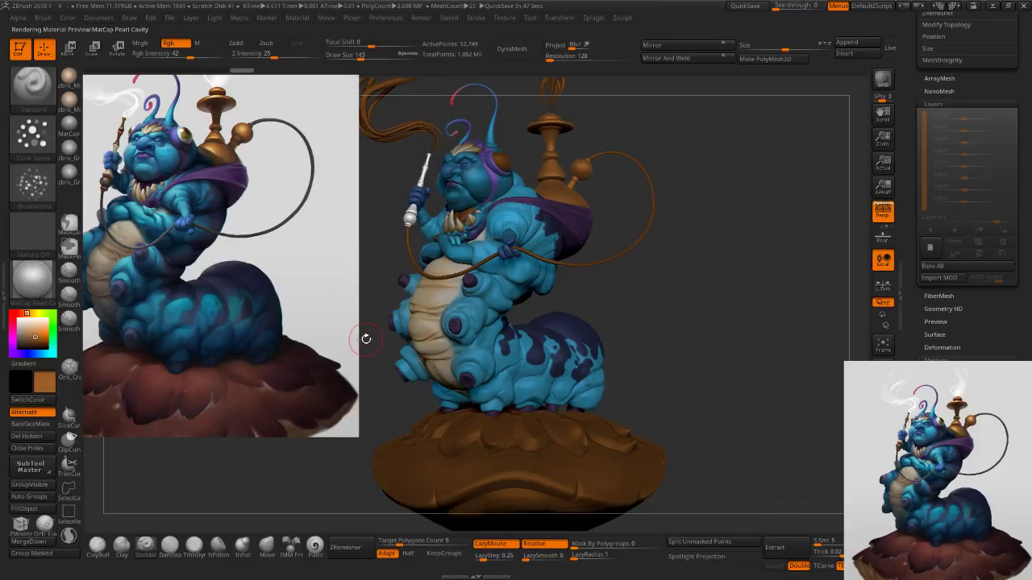
Try ZMetal, Longhi-plasteline, Metallic01b and ToyPlastic, then return to MatCap Metal03.
click(33, 282)
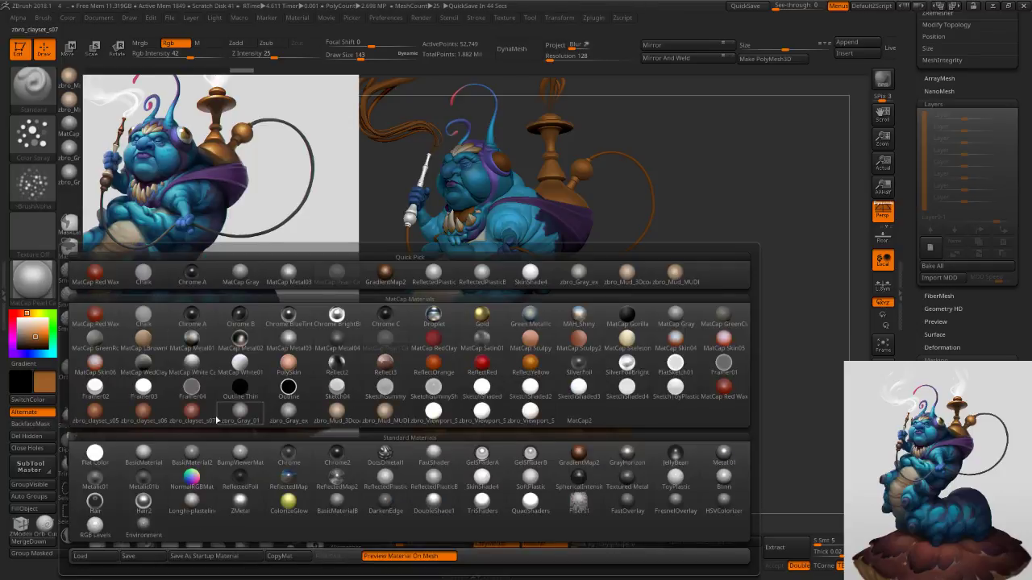
click(241, 507)
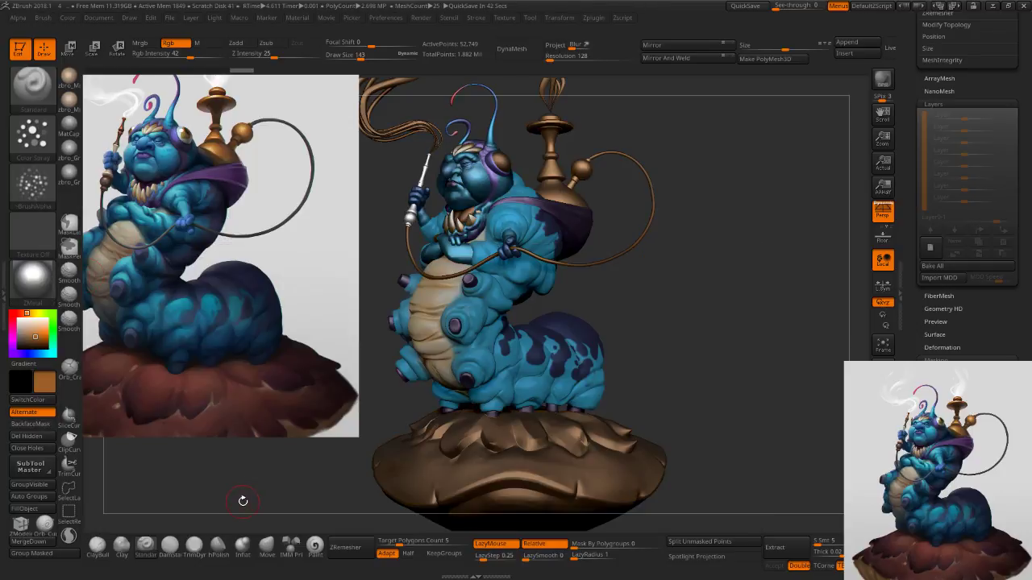
click(32, 281)
click(190, 502)
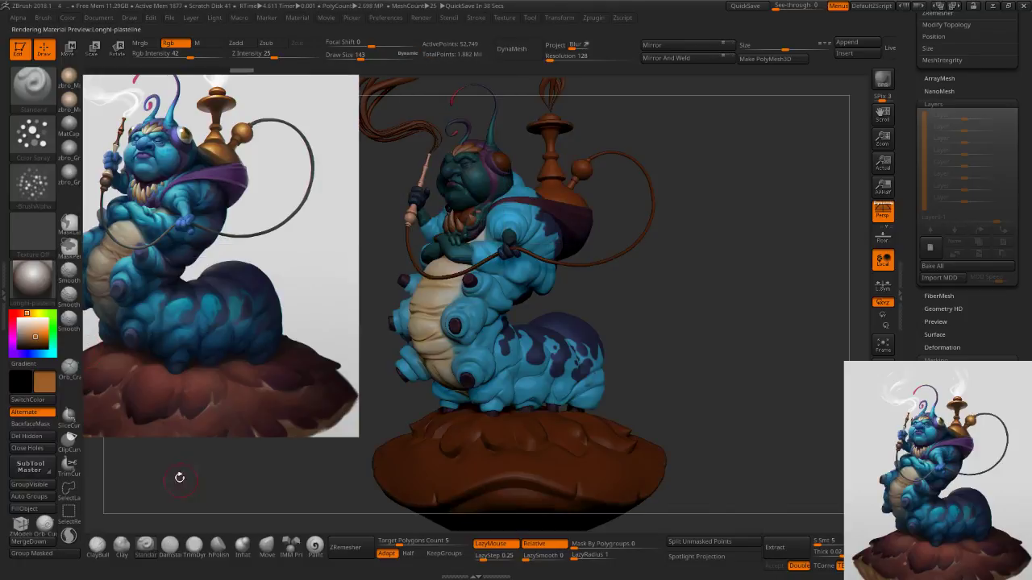
click(32, 282)
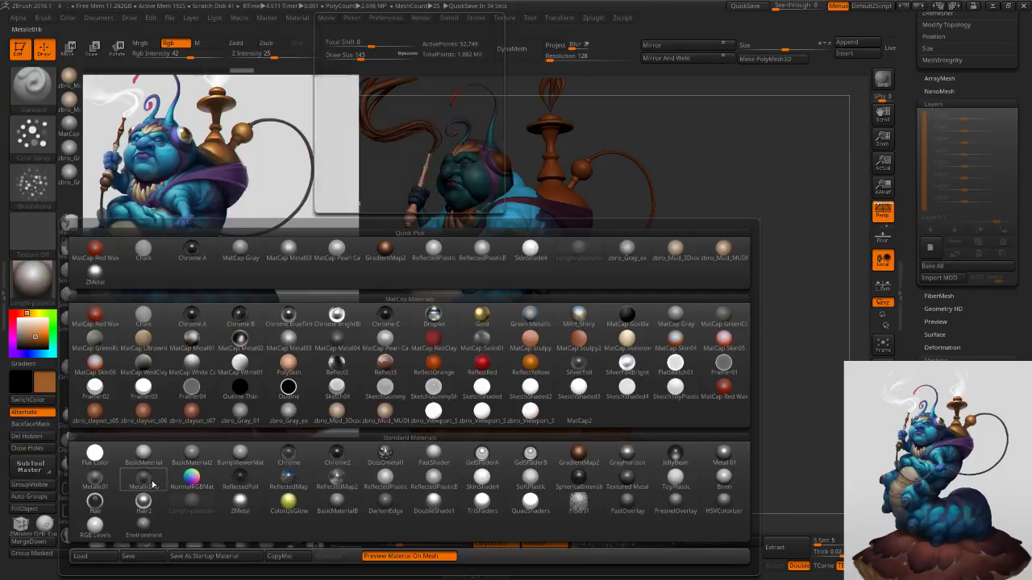
click(153, 482)
click(43, 295)
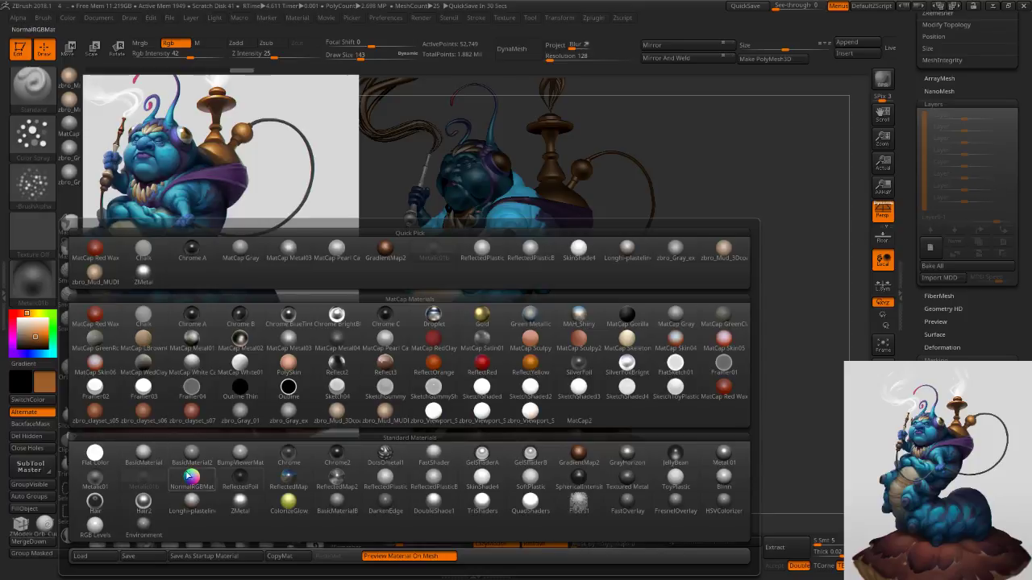
click(674, 487)
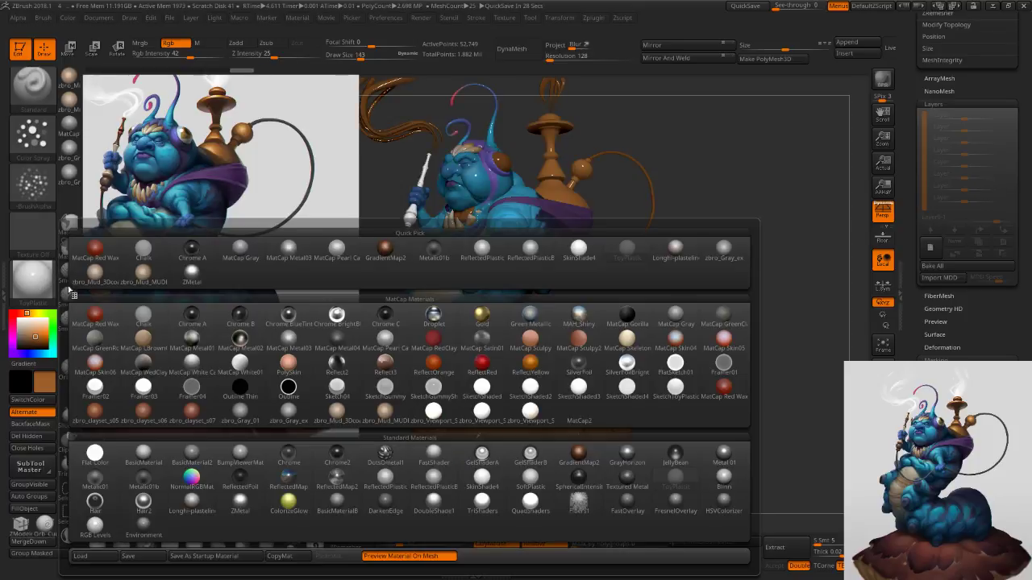
click(34, 287)
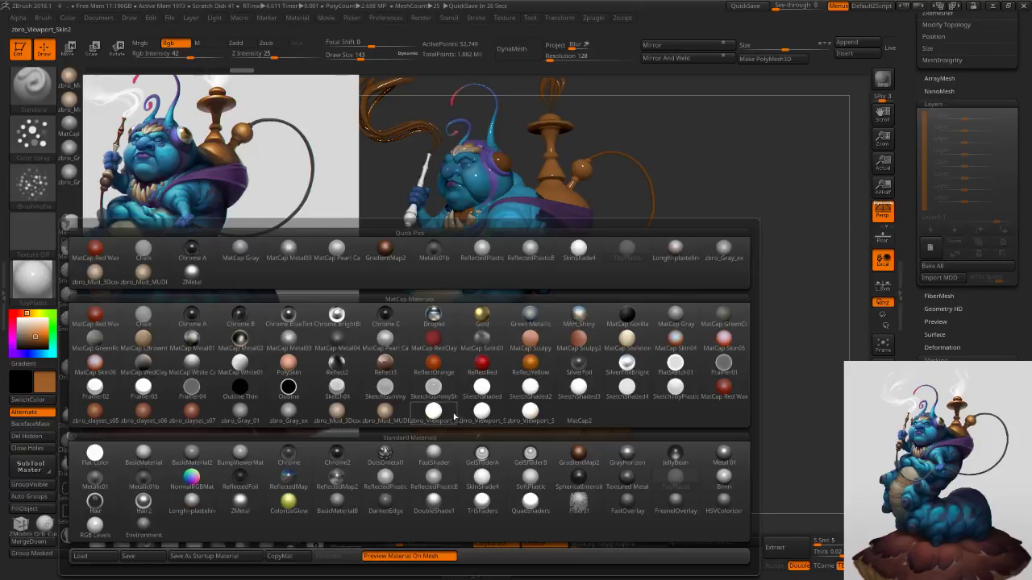
click(298, 340)
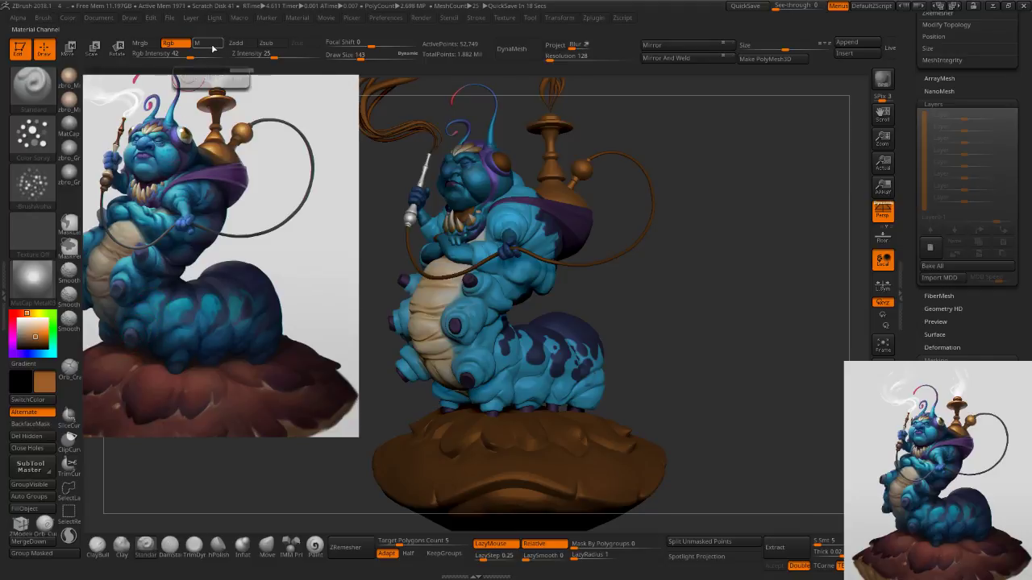
Enable painting material with colour and pick a warm, brighter brown.
click(140, 43)
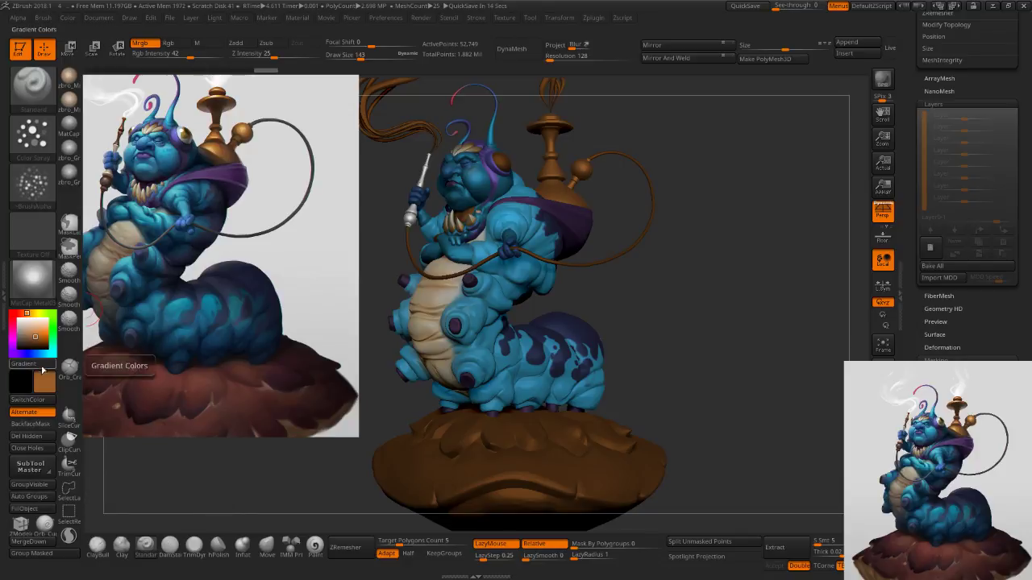
drag(917, 284, 916, 549)
drag(916, 436, 917, 515)
mouse_move(968, 144)
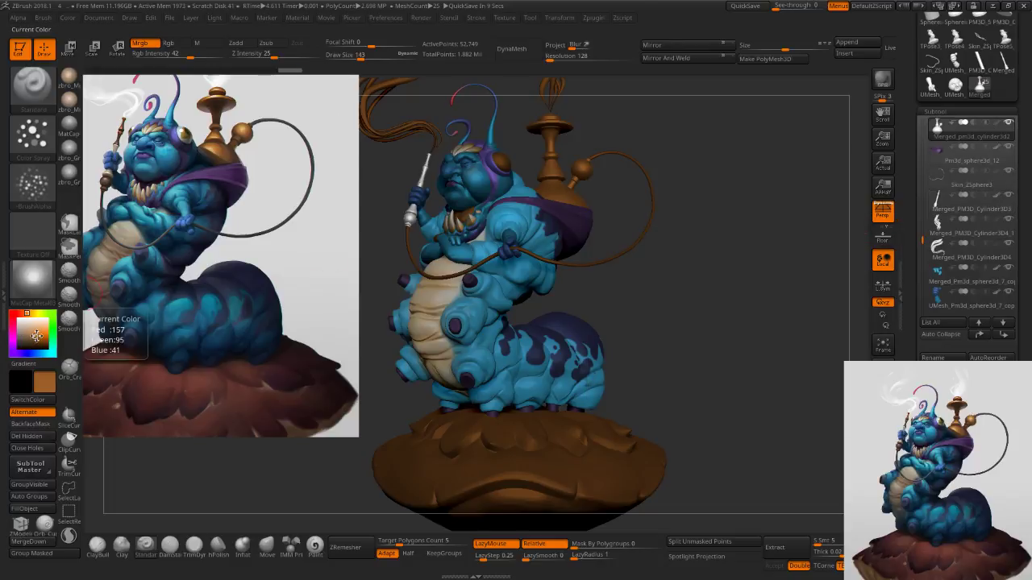
click(35, 335)
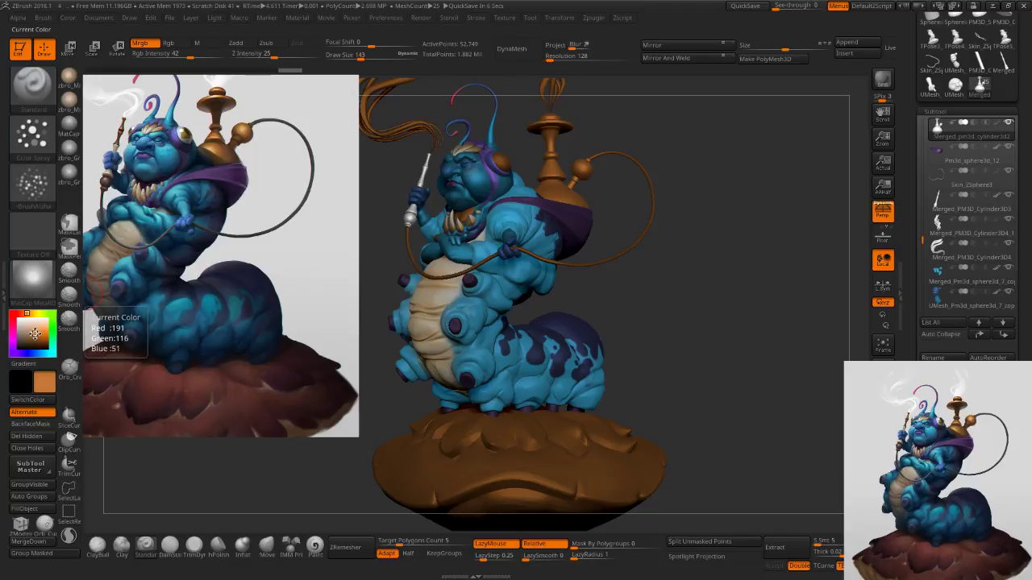
click(35, 336)
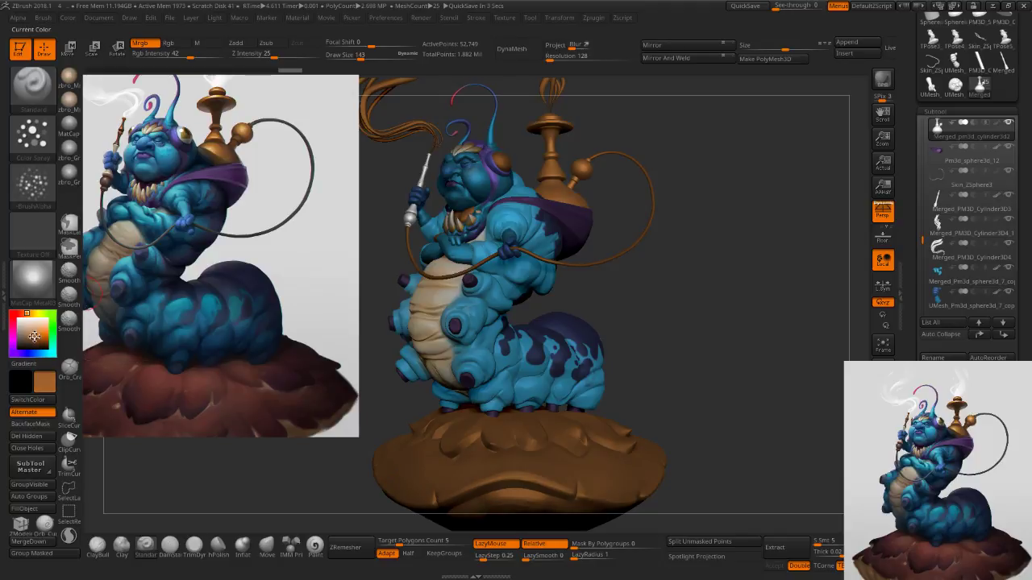
click(36, 336)
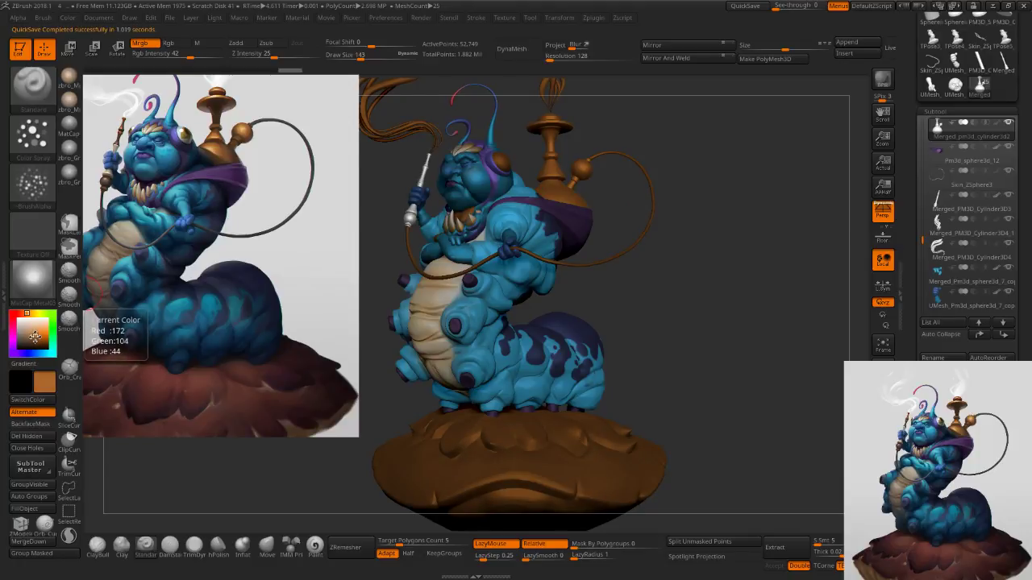
Fill the hookah subtool with the brown, then open the Material menu's wax modifier settings.
click(36, 508)
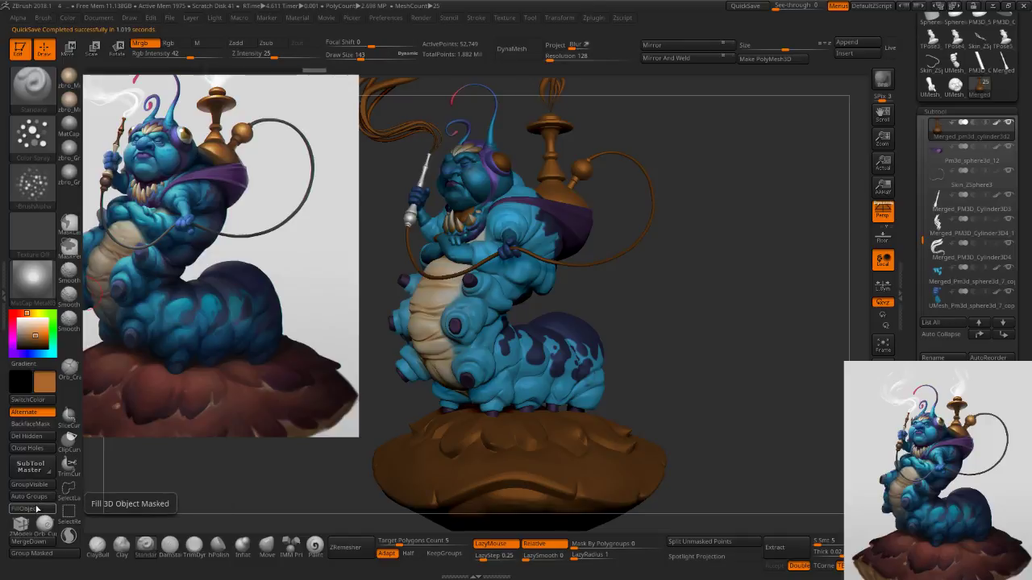
key(ctrl+z)
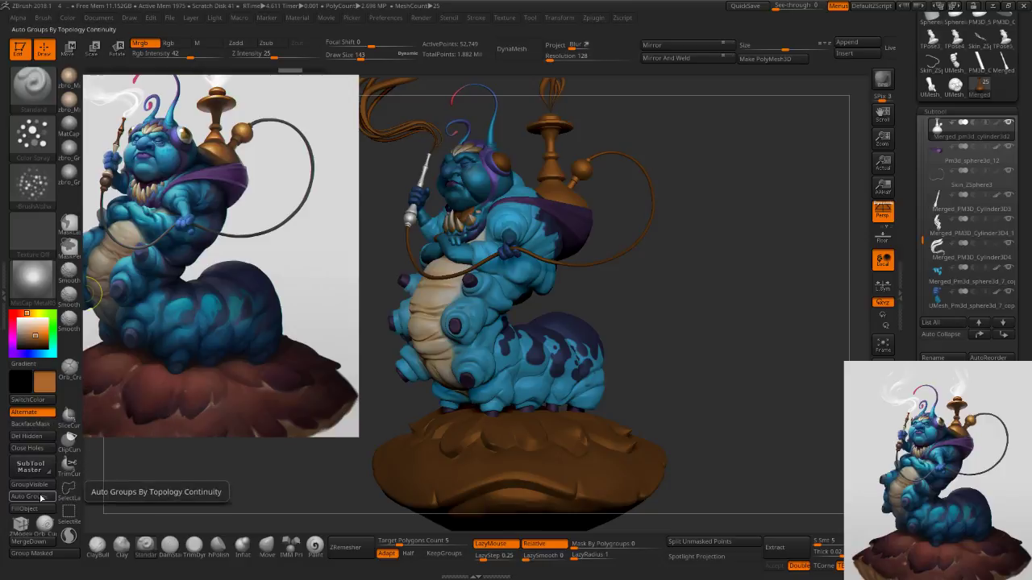
click(40, 510)
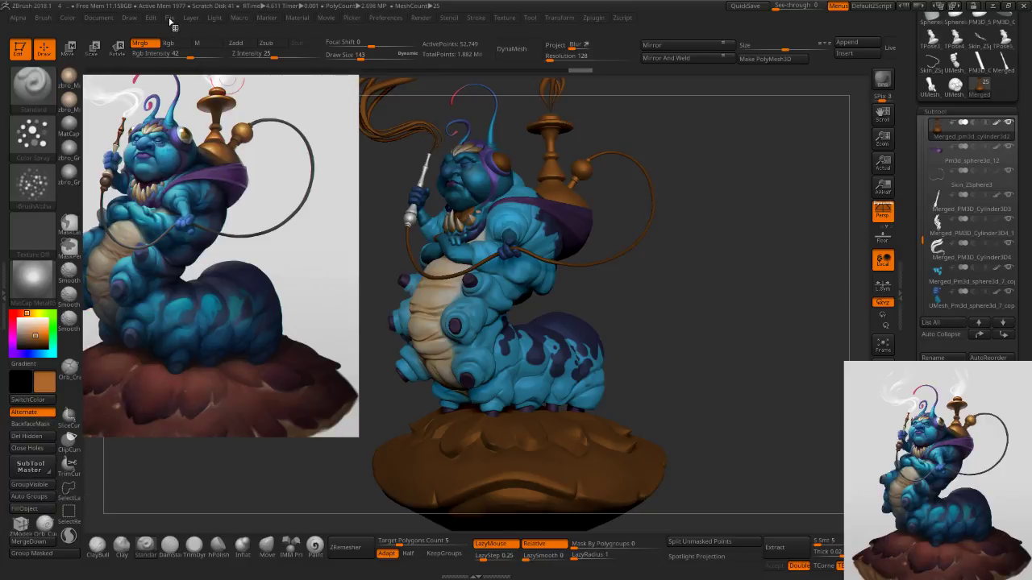
click(153, 17)
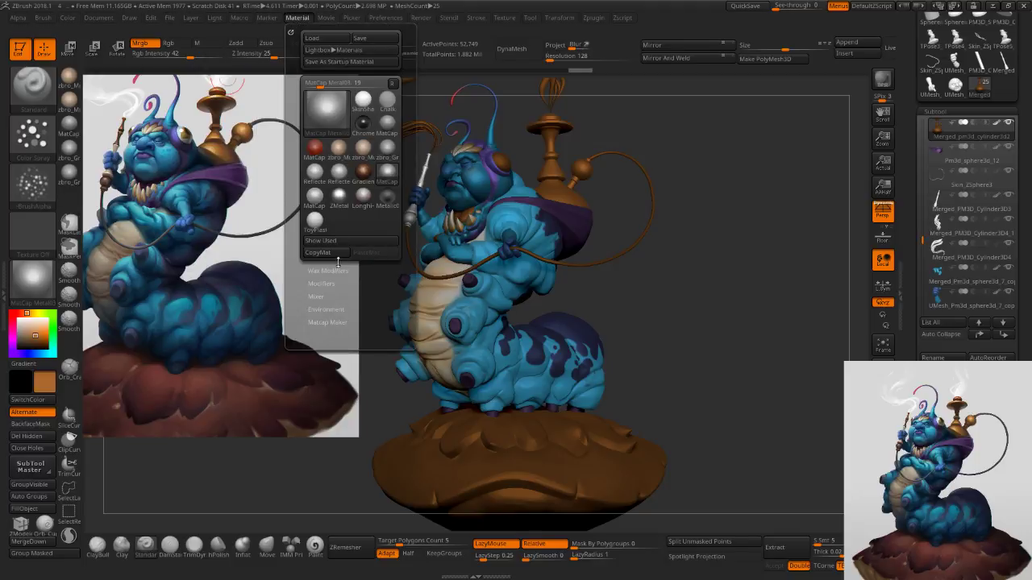
click(334, 271)
Tune MatCap Metal03 modifiers: Intensity A about 1.72, Cavity Transition 0.39, Depth A tried then reset to 0.
click(325, 269)
click(328, 282)
drag(352, 347, 355, 262)
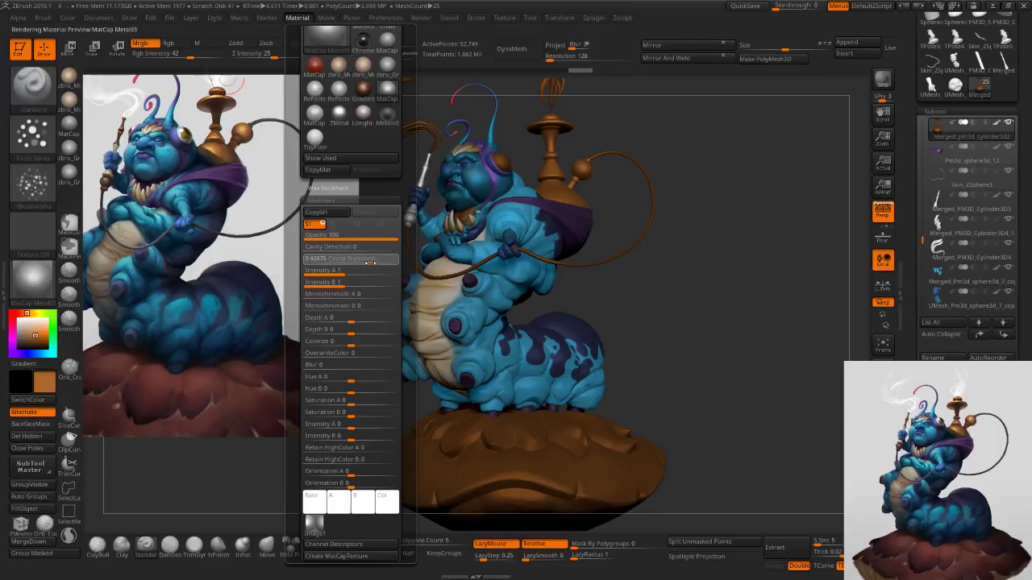
click(368, 268)
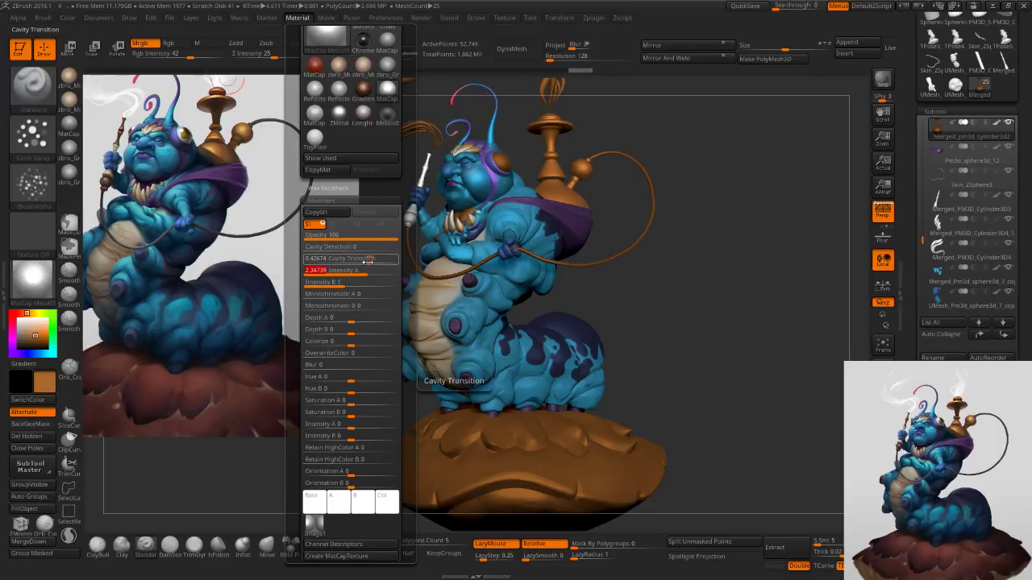
click(366, 261)
click(369, 261)
click(358, 273)
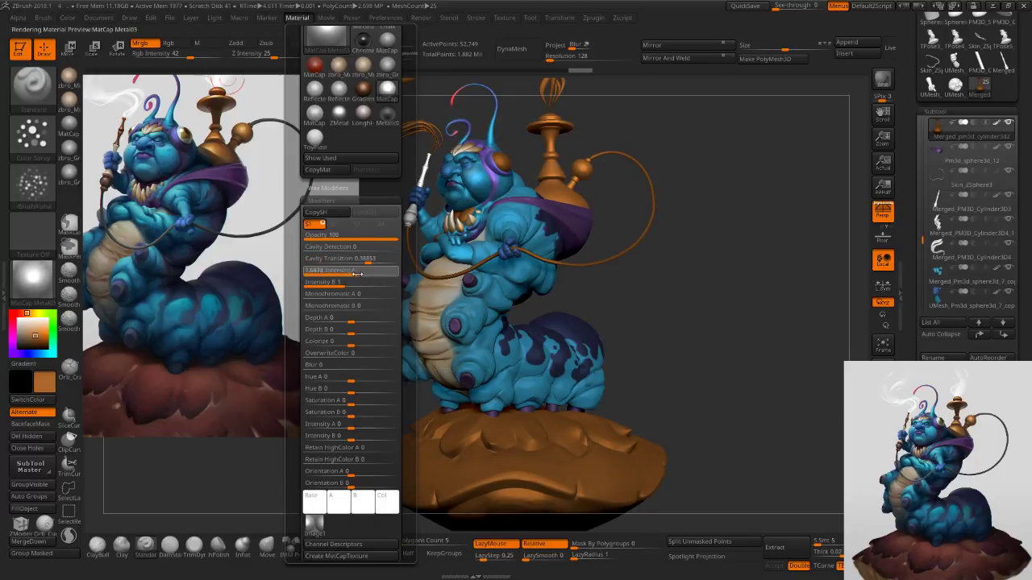
click(358, 273)
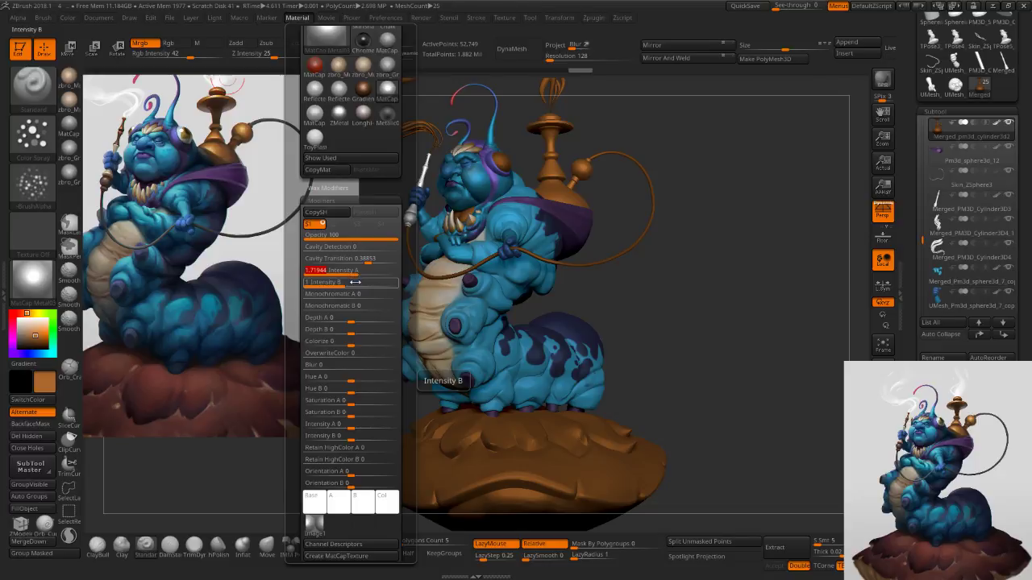
click(359, 318)
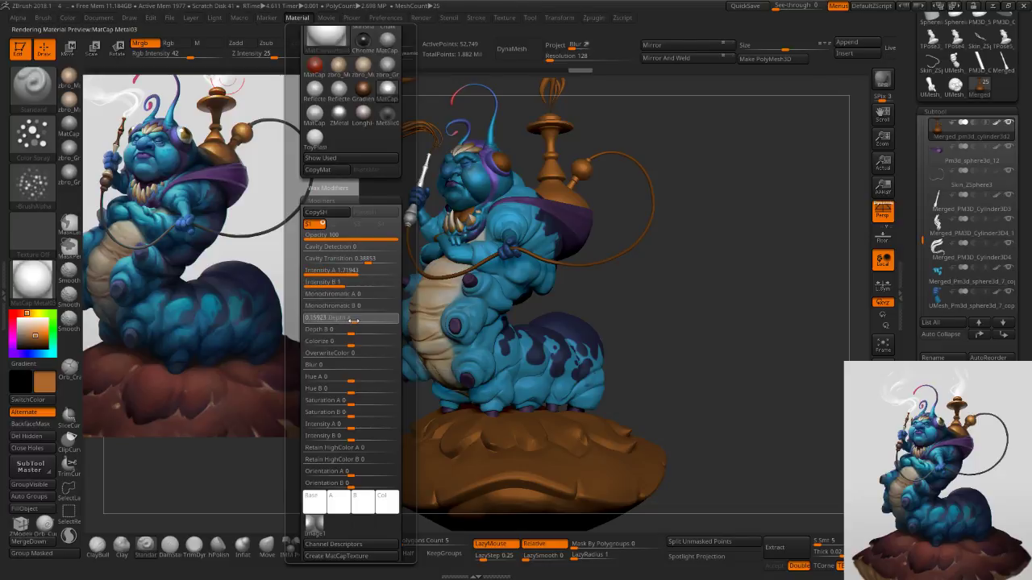
drag(359, 321, 349, 319)
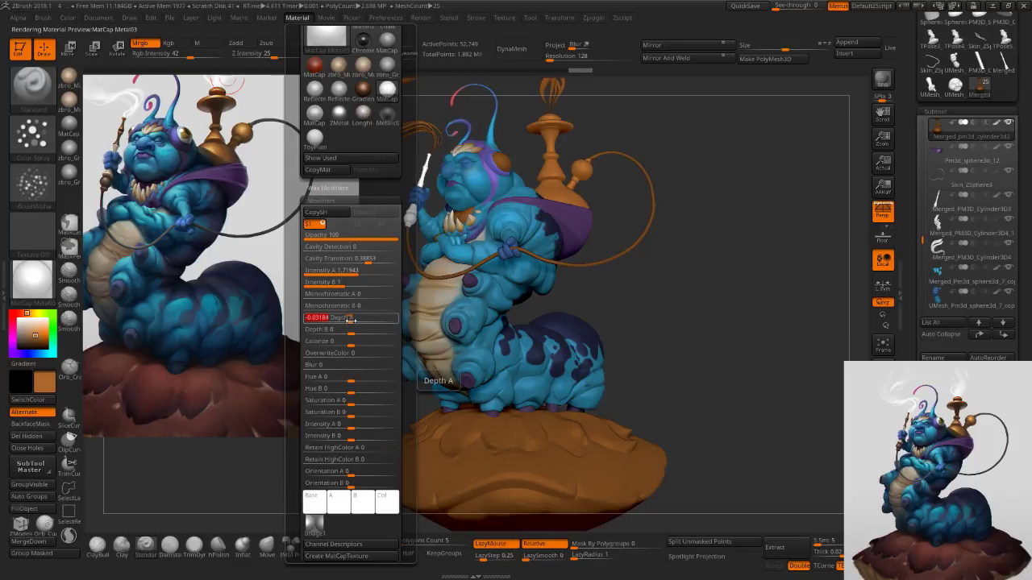
drag(349, 318, 352, 319)
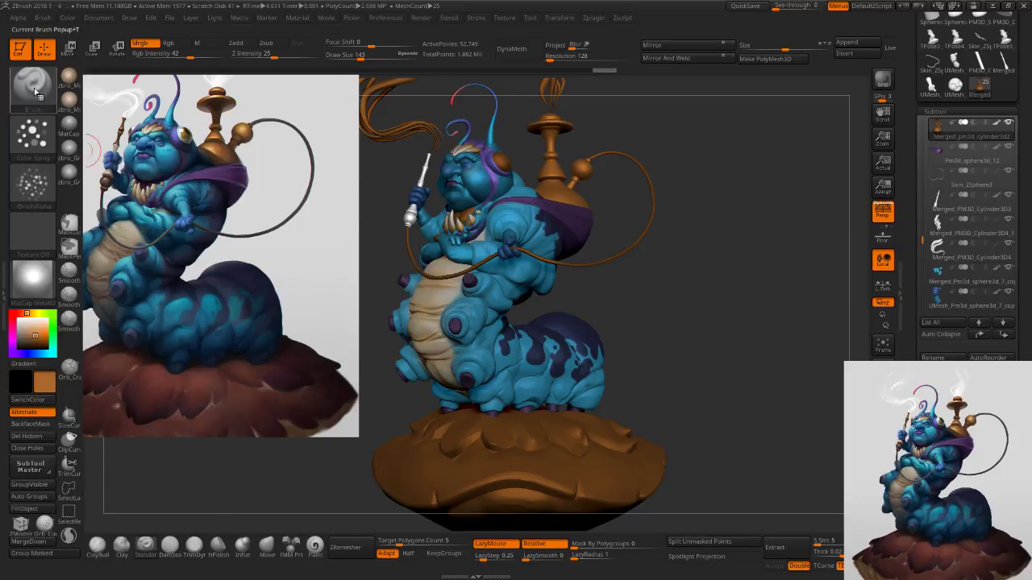
Switch to the SkinShade4 material, frame the face, and sample blue with a size-53 brush.
click(35, 288)
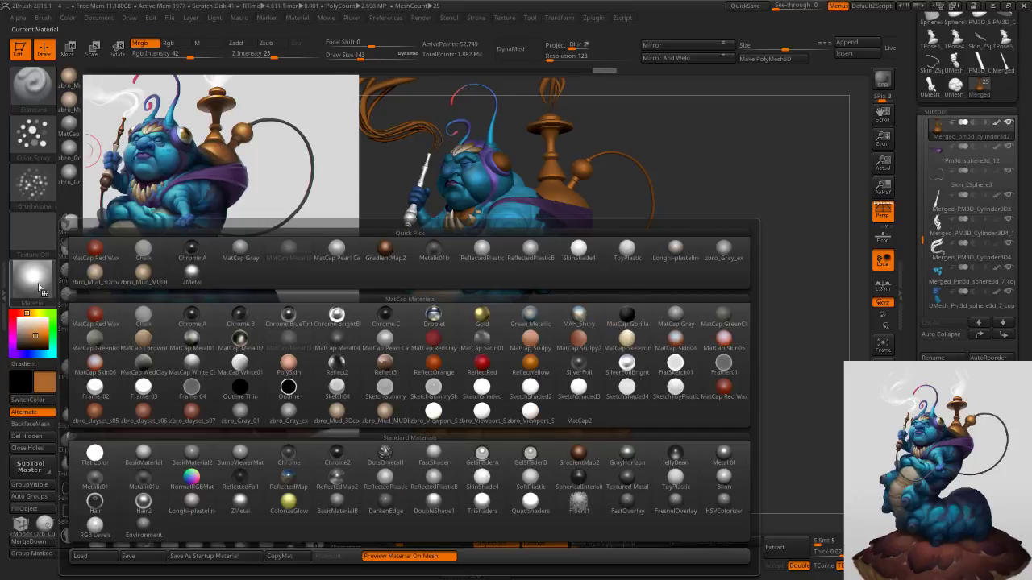
click(490, 486)
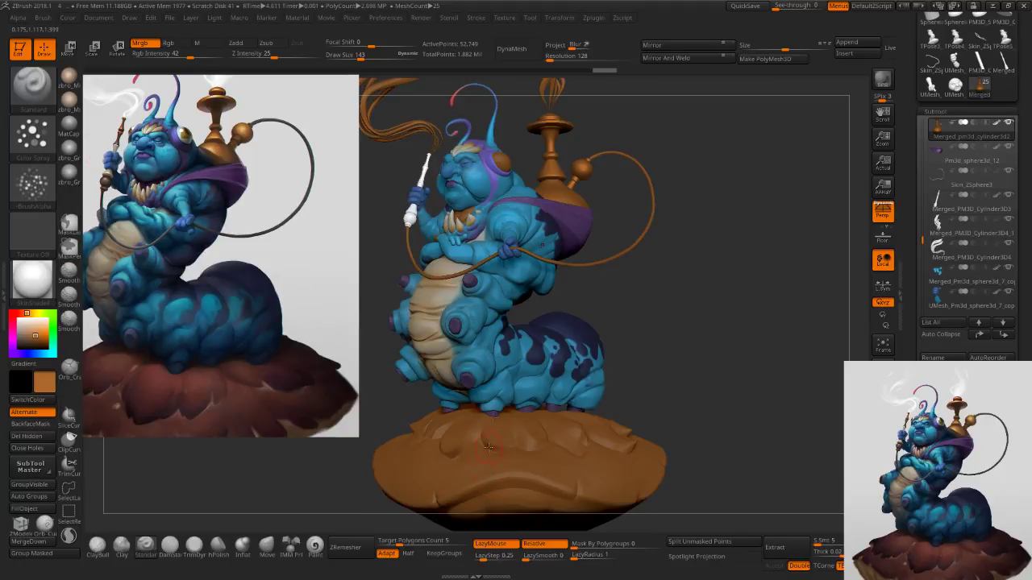
right_drag(472, 183, 487, 190)
ctrl+right_drag(499, 236, 498, 300)
alt+right_drag(448, 208, 527, 299)
key(s)
click(508, 274)
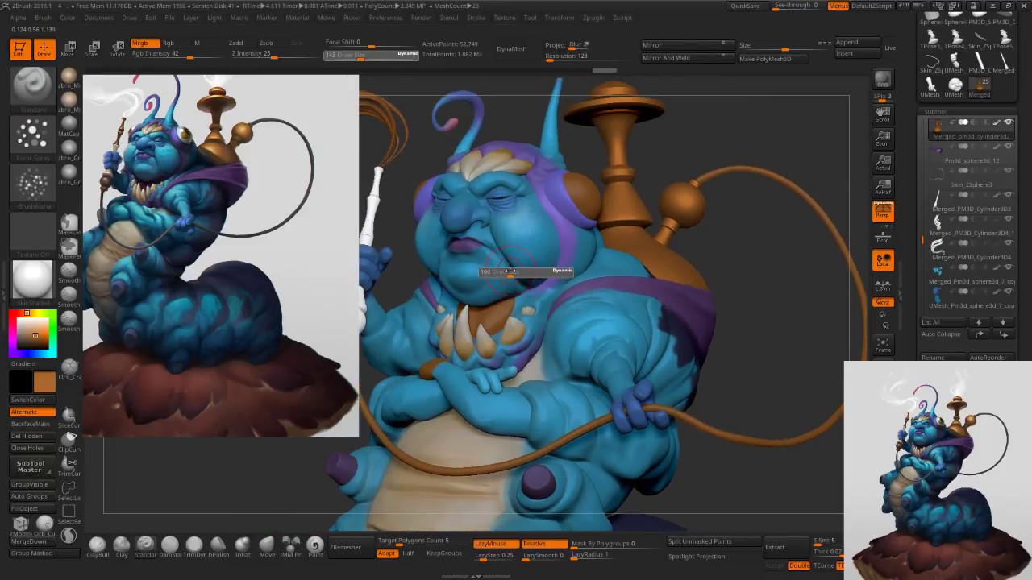
key(c)
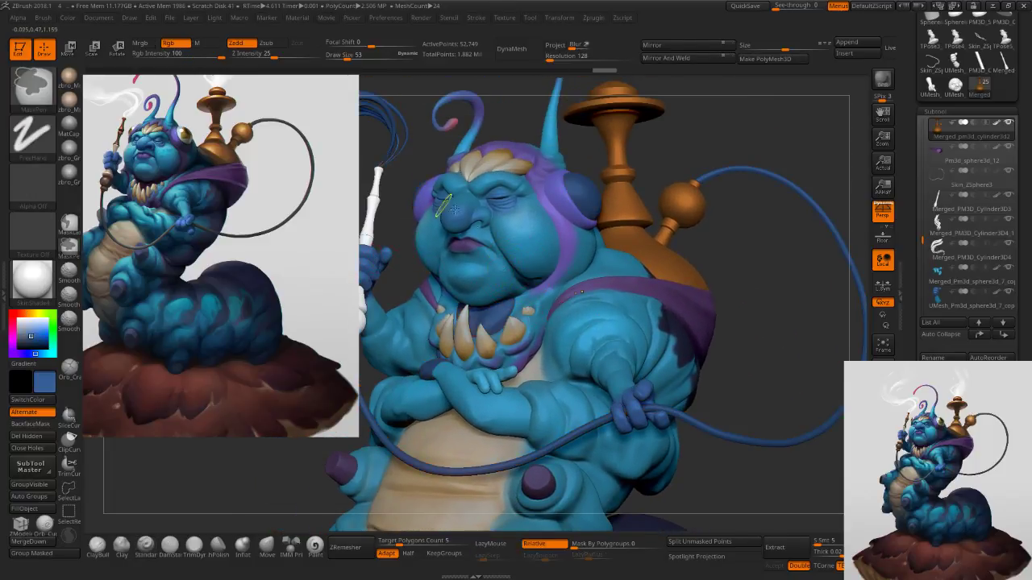
Make the lips the active subtool and set the brush to size 23 near the mouth.
ctrl+right_drag(372, 256, 367, 339)
alt+right_drag(287, 173, 545, 300)
key(s)
click(534, 301)
alt+click(520, 292)
key(s)
click(507, 289)
ctrl+right_drag(488, 277, 493, 310)
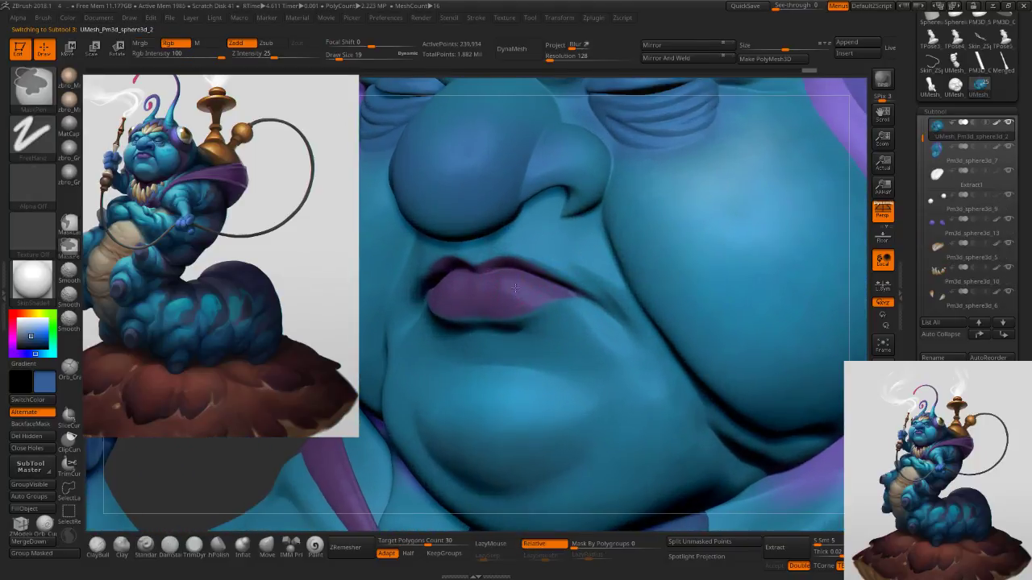
key(s)
click(499, 292)
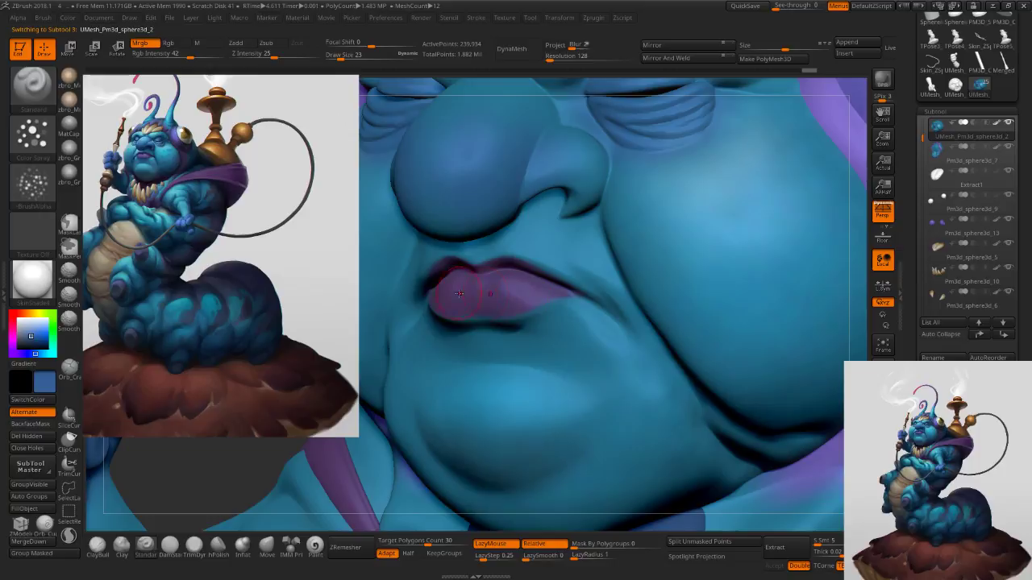
Spray blue speckles across the lips, redoing the first lower-lip strokes.
drag(520, 293, 509, 292)
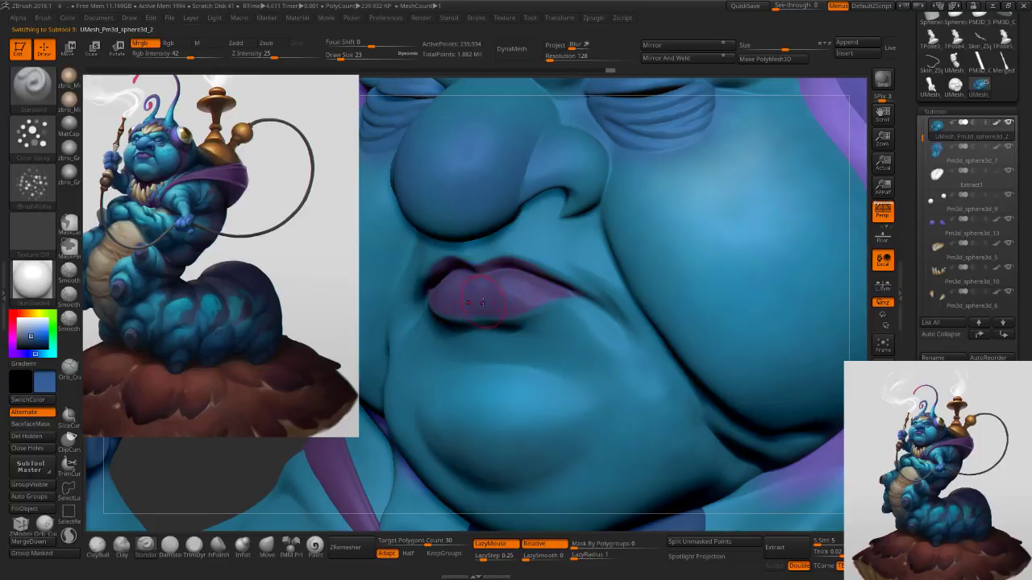
right_drag(507, 294, 540, 292)
key(ctrl+z)
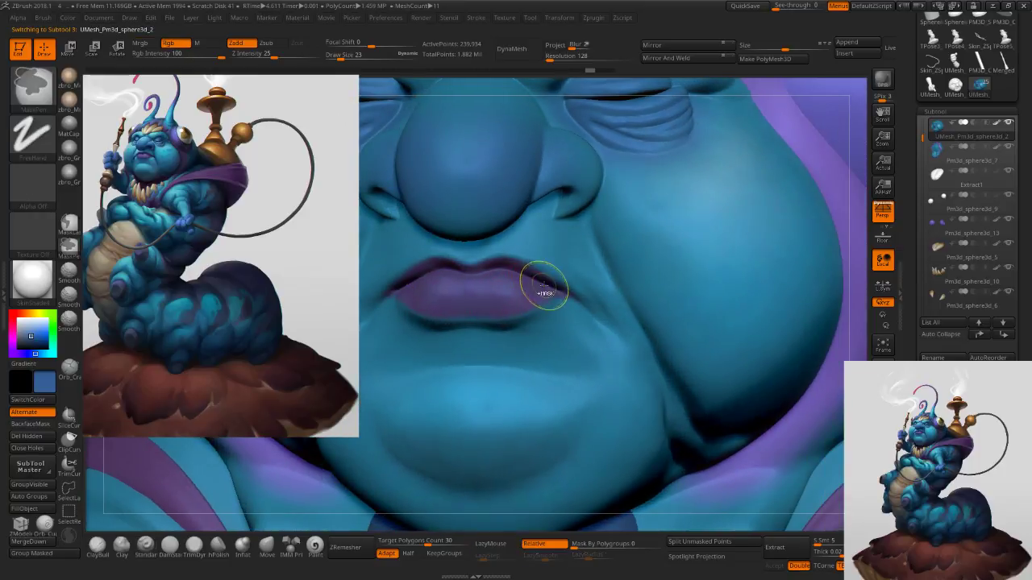
key(ctrl+z)
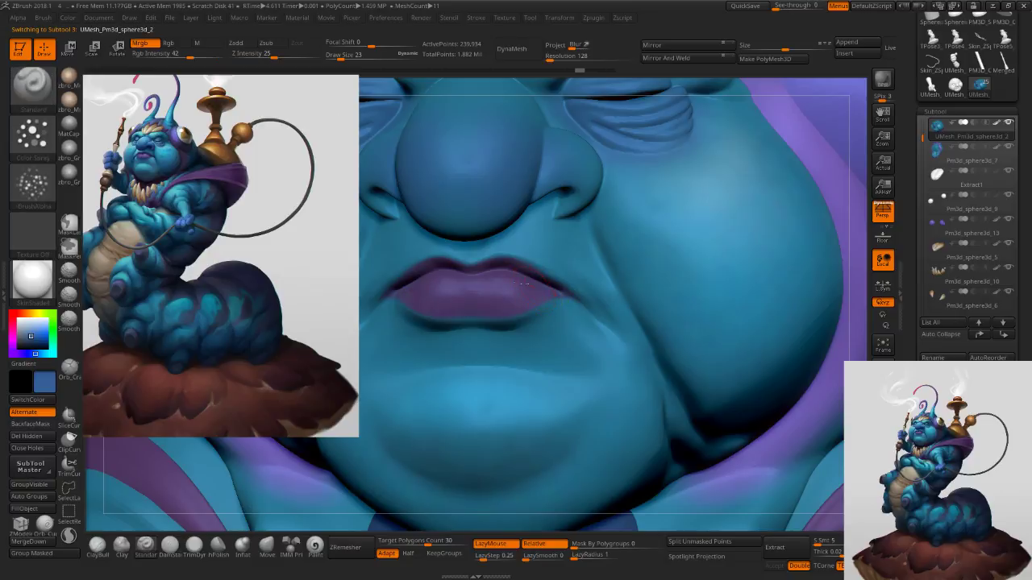
drag(526, 290, 470, 300)
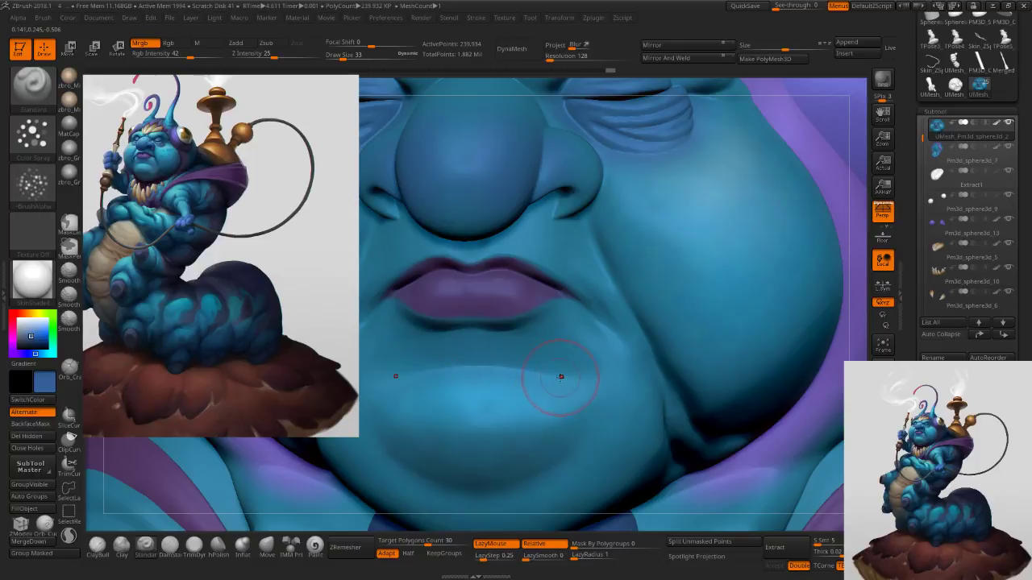
Zoom out to the whole caterpillar and enlarge the brush to 85.
ctrl+right_drag(604, 413, 608, 328)
ctrl+right_drag(686, 345, 685, 281)
alt+right_drag(685, 323, 593, 222)
ctrl+right_drag(641, 342, 637, 259)
mouse_move(588, 202)
ctrl+right_down()
mouse_move(611, 331)
mouse_move(623, 266)
mouse_move(655, 266)
mouse_move(633, 262)
ctrl+right_up()
key(s)
drag(631, 261, 641, 262)
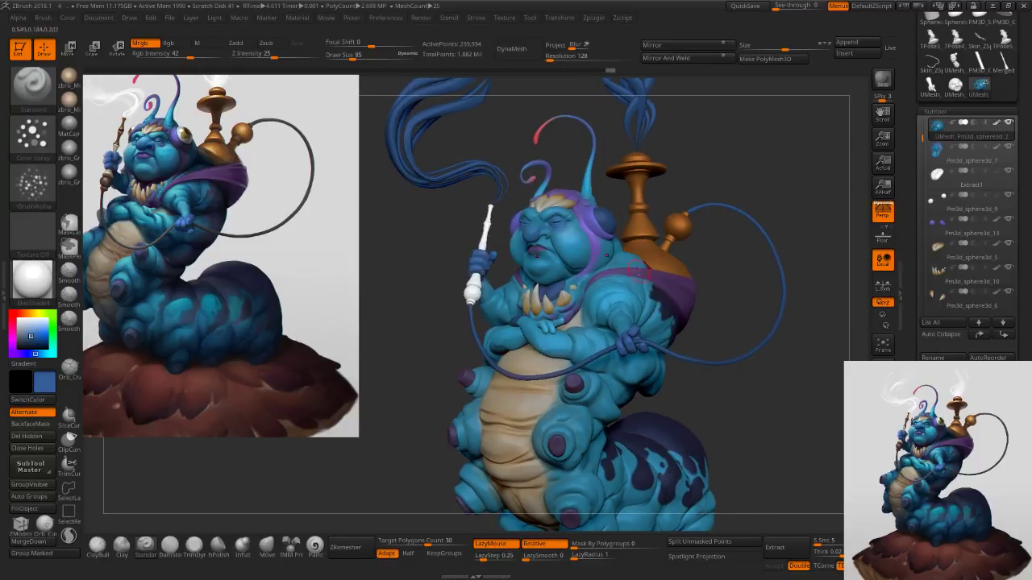
Select the body subtool, sample dark navy, isolate it with Solo, and set brush size 147.
right_drag(679, 432, 659, 433)
alt+click(683, 432)
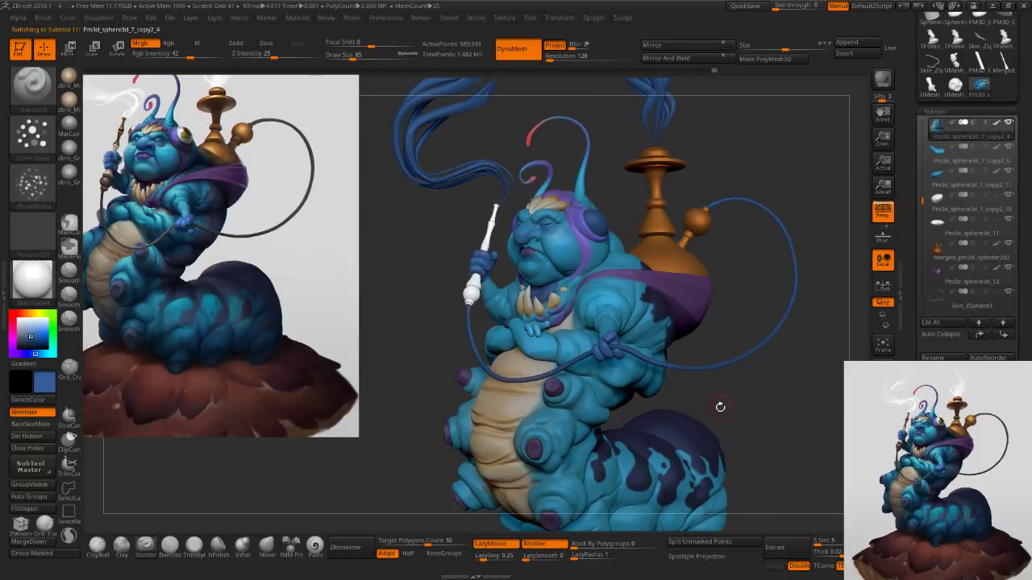
key(c)
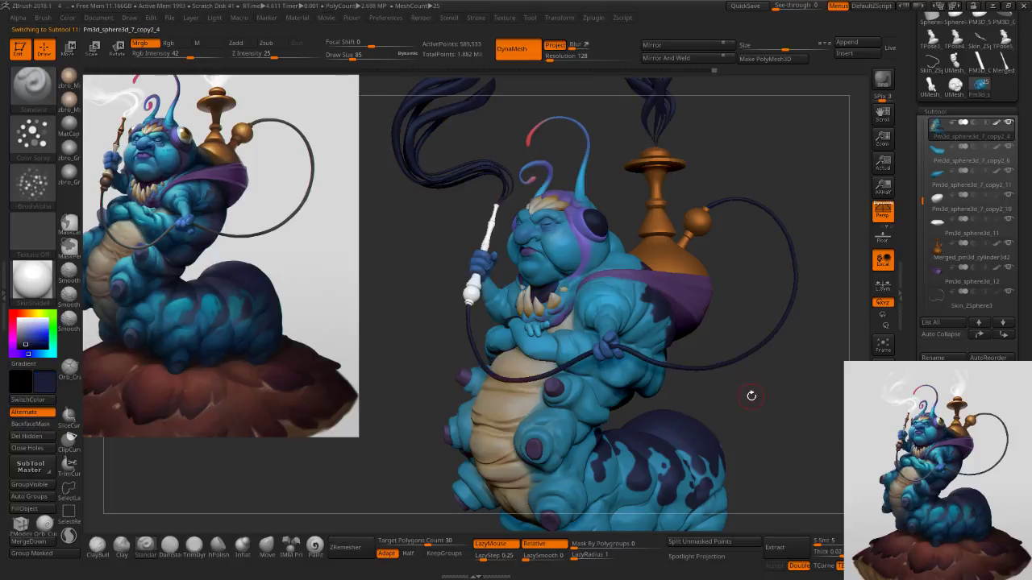
click(883, 494)
ctrl+click(778, 400)
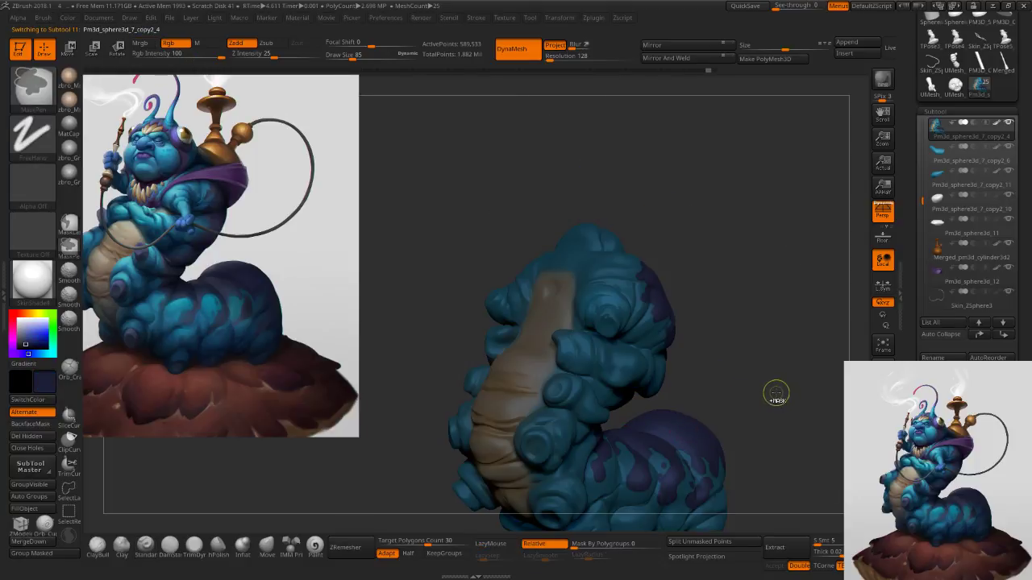
key(s)
click(716, 383)
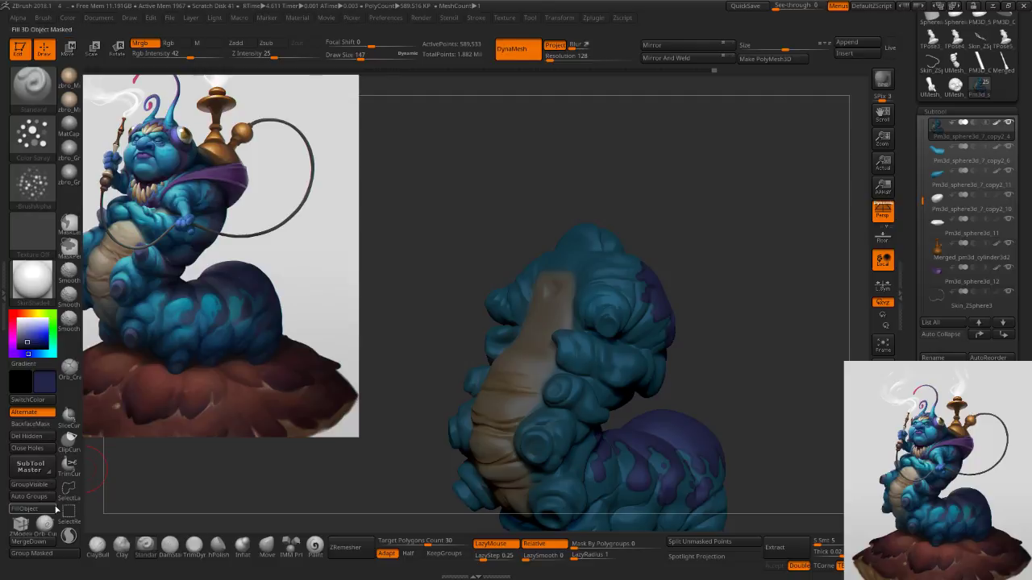
Check the body's mask by inverting it, then clear the mask entirely.
ctrl+click(708, 402)
ctrl+click(708, 403)
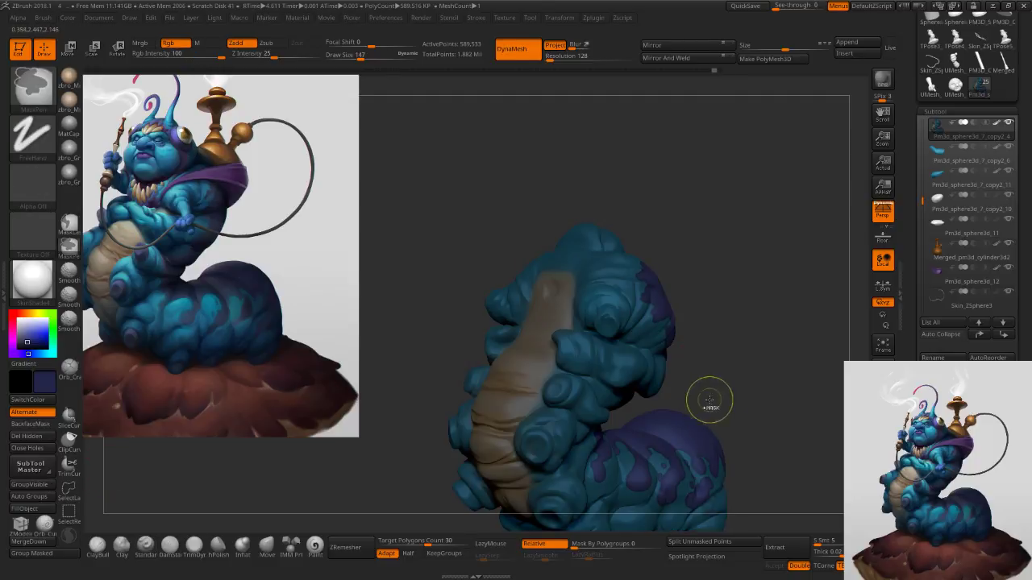
ctrl+click(717, 398)
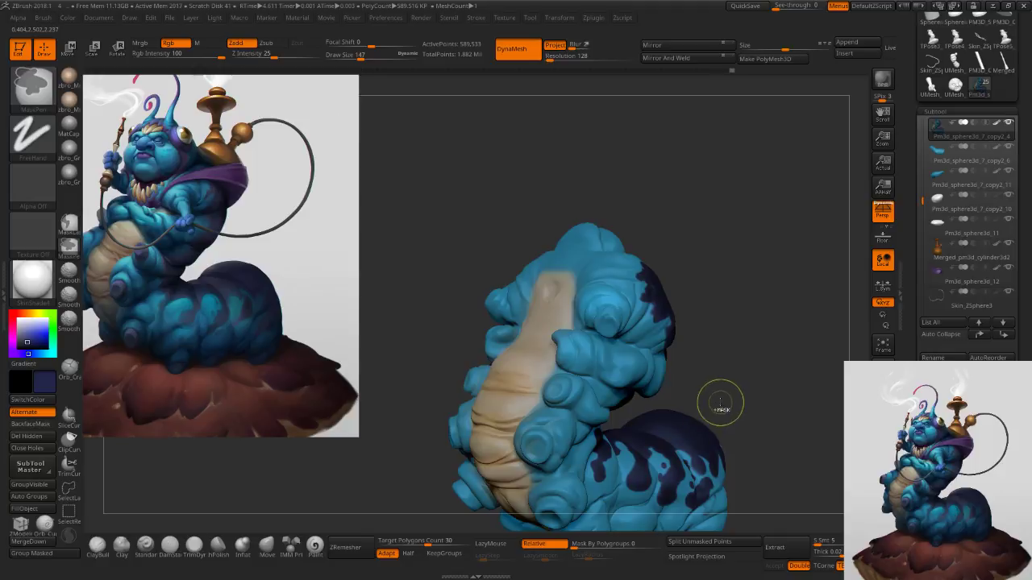
ctrl+click(719, 403)
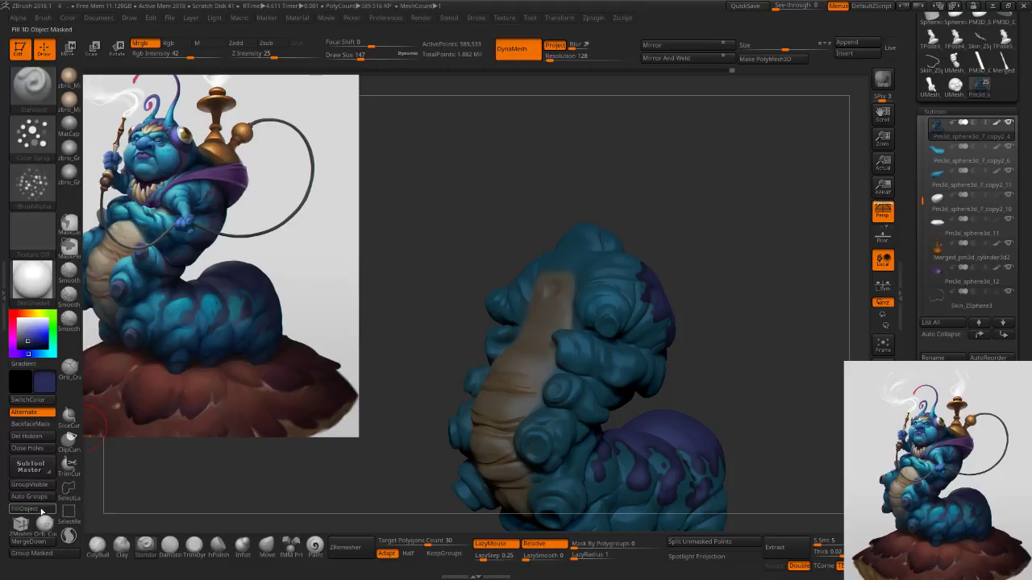
ctrl+drag(762, 278, 795, 337)
ctrl+right_drag(790, 366, 752, 320)
ctrl+click(749, 323)
ctrl+click(747, 325)
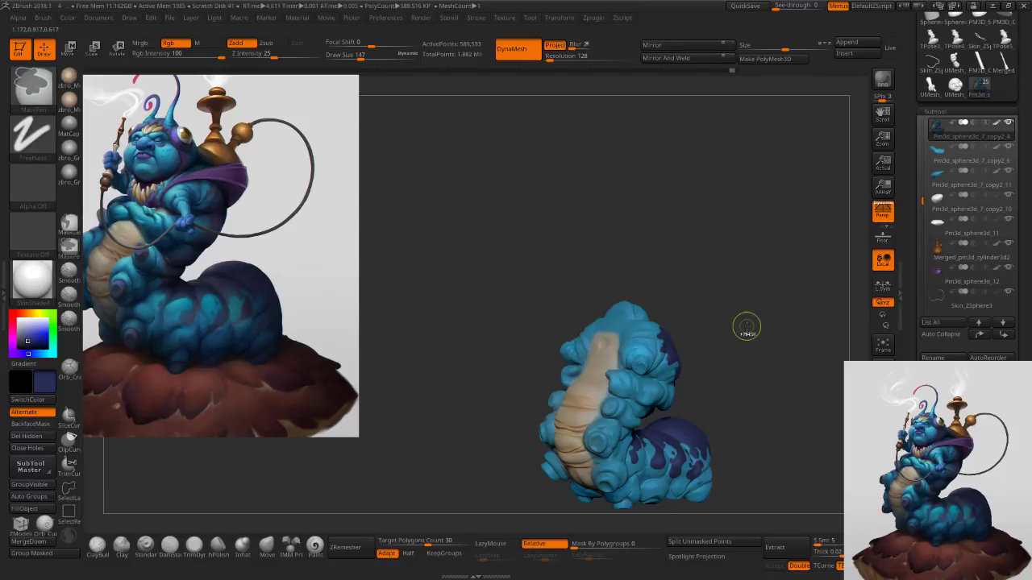
Turn Solo off to show all subtools and make the head subtool Pm3d_sphere3d_7 active.
click(883, 501)
ctrl+right_drag(587, 270, 602, 316)
key(s)
drag(603, 317, 604, 317)
alt+click(605, 318)
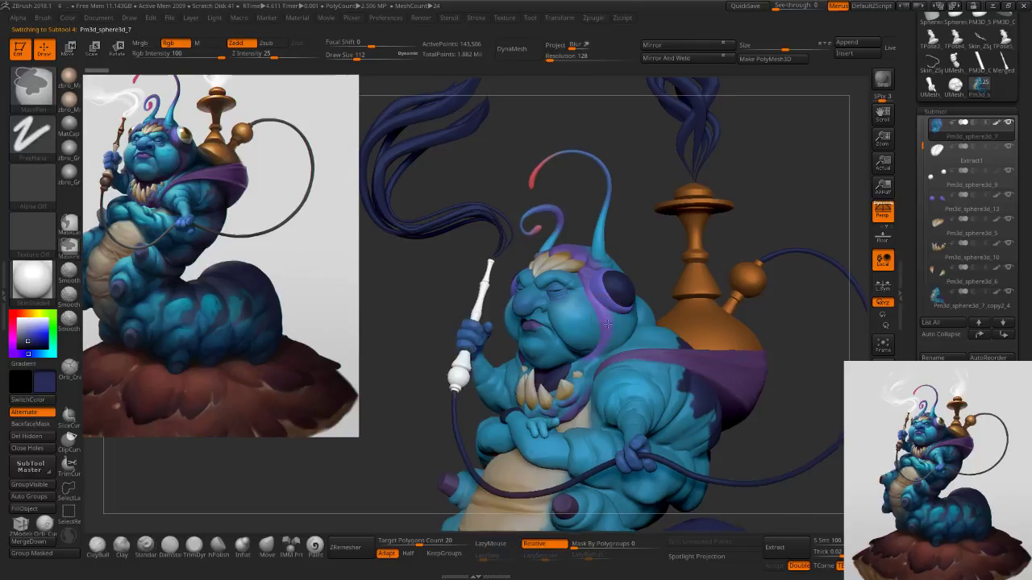
ctrl+right_drag(600, 305, 602, 322)
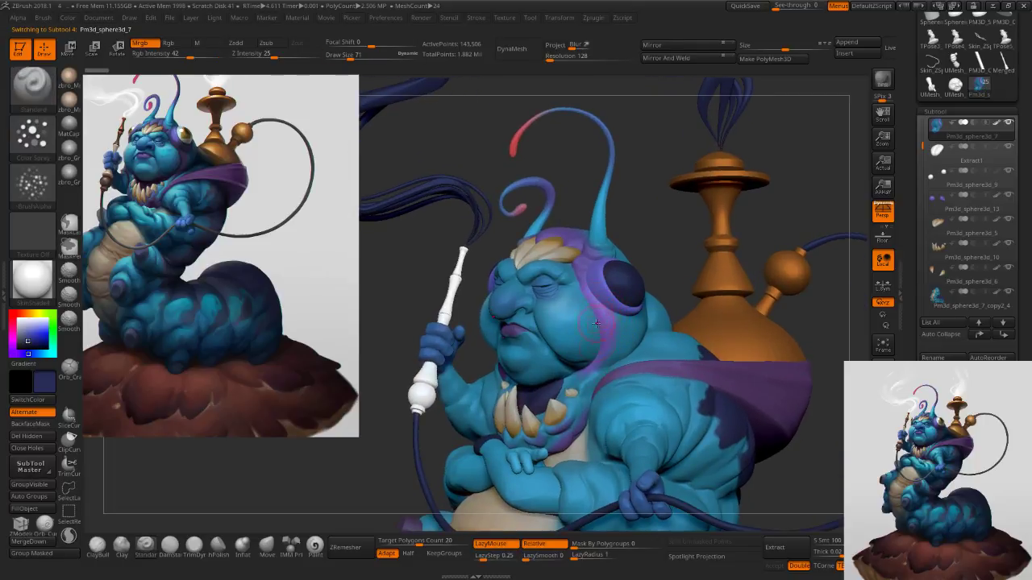
Switch to the Paint brush and lay trial strokes on the cheek edge and crown.
drag(598, 350, 634, 306)
key(ctrl+z)
click(315, 548)
ctrl+right_drag(604, 354, 602, 321)
drag(589, 287, 570, 384)
key(ctrl+z)
drag(596, 295, 553, 384)
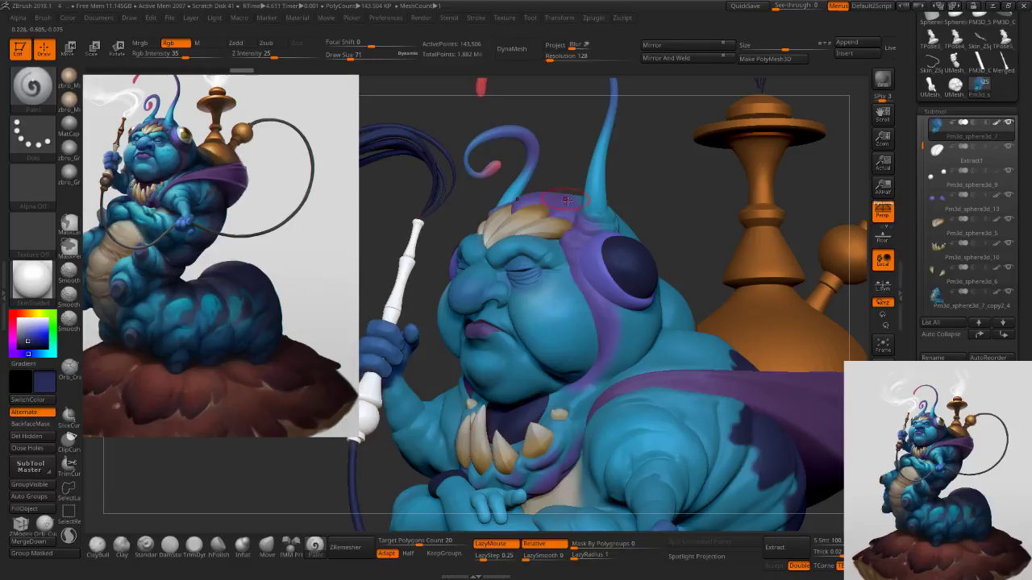
mouse_move(557, 227)
mouse_down()
mouse_move(550, 198)
mouse_move(571, 226)
mouse_up()
drag(608, 303, 606, 311)
mouse_move(606, 311)
ctrl+right_down()
mouse_move(524, 242)
mouse_move(561, 249)
mouse_move(556, 338)
ctrl+right_up()
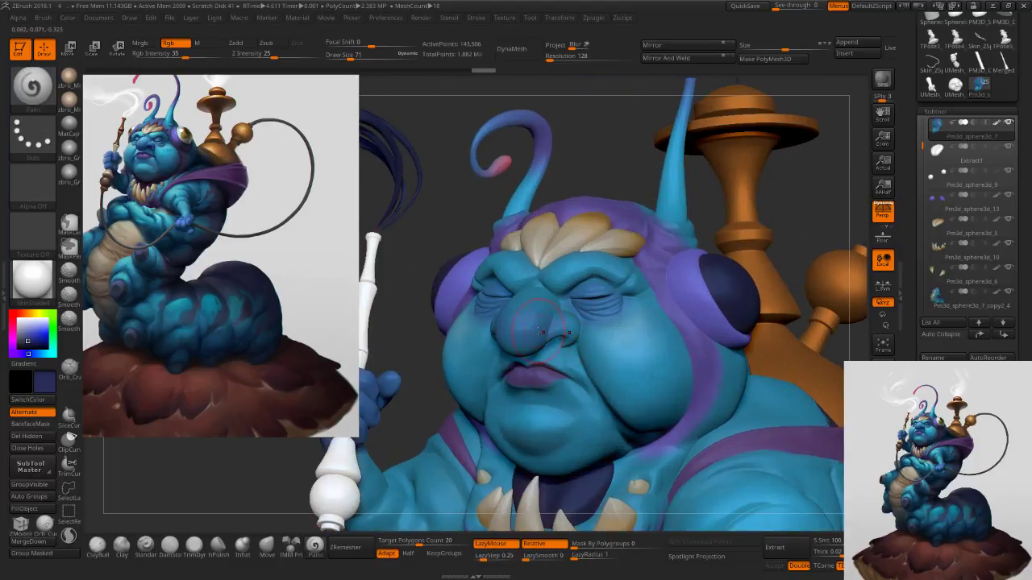
Select the face subtool and pick a lighter blue sampled from the model, with a smaller brush.
key(c)
key(s)
mouse_move(530, 328)
mouse_down()
mouse_move(512, 329)
mouse_move(532, 328)
mouse_up()
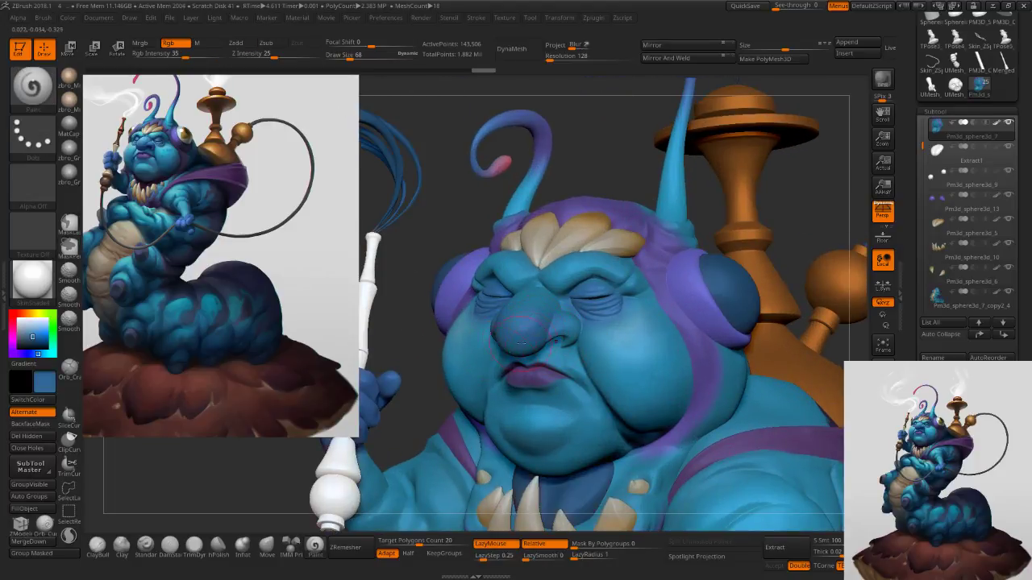
alt+click(537, 331)
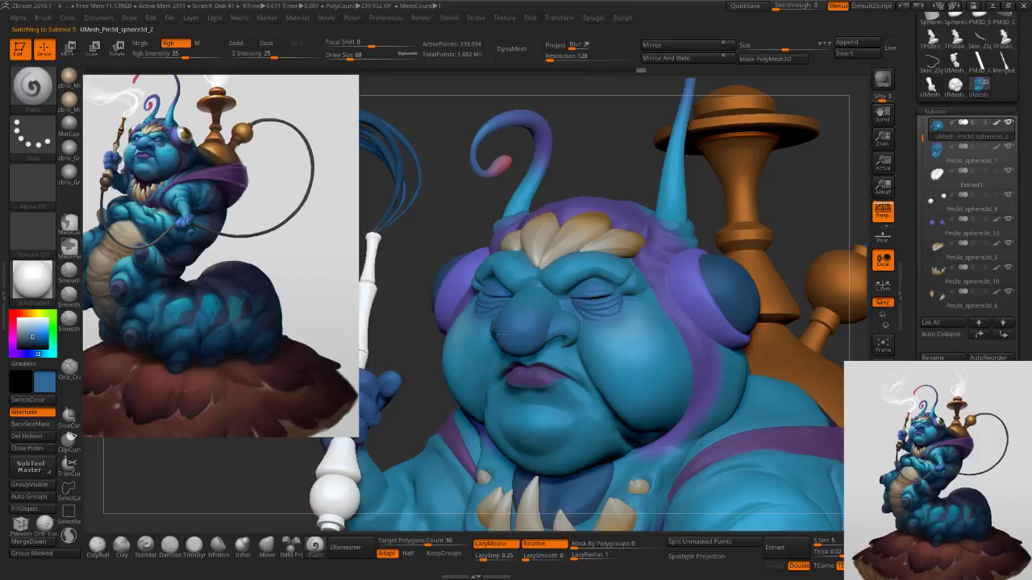
key(c)
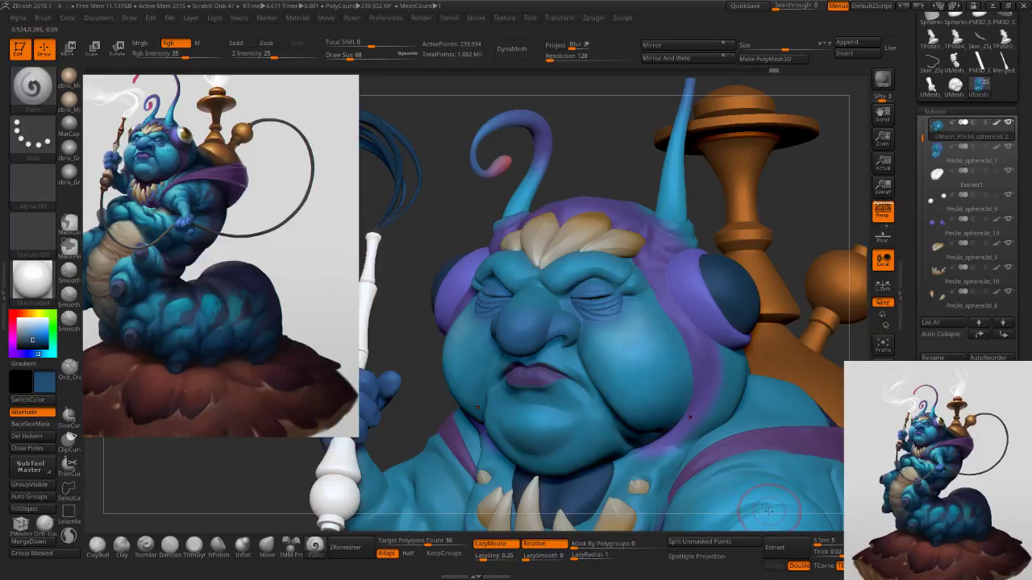
key(c)
key(s)
drag(562, 310, 565, 310)
key(s)
mouse_move(573, 273)
mouse_down()
mouse_move(552, 275)
mouse_move(599, 264)
mouse_up()
key(s)
key(s)
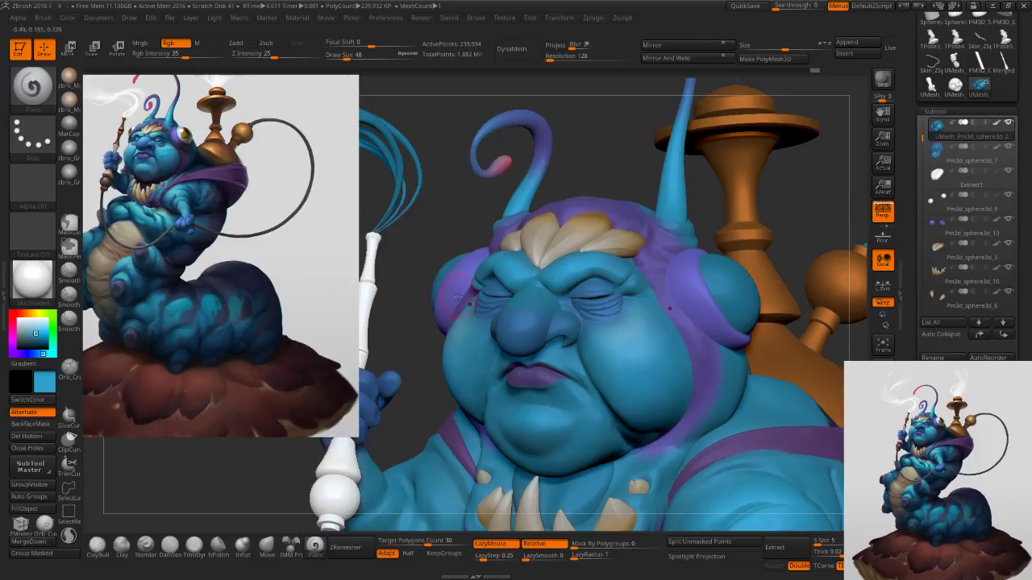
drag(40, 333, 36, 328)
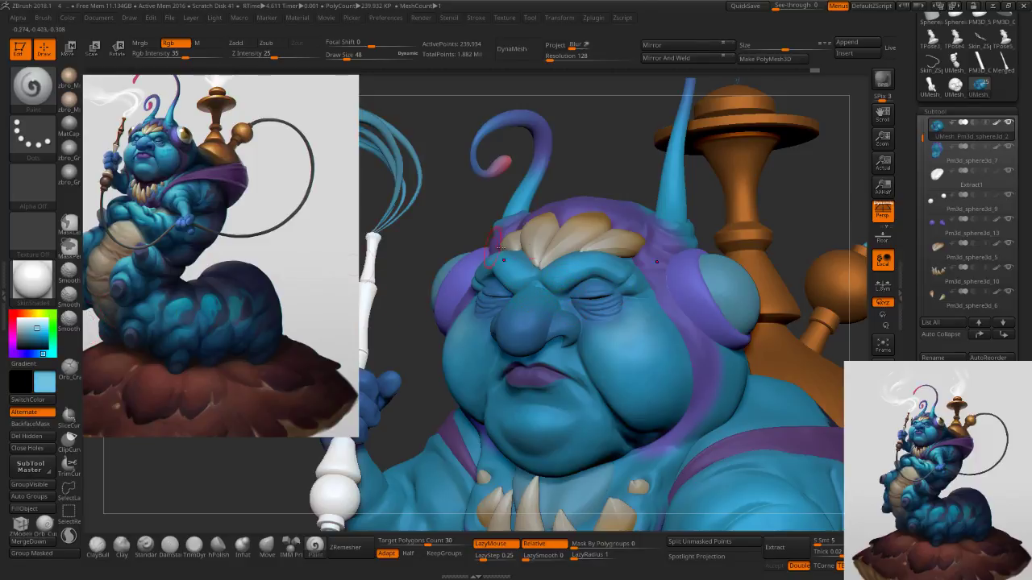
Paint the brow and both cheeks lighter blue, blending into the surrounding darker blue.
drag(551, 270, 616, 263)
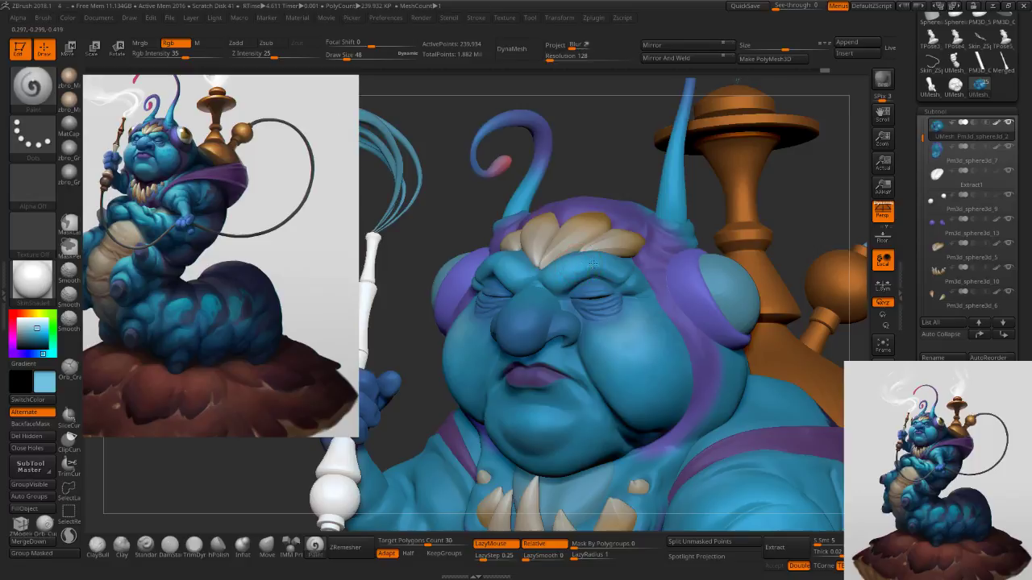
alt+right_drag(598, 270, 573, 194)
key(bracketleft)
key(bracketleft)
right_drag(625, 257, 633, 202)
ctrl+right_drag(632, 202, 651, 243)
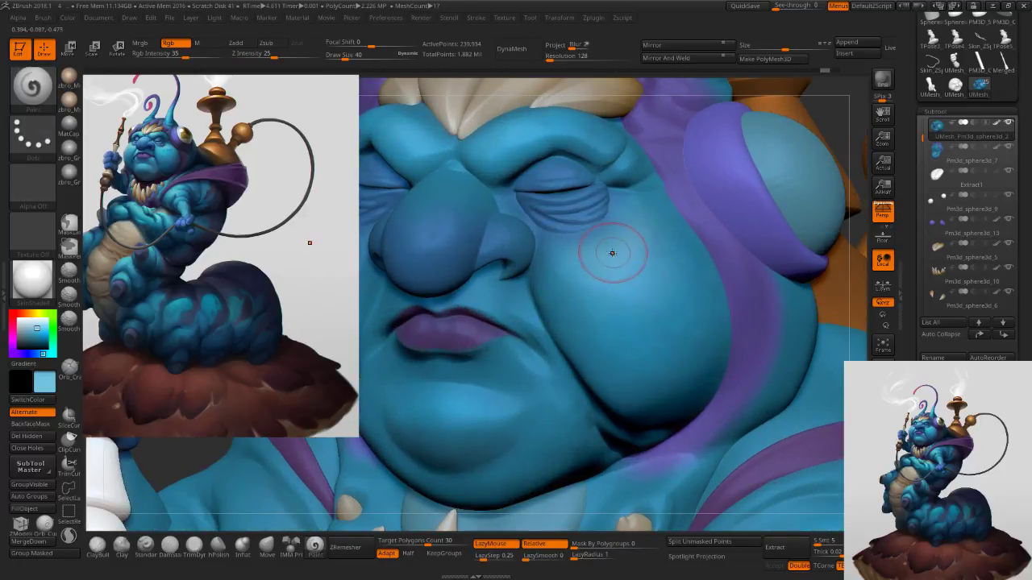
key(s)
drag(593, 262, 623, 239)
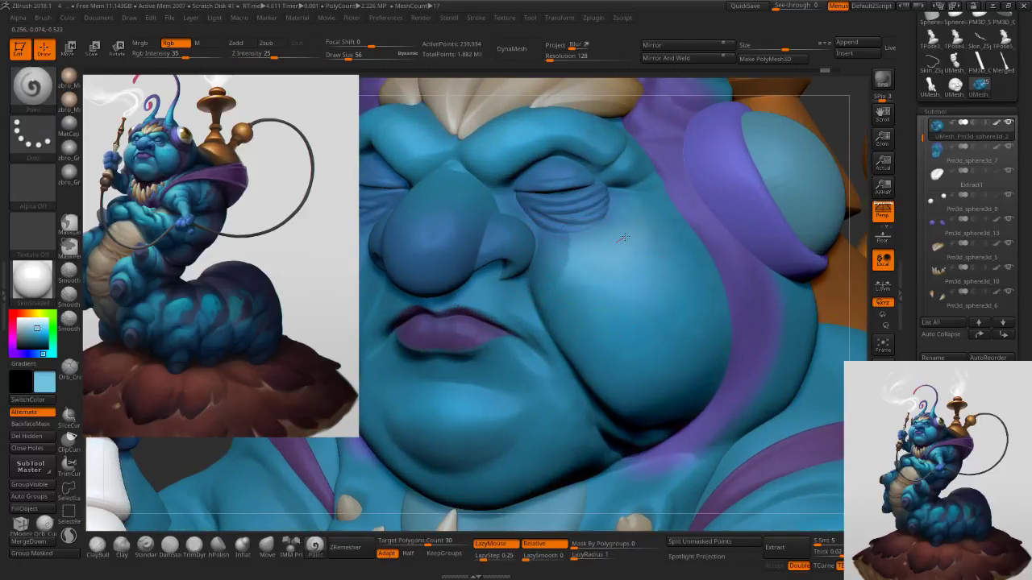
mouse_move(569, 260)
mouse_down()
mouse_move(593, 282)
mouse_move(592, 329)
mouse_up()
shift+drag(585, 278, 603, 267)
mouse_move(604, 270)
ctrl+right_down()
mouse_move(600, 252)
mouse_move(631, 244)
mouse_move(611, 242)
ctrl+right_up()
shift+drag(611, 244, 608, 292)
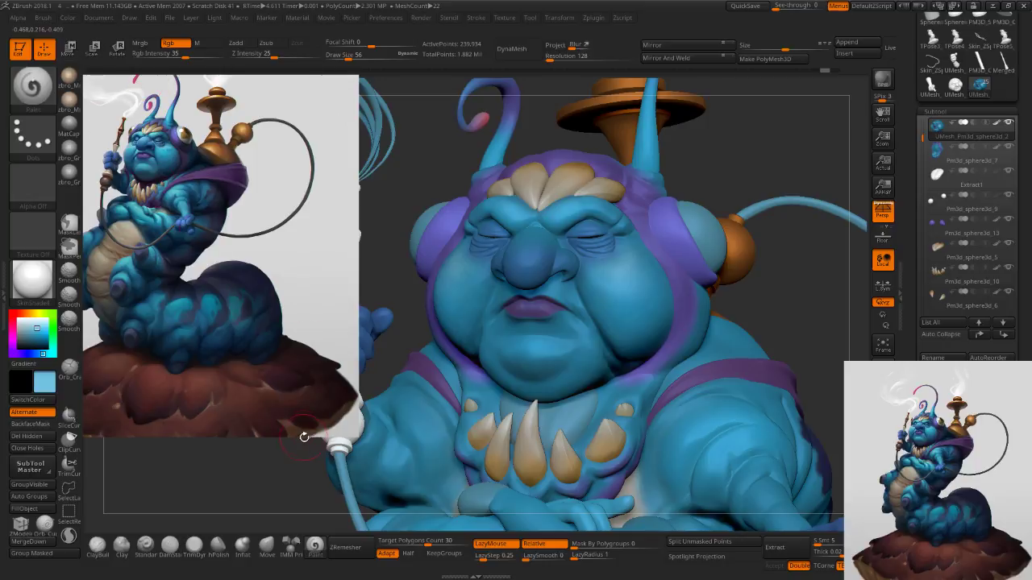
mouse_move(609, 303)
mouse_down()
mouse_move(606, 290)
mouse_move(627, 298)
mouse_move(654, 331)
mouse_up()
Blend the cheek paint, then undo an overpainted light-blue pass on nose and lips.
right_drag(663, 388, 593, 387)
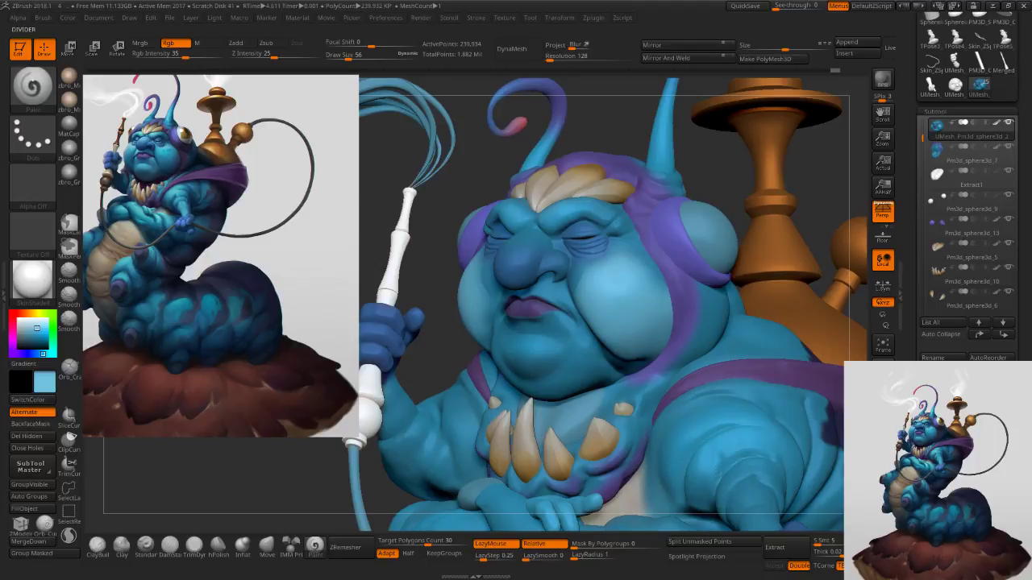
key(shift+f)
shift+drag(624, 278, 637, 314)
mouse_move(695, 354)
right_down()
mouse_move(775, 353)
mouse_move(764, 352)
right_up()
key(shift+f)
right_drag(802, 408, 722, 403)
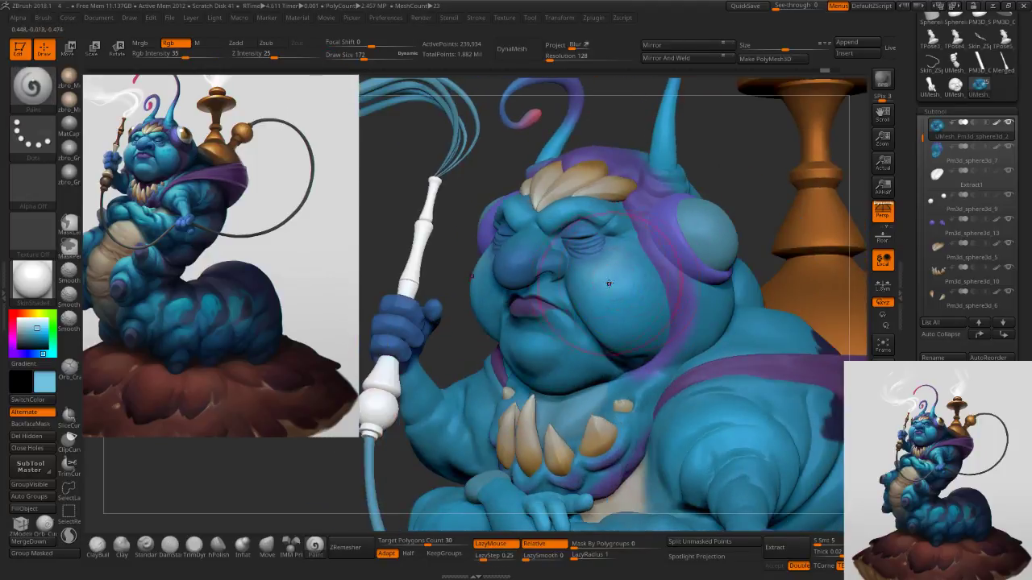
mouse_move(601, 253)
mouse_down()
mouse_move(594, 270)
mouse_move(539, 242)
mouse_move(513, 265)
mouse_move(603, 346)
mouse_move(542, 360)
mouse_move(532, 311)
mouse_up()
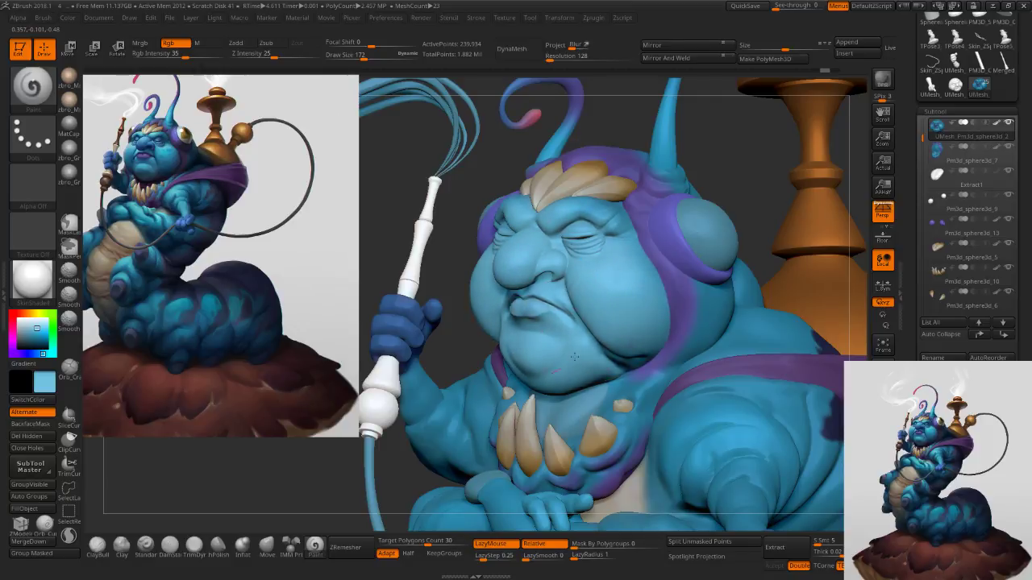
key(ctrl+z)
Try baking the face's paint layers, then undo the bake.
drag(906, 384, 905, 112)
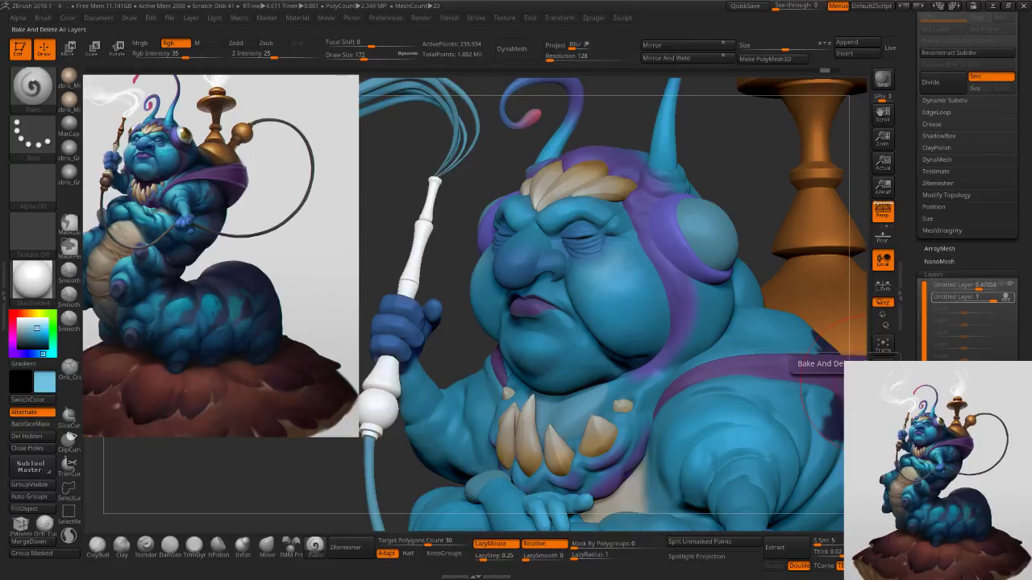
click(945, 403)
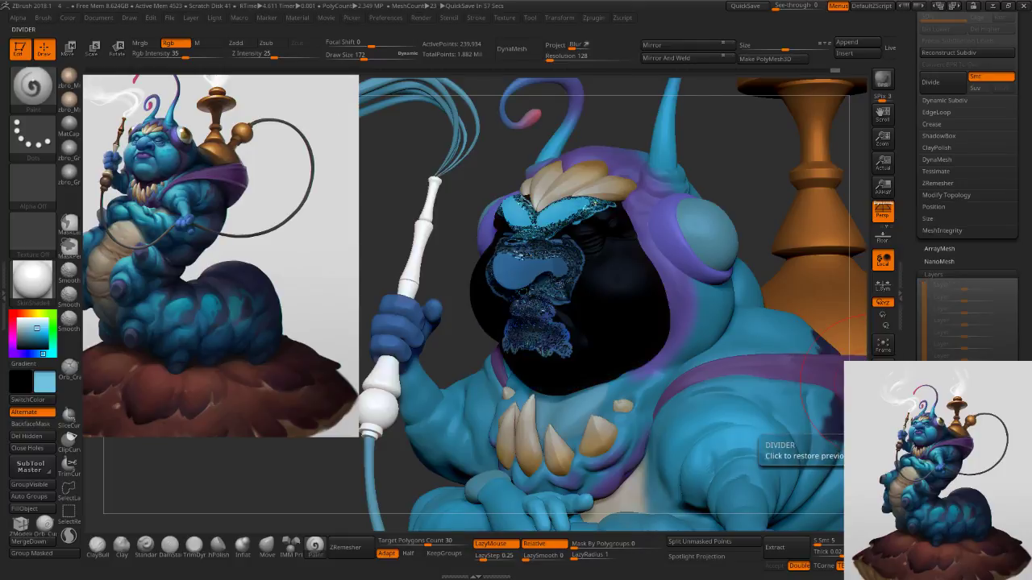
key(ctrl+z)
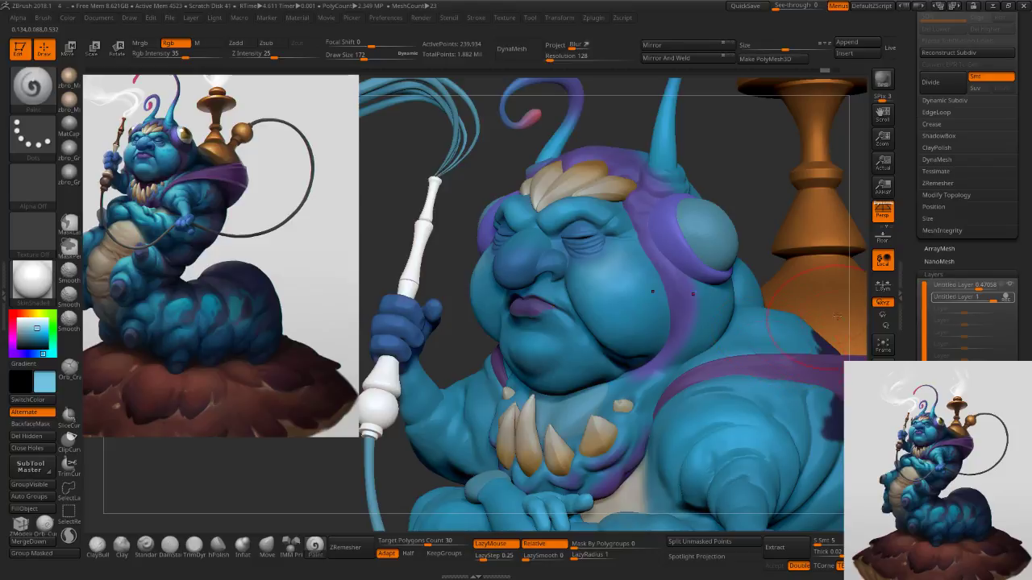
drag(731, 281, 765, 276)
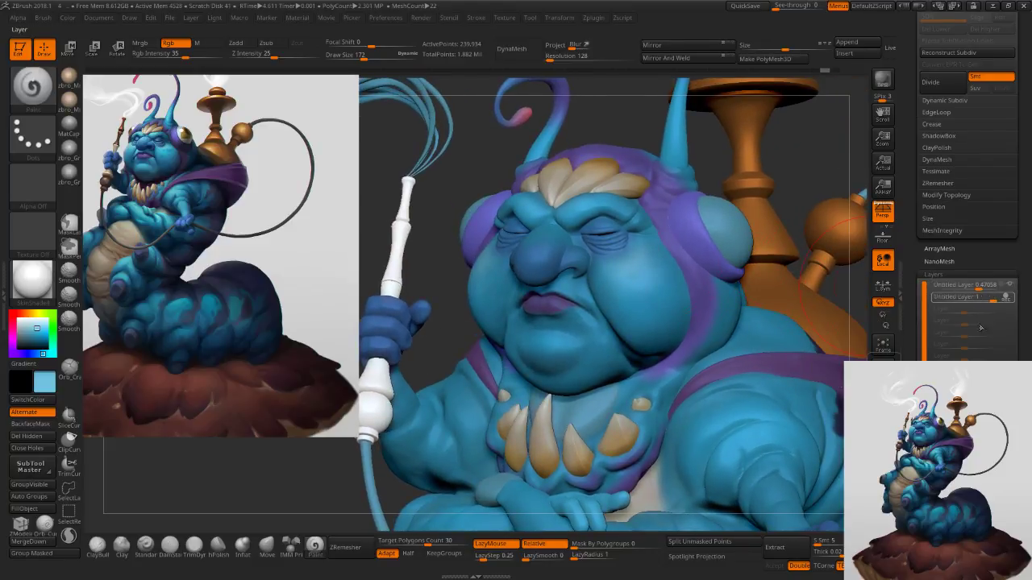
Lower the second paint layer's intensity to about 0.75 and bake the layers into the head.
click(943, 394)
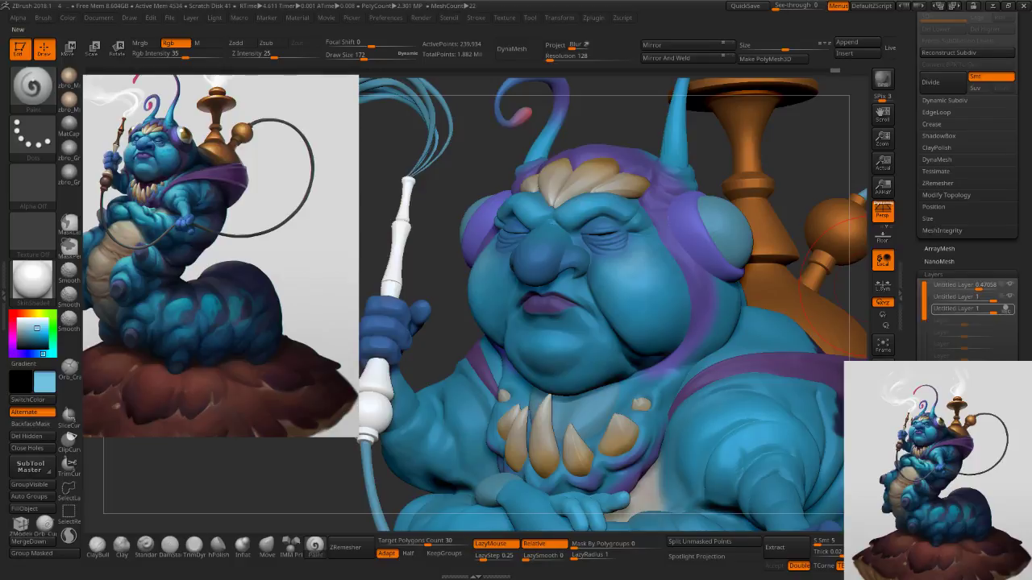
click(951, 413)
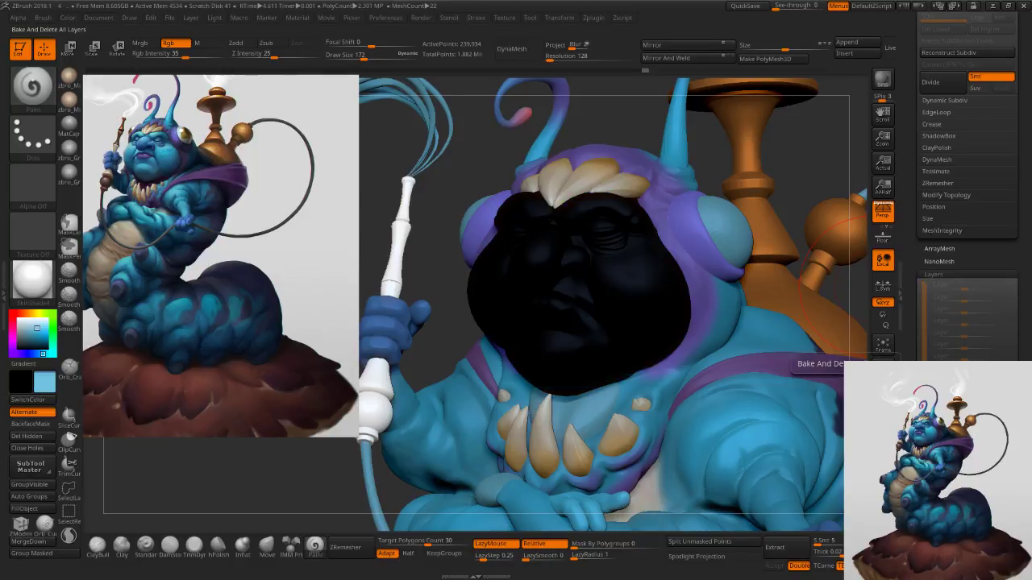
key(ctrl+z)
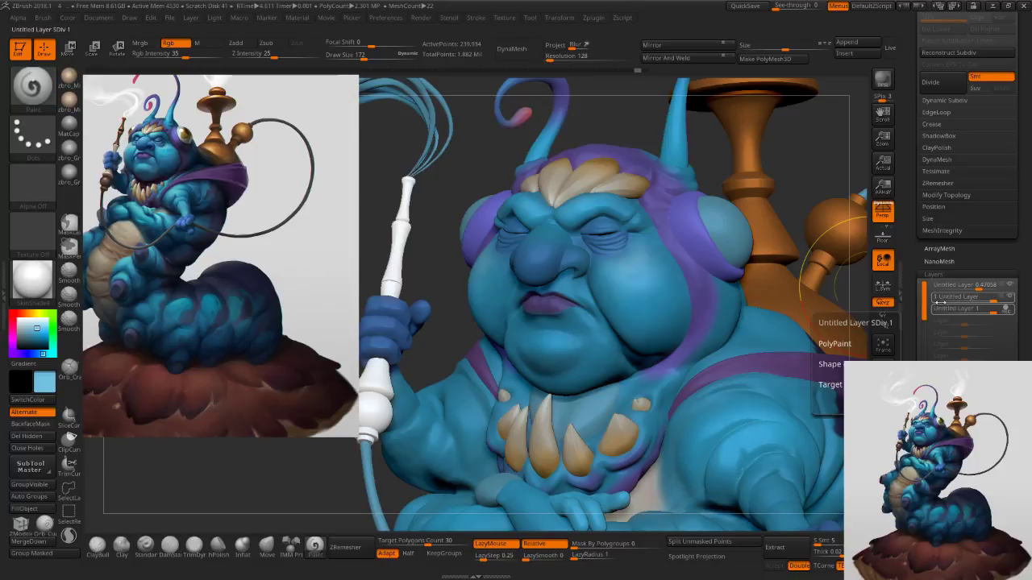
click(932, 301)
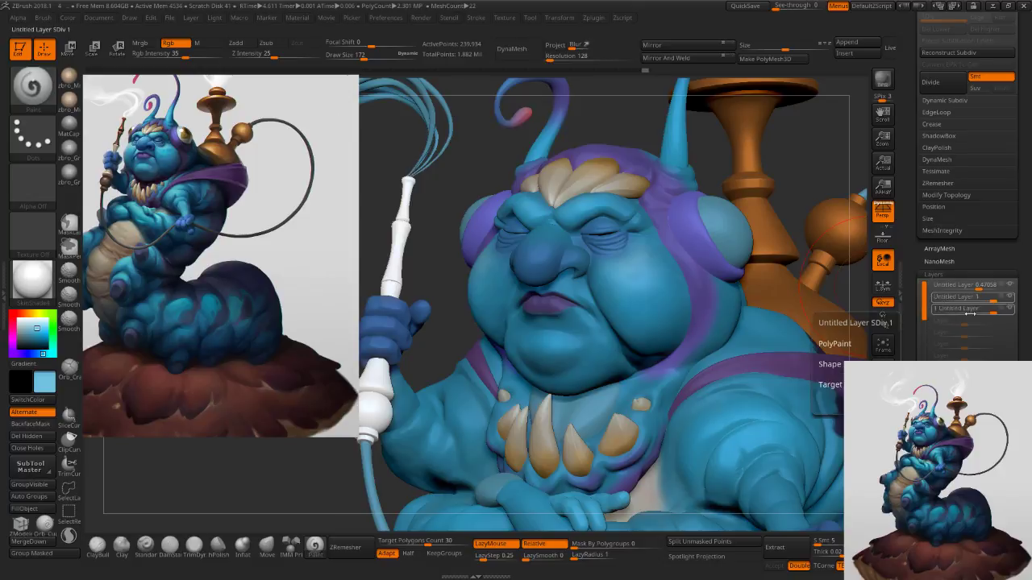
drag(990, 299, 977, 301)
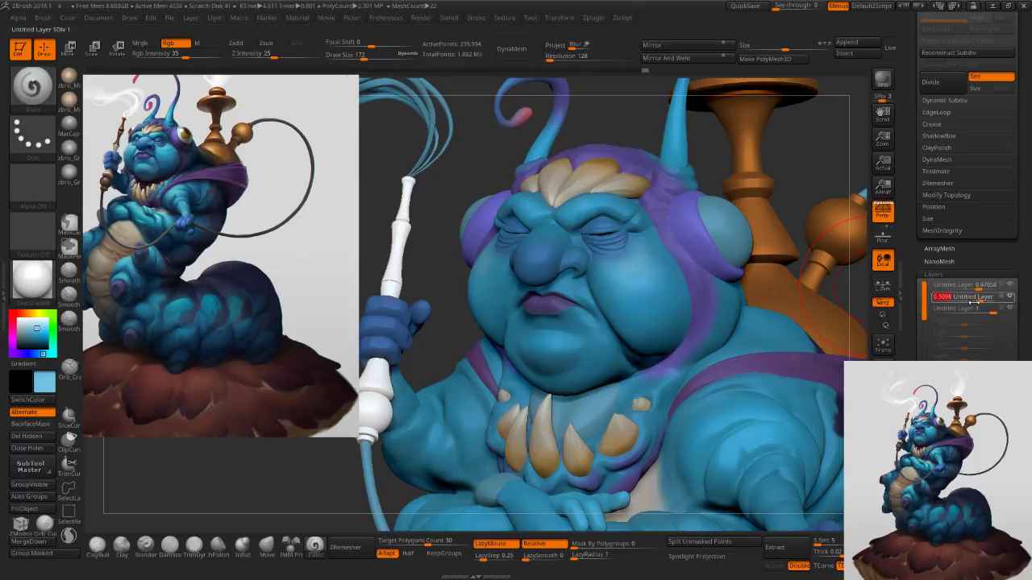
click(950, 400)
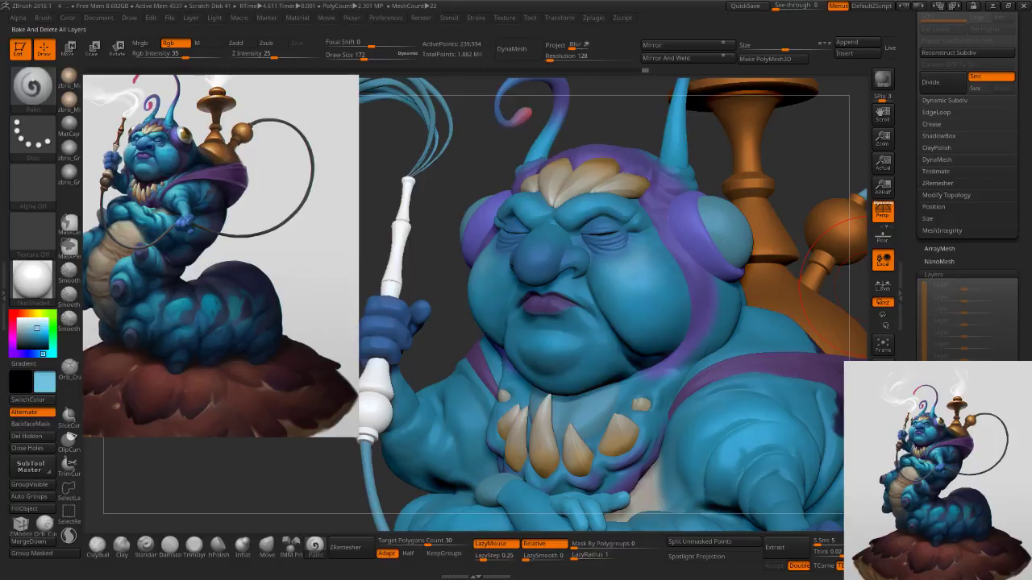
On a new layer, paint light blue over nose and cheeks, fade it to about 0.88, and bake.
key(s)
drag(667, 303, 665, 303)
click(941, 387)
key(s)
mouse_move(637, 264)
mouse_down()
mouse_move(603, 271)
mouse_move(595, 257)
mouse_move(595, 275)
mouse_up()
key(ctrl+z)
mouse_move(569, 233)
mouse_down()
mouse_move(545, 252)
mouse_move(606, 267)
mouse_move(551, 301)
mouse_move(551, 252)
mouse_move(587, 252)
mouse_move(553, 303)
mouse_up()
key(ctrl+z)
drag(632, 294, 637, 259)
mouse_move(993, 288)
mouse_down()
mouse_move(967, 288)
mouse_move(978, 287)
mouse_up()
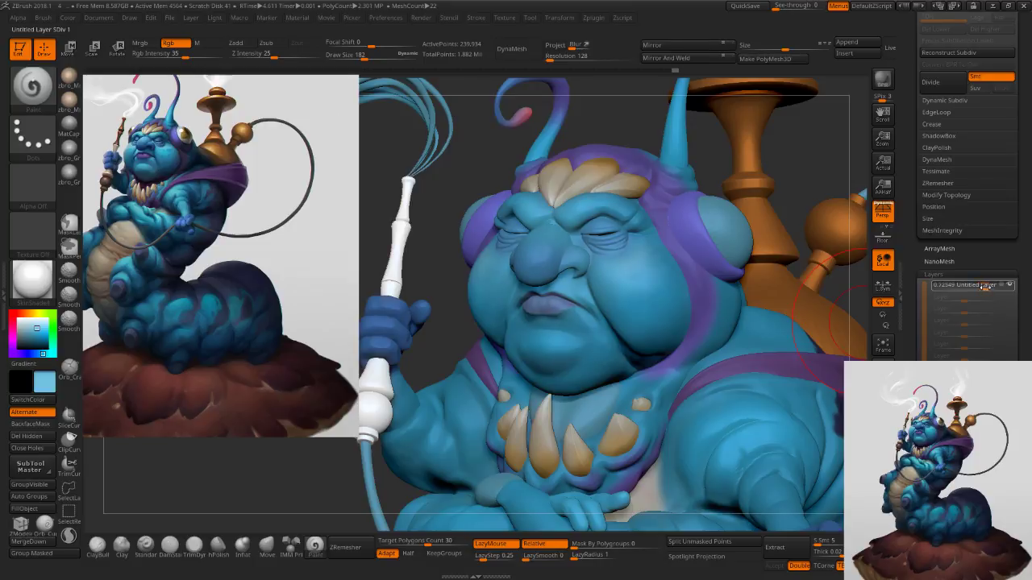
click(981, 287)
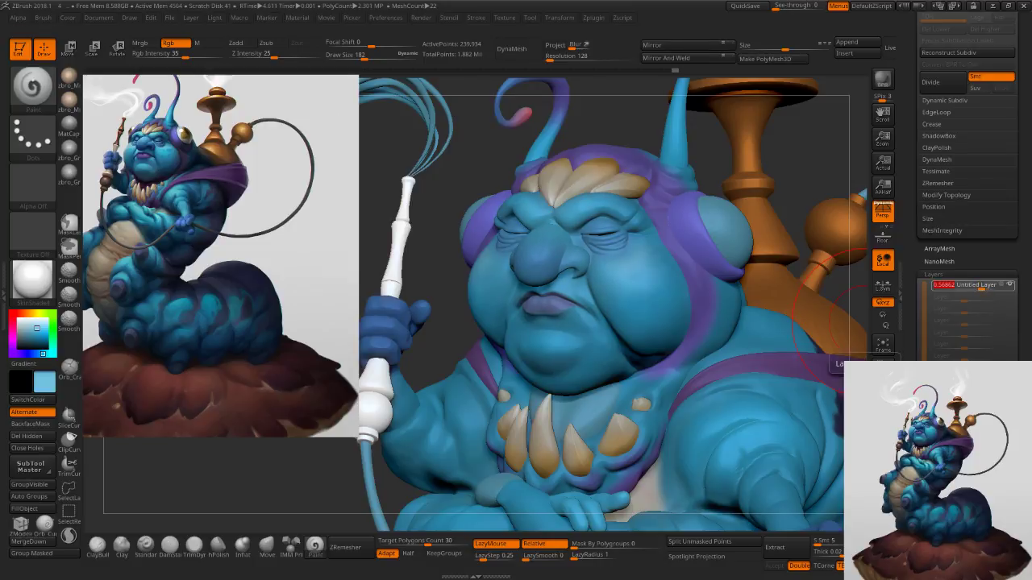
Bake the tint layer and zoom out to the full figure and mushroom base.
click(945, 405)
mouse_move(780, 401)
ctrl+right_down()
mouse_move(775, 347)
mouse_move(753, 316)
mouse_move(705, 319)
ctrl+right_up()
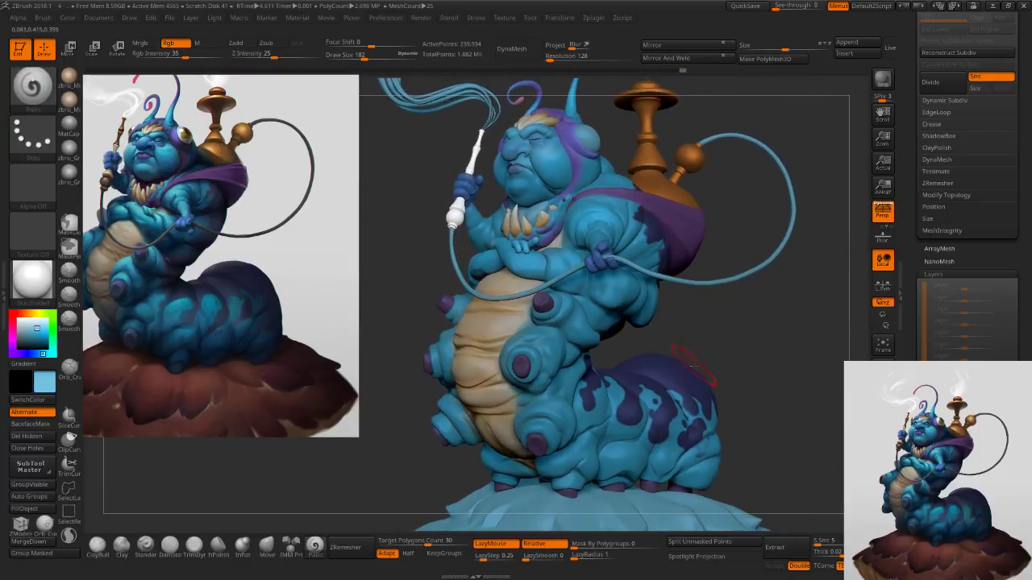
alt+right_drag(662, 408, 656, 327)
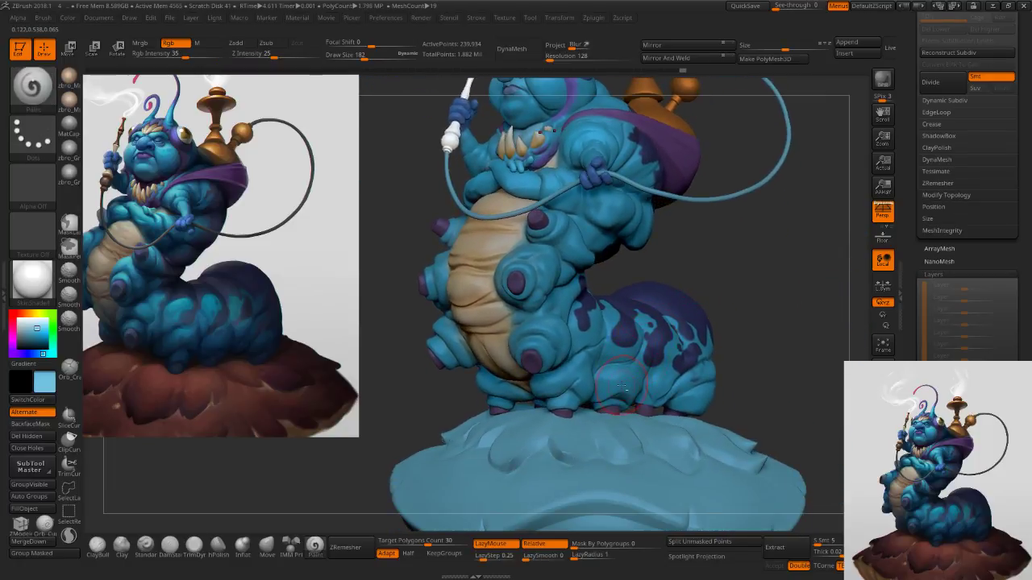
Select the body, sample its dark spot colour shifted bluer, set brush 330, and add a new layer.
alt+click(632, 392)
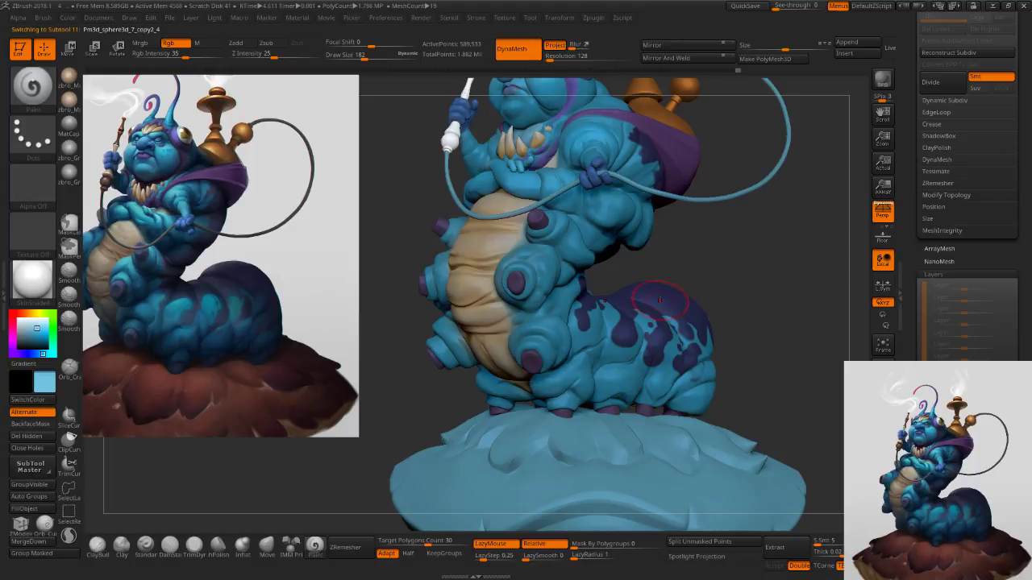
key(c)
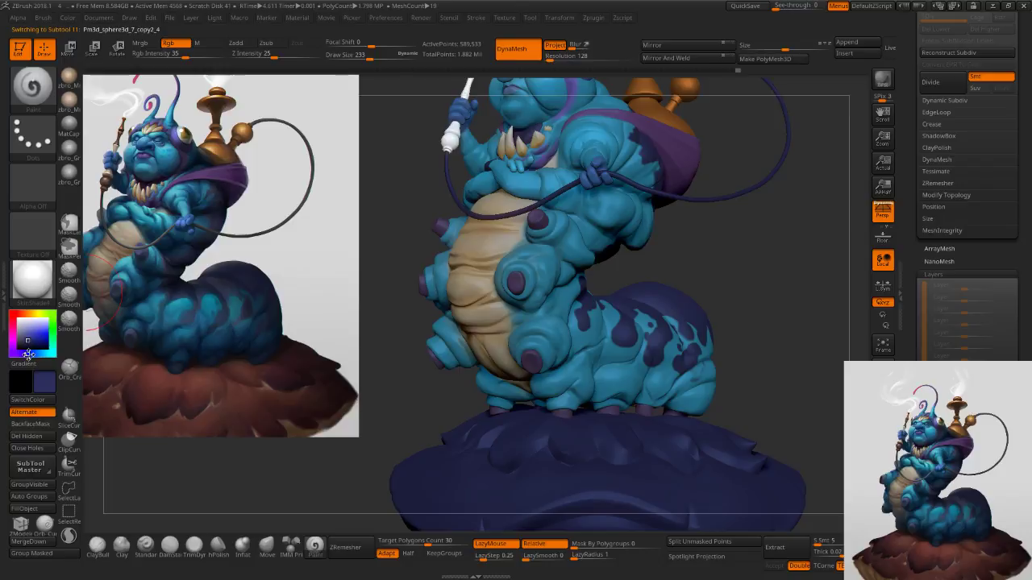
drag(30, 355, 36, 355)
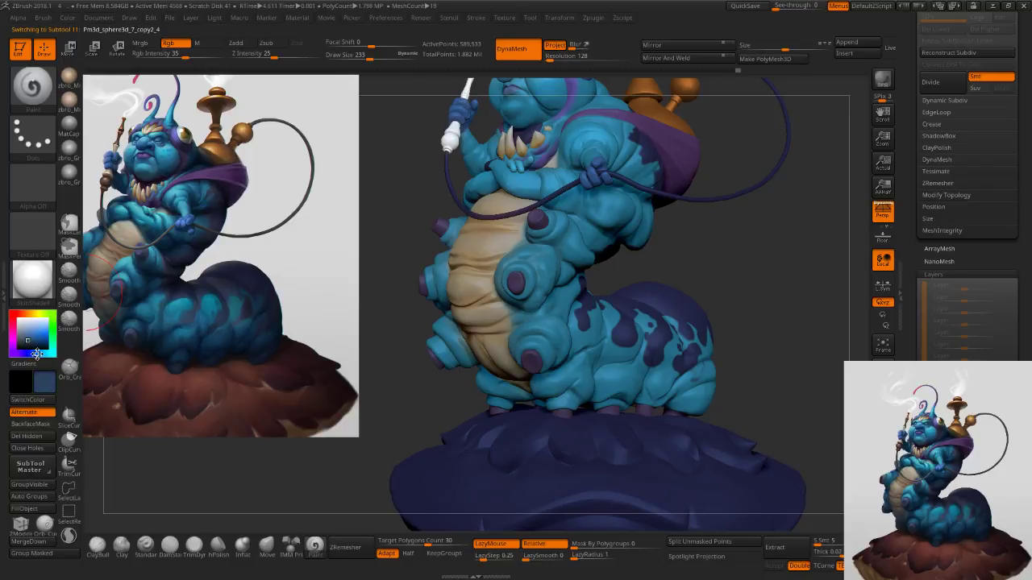
key(s)
click(571, 395)
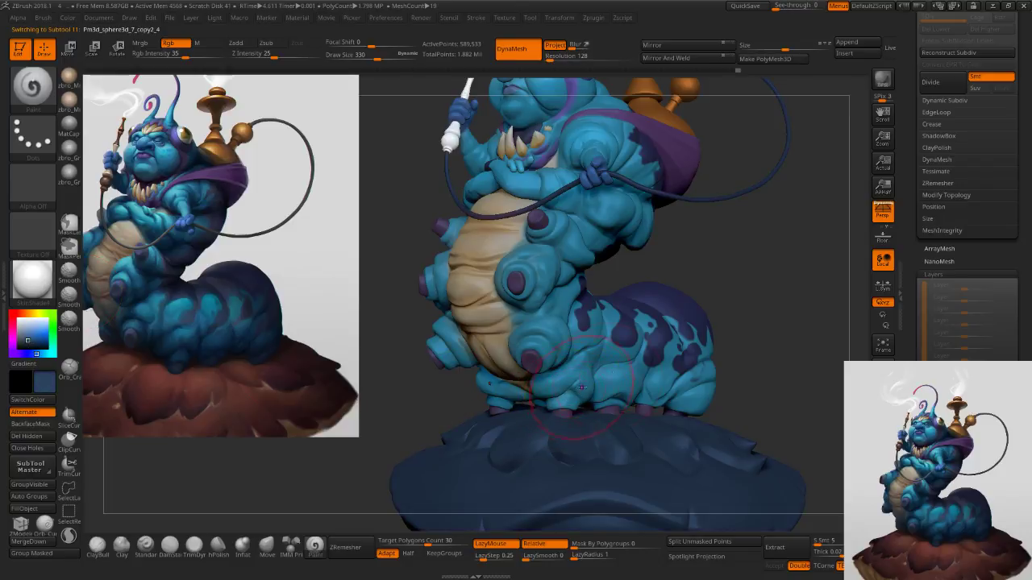
click(937, 395)
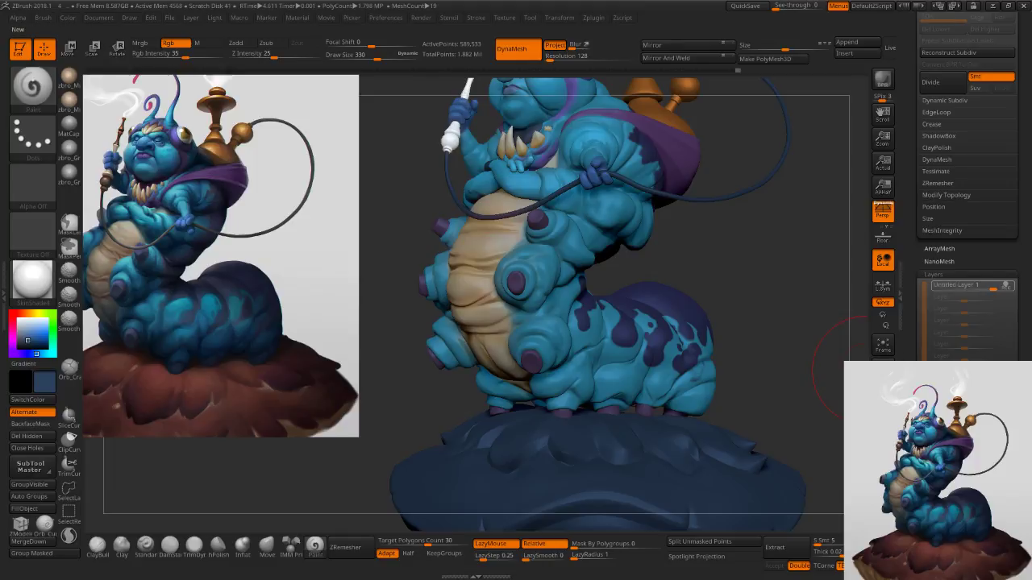
Paint dark blue on the lower belly and rear leg folds, fade the layer to 0.61 and bake it.
mouse_move(566, 390)
mouse_down()
mouse_move(592, 380)
mouse_move(678, 388)
mouse_up()
key(s)
click(730, 413)
mouse_move(743, 407)
mouse_down()
mouse_move(698, 404)
mouse_move(720, 390)
mouse_move(744, 398)
mouse_move(666, 398)
mouse_up()
right_drag(593, 374, 494, 268)
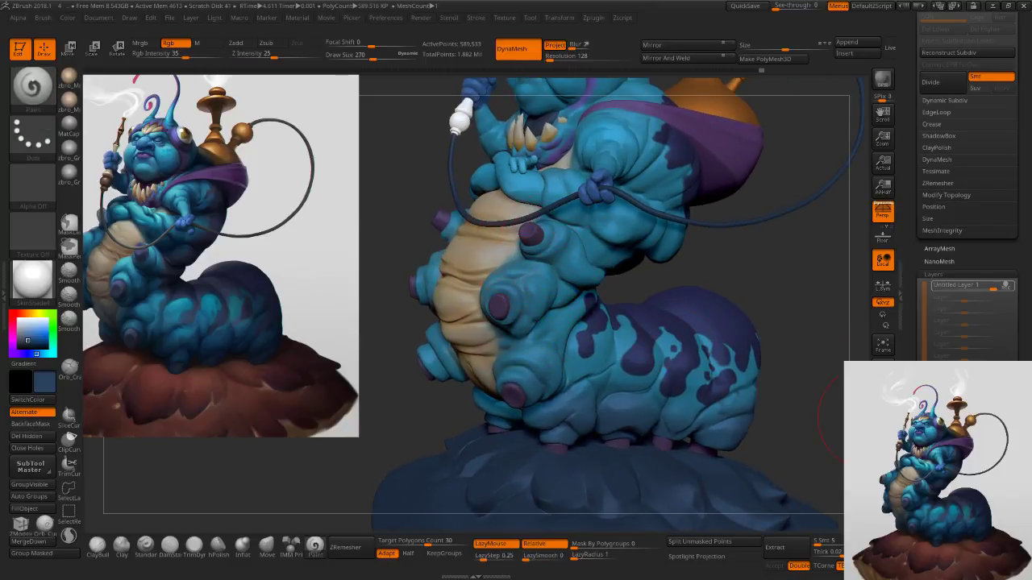
drag(990, 286, 981, 286)
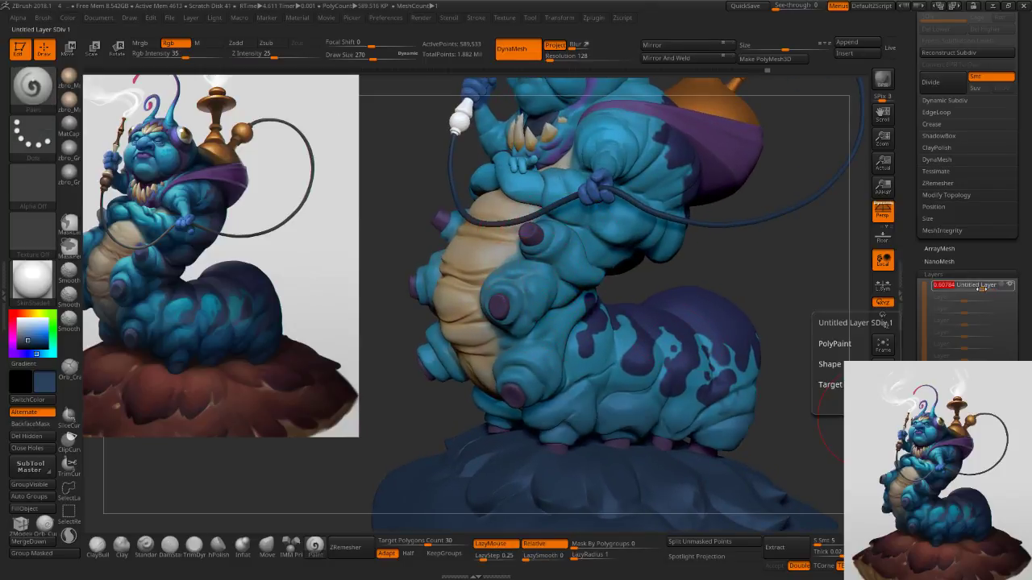
click(947, 414)
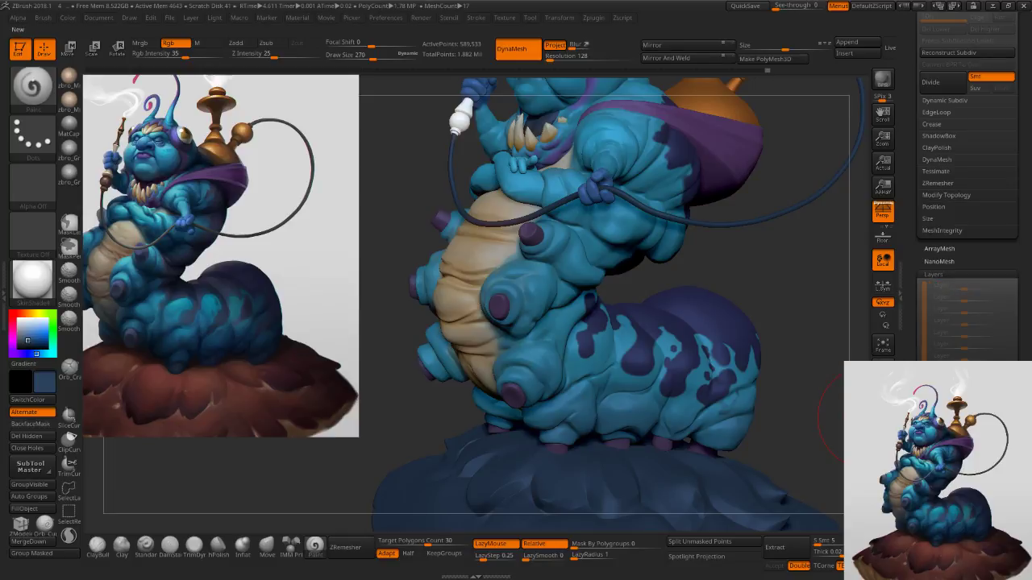
Sample the body's teal, lighten it and paint lighter blue on the middle leg.
key(s)
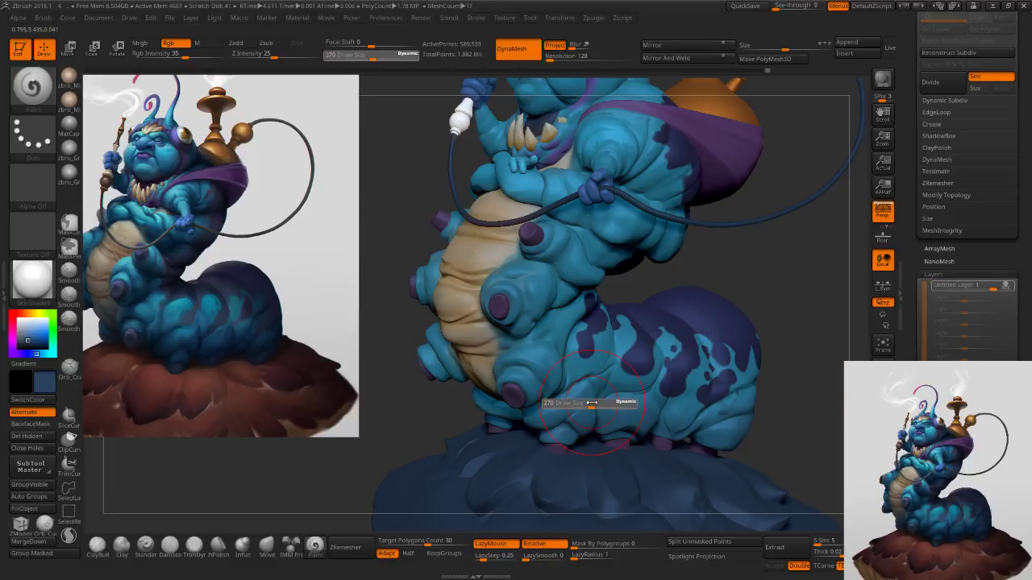
click(592, 402)
drag(43, 340, 29, 328)
key(s)
click(508, 303)
drag(528, 286, 520, 298)
key(ctrl+z)
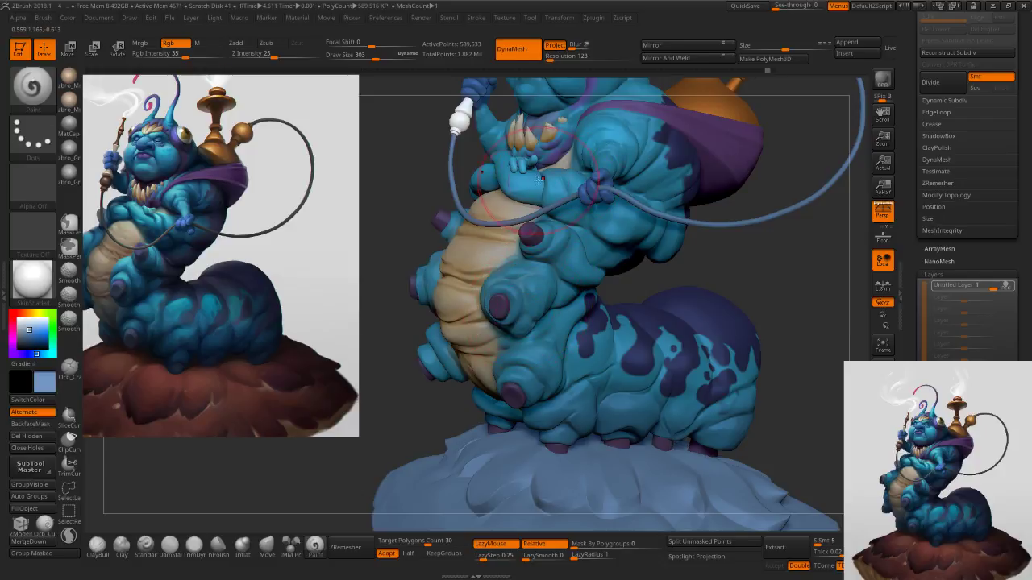
key(c)
drag(37, 336, 35, 330)
drag(533, 295, 518, 307)
Dab soft light-blue paint on the middle leg, then set the brush to about 138.
key(s)
shift+drag(536, 269, 528, 272)
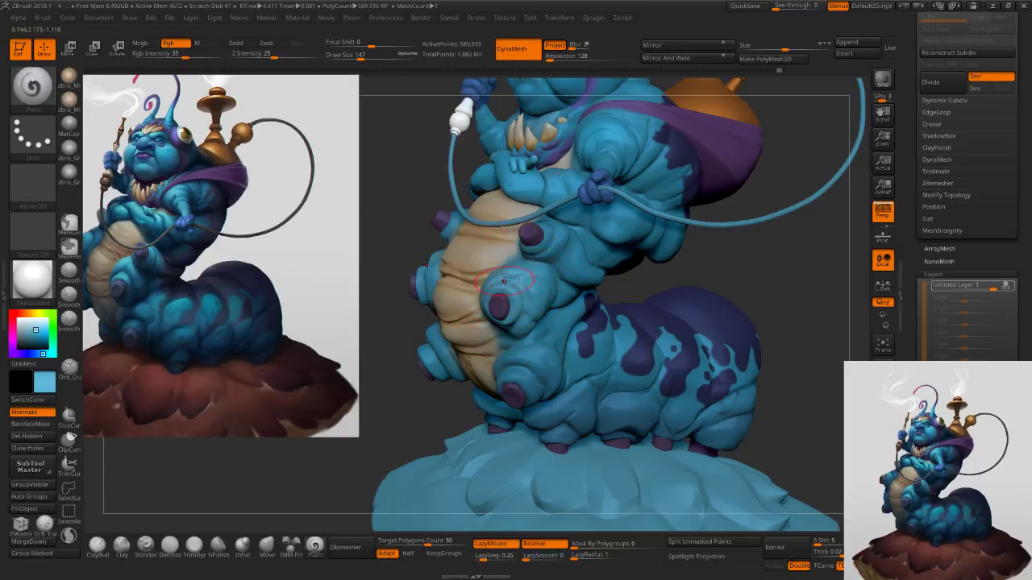
drag(530, 267, 529, 269)
mouse_move(522, 271)
right_down()
mouse_move(557, 276)
mouse_move(530, 278)
right_up()
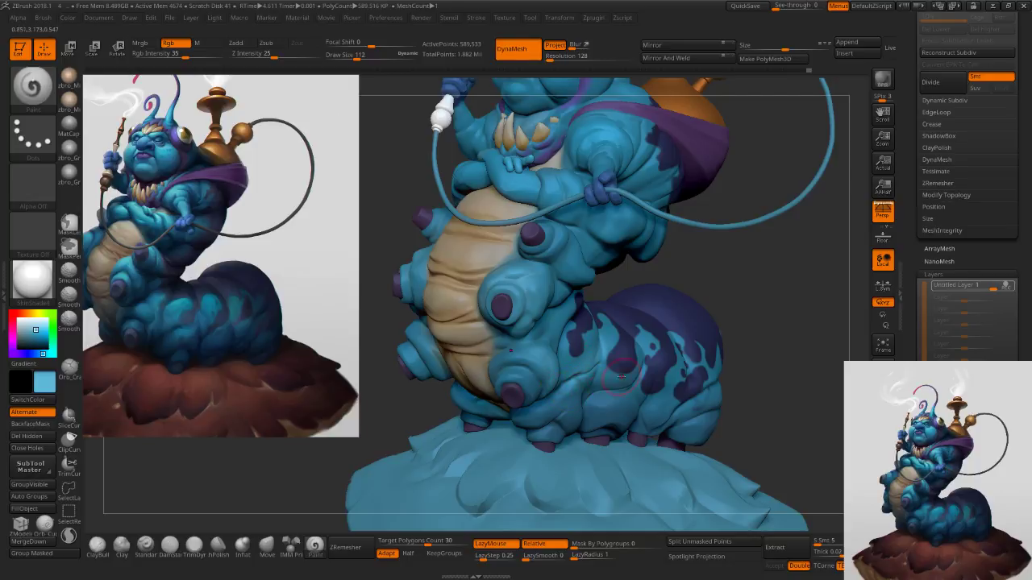
key(s)
key(s)
drag(646, 340, 676, 387)
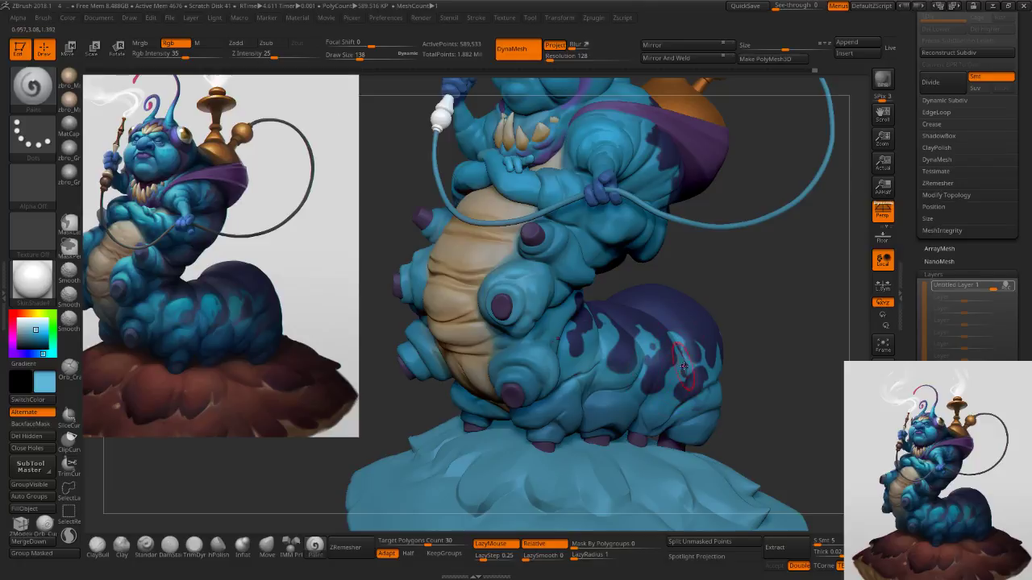
Lower the paint layer strength to 0.47, zoom out and fill the body with colour.
click(1004, 286)
click(977, 288)
click(978, 287)
ctrl+right_drag(677, 321, 755, 309)
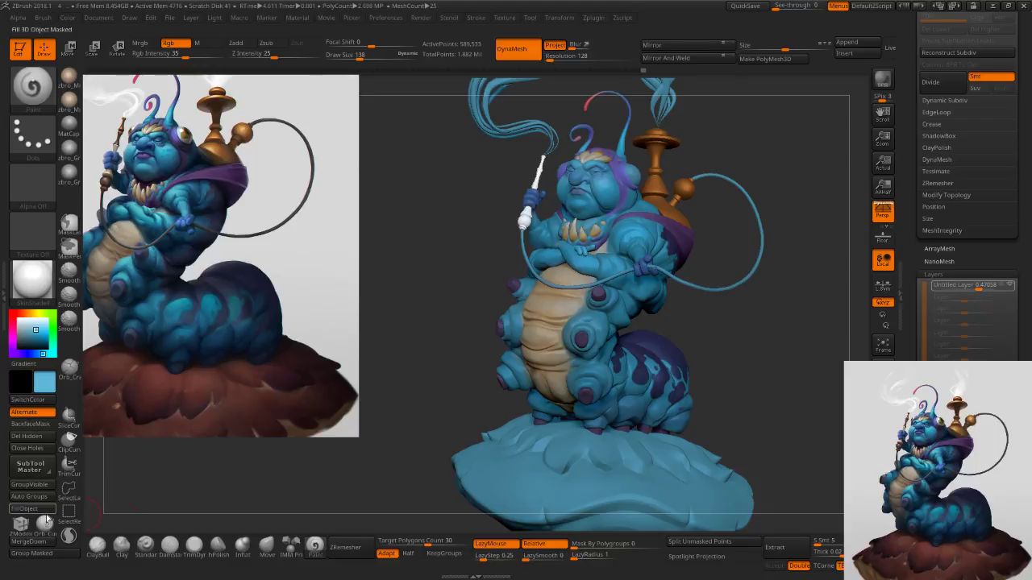
click(45, 508)
Undo the body fill, add a paint layer and make the head the active subtool.
key(ctrl+z)
click(940, 392)
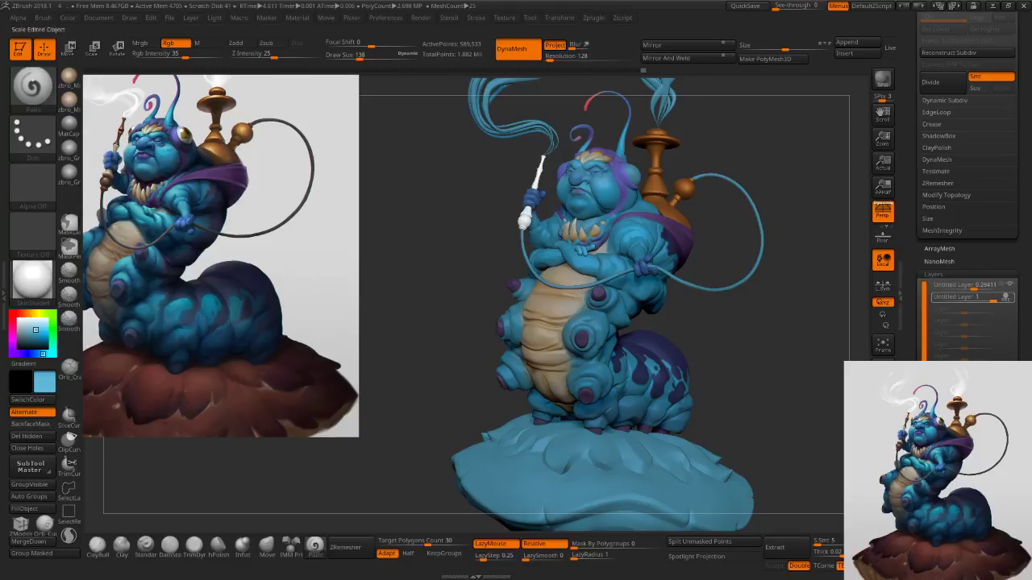
mouse_move(597, 109)
ctrl+right_down()
mouse_move(593, 172)
mouse_move(608, 270)
ctrl+right_up()
alt+click(609, 269)
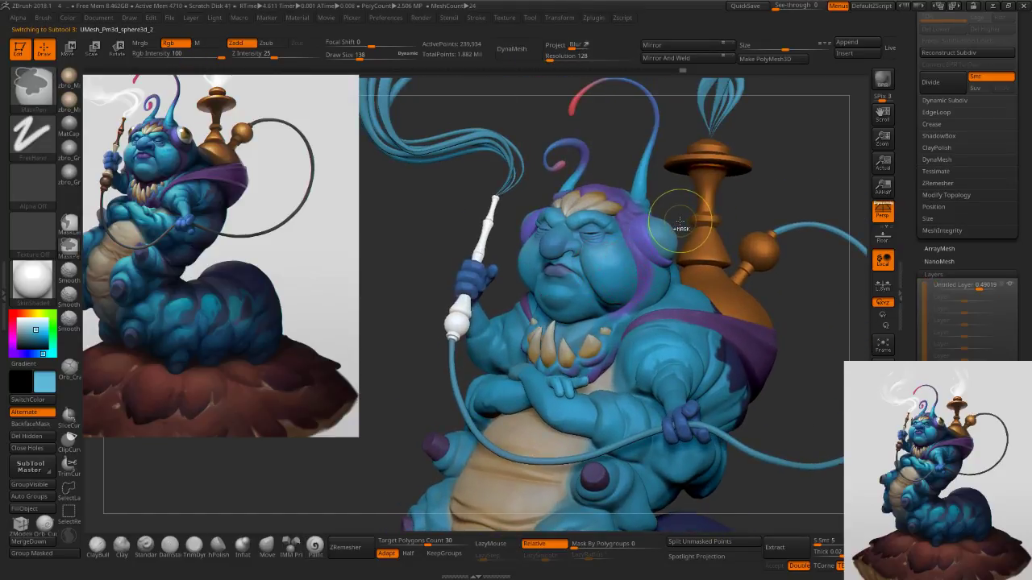
ctrl+right_drag(636, 247, 589, 270)
Set the brush to about 251, add a head layer and test a nose tint.
key(s)
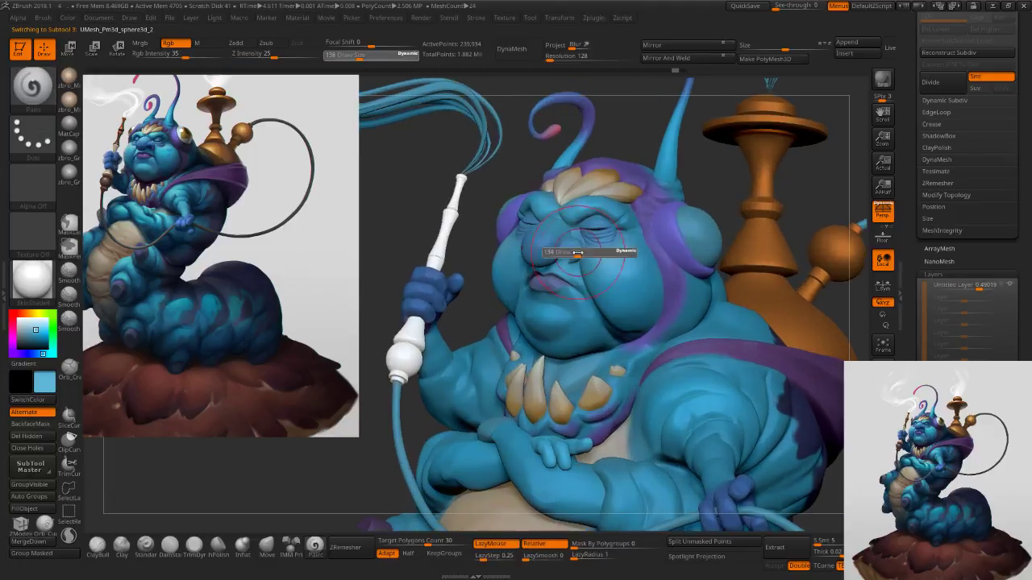
key(s)
drag(562, 252, 573, 251)
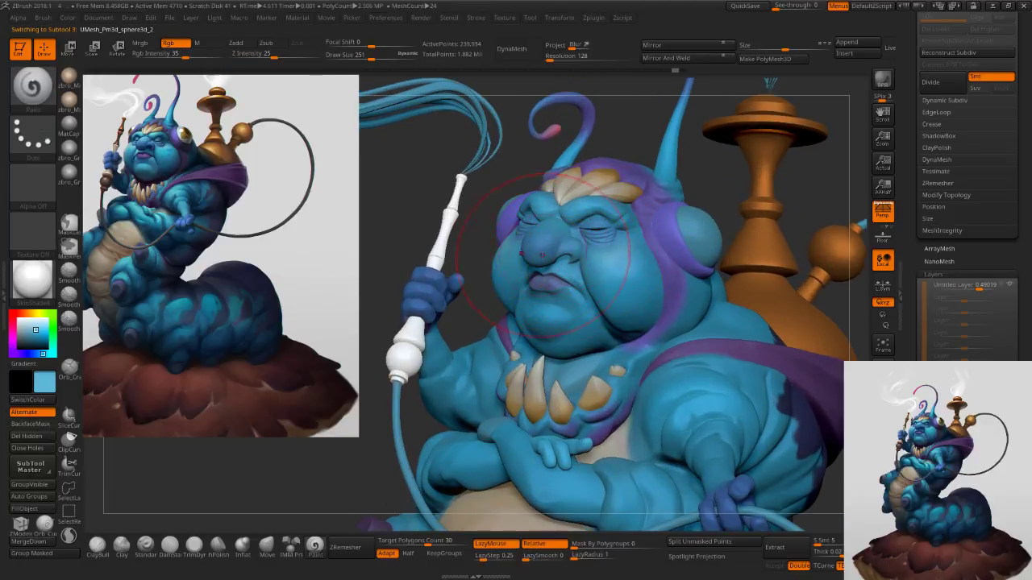
click(552, 235)
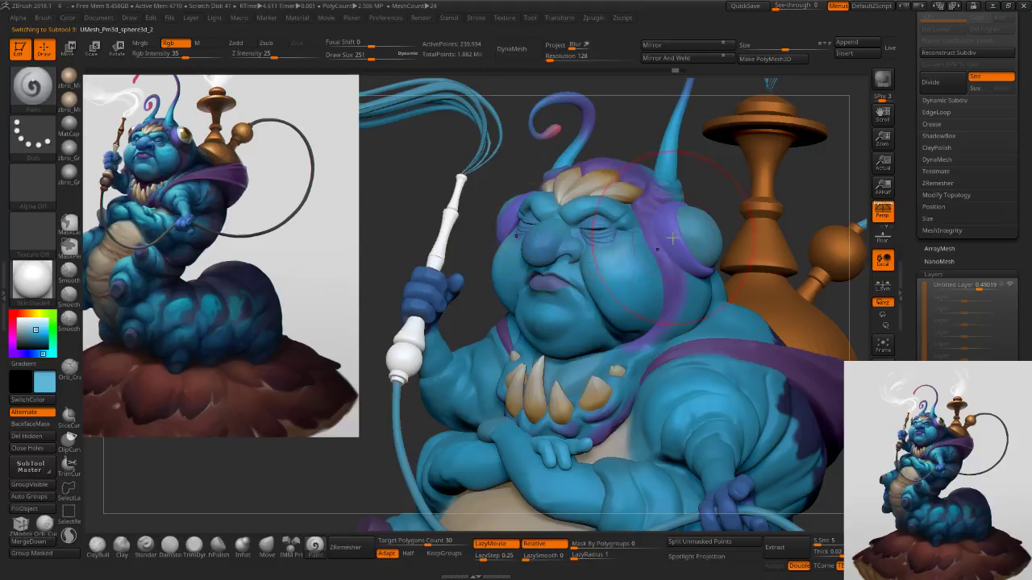
click(977, 396)
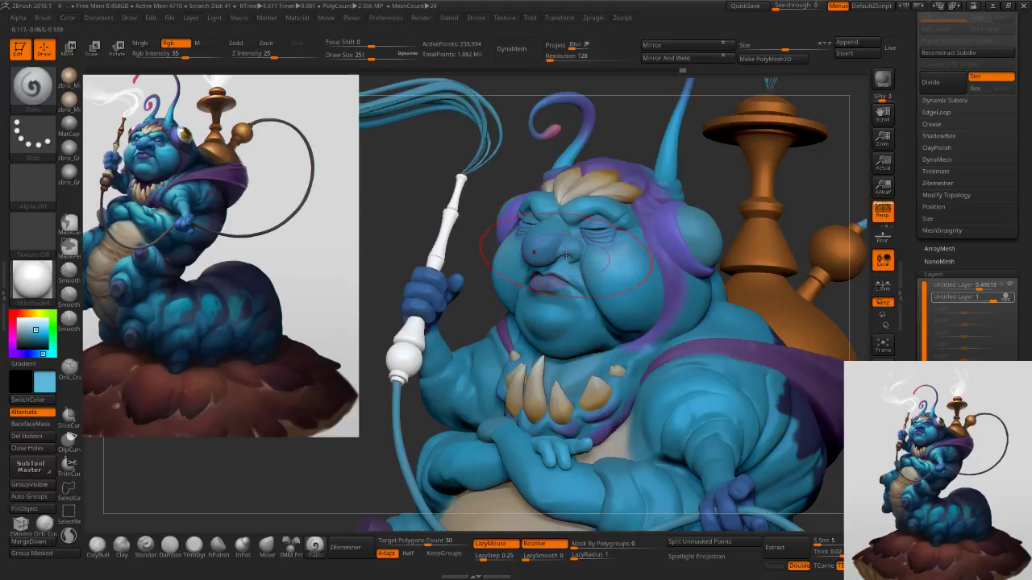
mouse_move(561, 252)
mouse_down()
mouse_move(552, 266)
mouse_move(562, 249)
mouse_up()
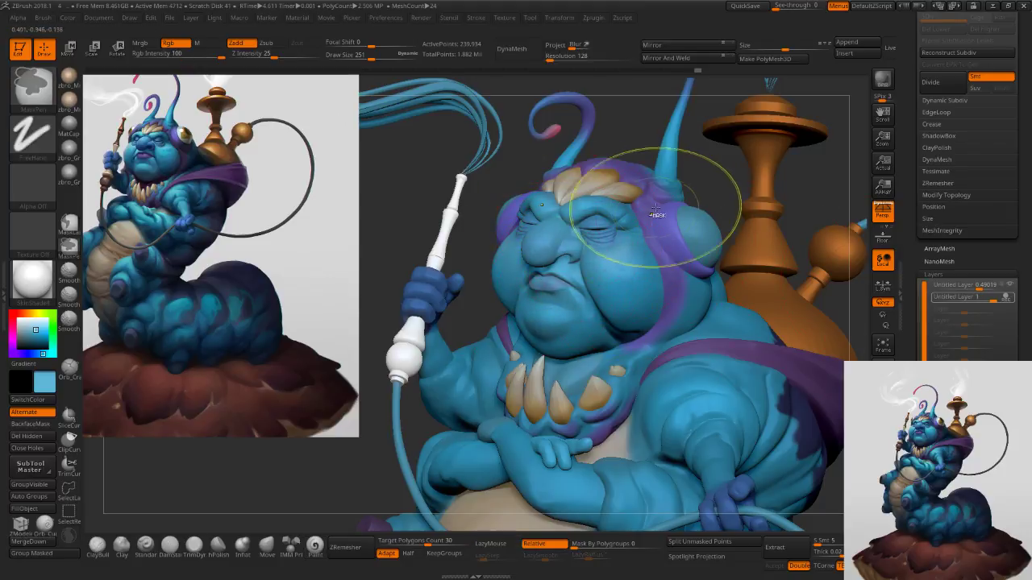
key(ctrl+z)
key(ctrl+z)
key(ctrl+z)
Darken the blue slightly and resize the brush to about 177 for the nose and chin.
key(c)
key(s)
drag(624, 269, 621, 269)
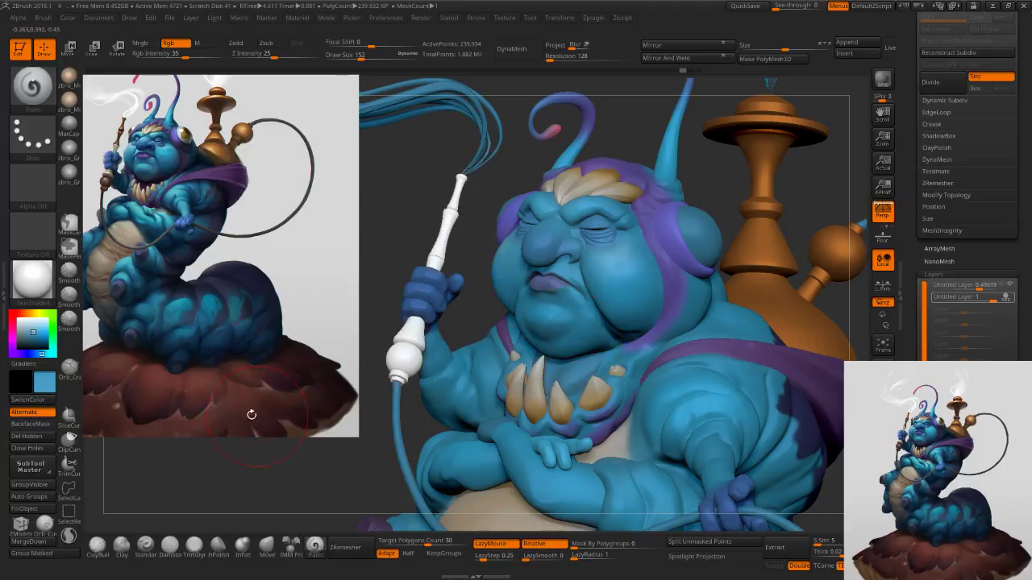
drag(33, 333, 33, 337)
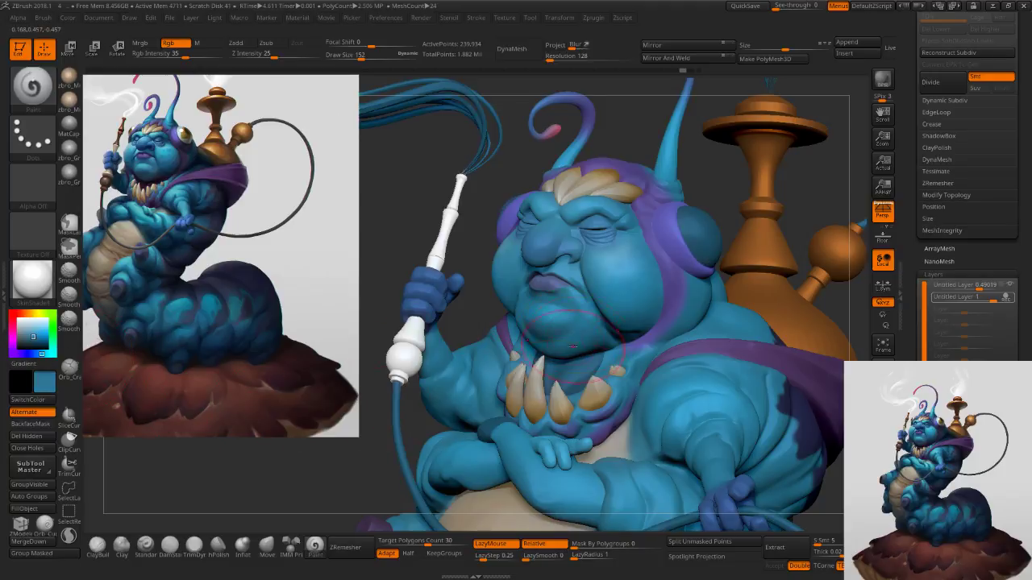
key(s)
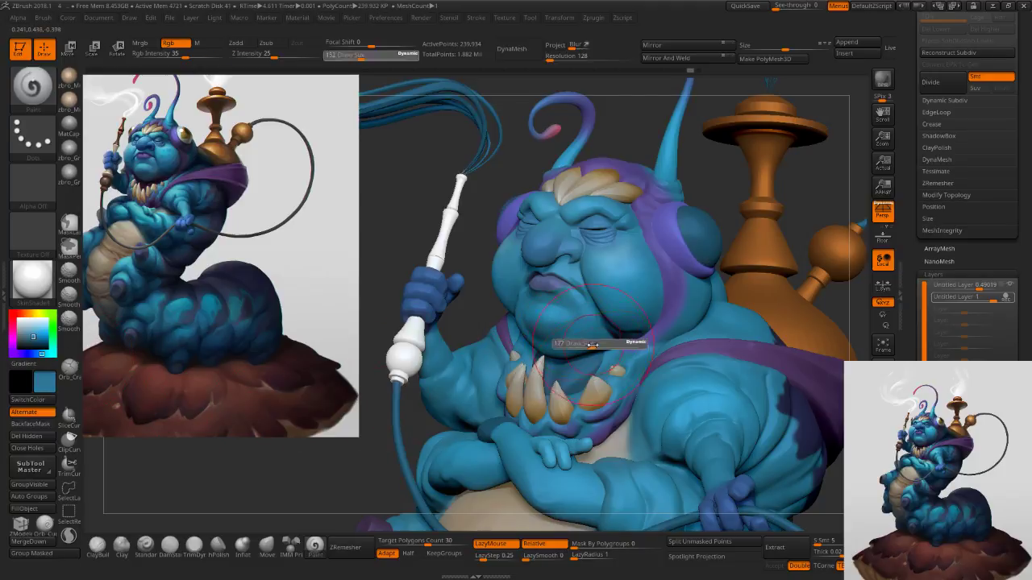
drag(587, 347, 592, 346)
right_drag(558, 378, 599, 351)
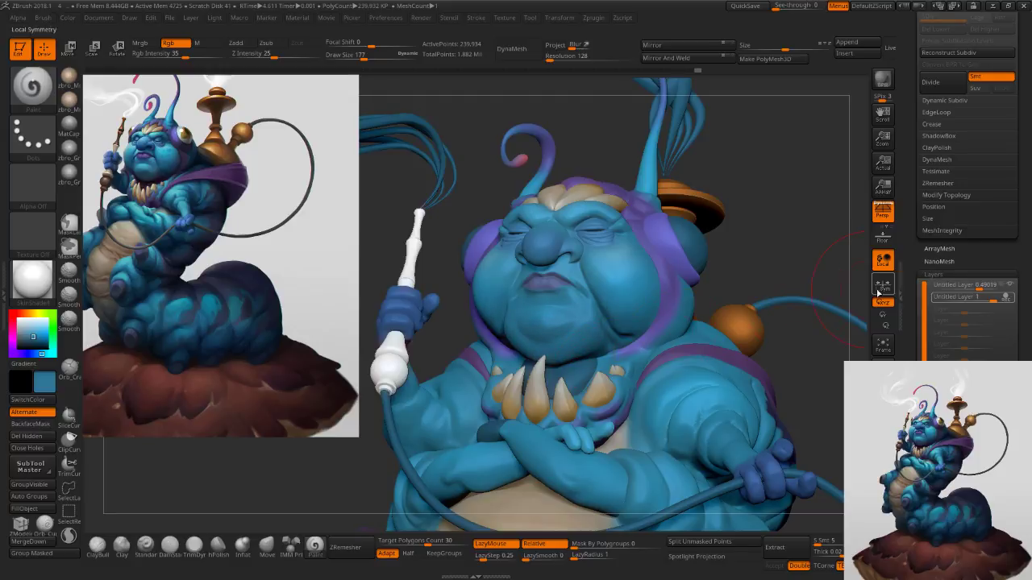
Fade the second layer slightly, then select the smoke plume in a three-quarter view.
drag(997, 299, 991, 298)
click(1005, 298)
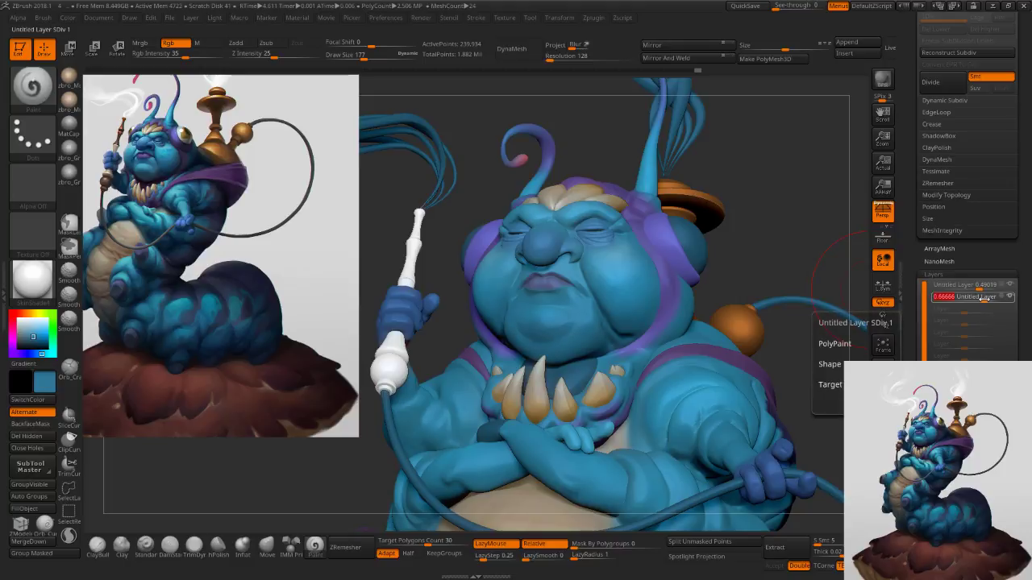
ctrl+right_drag(823, 371, 761, 267)
drag(761, 268, 719, 271)
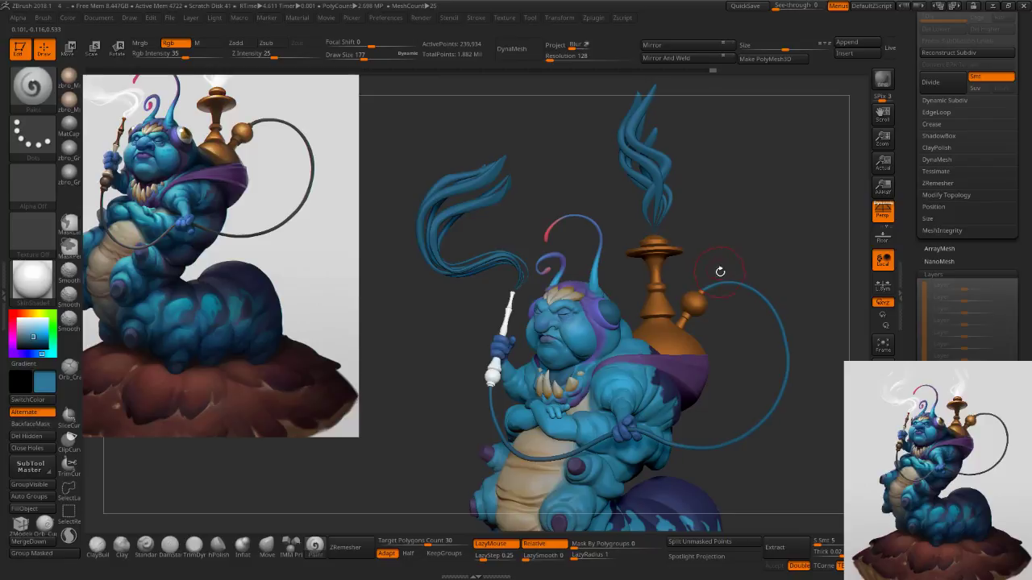
alt+click(657, 176)
Pick near-white and try SketchShaded2 and Flat Color before settling on SkinShade4.
drag(41, 324, 11, 315)
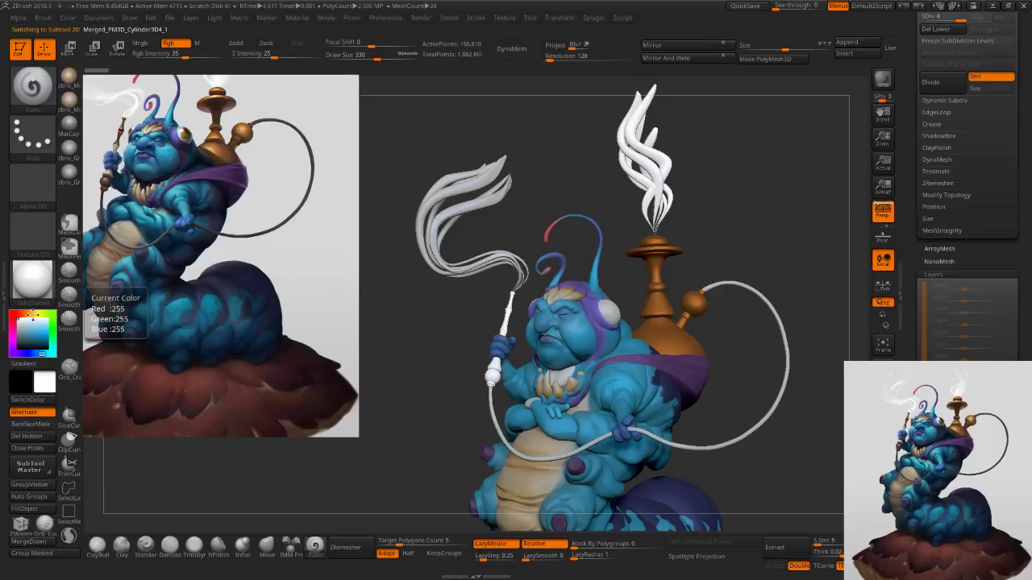
click(32, 278)
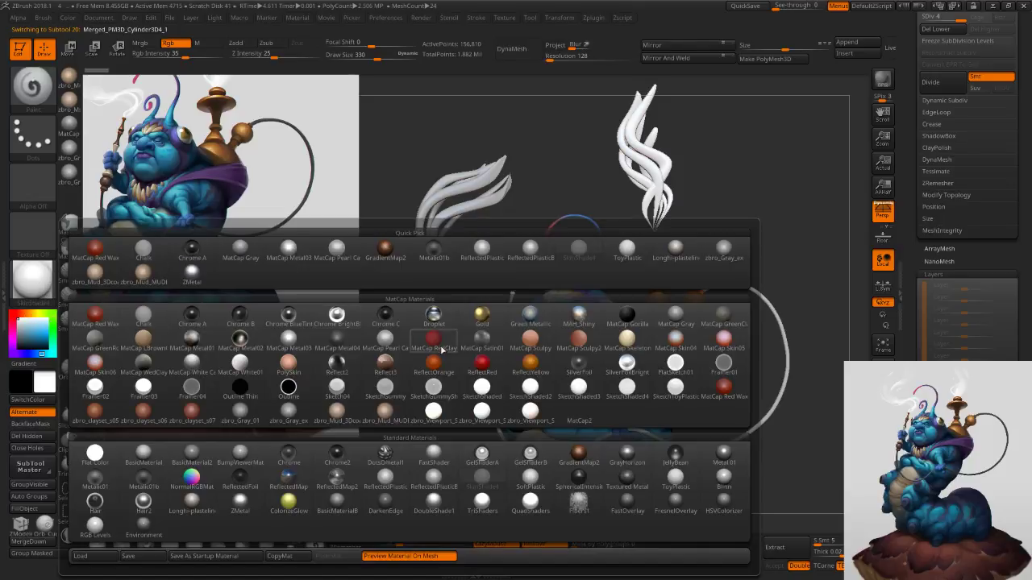
click(480, 385)
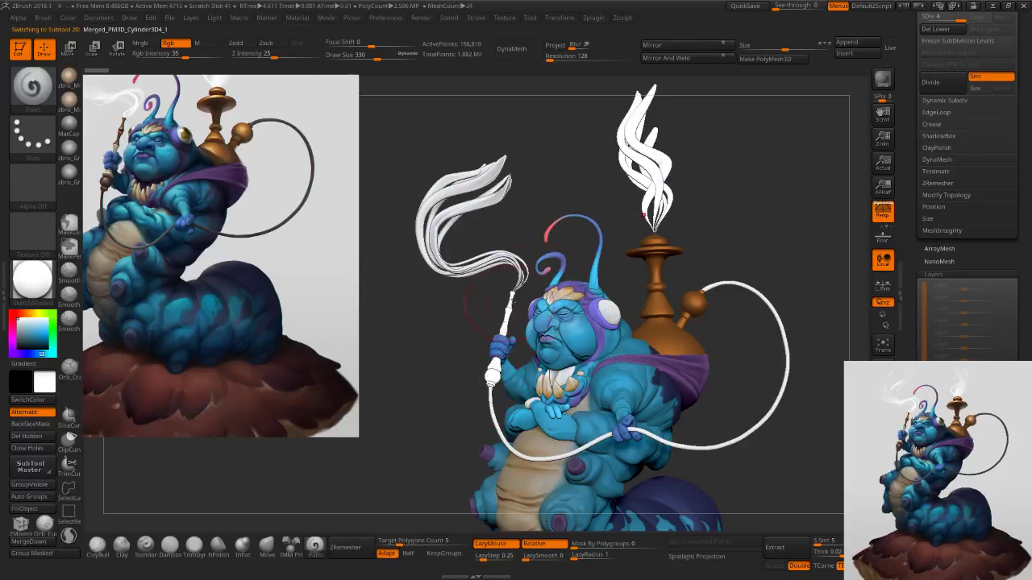
drag(715, 238, 711, 237)
click(33, 278)
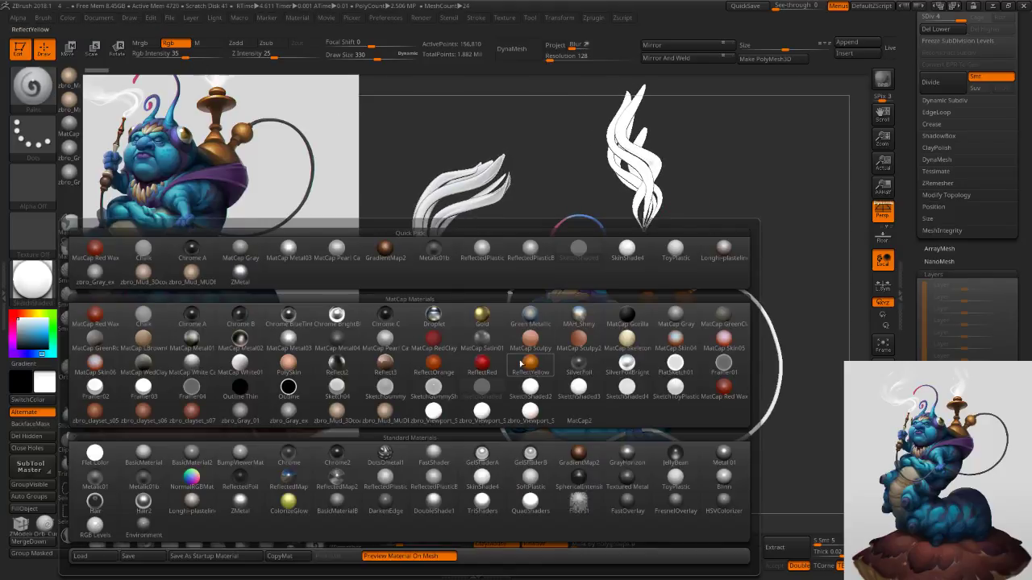
click(535, 388)
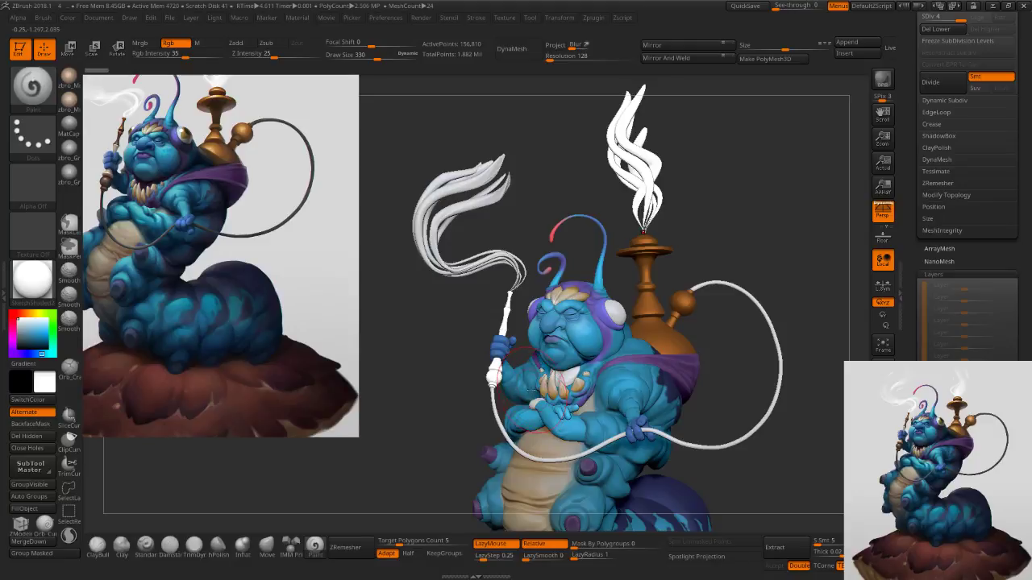
drag(739, 218, 731, 214)
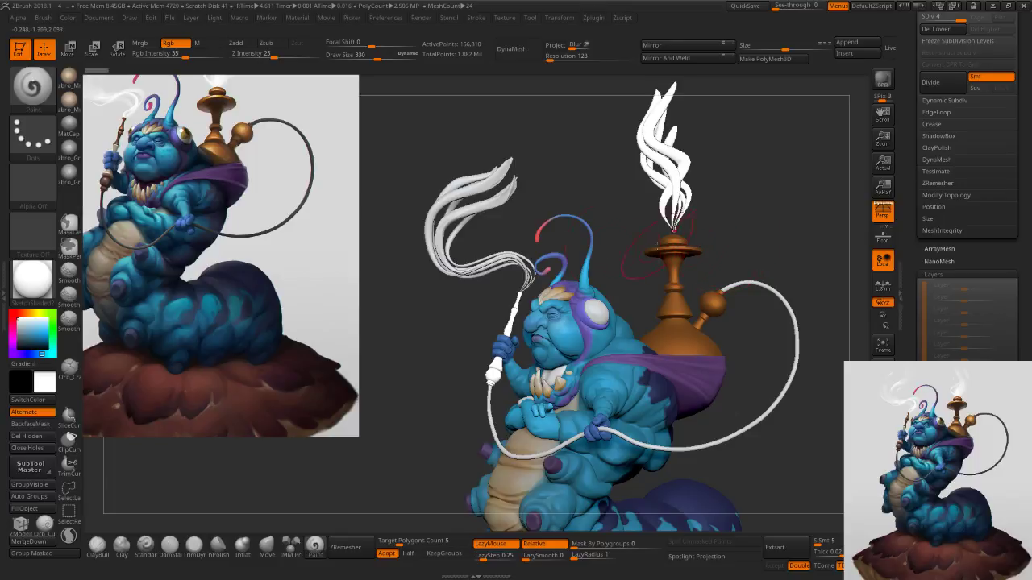
click(46, 289)
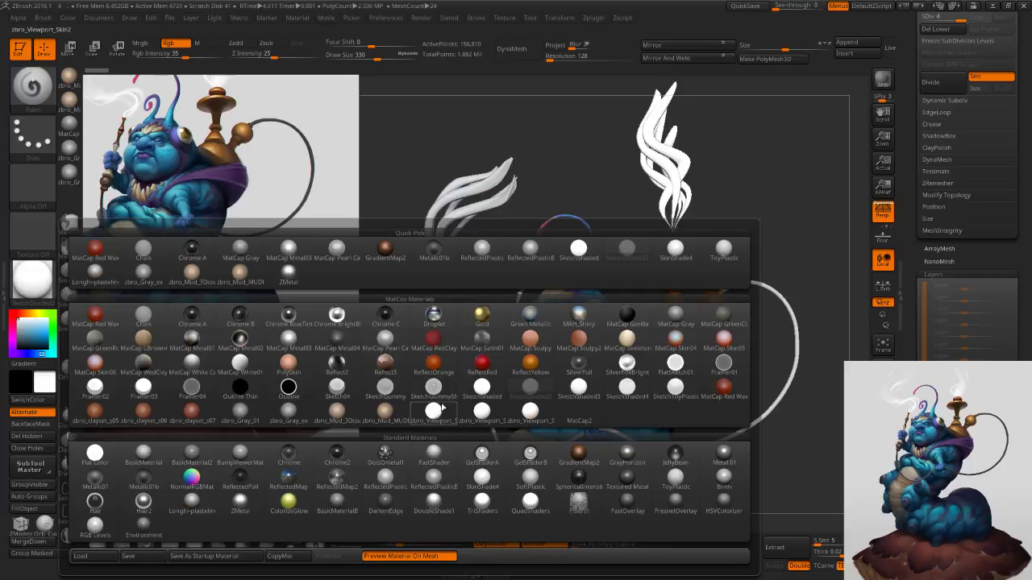
mouse_move(442, 415)
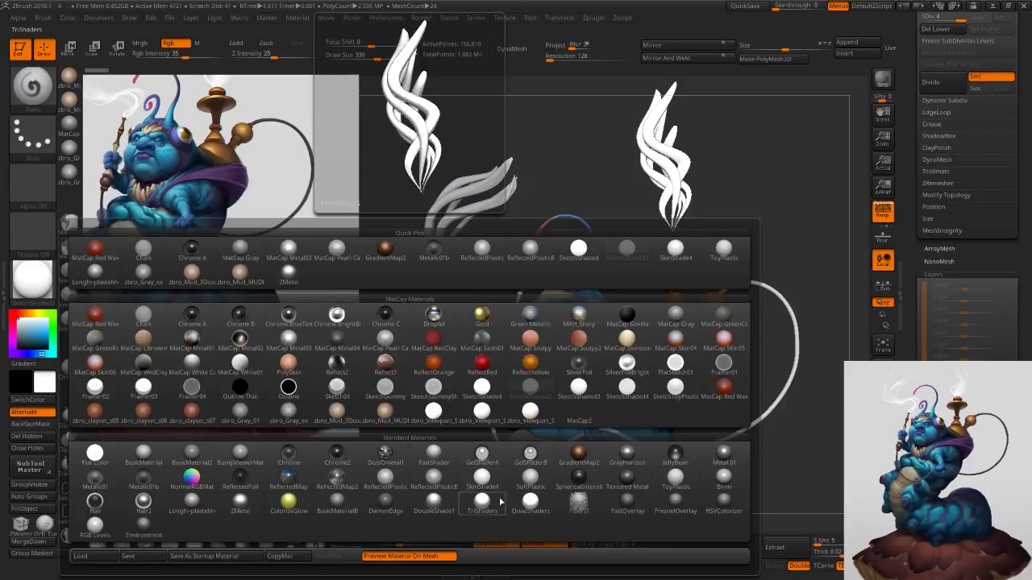
click(98, 454)
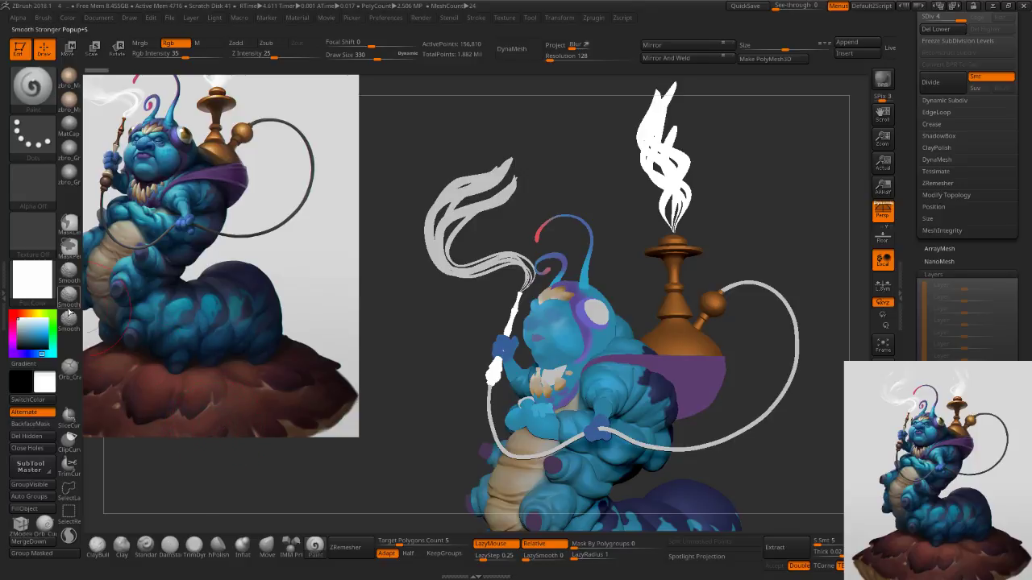
click(32, 278)
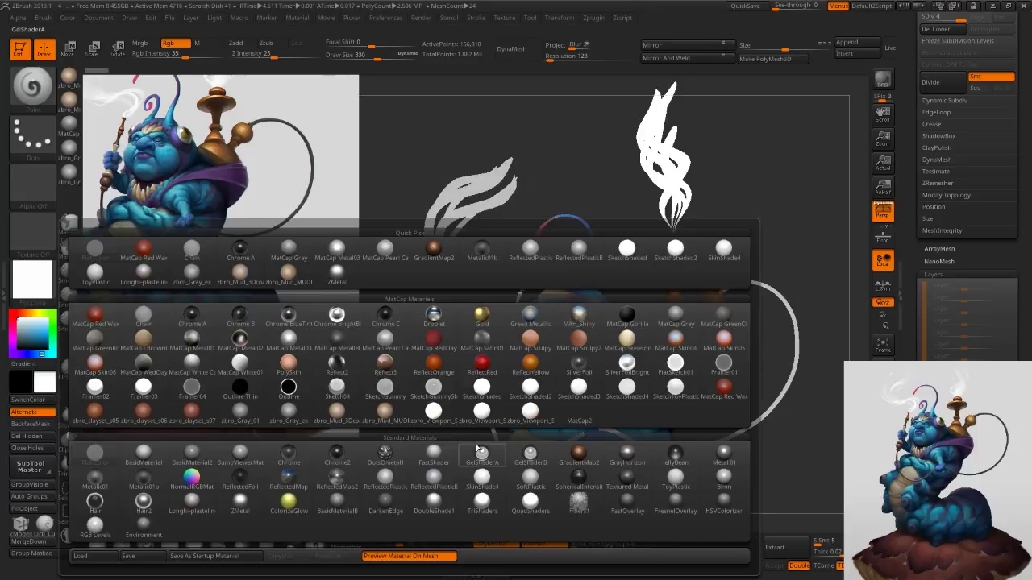
click(482, 484)
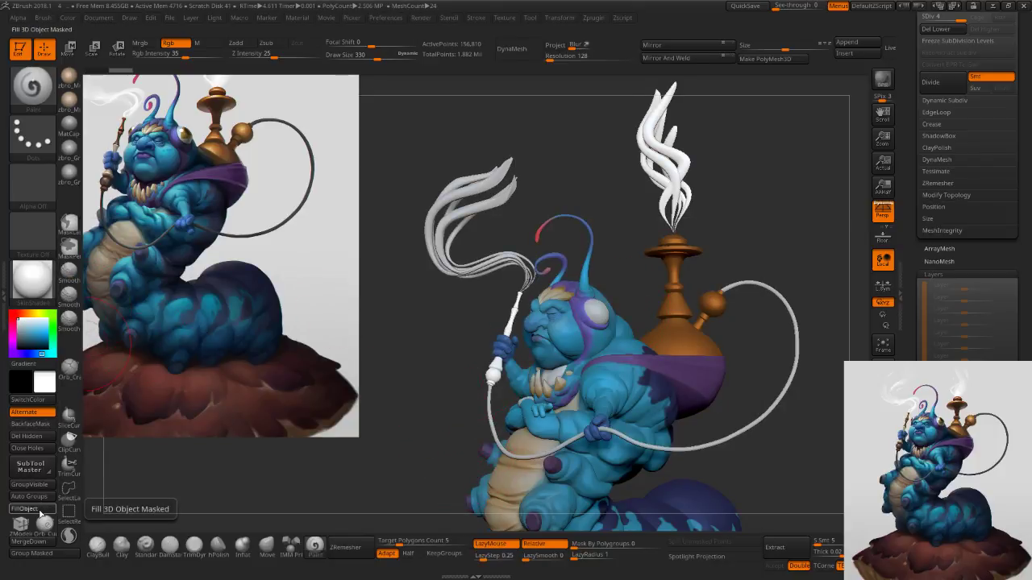
Fill the smoke plume subtool with white and set the brush back to 330.
alt+click(432, 241)
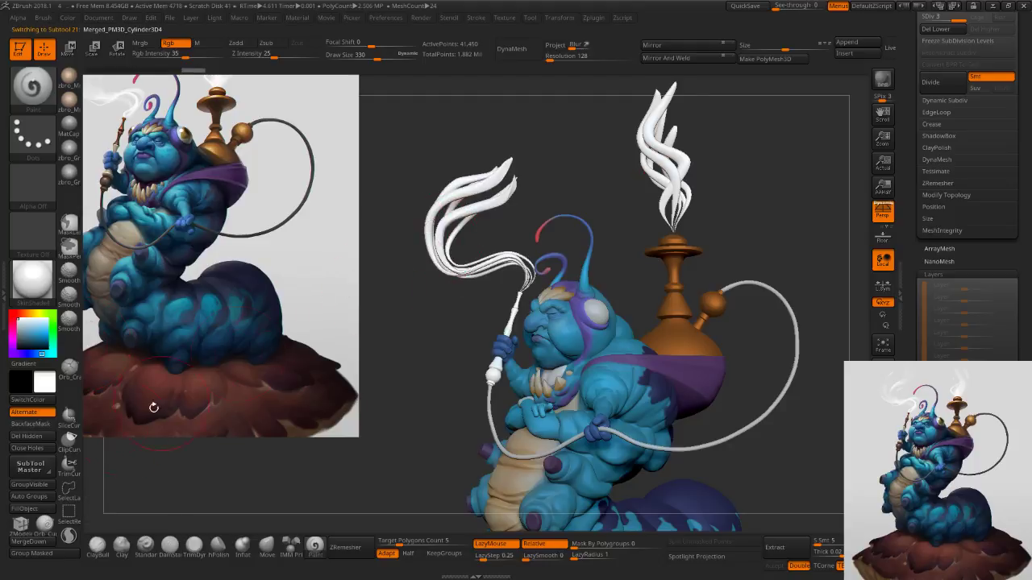
click(46, 507)
key(s)
click(582, 285)
mouse_move(582, 295)
alt+right_down()
mouse_move(581, 244)
mouse_move(584, 302)
alt+right_up()
key(s)
click(580, 285)
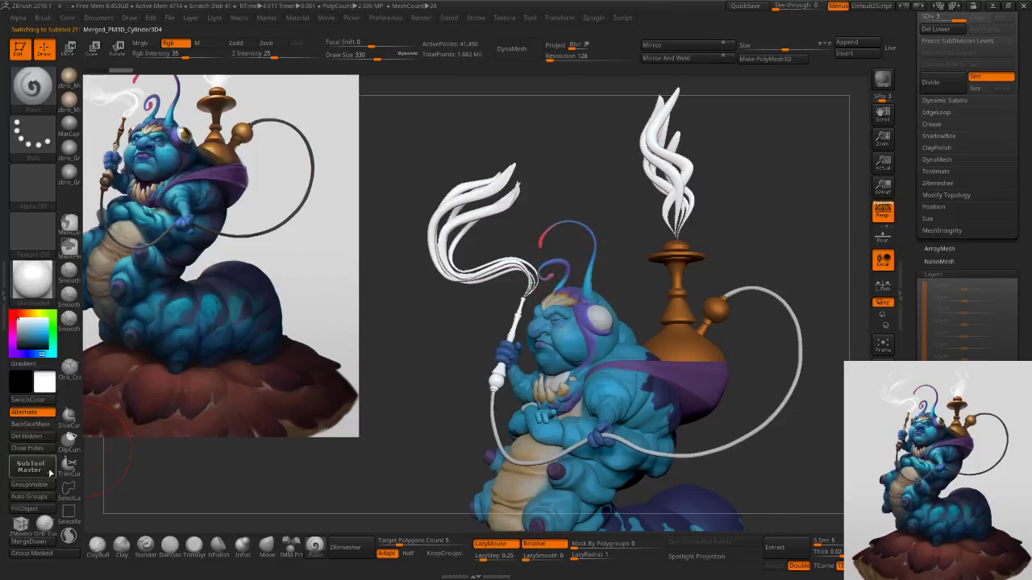
Paint light grey strokes over the hookah's smoke with a smaller brush.
drag(29, 330, 12, 323)
alt+click(678, 164)
key(s)
ctrl+right_drag(678, 164, 683, 180)
key(s)
mouse_move(682, 181)
mouse_down()
mouse_move(672, 181)
mouse_move(661, 244)
mouse_move(667, 174)
mouse_move(654, 113)
mouse_up()
alt+right_drag(689, 145, 682, 220)
mouse_move(664, 241)
mouse_down()
mouse_move(647, 154)
mouse_move(656, 278)
mouse_up()
alt+right_drag(613, 201, 710, 147)
Lighten the smoke rising from the pipe with paint strokes, then frame the head and pipe.
alt+click(482, 235)
mouse_move(426, 329)
mouse_down()
mouse_move(437, 278)
mouse_move(414, 328)
mouse_move(533, 347)
mouse_up()
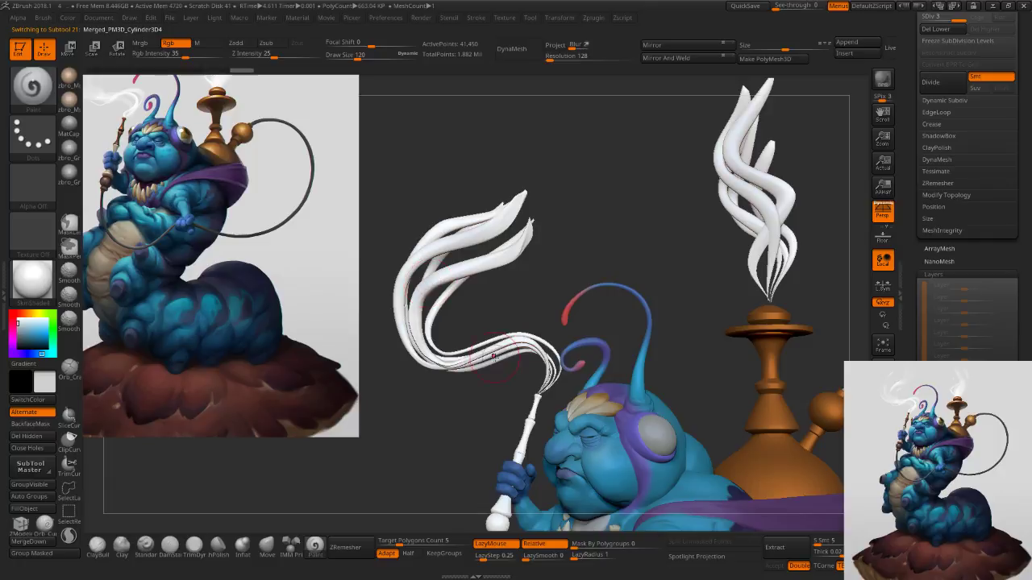
key(ctrl+shift+z)
key(ctrl+shift+z)
mouse_move(610, 298)
ctrl+right_down()
mouse_move(608, 286)
mouse_move(651, 284)
mouse_move(654, 313)
ctrl+right_up()
mouse_move(653, 312)
alt+right_down()
mouse_move(637, 254)
mouse_move(627, 254)
alt+right_up()
ctrl+right_drag(561, 290, 559, 337)
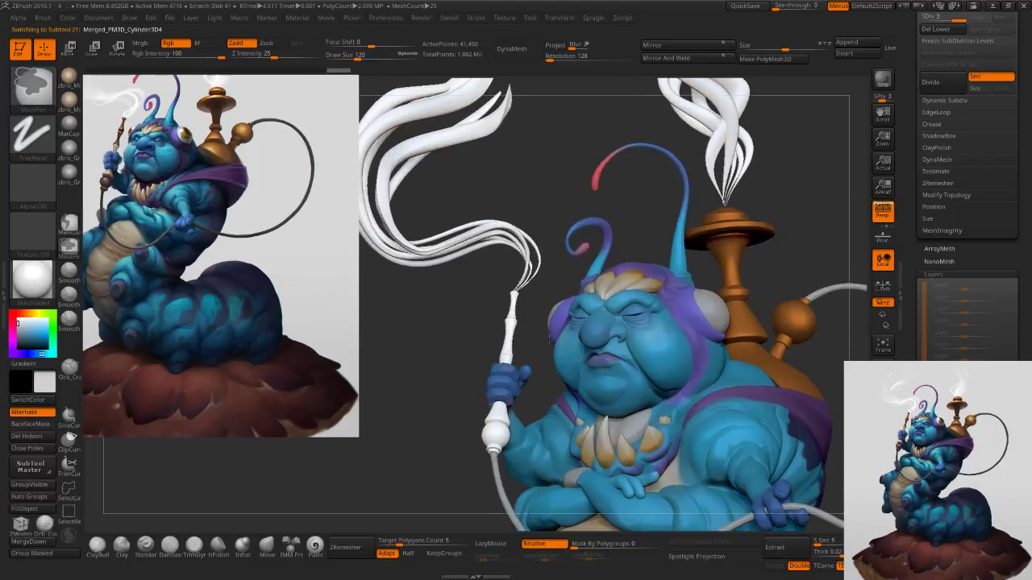
Make the smoking pipe the active subtool and set the brush size to 85.
alt+click(512, 326)
key(s)
click(552, 321)
right_drag(593, 301, 556, 300)
Sample the hookah's orange and fill the pipe with it.
key(c)
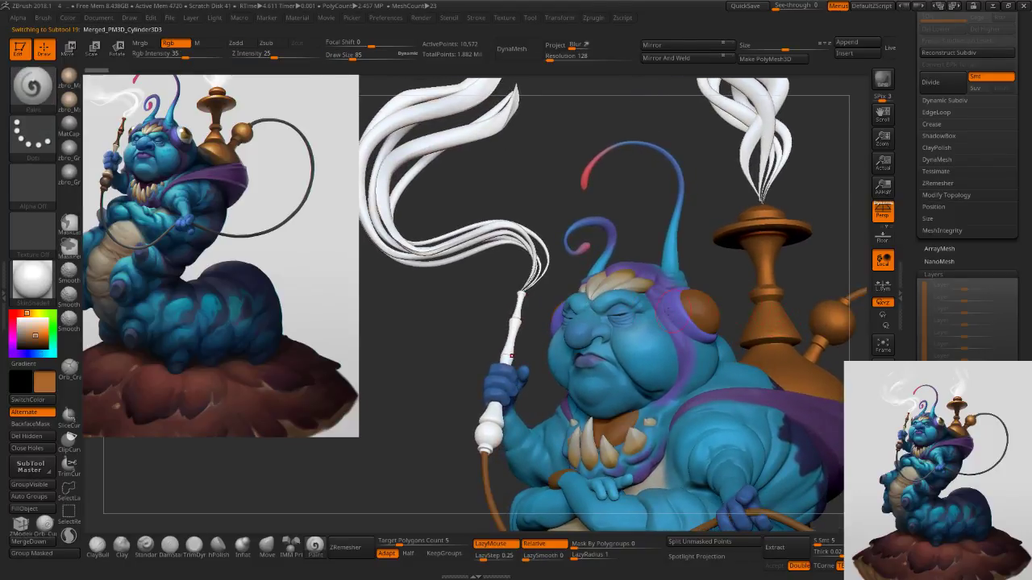
click(34, 510)
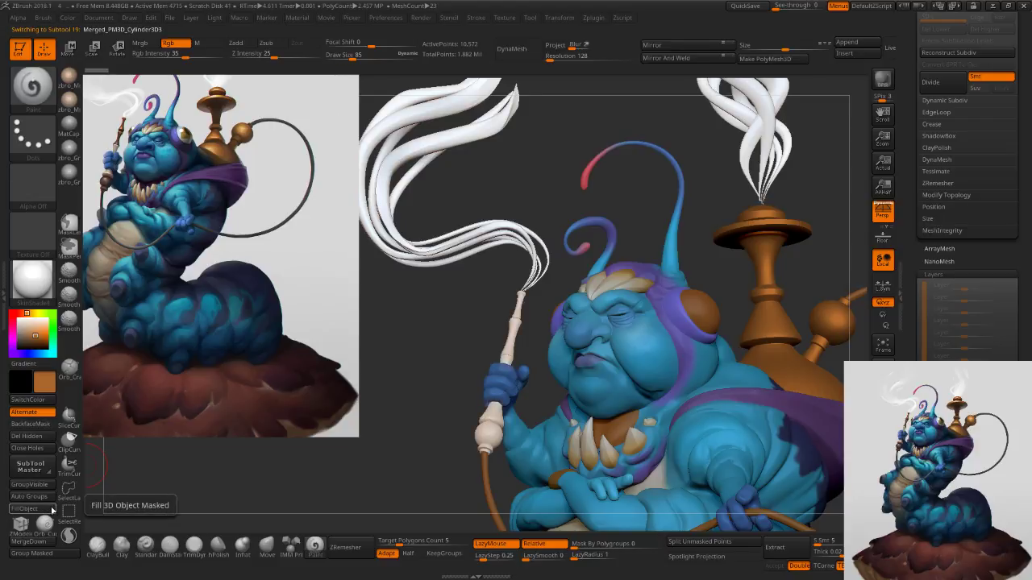
click(42, 511)
click(42, 510)
click(42, 510)
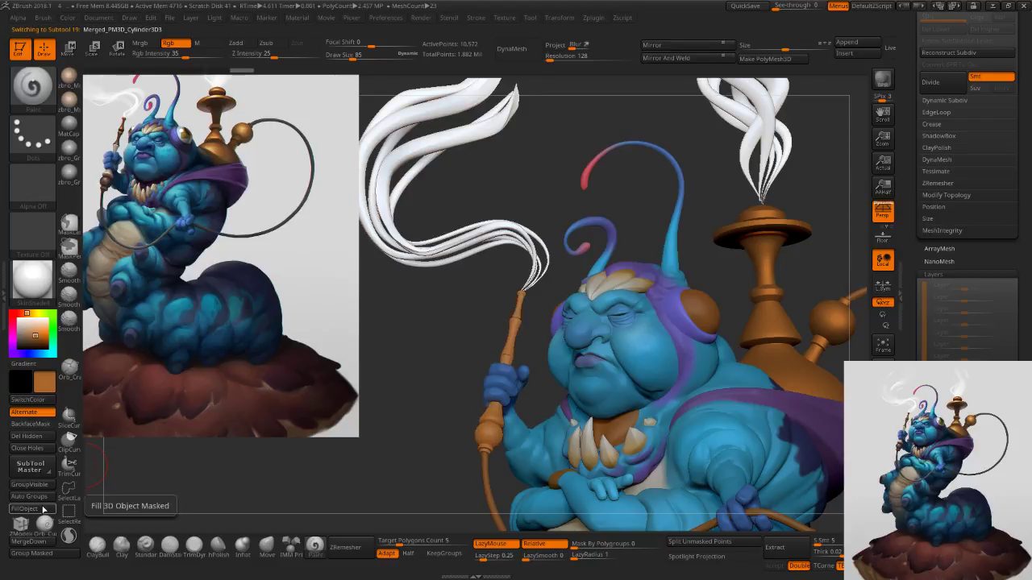
drag(459, 384, 447, 338)
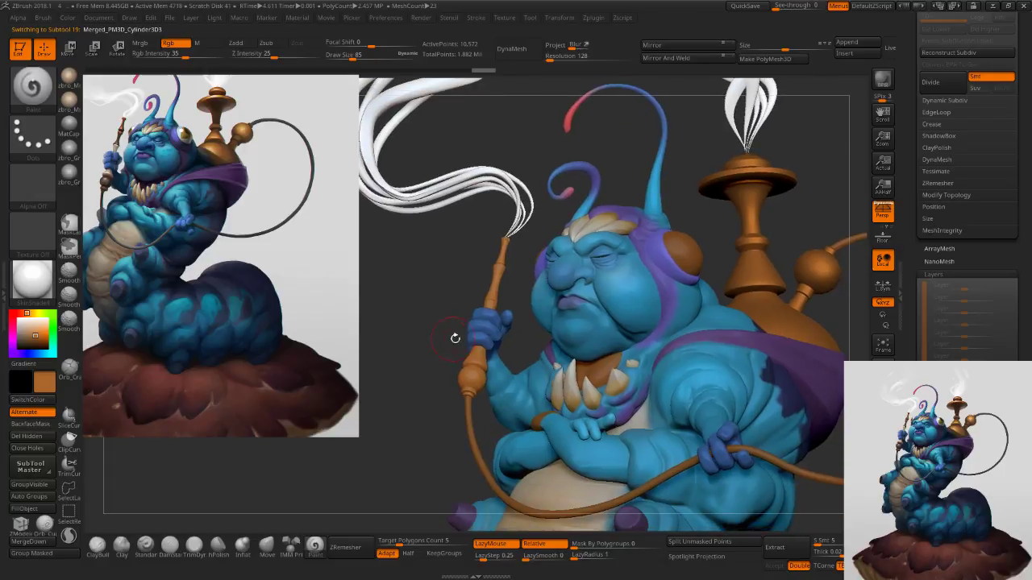
Auto-group the pipe, isolate the mouthpiece, fill it pale beige and unhide everything.
ctrl+shift+click(481, 355)
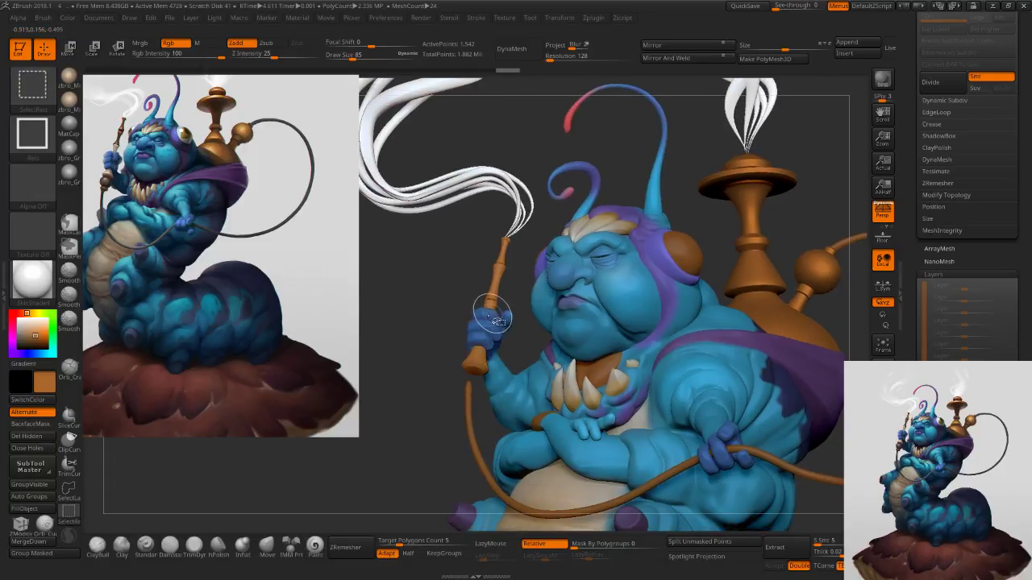
click(41, 498)
ctrl+shift+click(481, 364)
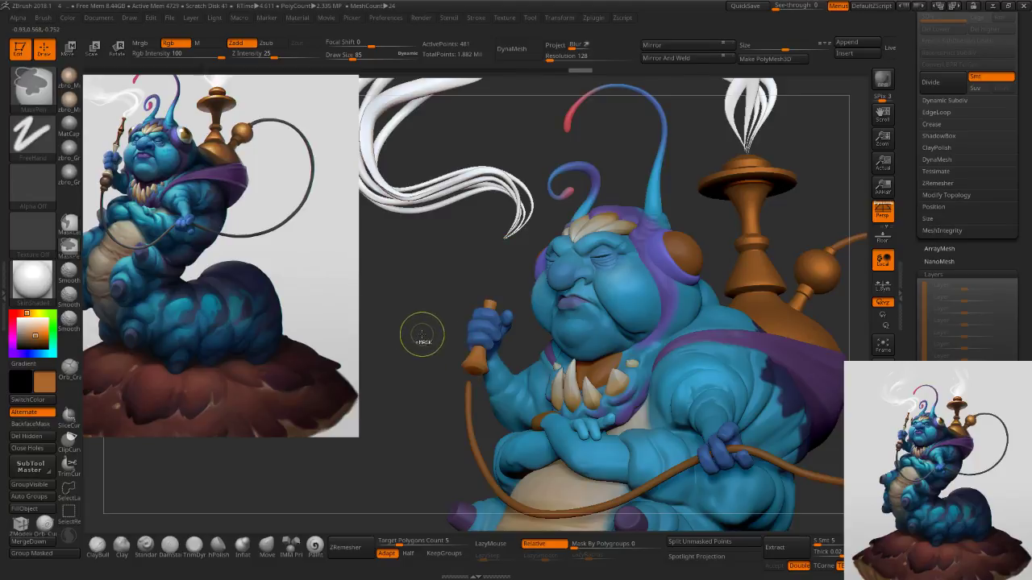
drag(42, 336, 25, 325)
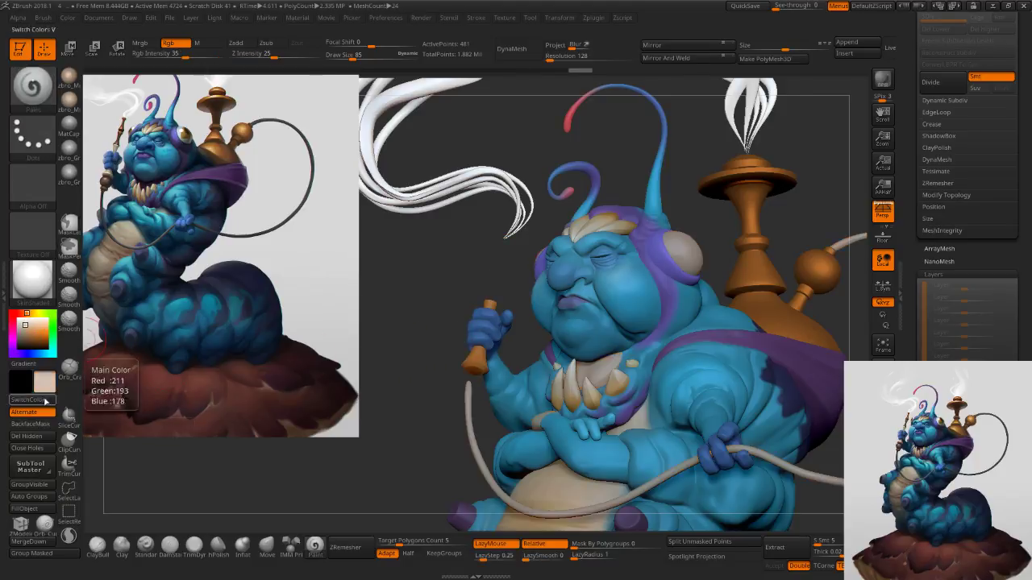
click(32, 509)
click(32, 507)
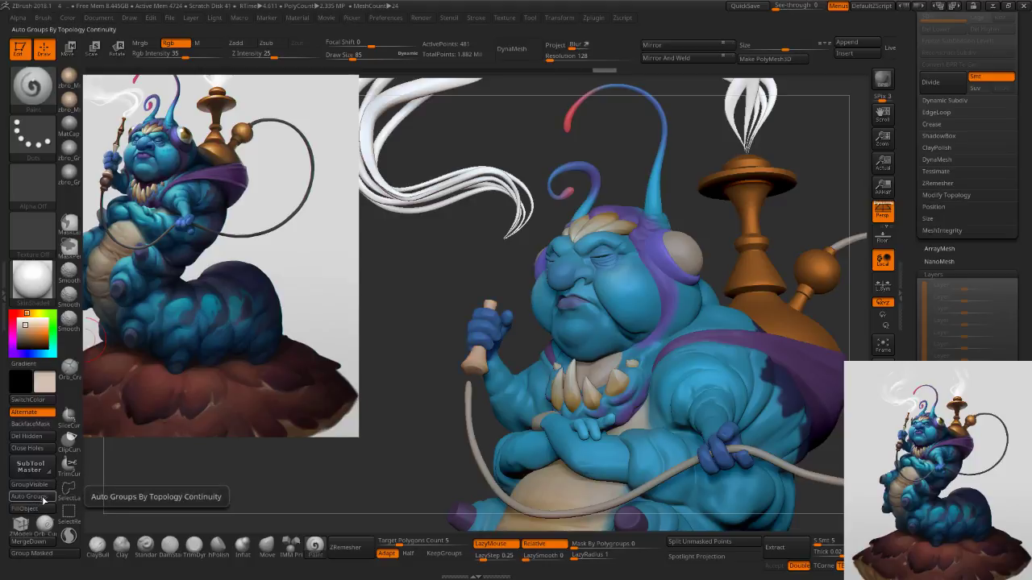
ctrl+shift+click(433, 282)
mouse_move(553, 345)
ctrl+right_down()
mouse_move(510, 313)
mouse_move(540, 331)
ctrl+right_up()
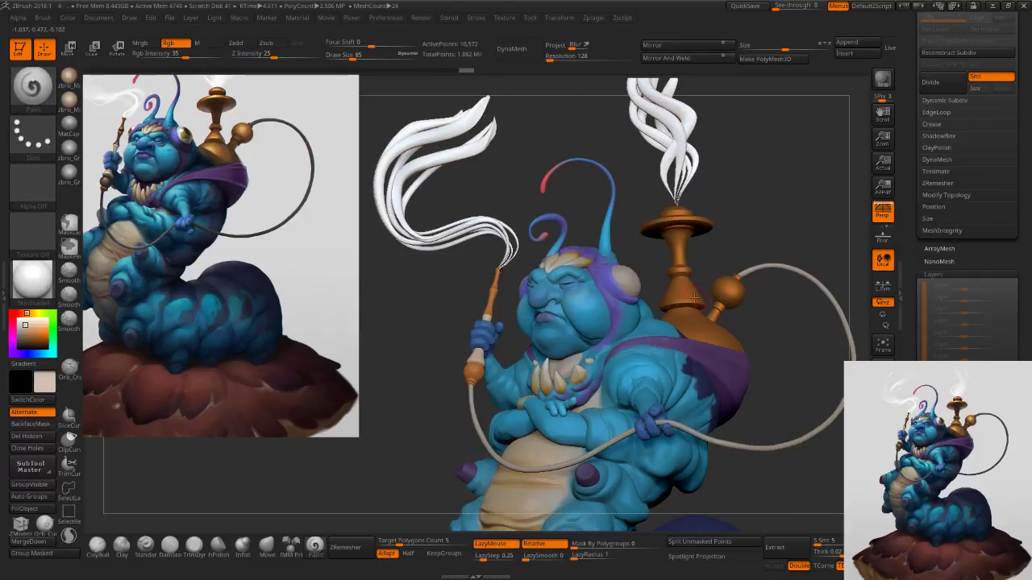
click(32, 278)
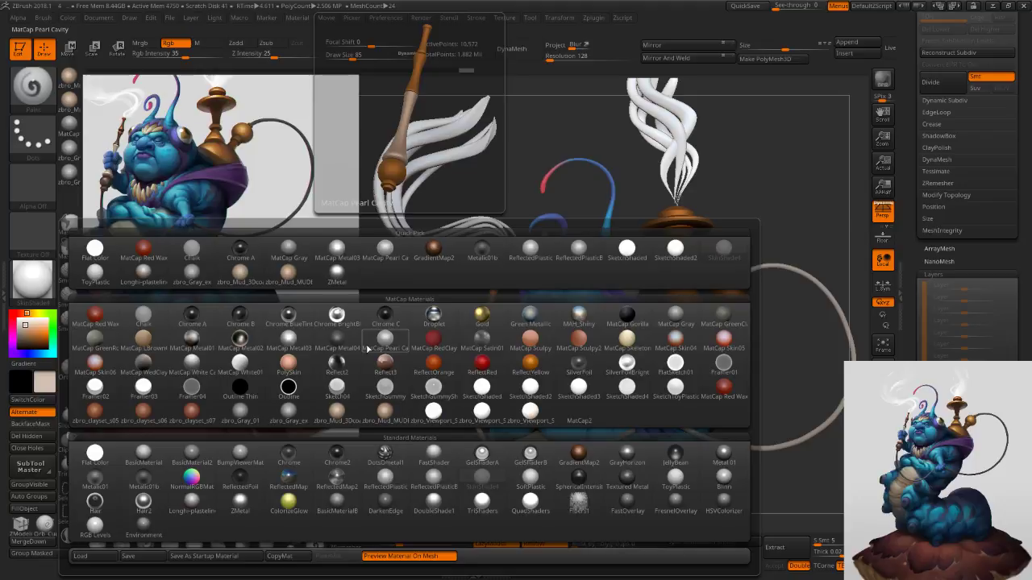
Try ZMetal and then MatCap Metal03 as the pipe's material.
click(337, 274)
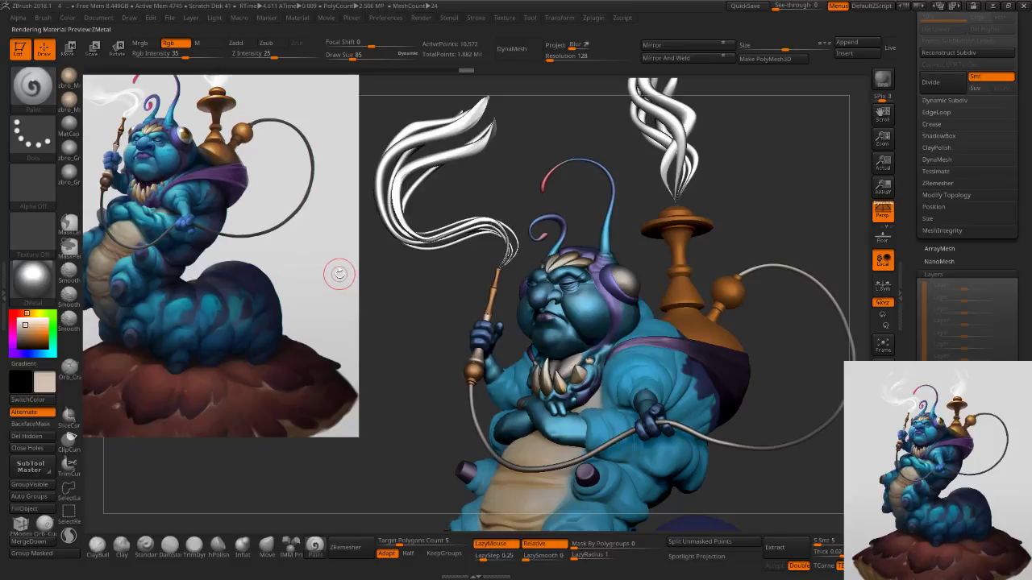
mouse_move(43, 283)
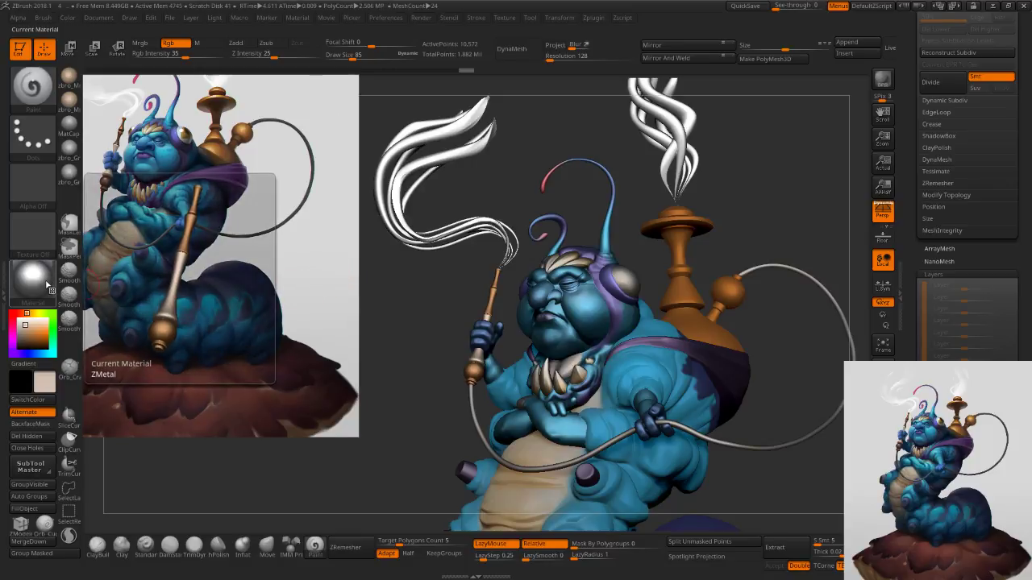
click(43, 281)
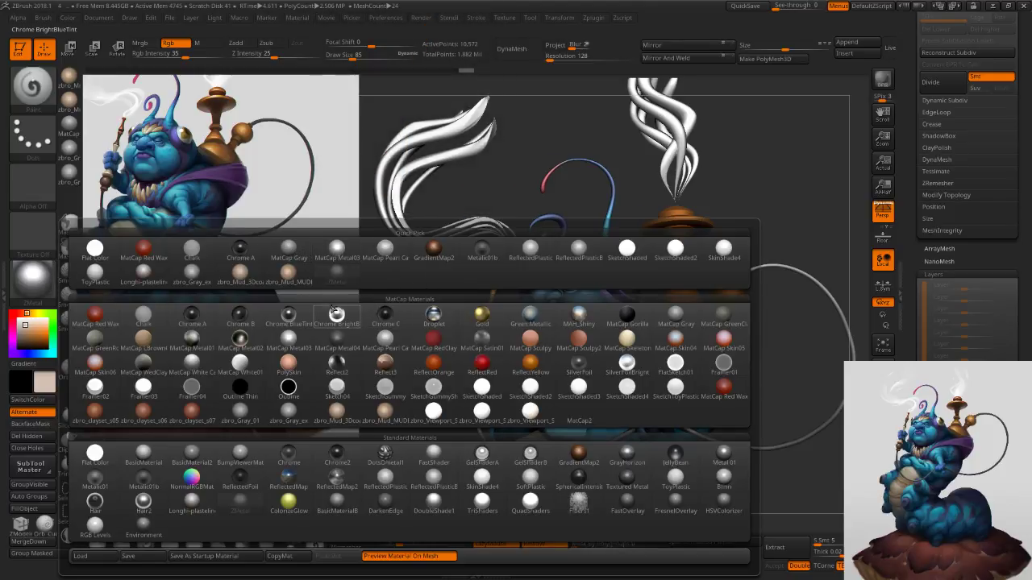
click(296, 342)
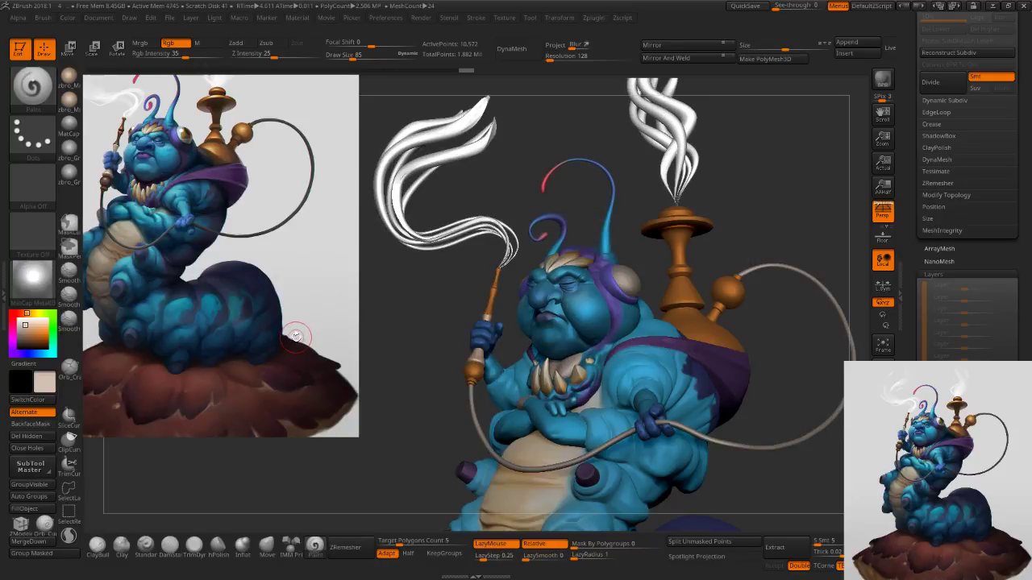
mouse_move(506, 289)
mouse_down()
mouse_move(597, 290)
mouse_move(496, 289)
mouse_up()
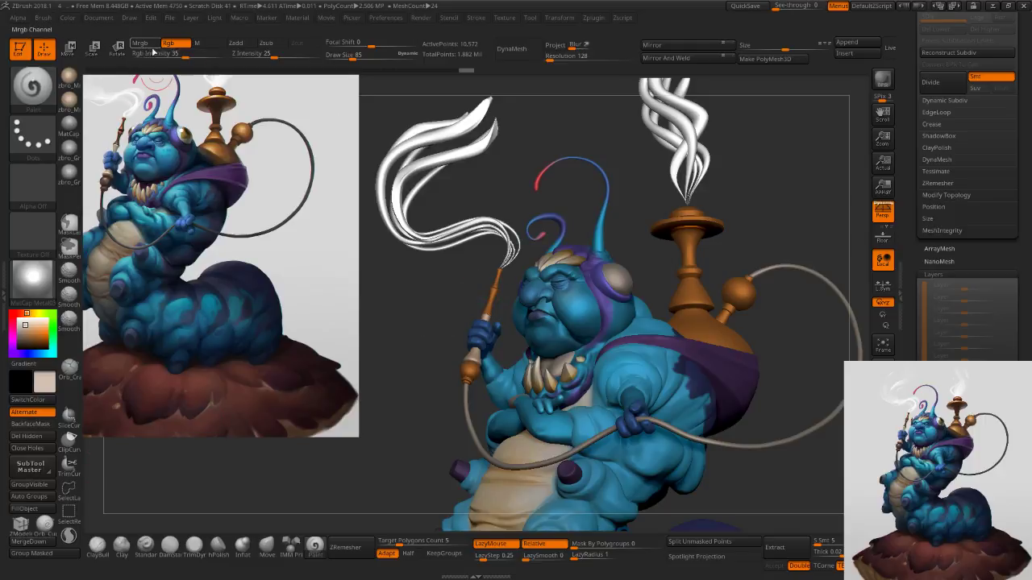
Fill the smoke material-only, set Rgb intensity to 23 and apply SkinShade4 to the smoke.
click(204, 43)
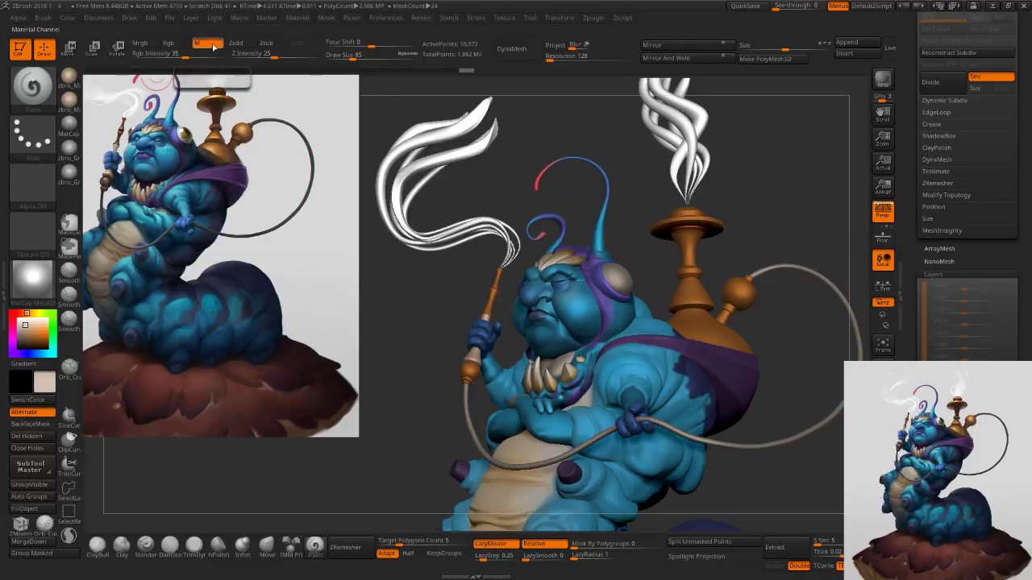
click(46, 512)
click(175, 55)
click(180, 46)
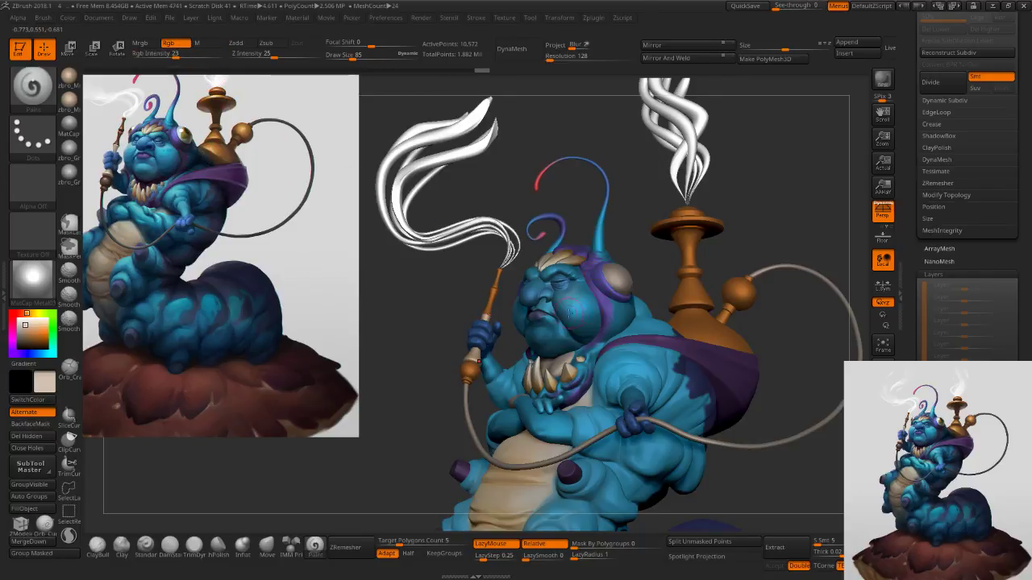
click(32, 278)
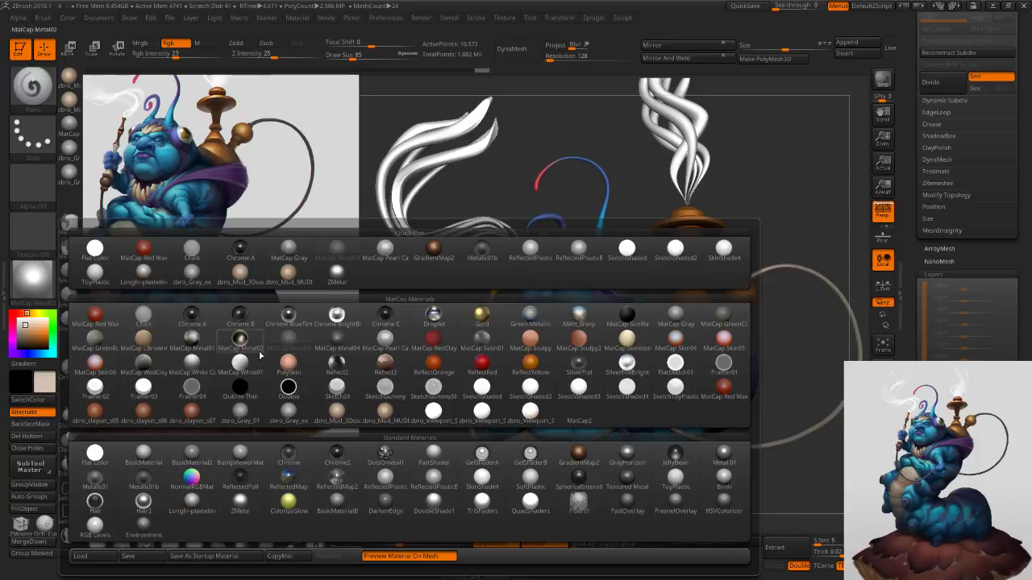
click(482, 481)
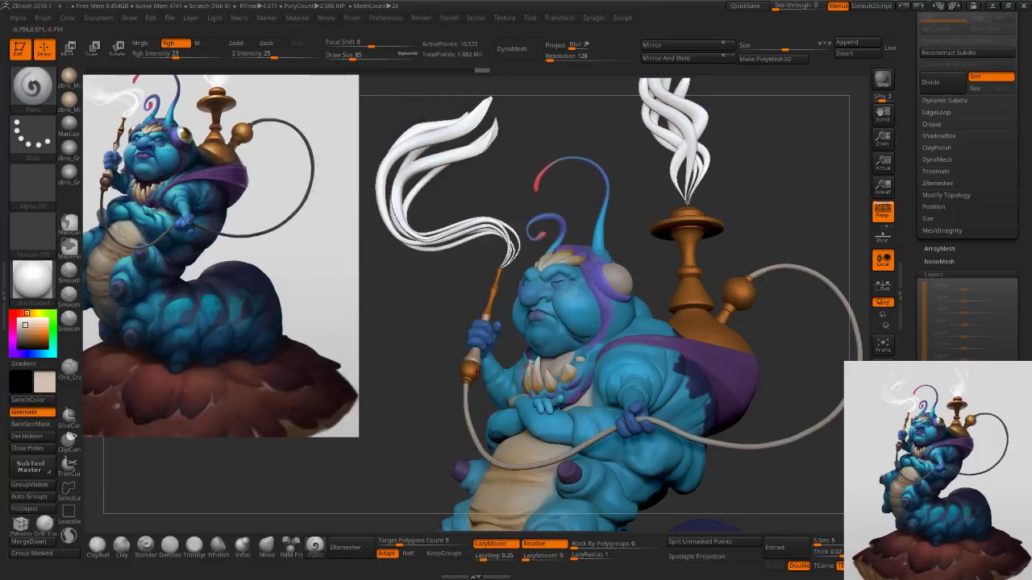
alt+click(690, 144)
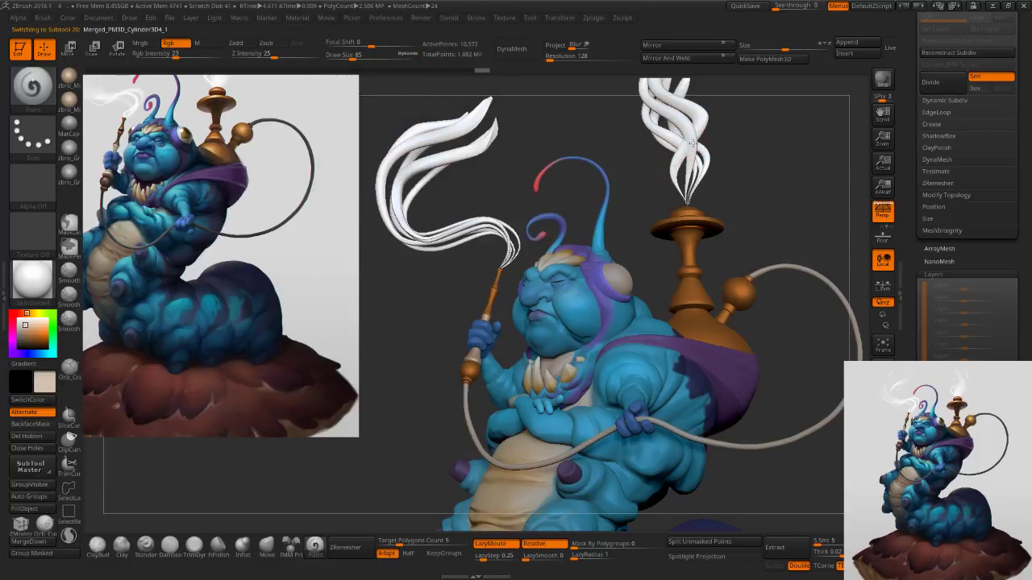
click(201, 44)
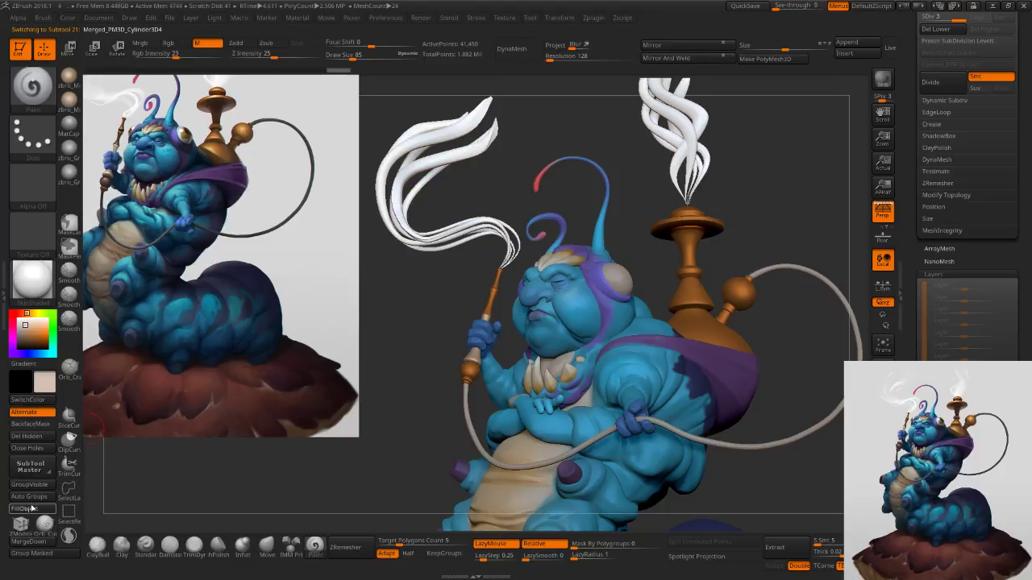
Select the eye sphere subtool and give it the ToyPlastic material.
right_drag(546, 258, 604, 274)
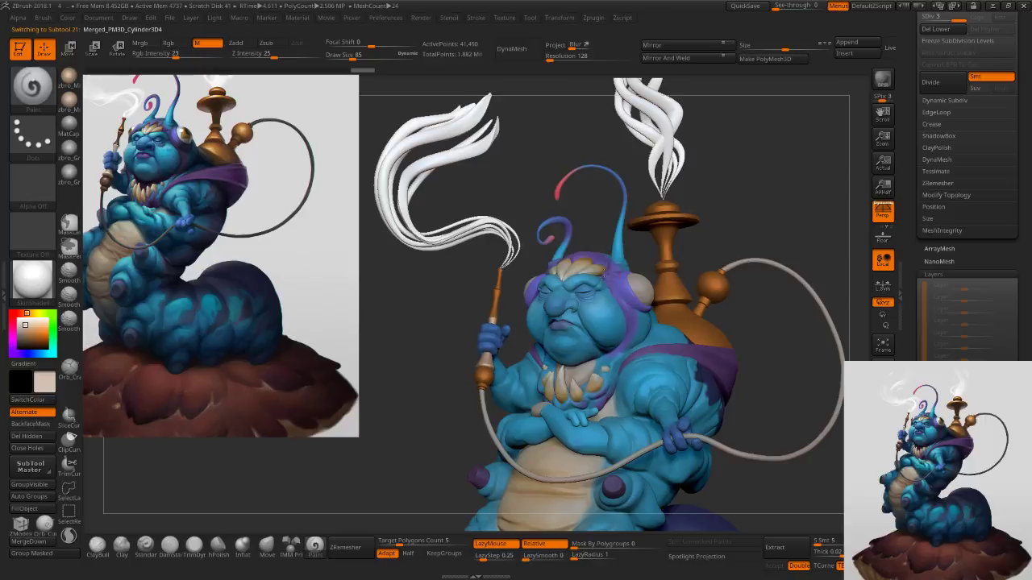
alt+click(648, 291)
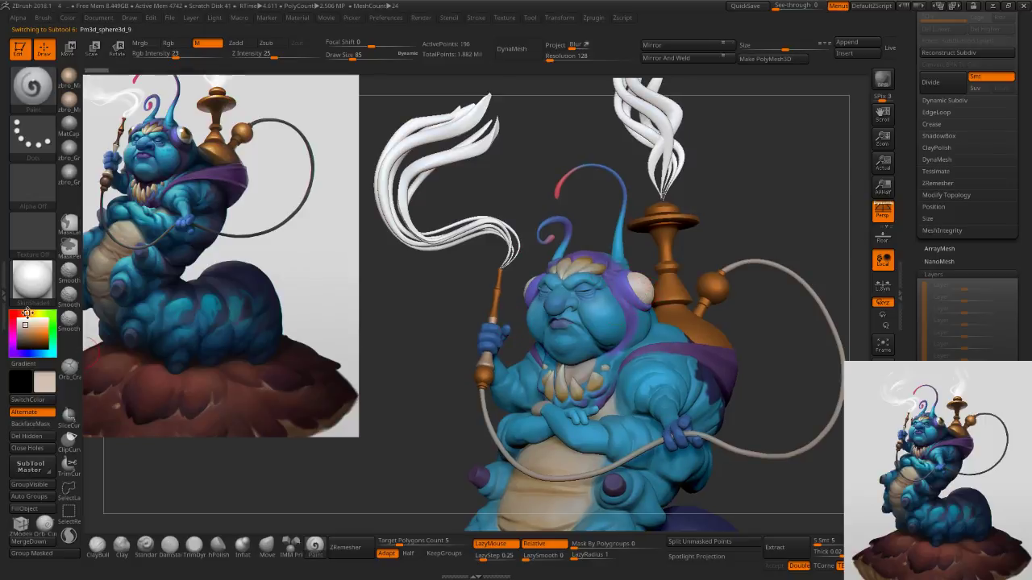
click(38, 282)
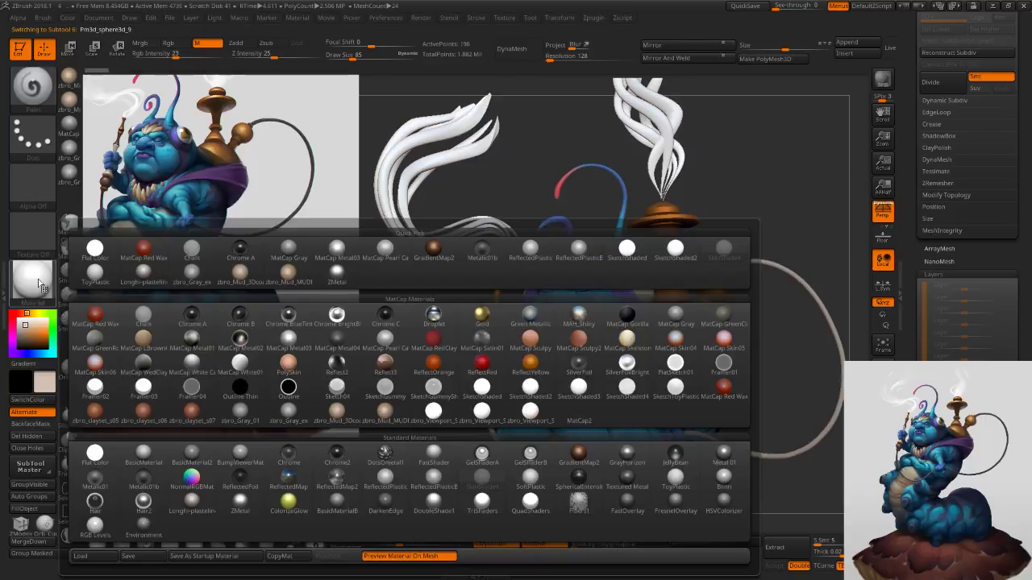
click(678, 481)
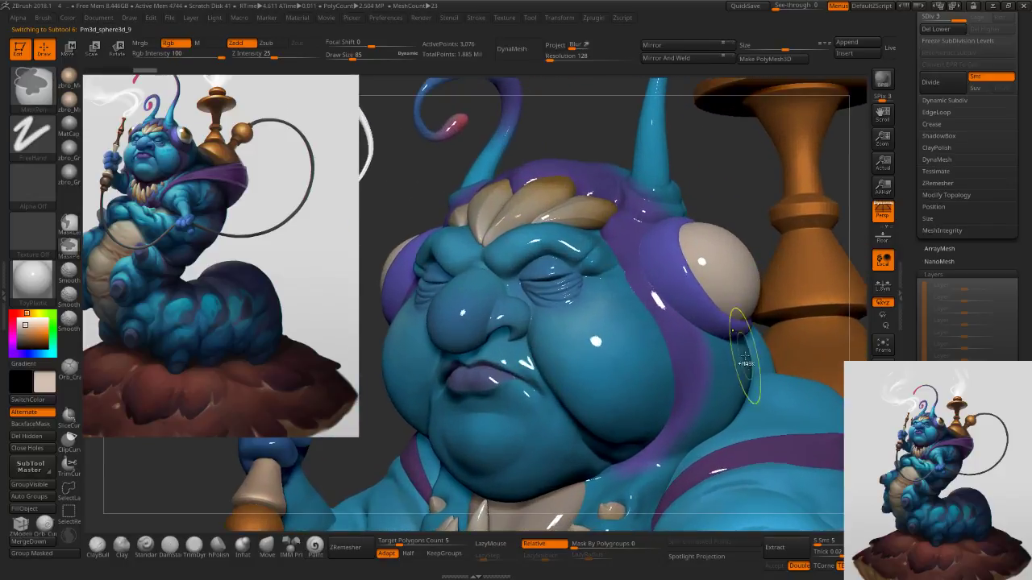
key(ctrl+shift+z)
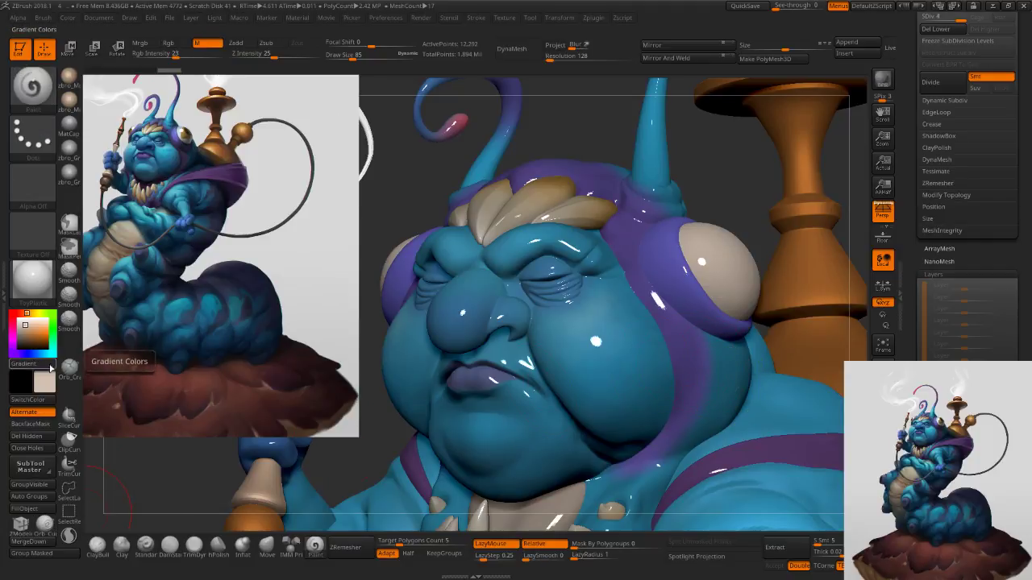
Choose a pale beige-grey colour for the eyes.
drag(31, 335, 22, 328)
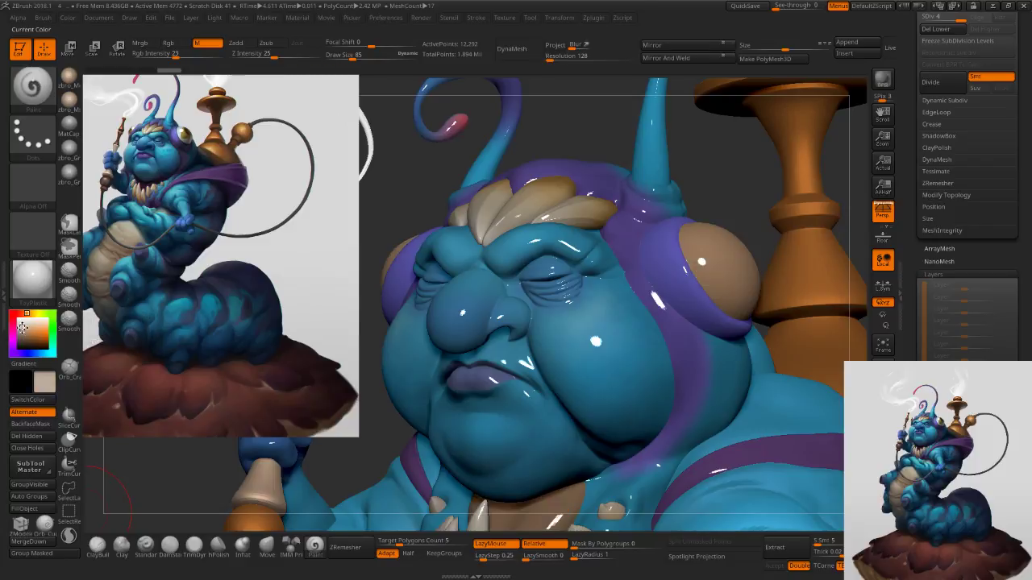
click(21, 327)
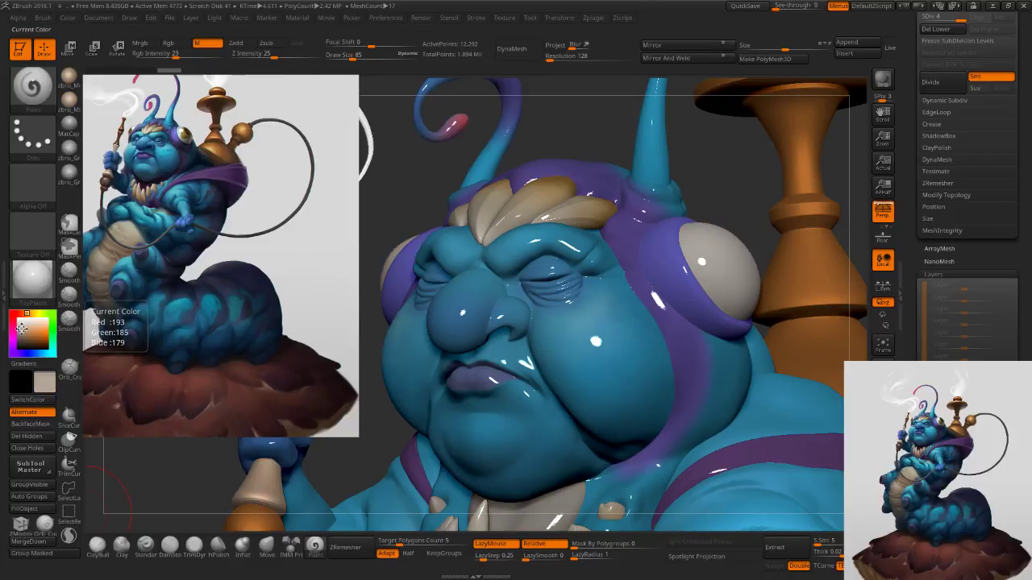
click(23, 327)
click(22, 326)
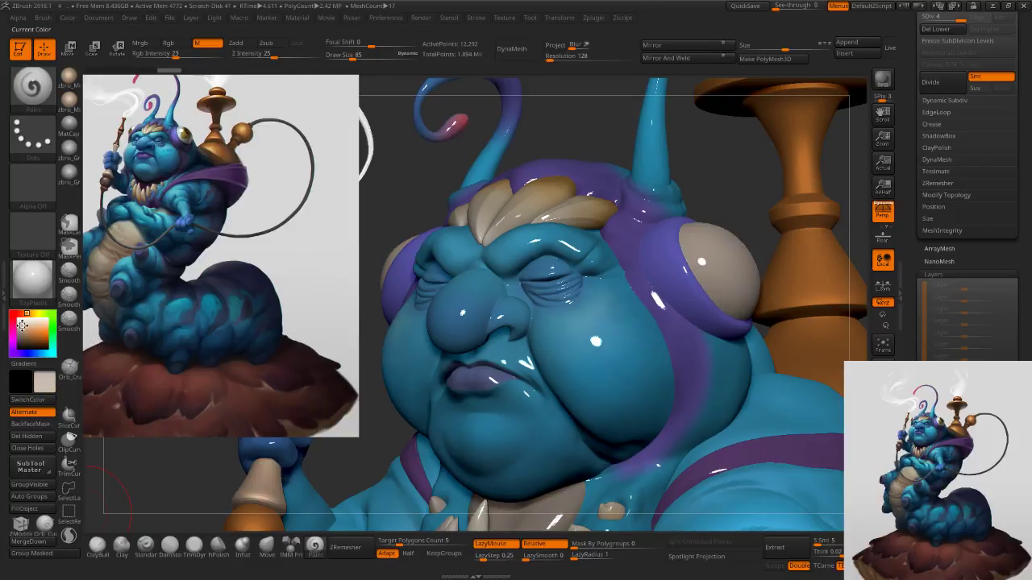
click(23, 324)
click(23, 325)
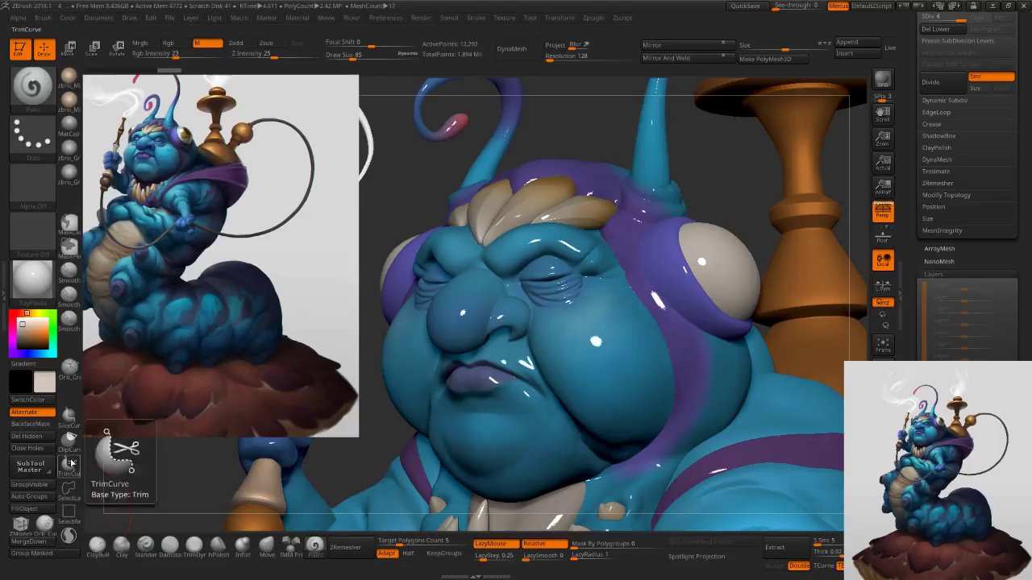
Fill the eyes with Mrgb at Rgb intensity 100, then return to Rgb-only painting.
click(140, 43)
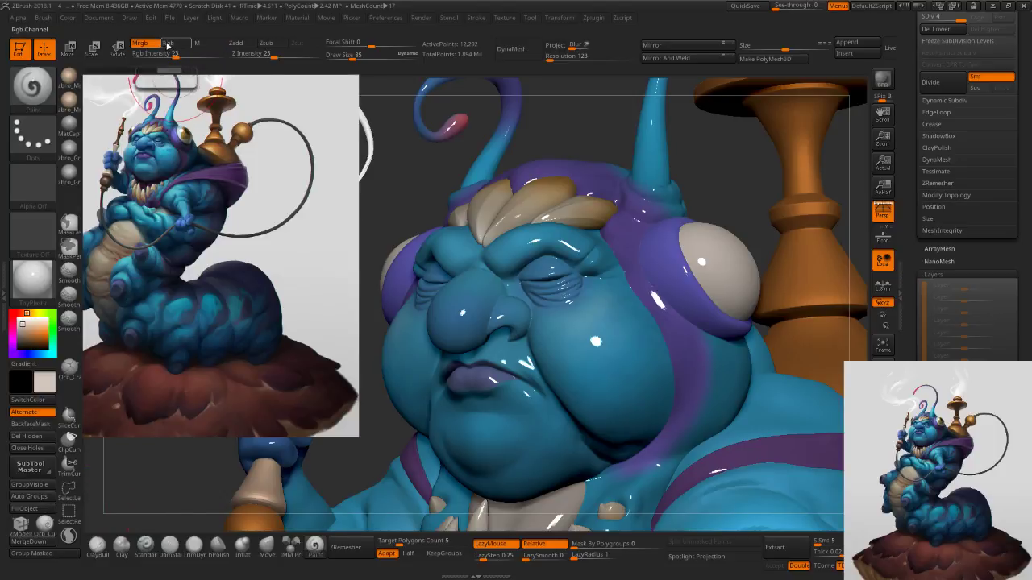
click(50, 508)
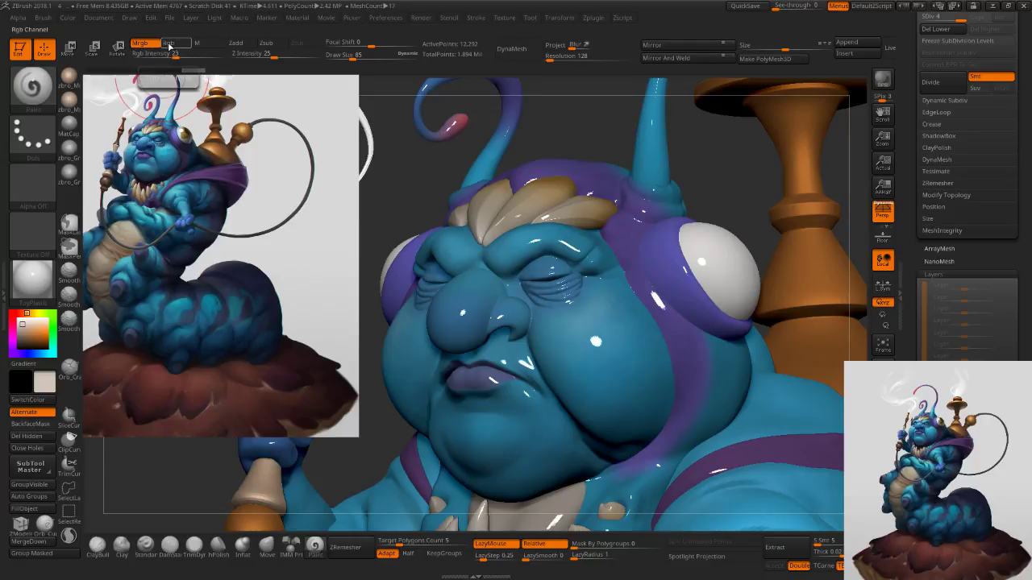
drag(173, 56, 231, 53)
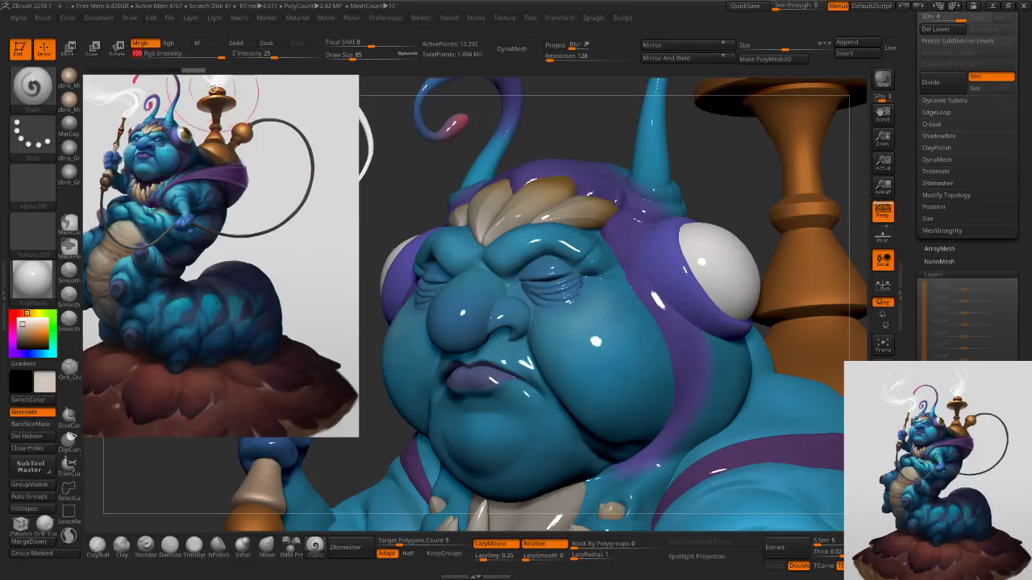
click(46, 511)
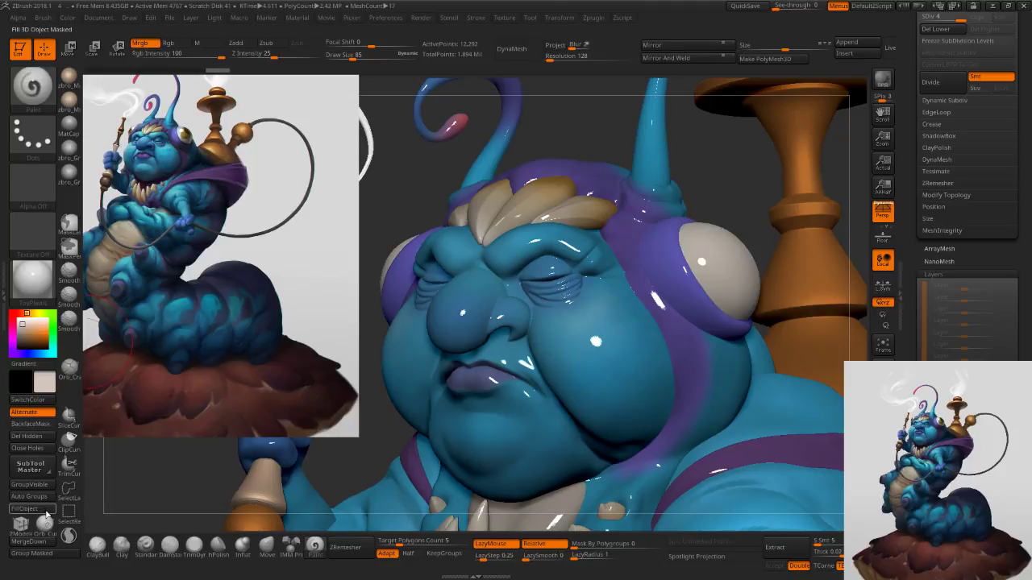
click(168, 42)
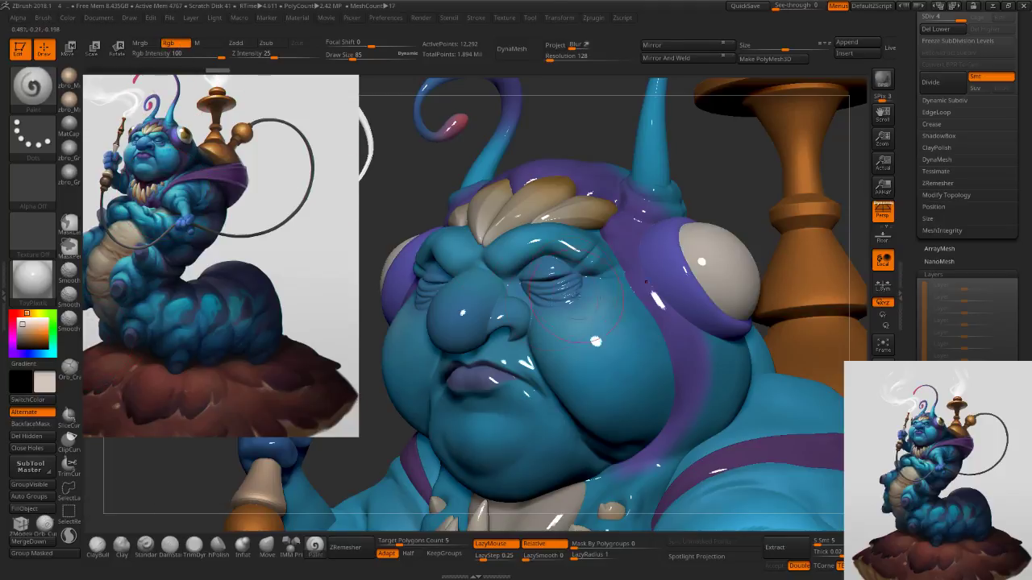
alt+click(528, 209)
Browse the brush and material lists, then zoom out and turn the caterpillar to face forward.
click(36, 99)
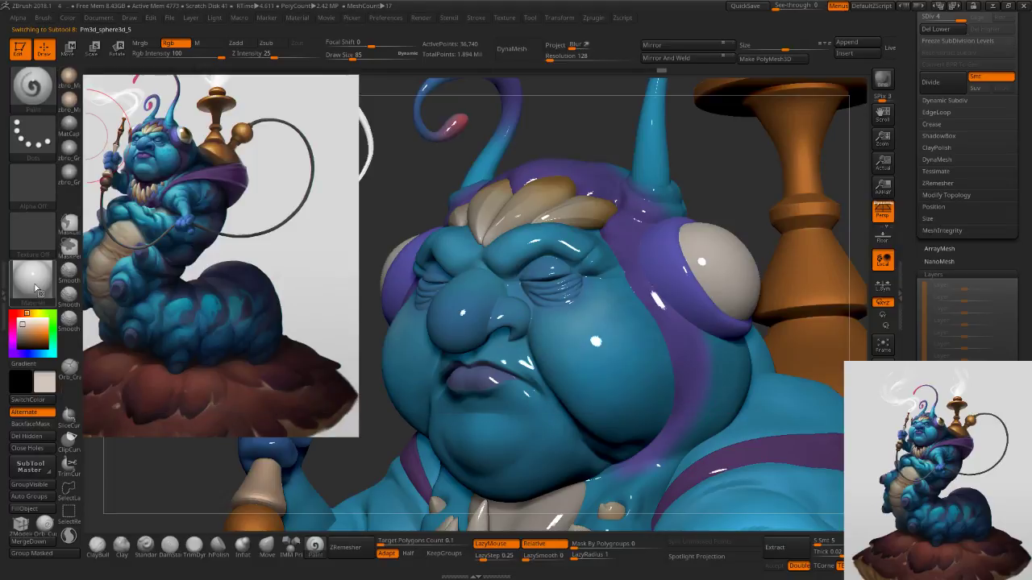
click(40, 284)
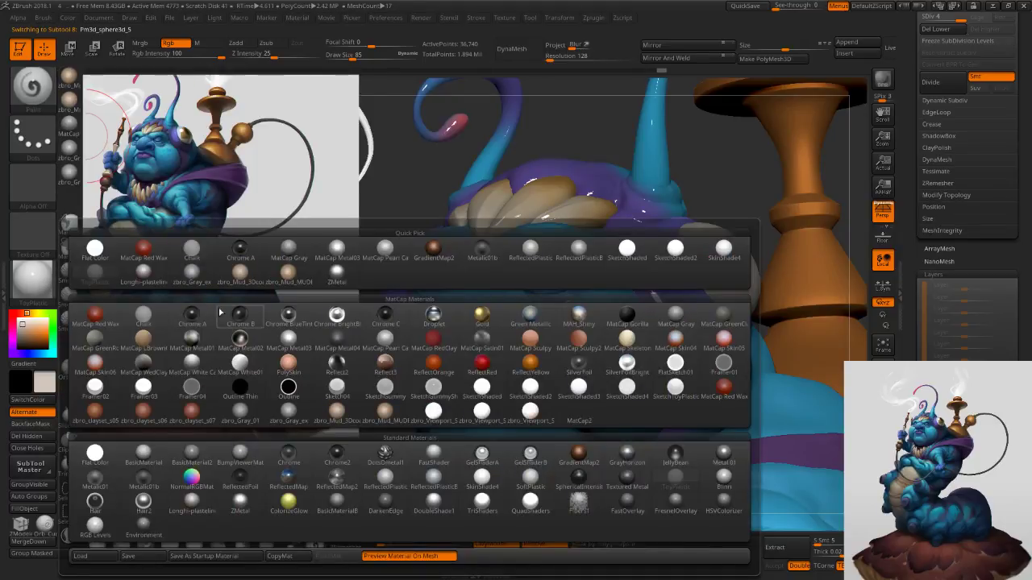
mouse_move(417, 391)
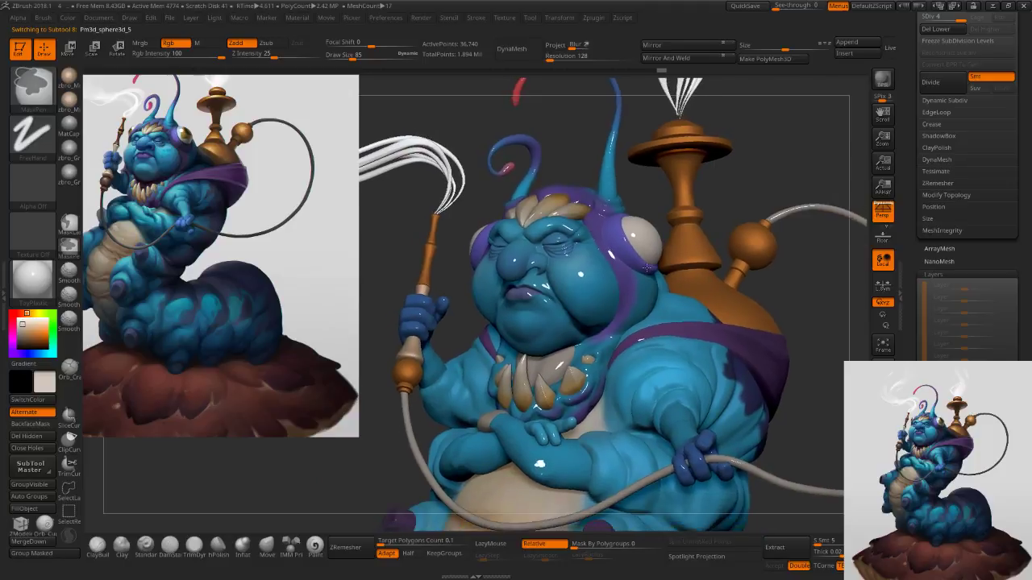
ctrl+right_drag(647, 267, 643, 258)
right_drag(602, 310, 649, 317)
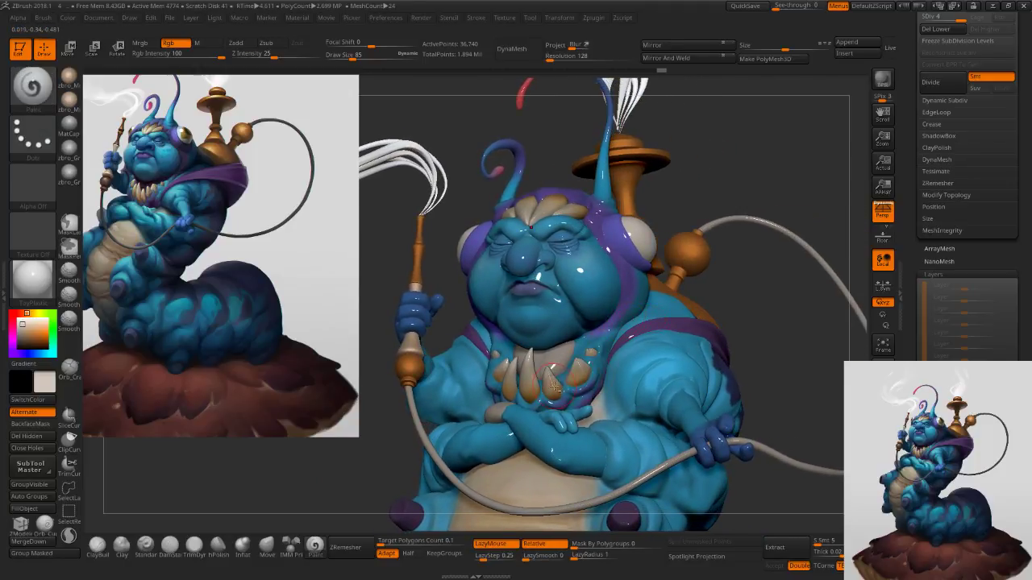
Select the Pm3d_sphere3d_10 subtool and set Draw Size to 162.
alt+click(553, 387)
key(s)
drag(594, 395, 605, 396)
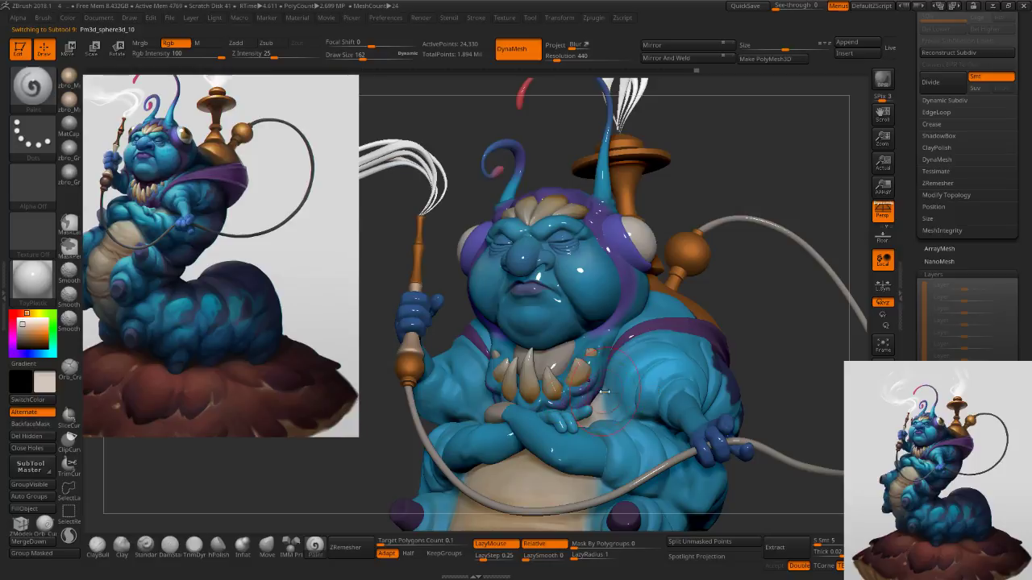
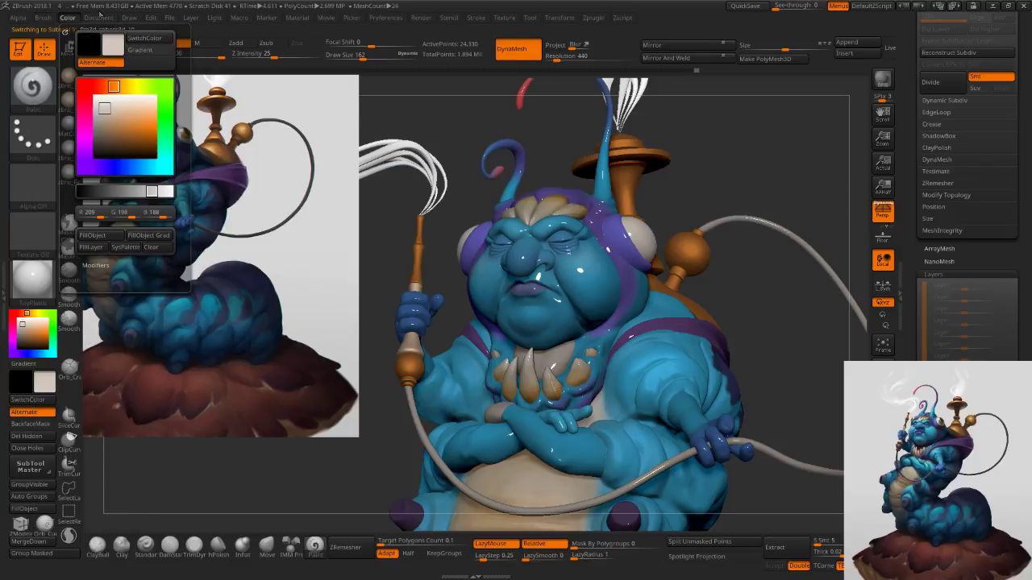
Copy the ToyPlastic material and paste it onto the RGB Levels material.
mouse_move(298, 20)
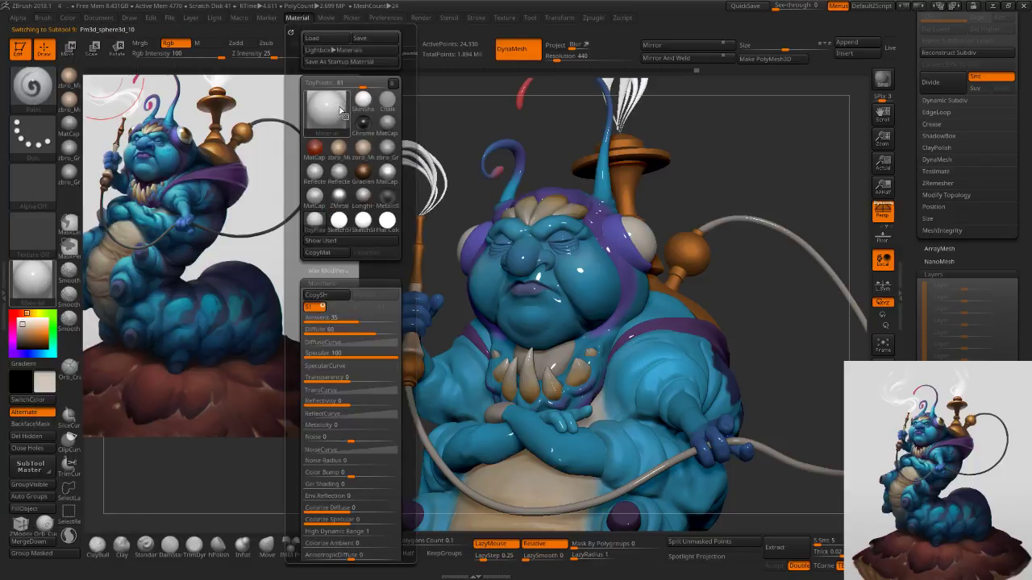
click(328, 254)
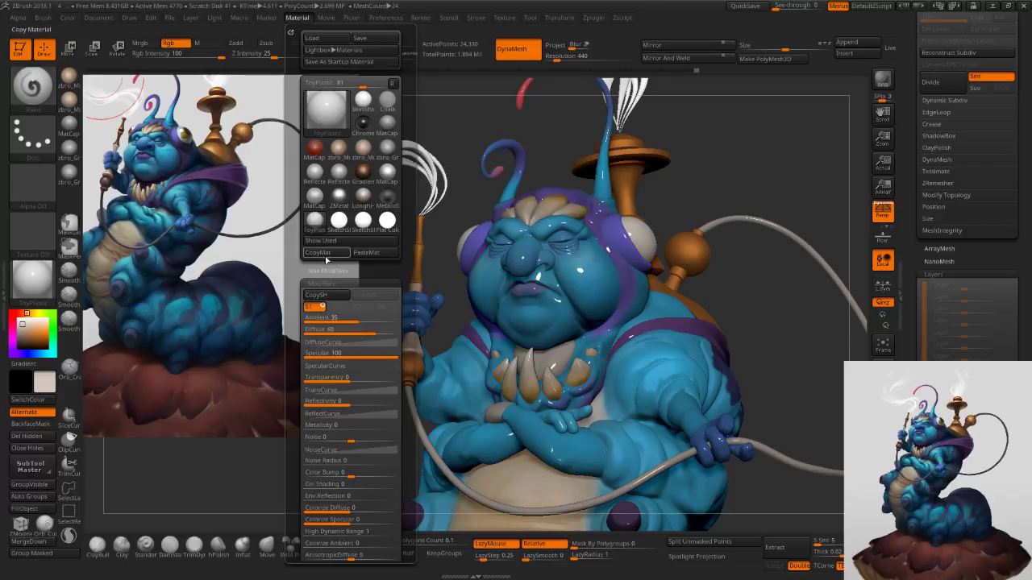
click(56, 283)
click(96, 528)
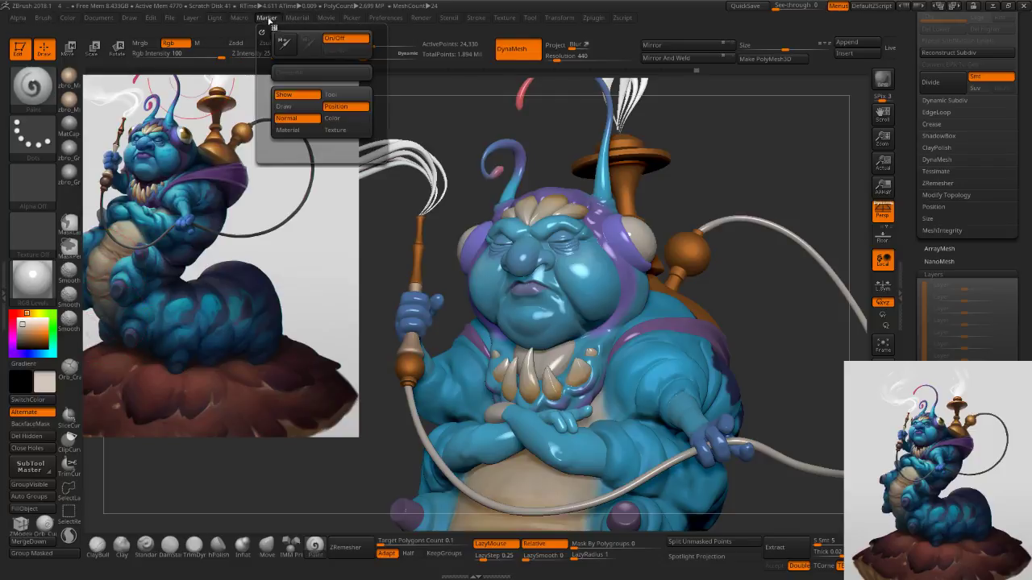
mouse_move(298, 19)
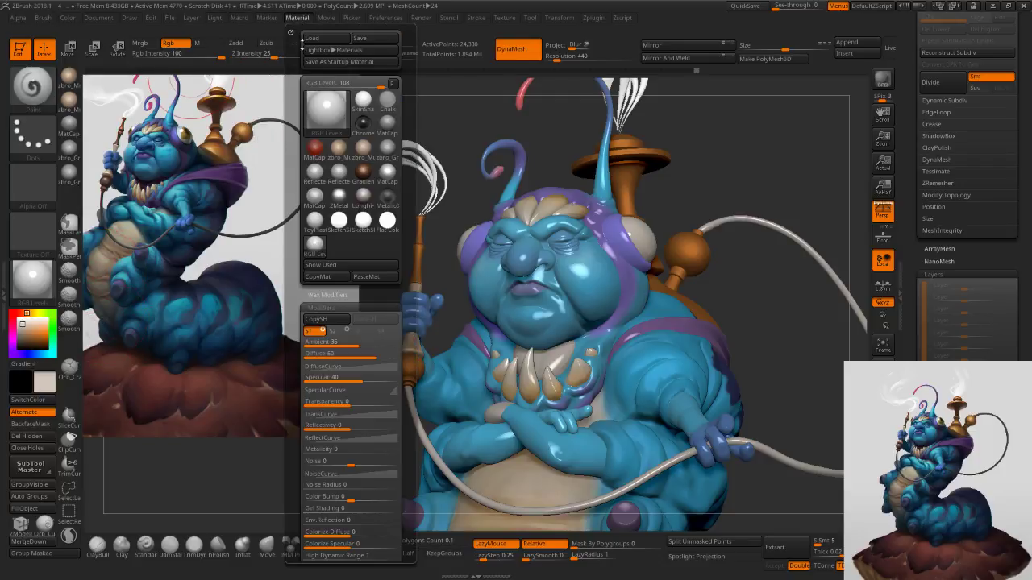
click(366, 278)
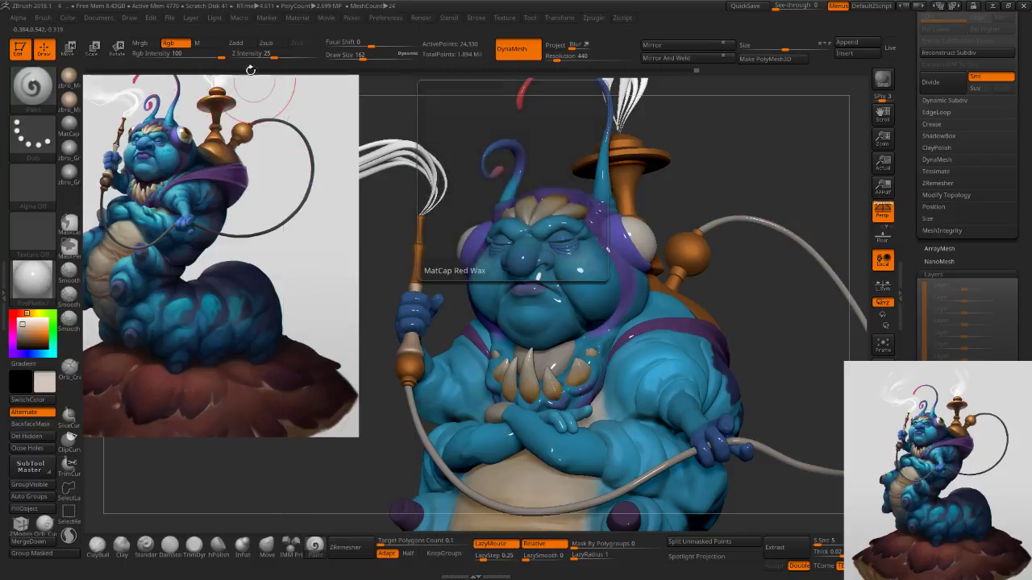
Lower the pasted material's Specular from 100 to about 43.
mouse_move(301, 24)
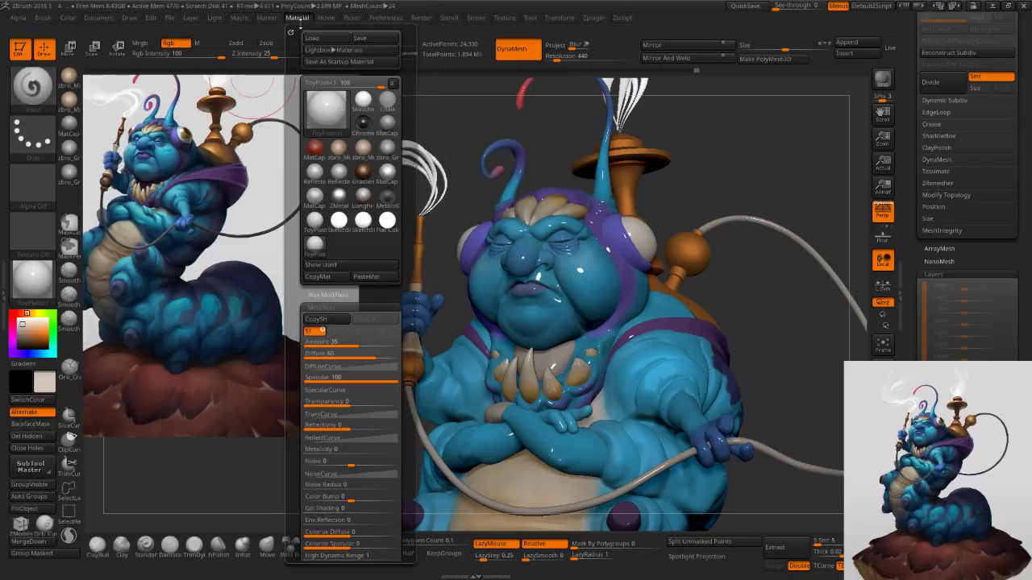
drag(292, 299, 293, 264)
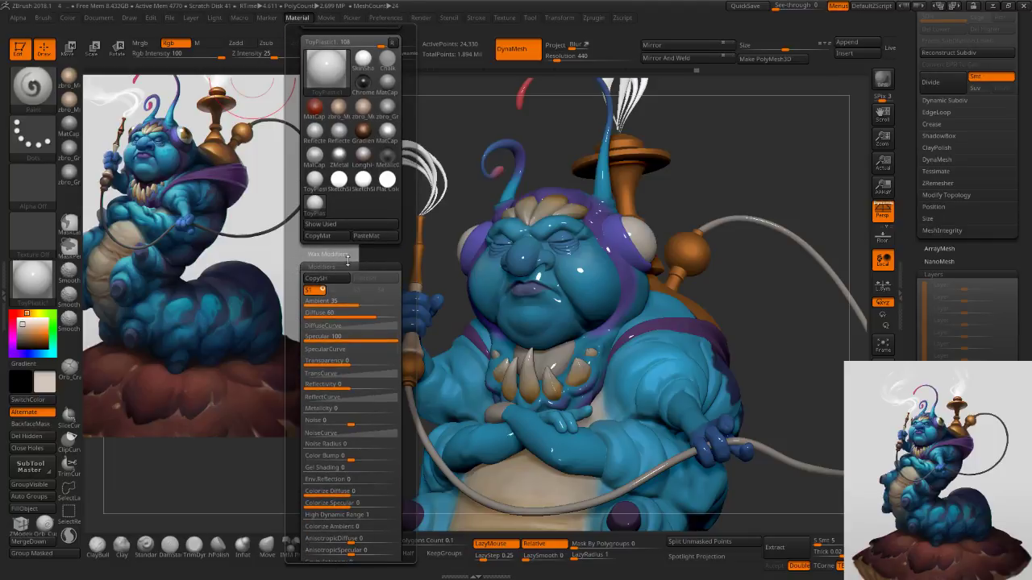
click(337, 254)
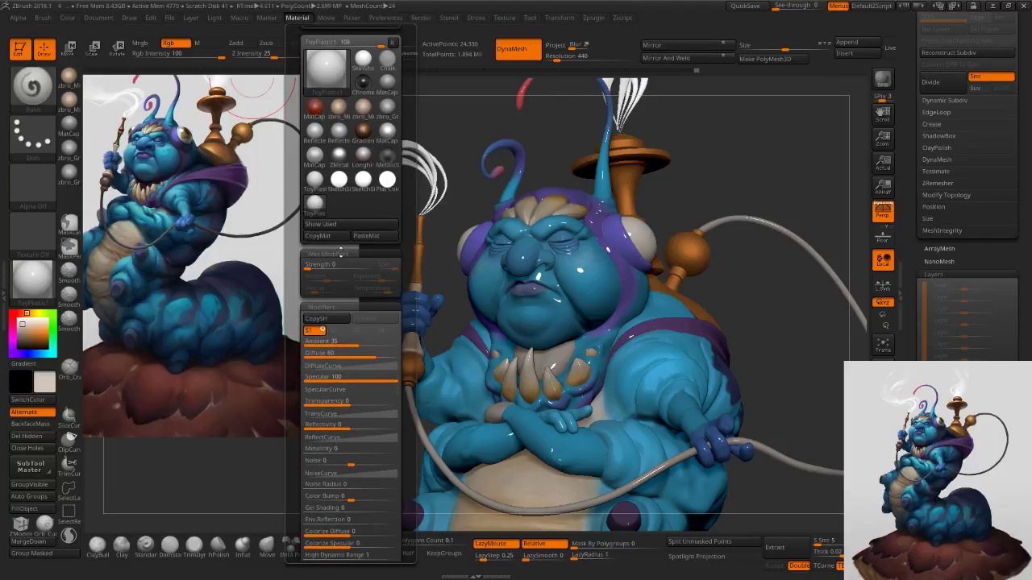
click(340, 252)
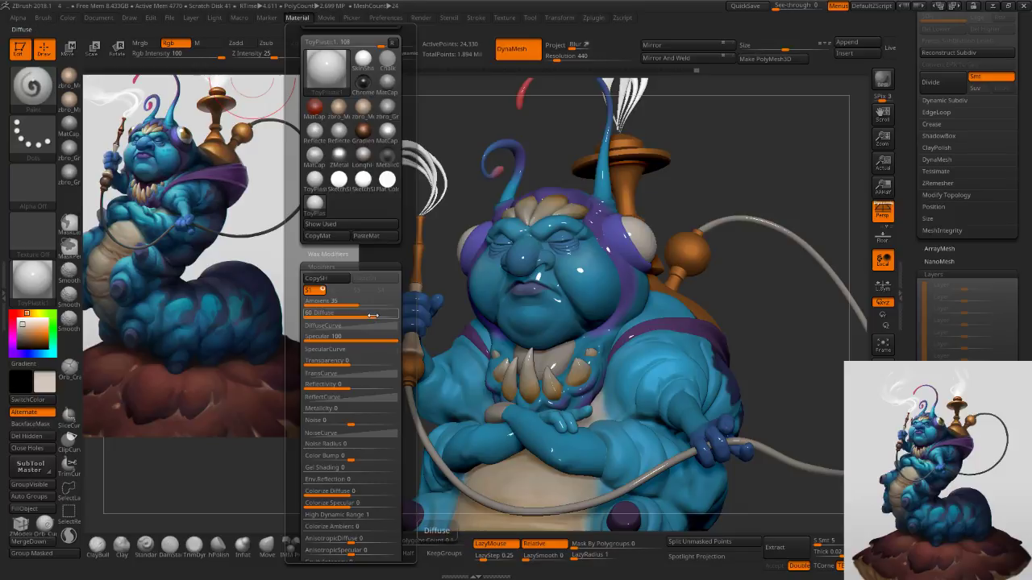
drag(396, 339, 390, 339)
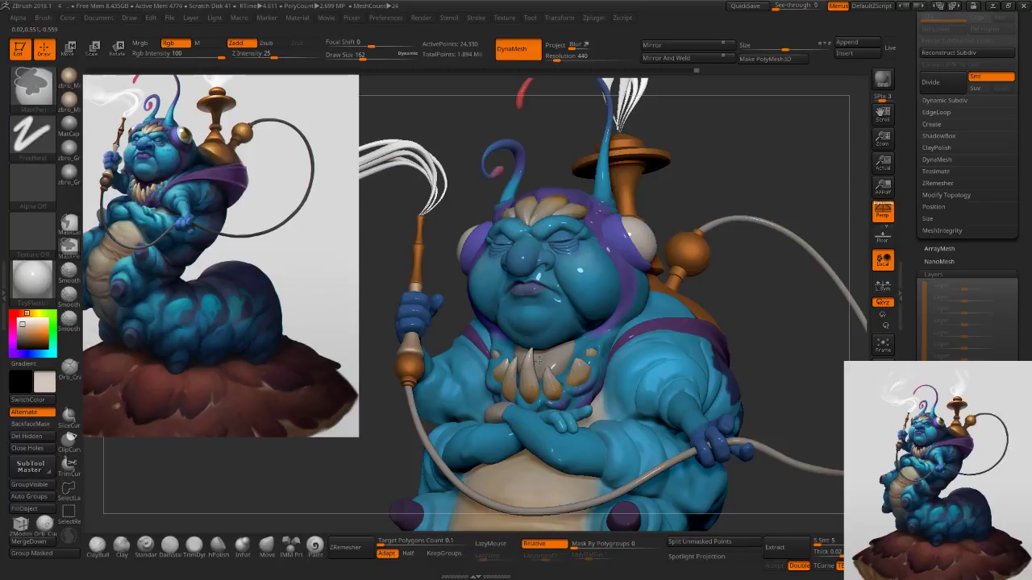
ctrl+right_drag(531, 392, 530, 472)
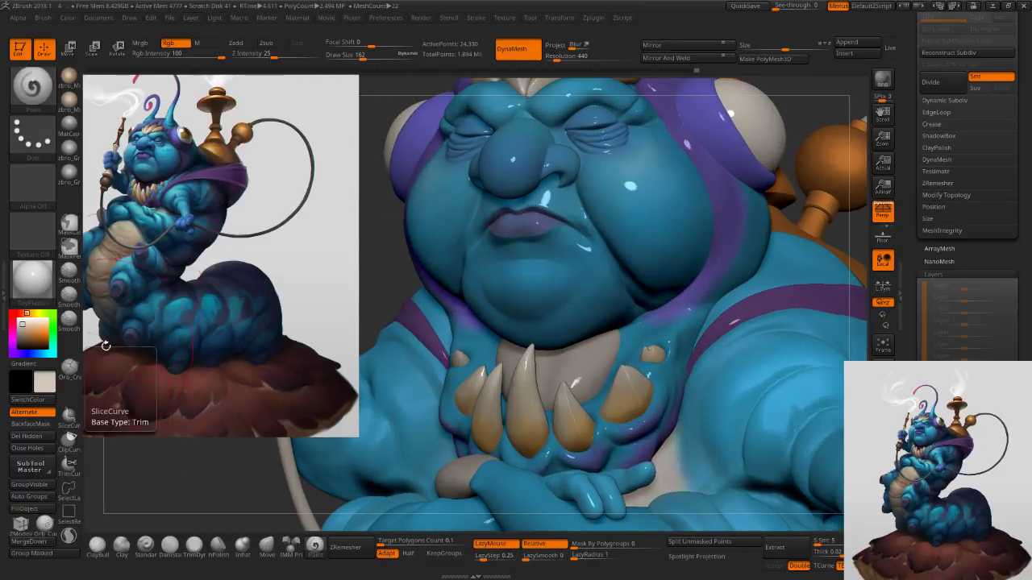
Fill the whole caterpillar with the material only (M), then lower Diffuse from 60 to 56.
click(196, 46)
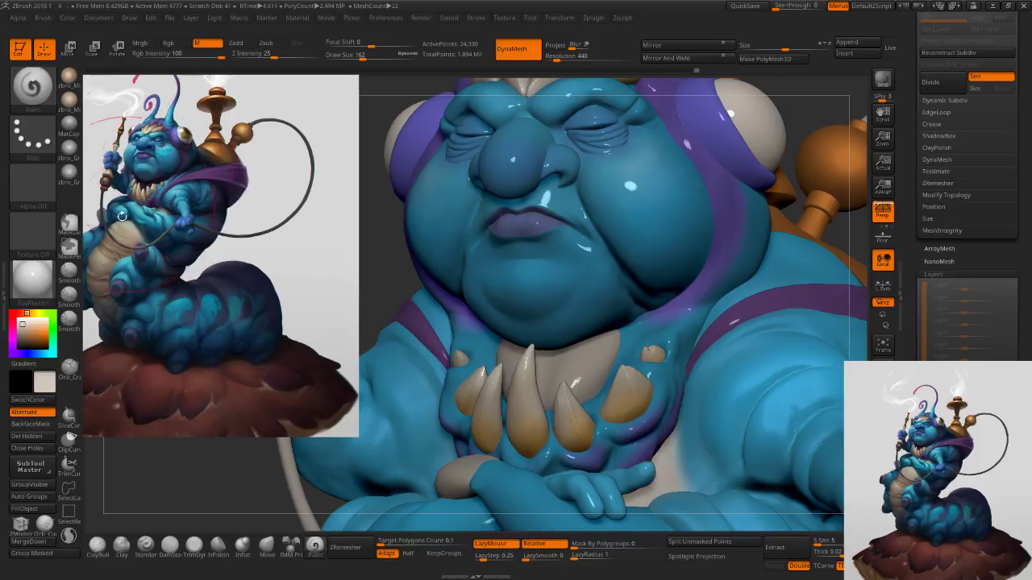
click(45, 514)
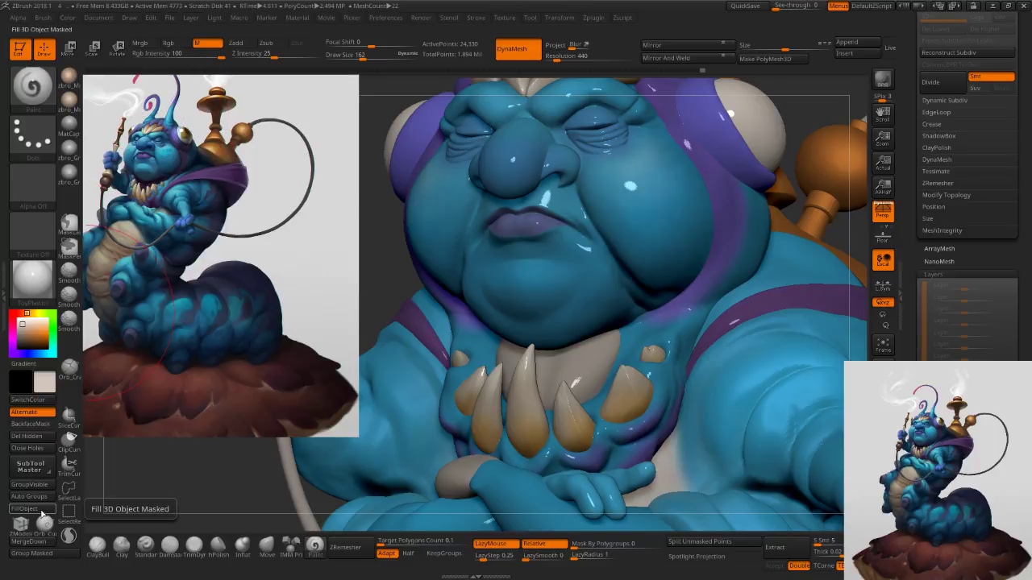
click(297, 18)
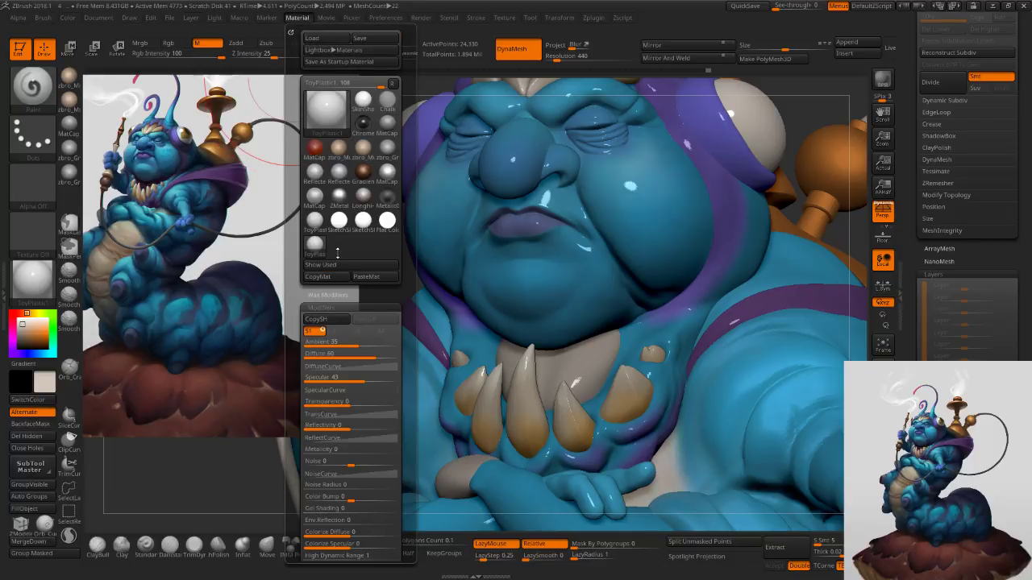
click(39, 287)
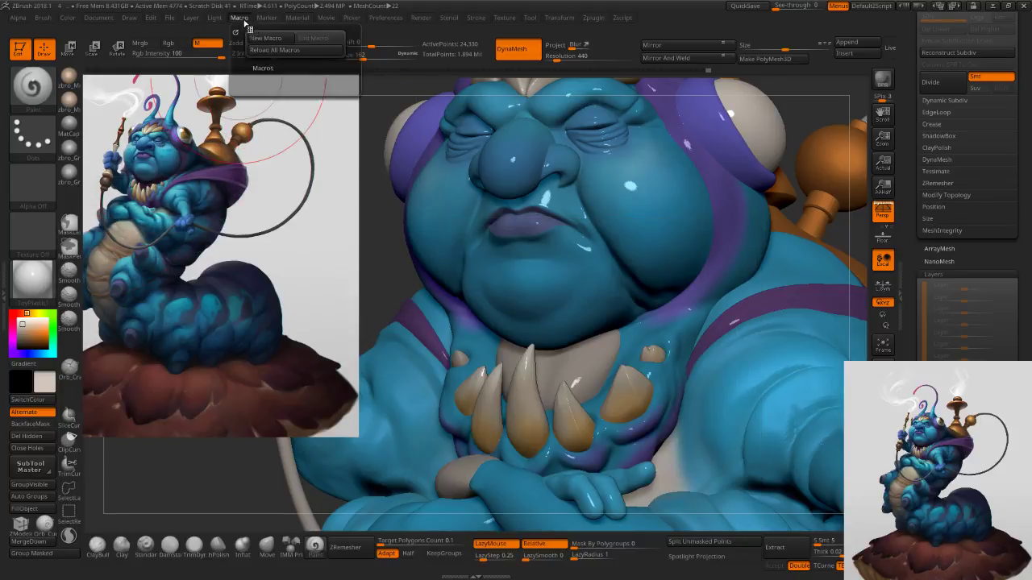
mouse_move(302, 20)
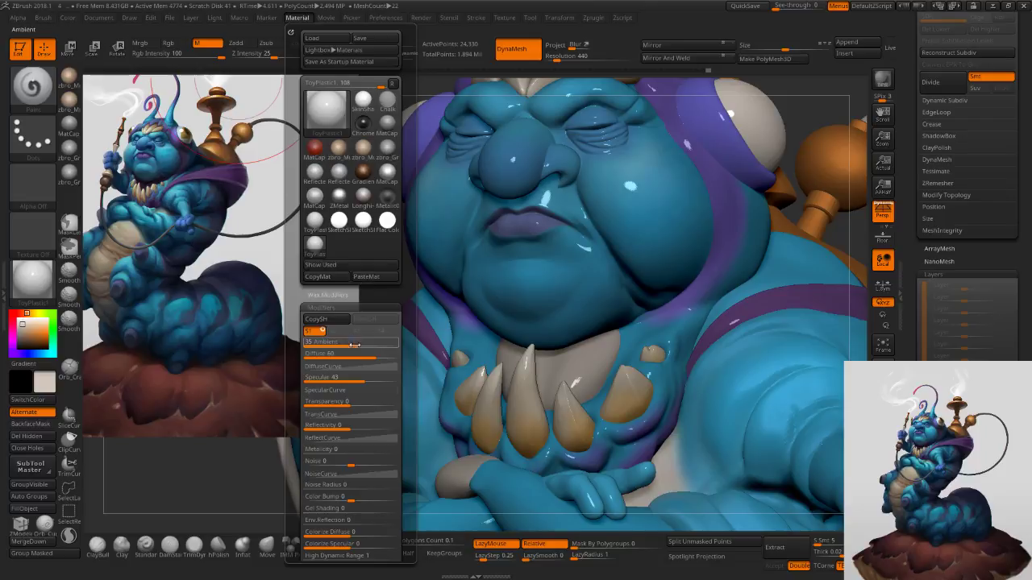
drag(376, 357, 342, 379)
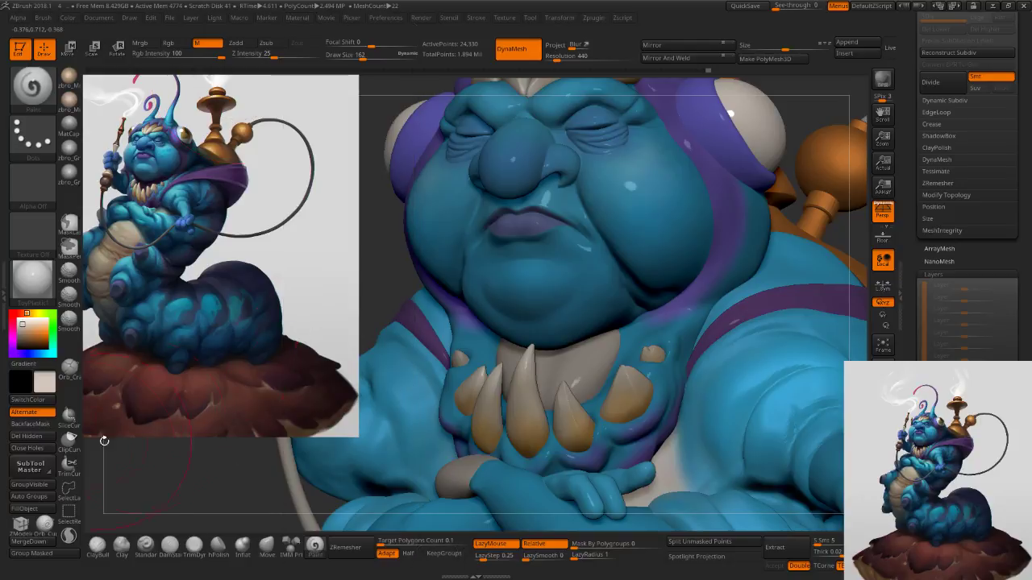
alt+right_drag(505, 212, 480, 340)
Select the base subtool and reduce the brush size to 78.
alt+click(517, 201)
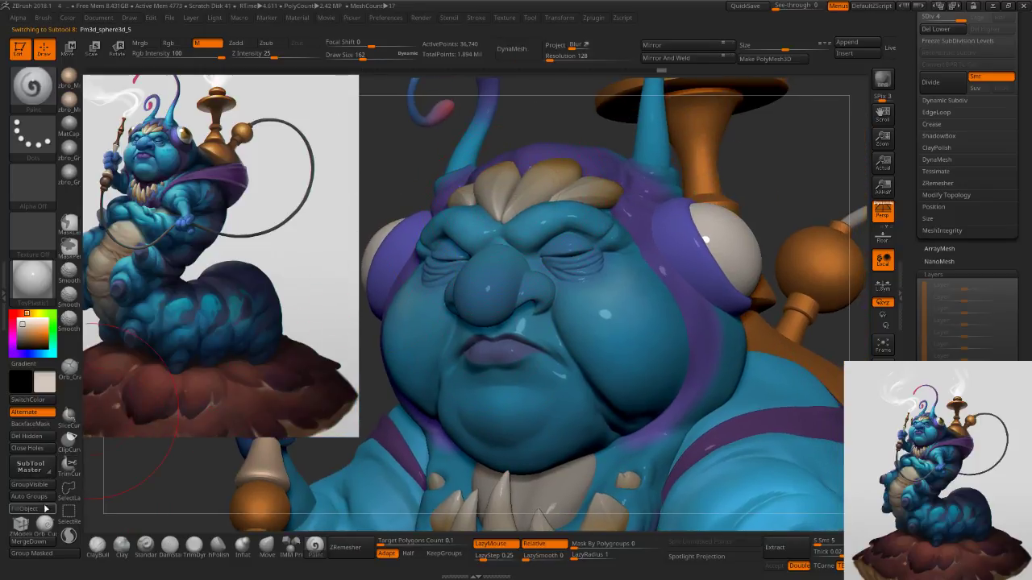
key(s)
drag(547, 284, 540, 284)
mouse_move(638, 320)
ctrl+right_down()
mouse_move(664, 345)
mouse_move(594, 280)
ctrl+right_up()
right_drag(737, 253, 762, 249)
alt+right_drag(705, 338, 646, 320)
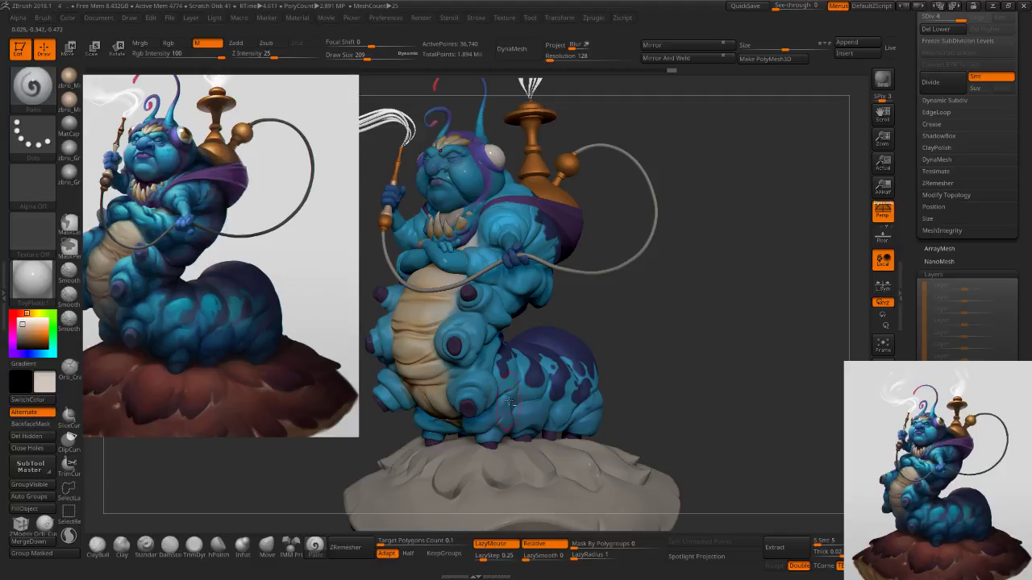
right_drag(611, 307, 607, 313)
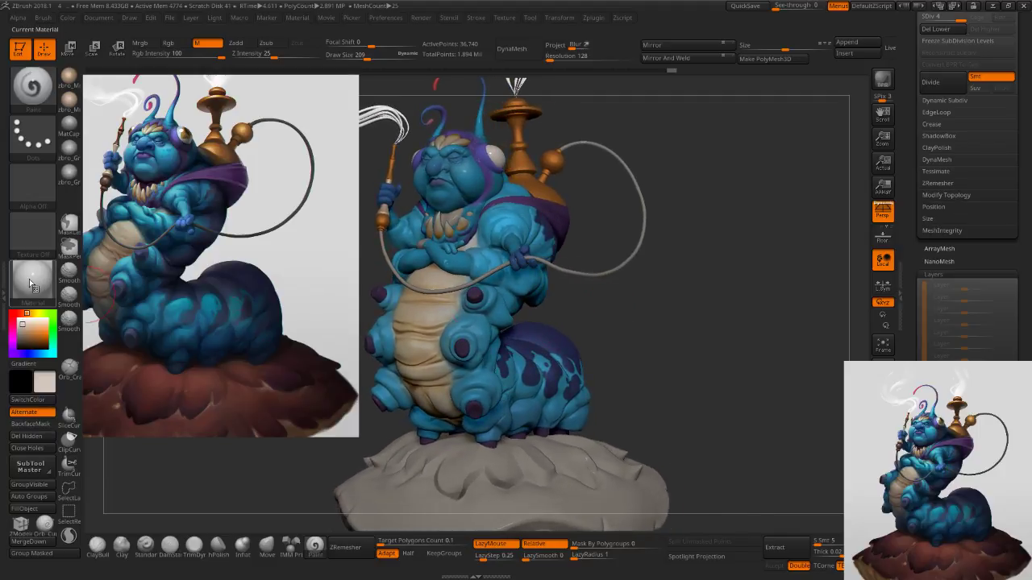
Switch to the SkinShade4 material and sample the body's blue as the paint colour.
click(42, 289)
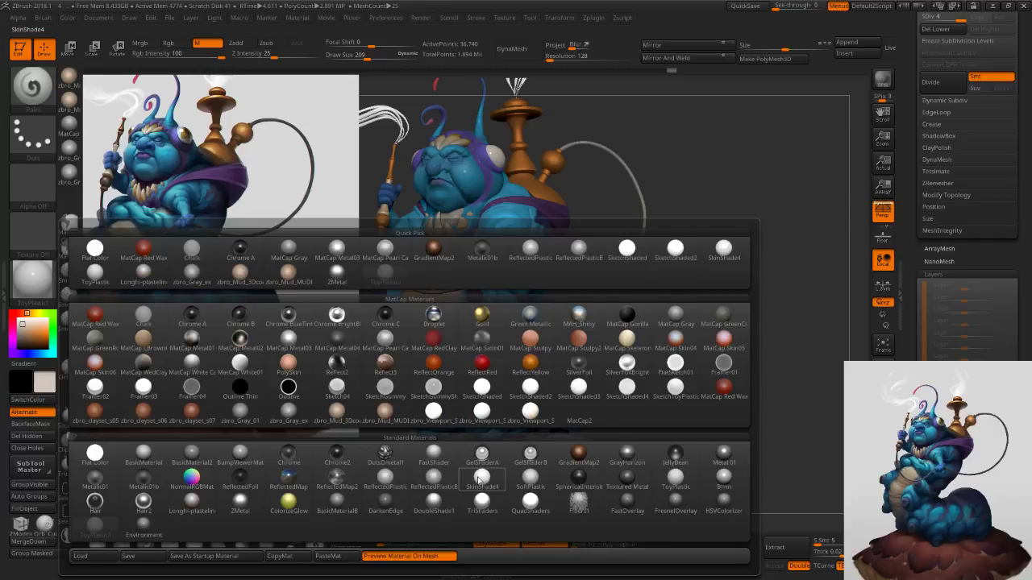
click(481, 479)
alt+right_drag(691, 286, 711, 297)
drag(711, 296, 639, 343)
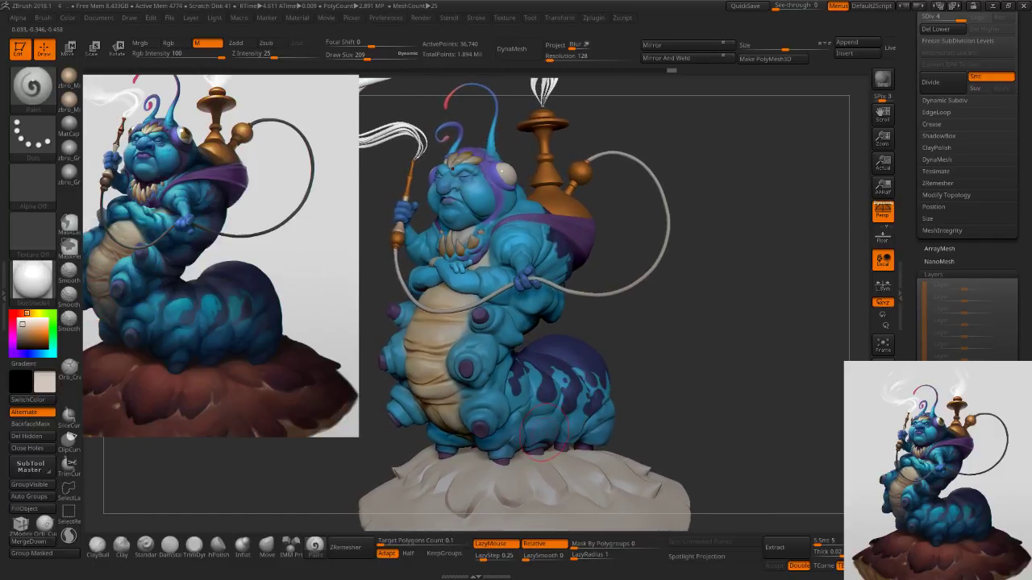
key(c)
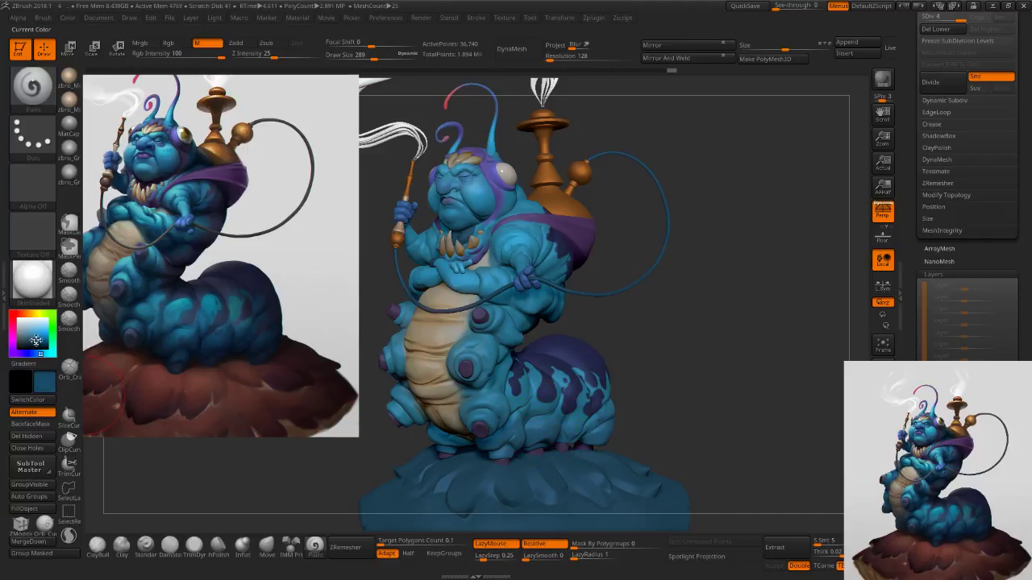
Darken the paint colour, add a new paint layer and select the caterpillar body.
click(36, 341)
click(943, 401)
key(s)
click(566, 425)
right_drag(565, 426, 484, 425)
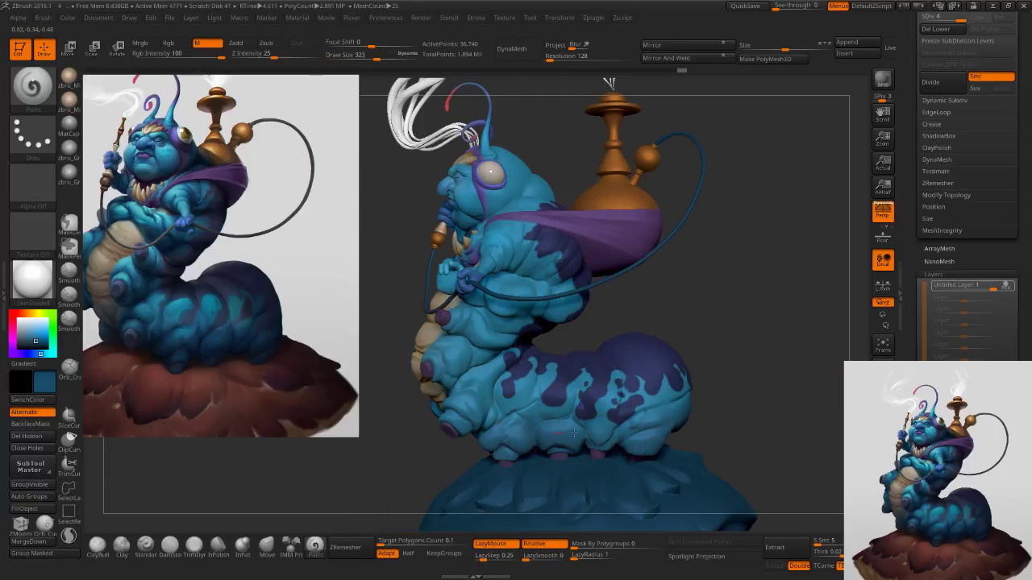
alt+click(564, 431)
key(s)
click(566, 434)
Paint dark shading on the lower belly with a 330 brush.
mouse_move(645, 442)
mouse_down()
mouse_move(519, 451)
mouse_move(649, 446)
mouse_up()
key(ctrl+z)
key(s)
click(587, 450)
key(s)
click(518, 452)
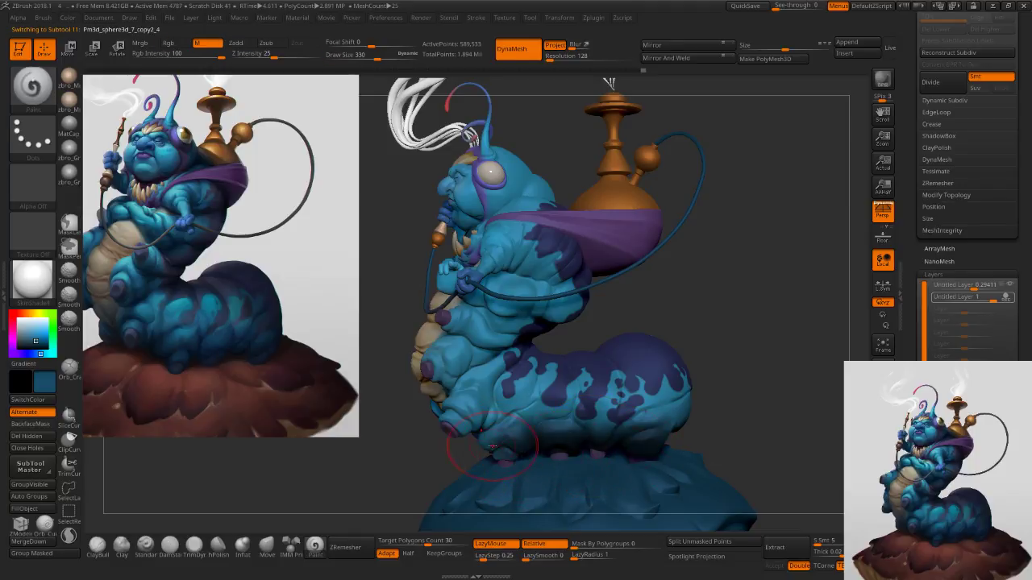
drag(493, 446, 565, 440)
Set the shading layer's strength to 0.58823.
drag(986, 300, 981, 300)
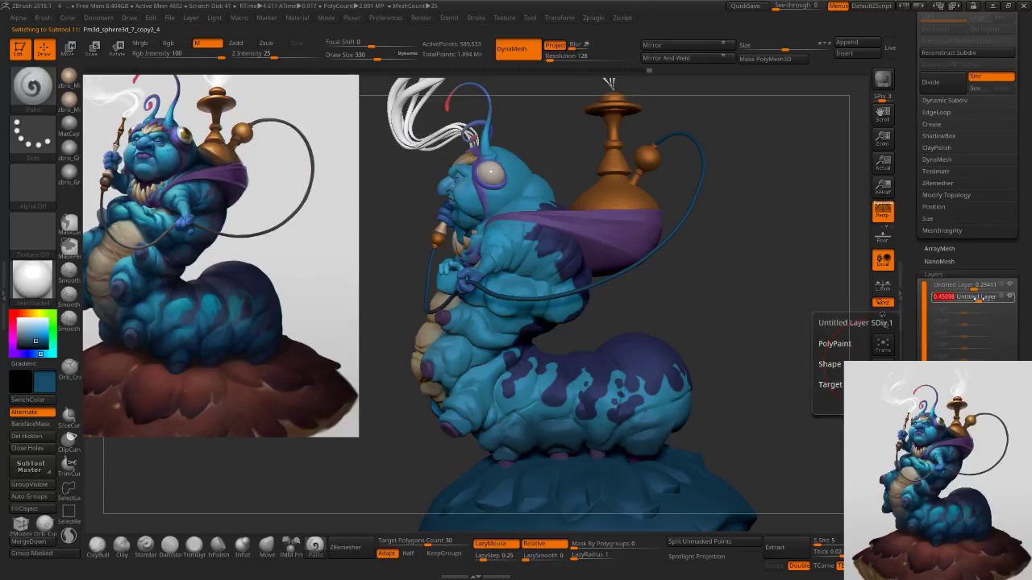
click(977, 301)
drag(756, 355, 764, 349)
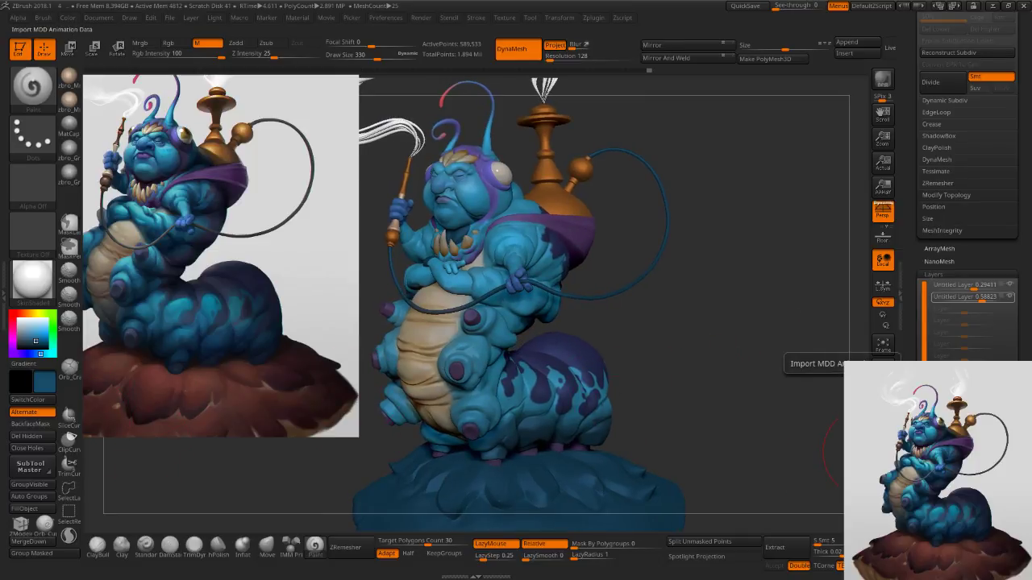
Add another paint layer and pick a deeper blue.
click(942, 407)
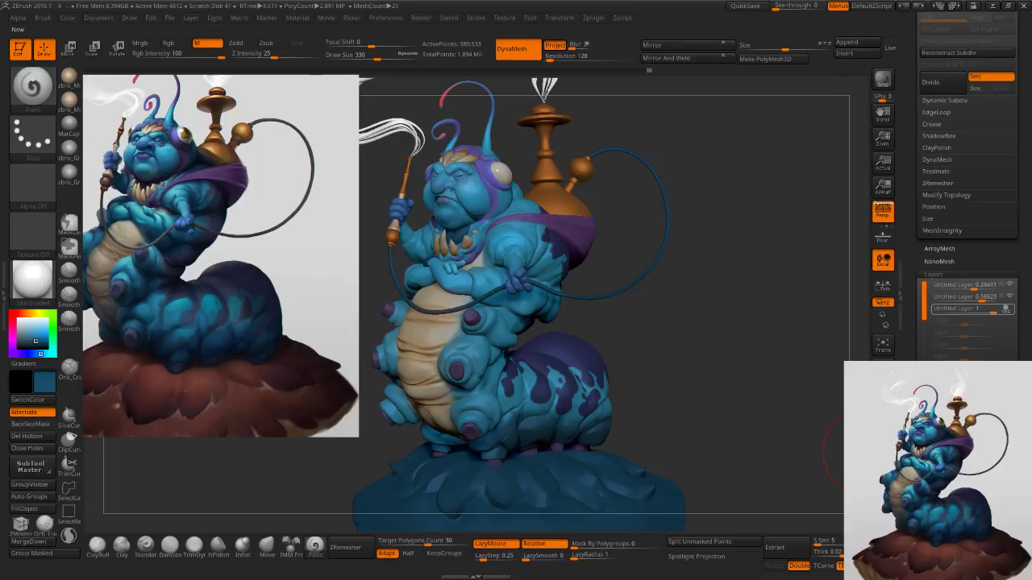
mouse_move(37, 340)
mouse_down()
mouse_move(35, 353)
mouse_move(38, 341)
mouse_up()
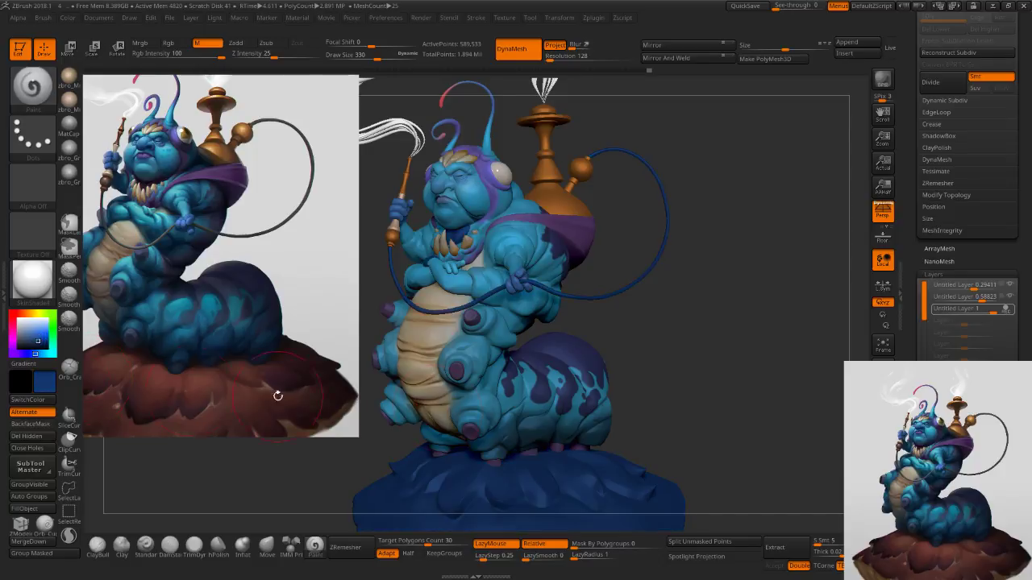
drag(669, 423, 508, 429)
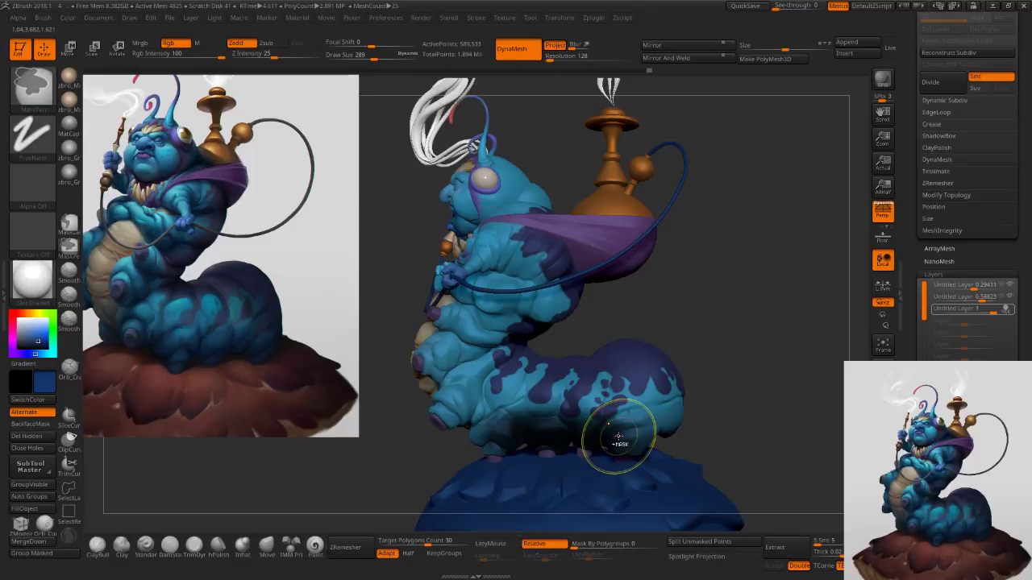
Set the brush to 215 and paint dark strokes over the lower body, undoing the rear pass.
key(s)
drag(582, 443, 576, 443)
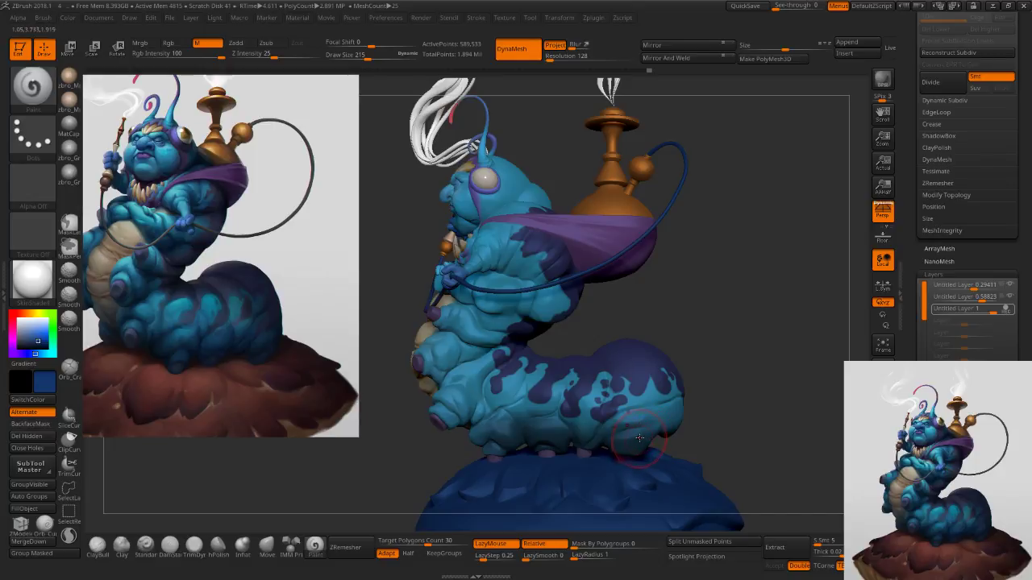
key(v)
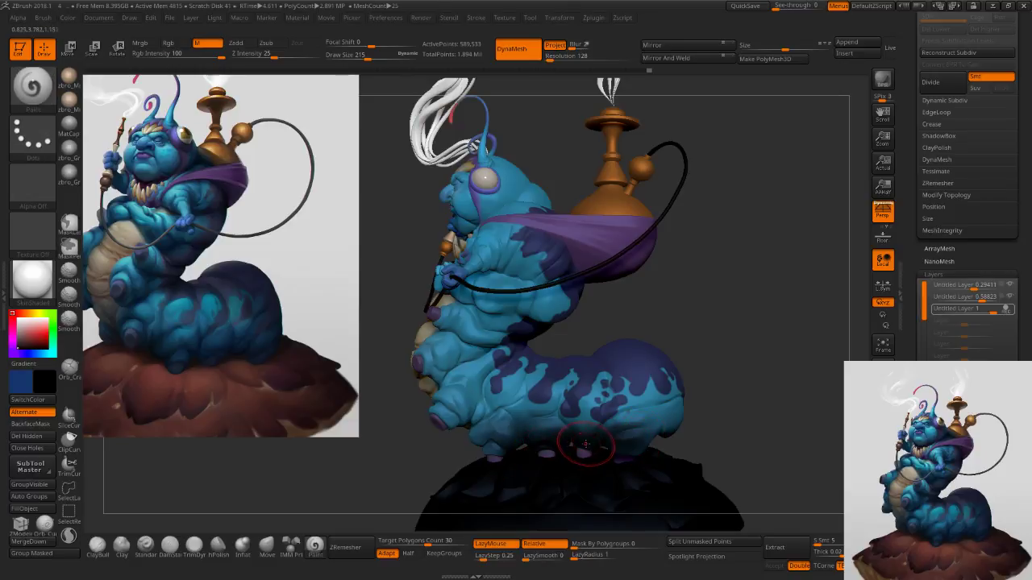
key(v)
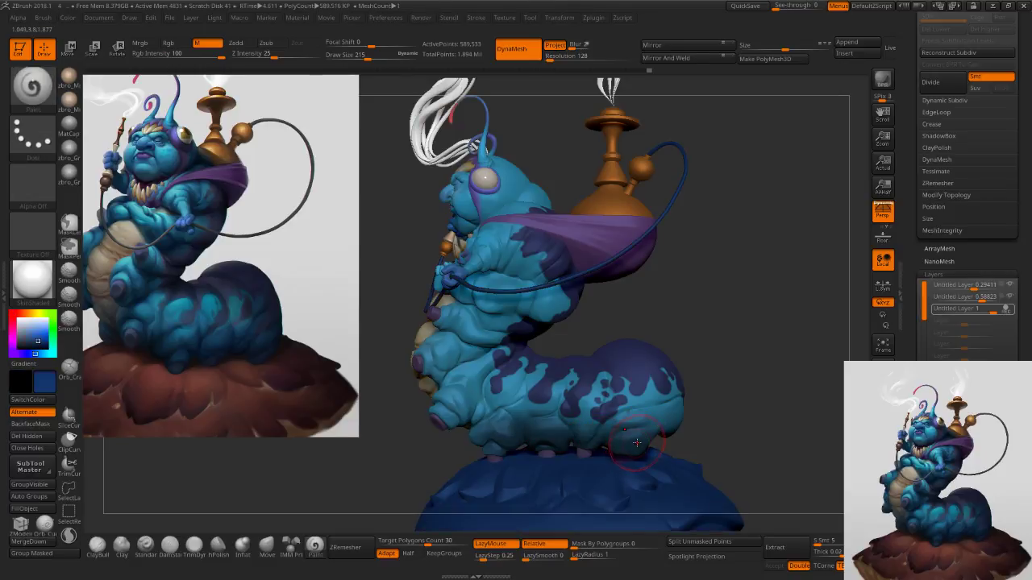
mouse_move(627, 439)
mouse_down()
mouse_move(542, 431)
mouse_move(526, 380)
mouse_move(568, 397)
mouse_move(692, 404)
mouse_up()
drag(678, 335, 700, 339)
key(ctrl+z)
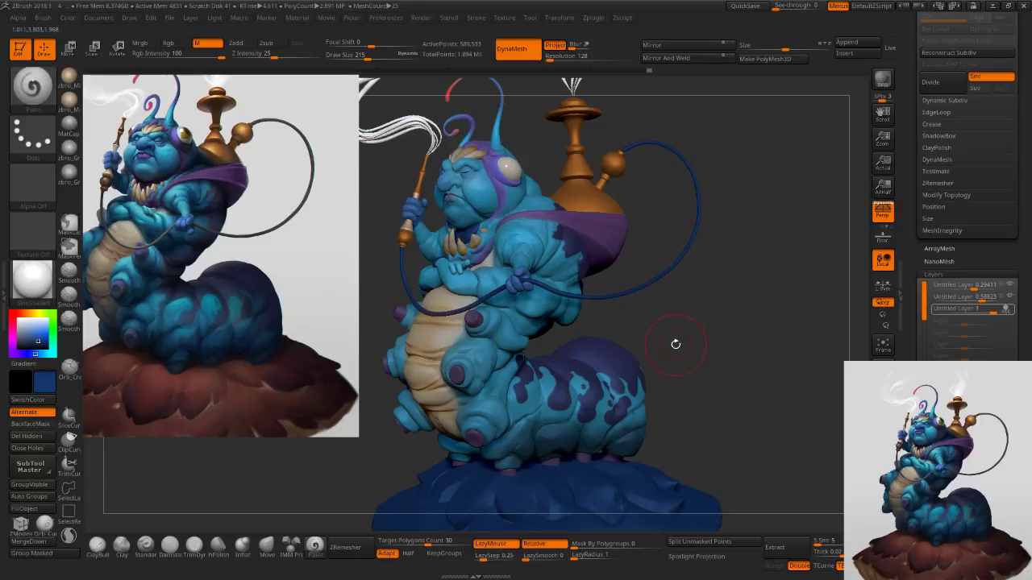
Enable Rgb, pick a less saturated blue, add a layer and shade the lower body and feet.
click(176, 43)
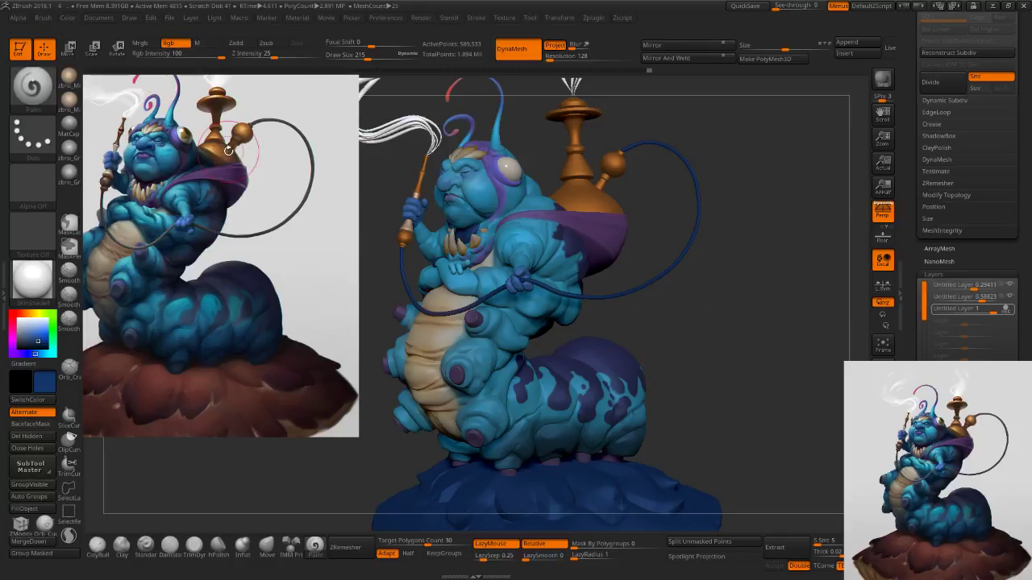
right_drag(617, 435, 541, 444)
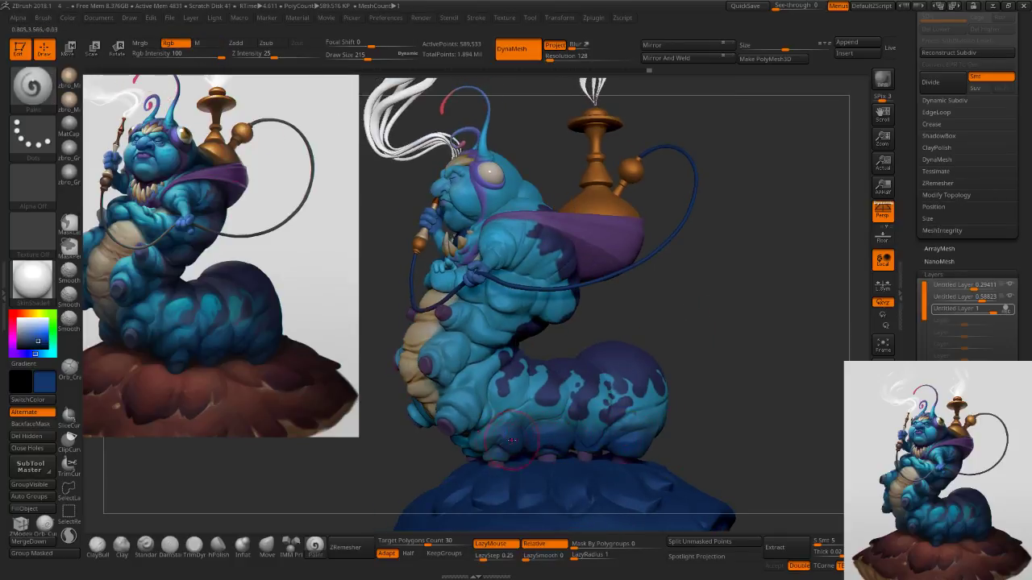
key(s)
click(518, 436)
drag(30, 340, 30, 342)
click(953, 394)
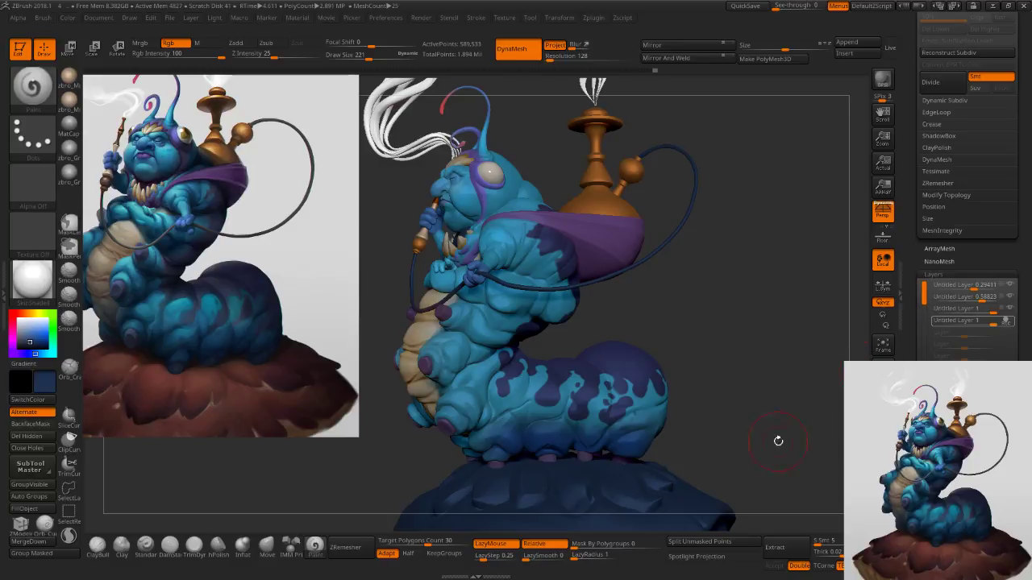
mouse_move(527, 456)
mouse_down()
mouse_move(471, 441)
mouse_move(473, 464)
mouse_up()
right_drag(594, 401, 601, 419)
key(s)
click(600, 419)
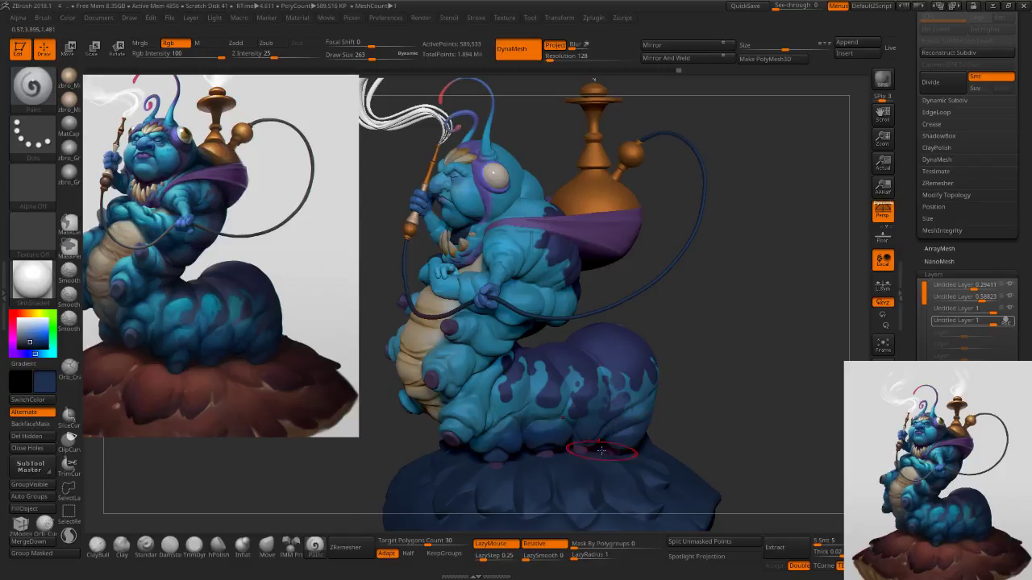
Raise the bottom paint layer to about 0.65 and set the third layer near 0.51.
drag(977, 320, 984, 320)
click(986, 310)
drag(986, 310, 944, 317)
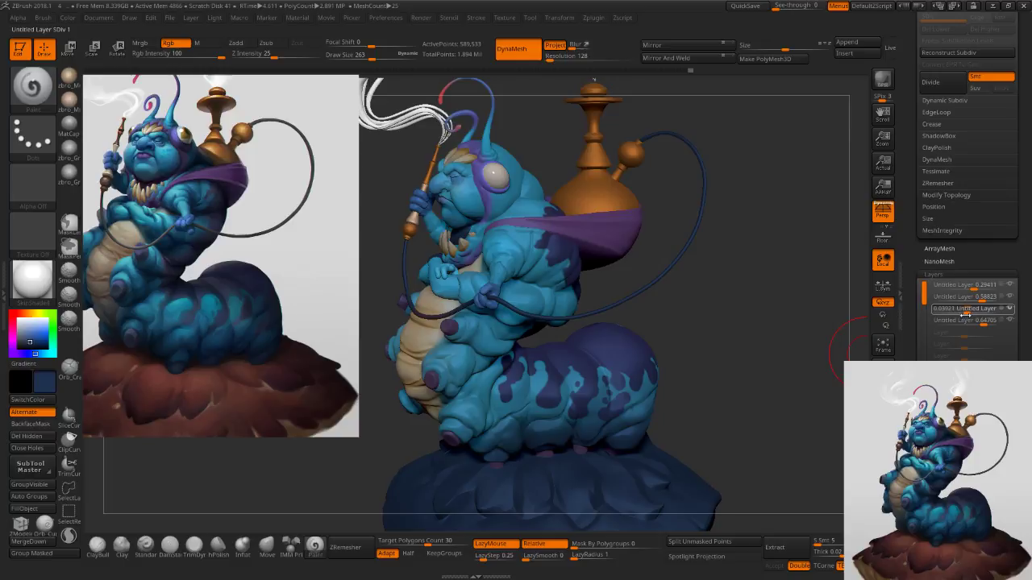
drag(961, 314, 978, 315)
mouse_move(700, 334)
mouse_down()
mouse_move(753, 336)
mouse_move(696, 365)
mouse_up()
Shrink the brush to 188 and sample teal from the reference image via Spotlight.
key(s)
key(z)
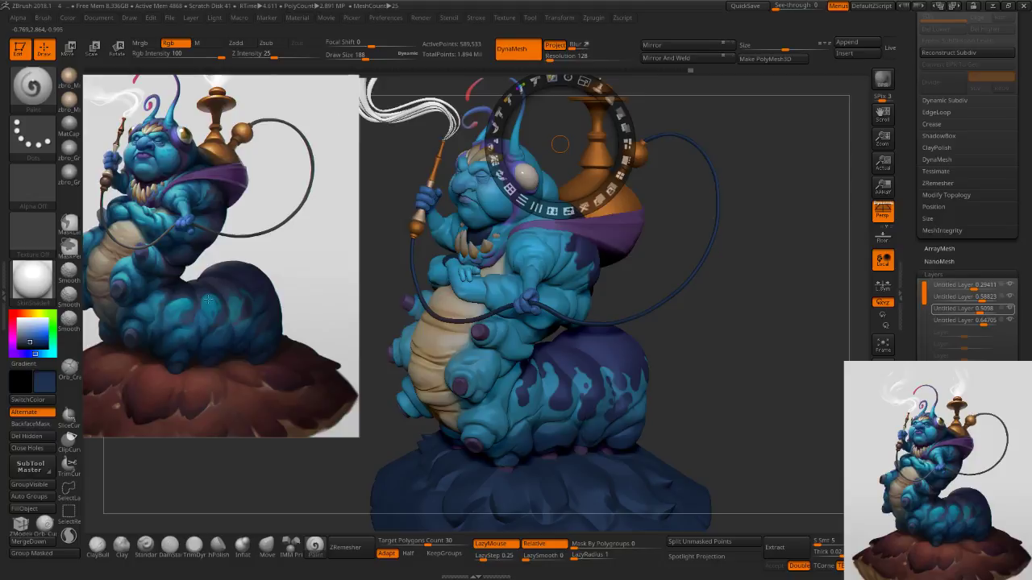
click(235, 302)
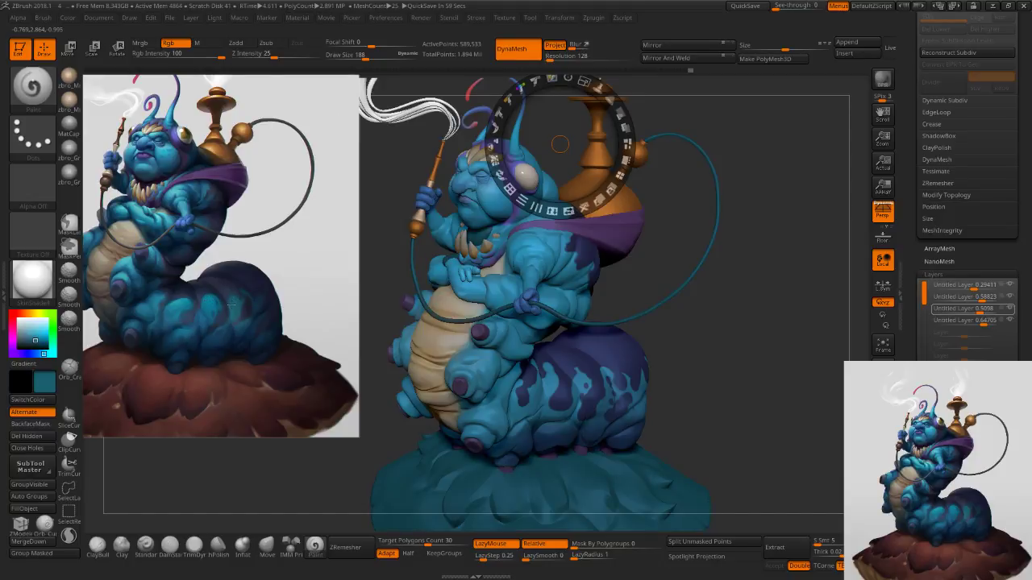
key(z)
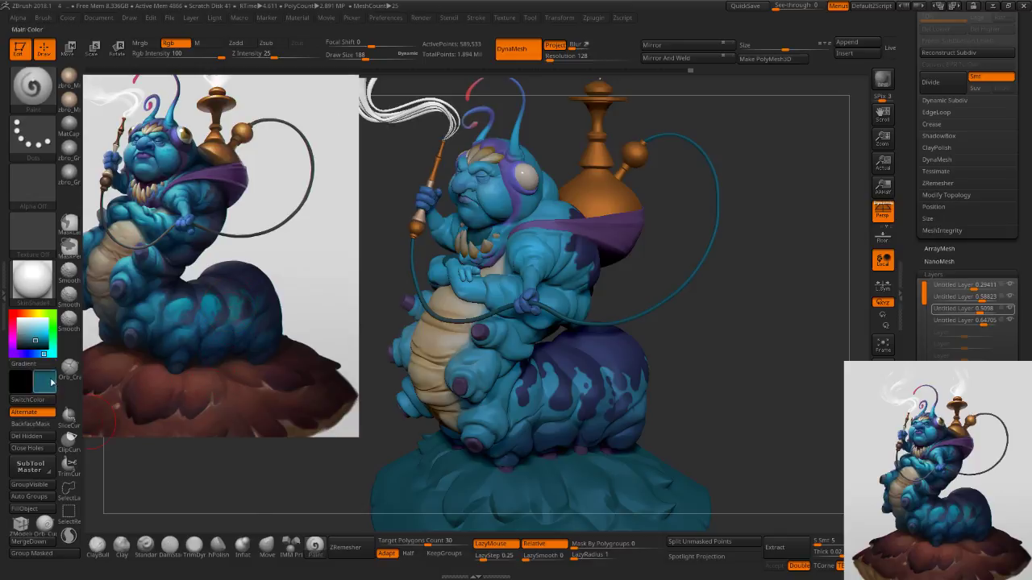
Add a new paint layer and paint teal over the purple tail spots.
click(937, 393)
key(s)
drag(632, 385, 636, 386)
right_drag(698, 391, 599, 382)
key(s)
drag(600, 382, 590, 379)
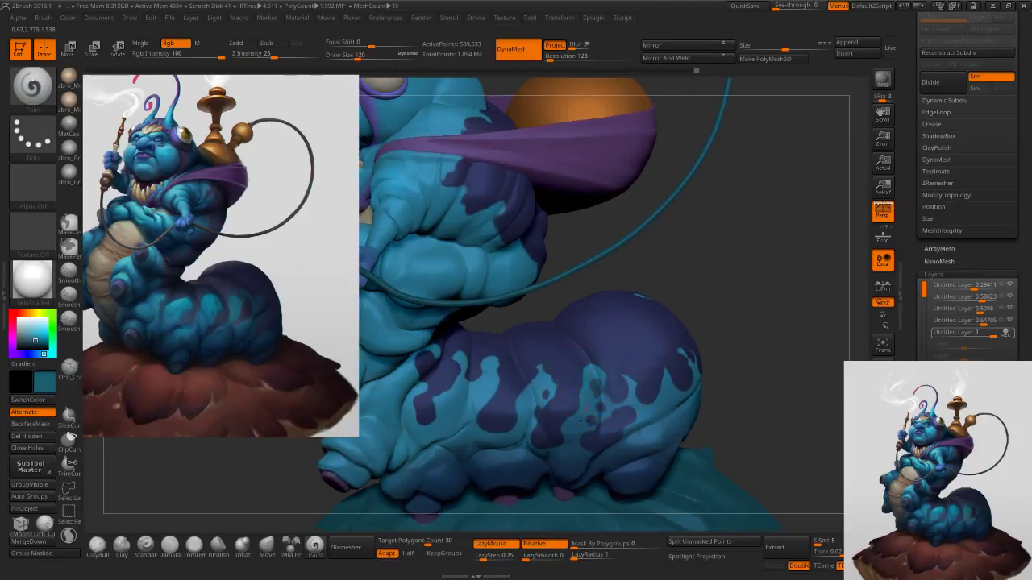
key(s)
click(593, 375)
mouse_move(621, 369)
mouse_down()
mouse_move(619, 416)
mouse_move(634, 388)
mouse_move(632, 407)
mouse_up()
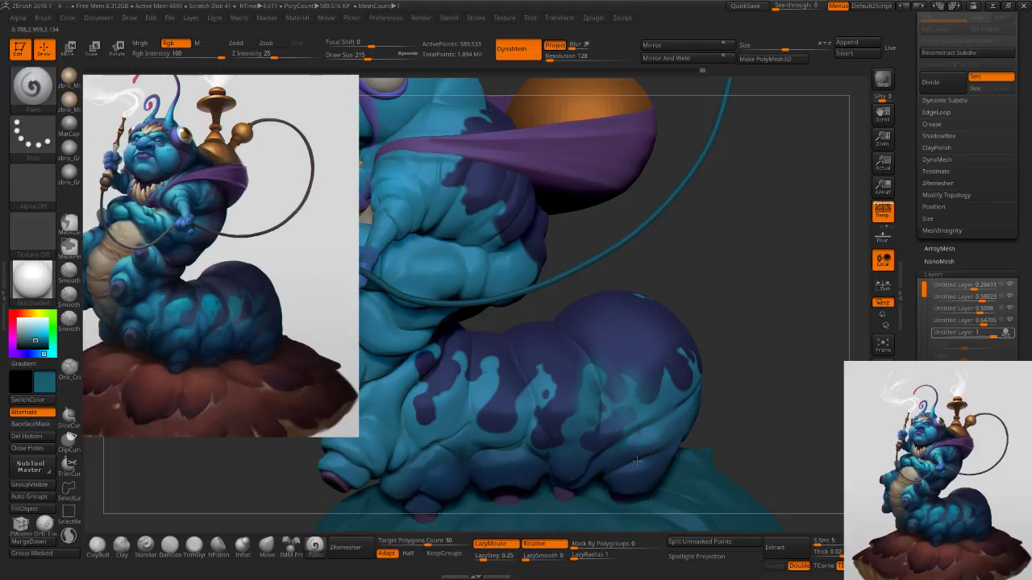
key(s)
click(642, 412)
mouse_move(557, 402)
mouse_down()
mouse_move(545, 408)
mouse_move(574, 416)
mouse_move(519, 405)
mouse_move(578, 426)
mouse_up()
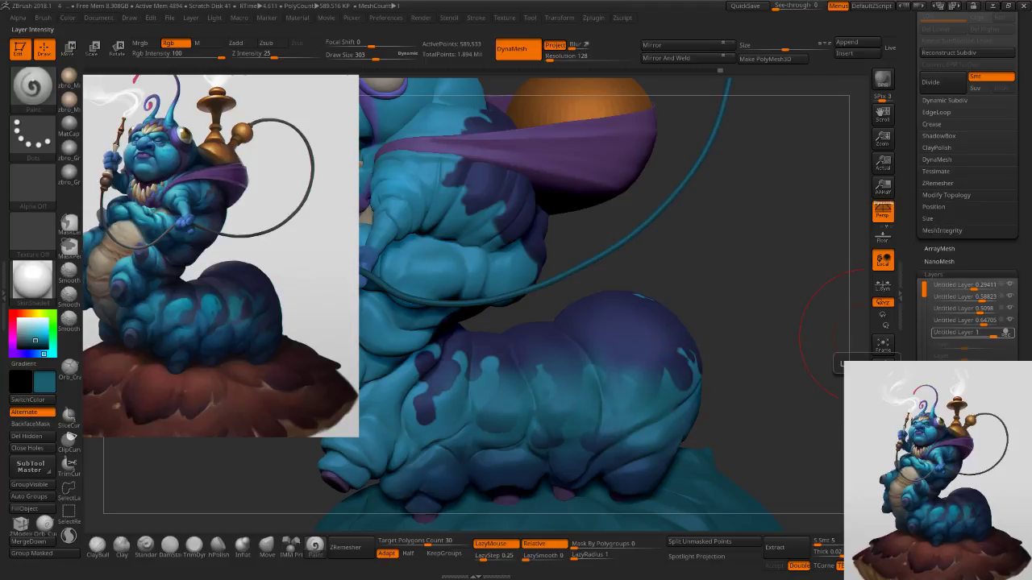
Fade the teal layer's strength to about 0.25 and add another paint layer.
drag(992, 334, 979, 334)
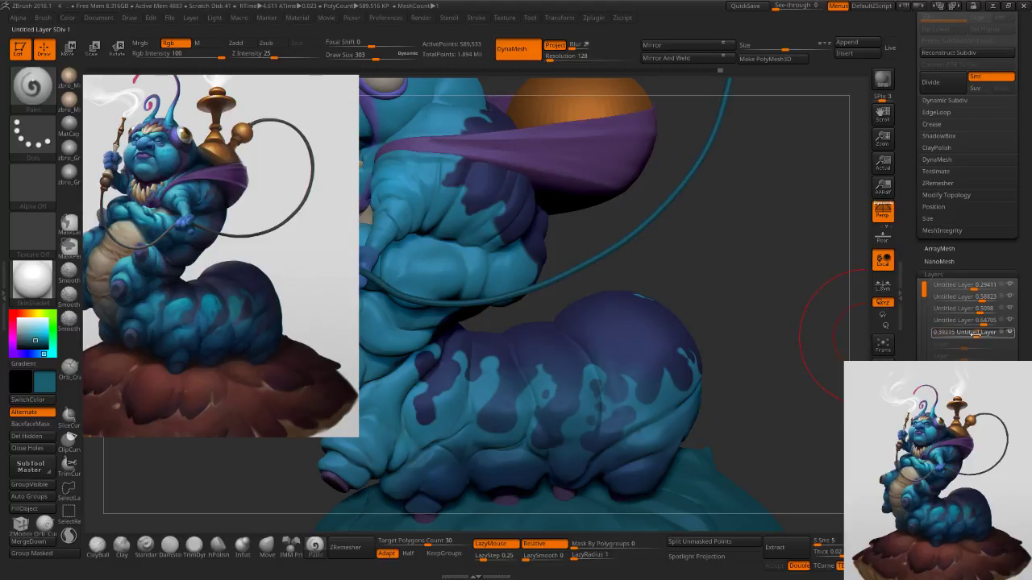
ctrl+right_drag(746, 403, 702, 369)
drag(608, 362, 707, 349)
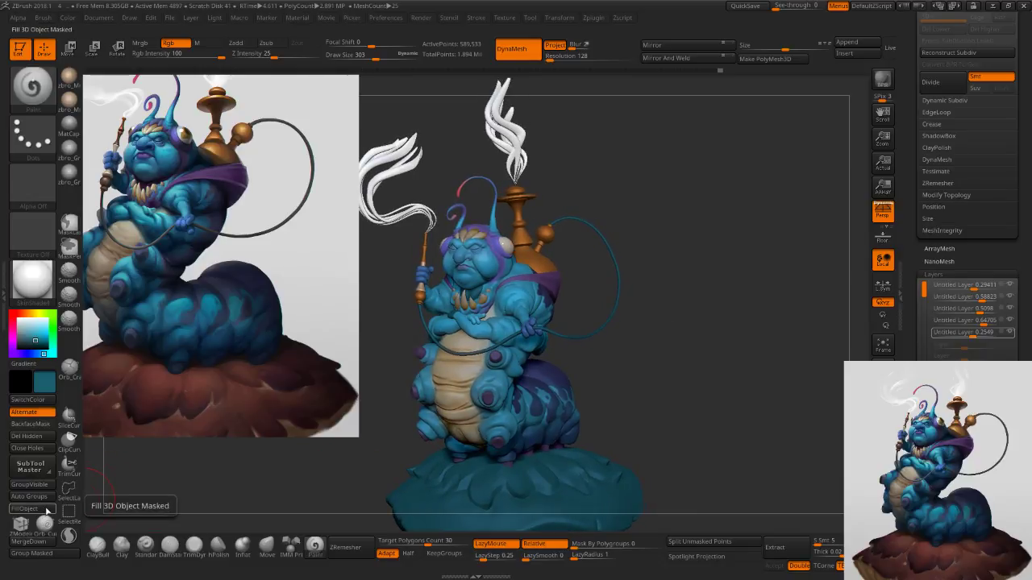
click(937, 431)
Select the head subtool and choose a purple with a brush size of 38.
alt+click(476, 270)
ctrl+right_drag(476, 270, 542, 338)
key(s)
drag(518, 322, 477, 324)
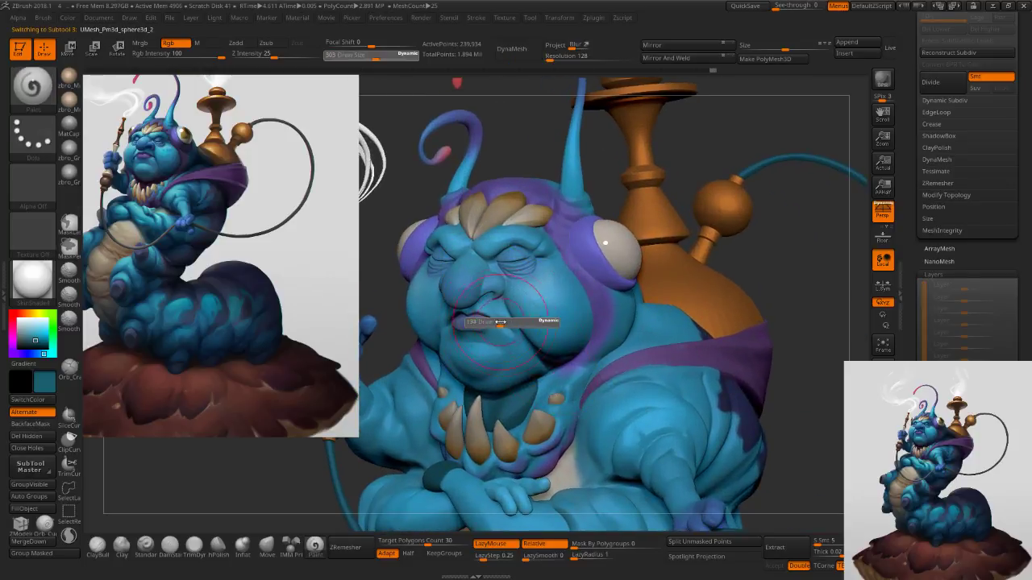
ctrl+right_drag(474, 319, 645, 327)
key(c)
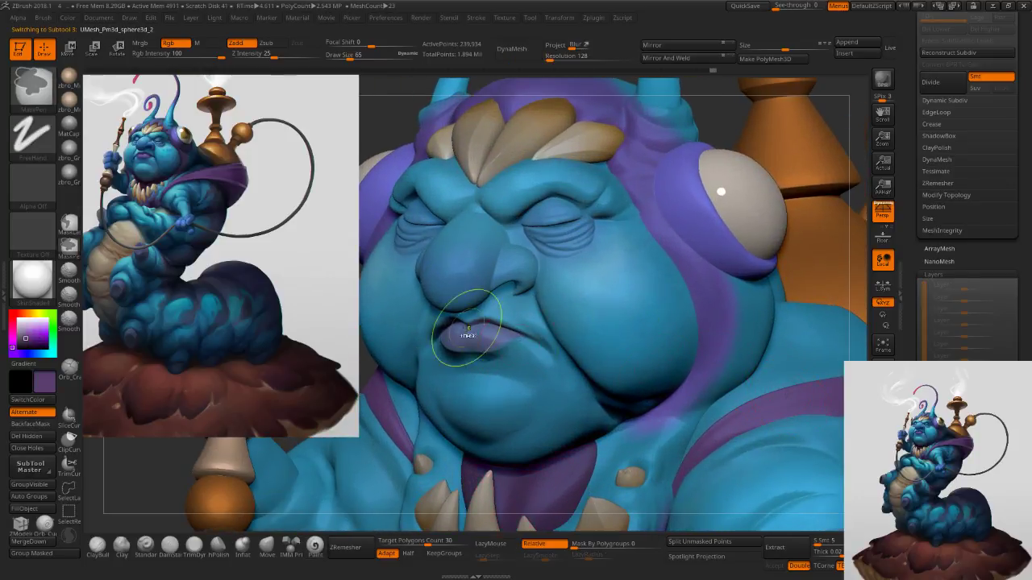
ctrl+right_drag(474, 339, 499, 349)
key(s)
drag(497, 348, 500, 342)
Paint the caterpillar's lips purple, including the upper lip and right corner.
click(505, 343)
key(s)
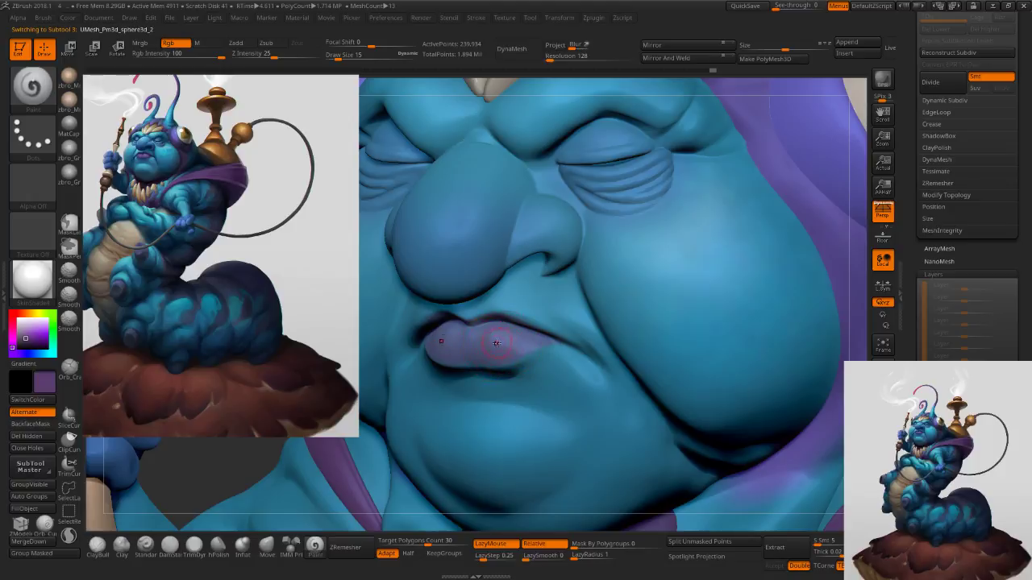
ctrl+right_drag(503, 343, 518, 360)
mouse_move(538, 342)
mouse_down()
mouse_move(426, 343)
mouse_move(516, 349)
mouse_up()
key(s)
key(s)
key(s)
right_drag(475, 355, 538, 348)
key(s)
drag(539, 329, 502, 312)
right_drag(502, 313, 516, 346)
mouse_move(535, 338)
mouse_down()
mouse_move(460, 329)
mouse_move(553, 355)
mouse_up()
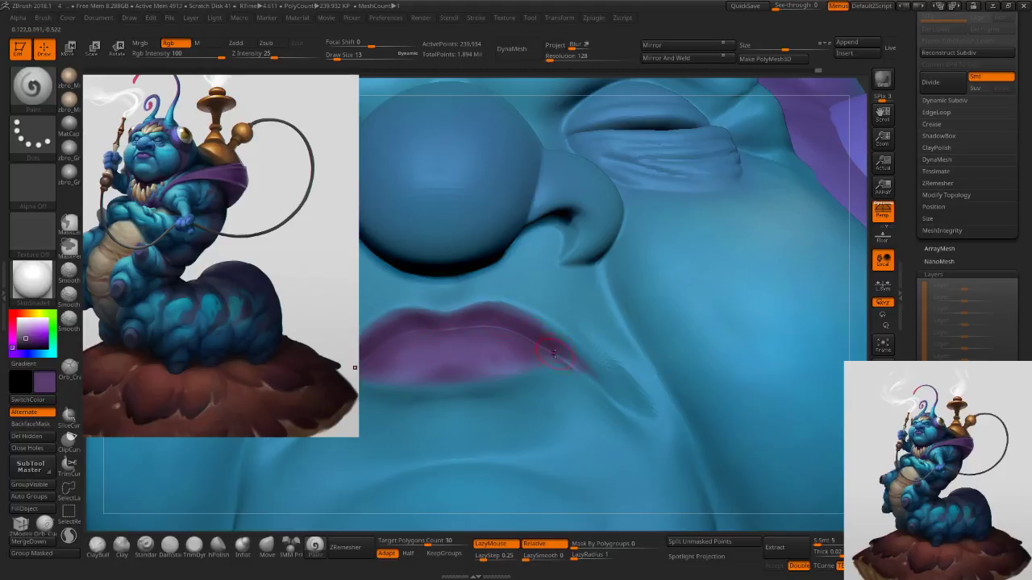
ctrl+right_drag(509, 323, 570, 344)
Tint the upper eyelid purple with a brush size around 82.
right_drag(713, 342, 628, 353)
ctrl+right_drag(709, 363, 698, 303)
mouse_move(698, 302)
right_down()
mouse_move(725, 308)
mouse_move(666, 311)
right_up()
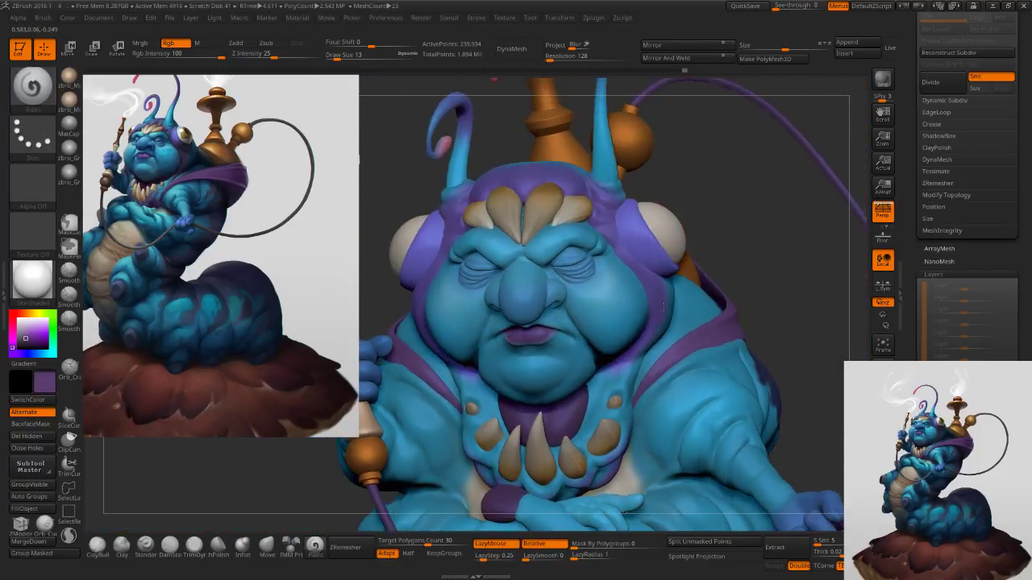
key(s)
drag(584, 286, 598, 288)
ctrl+right_drag(600, 282, 606, 306)
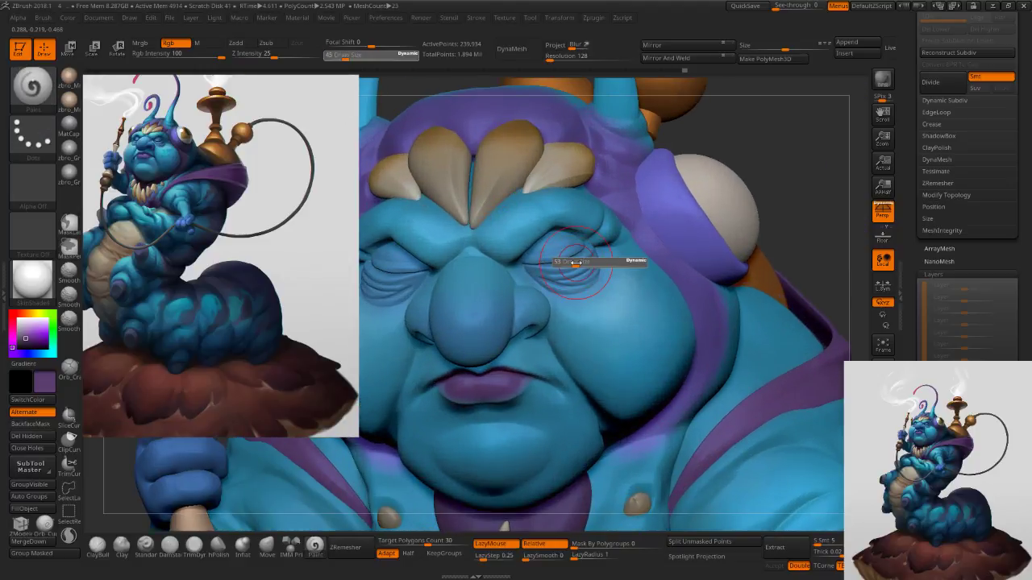
ctrl+right_drag(584, 282, 826, 407)
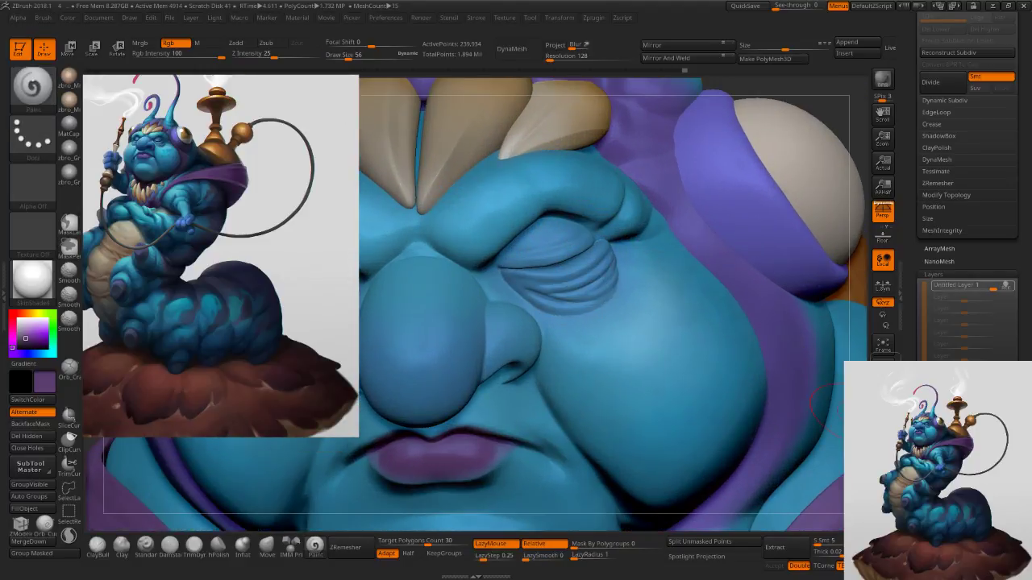
key(s)
mouse_move(568, 266)
mouse_down()
mouse_move(554, 272)
mouse_move(553, 257)
mouse_up()
key(s)
key(s)
drag(557, 269, 516, 281)
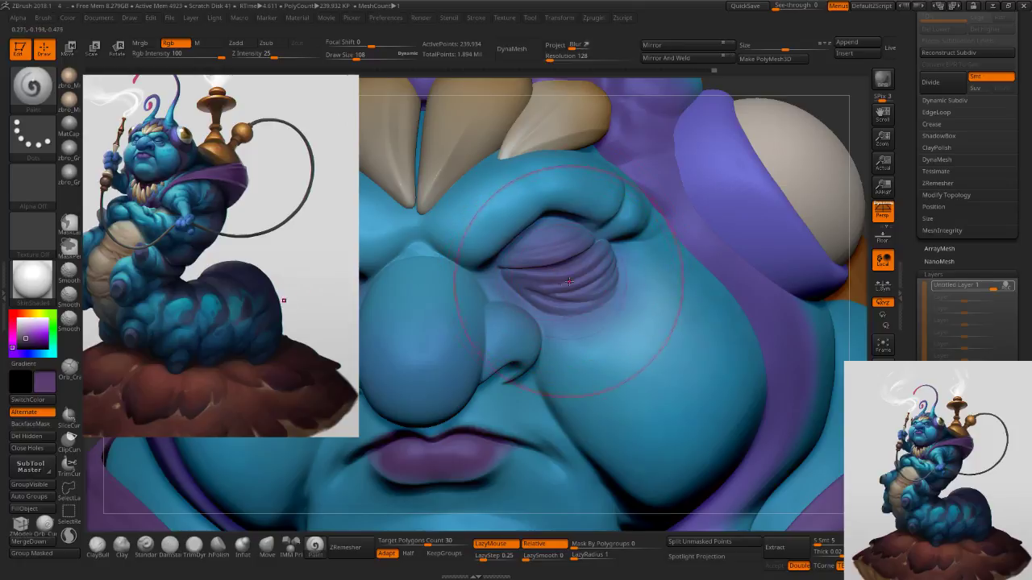
Reduce the eyelid layer's strength to about 0.61 and review the upper body.
drag(993, 287, 988, 287)
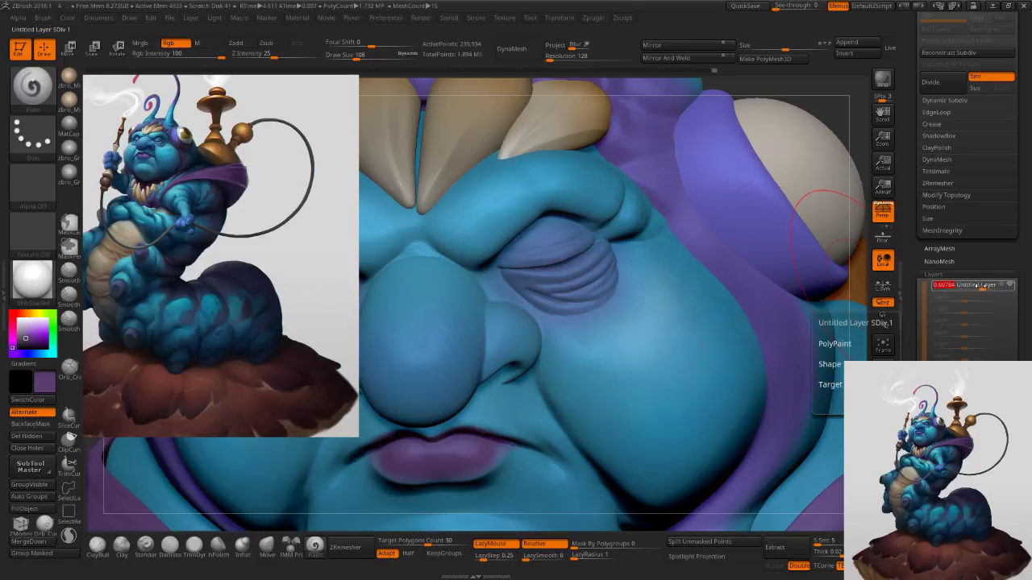
ctrl+right_drag(786, 299, 691, 262)
mouse_move(792, 264)
right_down()
mouse_move(737, 282)
mouse_move(604, 216)
right_up()
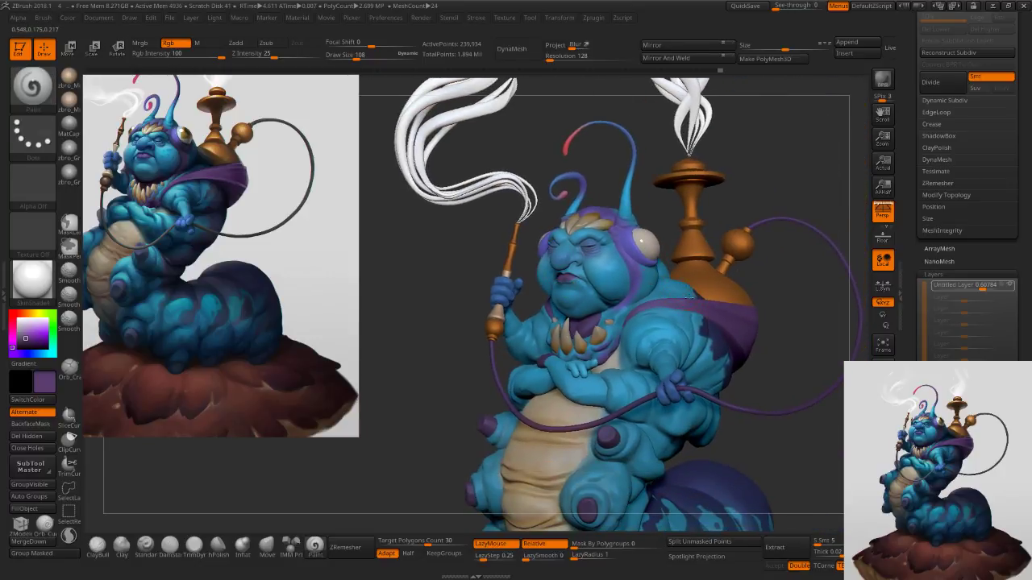
right_drag(685, 296, 695, 295)
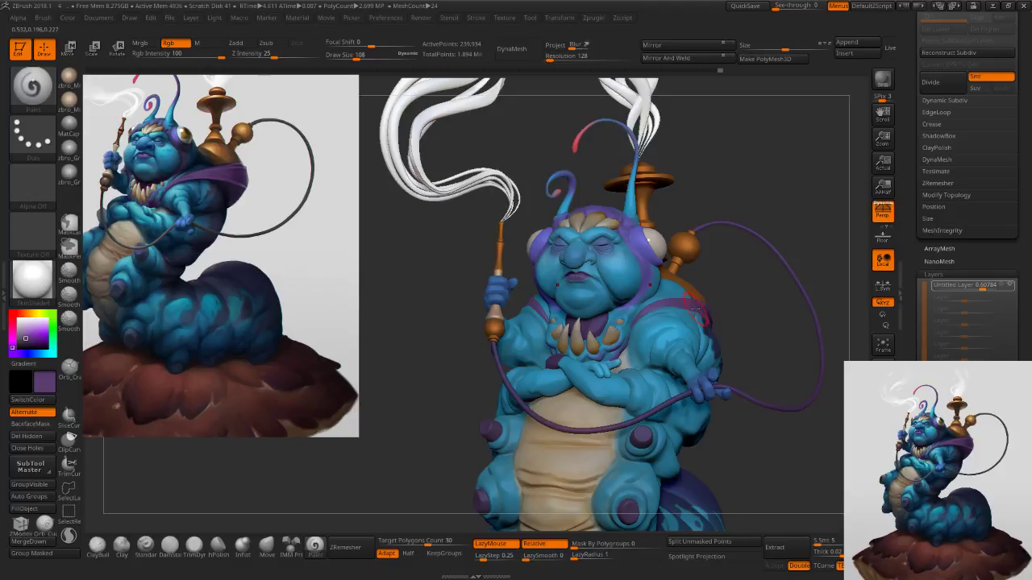
mouse_move(700, 315)
ctrl+right_down()
mouse_move(710, 310)
mouse_move(668, 300)
mouse_move(680, 306)
ctrl+right_up()
ctrl+right_drag(604, 316, 623, 399)
Paint brighter blue onto the belly, varying the brush size between 53 and 104.
key(s)
click(604, 398)
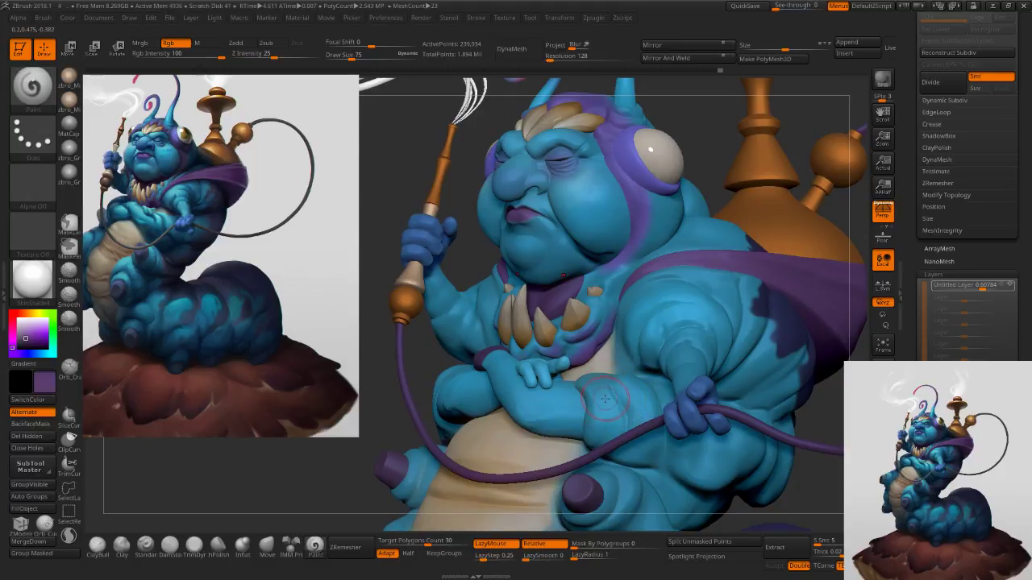
key(c)
key(s)
click(611, 398)
key(c)
key(s)
click(676, 320)
click(38, 332)
key(s)
click(617, 386)
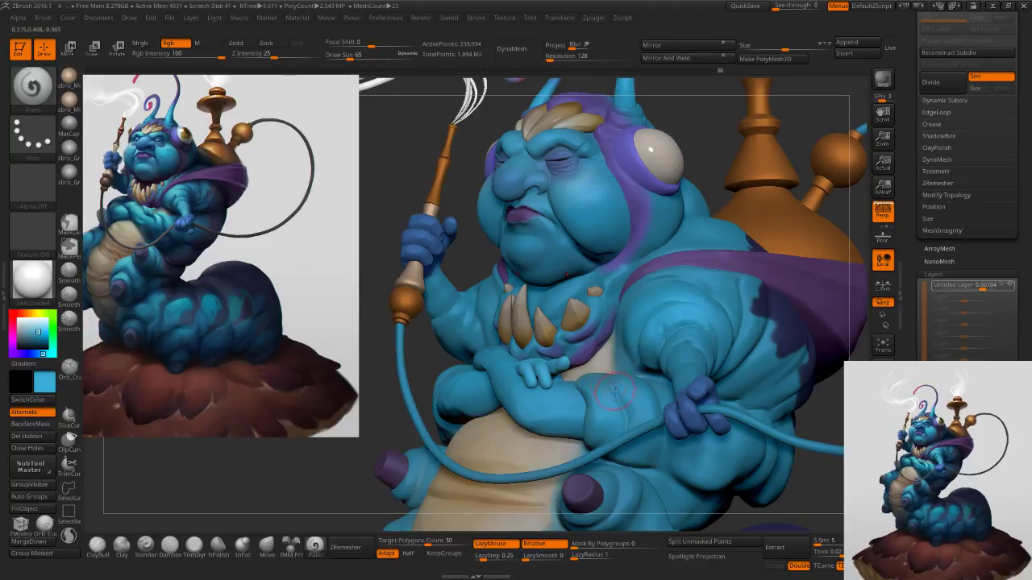
click(618, 393)
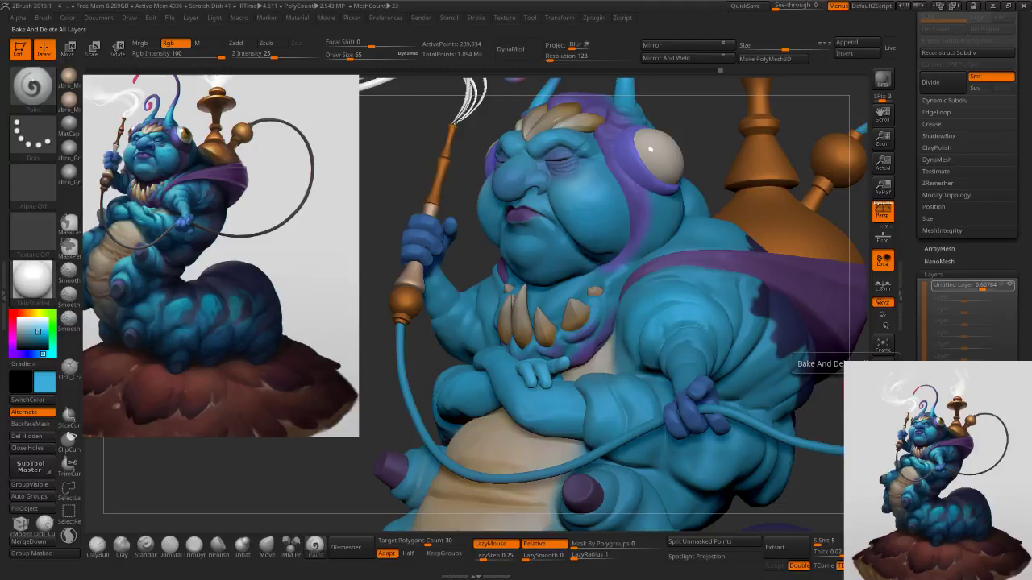
Make the arm piece the active part for painting, with brush size 138.
key(s)
drag(553, 352, 608, 355)
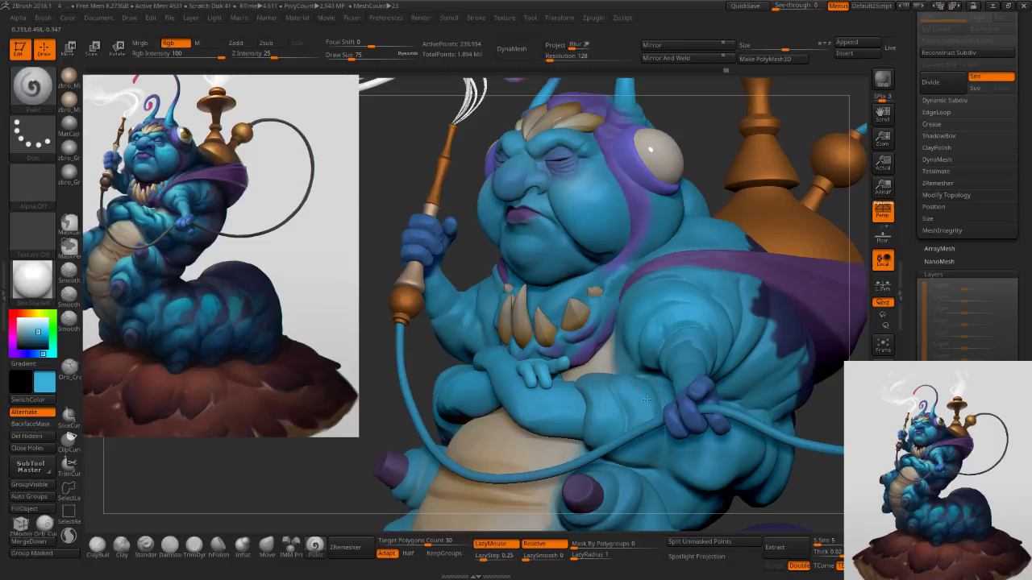
click(883, 498)
click(882, 498)
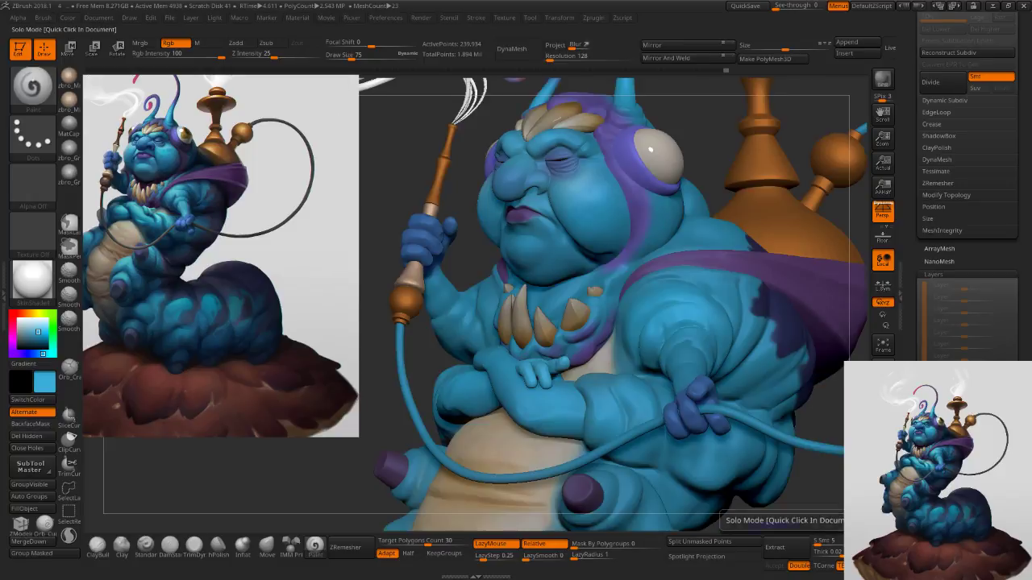
alt+click(645, 418)
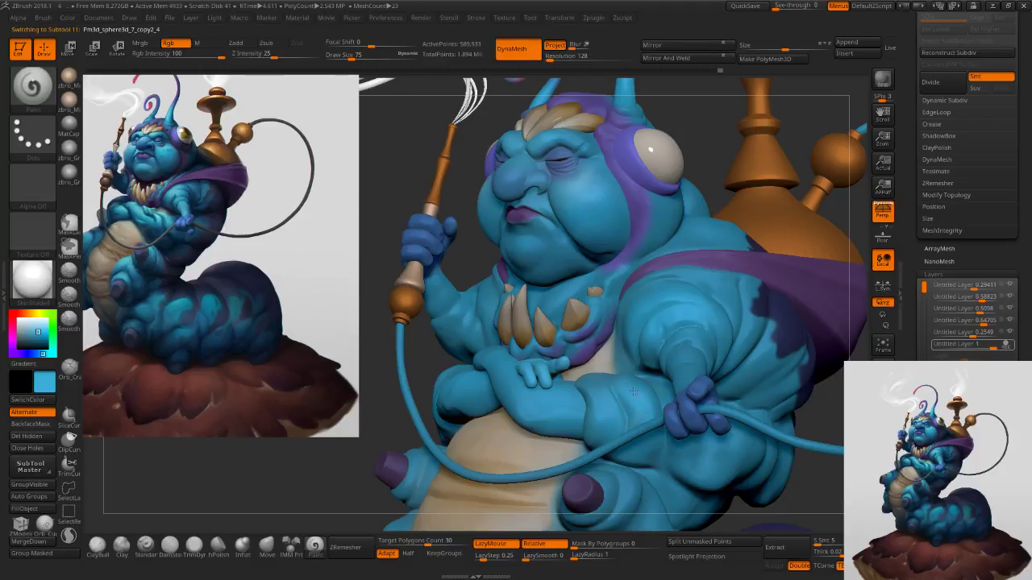
key(s)
mouse_move(633, 399)
mouse_down()
mouse_move(645, 399)
mouse_move(595, 391)
mouse_up()
Paint pale blue on the arm on a new layer, fade it to about 0.76, and stop recording.
click(944, 395)
key(ctrl+z)
key(s)
drag(38, 333, 32, 325)
key(s)
mouse_move(616, 391)
mouse_down()
mouse_move(600, 386)
mouse_move(625, 391)
mouse_up()
key(s)
key(s)
key(ctrl+z)
drag(992, 360, 979, 349)
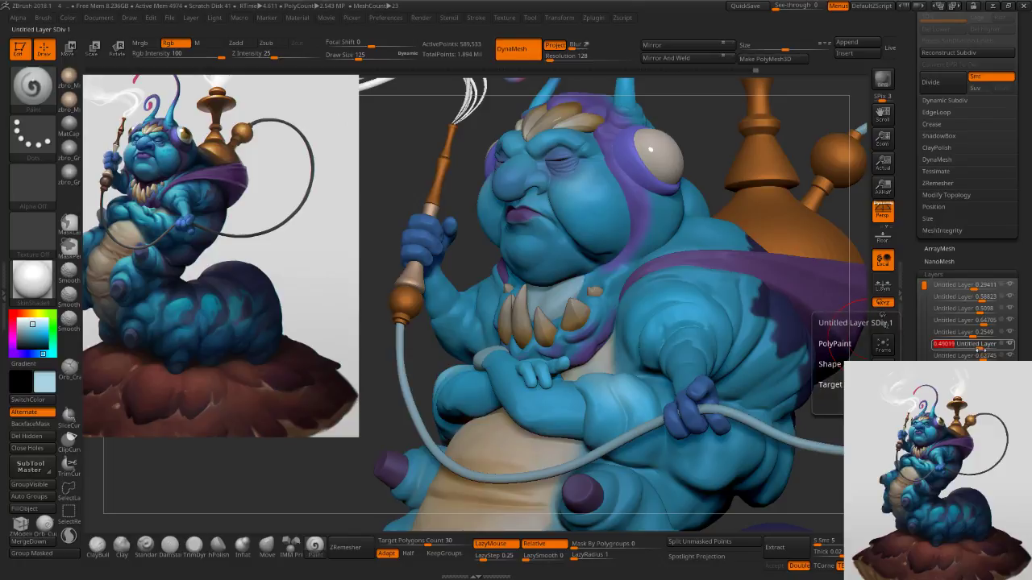
click(940, 405)
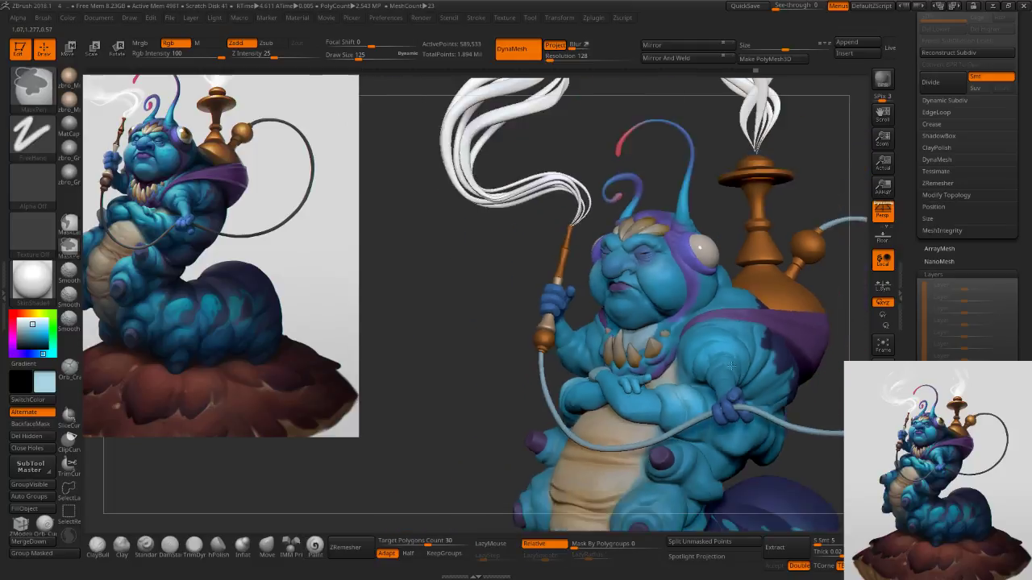
Zoom in on the caterpillar and pick a dark indigo paint colour.
mouse_move(731, 366)
ctrl+right_down()
mouse_move(750, 342)
mouse_move(782, 352)
mouse_move(735, 352)
mouse_move(690, 336)
mouse_move(756, 340)
ctrl+right_up()
ctrl+right_drag(695, 339, 711, 368)
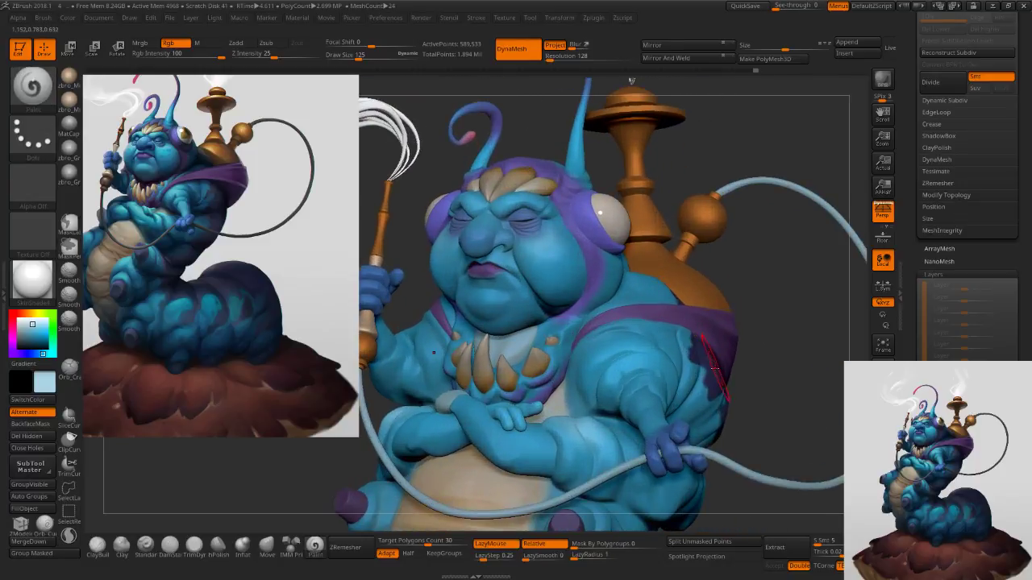
key(c)
click(30, 509)
Select the head-and-body part and add a short paint stroke at brush size 59.
drag(358, 56, 347, 57)
alt+click(590, 247)
key(s)
drag(588, 252, 593, 282)
key(s)
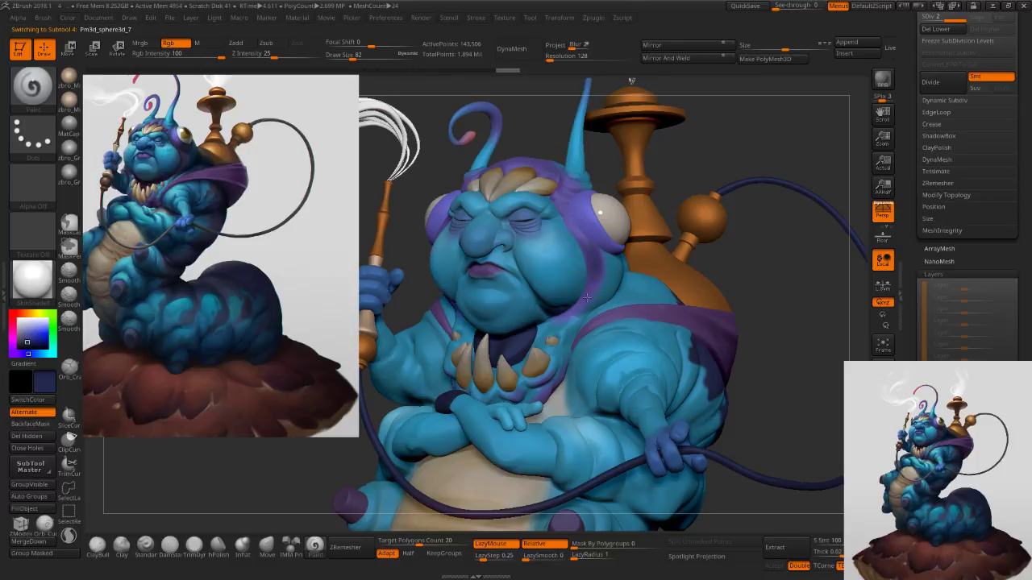
Reselect the head-and-body part and orbit to show more of the face.
alt+click(593, 235)
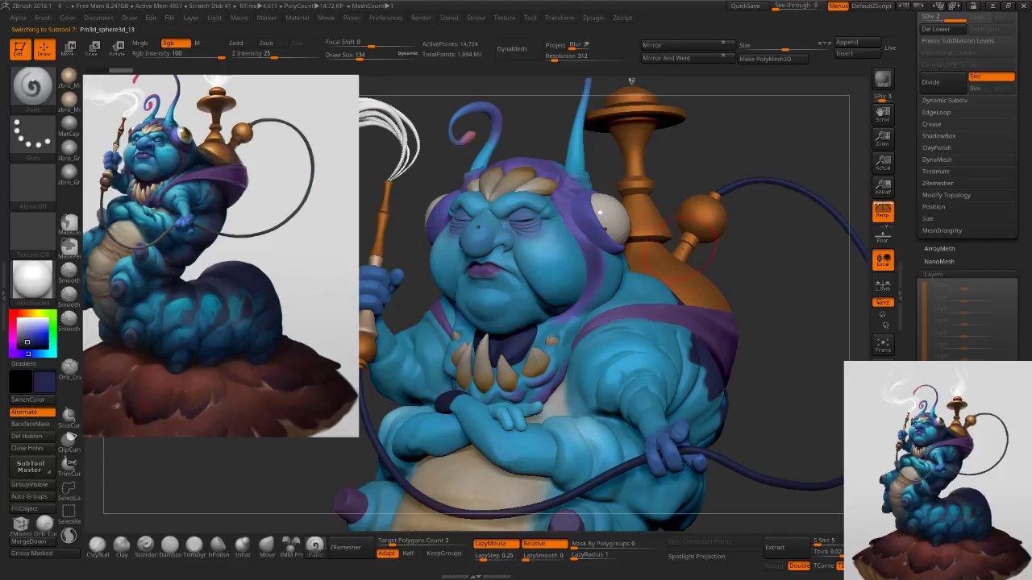
drag(683, 252, 614, 190)
mouse_move(610, 231)
right_down()
mouse_move(582, 256)
mouse_move(628, 235)
right_up()
key(s)
drag(628, 235, 620, 234)
alt+click(612, 237)
right_drag(577, 245, 598, 246)
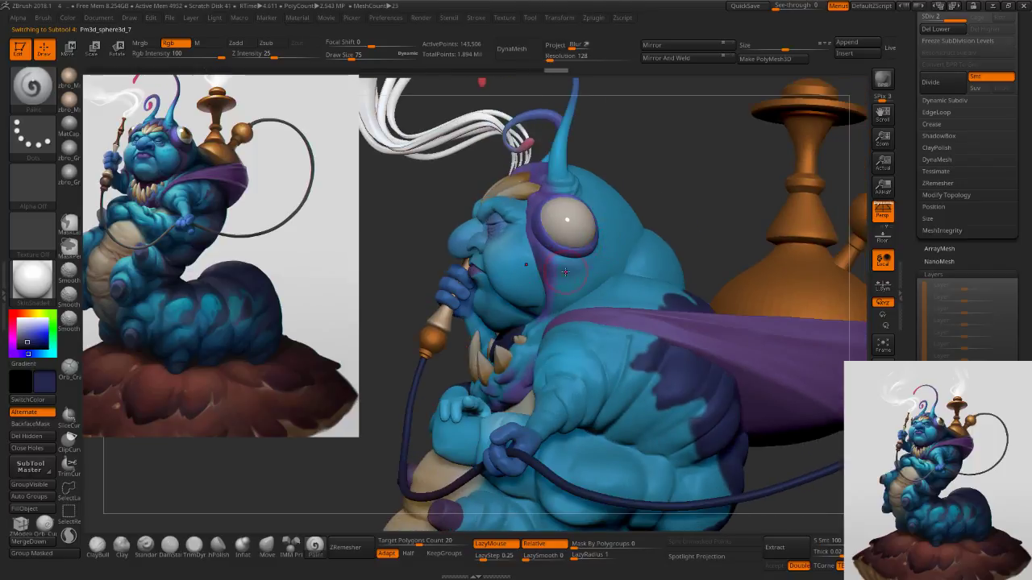
Try dark purple strokes below the eye, then undo them.
drag(552, 257, 585, 256)
mouse_move(577, 256)
right_down()
mouse_move(600, 255)
mouse_move(585, 281)
right_up()
key(bracketleft)
key(ctrl+z)
key(ctrl+z)
key(s)
mouse_move(540, 253)
mouse_down()
mouse_move(547, 324)
mouse_move(532, 359)
mouse_up()
key(ctrl+z)
Sample the lighter purple of the eye rim and paint a faint stroke on the stripe.
key(c)
key(s)
drag(554, 272, 552, 271)
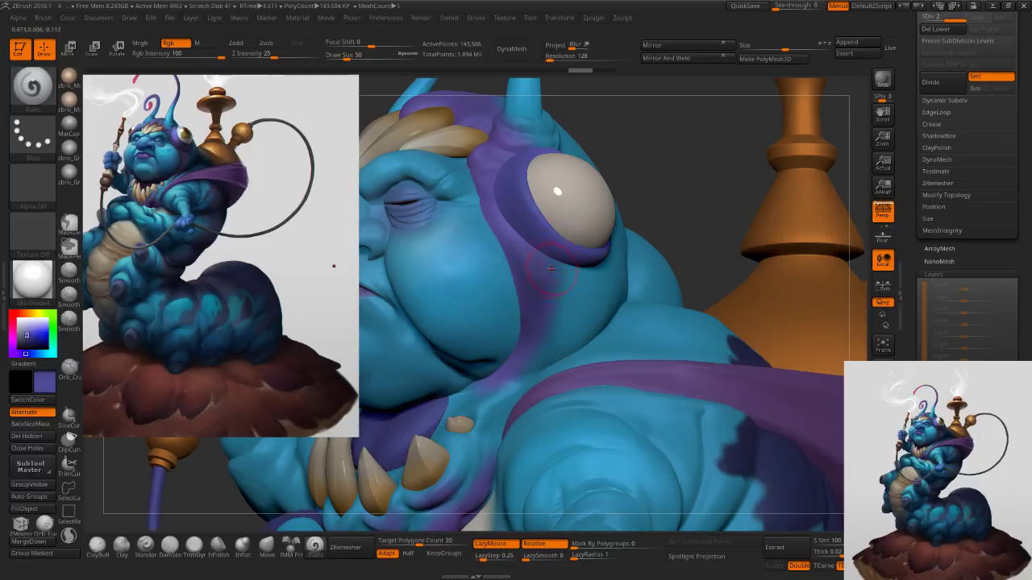
key(s)
drag(521, 372, 533, 373)
drag(543, 292, 551, 322)
Zoom out with the character facing the camera and make the tooth part active.
mouse_move(535, 324)
ctrl+right_down()
mouse_move(528, 294)
mouse_move(556, 322)
ctrl+right_up()
key(s)
drag(538, 340, 529, 341)
mouse_move(563, 344)
ctrl+right_down()
mouse_move(574, 303)
mouse_move(610, 322)
mouse_move(540, 355)
ctrl+right_up()
alt+click(494, 360)
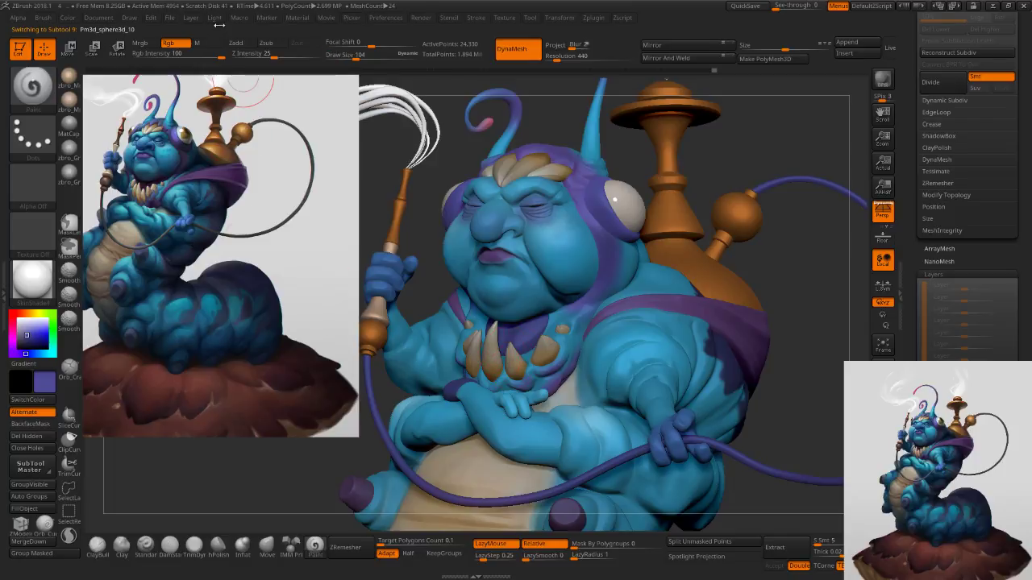
Apply the ToyPlastic material, lowering Specular to about 12 and raising Diffuse to about 64.
click(32, 278)
click(98, 526)
click(297, 18)
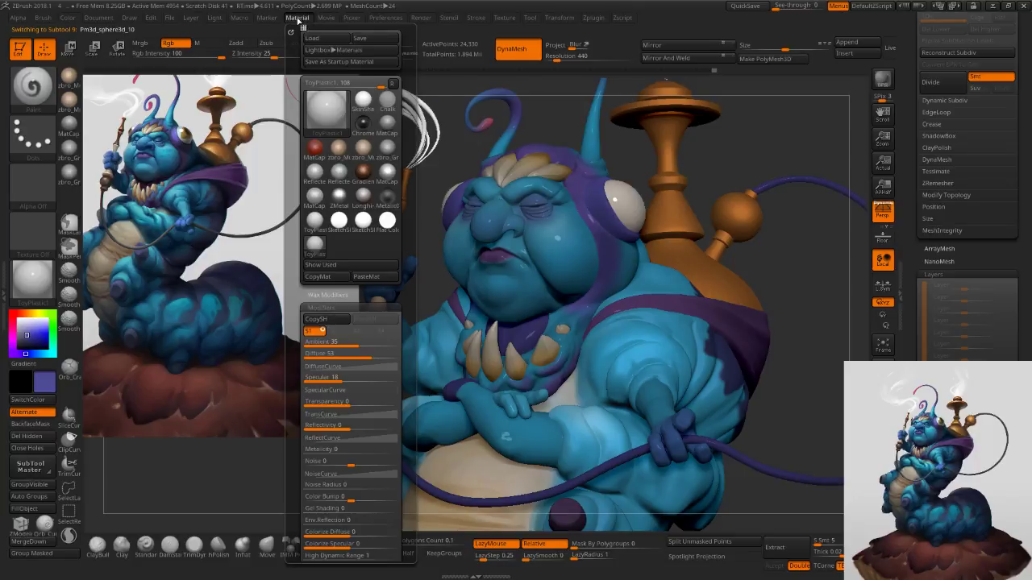
drag(342, 380, 338, 380)
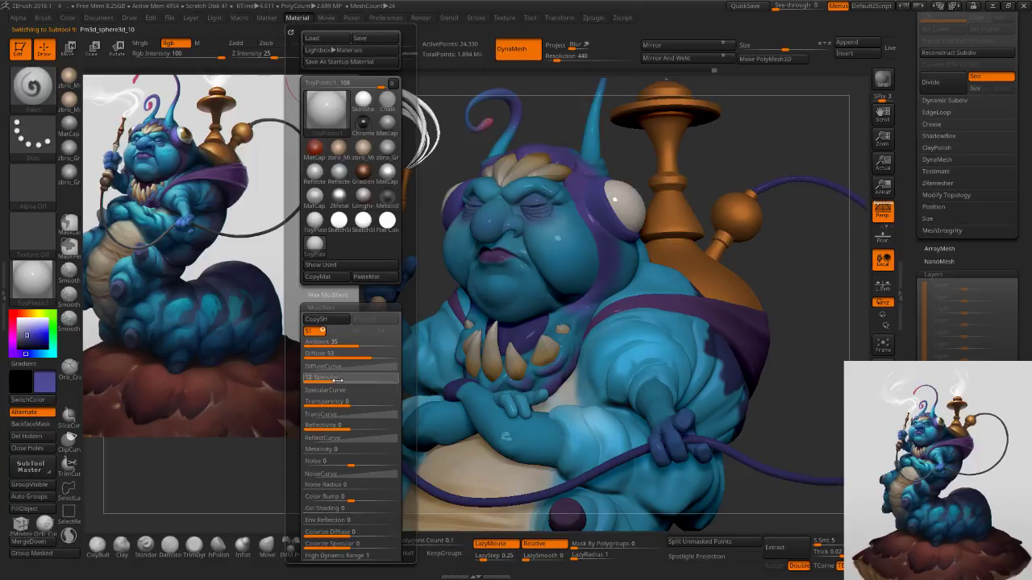
drag(373, 357, 376, 358)
click(375, 358)
click(381, 357)
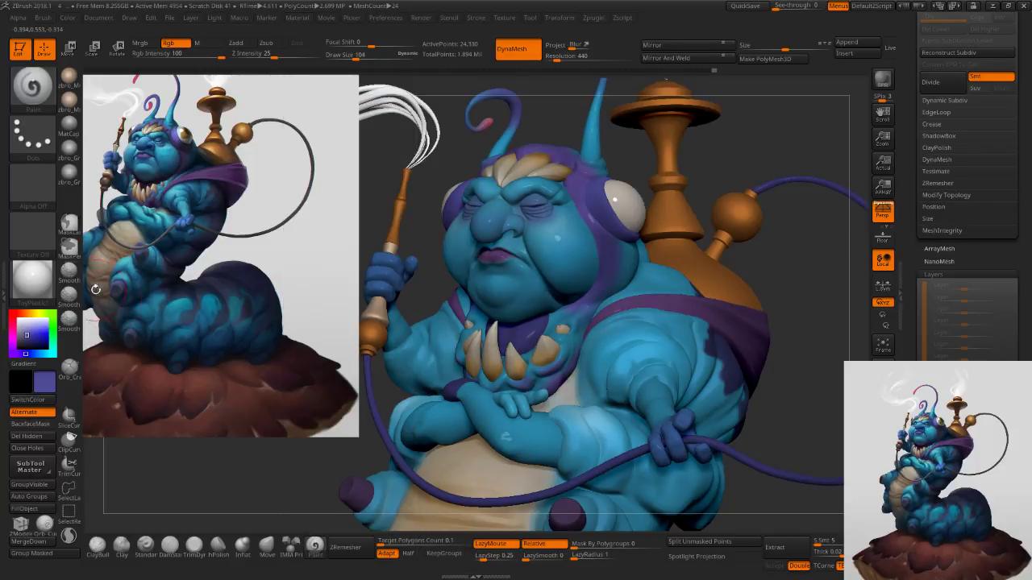
click(36, 285)
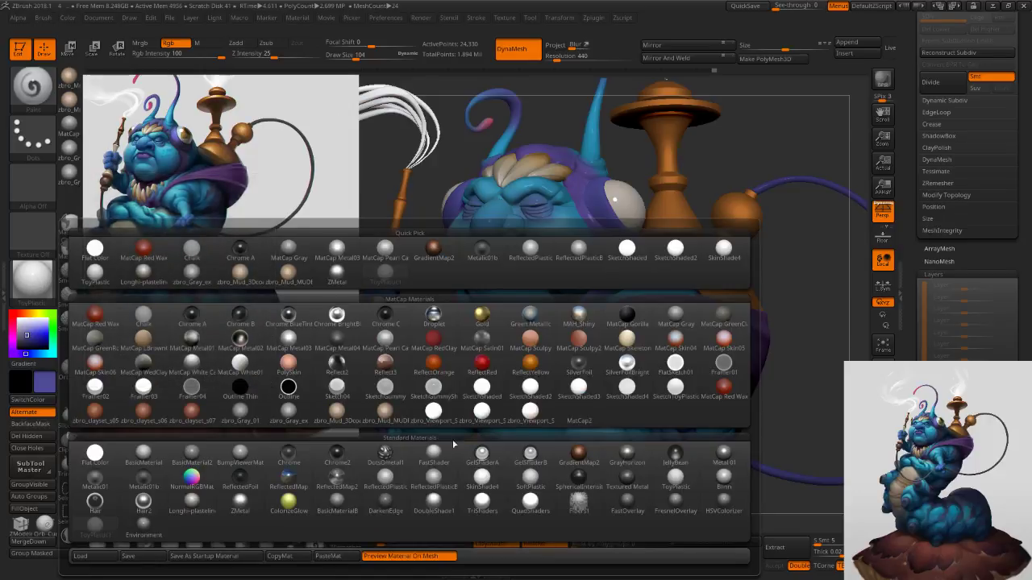
Switch to the SkinShade4 material, frame the caterpillar, and pick dark red-brown from the reference.
click(481, 477)
key(f)
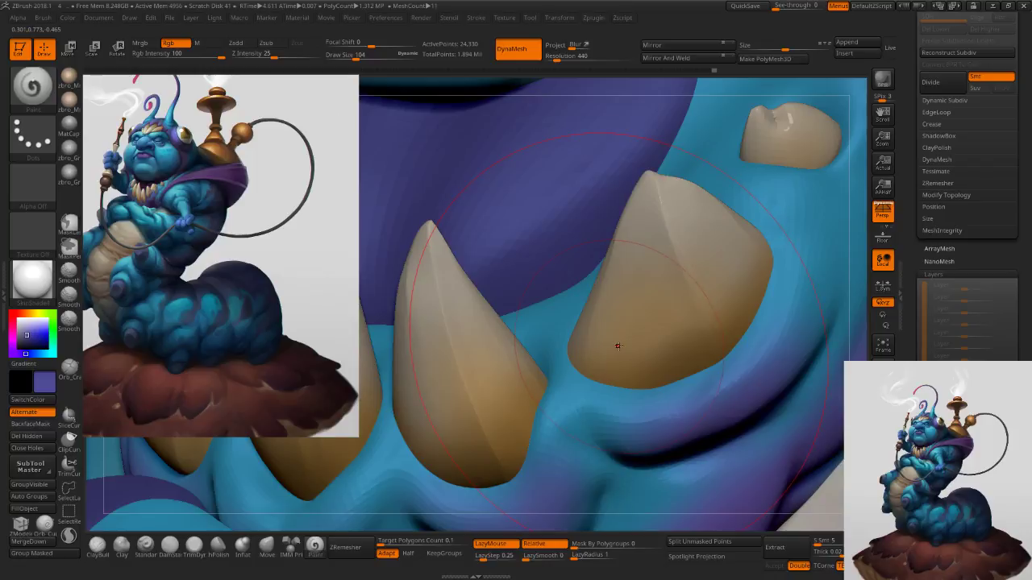
key(f)
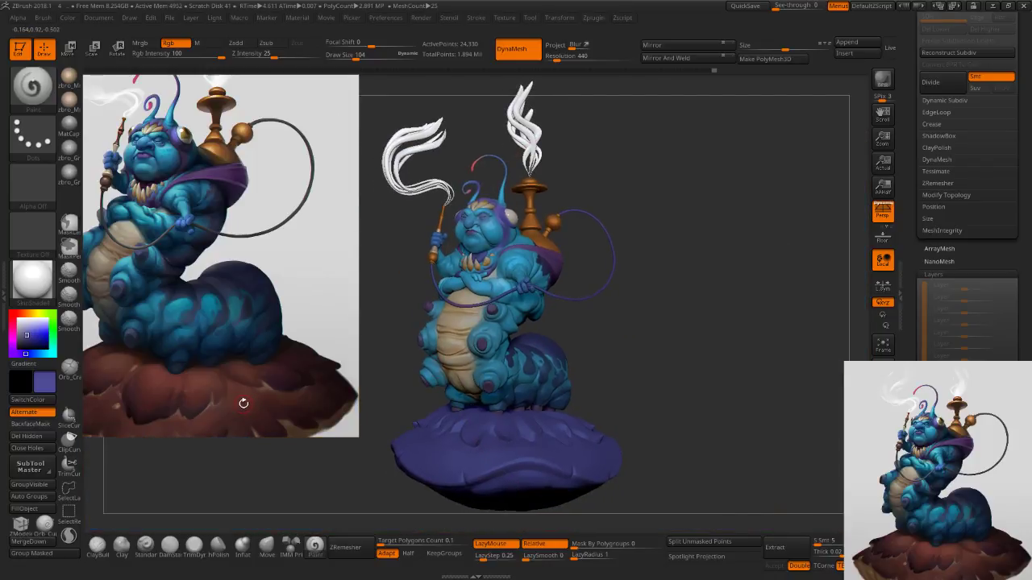
key(c)
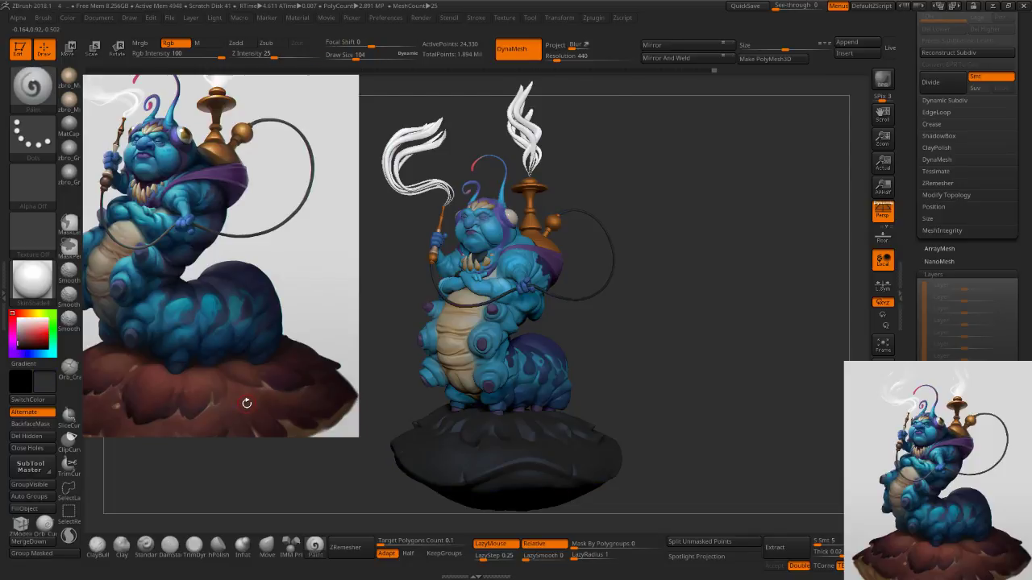
key(z)
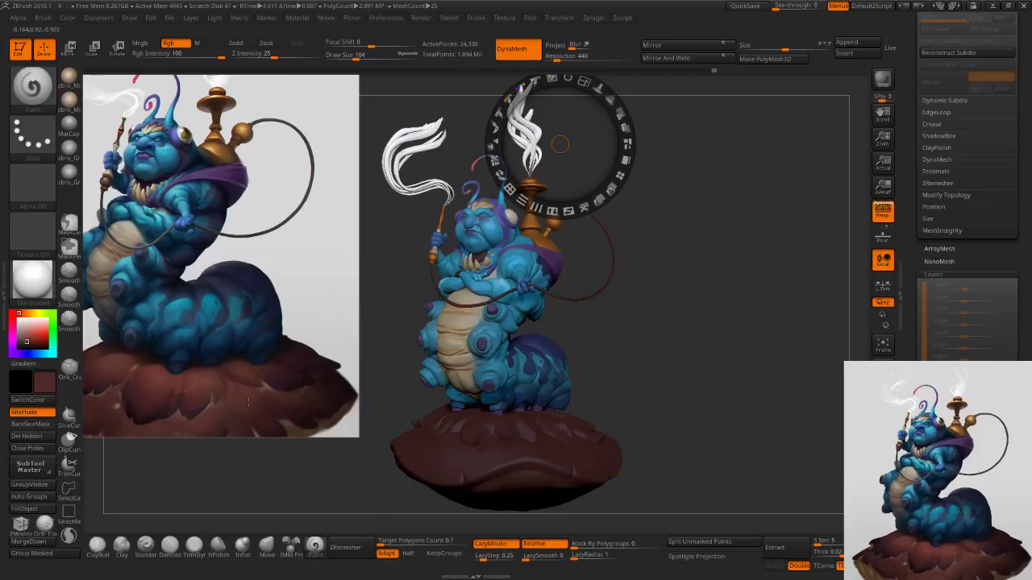
key(shift+z)
key(shift+z)
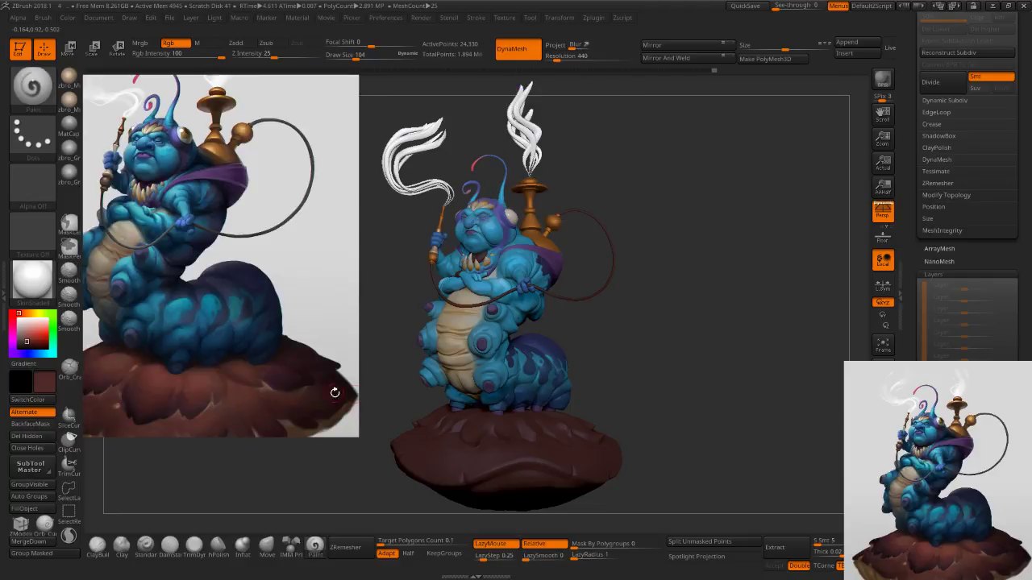
key(s)
Make the mushroom base active and fill it with the brown colour.
mouse_move(594, 385)
alt+mouse_down()
mouse_move(613, 327)
mouse_move(624, 348)
mouse_move(563, 395)
alt+mouse_up()
key(s)
key(s)
alt+right_drag(567, 419, 572, 369)
key(s)
drag(572, 368, 562, 369)
ctrl+right_drag(562, 368, 577, 395)
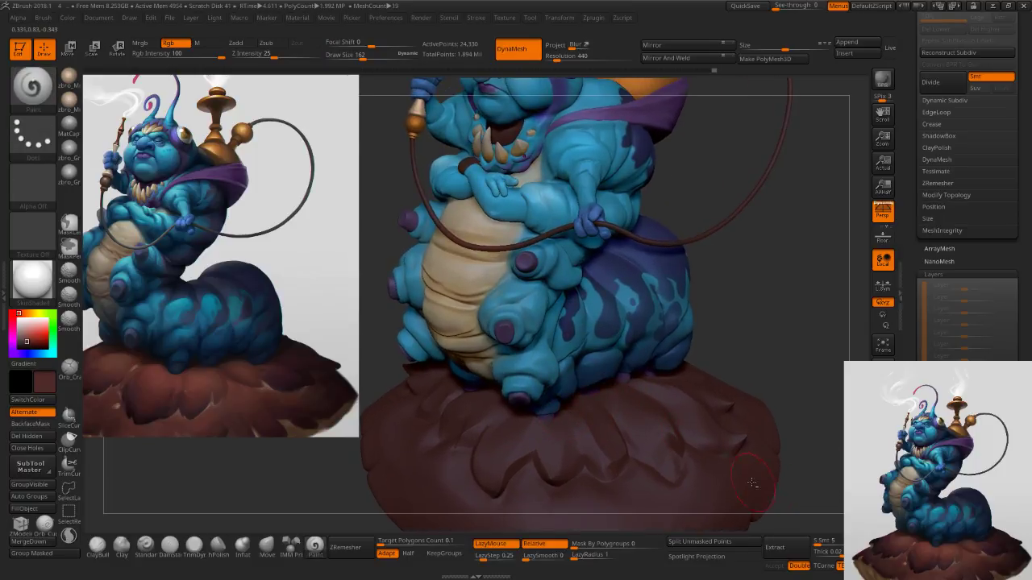
alt+click(756, 483)
alt+right_drag(538, 494, 526, 422)
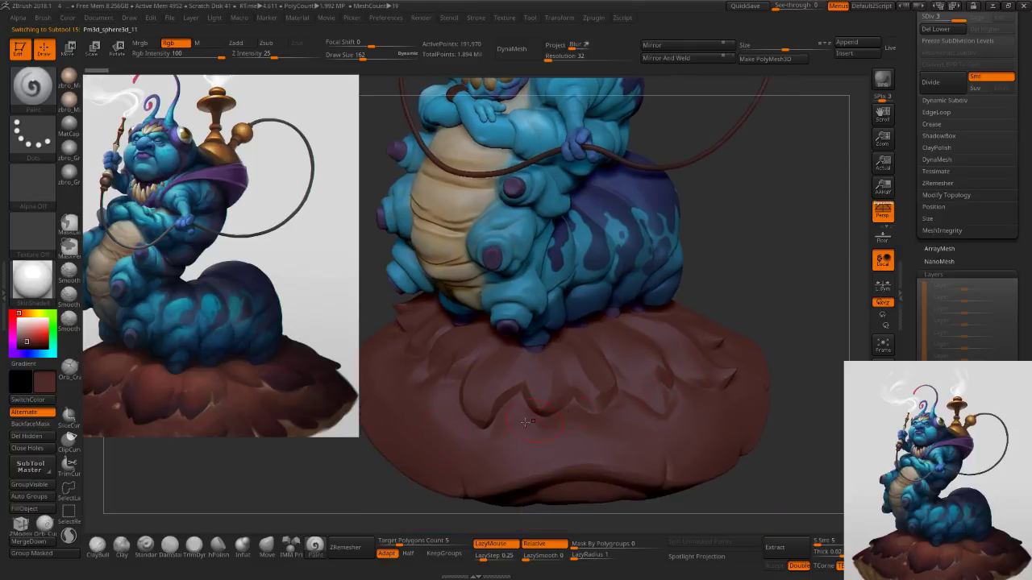
click(41, 509)
Solo the mushroom base and paint strokes on its top with a 182–209 brush.
key(s)
drag(515, 418, 507, 418)
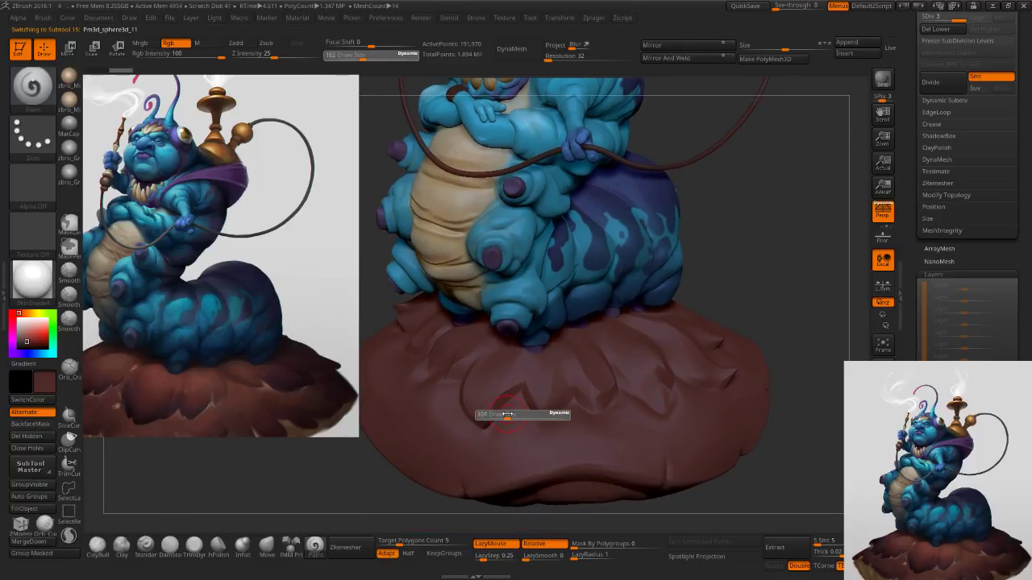
key(z)
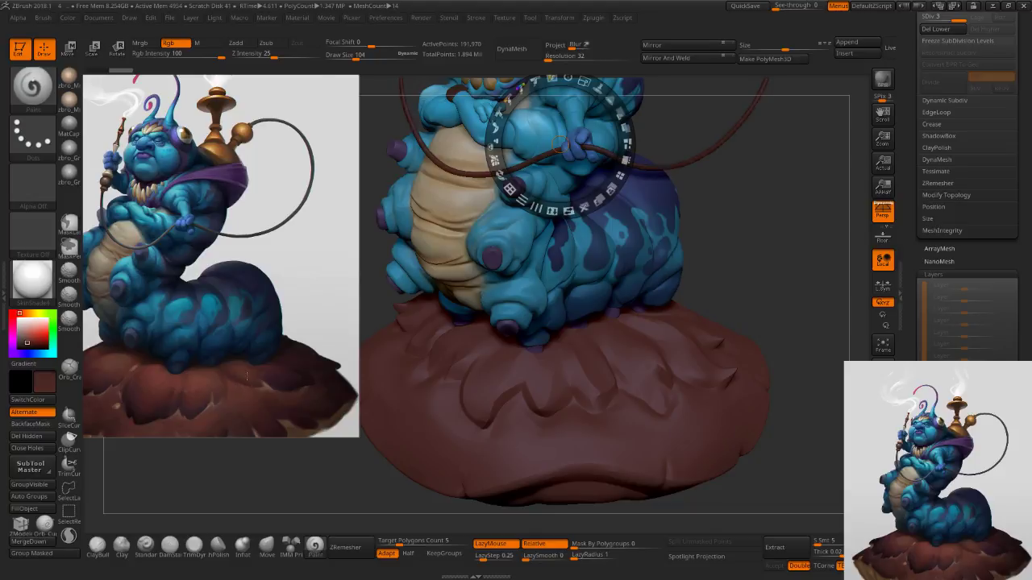
key(z)
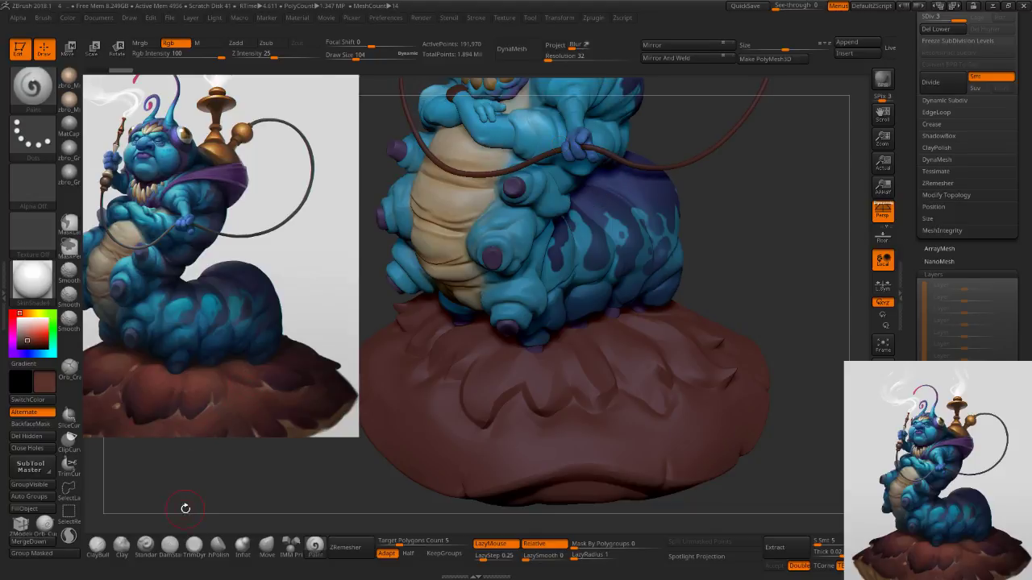
key(s)
drag(522, 345, 530, 345)
click(883, 489)
drag(830, 479, 601, 387)
drag(578, 425, 581, 399)
key(s)
drag(568, 339, 554, 332)
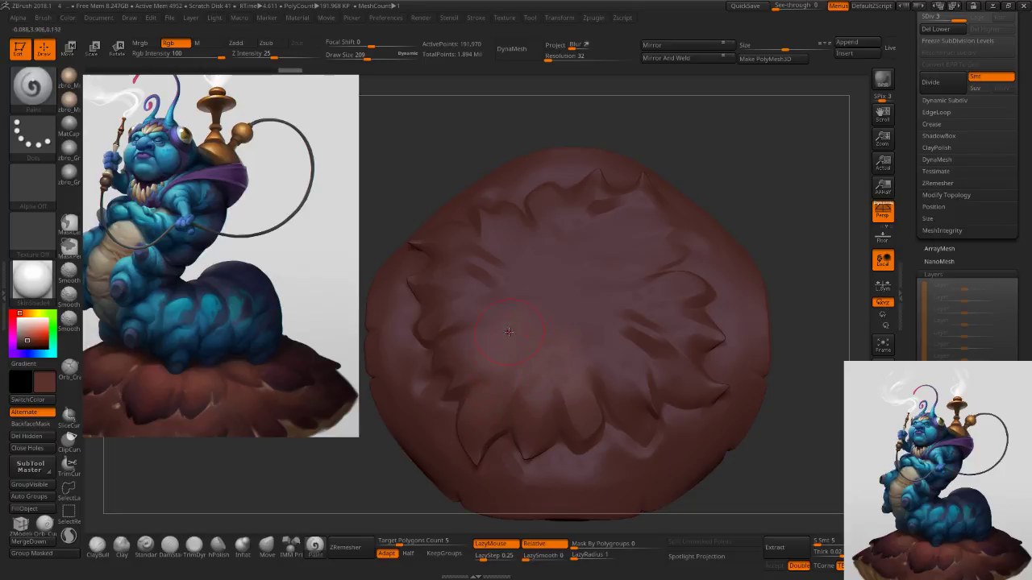
Paint along the base's lower rim with the brush around 147.
mouse_move(555, 311)
right_down()
mouse_move(524, 333)
mouse_move(499, 288)
right_up()
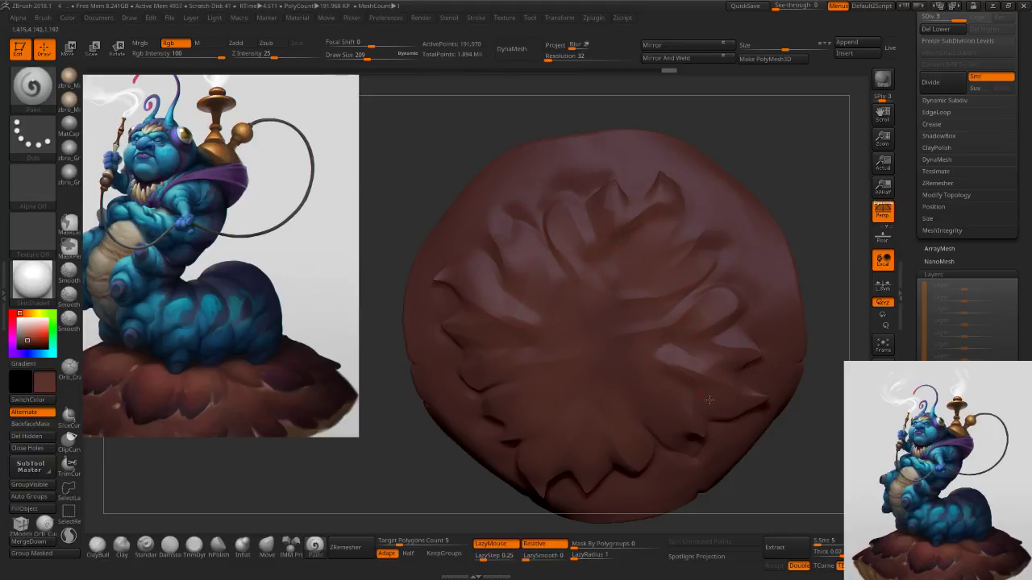
mouse_move(633, 411)
right_down()
mouse_move(620, 401)
mouse_move(582, 430)
mouse_move(577, 342)
right_up()
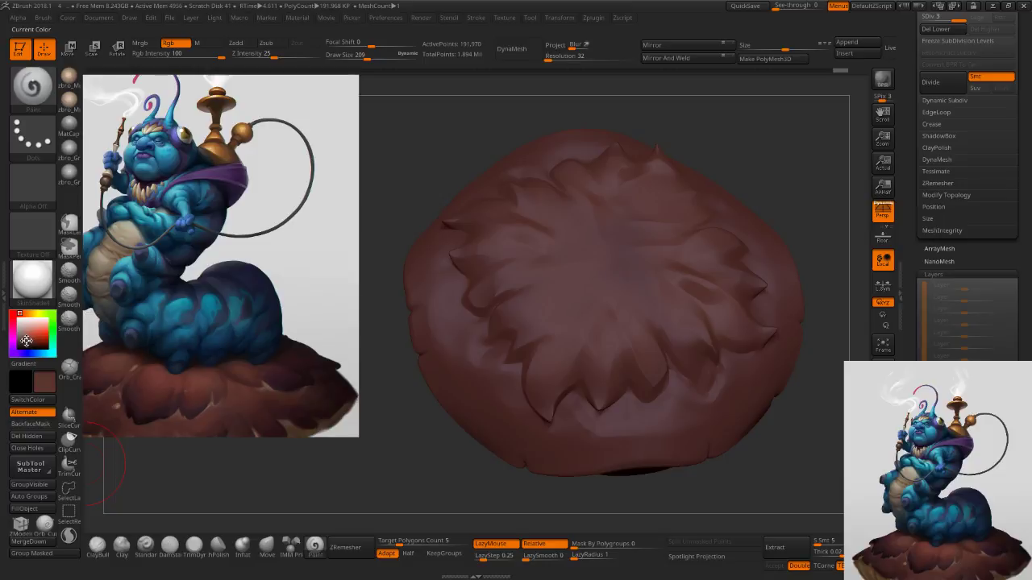
key(s)
drag(578, 396, 573, 396)
right_drag(542, 400, 568, 387)
drag(567, 388, 560, 408)
right_drag(601, 410, 564, 406)
key(s)
drag(563, 406, 568, 406)
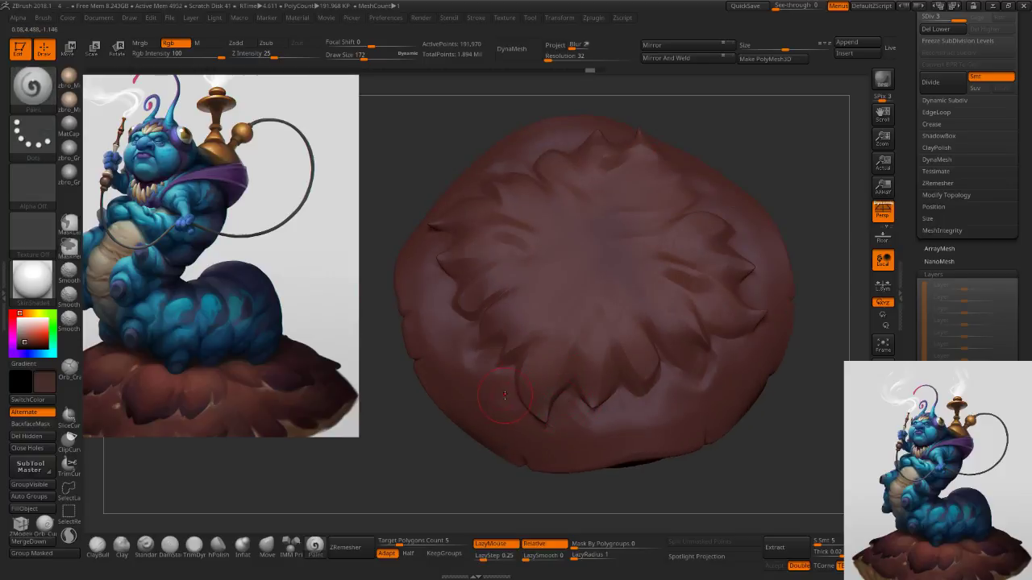
Sample a darker reference colour and paint shading on and beside the lower-left leaf.
key(z)
click(140, 418)
key(z)
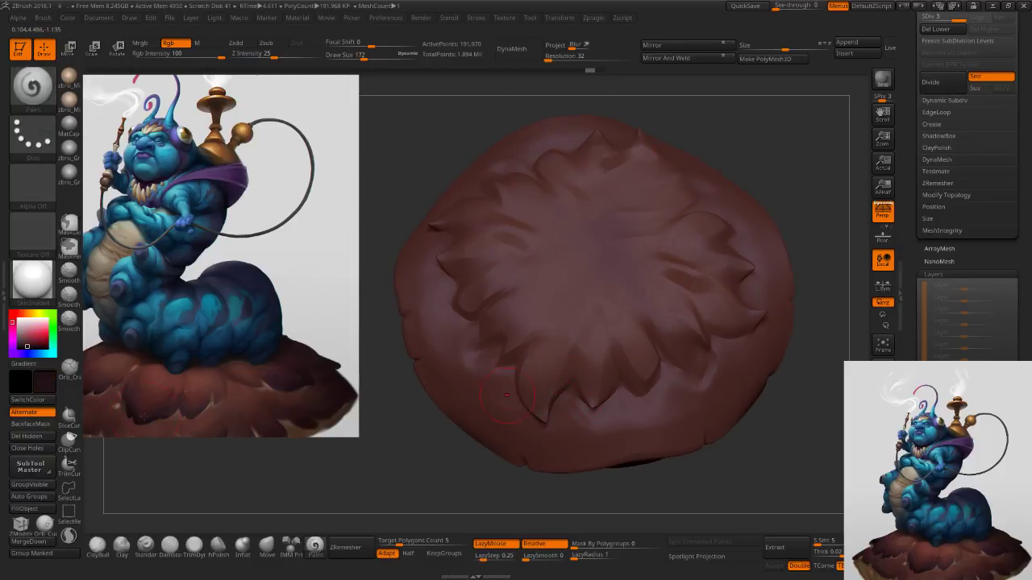
drag(524, 371, 541, 418)
key(ctrl+z)
drag(530, 370, 538, 411)
right_drag(532, 365, 533, 292)
mouse_move(556, 413)
mouse_down()
mouse_move(575, 384)
mouse_move(653, 388)
mouse_up()
key(s)
click(507, 371)
right_drag(493, 370, 511, 377)
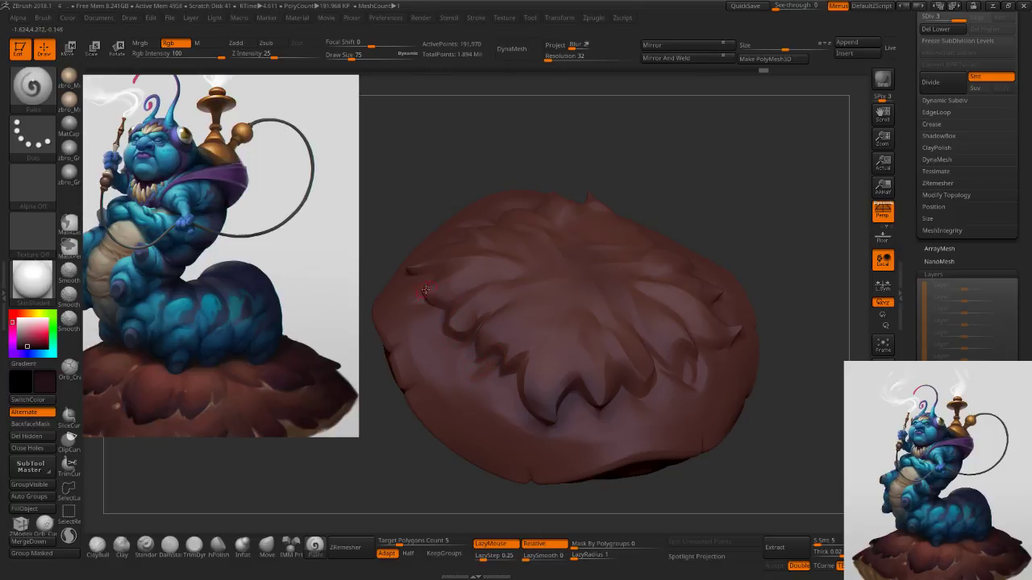
mouse_move(430, 293)
right_down()
mouse_move(419, 275)
mouse_move(568, 418)
right_up()
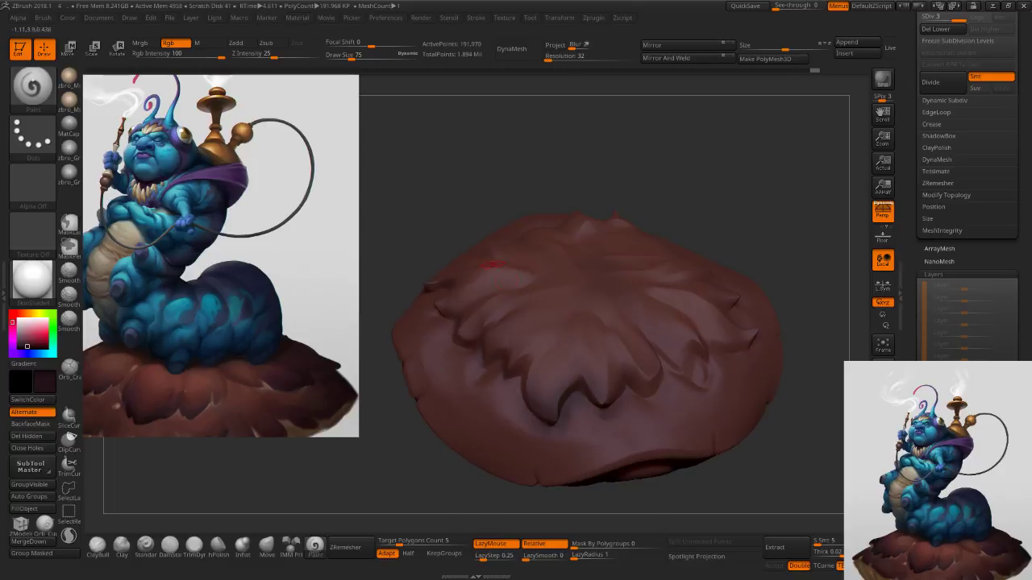
Undo a stray stroke under the leaf tip and switch to darker brown at brush size 157.
key(c)
key(s)
click(587, 433)
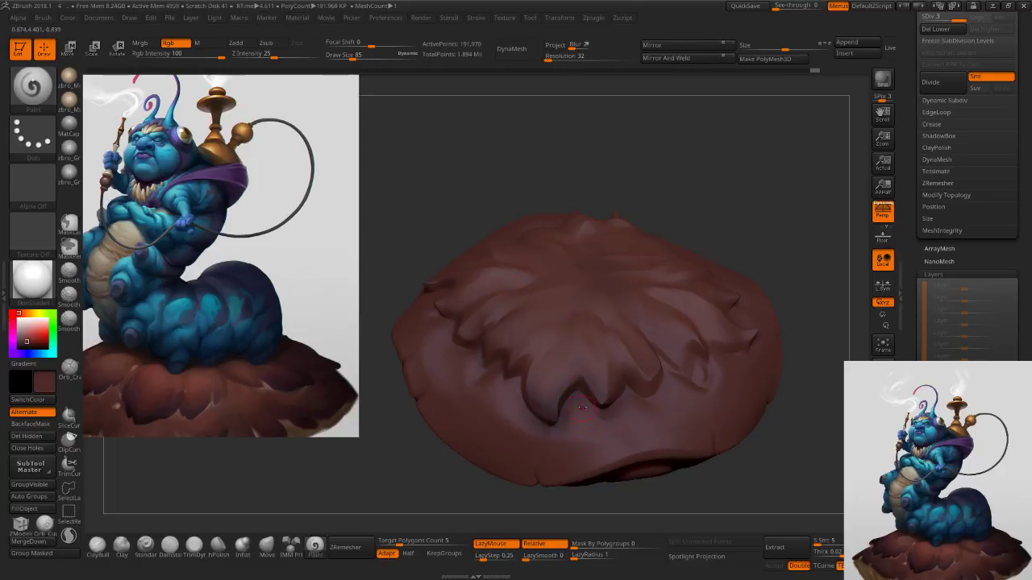
key(ctrl+z)
key(c)
right_drag(638, 386, 625, 386)
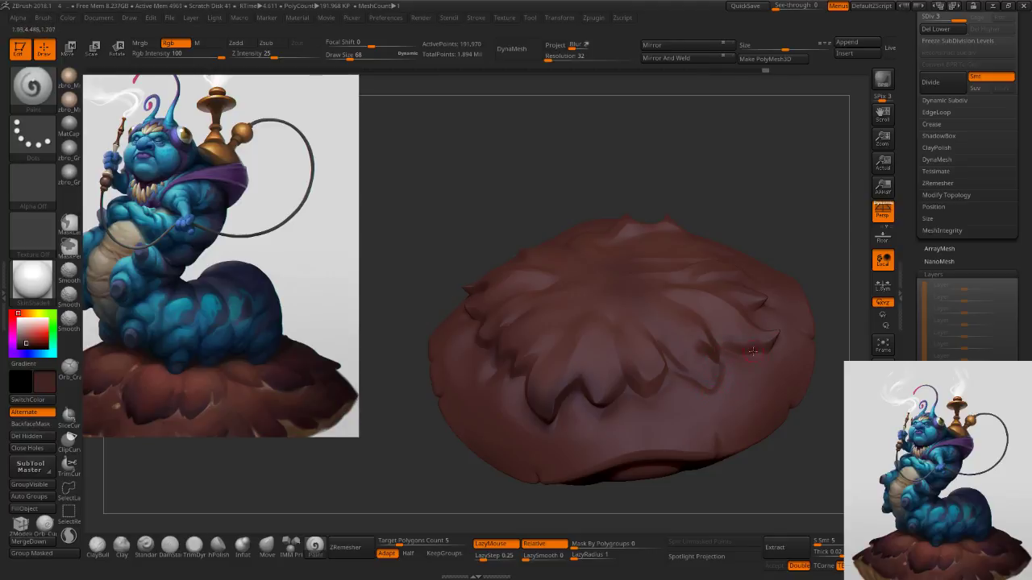
key(s)
key(s)
mouse_move(715, 459)
mouse_down()
mouse_move(728, 459)
mouse_move(720, 447)
mouse_up()
key(s)
right_drag(647, 463, 632, 437)
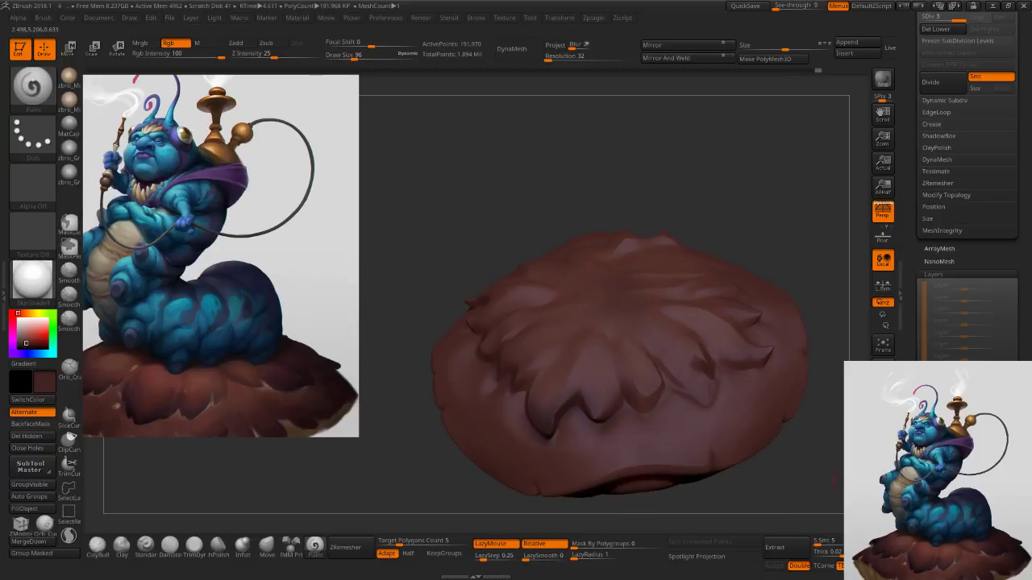
Turn Solo off to show all caterpillar parts and view the whole sculpt.
click(882, 500)
ctrl+right_drag(774, 451, 758, 379)
mouse_move(757, 379)
right_down()
mouse_move(780, 403)
mouse_move(707, 375)
mouse_move(634, 375)
mouse_move(715, 336)
mouse_move(707, 336)
mouse_move(693, 419)
right_up()
key(s)
drag(518, 420, 529, 419)
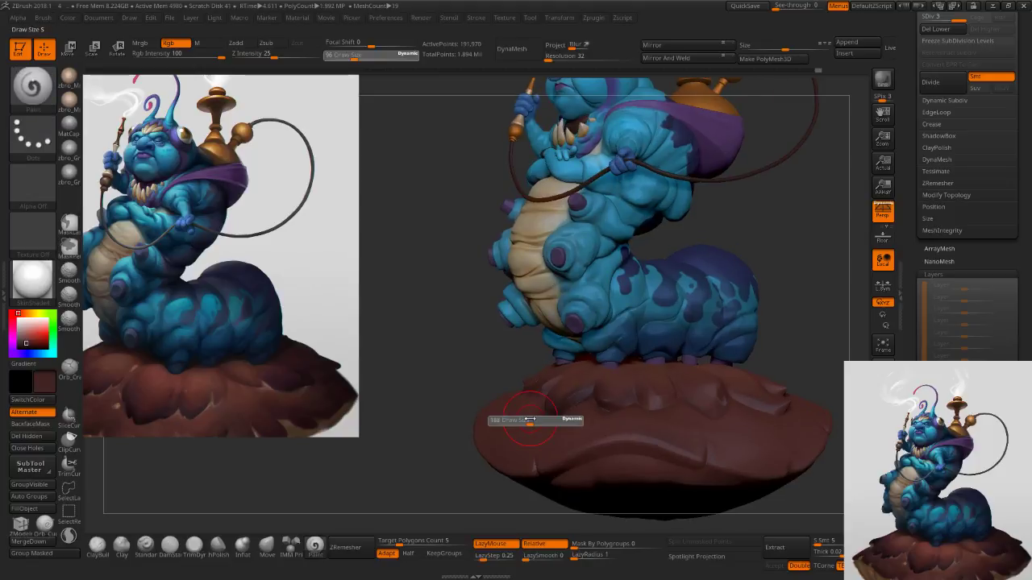
Pick a lighter red, add a new paint layer, and shade the mushroom top at brush size 263.
click(33, 340)
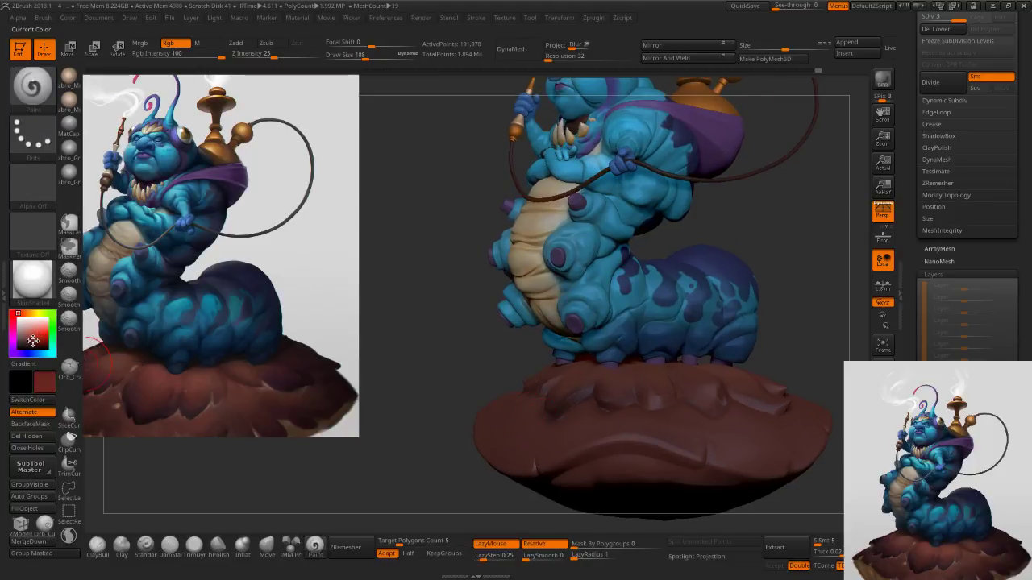
click(29, 337)
click(945, 387)
key(s)
drag(533, 421, 540, 422)
mouse_move(539, 395)
right_down()
mouse_move(526, 422)
mouse_move(547, 400)
right_up()
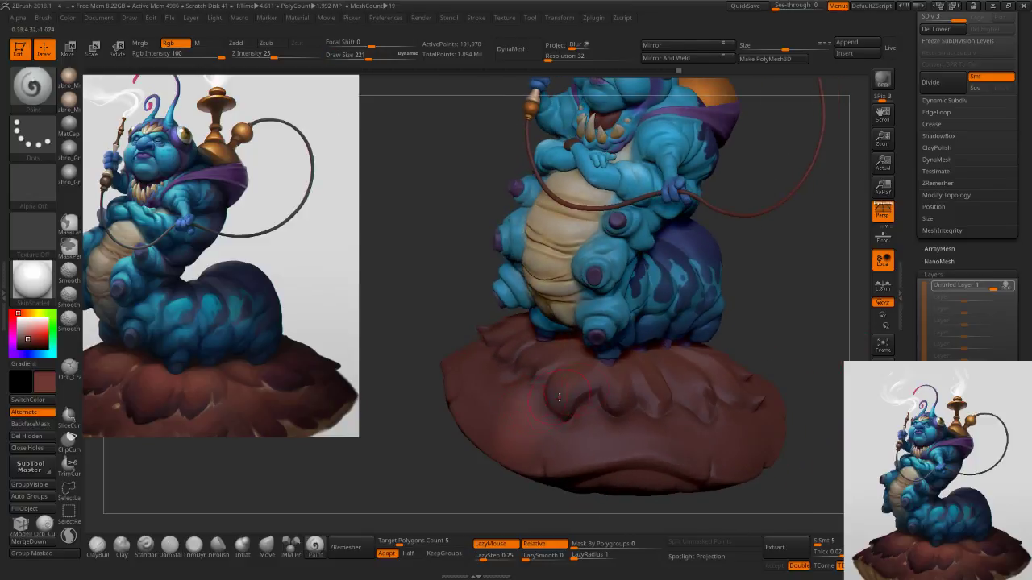
mouse_move(636, 368)
mouse_down()
mouse_move(616, 360)
mouse_move(662, 363)
mouse_move(694, 341)
mouse_up()
mouse_move(669, 349)
right_down()
mouse_move(624, 316)
mouse_move(656, 340)
right_up()
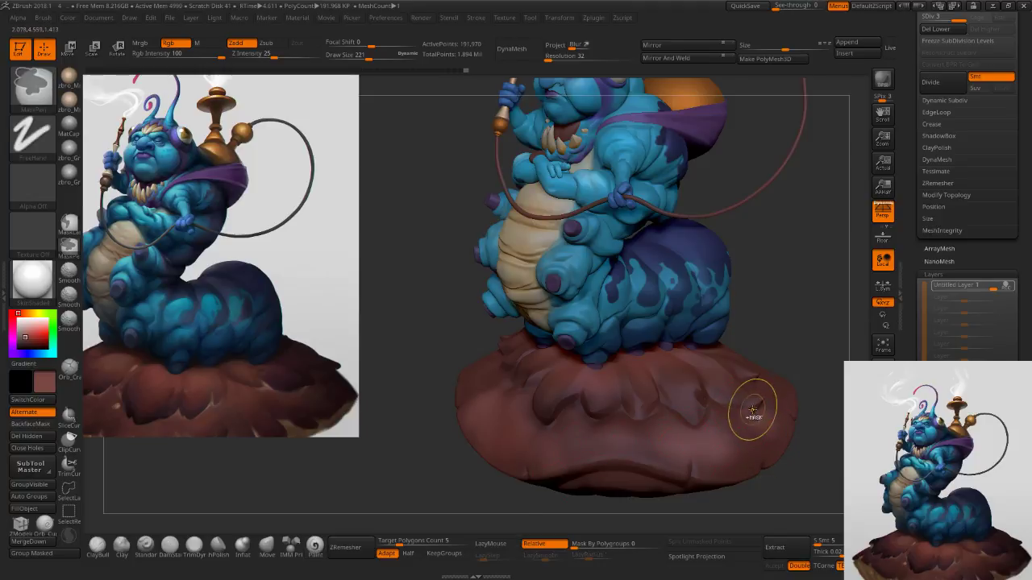
Shrink the brush to 157, dab paint on the soloed base's centre, then pick bright red on the new layer.
key(ctrl+z)
key([)
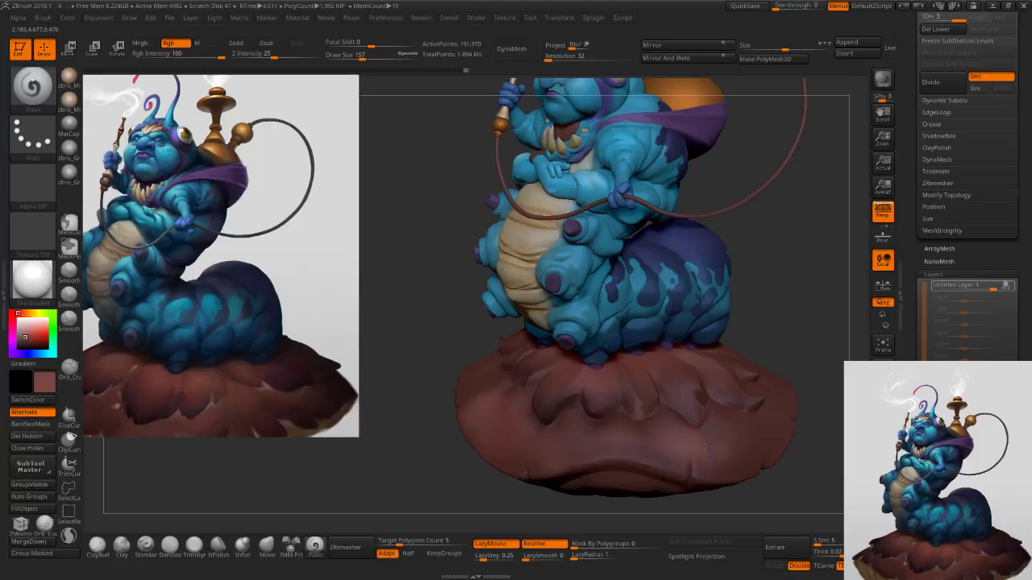
mouse_move(724, 457)
right_down()
mouse_move(711, 453)
mouse_move(719, 438)
mouse_move(713, 448)
right_up()
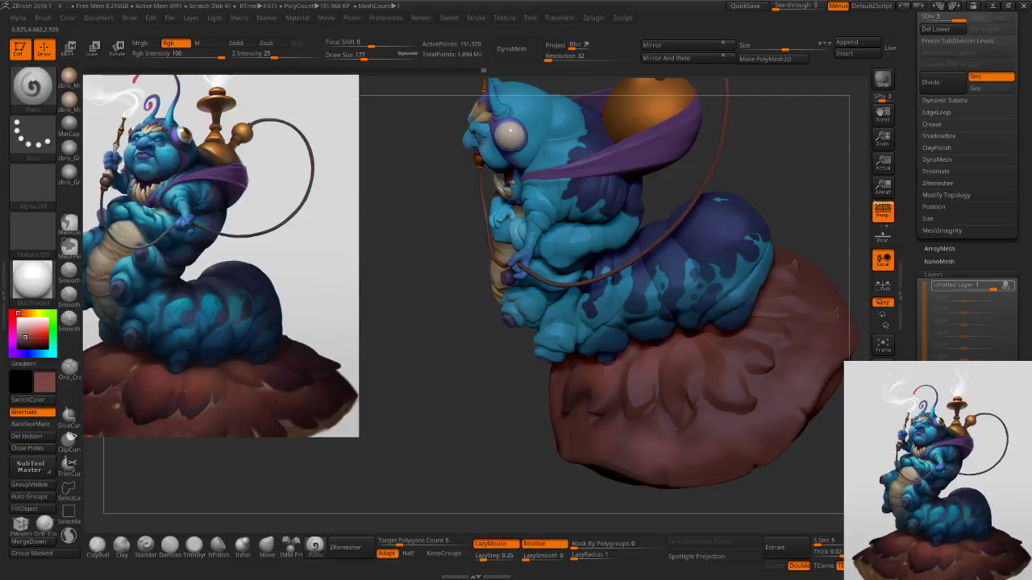
right_drag(833, 312, 732, 376)
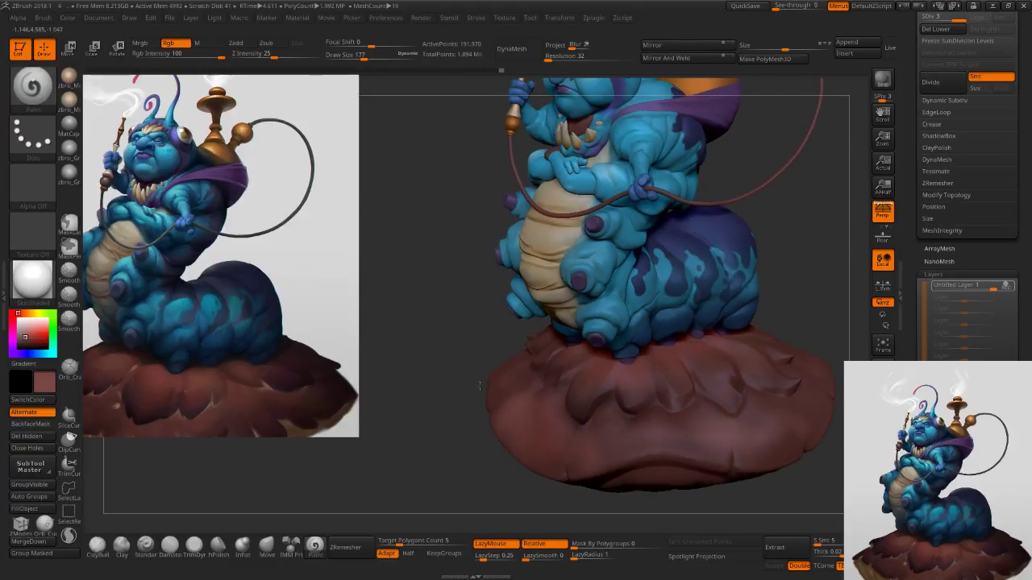
click(883, 493)
mouse_move(806, 339)
right_down()
mouse_move(794, 403)
mouse_move(774, 419)
right_up()
drag(644, 326, 643, 343)
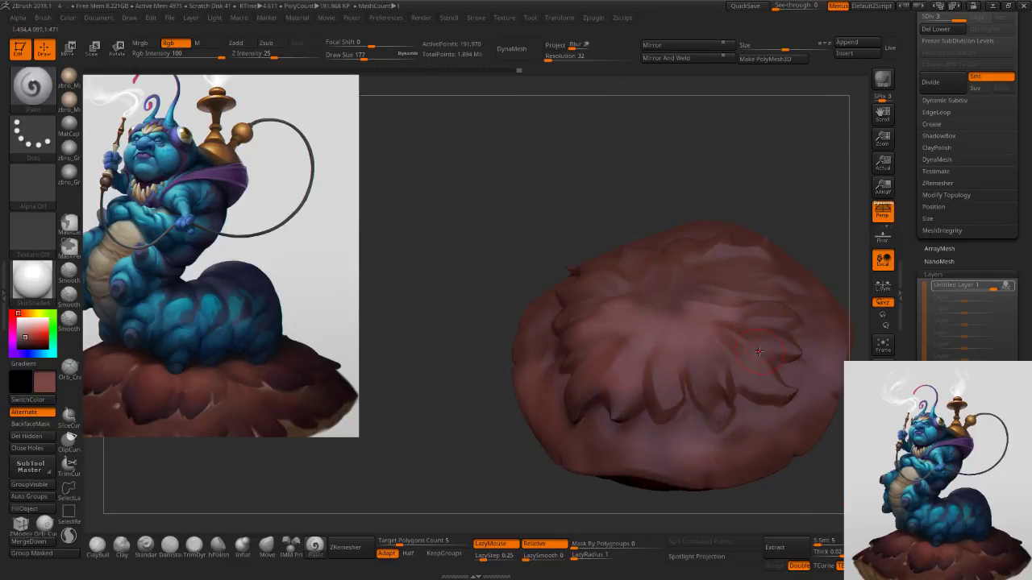
click(883, 492)
drag(824, 403, 786, 343)
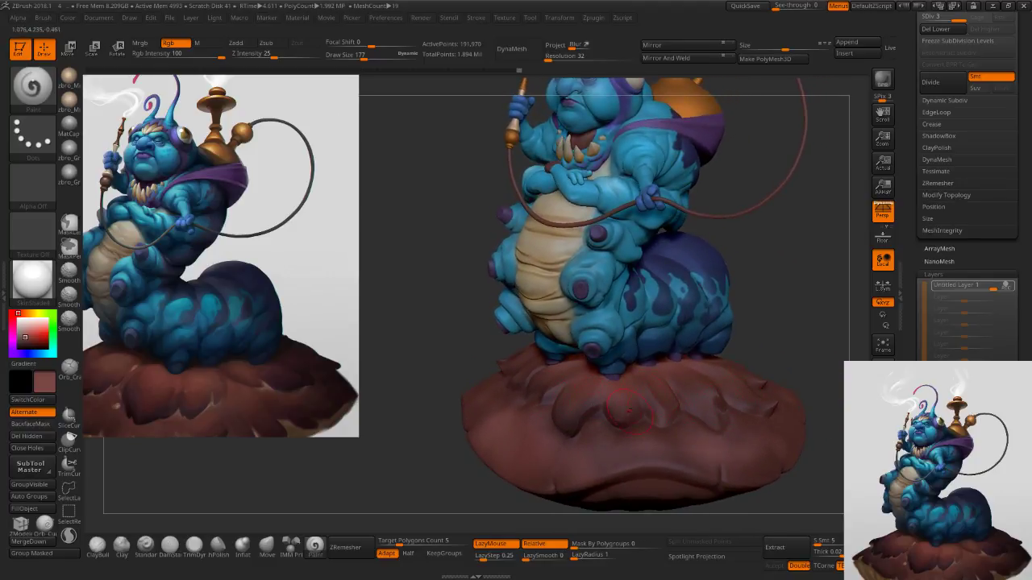
drag(37, 341, 37, 334)
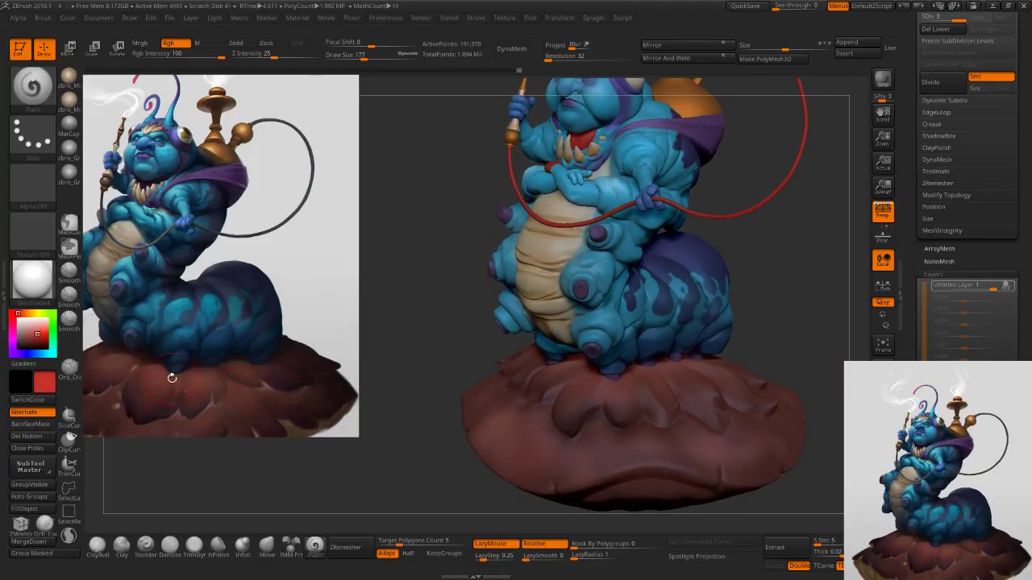
click(971, 395)
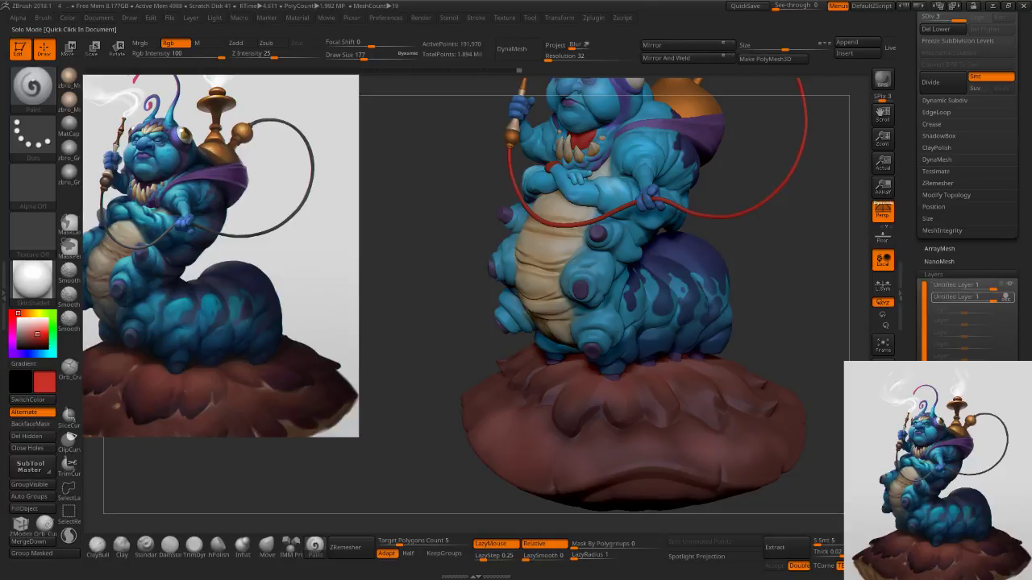
Paint a red stroke across the soloed mushroom top with brush size 263.
click(882, 492)
drag(830, 403, 818, 475)
drag(572, 375, 616, 409)
key(ctrl+z)
key(])
mouse_move(587, 374)
mouse_down()
mouse_move(587, 388)
mouse_move(683, 400)
mouse_up()
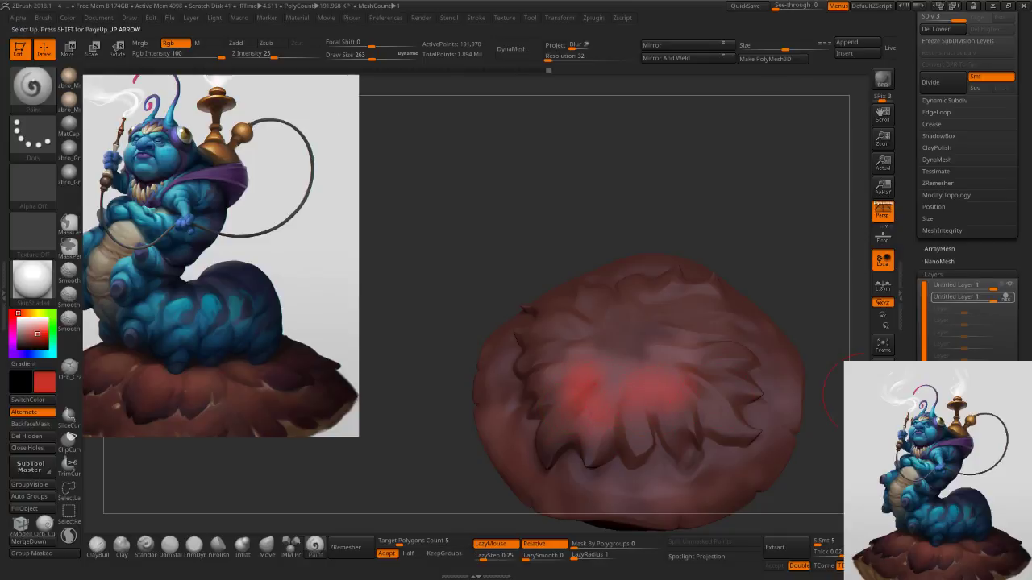
Stop recording on the red layer, fade it to a faint tint, and show all parts again.
click(1006, 298)
drag(993, 298, 981, 299)
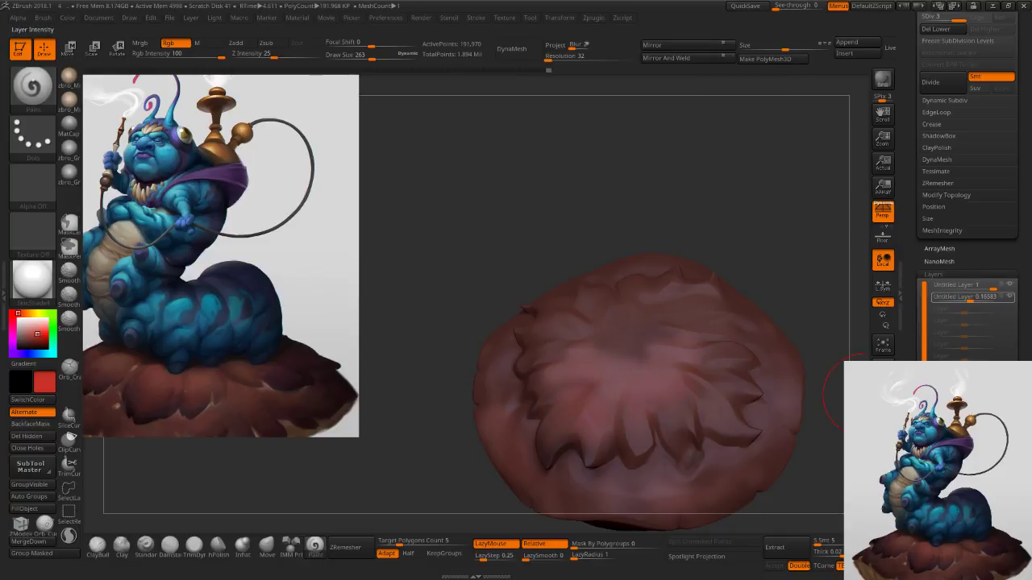
click(882, 500)
drag(794, 480, 707, 322)
alt+drag(768, 363, 719, 335)
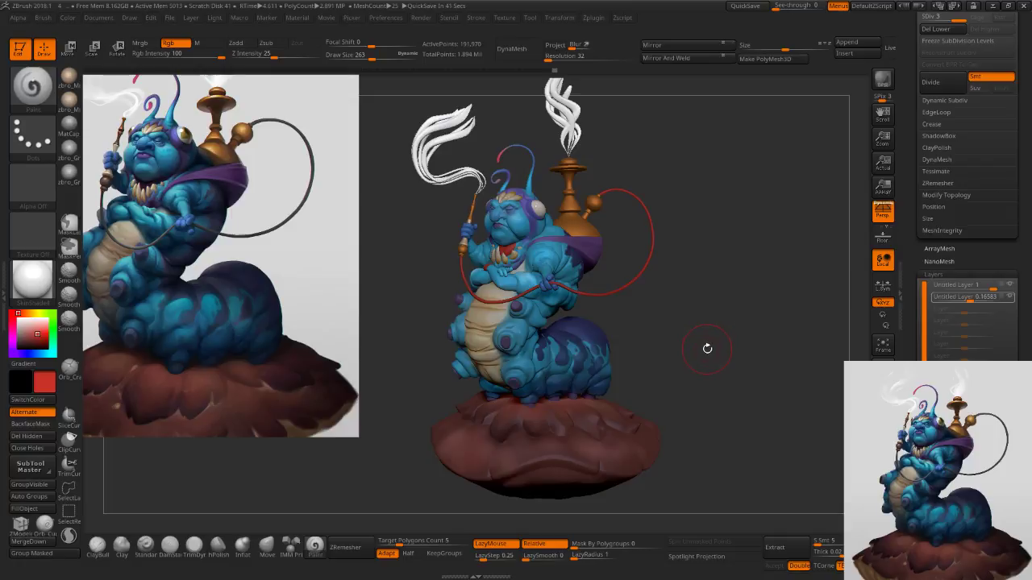
Select the hookah hose (Skin_ZSphere3) and recolour it grey, adjusting brush size to 245 then 221.
key(s)
click(676, 225)
alt+click(654, 228)
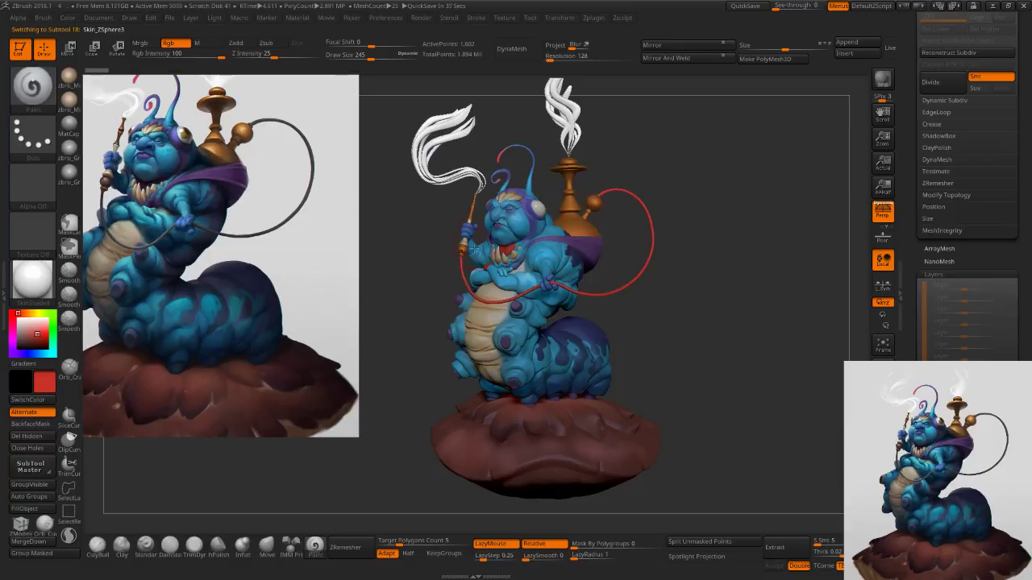
drag(26, 328, 10, 339)
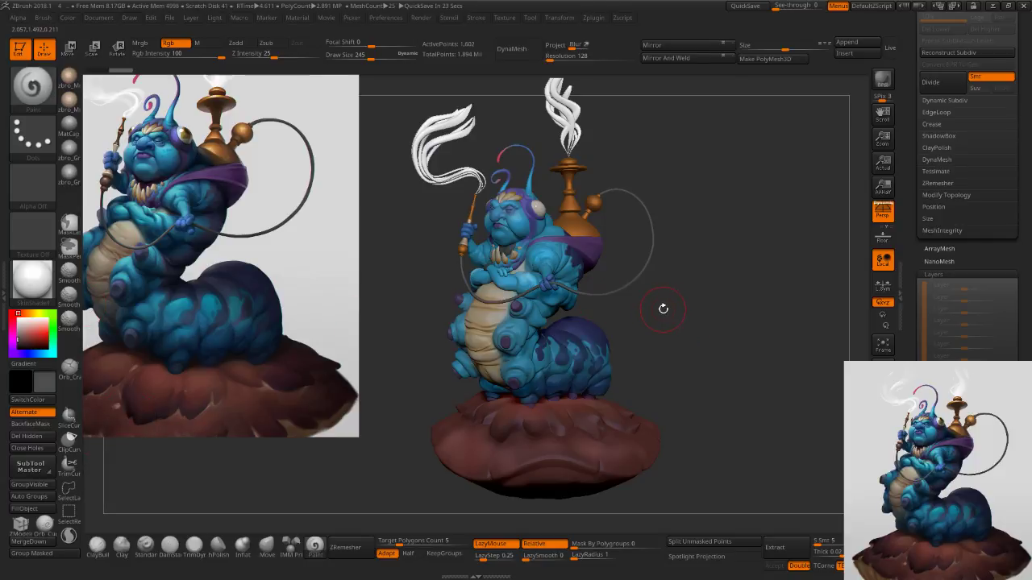
mouse_move(658, 312)
ctrl+right_down()
mouse_move(693, 315)
mouse_move(678, 314)
ctrl+right_up()
key(s)
click(689, 320)
alt+click(474, 295)
Switch to the Move brush at size 104 and mask the area beside the upper belly nub.
ctrl+right_drag(475, 297, 490, 320)
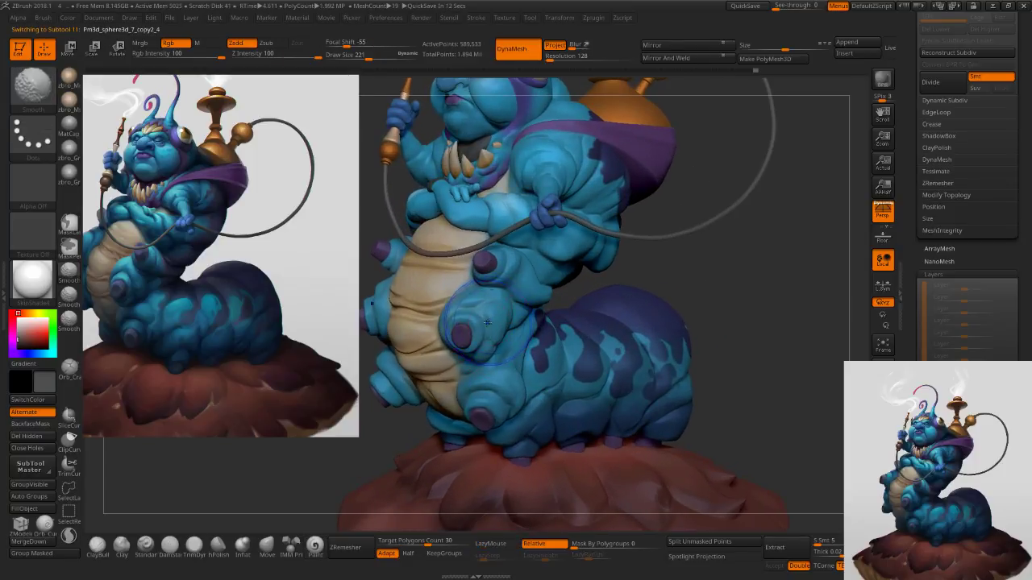
click(268, 548)
key(s)
key(s)
click(486, 304)
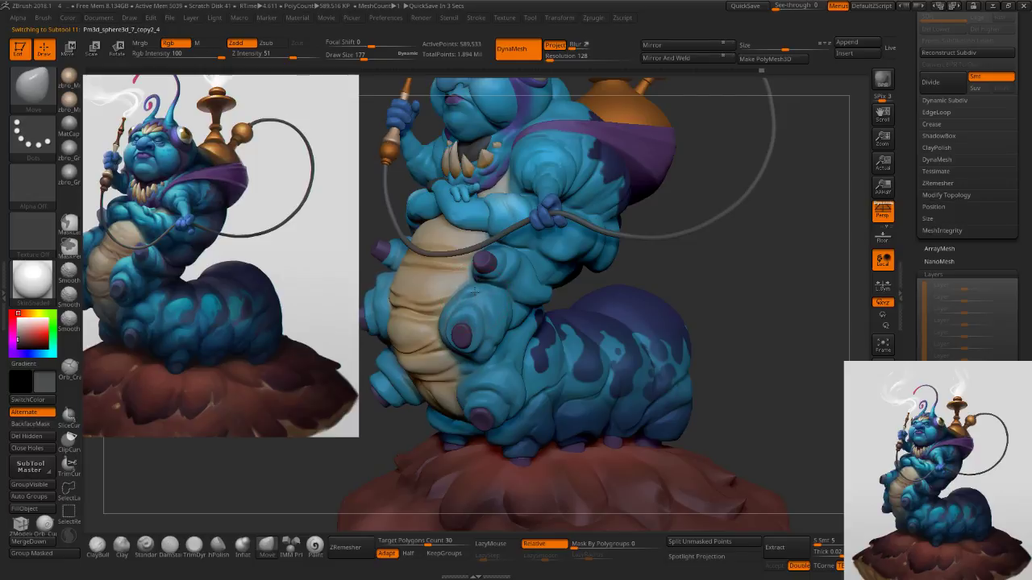
ctrl+right_drag(489, 295, 494, 280)
key(s)
drag(495, 280, 488, 279)
mouse_move(501, 275)
right_down()
mouse_move(511, 272)
mouse_move(495, 278)
right_up()
mouse_move(520, 263)
ctrl+mouse_down()
mouse_move(514, 274)
mouse_move(463, 276)
ctrl+mouse_up()
right_drag(477, 276, 477, 305)
Clear the mask and pull the fold beside the lower nub, then enlarge the brush to 204.
key(s)
drag(477, 306, 481, 306)
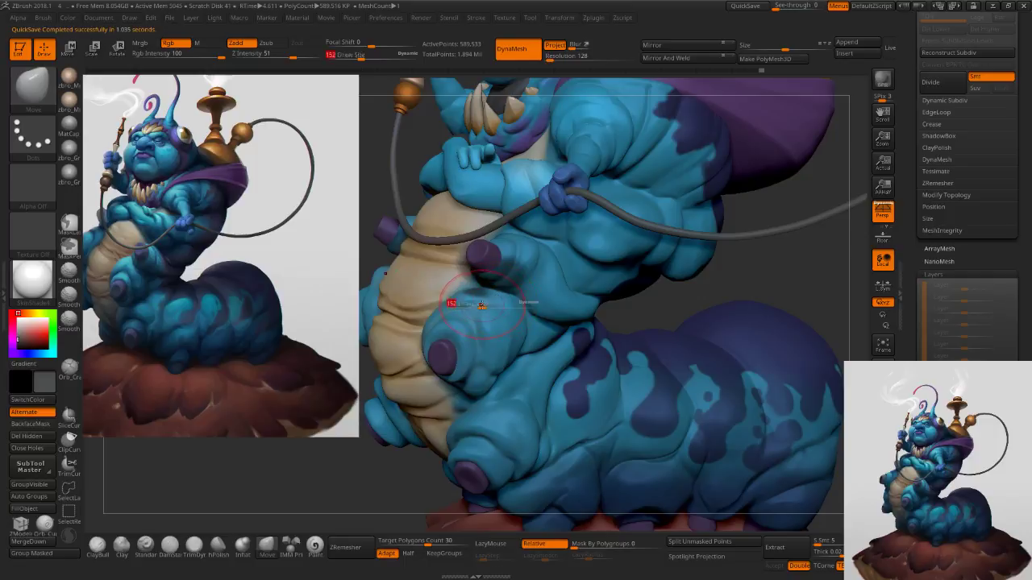
right_drag(481, 304, 495, 309)
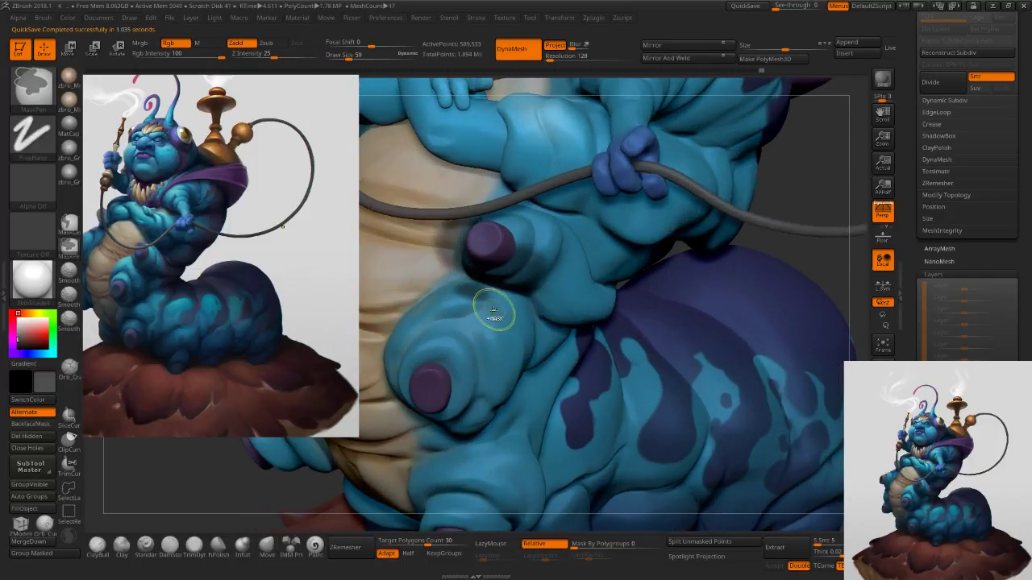
key(ctrl+h)
key(s)
drag(493, 308, 448, 302)
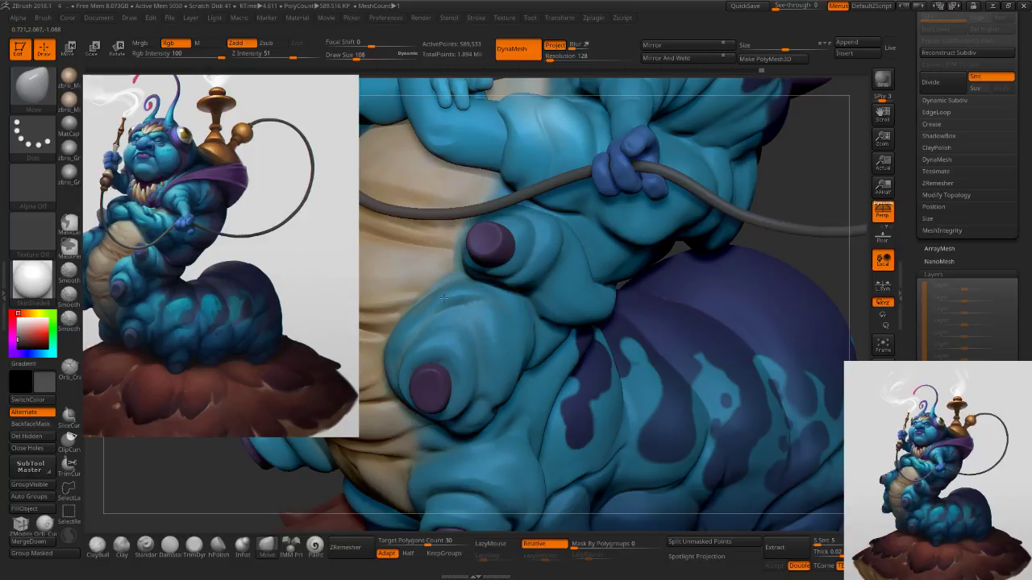
ctrl+right_drag(524, 326, 490, 288)
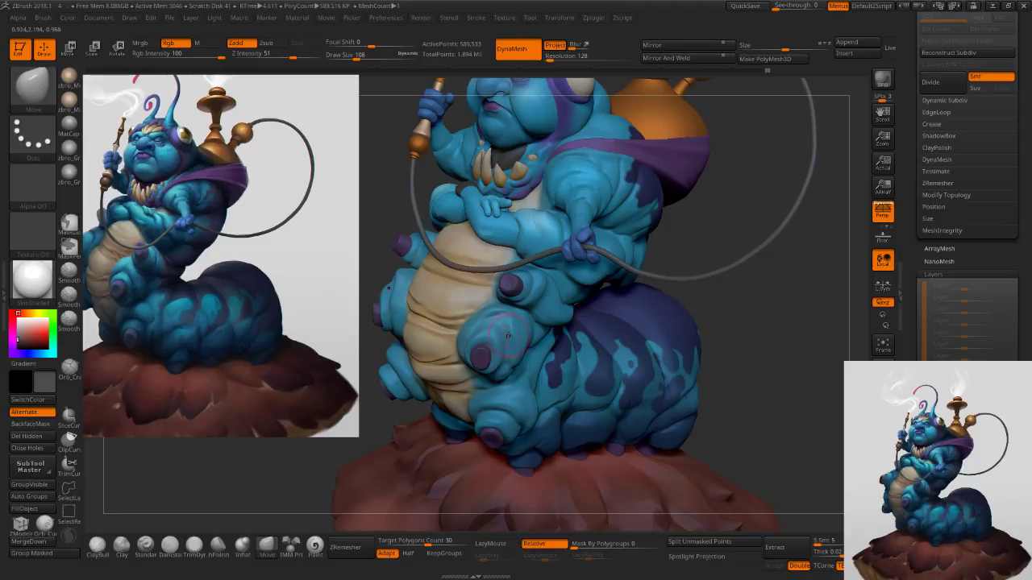
key(s)
drag(507, 348, 510, 349)
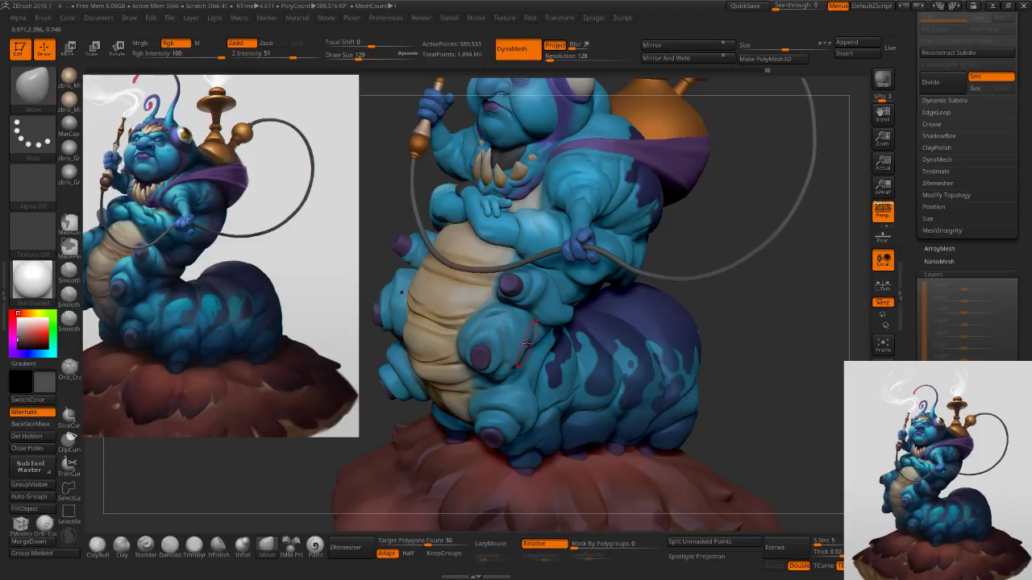
right_drag(588, 336, 585, 320)
key(s)
drag(588, 324, 597, 326)
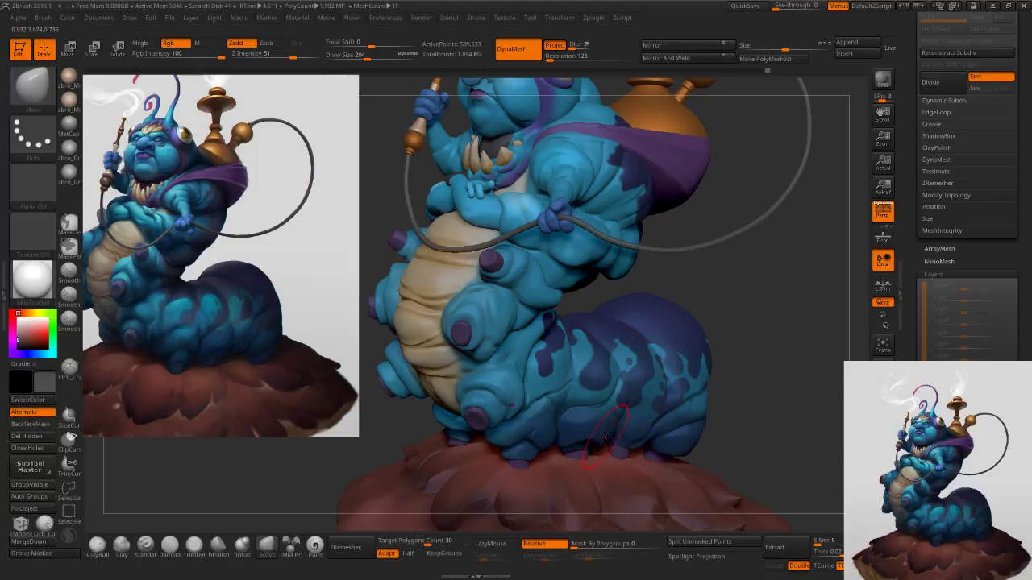
alt+click(609, 440)
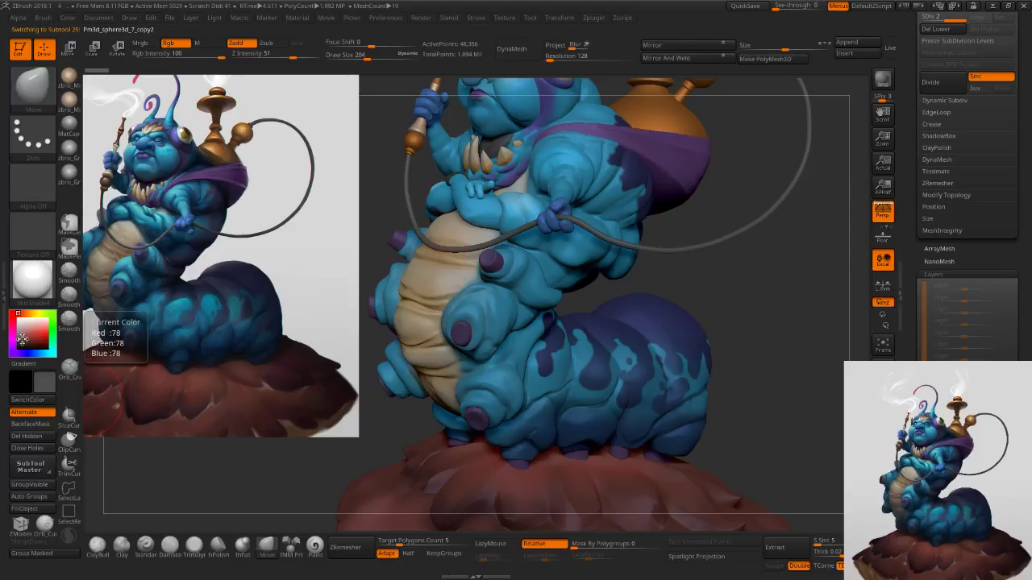
Fill the foot tips with a faint brownish-grey at very low paint intensity.
click(21, 341)
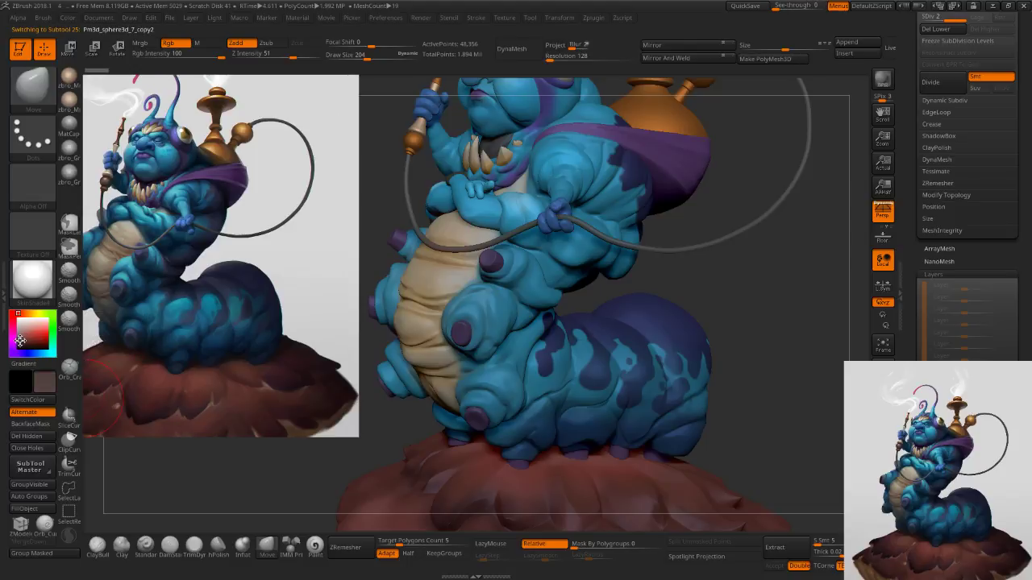
click(45, 510)
key(ctrl+z)
click(207, 55)
key(ctrl+z)
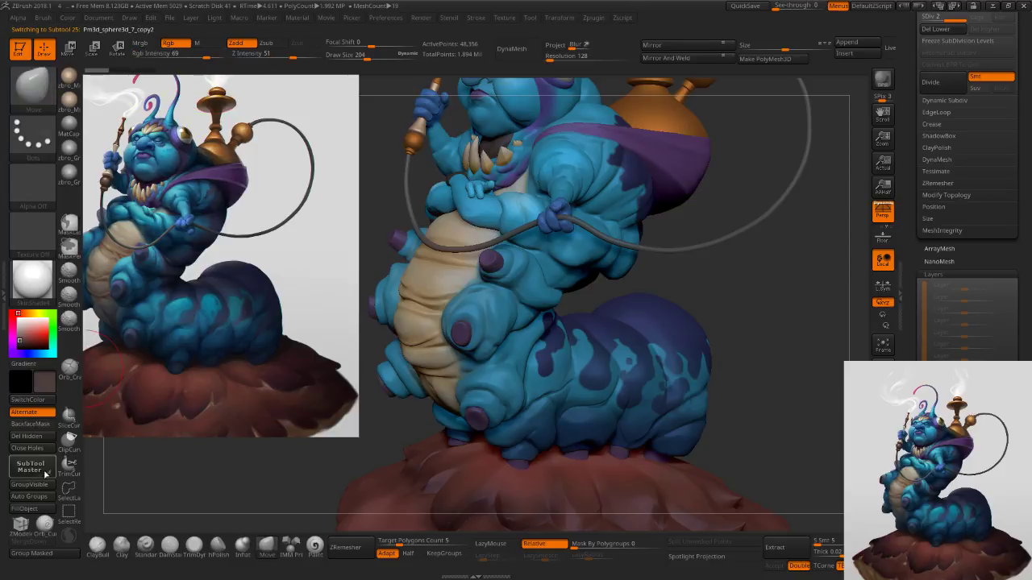
click(152, 55)
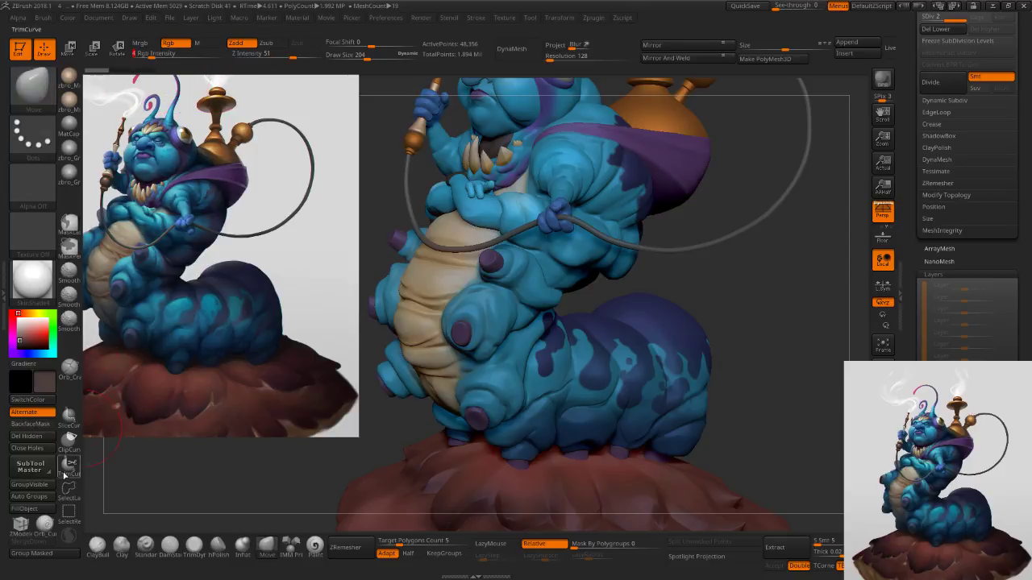
click(45, 510)
click(45, 509)
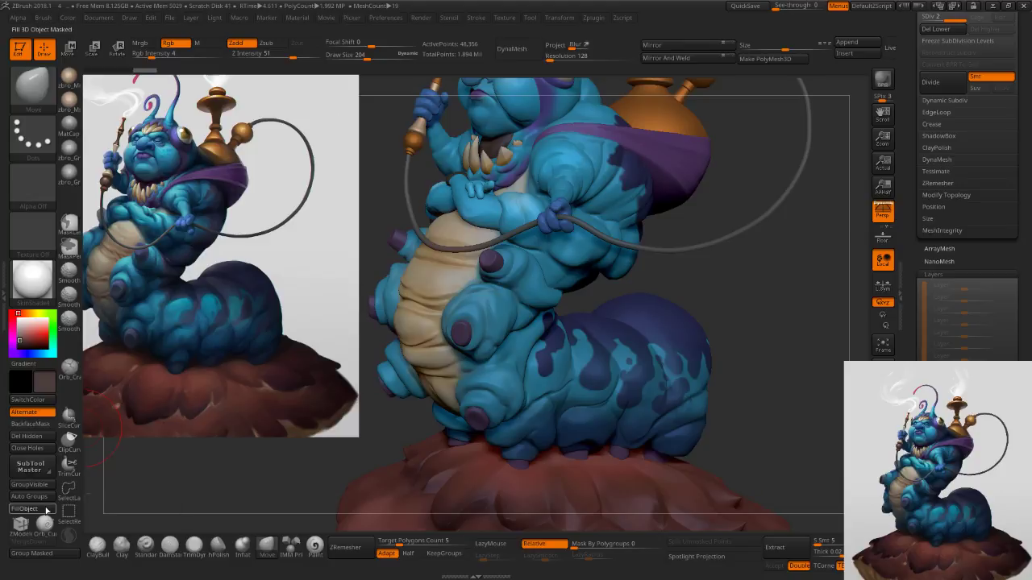
Enlarge the brush to 283 and orbit to a three-quarter front view.
mouse_move(491, 345)
ctrl+right_down()
mouse_move(512, 319)
mouse_move(515, 344)
mouse_move(529, 350)
mouse_move(516, 338)
mouse_move(595, 352)
ctrl+right_up()
key(s)
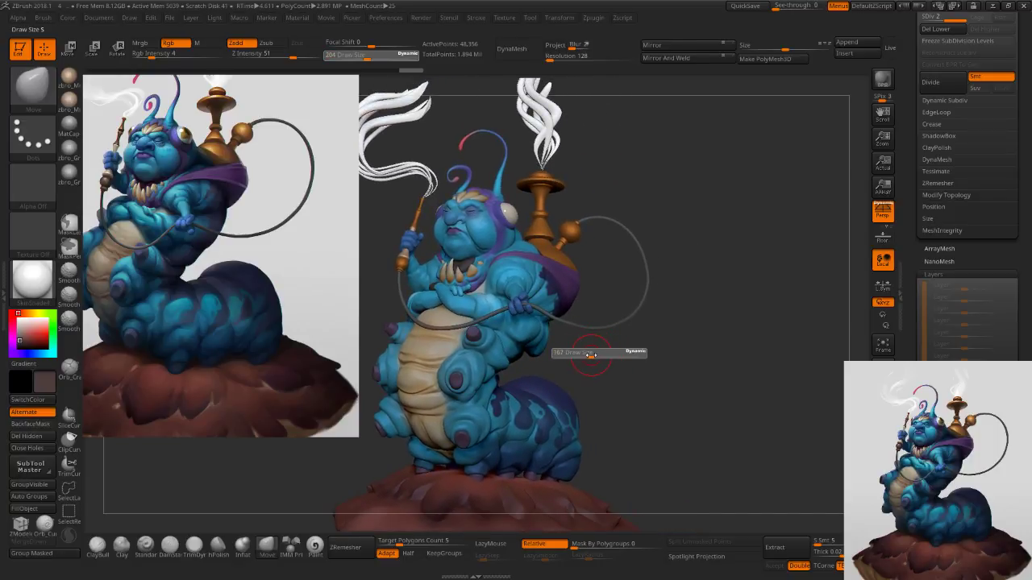
drag(591, 355, 646, 331)
key(s)
mouse_move(663, 320)
right_down()
mouse_move(654, 309)
mouse_move(662, 323)
mouse_move(621, 347)
mouse_move(670, 364)
right_up()
mouse_move(664, 380)
mouse_down()
mouse_move(661, 346)
mouse_move(653, 349)
mouse_move(675, 348)
mouse_move(661, 332)
mouse_move(706, 319)
mouse_move(662, 341)
mouse_move(603, 212)
mouse_up()
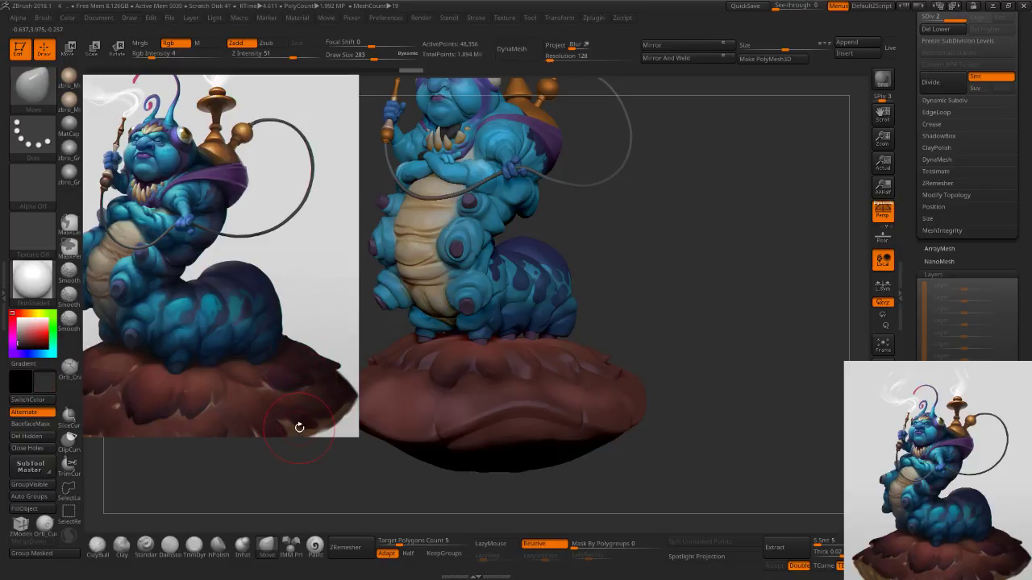
Sample a pinkish brown from the concept's mushroom via Spotlight, then set brush size 453.
key(shift+z)
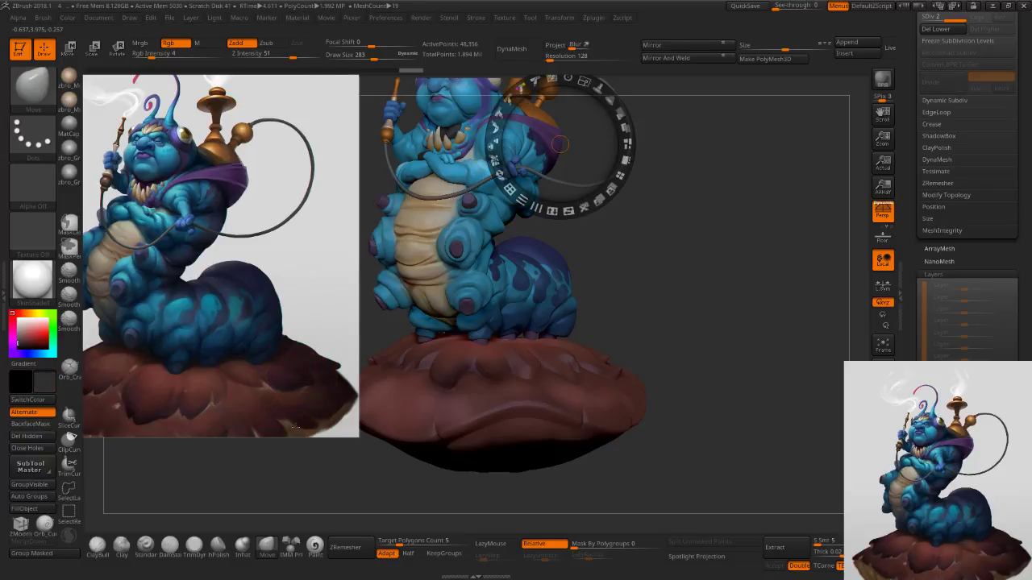
key(c)
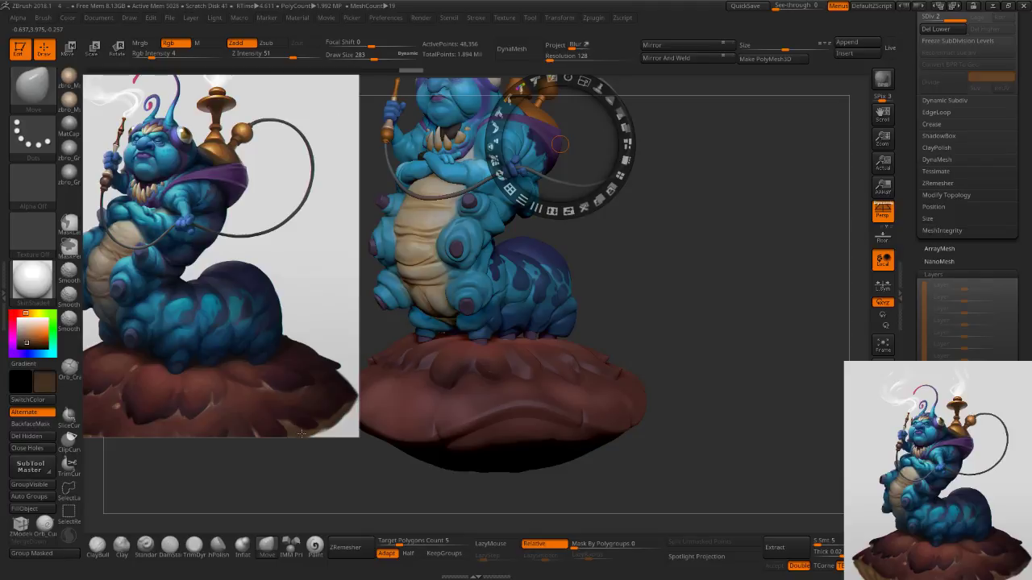
key(c)
key(c)
key(c)
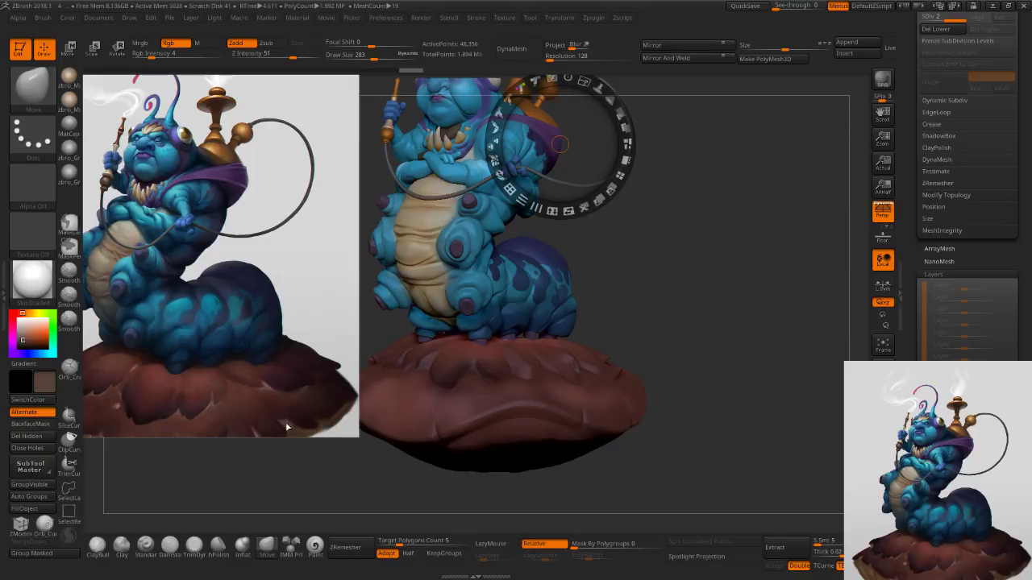
key(c)
key(c)
key(c)
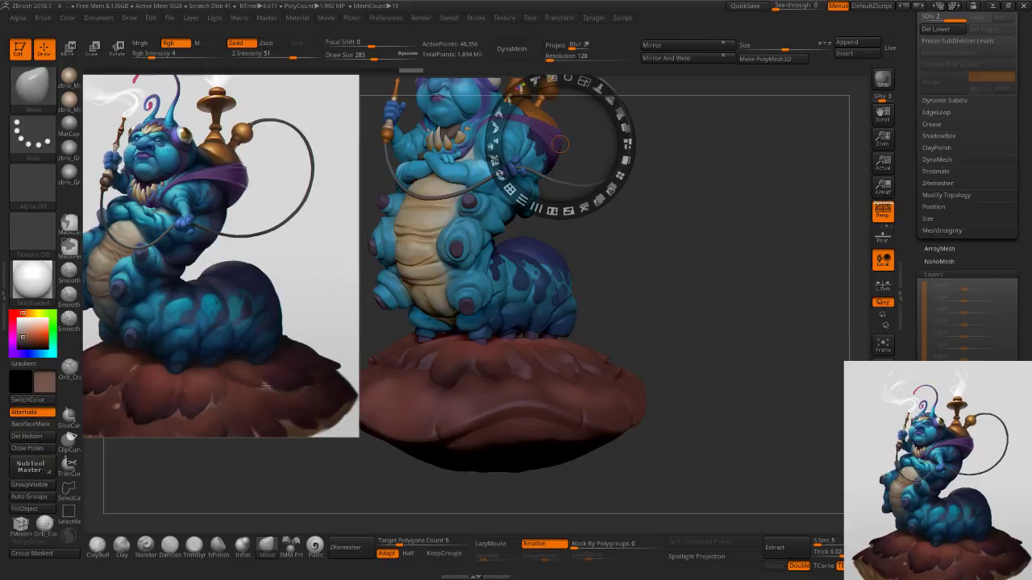
key(z)
key(s)
click(538, 376)
mouse_move(539, 376)
right_down()
mouse_move(547, 371)
mouse_move(531, 262)
right_up()
Make the mushroom active, switch to the Paint brush at size 513, and add a new layer.
alt+click(534, 344)
key(s)
click(540, 321)
click(315, 546)
ctrl+right_drag(529, 310, 528, 333)
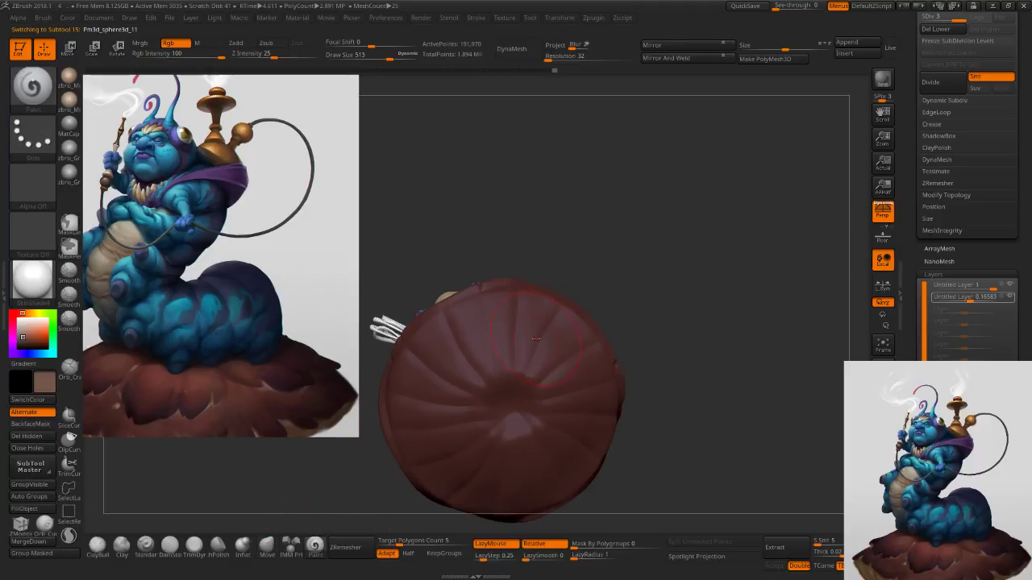
click(528, 333)
click(991, 399)
Paint lighter brown over the cap's ridges and underside, shrinking the brush to 323 then 239.
mouse_move(551, 344)
mouse_down()
mouse_move(532, 354)
mouse_move(530, 324)
mouse_move(488, 355)
mouse_move(481, 343)
mouse_move(452, 371)
mouse_move(417, 371)
mouse_move(407, 423)
mouse_move(439, 451)
mouse_move(444, 482)
mouse_move(457, 462)
mouse_move(484, 493)
mouse_move(568, 463)
mouse_move(472, 438)
mouse_move(477, 406)
mouse_up()
right_drag(476, 406, 536, 403)
mouse_move(556, 403)
mouse_down()
mouse_move(538, 416)
mouse_move(571, 457)
mouse_move(587, 450)
mouse_move(603, 399)
mouse_move(574, 358)
mouse_move(571, 367)
mouse_move(599, 311)
mouse_up()
mouse_move(598, 274)
right_down()
mouse_move(583, 338)
mouse_move(567, 354)
right_up()
key(s)
key(s)
mouse_move(567, 325)
mouse_down()
mouse_move(554, 326)
mouse_move(570, 318)
mouse_up()
right_drag(617, 346, 599, 334)
key(s)
drag(602, 335, 597, 335)
right_drag(623, 349, 572, 333)
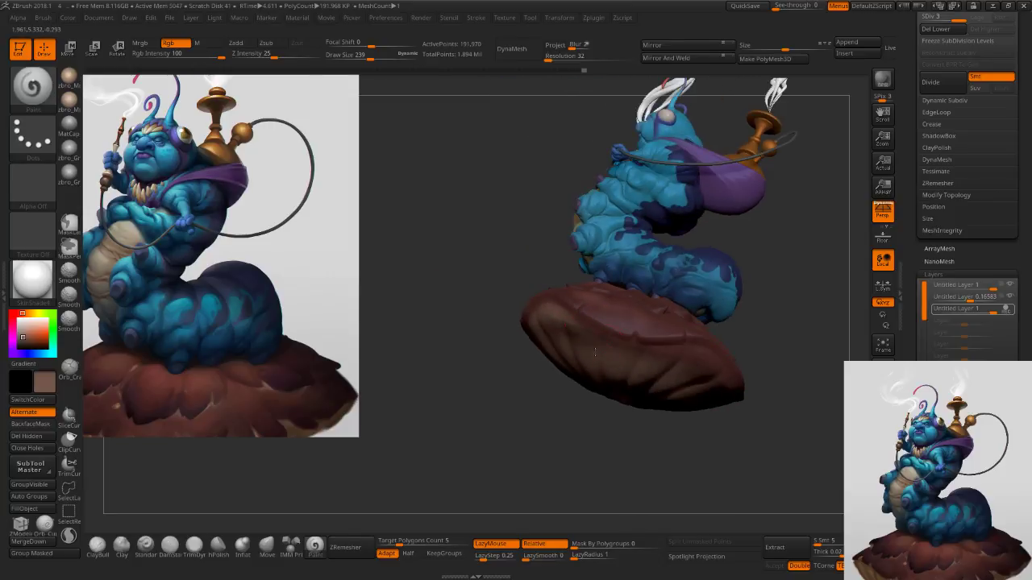
right_drag(642, 351, 671, 353)
drag(673, 355, 703, 363)
drag(724, 391, 743, 411)
Lighten the mushroom's rim and underside with several vertical strokes.
mouse_move(745, 375)
right_down()
mouse_move(747, 337)
mouse_move(723, 300)
mouse_move(746, 291)
right_up()
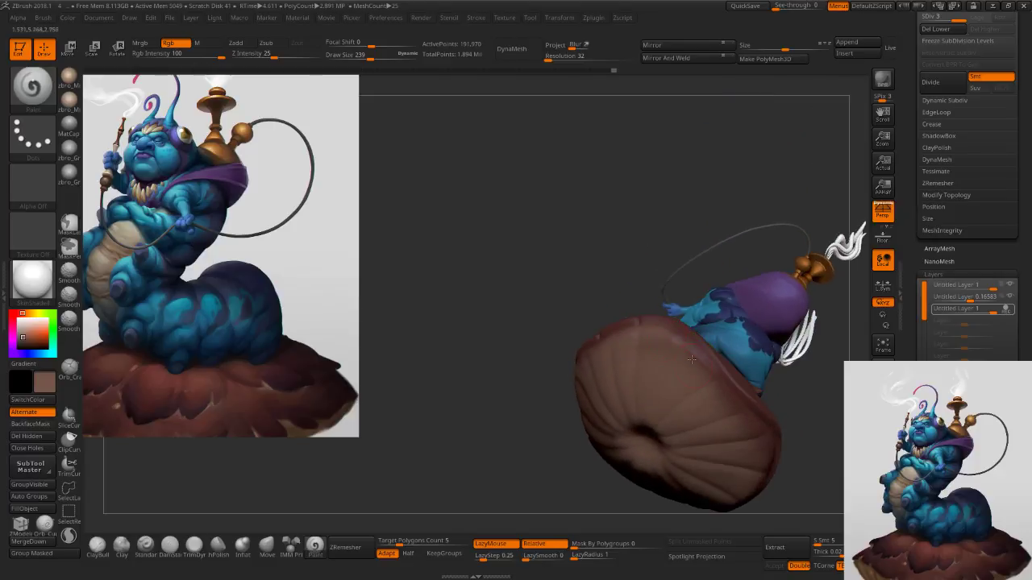
drag(712, 385, 741, 419)
right_drag(740, 418, 663, 376)
mouse_move(643, 348)
mouse_down()
mouse_move(671, 386)
mouse_move(681, 429)
mouse_move(673, 473)
mouse_up()
mouse_move(673, 473)
right_down()
mouse_move(653, 440)
mouse_move(684, 408)
mouse_move(687, 419)
mouse_move(669, 369)
right_up()
mouse_move(672, 370)
mouse_down()
mouse_move(691, 455)
mouse_move(671, 488)
mouse_up()
right_drag(671, 488, 681, 409)
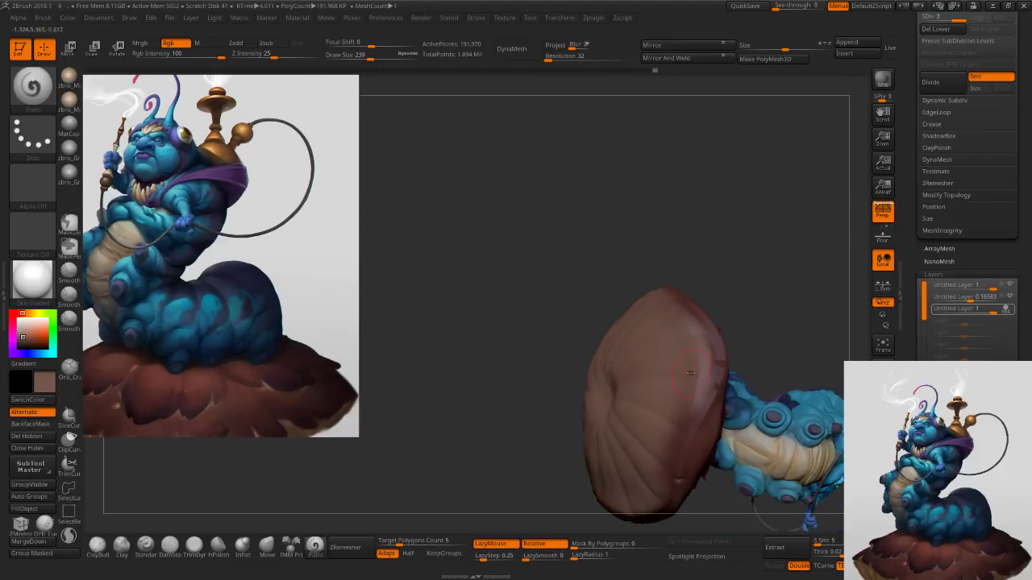
mouse_move(681, 410)
mouse_down()
mouse_move(659, 454)
mouse_move(668, 471)
mouse_up()
mouse_move(667, 471)
right_down()
mouse_move(644, 455)
mouse_move(673, 402)
mouse_move(677, 324)
right_up()
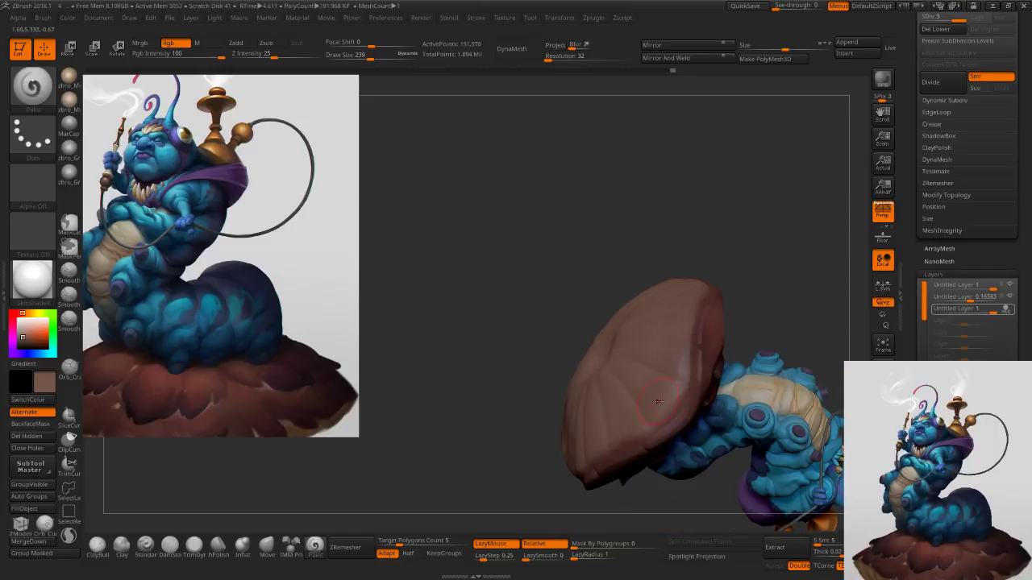
Add faint light strokes on the underside at brush size 198, ending in a left three-quarter view.
drag(648, 420, 619, 434)
right_drag(619, 434, 643, 420)
key(s)
mouse_move(642, 421)
mouse_down()
mouse_move(637, 442)
mouse_move(616, 453)
mouse_up()
right_drag(586, 468, 606, 451)
drag(568, 491, 558, 498)
mouse_move(568, 476)
right_down()
mouse_move(609, 451)
mouse_move(641, 355)
mouse_move(637, 431)
right_up()
right_drag(691, 369, 520, 375)
right_drag(624, 377, 600, 355)
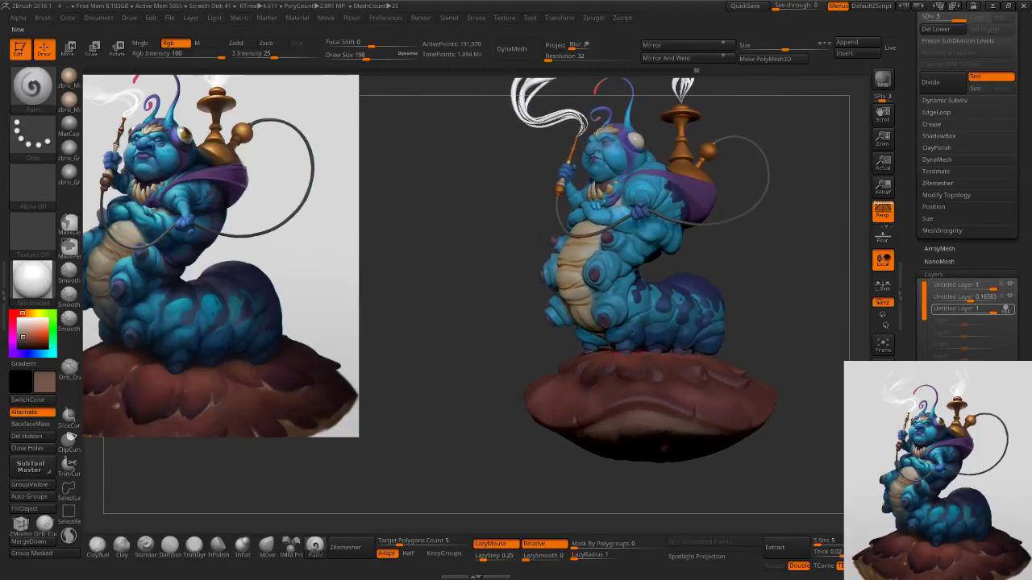
Undo an early bake, lower the new mushroom layer's strength slightly, then Bake All layers.
click(956, 431)
key(ctrl+z)
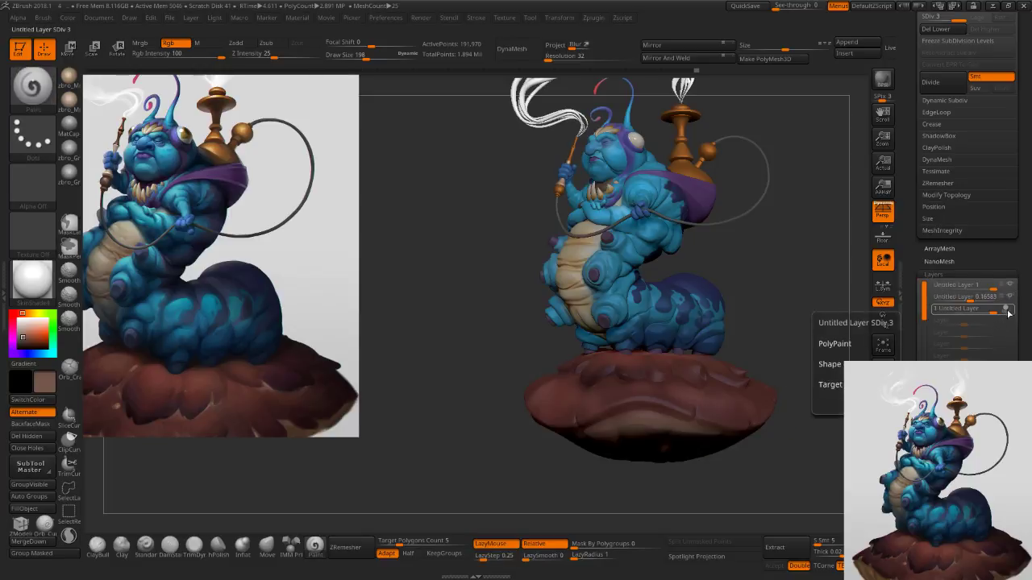
drag(996, 311, 988, 312)
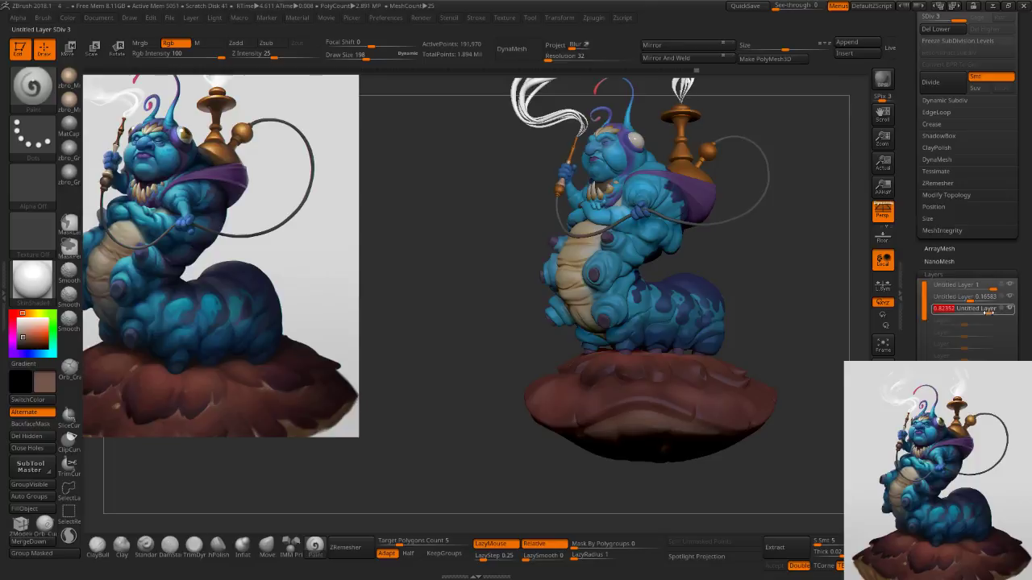
click(966, 410)
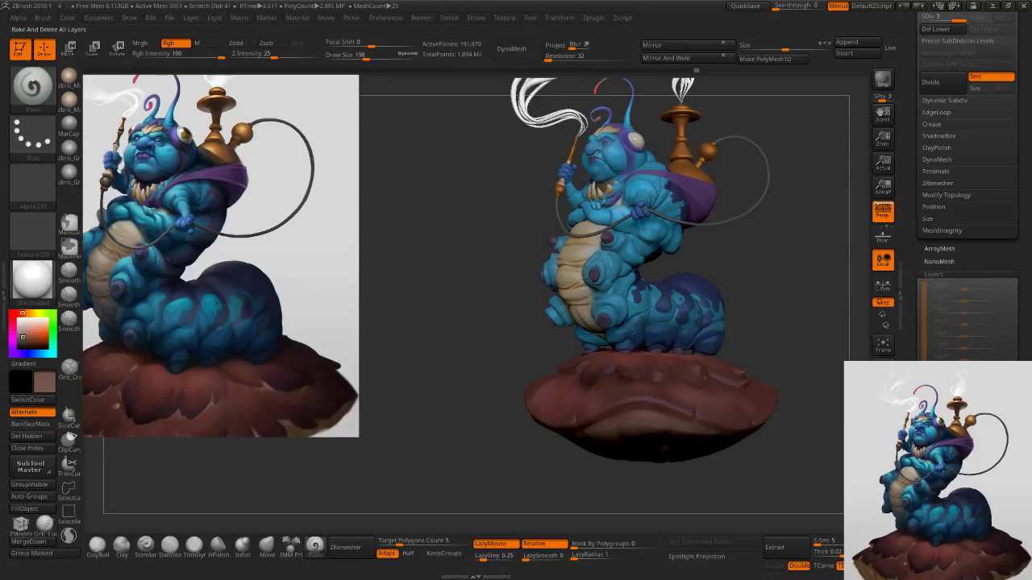
drag(738, 352, 746, 353)
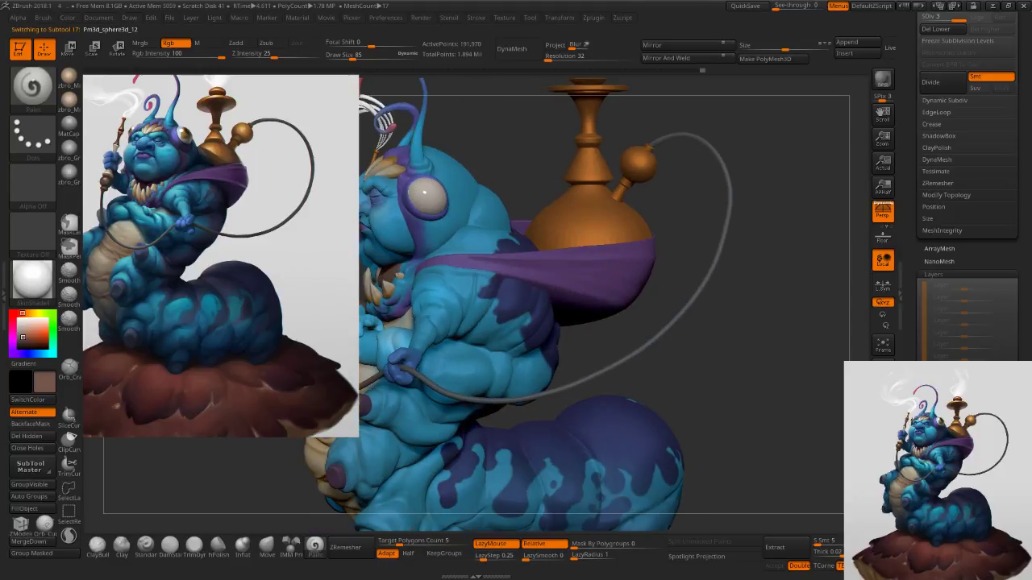
Sample the sash purple, set the brush to 50, and paint a brighter purple along the cape's top edge.
key(s)
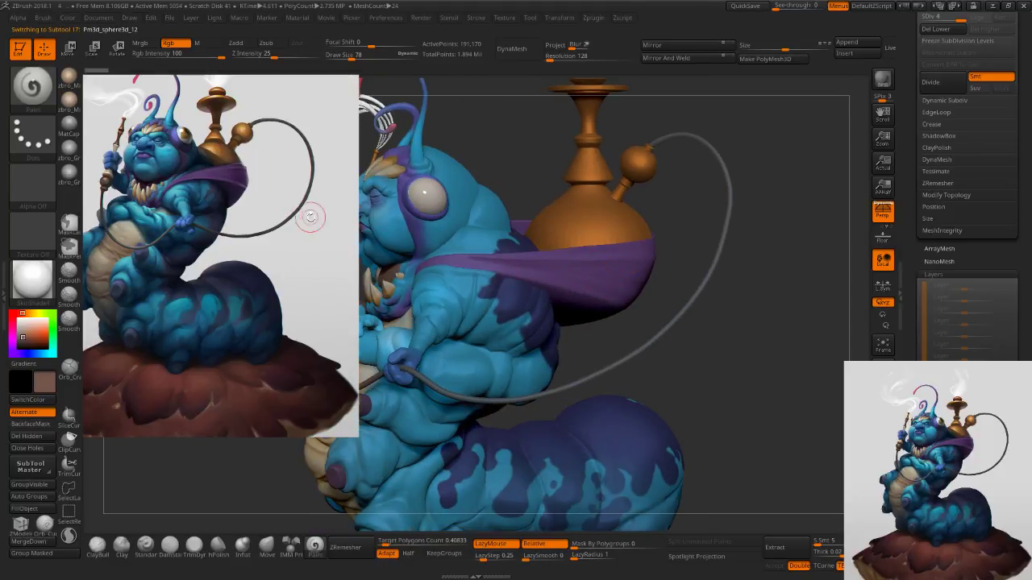
key(c)
key(s)
drag(591, 261, 582, 262)
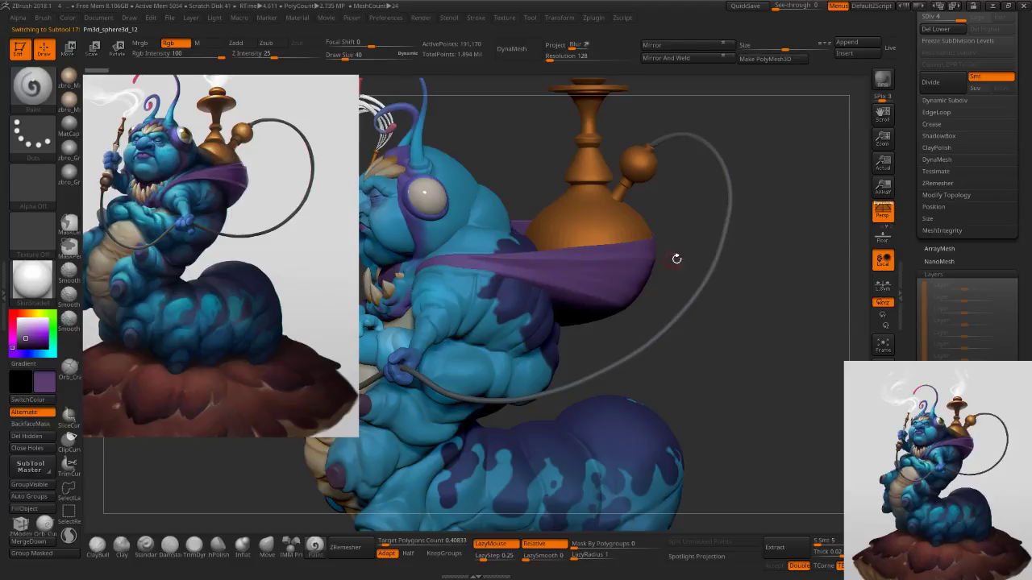
key(s)
drag(609, 264, 611, 263)
click(26, 335)
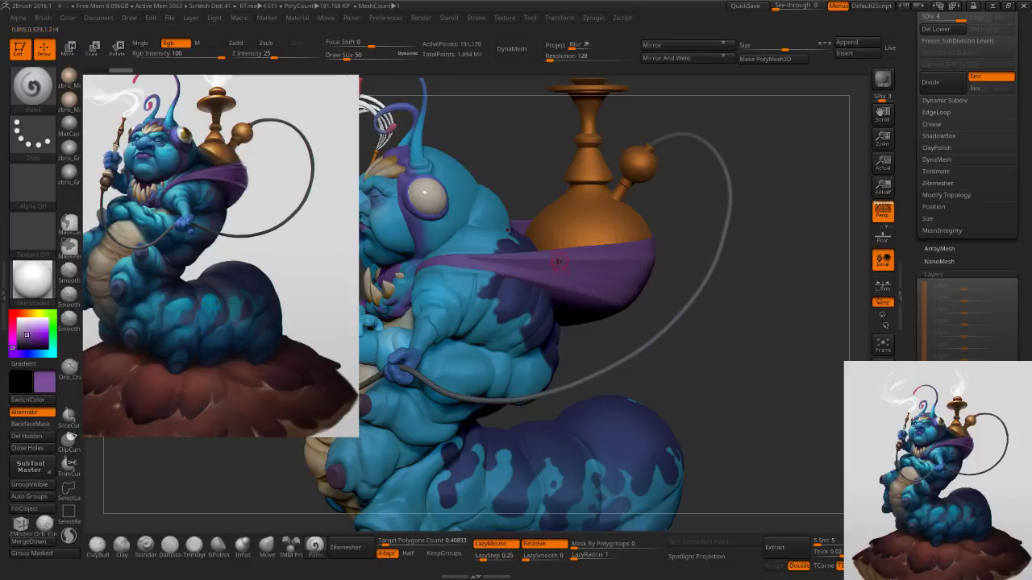
drag(492, 260, 651, 256)
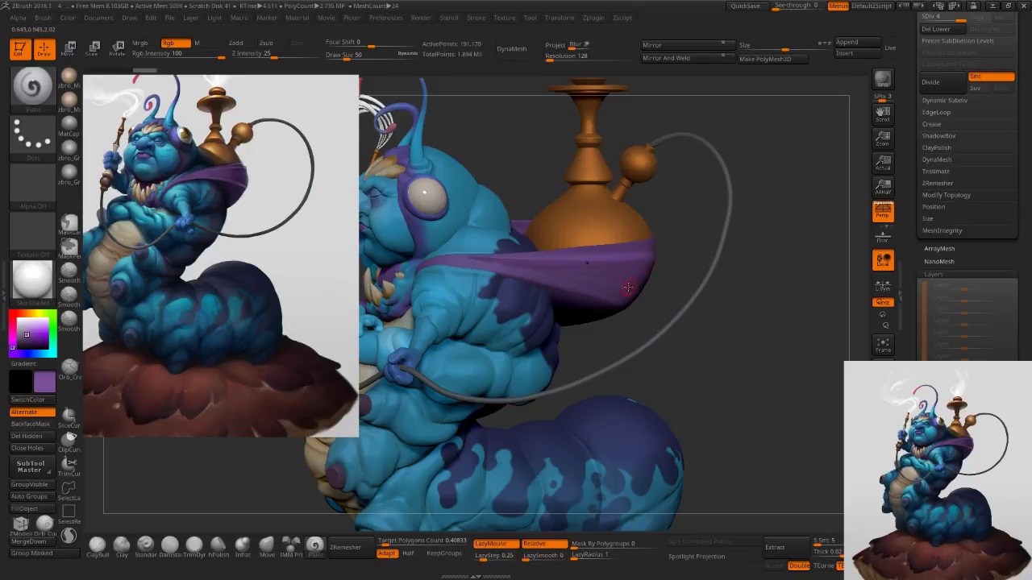
Orbit around the caterpillar from behind and the side, resizing the brush to 21.
drag(642, 294, 592, 322)
drag(681, 325, 661, 302)
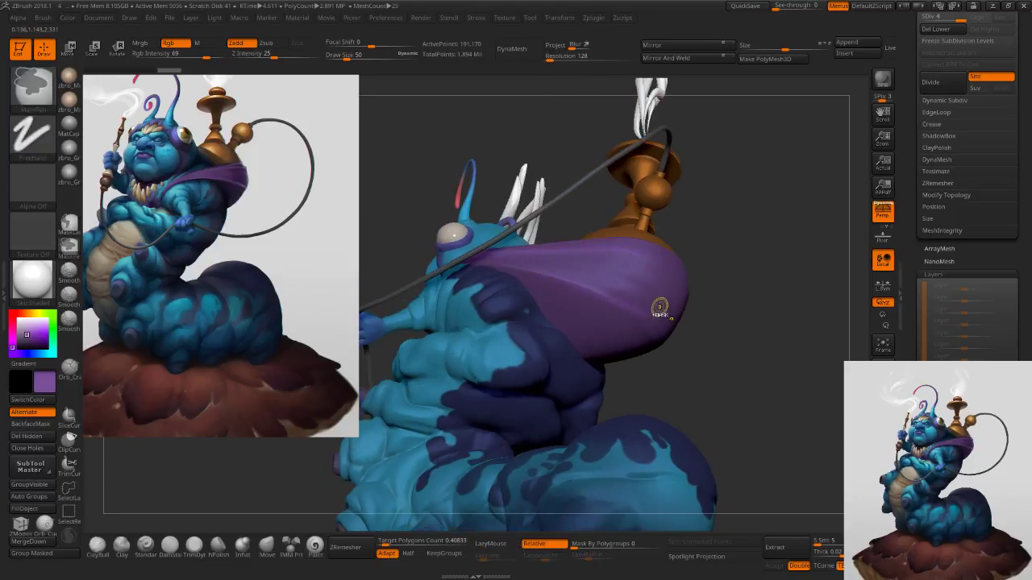
mouse_move(572, 282)
right_down()
mouse_move(582, 303)
mouse_move(576, 295)
right_up()
right_drag(420, 239, 552, 262)
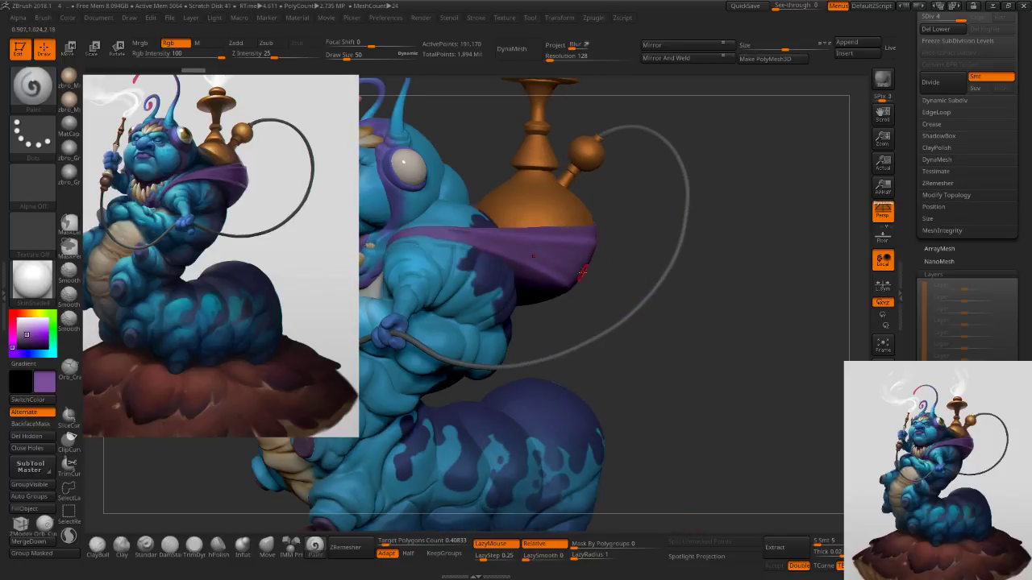
right_drag(677, 270, 564, 264)
key(s)
click(576, 242)
right_drag(721, 227, 634, 239)
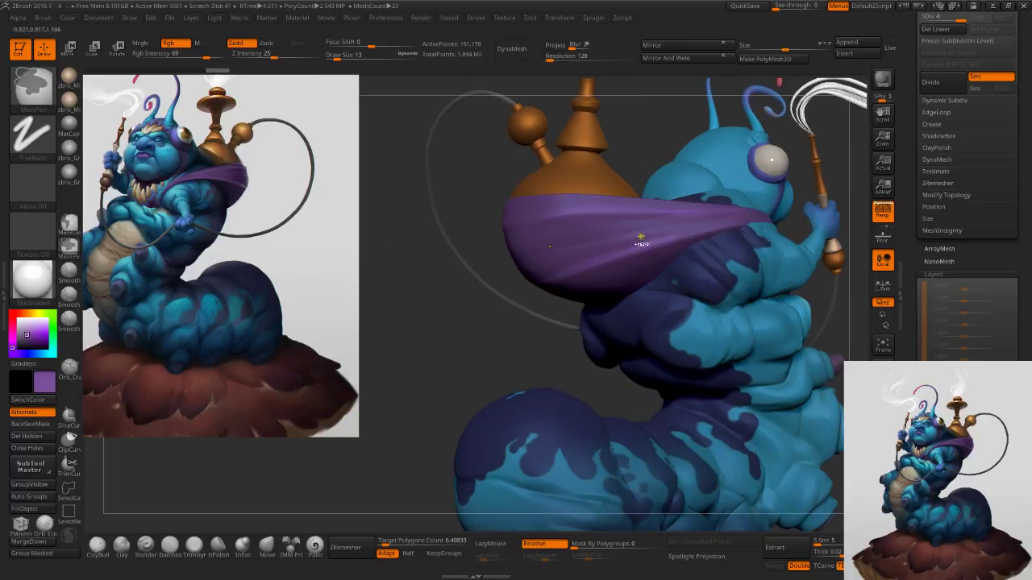
key(s)
click(641, 238)
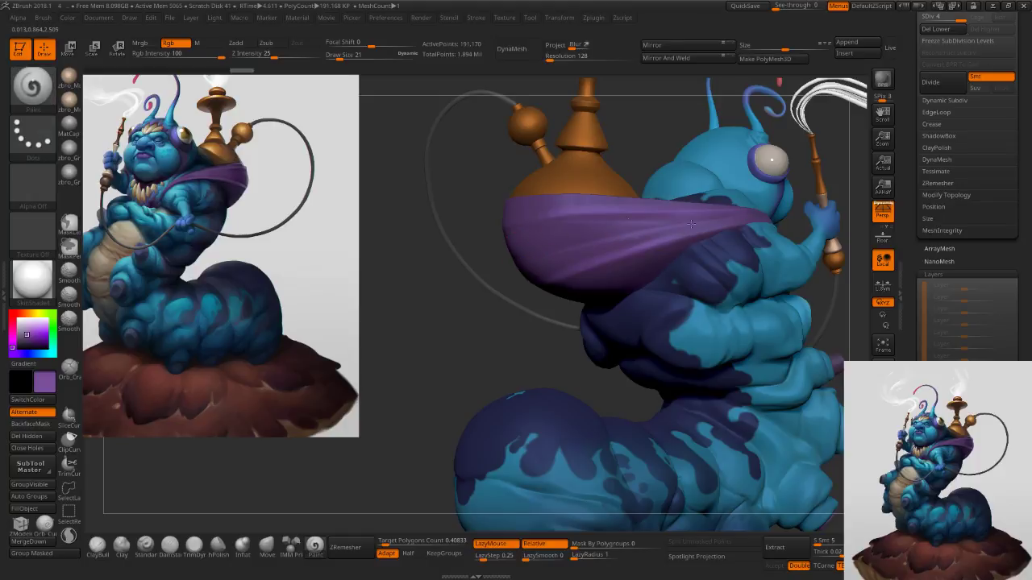
Turn and zoom around the caterpillar's face in profile, ending on the front view.
right_drag(716, 218, 582, 229)
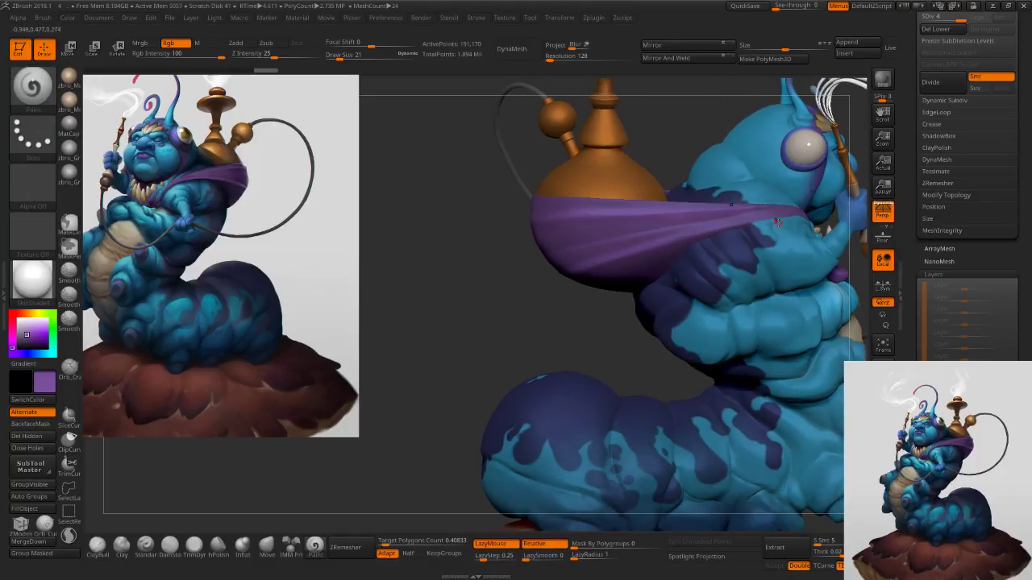
right_drag(668, 234, 585, 237)
ctrl+right_drag(584, 237, 585, 181)
right_drag(746, 238, 479, 270)
right_drag(605, 254, 556, 256)
ctrl+right_drag(556, 222, 560, 290)
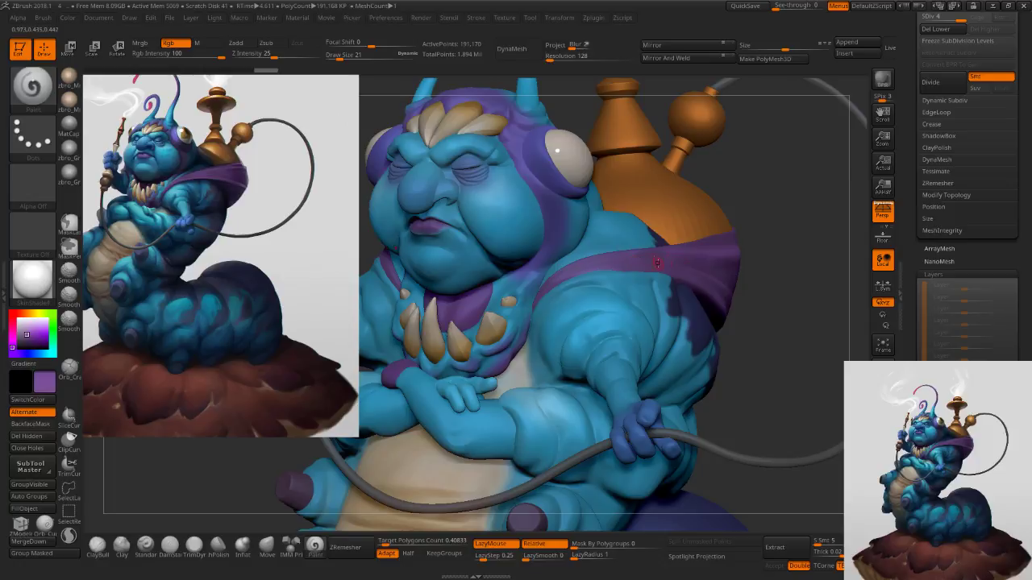
right_drag(623, 265, 557, 278)
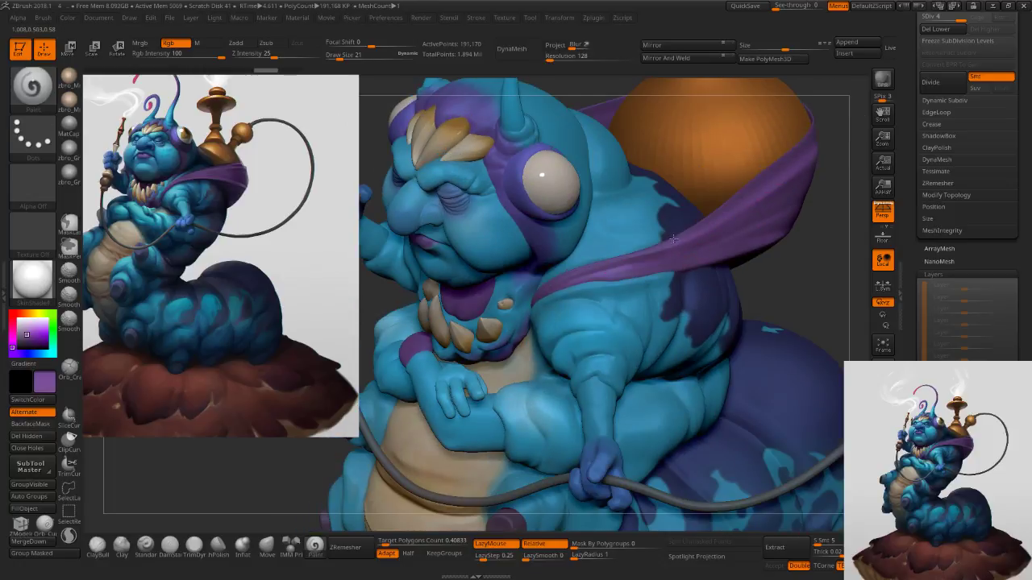
right_drag(701, 253, 671, 263)
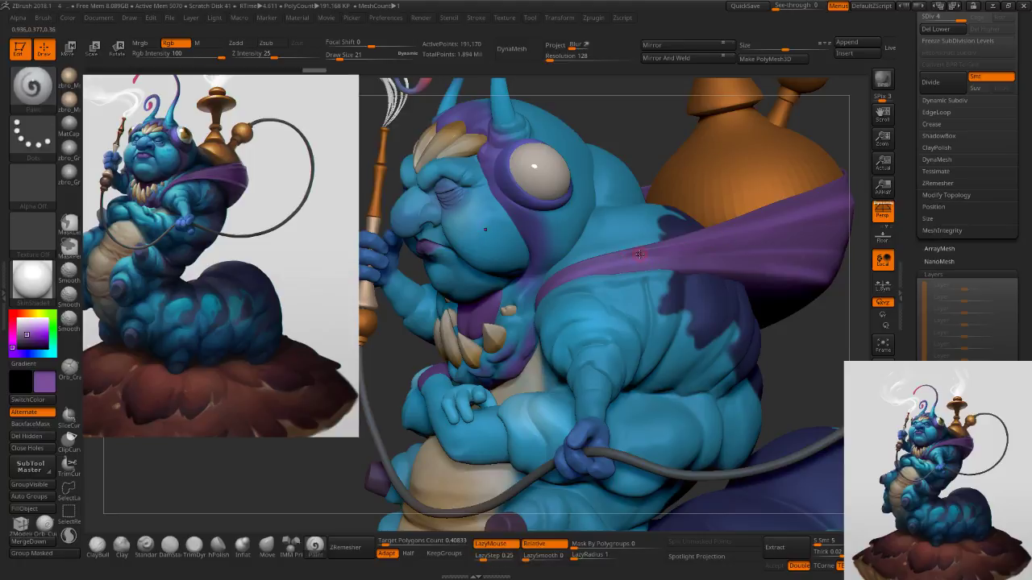
mouse_move(693, 259)
ctrl+right_down()
mouse_move(605, 222)
mouse_move(647, 220)
mouse_move(634, 220)
ctrl+right_up()
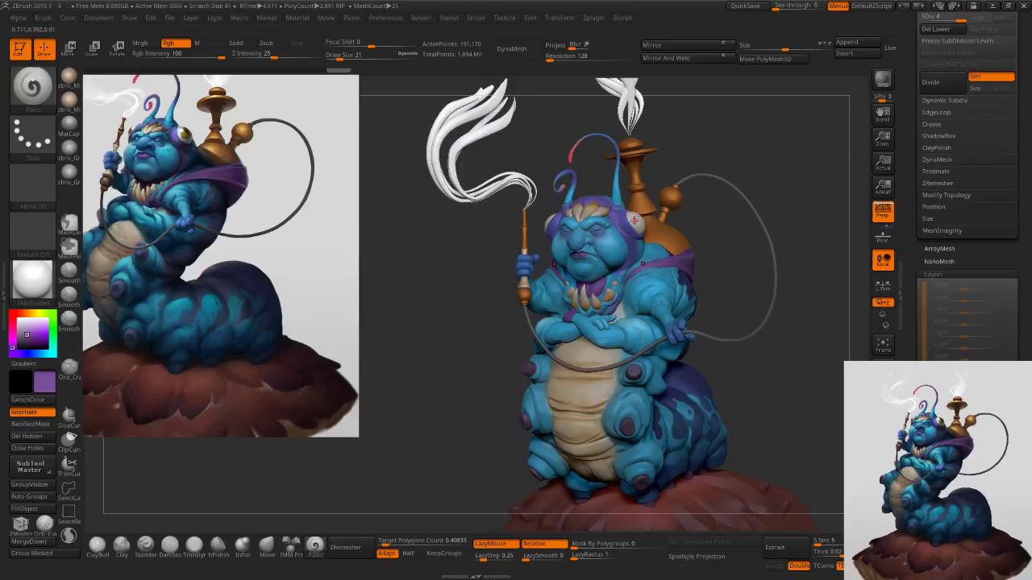
right_drag(601, 259, 639, 309)
Select the head subtool and paint darker blue shading on the nose with a size-92 brush.
alt+click(595, 233)
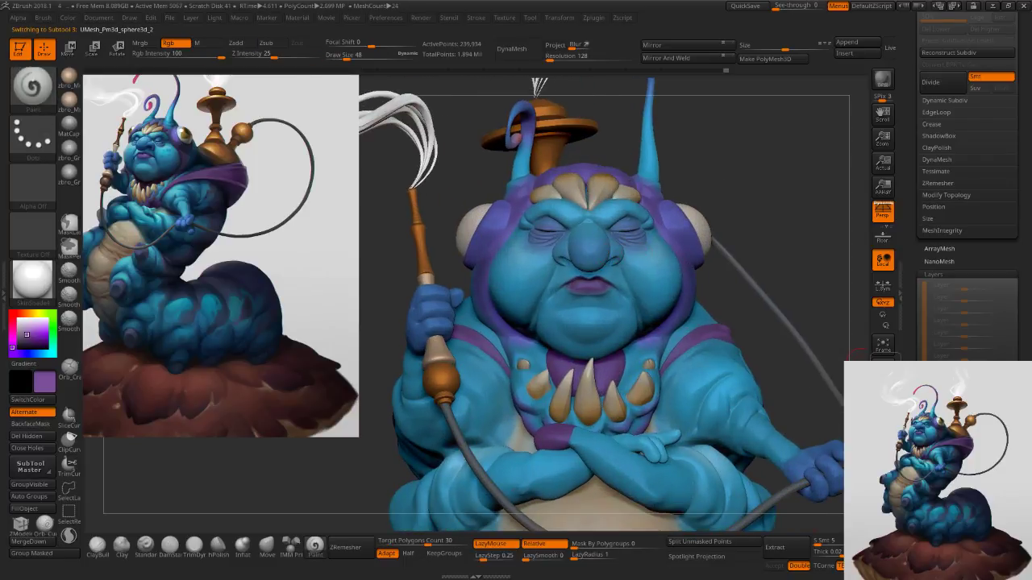
right_drag(653, 245, 590, 247)
key(s)
drag(589, 247, 600, 246)
right_drag(598, 248, 603, 255)
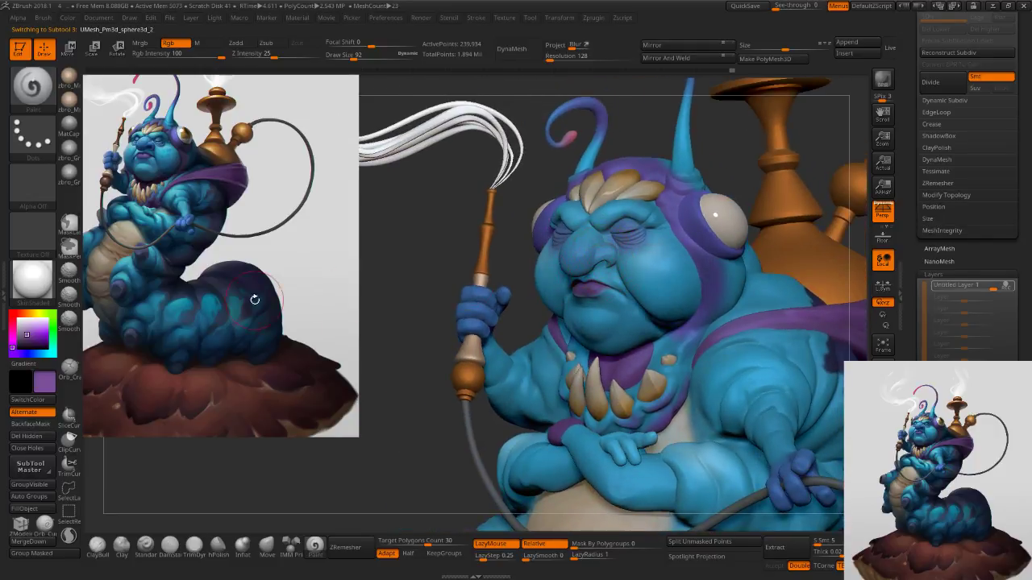
click(38, 353)
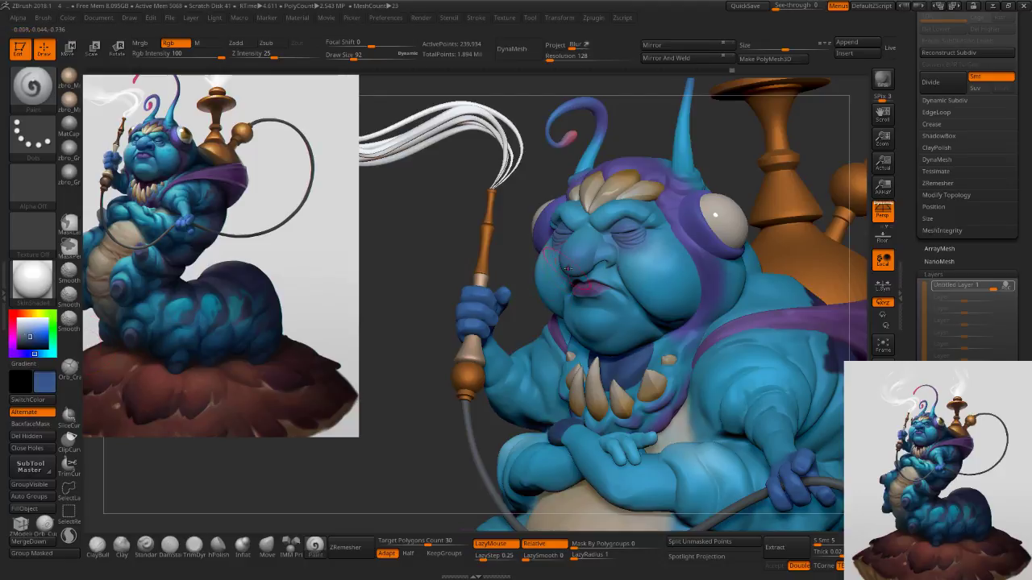
mouse_move(586, 259)
mouse_down()
mouse_move(578, 263)
mouse_move(612, 261)
mouse_up()
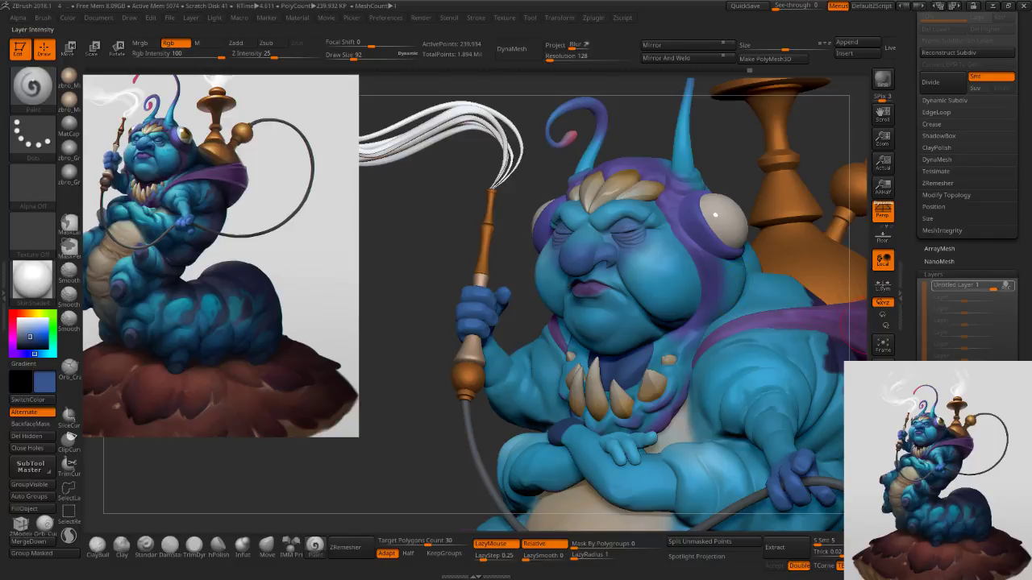
Fade the head's paint layer to about 0.6 strength and shrink the brush to 78.
drag(993, 289, 986, 286)
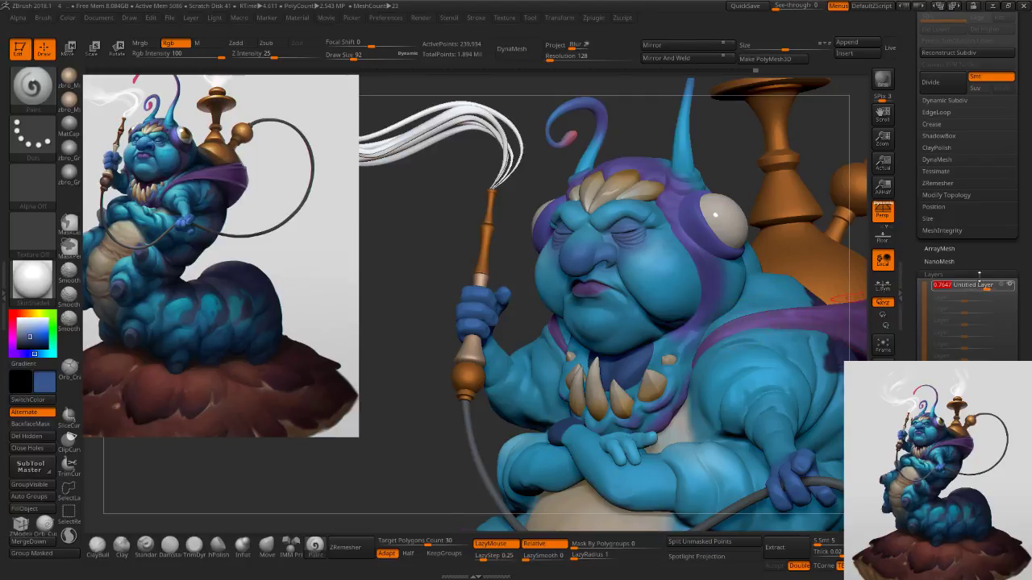
drag(983, 287, 982, 287)
key(s)
drag(628, 321, 626, 321)
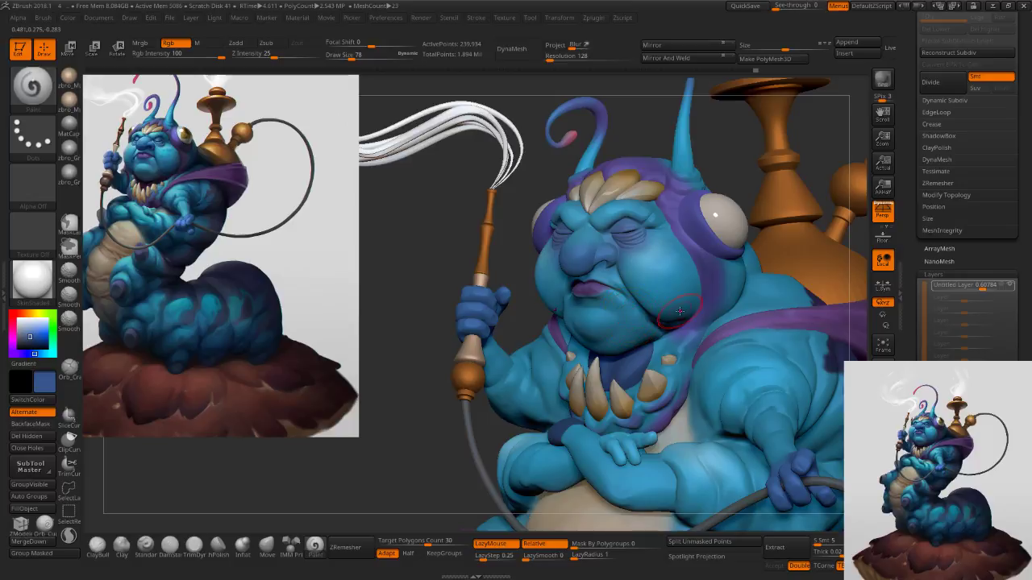
click(660, 306)
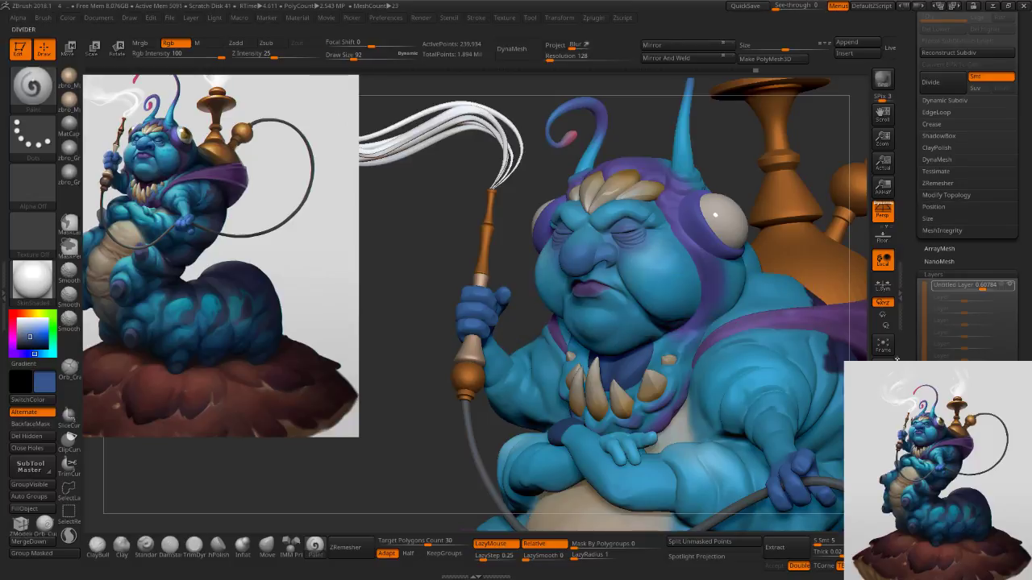
Add a second paint layer to the head, enlarge the brush to 143, and adjust its strength.
click(935, 397)
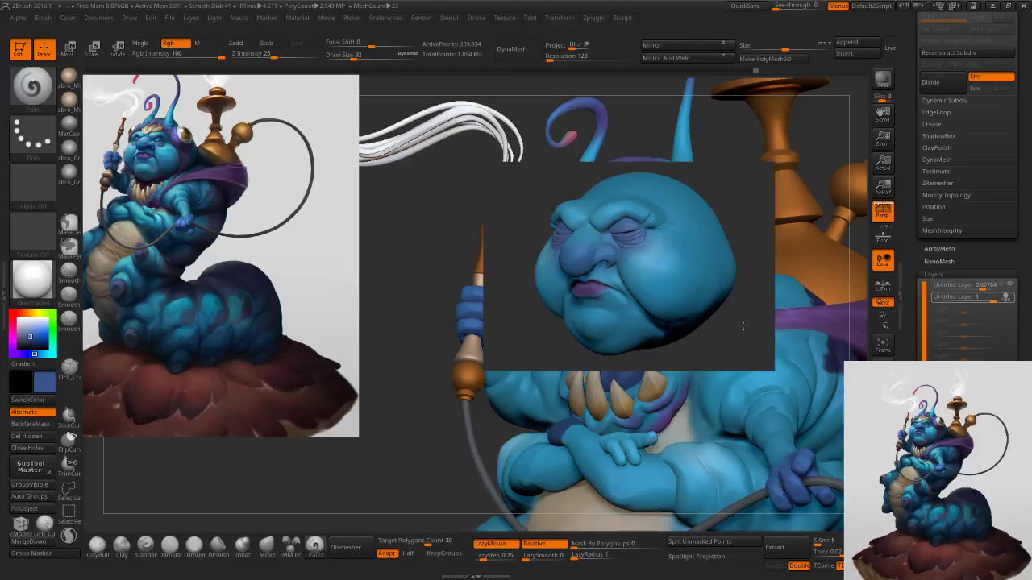
drag(414, 376, 422, 365)
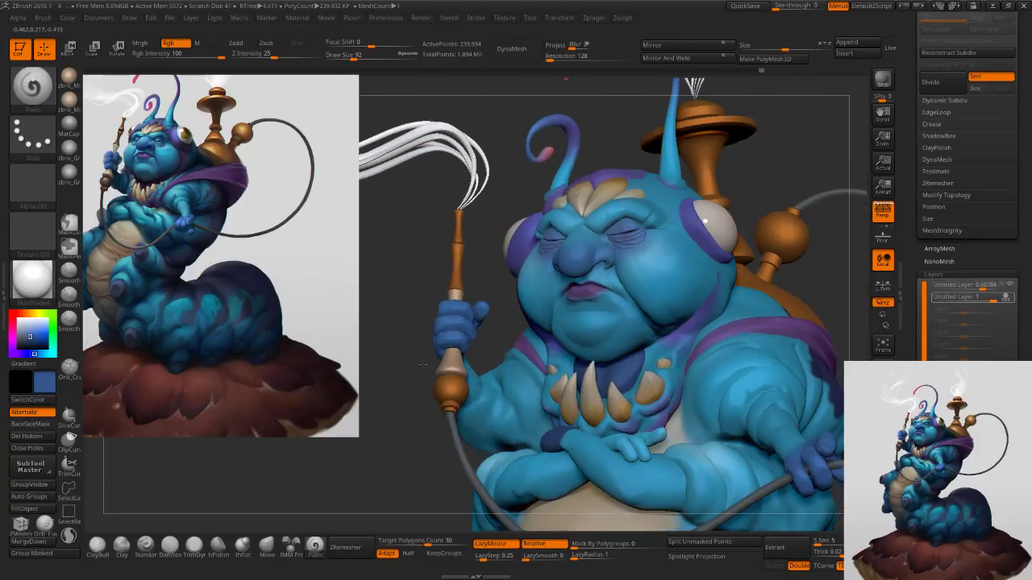
mouse_move(702, 292)
shift+right_down()
mouse_move(642, 302)
mouse_move(662, 292)
shift+right_up()
key(ctrl+z)
key(s)
drag(662, 292, 669, 292)
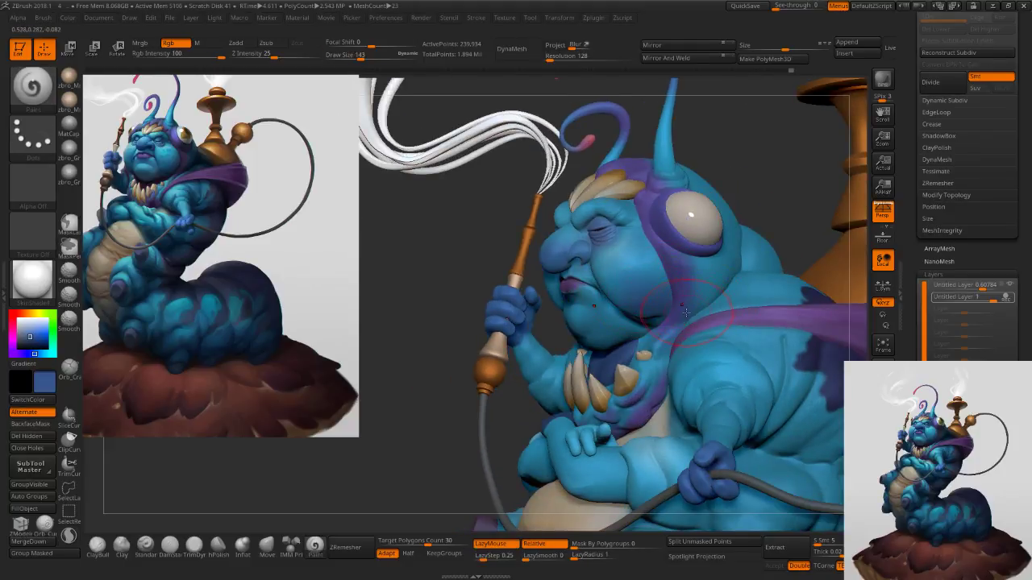
click(1006, 298)
click(983, 300)
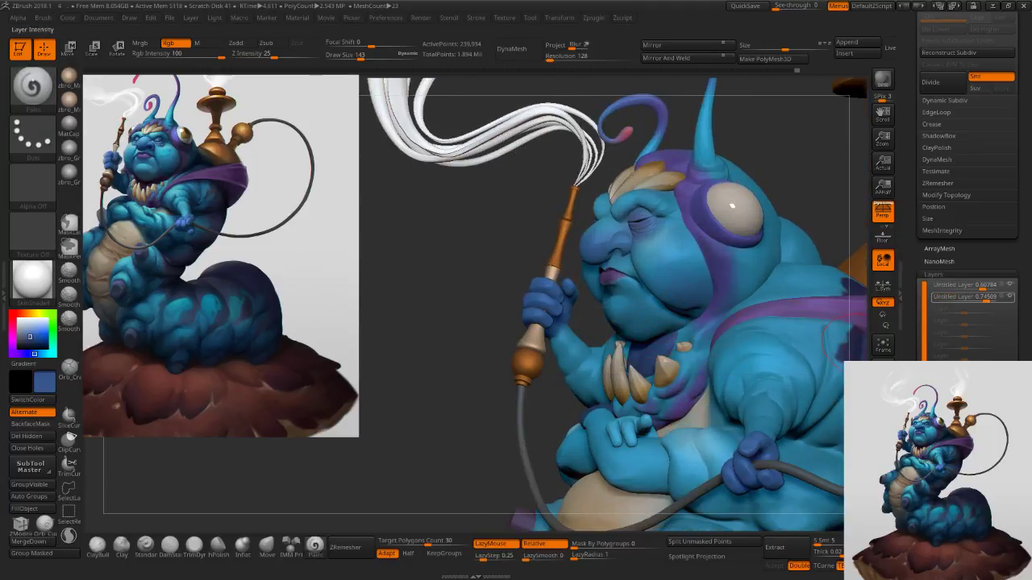
Add a third head paint layer at about 0.57 strength, check it in Solo, then Bake All.
click(940, 395)
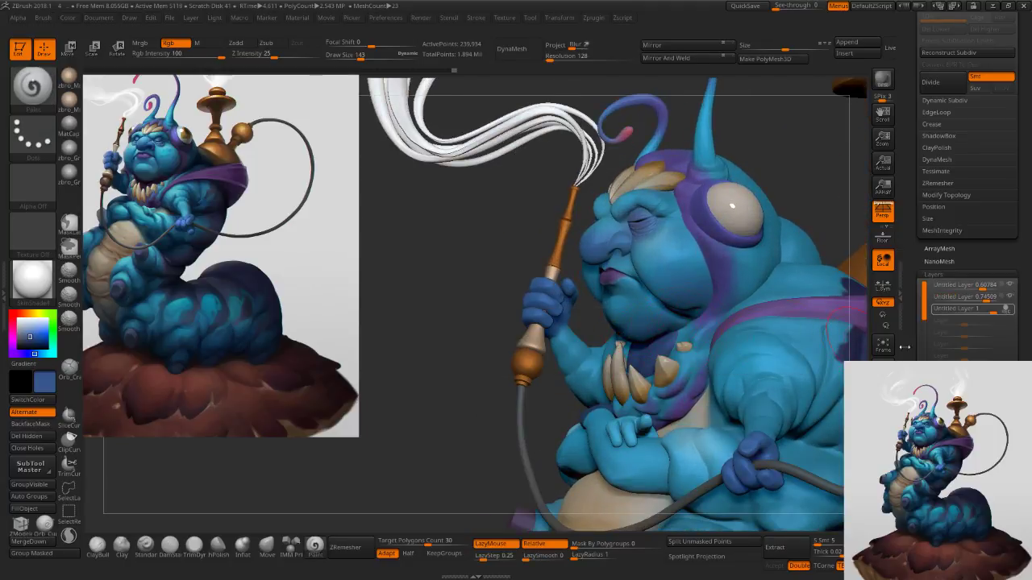
drag(991, 308, 983, 309)
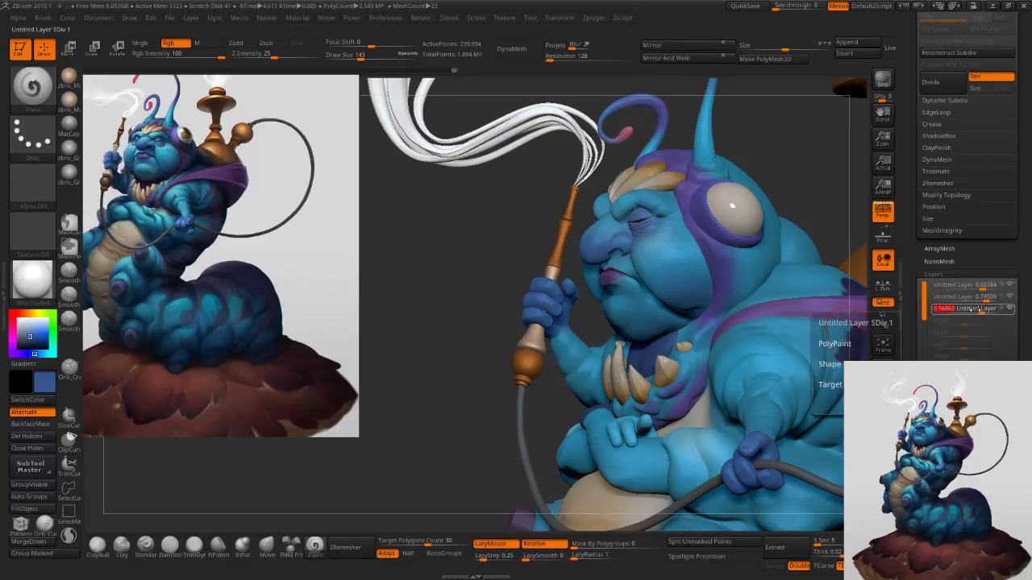
mouse_move(806, 310)
ctrl+right_down()
mouse_move(665, 303)
mouse_move(707, 304)
ctrl+right_up()
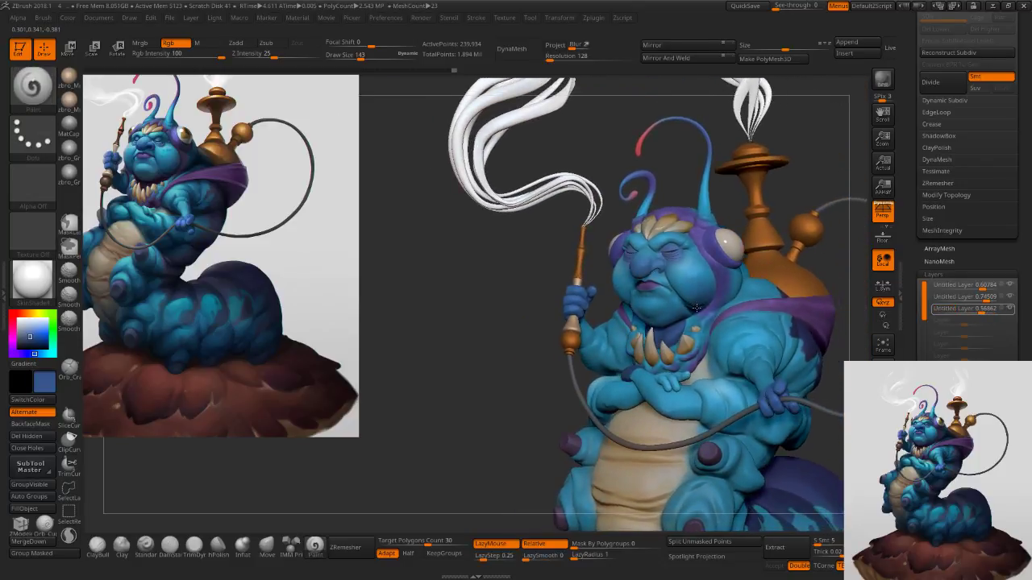
alt+right_drag(772, 368, 701, 331)
key(s)
drag(699, 332, 710, 332)
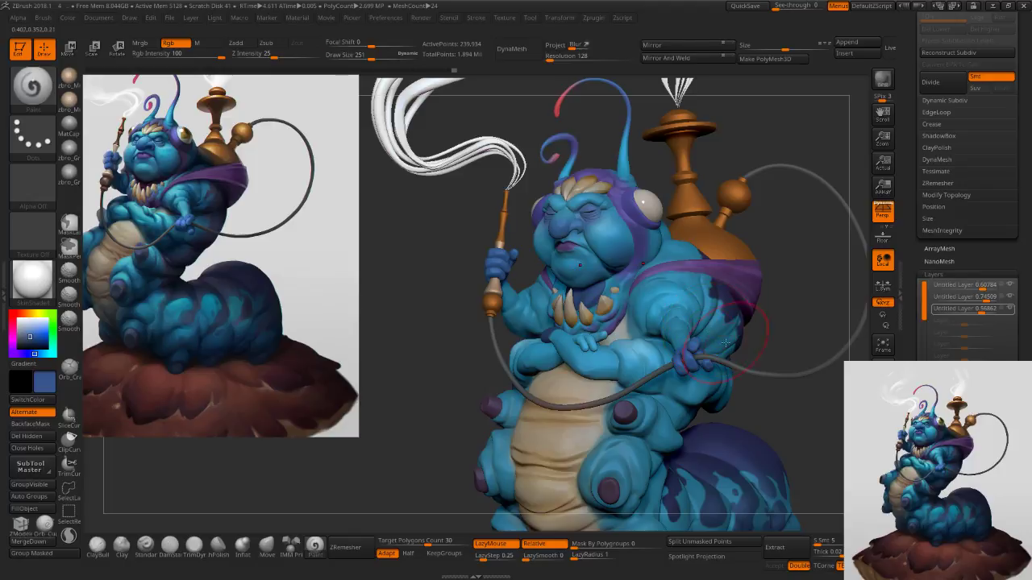
click(883, 493)
click(883, 493)
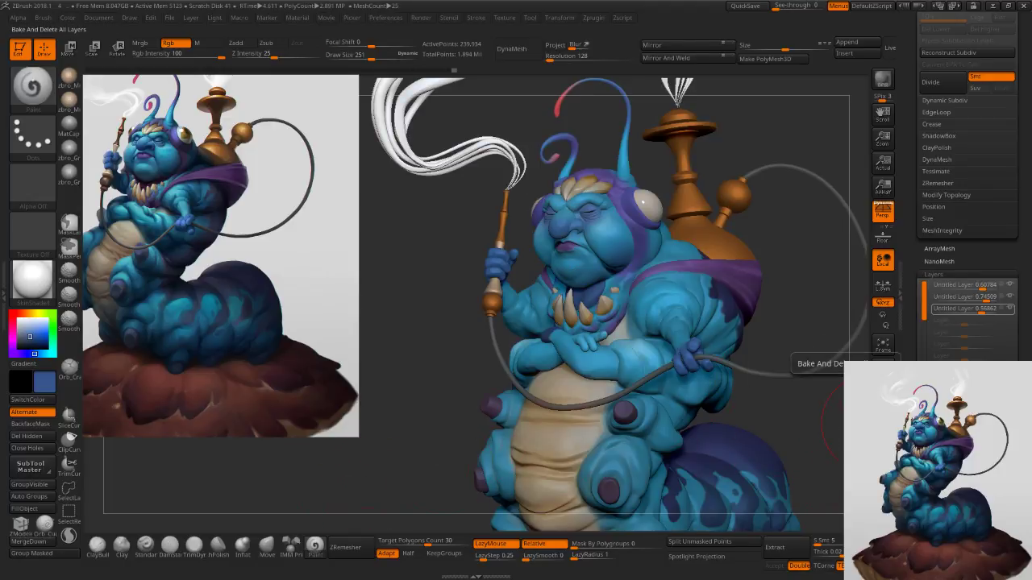
click(952, 410)
Select the body subtool, Solo it, add a new paint layer, and enlarge the brush to 429.
alt+click(732, 467)
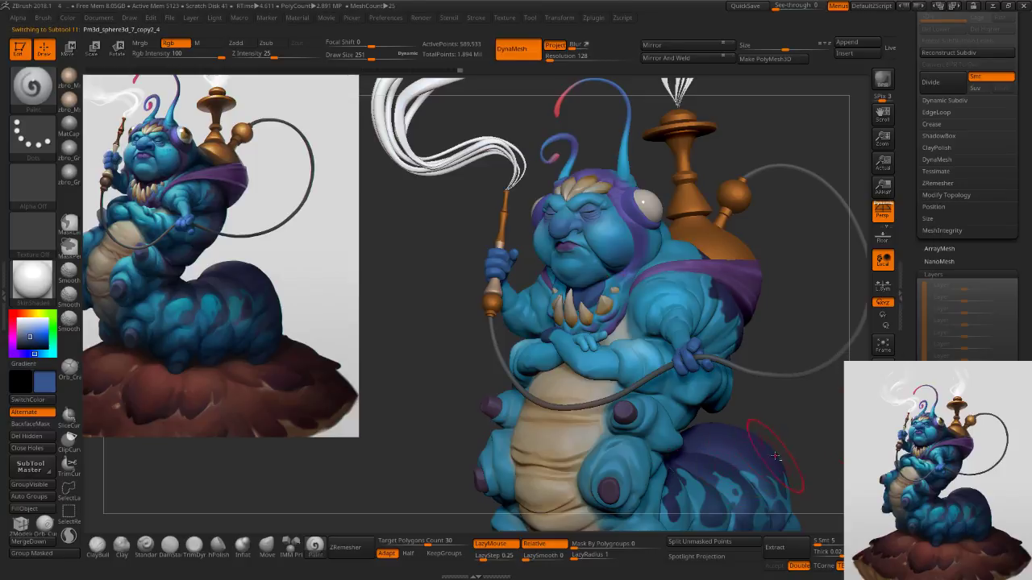
key(s)
mouse_move(812, 411)
mouse_down()
mouse_move(708, 390)
mouse_move(740, 403)
mouse_move(713, 377)
mouse_up()
click(883, 493)
click(961, 387)
key(s)
drag(774, 355, 718, 348)
key(s)
drag(658, 296, 615, 359)
key(ctrl+z)
Paint deeper teal over the body fold and dark purple patches, softening the ragged top edge.
key(c)
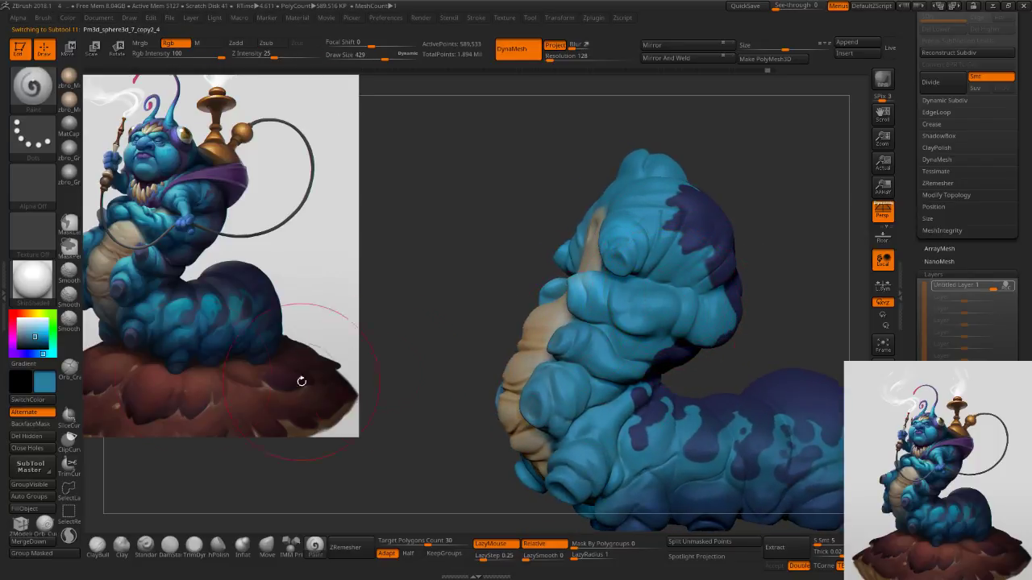
drag(33, 332, 33, 340)
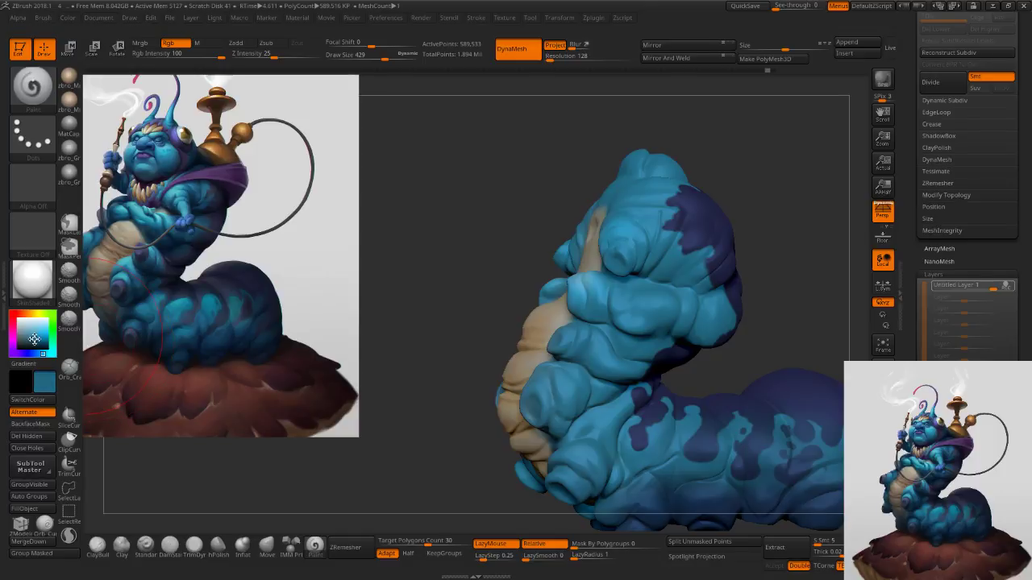
drag(643, 310, 631, 310)
key(])
drag(669, 239, 668, 237)
mouse_move(679, 353)
mouse_down()
mouse_move(619, 396)
mouse_move(655, 513)
mouse_up()
key(ctrl+z)
key([)
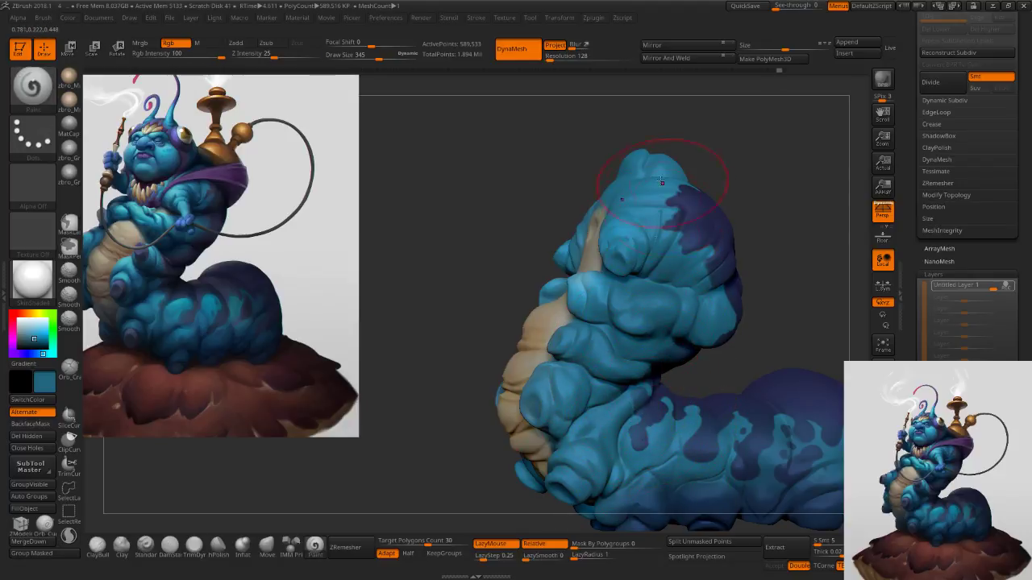
drag(666, 199, 653, 186)
Lighten the middle leg and lower body segments with light blue at size 167, then lower the layer strength.
drag(778, 329, 857, 334)
key(s)
key(s)
mouse_move(608, 384)
mouse_down()
mouse_move(569, 388)
mouse_move(576, 381)
mouse_move(561, 436)
mouse_move(582, 411)
mouse_up()
key(c)
key(s)
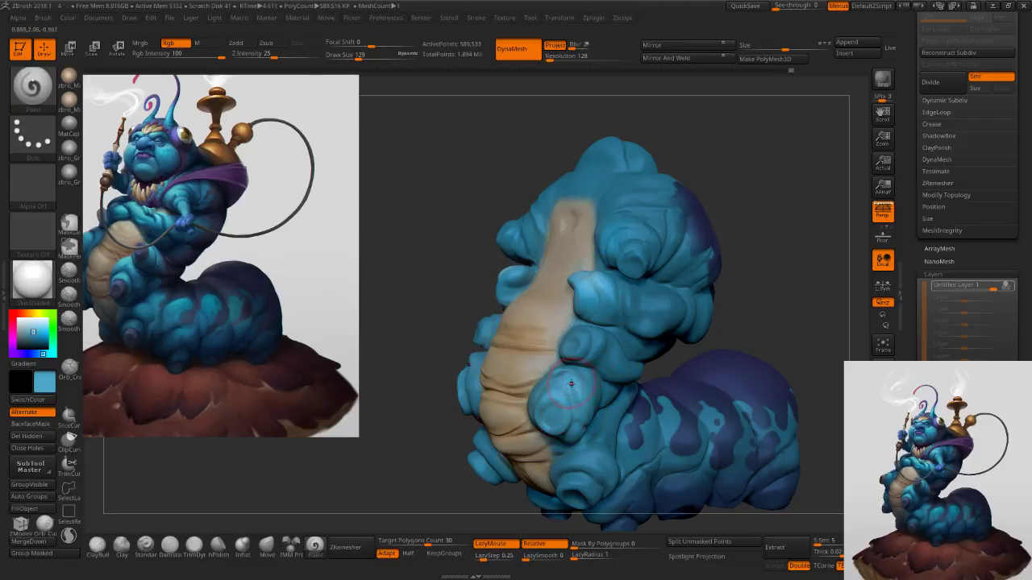
drag(582, 343, 589, 337)
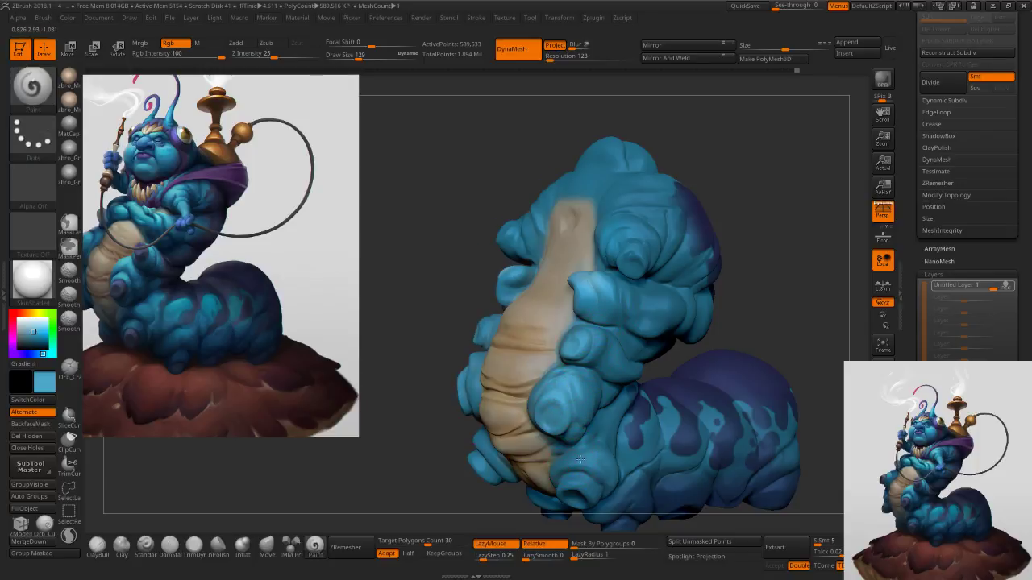
drag(592, 463, 634, 450)
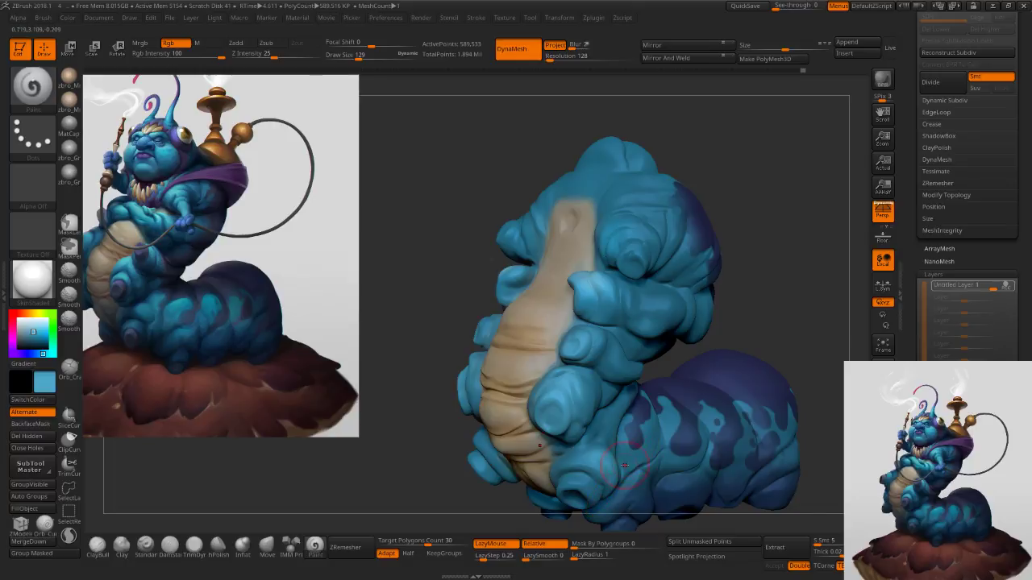
mouse_move(672, 414)
mouse_down()
mouse_move(648, 453)
mouse_move(679, 414)
mouse_up()
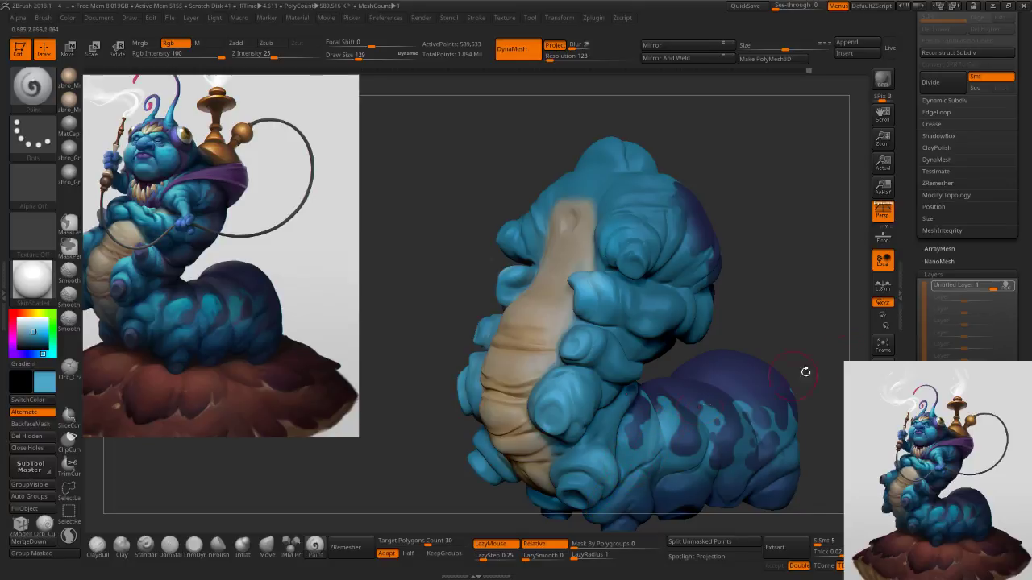
drag(994, 287, 985, 287)
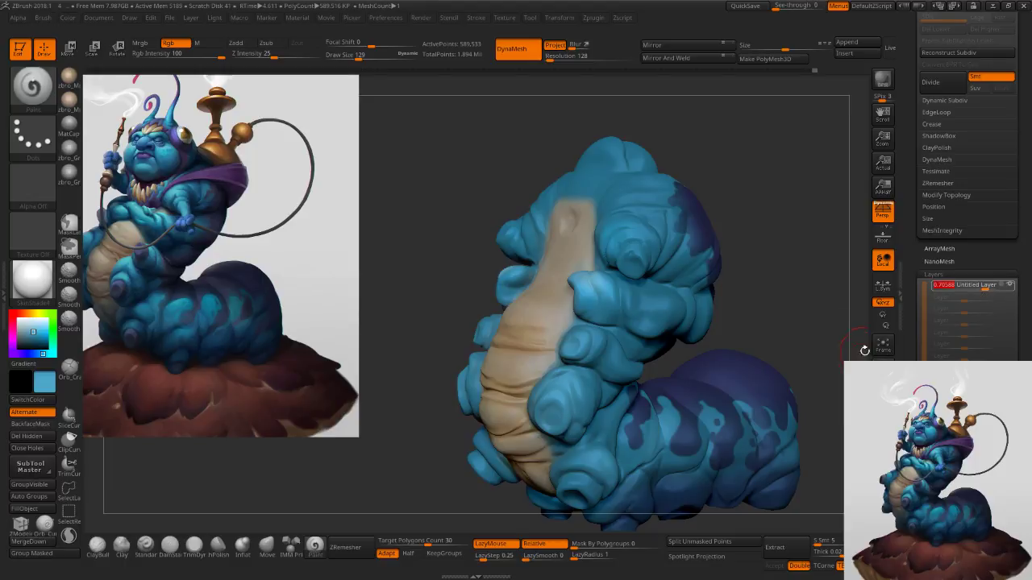
Exit Solo, frame the whole caterpillar from the front, and select the bib under the chin.
click(883, 494)
ctrl+right_drag(776, 394, 770, 322)
right_drag(794, 354, 694, 338)
drag(694, 292, 767, 285)
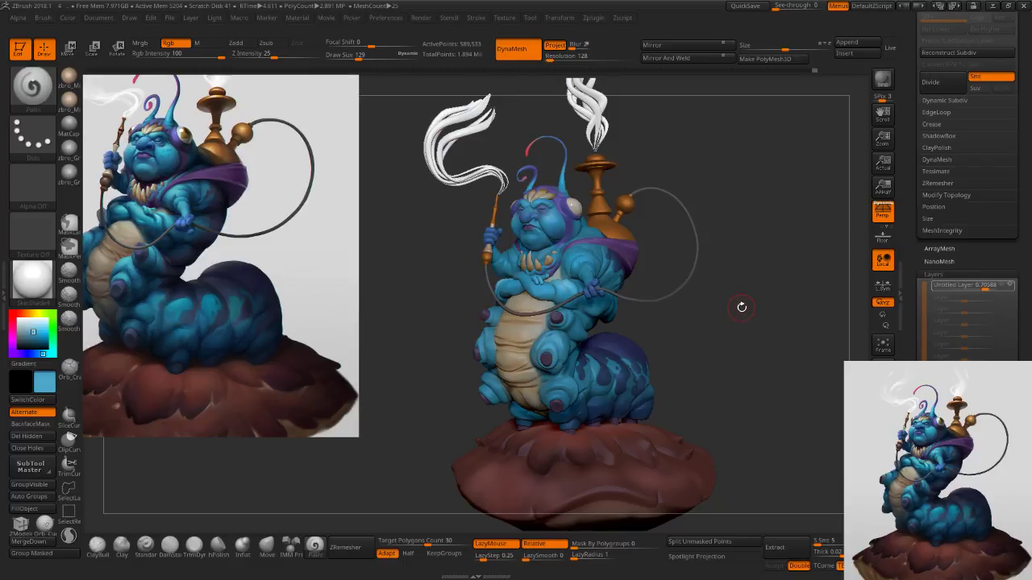
drag(727, 319, 727, 317)
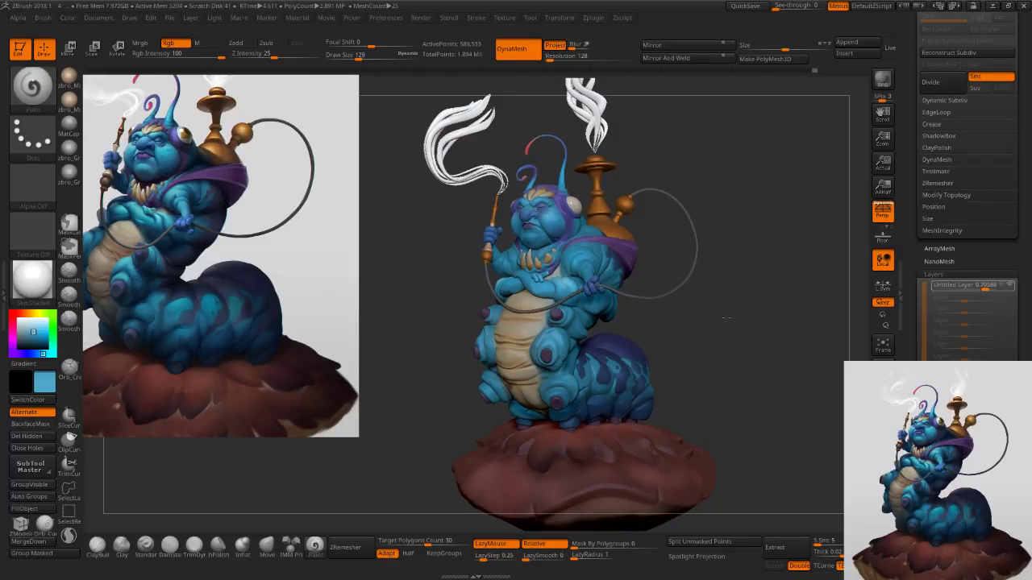
ctrl+right_drag(666, 323, 666, 395)
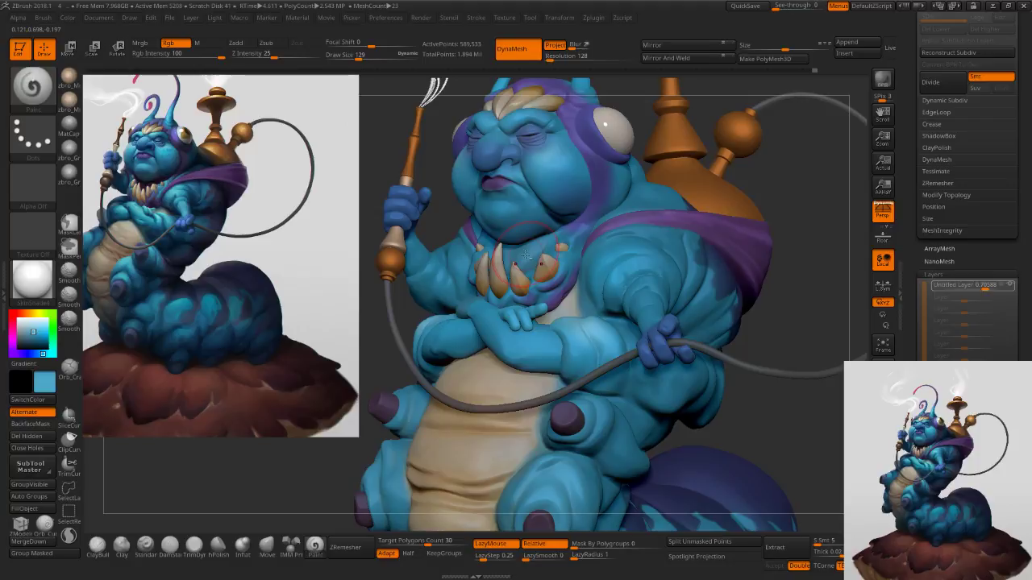
alt+click(524, 259)
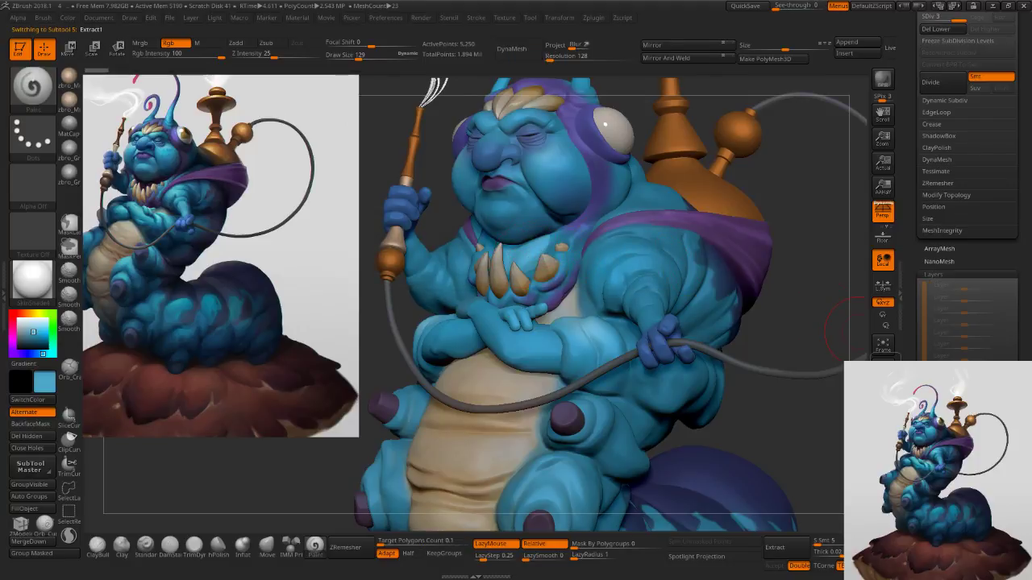
Shrink the brush to 104, zoom in on the bib, and add a new paint layer for it.
key(s)
drag(549, 245, 542, 249)
ctrl+right_drag(553, 242, 557, 269)
click(945, 390)
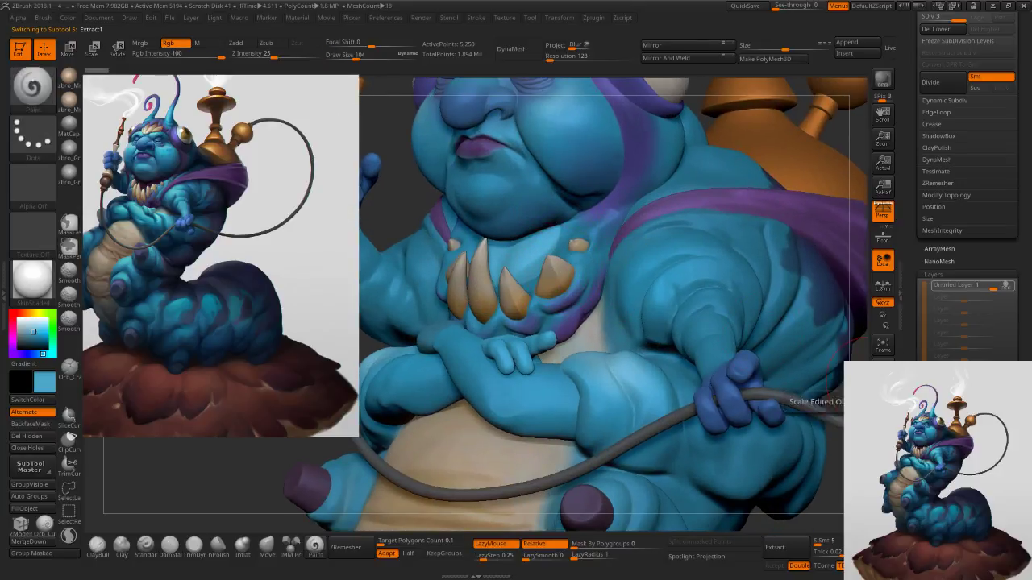
drag(896, 399, 899, 376)
scroll(909, 307, up, 6)
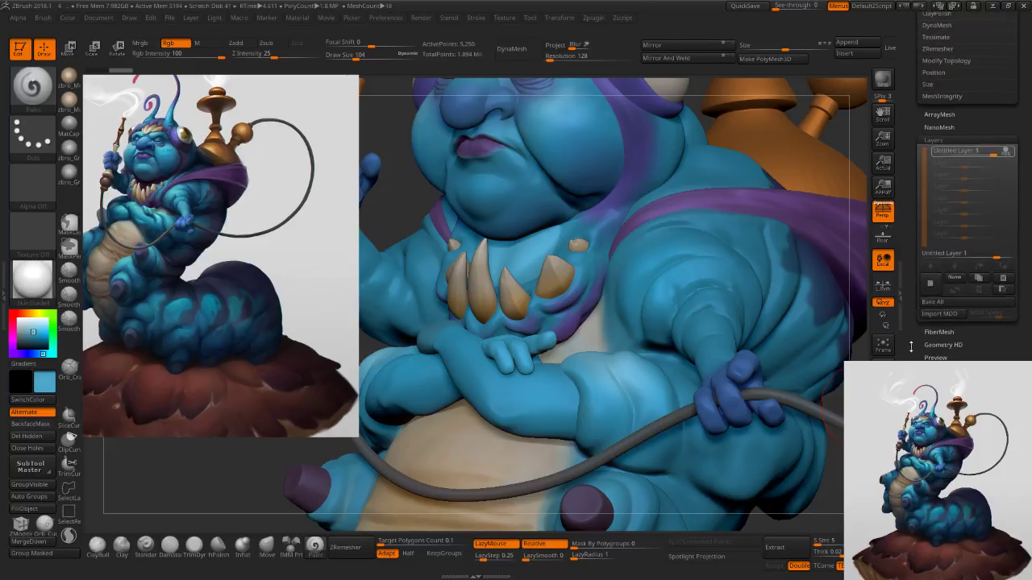
drag(910, 323, 909, 296)
Try purple and bluer violet tints on the bib, undoing the strokes.
key(s)
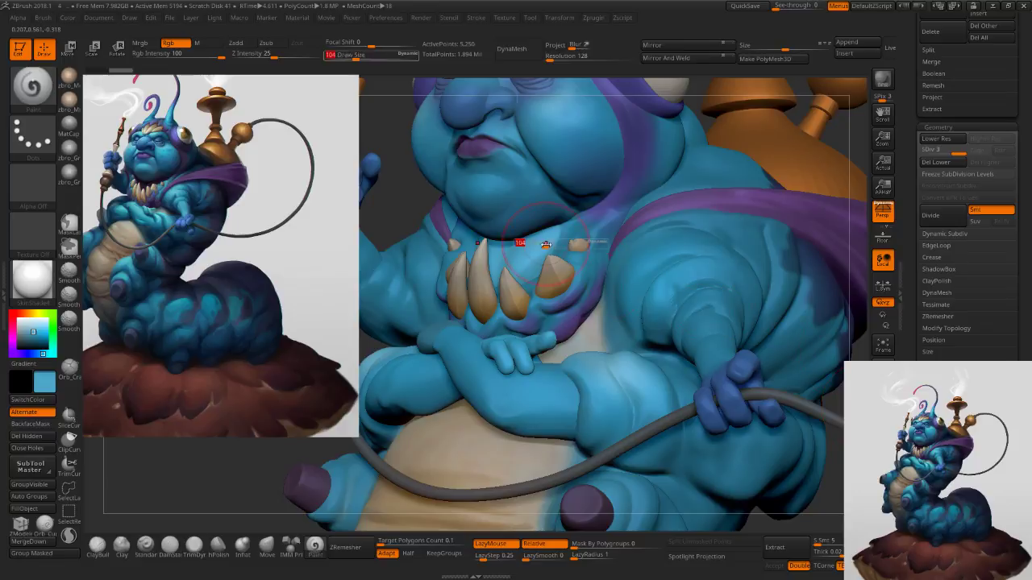
right_drag(487, 247, 568, 250)
key(bracketright)
key(bracketright)
key(bracketright)
mouse_move(557, 250)
mouse_down()
mouse_move(534, 244)
mouse_move(542, 262)
mouse_move(550, 245)
mouse_up()
key(ctrl+z)
key(c)
key(s)
click(541, 246)
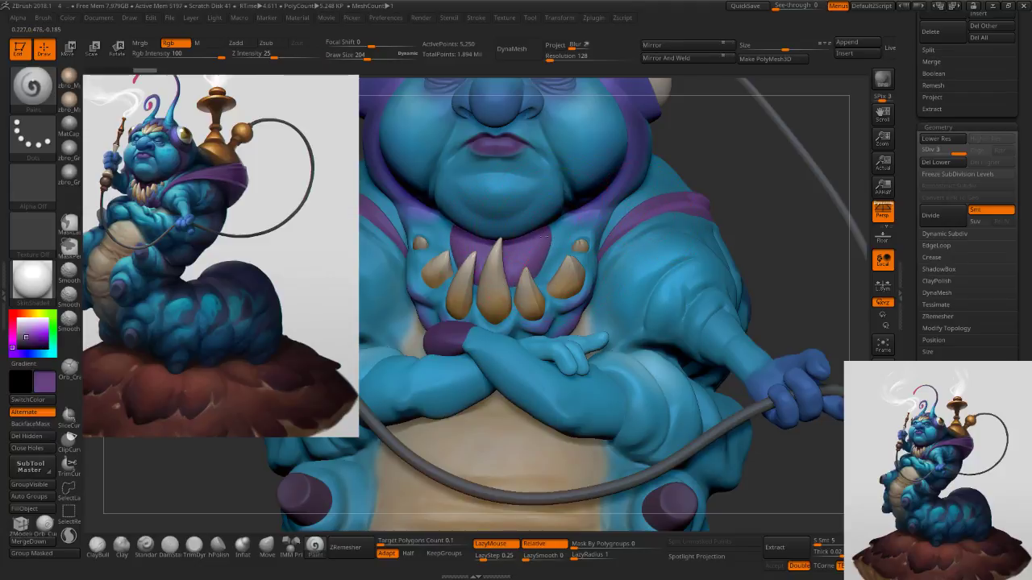
key(c)
drag(551, 234, 549, 241)
key(bracketleft)
key(ctrl+z)
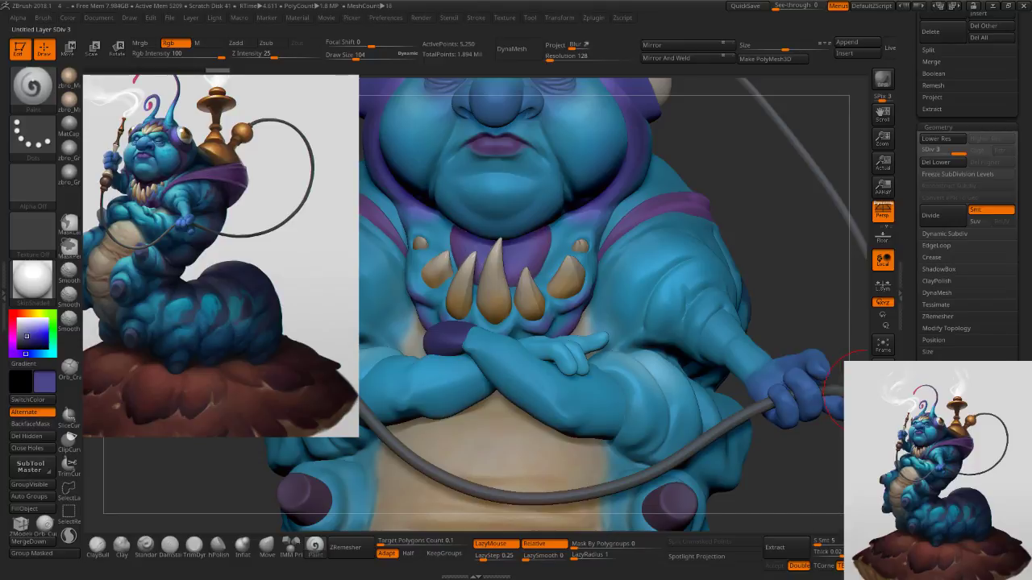
Frame the caterpillar, zoom on the head and chest, and sample the body's sky blue with a smaller brush.
key(f)
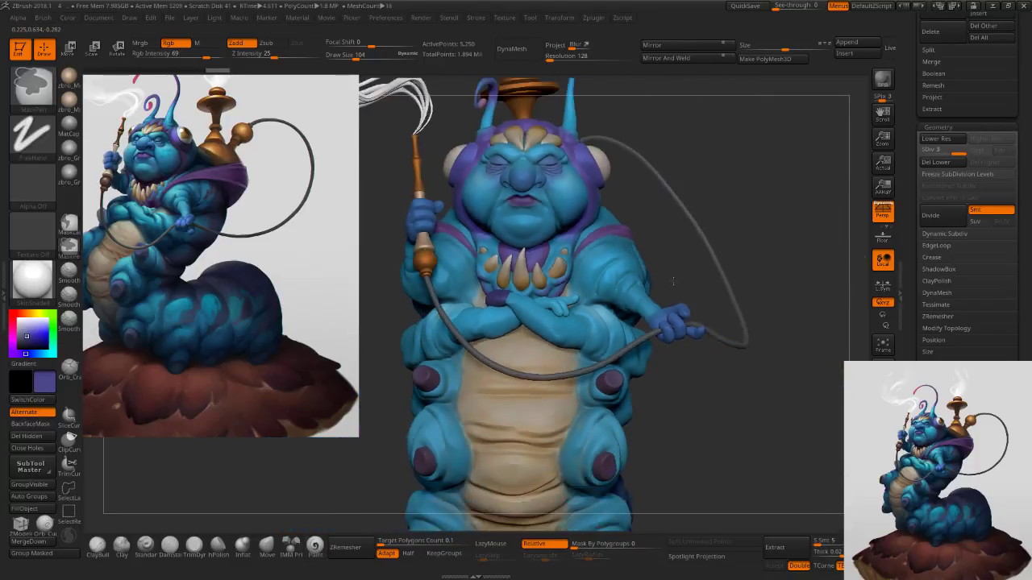
drag(968, 250, 967, 196)
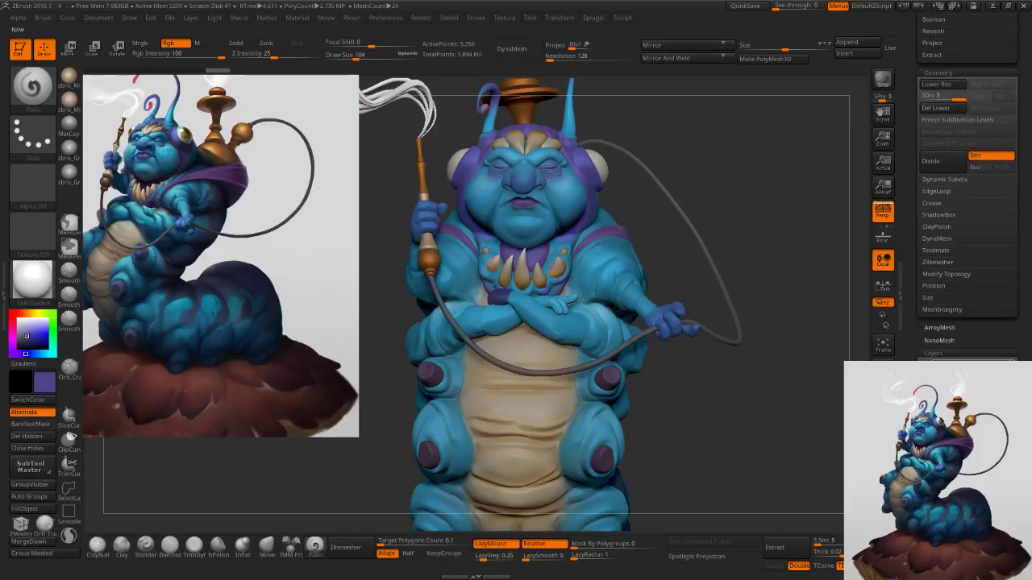
mouse_move(765, 379)
mouse_down()
mouse_move(723, 312)
mouse_move(732, 310)
mouse_up()
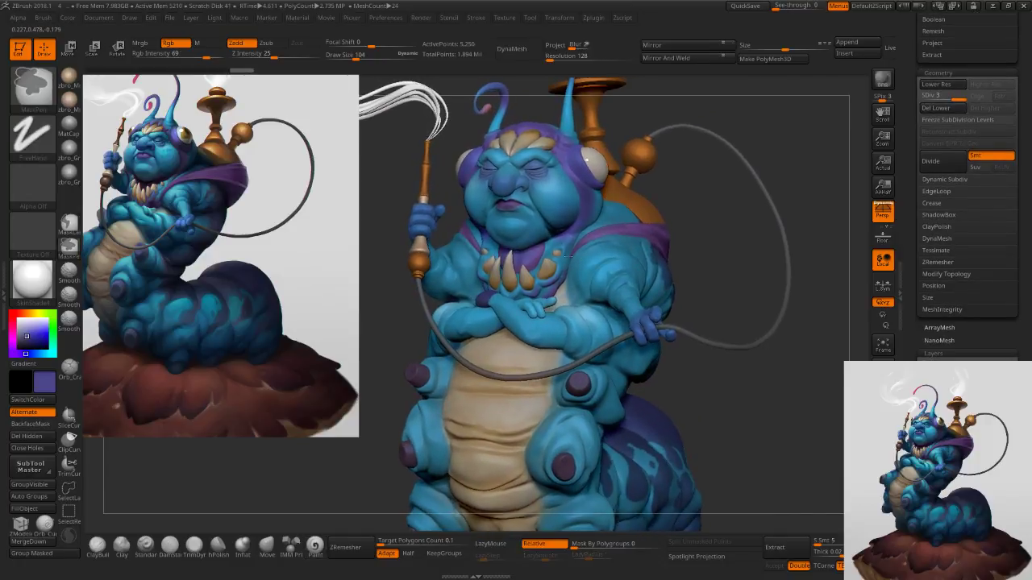
ctrl+right_drag(732, 310, 732, 362)
key(s)
drag(555, 257, 560, 250)
key(c)
key(s)
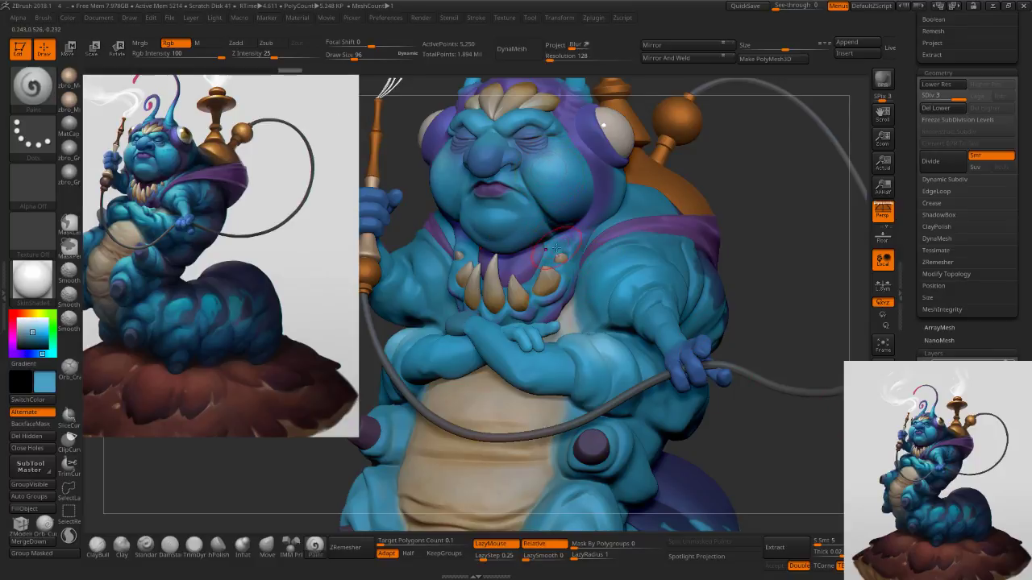
Hide the purple chin piece and paint the purple under the head's cheek blue.
alt+click(555, 251)
alt+click(541, 263)
click(857, 439)
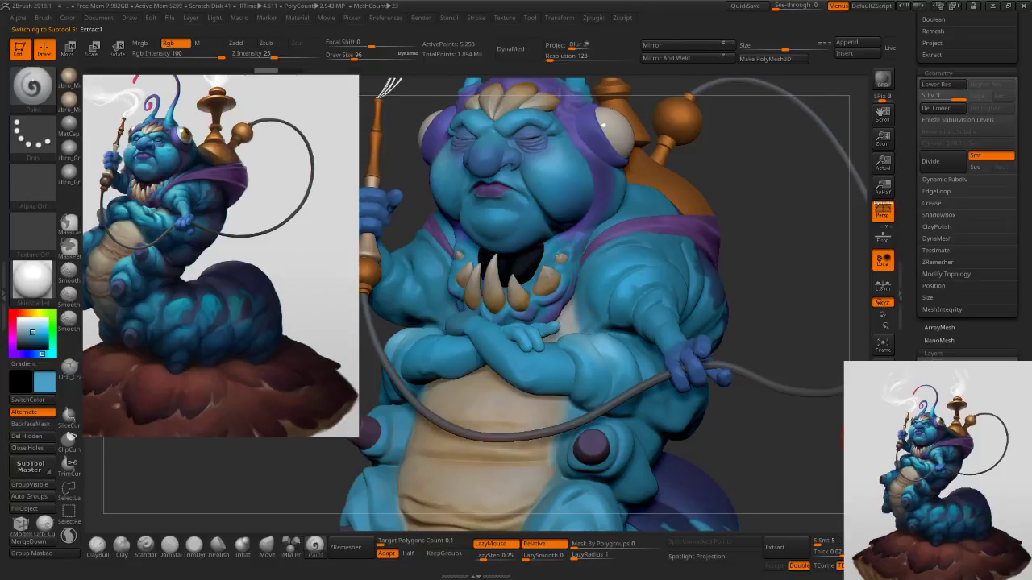
alt+click(628, 321)
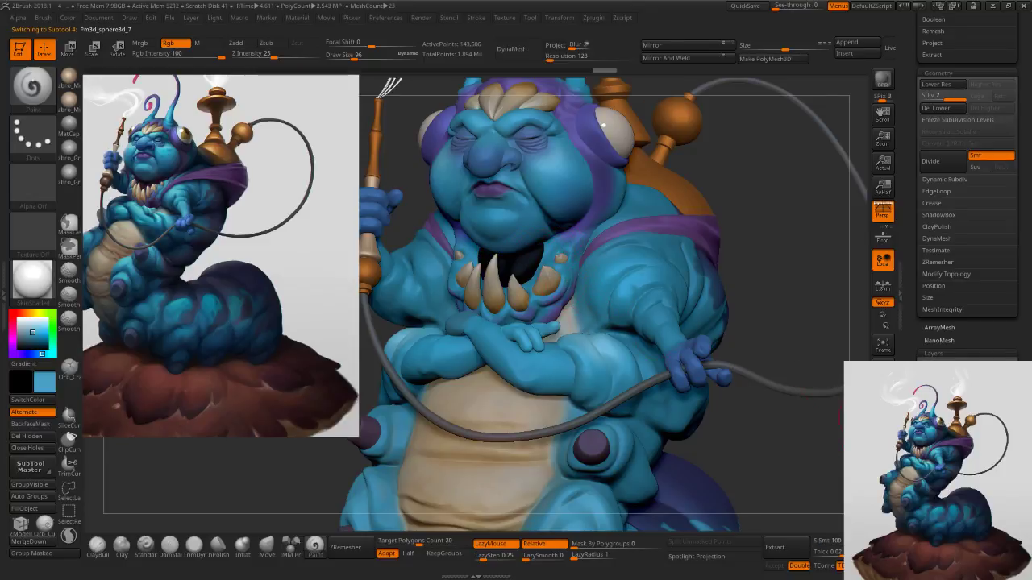
click(931, 442)
drag(566, 240, 530, 296)
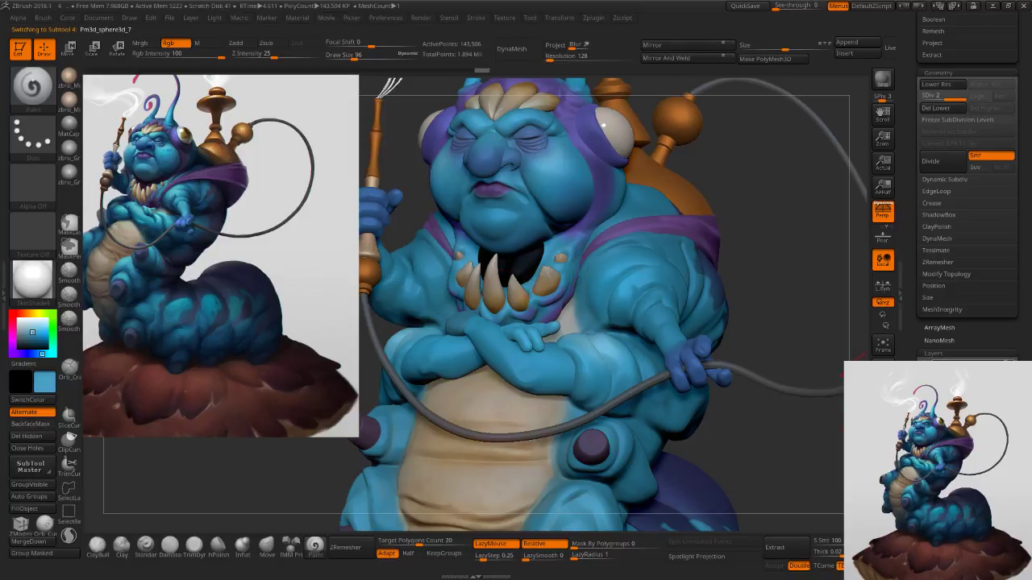
Try lightening the collar teeth to tan with a near-white, smaller brush, then undo it.
click(945, 372)
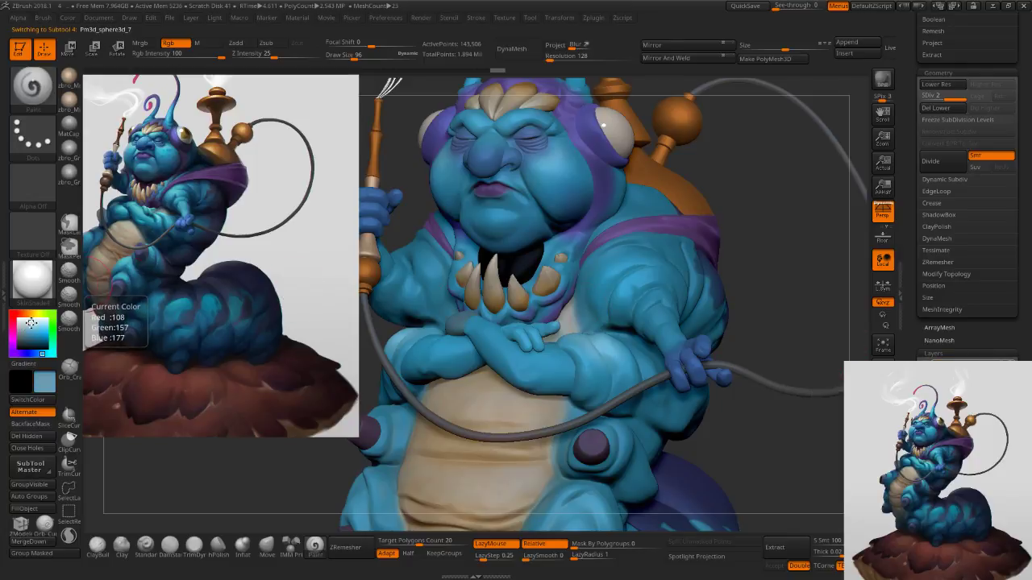
click(28, 320)
key(s)
click(541, 245)
key(n)
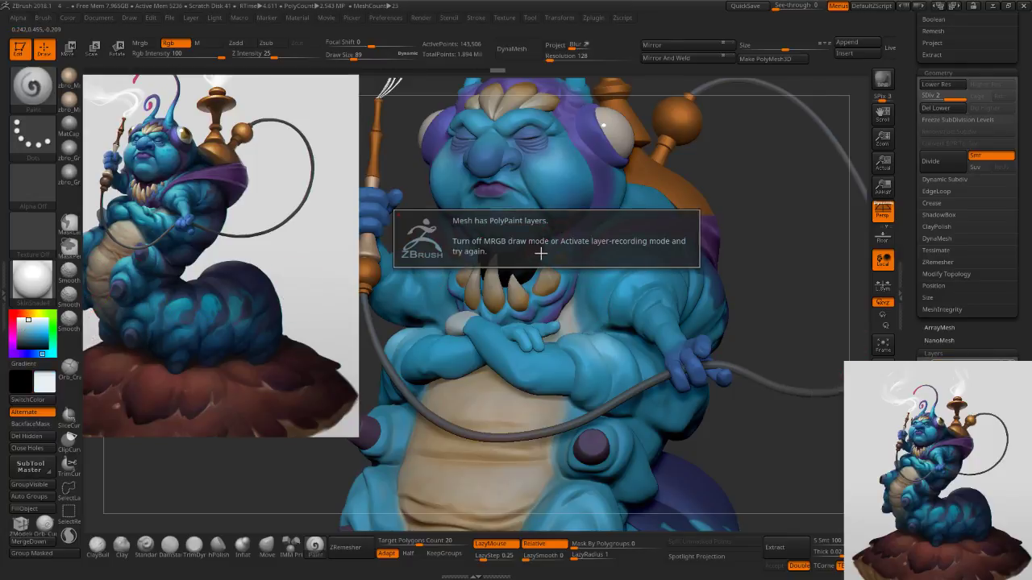
click(1008, 372)
drag(546, 275, 543, 278)
key(ctrl+z)
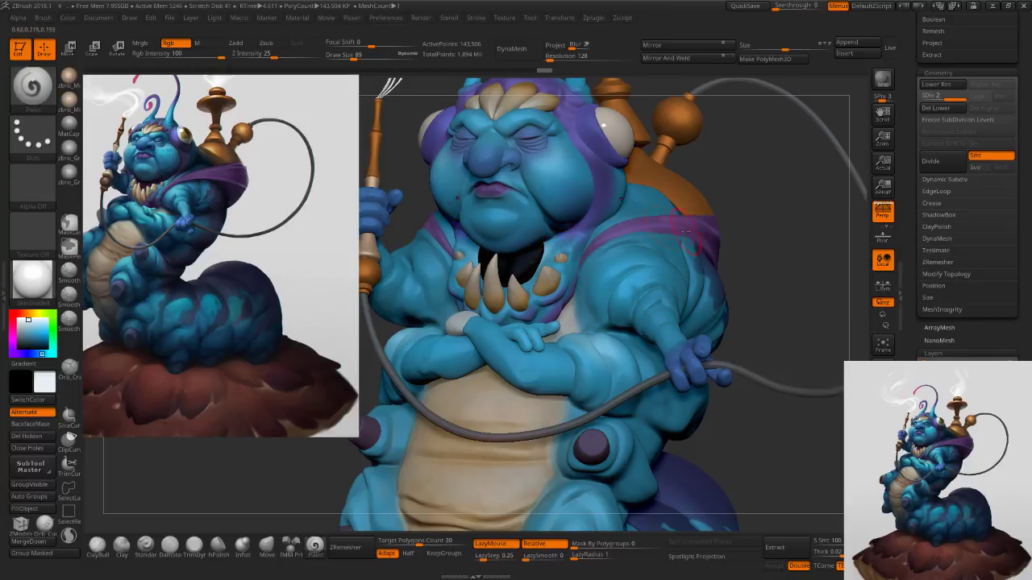
Restore the purple neck piece and try a light stroke over the shoulders, then undo it.
alt+click(519, 269)
key(ctrl+z)
key(ctrl+z)
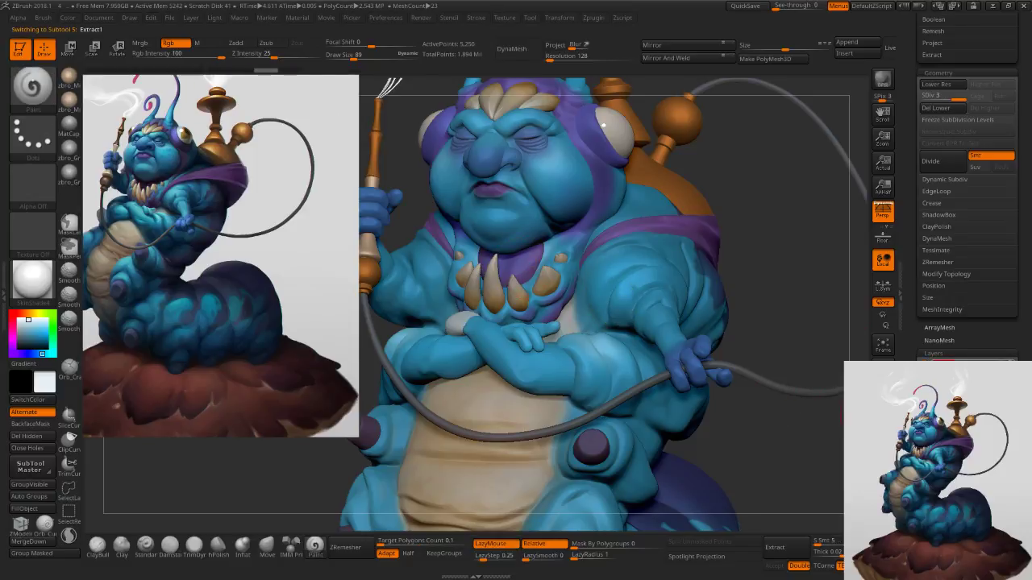
key(s)
drag(582, 320, 590, 320)
alt+click(607, 281)
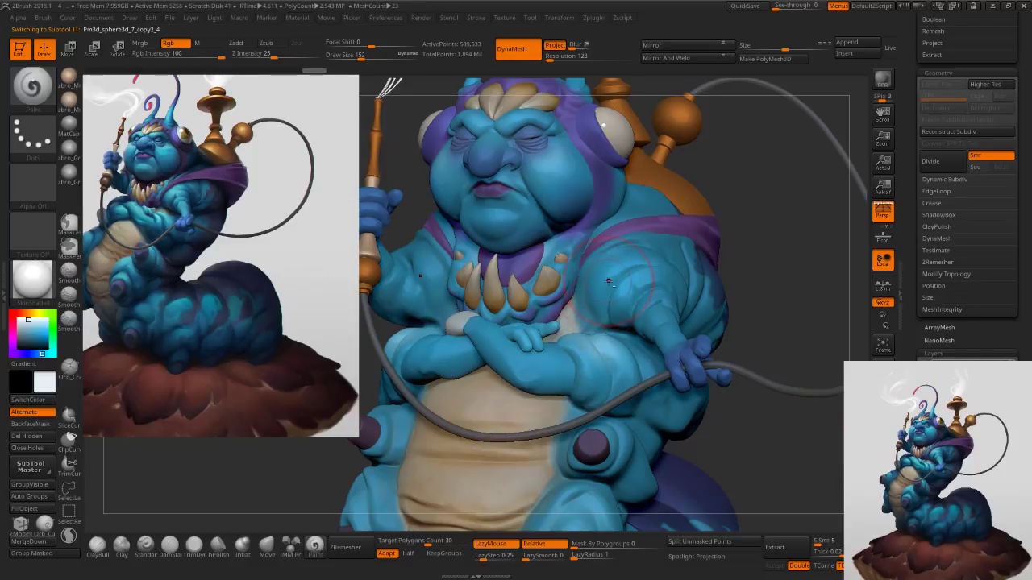
key(s)
drag(612, 279, 643, 254)
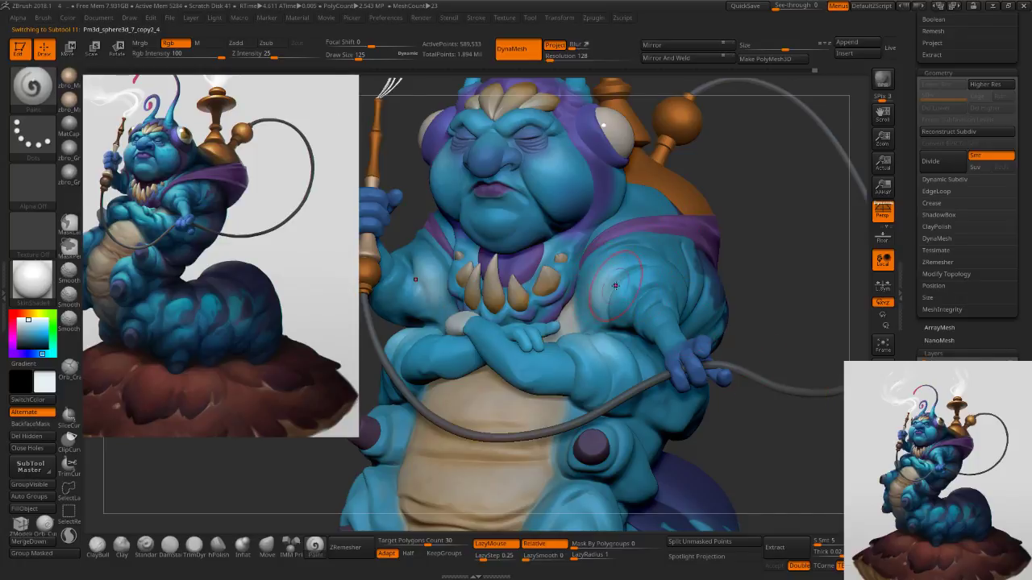
mouse_move(614, 290)
mouse_down()
mouse_move(635, 258)
mouse_move(620, 269)
mouse_up()
key(ctrl+z)
key(s)
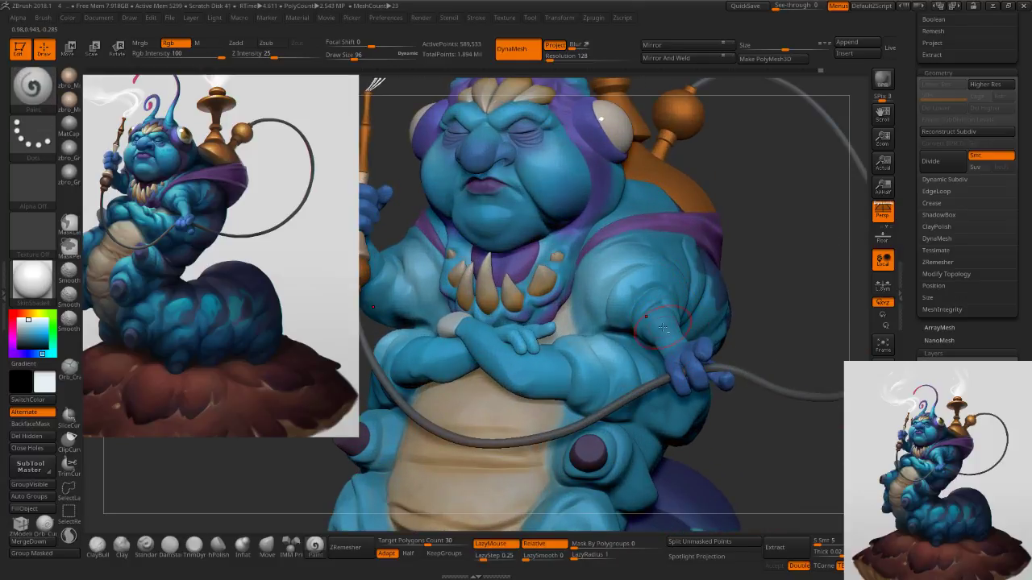
Paint a pale highlight up the forearm holding the hose and lower the paint layer's strength.
alt+click(668, 332)
mouse_move(669, 334)
mouse_down()
mouse_move(653, 305)
mouse_move(678, 324)
mouse_up()
key(ctrl+z)
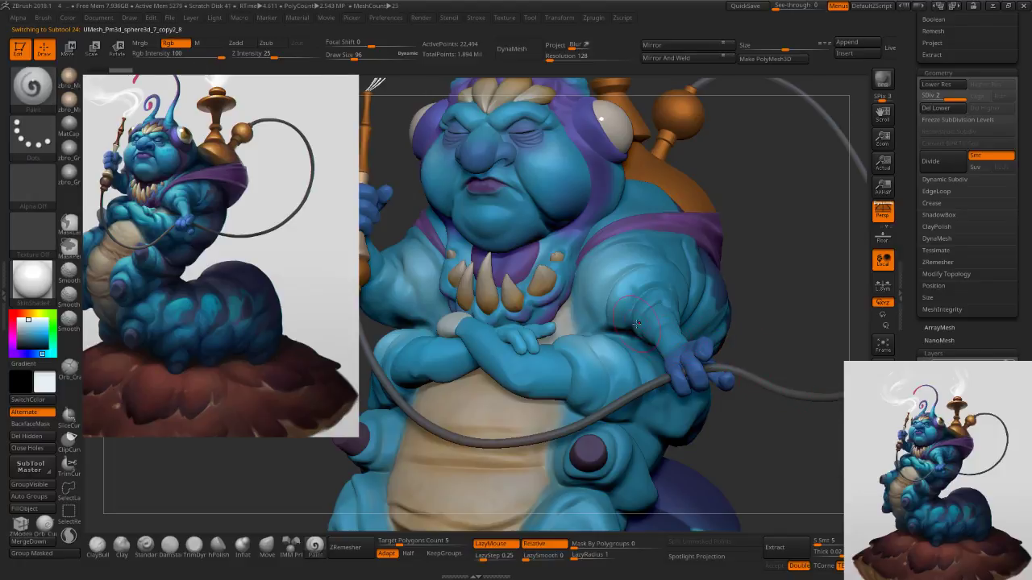
drag(667, 343, 656, 304)
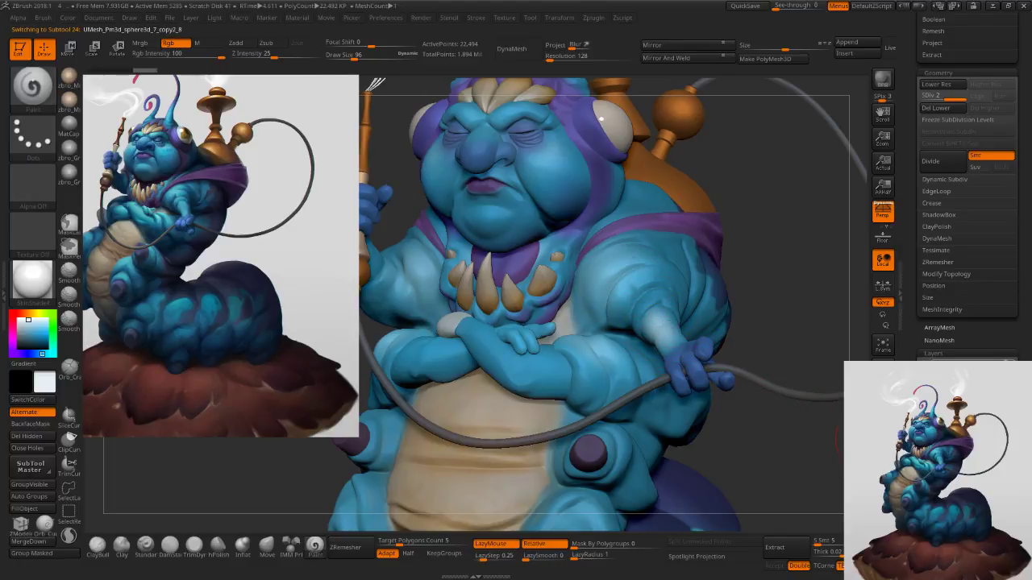
drag(1004, 362, 953, 362)
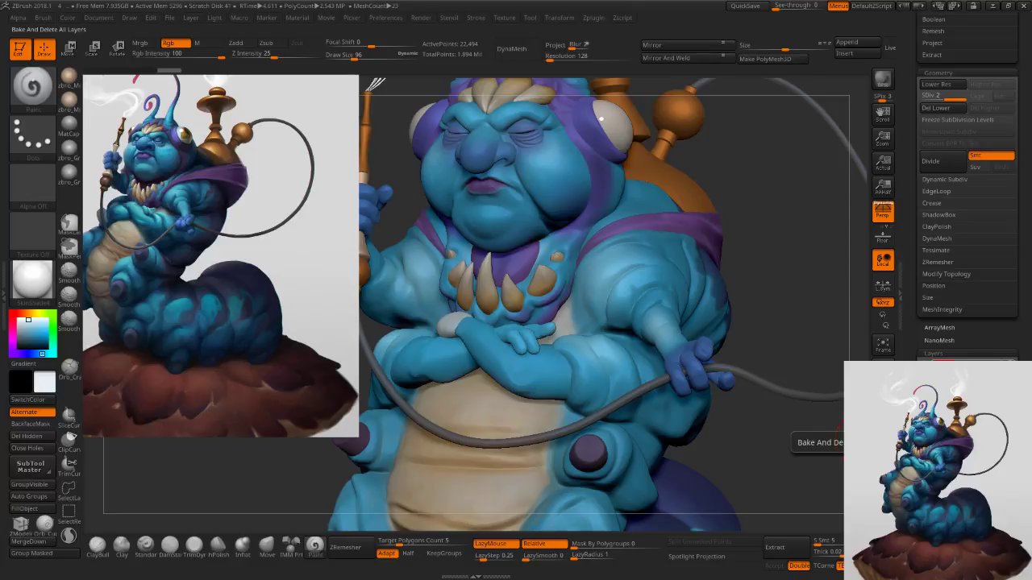
Sample a teal paint colour and set the brush size to about 198.
mouse_move(735, 328)
ctrl+right_down()
mouse_move(746, 301)
mouse_move(743, 312)
ctrl+right_up()
key(s)
drag(669, 229, 688, 226)
right_drag(688, 226, 683, 233)
key(s)
mouse_move(684, 233)
mouse_down()
mouse_move(672, 236)
mouse_move(686, 237)
mouse_up()
key(c)
key(s)
right_drag(685, 237, 634, 242)
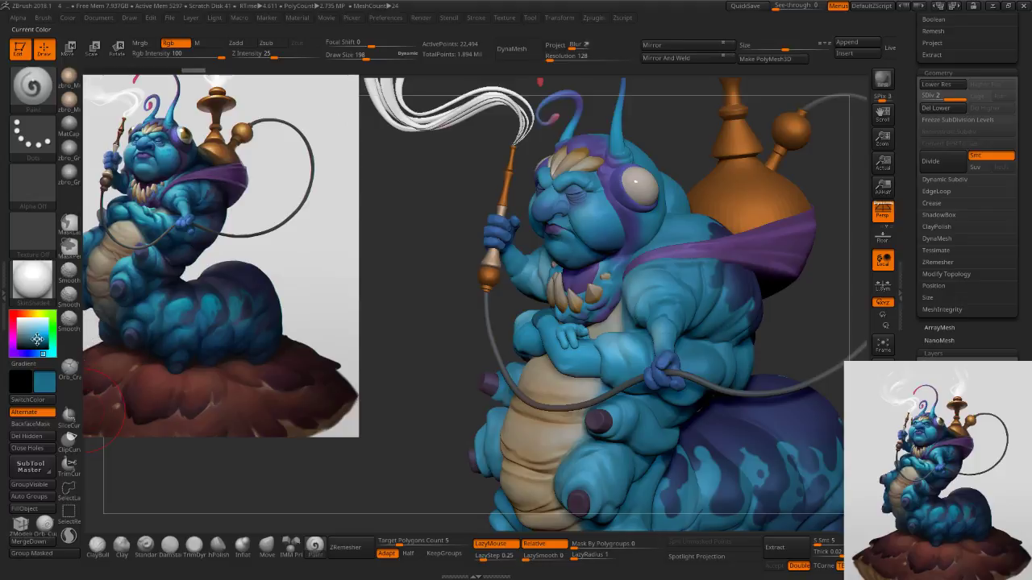
With a brush of about 227, paint dark blue along the upper back.
key(s)
right_drag(729, 219, 680, 215)
key(s)
drag(681, 216, 685, 216)
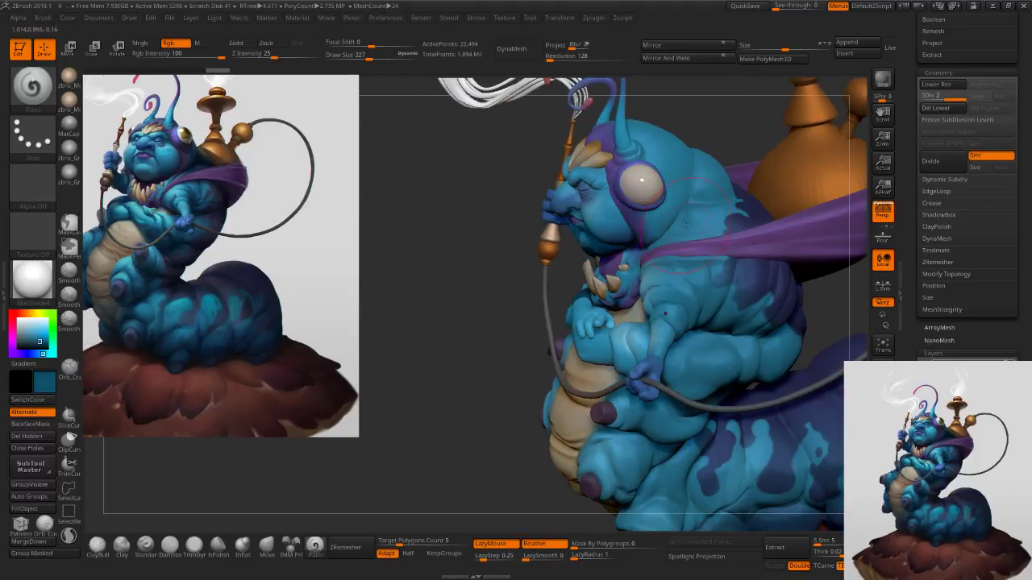
alt+click(702, 214)
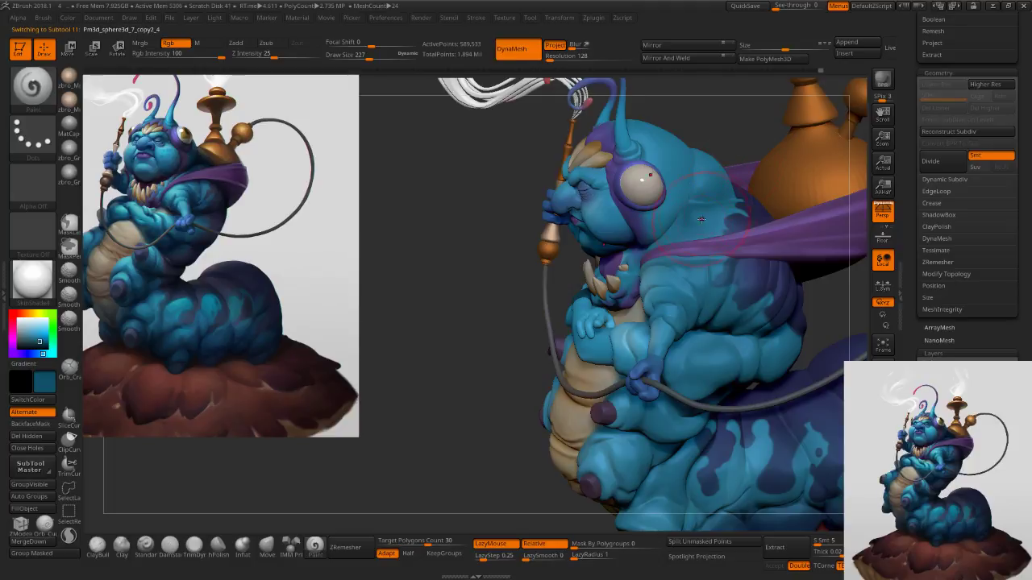
drag(726, 183, 730, 166)
Paint darker shading over the top, side and back of the head.
right_drag(679, 216, 708, 214)
right_drag(699, 193, 629, 194)
alt+click(638, 193)
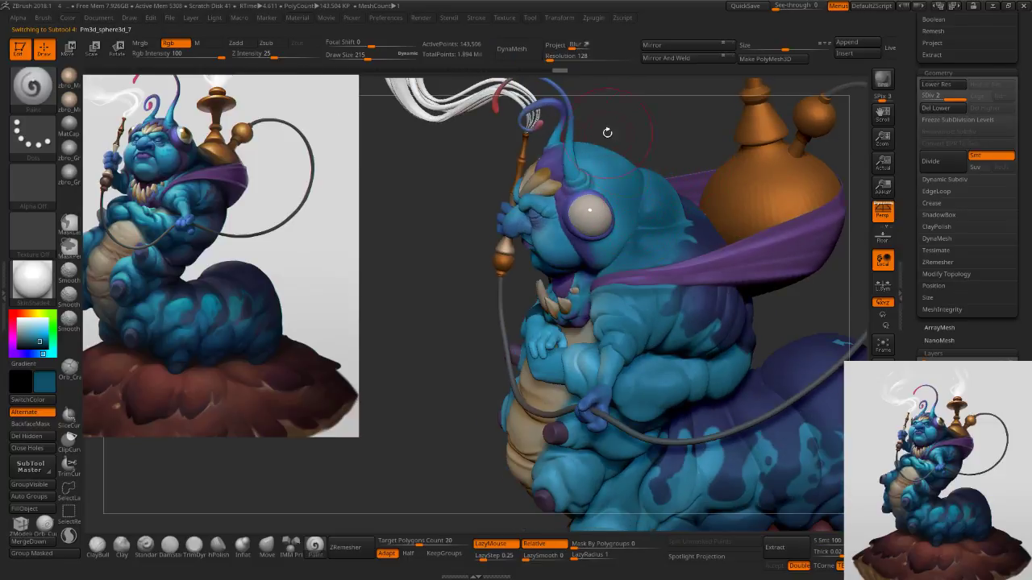
drag(630, 184, 624, 165)
right_drag(645, 202, 611, 208)
drag(609, 230, 623, 258)
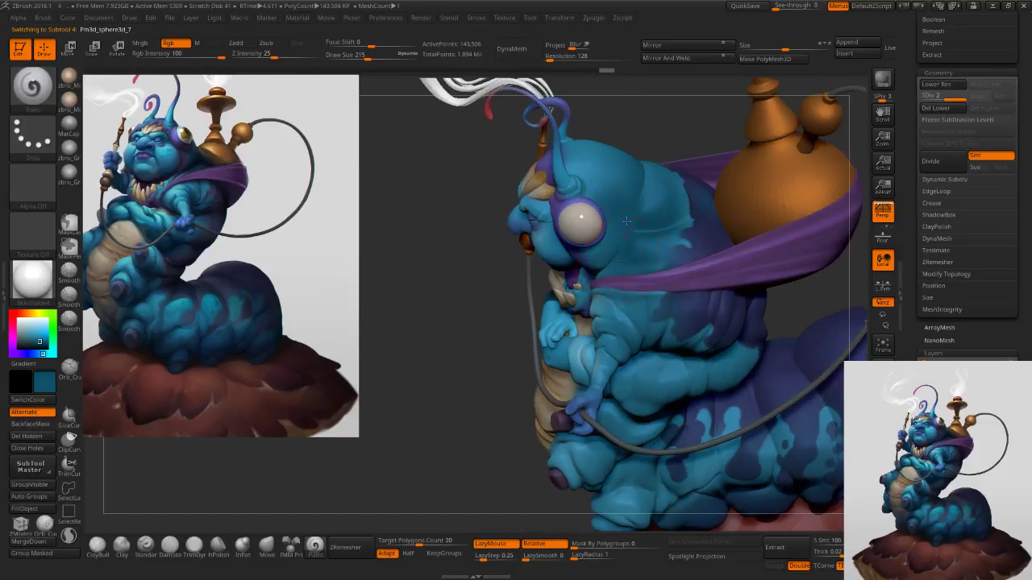
right_drag(659, 254, 617, 331)
drag(608, 178, 587, 170)
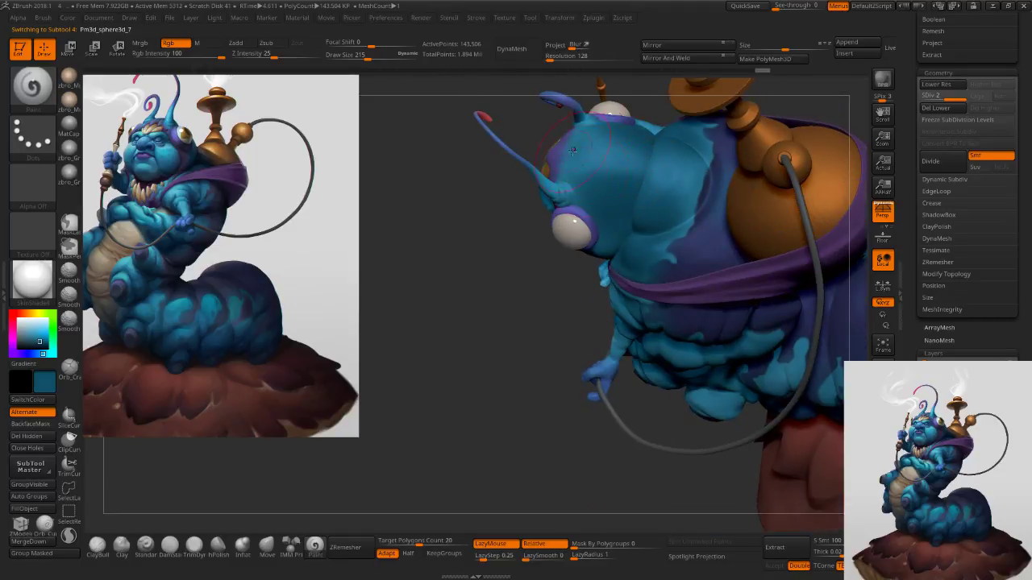
right_drag(590, 170, 623, 190)
Try a faint teal stroke on the head at brush size 147, undo it, and add a new paint layer.
key(c)
key(s)
drag(567, 149, 568, 141)
key(c)
key(s)
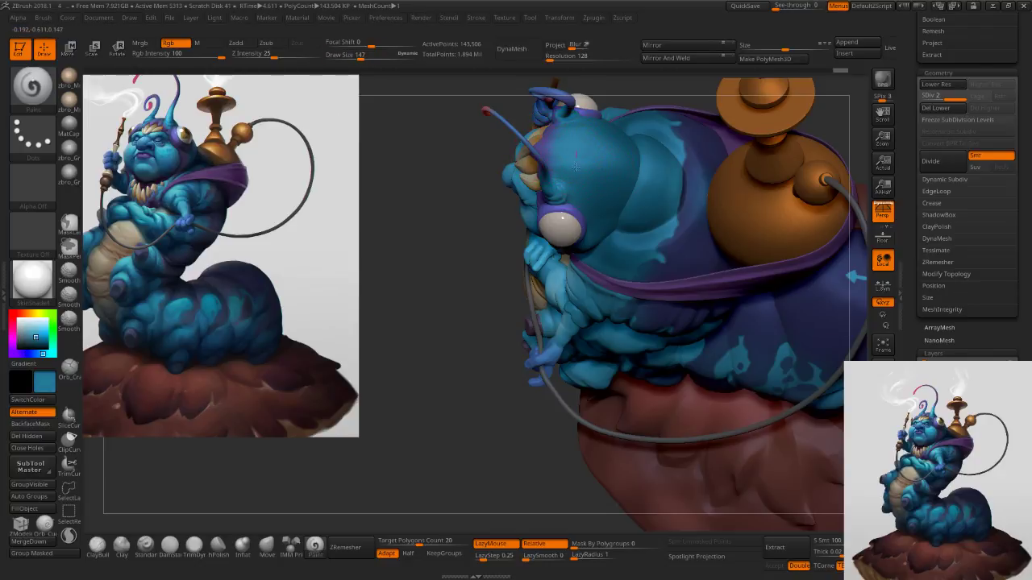
mouse_move(578, 191)
mouse_down()
mouse_move(594, 173)
mouse_move(600, 202)
mouse_up()
right_drag(606, 224, 618, 174)
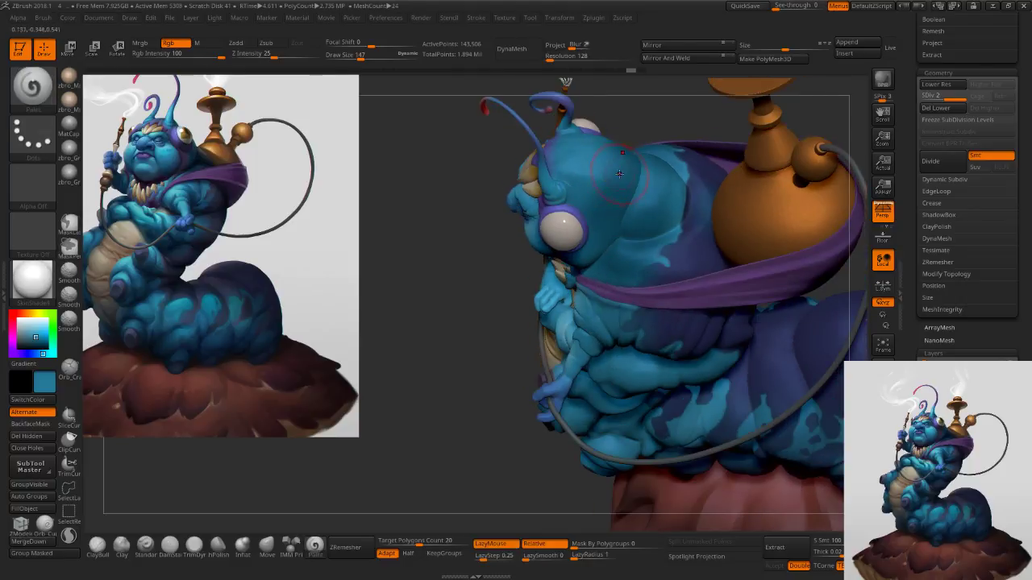
key(ctrl+z)
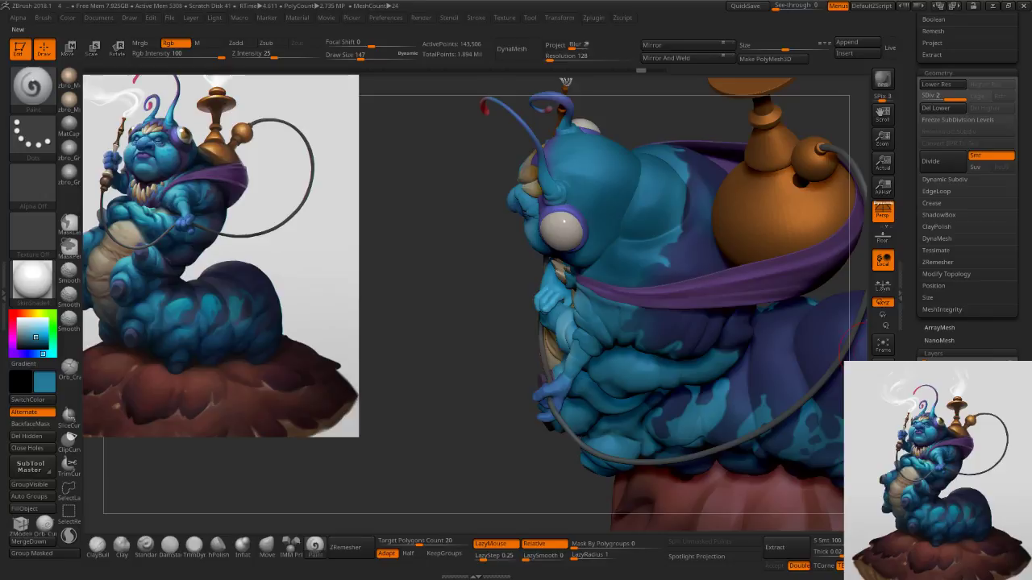
click(1003, 387)
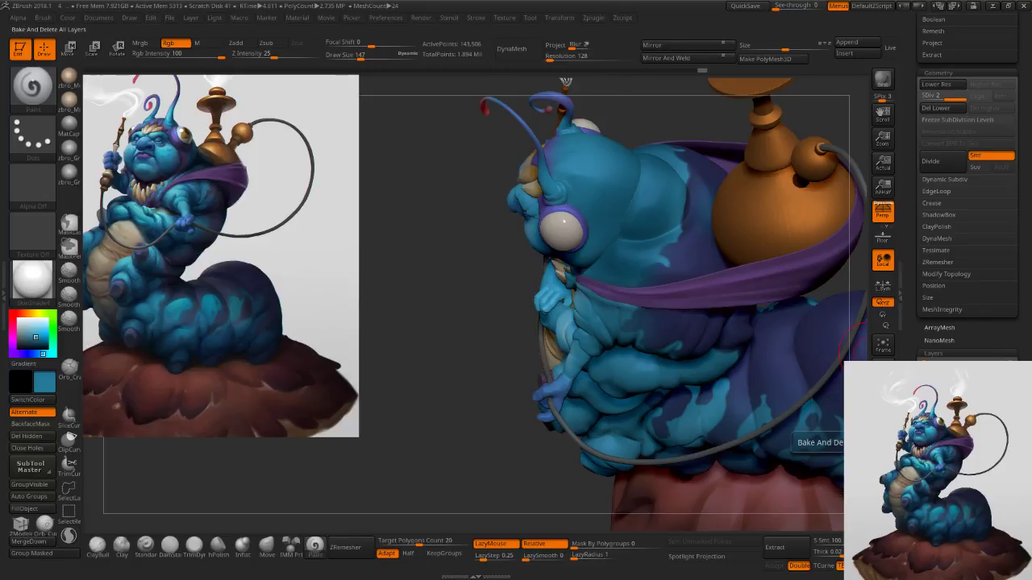
Try a patch on the neck, undo it, and sample a darker blue with brush size 182.
alt+click(684, 231)
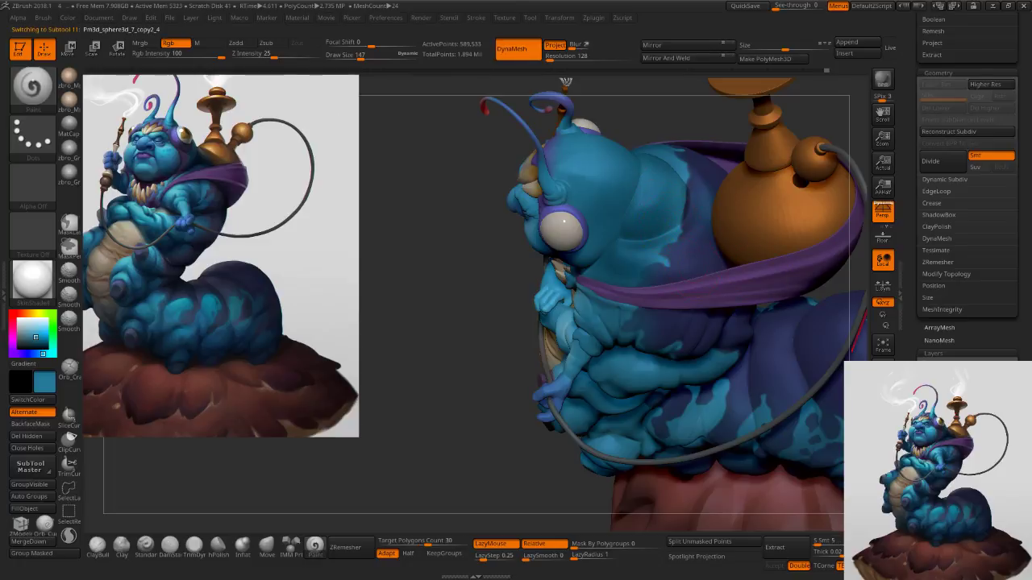
right_drag(698, 263, 695, 220)
key(s)
key(s)
click(662, 237)
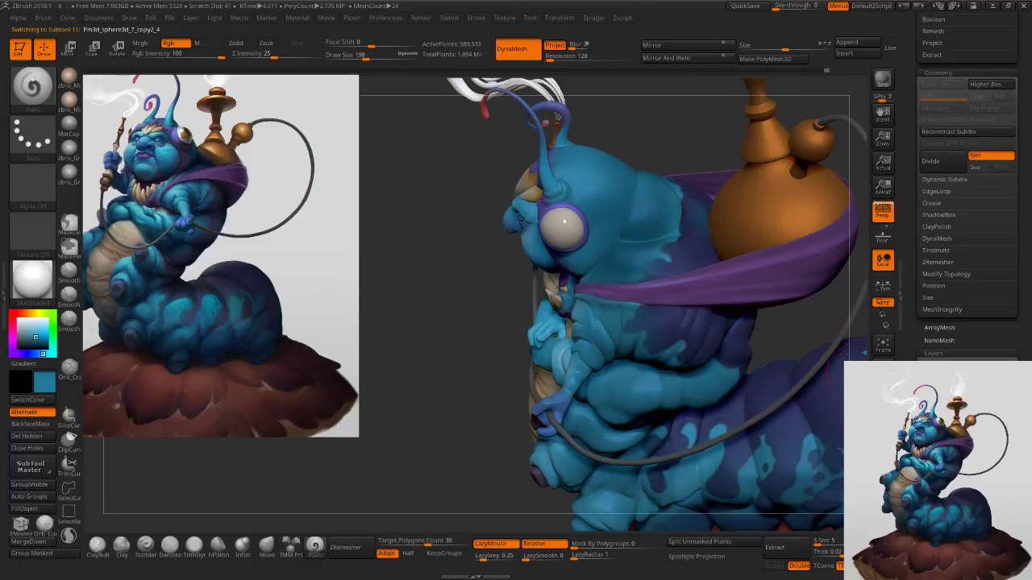
drag(666, 253, 644, 262)
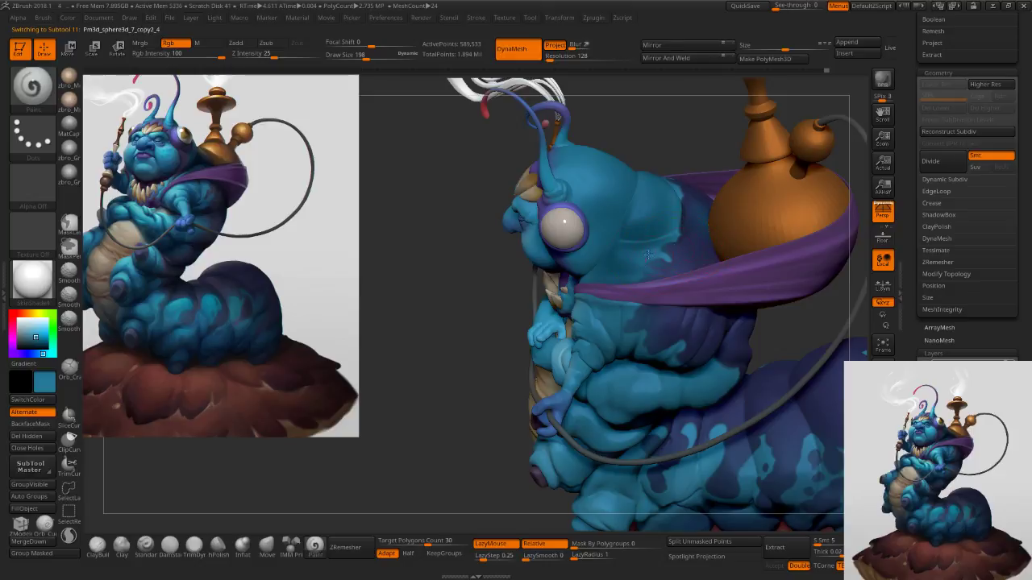
key(ctrl+z)
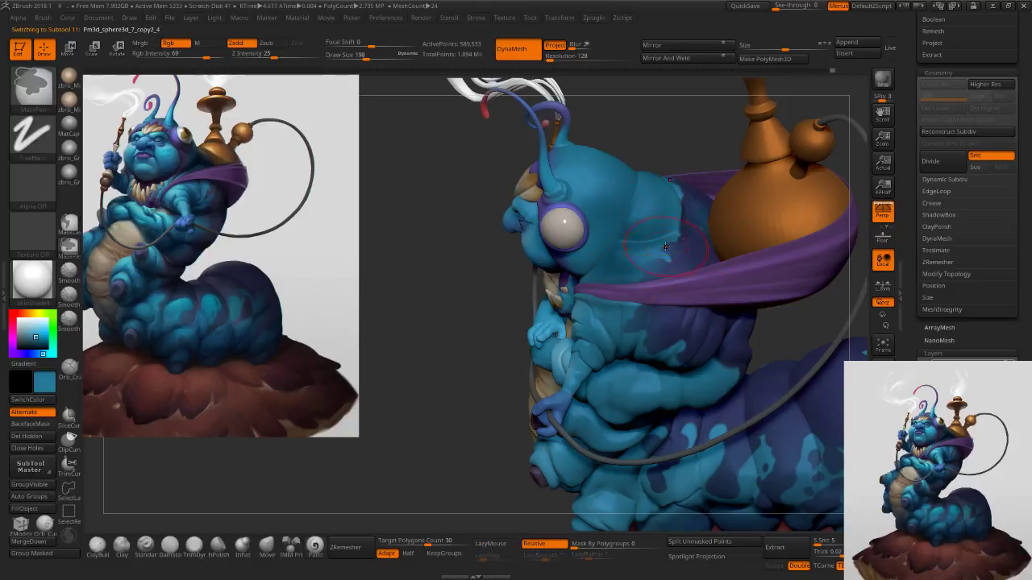
key(c)
key(s)
click(647, 231)
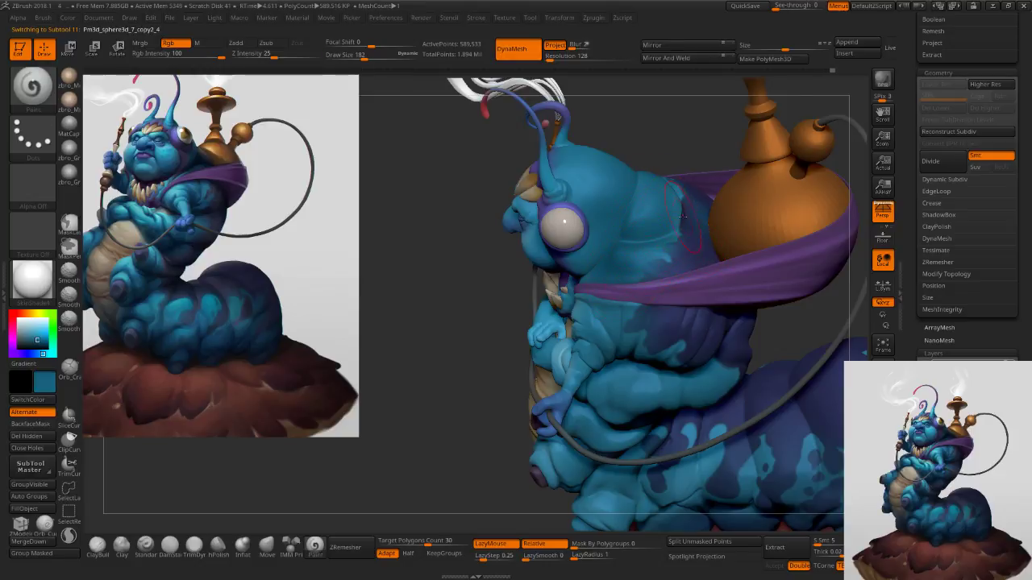
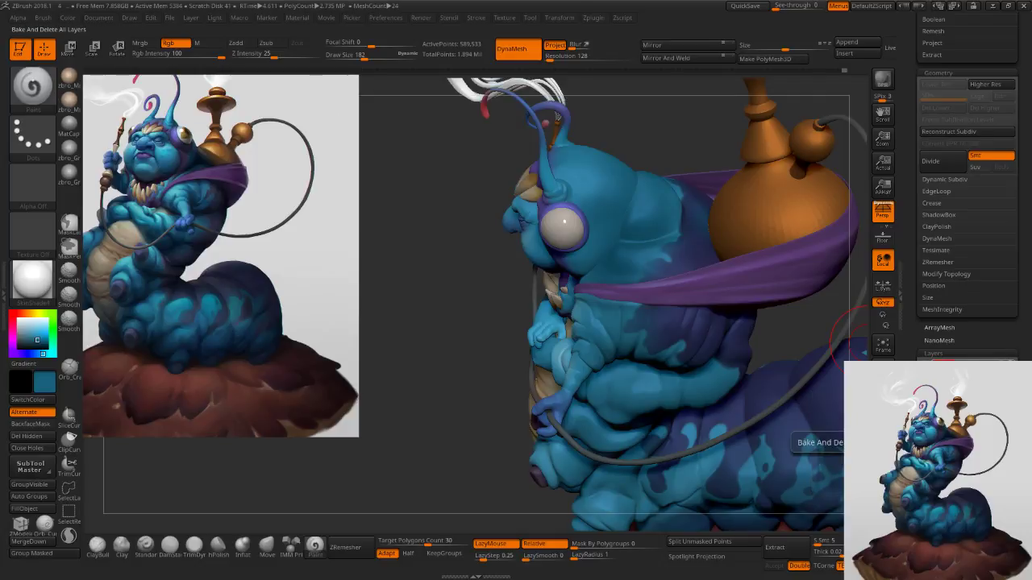
Zoom to the eye in profile, cut brush size from 182 to 125, and select the eyeball subtool.
drag(790, 330, 870, 303)
mouse_move(745, 287)
ctrl+right_down()
mouse_move(703, 246)
mouse_move(723, 260)
ctrl+right_up()
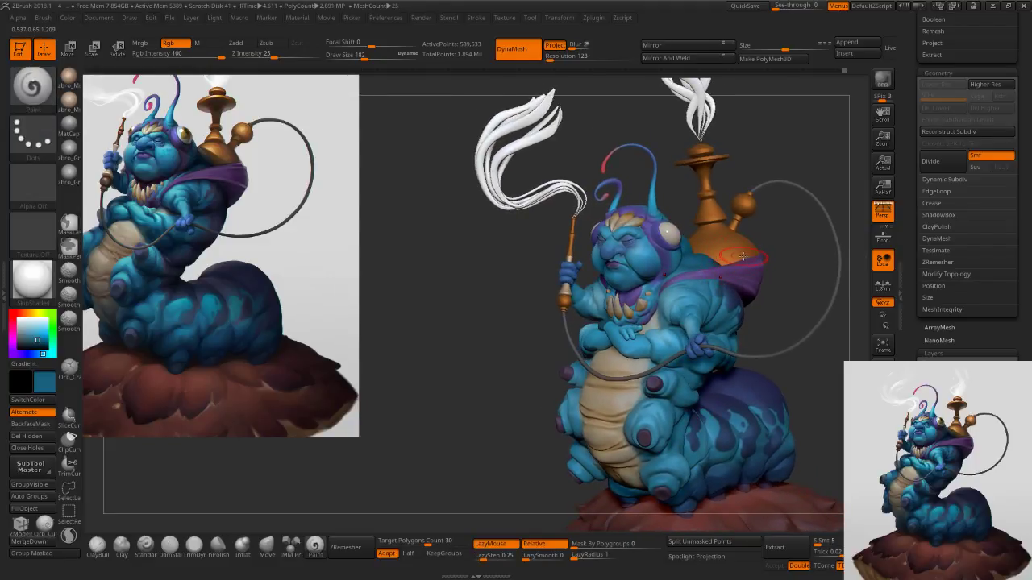
key(f)
key(f)
mouse_move(691, 273)
alt+right_down()
mouse_move(719, 262)
mouse_move(714, 251)
mouse_move(701, 254)
mouse_move(717, 305)
alt+right_up()
key(s)
drag(610, 264, 604, 264)
right_drag(603, 250, 475, 280)
alt+click(472, 280)
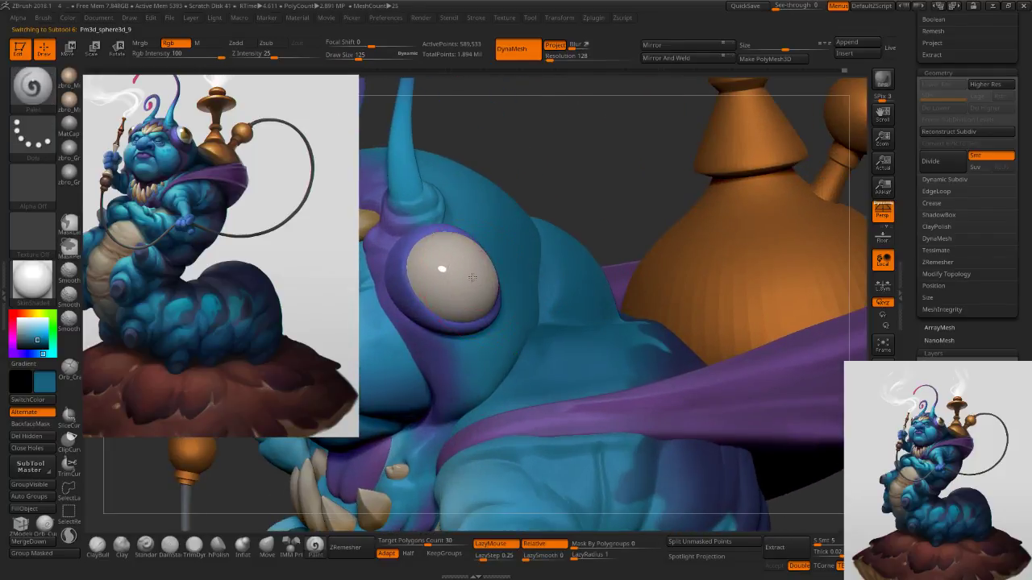
Set the brush size to 56 while orbiting around the eye.
key(s)
drag(462, 278, 454, 279)
right_drag(487, 258, 501, 264)
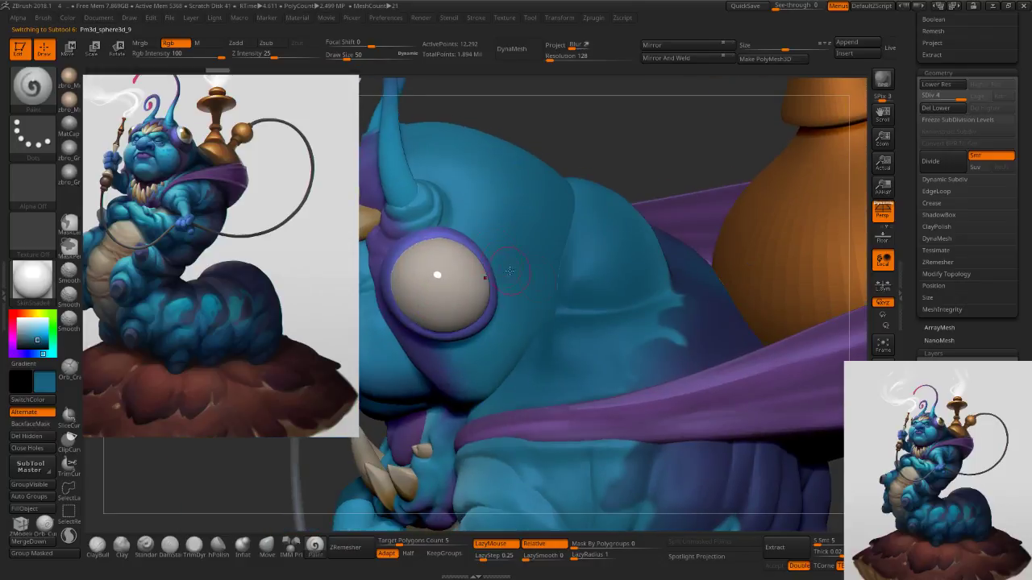
key(s)
drag(432, 289, 434, 289)
right_drag(432, 303, 435, 291)
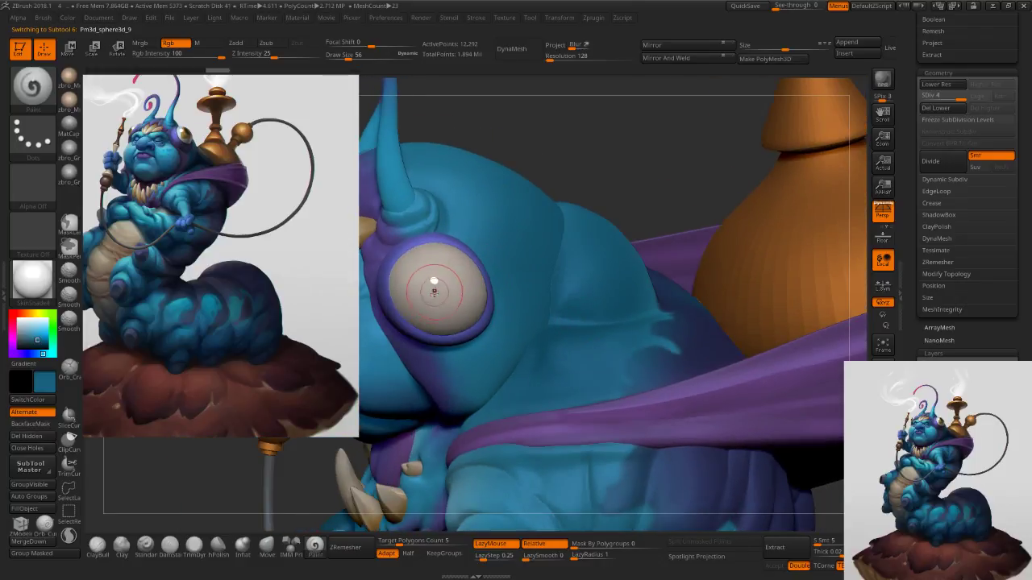
Choose MaskLasso and try lasso masks across the eyeball, undoing them.
key(ctrl)
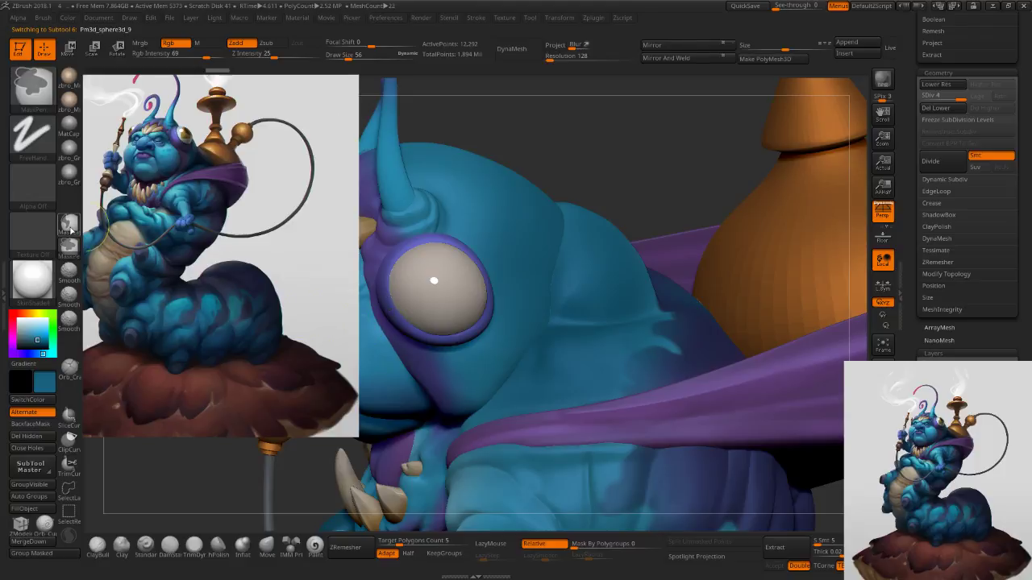
click(70, 234)
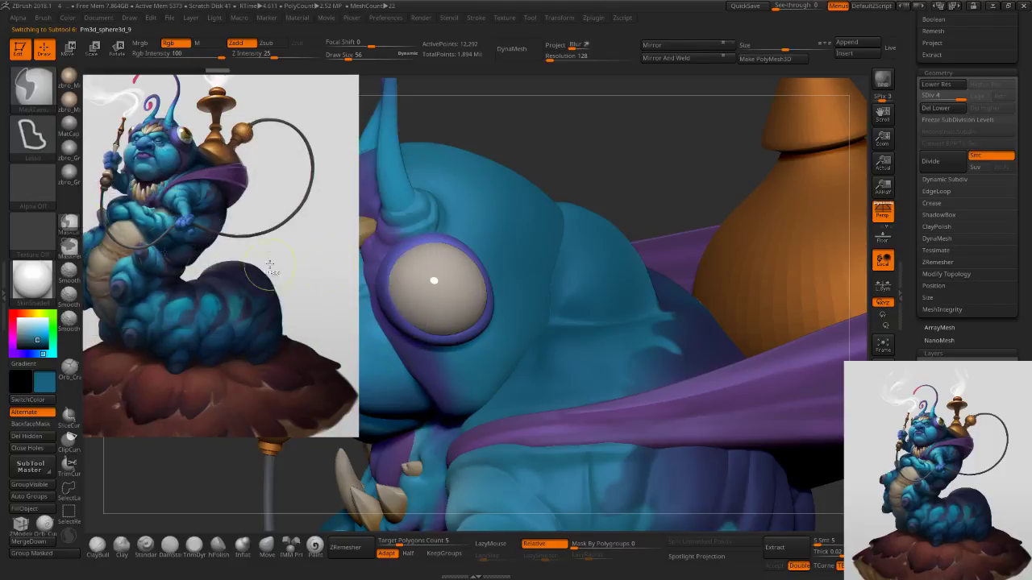
mouse_move(391, 383)
ctrl+mouse_down()
mouse_move(453, 227)
mouse_move(471, 213)
mouse_move(475, 222)
ctrl+mouse_up()
key(ctrl+z)
mouse_move(420, 361)
ctrl+mouse_down()
mouse_move(438, 237)
mouse_move(490, 219)
ctrl+mouse_up()
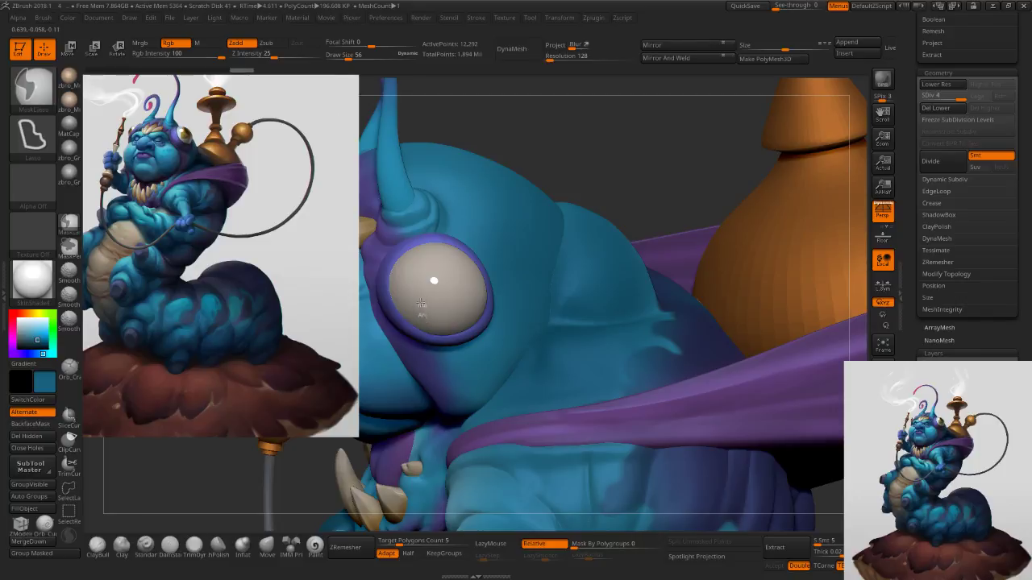
mouse_move(424, 258)
ctrl+mouse_down()
mouse_move(472, 235)
mouse_move(456, 308)
mouse_move(426, 335)
ctrl+mouse_up()
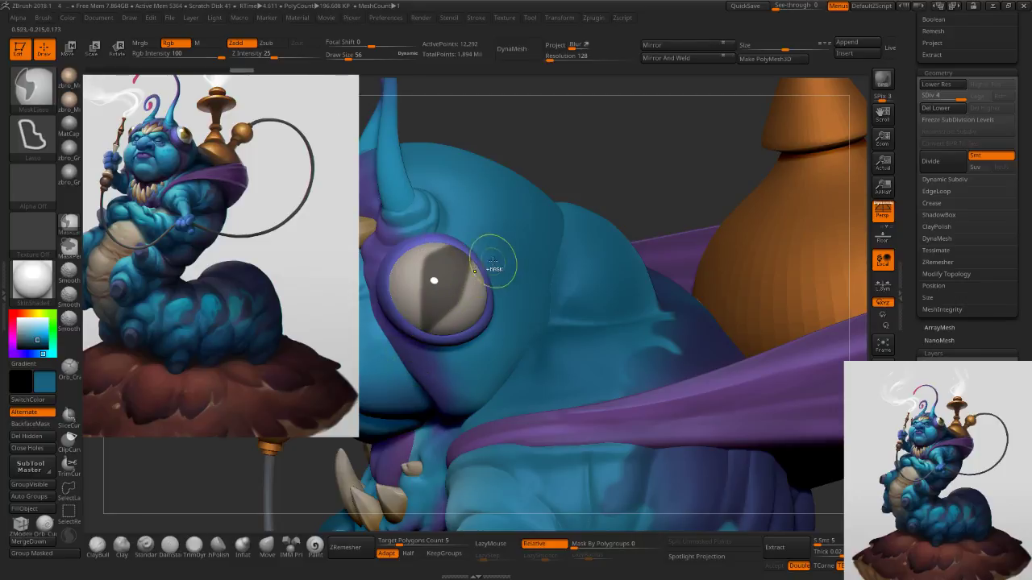
key(ctrl+z)
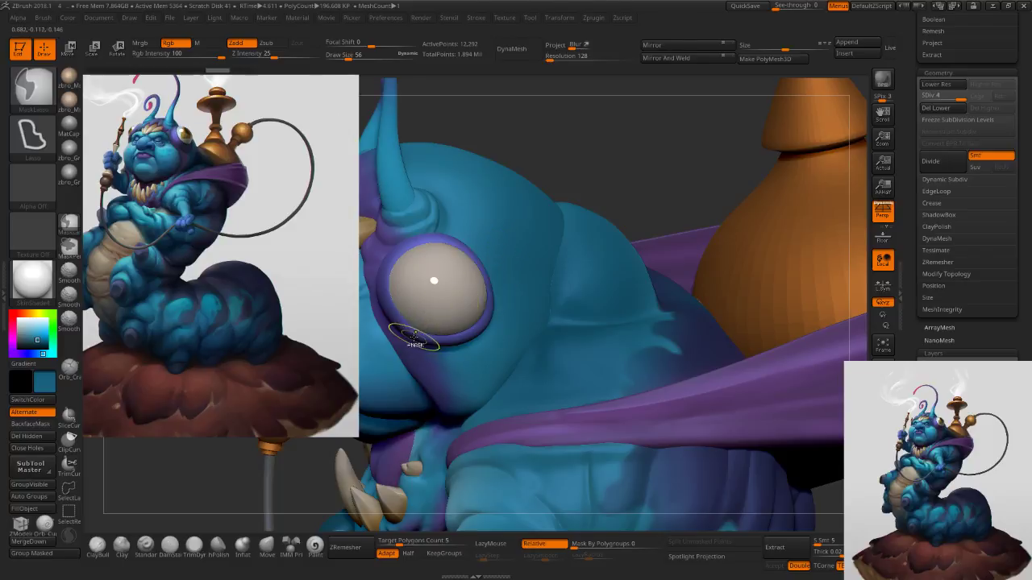
Toggle Solo to inspect the isolated eyeballs, then show all parts again.
click(883, 502)
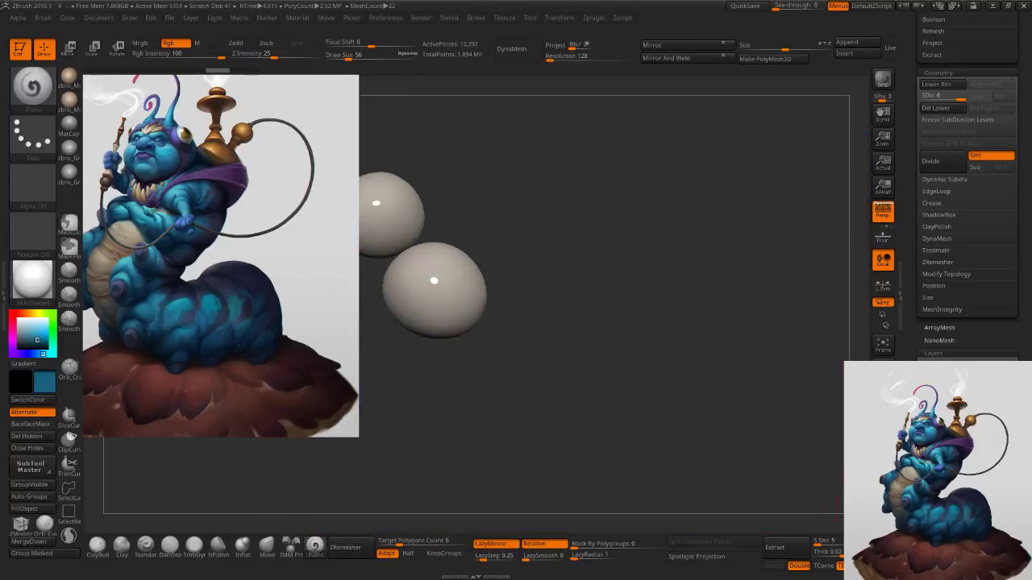
alt+drag(628, 384, 792, 410)
drag(677, 320, 718, 331)
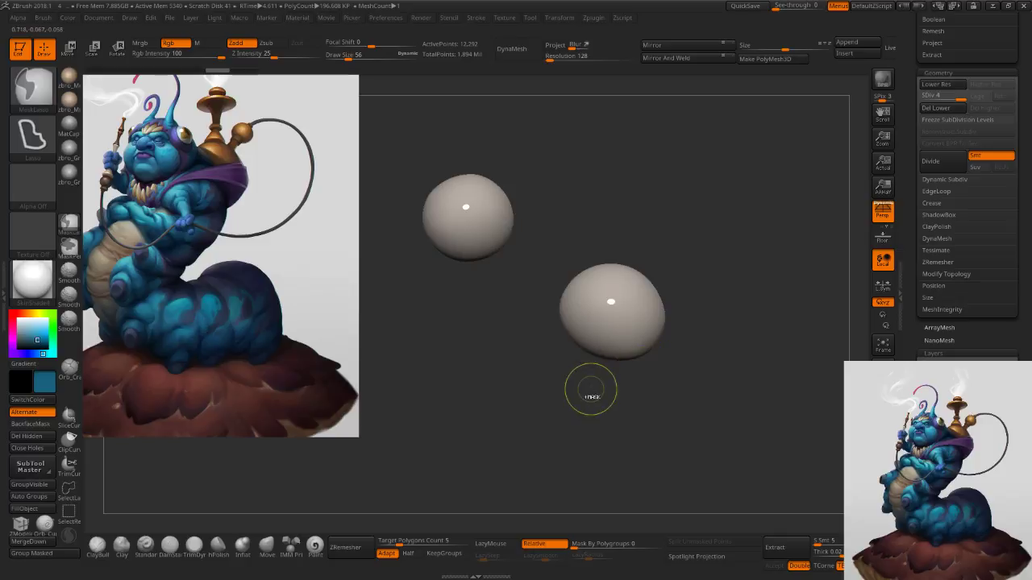
click(883, 501)
click(883, 501)
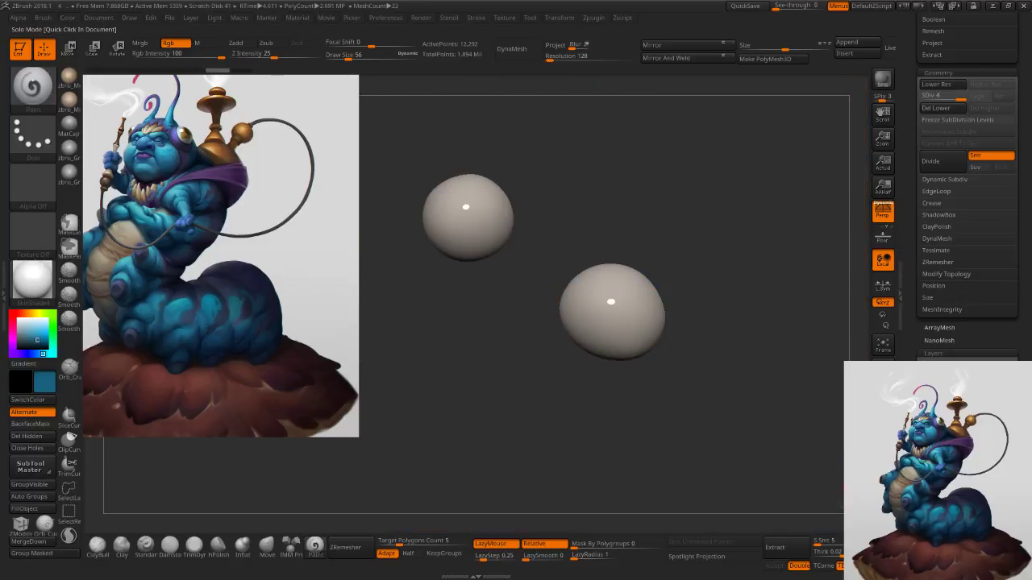
click(883, 502)
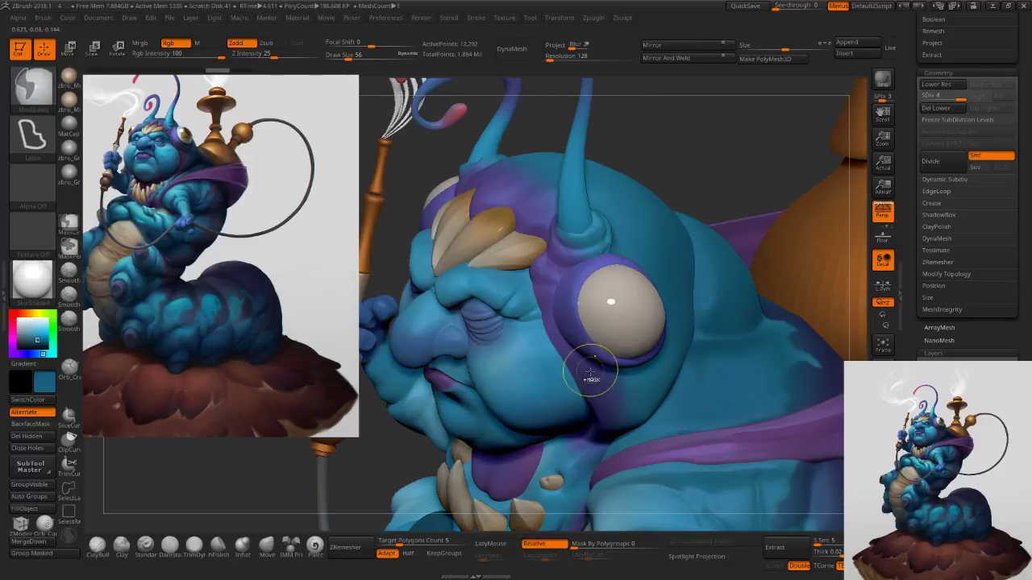
Draw further lasso masks across the eye and undo them.
mouse_move(595, 356)
ctrl+mouse_down()
mouse_move(613, 324)
mouse_move(669, 278)
ctrl+mouse_up()
ctrl+drag(590, 392, 679, 246)
mouse_move(592, 358)
ctrl+mouse_down()
mouse_move(591, 319)
mouse_move(675, 252)
mouse_move(592, 372)
ctrl+mouse_up()
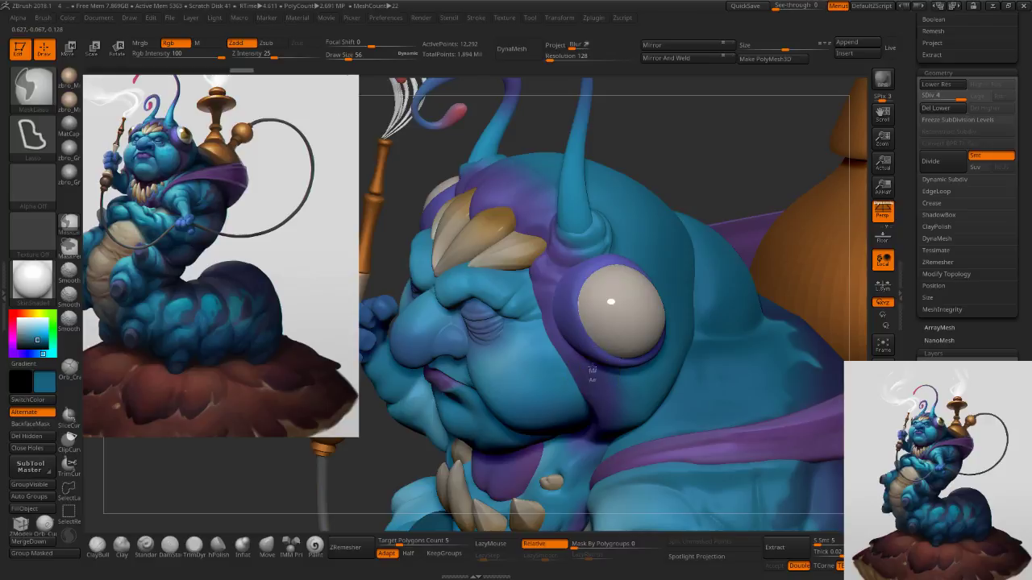
mouse_move(610, 303)
ctrl+mouse_down()
mouse_move(637, 284)
mouse_move(659, 292)
mouse_move(629, 349)
mouse_move(595, 372)
mouse_move(645, 265)
mouse_move(655, 306)
mouse_move(596, 362)
ctrl+mouse_up()
key(ctrl+z)
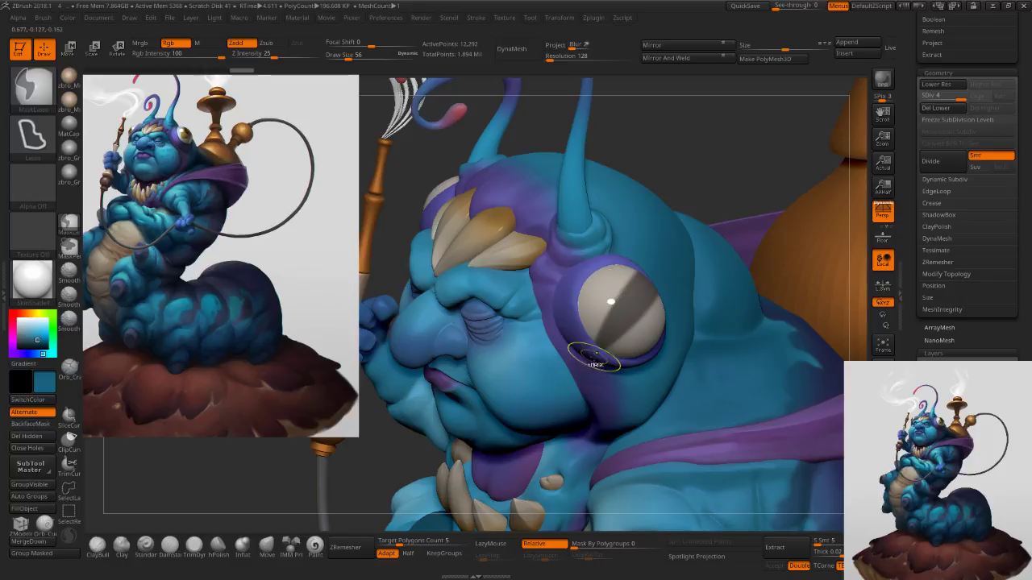
key(ctrl+z)
Switch masking to the Curve stroke and try a bent curve mask over the eye, then undo.
ctrl+click(38, 135)
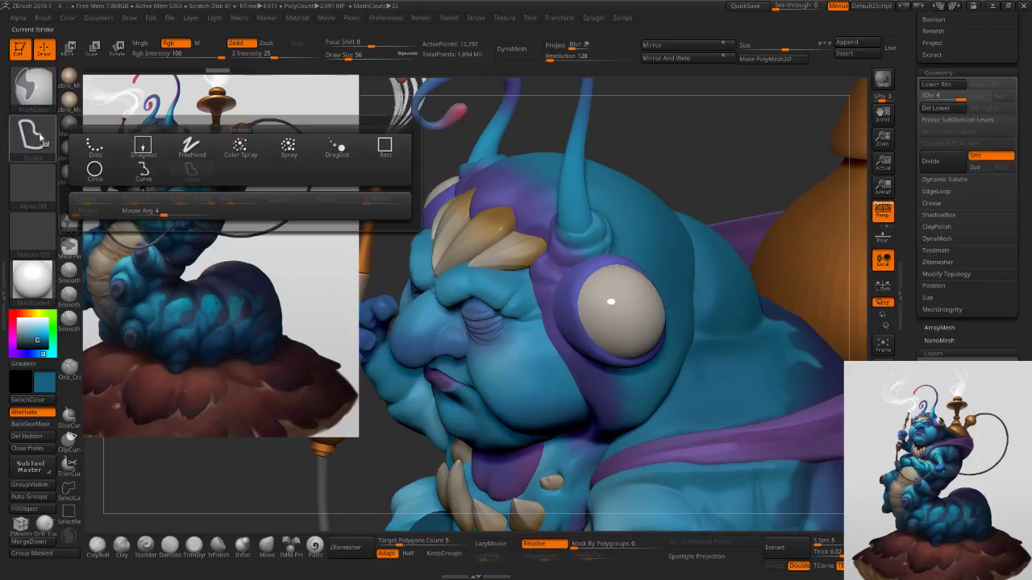
click(143, 172)
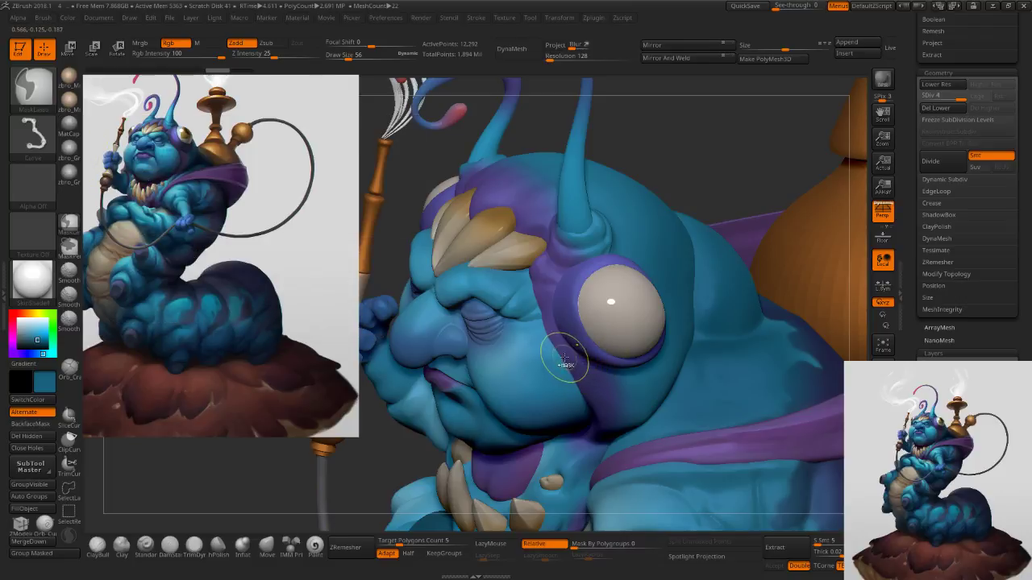
mouse_move(580, 383)
ctrl+mouse_down()
mouse_move(604, 295)
mouse_move(601, 315)
mouse_move(653, 265)
mouse_move(623, 344)
mouse_move(646, 337)
mouse_move(578, 360)
ctrl+mouse_up()
key(alt)
key(ctrl+z)
Reframe the head, curve-mask along the eye's lower edge, and invert the mask.
mouse_move(652, 329)
ctrl+right_down()
mouse_move(653, 252)
mouse_move(655, 269)
ctrl+right_up()
ctrl+right_drag(655, 269, 650, 314)
mouse_move(579, 360)
ctrl+mouse_down()
mouse_move(636, 331)
mouse_move(655, 312)
mouse_move(658, 284)
ctrl+mouse_up()
key(ctrl+z)
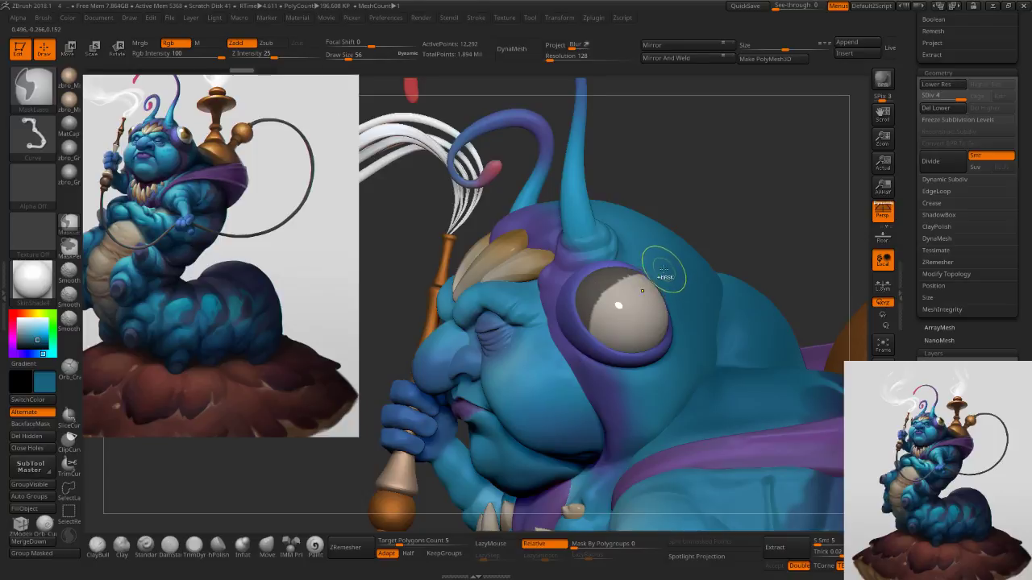
ctrl+drag(655, 319, 581, 351)
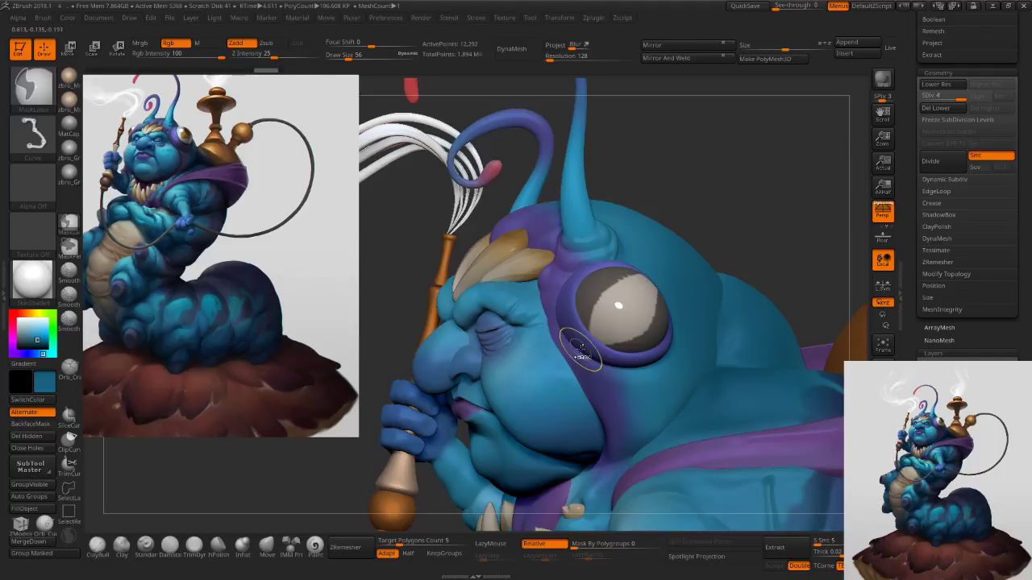
ctrl+click(738, 211)
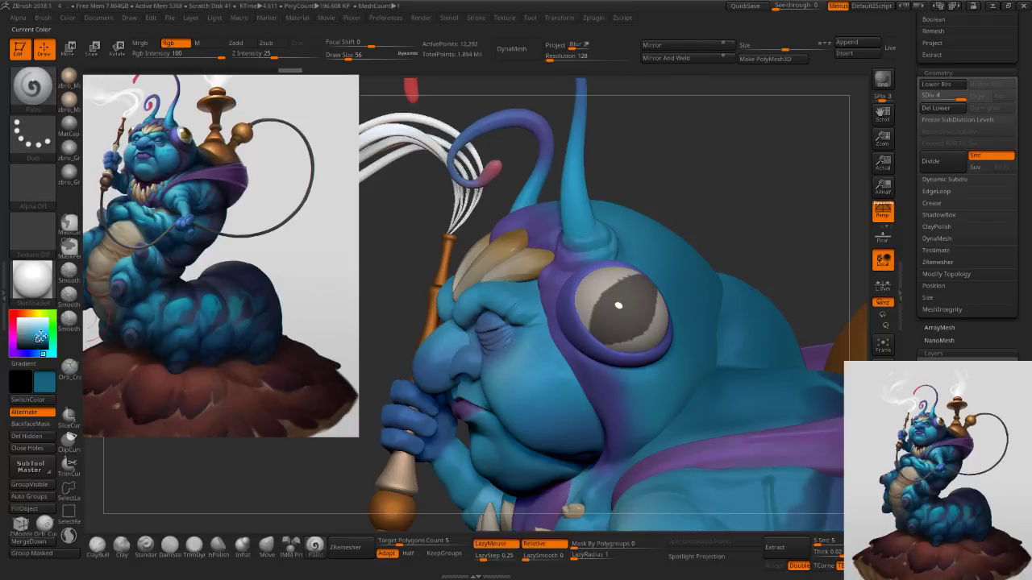
Pick an orange-tan colour, invert the mask, and paint the iris area at brush size 257.
click(36, 315)
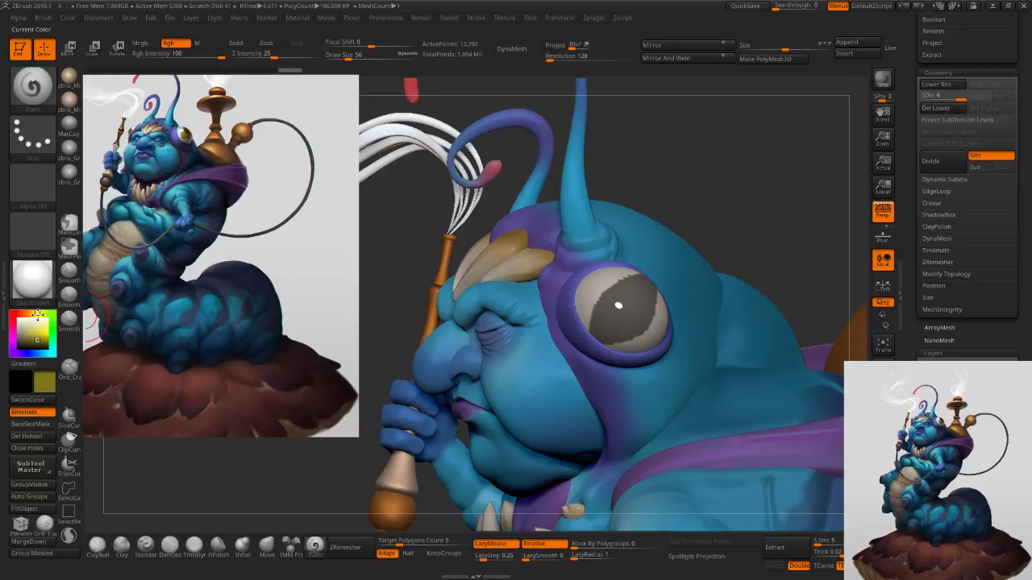
drag(34, 328, 37, 329)
click(33, 313)
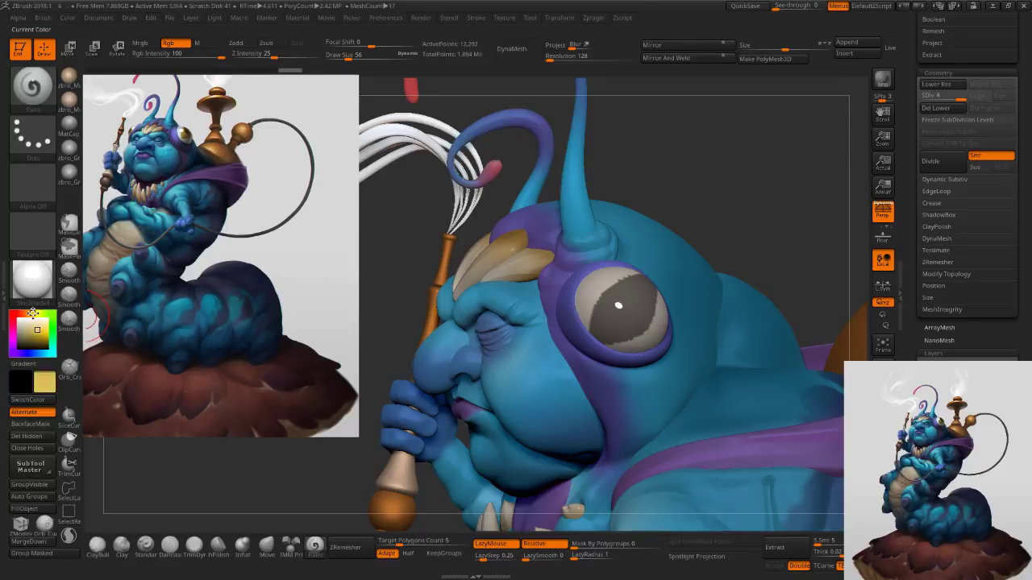
click(36, 333)
key(s)
mouse_move(645, 291)
mouse_down()
mouse_move(657, 291)
mouse_move(637, 309)
mouse_up()
ctrl+click(710, 216)
key(s)
Finish painting the iris in a lighter orange at brush size 120.
key(s)
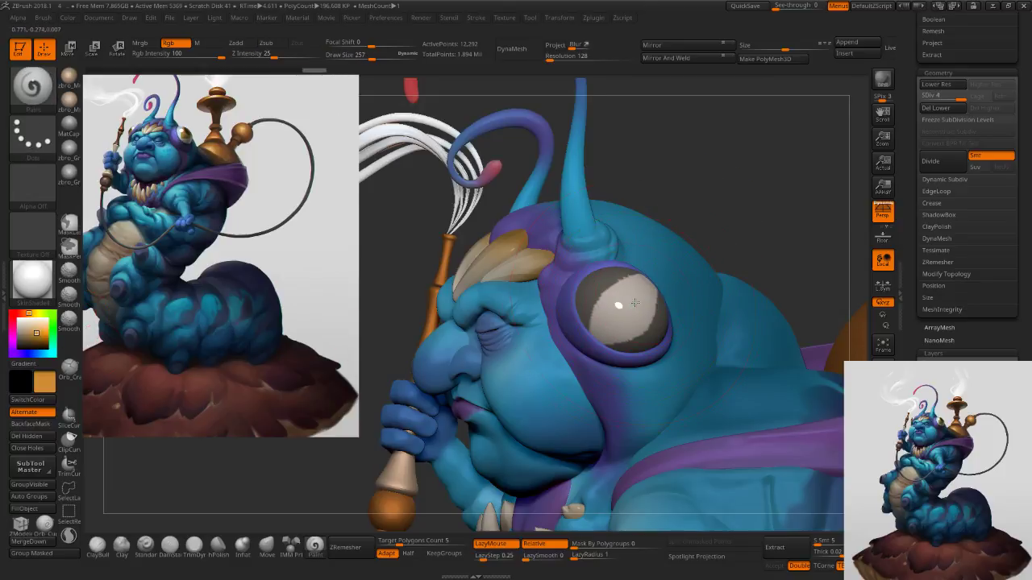
right_drag(574, 342, 617, 327)
drag(626, 316, 647, 292)
right_drag(639, 320, 686, 241)
key(s)
drag(686, 246, 661, 247)
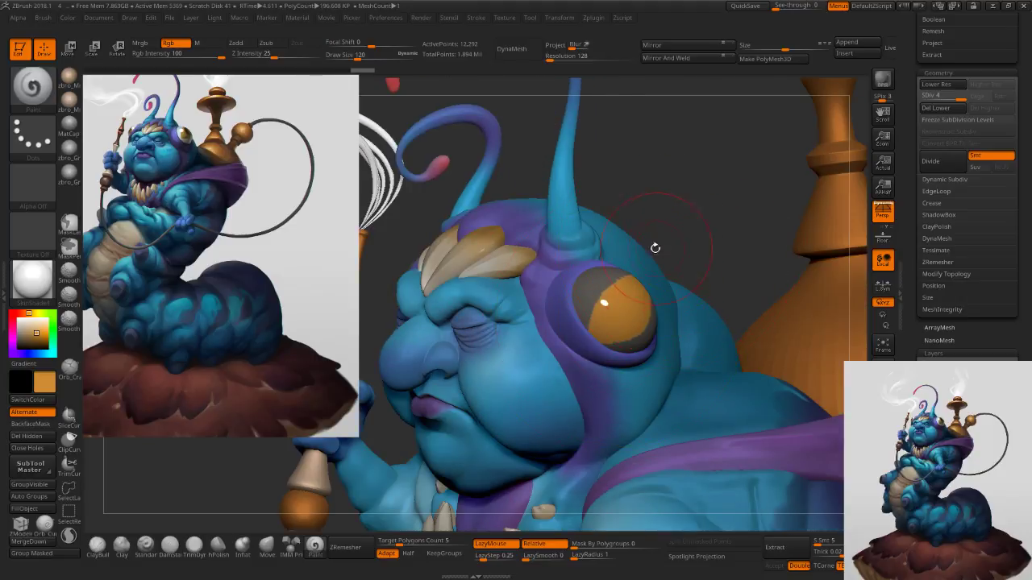
drag(37, 325, 41, 336)
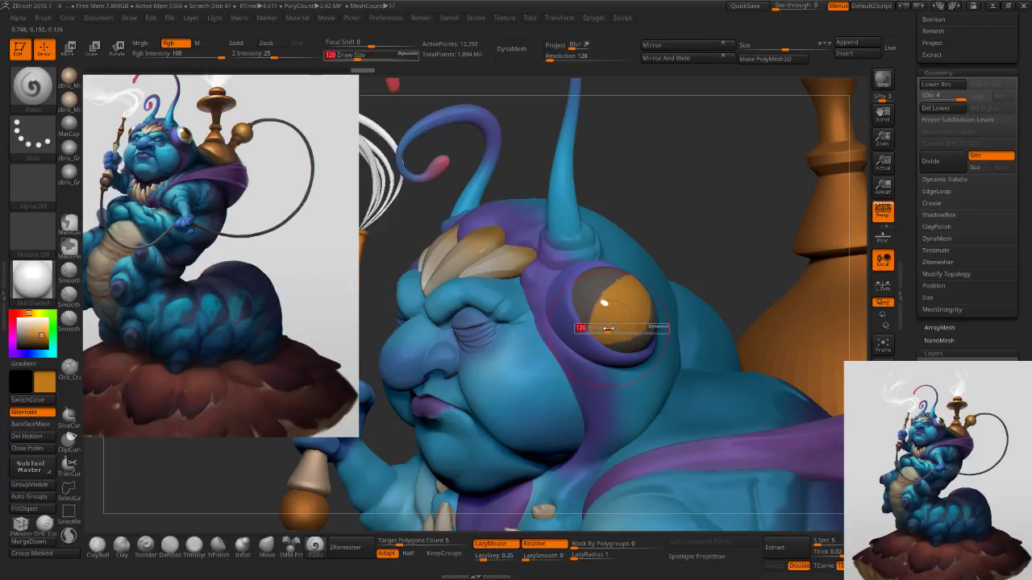
drag(641, 283, 619, 303)
Clear the mask and touch up the orange iris's left and right edges.
ctrl+drag(679, 240, 694, 251)
right_drag(612, 348, 574, 334)
ctrl+right_drag(574, 334, 602, 322)
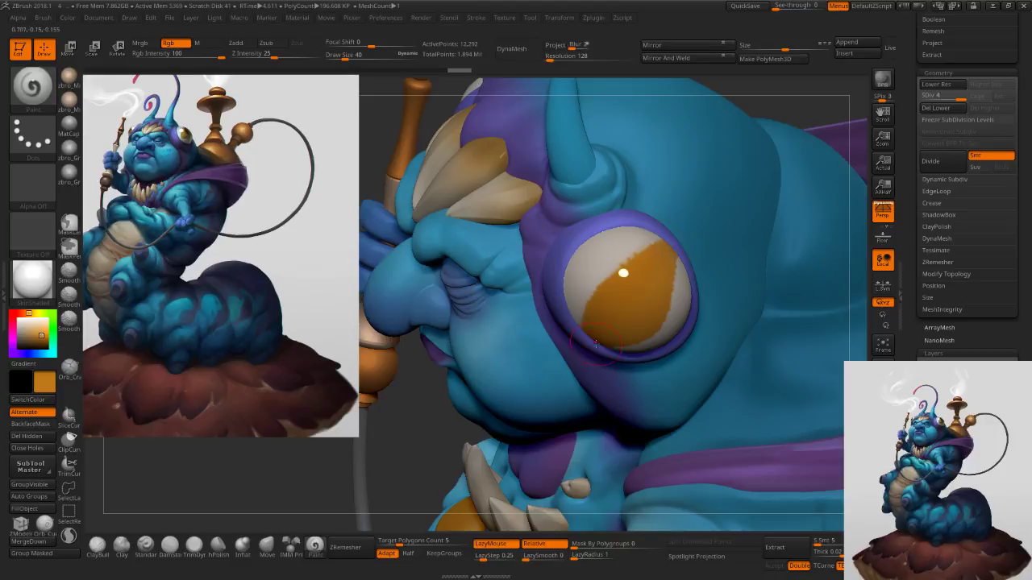
right_drag(665, 273, 659, 284)
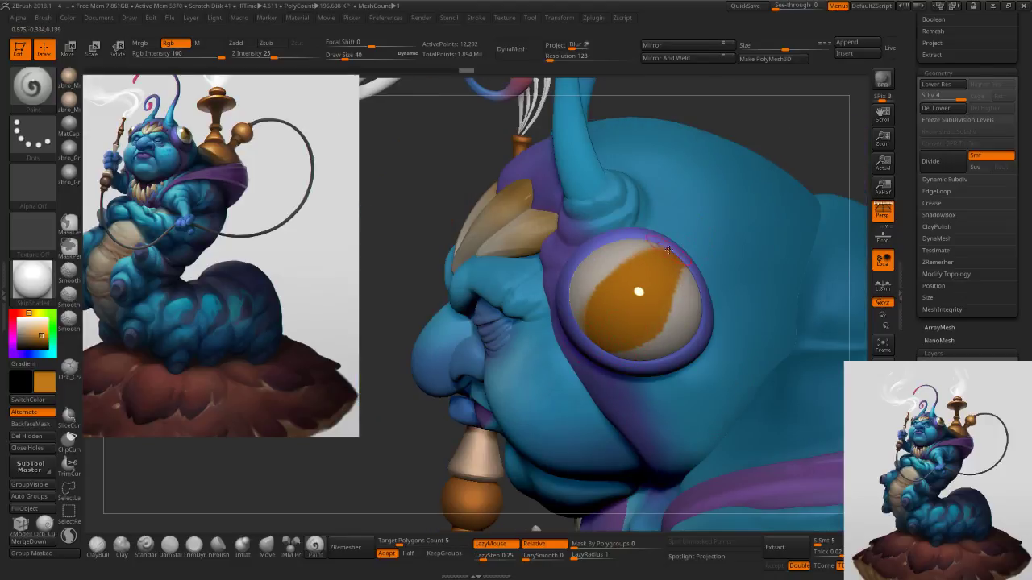
right_drag(632, 291, 640, 281)
shift+drag(640, 282, 603, 341)
drag(616, 288, 635, 266)
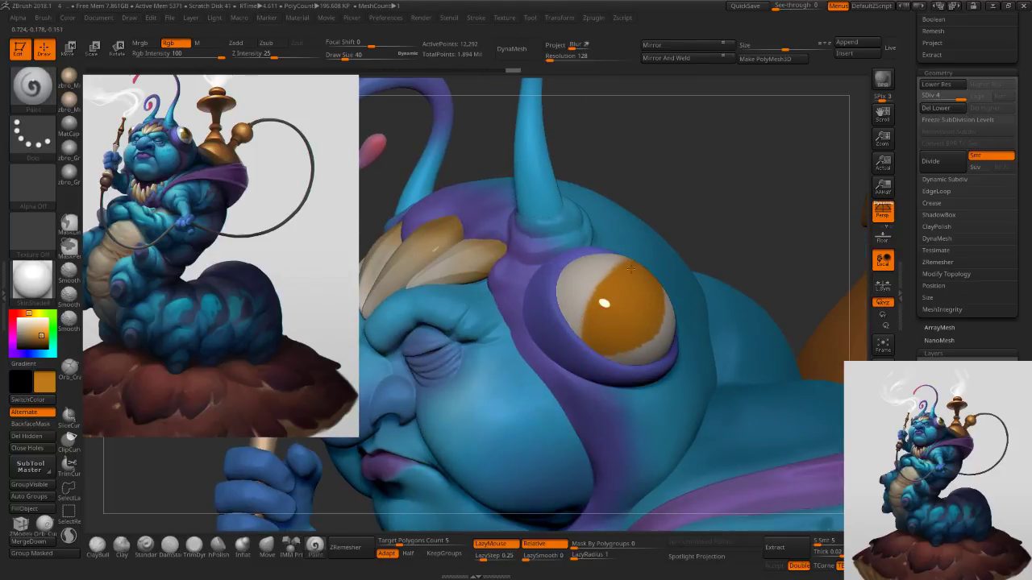
right_drag(625, 316, 603, 344)
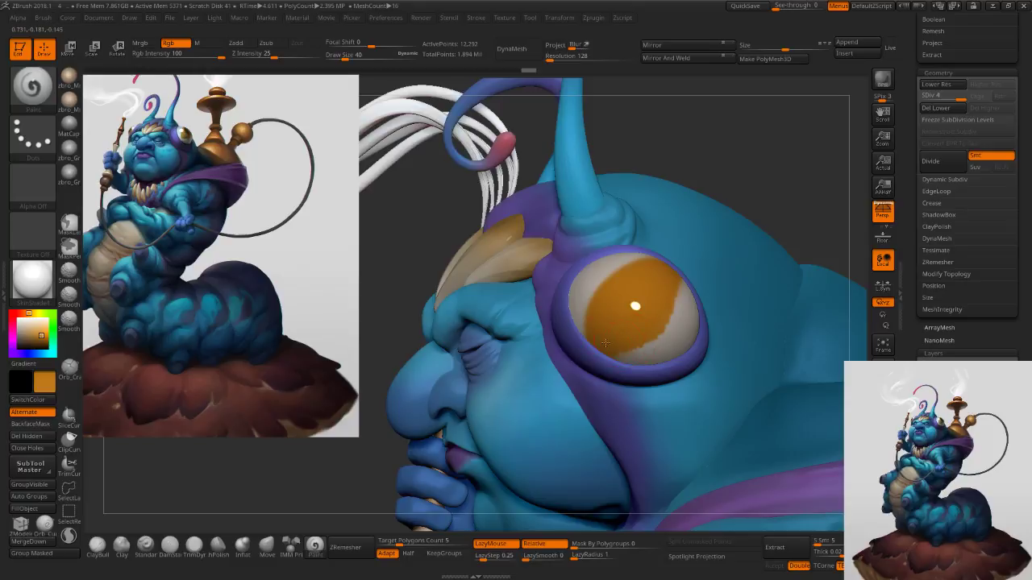
drag(680, 285, 664, 332)
drag(592, 313, 597, 337)
right_drag(634, 308, 649, 302)
Try a brighter yellow stroke on the iris at size 45, undo it, and lower intensity to 14.
key(s)
drag(646, 304, 647, 307)
right_drag(645, 306, 635, 303)
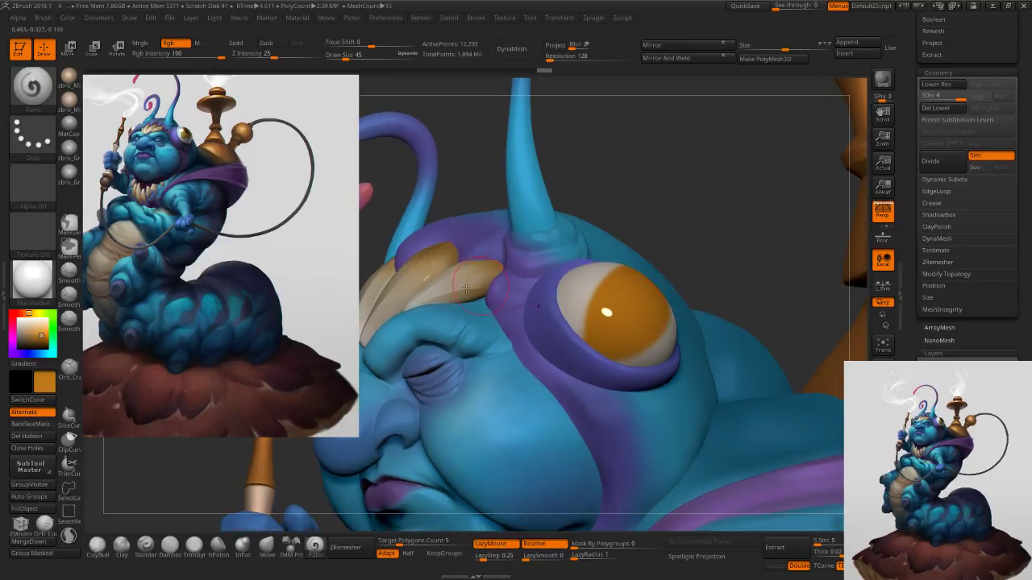
click(40, 331)
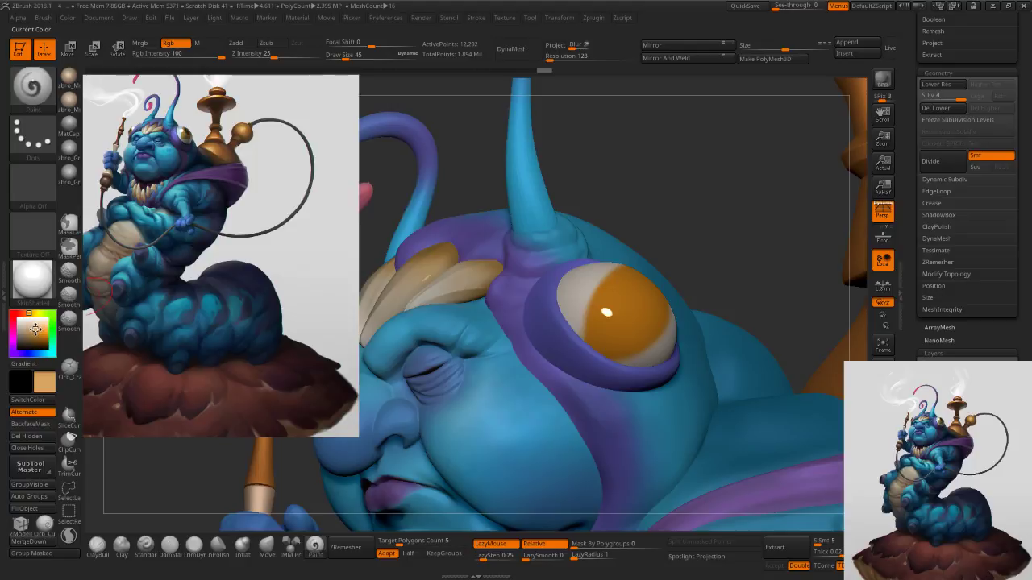
click(32, 313)
drag(31, 314, 38, 313)
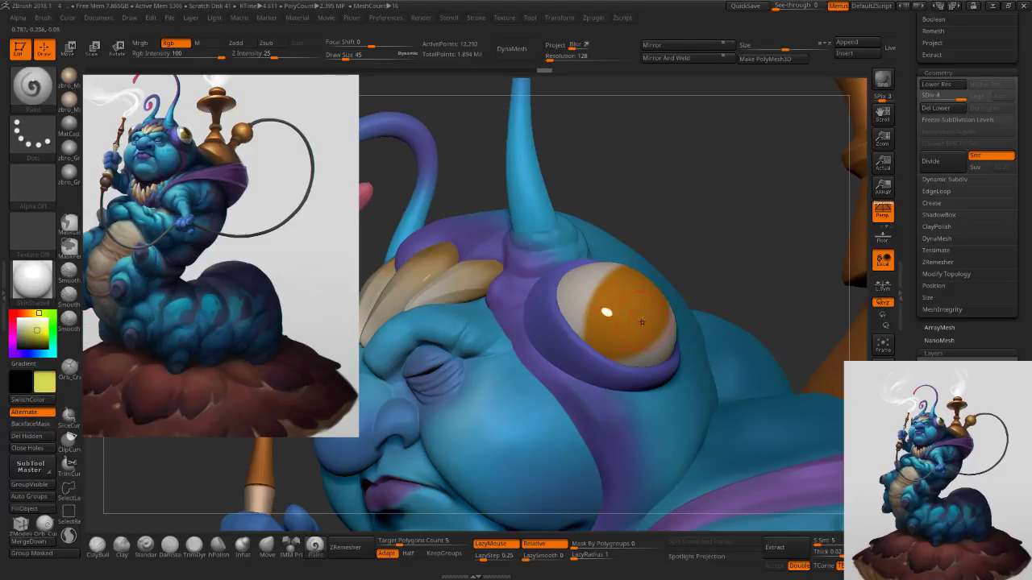
drag(610, 336, 657, 287)
key(s)
key(ctrl+z)
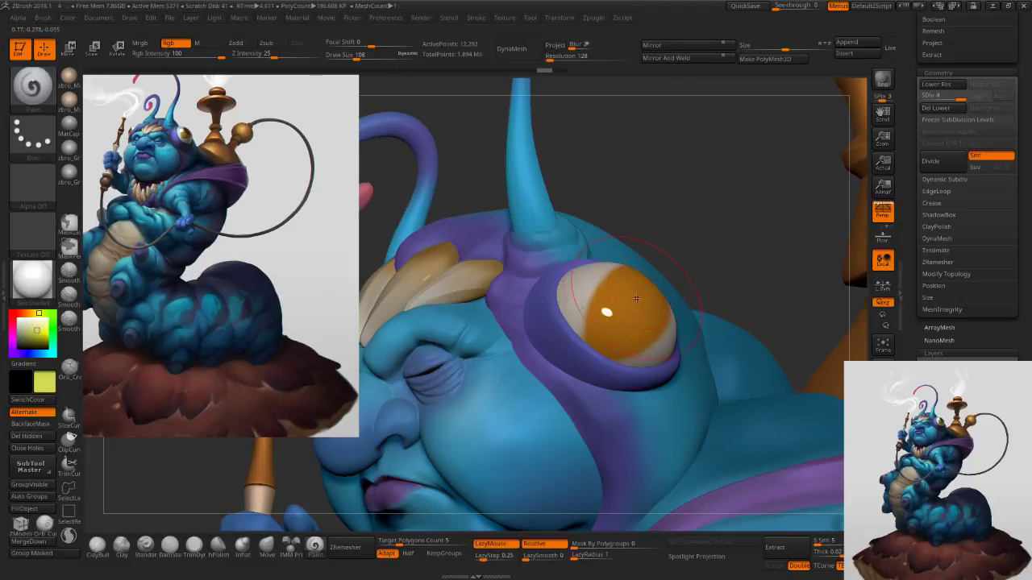
drag(220, 57, 166, 57)
Settle the brush size at 42 while orbiting around the eye.
key(s)
drag(670, 327, 657, 327)
right_drag(657, 327, 632, 327)
key(s)
drag(632, 327, 640, 327)
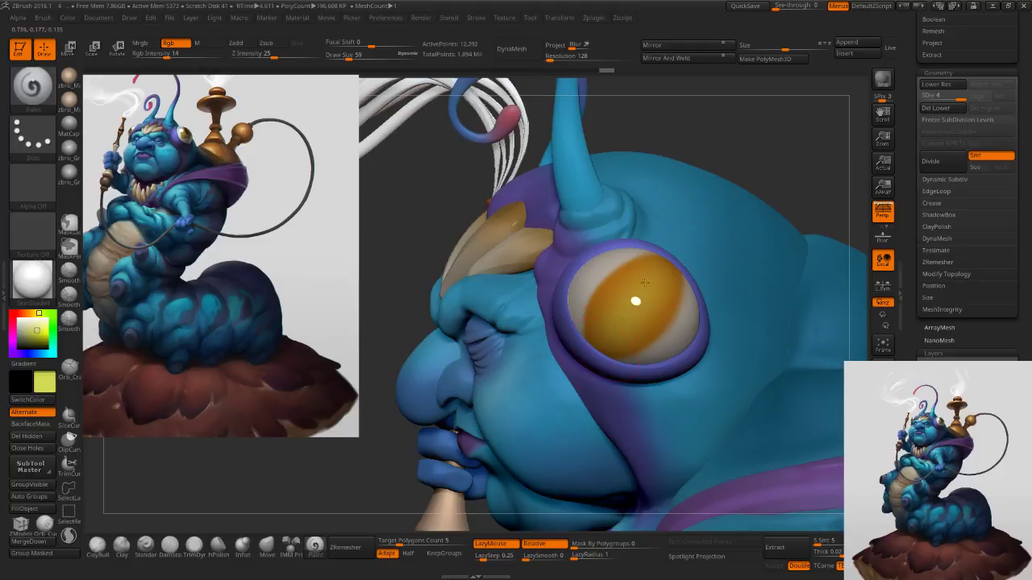
right_drag(667, 272, 696, 290)
key(s)
drag(633, 303, 627, 303)
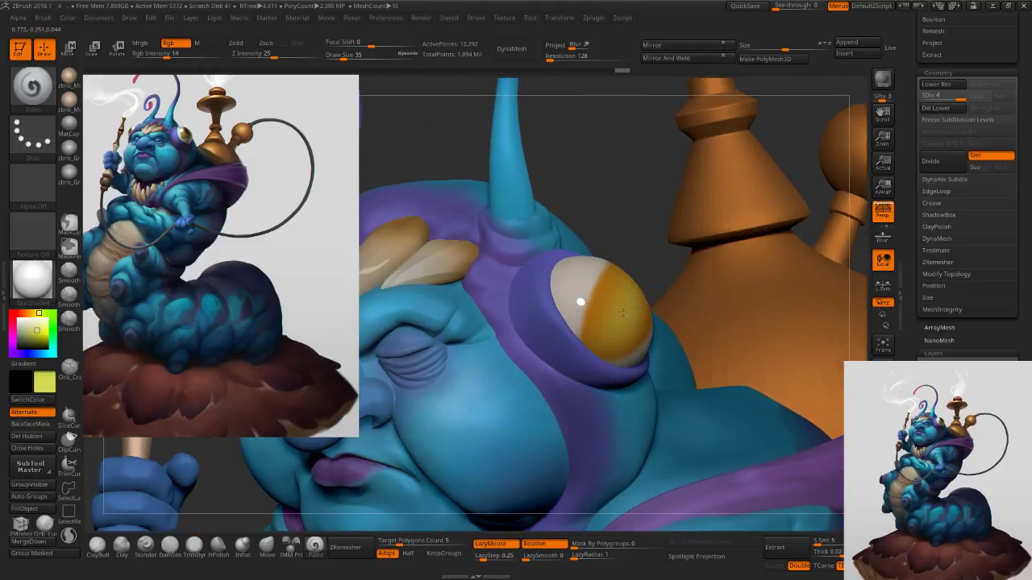
right_drag(650, 302, 625, 302)
key(s)
drag(625, 301, 627, 302)
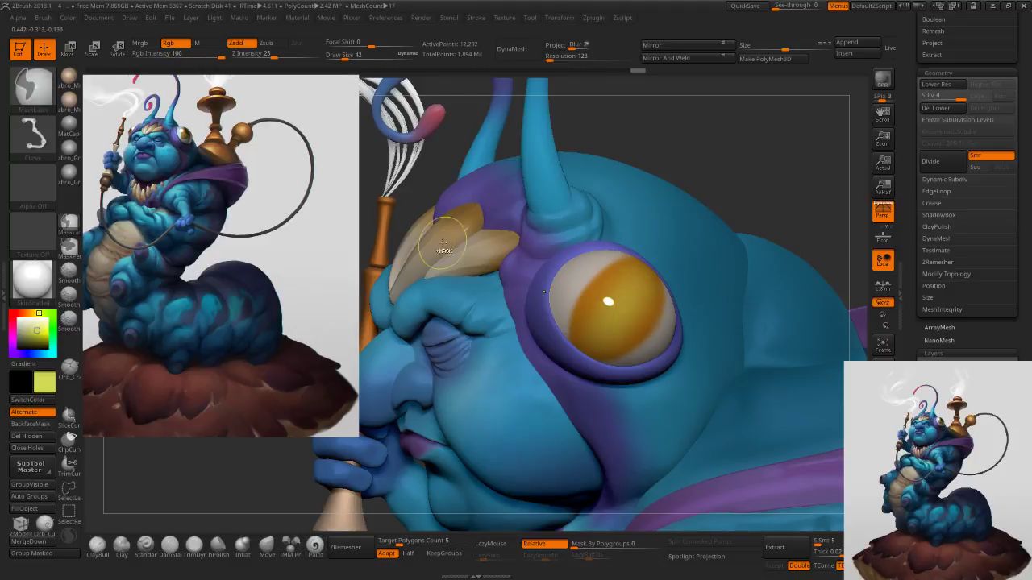
Switch masking to Freehand, mask a round patch at the eye's centre, and invert it.
click(33, 134)
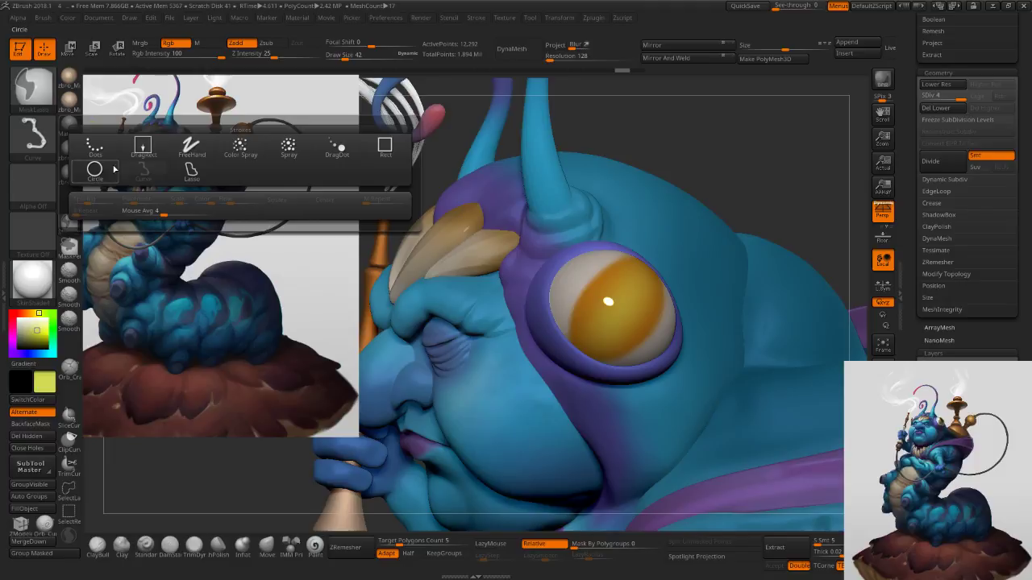
click(191, 147)
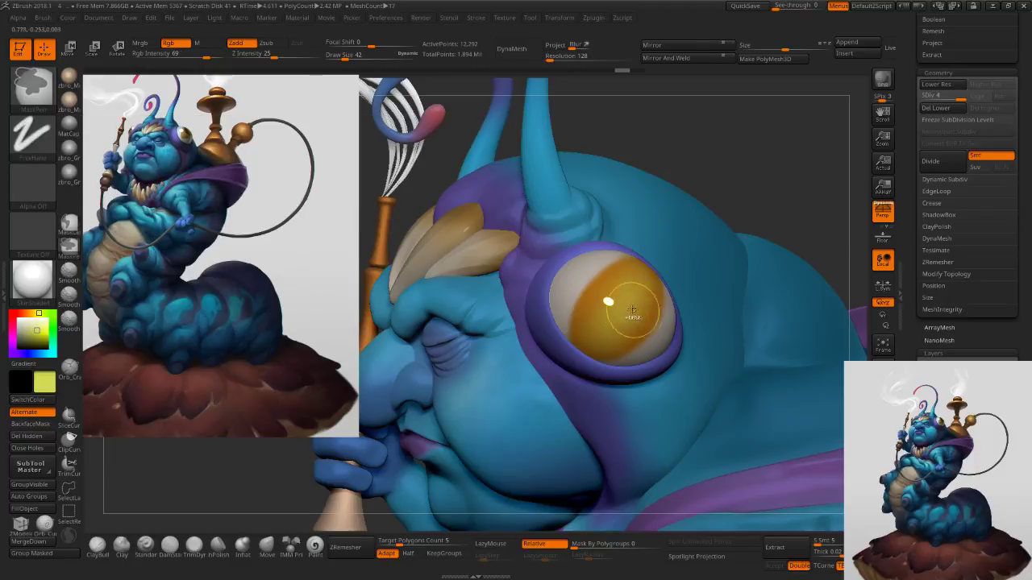
key(1)
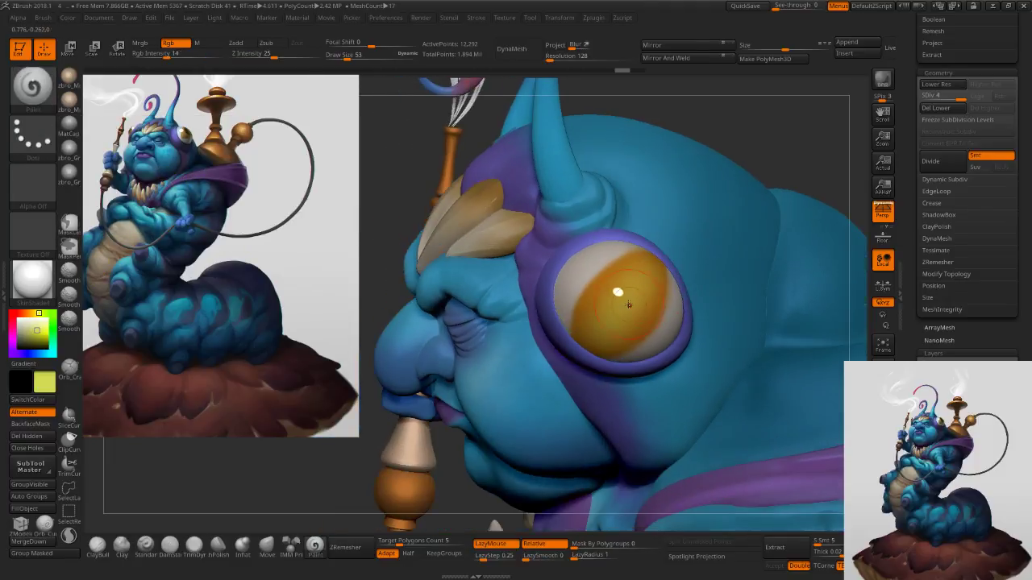
ctrl+drag(629, 305, 627, 304)
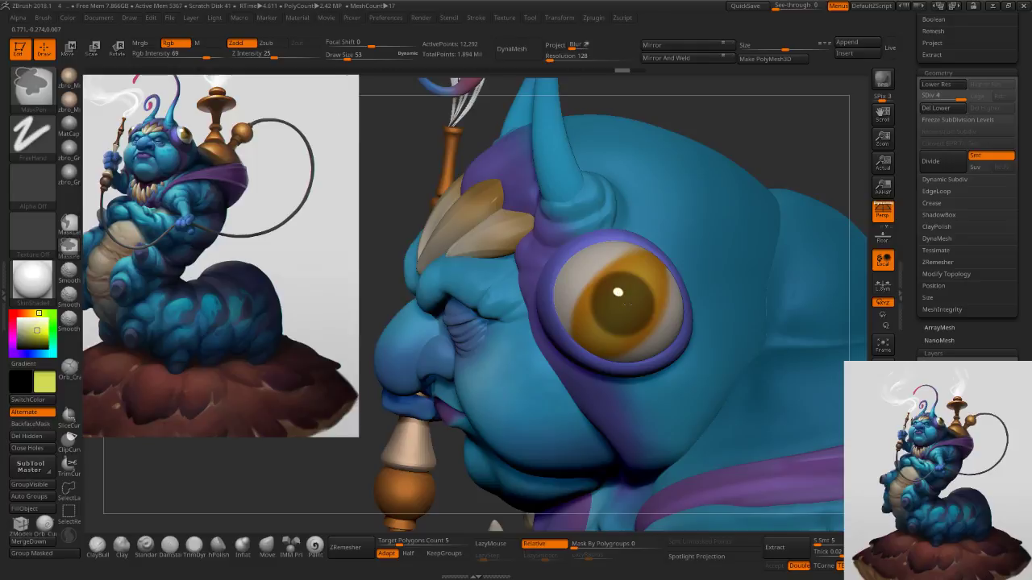
ctrl+click(738, 171)
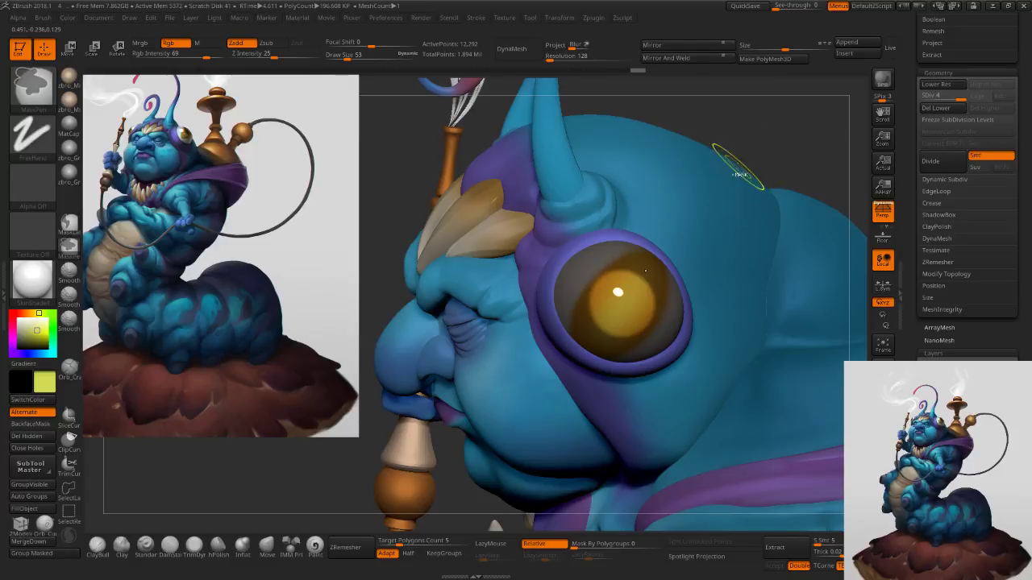
Fill the pupil with a near-black colour using repeated FillObject.
click(52, 327)
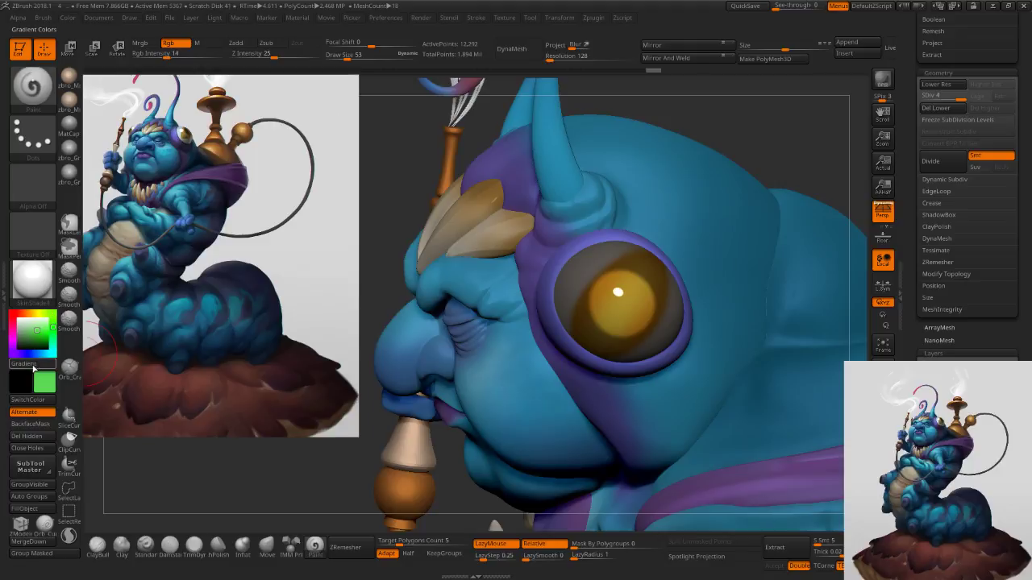
drag(31, 330, 10, 347)
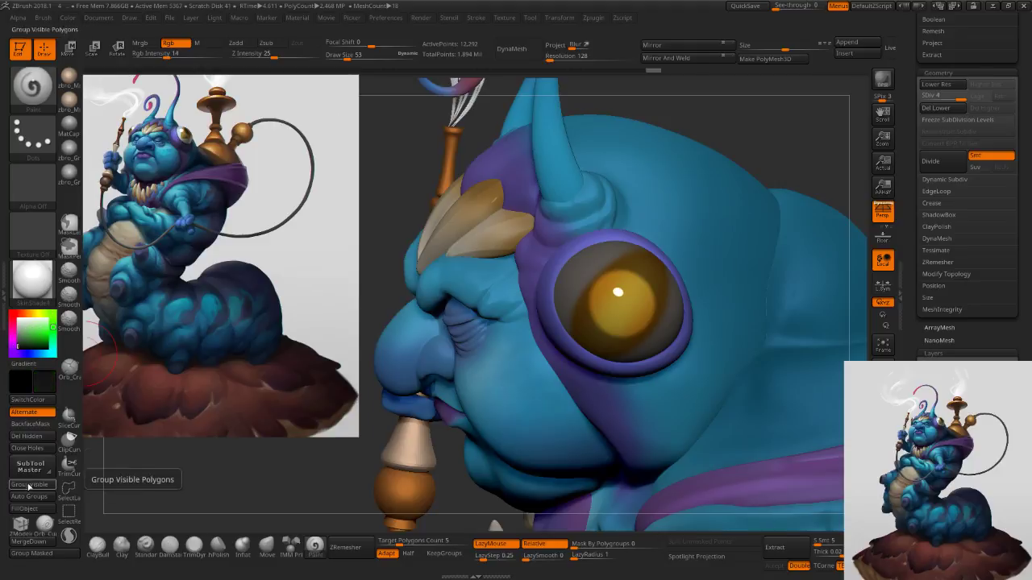
click(36, 508)
click(36, 508)
click(37, 508)
click(38, 508)
click(38, 507)
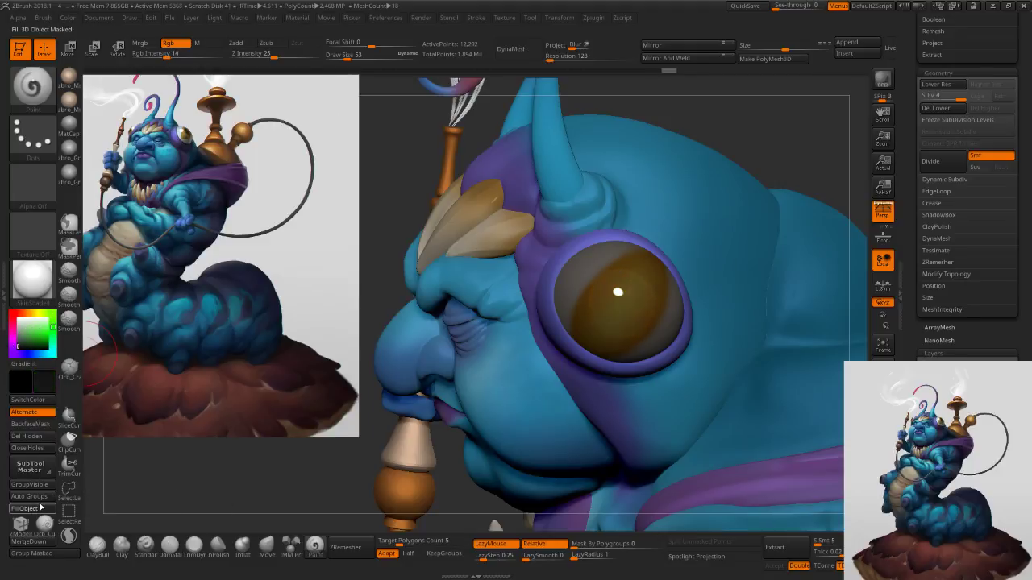
click(40, 508)
click(40, 508)
click(44, 510)
click(45, 511)
click(44, 511)
click(44, 511)
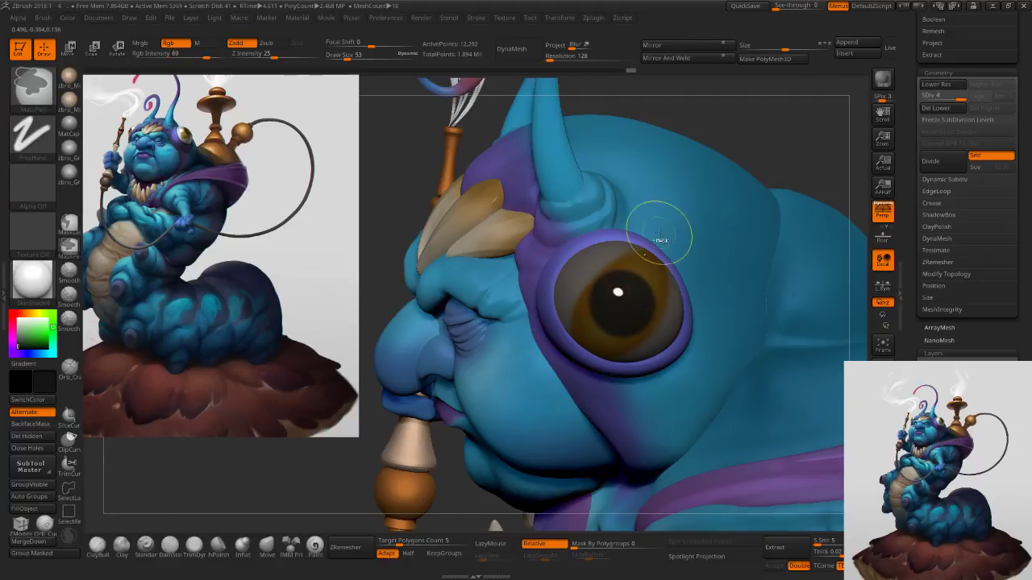
Clear the mask, view the face front-on, and tilt the eyes about 5 degrees with Transpose Rotate.
ctrl+drag(720, 144, 760, 184)
mouse_move(736, 219)
ctrl+right_down()
mouse_move(675, 192)
mouse_move(673, 178)
ctrl+right_up()
mouse_move(682, 221)
shift+right_down()
mouse_move(764, 230)
mouse_move(732, 260)
mouse_move(698, 256)
mouse_move(709, 284)
mouse_move(700, 239)
mouse_move(714, 229)
shift+right_up()
mouse_move(706, 149)
right_down()
mouse_move(714, 187)
mouse_move(733, 215)
mouse_move(745, 208)
mouse_move(735, 206)
mouse_move(726, 226)
mouse_move(715, 207)
right_up()
key(r)
right_drag(647, 256, 722, 260)
drag(780, 262, 769, 213)
right_drag(831, 211, 713, 198)
drag(770, 210, 771, 213)
right_drag(771, 213, 793, 181)
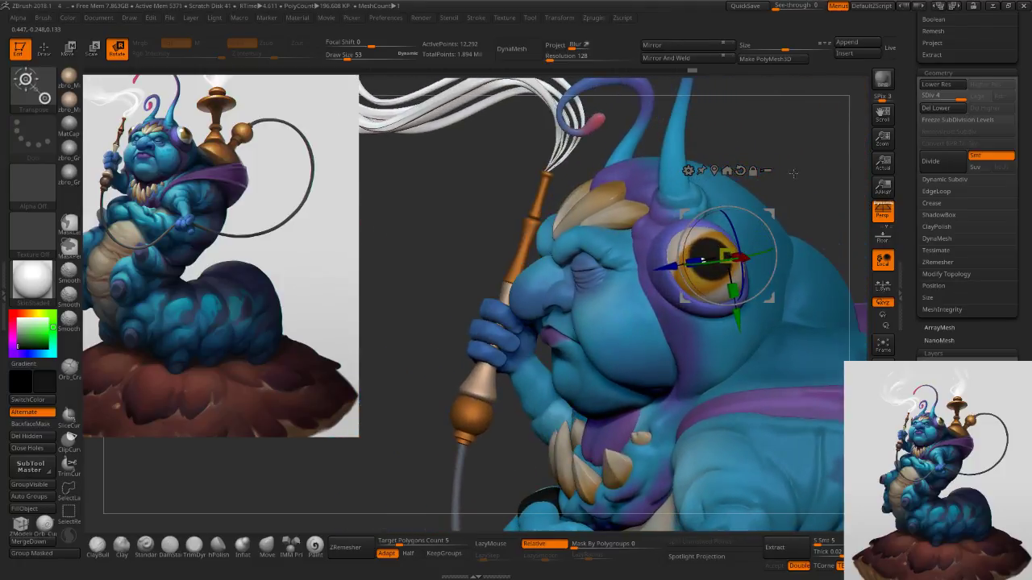
Try mirroring the eyes, then orbit low and zoom in close on the eye.
click(678, 47)
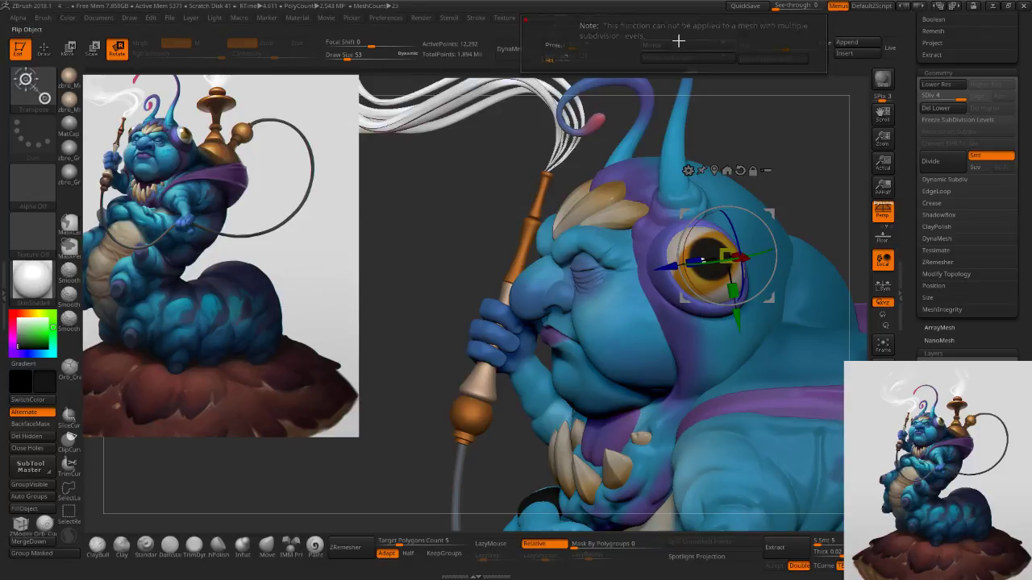
drag(943, 309, 945, 68)
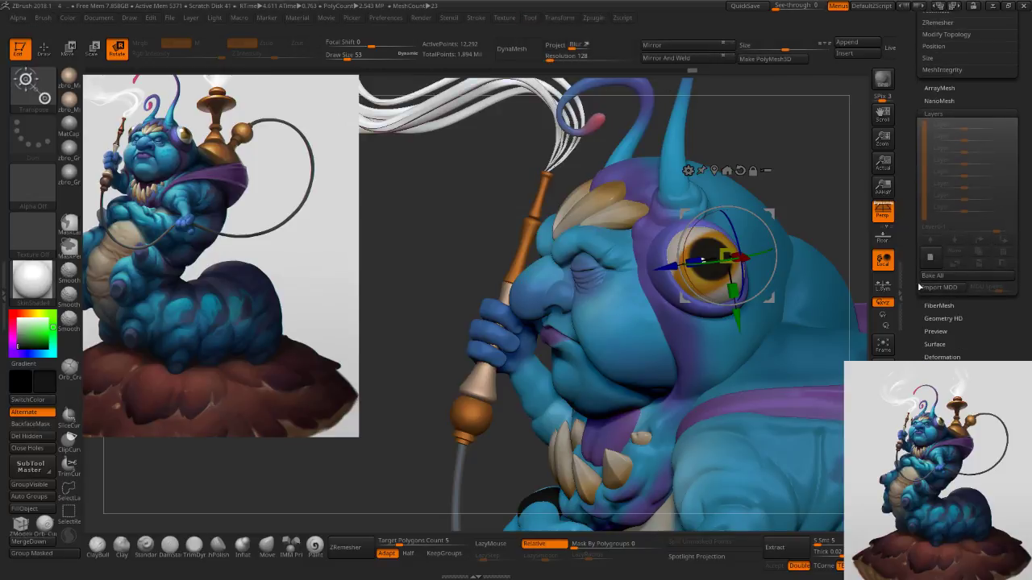
scroll(919, 286, up, 6)
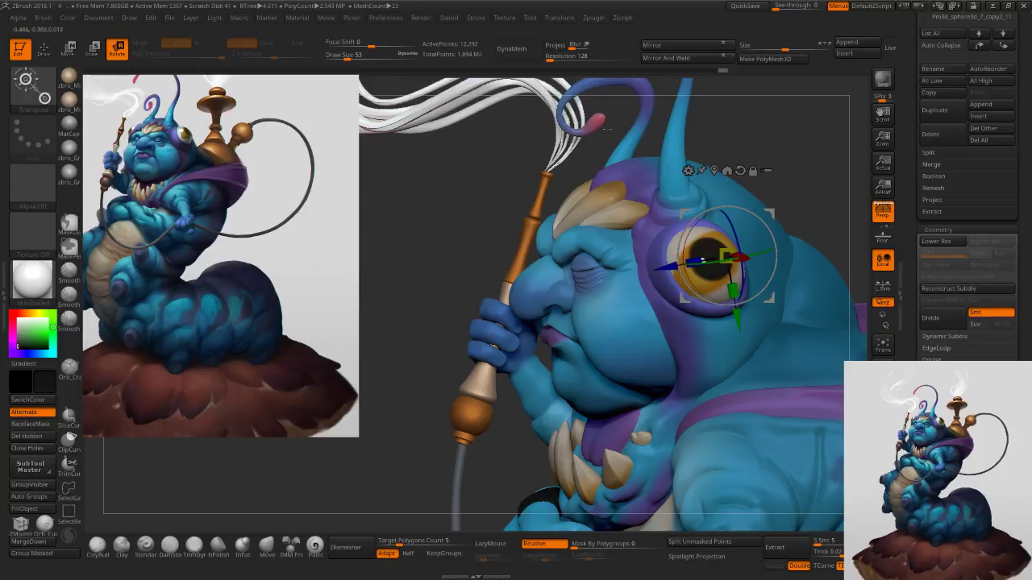
click(45, 49)
mouse_move(592, 254)
ctrl+right_down()
mouse_move(600, 210)
mouse_move(729, 188)
ctrl+right_up()
drag(729, 188, 705, 185)
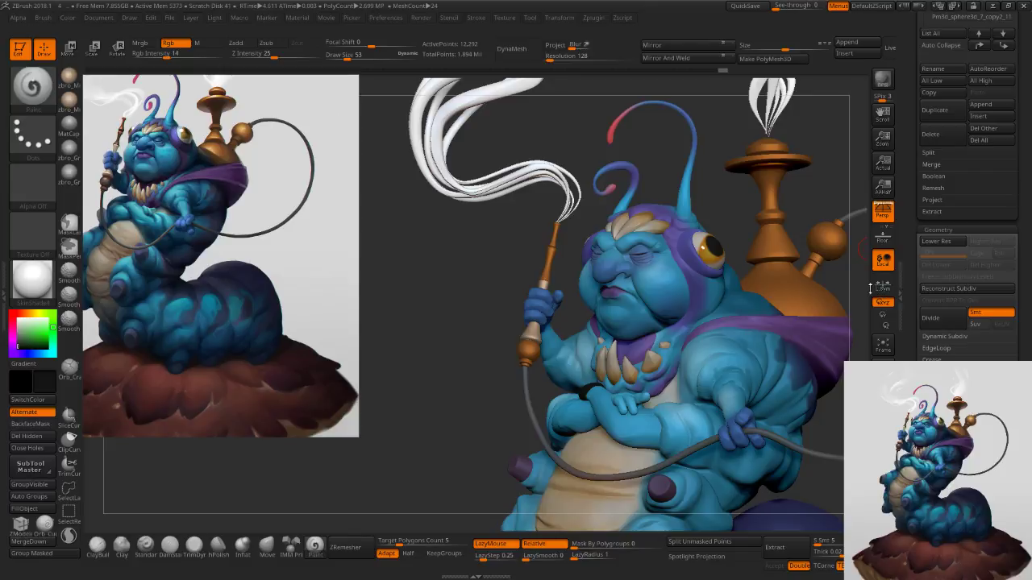
right_drag(792, 276, 711, 206)
Re-centre the rotation pivot on the eye and rotate it back about 5 degrees.
key(r)
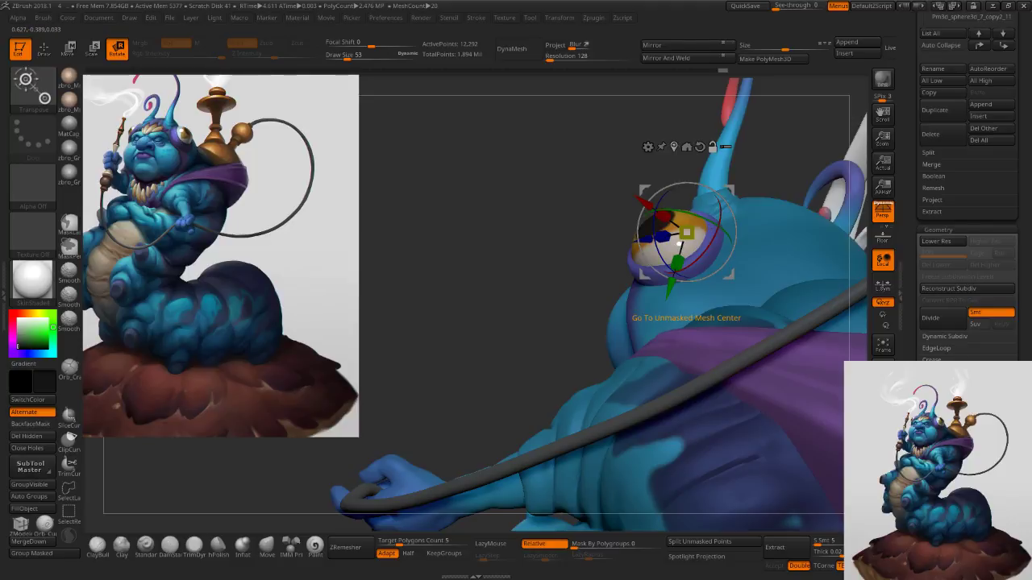
click(686, 147)
click(781, 213)
click(744, 212)
drag(685, 204, 686, 202)
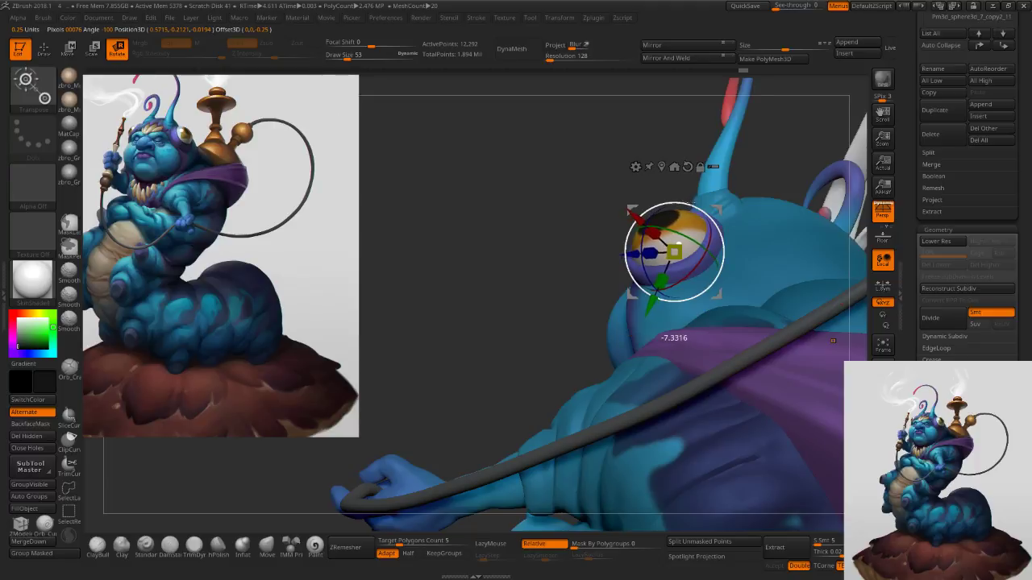
right_drag(695, 202, 752, 204)
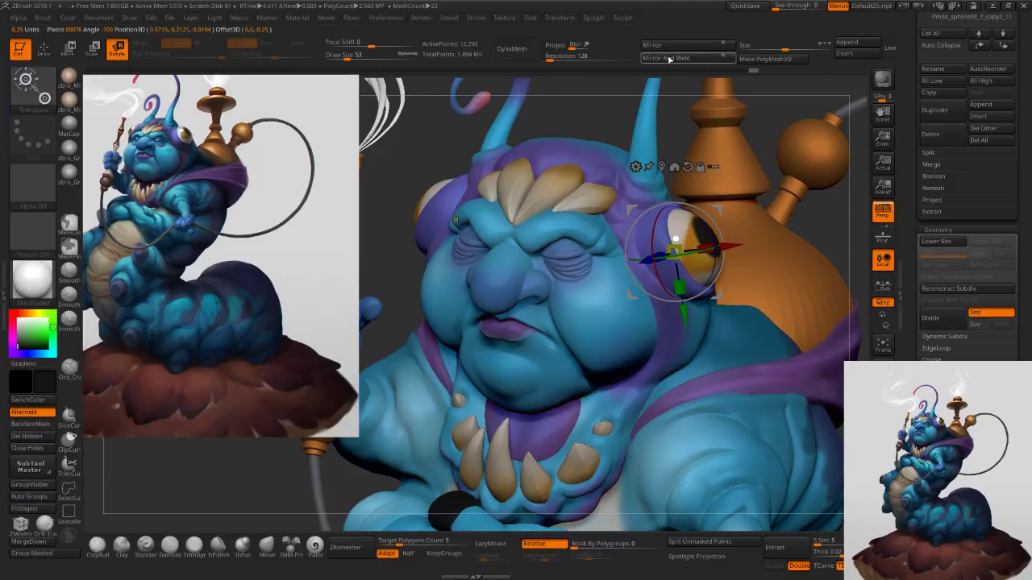
mouse_move(741, 147)
ctrl+right_down()
mouse_move(718, 129)
mouse_move(741, 150)
ctrl+right_up()
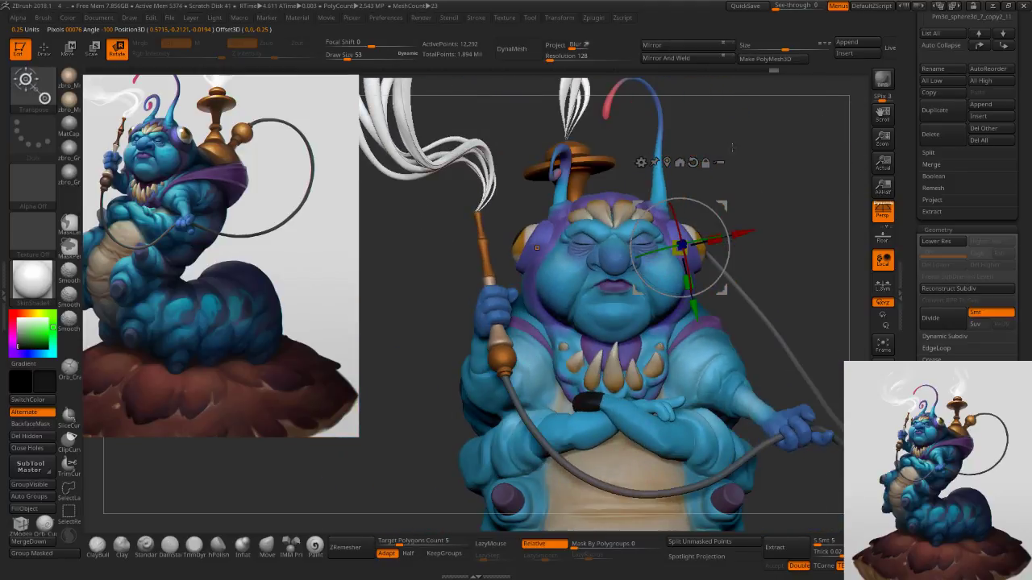
key(ctrl+z)
key(ctrl+shift+z)
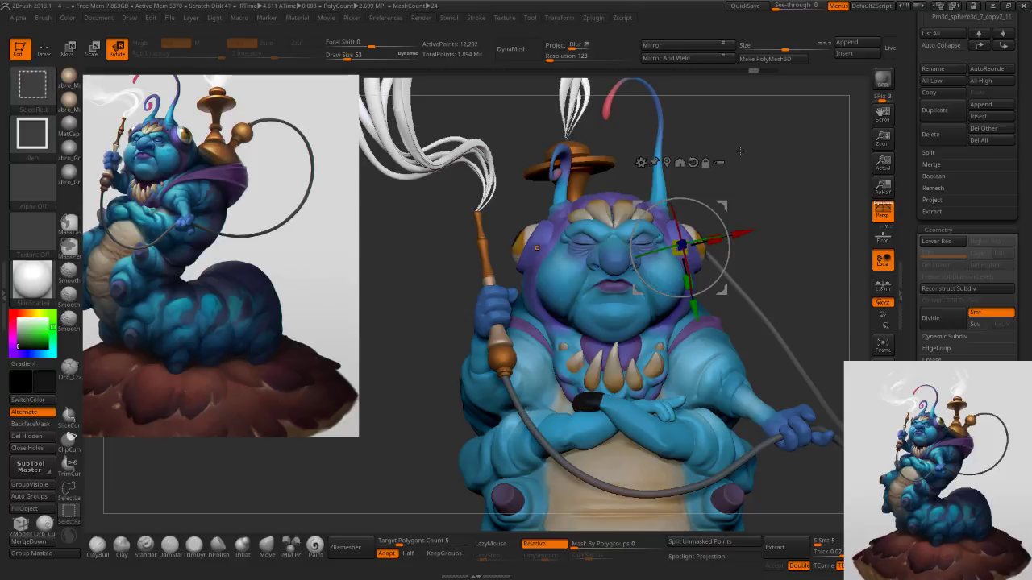
Try Reconstruct Subdiv to rebuild lower levels for the eye, undoing the last one.
click(941, 289)
click(940, 292)
click(939, 292)
click(940, 291)
click(940, 292)
key(ctrl+z)
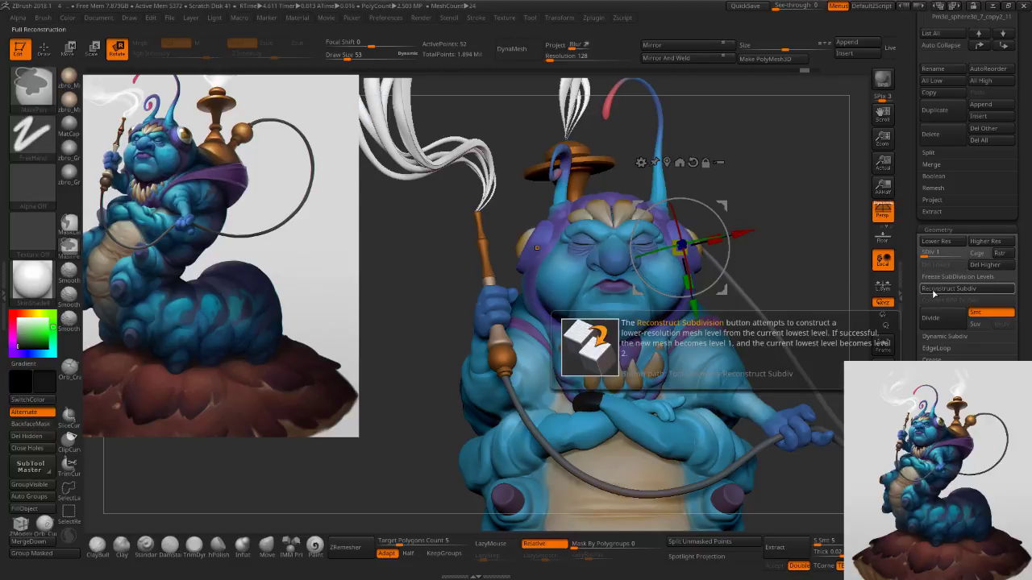
drag(852, 245, 818, 228)
Delete the eye's lower subdivision levels with Del Lower and return to the highest level.
key(d)
key(d)
key(d)
key(d)
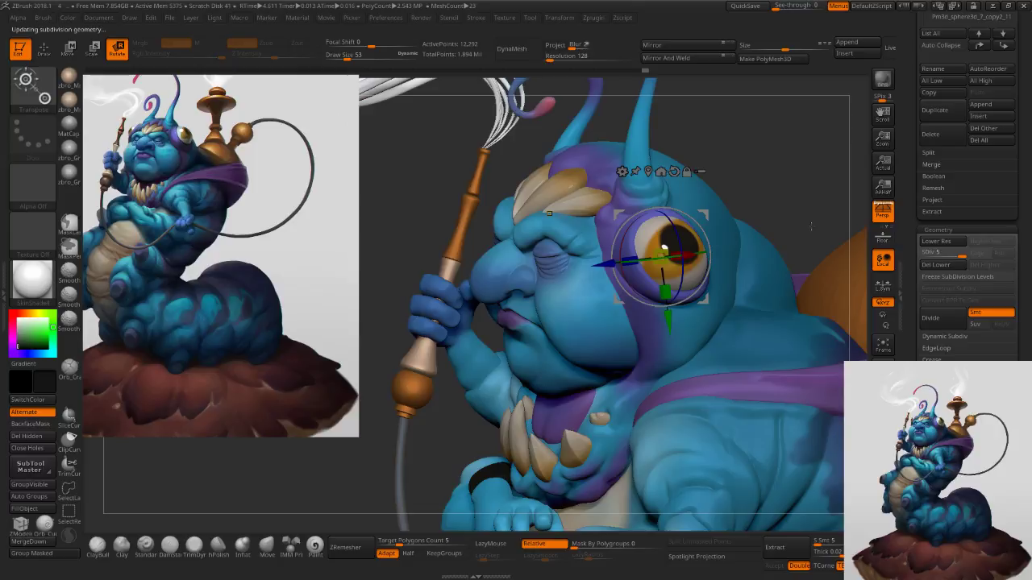
key(ctrl+z)
key(ctrl+z)
key(shift+d)
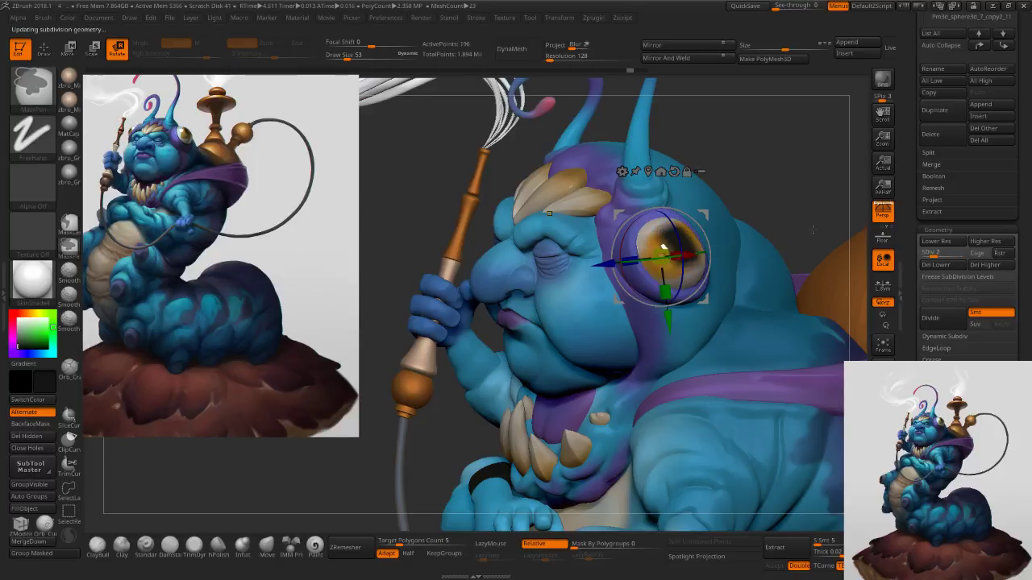
key(d)
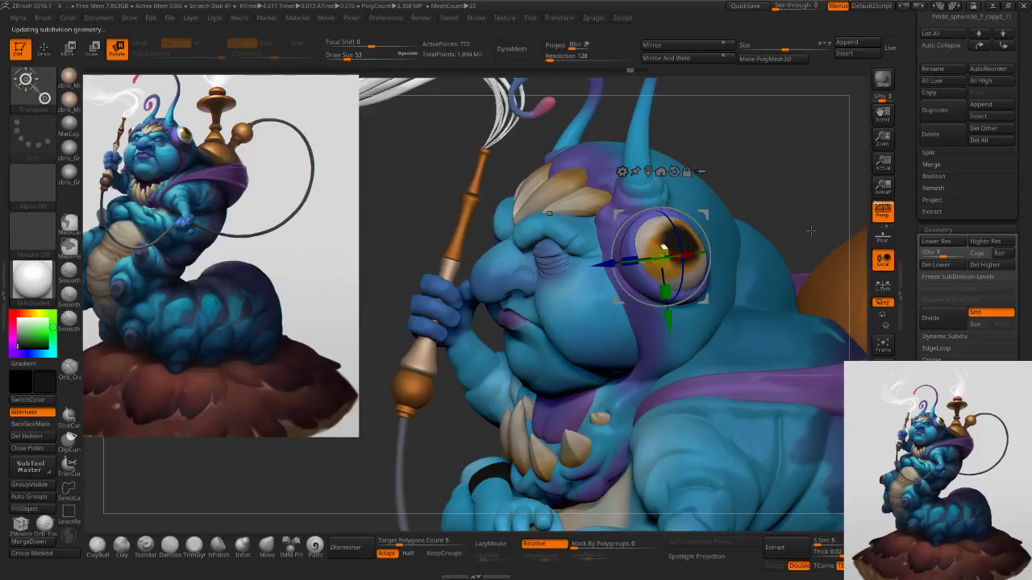
click(936, 265)
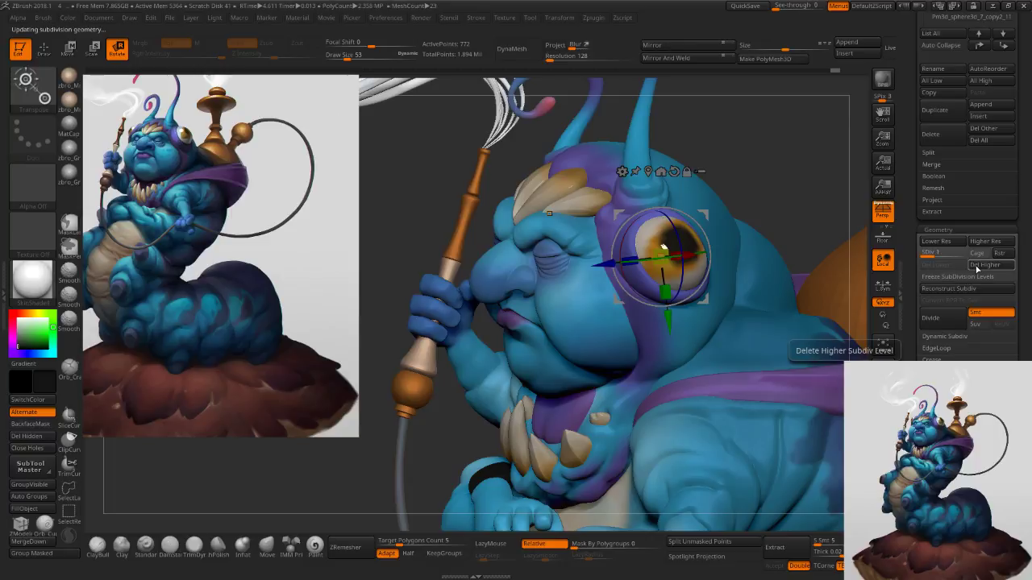
key(d)
key(d)
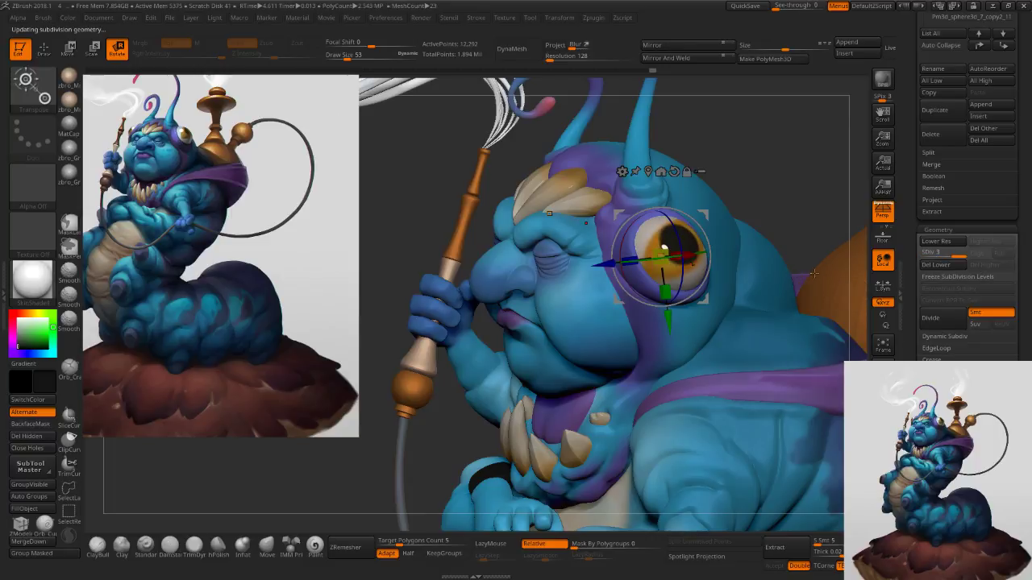
Switch back to Draw mode and frame the whole caterpillar down to its base.
key(q)
mouse_move(337, 156)
ctrl+right_down()
mouse_move(742, 231)
mouse_move(758, 244)
mouse_move(751, 226)
mouse_move(786, 222)
mouse_move(774, 227)
ctrl+right_up()
mouse_move(762, 290)
ctrl+right_down()
mouse_move(783, 313)
mouse_move(705, 264)
ctrl+right_up()
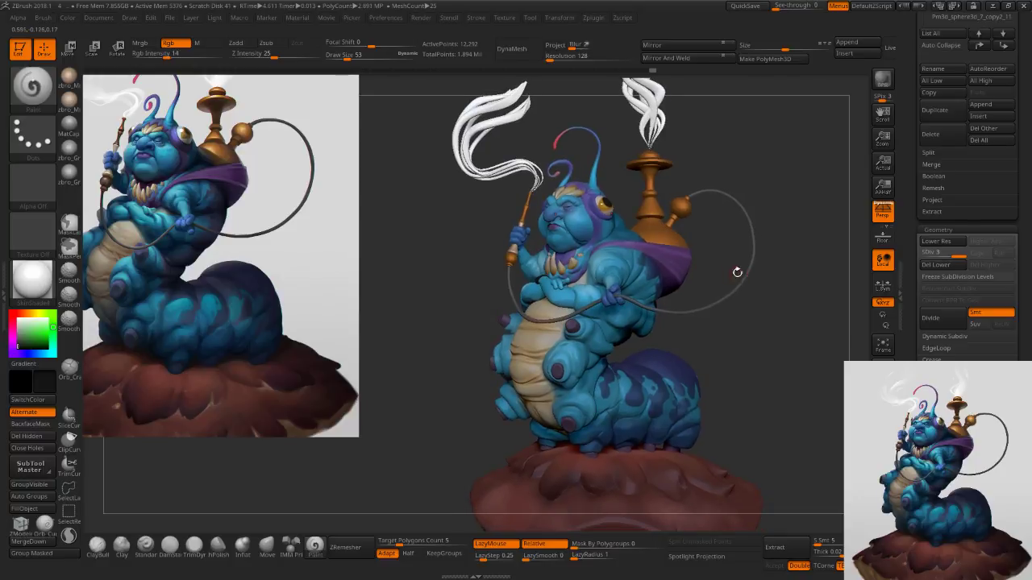
Enlarge the brush to 233 and sample a beige colour from the reference painting.
drag(770, 263, 772, 265)
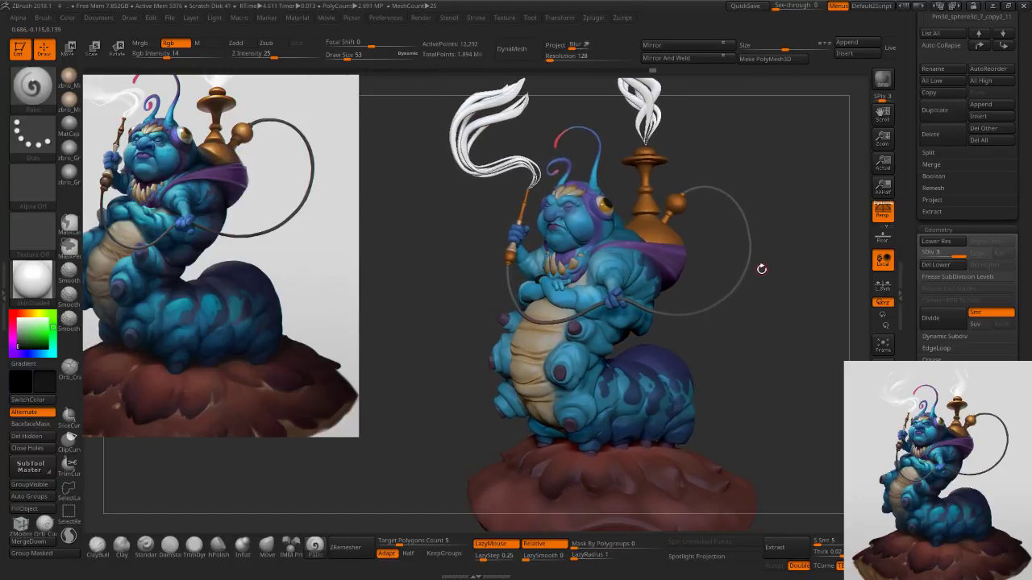
key(s)
mouse_move(768, 334)
mouse_down()
mouse_move(735, 333)
mouse_move(718, 309)
mouse_move(736, 314)
mouse_move(699, 322)
mouse_move(692, 262)
mouse_up()
key(c)
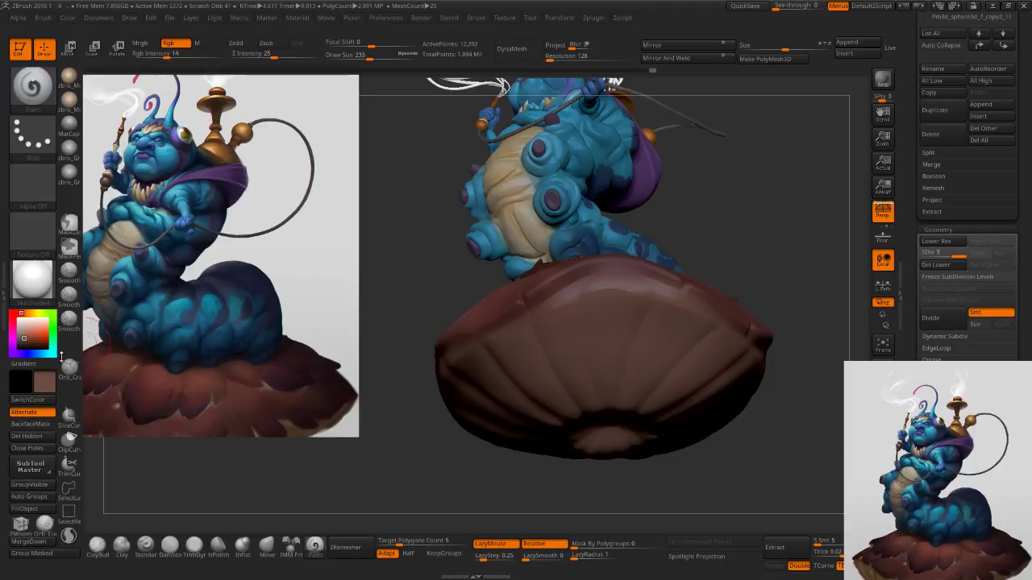
click(26, 336)
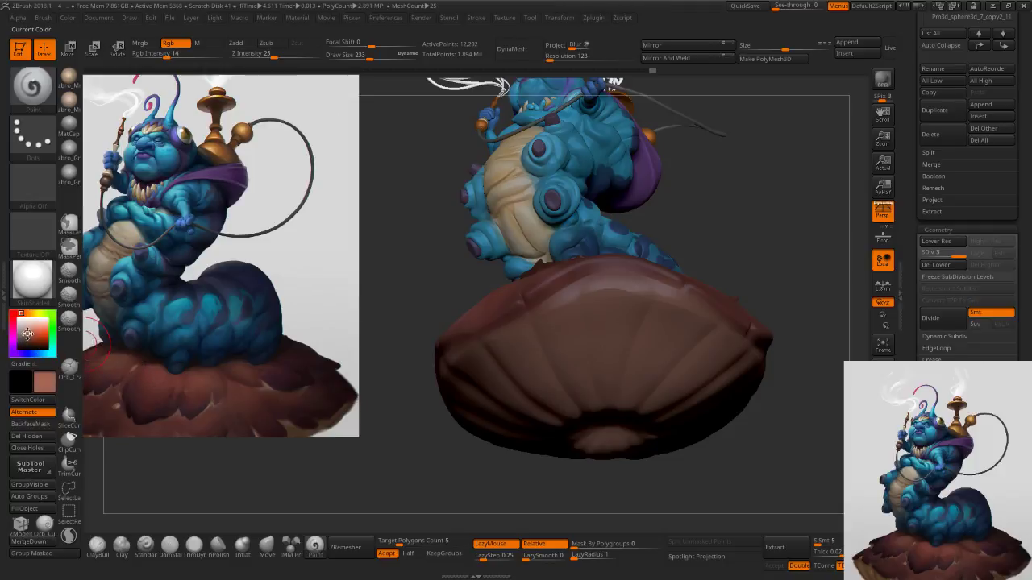
key(c)
Set the brush size to about 400, select the mushroom base, and paint its underside.
key(s)
click(516, 225)
key(s)
click(538, 230)
key(s)
click(649, 344)
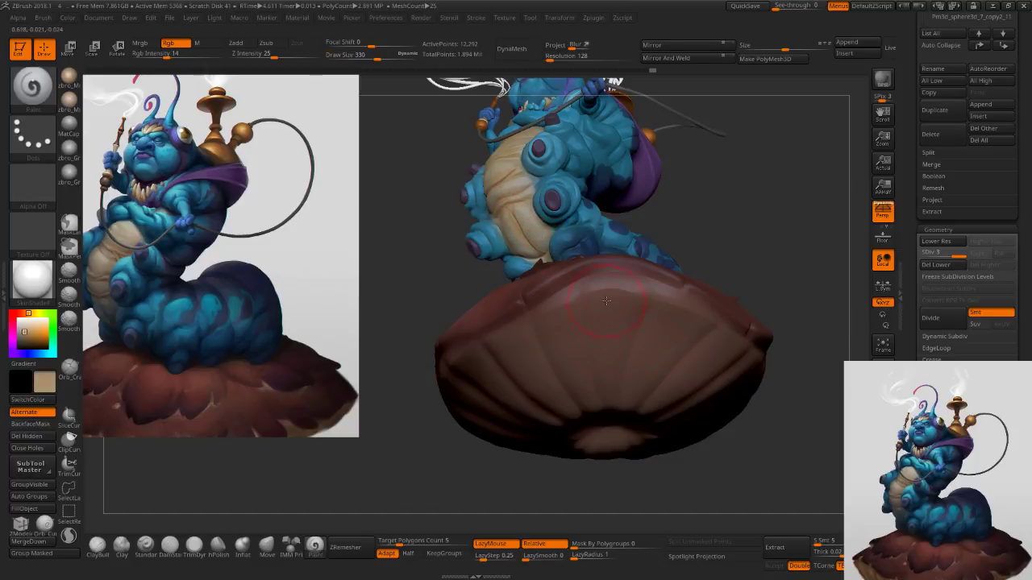
key(s)
click(620, 357)
alt+click(607, 352)
drag(607, 353, 623, 380)
right_drag(623, 380, 645, 340)
key(s)
click(648, 339)
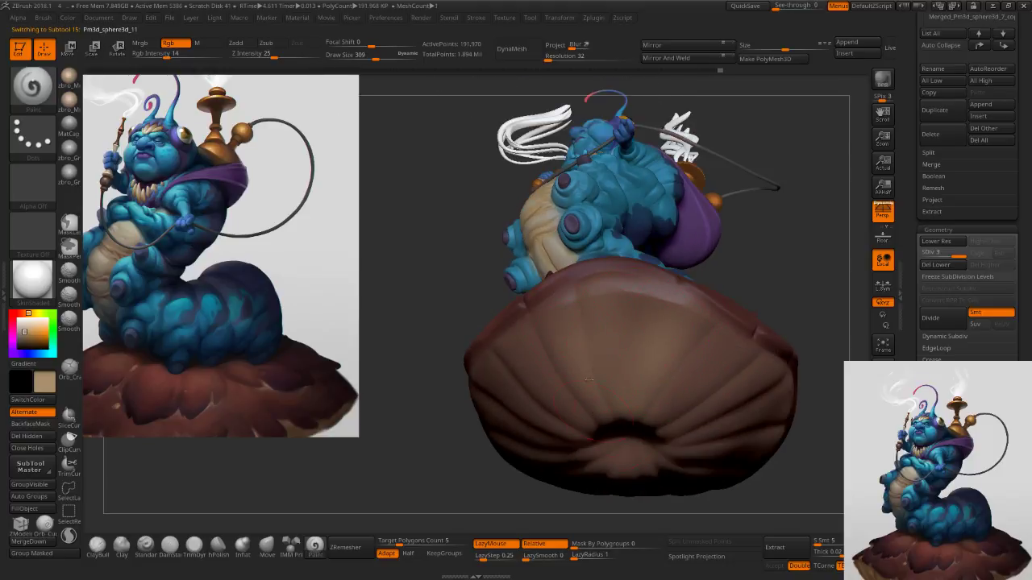
Paint lighter tones over the left, centre and right ridges of the mushroom underside.
right_drag(589, 397, 559, 360)
mouse_move(548, 367)
mouse_down()
mouse_move(544, 395)
mouse_move(524, 410)
mouse_up()
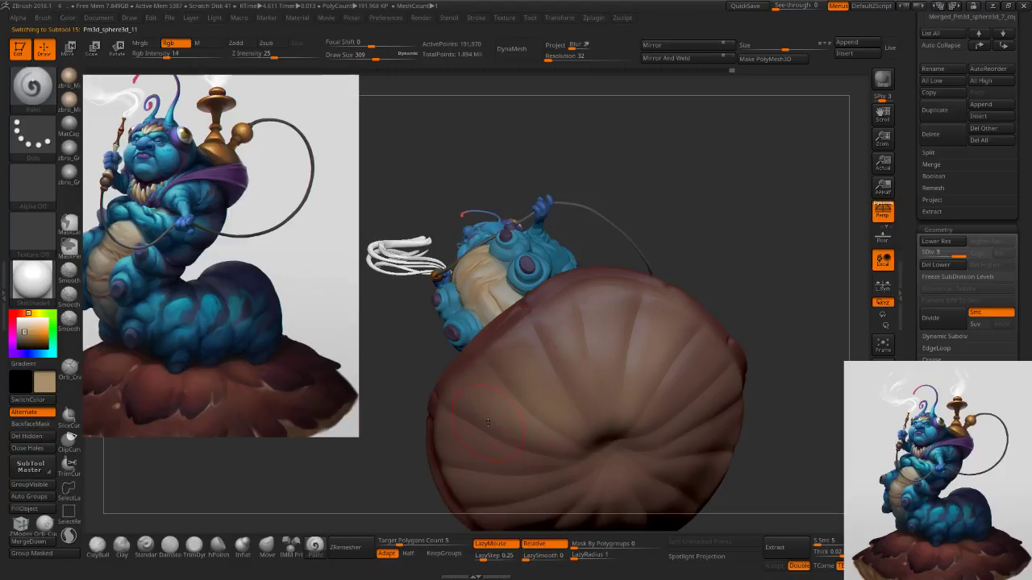
right_drag(524, 446, 582, 355)
mouse_move(585, 353)
mouse_down()
mouse_move(587, 374)
mouse_move(600, 375)
mouse_up()
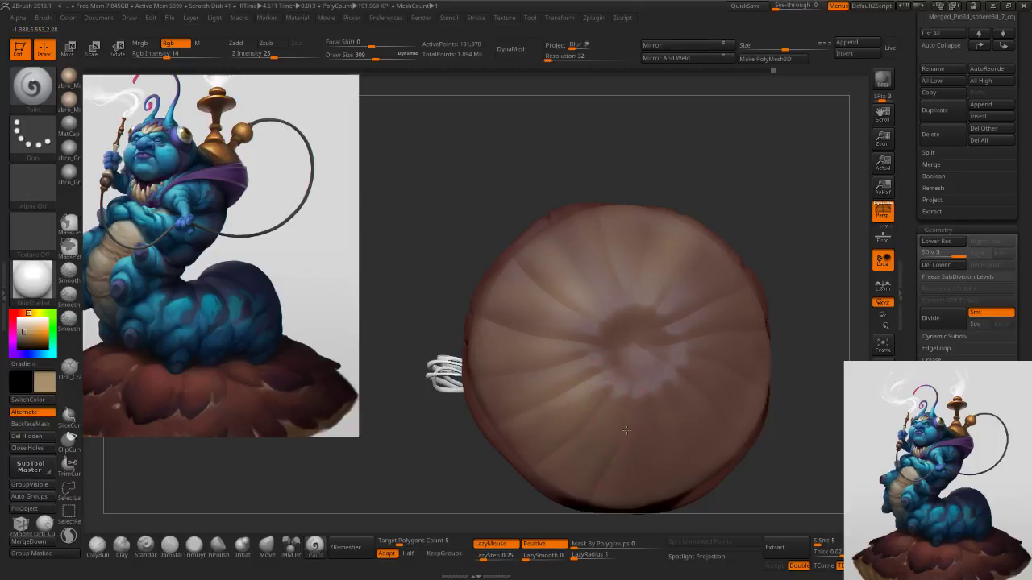
mouse_move(722, 415)
right_down()
mouse_move(720, 352)
mouse_move(751, 347)
right_up()
mouse_move(751, 346)
mouse_down()
mouse_move(724, 349)
mouse_move(760, 315)
mouse_move(683, 295)
mouse_up()
right_drag(730, 269, 704, 333)
alt+right_drag(766, 266, 738, 346)
right_drag(777, 312, 742, 315)
Zoom in on the mushroom top and shrink the brush to about 56–71 for finer strokes.
key(s)
drag(624, 438, 612, 440)
ctrl+right_drag(605, 441, 487, 480)
key(s)
drag(571, 363, 544, 361)
right_drag(562, 319, 568, 339)
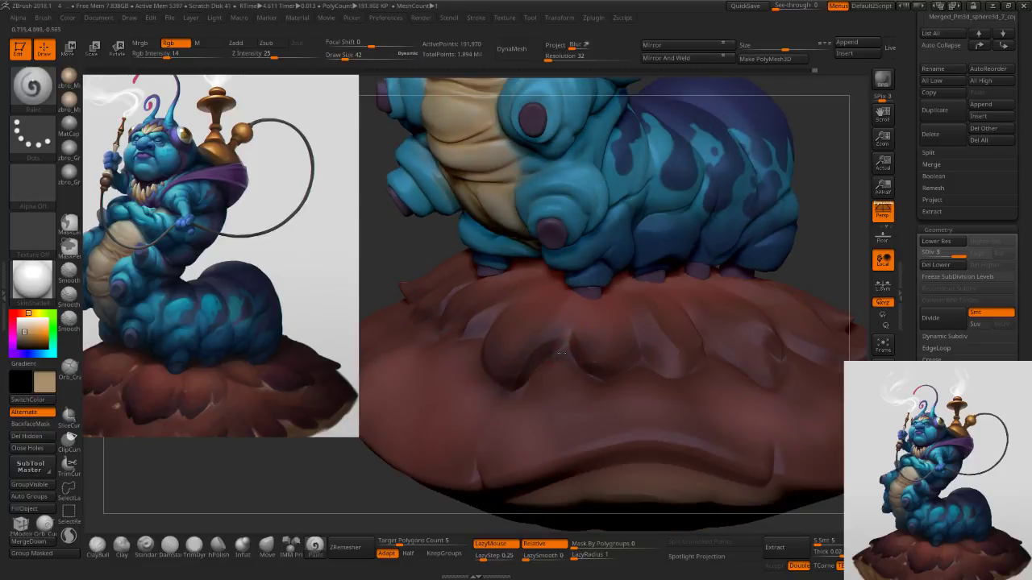
key(s)
drag(643, 336, 646, 336)
alt+right_drag(643, 357, 589, 417)
key(s)
drag(670, 388, 674, 388)
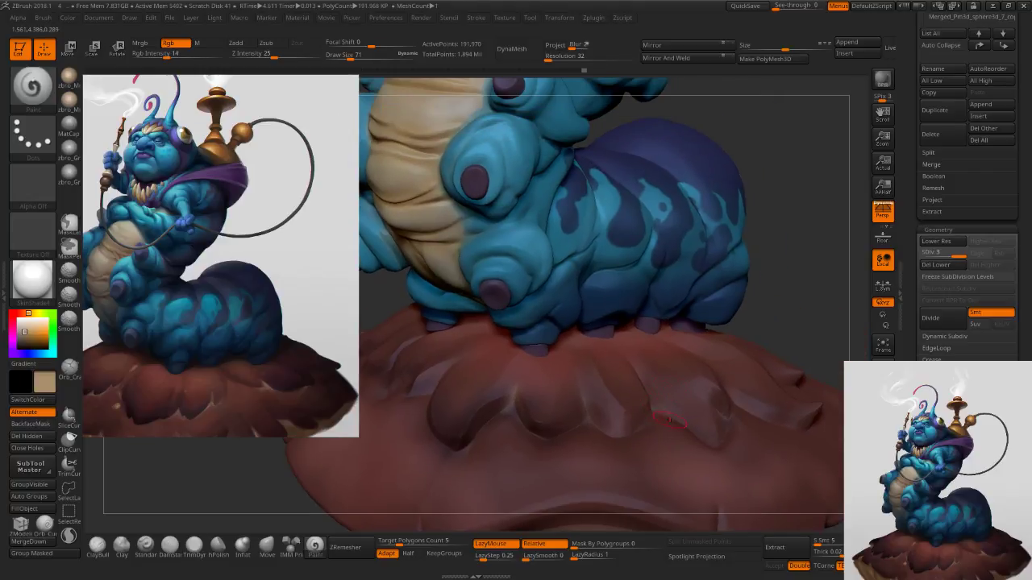
right_drag(738, 392, 733, 405)
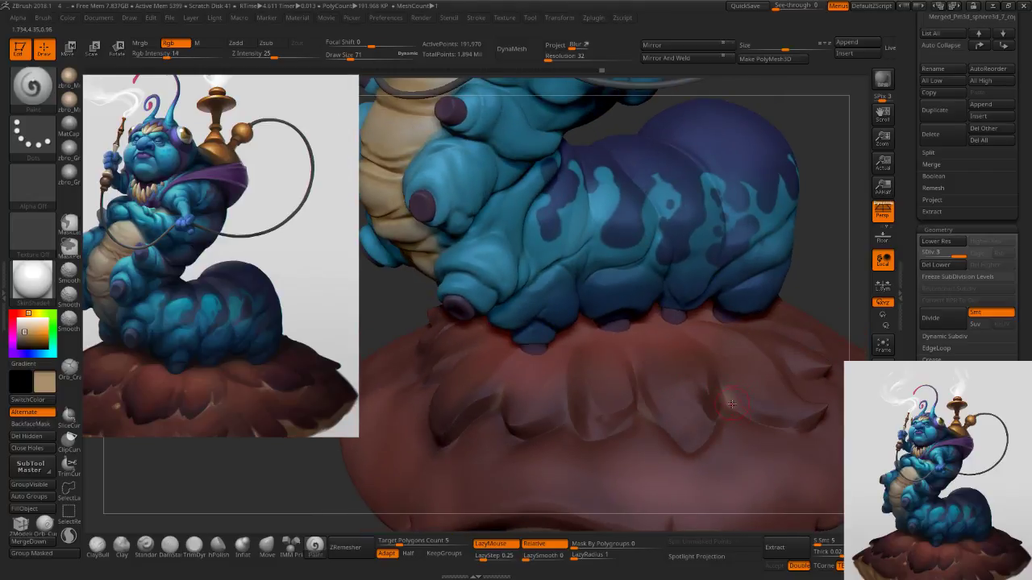
Fine-tune the brush to 35, frame the whole caterpillar, then enlarge the brush to 177.
key(bracketleft)
key(bracketright)
key(s)
right_drag(517, 436, 556, 434)
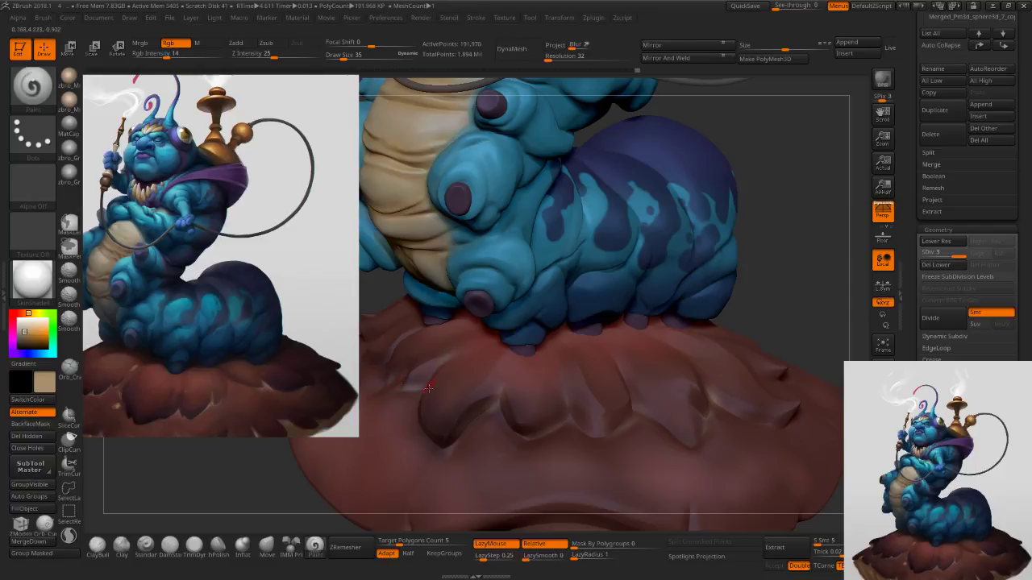
mouse_move(637, 395)
ctrl+right_down()
mouse_move(605, 379)
mouse_move(605, 399)
mouse_move(639, 380)
mouse_move(634, 362)
ctrl+right_up()
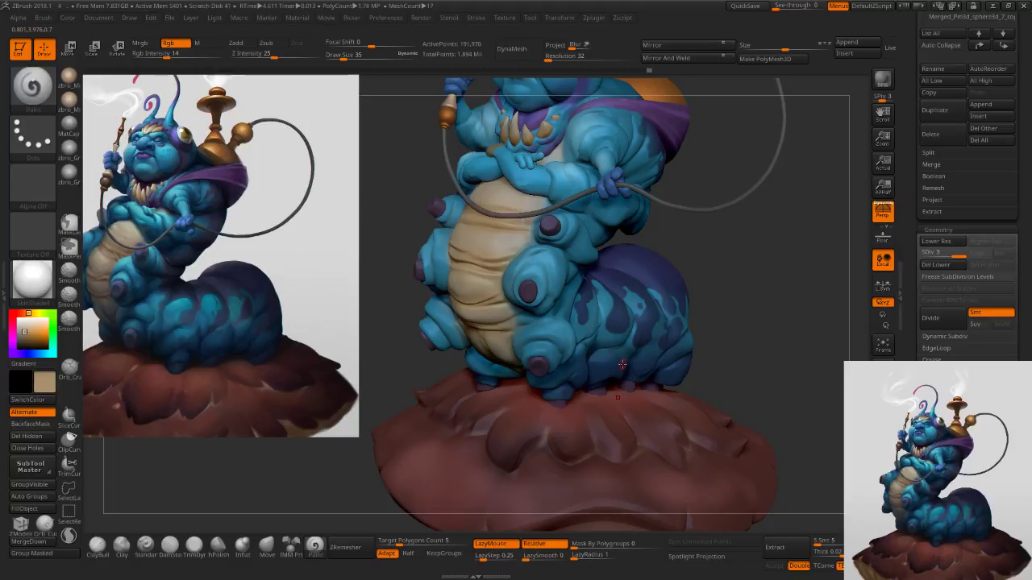
key(f)
key(f)
mouse_move(630, 353)
alt+right_down()
mouse_move(731, 323)
mouse_move(687, 322)
mouse_move(638, 247)
mouse_move(661, 363)
alt+right_up()
key(s)
drag(637, 314, 660, 315)
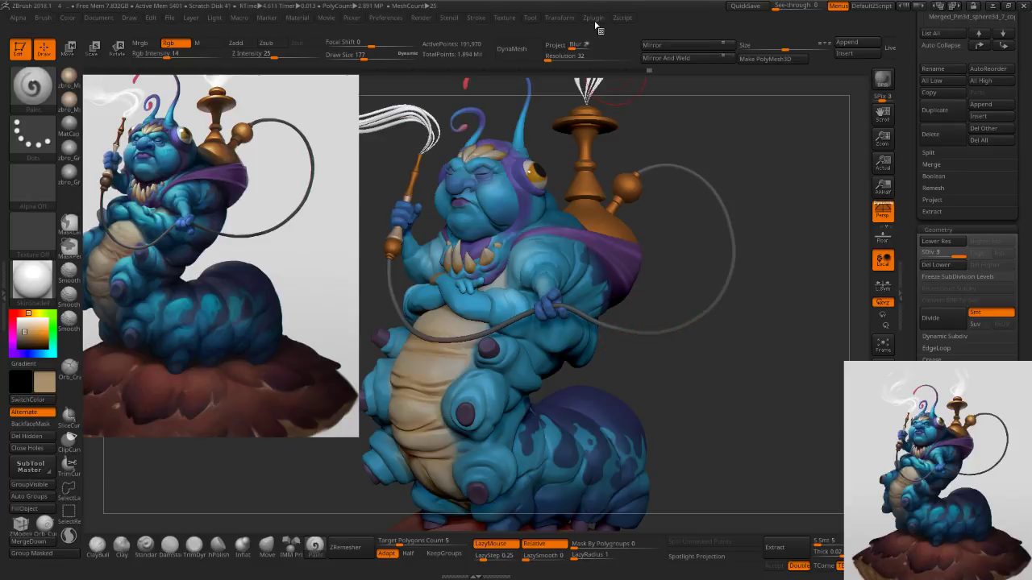
Save the project as 4 in D:\1, overwriting the existing 4.ZPR.
key(ctrl+s)
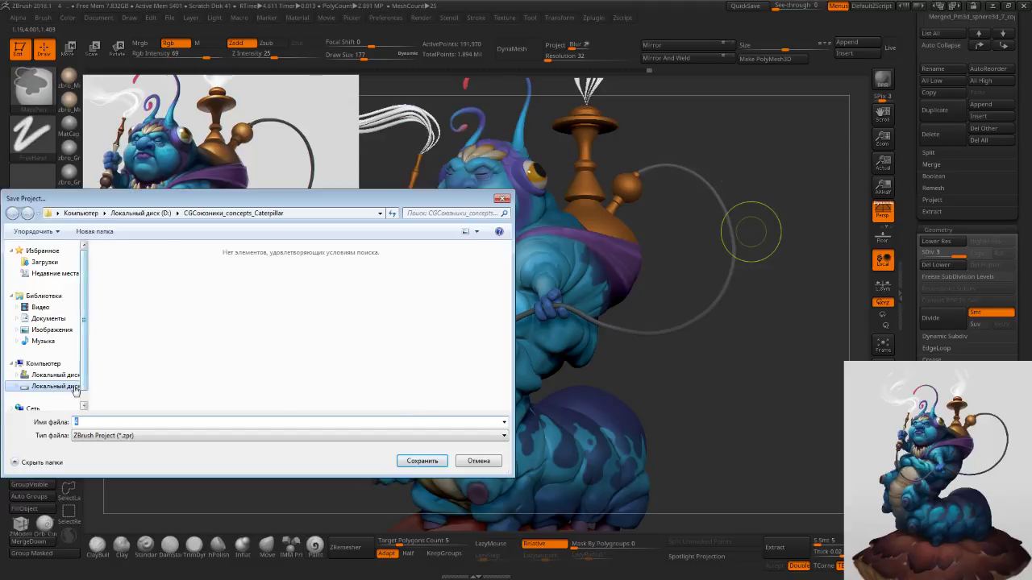
click(74, 387)
double_click(166, 264)
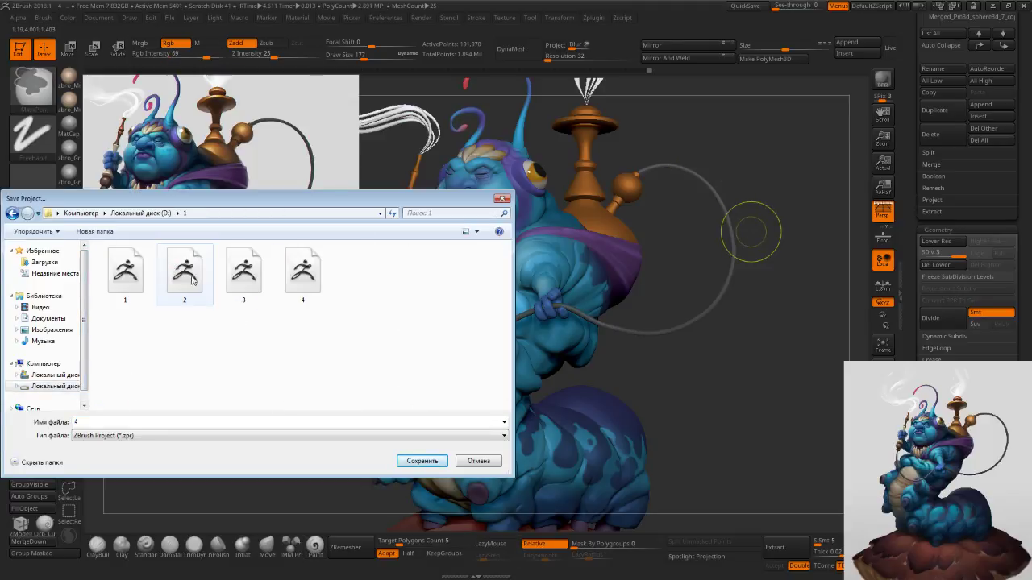
click(440, 460)
click(547, 289)
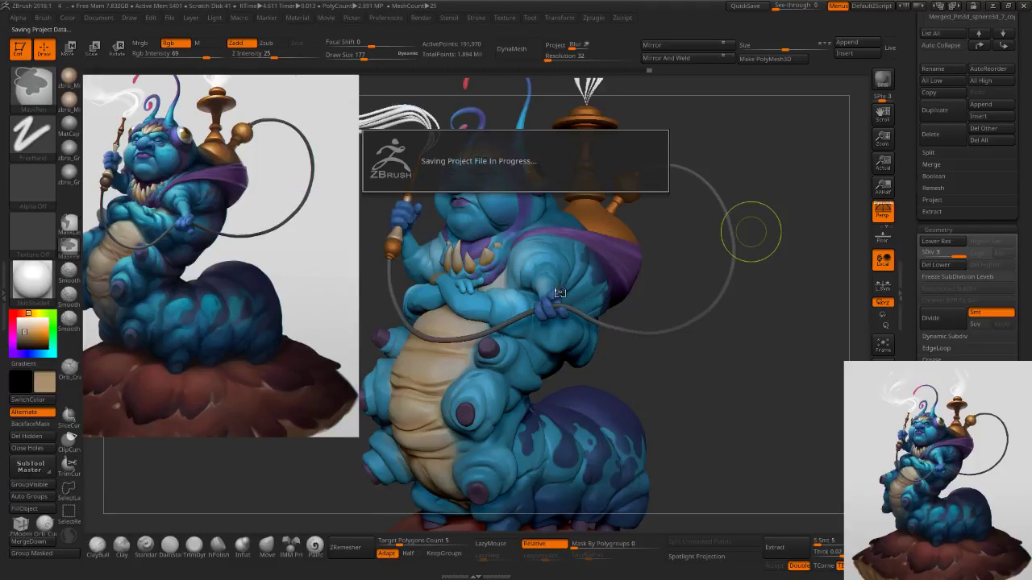
Save the project again under the new name 5.
key(ctrl+s)
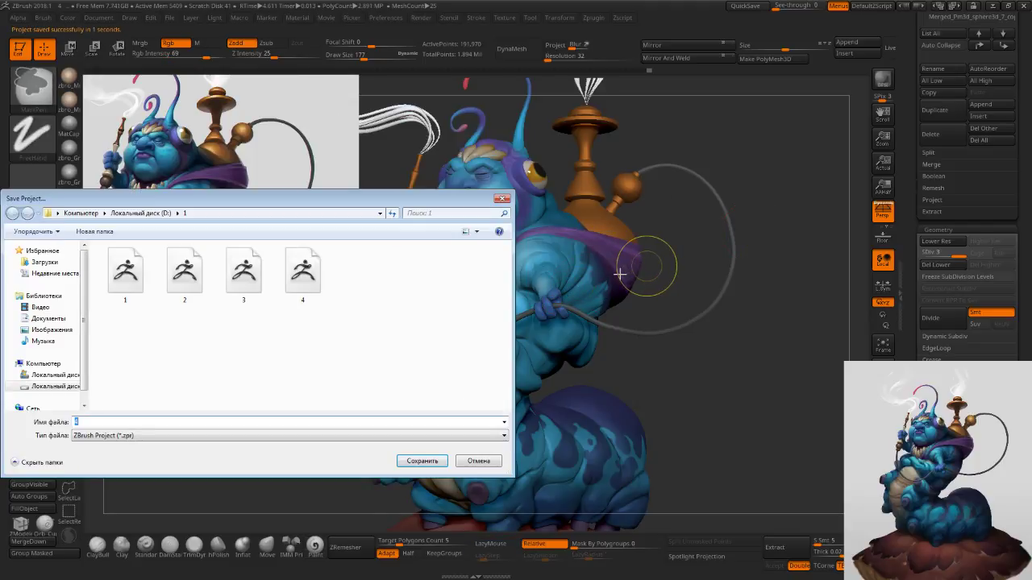
text(5)
key(Return)
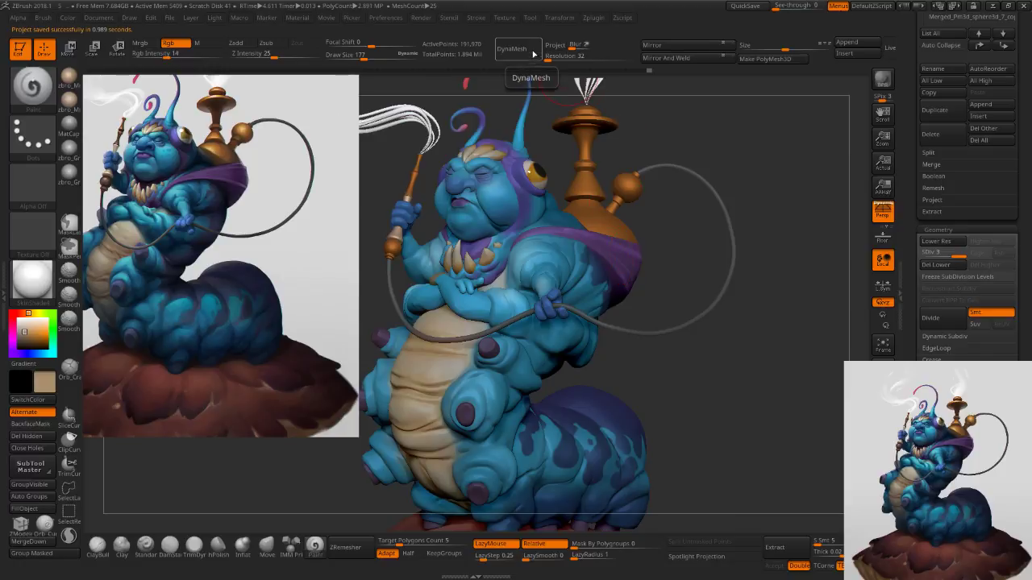
Run Zplugin > Transpose Master > TPoseMesh to merge all subtools into one posing mesh.
click(587, 19)
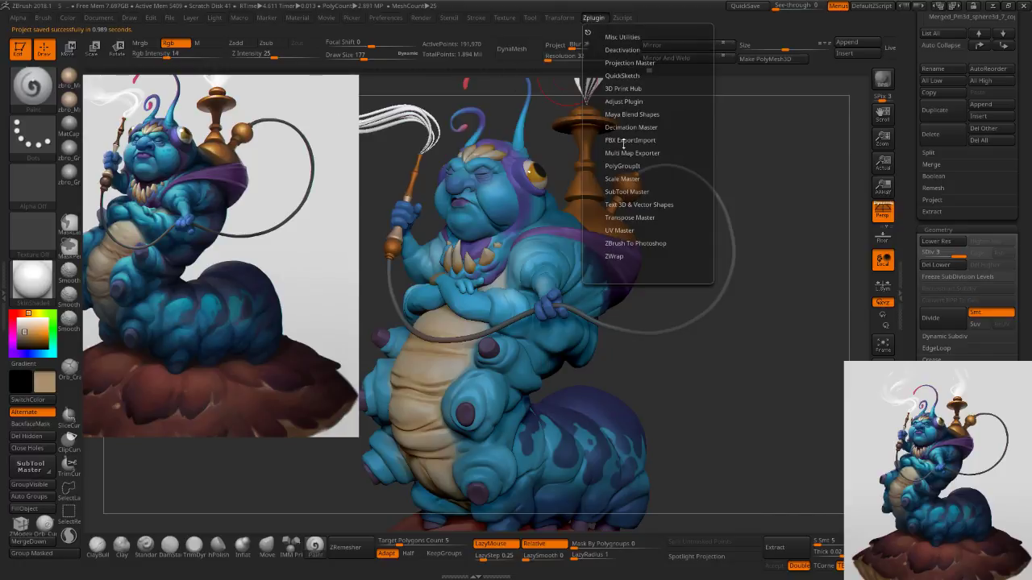
click(623, 204)
click(623, 204)
click(623, 217)
click(619, 234)
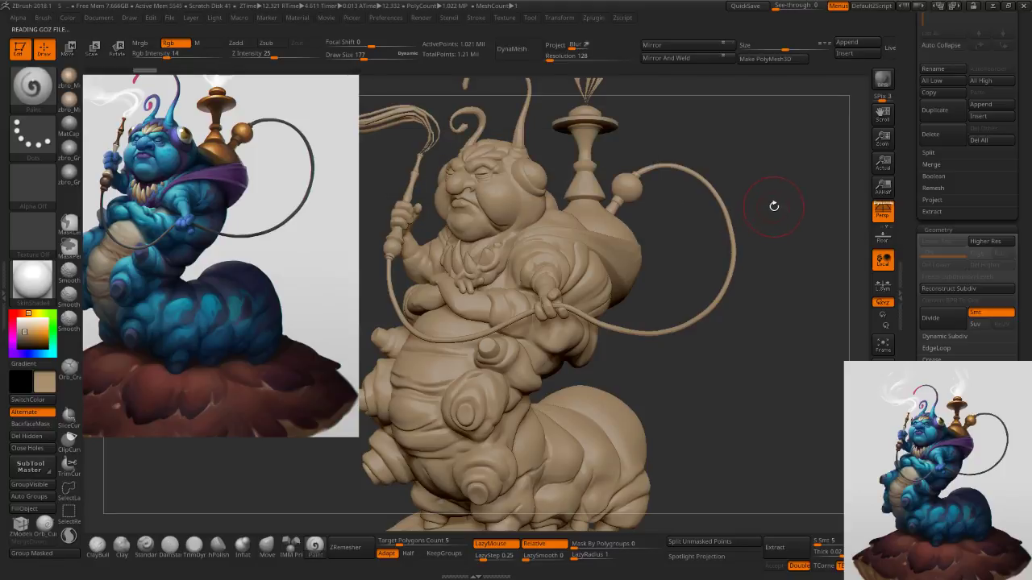
Hide the eyelids, eyeballs, hookah-top and collar pieces, mask the visible body, then unhide everything.
right_drag(552, 241, 609, 209)
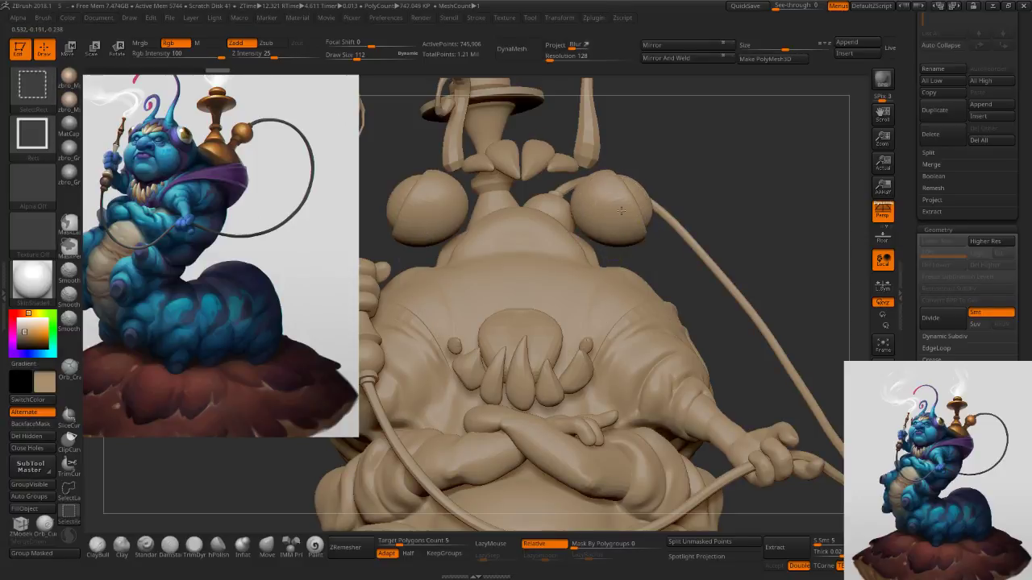
ctrl+shift+click(621, 212)
ctrl+shift+click(622, 208)
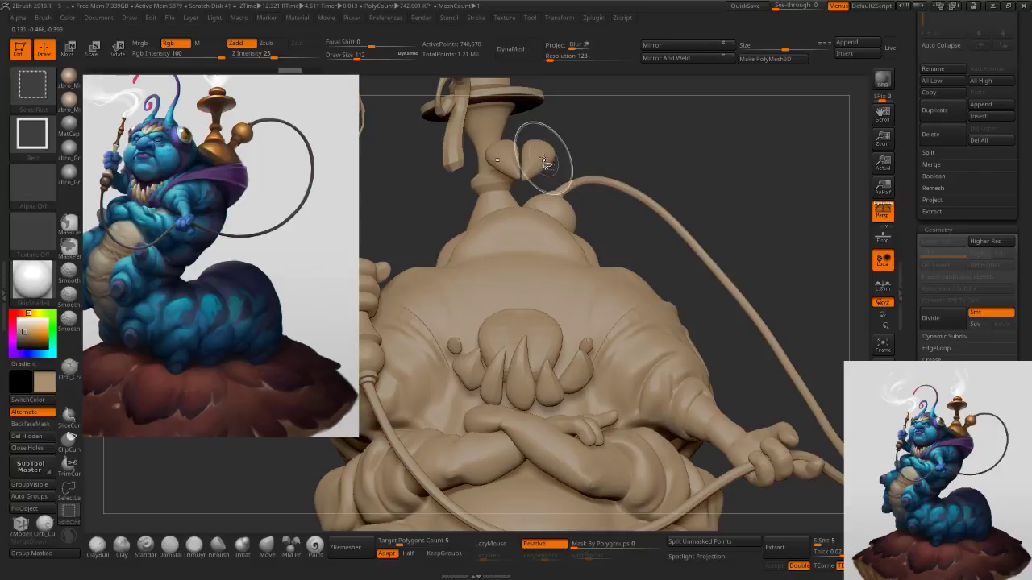
ctrl+alt+shift+click(545, 161)
ctrl+alt+shift+click(483, 156)
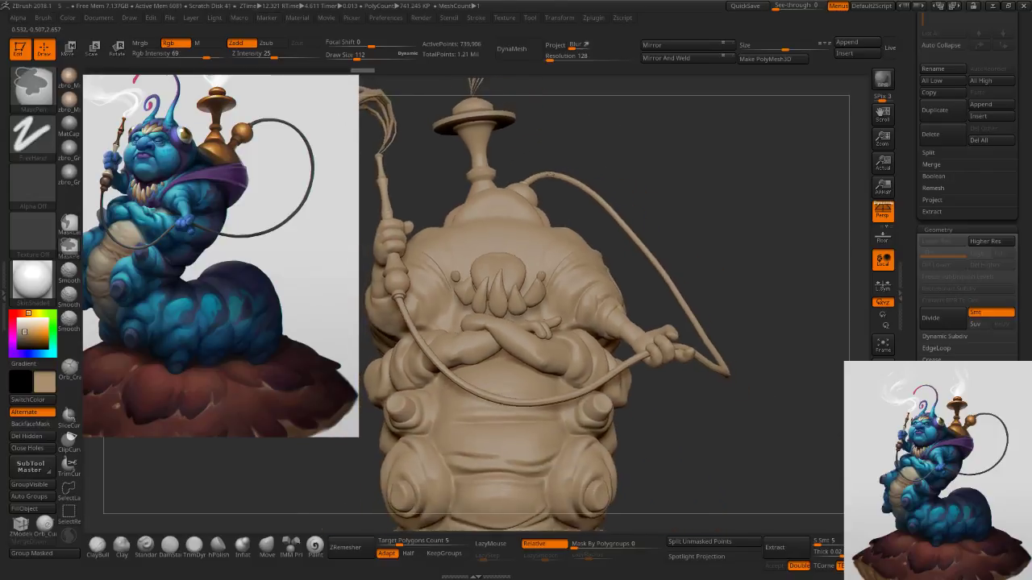
drag(556, 189, 508, 198)
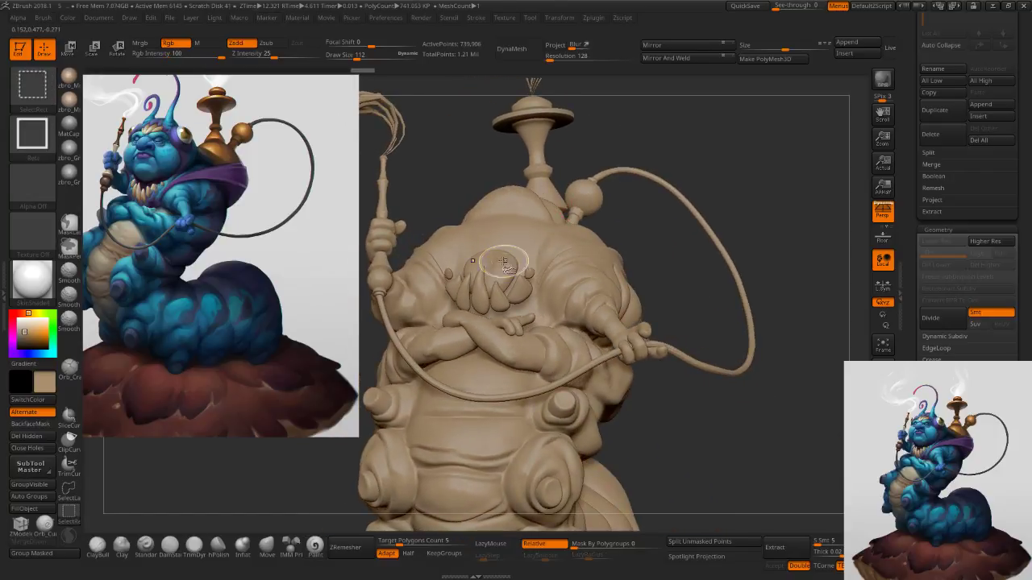
ctrl+alt+shift+click(503, 264)
ctrl+alt+shift+click(522, 287)
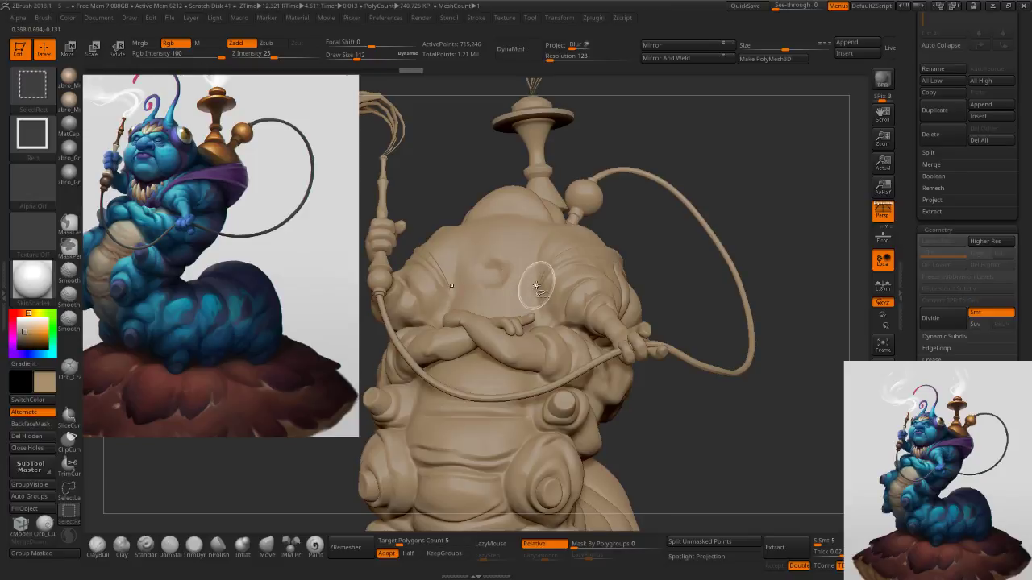
ctrl+click(740, 207)
ctrl+shift+click(764, 195)
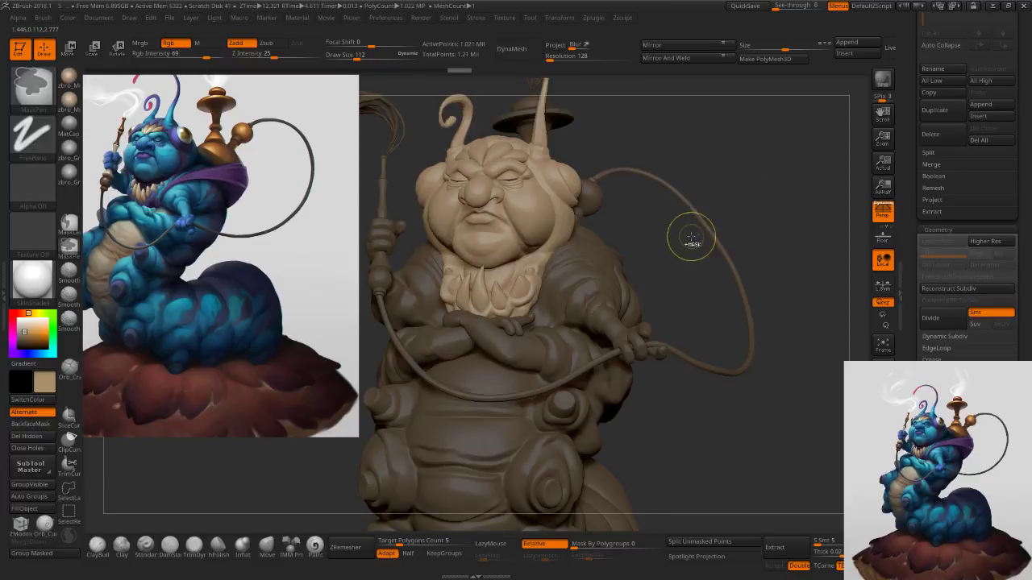
Rotate the unmasked head and collar about the vertical axis to give the head a new tilt.
mouse_move(642, 232)
mouse_down()
mouse_move(618, 231)
mouse_move(655, 229)
mouse_move(644, 232)
mouse_up()
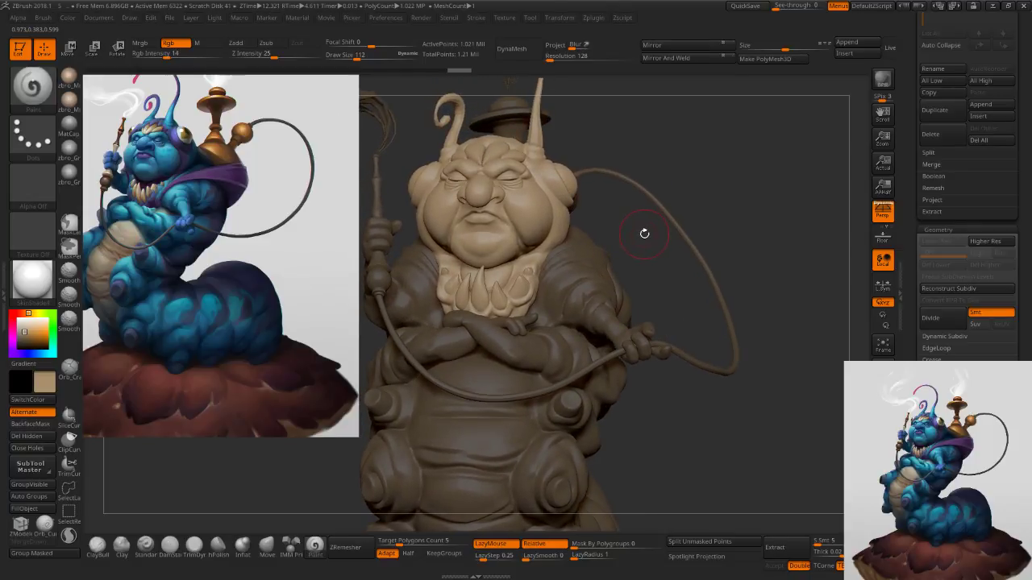
key(r)
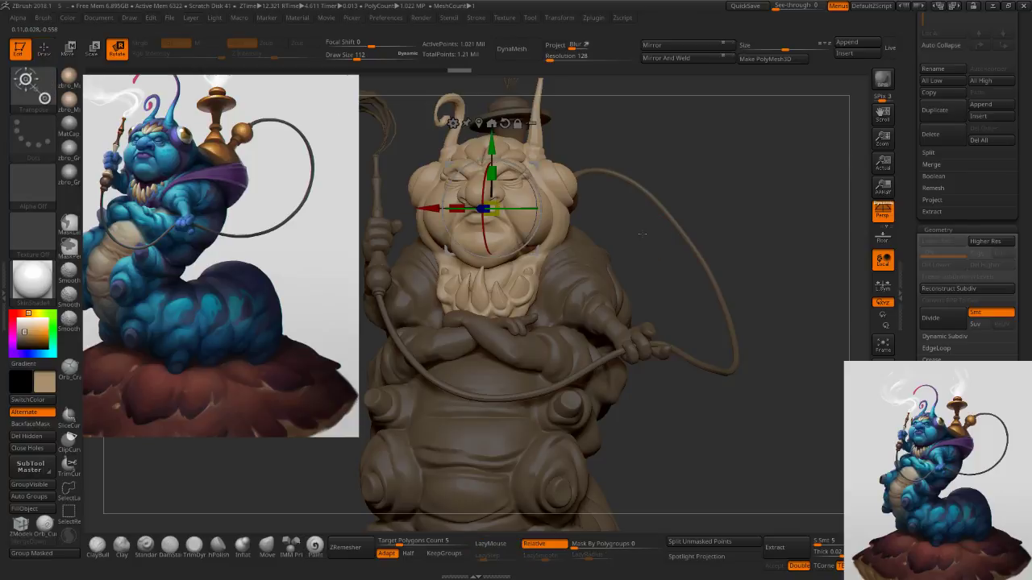
mouse_move(700, 196)
mouse_down()
mouse_move(687, 192)
mouse_move(698, 190)
mouse_move(714, 239)
mouse_move(686, 217)
mouse_move(702, 197)
mouse_move(763, 188)
mouse_up()
key(q)
key(r)
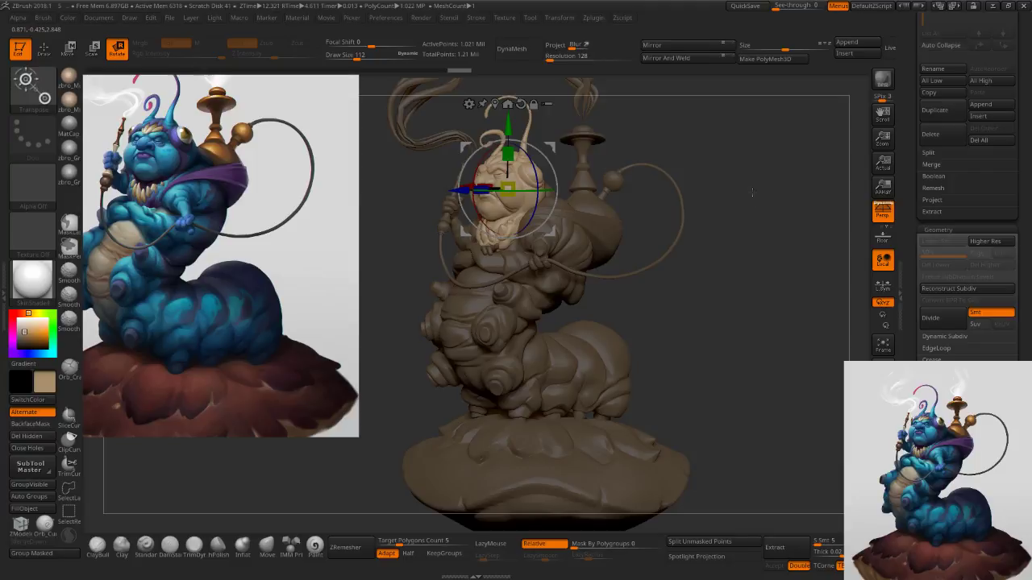
ctrl+right_drag(547, 193, 566, 199)
drag(490, 198, 504, 197)
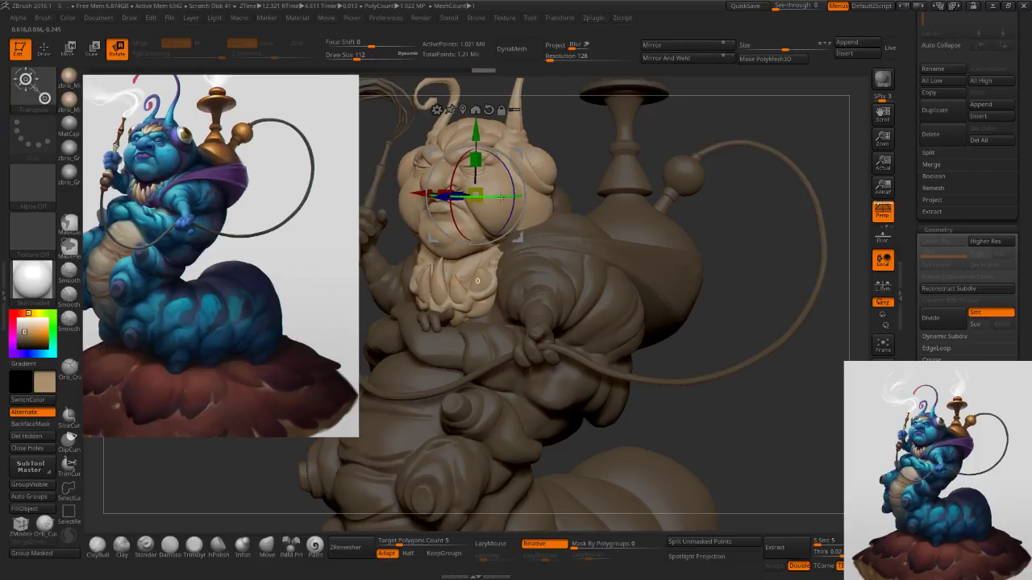
drag(502, 197, 502, 197)
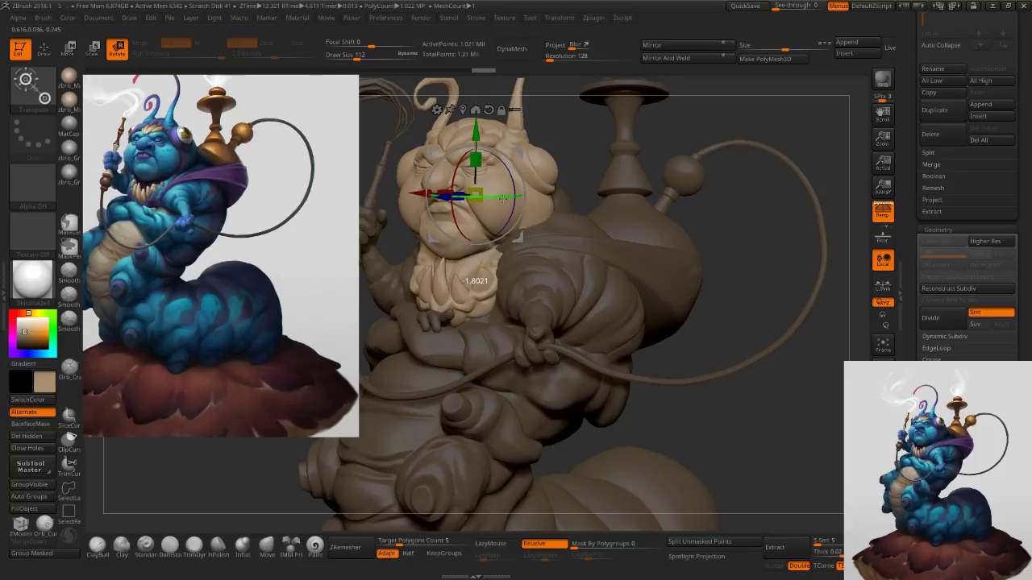
drag(503, 198, 504, 198)
alt+drag(578, 190, 612, 195)
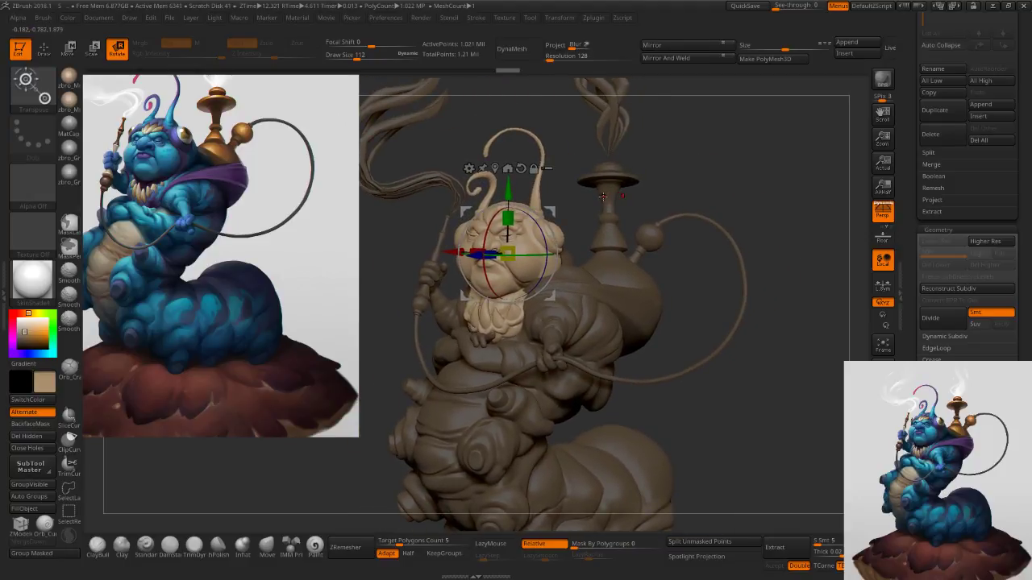
ctrl+right_drag(624, 180, 619, 262)
click(258, 550)
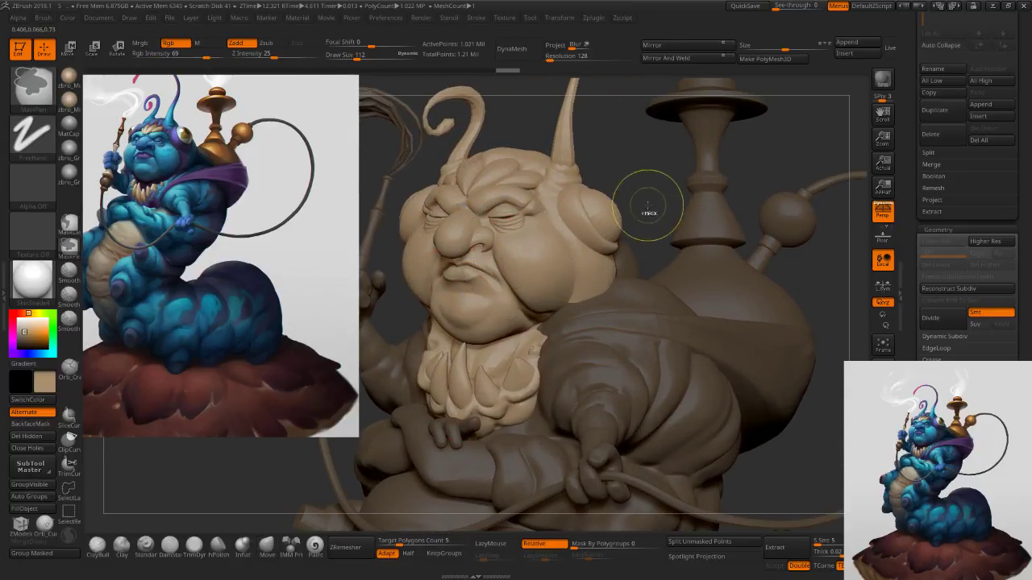
Invert the mask and raise the brush size to 204 while orbiting to the right profile.
ctrl+click(646, 208)
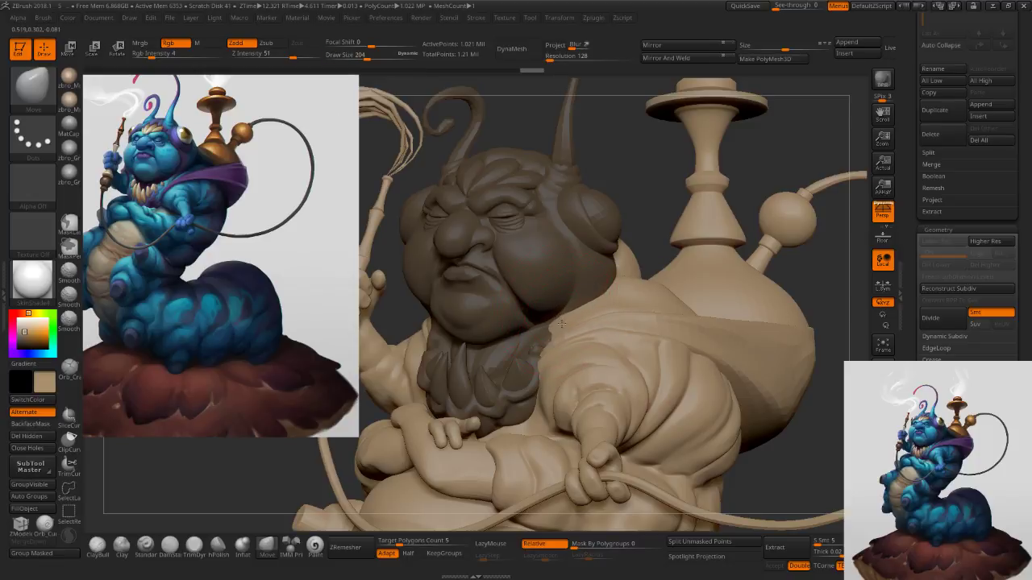
key(s)
drag(565, 330, 560, 330)
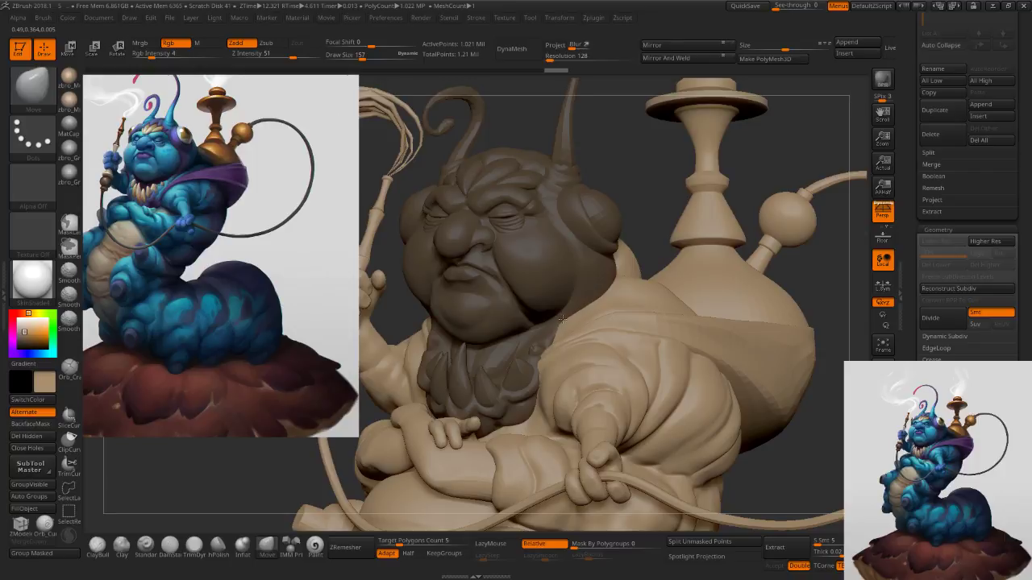
key(s)
drag(564, 319, 566, 319)
right_drag(482, 320, 718, 307)
mouse_move(524, 316)
right_down()
mouse_move(598, 320)
mouse_move(532, 326)
mouse_move(545, 328)
right_up()
key(s)
drag(545, 328, 550, 328)
mouse_move(550, 328)
right_down()
mouse_move(534, 331)
mouse_move(694, 221)
mouse_move(788, 216)
mouse_move(732, 197)
mouse_move(665, 206)
mouse_move(746, 209)
right_up()
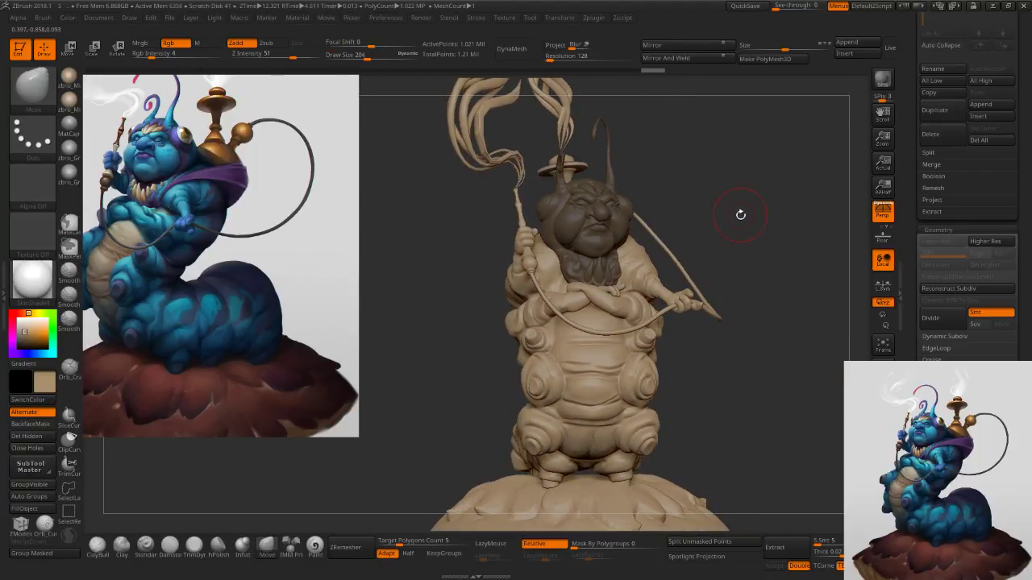
Clear the mask from the head and frame the whole model from a lowered front view.
ctrl+drag(747, 233, 756, 249)
alt+right_drag(742, 247, 717, 272)
click(877, 215)
ctrl+drag(715, 237, 407, 102)
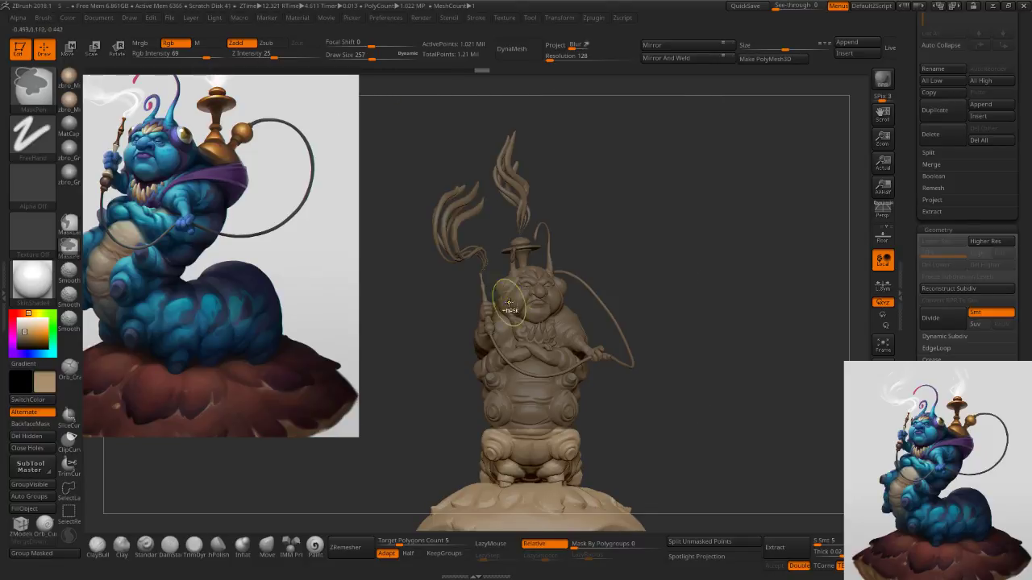
Turn the caterpillar to a left profile and lasso-mask the smoke and upper body.
ctrl+click(539, 355)
mouse_move(709, 355)
mouse_down()
mouse_move(655, 356)
mouse_move(645, 371)
mouse_move(583, 330)
mouse_move(590, 358)
mouse_move(595, 365)
mouse_move(635, 329)
mouse_up()
mouse_move(735, 368)
ctrl+mouse_down()
mouse_move(736, 318)
mouse_move(748, 379)
ctrl+mouse_up()
ctrl+click(75, 230)
mouse_move(650, 335)
alt+mouse_down()
mouse_move(641, 237)
mouse_move(611, 234)
mouse_move(614, 311)
alt+mouse_up()
ctrl+right_drag(669, 307, 679, 347)
mouse_move(756, 255)
ctrl+mouse_down()
mouse_move(656, 79)
mouse_move(464, 171)
mouse_move(418, 290)
mouse_move(422, 404)
mouse_move(440, 445)
mouse_move(490, 450)
mouse_move(688, 395)
mouse_move(766, 342)
ctrl+mouse_up()
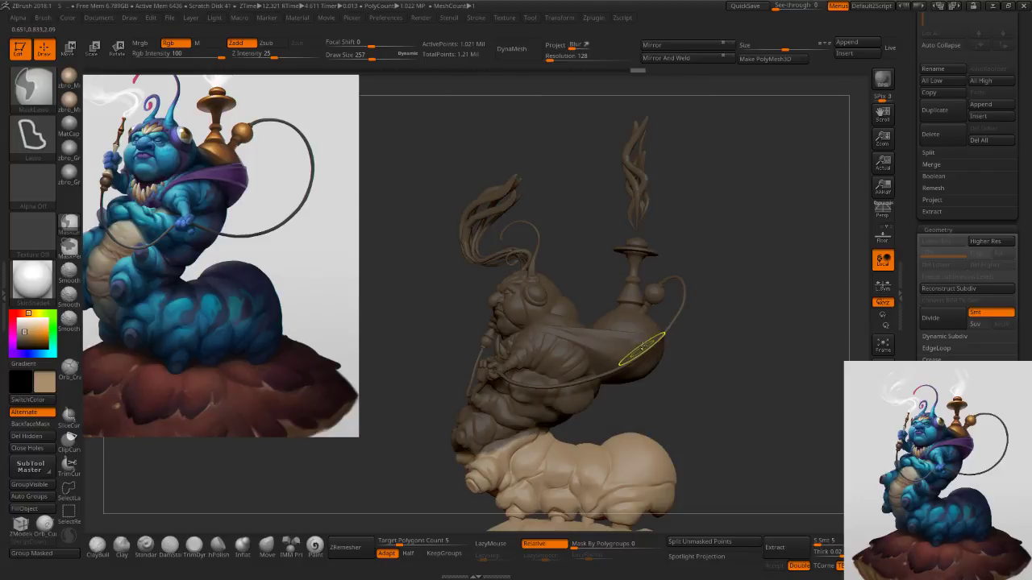
Invert the mask to free the upper body, blur its edge, and set brush size 138.
ctrl+click(677, 369)
ctrl+click(610, 368)
ctrl+click(610, 368)
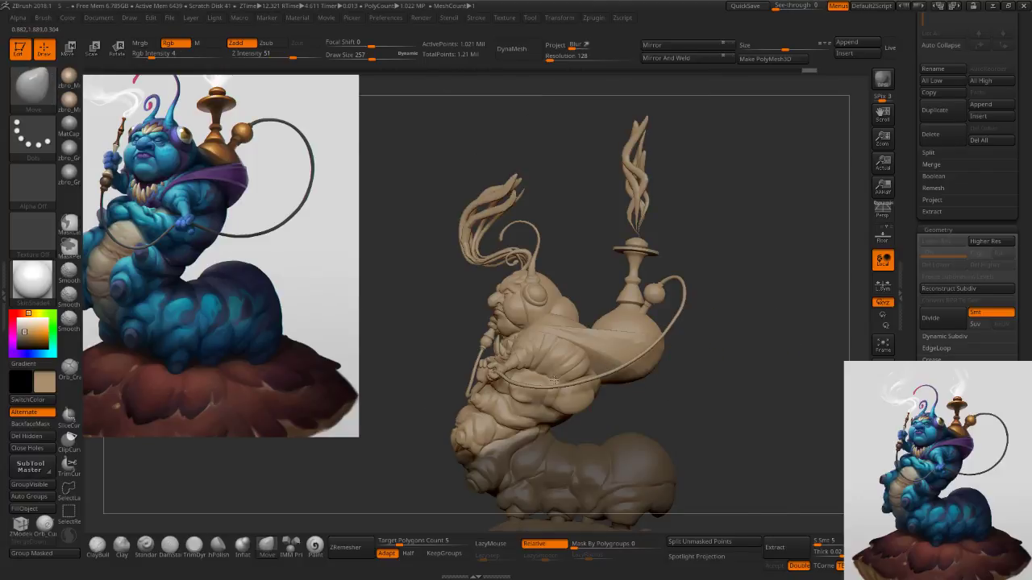
ctrl+right_drag(610, 367, 564, 419)
right_drag(500, 387, 596, 371)
key(s)
drag(586, 368, 574, 368)
right_drag(574, 369, 542, 355)
ctrl+right_drag(541, 355, 553, 376)
Refine and soften the mask along the torso side, then switch to Rotate mode.
ctrl+alt+drag(518, 396, 494, 389)
mouse_move(559, 395)
ctrl+alt+mouse_down()
mouse_move(503, 397)
mouse_move(446, 383)
ctrl+alt+mouse_up()
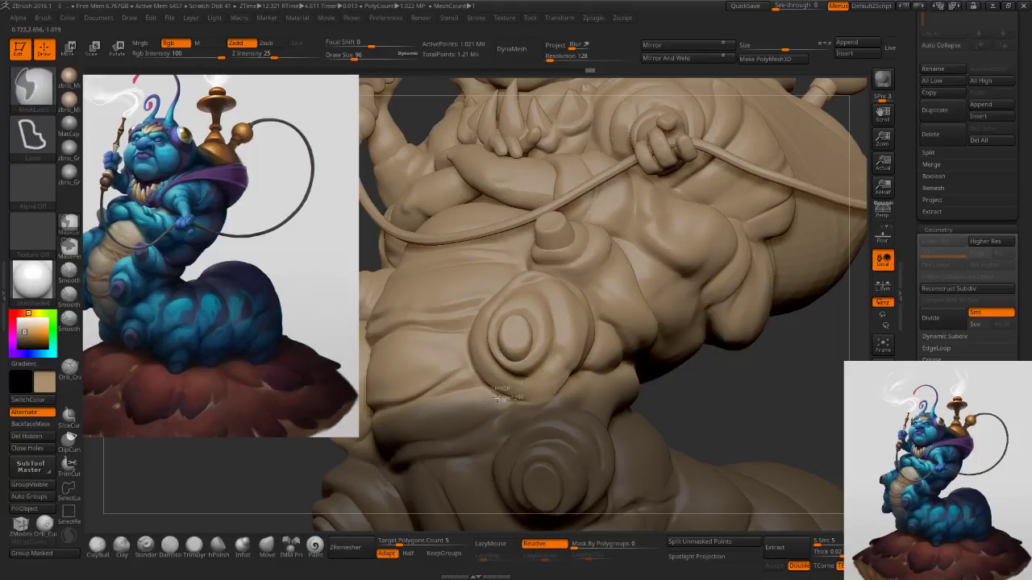
mouse_move(427, 436)
ctrl+alt+mouse_down()
mouse_move(387, 382)
mouse_move(403, 381)
ctrl+alt+mouse_up()
mouse_move(471, 351)
ctrl+right_down()
mouse_move(452, 334)
mouse_move(456, 349)
mouse_move(516, 337)
mouse_move(515, 366)
ctrl+right_up()
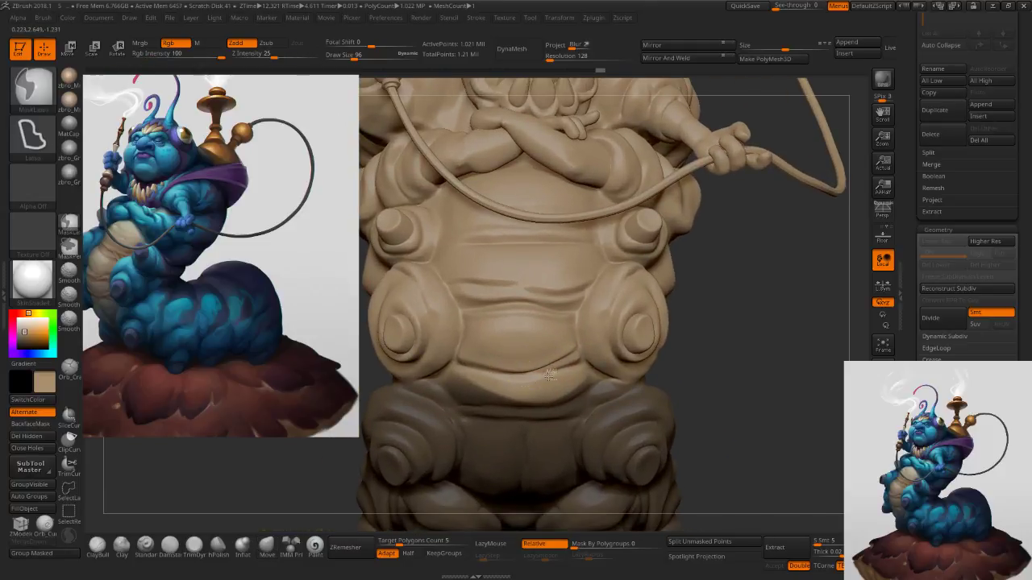
mouse_move(510, 396)
ctrl+alt+mouse_down()
mouse_move(441, 370)
mouse_move(383, 316)
ctrl+alt+mouse_up()
ctrl+right_drag(492, 274, 516, 246)
mouse_move(638, 299)
right_down()
mouse_move(454, 337)
mouse_move(522, 338)
mouse_move(505, 342)
right_up()
ctrl+click(637, 306)
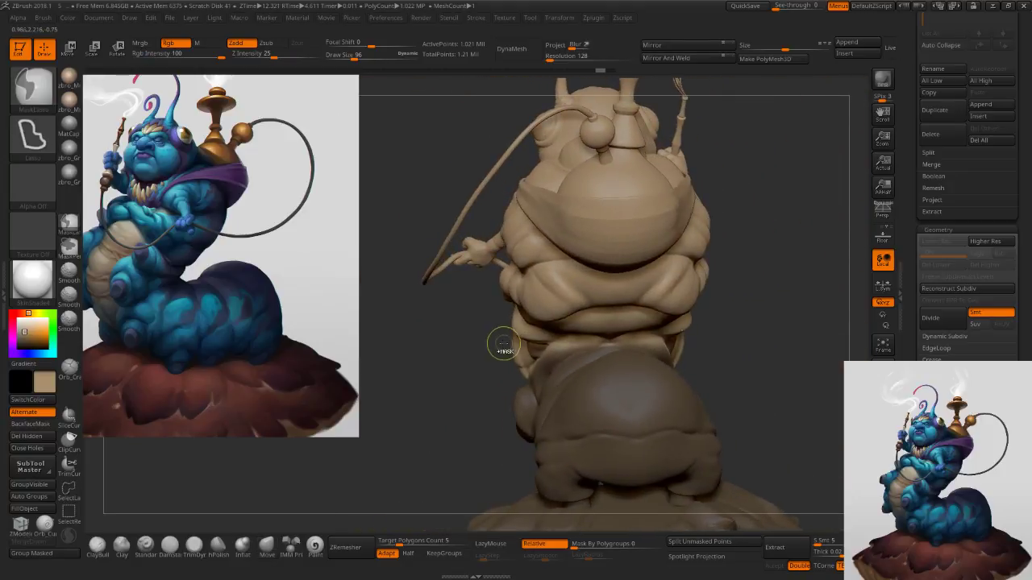
key(ctrl+z)
key(ctrl+z)
key(ctrl+shift+z)
right_drag(501, 342, 598, 307)
key(r)
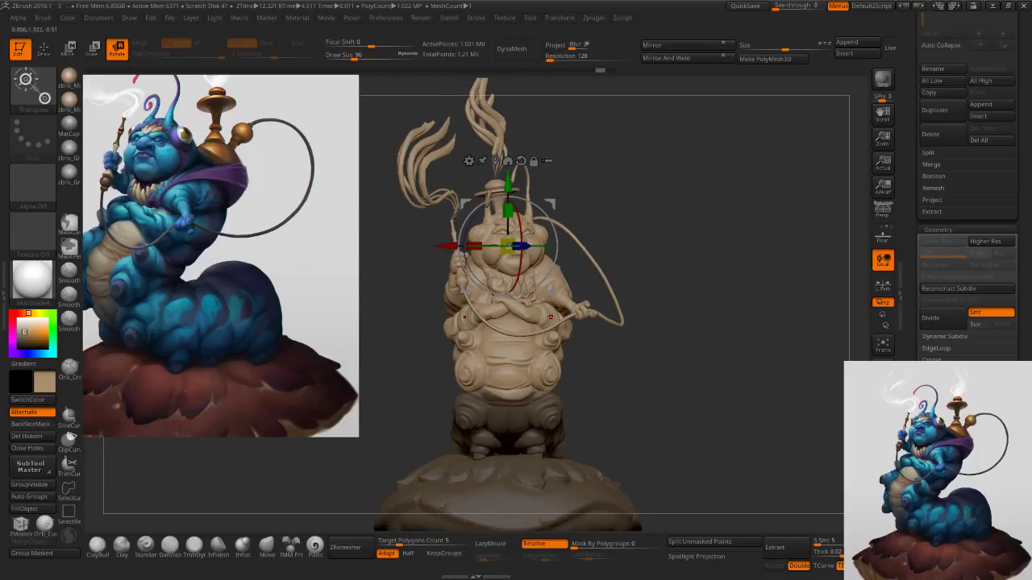
Draw a vertical Transpose line from belly to head and twist the upper body slightly.
key(y)
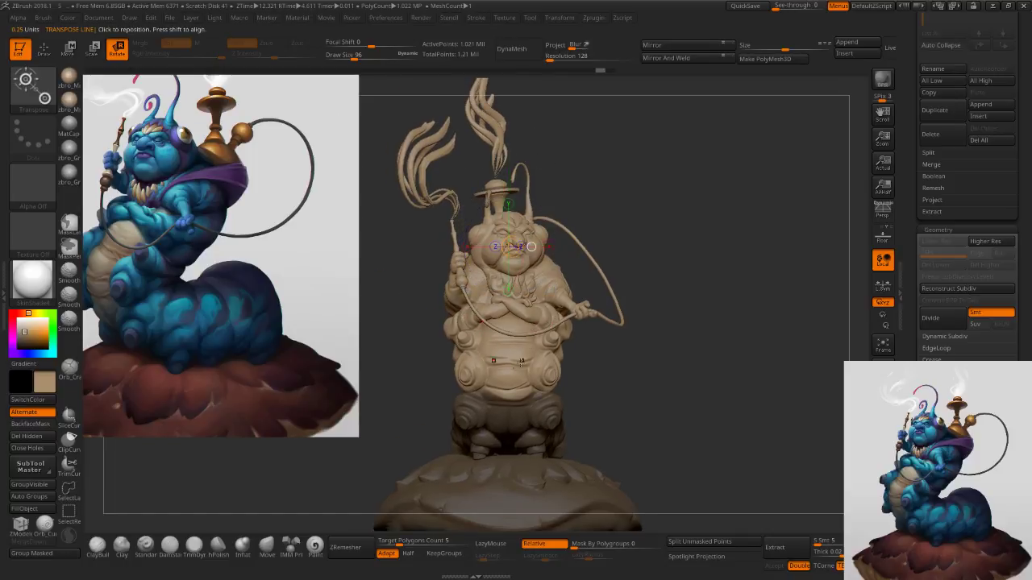
shift+drag(509, 388, 494, 236)
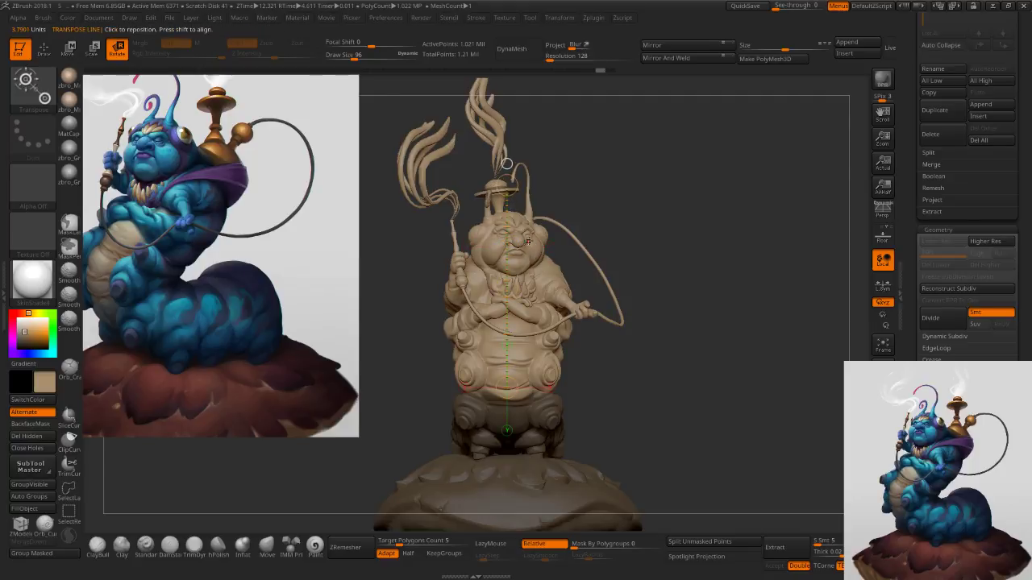
drag(506, 185, 512, 180)
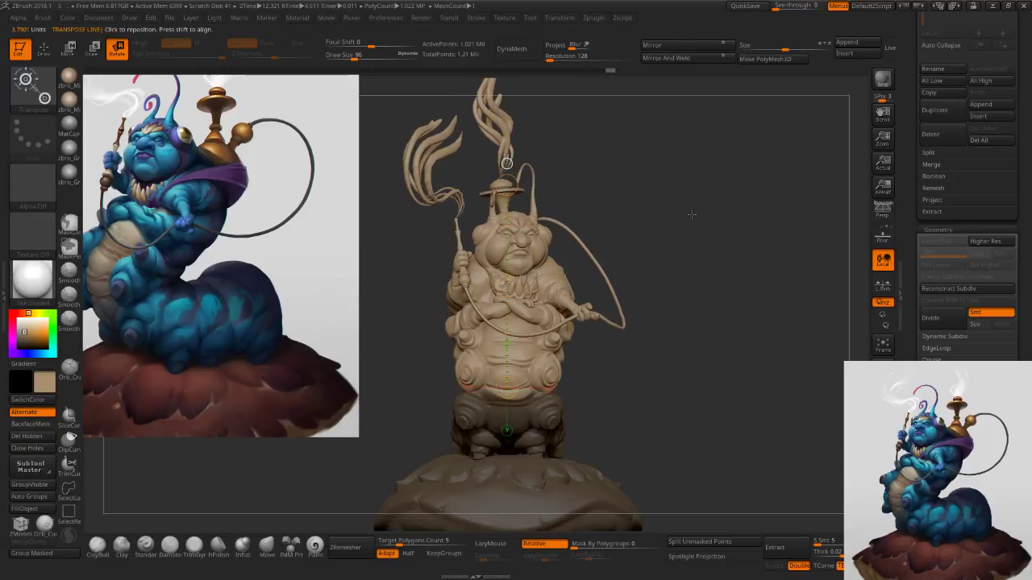
drag(688, 213, 663, 211)
key(ctrl+z)
key(ctrl+shift+z)
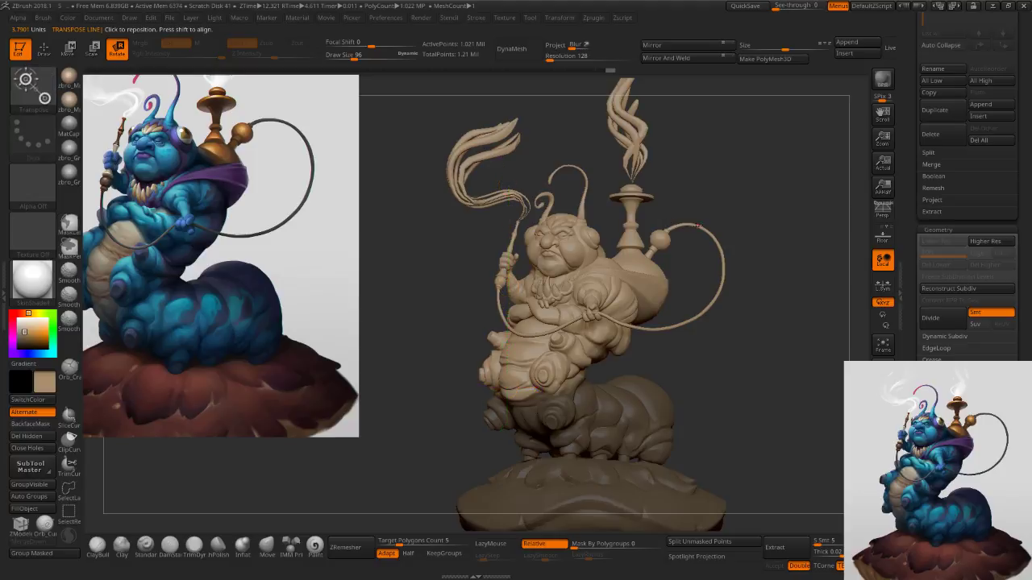
Compare the twist with undo/redo from other angles and turn perspective back on.
drag(737, 198, 704, 204)
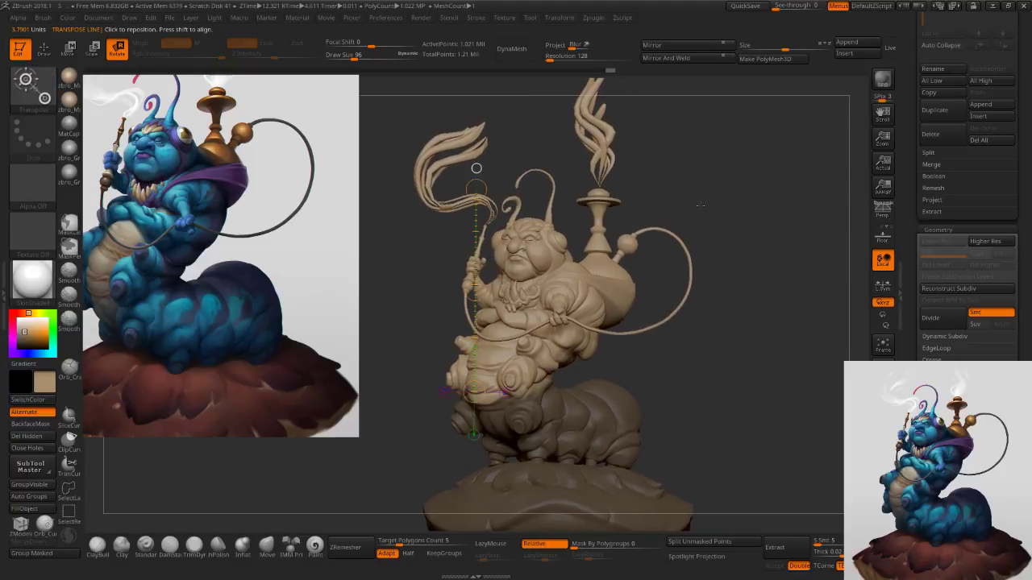
key(ctrl+z)
key(ctrl+shift+z)
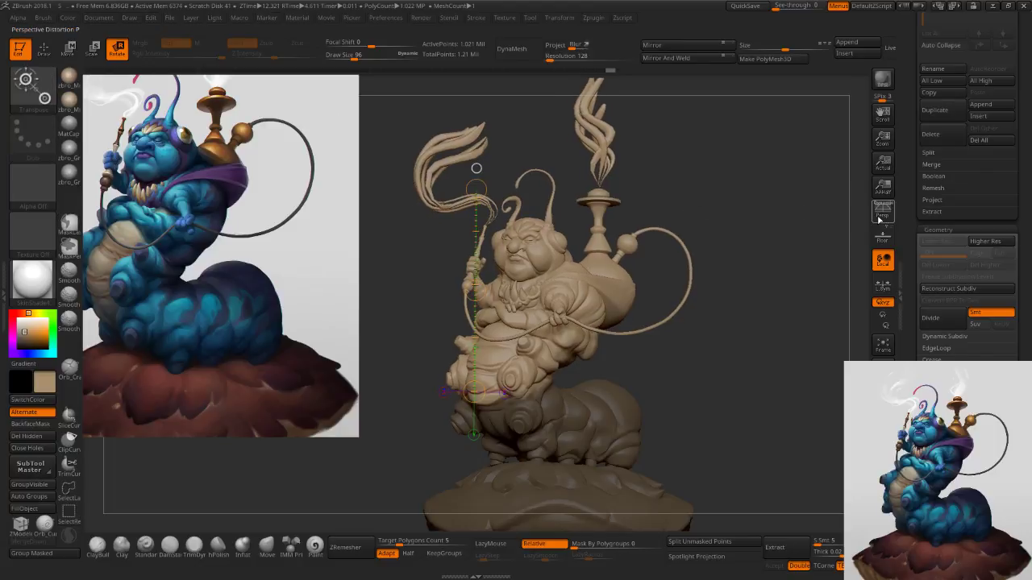
click(881, 215)
key(ctrl+z)
key(ctrl+shift+z)
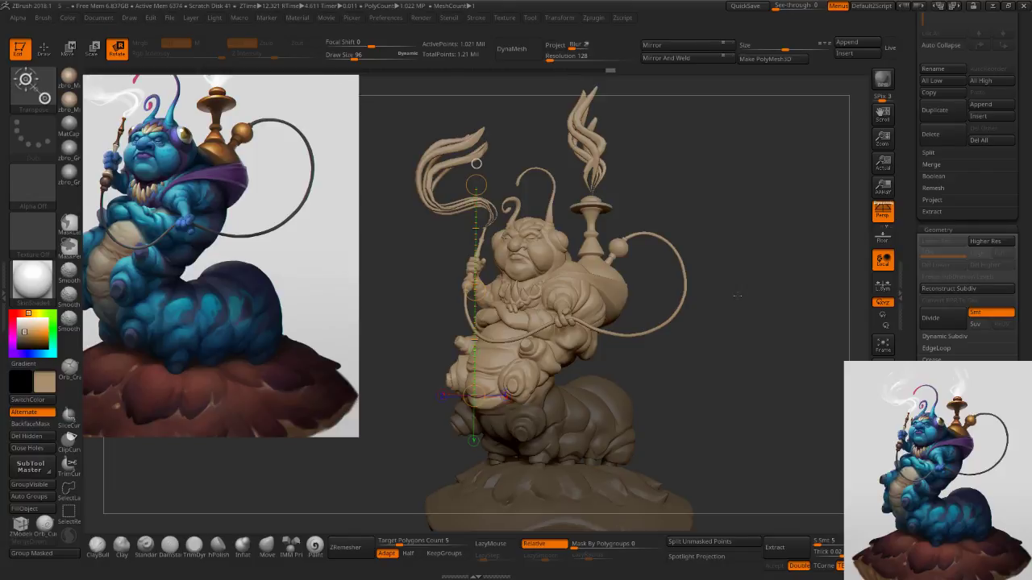
click(269, 548)
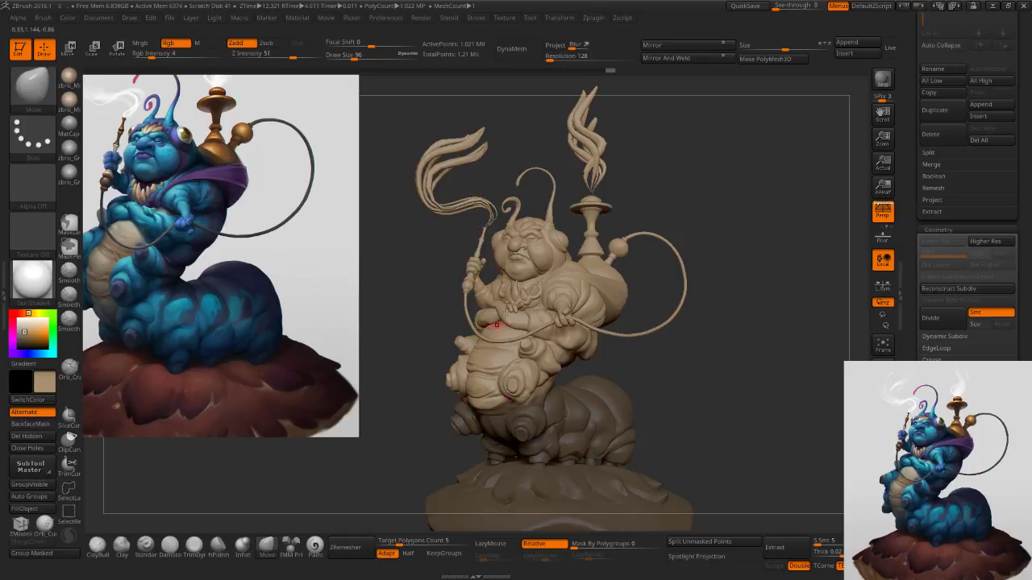
Isolate the antenna and pull its tip to the left with the Move brush.
ctrl+right_drag(551, 179, 563, 199)
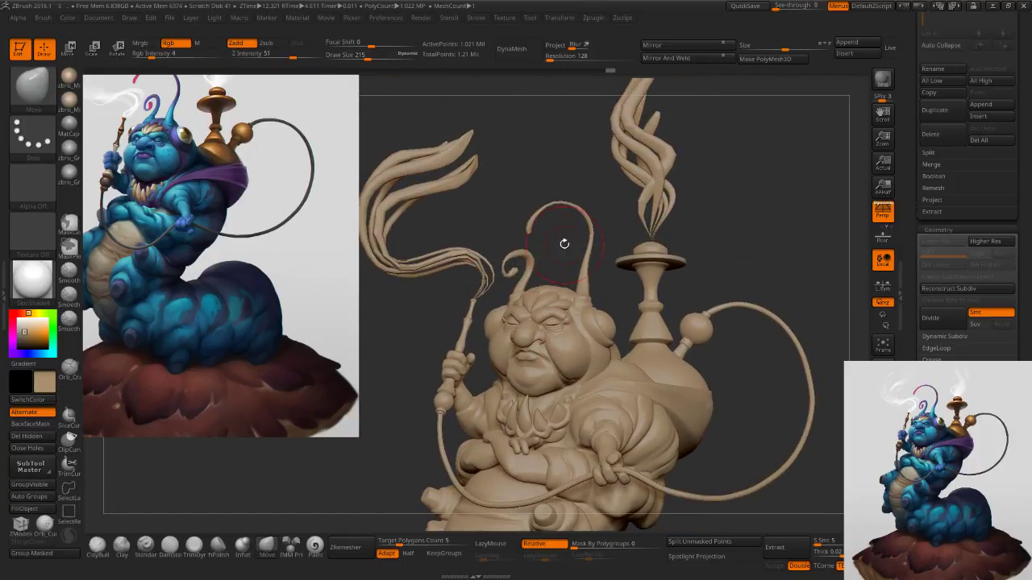
ctrl+shift+click(535, 215)
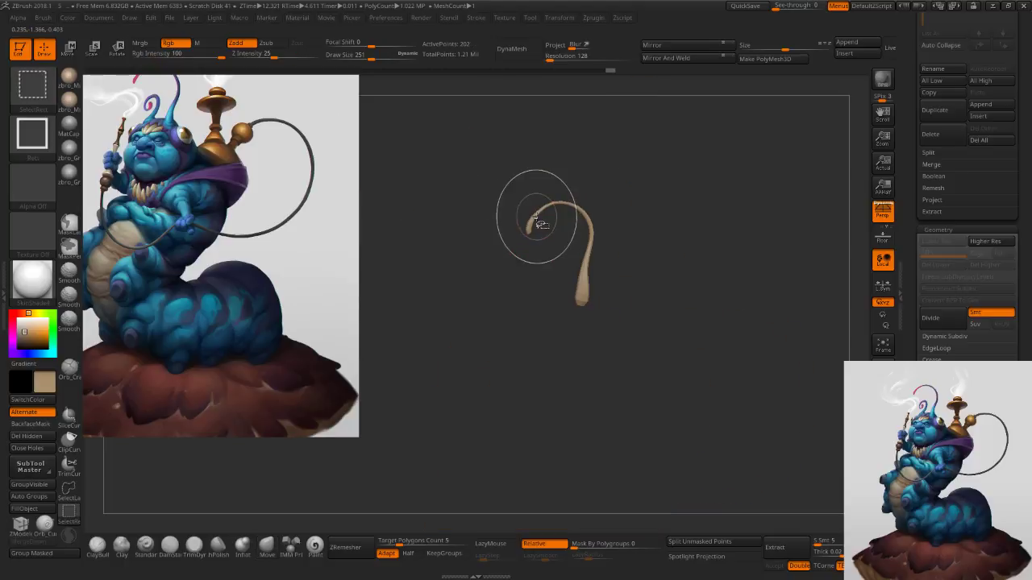
ctrl+click(530, 173)
ctrl+shift+click(530, 168)
ctrl+click(529, 166)
key(s)
mouse_move(536, 200)
mouse_down()
mouse_move(544, 200)
mouse_move(506, 215)
mouse_up()
key(s)
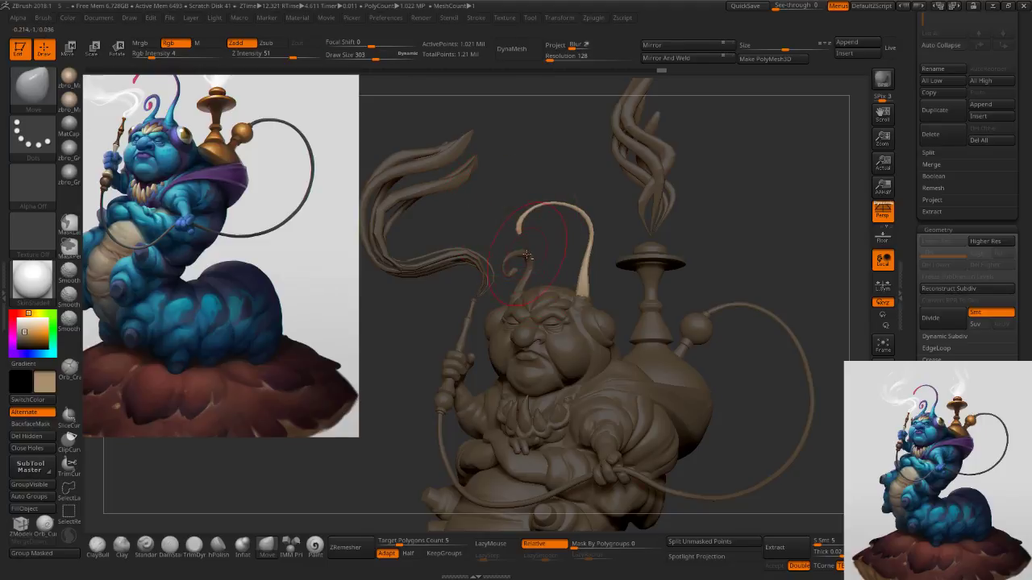
Isolate the small curled antenna and pull it up and right, brush size 198.
ctrl+drag(544, 248, 539, 253)
ctrl+shift+click(530, 257)
ctrl+click(549, 248)
ctrl+shift+click(554, 243)
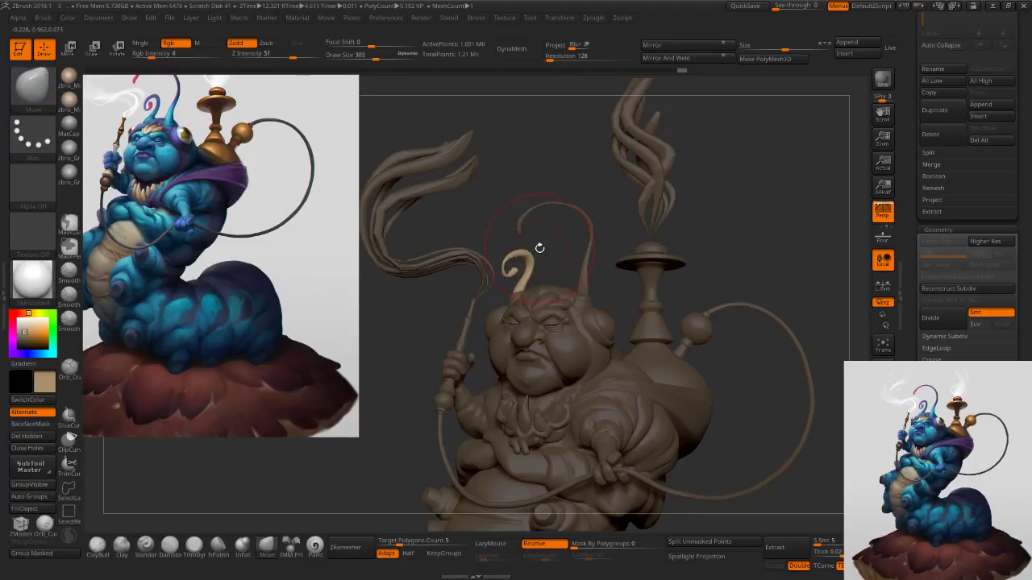
mouse_move(527, 252)
mouse_down()
mouse_move(537, 245)
mouse_move(529, 254)
mouse_move(546, 263)
mouse_up()
key(s)
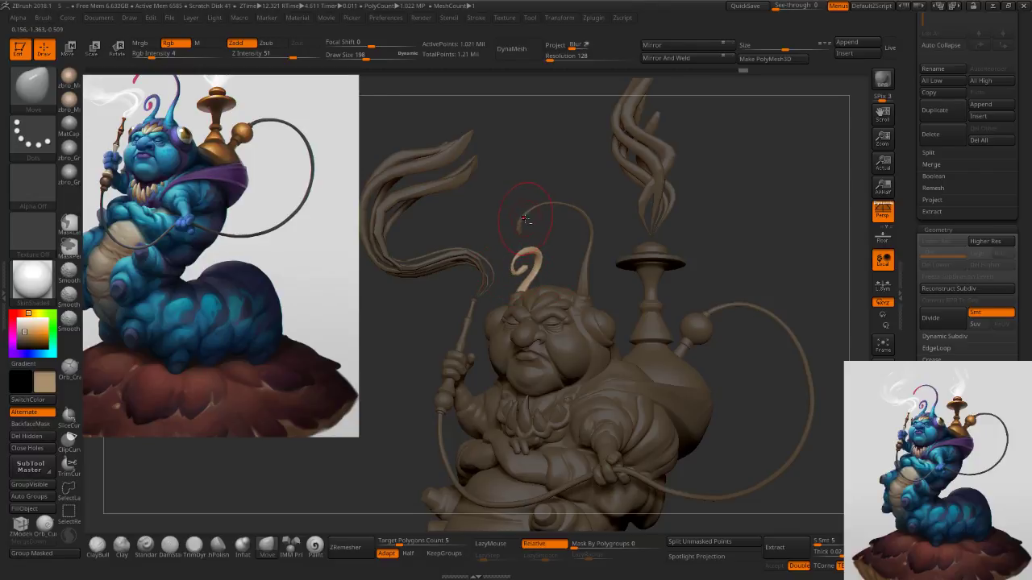
Reshape the long antenna: nudge its side left, lift its top, pull its curled tip left.
ctrl+drag(546, 184, 553, 201)
ctrl+shift+click(553, 202)
ctrl+click(556, 165)
ctrl+shift+click(568, 157)
ctrl+click(570, 156)
key(s)
click(587, 213)
drag(586, 233, 584, 243)
drag(553, 201, 552, 195)
mouse_move(518, 228)
mouse_down()
mouse_move(491, 236)
mouse_move(504, 234)
mouse_up()
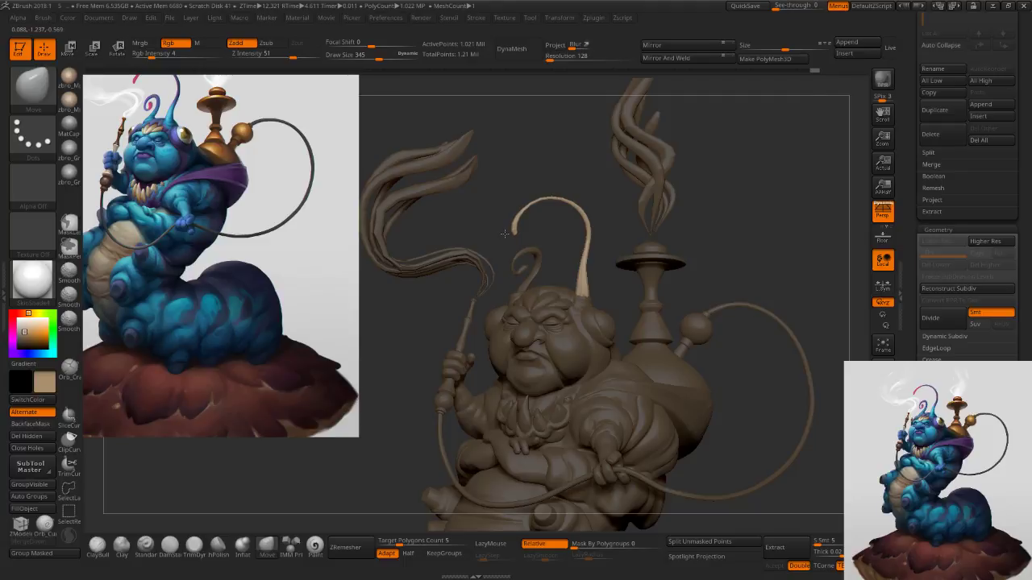
Set brush size 239, show only the smoke strands and mask the others along a Transpose line.
ctrl+right_drag(560, 277, 540, 252)
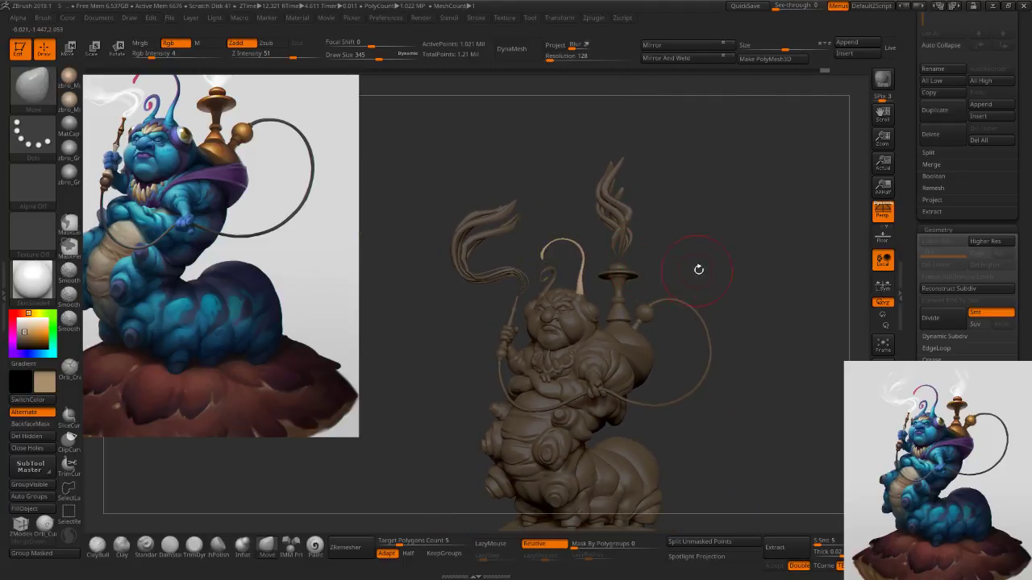
drag(717, 254, 690, 223)
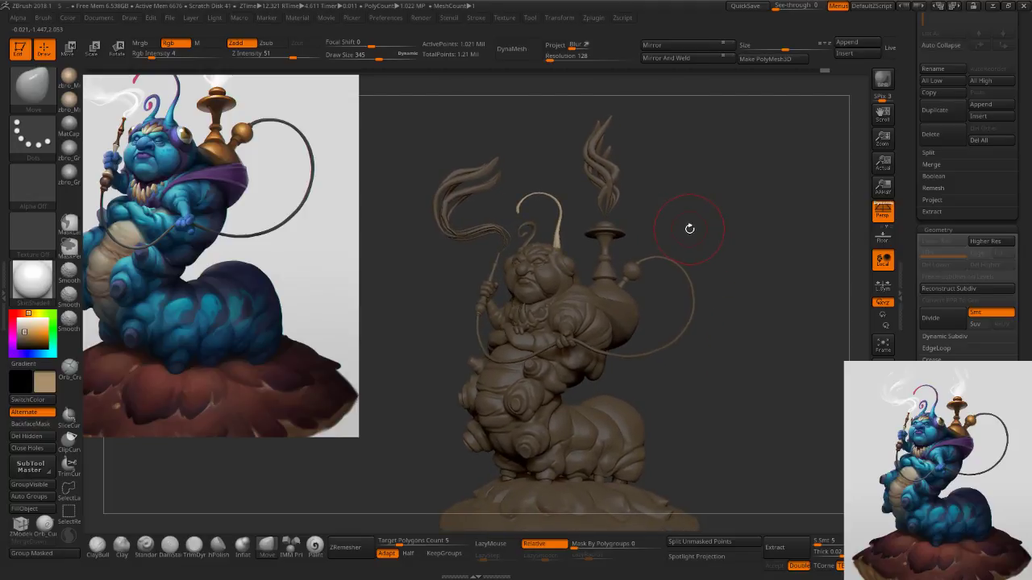
key(s)
click(684, 226)
ctrl+right_drag(601, 187, 614, 213)
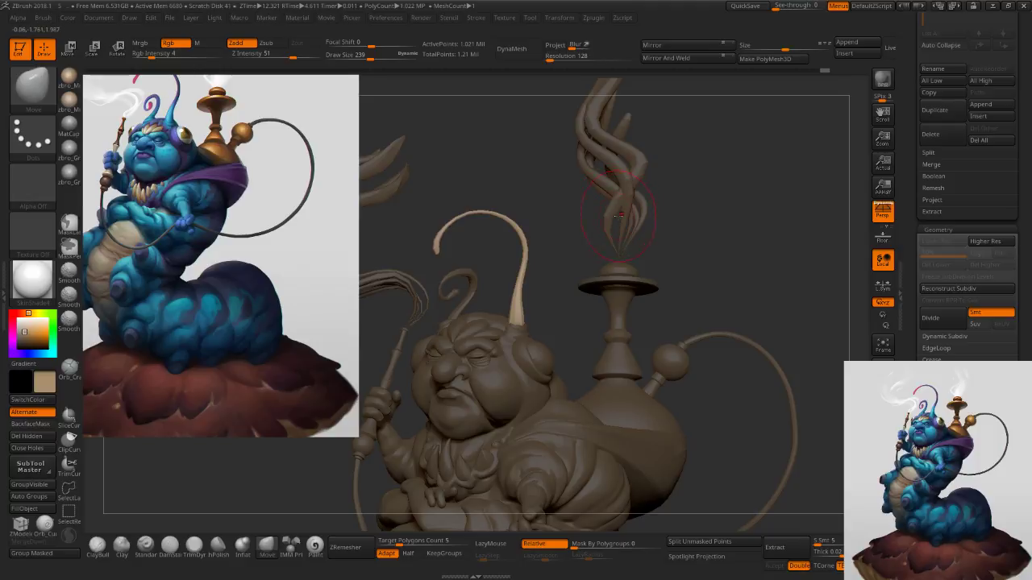
ctrl+drag(696, 191, 684, 203)
ctrl+shift+click(617, 218)
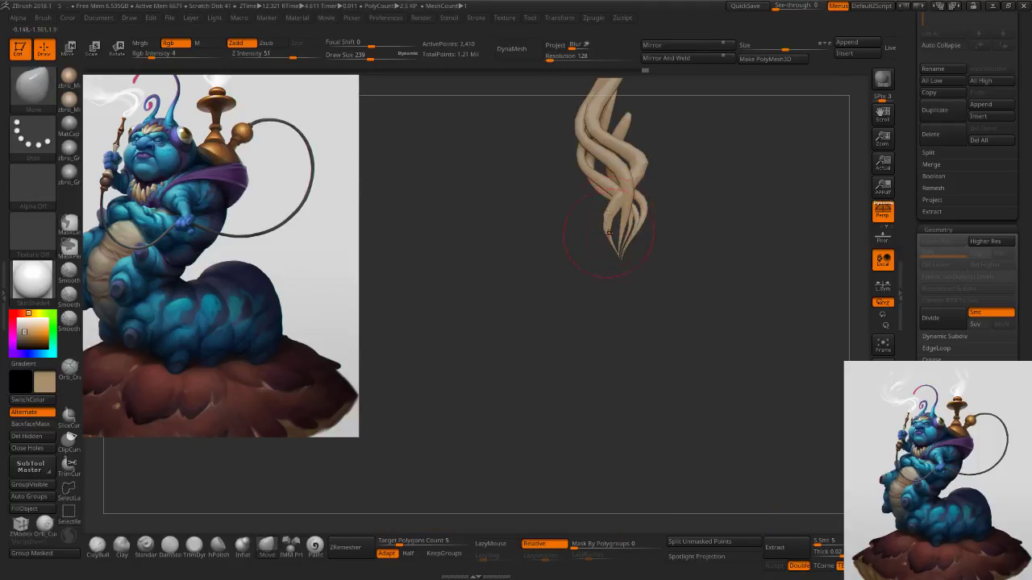
key(w)
ctrl+drag(609, 217, 622, 199)
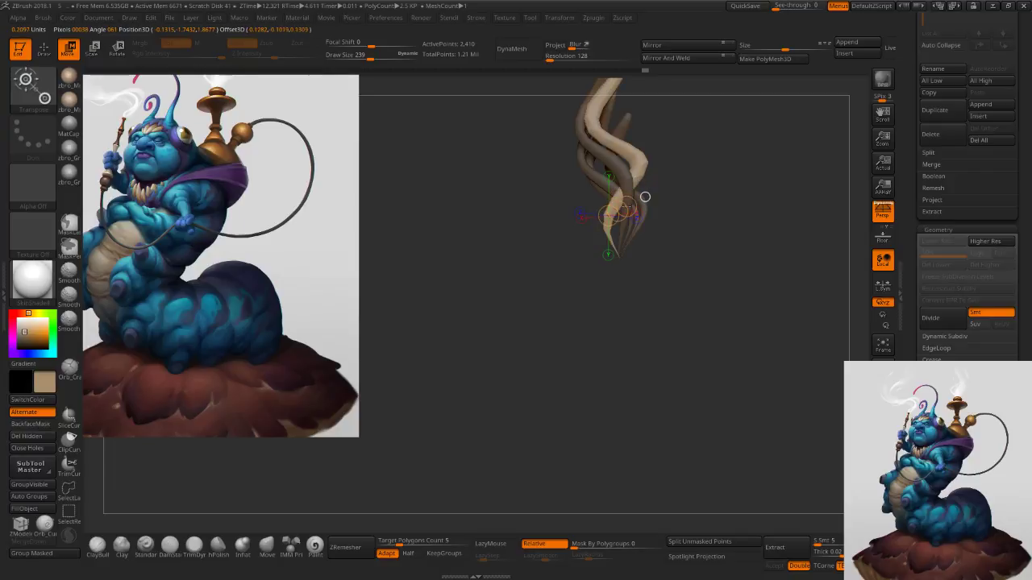
key(q)
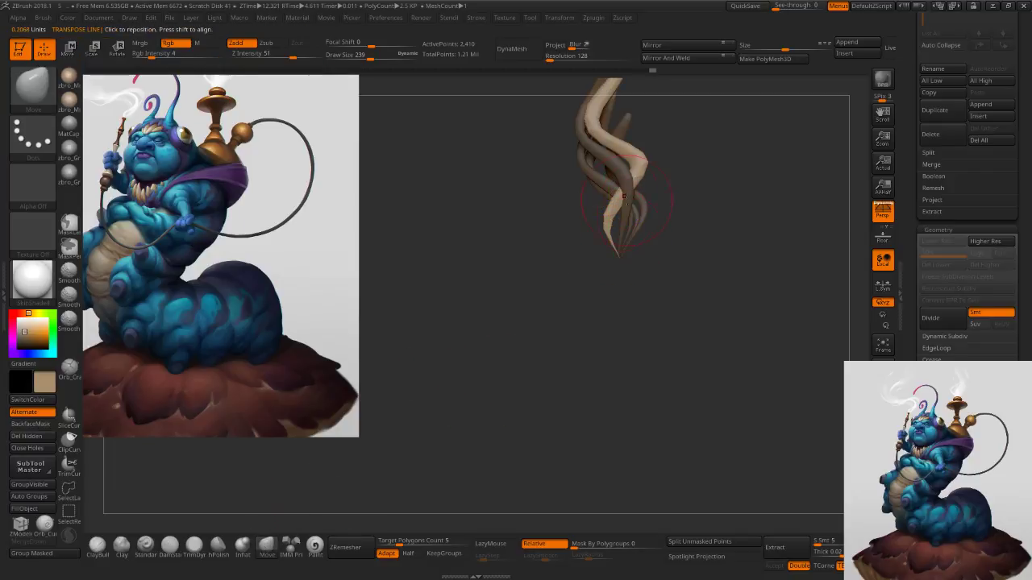
Invert the strand mask, unhide the body and hookah, pull the front strand left, and toggle Dynamic Subdiv.
mouse_move(711, 192)
ctrl+shift+mouse_down()
mouse_move(670, 203)
mouse_move(702, 214)
ctrl+shift+mouse_up()
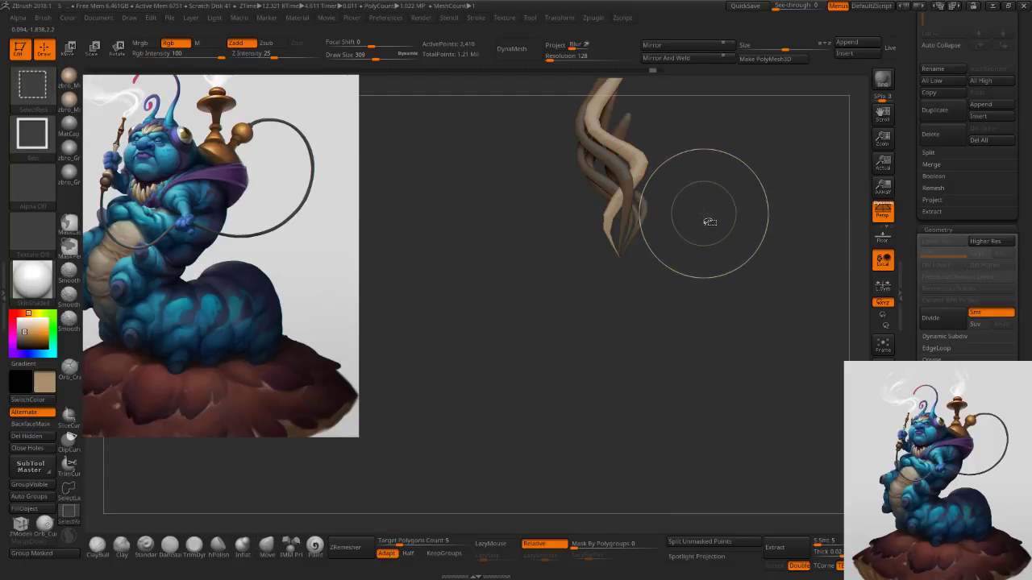
key(ctrl+z)
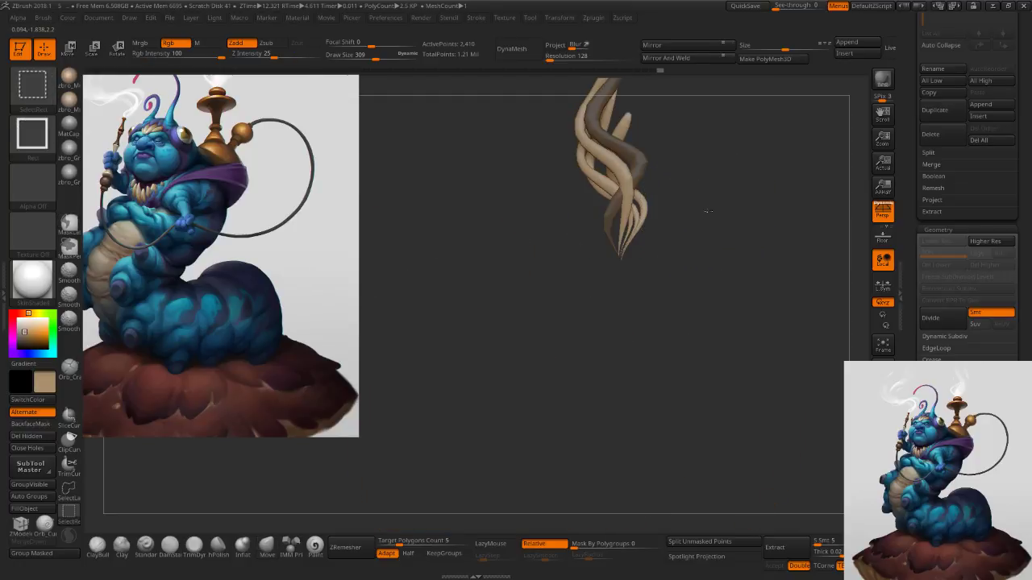
ctrl+shift+click(705, 213)
key(s)
mouse_move(610, 214)
mouse_down()
mouse_move(576, 213)
mouse_move(600, 214)
mouse_move(589, 216)
mouse_up()
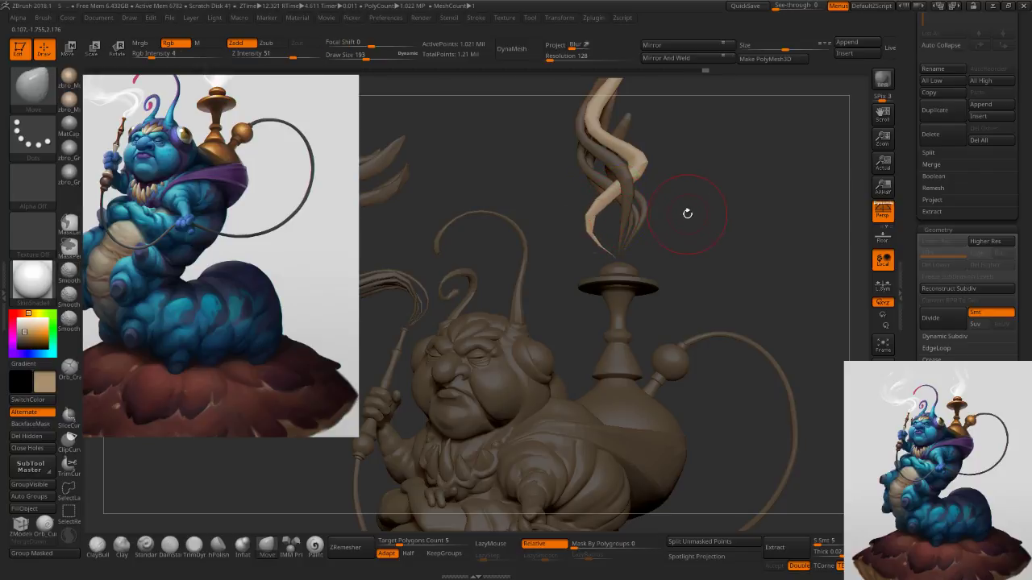
key(d)
click(623, 193)
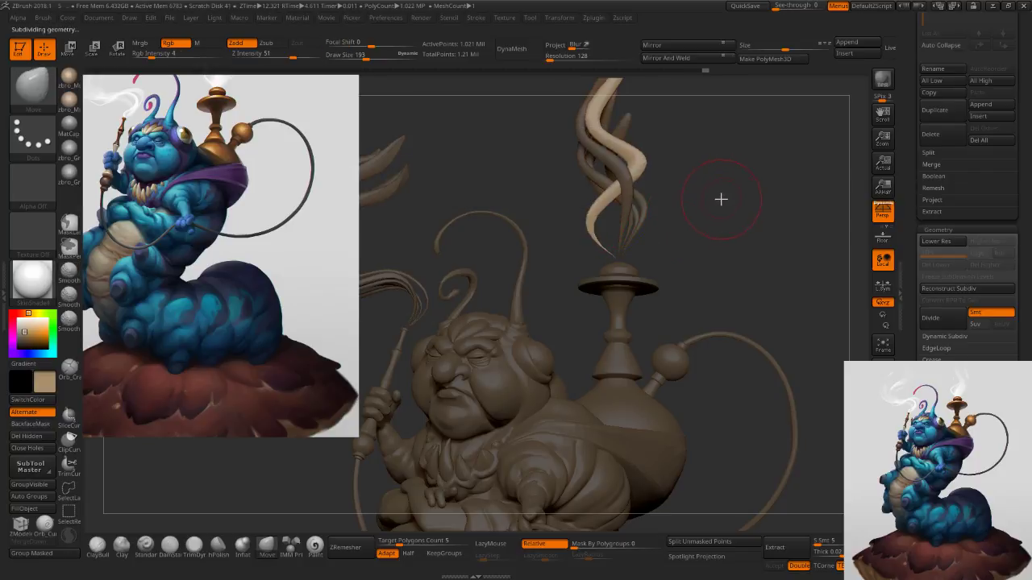
key(shift+d)
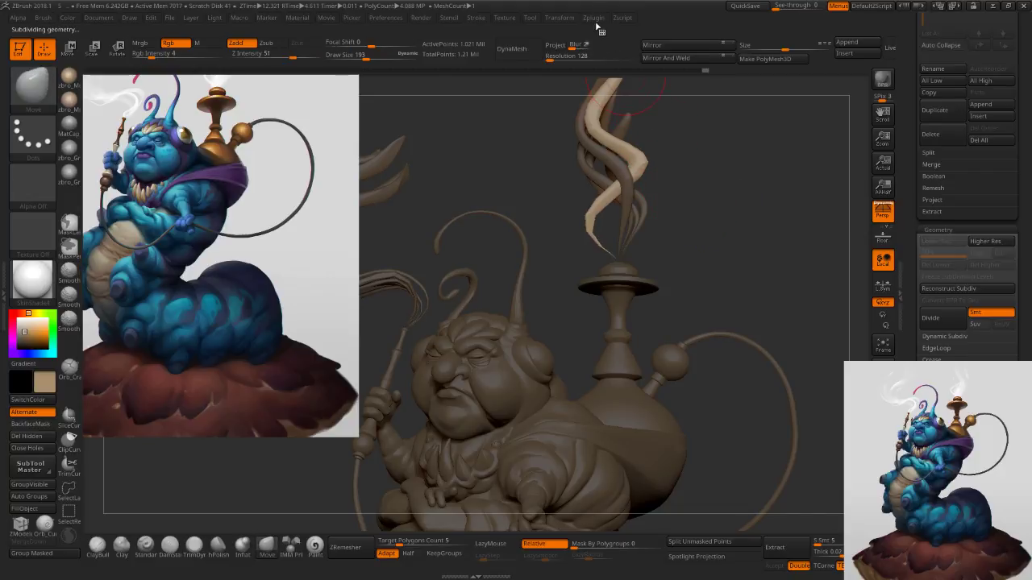
click(596, 23)
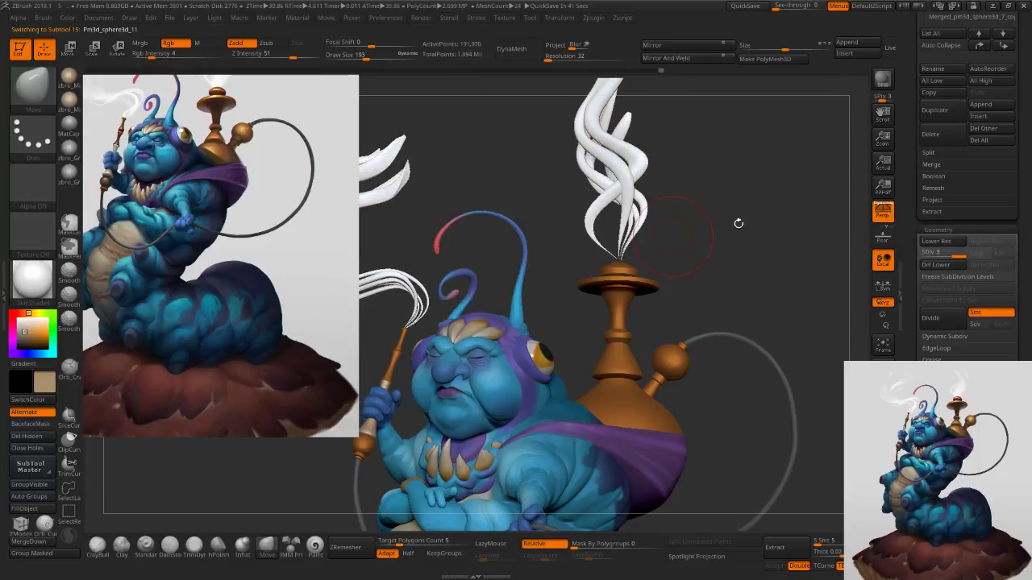
Frame the caterpillar, shift it slightly right, and start a BPR render.
key(f)
key(f)
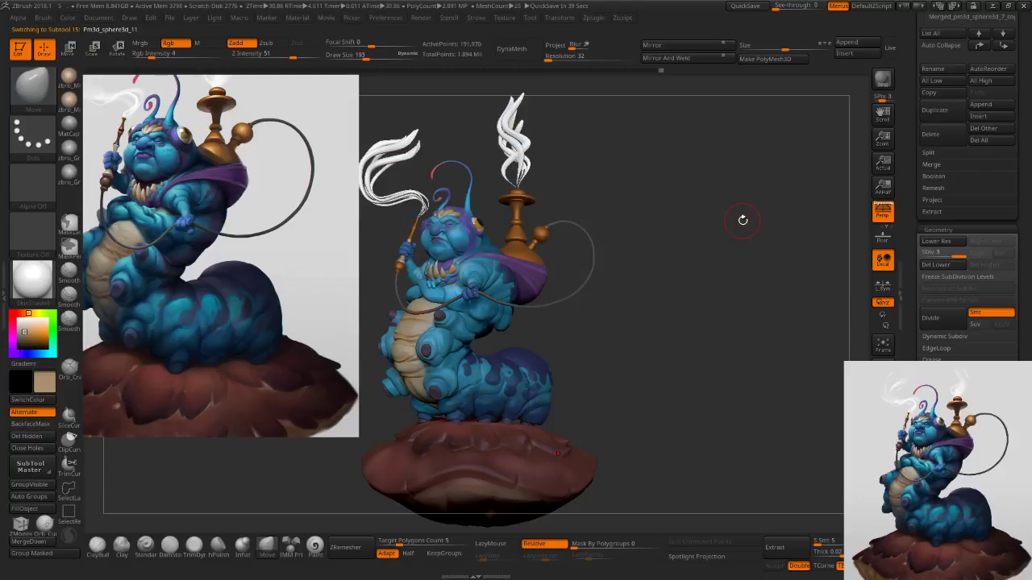
alt+drag(739, 222, 766, 219)
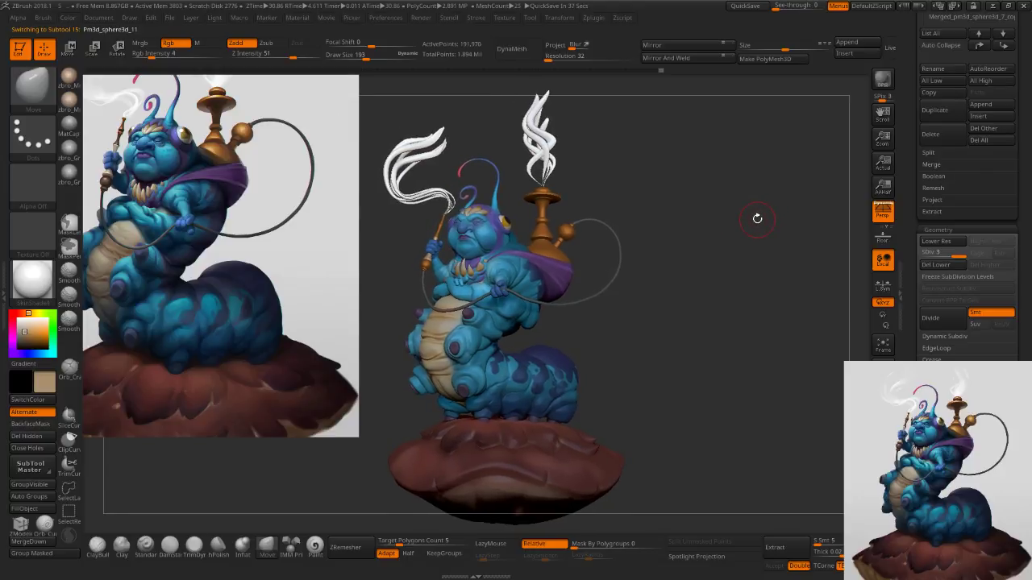
key(shift)
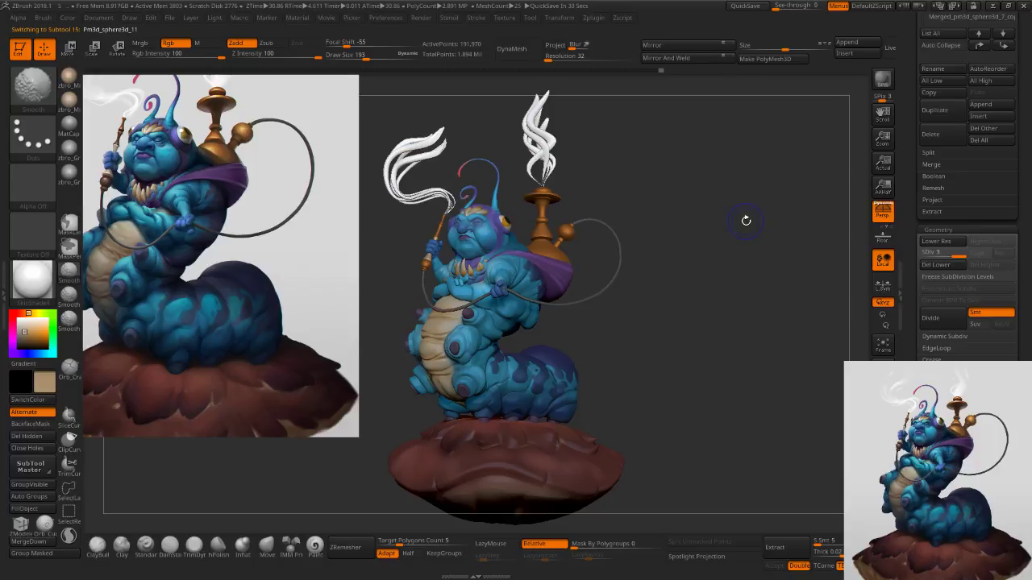
key(shift+r)
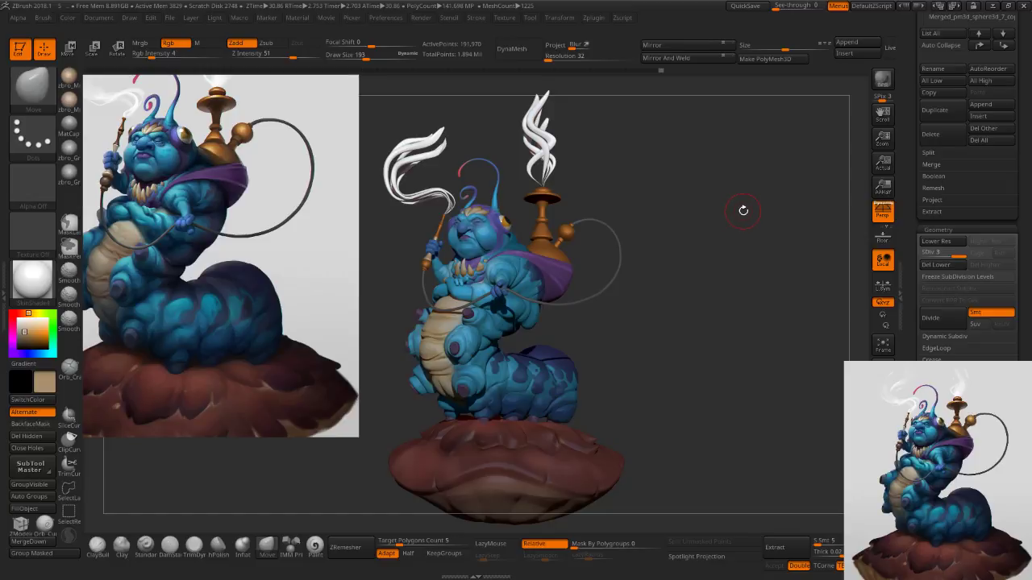
click(388, 18)
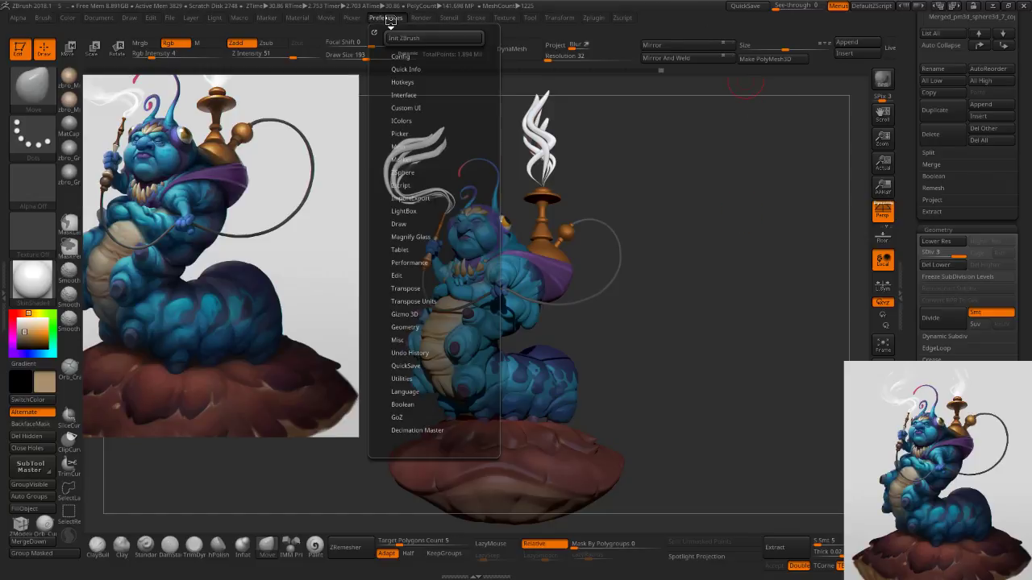
mouse_move(416, 21)
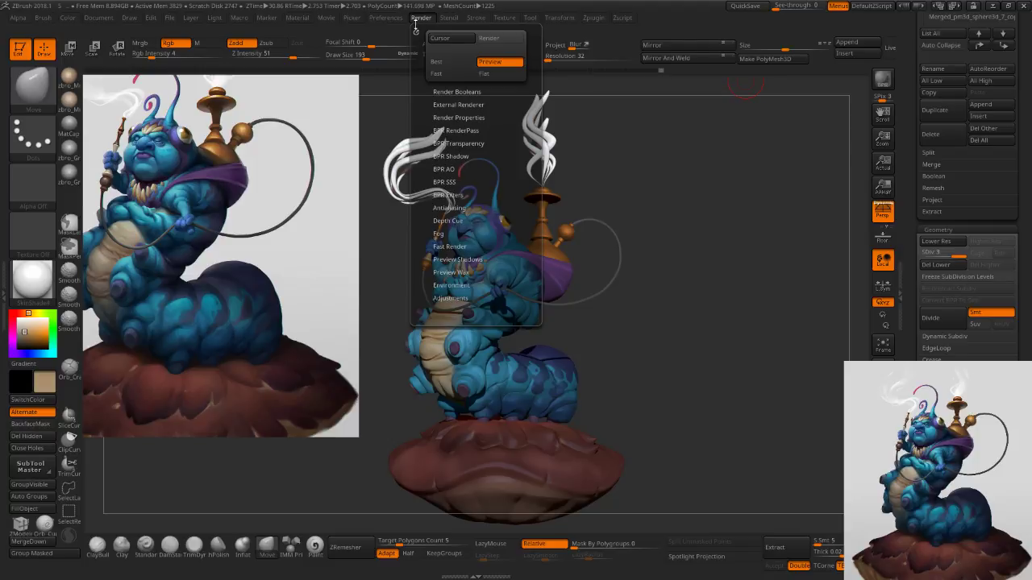
key(alt+Tab)
key(alt+Tab)
key(alt+Tab)
key(alt+Tab)
key(alt+Tab)
key(alt+Tab)
key(alt+Tab)
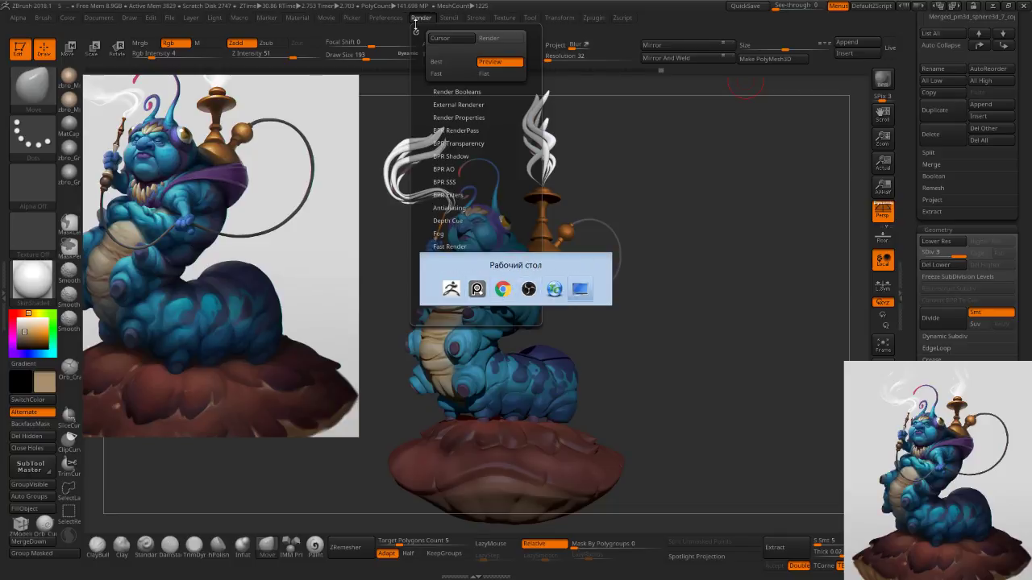
key(alt+Tab)
key(alt+Tab)
key(alt+Tab)
key(alt+Tab)
key(alt+Tab)
key(alt+Tab)
key(alt+Tab)
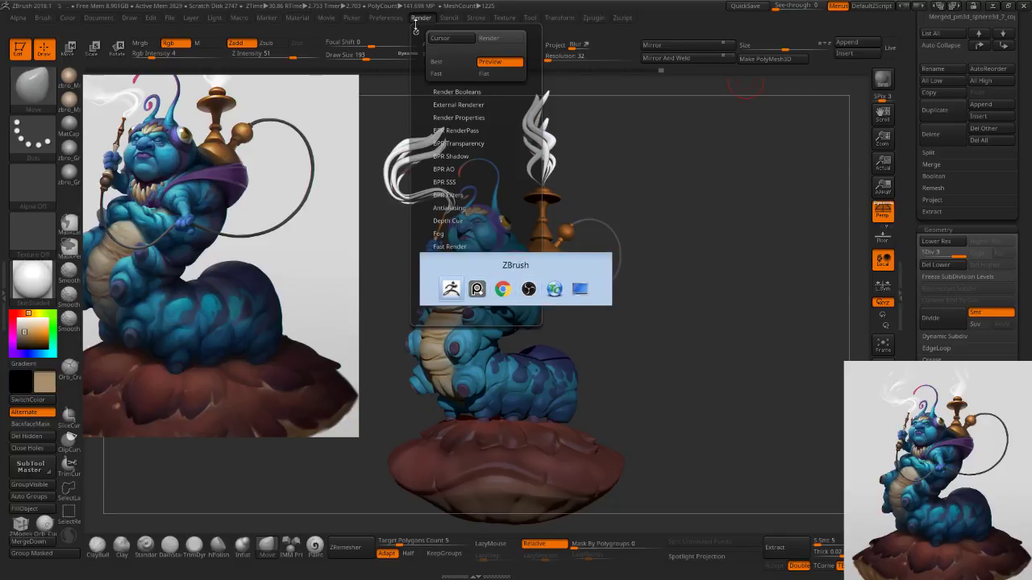
key(alt+Tab)
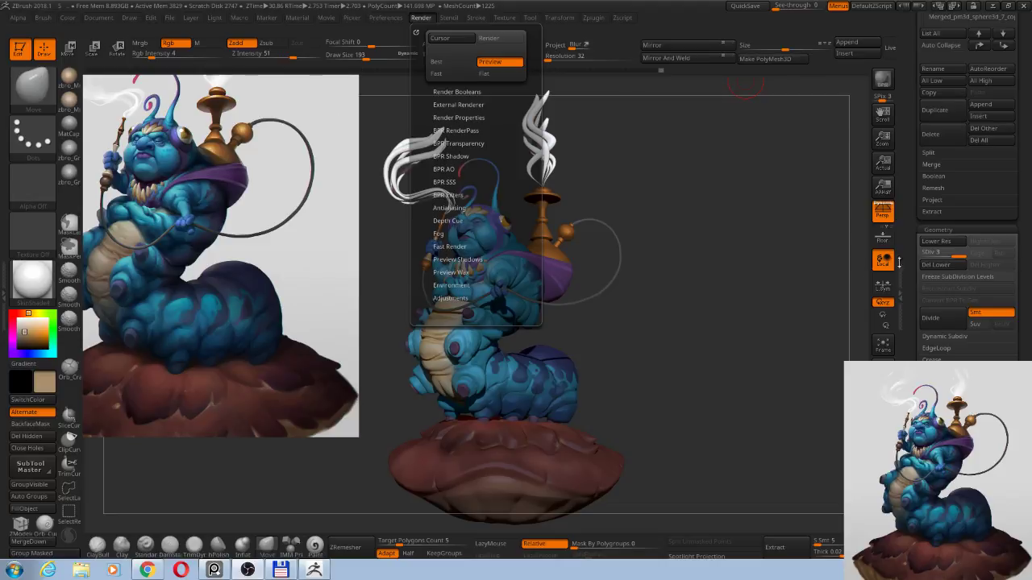
click(419, 19)
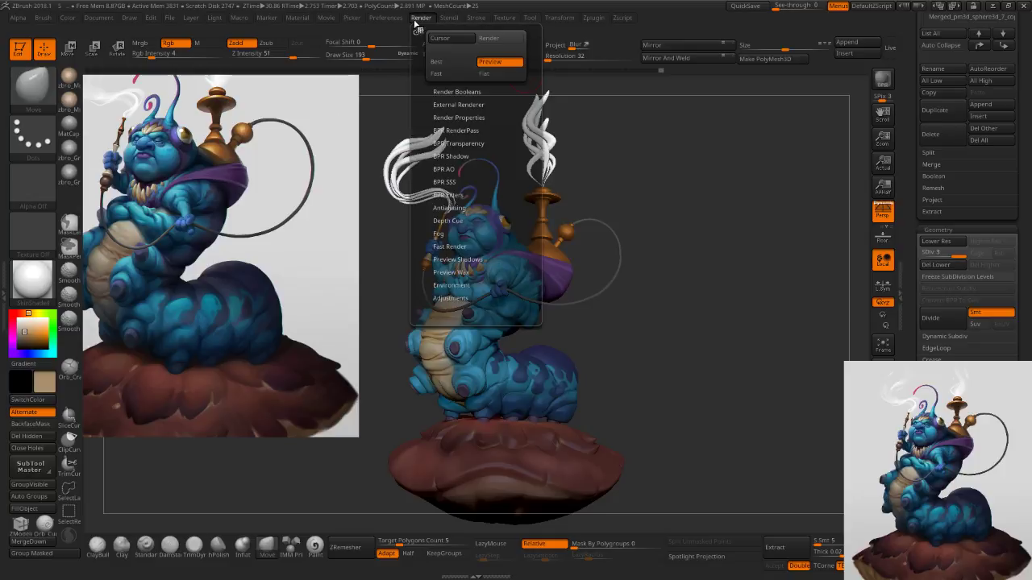
click(449, 155)
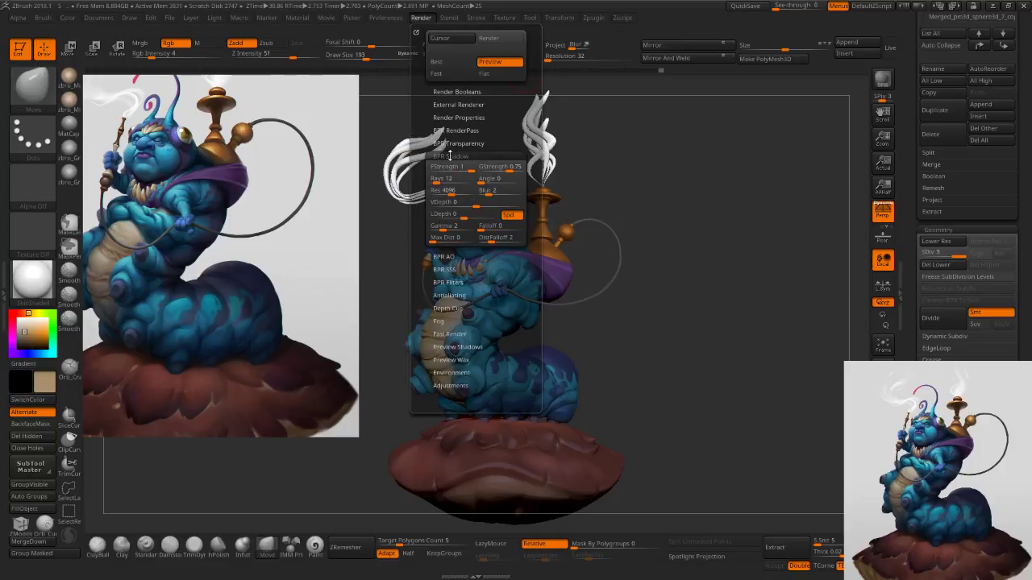
click(454, 114)
click(454, 114)
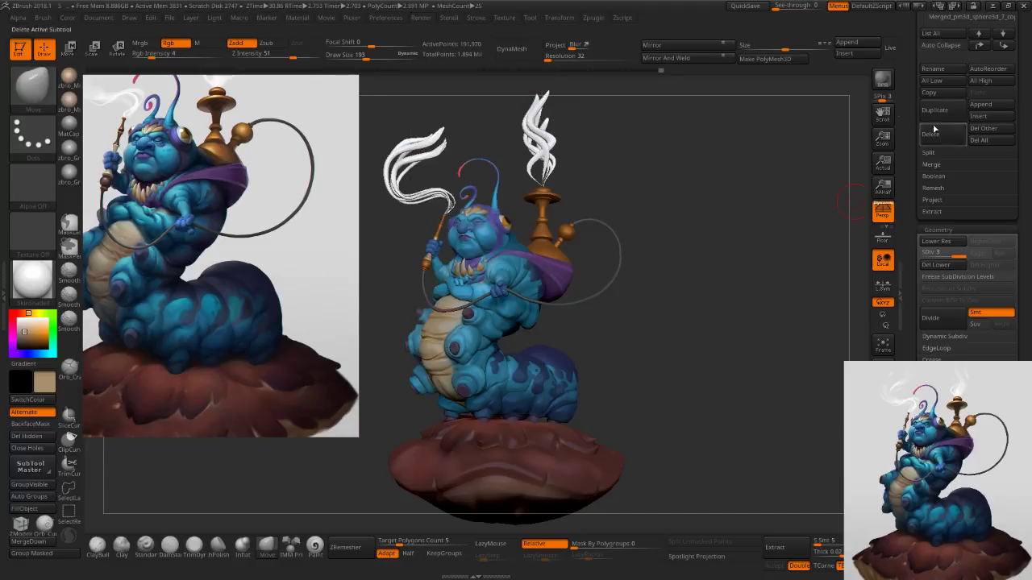
Render a BPR image, tilt the model slightly, render again, and return to the model.
click(883, 82)
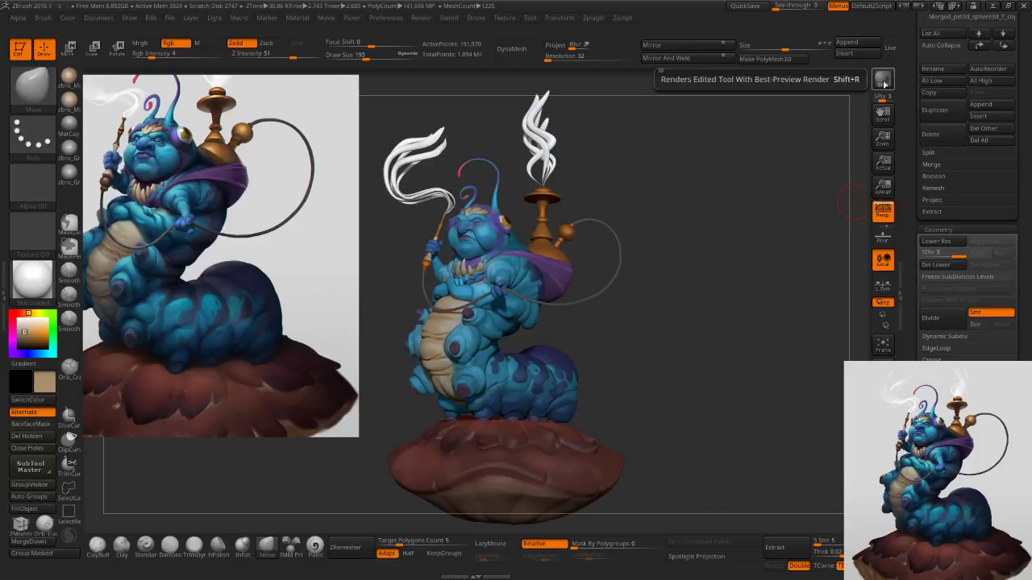
drag(779, 229, 779, 238)
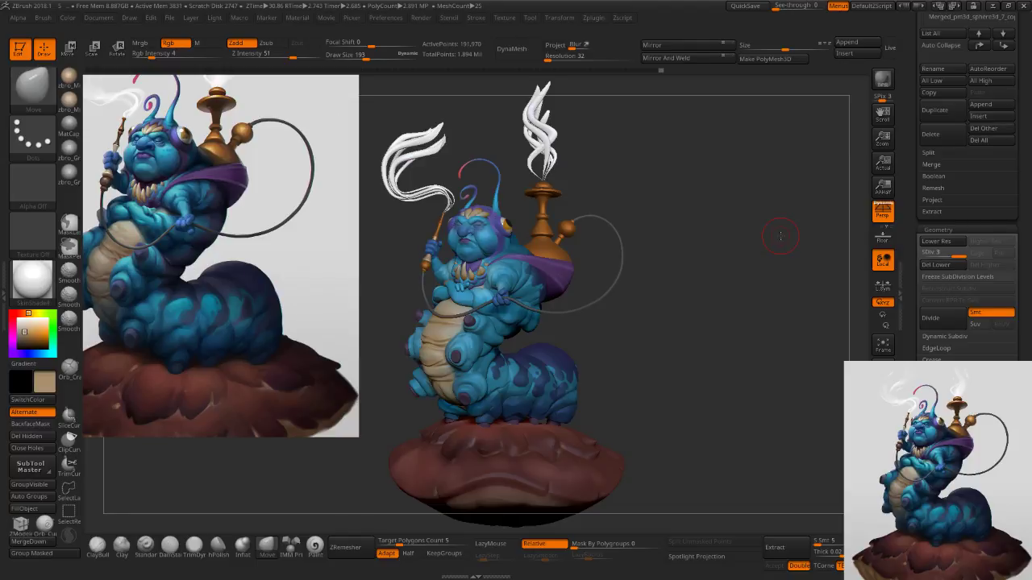
click(883, 80)
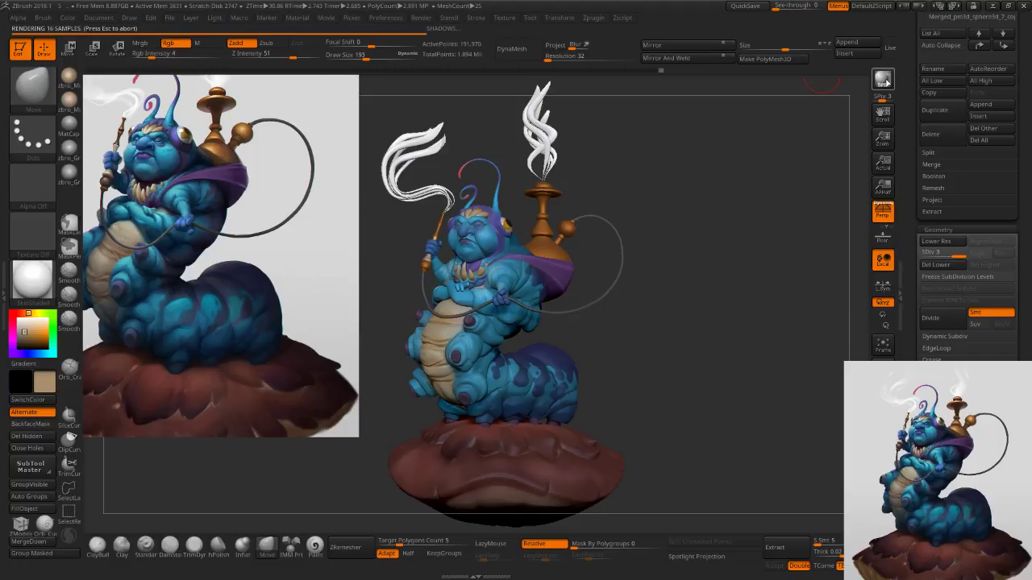
drag(758, 226, 759, 227)
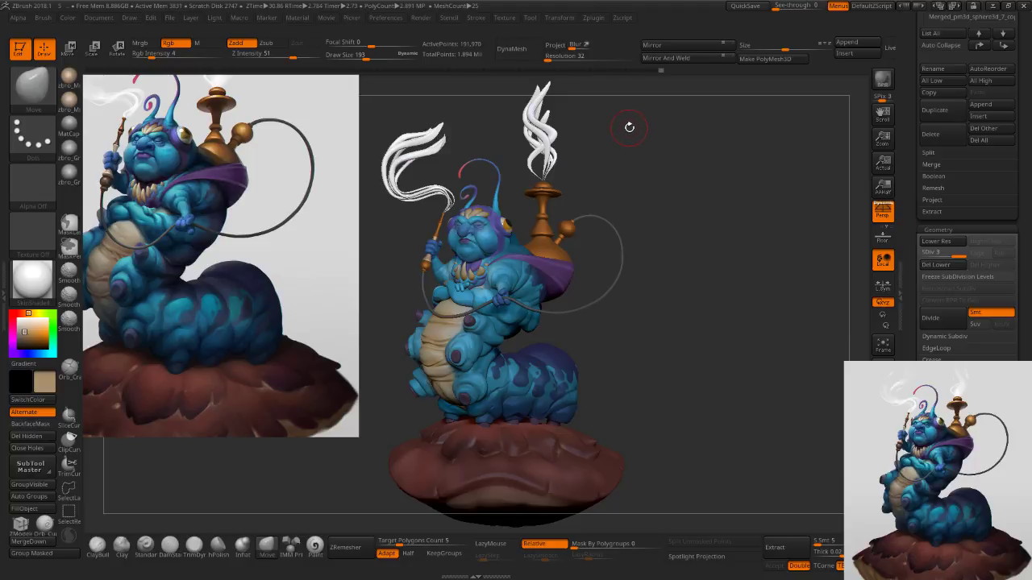
Hide the reference image overlay with Shift+Z, centre the model, and open the Document menu.
click(509, 20)
mouse_move(550, 22)
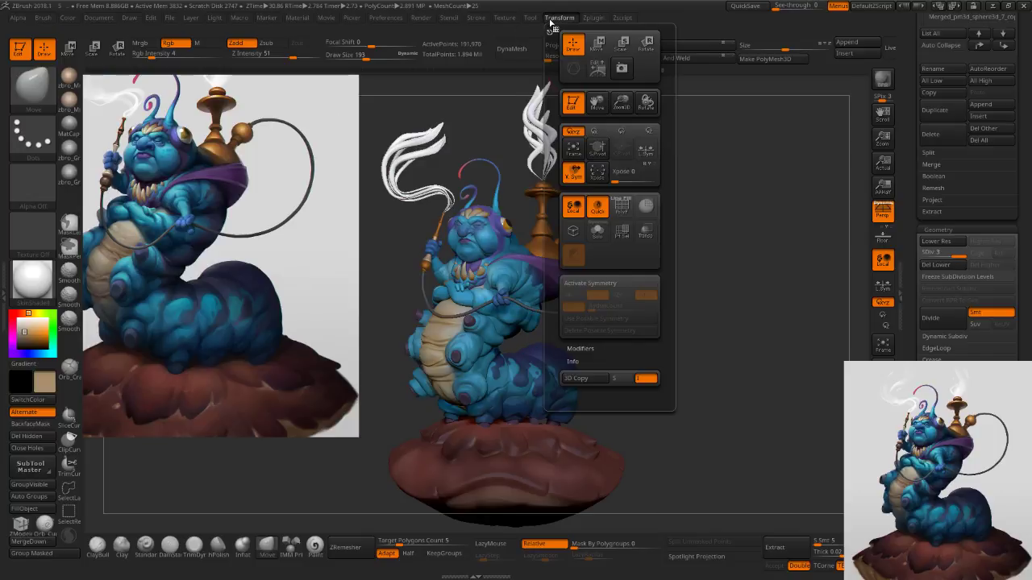
mouse_move(596, 19)
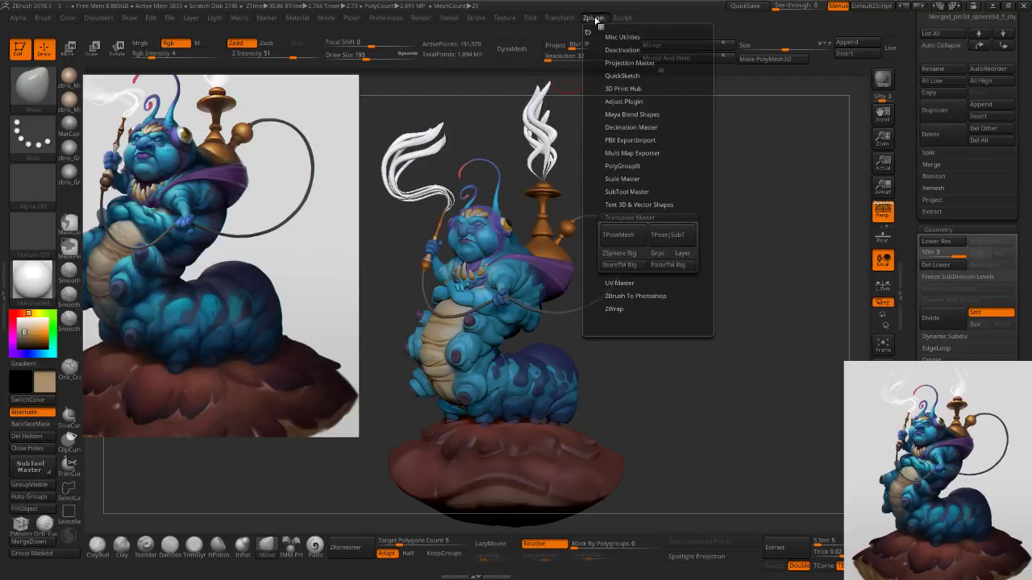
mouse_move(99, 20)
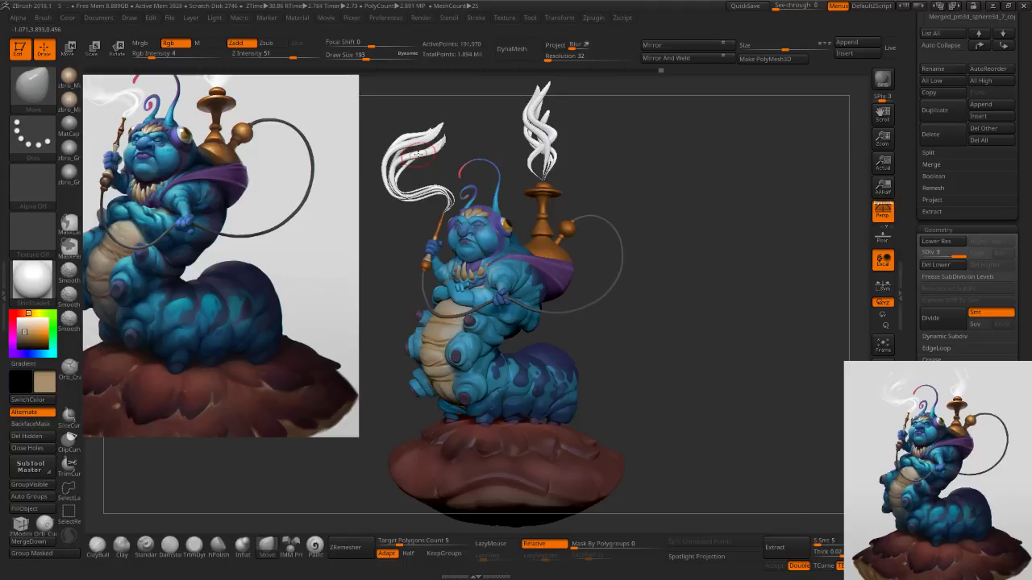
key(shift+z)
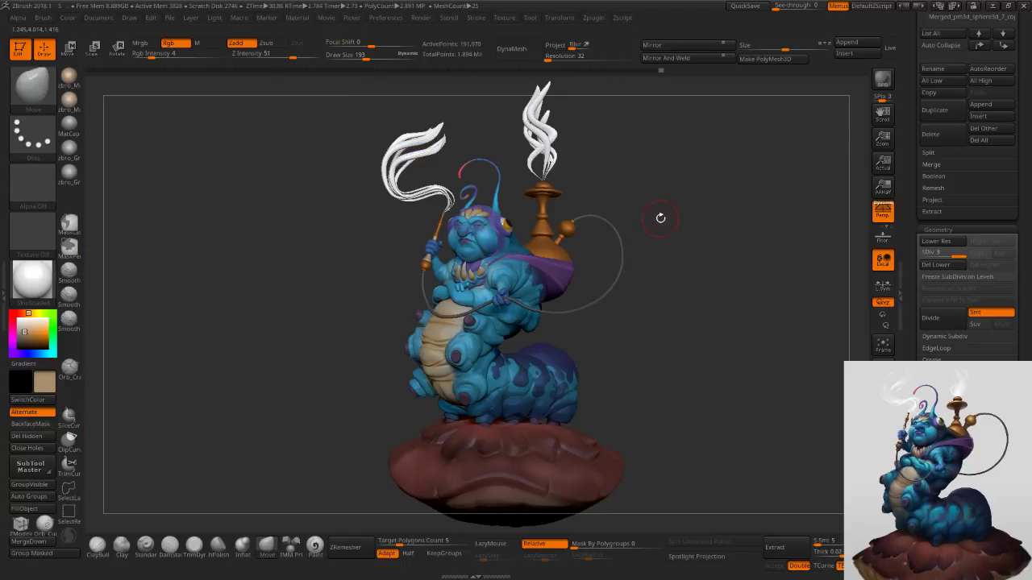
alt+drag(679, 212, 667, 212)
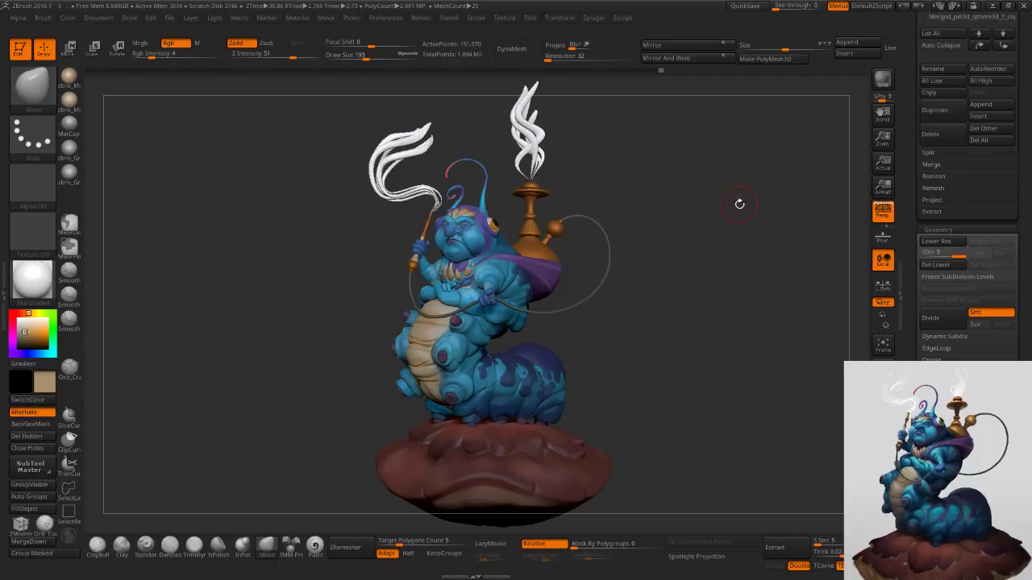
click(100, 18)
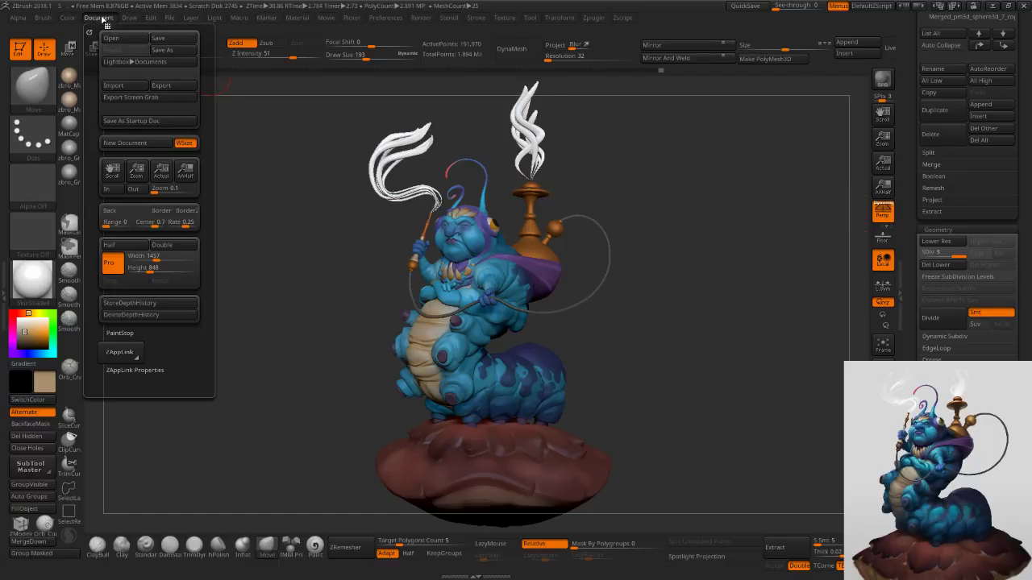
Double the document size, clear the canvas, and place the caterpillar back in Edit mode.
click(178, 252)
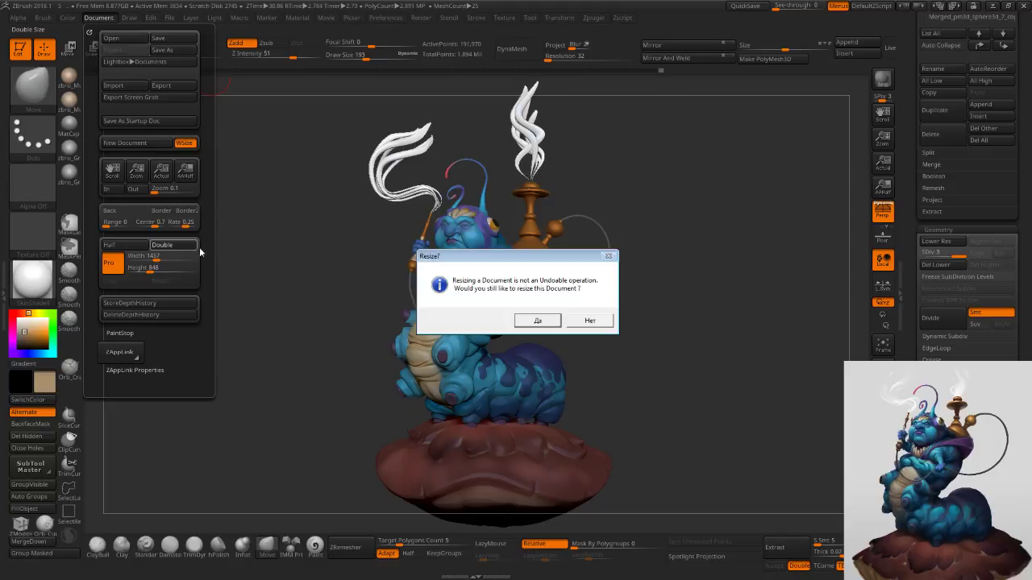
click(529, 321)
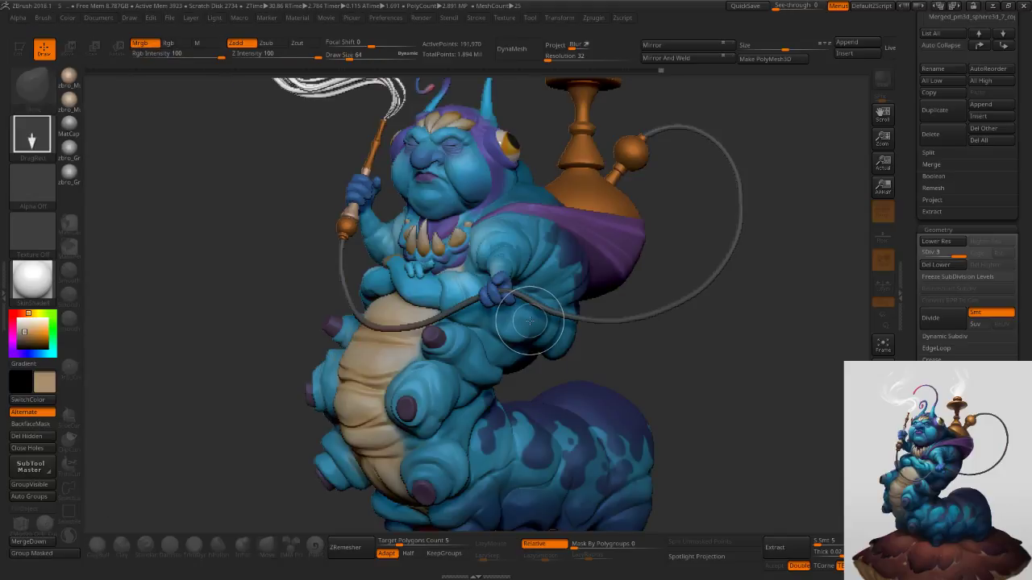
key(ctrl+n)
drag(884, 137, 884, 160)
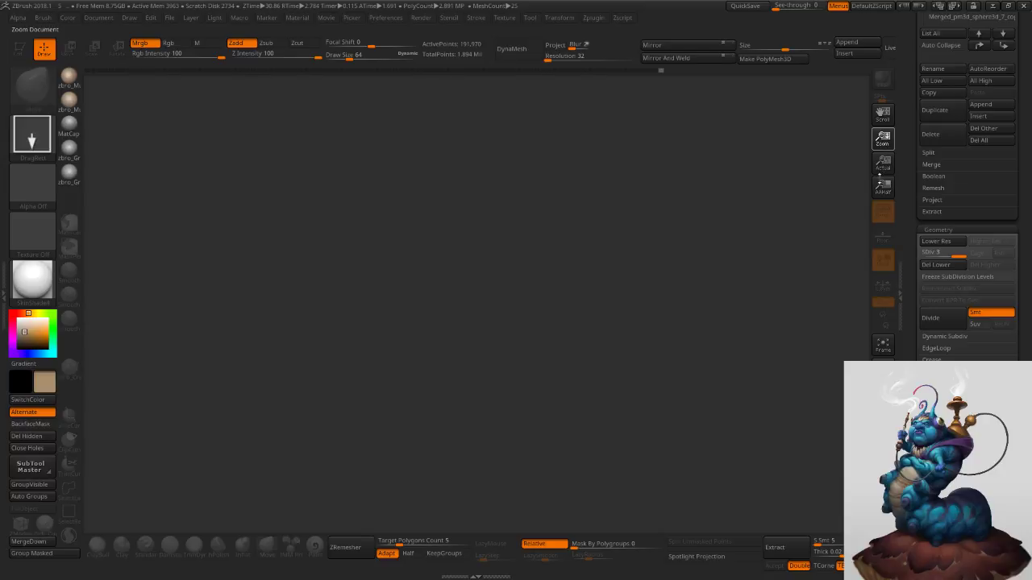
drag(449, 275, 448, 411)
click(20, 56)
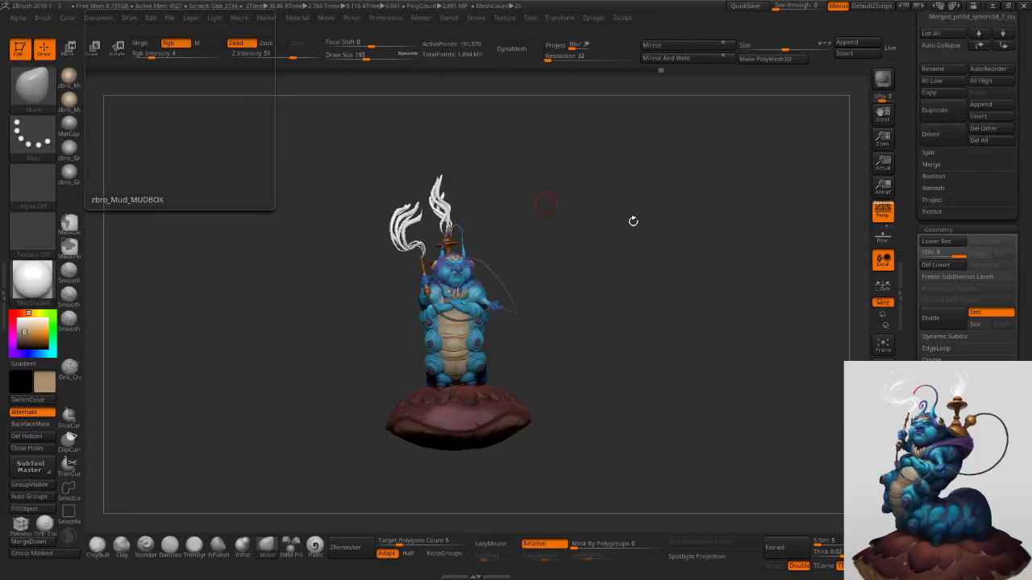
Turn the caterpillar to a three-quarter view, frame it, and start a BPR render.
drag(532, 198, 715, 244)
drag(883, 139, 884, 94)
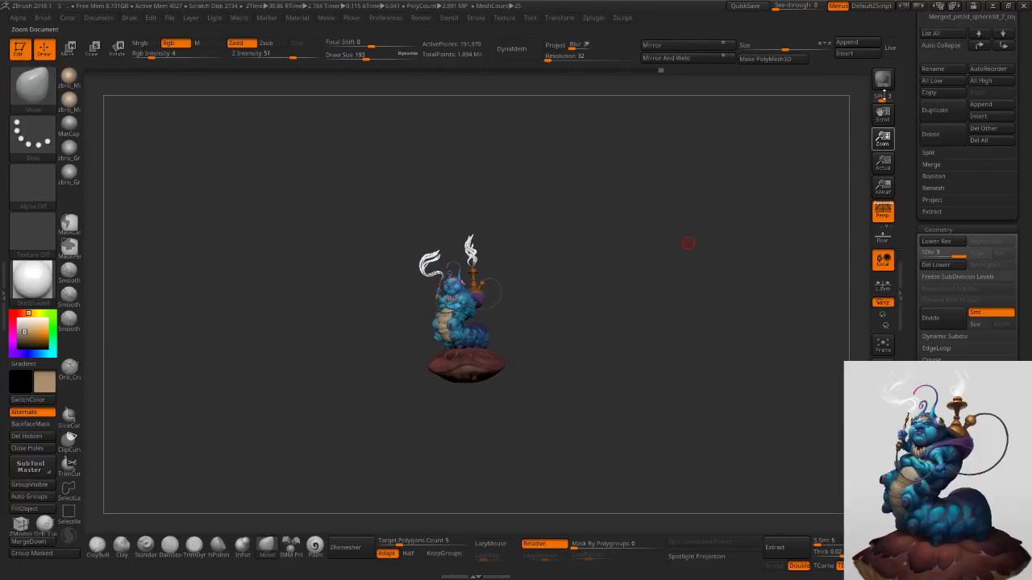
key(f)
key(f)
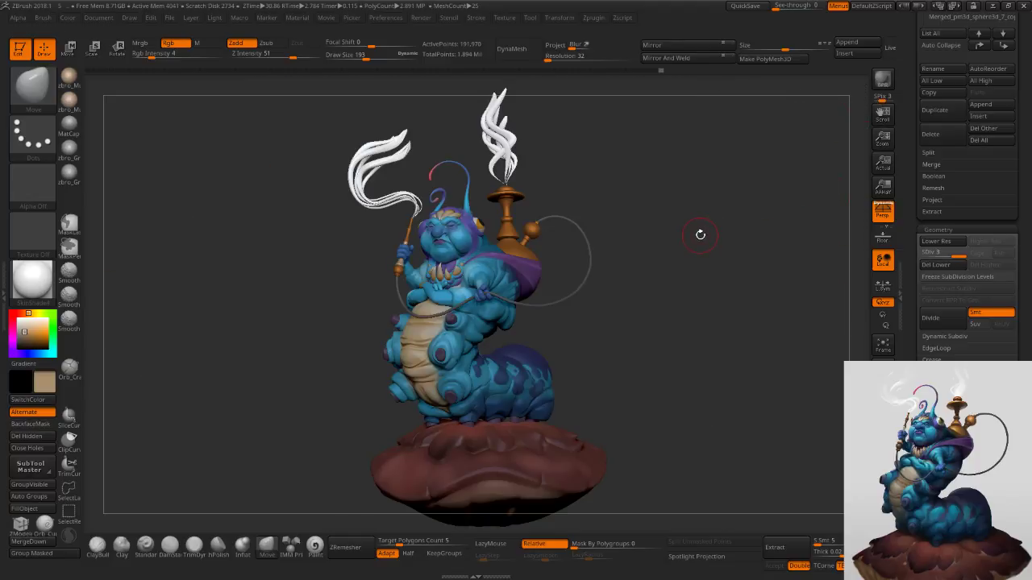
key(shift)
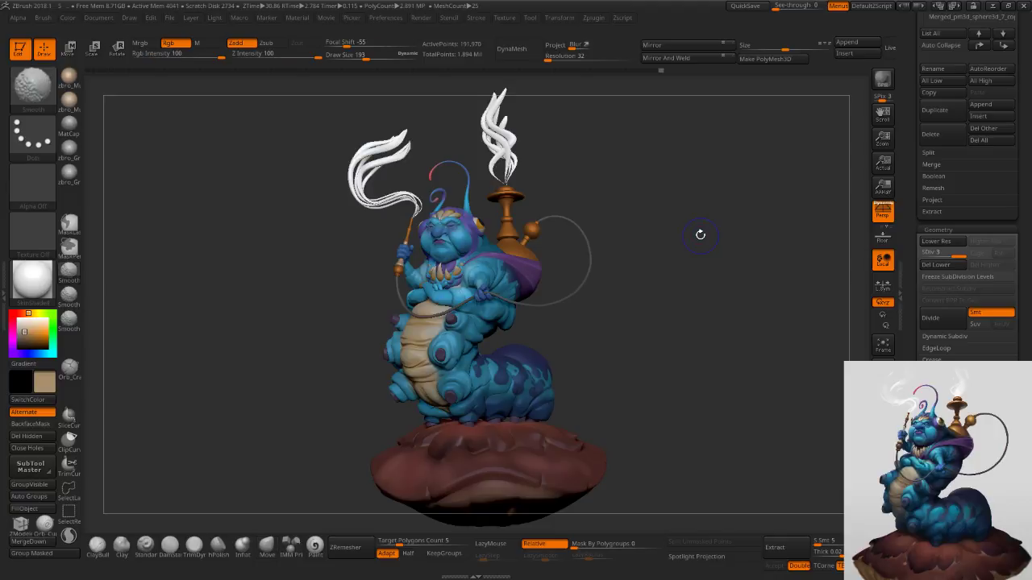
key(shift+r)
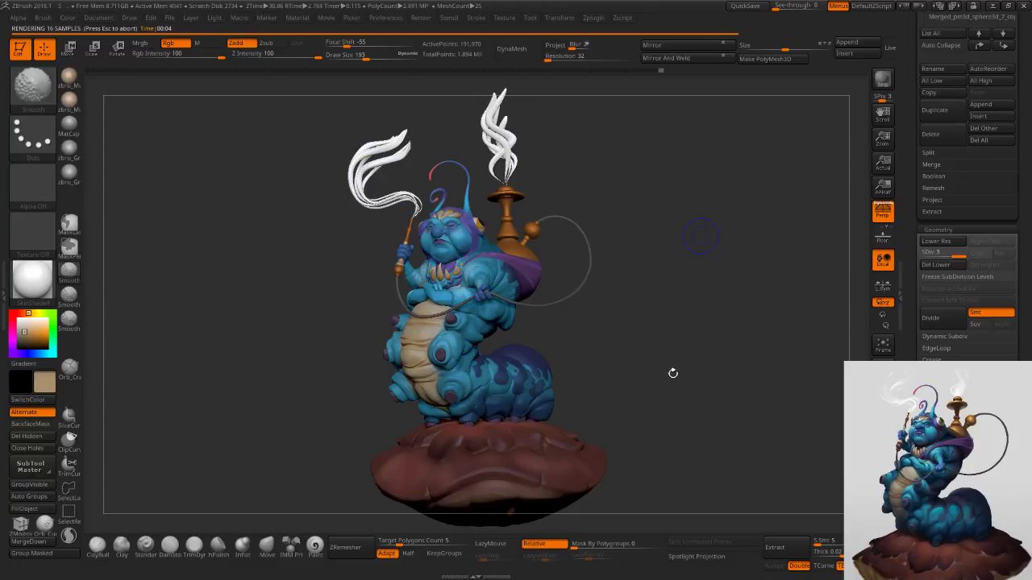
drag(673, 373, 672, 378)
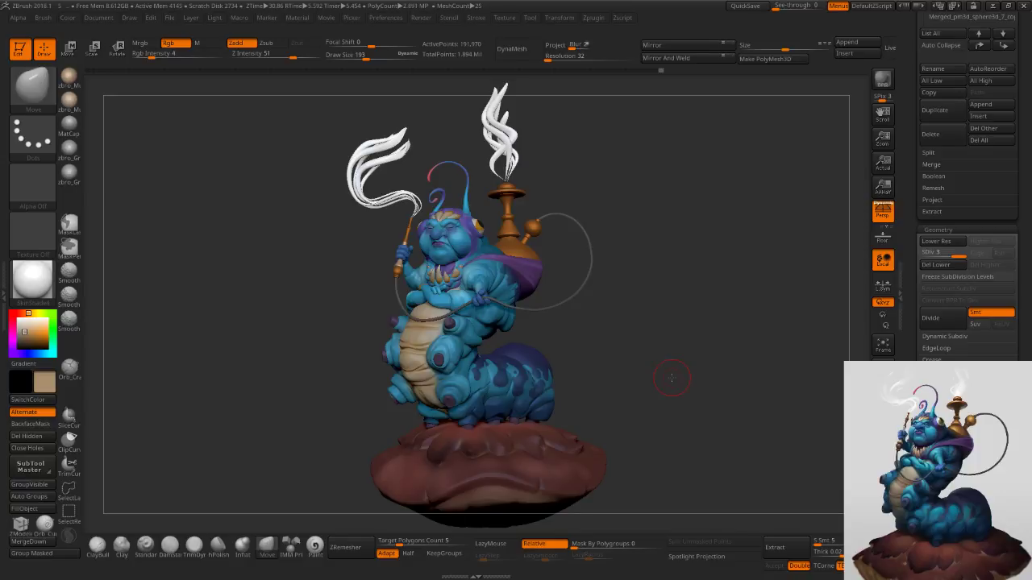
drag(671, 379, 669, 377)
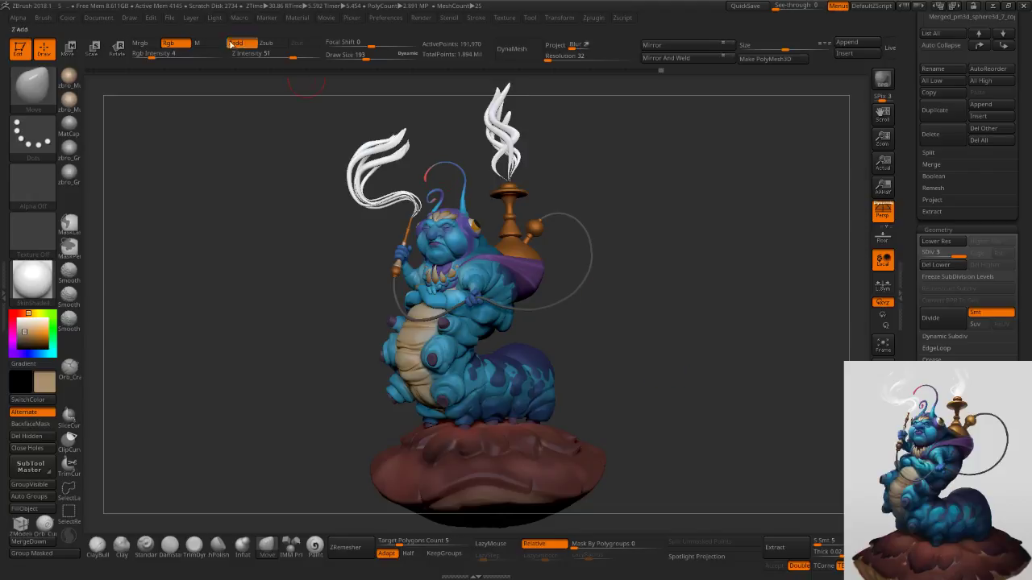
Record back and right-side ZAppLink views in Document options, then render with BPR again.
click(99, 17)
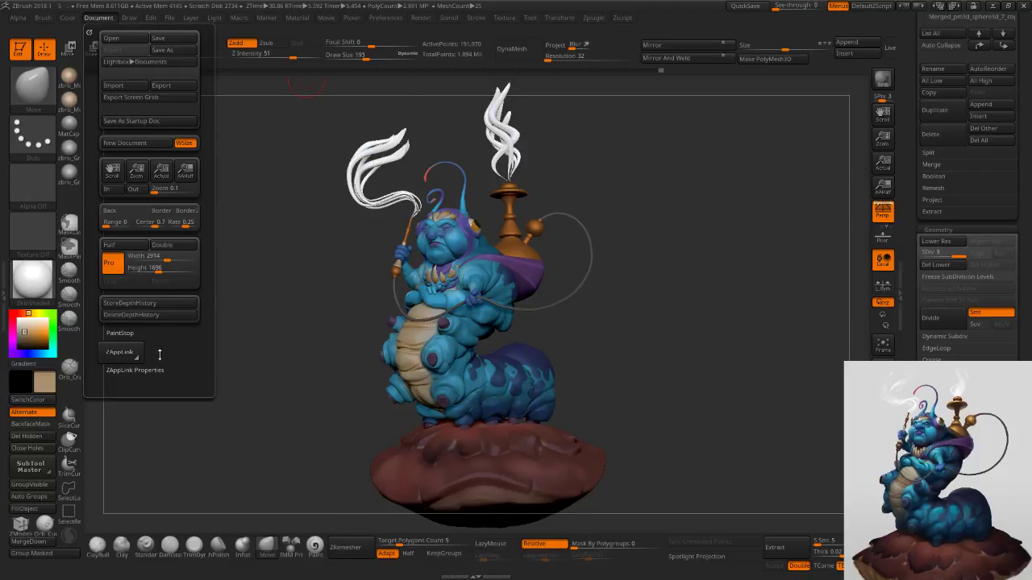
click(135, 370)
click(135, 394)
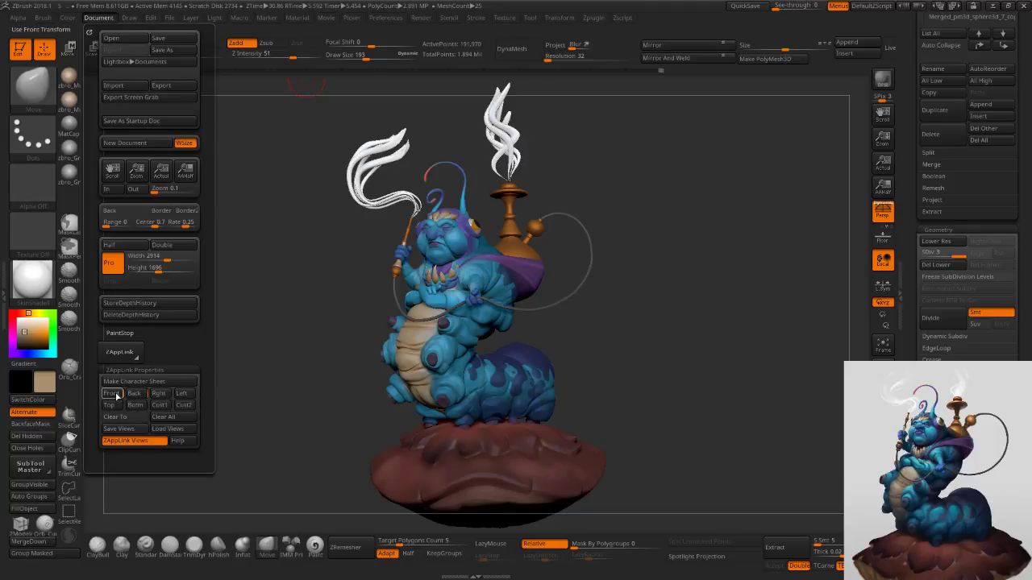
click(161, 394)
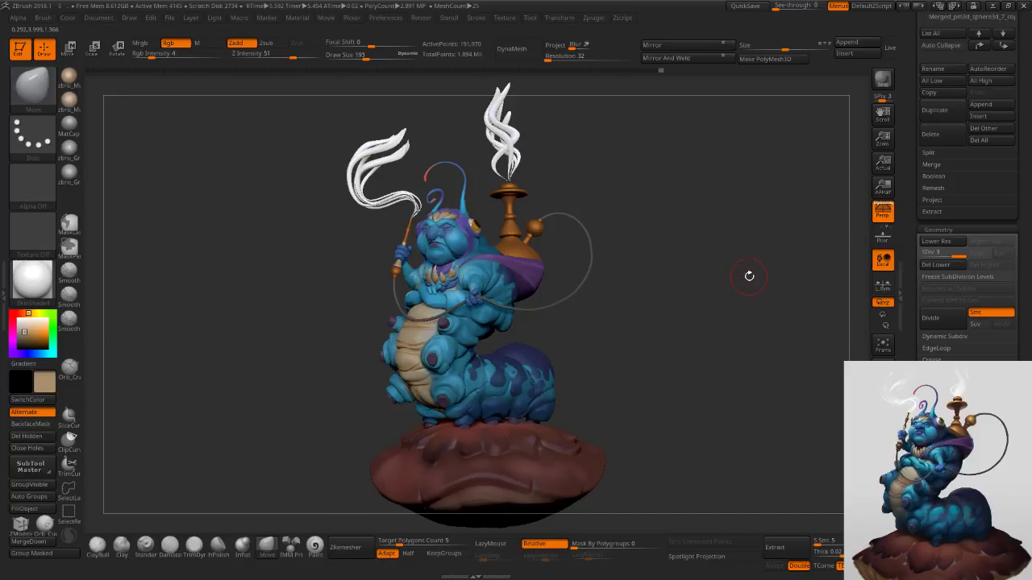
click(883, 80)
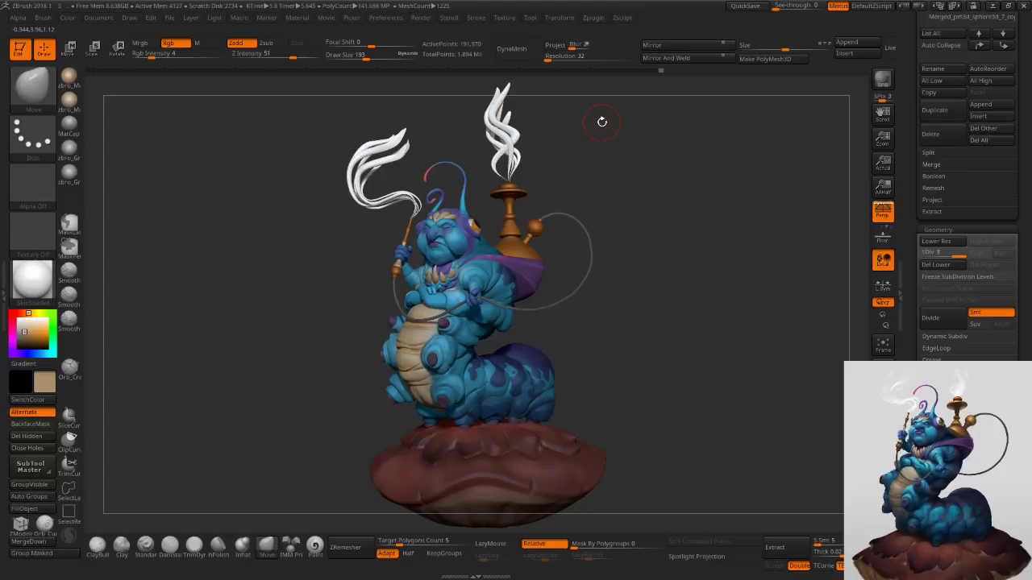
click(504, 18)
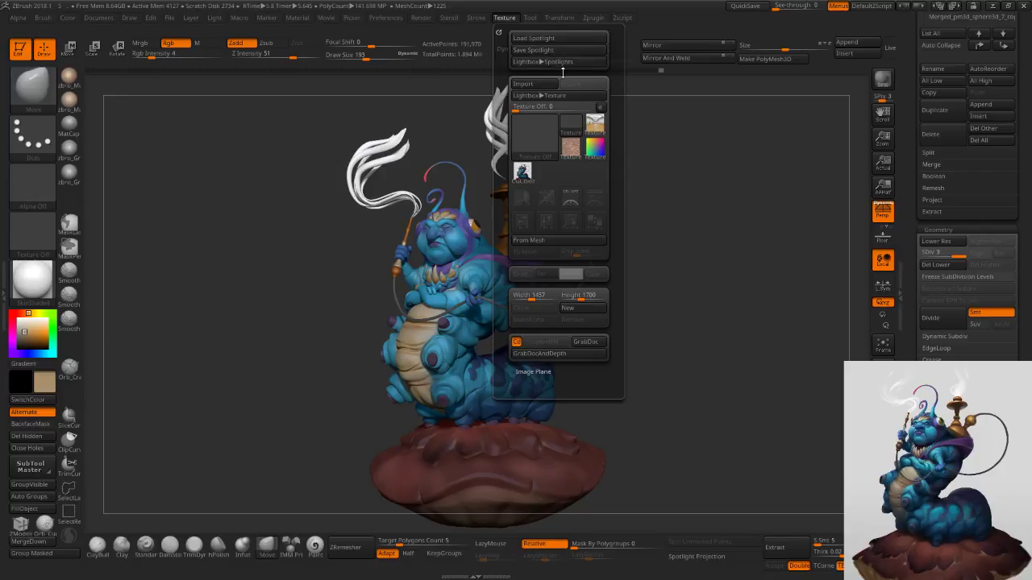
Preview the shaded image in Render > BPR RenderPass.
click(575, 18)
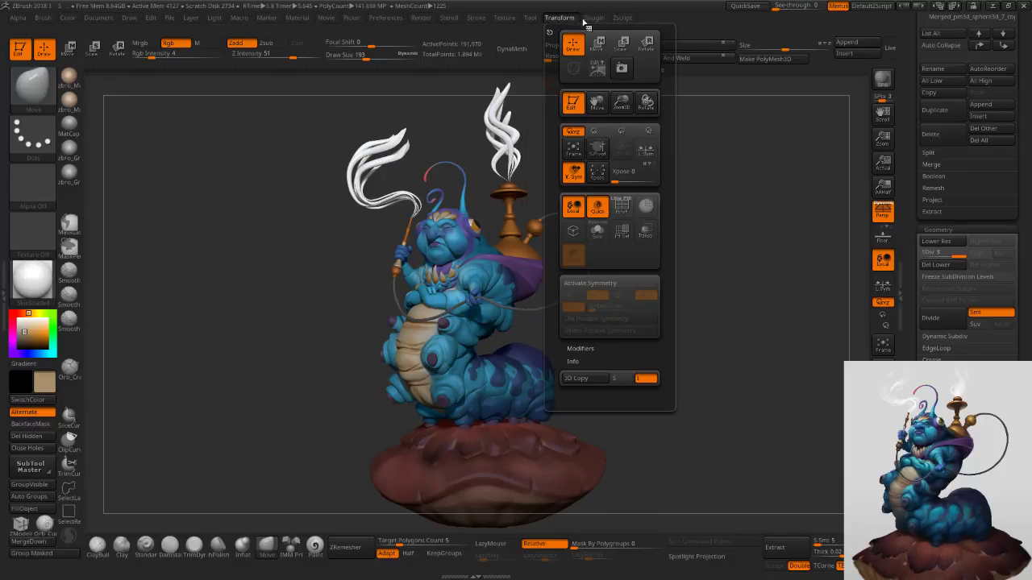
mouse_move(593, 20)
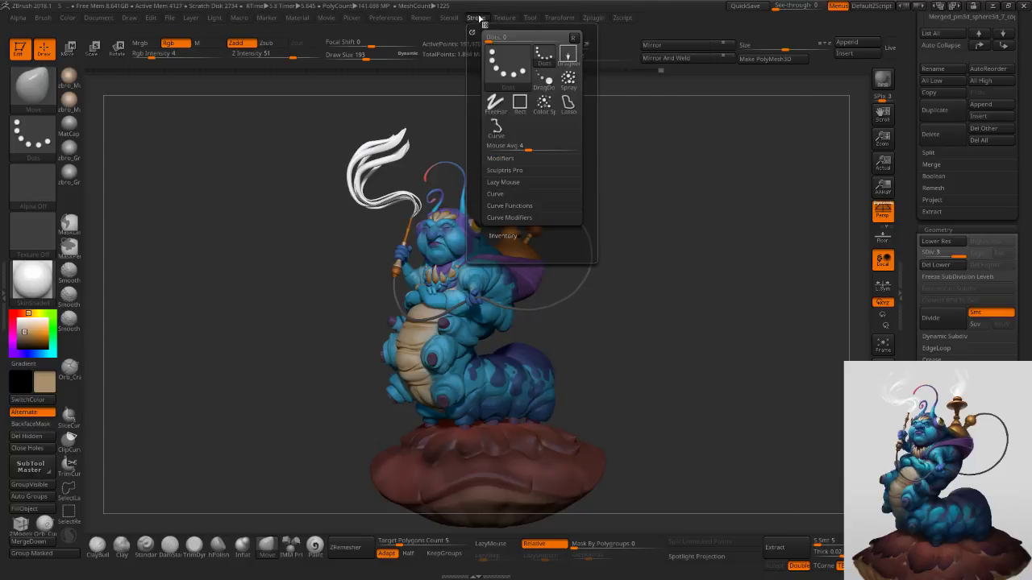
mouse_move(482, 21)
click(422, 19)
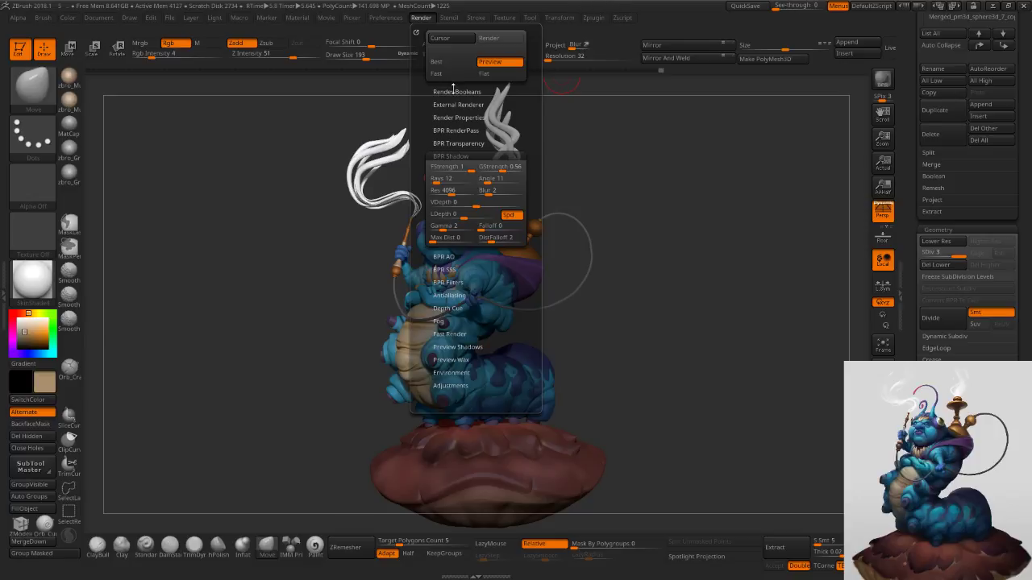
click(460, 118)
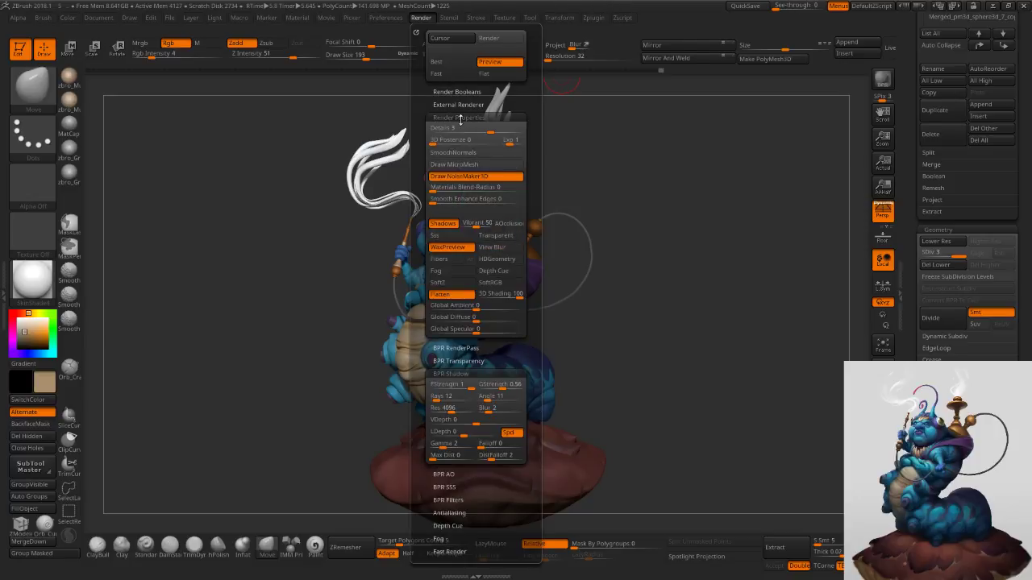
click(460, 118)
click(457, 131)
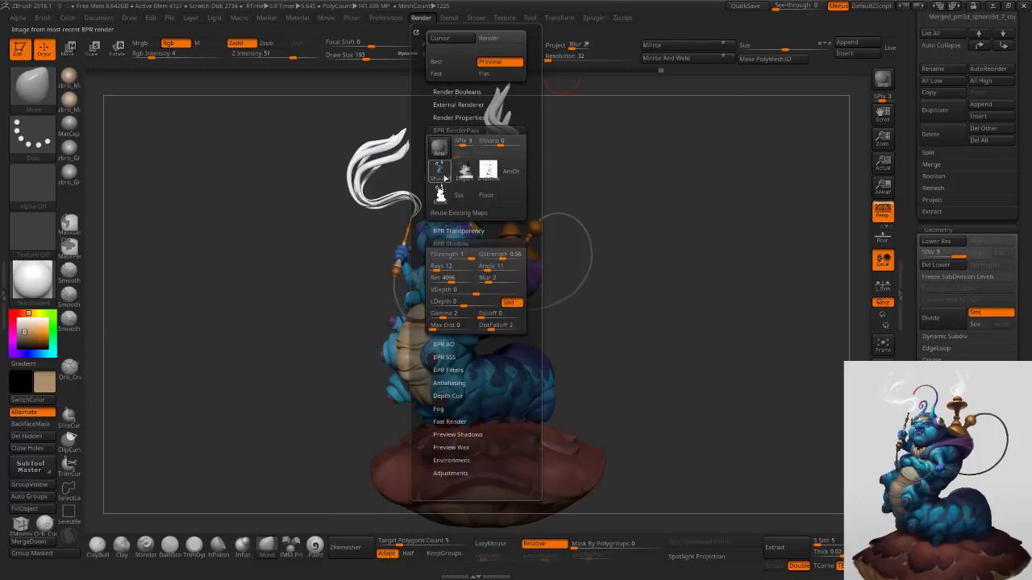
mouse_move(442, 176)
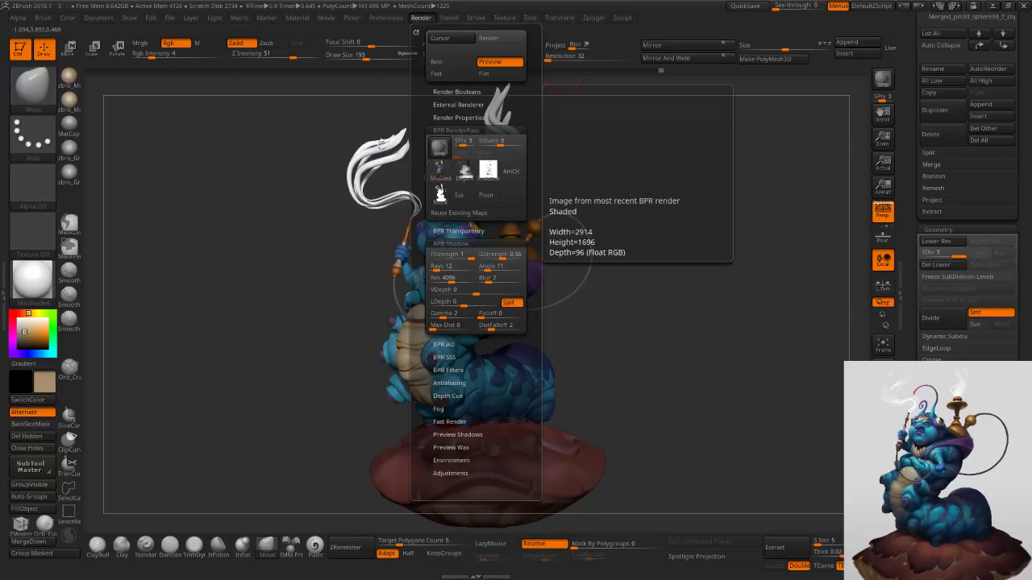
Export the render from the Document menu as a PNG on drive C.
click(108, 19)
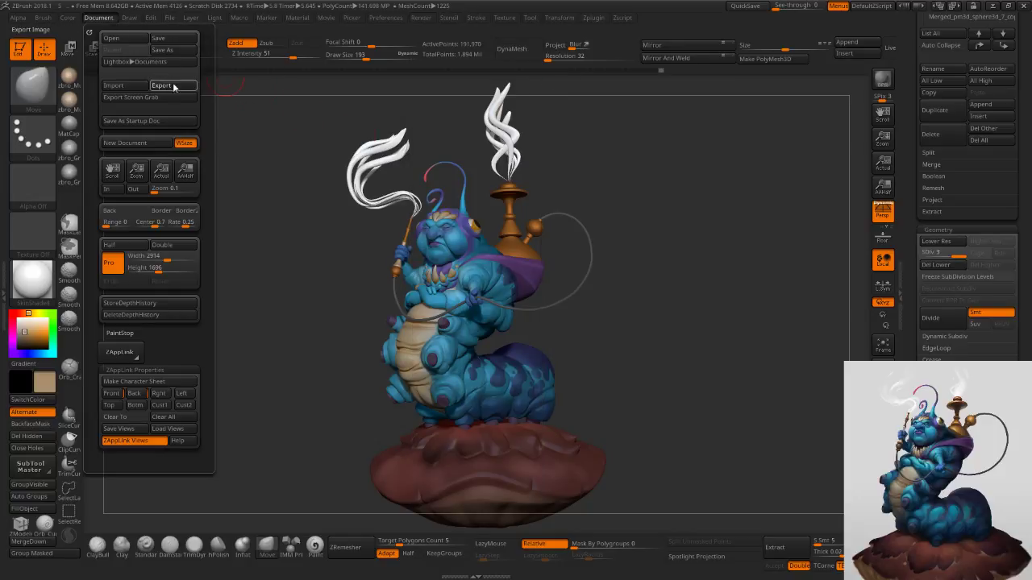
click(167, 85)
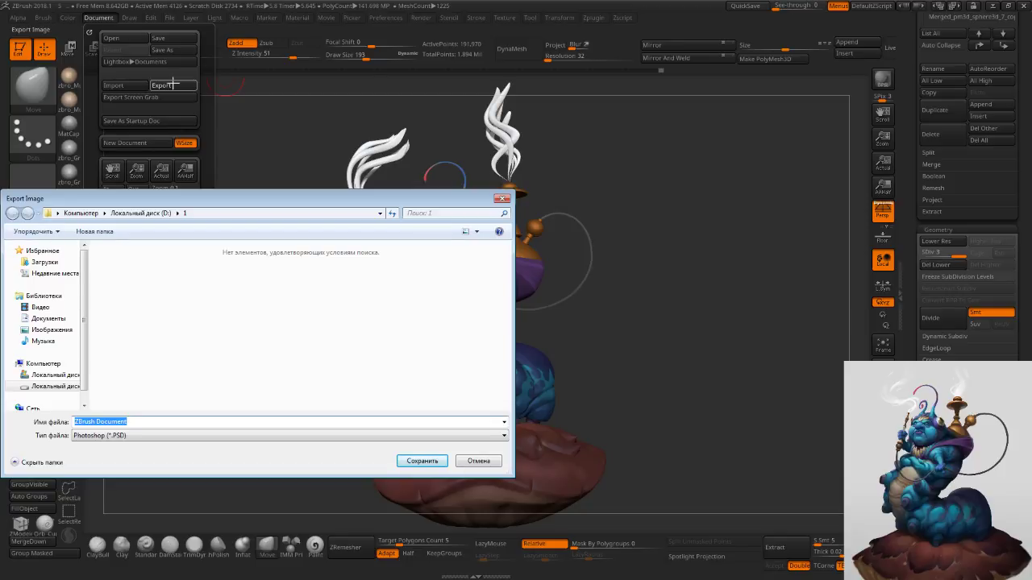
click(58, 375)
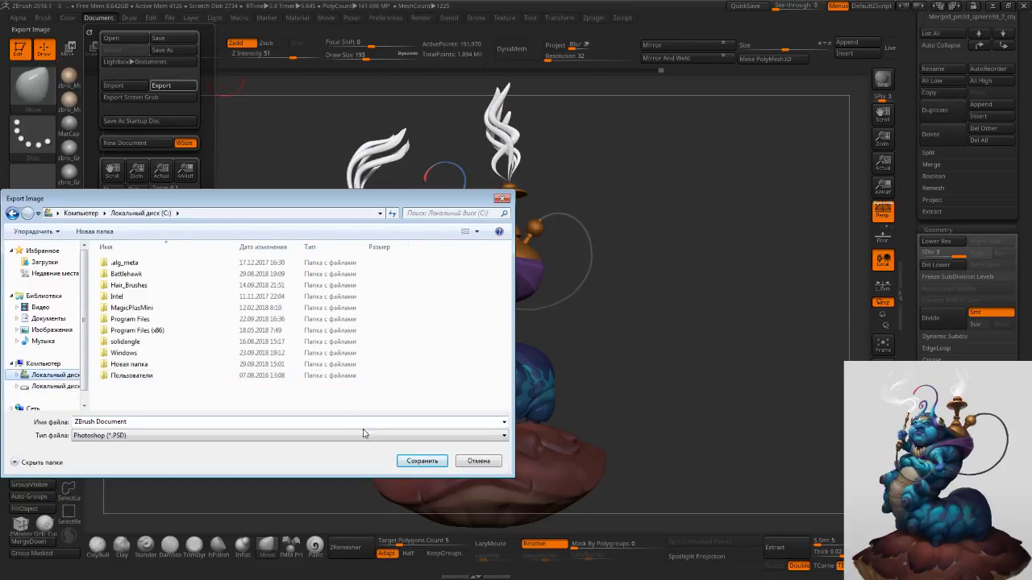
click(236, 437)
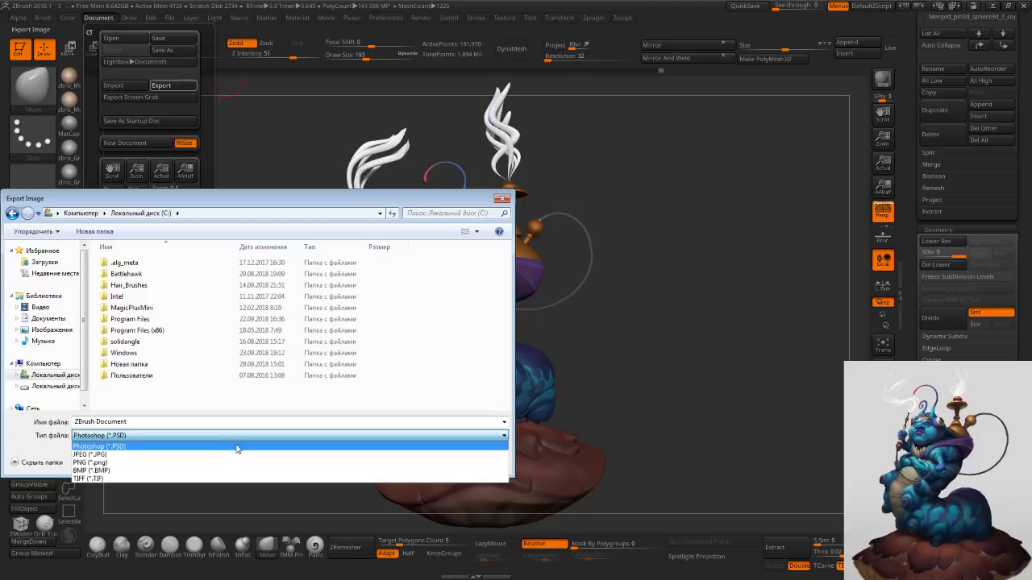
click(238, 467)
click(410, 465)
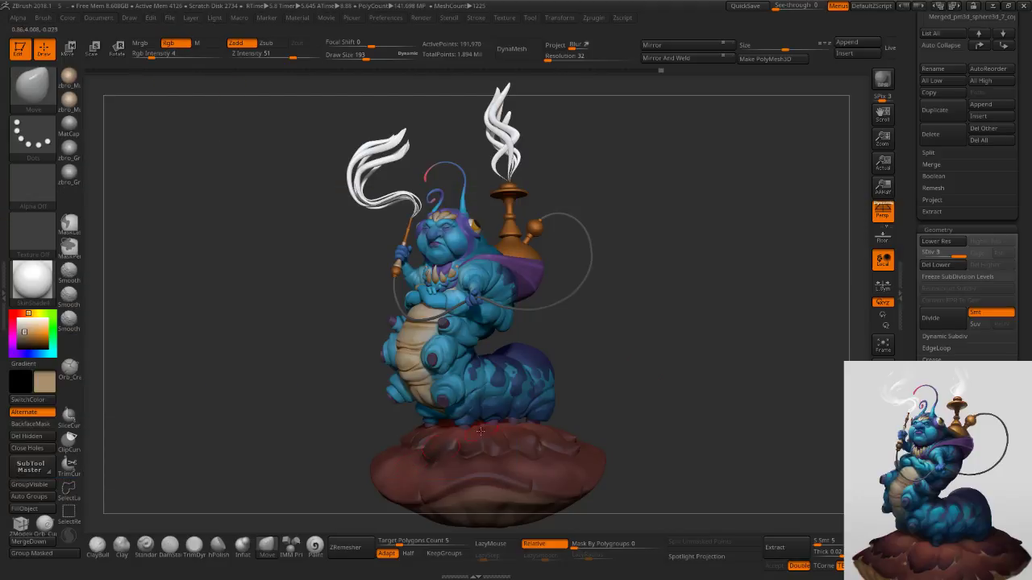
click(994, 6)
Launch Photoshop CC 2017 and drag the ZBrush Document PNG from Total Commander into it.
click(13, 570)
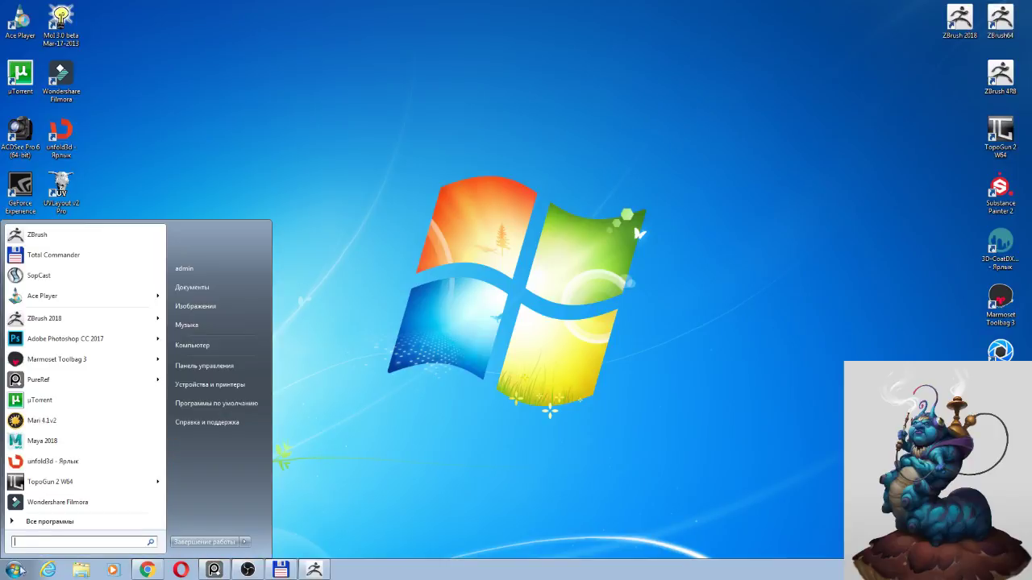
click(123, 334)
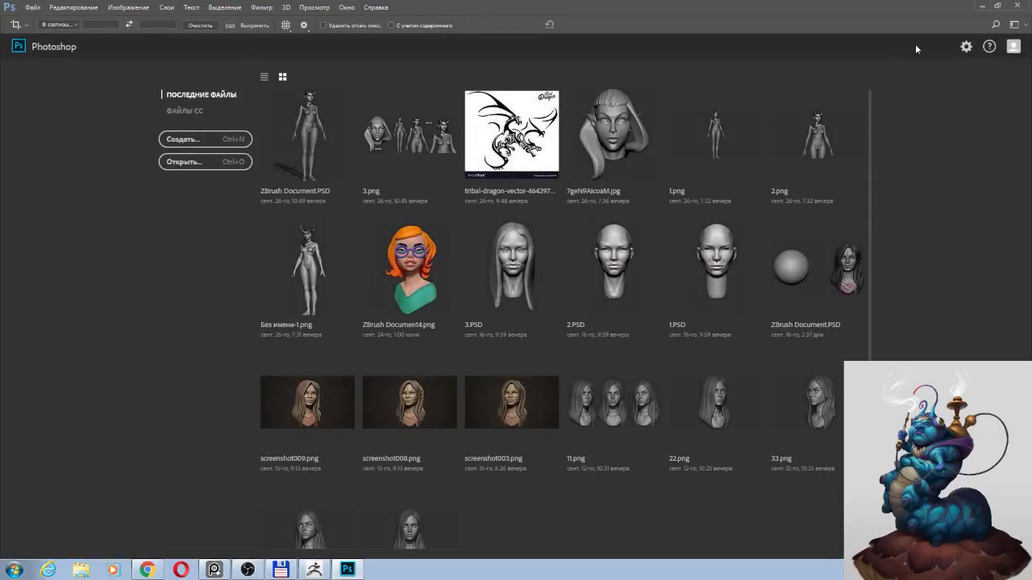
click(983, 7)
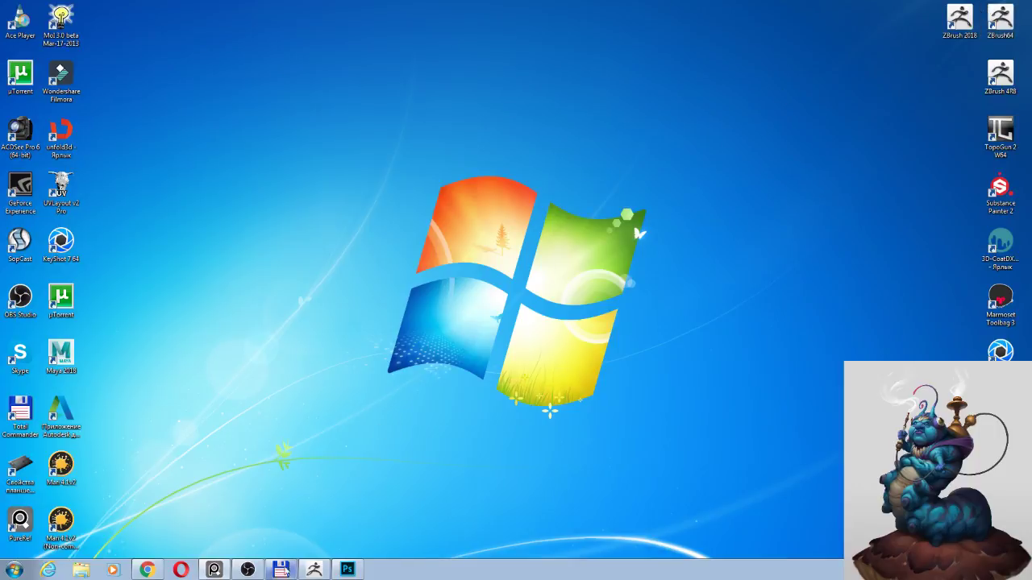
click(281, 570)
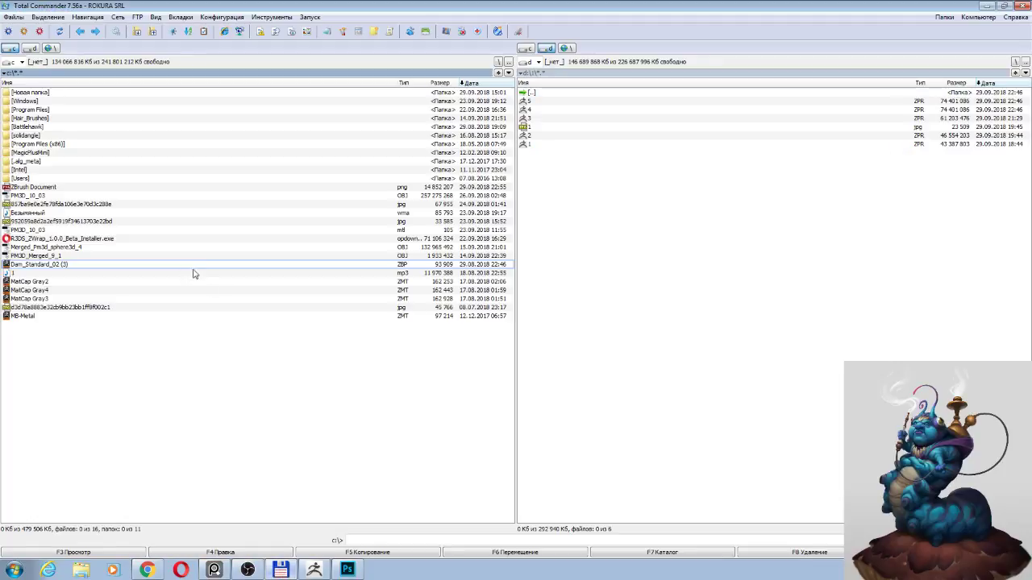
click(51, 190)
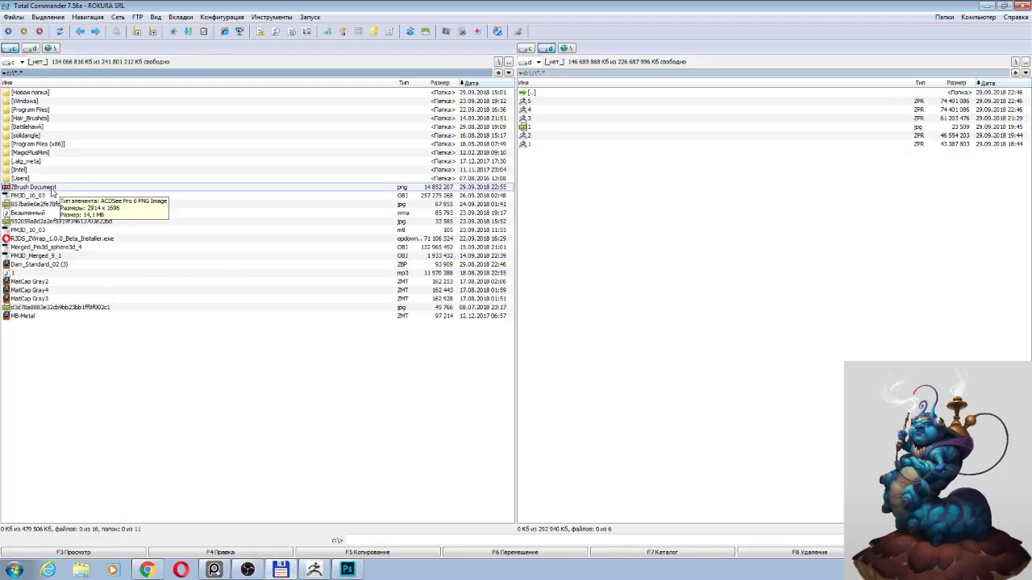
drag(52, 191, 225, 369)
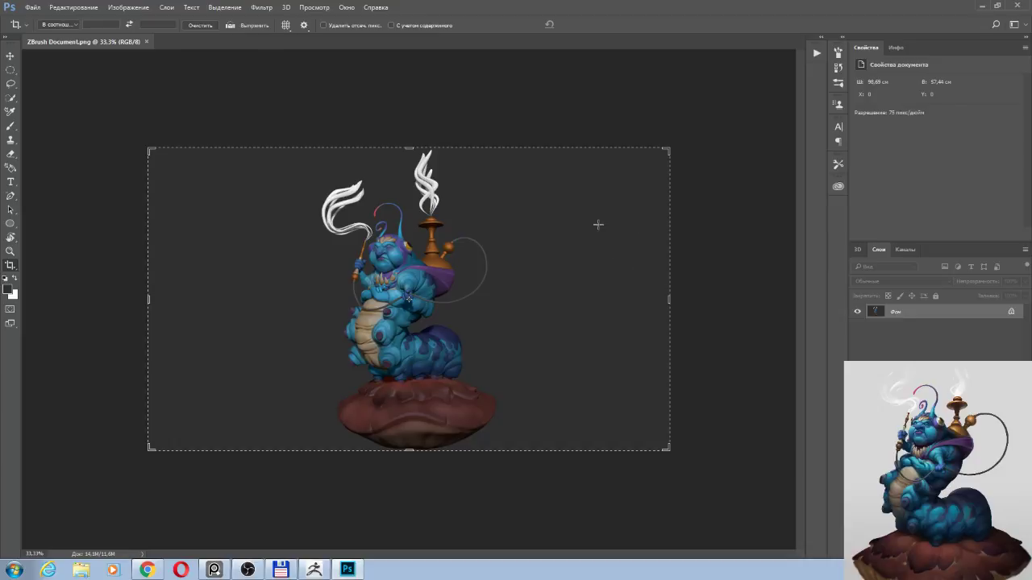
Apply a first crop, then narrow the crop frame from both sides and apply it again.
key(Return)
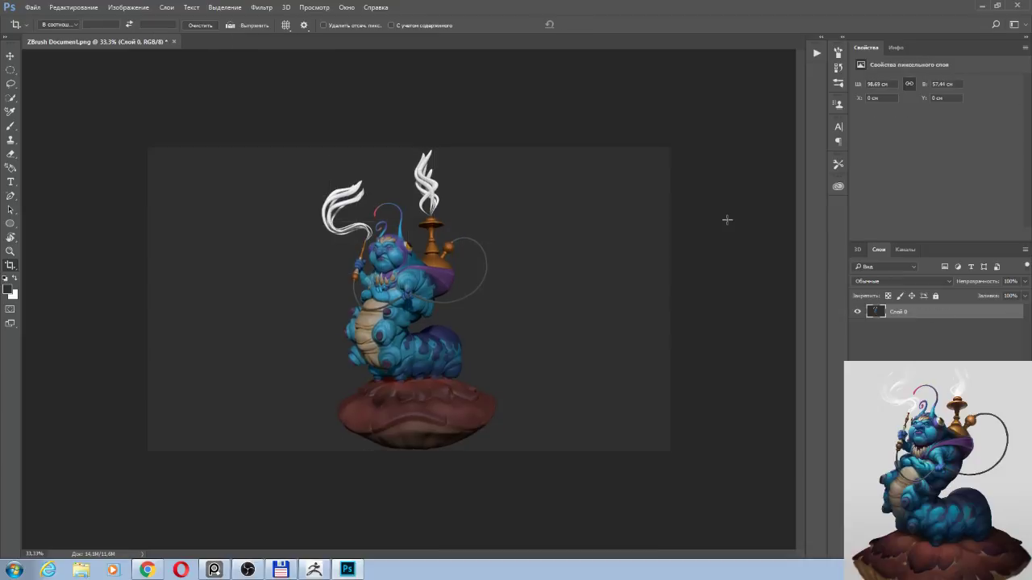
key(ctrl+plus)
key(ctrl+minus)
alt+drag(148, 301, 206, 300)
alt+drag(288, 301, 286, 301)
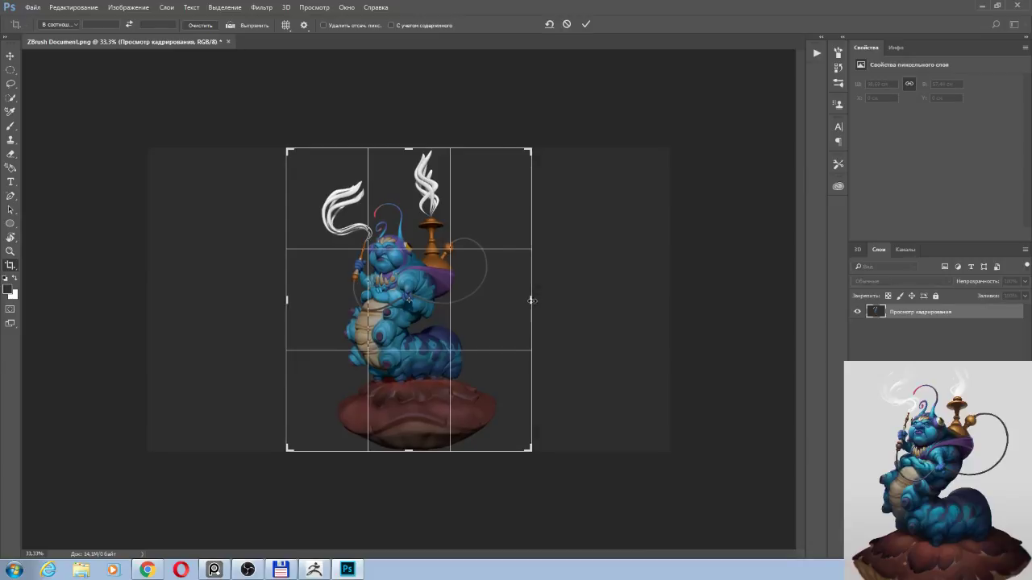
drag(532, 300, 522, 302)
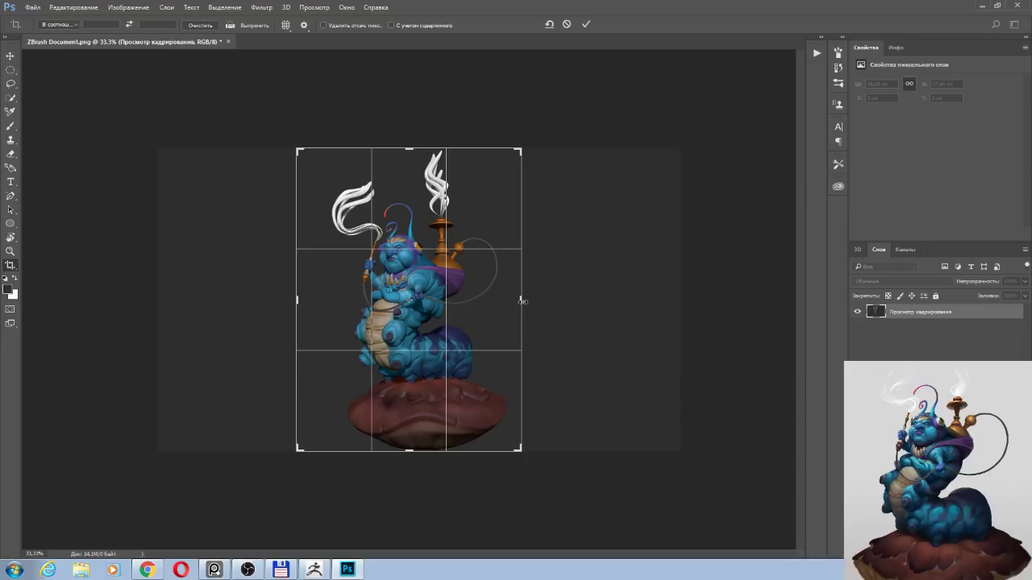
drag(296, 302, 304, 299)
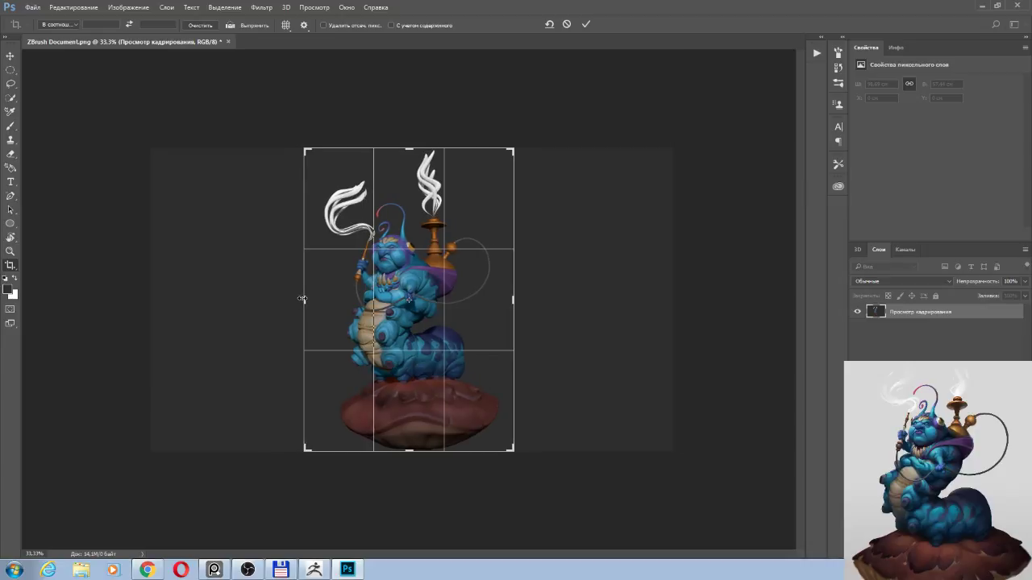
double_click(399, 296)
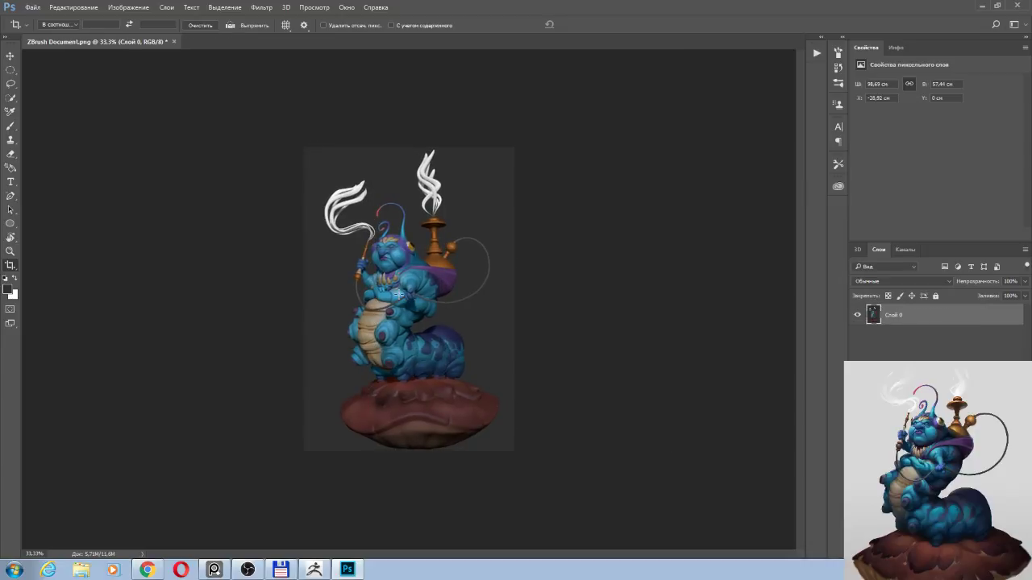
Undo that crop and re-crop tighter, pulling both edges in toward the caterpillar, then zoom in.
key(ctrl+z)
click(400, 297)
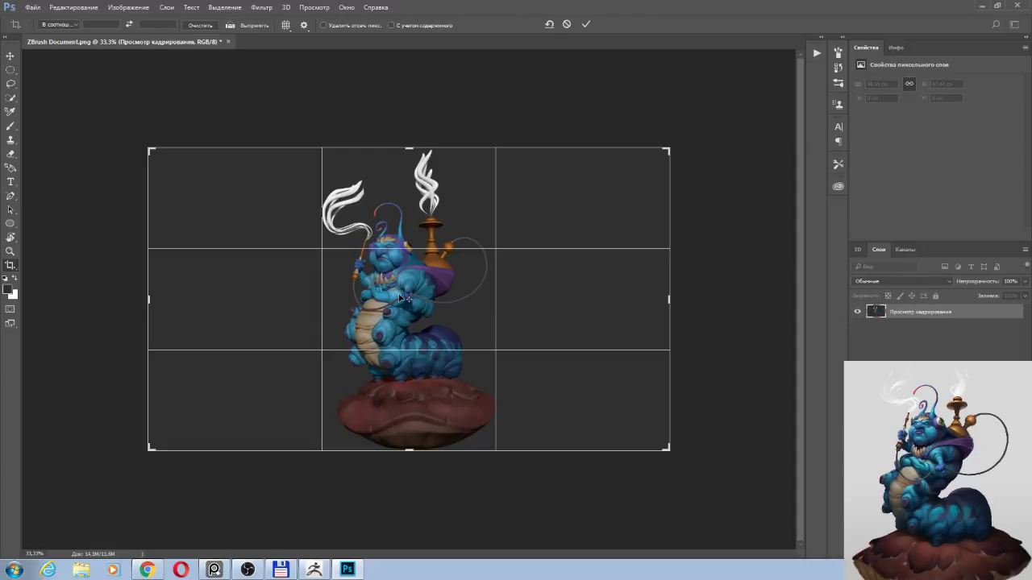
drag(669, 300, 588, 301)
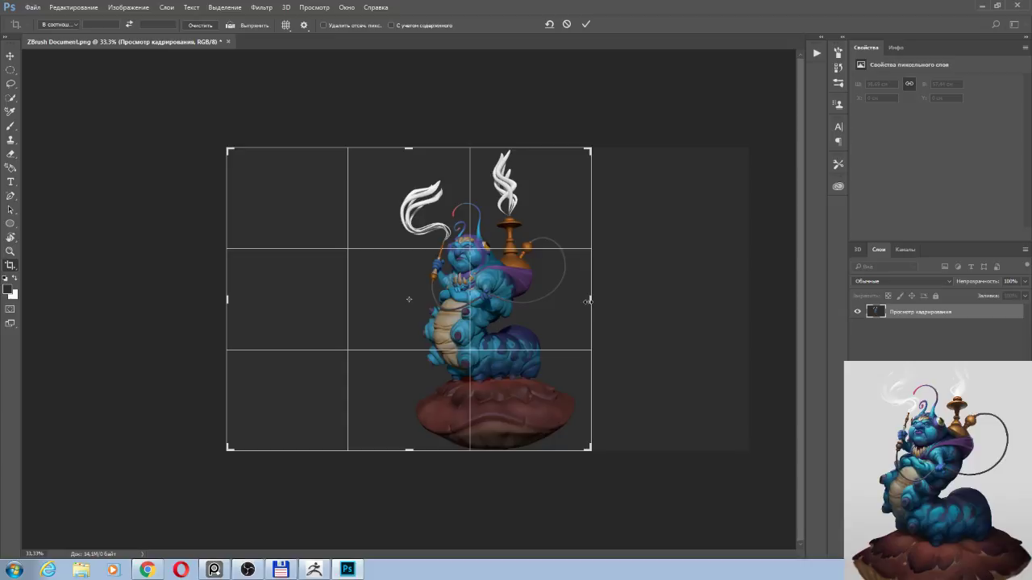
drag(231, 300, 295, 299)
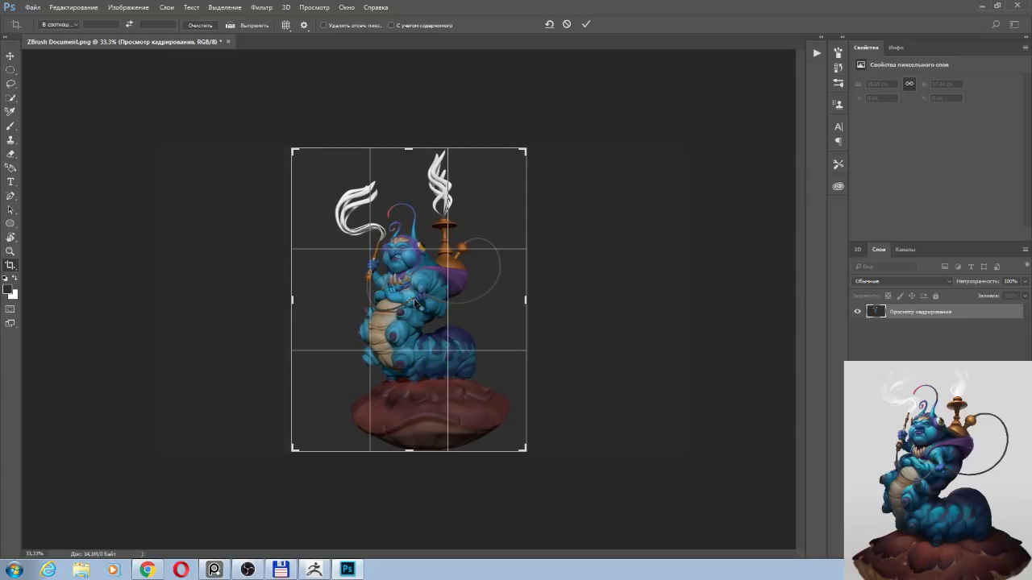
key(Return)
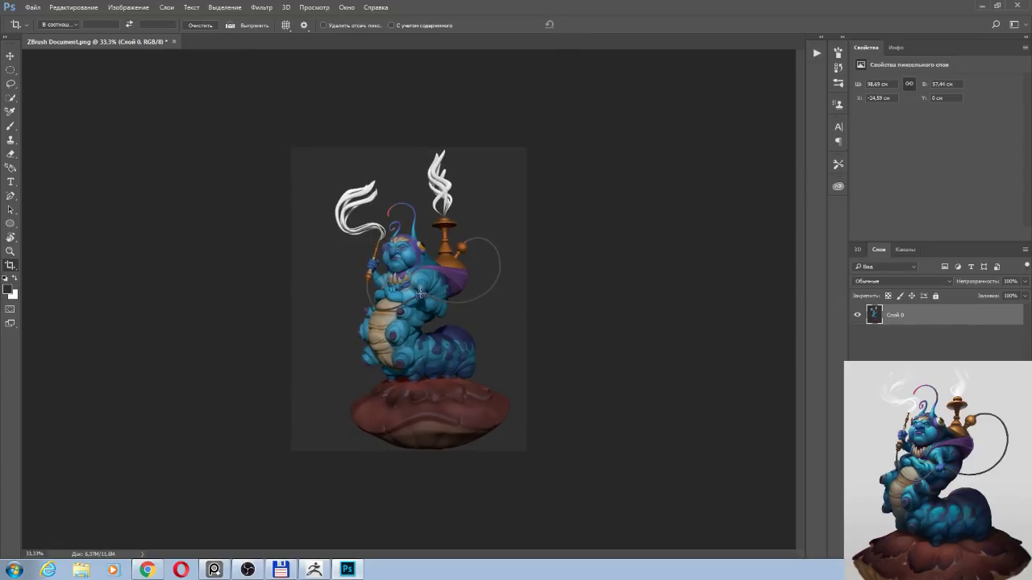
key(ctrl+plus)
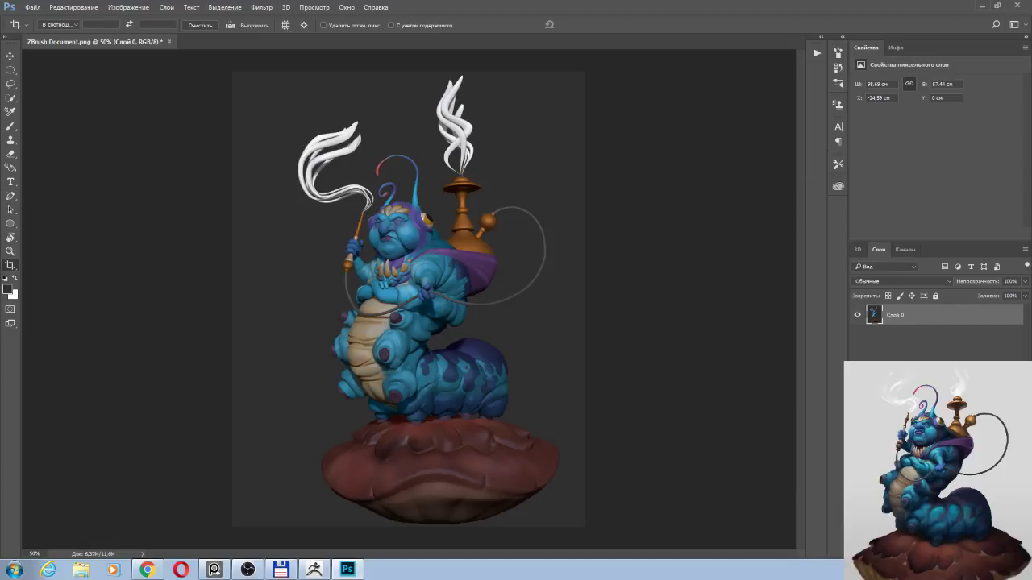
key(ctrl+u)
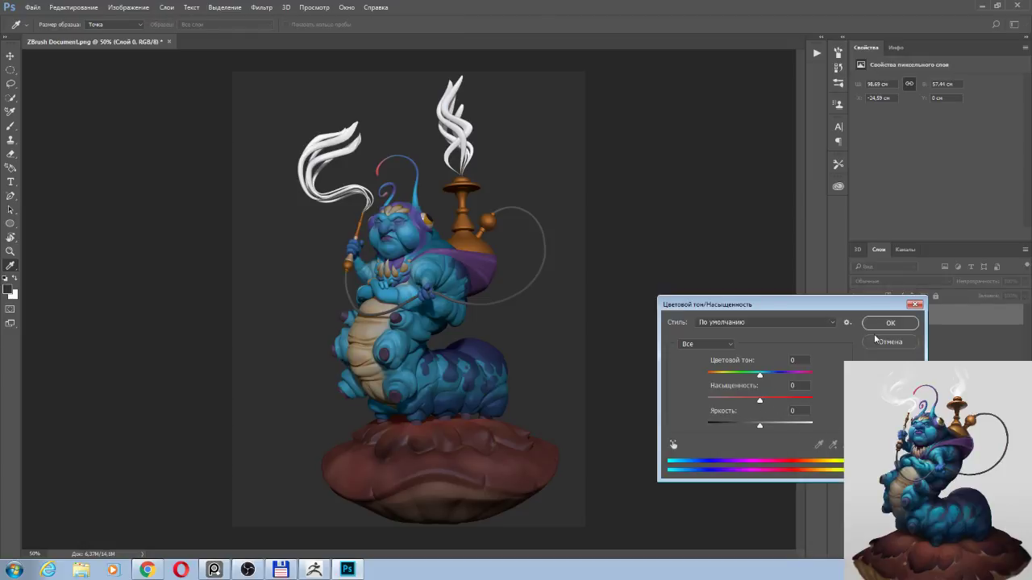
Duplicate the render layer and raise its saturation to +3, comparing it against the original.
click(876, 339)
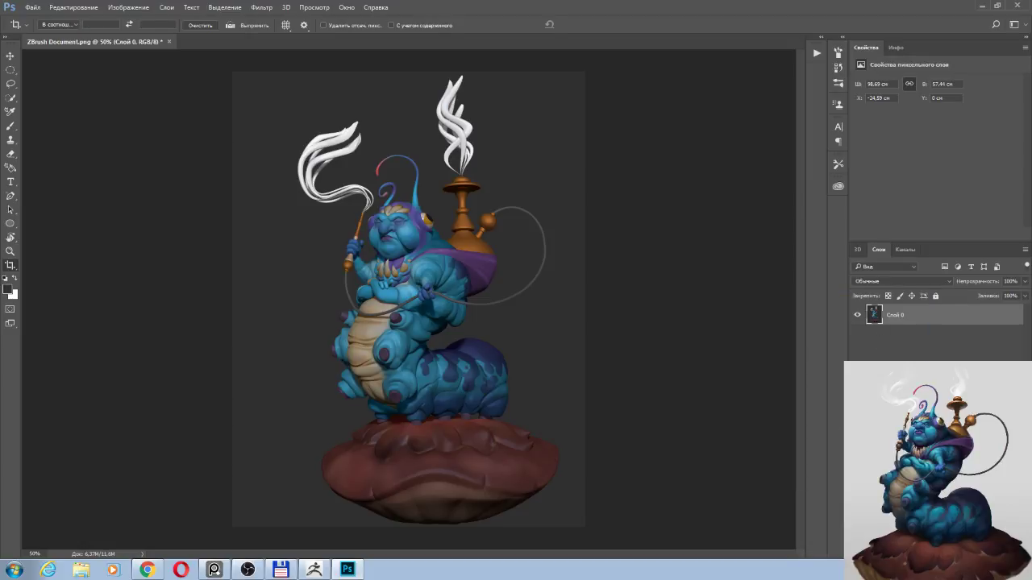
key(ctrl+j)
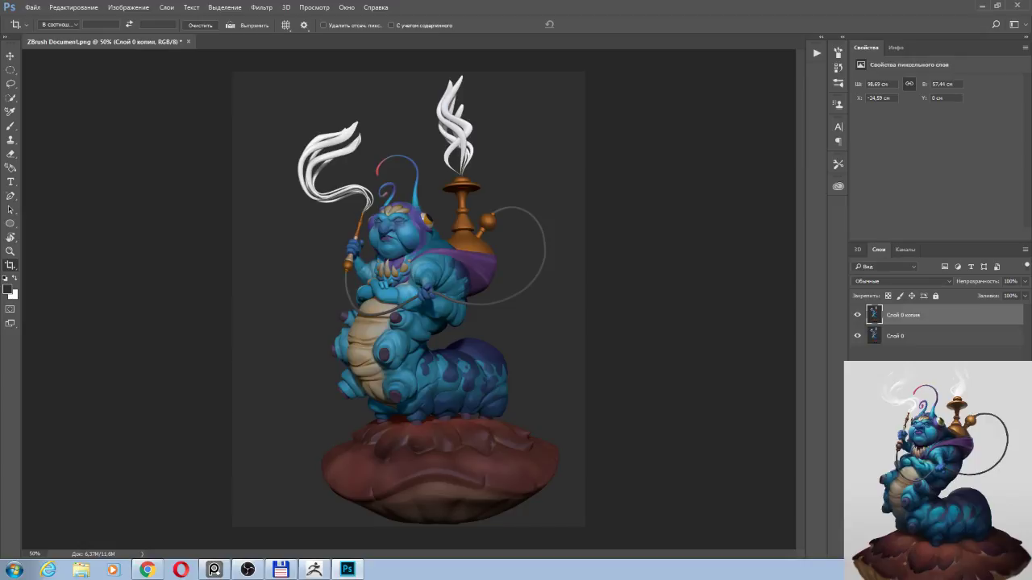
key(ctrl+u)
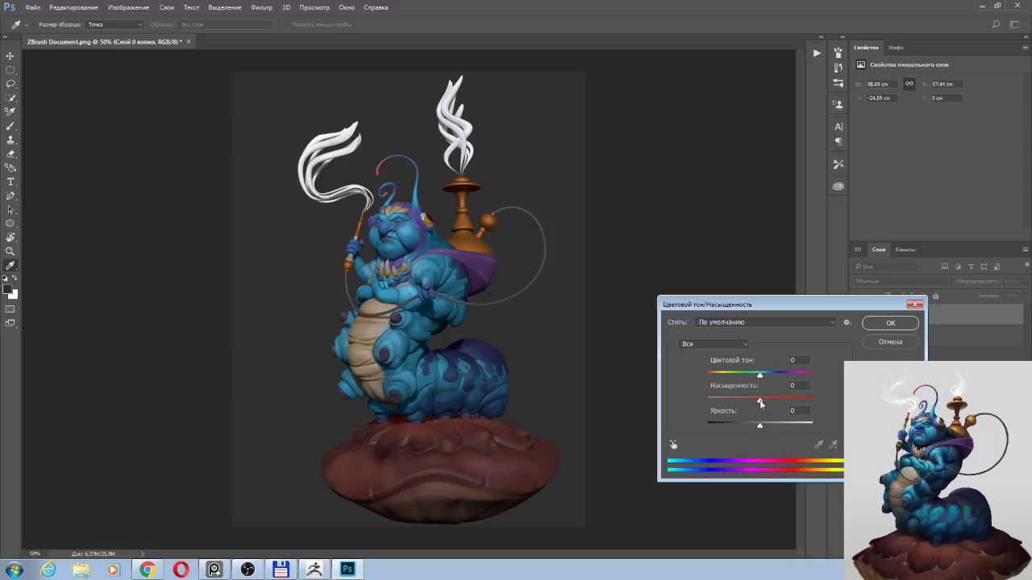
mouse_move(760, 400)
mouse_down()
mouse_move(779, 403)
mouse_move(766, 404)
mouse_up()
click(890, 323)
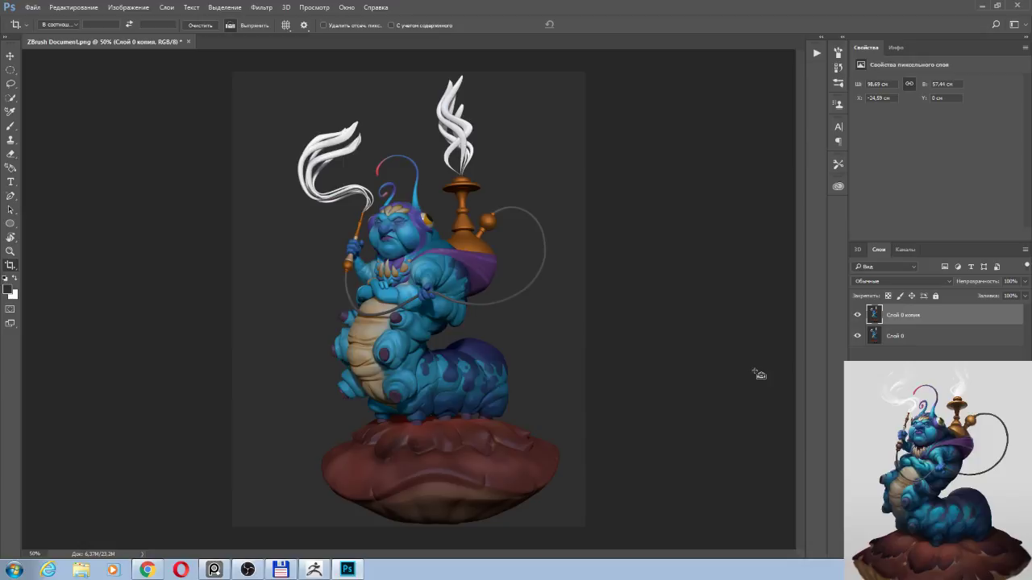
key(ctrl+plus)
key(ctrl+plus)
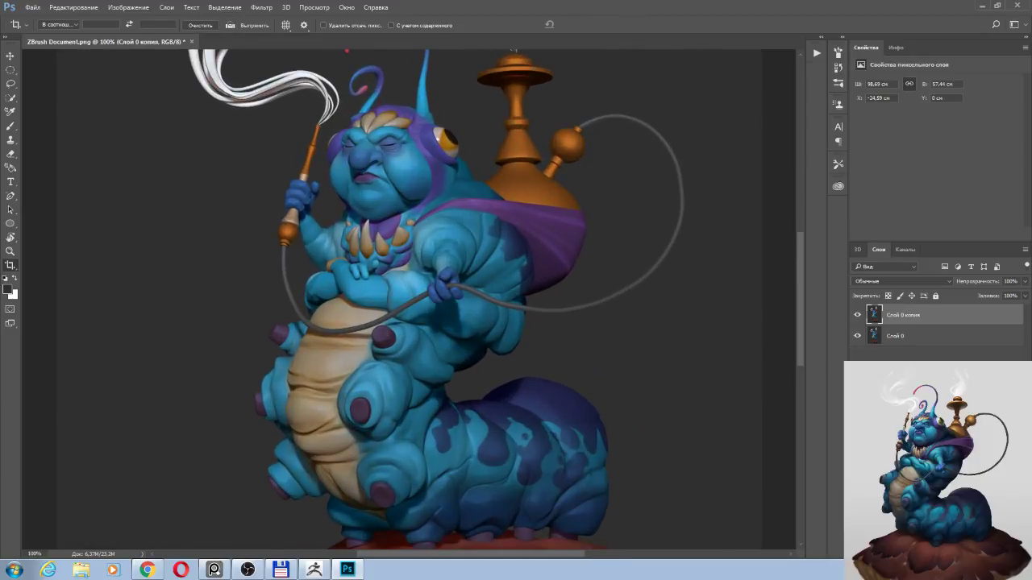
click(858, 316)
click(858, 315)
click(858, 315)
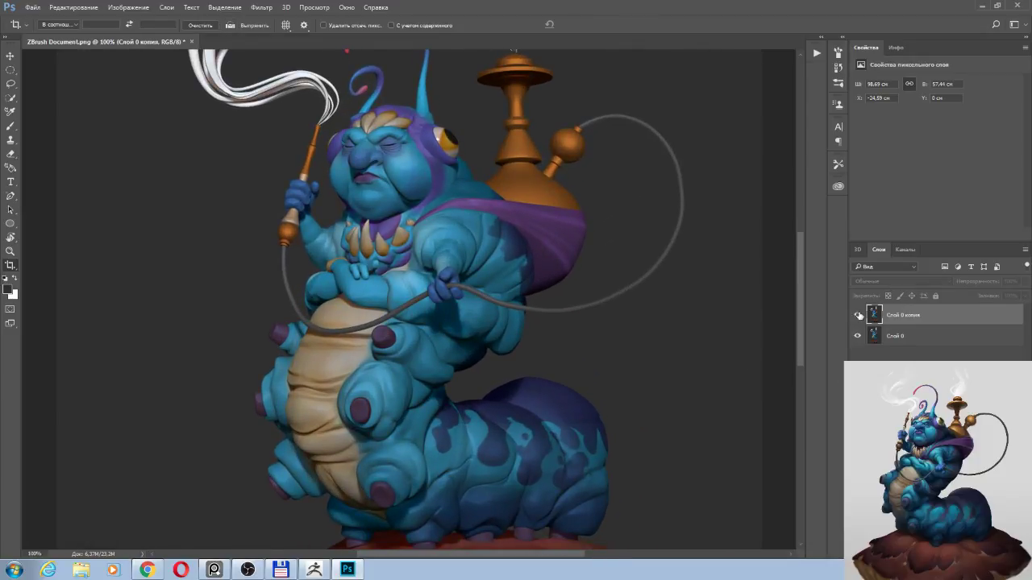
click(858, 315)
click(858, 316)
click(859, 315)
Make another layer copy and give it a Film Grain filter at 1% opacity.
drag(871, 320, 966, 554)
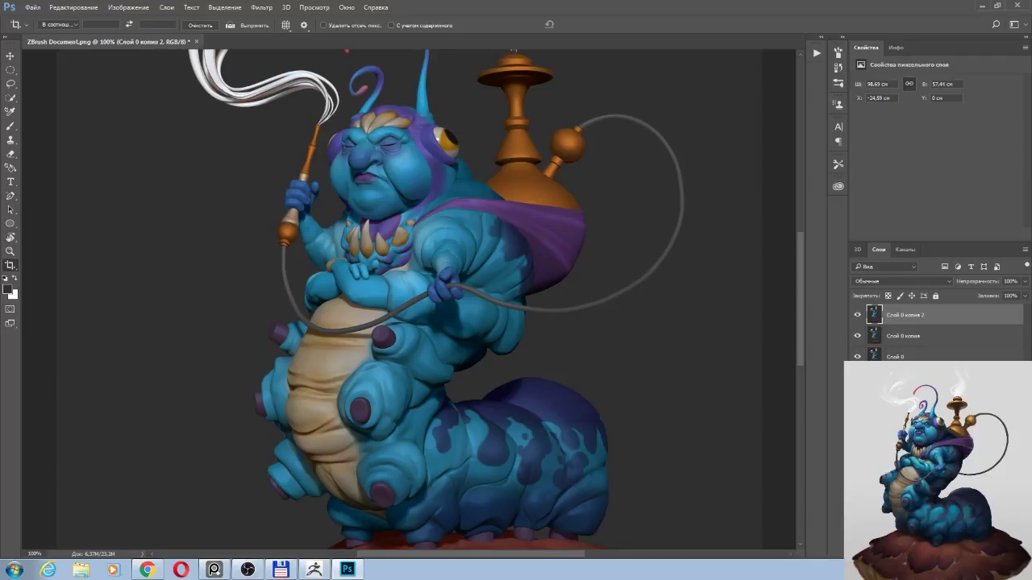
key(ctrl+j)
click(261, 7)
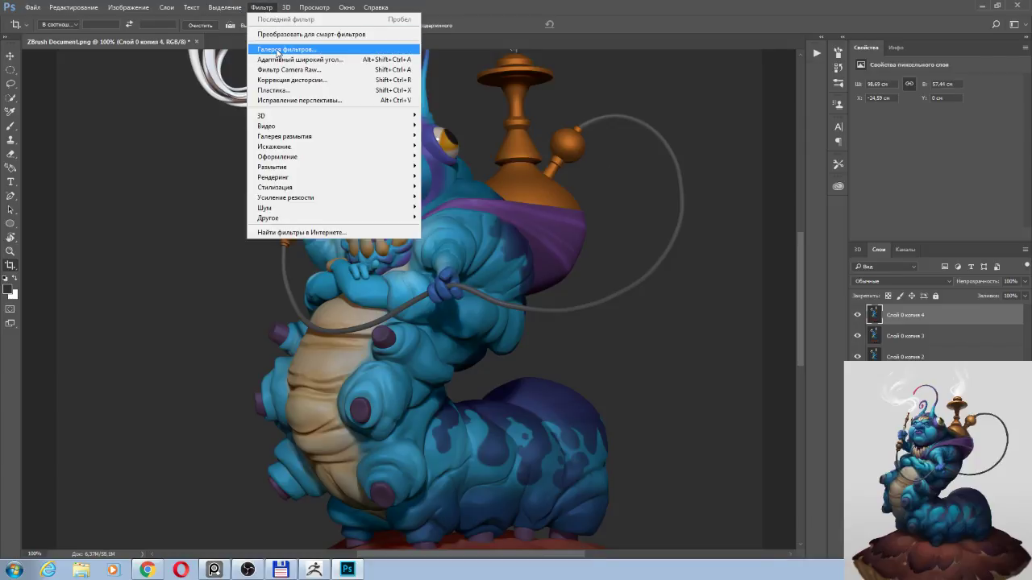
click(277, 50)
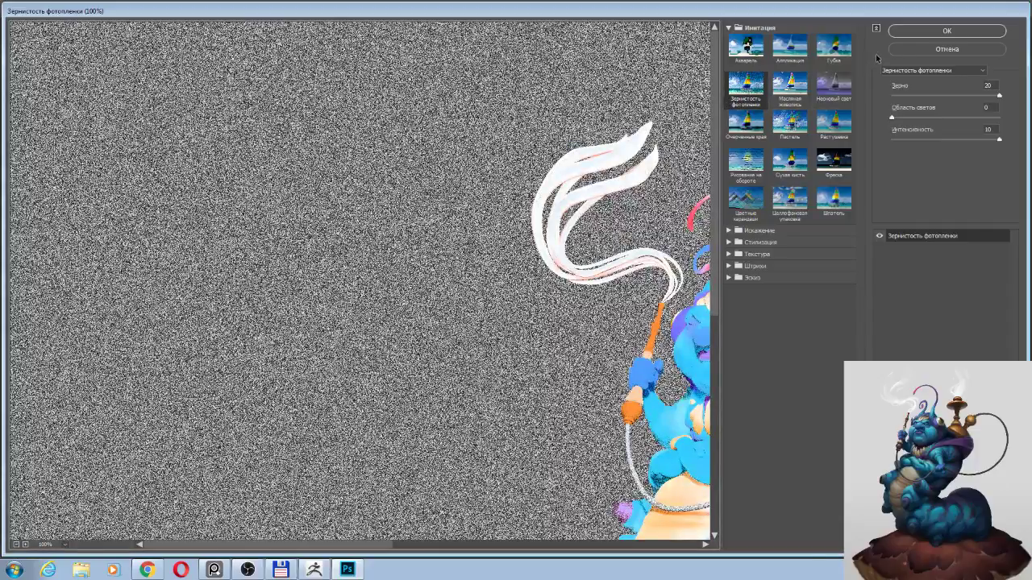
click(947, 30)
click(1010, 282)
text(1)
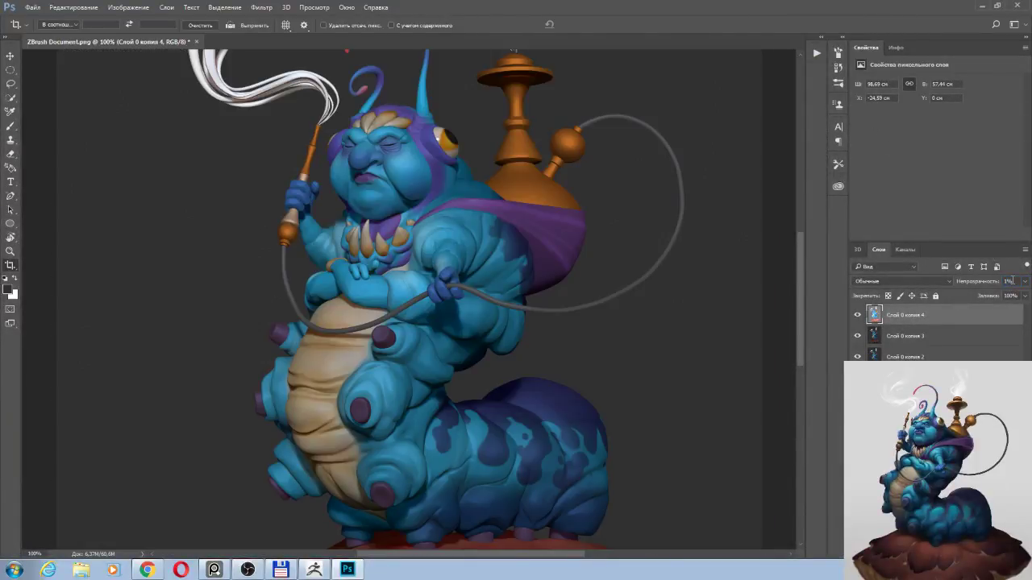
Apply the Oil Paint filter to layer Слой 0 копия 3 and set its opacity to 2%.
click(878, 339)
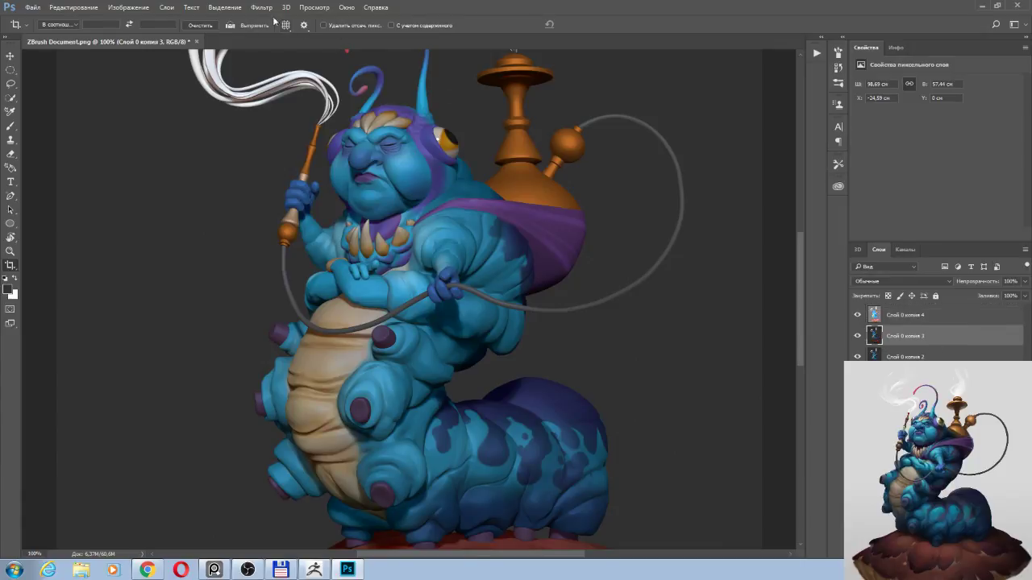
click(261, 7)
click(278, 44)
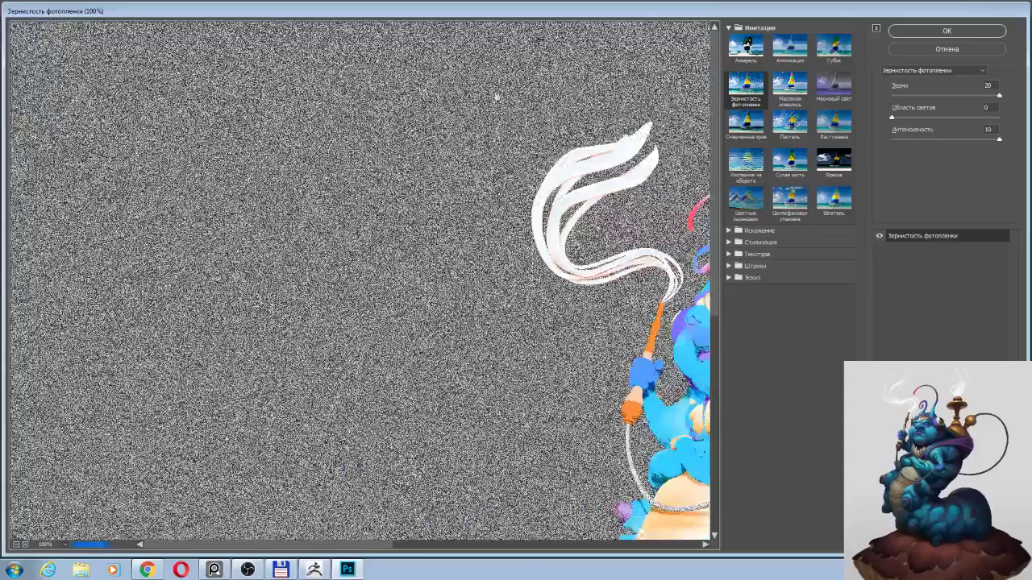
click(790, 50)
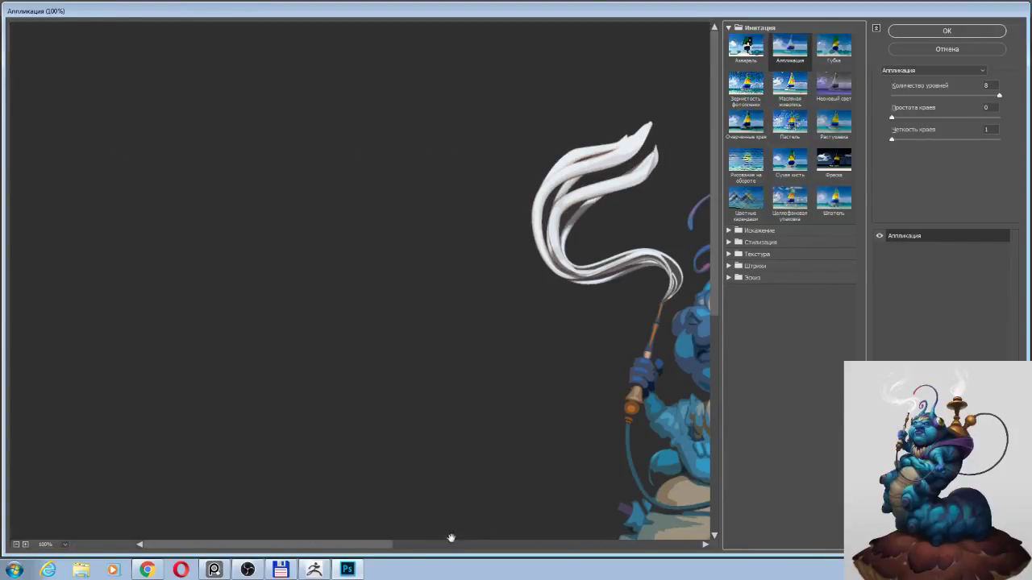
drag(363, 545, 482, 547)
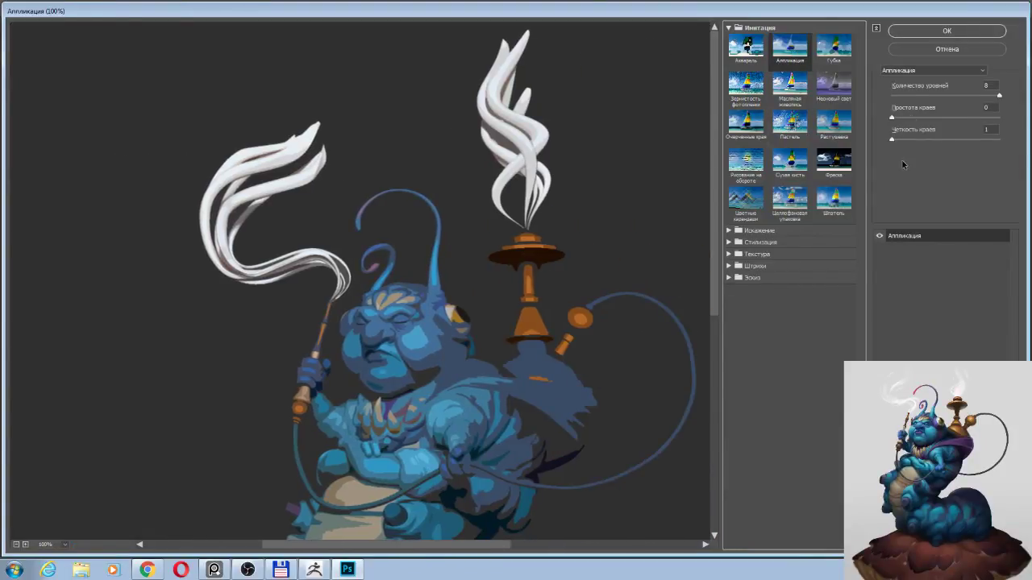
click(790, 87)
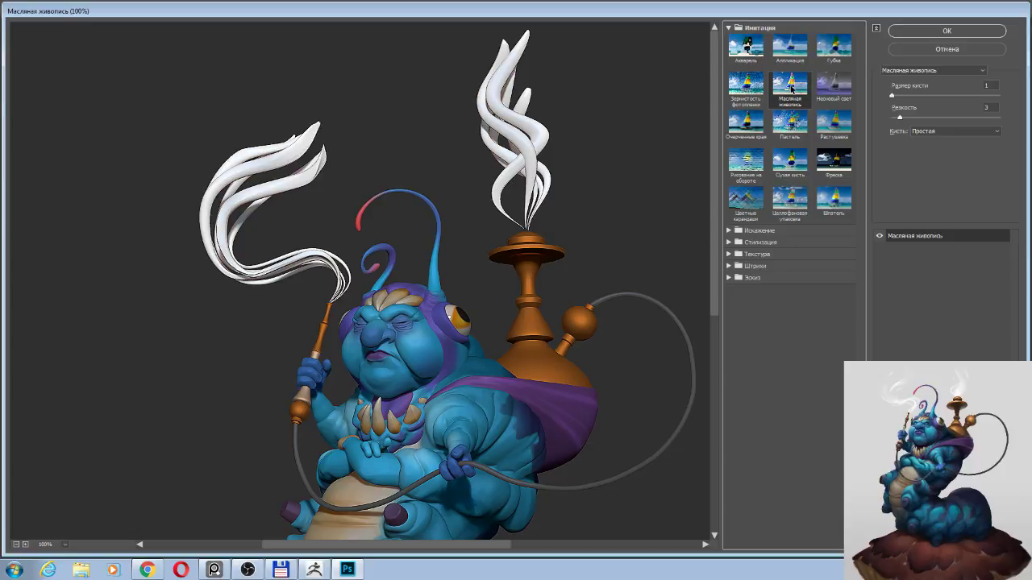
click(939, 34)
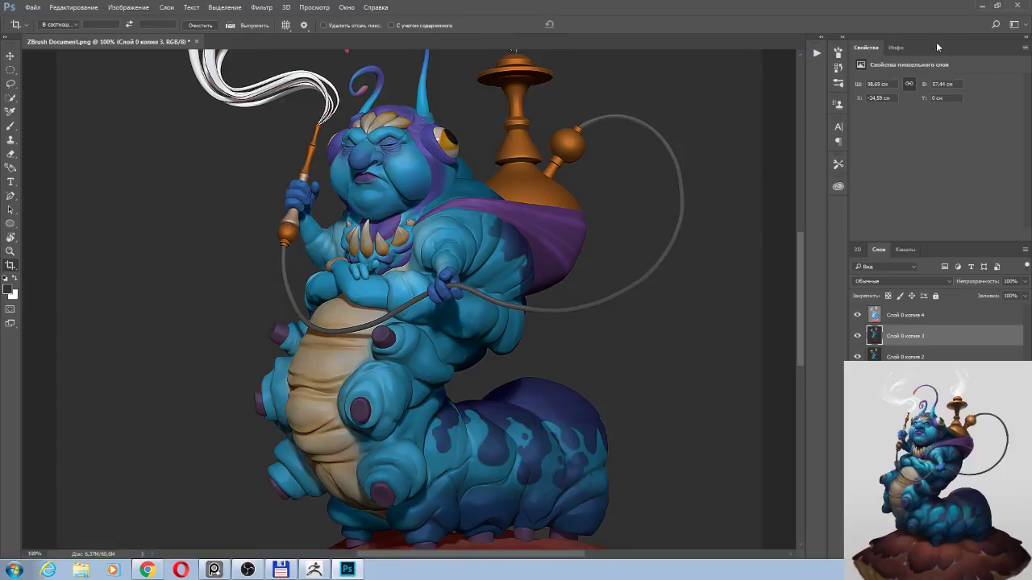
click(1018, 281)
text(2)
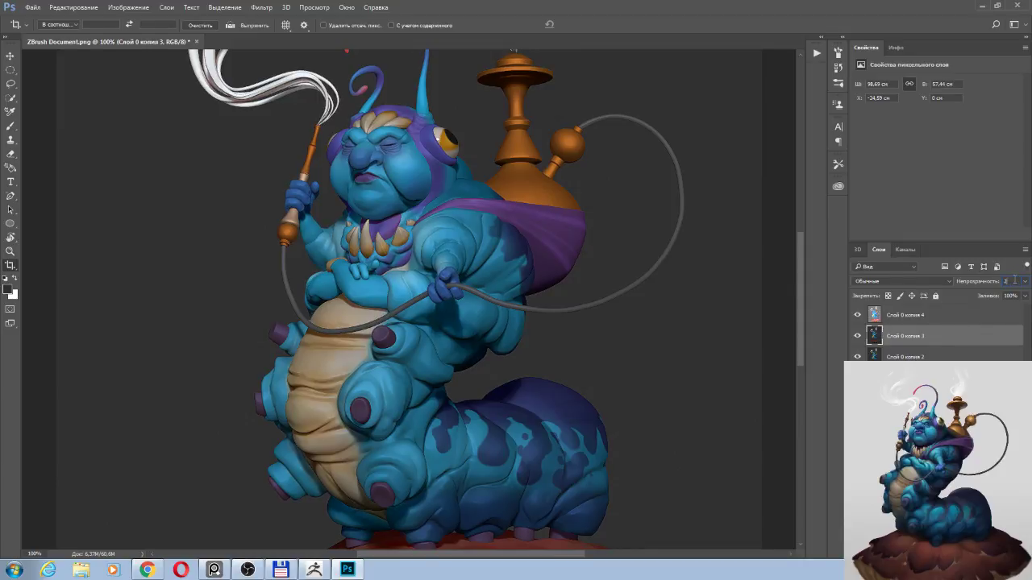
Apply the Cutout filter to a lower layer copy and duplicate the result.
click(877, 355)
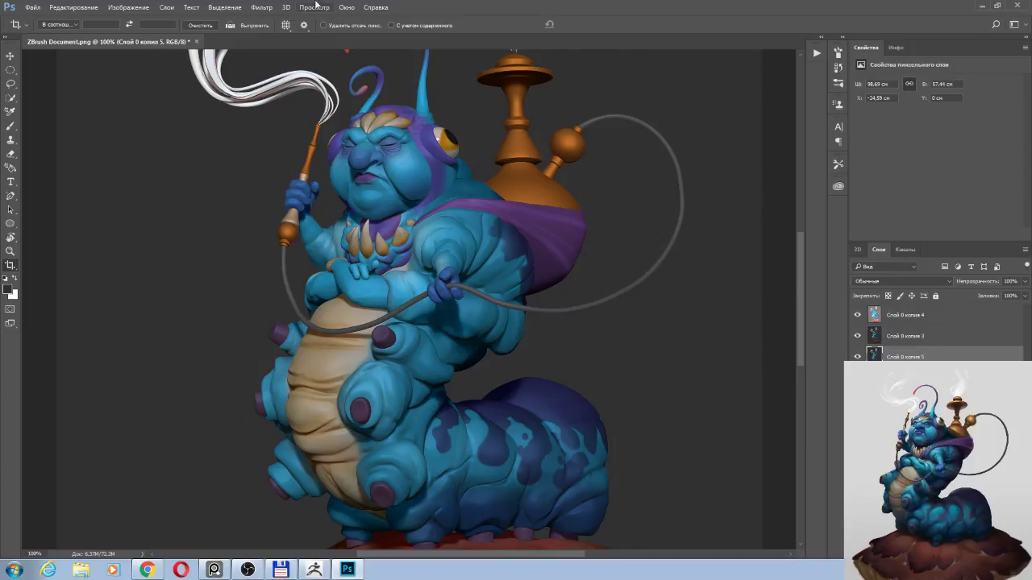
click(261, 9)
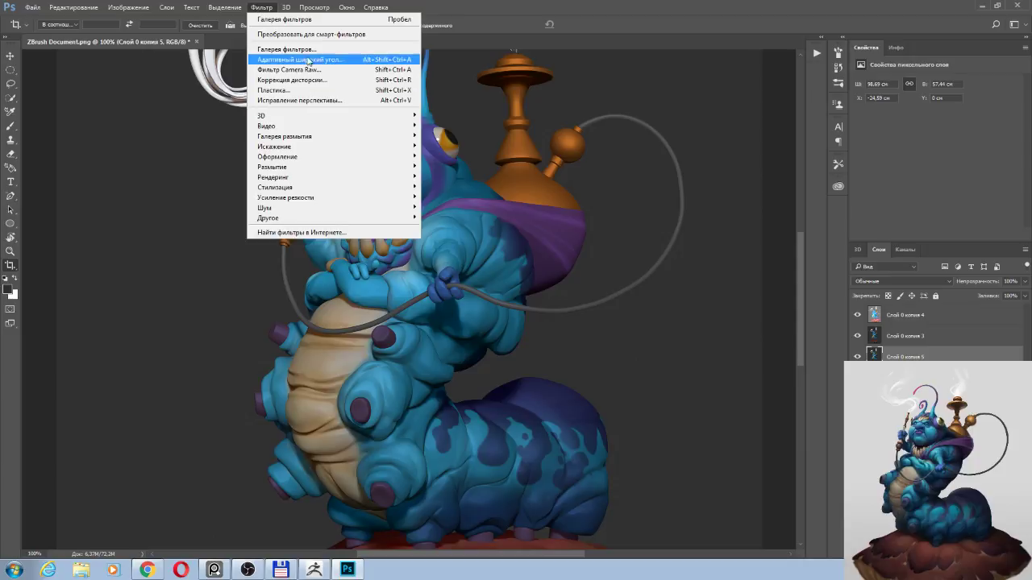
click(305, 49)
click(801, 54)
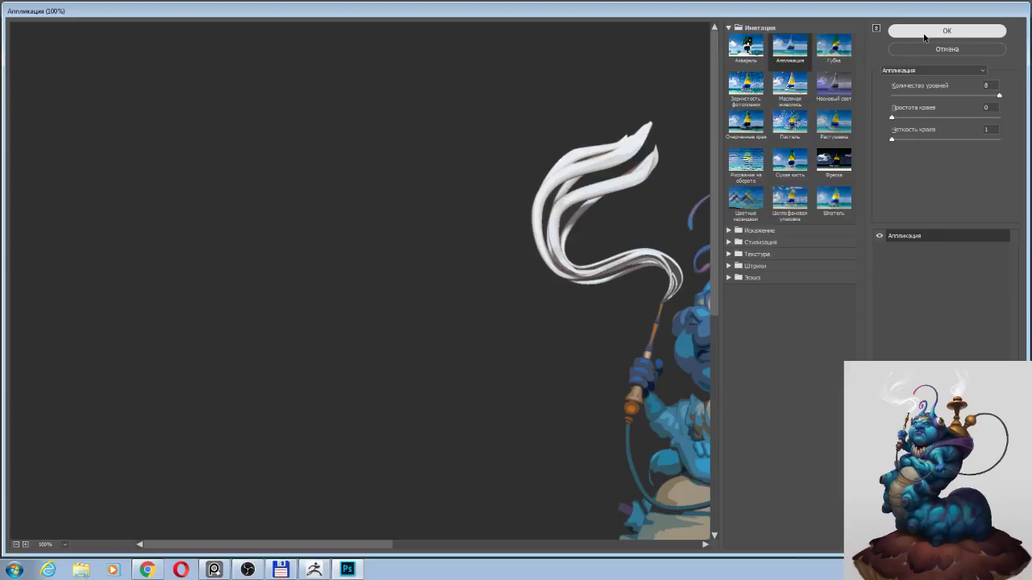
click(924, 32)
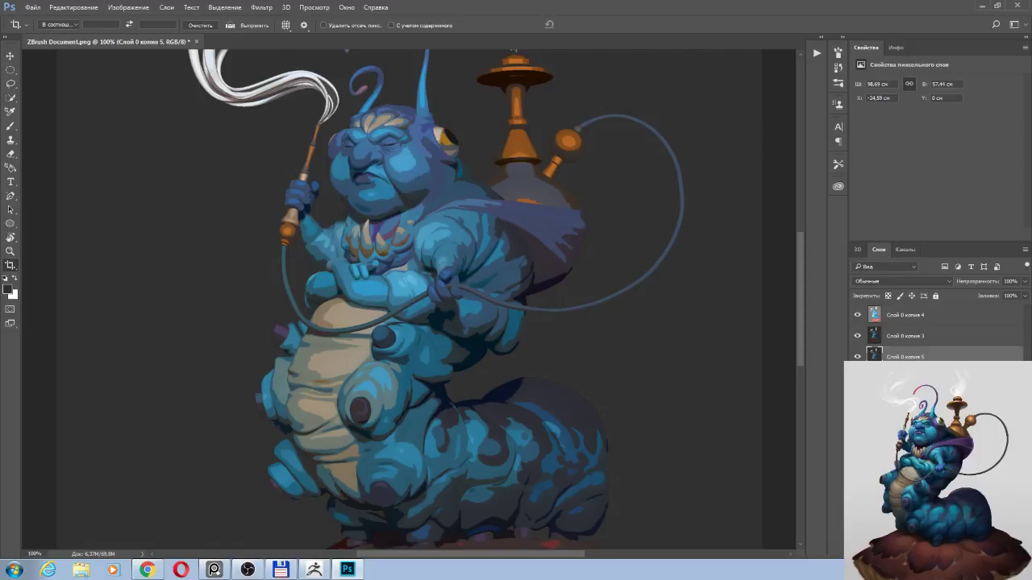
key(ctrl+j)
Set layer Слой 0 копия 5 to 6% opacity and compare it with the copies hidden.
click(905, 362)
click(263, 9)
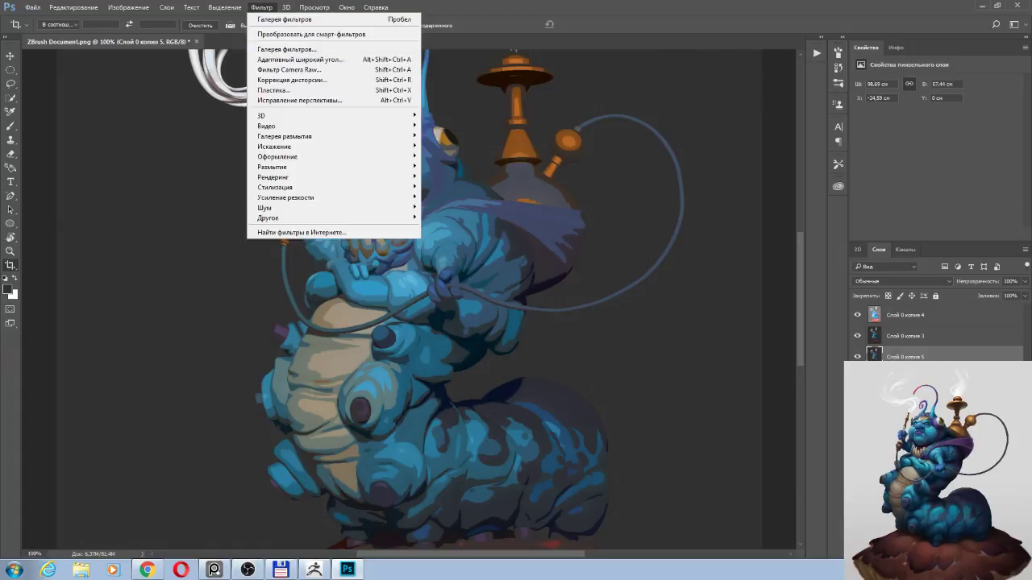
click(1011, 282)
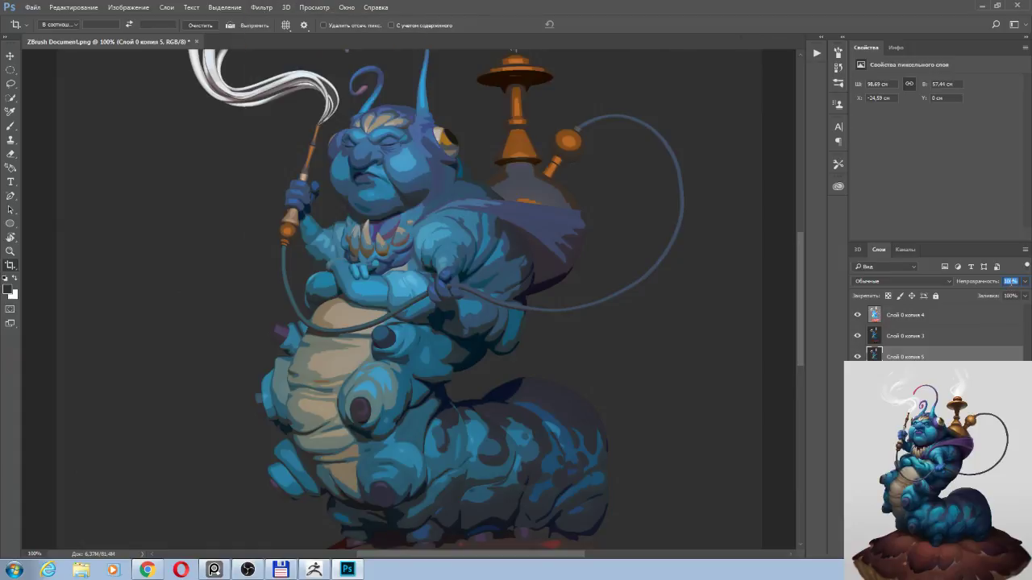
text(6)
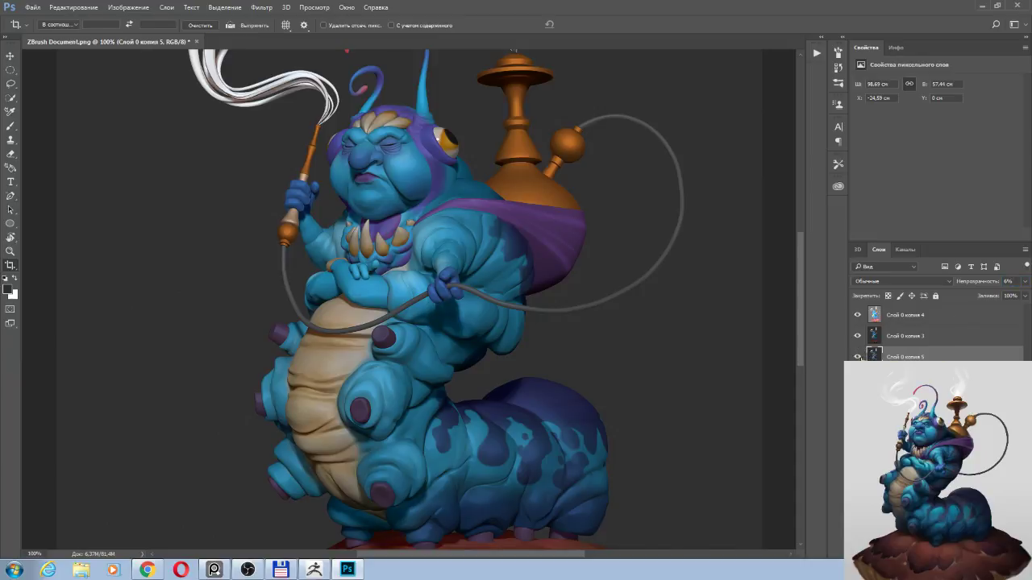
click(857, 357)
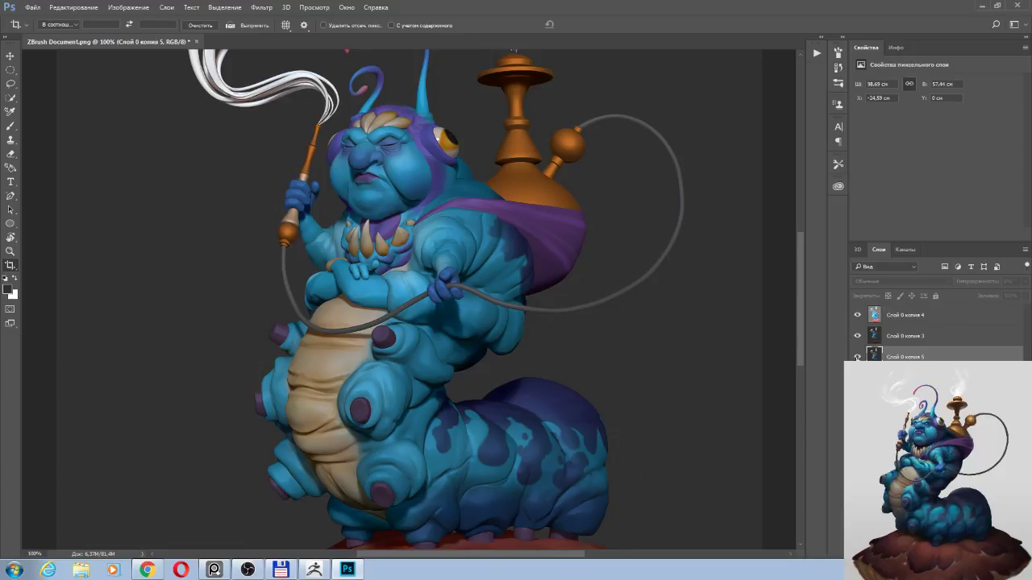
click(858, 336)
click(858, 336)
click(857, 358)
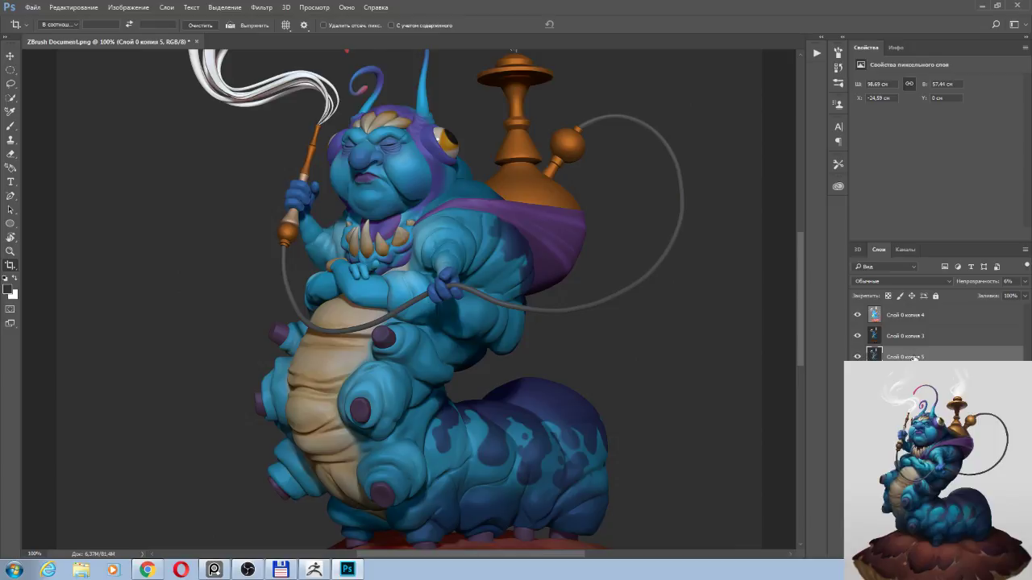
Apply Poster Edges to layer Слой 0 копия 6 and lower its opacity to 43%.
click(915, 378)
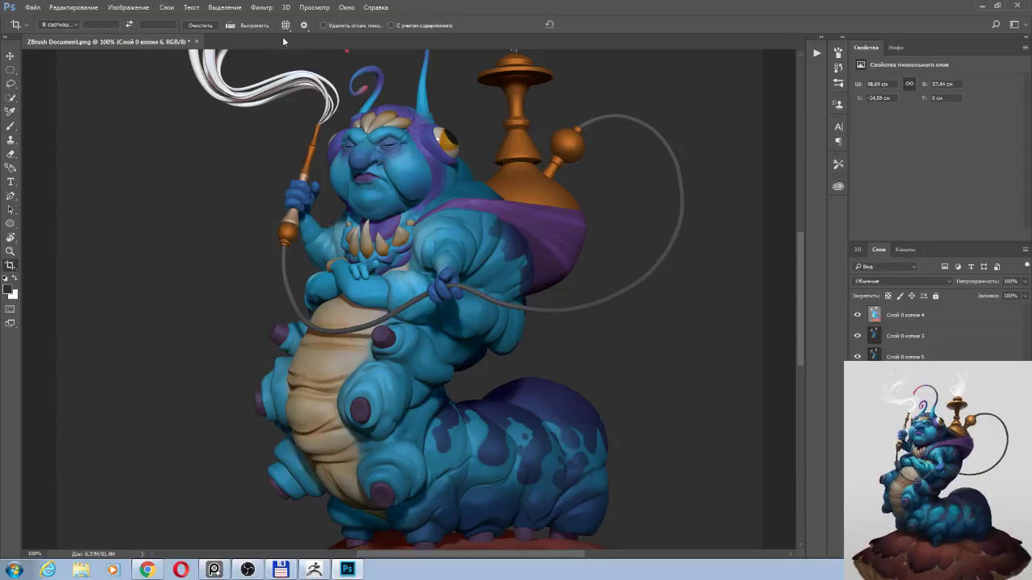
click(261, 7)
click(282, 48)
click(736, 128)
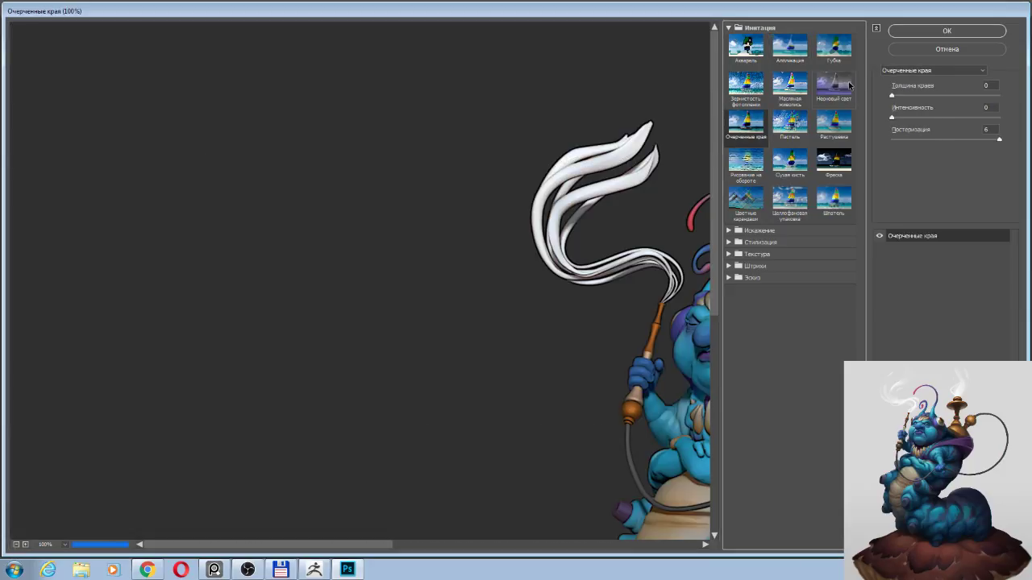
click(915, 34)
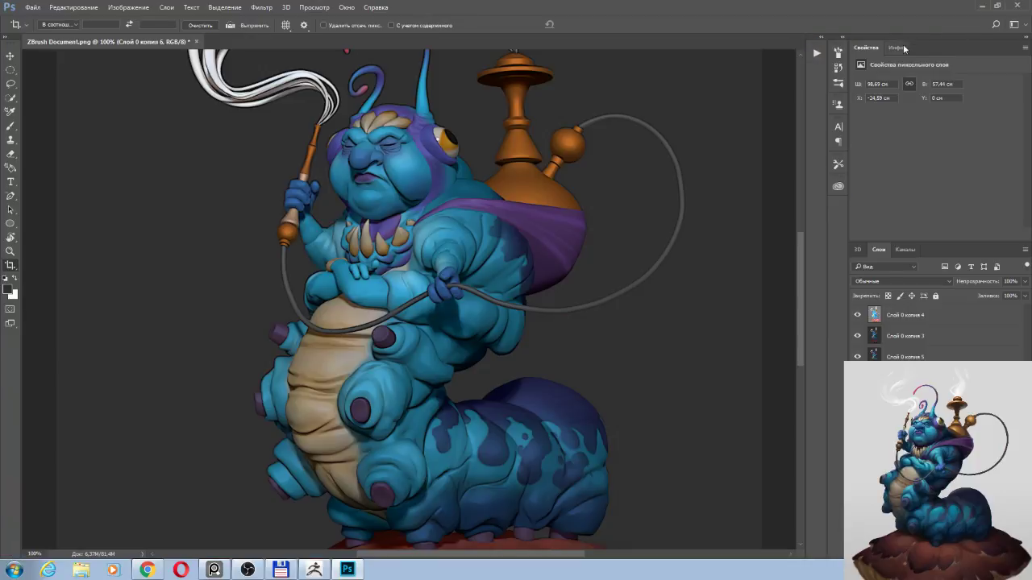
click(1024, 281)
drag(1022, 296, 982, 298)
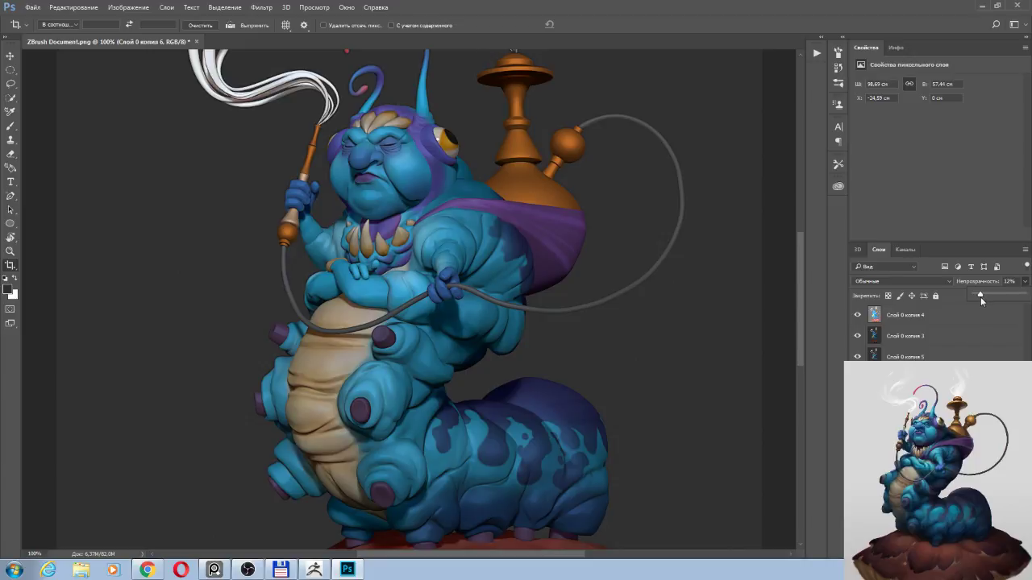
Apply Poster Edges to layer Слой 0 копия 2 and drop its opacity to 9%.
key(ctrl+e)
click(263, 8)
click(279, 50)
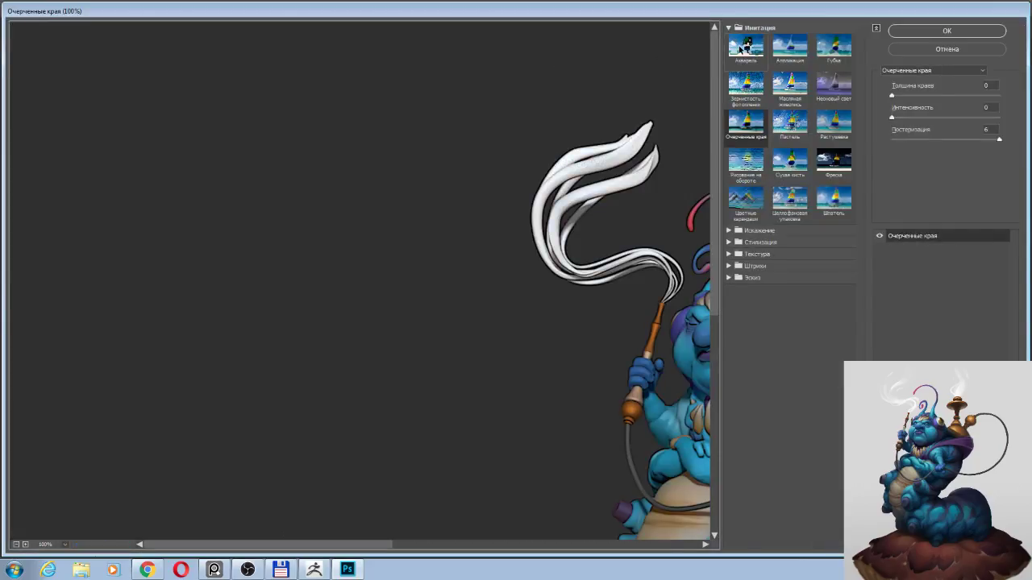
click(746, 49)
click(745, 121)
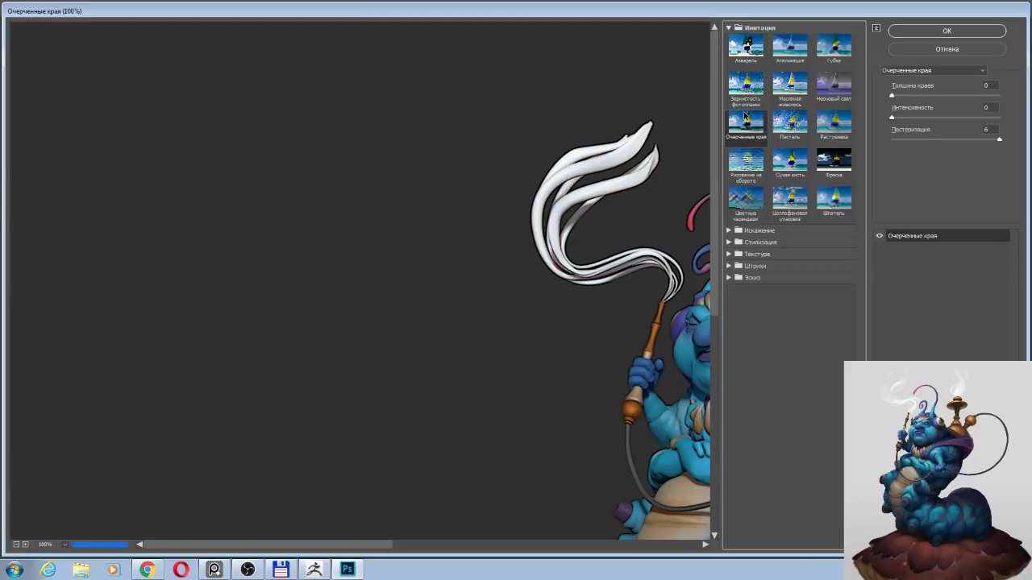
click(744, 50)
click(914, 31)
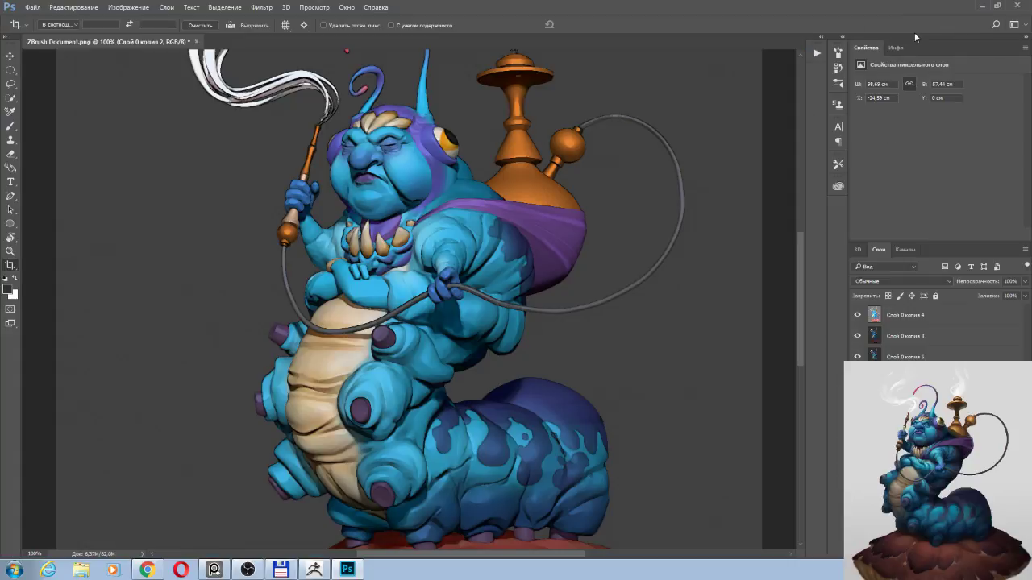
click(1024, 281)
drag(1025, 295, 978, 297)
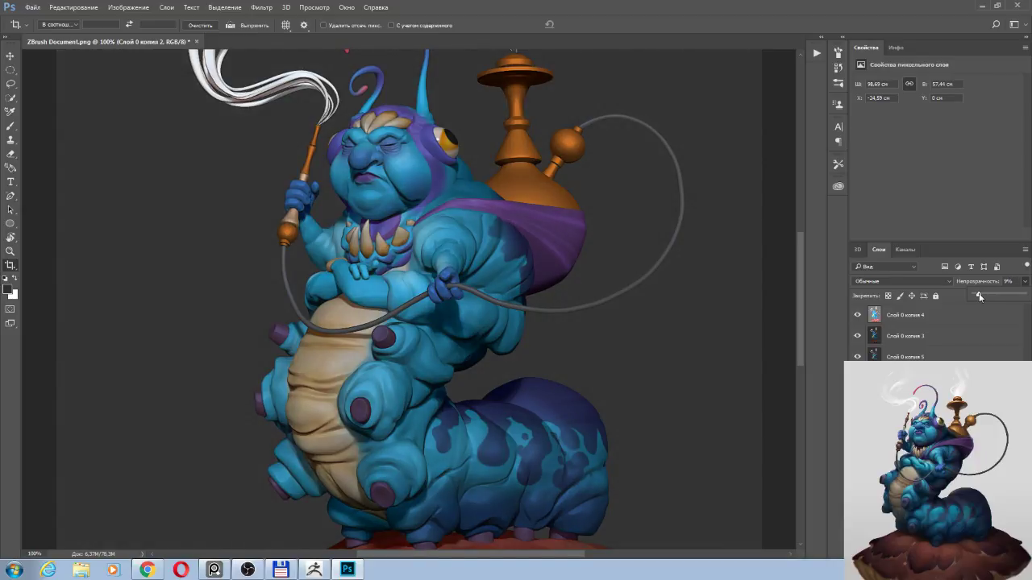
click(1007, 284)
key(Return)
key(ctrl+minus)
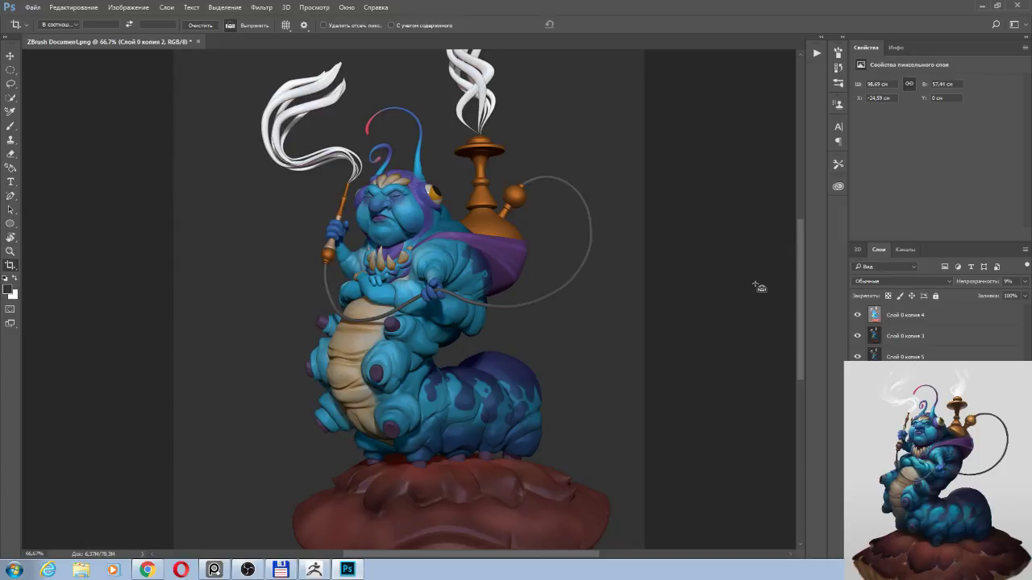
key(ctrl+minus)
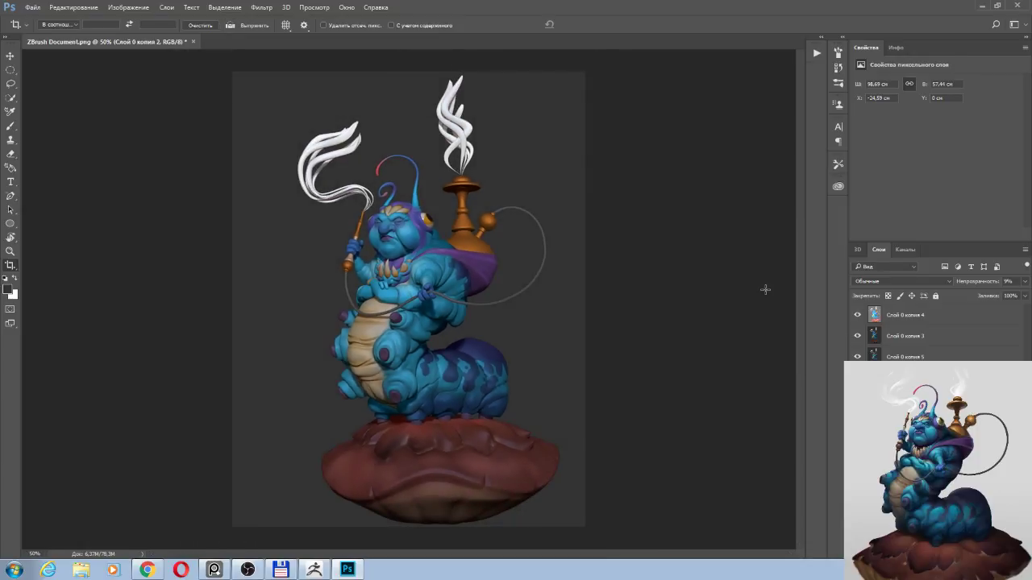
Merge the visible layers into one and delete the base Слой 0 layer.
click(908, 320)
right_click(909, 317)
click(790, 401)
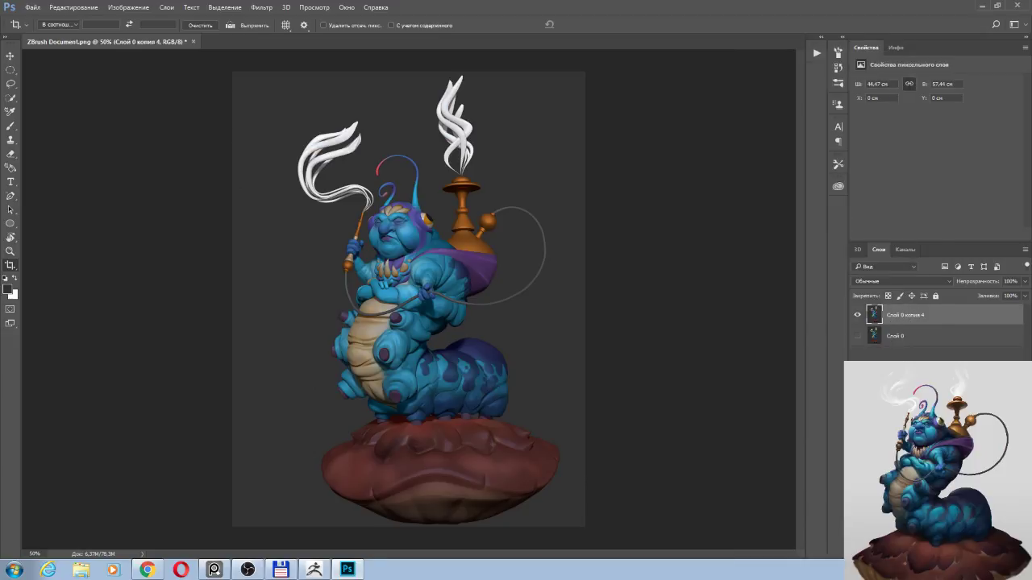
click(873, 339)
key(Delete)
Save the document and duplicate the merged layer.
right_click(877, 323)
click(615, 265)
key(ctrl+s)
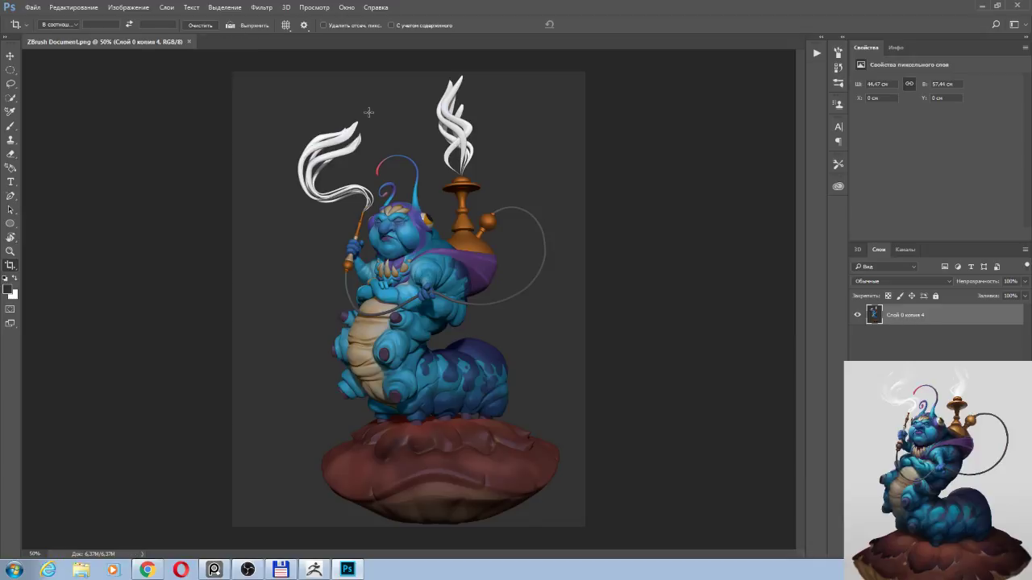
key(ctrl)
key(ctrl+j)
key(ctrl+u)
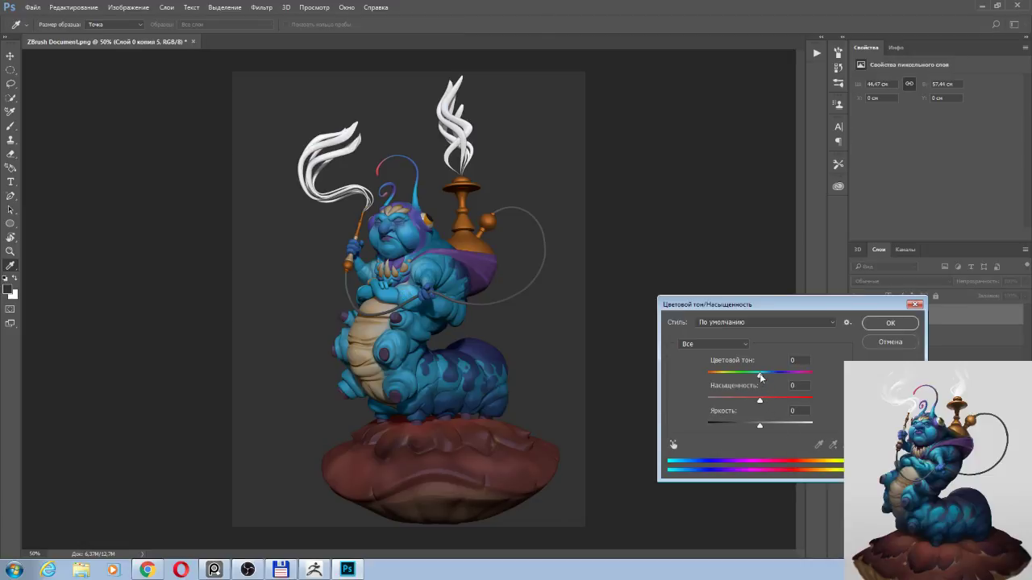
Shift the duplicate layer's hue slightly left and compare it against the layer below.
drag(761, 376, 758, 377)
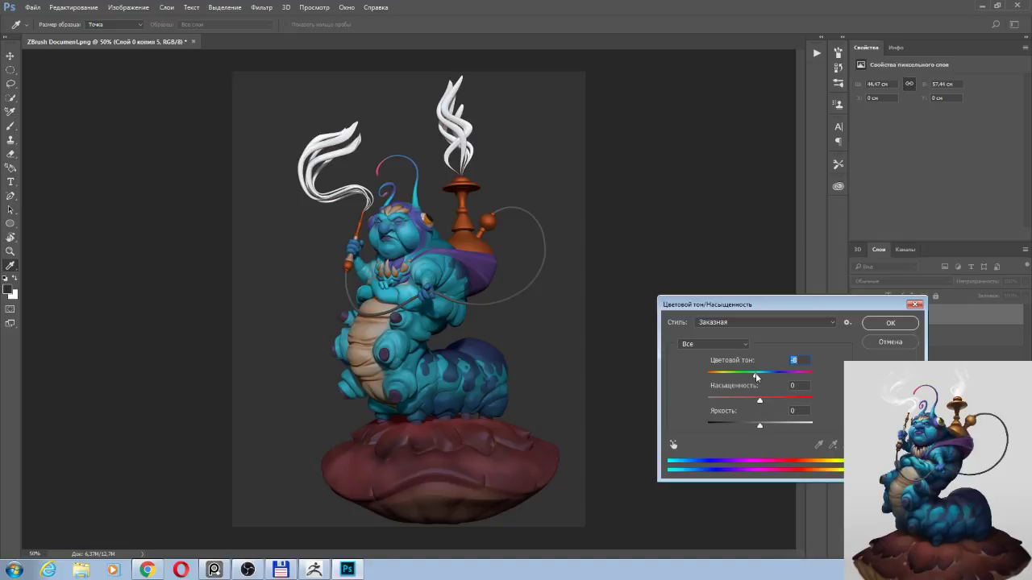
click(890, 323)
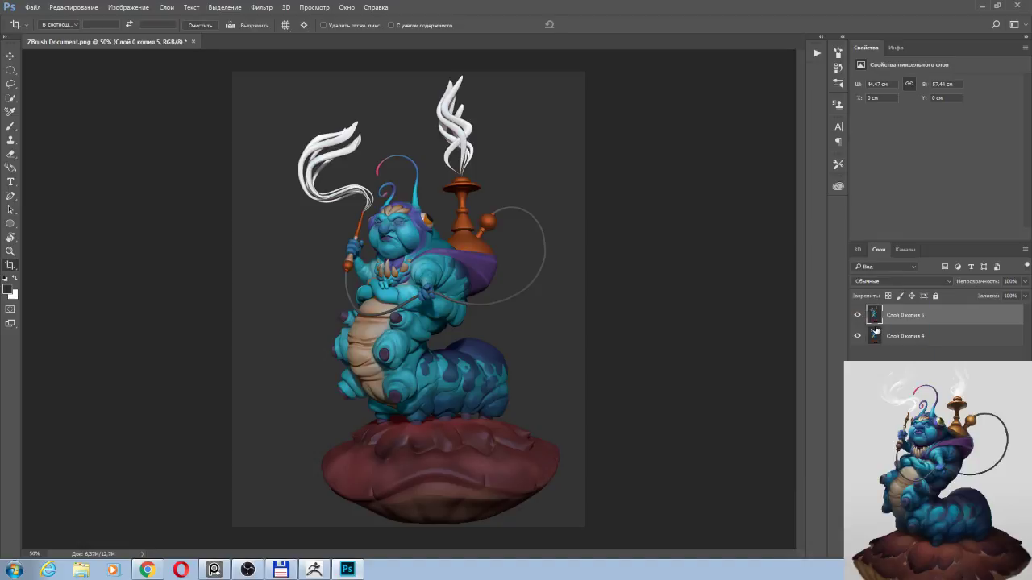
key(ctrl+plus)
key(ctrl+plus)
key(ctrl+minus)
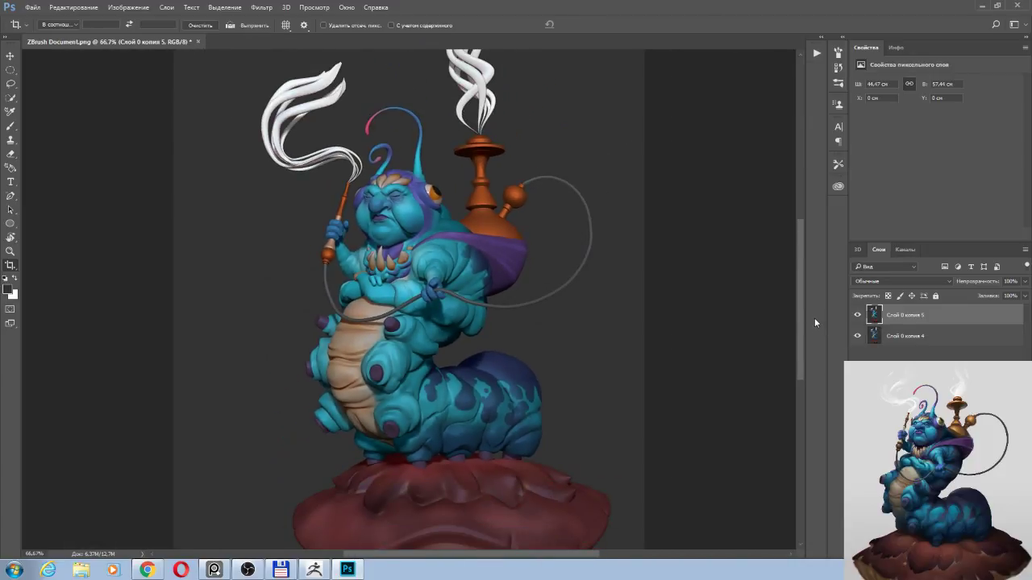
click(858, 315)
click(858, 316)
click(858, 316)
click(858, 316)
click(857, 316)
click(858, 316)
click(859, 317)
click(858, 318)
click(859, 317)
click(858, 316)
click(858, 317)
click(859, 318)
click(858, 317)
click(858, 318)
click(859, 316)
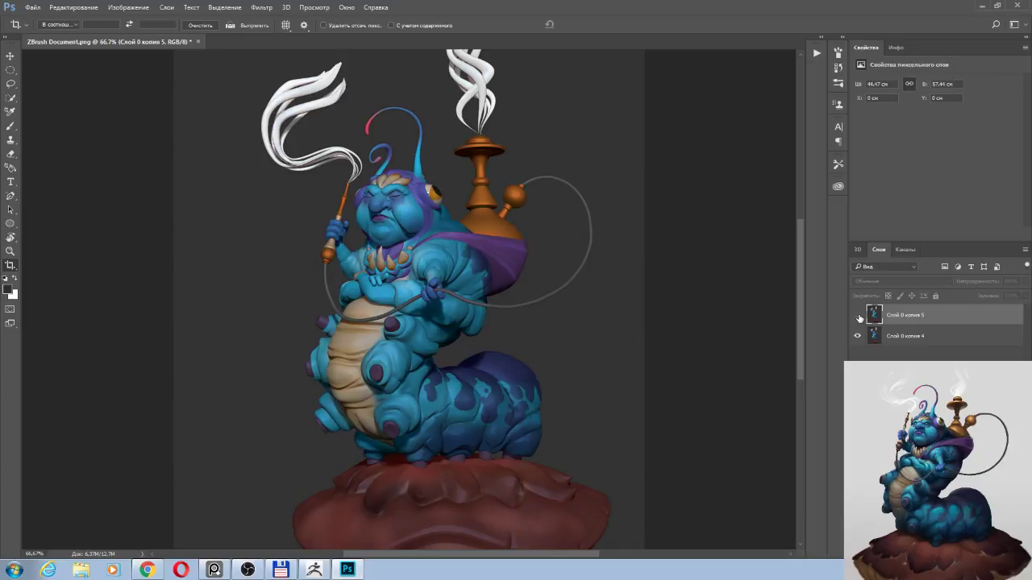
click(859, 317)
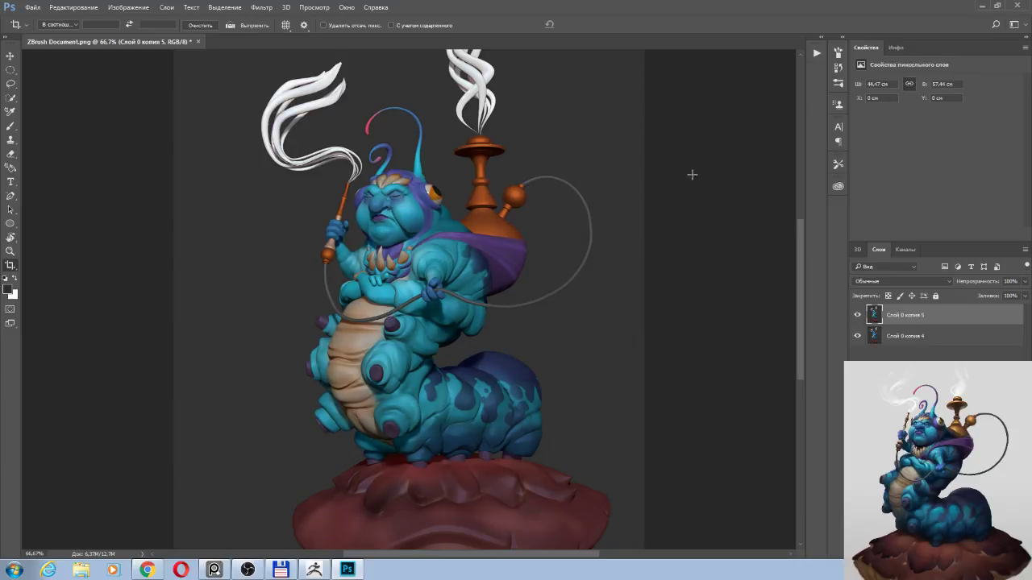
Select the Eraser and set its brush size to 72 px.
click(11, 155)
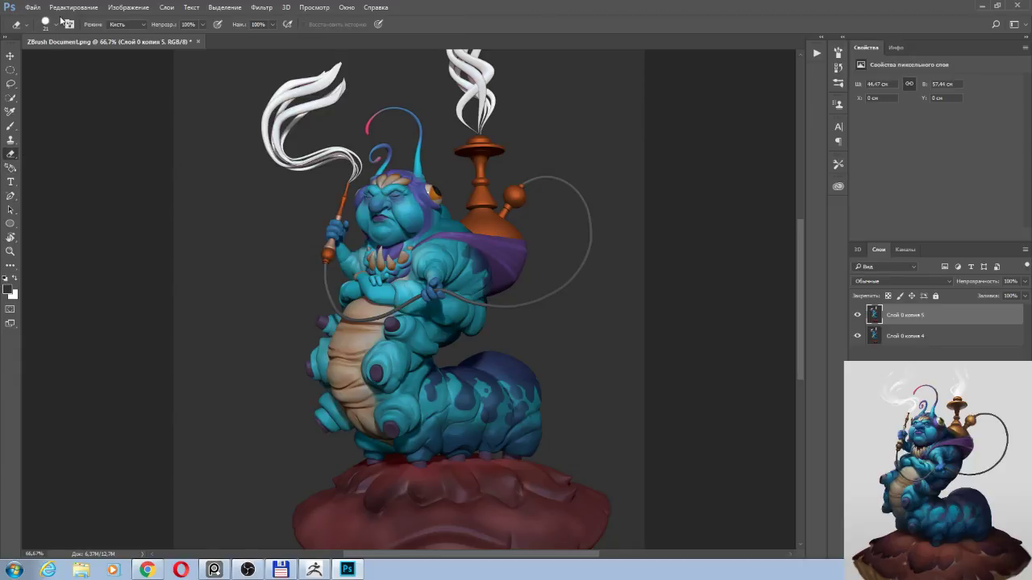
click(60, 26)
drag(64, 56, 85, 62)
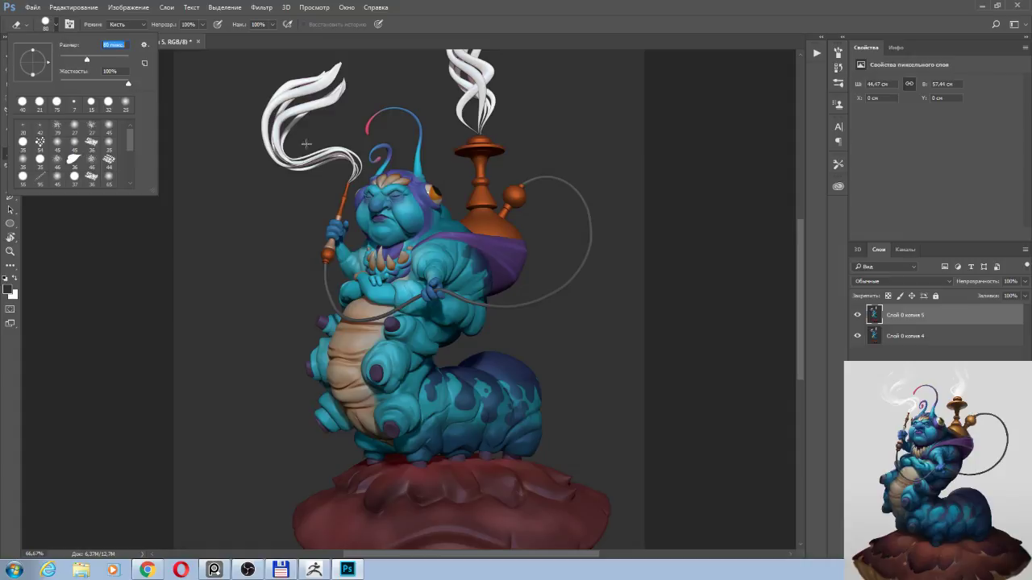
click(581, 159)
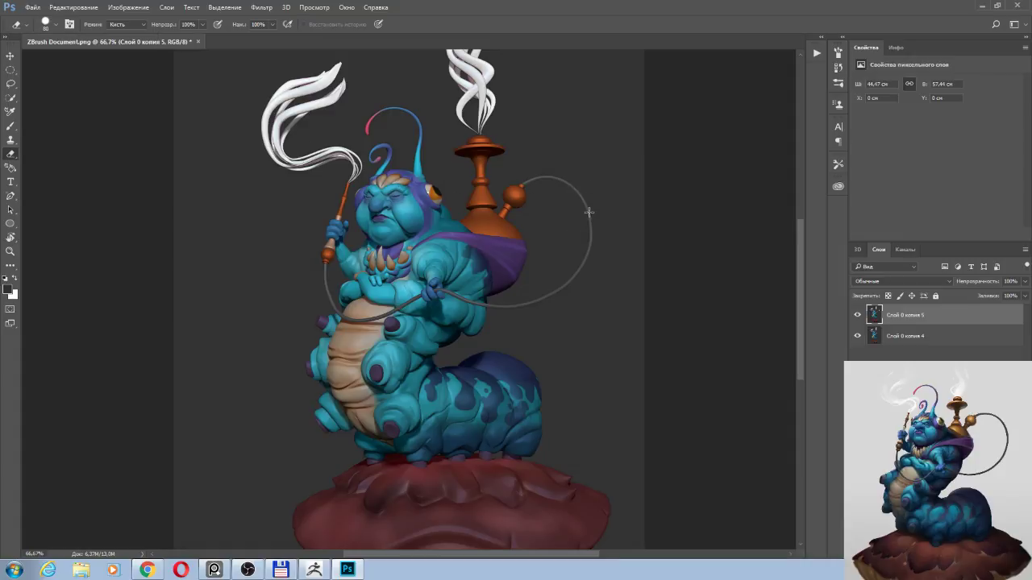
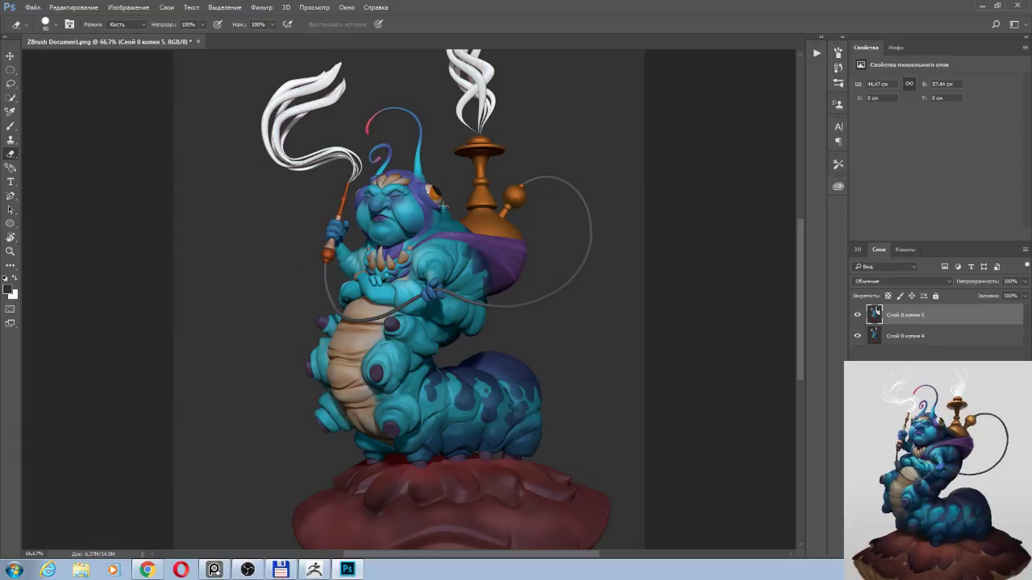
Zoom in on the caterpillar's body, adjust the brush size, then zoom back out.
key(ctrl+plus)
key(ctrl+plus)
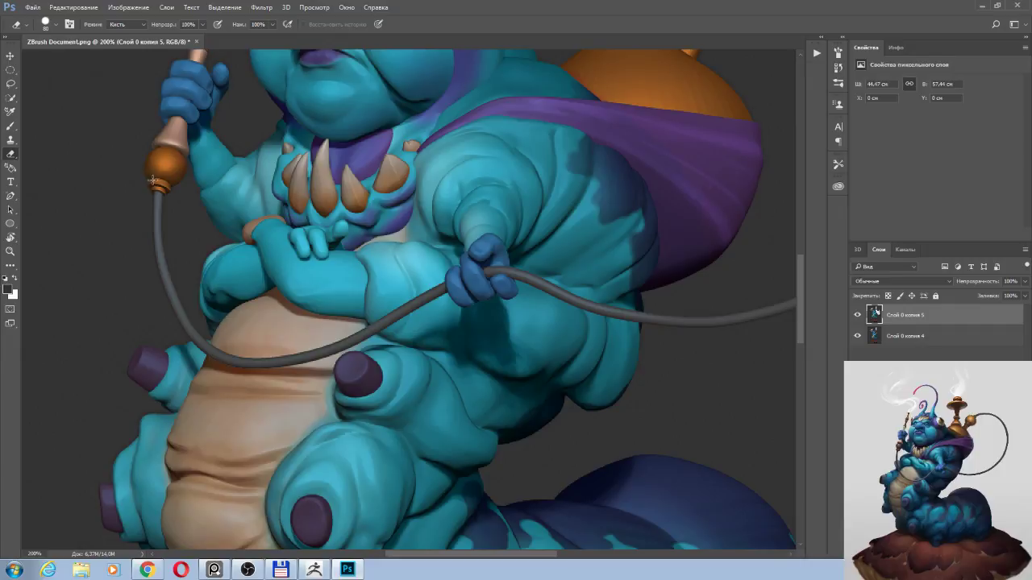
click(56, 25)
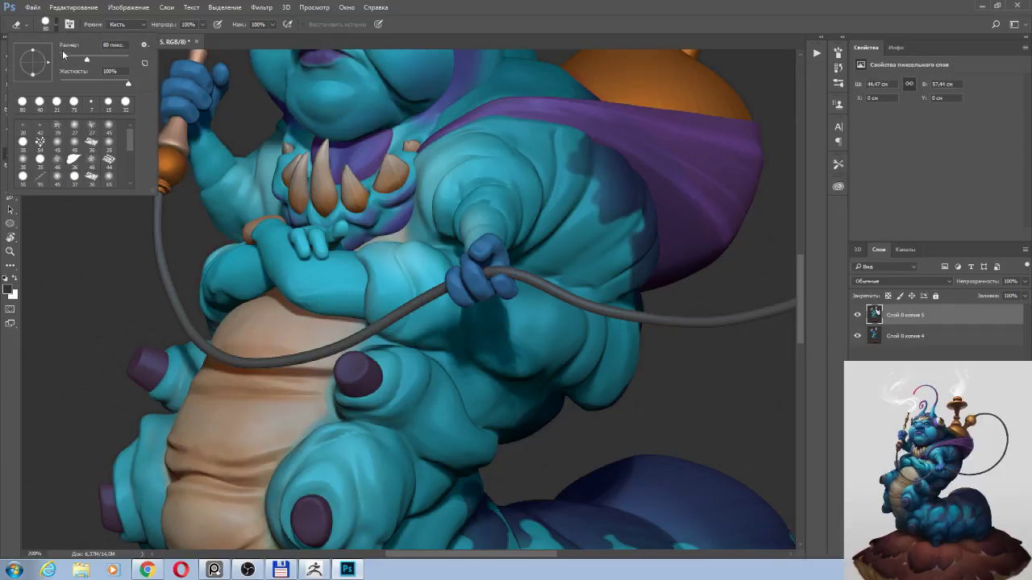
drag(798, 281, 795, 230)
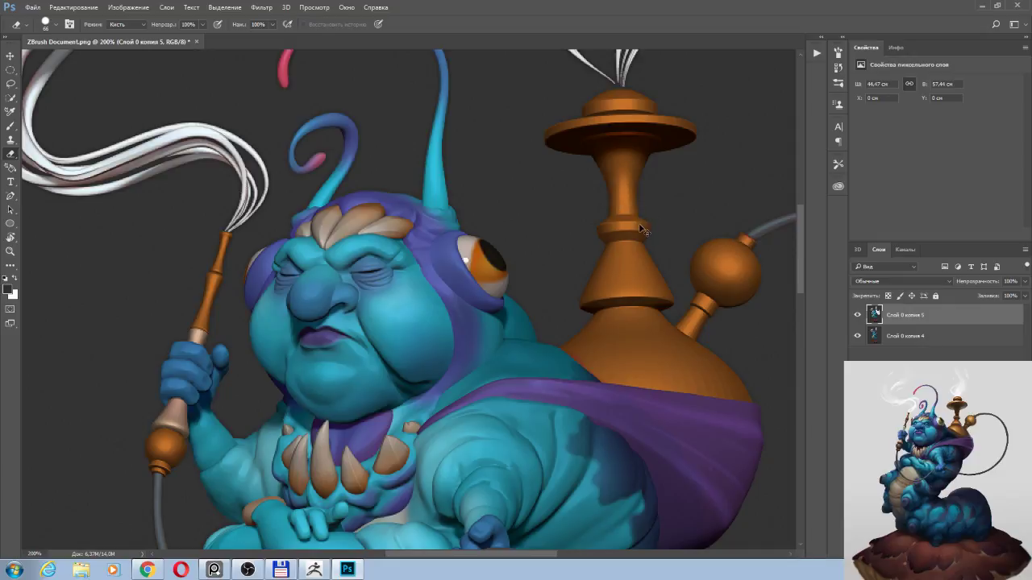
key(ctrl+minus)
key(ctrl+minus)
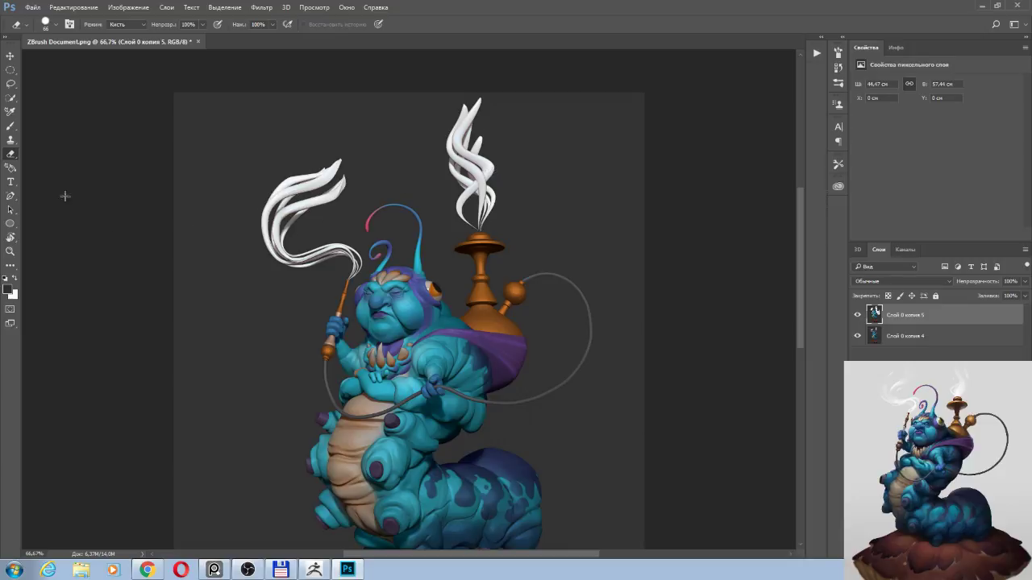
Try a darker brush stroke along the left smoke swirl, then undo it.
click(12, 127)
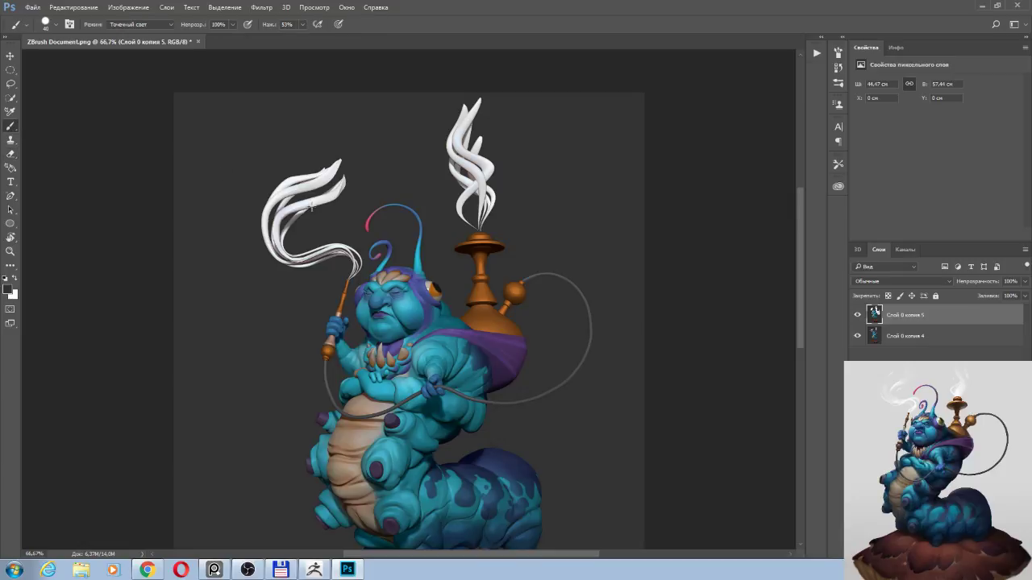
drag(274, 219, 333, 200)
key(ctrl+z)
Browse the tool variants and select the Smudge tool.
click(12, 130)
click(12, 143)
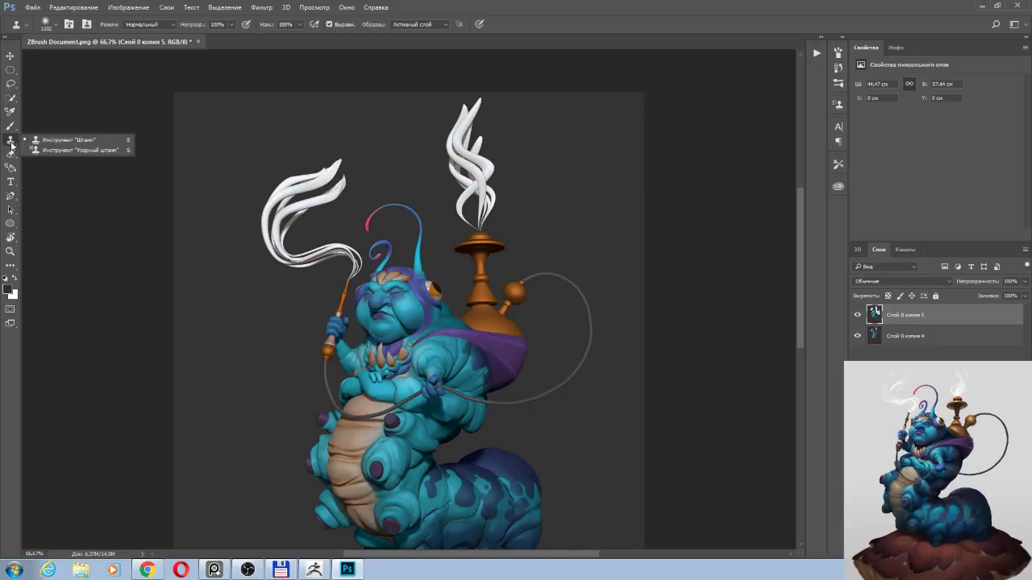
click(12, 157)
click(12, 170)
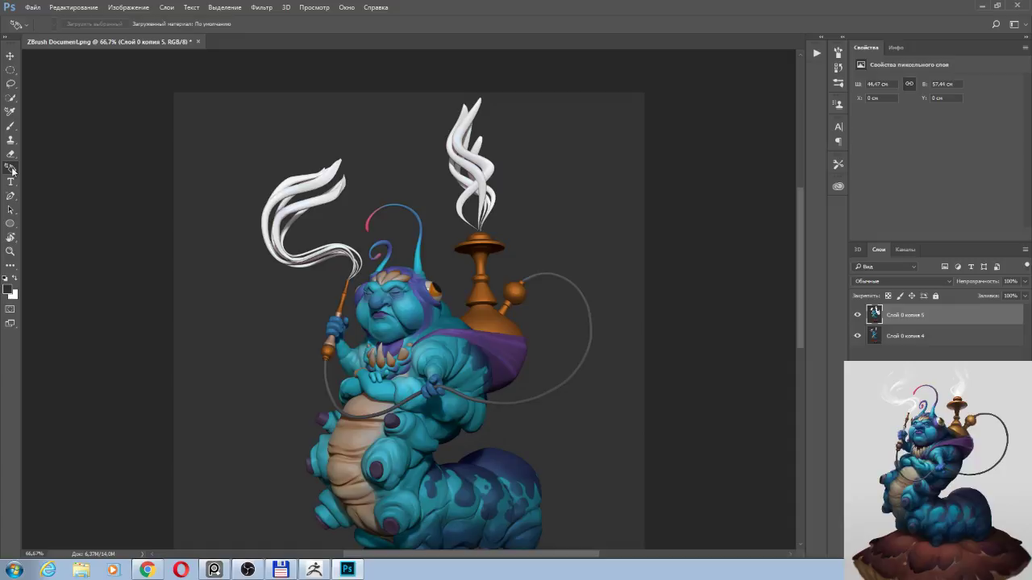
click(11, 269)
click(11, 267)
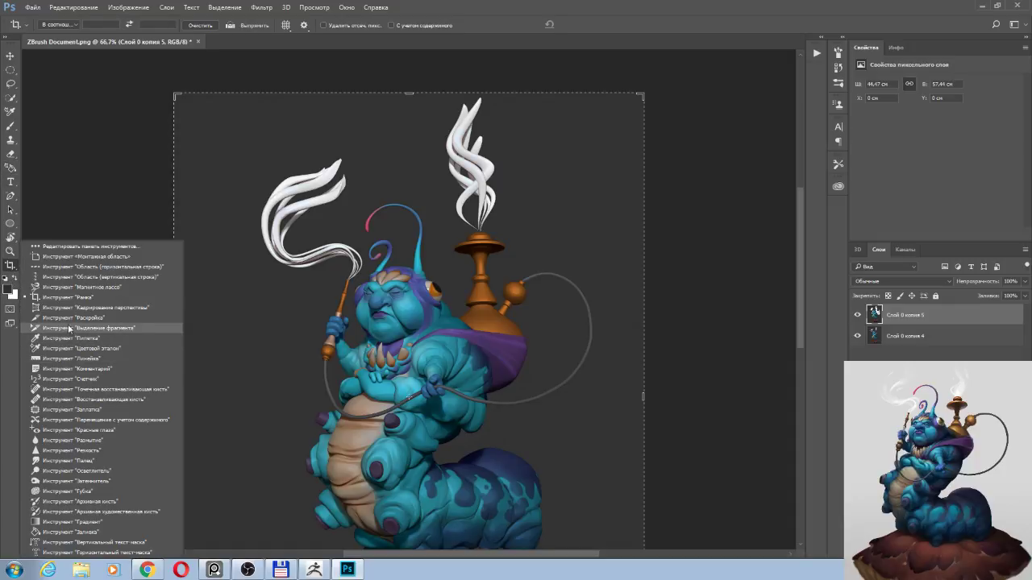
click(71, 461)
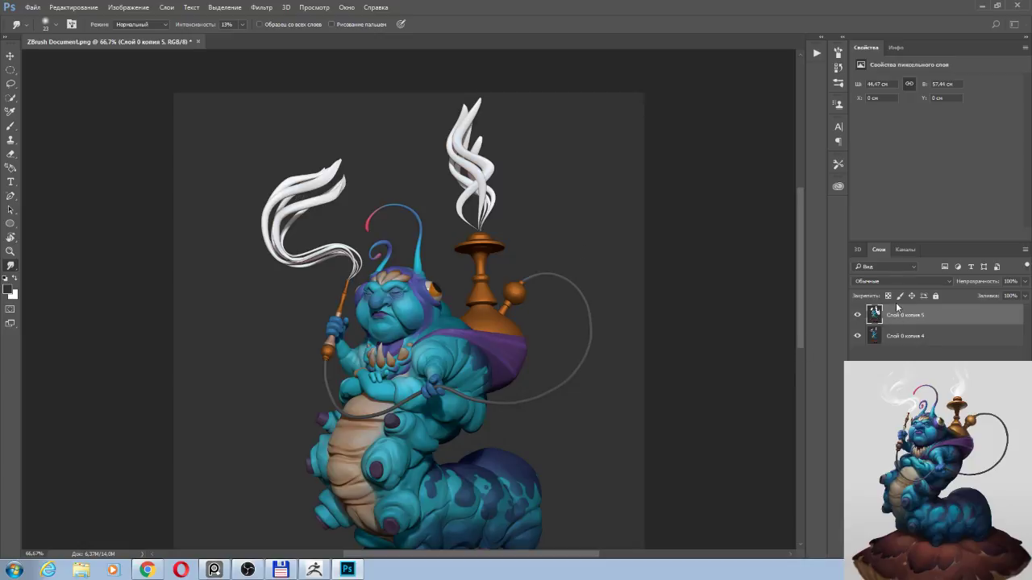
Toggle the top layer's visibility several times to compare it with the layer below.
click(858, 317)
click(858, 317)
click(859, 318)
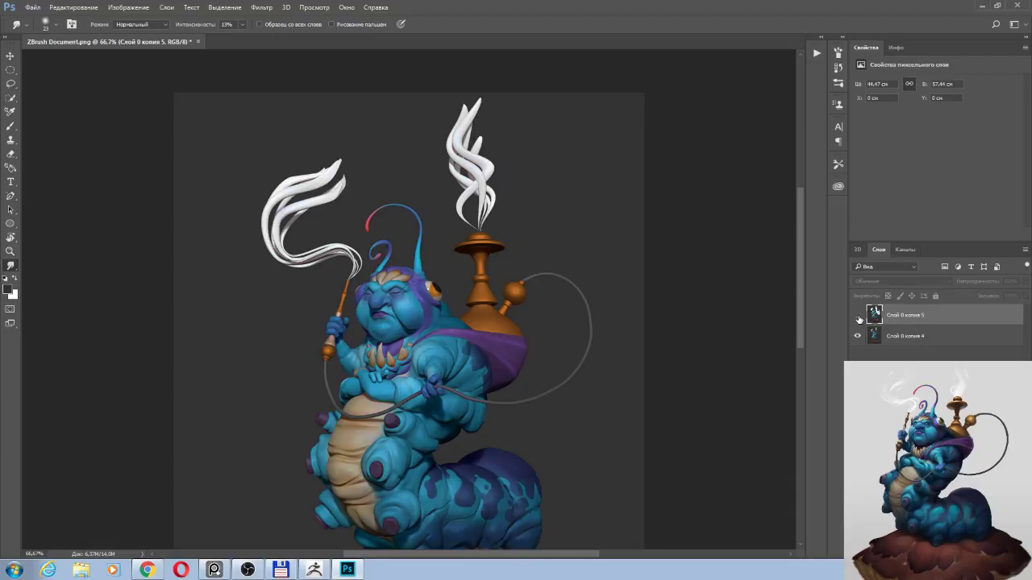
click(859, 317)
click(859, 317)
click(859, 318)
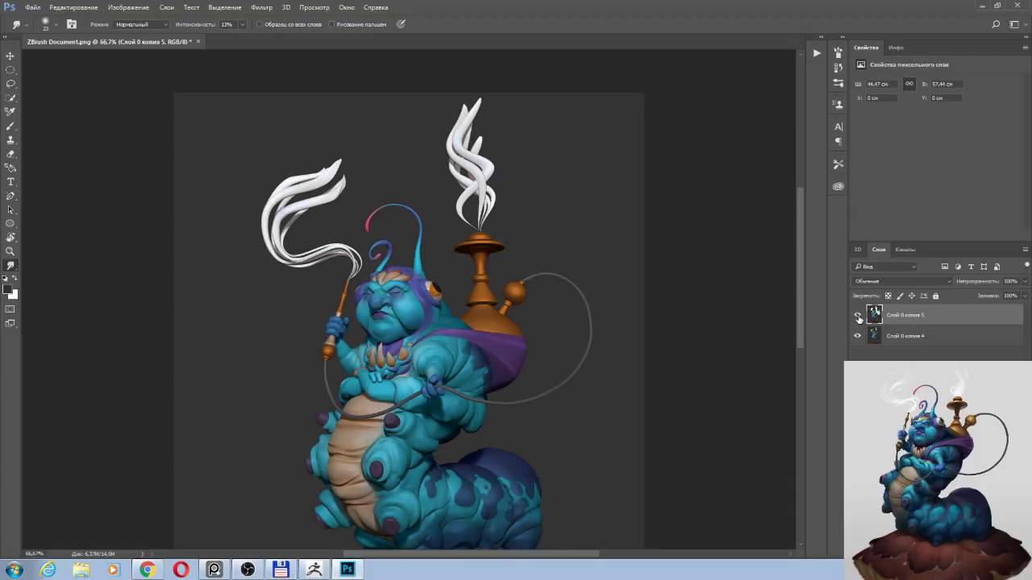
Merge the visible layers into one and duplicate the merged layer.
right_click(890, 317)
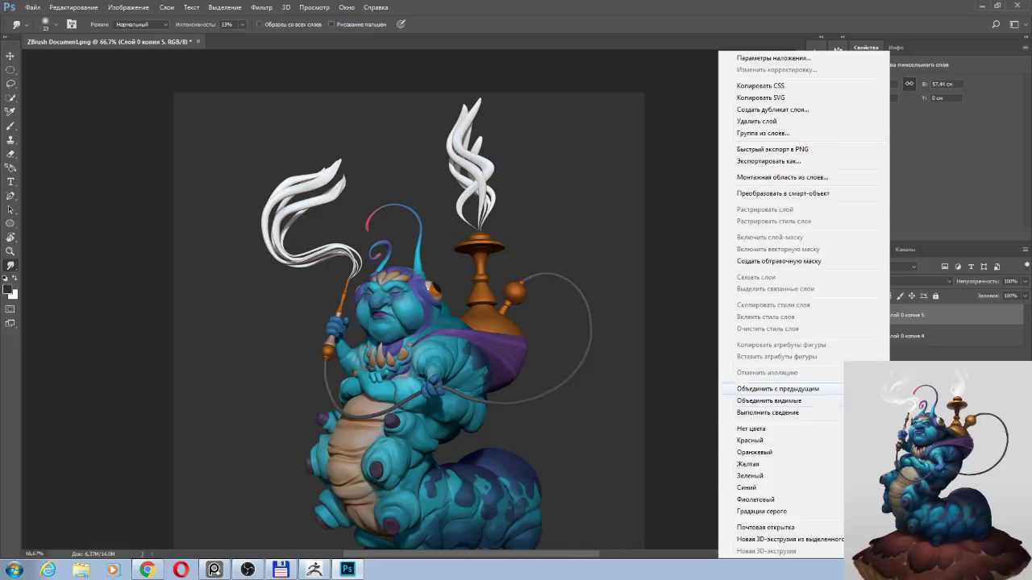
click(835, 401)
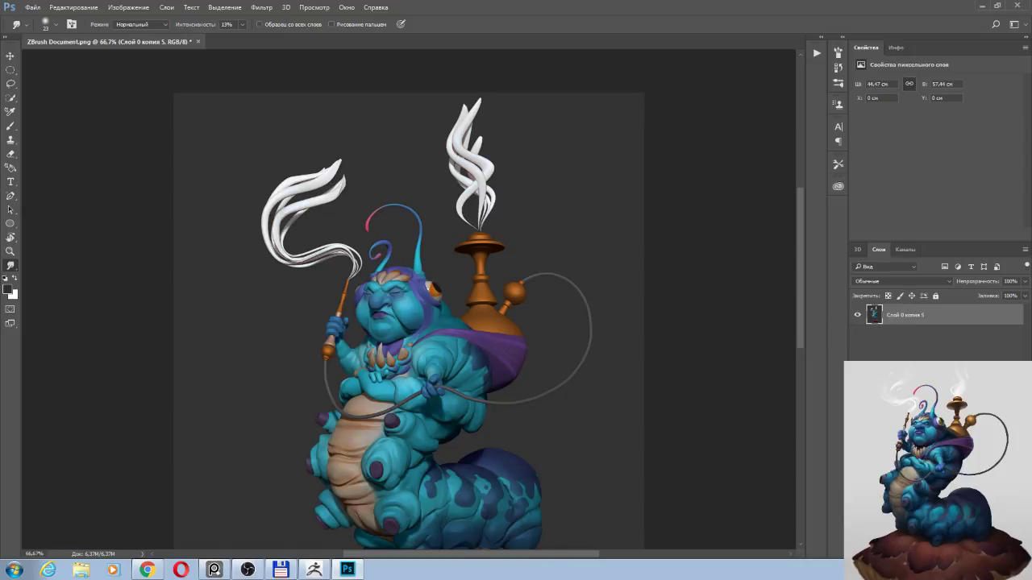
key(ctrl+j)
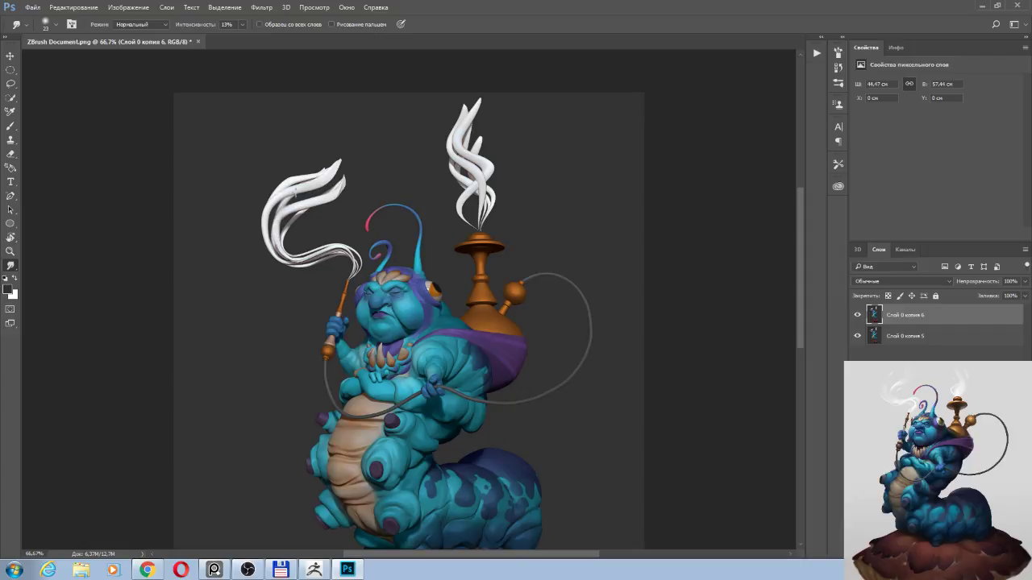
Raise smudge strength to 58% and blend the left smoke plume's strands.
click(243, 25)
drag(245, 39, 265, 39)
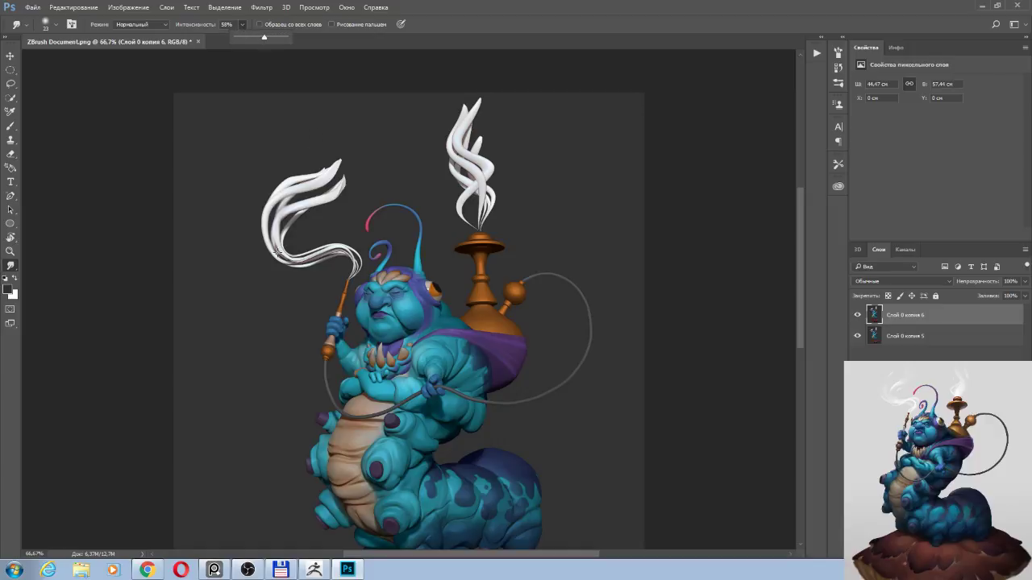
click(278, 253)
drag(276, 224, 325, 185)
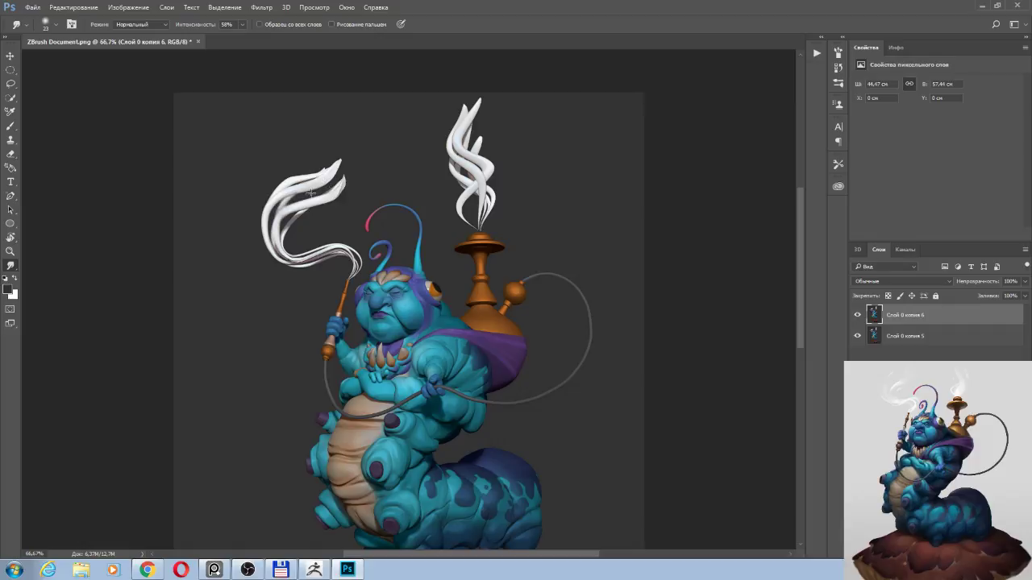
Try the Clone Stamp at brush size 158, dismissing the missing clone source errors.
key(s)
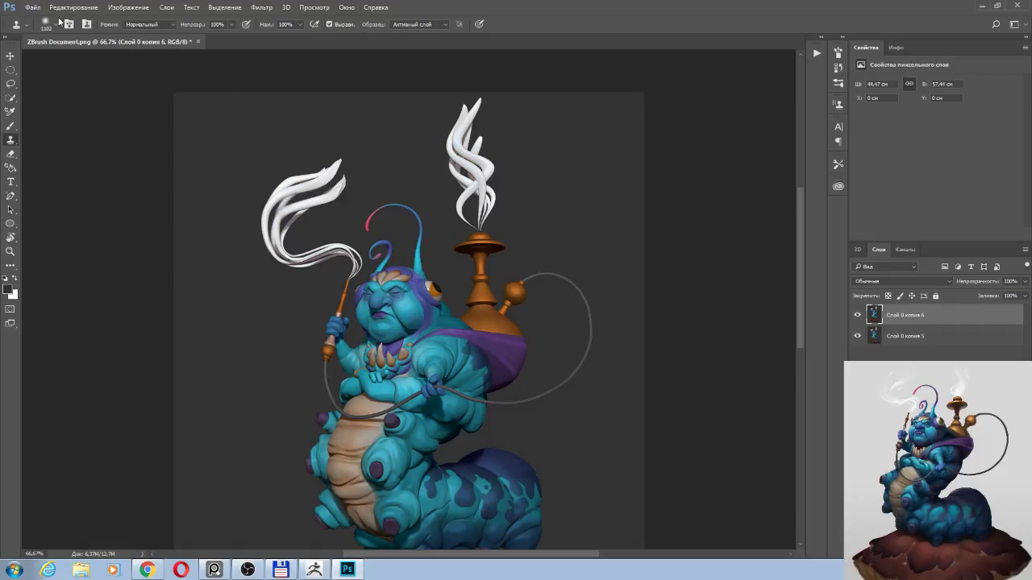
click(57, 24)
drag(123, 62, 108, 62)
click(693, 220)
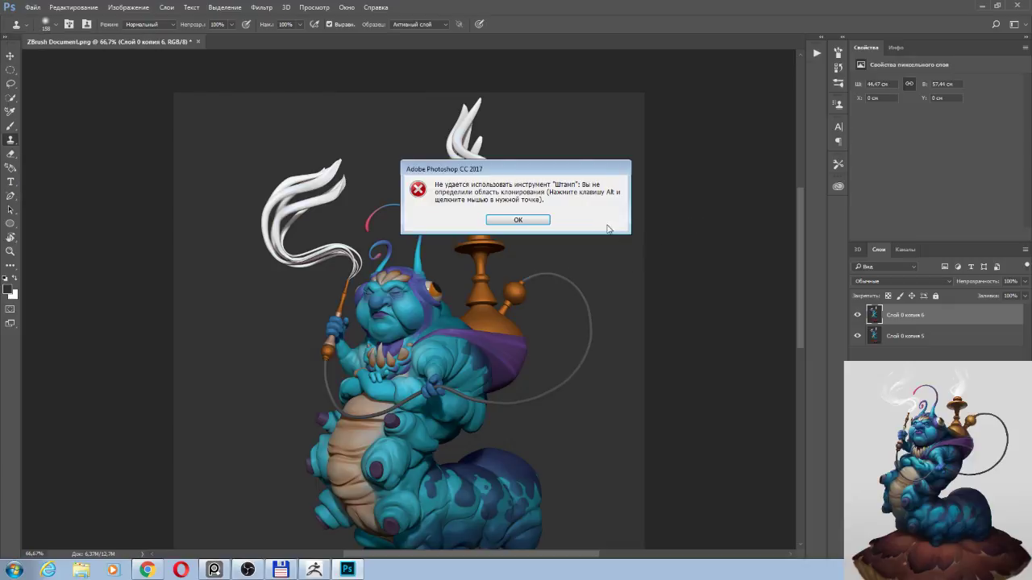
click(536, 220)
key(alt+Tab)
key(alt+Tab)
click(277, 242)
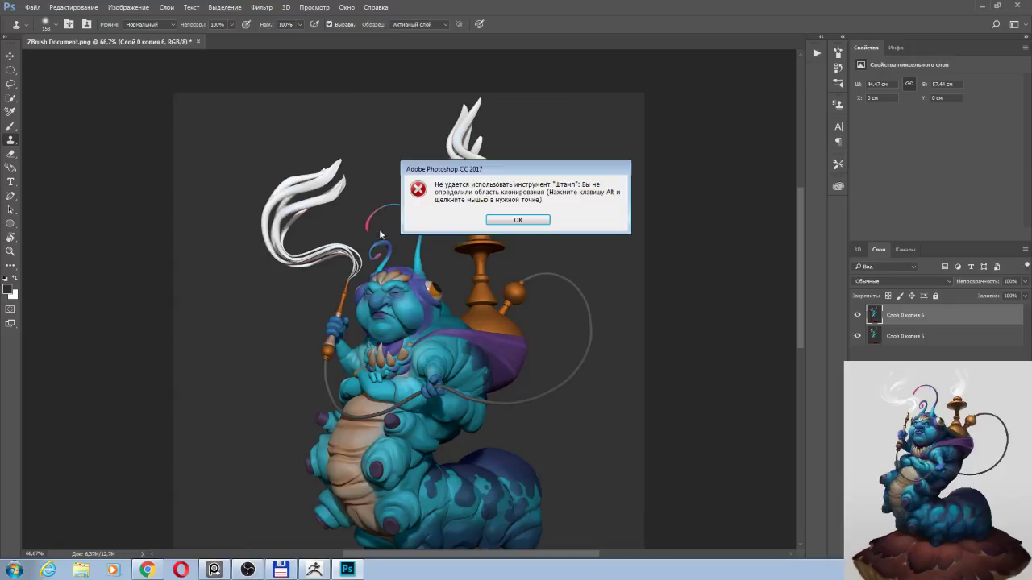
click(508, 220)
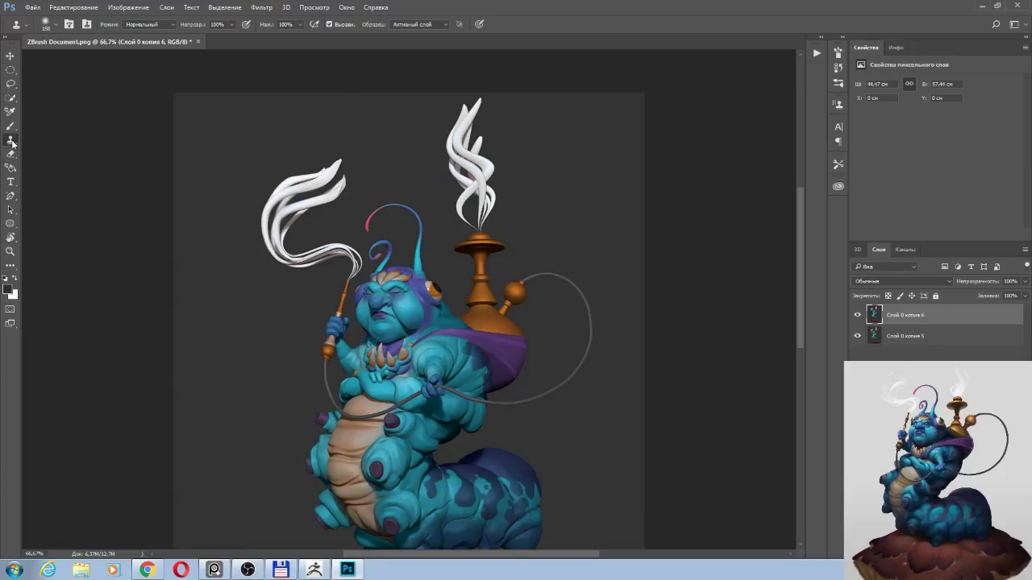
Smear the smoke and body, undo all smears, and delete layer Слой 0 копия 6.
click(12, 268)
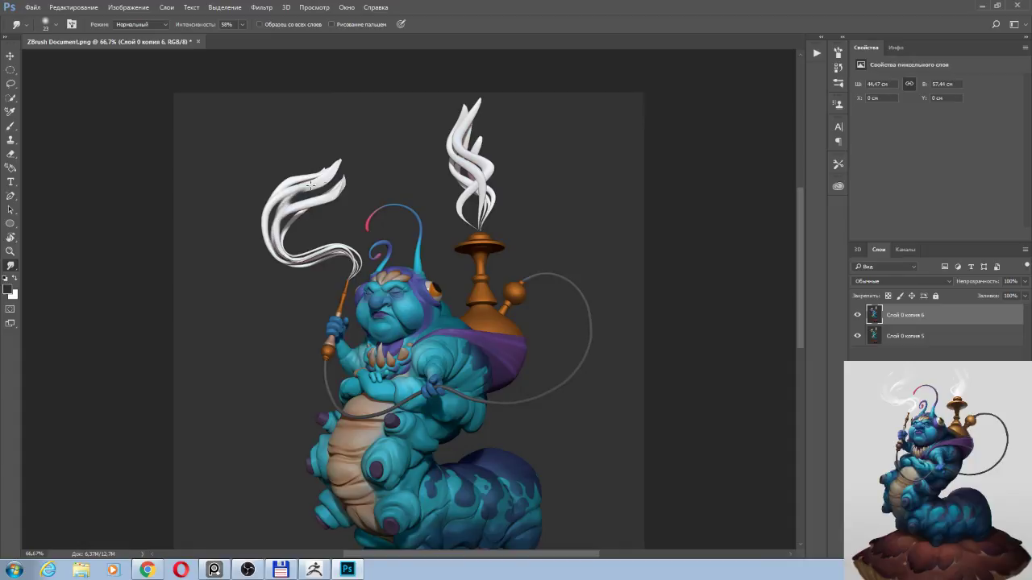
mouse_move(291, 200)
mouse_down()
mouse_move(344, 186)
mouse_move(286, 214)
mouse_move(330, 179)
mouse_move(260, 226)
mouse_move(269, 257)
mouse_up()
mouse_move(219, 304)
mouse_down()
mouse_move(387, 411)
mouse_move(279, 503)
mouse_up()
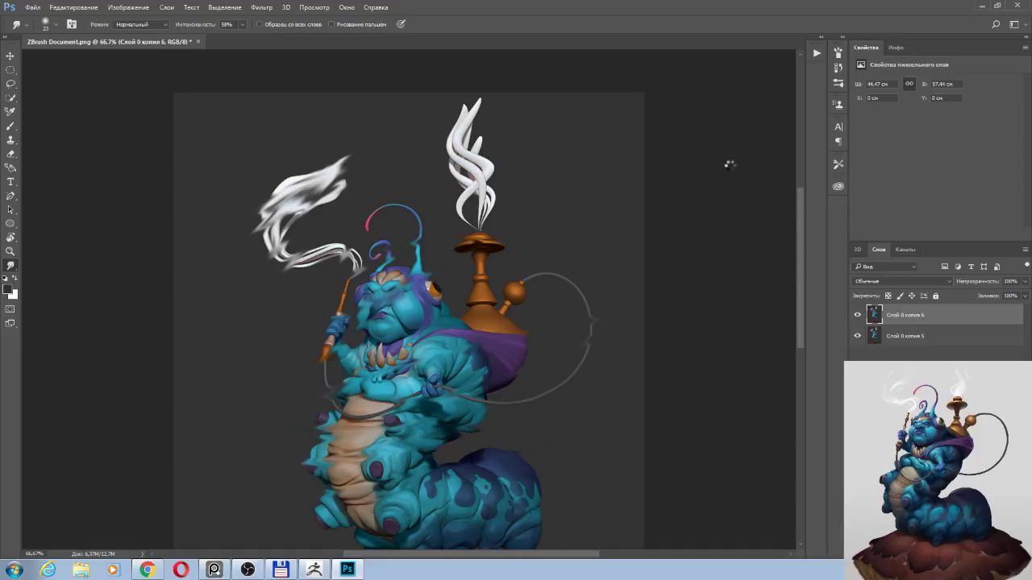
key(ctrl+alt+z)
key(ctrl+alt+z)
key(ctrl+alt+z)
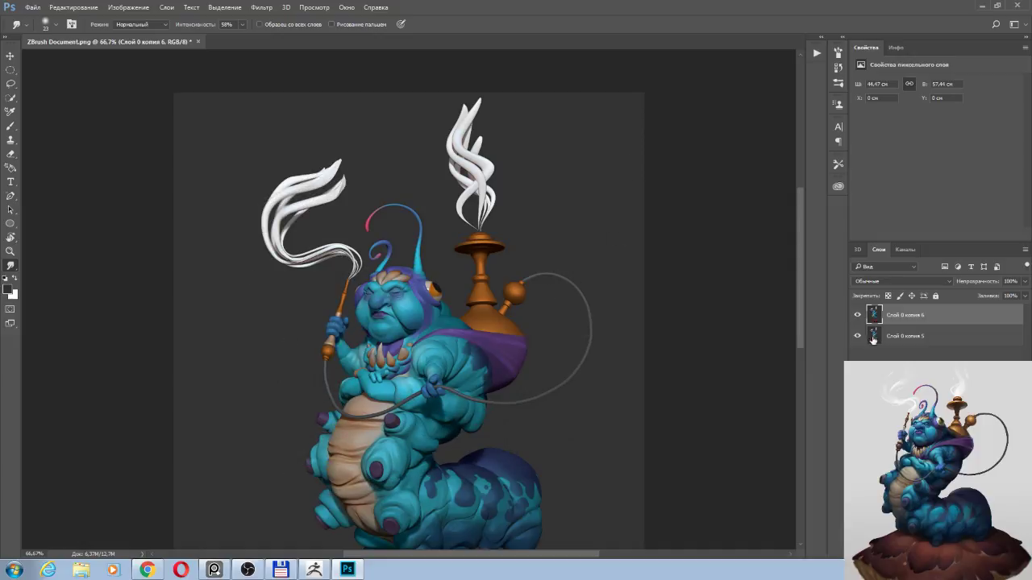
click(1017, 554)
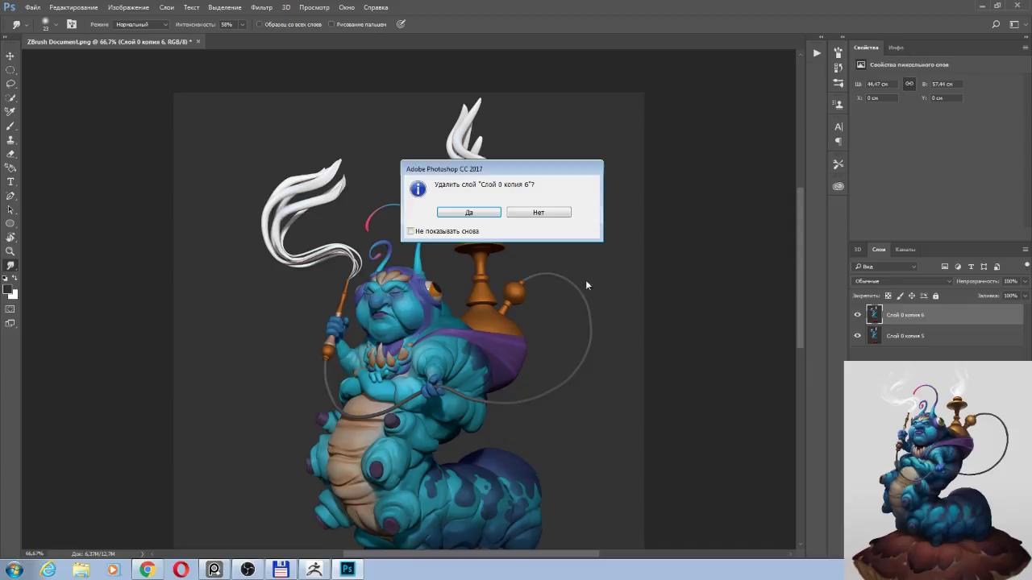
click(488, 212)
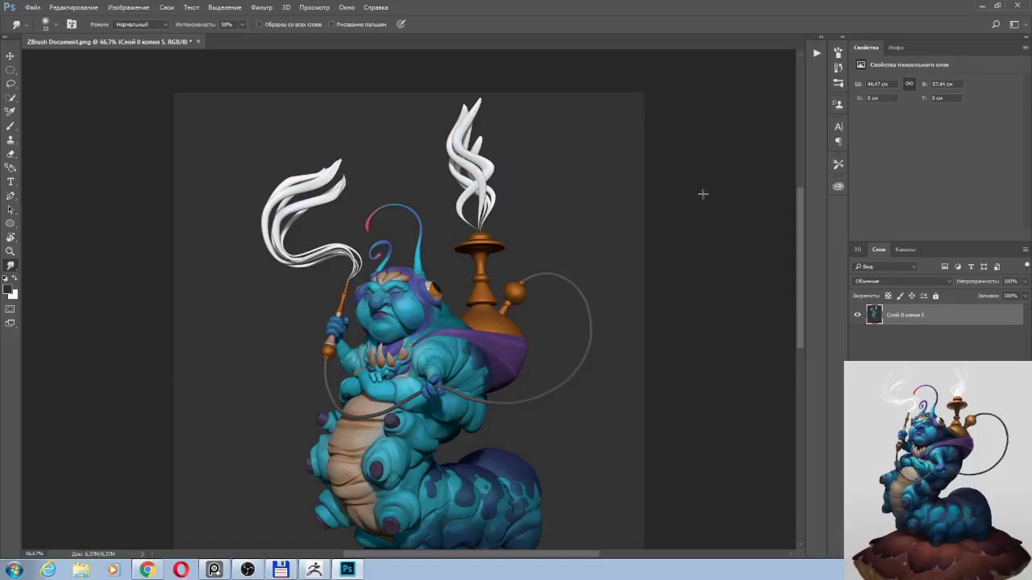
Save the retouched image, close Photoshop, and preview ZBrush Document.png full screen.
key(ctrl+s)
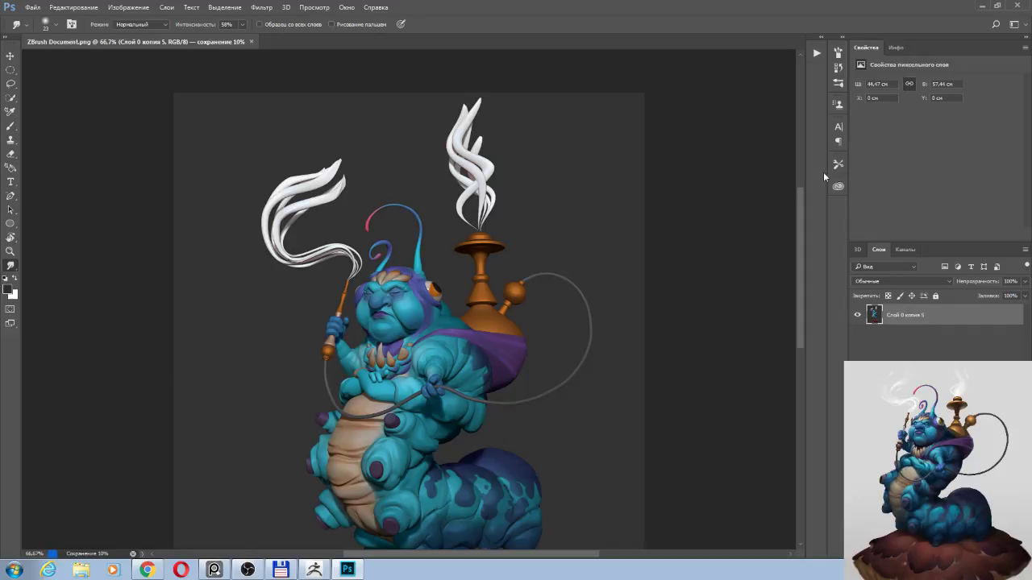
click(1017, 7)
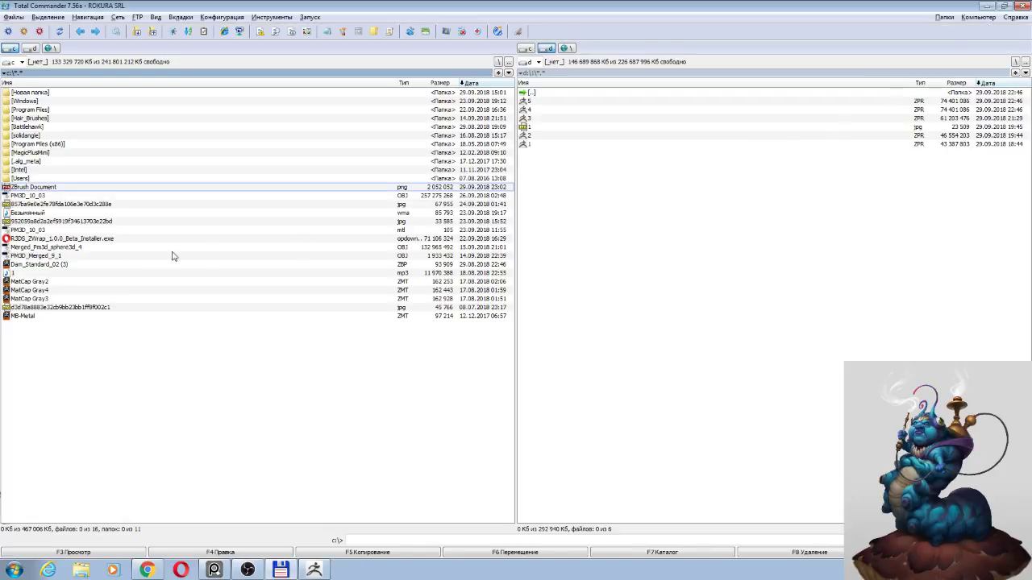
double_click(45, 187)
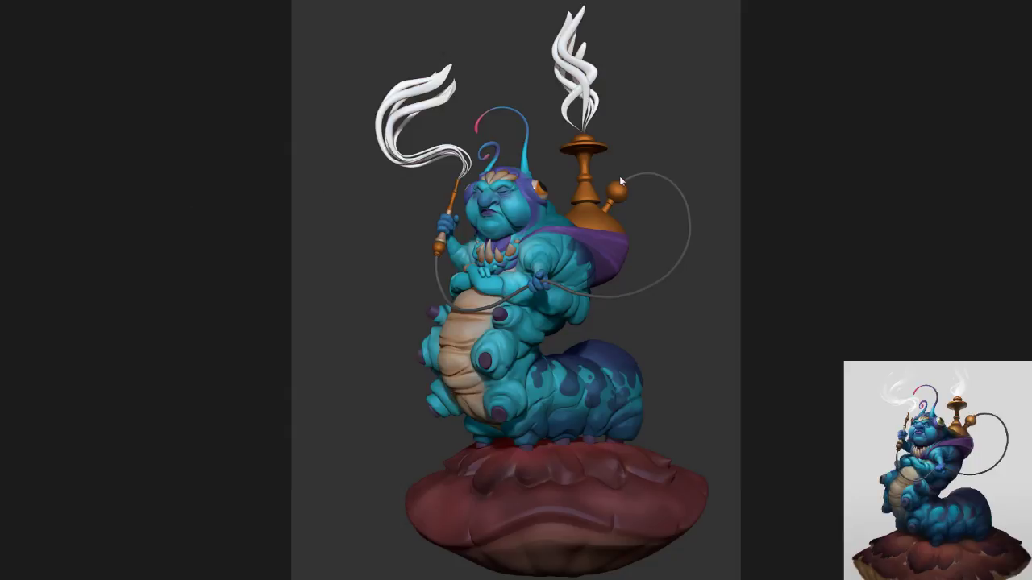
key(f)
key(Escape)
key(Escape)
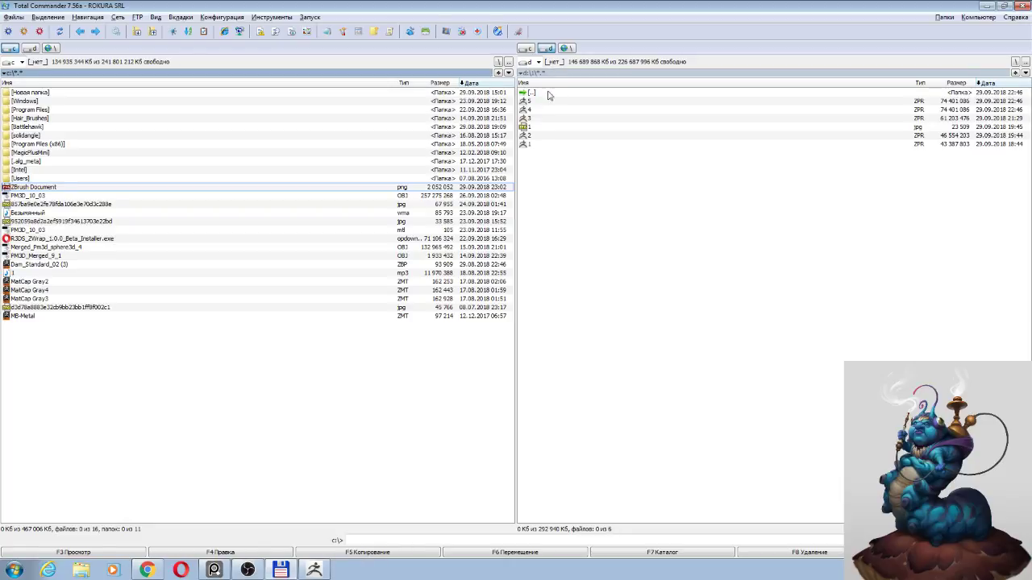
Copy ZBrush Document.png into d:\1 with F5 and open it in ACDSee.
double_click(547, 94)
double_click(548, 95)
key(Tab)
key(F5)
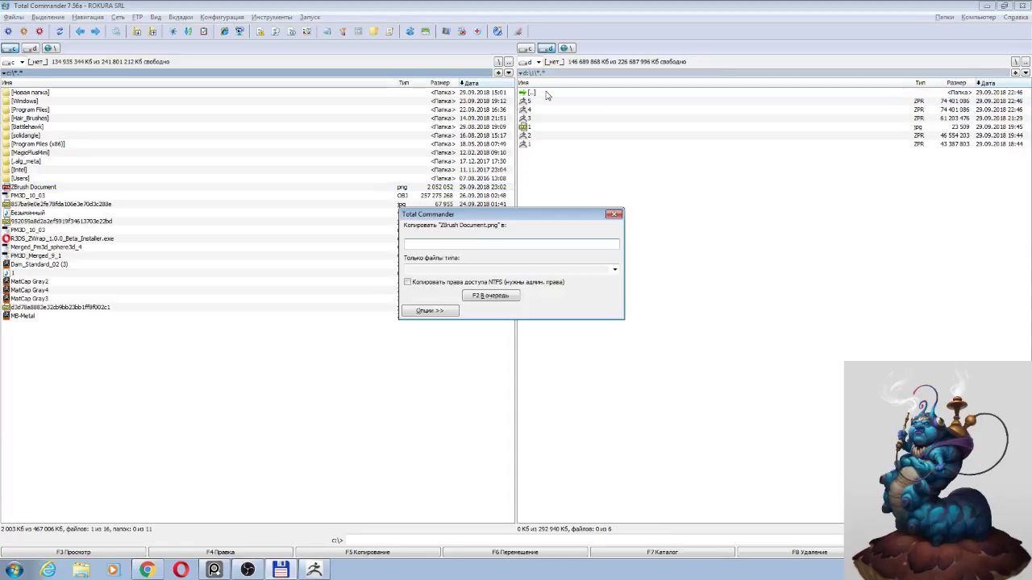
key(Return)
double_click(60, 189)
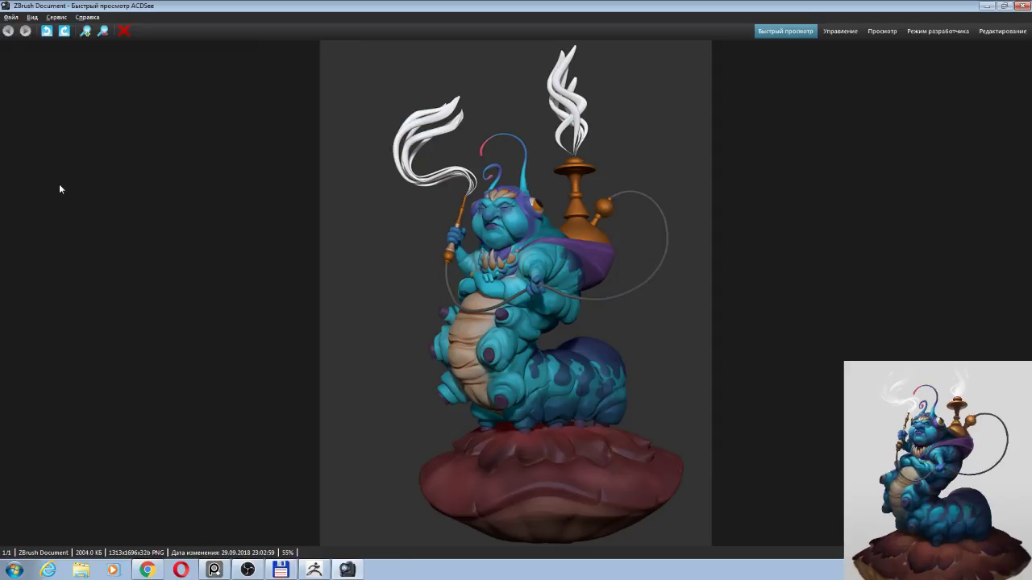
Add a Виньетка vignette with wider clear zone, stretch about 165, shifted horizontal centre, and apply it.
click(985, 35)
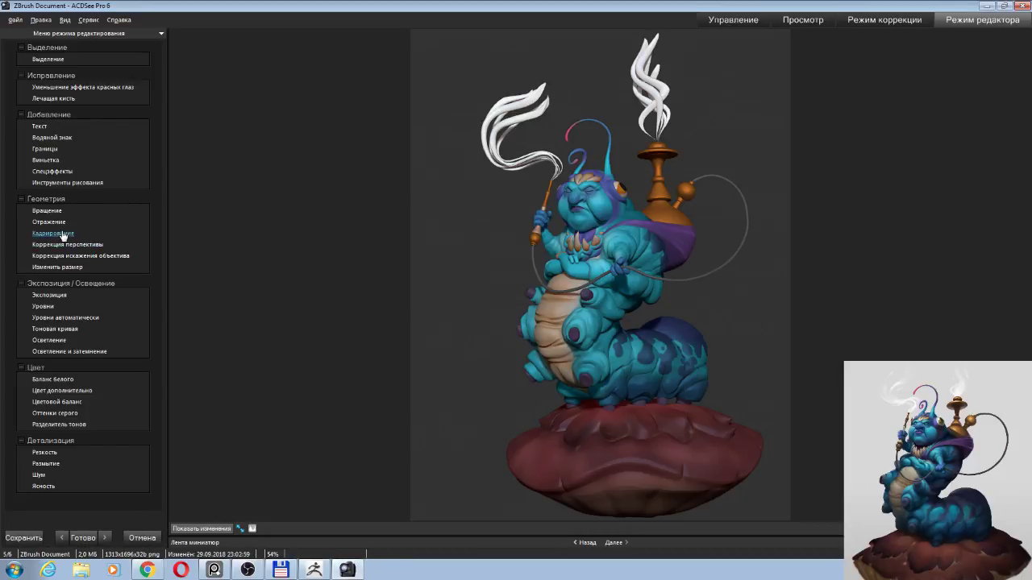
click(48, 159)
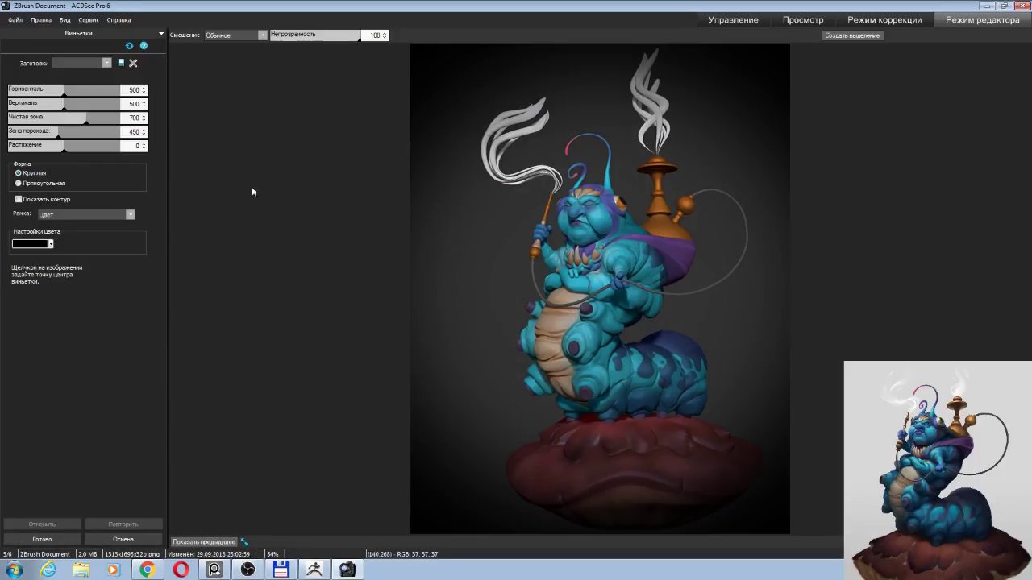
drag(86, 122, 67, 141)
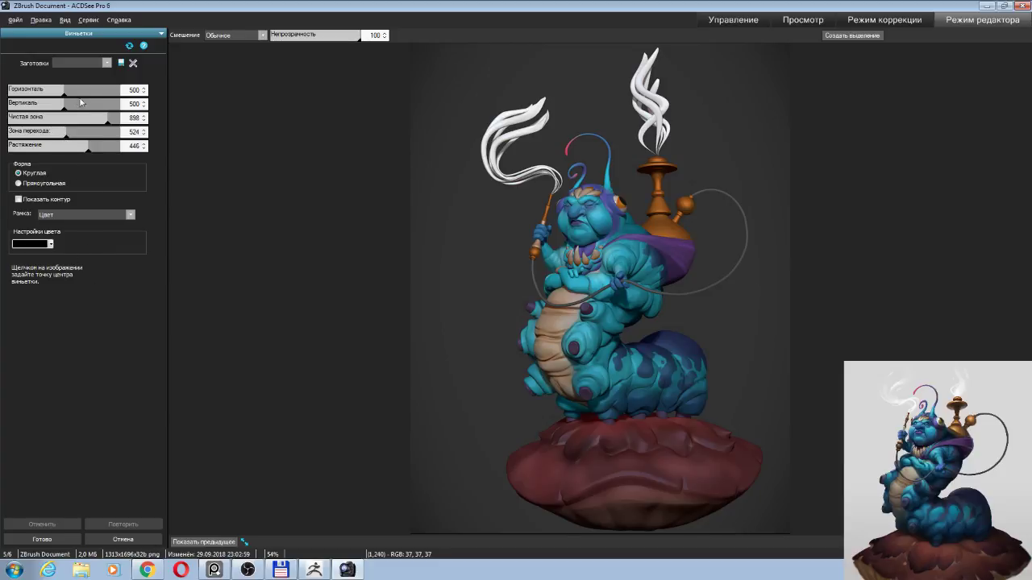
drag(86, 148, 71, 148)
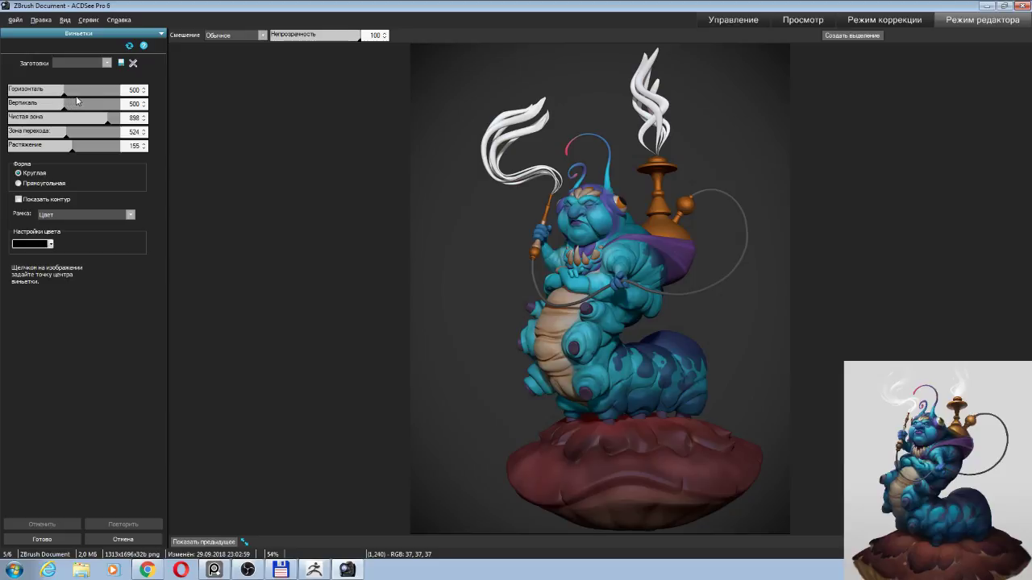
mouse_move(65, 97)
mouse_down()
mouse_move(76, 110)
mouse_move(68, 111)
mouse_up()
click(42, 539)
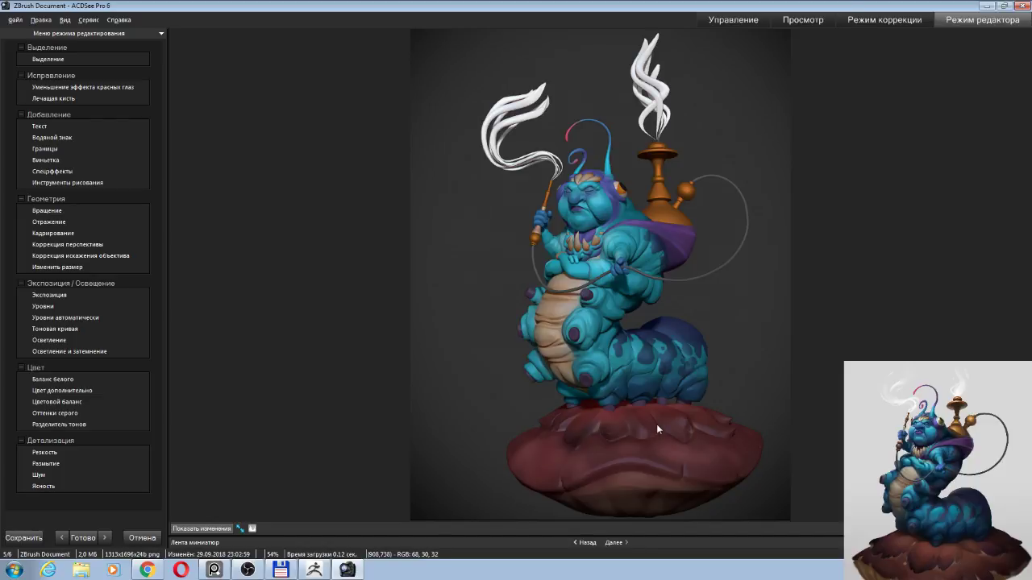
Save the vignetted image over ZBrush Document.png and close ACDSee back to Total Commander.
click(23, 538)
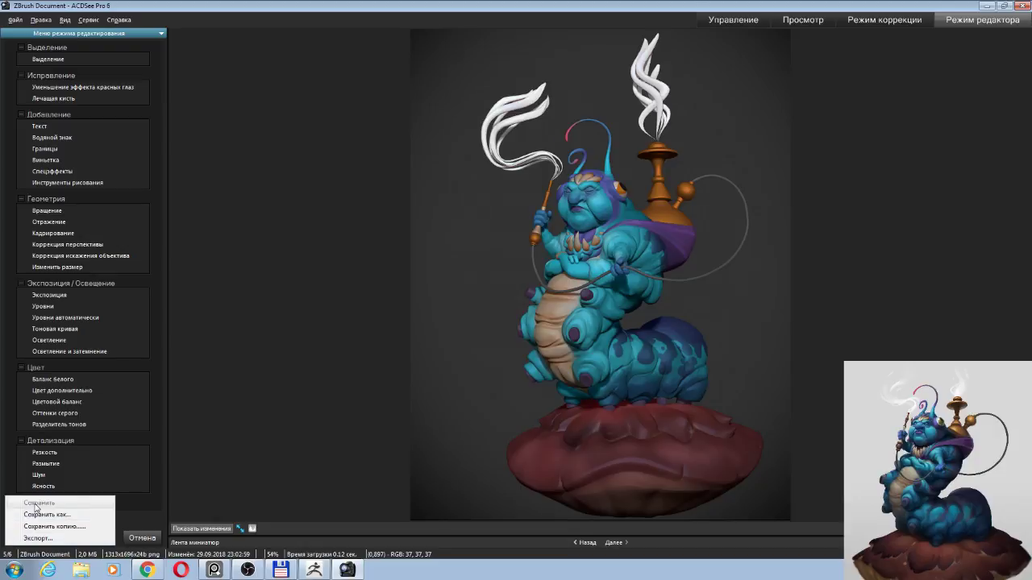
click(37, 504)
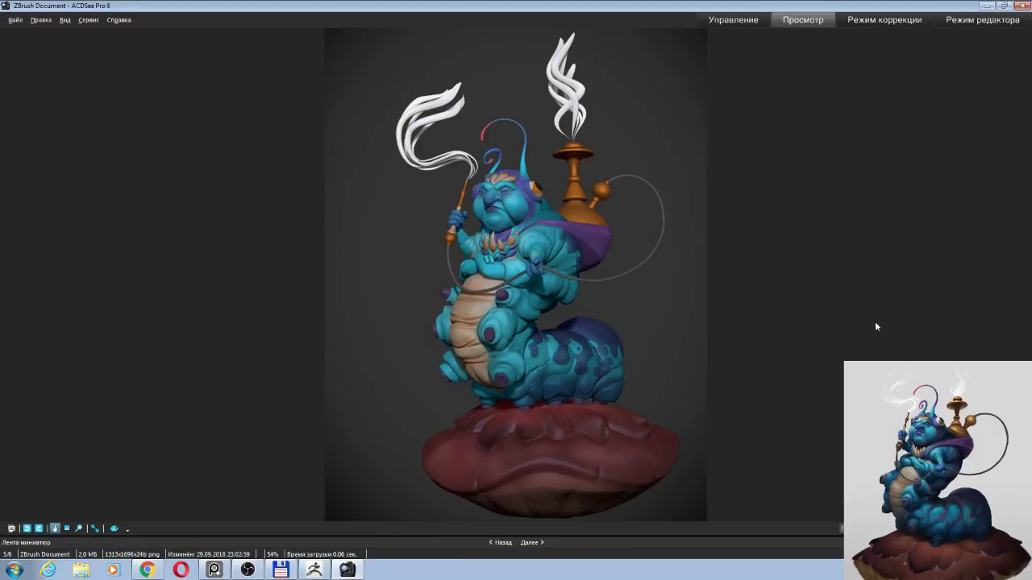
key(Escape)
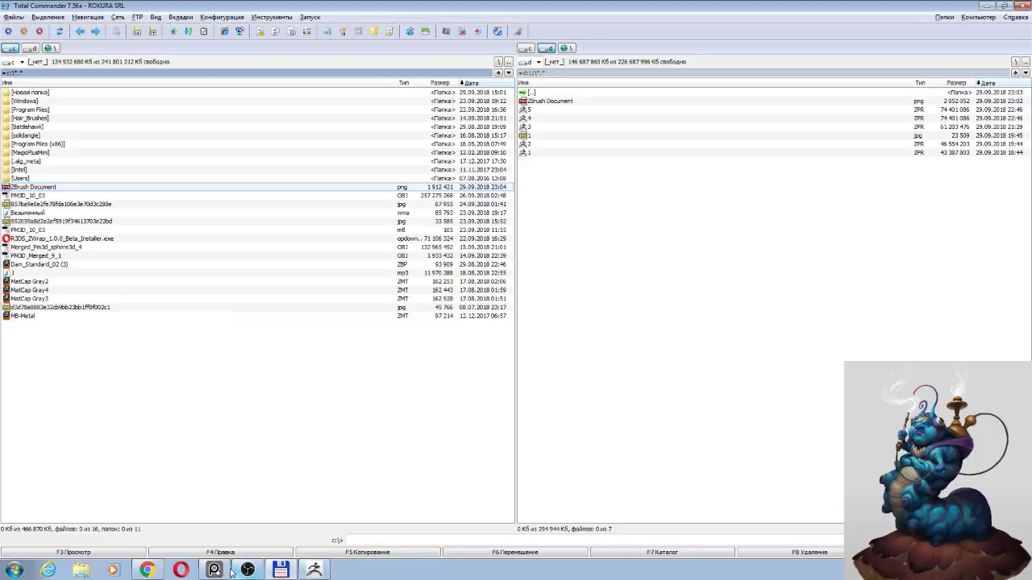
click(220, 571)
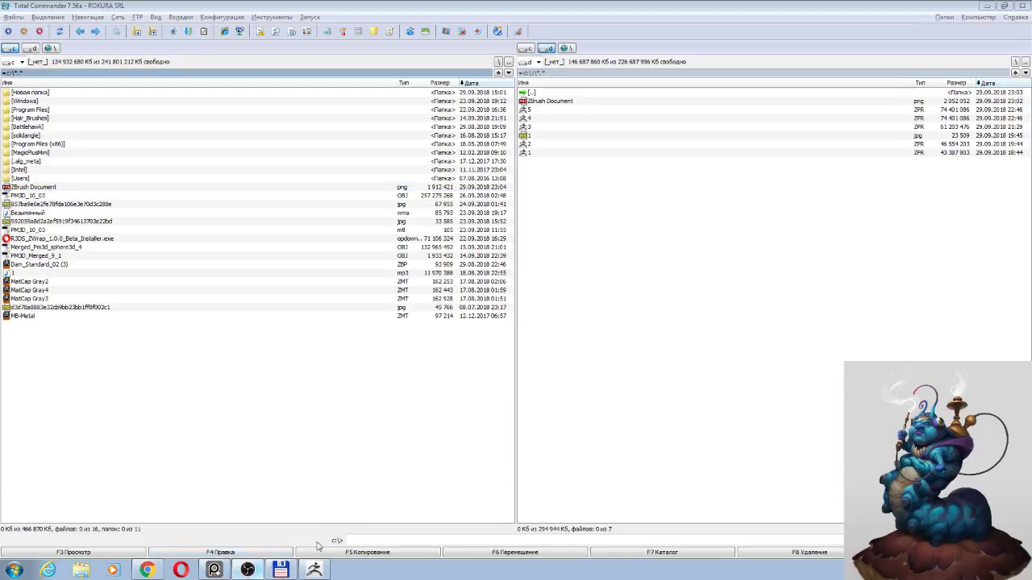